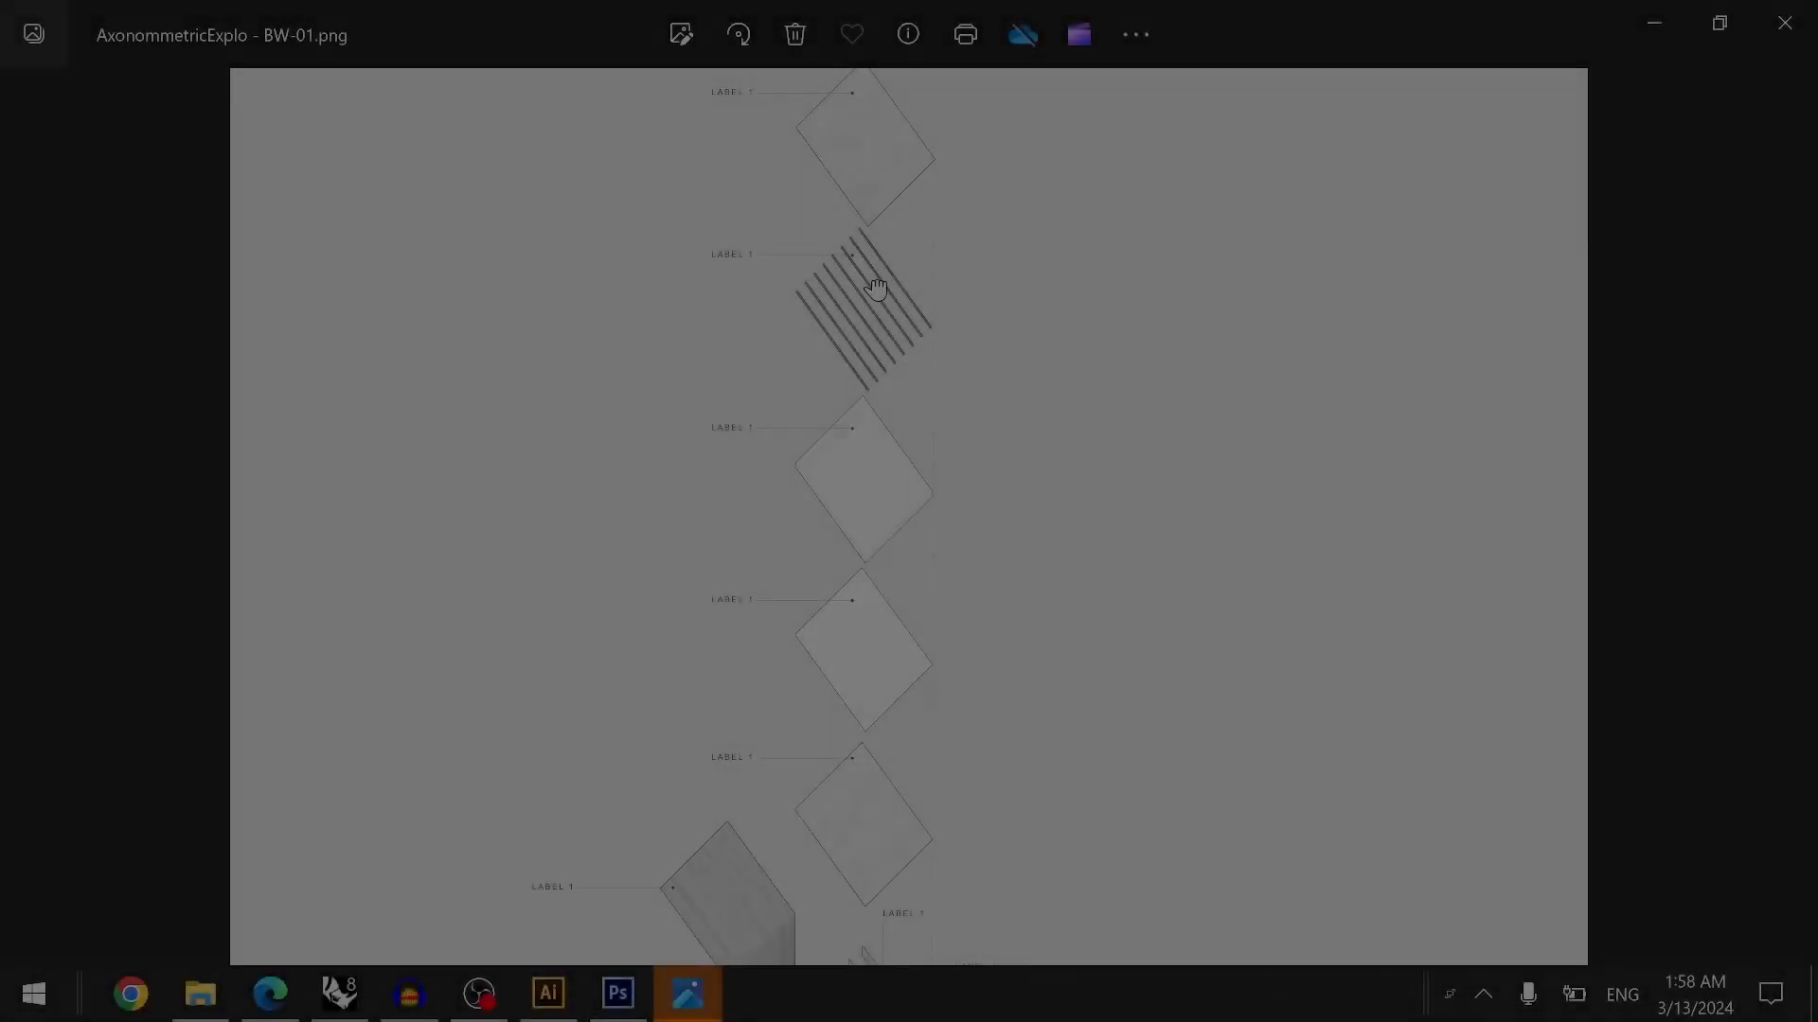
- Examine the black-and-white, coloured and final labelled versions of the rainscreen exploded axonometric reference drawings
{"action": "left_click_drag", "start_coordinate": [872, 284], "coordinate": [975, 152]}
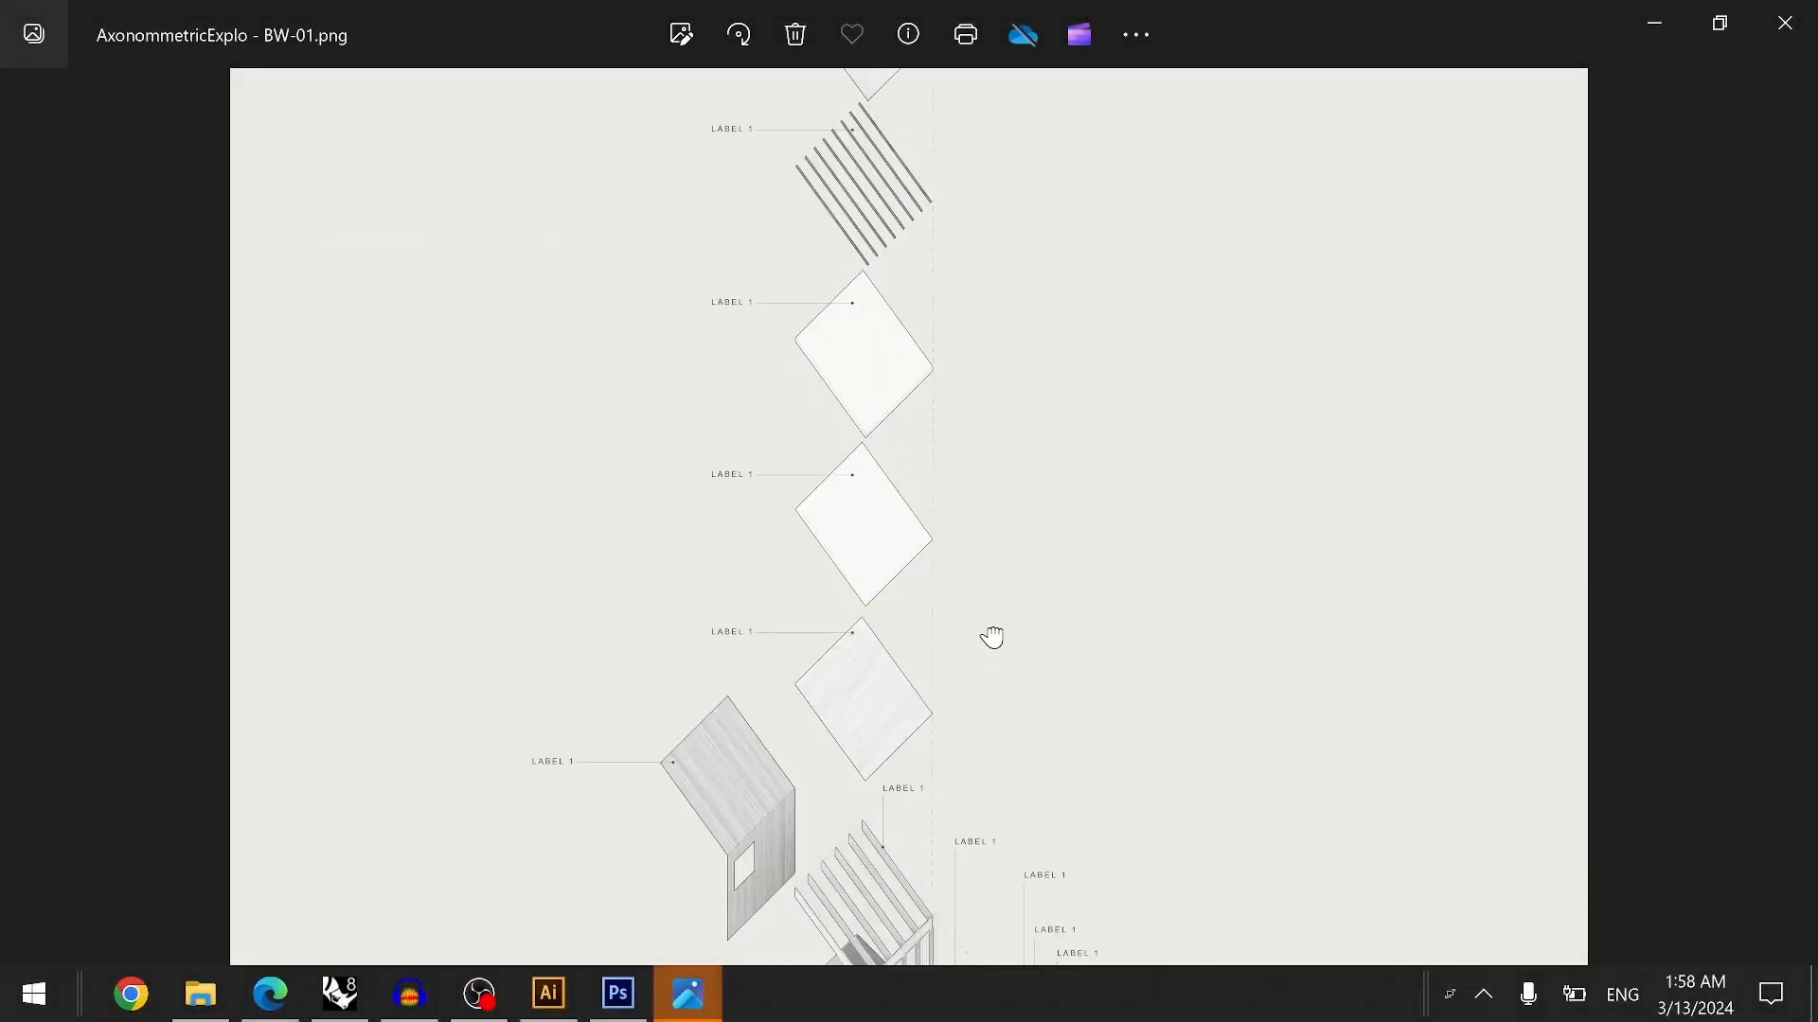
{"action": "left_click_drag", "start_coordinate": [990, 649], "coordinate": [994, 402]}
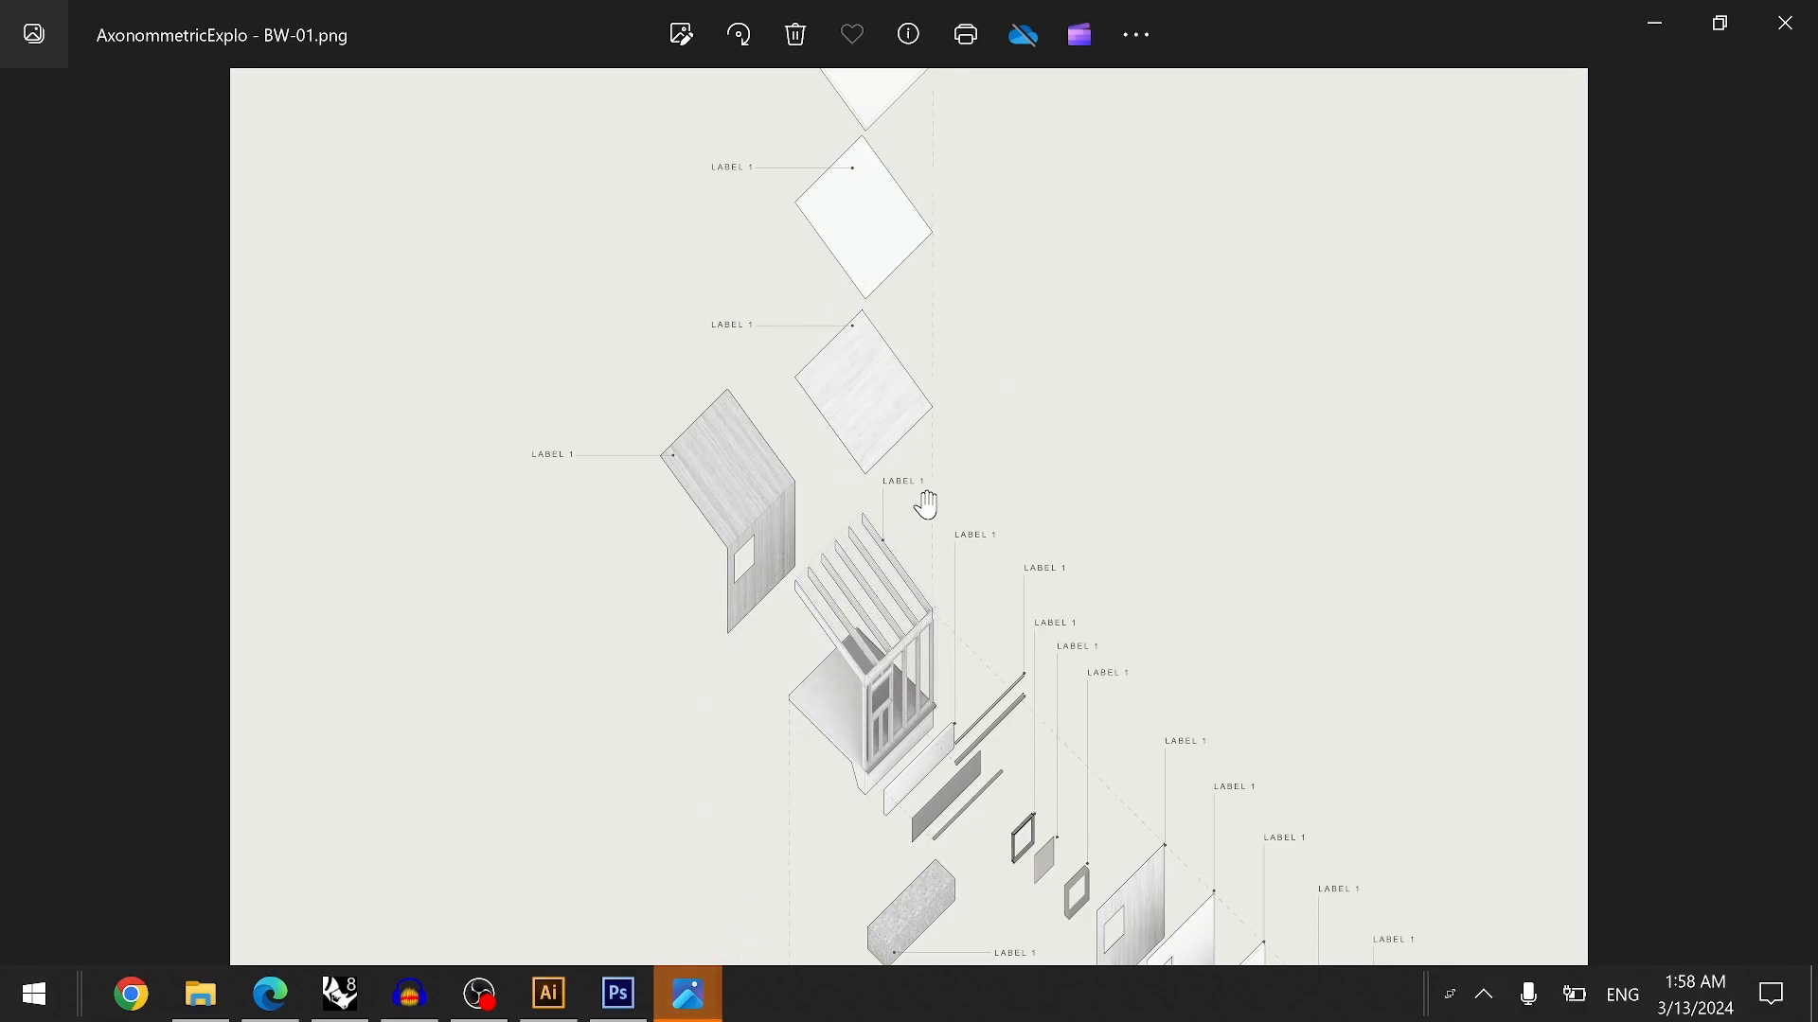
{"action": "scroll", "coordinate": [926, 504], "scroll_direction": "down", "scroll_amount": 3}
{"action": "scroll", "coordinate": [928, 494], "scroll_direction": "down", "scroll_amount": 2}
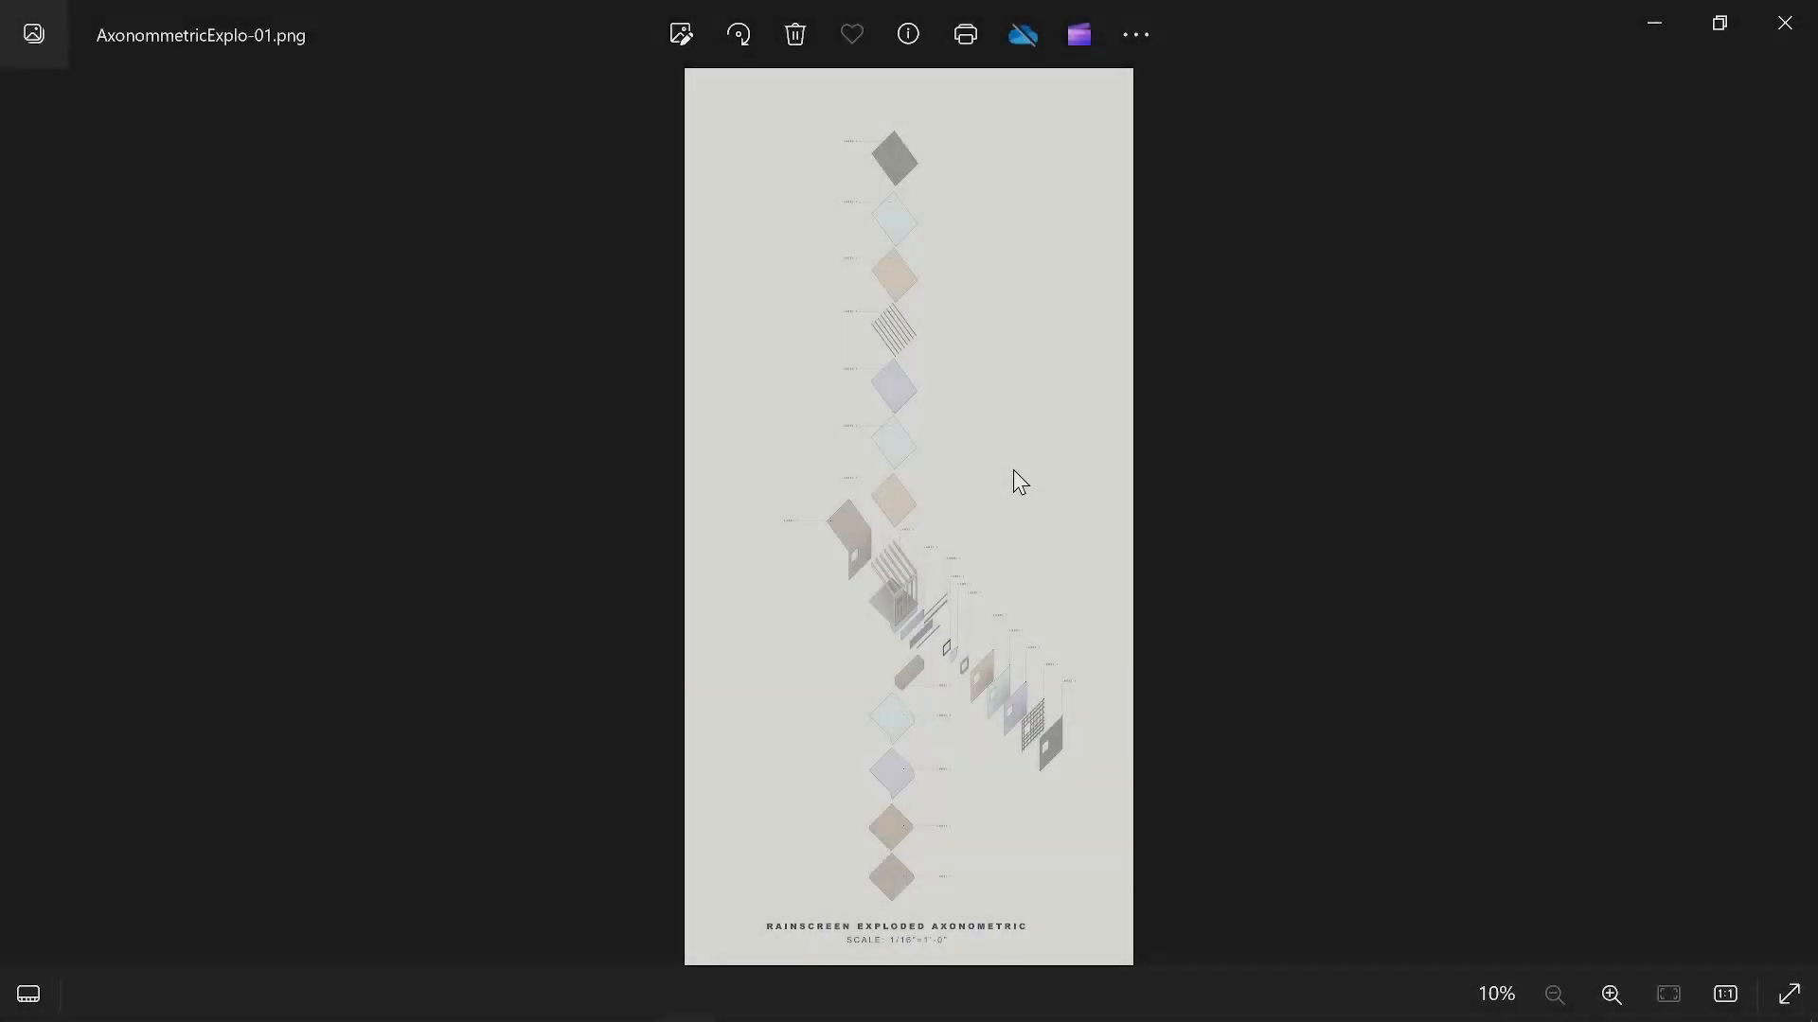
{"action": "scroll", "coordinate": [1002, 527], "scroll_direction": "up", "scroll_amount": 4}
{"action": "scroll", "coordinate": [899, 643], "scroll_direction": "up", "scroll_amount": 2}
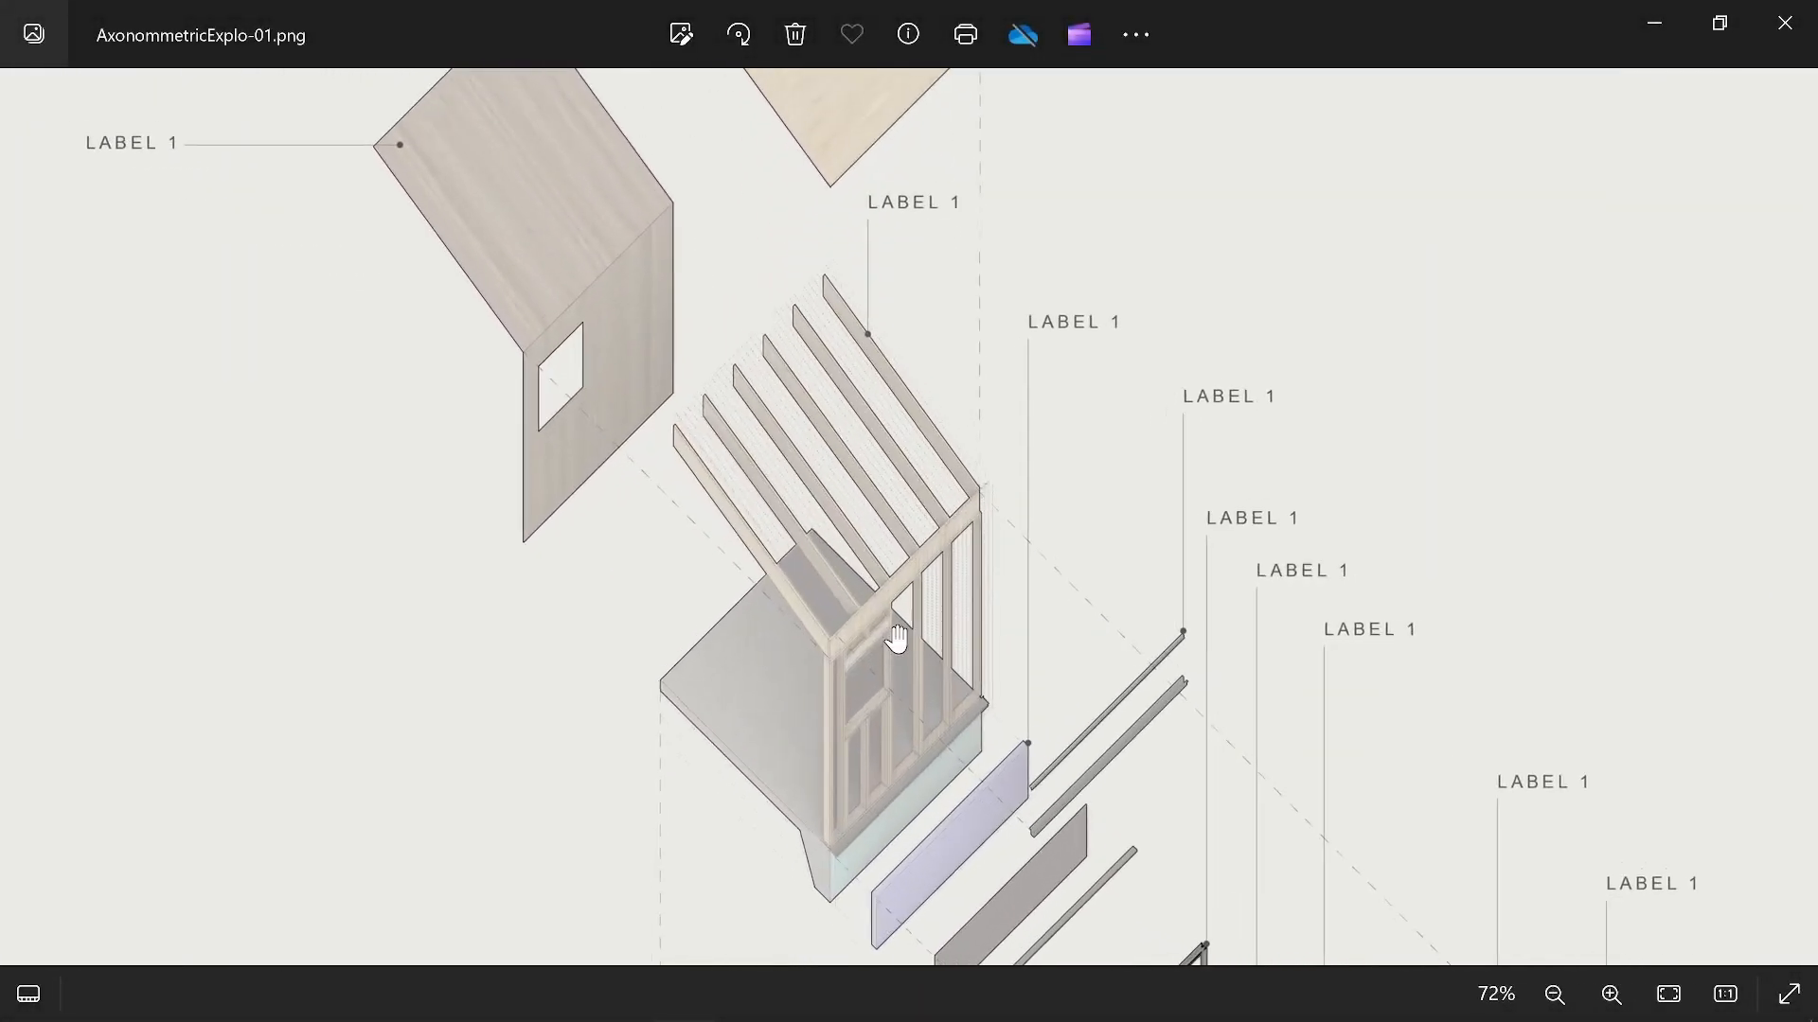
{"action": "scroll", "coordinate": [922, 524], "scroll_direction": "up", "scroll_amount": 2}
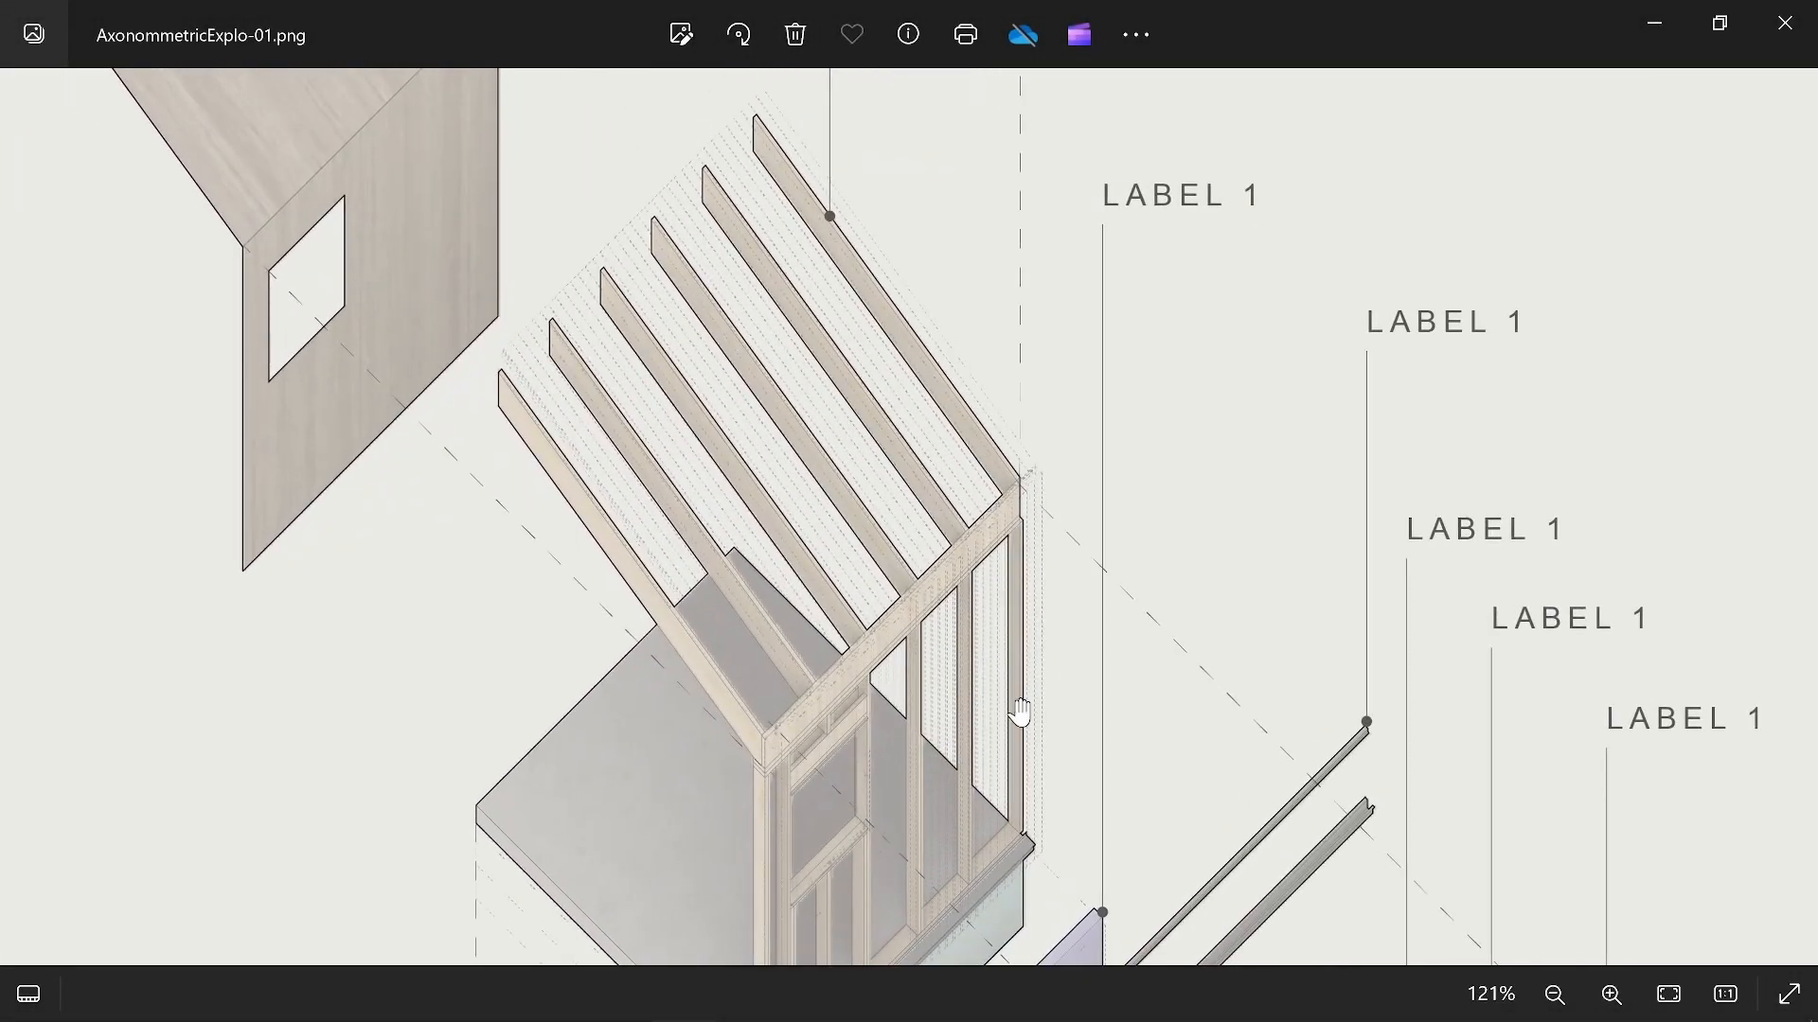
{"action": "scroll", "coordinate": [1017, 653], "scroll_direction": "down", "scroll_amount": 3}
{"action": "scroll", "coordinate": [862, 370], "scroll_direction": "down", "scroll_amount": 1}
{"action": "mouse_move", "coordinate": [954, 478]}
{"action": "left_mouse_down"}
{"action": "mouse_move", "coordinate": [945, 426]}
{"action": "mouse_move", "coordinate": [839, 438]}
{"action": "left_mouse_up"}
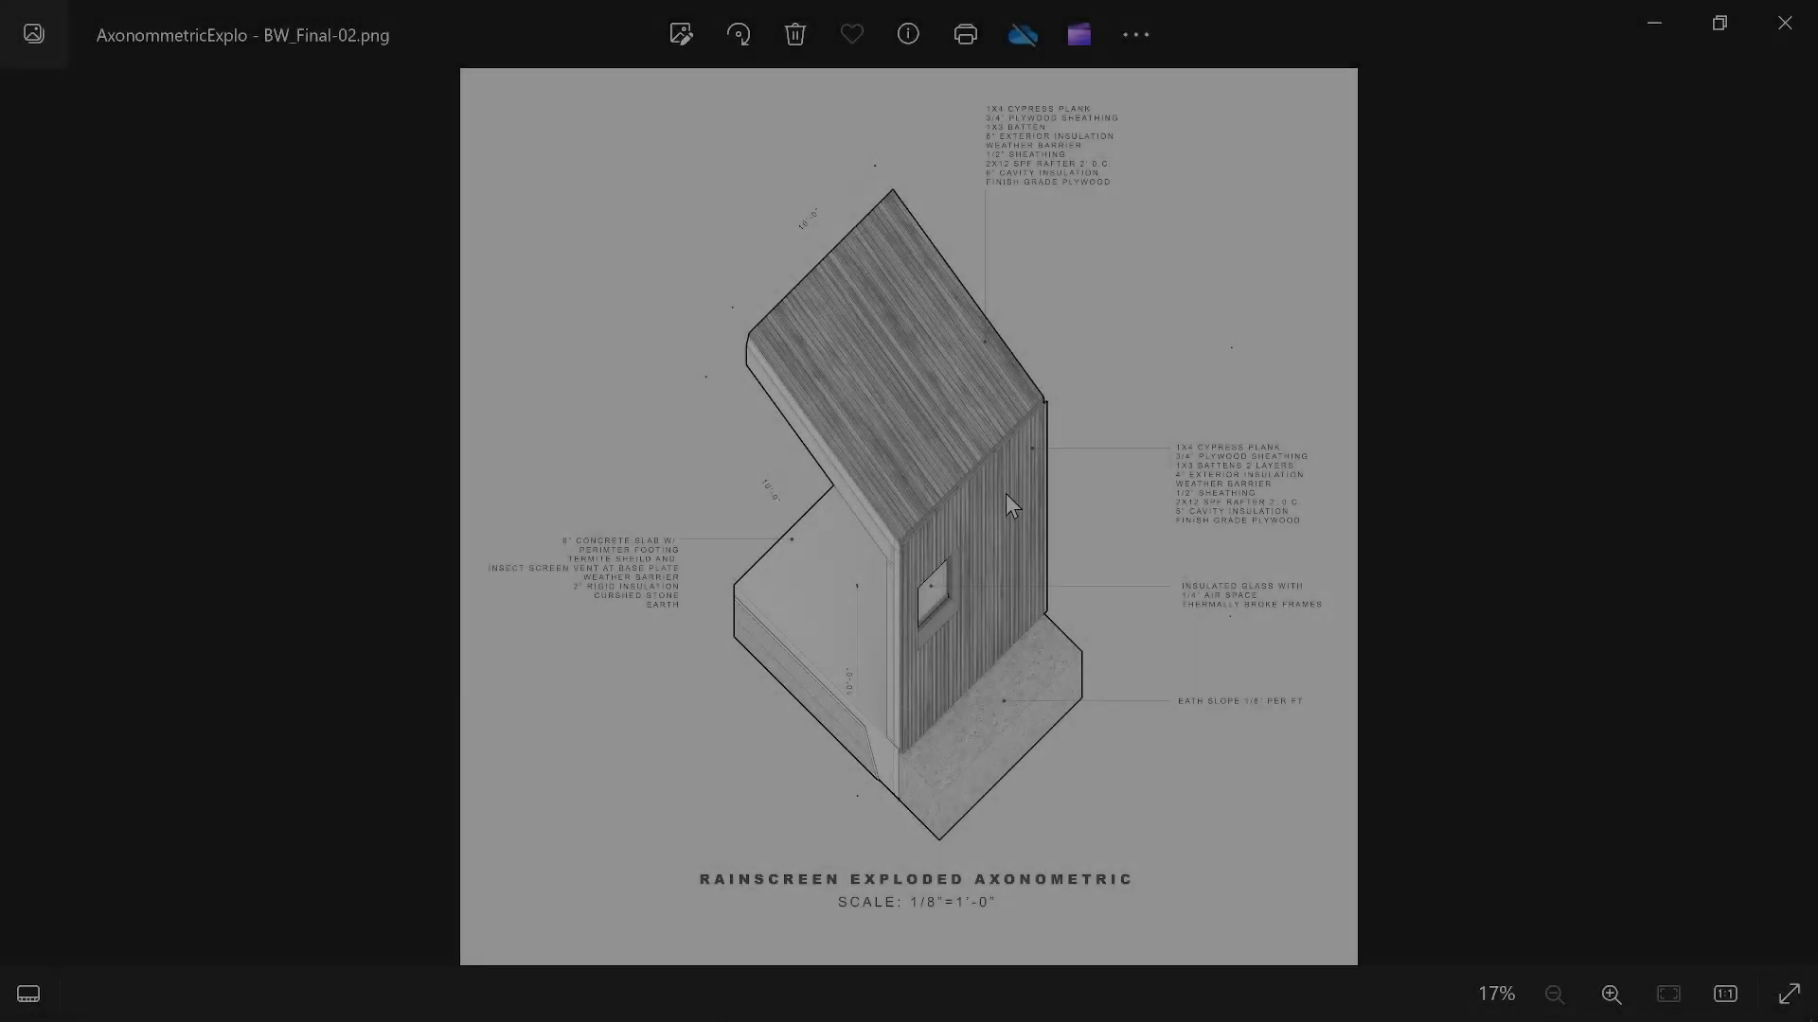
{"action": "scroll", "coordinate": [1007, 433], "scroll_direction": "up", "scroll_amount": 2}
{"action": "left_click_drag", "start_coordinate": [1088, 543], "coordinate": [1095, 272]}
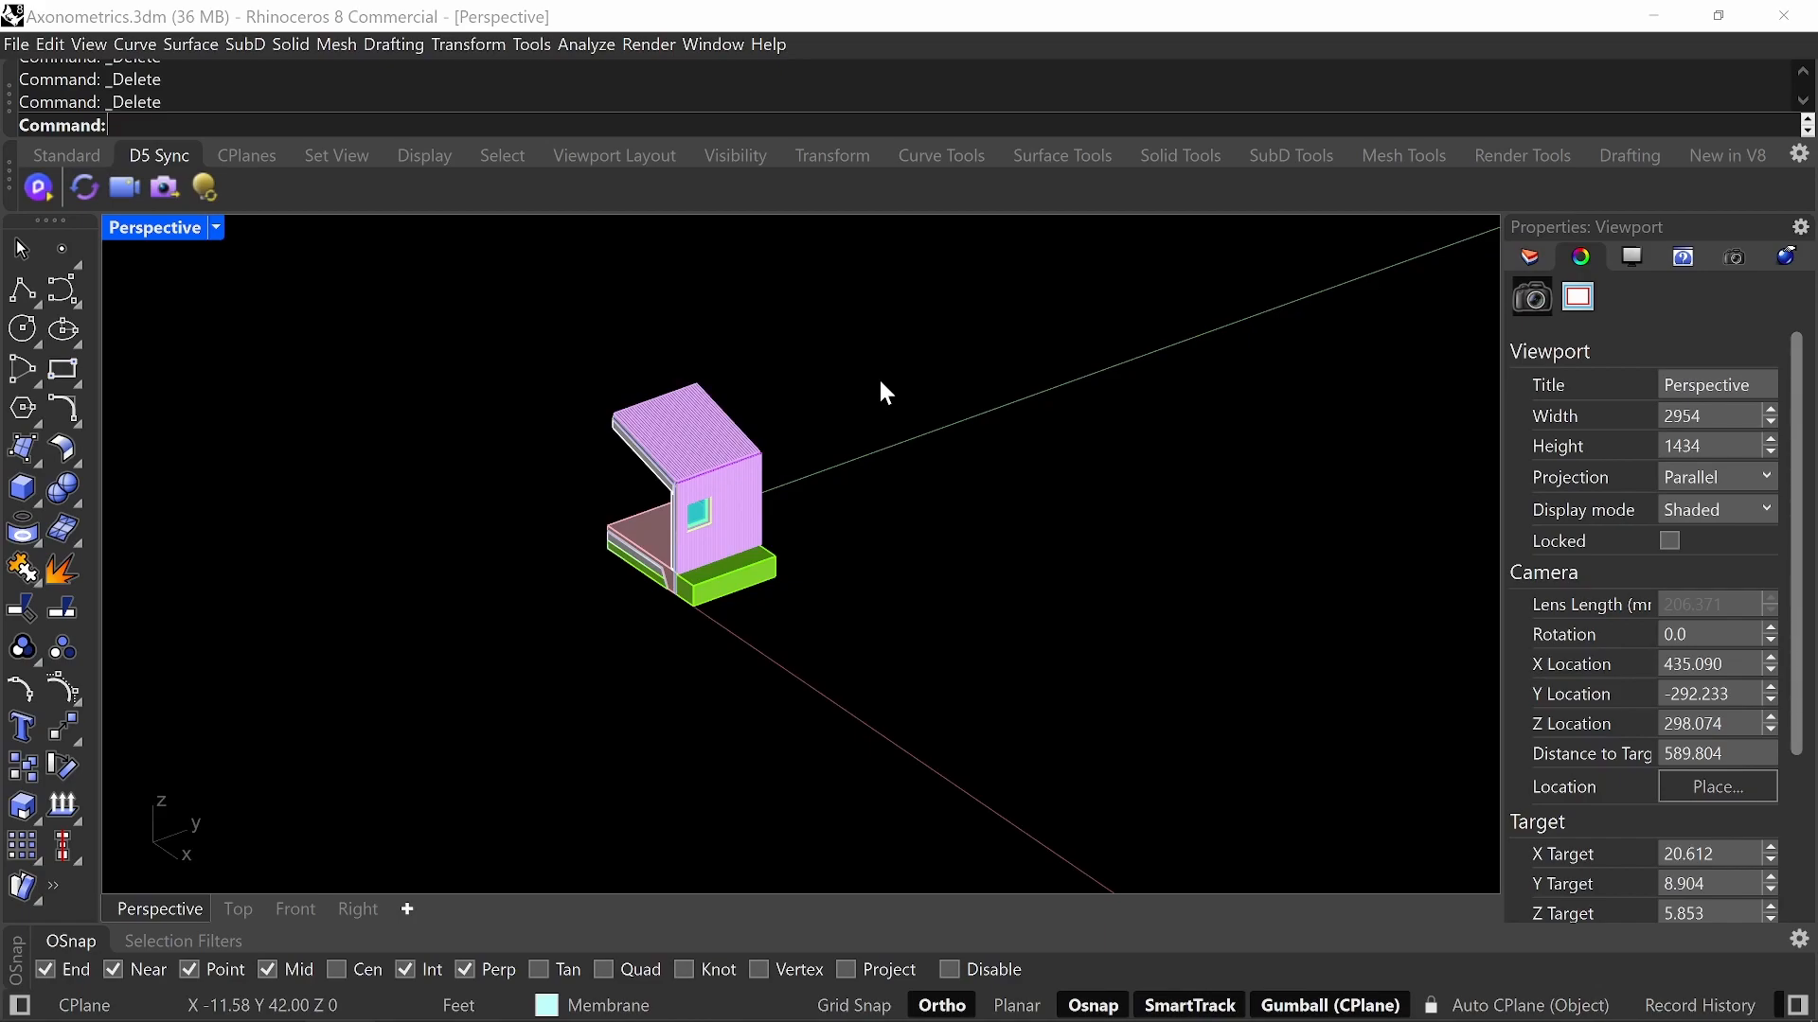
- In Rhinoceros, duplicate the green ground block in front of the house and place the copy farther out along the ground
{"action": "right_click_drag", "start_coordinate": [765, 439], "coordinate": [757, 543]}
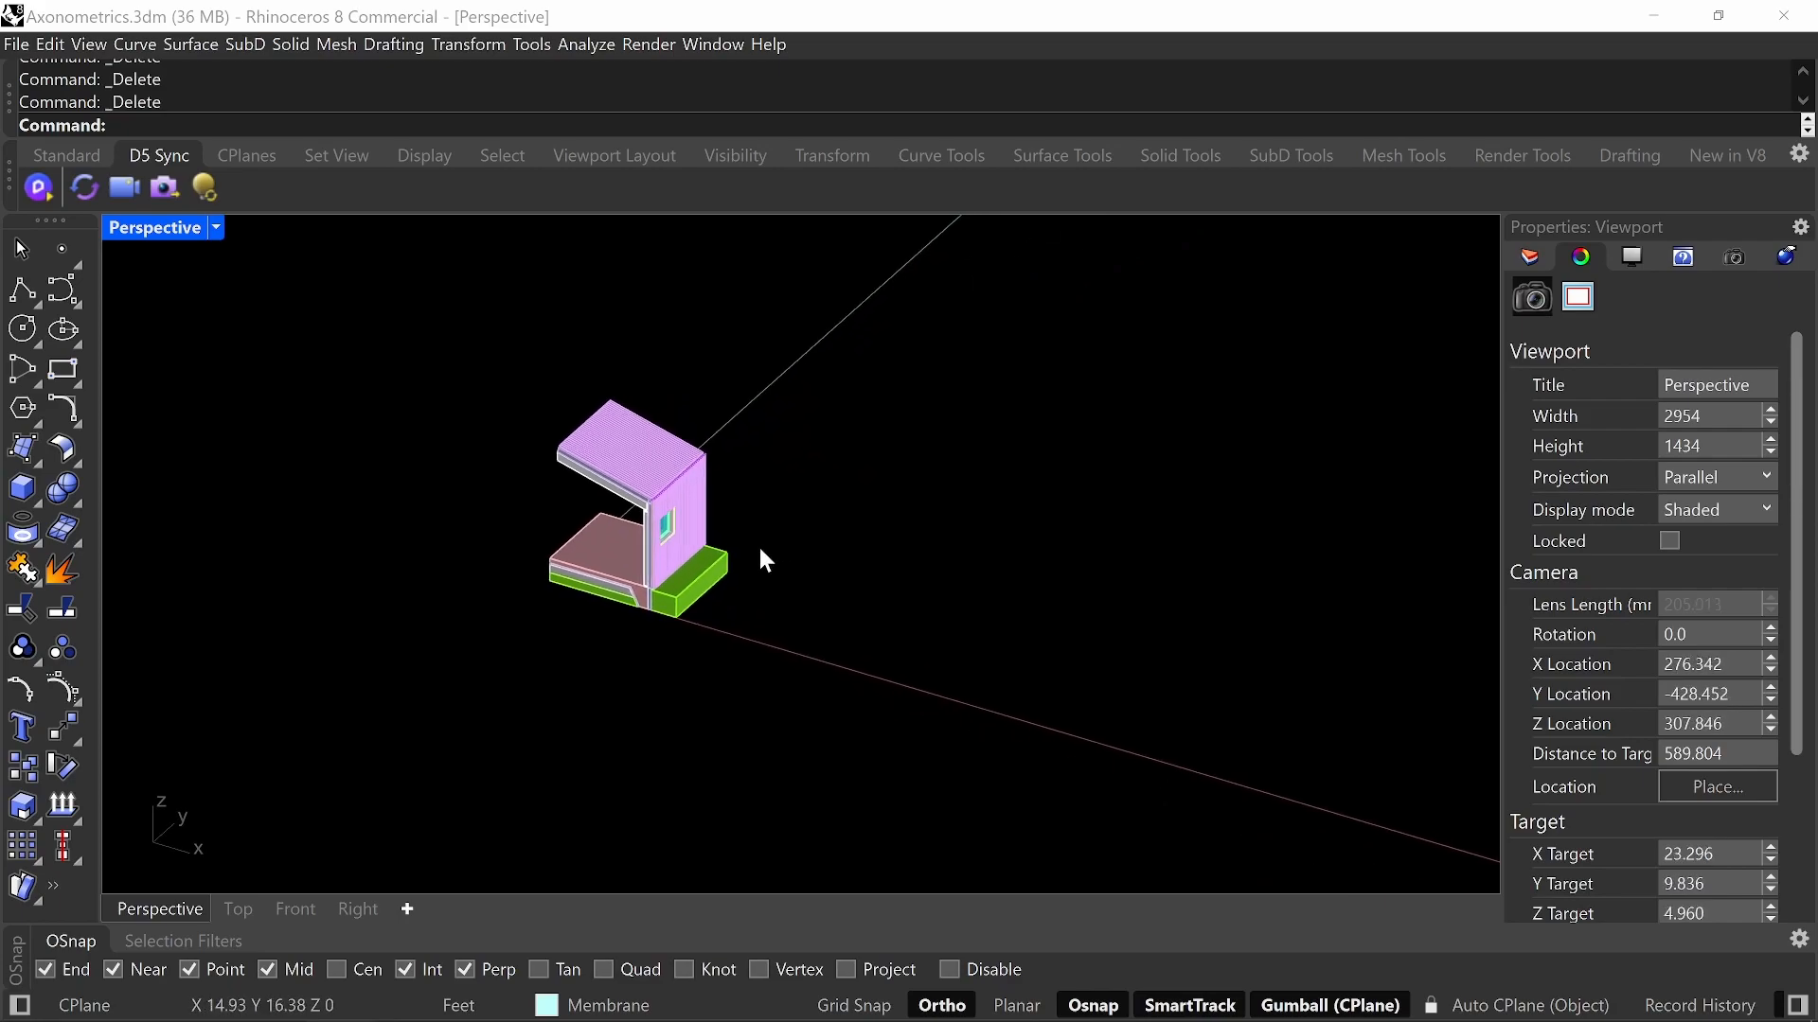
{"action": "left_click", "coordinate": [702, 585]}
{"action": "left_click_drag", "start_coordinate": [771, 604], "coordinate": [960, 661], "text": "alt"}
{"action": "left_click", "coordinate": [997, 551]}
{"action": "scroll", "coordinate": [997, 551], "scroll_direction": "up", "scroll_amount": 4}
{"action": "right_click_drag", "start_coordinate": [997, 551], "coordinate": [712, 463]}
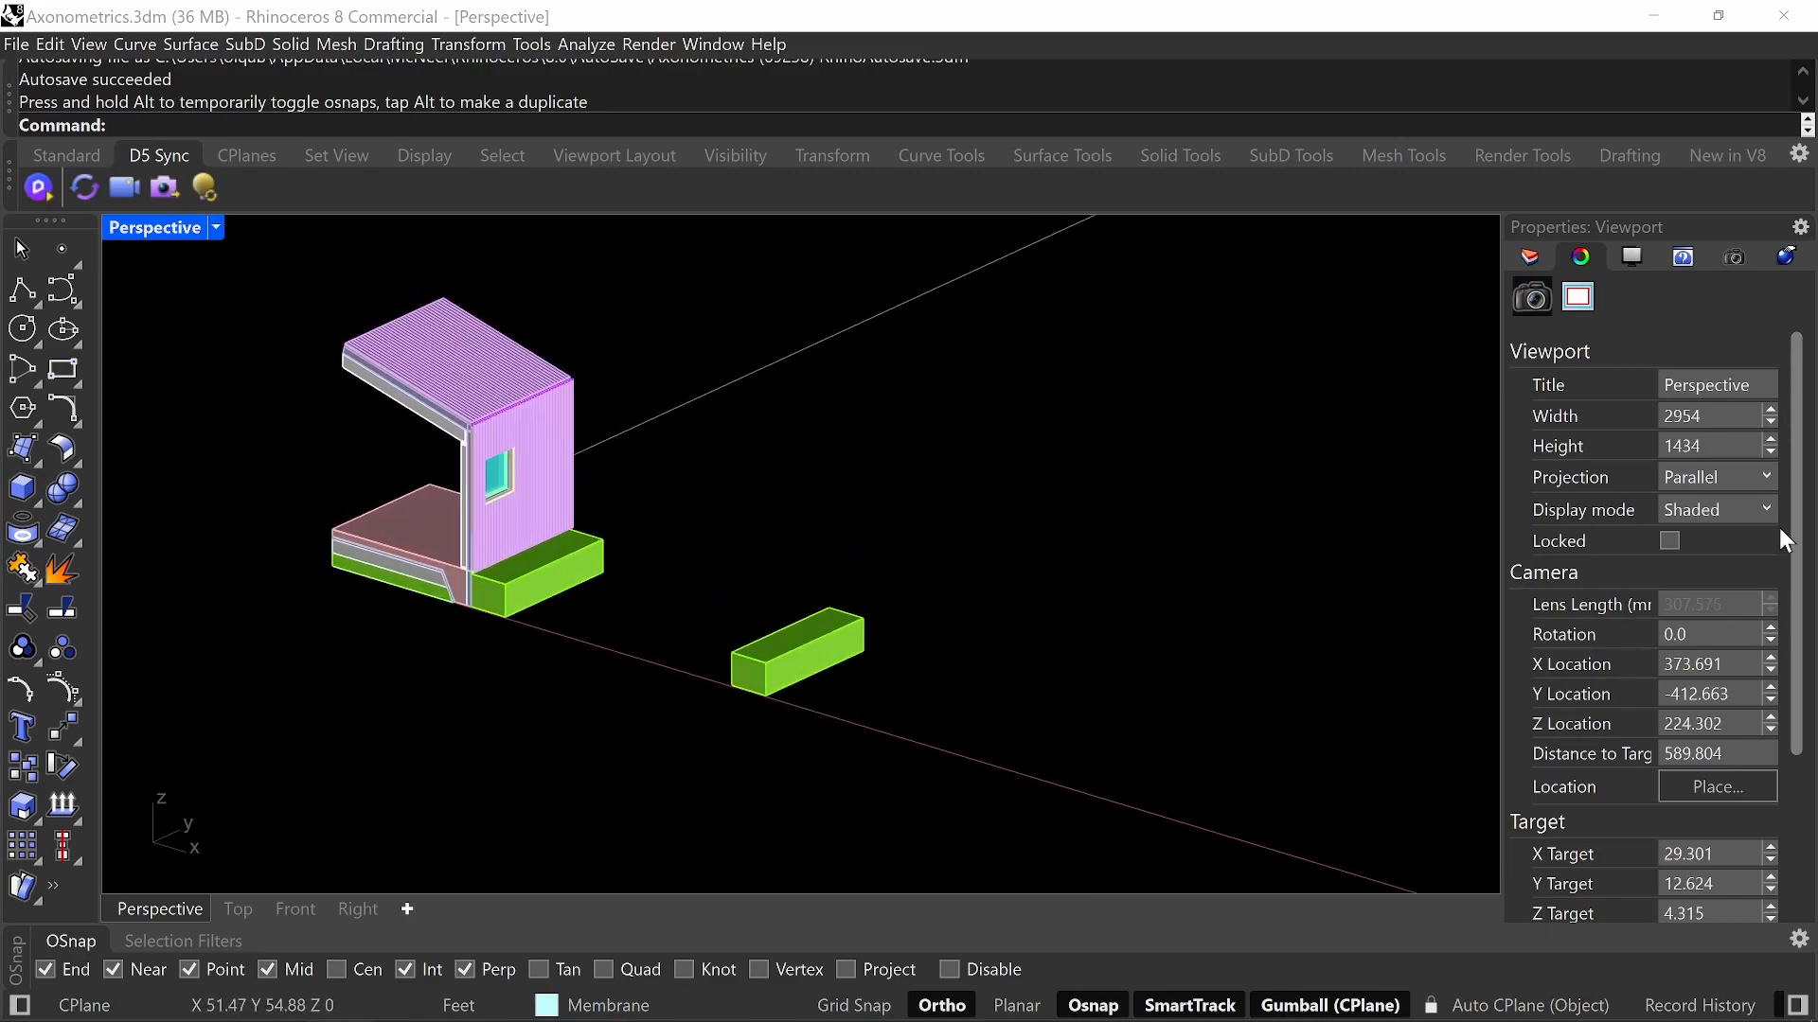
- Check the Perspective viewport's projection options and keep the Parallel projection
{"action": "left_click", "coordinate": [1746, 471]}
{"action": "left_click", "coordinate": [1576, 463]}
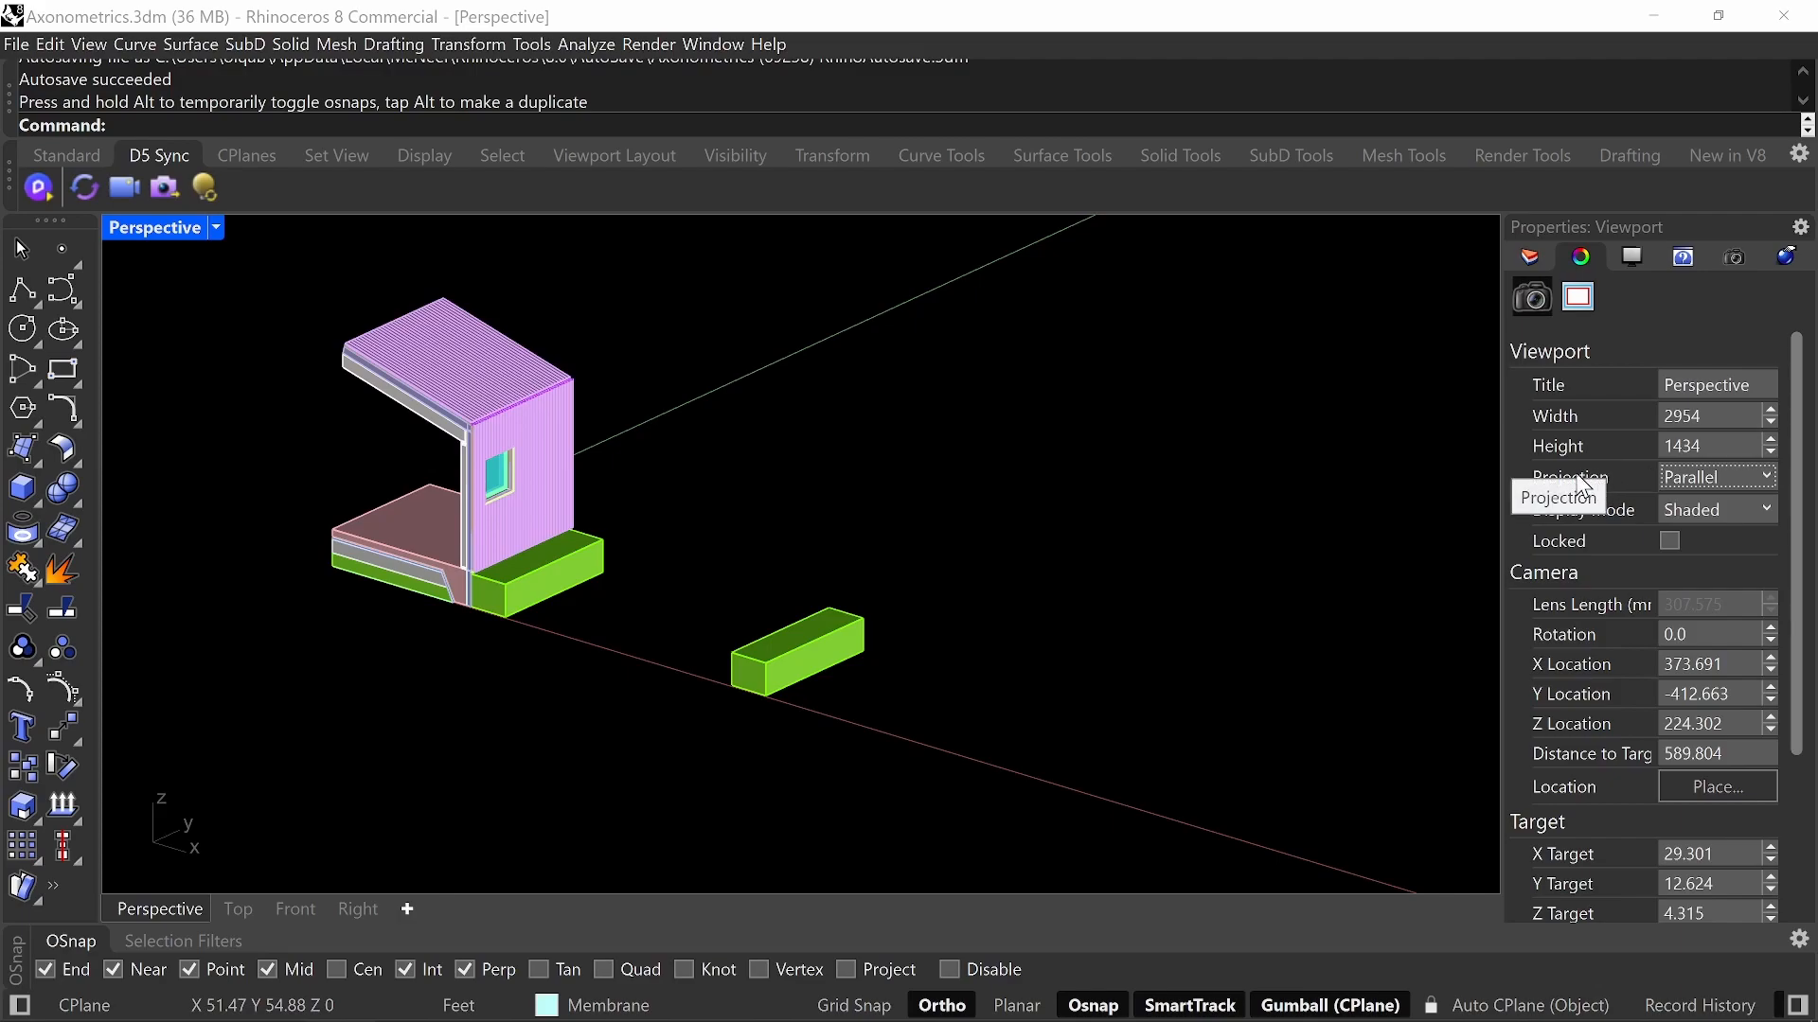
{"action": "left_click", "coordinate": [1721, 475]}
{"action": "left_click", "coordinate": [1669, 508]}
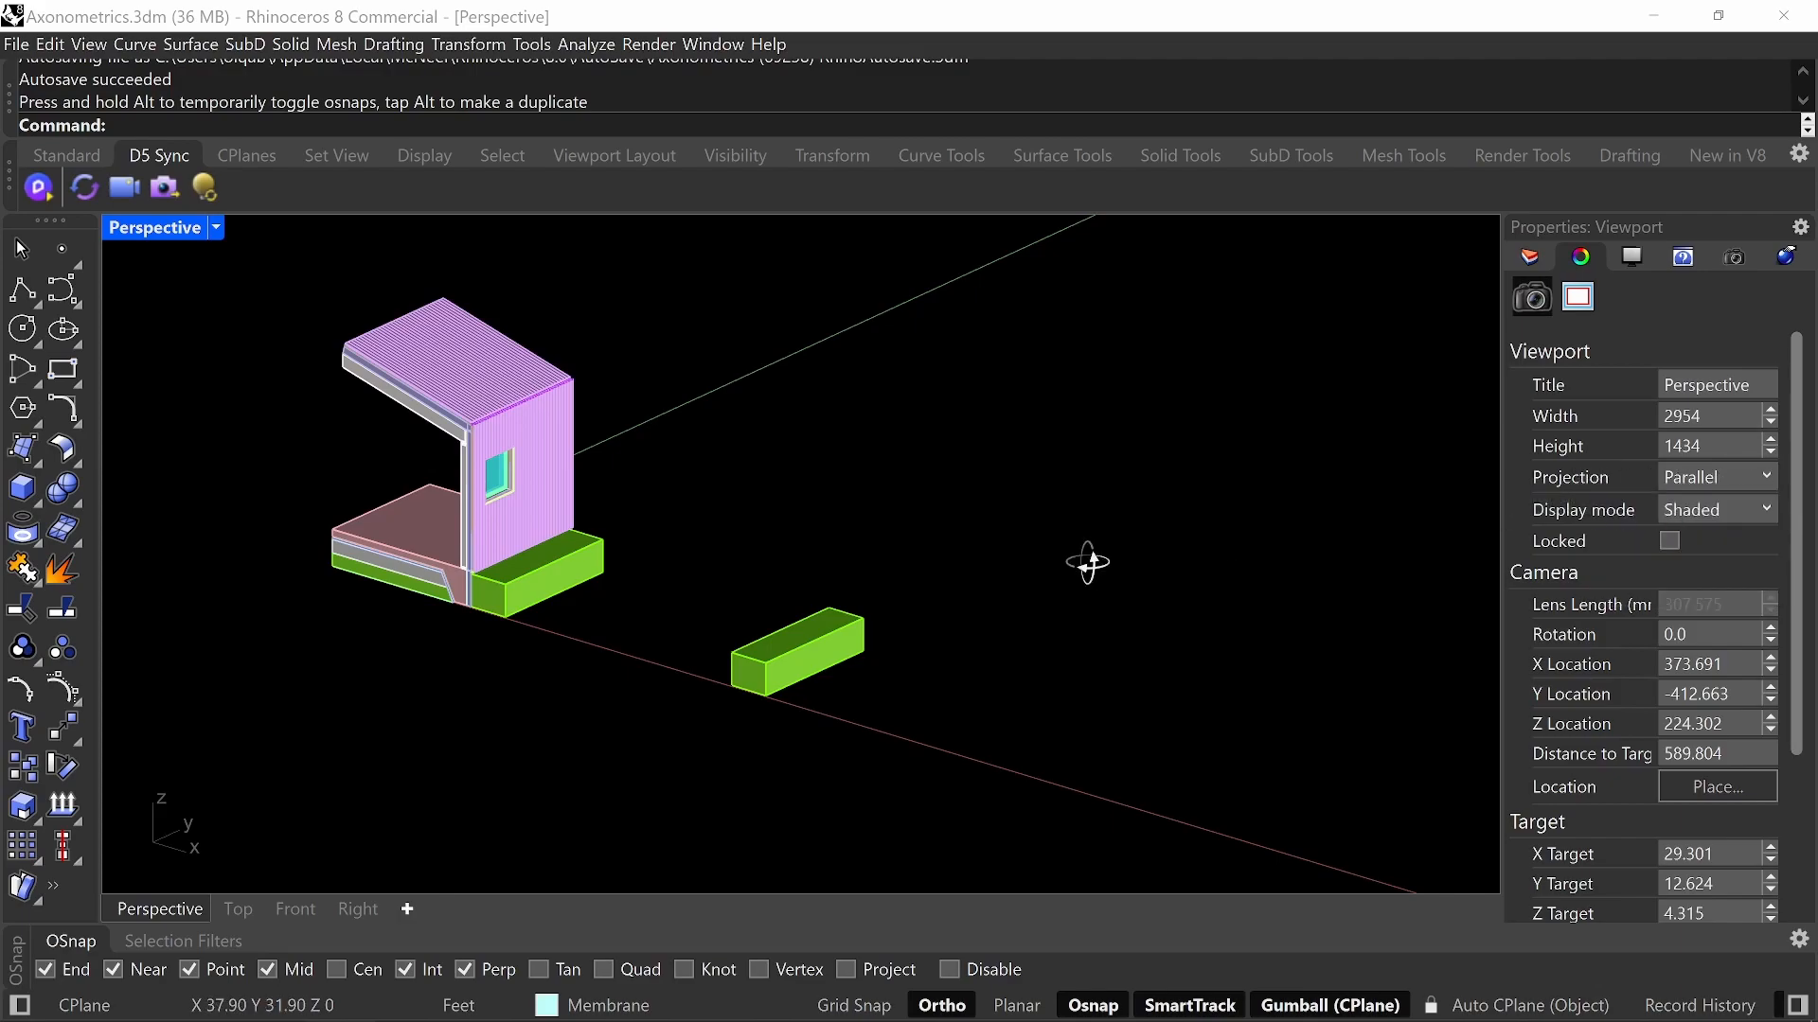
- Mark the edges of the duplicated block with red on-screen pen strokes and close the annotation overlay
{"action": "key", "text": "ctrl+alt+g"}
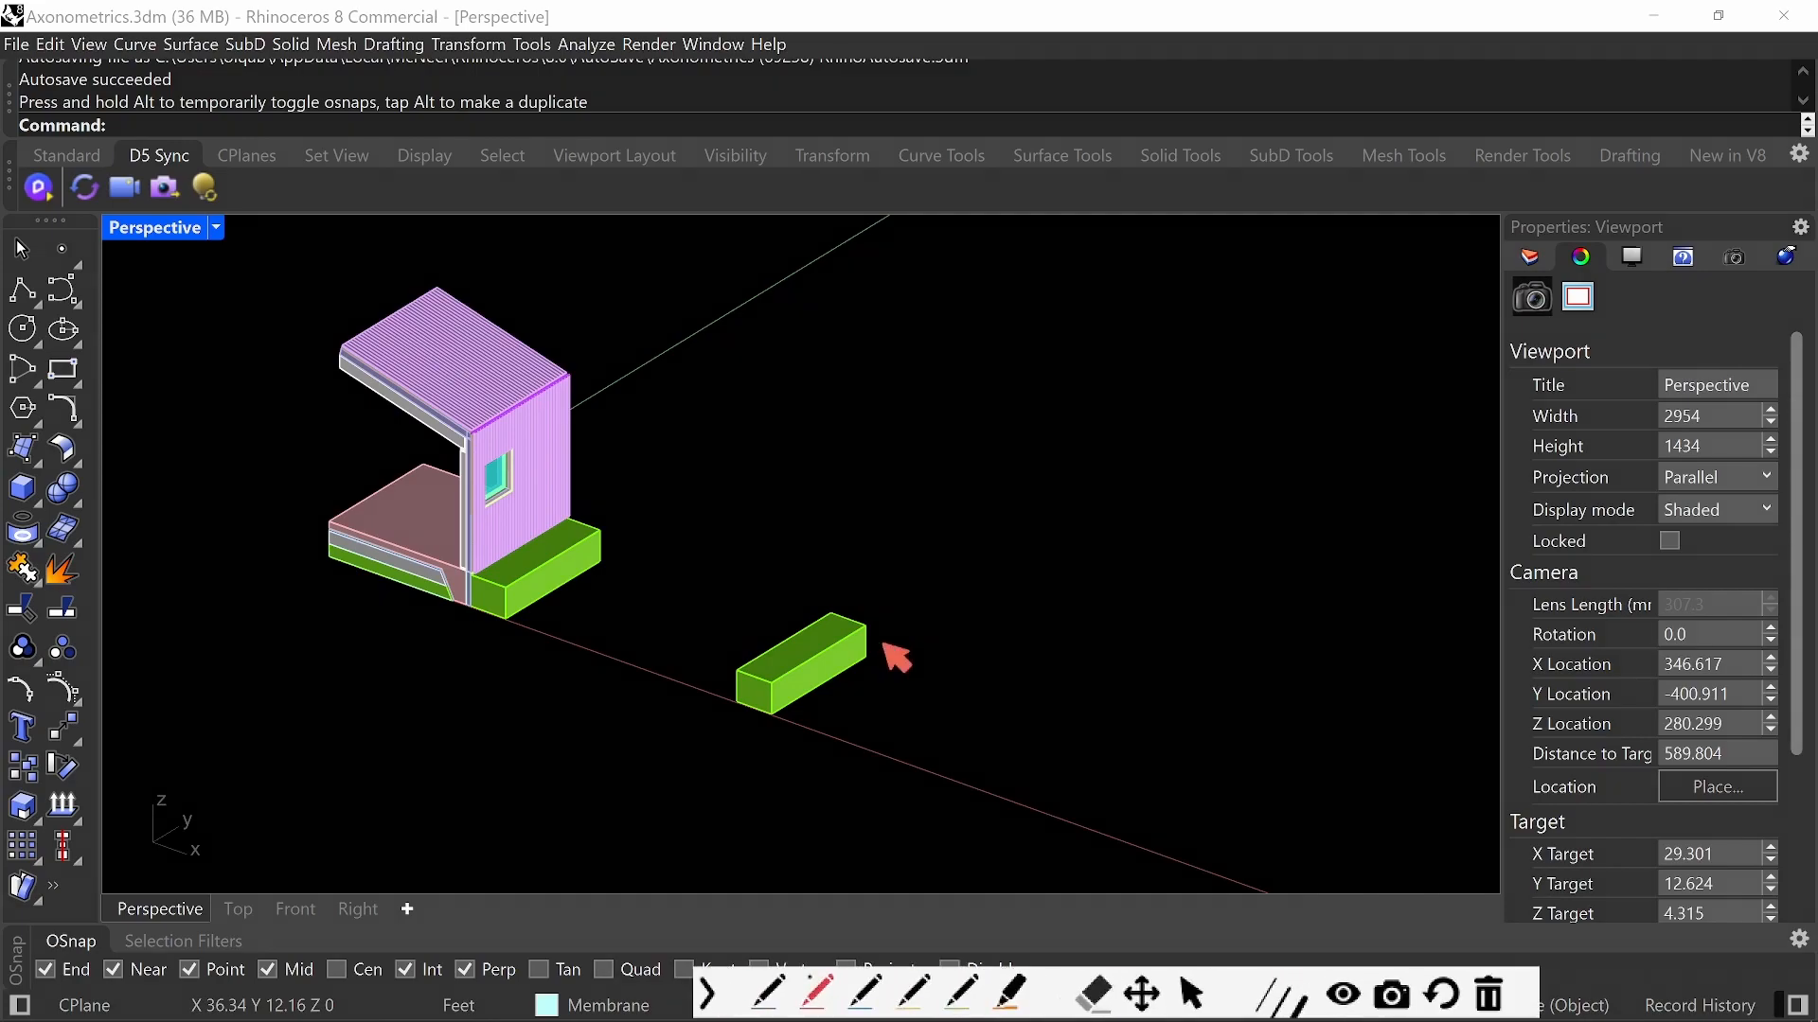
{"action": "mouse_move", "coordinate": [819, 638]}
{"action": "left_mouse_down"}
{"action": "mouse_move", "coordinate": [815, 669]}
{"action": "mouse_move", "coordinate": [850, 678]}
{"action": "mouse_move", "coordinate": [752, 695]}
{"action": "left_mouse_up"}
{"action": "left_click_drag", "start_coordinate": [858, 641], "coordinate": [884, 646]}
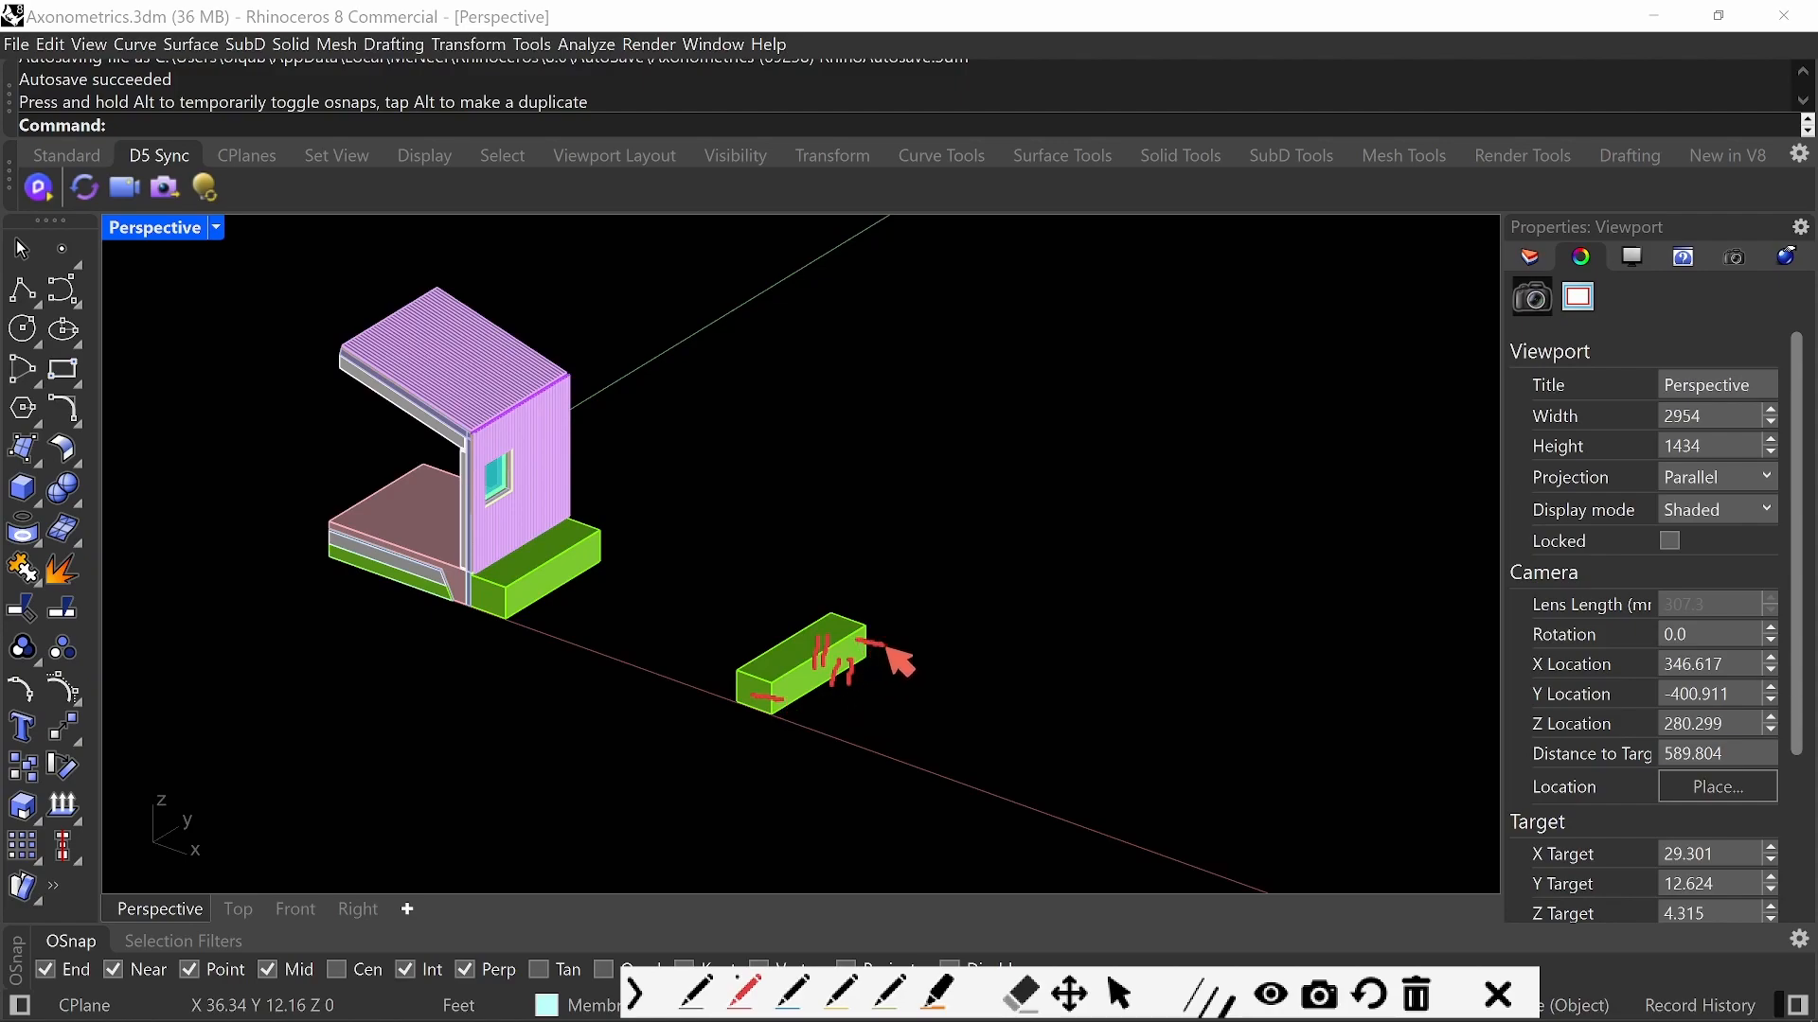
{"action": "key", "text": "Escape"}
- Generate a Make2D drawing of the duplicated ground block from the Perspective view and show it in the Top view
{"action": "left_click_drag", "start_coordinate": [940, 566], "coordinate": [695, 738]}
{"action": "type", "text": "Make2D"}
{"action": "key", "text": "Return"}
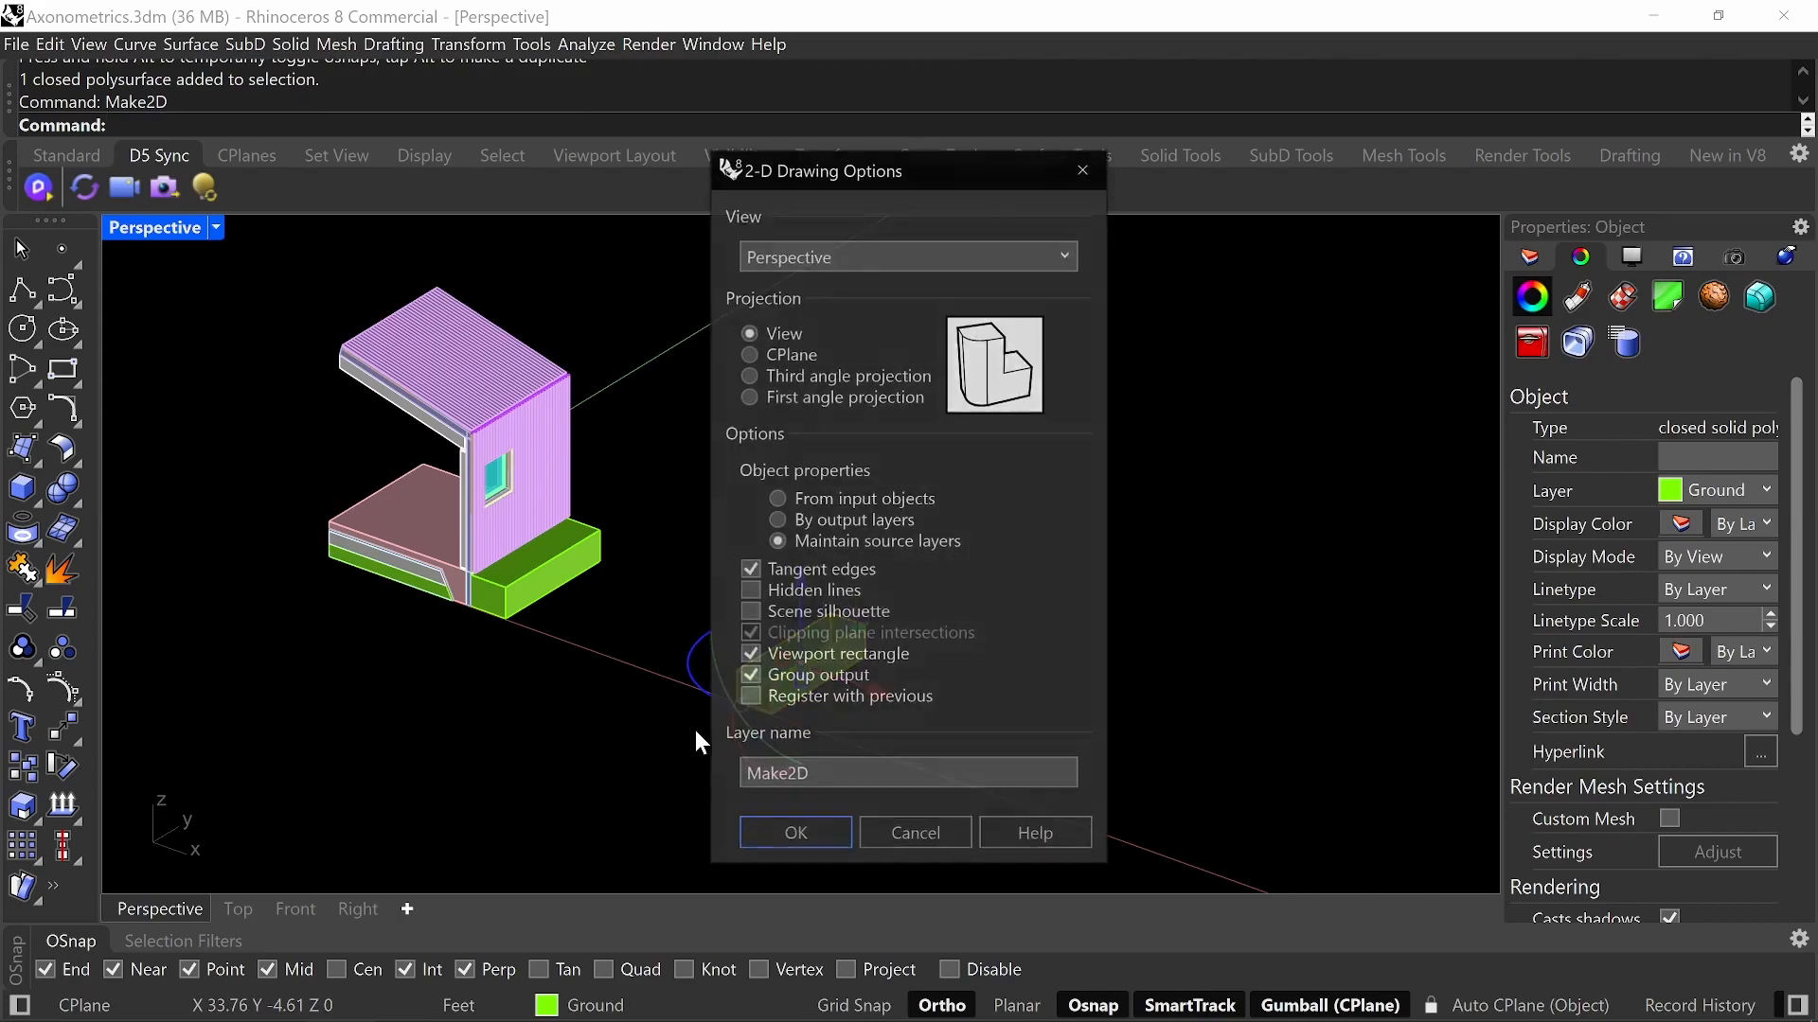
{"action": "left_click", "coordinate": [800, 836]}
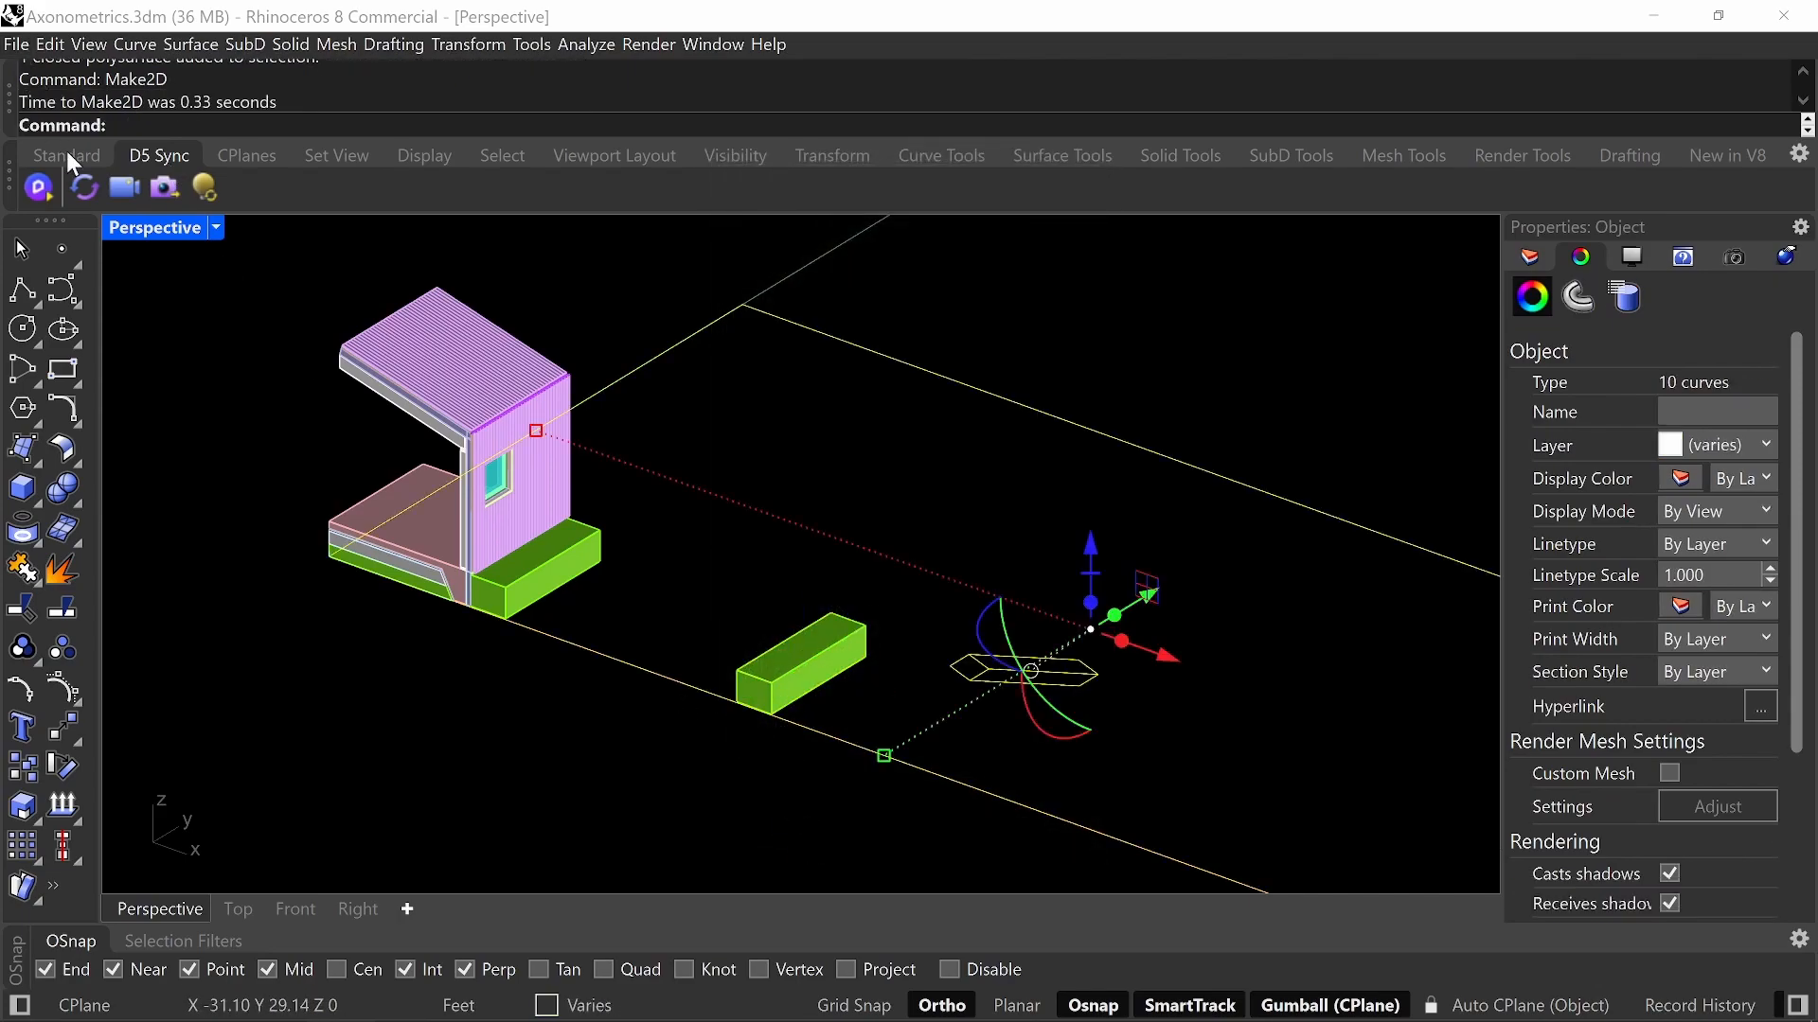
{"action": "double_click", "coordinate": [144, 219]}
{"action": "double_click", "coordinate": [128, 229]}
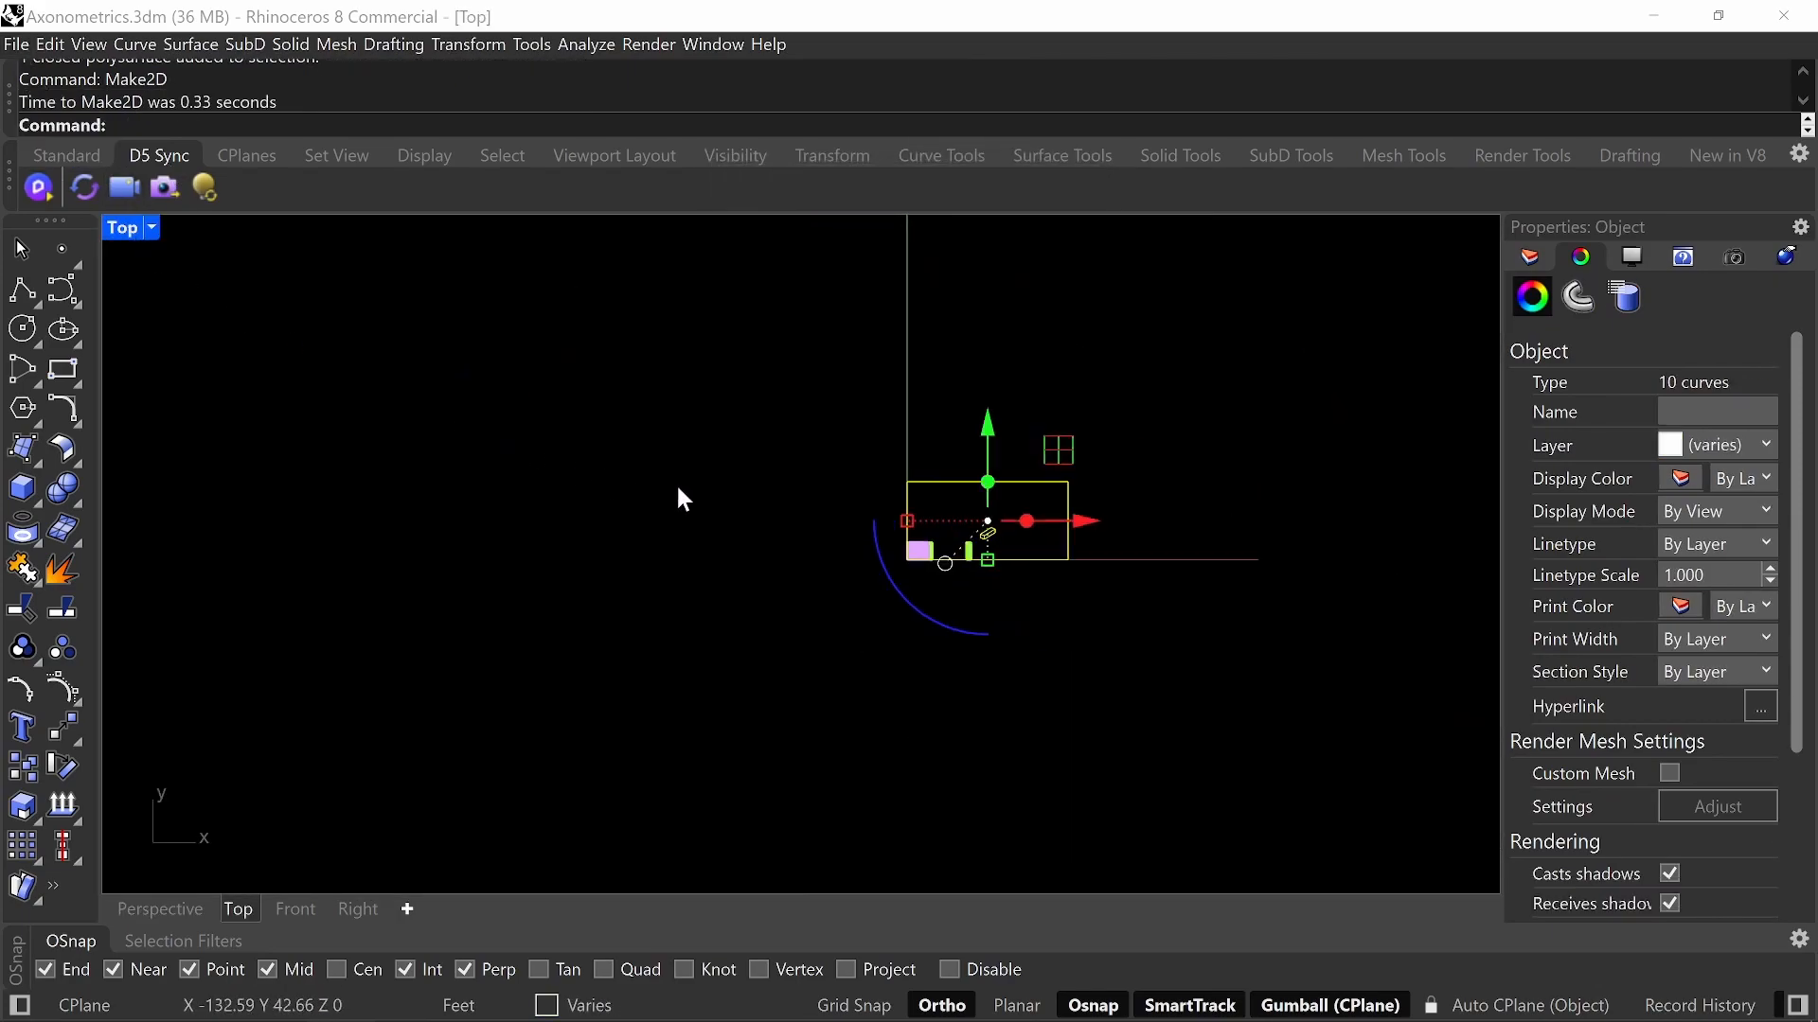
{"action": "scroll", "coordinate": [804, 507], "scroll_direction": "up", "scroll_amount": 8}
{"action": "key", "text": "Escape"}
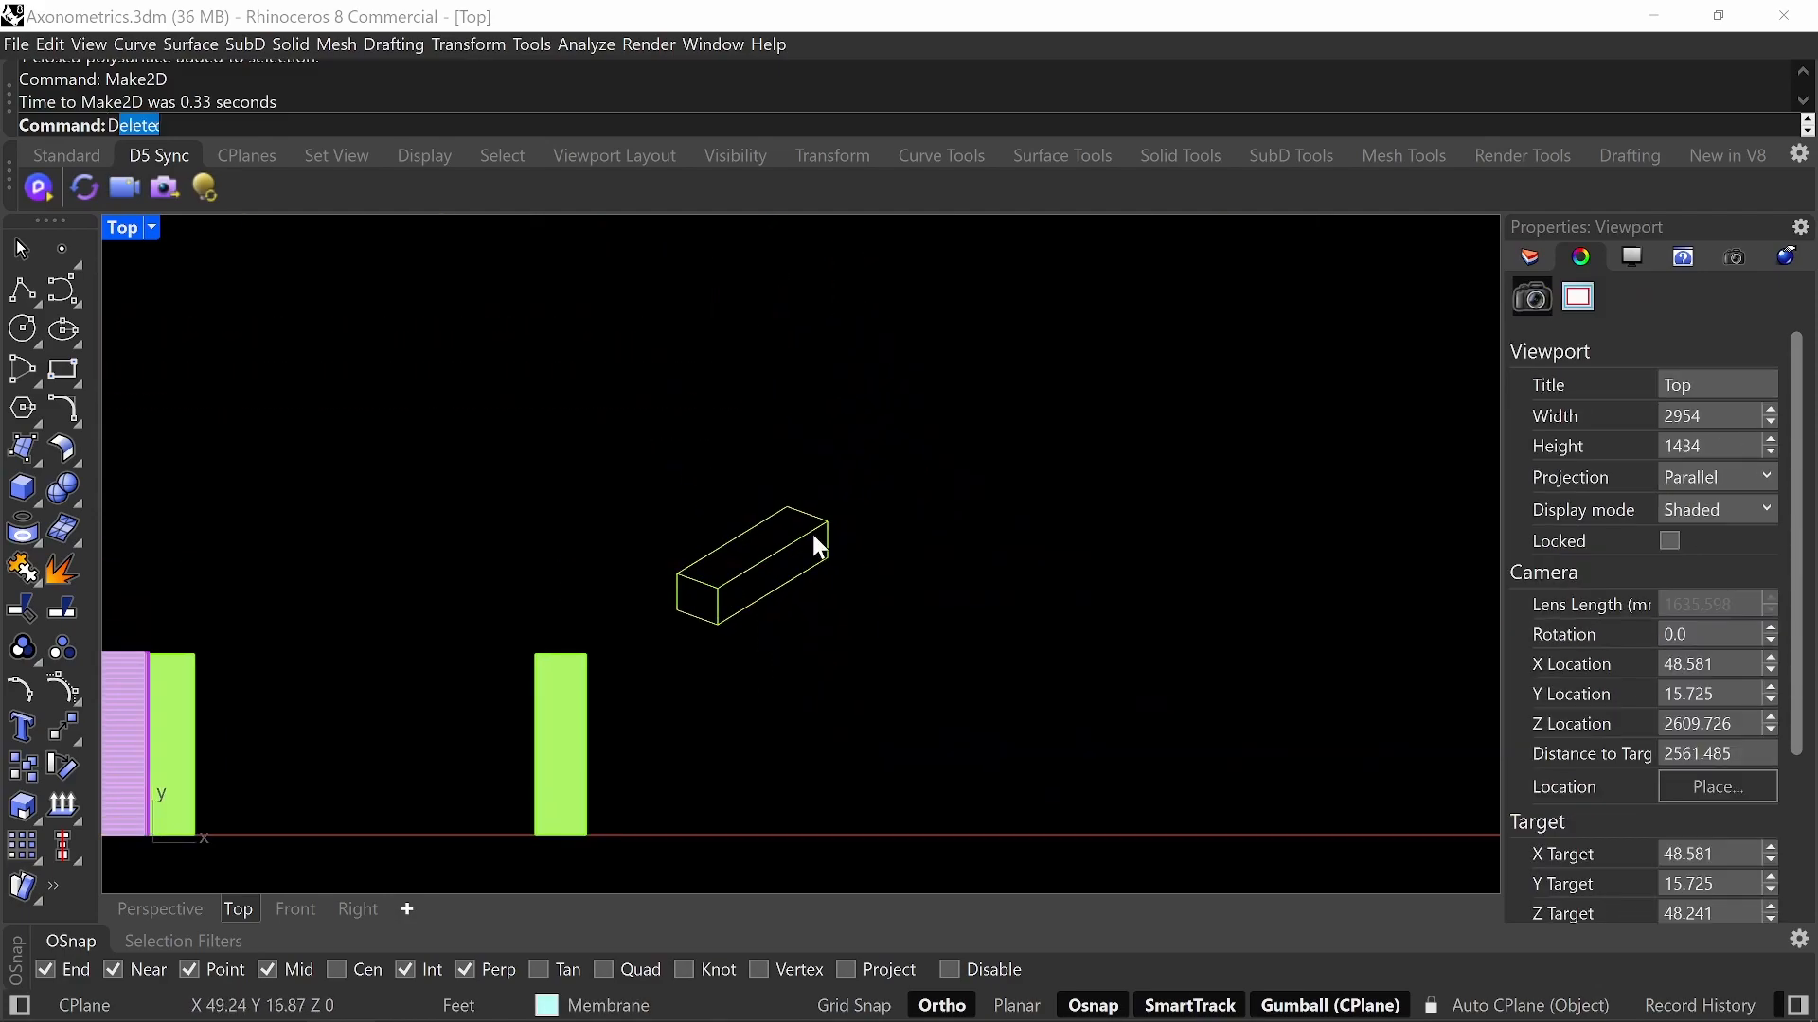
{"action": "type", "text": "Dim"}
{"action": "key", "text": "Return"}
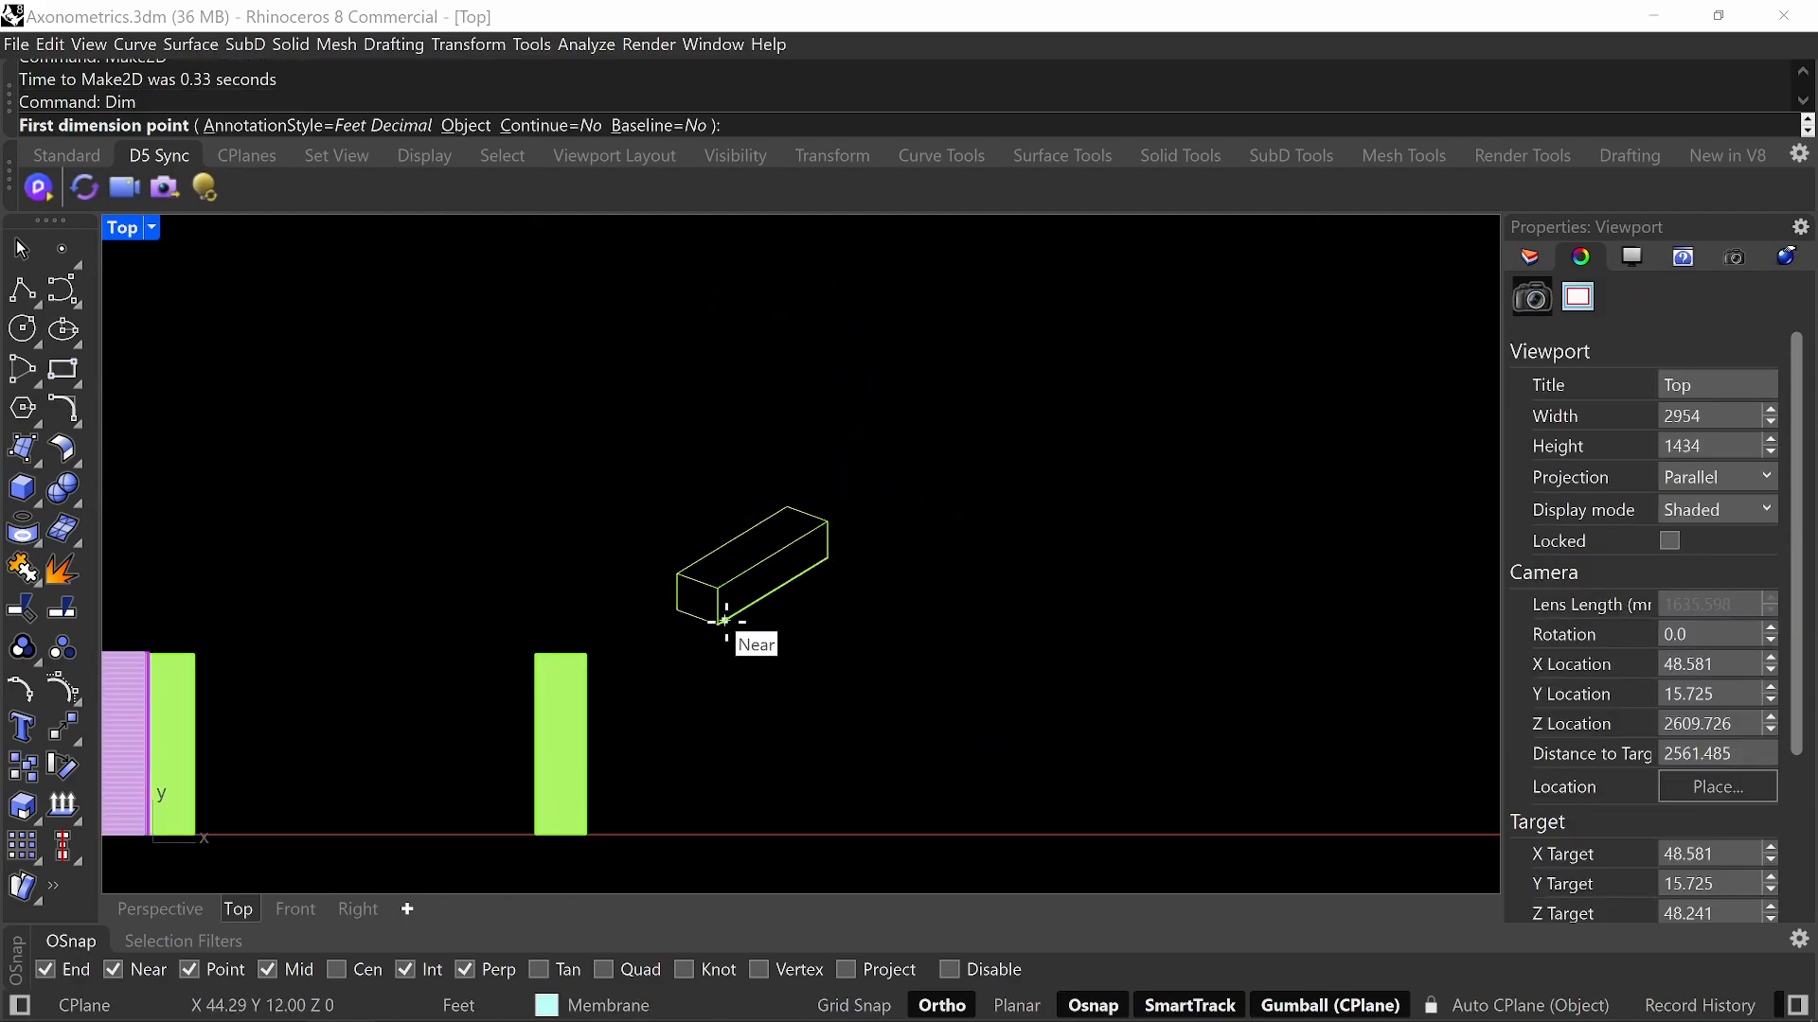
{"action": "key", "text": "Escape"}
- Add an aligned dimension below the lower long edge of the 2D block drawing
{"action": "type", "text": "DimAligned"}
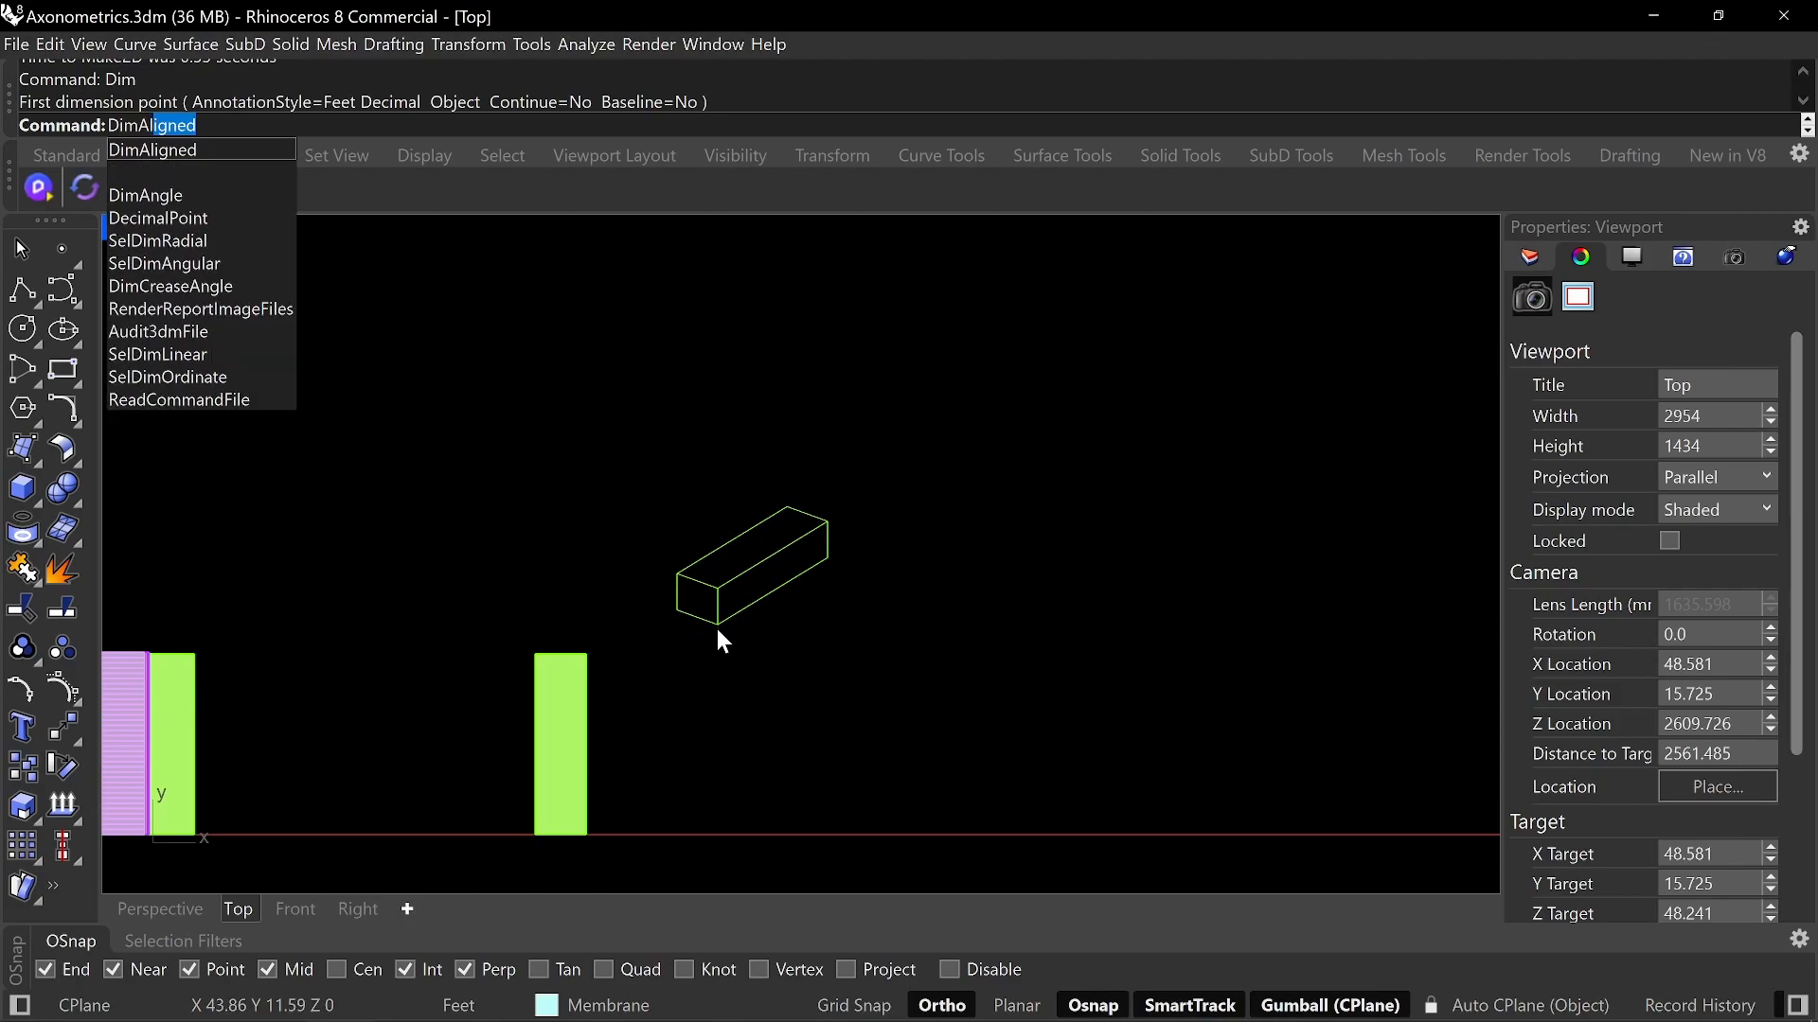
{"action": "key", "text": "Return"}
{"action": "left_click", "coordinate": [717, 625]}
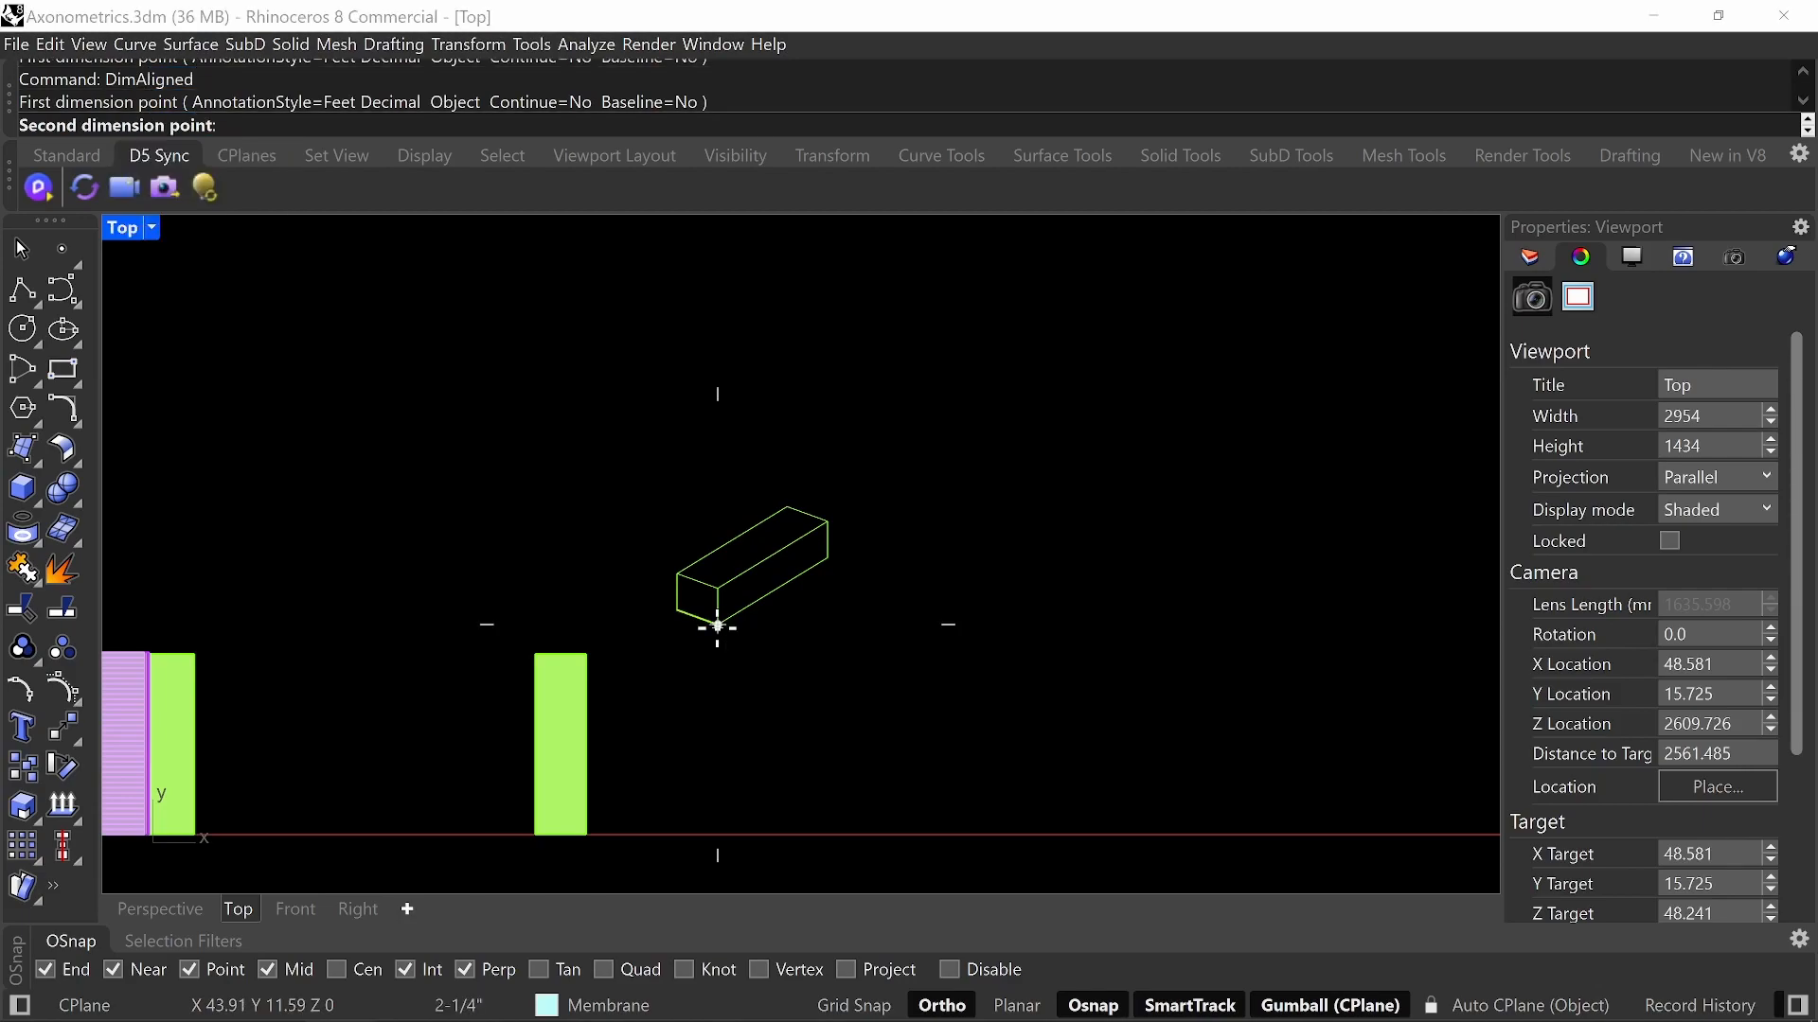
{"action": "left_click", "coordinate": [827, 549]}
{"action": "left_click", "coordinate": [805, 694]}
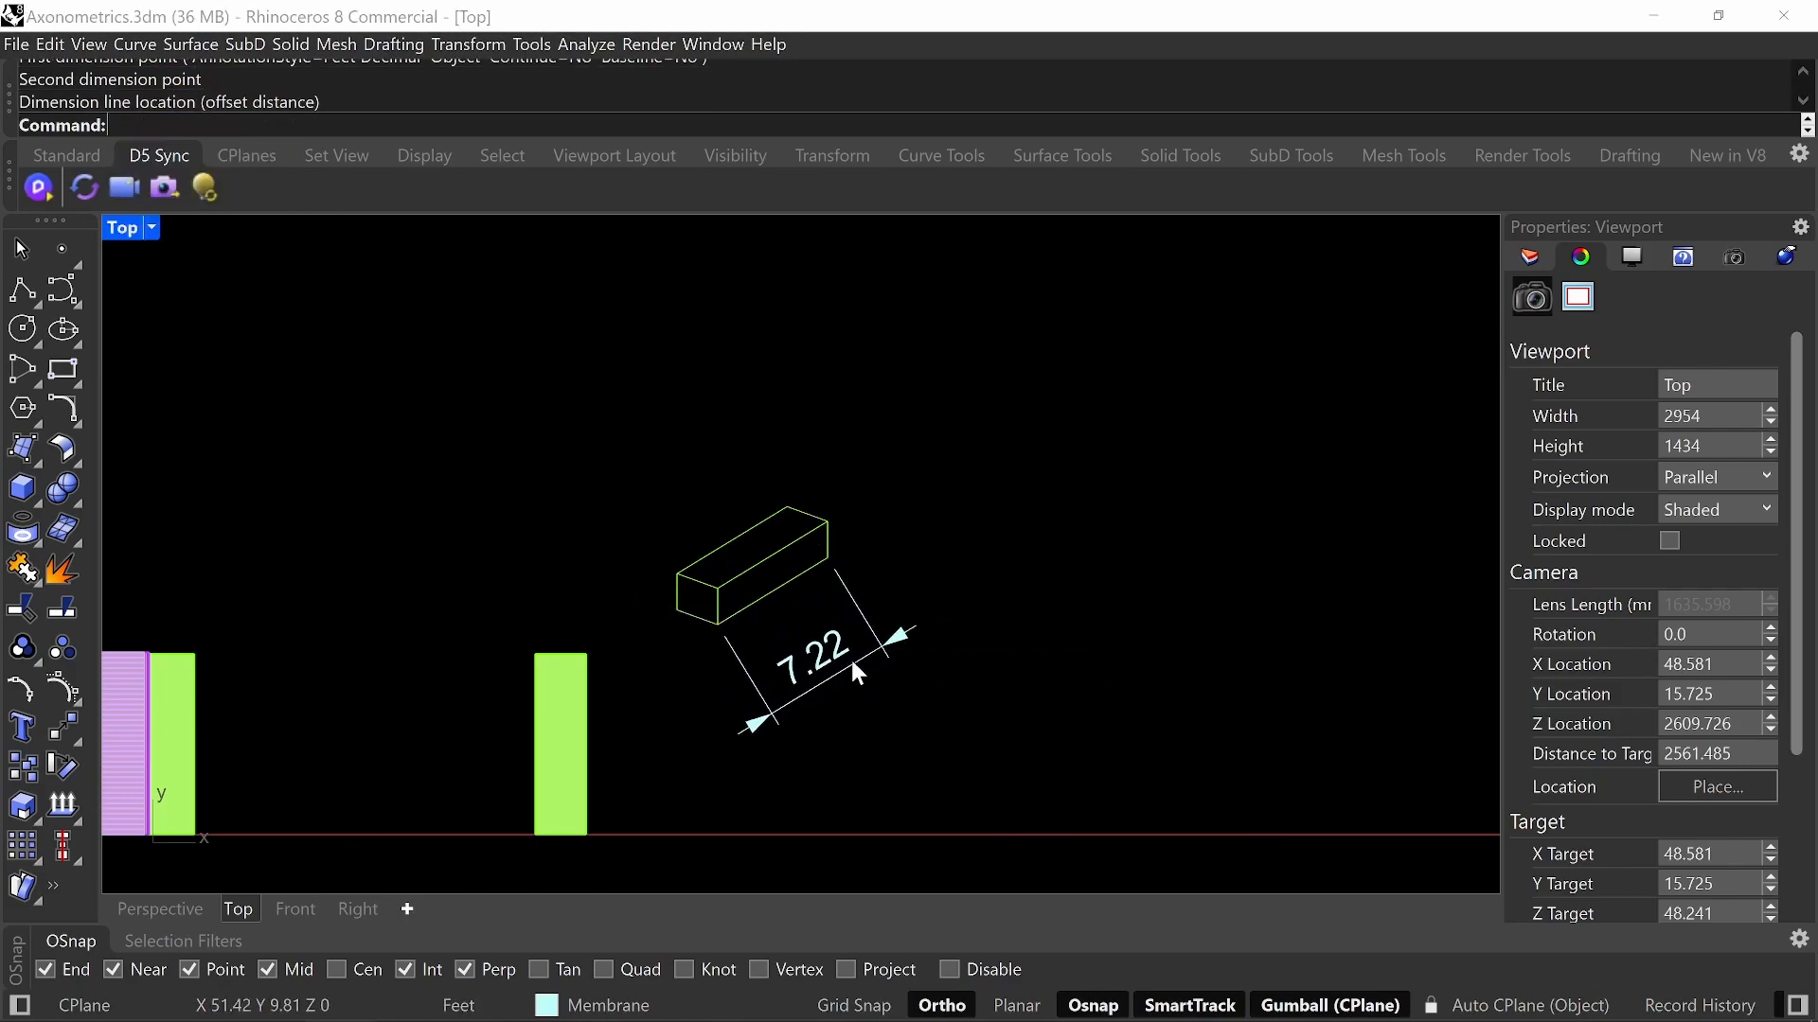
- Measure the lower long edge of the duplicated 3D block in the Perspective view with the Distance command
{"action": "double_click", "coordinate": [124, 230]}
{"action": "scroll", "coordinate": [1174, 454], "scroll_direction": "up", "scroll_amount": 3}
{"action": "type", "text": "Distance"}
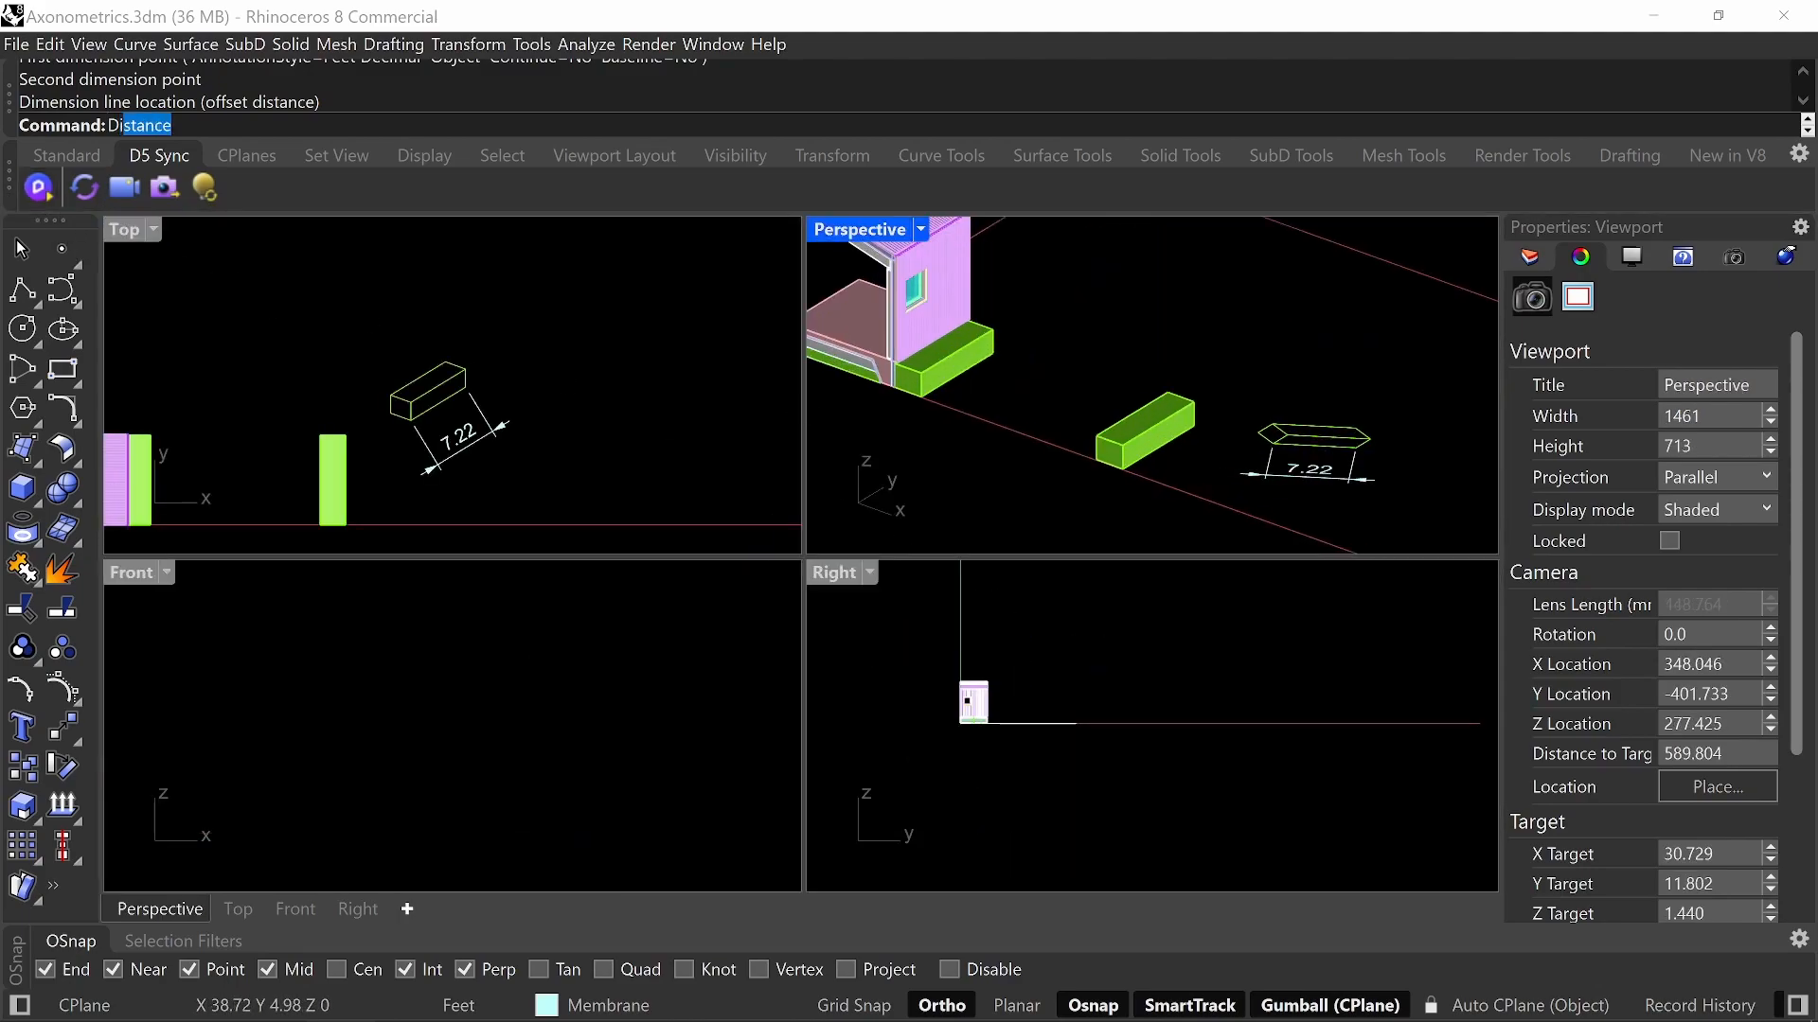
{"action": "key", "text": "Return"}
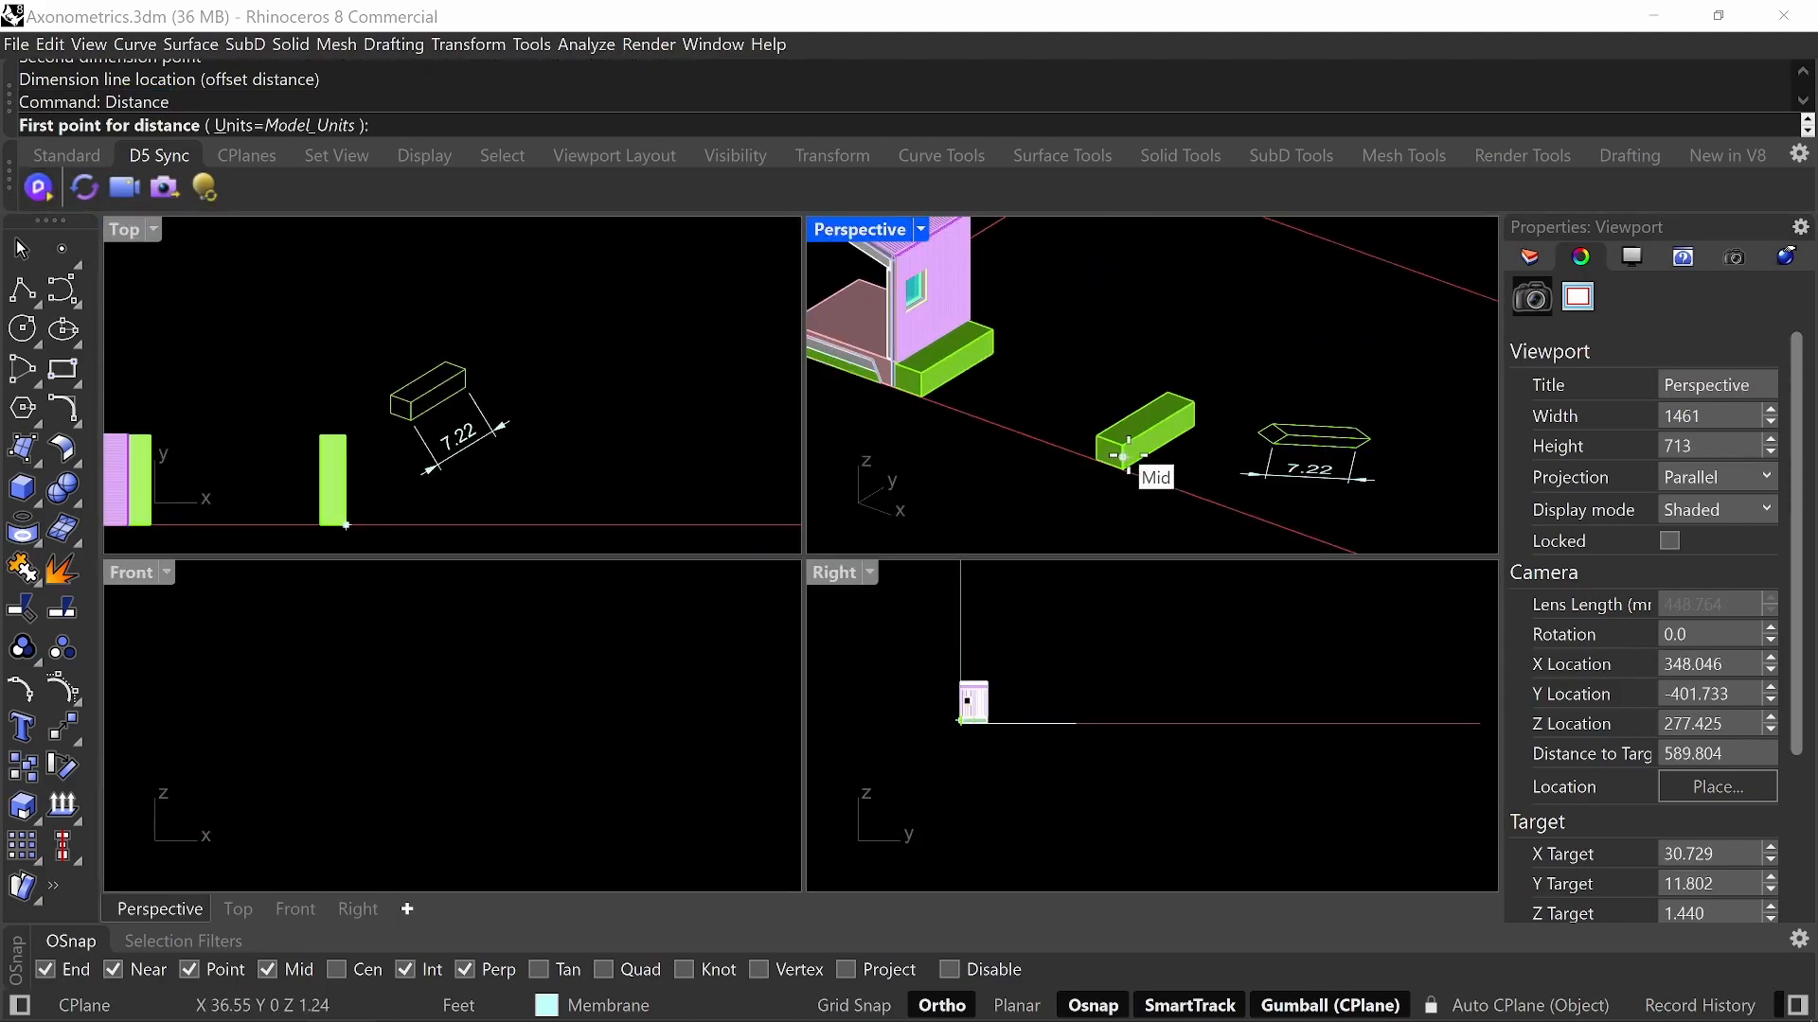
{"action": "left_click", "coordinate": [1124, 464]}
{"action": "left_click", "coordinate": [1193, 429]}
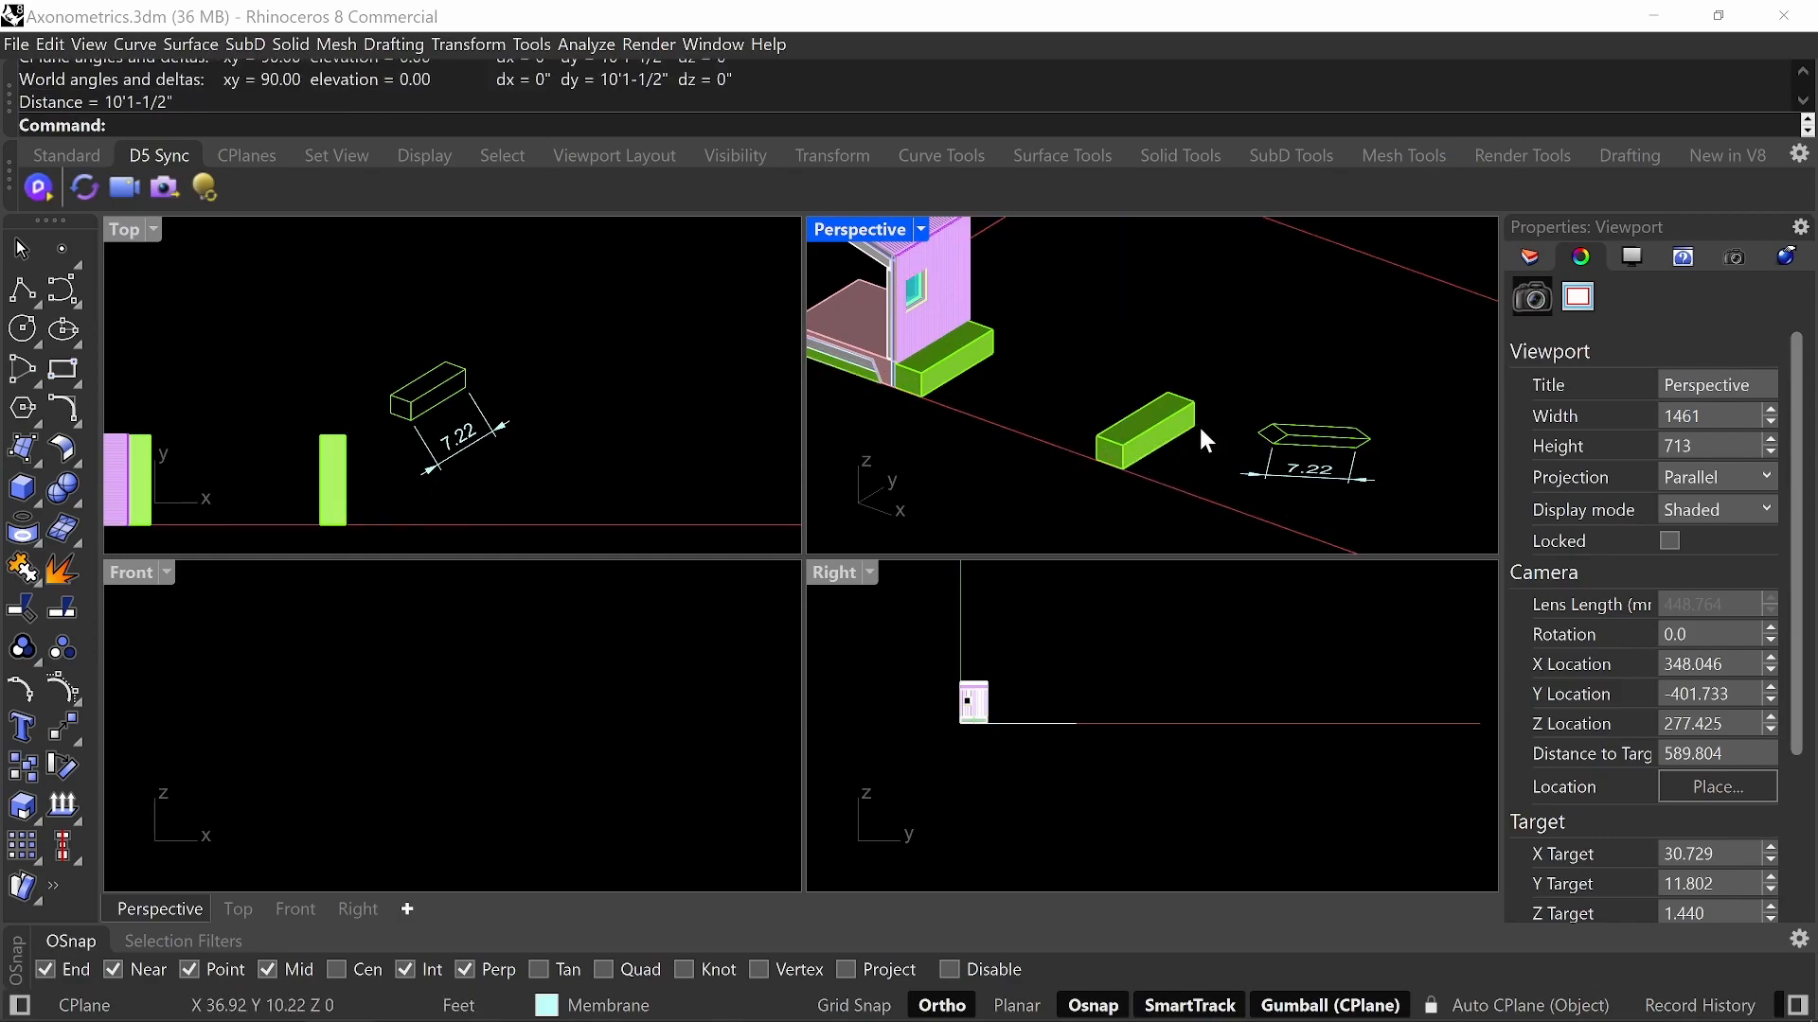
{"action": "scroll", "coordinate": [436, 368], "scroll_direction": "up", "scroll_amount": 3}
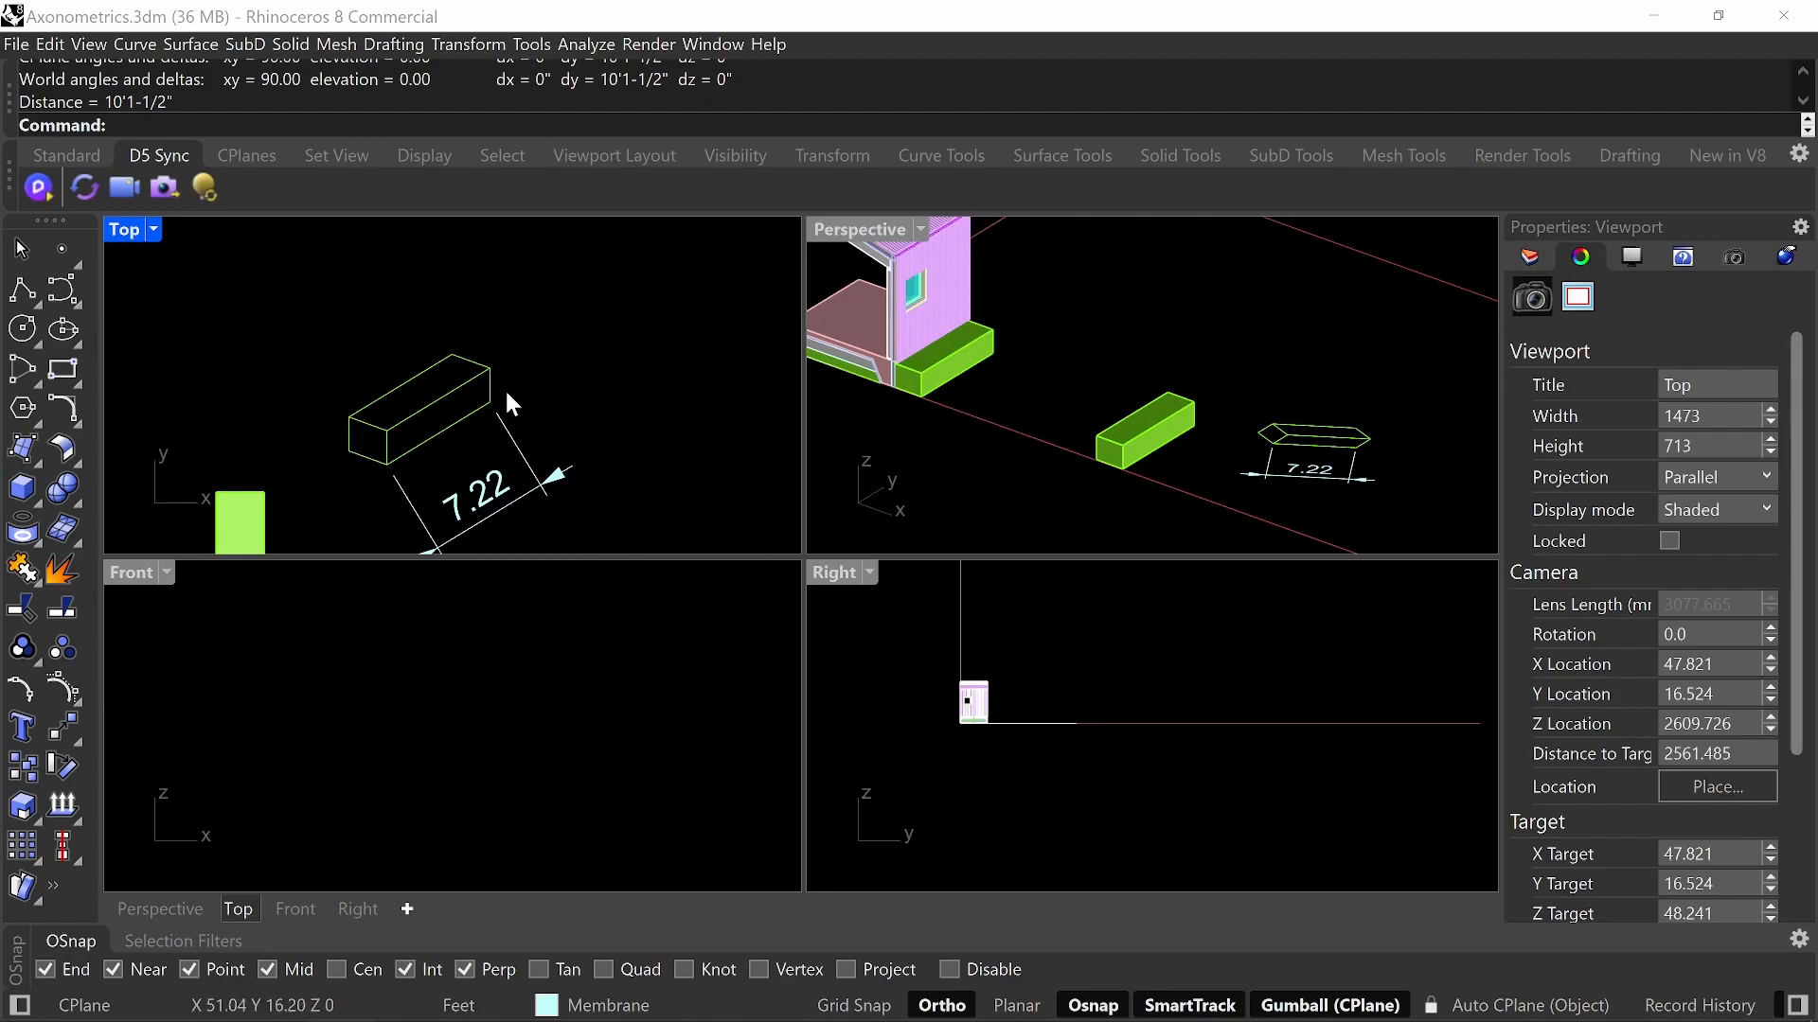
{"action": "scroll", "coordinate": [519, 387], "scroll_direction": "down", "scroll_amount": 4}
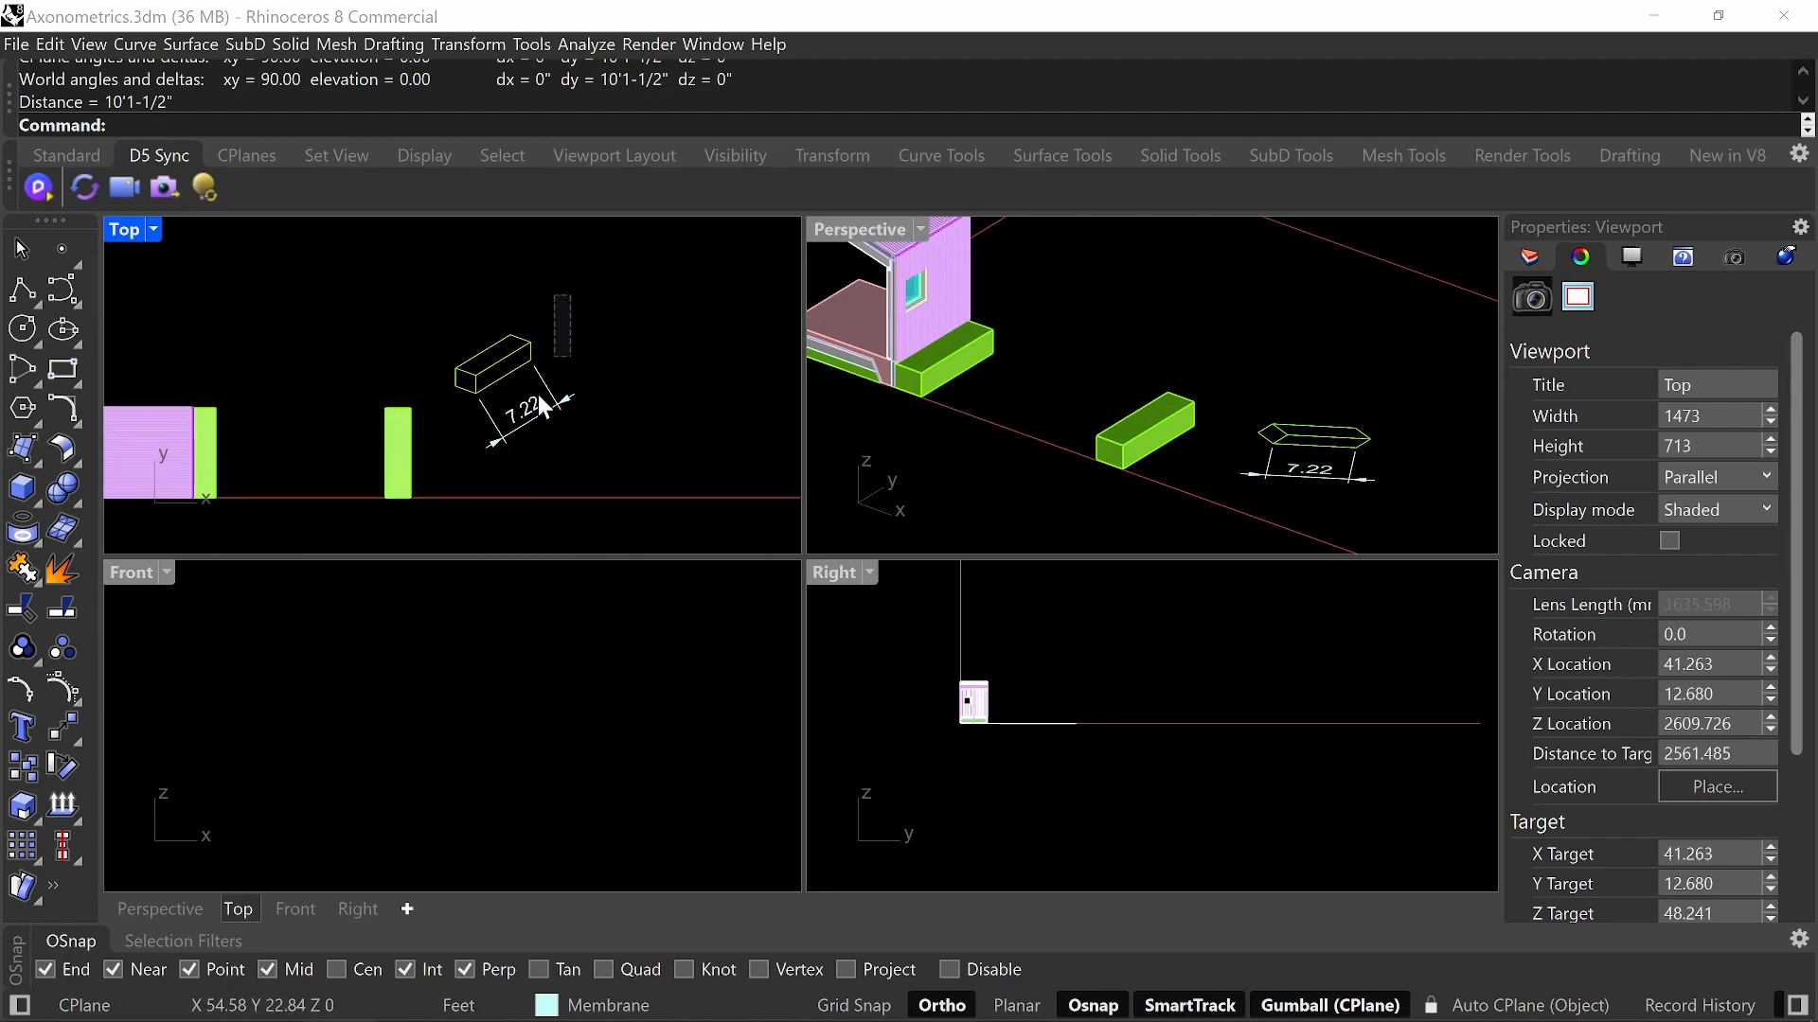
{"action": "left_click_drag", "start_coordinate": [547, 405], "coordinate": [473, 293]}
{"action": "key", "text": "Delete"}
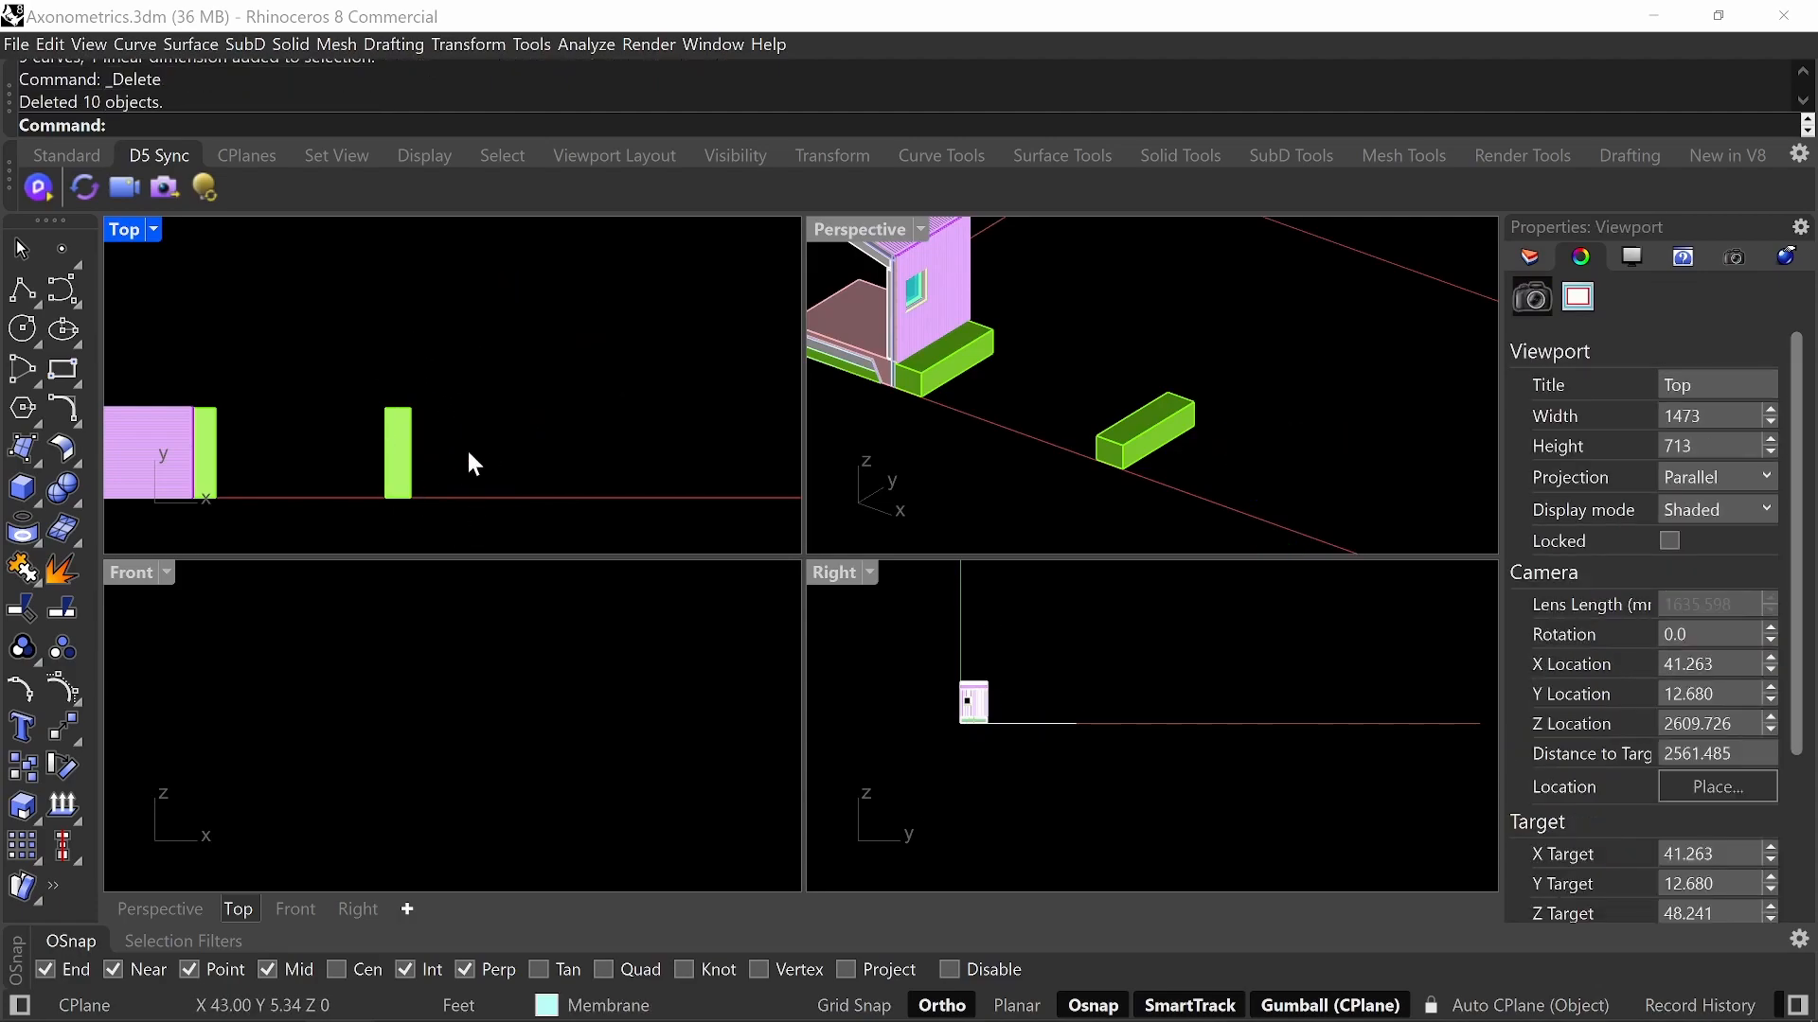
{"action": "scroll", "coordinate": [496, 429], "scroll_direction": "down", "scroll_amount": 1}
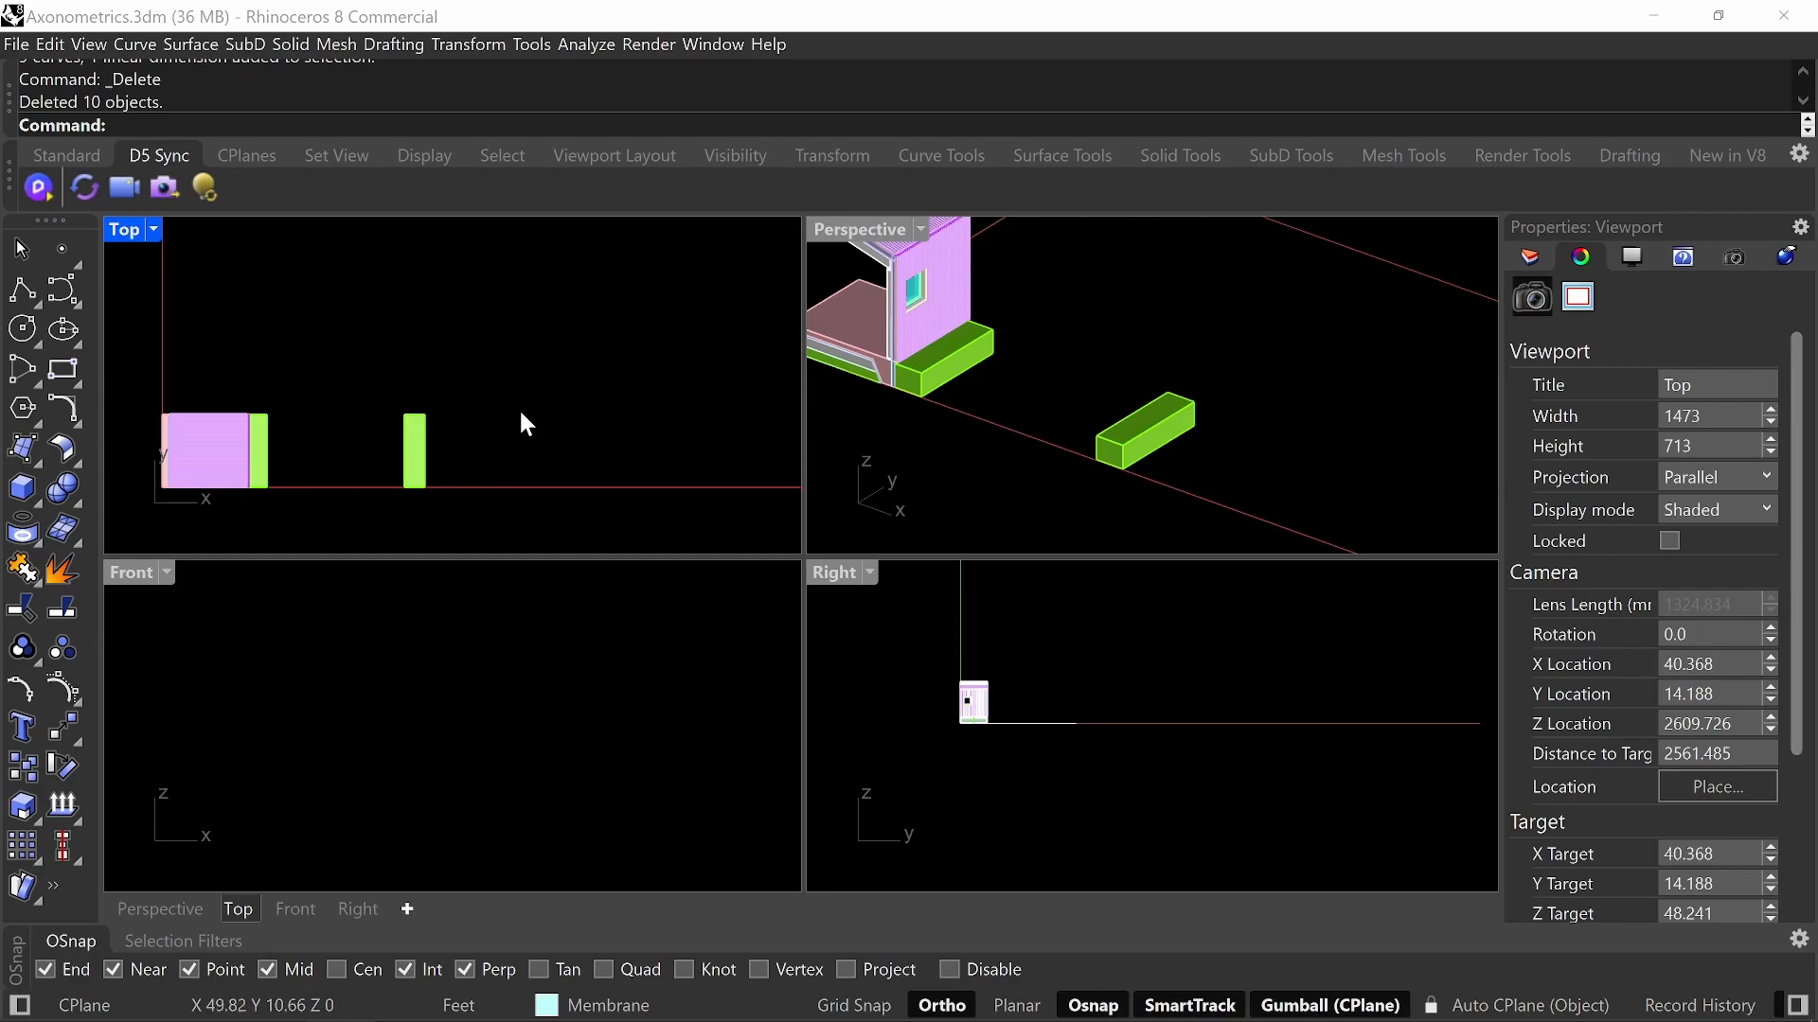
{"action": "key", "text": "ctrl+z"}
- Move the 2D block drawing with its frame and dimension upward in the Top view, clear of the model
{"action": "scroll", "coordinate": [530, 400], "scroll_direction": "down", "scroll_amount": 8}
{"action": "right_click_drag", "start_coordinate": [649, 337], "coordinate": [594, 481]}
{"action": "left_click_drag", "start_coordinate": [616, 370], "coordinate": [453, 544]}
{"action": "left_click_drag", "start_coordinate": [466, 405], "coordinate": [462, 286]}
{"action": "left_click", "coordinate": [649, 395]}
{"action": "right_click_drag", "start_coordinate": [560, 400], "coordinate": [508, 340]}
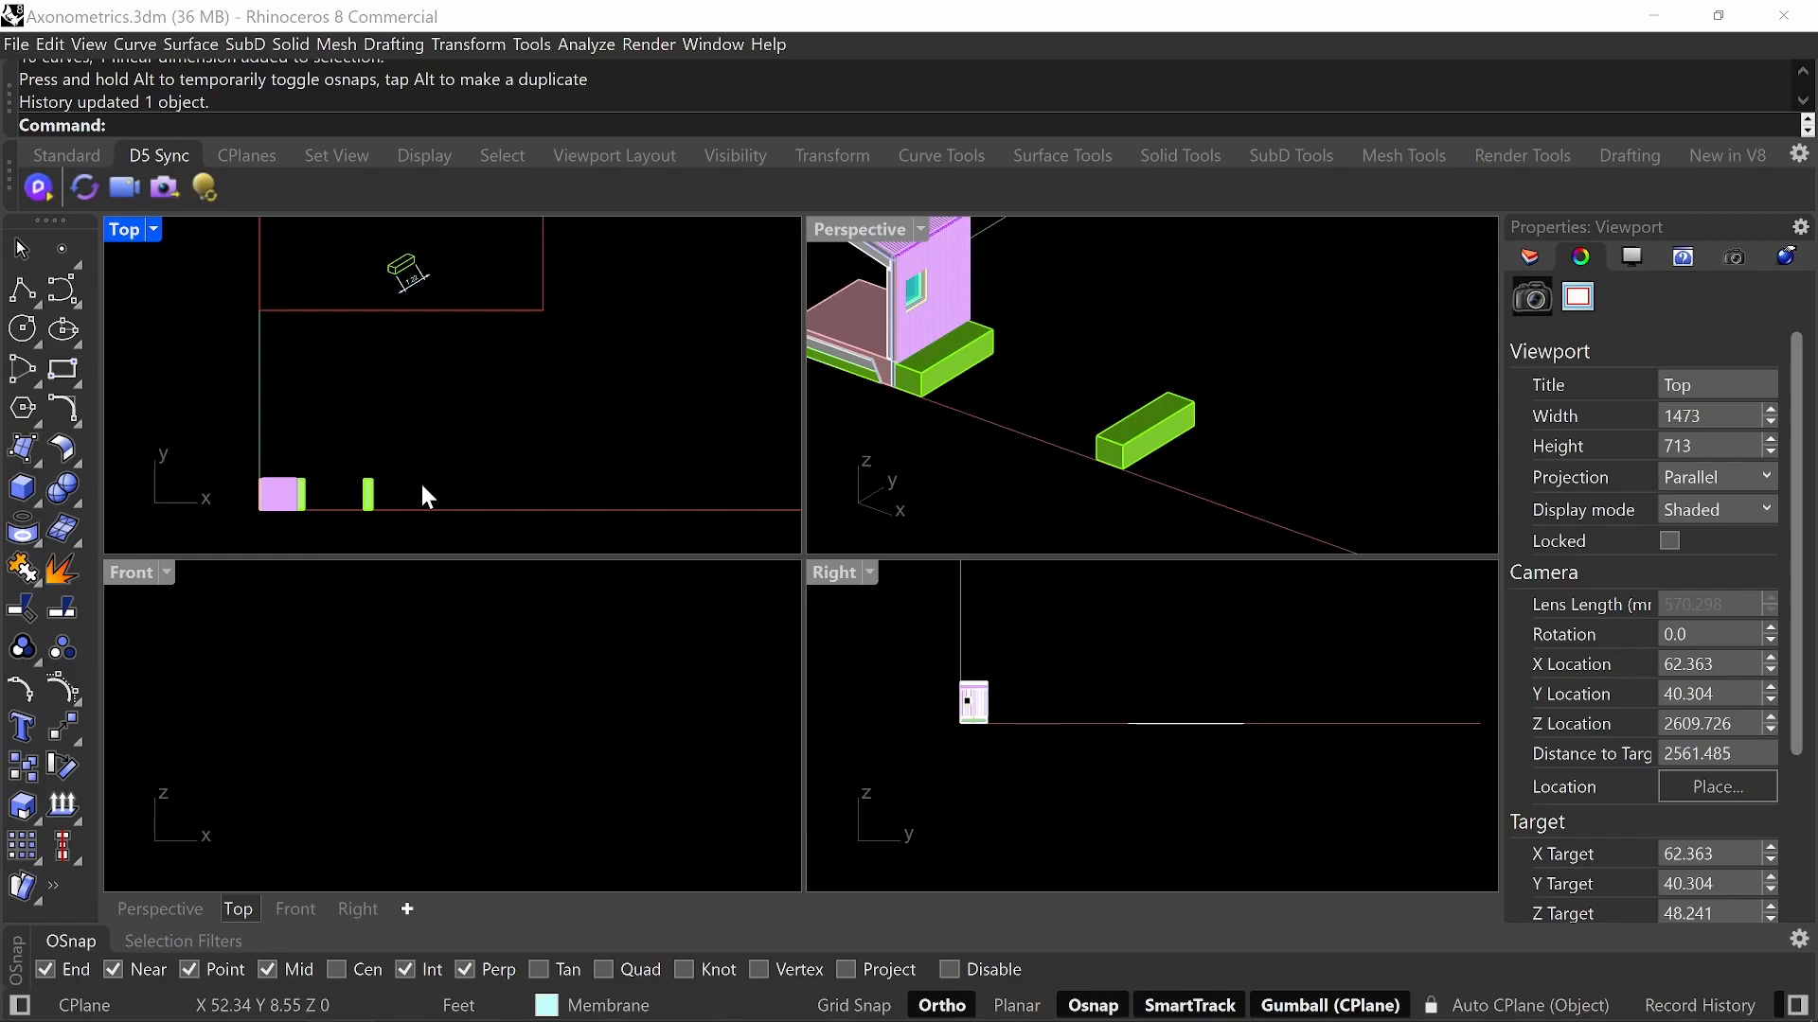
- Duplicate the separate ground block in the Top view and place the new copy farther along the X axis
{"action": "right_click_drag", "start_coordinate": [422, 478], "coordinate": [420, 457]}
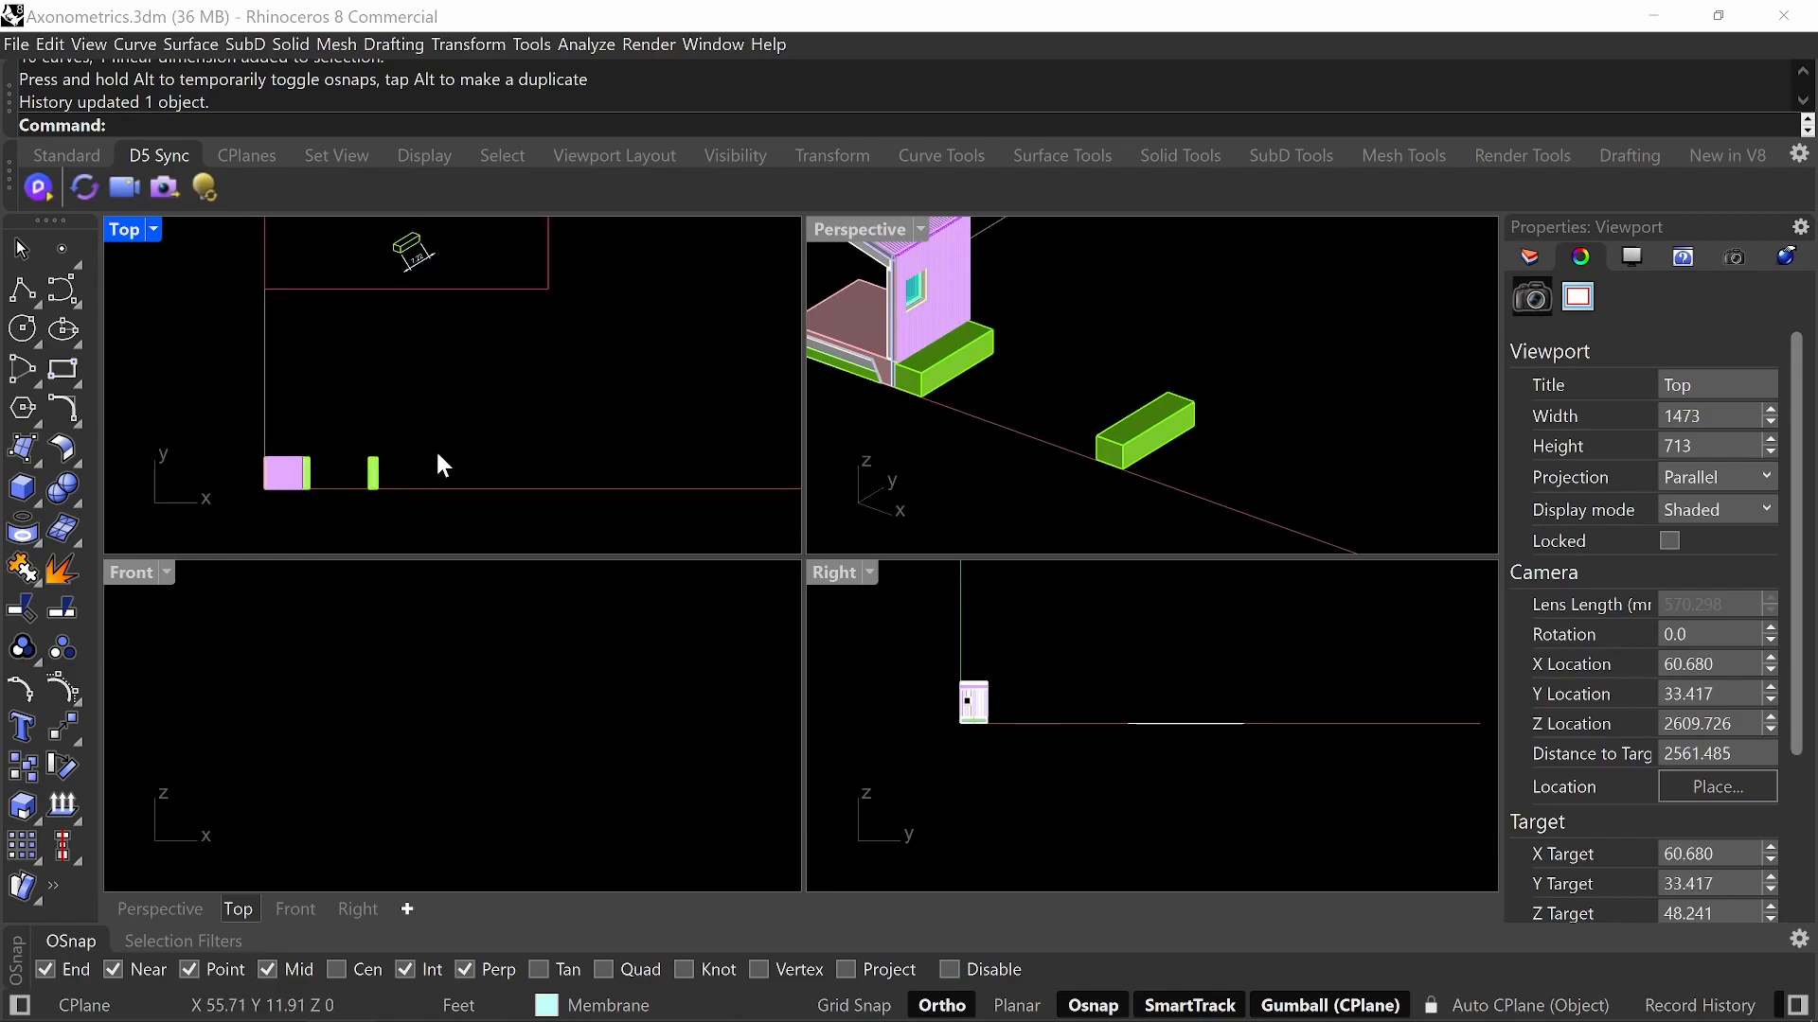
{"action": "scroll", "coordinate": [389, 487], "scroll_direction": "up", "scroll_amount": 4}
{"action": "left_click_drag", "start_coordinate": [435, 435], "coordinate": [363, 535]}
{"action": "right_click_drag", "start_coordinate": [510, 500], "coordinate": [486, 445]}
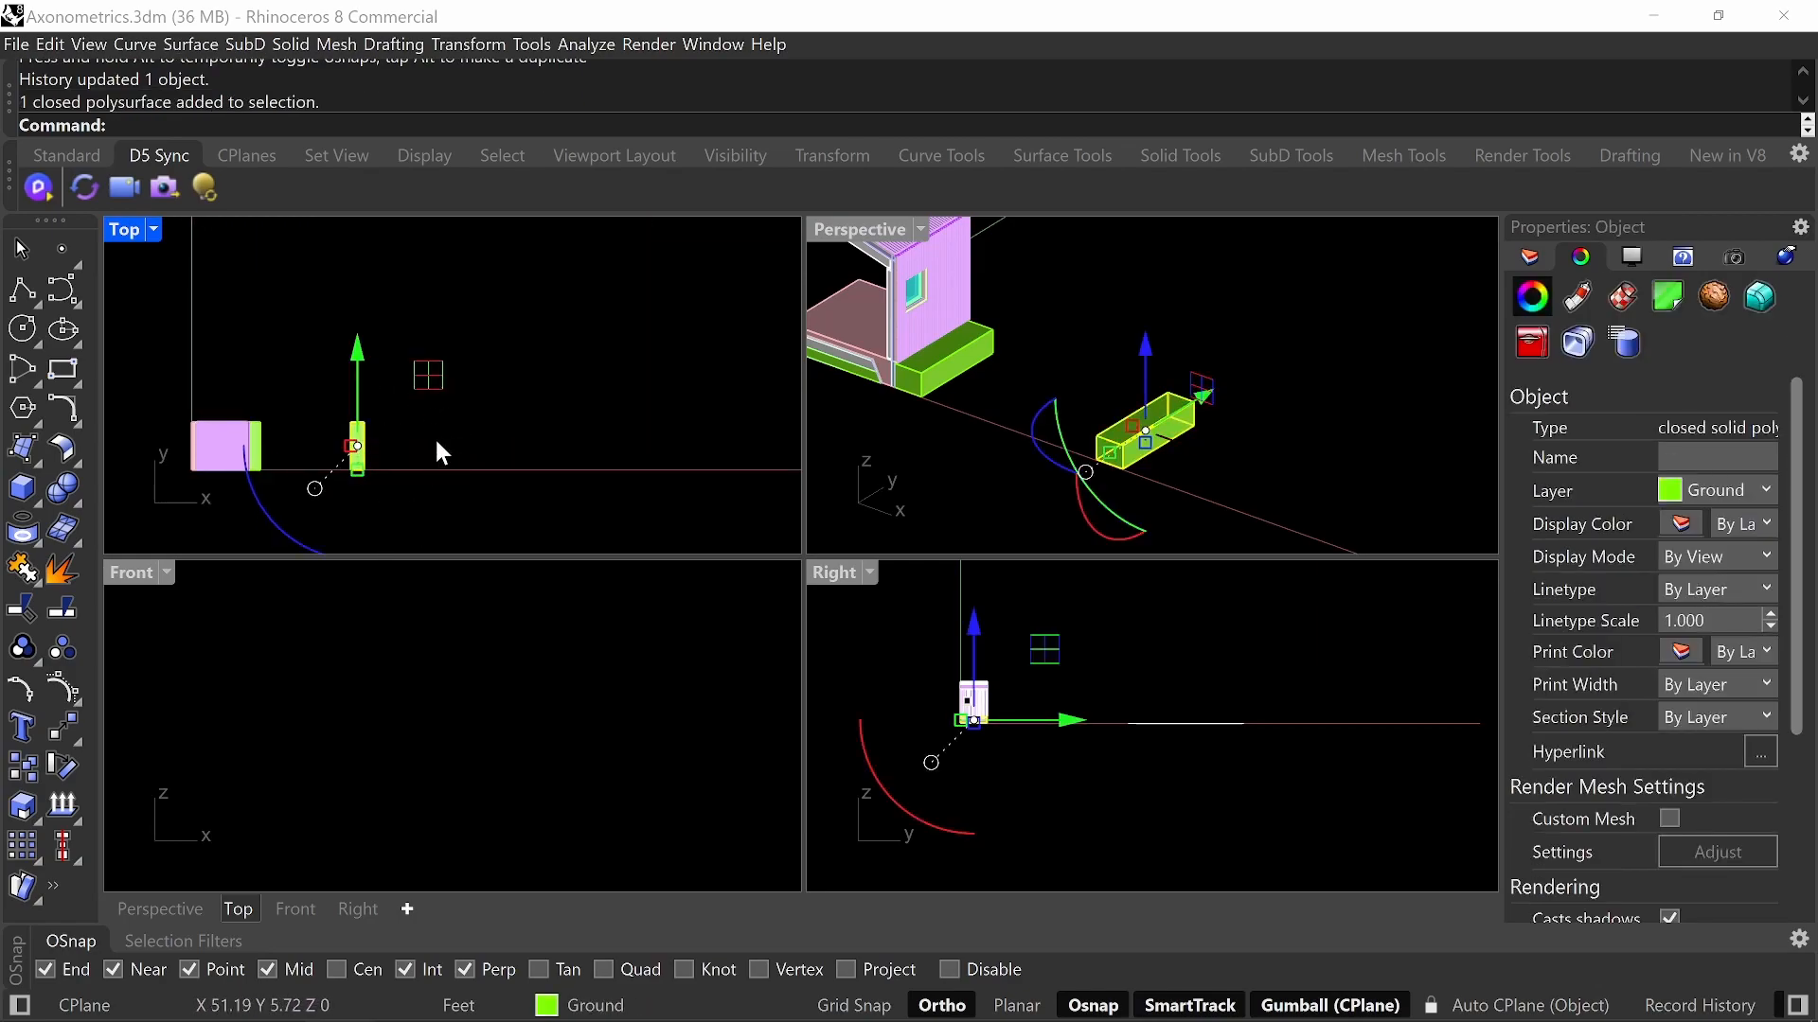
{"action": "key", "text": "alt"}
{"action": "left_click_drag", "start_coordinate": [455, 451], "coordinate": [661, 405]}
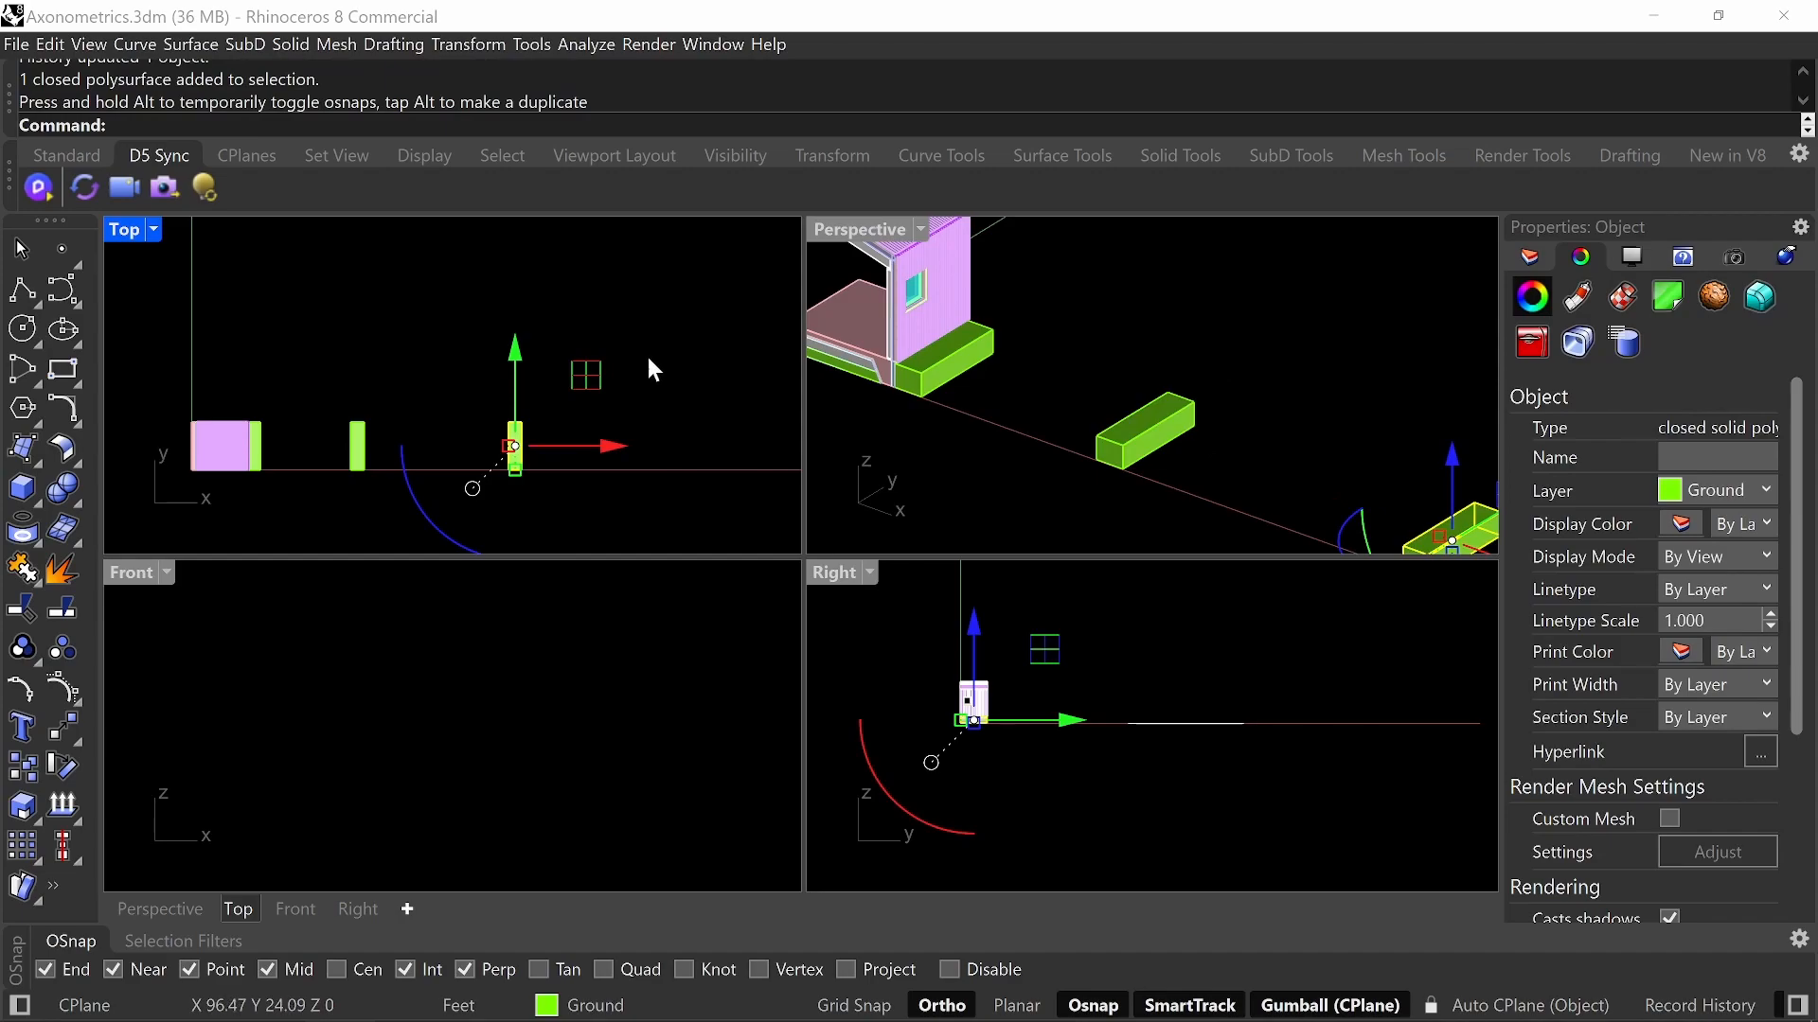
{"action": "left_click", "coordinate": [651, 369]}
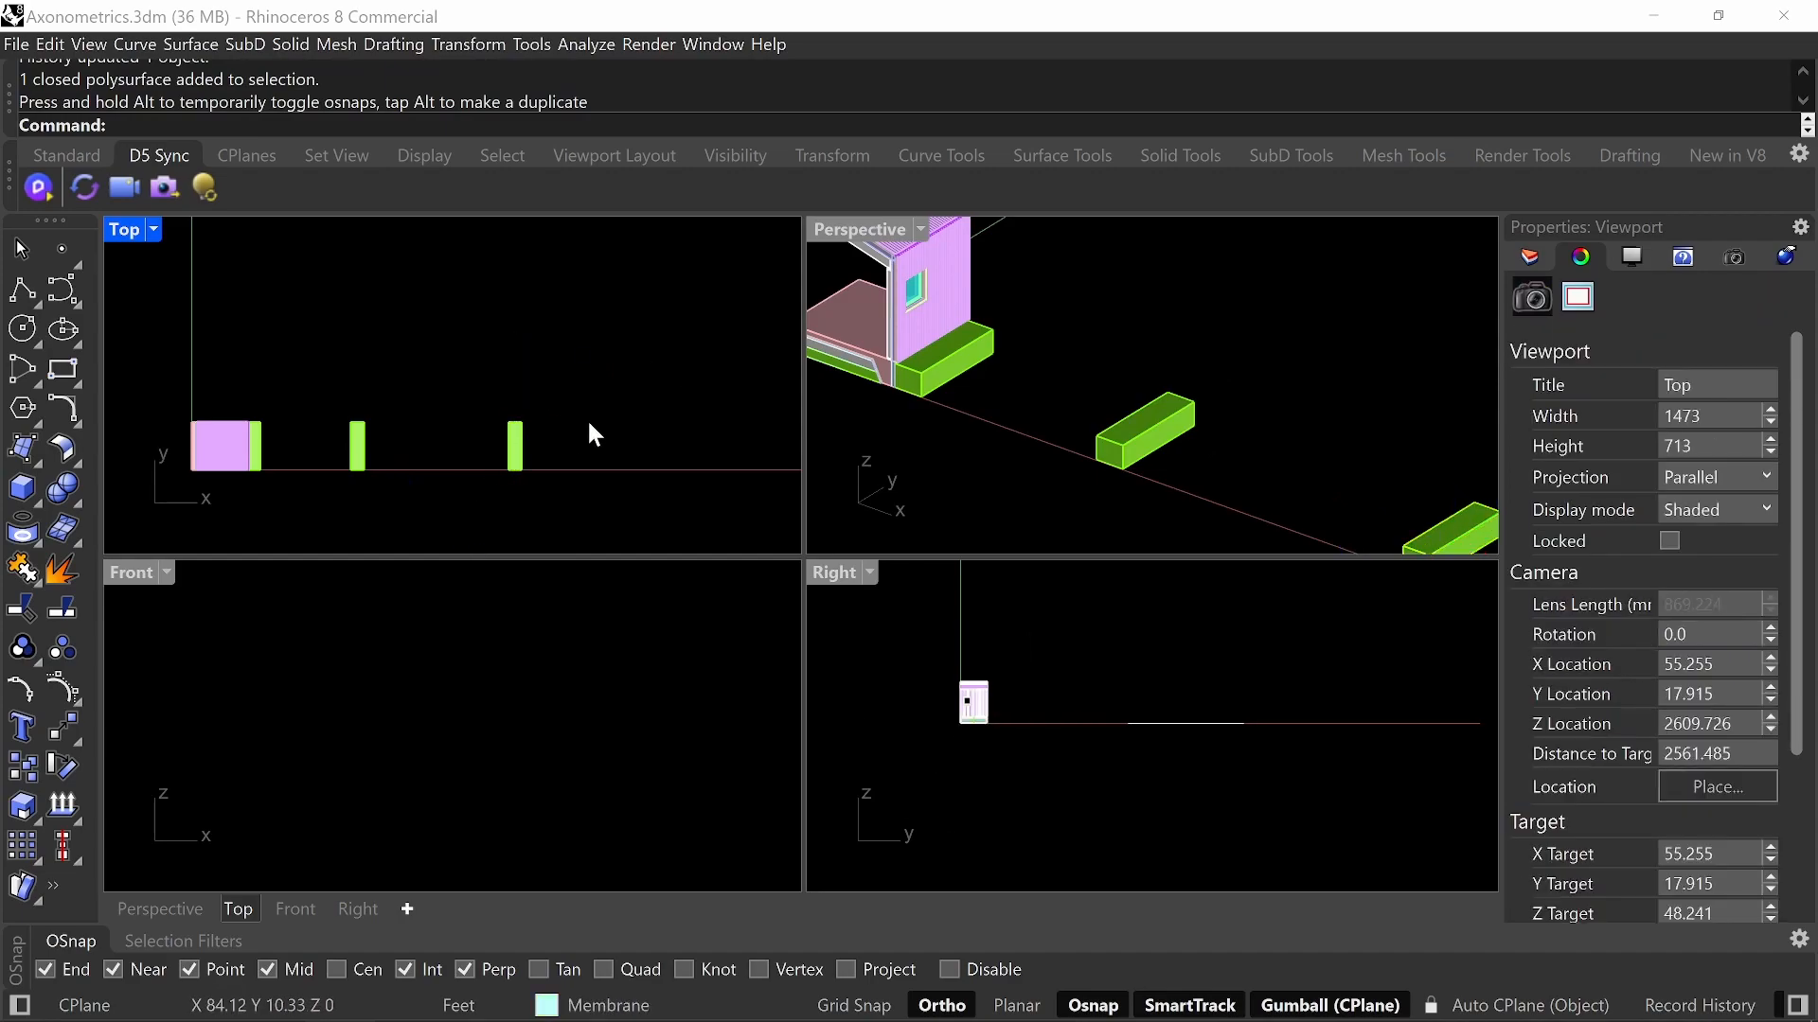
- Rotate the farthest ground block copy 45 degrees in the Top view
{"action": "scroll", "coordinate": [588, 417], "scroll_direction": "down", "scroll_amount": 2}
{"action": "left_click", "coordinate": [538, 443]}
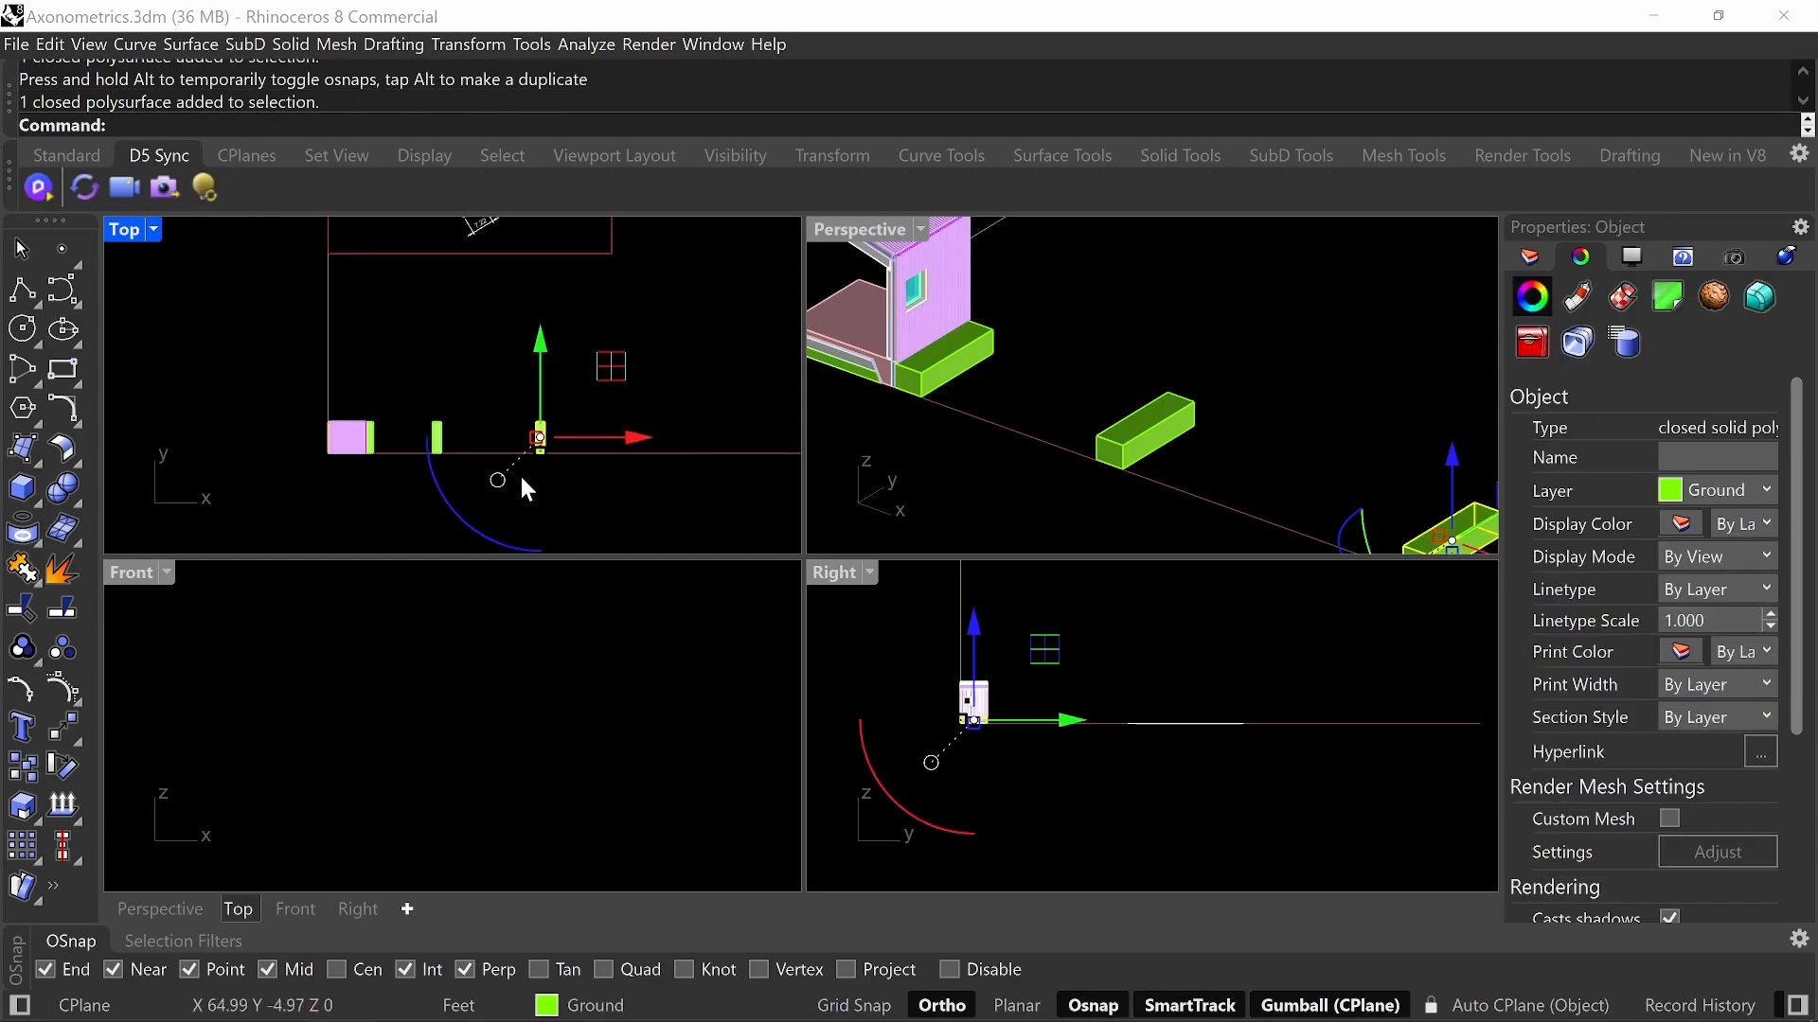
{"action": "left_click", "coordinate": [464, 513]}
{"action": "type", "text": "45"}
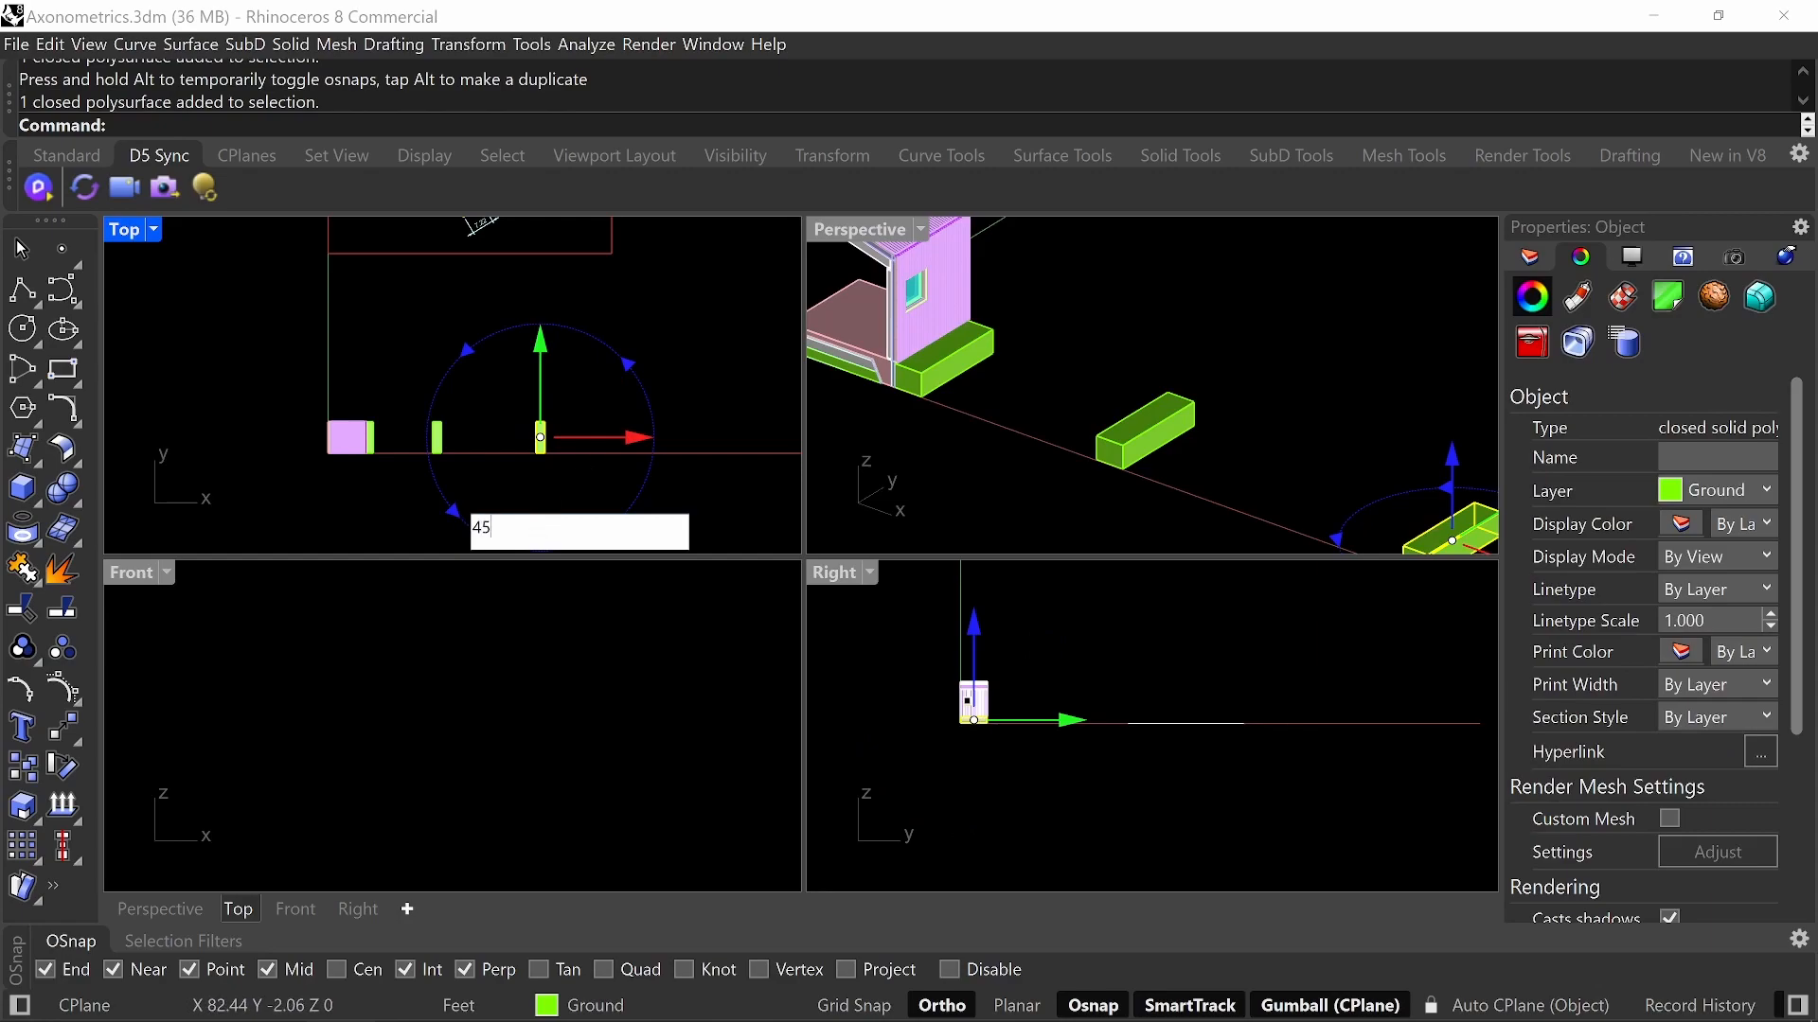
{"action": "key", "text": "Return"}
{"action": "left_click", "coordinate": [547, 401]}
{"action": "scroll", "coordinate": [541, 435], "scroll_direction": "up", "scroll_amount": 2}
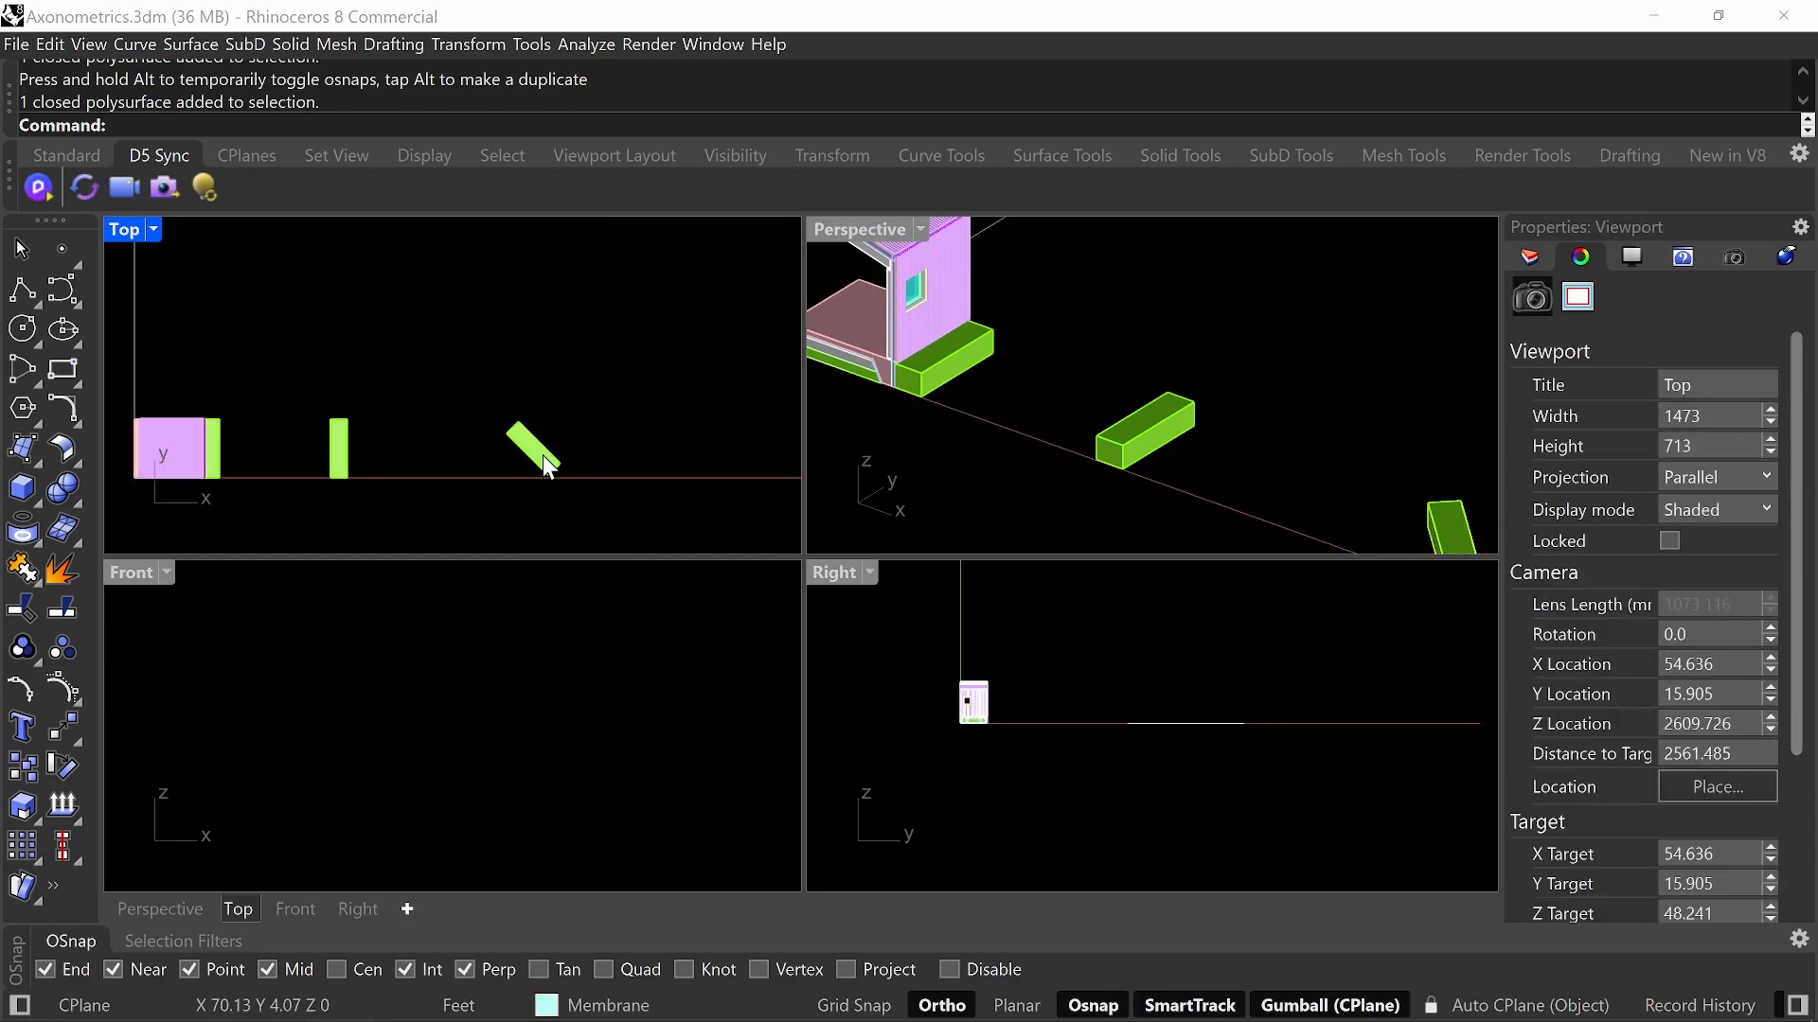
- Shear the rotated block by -45 degrees in the Right view, using a vertical reference line drawn beside the model
{"action": "scroll", "coordinate": [540, 463], "scroll_direction": "down", "scroll_amount": 1}
{"action": "left_click_drag", "start_coordinate": [586, 336], "coordinate": [479, 497]}
{"action": "type", "text": "Shjear"}
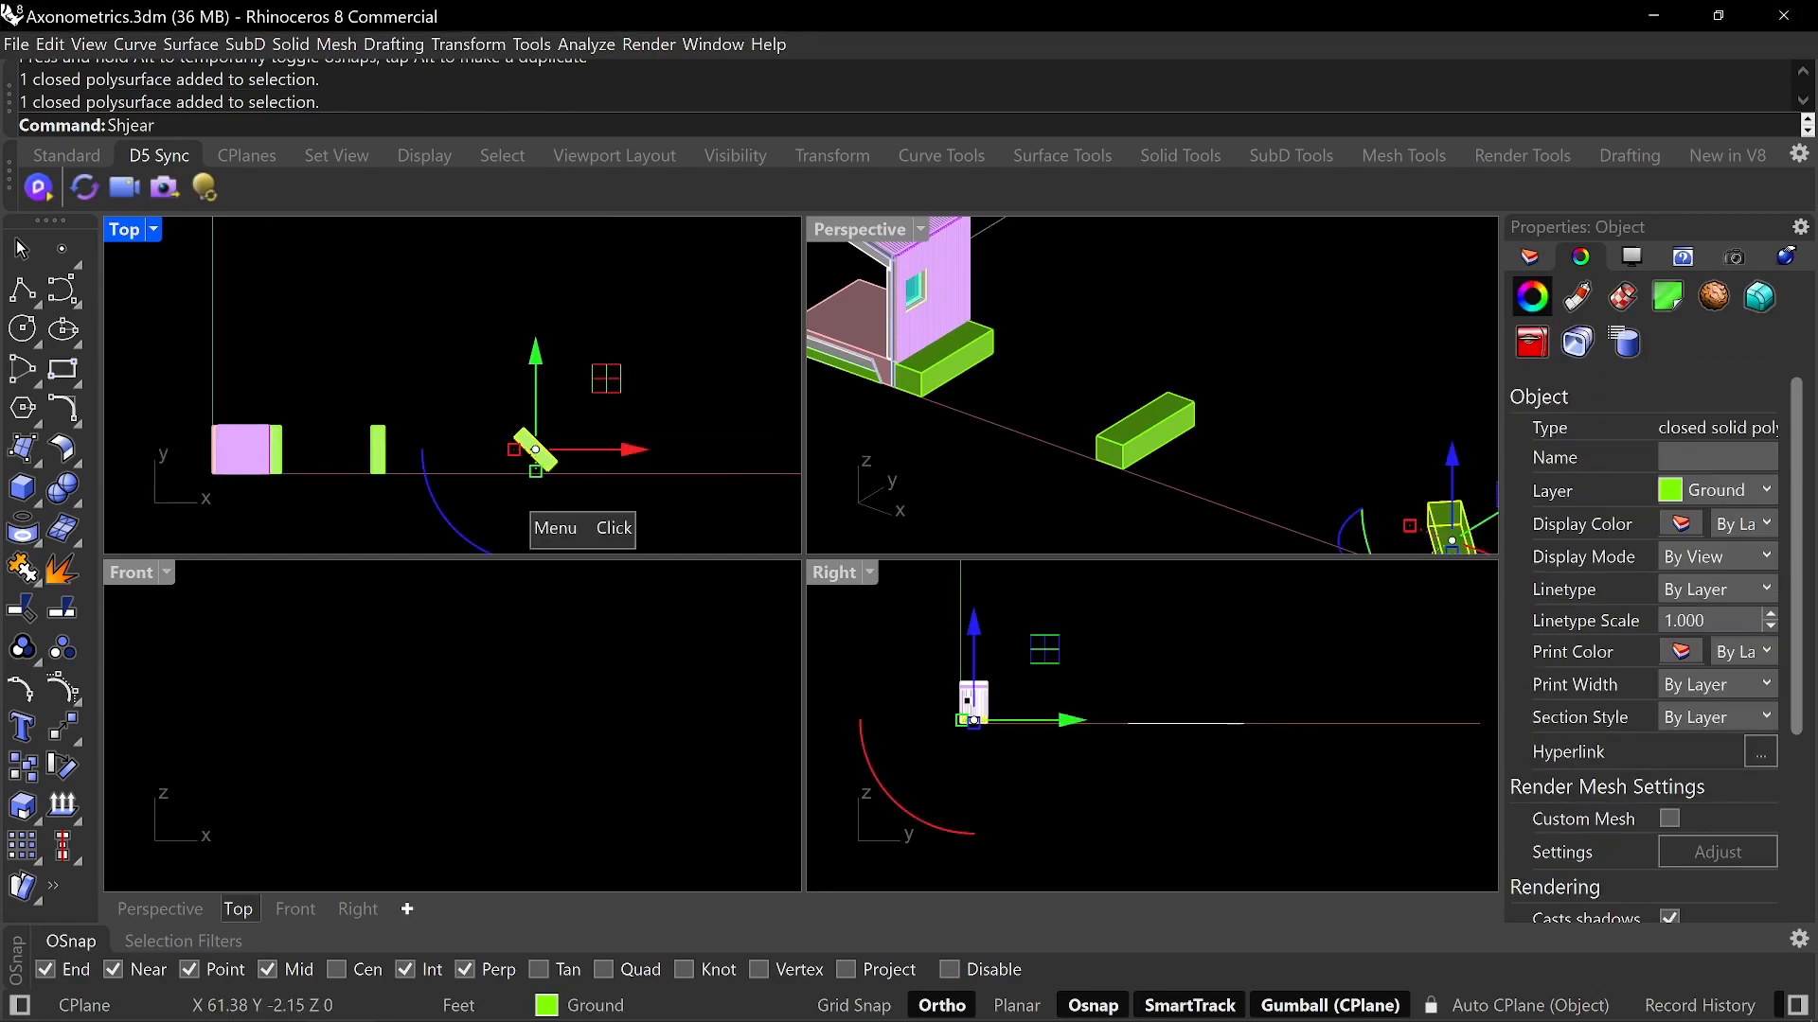
{"action": "key", "text": "Return"}
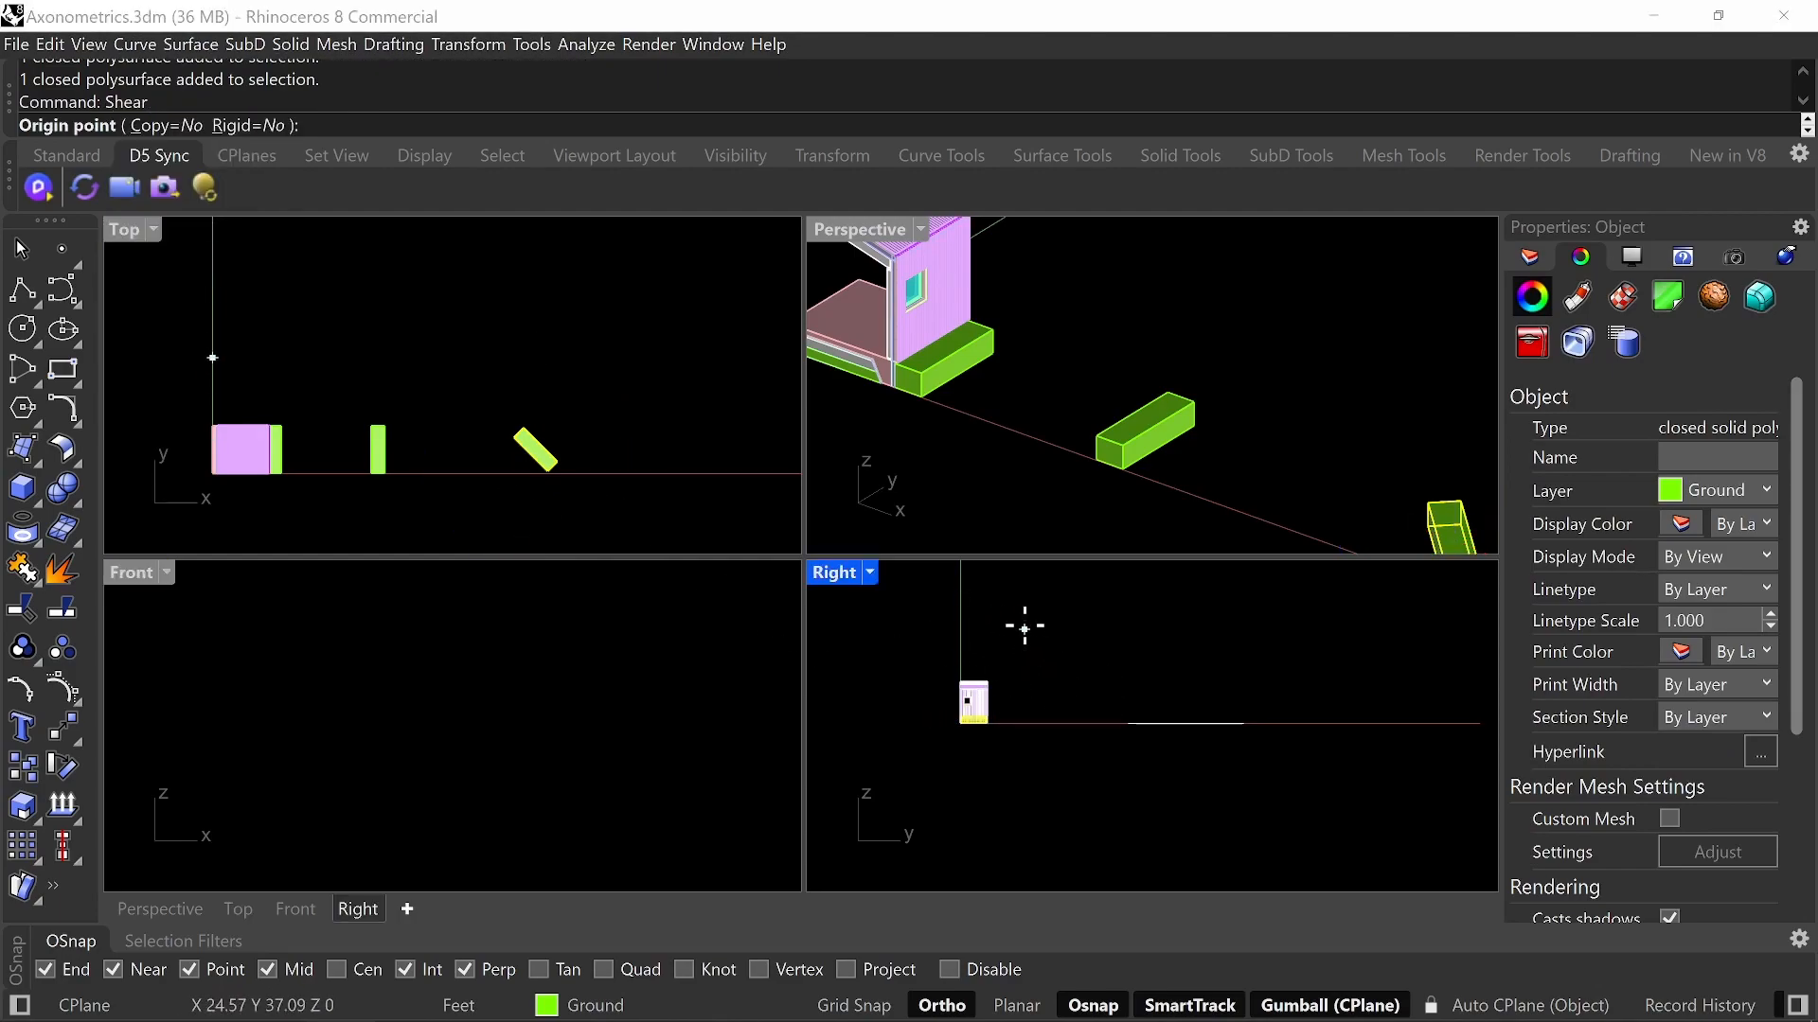
{"action": "left_click", "coordinate": [1024, 622]}
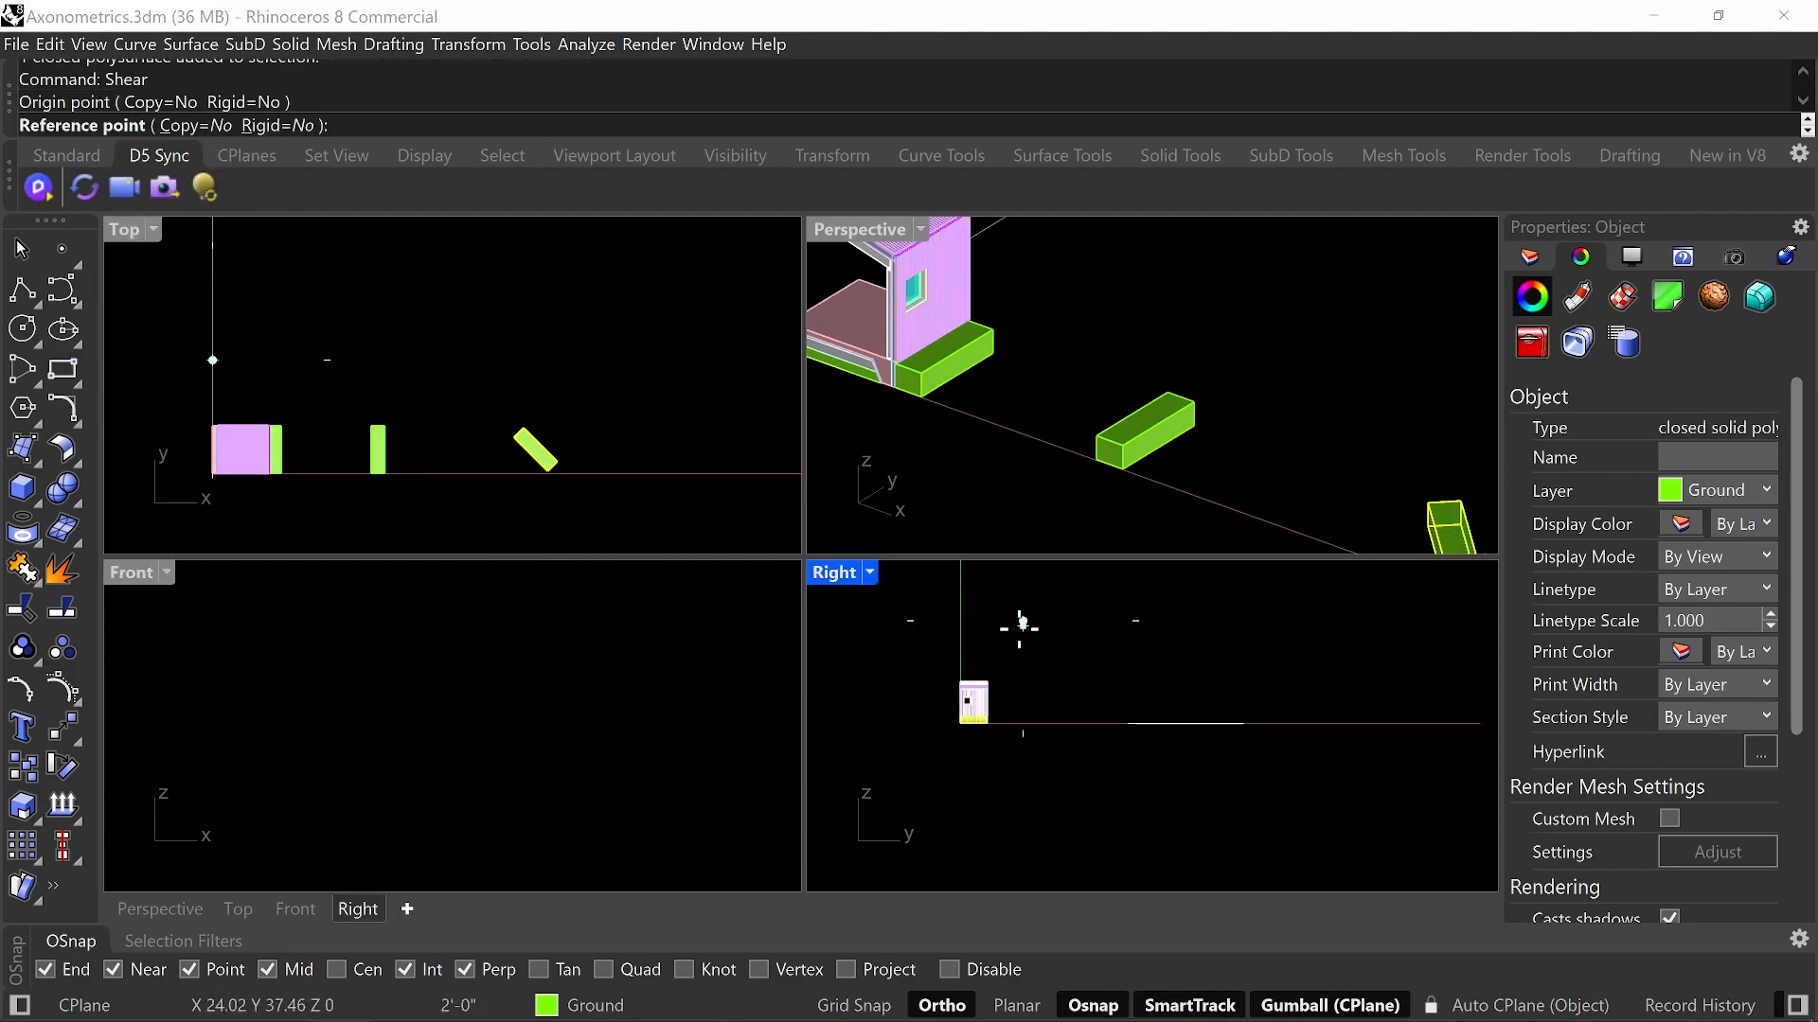
{"action": "left_click", "coordinate": [1024, 830]}
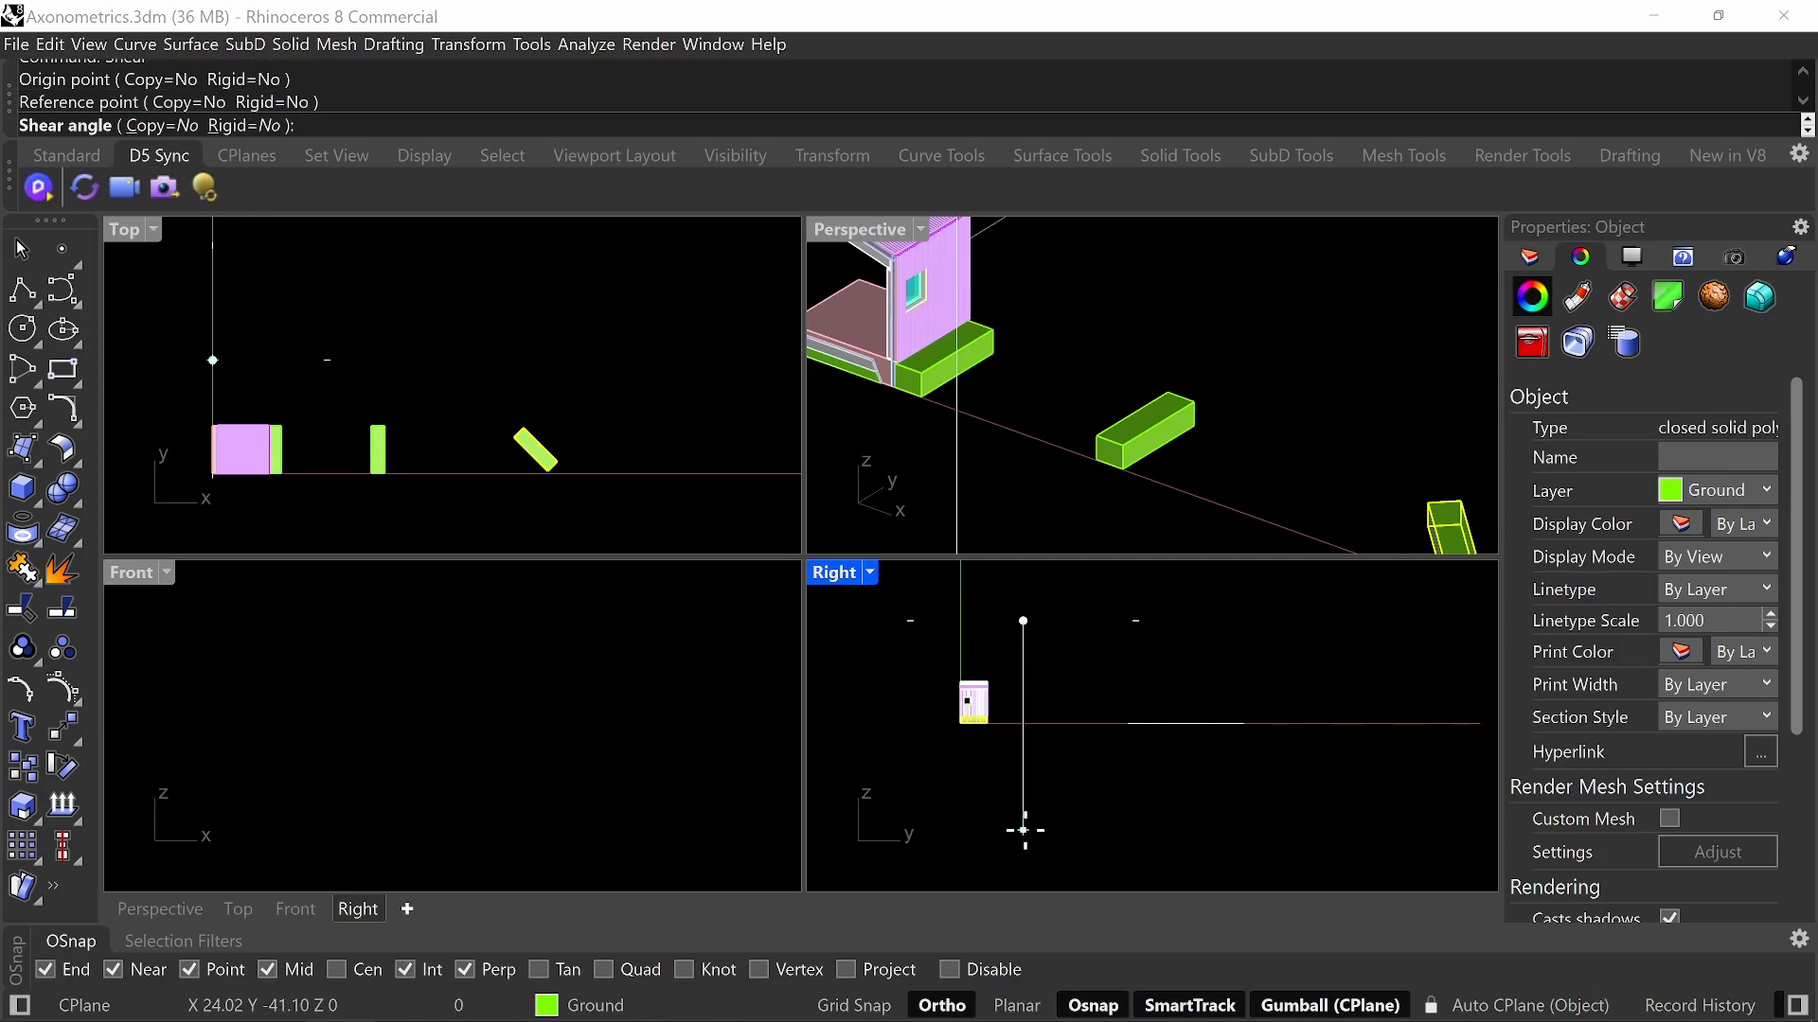
{"action": "type", "text": "-45"}
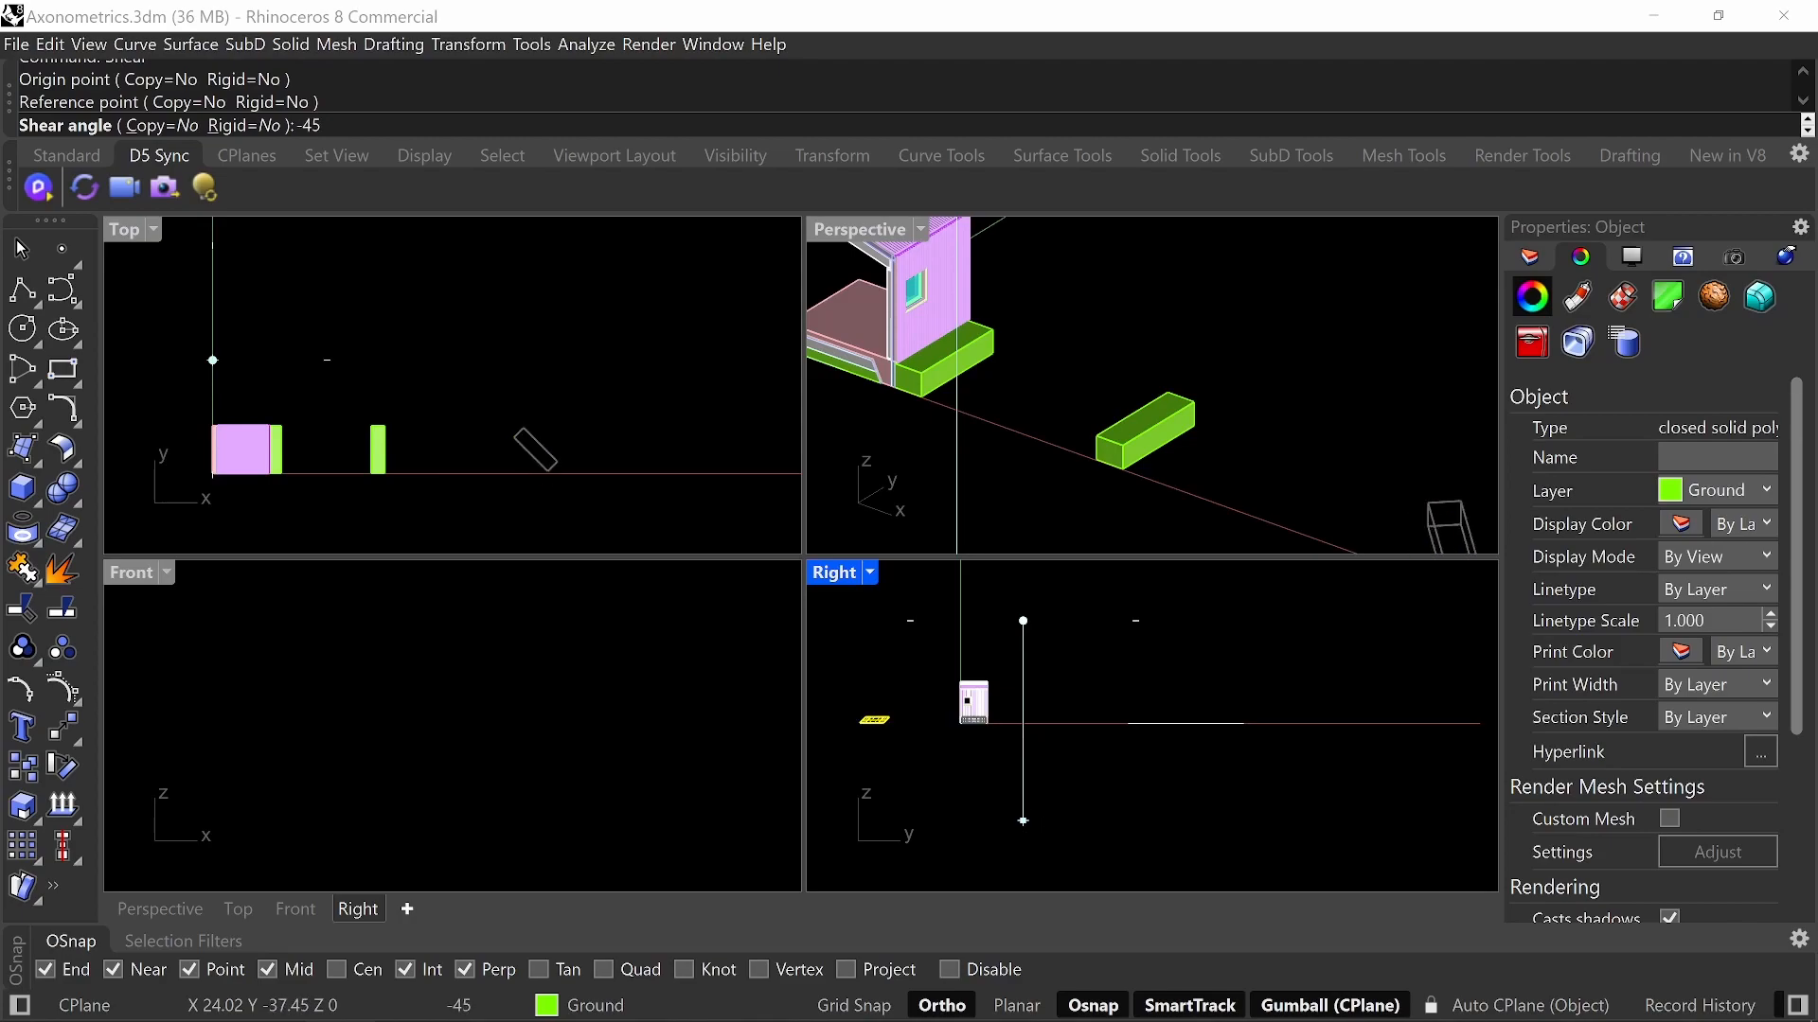
{"action": "key", "text": "Return"}
- Examine the shape of the sheared block in the Top view
{"action": "right_click_drag", "start_coordinate": [616, 428], "coordinate": [611, 239]}
{"action": "left_click", "coordinate": [660, 437]}
{"action": "scroll", "coordinate": [529, 407], "scroll_direction": "up", "scroll_amount": 2}
{"action": "left_click_drag", "start_coordinate": [596, 369], "coordinate": [422, 496]}
{"action": "left_click", "coordinate": [534, 409]}
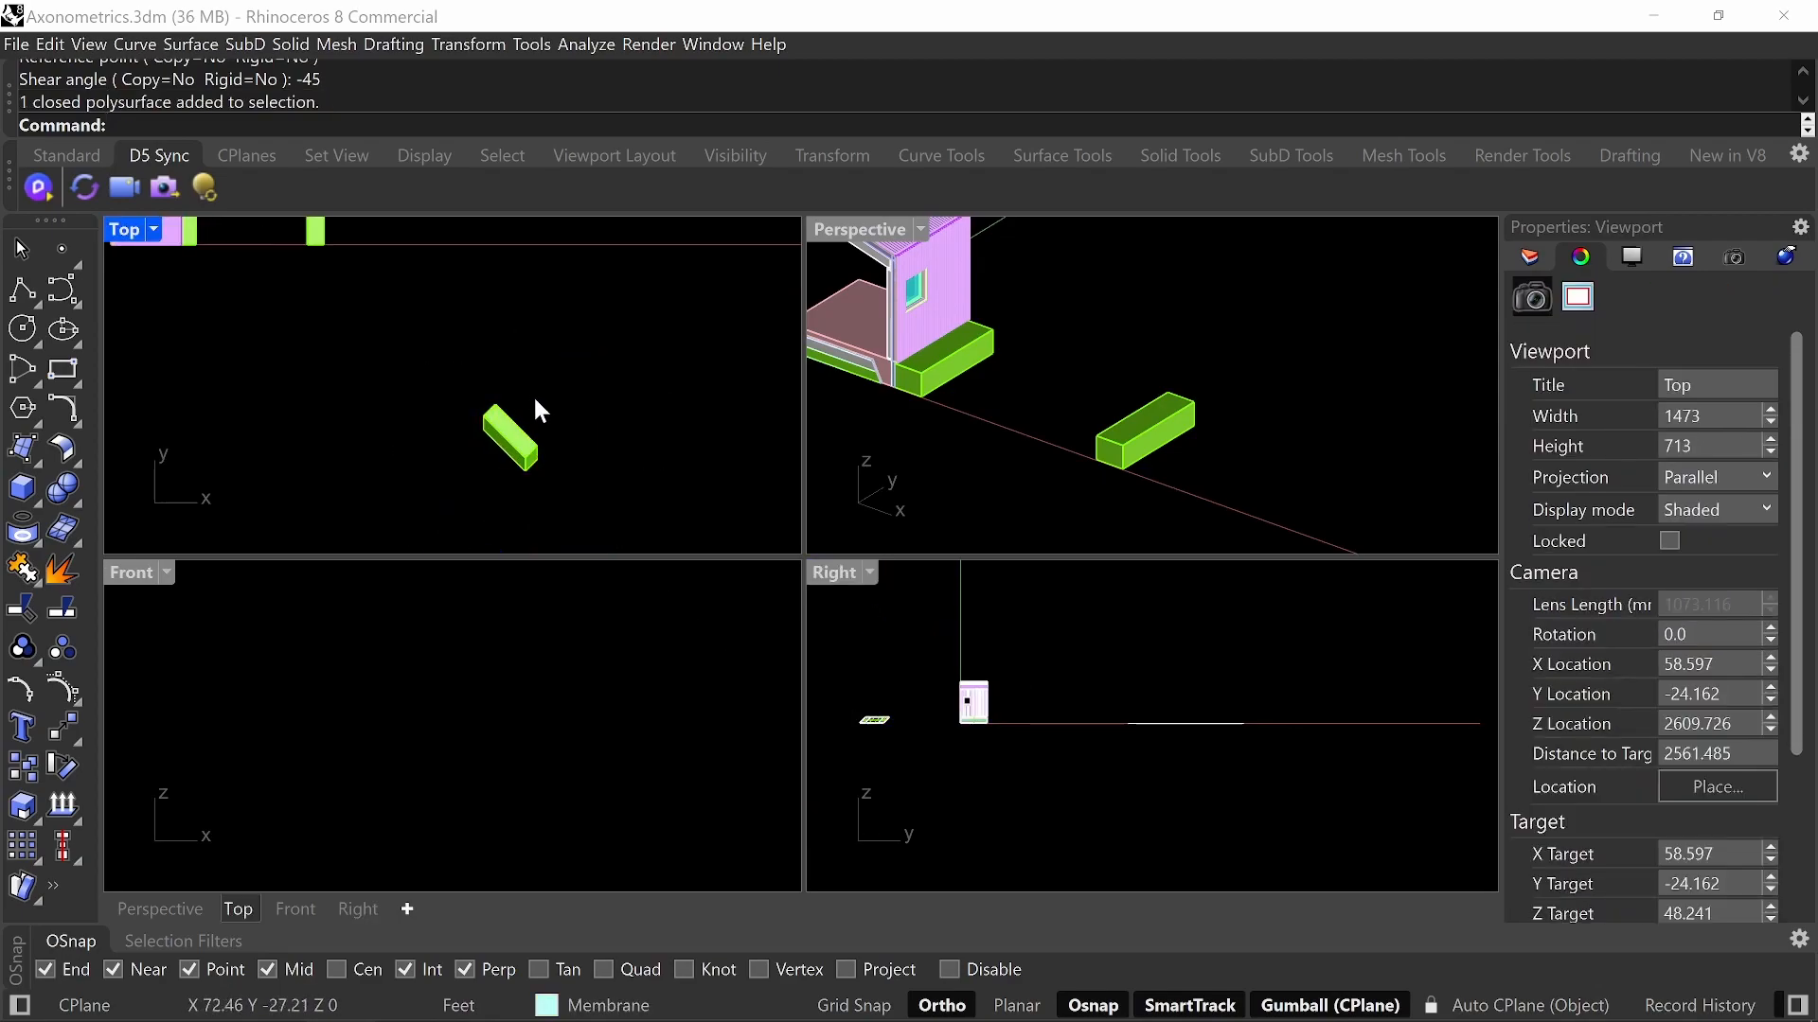
{"action": "scroll", "coordinate": [530, 409], "scroll_direction": "up", "scroll_amount": 3}
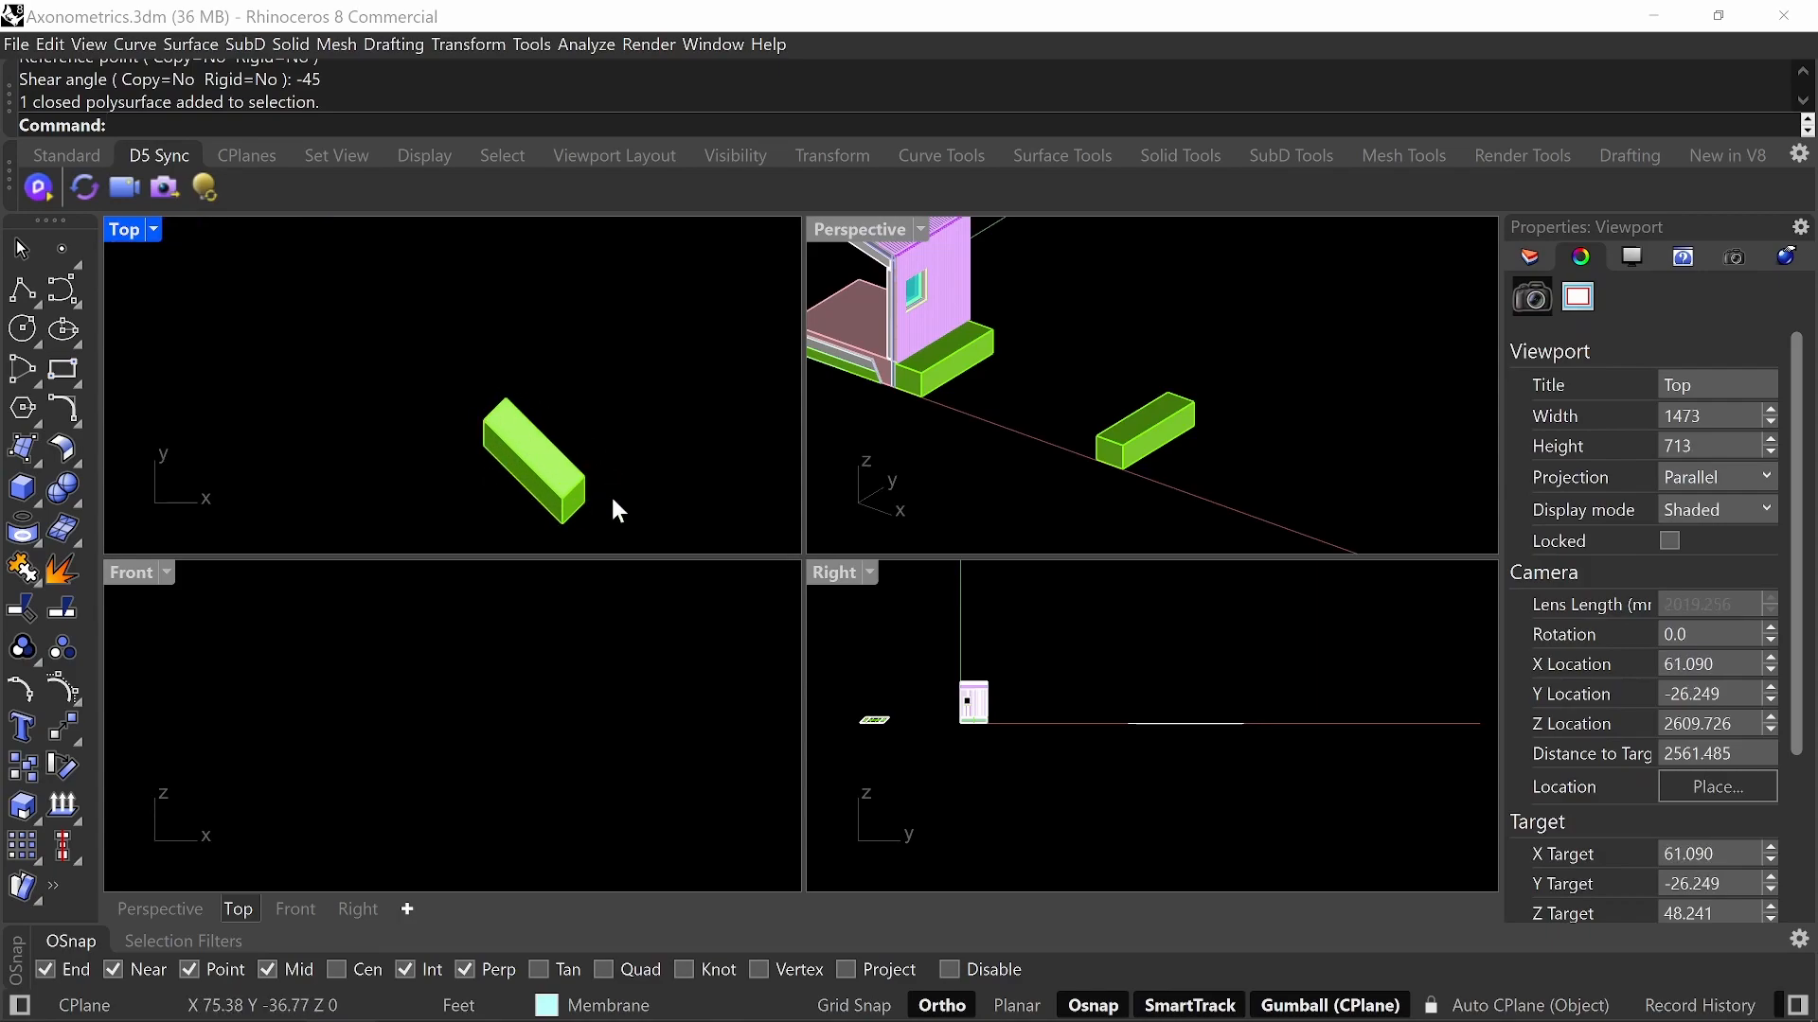
{"action": "left_click", "coordinate": [544, 469]}
{"action": "left_click", "coordinate": [710, 372]}
{"action": "left_click_drag", "start_coordinate": [710, 371], "coordinate": [511, 483]}
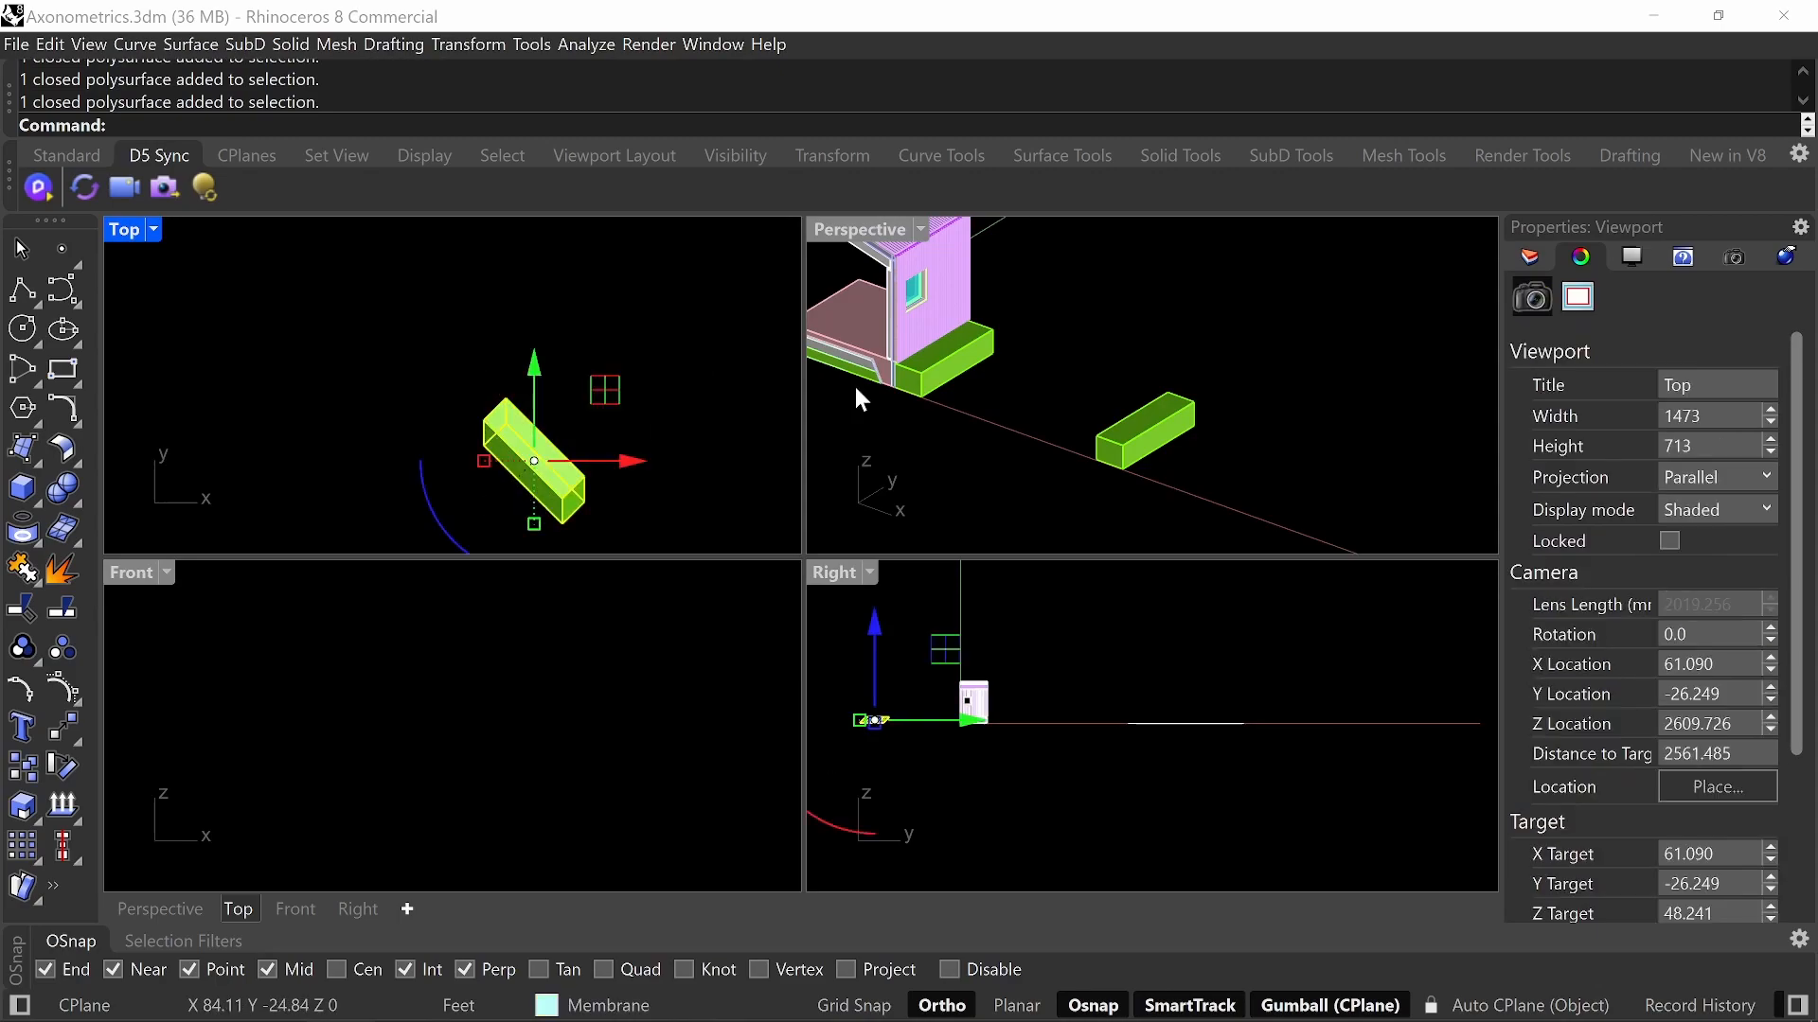
- Examine how the sheared block is distorted in the Perspective view, beside the undistorted duplicate
{"action": "scroll", "coordinate": [1105, 390], "scroll_direction": "down", "scroll_amount": 3}
{"action": "right_click_drag", "start_coordinate": [1136, 377], "coordinate": [1290, 498]}
{"action": "scroll", "coordinate": [1405, 503], "scroll_direction": "up", "scroll_amount": 2}
{"action": "left_click", "coordinate": [1294, 518]}
{"action": "scroll", "coordinate": [1294, 518], "scroll_direction": "up", "scroll_amount": 2}
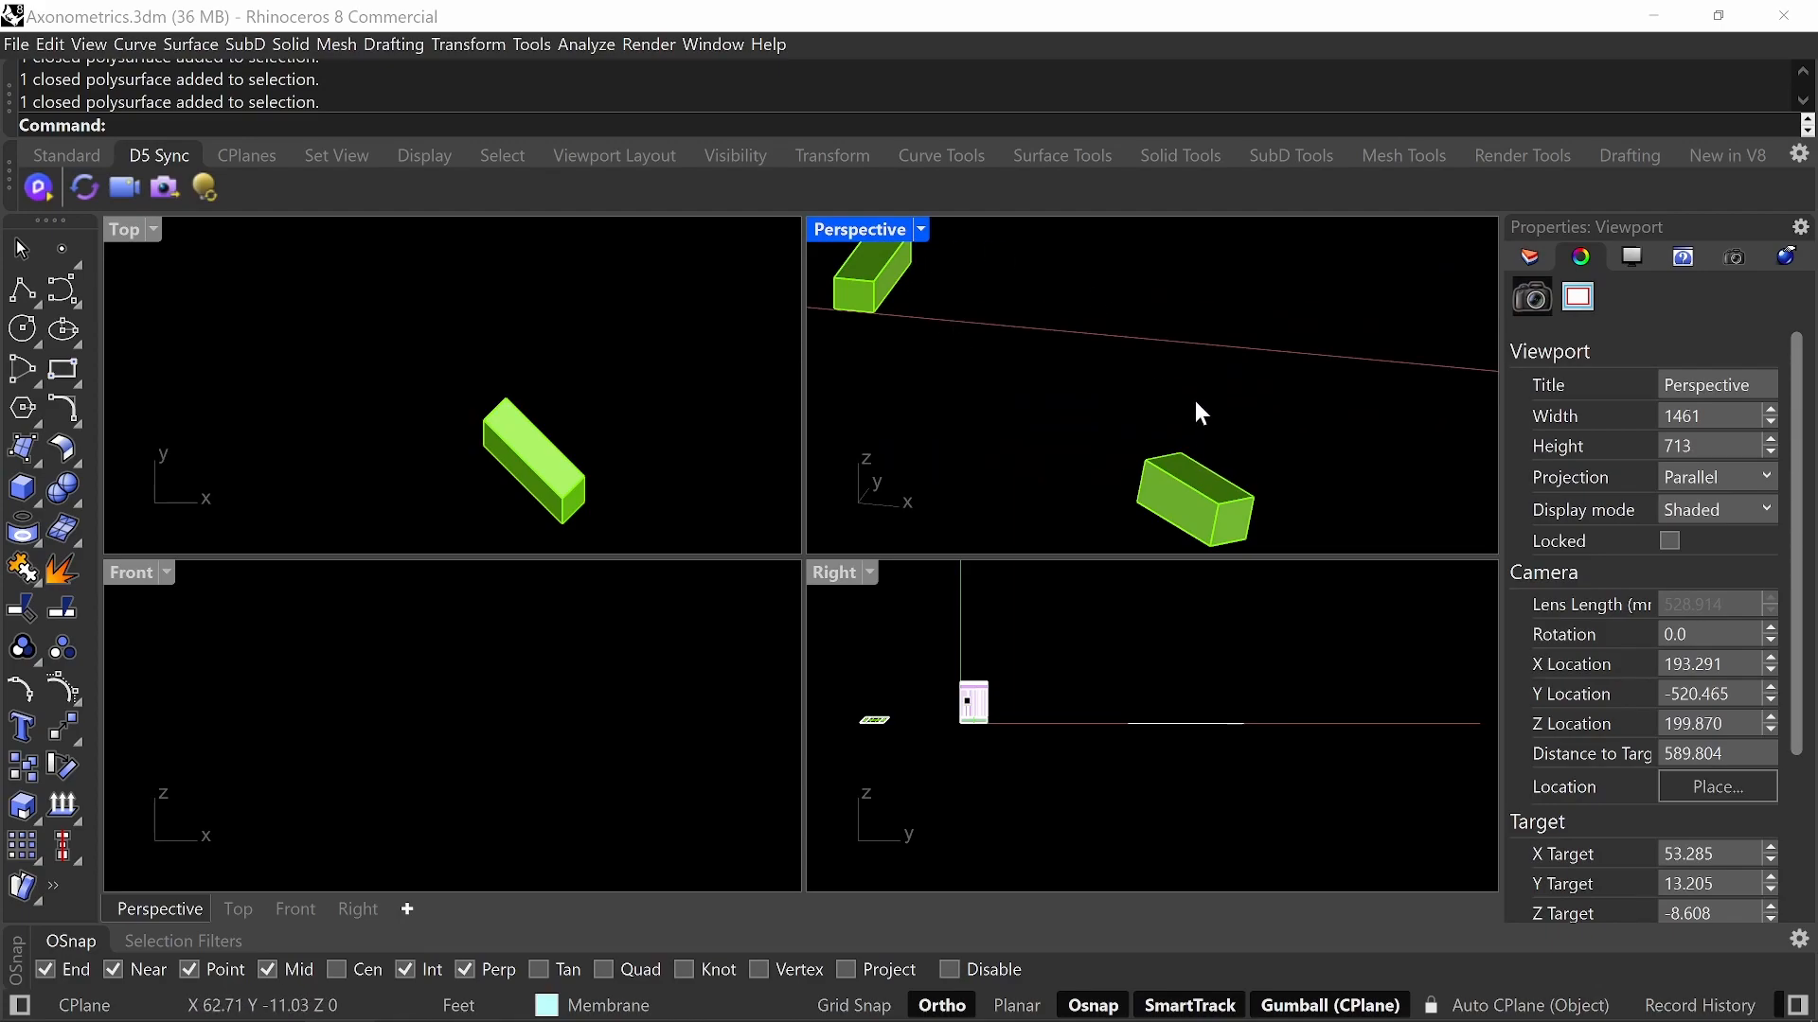
{"action": "scroll", "coordinate": [998, 357], "scroll_direction": "down", "scroll_amount": 2}
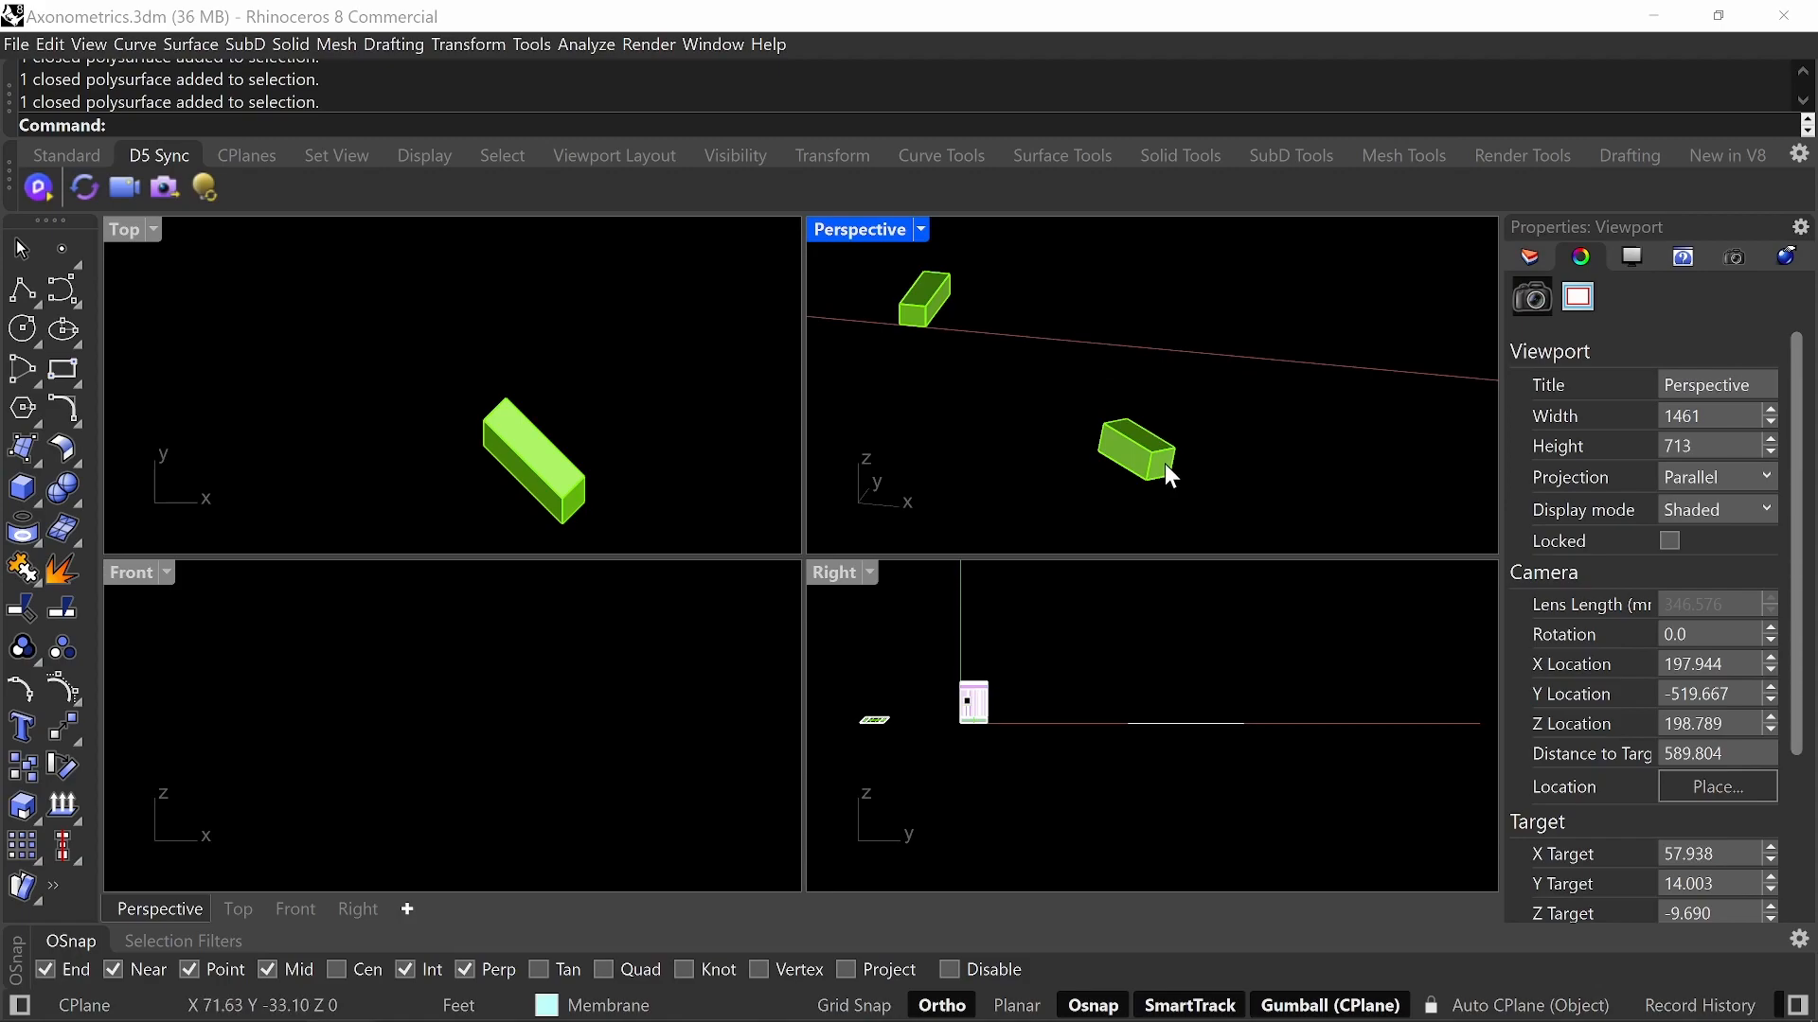
{"action": "scroll", "coordinate": [1100, 479], "scroll_direction": "up", "scroll_amount": 1}
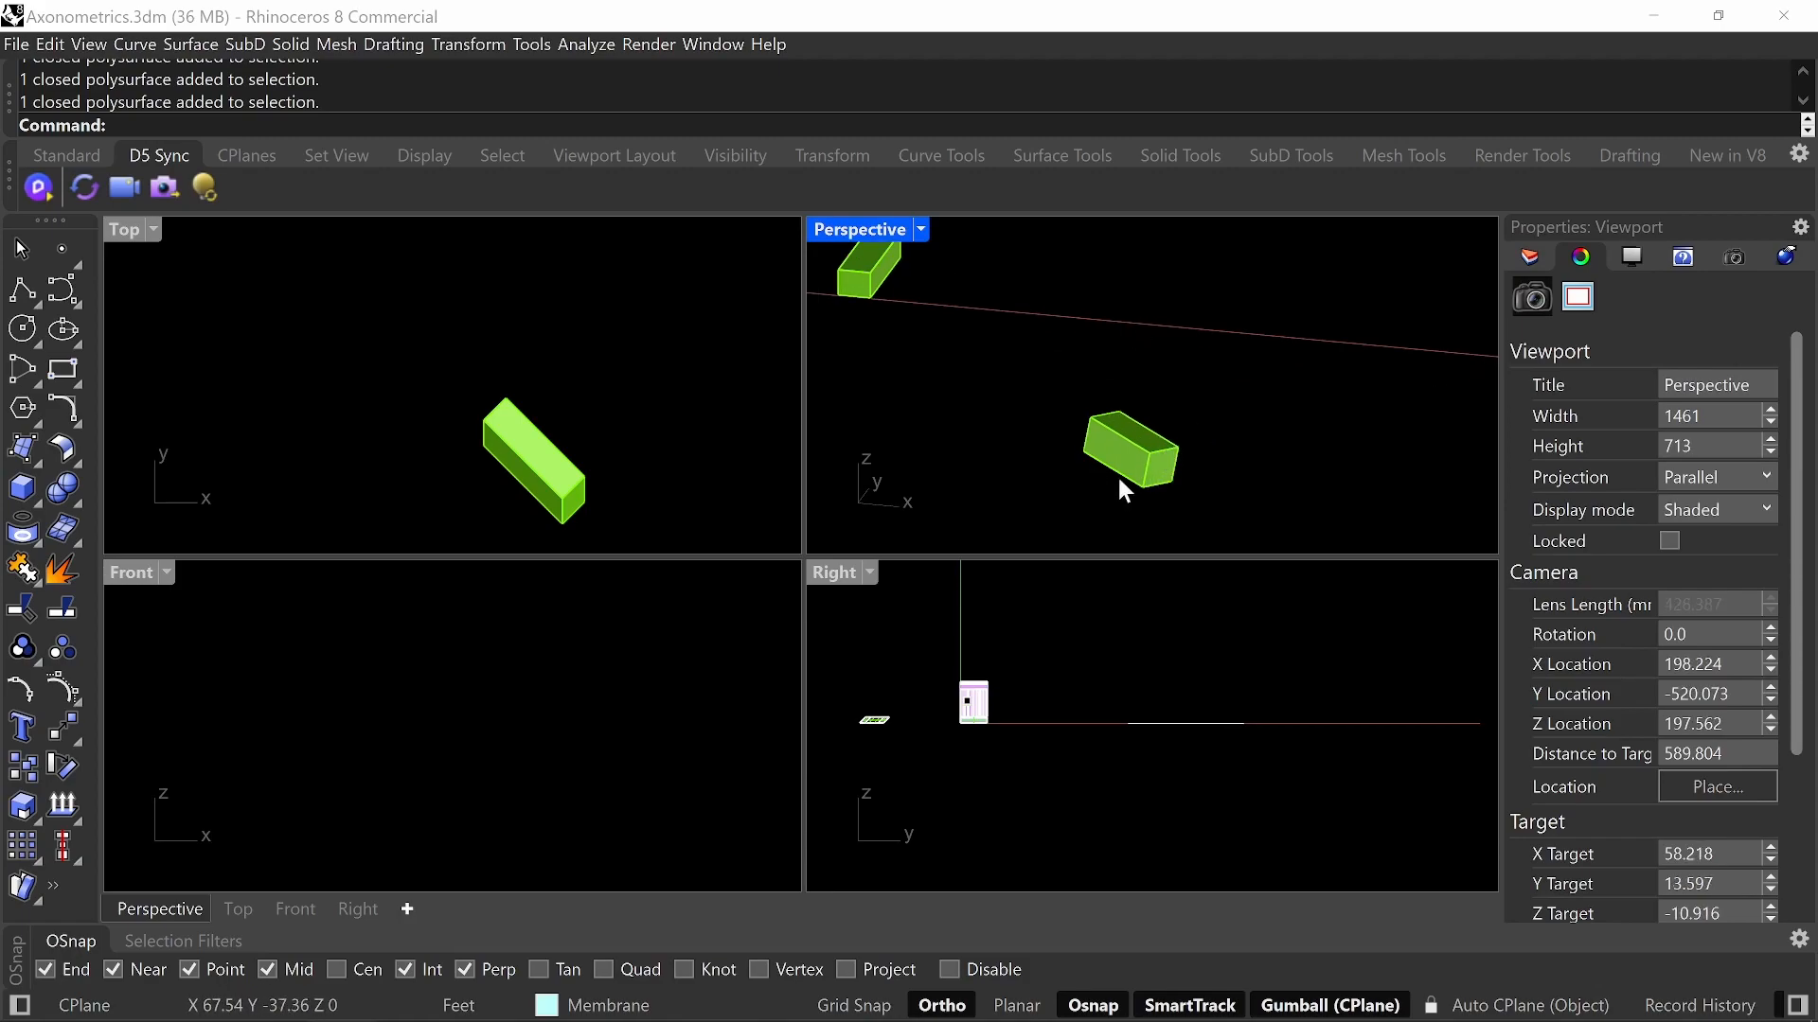
- Create a Make2D drawing of the sheared block from the Top view
{"action": "left_click", "coordinate": [608, 349]}
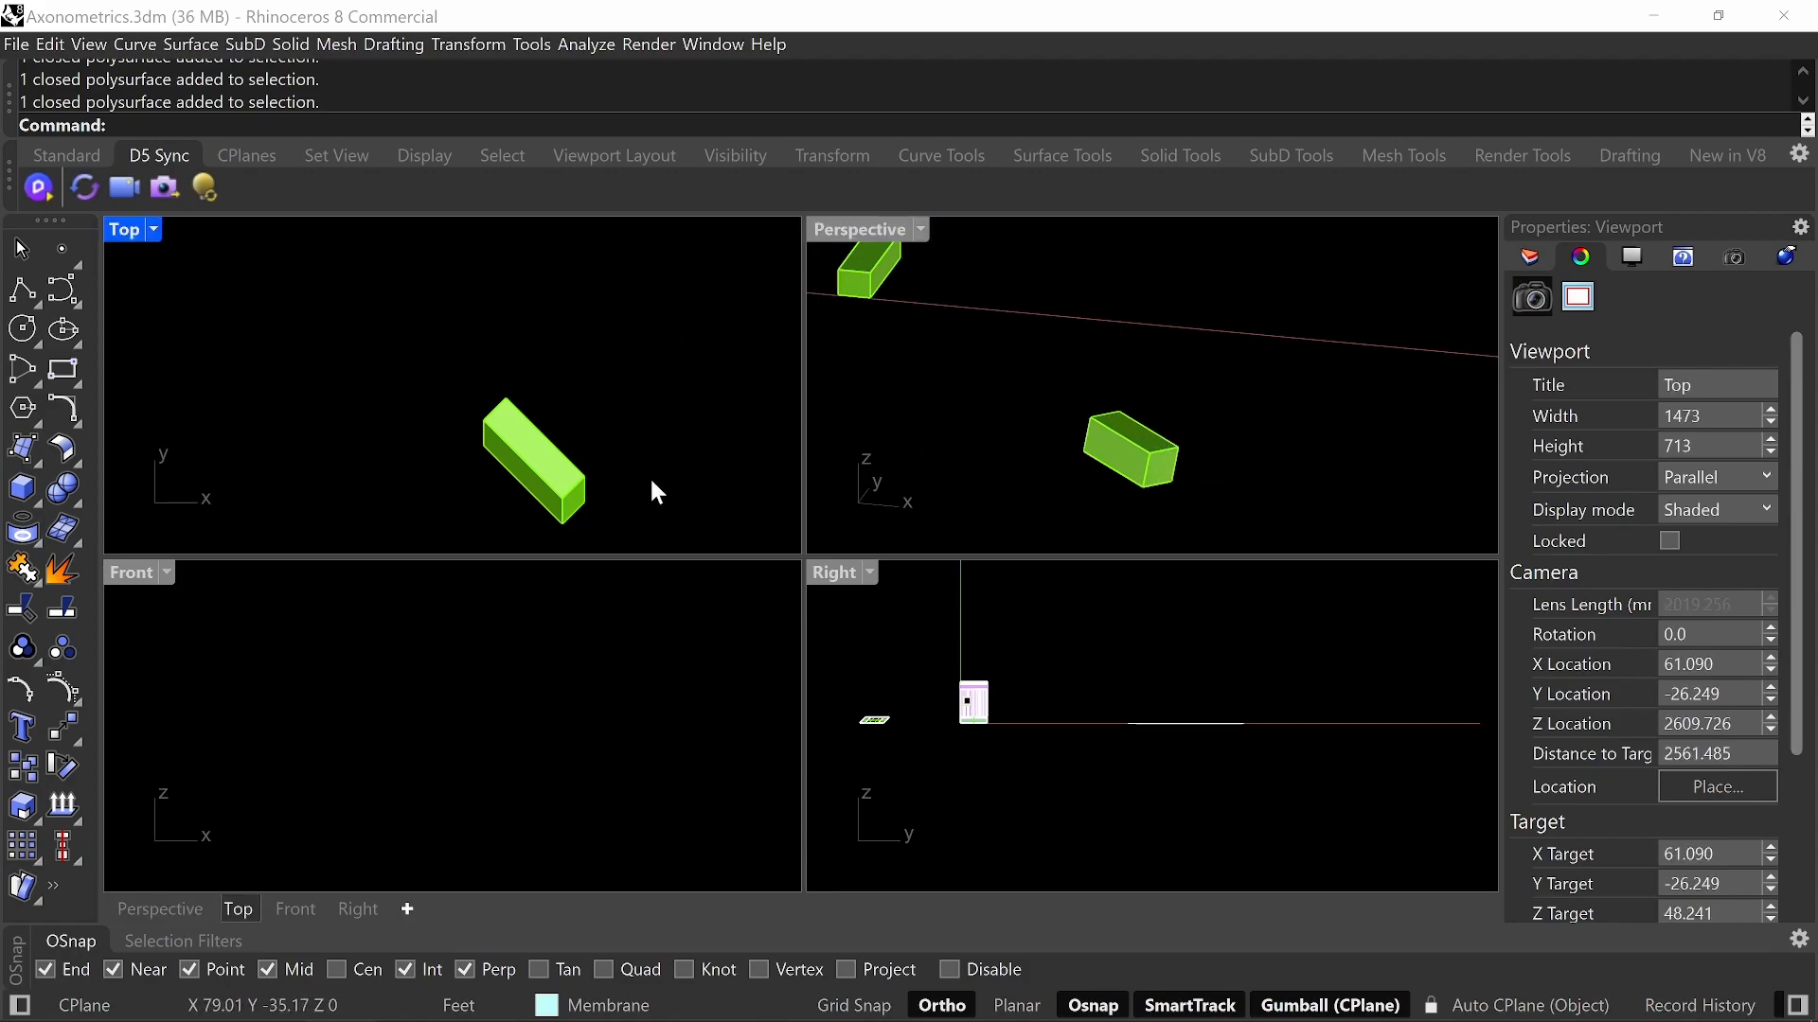
{"action": "scroll", "coordinate": [661, 396], "scroll_direction": "down", "scroll_amount": 3}
{"action": "left_click", "coordinate": [589, 437]}
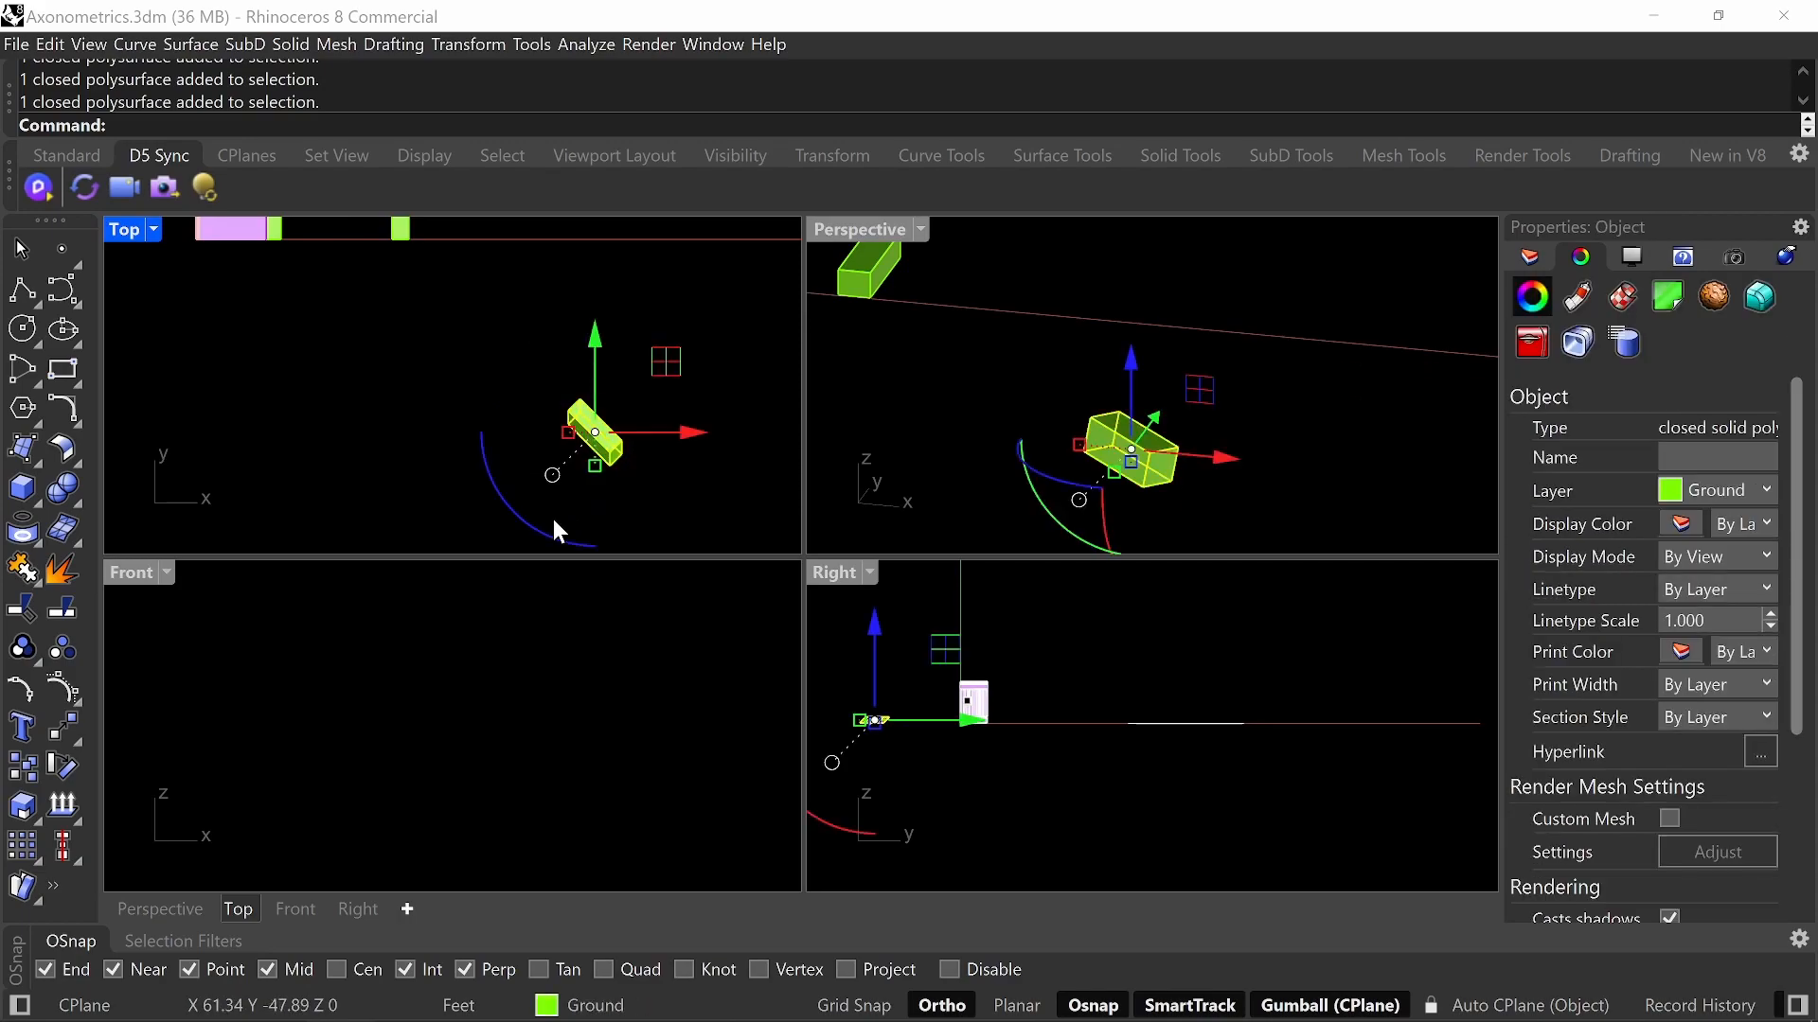
{"action": "type", "text": "Make2D"}
{"action": "key", "text": "Return"}
{"action": "left_click", "coordinate": [763, 833]}
- Delete the leftover view frames around the 2D drawings in the Top view, keeping the block outlines
{"action": "scroll", "coordinate": [554, 368], "scroll_direction": "down", "scroll_amount": 9}
{"action": "right_click_drag", "start_coordinate": [603, 416], "coordinate": [548, 636]}
{"action": "right_click_drag", "start_coordinate": [640, 433], "coordinate": [597, 444]}
{"action": "left_click_drag", "start_coordinate": [526, 433], "coordinate": [431, 386]}
{"action": "left_click", "coordinate": [680, 323]}
{"action": "left_click_drag", "start_coordinate": [637, 322], "coordinate": [502, 370]}
{"action": "key", "text": "Delete"}
- Add an aligned dimension to the lower long edge of the sheared block's 2D drawing
{"action": "scroll", "coordinate": [518, 404], "scroll_direction": "up", "scroll_amount": 8}
{"action": "type", "text": "DimAligned"}
{"action": "key", "text": "Return"}
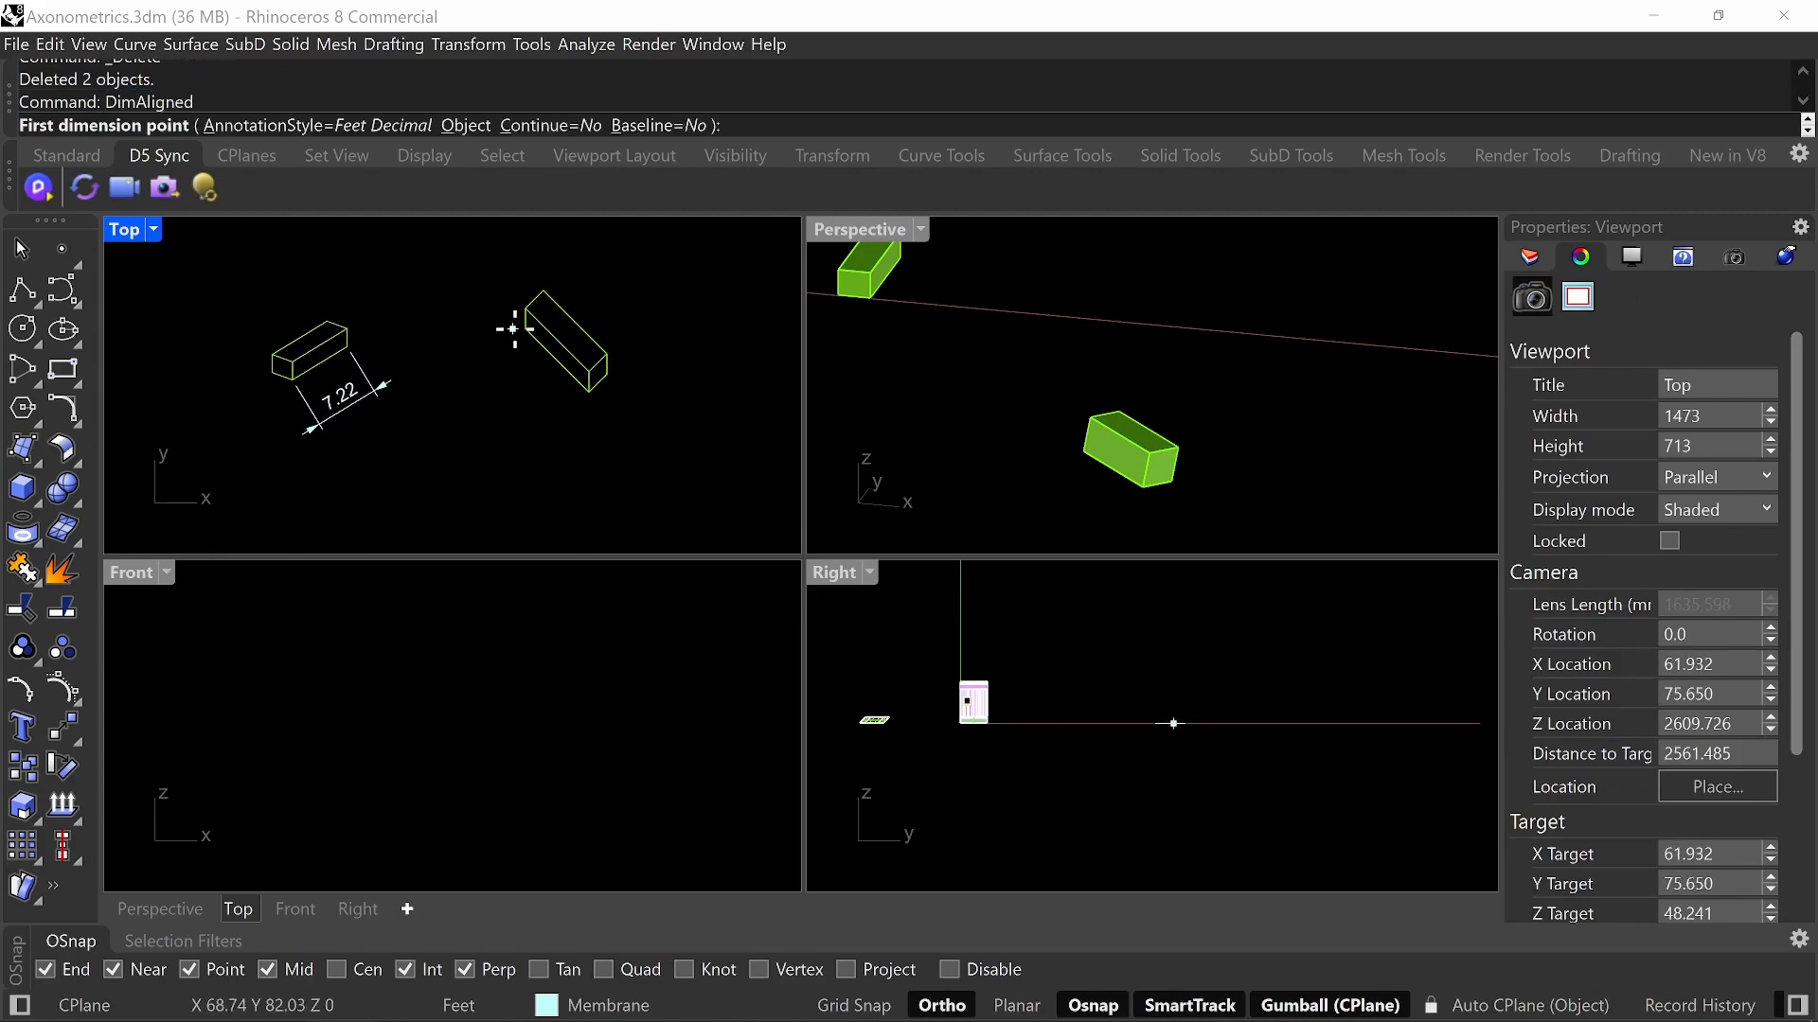
{"action": "left_click", "coordinate": [526, 330]}
{"action": "left_click", "coordinate": [588, 391]}
{"action": "left_click", "coordinate": [540, 433]}
{"action": "right_click", "coordinate": [1081, 491]}
{"action": "scroll", "coordinate": [973, 379], "scroll_direction": "up", "scroll_amount": 5}
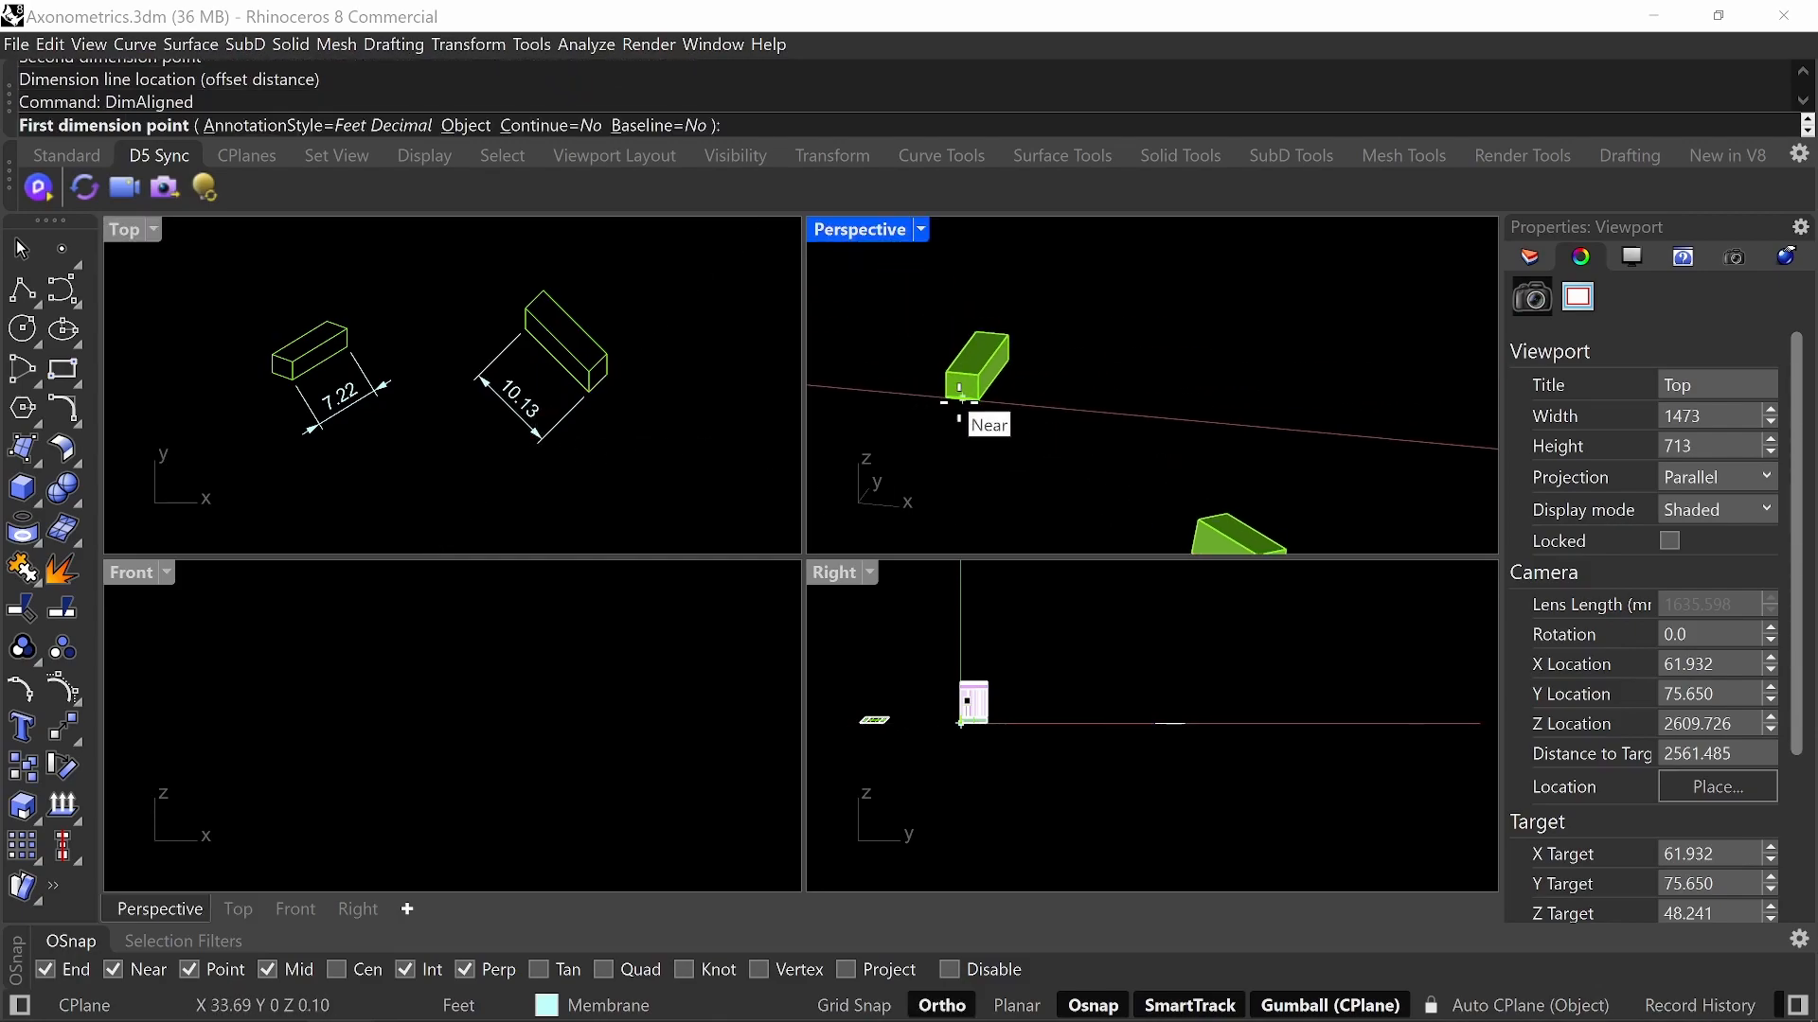
{"action": "left_click", "coordinate": [1046, 388]}
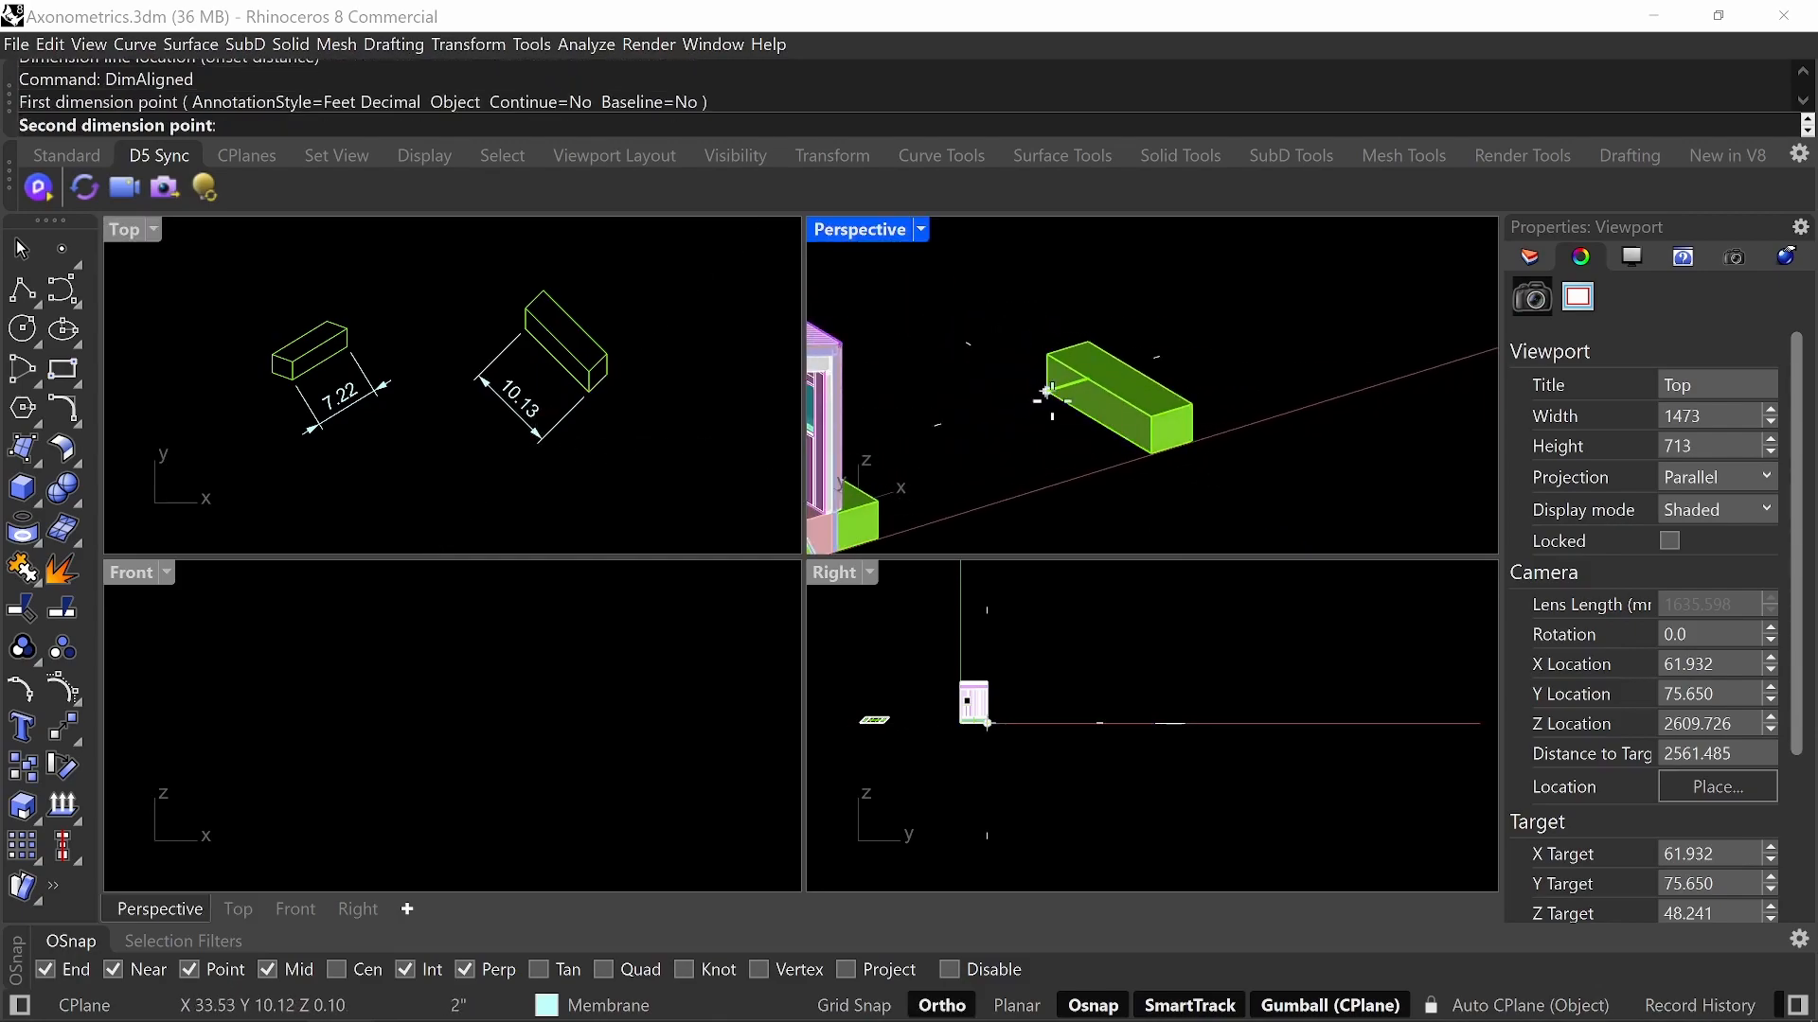
{"action": "left_click", "coordinate": [1152, 453]}
{"action": "key", "text": "Escape"}
- Measure the lower long edge of the duplicated 3D block in the Perspective view with the Distance command
{"action": "type", "text": "Distance"}
{"action": "key", "text": "Return"}
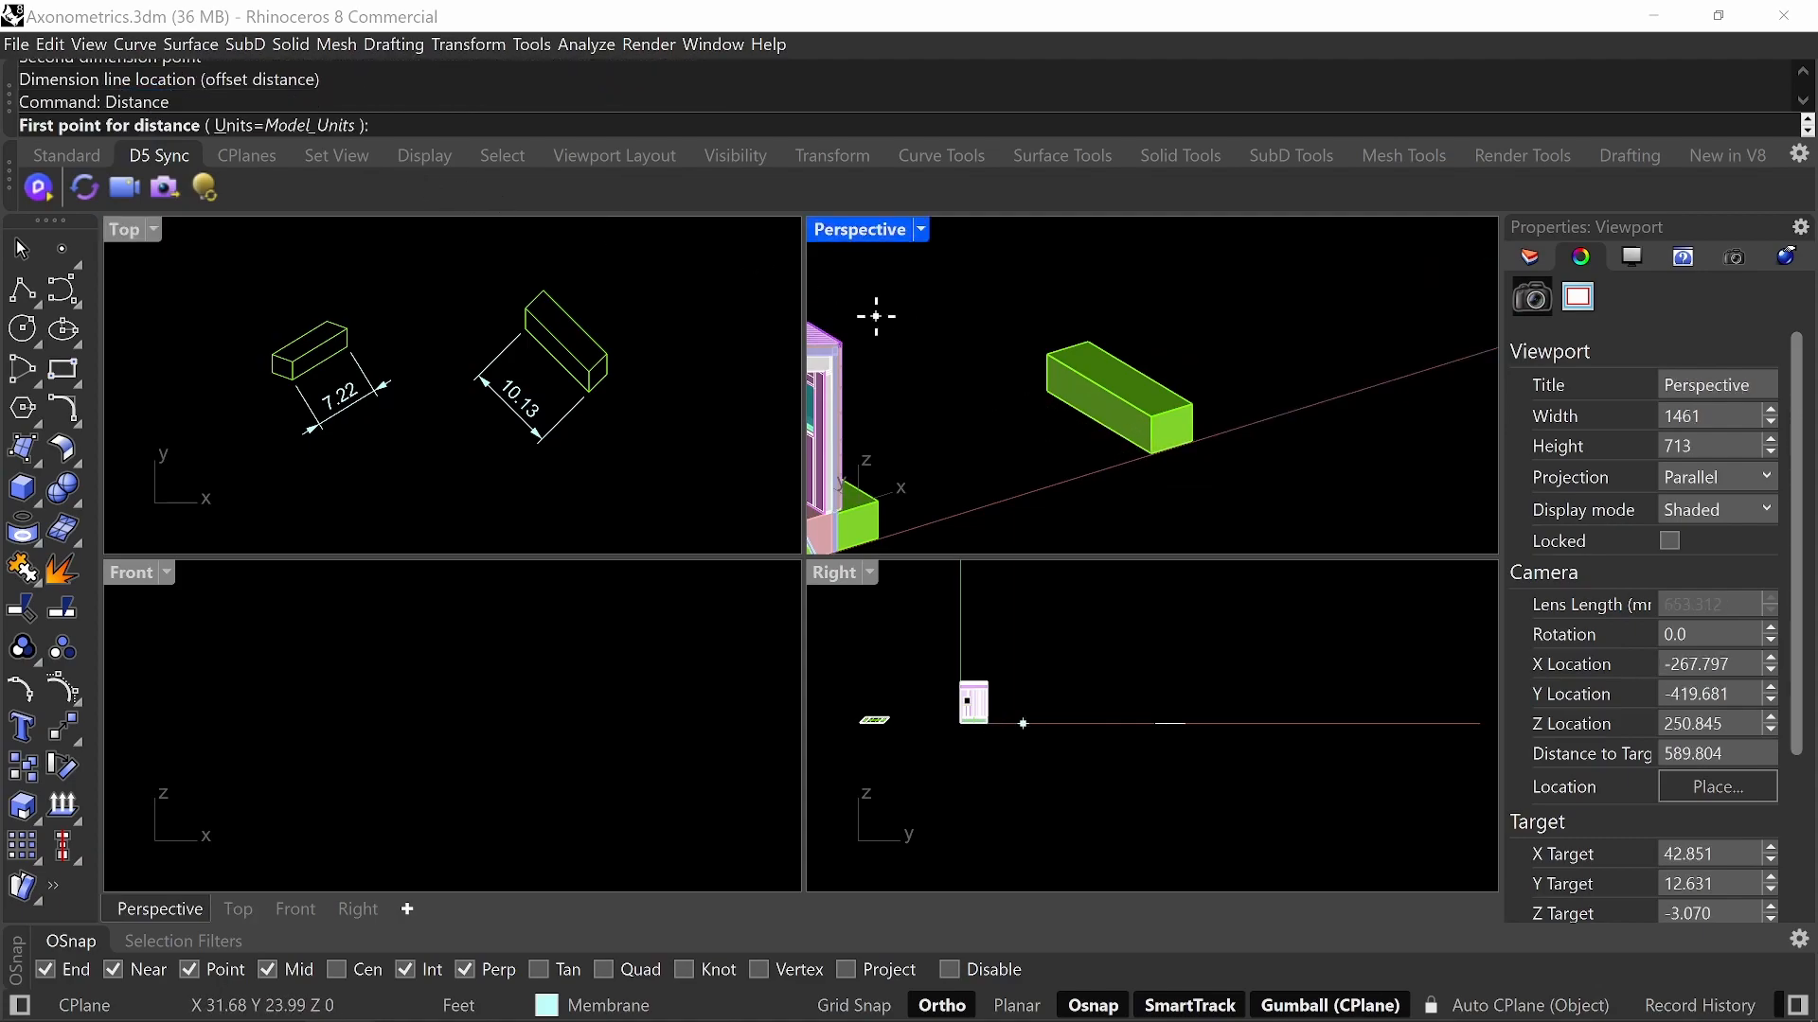
{"action": "left_click", "coordinate": [1051, 396]}
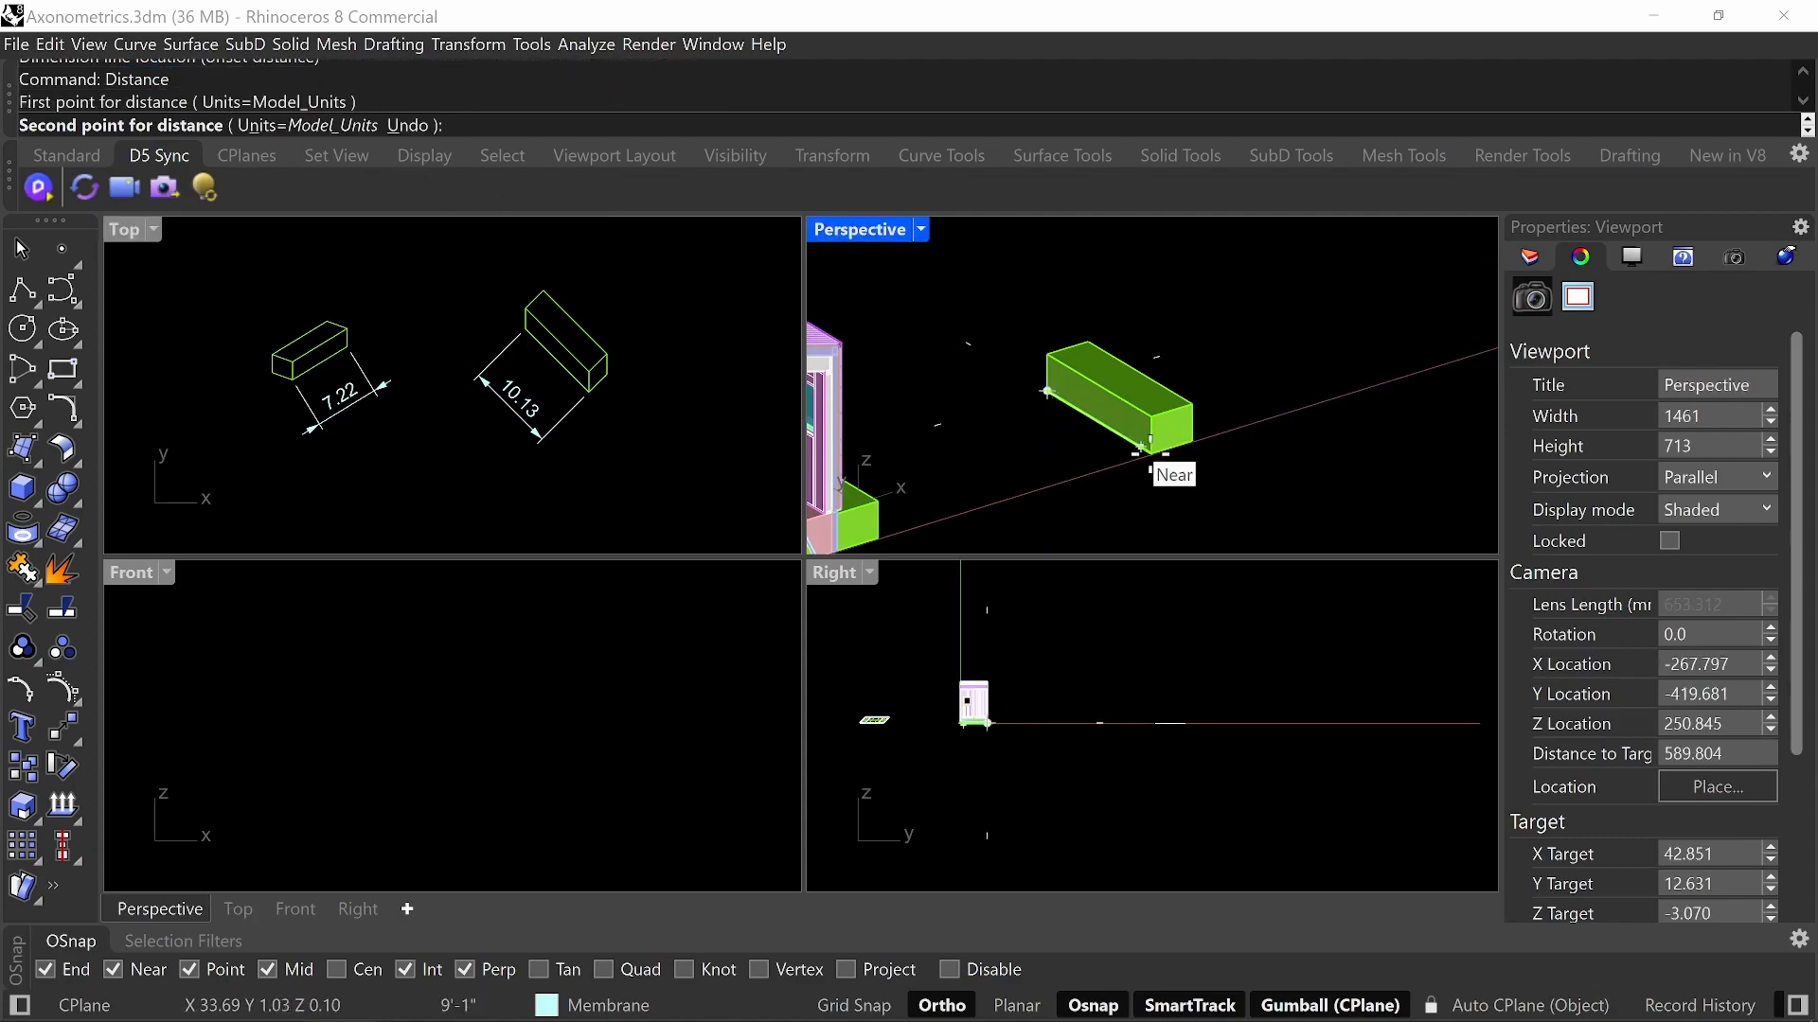
{"action": "left_click", "coordinate": [1153, 457]}
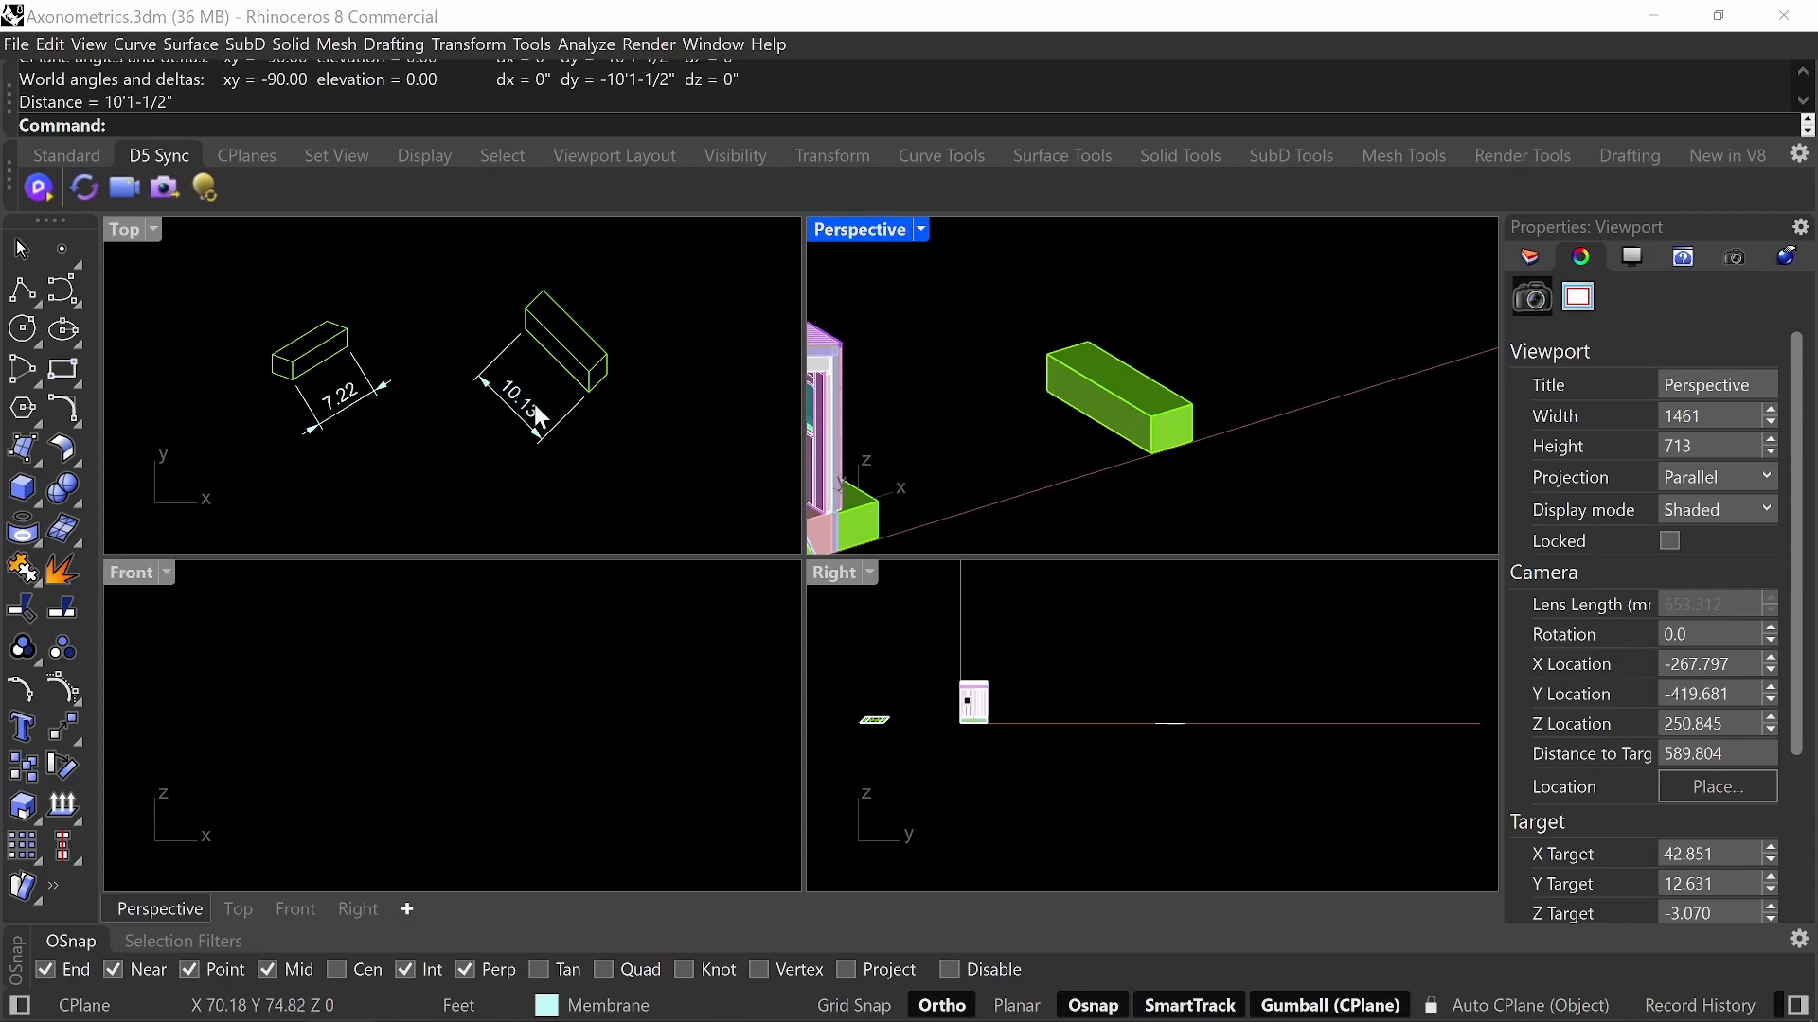
- Add an aligned dimension to the short vertical edge of the sheared block's 2D drawing
{"action": "type", "text": "DimAligned"}
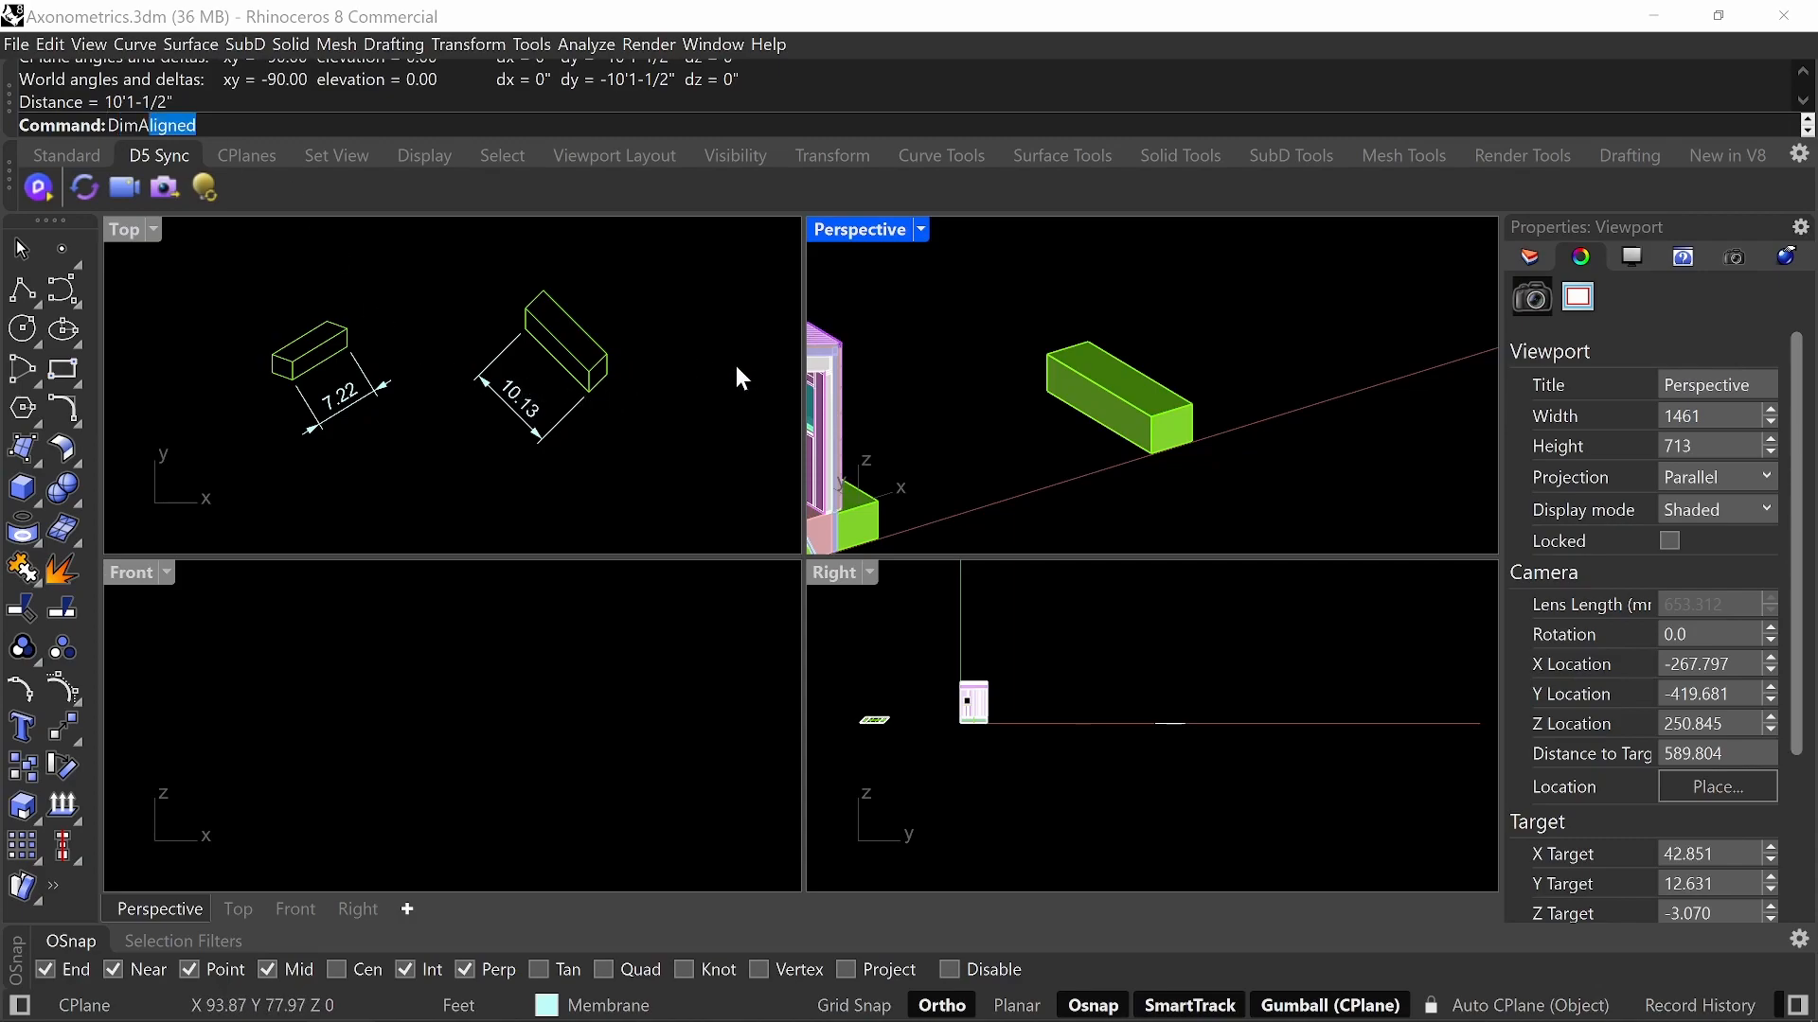
{"action": "key", "text": "Return"}
{"action": "scroll", "coordinate": [649, 343], "scroll_direction": "up", "scroll_amount": 2}
{"action": "left_click", "coordinate": [596, 355]}
{"action": "left_click", "coordinate": [596, 383]}
{"action": "left_click", "coordinate": [653, 384]}
- Measure the vertical corner edge of the duplicated 3D block in the Perspective view with the Distance command
{"action": "right_click", "coordinate": [1194, 434]}
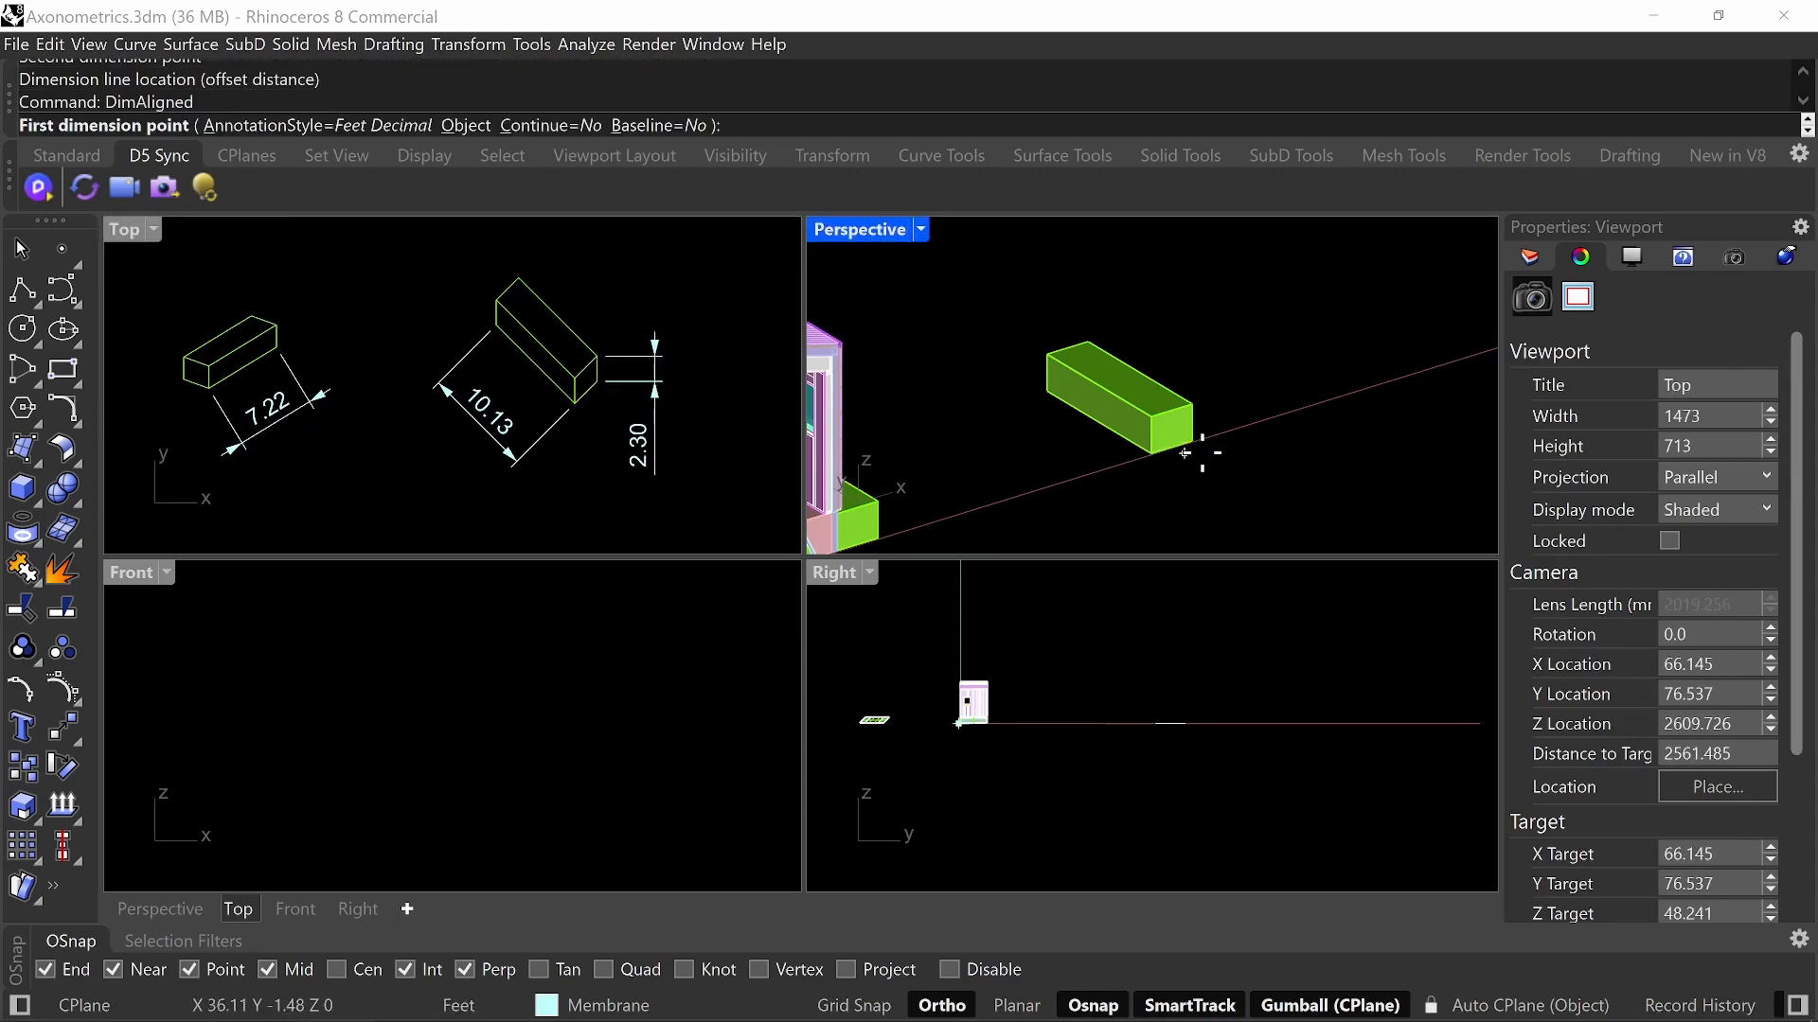
{"action": "key", "text": "Escape"}
{"action": "type", "text": "Distance"}
{"action": "key", "text": "Return"}
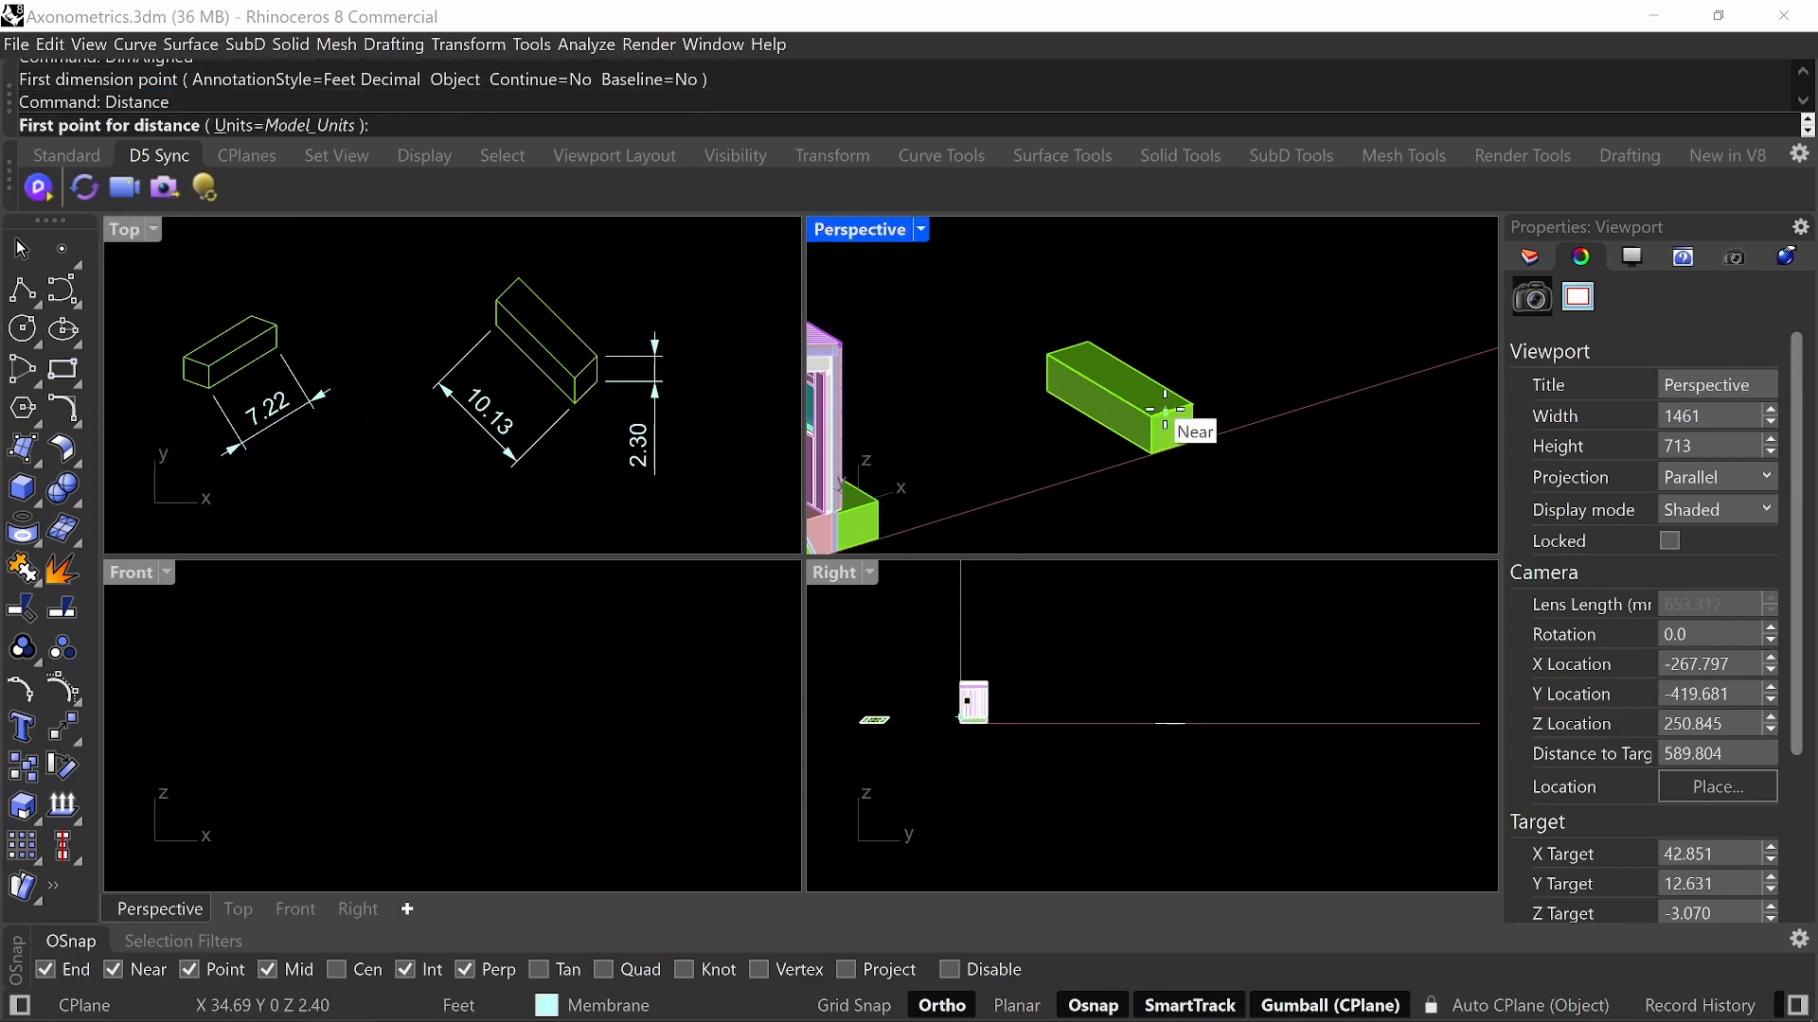
{"action": "left_click", "coordinate": [1151, 415]}
{"action": "left_click", "coordinate": [1155, 460]}
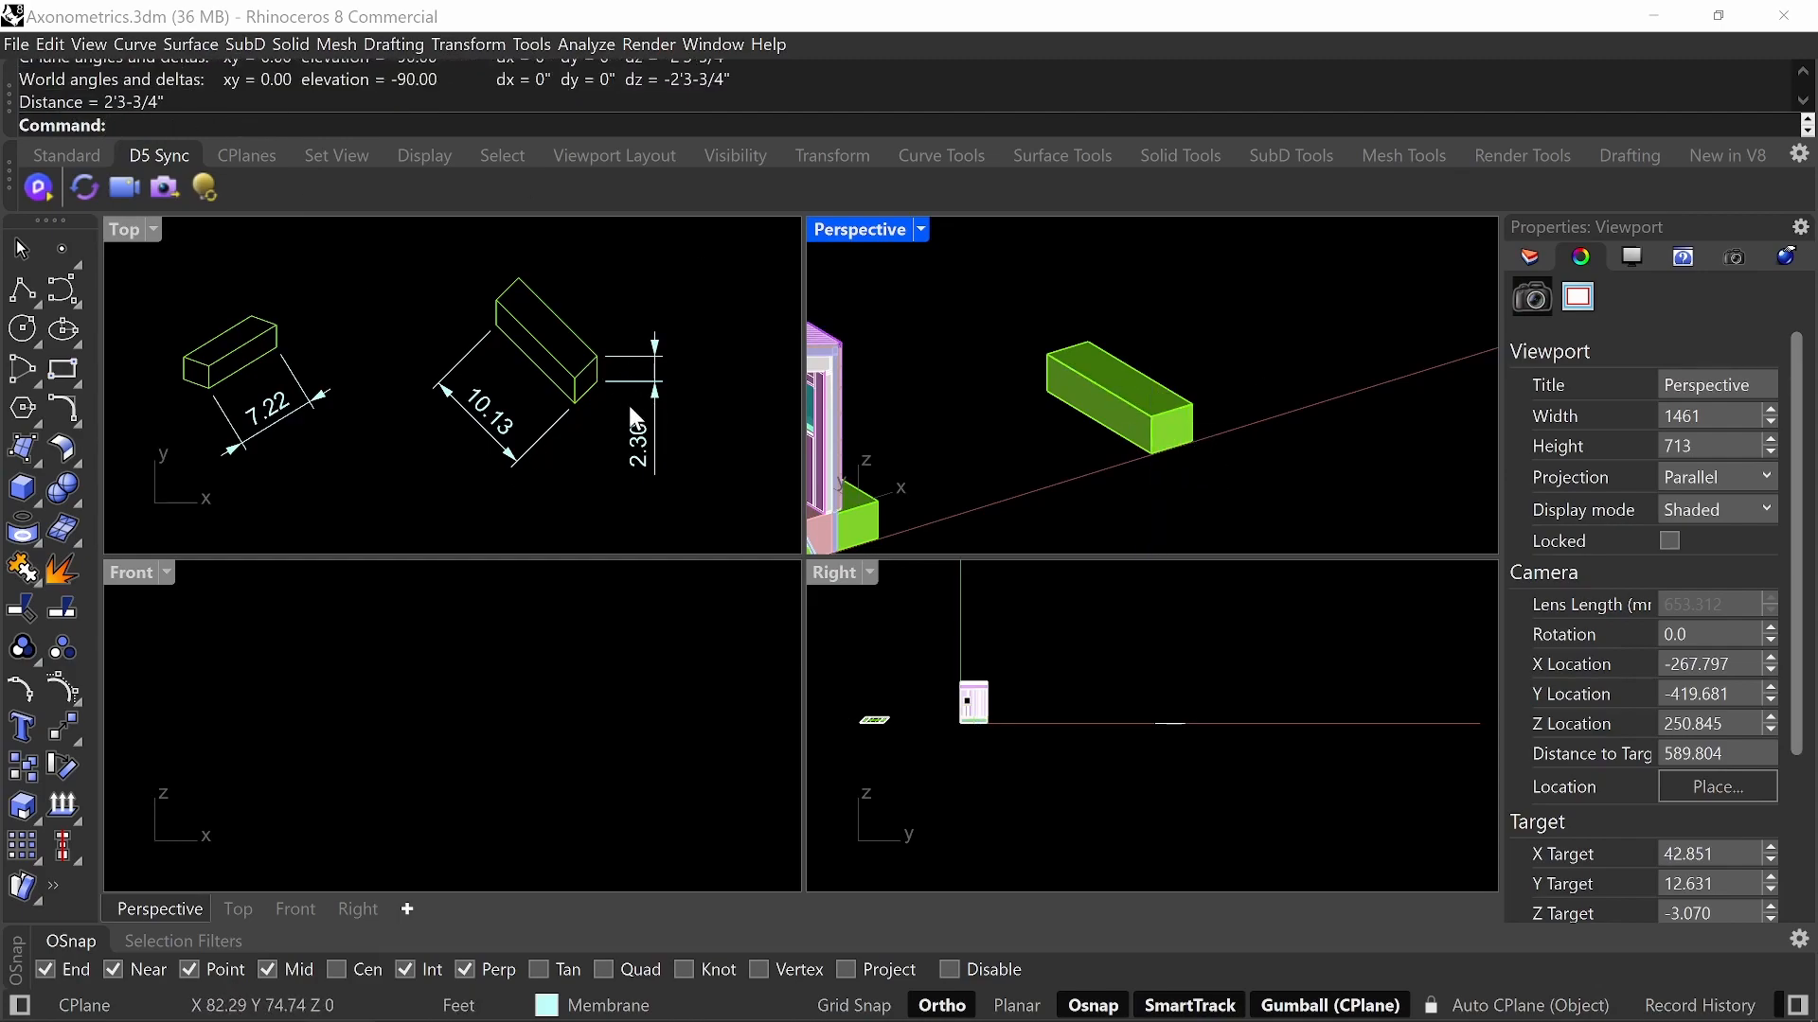
- Delete the height and length dimensions from the sheared block's 2D drawing
{"action": "left_click", "coordinate": [696, 443]}
{"action": "left_click", "coordinate": [640, 356]}
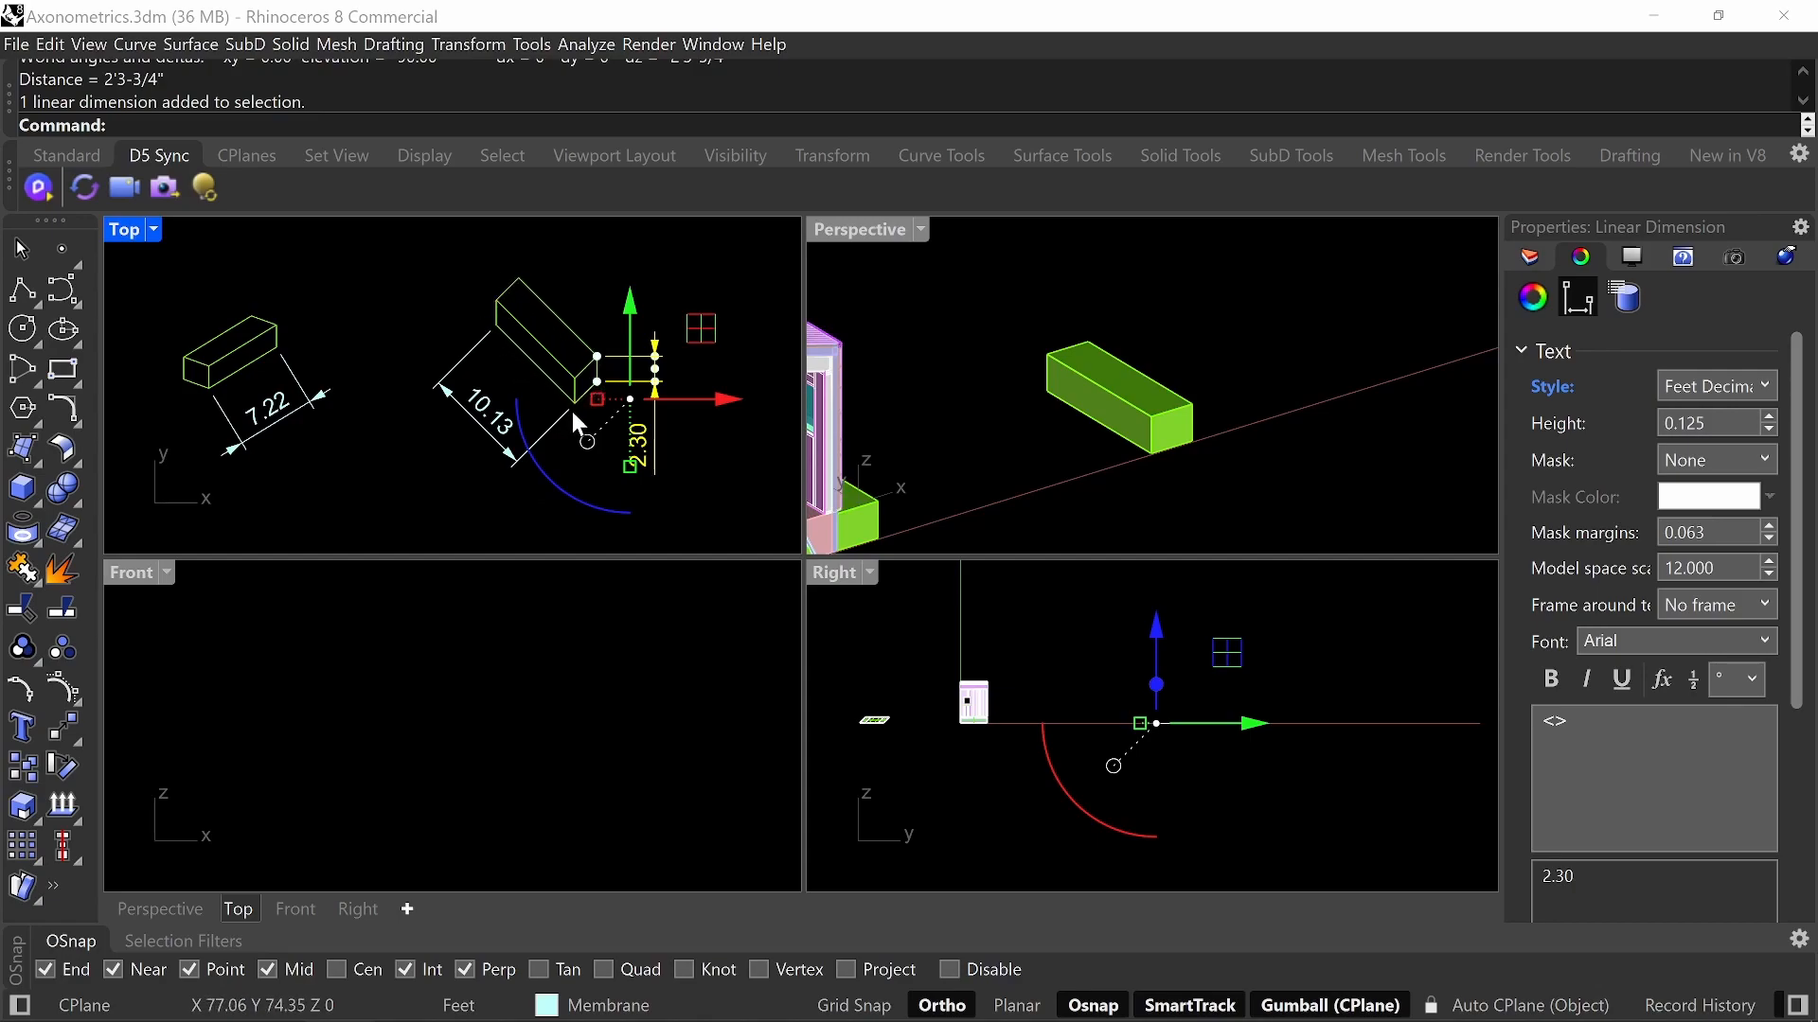
{"action": "key", "text": "Delete"}
{"action": "left_click", "coordinate": [552, 428]}
{"action": "key", "text": "Delete"}
- Sketch a red freehand box and a curved double-headed arrow as screen annotations beside the block drawing, and clear them
{"action": "scroll", "coordinate": [535, 304], "scroll_direction": "up", "scroll_amount": 6}
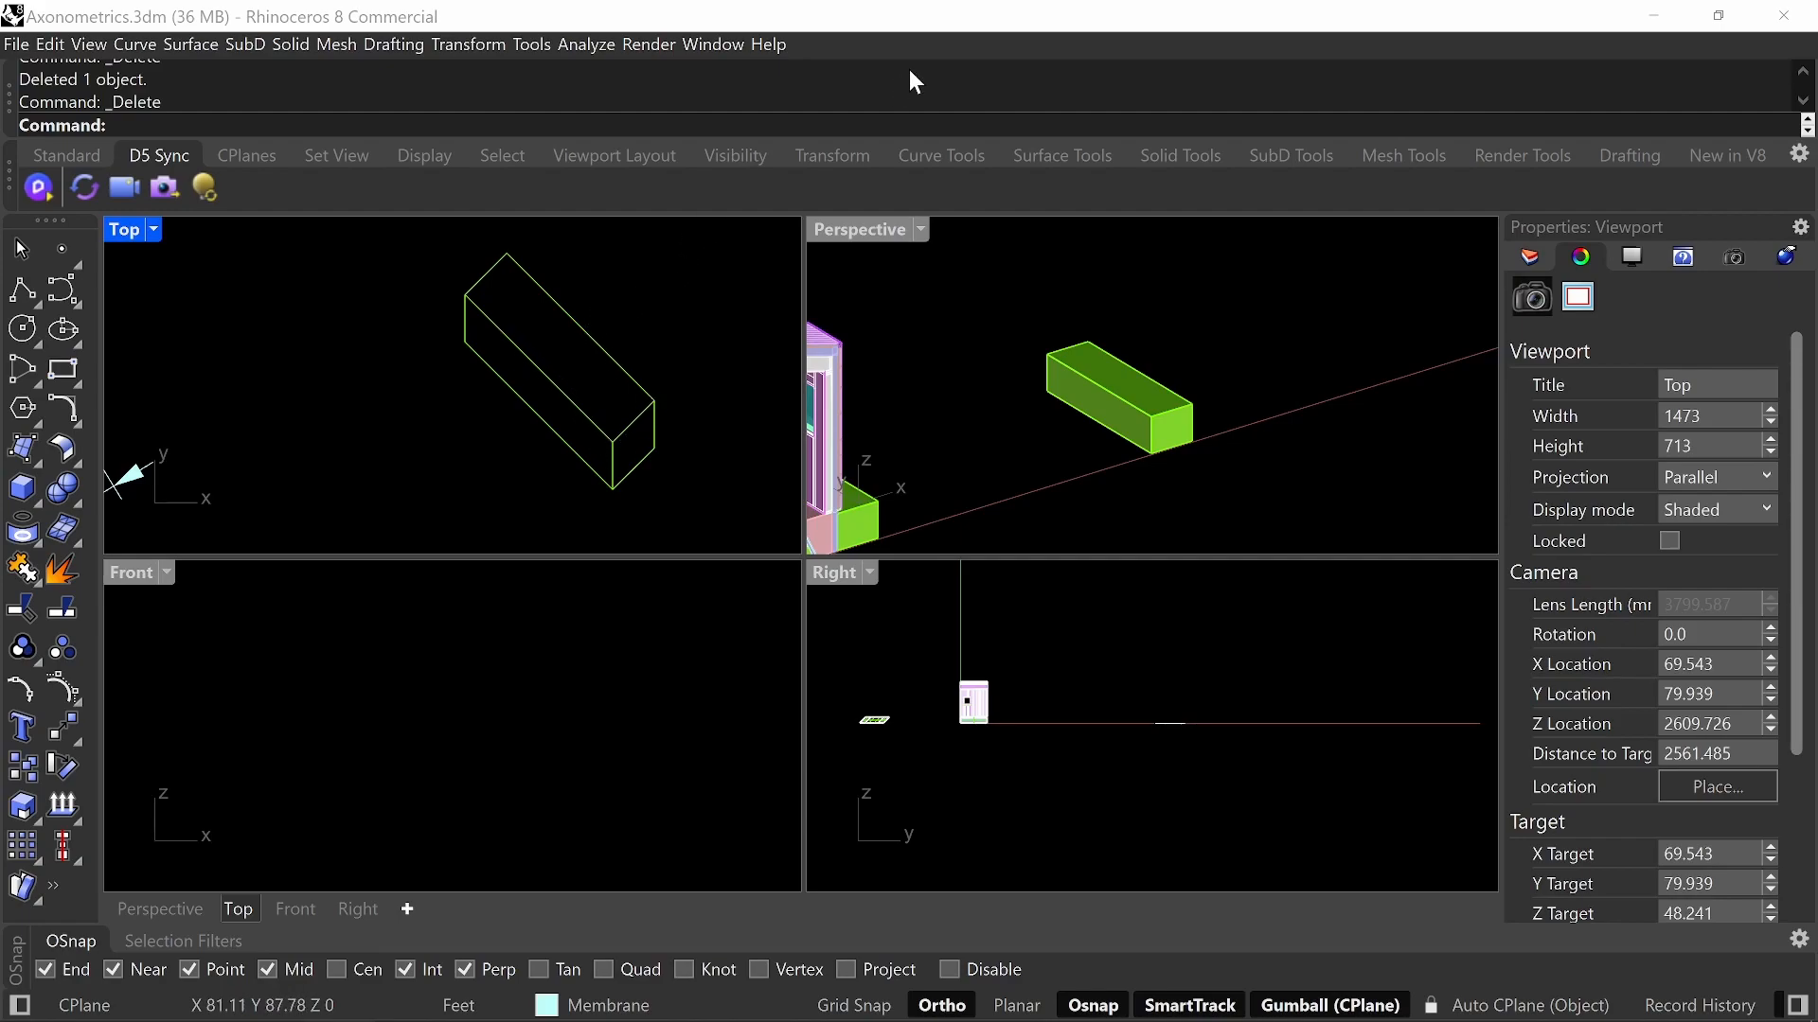
{"action": "key", "text": "ctrl+alt+g"}
{"action": "mouse_move", "coordinate": [731, 282]}
{"action": "left_mouse_down"}
{"action": "mouse_move", "coordinate": [735, 398]}
{"action": "mouse_move", "coordinate": [904, 410]}
{"action": "mouse_move", "coordinate": [899, 260]}
{"action": "mouse_move", "coordinate": [732, 257]}
{"action": "left_mouse_up"}
{"action": "mouse_move", "coordinate": [694, 356]}
{"action": "left_mouse_down"}
{"action": "mouse_move", "coordinate": [693, 409]}
{"action": "mouse_move", "coordinate": [760, 441]}
{"action": "mouse_move", "coordinate": [692, 354]}
{"action": "left_mouse_up"}
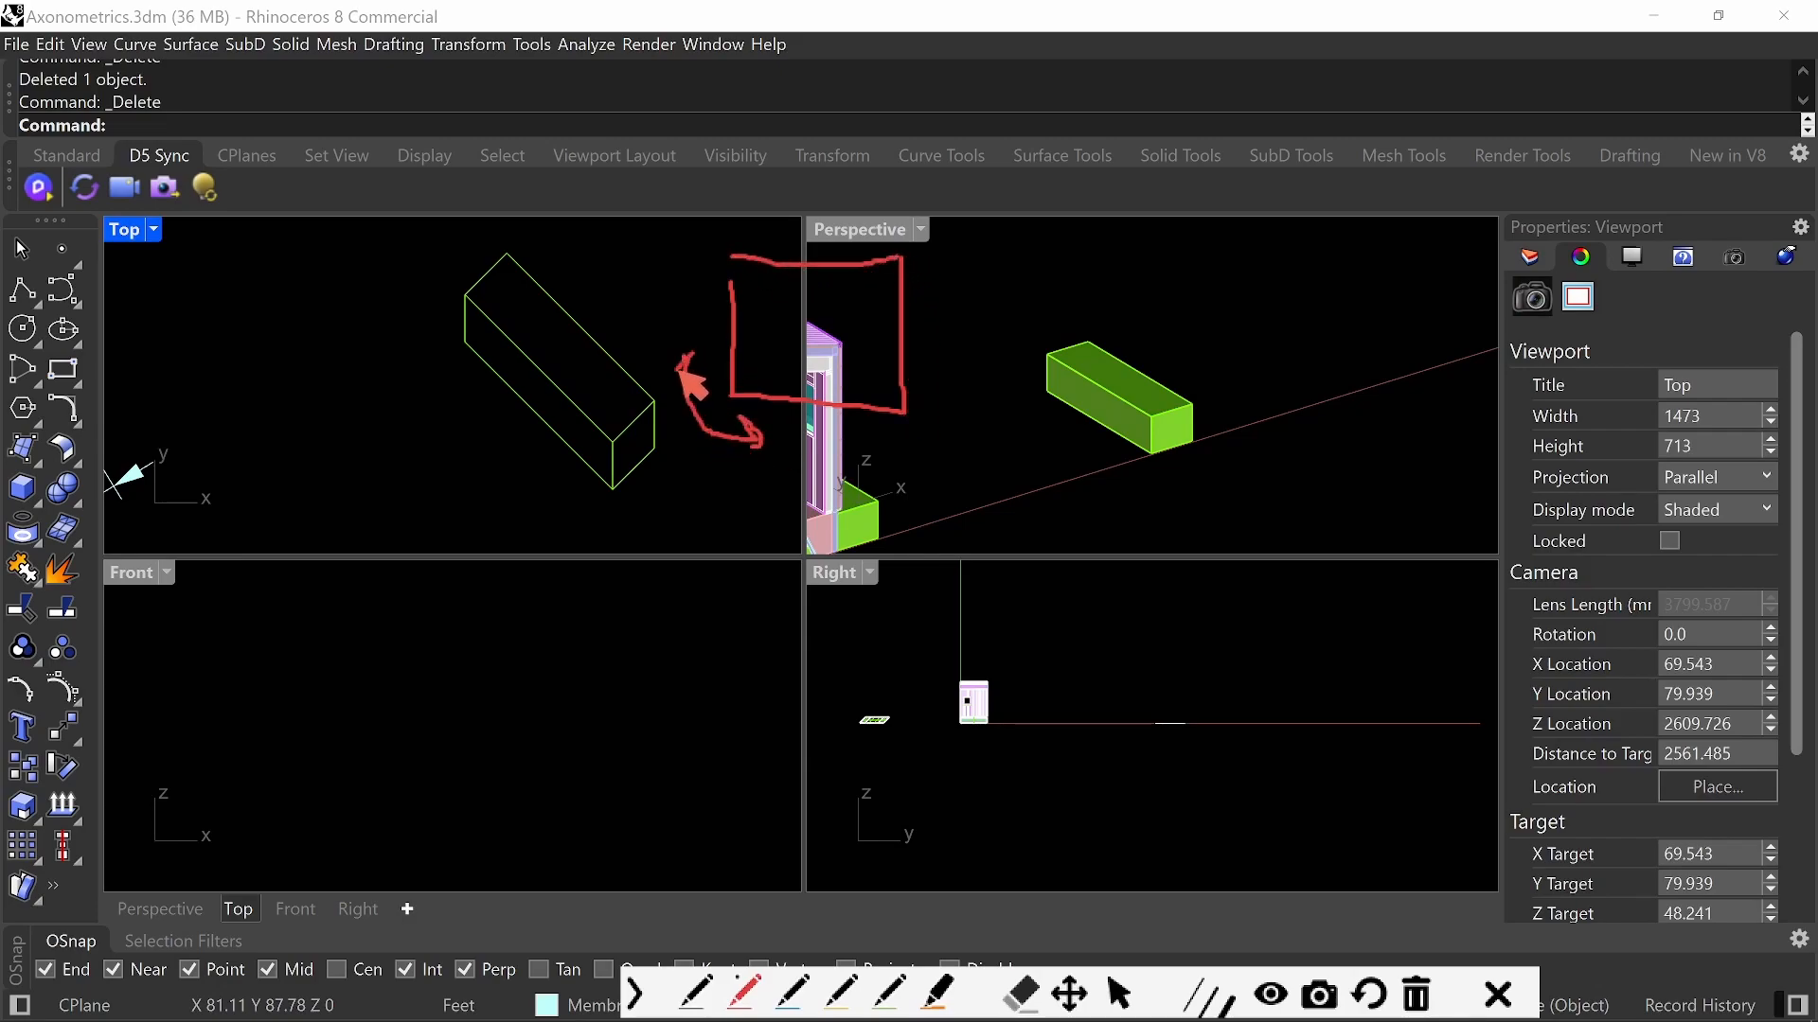
{"action": "left_click_drag", "start_coordinate": [906, 414], "coordinate": [856, 491]}
{"action": "left_click_drag", "start_coordinate": [741, 400], "coordinate": [691, 457]}
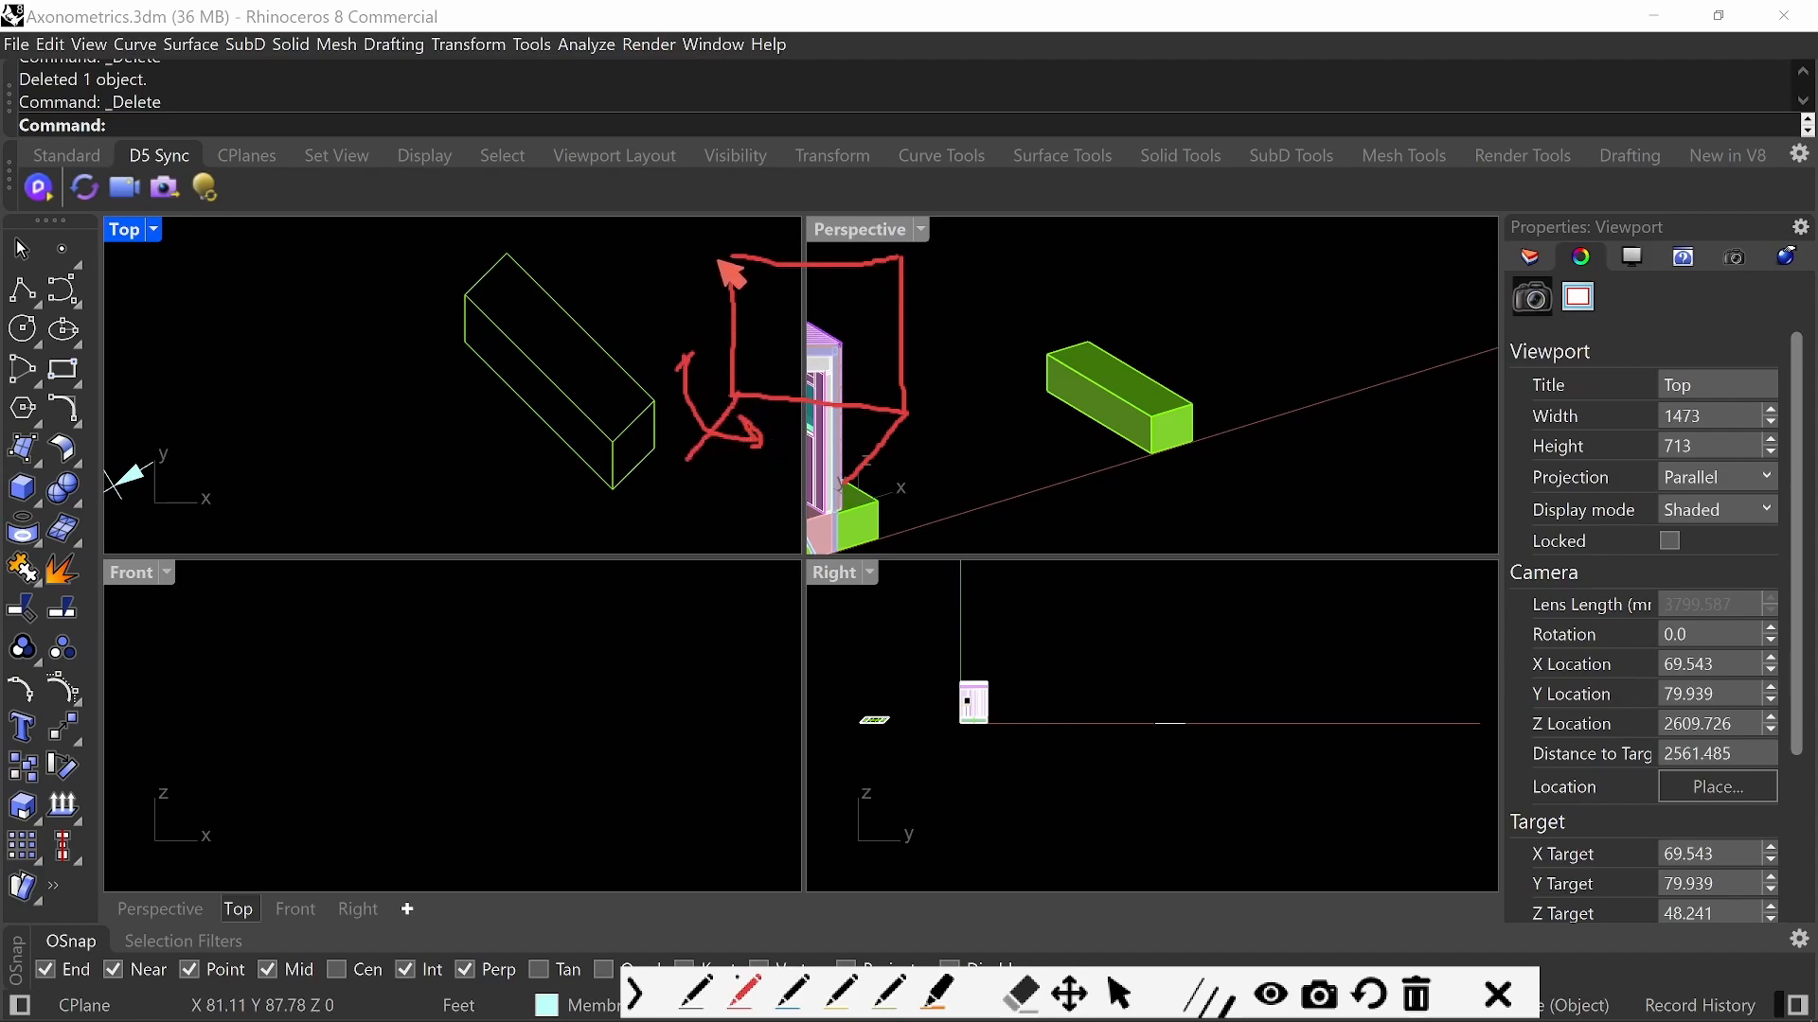
{"action": "mouse_move", "coordinate": [734, 258]}
{"action": "left_mouse_down"}
{"action": "mouse_move", "coordinate": [668, 320]}
{"action": "mouse_move", "coordinate": [669, 456]}
{"action": "mouse_move", "coordinate": [862, 490]}
{"action": "left_mouse_up"}
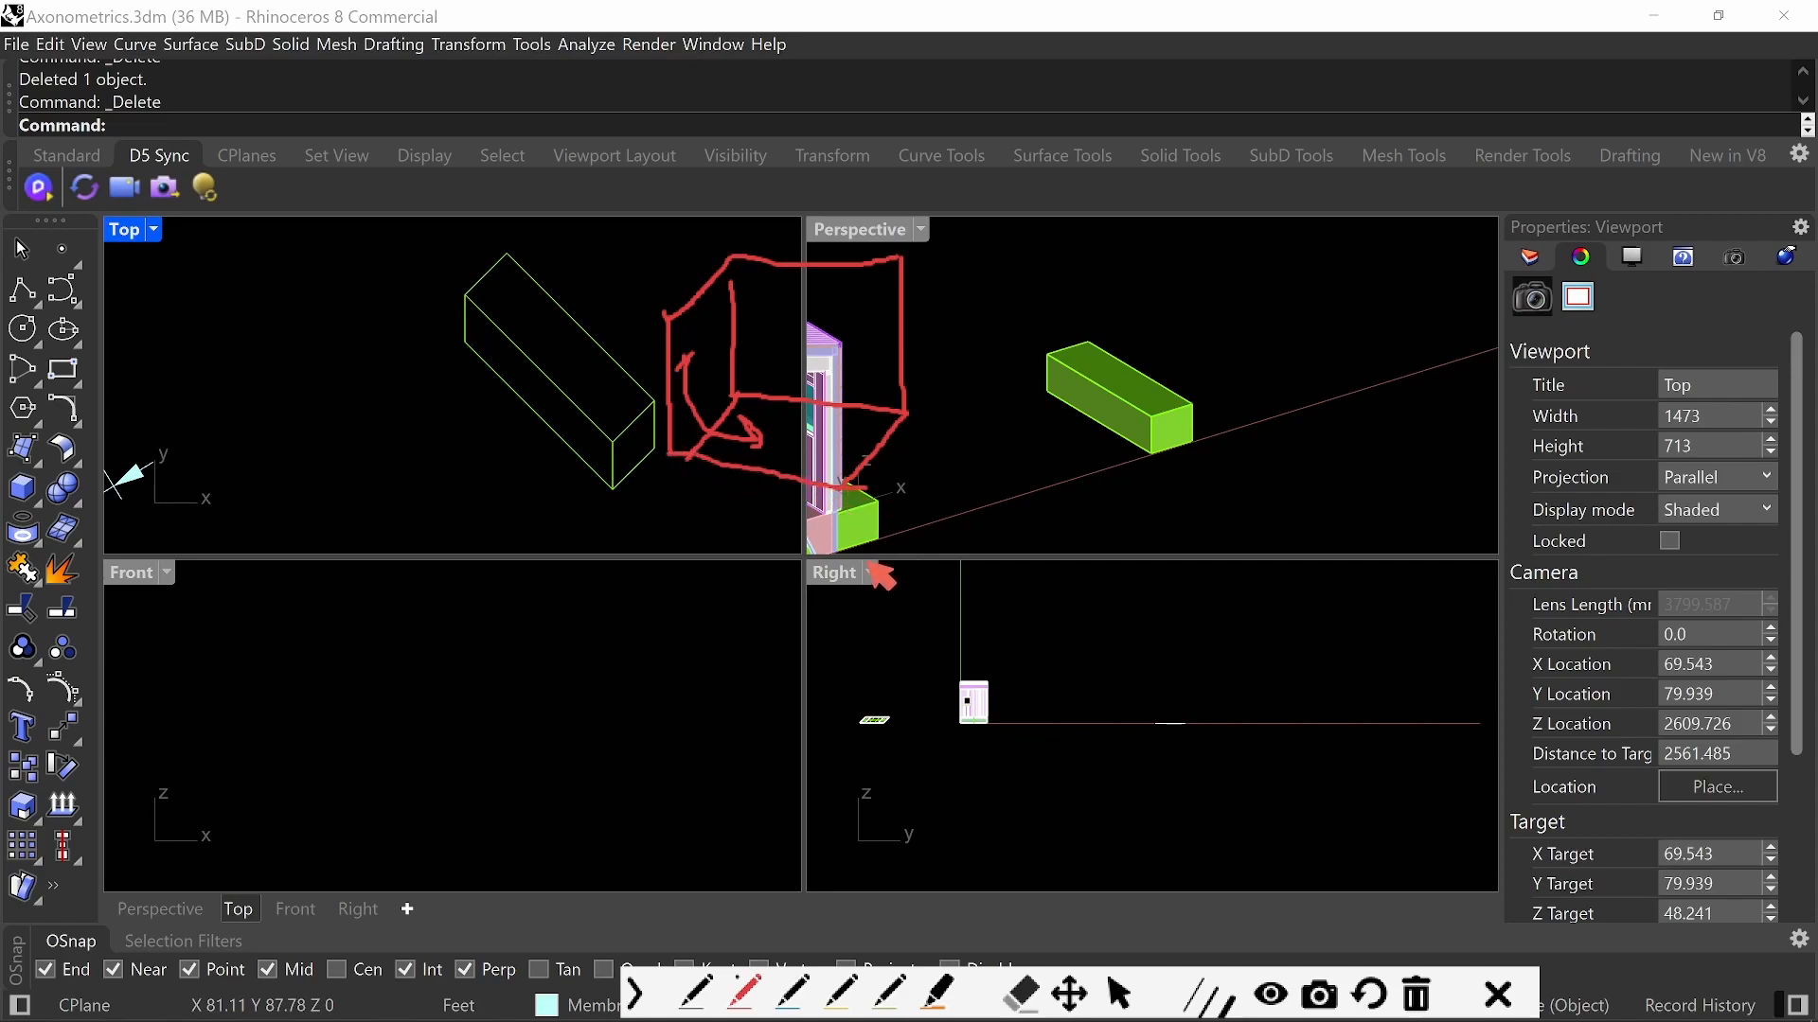
{"action": "key", "text": "Escape"}
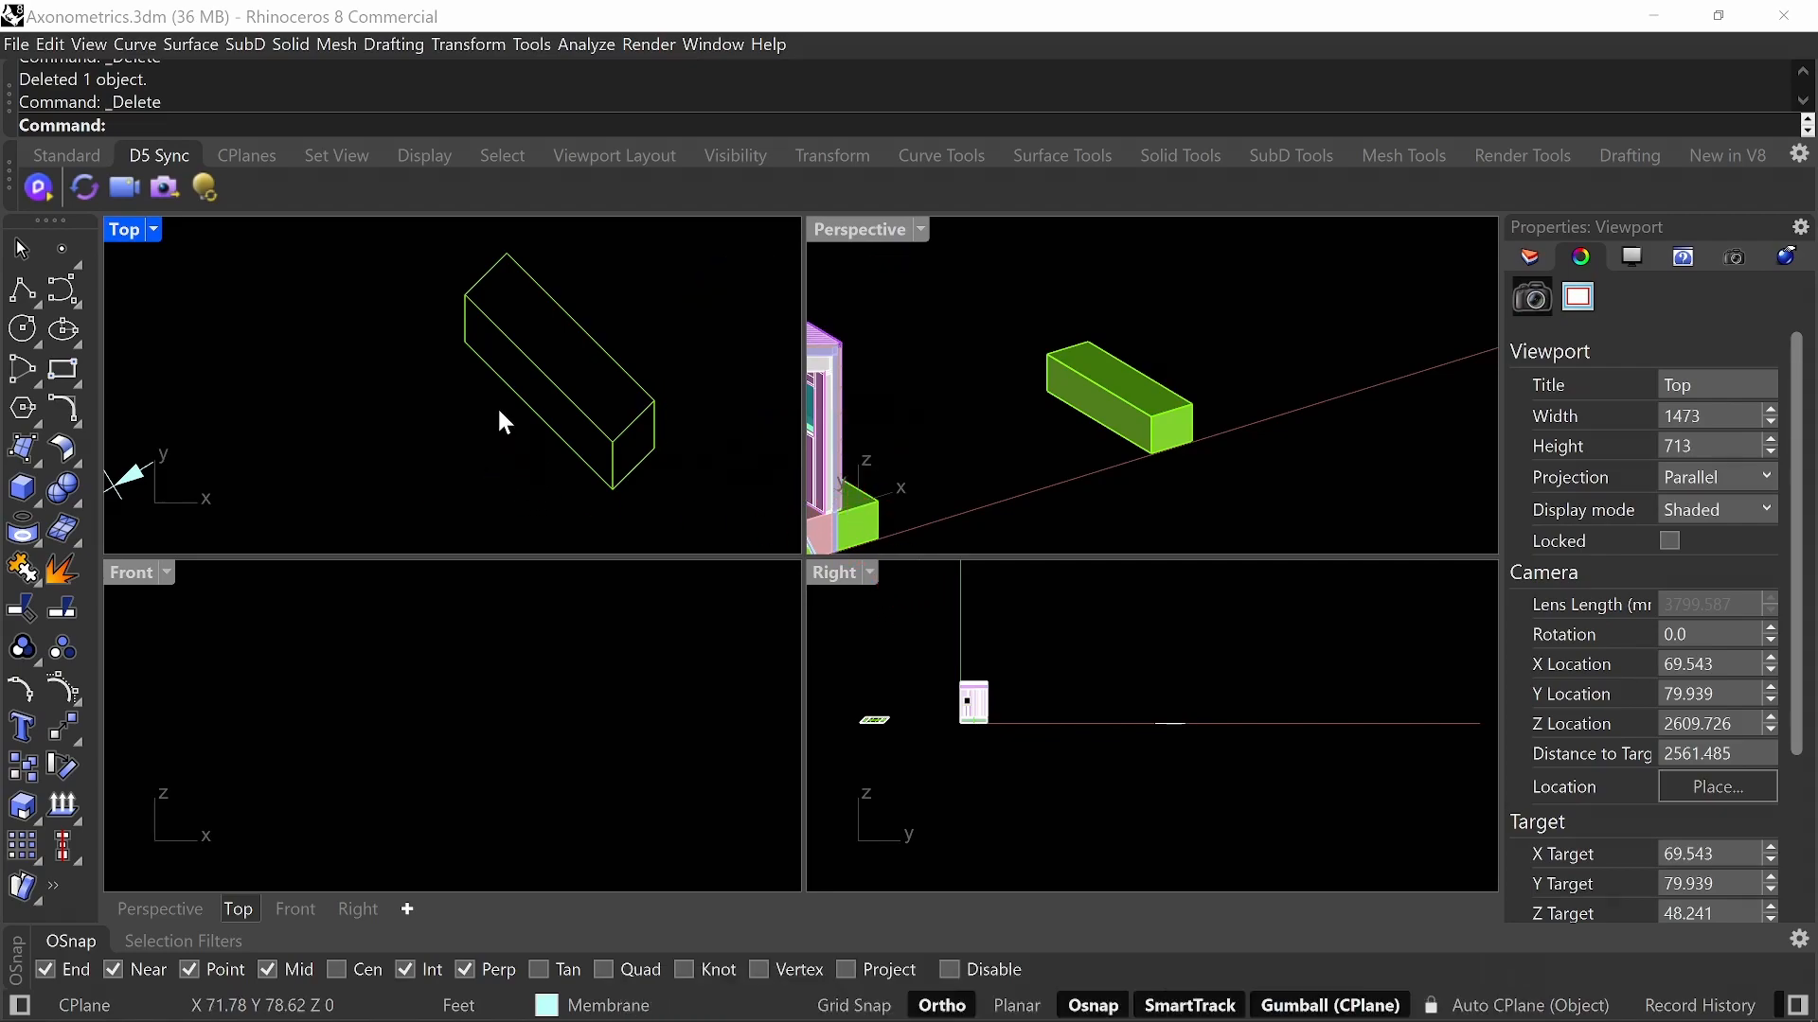
- Delete the 2D drawing of the sheared block in the Top view
{"action": "scroll", "coordinate": [609, 380], "scroll_direction": "down", "scroll_amount": 5}
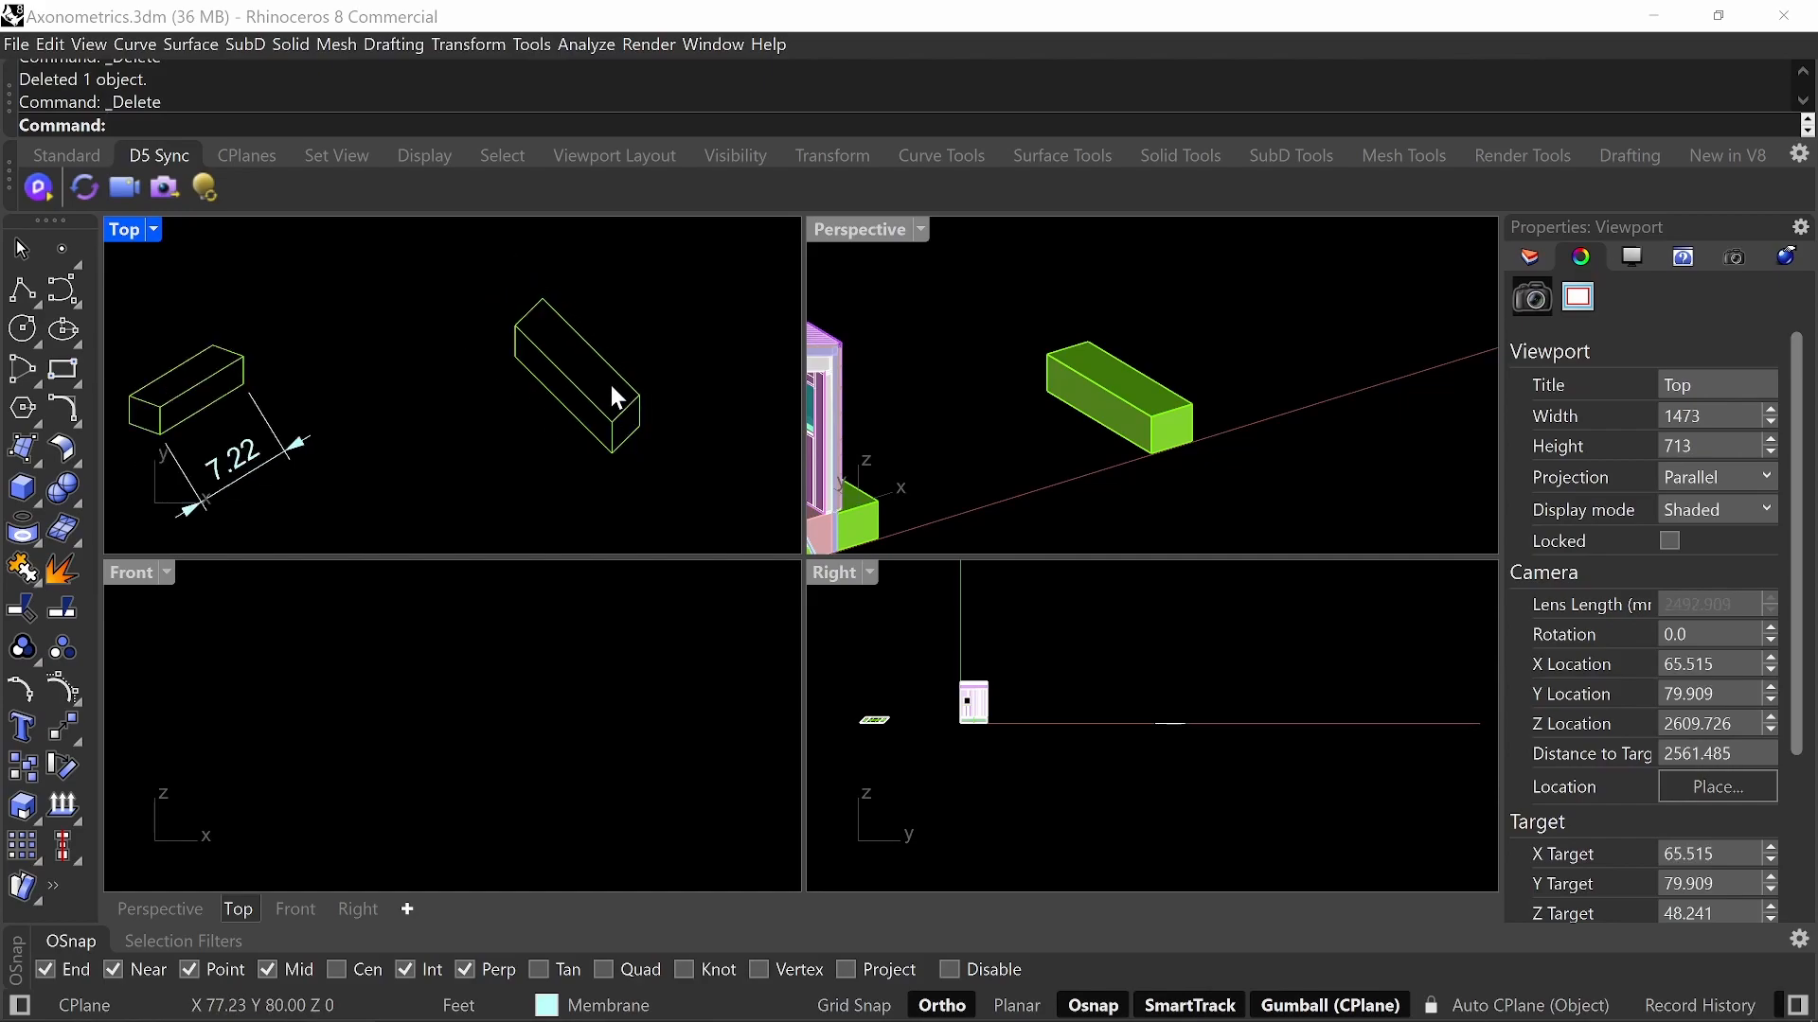
{"action": "right_click_drag", "start_coordinate": [611, 385], "coordinate": [541, 400]}
{"action": "left_click_drag", "start_coordinate": [544, 303], "coordinate": [424, 400]}
{"action": "key", "text": "Delete"}
- Delete the sheared 3D block and the remaining separate duplicate, keeping the main model
{"action": "scroll", "coordinate": [547, 366], "scroll_direction": "down", "scroll_amount": 3}
{"action": "right_click_drag", "start_coordinate": [582, 427], "coordinate": [548, 398]}
{"action": "left_click", "coordinate": [491, 436]}
{"action": "key", "text": "Delete"}
{"action": "left_click_drag", "start_coordinate": [1237, 304], "coordinate": [1013, 453]}
{"action": "key", "text": "Delete"}
- Maximize the Perspective viewport and frame the whole building section model from an elevated angle
{"action": "double_click", "coordinate": [857, 228]}
{"action": "right_click_drag", "start_coordinate": [1070, 483], "coordinate": [900, 511]}
{"action": "scroll", "coordinate": [1006, 591], "scroll_direction": "down", "scroll_amount": 5}
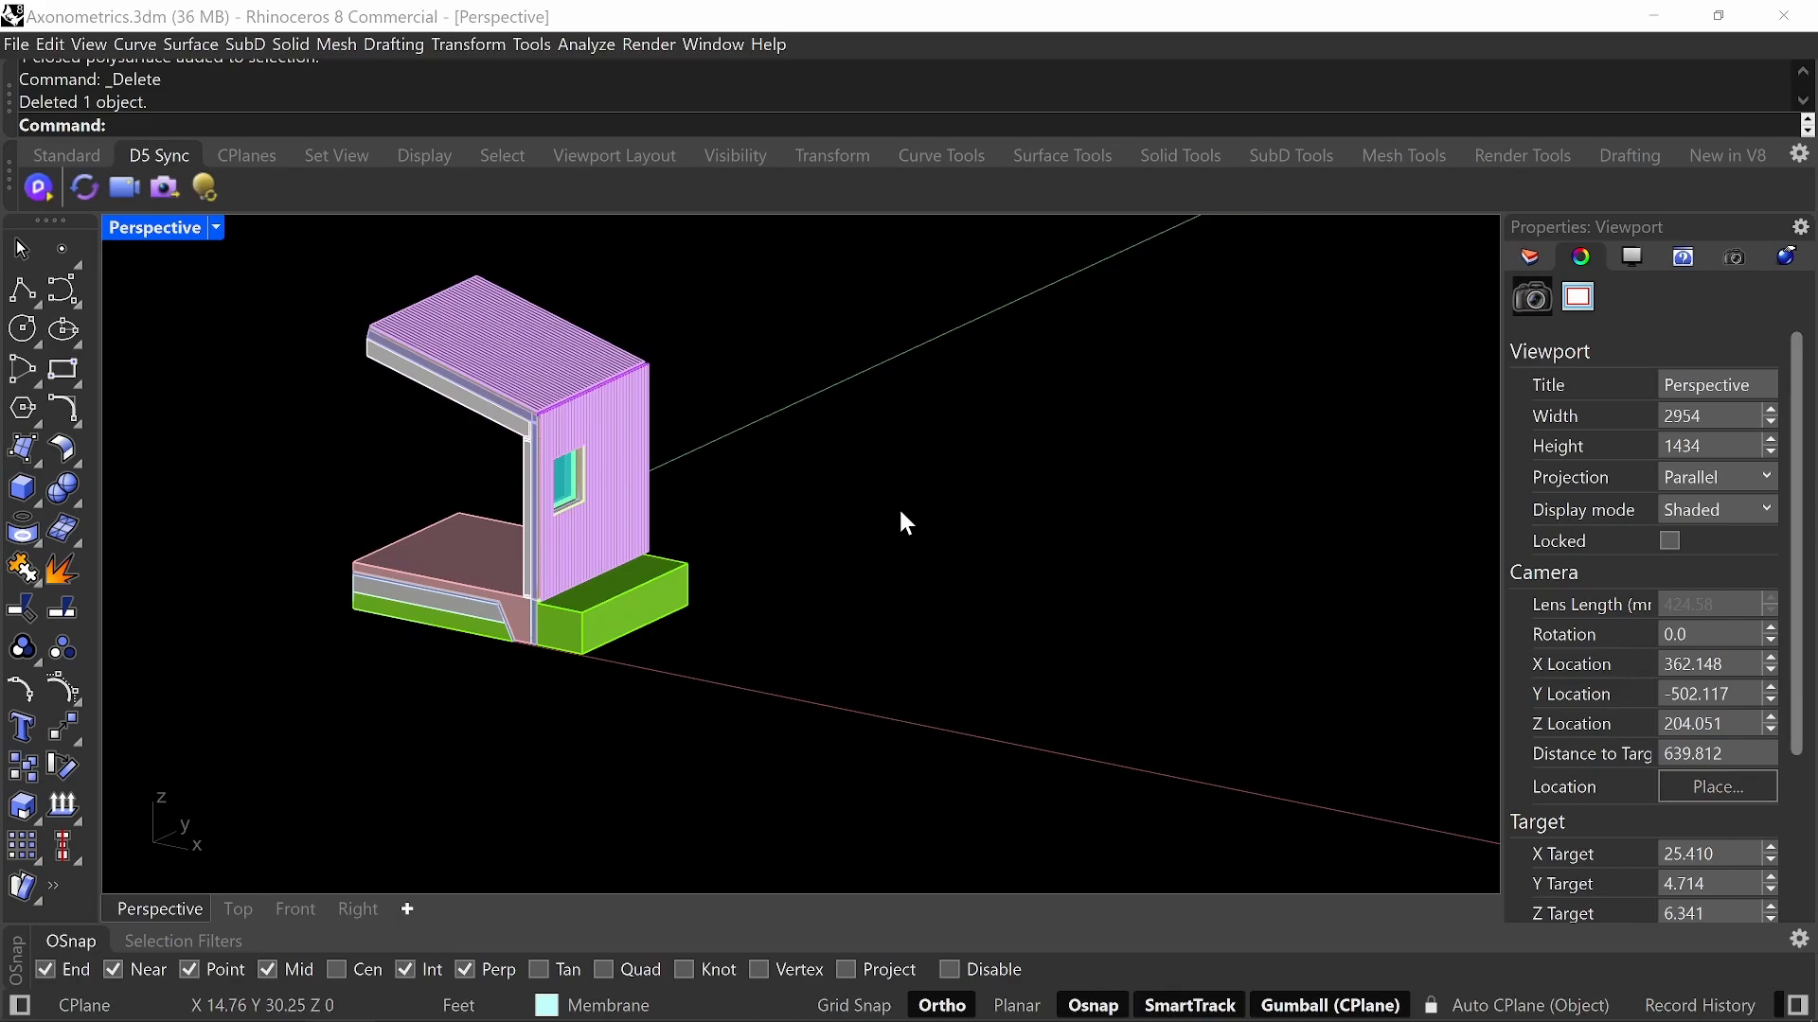
{"action": "right_click_drag", "start_coordinate": [774, 485], "coordinate": [816, 498]}
{"action": "scroll", "coordinate": [819, 501], "scroll_direction": "down", "scroll_amount": 5}
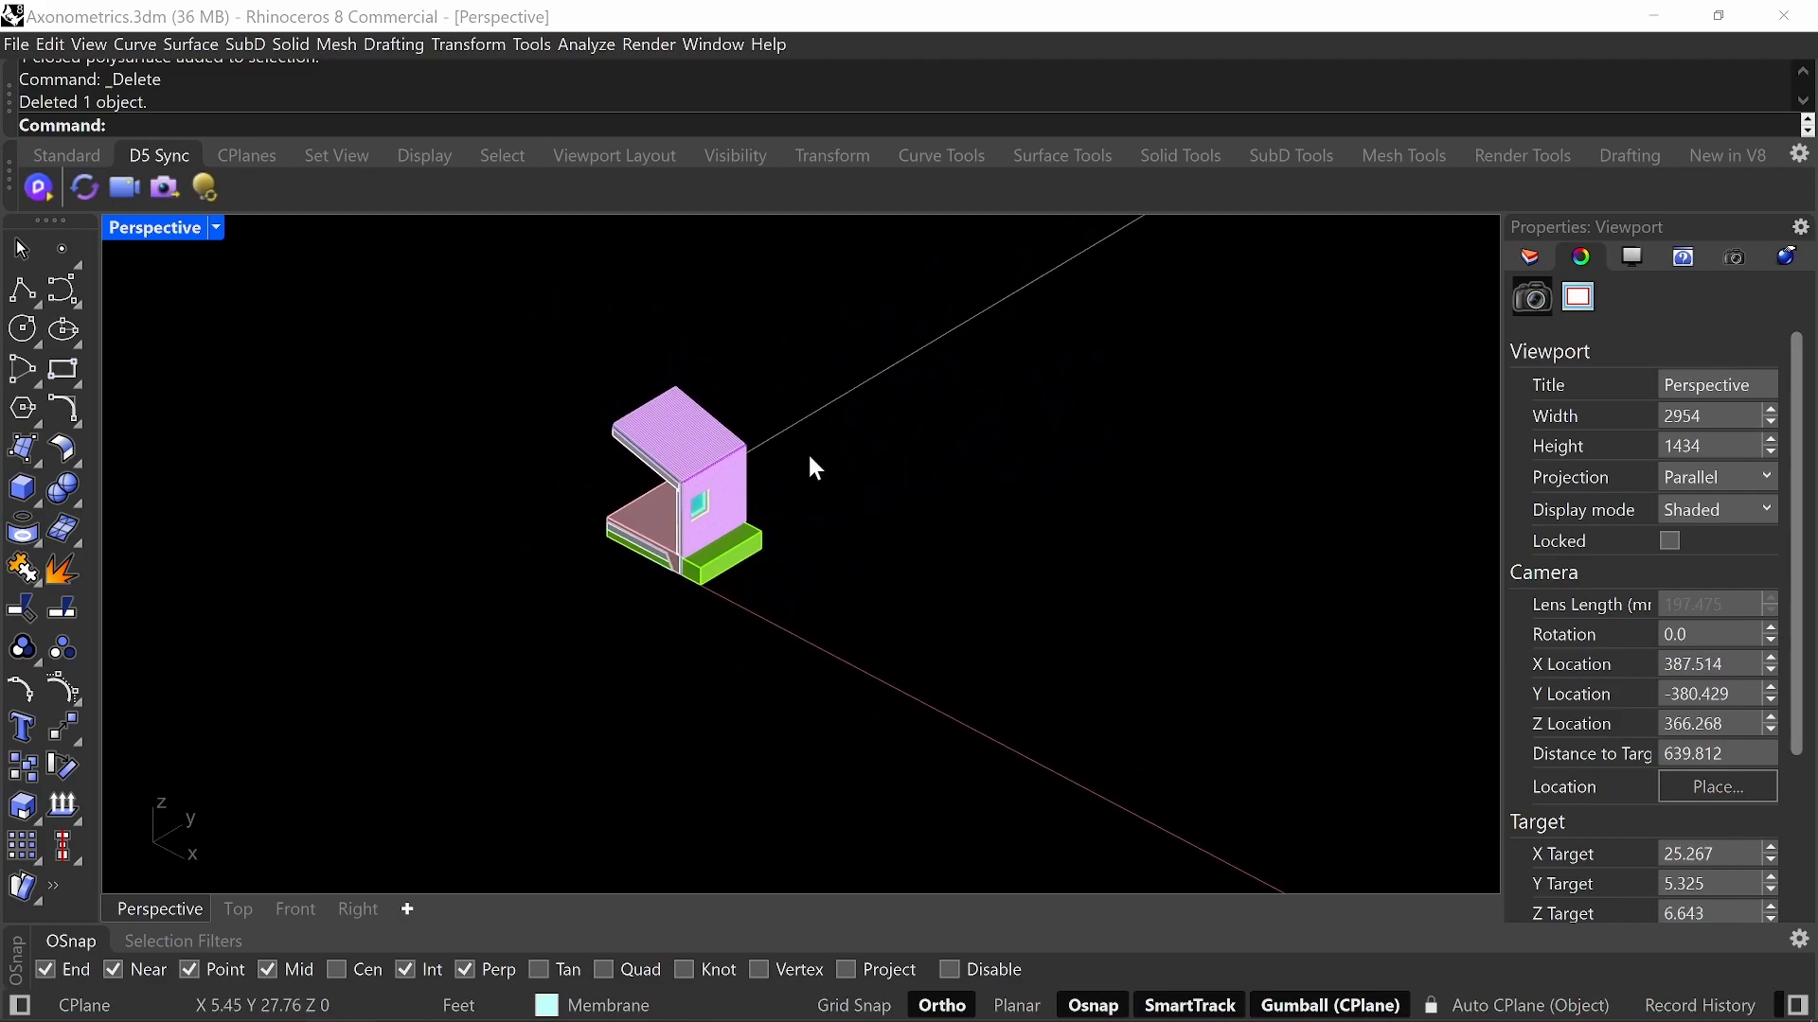
- Duplicate the whole building section model along the X axis, leaving the copy well clear of the original
{"action": "left_click_drag", "start_coordinate": [869, 339], "coordinate": [548, 610]}
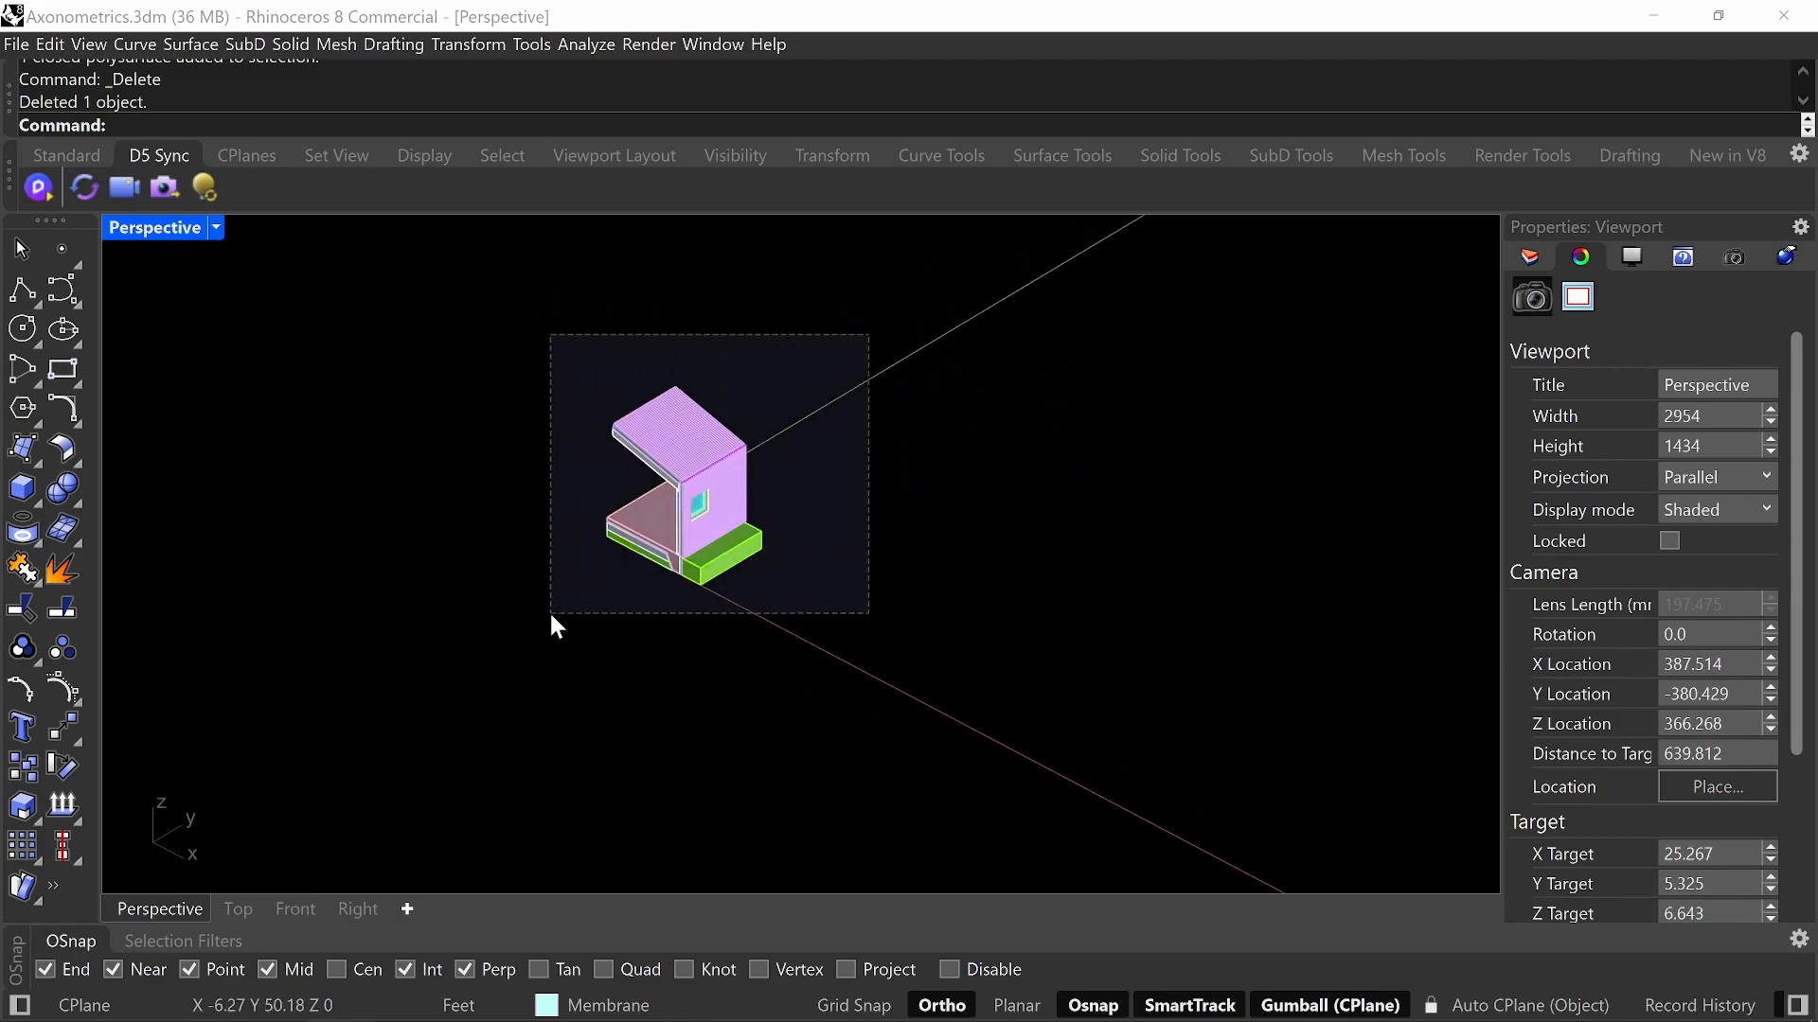
{"action": "key", "text": "alt"}
{"action": "left_click_drag", "start_coordinate": [757, 527], "coordinate": [1439, 705]}
{"action": "left_click", "coordinate": [1161, 431]}
{"action": "right_click_drag", "start_coordinate": [1099, 446], "coordinate": [1027, 509]}
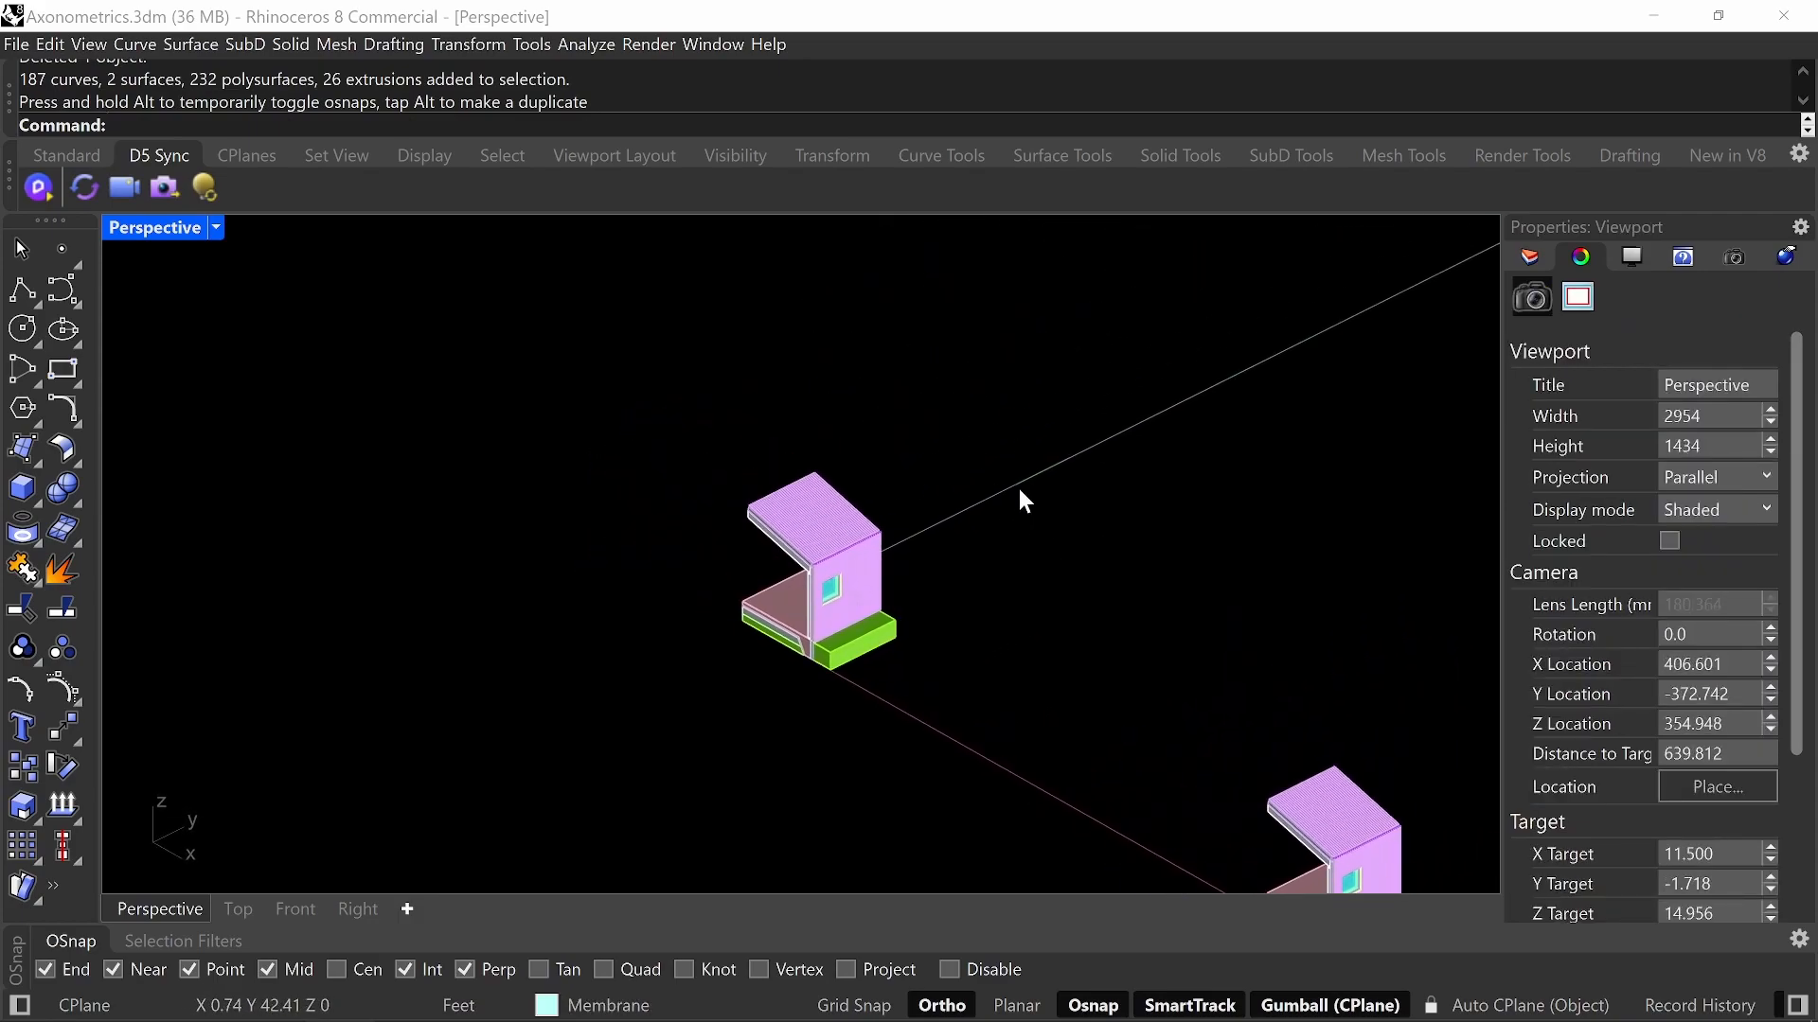
- Rotate the original building model a quarter turn clockwise in plan, so its window wall and foundation edge face negative Y
{"action": "left_click_drag", "start_coordinate": [890, 539], "coordinate": [662, 695]}
{"action": "right_click_drag", "start_coordinate": [661, 696], "coordinate": [975, 544]}
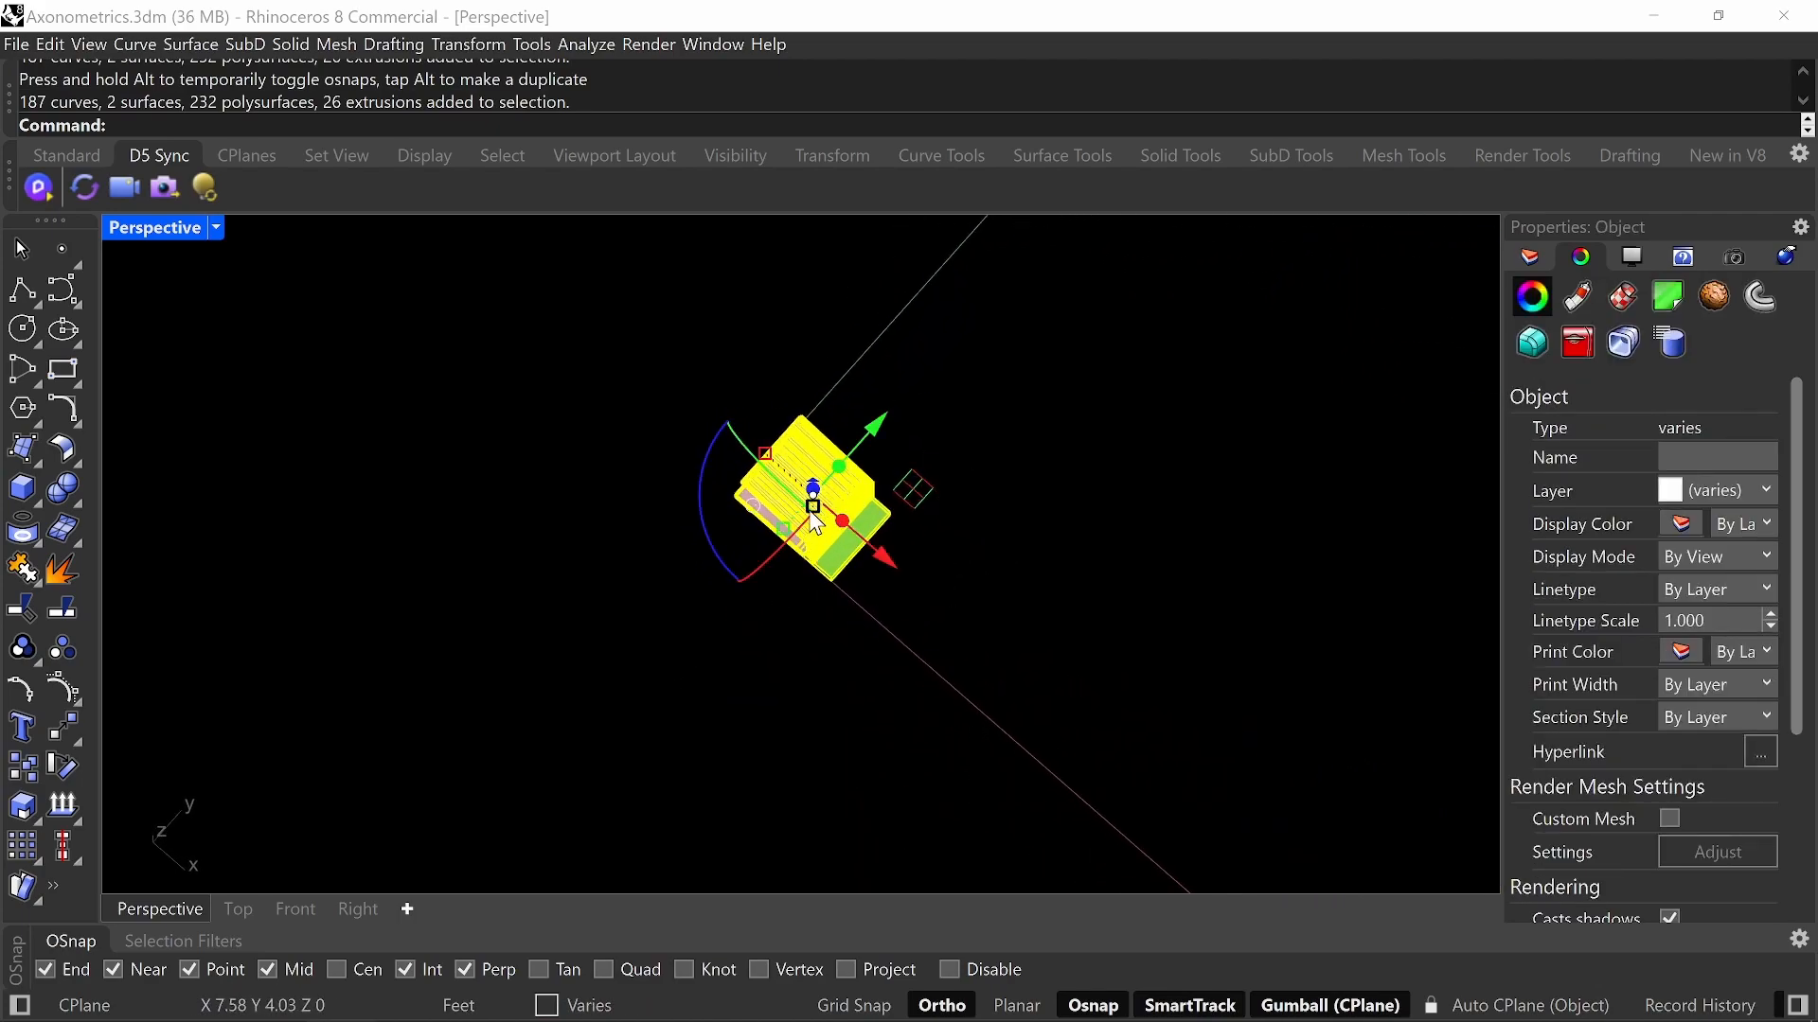
{"action": "left_click", "coordinate": [700, 526]}
{"action": "type", "text": "90"}
{"action": "key", "text": "Return"}
{"action": "right_click_drag", "start_coordinate": [867, 526], "coordinate": [884, 565]}
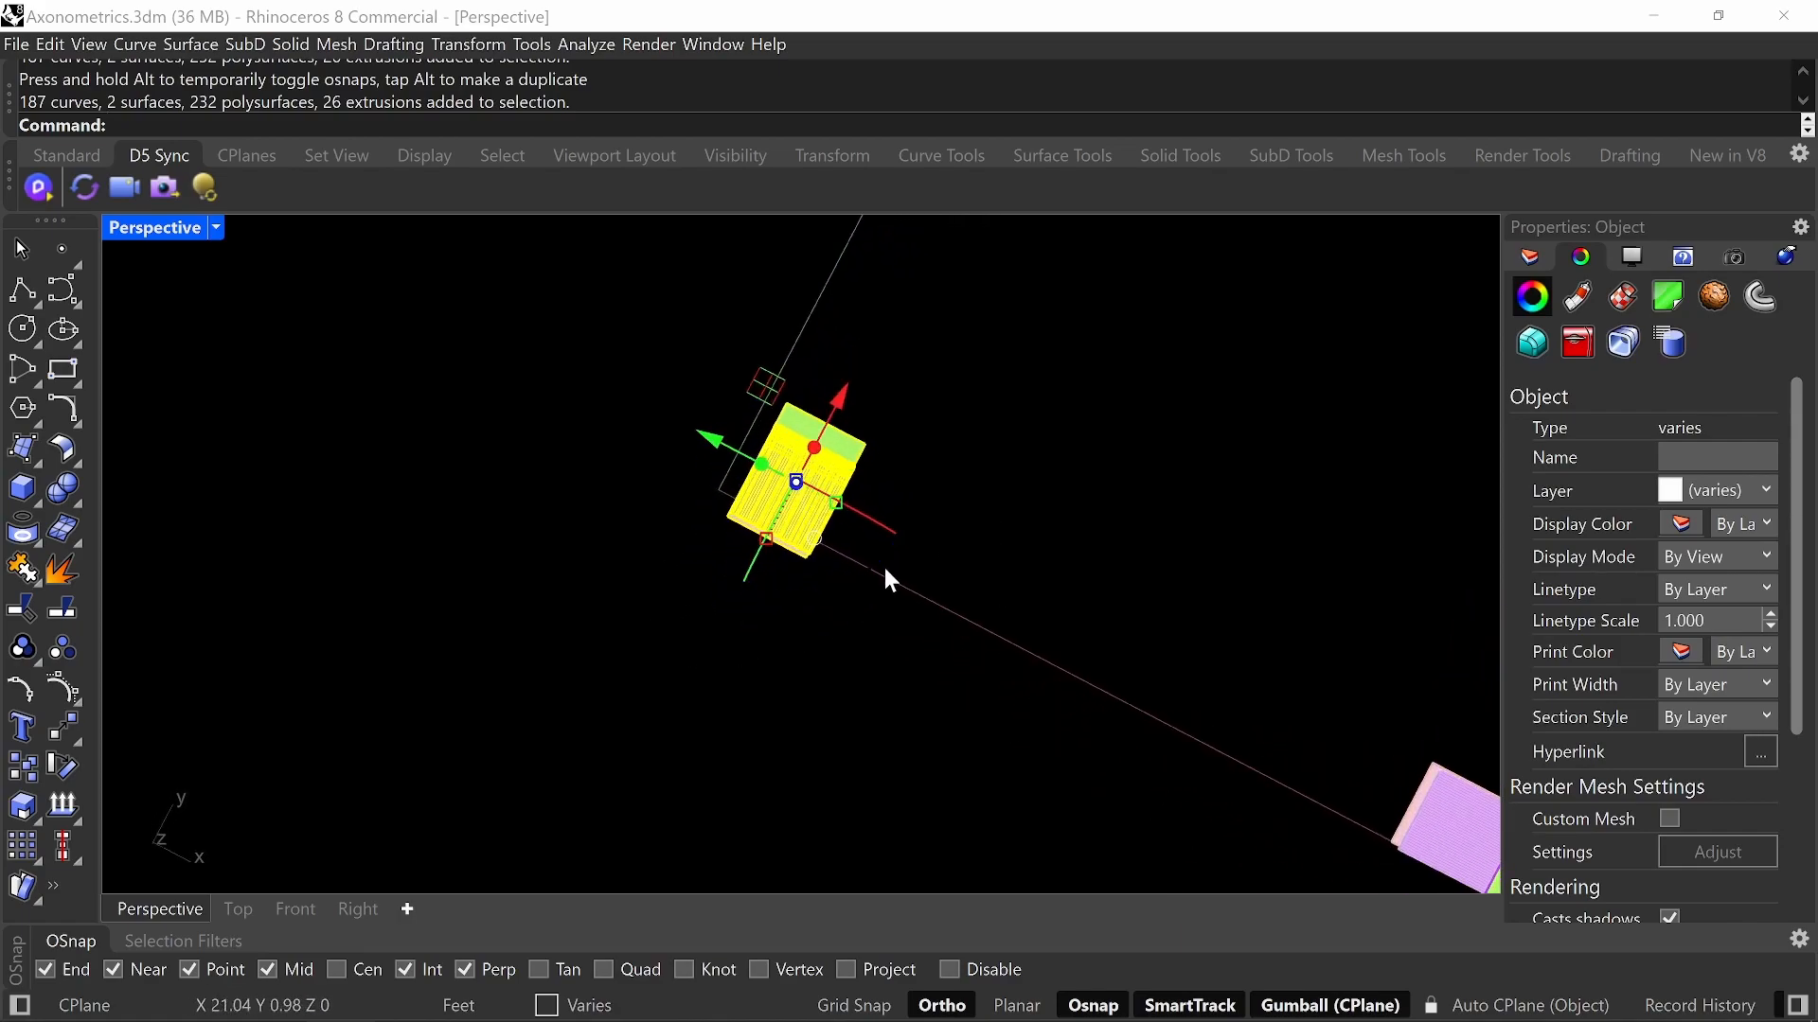
{"action": "left_click", "coordinate": [868, 560]}
{"action": "type", "text": "90"}
{"action": "key", "text": "Return"}
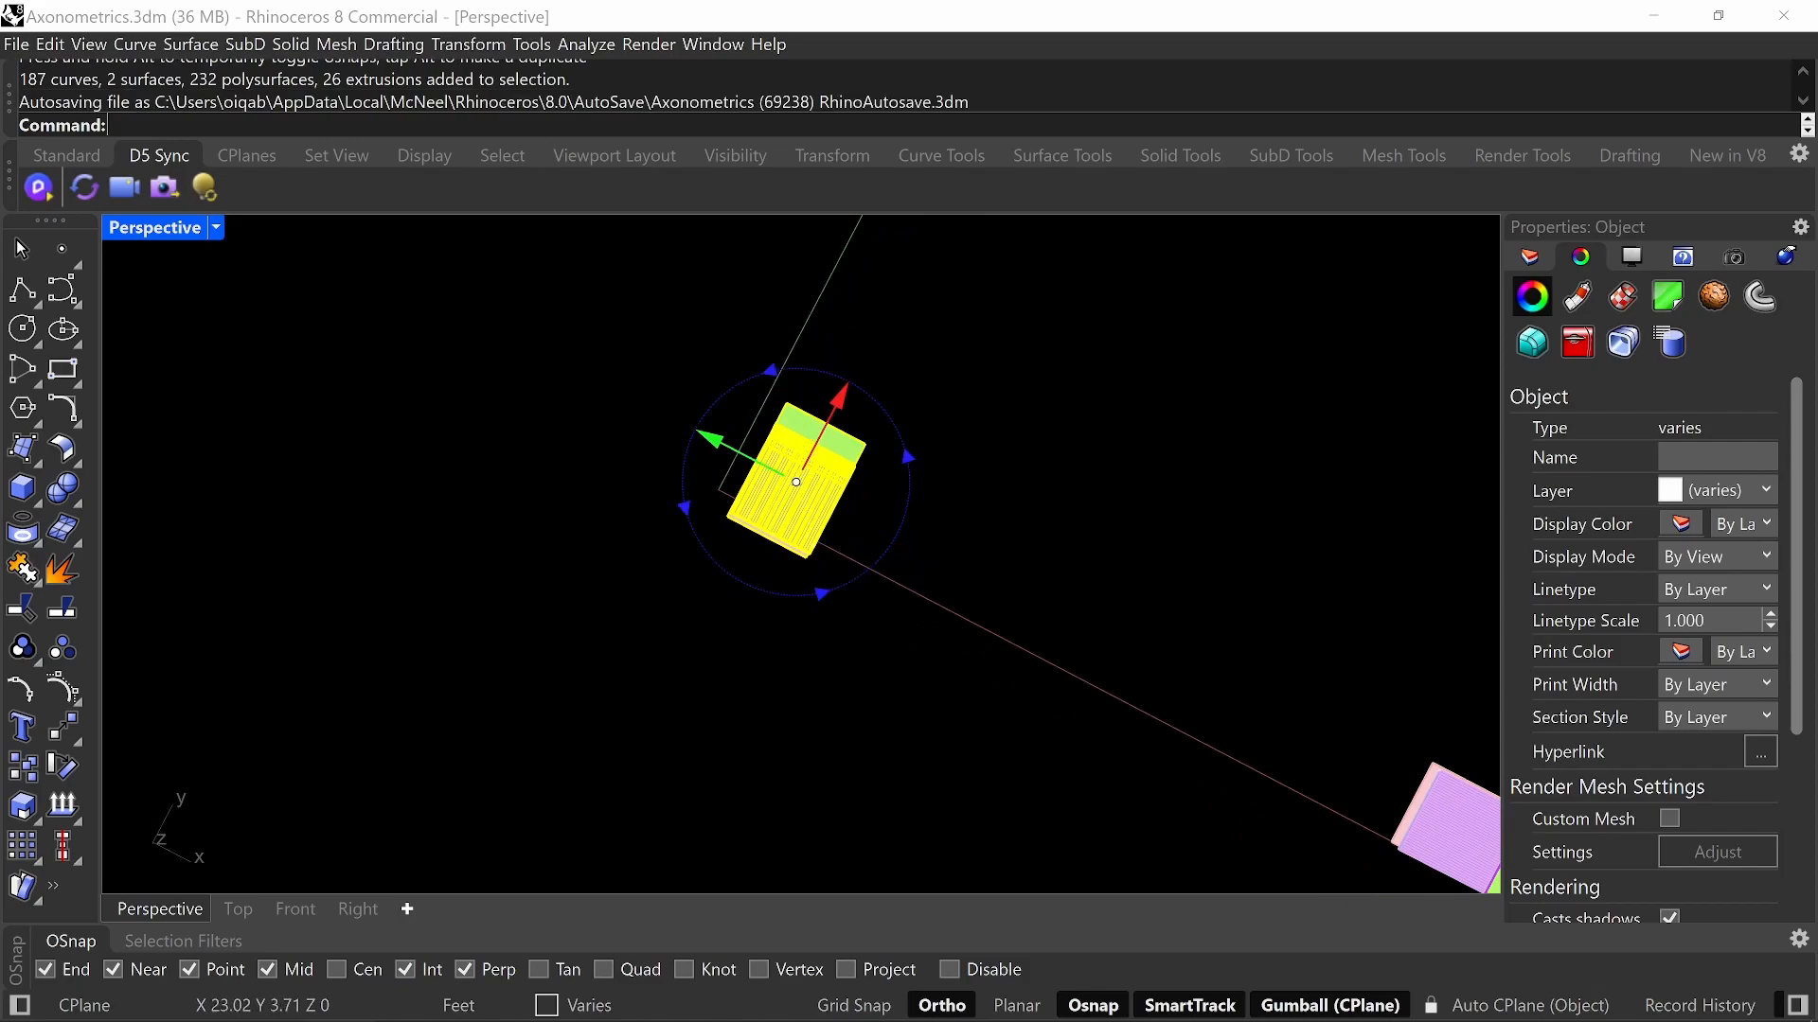
{"action": "right_click_drag", "start_coordinate": [900, 593], "coordinate": [981, 593]}
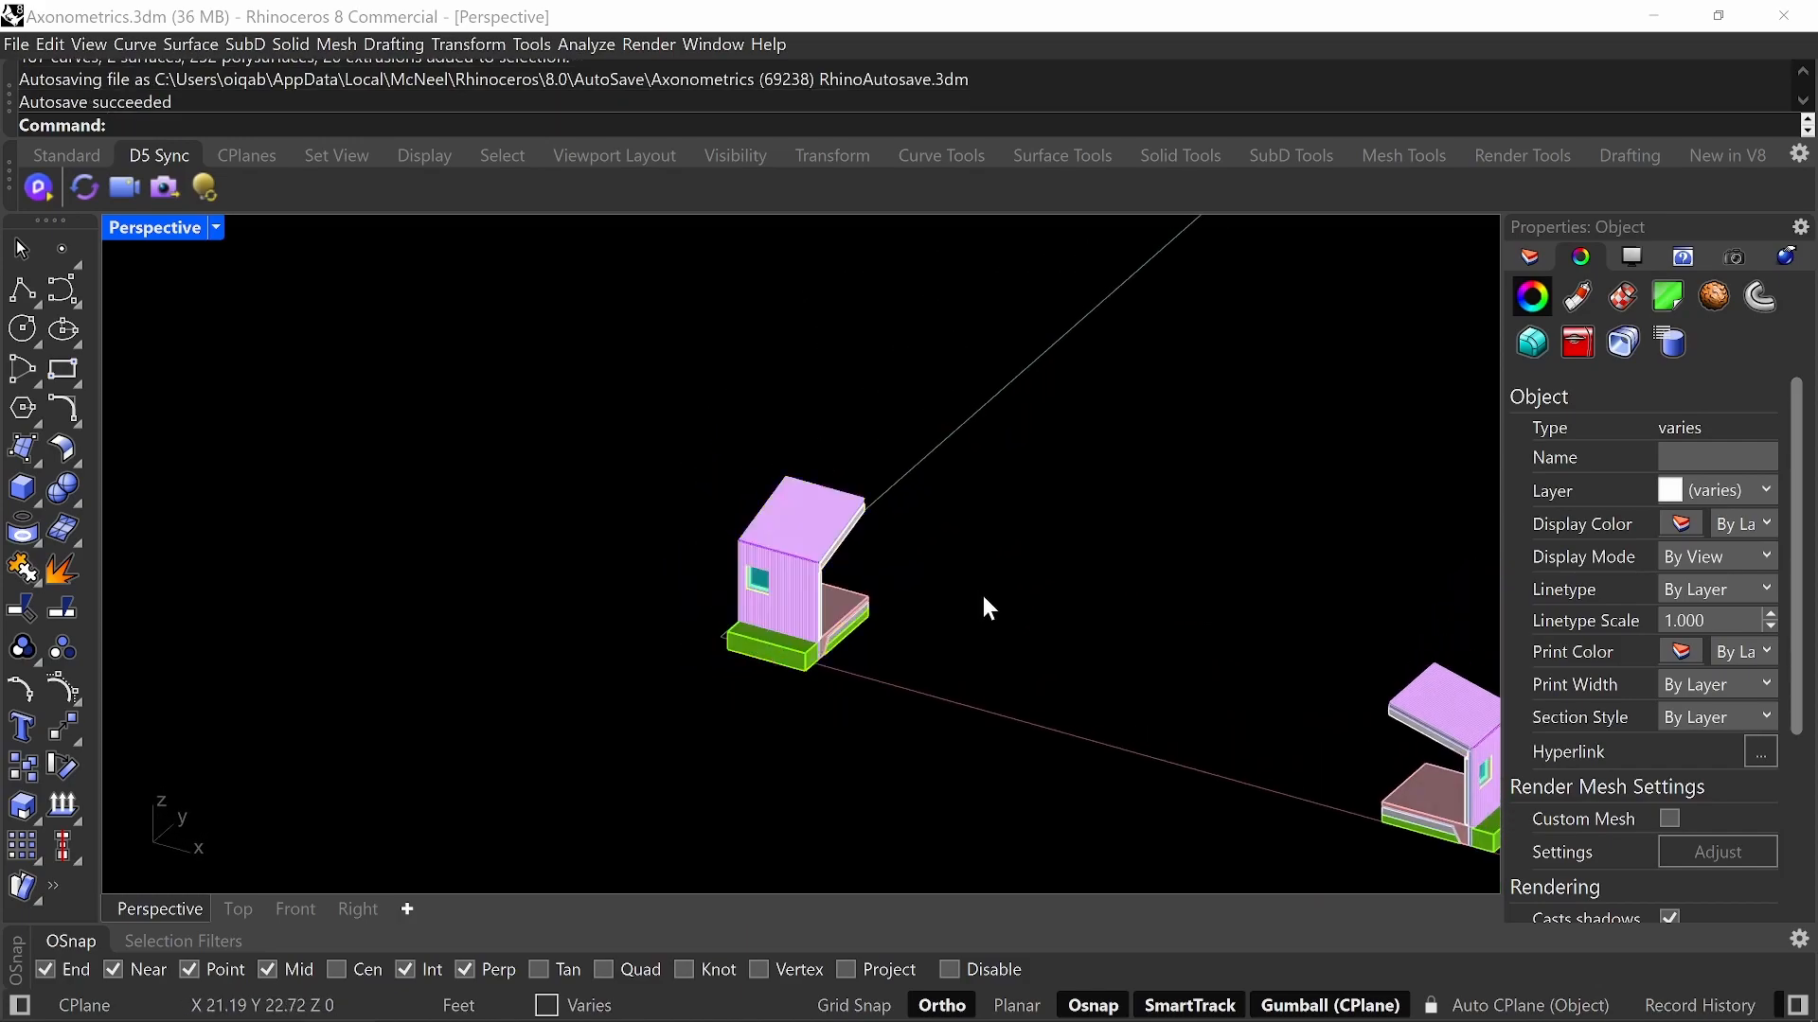
{"action": "key", "text": "Escape"}
{"action": "scroll", "coordinate": [810, 534], "scroll_direction": "down", "scroll_amount": 5}
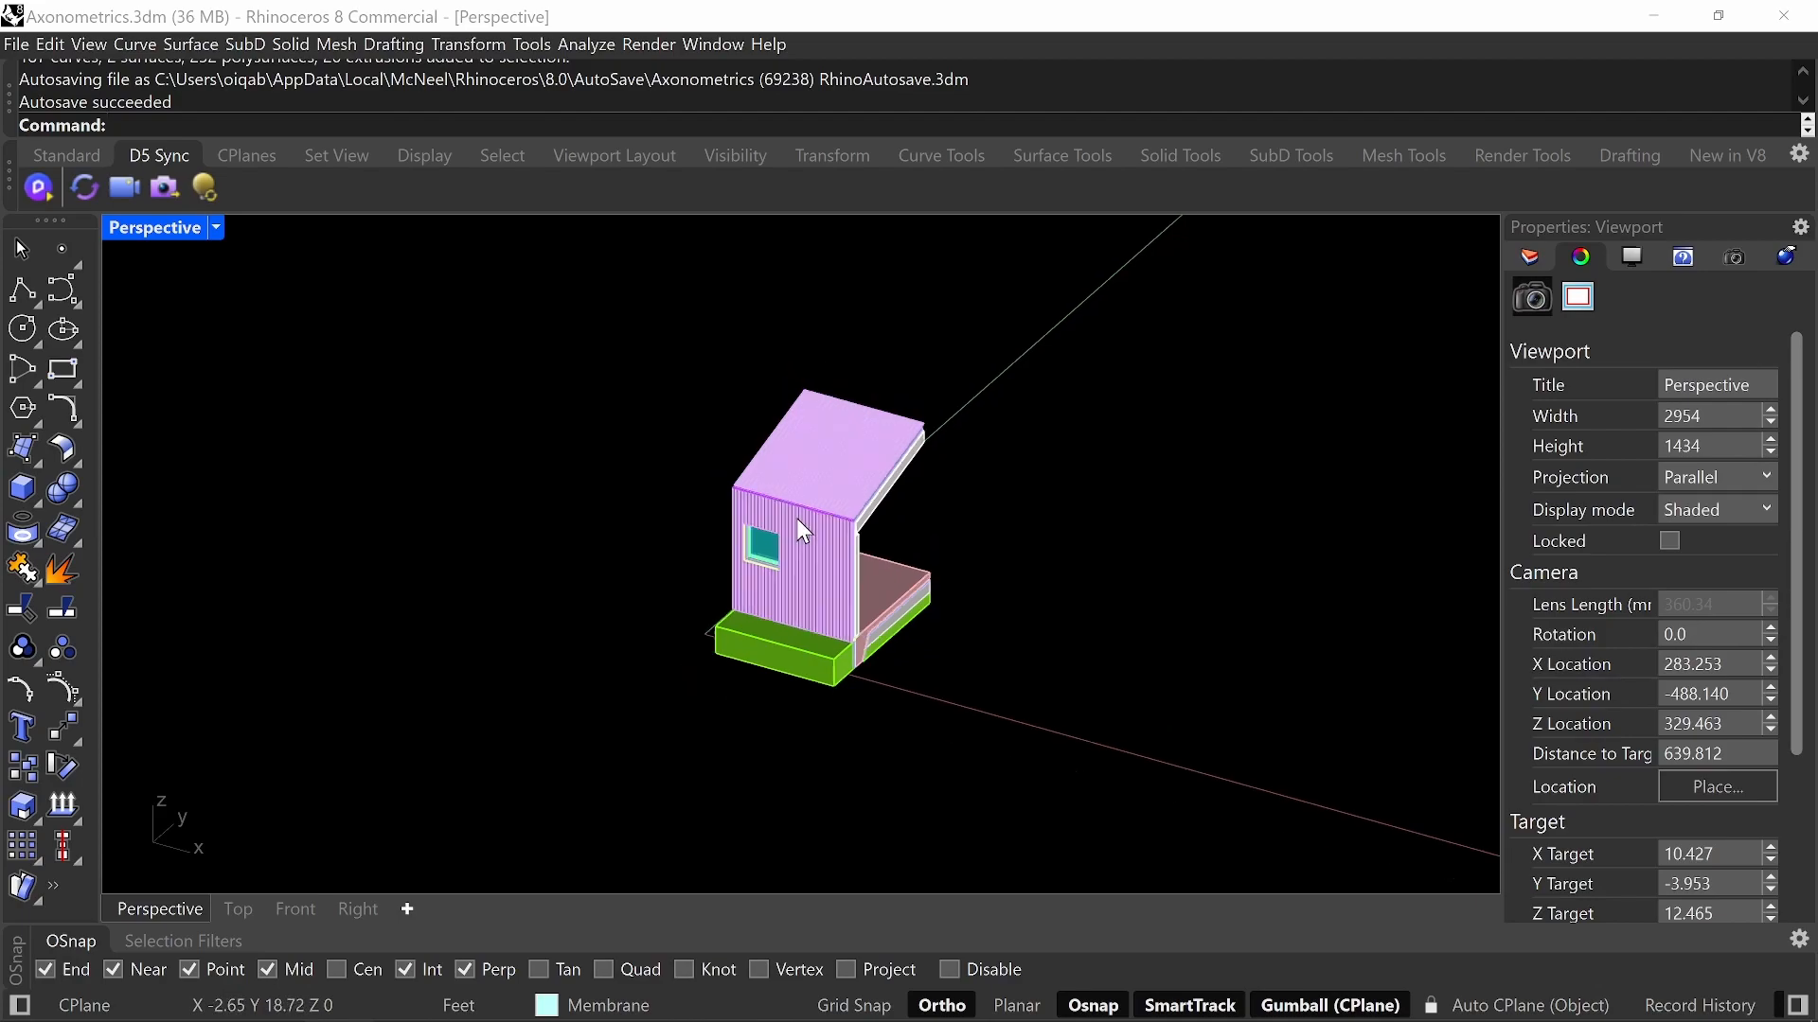
- Rotate the original building model a further 45 degrees in plan in the Top view
{"action": "right_click_drag", "start_coordinate": [918, 523], "coordinate": [873, 594]}
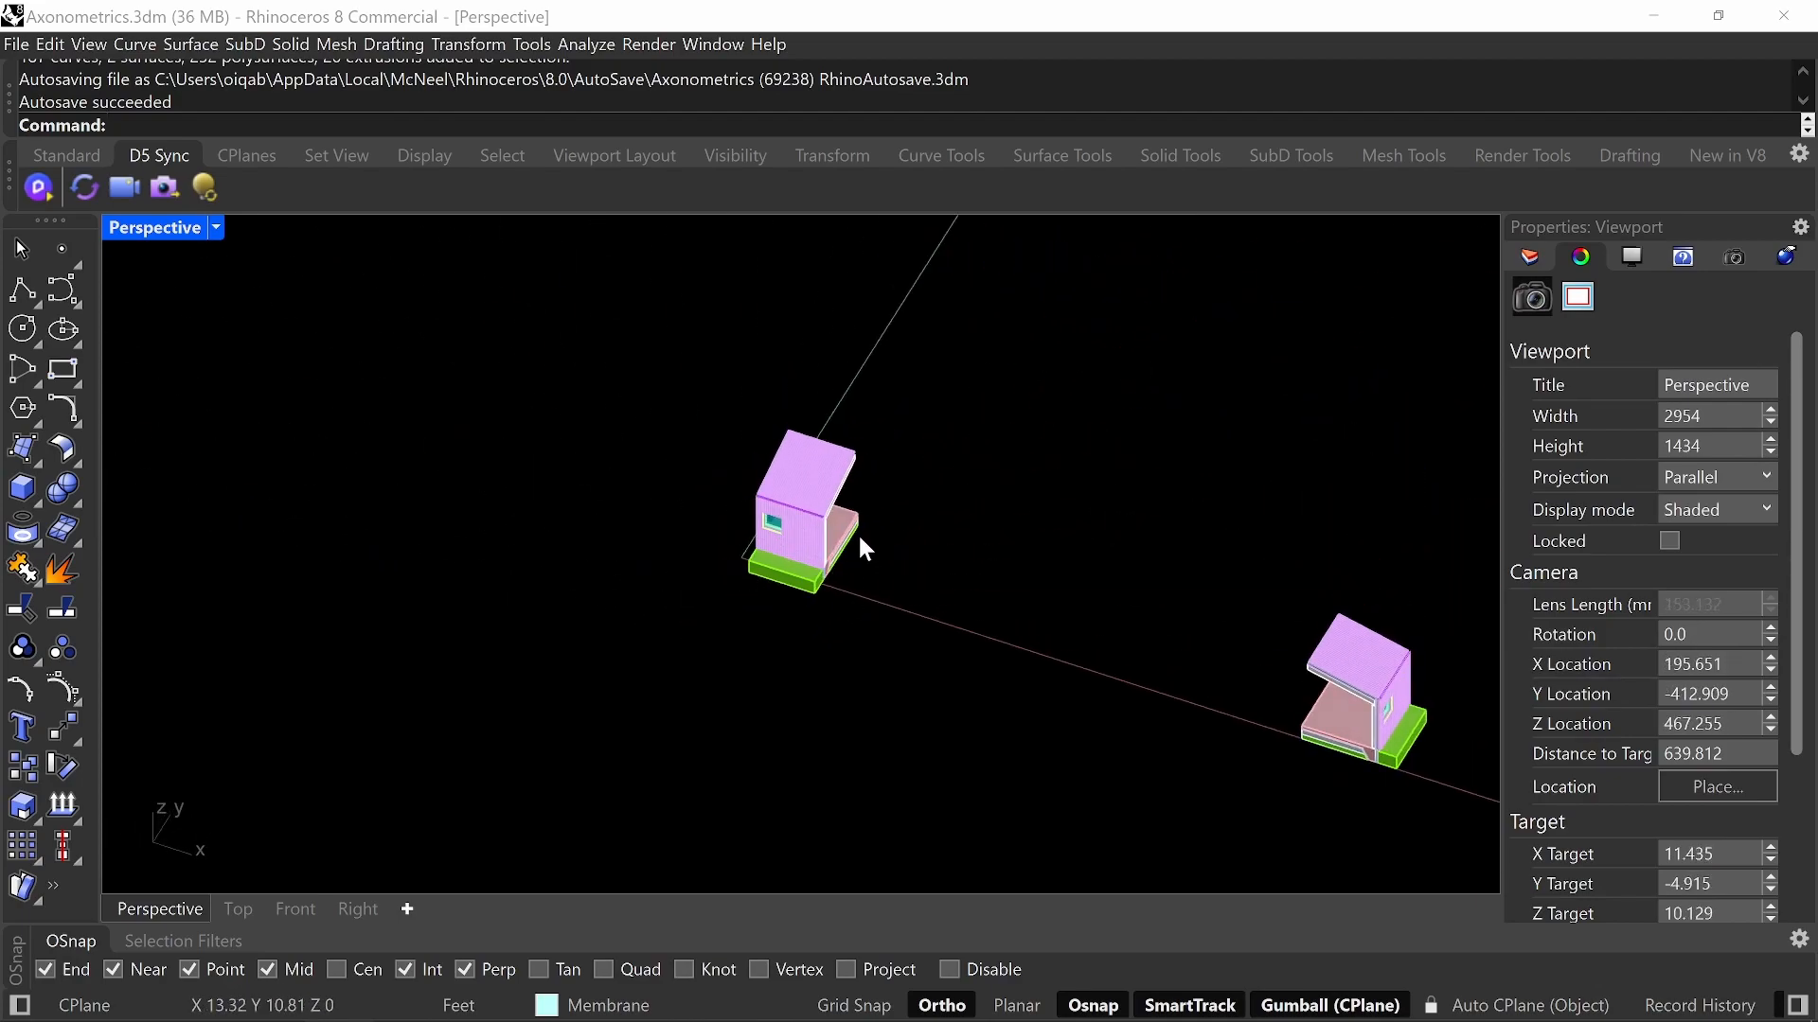
{"action": "left_click_drag", "start_coordinate": [986, 358], "coordinate": [651, 680]}
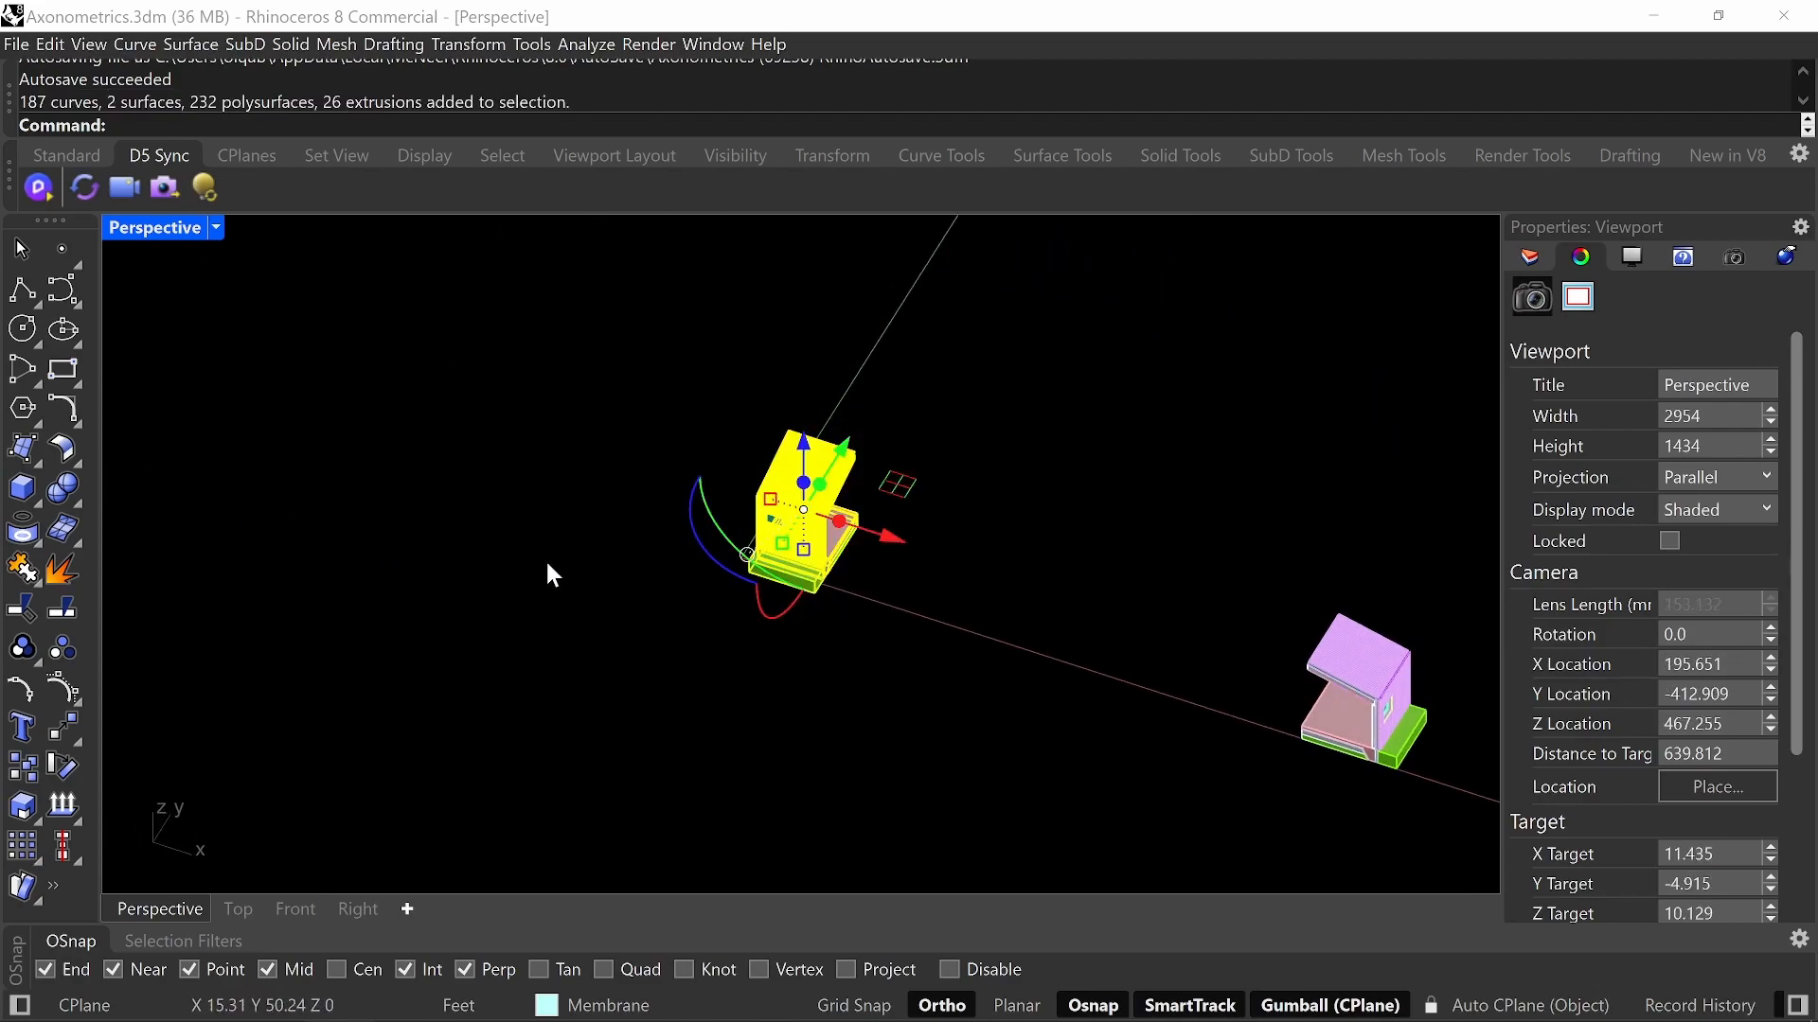
{"action": "double_click", "coordinate": [142, 232]}
{"action": "double_click", "coordinate": [131, 231]}
{"action": "scroll", "coordinate": [822, 653], "scroll_direction": "up", "scroll_amount": 4}
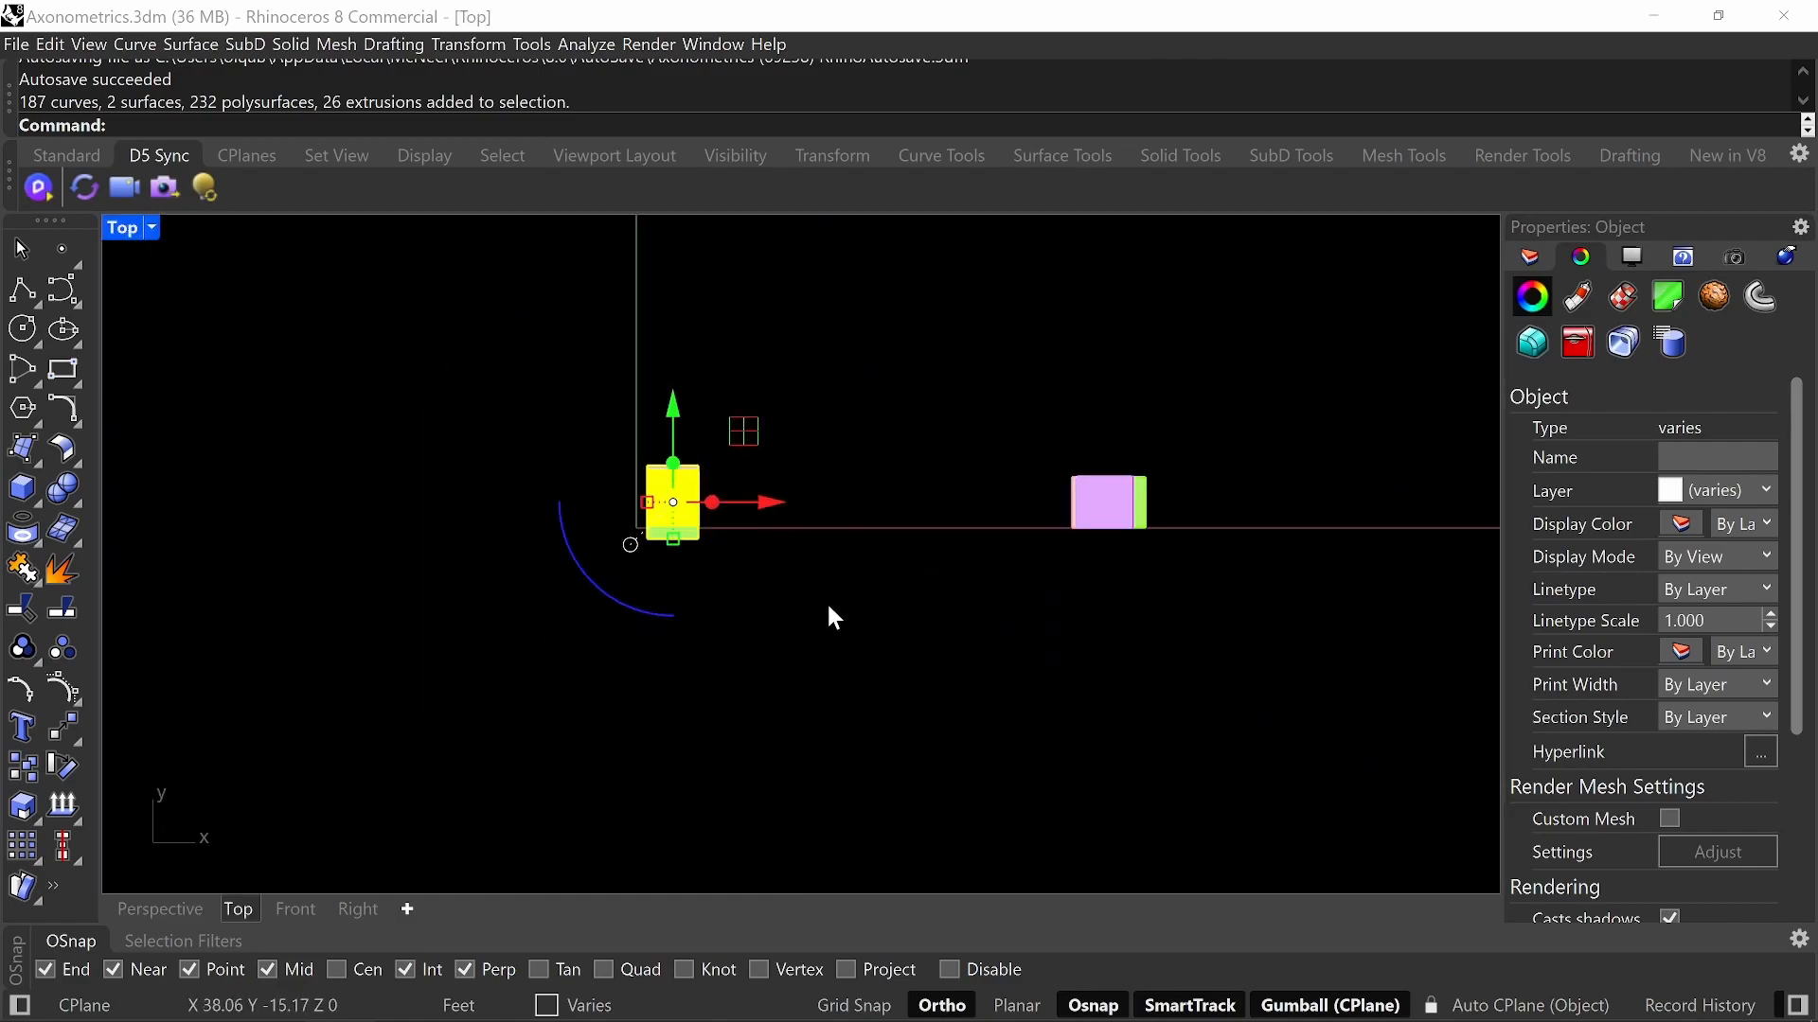
{"action": "left_click", "coordinate": [588, 633]}
{"action": "type", "text": "45"}
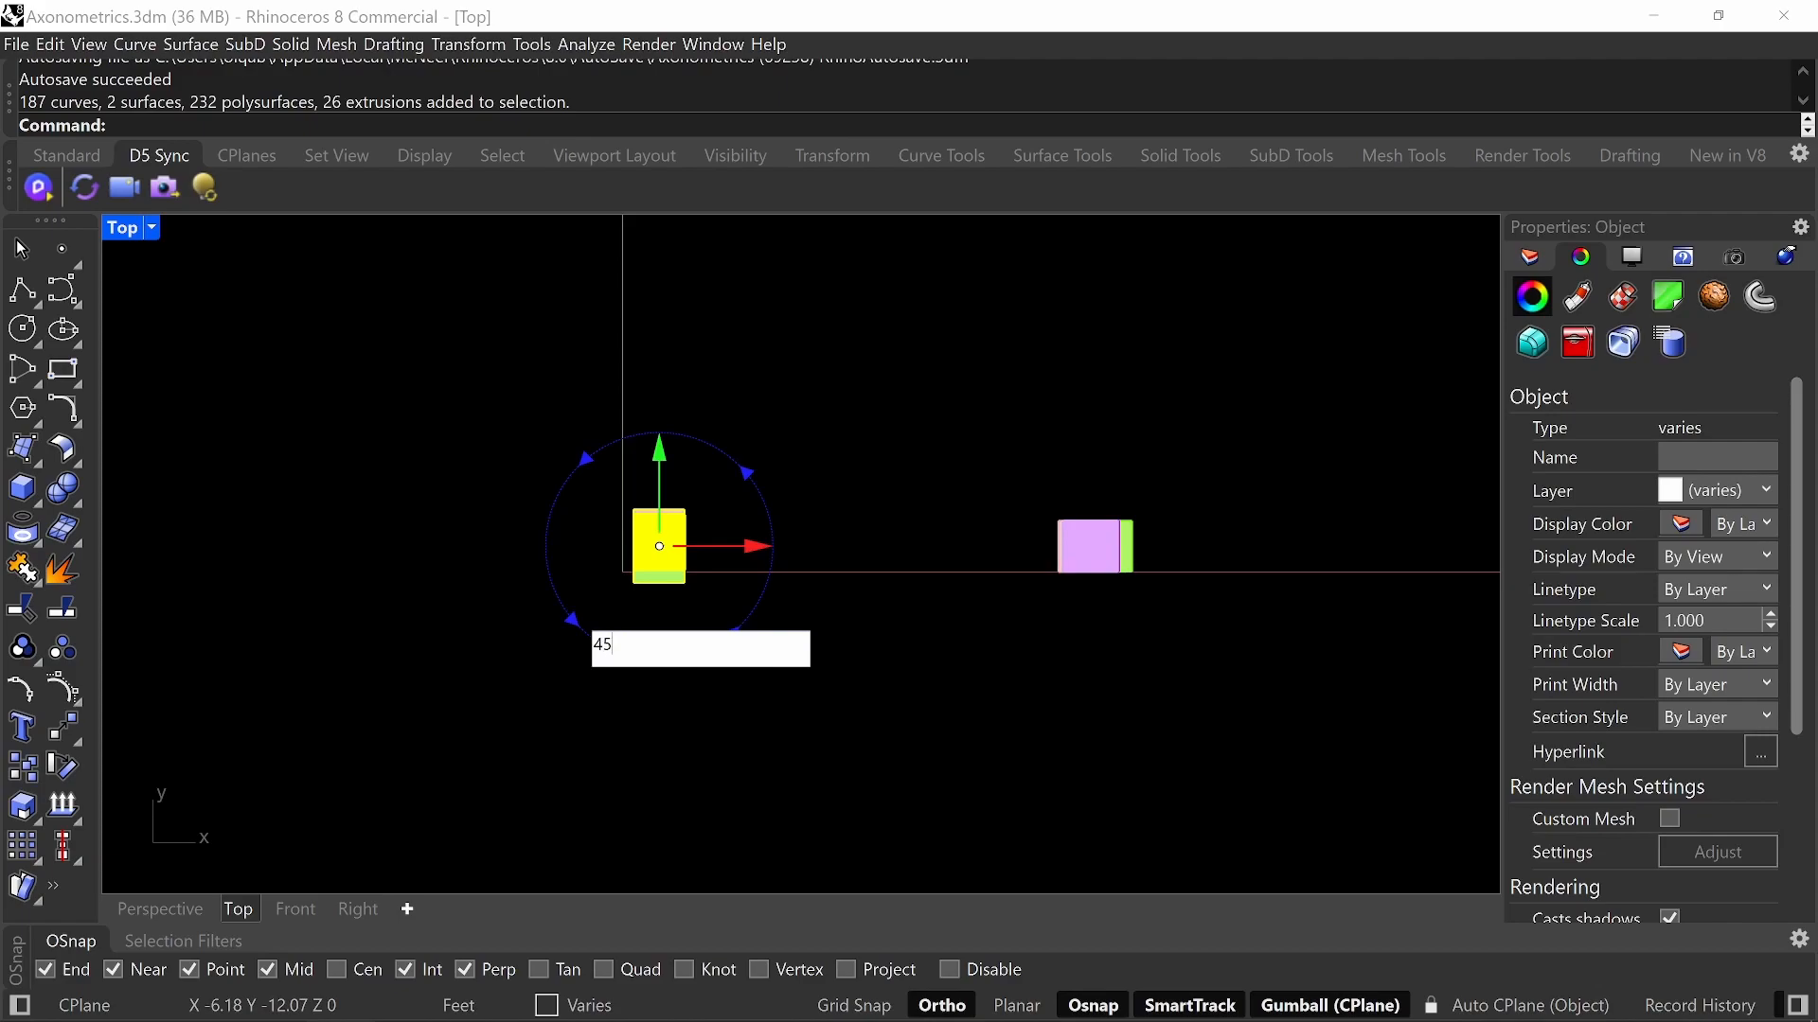
{"action": "key", "text": "Return"}
- Shear the rotated model by -45 degrees in the Right view, using a vertical reference line beside it
{"action": "type", "text": "Shear"}
{"action": "key", "text": "Return"}
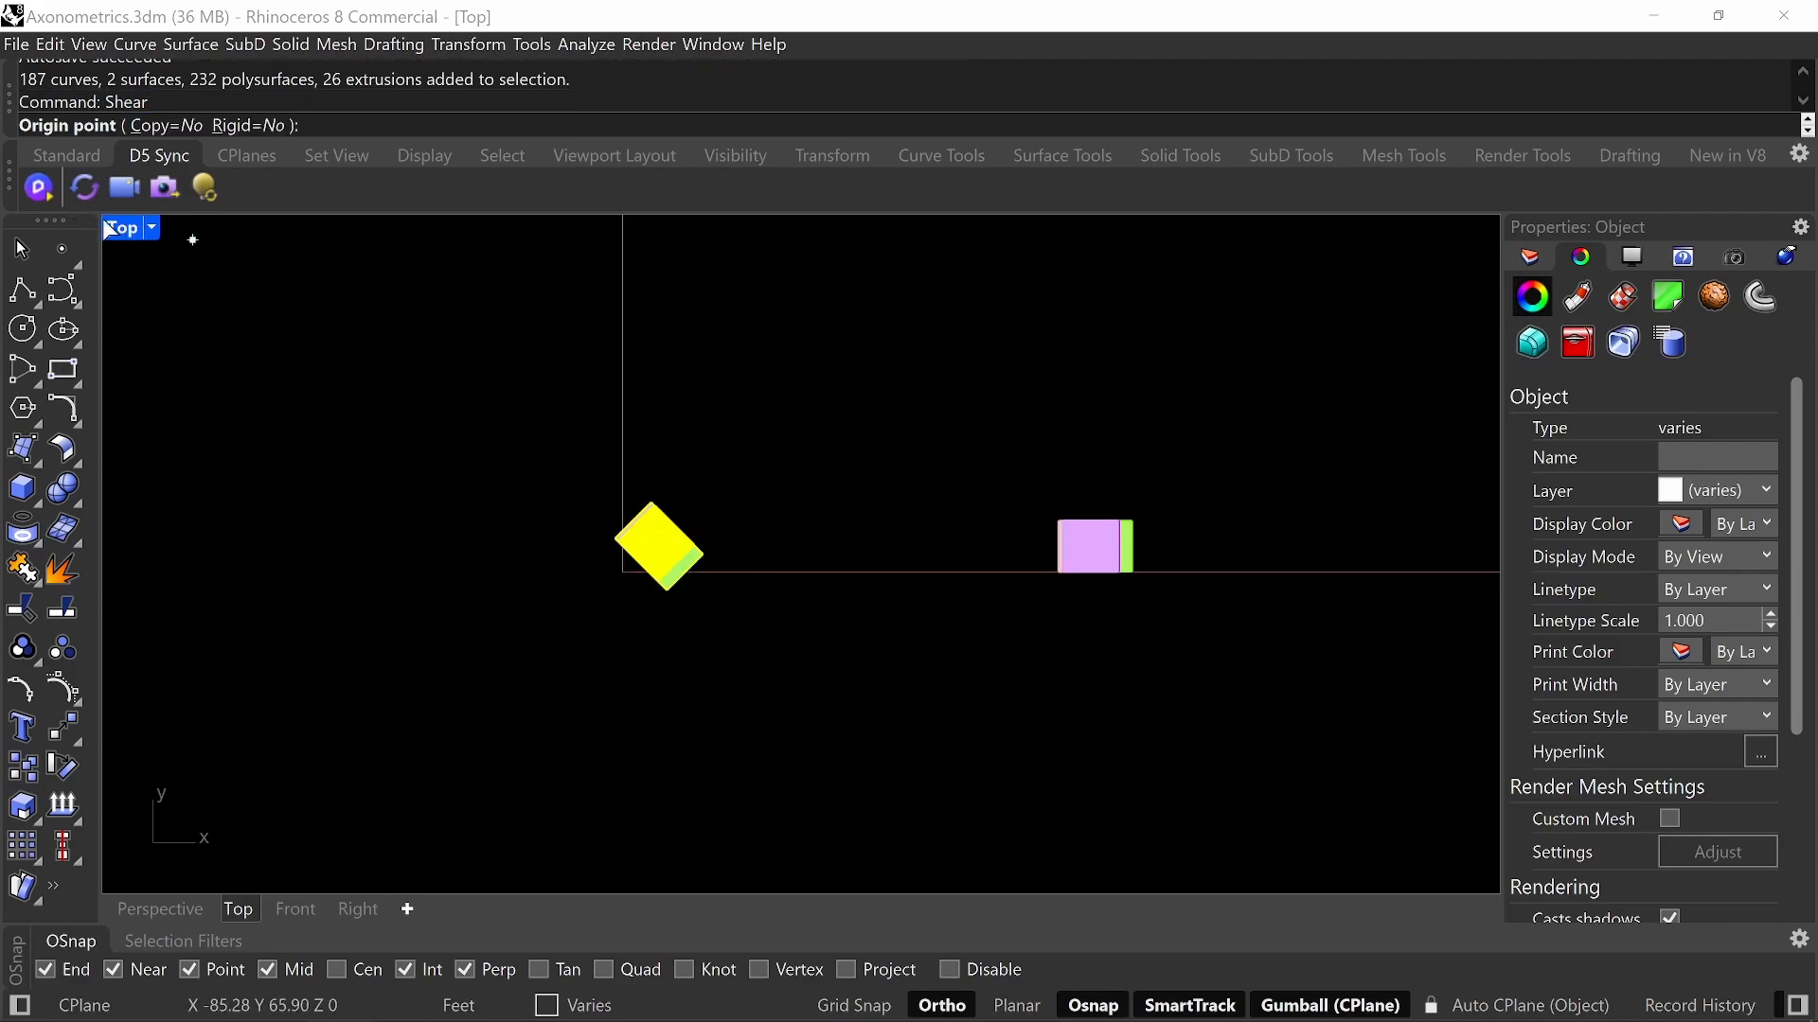
{"action": "double_click", "coordinate": [121, 229]}
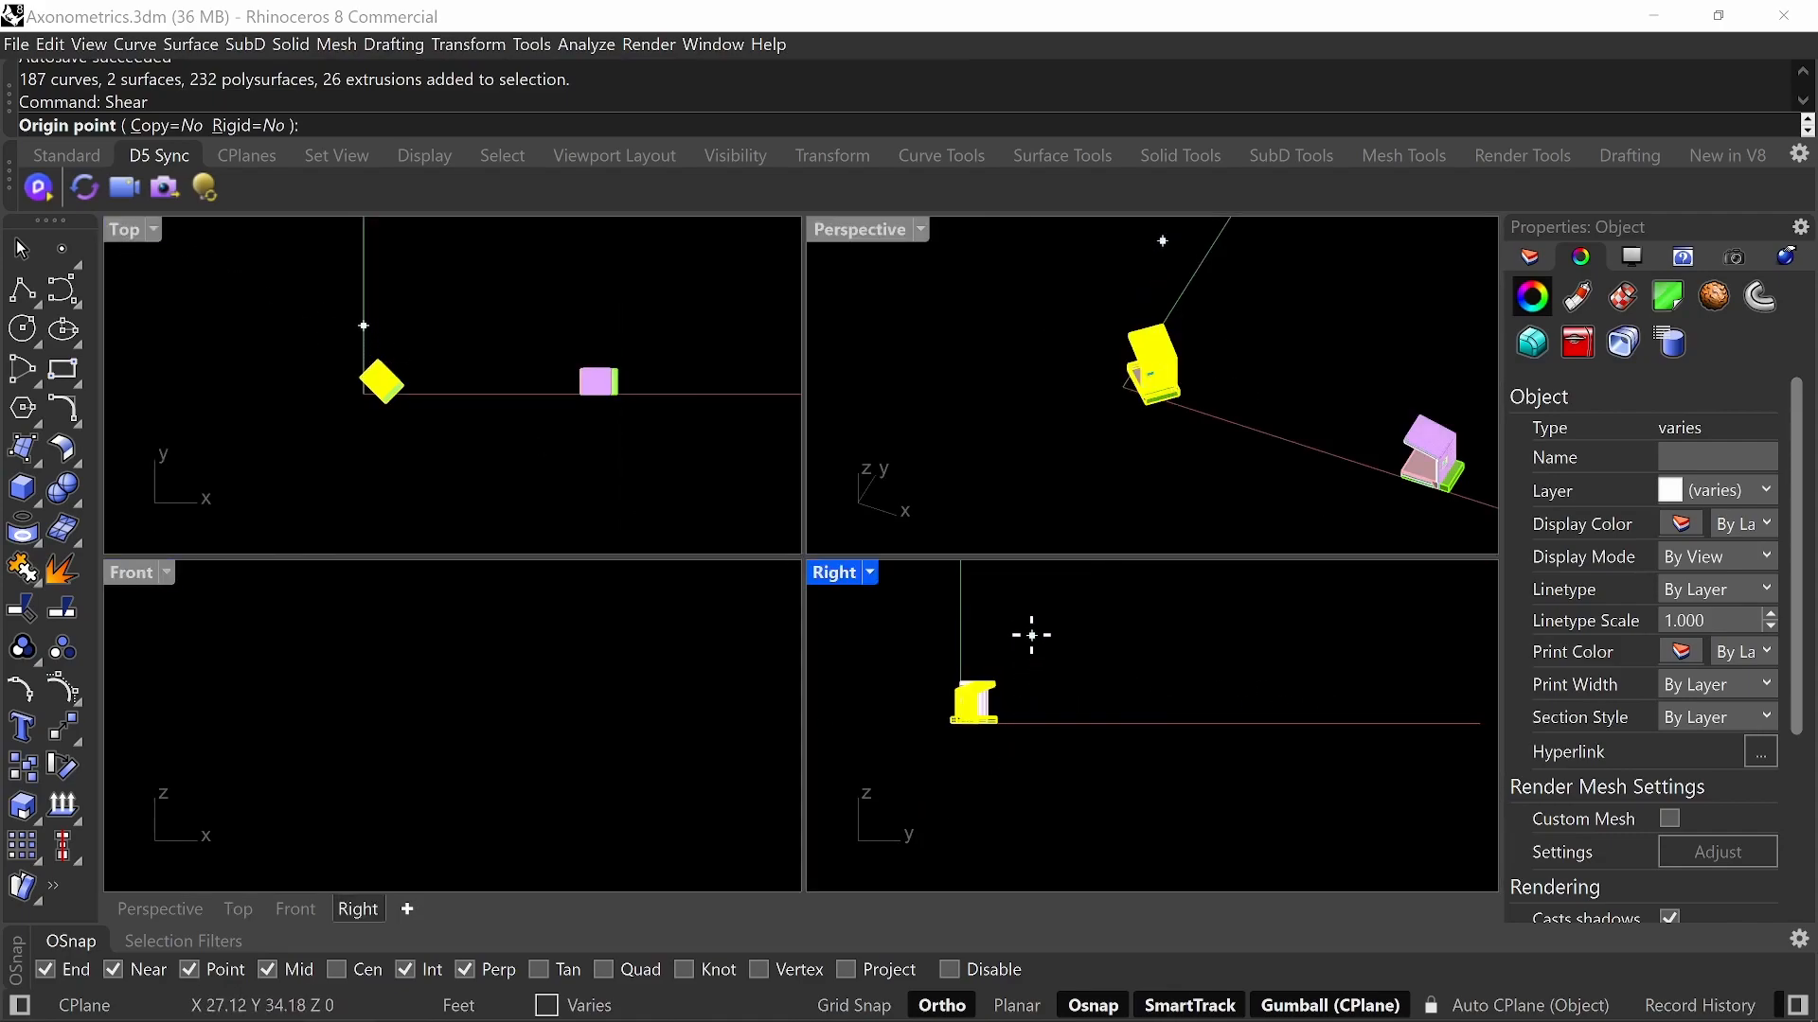
{"action": "left_click", "coordinate": [1024, 632]}
{"action": "left_click", "coordinate": [991, 817]}
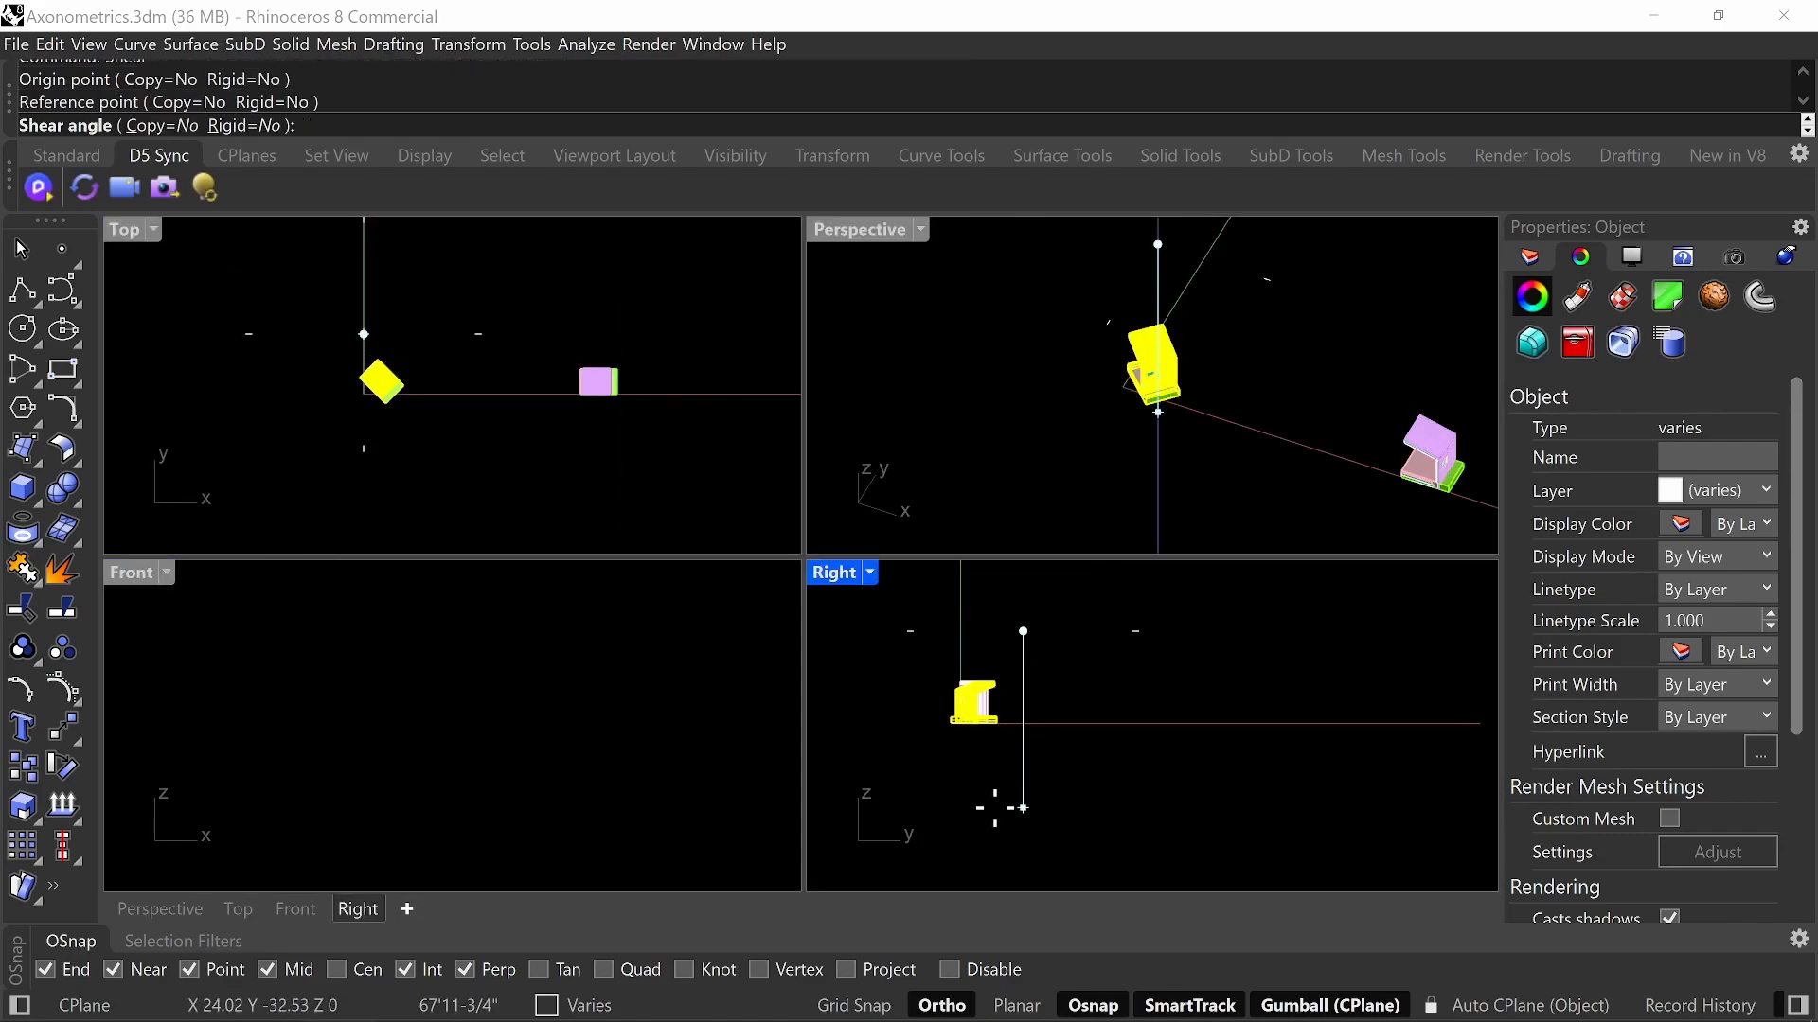
{"action": "type", "text": "-45"}
{"action": "key", "text": "Return"}
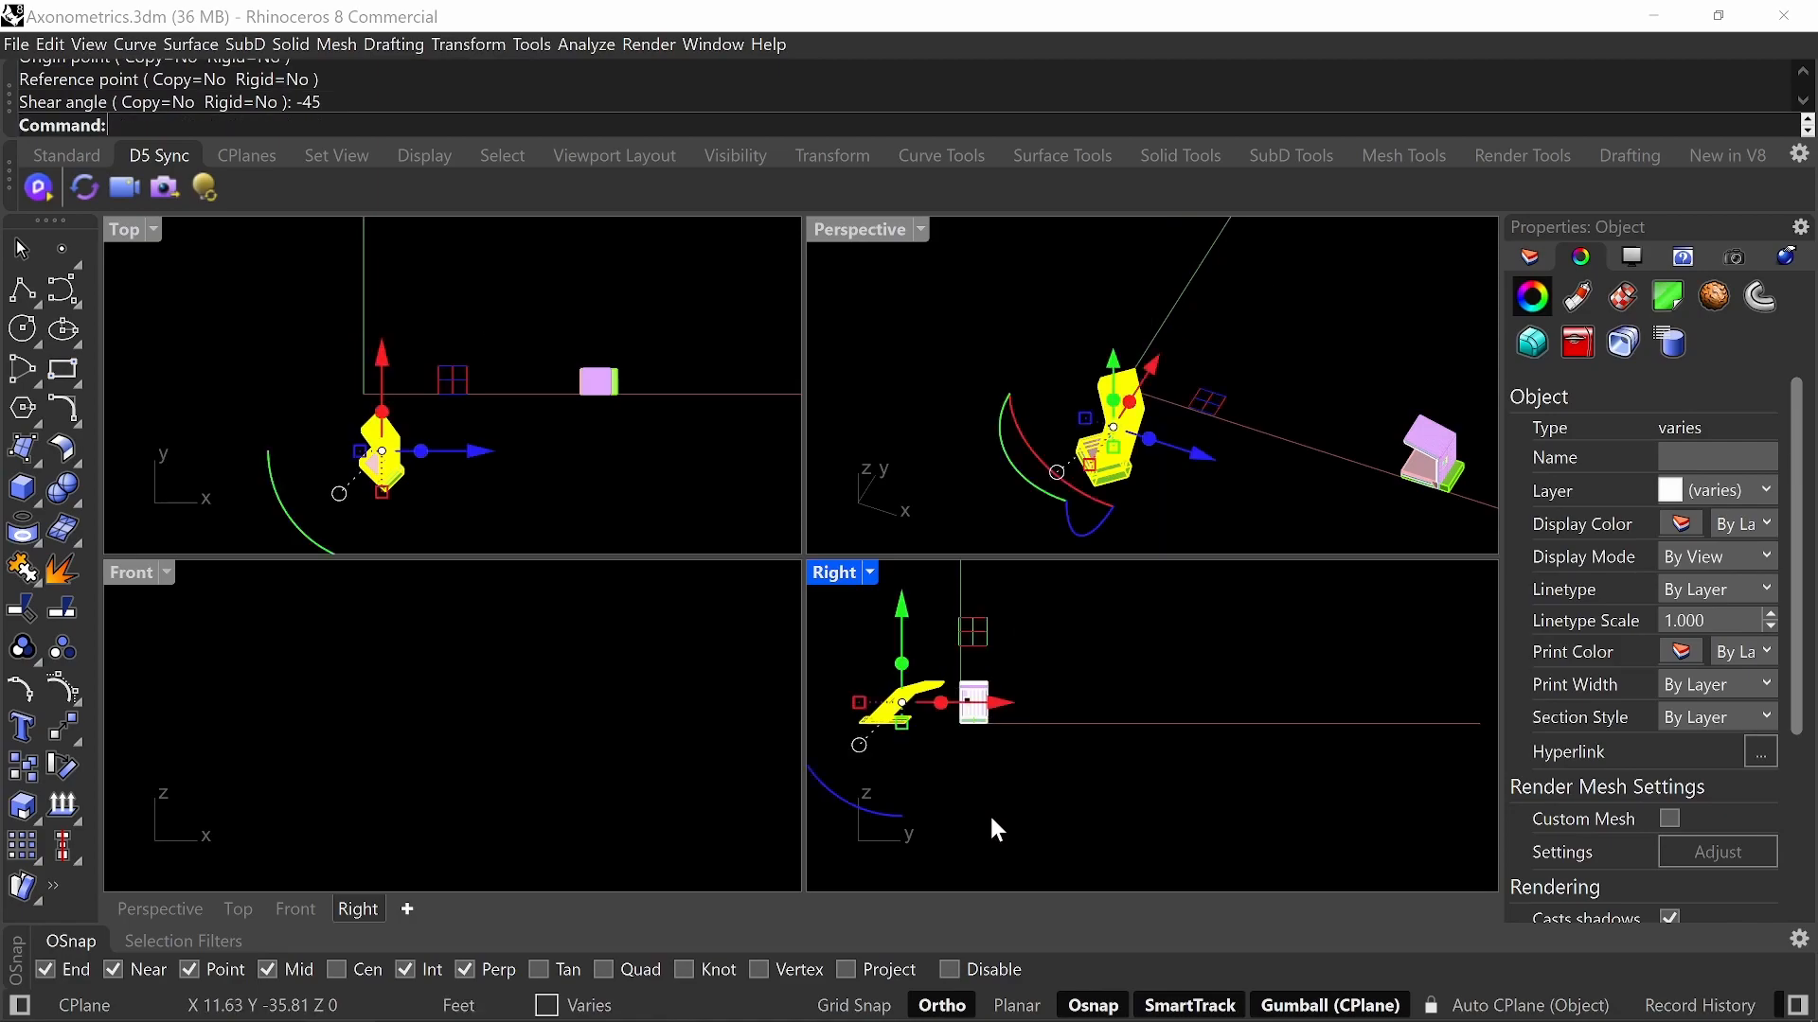
- Examine the sheared model in the Top and Perspective views and compare it with the unsheared duplicate
{"action": "double_click", "coordinate": [121, 228]}
{"action": "key", "text": "Escape"}
{"action": "scroll", "coordinate": [643, 697], "scroll_direction": "up", "scroll_amount": 4}
{"action": "right_click_drag", "start_coordinate": [644, 696], "coordinate": [675, 542]}
{"action": "scroll", "coordinate": [754, 566], "scroll_direction": "down", "scroll_amount": 5}
{"action": "left_click_drag", "start_coordinate": [784, 471], "coordinate": [647, 637]}
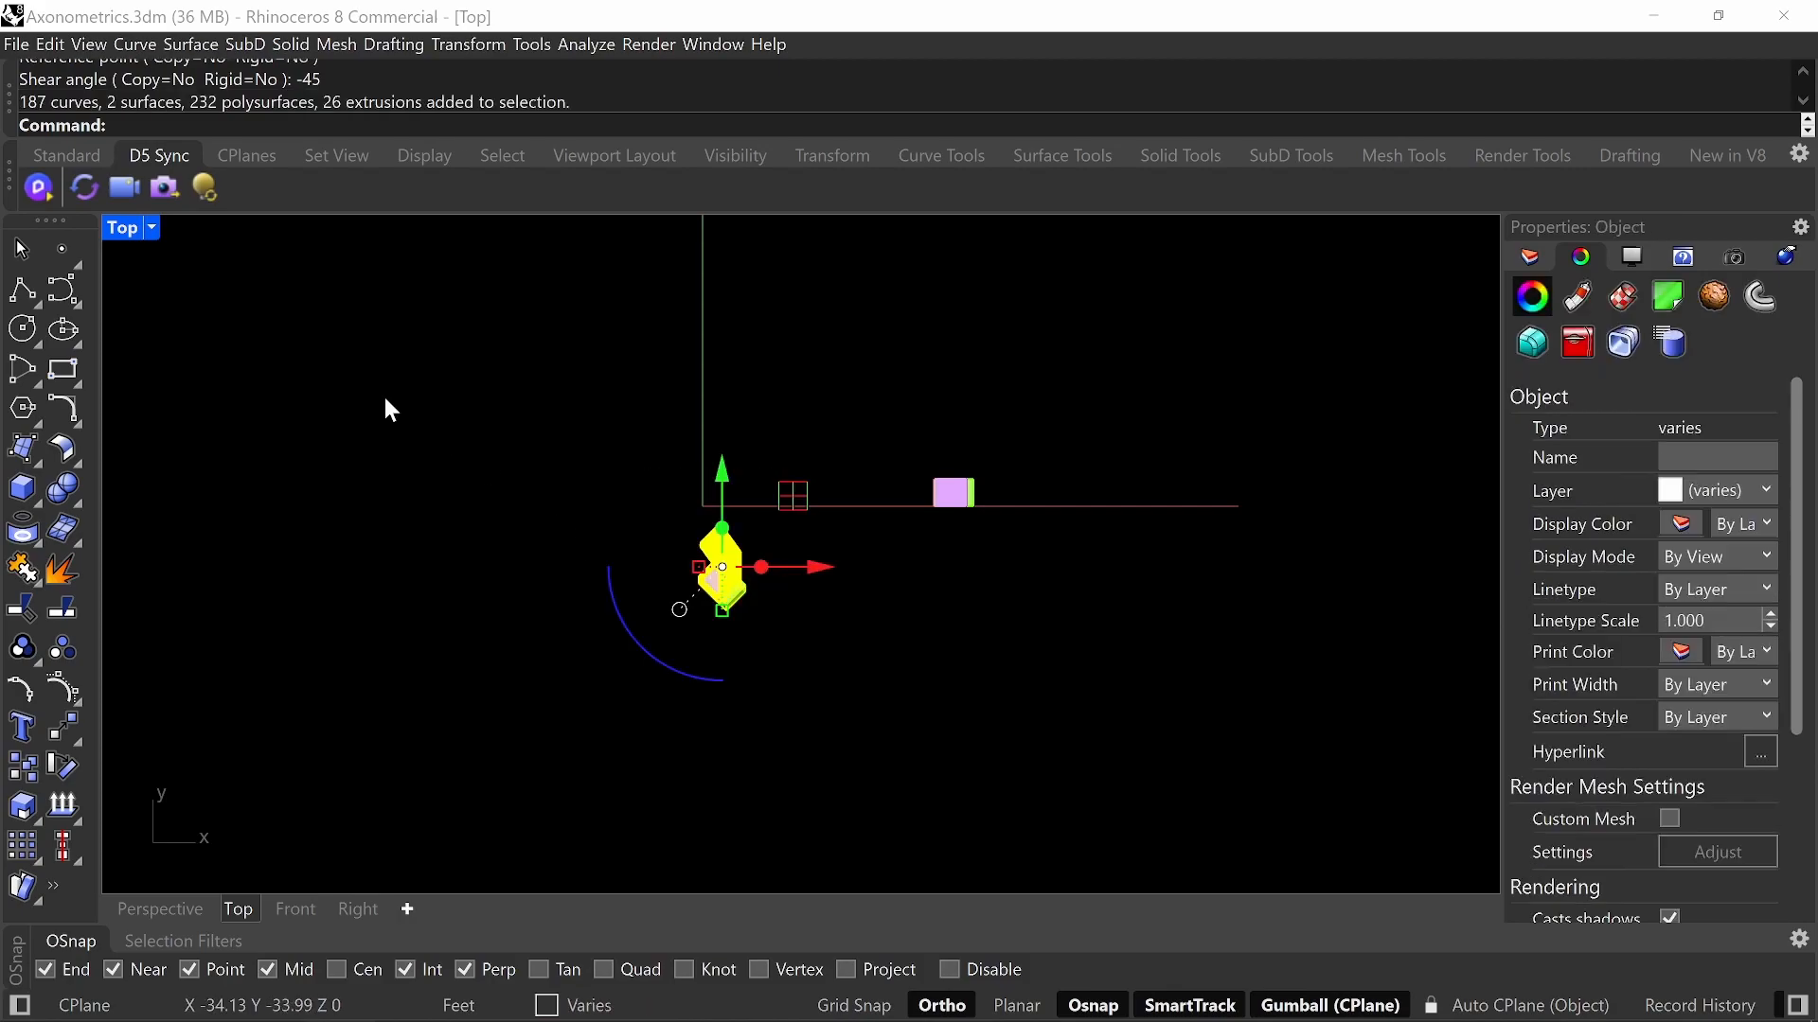
{"action": "double_click", "coordinate": [123, 230]}
{"action": "double_click", "coordinate": [894, 230]}
{"action": "left_click", "coordinate": [812, 618]}
{"action": "right_click_drag", "start_coordinate": [812, 618], "coordinate": [725, 629]}
{"action": "scroll", "coordinate": [775, 568], "scroll_direction": "up", "scroll_amount": 5}
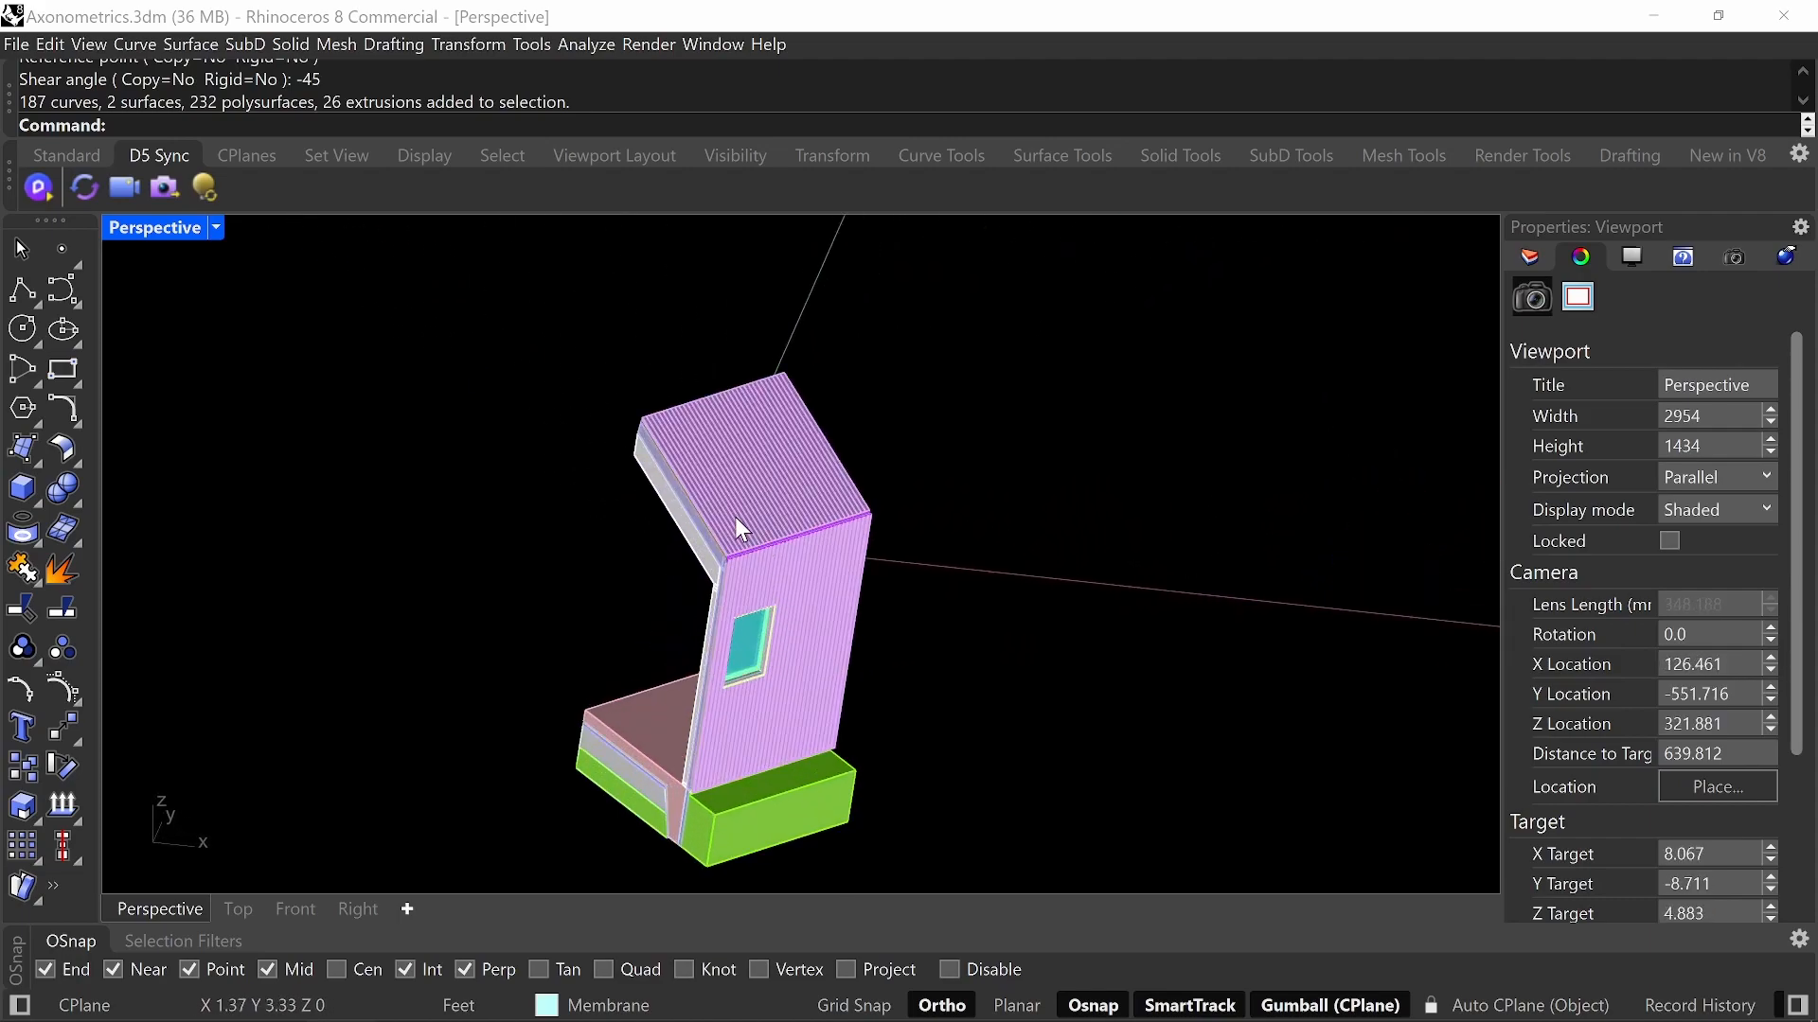
{"action": "scroll", "coordinate": [759, 568], "scroll_direction": "down", "scroll_amount": 9}
{"action": "right_click_drag", "start_coordinate": [932, 588], "coordinate": [805, 586], "text": "shift"}
{"action": "scroll", "coordinate": [1252, 571], "scroll_direction": "up", "scroll_amount": 8}
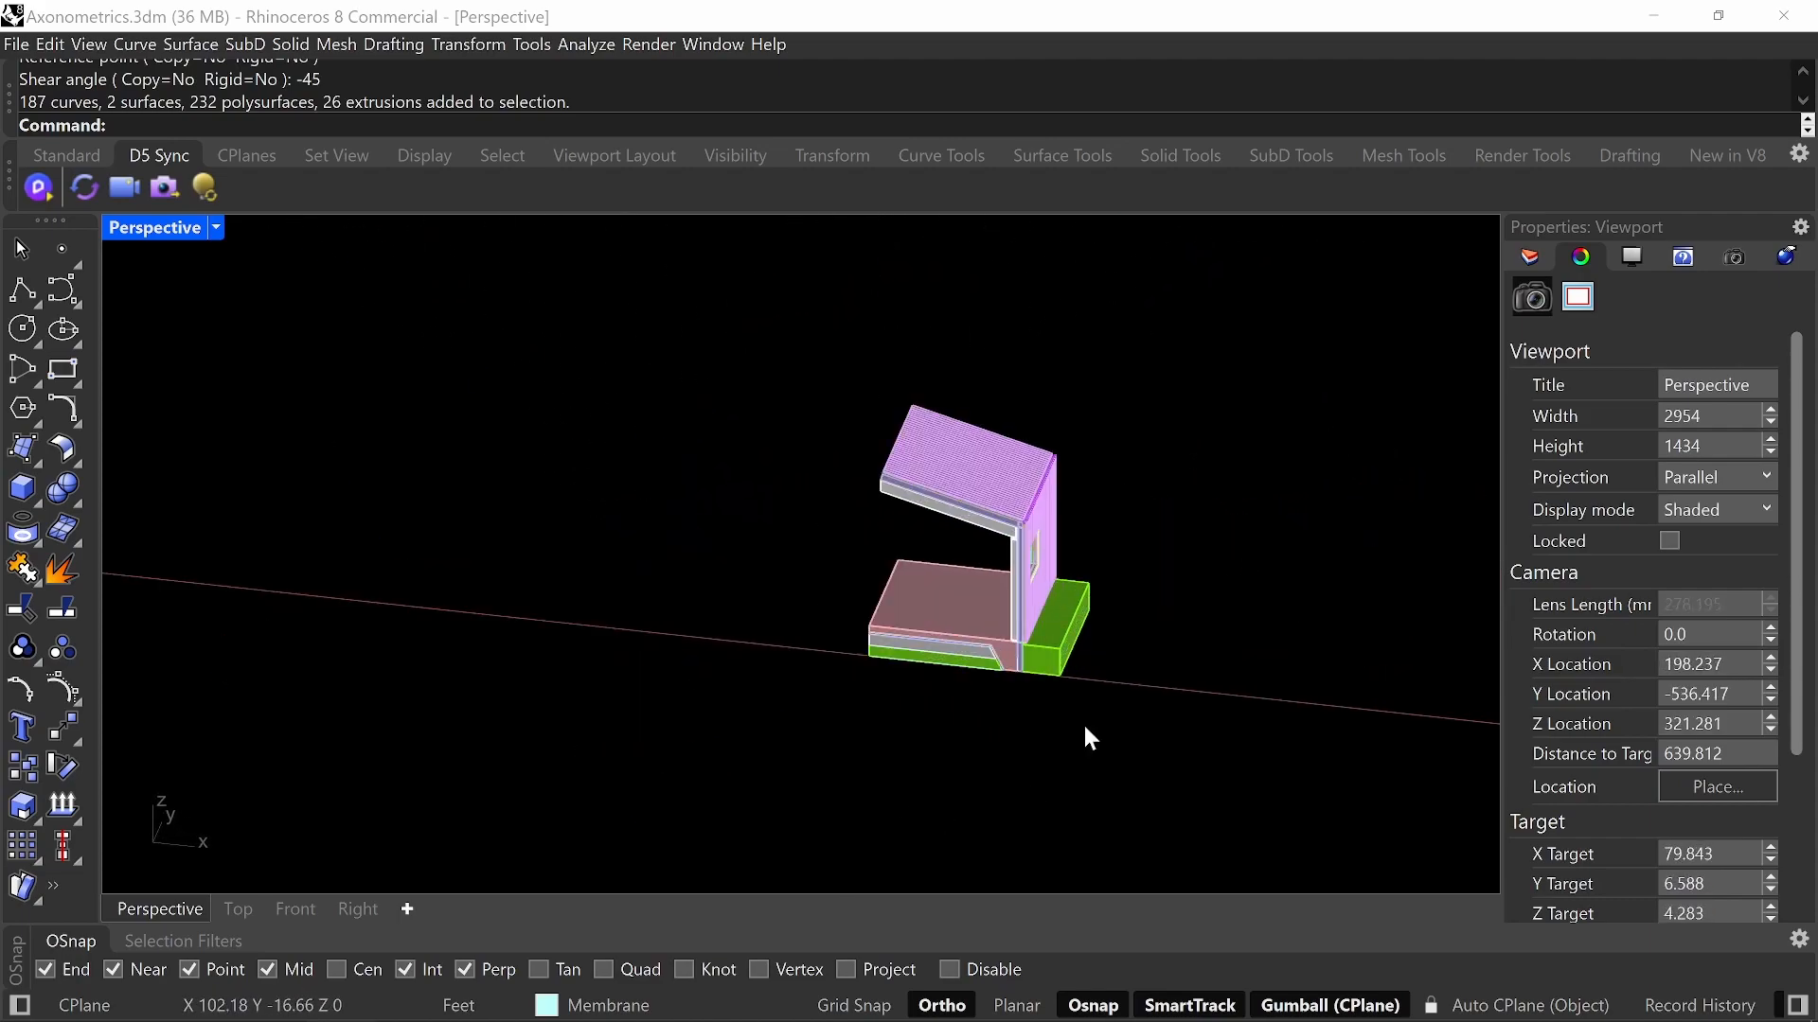
{"action": "right_click_drag", "start_coordinate": [653, 462], "coordinate": [939, 494], "text": "shift"}
- Duplicate the whole sheared model toward negative X in the Top view as the copy for the exploded drawing
{"action": "double_click", "coordinate": [156, 220]}
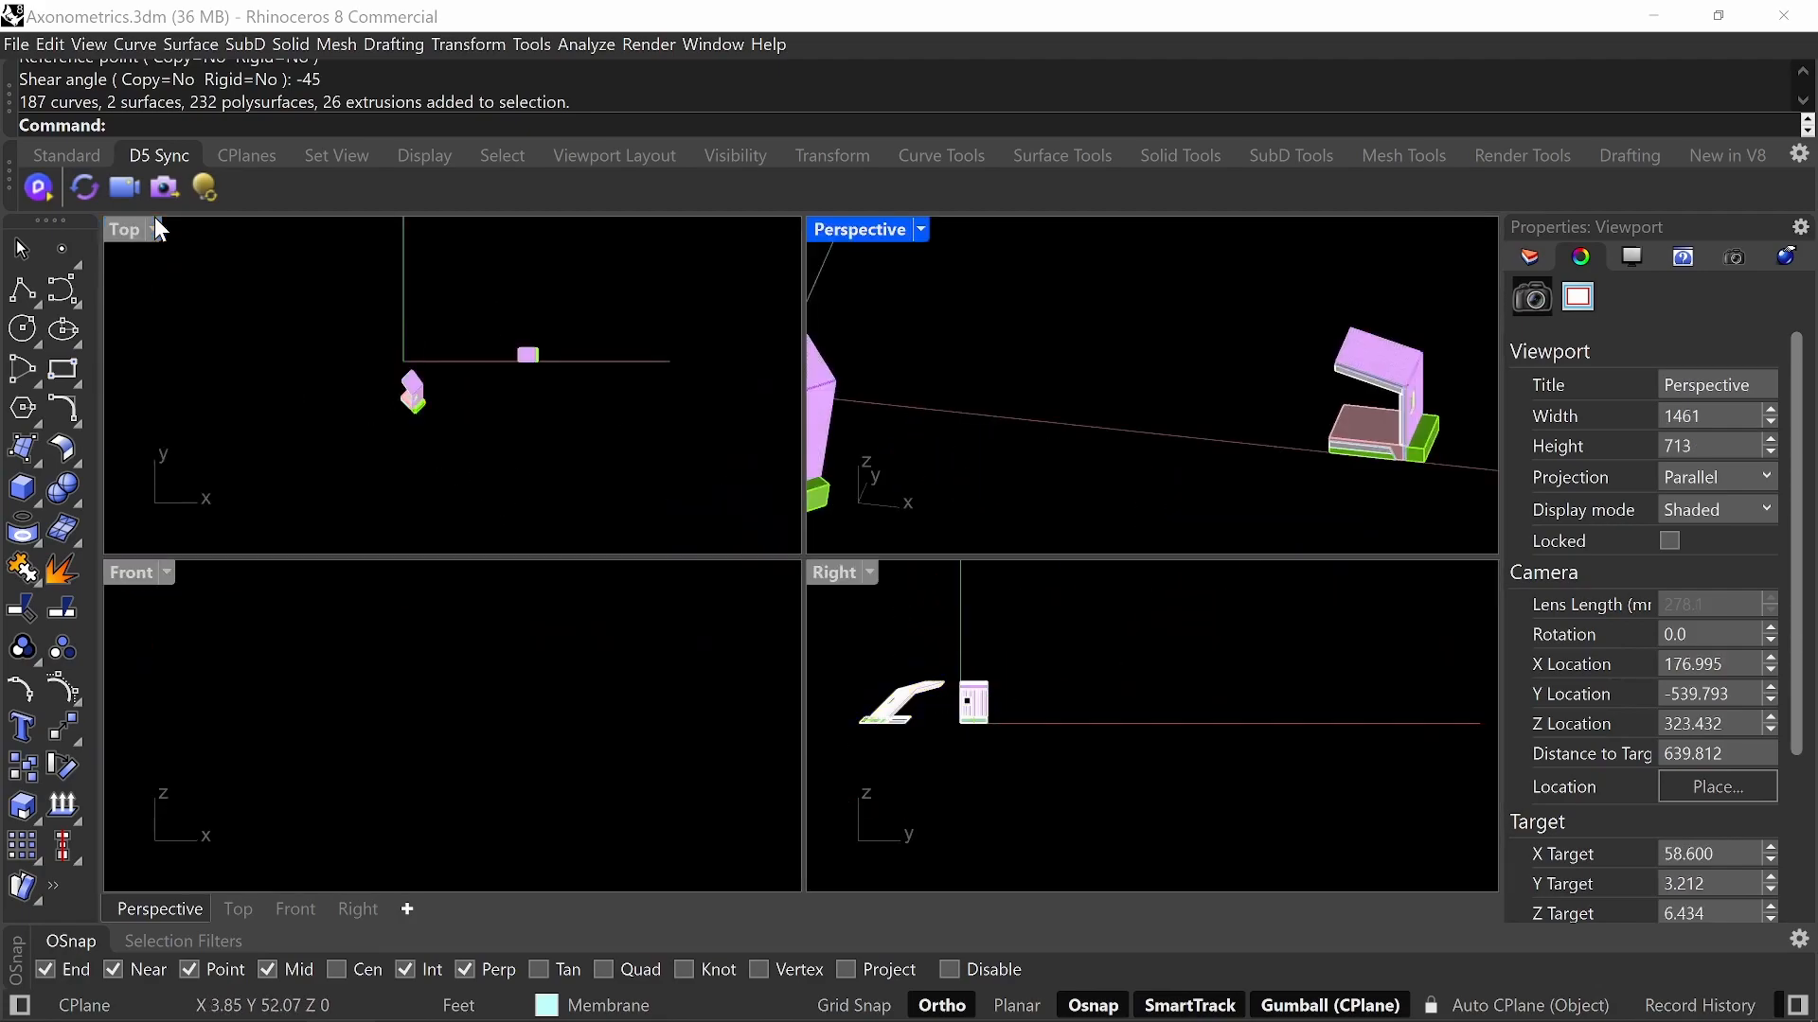
{"action": "double_click", "coordinate": [127, 230]}
{"action": "scroll", "coordinate": [748, 582], "scroll_direction": "up", "scroll_amount": 5}
{"action": "right_click_drag", "start_coordinate": [751, 593], "coordinate": [1035, 596]}
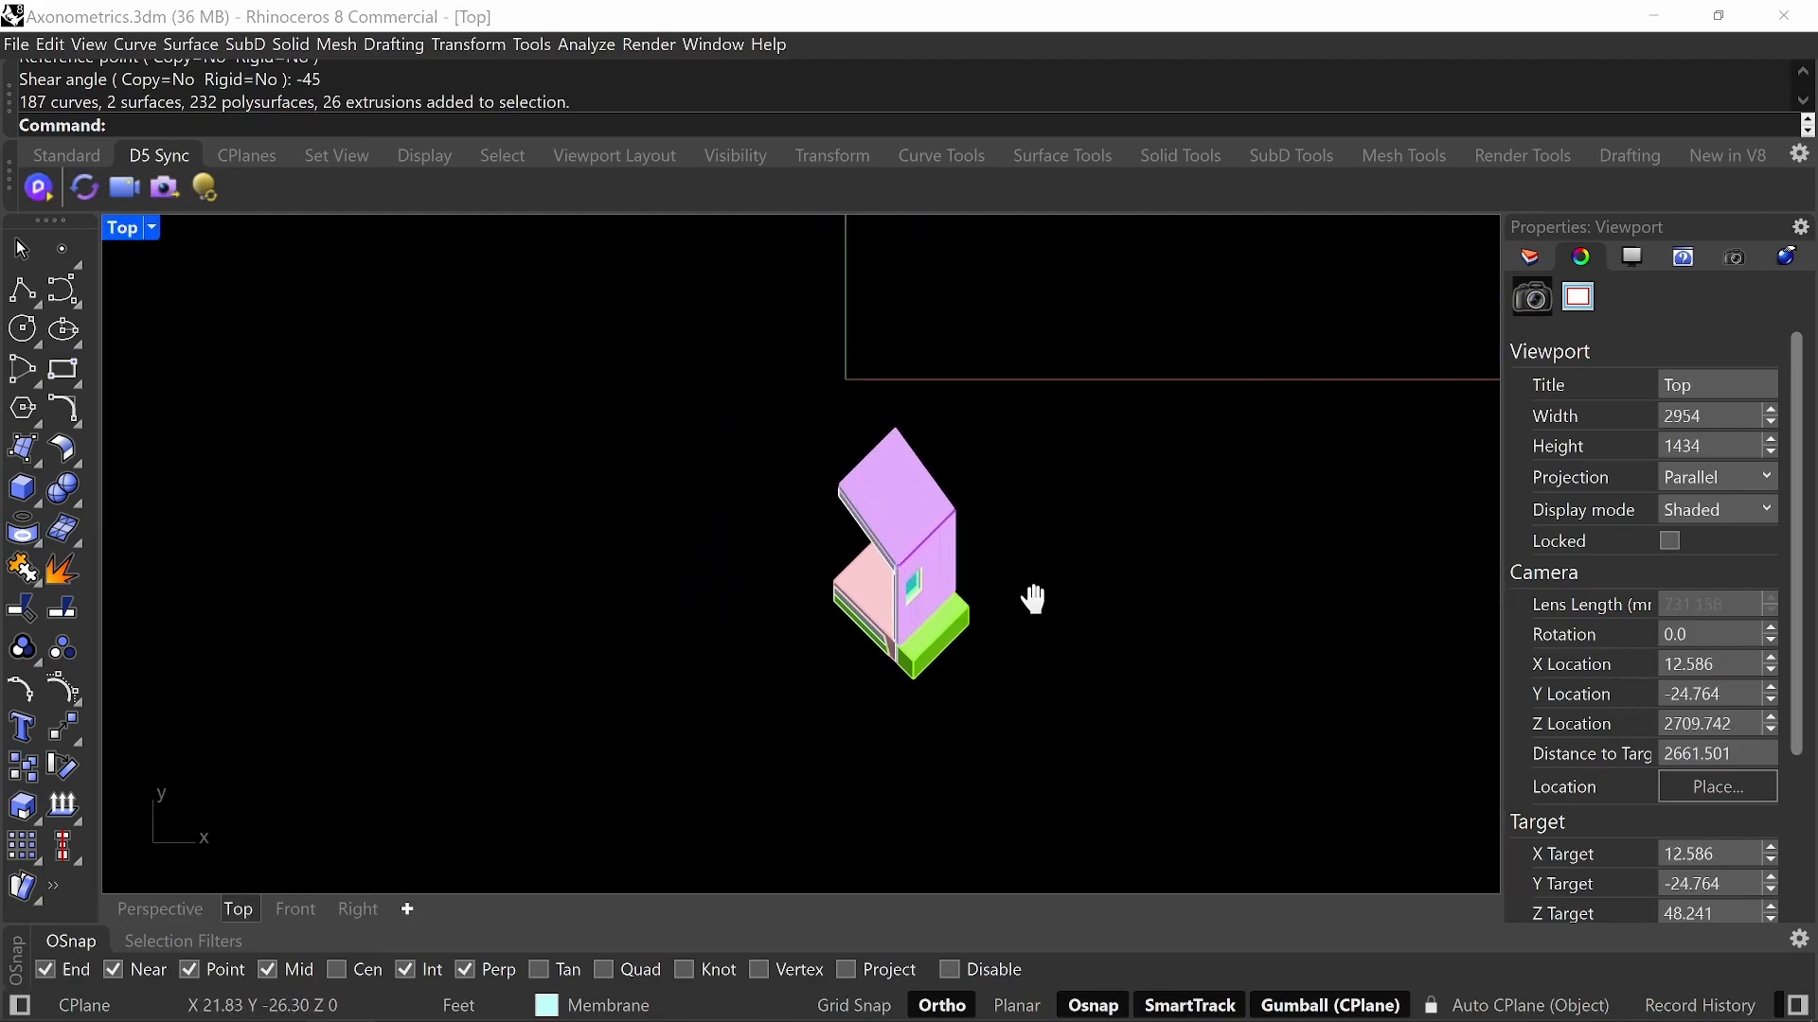
{"action": "left_click_drag", "start_coordinate": [780, 752], "coordinate": [778, 737]}
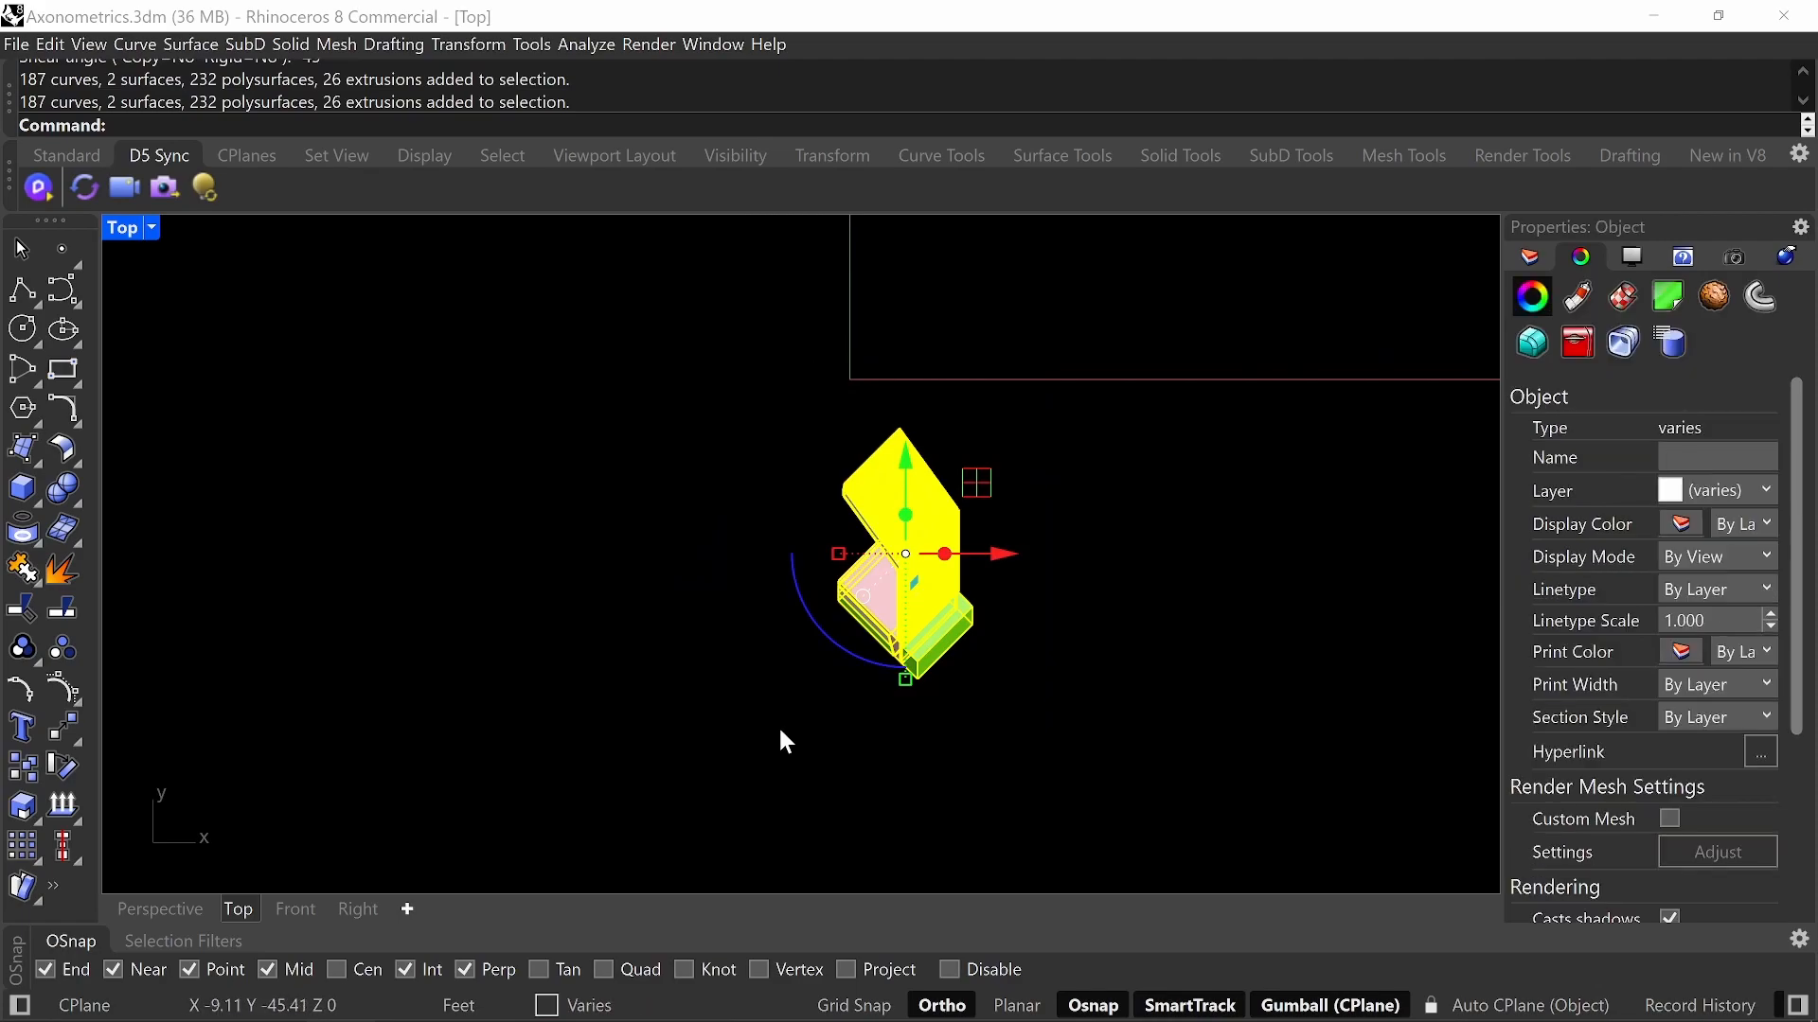
{"action": "left_click_drag", "start_coordinate": [1009, 555], "coordinate": [383, 554], "text": "alt"}
{"action": "left_click", "coordinate": [719, 608]}
{"action": "right_click_drag", "start_coordinate": [720, 608], "coordinate": [792, 611]}
{"action": "left_click_drag", "start_coordinate": [1163, 390], "coordinate": [842, 735]}
{"action": "left_click", "coordinate": [764, 555]}
{"action": "right_click_drag", "start_coordinate": [830, 559], "coordinate": [1292, 533]}
{"action": "scroll", "coordinate": [859, 534], "scroll_direction": "up", "scroll_amount": 6}
{"action": "right_click_drag", "start_coordinate": [967, 506], "coordinate": [988, 497]}
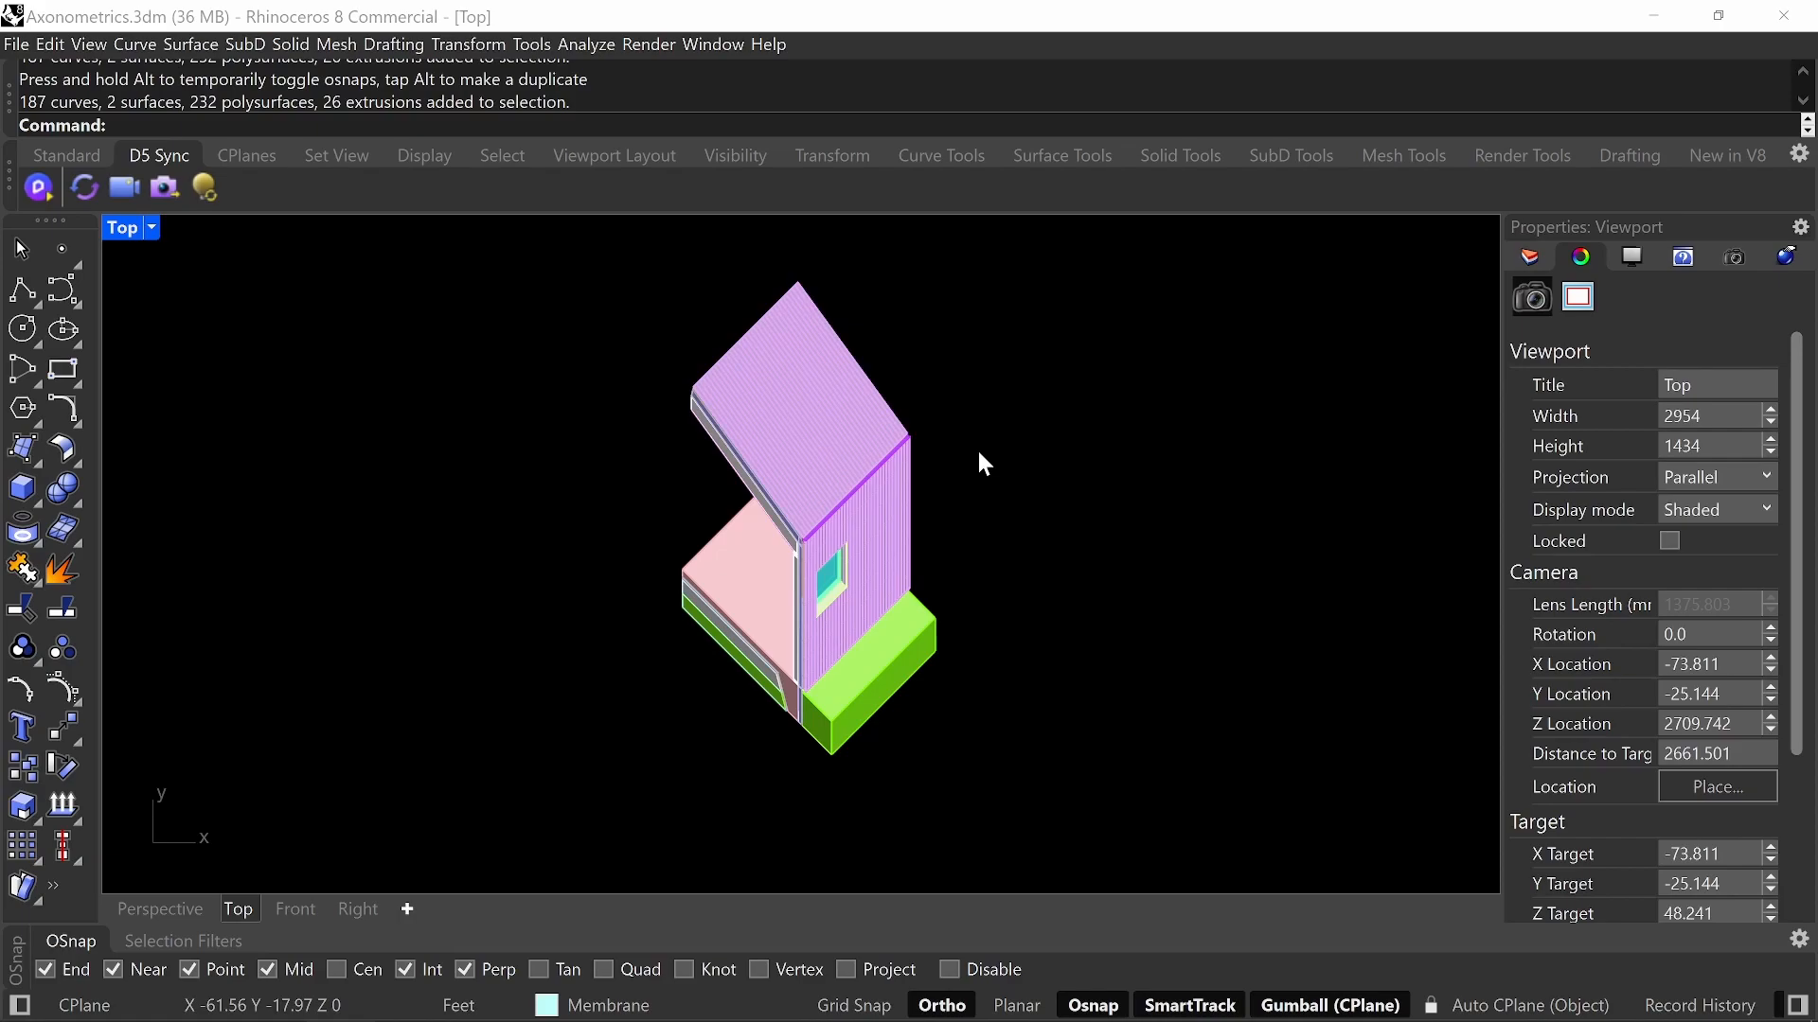
- Move the roof facade pieces of the sheared copy away along the Y axis, and undo the move
{"action": "scroll", "coordinate": [975, 447], "scroll_direction": "down", "scroll_amount": 3}
{"action": "left_click", "coordinate": [848, 515]}
{"action": "scroll", "coordinate": [964, 492], "scroll_direction": "down", "scroll_amount": 2}
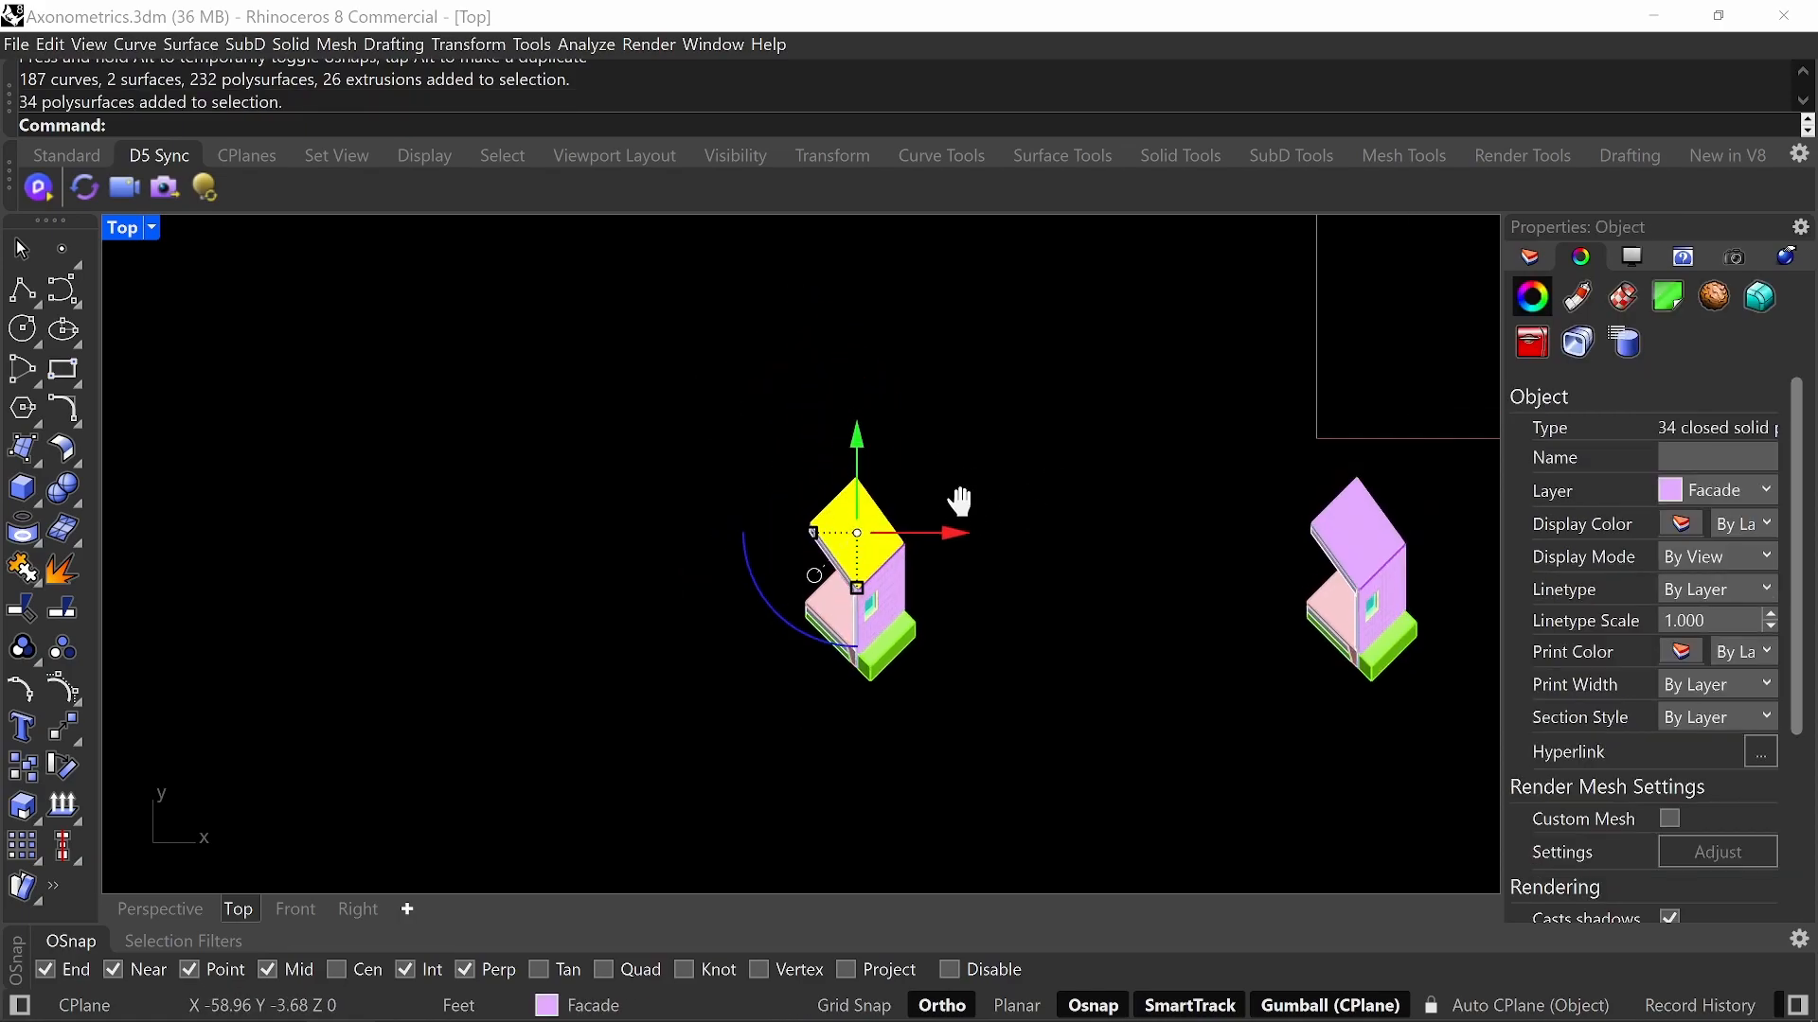
{"action": "right_click_drag", "start_coordinate": [964, 492], "coordinate": [953, 540]}
{"action": "left_click_drag", "start_coordinate": [846, 480], "coordinate": [845, 298]}
{"action": "left_click", "coordinate": [964, 573]}
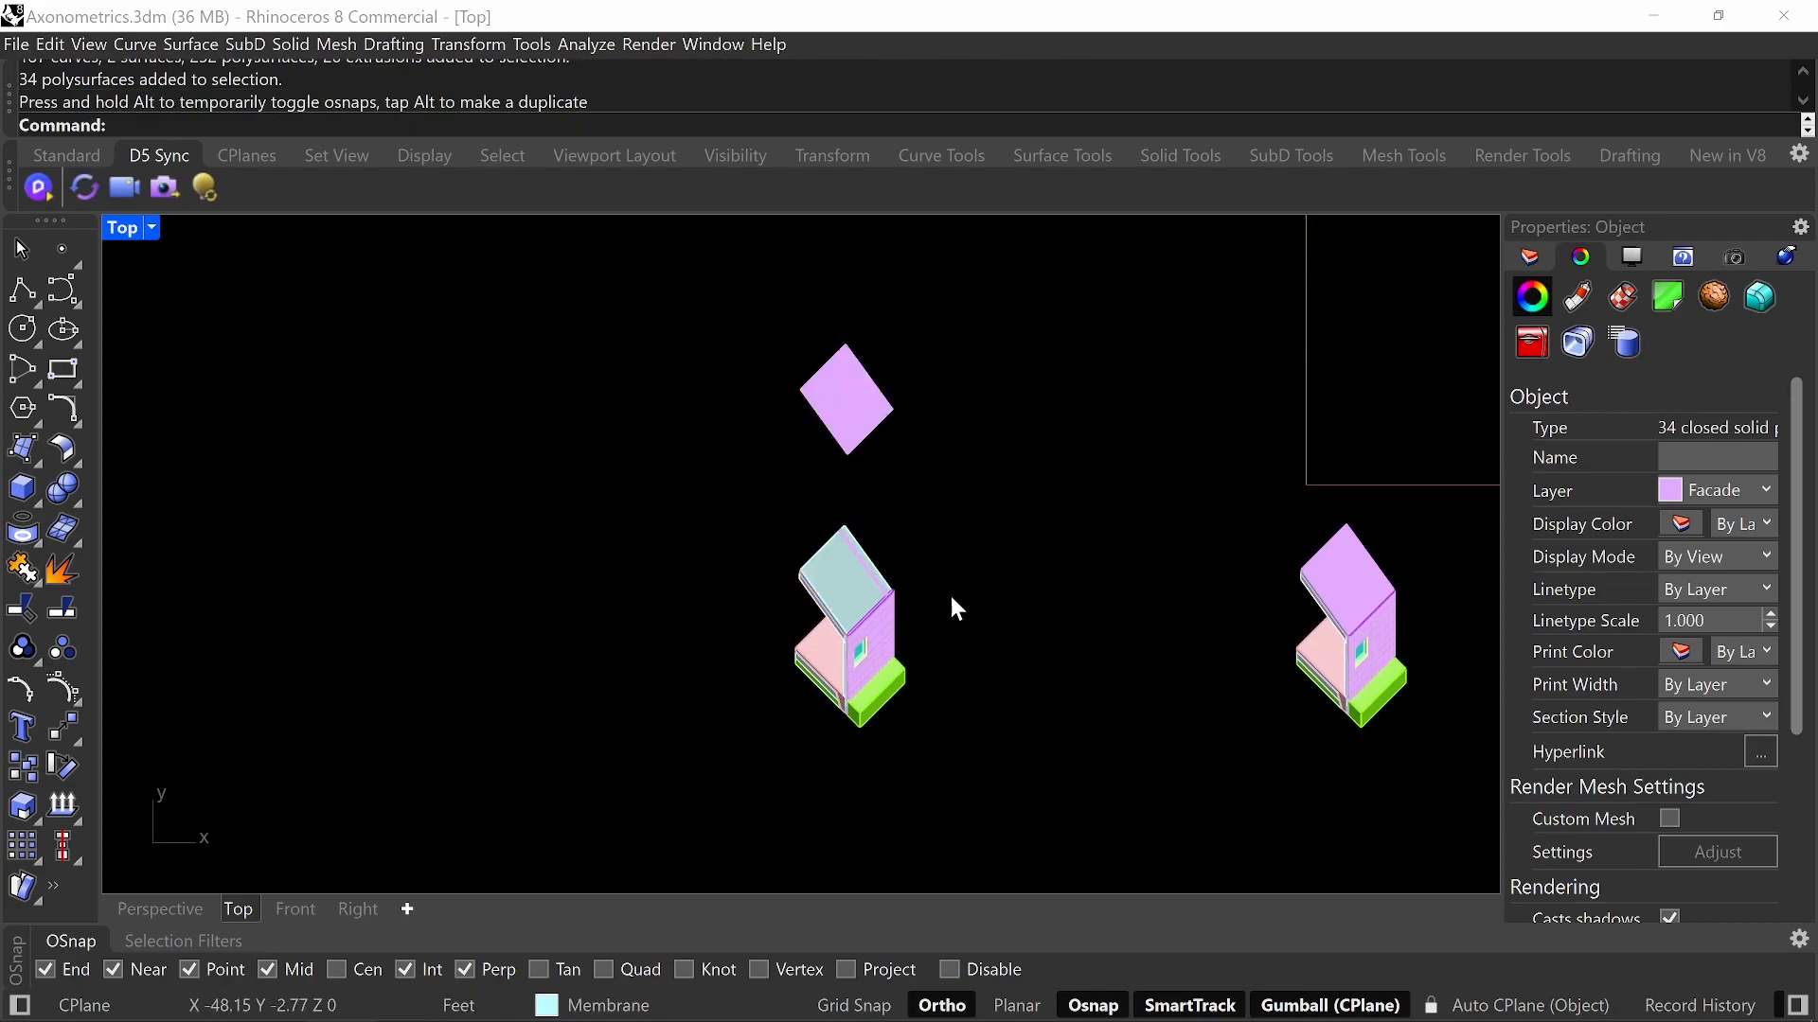
{"action": "scroll", "coordinate": [965, 580], "scroll_direction": "up", "scroll_amount": 2}
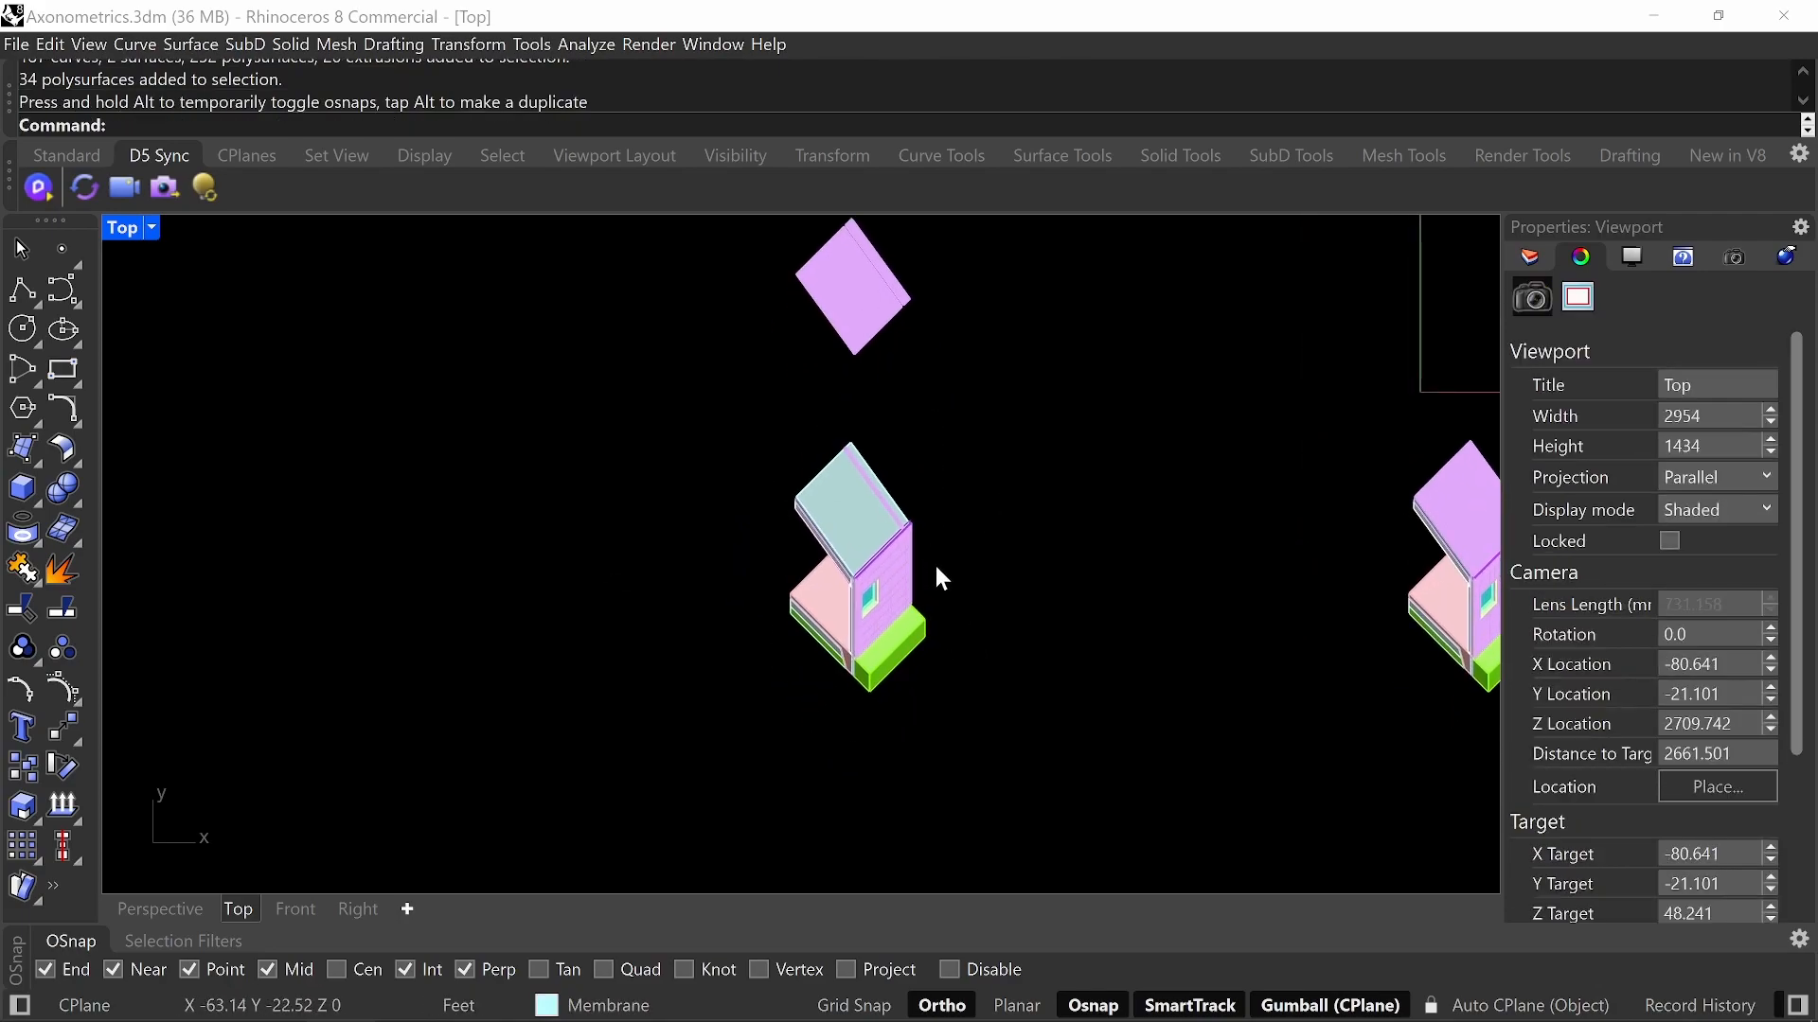
{"action": "key", "text": "ctrl+z"}
{"action": "key", "text": "Escape"}
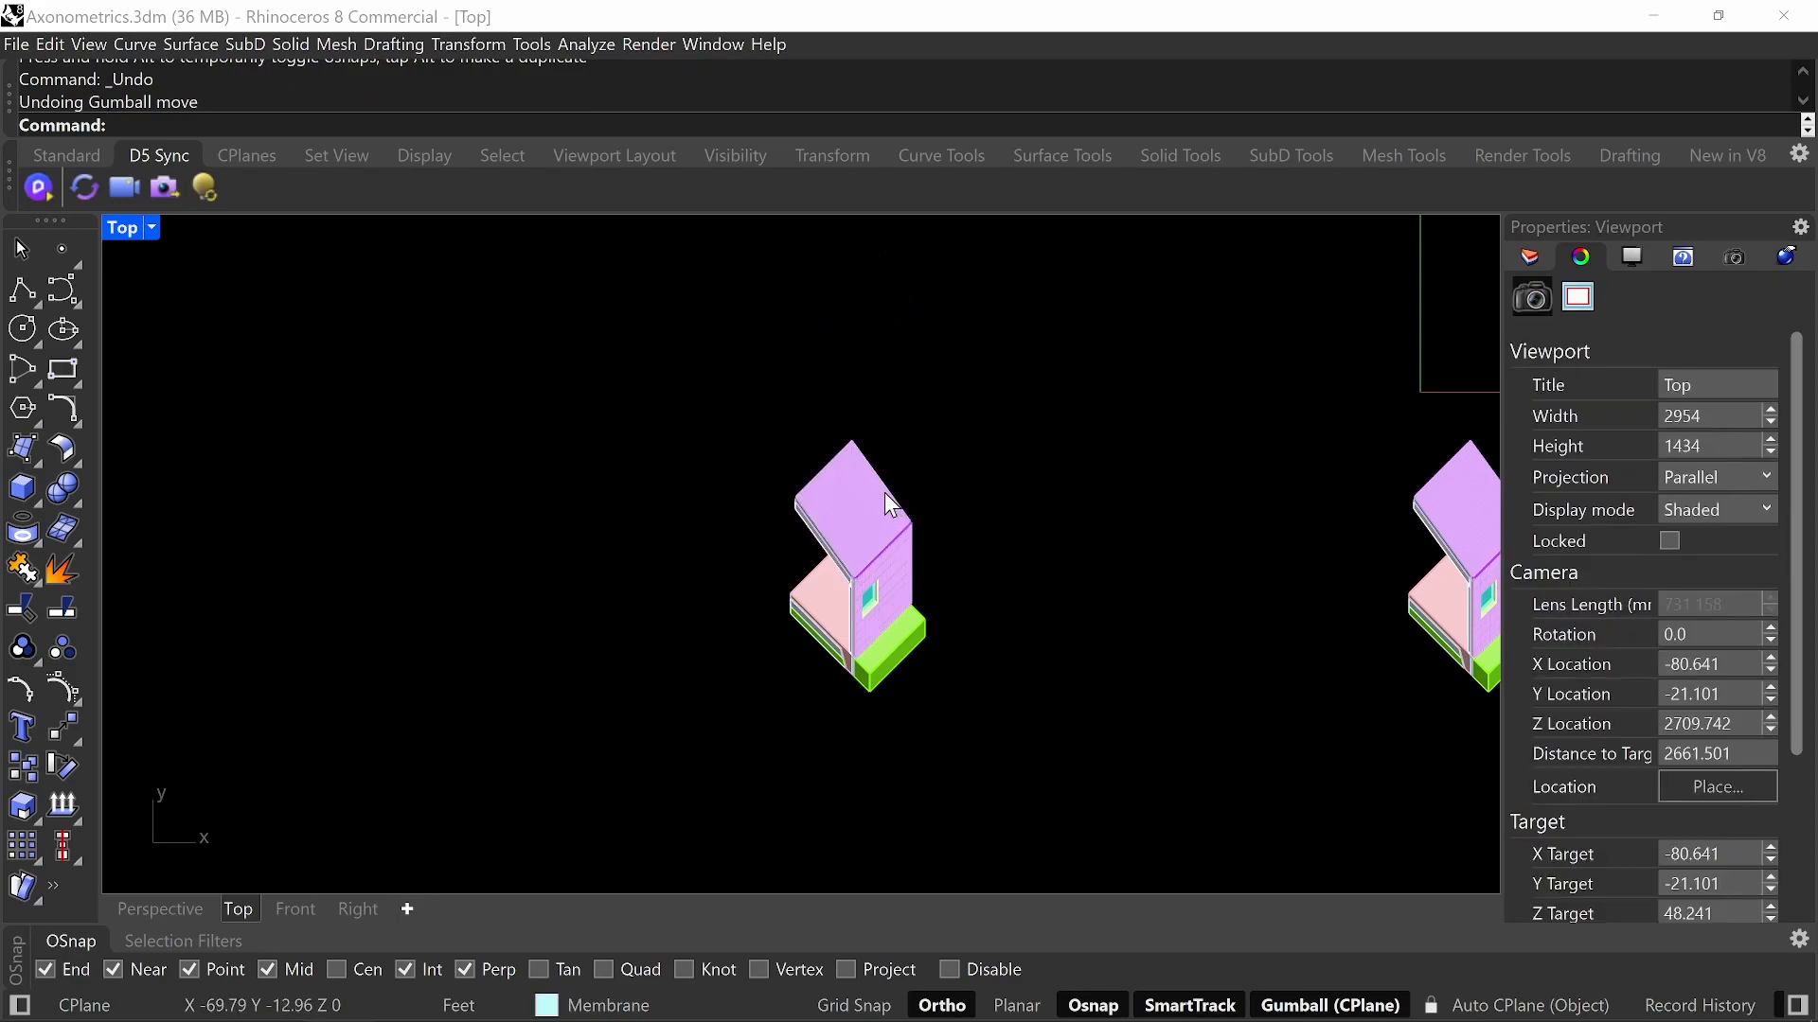
- Select the complete set of roof facade pieces on the sheared copy
{"action": "left_click", "coordinate": [884, 493]}
{"action": "scroll", "coordinate": [894, 507], "scroll_direction": "up", "scroll_amount": 5}
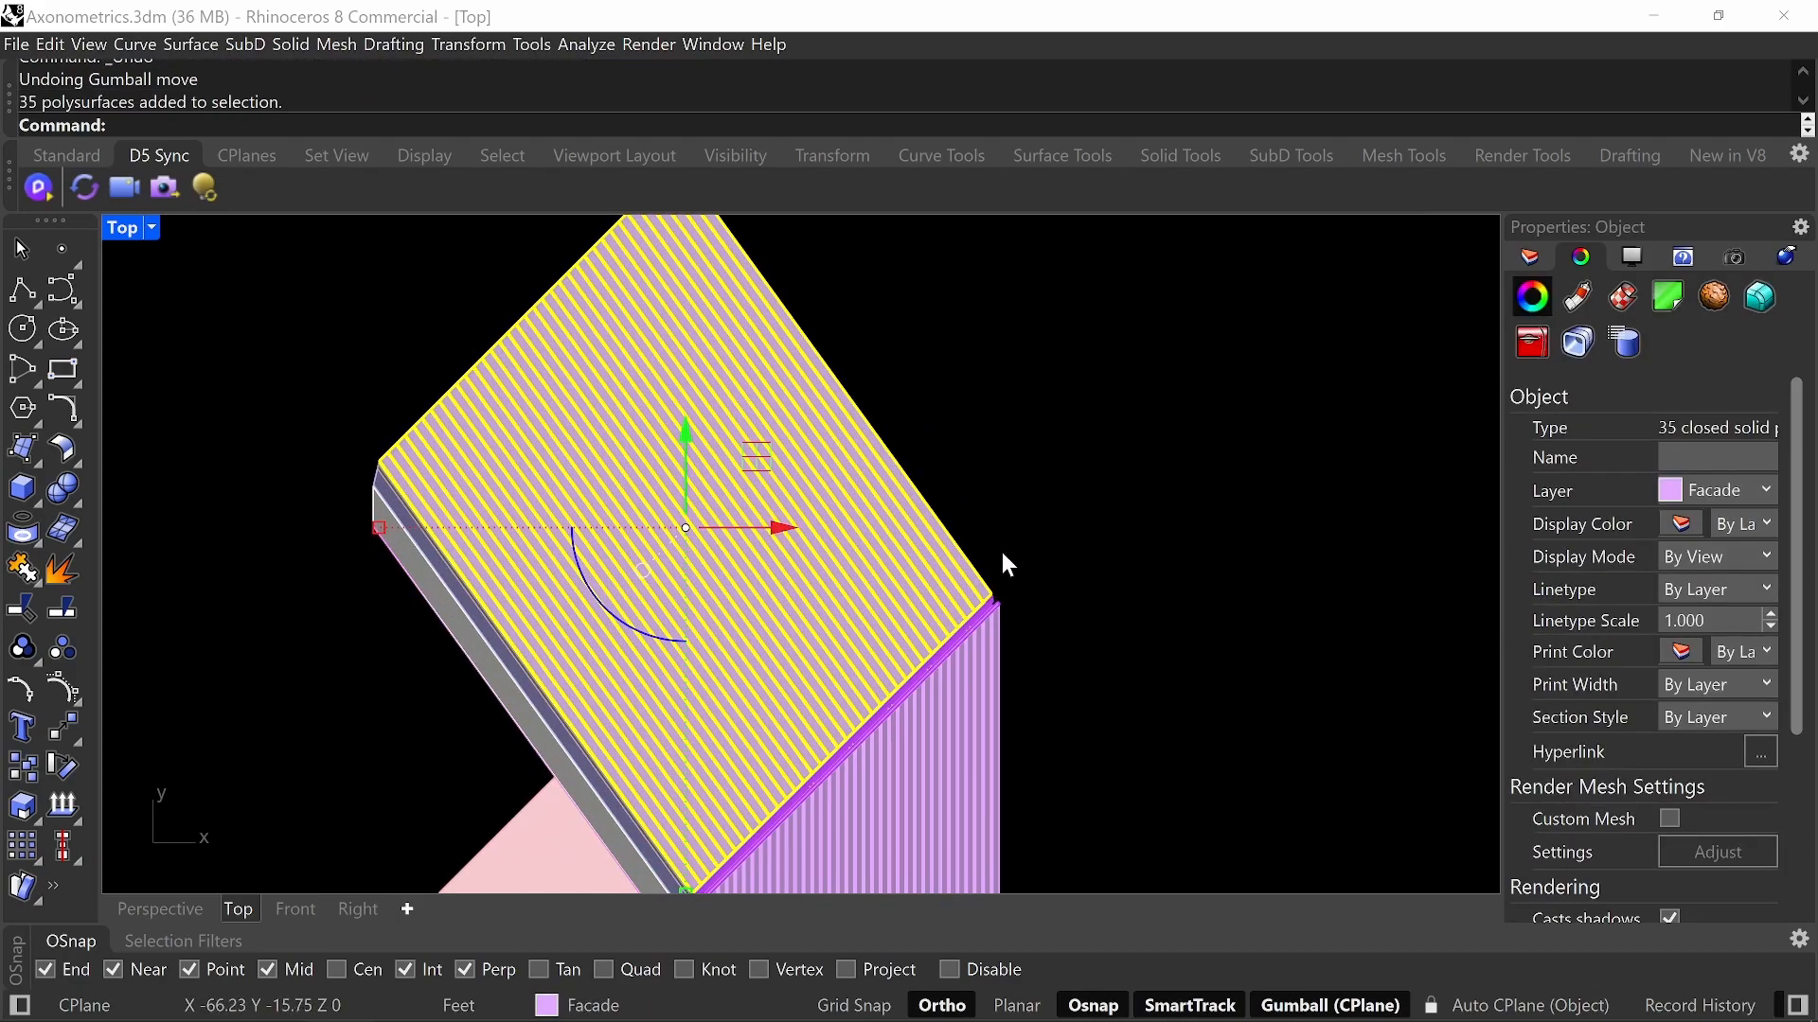
{"action": "scroll", "coordinate": [1001, 553], "scroll_direction": "down", "scroll_amount": 6}
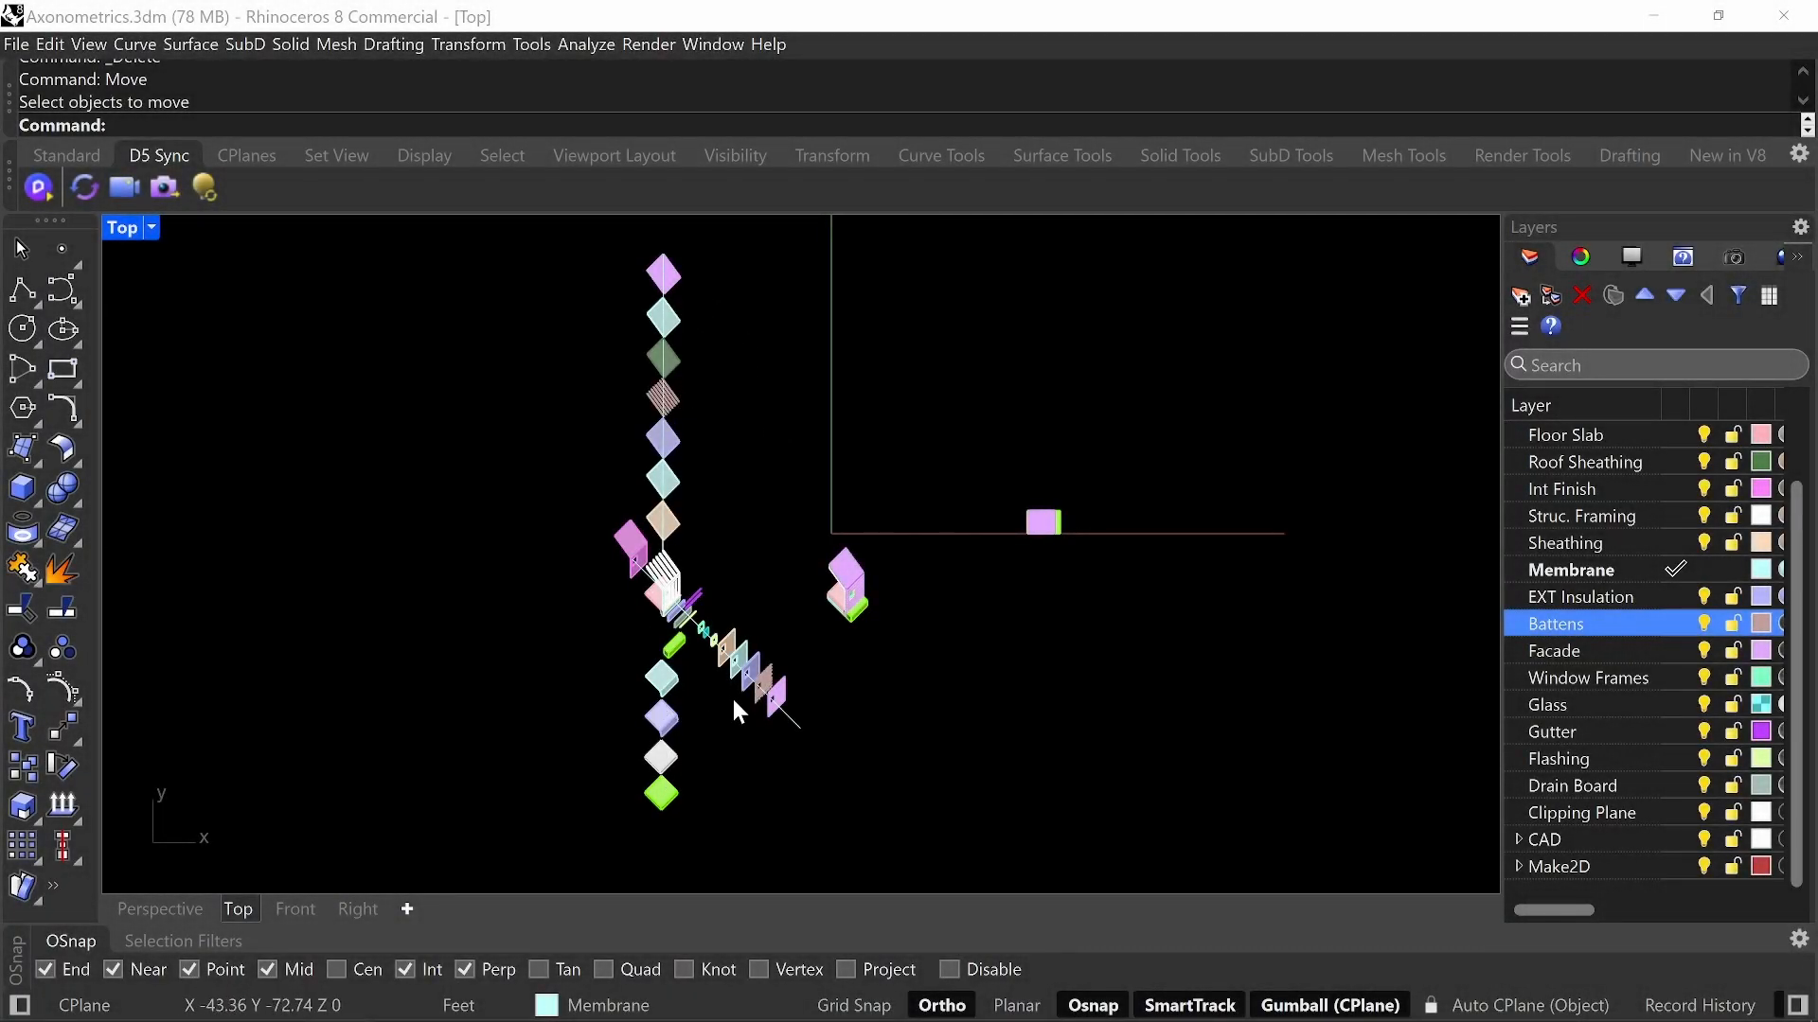
- Copy the diagonal guide line from the interior finish's window corner in the exploded model to the window corner of the assembled sheared model
{"action": "scroll", "coordinate": [686, 662], "scroll_direction": "up", "scroll_amount": 2}
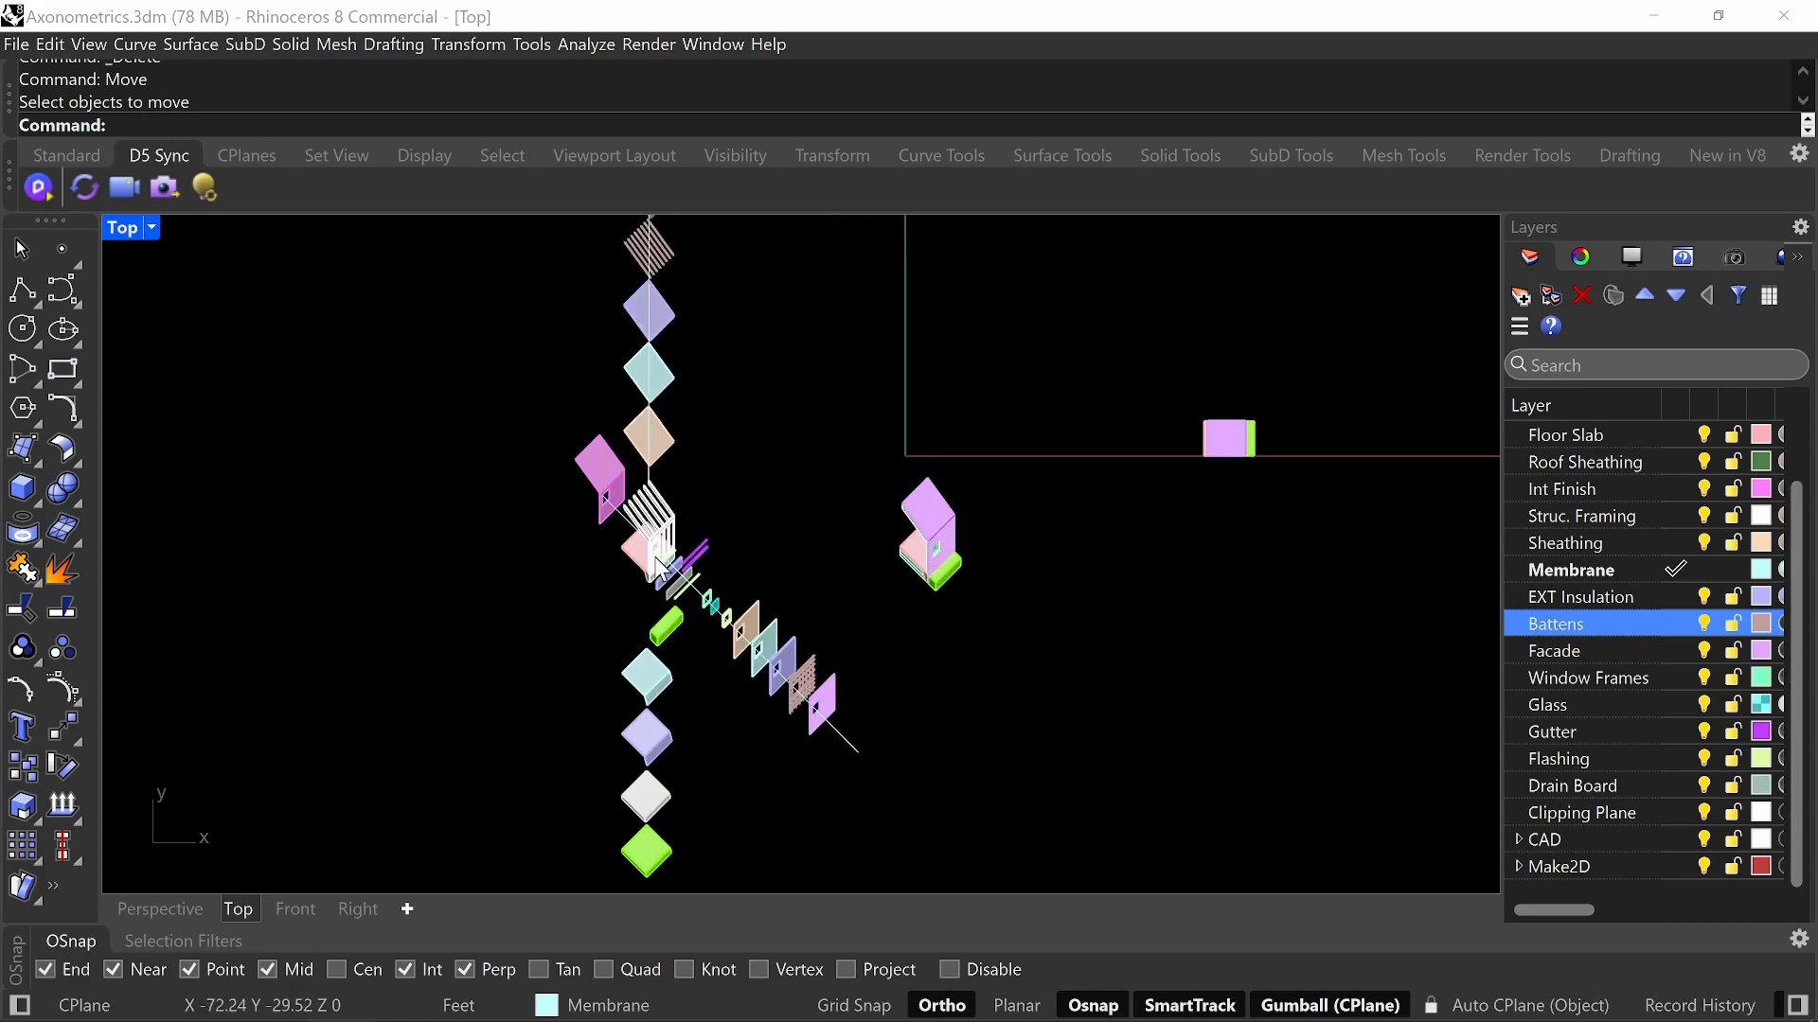
{"action": "scroll", "coordinate": [652, 549], "scroll_direction": "up", "scroll_amount": 3}
{"action": "scroll", "coordinate": [651, 549], "scroll_direction": "up", "scroll_amount": 1}
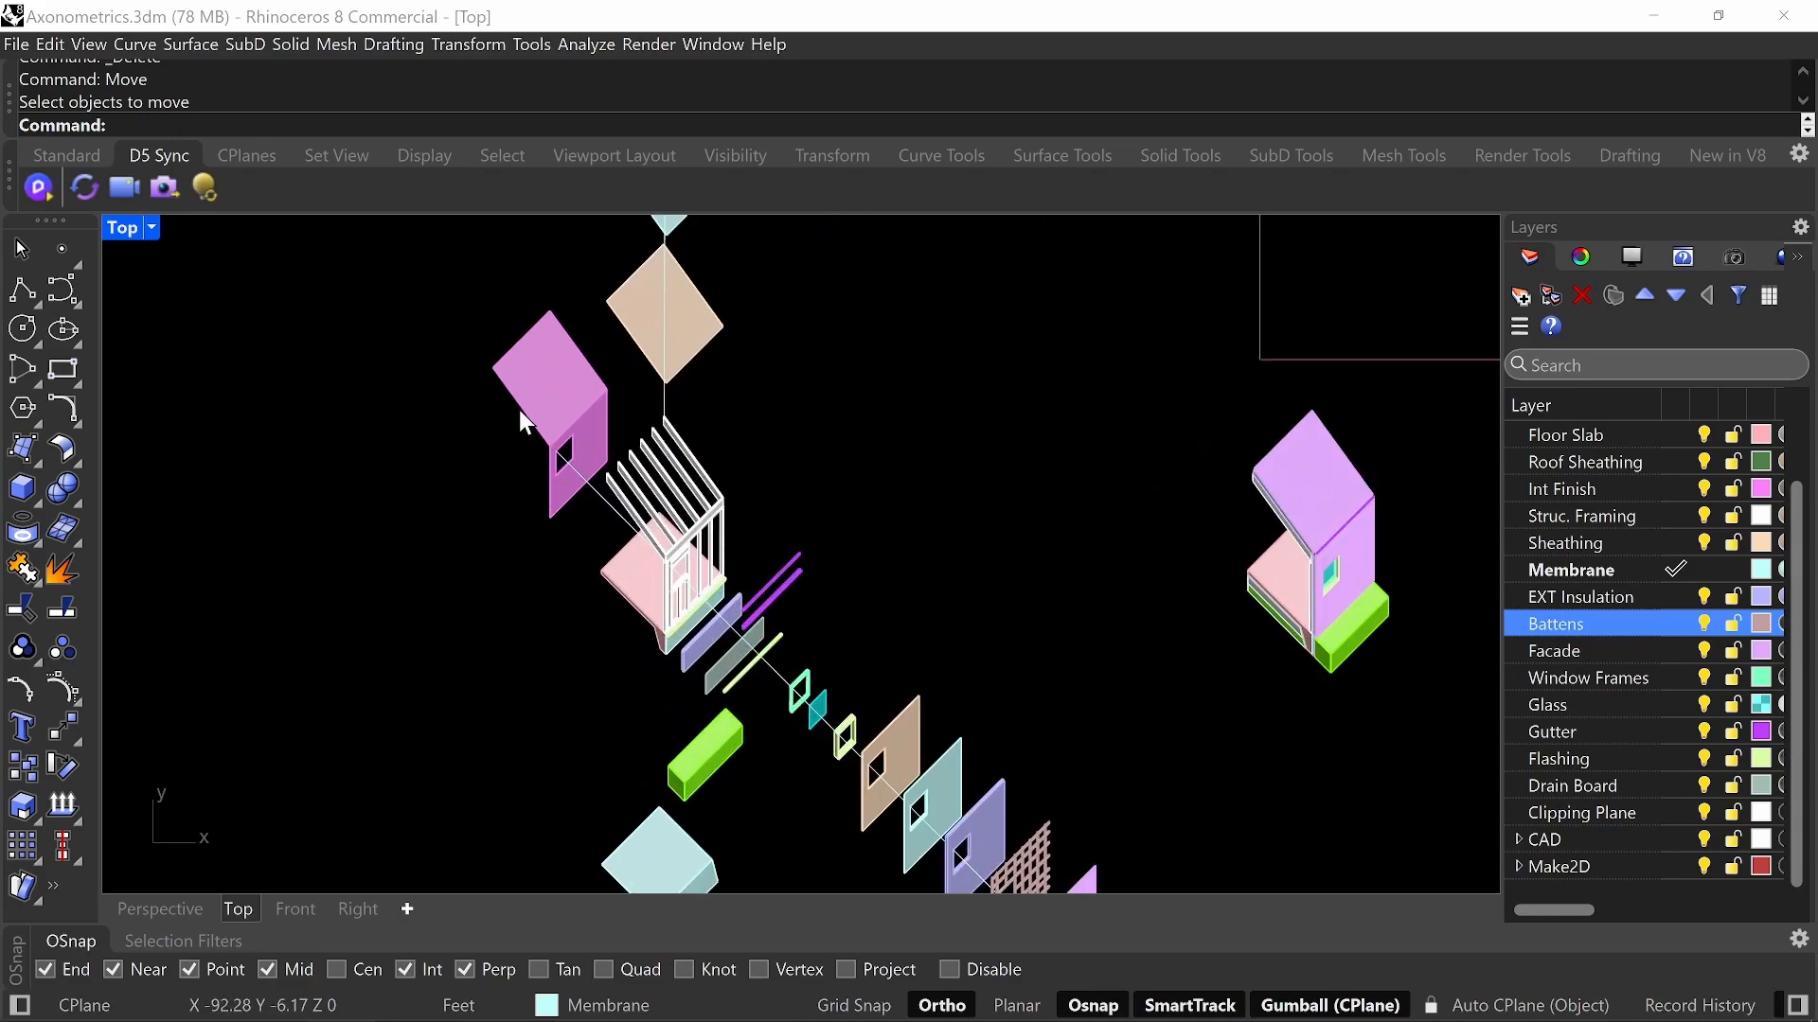
{"action": "left_click", "coordinate": [782, 682]}
{"action": "type", "text": "copy"}
{"action": "key", "text": "Return"}
{"action": "scroll", "coordinate": [850, 587], "scroll_direction": "down", "scroll_amount": 3}
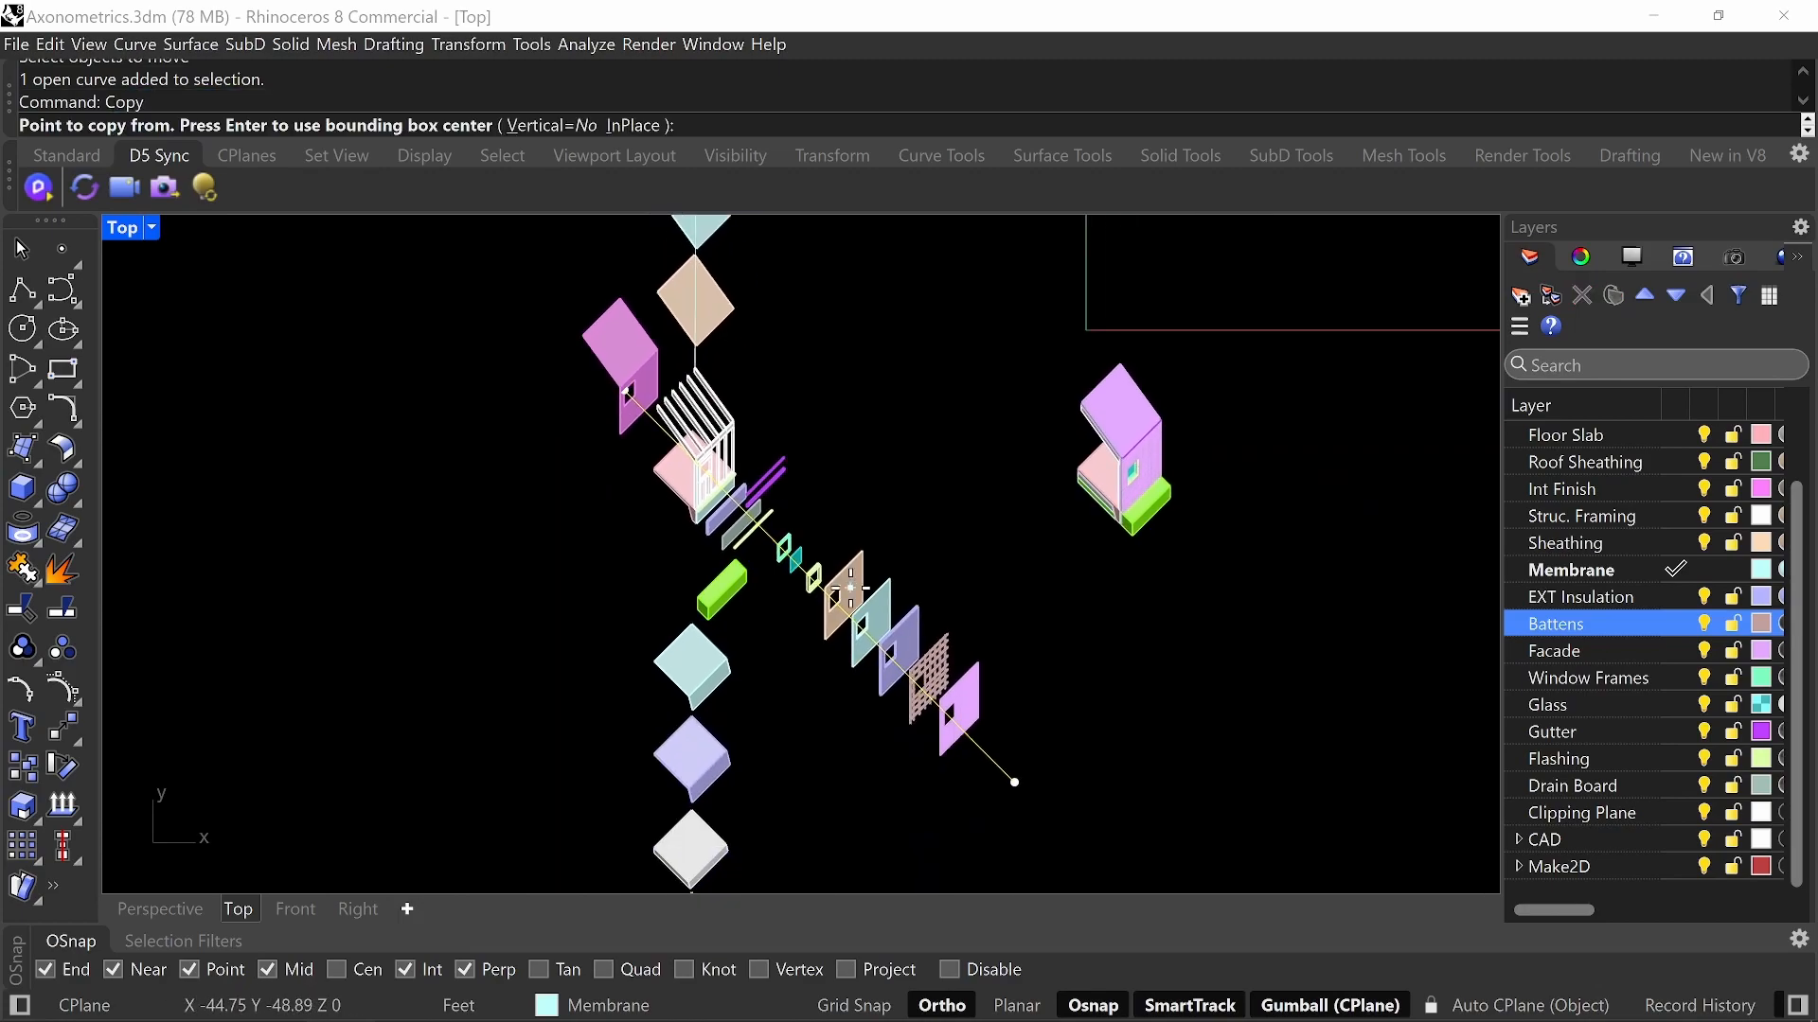
{"action": "scroll", "coordinate": [857, 587], "scroll_direction": "down", "scroll_amount": 6}
{"action": "right_click_drag", "start_coordinate": [738, 293], "coordinate": [723, 457]}
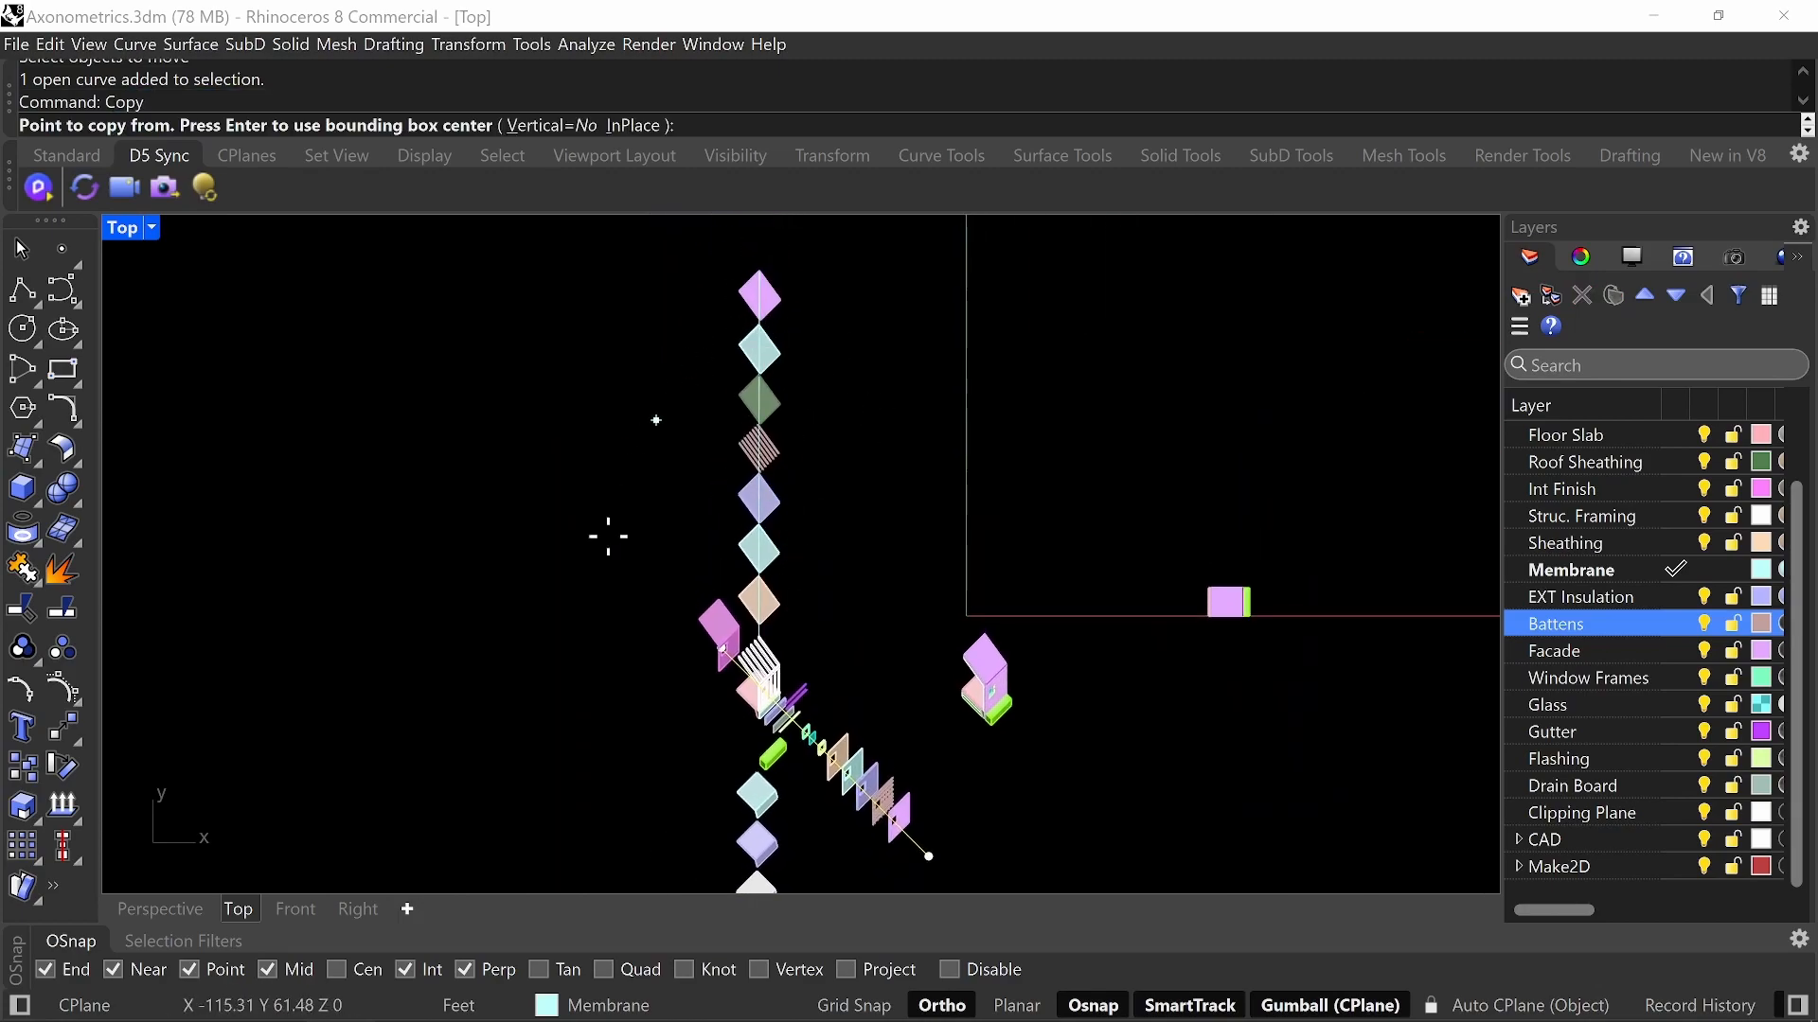
{"action": "scroll", "coordinate": [663, 568], "scroll_direction": "up", "scroll_amount": 10}
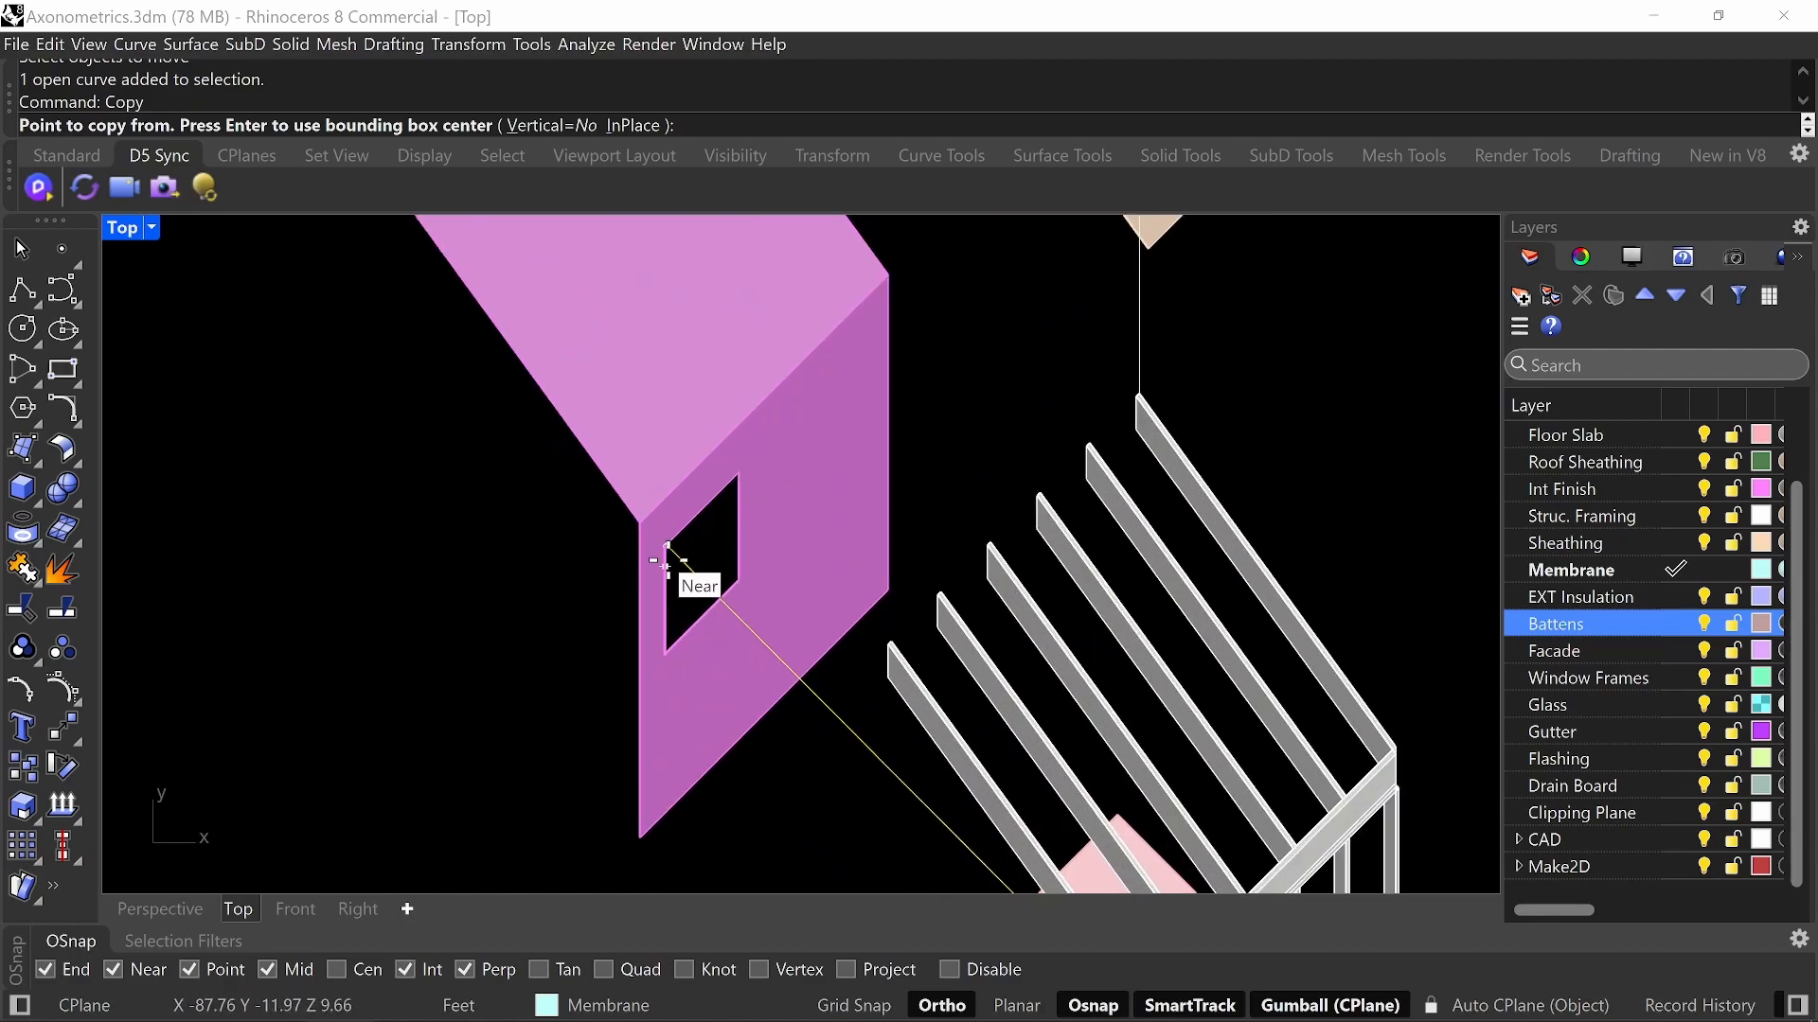
{"action": "left_click", "coordinate": [668, 546]}
{"action": "scroll", "coordinate": [669, 544], "scroll_direction": "down", "scroll_amount": 8}
{"action": "right_click_drag", "start_coordinate": [972, 540], "coordinate": [653, 478]}
{"action": "scroll", "coordinate": [768, 454], "scroll_direction": "up", "scroll_amount": 10}
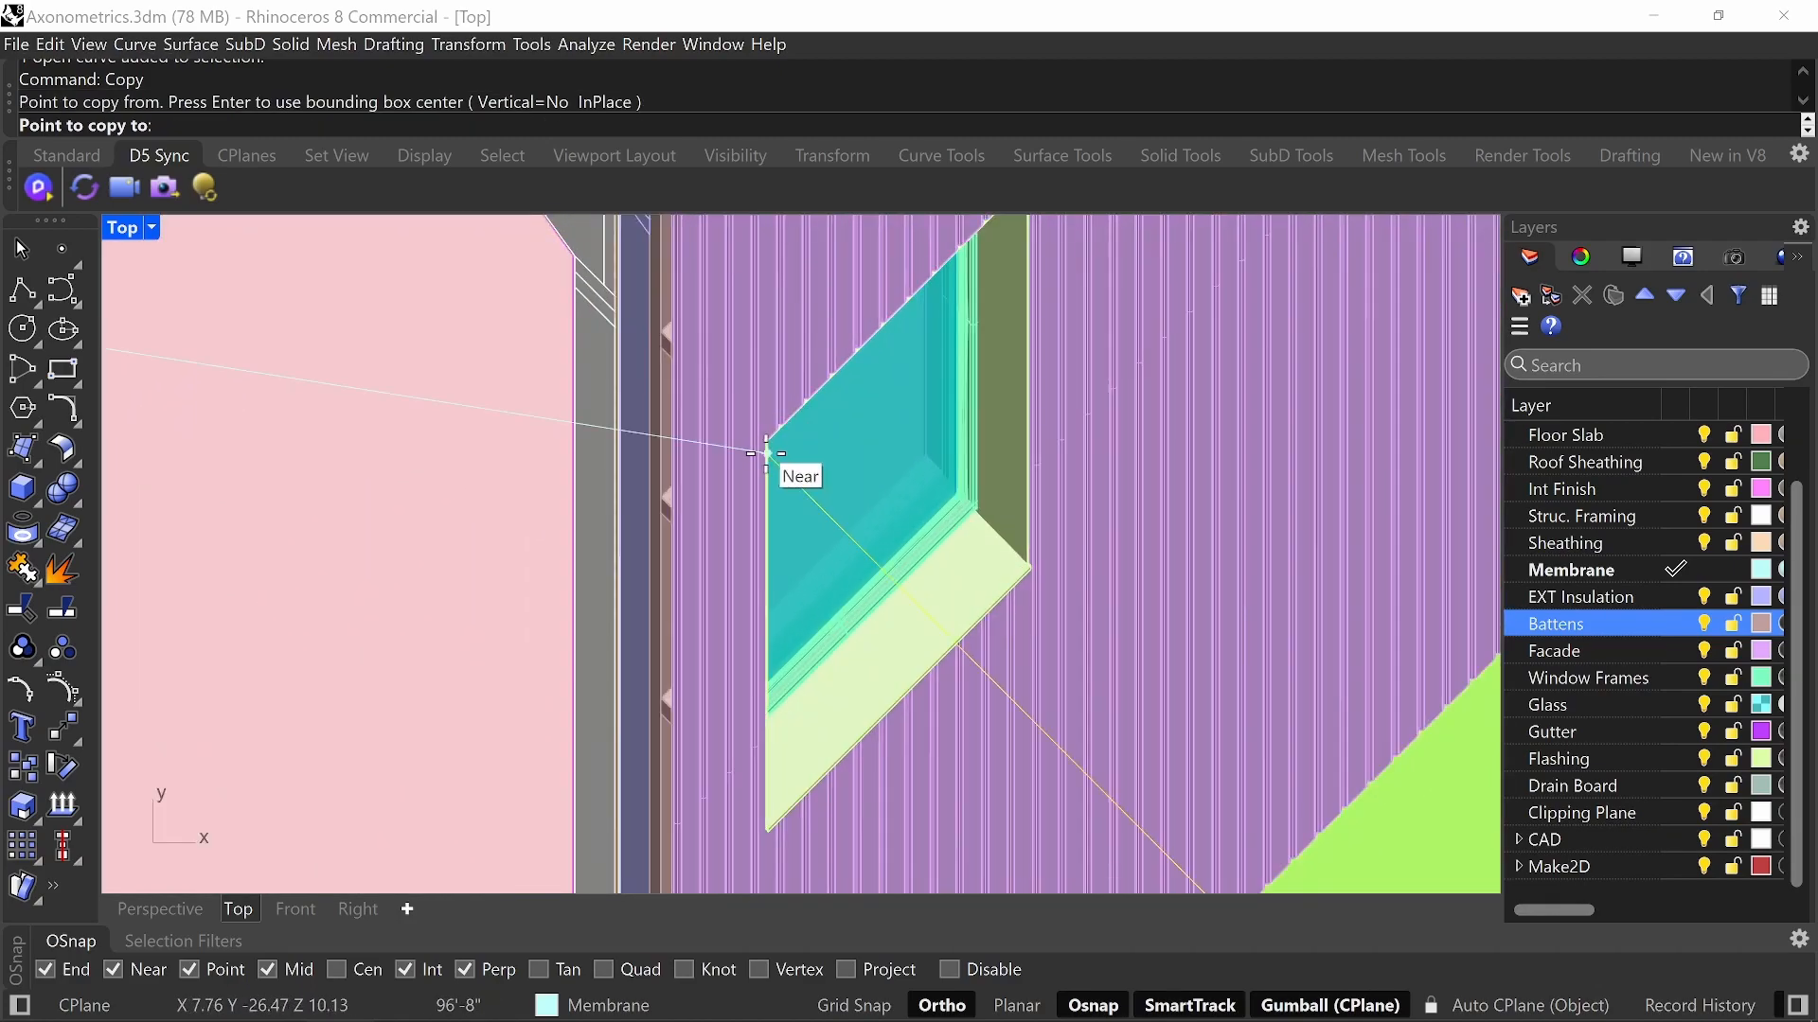
{"action": "left_click", "coordinate": [768, 454]}
{"action": "key", "text": "Return"}
{"action": "scroll", "coordinate": [816, 492], "scroll_direction": "down", "scroll_amount": 8}
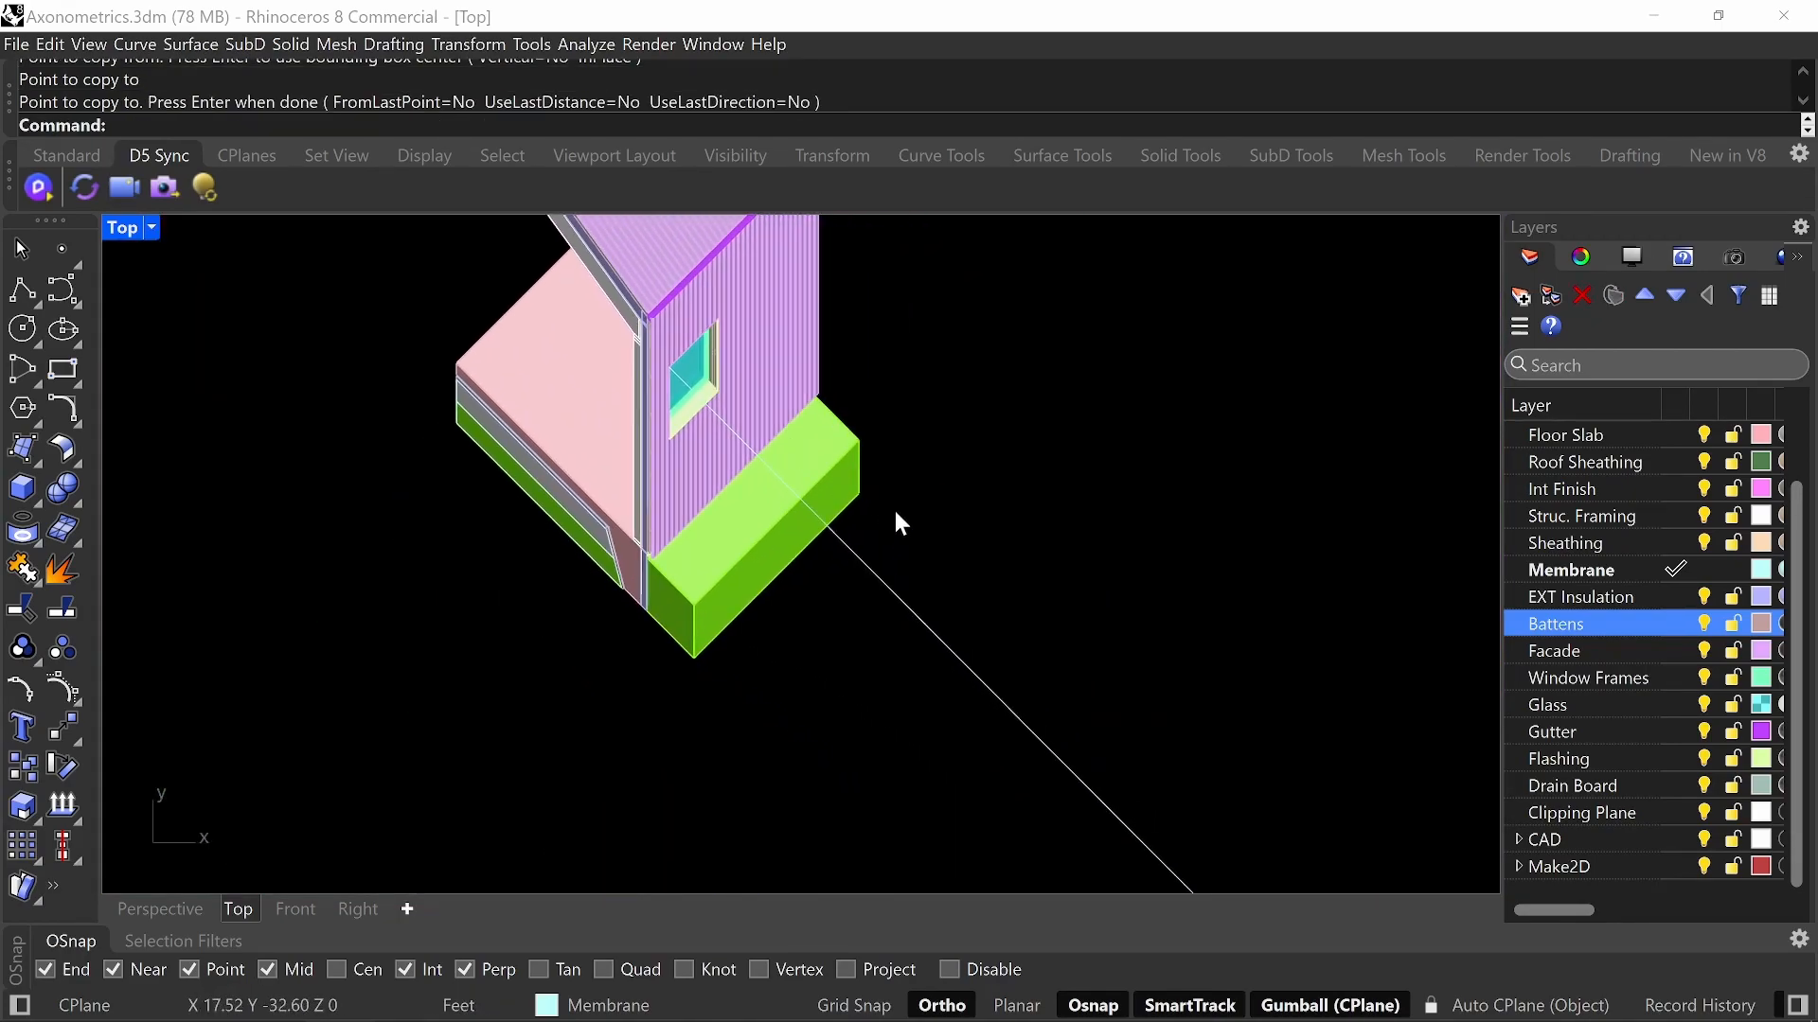
- Move the wall facade of the assembled sheared model outward along the copied diagonal guide line
{"action": "scroll", "coordinate": [822, 485], "scroll_direction": "down", "scroll_amount": 3}
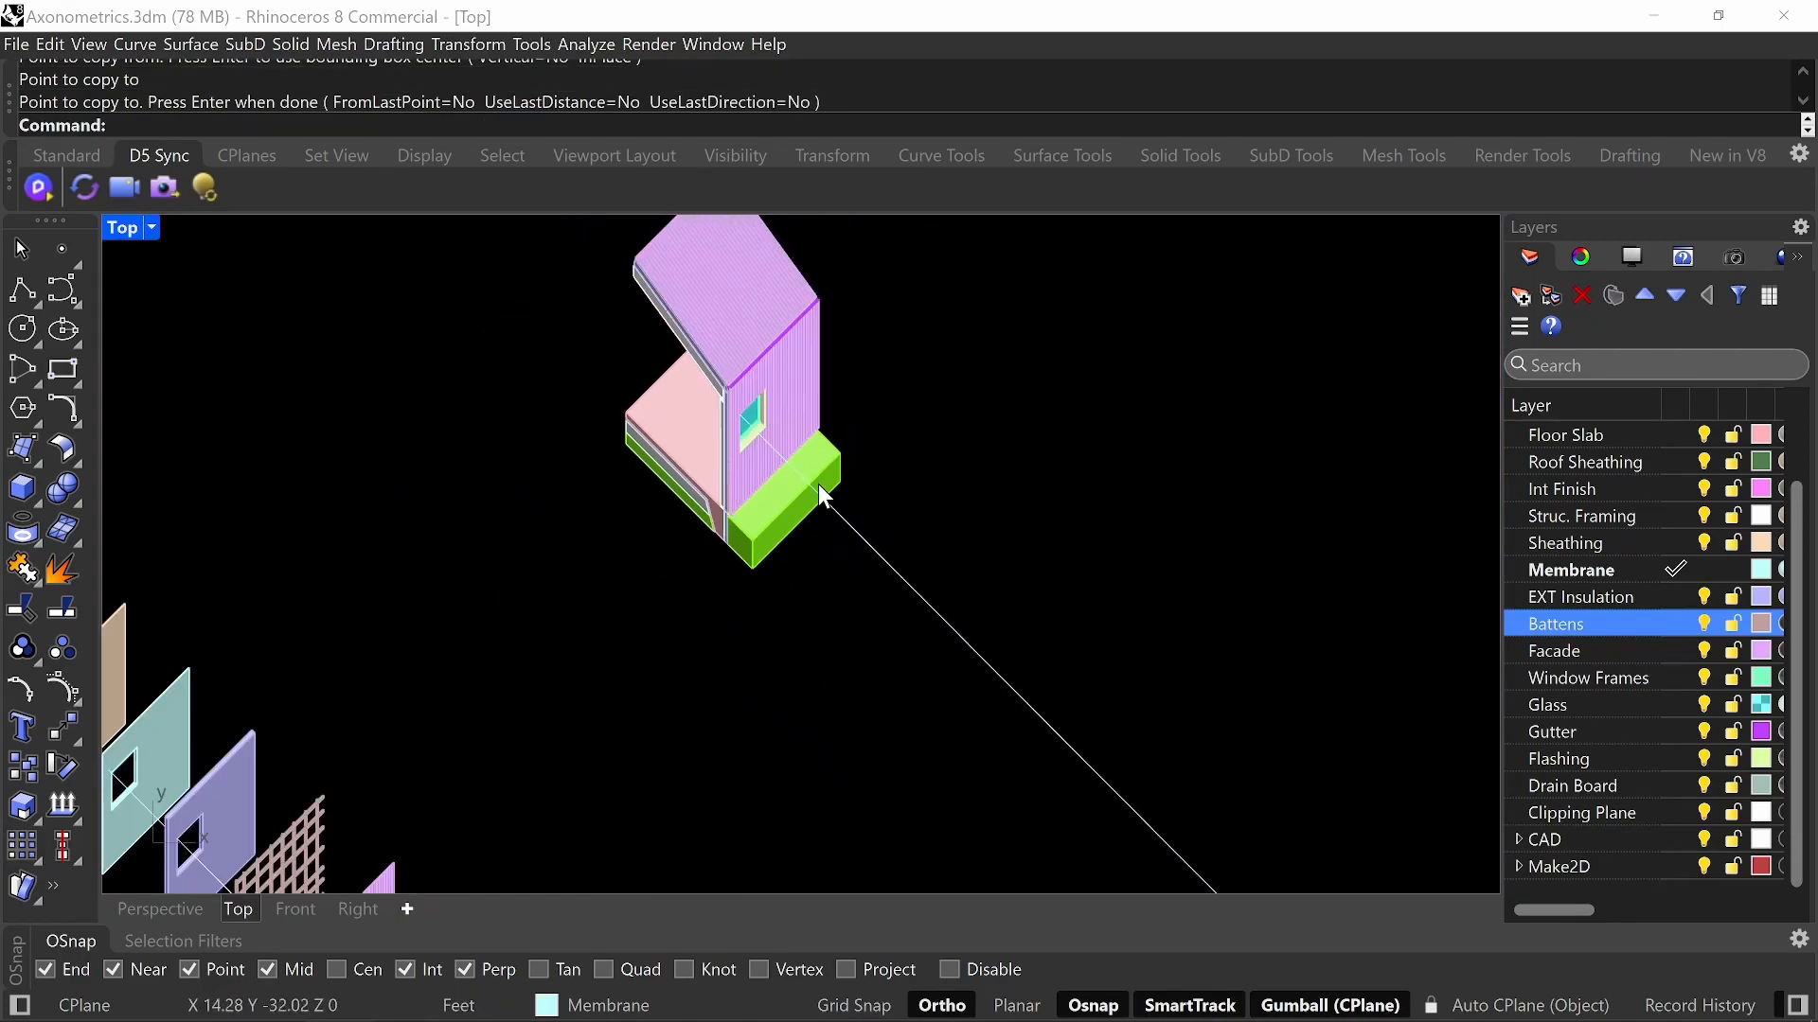
{"action": "left_click", "coordinate": [798, 386]}
{"action": "type", "text": "m"}
{"action": "key", "text": "Return"}
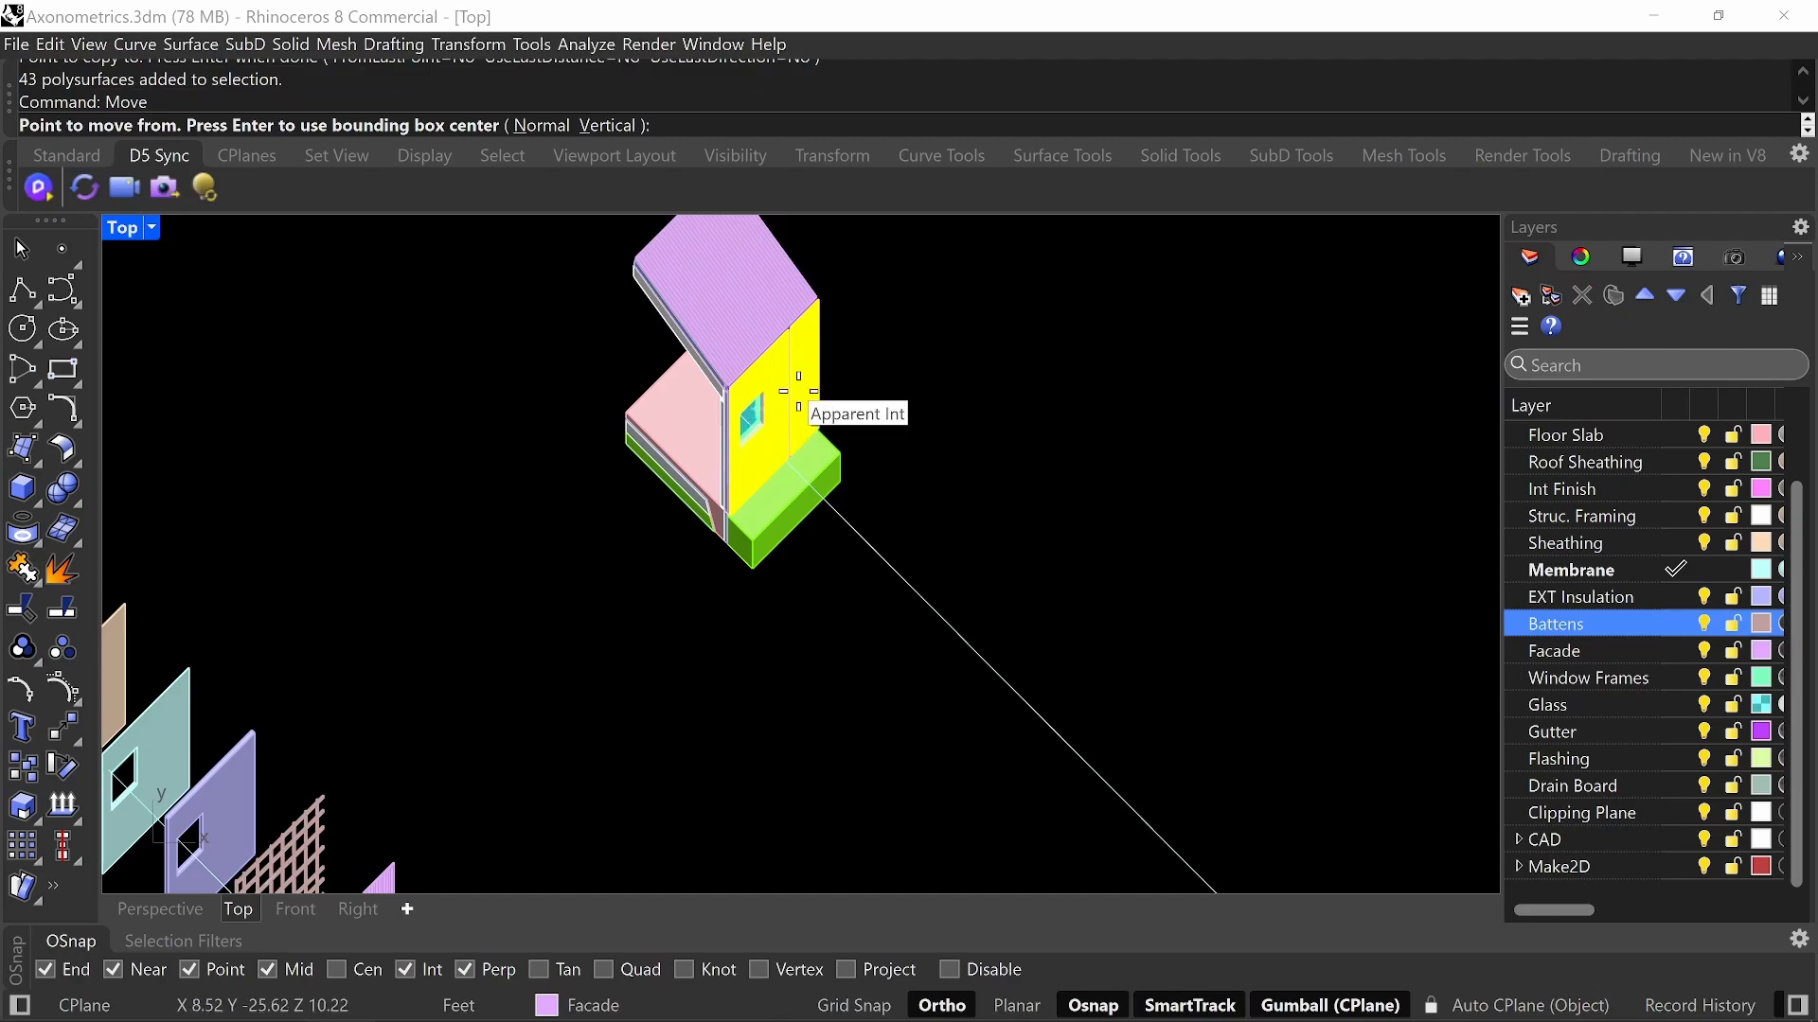
{"action": "scroll", "coordinate": [798, 392], "scroll_direction": "down", "scroll_amount": 4}
{"action": "right_click_drag", "start_coordinate": [1179, 589], "coordinate": [1053, 521]}
{"action": "left_click", "coordinate": [743, 444]}
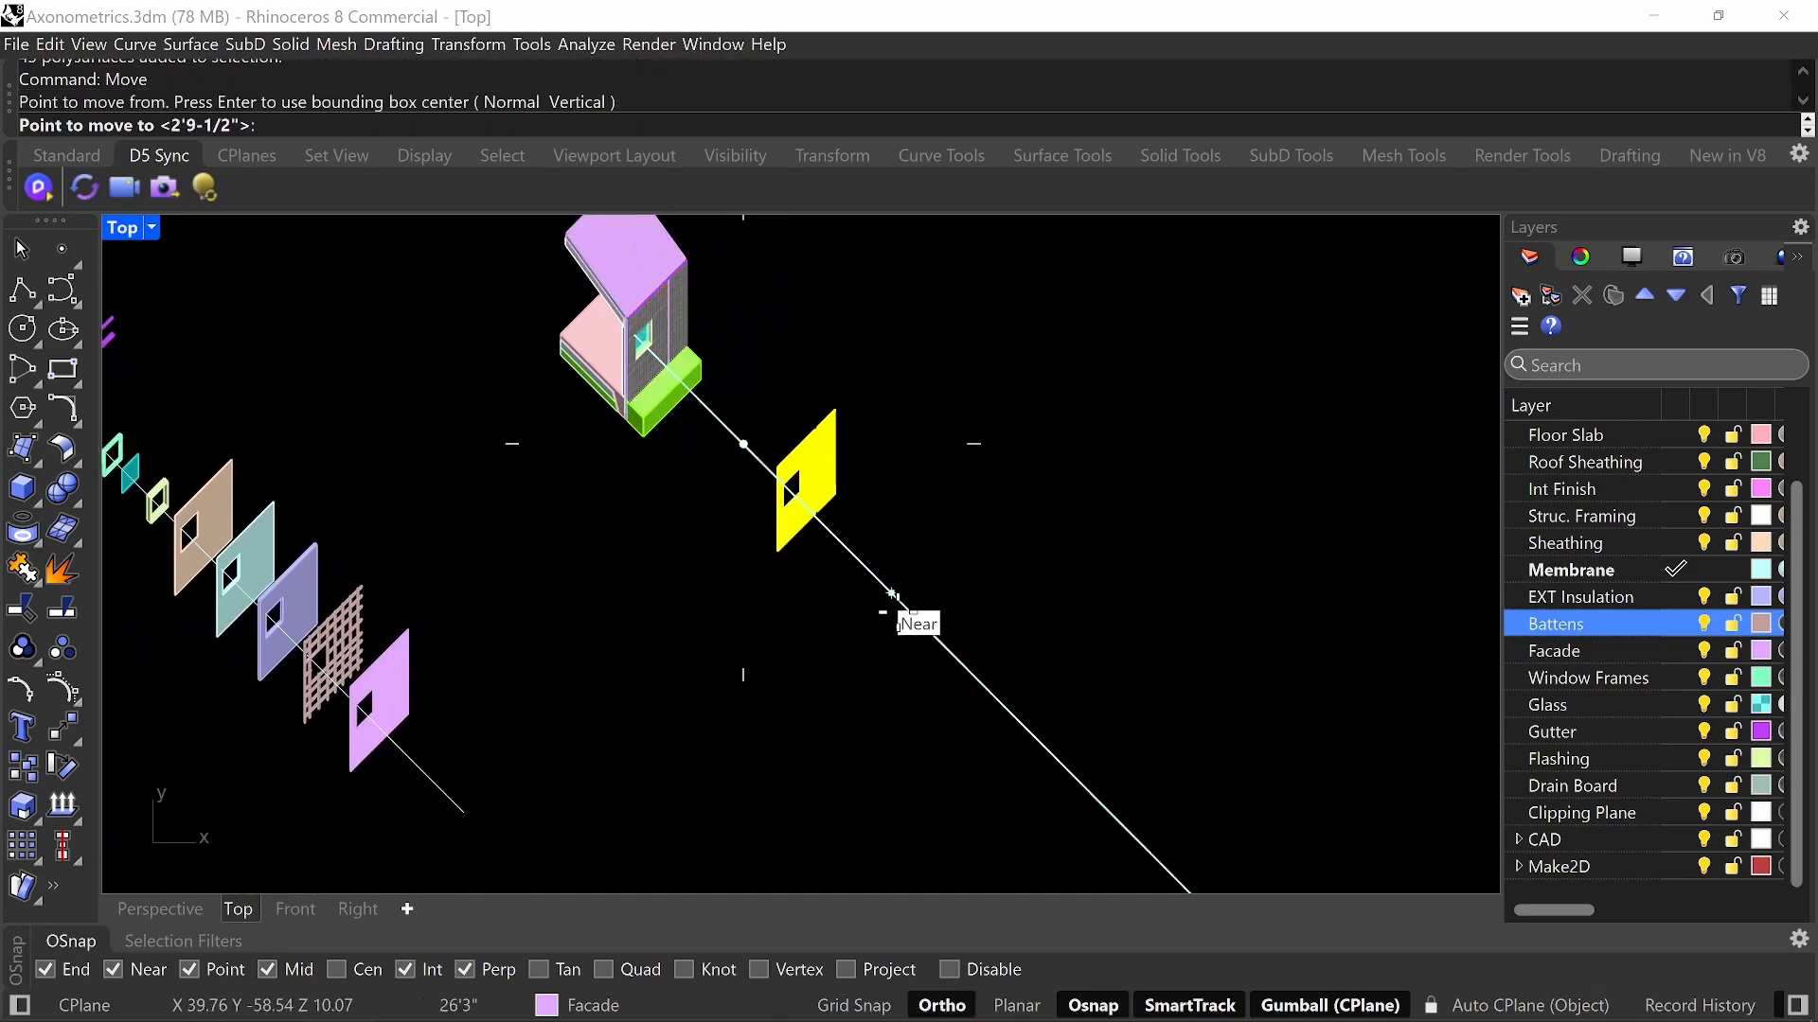
{"action": "left_click", "coordinate": [1082, 772]}
{"action": "key", "text": "Escape"}
{"action": "scroll", "coordinate": [698, 330], "scroll_direction": "up", "scroll_amount": 3}
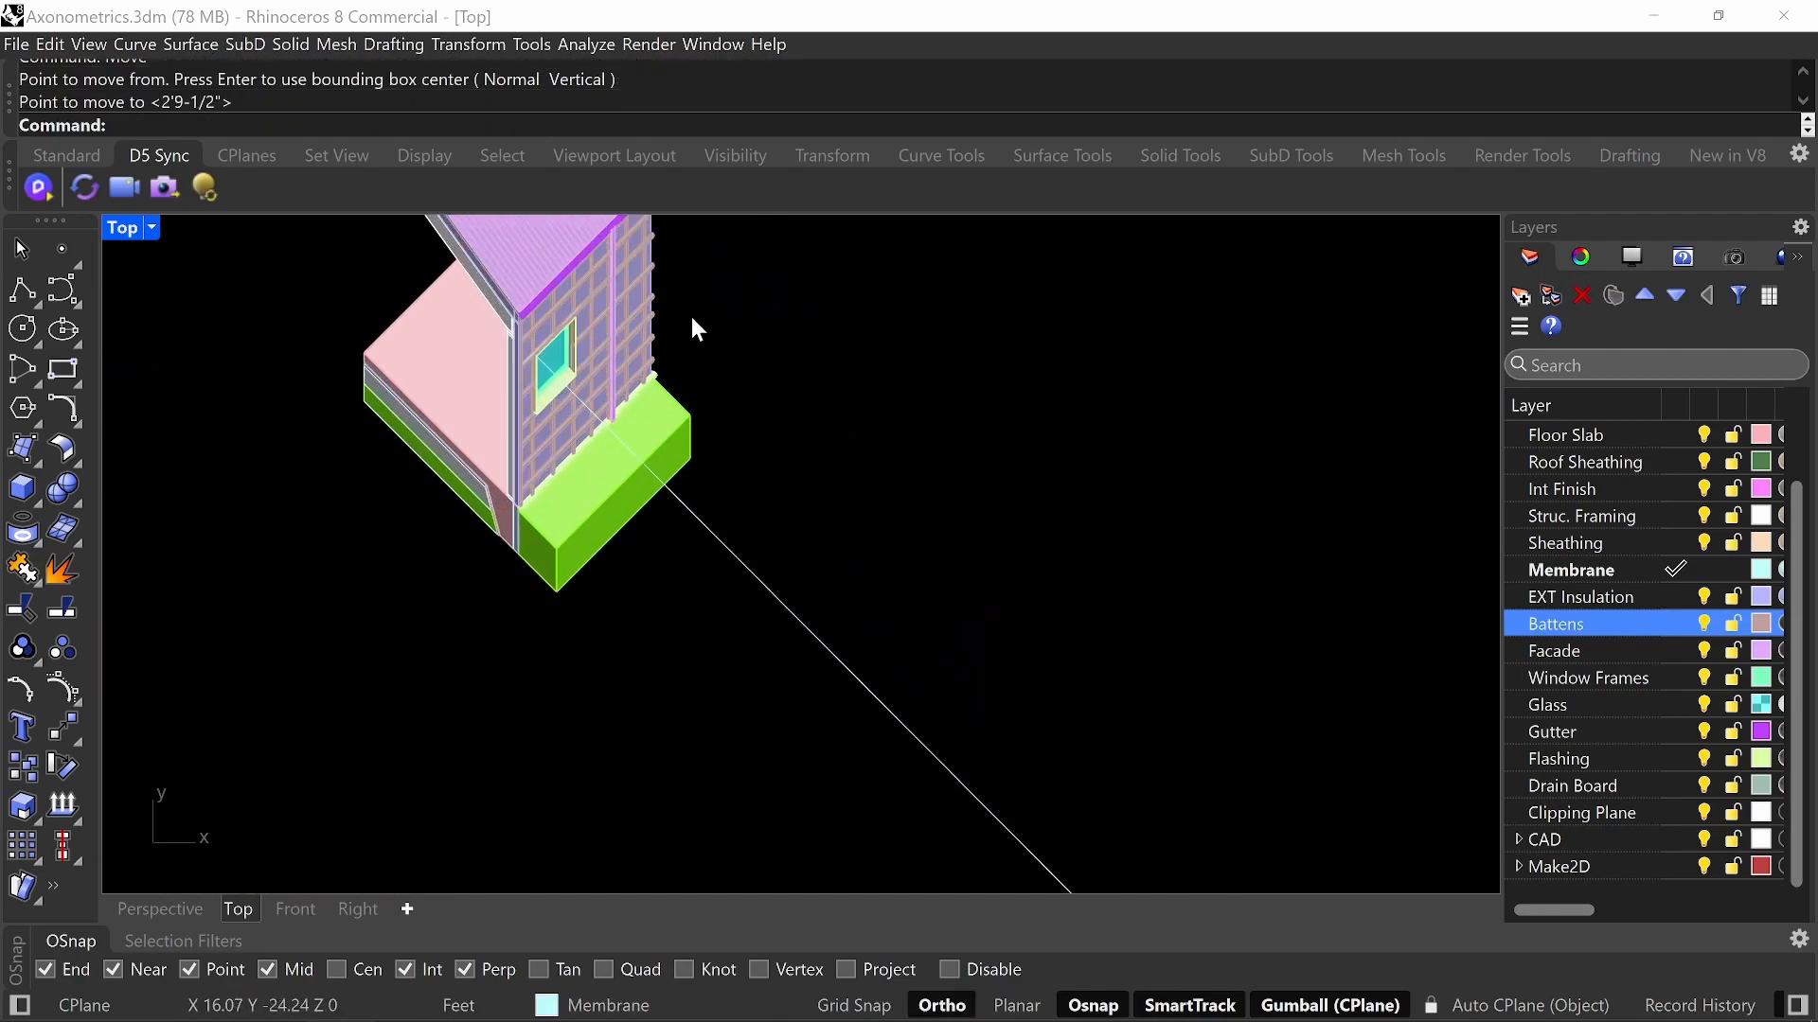
- Move the window frame of the assembled model along the diagonal guide line to just behind the moved facade
{"action": "scroll", "coordinate": [691, 317], "scroll_direction": "up", "scroll_amount": 4}
{"action": "left_click", "coordinate": [489, 424]}
{"action": "left_click", "coordinate": [540, 505]}
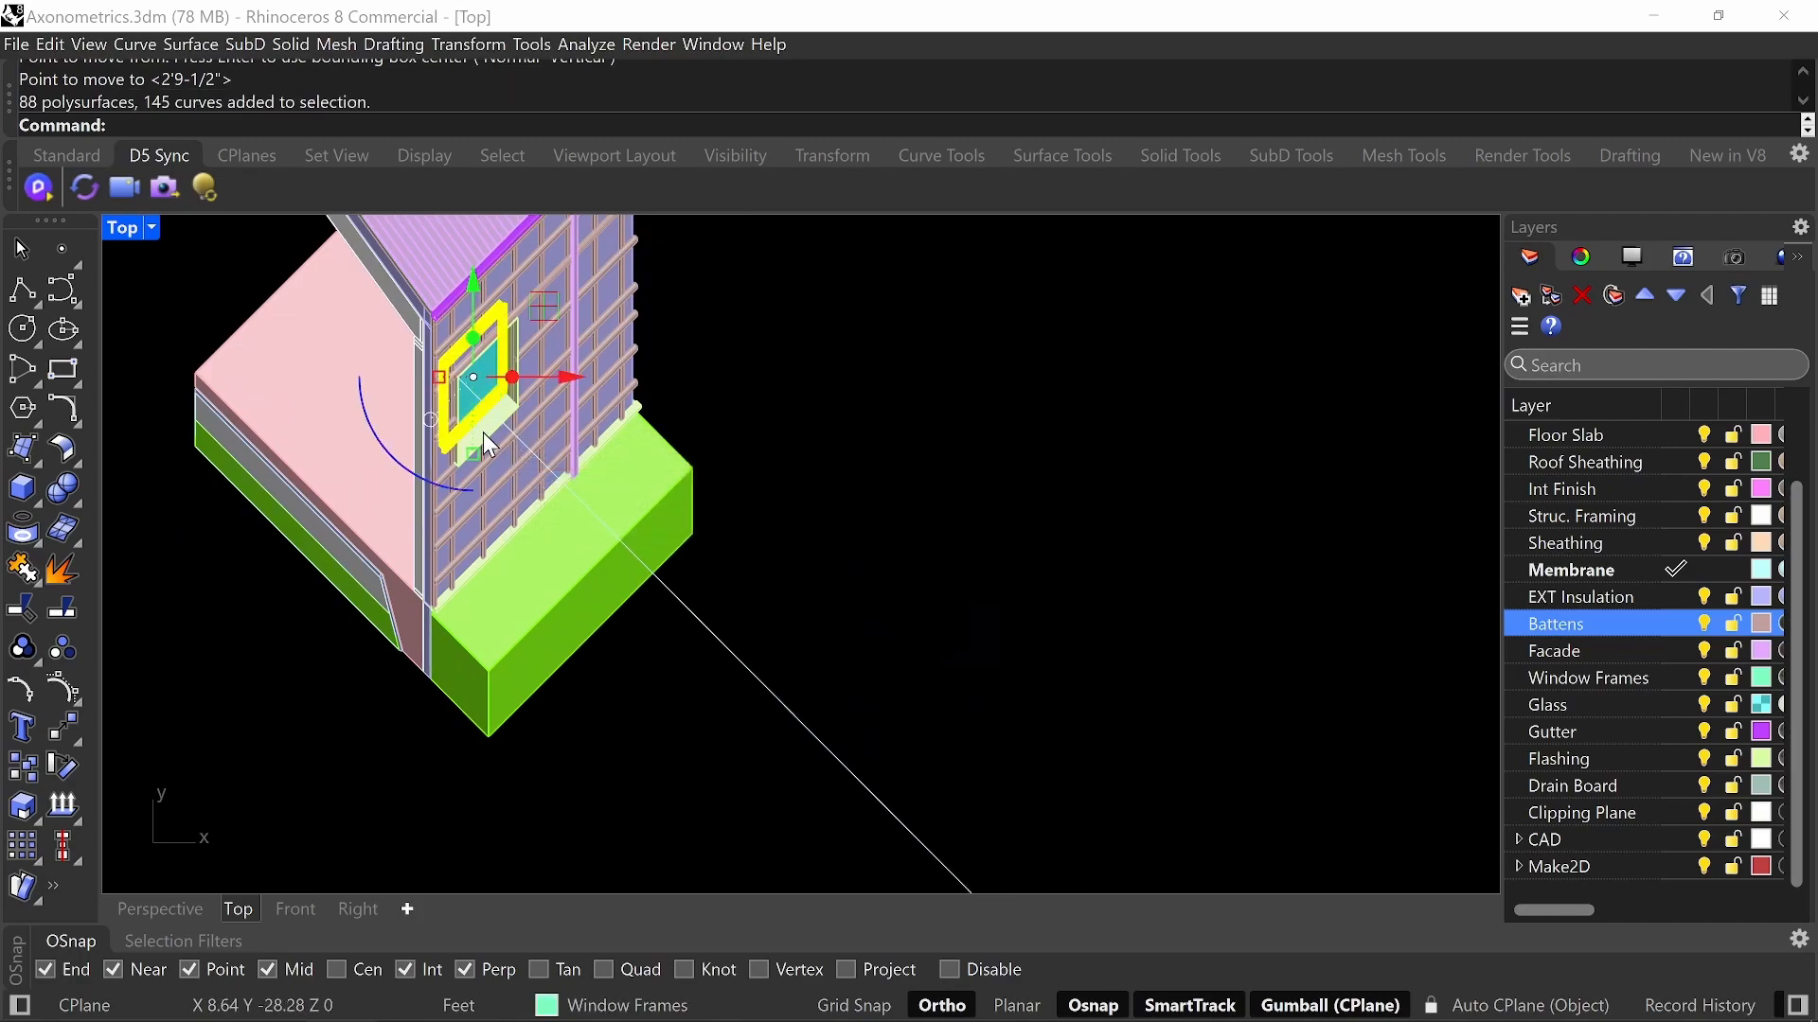
{"action": "key", "text": "space"}
{"action": "scroll", "coordinate": [519, 440], "scroll_direction": "up", "scroll_amount": 2}
{"action": "left_click", "coordinate": [602, 521]}
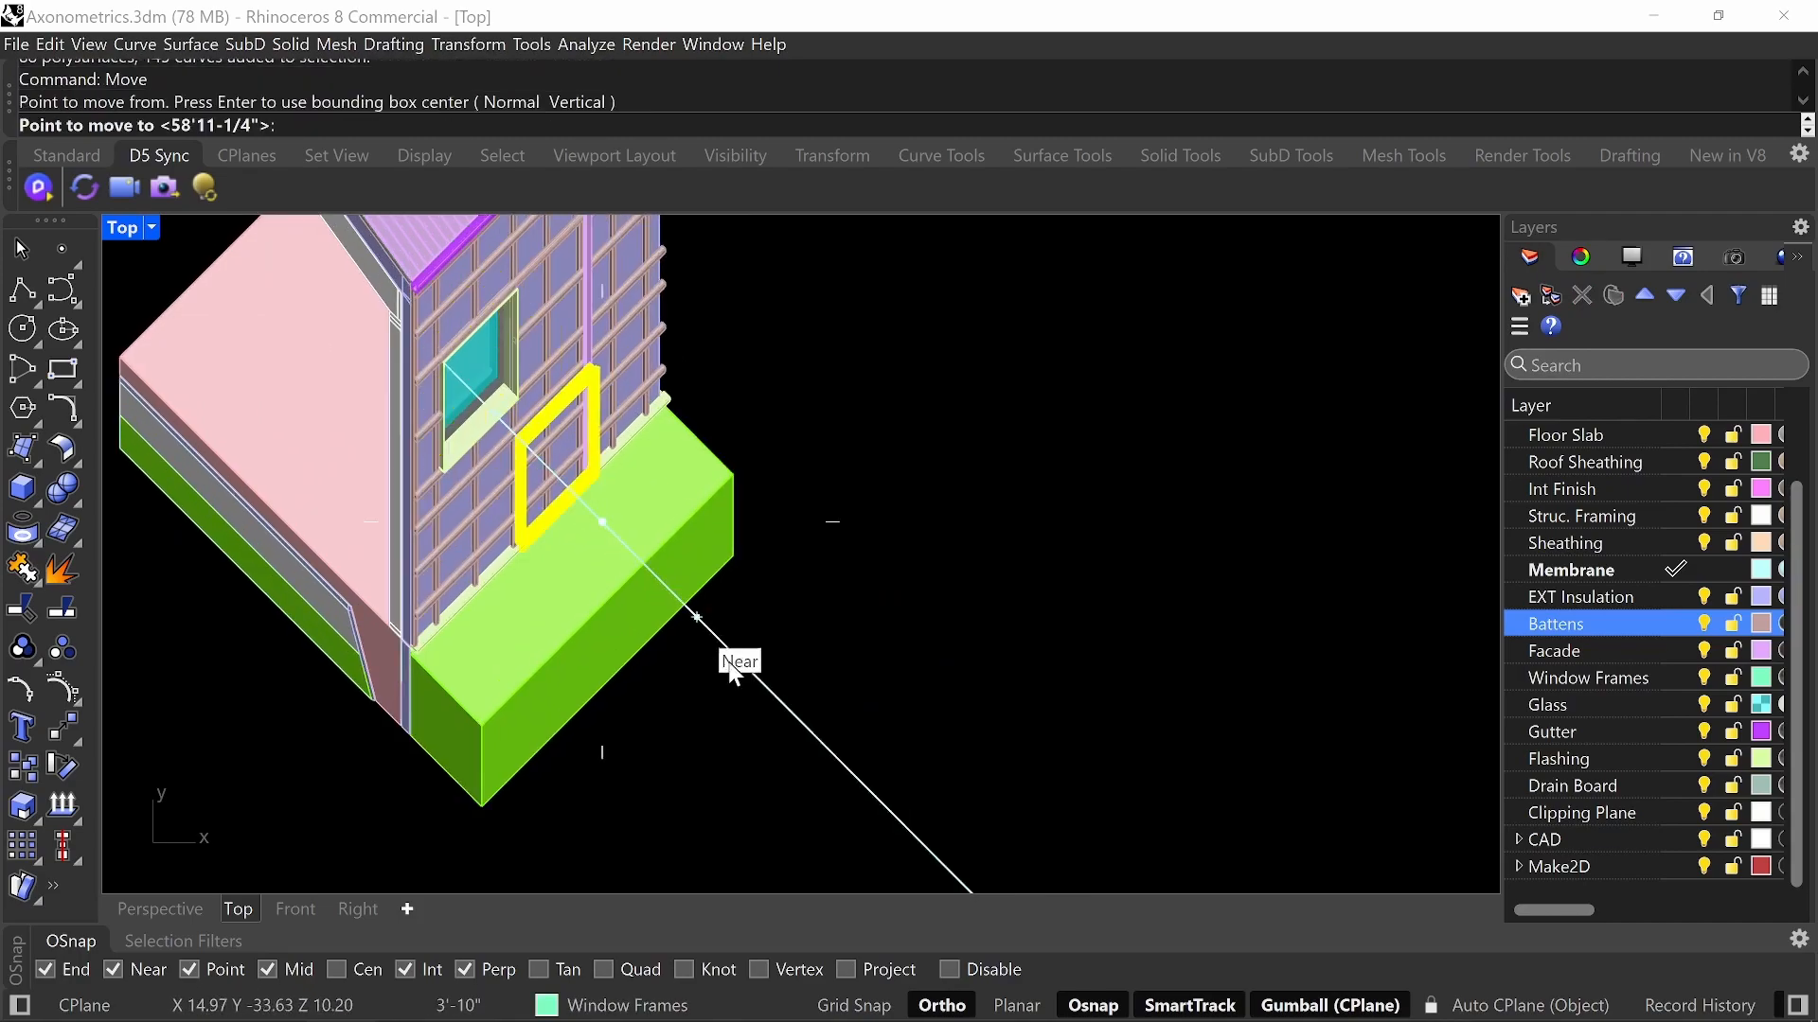
{"action": "scroll", "coordinate": [757, 682], "scroll_direction": "down", "scroll_amount": 3}
{"action": "scroll", "coordinate": [663, 511], "scroll_direction": "down", "scroll_amount": 3}
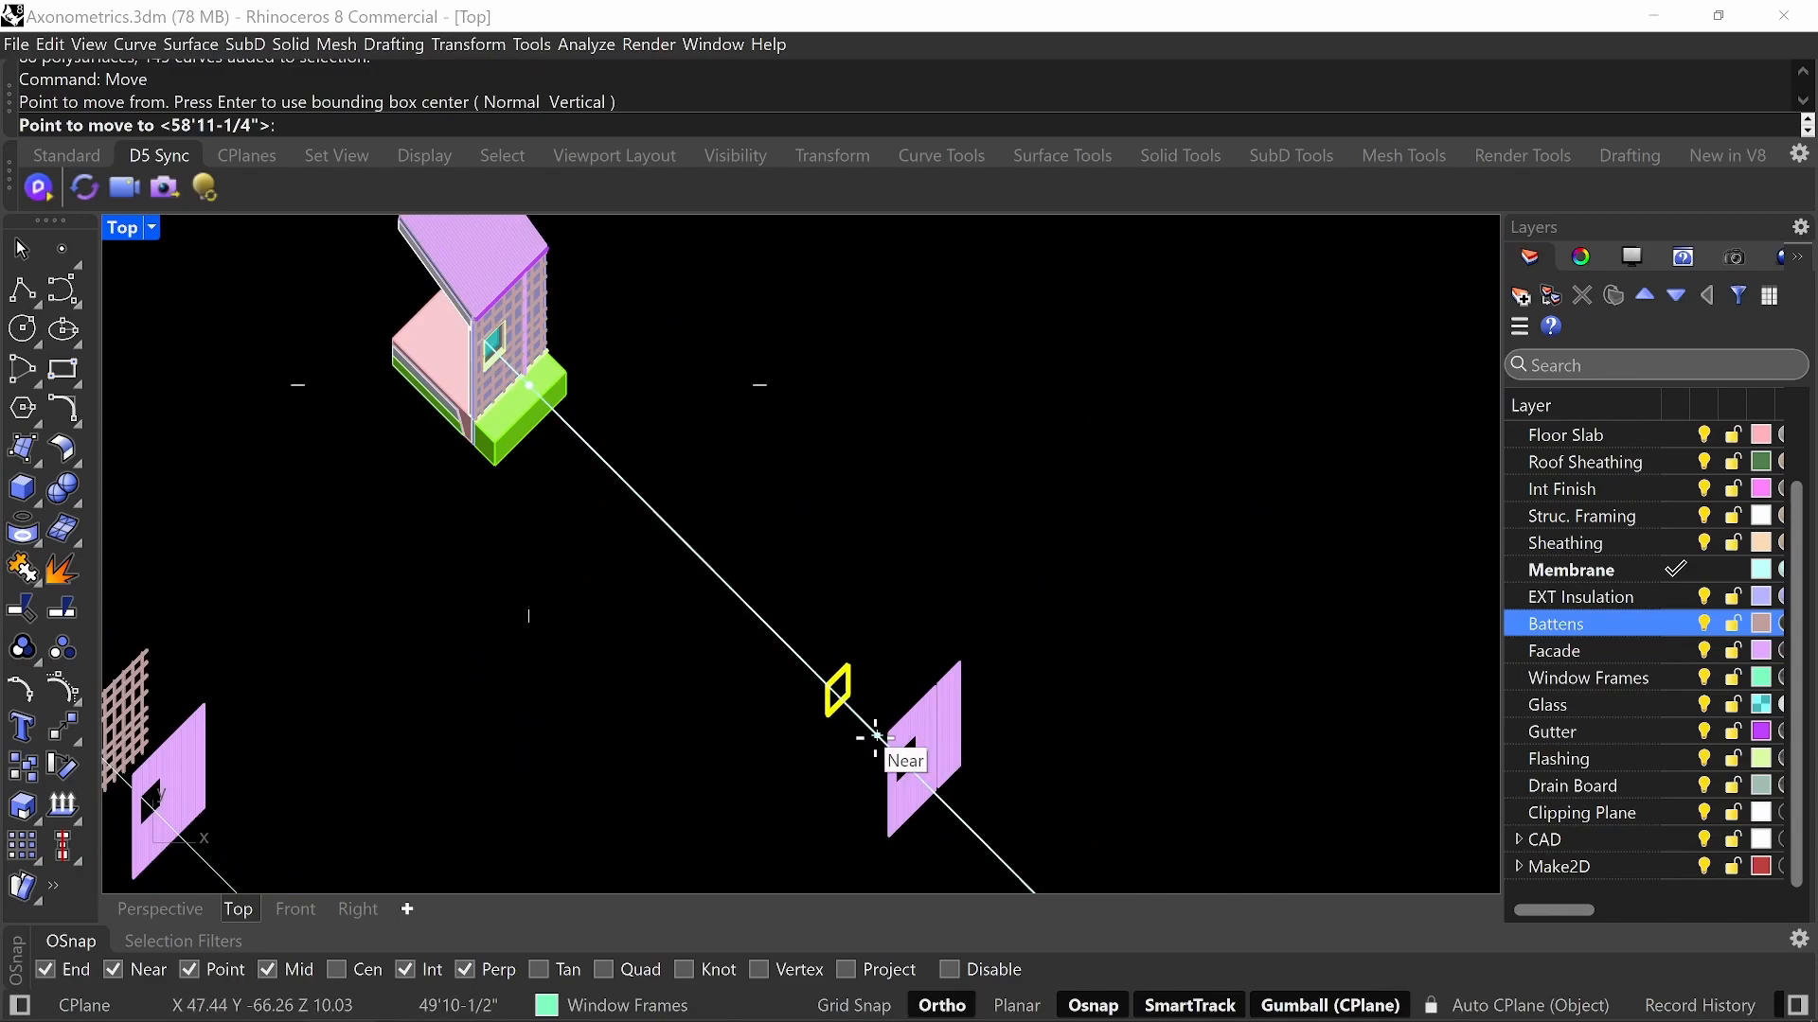
{"action": "left_click", "coordinate": [876, 737]}
{"action": "key", "text": "Escape"}
{"action": "scroll", "coordinate": [803, 606], "scroll_direction": "down", "scroll_amount": 4}
{"action": "right_click_drag", "start_coordinate": [791, 539], "coordinate": [922, 698]}
{"action": "right_click_drag", "start_coordinate": [833, 430], "coordinate": [976, 379]}
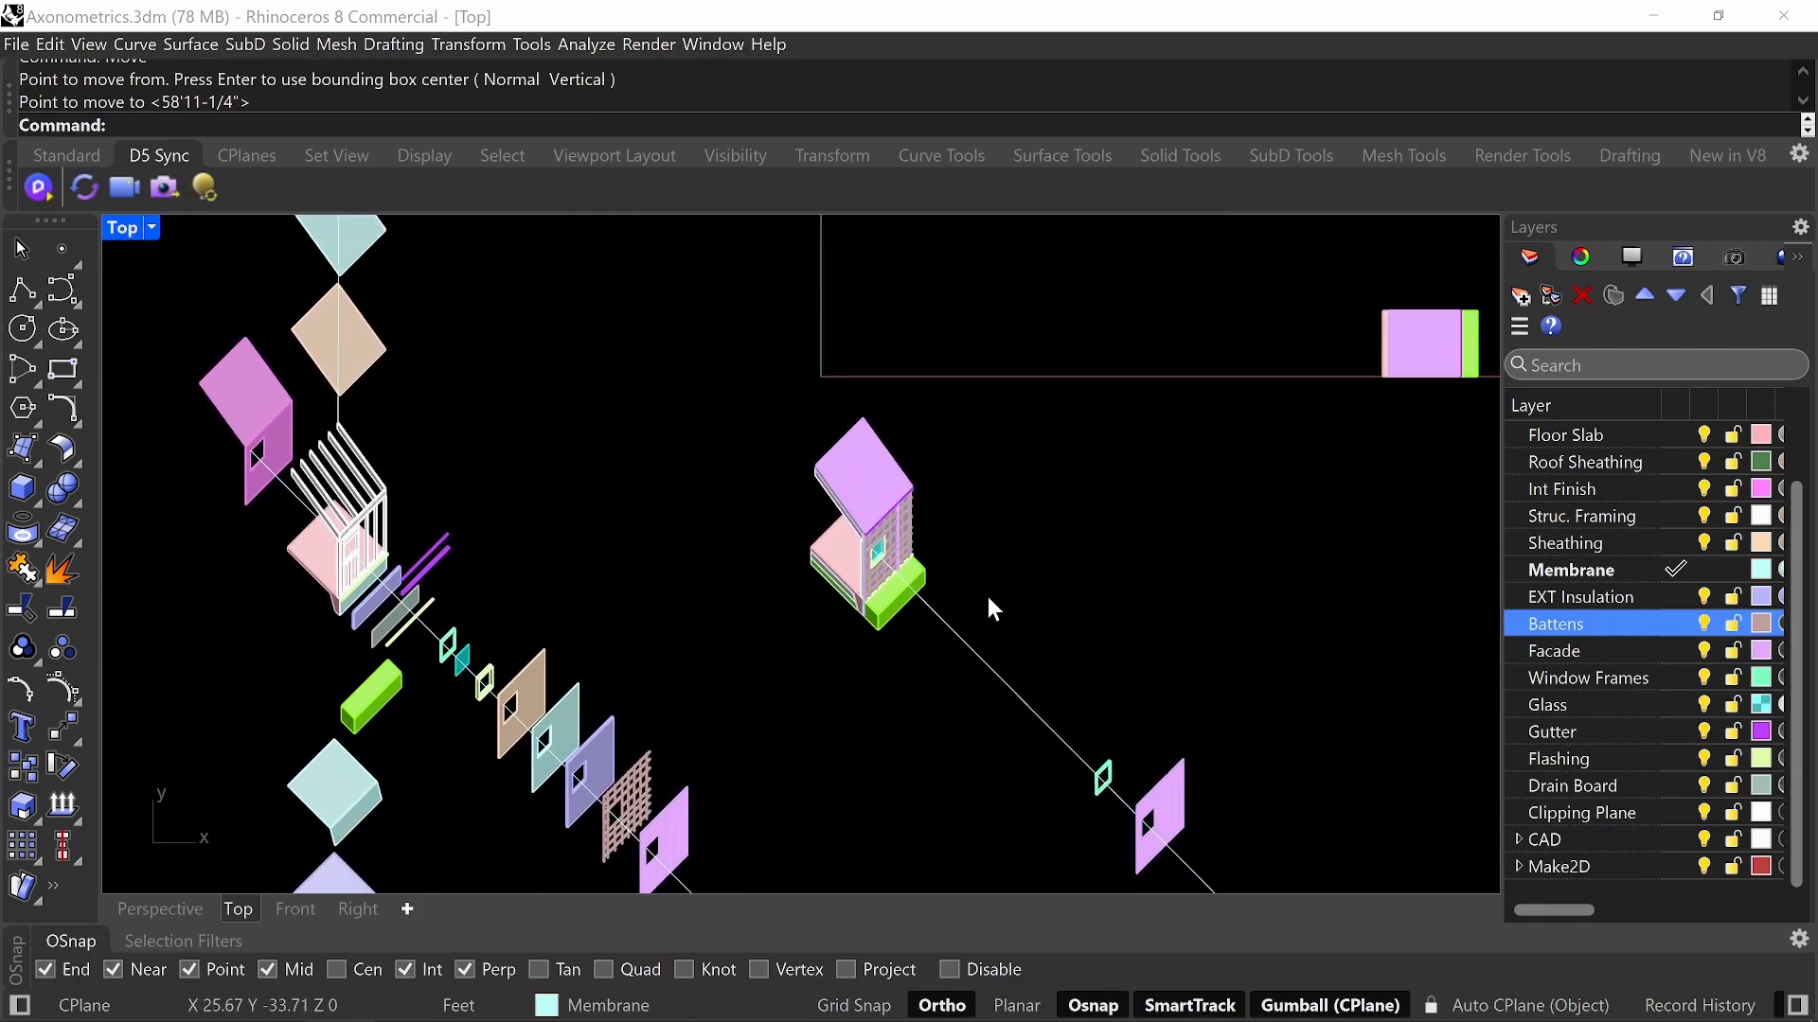
- Move the facade further outward along the diagonal guide line, widening its gap from the window frame
{"action": "scroll", "coordinate": [963, 589], "scroll_direction": "down", "scroll_amount": 4}
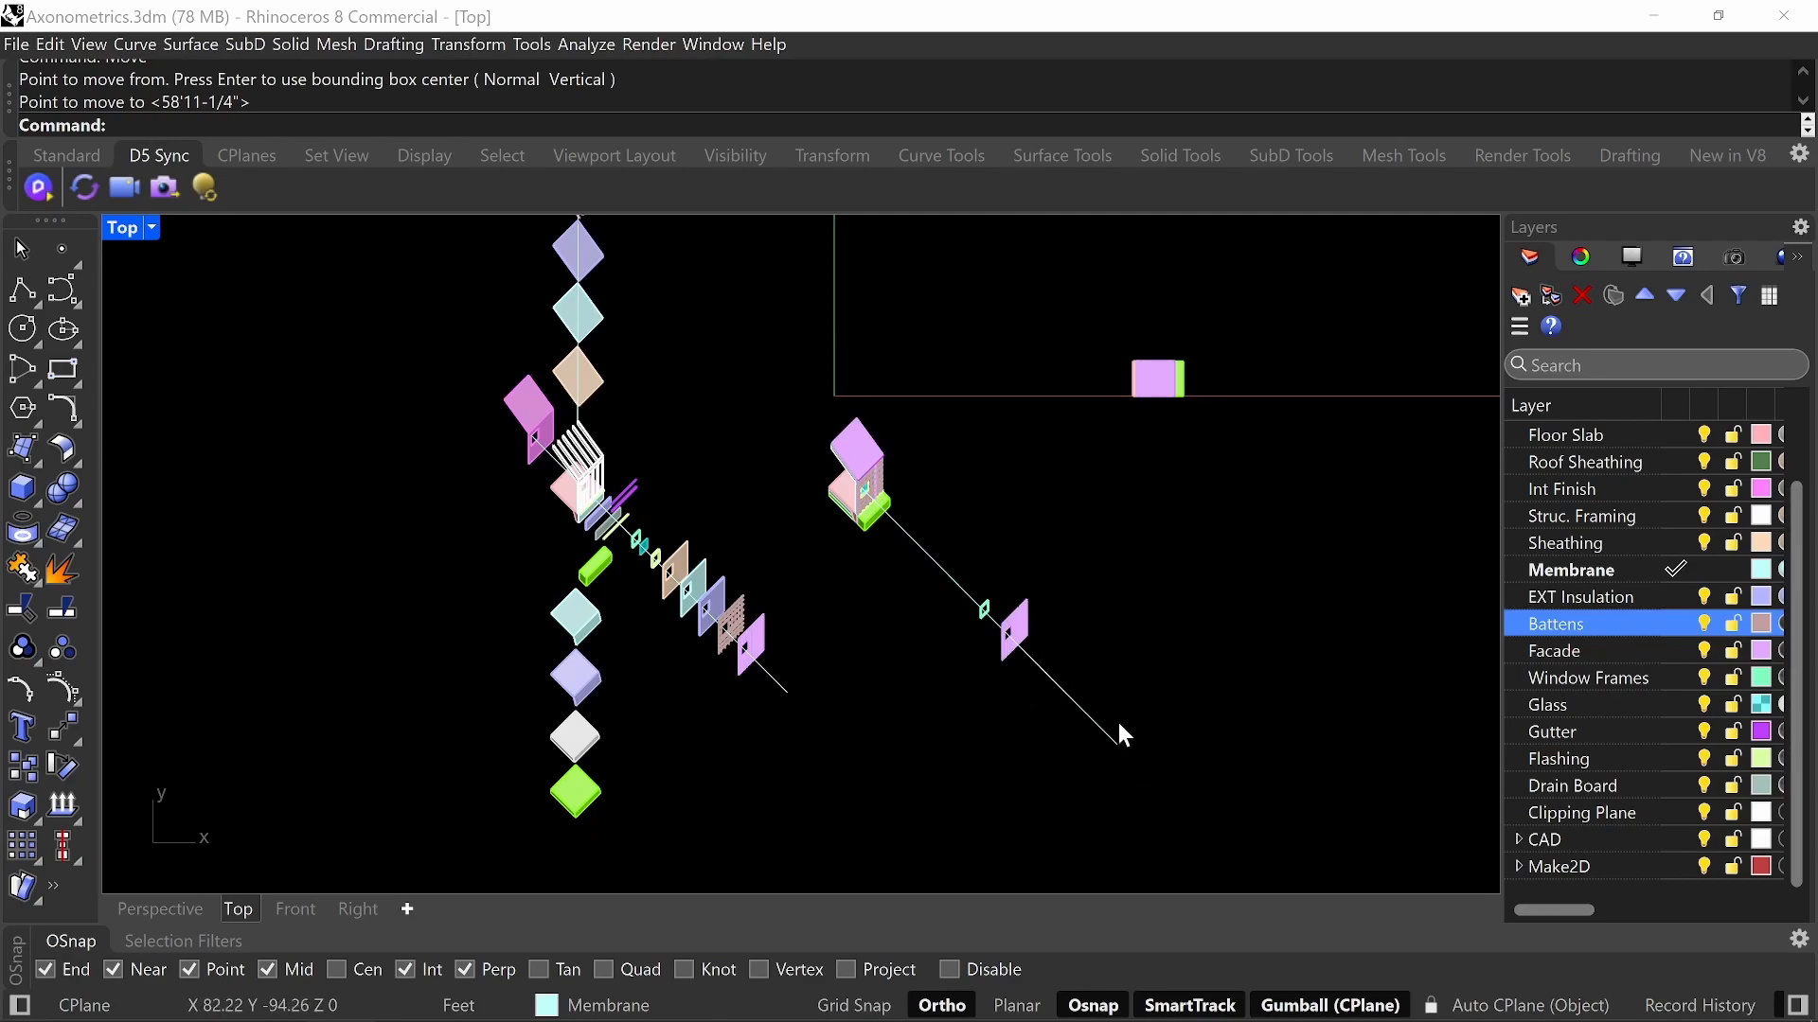
{"action": "scroll", "coordinate": [1072, 709], "scroll_direction": "up", "scroll_amount": 3}
{"action": "key", "text": "Return"}
{"action": "left_click", "coordinate": [1000, 569]}
{"action": "key", "text": "Return"}
{"action": "left_click", "coordinate": [1030, 644]}
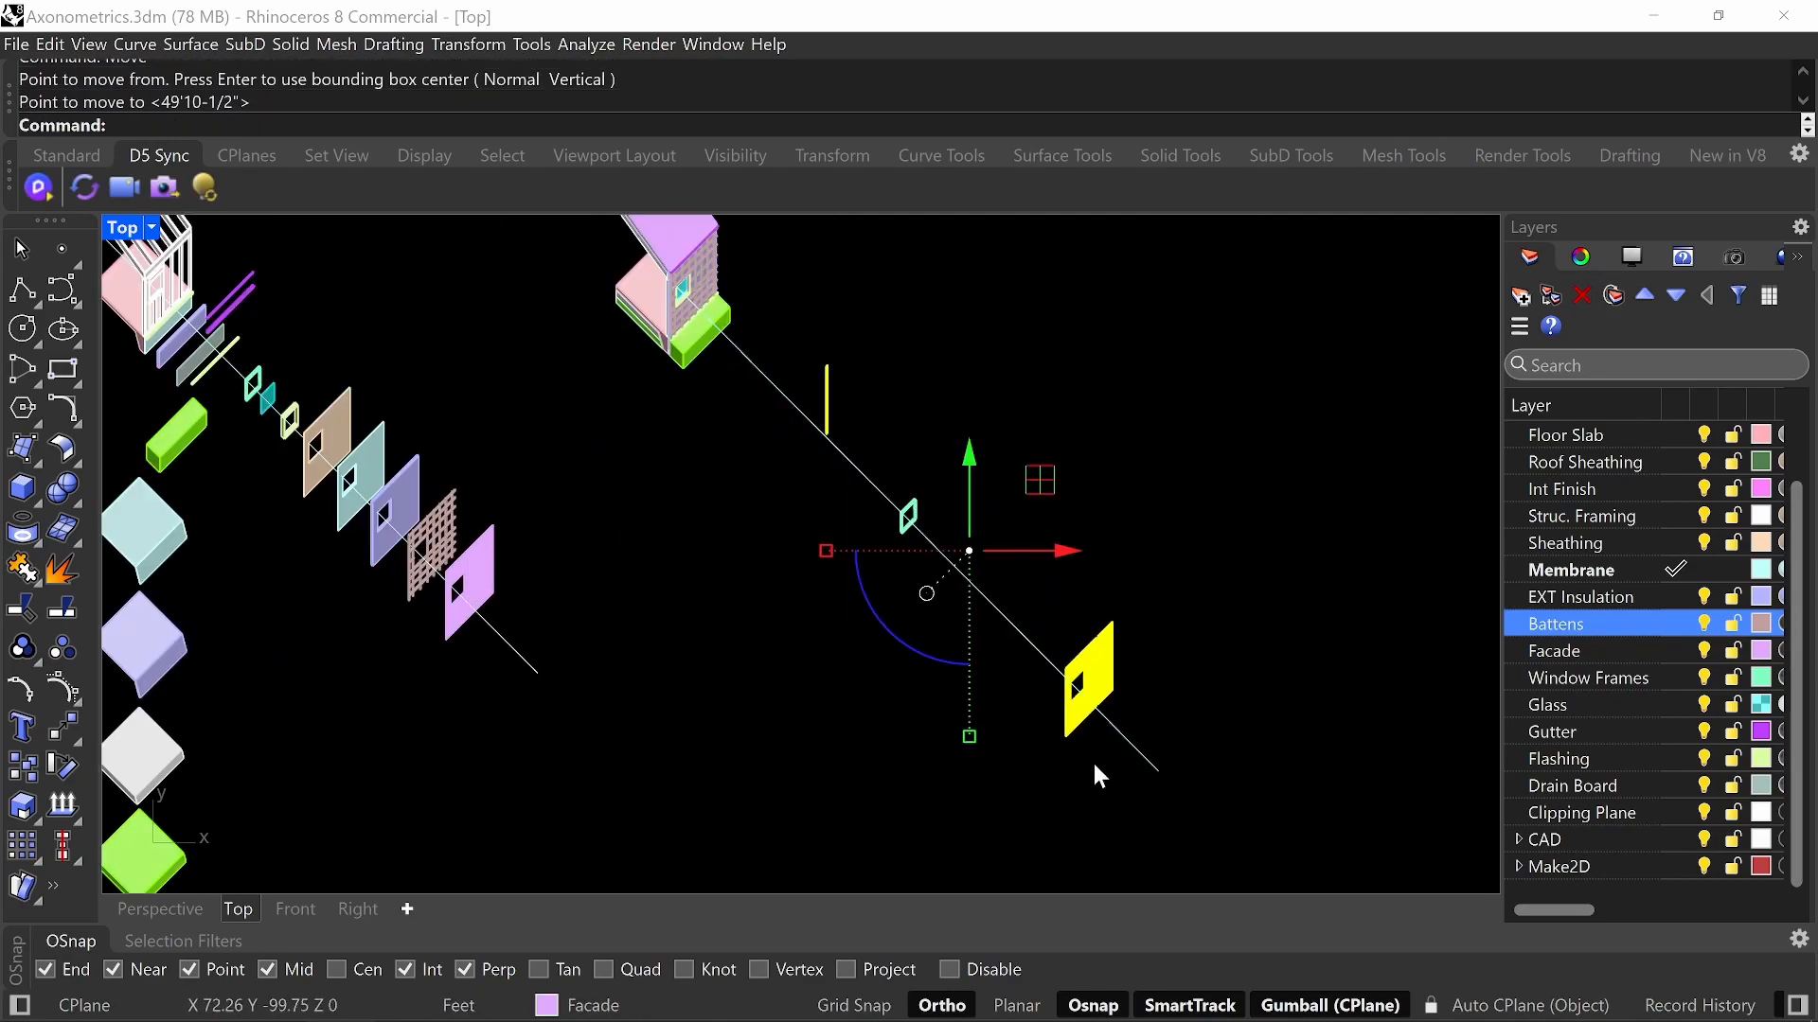
{"action": "key", "text": "Escape"}
{"action": "scroll", "coordinate": [862, 482], "scroll_direction": "down", "scroll_amount": 2}
{"action": "right_click_drag", "start_coordinate": [828, 441], "coordinate": [945, 577]}
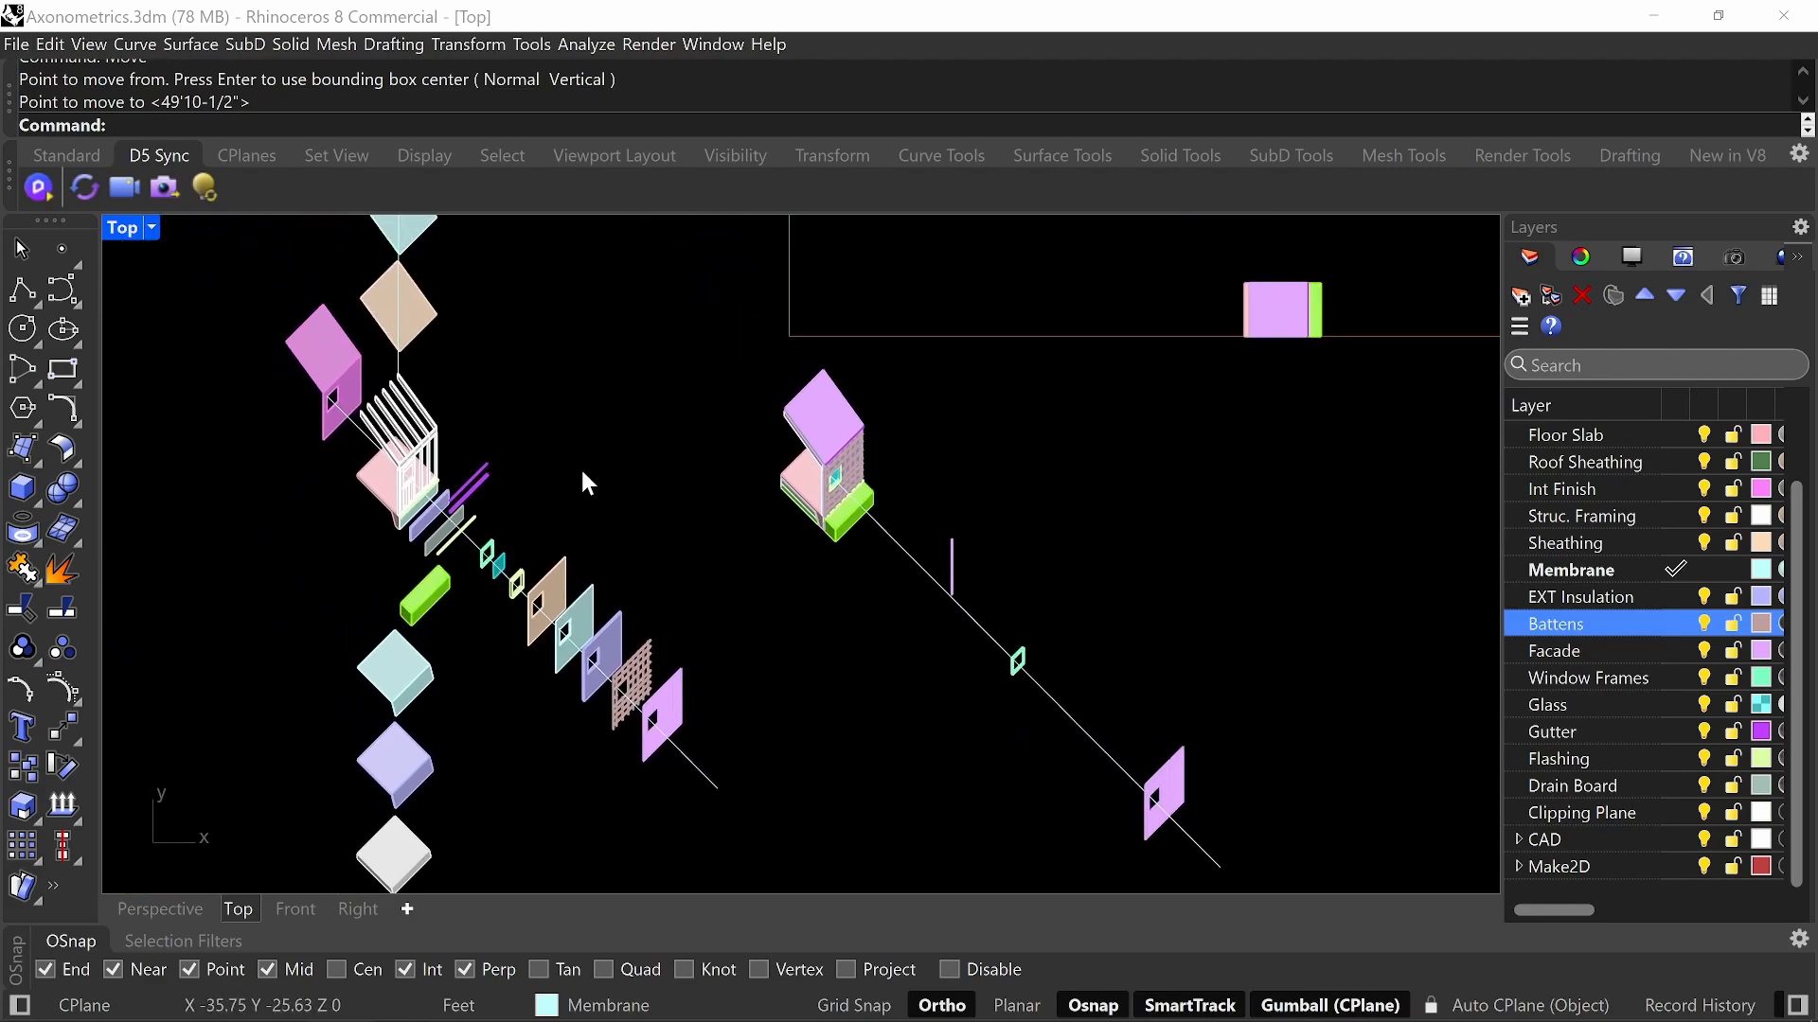
- Undo the trial moves of the facade and window frame, and delete the diagonal guide line from the assembled model
{"action": "key", "text": "ctrl+z"}
{"action": "key", "text": "ctrl+z"}
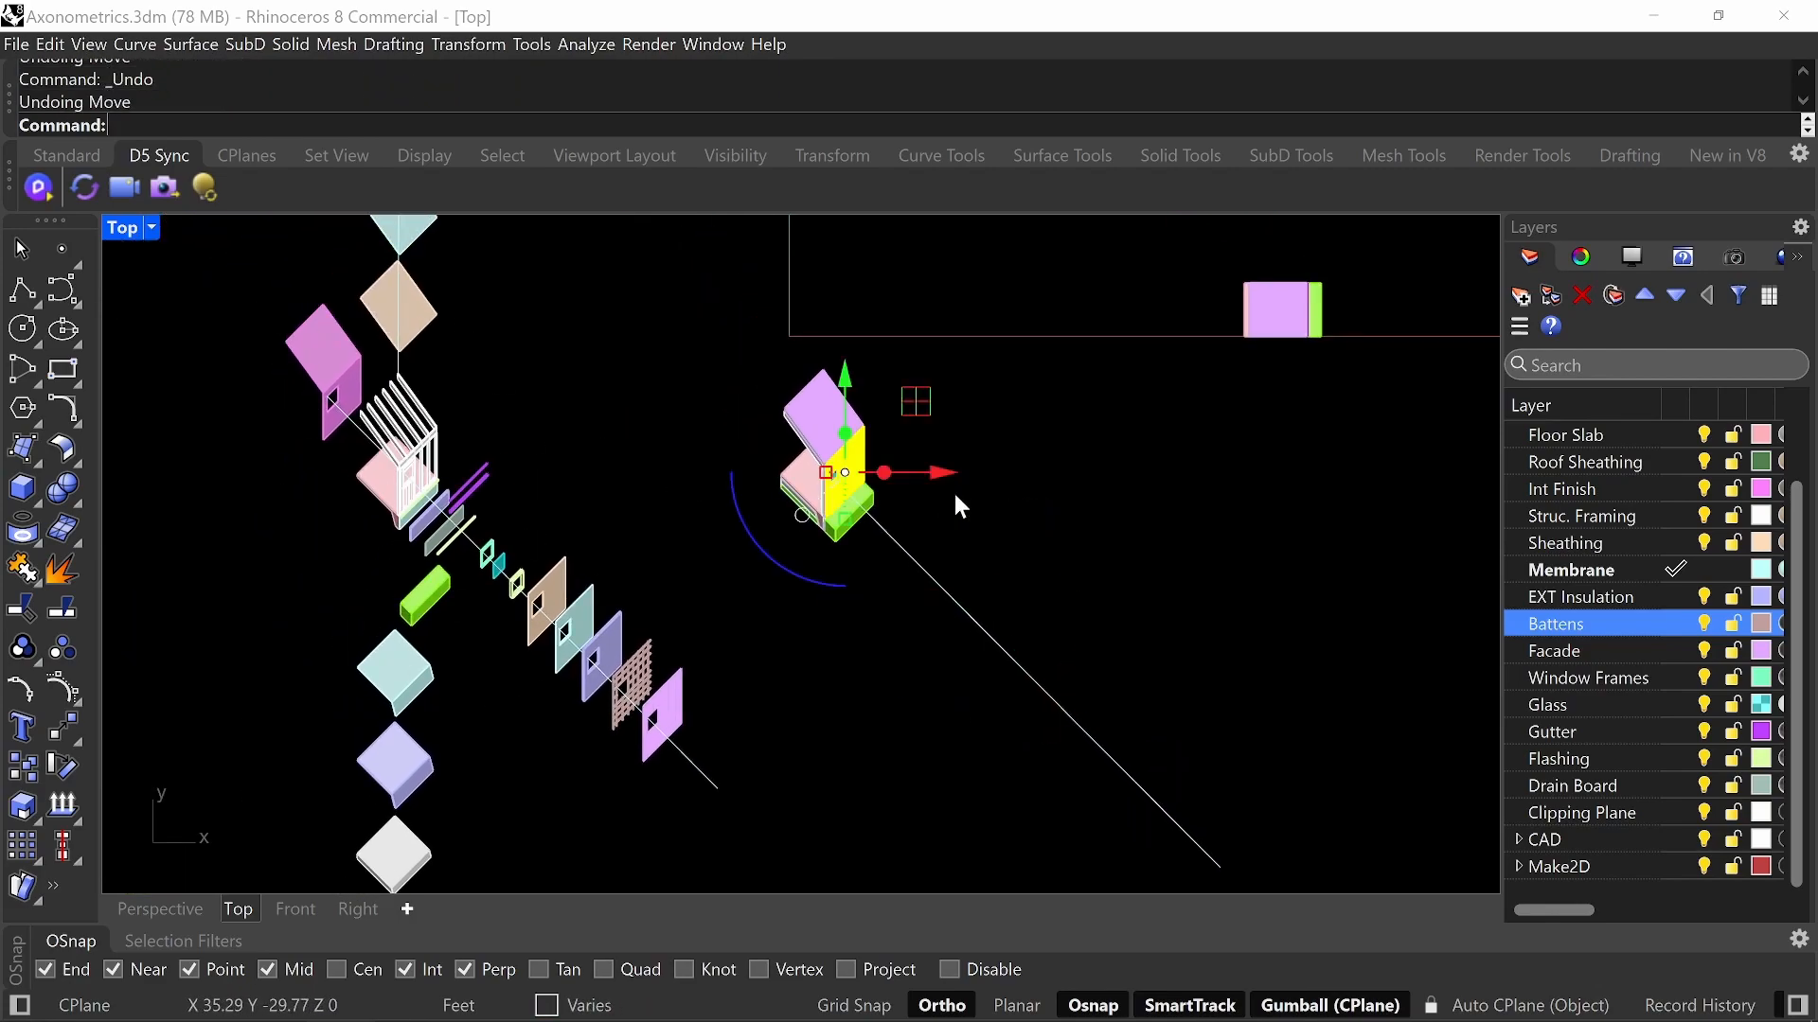
{"action": "key", "text": "Escape"}
{"action": "left_click", "coordinate": [958, 621]}
{"action": "key", "text": "Delete"}
- Run Make2D on the whole exploded model from the Top view, maintaining source layers with tangent edges, viewport rectangle and grouped output
{"action": "scroll", "coordinate": [633, 555], "scroll_direction": "down", "scroll_amount": 3}
{"action": "right_click_drag", "start_coordinate": [633, 555], "coordinate": [645, 633]}
{"action": "scroll", "coordinate": [688, 516], "scroll_direction": "down", "scroll_amount": 4}
{"action": "scroll", "coordinate": [644, 602], "scroll_direction": "up", "scroll_amount": 12}
{"action": "scroll", "coordinate": [748, 587], "scroll_direction": "up", "scroll_amount": 8}
{"action": "scroll", "coordinate": [757, 551], "scroll_direction": "down", "scroll_amount": 16}
{"action": "right_click_drag", "start_coordinate": [775, 458], "coordinate": [748, 537]}
{"action": "scroll", "coordinate": [754, 548], "scroll_direction": "down", "scroll_amount": 2}
{"action": "left_click_drag", "start_coordinate": [793, 287], "coordinate": [596, 832]}
{"action": "type", "text": "Make2D"}
{"action": "key", "text": "Return"}
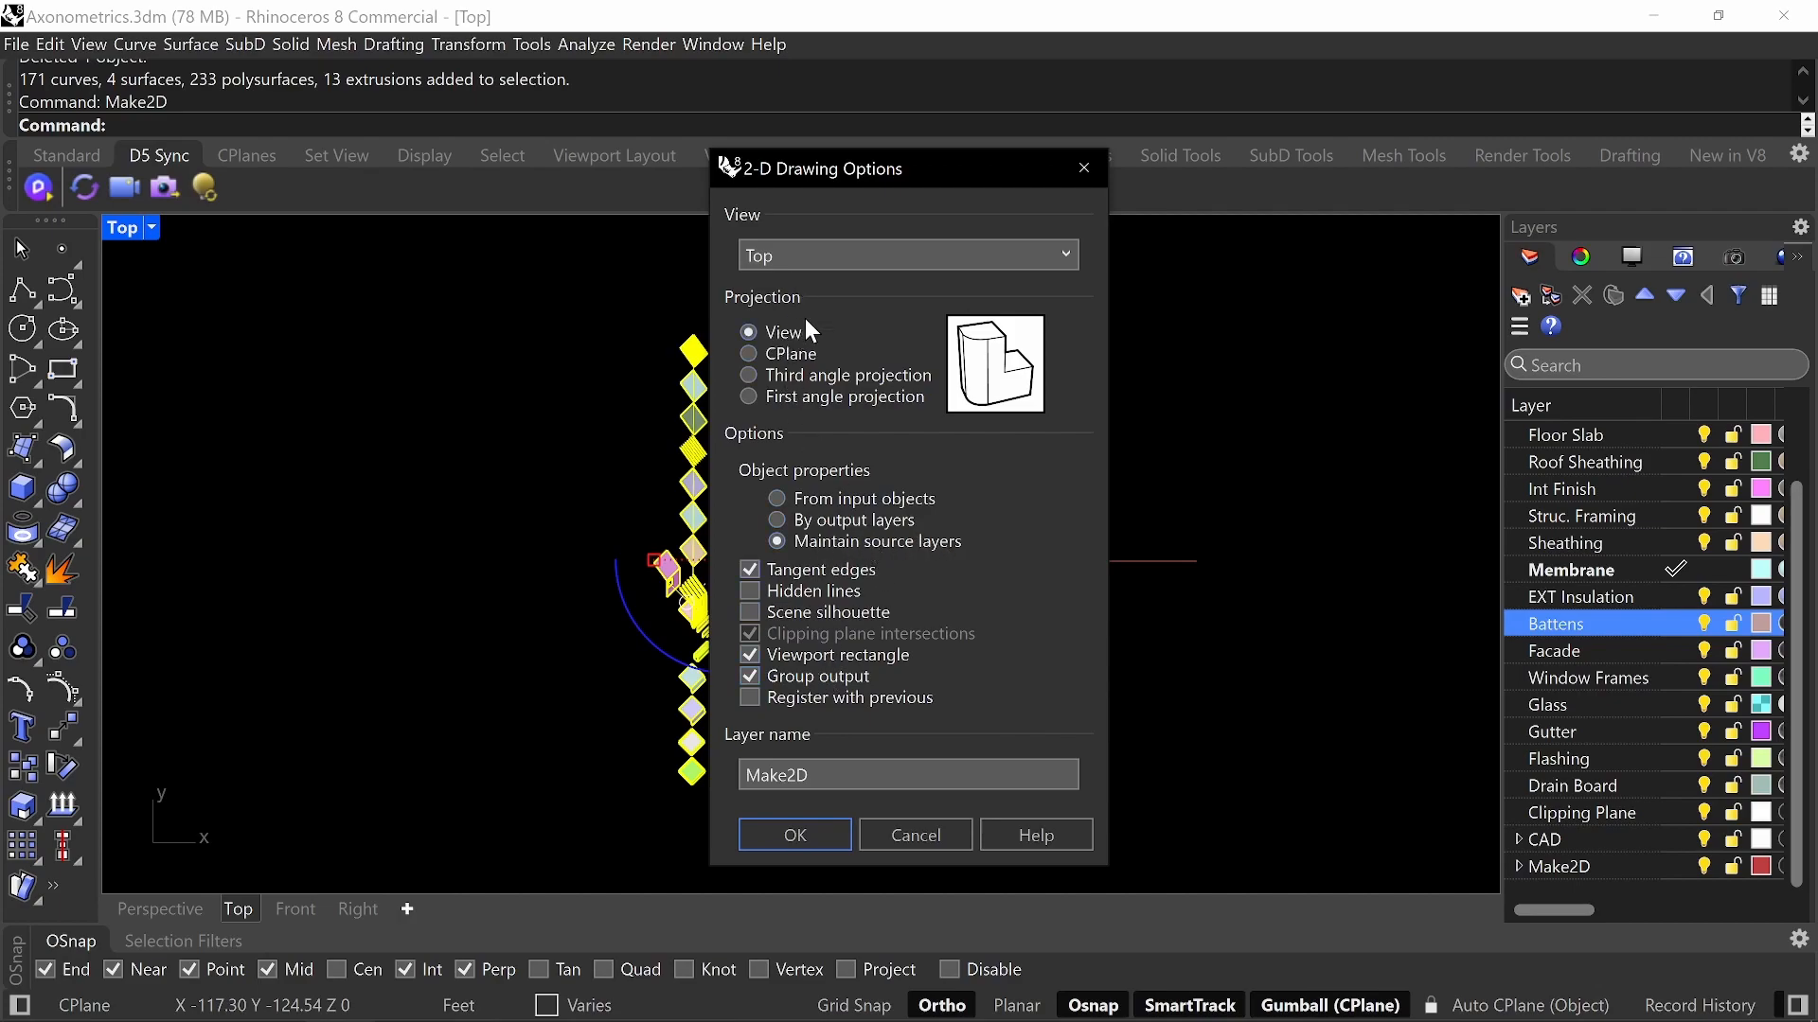
{"action": "left_click", "coordinate": [795, 836]}
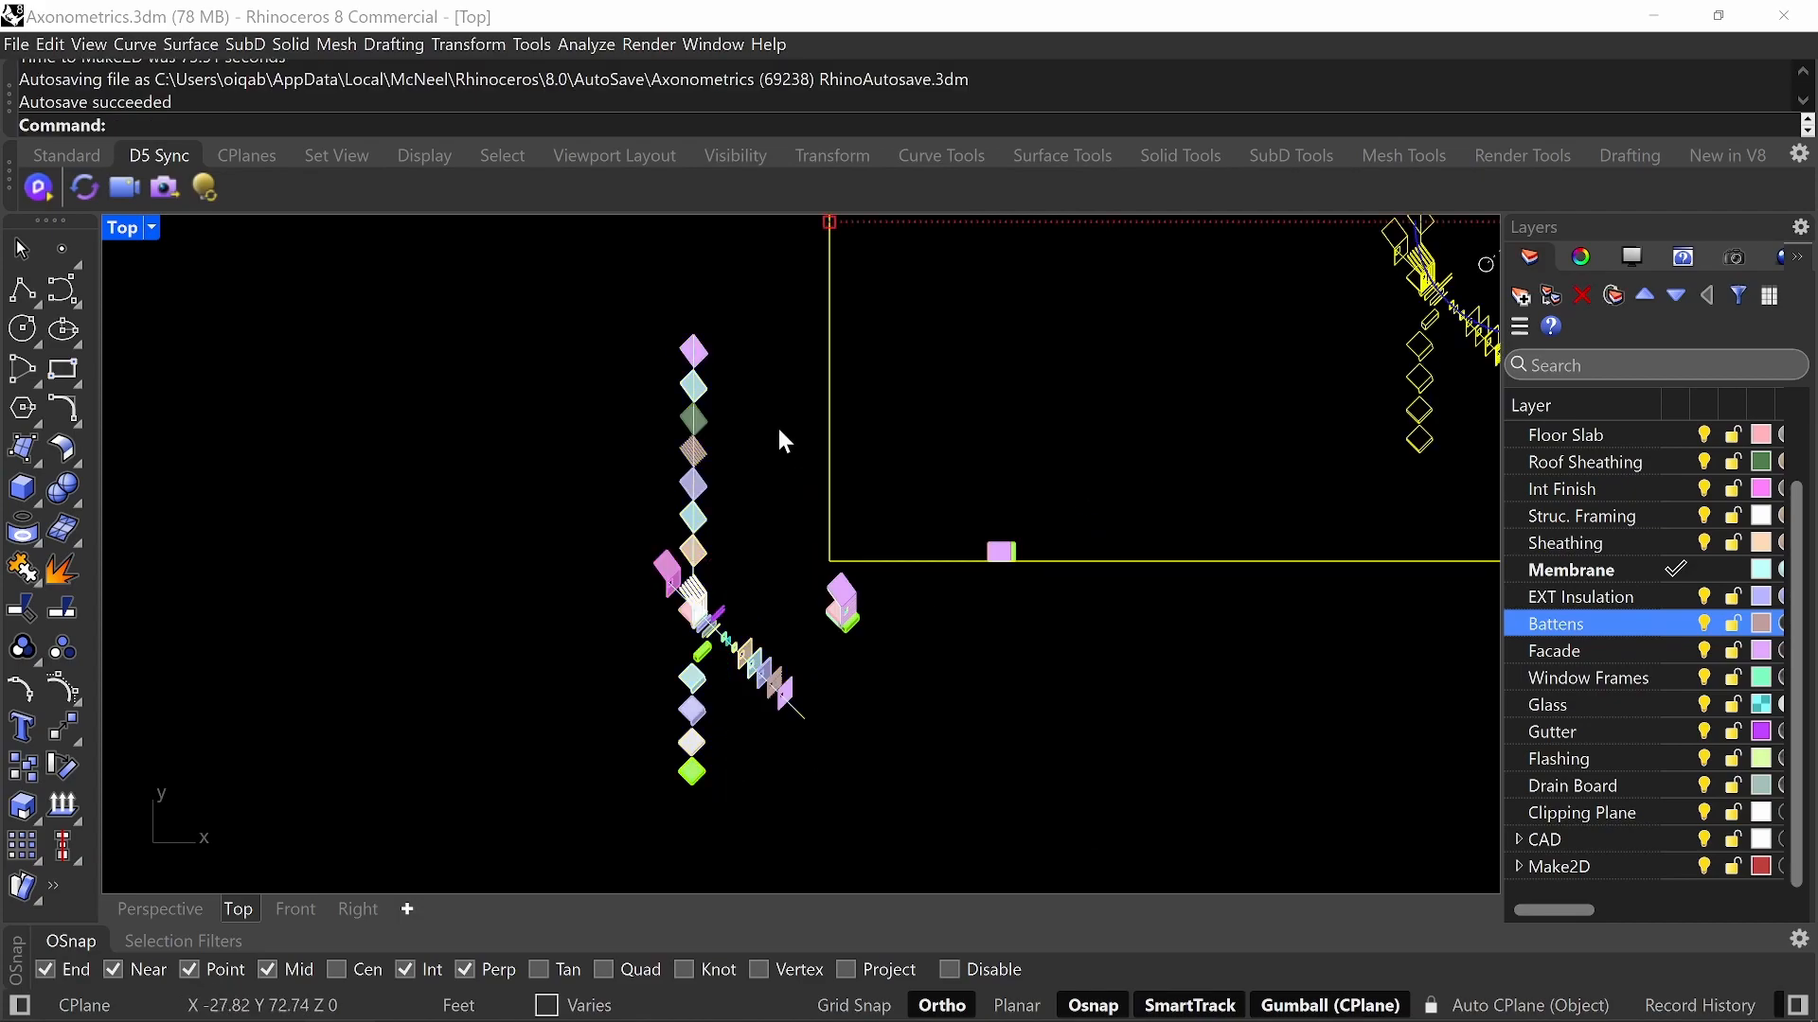
- Examine the line drawing of the exploded model, checking the framing and the spaced layers up close
{"action": "scroll", "coordinate": [870, 426], "scroll_direction": "down", "scroll_amount": 3}
{"action": "right_click_drag", "start_coordinate": [975, 479], "coordinate": [755, 603]}
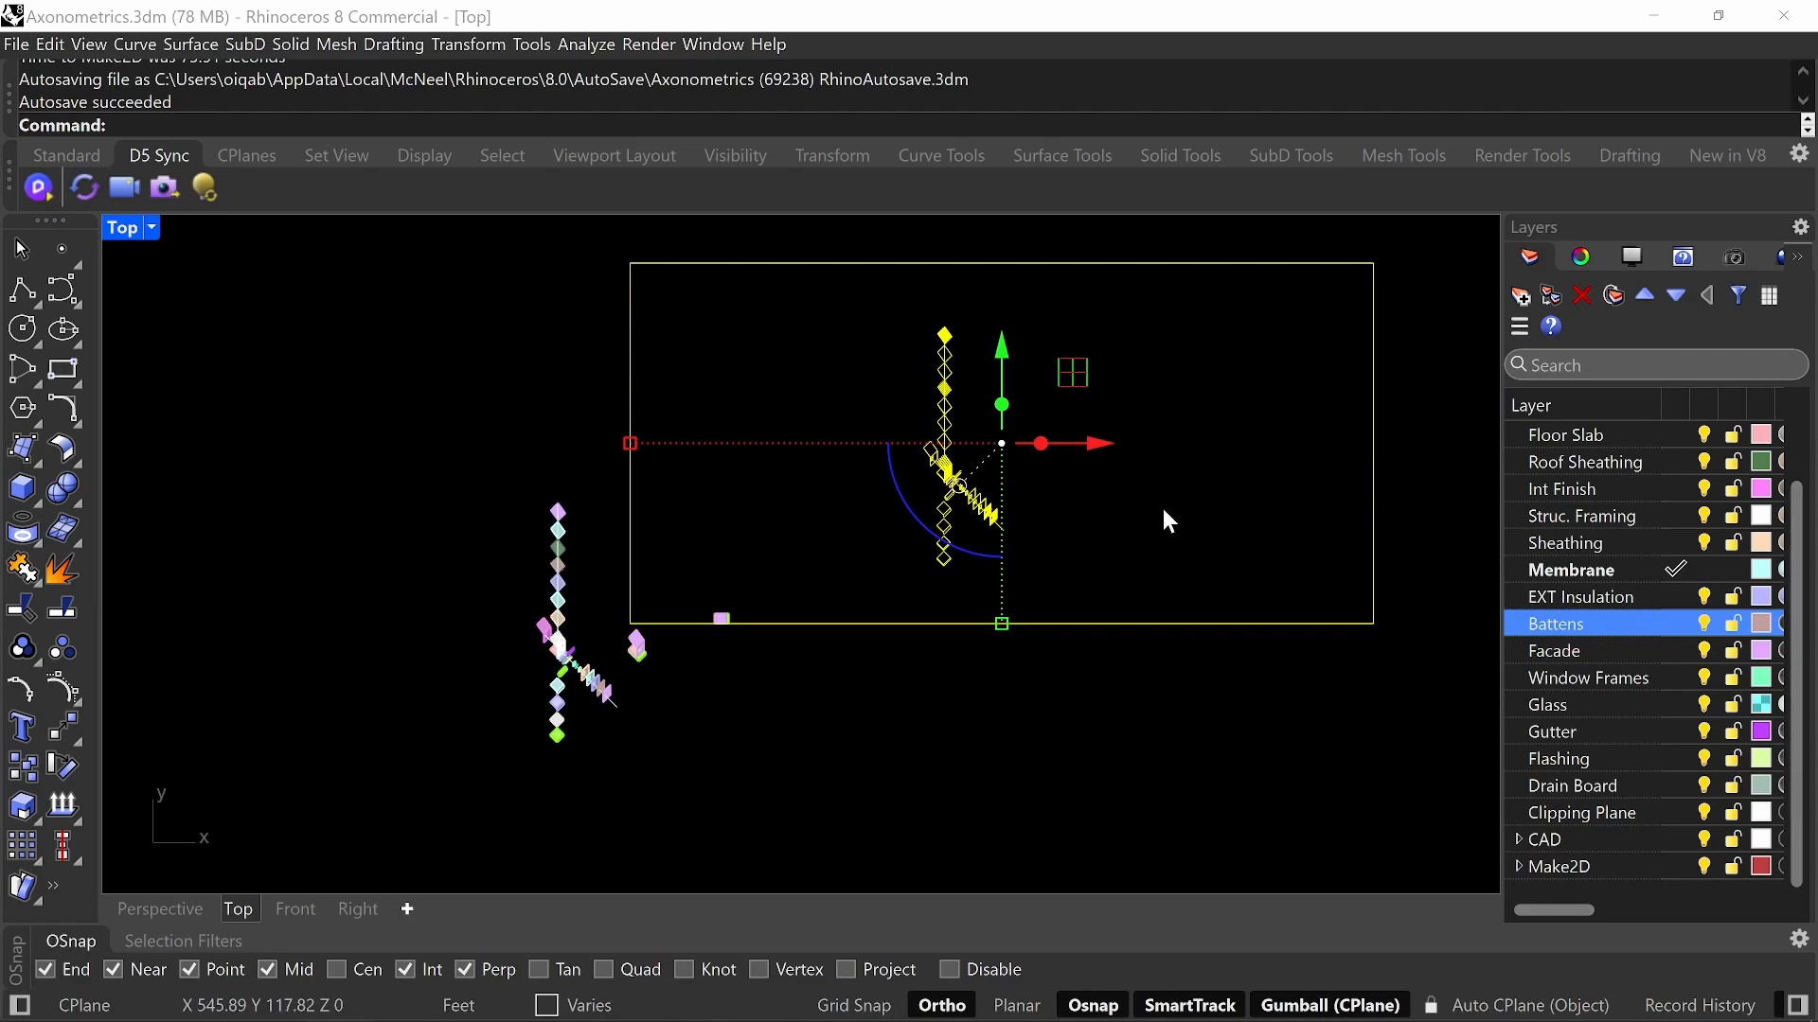
{"action": "left_click", "coordinate": [1162, 509]}
{"action": "scroll", "coordinate": [1103, 478], "scroll_direction": "up", "scroll_amount": 6}
{"action": "scroll", "coordinate": [856, 602], "scroll_direction": "up", "scroll_amount": 5}
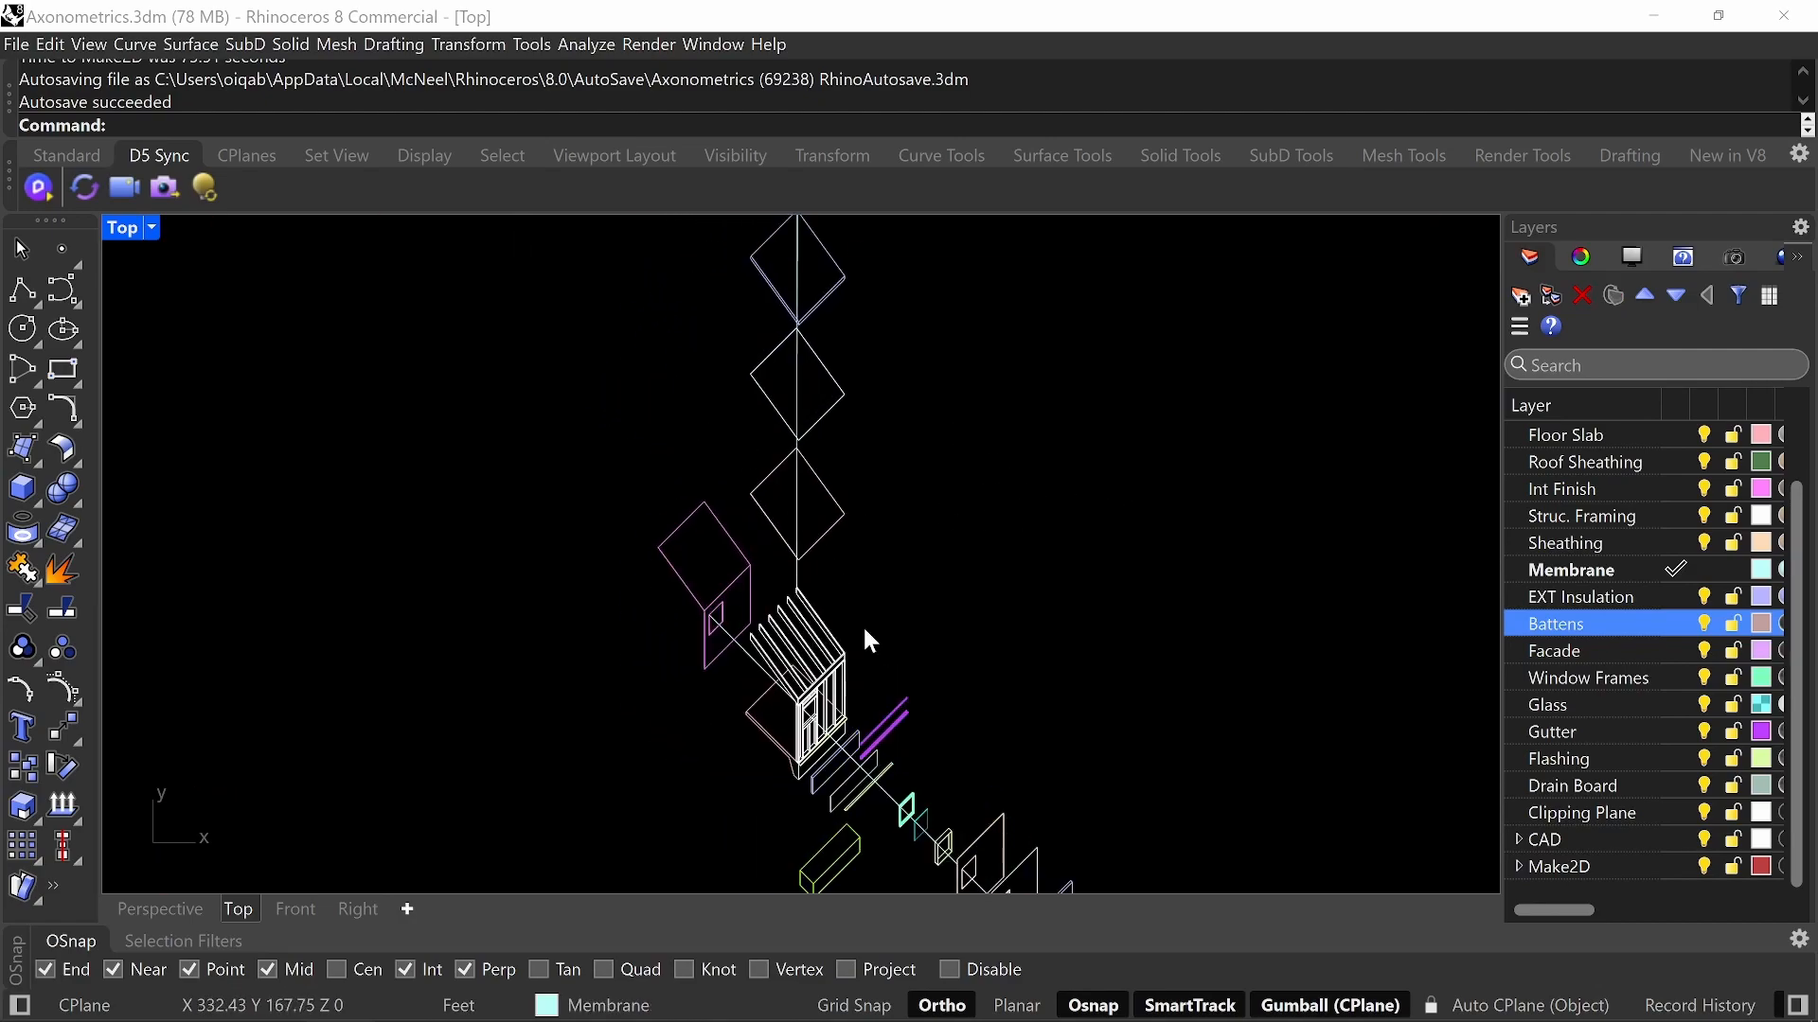
{"action": "scroll", "coordinate": [807, 696], "scroll_direction": "up", "scroll_amount": 3}
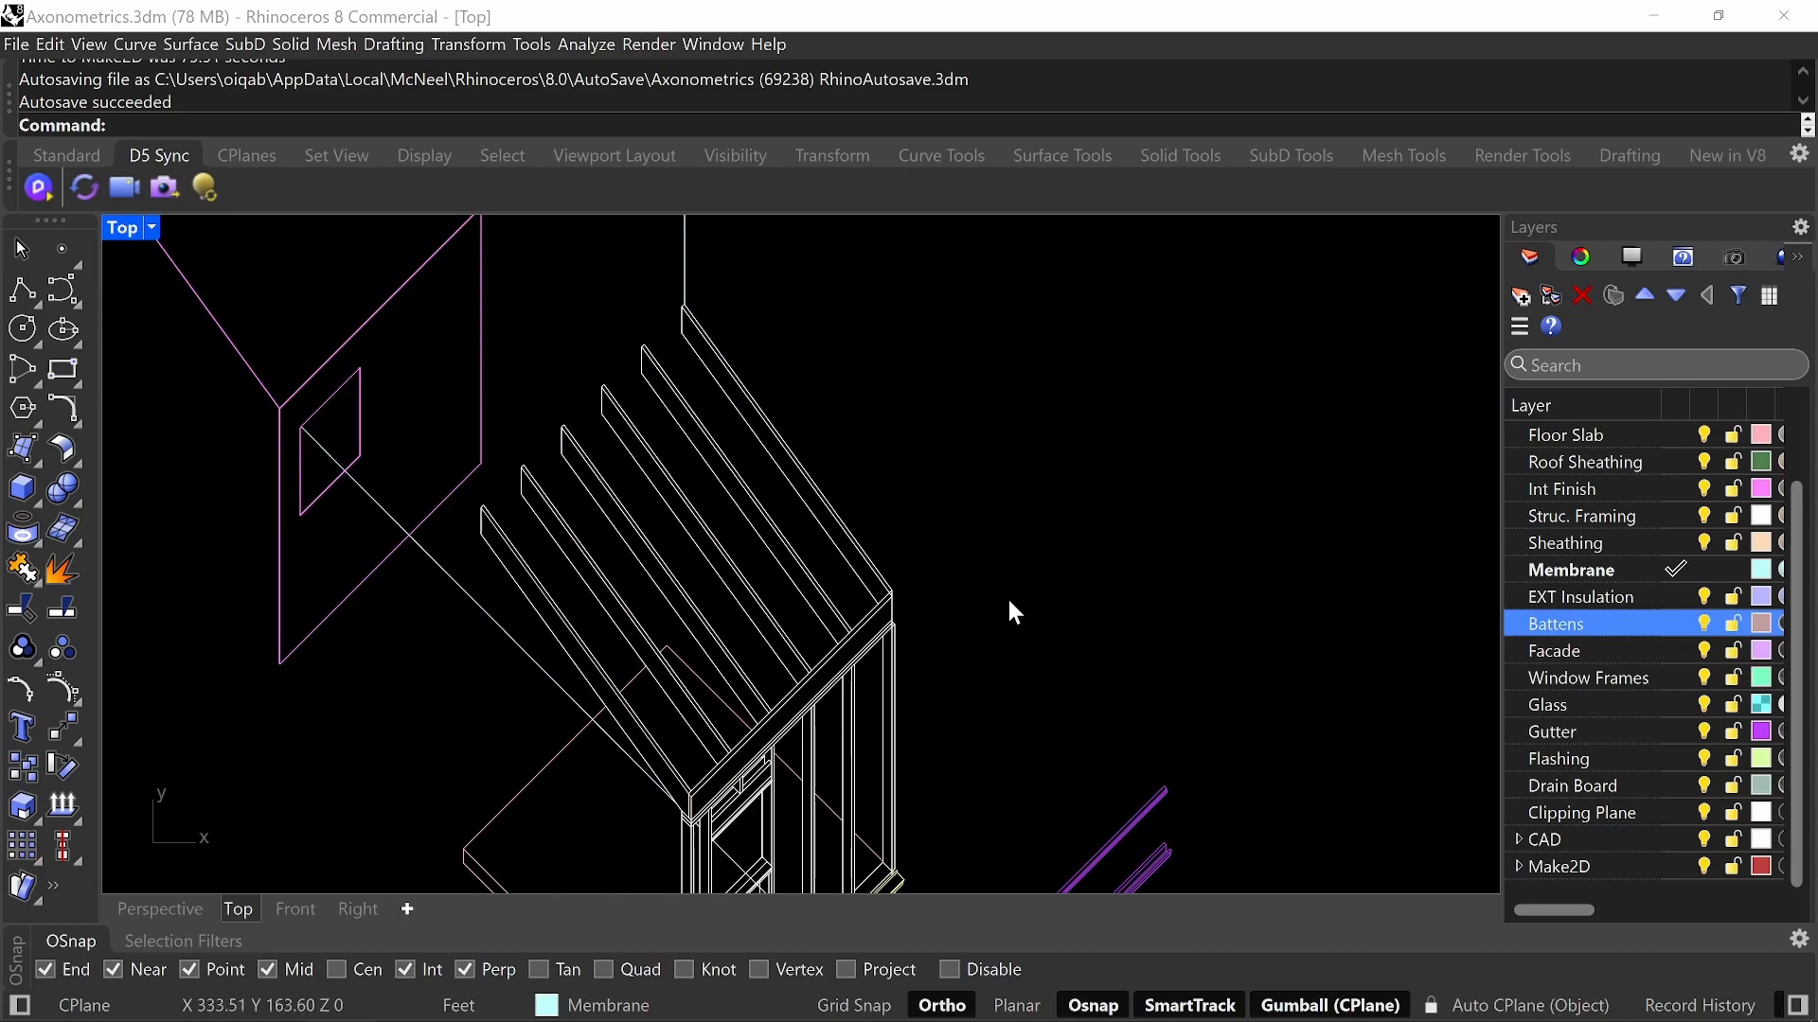
{"action": "scroll", "coordinate": [1009, 606], "scroll_direction": "down", "scroll_amount": 5}
{"action": "scroll", "coordinate": [1043, 621], "scroll_direction": "down", "scroll_amount": 3}
{"action": "scroll", "coordinate": [1050, 597], "scroll_direction": "down", "scroll_amount": 6}
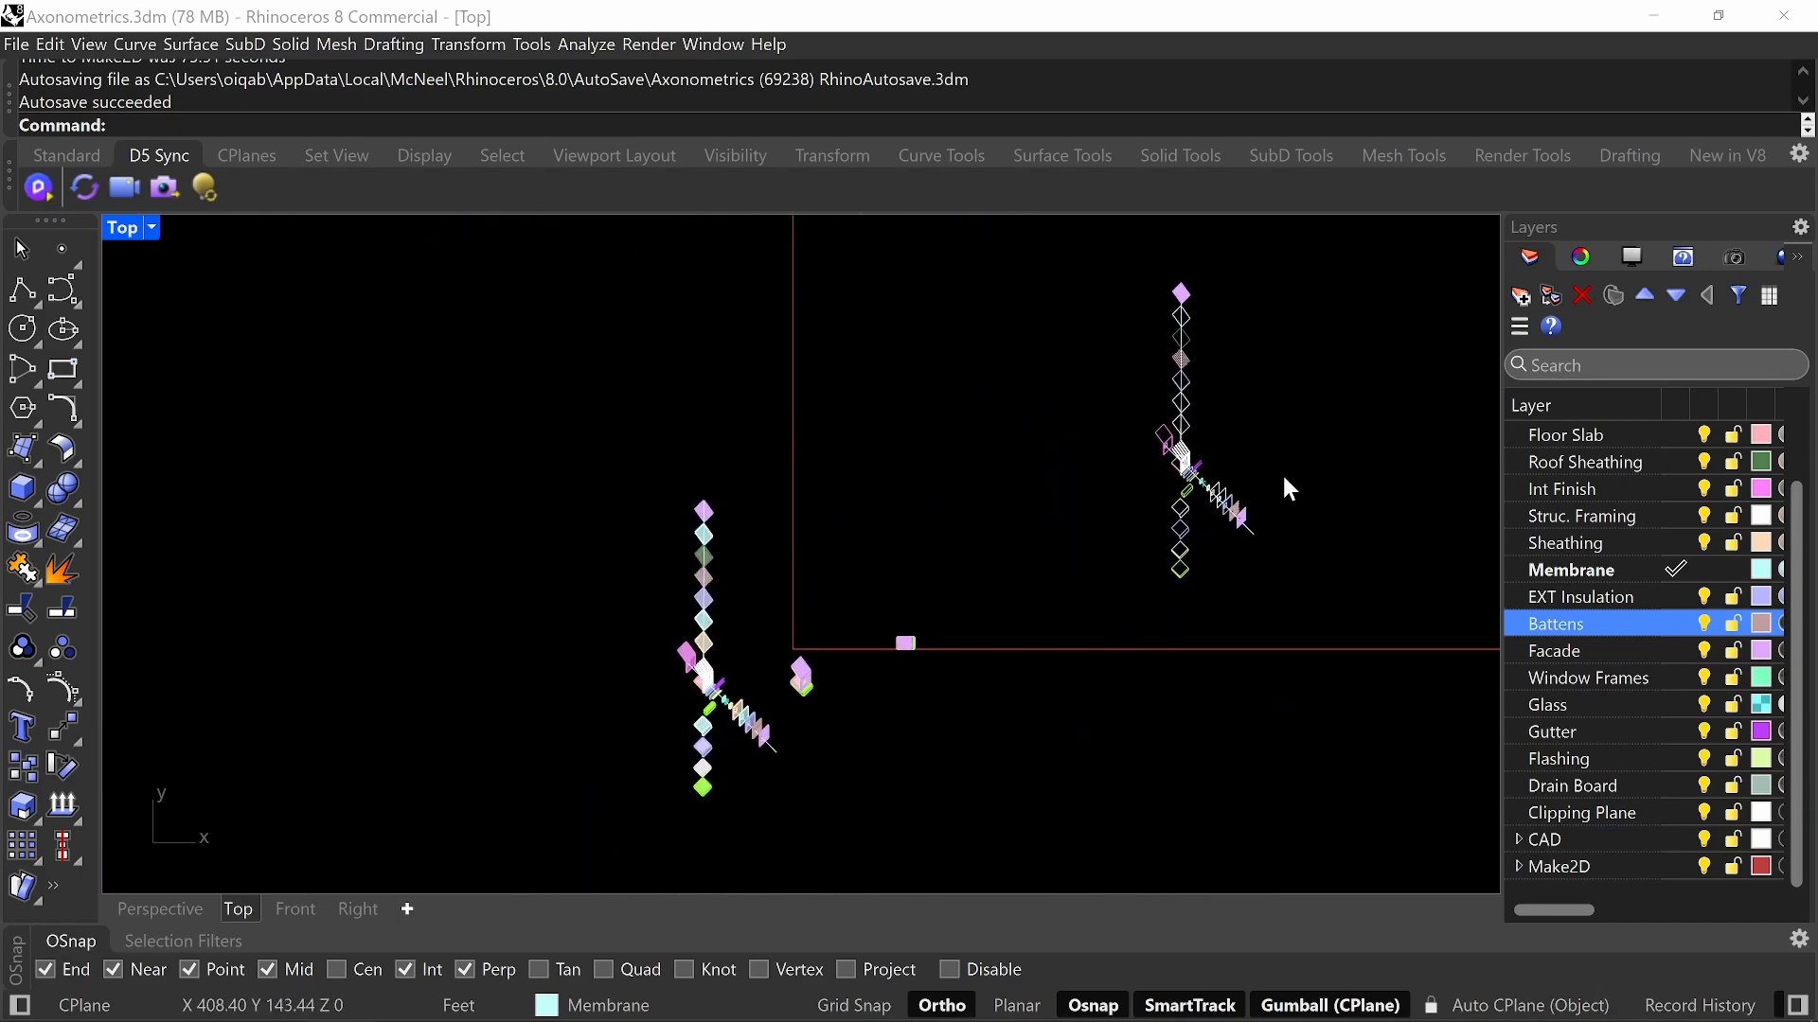
- Run Make2D on the assembled sheared model from the Top view, maintaining source layers with tangent edges, viewport rectangle and grouped output
{"action": "scroll", "coordinate": [799, 676], "scroll_direction": "up", "scroll_amount": 9}
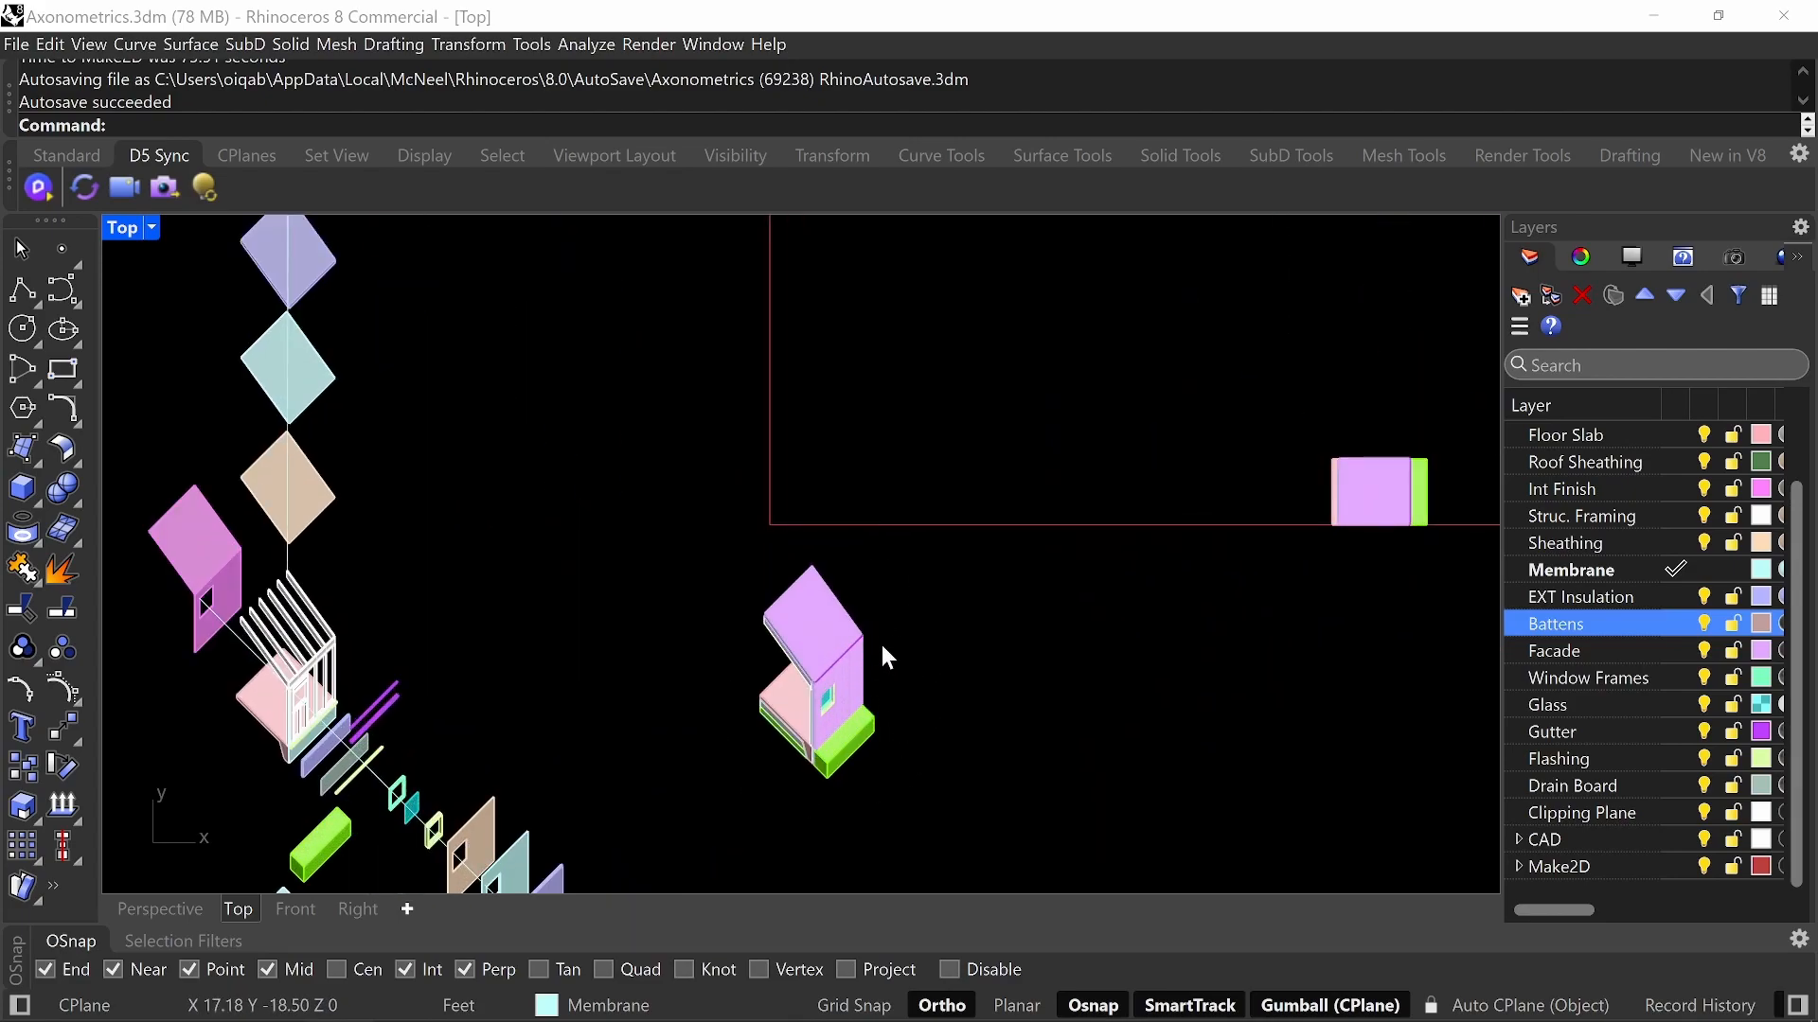
{"action": "right_click_drag", "start_coordinate": [888, 701], "coordinate": [1063, 608]}
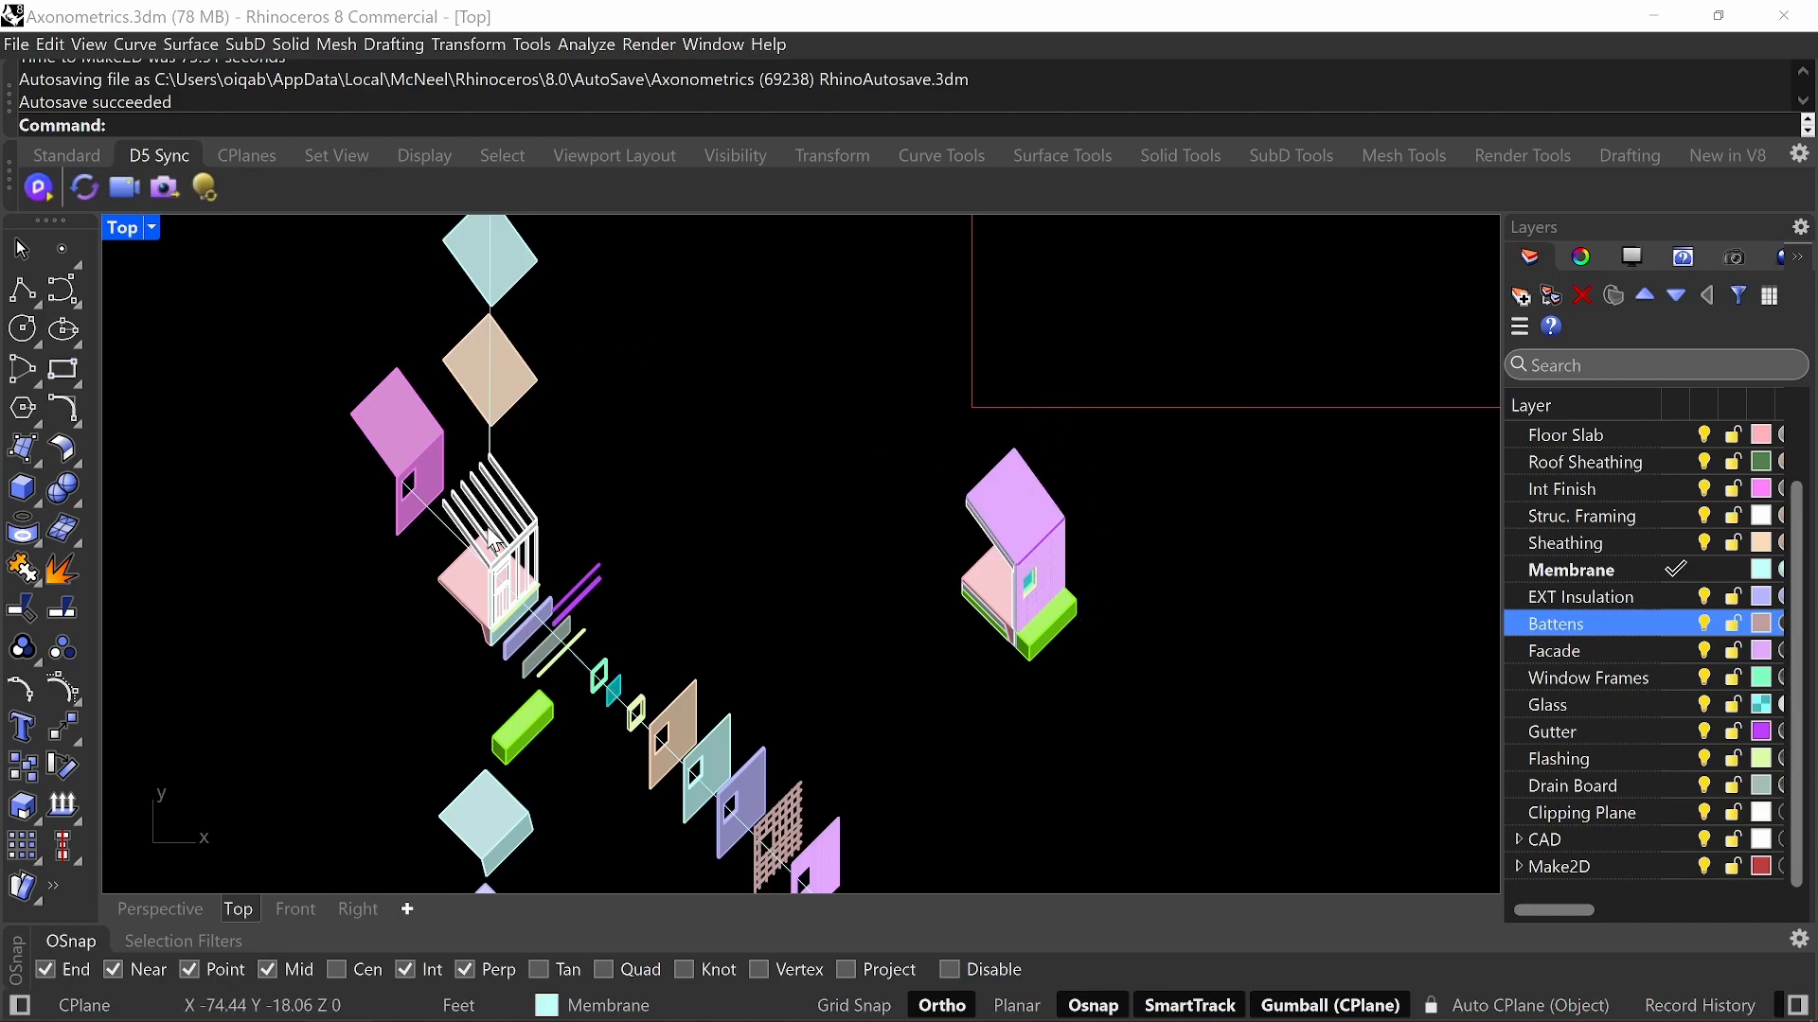
{"action": "left_click_drag", "start_coordinate": [1109, 407], "coordinate": [910, 689]}
{"action": "key", "text": "Escape"}
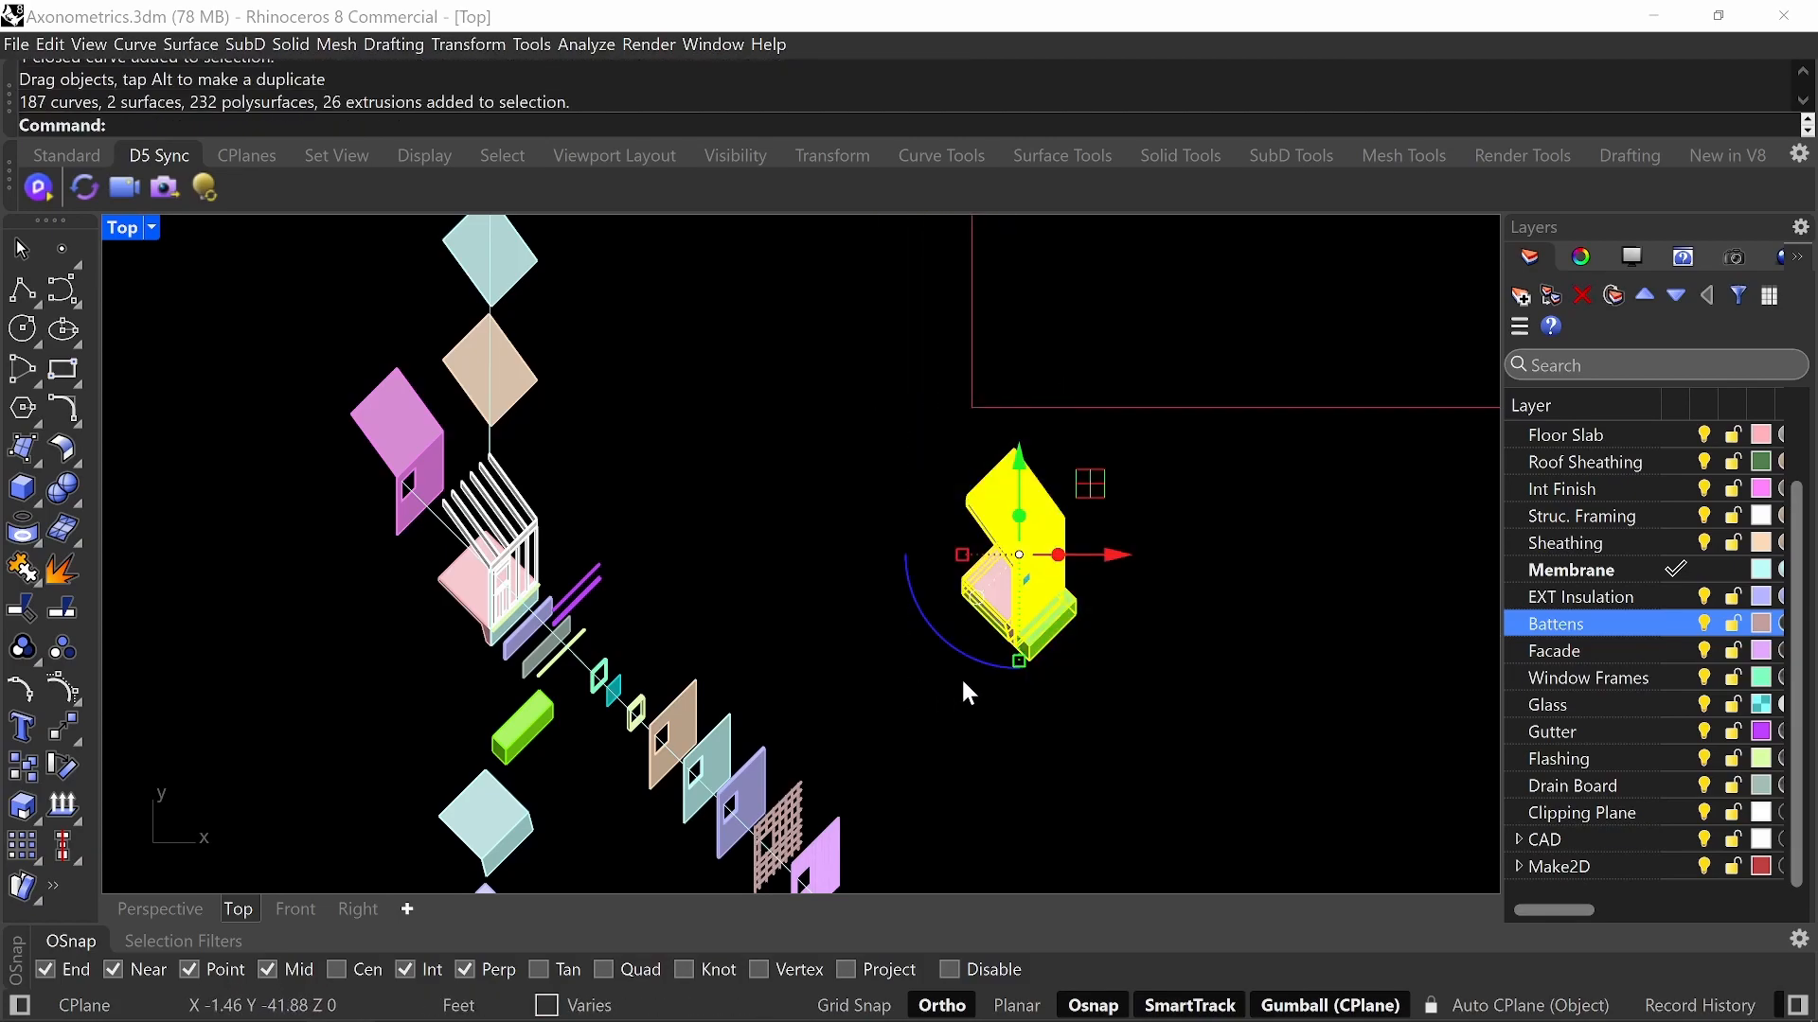
{"action": "type", "text": "Make2D"}
{"action": "key", "text": "Return"}
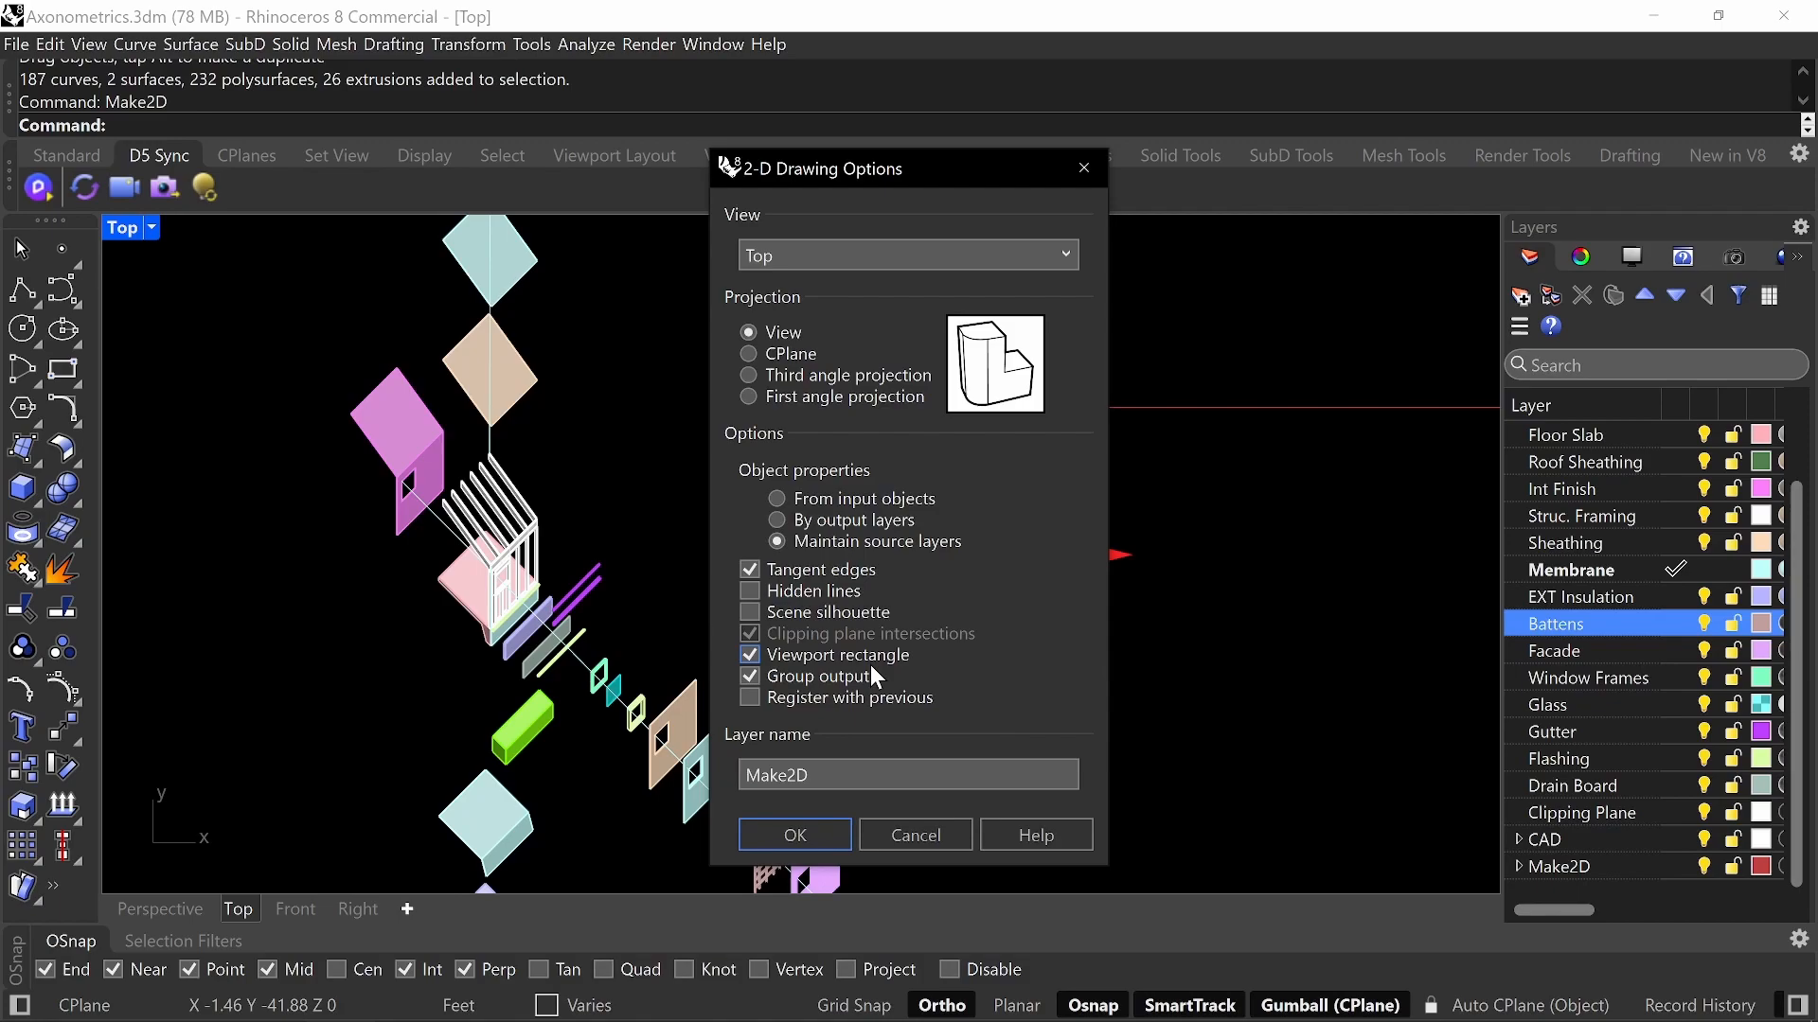
{"action": "left_click", "coordinate": [811, 833]}
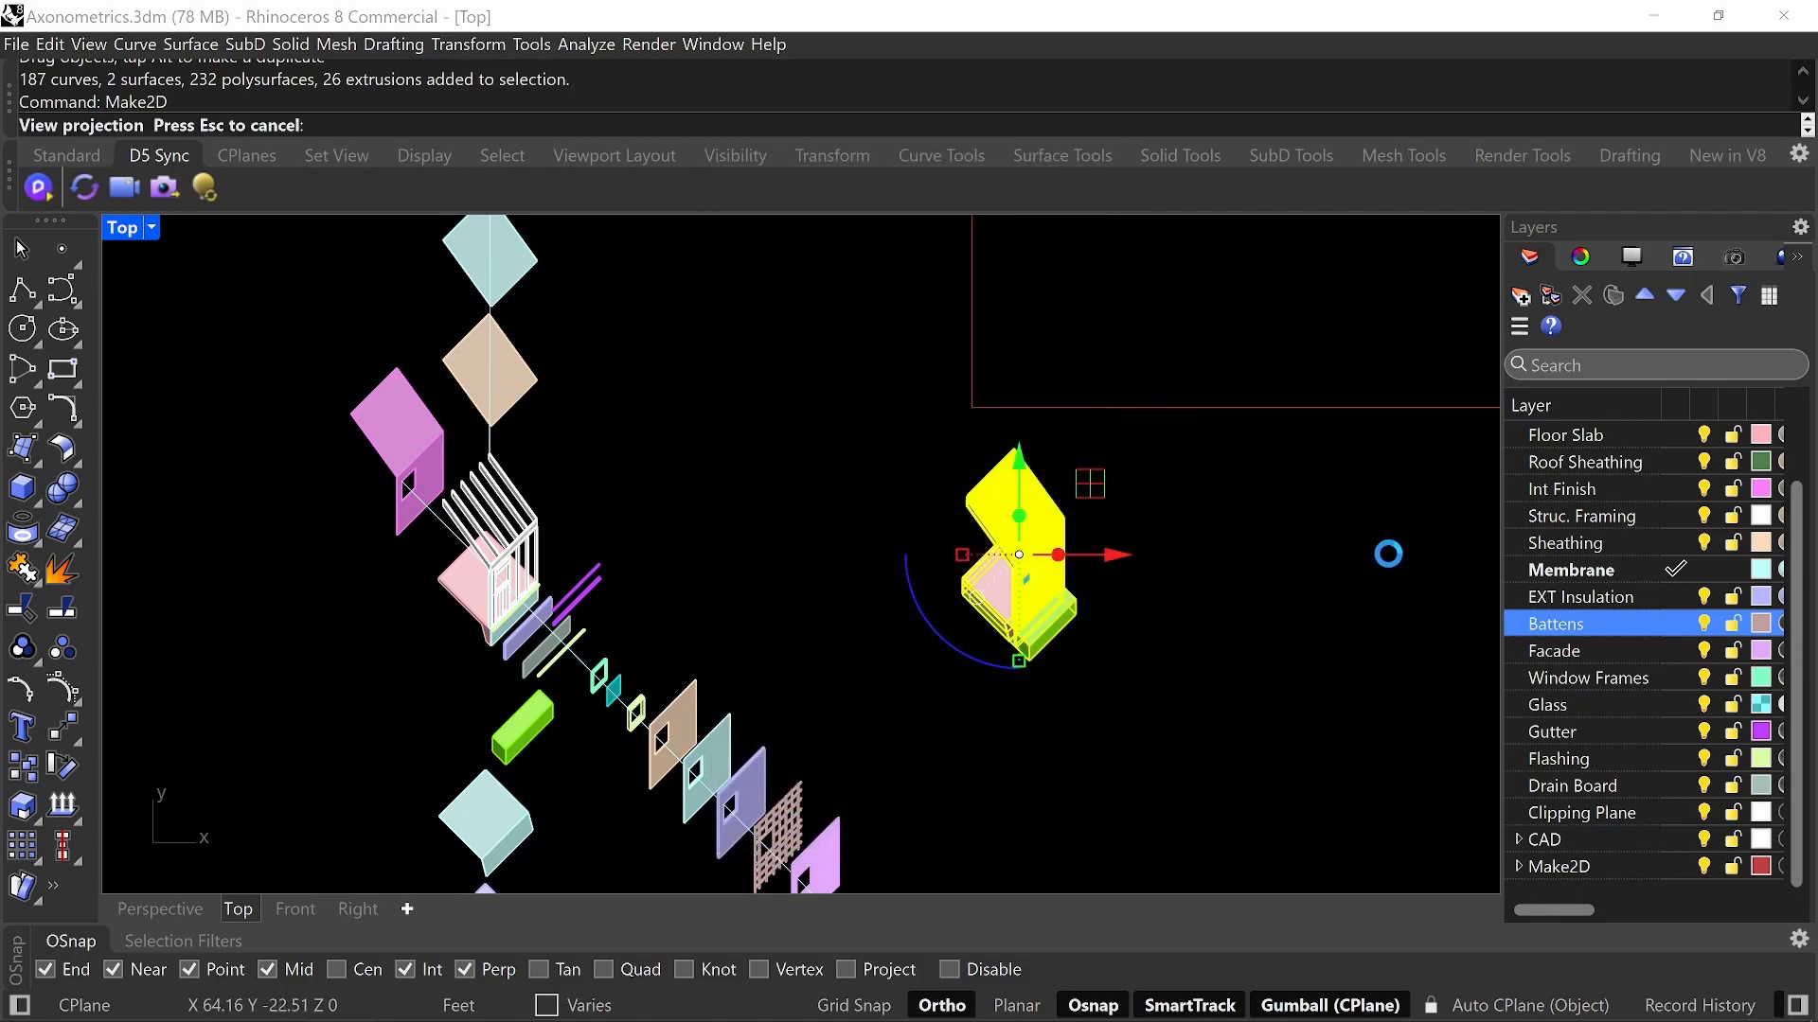
- Examine the line drawing of the assembled model, including the linework at the roof and facade edges
{"action": "scroll", "coordinate": [1049, 549], "scroll_direction": "down", "scroll_amount": 12}
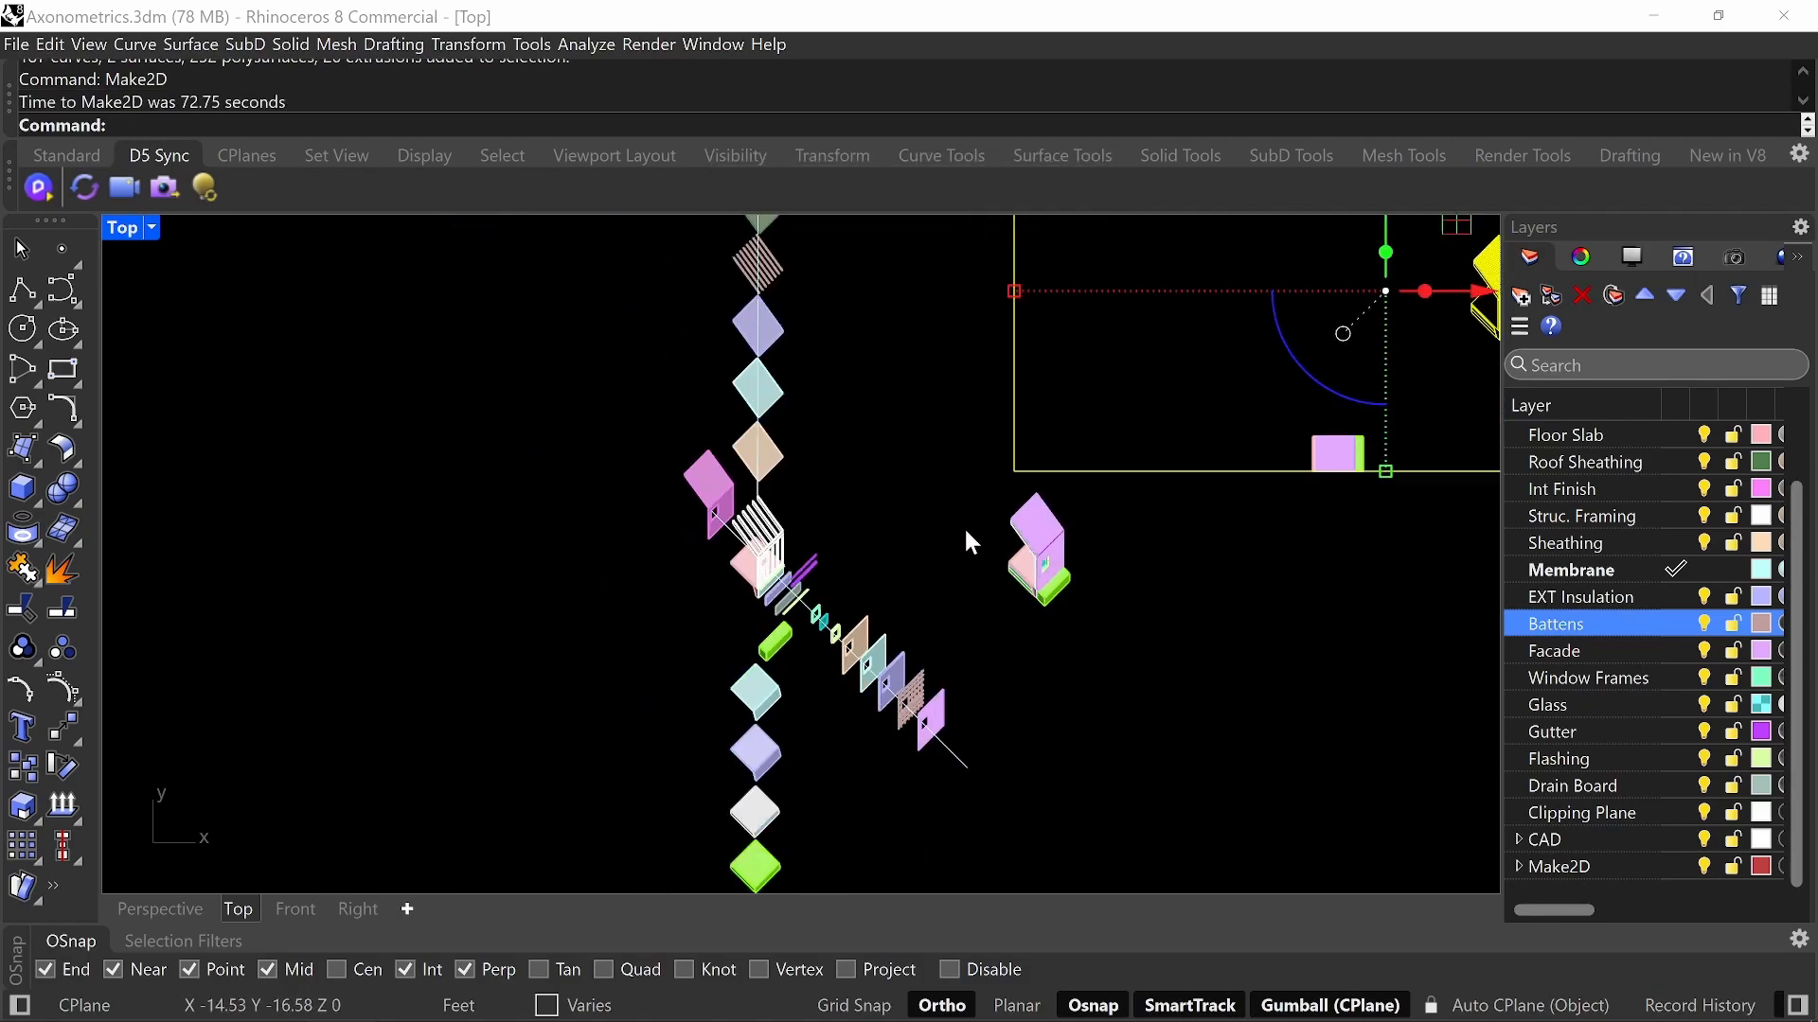
{"action": "right_click_drag", "start_coordinate": [1201, 468], "coordinate": [1005, 536]}
{"action": "scroll", "coordinate": [1049, 475], "scroll_direction": "up", "scroll_amount": 12}
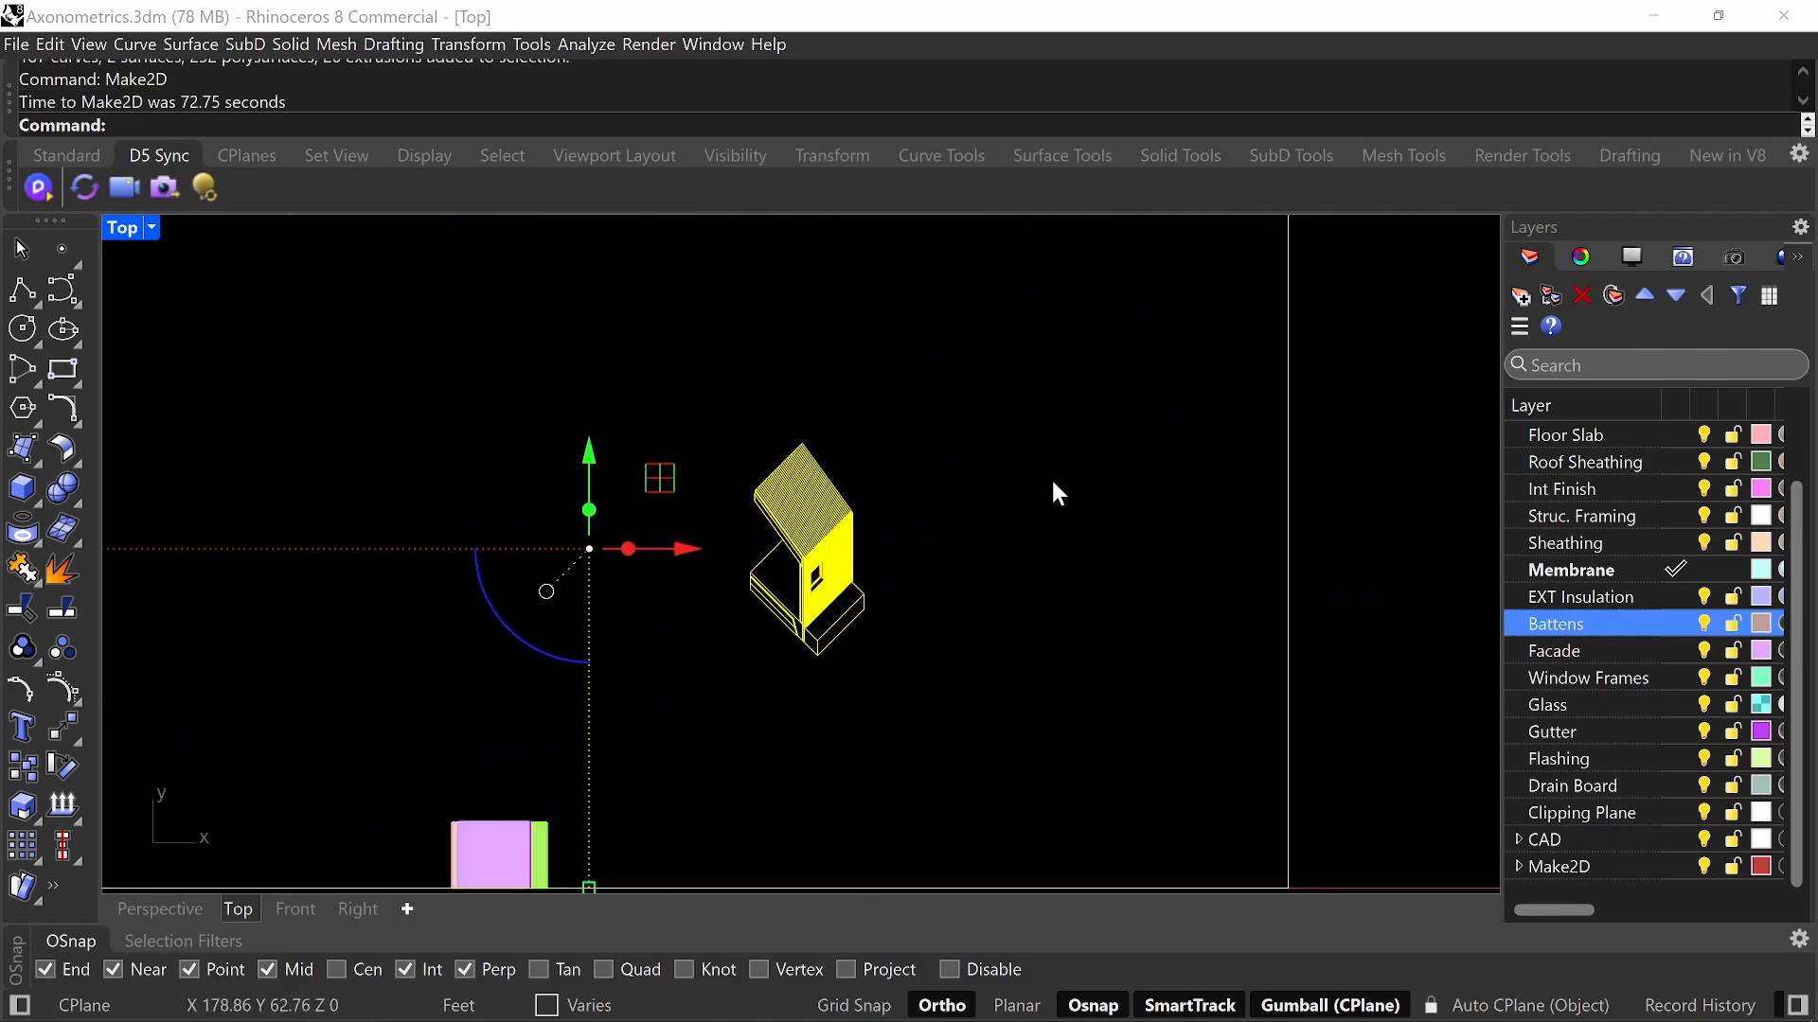
{"action": "right_click_drag", "start_coordinate": [939, 493], "coordinate": [922, 480]}
{"action": "scroll", "coordinate": [820, 530], "scroll_direction": "up", "scroll_amount": 6}
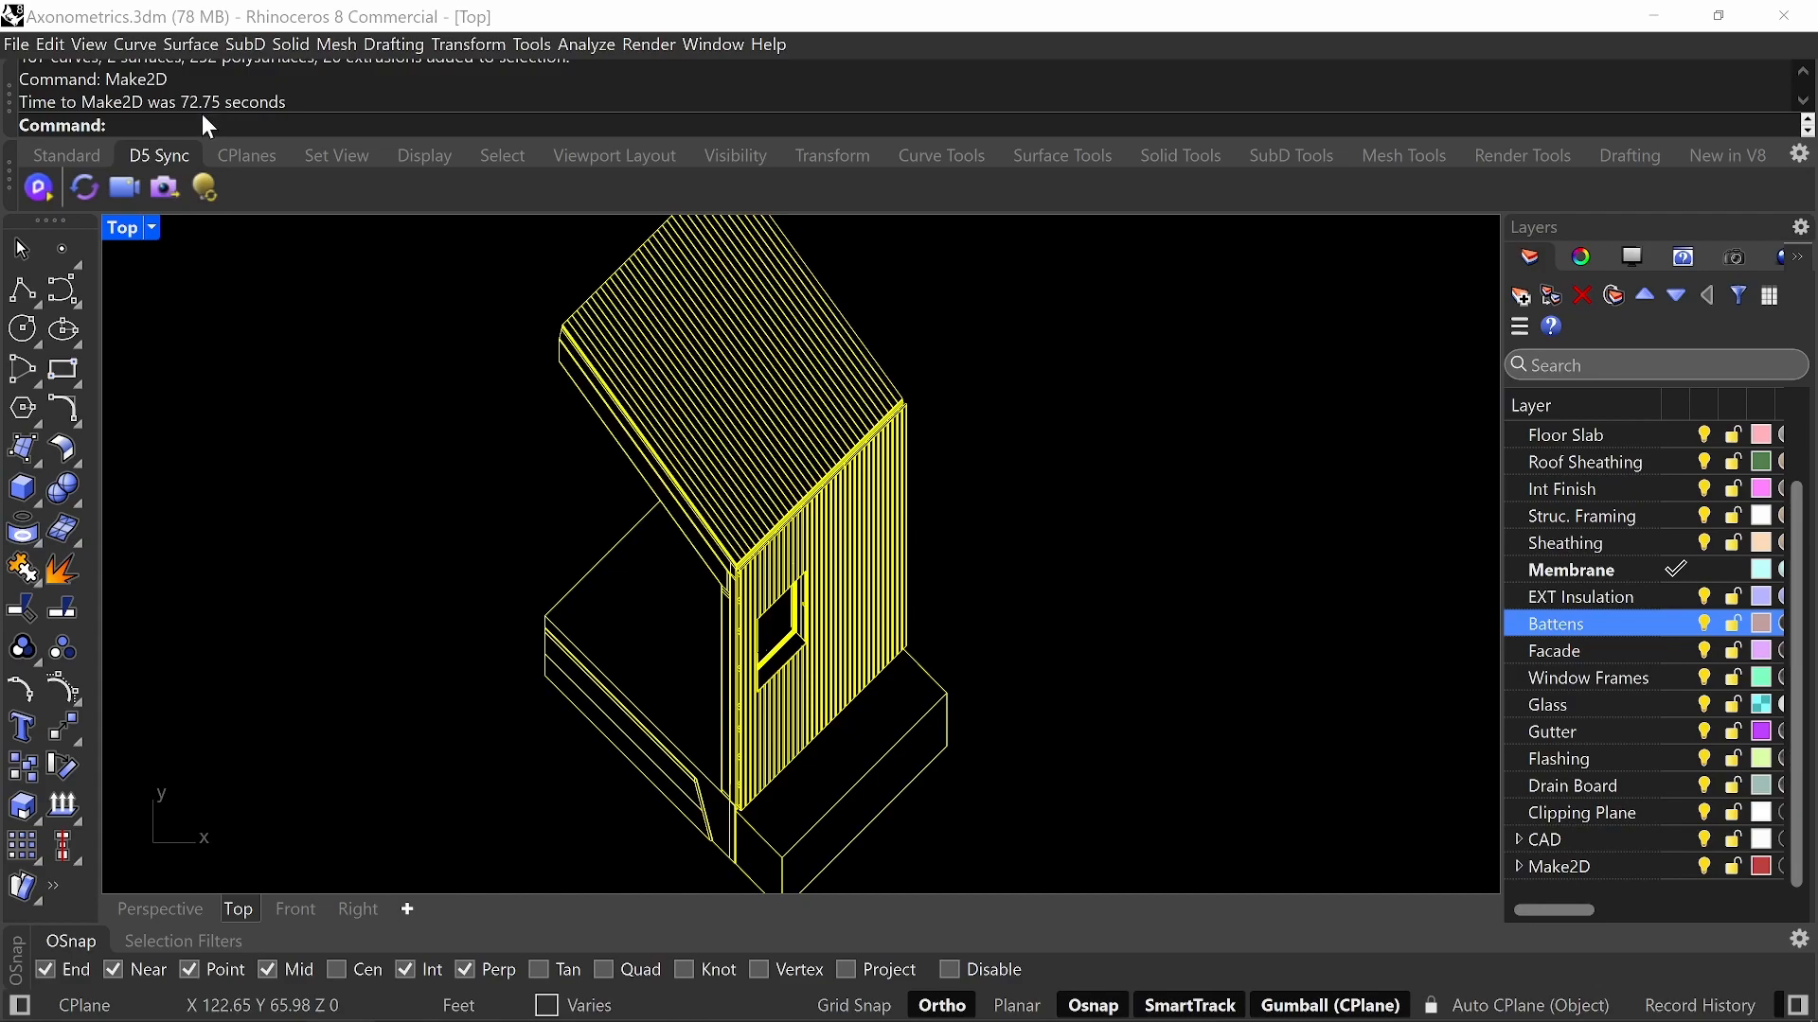
{"action": "scroll", "coordinate": [847, 426], "scroll_direction": "up", "scroll_amount": 3}
{"action": "scroll", "coordinate": [962, 305], "scroll_direction": "up", "scroll_amount": 2}
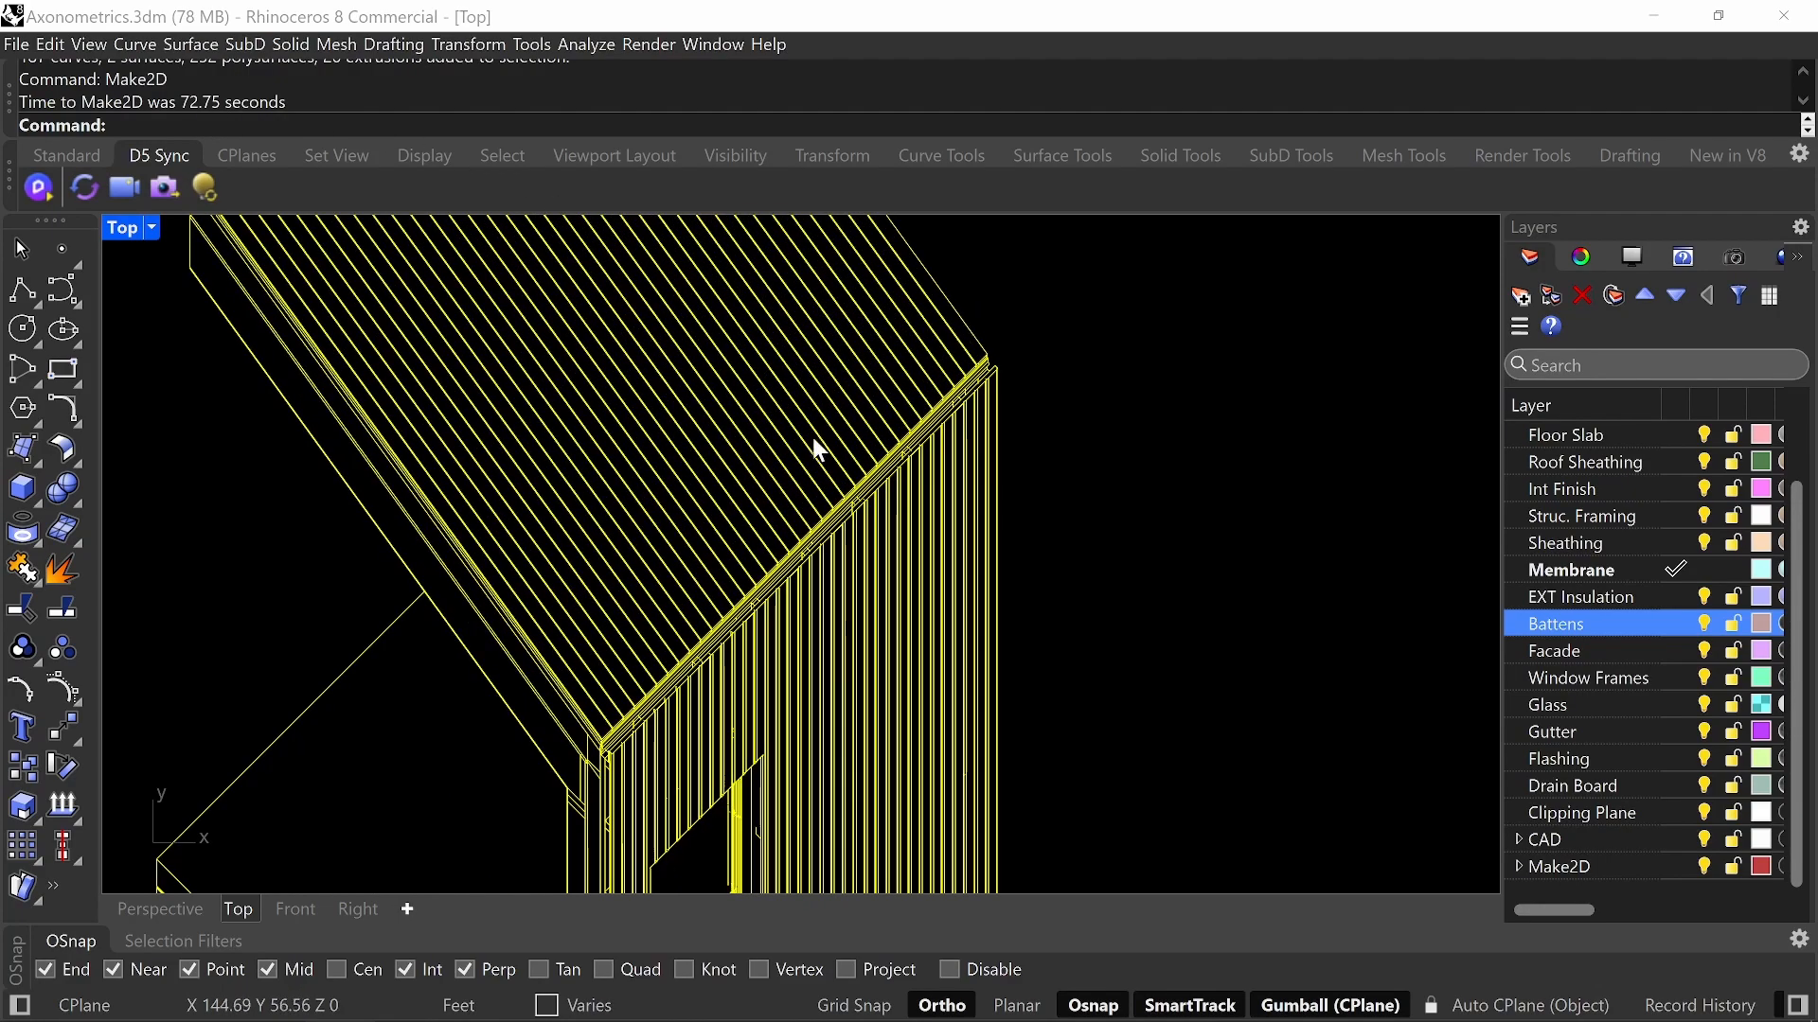
{"action": "scroll", "coordinate": [625, 672], "scroll_direction": "down", "scroll_amount": 2}
{"action": "scroll", "coordinate": [1014, 426], "scroll_direction": "down", "scroll_amount": 3}
{"action": "scroll", "coordinate": [1014, 424], "scroll_direction": "down", "scroll_amount": 12}
- Move the assembled model's 2D drawing along the Y axis to beside the upper part of the exploded drawing
{"action": "mouse_move", "coordinate": [1040, 411]}
{"action": "right_mouse_down"}
{"action": "mouse_move", "coordinate": [877, 554]}
{"action": "mouse_move", "coordinate": [912, 576]}
{"action": "mouse_move", "coordinate": [787, 713]}
{"action": "right_mouse_up"}
{"action": "scroll", "coordinate": [898, 557], "scroll_direction": "up", "scroll_amount": 4}
{"action": "scroll", "coordinate": [912, 576], "scroll_direction": "down", "scroll_amount": 6}
{"action": "left_click_drag", "start_coordinate": [770, 687], "coordinate": [778, 333]}
{"action": "left_click", "coordinate": [782, 578]}
{"action": "right_click_drag", "start_coordinate": [833, 603], "coordinate": [721, 558]}
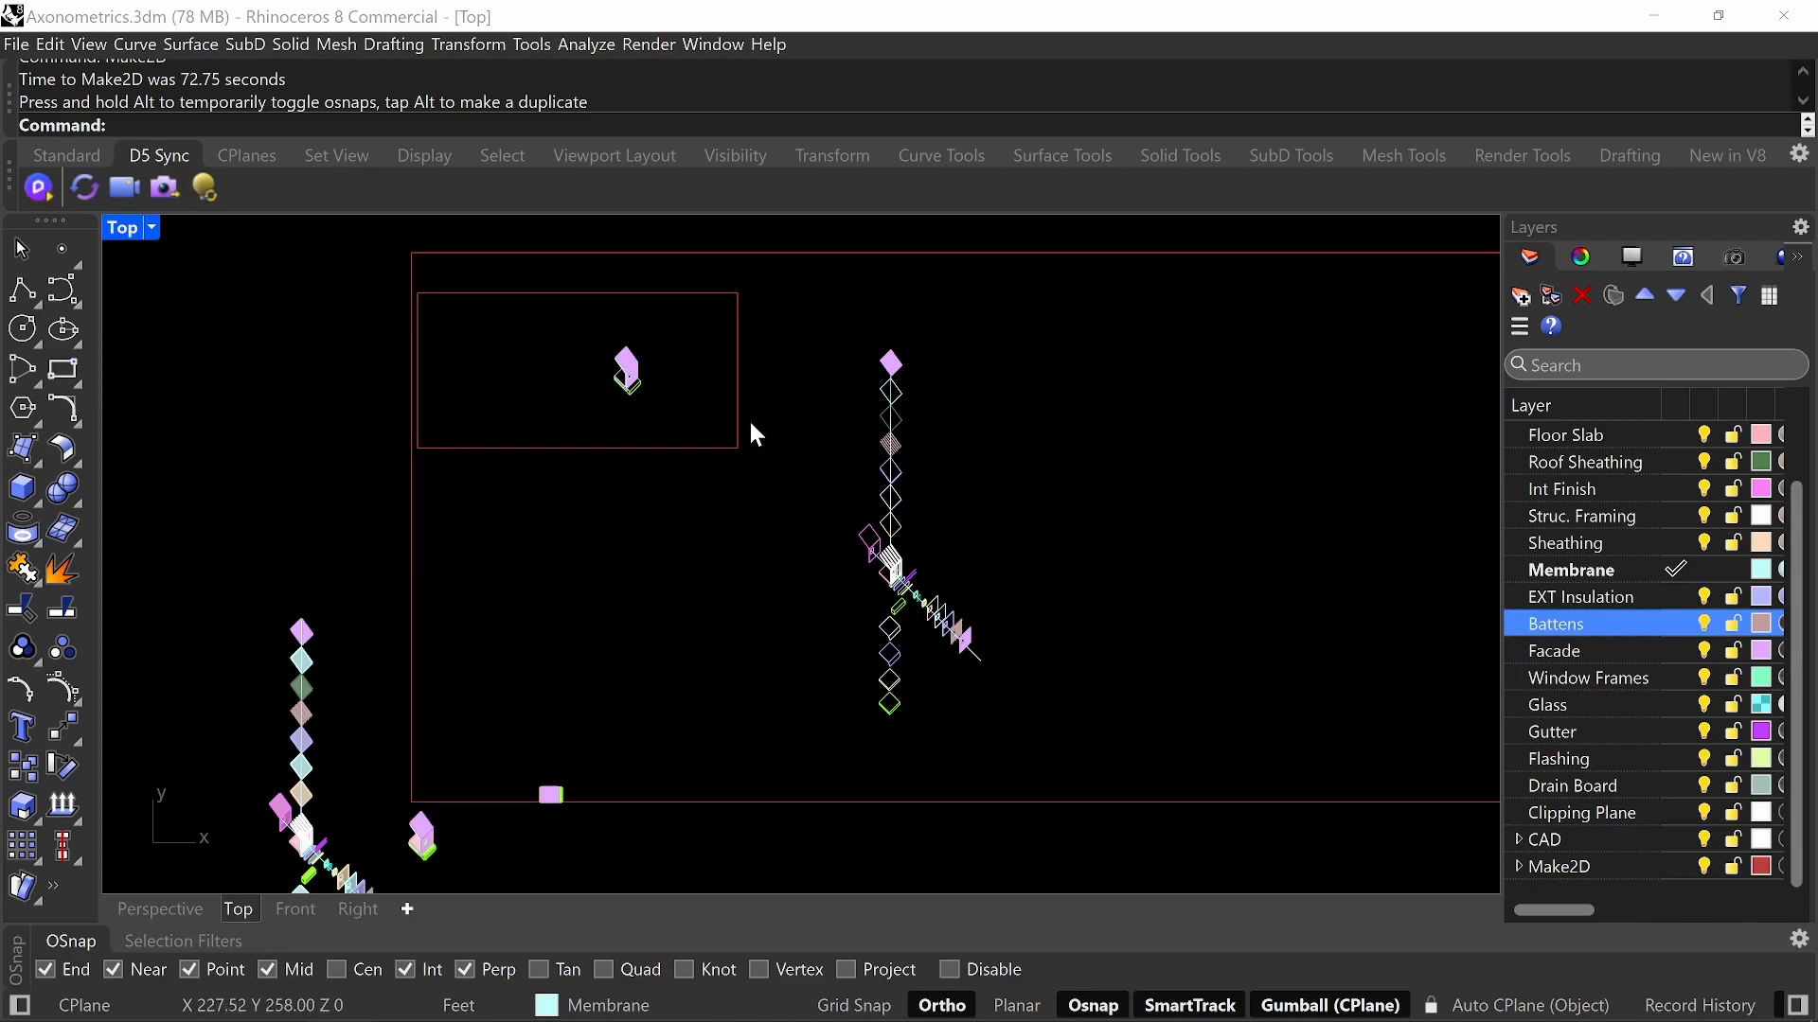
- Set the Top viewport's display mode to Rendered
{"action": "scroll", "coordinate": [810, 539], "scroll_direction": "down", "scroll_amount": 3}
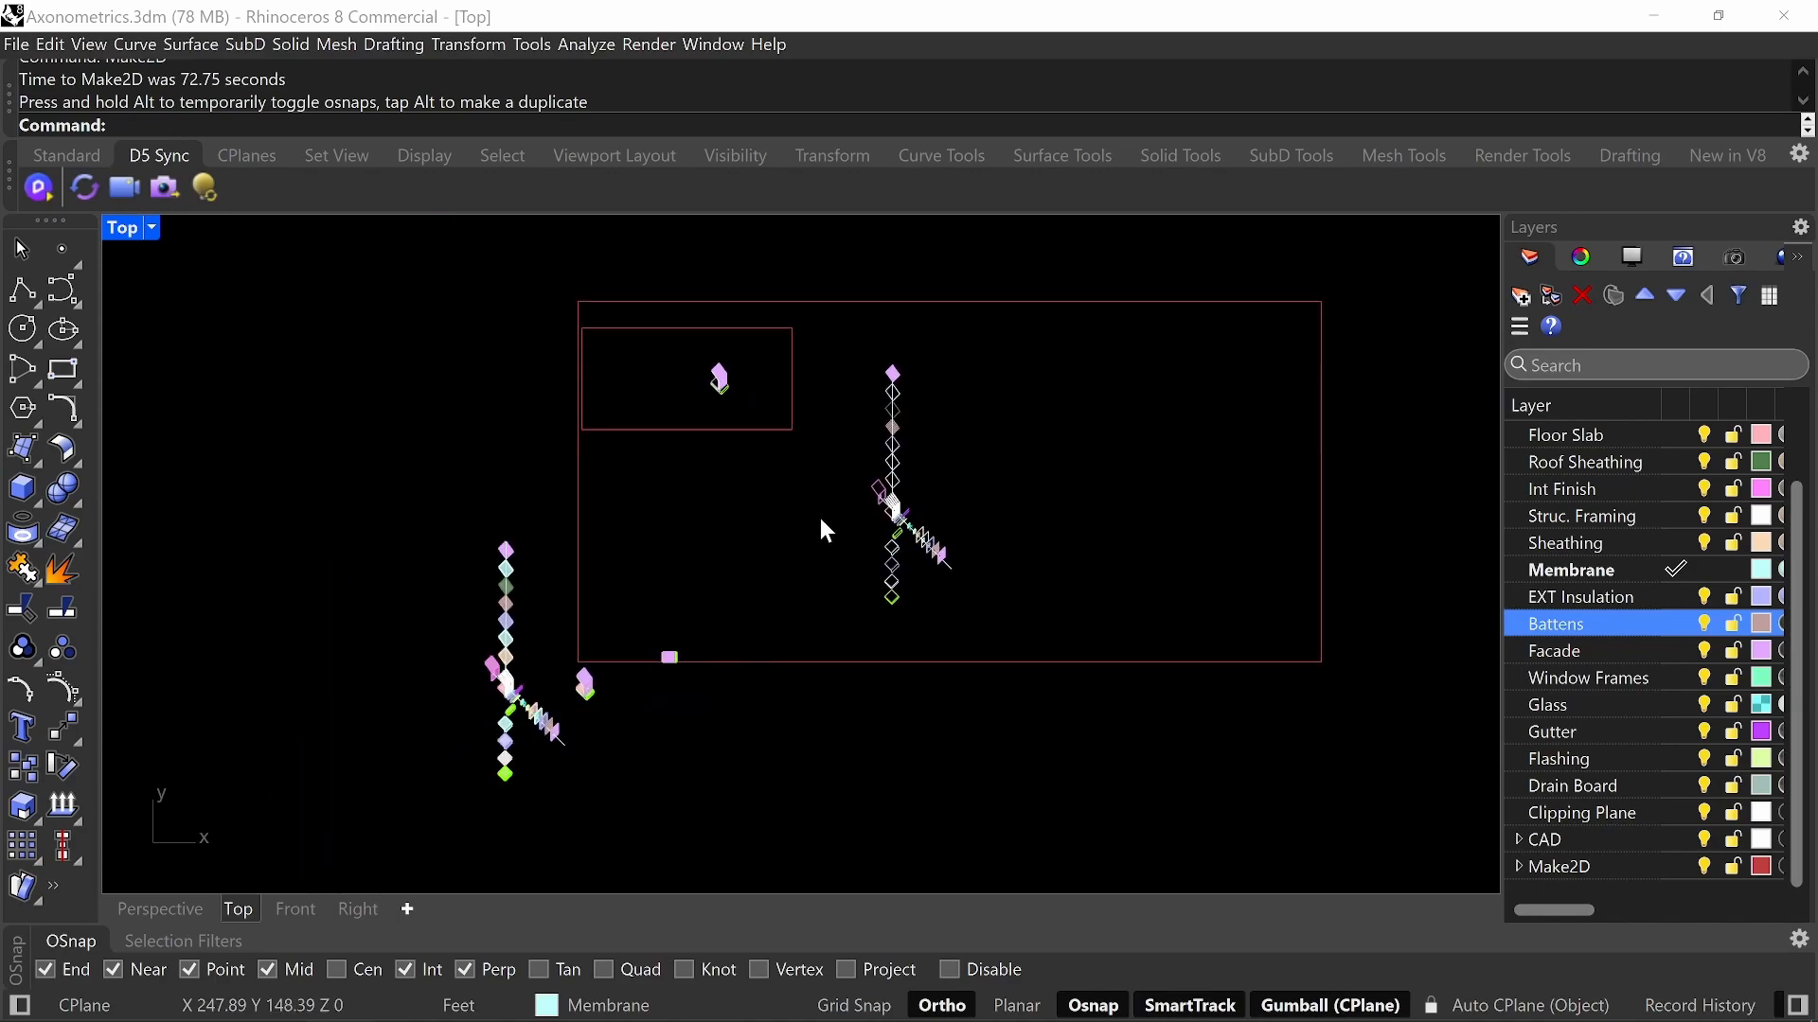
{"action": "right_click_drag", "start_coordinate": [830, 547], "coordinate": [825, 479]}
{"action": "scroll", "coordinate": [535, 617], "scroll_direction": "up", "scroll_amount": 5}
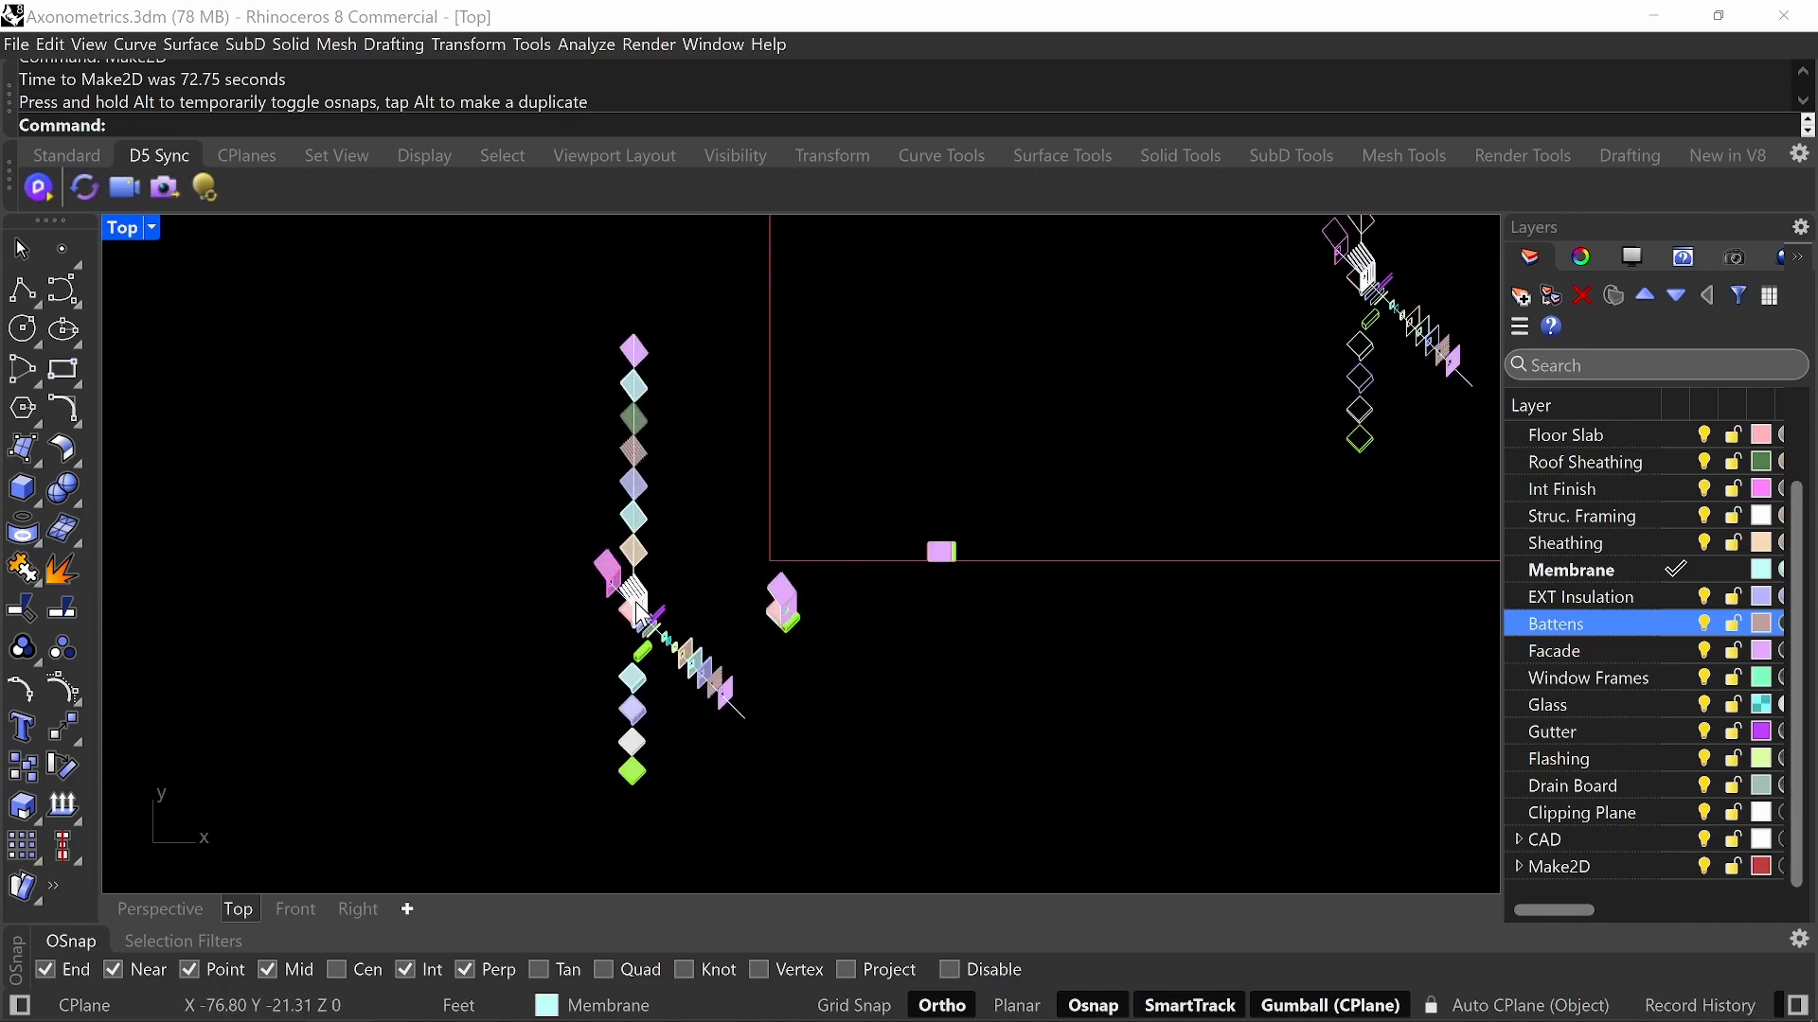
{"action": "left_click", "coordinate": [132, 227]}
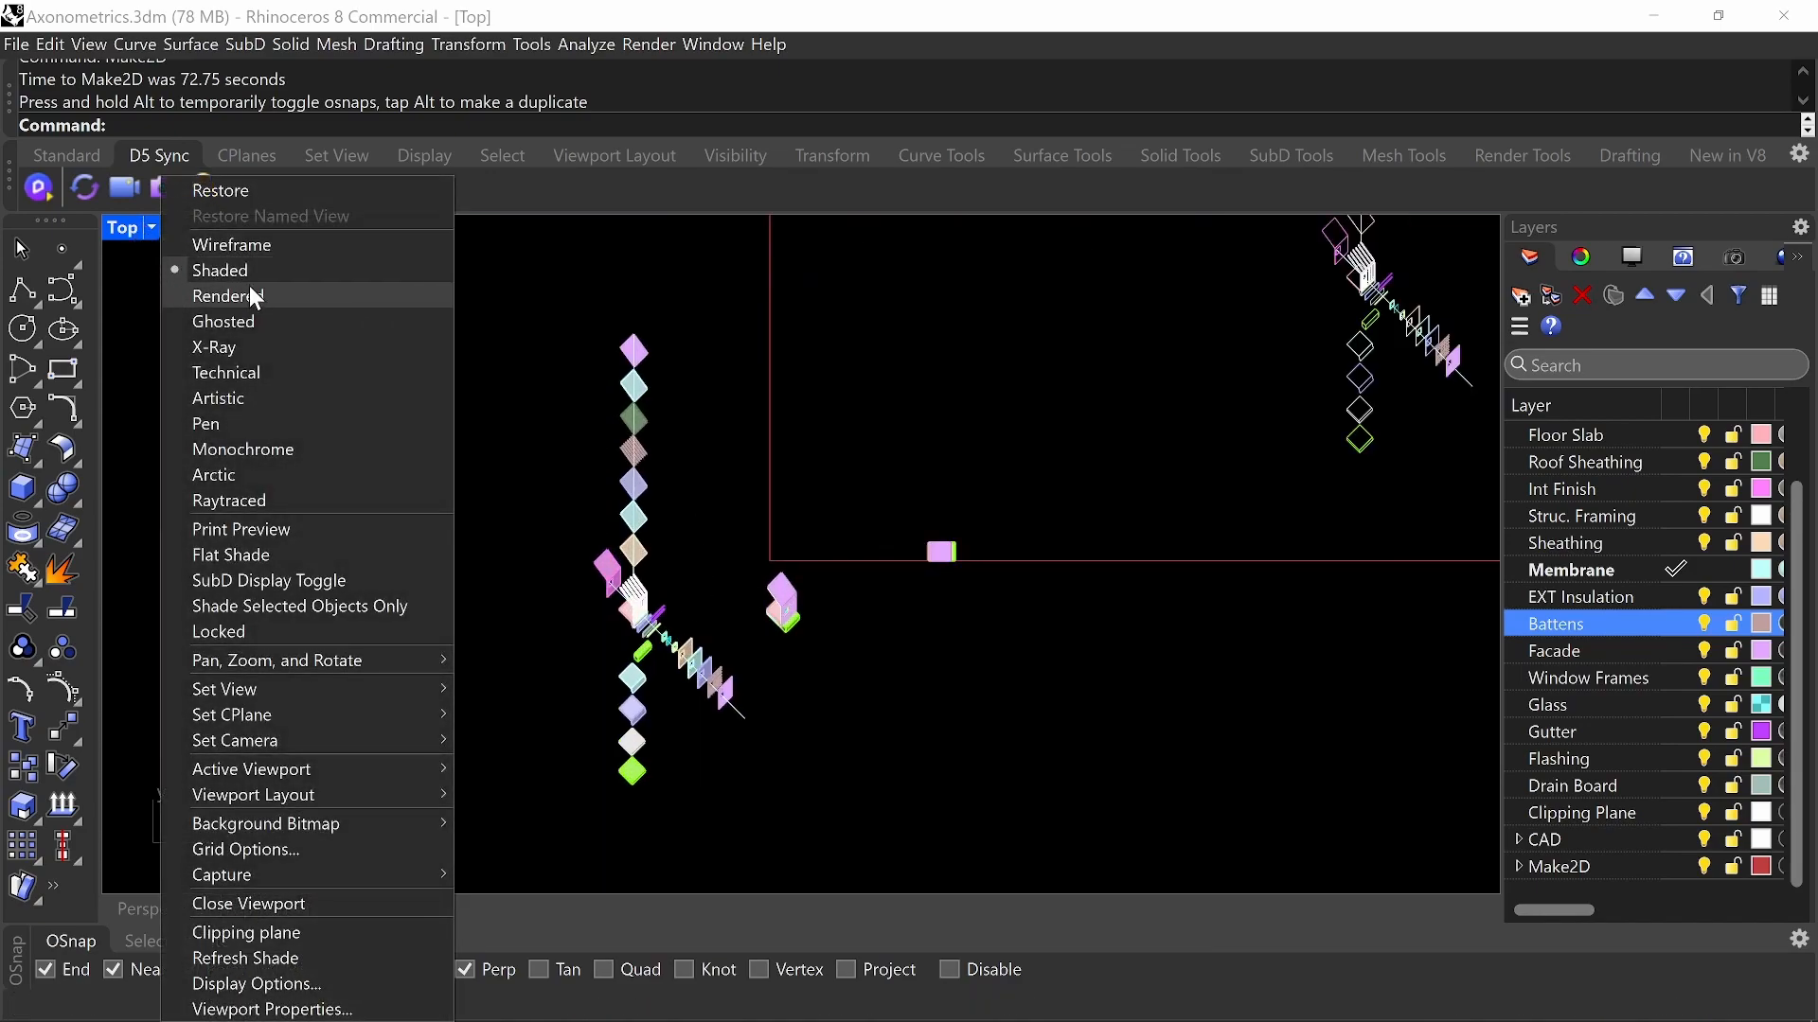
{"action": "left_click", "coordinate": [251, 296]}
- Examine the materials and edges of the rendered exploded axonometric, especially the interior finish and structural framing
{"action": "scroll", "coordinate": [707, 582], "scroll_direction": "up", "scroll_amount": 4}
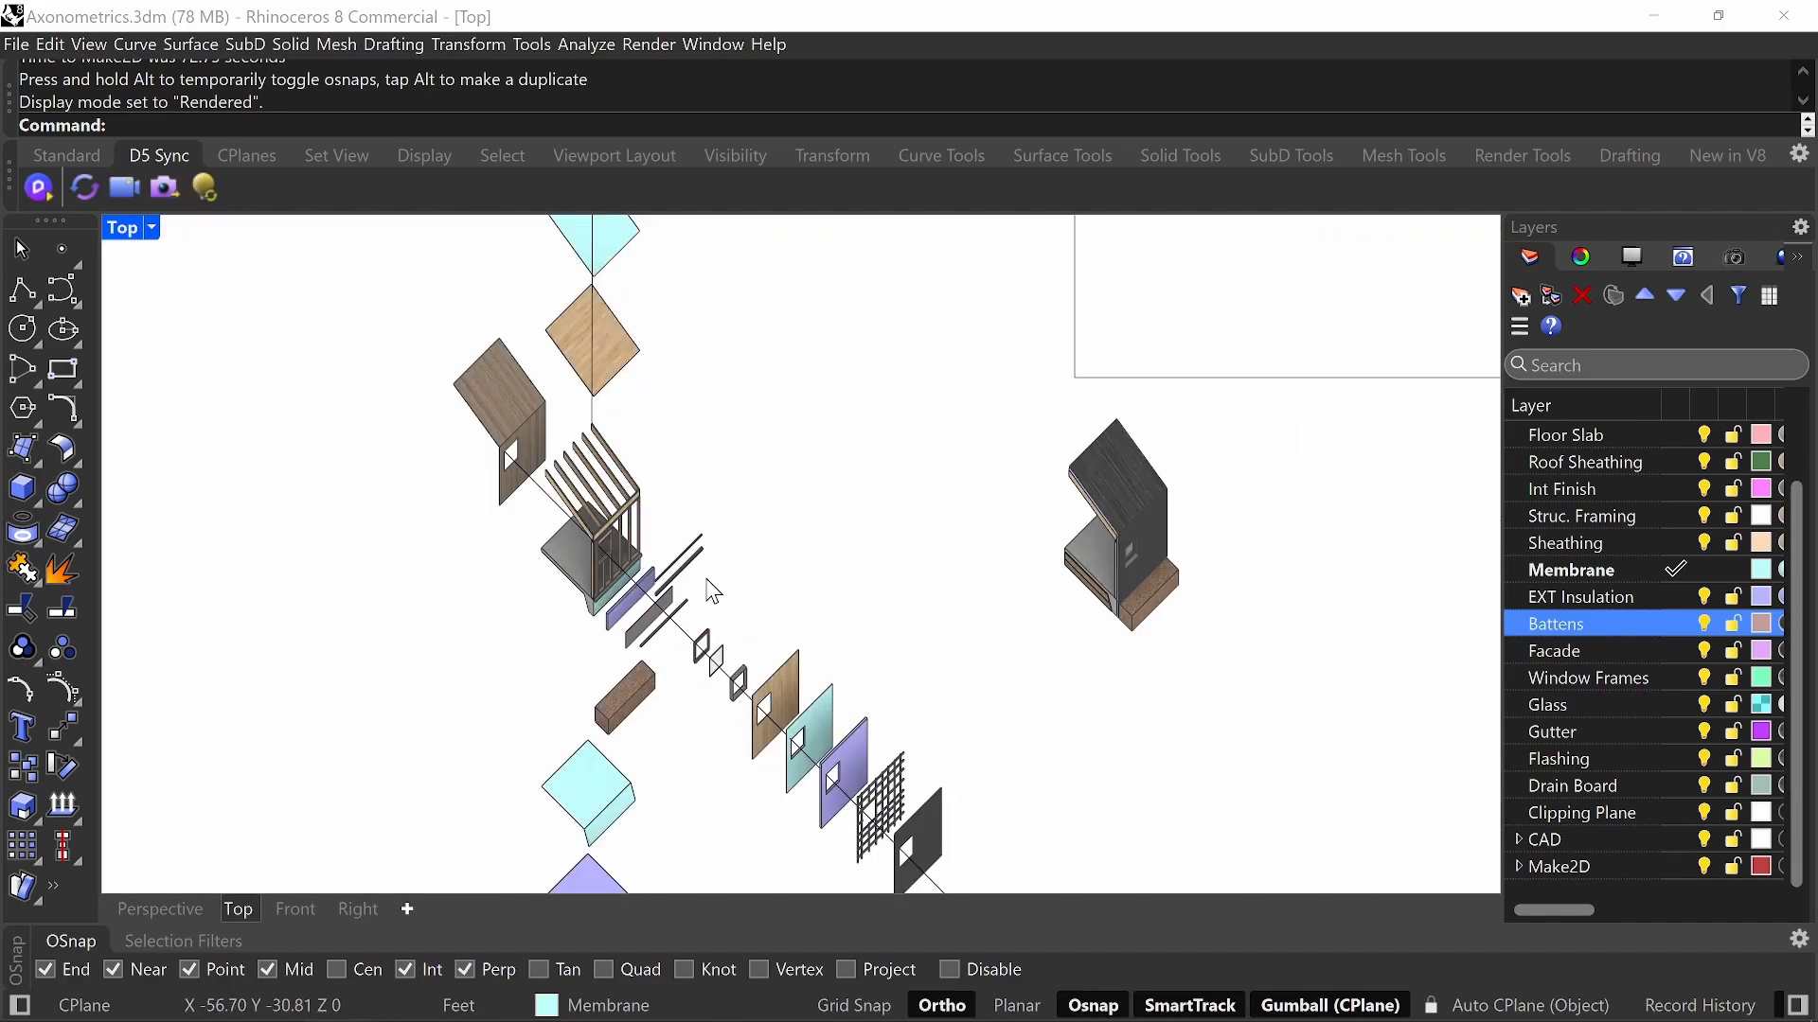
{"action": "right_click_drag", "start_coordinate": [812, 467], "coordinate": [992, 524]}
{"action": "scroll", "coordinate": [857, 420], "scroll_direction": "down", "scroll_amount": 2}
{"action": "scroll", "coordinate": [959, 532], "scroll_direction": "down", "scroll_amount": 2}
{"action": "scroll", "coordinate": [838, 568], "scroll_direction": "up", "scroll_amount": 5}
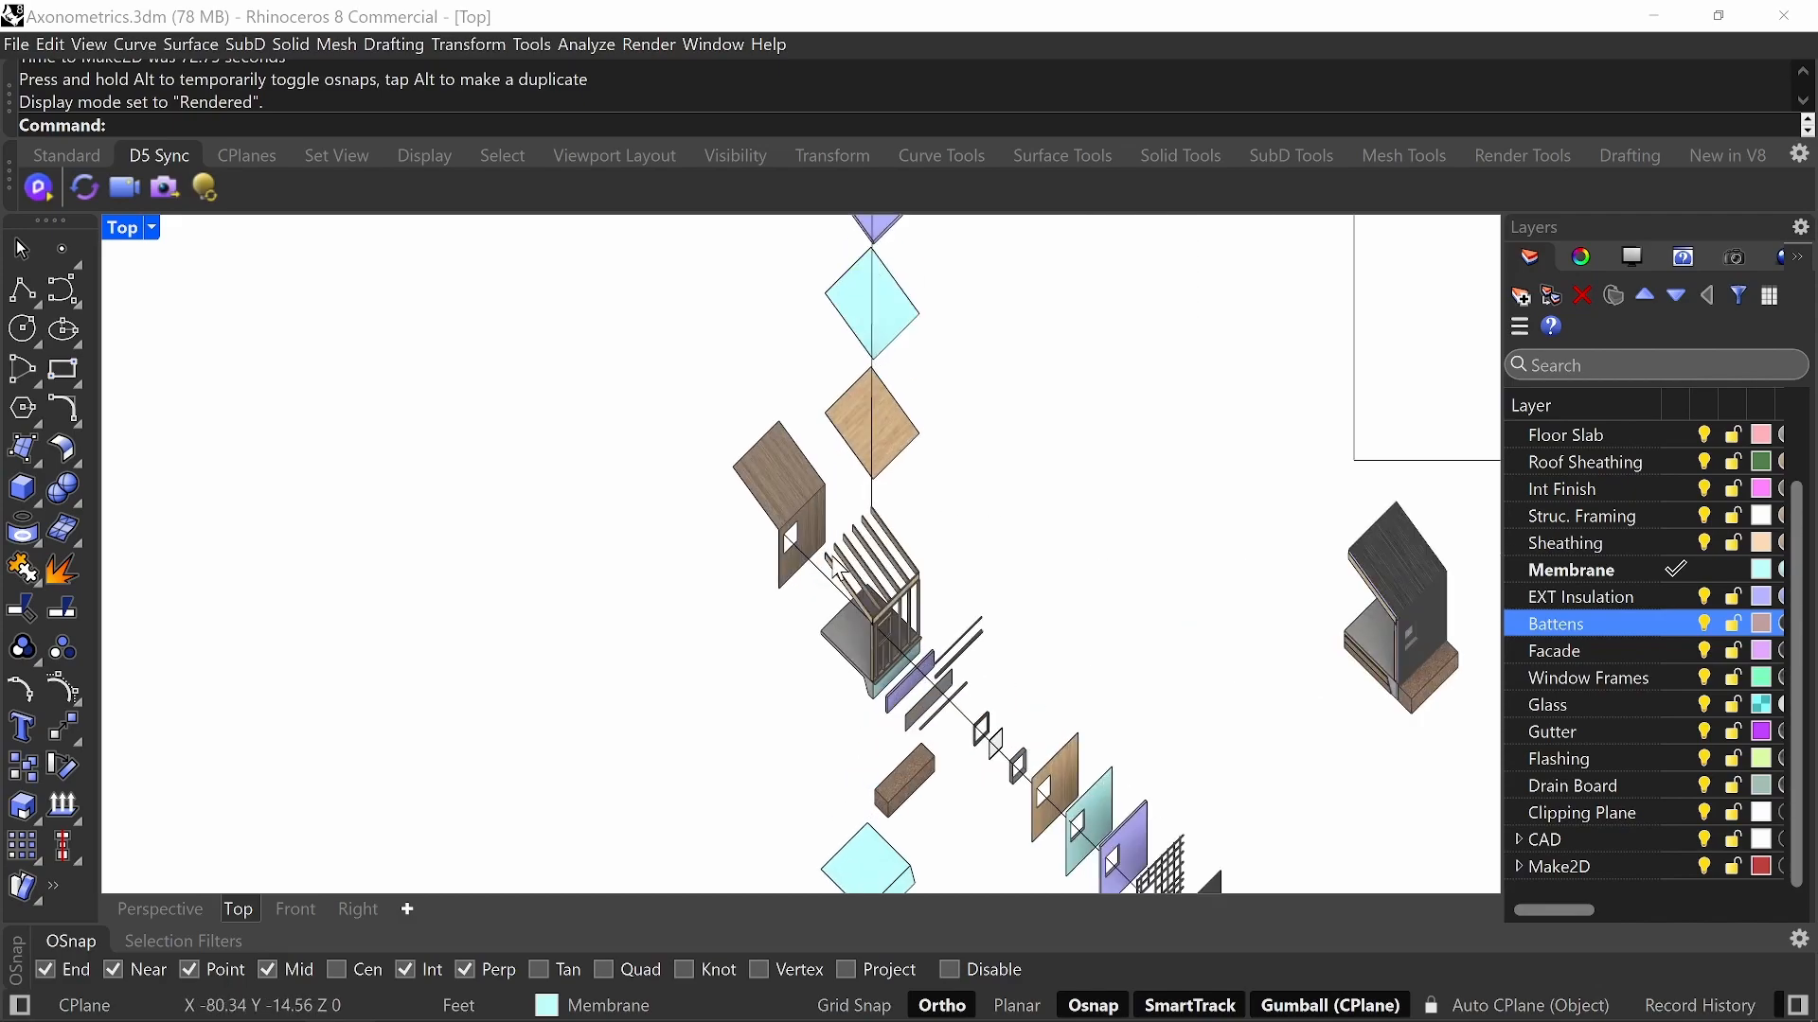
{"action": "scroll", "coordinate": [839, 551], "scroll_direction": "up", "scroll_amount": 12}
{"action": "scroll", "coordinate": [1013, 699], "scroll_direction": "up", "scroll_amount": 6}
{"action": "right_click_drag", "start_coordinate": [1015, 698], "coordinate": [1012, 552]}
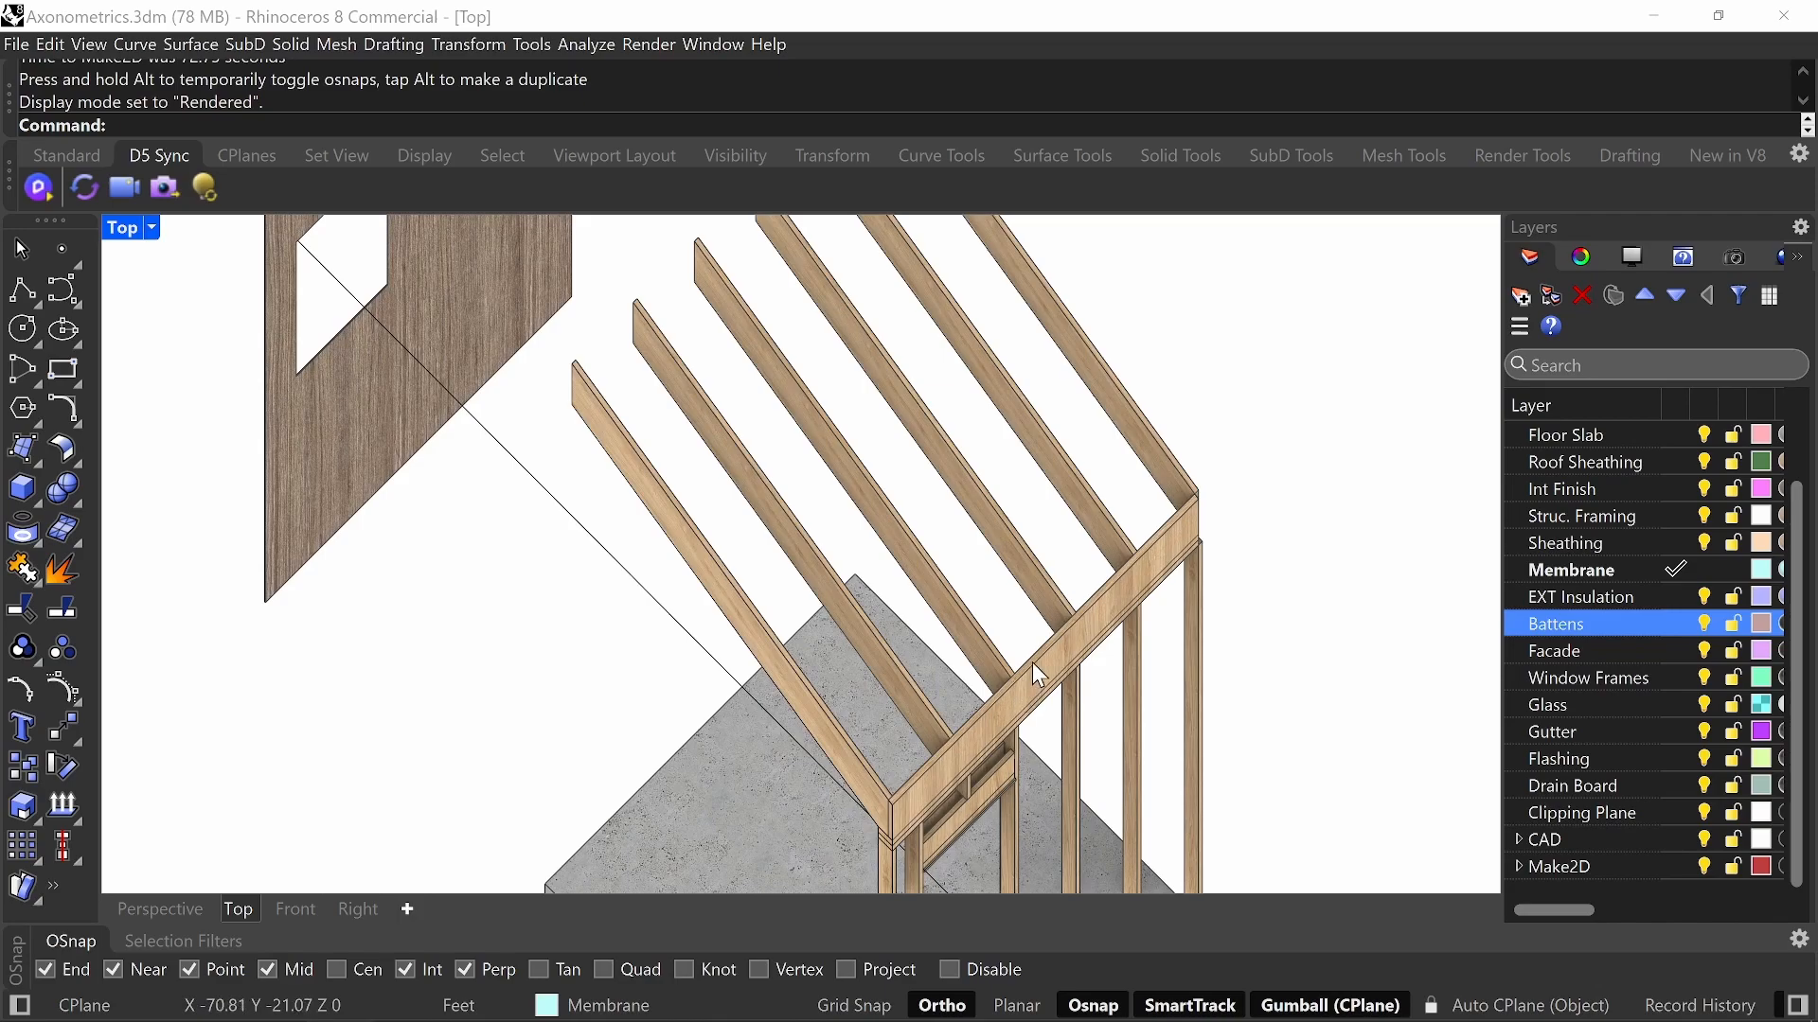
{"action": "scroll", "coordinate": [1036, 650], "scroll_direction": "down", "scroll_amount": 8}
{"action": "scroll", "coordinate": [1088, 645], "scroll_direction": "up", "scroll_amount": 5}
{"action": "scroll", "coordinate": [1090, 648], "scroll_direction": "up", "scroll_amount": 2}
{"action": "scroll", "coordinate": [1083, 627], "scroll_direction": "down", "scroll_amount": 6}
- Set the surface edge width scale to 1 in the Rendered display mode's surface object settings
{"action": "right_click_drag", "start_coordinate": [1129, 699], "coordinate": [1026, 602]}
{"action": "right_click_drag", "start_coordinate": [1080, 478], "coordinate": [1036, 646]}
{"action": "type", "text": "Options"}
{"action": "key", "text": "Return"}
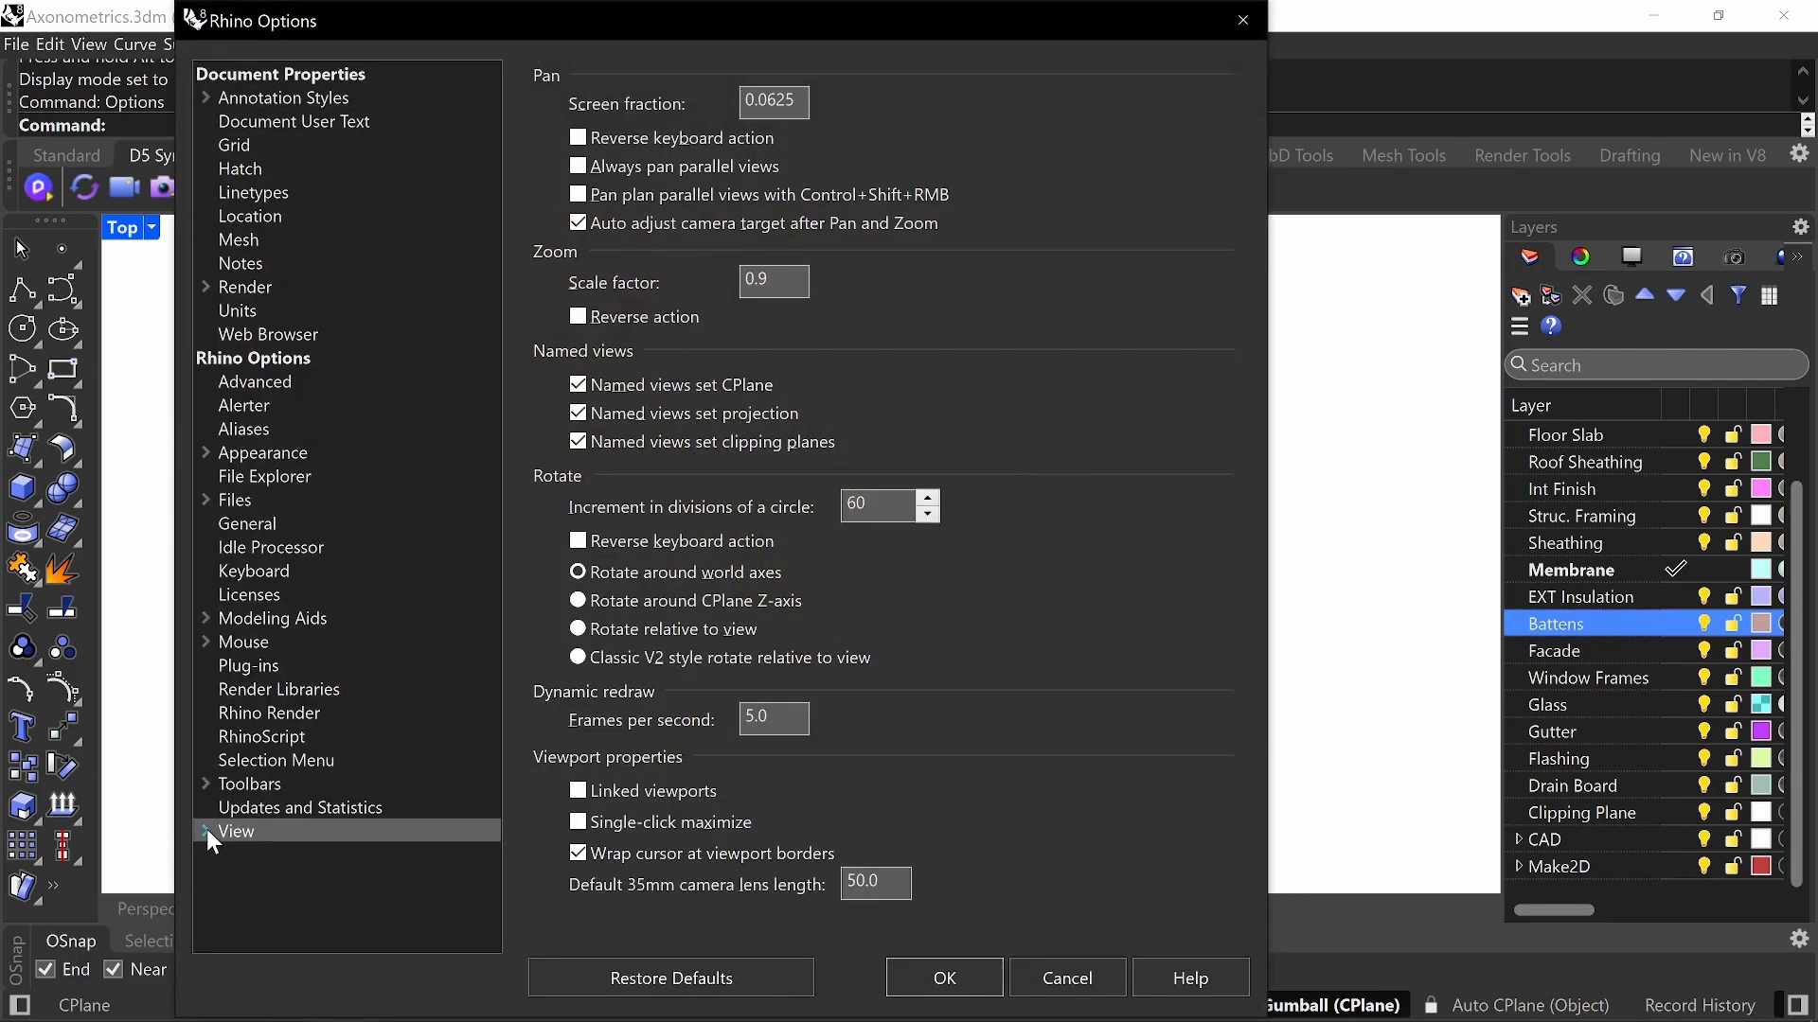
{"action": "left_click", "coordinate": [207, 830]}
{"action": "left_click", "coordinate": [233, 855]}
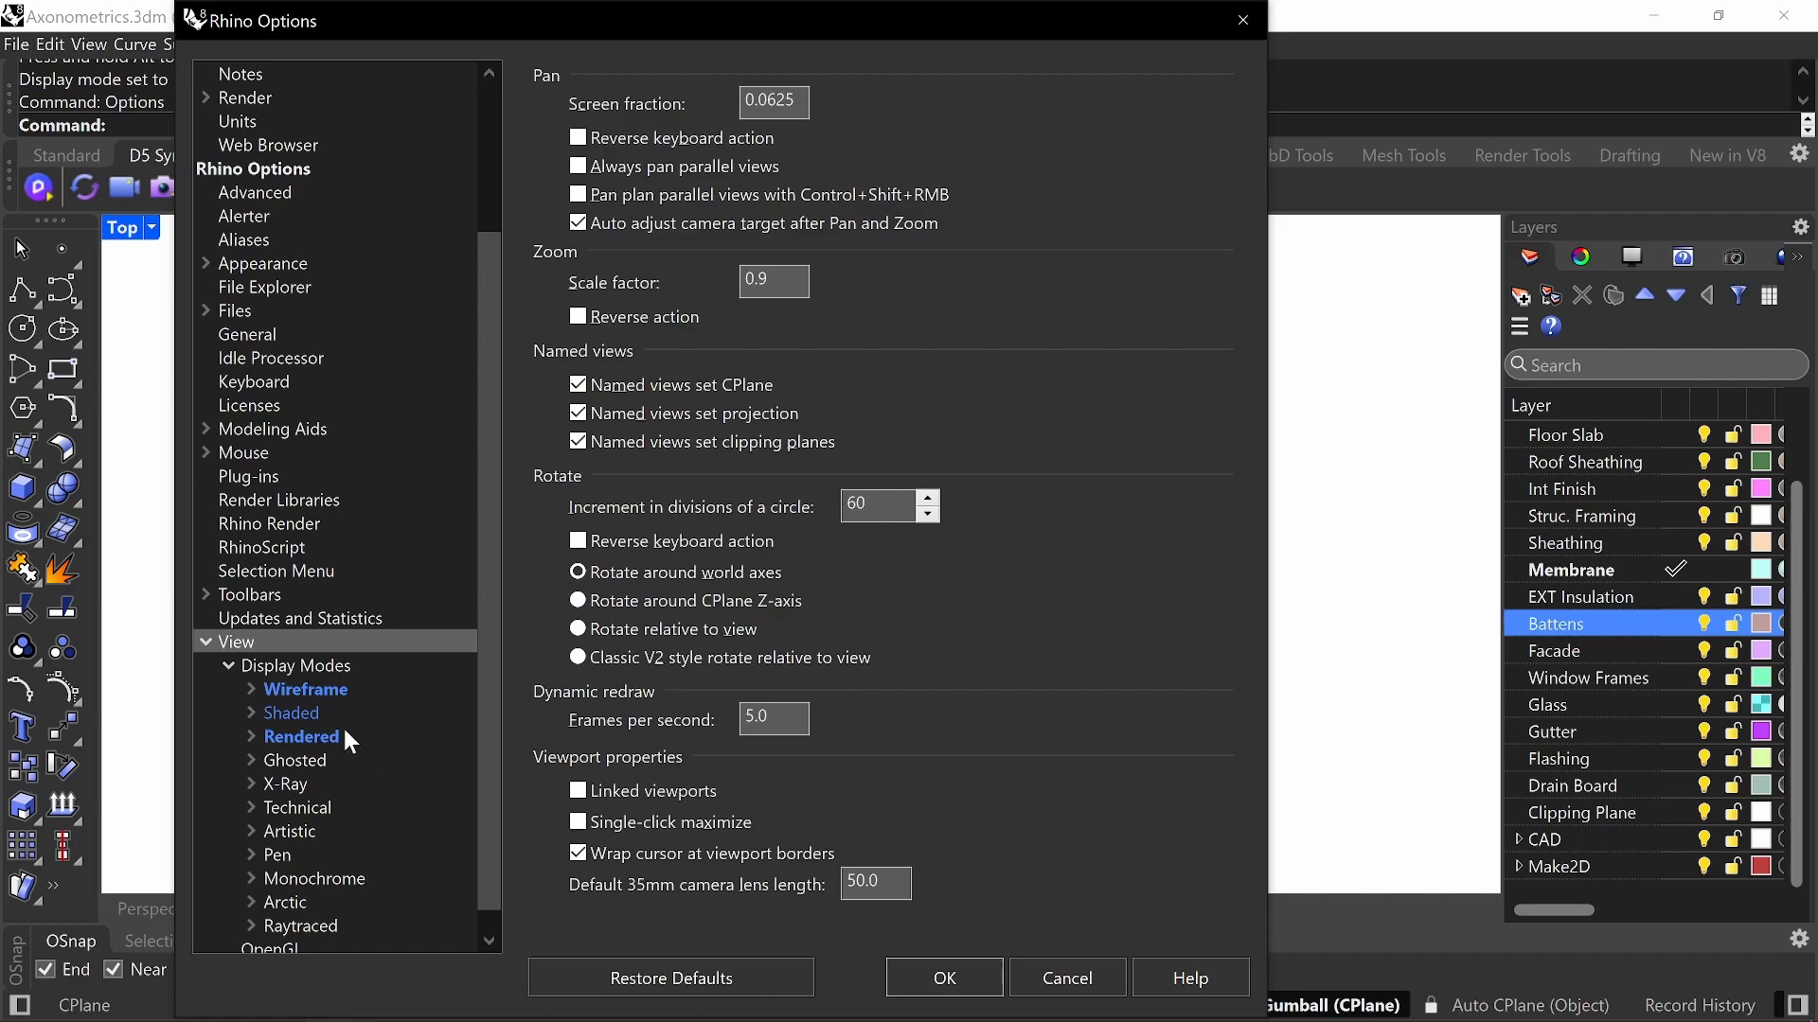
{"action": "left_click", "coordinate": [294, 736]}
{"action": "left_click", "coordinate": [251, 737]}
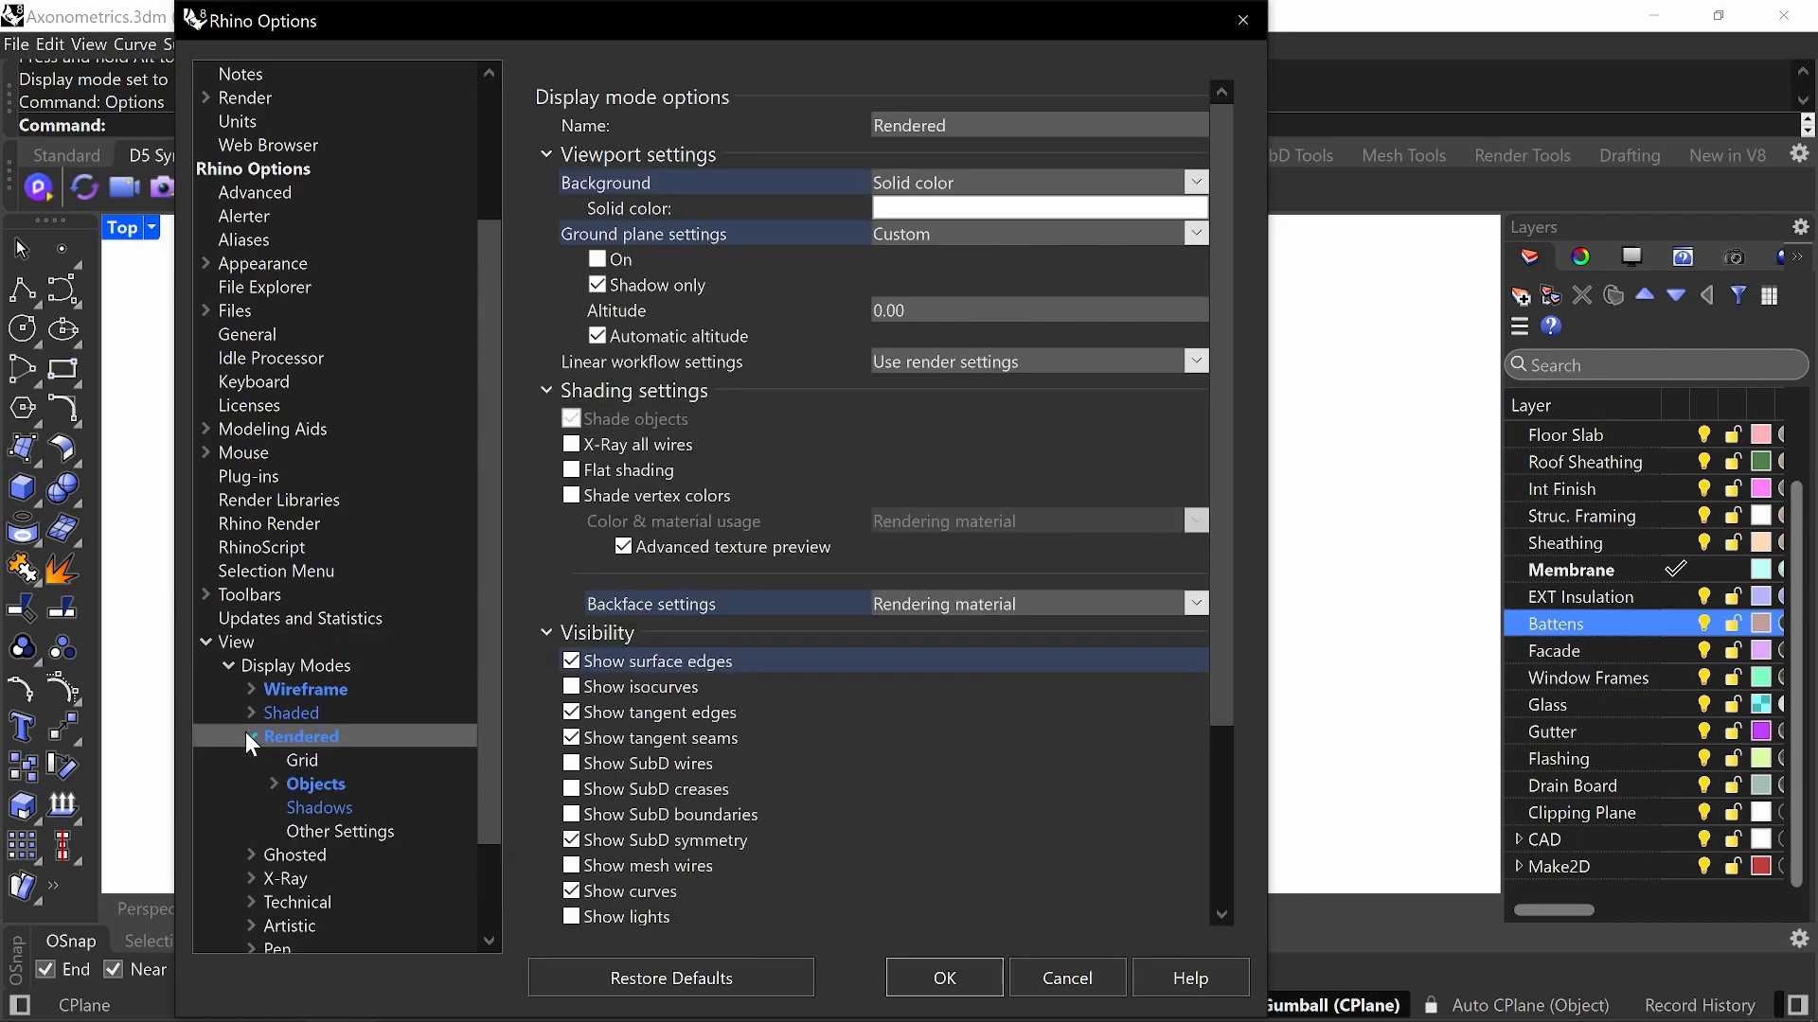
{"action": "left_click", "coordinate": [300, 786]}
{"action": "left_click", "coordinate": [274, 784]}
{"action": "left_click", "coordinate": [349, 831]}
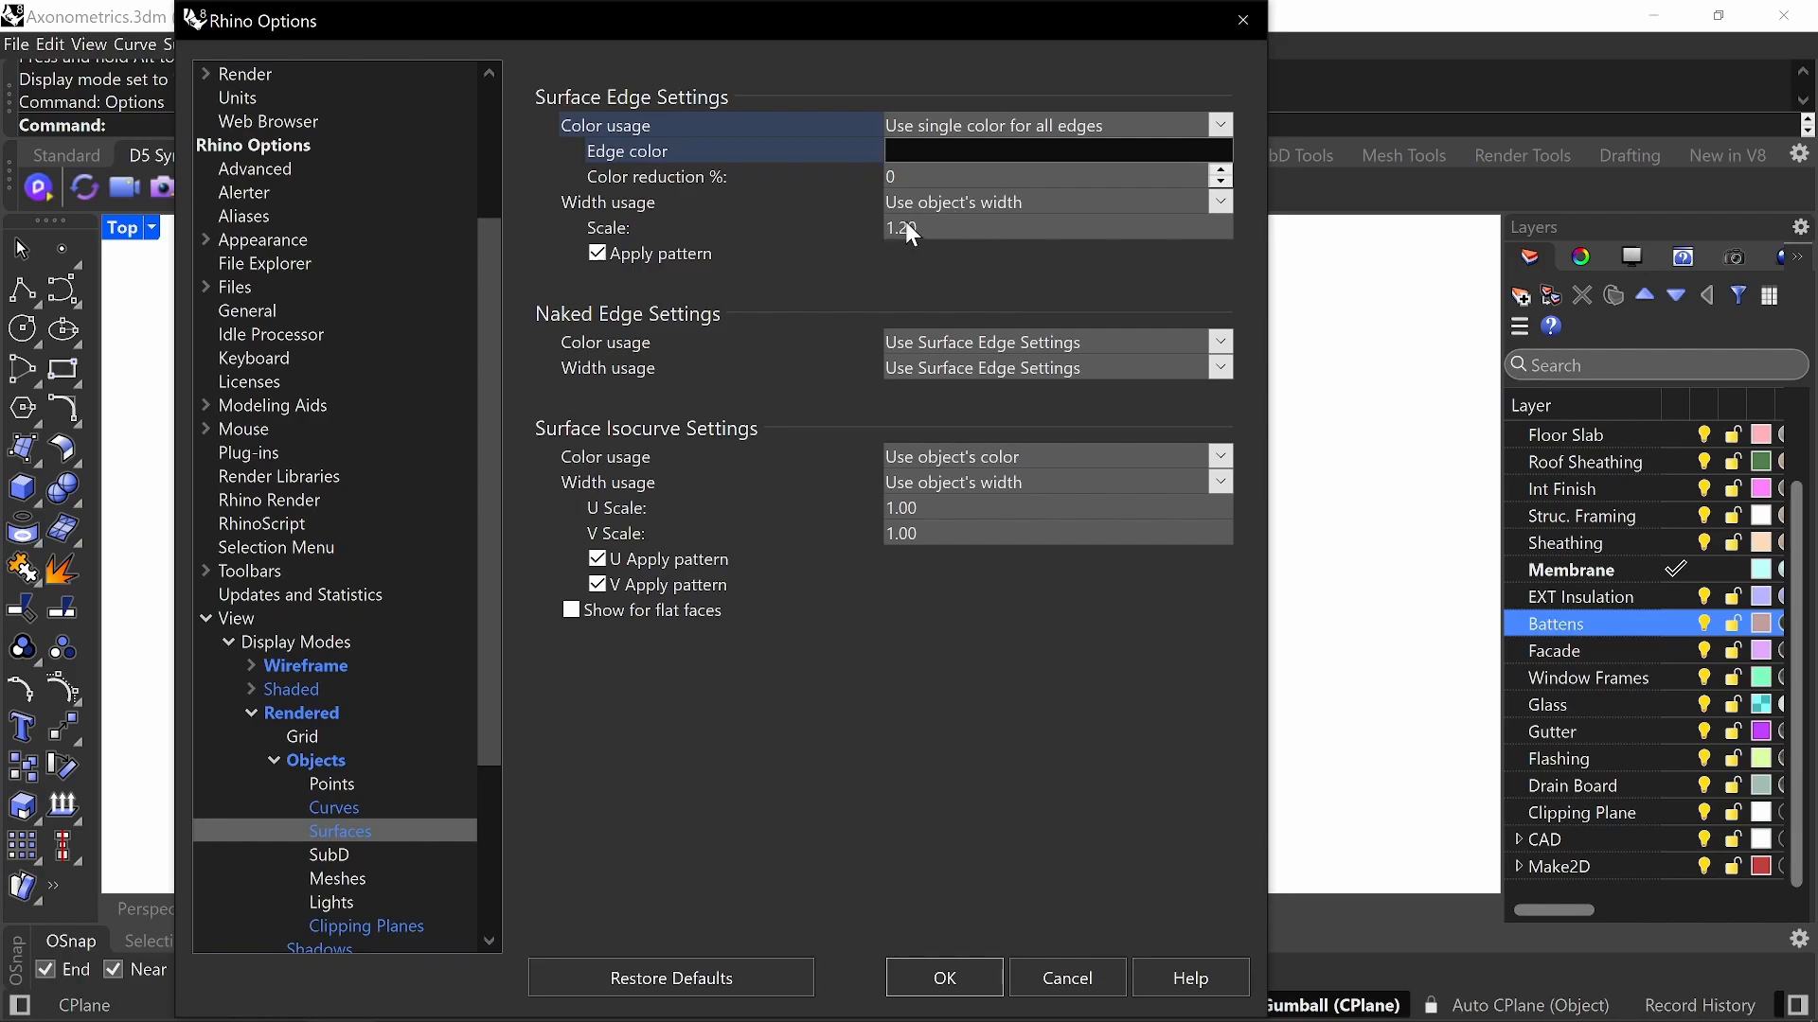
{"action": "left_click", "coordinate": [942, 227]}
{"action": "key", "text": "BackSpace"}
- Change the Rendered mode's surface edge color to dark gray #464646 with black at 73, and apply the display options
{"action": "left_click", "coordinate": [1134, 151]}
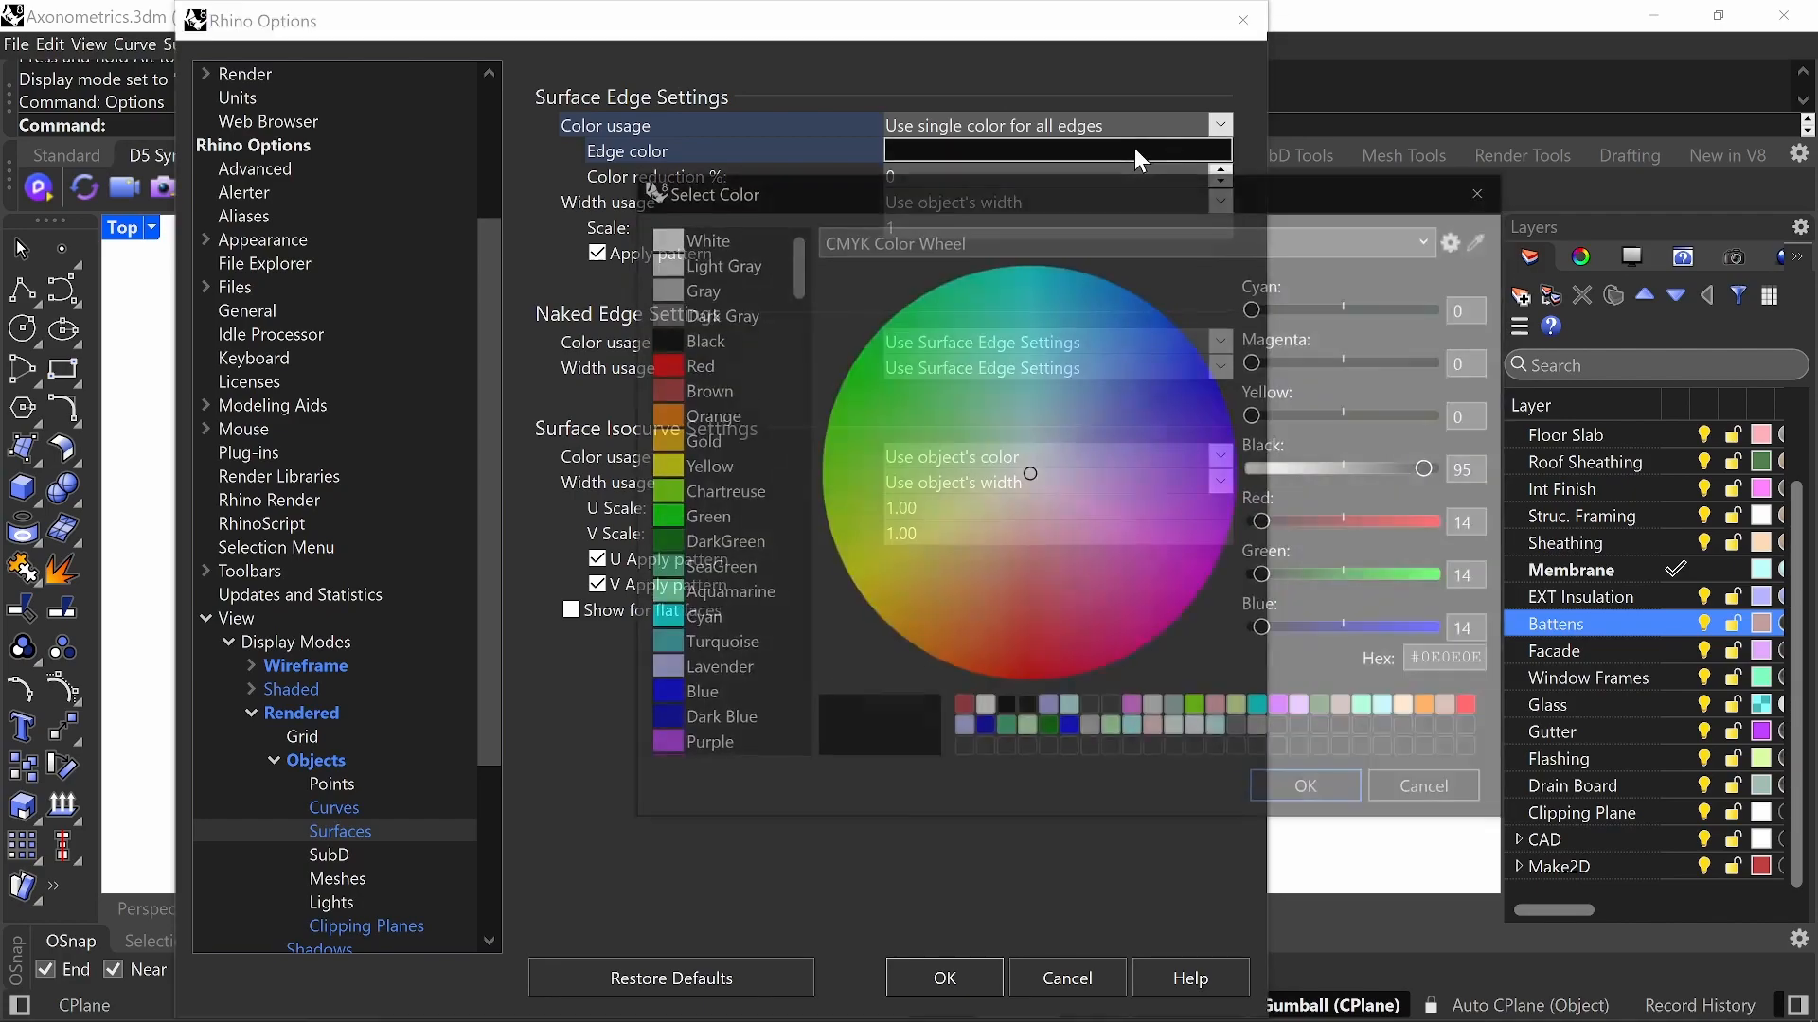
{"action": "left_click", "coordinate": [726, 309]}
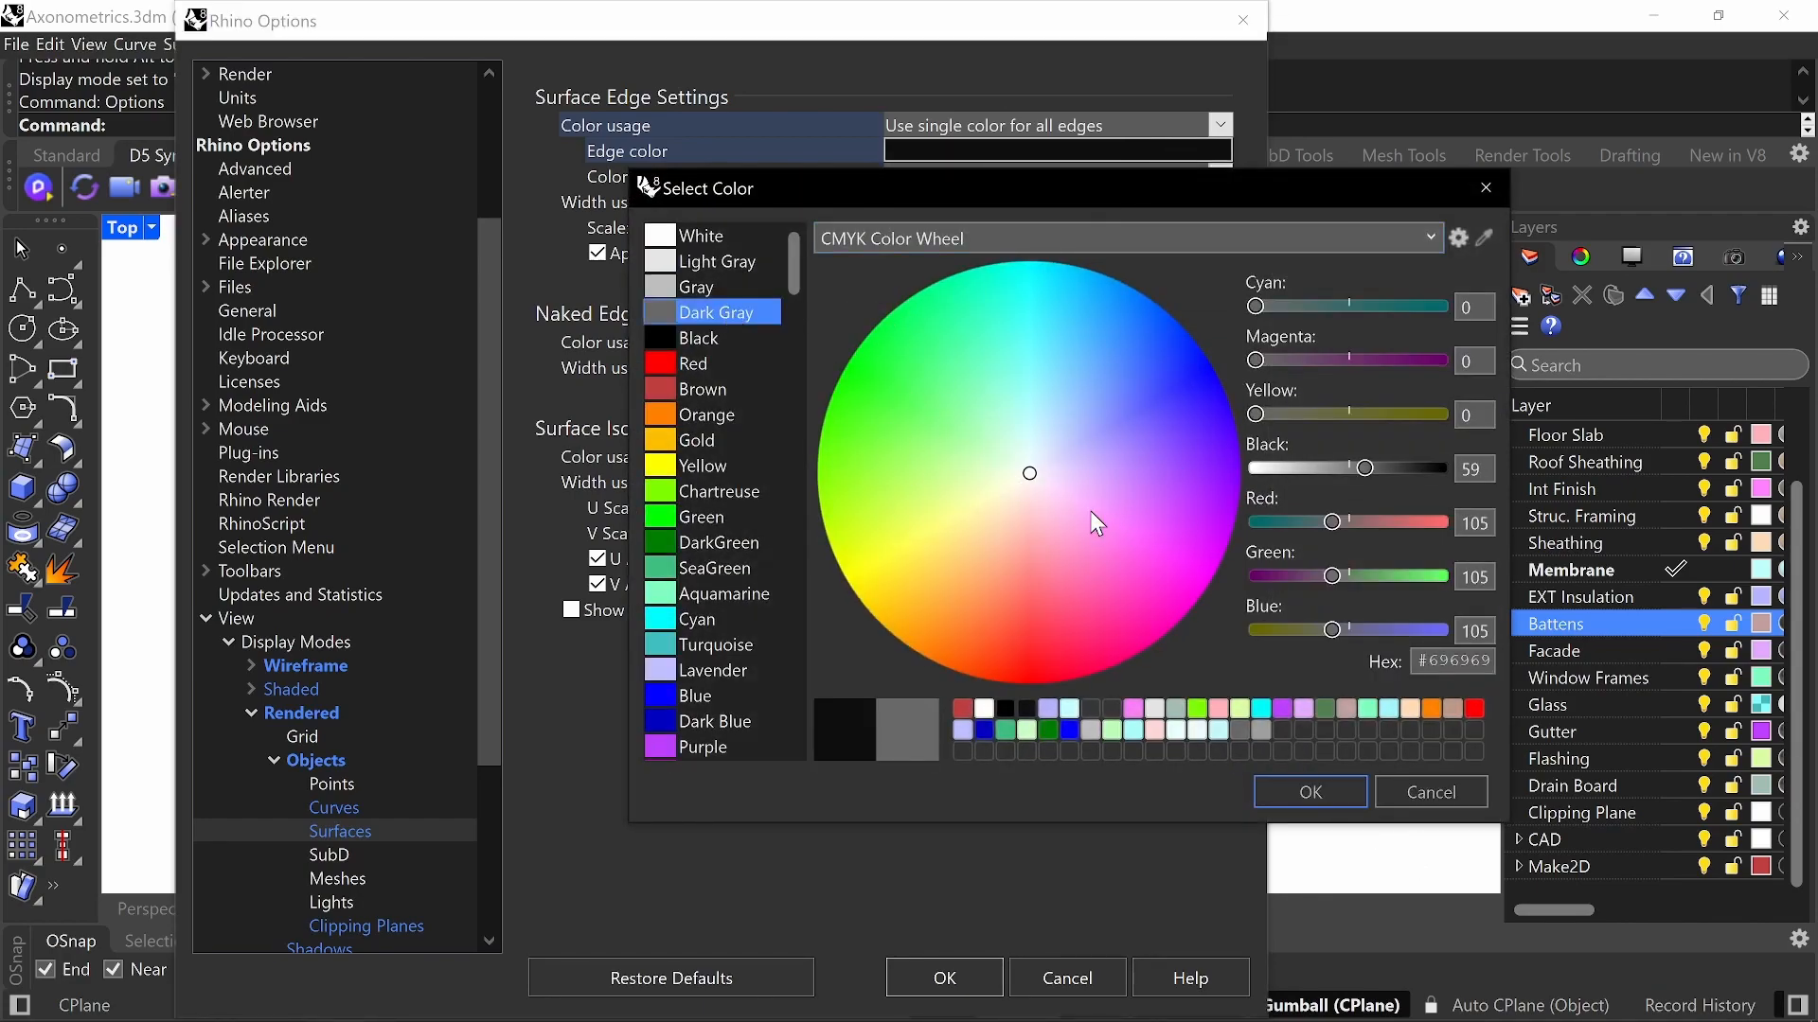
{"action": "left_click_drag", "start_coordinate": [1371, 470], "coordinate": [1390, 481]}
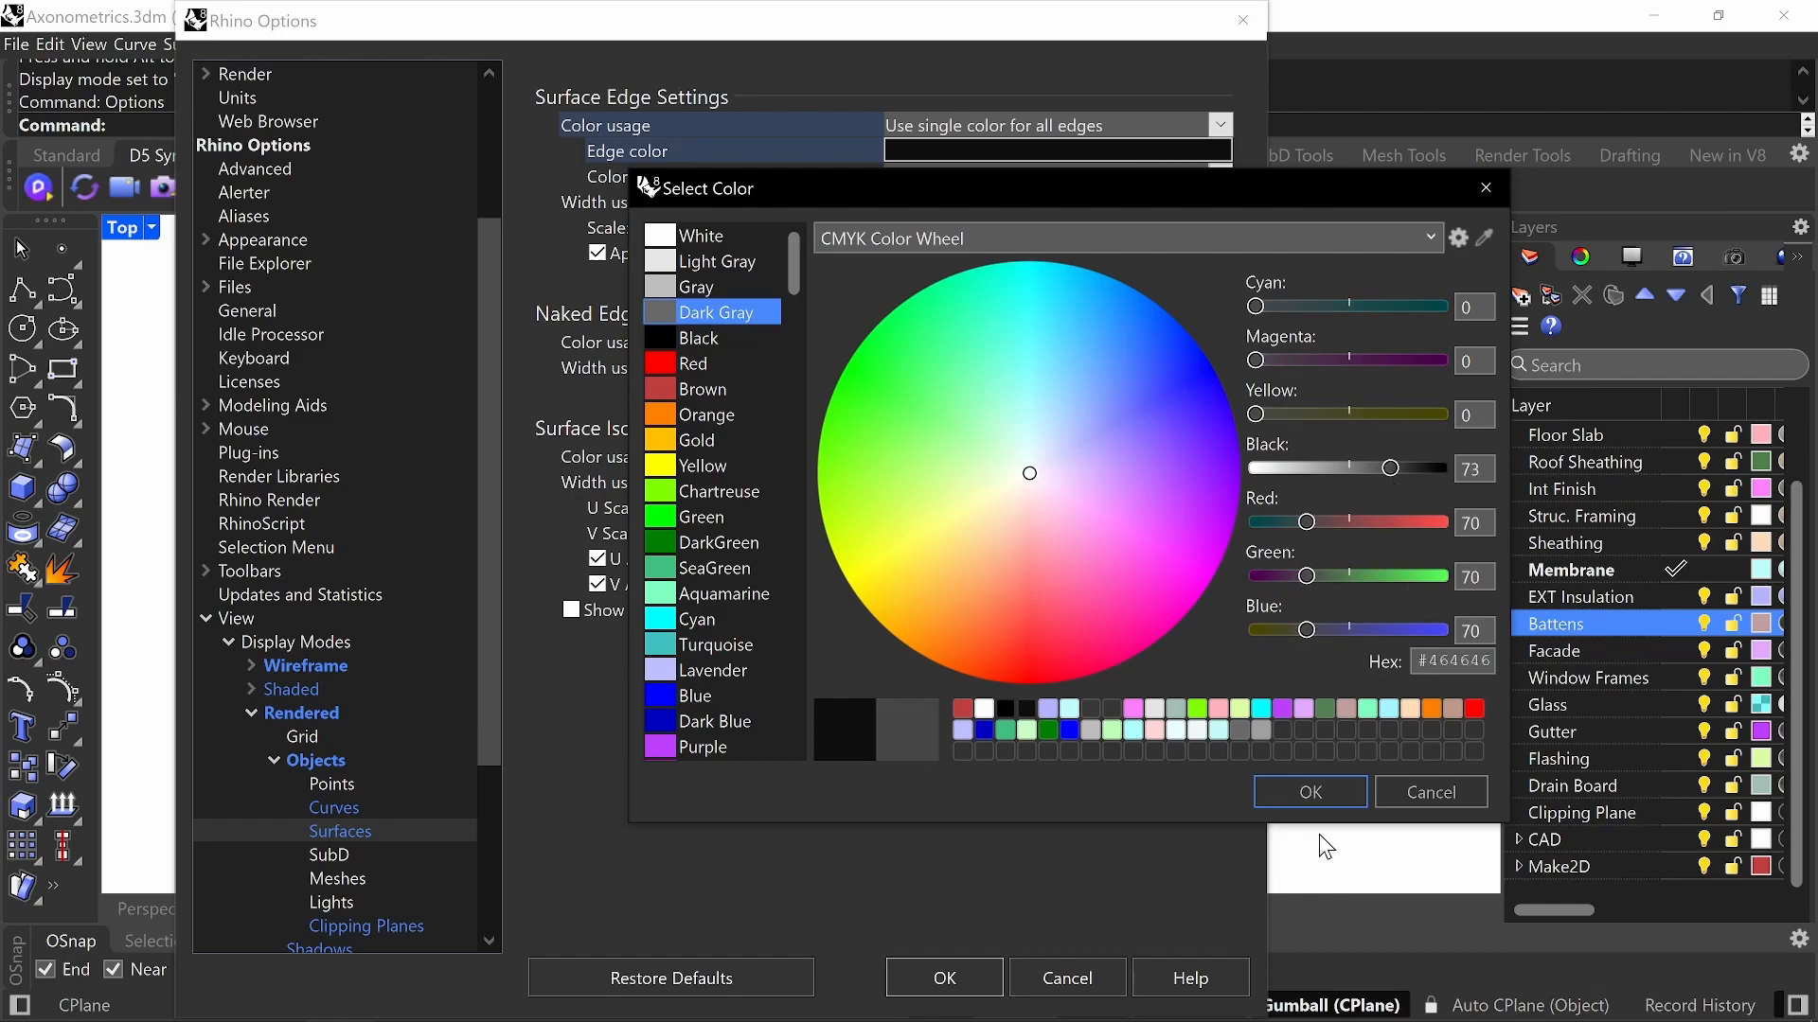
{"action": "left_click", "coordinate": [1310, 792]}
{"action": "left_click", "coordinate": [946, 976]}
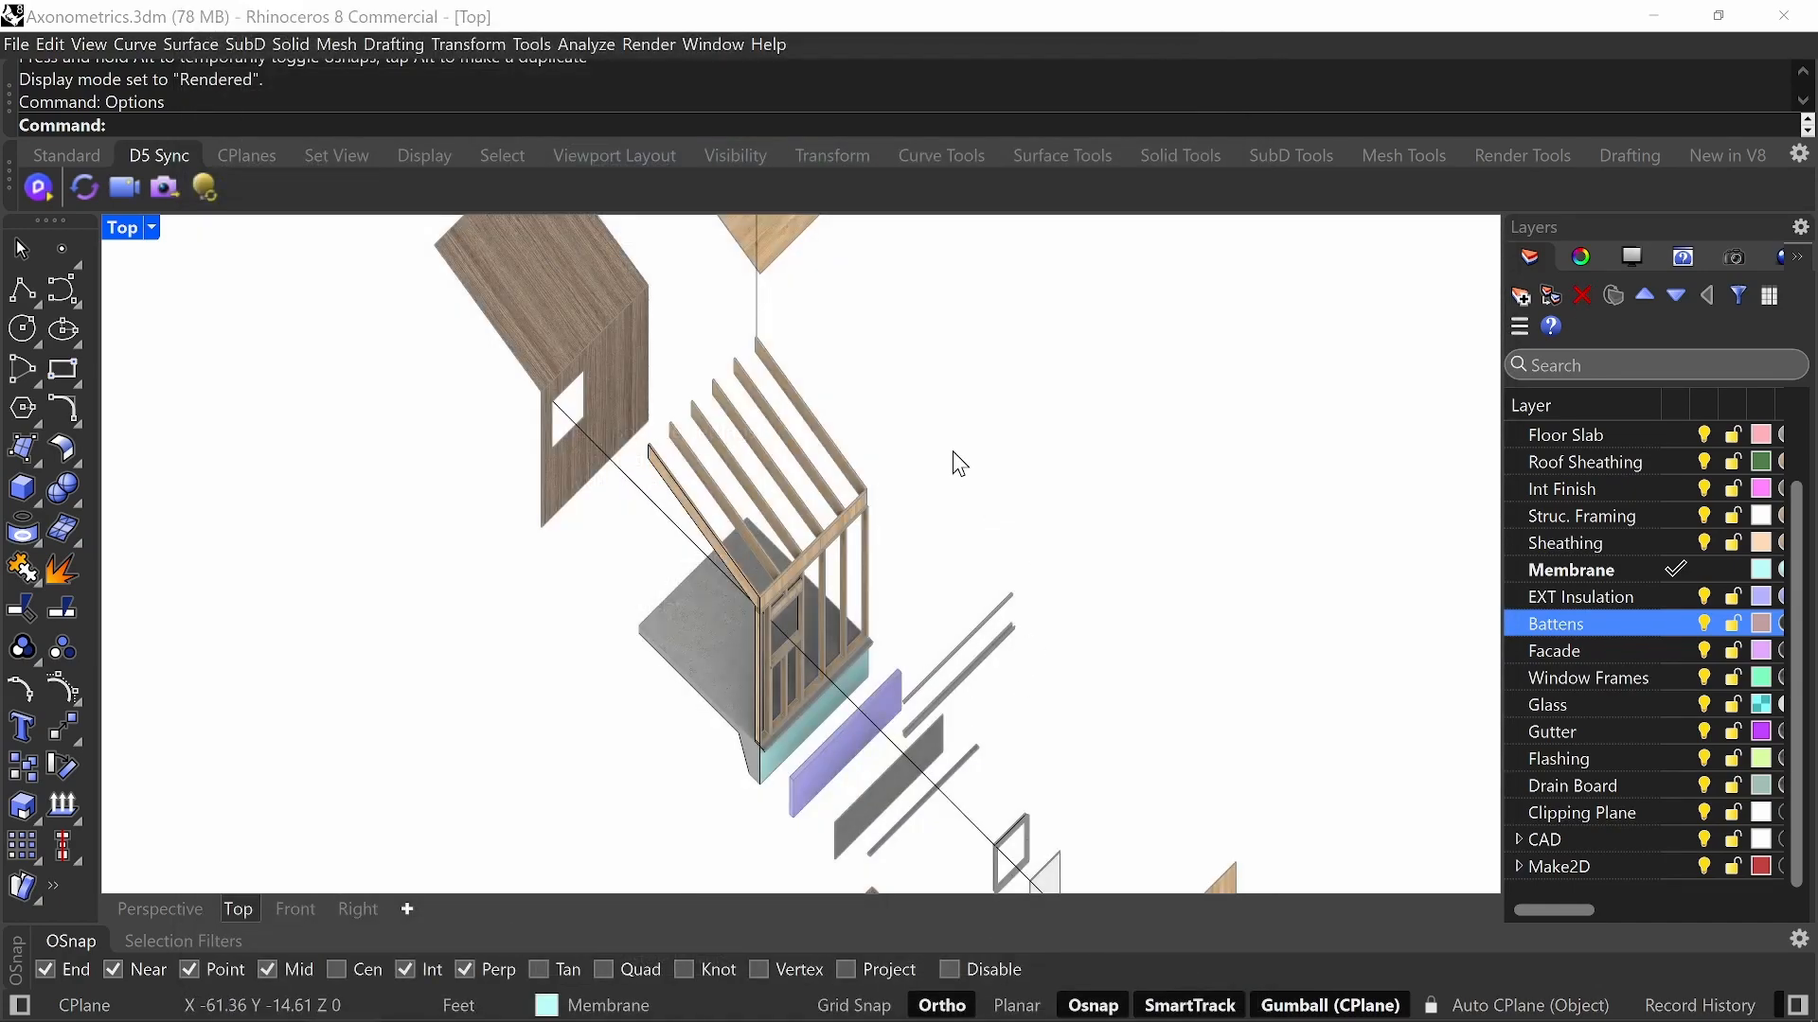
- Examine the surface edges on the exploded framing, insulation, battens and facade, and on the assembled model's roof and facade
{"action": "scroll", "coordinate": [615, 336], "scroll_direction": "up", "scroll_amount": 4}
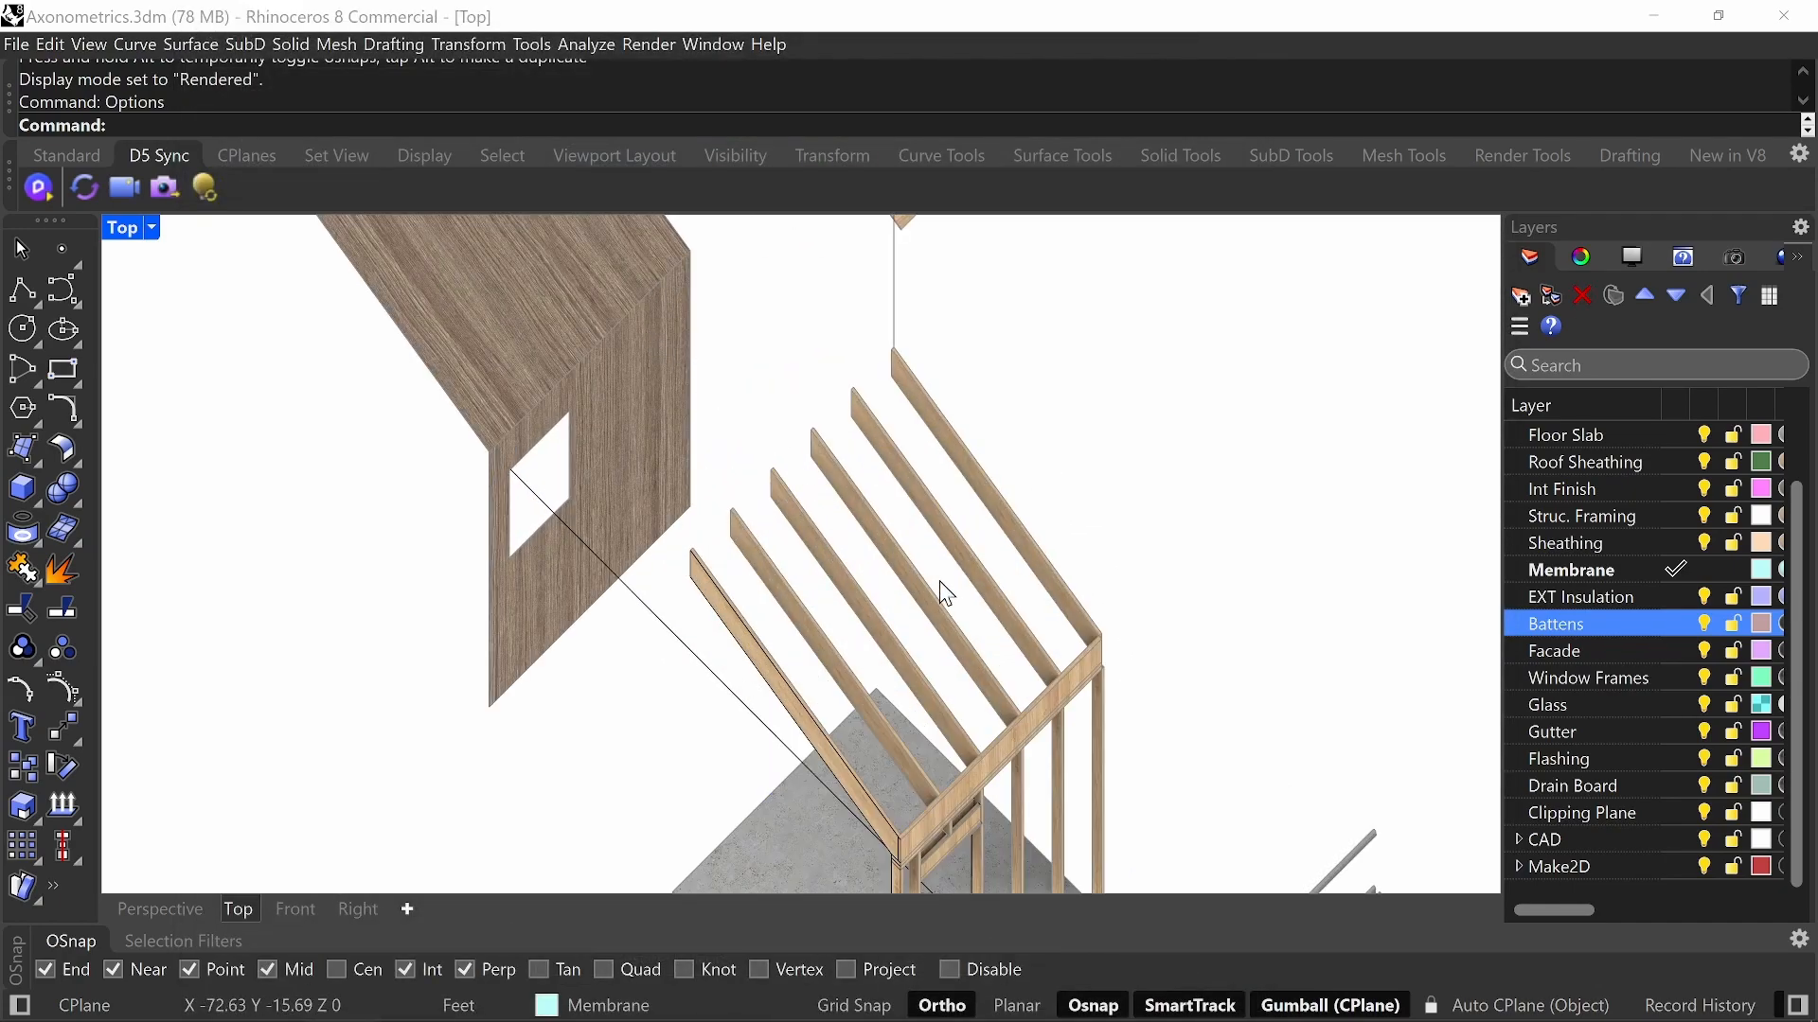
{"action": "scroll", "coordinate": [1150, 651], "scroll_direction": "down", "scroll_amount": 4}
{"action": "right_click_drag", "start_coordinate": [1187, 671], "coordinate": [966, 421]}
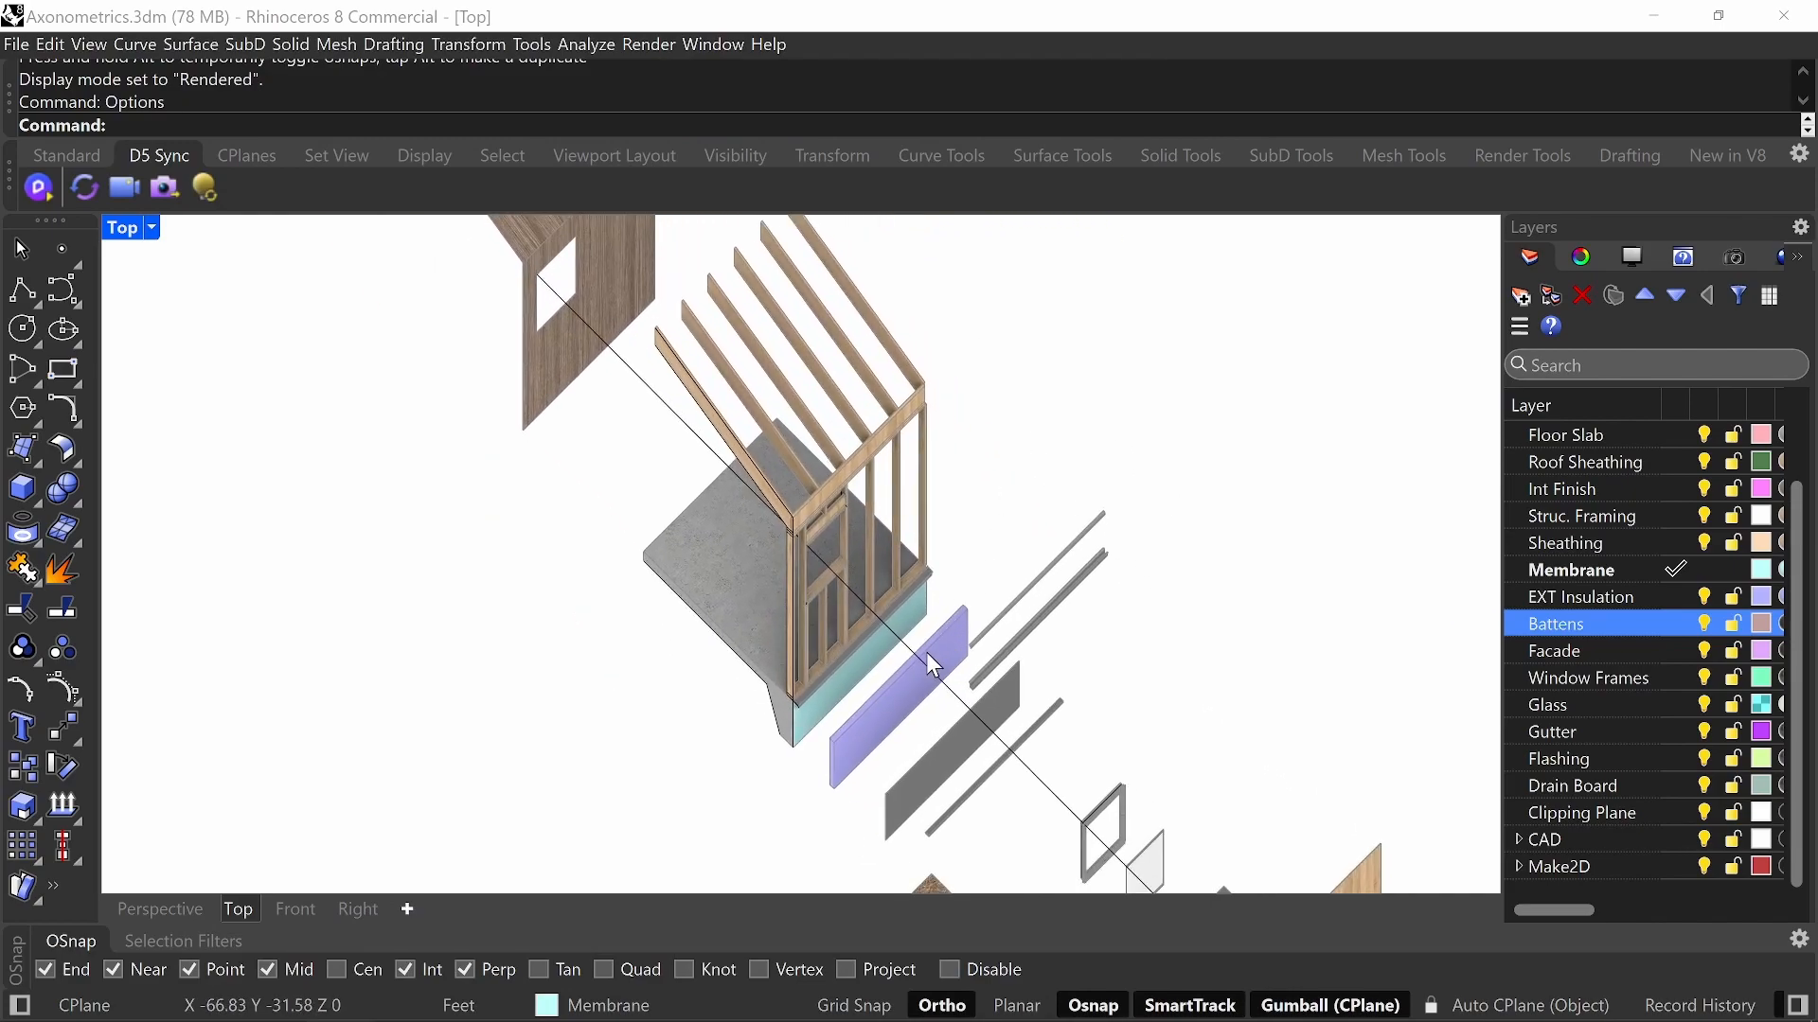
{"action": "scroll", "coordinate": [950, 651], "scroll_direction": "up", "scroll_amount": 5}
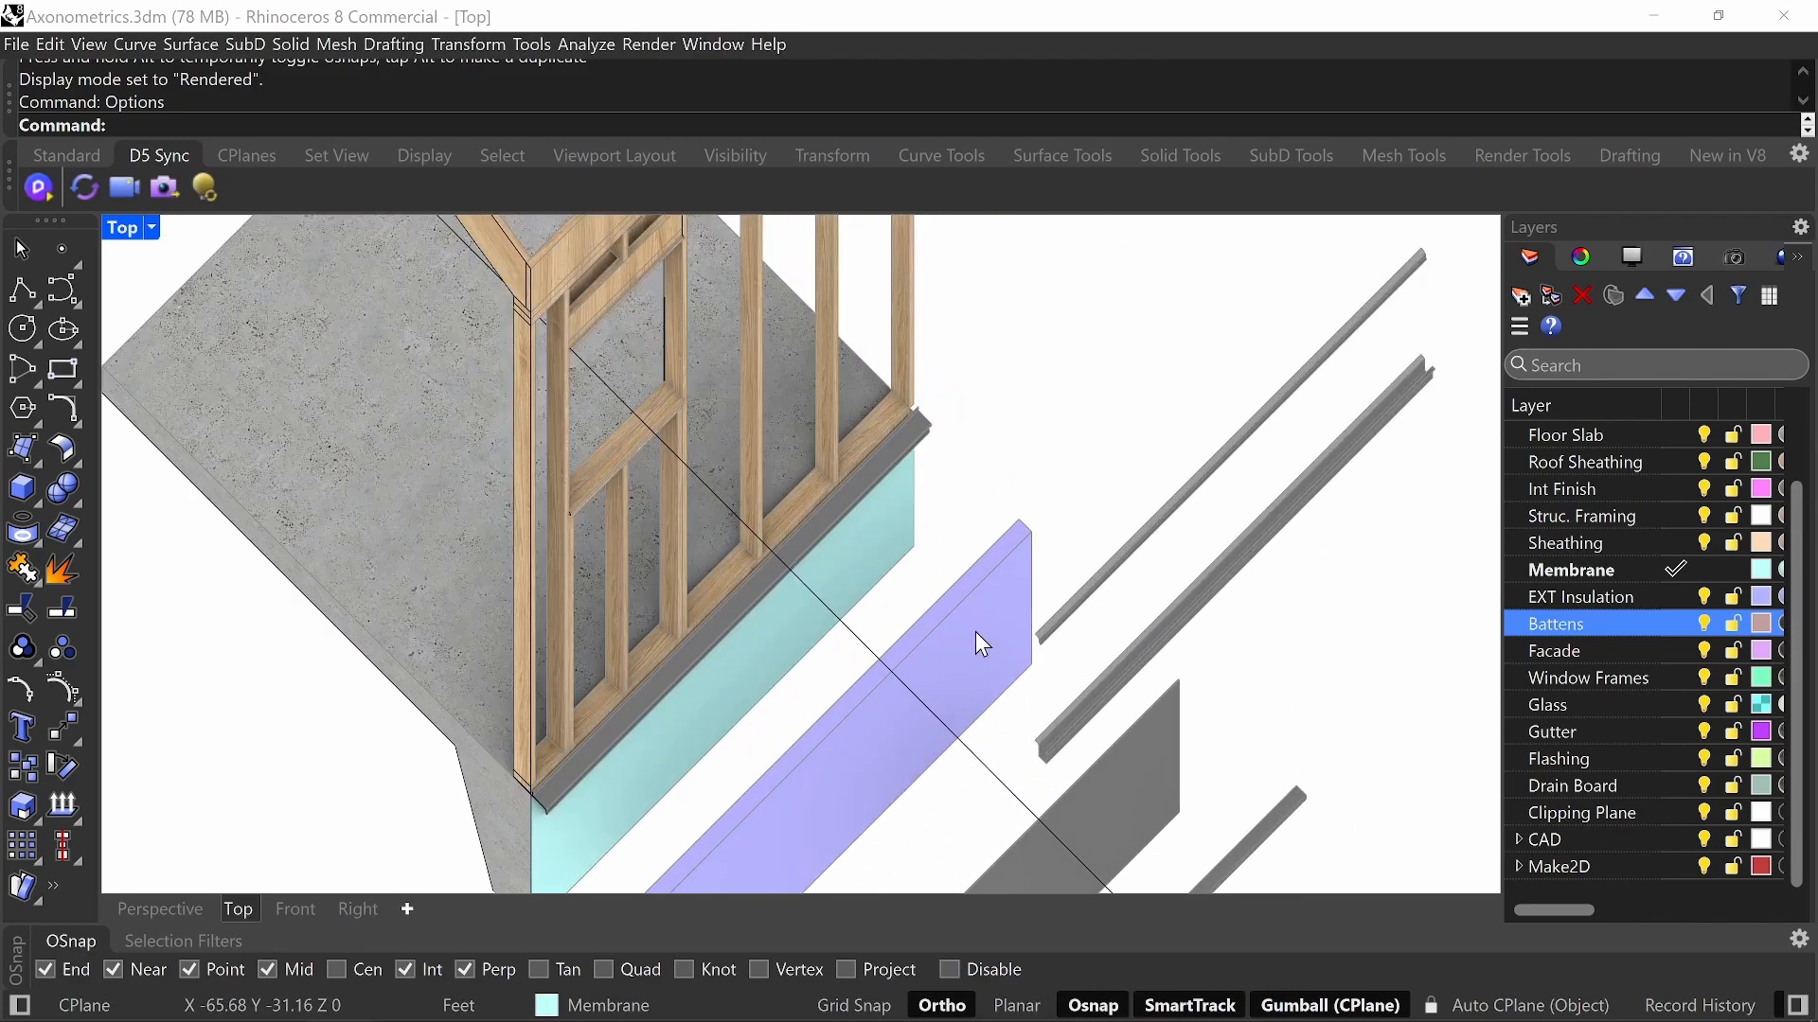
{"action": "scroll", "coordinate": [975, 632], "scroll_direction": "down", "scroll_amount": 6}
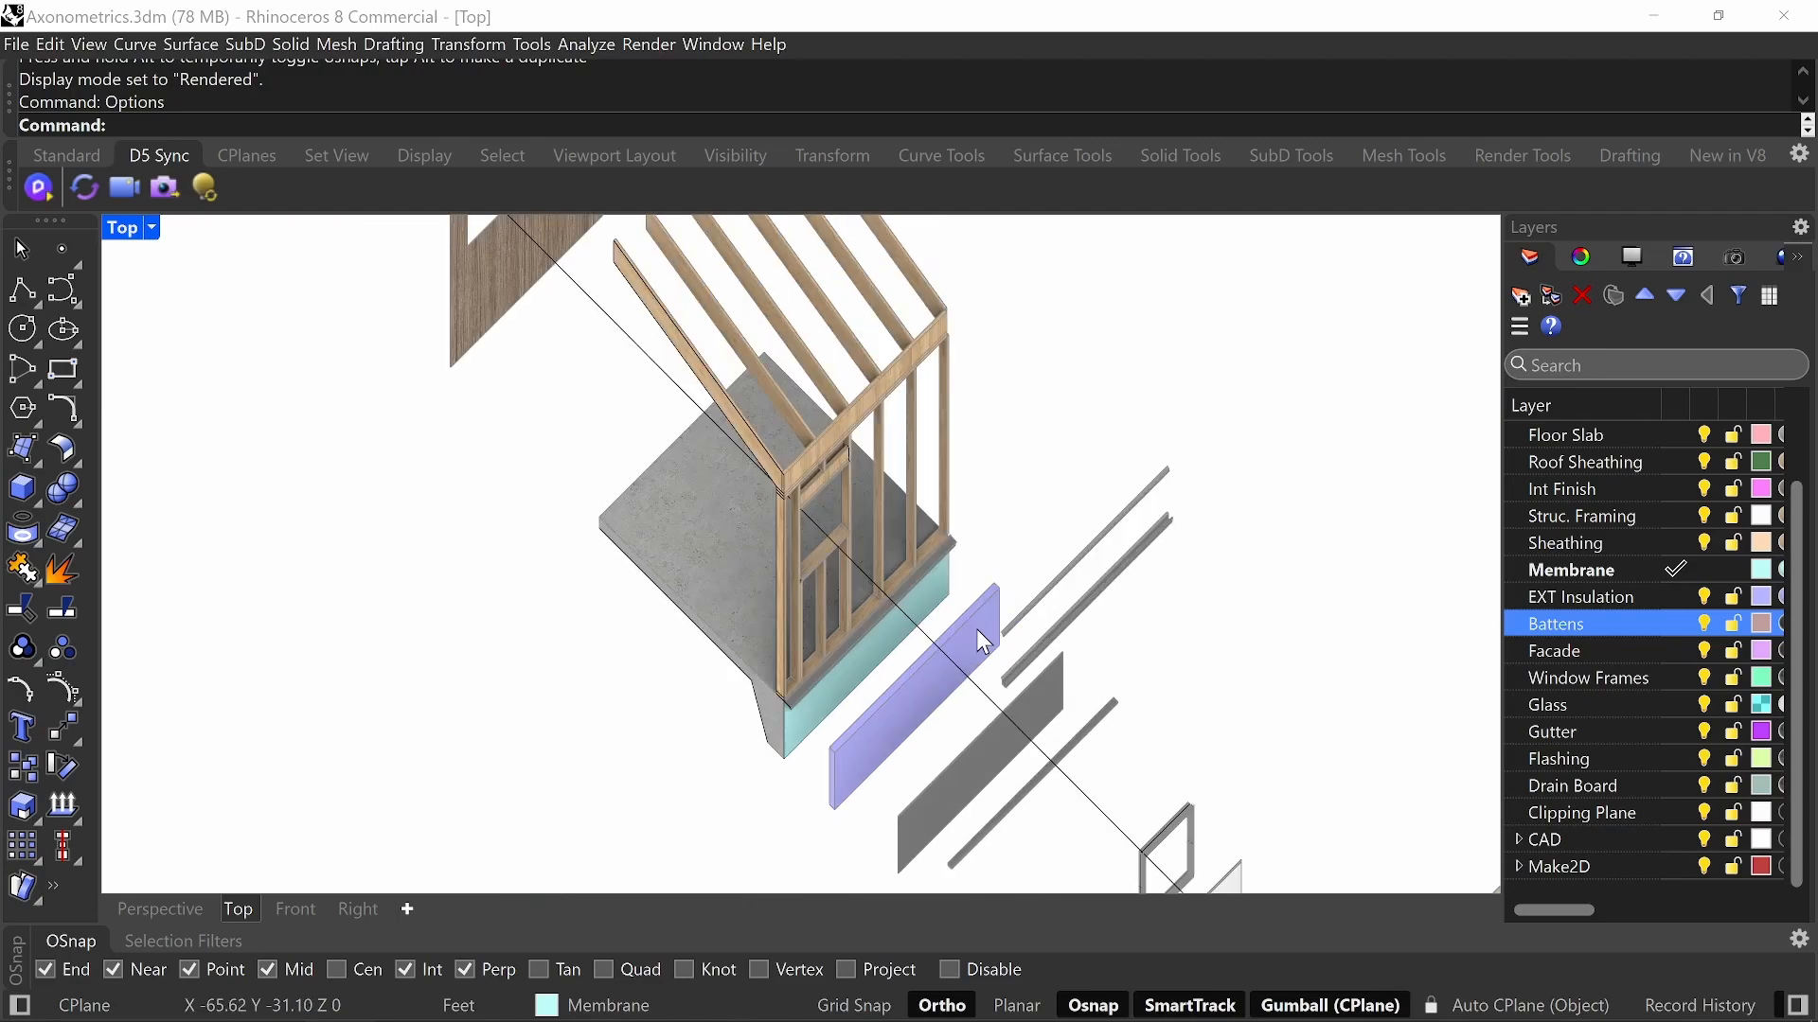
{"action": "right_click_drag", "start_coordinate": [916, 654], "coordinate": [928, 689]}
{"action": "scroll", "coordinate": [1149, 735], "scroll_direction": "up", "scroll_amount": 3}
{"action": "scroll", "coordinate": [1149, 734], "scroll_direction": "up", "scroll_amount": 5}
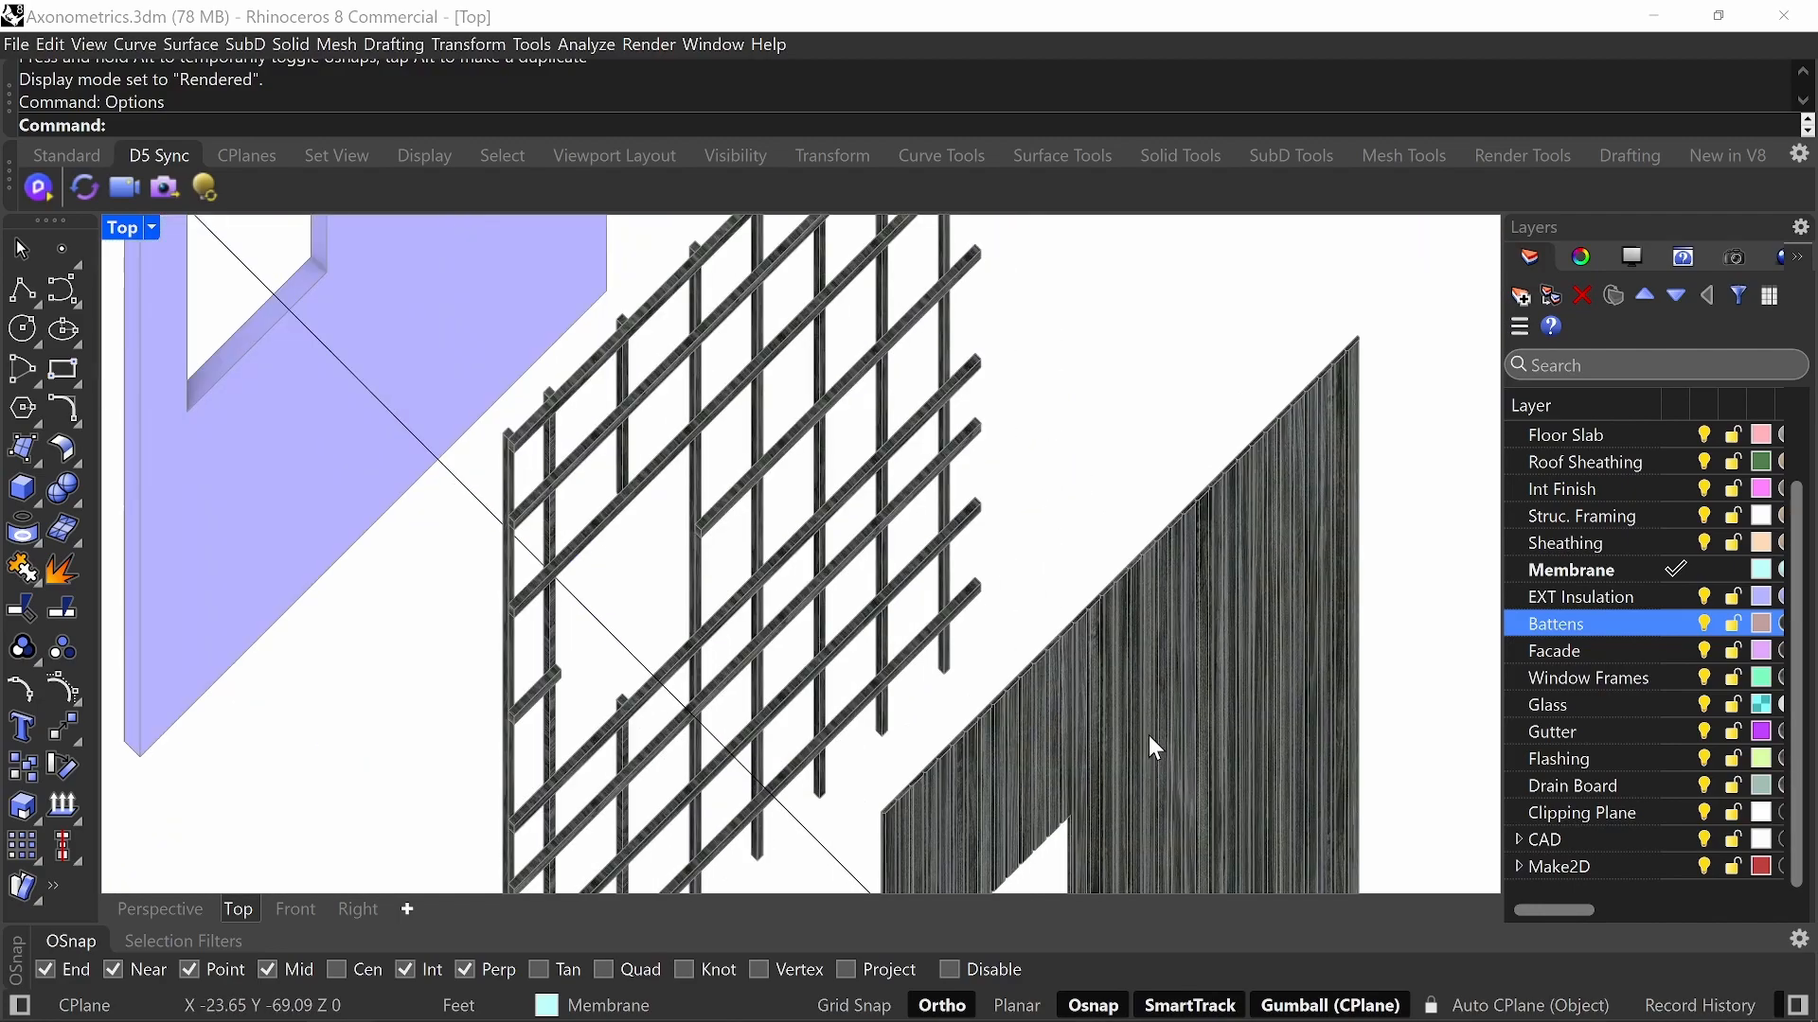
{"action": "scroll", "coordinate": [1150, 735], "scroll_direction": "down", "scroll_amount": 6}
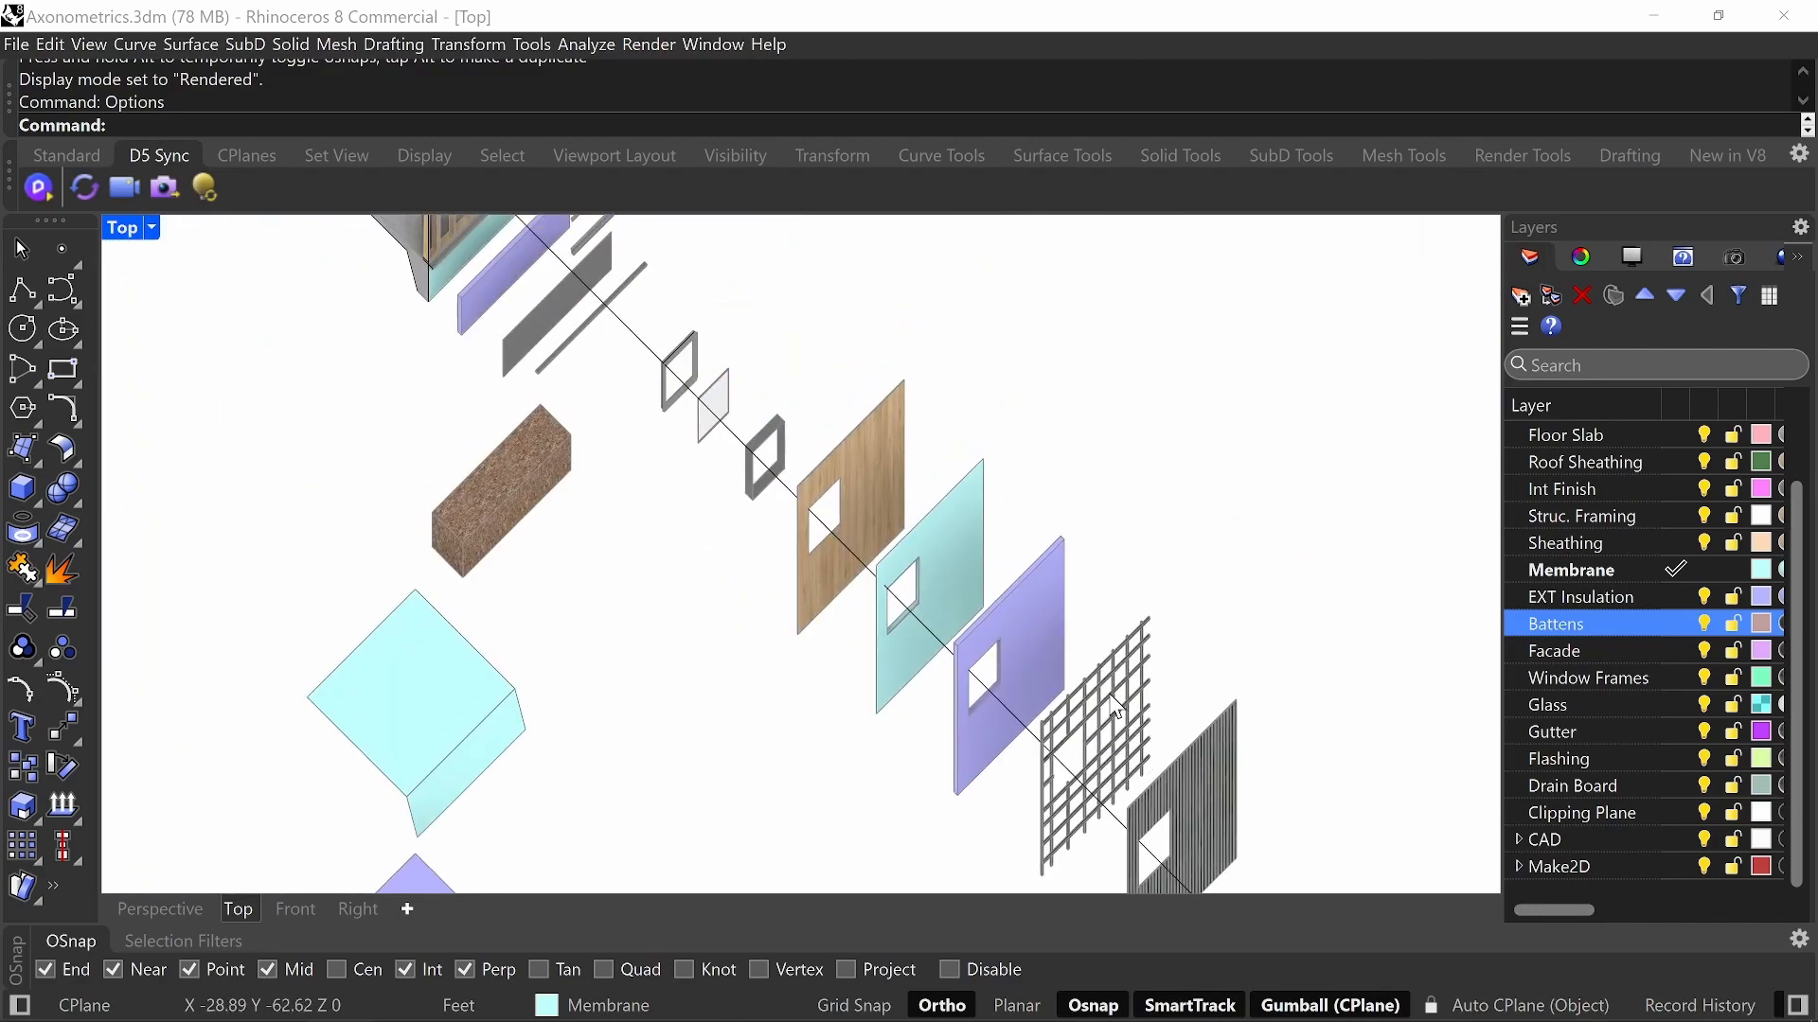
{"action": "scroll", "coordinate": [1133, 712], "scroll_direction": "up", "scroll_amount": 6}
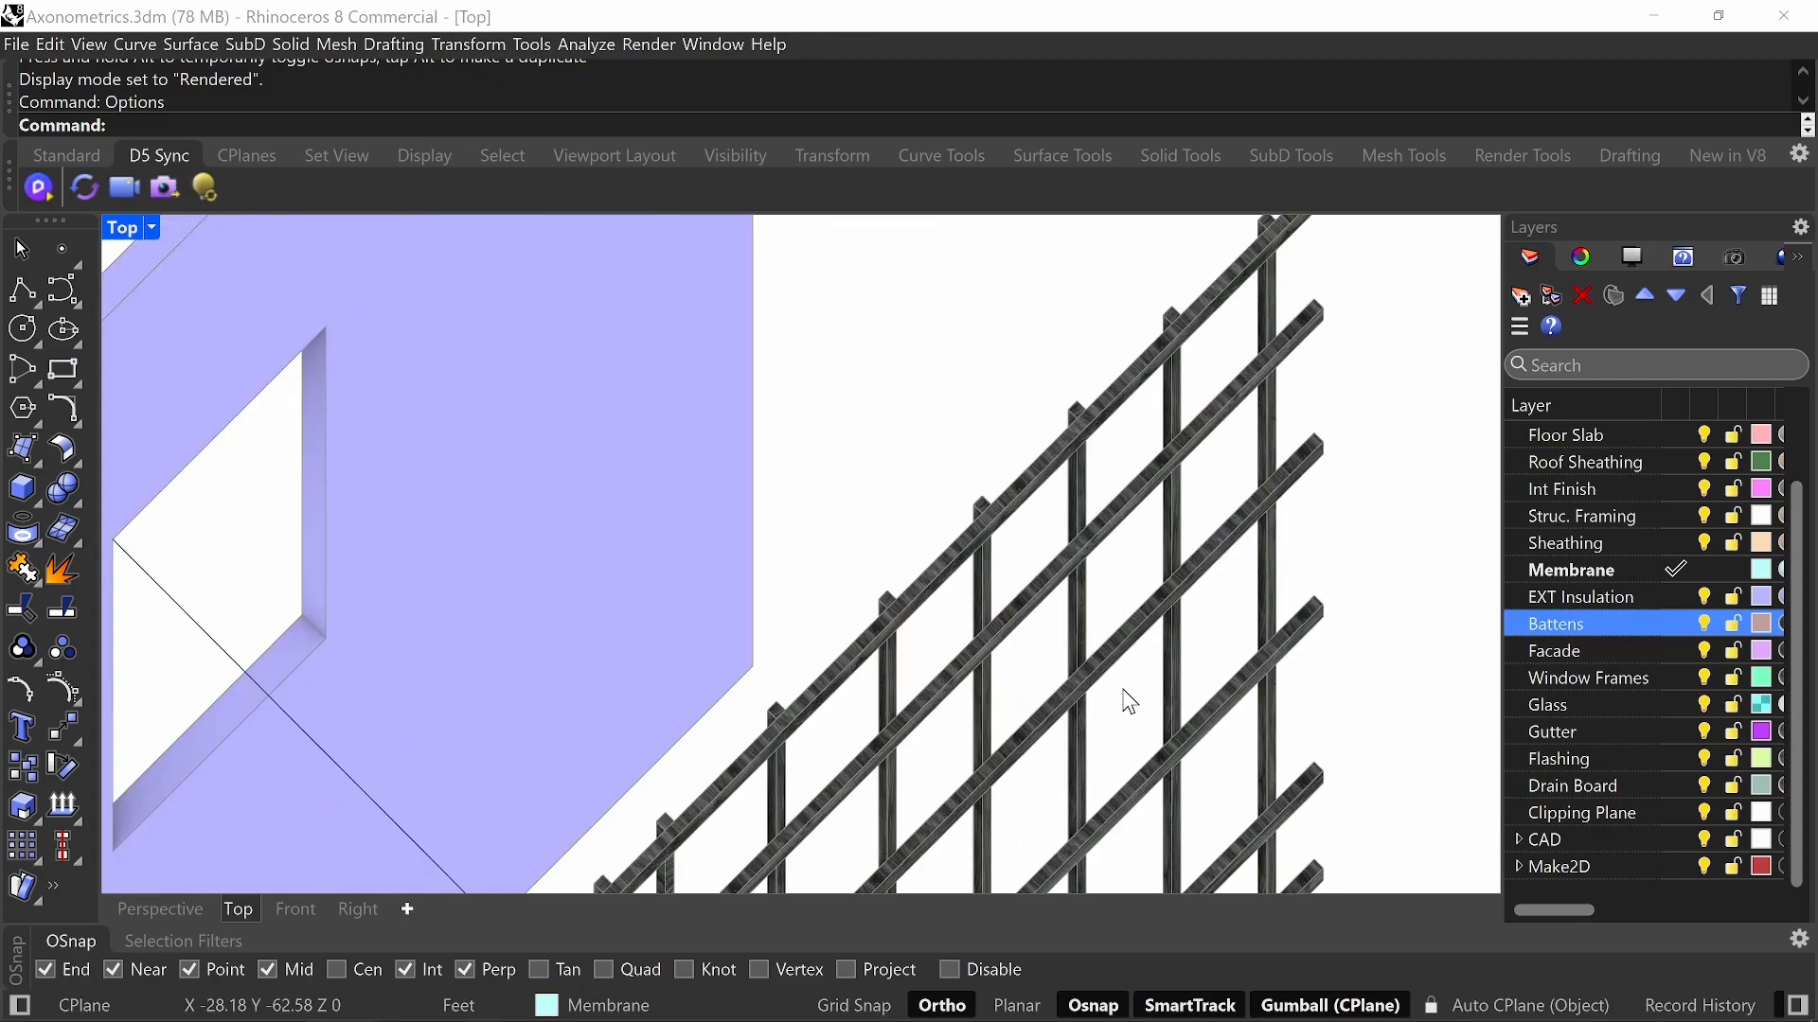
{"action": "right_click_drag", "start_coordinate": [1041, 431], "coordinate": [1028, 422]}
{"action": "scroll", "coordinate": [1028, 424], "scroll_direction": "down", "scroll_amount": 6}
{"action": "right_click_drag", "start_coordinate": [1167, 795], "coordinate": [1015, 407]}
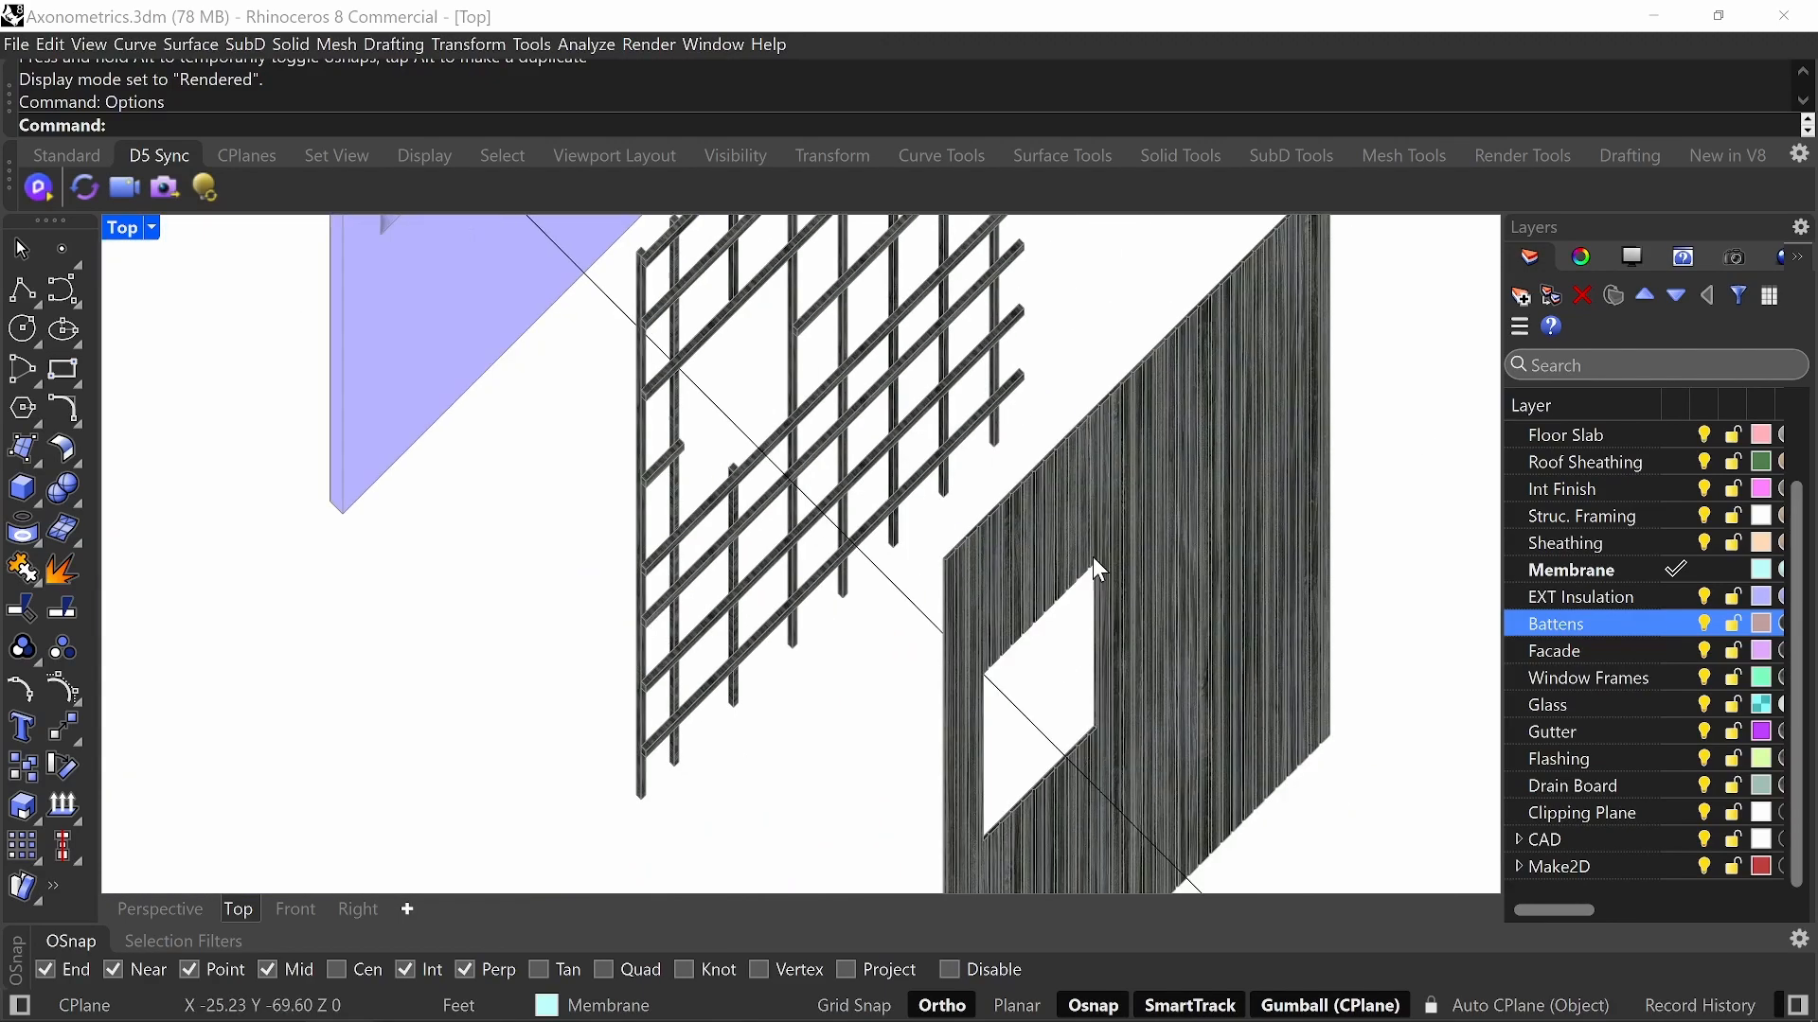
{"action": "scroll", "coordinate": [1188, 666], "scroll_direction": "up", "scroll_amount": 4}
{"action": "scroll", "coordinate": [1191, 676], "scroll_direction": "down", "scroll_amount": 6}
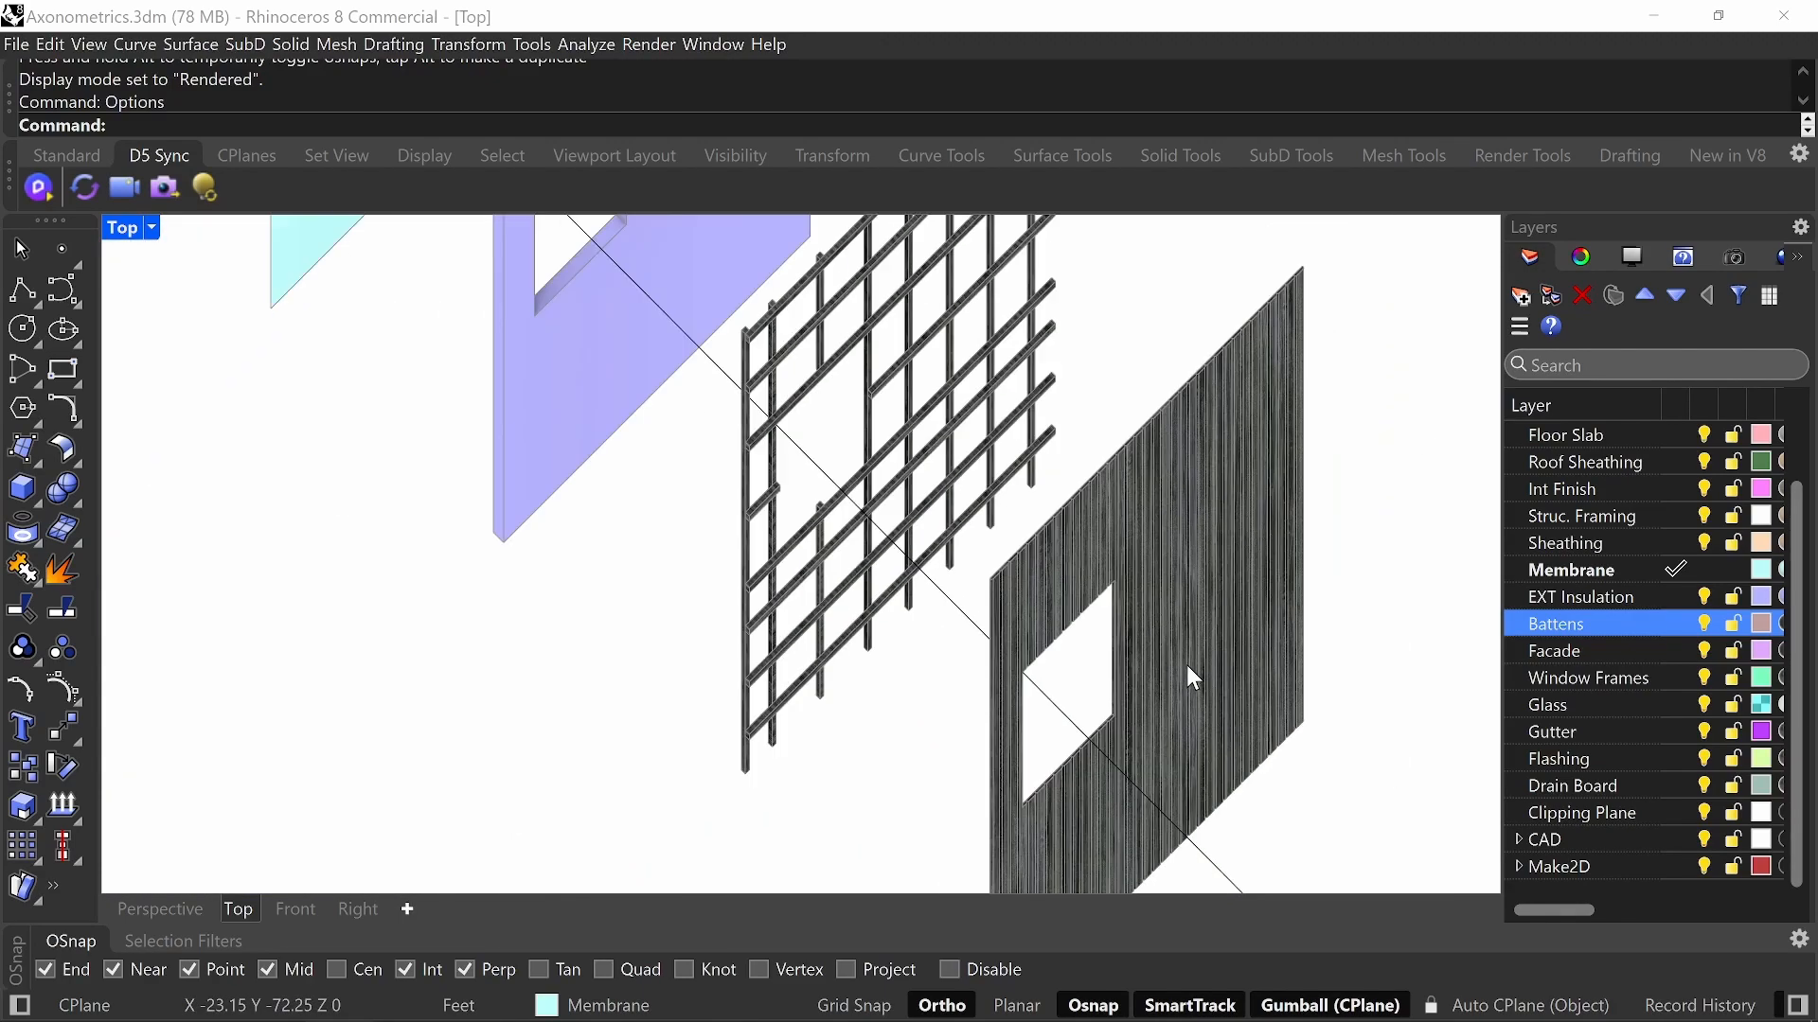
{"action": "right_click_drag", "start_coordinate": [1211, 383], "coordinate": [915, 730]}
{"action": "scroll", "coordinate": [1200, 515], "scroll_direction": "up", "scroll_amount": 8}
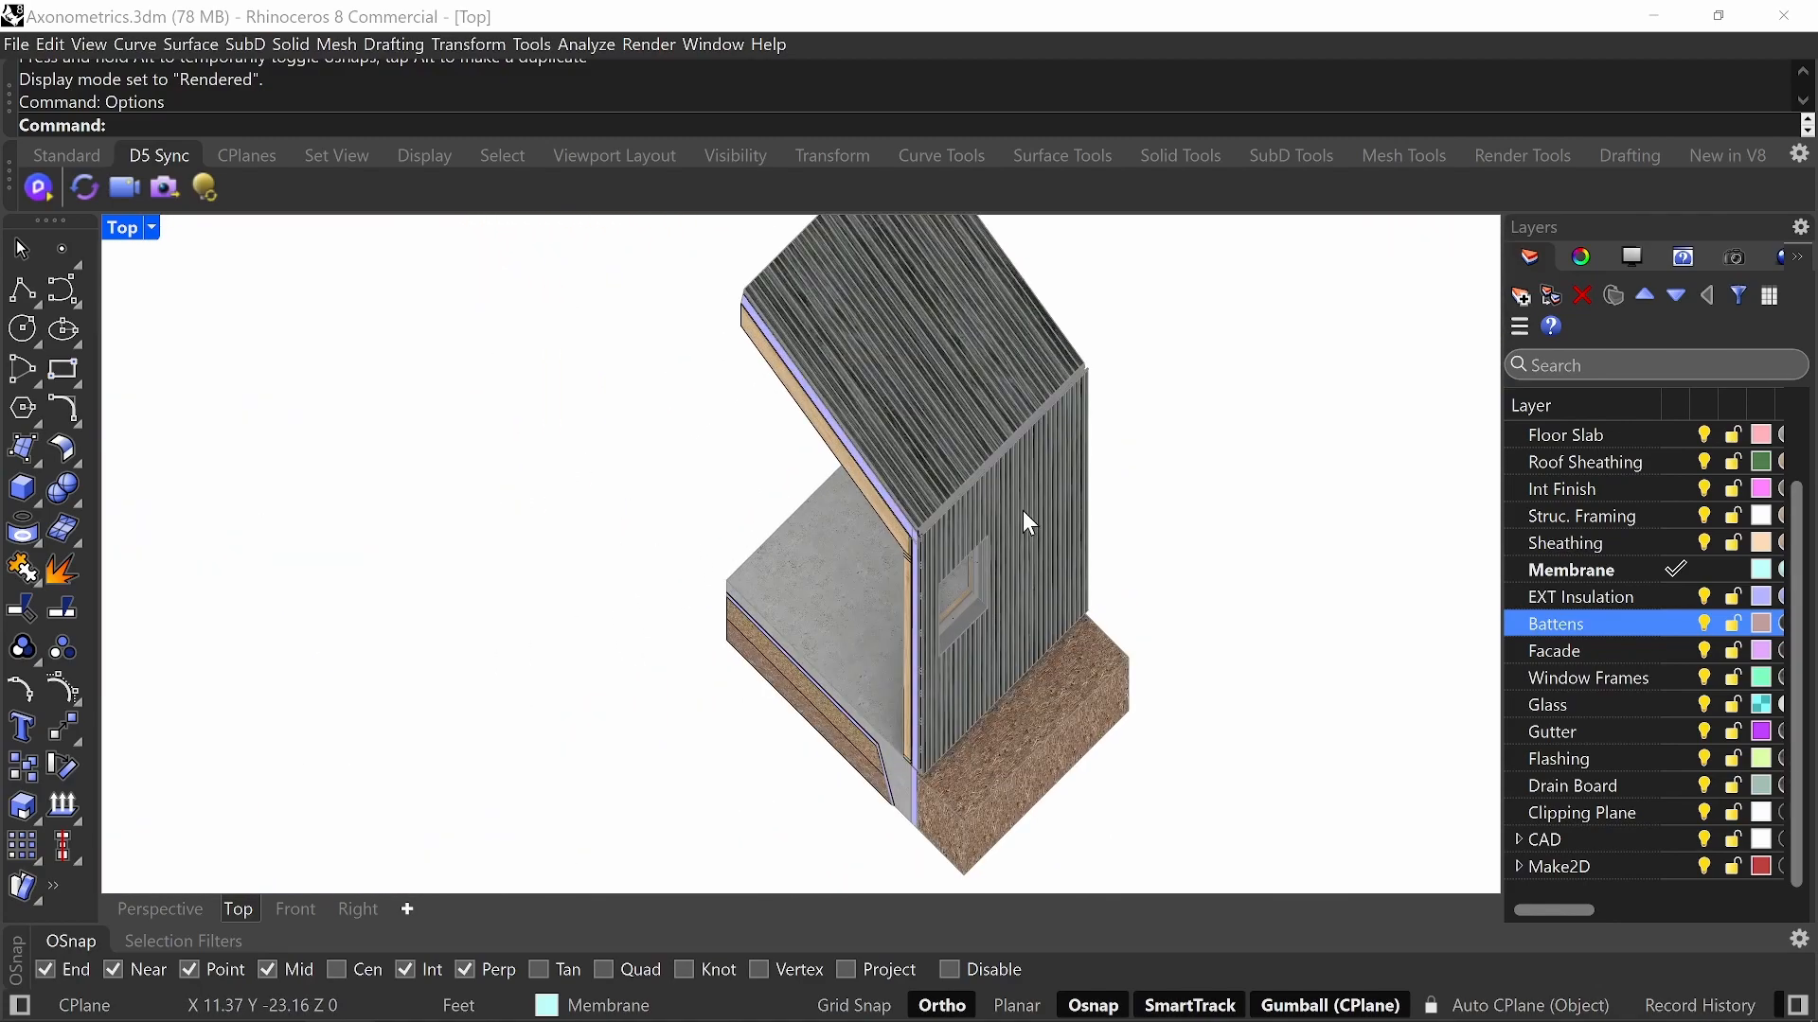
{"action": "scroll", "coordinate": [1003, 527], "scroll_direction": "up", "scroll_amount": 9}
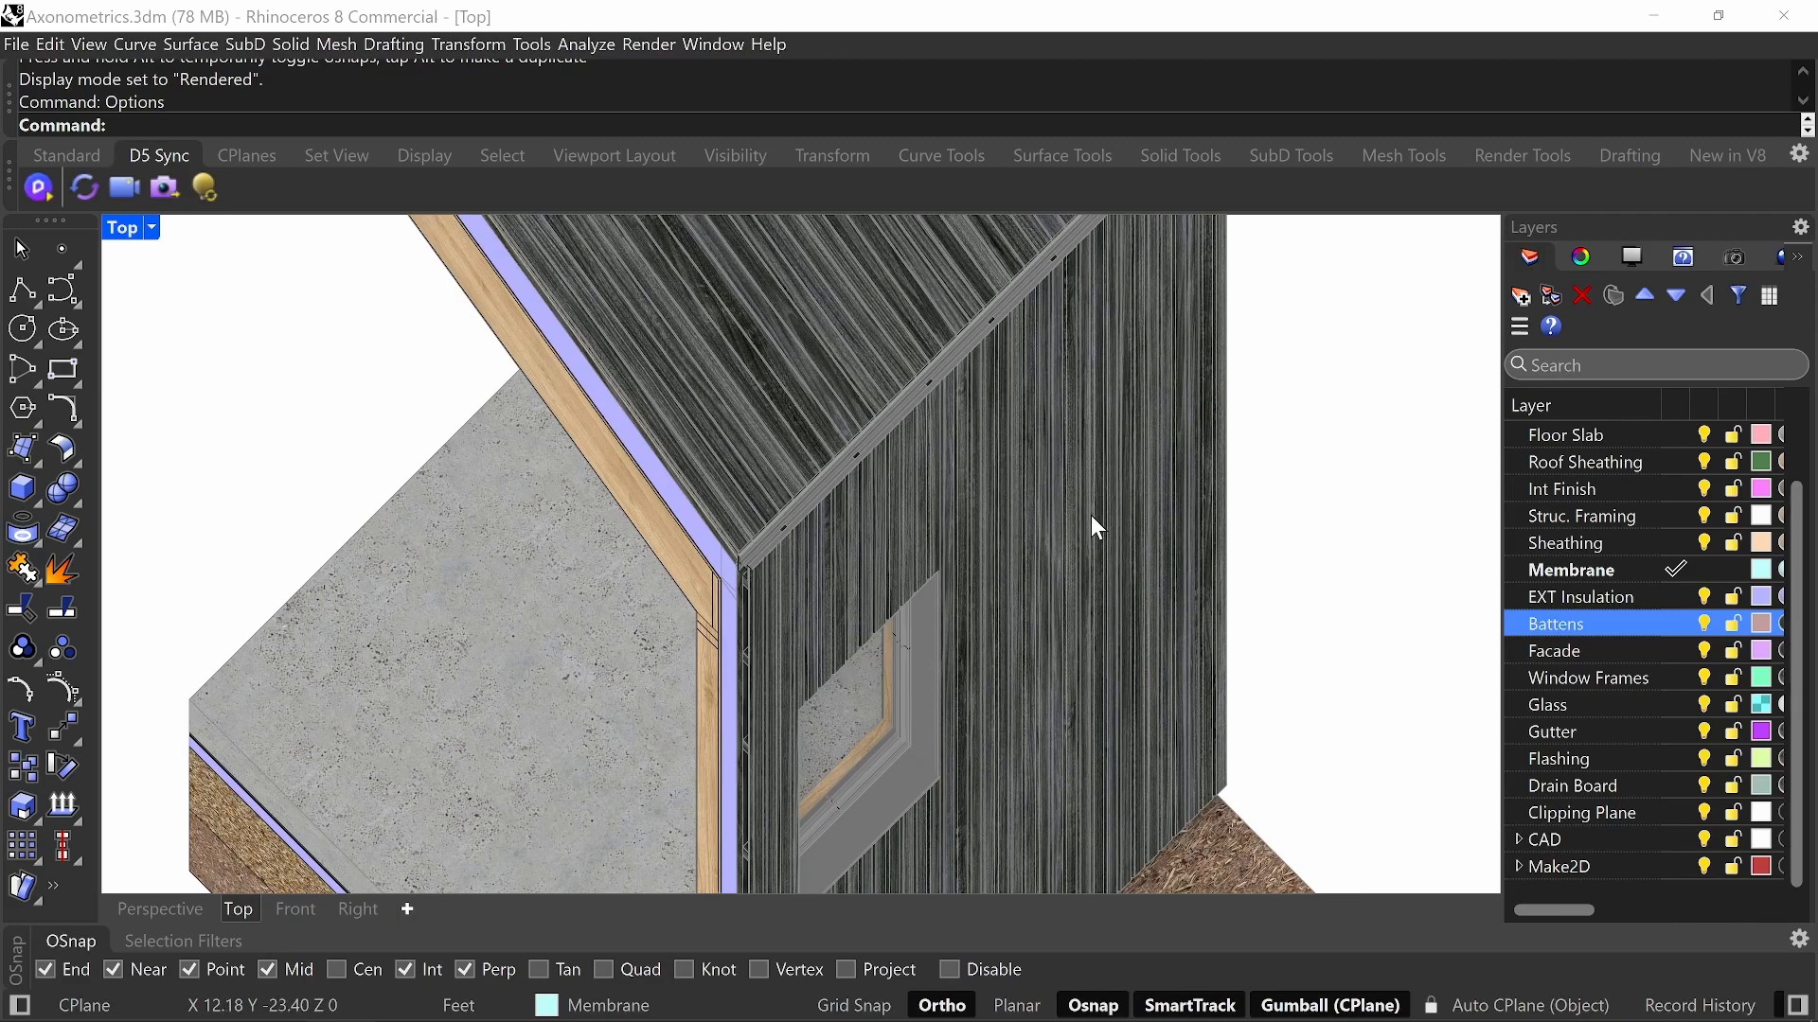
{"action": "scroll", "coordinate": [1091, 515], "scroll_direction": "down", "scroll_amount": 10}
{"action": "right_click_drag", "start_coordinate": [1104, 515], "coordinate": [992, 507]}
- Set the Rendered mode's surface edge width scale to 0 and apply the display options
{"action": "type", "text": "Options"}
{"action": "key", "text": "Return"}
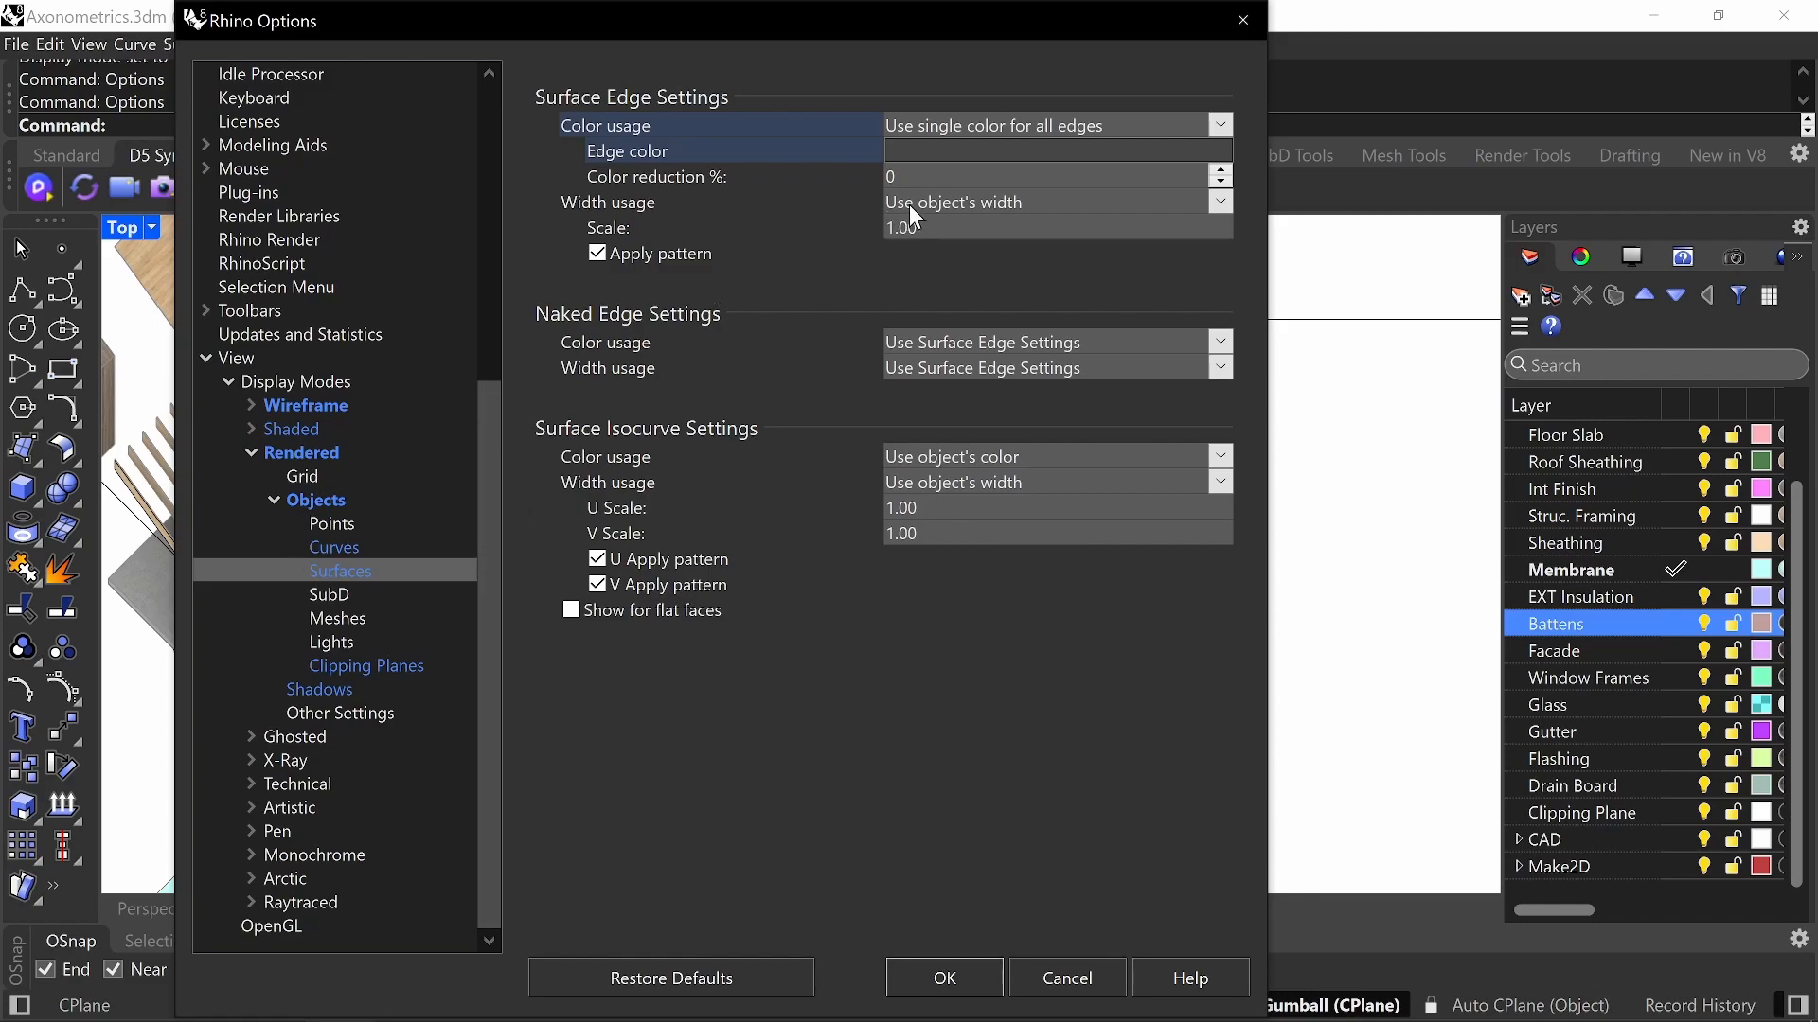
{"action": "left_click", "coordinate": [946, 227]}
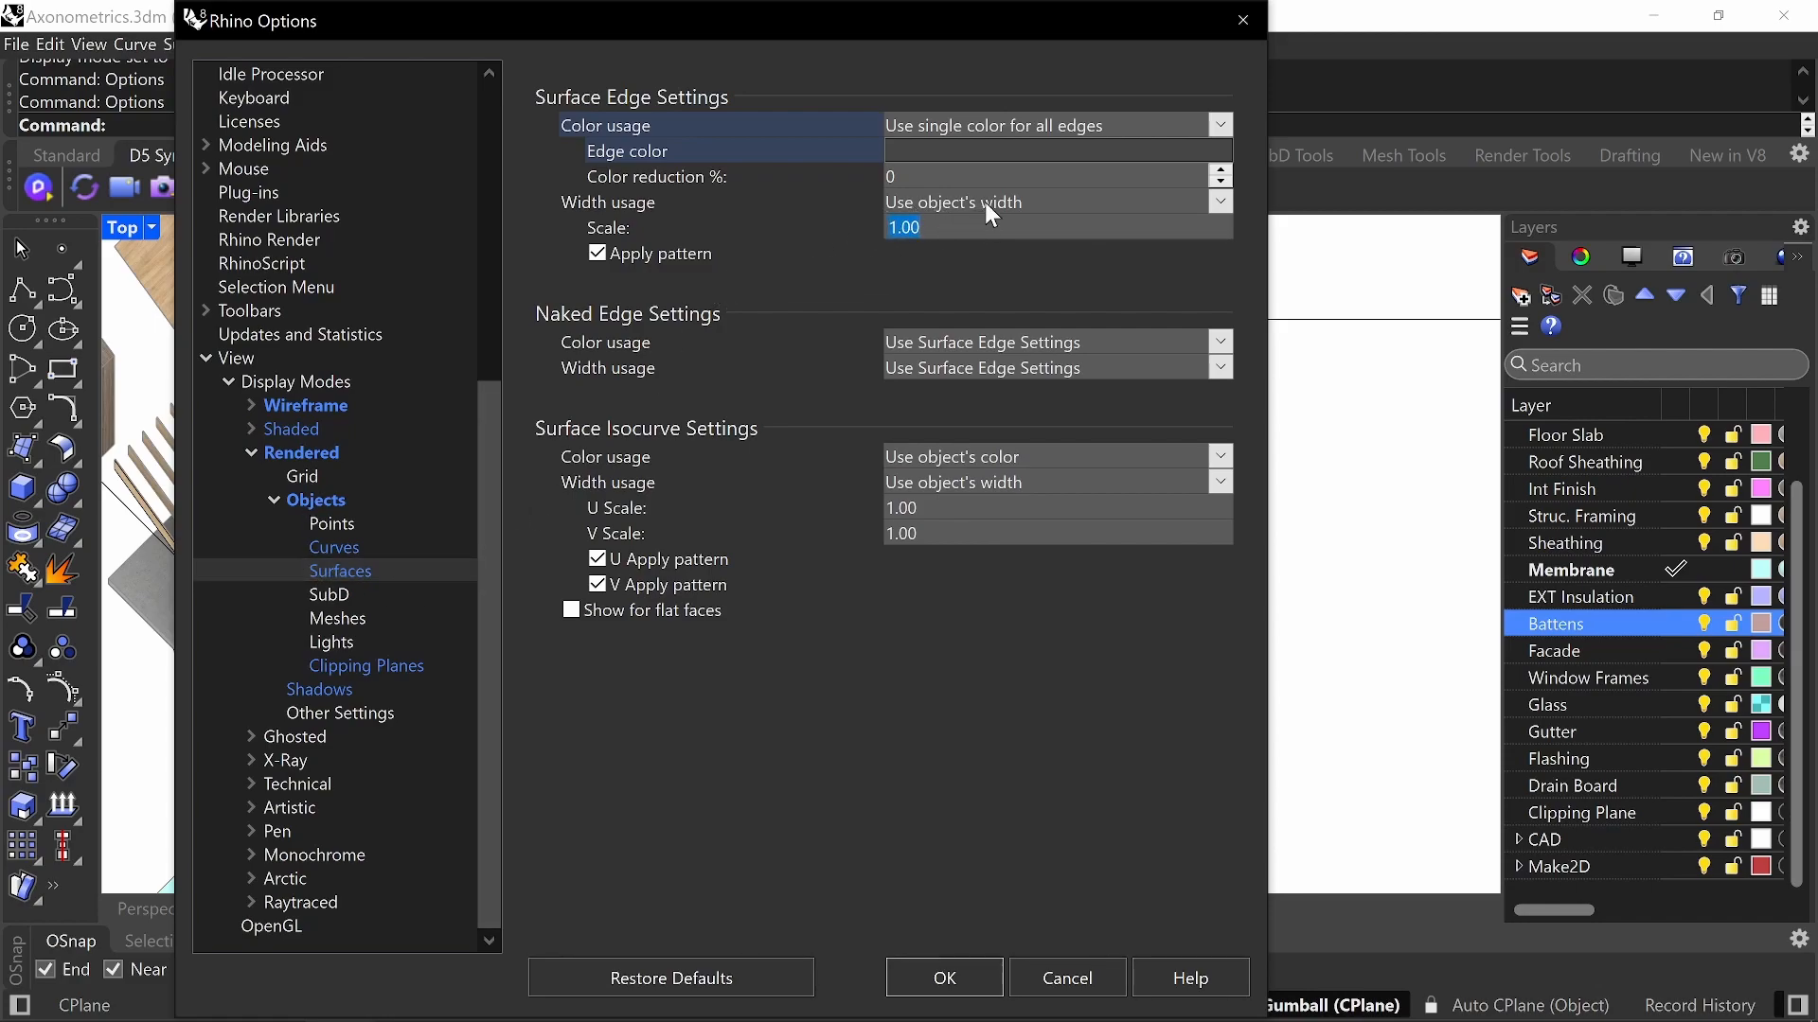
{"action": "type", "text": "0"}
{"action": "left_click", "coordinate": [972, 973]}
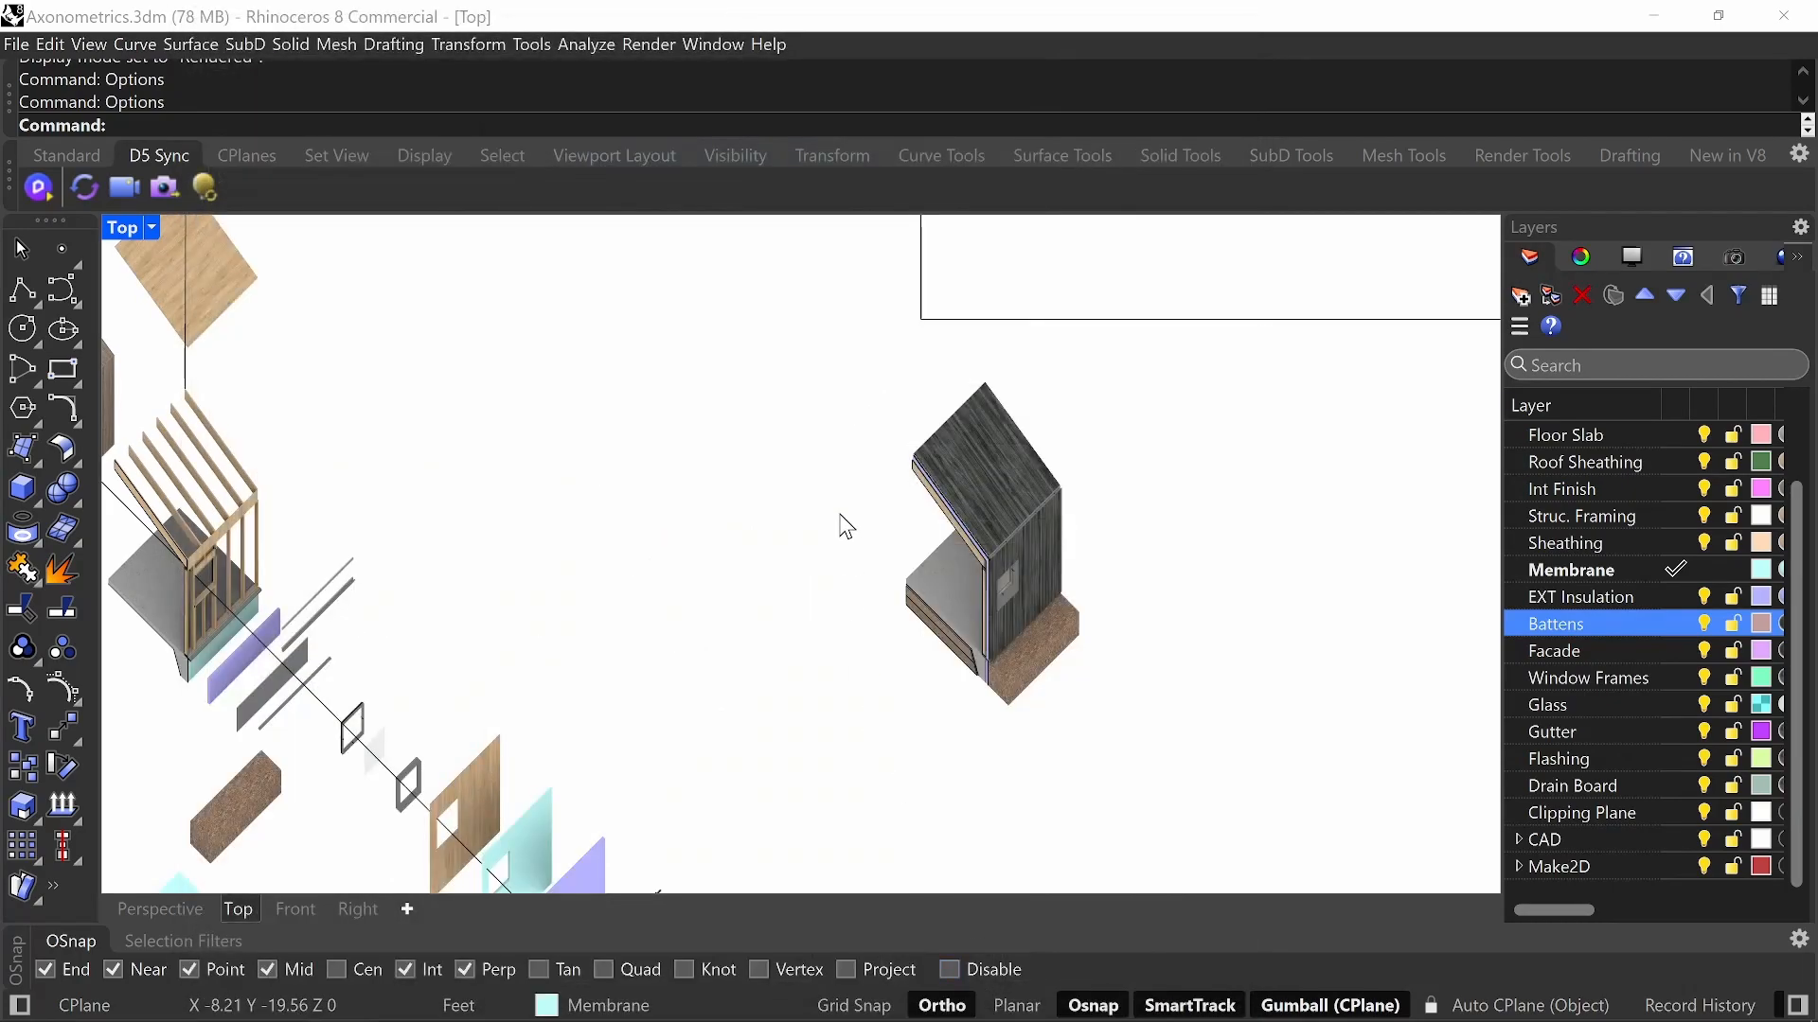
- Turn off the visibility of curves and surface edges in the Rendered display mode and apply the options
{"action": "type", "text": "Options"}
{"action": "key", "text": "Return"}
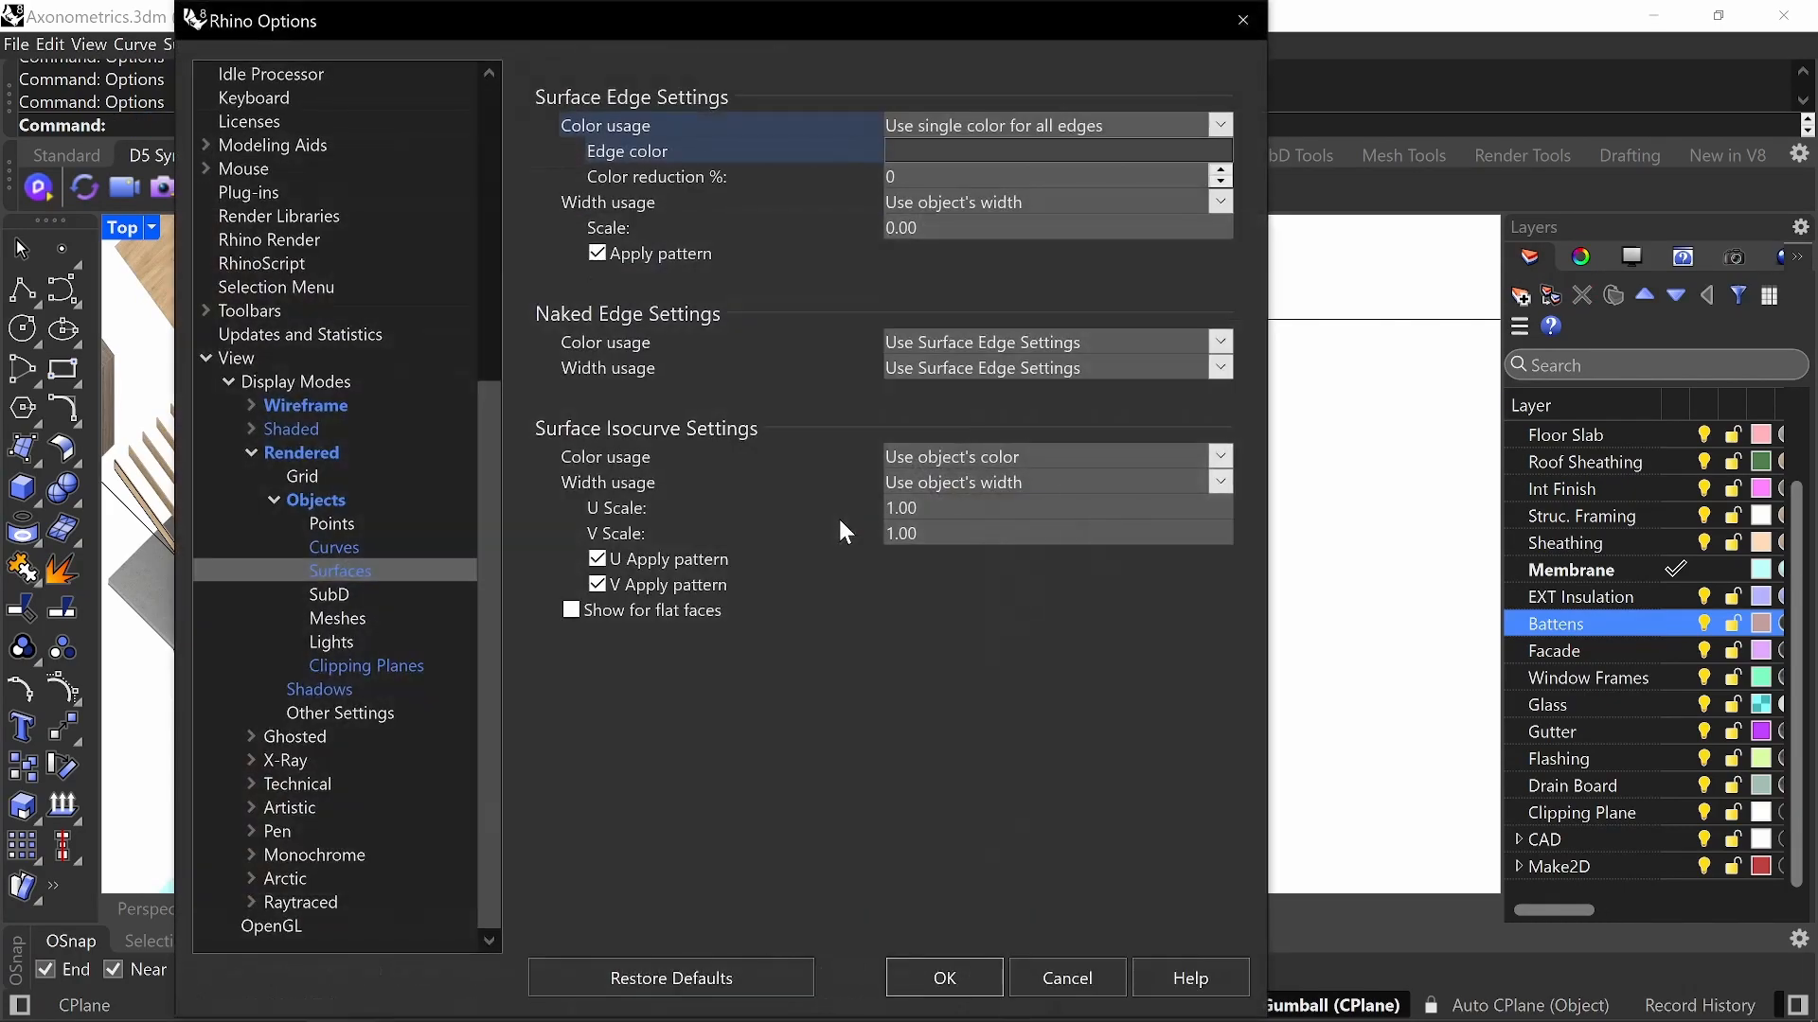
{"action": "left_click", "coordinate": [316, 453]}
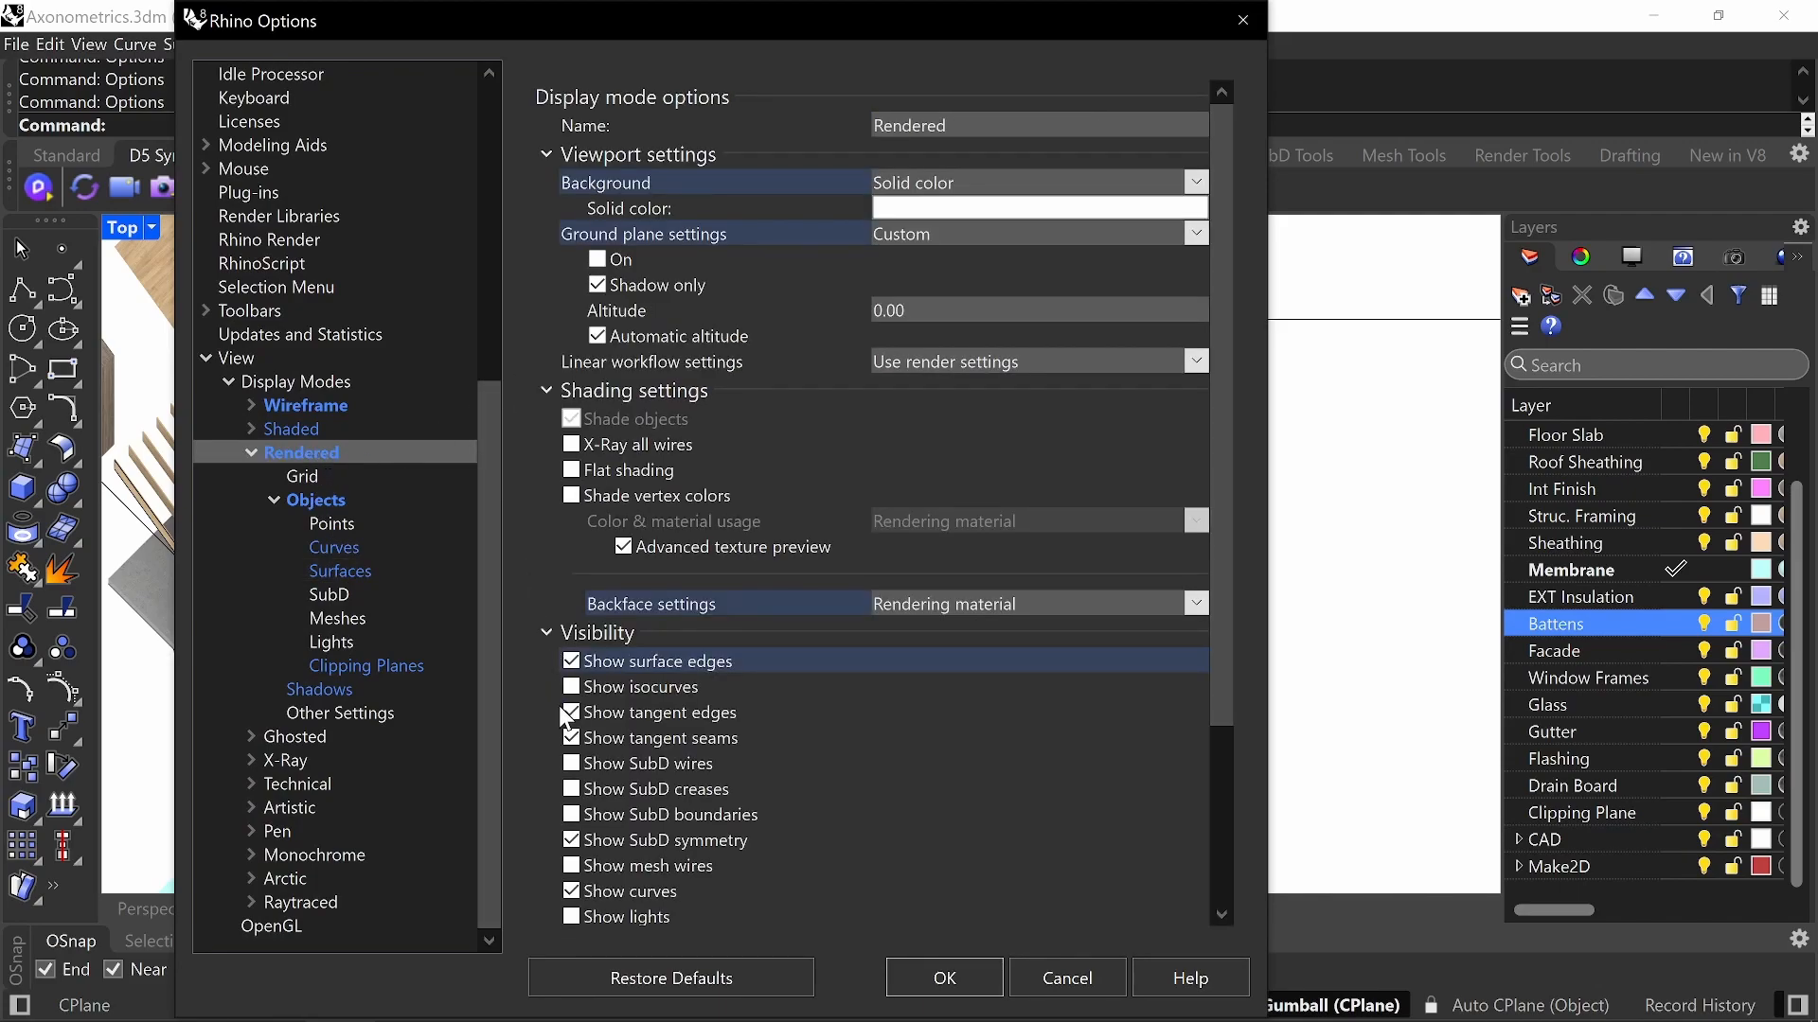
{"action": "scroll", "coordinate": [632, 797], "scroll_direction": "down", "scroll_amount": 2}
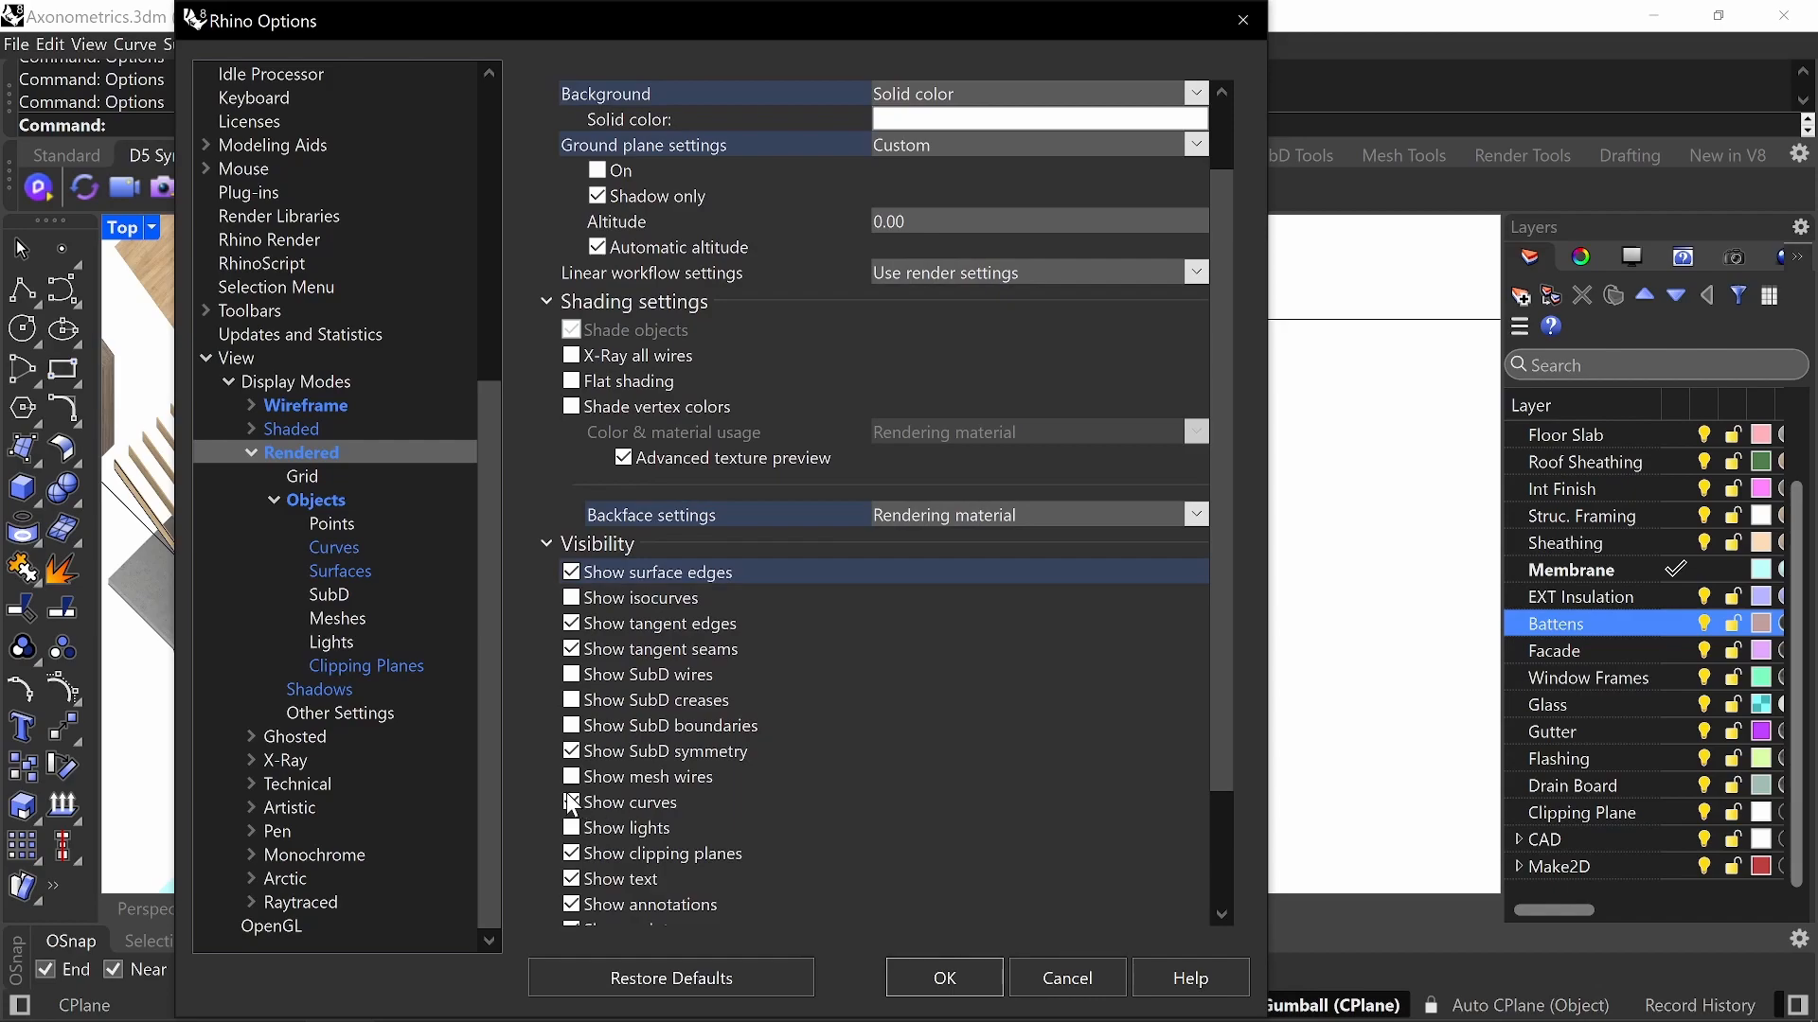
{"action": "left_click", "coordinate": [573, 804]}
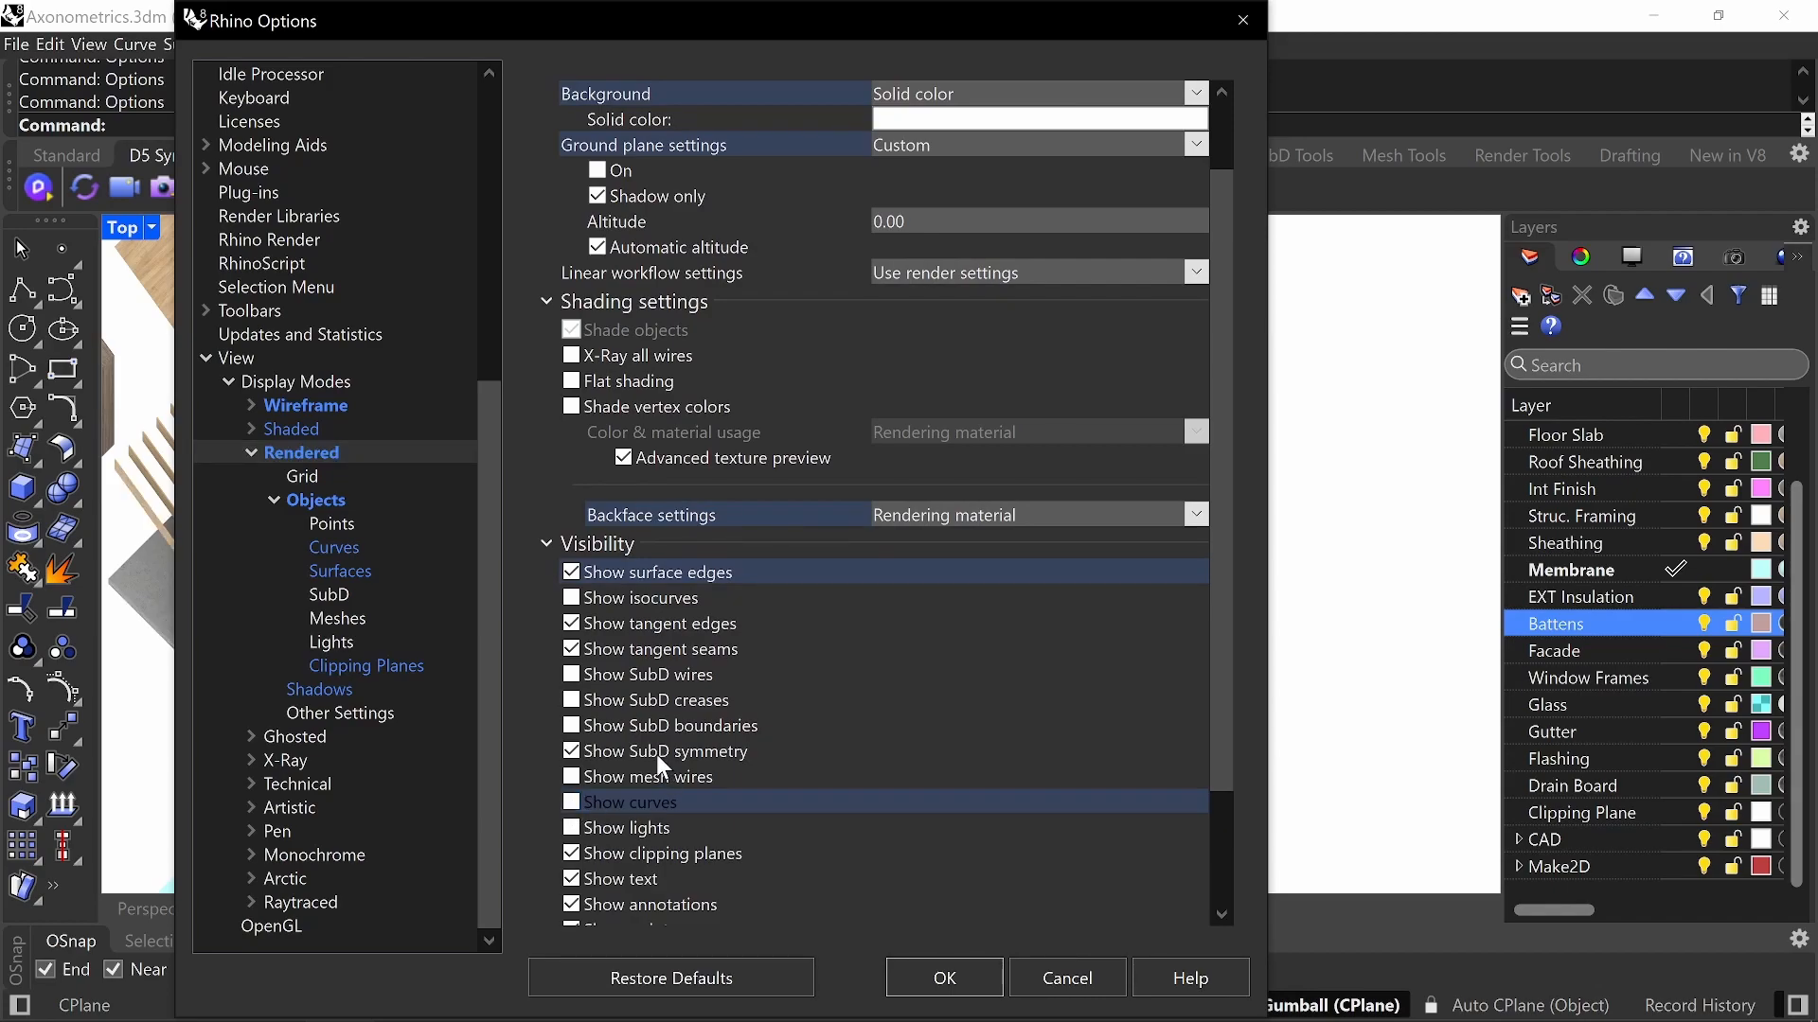
{"action": "left_click", "coordinate": [572, 573]}
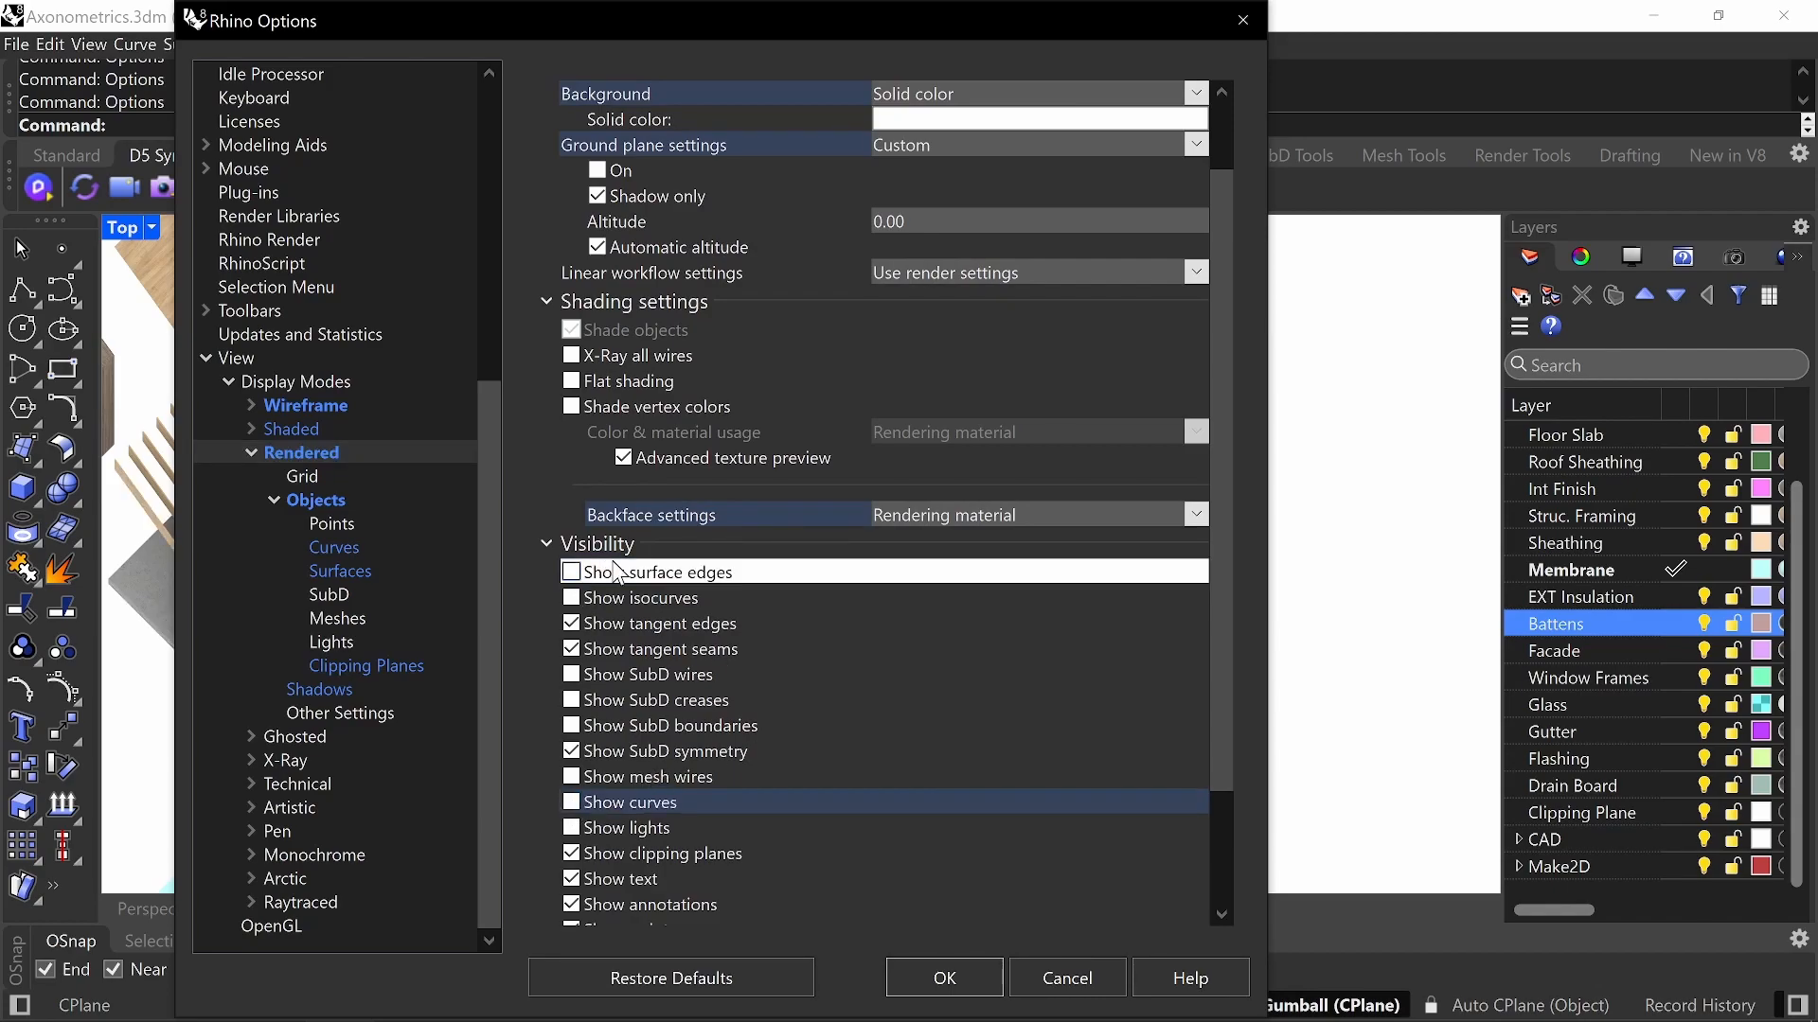
{"action": "left_click", "coordinate": [976, 964]}
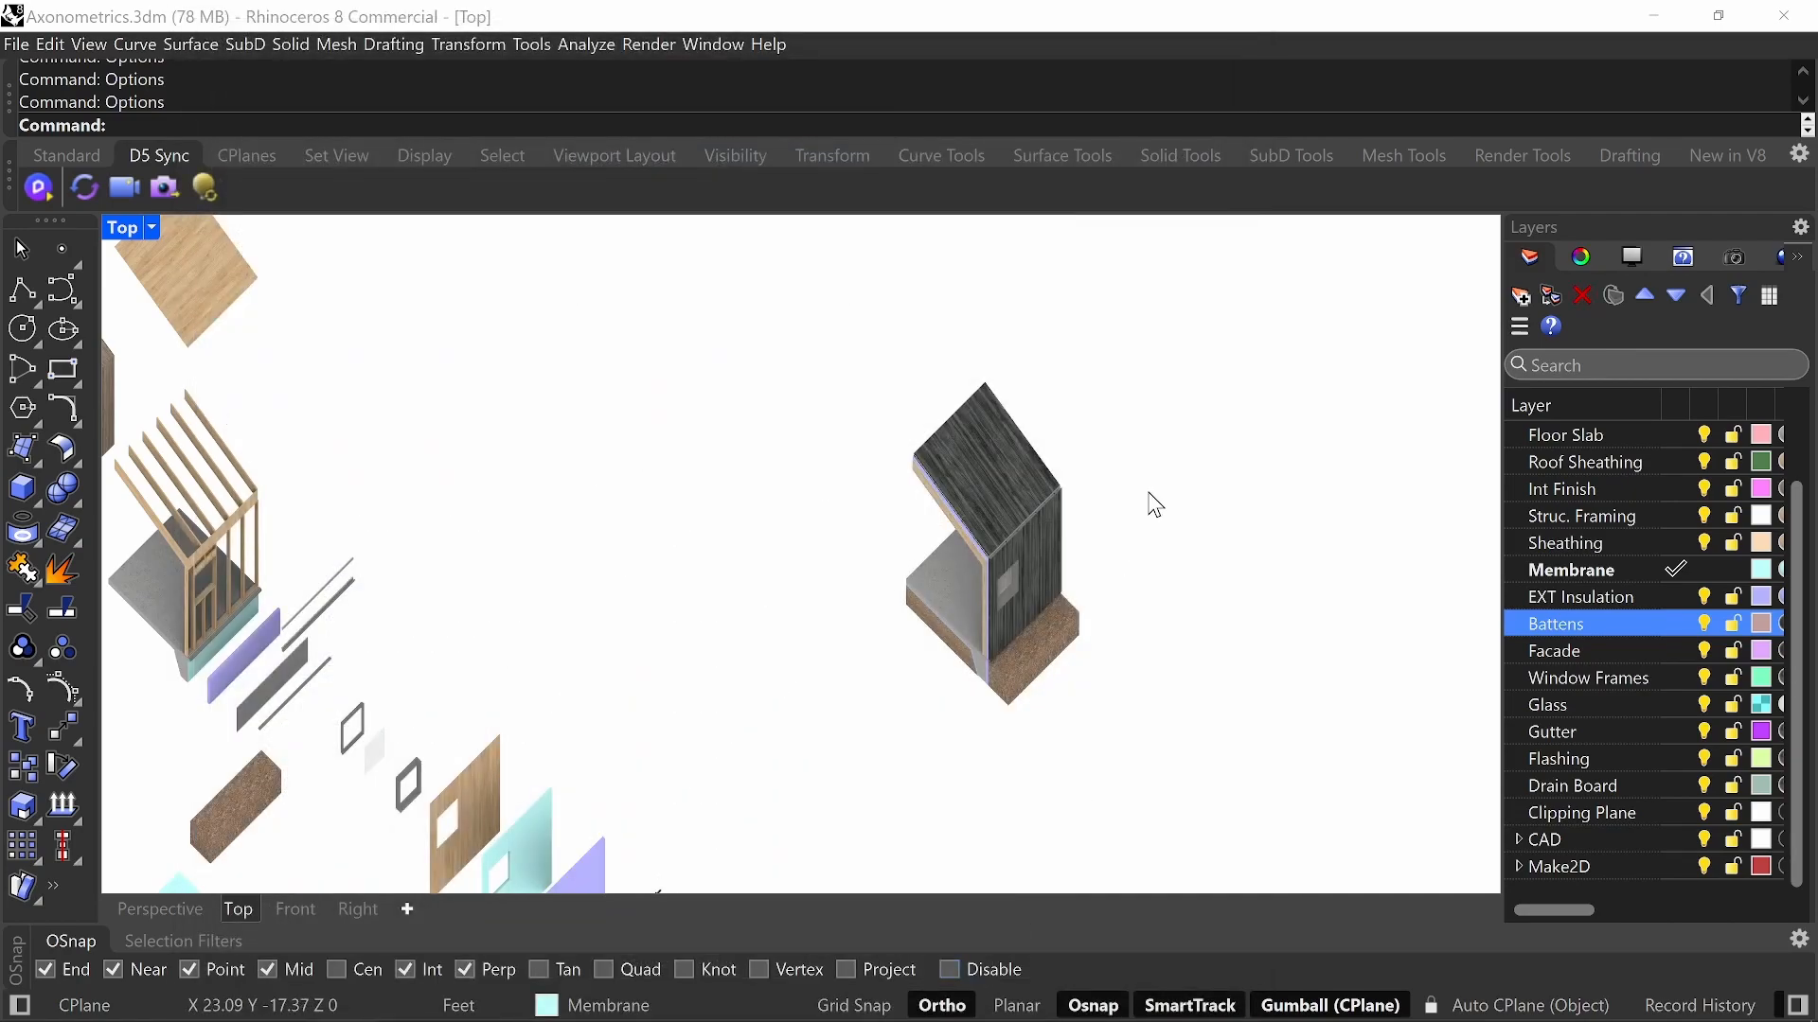
- Examine the rendered materials on the exploded wall layers, battens and facade, and on the assembled model
{"action": "scroll", "coordinate": [714, 548], "scroll_direction": "up", "scroll_amount": 5}
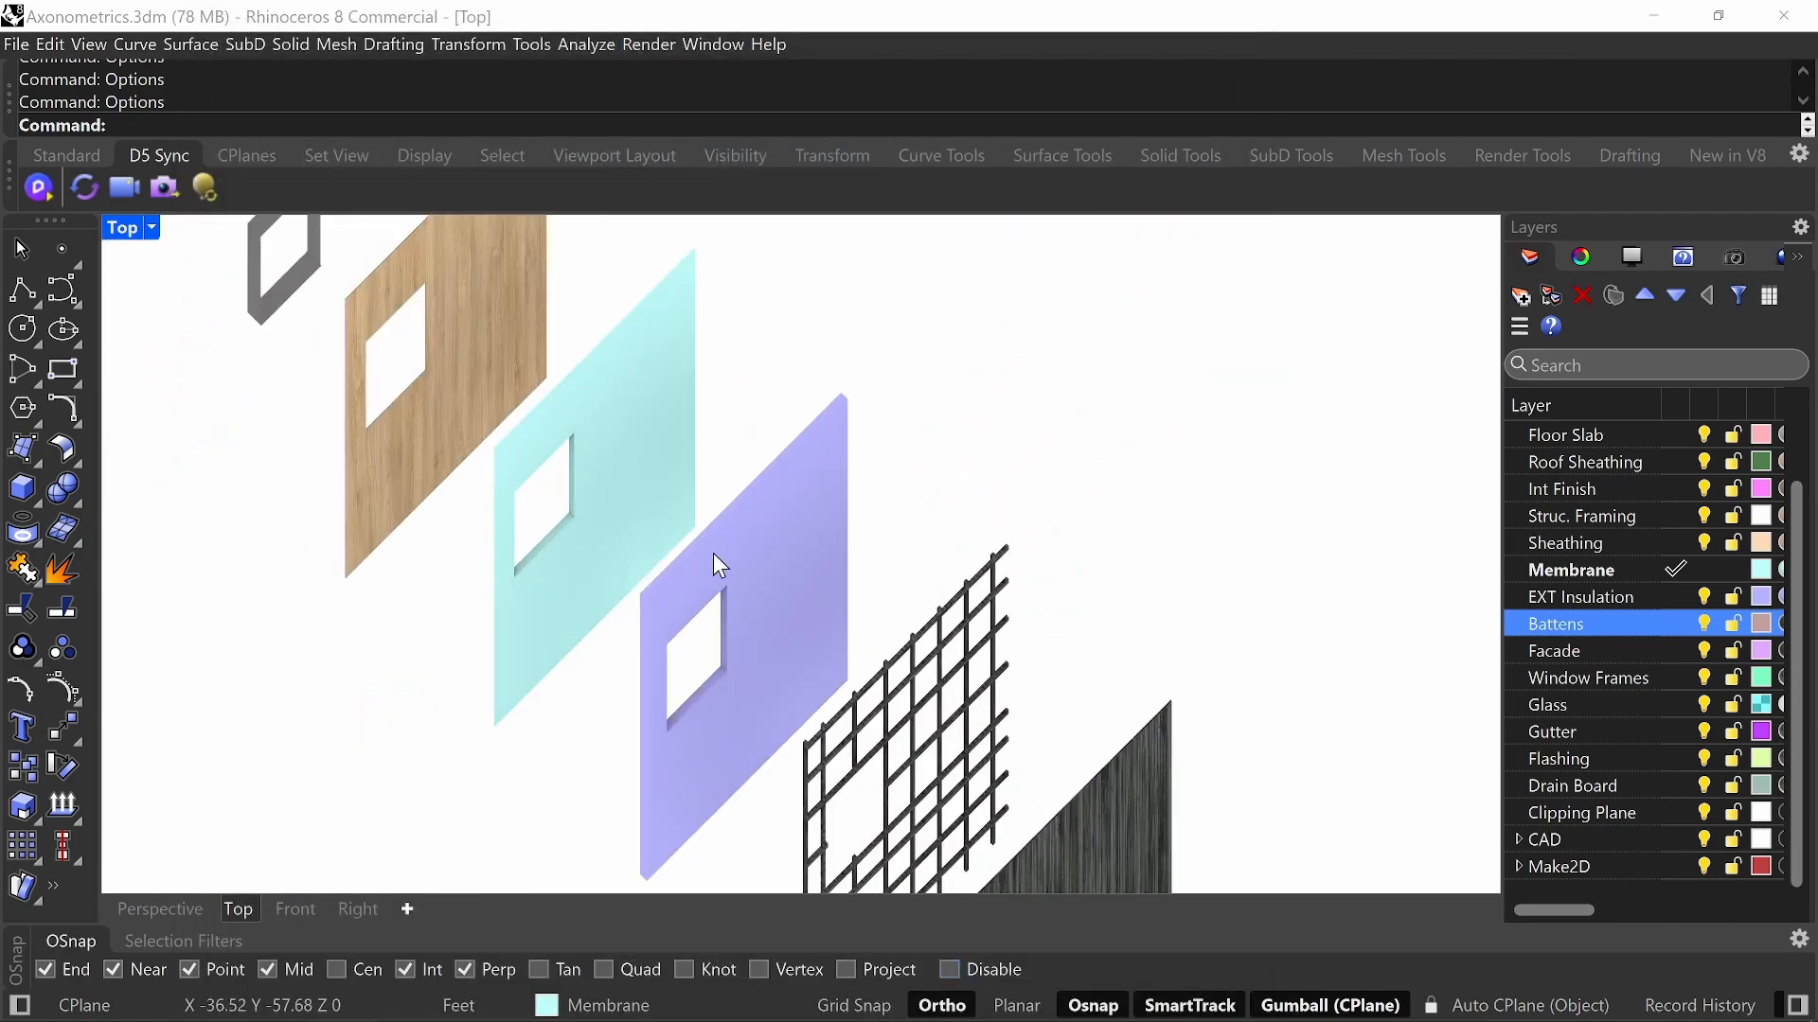
{"action": "scroll", "coordinate": [843, 668], "scroll_direction": "down", "scroll_amount": 3}
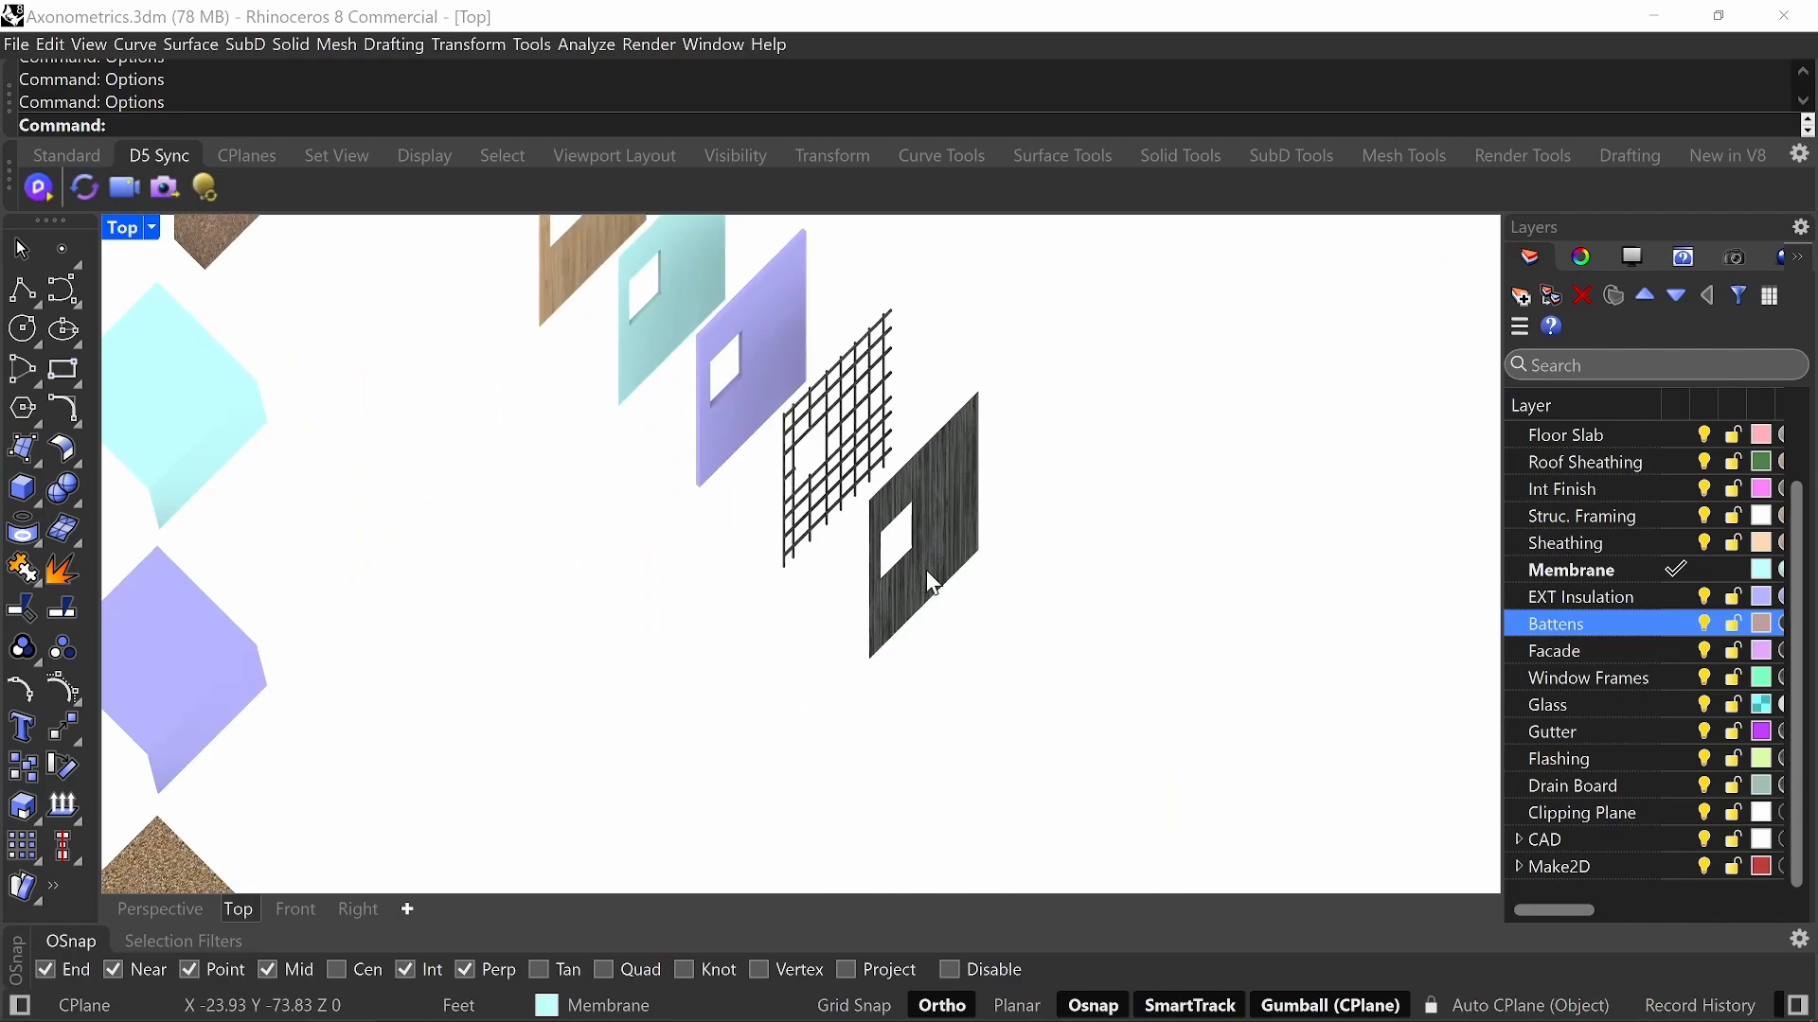
{"action": "scroll", "coordinate": [956, 545], "scroll_direction": "up", "scroll_amount": 4}
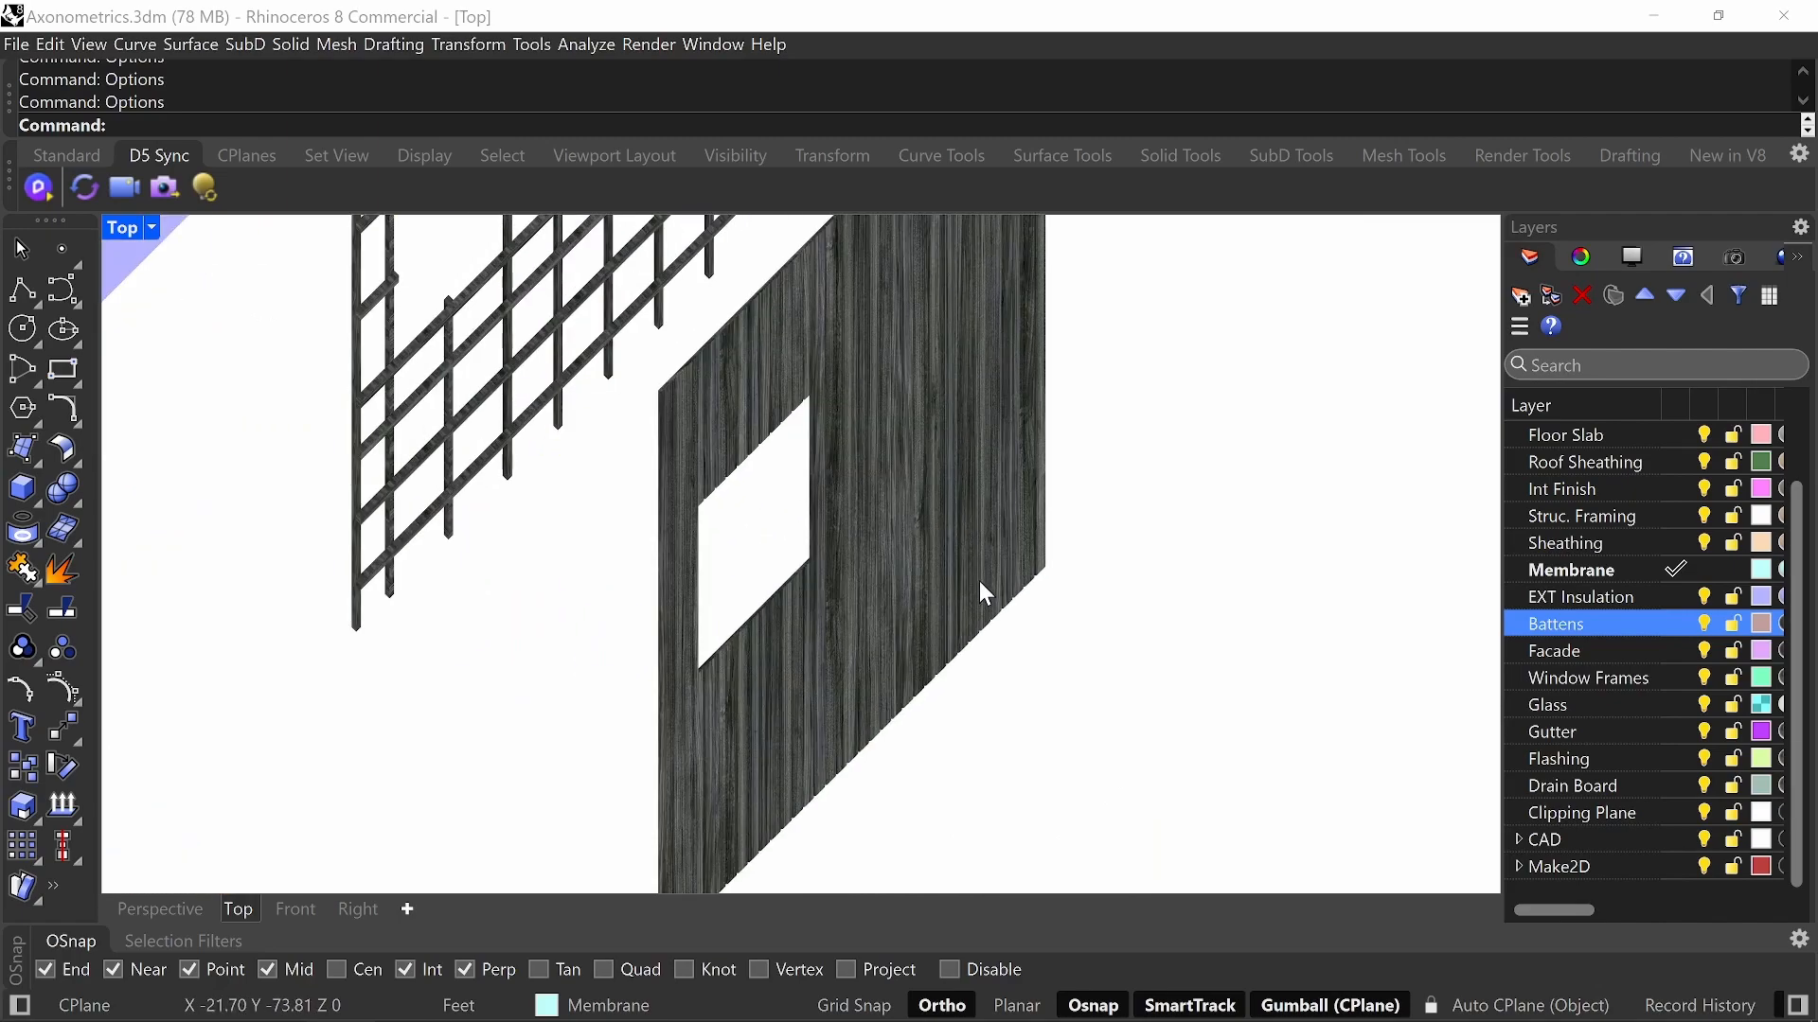
{"action": "scroll", "coordinate": [979, 581], "scroll_direction": "down", "scroll_amount": 3}
{"action": "scroll", "coordinate": [989, 583], "scroll_direction": "down", "scroll_amount": 5}
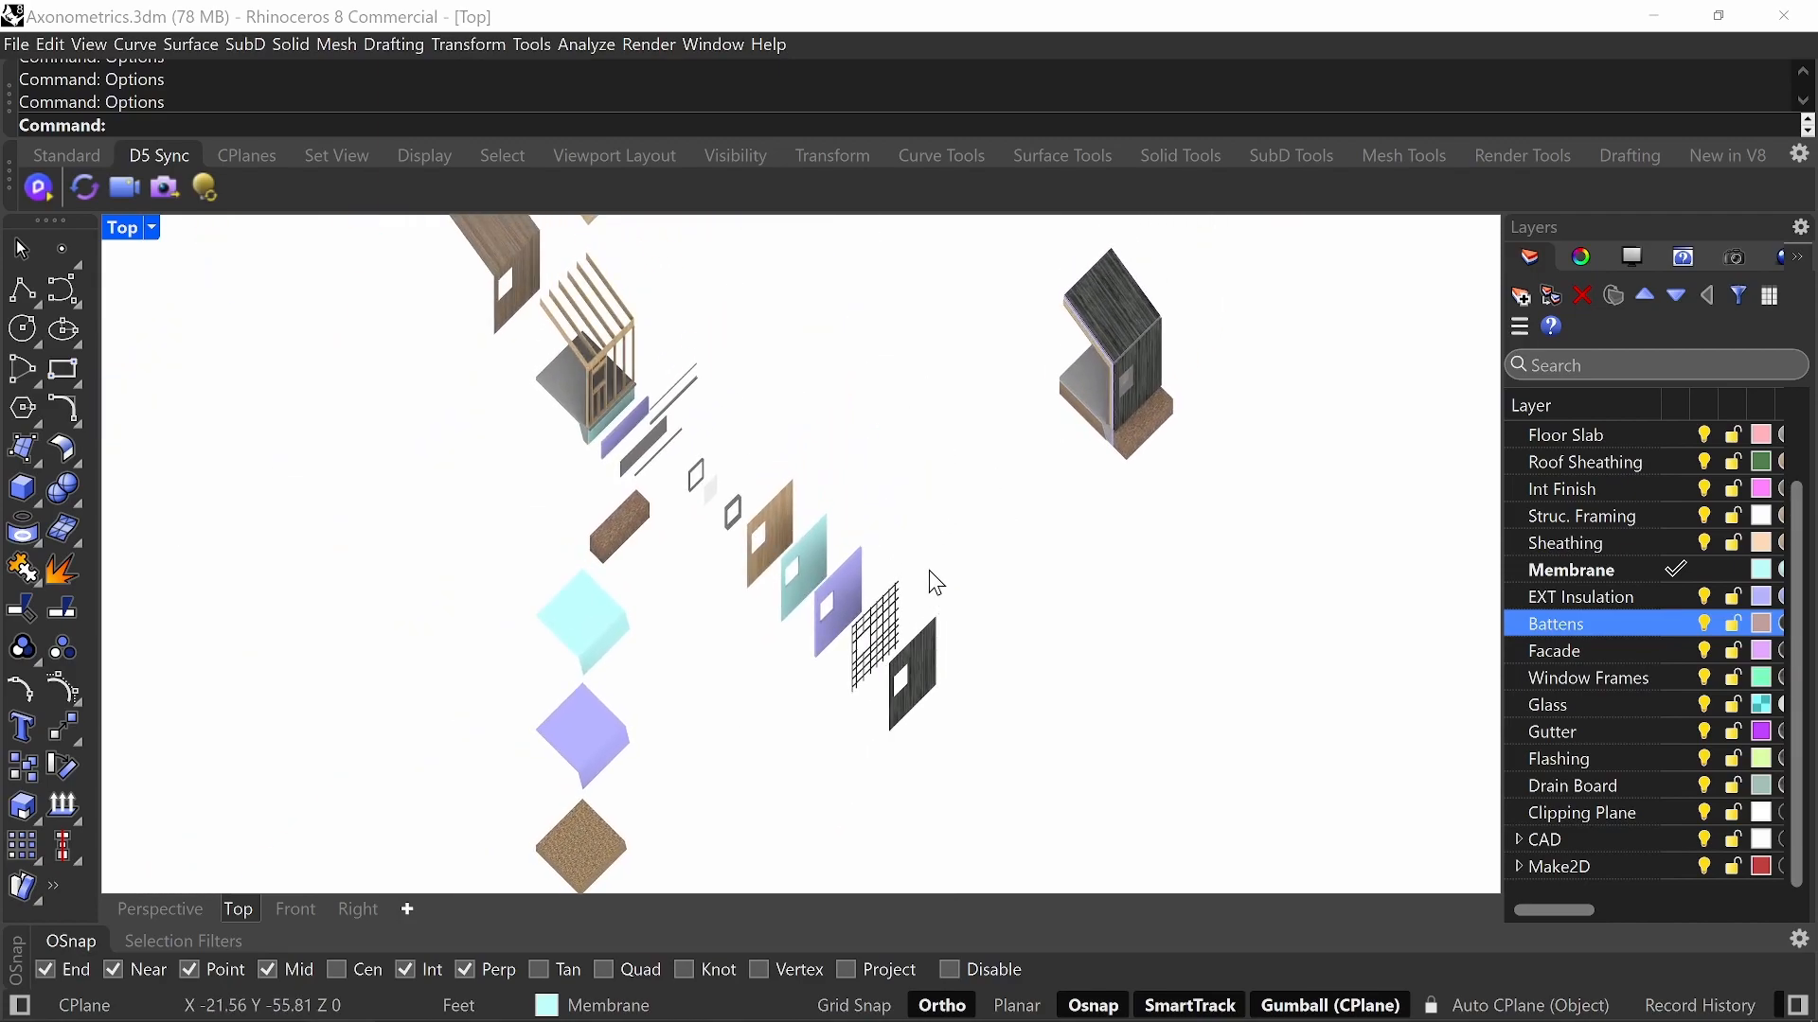
{"action": "scroll", "coordinate": [934, 573], "scroll_direction": "down", "scroll_amount": 6}
{"action": "right_click_drag", "start_coordinate": [990, 499], "coordinate": [962, 576]}
{"action": "right_click_drag", "start_coordinate": [980, 414], "coordinate": [921, 597]}
{"action": "scroll", "coordinate": [909, 571], "scroll_direction": "down", "scroll_amount": 3}
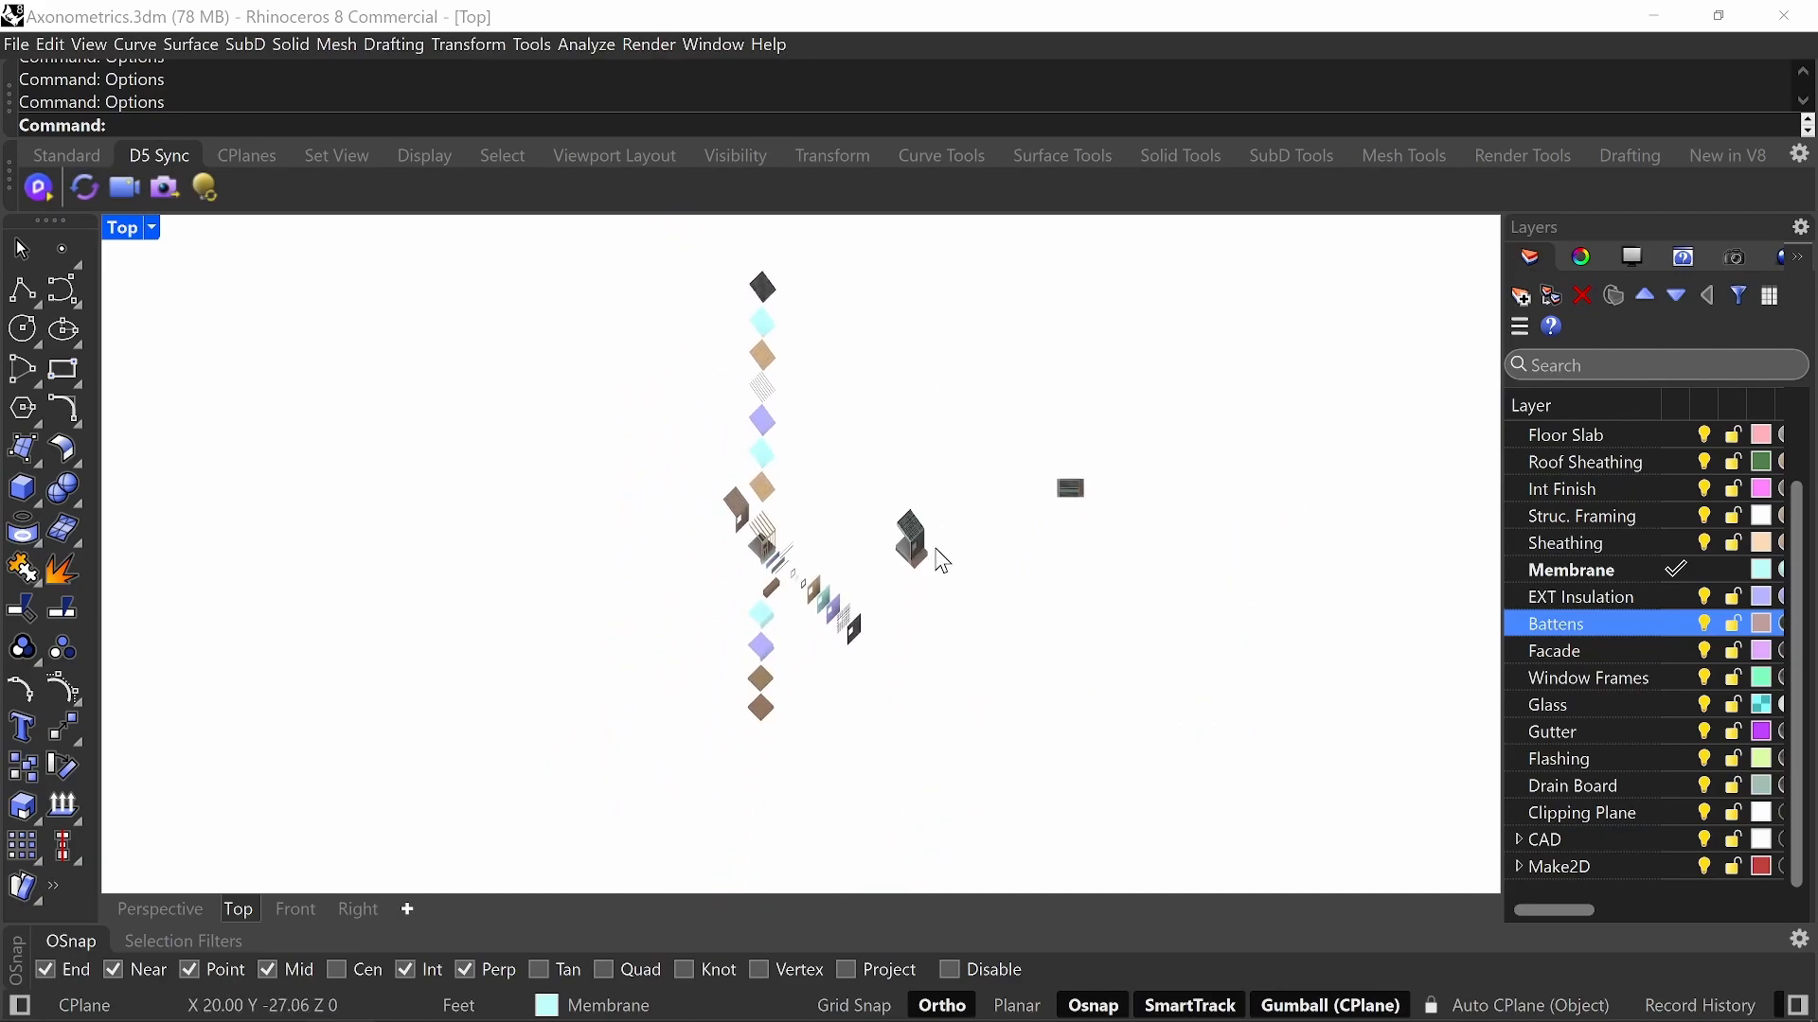
{"action": "scroll", "coordinate": [922, 545], "scroll_direction": "up", "scroll_amount": 10}
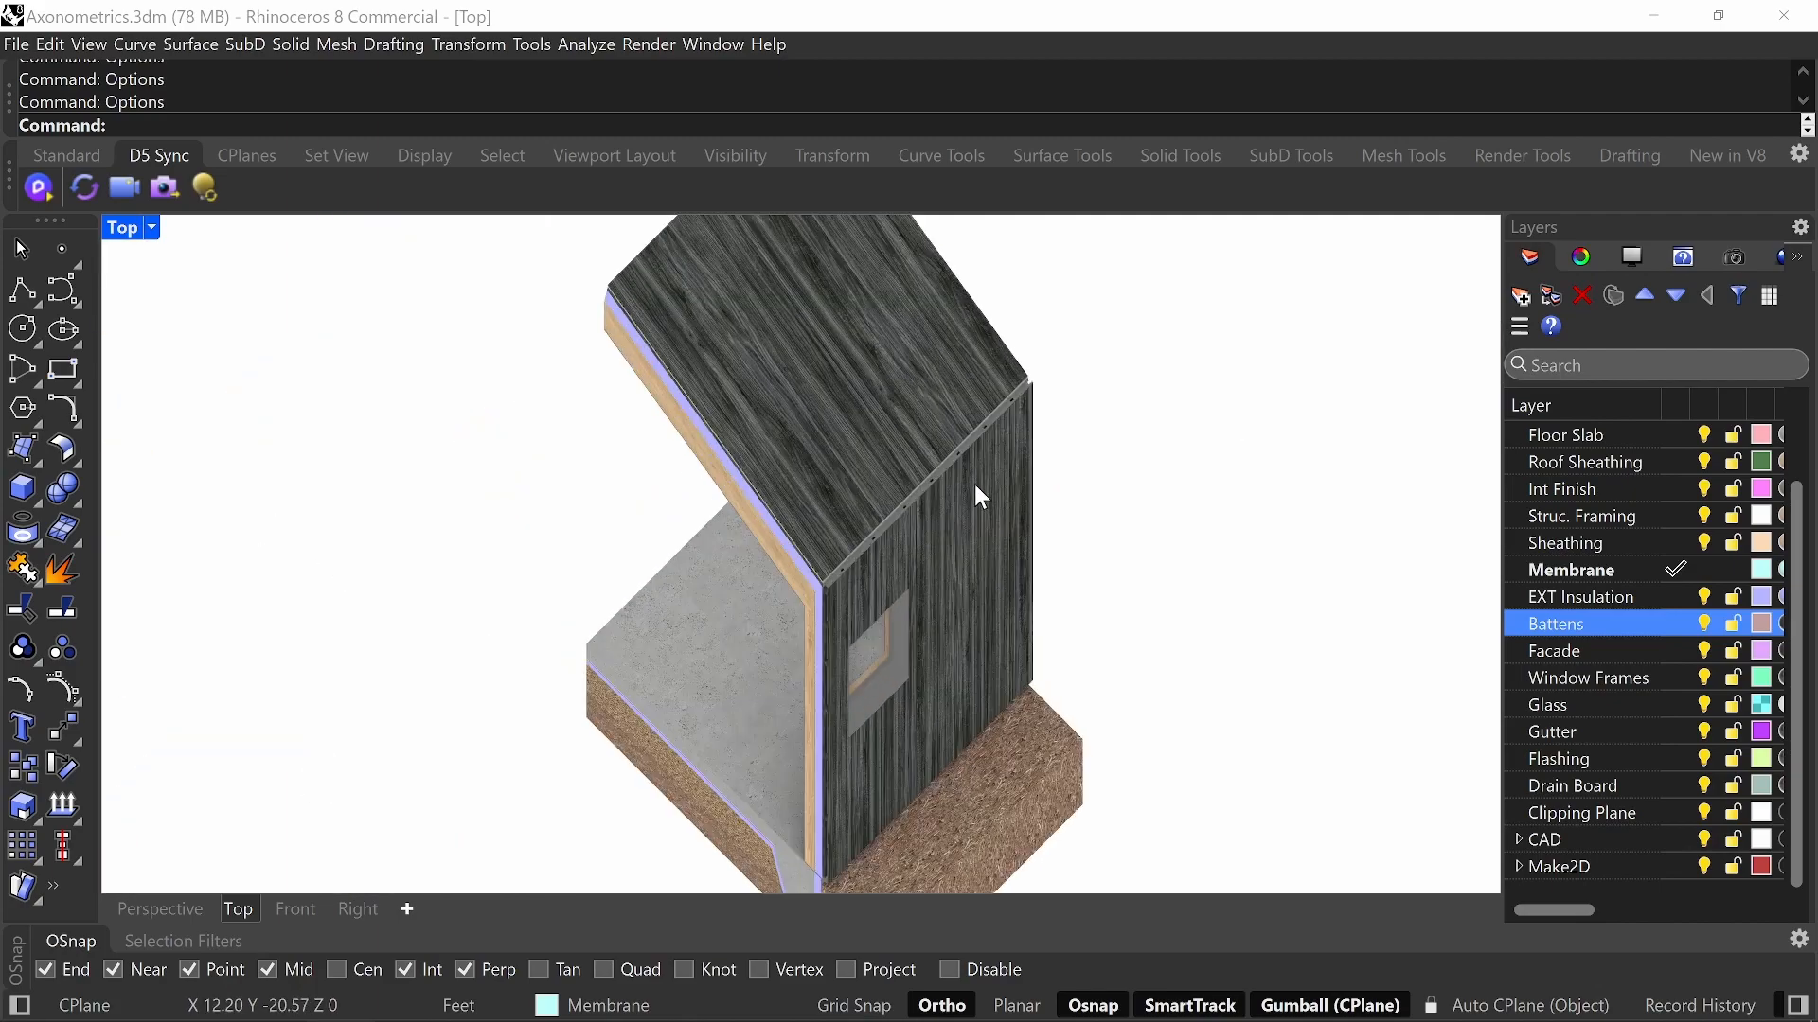
{"action": "scroll", "coordinate": [923, 521], "scroll_direction": "down", "scroll_amount": 5}
{"action": "right_click_drag", "start_coordinate": [889, 515], "coordinate": [870, 533]}
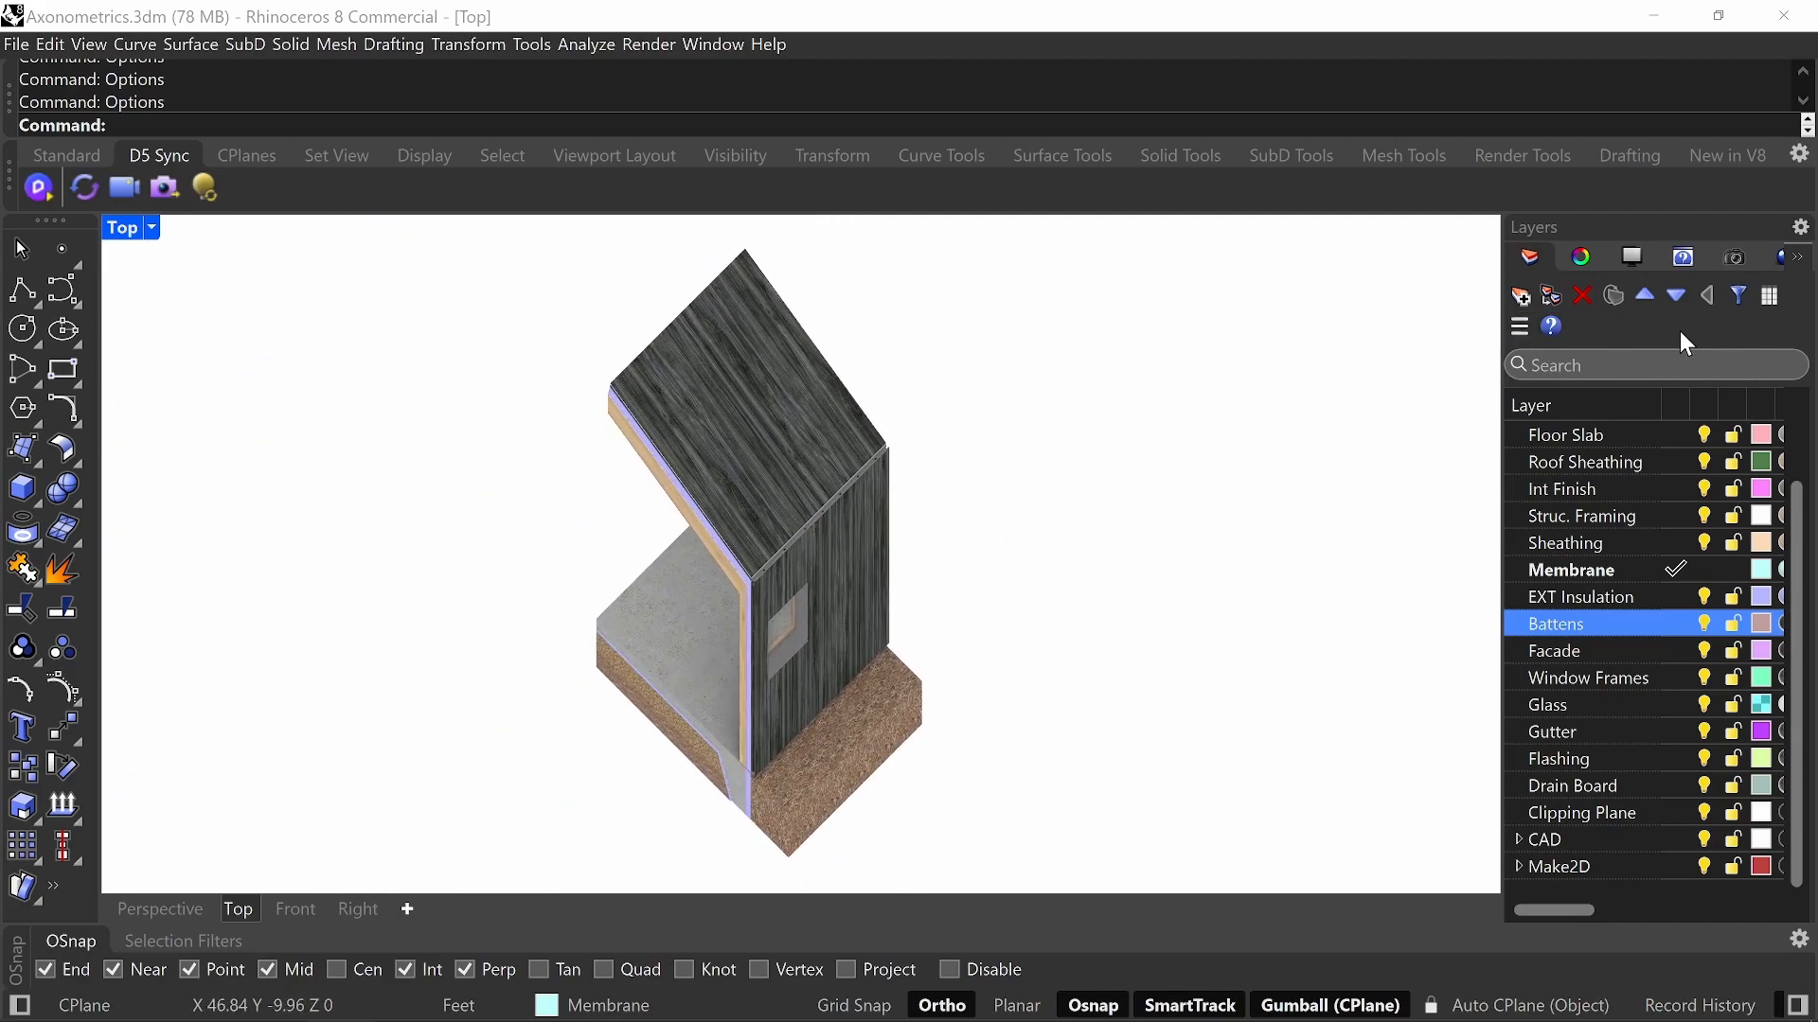
- Set the render quality to Final quality (1500 samples) in the rendering settings
{"action": "left_click", "coordinate": [1781, 256]}
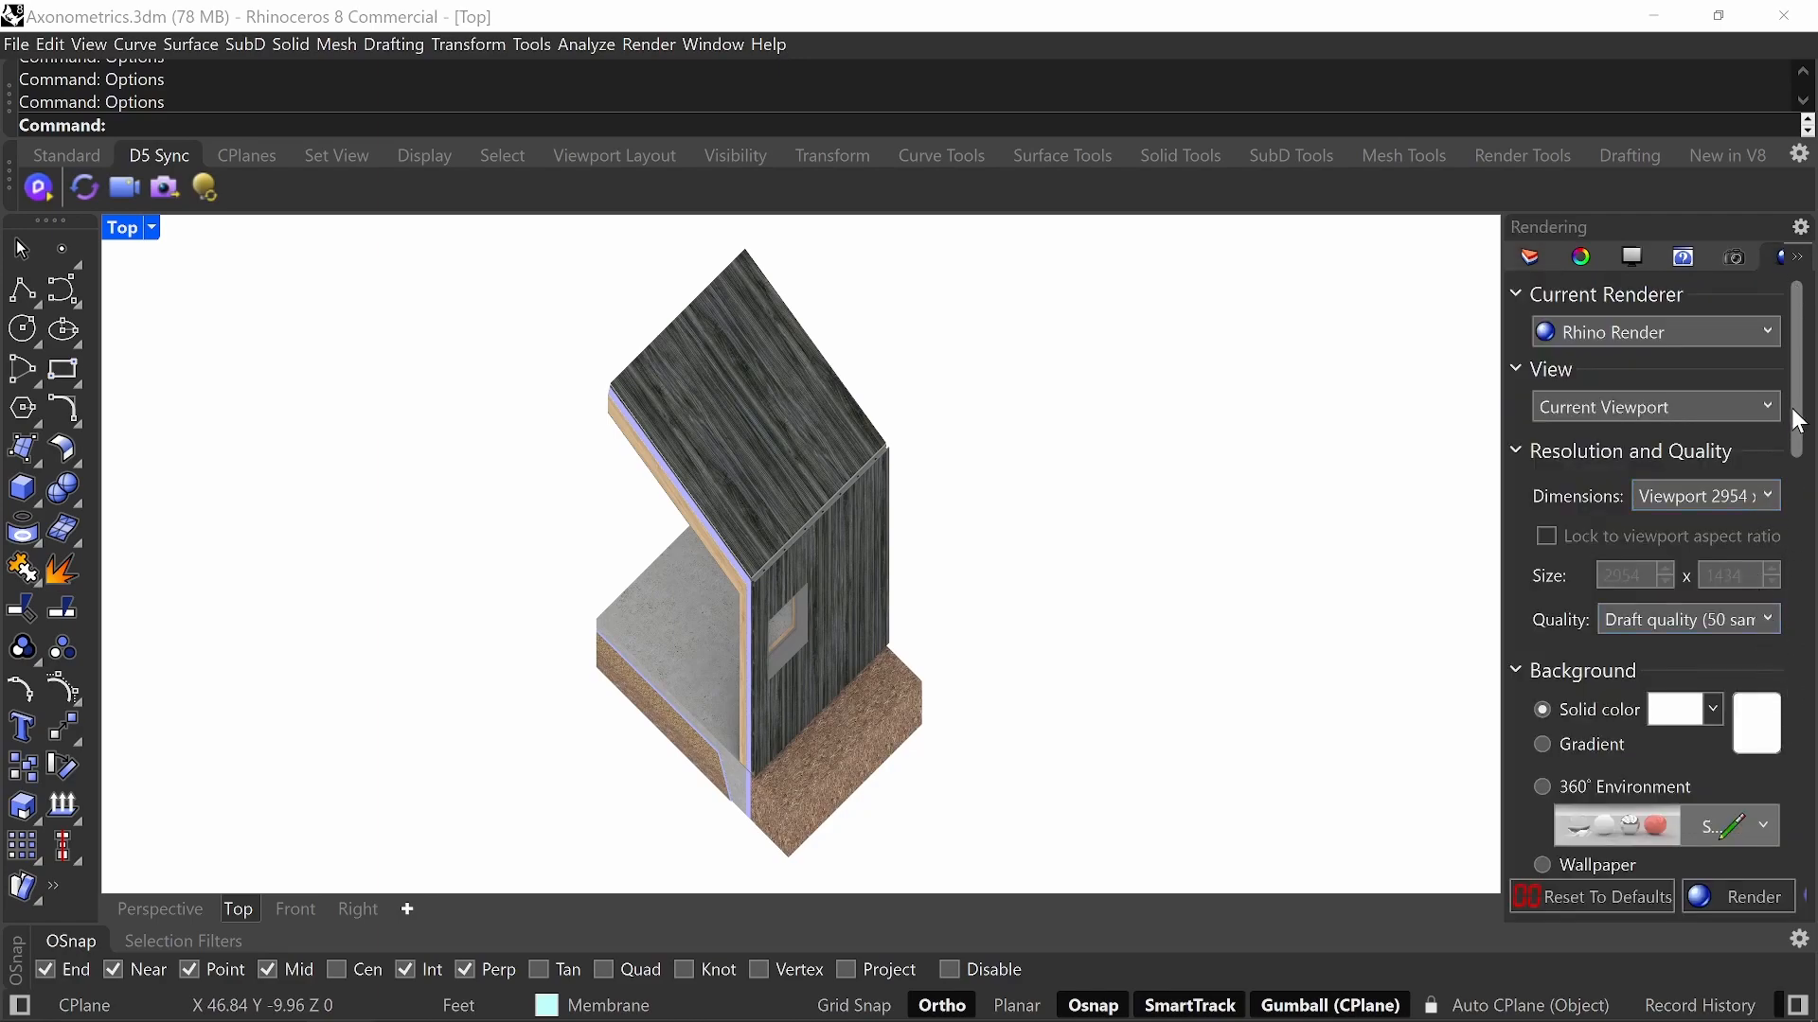
{"action": "scroll", "coordinate": [1796, 420], "scroll_direction": "down", "scroll_amount": 3}
{"action": "left_click", "coordinate": [1766, 500]}
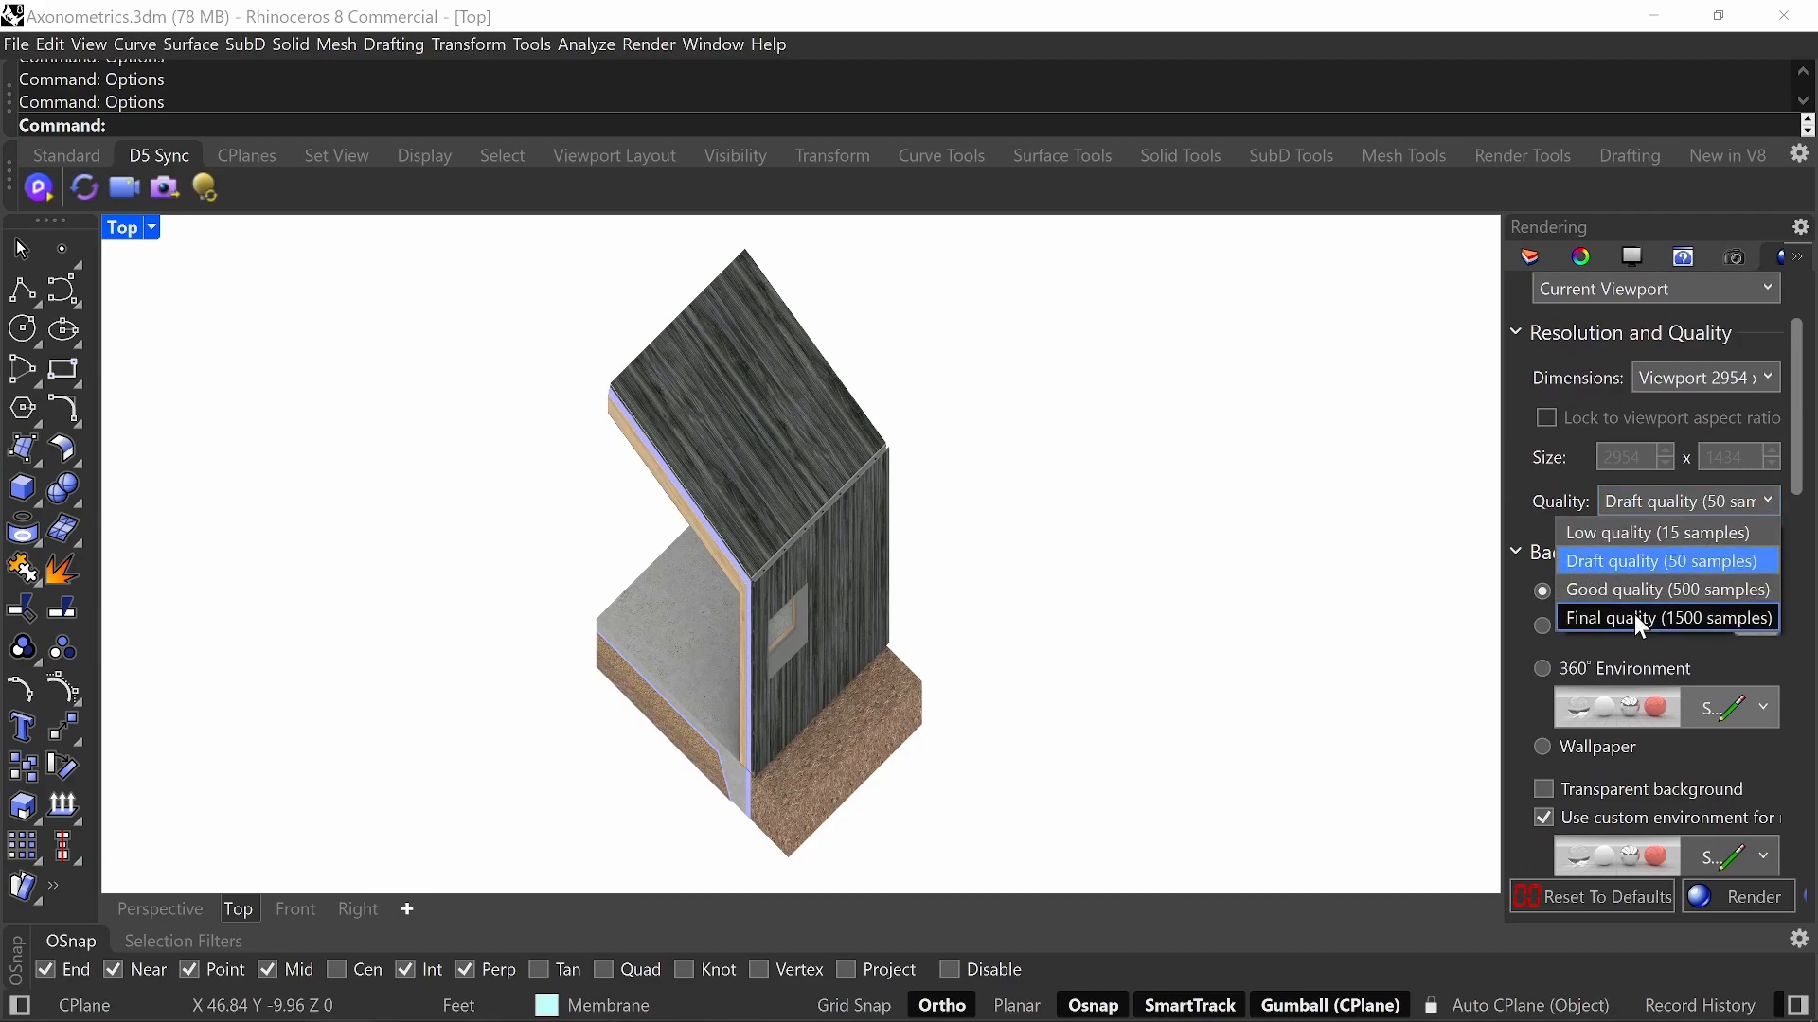
{"action": "left_click", "coordinate": [1641, 620]}
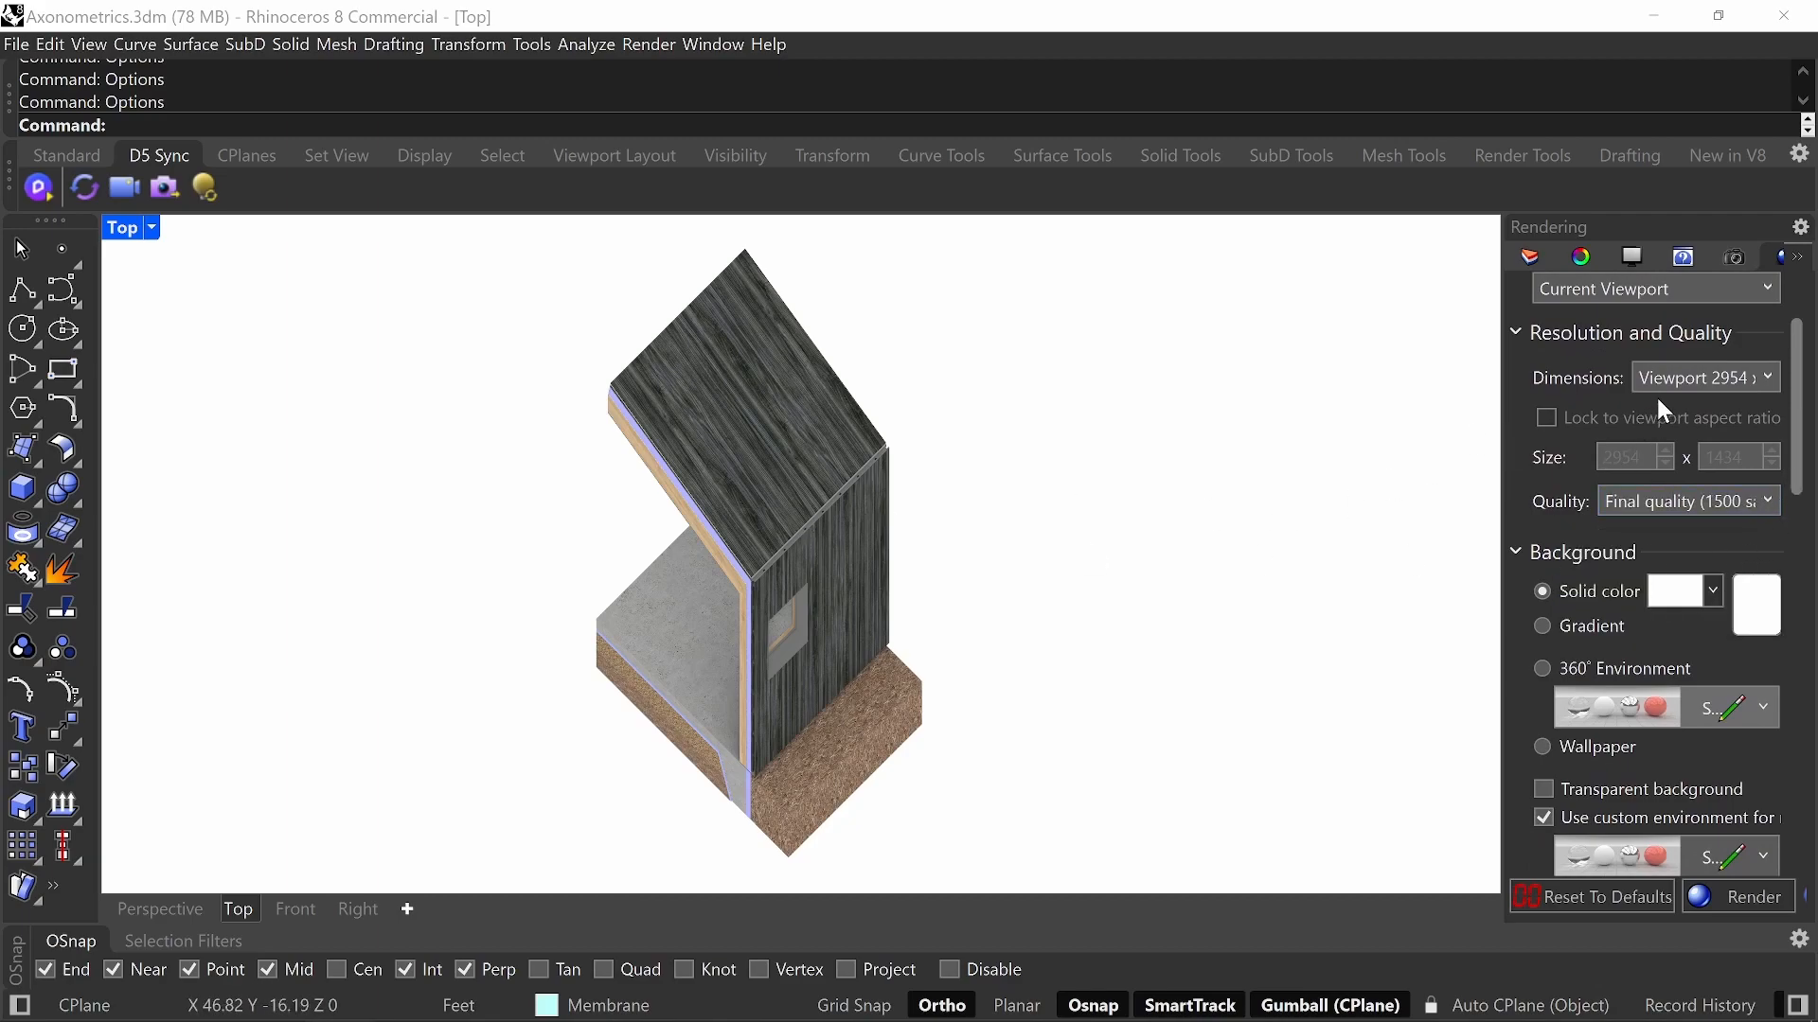
- Lower the skylight intensity to 0.52 in the rendering's lighting settings
{"action": "scroll", "coordinate": [1799, 429], "scroll_direction": "down", "scroll_amount": 10}
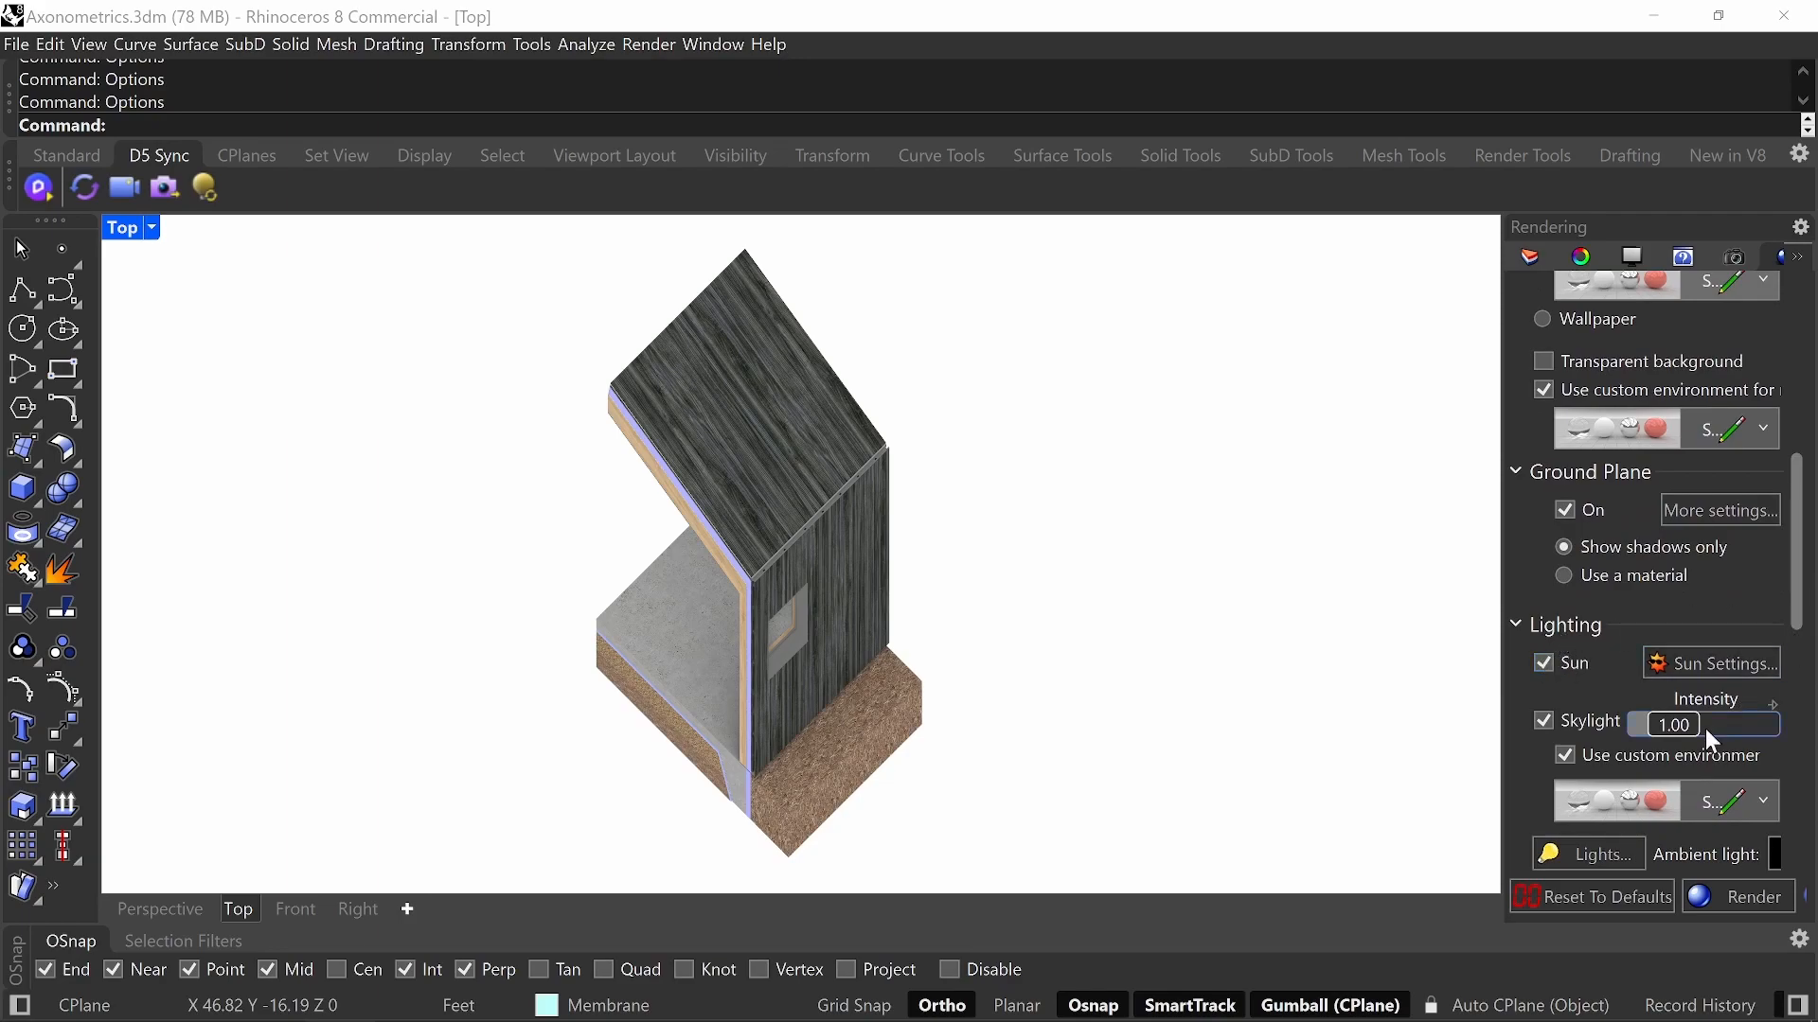
{"action": "left_click_drag", "start_coordinate": [1655, 740], "coordinate": [1634, 739]}
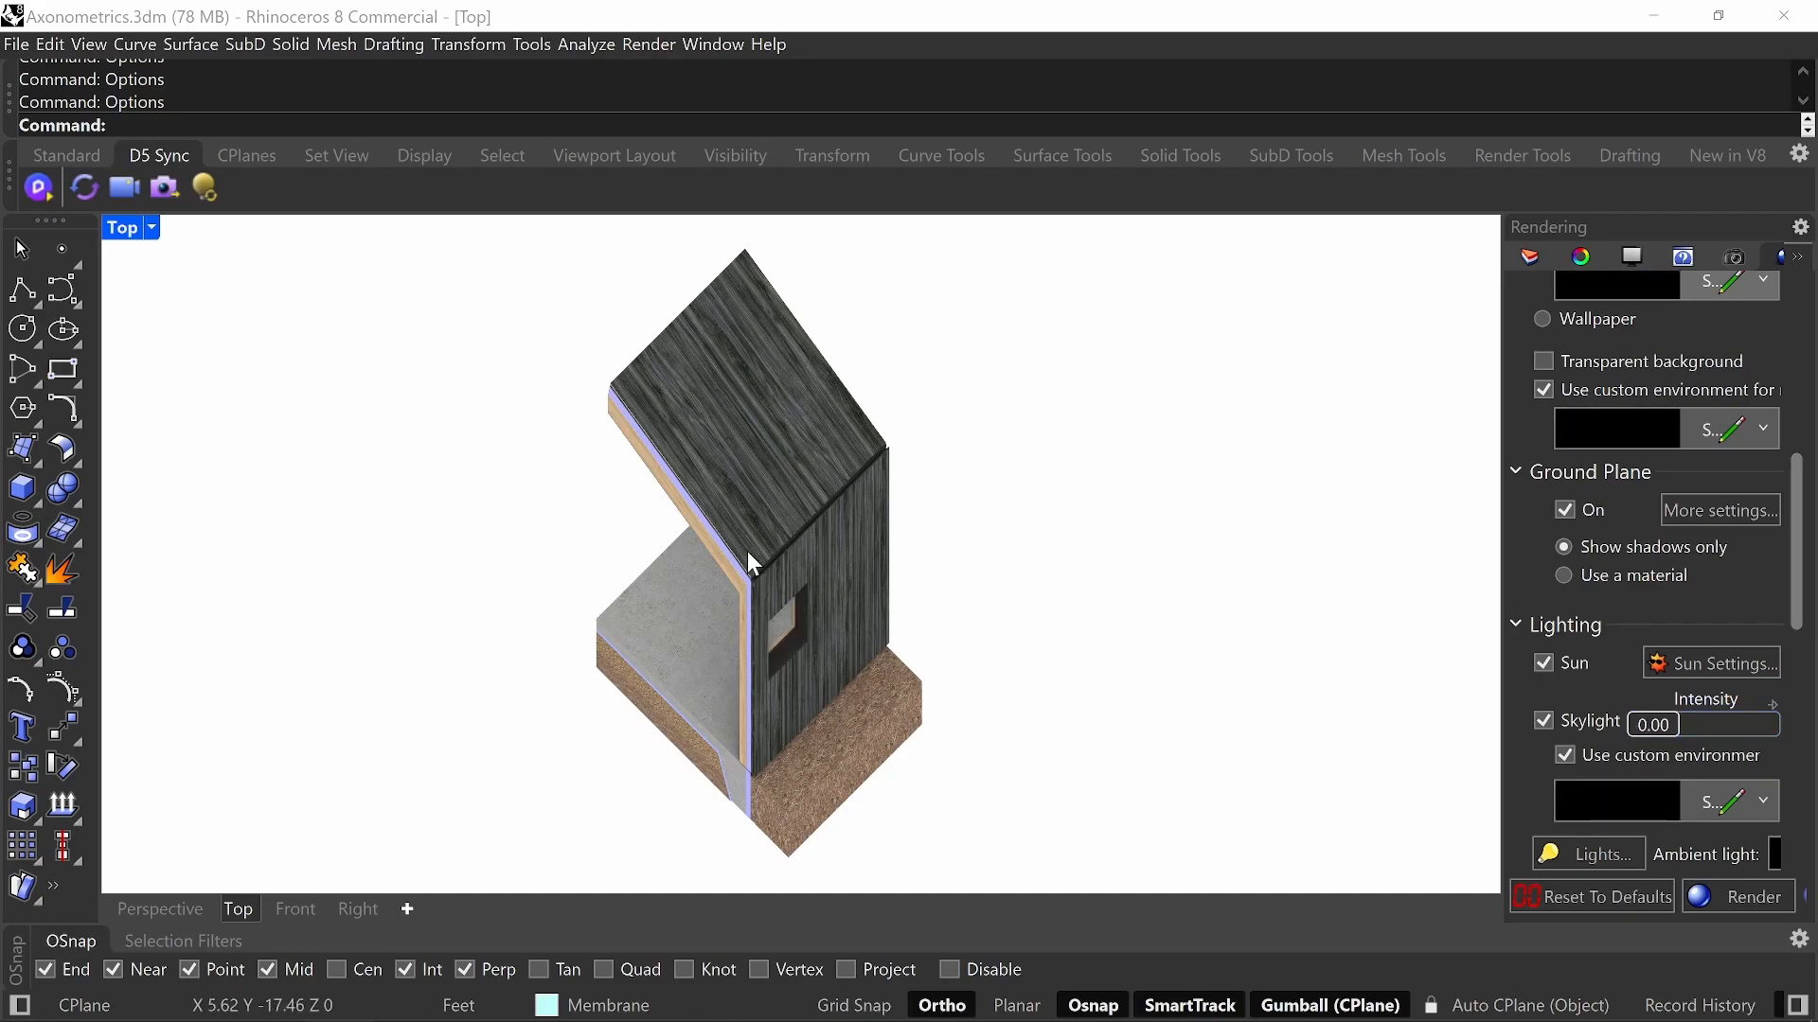
{"action": "mouse_move", "coordinate": [1655, 740]}
{"action": "left_mouse_down"}
{"action": "mouse_move", "coordinate": [1731, 748]}
{"action": "mouse_move", "coordinate": [1603, 742]}
{"action": "mouse_move", "coordinate": [1670, 748]}
{"action": "left_mouse_up"}
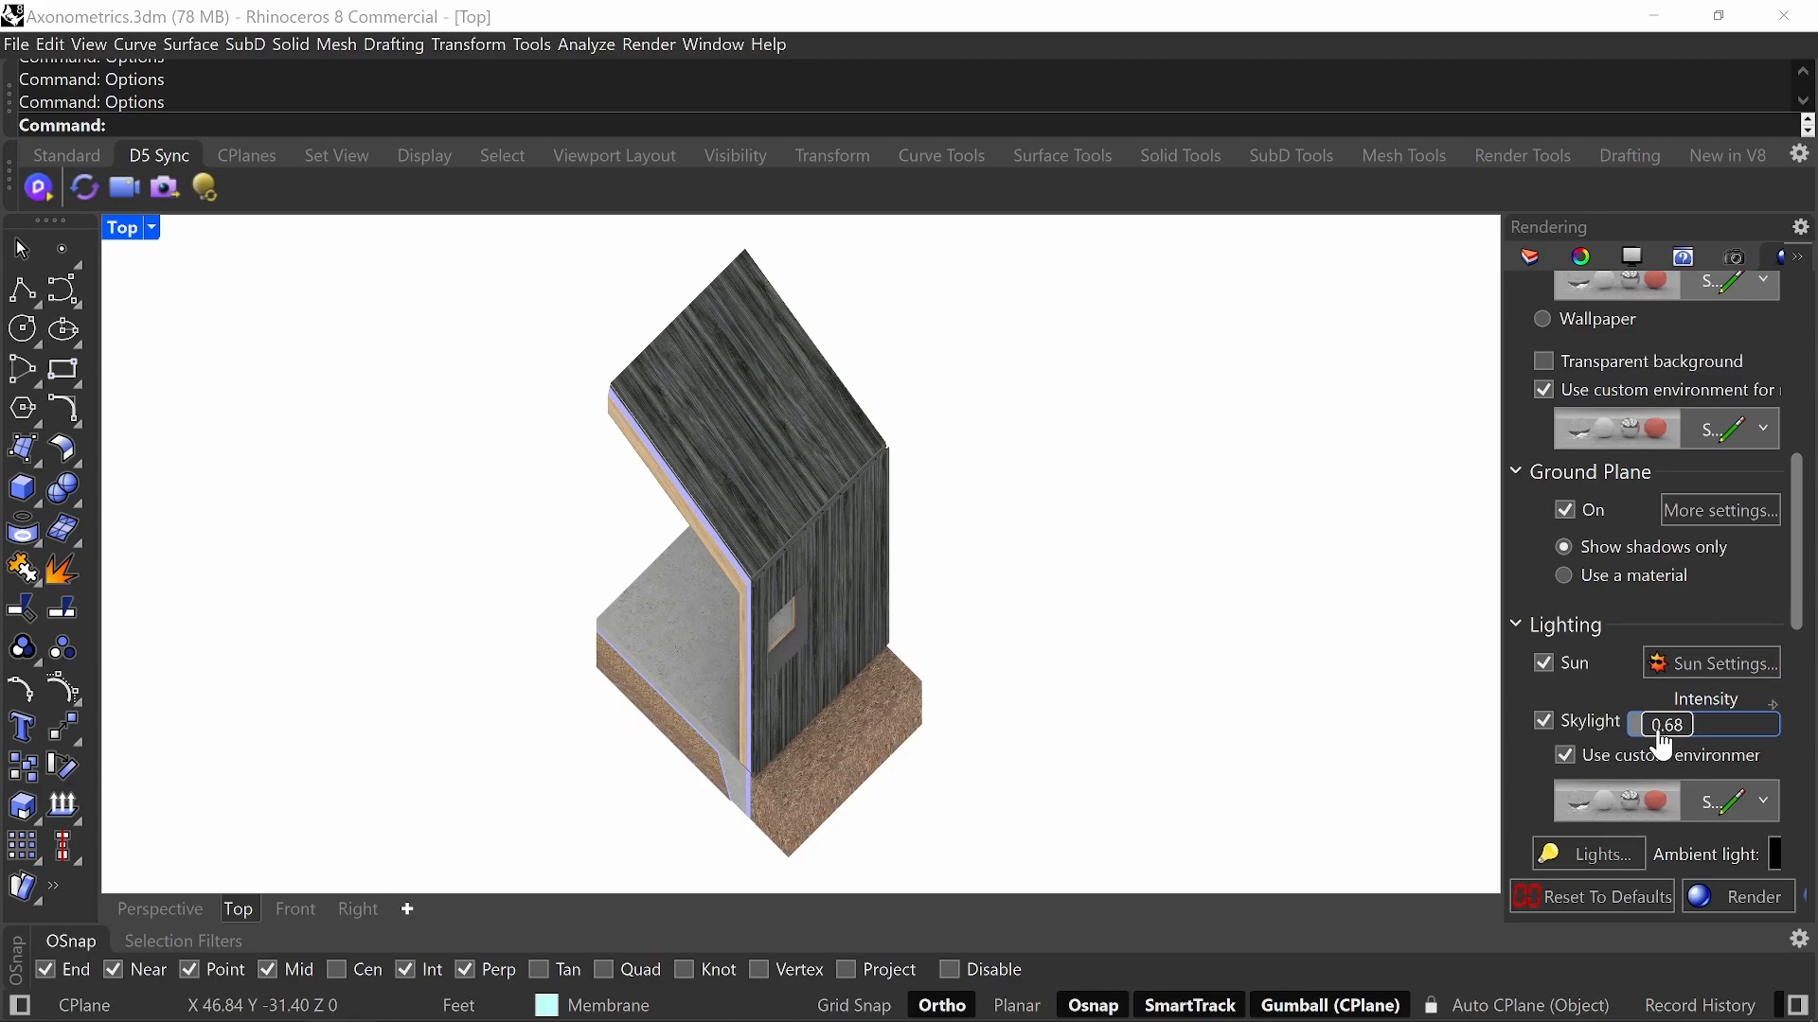
{"action": "left_click_drag", "start_coordinate": [1667, 734], "coordinate": [1662, 735]}
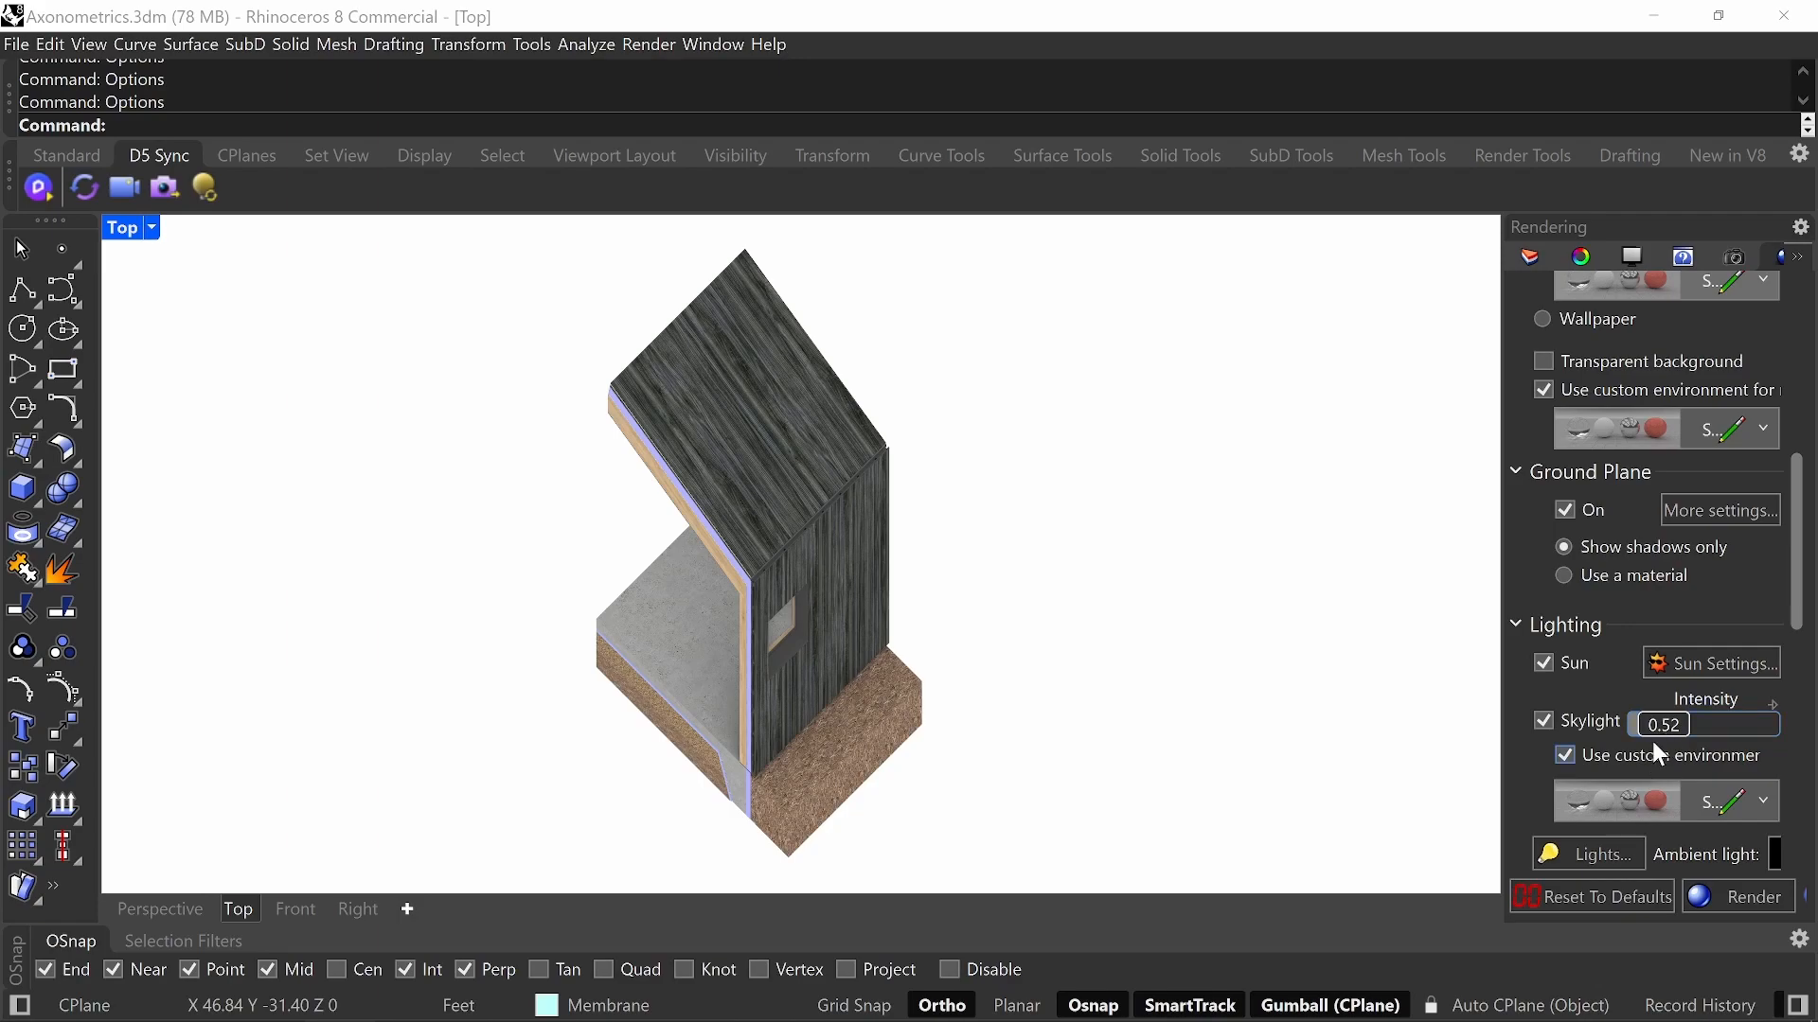
- Set the sun's location to Raleigh, NC, USA, shift its time of day to before noon, and accept the sun settings
{"action": "left_click", "coordinate": [1679, 673]}
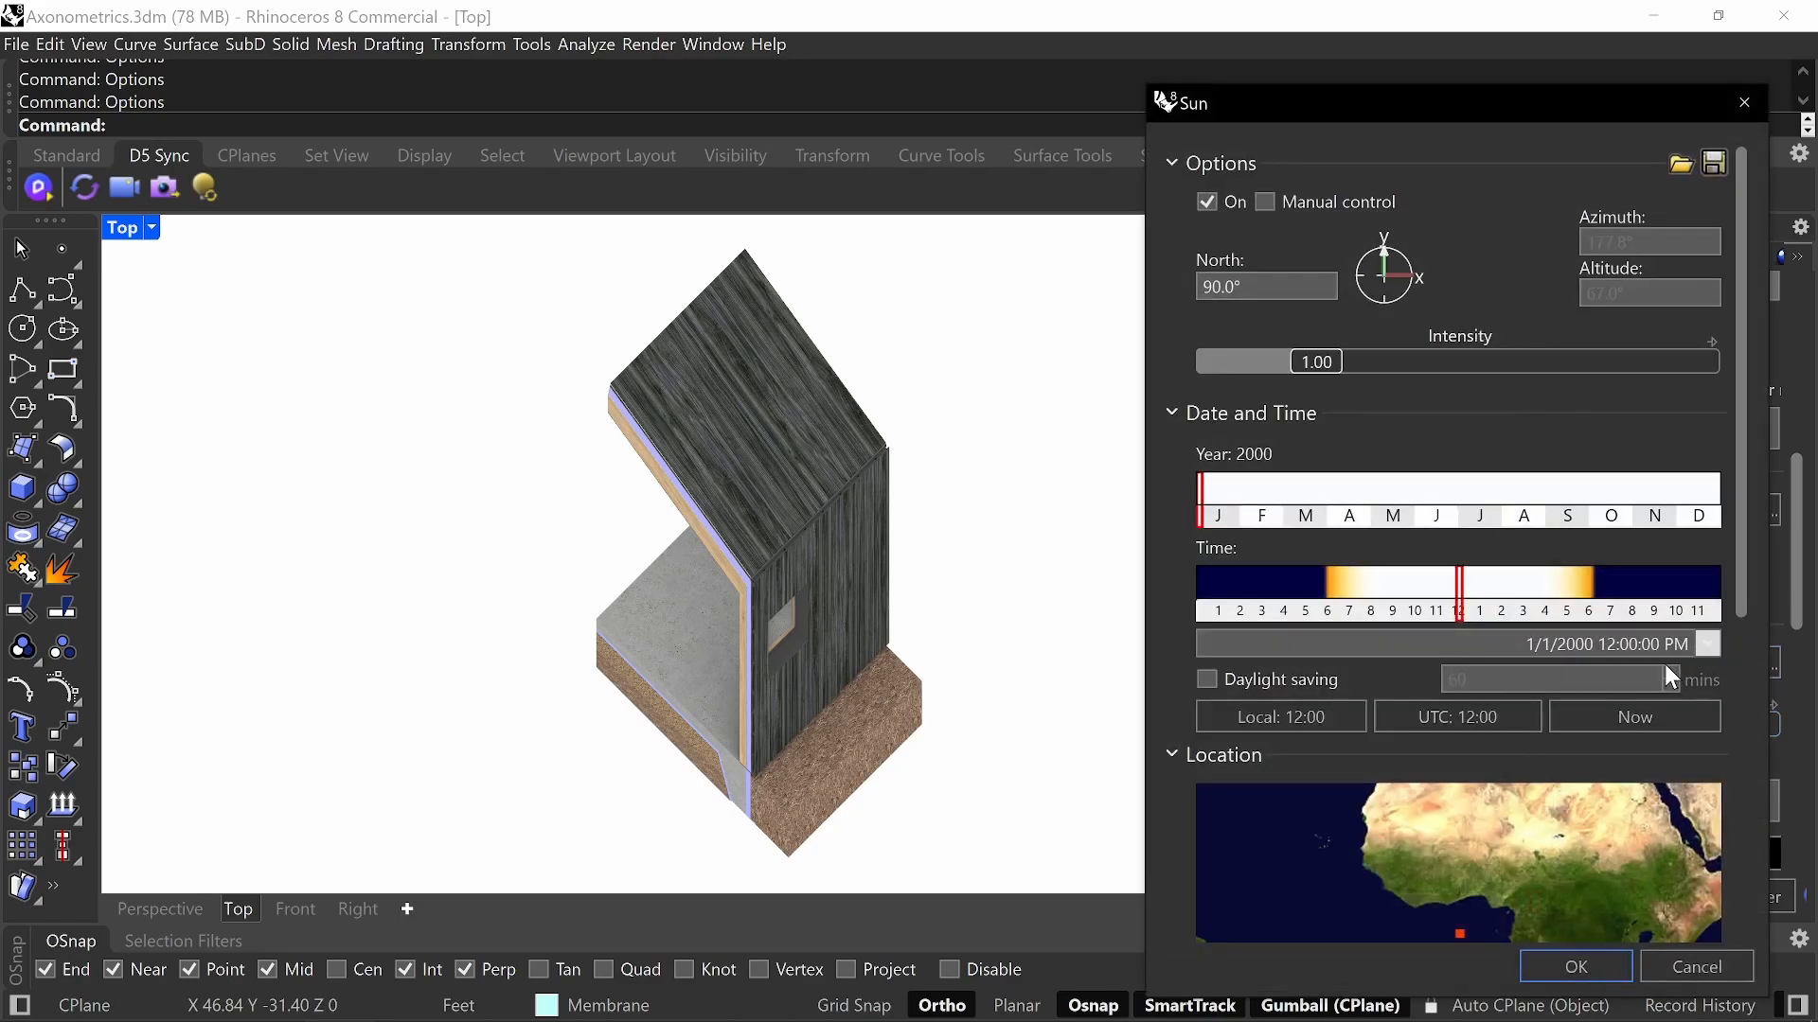
{"action": "left_click_drag", "start_coordinate": [1259, 856], "coordinate": [1439, 909]}
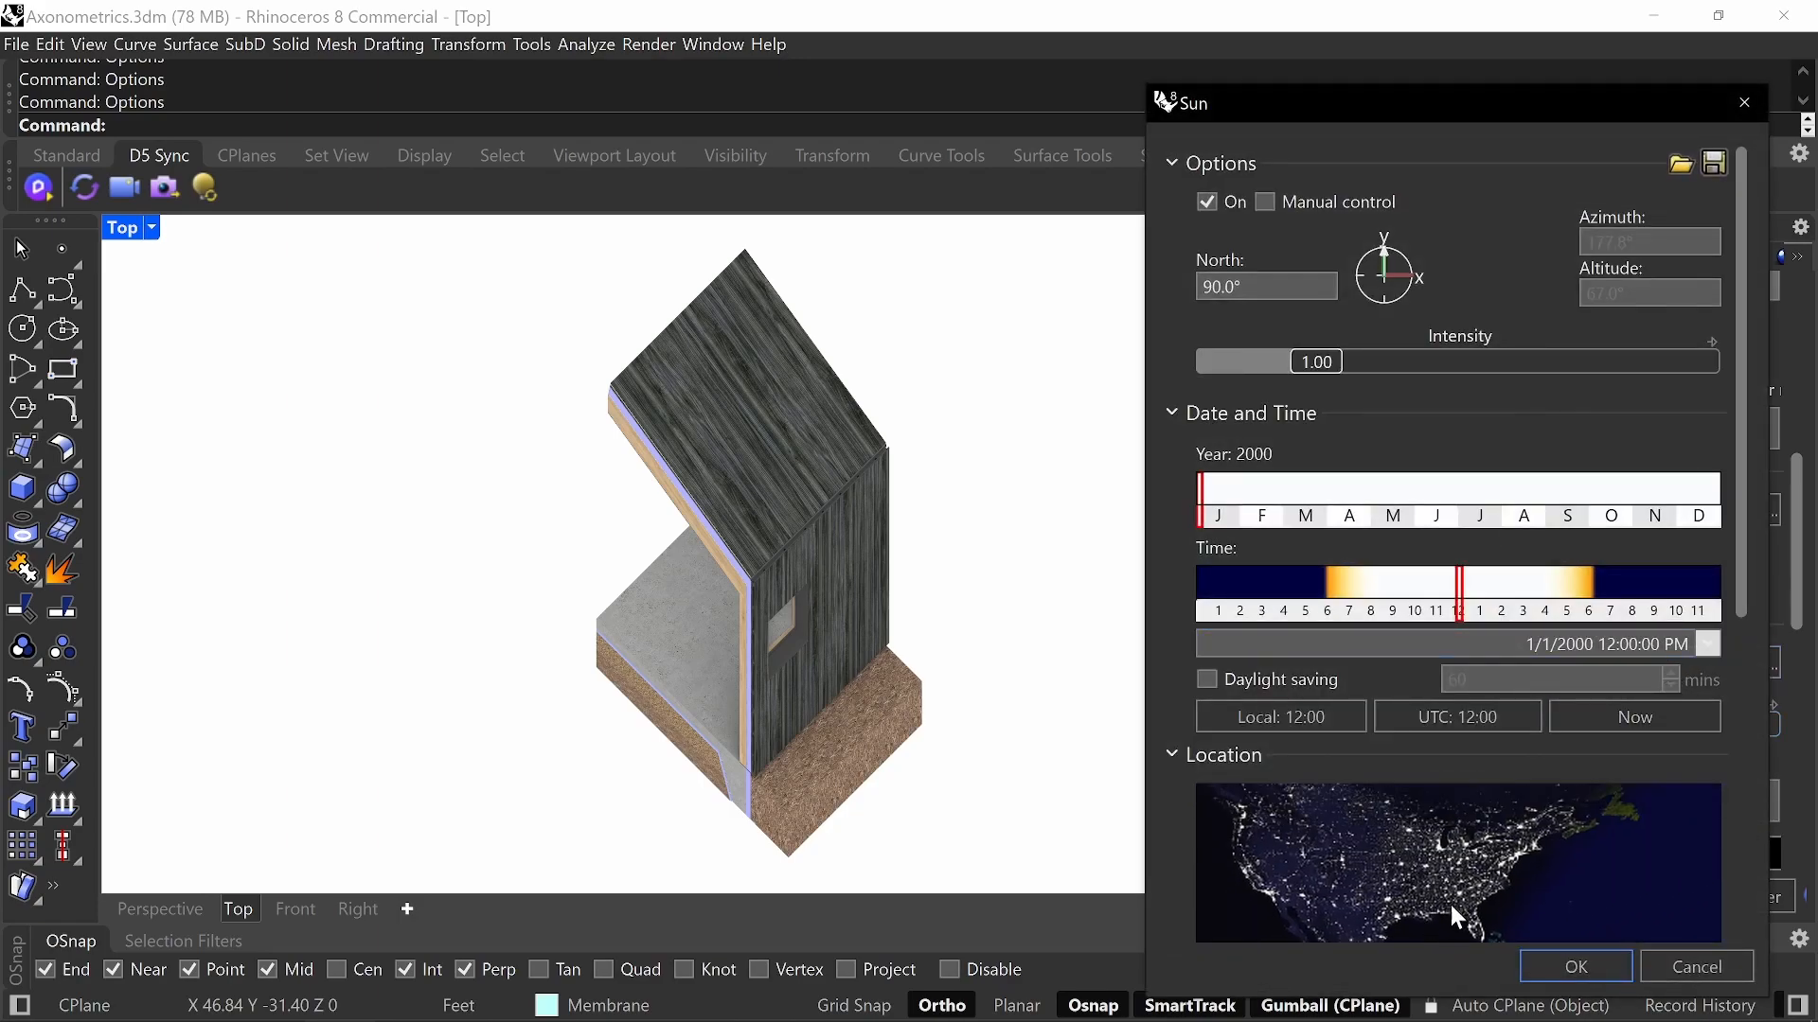
{"action": "left_click", "coordinate": [1489, 884]}
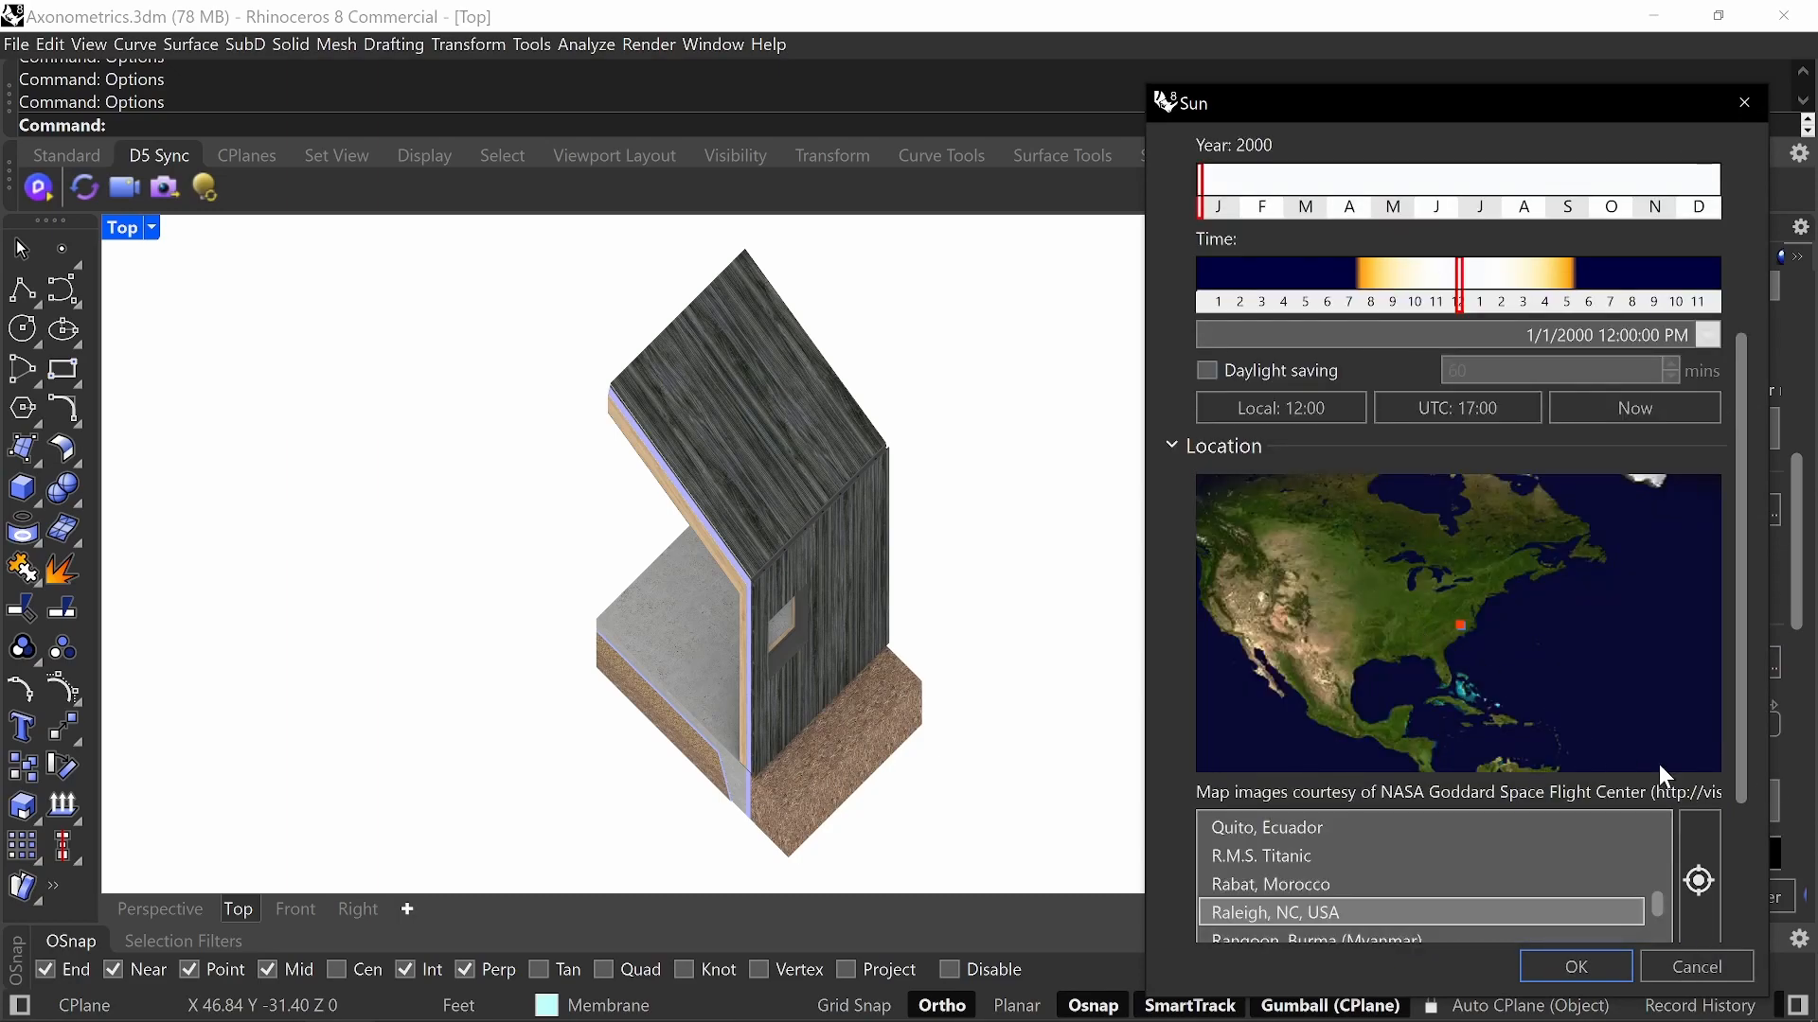
{"action": "left_click_drag", "start_coordinate": [1445, 278], "coordinate": [1417, 277]}
{"action": "left_click", "coordinate": [1576, 966]}
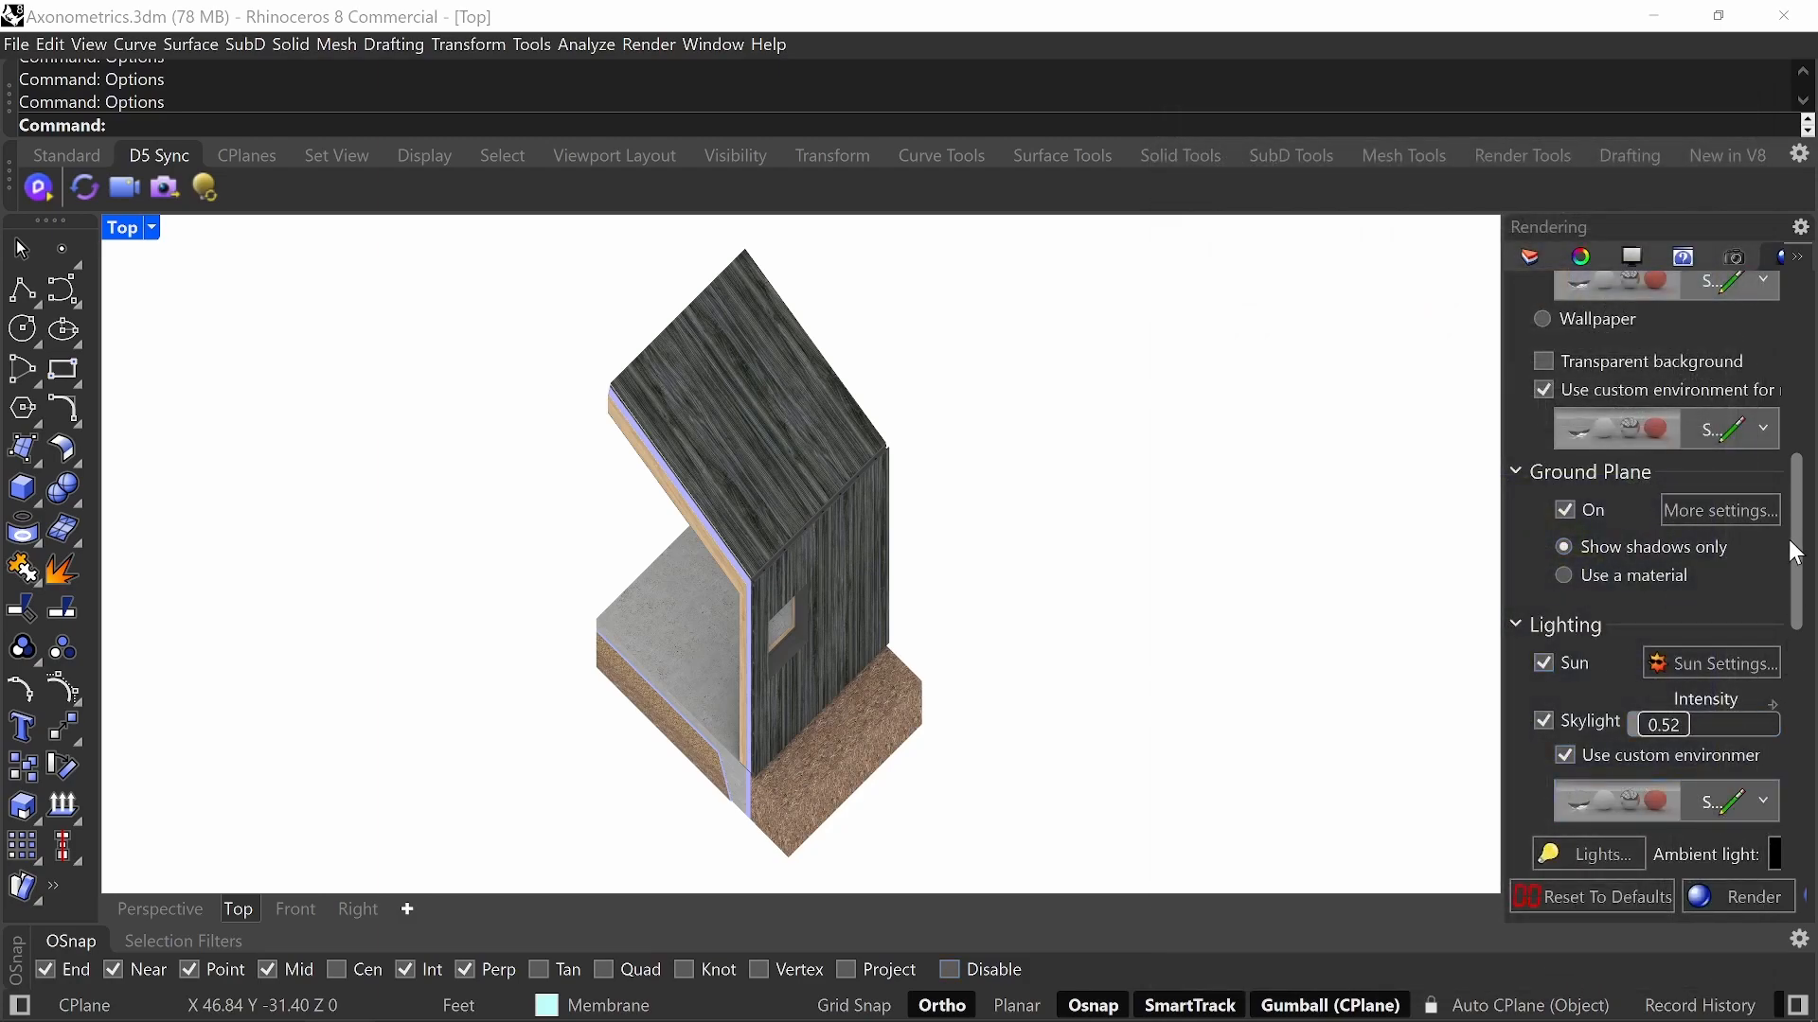
- Capture the assembled model's Top view to an image file named V1 at 4000 x 1905 pixels with a transparent background
{"action": "left_click_drag", "start_coordinate": [1801, 556], "coordinate": [1803, 454]}
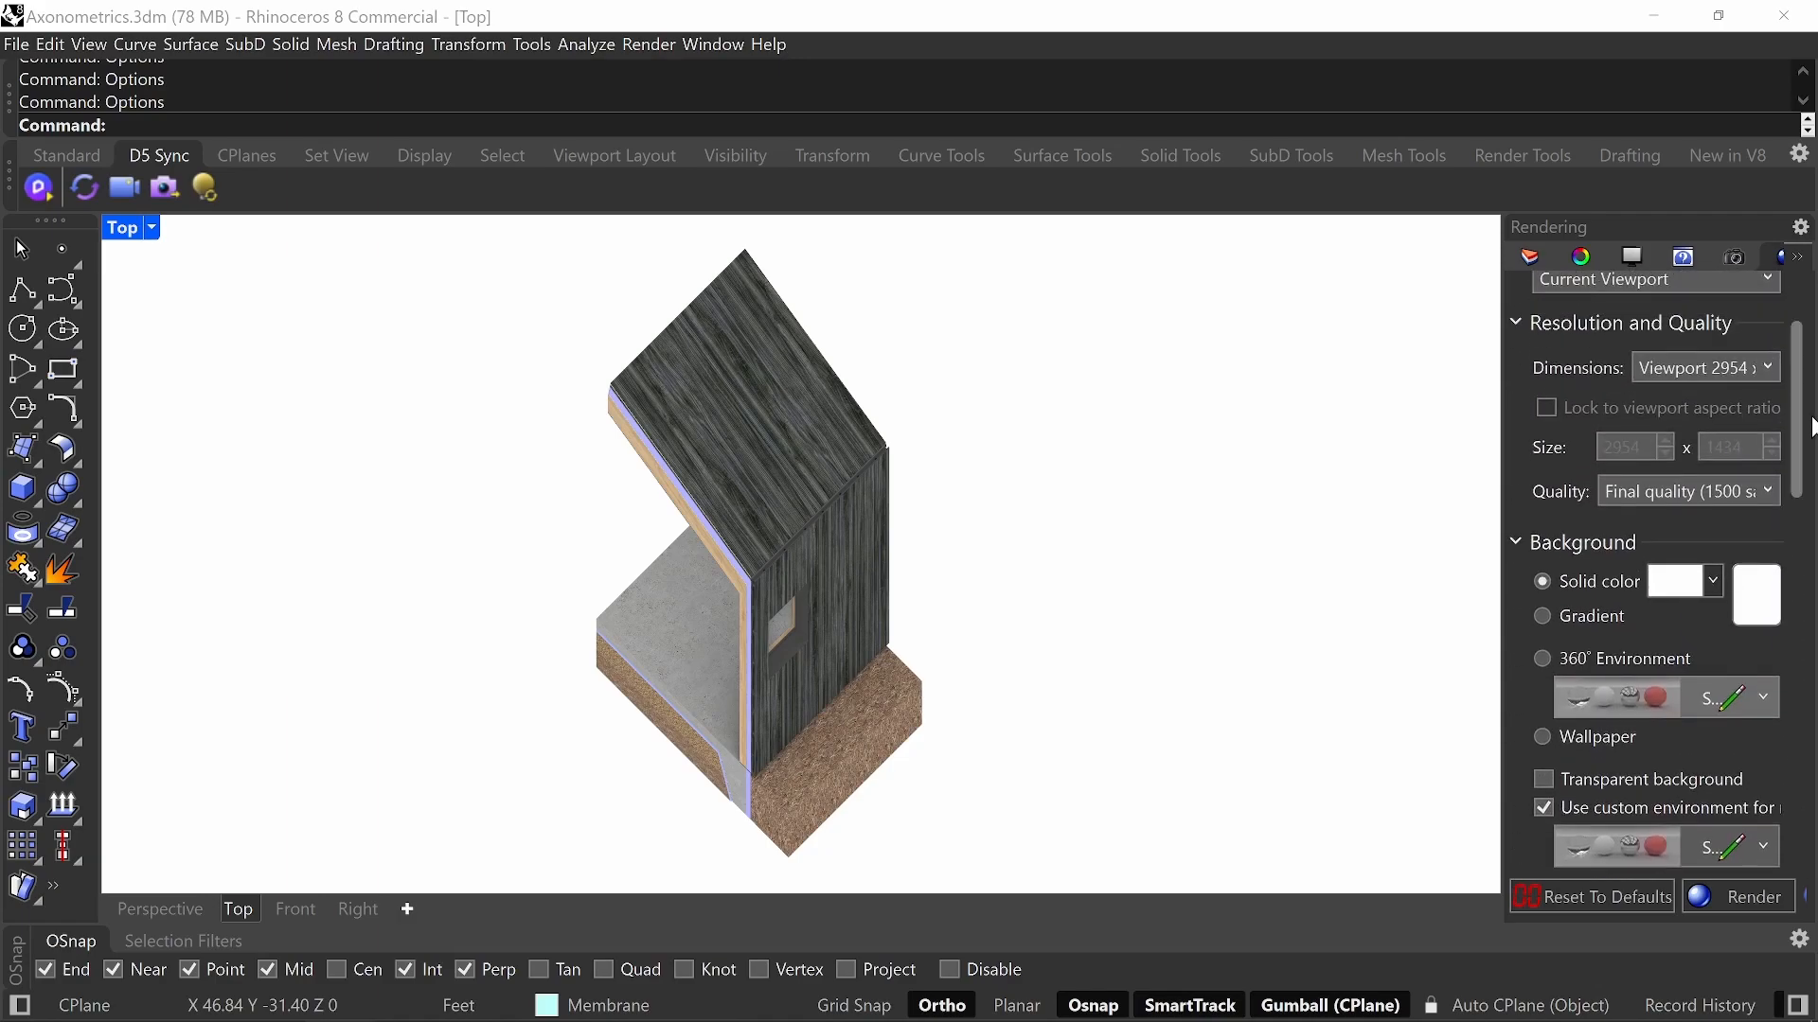
{"action": "right_click_drag", "start_coordinate": [1125, 596], "coordinate": [1126, 587]}
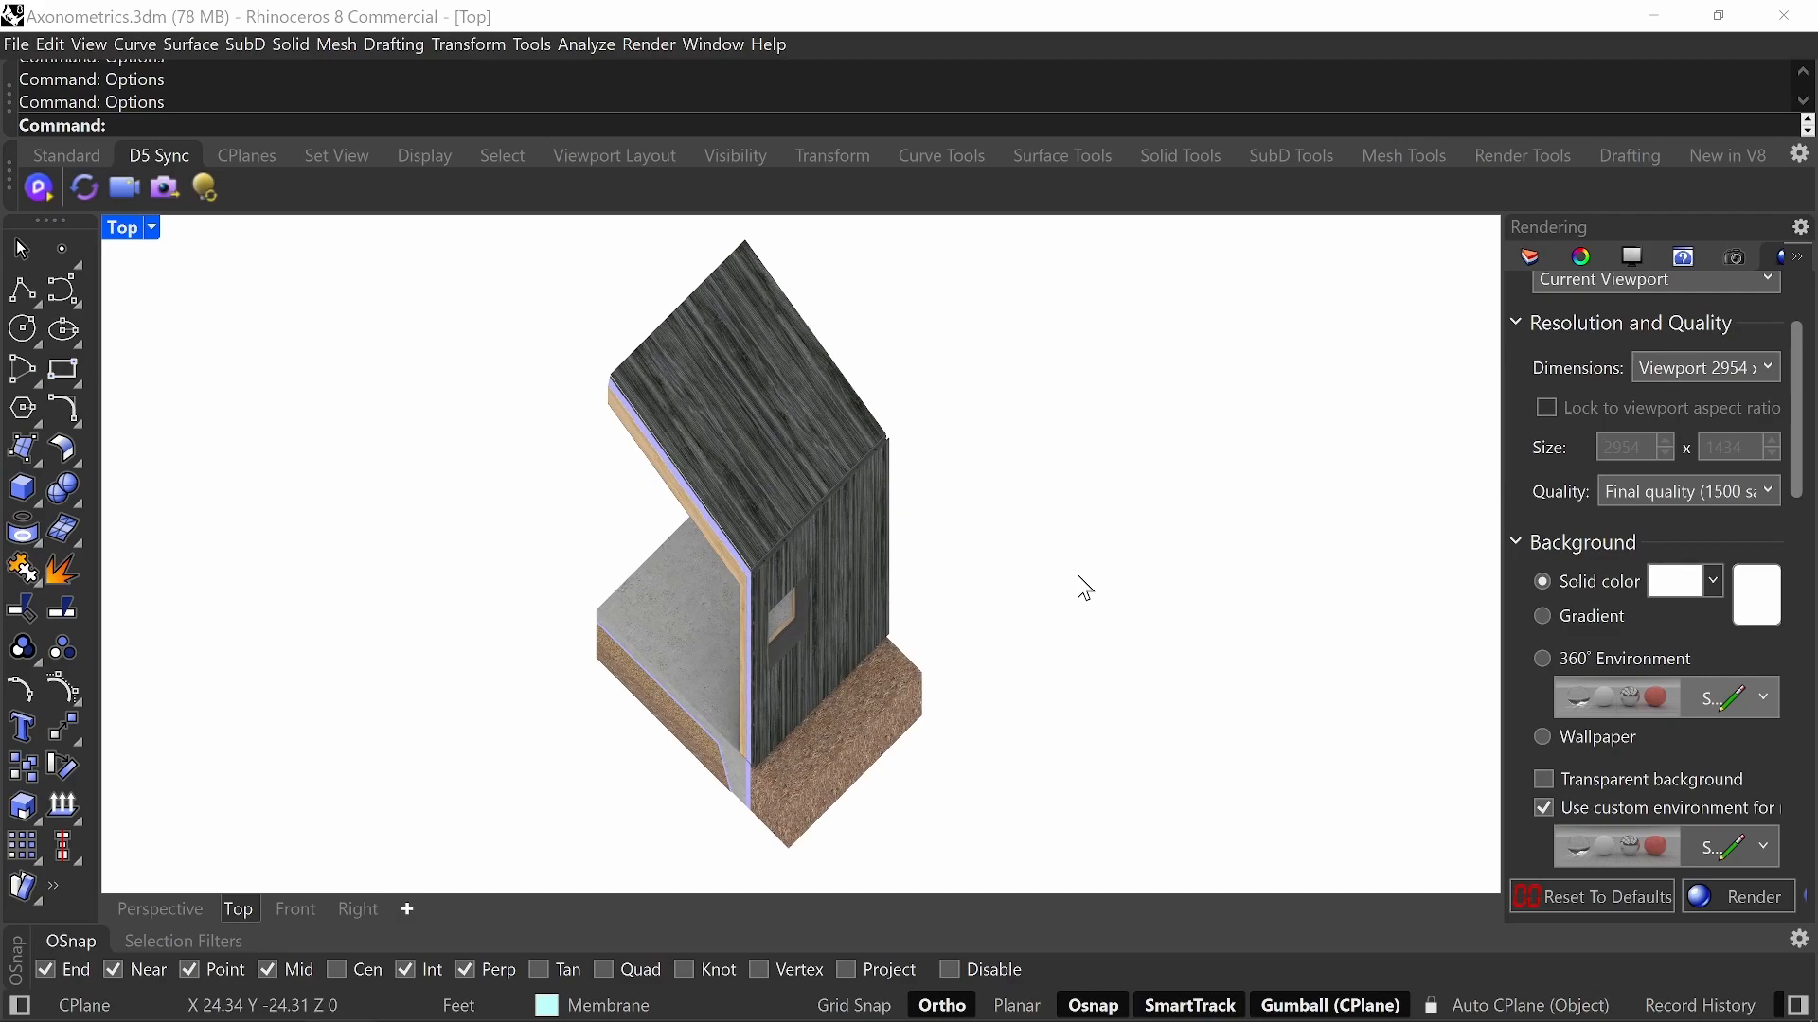
{"action": "type", "text": "ViewCaptureToFile"}
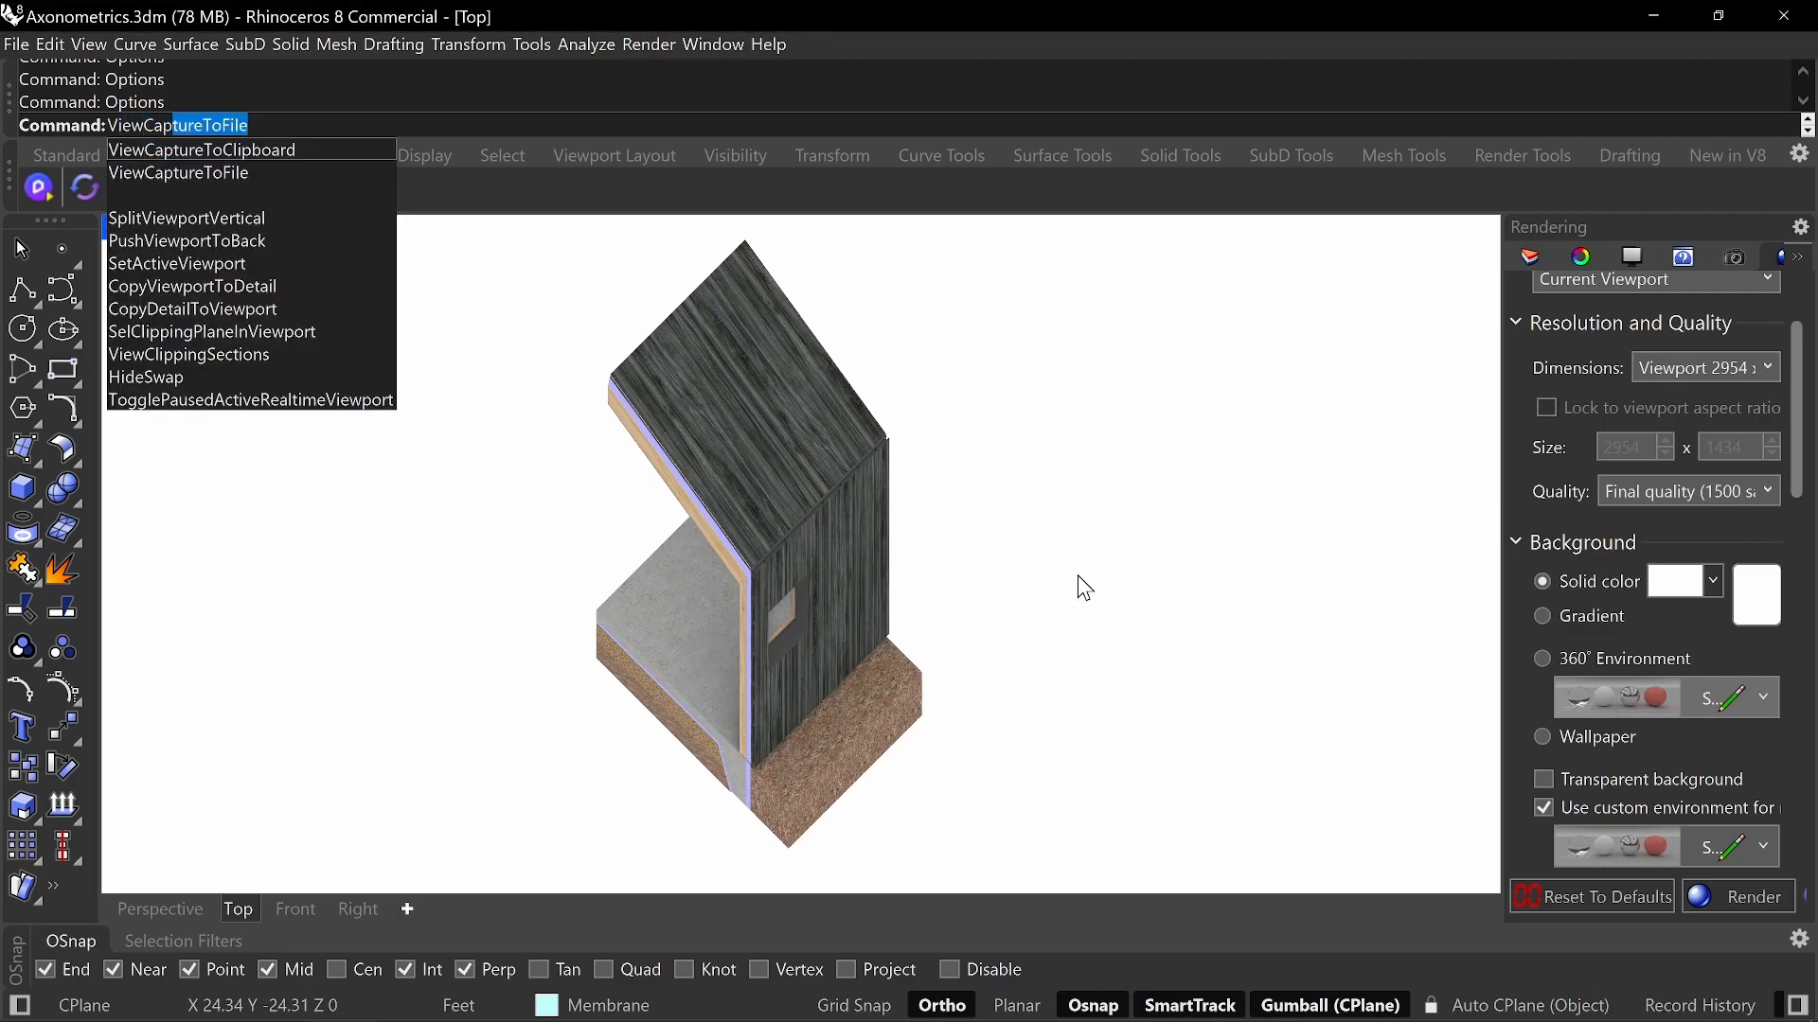
{"action": "key", "text": "Down"}
{"action": "key", "text": "Down"}
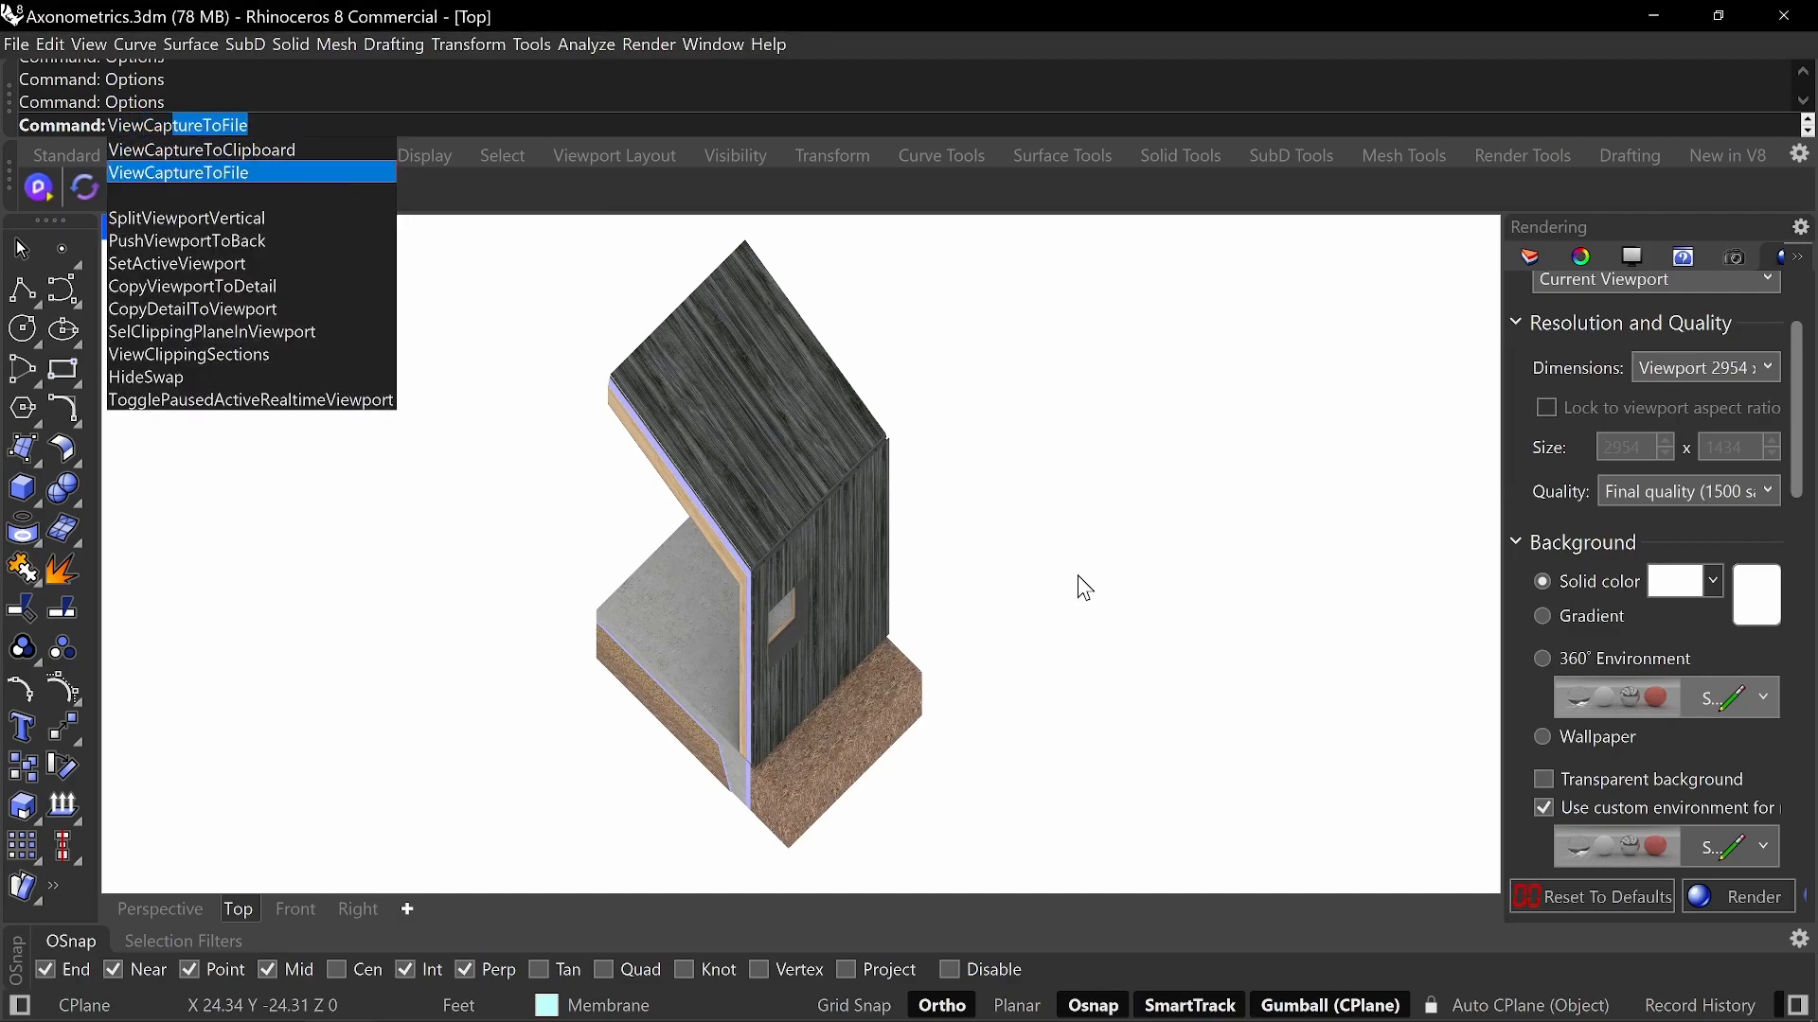
{"action": "key", "text": "Return"}
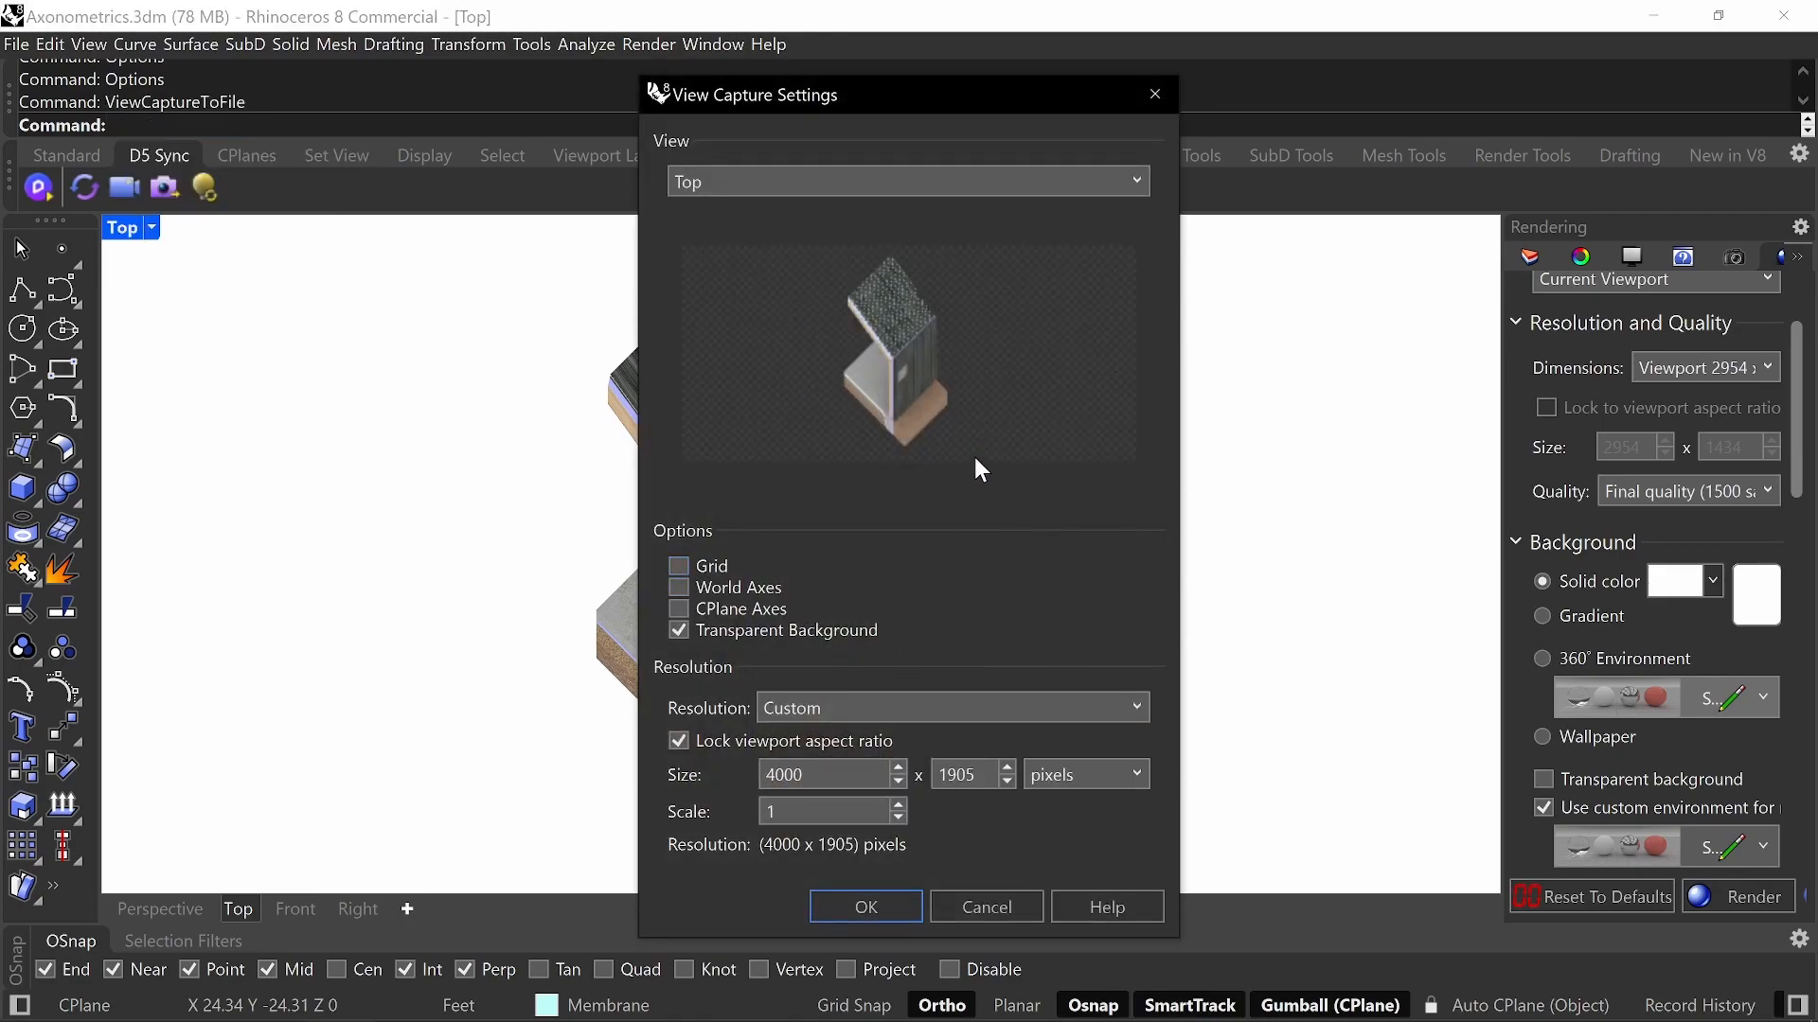
{"action": "key", "text": "Return"}
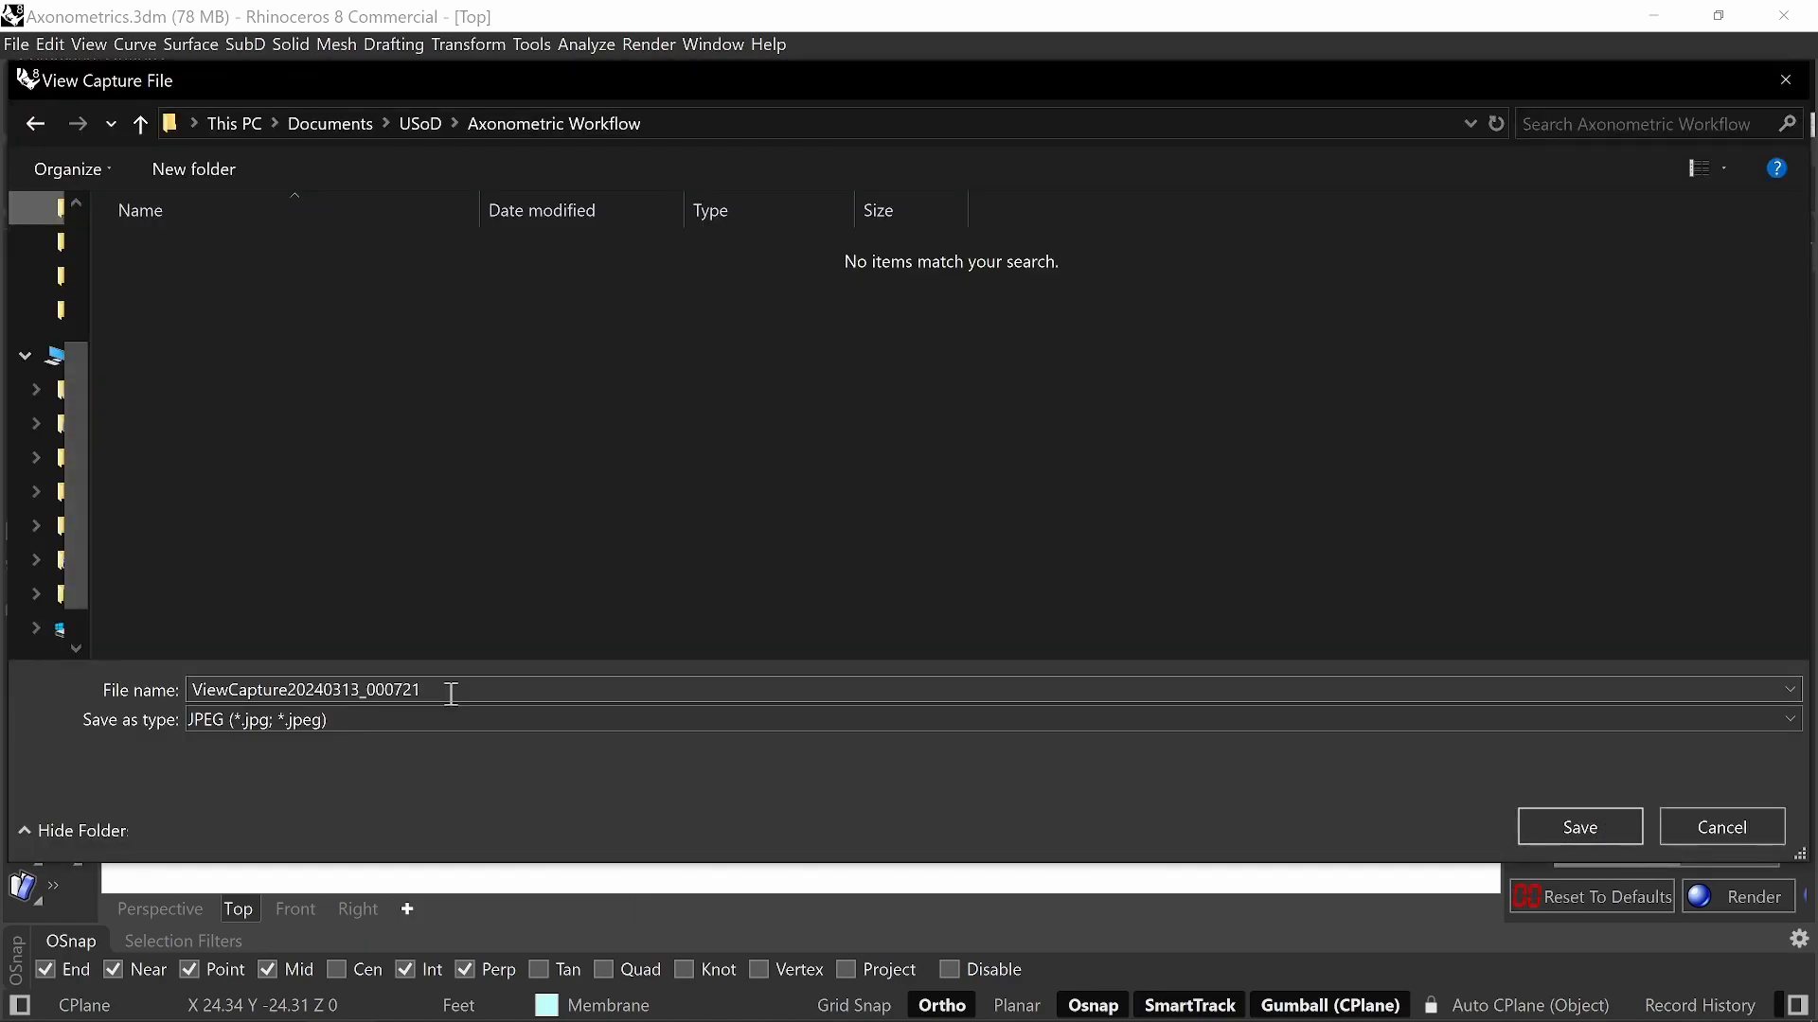
{"action": "double_click", "coordinate": [451, 693]}
{"action": "type", "text": "V1"}
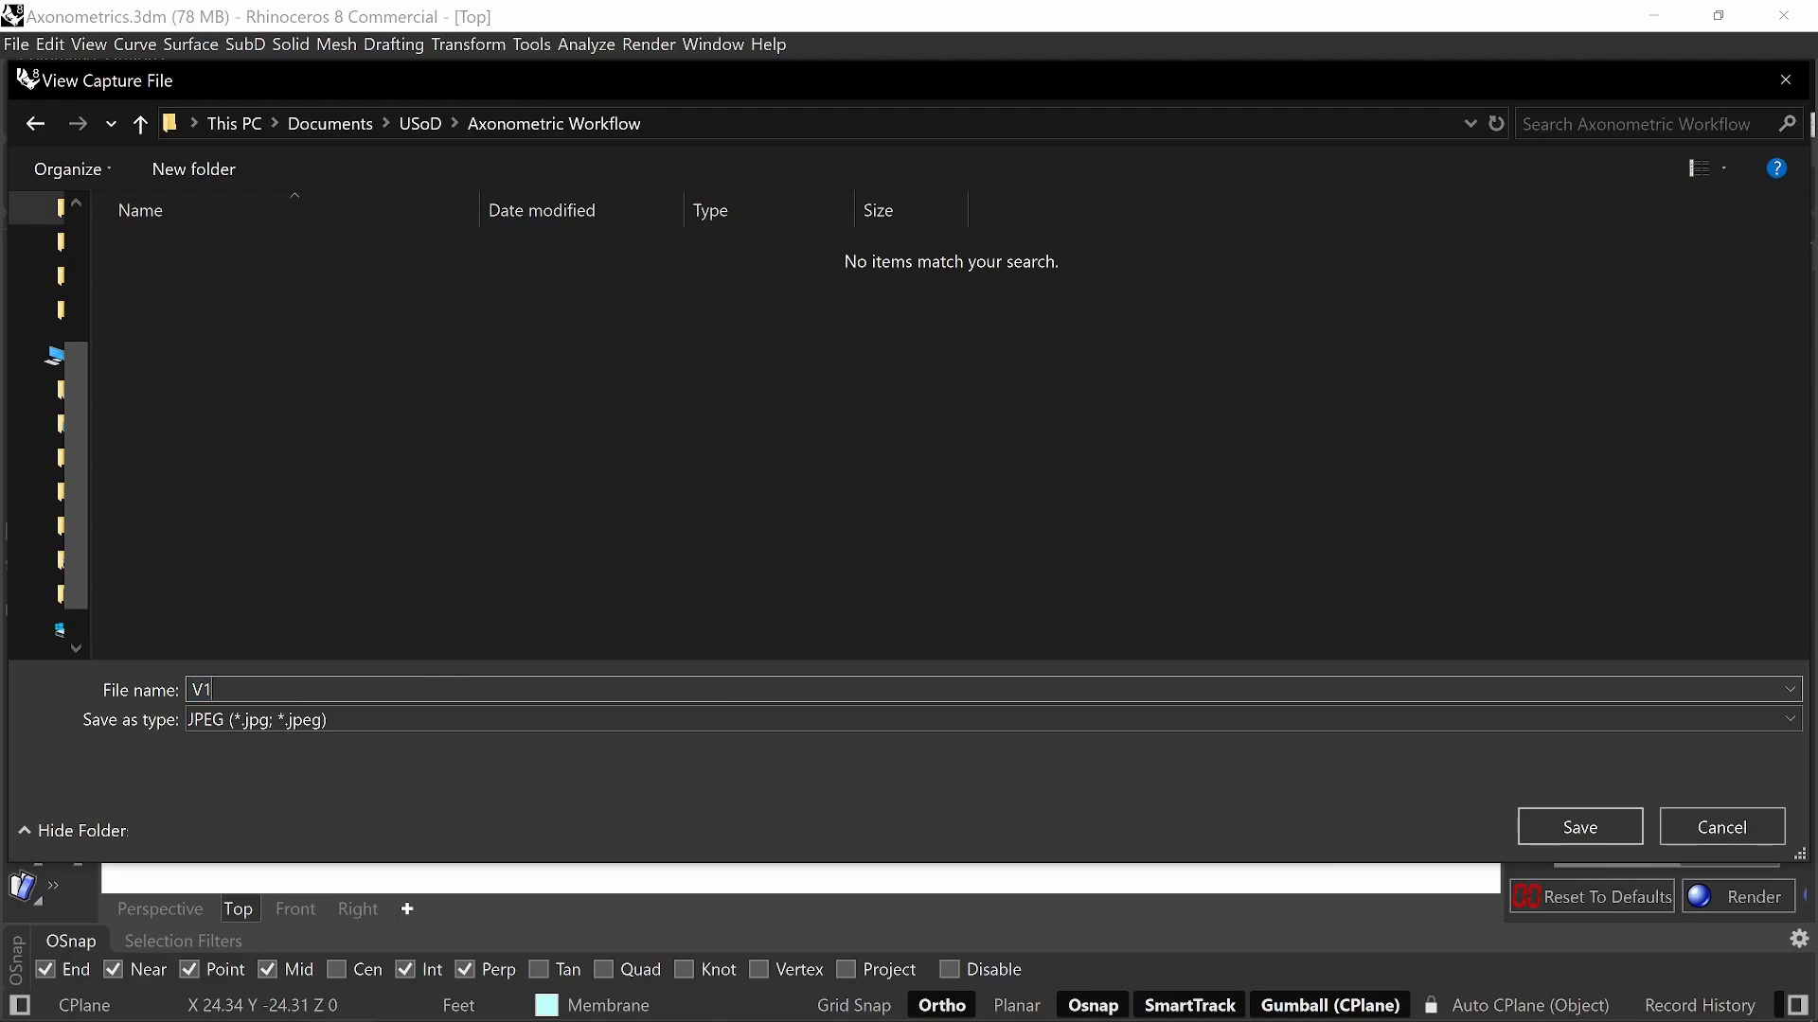
{"action": "left_click", "coordinate": [1590, 829]}
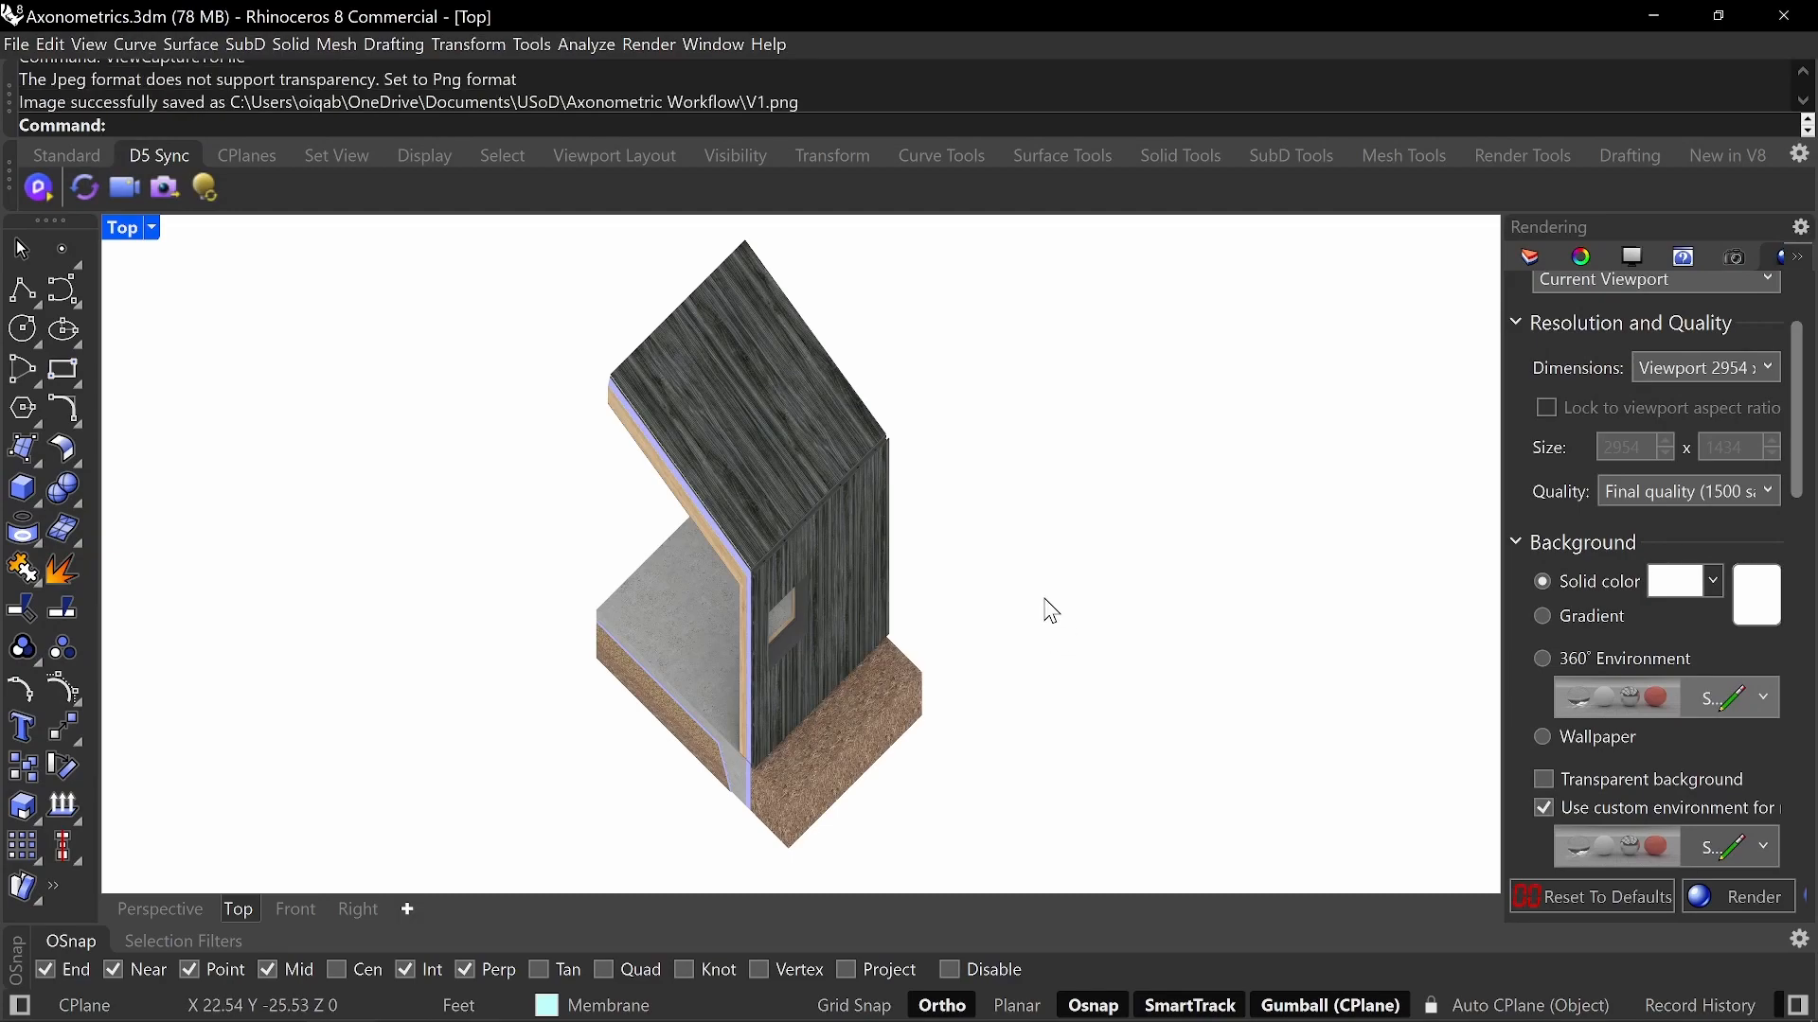
- Frame the whole exploded axonometric in the Top view and start a ViewCaptureToFile of it
{"action": "scroll", "coordinate": [1046, 582], "scroll_direction": "down", "scroll_amount": 6}
{"action": "type", "text": "z"}
{"action": "key", "text": "Return"}
{"action": "left_click_drag", "start_coordinate": [953, 244], "coordinate": [716, 872]}
{"action": "type", "text": "ViewCaptureToFile"}
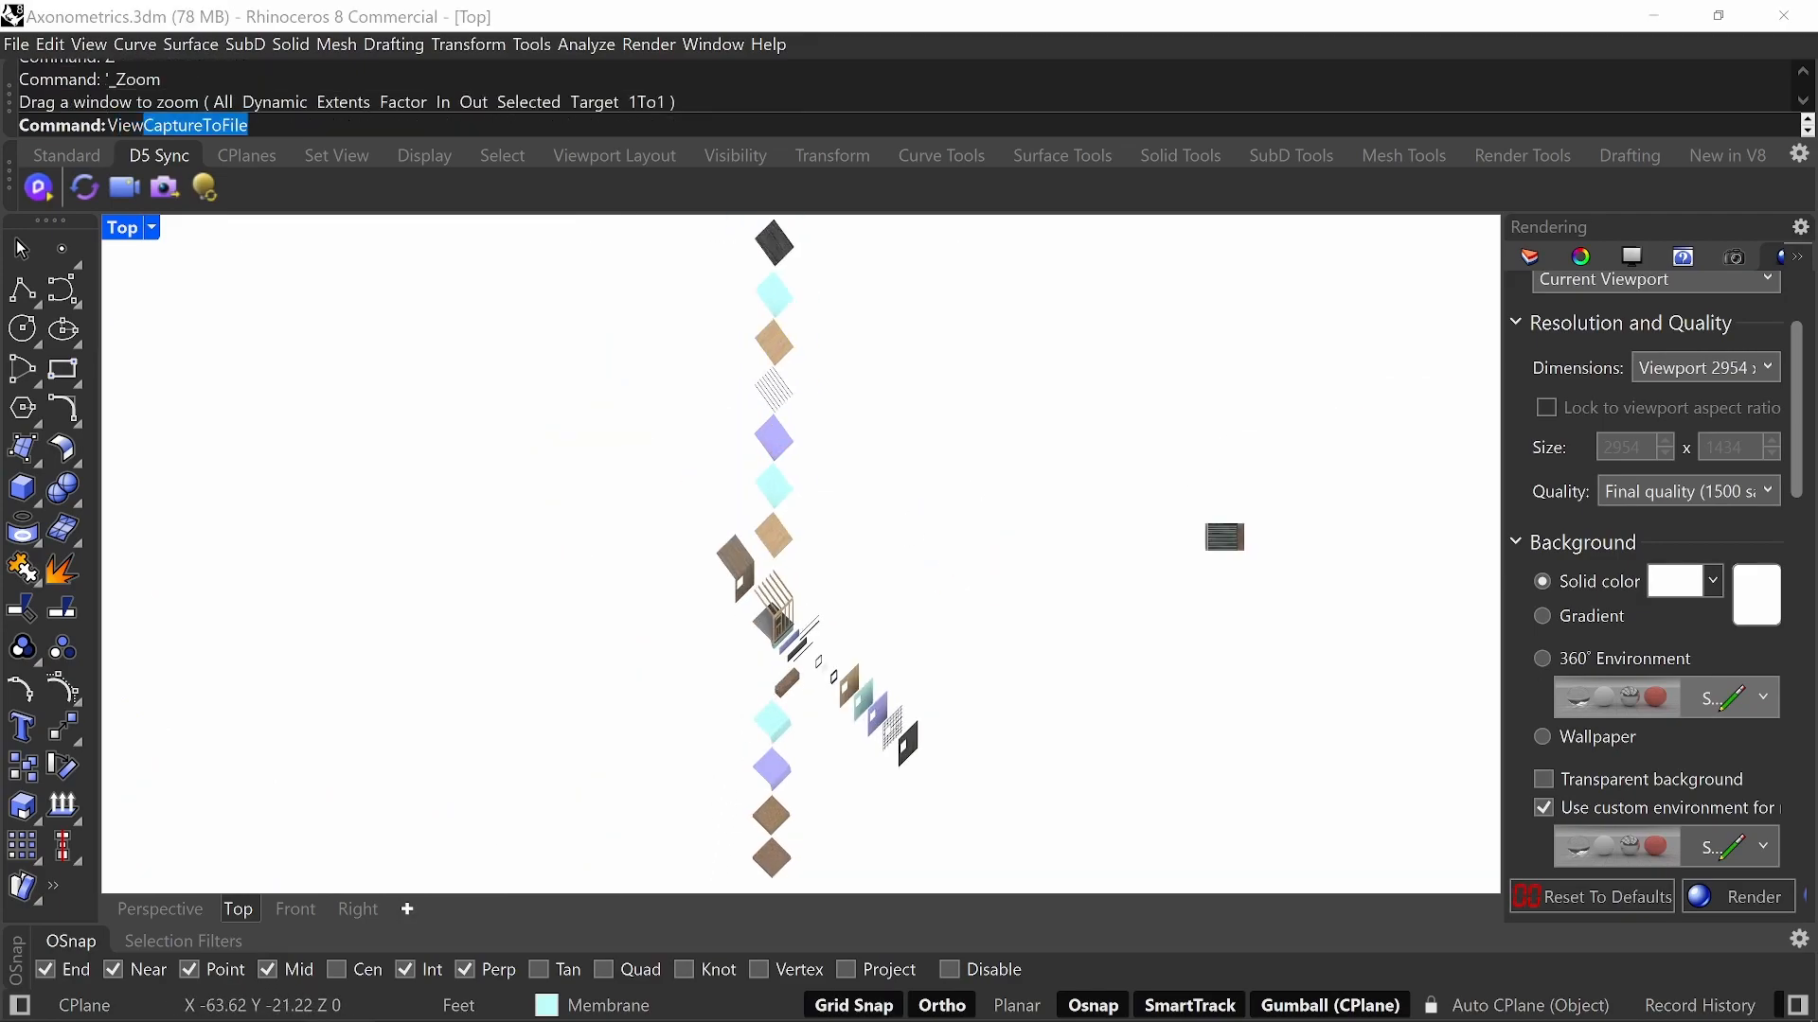
{"action": "key", "text": "Return"}
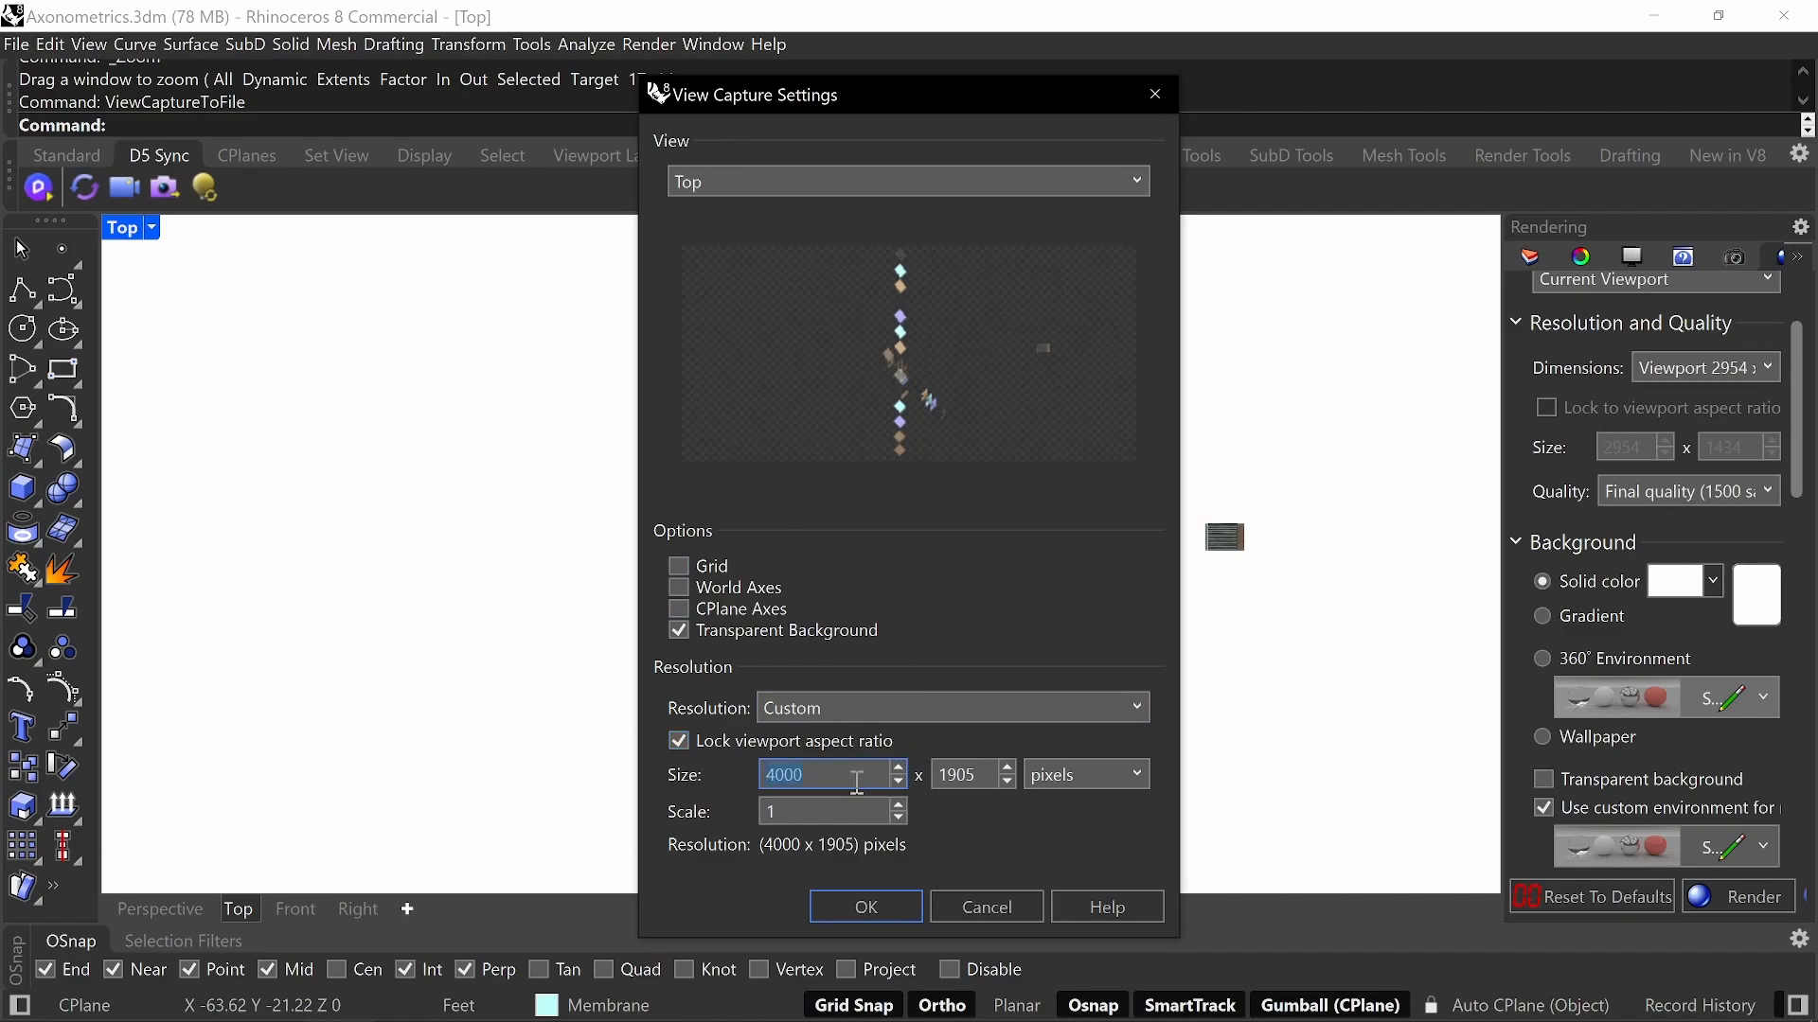
- Set the capture to a custom resolution 8000 pixels wide, keeping the viewport aspect ratio locked, and accept the settings
{"action": "left_click", "coordinate": [881, 724]}
{"action": "scroll", "coordinate": [881, 436], "scroll_direction": "up", "scroll_amount": 1}
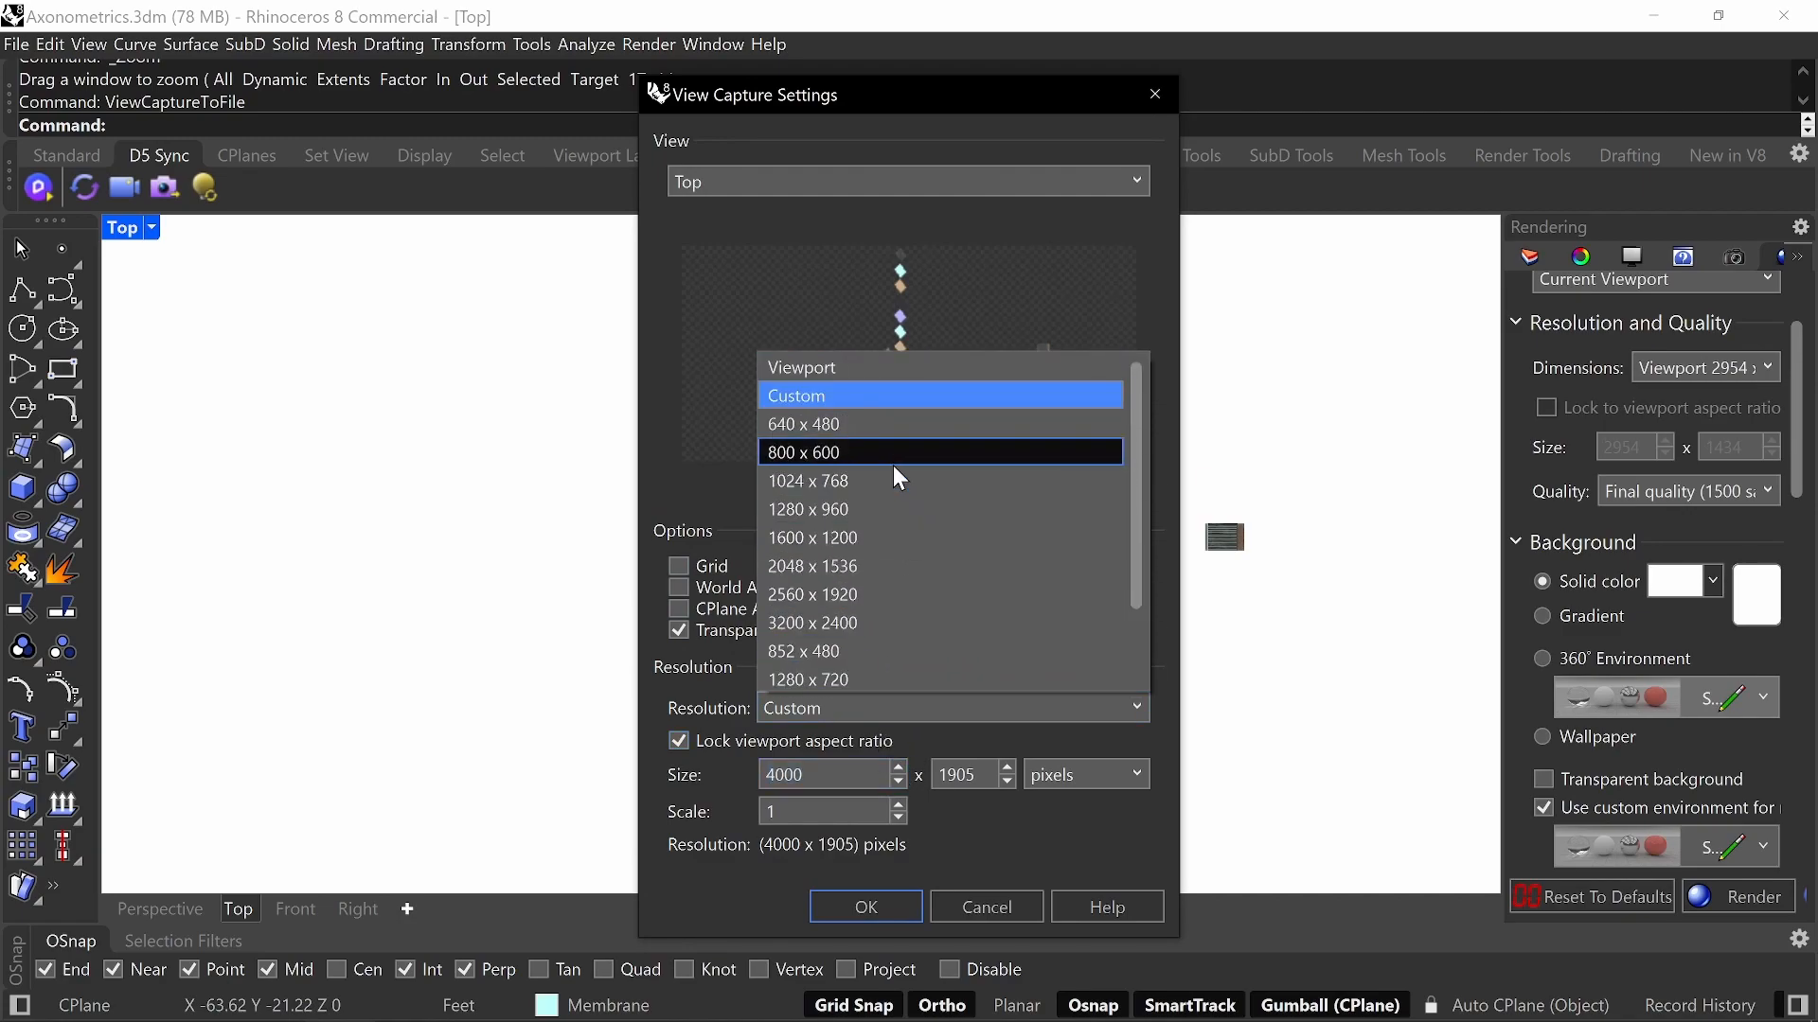
{"action": "left_click", "coordinate": [882, 368]}
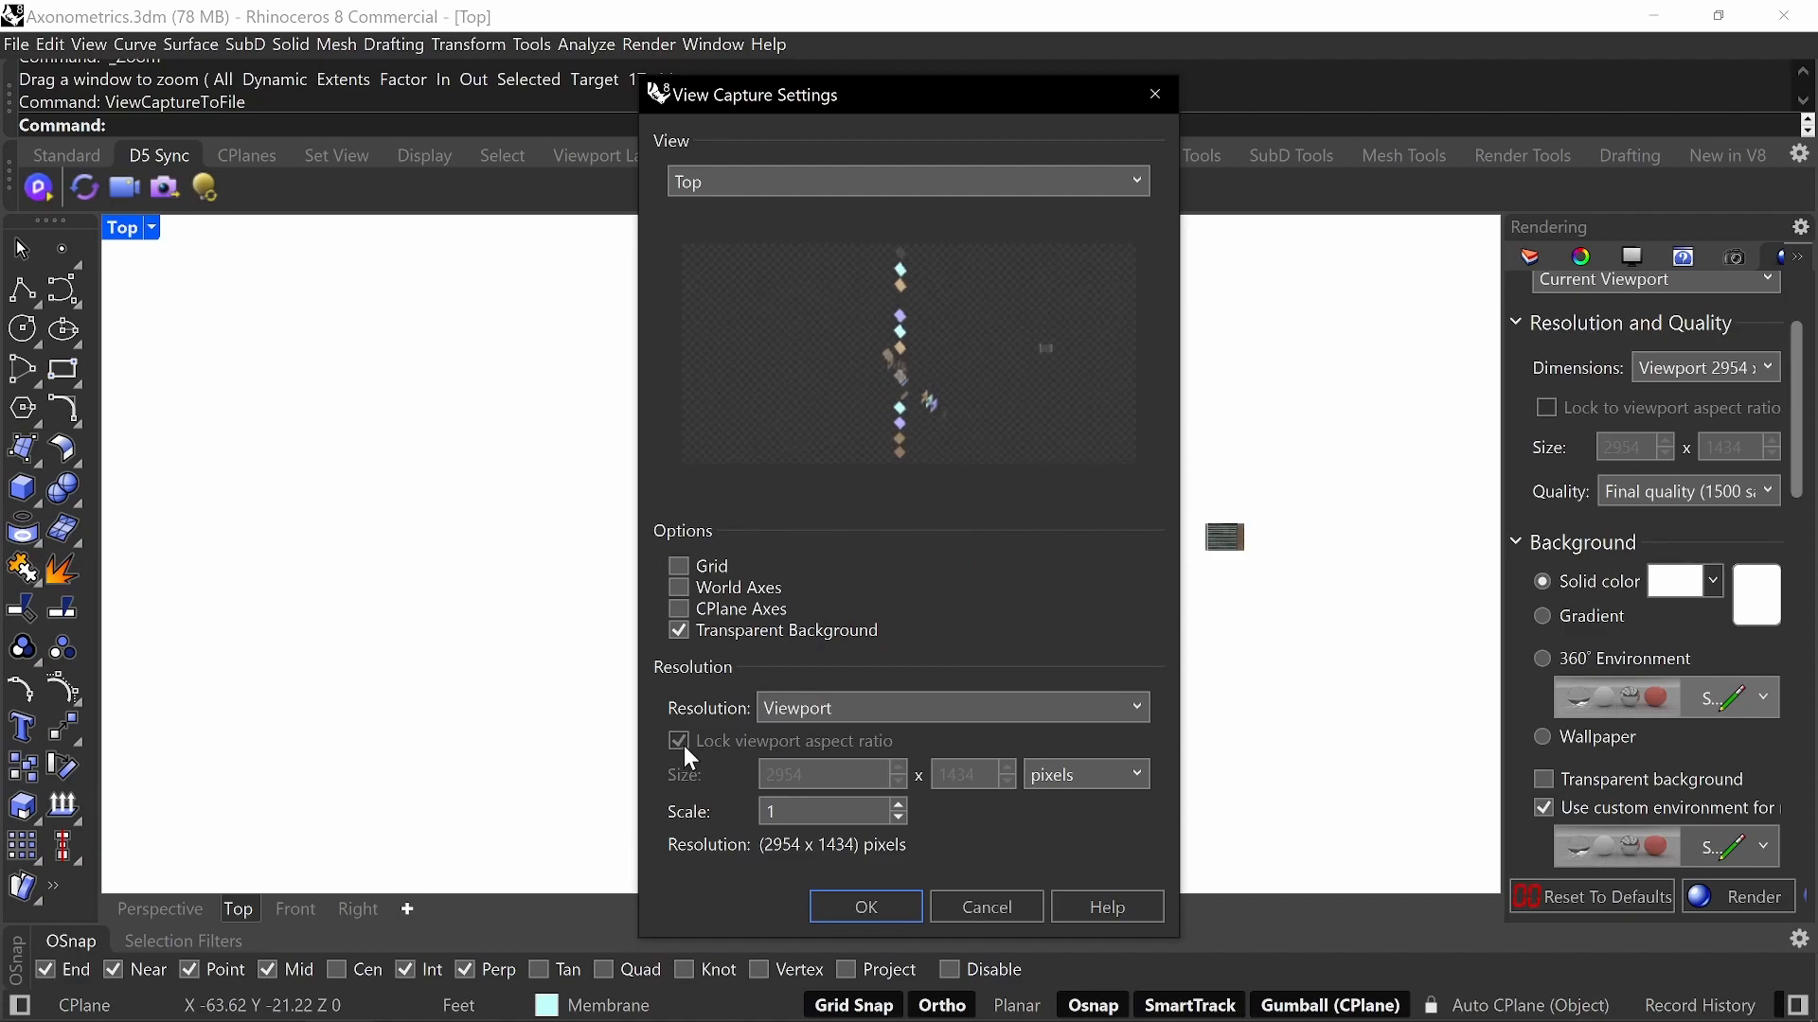
{"action": "left_click", "coordinate": [827, 710]}
{"action": "scroll", "coordinate": [844, 396], "scroll_direction": "up", "scroll_amount": 1}
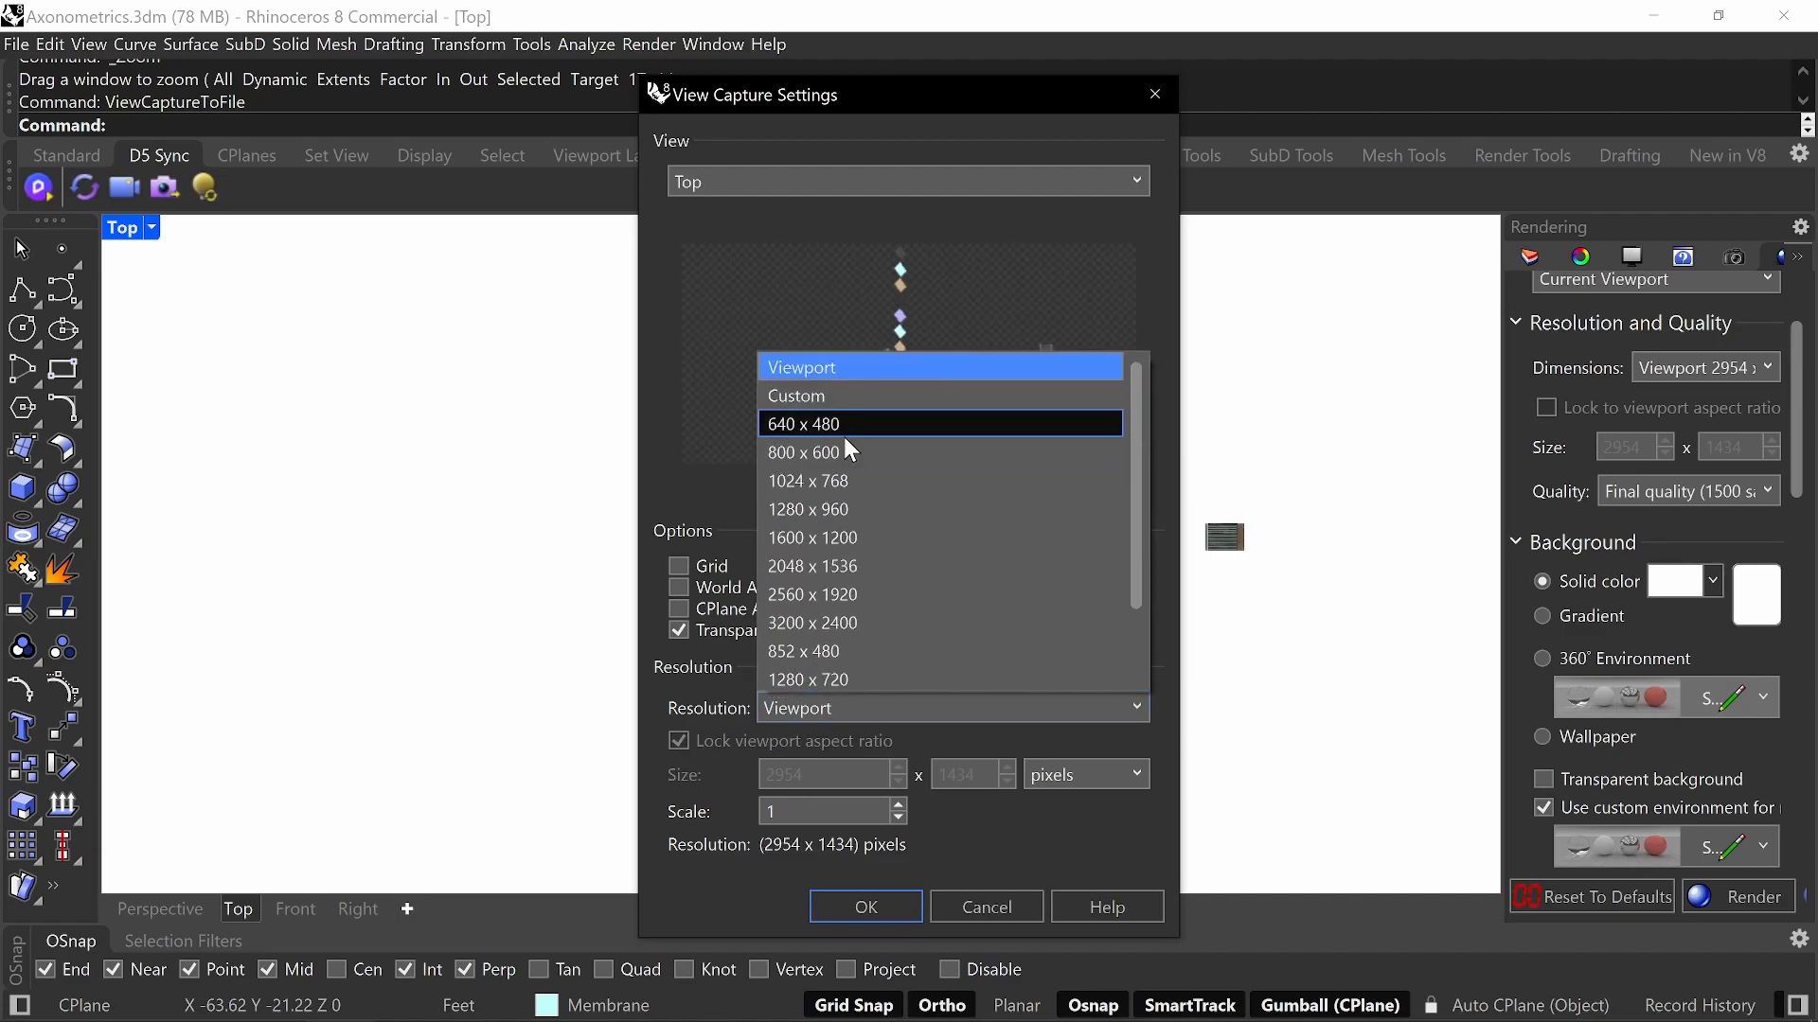
{"action": "left_click", "coordinate": [842, 393]}
{"action": "double_click", "coordinate": [771, 772]}
{"action": "type", "text": "8000"}
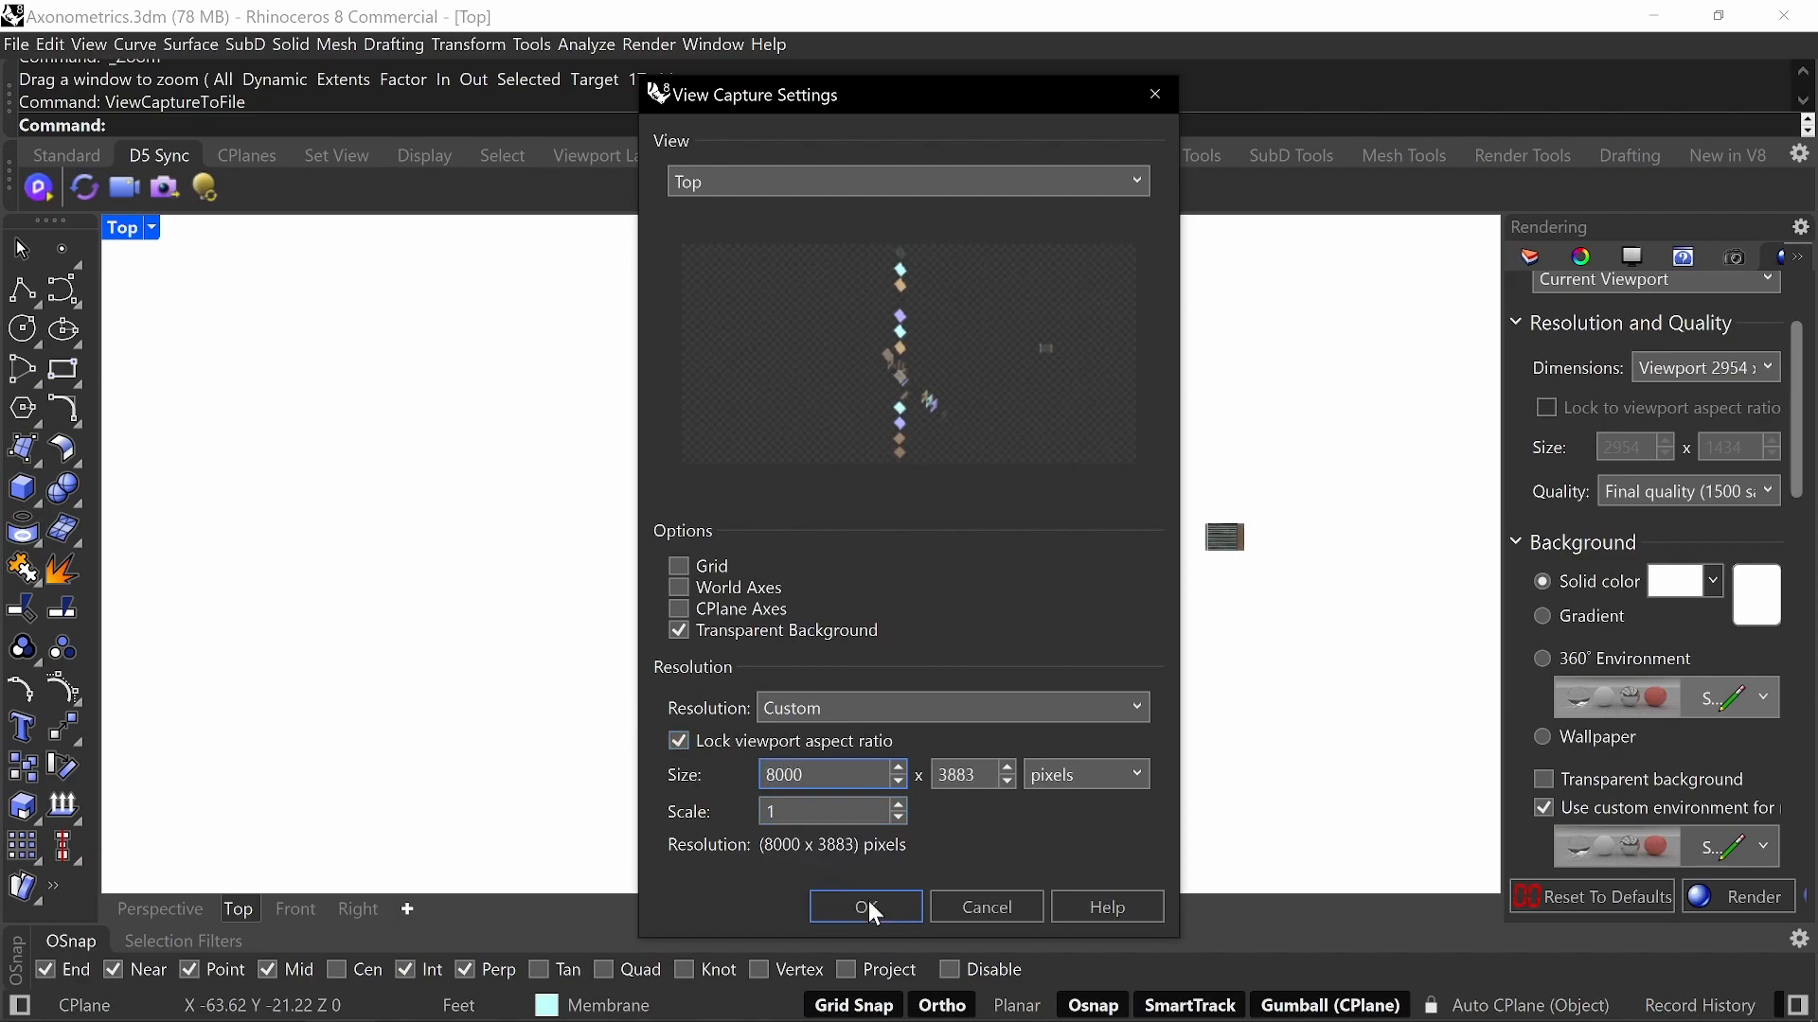
{"action": "left_click", "coordinate": [866, 907]}
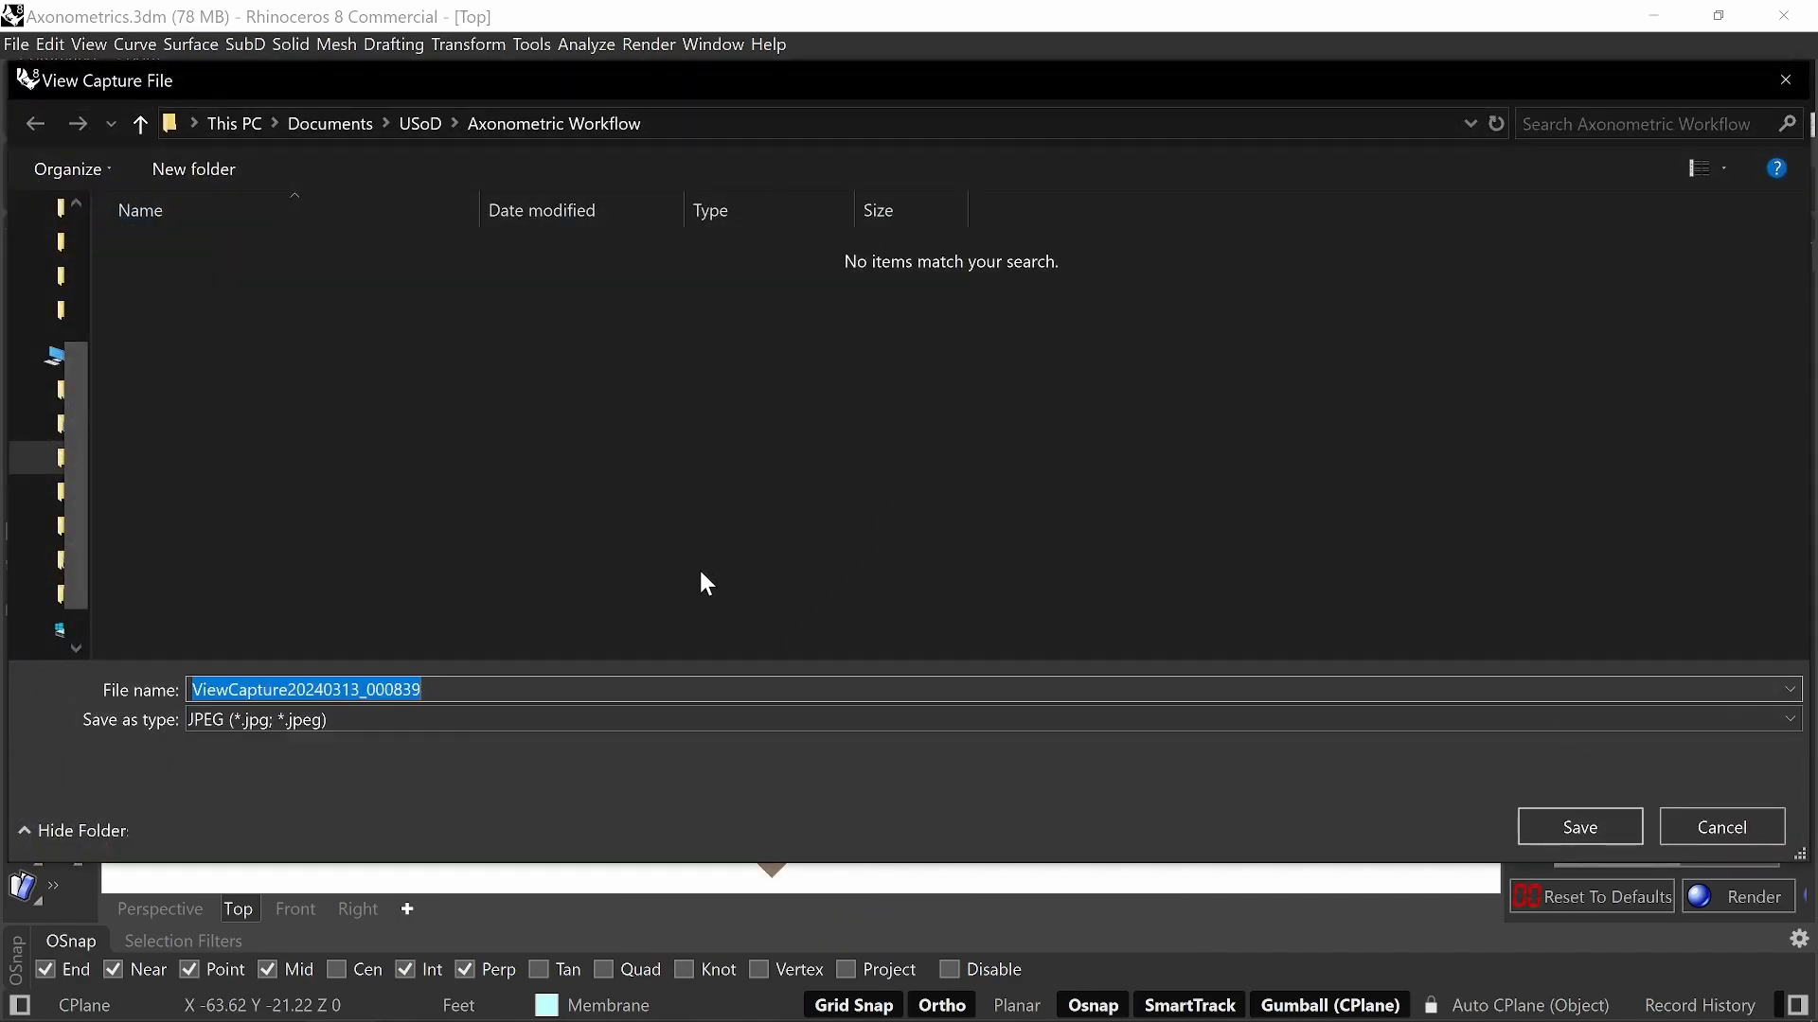
- Save the exploded view capture as a PNG file named 2 in the Axonometric Workflow folder
{"action": "type", "text": "2"}
{"action": "left_click", "coordinate": [545, 720]}
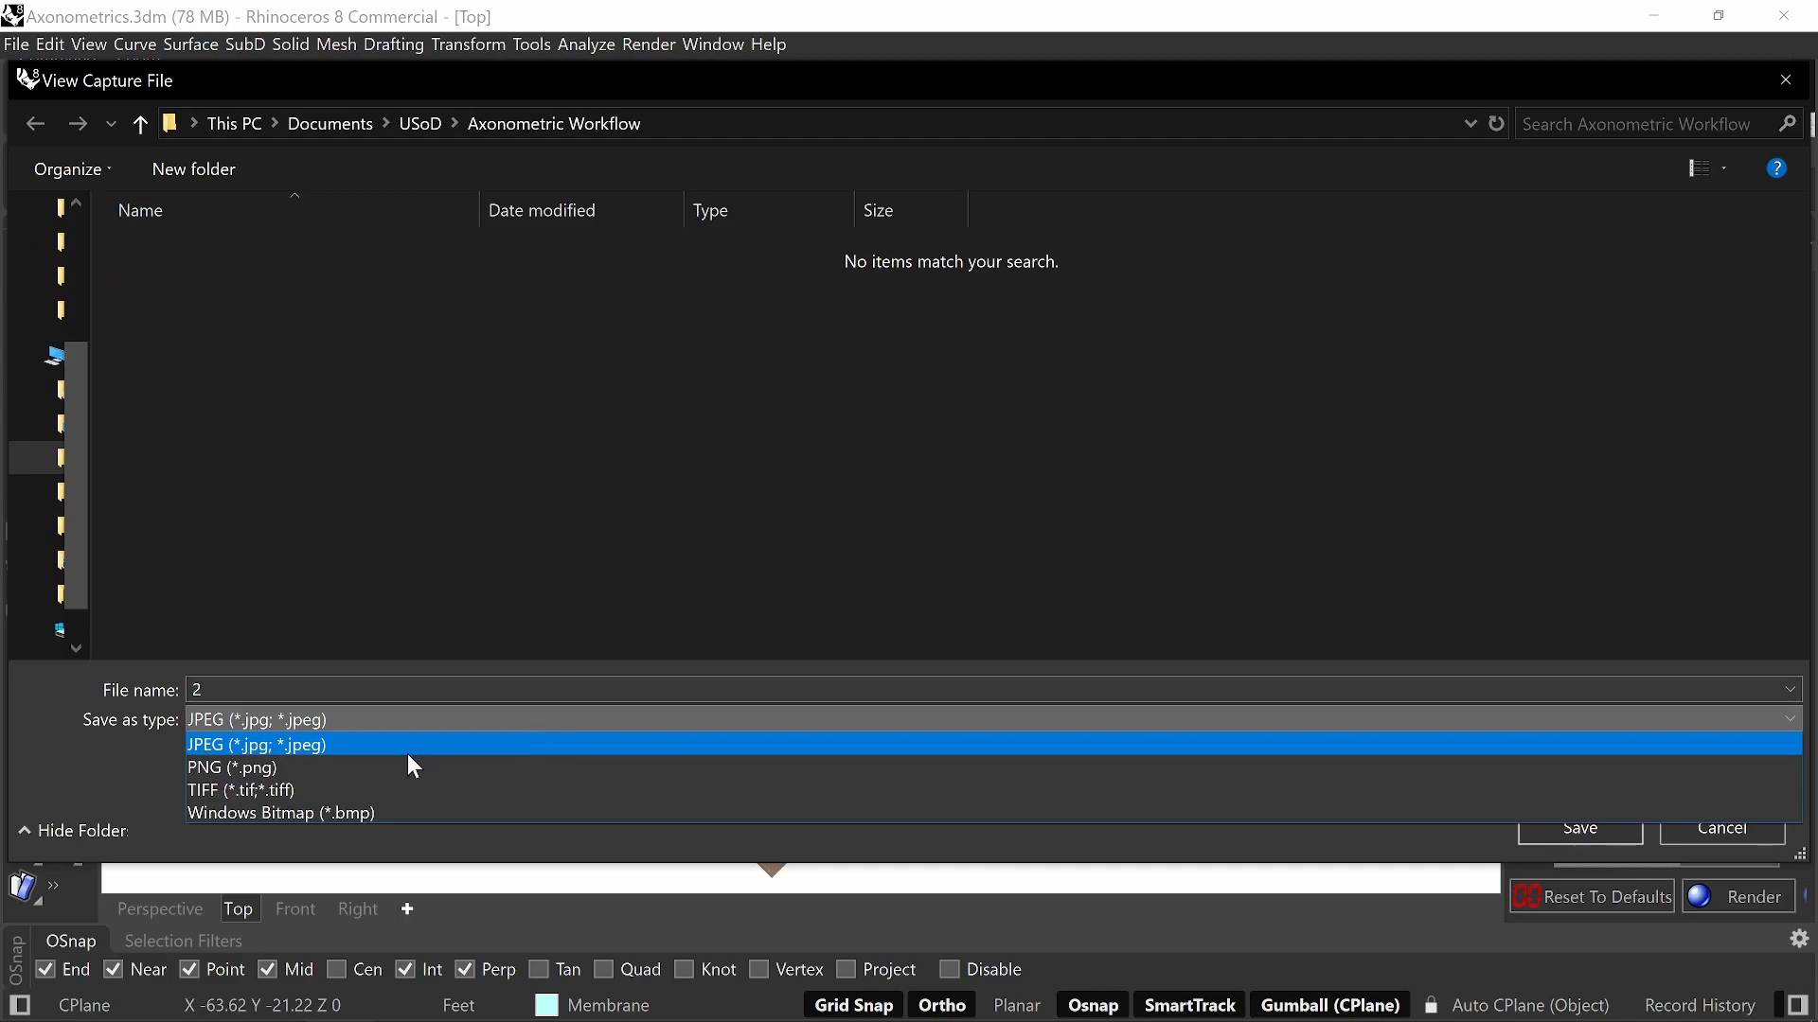
{"action": "left_click", "coordinate": [403, 767]}
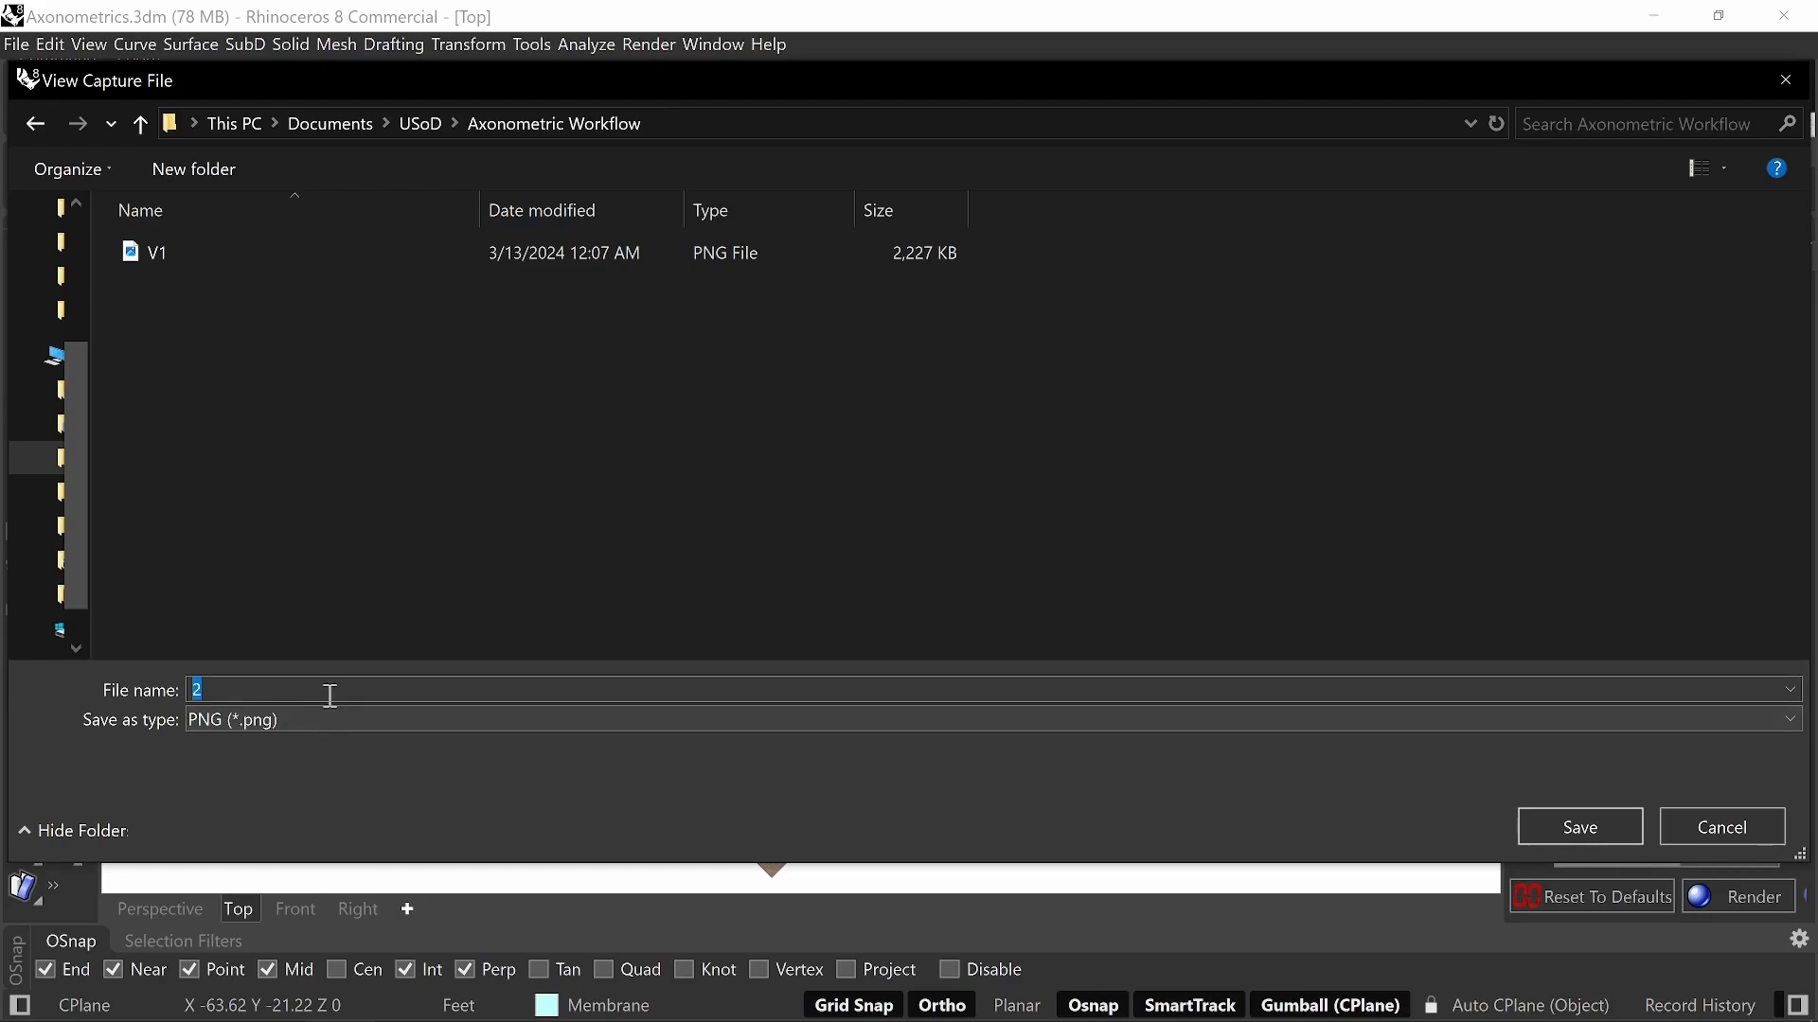
{"action": "left_click", "coordinate": [1557, 831]}
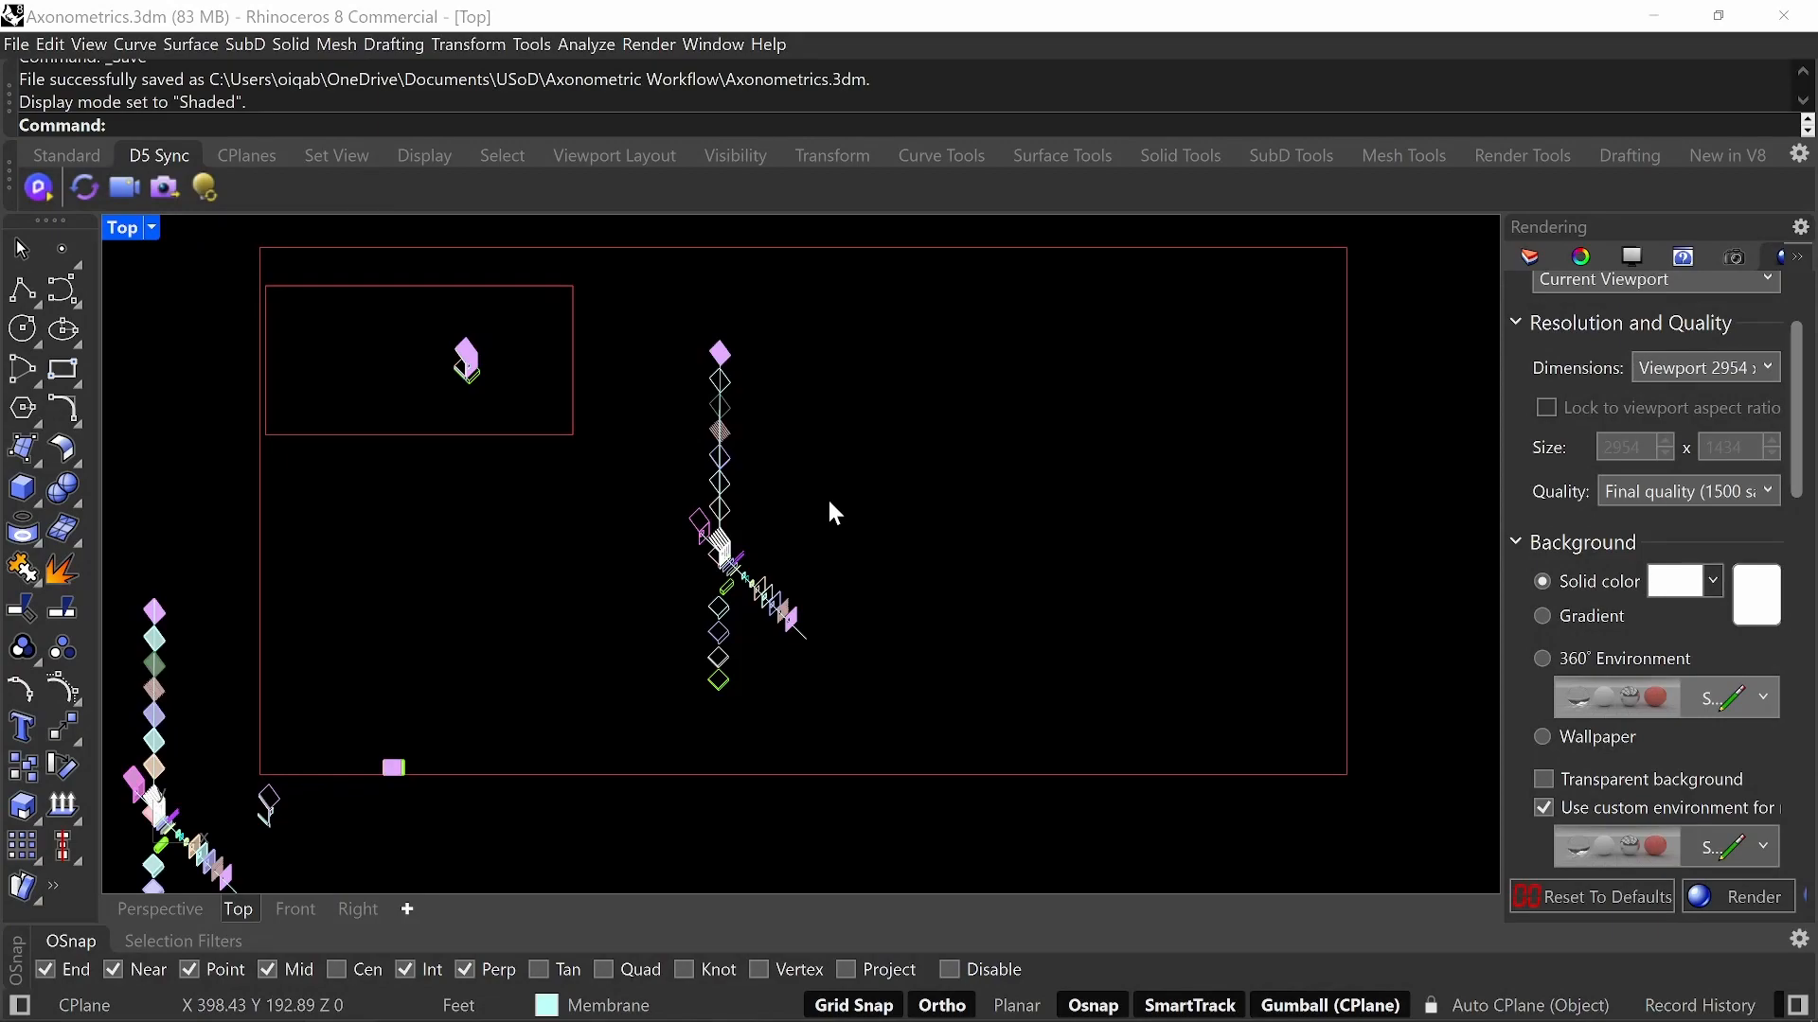
- Export the Make2D linework and its frames as an Adobe Illustrator file named AxonExpl, using a snapshot of the current view and CMYK color
{"action": "left_click_drag", "start_coordinate": [1399, 229], "coordinate": [449, 791]}
{"action": "type", "text": "Export"}
{"action": "key", "text": "Return"}
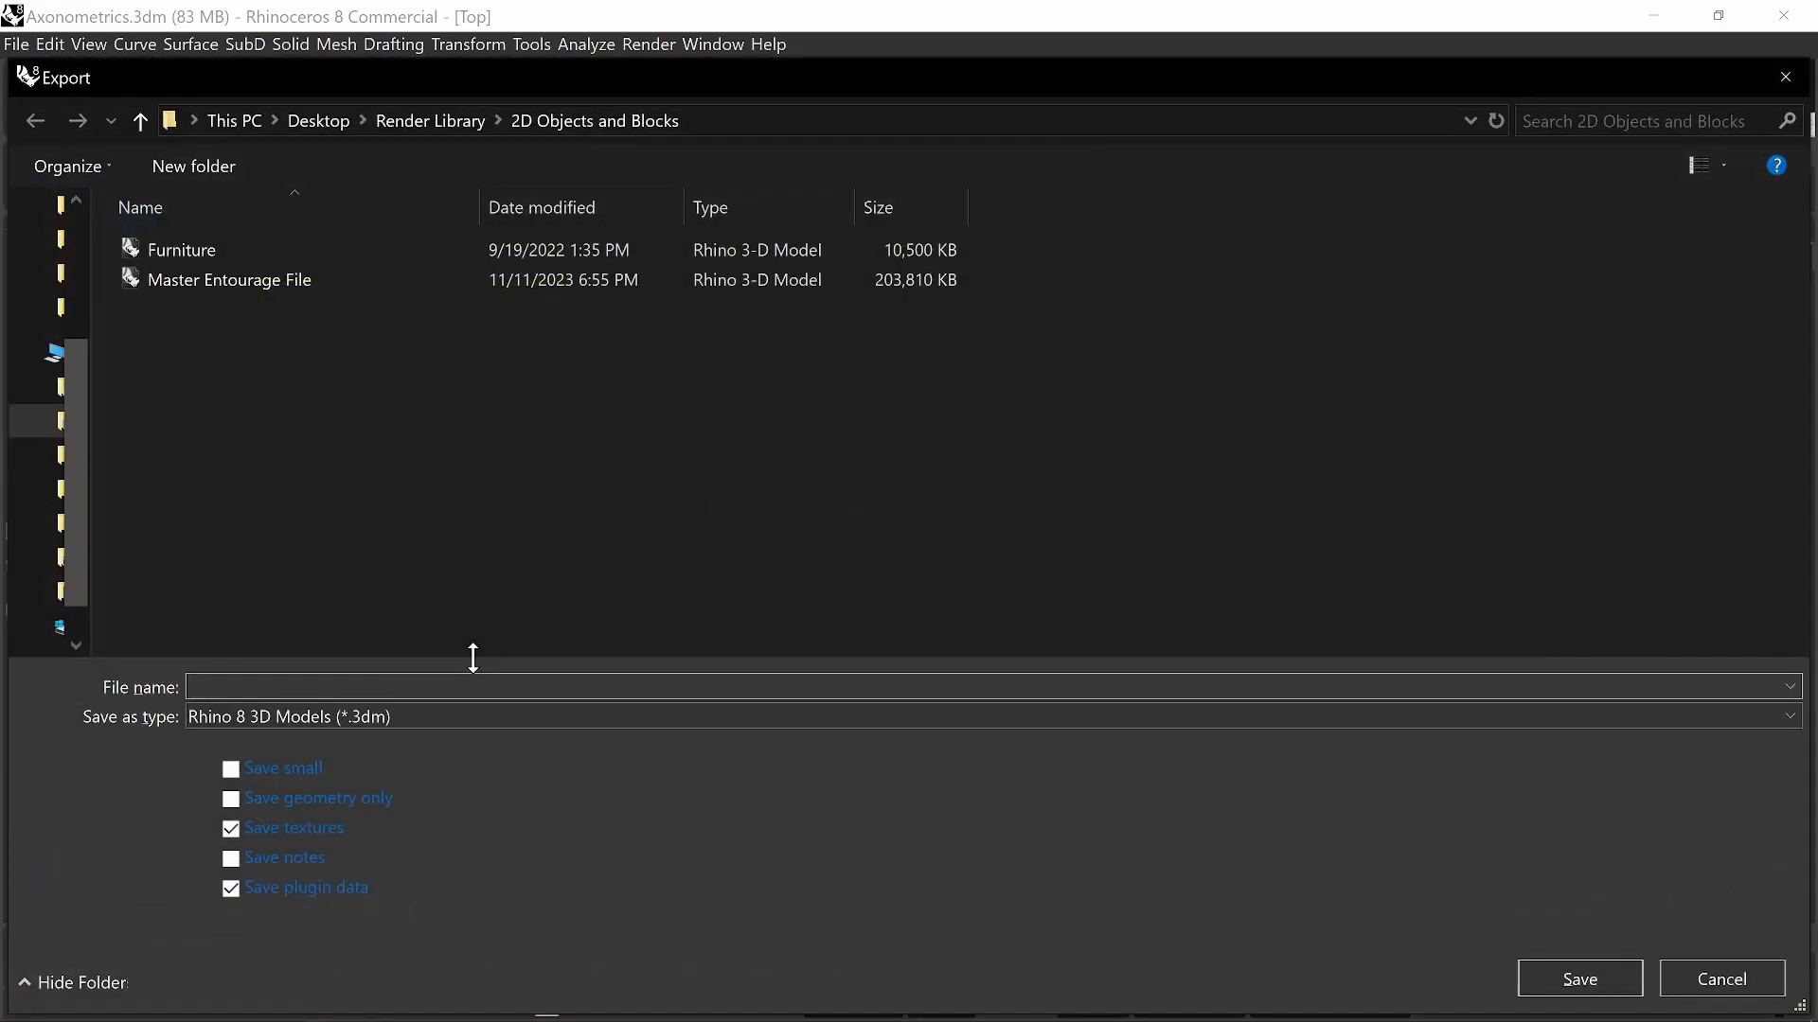
{"action": "left_click", "coordinate": [517, 717]}
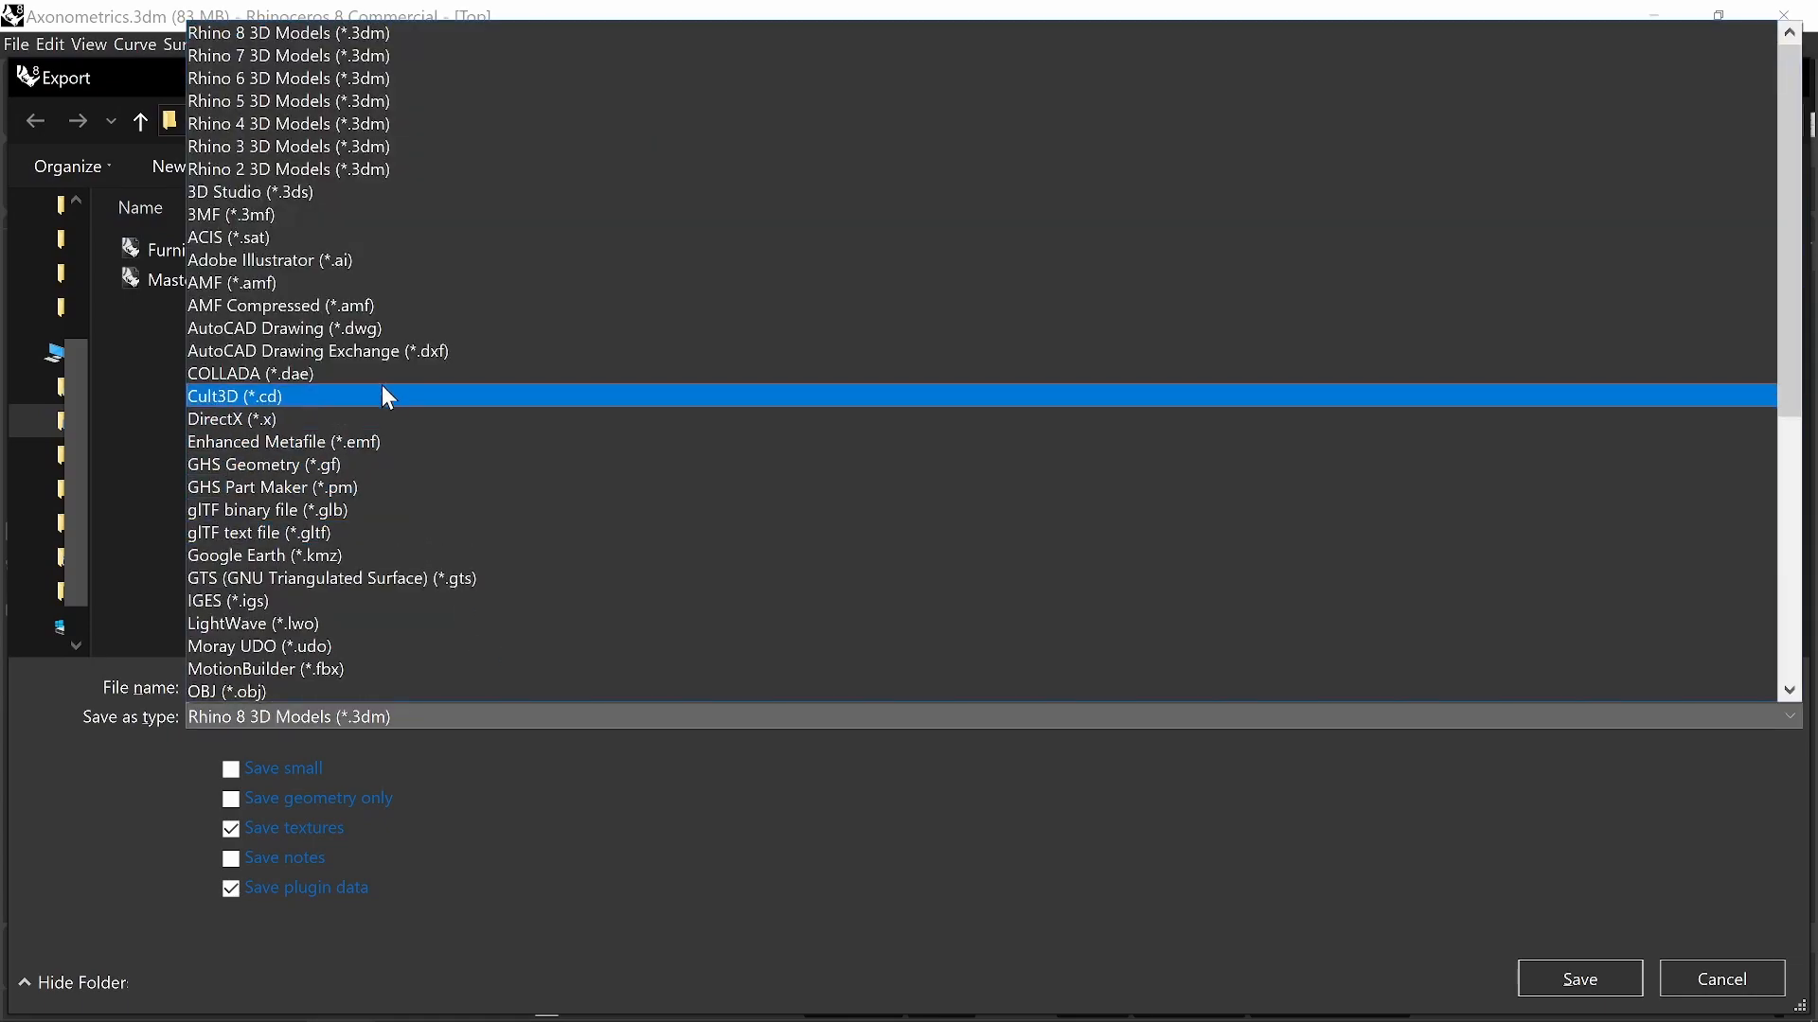
{"action": "left_click", "coordinate": [284, 260]}
{"action": "left_click", "coordinate": [341, 685]}
{"action": "type", "text": "AxonExpl"}
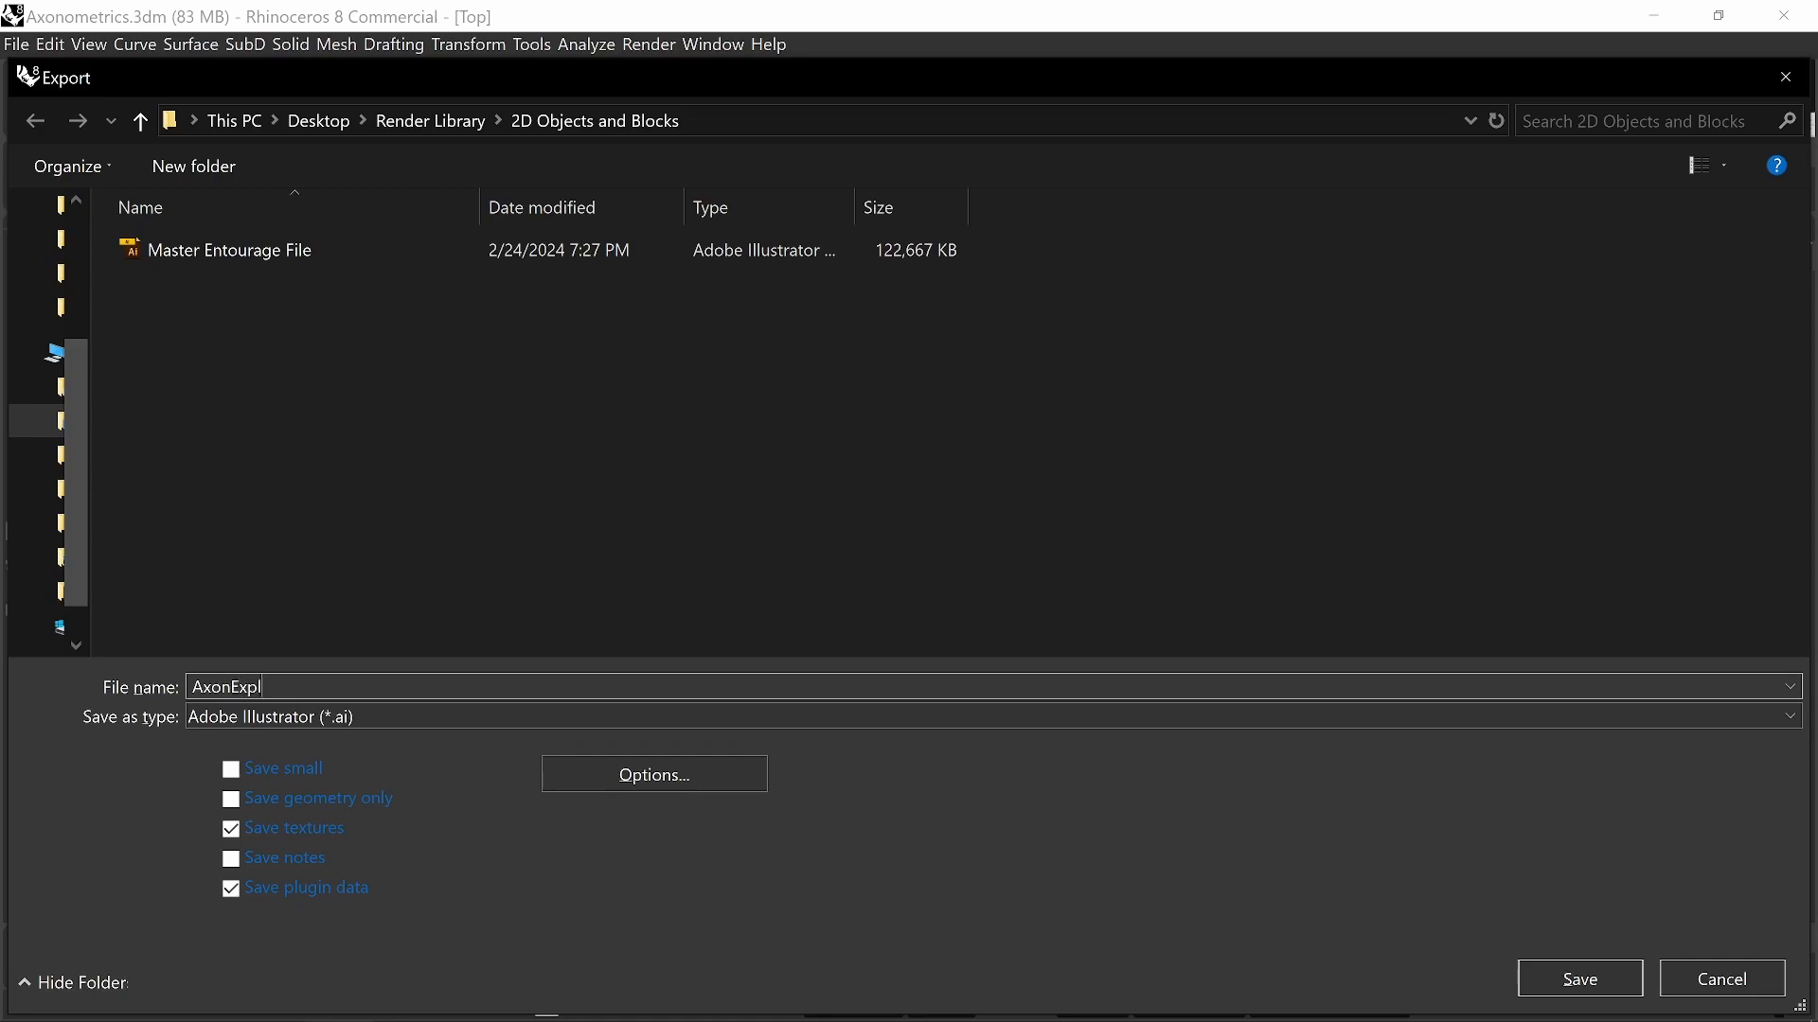
{"action": "key", "text": "Return"}
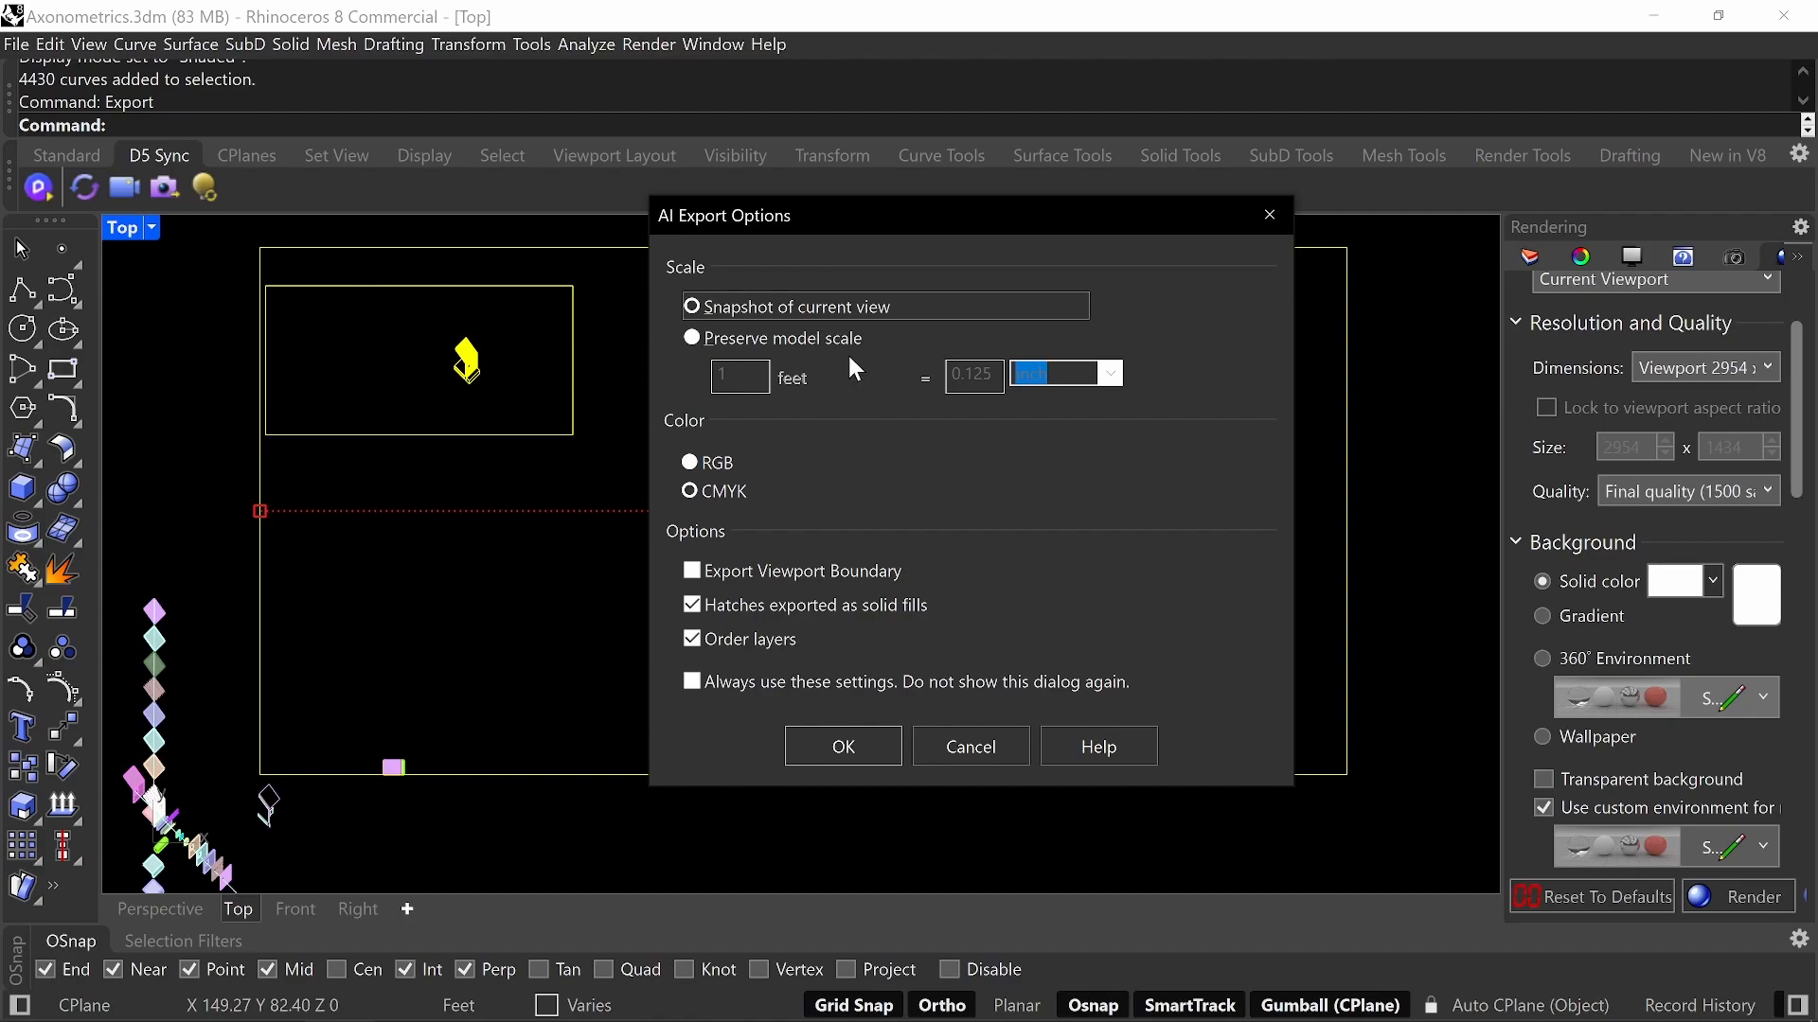
{"action": "left_click", "coordinate": [867, 741]}
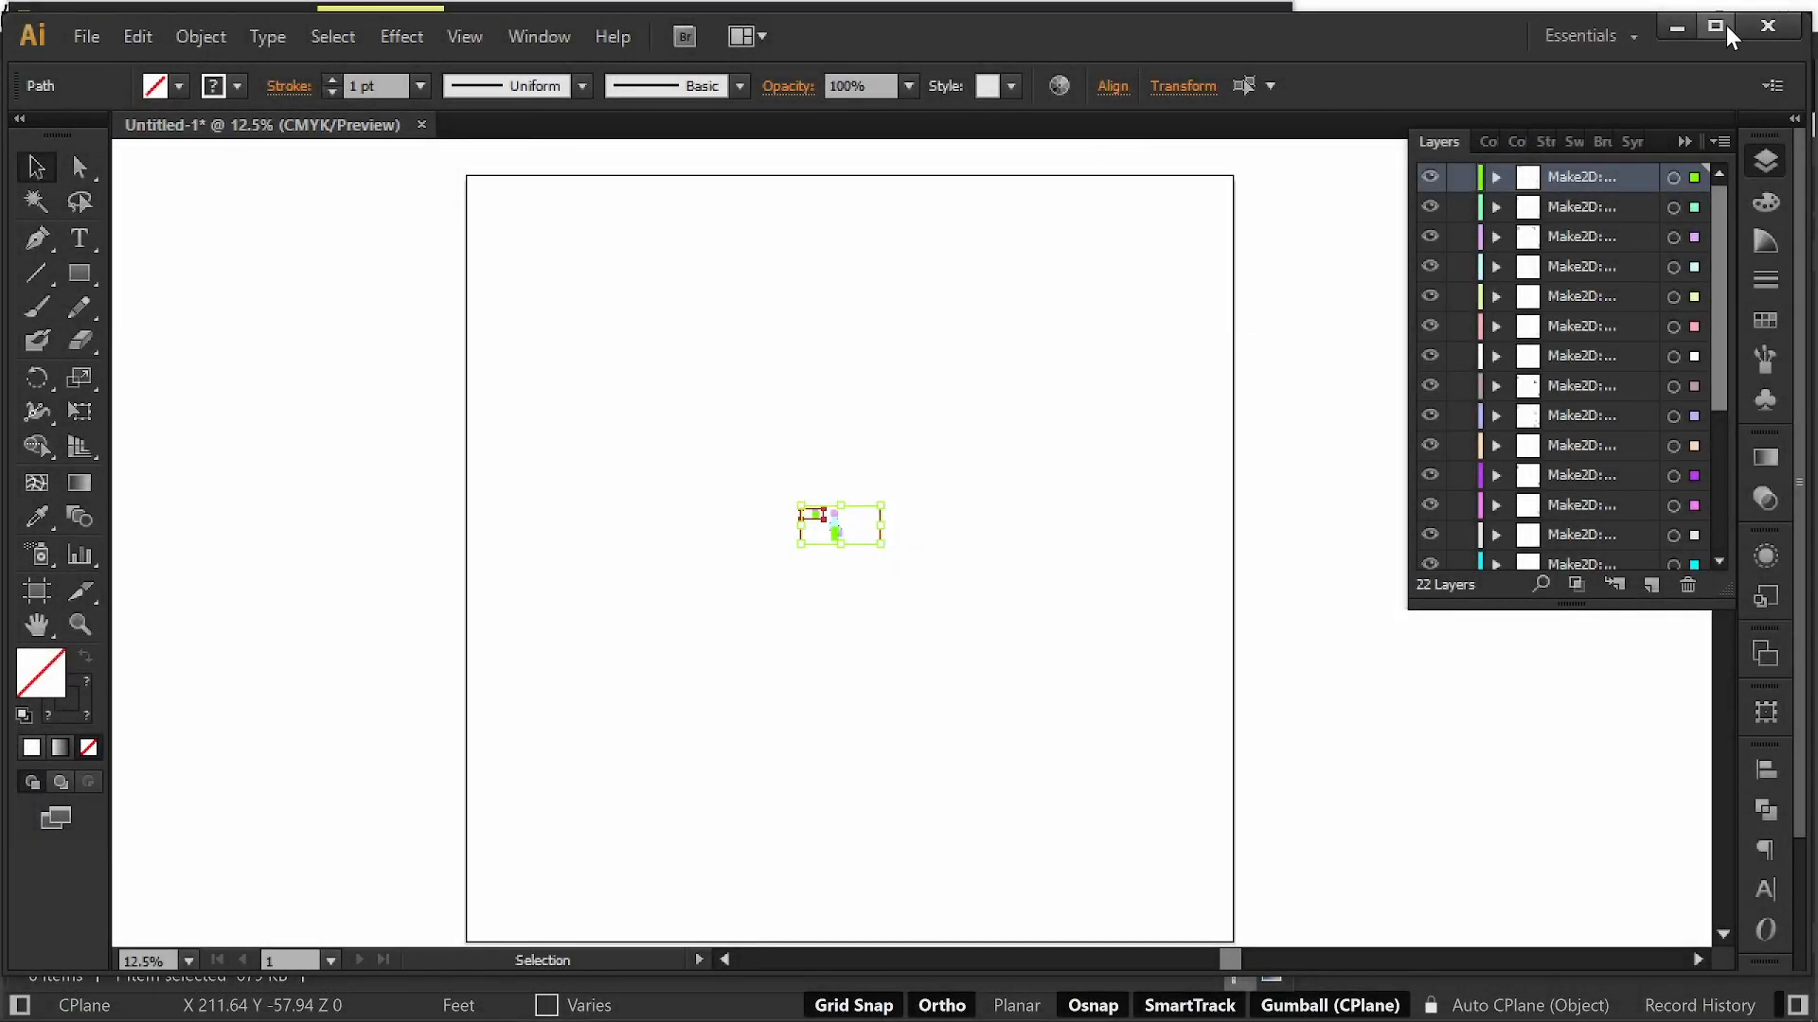
- Switch to Adobe Illustrator with the exported Make2D linework open and maximize its window
{"action": "left_click", "coordinate": [1723, 26]}
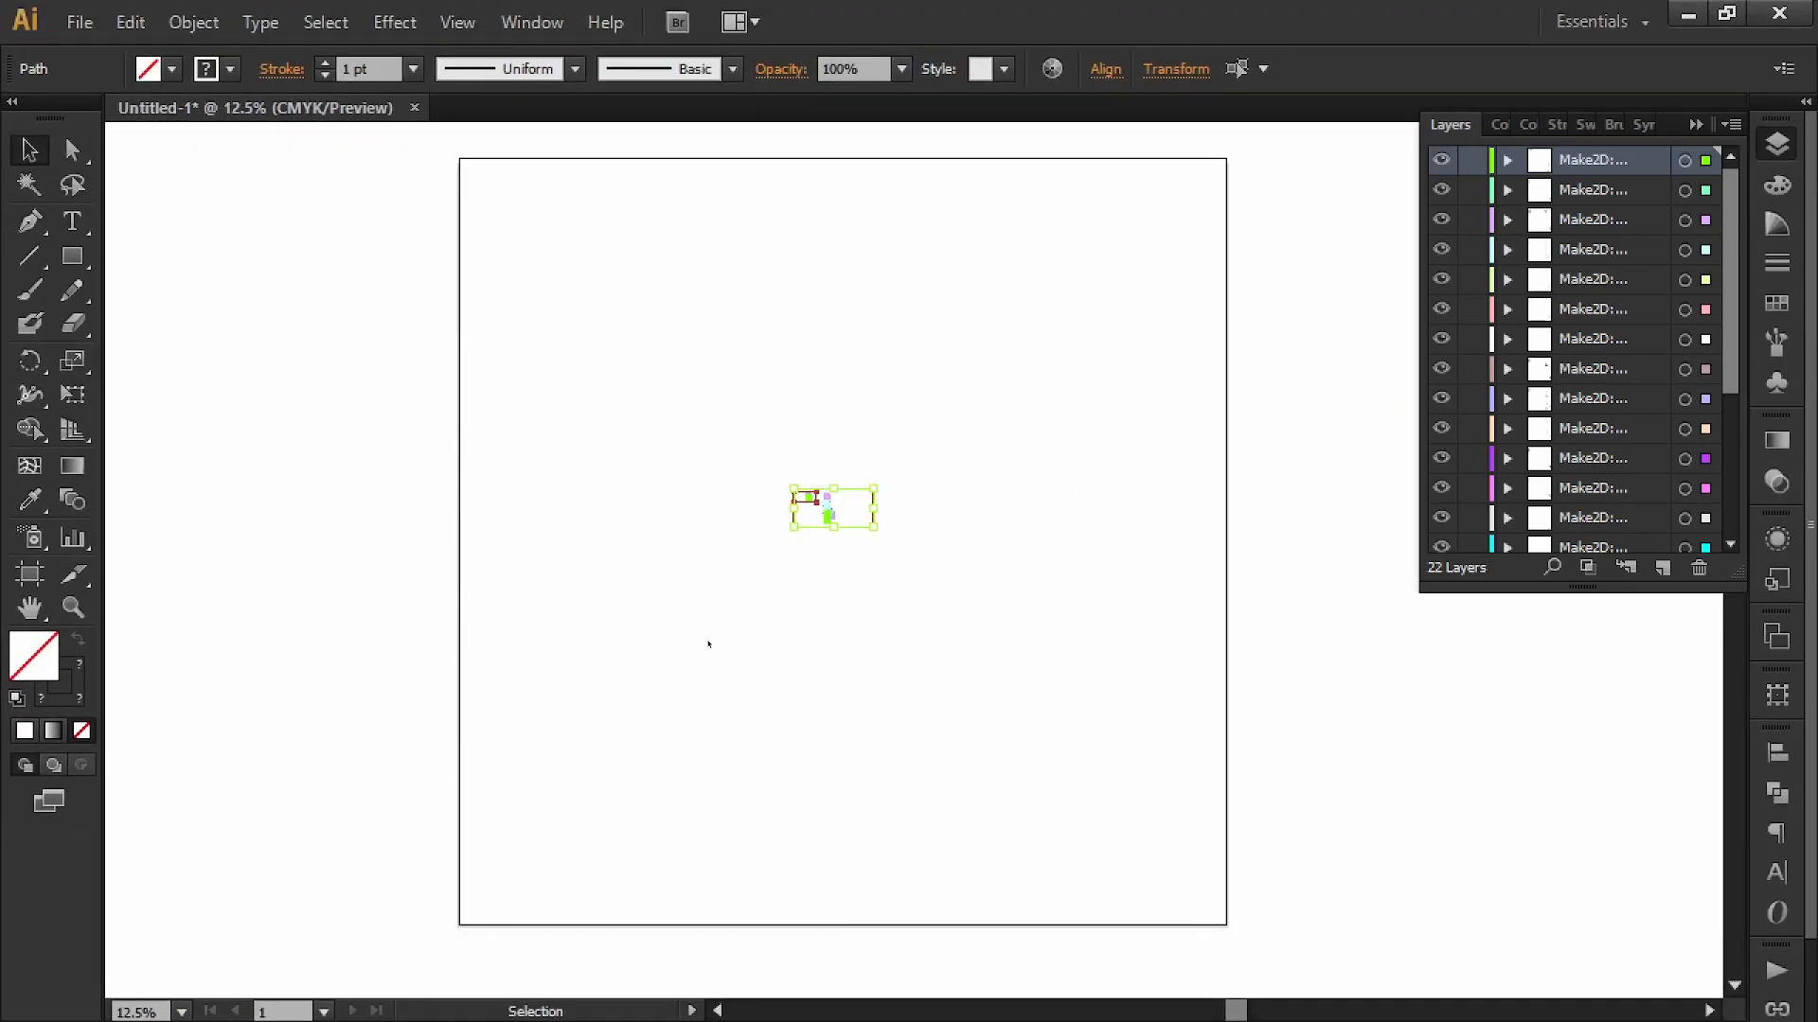
- Scale up the imported linework and its frames proportionally about their centre
{"action": "key", "text": "e"}
{"action": "left_click_drag", "start_coordinate": [876, 488], "coordinate": [1233, 193], "text": "alt+shift"}
{"action": "left_click_drag", "start_coordinate": [970, 452], "coordinate": [904, 269]}
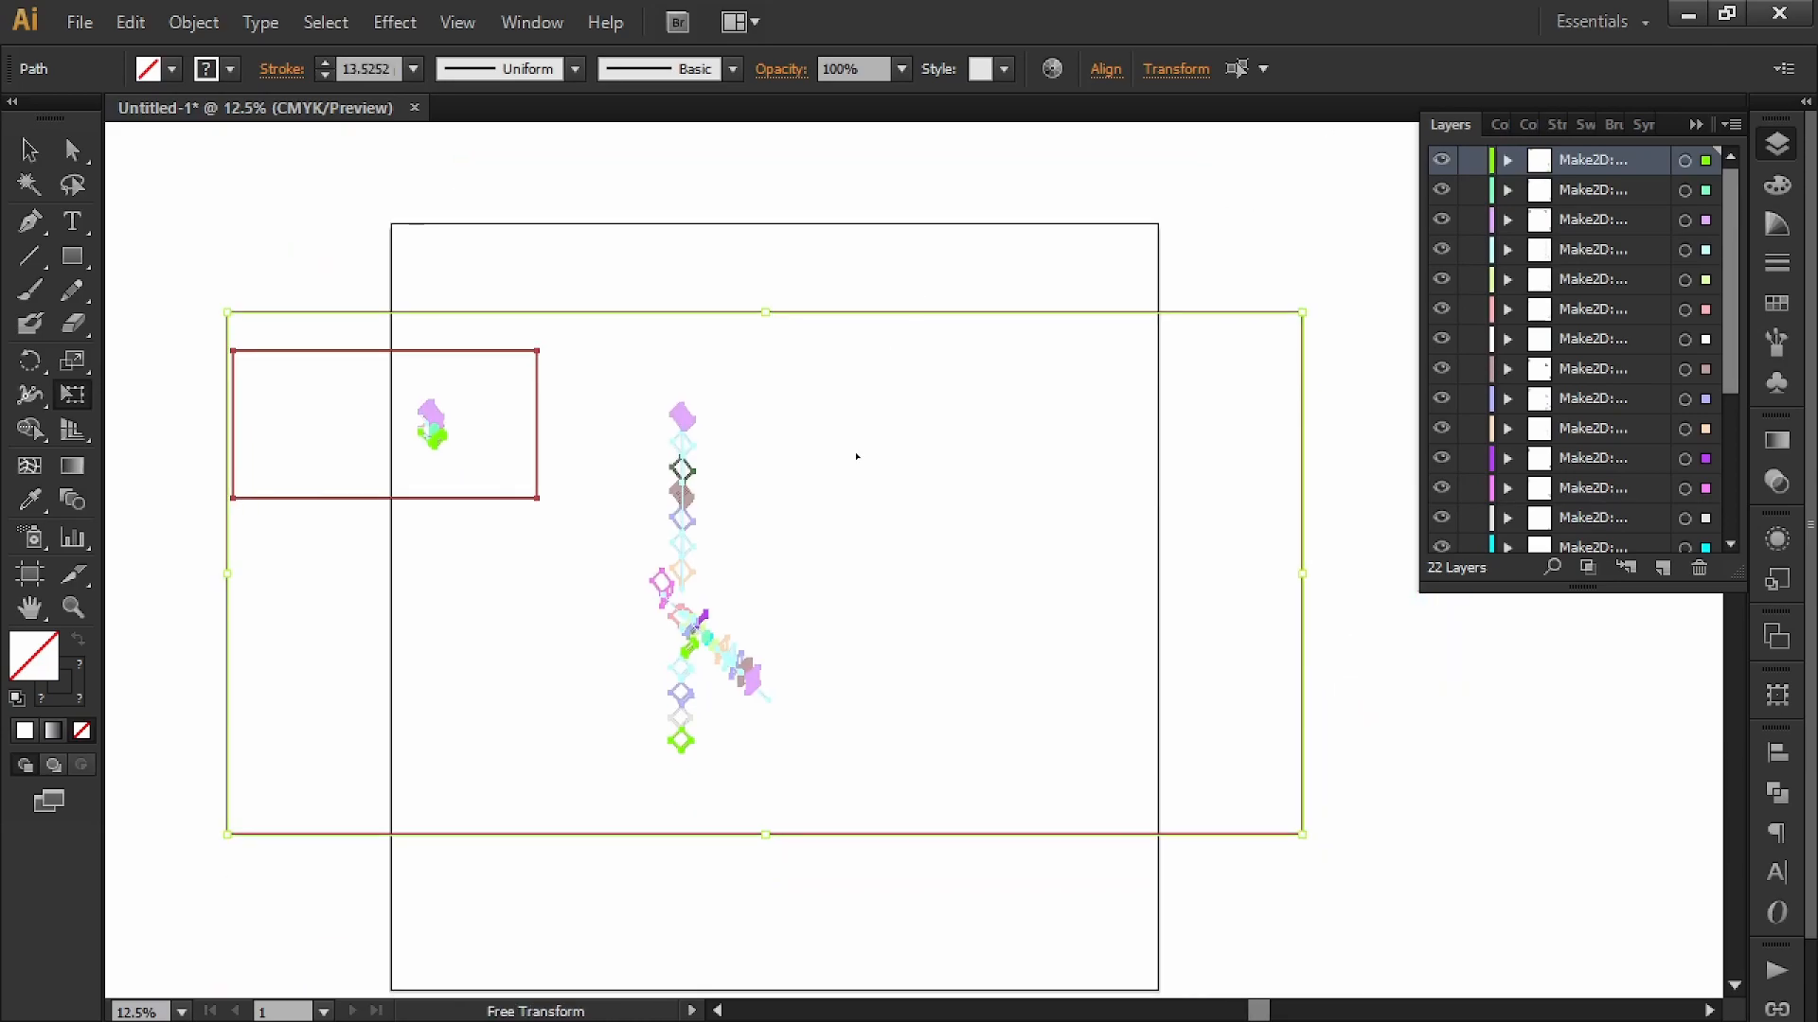
{"action": "key", "text": "v"}
{"action": "left_click", "coordinate": [840, 457]}
- Enlarge all the linework and frames further until the exploded column nearly fills the artboard's height
{"action": "scroll", "coordinate": [839, 457], "scroll_direction": "down", "scroll_amount": 1, "text": "alt"}
{"action": "left_click_drag", "start_coordinate": [850, 493], "coordinate": [830, 625]}
{"action": "left_click_drag", "start_coordinate": [1142, 270], "coordinate": [417, 741]}
{"action": "left_click_drag", "start_coordinate": [635, 695], "coordinate": [459, 803]}
{"action": "key", "text": "e"}
{"action": "left_click_drag", "start_coordinate": [966, 421], "coordinate": [1235, 178]}
{"action": "left_click_drag", "start_coordinate": [536, 389], "coordinate": [671, 332]}
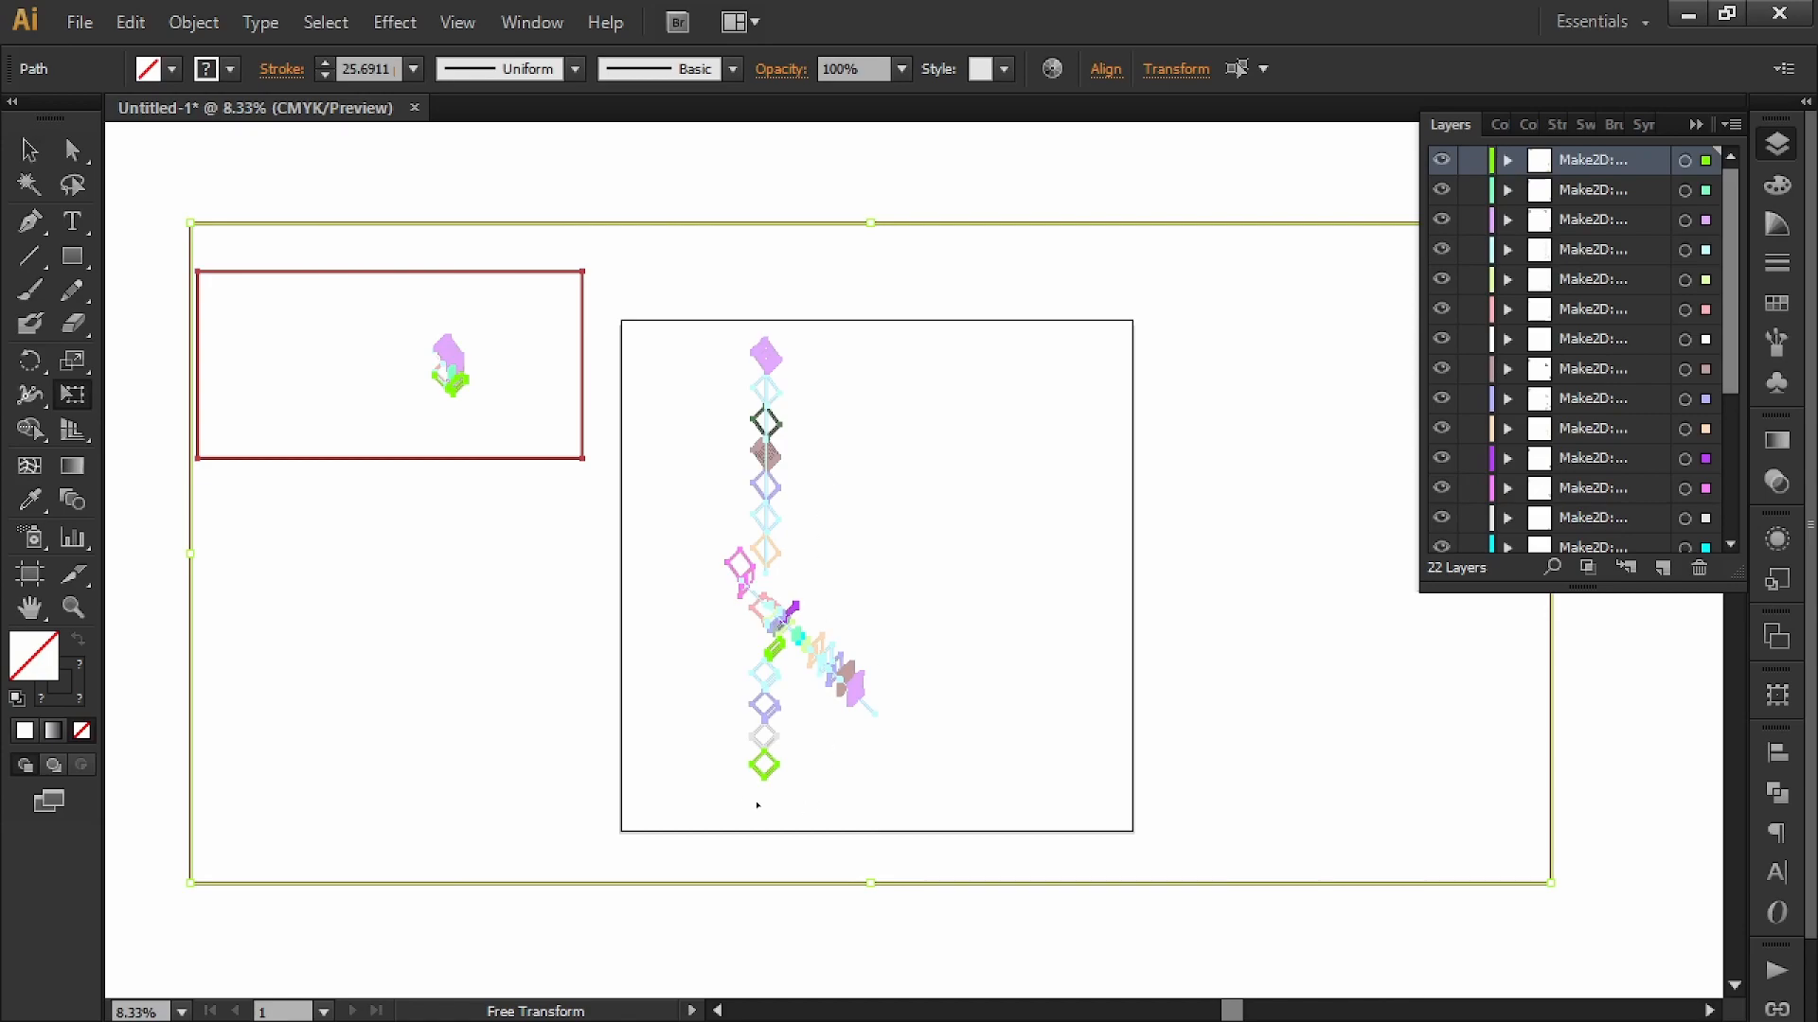
{"action": "key", "text": "v"}
{"action": "left_click", "coordinate": [446, 669]}
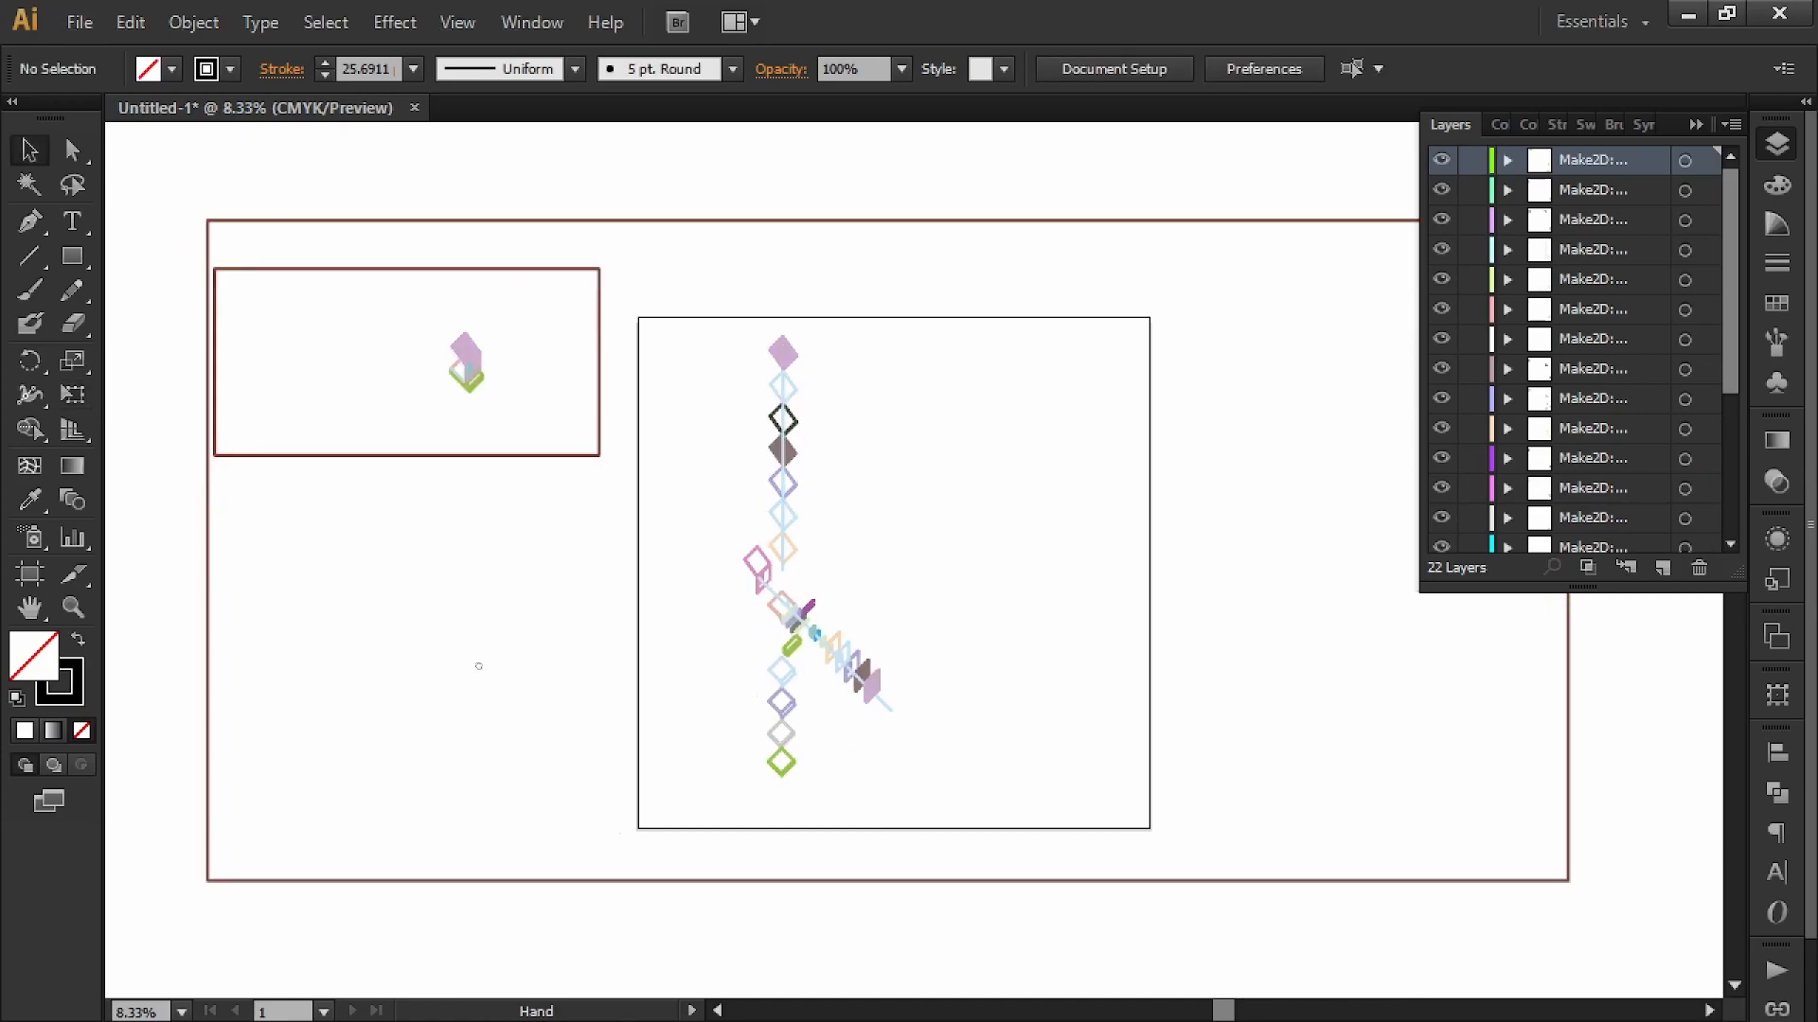
- Examine how heavy the strokes of the enlarged exploded linework are at close range
{"action": "key", "text": "ctrl+minus"}
{"action": "key", "text": "ctrl+minus"}
{"action": "left_click_drag", "start_coordinate": [532, 646], "coordinate": [505, 629]}
{"action": "scroll", "coordinate": [838, 636], "scroll_direction": "up", "scroll_amount": 7, "text": "alt"}
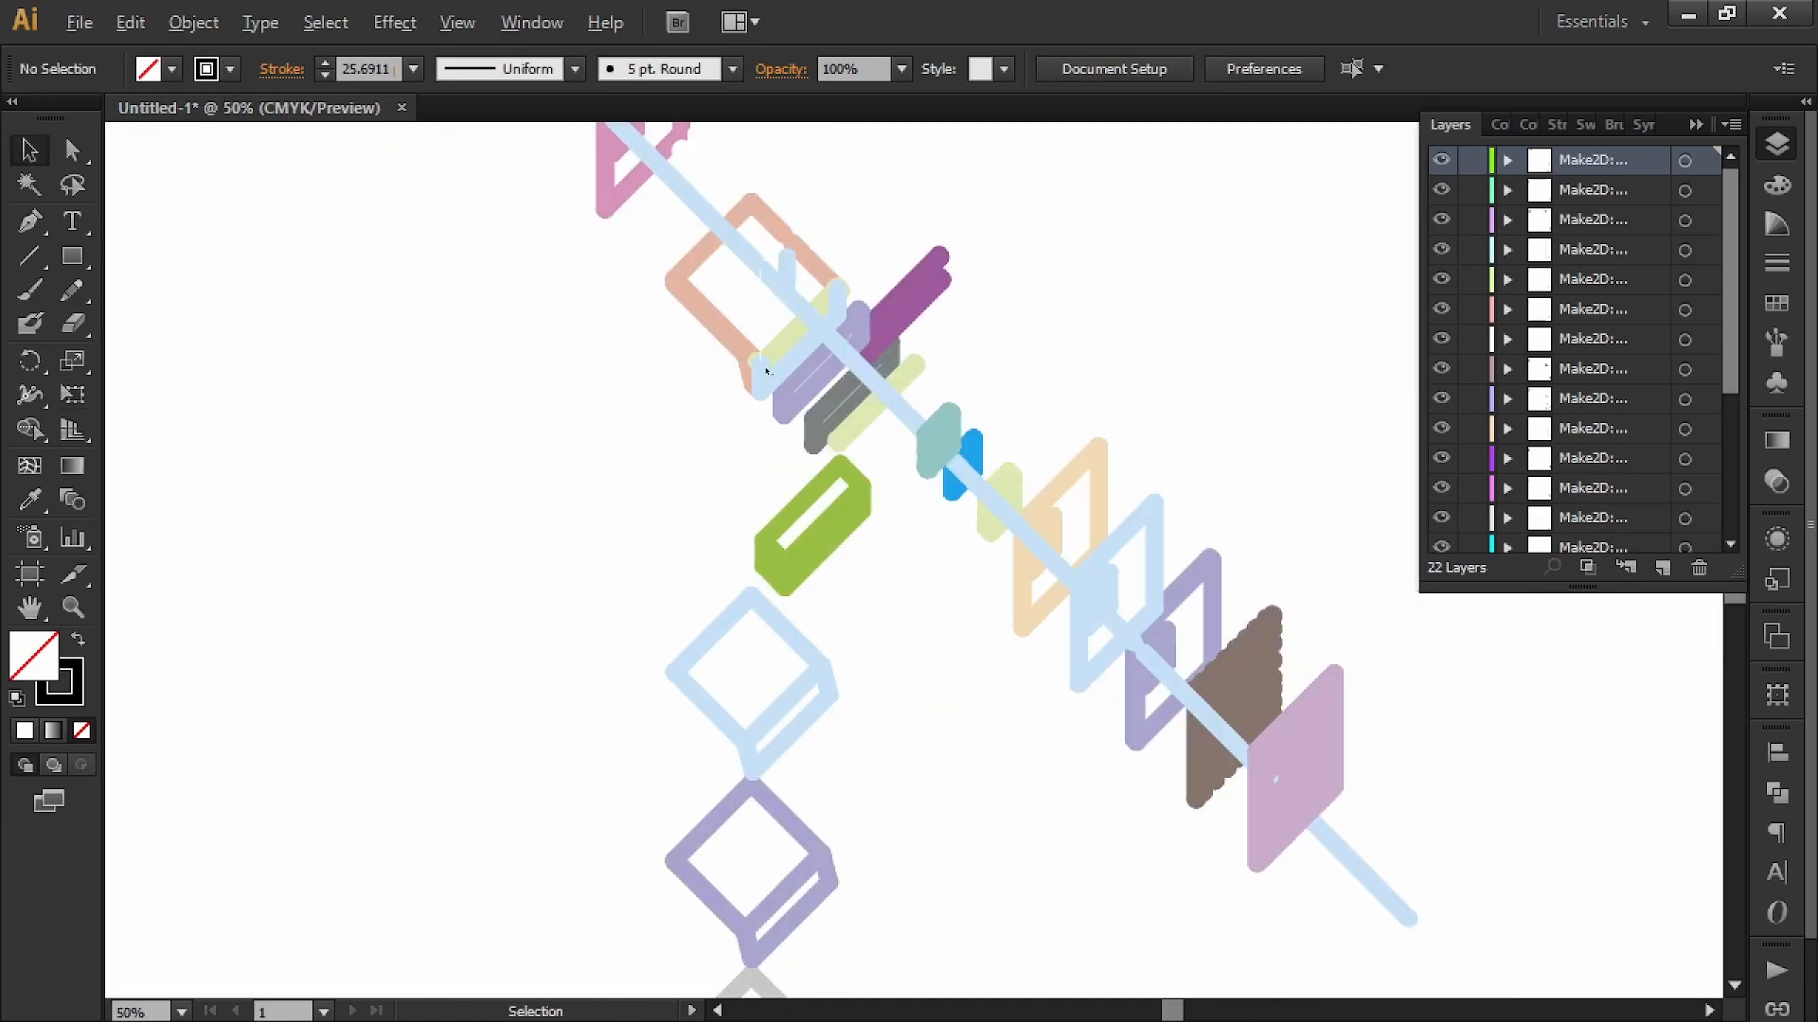
{"action": "scroll", "coordinate": [786, 494], "scroll_direction": "down", "scroll_amount": 4, "text": "alt"}
{"action": "scroll", "coordinate": [790, 473], "scroll_direction": "down", "scroll_amount": 1, "text": "alt"}
{"action": "left_click_drag", "start_coordinate": [879, 786], "coordinate": [714, 593]}
{"action": "left_click_drag", "start_coordinate": [770, 203], "coordinate": [676, 486]}
{"action": "scroll", "coordinate": [836, 548], "scroll_direction": "down", "scroll_amount": 2, "text": "alt"}
{"action": "left_click_drag", "start_coordinate": [1099, 303], "coordinate": [375, 803]}
{"action": "left_click_drag", "start_coordinate": [963, 309], "coordinate": [918, 443]}
{"action": "key", "text": "Delete"}
{"action": "left_click_drag", "start_coordinate": [471, 365], "coordinate": [487, 407]}
{"action": "key", "text": "Delete"}
{"action": "left_click_drag", "start_coordinate": [572, 363], "coordinate": [453, 523]}
{"action": "left_click", "coordinate": [533, 431]}
{"action": "left_click_drag", "start_coordinate": [533, 432], "coordinate": [729, 636]}
{"action": "left_click", "coordinate": [722, 819]}
{"action": "key", "text": "ctrl+z"}
{"action": "key", "text": "ctrl+z"}
- Delete the two rectangular frames around the exploded and assembled drawings
{"action": "left_click_drag", "start_coordinate": [1018, 261], "coordinate": [950, 412]}
{"action": "left_click", "coordinate": [475, 390], "text": "shift"}
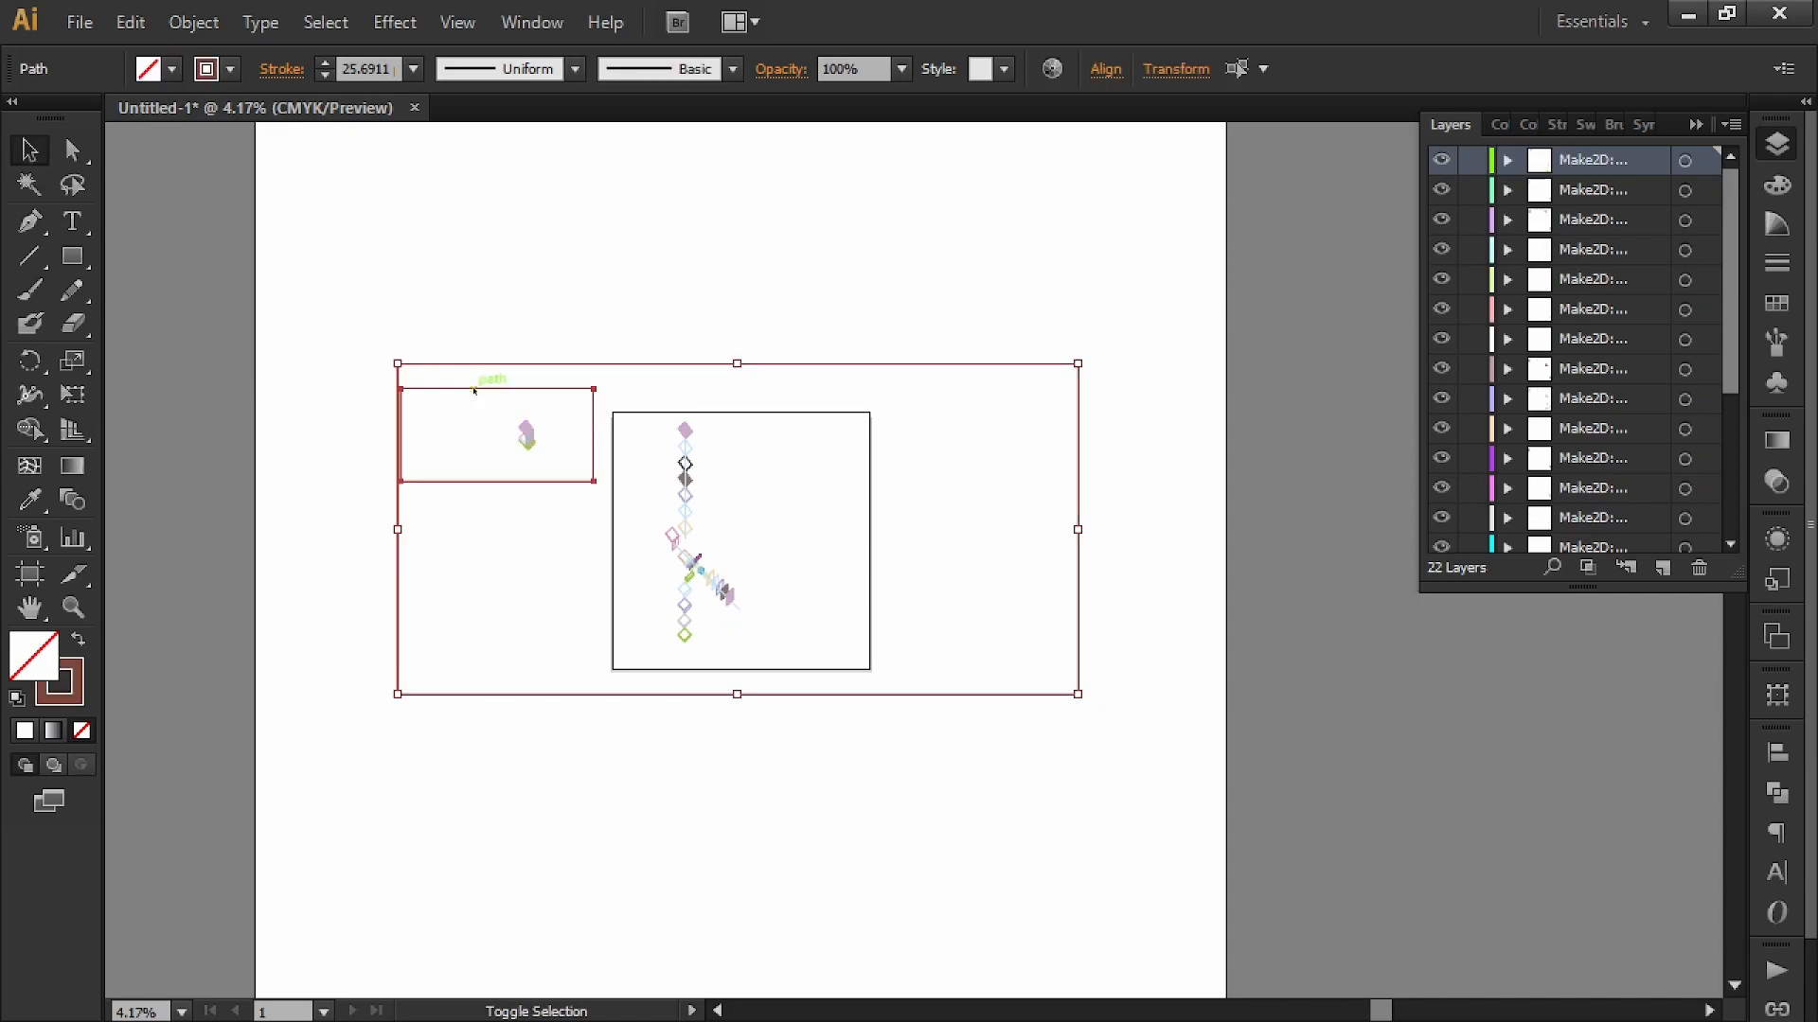
{"action": "key", "text": "Delete"}
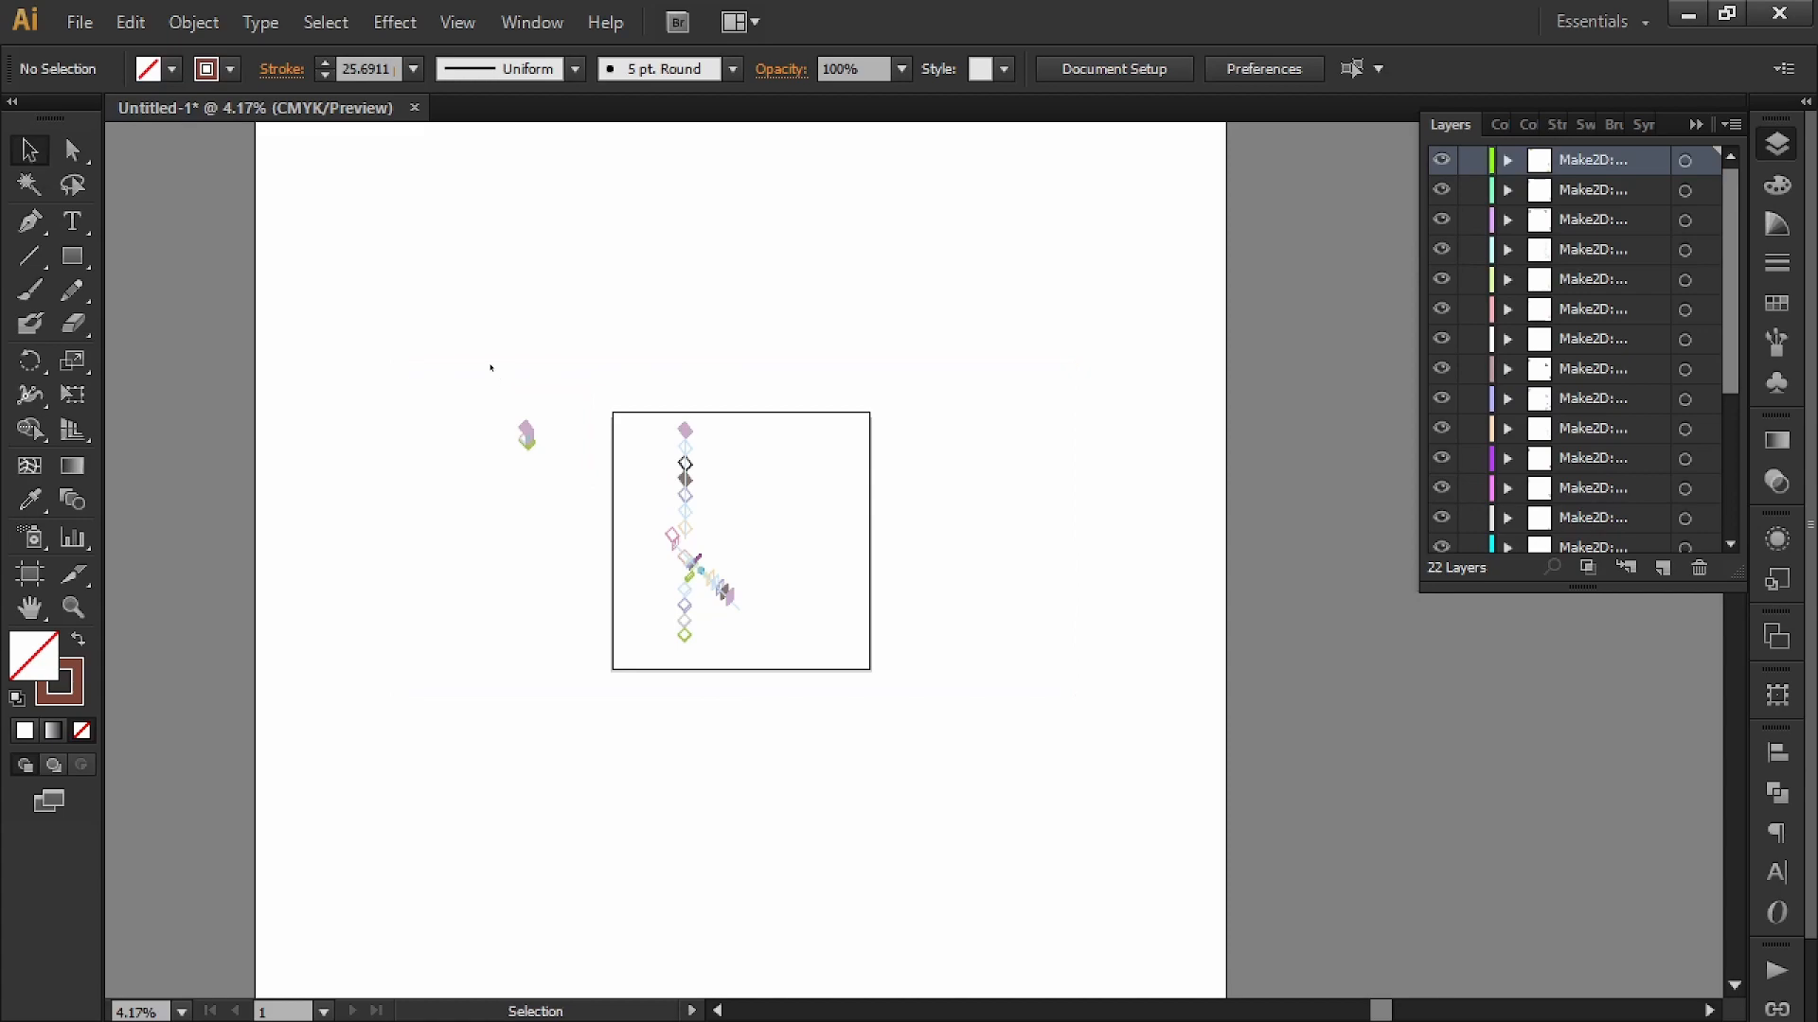
{"action": "left_click_drag", "start_coordinate": [569, 377], "coordinate": [724, 644]}
{"action": "left_click", "coordinate": [740, 731]}
{"action": "key", "text": "ctrl+z"}
{"action": "left_click", "coordinate": [678, 756]}
- Move the assembled house linework onto the artboard, to the right of the diagonal exploded parts
{"action": "left_click_drag", "start_coordinate": [557, 384], "coordinate": [496, 495]}
{"action": "scroll", "coordinate": [473, 467], "scroll_direction": "up", "scroll_amount": 3, "text": "alt"}
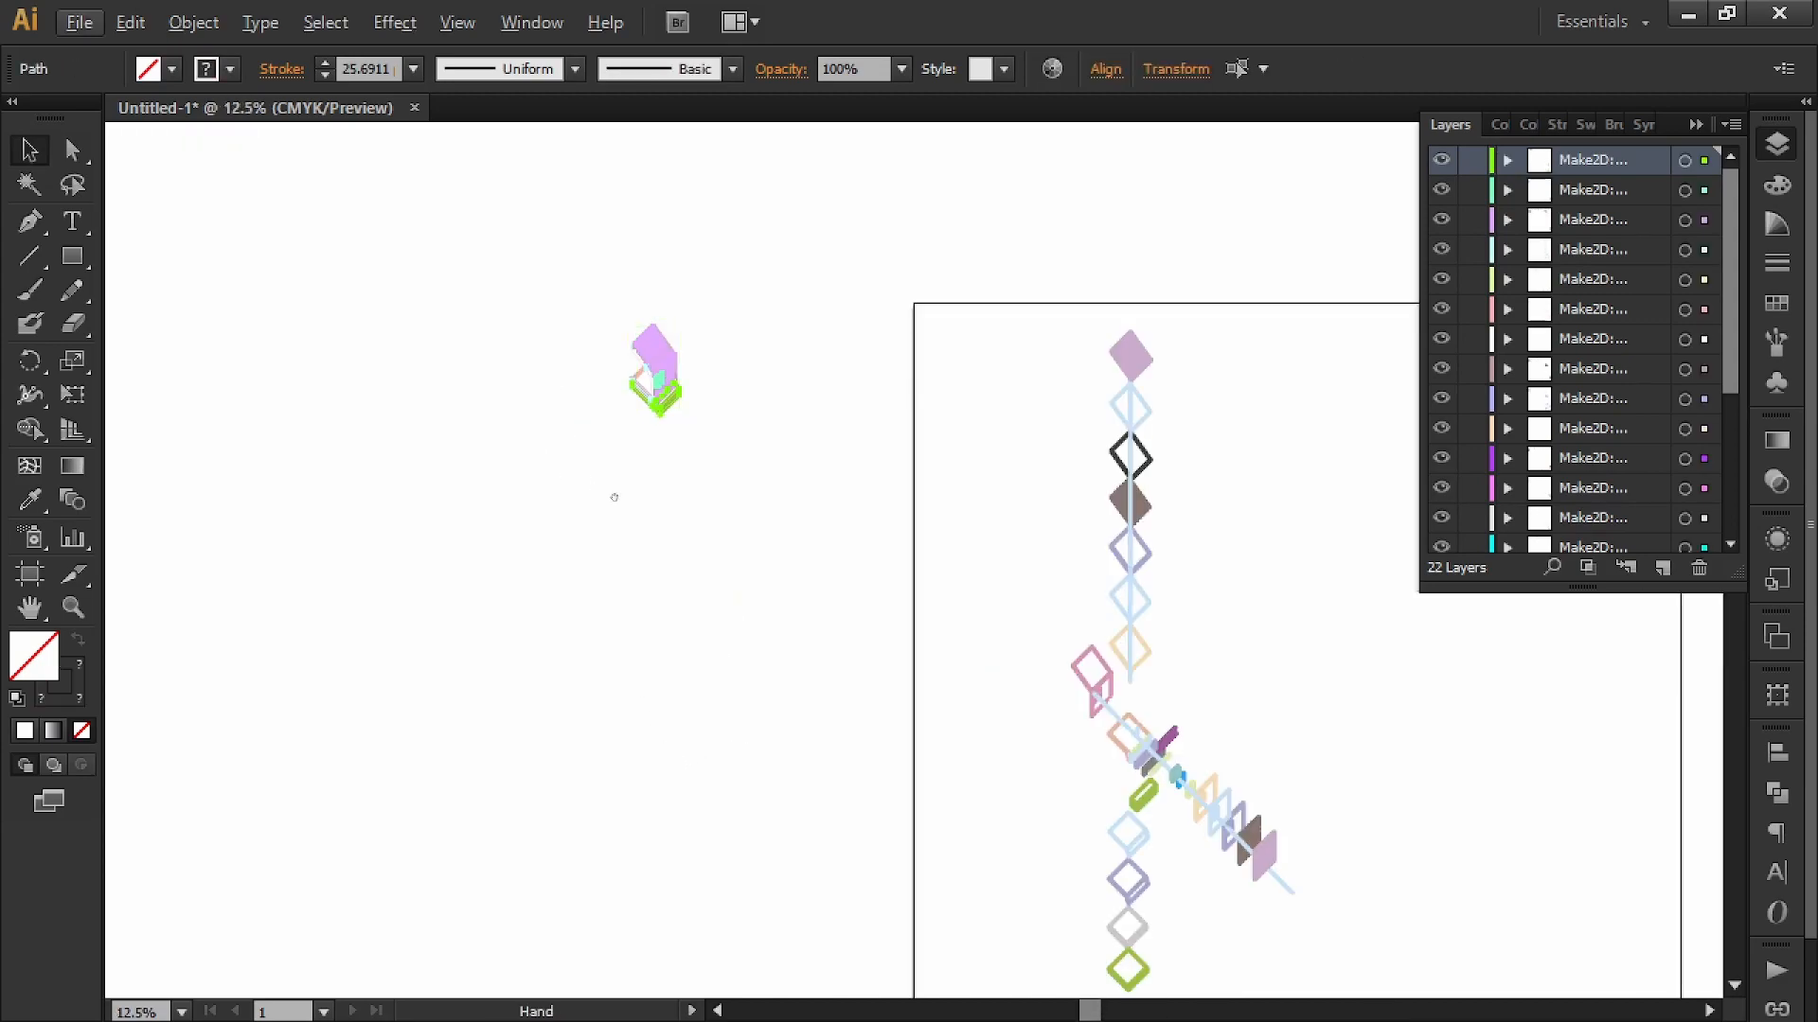
{"action": "left_click_drag", "start_coordinate": [617, 492], "coordinate": [405, 495]}
{"action": "left_click_drag", "start_coordinate": [447, 356], "coordinate": [1180, 777]}
{"action": "left_click", "coordinate": [1117, 545]}
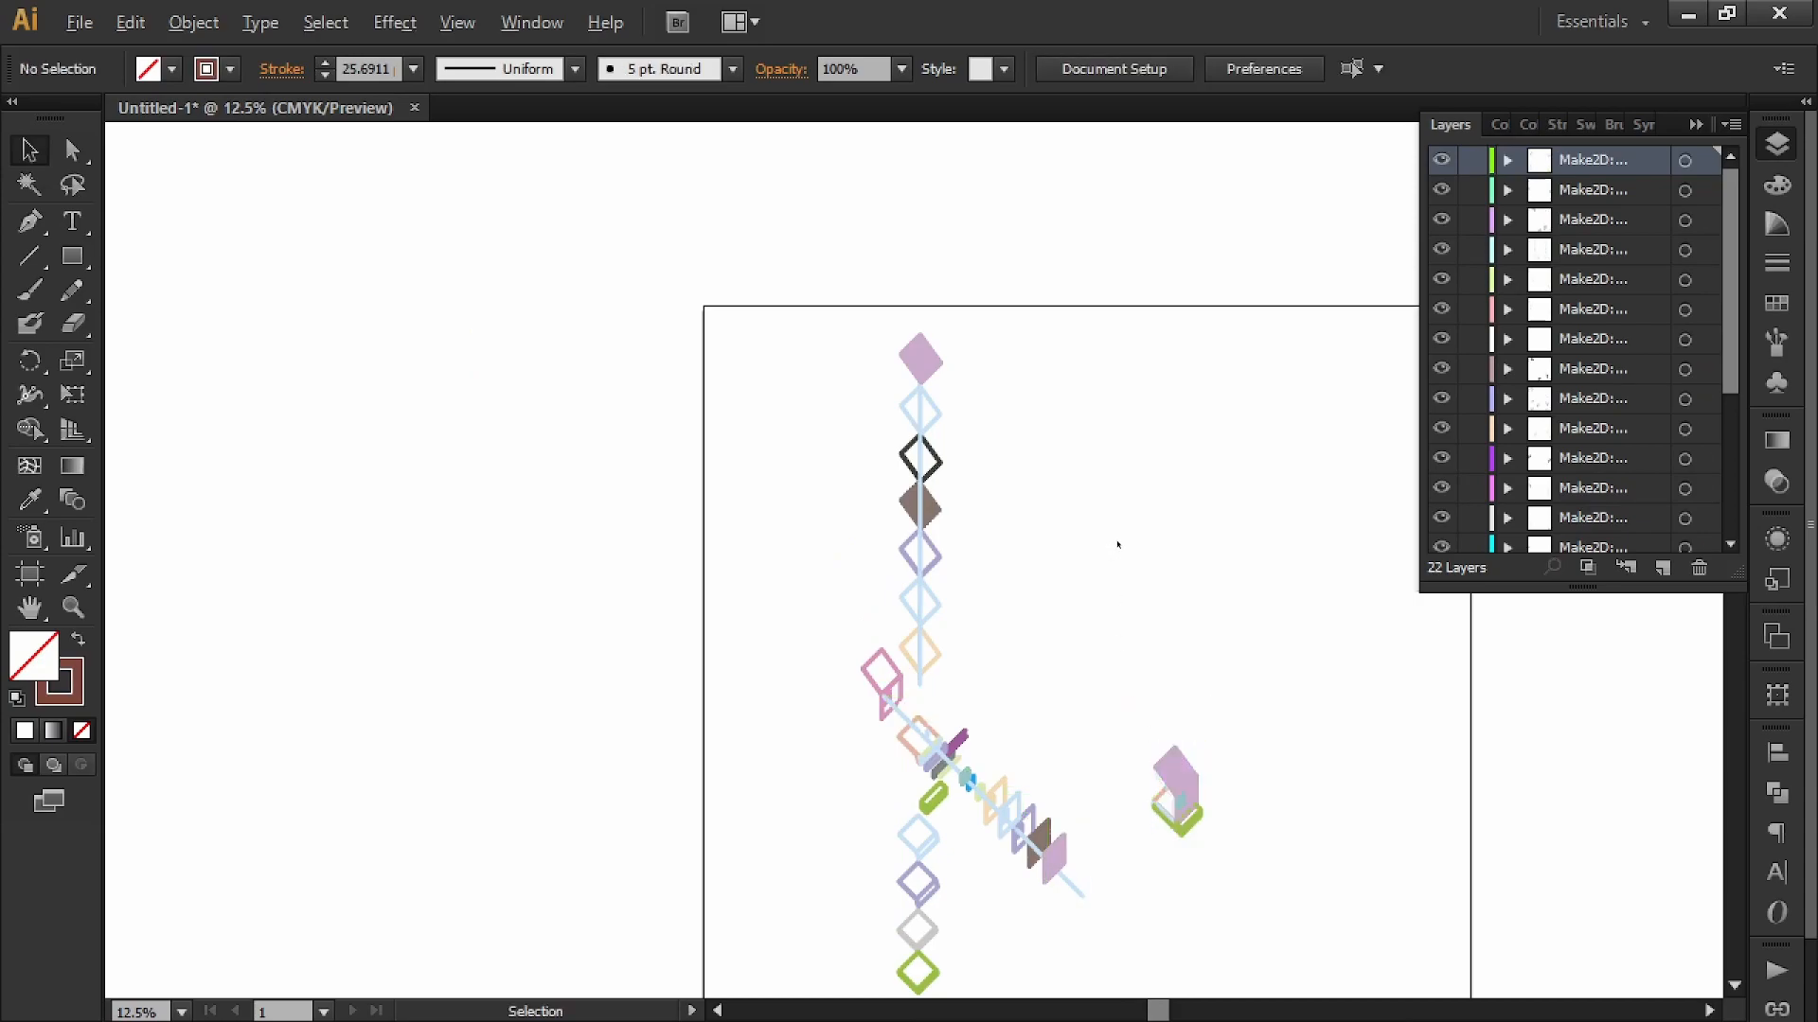
- Shift both drawings together slightly down and to the left on the artboard
{"action": "scroll", "coordinate": [1120, 544], "scroll_direction": "down", "scroll_amount": 1, "text": "alt"}
{"action": "left_click_drag", "start_coordinate": [1198, 545], "coordinate": [995, 447]}
{"action": "left_click_drag", "start_coordinate": [1149, 203], "coordinate": [669, 861]}
{"action": "scroll", "coordinate": [904, 665], "scroll_direction": "up", "scroll_amount": 1, "text": "alt"}
{"action": "mouse_move", "coordinate": [828, 651]}
{"action": "left_mouse_down"}
{"action": "mouse_move", "coordinate": [793, 682]}
{"action": "mouse_move", "coordinate": [802, 668]}
{"action": "left_mouse_up"}
{"action": "scroll", "coordinate": [879, 597], "scroll_direction": "down", "scroll_amount": 1, "text": "alt"}
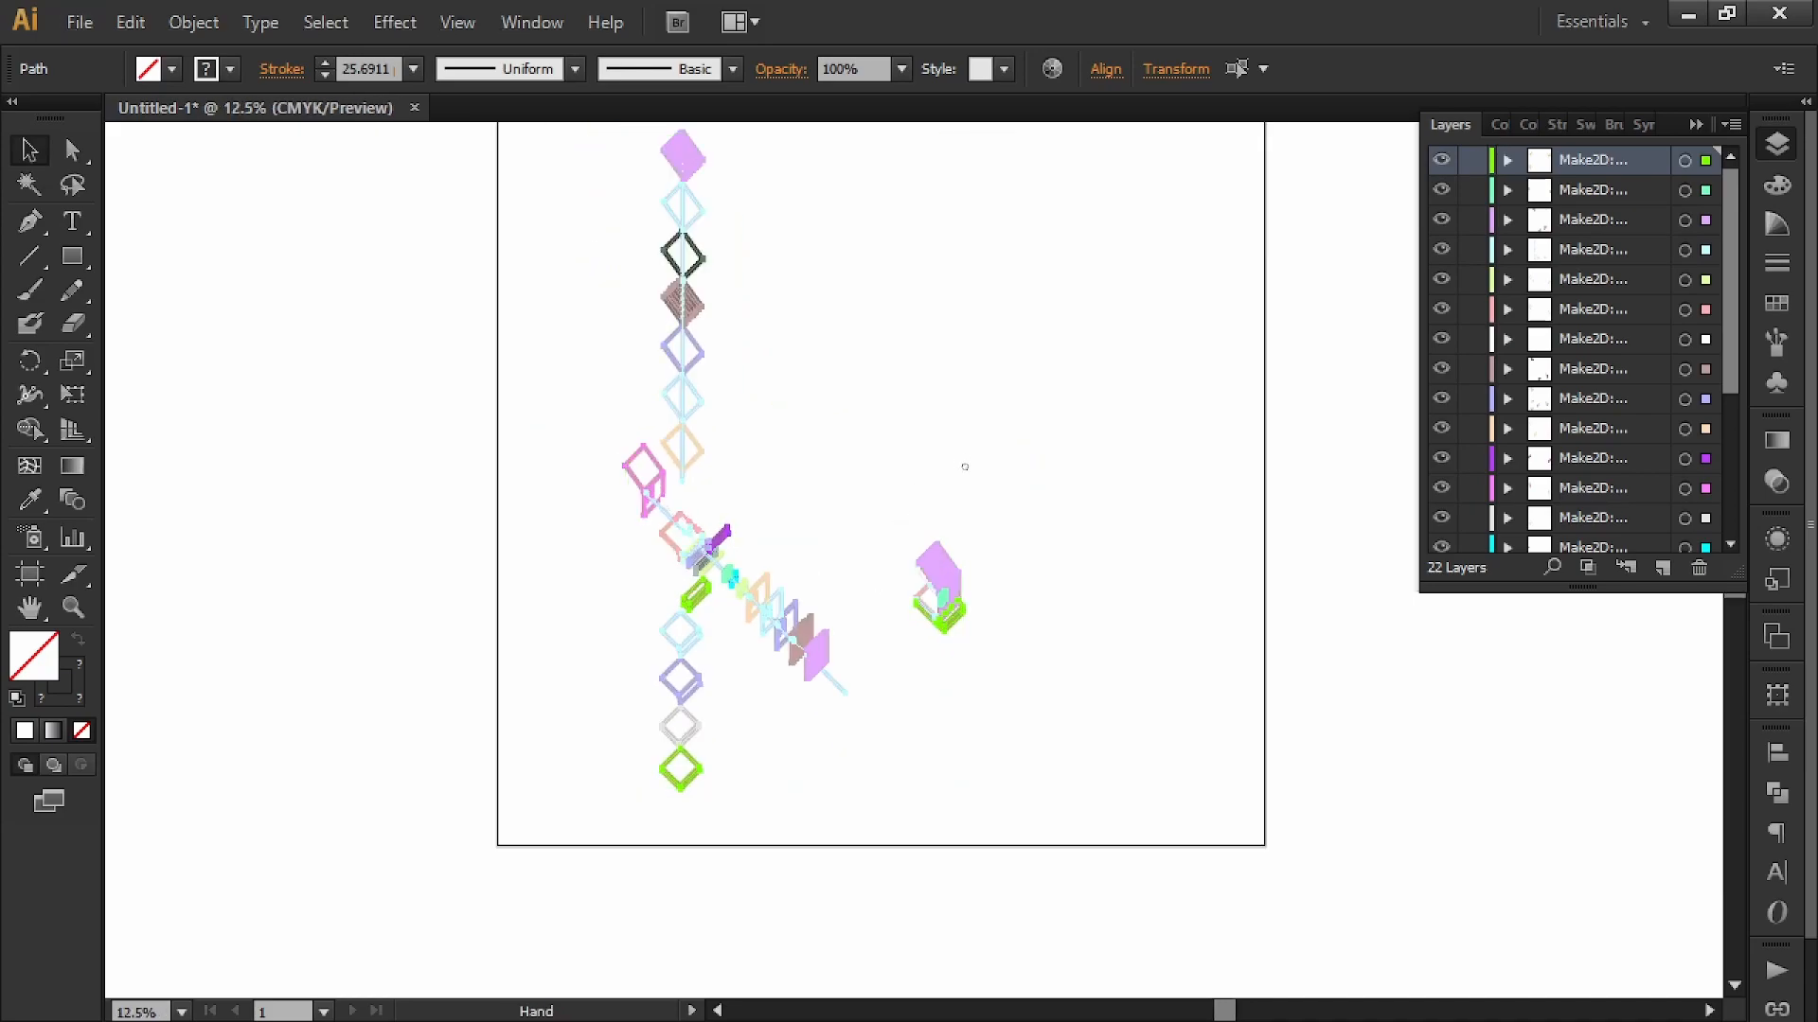
{"action": "left_click_drag", "start_coordinate": [964, 463], "coordinate": [894, 561]}
{"action": "left_click", "coordinate": [1067, 463]}
- Set the stroke weight of all linework in both drawings to 0.1 pt
{"action": "scroll", "coordinate": [1067, 463], "scroll_direction": "down", "scroll_amount": 1, "text": "alt"}
{"action": "left_click_drag", "start_coordinate": [1103, 462], "coordinate": [1049, 439]}
{"action": "left_click_drag", "start_coordinate": [1123, 175], "coordinate": [608, 732]}
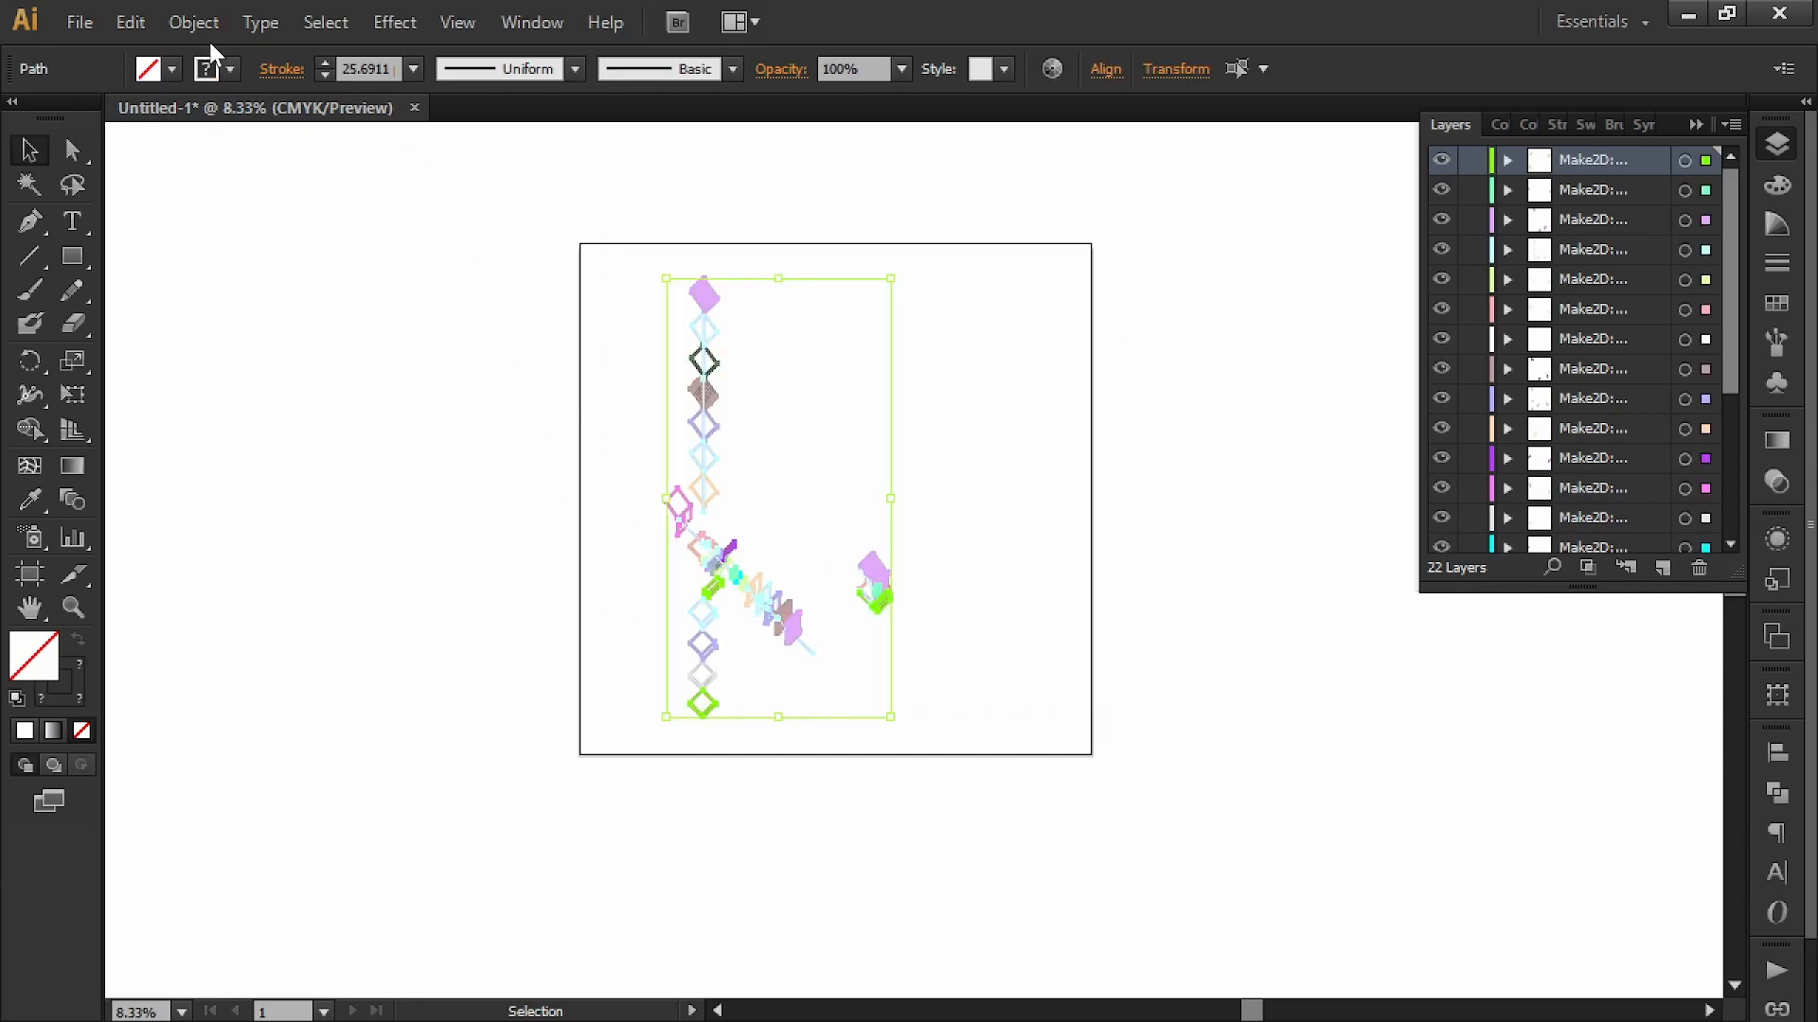
{"action": "left_click", "coordinate": [351, 69]}
{"action": "type", "text": "0.1"}
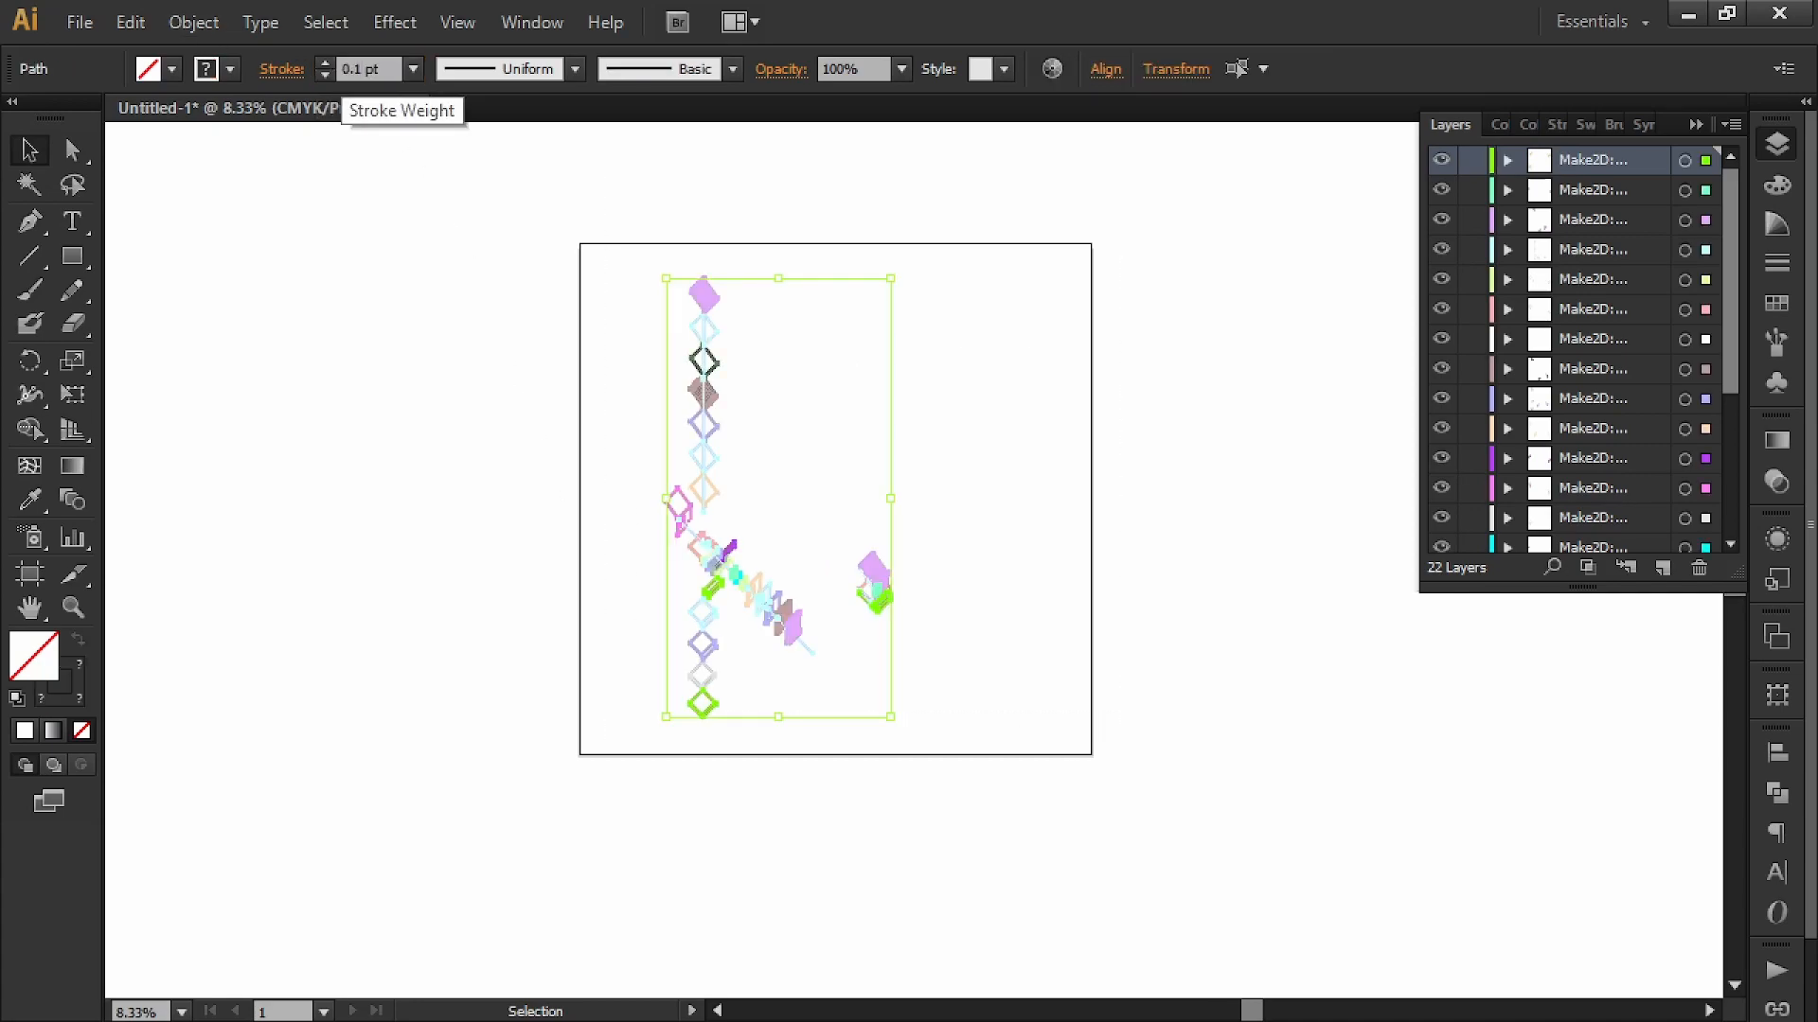
{"action": "key", "text": "Return"}
{"action": "left_click", "coordinate": [514, 447]}
{"action": "scroll", "coordinate": [784, 475], "scroll_direction": "up", "scroll_amount": 5, "text": "alt"}
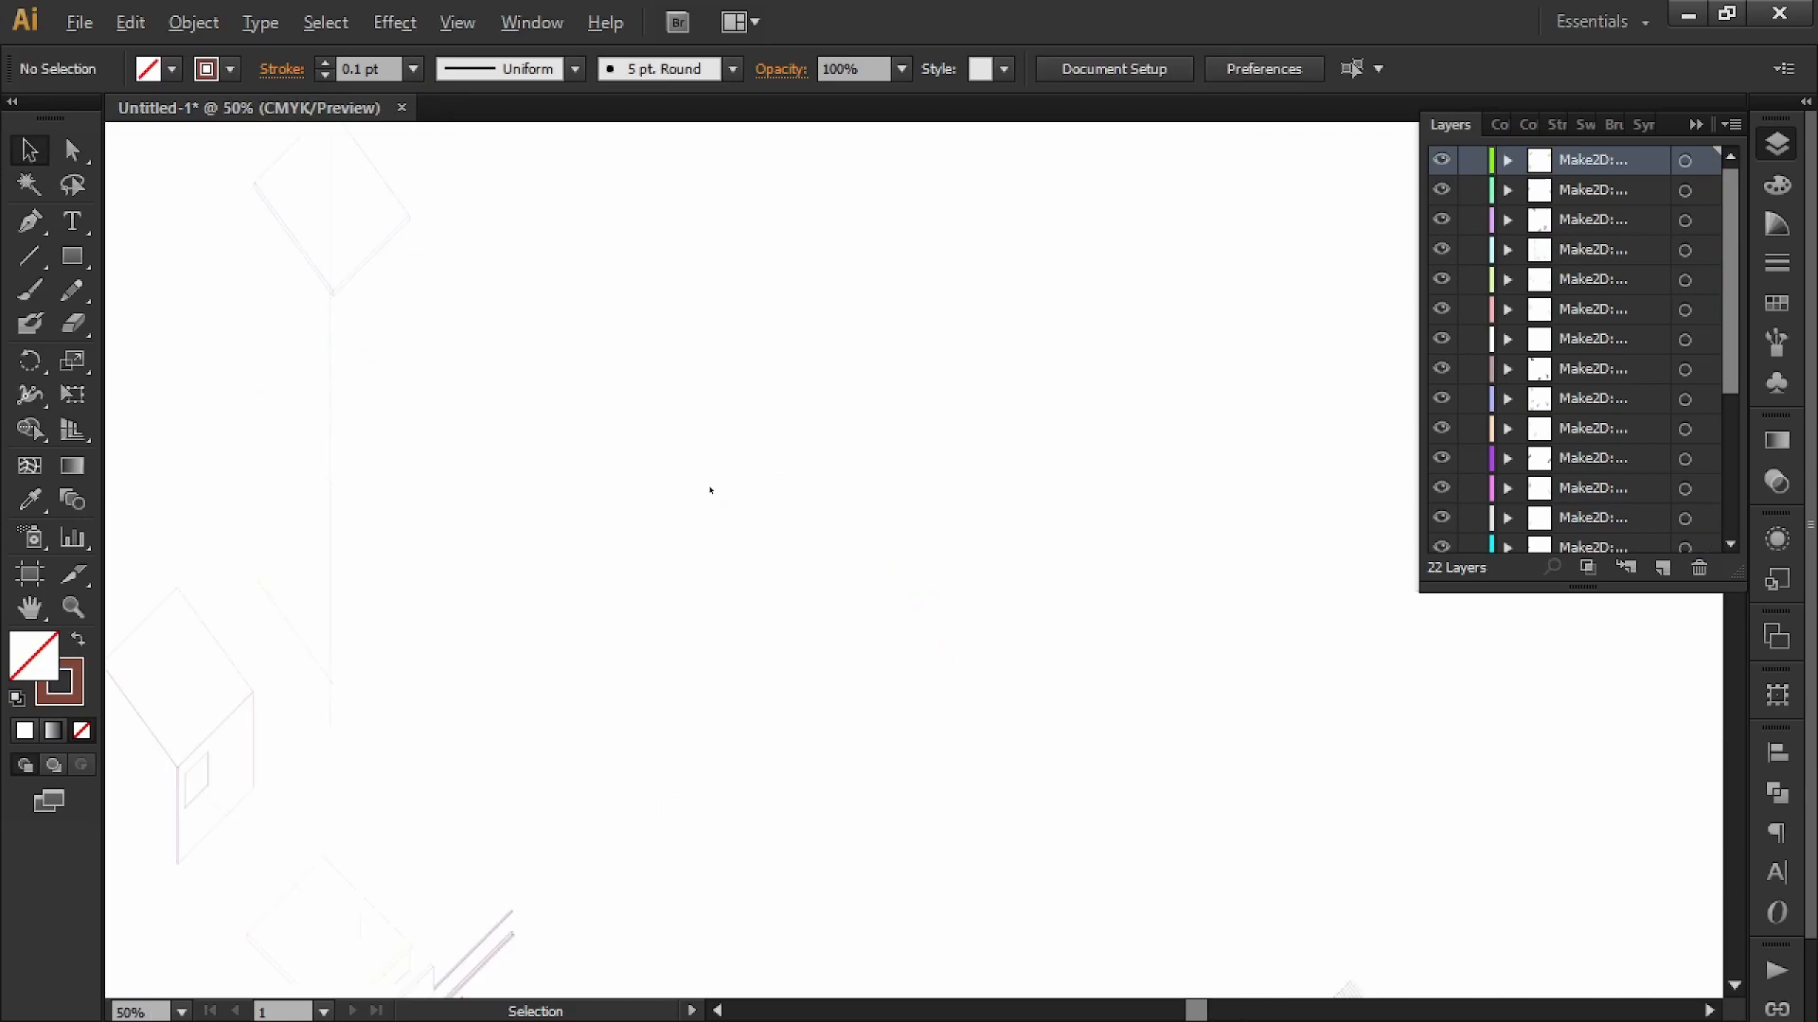
{"action": "scroll", "coordinate": [517, 403], "scroll_direction": "down", "scroll_amount": 2, "text": "alt"}
{"action": "scroll", "coordinate": [672, 391], "scroll_direction": "down", "scroll_amount": 4, "text": "alt"}
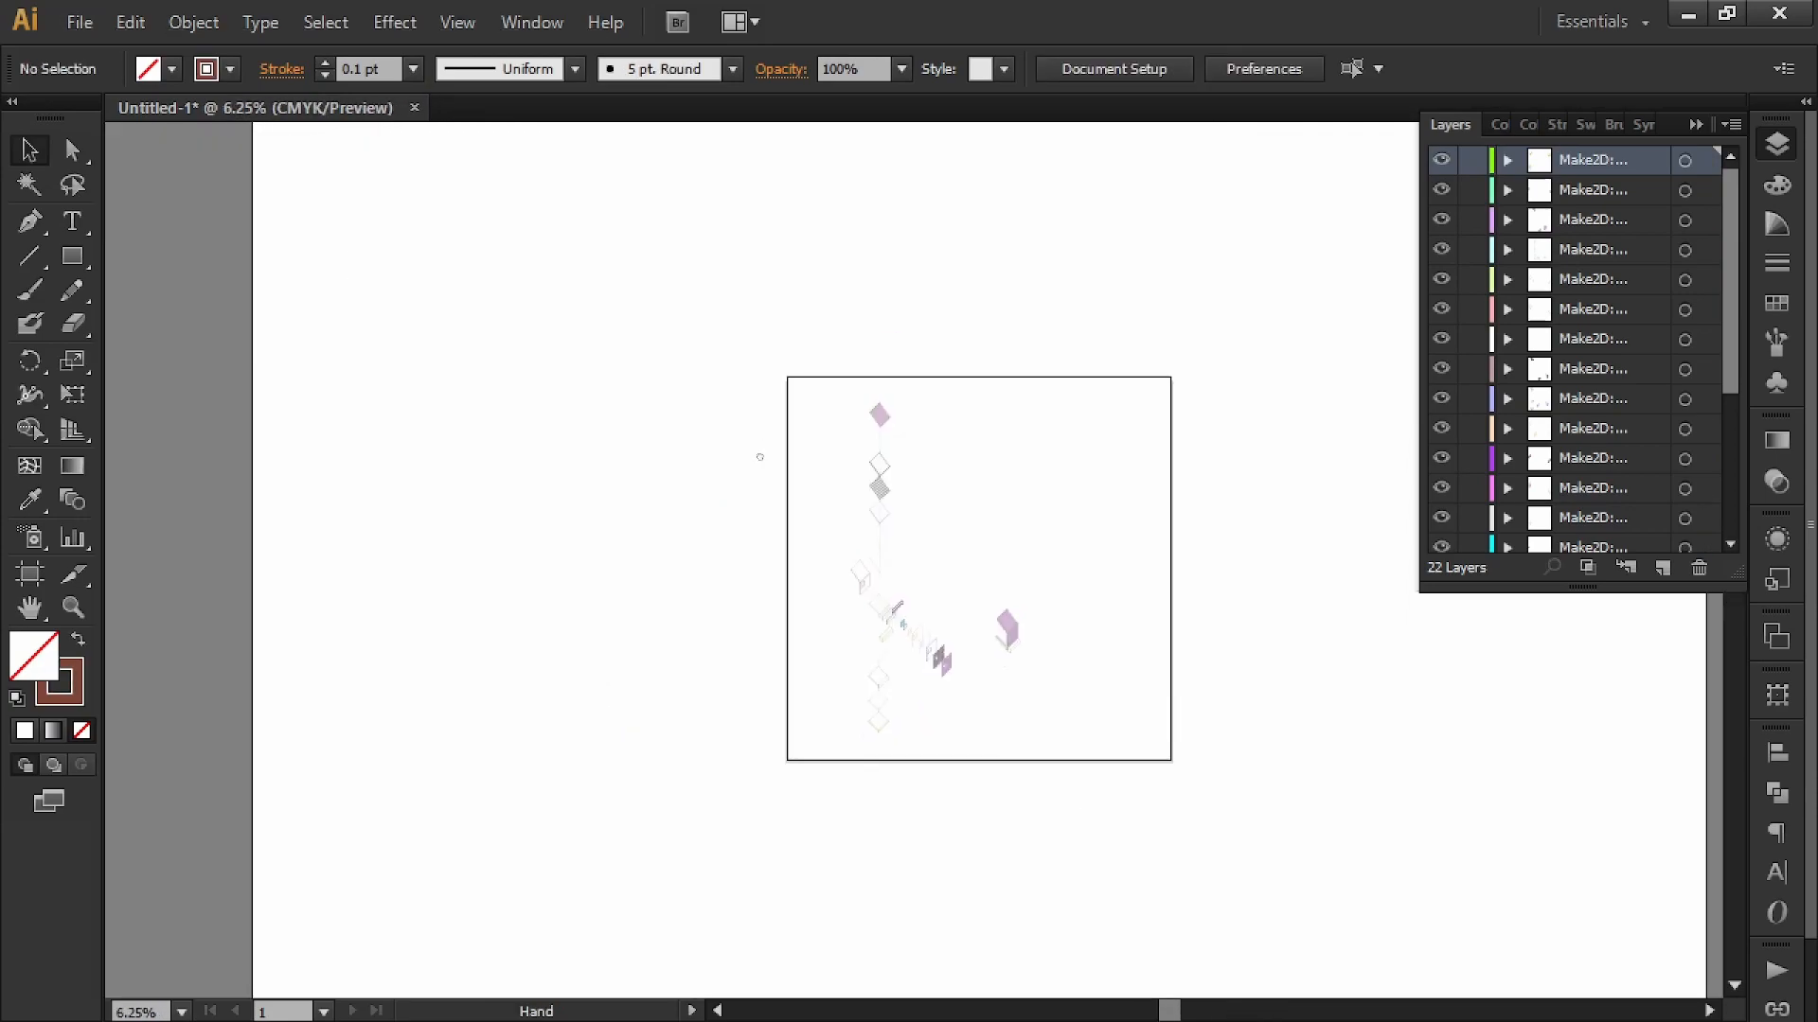
- Recolor the strokes of all linework to a single dark gray using only the black component of CMYK
{"action": "mouse_move", "coordinate": [872, 292]}
{"action": "left_mouse_down"}
{"action": "mouse_move", "coordinate": [687, 588]}
{"action": "mouse_move", "coordinate": [539, 729]}
{"action": "left_mouse_up"}
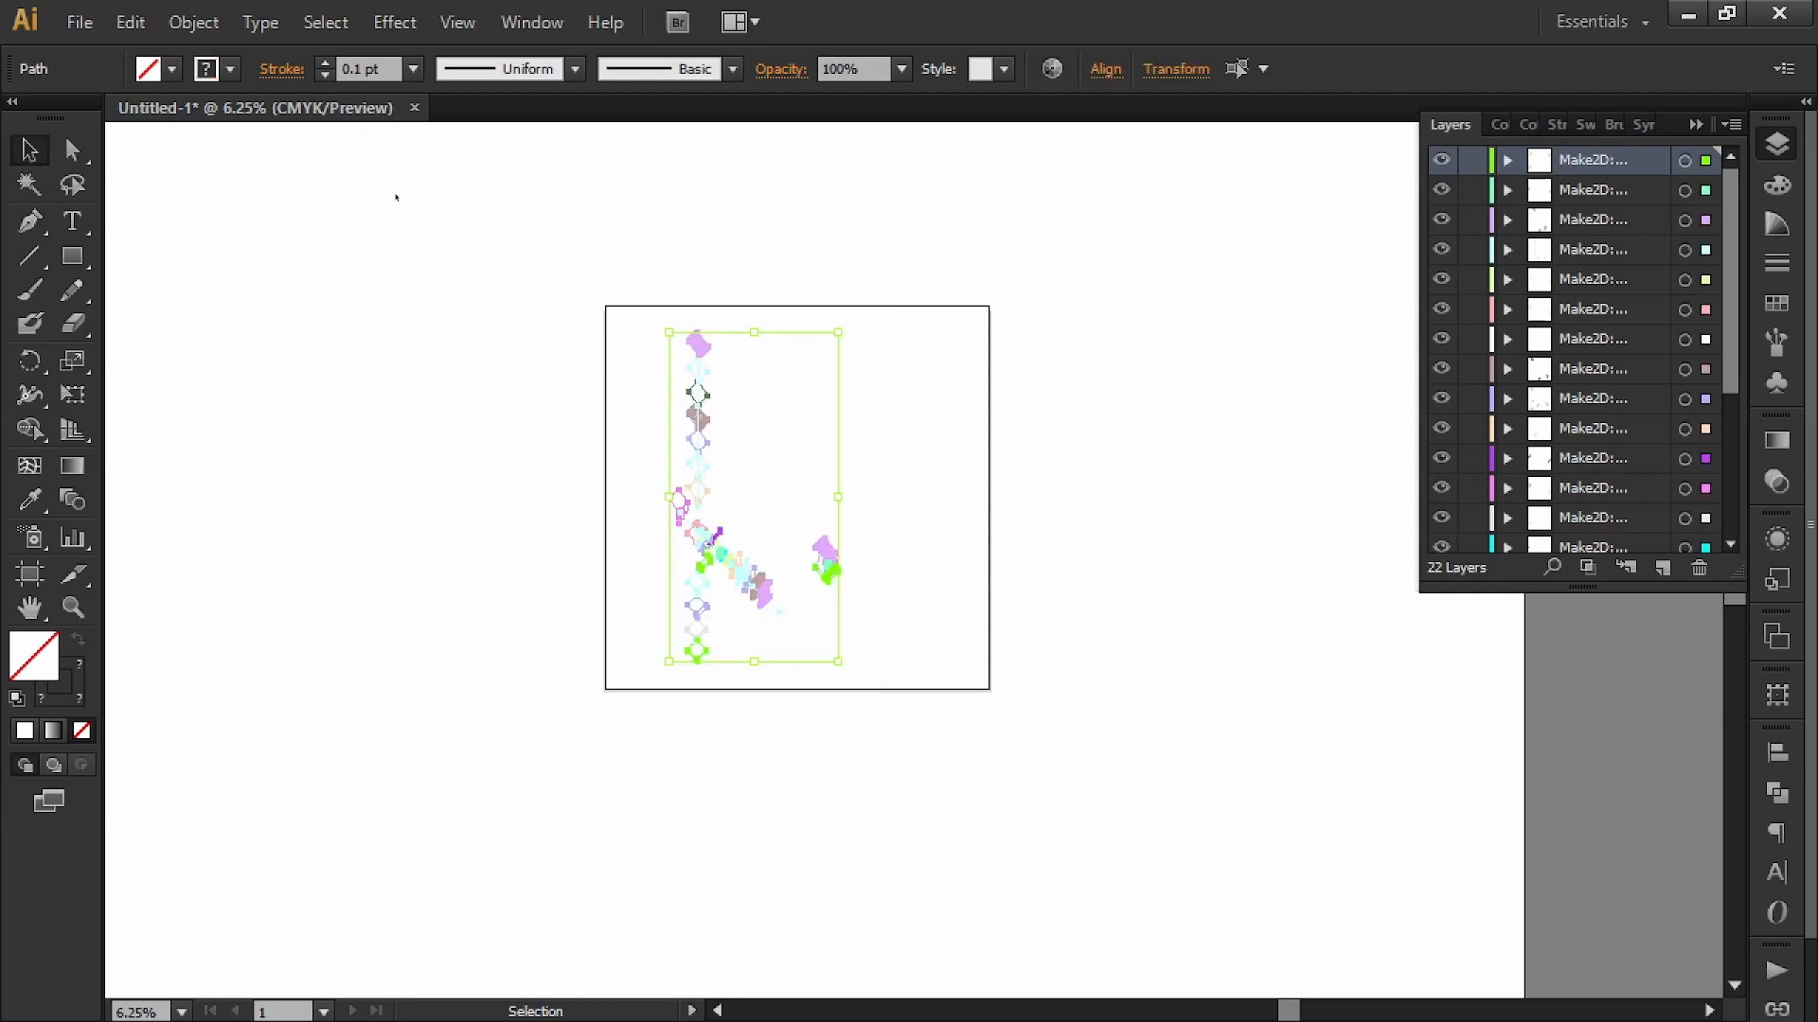
{"action": "left_click", "coordinate": [230, 69], "text": "shift"}
{"action": "left_click", "coordinate": [38, 273]}
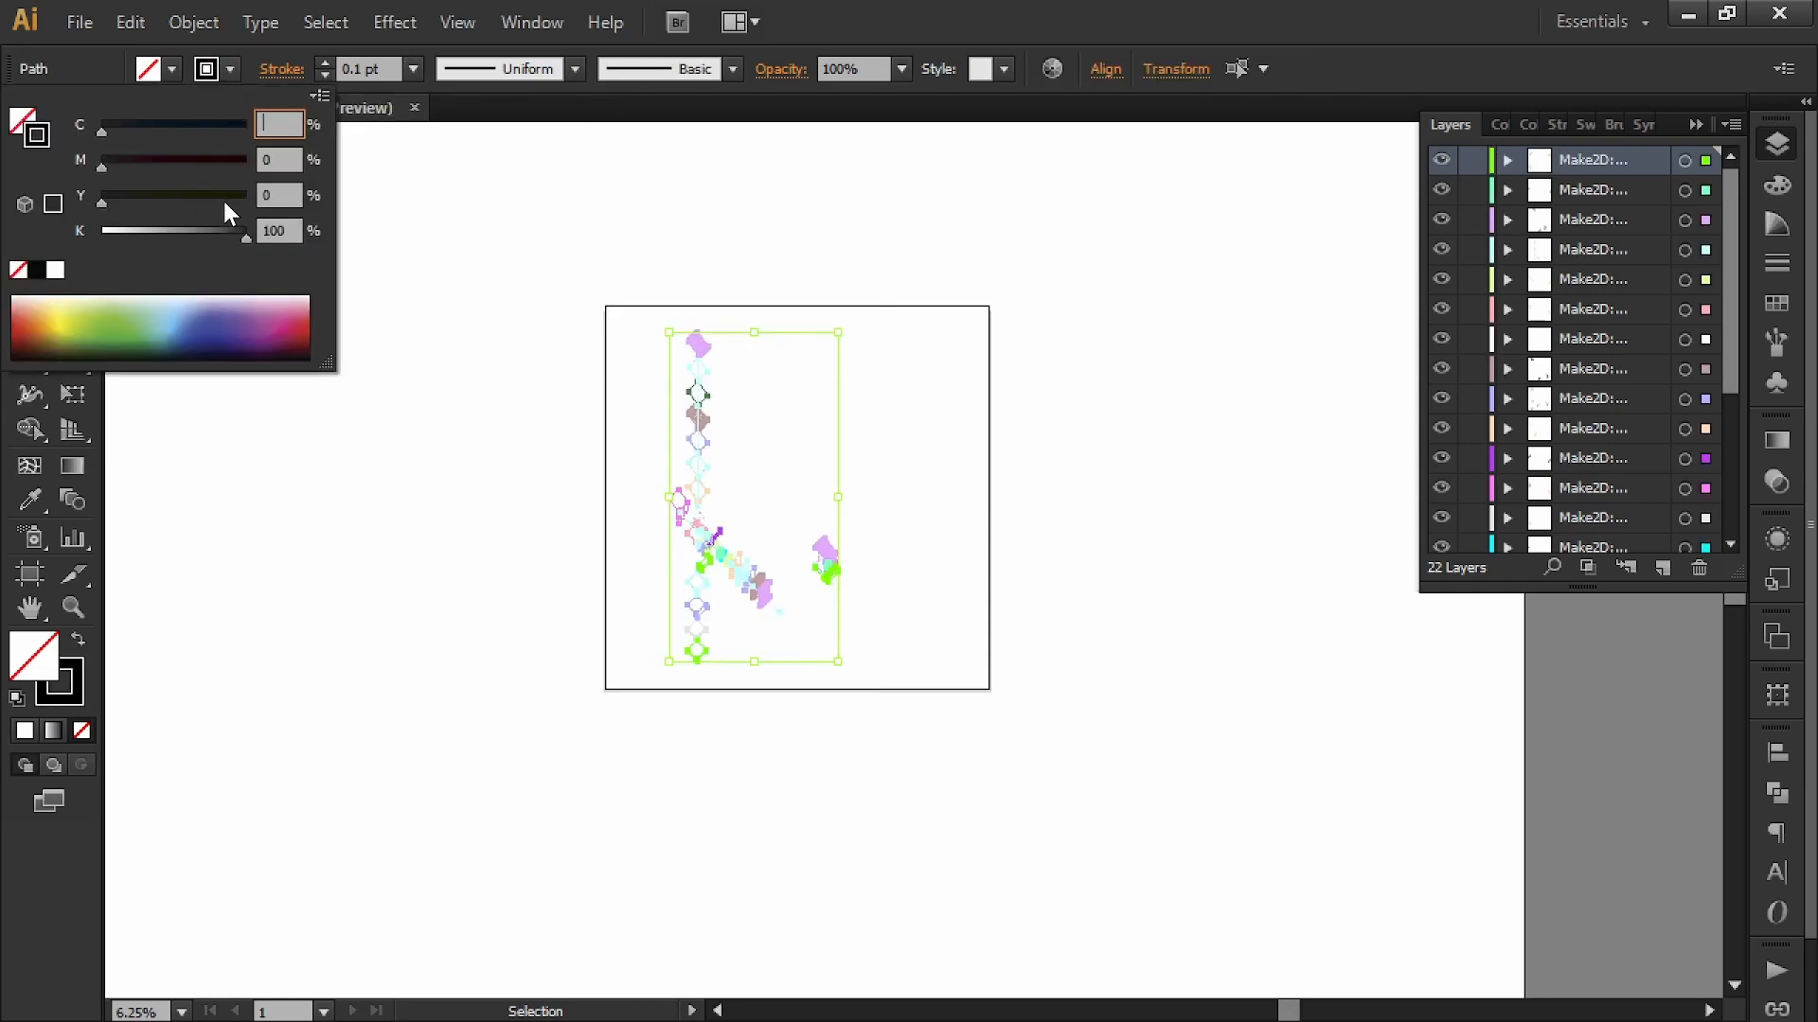
{"action": "double_click", "coordinate": [282, 230]}
{"action": "key", "text": "Return"}
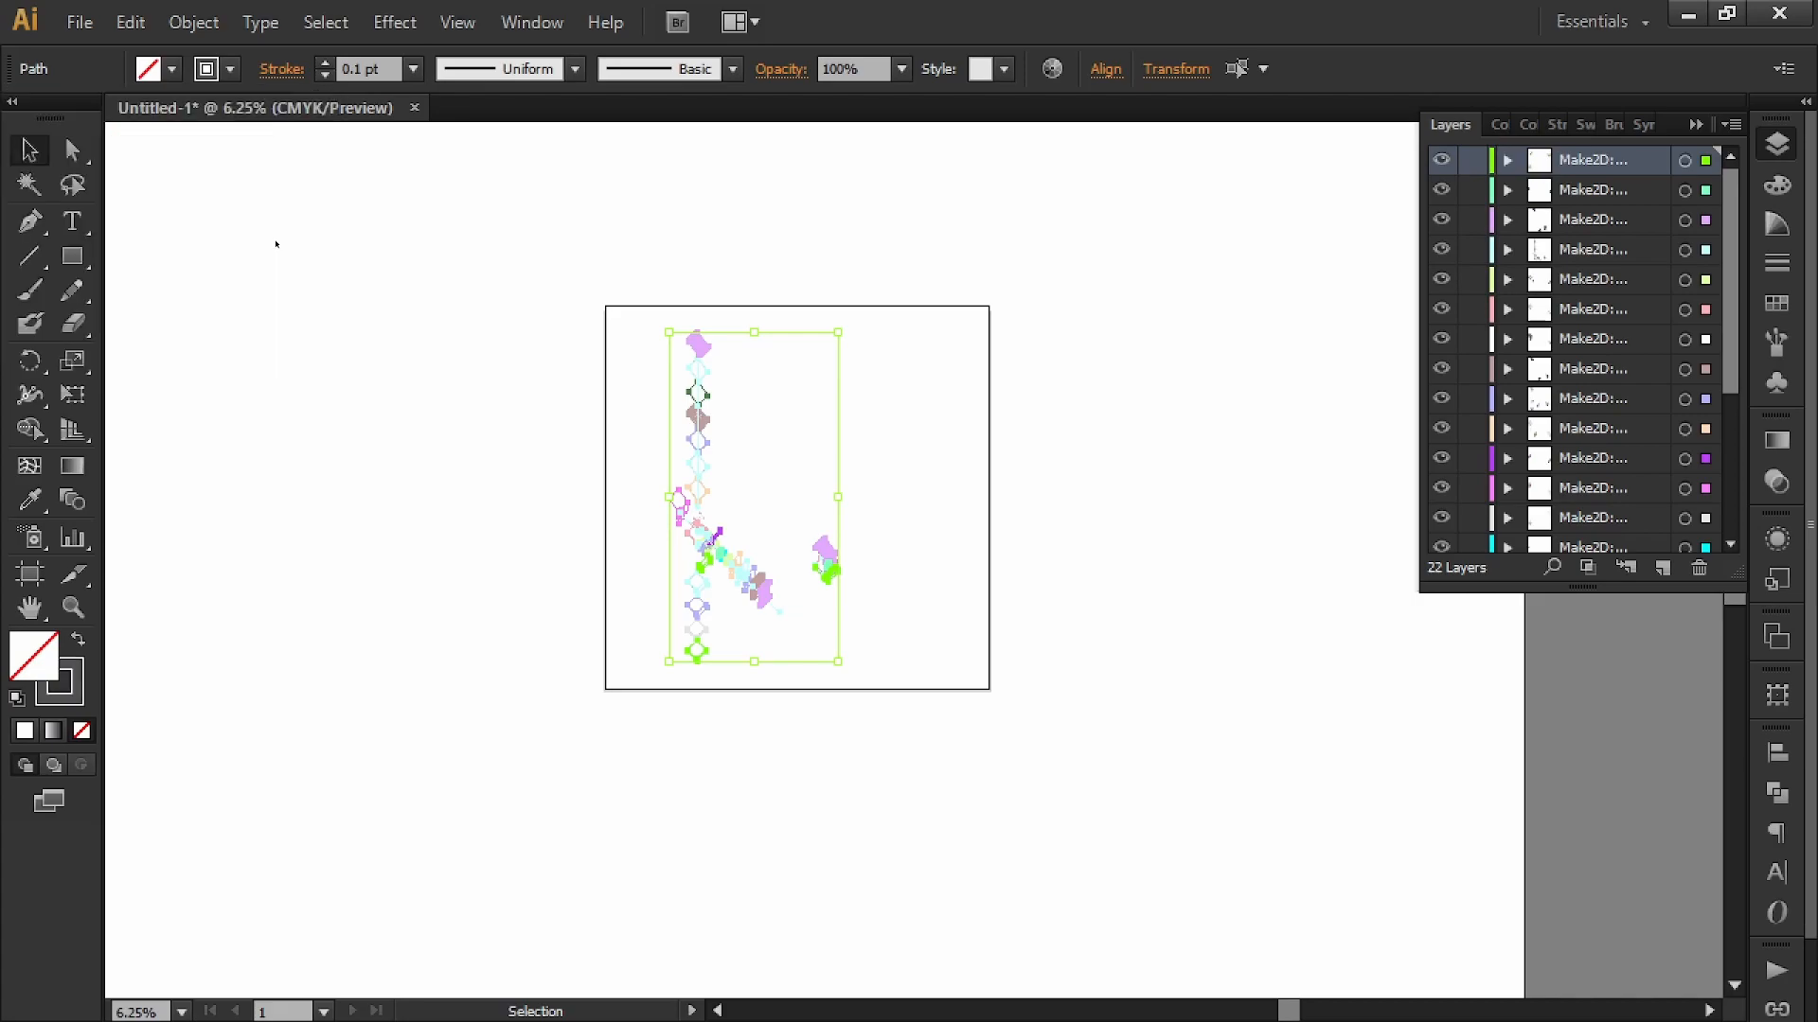
{"action": "left_click", "coordinate": [387, 325]}
- Select all segments of the diagonal alignment line running through the exploded wall and window parts and group them
{"action": "scroll", "coordinate": [749, 508], "scroll_direction": "up", "scroll_amount": 8, "text": "alt"}
{"action": "scroll", "coordinate": [749, 499], "scroll_direction": "down", "scroll_amount": 3, "text": "alt"}
{"action": "scroll", "coordinate": [620, 340], "scroll_direction": "up", "scroll_amount": 5, "text": "alt"}
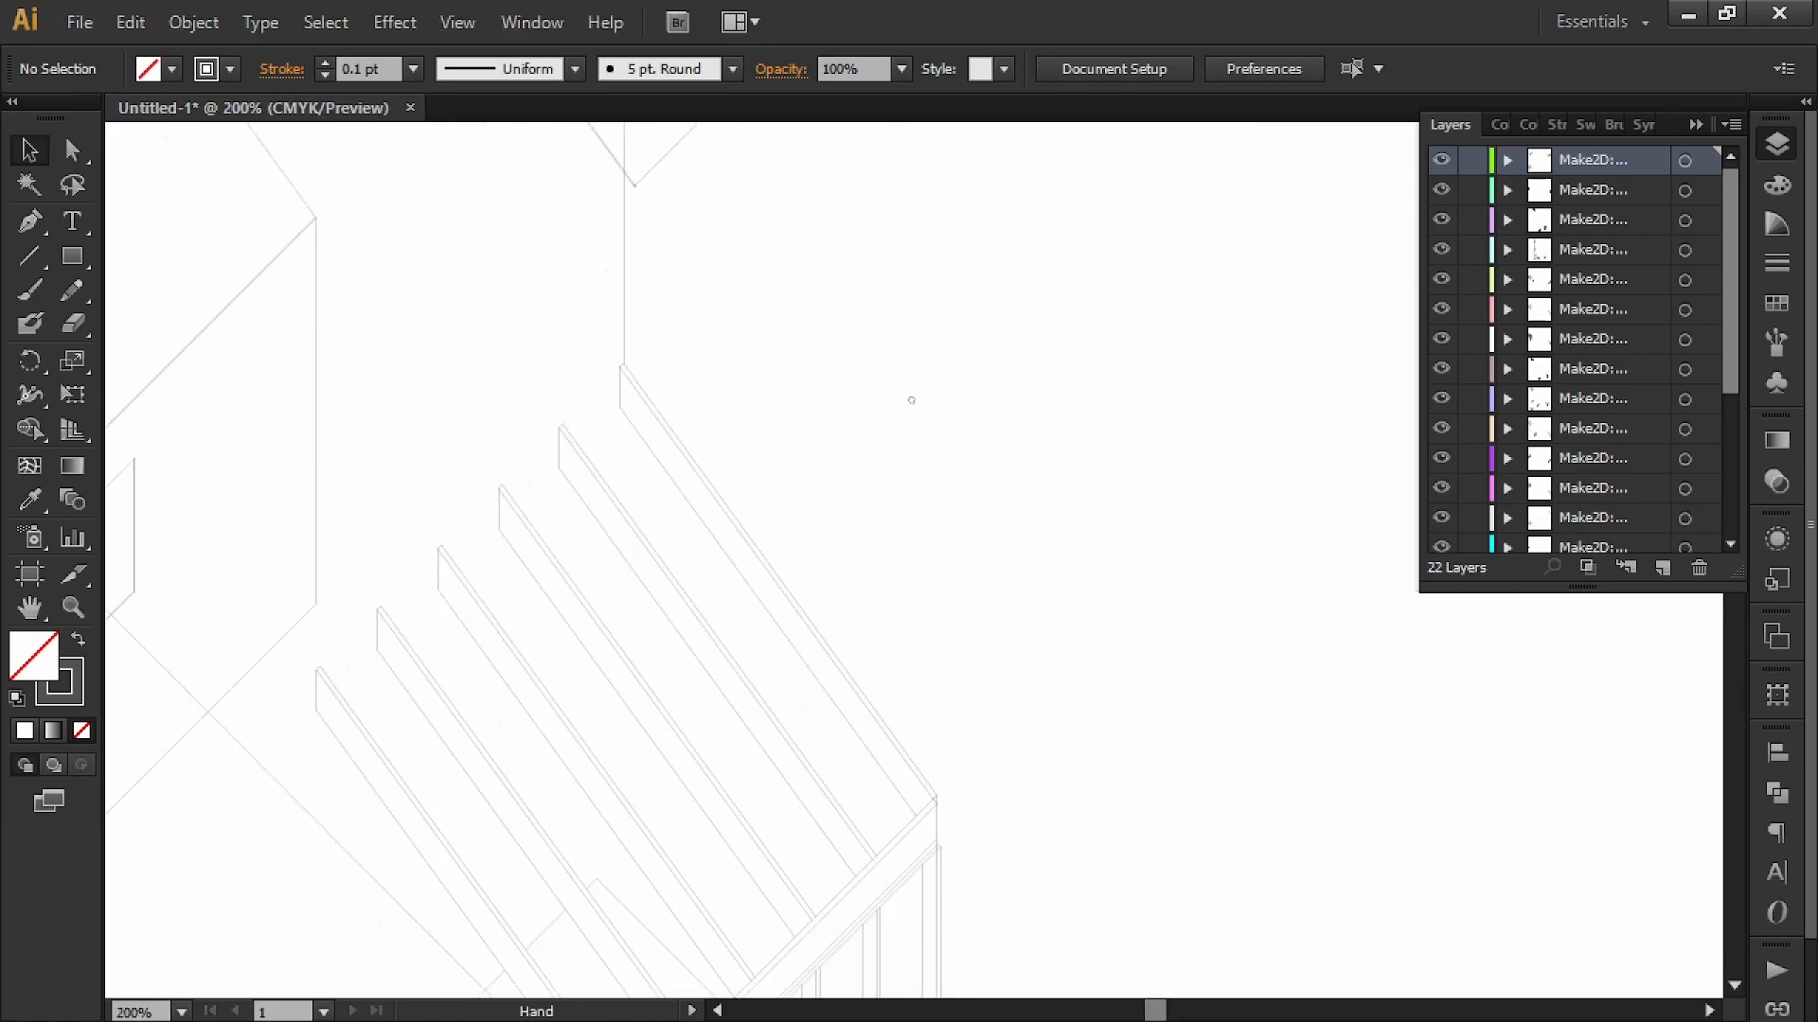
{"action": "scroll", "coordinate": [653, 366], "scroll_direction": "down", "scroll_amount": 4, "text": "alt"}
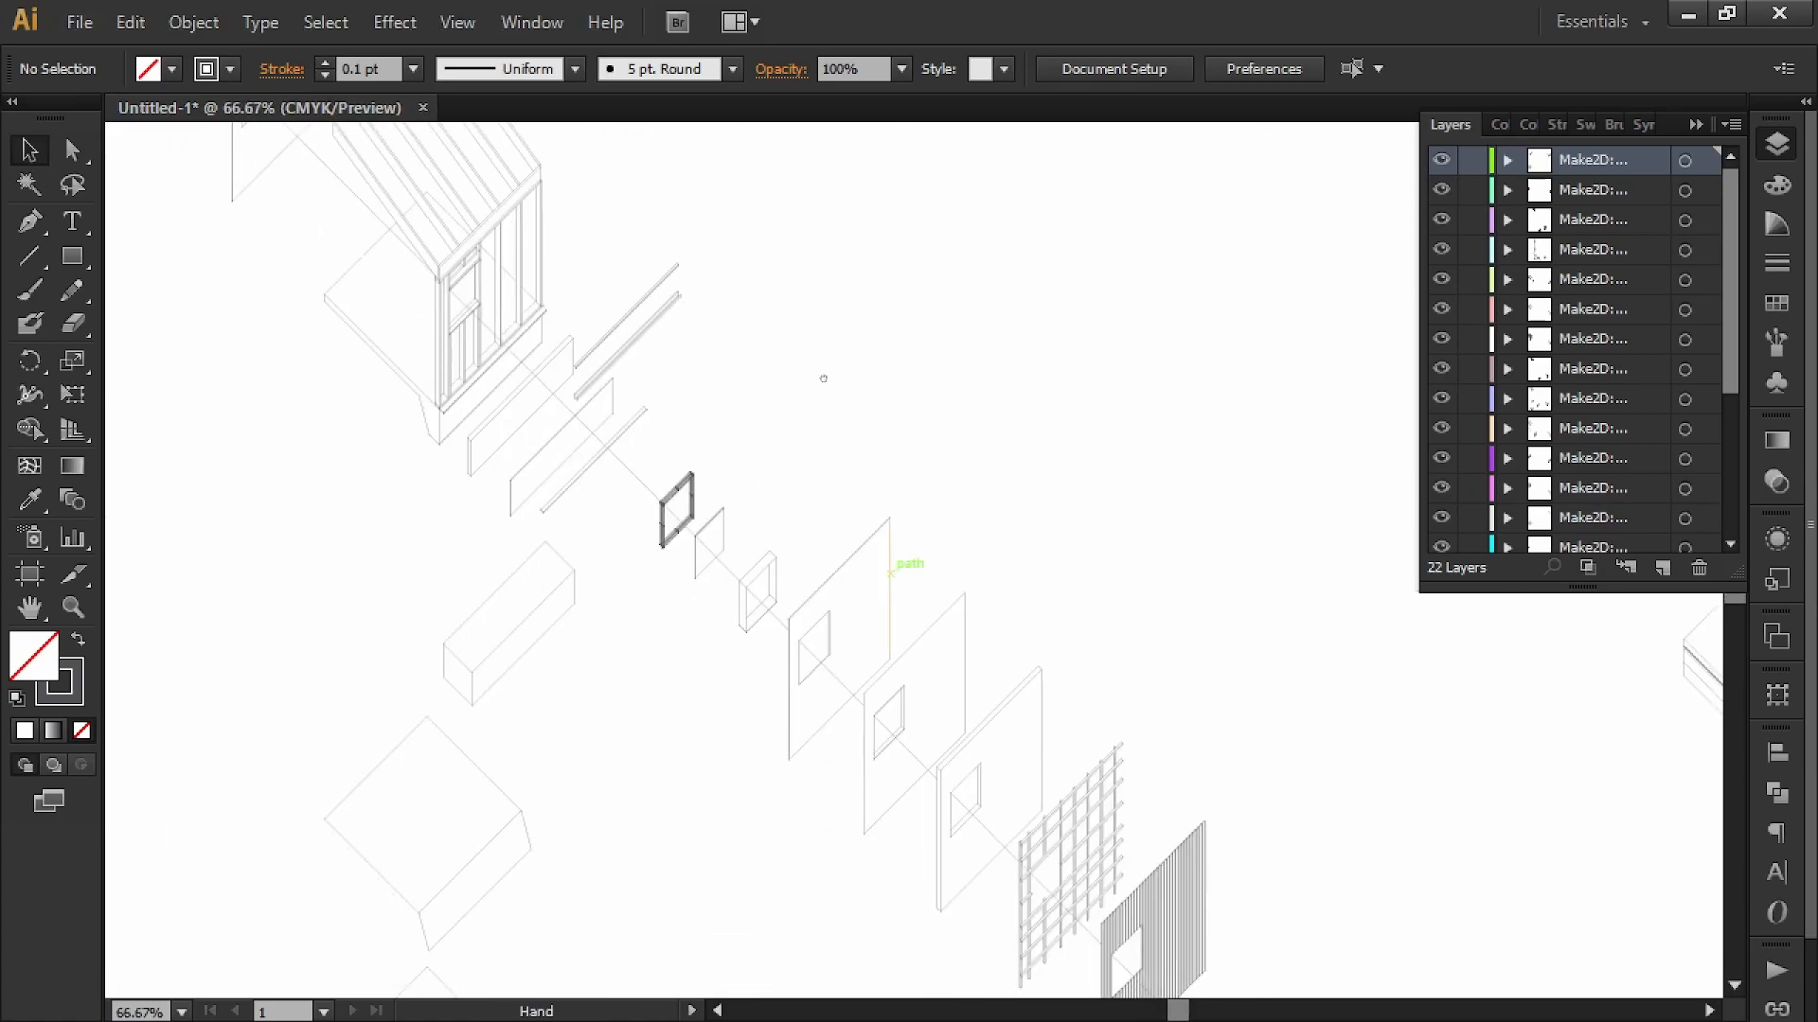
{"action": "left_click", "coordinate": [837, 686]}
{"action": "left_click", "coordinate": [772, 663]}
{"action": "left_click", "coordinate": [782, 620]}
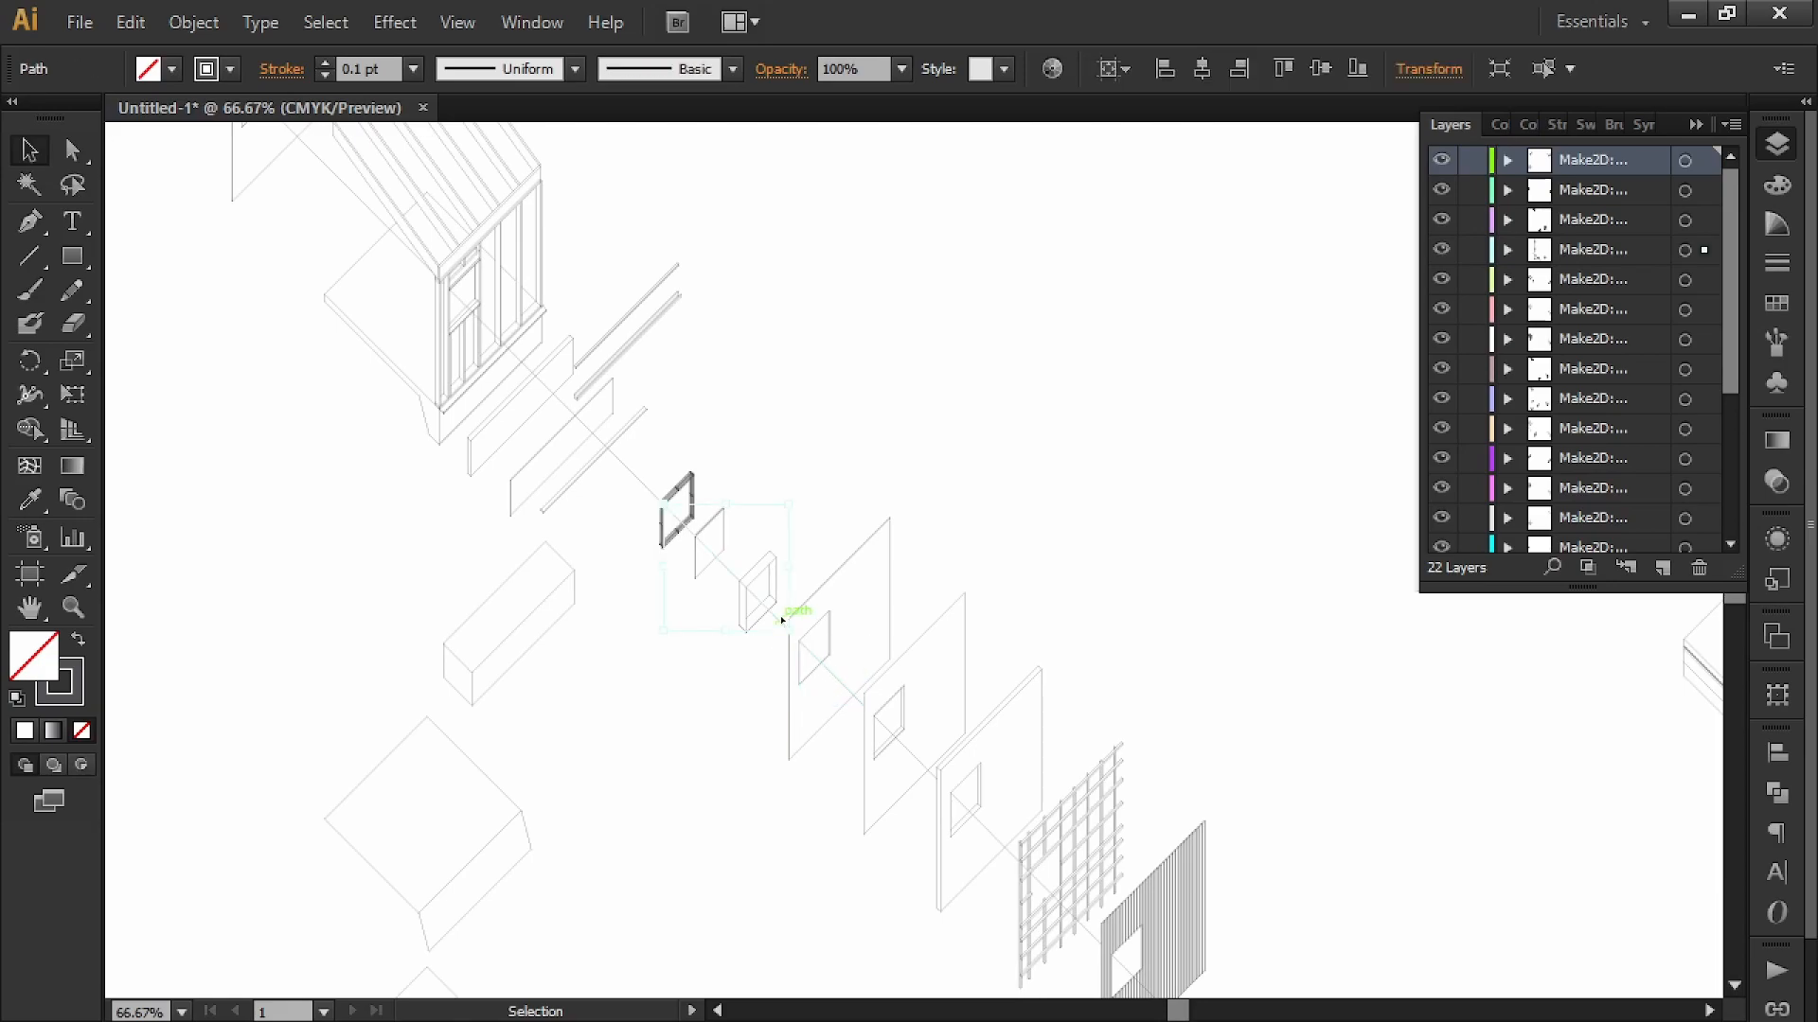
{"action": "left_click", "coordinate": [639, 484], "text": "shift"}
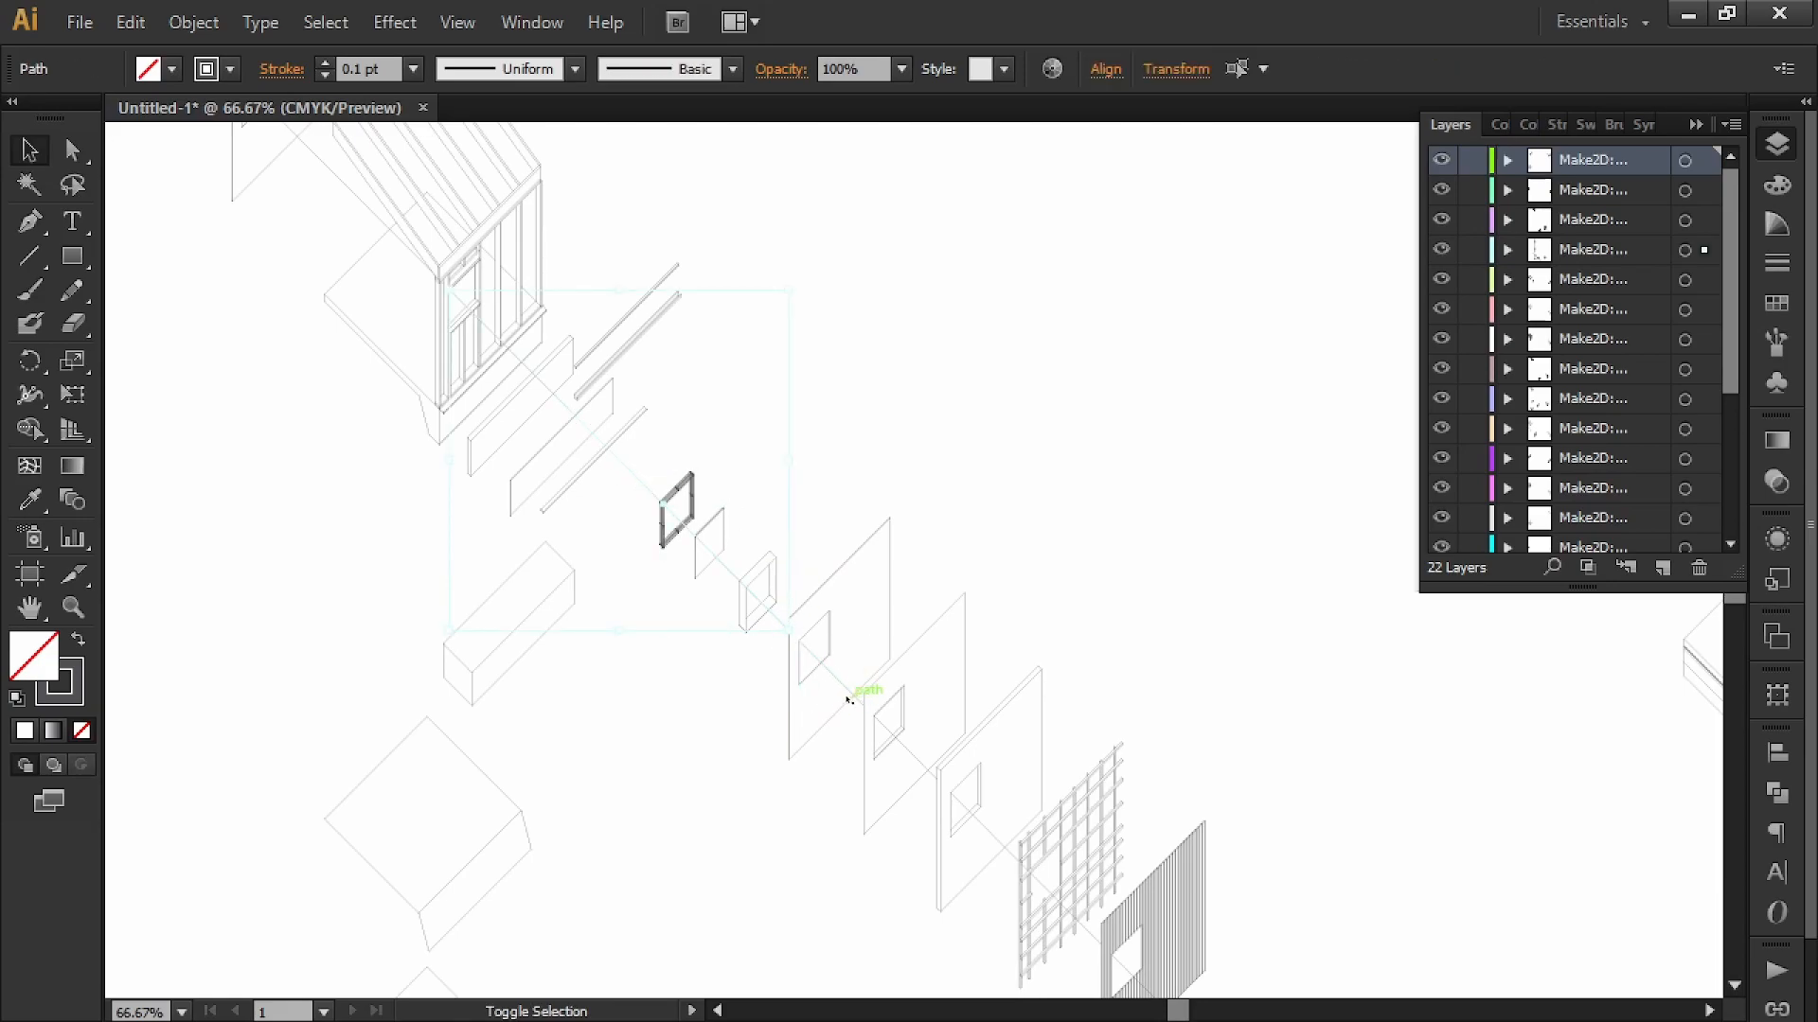
{"action": "left_click_drag", "start_coordinate": [896, 730], "coordinate": [936, 550]}
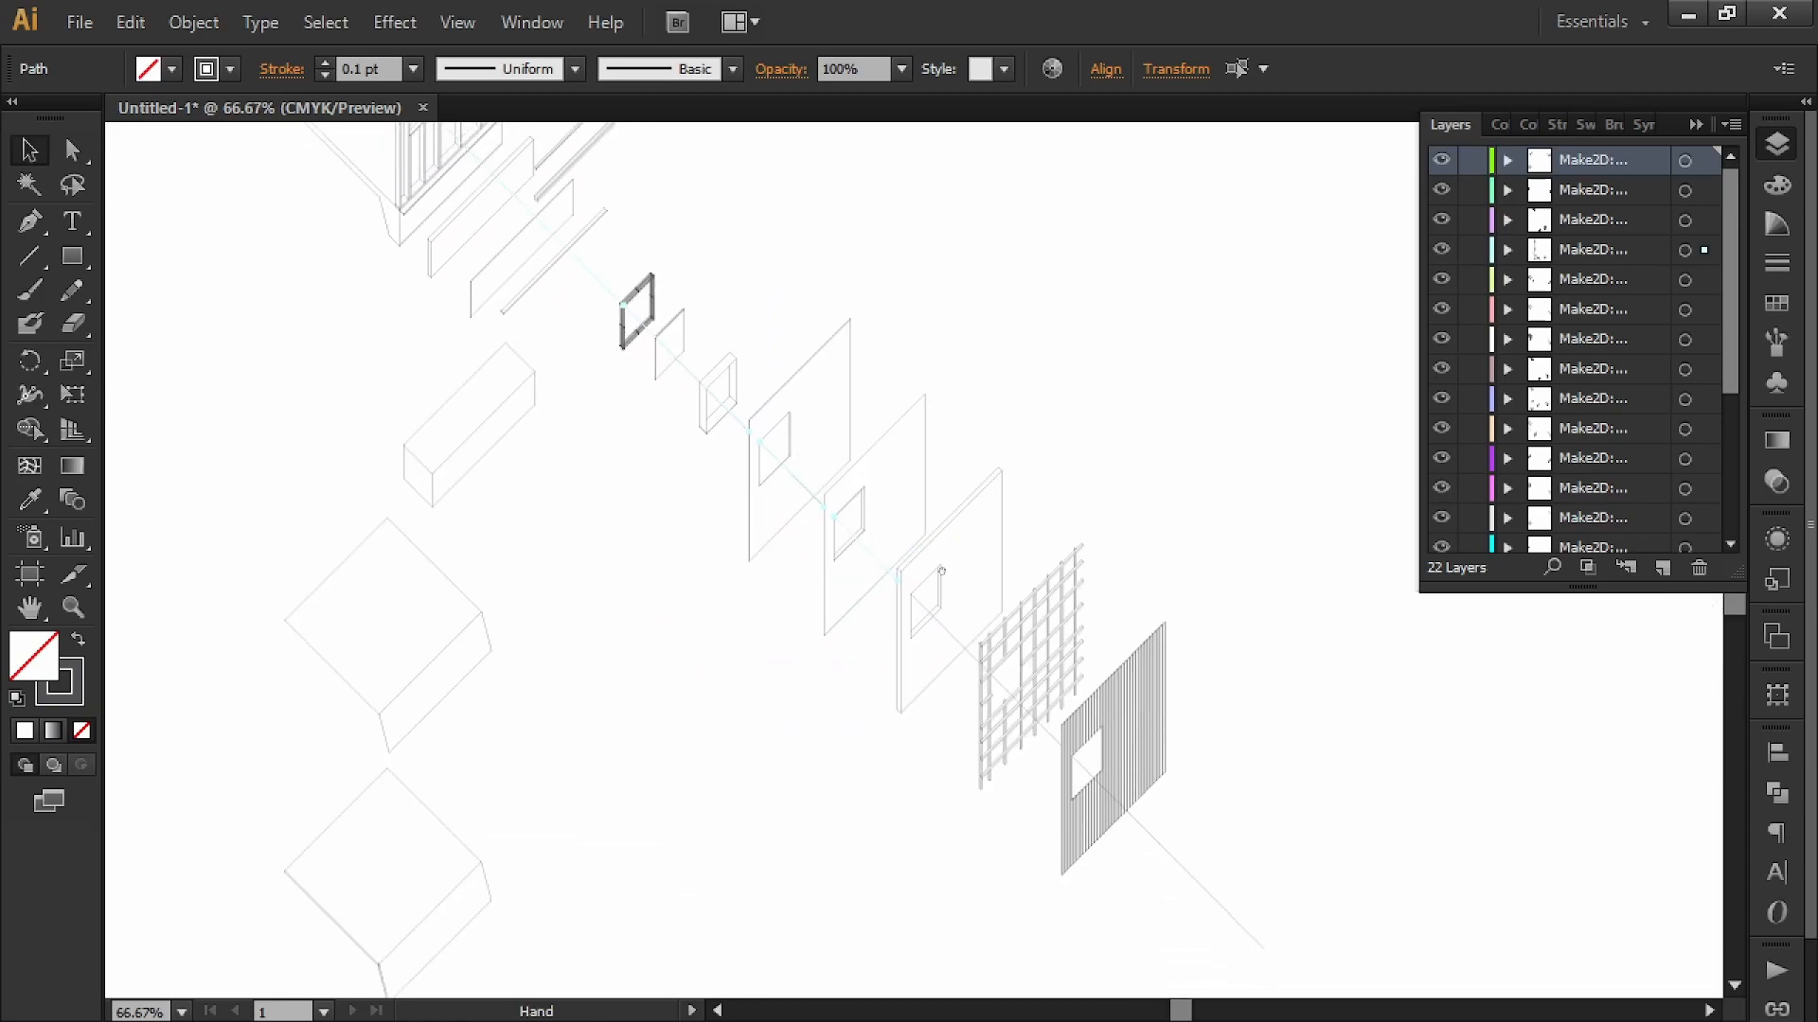
{"action": "key", "text": "ctrl+plus"}
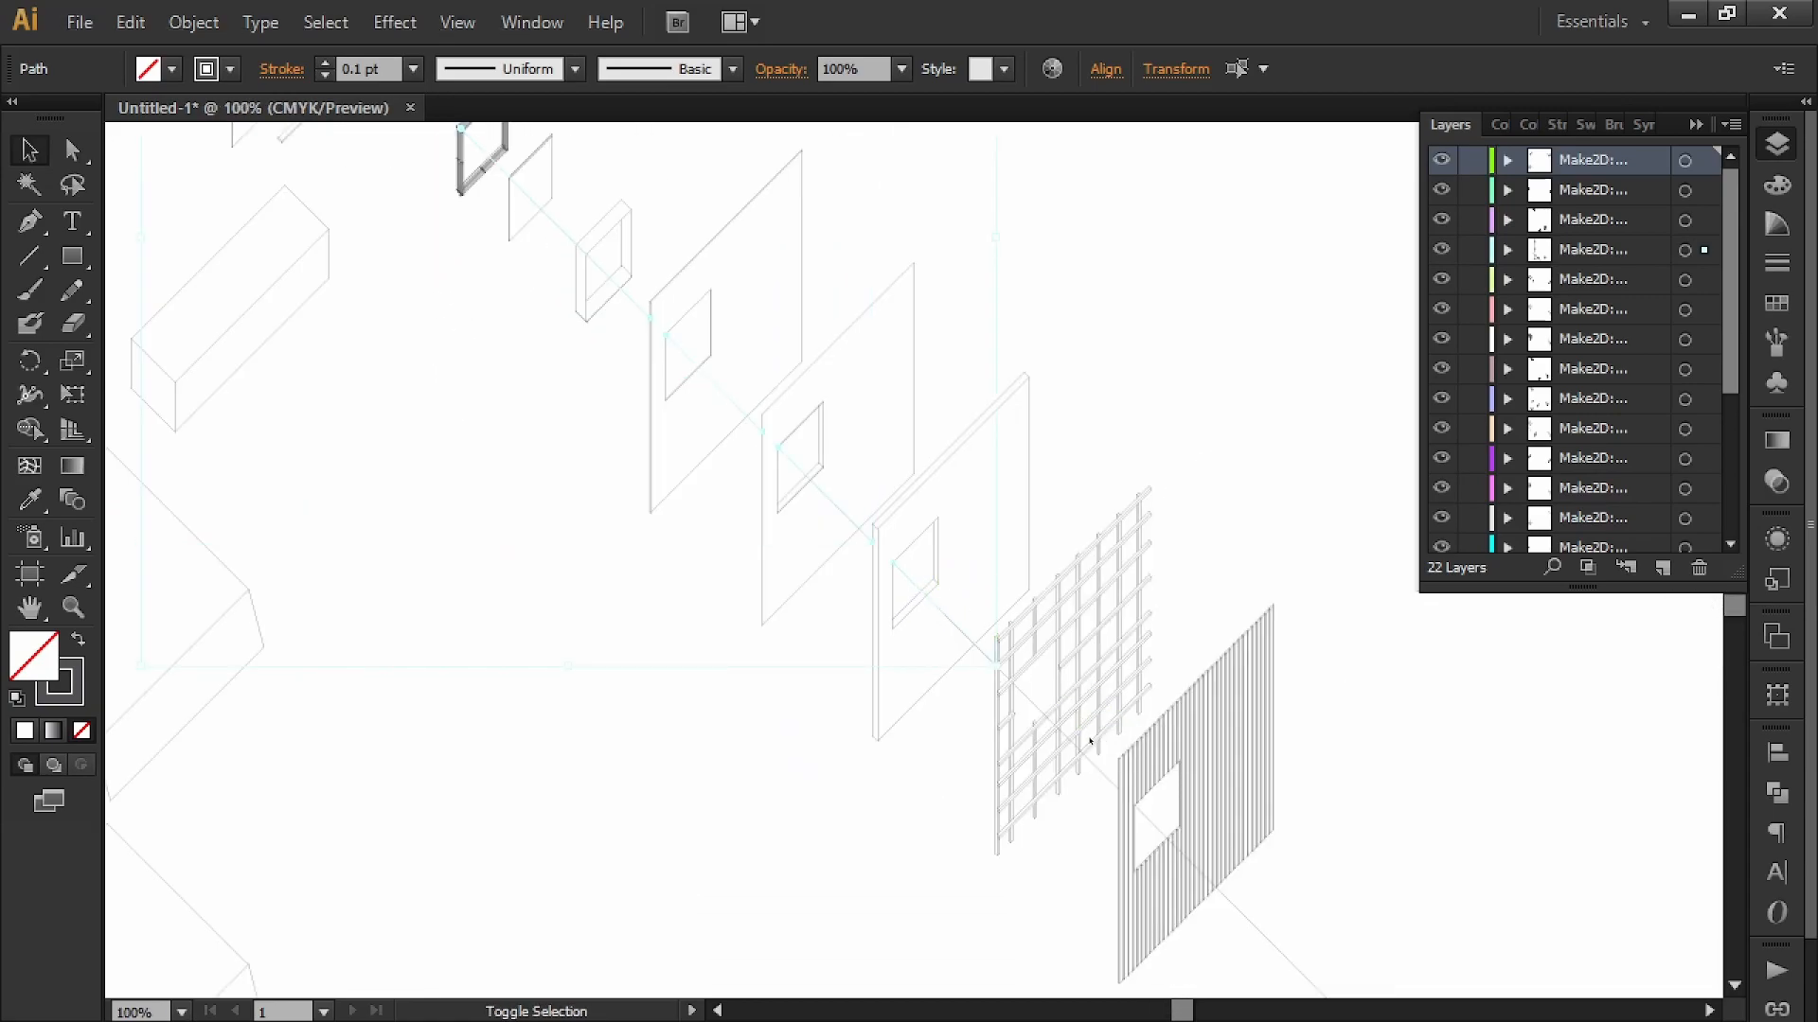
{"action": "left_click", "coordinate": [1237, 900], "text": "shift"}
{"action": "scroll", "coordinate": [1226, 603], "scroll_direction": "down", "scroll_amount": 2, "text": "alt"}
{"action": "left_click_drag", "start_coordinate": [1055, 519], "coordinate": [1253, 879]}
{"action": "scroll", "coordinate": [787, 530], "scroll_direction": "up", "scroll_amount": 2, "text": "alt"}
{"action": "scroll", "coordinate": [758, 360], "scroll_direction": "down", "scroll_amount": 3, "text": "alt"}
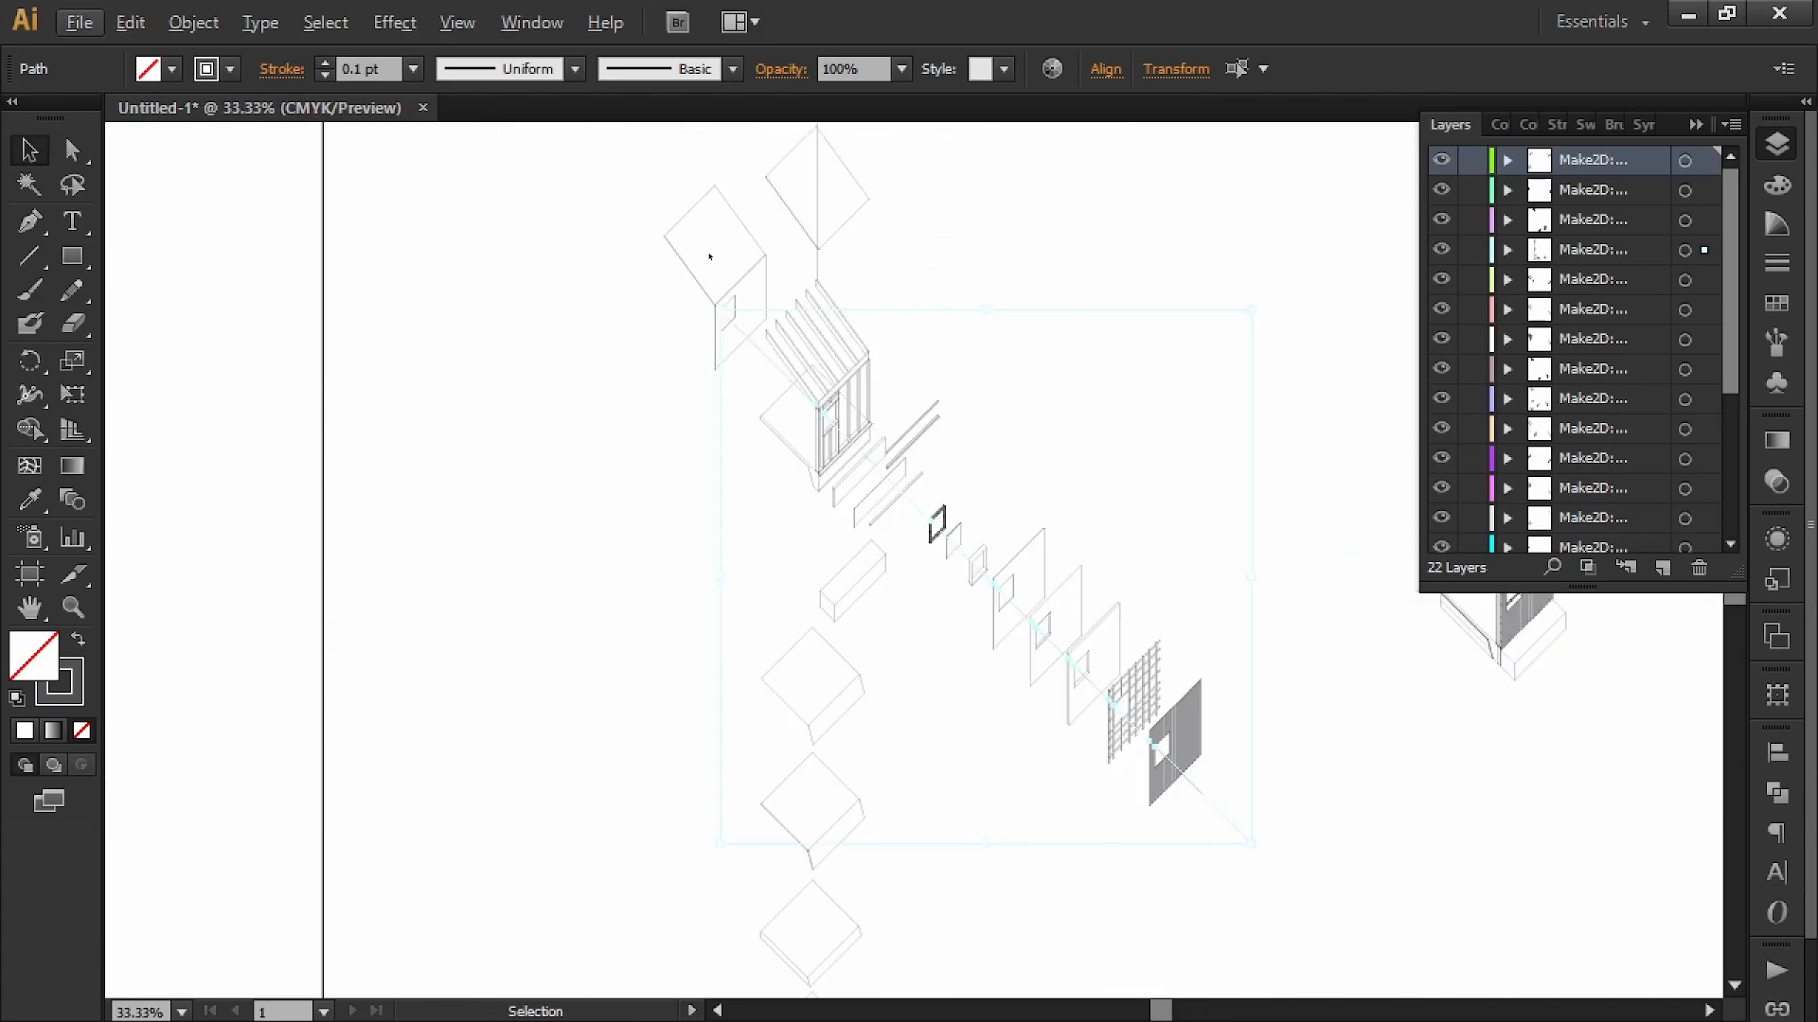
{"action": "left_click_drag", "start_coordinate": [1293, 666], "coordinate": [1183, 765]}
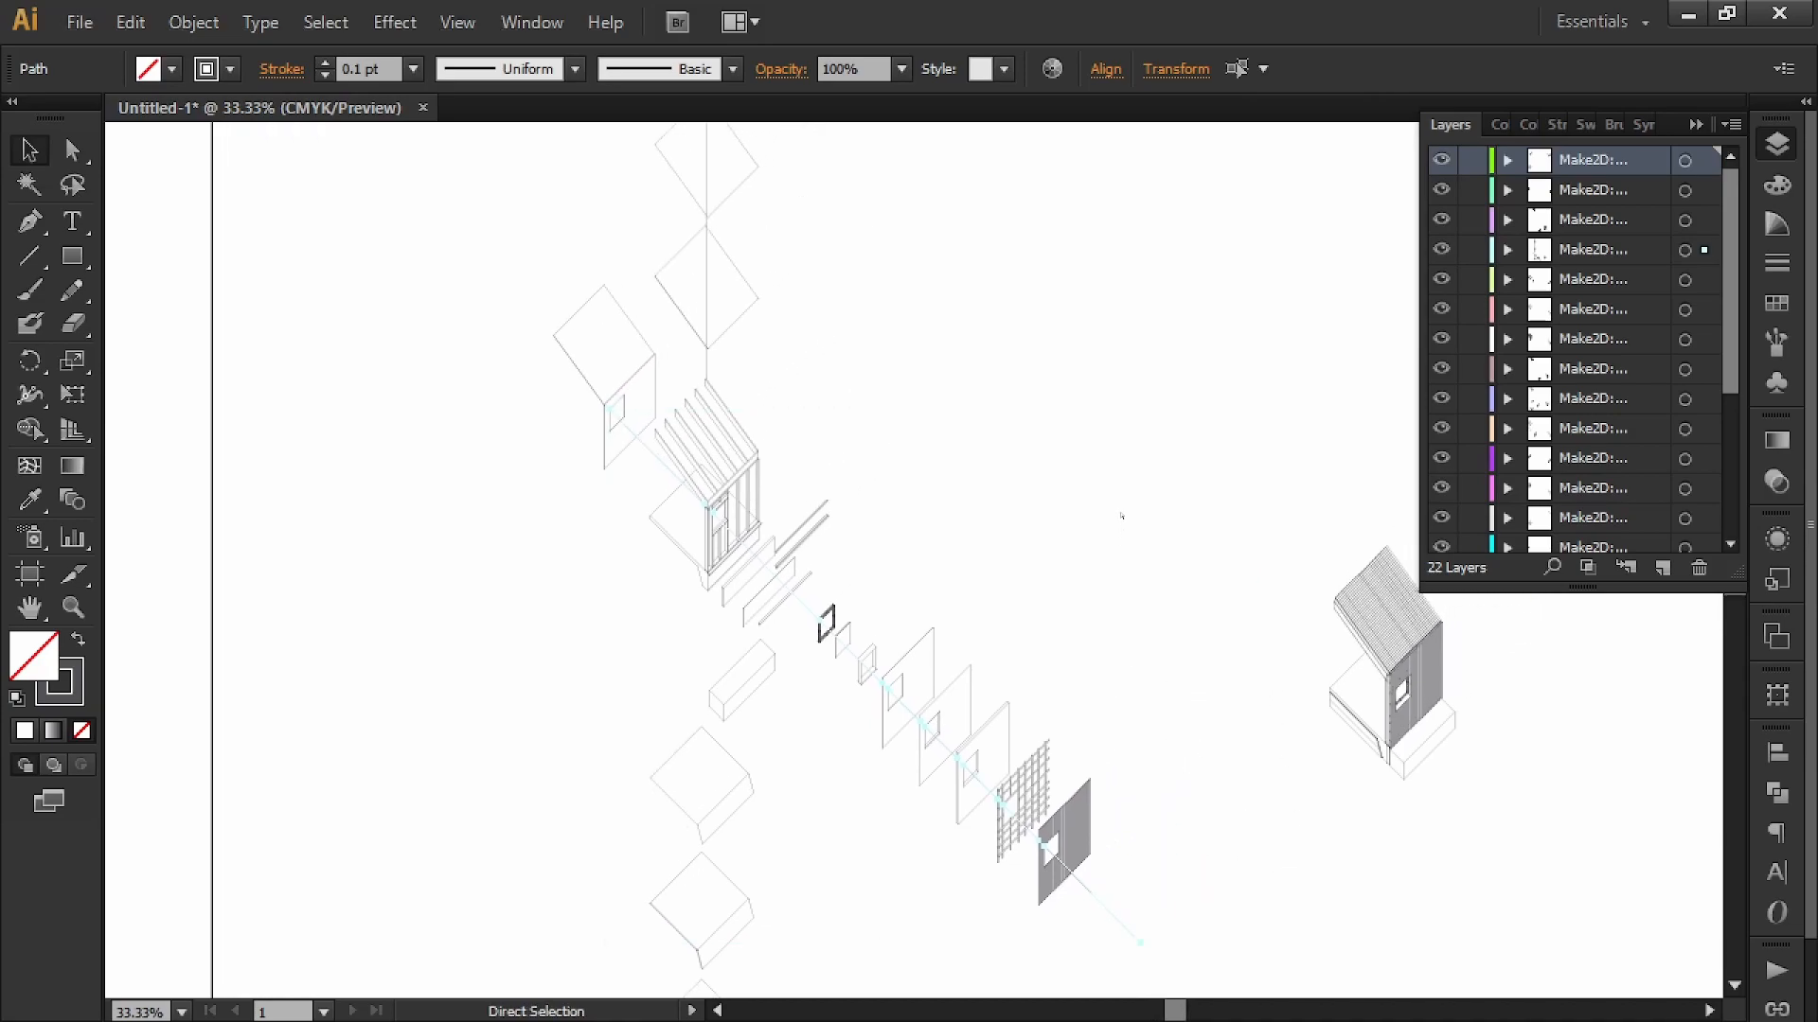
{"action": "left_click", "coordinate": [1129, 516]}
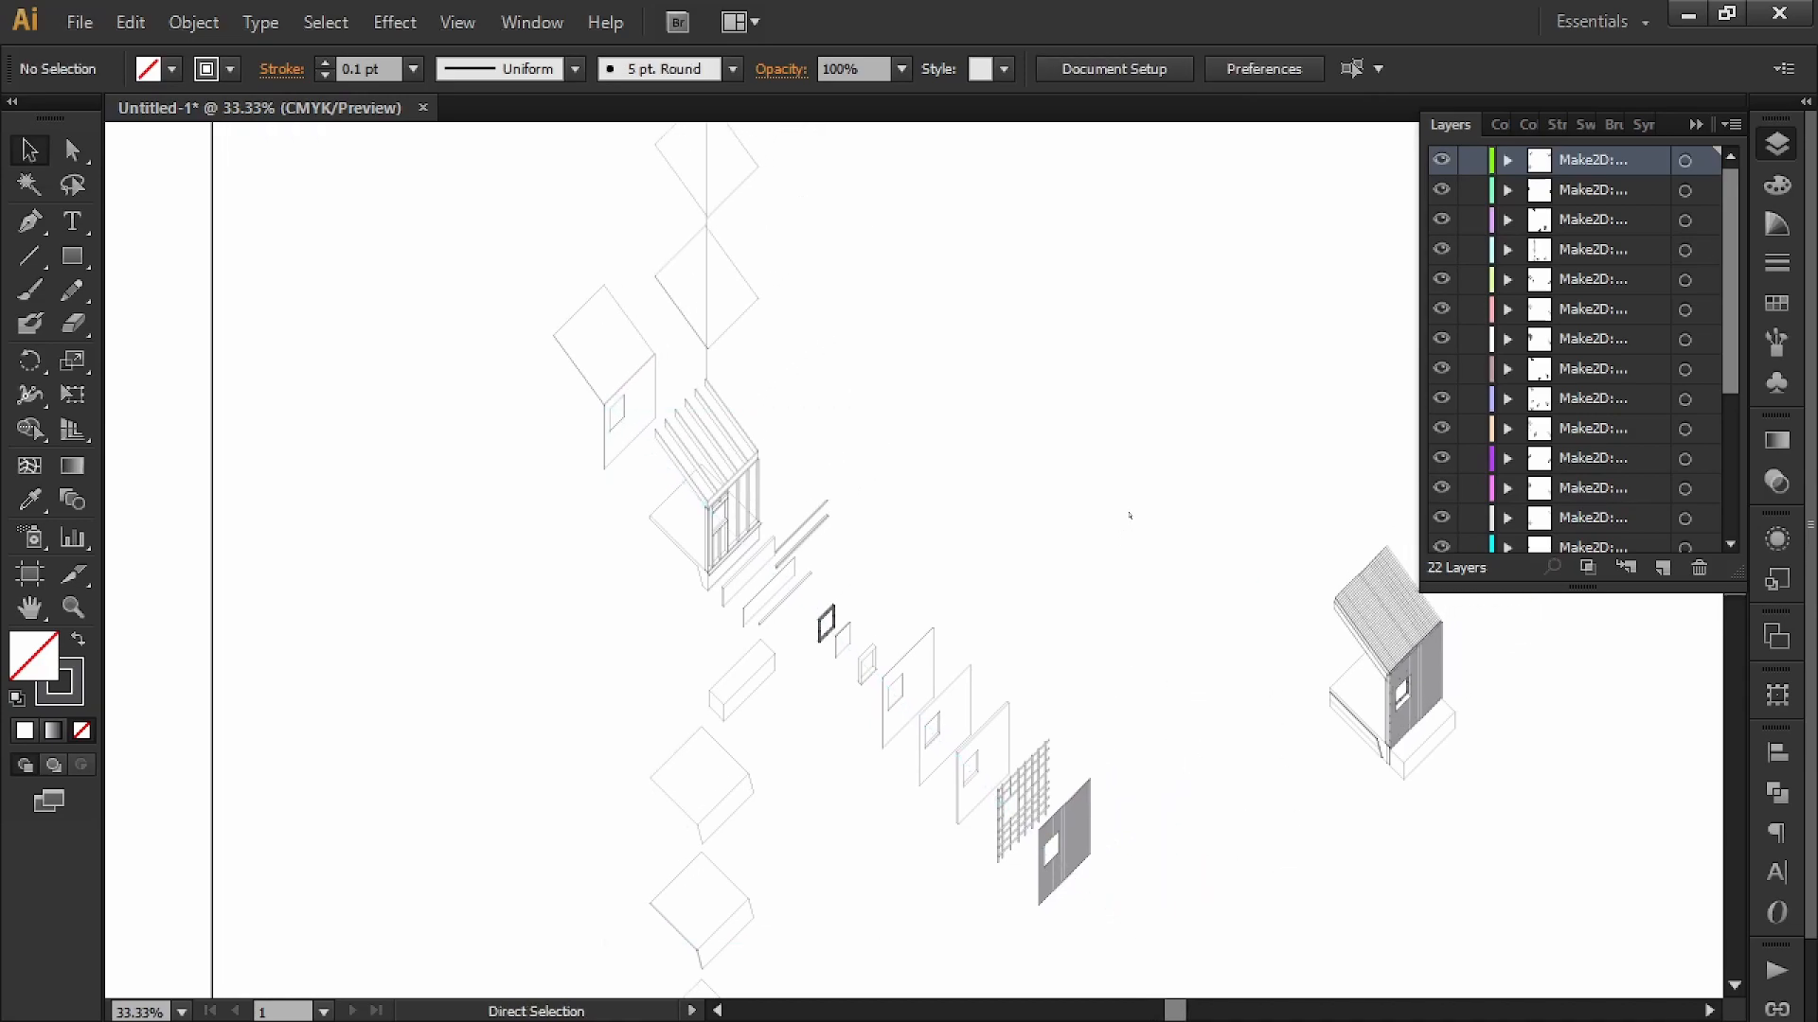
{"action": "key", "text": "ctrl+z"}
{"action": "key", "text": "ctrl+z"}
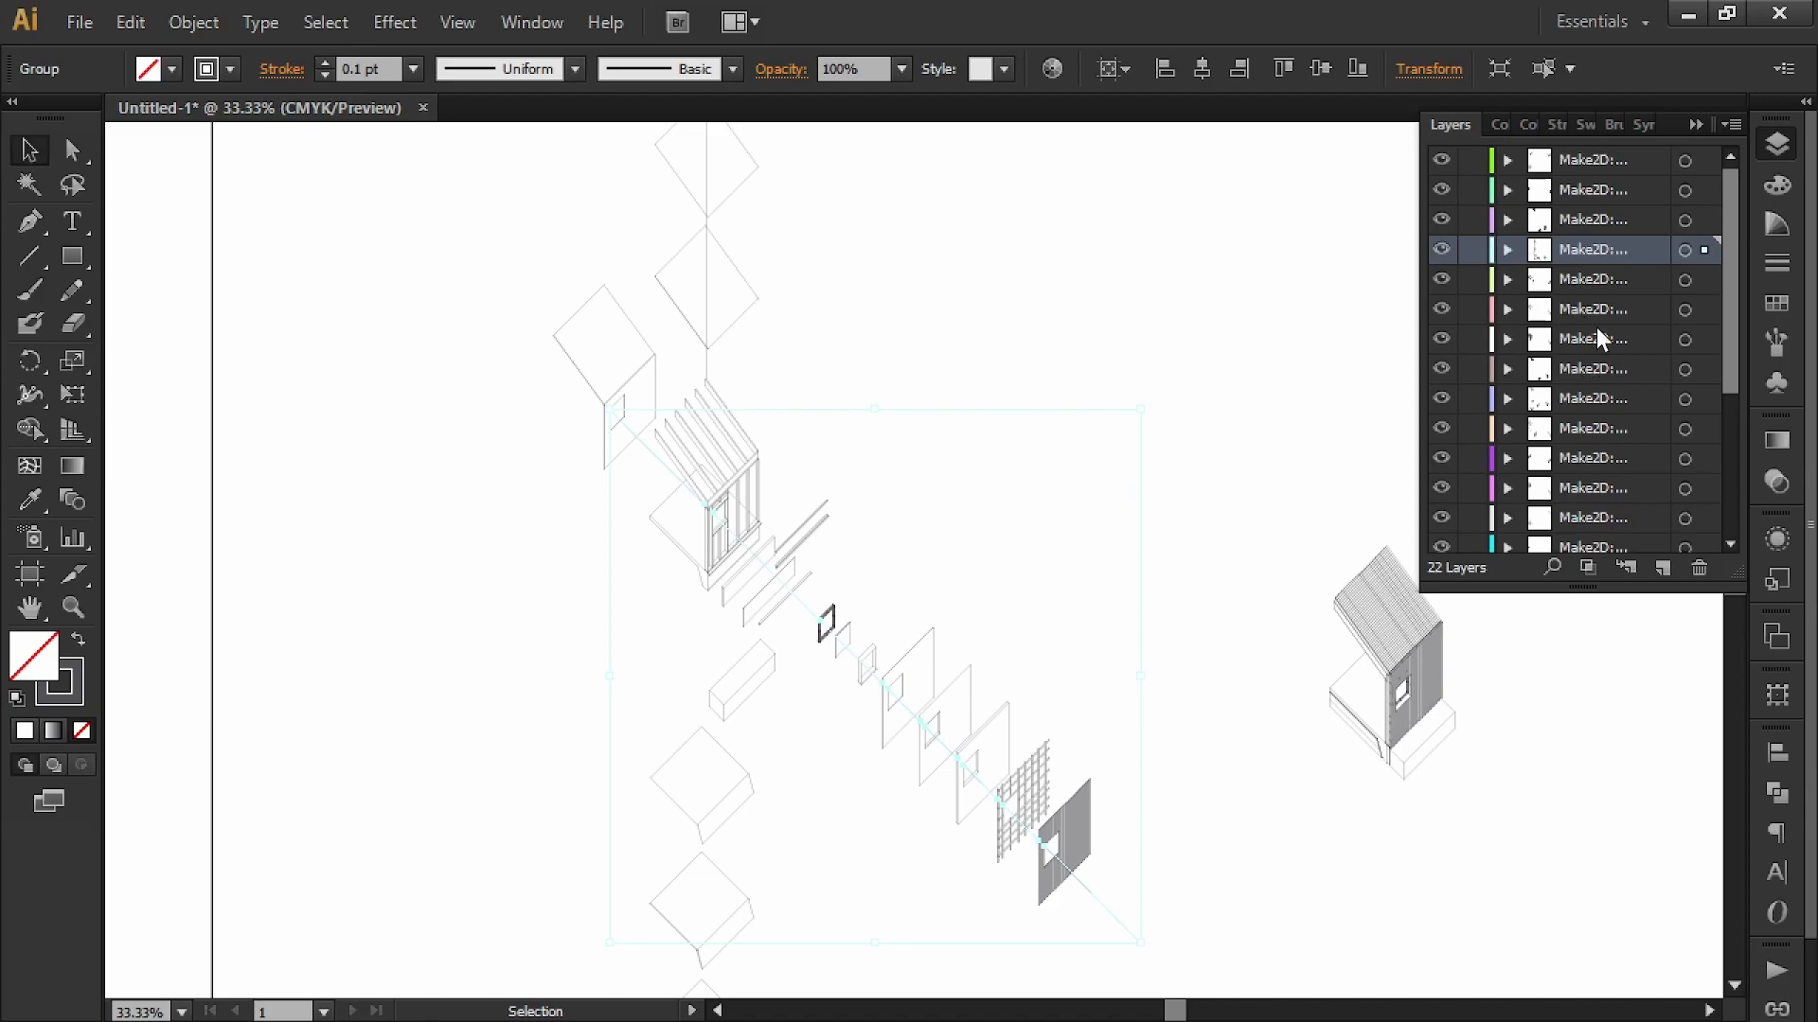
- Add a new layer above all the Make2D layers and name it Alignment
{"action": "left_click", "coordinate": [1625, 159]}
{"action": "left_click", "coordinate": [1661, 568]}
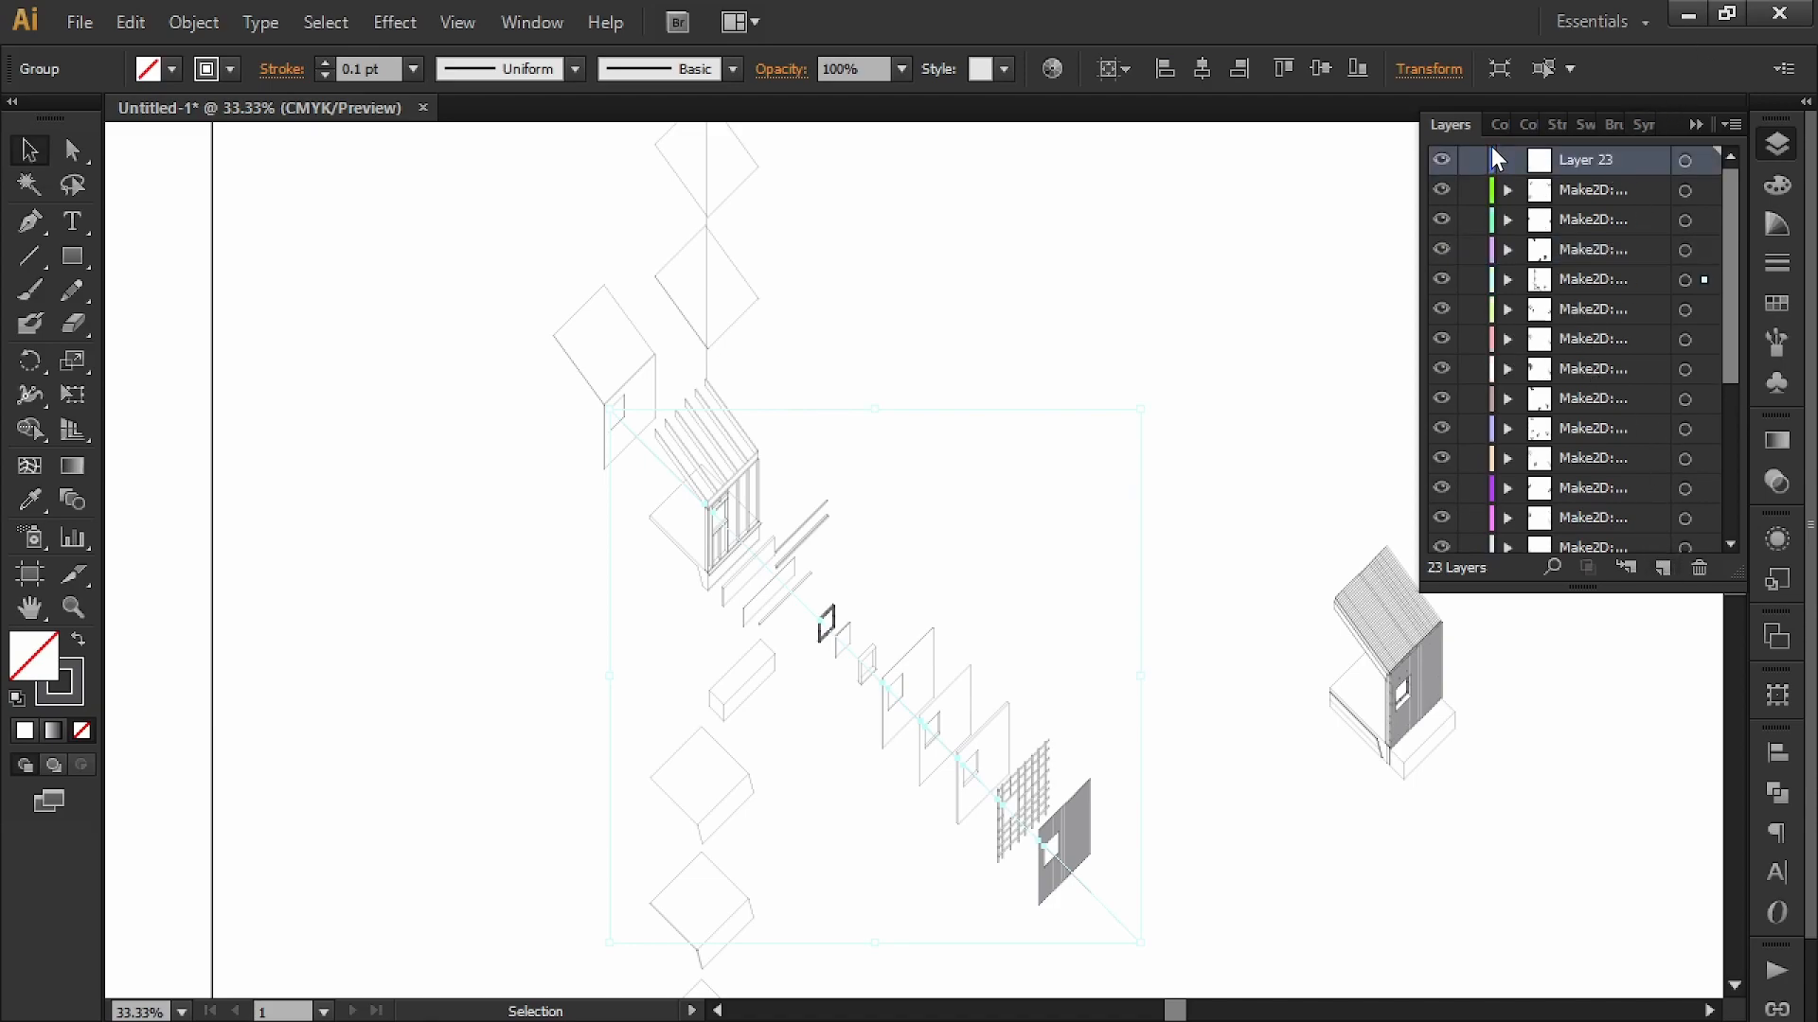
{"action": "double_click", "coordinate": [1584, 168]}
{"action": "type", "text": "A"}
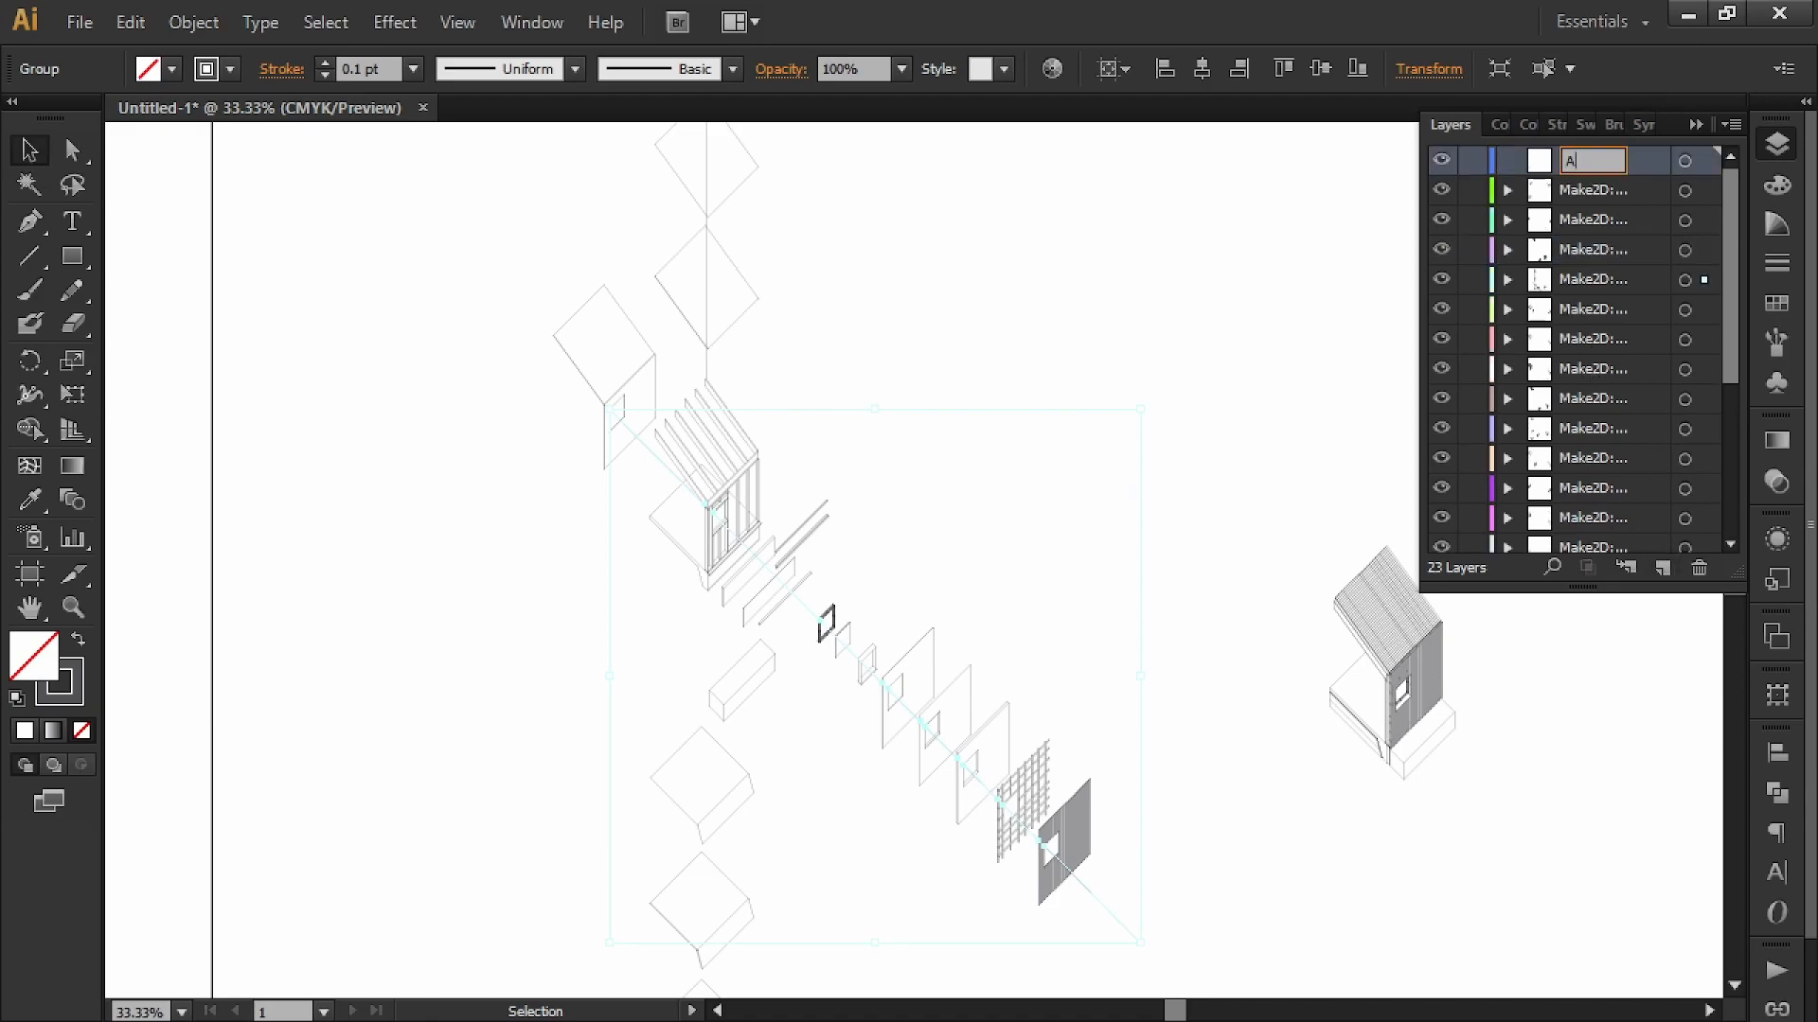
{"action": "type", "text": "Signment"}
{"action": "key", "text": "Return"}
- Give the grouped diagonal alignment line a 0.25 pt dashed stroke with a 4 pt dash
{"action": "left_click", "coordinate": [1777, 262]}
{"action": "left_click", "coordinate": [1571, 160]}
{"action": "type", "text": "0.25"}
{"action": "key", "text": "Return"}
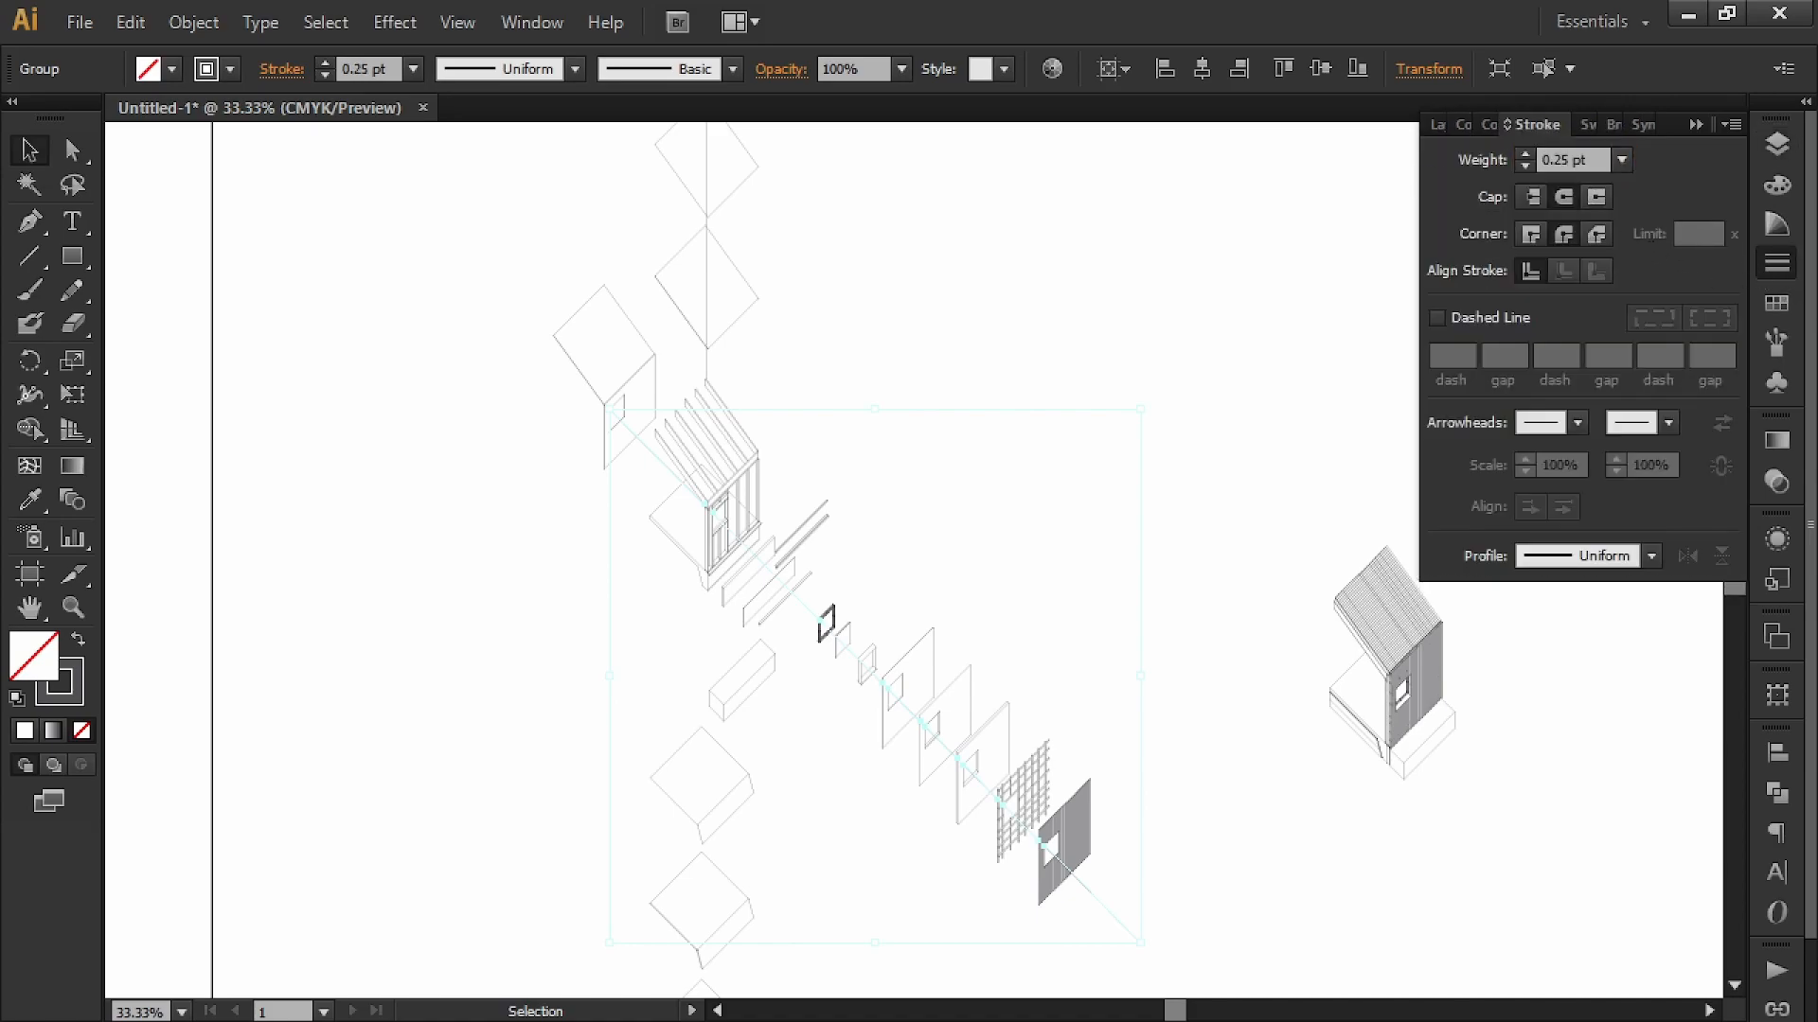
{"action": "left_click", "coordinate": [1485, 320]}
{"action": "type", "text": "4"}
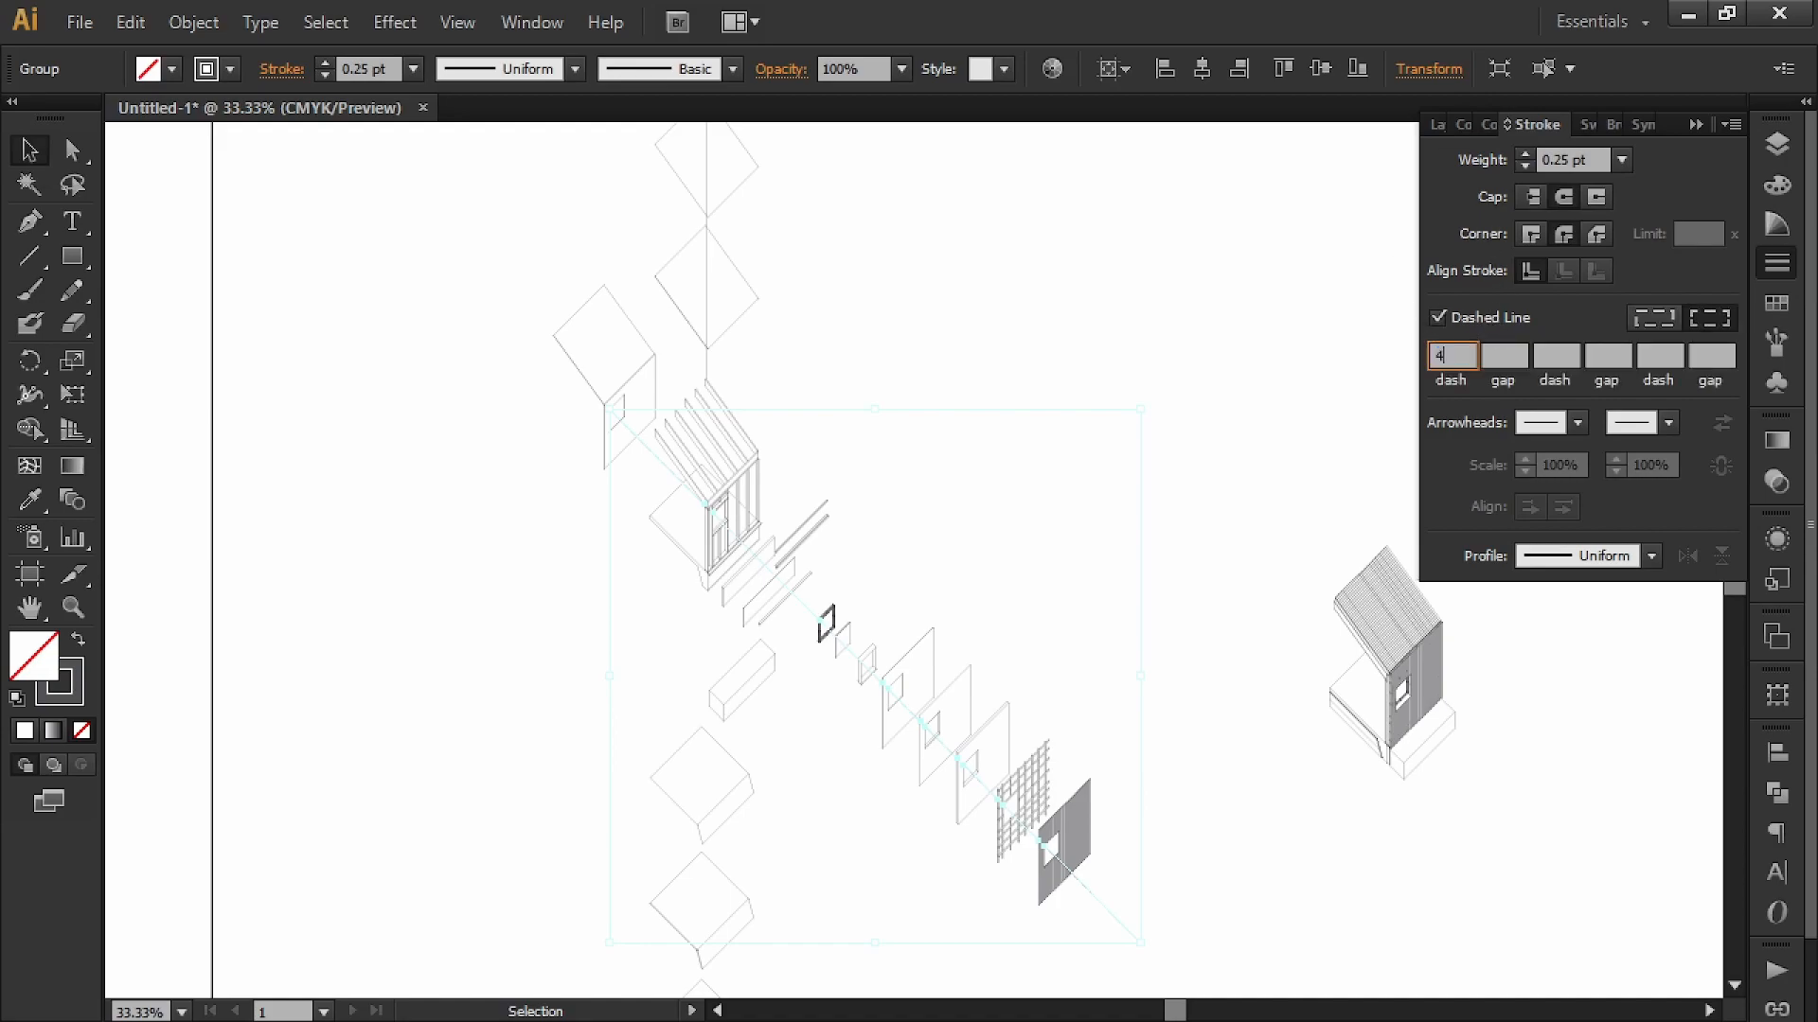
{"action": "key", "text": "Return"}
{"action": "left_click", "coordinate": [1196, 381]}
- Match the vertical alignment line's segments above the house frame to the diagonal line's dashed stroke with the Eyedropper and group them
{"action": "scroll", "coordinate": [844, 592], "scroll_direction": "up", "scroll_amount": 4, "text": "alt"}
{"action": "scroll", "coordinate": [690, 629], "scroll_direction": "down", "scroll_amount": 1, "text": "alt"}
{"action": "left_click_drag", "start_coordinate": [694, 609], "coordinate": [968, 620]}
{"action": "scroll", "coordinate": [959, 612], "scroll_direction": "down", "scroll_amount": 2, "text": "alt"}
{"action": "left_click", "coordinate": [784, 399]}
{"action": "mouse_move", "coordinate": [784, 399]}
{"action": "left_mouse_down"}
{"action": "mouse_move", "coordinate": [994, 523]}
{"action": "mouse_move", "coordinate": [1002, 479]}
{"action": "mouse_move", "coordinate": [1030, 729]}
{"action": "left_mouse_up"}
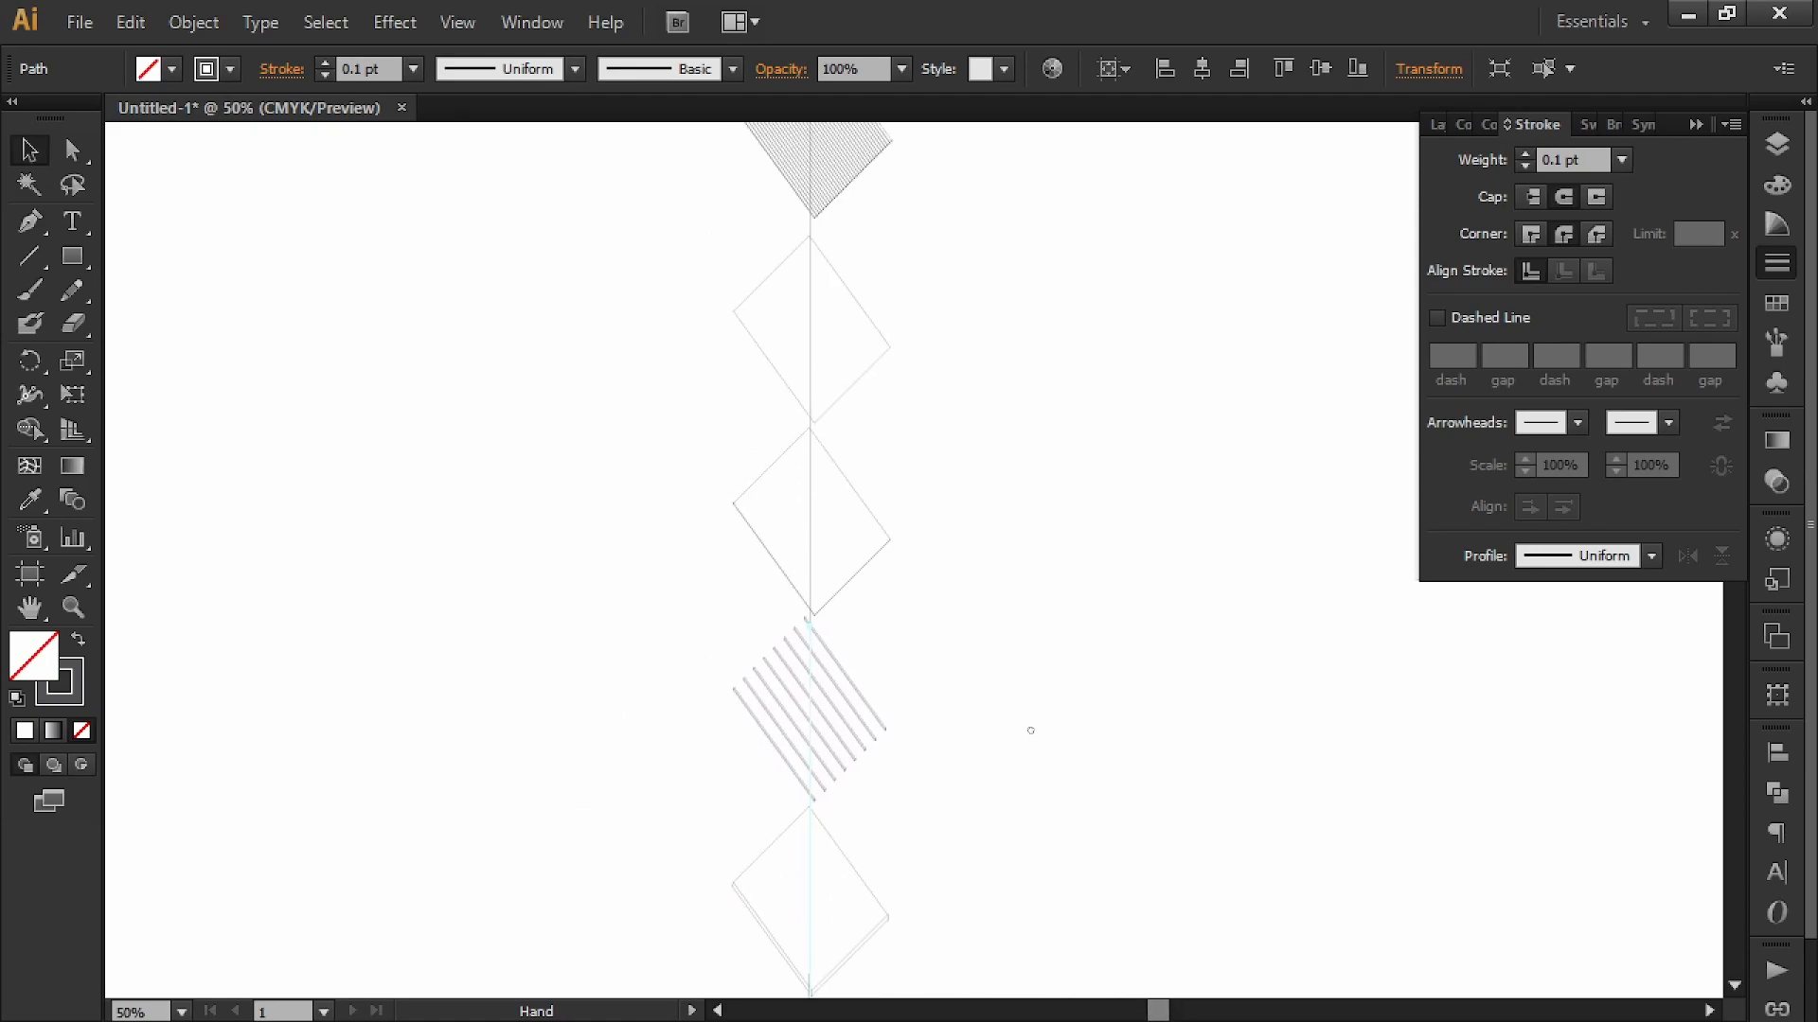
{"action": "left_click", "coordinate": [804, 520], "text": "shift"}
{"action": "left_click_drag", "start_coordinate": [1095, 284], "coordinate": [1055, 657]}
{"action": "scroll", "coordinate": [1054, 657], "scroll_direction": "down", "scroll_amount": 10}
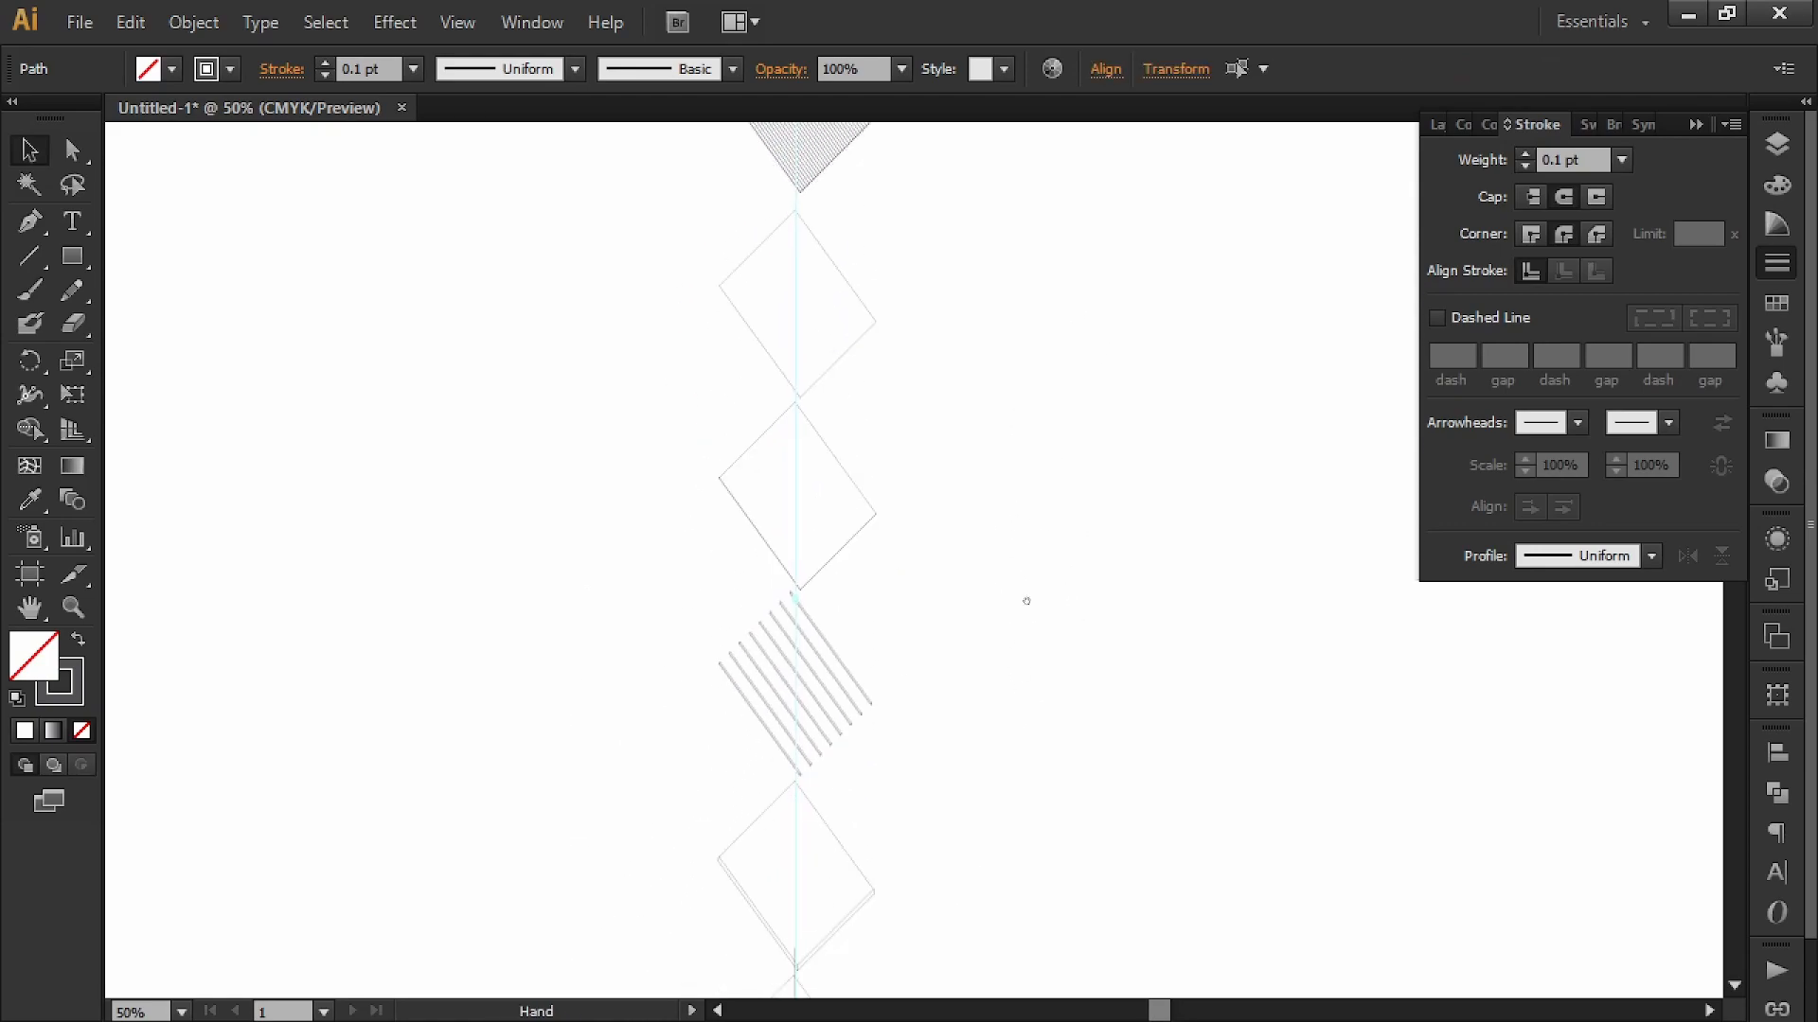
{"action": "key", "text": "i"}
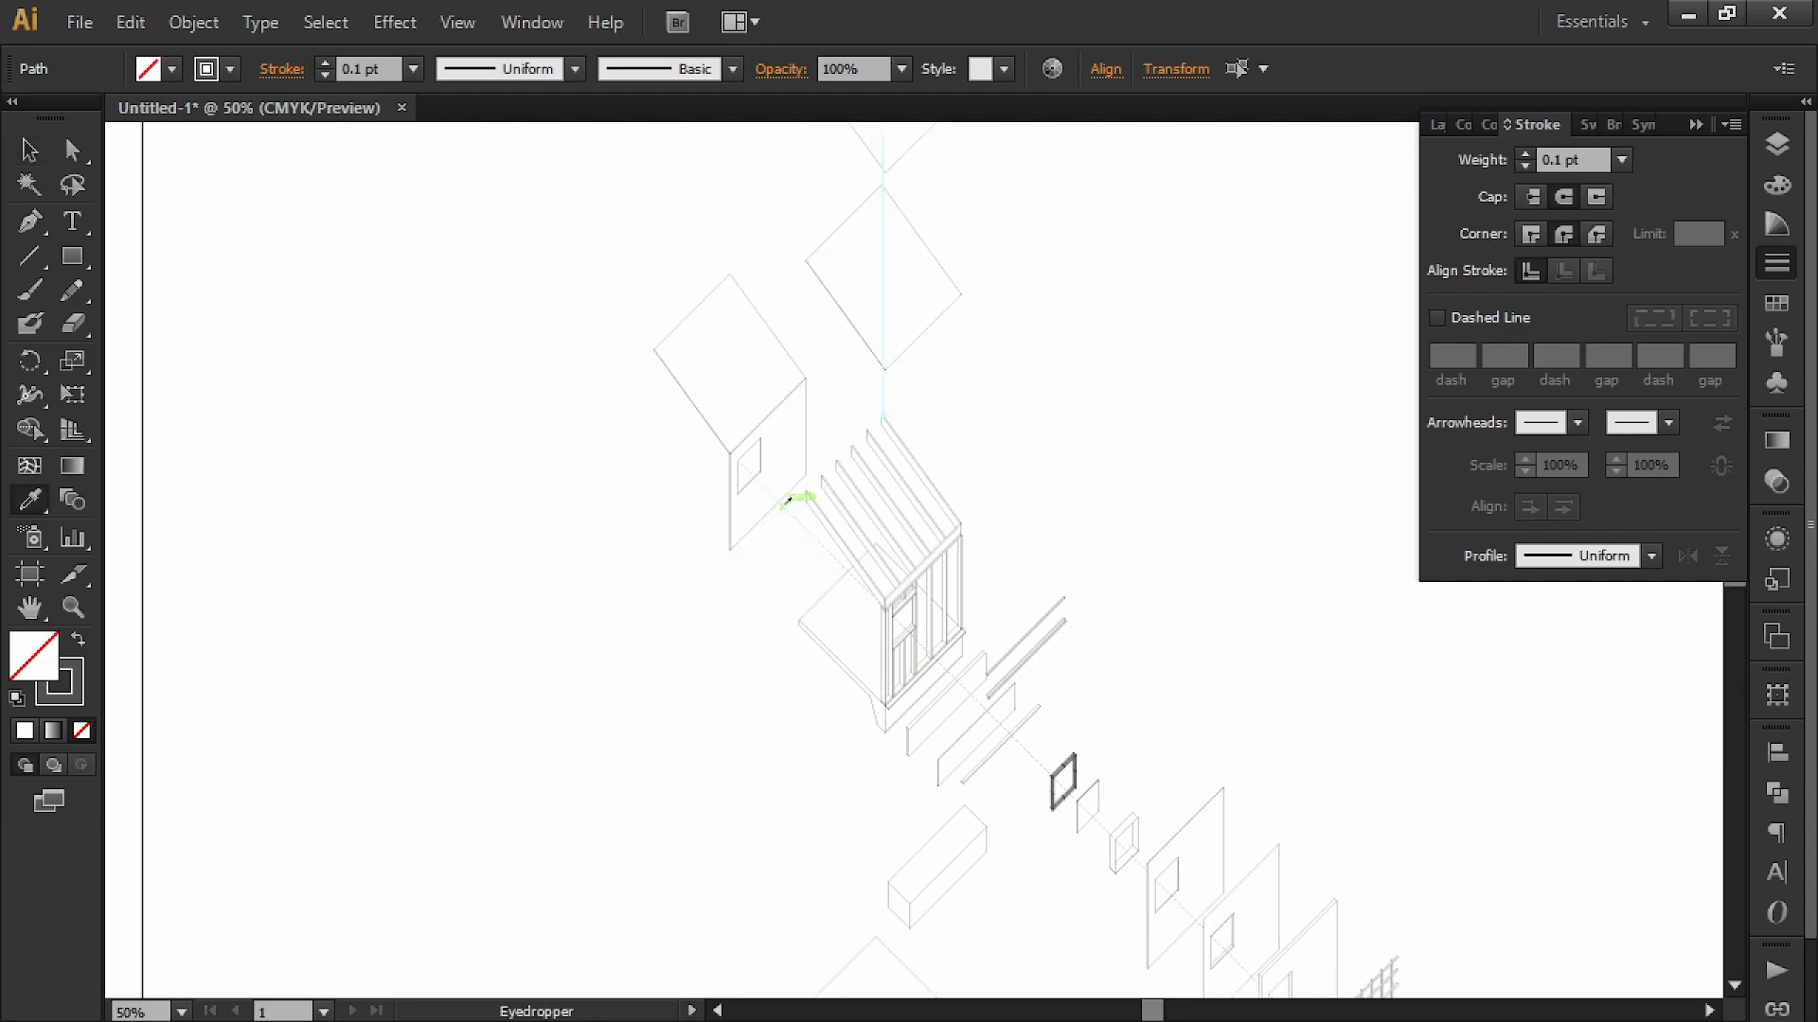
{"action": "left_click", "coordinate": [793, 501]}
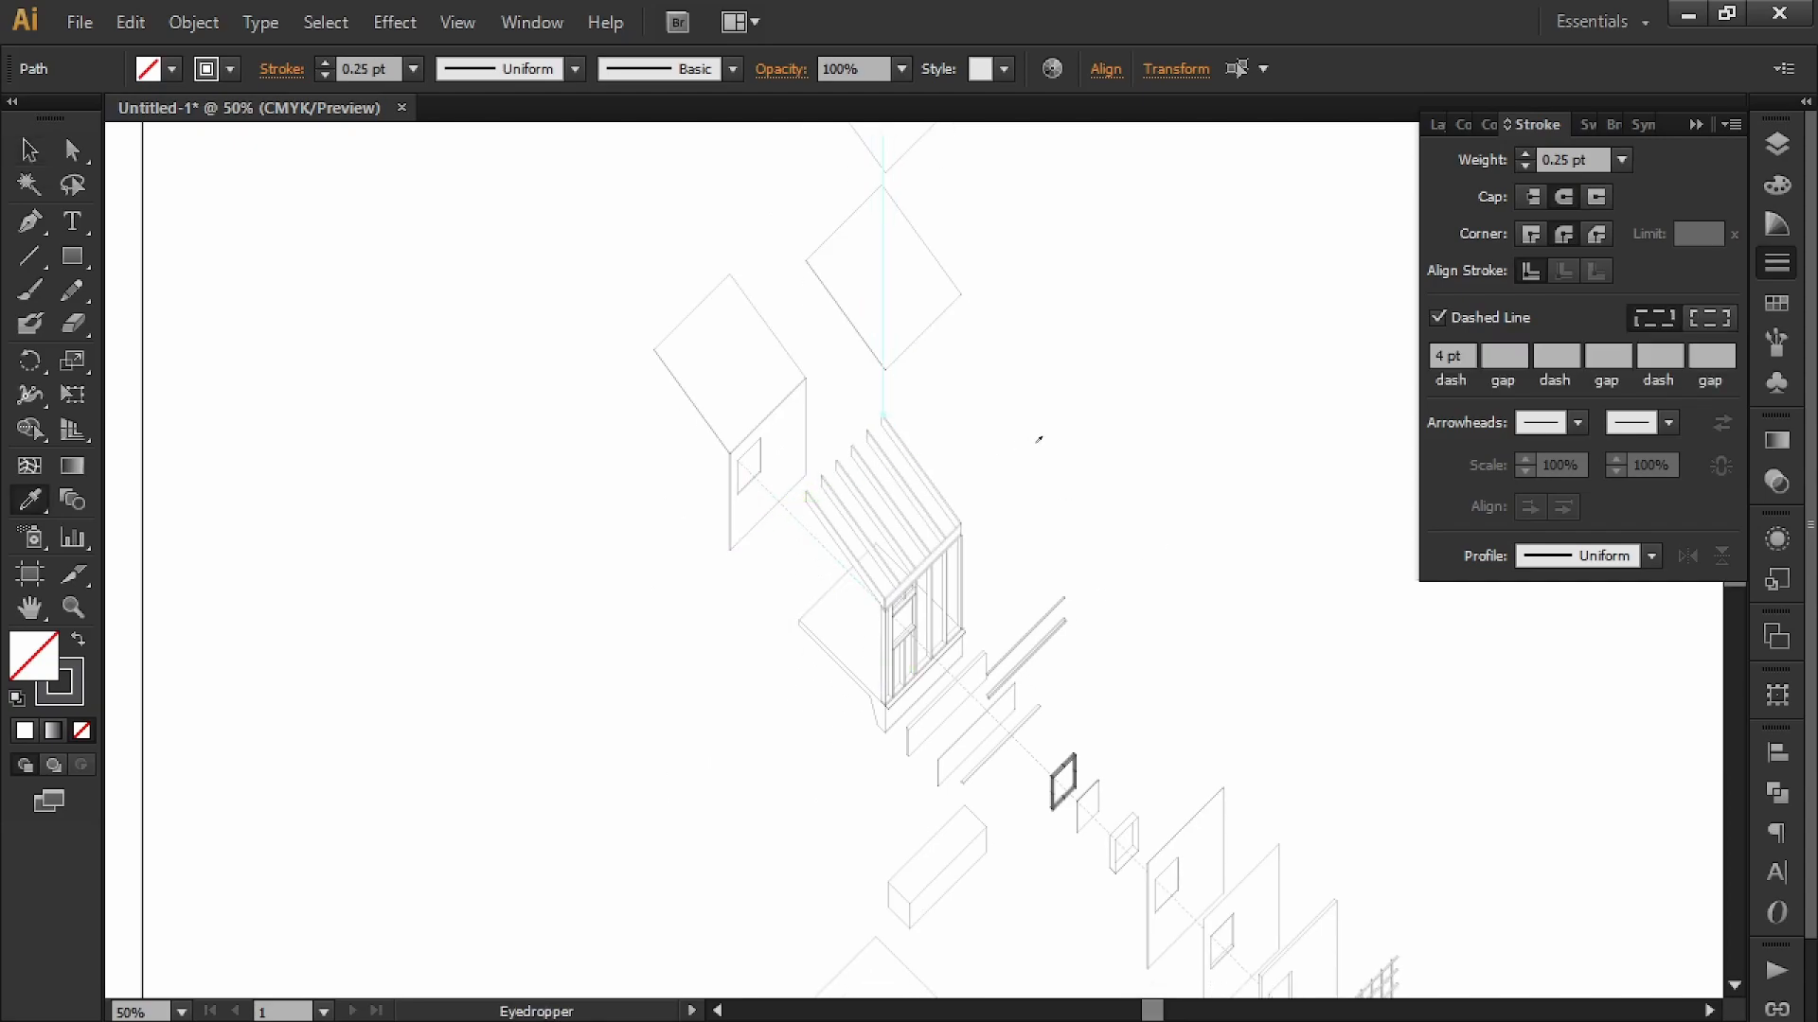
{"action": "key", "text": "ctrl+g"}
{"action": "key", "text": "v"}
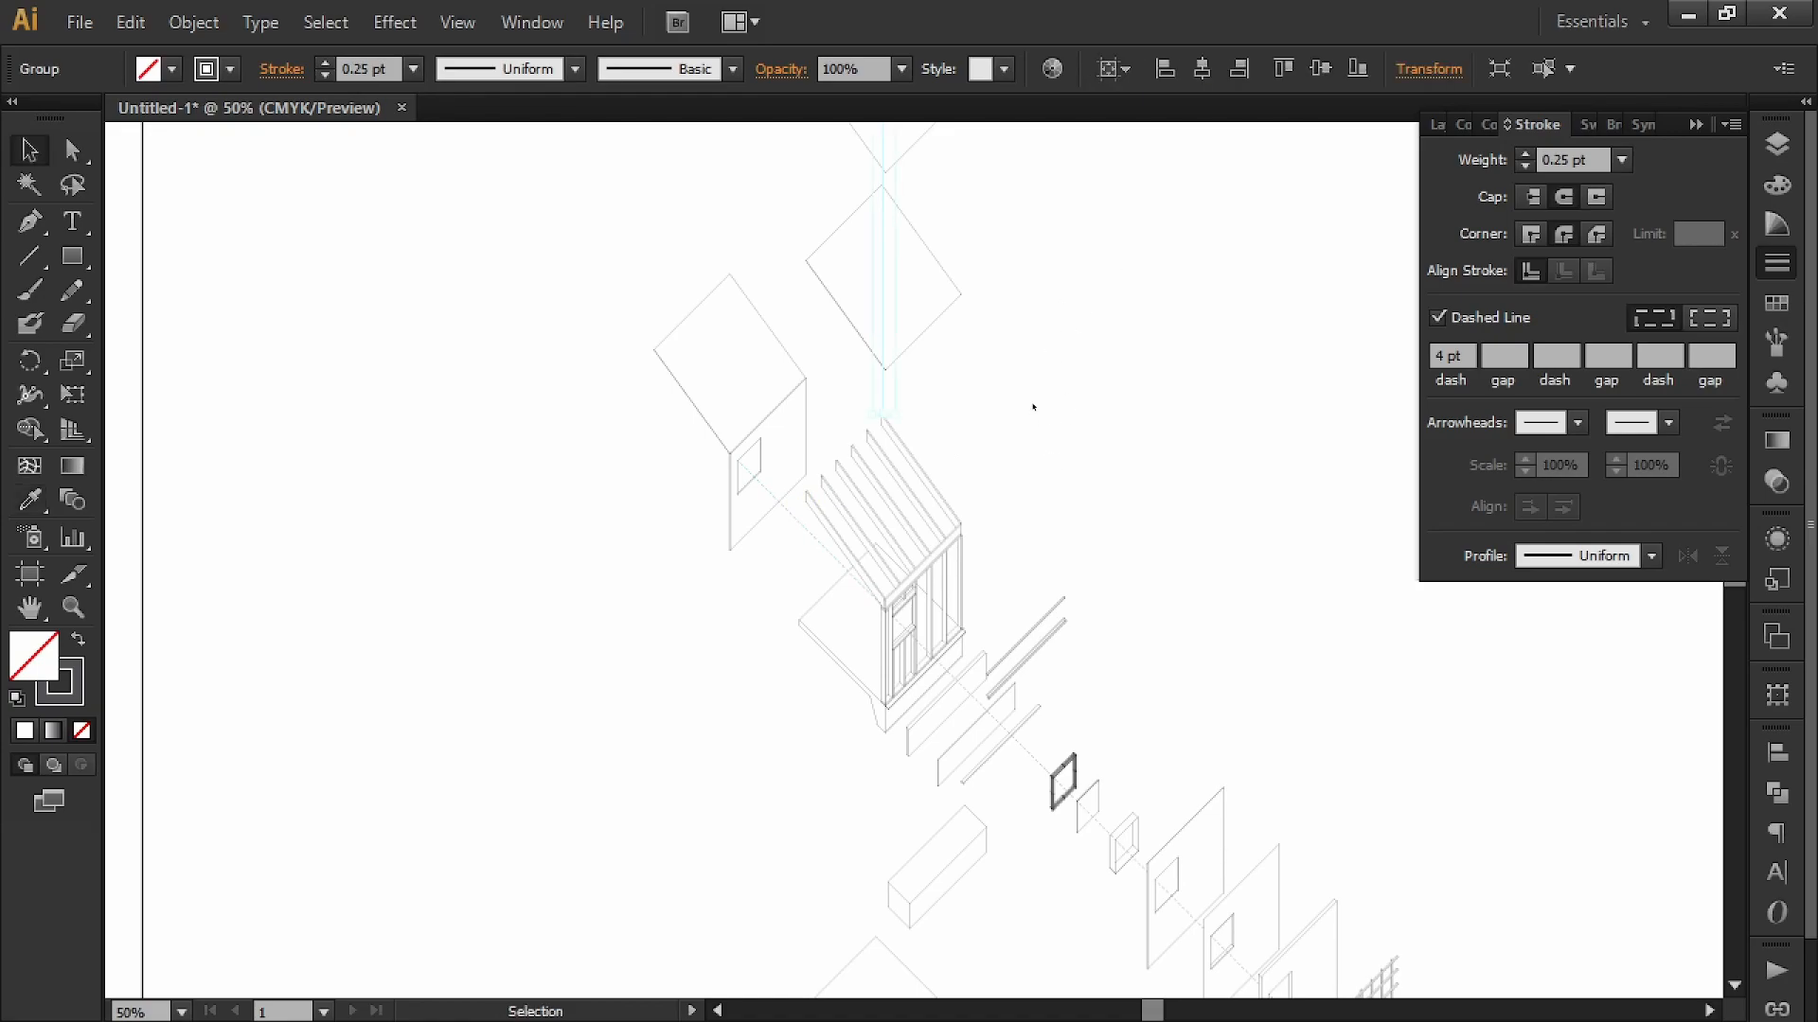
- Move the vertical dashed alignment line over to the right-hand corners of the stacked roof panels
{"action": "left_click", "coordinate": [1033, 406]}
{"action": "left_click", "coordinate": [907, 396]}
{"action": "left_click_drag", "start_coordinate": [886, 390], "coordinate": [998, 128]}
{"action": "left_click", "coordinate": [1030, 495]}
{"action": "left_click", "coordinate": [1081, 377]}
{"action": "key", "text": "f"}
{"action": "key", "text": "ctrl+minus"}
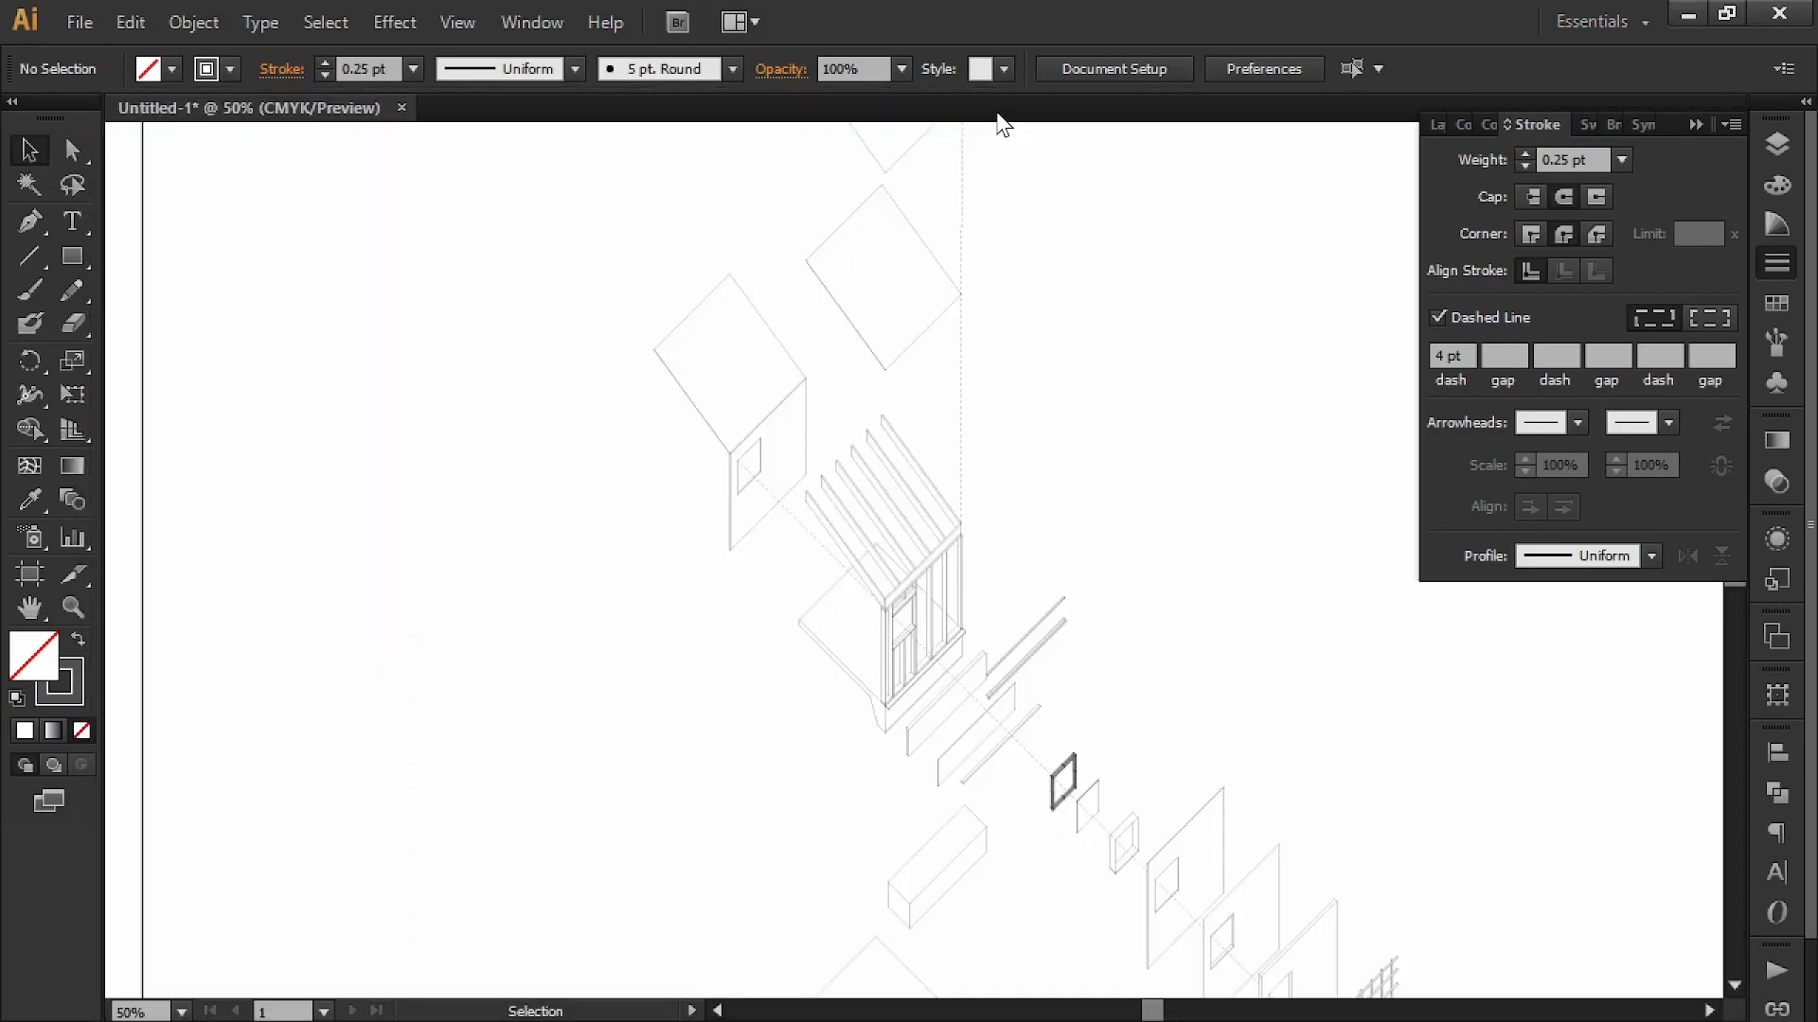
{"action": "scroll", "coordinate": [1130, 297], "scroll_direction": "up", "scroll_amount": 5}
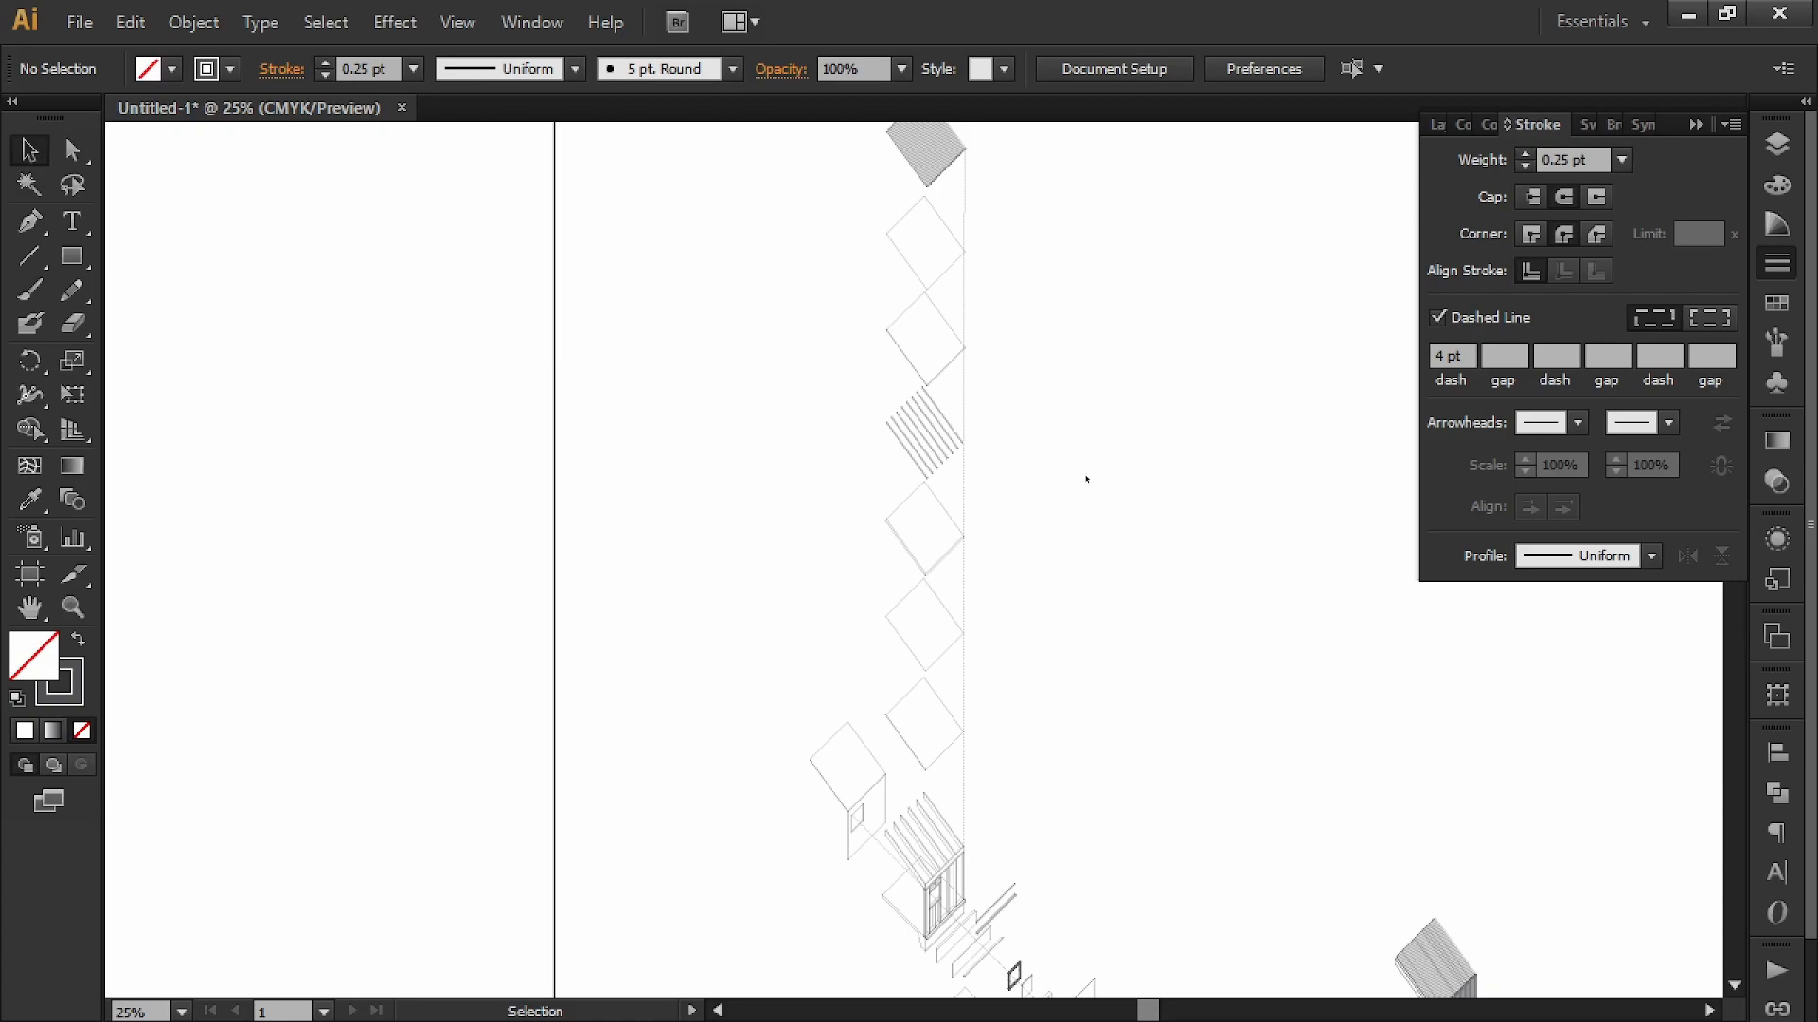
{"action": "left_click_drag", "start_coordinate": [1034, 762], "coordinate": [974, 663]}
- Set the dash length of the diagonal and vertical alignment lines to 8 pt
{"action": "key", "text": "ctrl+1"}
{"action": "left_click_drag", "start_coordinate": [947, 881], "coordinate": [1041, 266]}
{"action": "scroll", "coordinate": [1040, 266], "scroll_direction": "down", "scroll_amount": 3}
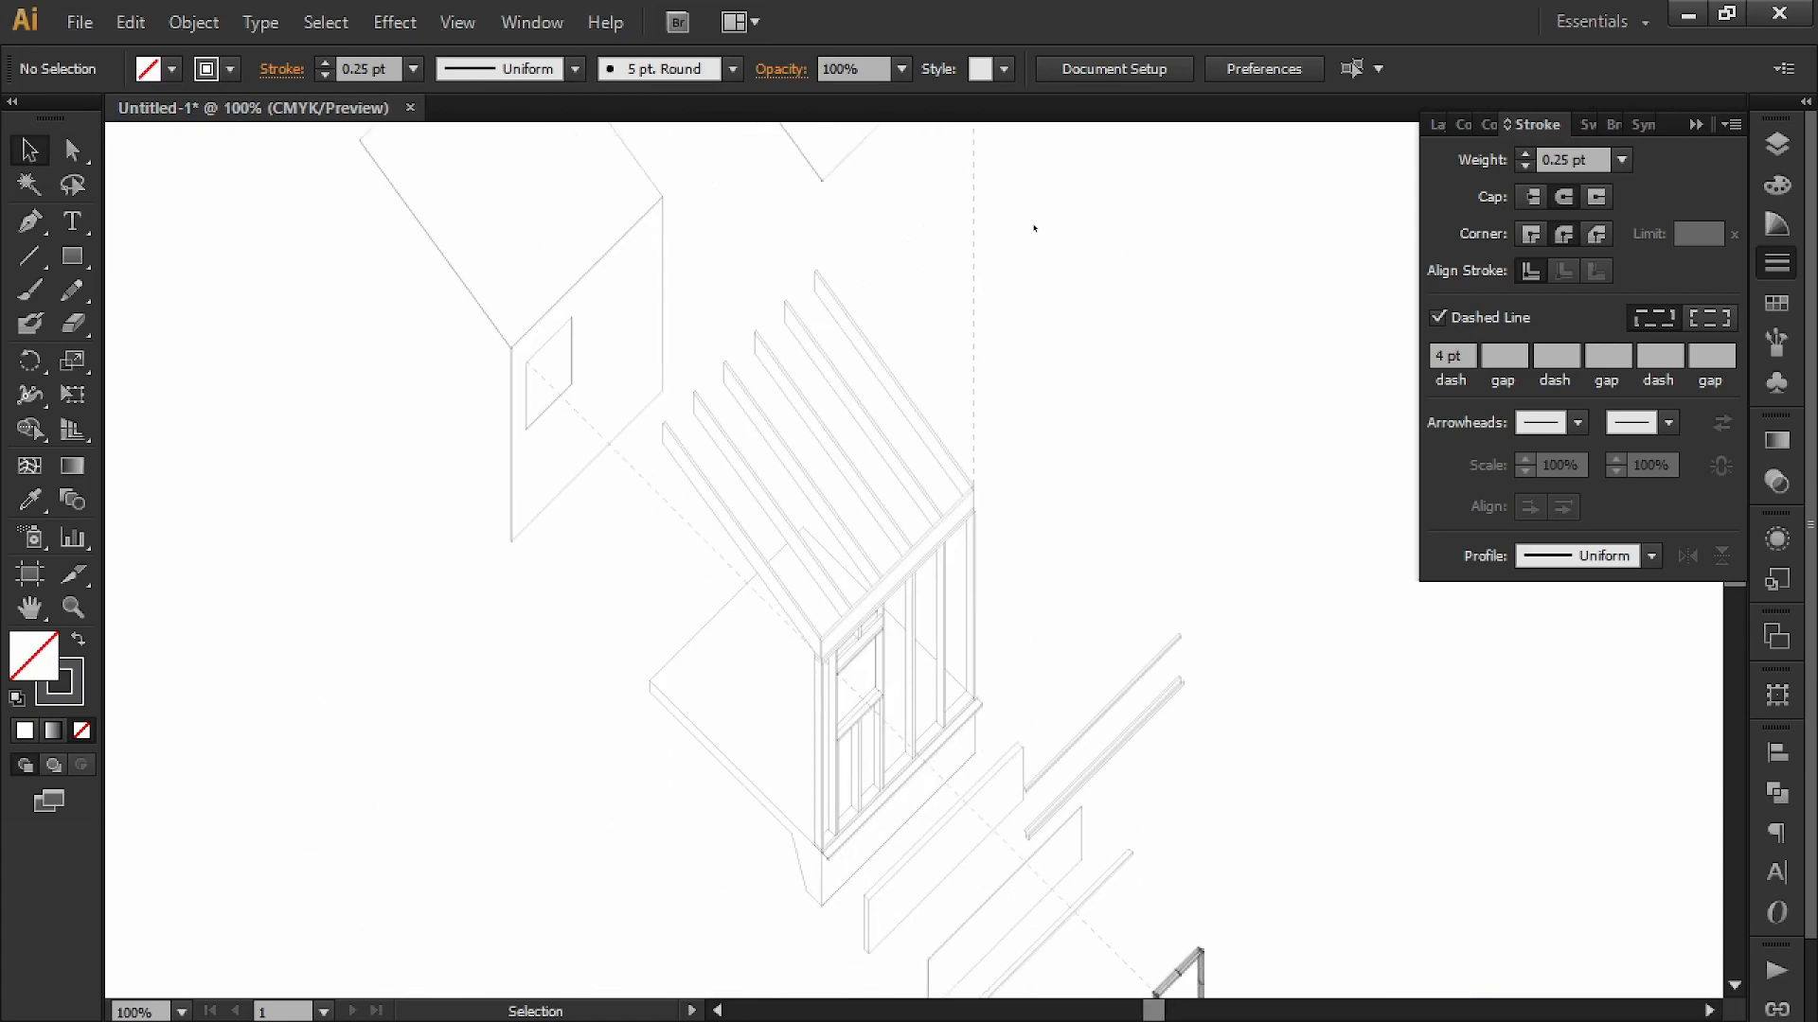
{"action": "left_click", "coordinate": [669, 419]}
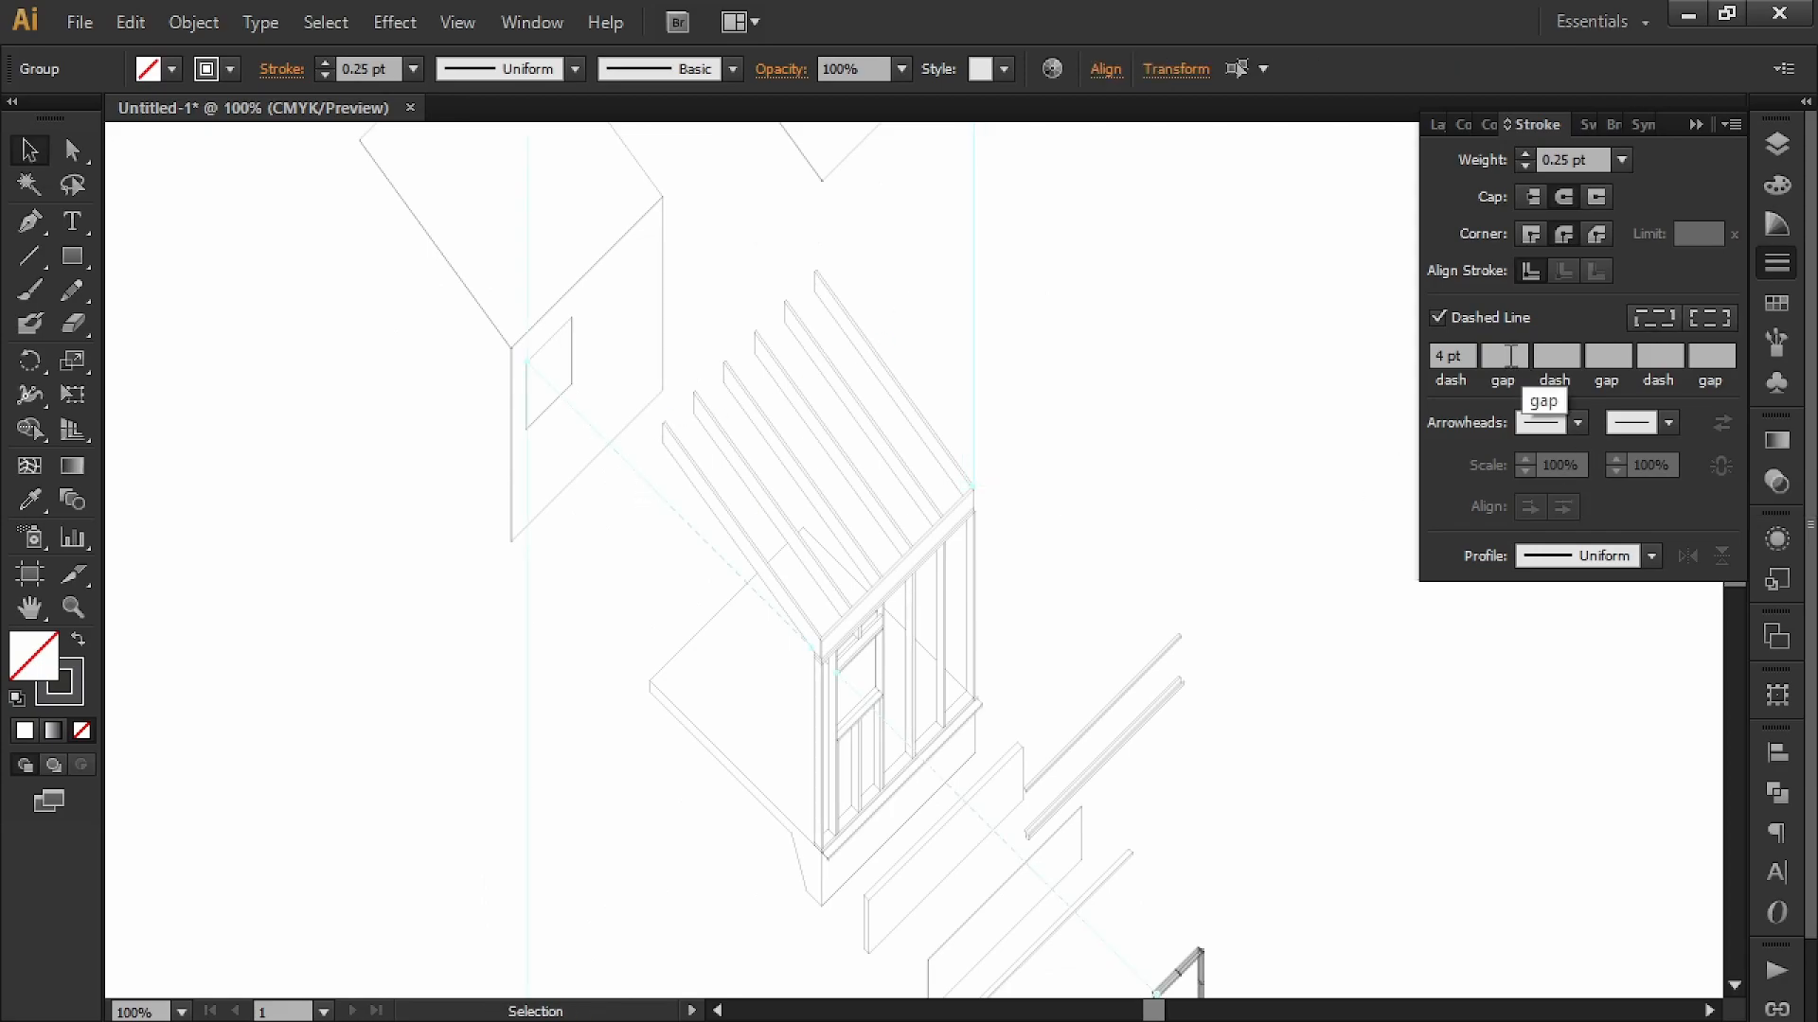
{"action": "left_click", "coordinate": [1449, 355]}
{"action": "type", "text": "8"}
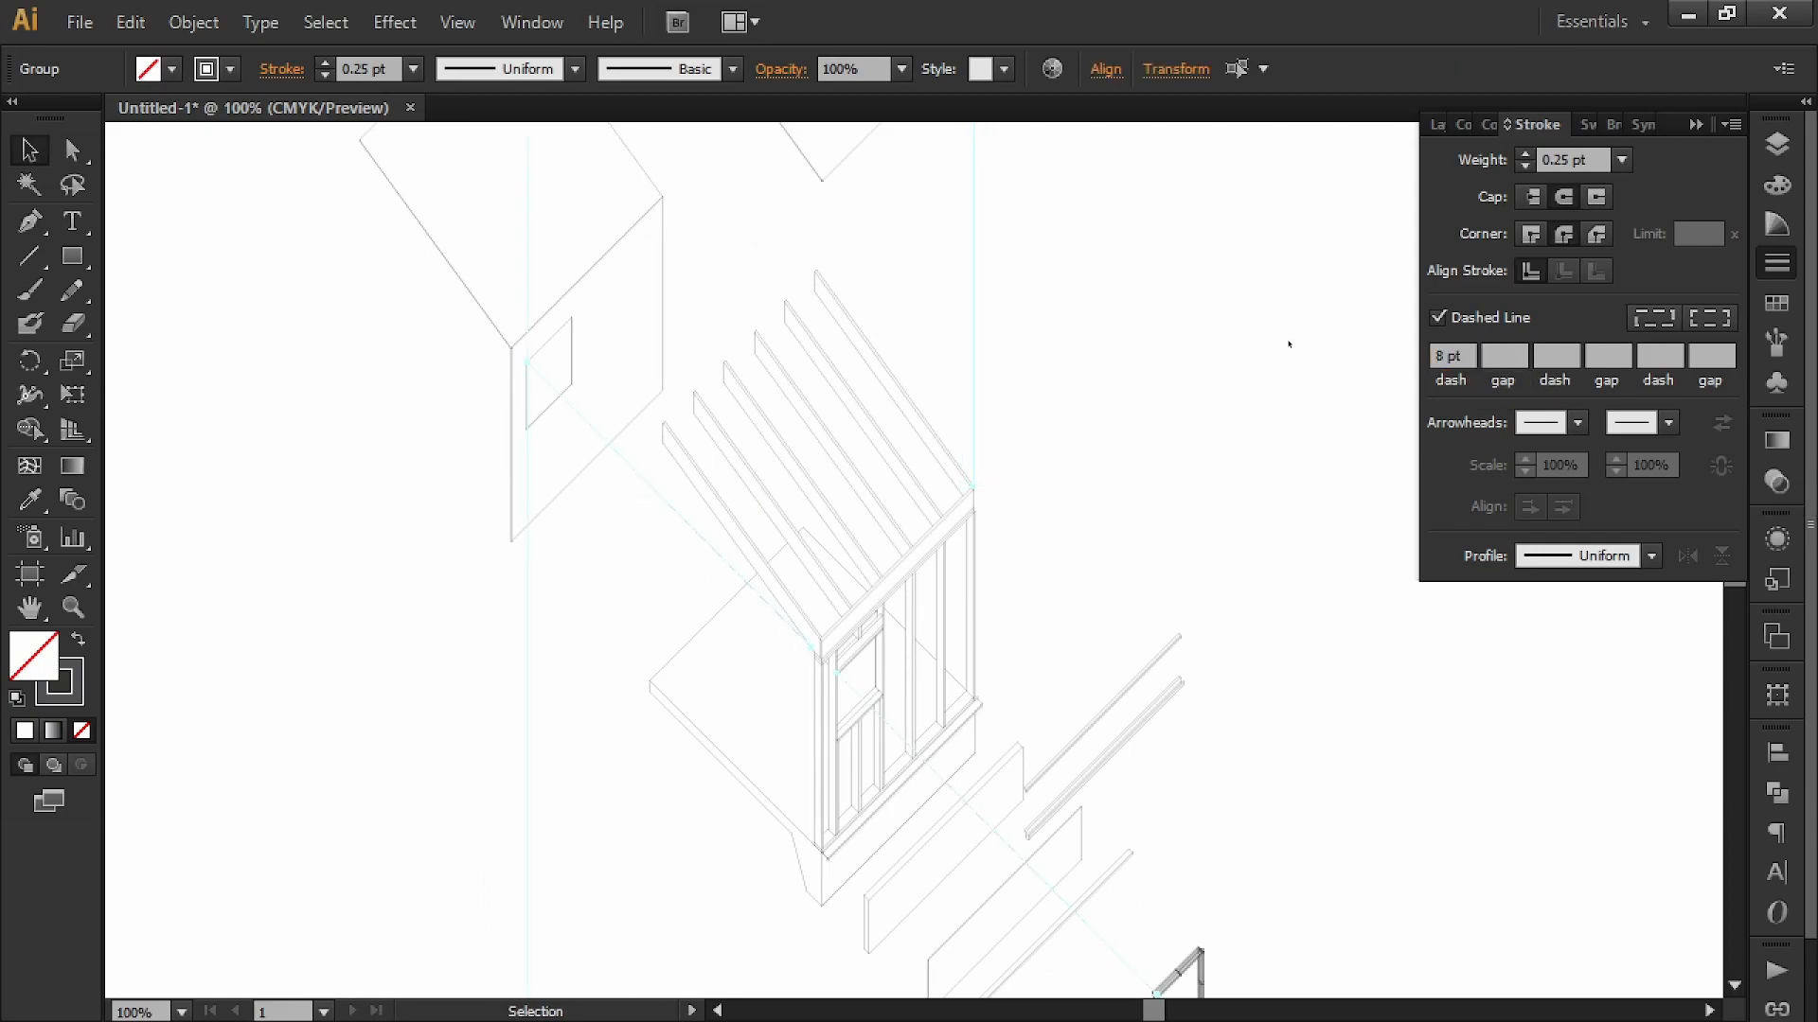
{"action": "left_click", "coordinate": [1079, 308]}
- Draw a vertical alignment line from the floor's left corner down to the left corner of the lowest exploded base panel
{"action": "key", "text": "ctrl+minus"}
{"action": "key", "text": "ctrl+minus"}
{"action": "key", "text": "ctrl+minus"}
{"action": "mouse_move", "coordinate": [1002, 320]}
{"action": "left_mouse_down"}
{"action": "mouse_move", "coordinate": [961, 299]}
{"action": "mouse_move", "coordinate": [1014, 325]}
{"action": "mouse_move", "coordinate": [967, 342]}
{"action": "mouse_move", "coordinate": [1012, 294]}
{"action": "left_mouse_up"}
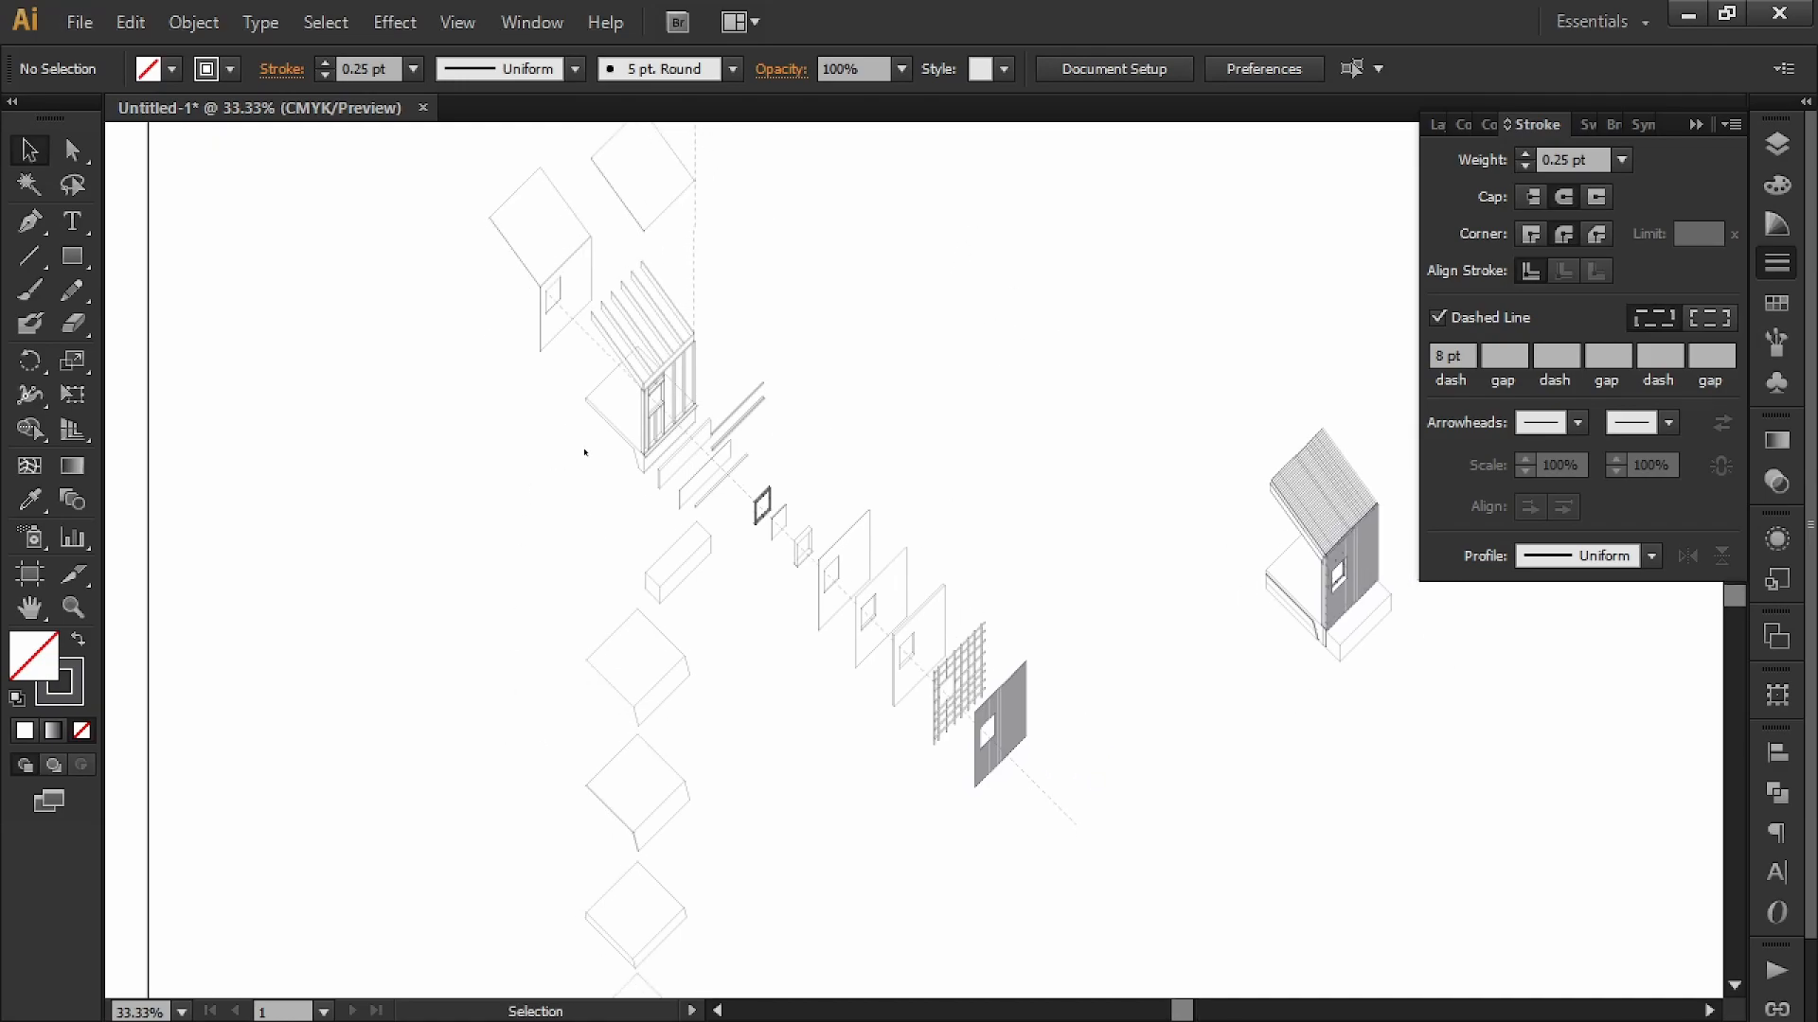
{"action": "left_click_drag", "start_coordinate": [651, 766], "coordinate": [737, 697]}
{"action": "left_click", "coordinate": [29, 257]}
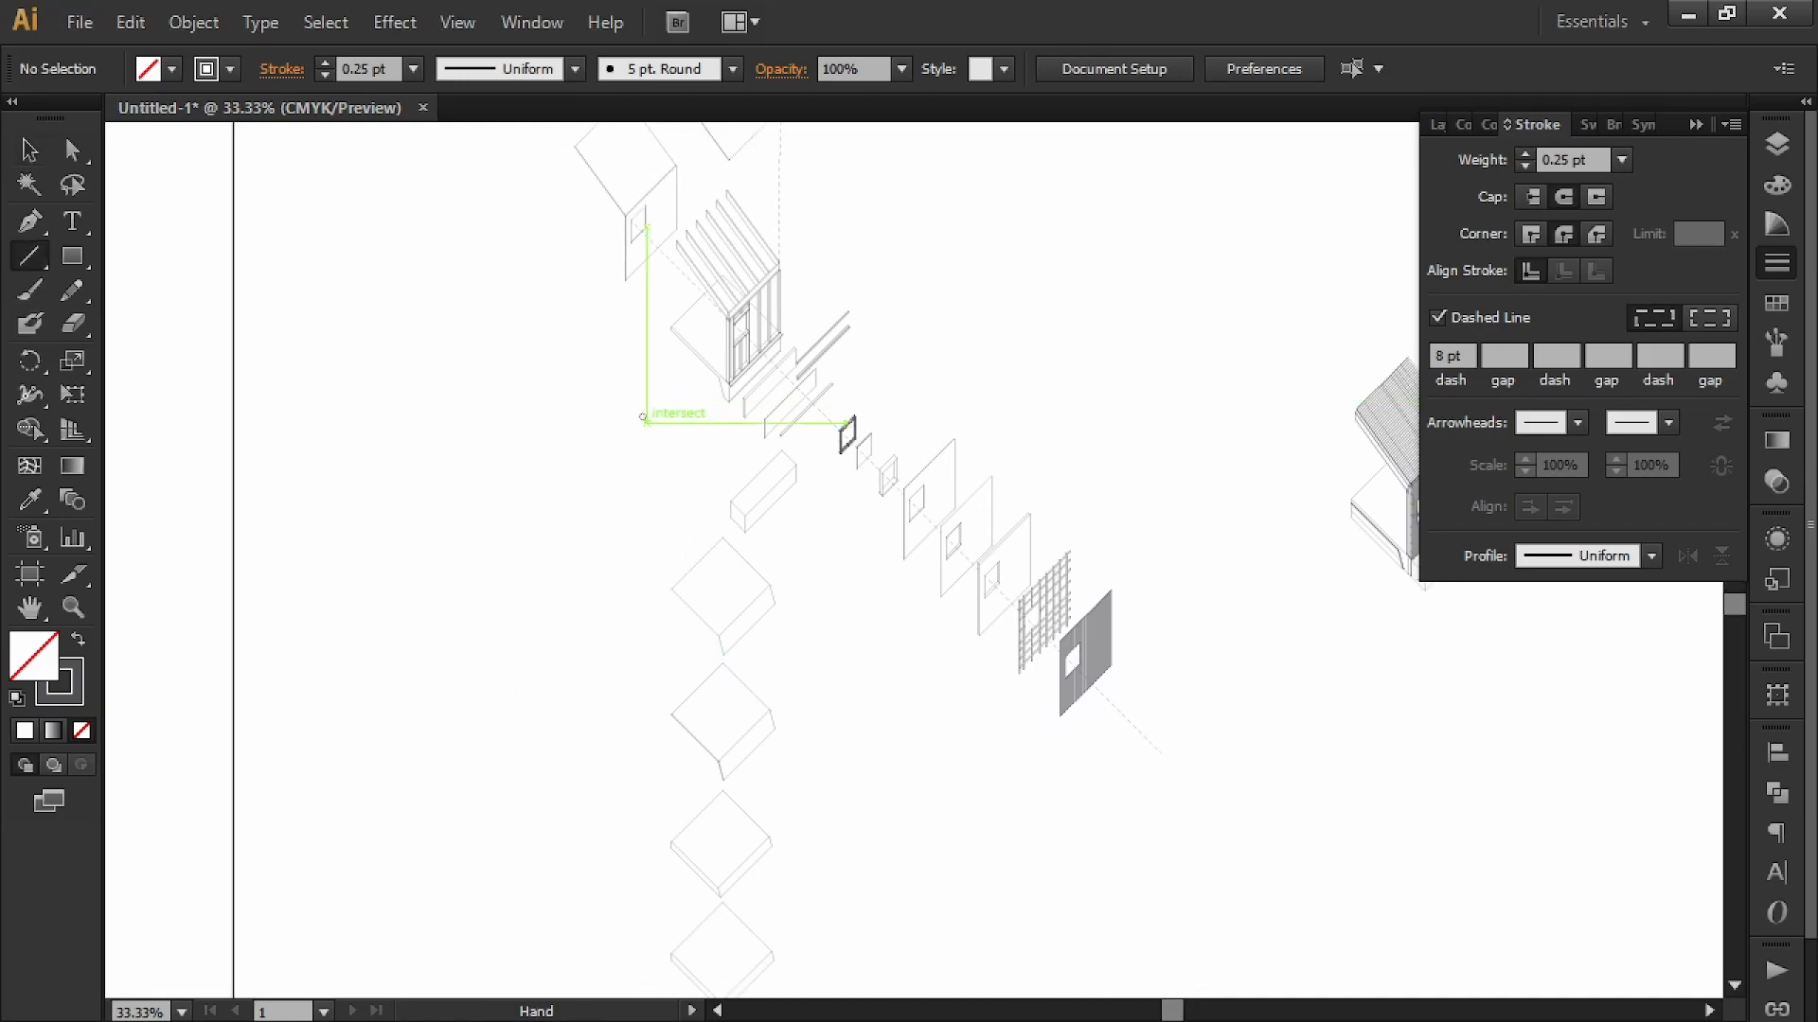
{"action": "left_click_drag", "start_coordinate": [644, 423], "coordinate": [745, 349]}
{"action": "left_click_drag", "start_coordinate": [772, 259], "coordinate": [771, 884]}
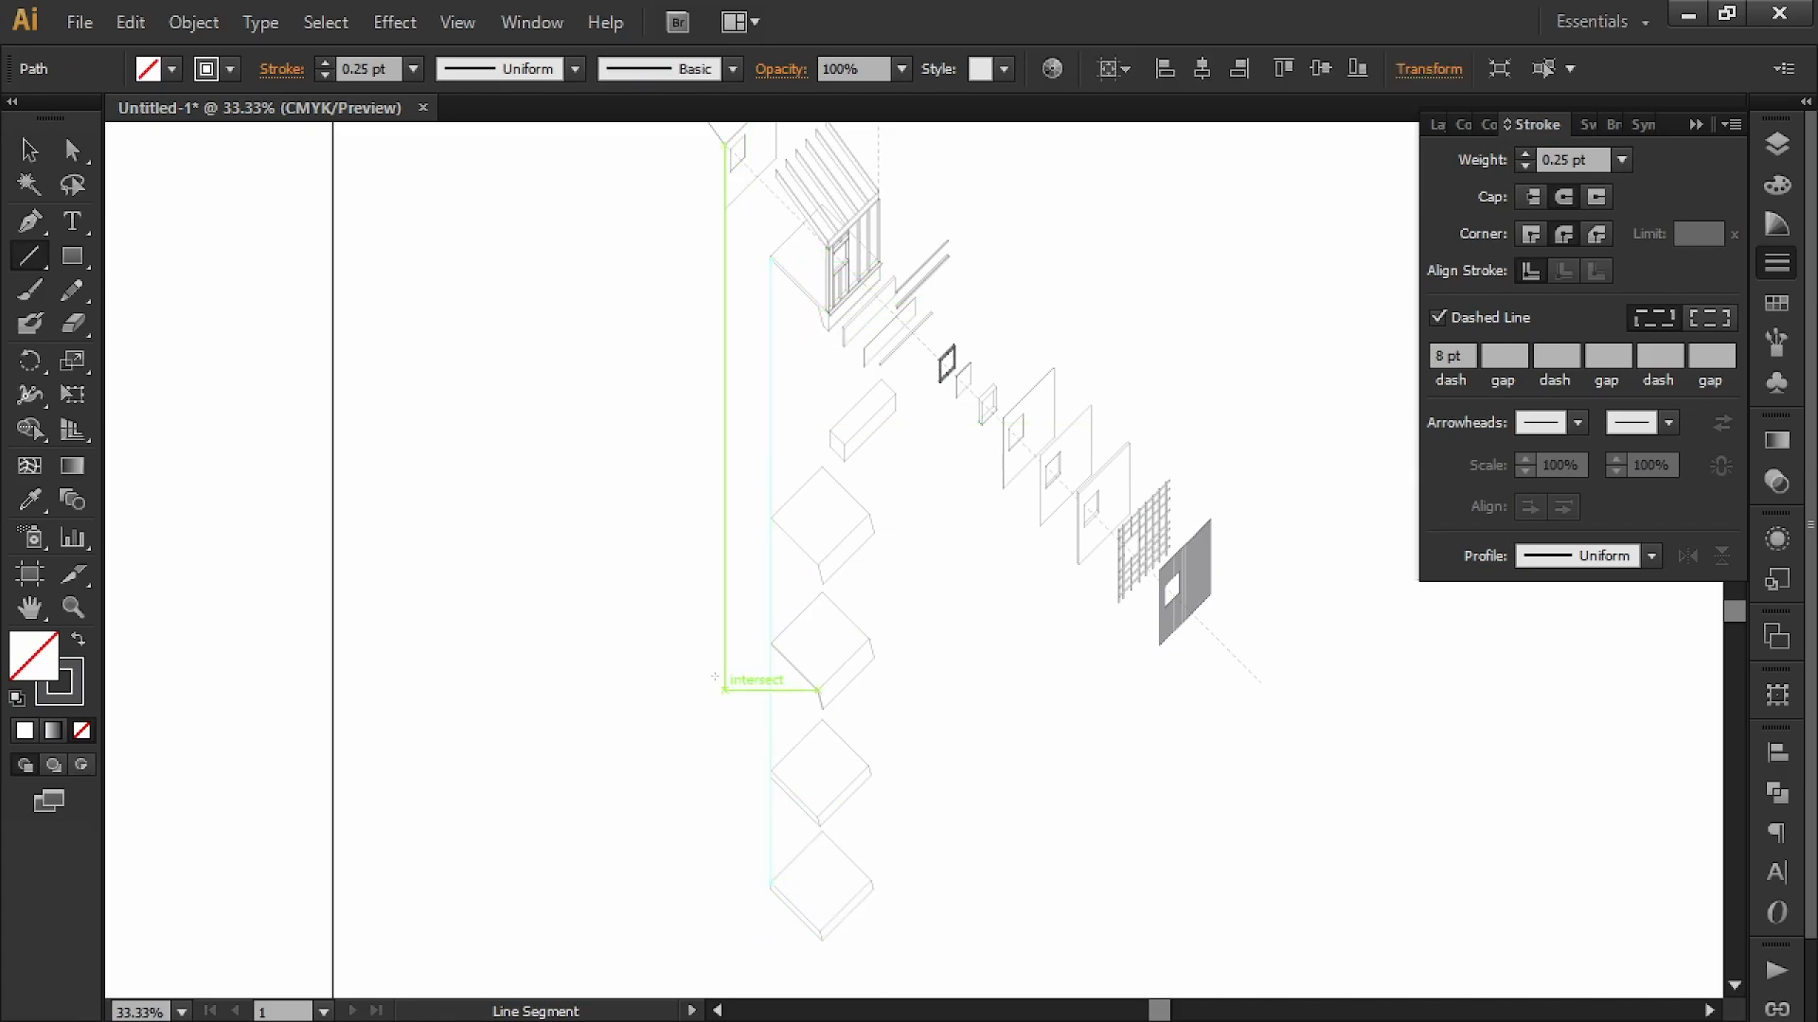
- Match the new vertical line below the floor to the upper alignment line's dashed stroke with the Eyedropper
{"action": "left_click_drag", "start_coordinate": [741, 705], "coordinate": [752, 764]}
{"action": "key", "text": "i"}
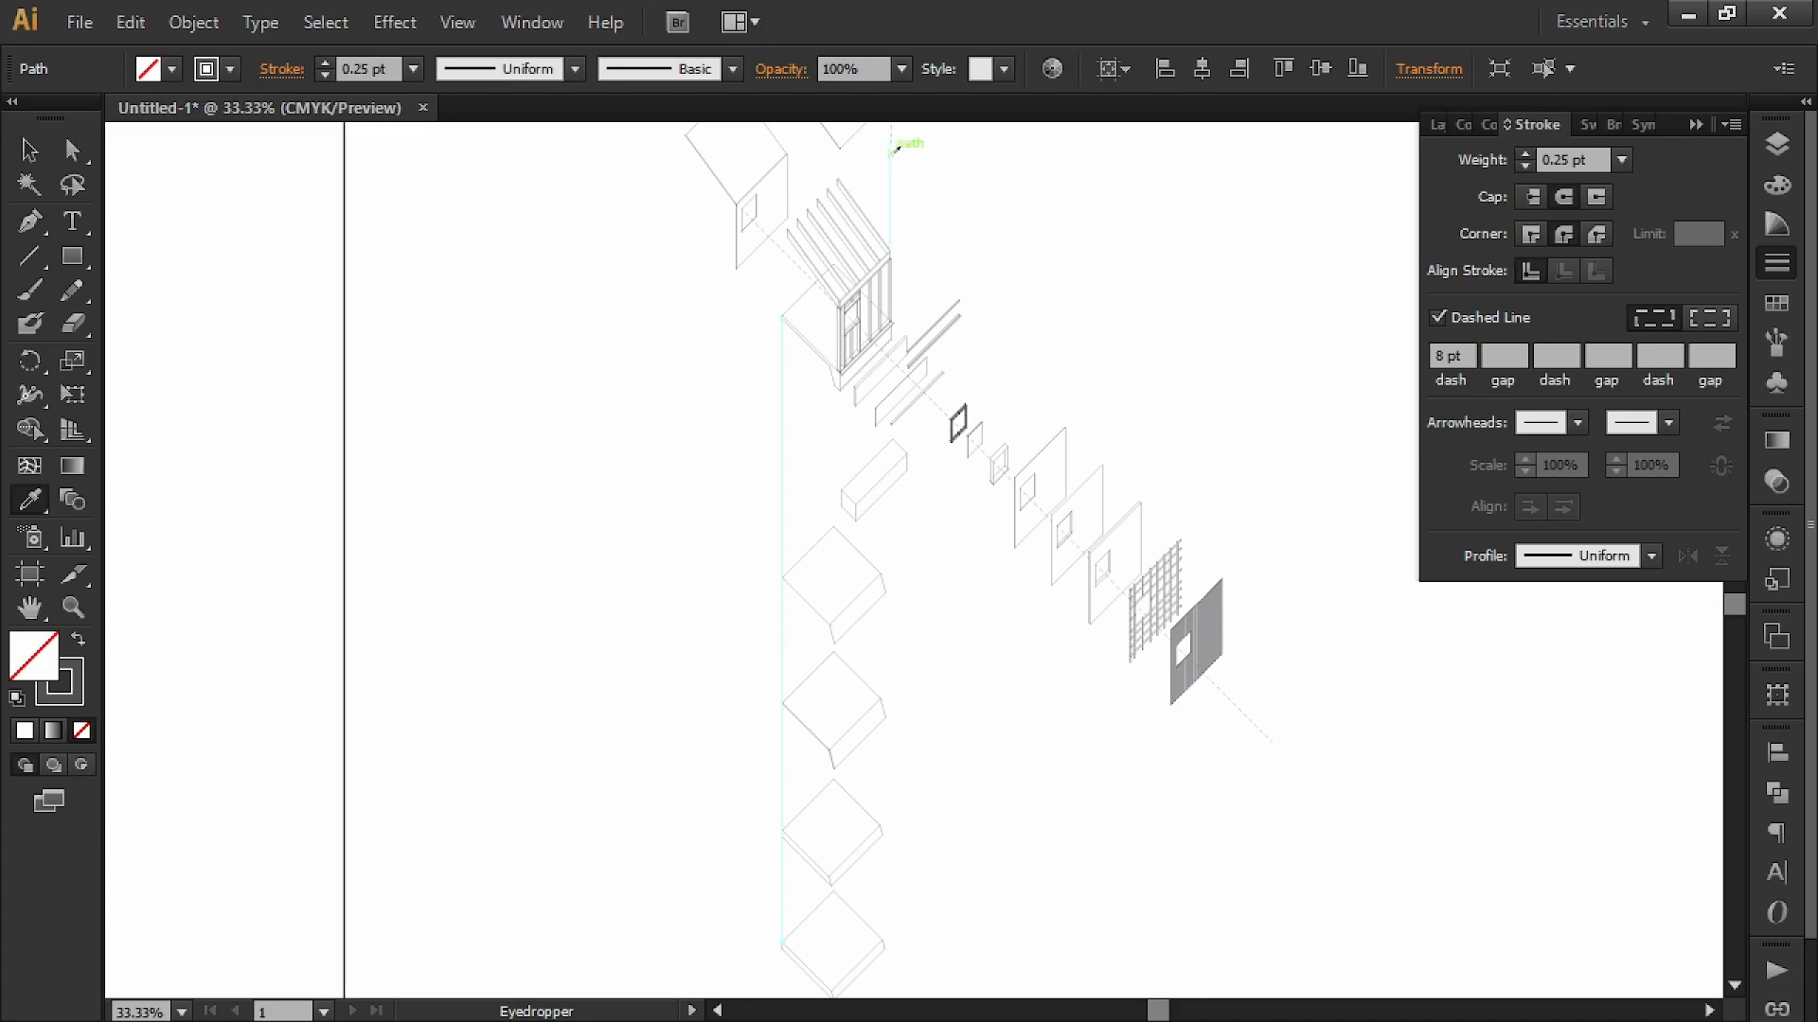
{"action": "key", "text": "v"}
{"action": "left_click", "coordinate": [1132, 239]}
- Delete the end segment of the diagonal alignment line that extends beyond the outermost cladding panel
{"action": "left_click_drag", "start_coordinate": [1179, 232], "coordinate": [1132, 429]}
{"action": "scroll", "coordinate": [1182, 390], "scroll_direction": "down", "scroll_amount": 2, "text": "alt"}
{"action": "scroll", "coordinate": [1120, 434], "scroll_direction": "down", "scroll_amount": 1}
{"action": "scroll", "coordinate": [1209, 730], "scroll_direction": "up", "scroll_amount": 1, "text": "alt"}
{"action": "key", "text": "a"}
{"action": "left_click", "coordinate": [1141, 691]}
{"action": "scroll", "coordinate": [1128, 742], "scroll_direction": "up", "scroll_amount": 3}
{"action": "key", "text": "Delete"}
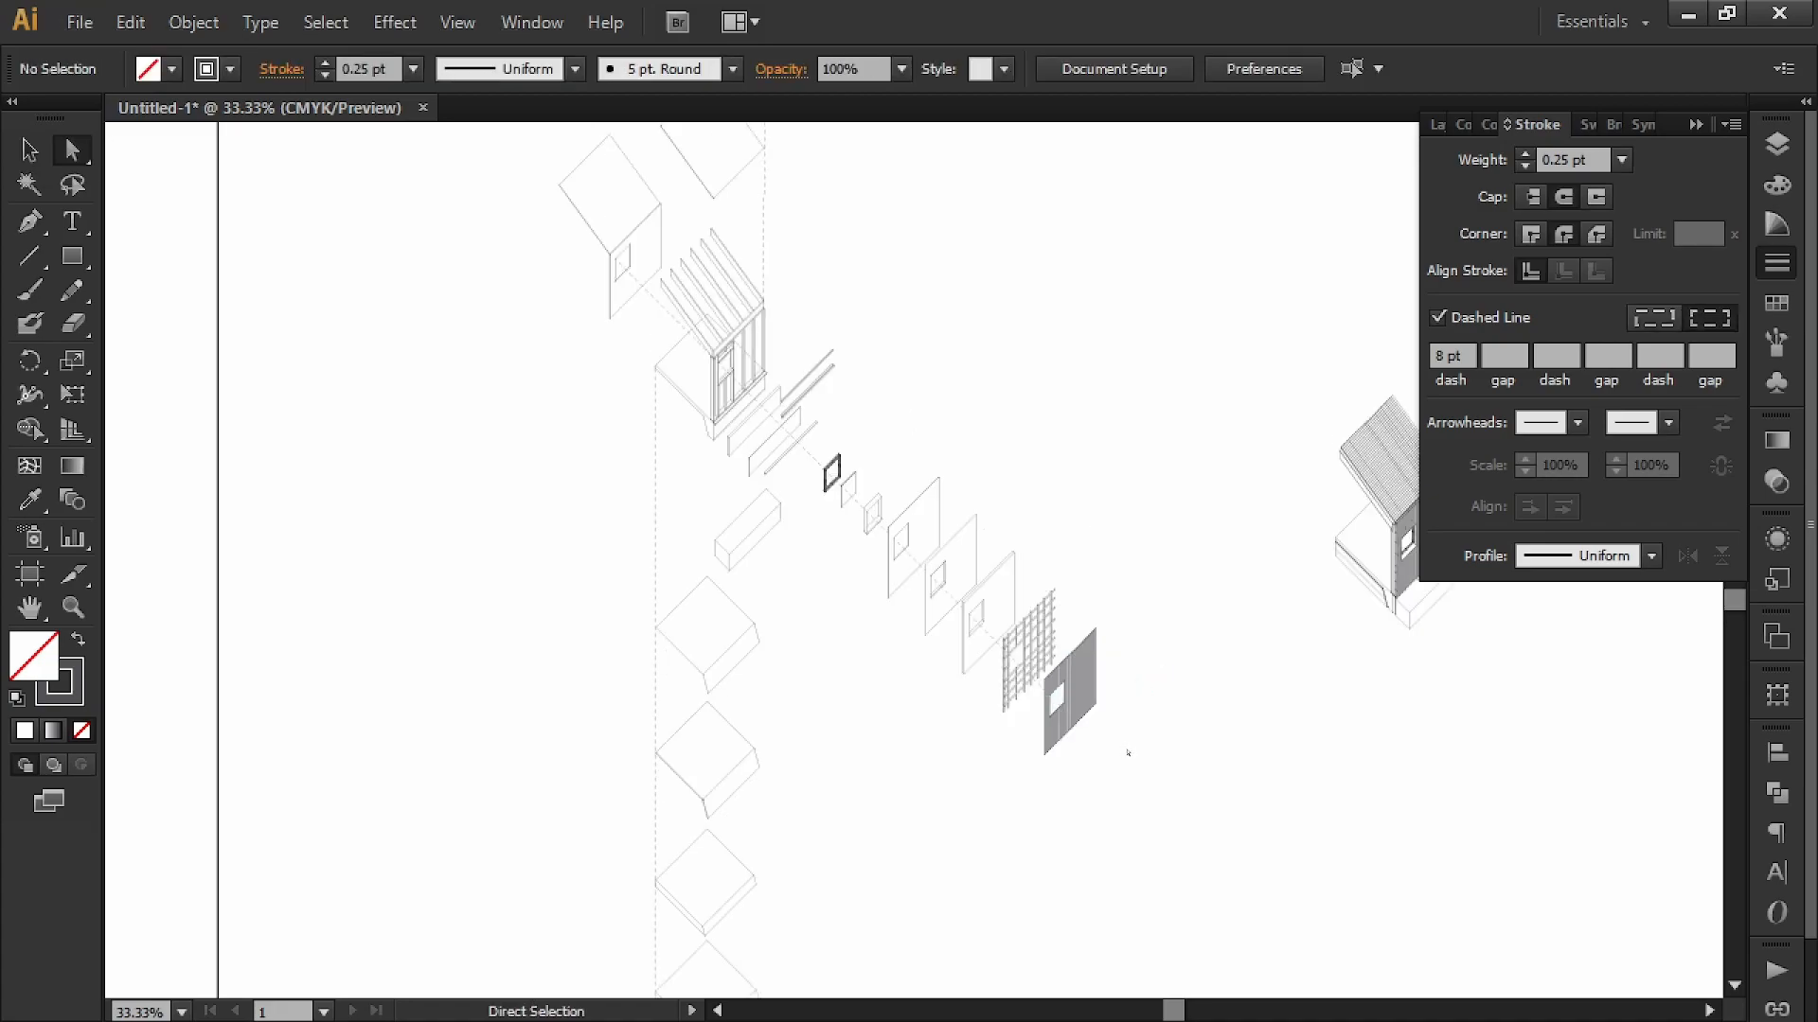
{"action": "scroll", "coordinate": [1186, 618], "scroll_direction": "down", "scroll_amount": 1}
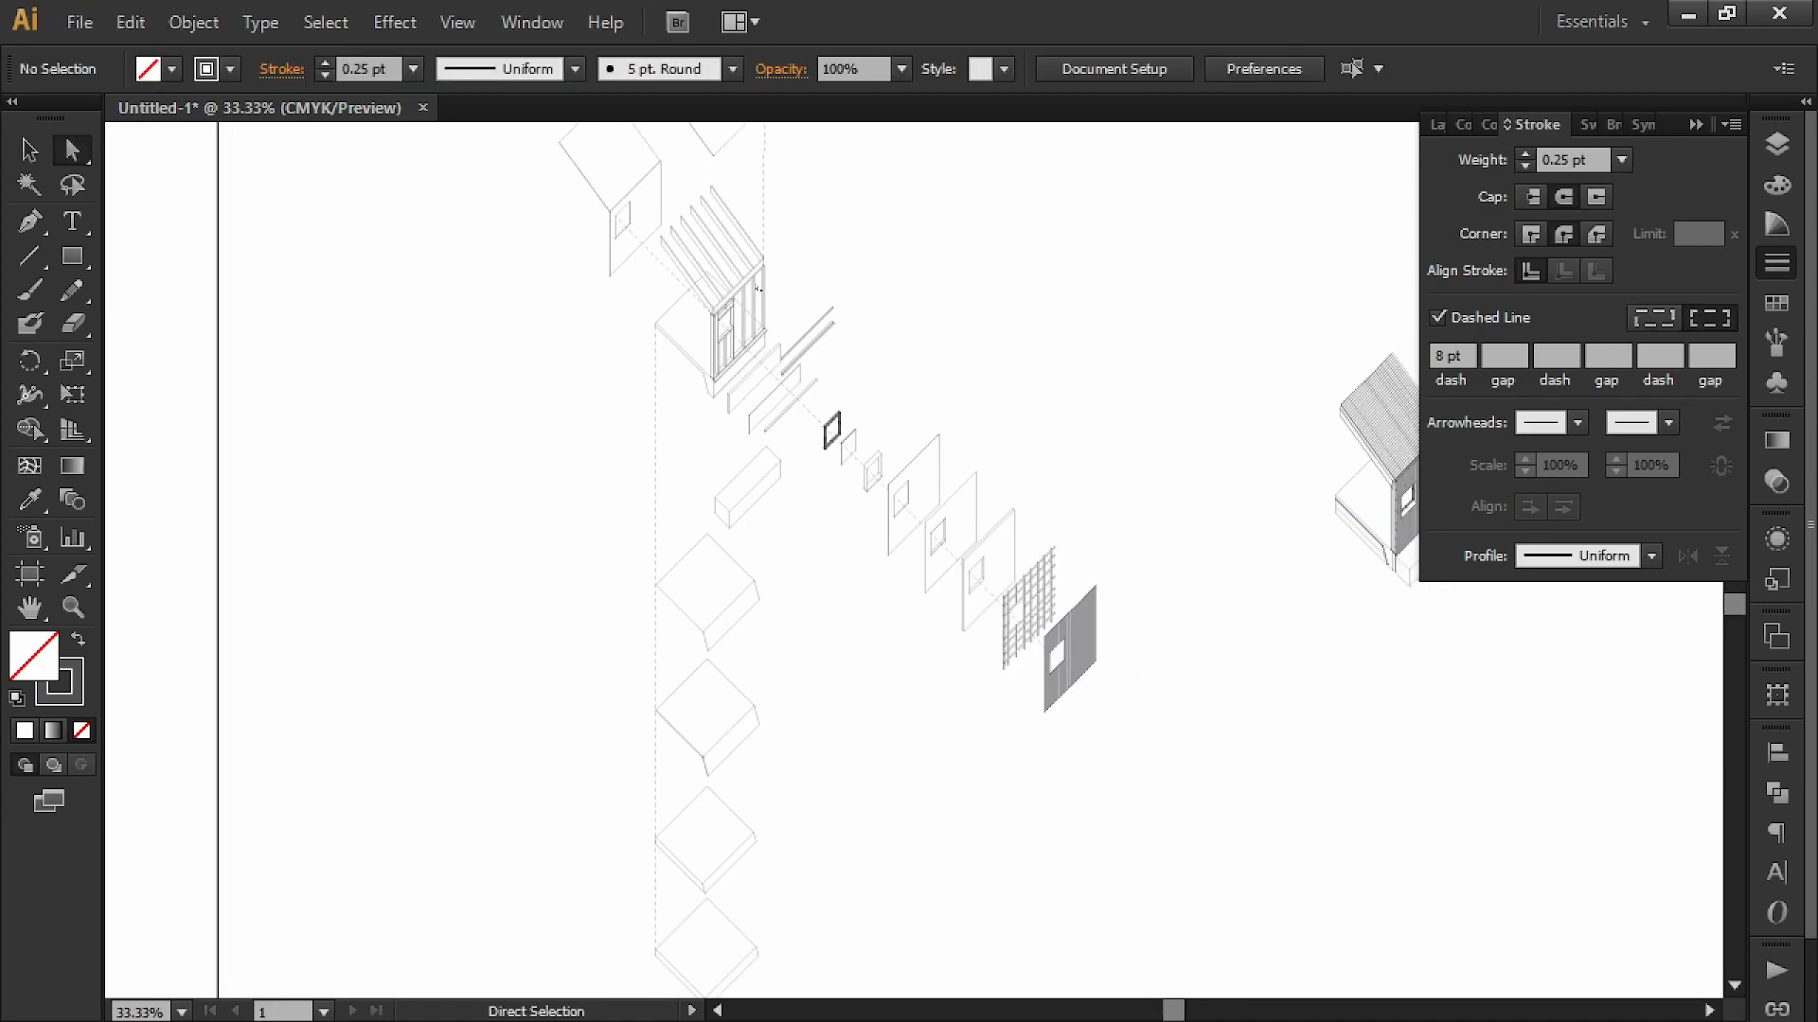
- Duplicate the diagonal alignment line and place the copy along the upper right corners of the exploded wall panels
{"action": "key", "text": "v"}
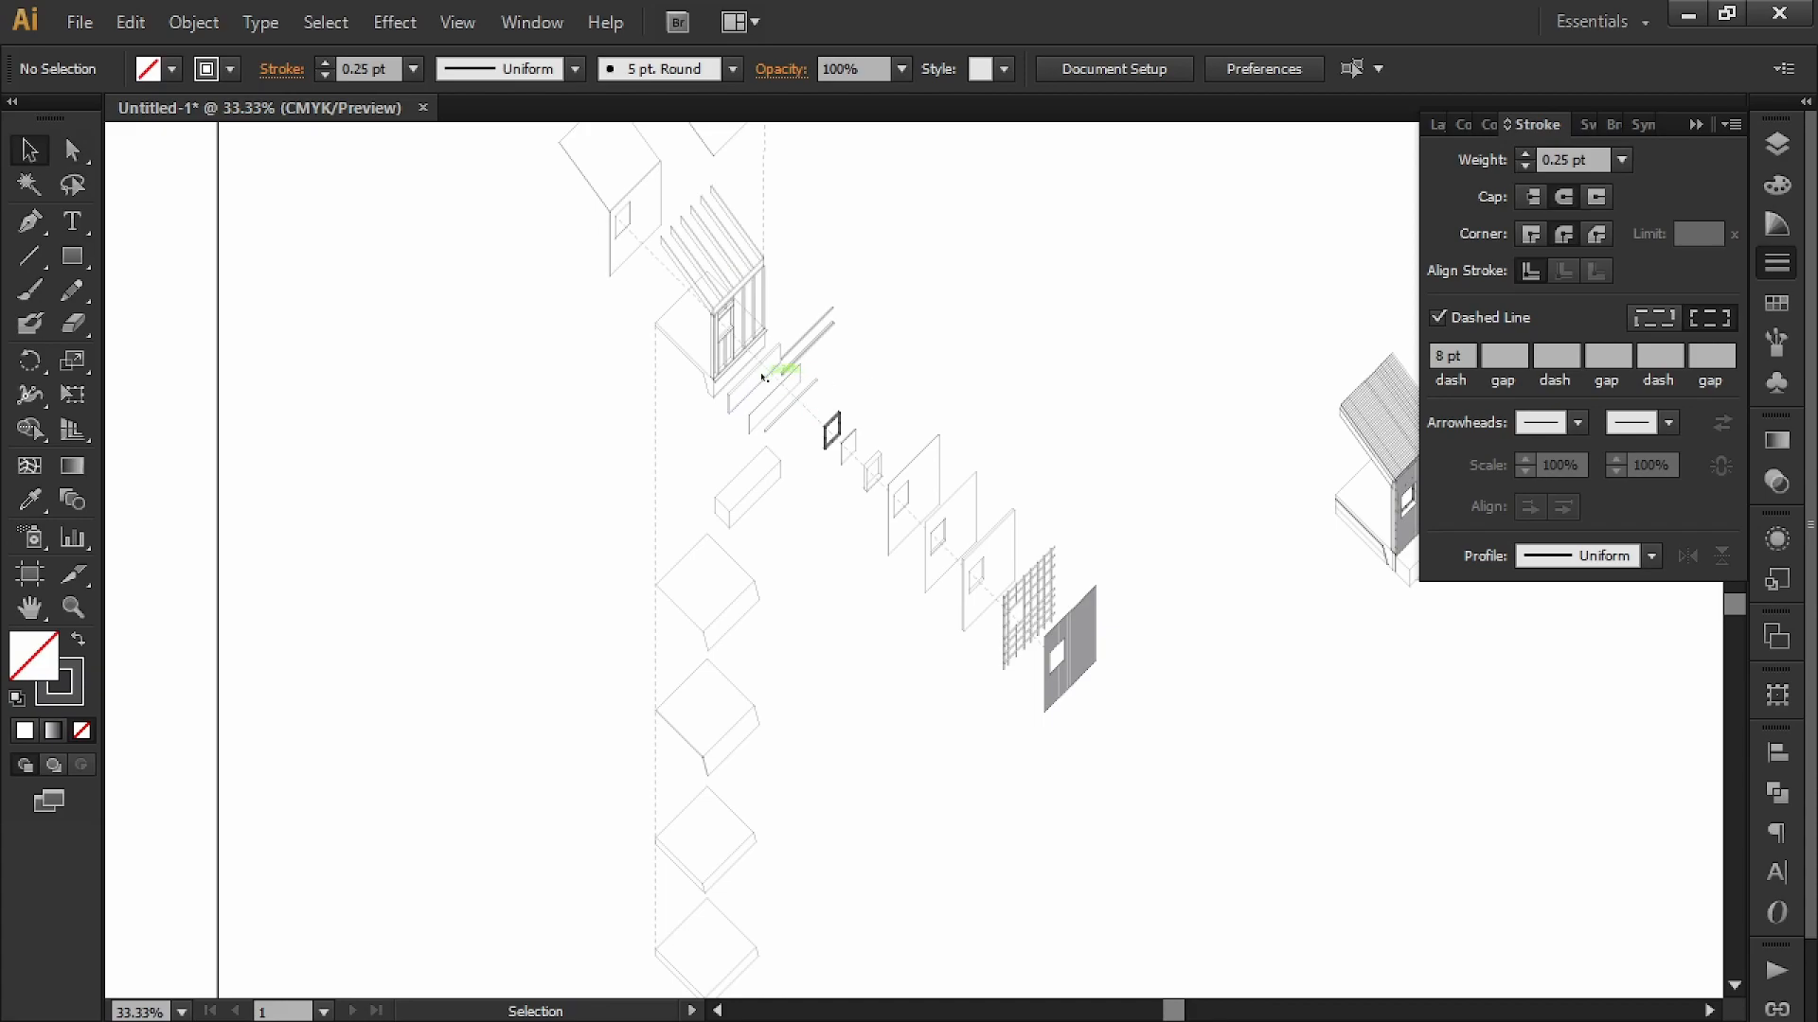
{"action": "scroll", "coordinate": [798, 357], "scroll_direction": "up", "scroll_amount": 4, "text": "alt"}
{"action": "scroll", "coordinate": [781, 357], "scroll_direction": "down", "scroll_amount": 2, "text": "alt"}
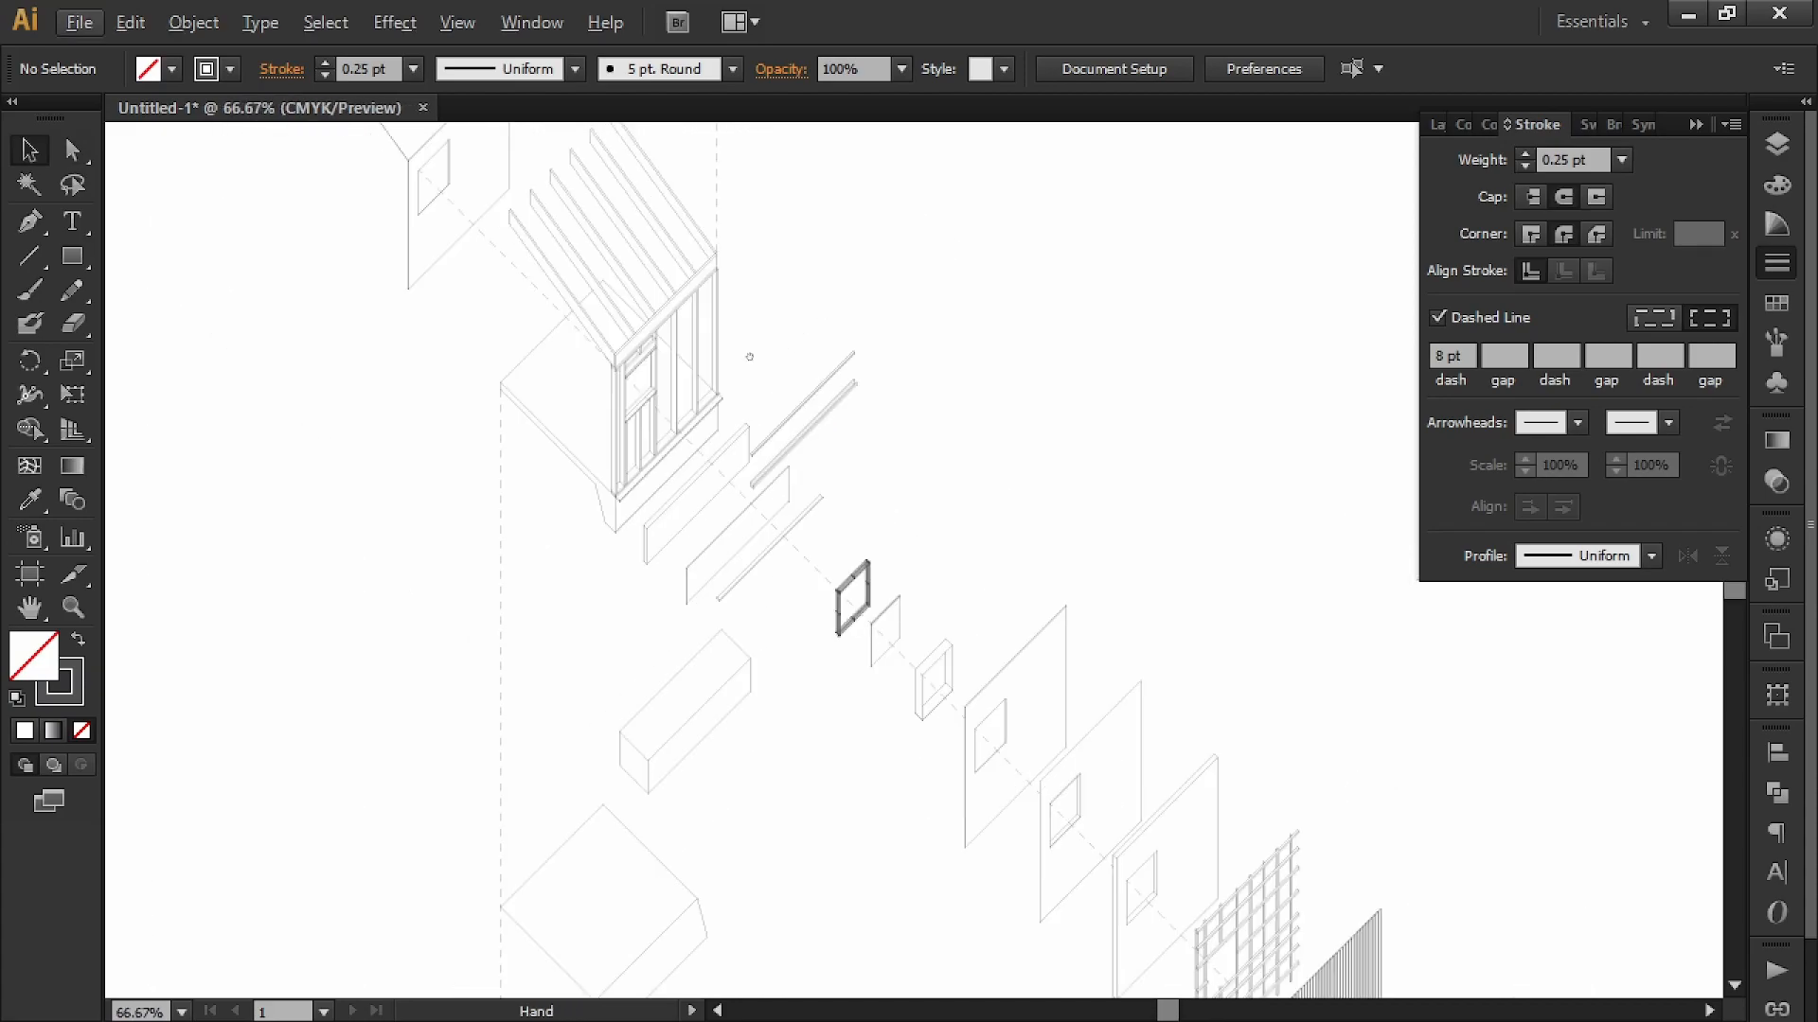
{"action": "scroll", "coordinate": [751, 357], "scroll_direction": "up", "scroll_amount": 3}
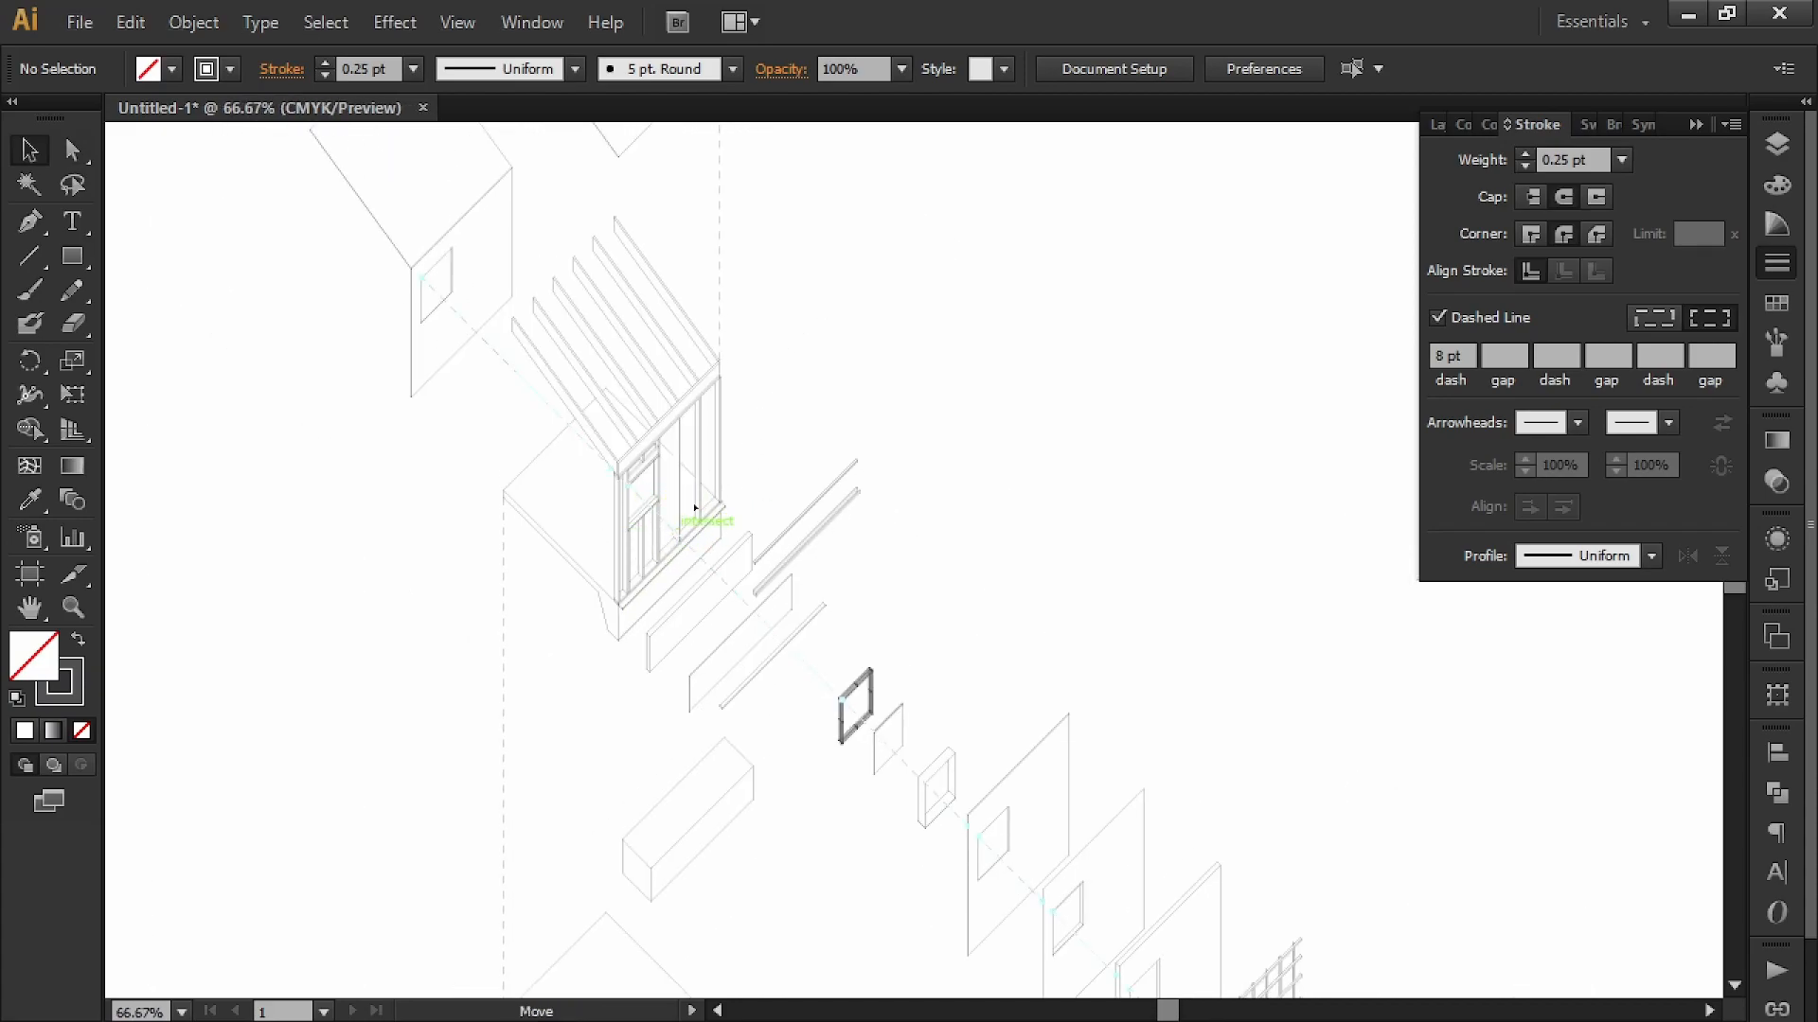
{"action": "scroll", "coordinate": [804, 341], "scroll_direction": "up", "scroll_amount": 4, "text": "alt"}
{"action": "left_click_drag", "start_coordinate": [833, 461], "coordinate": [530, 386]}
{"action": "scroll", "coordinate": [813, 347], "scroll_direction": "down", "scroll_amount": 5, "text": "alt"}
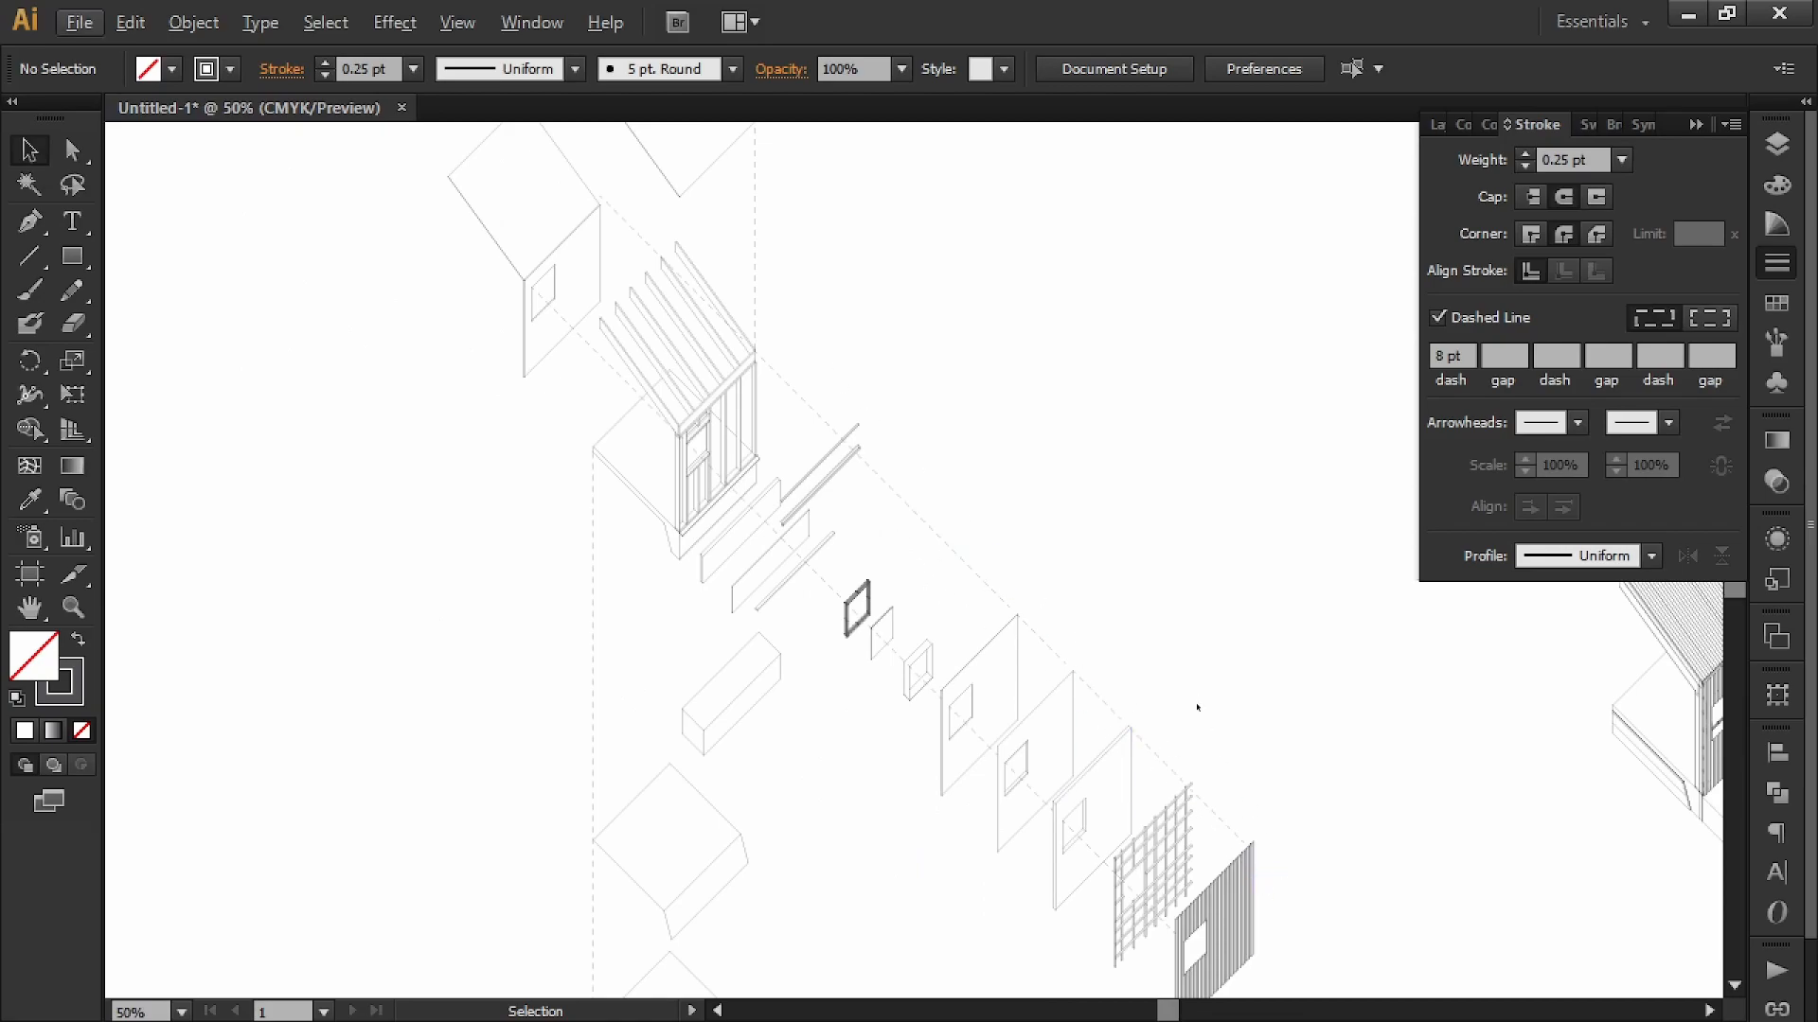
{"action": "scroll", "coordinate": [1363, 850], "scroll_direction": "down", "scroll_amount": 1, "text": "alt"}
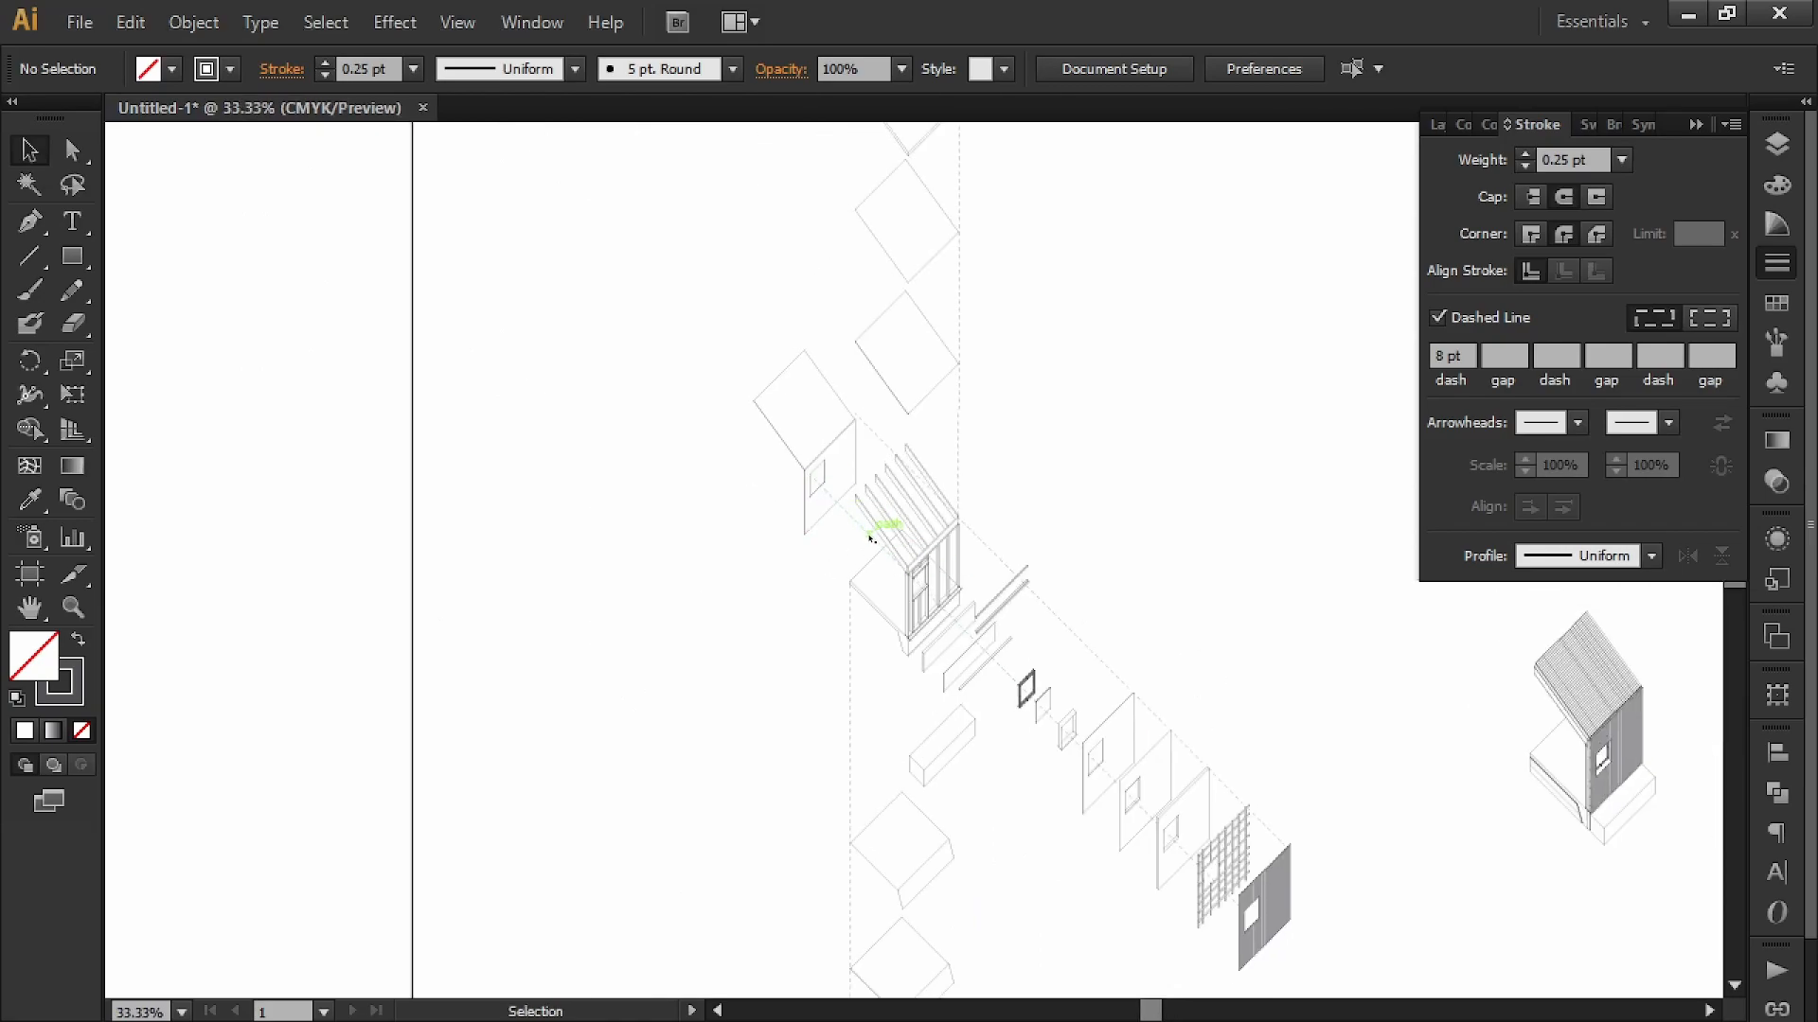
- Delete the original diagonal alignment line's segments through the windows and wall parts, keeping the copy along the upper corners
{"action": "key", "text": "a"}
{"action": "left_click_drag", "start_coordinate": [1098, 449], "coordinate": [1044, 354]}
{"action": "scroll", "coordinate": [932, 589], "scroll_direction": "up", "scroll_amount": 3, "text": "alt"}
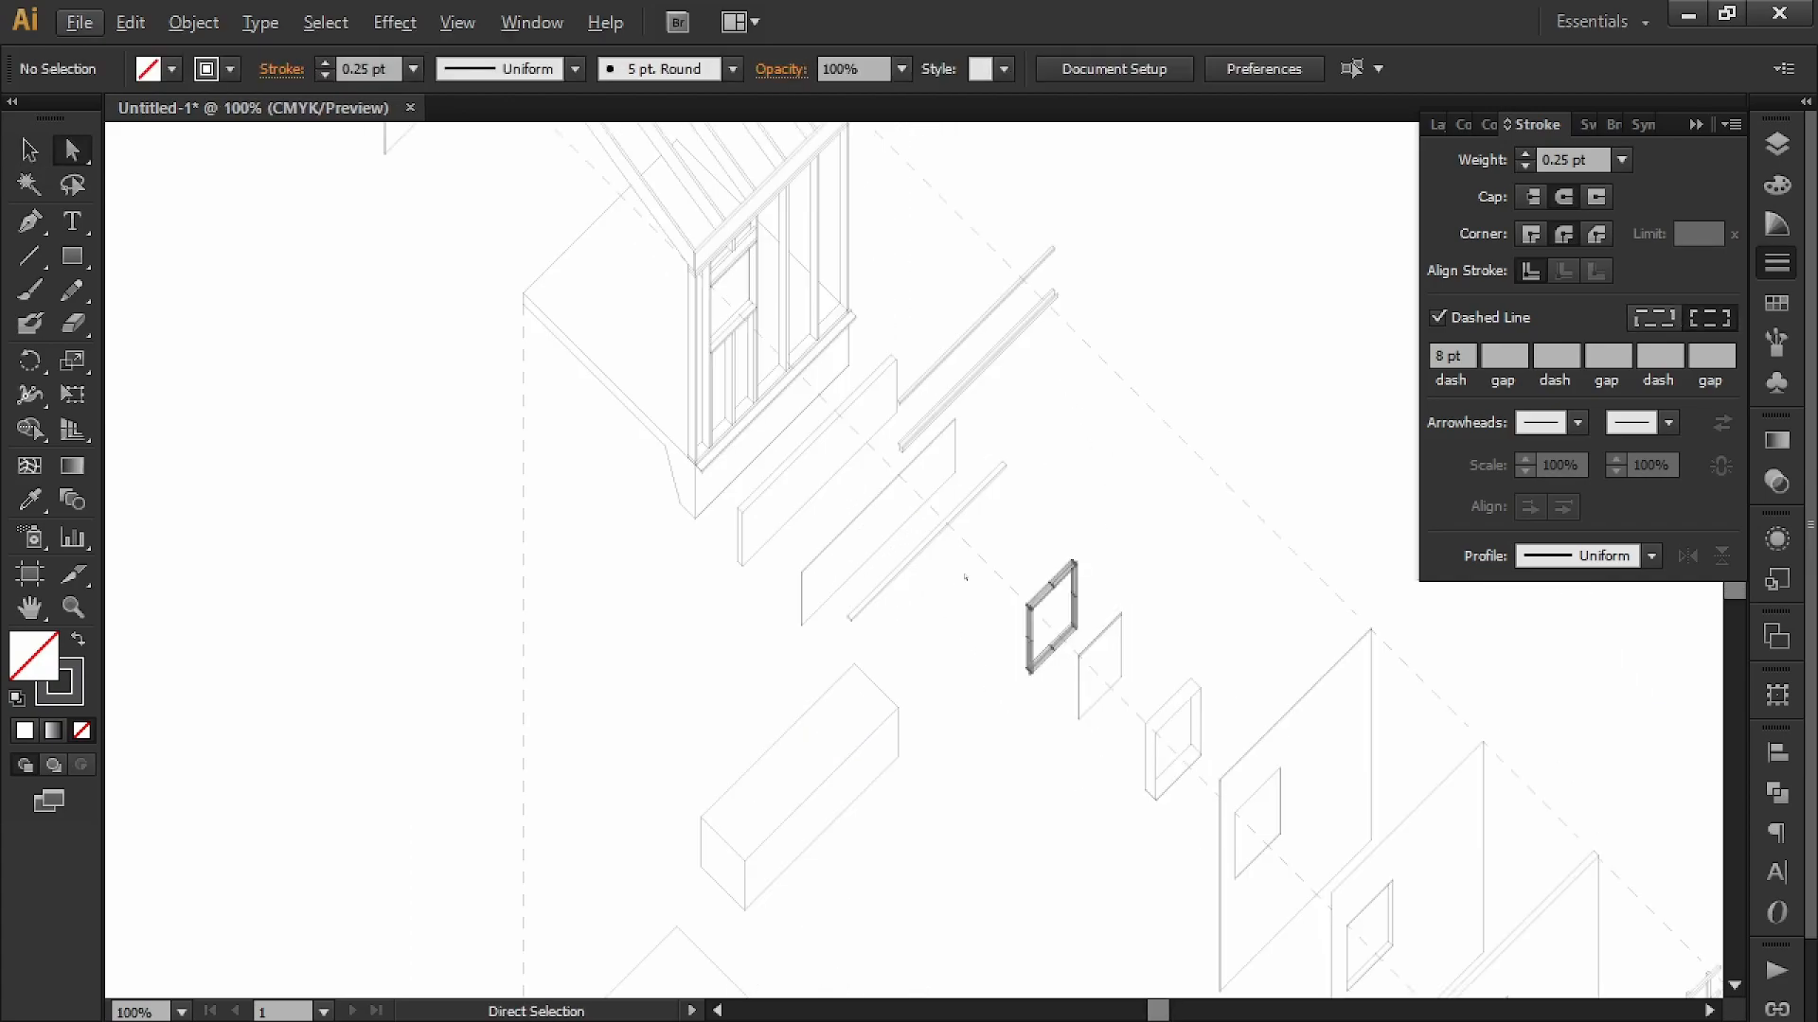
{"action": "left_click", "coordinate": [992, 569]}
{"action": "key", "text": "Delete"}
{"action": "left_click", "coordinate": [1054, 629]}
{"action": "key", "text": "Delete"}
{"action": "key", "text": "v"}
{"action": "left_click", "coordinate": [1255, 829]}
{"action": "key", "text": "Delete"}
{"action": "key", "text": "alt+space"}
{"action": "key", "text": "Escape"}
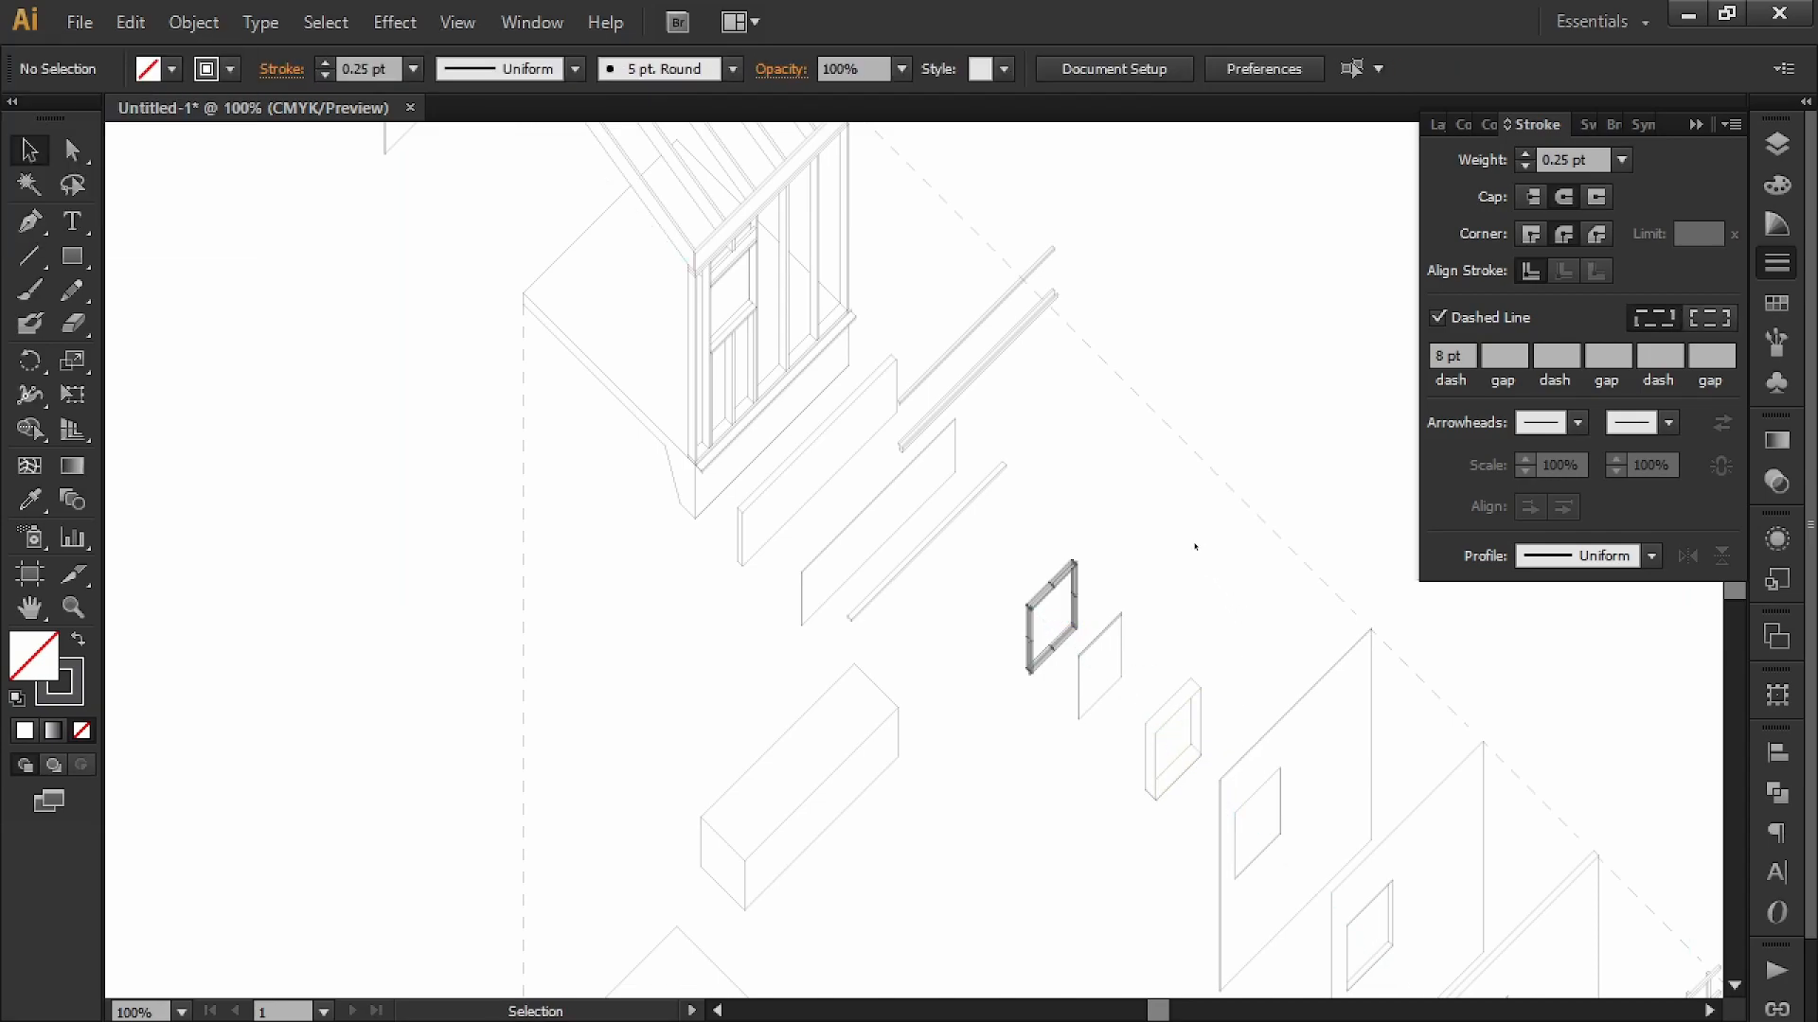
- Duplicate the assembled house drawing and place the copy directly above the original
{"action": "scroll", "coordinate": [1200, 548], "scroll_direction": "down", "scroll_amount": 3, "text": "alt"}
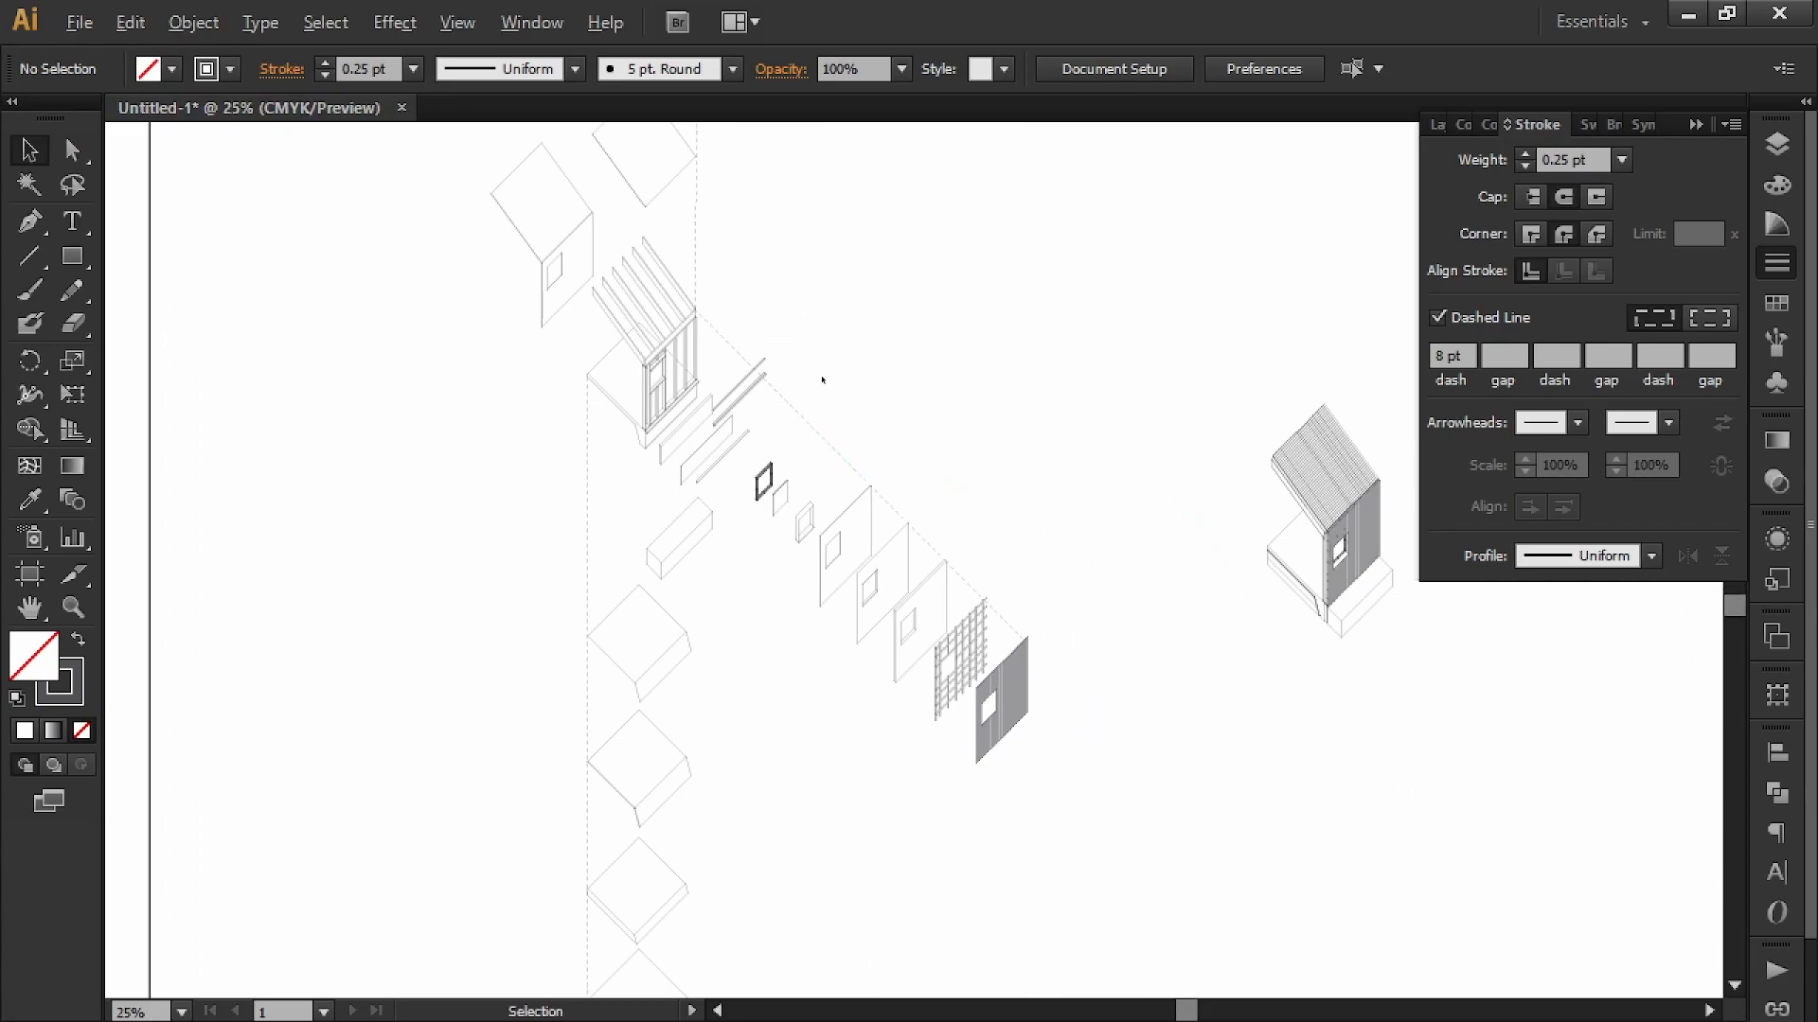
{"action": "scroll", "coordinate": [974, 332], "scroll_direction": "down", "scroll_amount": 1, "text": "alt"}
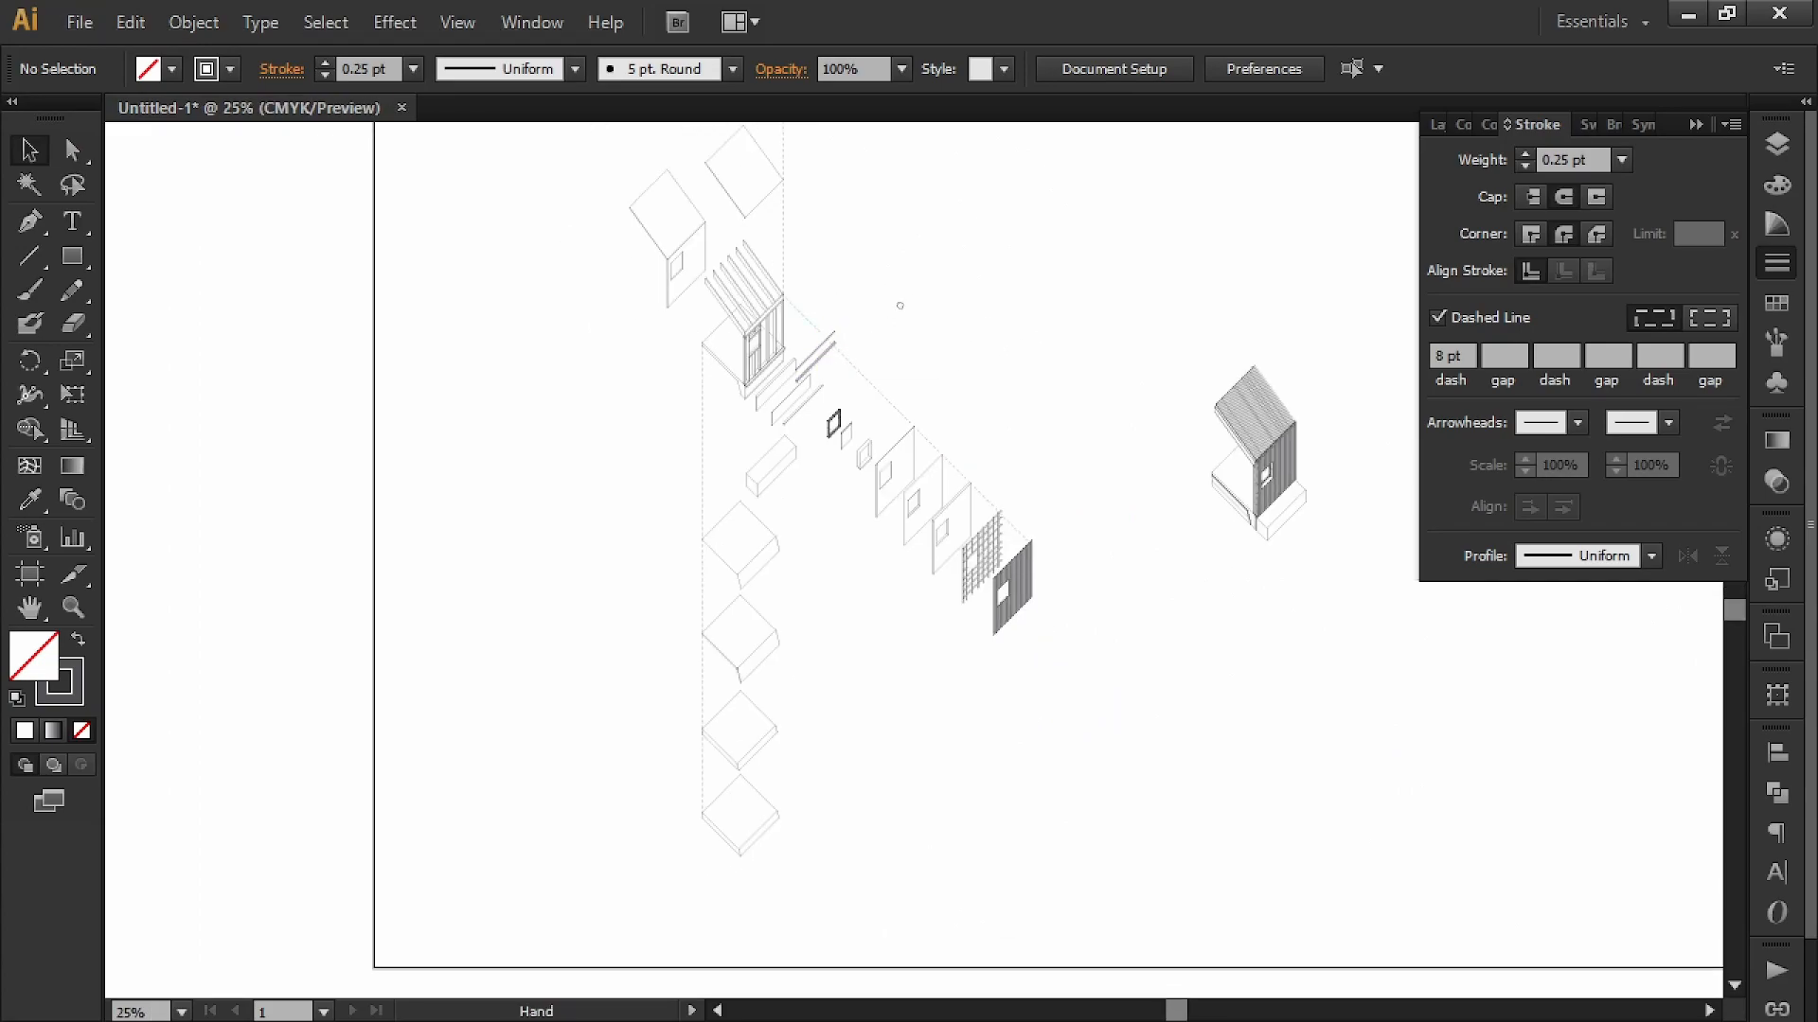
{"action": "scroll", "coordinate": [897, 292], "scroll_direction": "up", "scroll_amount": 2}
{"action": "scroll", "coordinate": [839, 332], "scroll_direction": "right", "scroll_amount": 2, "text": "shift"}
{"action": "left_click_drag", "start_coordinate": [1280, 389], "coordinate": [1096, 667]}
{"action": "left_click_drag", "start_coordinate": [1101, 664], "coordinate": [1012, 813]}
{"action": "left_click_drag", "start_coordinate": [1112, 687], "coordinate": [1103, 358], "text": "alt"}
{"action": "left_click", "coordinate": [1193, 463]}
- Give the upper house copy a dashed stroke with a 2 pt dash and a stroke colour of 50% black
{"action": "left_click", "coordinate": [1084, 409]}
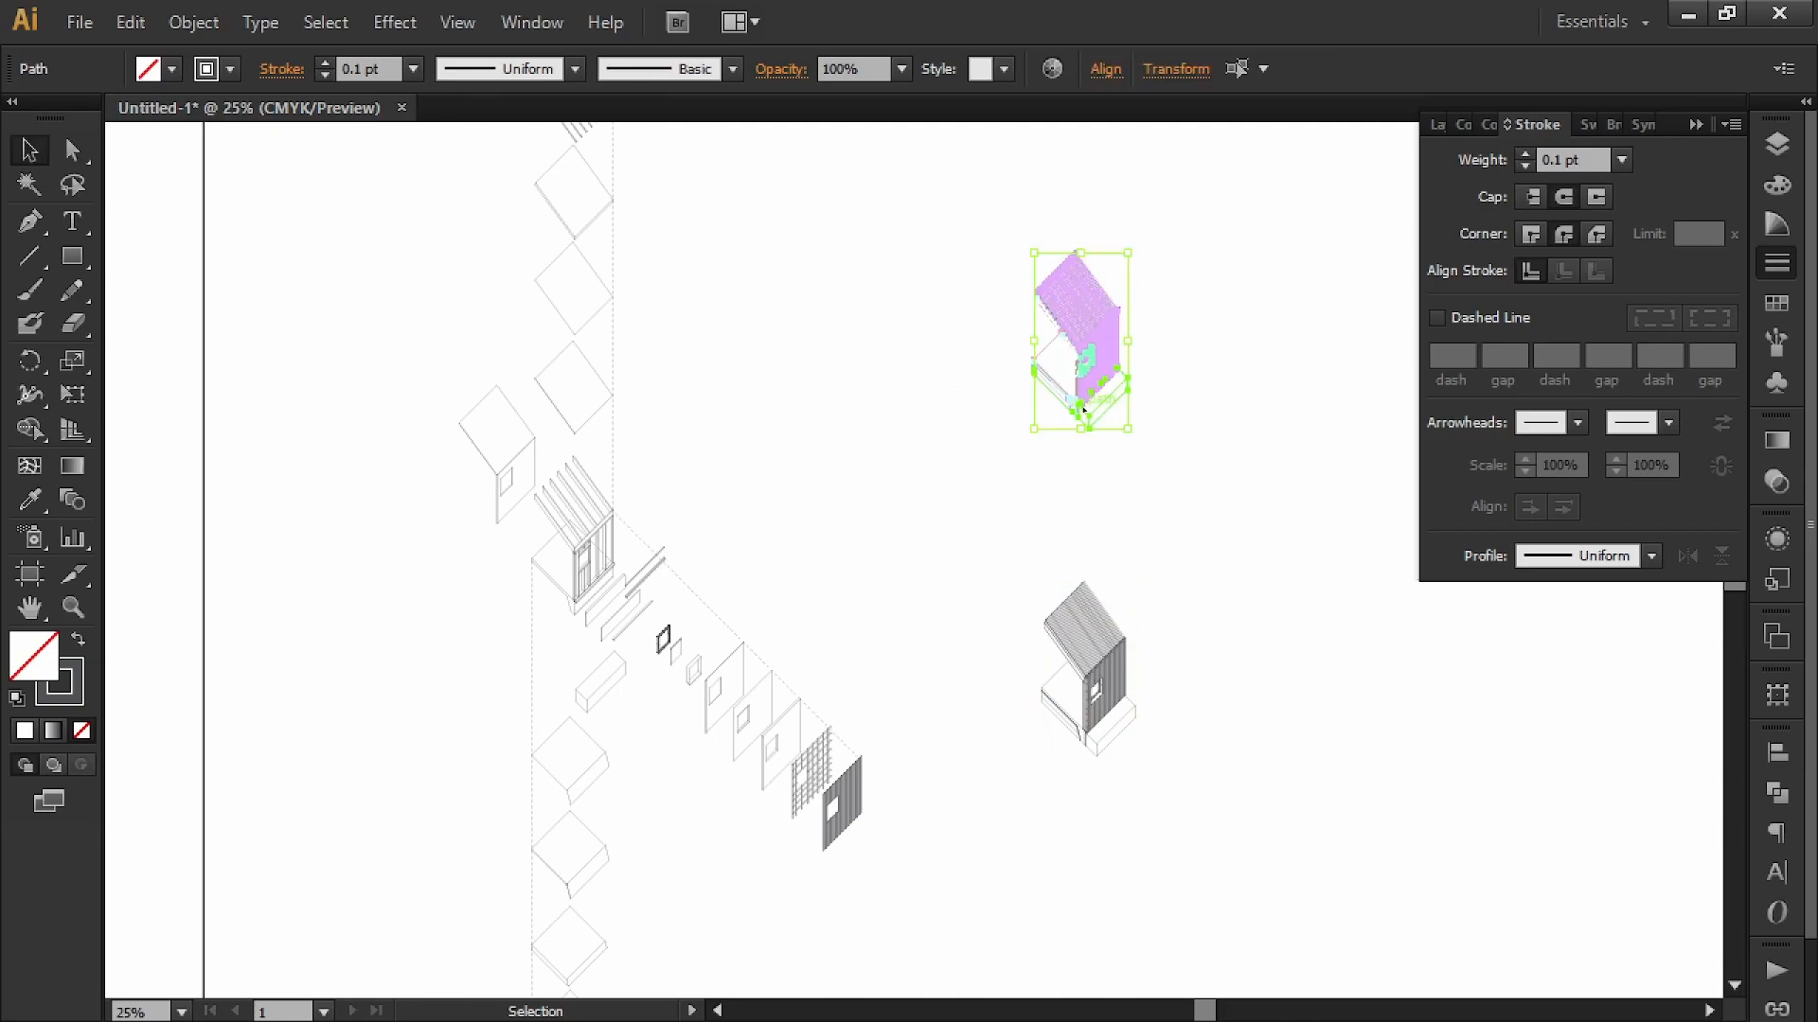
{"action": "left_click", "coordinate": [1439, 318]}
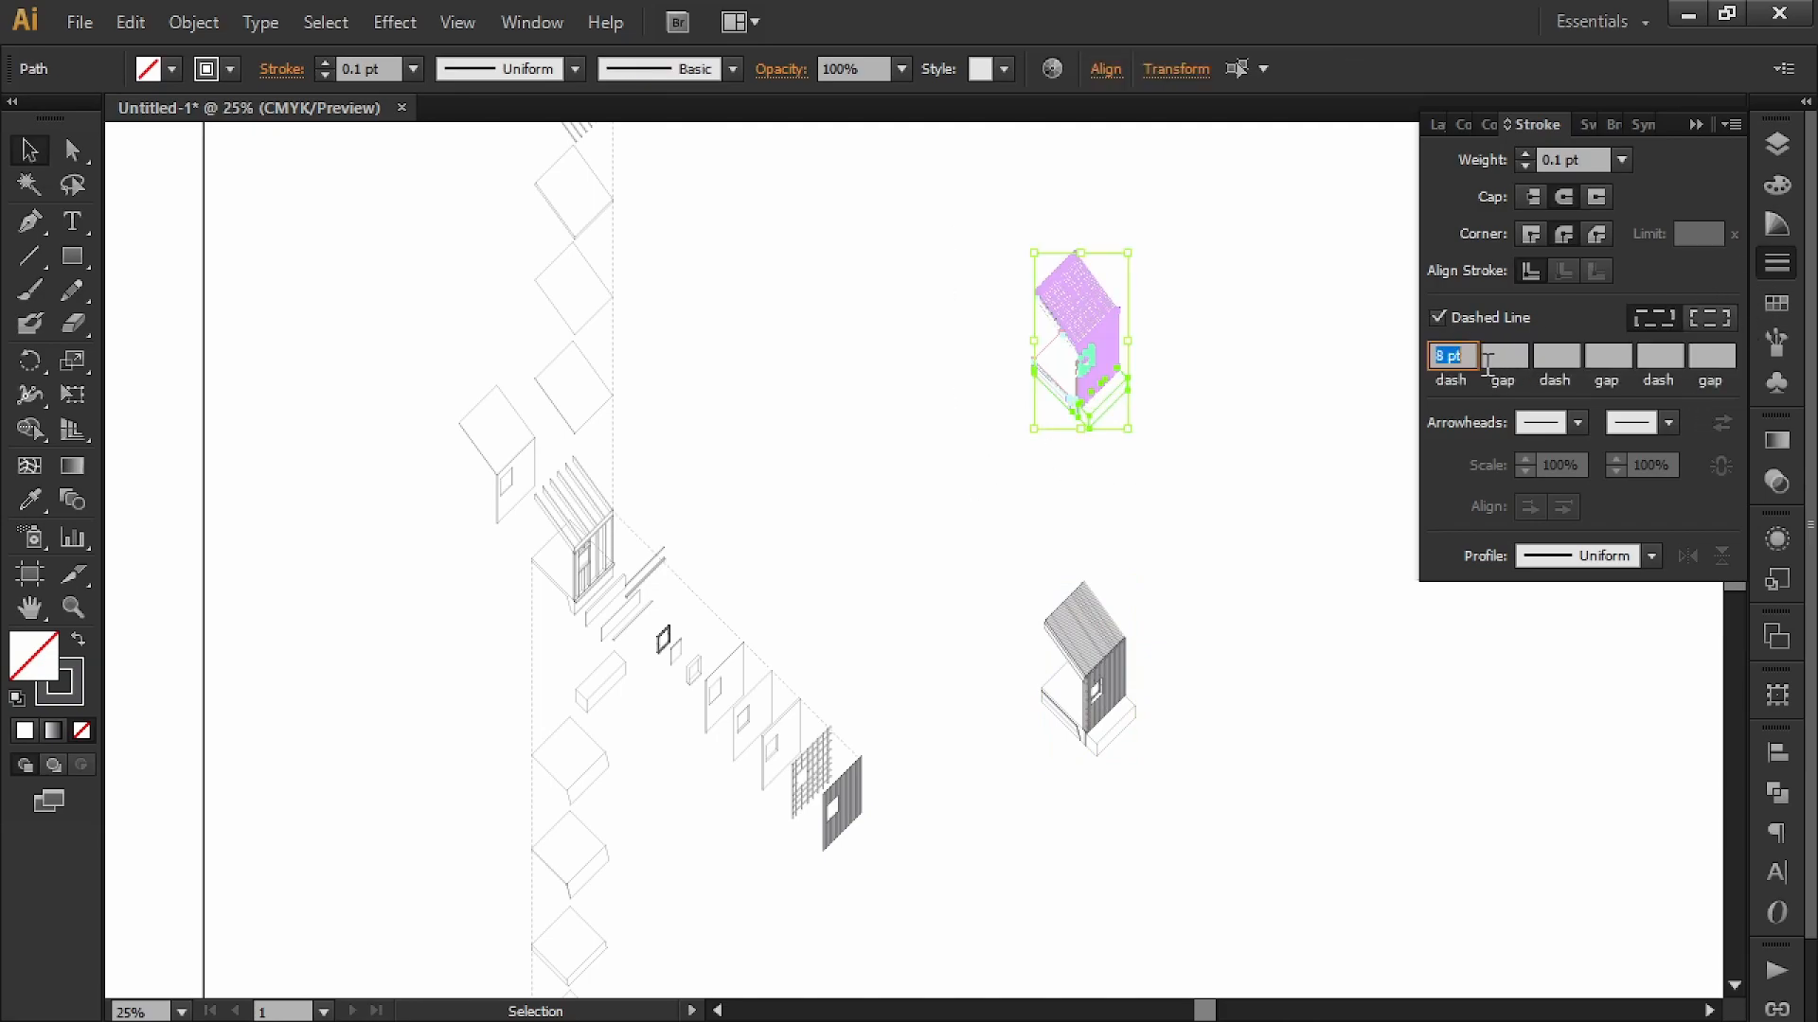
{"action": "type", "text": "2"}
{"action": "left_click", "coordinate": [231, 69]}
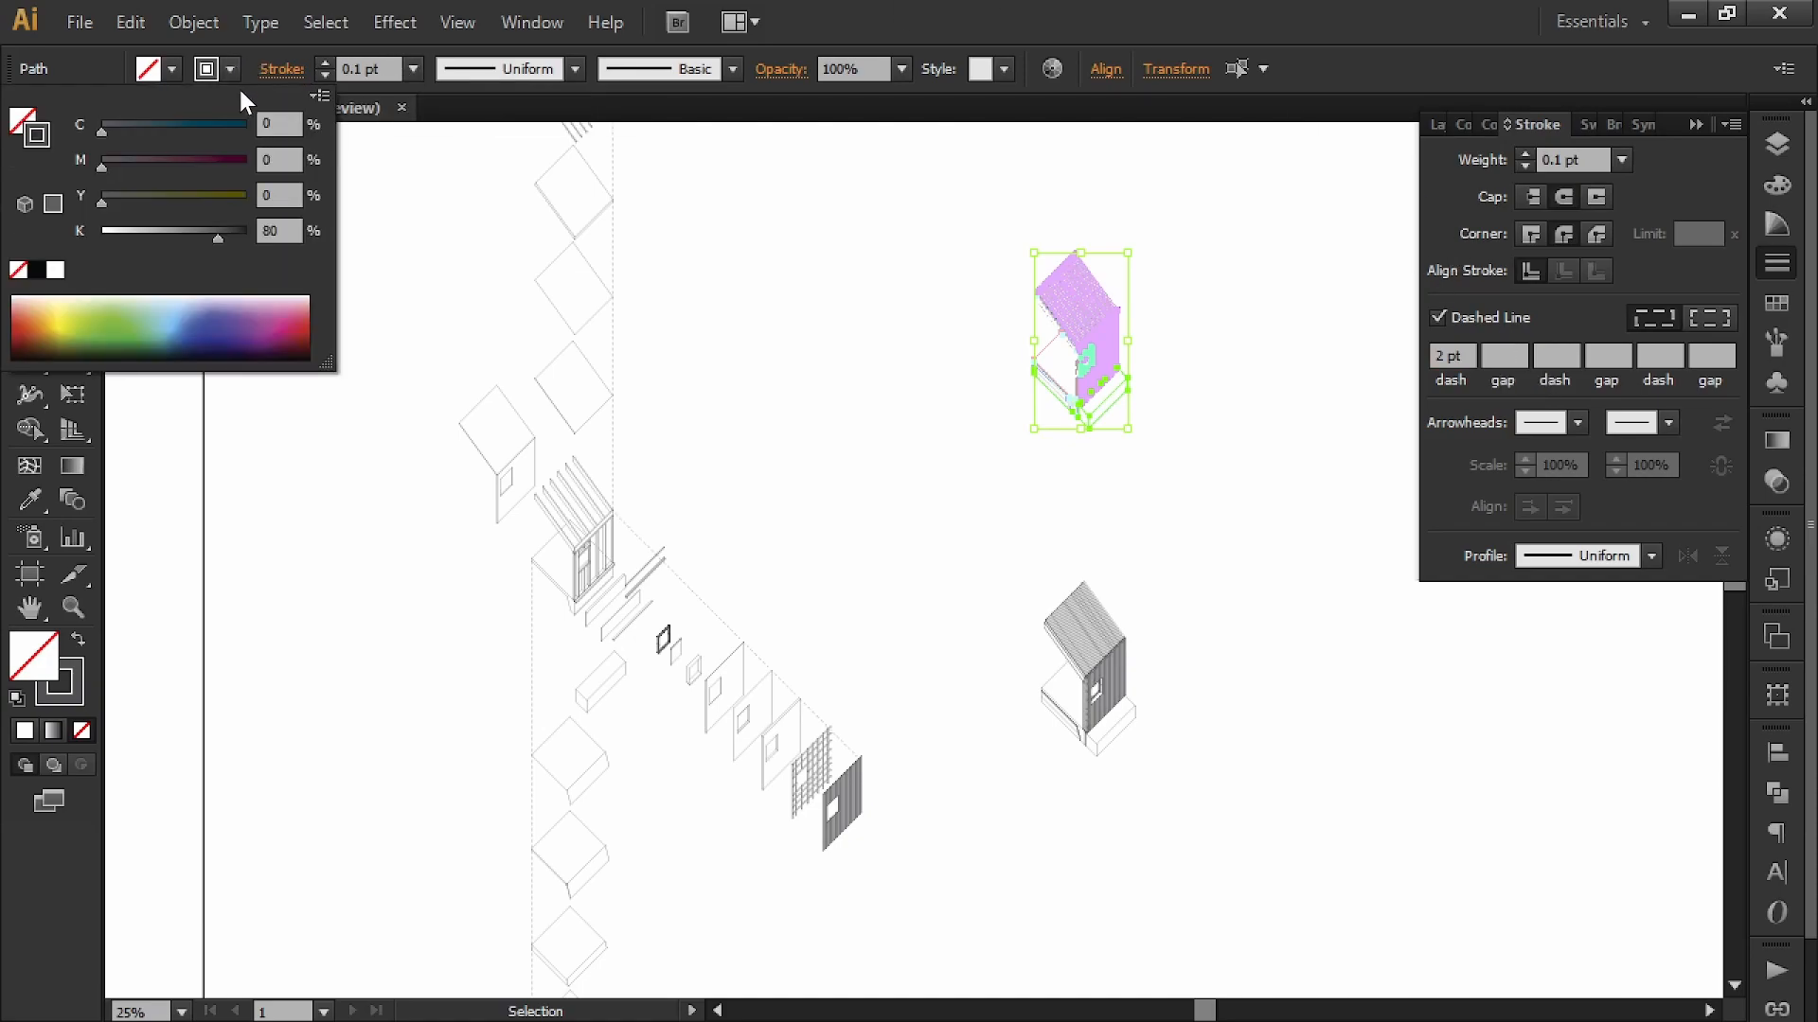
{"action": "left_click_drag", "start_coordinate": [288, 231], "coordinate": [248, 232]}
{"action": "type", "text": "50"}
{"action": "key", "text": "Return"}
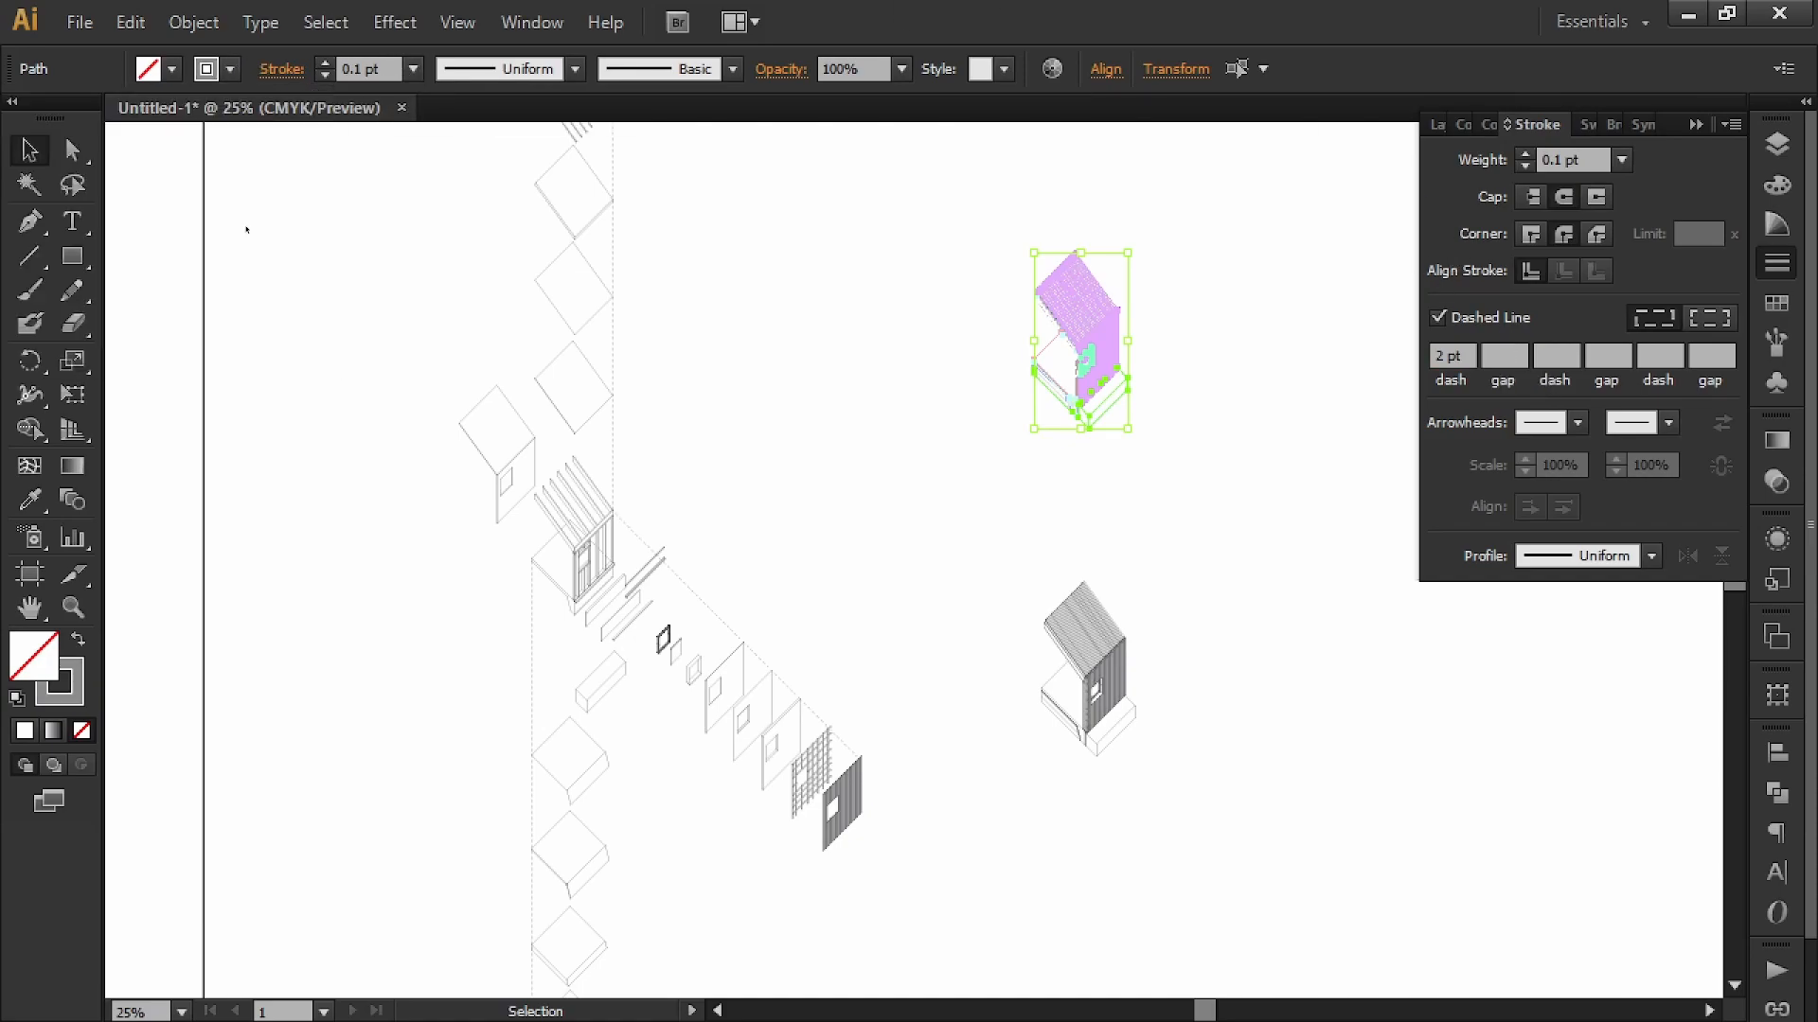
{"action": "left_click", "coordinate": [917, 461]}
- Select the whole dashed house copy and lighten its stroke colour by lowering the black value
{"action": "scroll", "coordinate": [1079, 313], "scroll_direction": "up", "scroll_amount": 5, "text": "alt"}
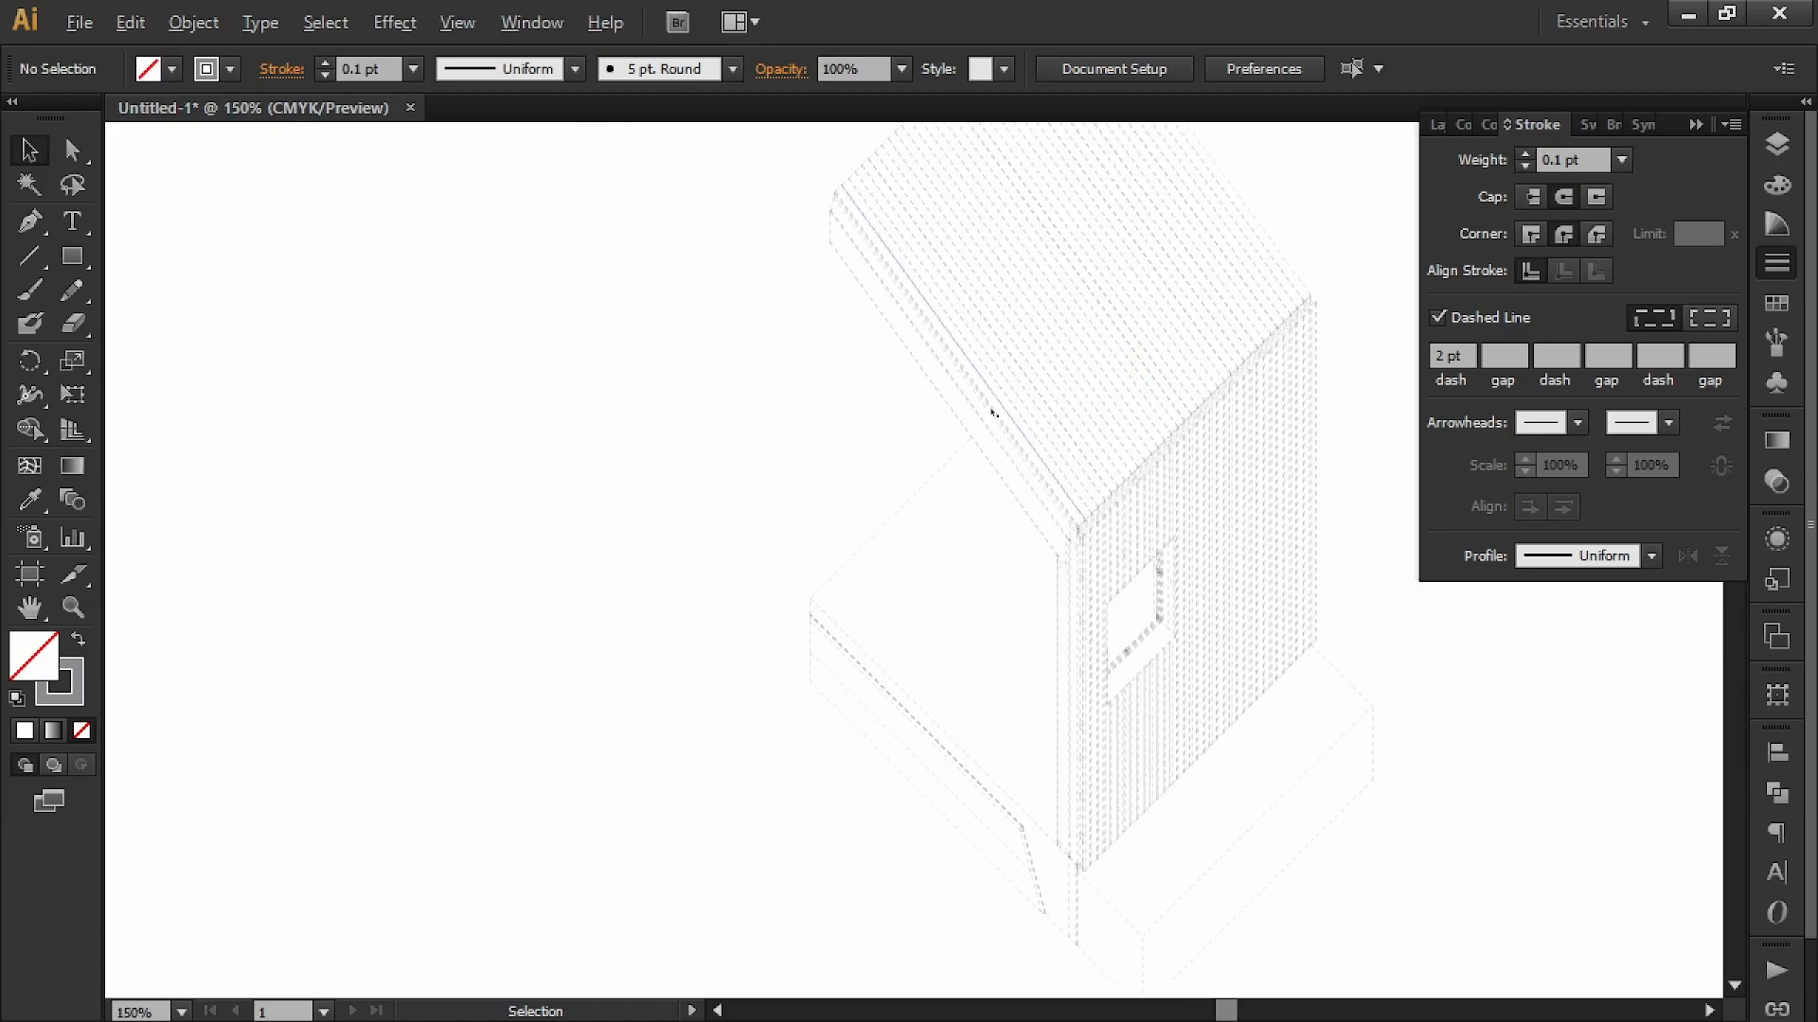
{"action": "scroll", "coordinate": [958, 417], "scroll_direction": "down", "scroll_amount": 1, "text": "alt"}
{"action": "left_click_drag", "start_coordinate": [1131, 415], "coordinate": [974, 459]}
{"action": "left_click_drag", "start_coordinate": [1170, 237], "coordinate": [613, 840]}
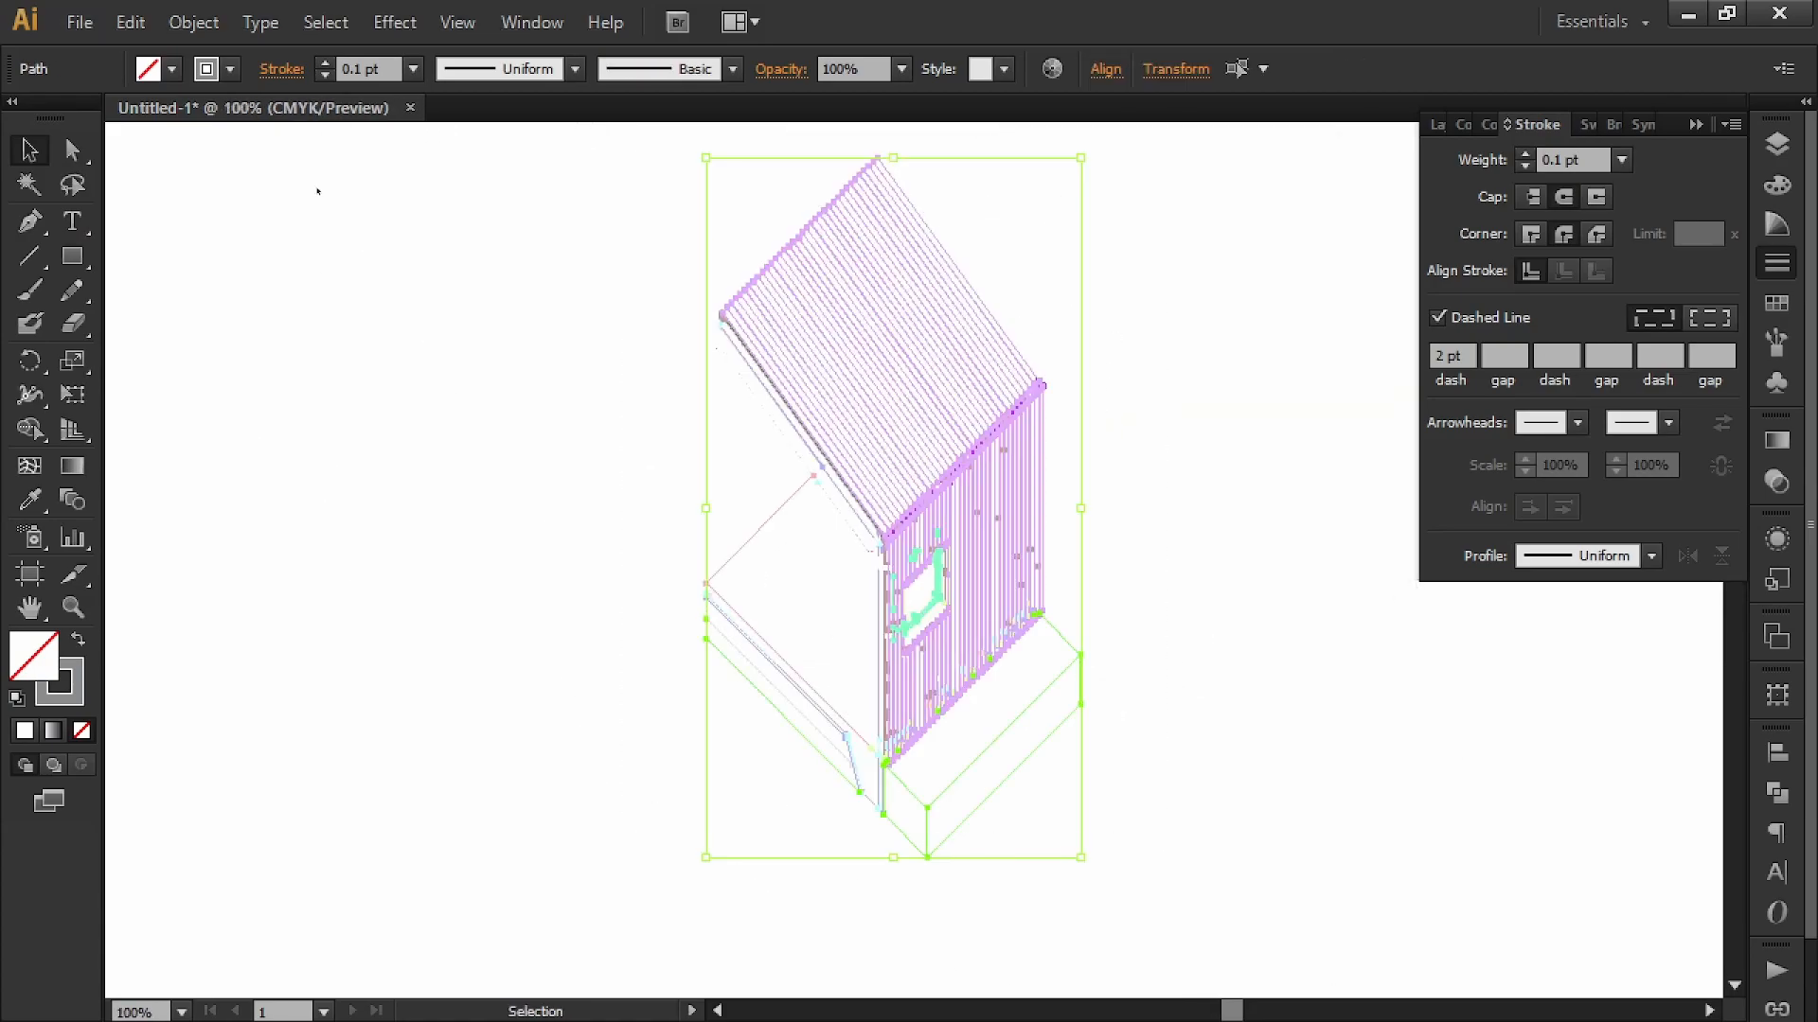
{"action": "left_click", "coordinate": [230, 69]}
{"action": "left_click", "coordinate": [277, 231]}
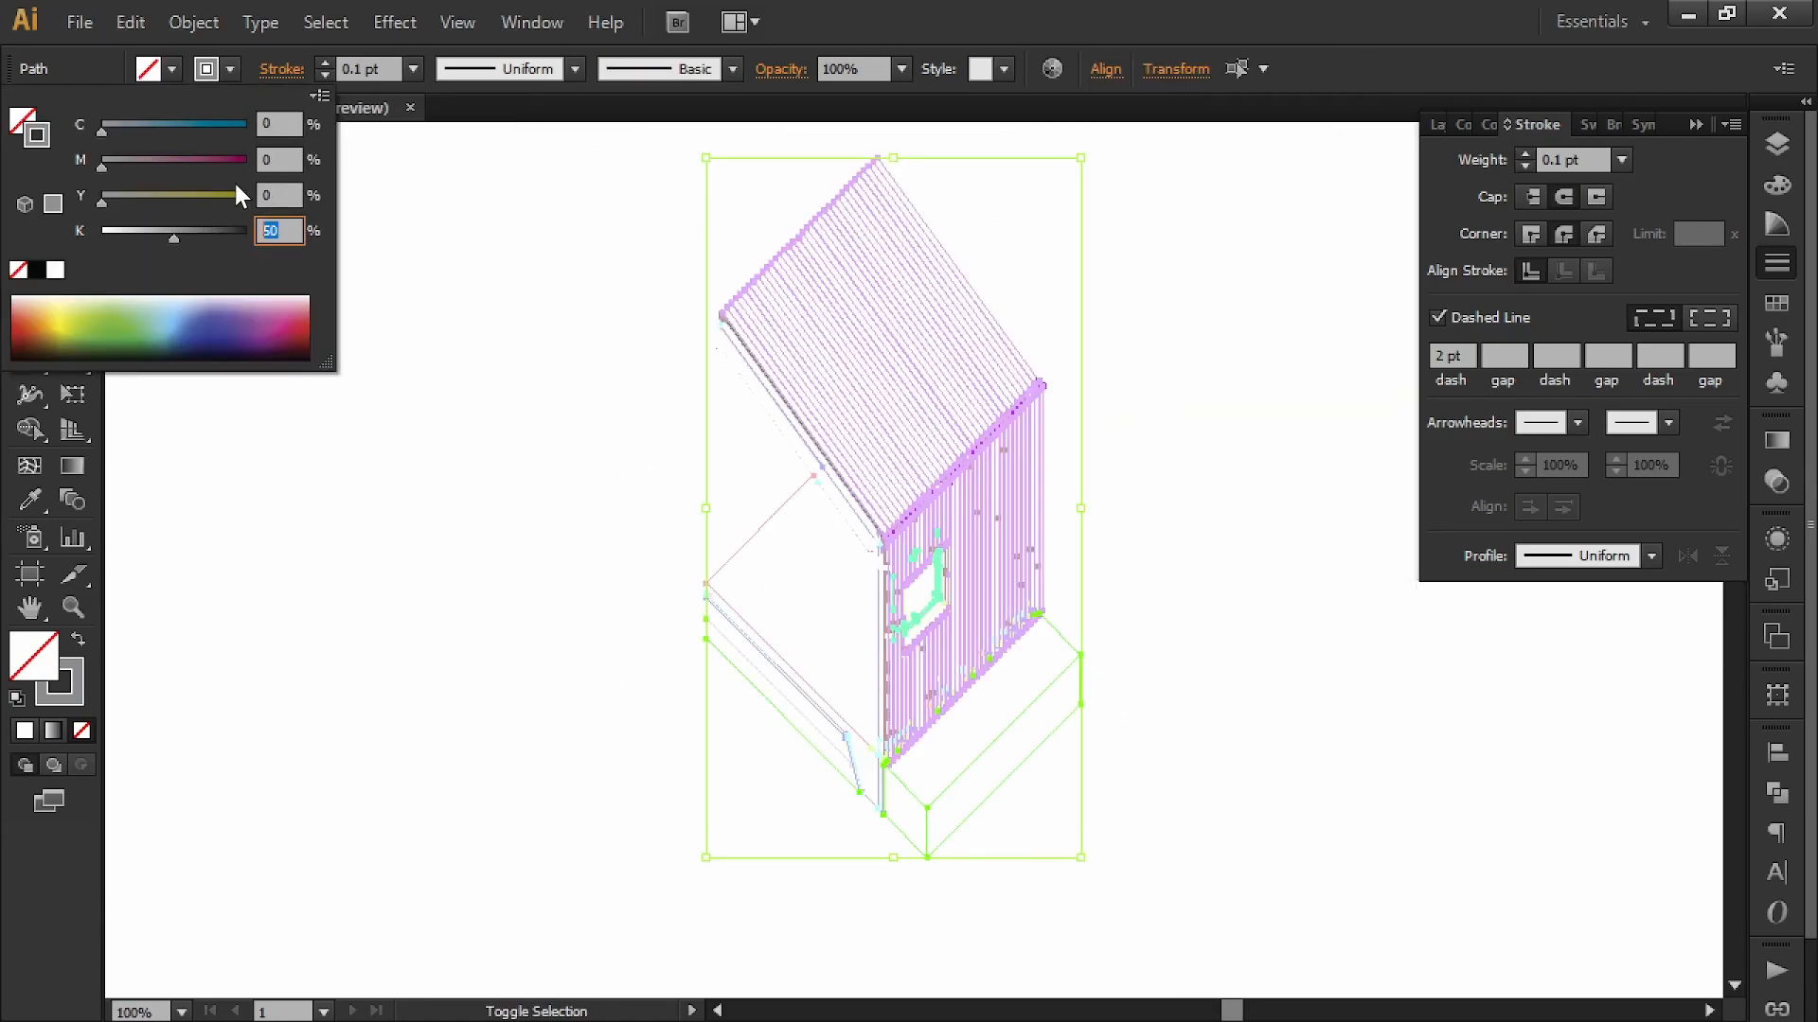
{"action": "key", "text": "Return"}
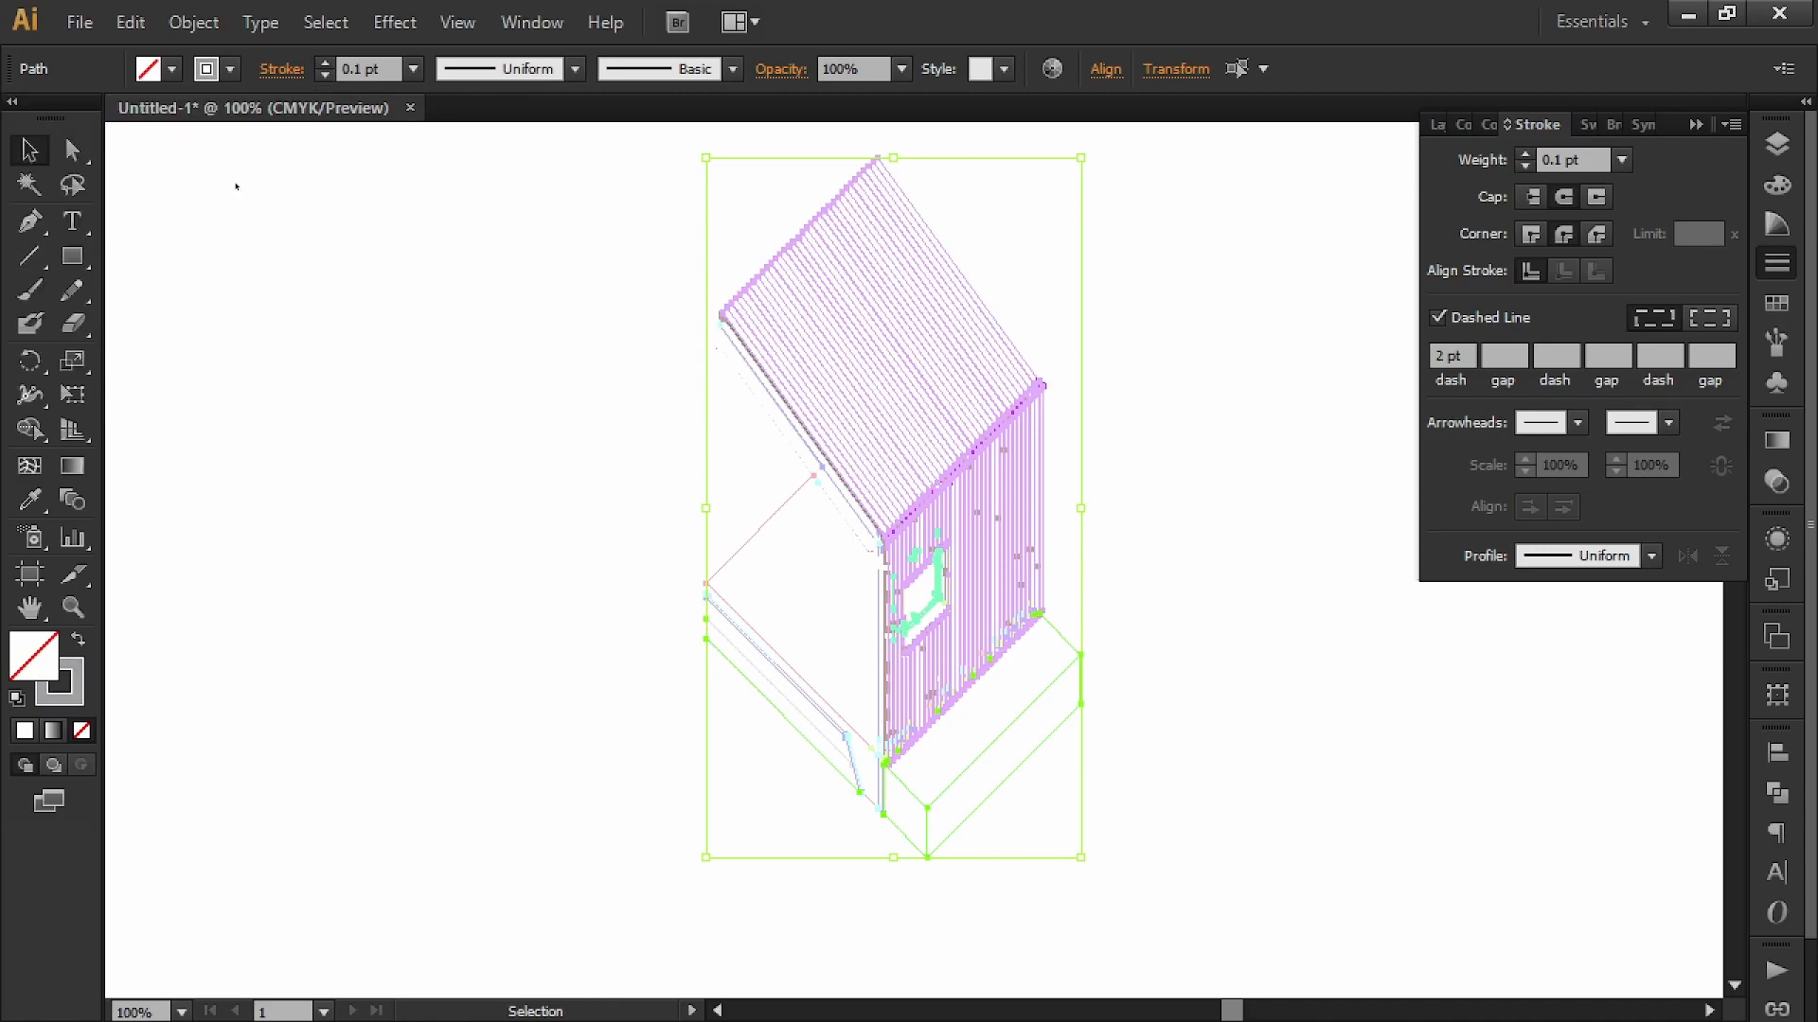
- Set the house copy's dash length to 1 pt and check the linework up close
{"action": "left_click_drag", "start_coordinate": [1467, 357], "coordinate": [1399, 358]}
{"action": "type", "text": "1"}
{"action": "key", "text": "Return"}
{"action": "left_click", "coordinate": [1205, 367]}
{"action": "scroll", "coordinate": [960, 557], "scroll_direction": "up", "scroll_amount": 3, "text": "alt"}
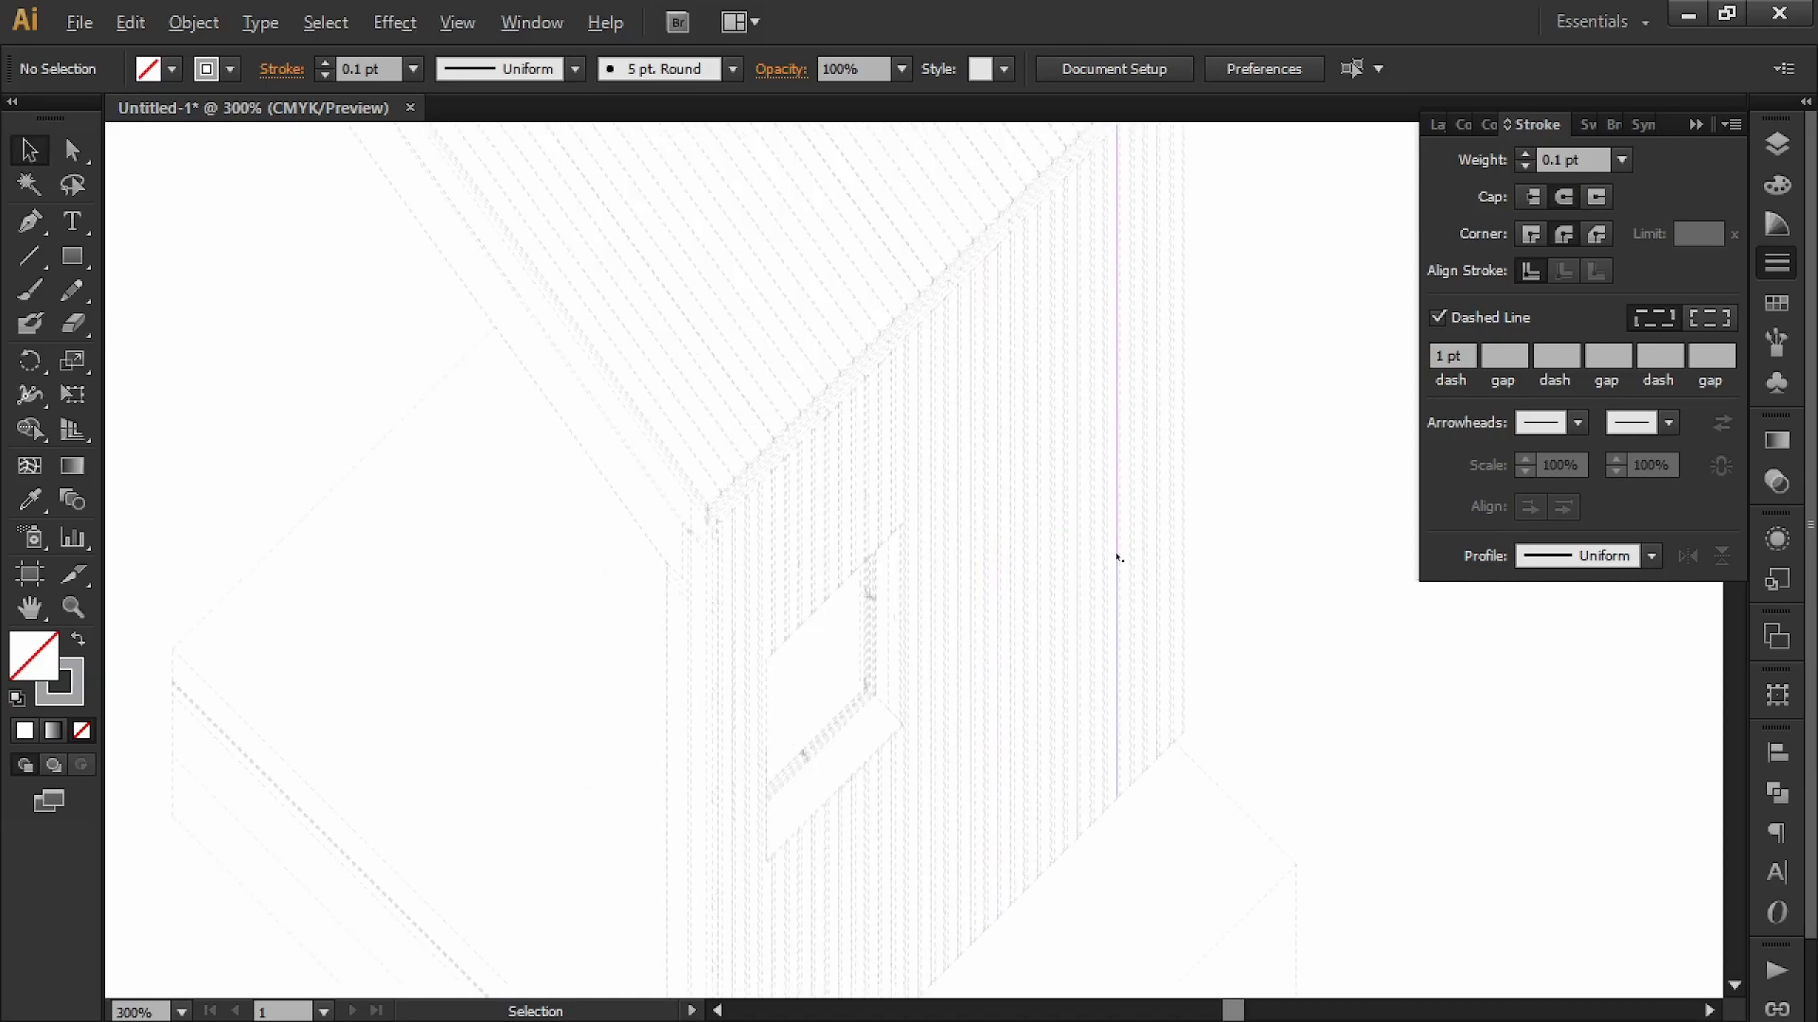
{"action": "scroll", "coordinate": [829, 471], "scroll_direction": "up", "scroll_amount": 3, "text": "alt"}
{"action": "scroll", "coordinate": [1183, 604], "scroll_direction": "down", "scroll_amount": 8, "text": "alt"}
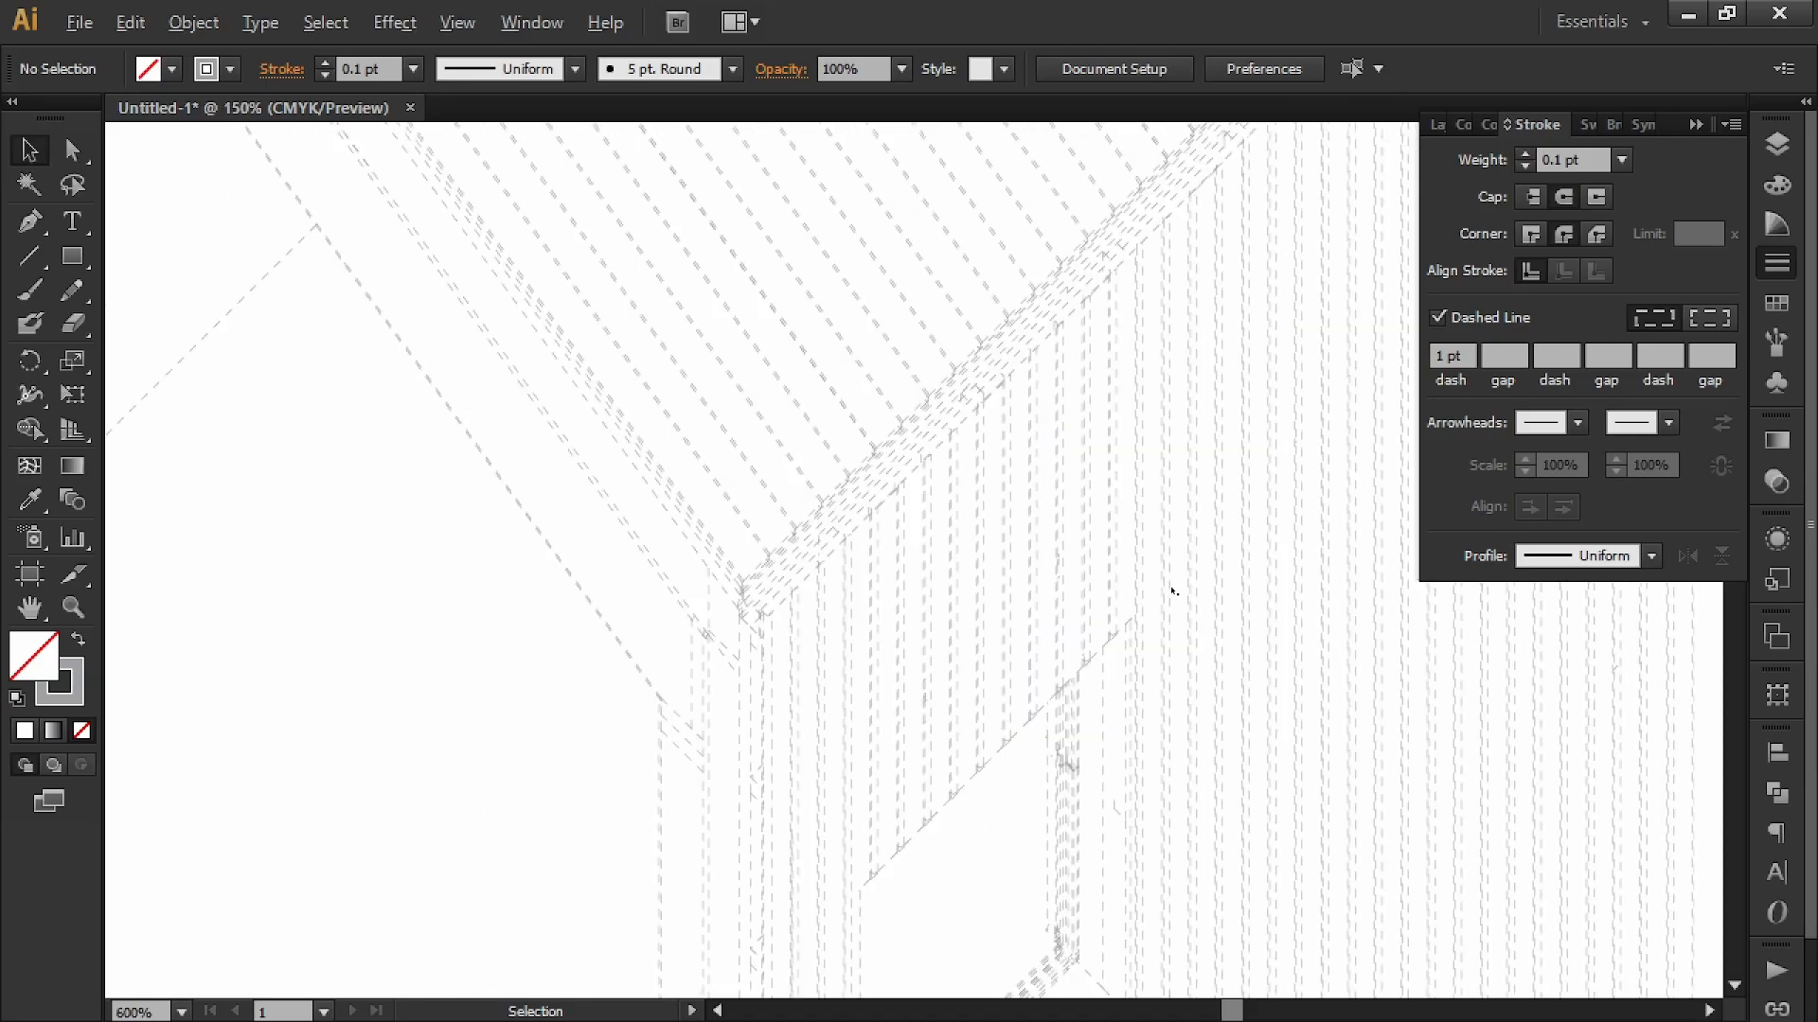
- Set the house copy's dash length to 5 pt and compare the look at different magnifications
{"action": "key", "text": "ctrl+a"}
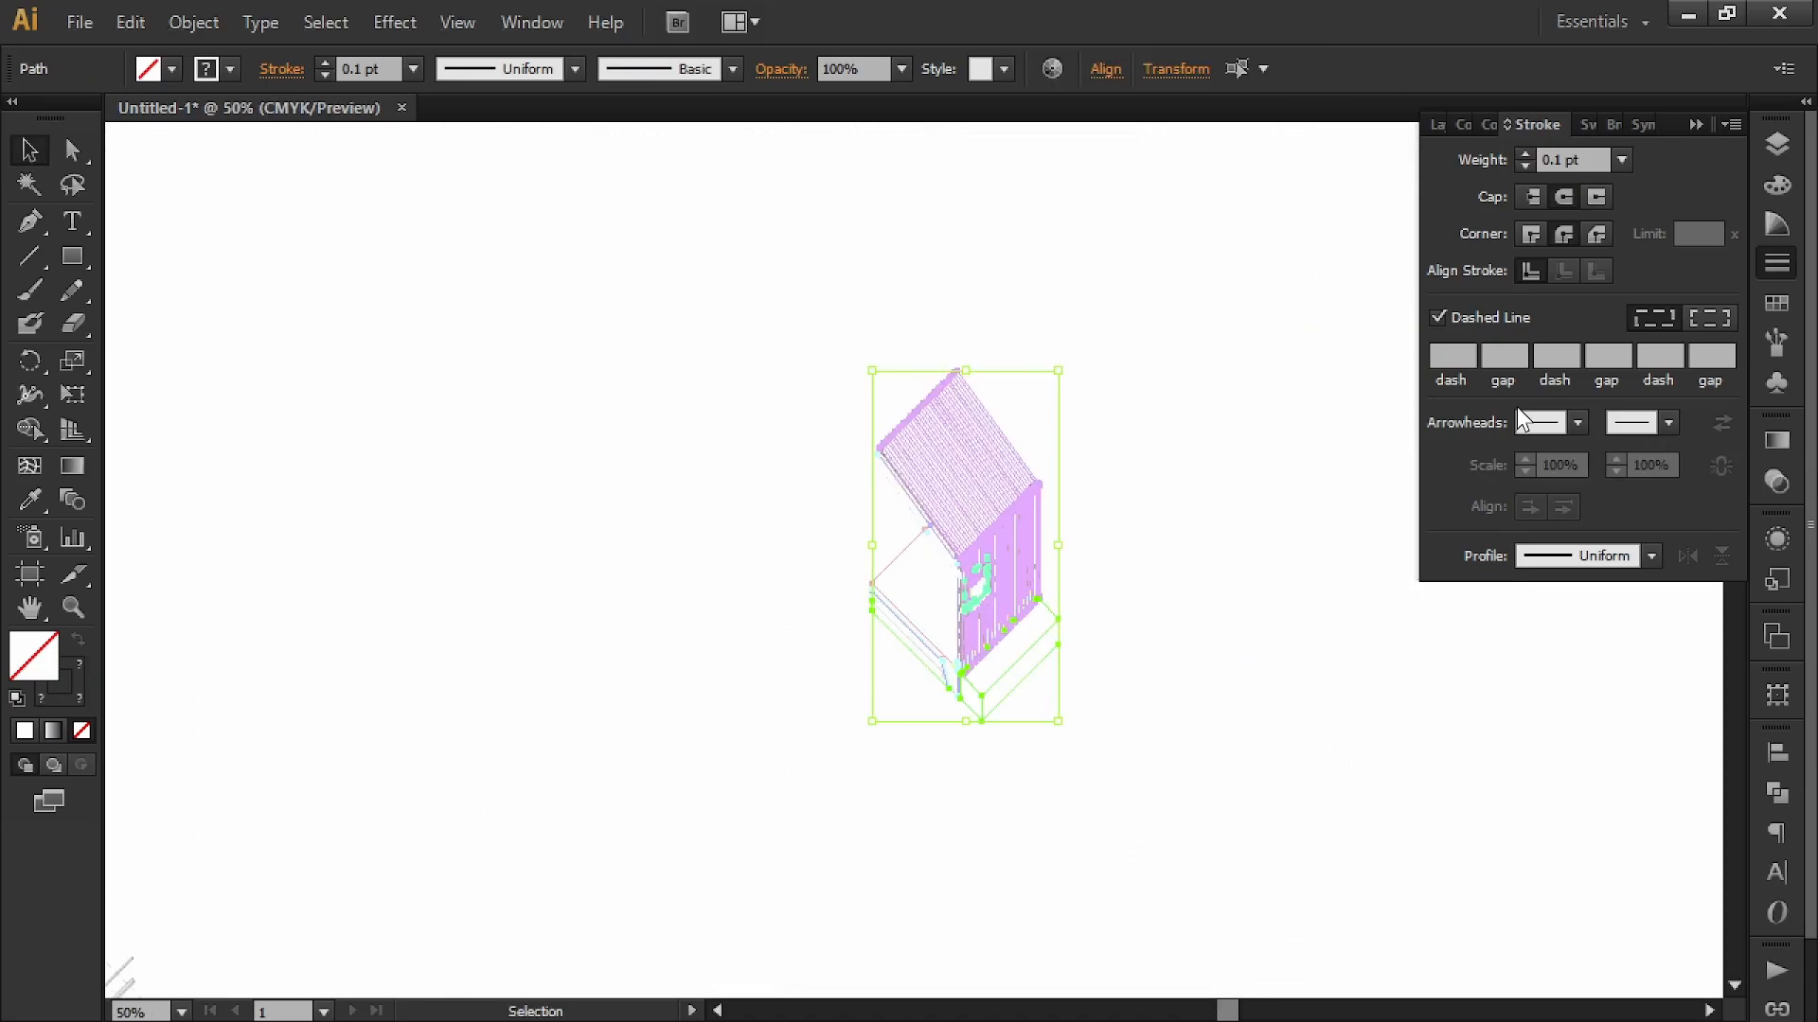
{"action": "left_click", "coordinate": [1455, 356]}
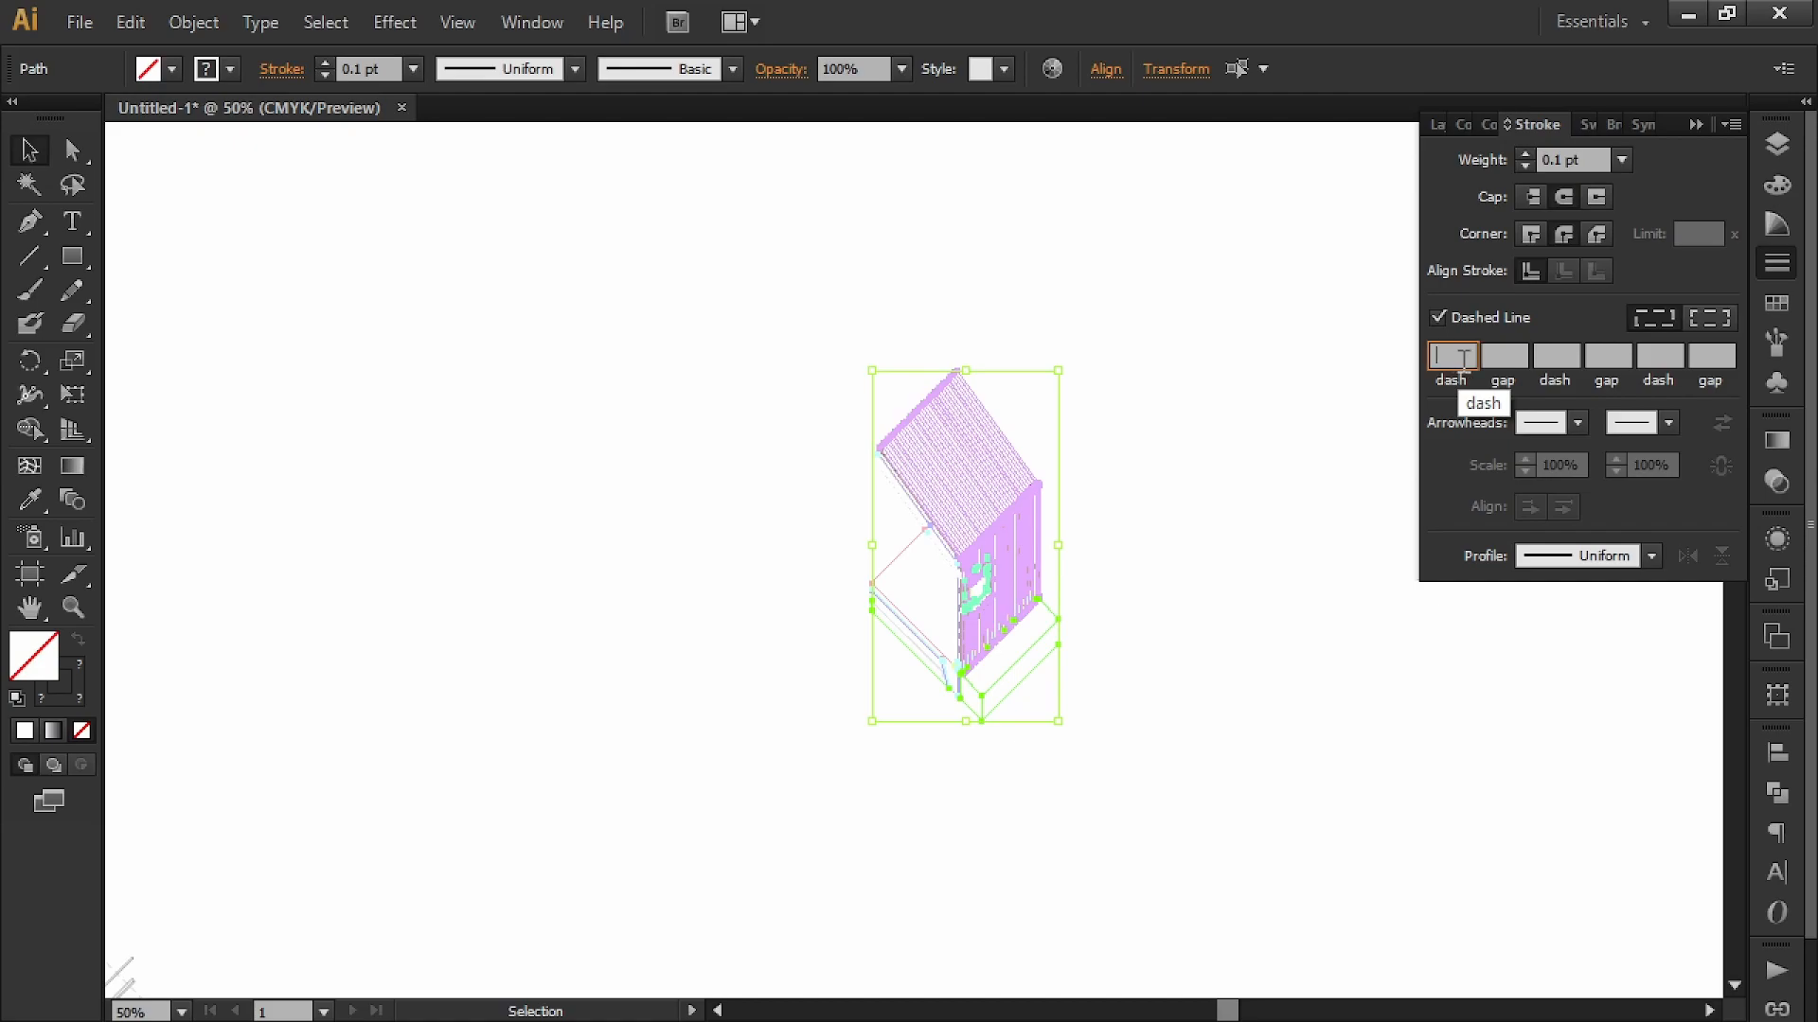
{"action": "type", "text": "5"}
{"action": "key", "text": "Return"}
{"action": "left_click", "coordinate": [1229, 410]}
{"action": "scroll", "coordinate": [1082, 520], "scroll_direction": "up", "scroll_amount": 3, "text": "alt"}
{"action": "scroll", "coordinate": [967, 483], "scroll_direction": "down", "scroll_amount": 3, "text": "alt"}
- Reselect the house copy and set its dash length to 3 pt
{"action": "left_click_drag", "start_coordinate": [917, 190], "coordinate": [603, 684]}
{"action": "left_click", "coordinate": [1453, 355]}
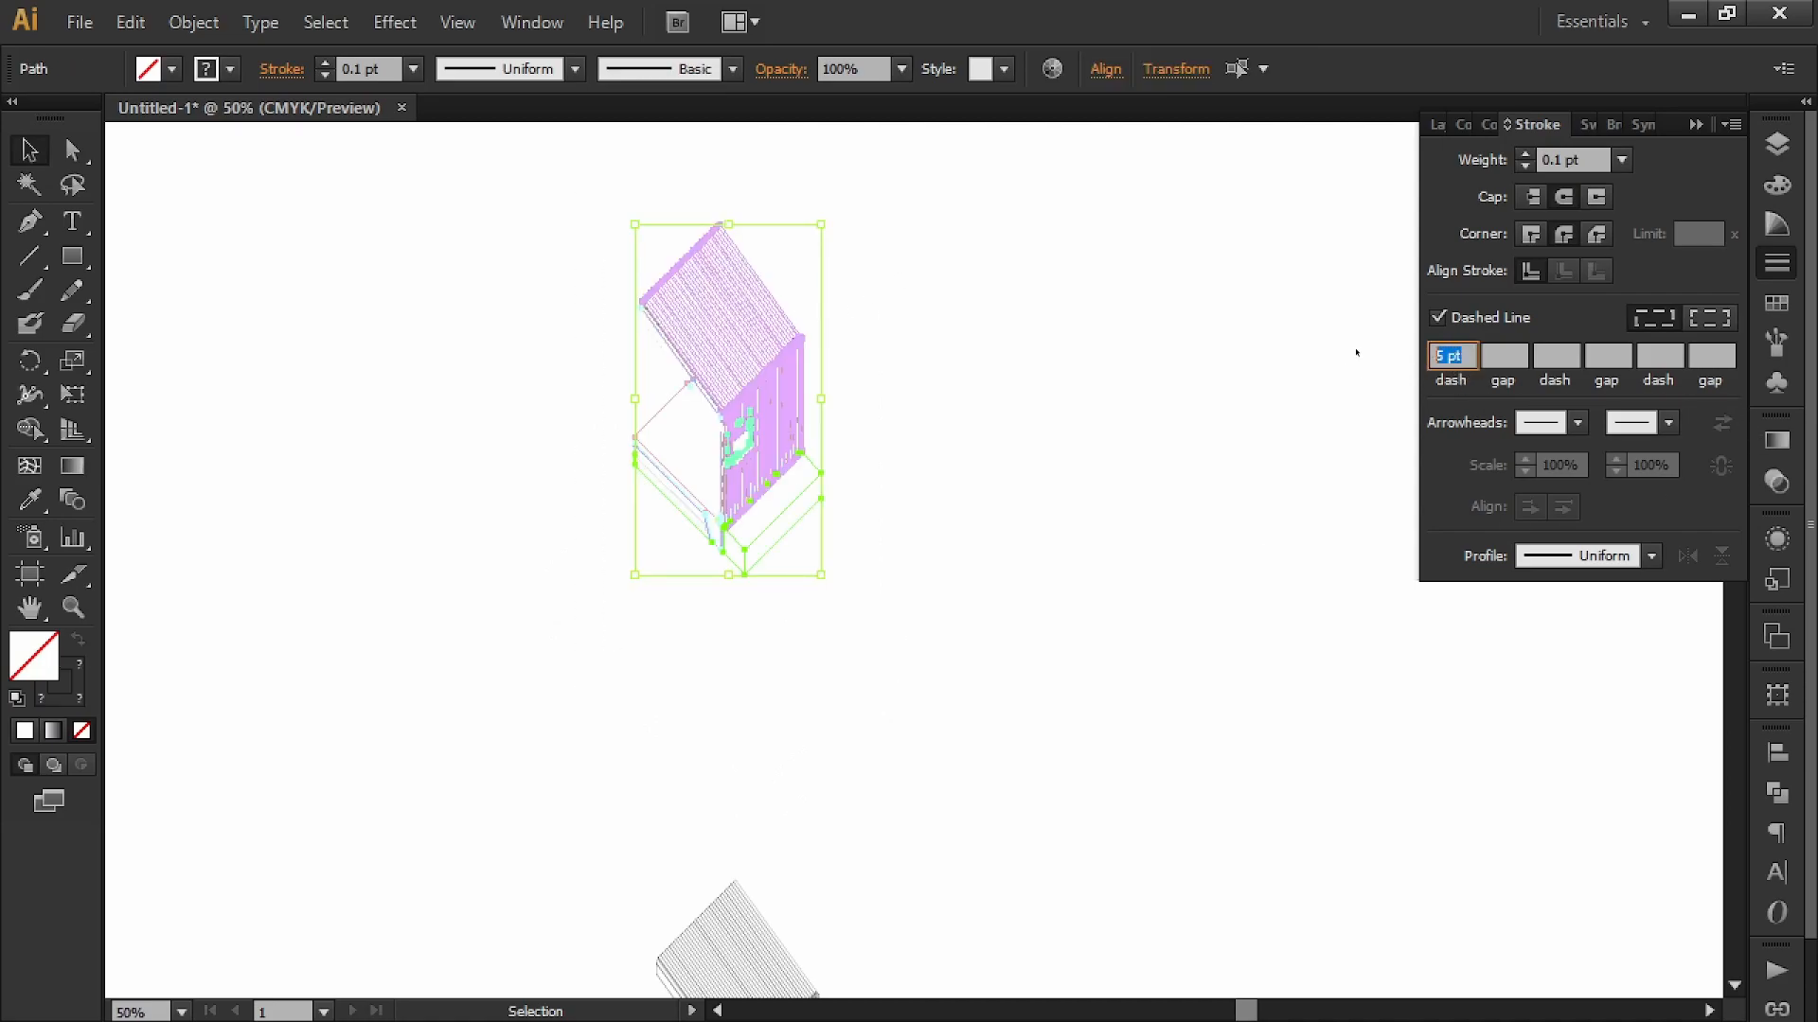
{"action": "type", "text": "3"}
{"action": "key", "text": "Return"}
{"action": "left_click", "coordinate": [918, 370]}
- Examine the dashed house copy alongside the solid assembled house and the exploded drawing on the artboard
{"action": "mouse_move", "coordinate": [897, 309]}
{"action": "left_mouse_down"}
{"action": "mouse_move", "coordinate": [975, 324]}
{"action": "mouse_move", "coordinate": [1015, 311]}
{"action": "left_mouse_up"}
{"action": "scroll", "coordinate": [1007, 322], "scroll_direction": "down", "scroll_amount": 1, "text": "alt"}
{"action": "mouse_move", "coordinate": [1012, 433]}
{"action": "left_mouse_down"}
{"action": "mouse_move", "coordinate": [1233, 332]}
{"action": "mouse_move", "coordinate": [1221, 369]}
{"action": "left_mouse_up"}
{"action": "left_click", "coordinate": [1218, 190]}
{"action": "key", "text": "ctrl+z"}
{"action": "left_click_drag", "start_coordinate": [1270, 486], "coordinate": [1000, 152]}
{"action": "left_click", "coordinate": [1183, 308]}
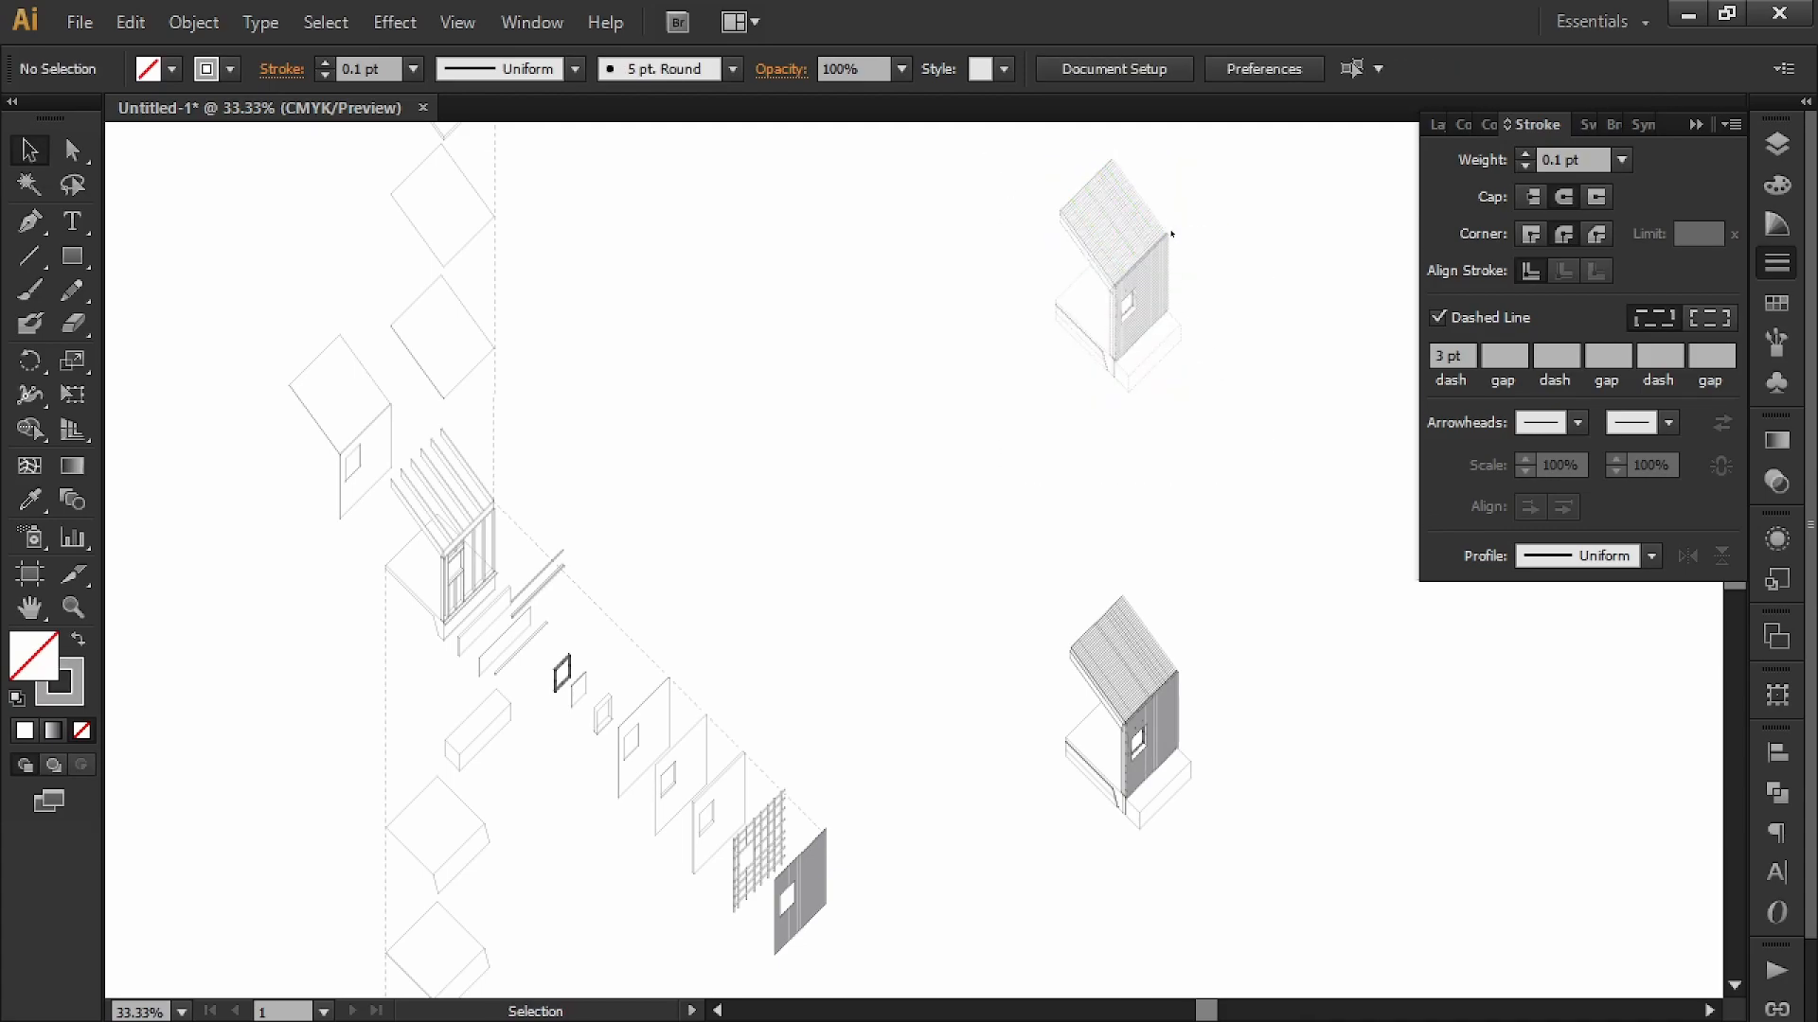
{"action": "left_click_drag", "start_coordinate": [678, 465], "coordinate": [872, 353]}
{"action": "scroll", "coordinate": [888, 460], "scroll_direction": "down", "scroll_amount": 2, "text": "alt"}
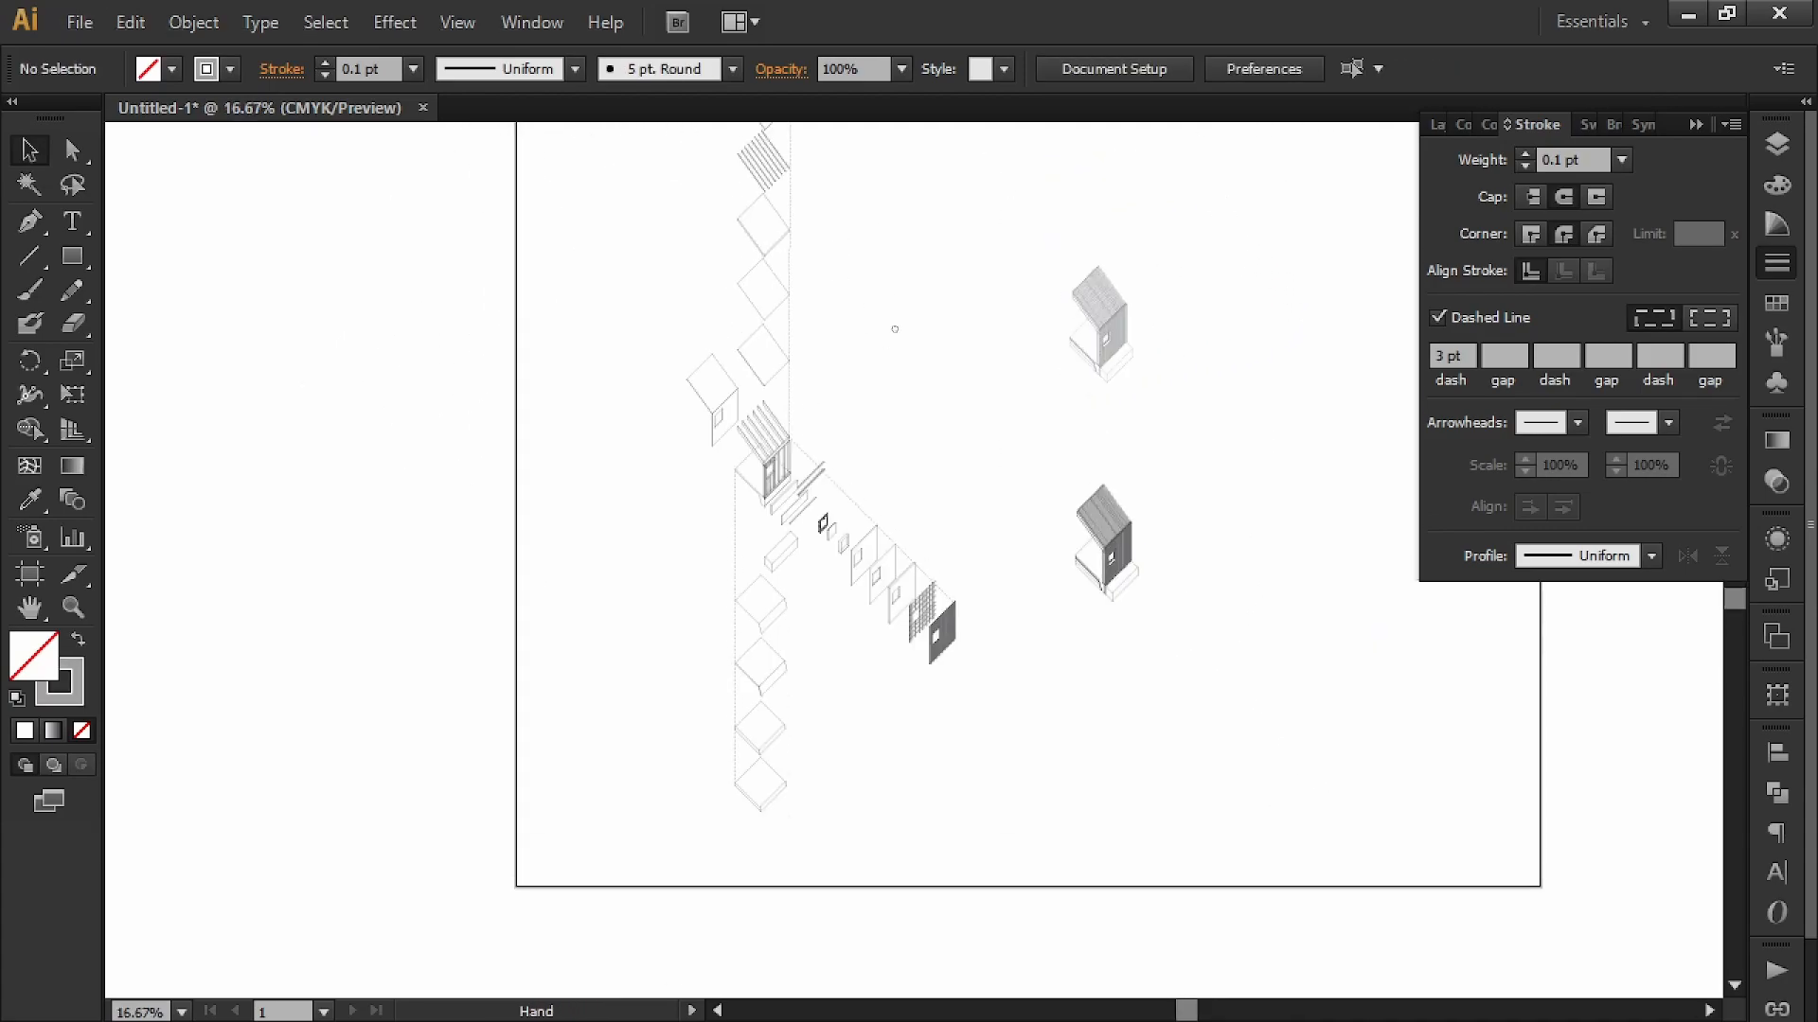
- Select everything on the layer that contains the sloped roof battens and check where its parts lie in the drawings
{"action": "left_click_drag", "start_coordinate": [893, 269], "coordinate": [897, 500]}
{"action": "scroll", "coordinate": [795, 373], "scroll_direction": "up", "scroll_amount": 5, "text": "alt"}
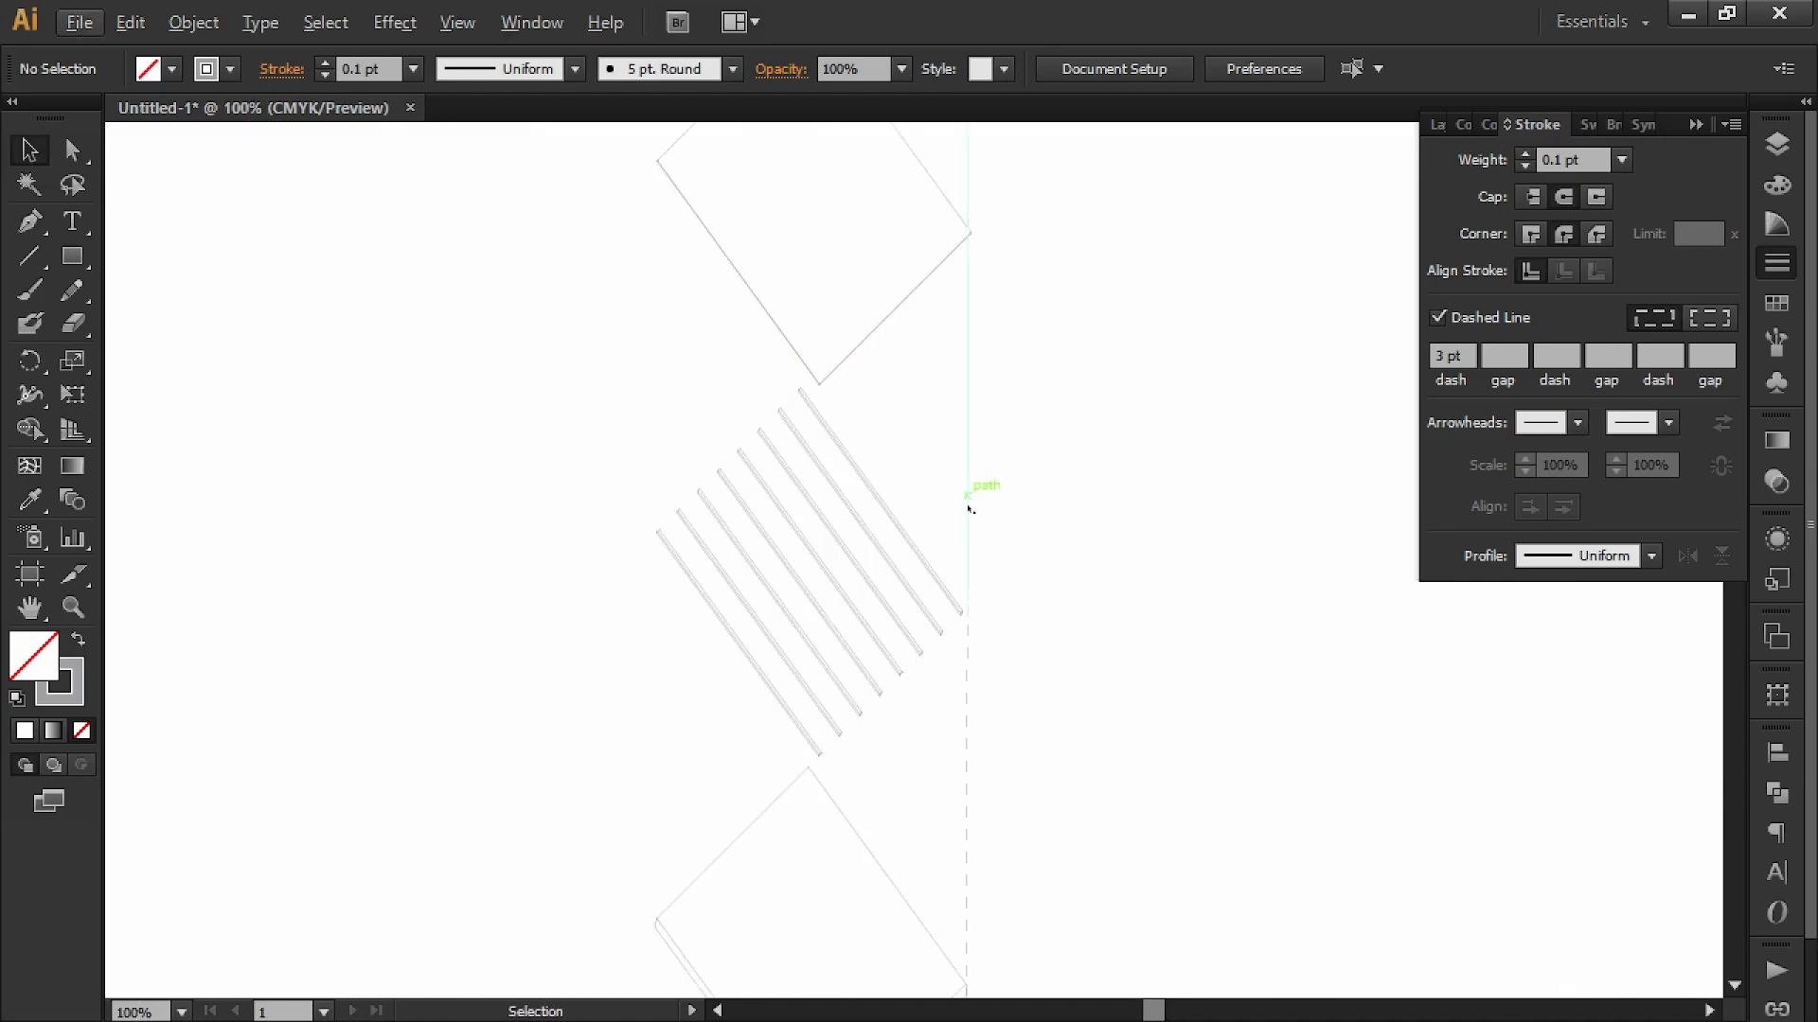
{"action": "left_click", "coordinate": [912, 544]}
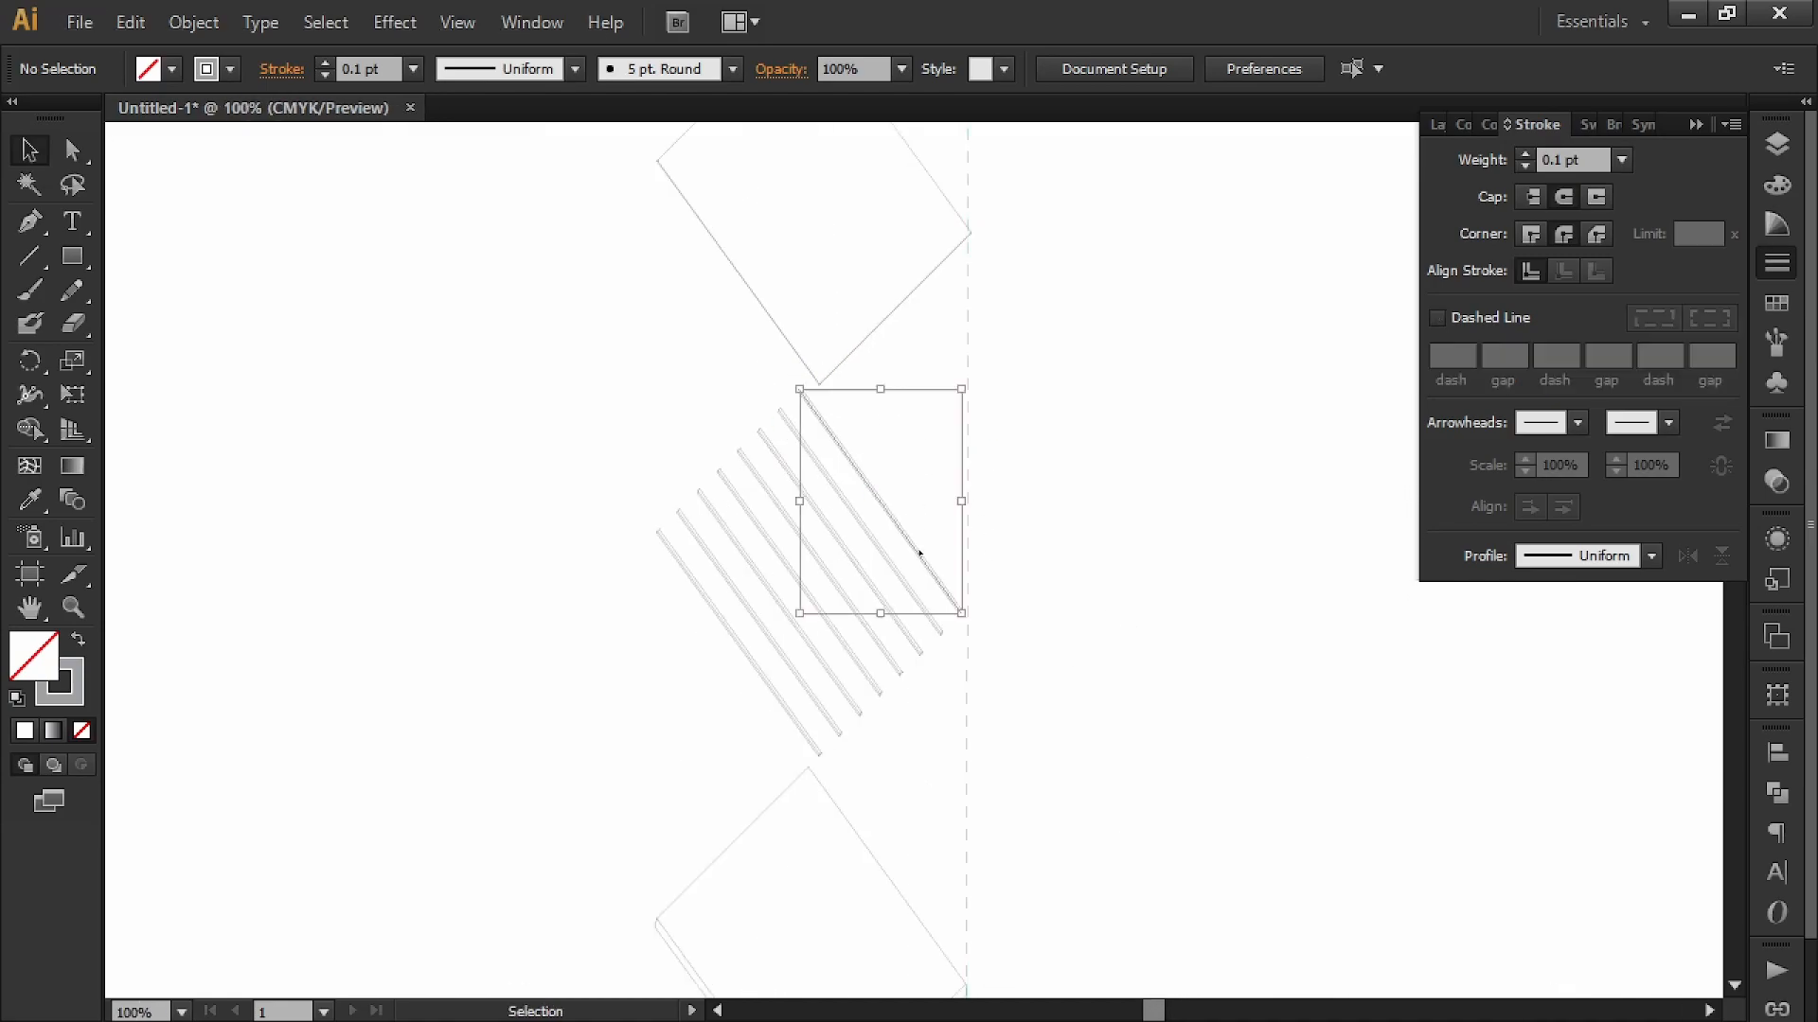
{"action": "left_click", "coordinate": [972, 478]}
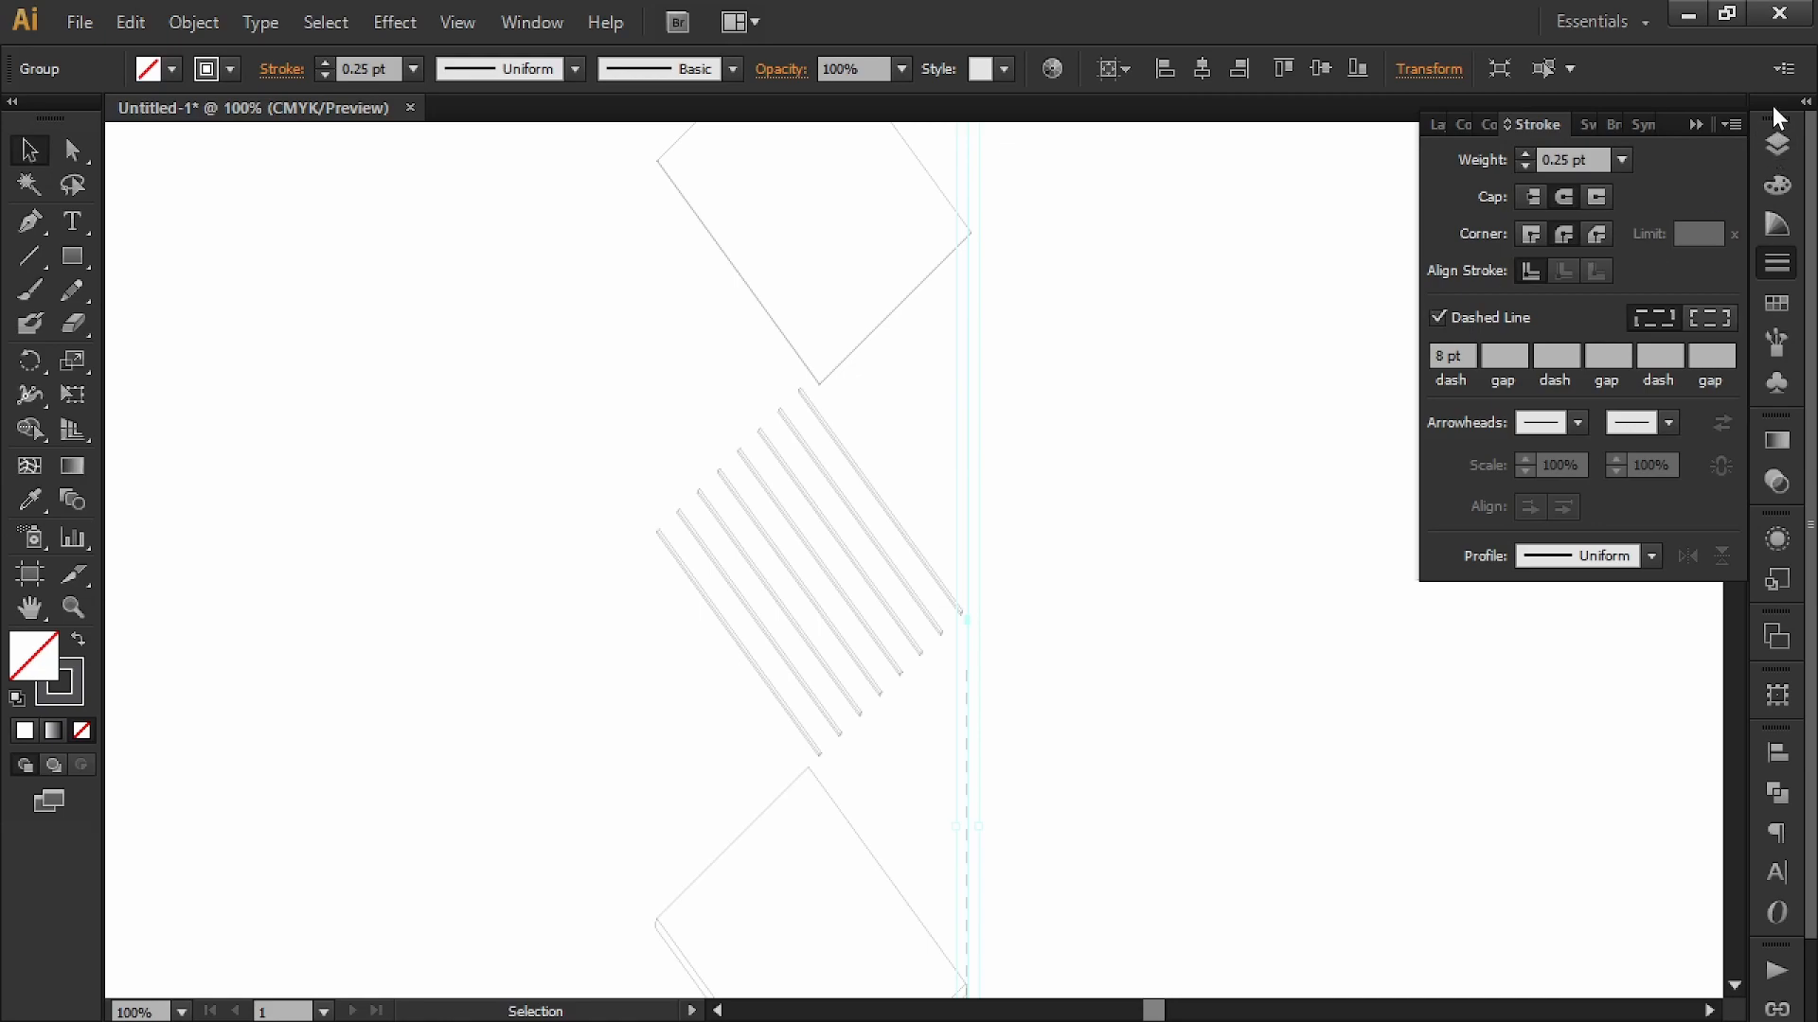
{"action": "left_click", "coordinate": [1777, 143]}
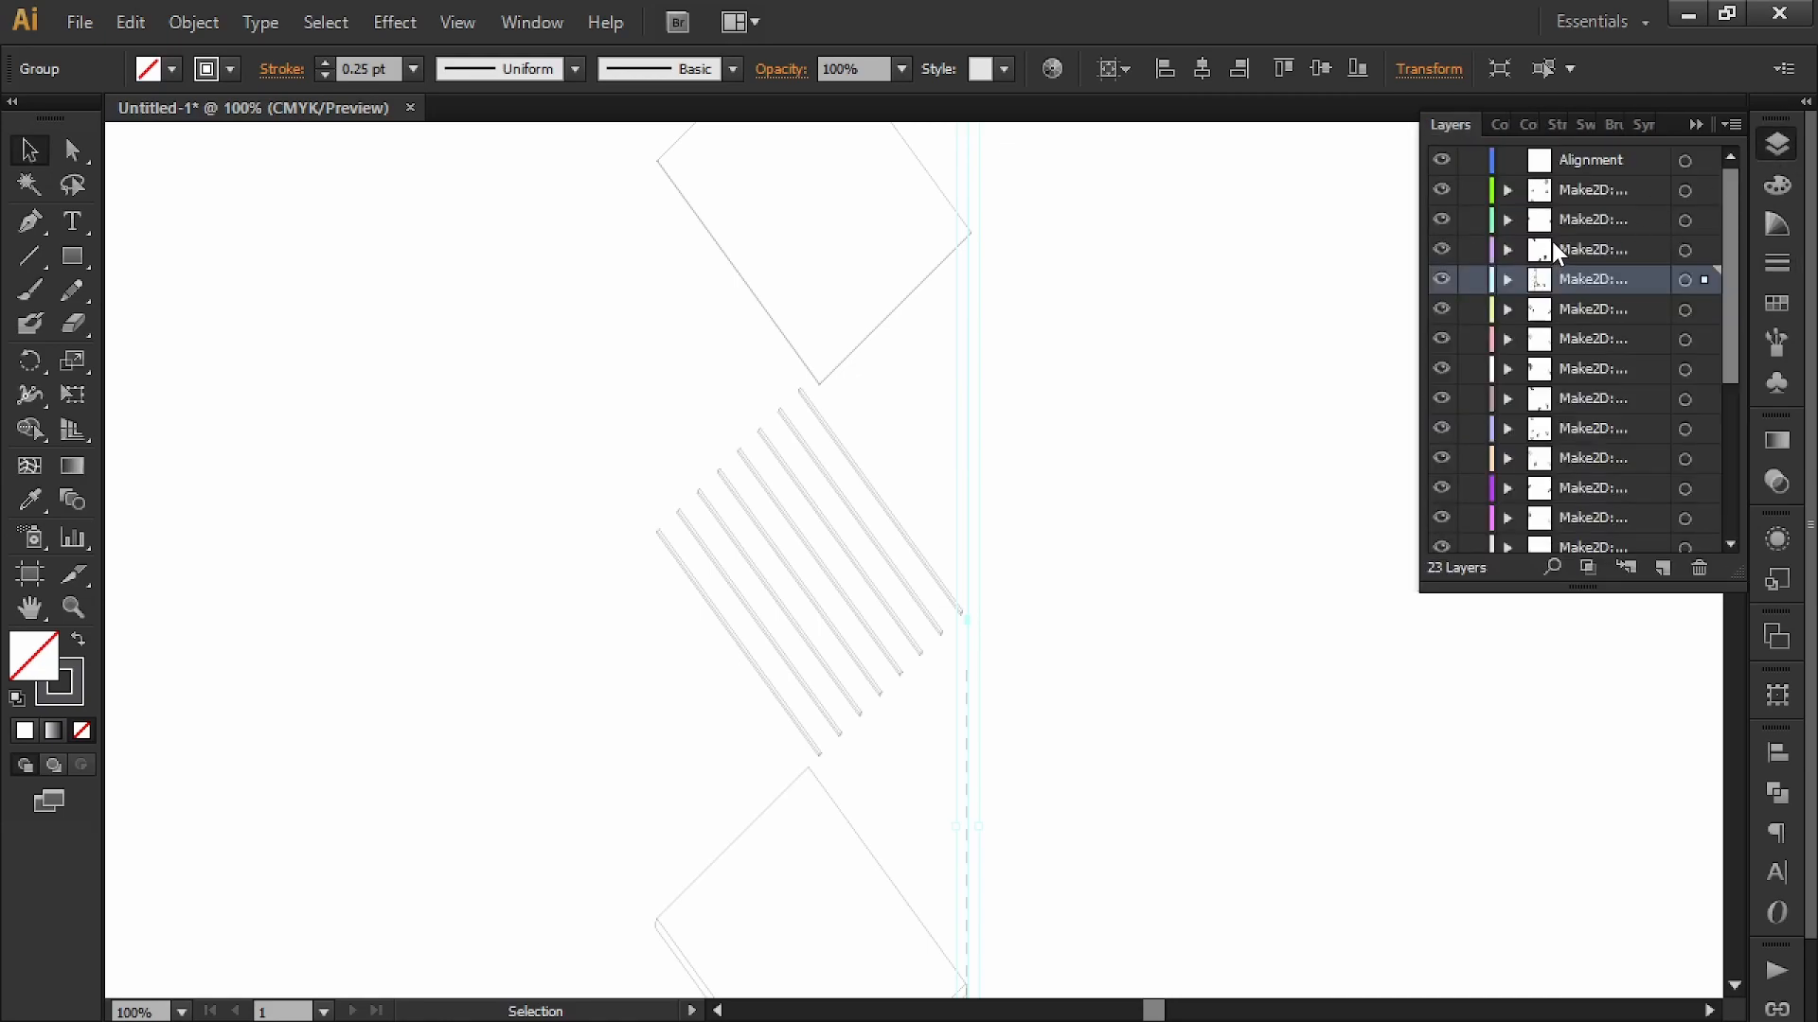
{"action": "left_click", "coordinate": [860, 502]}
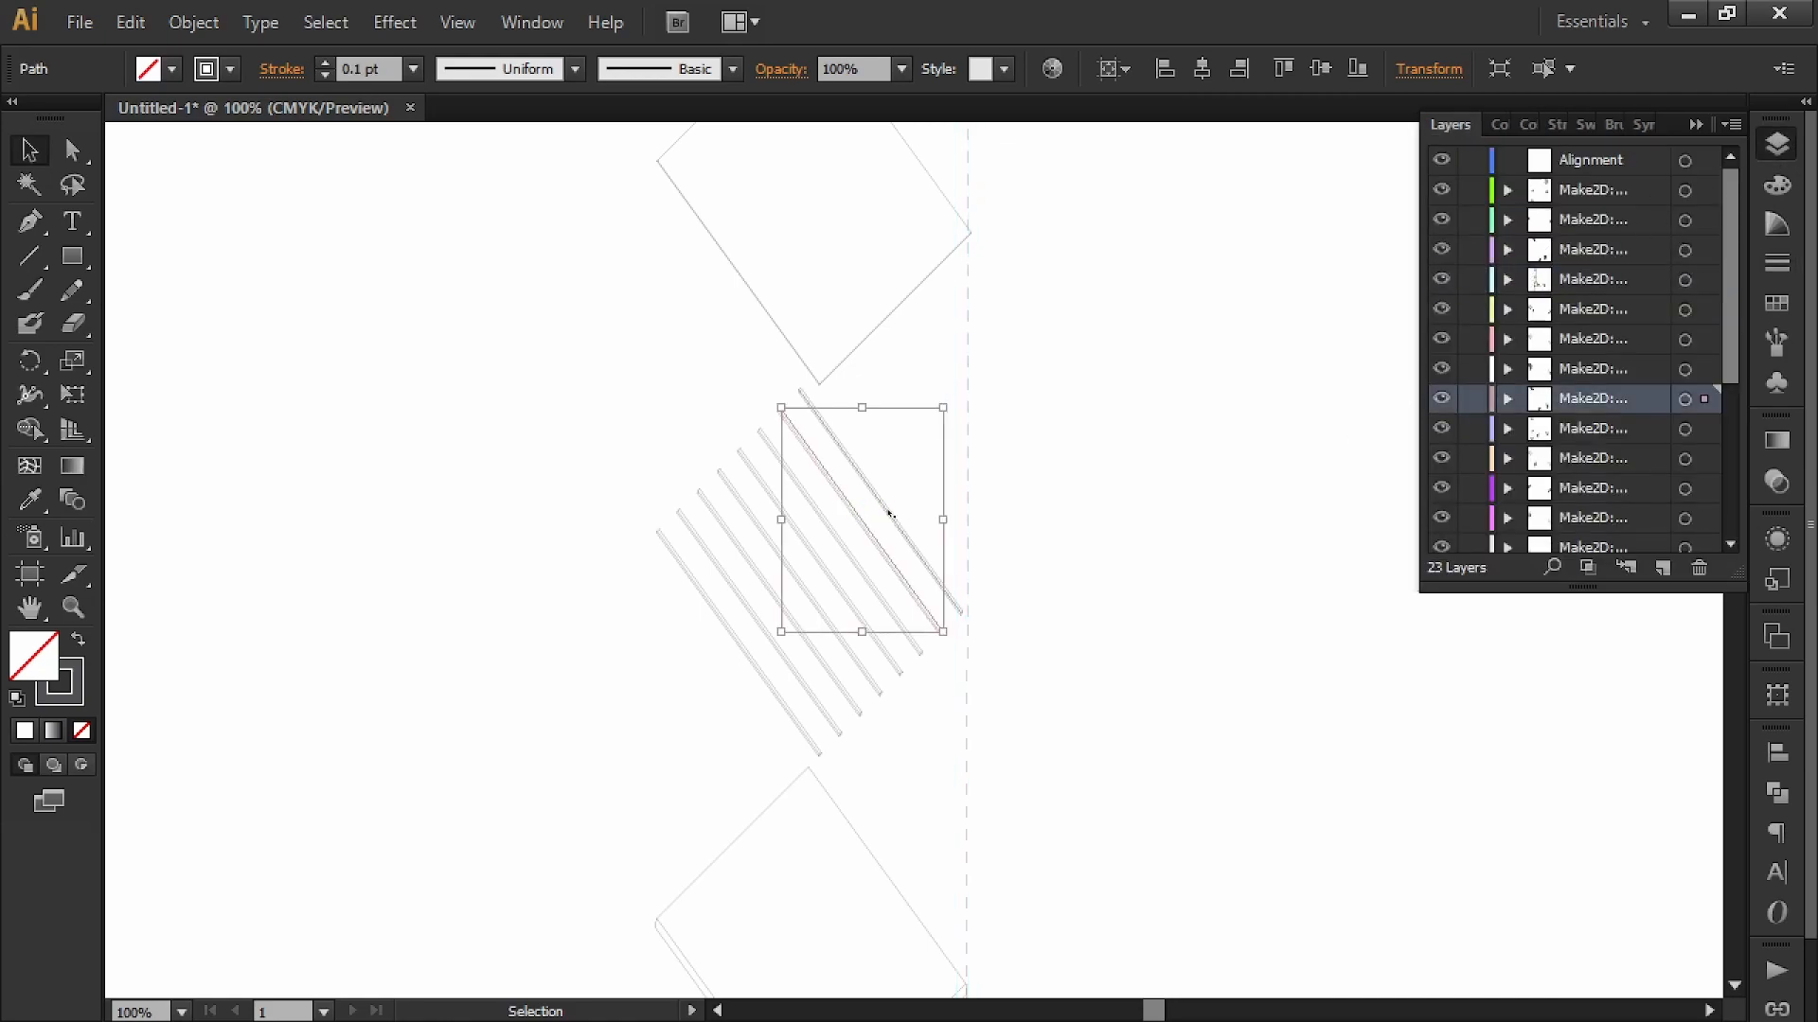
{"action": "left_click", "coordinate": [1685, 398]}
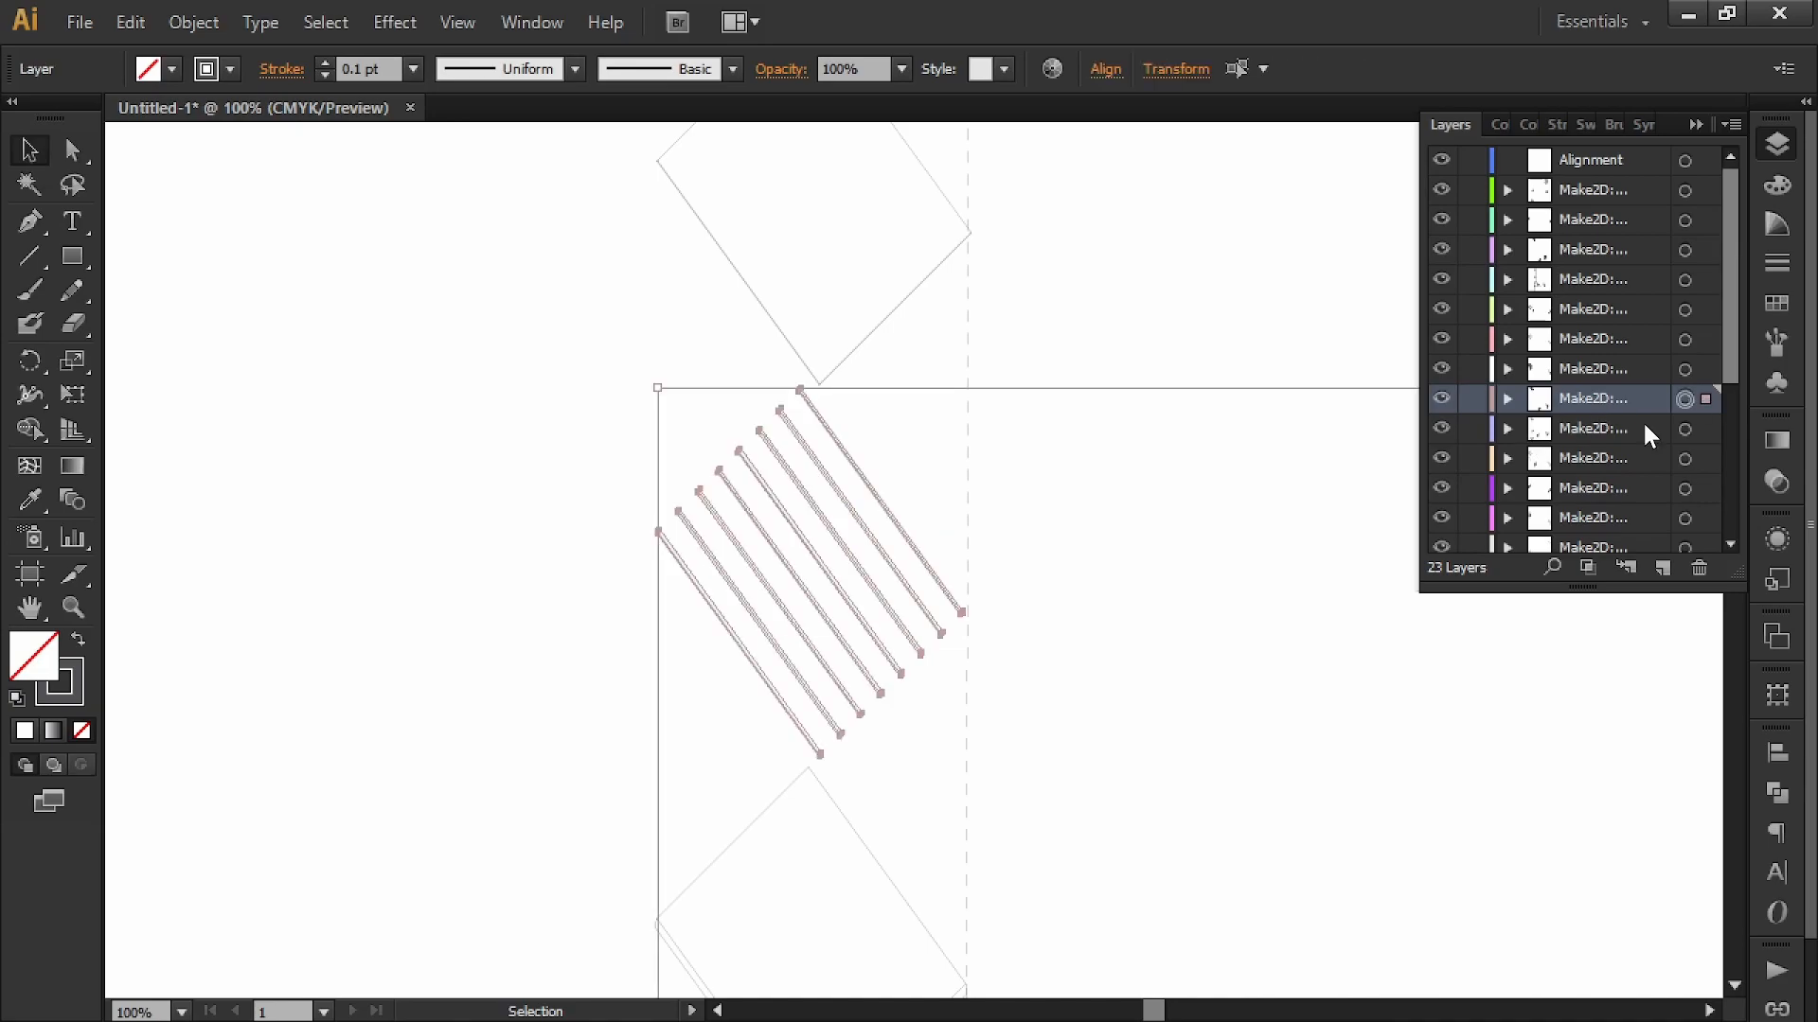
{"action": "scroll", "coordinate": [819, 488], "scroll_direction": "down", "scroll_amount": 3, "text": "alt"}
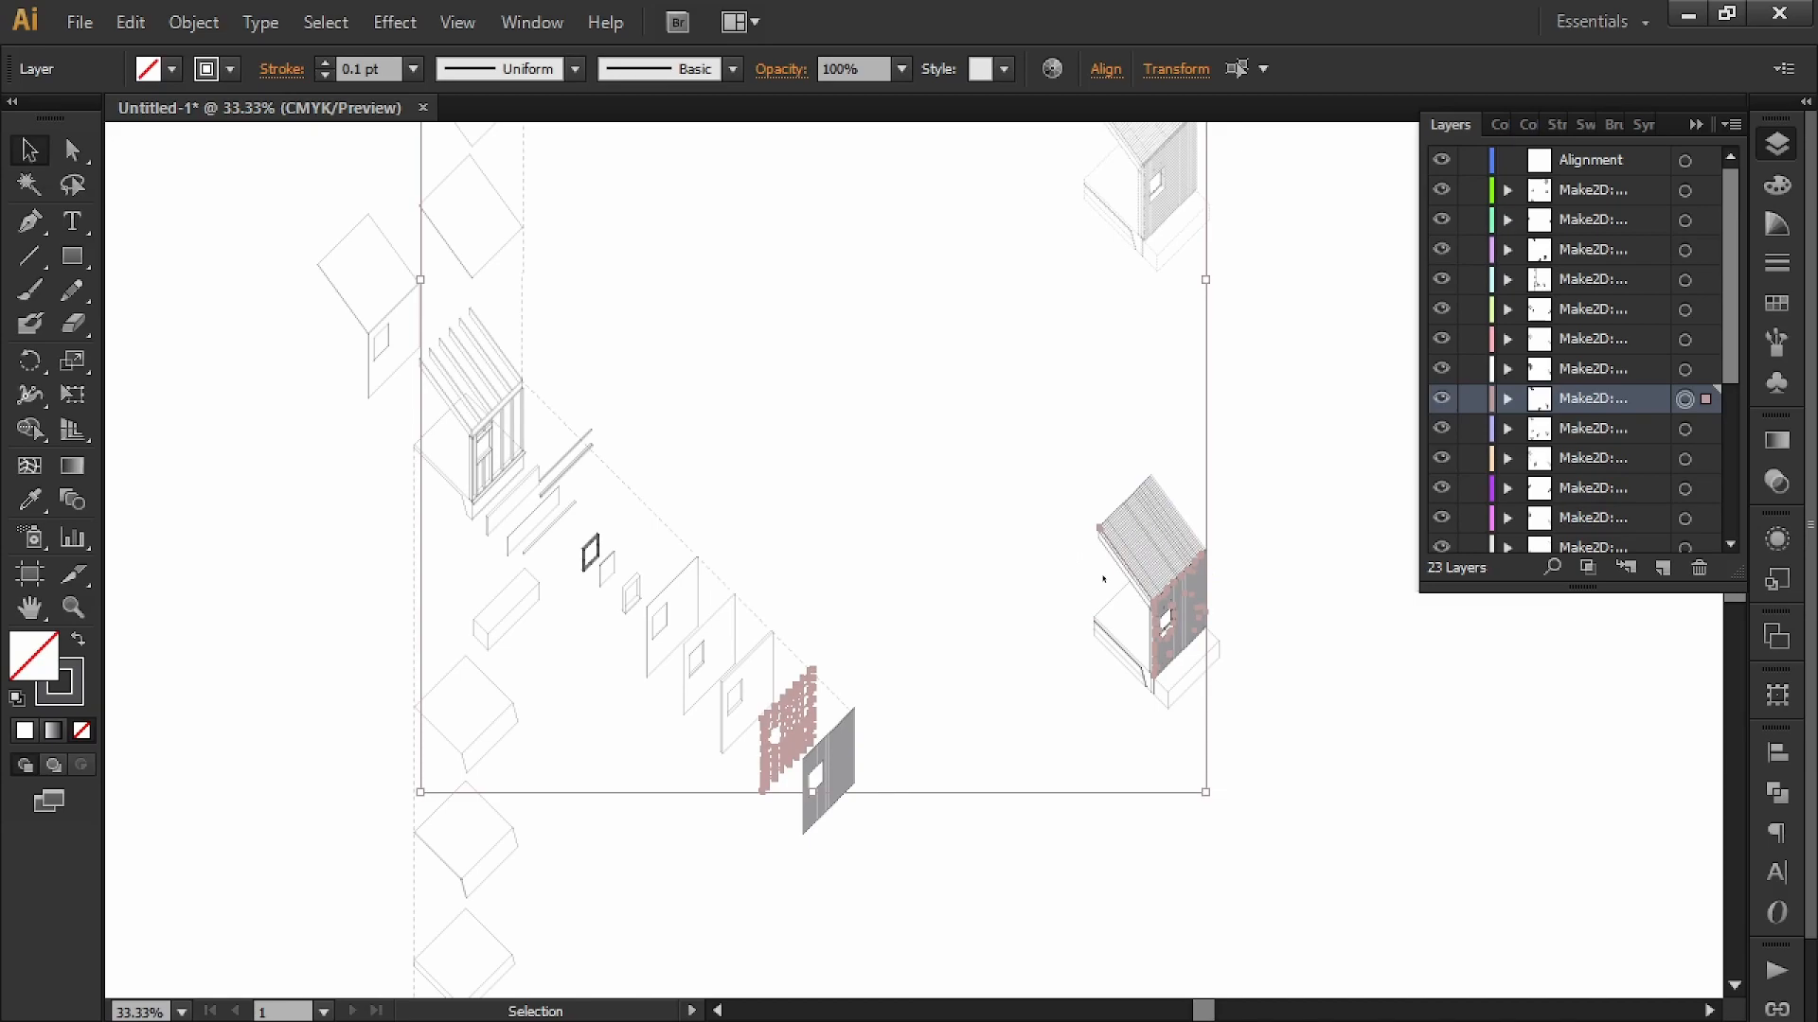
- Delete both assembled house drawings beside the exploded drawing
{"action": "left_click", "coordinate": [1028, 483]}
{"action": "left_click_drag", "start_coordinate": [1263, 404], "coordinate": [1161, 446]}
{"action": "scroll", "coordinate": [1161, 446], "scroll_direction": "down", "scroll_amount": 1, "text": "alt"}
{"action": "left_click_drag", "start_coordinate": [1240, 676], "coordinate": [971, 337]}
{"action": "scroll", "coordinate": [1010, 344], "scroll_direction": "down", "scroll_amount": 1, "text": "alt"}
{"action": "left_click_drag", "start_coordinate": [1177, 293], "coordinate": [988, 769]}
{"action": "key", "text": "Delete"}
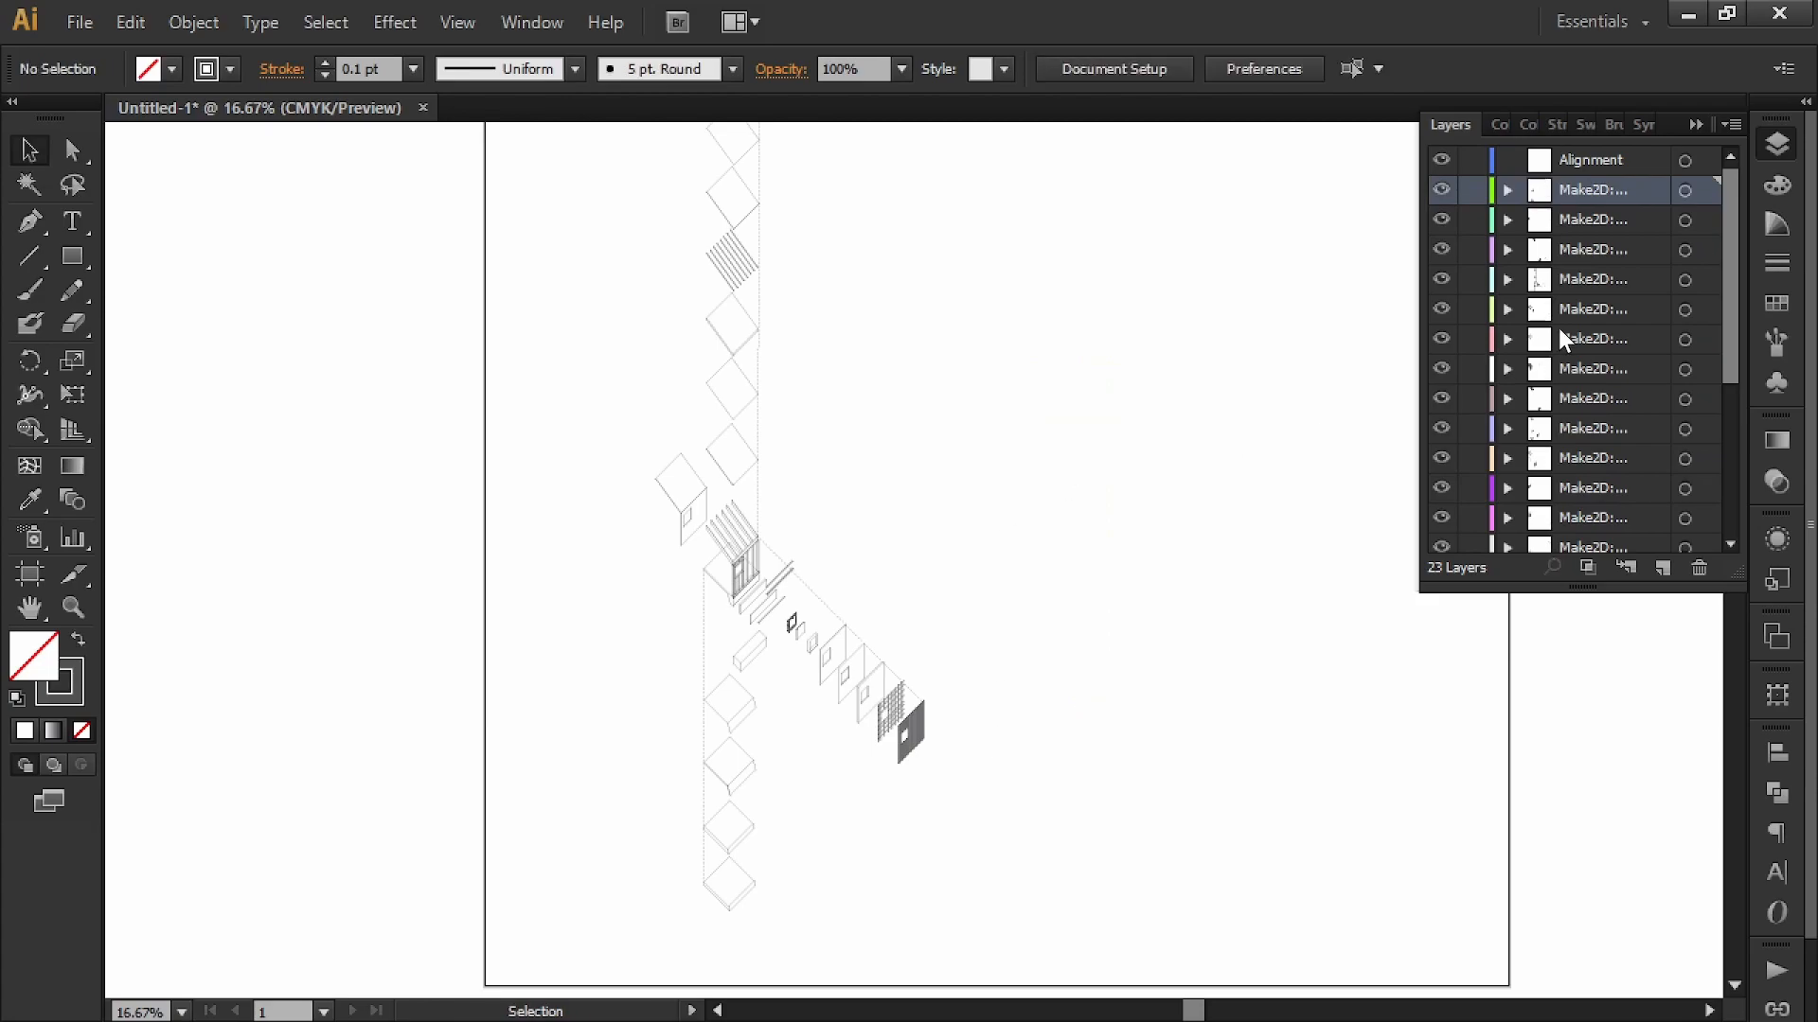
- Select all artwork on the roof battens' layer again and view its extent in the remaining exploded drawing
{"action": "scroll", "coordinate": [730, 251], "scroll_direction": "up", "scroll_amount": 4, "text": "alt"}
{"action": "left_click", "coordinate": [814, 294]}
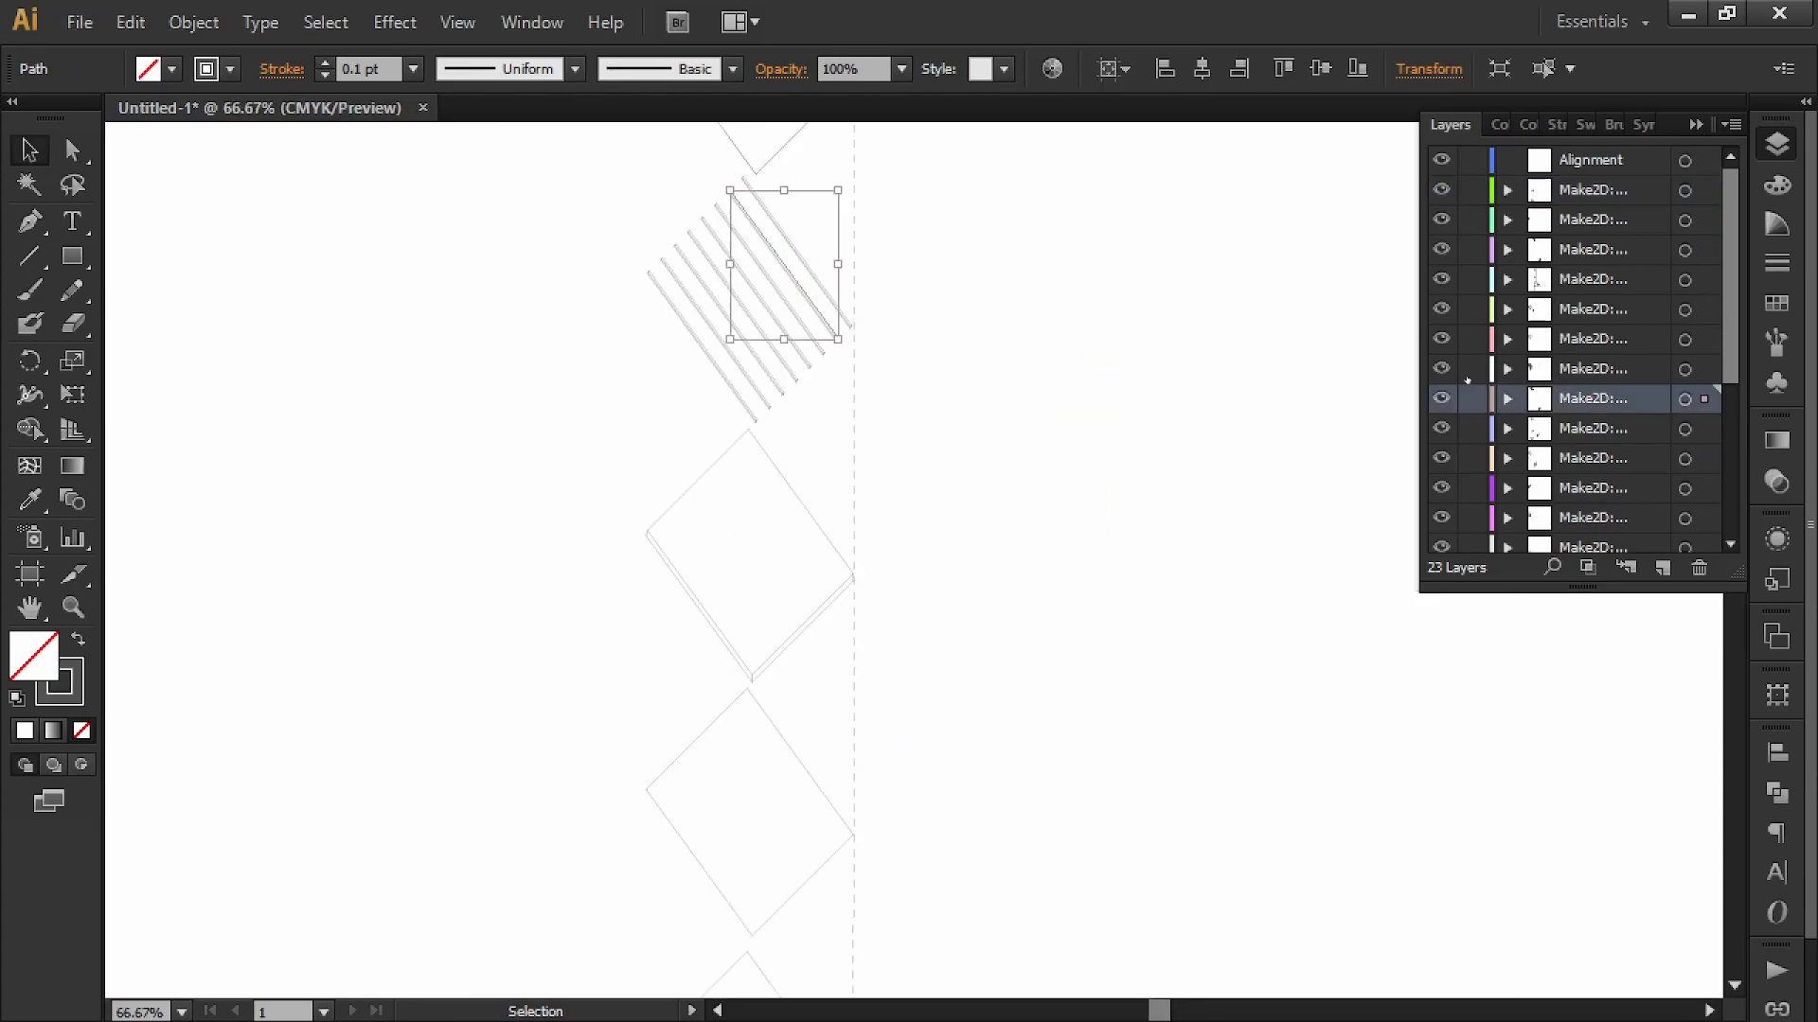
{"action": "left_click", "coordinate": [1684, 401]}
{"action": "scroll", "coordinate": [998, 343], "scroll_direction": "down", "scroll_amount": 1, "text": "alt"}
{"action": "left_click_drag", "start_coordinate": [1116, 433], "coordinate": [719, 205]}
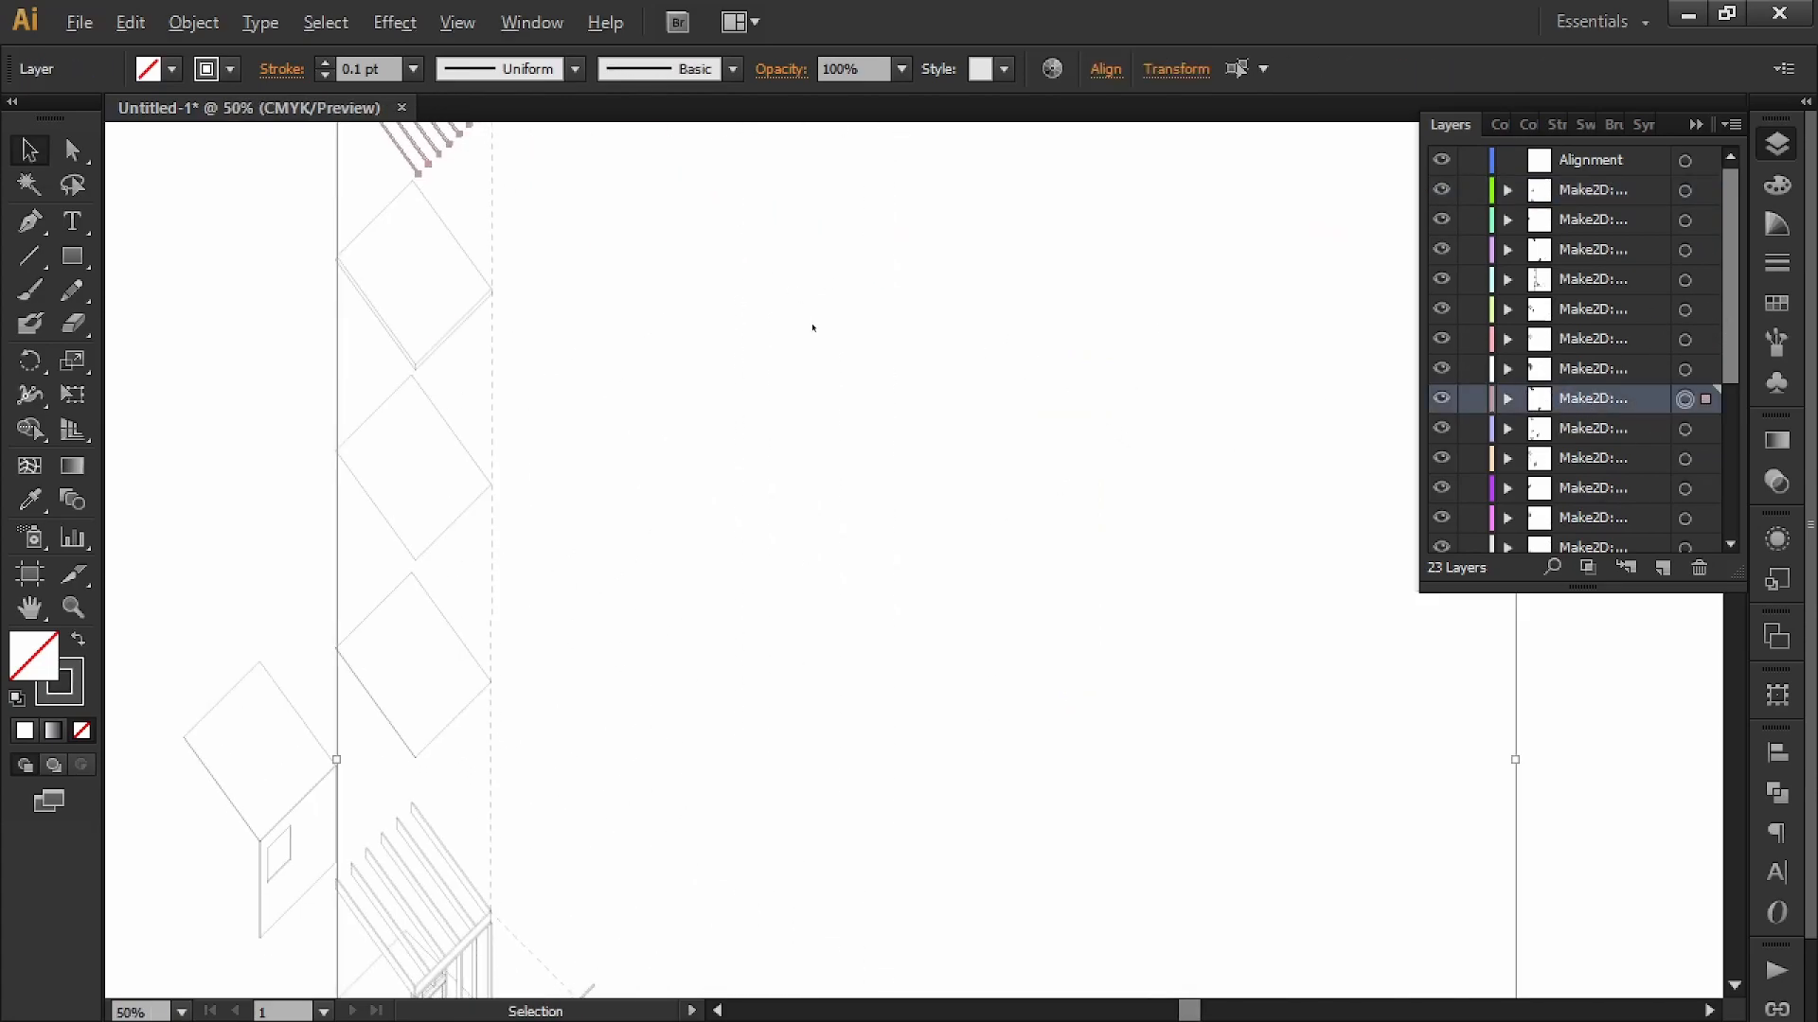
{"action": "scroll", "coordinate": [814, 331], "scroll_direction": "down", "scroll_amount": 1, "text": "alt"}
{"action": "scroll", "coordinate": [833, 338], "scroll_direction": "down", "scroll_amount": 1, "text": "alt"}
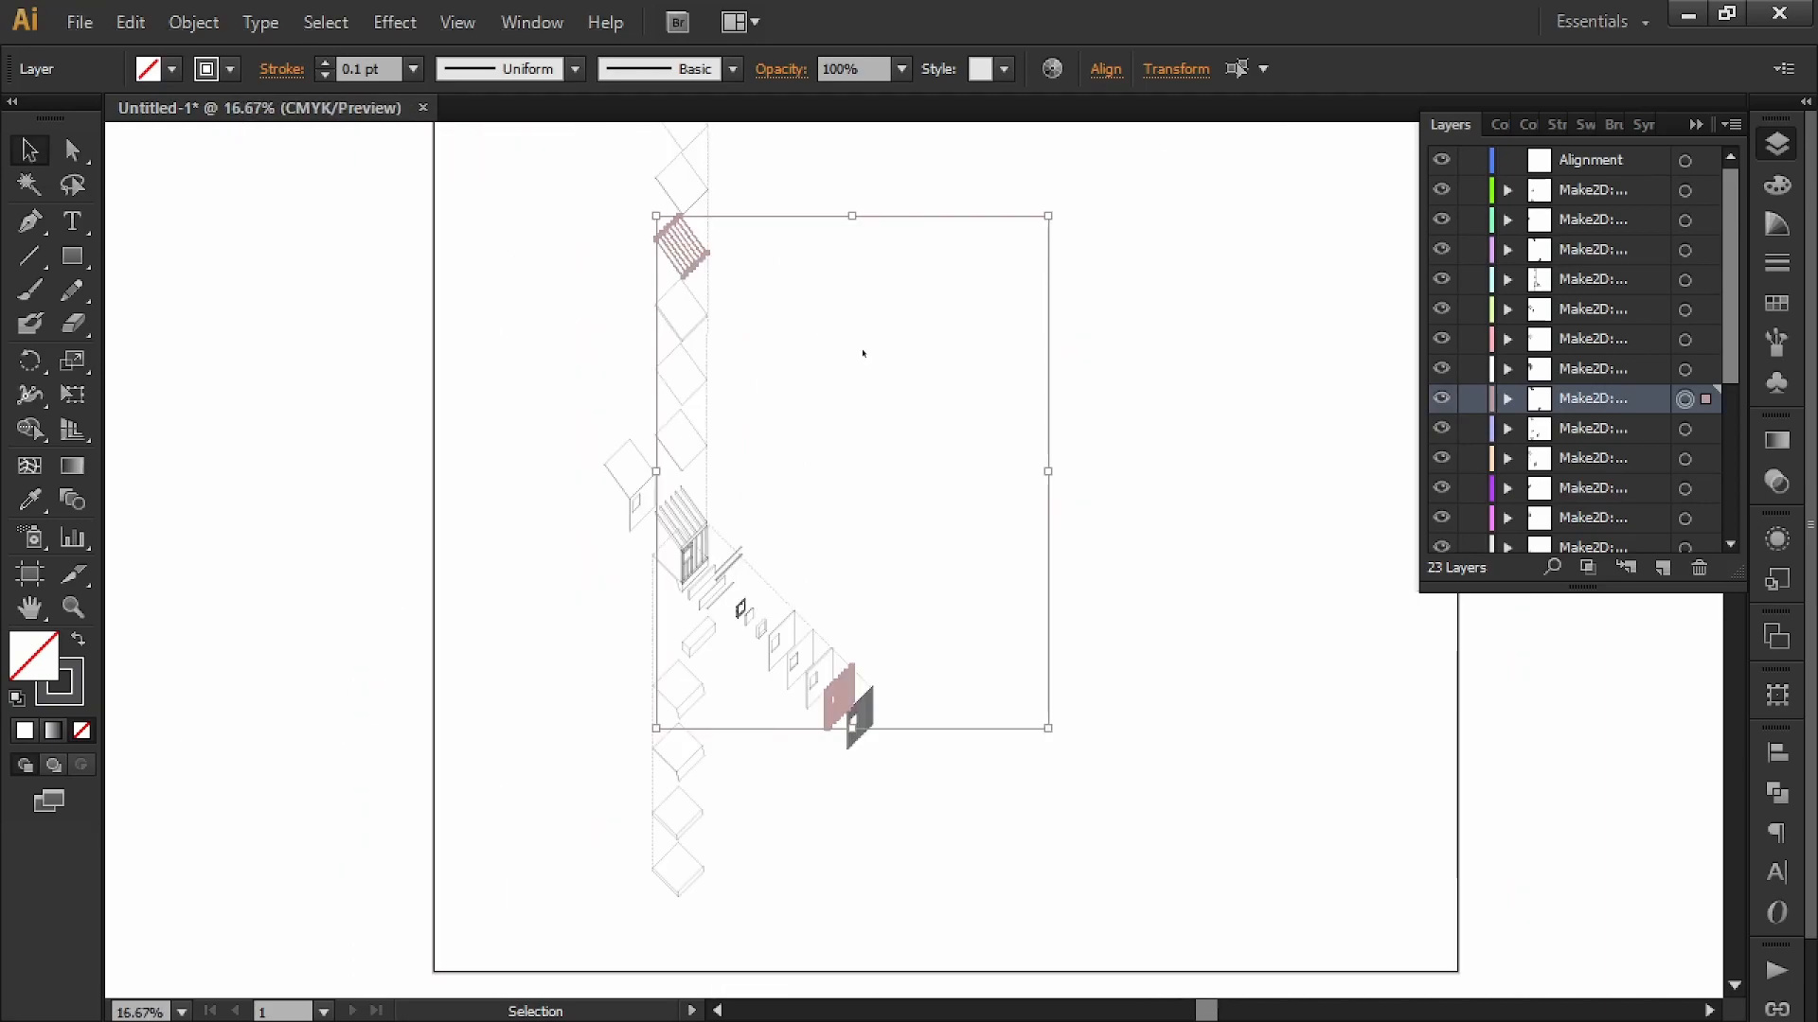
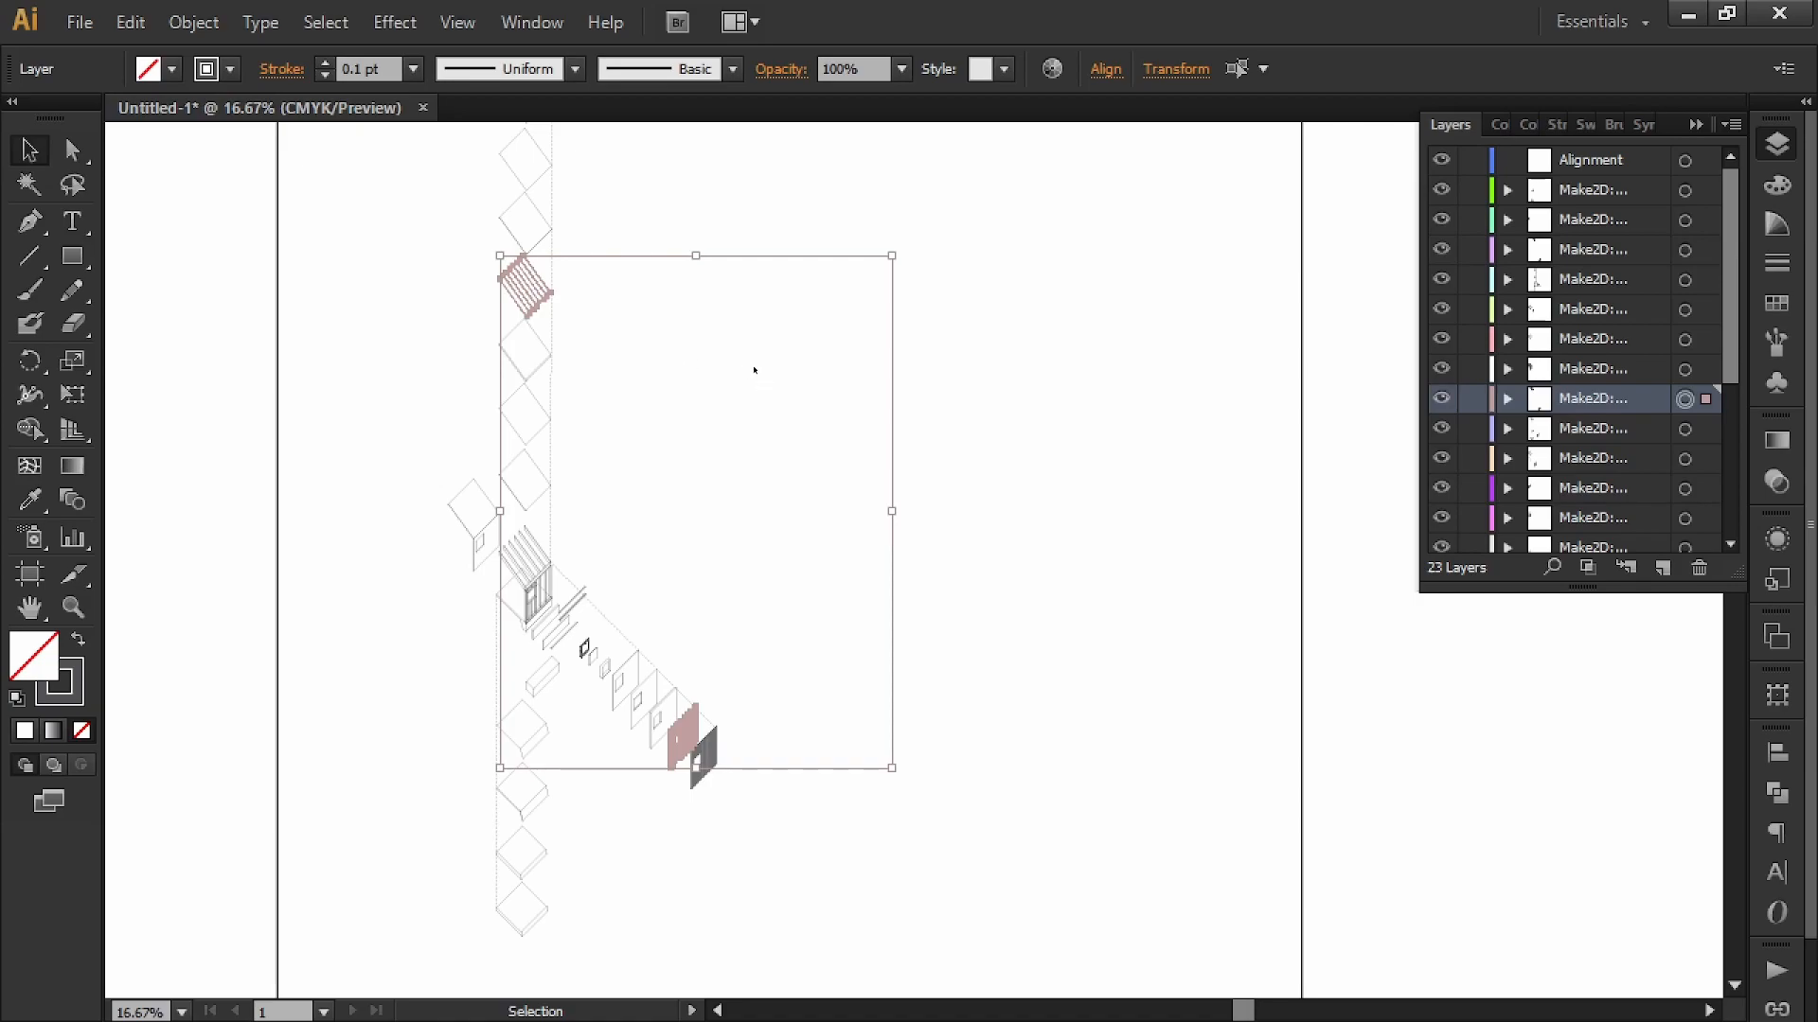
- Clear the selection and examine the exploded drawing from the roof panels down to the wall layers
{"action": "left_click", "coordinate": [776, 410]}
{"action": "scroll", "coordinate": [747, 508], "scroll_direction": "up", "scroll_amount": 4, "text": "alt"}
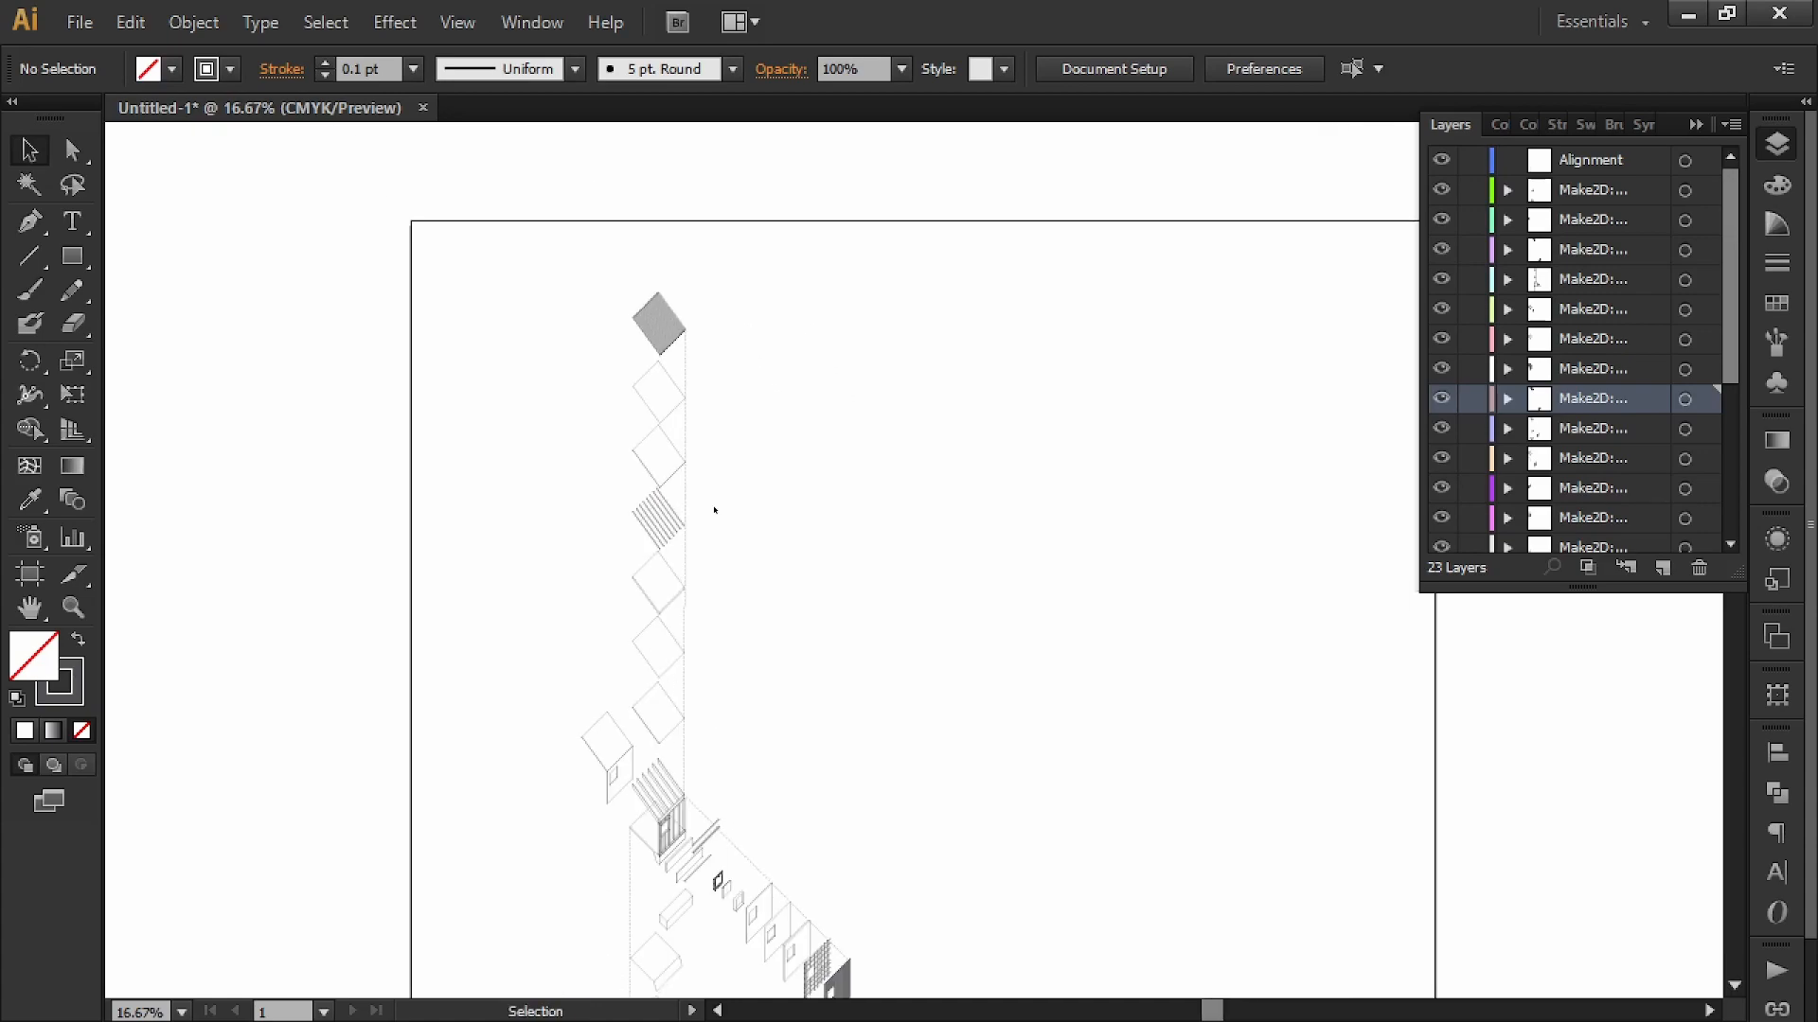
{"action": "scroll", "coordinate": [691, 523], "scroll_direction": "down", "scroll_amount": 3}
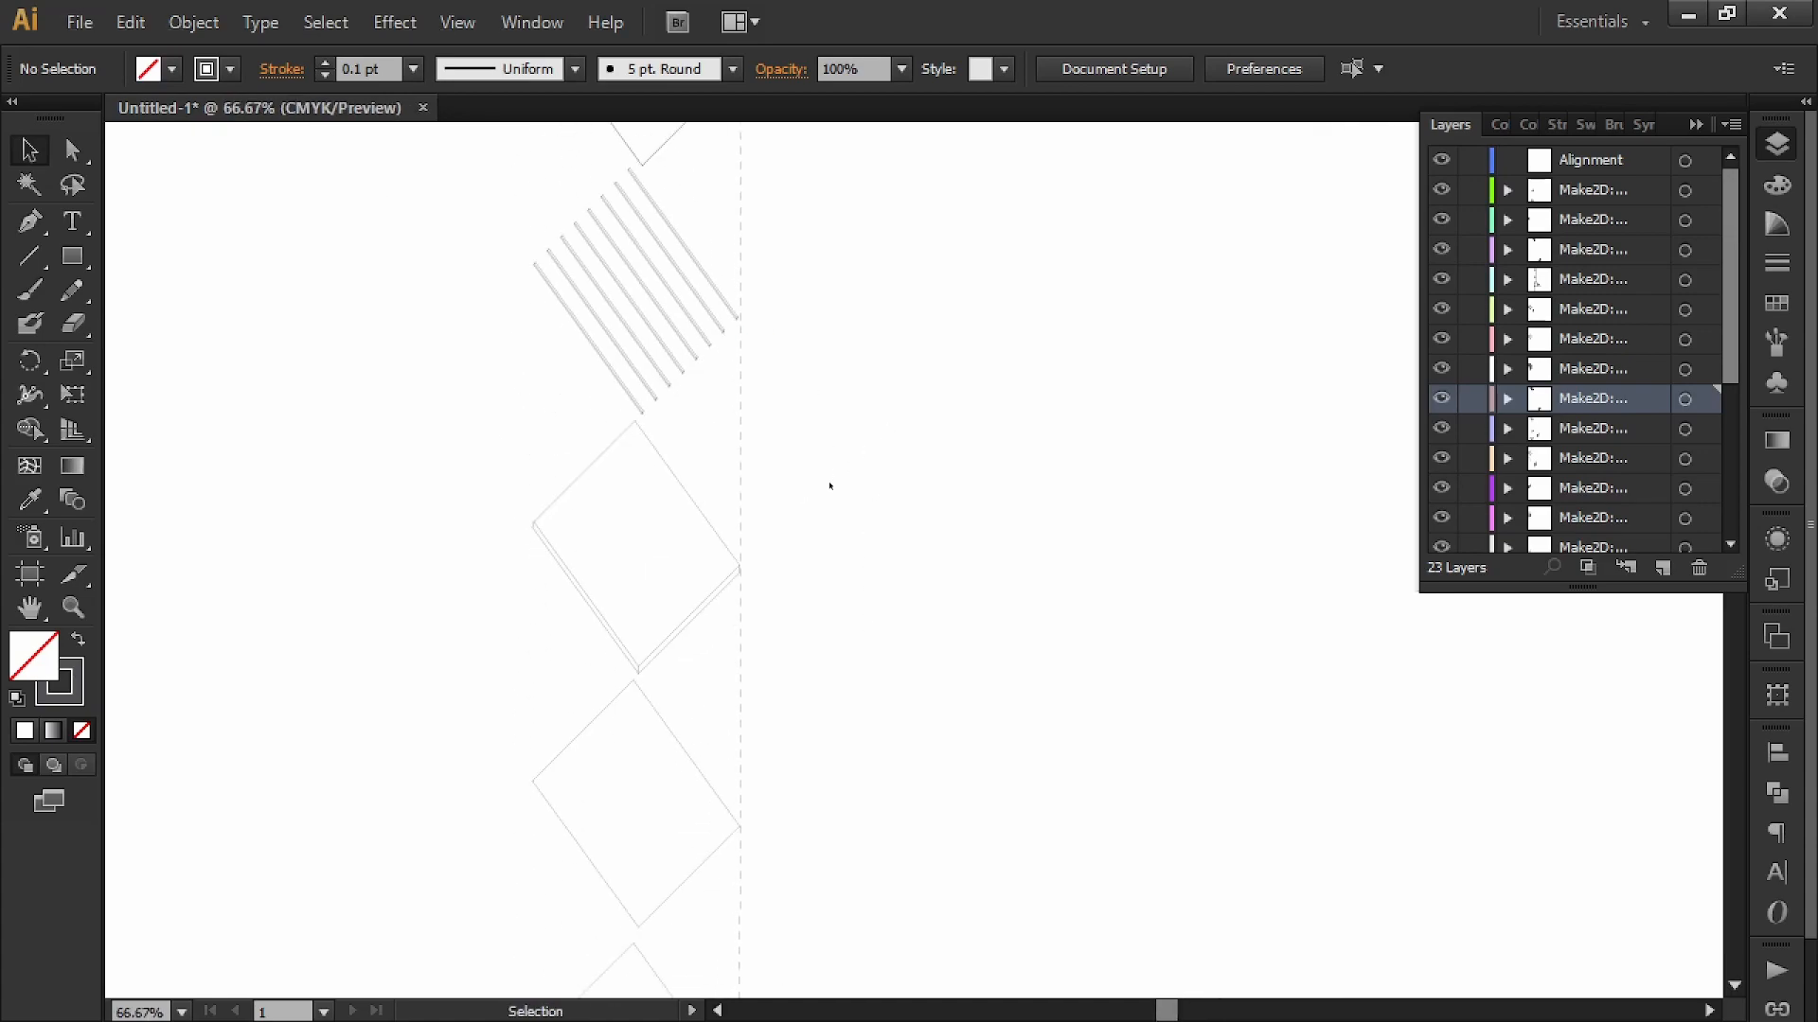
{"action": "scroll", "coordinate": [958, 303], "scroll_direction": "down", "scroll_amount": 15}
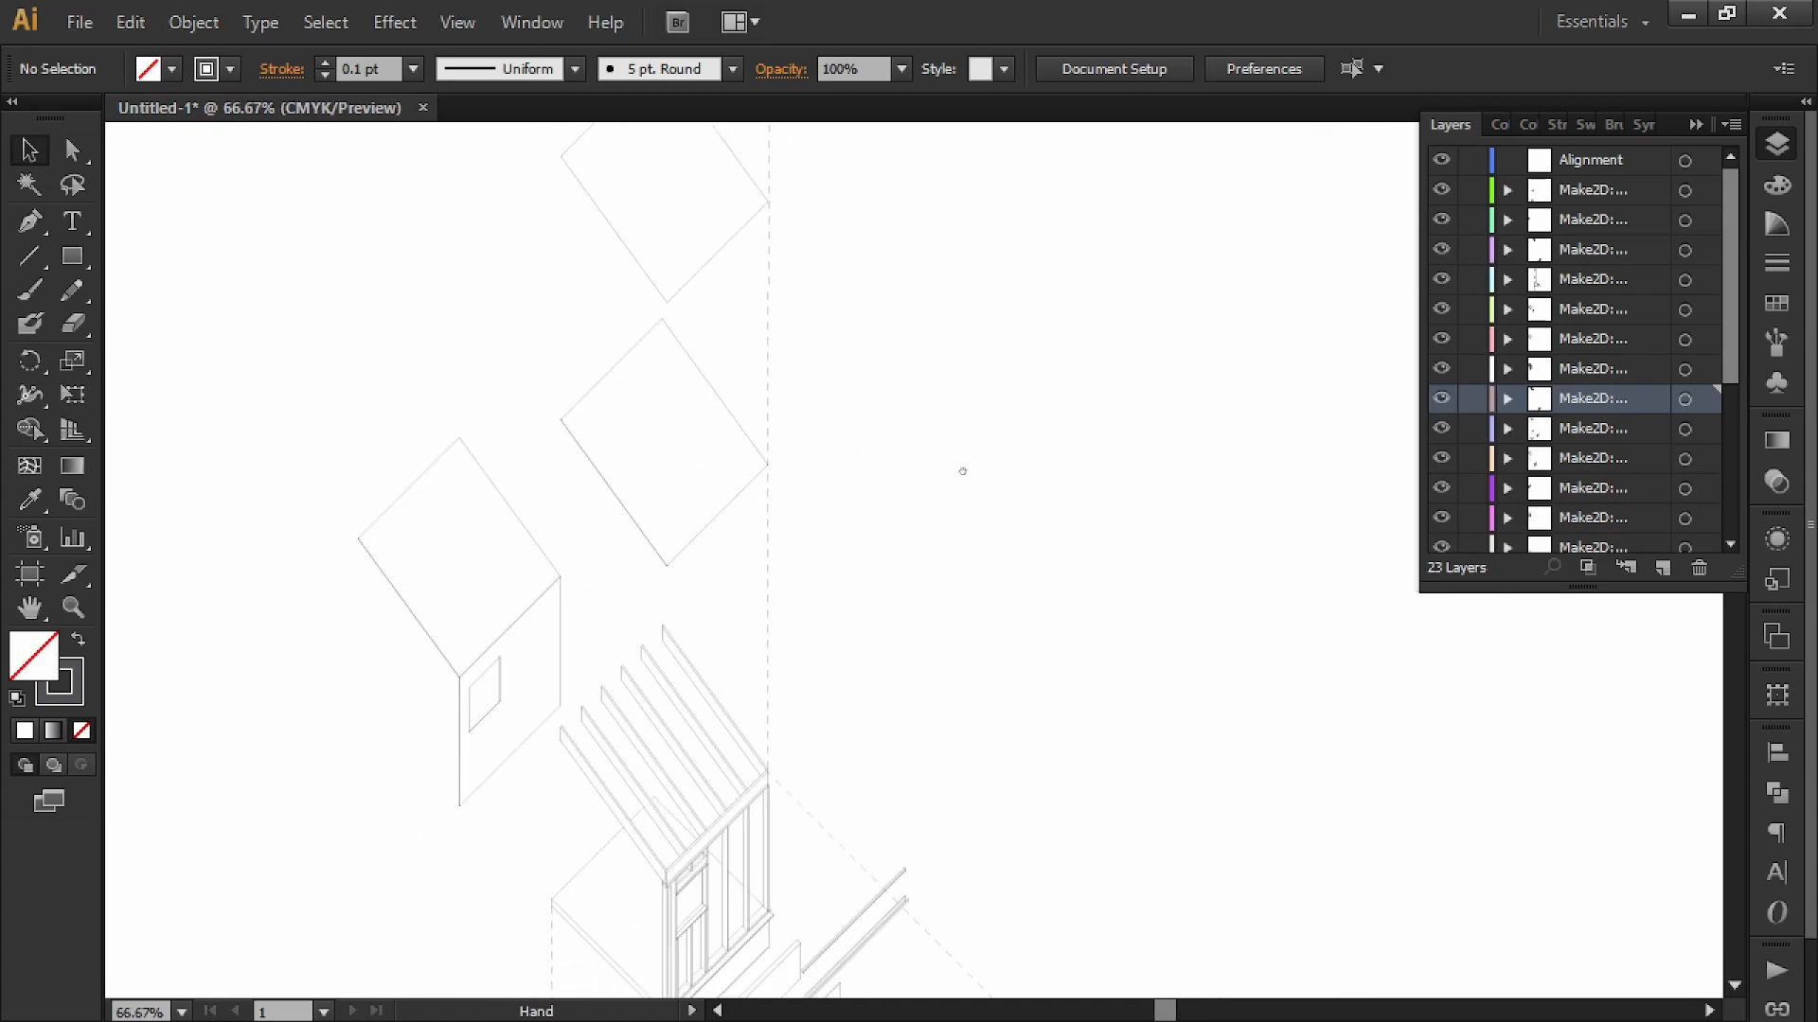
{"action": "left_click_drag", "start_coordinate": [1315, 574], "coordinate": [1164, 503]}
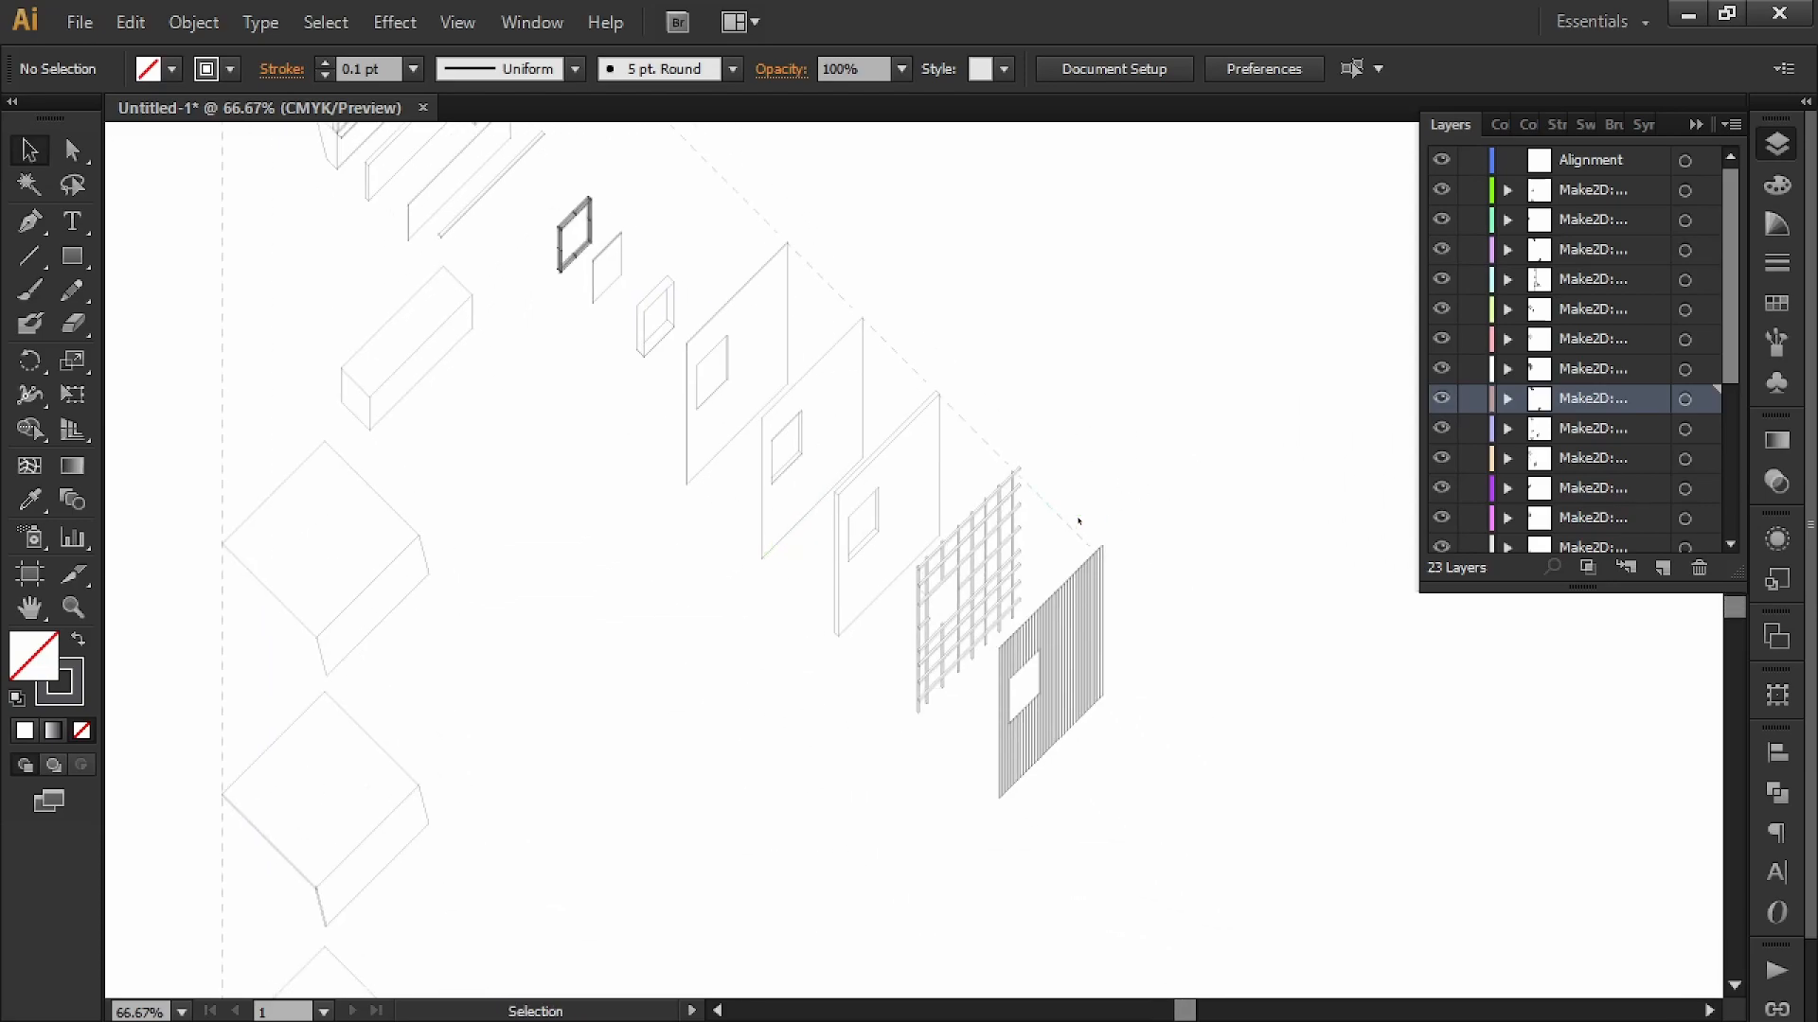
{"action": "scroll", "coordinate": [1077, 521], "scroll_direction": "down", "scroll_amount": 3, "text": "alt"}
{"action": "scroll", "coordinate": [1014, 458], "scroll_direction": "up", "scroll_amount": 10}
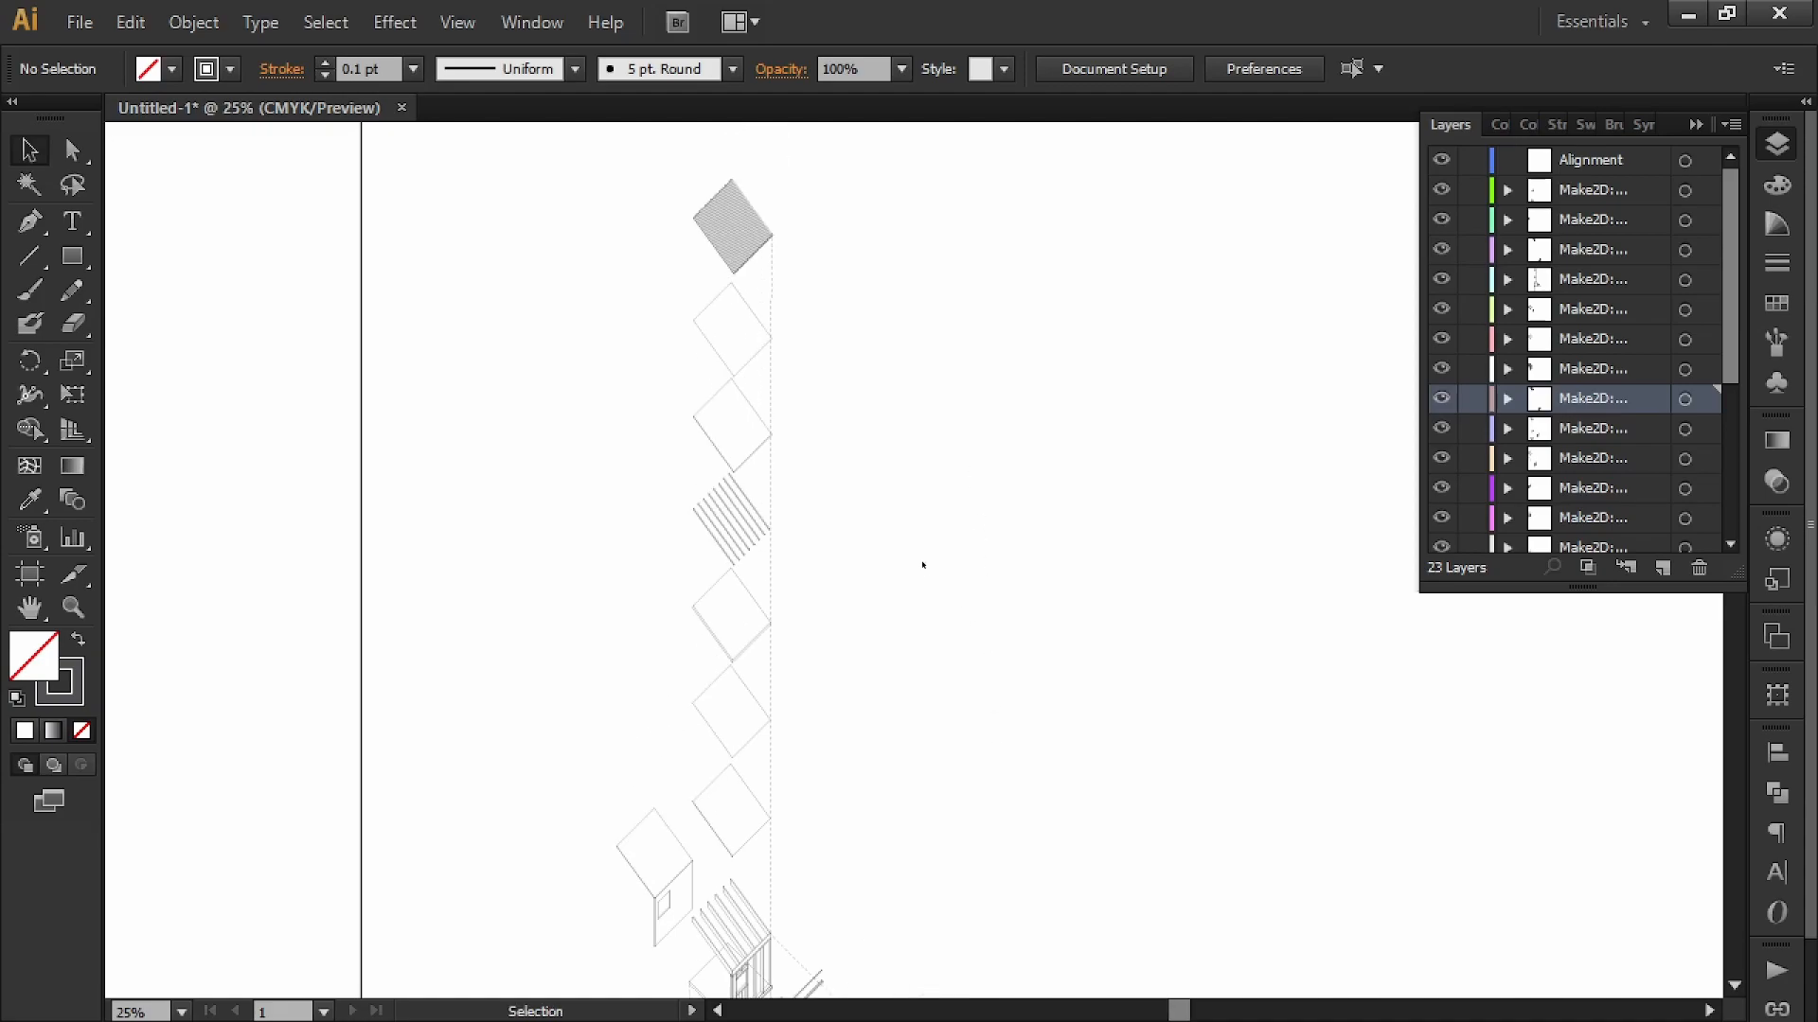
- Duplicate the vertical stack of roof layers into the empty artboard area beside the exploded drawing
{"action": "scroll", "coordinate": [924, 566], "scroll_direction": "down", "scroll_amount": 1, "text": "alt"}
{"action": "left_click_drag", "start_coordinate": [924, 566], "coordinate": [859, 461]}
{"action": "left_click_drag", "start_coordinate": [762, 381], "coordinate": [1164, 690]}
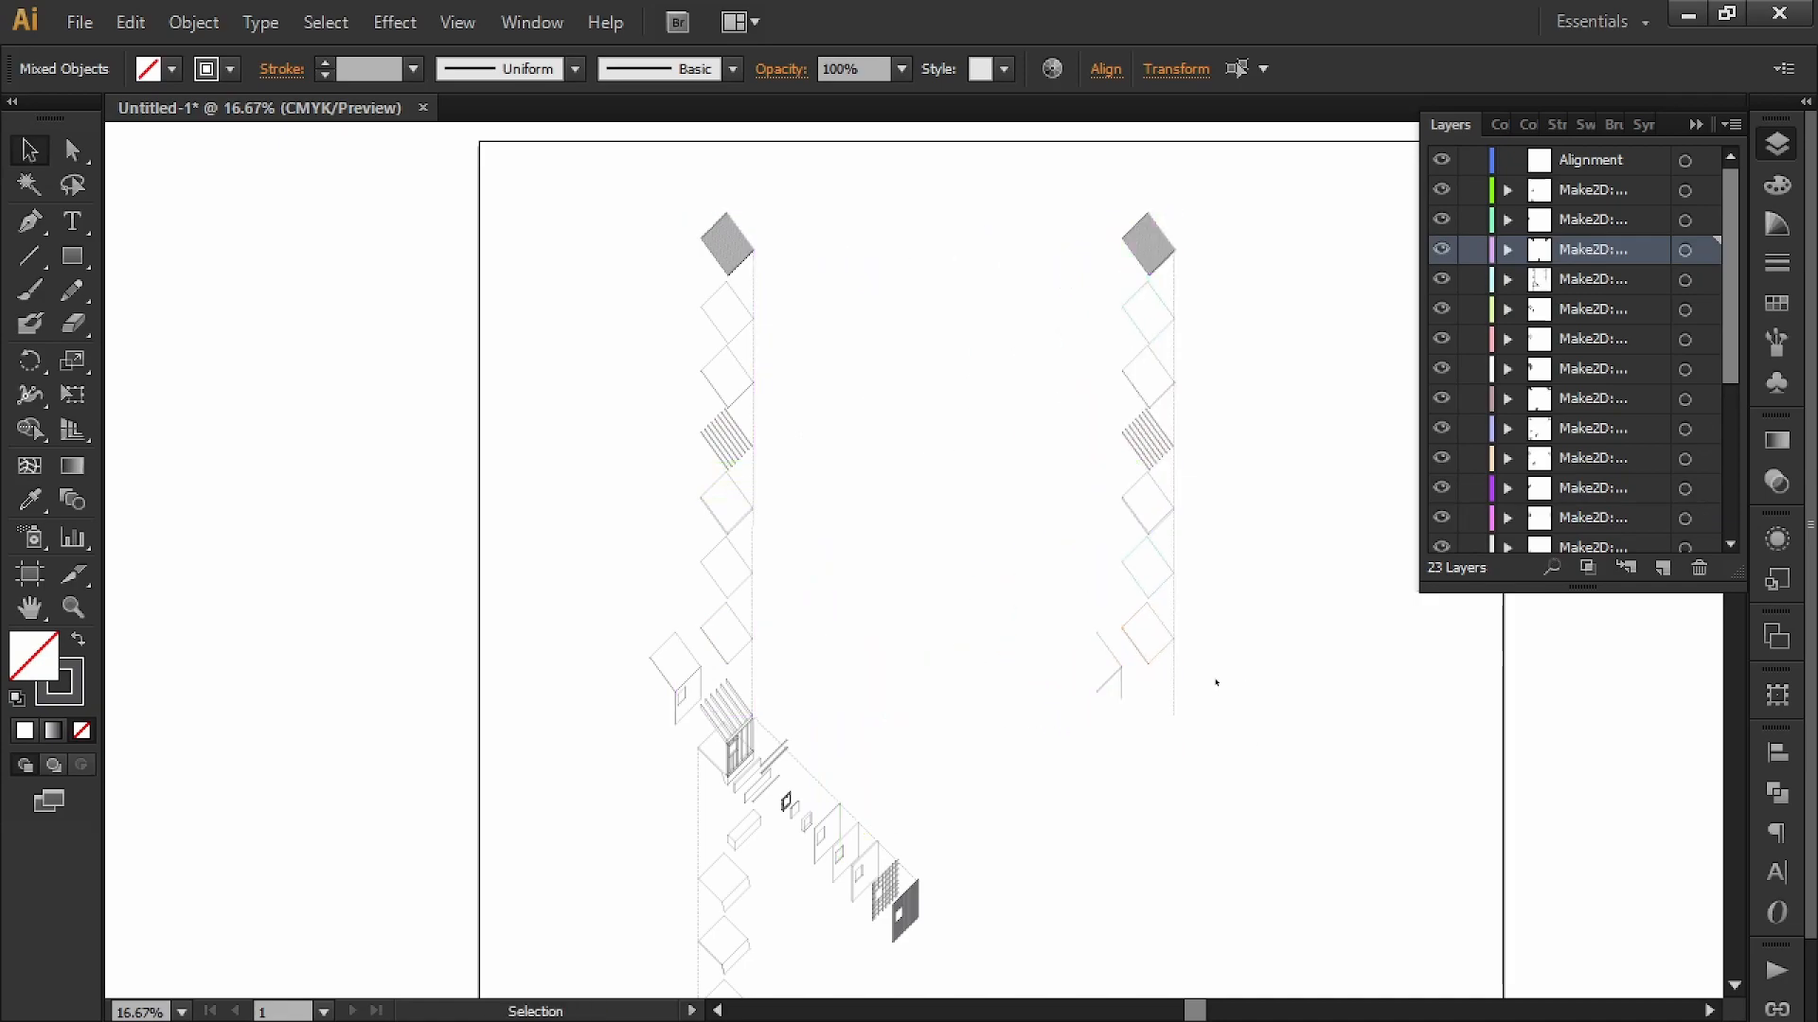
- Delete the copied dashed alignment line and the stray wall fragment from the duplicated roof stack
{"action": "left_click", "coordinate": [1240, 685]}
{"action": "scroll", "coordinate": [1133, 681], "scroll_direction": "up", "scroll_amount": 3}
{"action": "left_click_drag", "start_coordinate": [1171, 919], "coordinate": [1163, 857]}
{"action": "left_click", "coordinate": [1163, 856]}
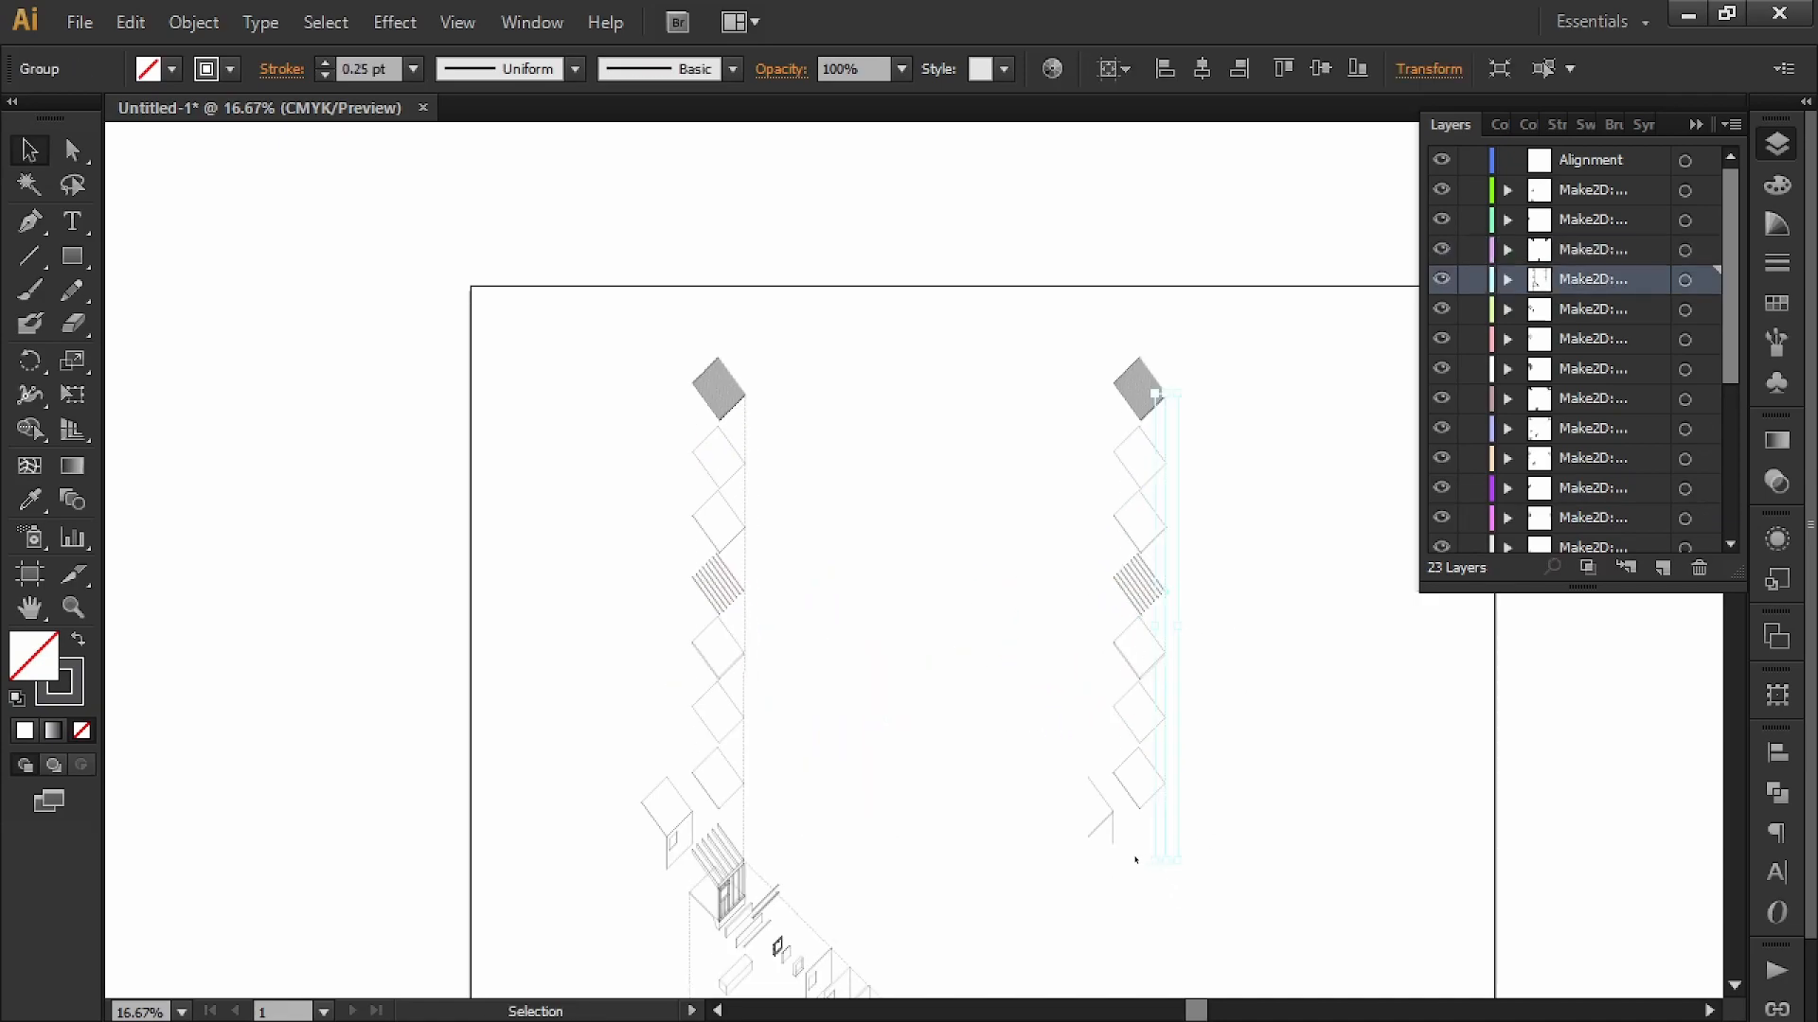
{"action": "left_click", "coordinate": [1142, 860]}
{"action": "scroll", "coordinate": [1138, 840], "scroll_direction": "up", "scroll_amount": 3}
{"action": "scroll", "coordinate": [1141, 821], "scroll_direction": "down", "scroll_amount": 10}
{"action": "scroll", "coordinate": [1136, 799], "scroll_direction": "up", "scroll_amount": 1, "text": "alt"}
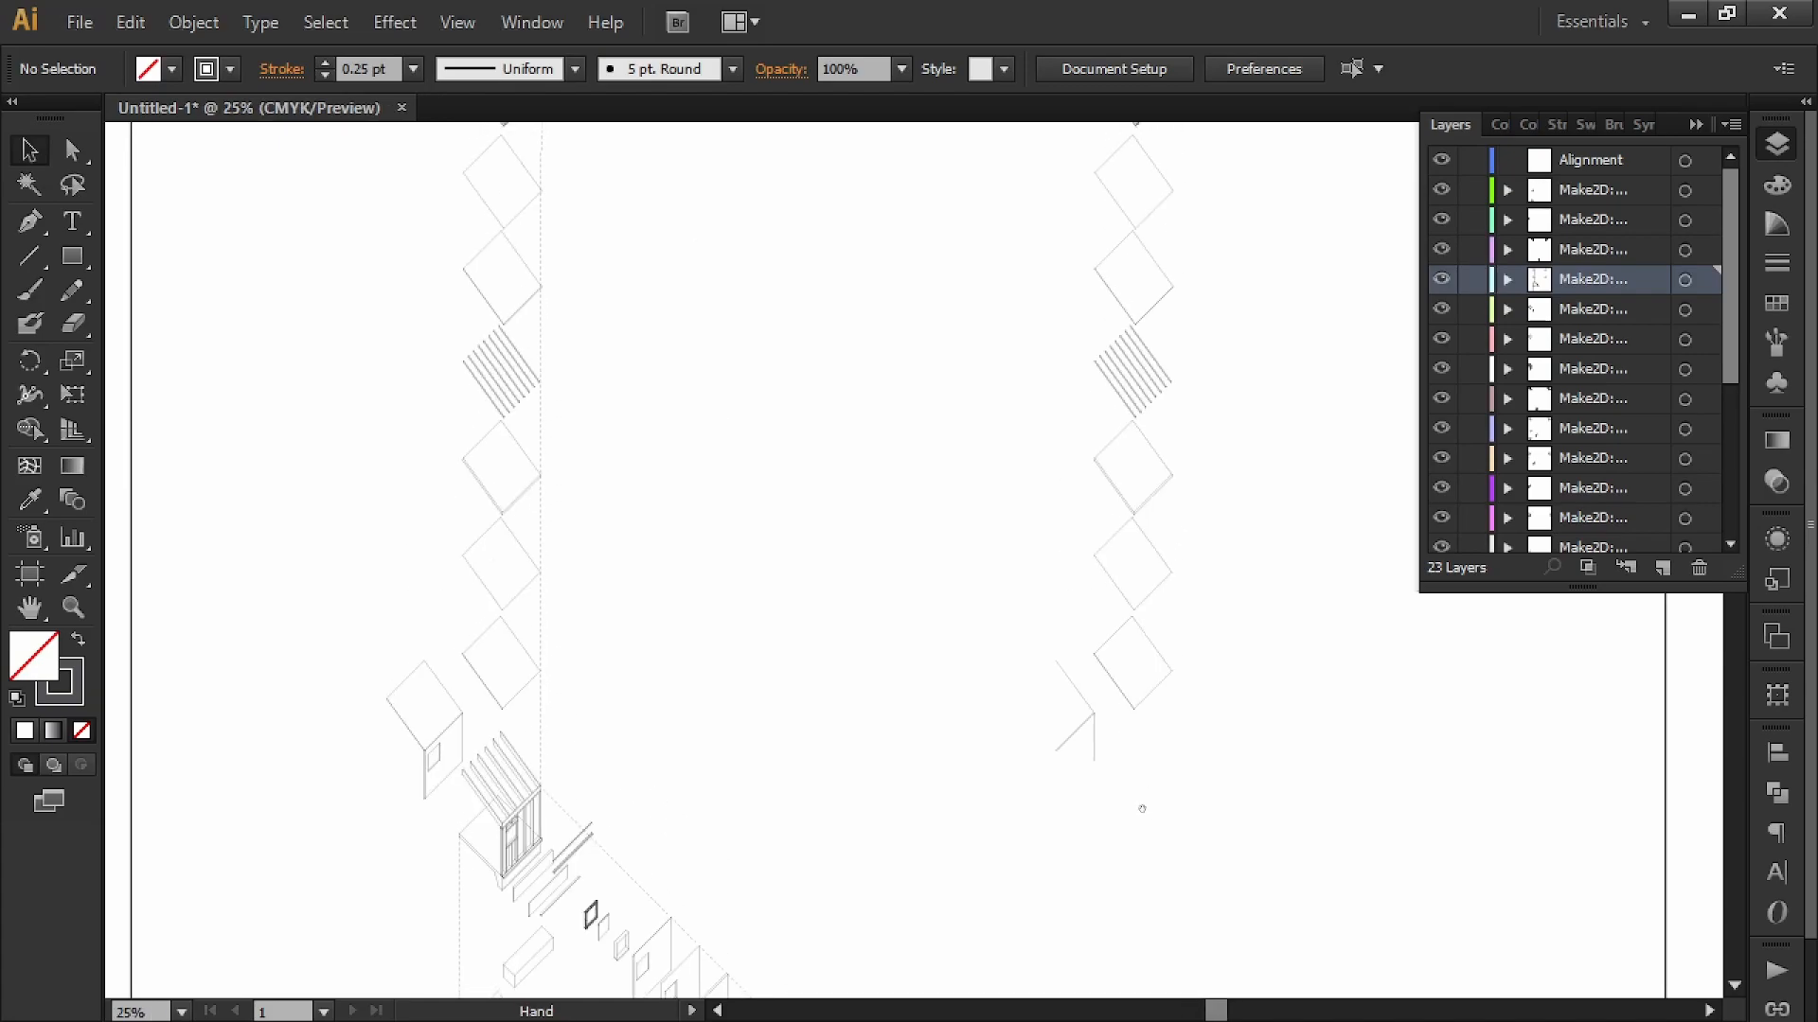
{"action": "left_click", "coordinate": [1058, 727]}
{"action": "key", "text": "Delete"}
- Draw a rectangle enclosing the duplicated roof stack with a margin on all sides
{"action": "scroll", "coordinate": [1161, 786], "scroll_direction": "down", "scroll_amount": 1, "text": "alt"}
{"action": "left_click_drag", "start_coordinate": [1213, 404], "coordinate": [991, 755]}
{"action": "left_click", "coordinate": [74, 259]}
{"action": "left_click_drag", "start_coordinate": [1038, 290], "coordinate": [1221, 793]}
{"action": "key", "text": "v"}
{"action": "left_click", "coordinate": [1297, 538]}
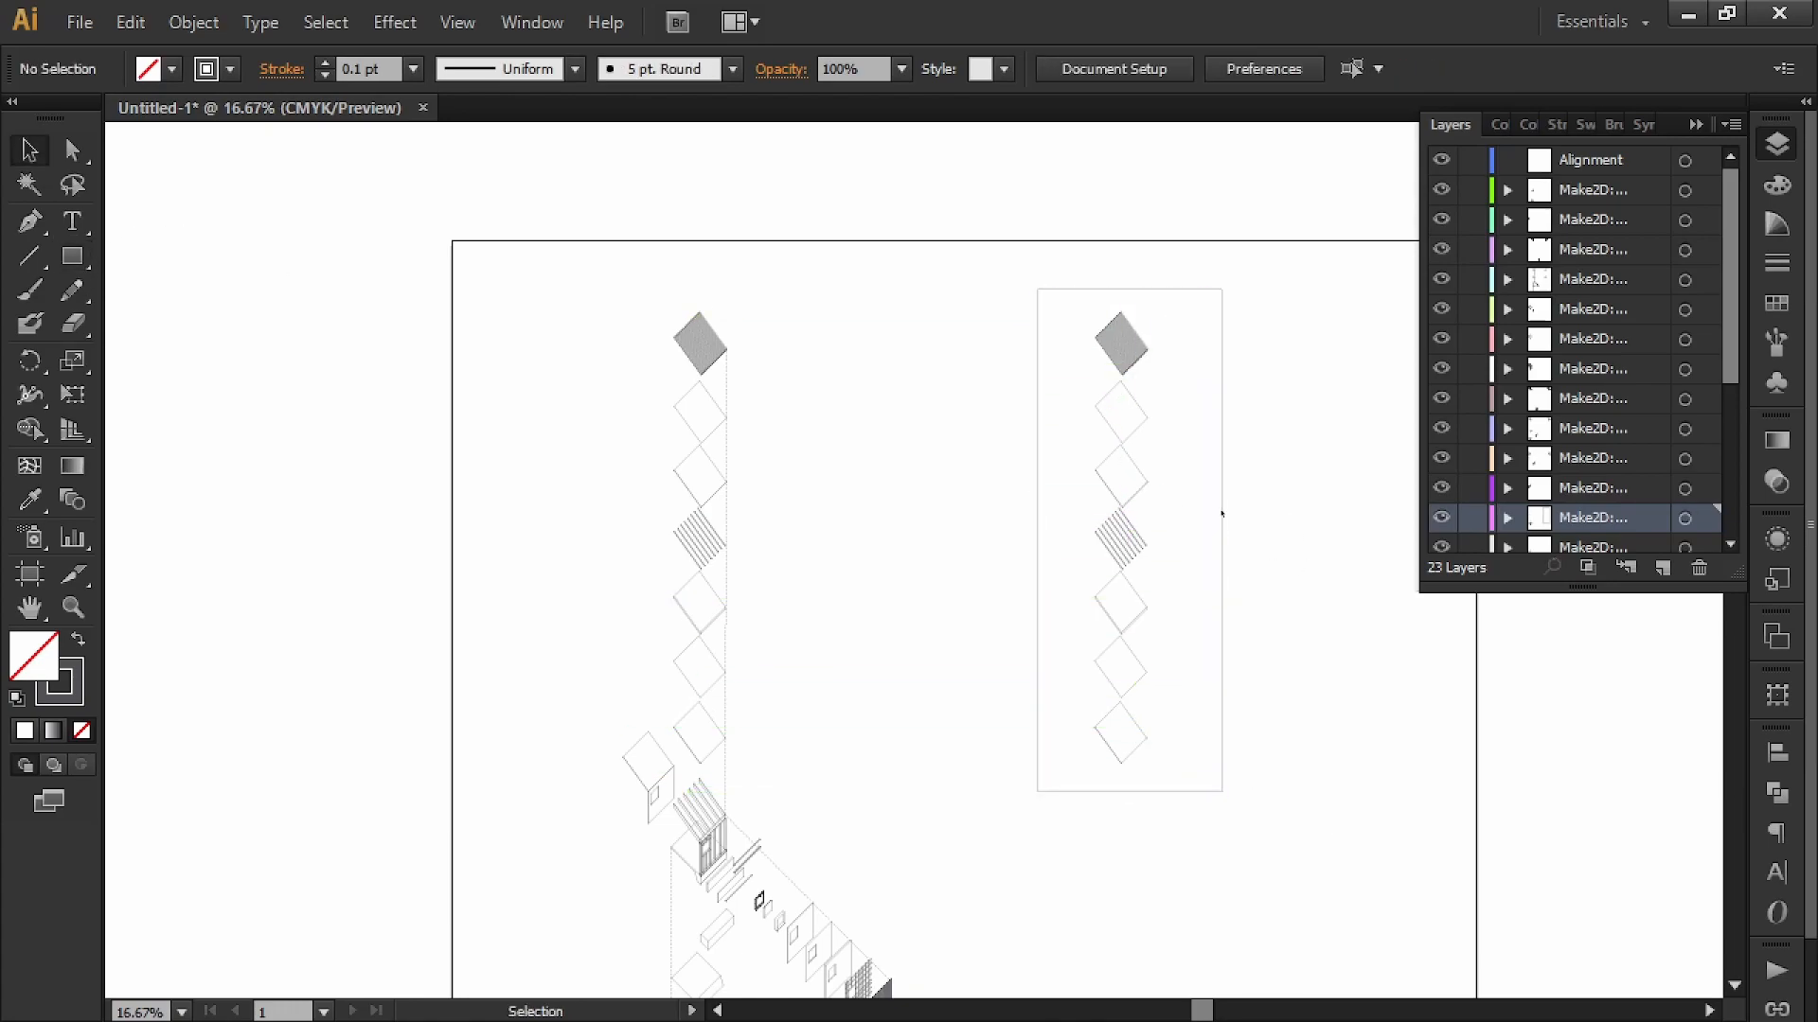
- Convert the rectangle and the enclosed roof stack into a Live Paint group
{"action": "left_click_drag", "start_coordinate": [1303, 241], "coordinate": [932, 820]}
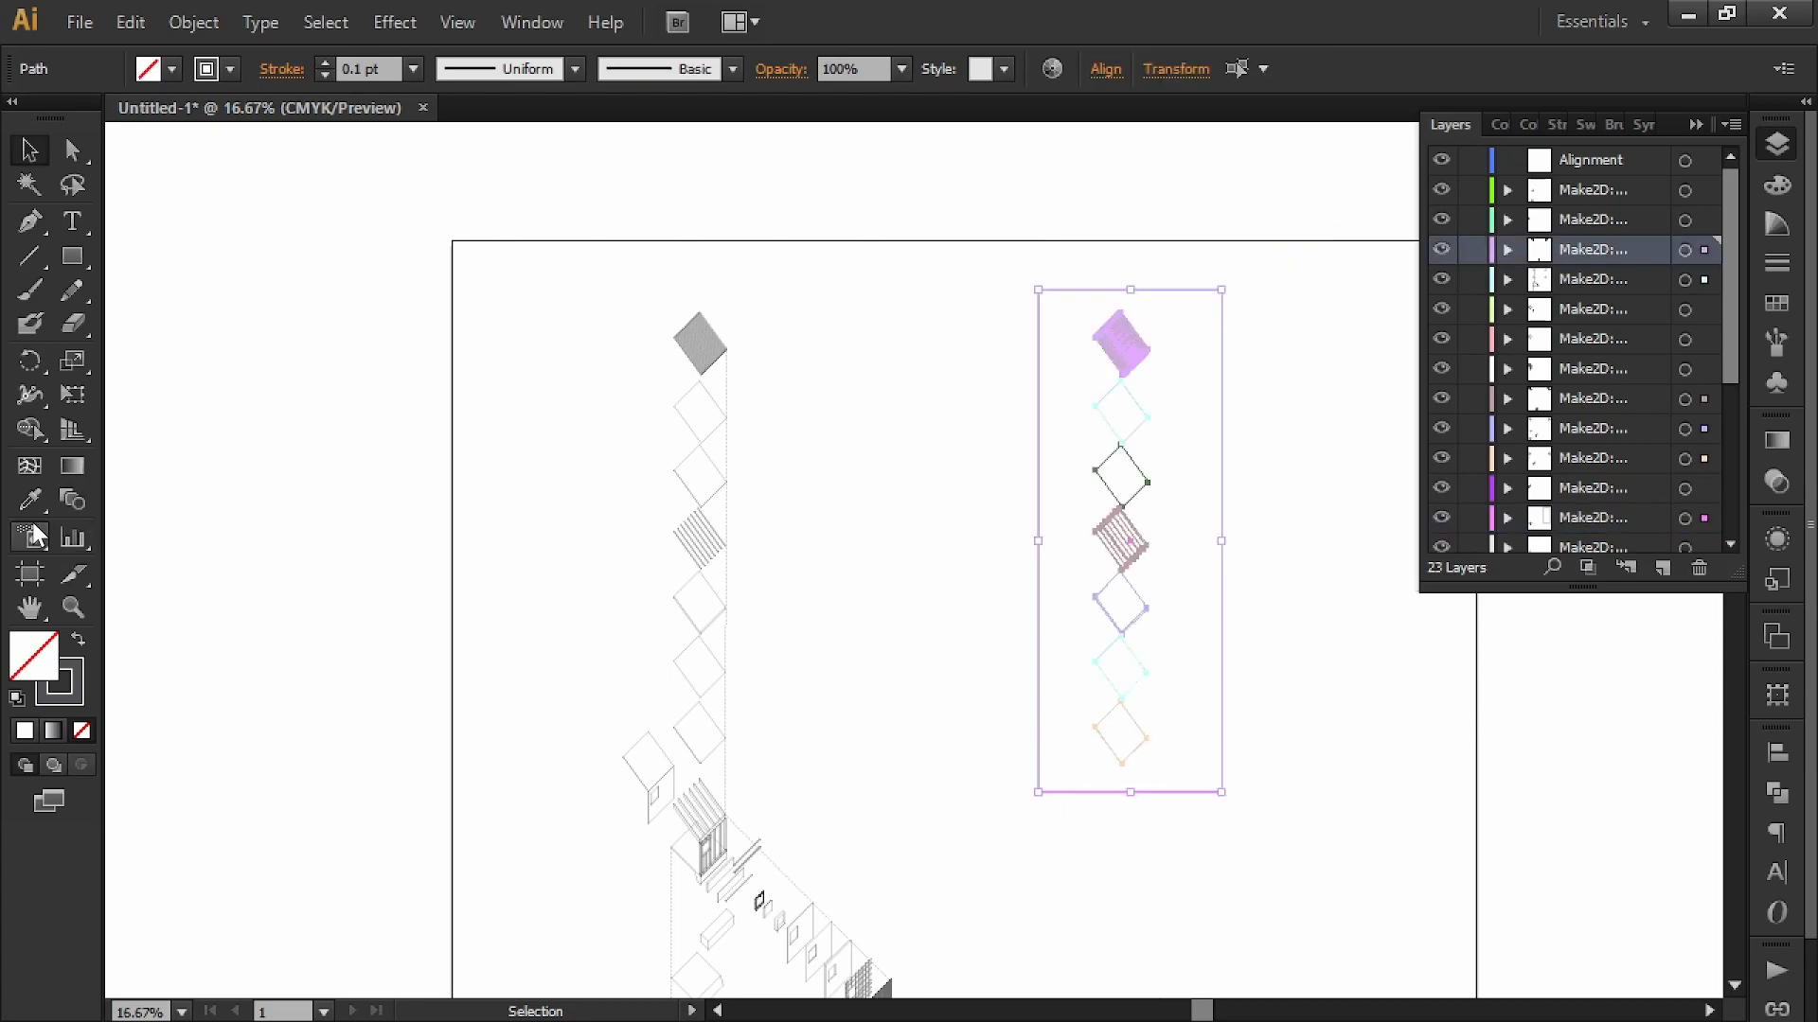
{"action": "left_click", "coordinate": [34, 429]}
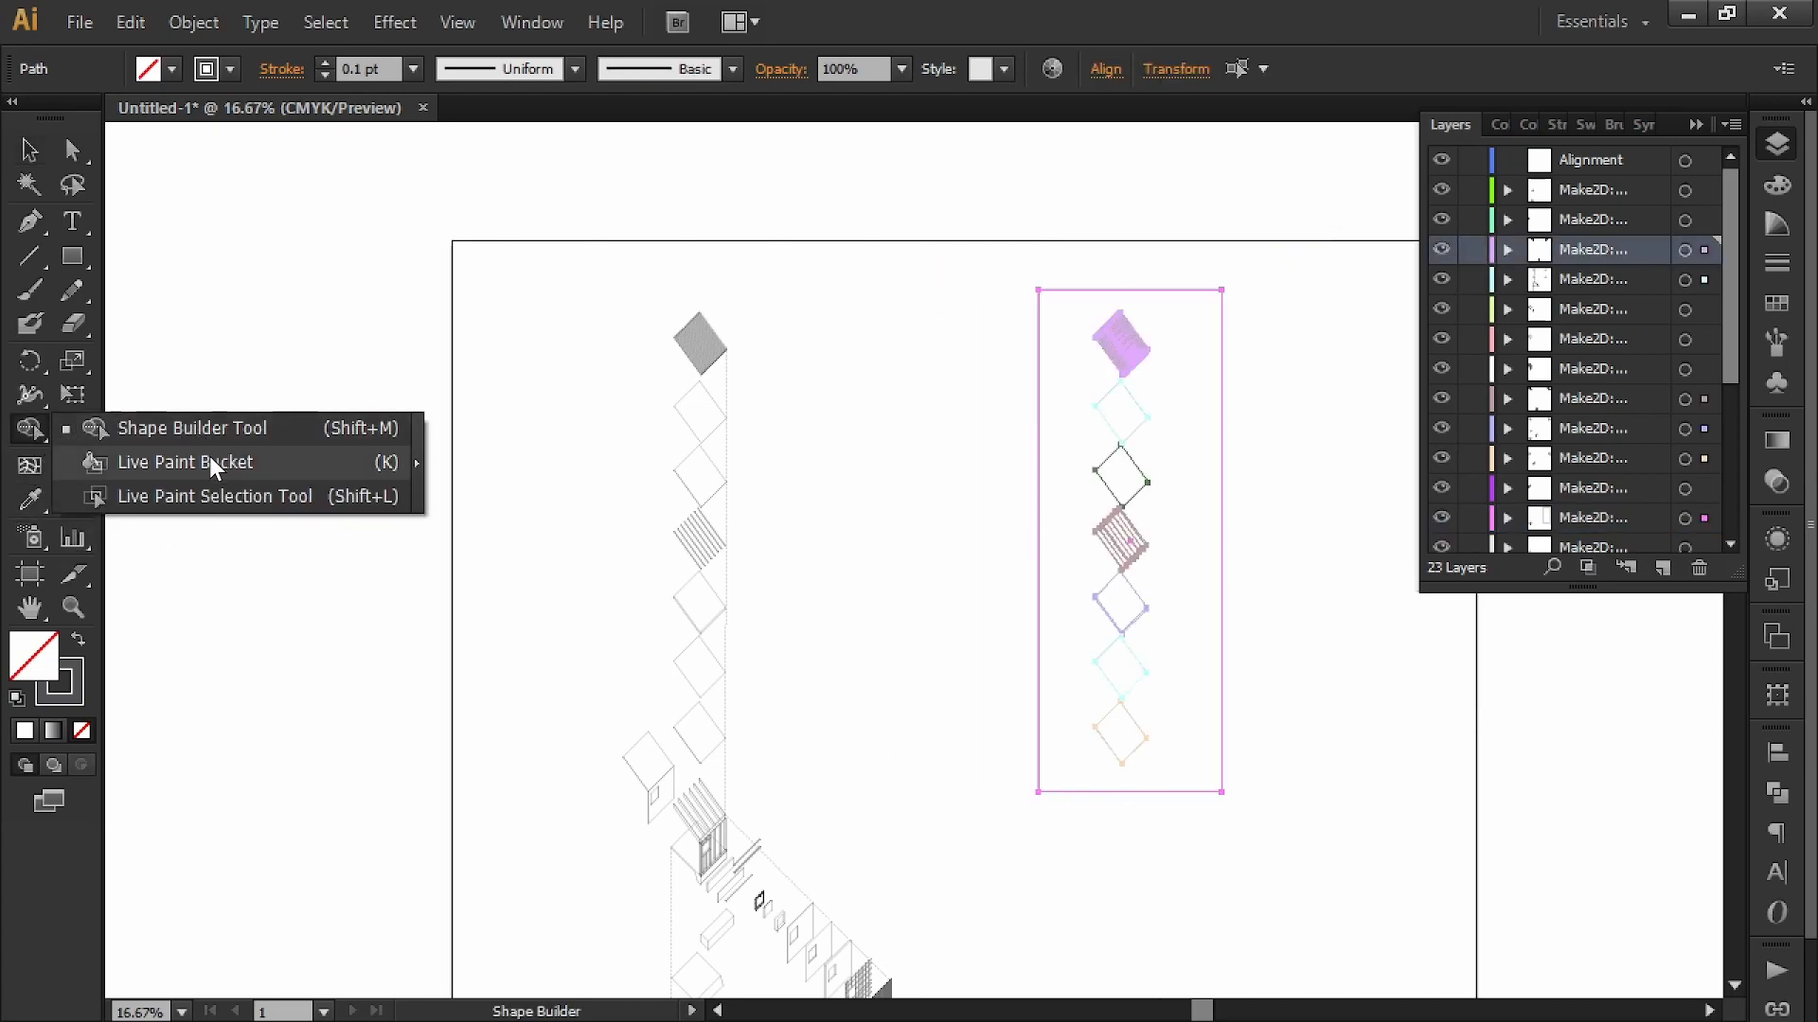
{"action": "key", "text": "k"}
{"action": "left_click", "coordinate": [1190, 464]}
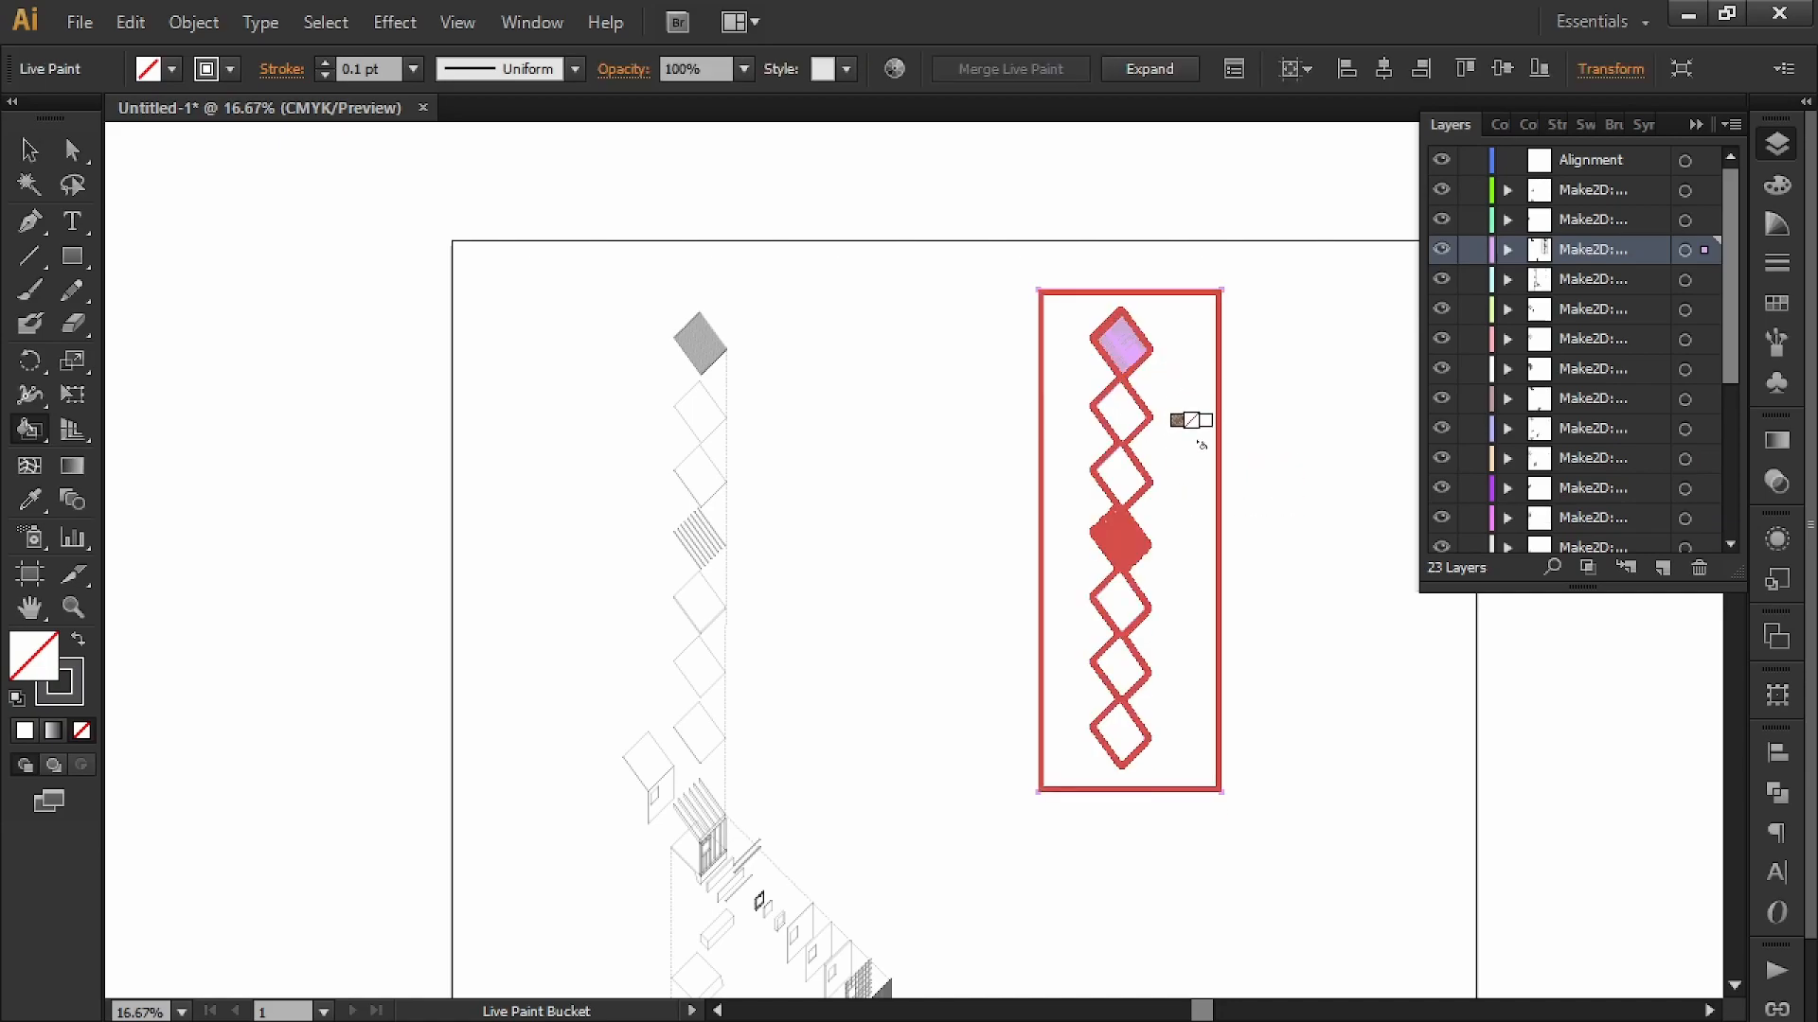
- Swap the stroke colour to the fill and paint the area around the roof pieces dark grey
{"action": "left_click", "coordinate": [78, 640]}
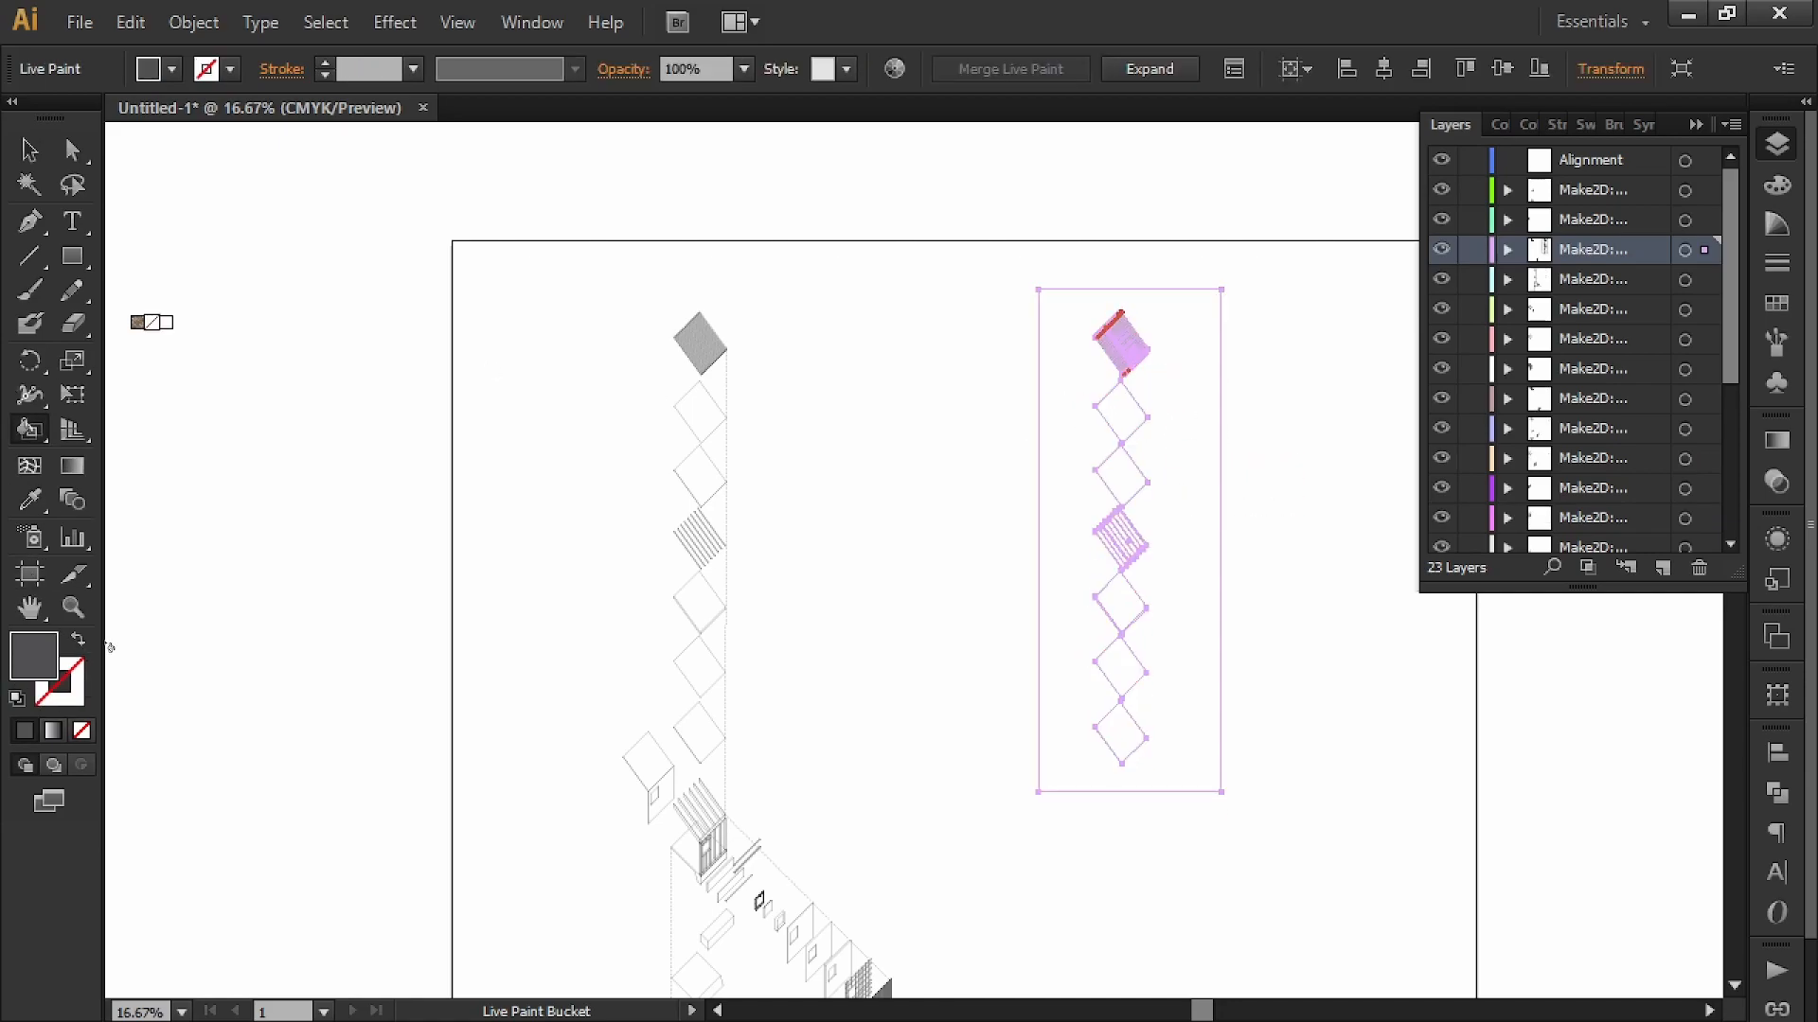
{"action": "left_click", "coordinate": [1209, 536]}
{"action": "key", "text": "v"}
{"action": "left_click", "coordinate": [1257, 614]}
{"action": "scroll", "coordinate": [1194, 537], "scroll_direction": "up", "scroll_amount": 4, "text": "alt"}
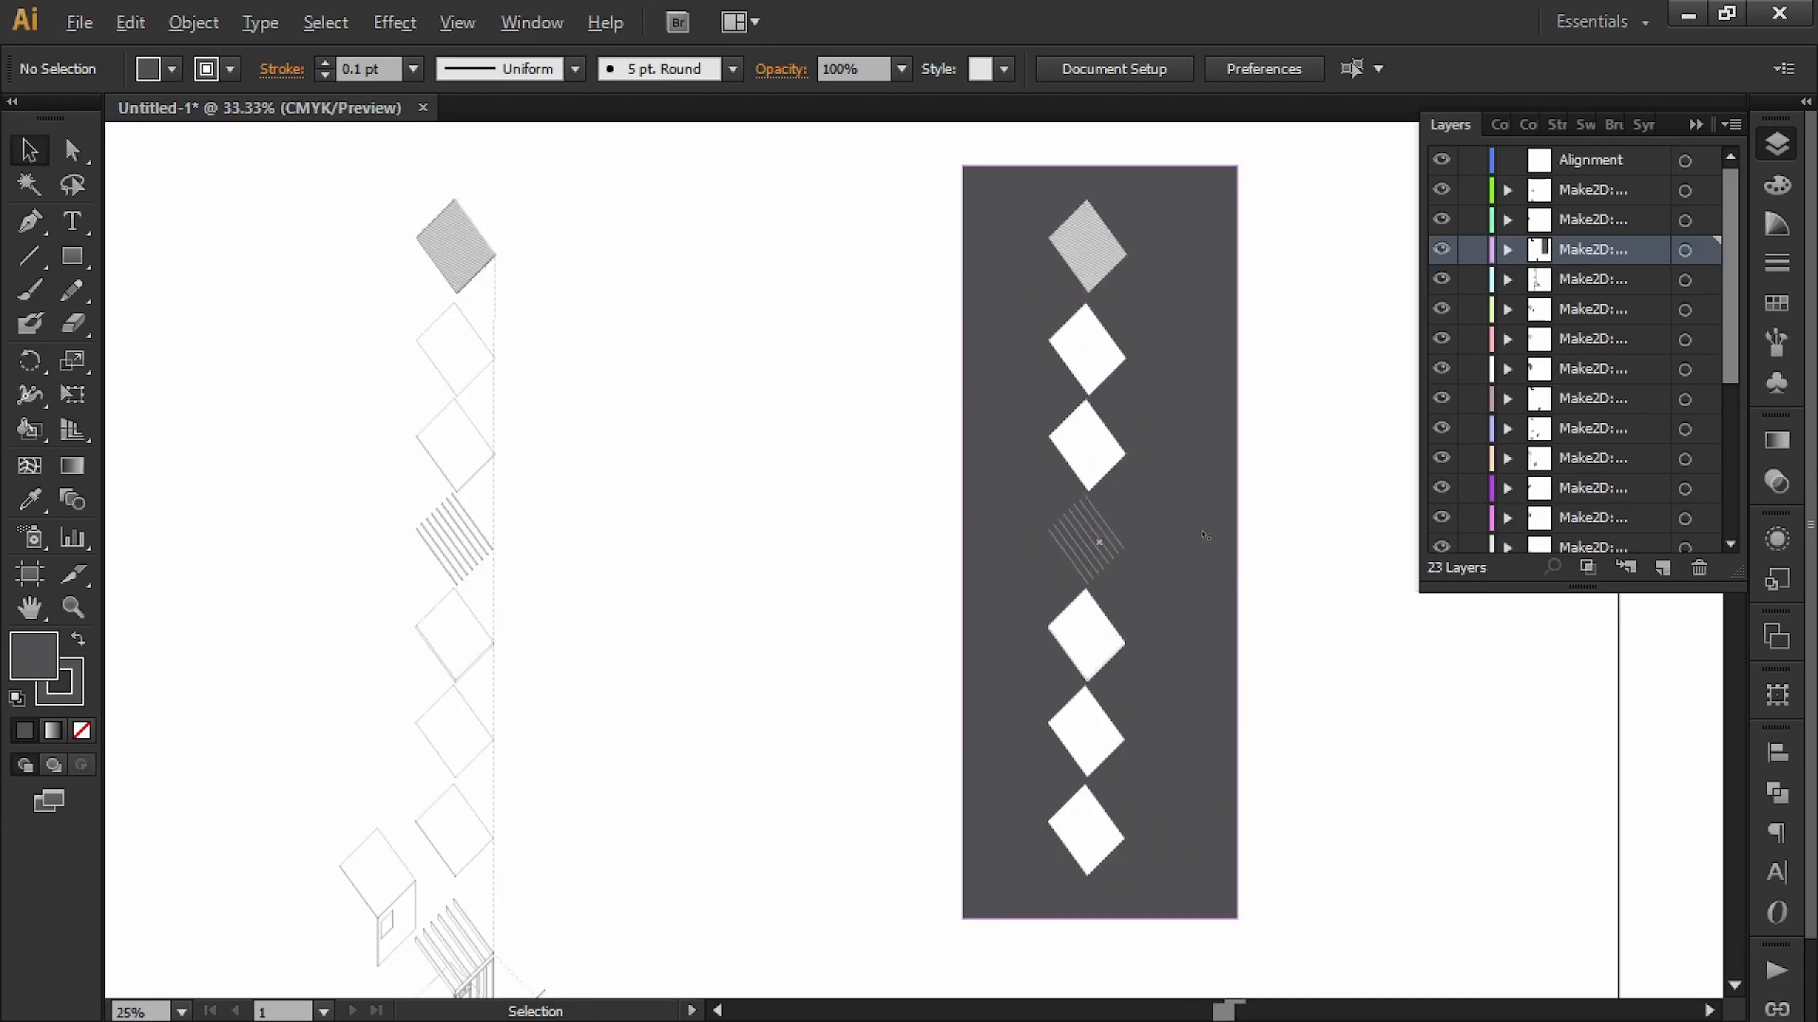
- Expand the Live Paint group and ungroup the resulting artwork
{"action": "scroll", "coordinate": [1074, 508], "scroll_direction": "down", "scroll_amount": 2, "text": "alt"}
{"action": "scroll", "coordinate": [993, 367], "scroll_direction": "down", "scroll_amount": 2, "text": "alt"}
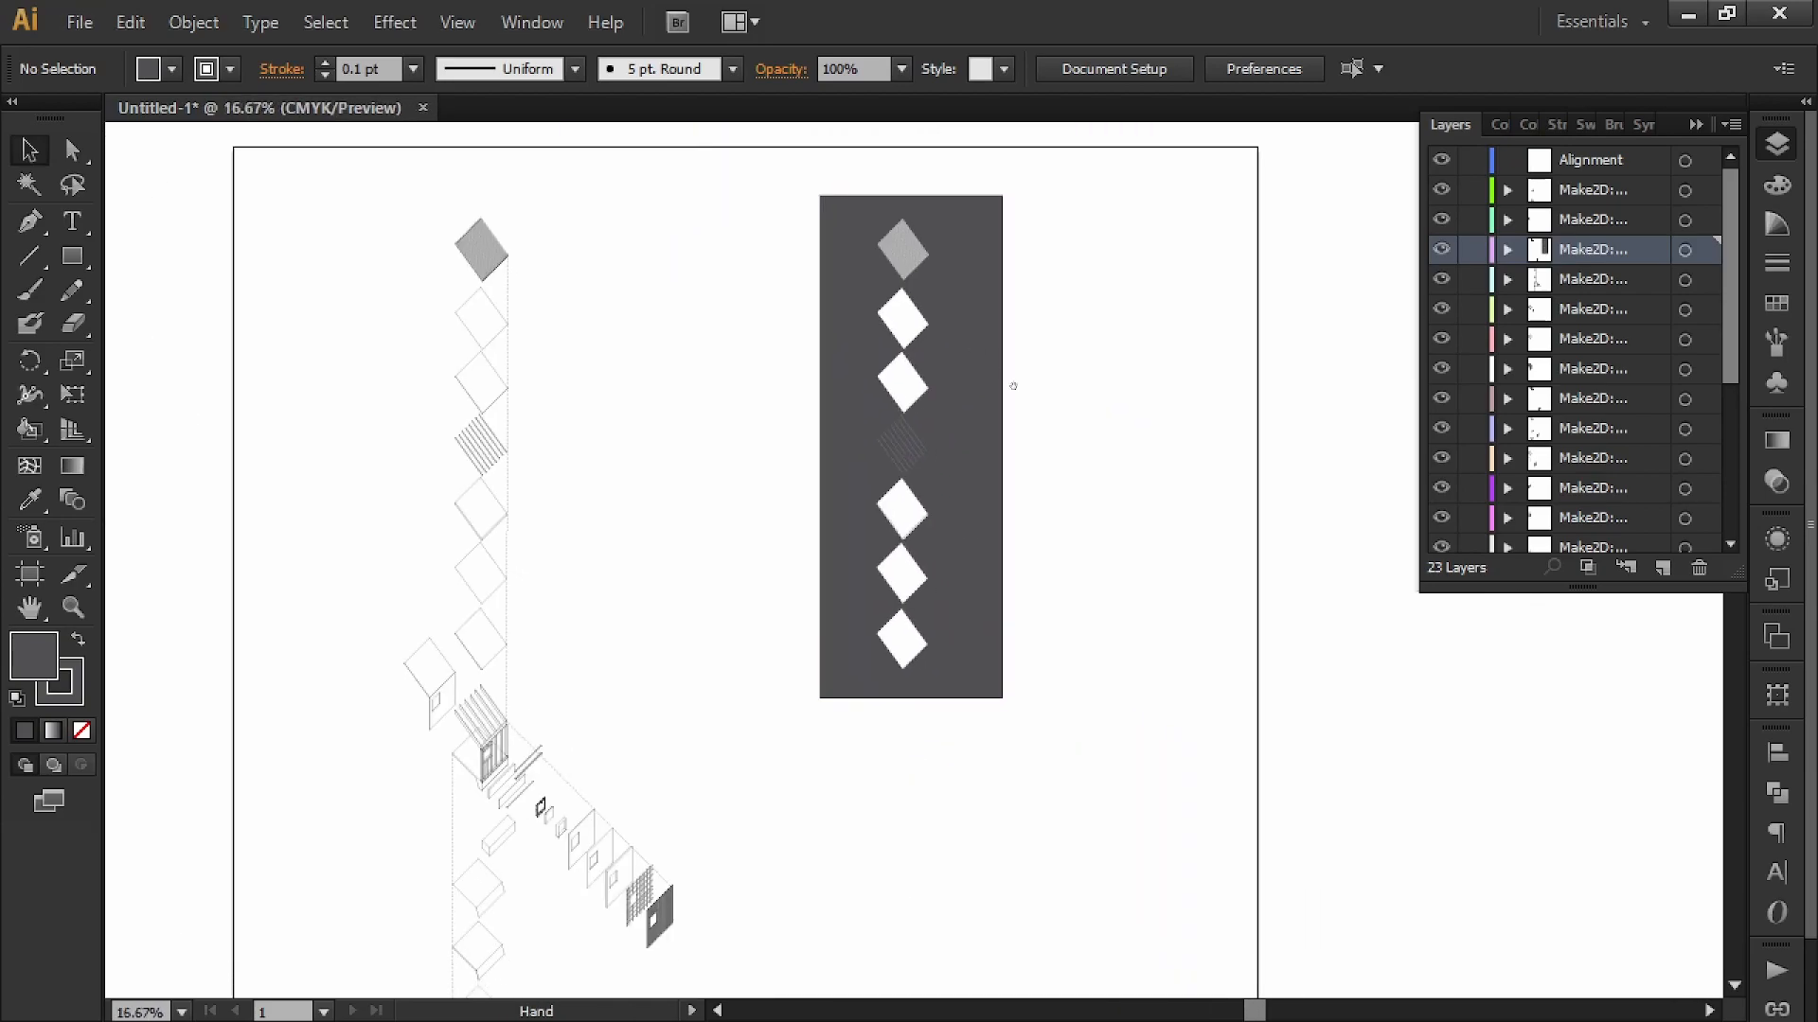
{"action": "left_click", "coordinate": [989, 421]}
{"action": "left_click", "coordinate": [193, 21]}
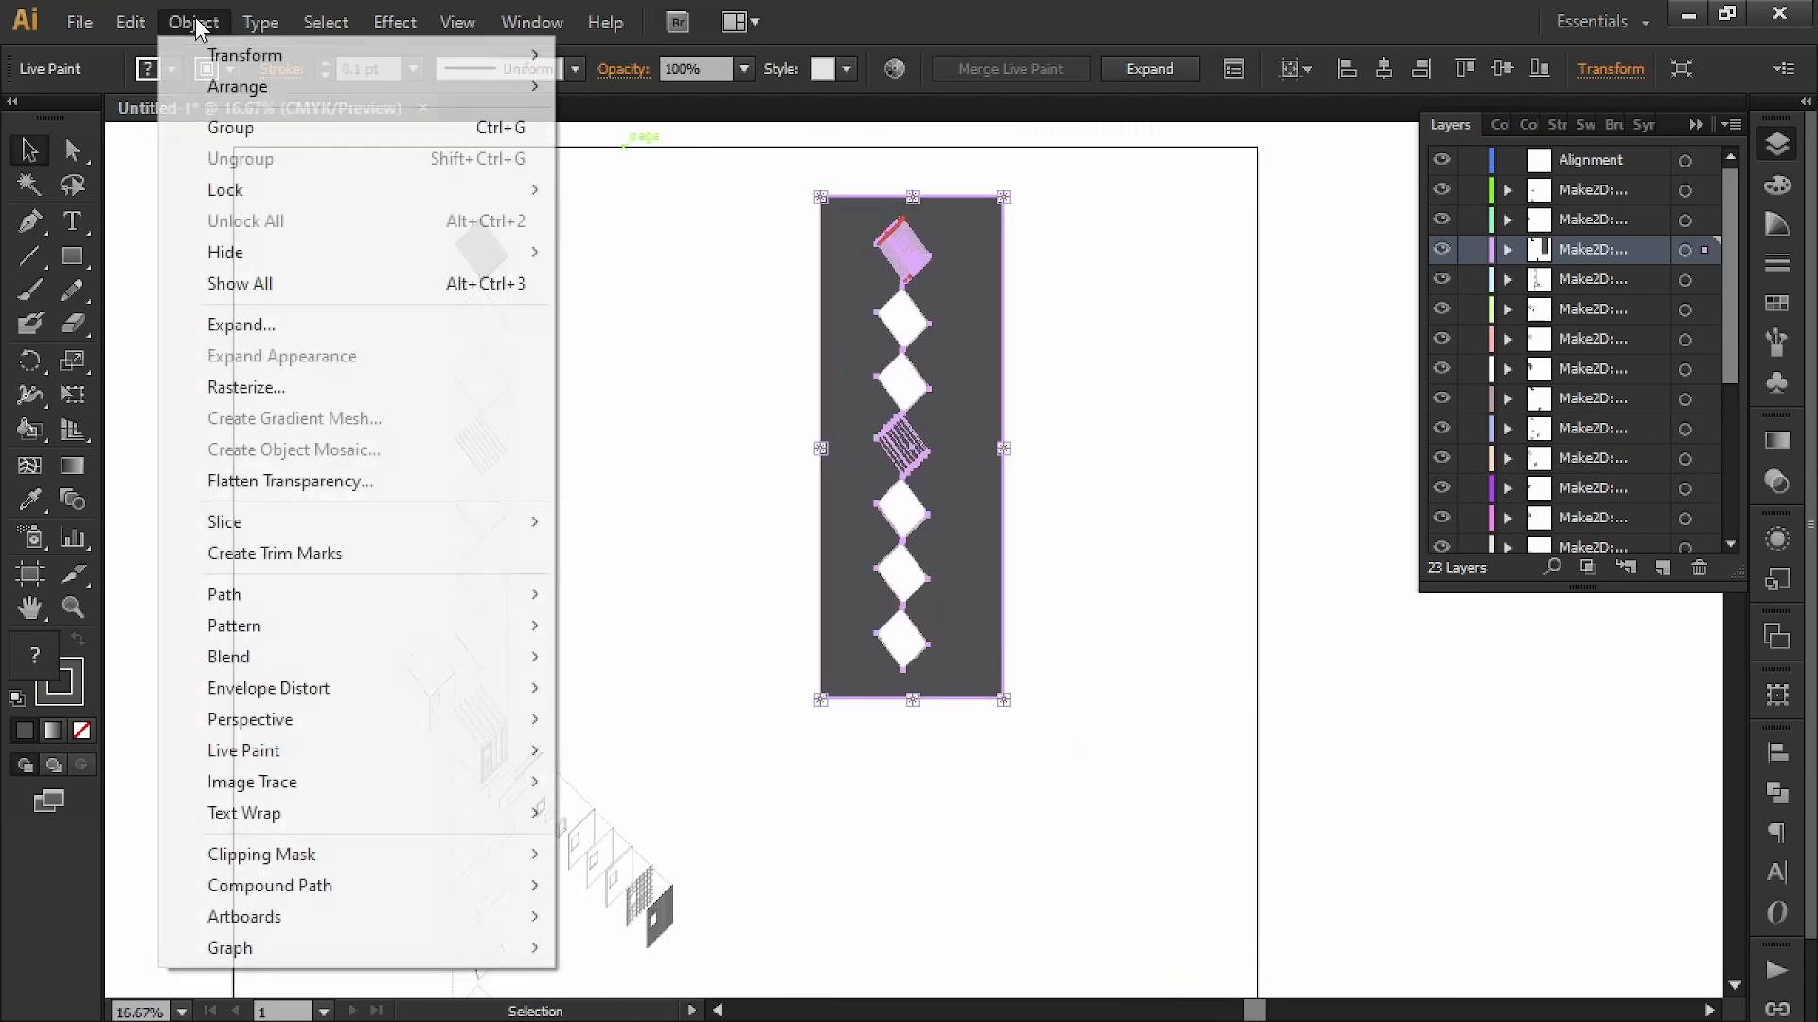
{"action": "mouse_move", "coordinate": [397, 748]}
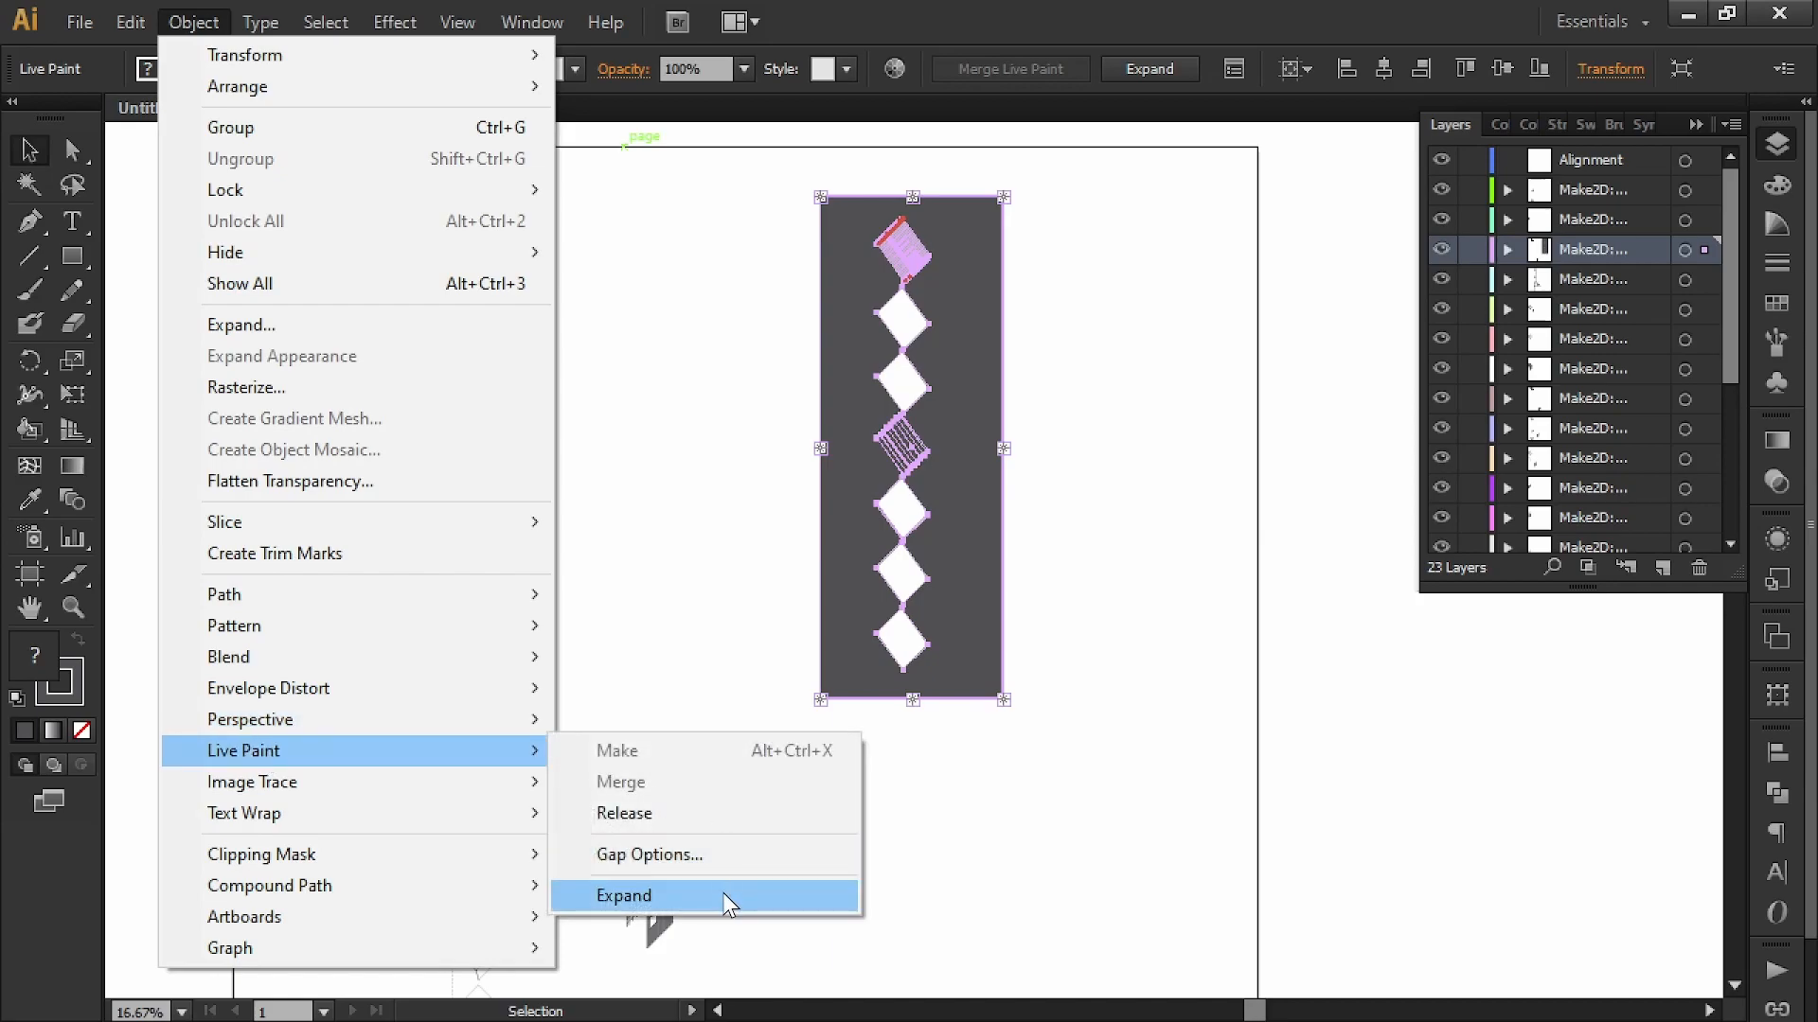
{"action": "left_click", "coordinate": [725, 783]}
{"action": "right_click", "coordinate": [947, 657]}
{"action": "left_click", "coordinate": [1004, 832]}
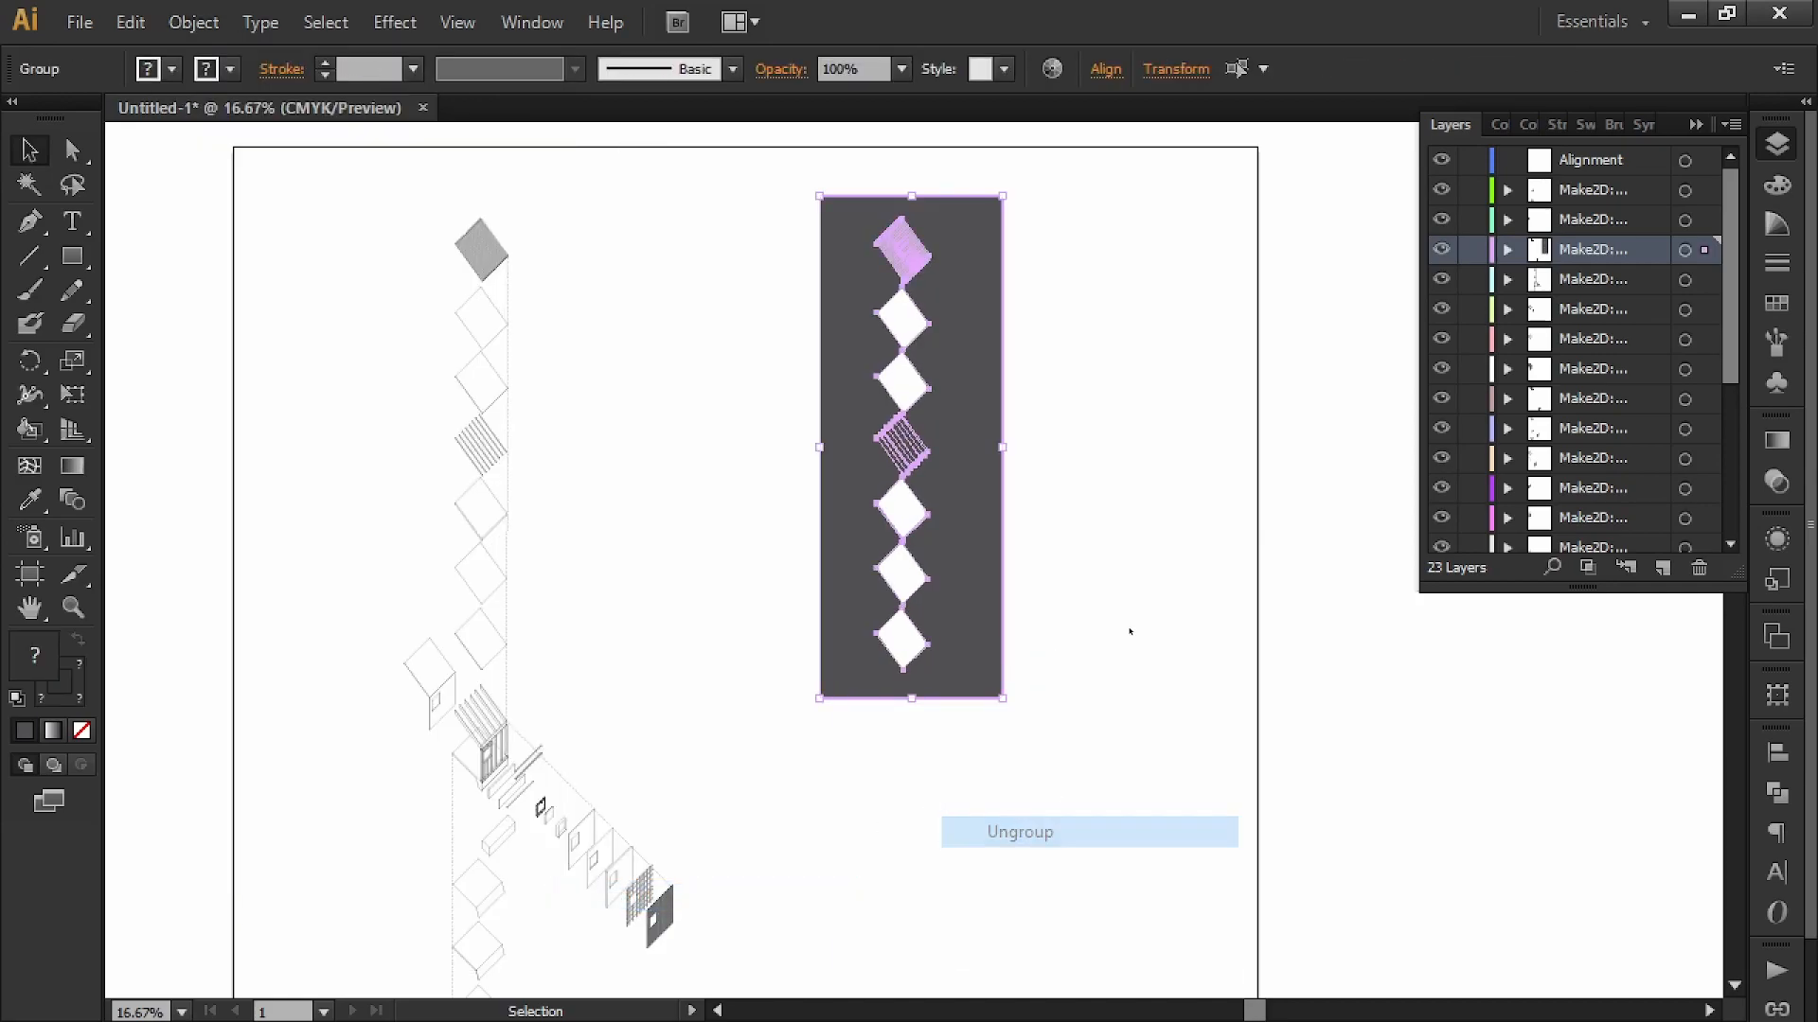
- Try deleting the dark grey fill and moving the remaining linework, and undo these edits
{"action": "left_click", "coordinate": [1124, 637]}
{"action": "left_click", "coordinate": [1001, 660]}
{"action": "key", "text": "Delete"}
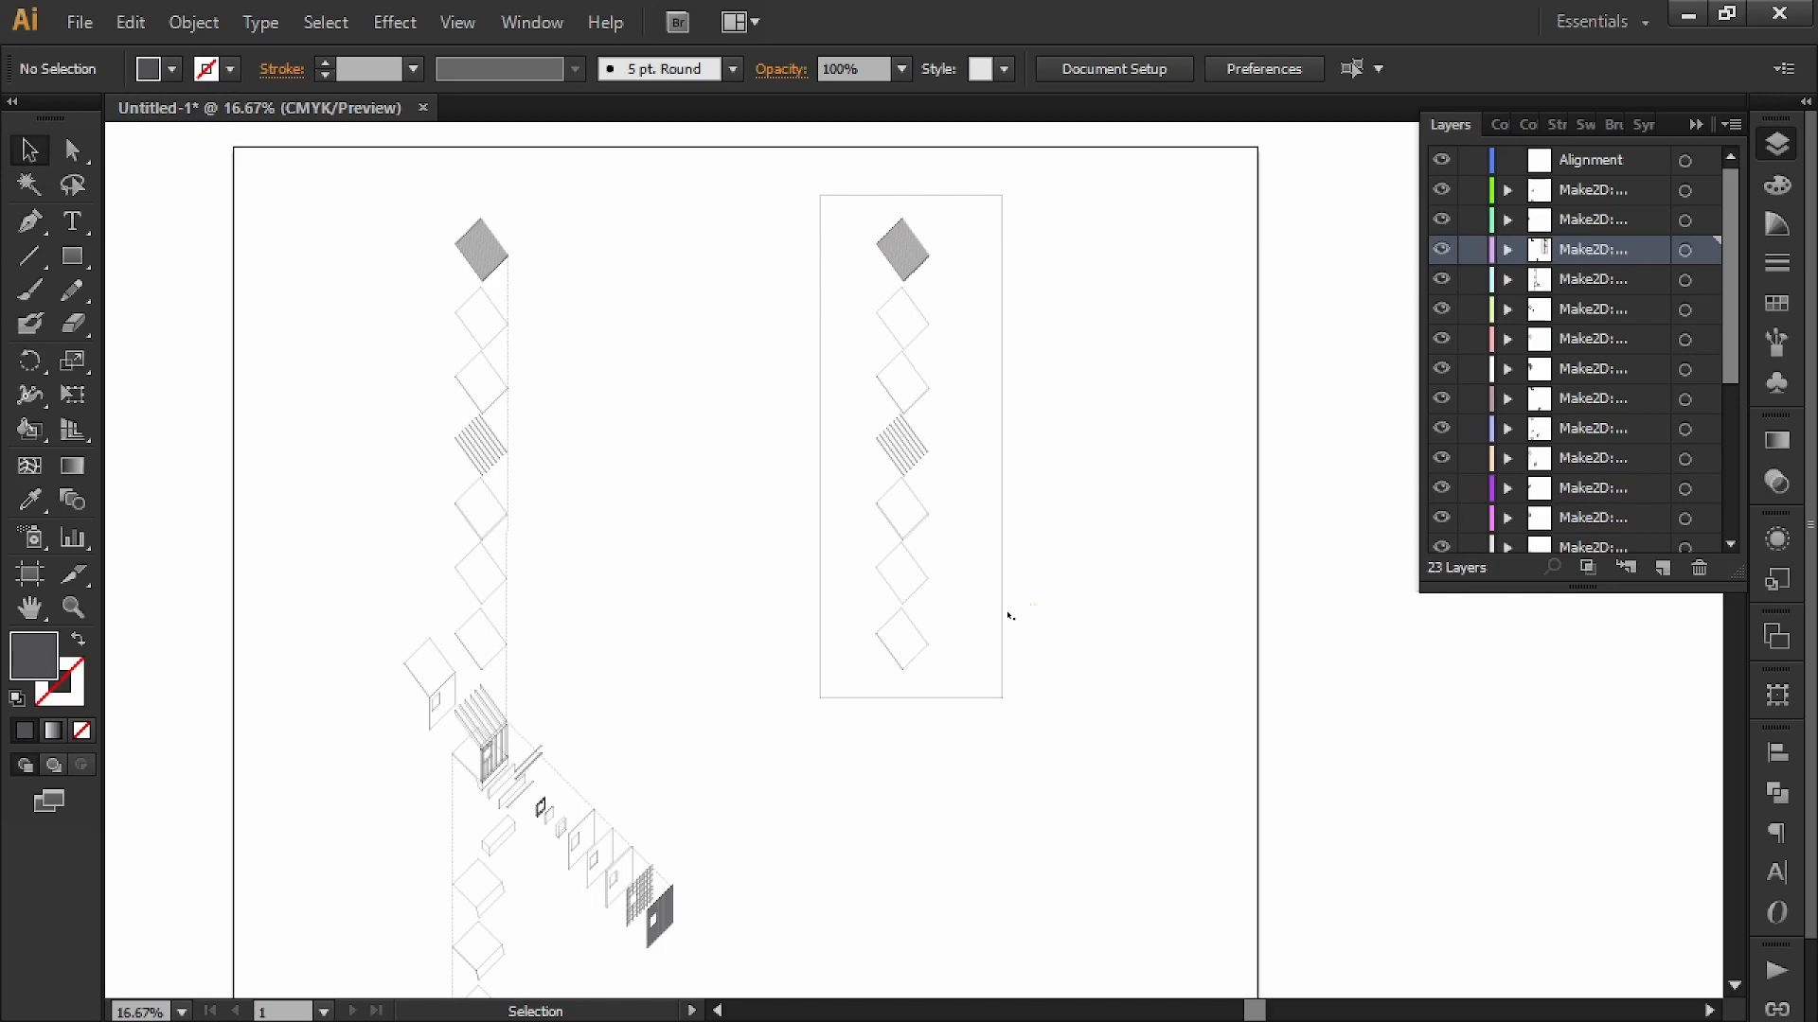
{"action": "left_click_drag", "start_coordinate": [1010, 611], "coordinate": [1286, 660]}
{"action": "left_click_drag", "start_coordinate": [1155, 755], "coordinate": [895, 716]}
{"action": "key", "text": "ctrl+z"}
{"action": "key", "text": "ctrl+z"}
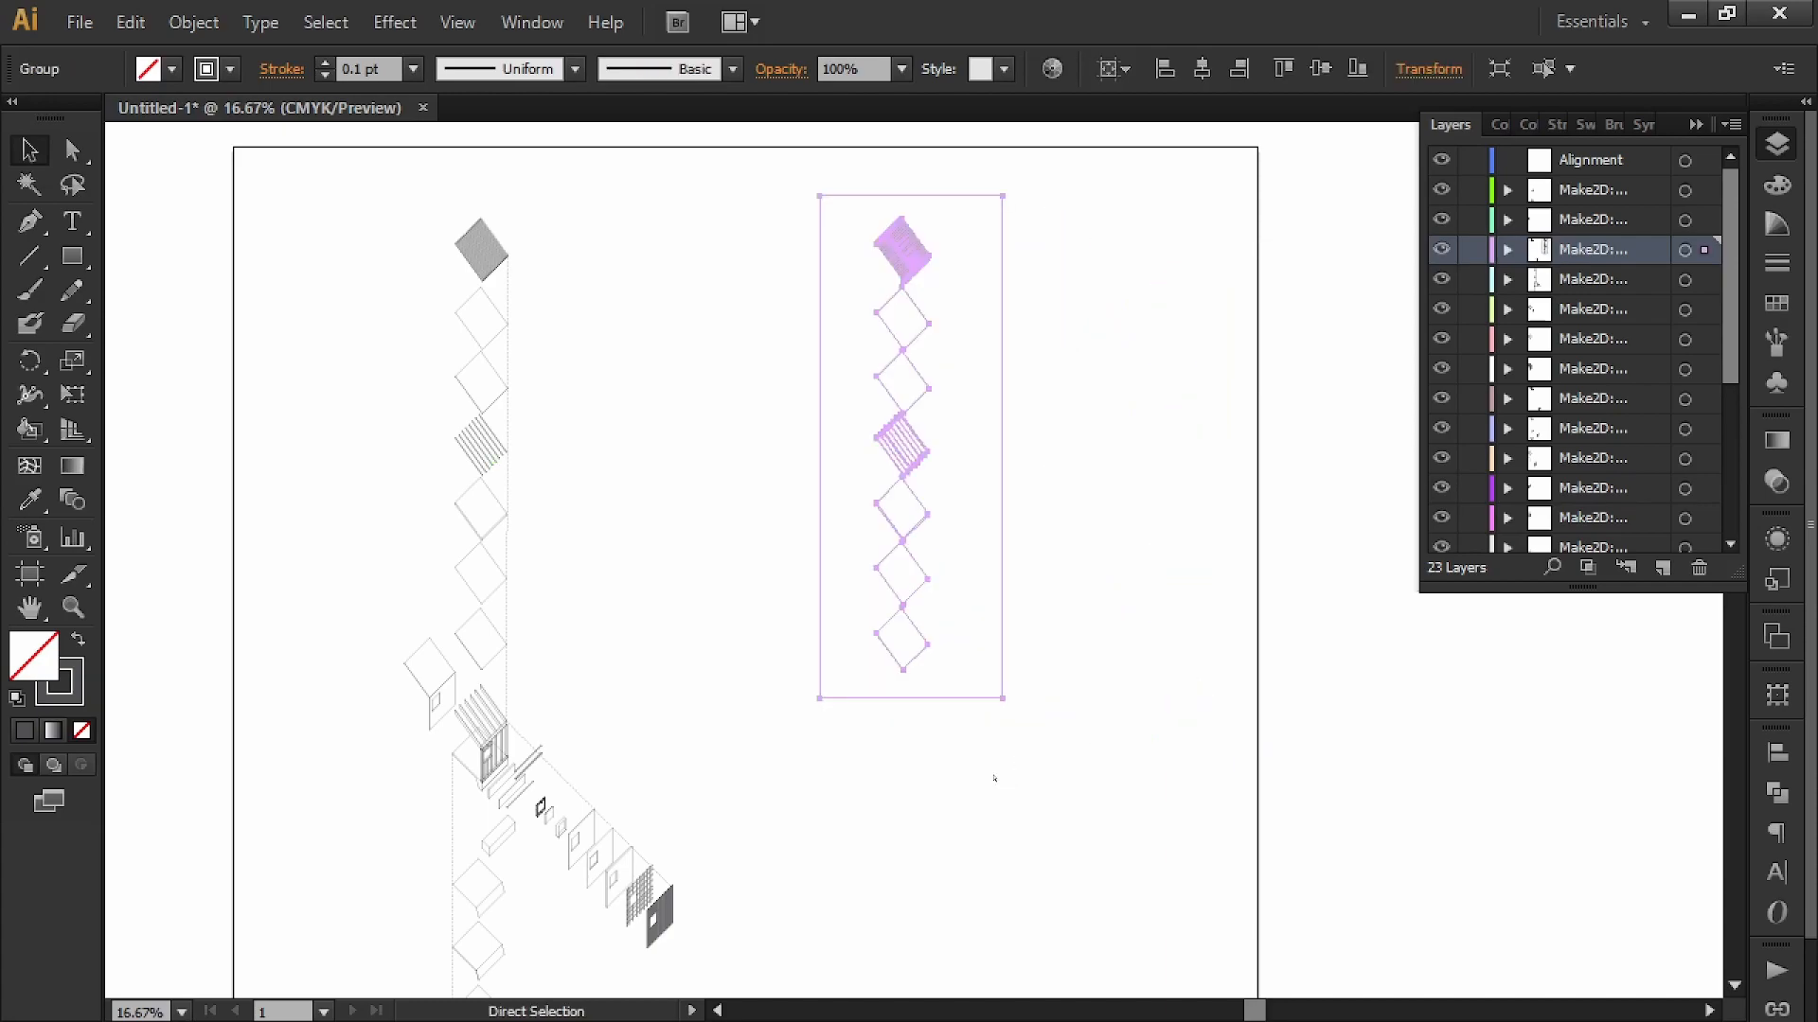
{"action": "key", "text": "ctrl+z"}
- Move the dark grey fill off the linework into the space beside it and inspect its cut-outs
{"action": "left_click_drag", "start_coordinate": [970, 570], "coordinate": [1120, 783]}
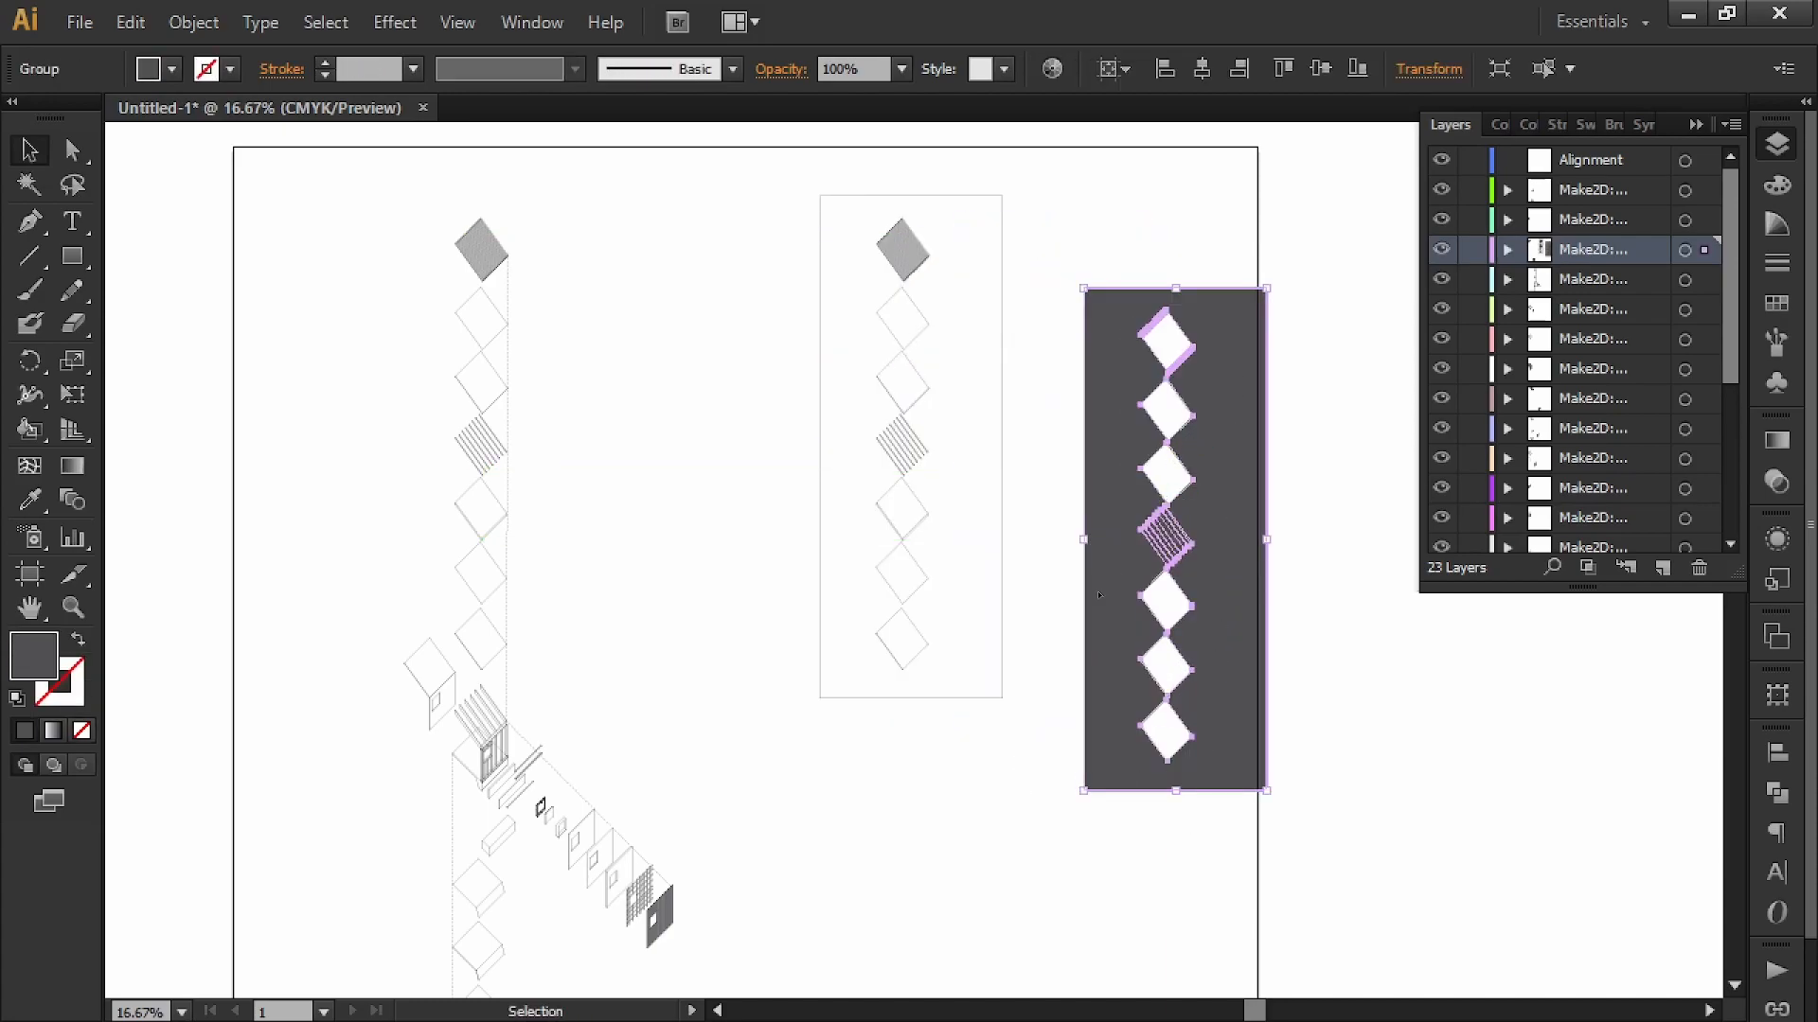
{"action": "left_click", "coordinate": [1059, 467]}
{"action": "scroll", "coordinate": [1212, 558], "scroll_direction": "up", "scroll_amount": 3, "text": "alt"}
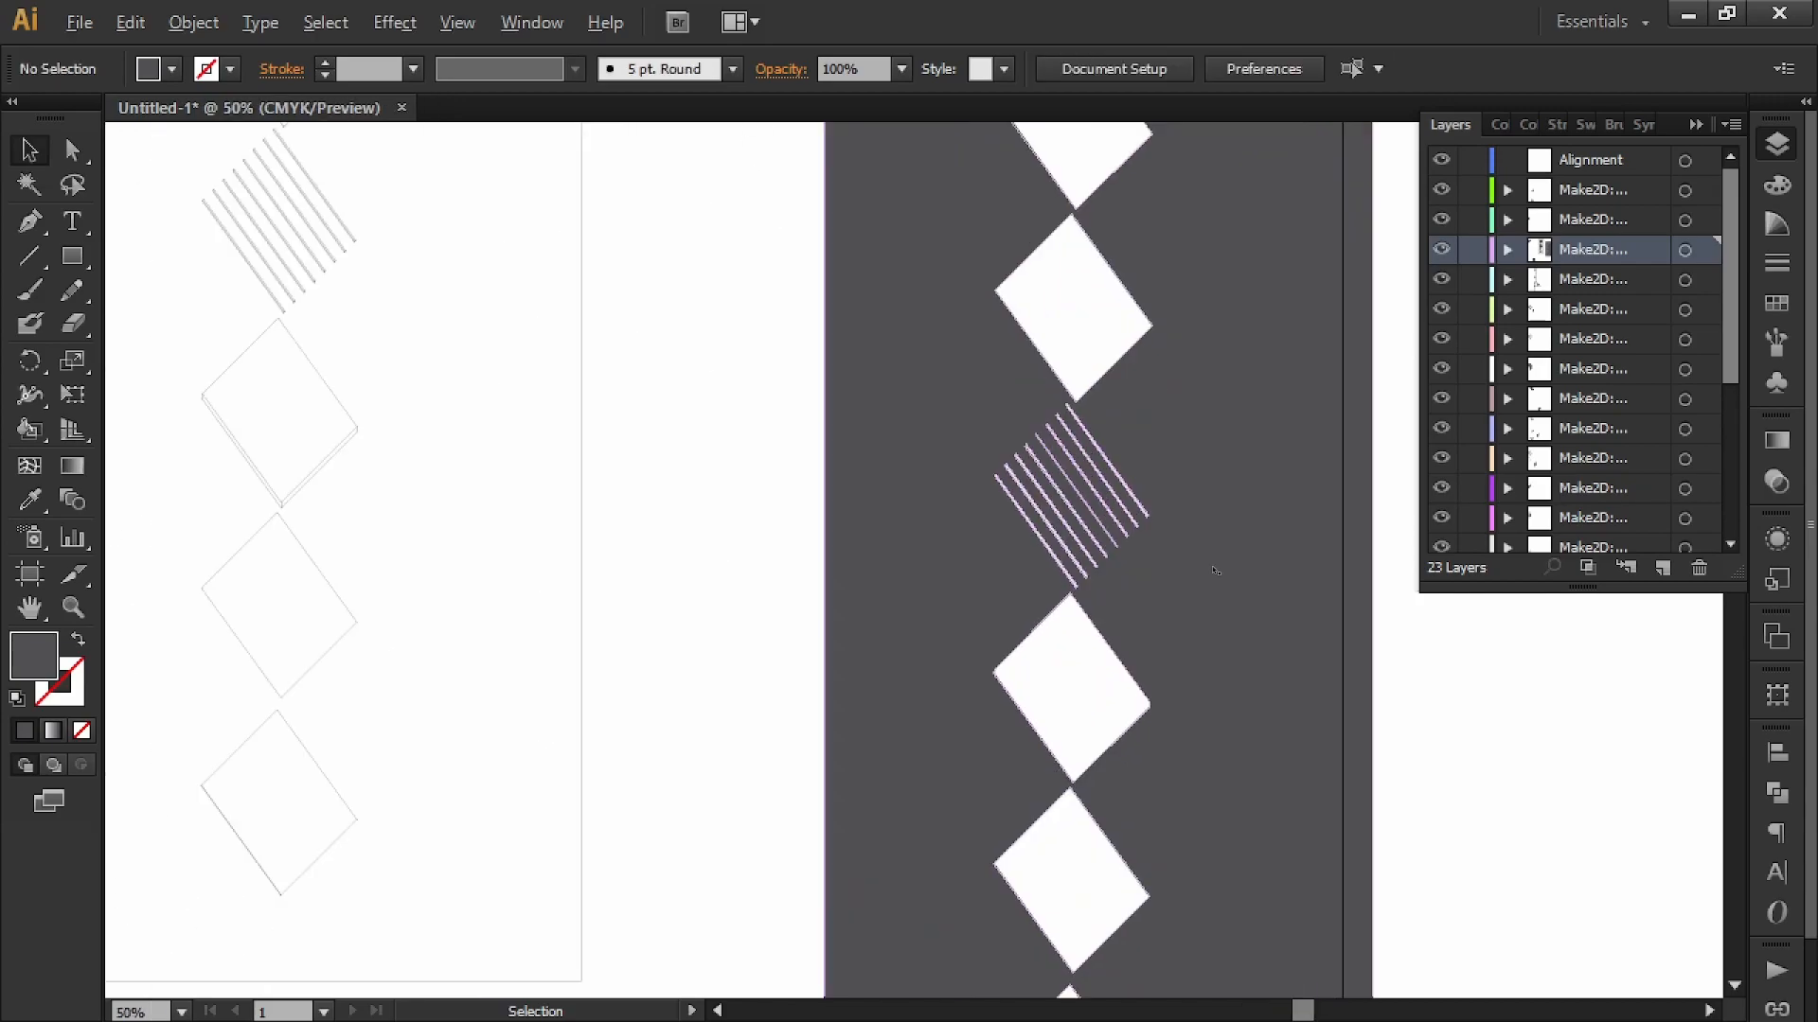
{"action": "scroll", "coordinate": [1517, 719], "scroll_direction": "down", "scroll_amount": 2, "text": "alt"}
{"action": "left_click_drag", "start_coordinate": [1484, 701], "coordinate": [1202, 629]}
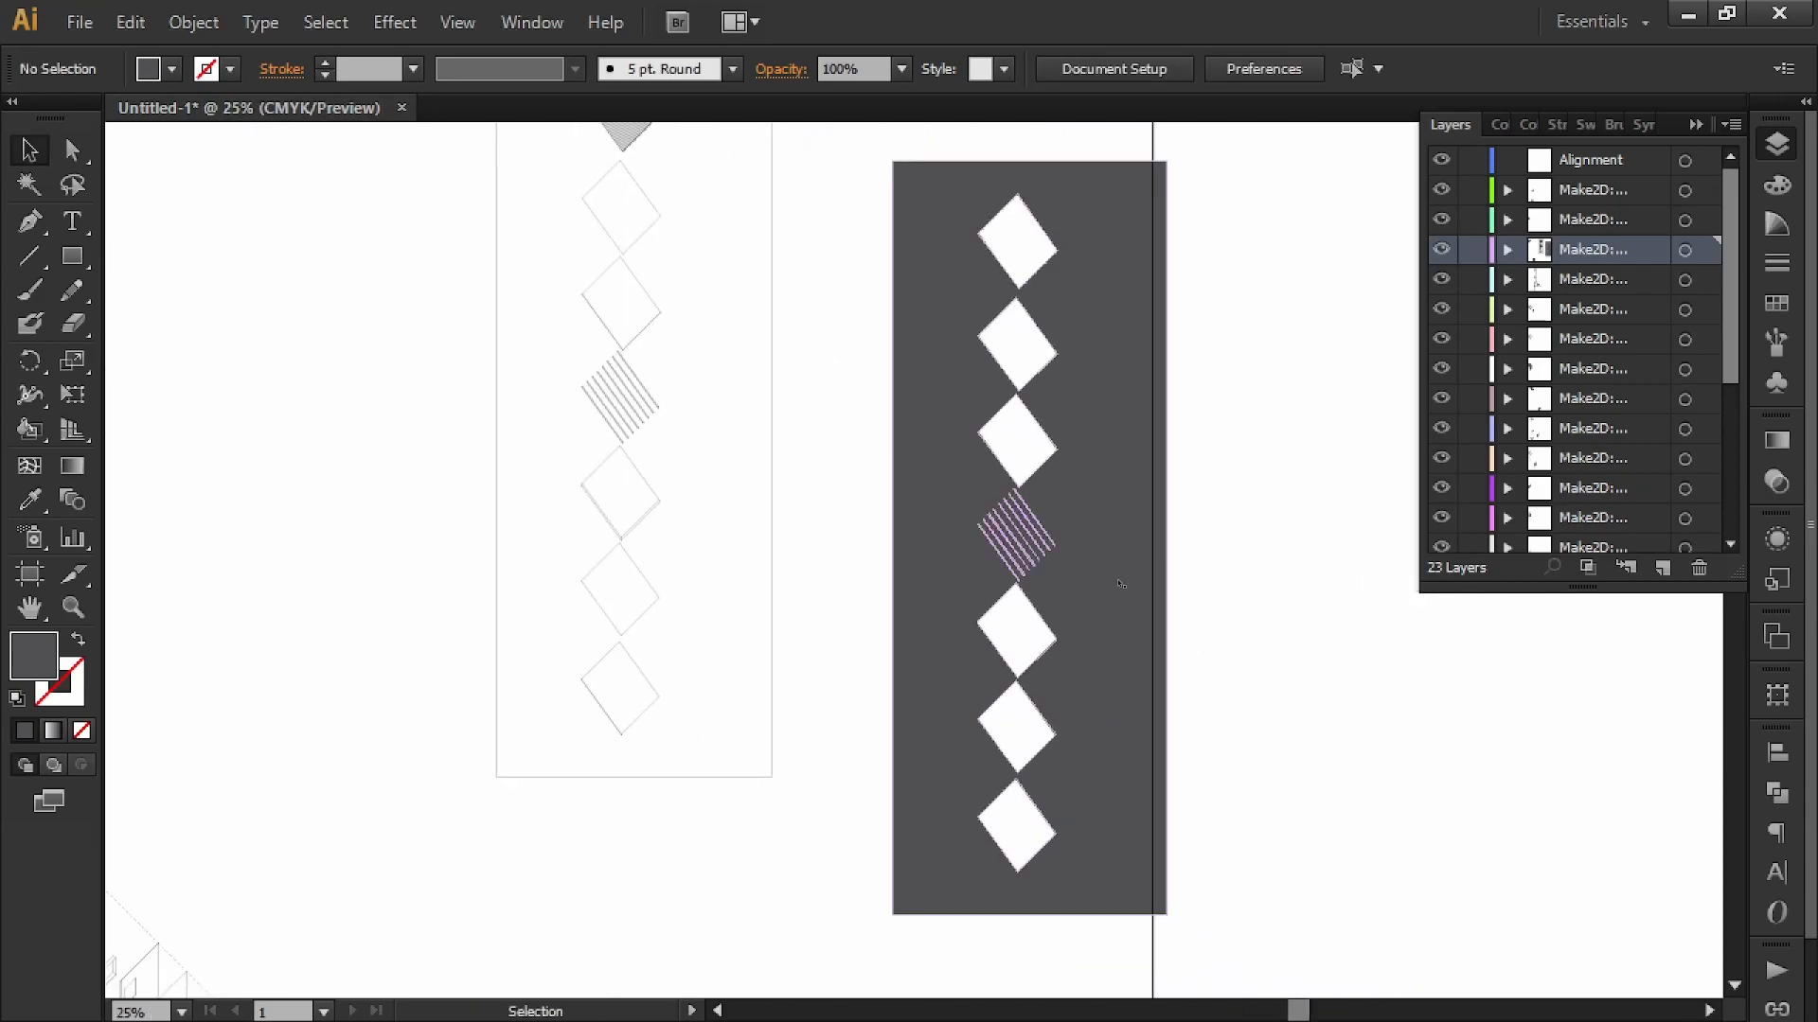
- Swap the grey shape's fill to a stroke and delete its outer rectangle, keeping the roof outlines
{"action": "left_click", "coordinate": [1120, 588]}
{"action": "left_click", "coordinate": [80, 643]}
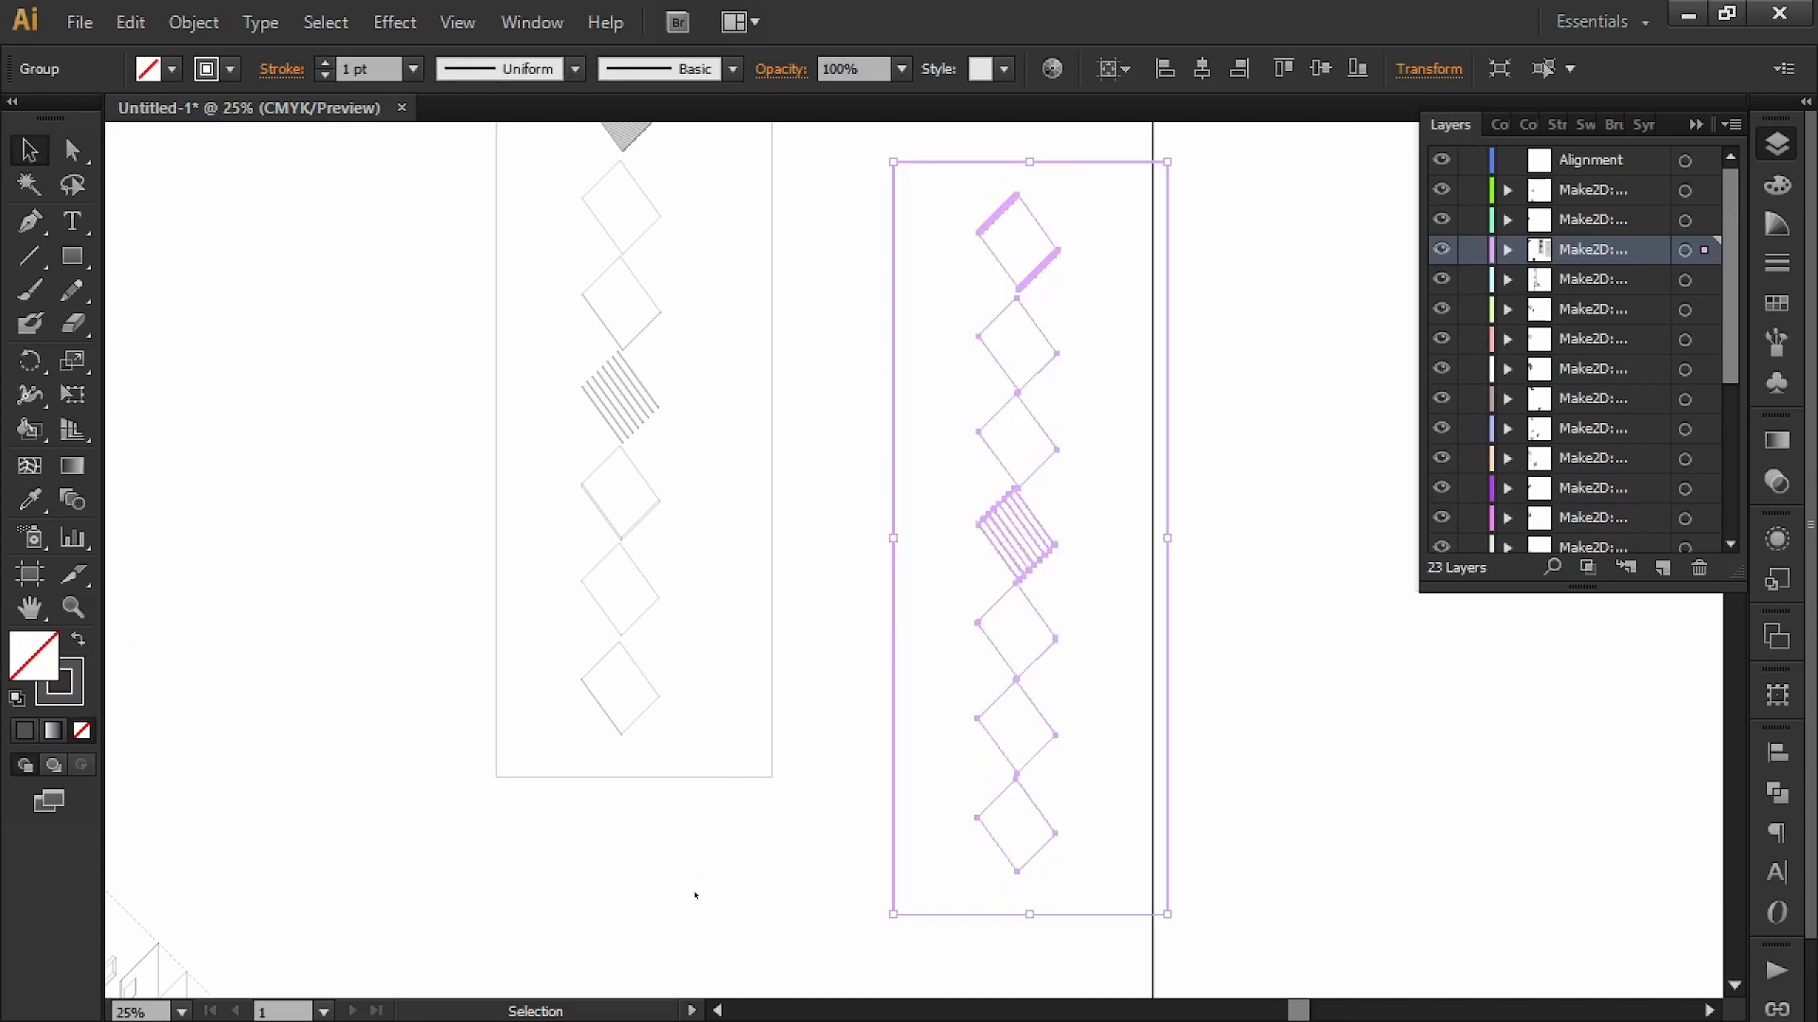
{"action": "left_click", "coordinate": [689, 921]}
{"action": "key", "text": "a"}
{"action": "left_click_drag", "start_coordinate": [928, 662], "coordinate": [869, 714]}
{"action": "key", "text": "Delete"}
{"action": "key", "text": "v"}
- Select the remaining roof outlines extracted from the grey shape
{"action": "left_click_drag", "start_coordinate": [1114, 153], "coordinate": [926, 912]}
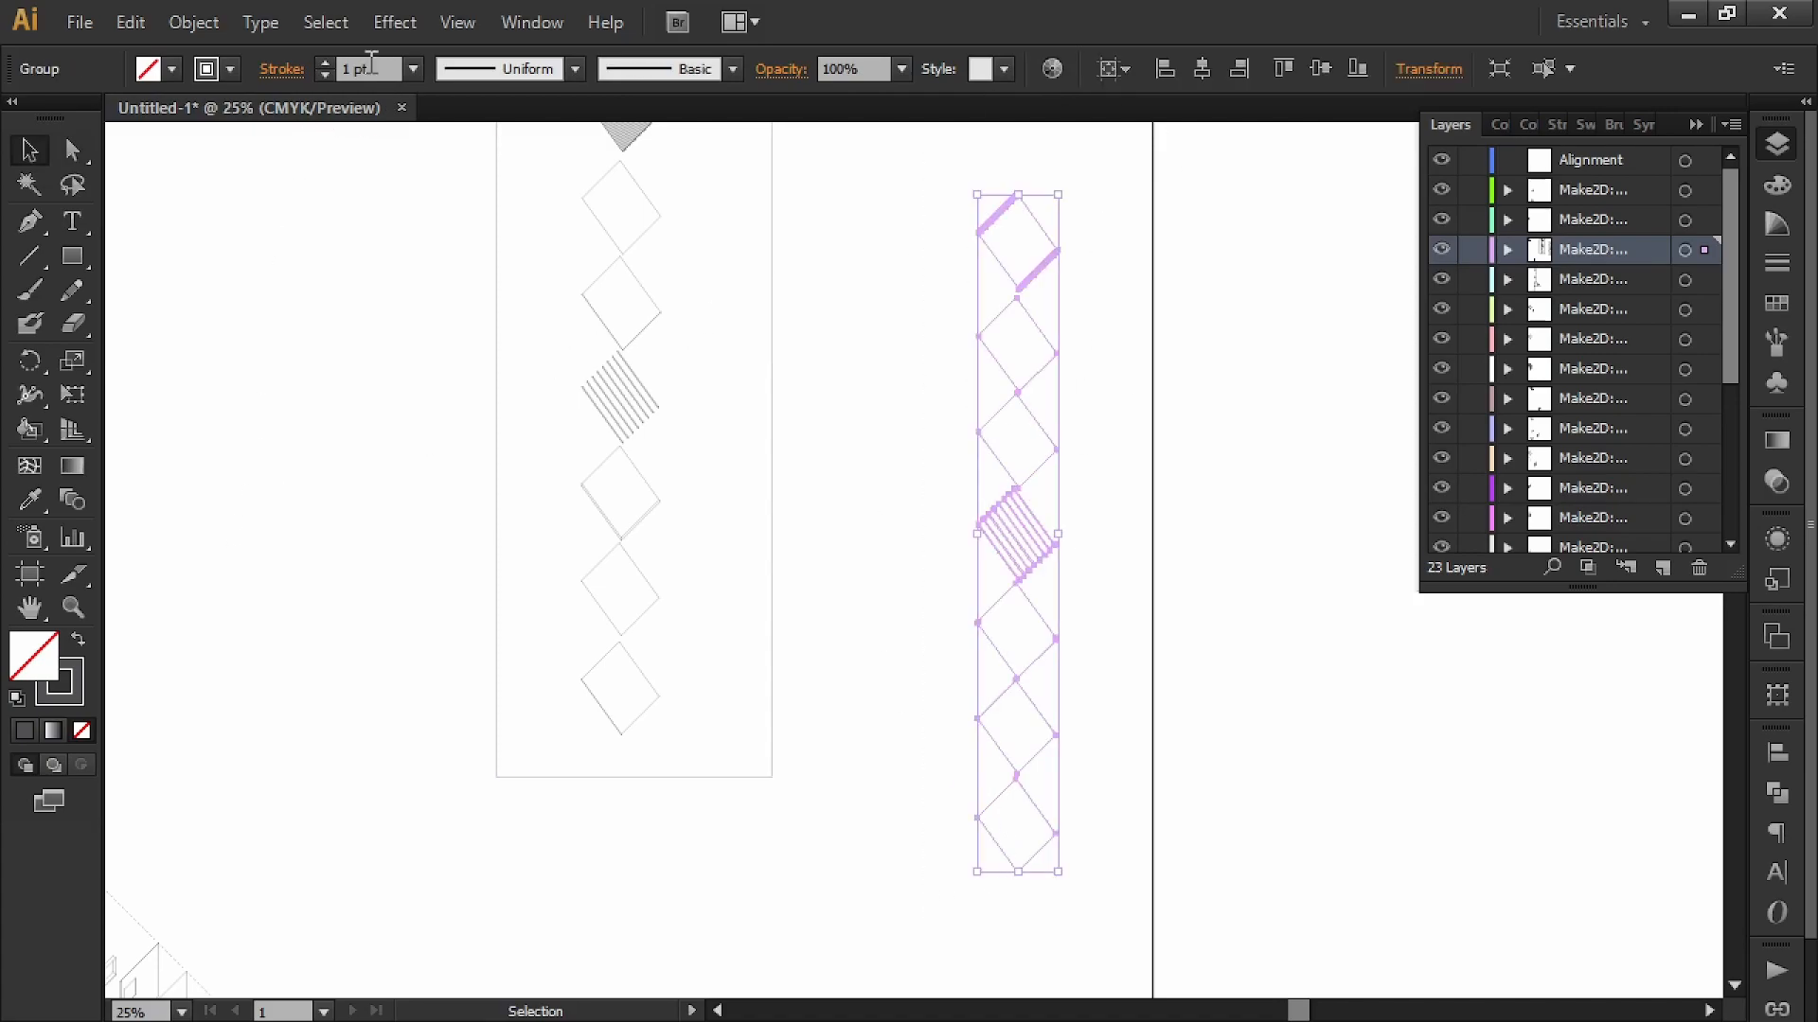
- Change the stroke colour of the selected diamond outline column to black, K 100%
{"action": "left_click", "coordinate": [233, 67], "text": "shift"}
{"action": "left_click_drag", "start_coordinate": [218, 237], "coordinate": [360, 256]}
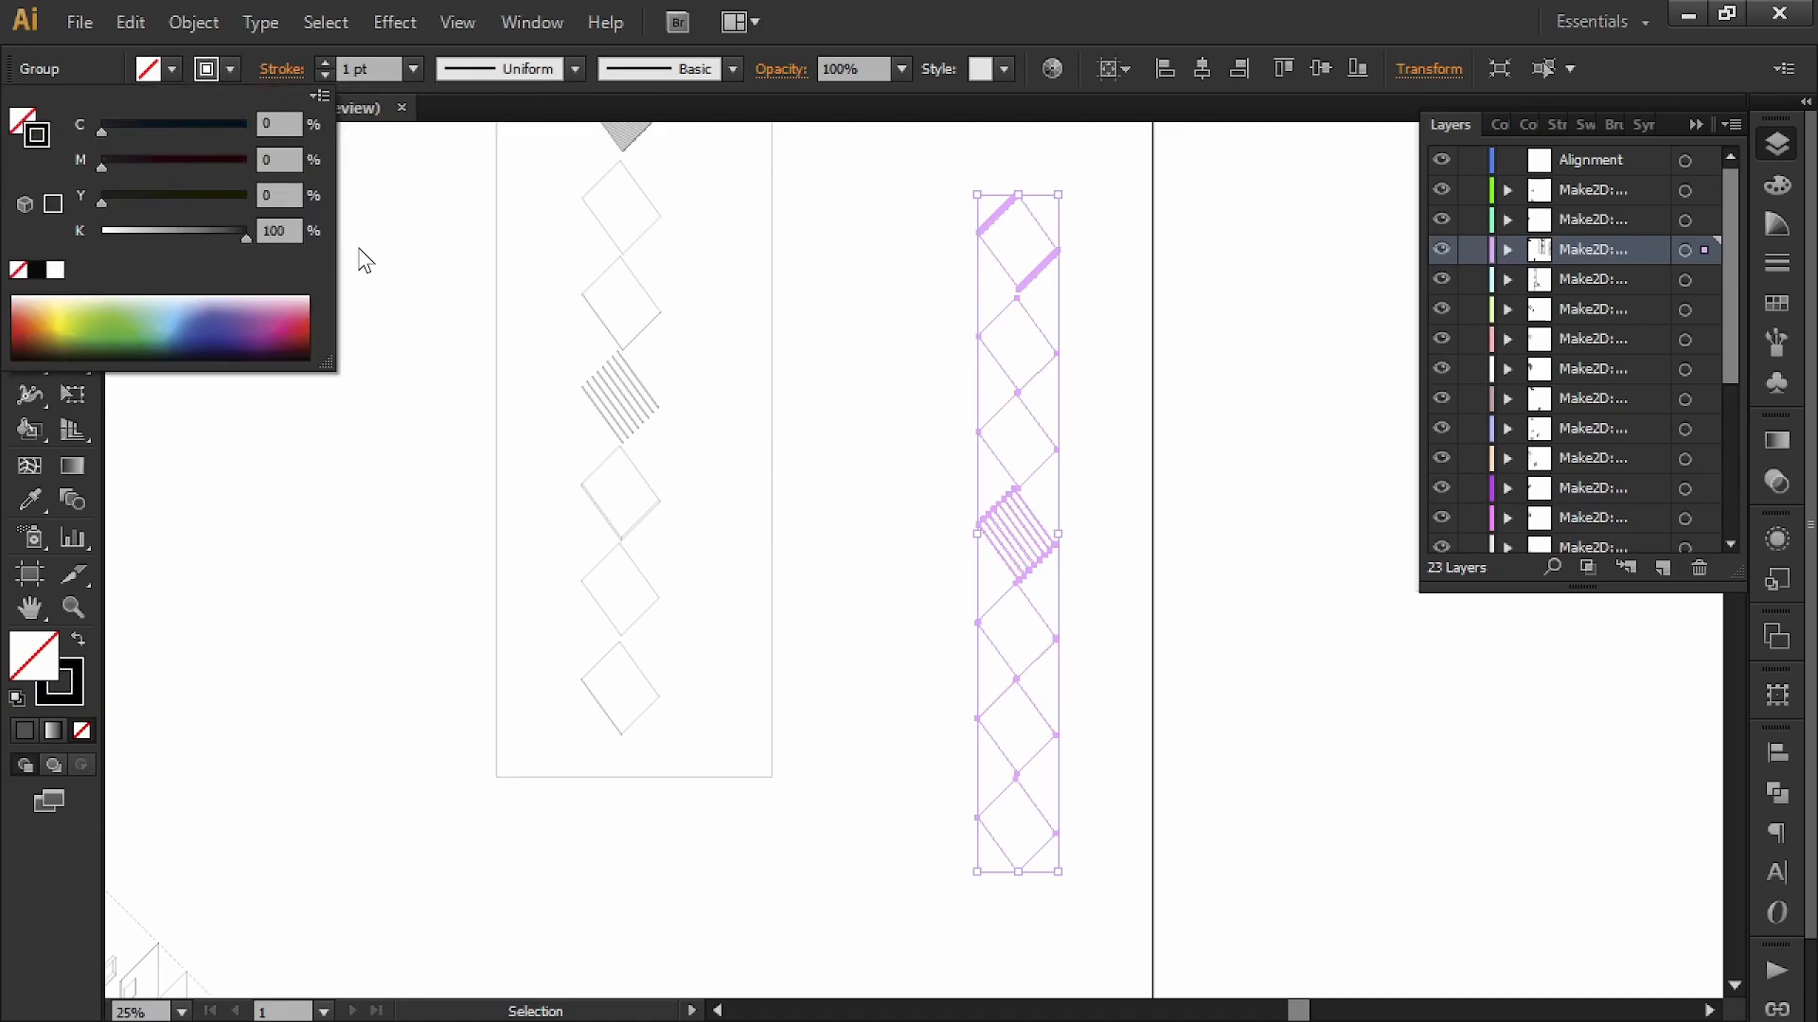
{"action": "left_click", "coordinate": [899, 338]}
{"action": "left_click", "coordinate": [856, 332]}
- Cut the diamond outline column and turn off the Paste Remembers Layers option
{"action": "left_click", "coordinate": [1000, 212]}
{"action": "key", "text": "ctrl+x"}
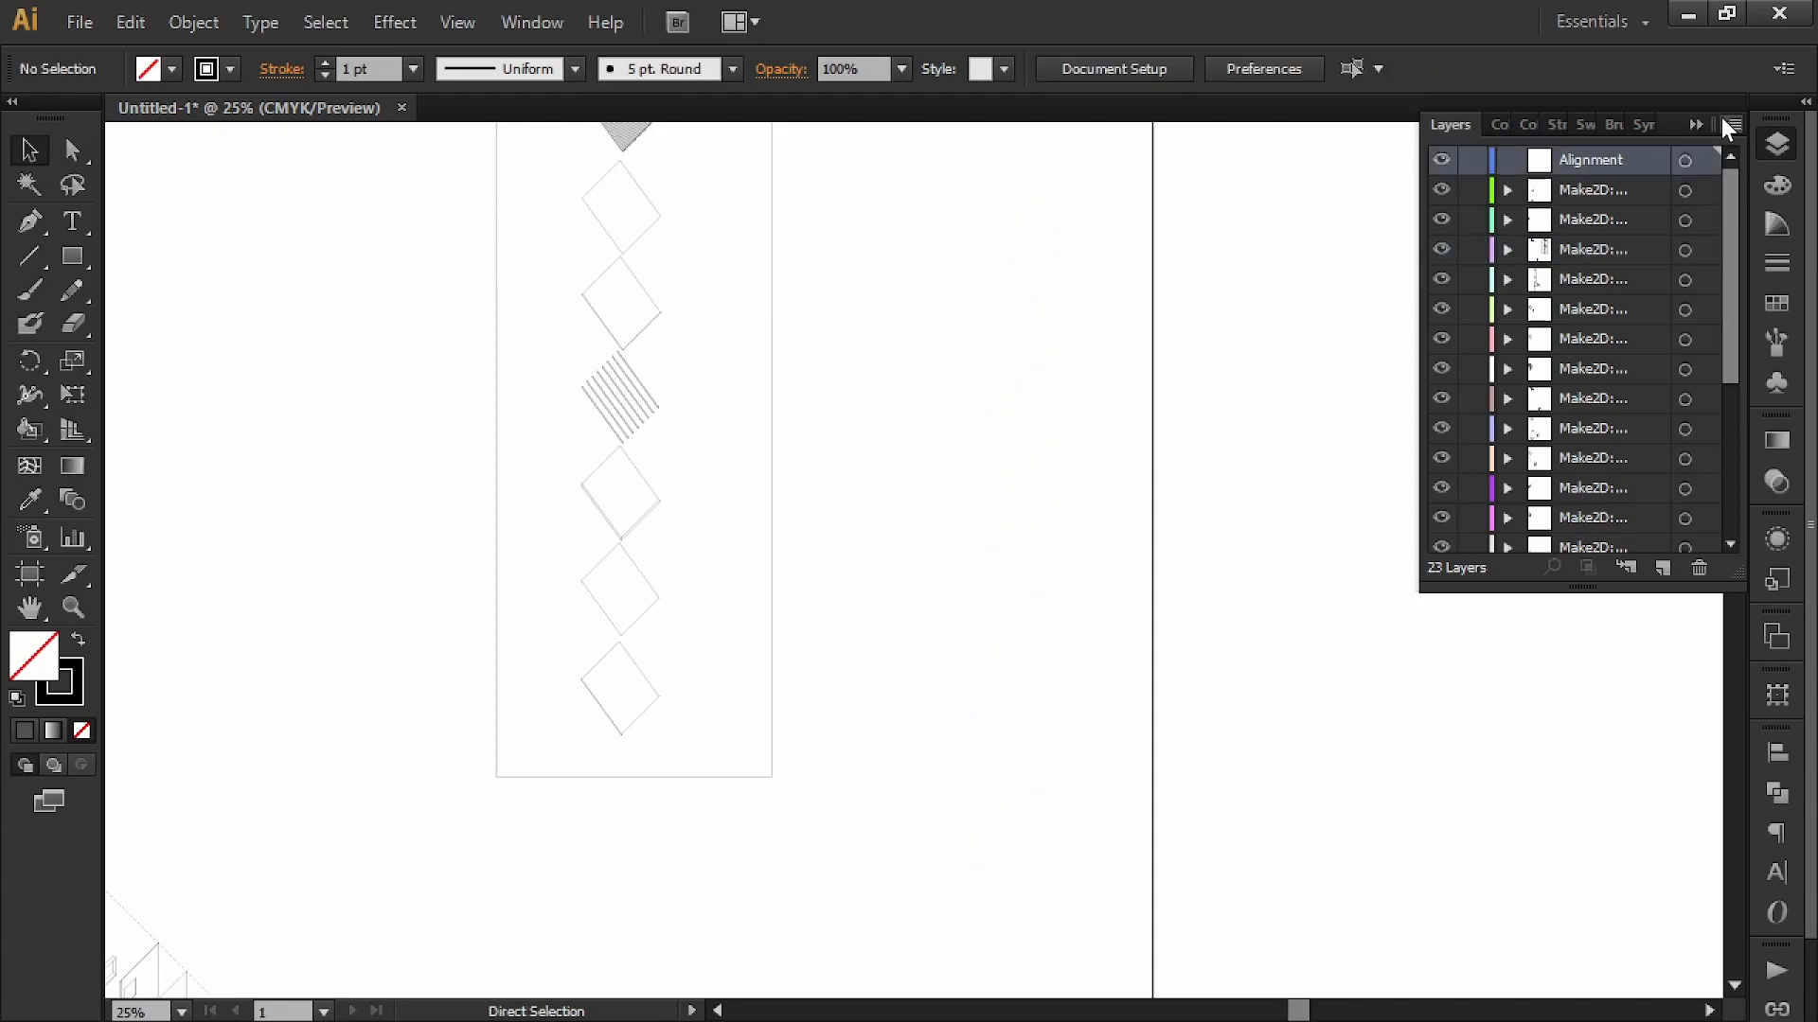
{"action": "left_click", "coordinate": [1729, 124]}
{"action": "left_click", "coordinate": [1259, 796]}
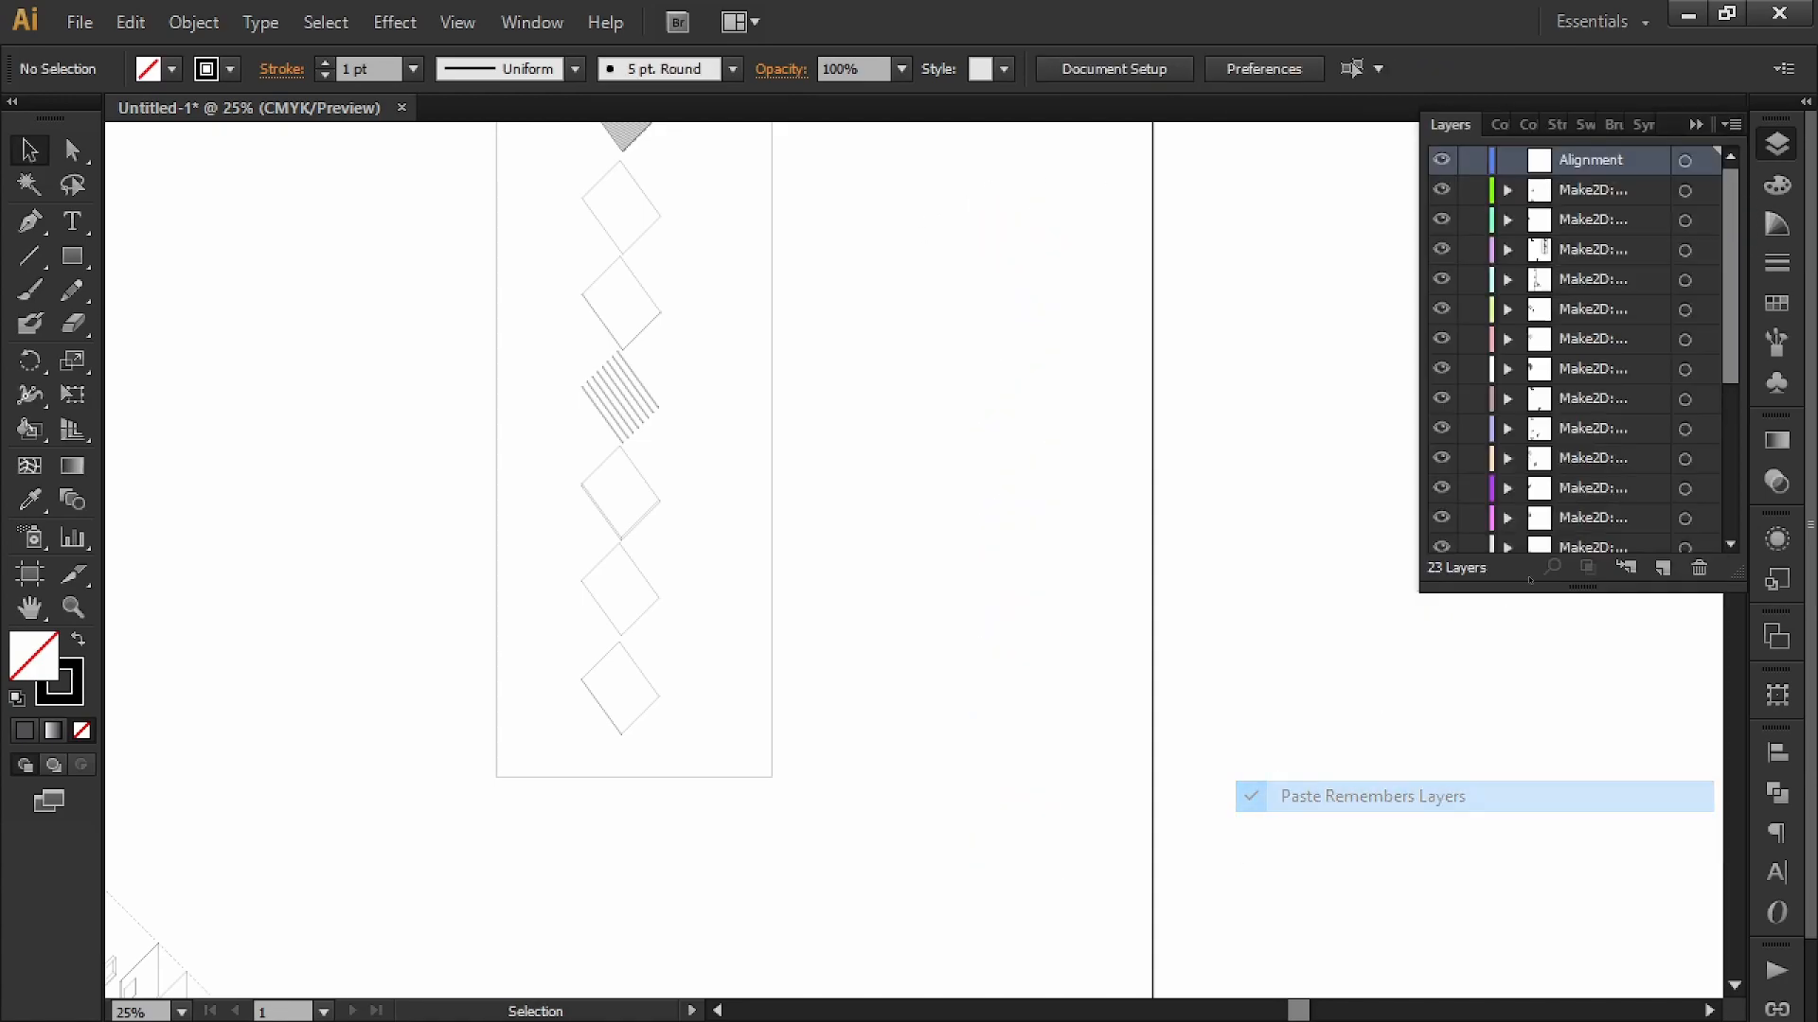
- Create a new top layer named Outline and paste the cut diamond column in front on it
{"action": "left_click", "coordinate": [1663, 564]}
{"action": "double_click", "coordinate": [1579, 160]}
{"action": "key", "text": "Return"}
{"action": "key", "text": "ctrl+f"}
{"action": "left_click", "coordinate": [1166, 363]}
{"action": "scroll", "coordinate": [1055, 272], "scroll_direction": "up", "scroll_amount": 6, "text": "alt"}
{"action": "scroll", "coordinate": [966, 682], "scroll_direction": "down", "scroll_amount": 4, "text": "alt"}
{"action": "scroll", "coordinate": [896, 812], "scroll_direction": "down", "scroll_amount": 2}
{"action": "scroll", "coordinate": [937, 803], "scroll_direction": "up", "scroll_amount": 4, "text": "alt"}
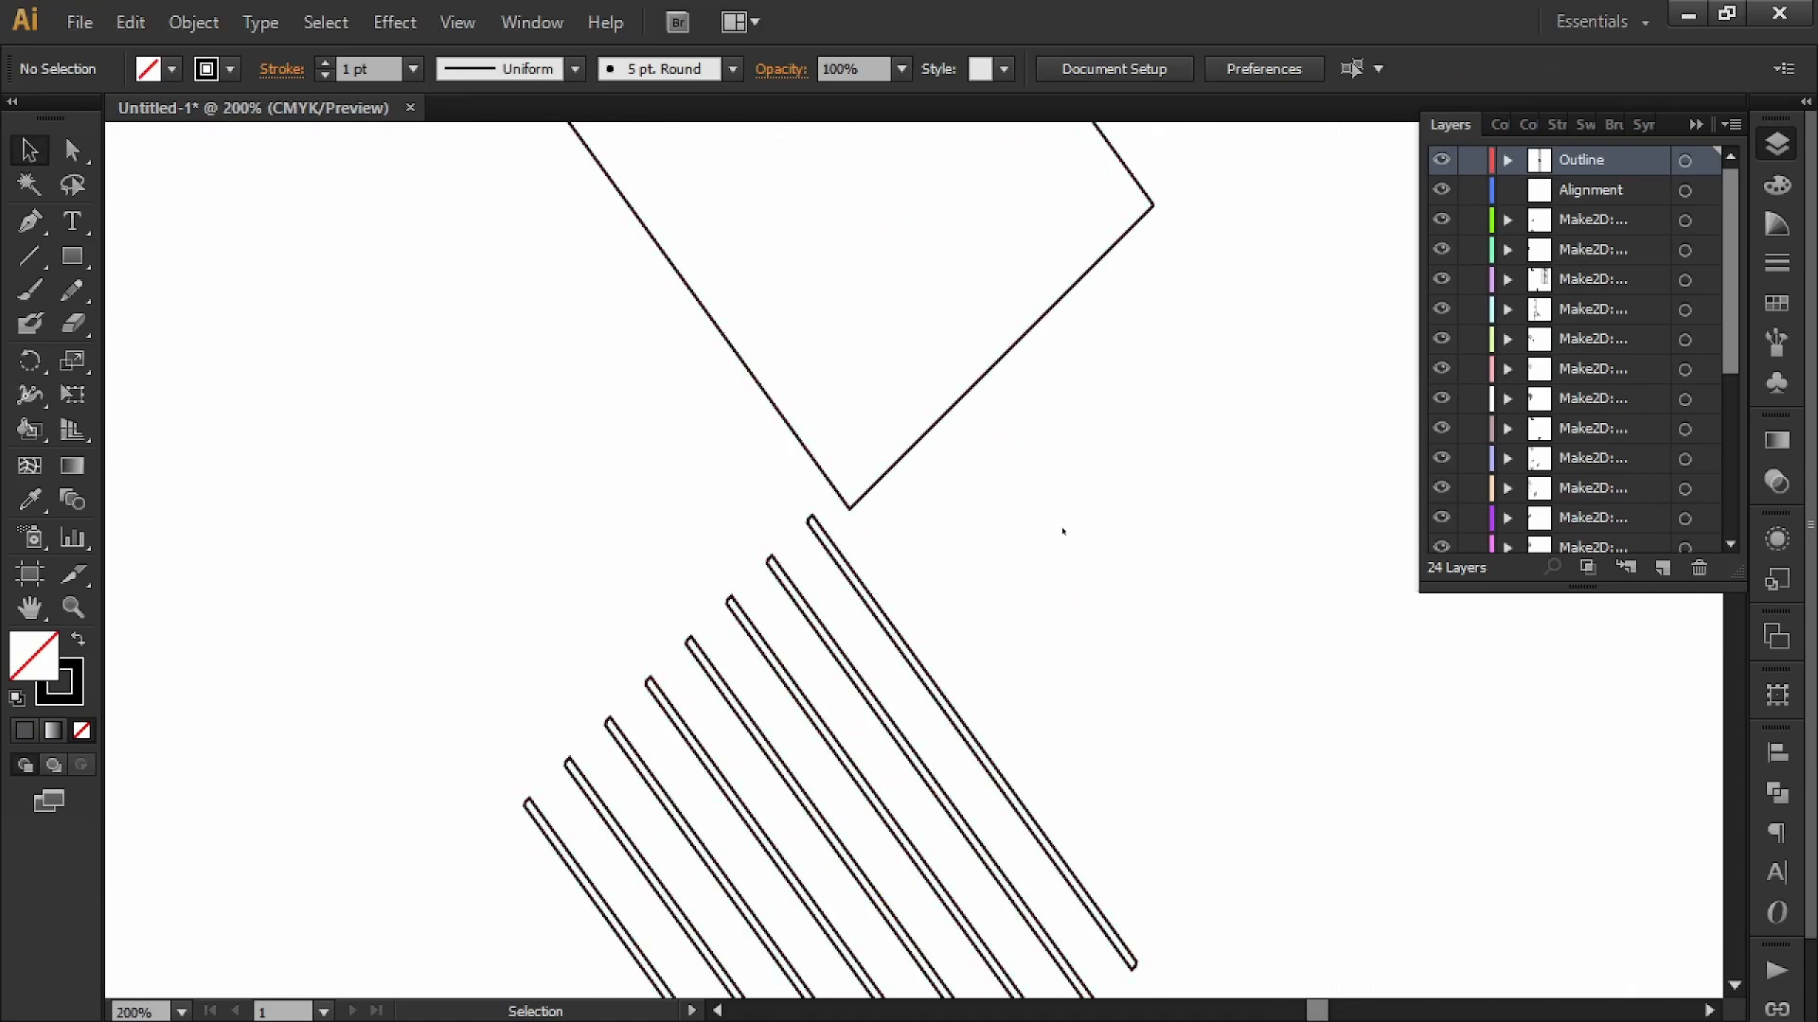
- Move the pasted outline column over the matching diamond column of the exploded drawing
{"action": "scroll", "coordinate": [1059, 538], "scroll_direction": "down", "scroll_amount": 6, "text": "alt"}
{"action": "left_click_drag", "start_coordinate": [1200, 327], "coordinate": [366, 236]}
{"action": "left_click_drag", "start_coordinate": [369, 204], "coordinate": [892, 456]}
{"action": "scroll", "coordinate": [706, 479], "scroll_direction": "up", "scroll_amount": 5, "text": "alt"}
{"action": "left_click", "coordinate": [998, 386]}
{"action": "left_click_drag", "start_coordinate": [1059, 511], "coordinate": [451, 285]}
{"action": "left_click_drag", "start_coordinate": [444, 247], "coordinate": [1229, 439]}
{"action": "left_click_drag", "start_coordinate": [1289, 560], "coordinate": [733, 435]}
{"action": "scroll", "coordinate": [733, 436], "scroll_direction": "up", "scroll_amount": 3, "text": "alt"}
{"action": "left_click_drag", "start_coordinate": [706, 196], "coordinate": [795, 308]}
- Switch to outline view, align the outline column precisely with the underlying diamond corners, and return to preview
{"action": "key", "text": "ctrl+y"}
{"action": "left_click", "coordinate": [820, 292]}
{"action": "scroll", "coordinate": [690, 378], "scroll_direction": "up", "scroll_amount": 4, "text": "alt"}
{"action": "left_click_drag", "start_coordinate": [625, 253], "coordinate": [827, 537]}
{"action": "left_click", "coordinate": [755, 286]}
{"action": "scroll", "coordinate": [819, 488], "scroll_direction": "down", "scroll_amount": 2, "text": "alt"}
{"action": "scroll", "coordinate": [824, 531], "scroll_direction": "down", "scroll_amount": 10}
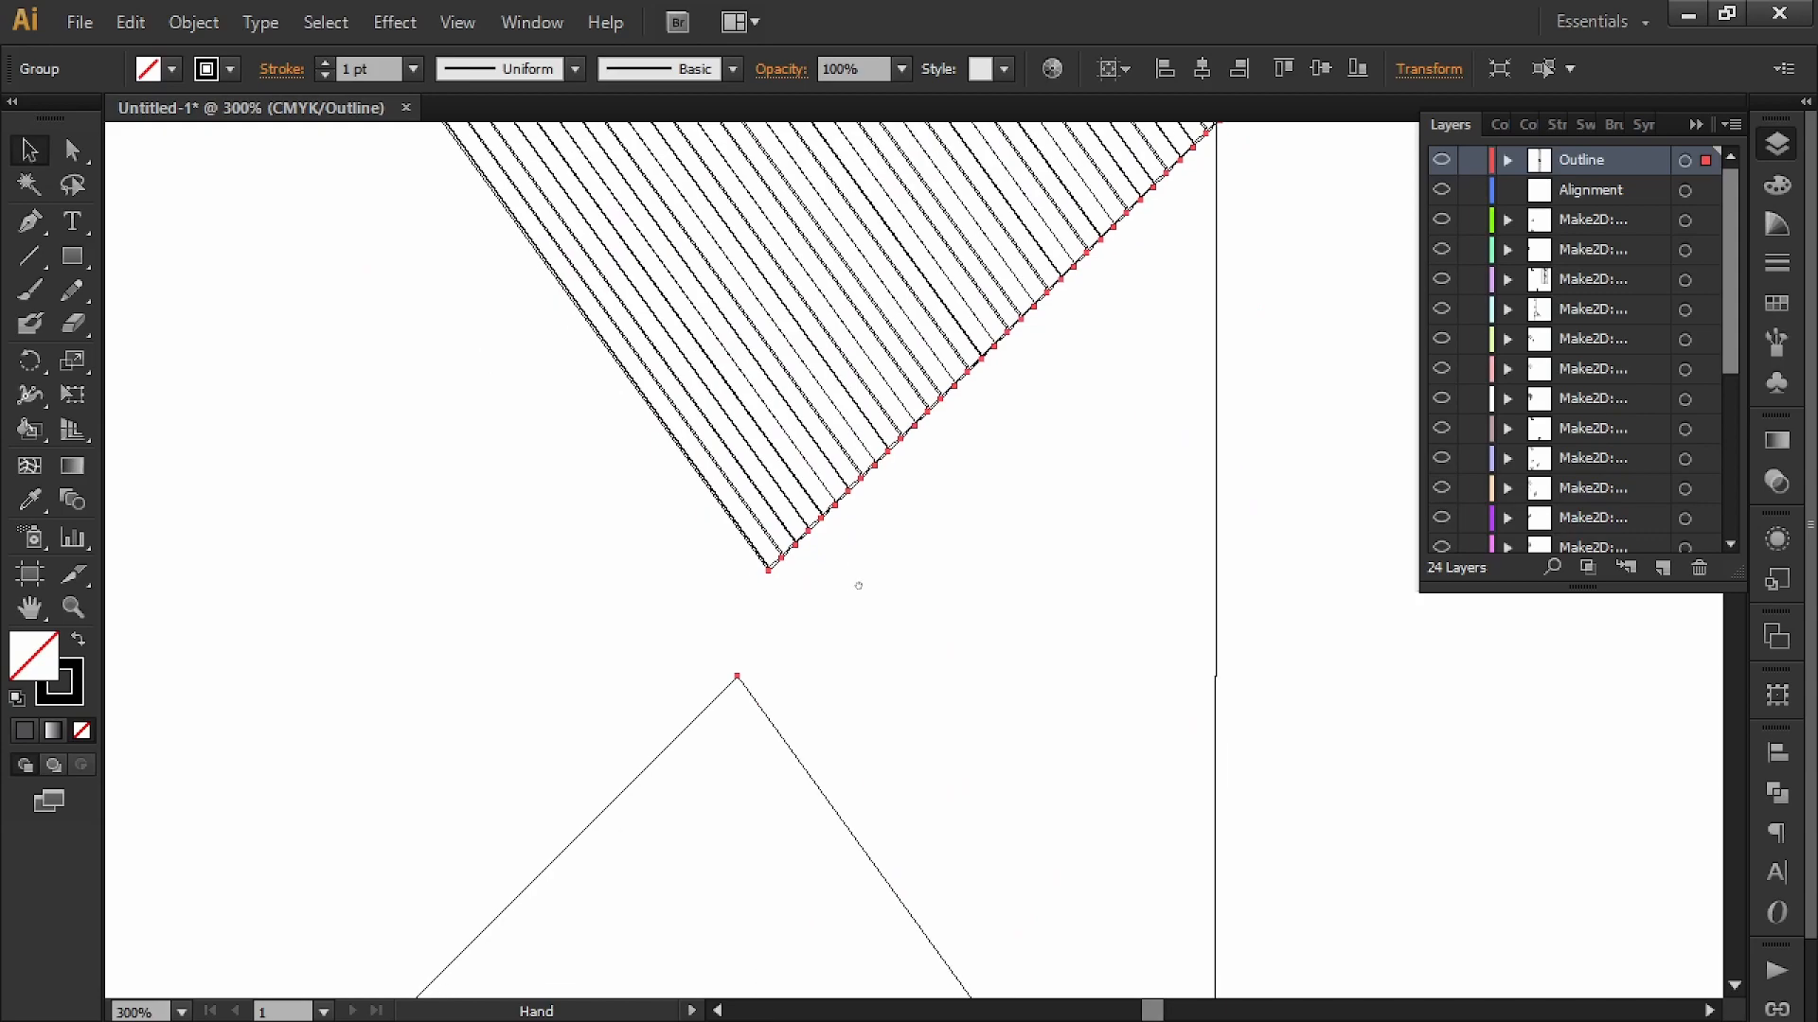
{"action": "scroll", "coordinate": [783, 507], "scroll_direction": "down", "scroll_amount": 8, "text": "alt"}
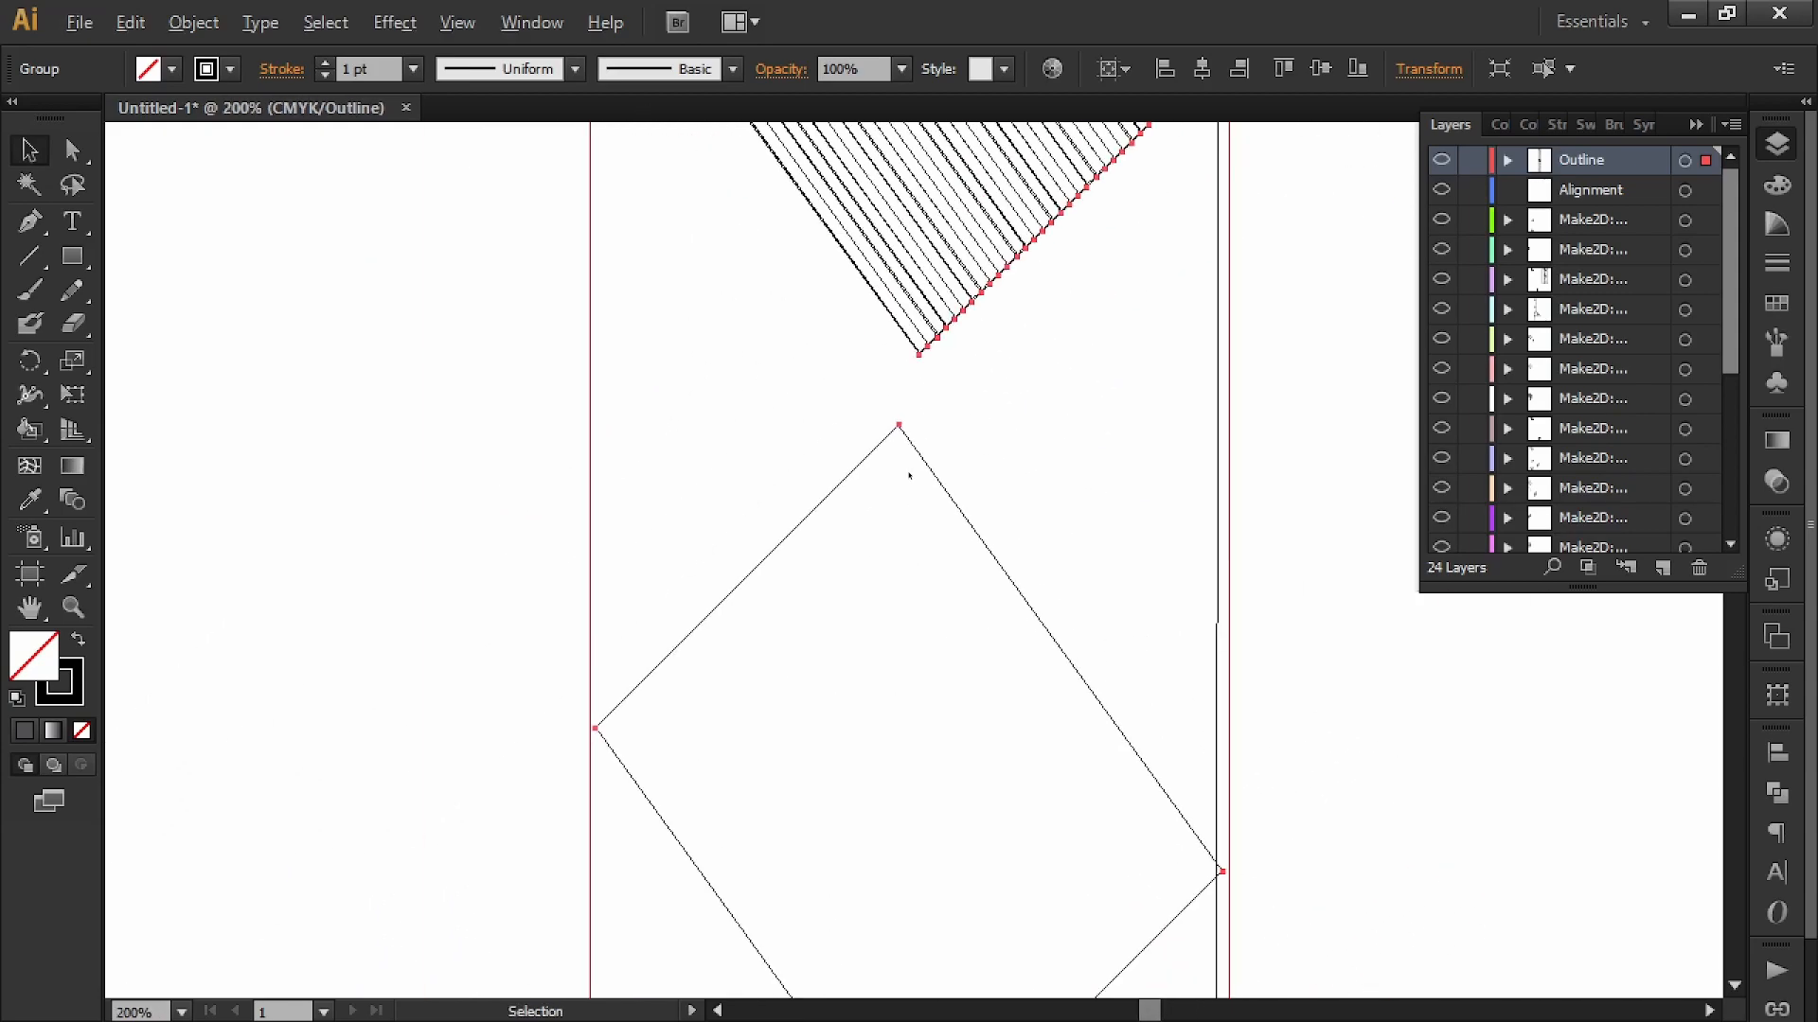
{"action": "left_click", "coordinate": [1205, 587]}
{"action": "key", "text": "ctrl+y"}
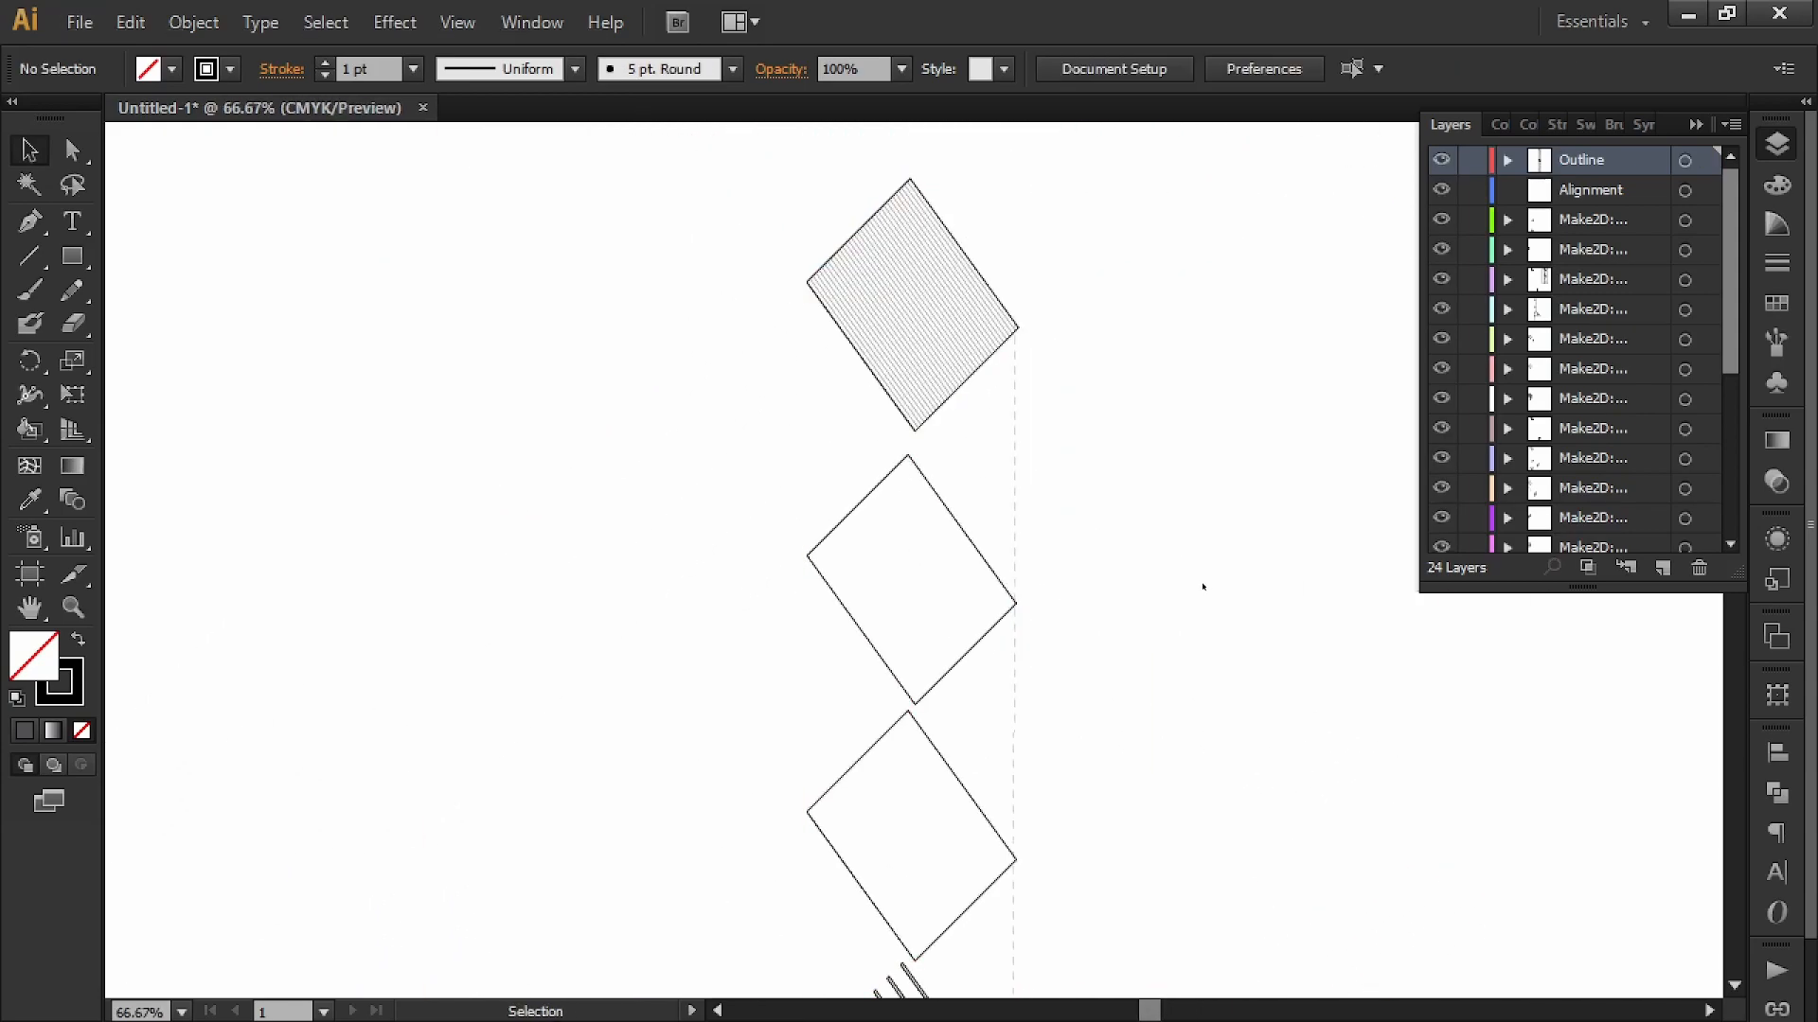
- Set the stroke weight of the aligned outline column to 0.5 pt
{"action": "scroll", "coordinate": [987, 845], "scroll_direction": "up", "scroll_amount": 3, "text": "alt"}
{"action": "left_click_drag", "start_coordinate": [982, 284], "coordinate": [1002, 759]}
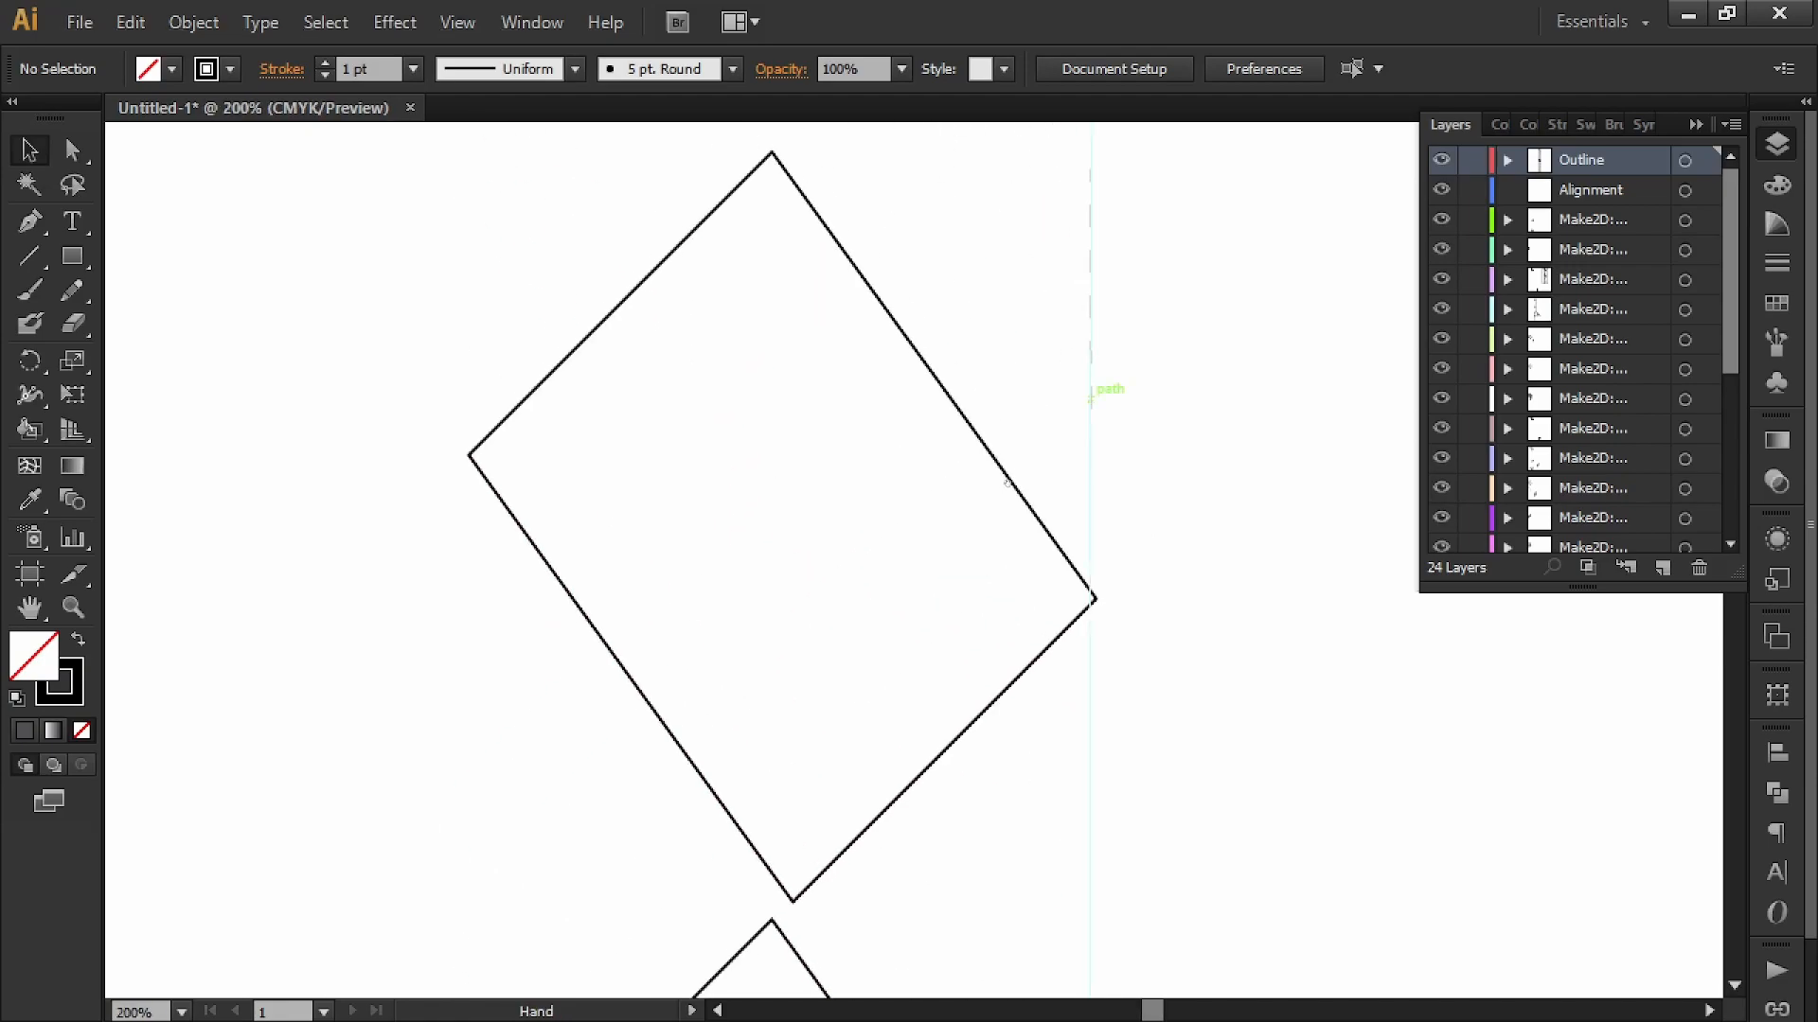
{"action": "left_click_drag", "start_coordinate": [896, 189], "coordinate": [939, 801]}
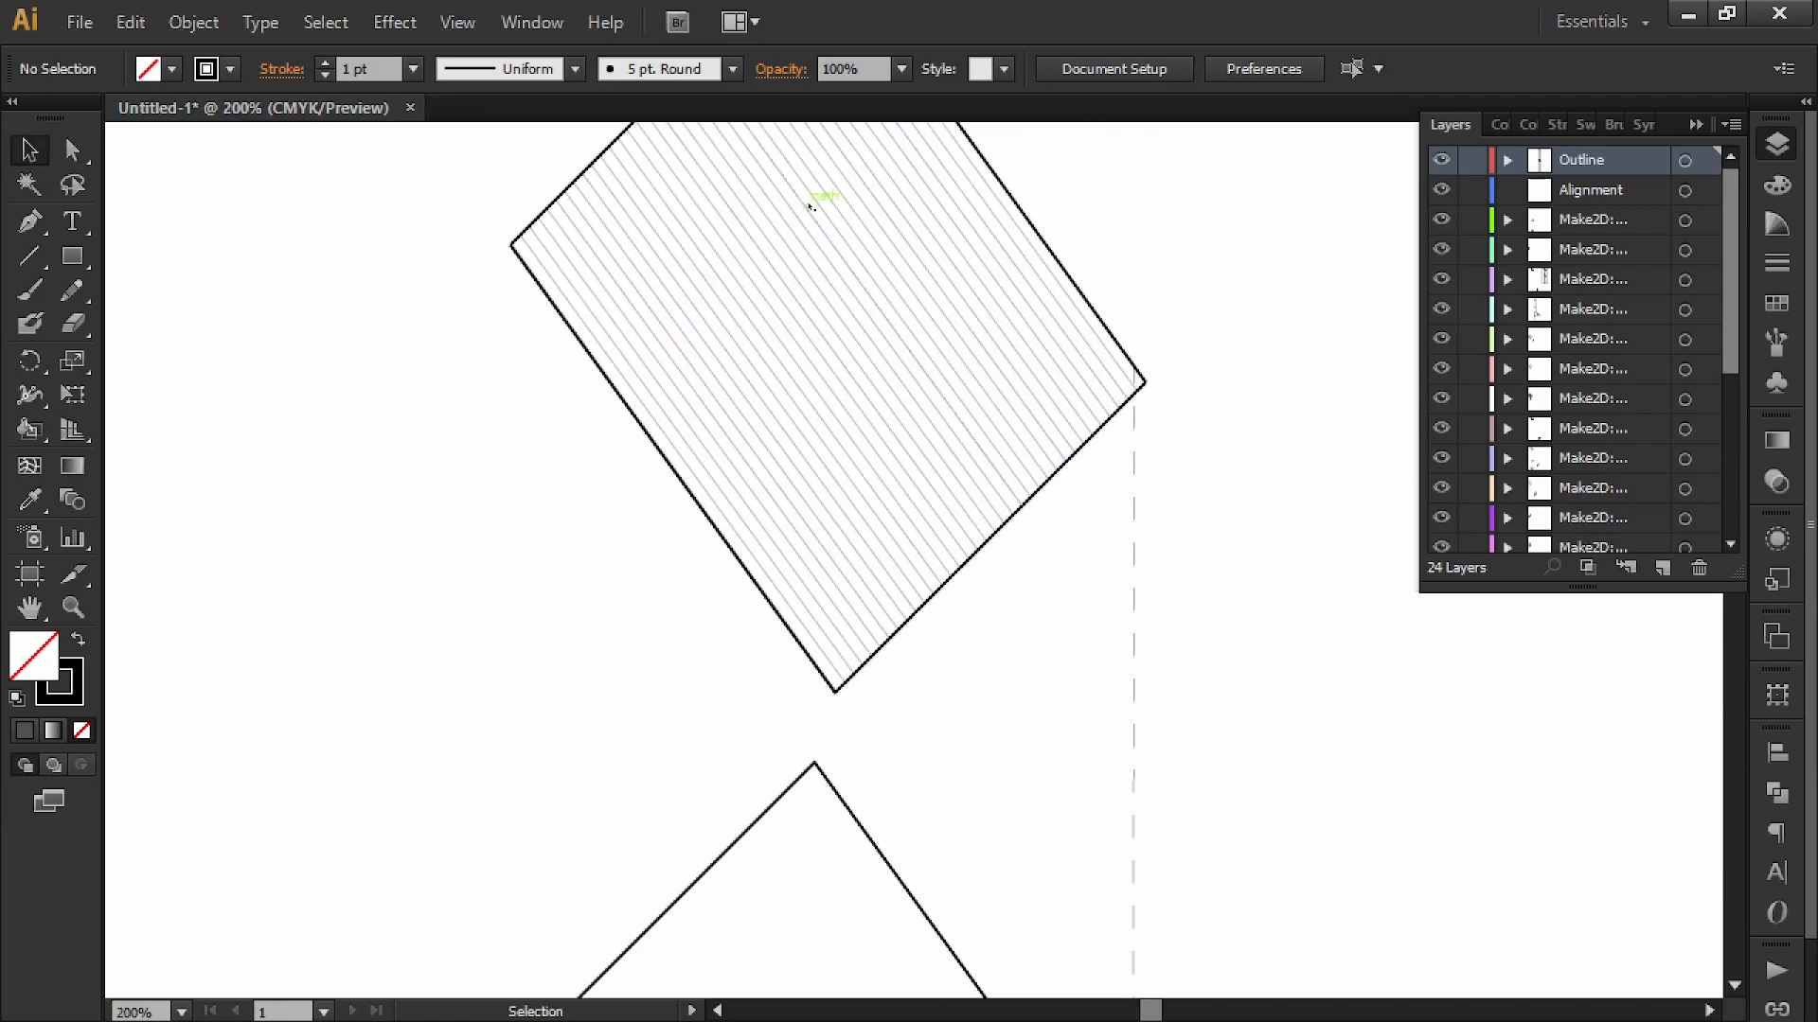
{"action": "scroll", "coordinate": [836, 282], "scroll_direction": "down", "scroll_amount": 2, "text": "alt"}
{"action": "left_click_drag", "start_coordinate": [1024, 876], "coordinate": [1000, 346]}
{"action": "scroll", "coordinate": [802, 574], "scroll_direction": "up", "scroll_amount": 3, "text": "alt"}
{"action": "scroll", "coordinate": [826, 533], "scroll_direction": "up", "scroll_amount": 3, "text": "alt"}
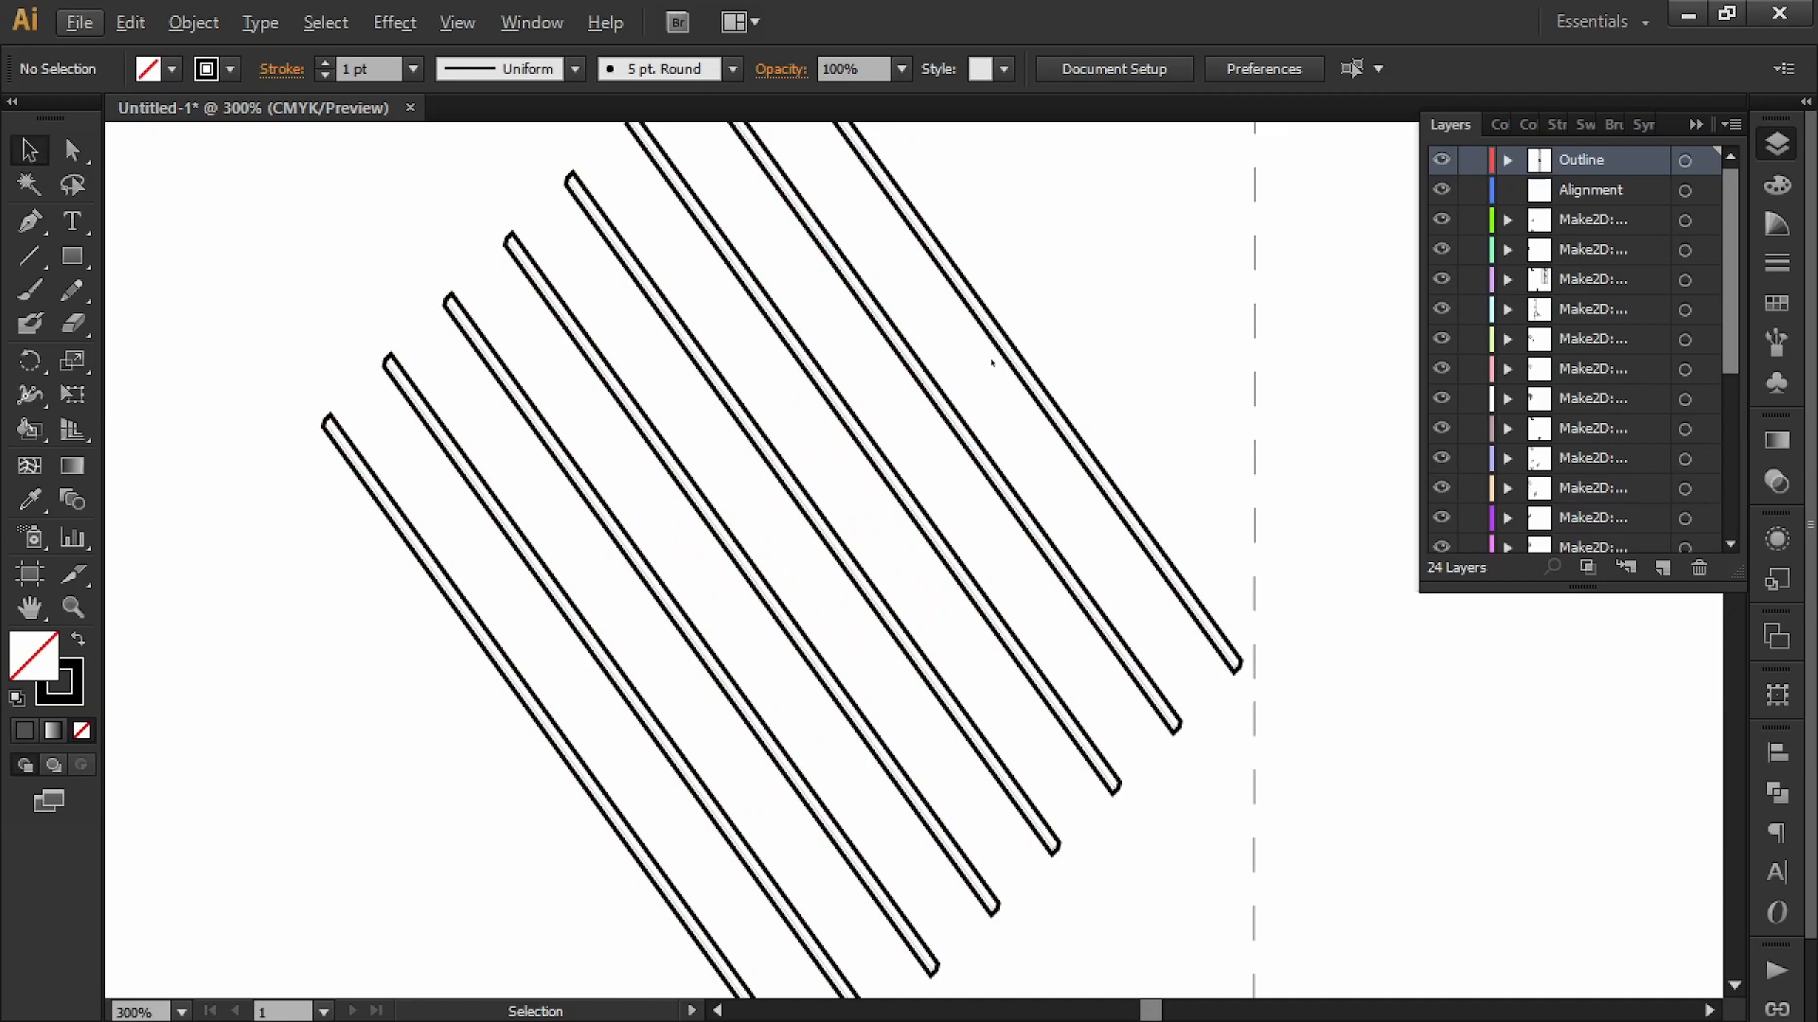
{"action": "left_click", "coordinate": [674, 230]}
{"action": "left_click", "coordinate": [343, 69]}
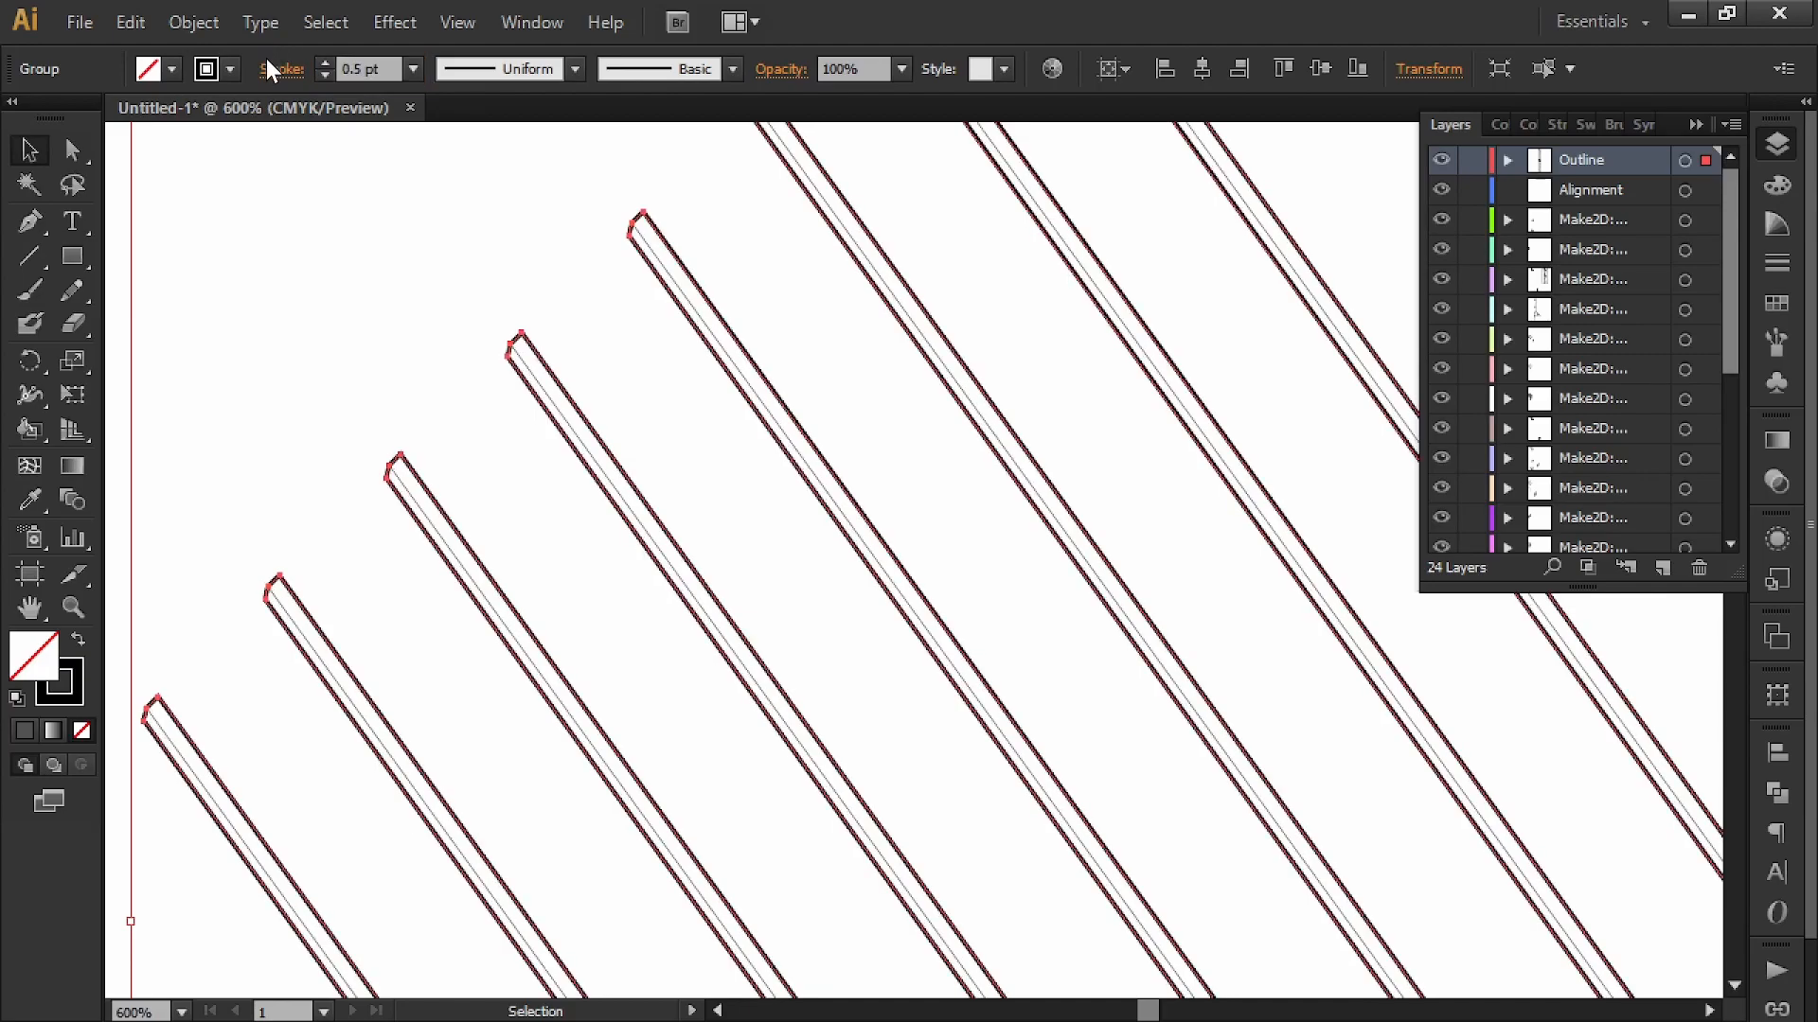
{"action": "left_click", "coordinate": [389, 365]}
- Examine the thinner outlines around the beams and the diamonds below them against the underlying linework
{"action": "scroll", "coordinate": [381, 333], "scroll_direction": "up", "scroll_amount": 1, "text": "alt"}
{"action": "scroll", "coordinate": [410, 302], "scroll_direction": "down", "scroll_amount": 4, "text": "alt"}
{"action": "scroll", "coordinate": [587, 675], "scroll_direction": "up", "scroll_amount": 3, "text": "alt"}
{"action": "scroll", "coordinate": [673, 366], "scroll_direction": "down", "scroll_amount": 3}
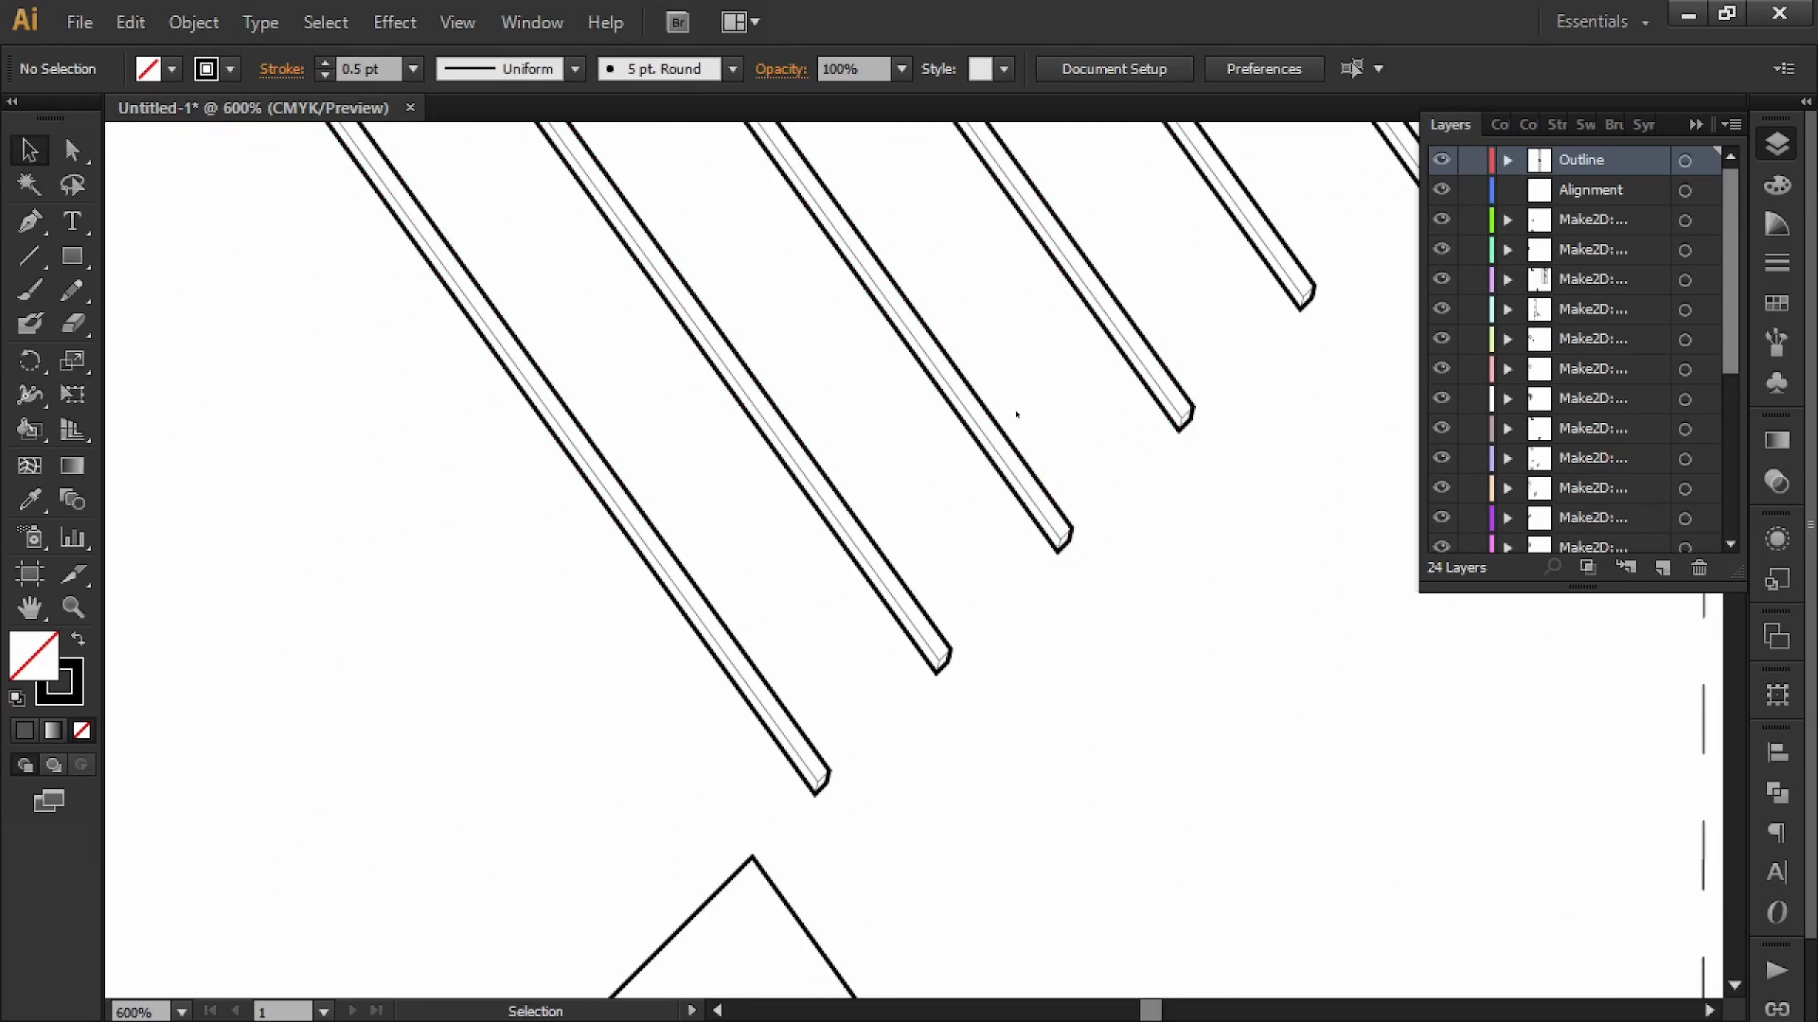
{"action": "scroll", "coordinate": [787, 614], "scroll_direction": "down", "scroll_amount": 5, "text": "alt"}
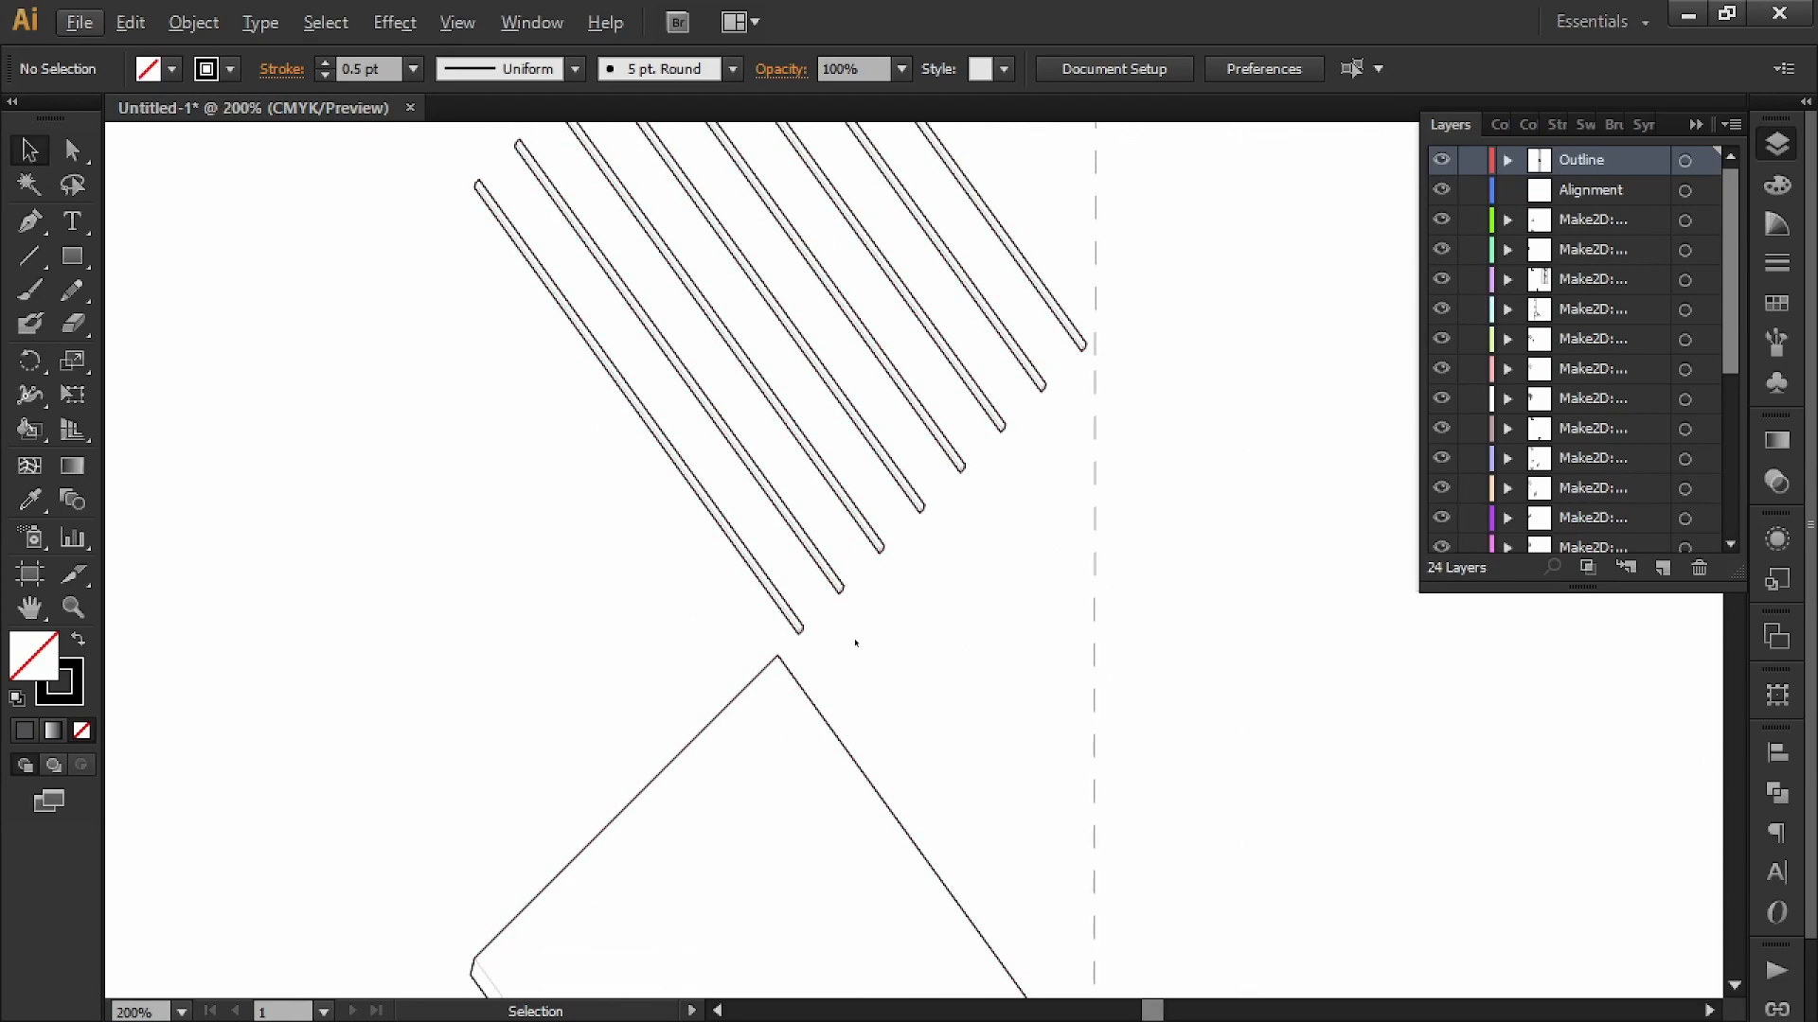
{"action": "left_click_drag", "start_coordinate": [1164, 990], "coordinate": [997, 515]}
{"action": "left_click_drag", "start_coordinate": [951, 363], "coordinate": [1021, 150]}
{"action": "scroll", "coordinate": [688, 628], "scroll_direction": "up", "scroll_amount": 1, "text": "alt"}
{"action": "scroll", "coordinate": [702, 613], "scroll_direction": "down", "scroll_amount": 3, "text": "alt"}
- Lasso the roof-and-wall piece beside the framing and place a copy in the empty area below the framed diamond column
{"action": "mouse_move", "coordinate": [736, 668]}
{"action": "left_mouse_down"}
{"action": "mouse_move", "coordinate": [816, 316]}
{"action": "mouse_move", "coordinate": [798, 312]}
{"action": "left_mouse_up"}
{"action": "left_click_drag", "start_coordinate": [640, 239], "coordinate": [823, 221]}
{"action": "scroll", "coordinate": [823, 448], "scroll_direction": "up", "scroll_amount": 1, "text": "alt"}
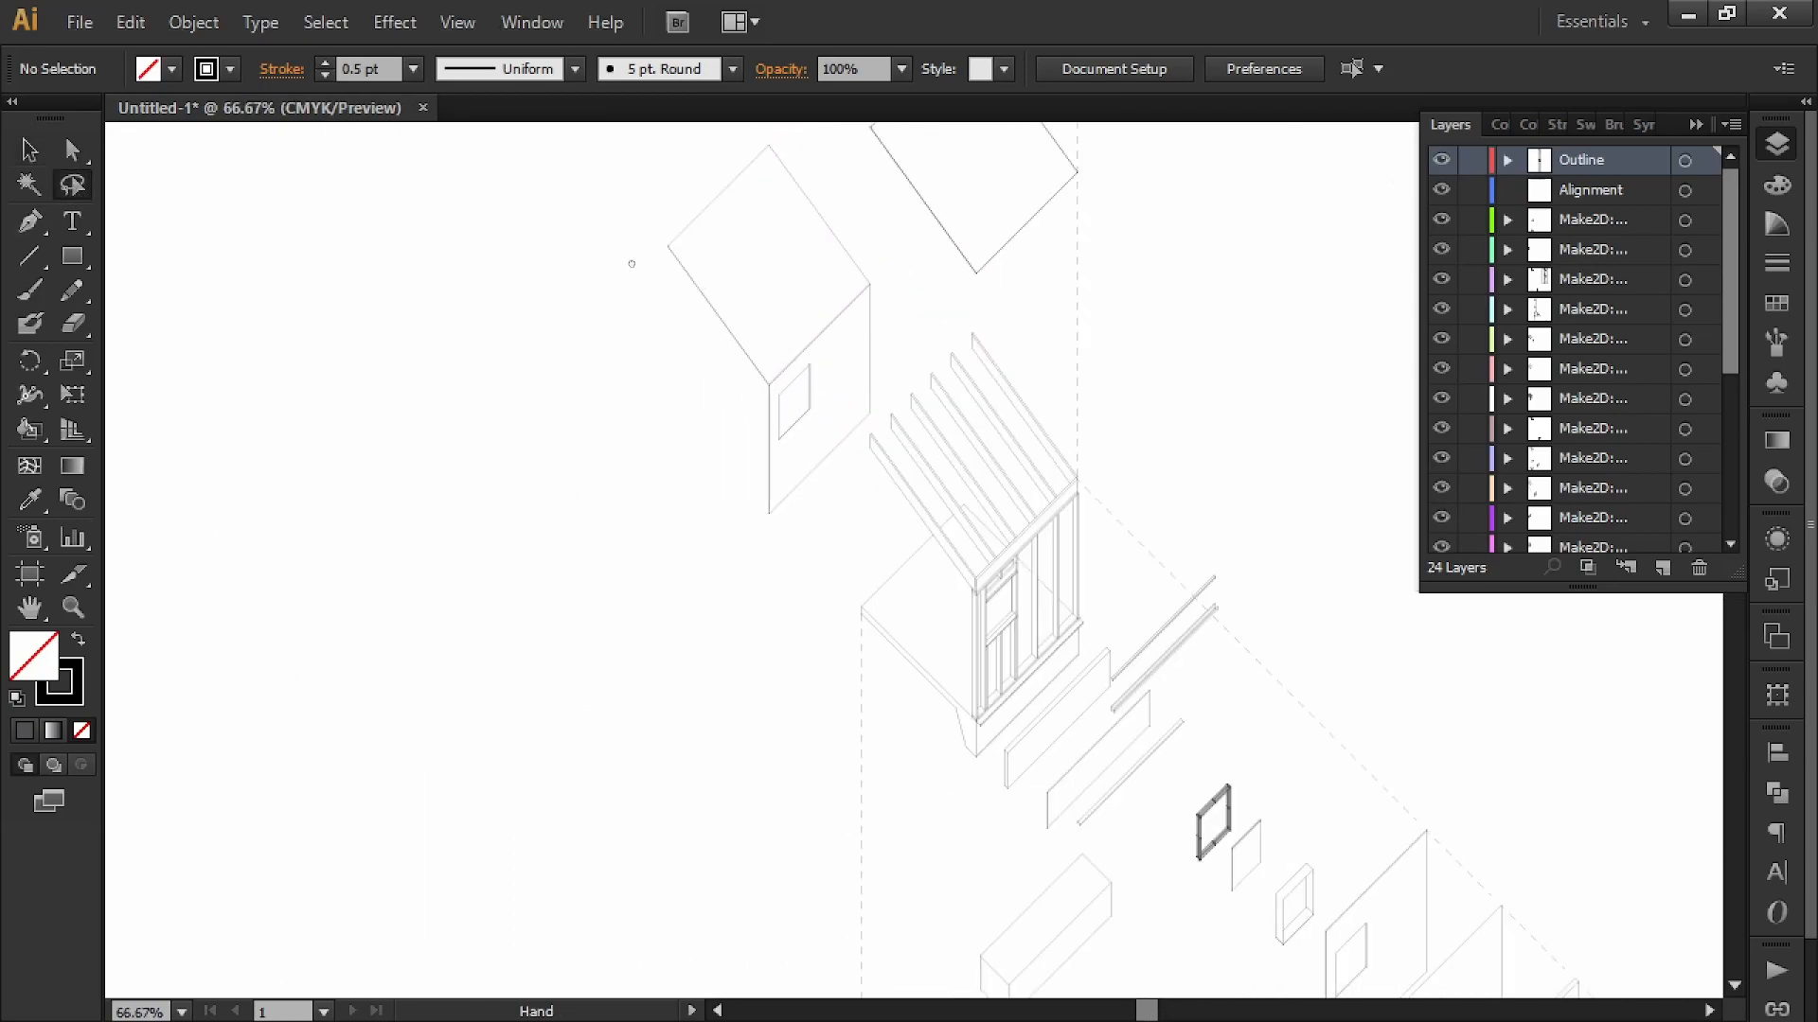
{"action": "left_click_drag", "start_coordinate": [631, 263], "coordinate": [560, 319]}
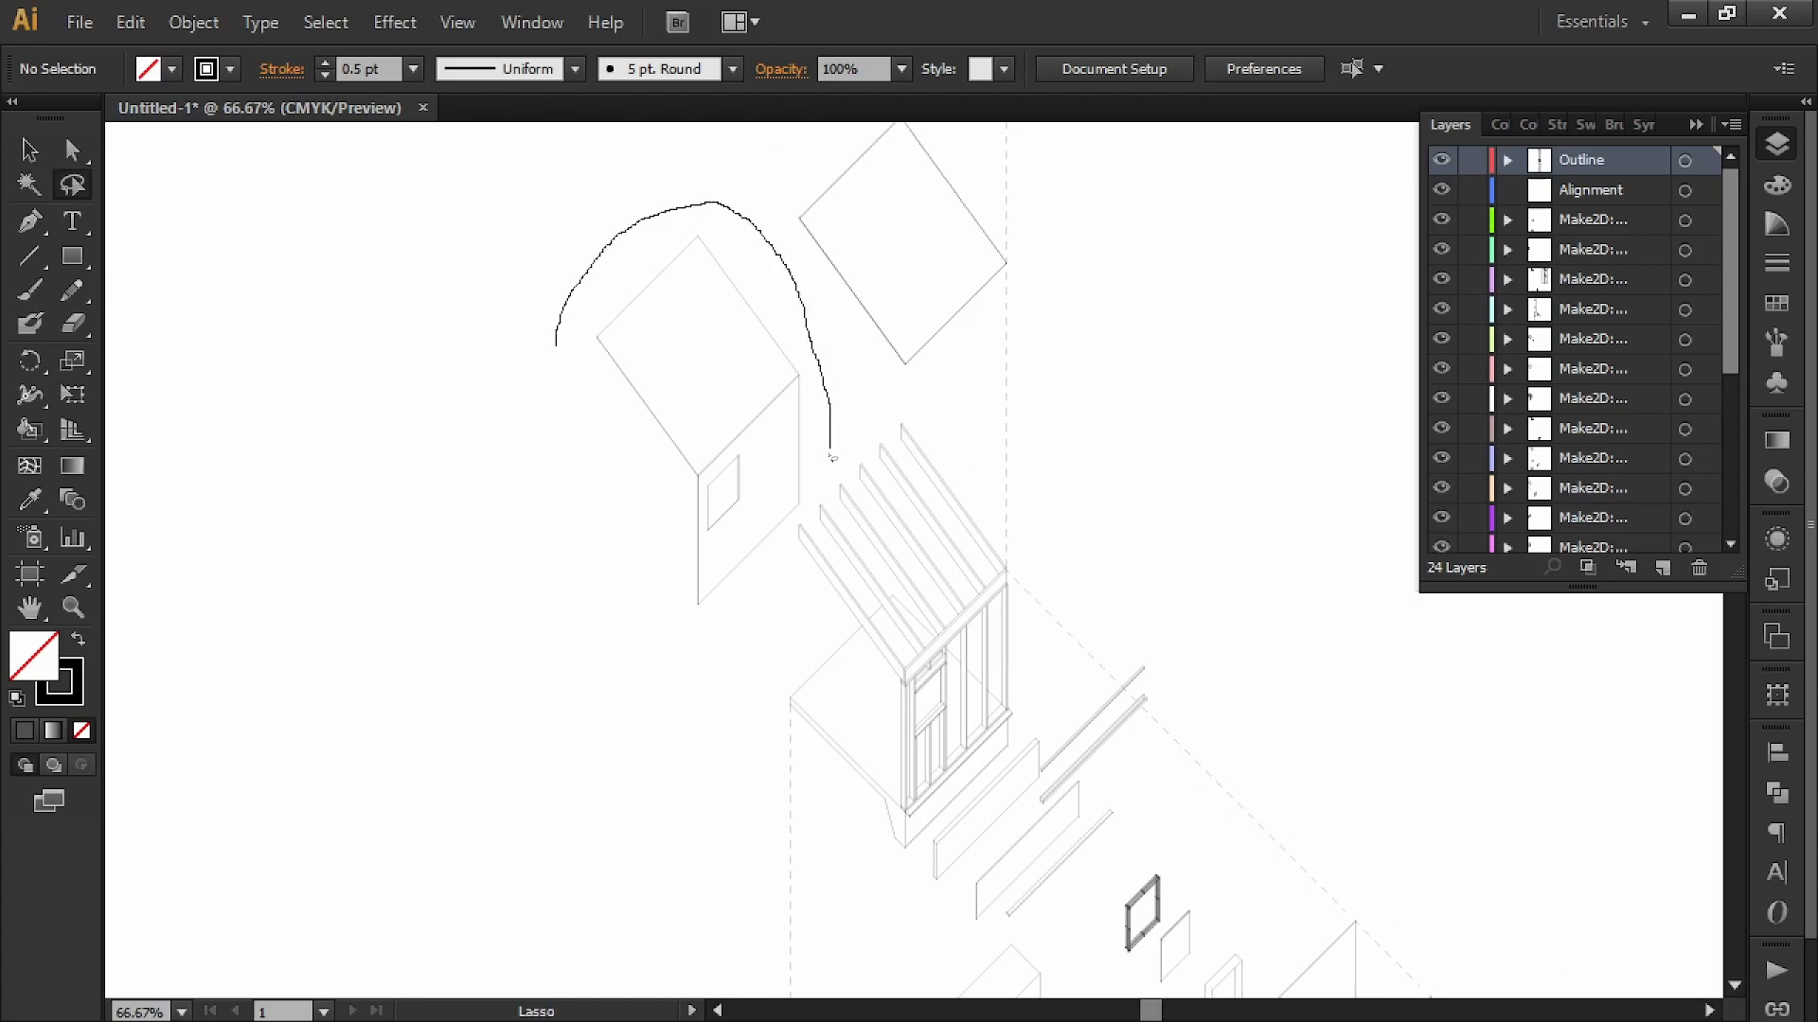
{"action": "left_click_drag", "start_coordinate": [551, 397], "coordinate": [555, 348]}
{"action": "key", "text": "v"}
{"action": "scroll", "coordinate": [470, 451], "scroll_direction": "down", "scroll_amount": 4, "text": "alt"}
{"action": "mouse_move", "coordinate": [554, 438]}
{"action": "left_mouse_down"}
{"action": "mouse_move", "coordinate": [333, 516]}
{"action": "mouse_move", "coordinate": [856, 729]}
{"action": "left_mouse_up"}
{"action": "left_click", "coordinate": [829, 684]}
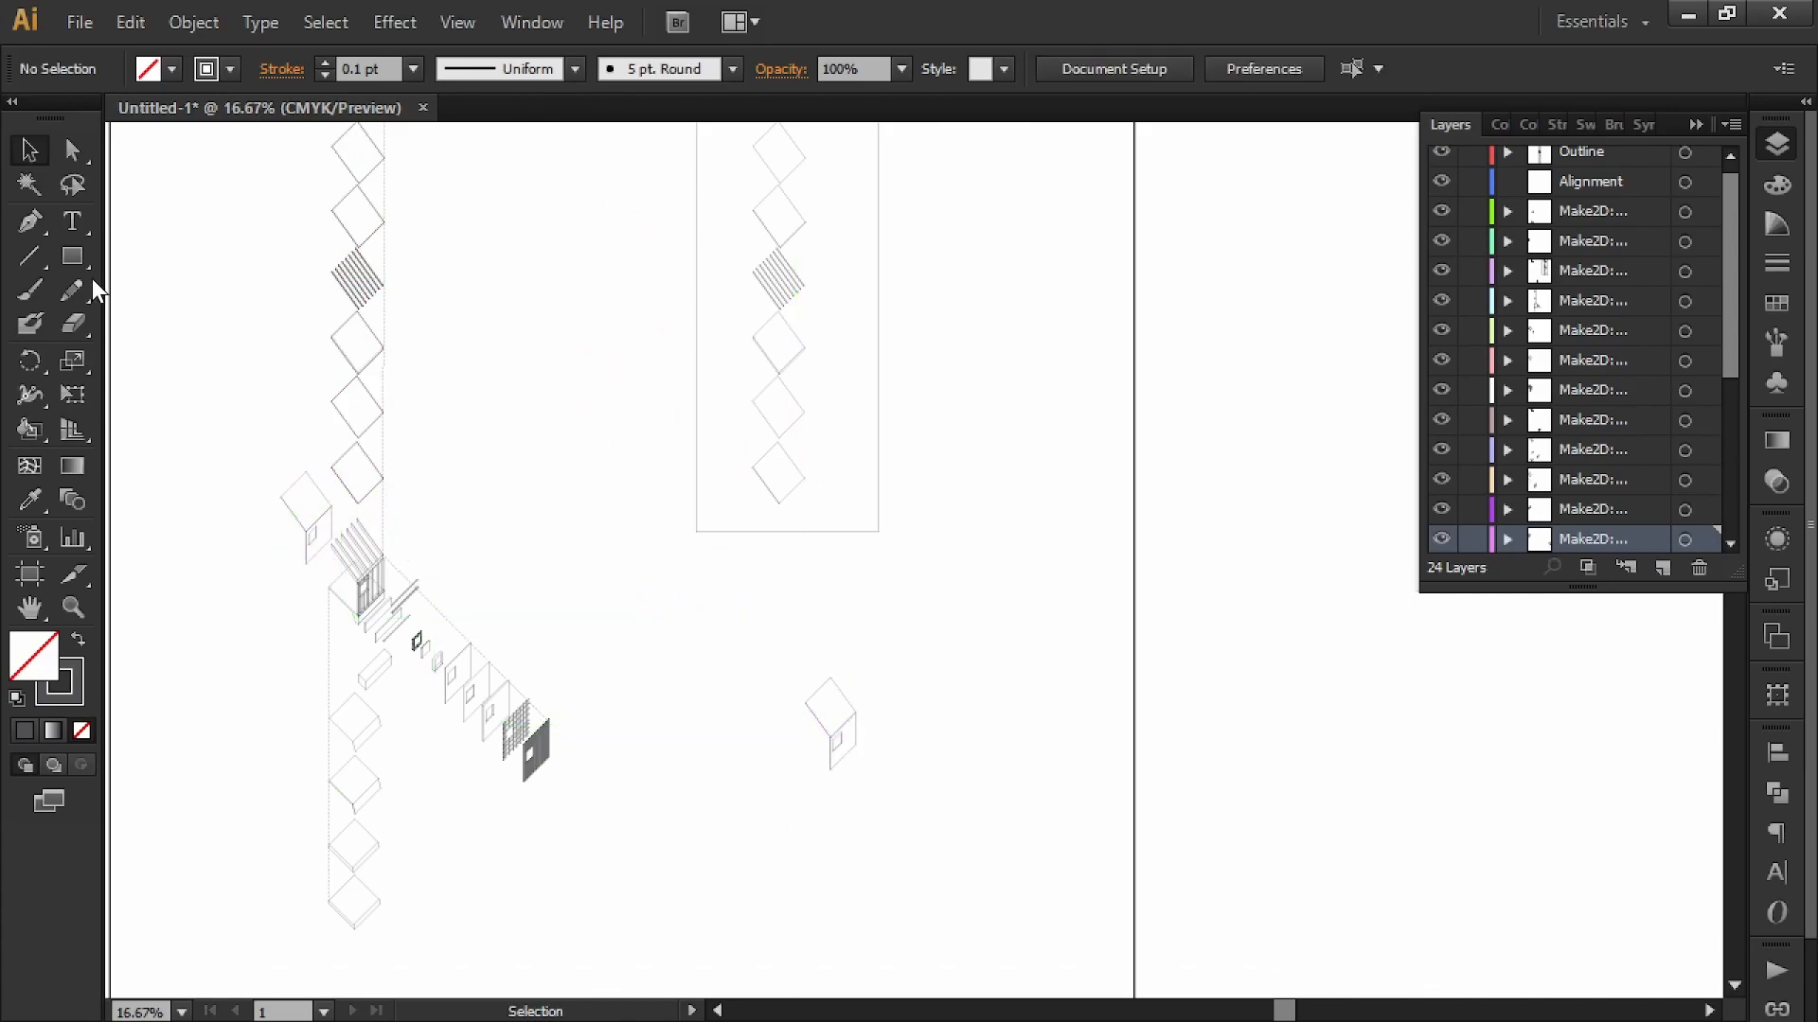
- Draw a rectangle that surrounds the copied roof-and-wall piece with a margin on every side
{"action": "scroll", "coordinate": [877, 901], "scroll_direction": "up", "scroll_amount": 2, "text": "alt"}
{"action": "left_click_drag", "start_coordinate": [905, 808], "coordinate": [832, 806]}
{"action": "left_click_drag", "start_coordinate": [820, 362], "coordinate": [632, 695]}
{"action": "key", "text": "v"}
{"action": "left_click", "coordinate": [783, 511]}
{"action": "left_click_drag", "start_coordinate": [878, 409], "coordinate": [949, 335]}
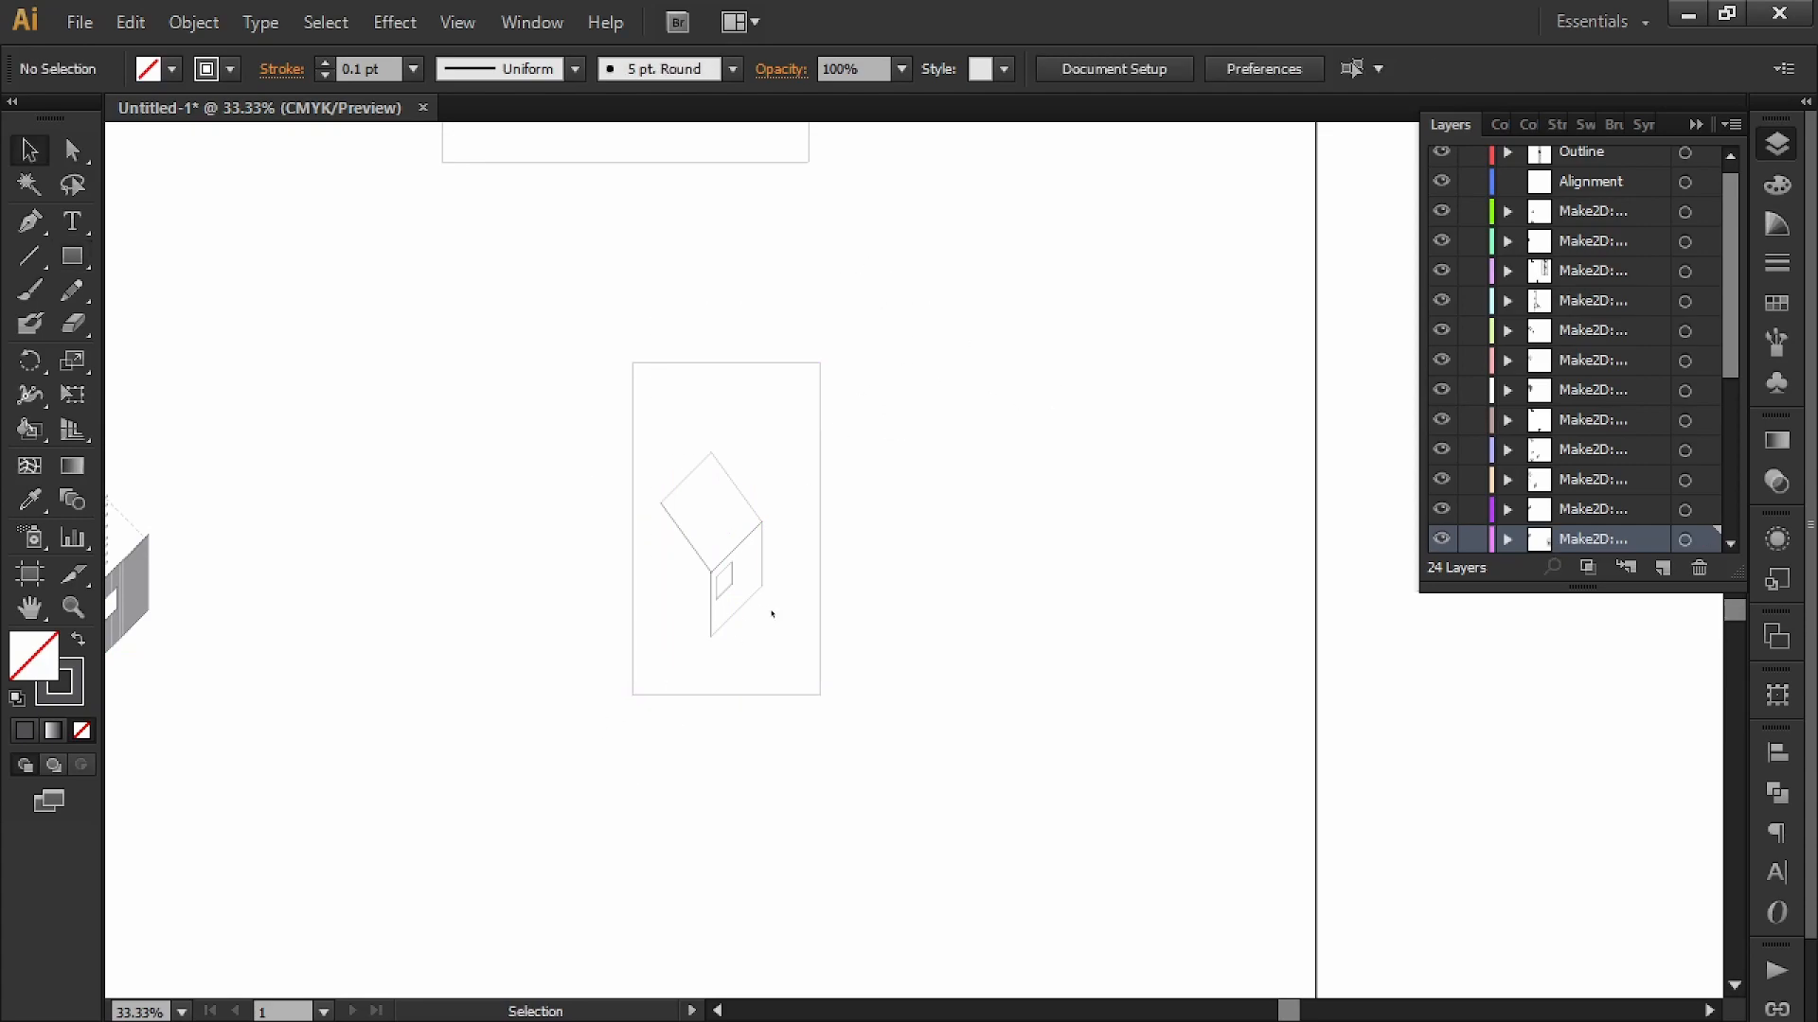
- Try to build the region between the rectangle and the roof-and-wall piece with the Shape Builder tool
{"action": "left_click", "coordinate": [34, 432]}
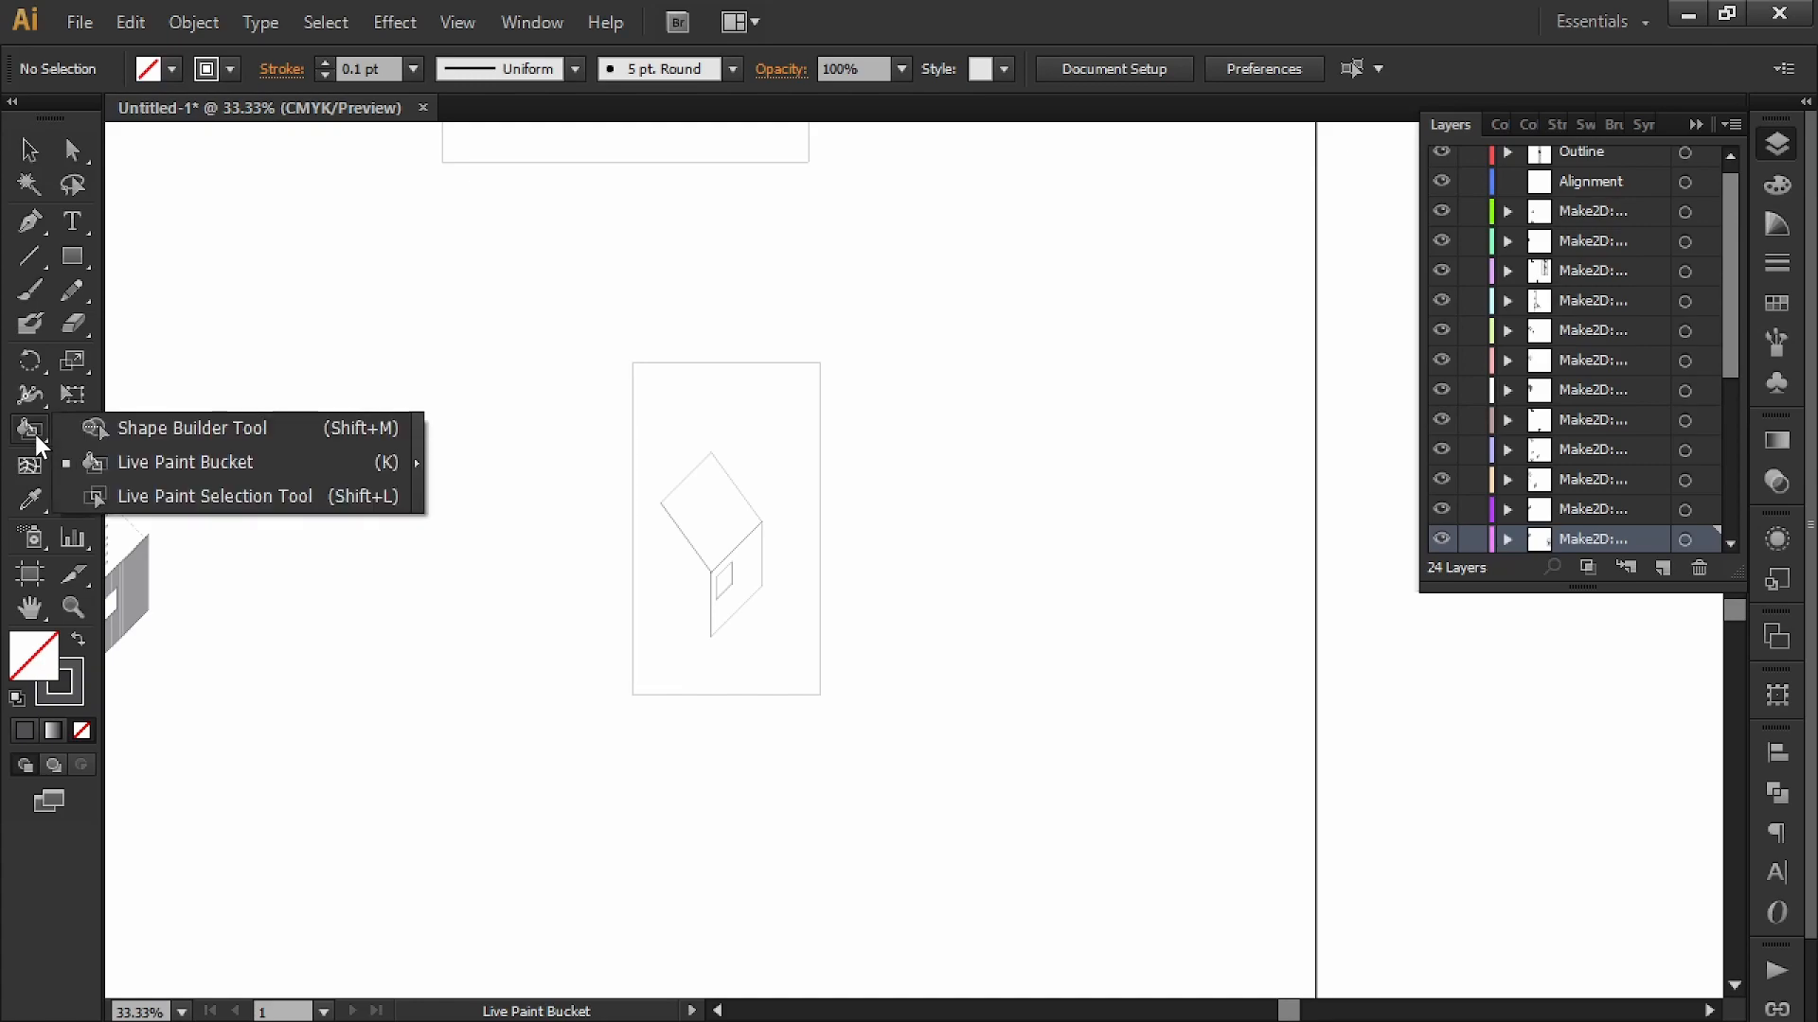
{"action": "key", "text": "shift+m"}
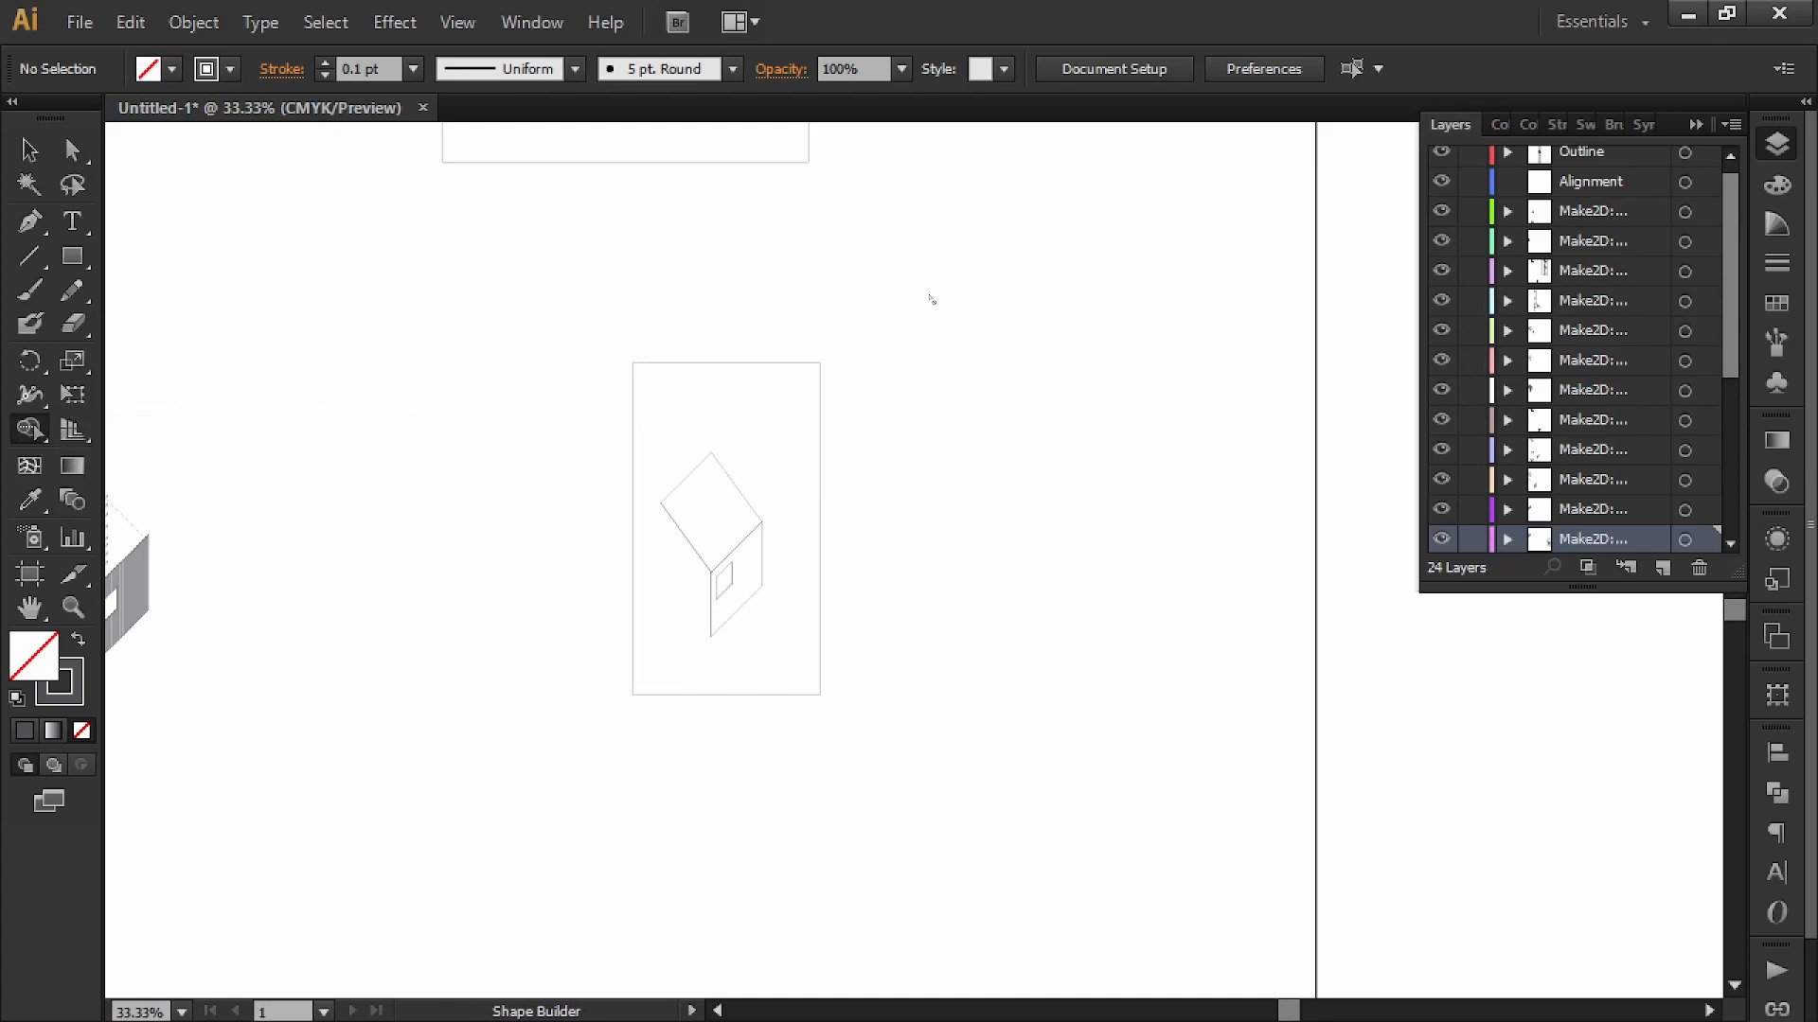
{"action": "key", "text": "v"}
{"action": "left_click_drag", "start_coordinate": [907, 301], "coordinate": [578, 757]}
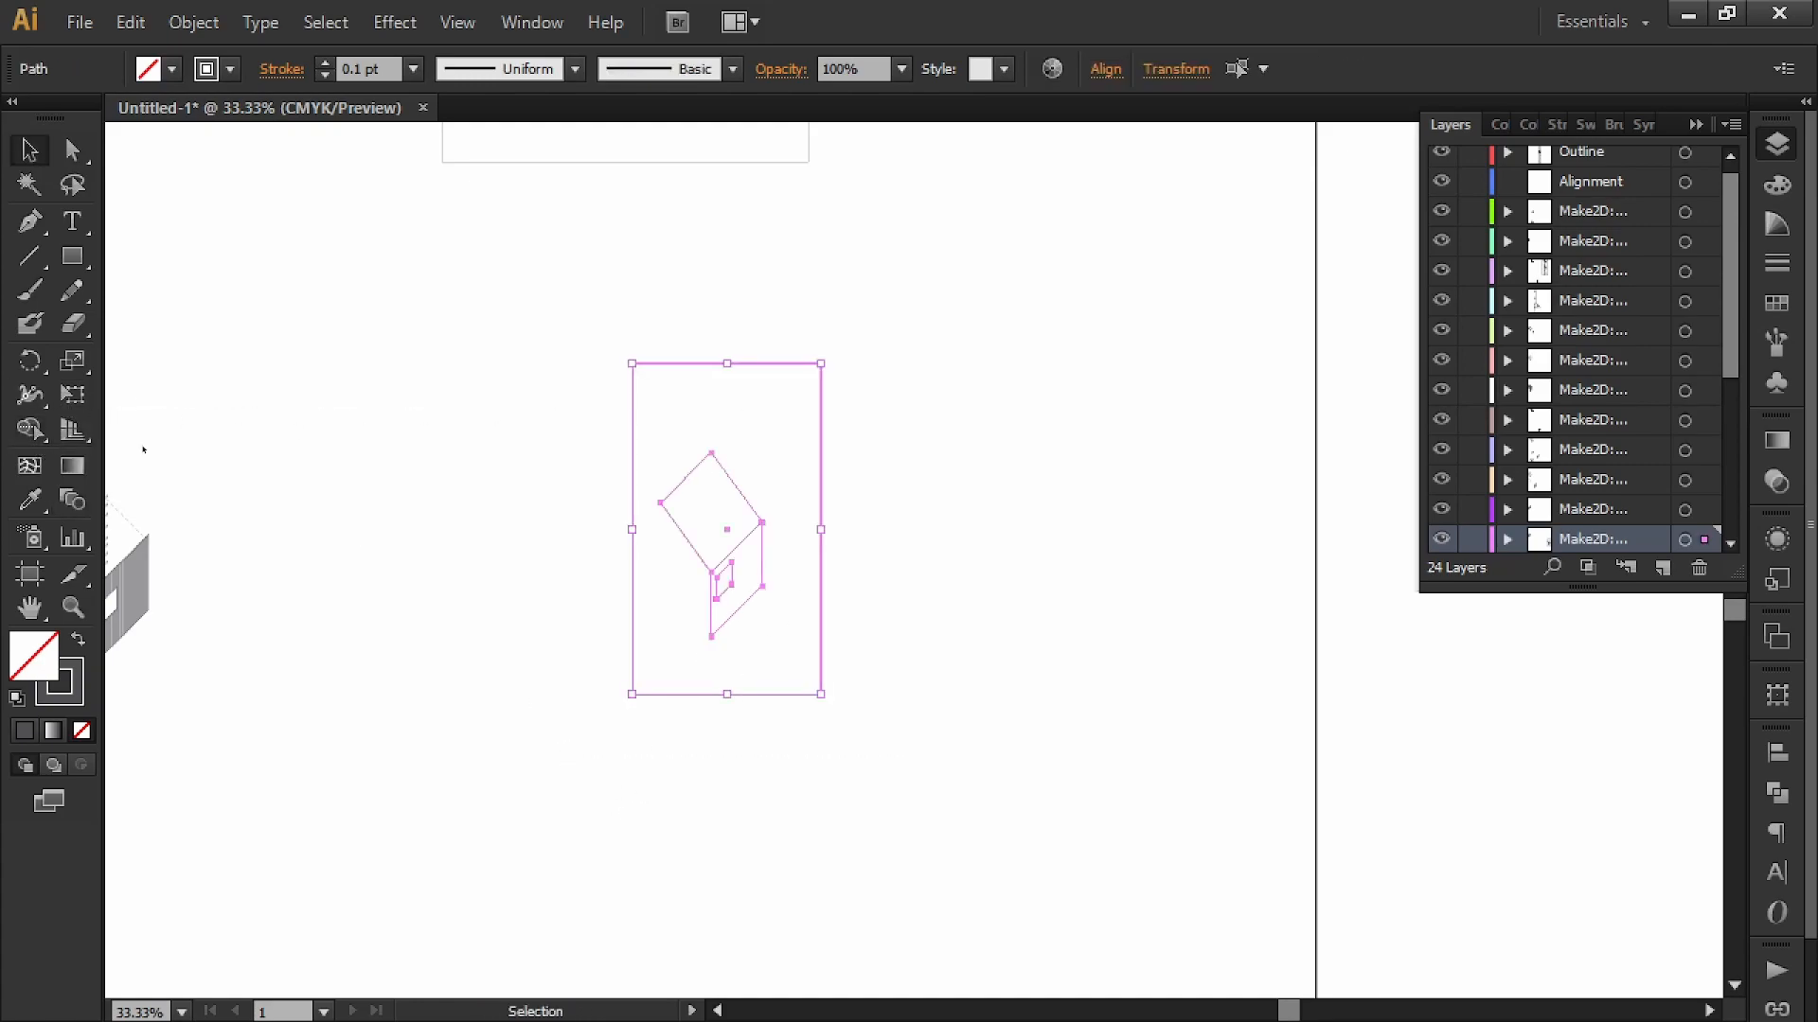
{"action": "left_click", "coordinate": [31, 431]}
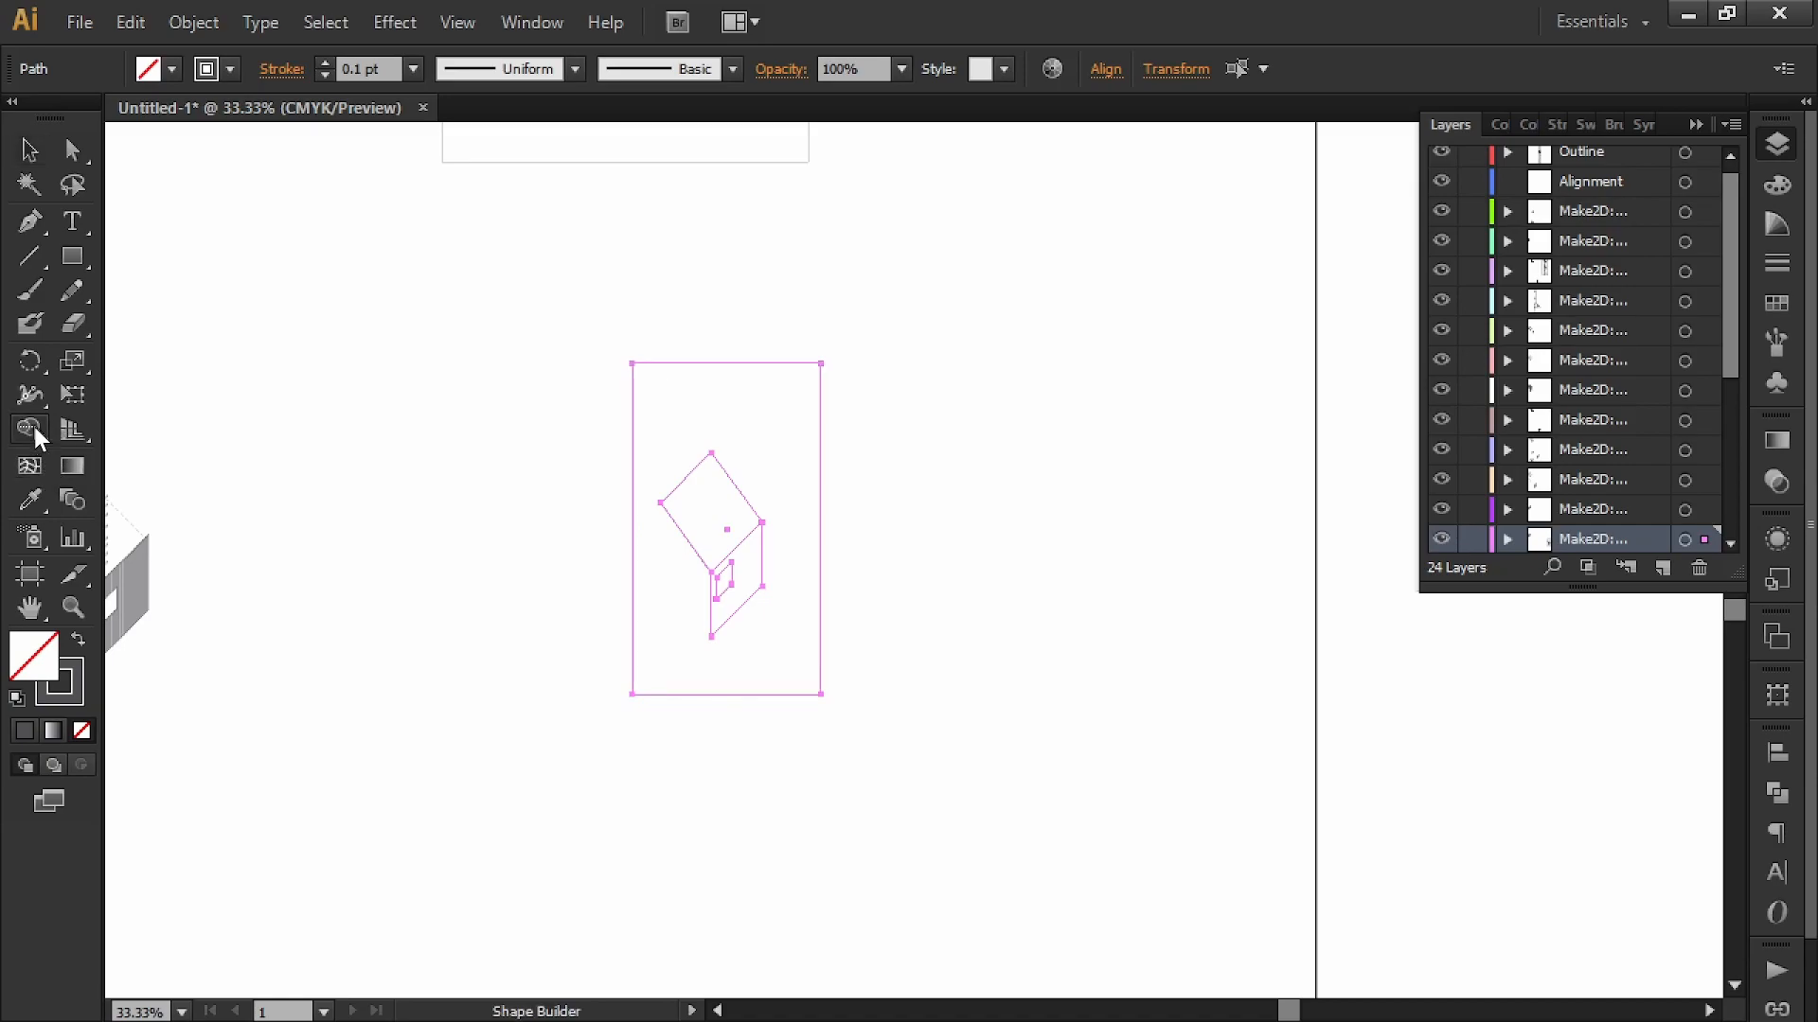
{"action": "left_click", "coordinate": [778, 426]}
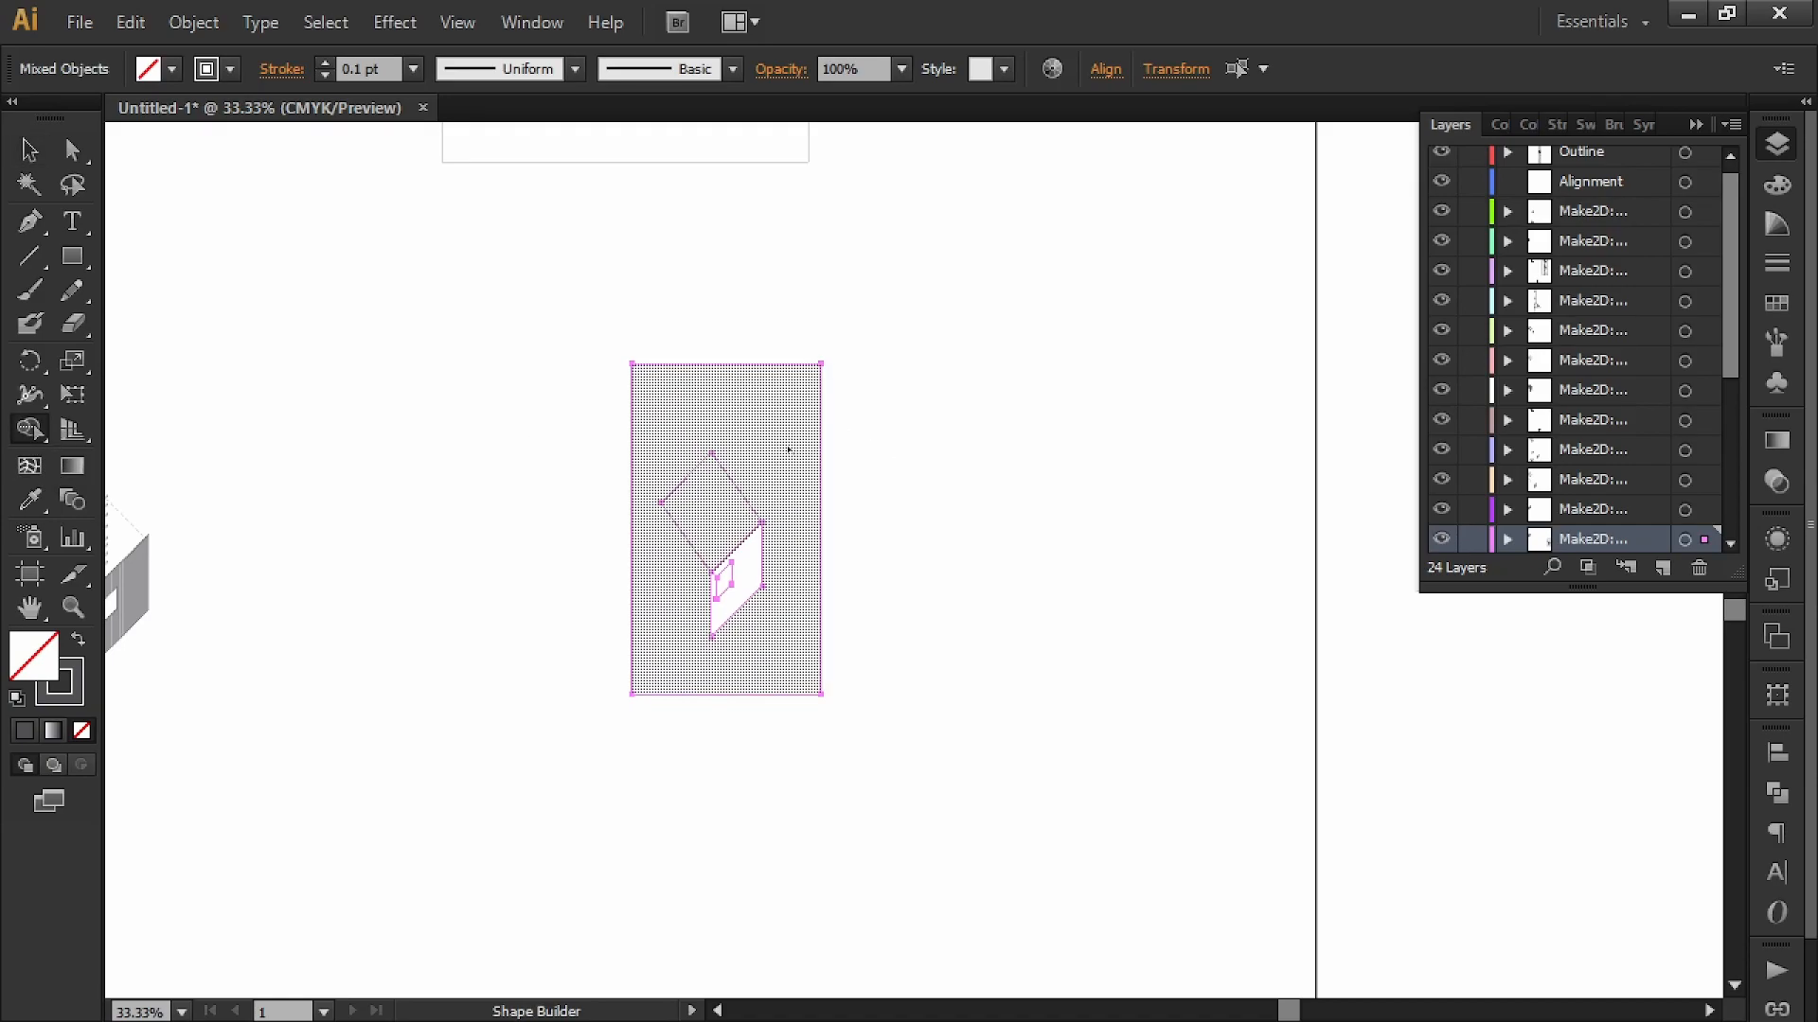
{"action": "scroll", "coordinate": [778, 526], "scroll_direction": "up", "scroll_amount": 4, "text": "alt"}
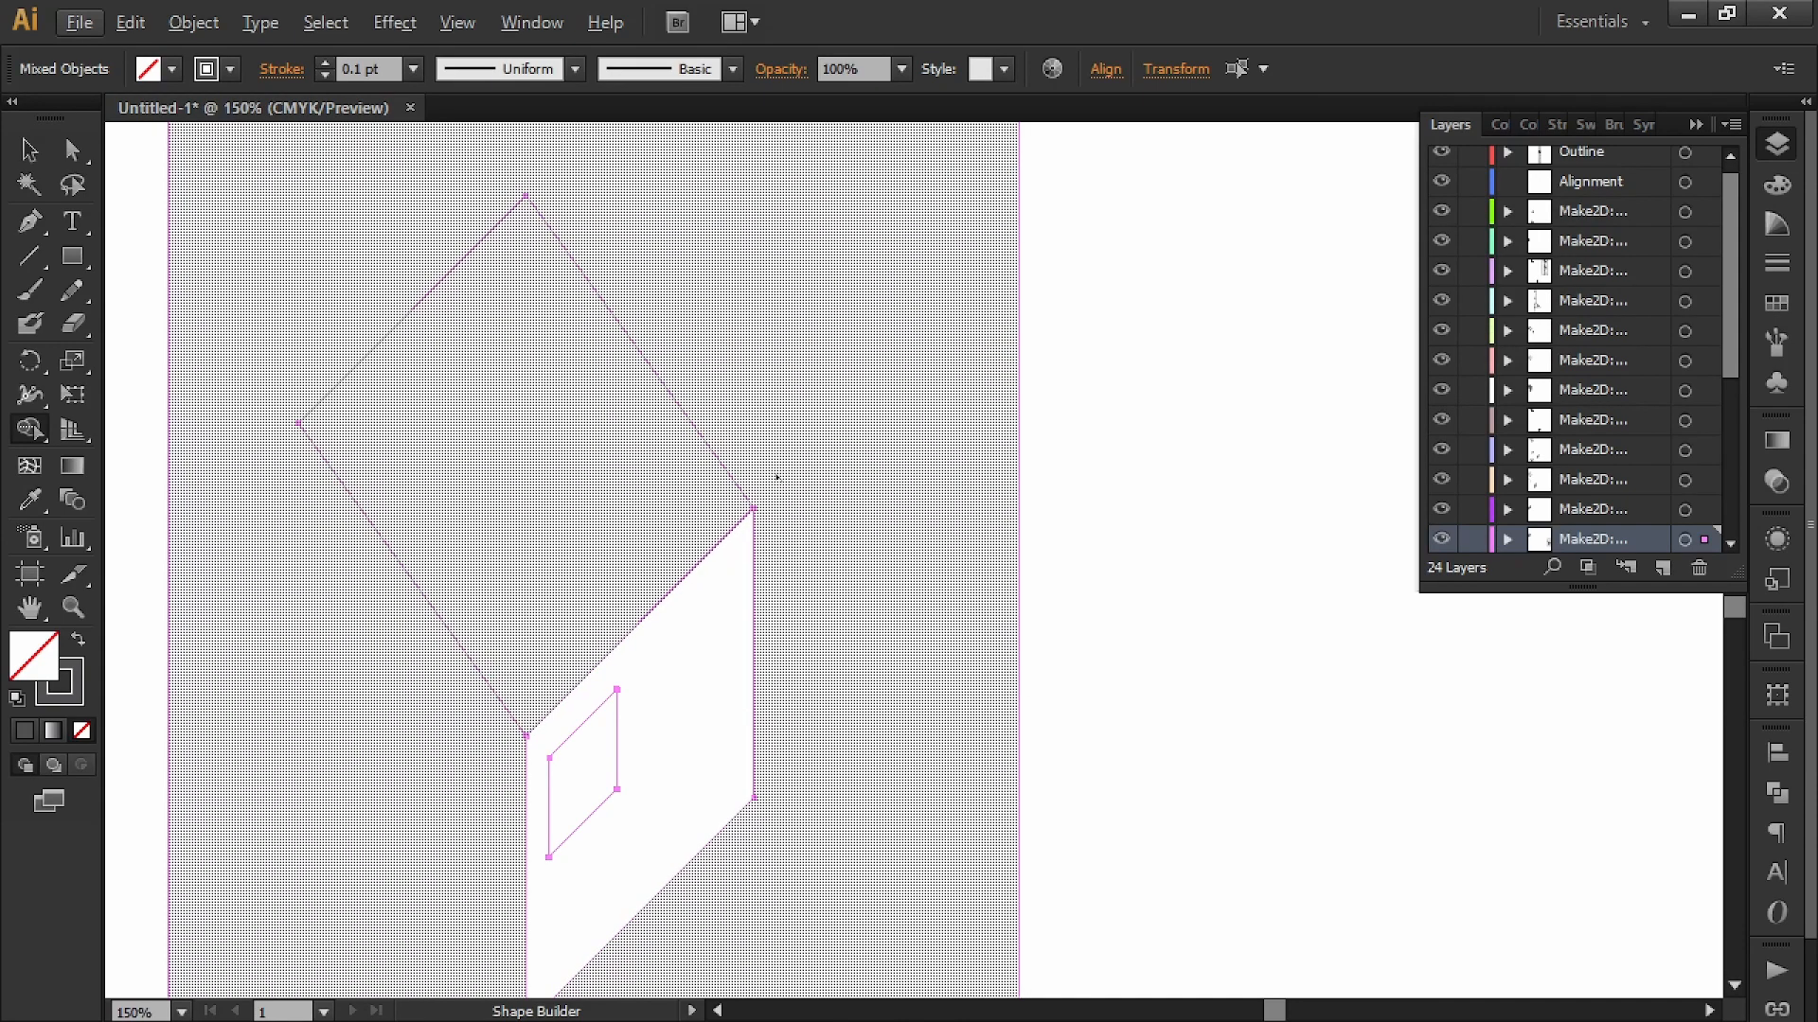
{"action": "scroll", "coordinate": [615, 723], "scroll_direction": "up", "scroll_amount": 3, "text": "alt"}
{"action": "scroll", "coordinate": [706, 565], "scroll_direction": "down", "scroll_amount": 5, "text": "alt"}
{"action": "key", "text": "c"}
{"action": "key", "text": "v"}
{"action": "left_click", "coordinate": [796, 473]}
{"action": "key", "text": "ctrl+z"}
{"action": "left_click", "coordinate": [929, 503]}
- Convert the rectangle and the enclosed roof-and-wall piece into a Live Paint group
{"action": "scroll", "coordinate": [929, 498], "scroll_direction": "down", "scroll_amount": 2, "text": "alt"}
{"action": "left_click_drag", "start_coordinate": [995, 264], "coordinate": [614, 795]}
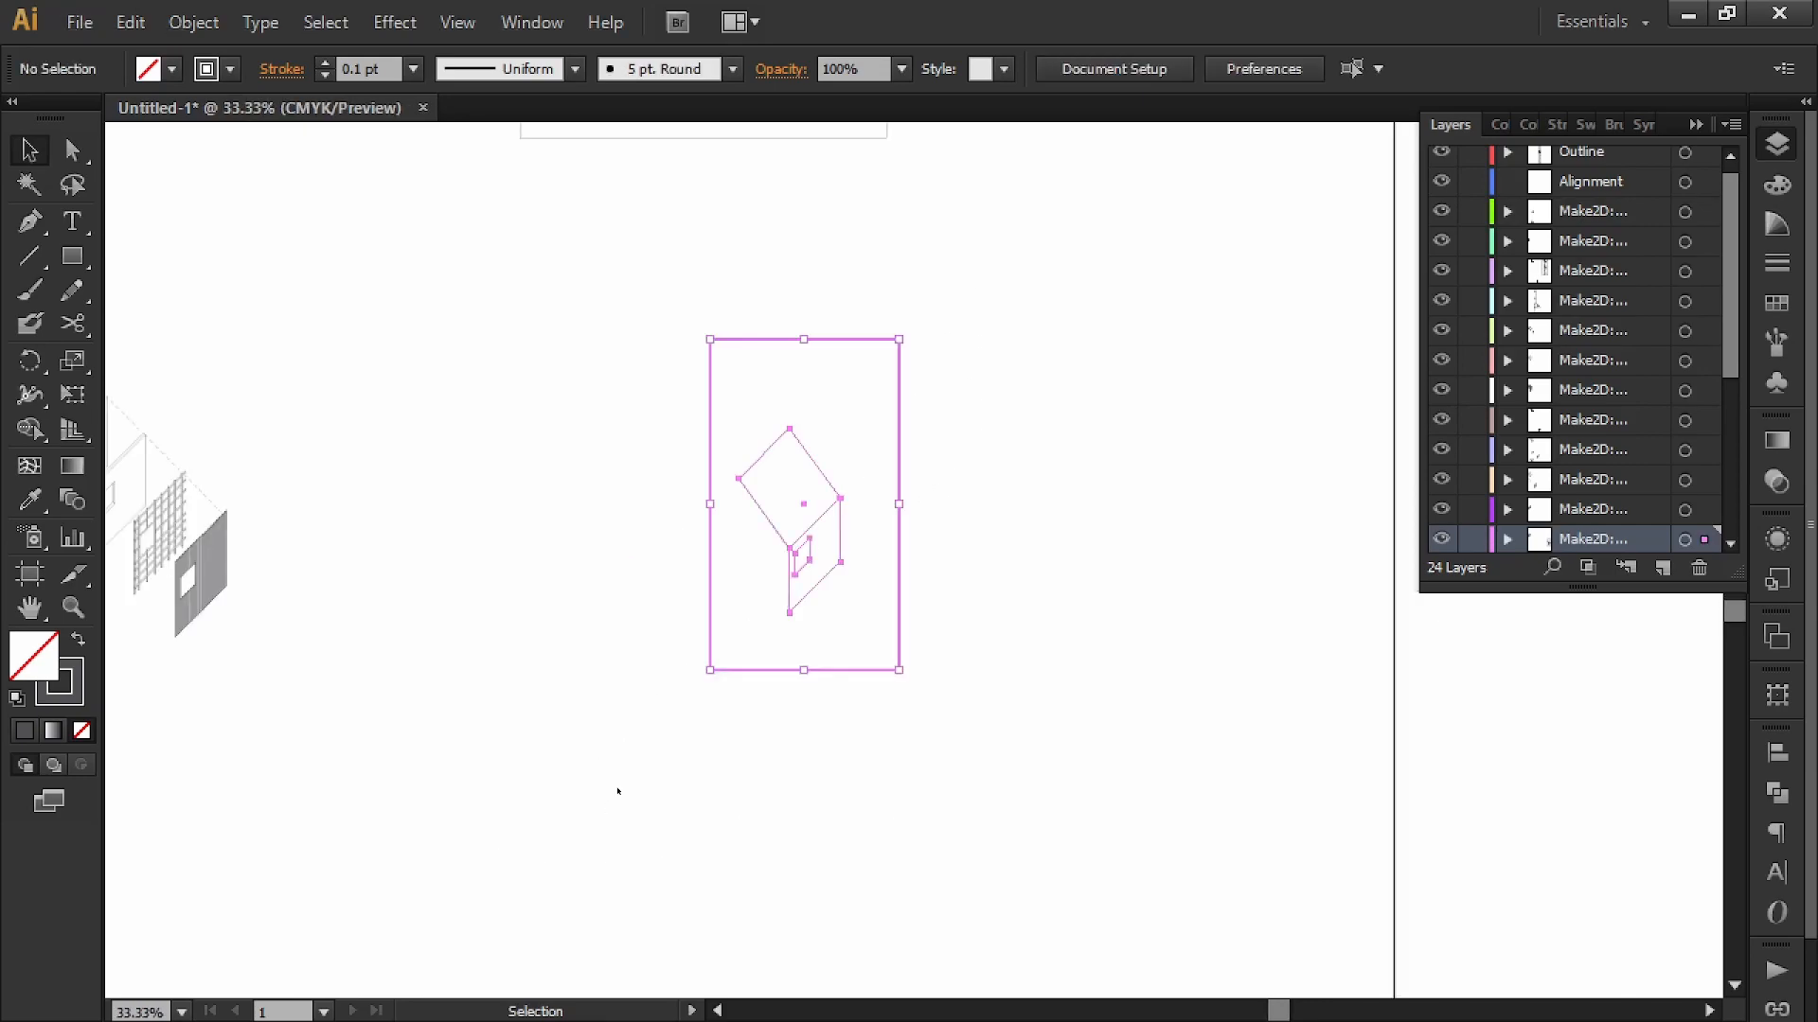
{"action": "key", "text": "k"}
{"action": "left_click", "coordinate": [864, 390]}
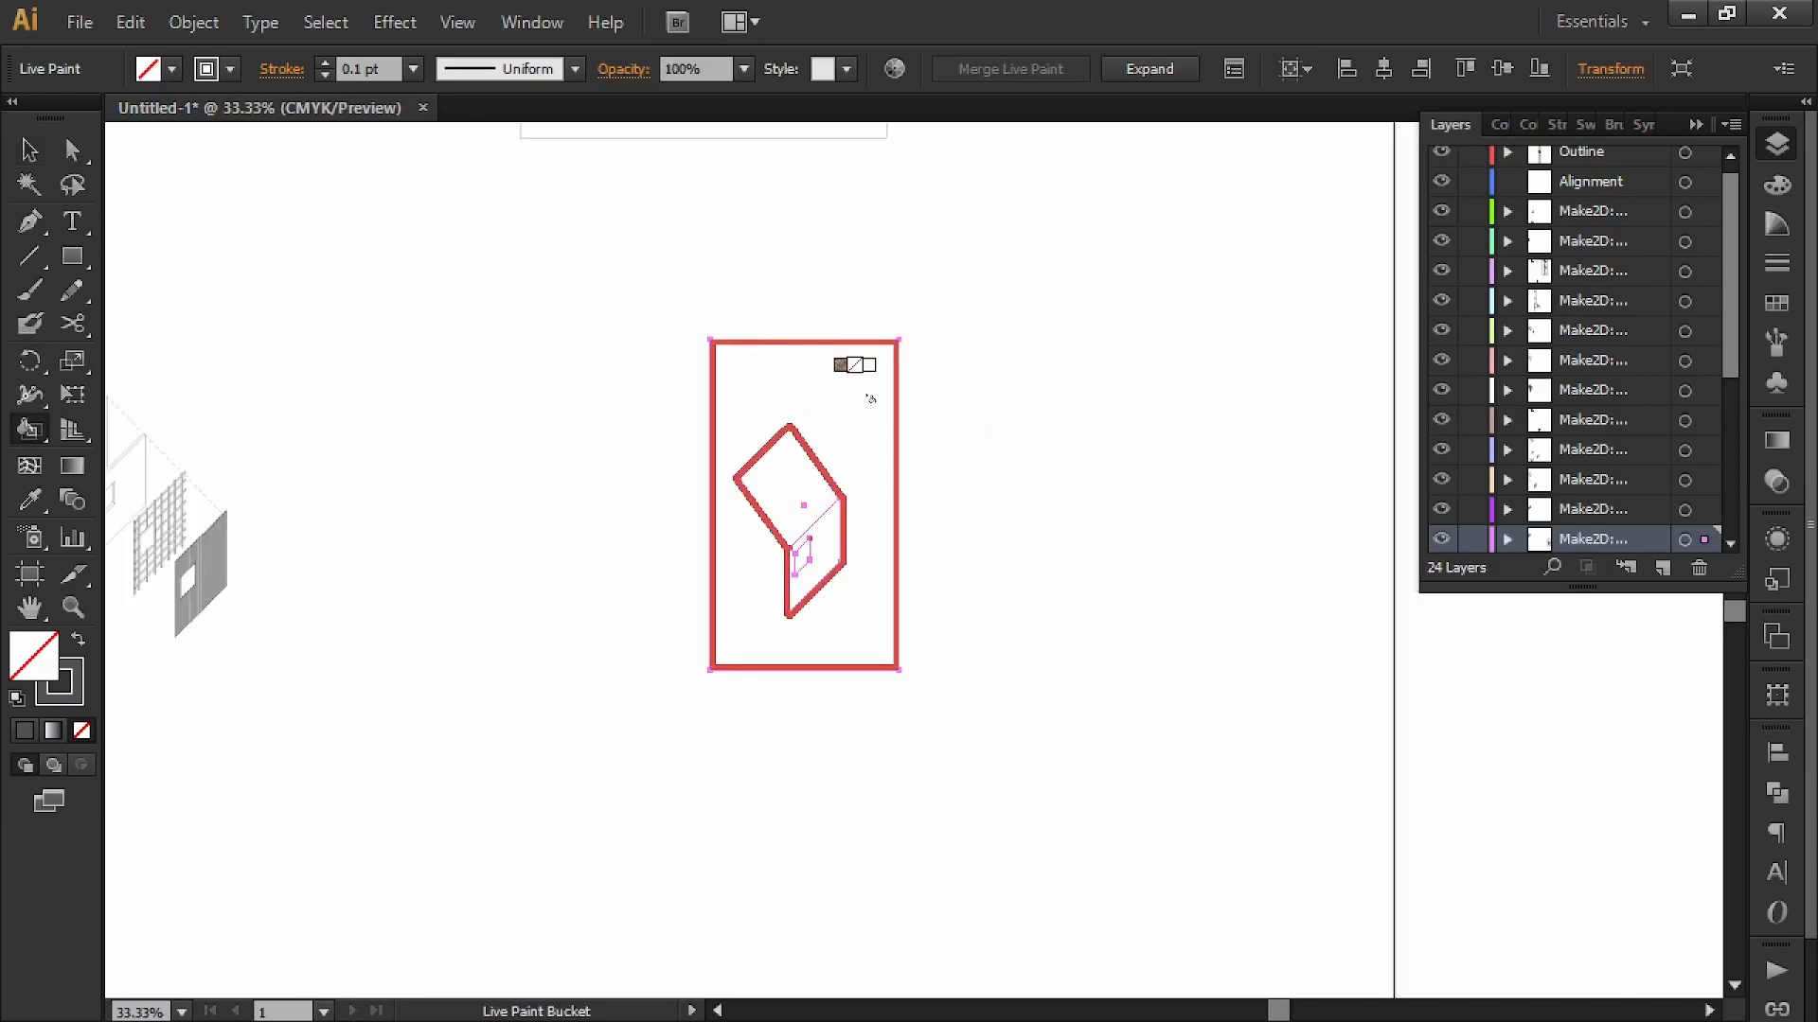
{"action": "left_click_drag", "start_coordinate": [857, 428], "coordinate": [887, 506]}
{"action": "scroll", "coordinate": [913, 525], "scroll_direction": "down", "scroll_amount": 1, "text": "alt"}
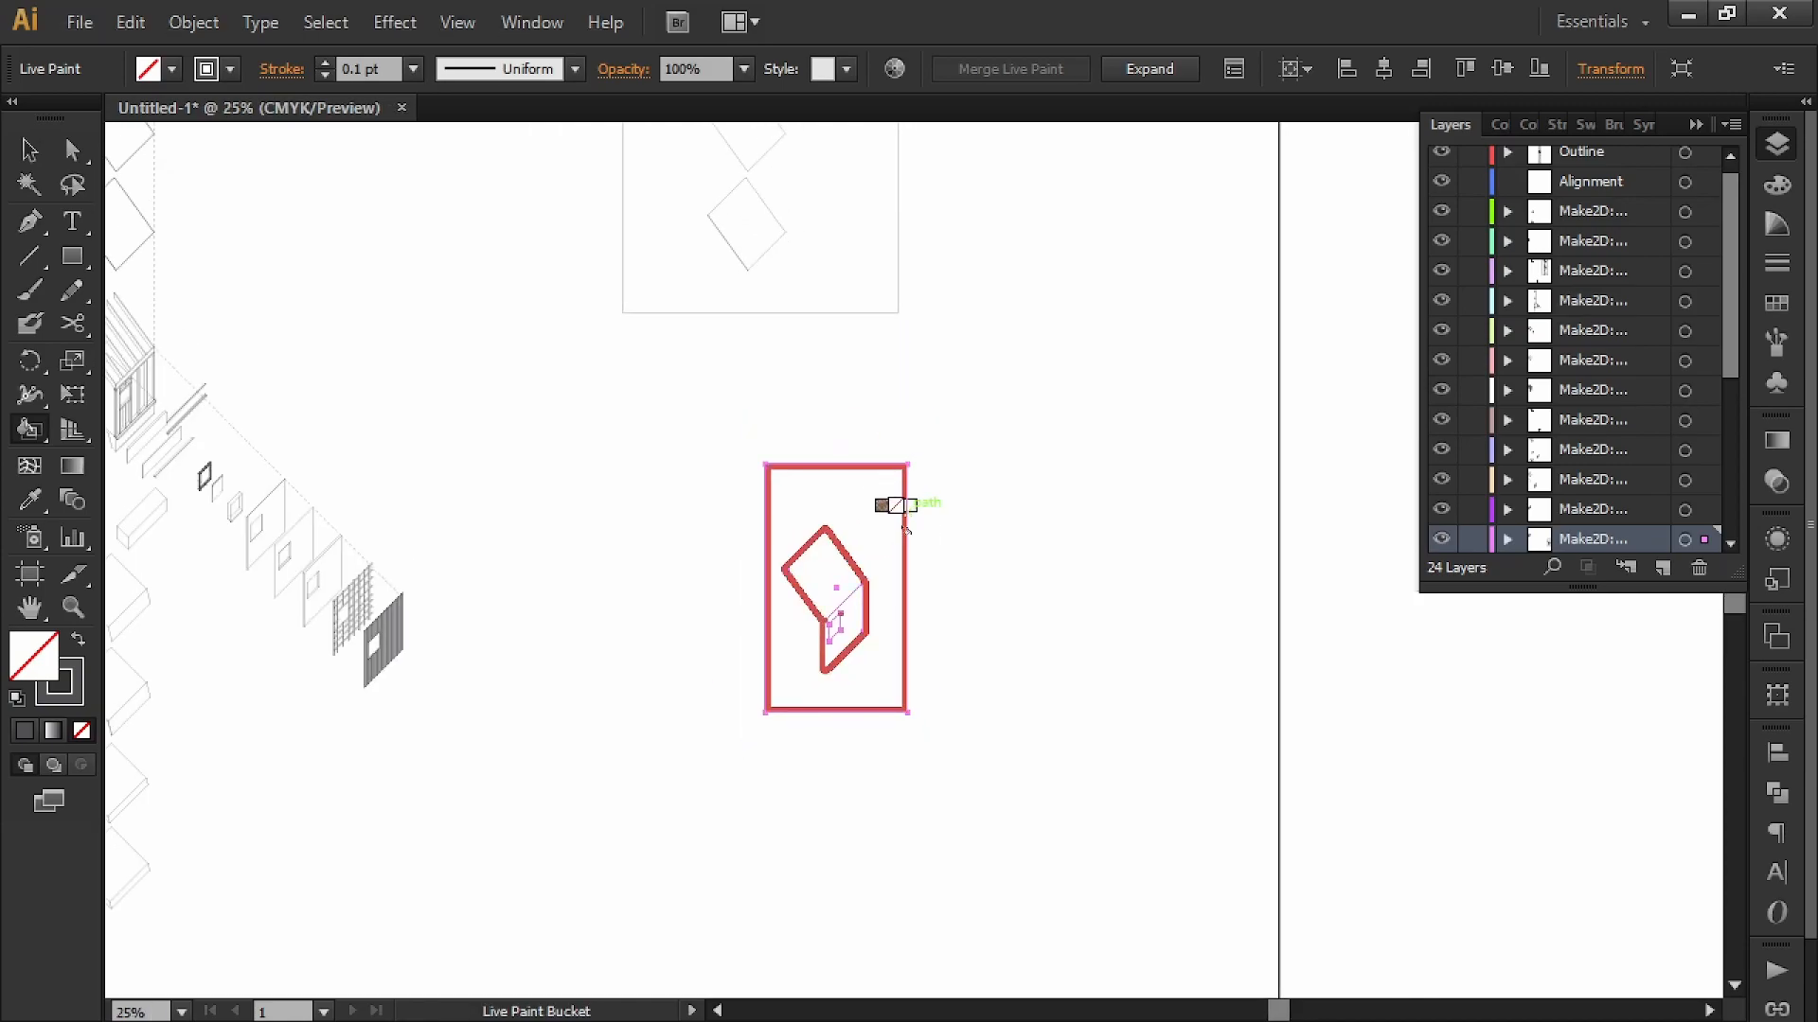
{"action": "key", "text": "v"}
{"action": "left_click", "coordinate": [602, 440]}
{"action": "left_click_drag", "start_coordinate": [661, 456], "coordinate": [818, 469]}
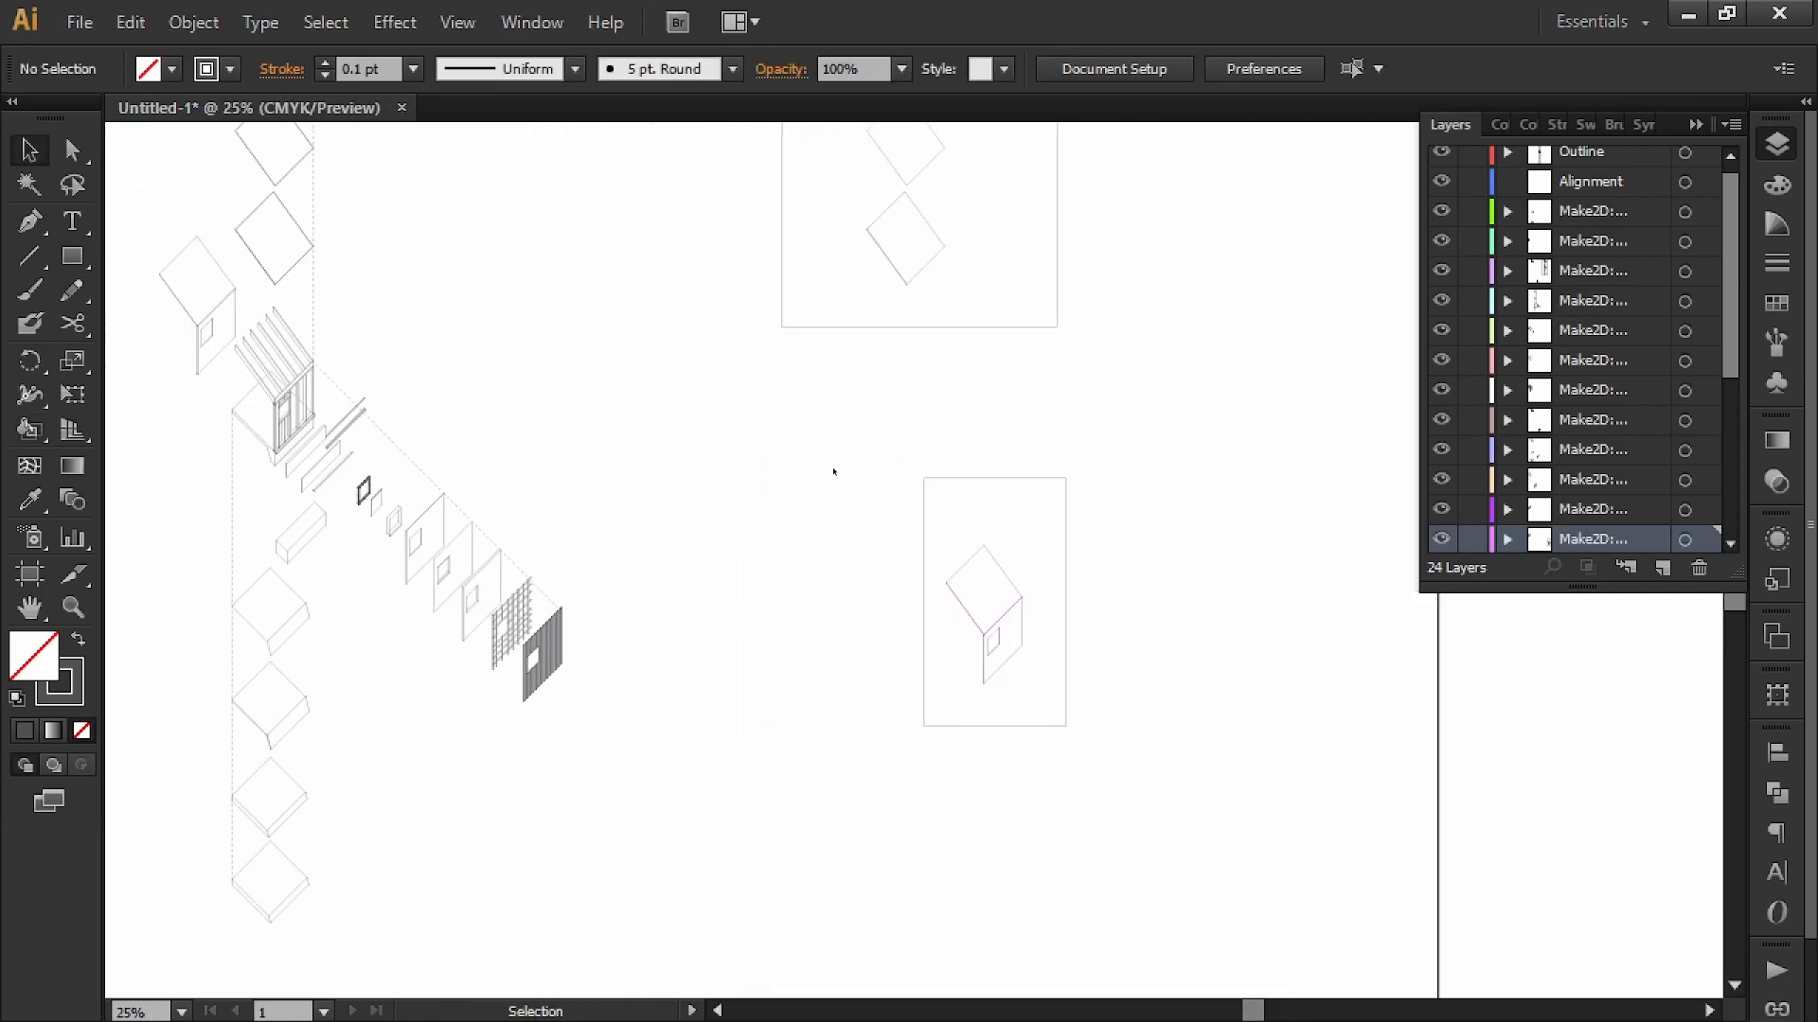
- Swap the fill and stroke colours, and Live Paint the area around the roof-and-wall piece and its window opening dark grey
{"action": "left_click", "coordinate": [79, 639]}
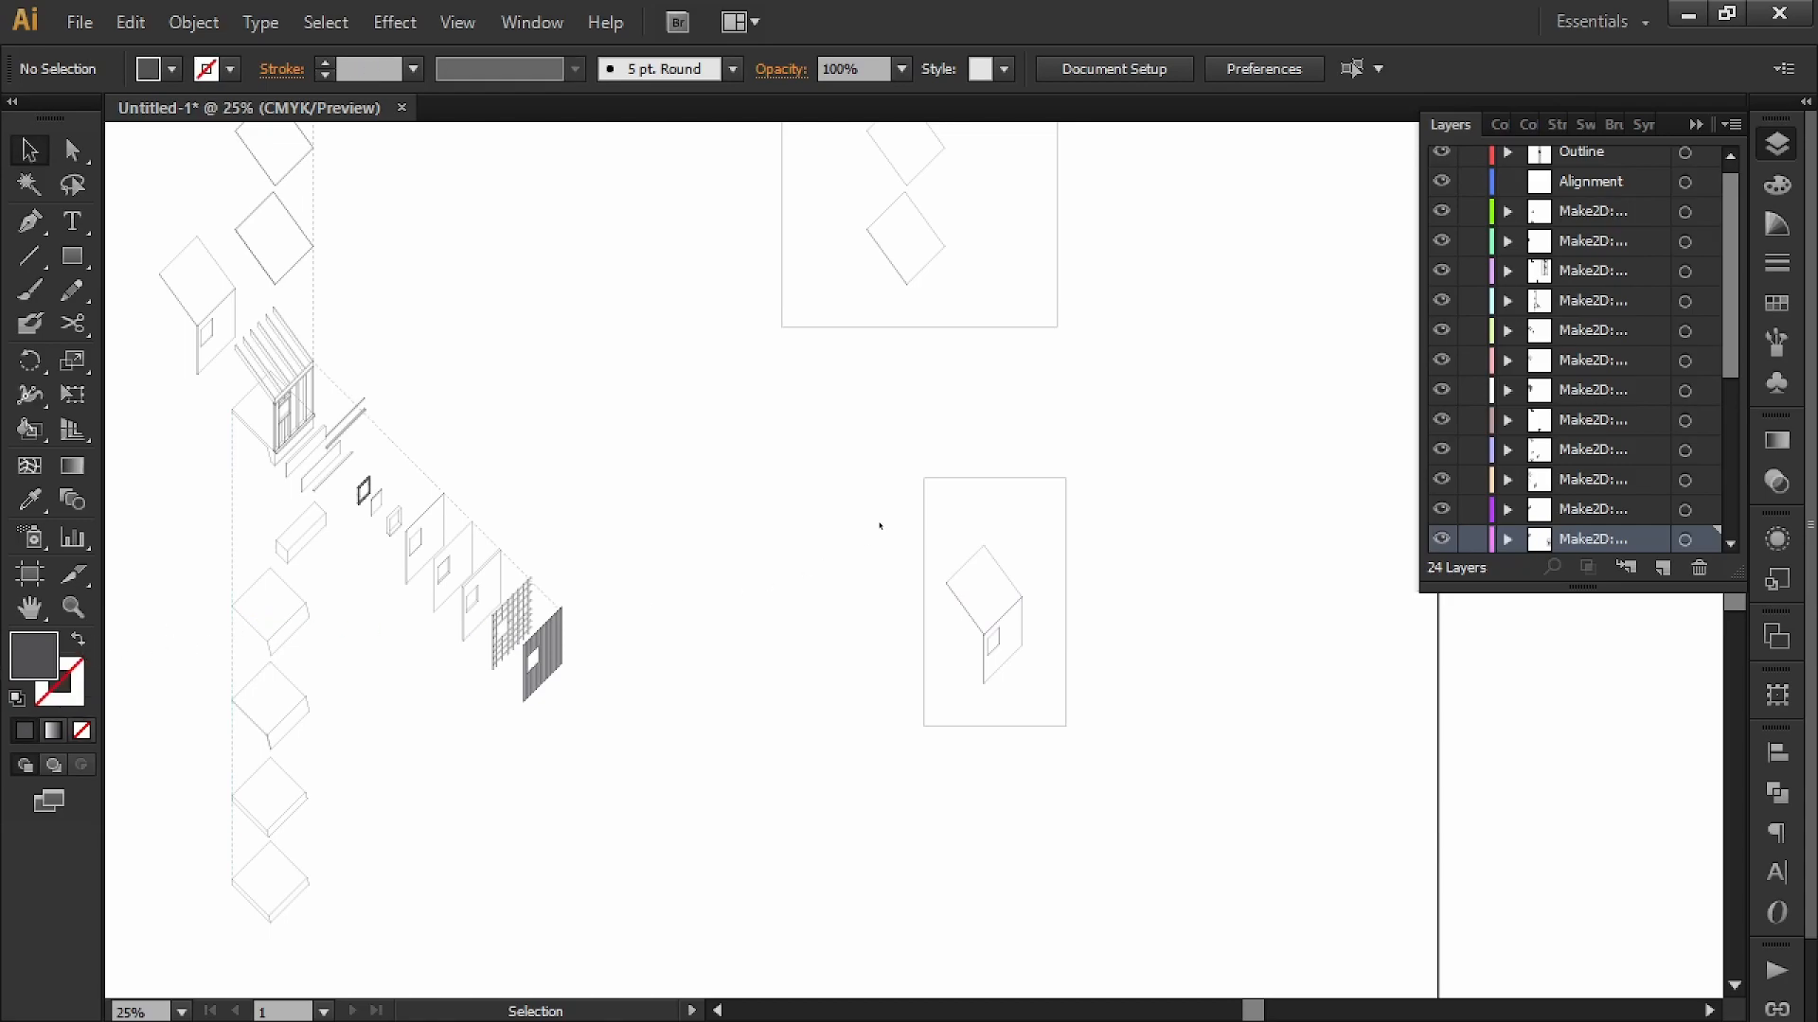
{"action": "key", "text": "k"}
{"action": "left_click", "coordinate": [945, 520]}
{"action": "key", "text": "v"}
{"action": "scroll", "coordinate": [1064, 678], "scroll_direction": "up", "scroll_amount": 4, "text": "alt"}
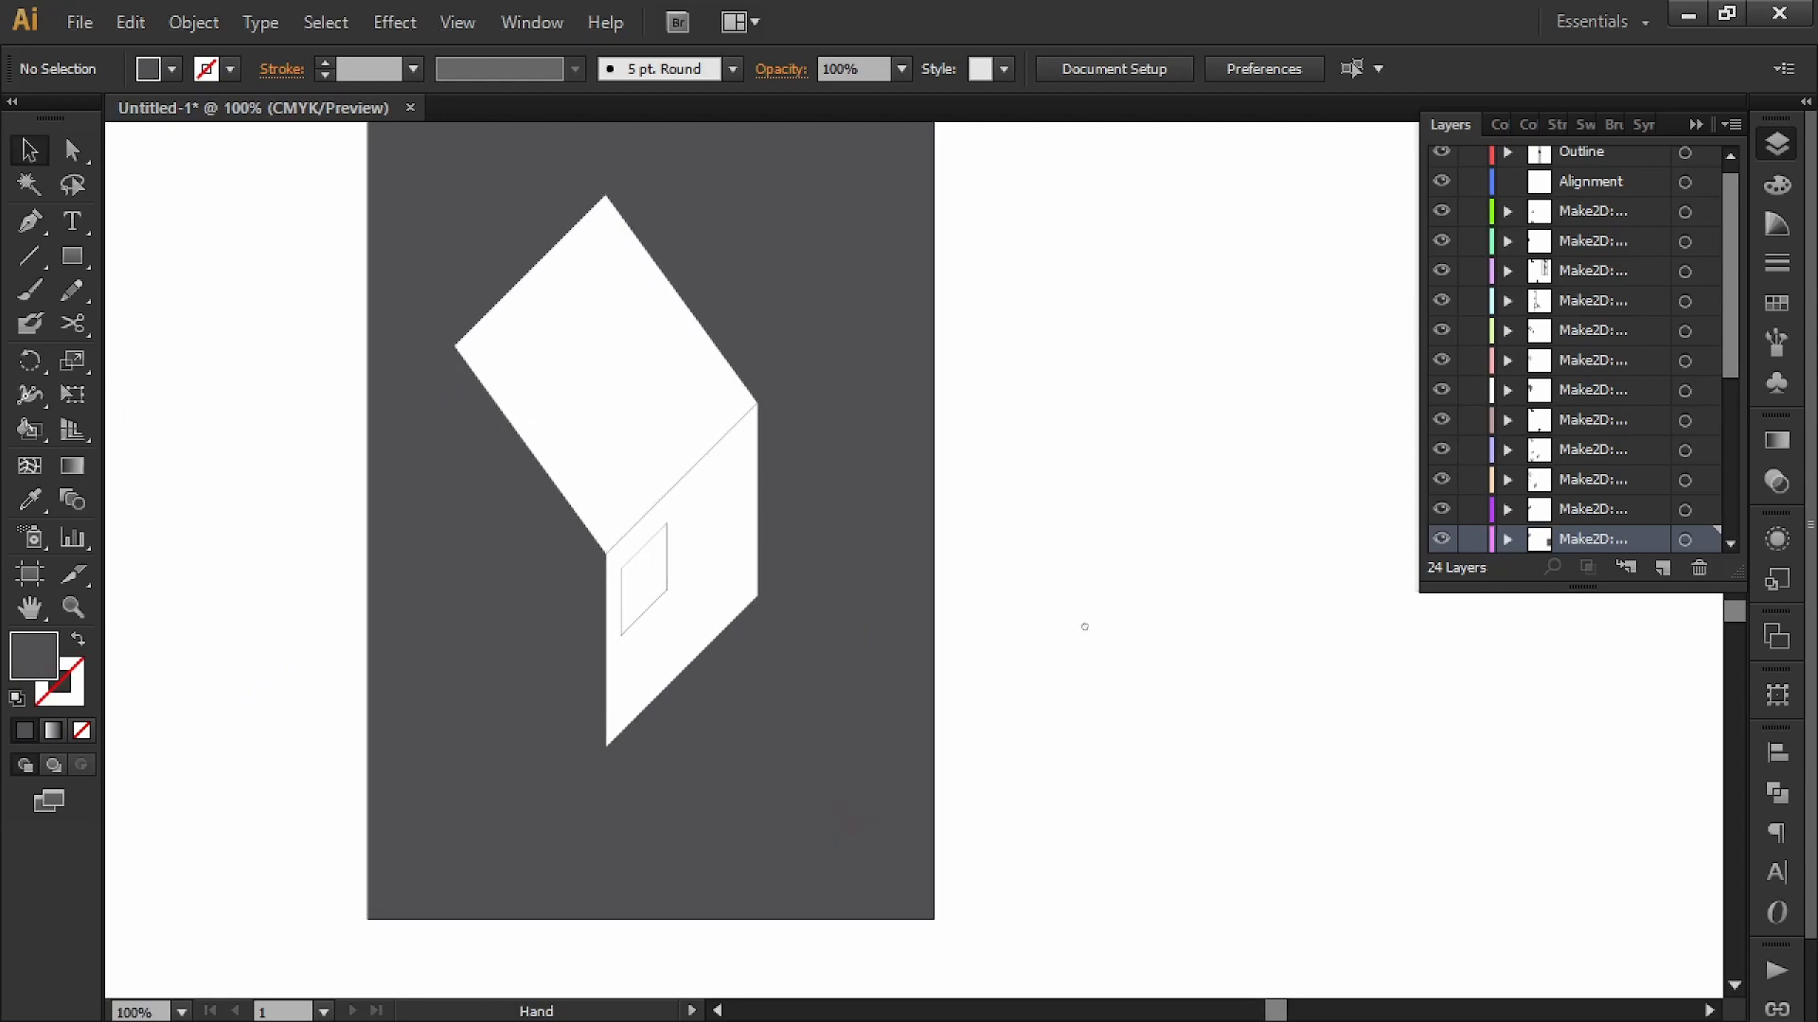
{"action": "key", "text": "k"}
{"action": "left_click", "coordinate": [660, 567]}
{"action": "key", "text": "v"}
{"action": "scroll", "coordinate": [1092, 616], "scroll_direction": "down", "scroll_amount": 2, "text": "alt"}
- Try expanding the Live Paint group and isolating the resulting group, and undo the expansion
{"action": "left_click", "coordinate": [930, 460]}
{"action": "left_click", "coordinate": [193, 22]}
{"action": "mouse_move", "coordinate": [318, 751]}
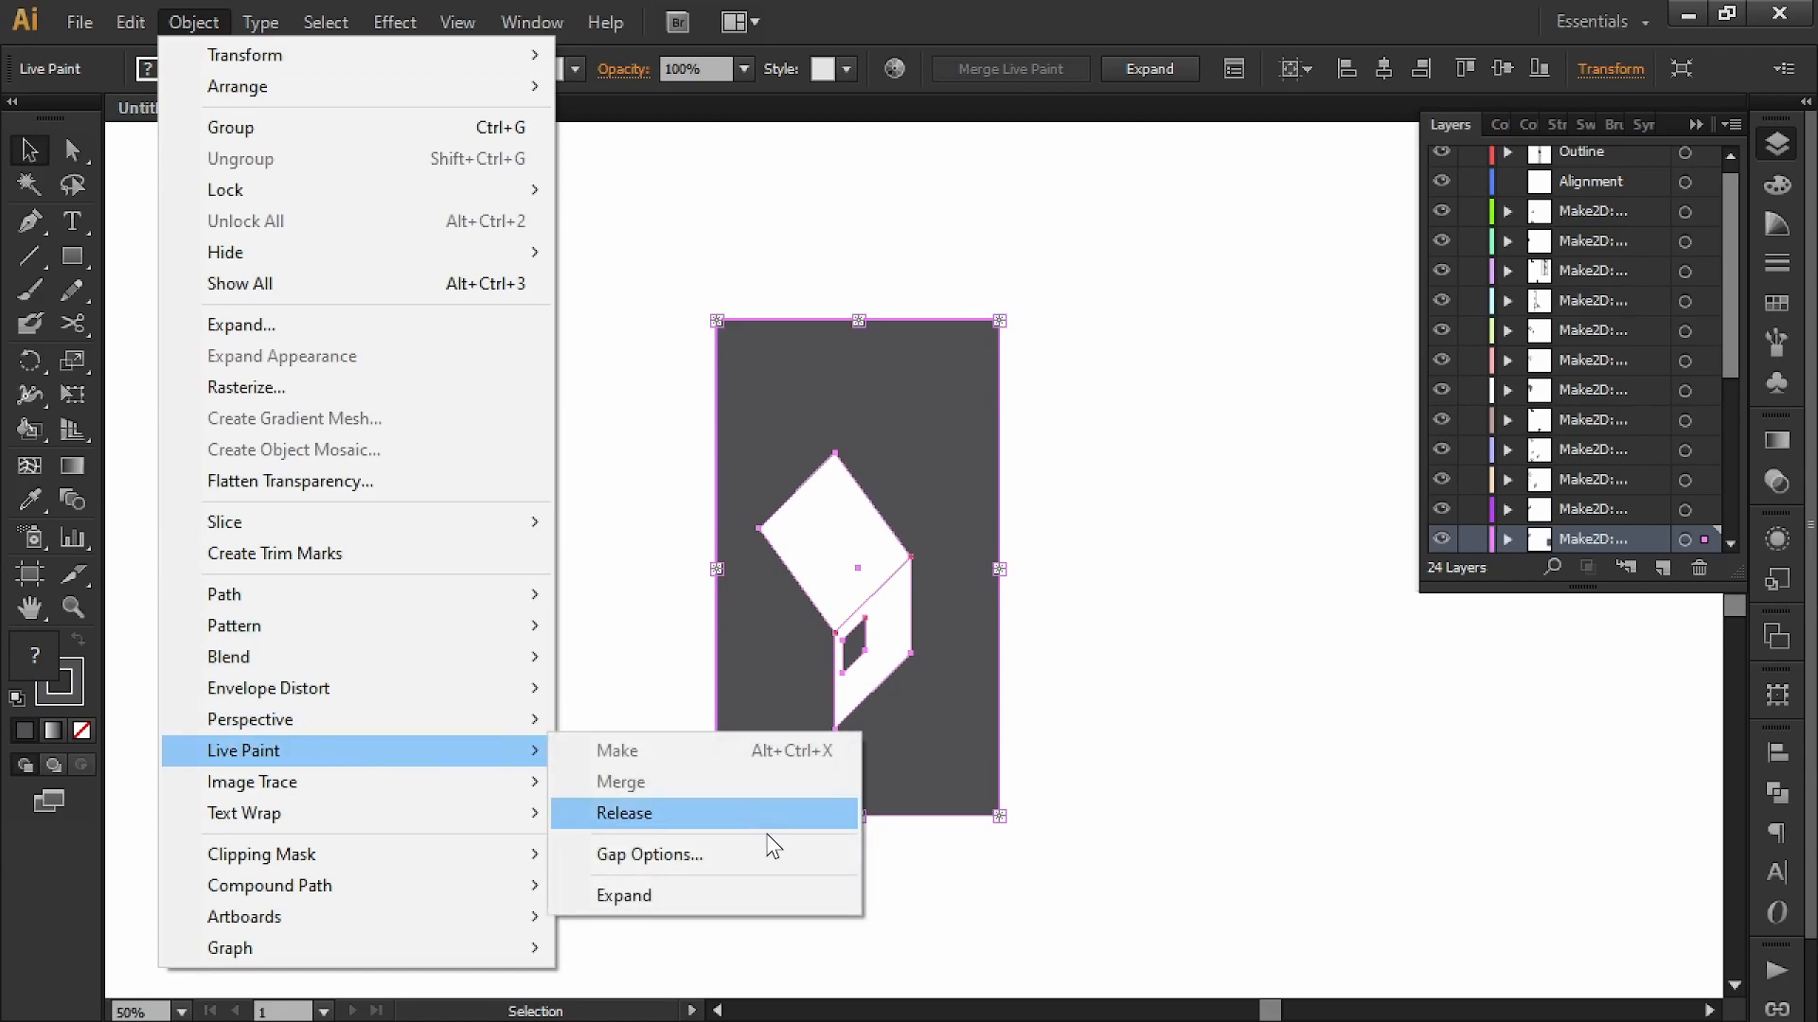
{"action": "left_click", "coordinate": [748, 896]}
{"action": "right_click", "coordinate": [951, 462]}
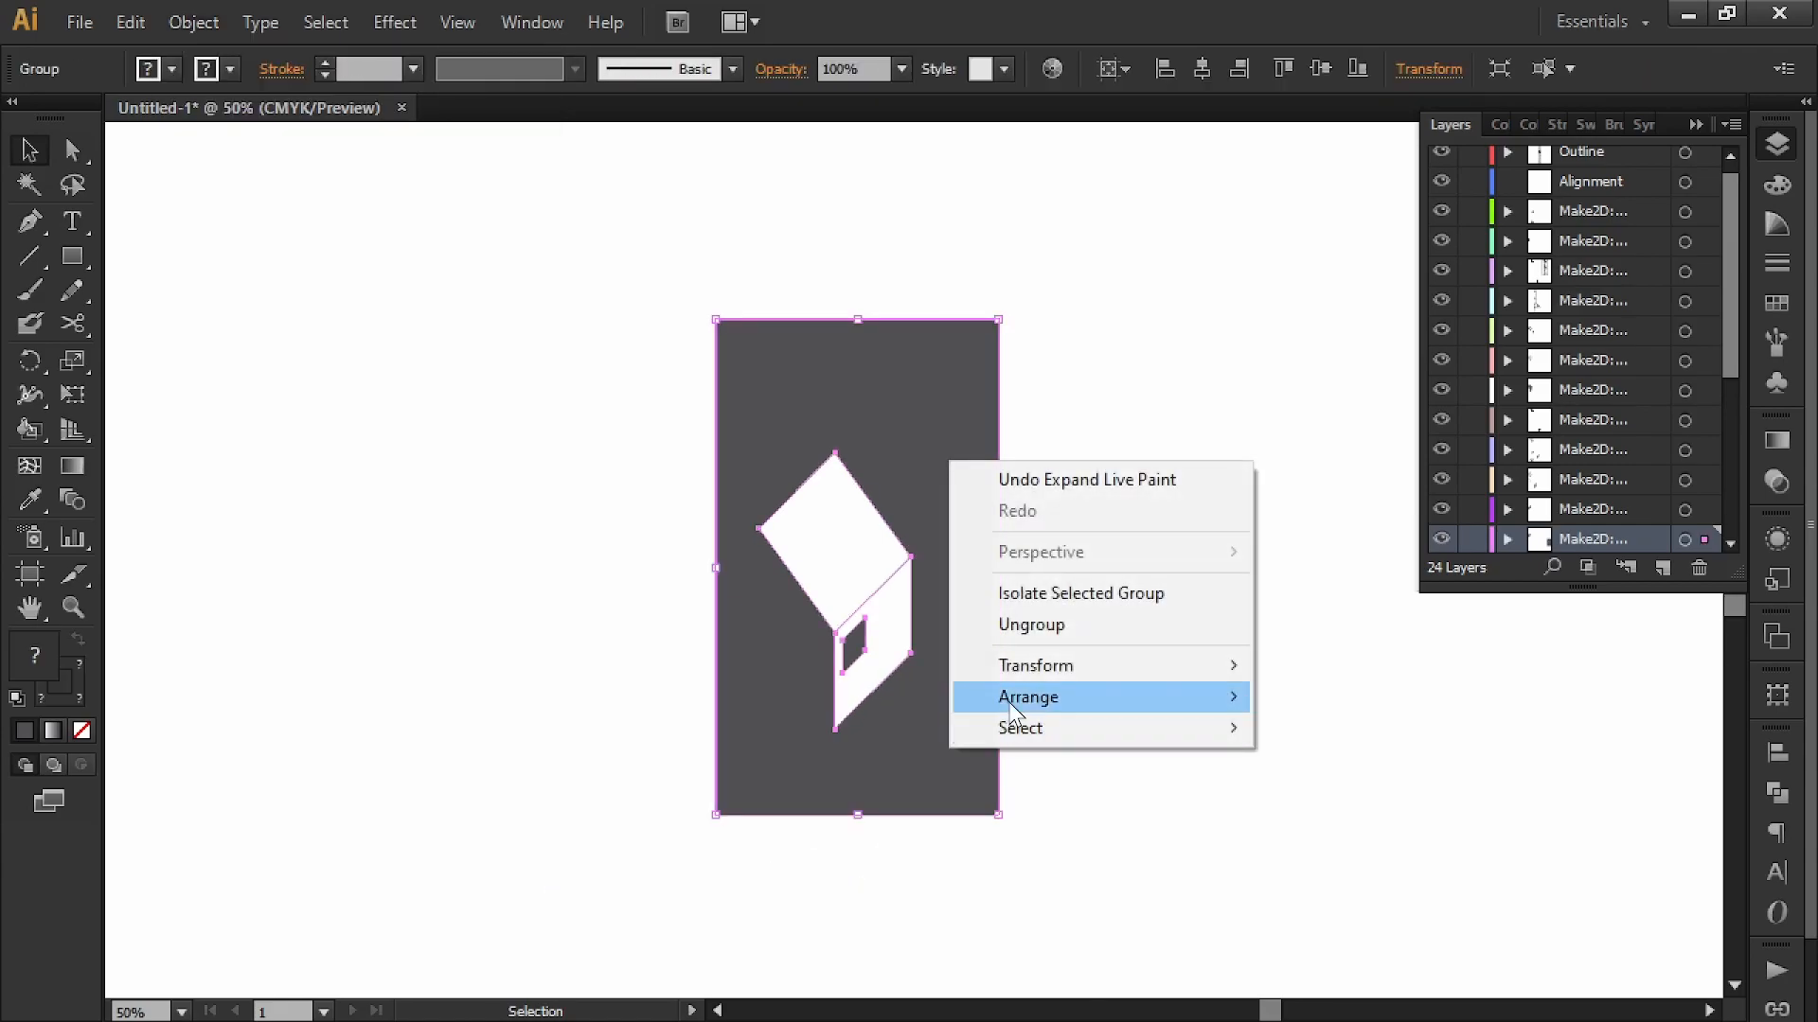
{"action": "left_click", "coordinate": [1071, 603]}
{"action": "key", "text": "ctrl+z"}
{"action": "left_click", "coordinate": [1136, 657]}
{"action": "right_click", "coordinate": [918, 690]}
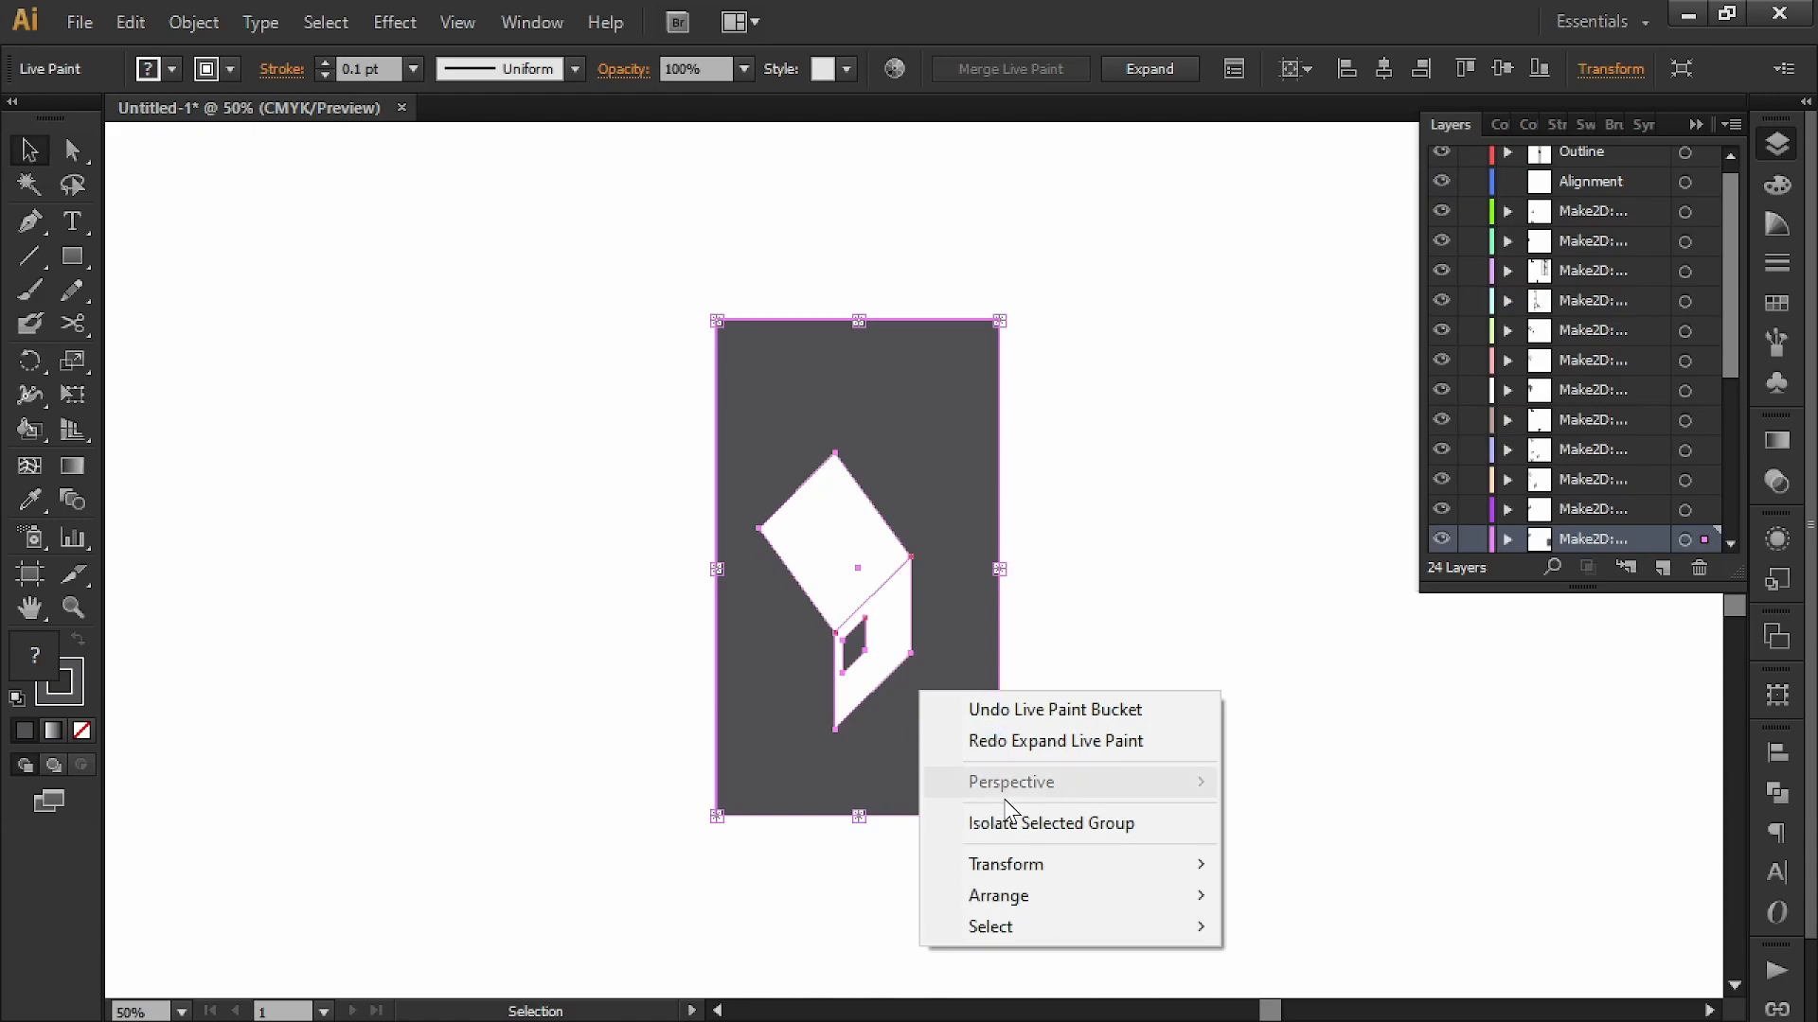
{"action": "left_click", "coordinate": [1262, 615]}
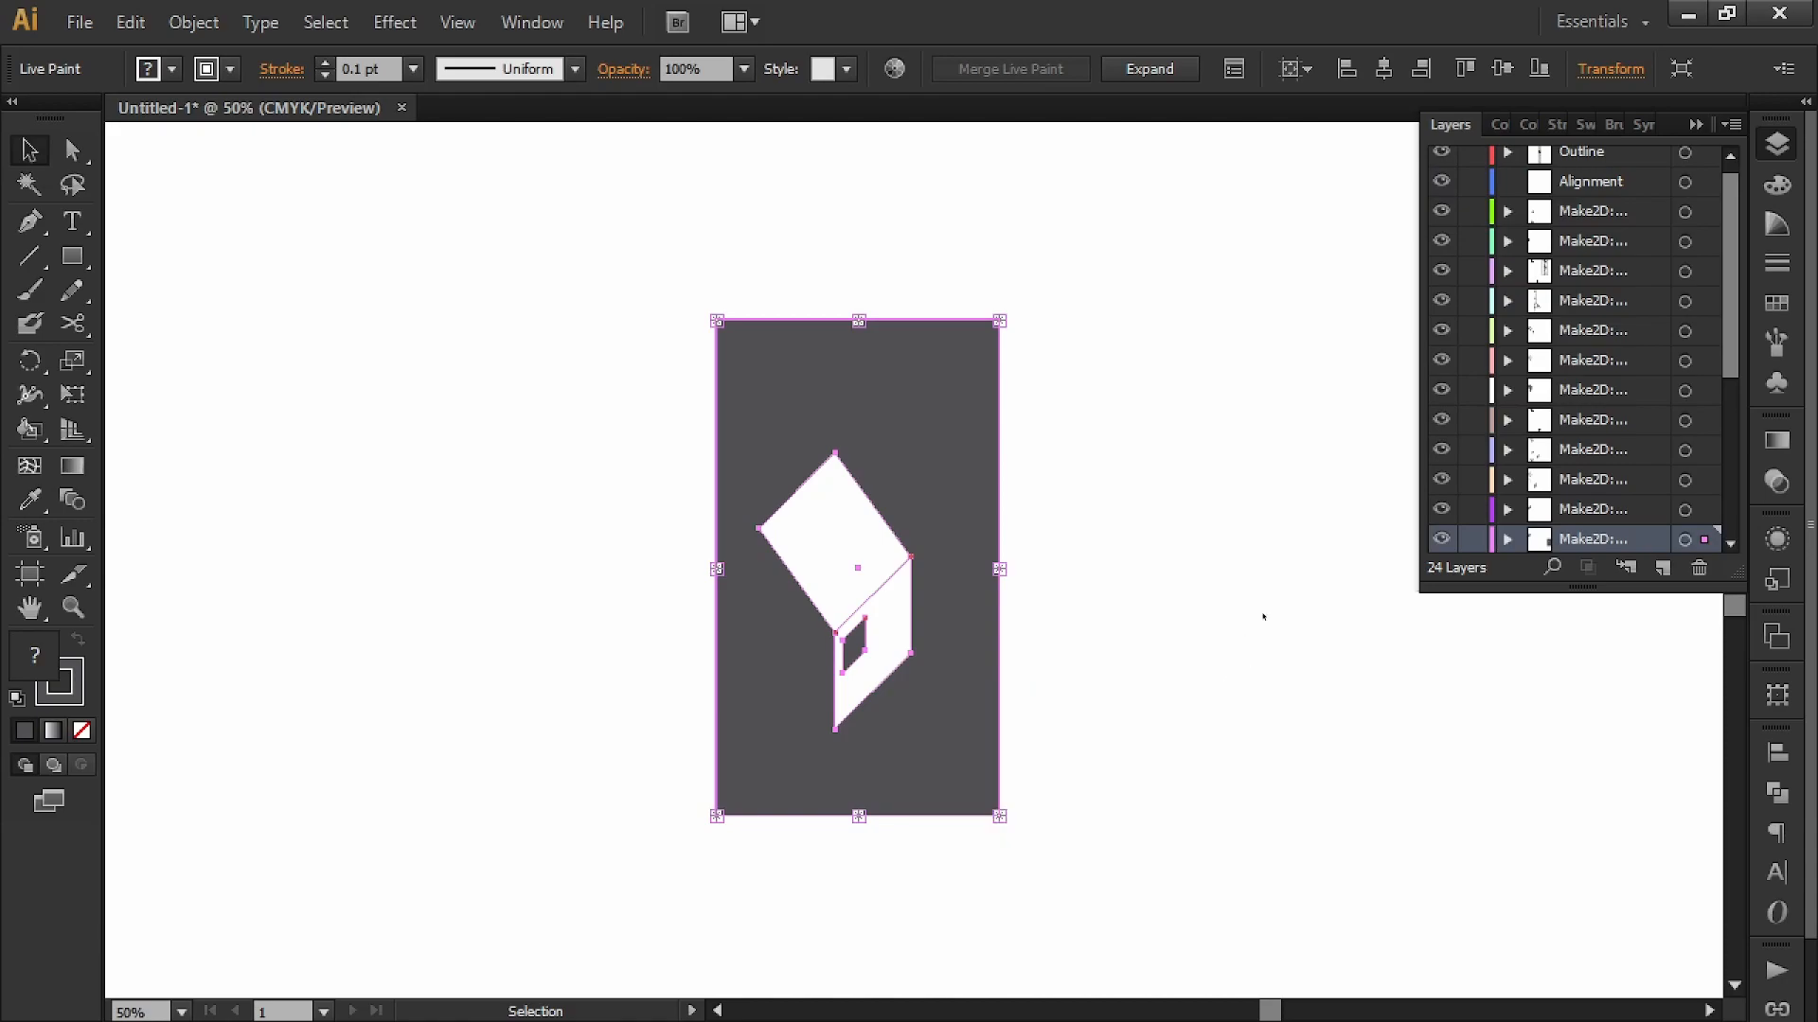
{"action": "right_click", "coordinate": [916, 770]}
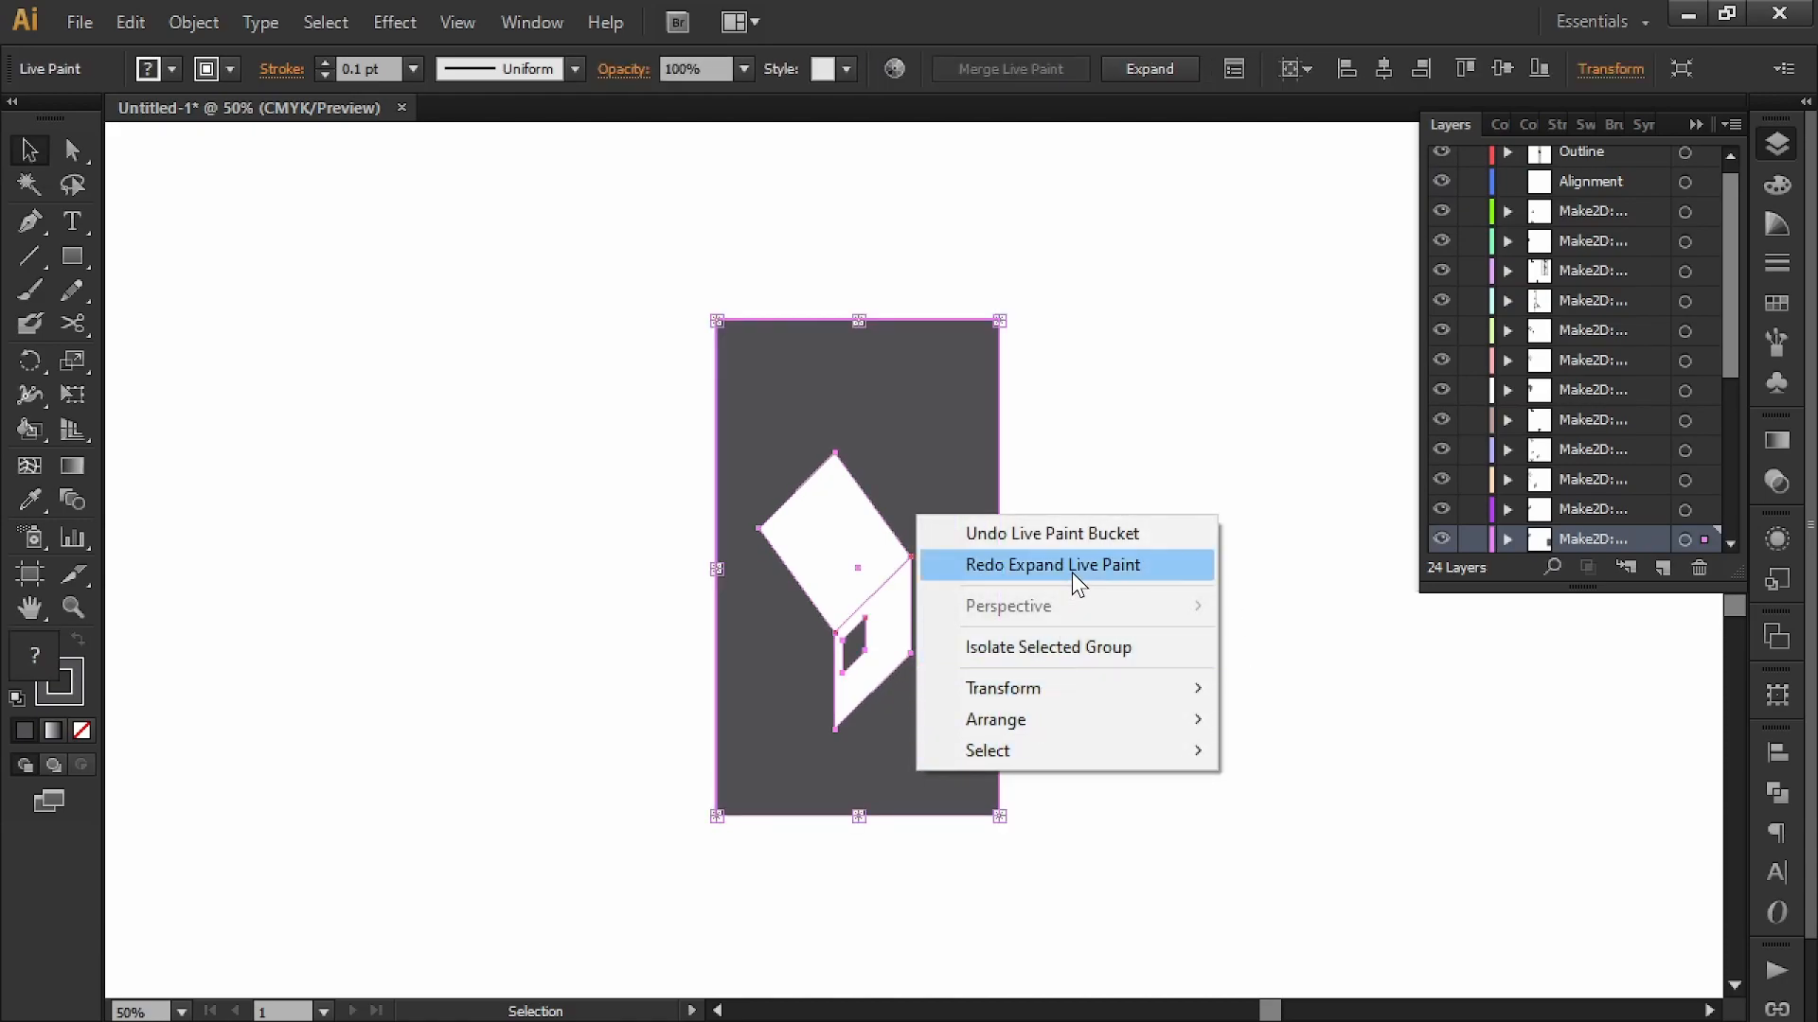
{"action": "left_click", "coordinate": [1177, 406]}
{"action": "left_click", "coordinate": [832, 457]}
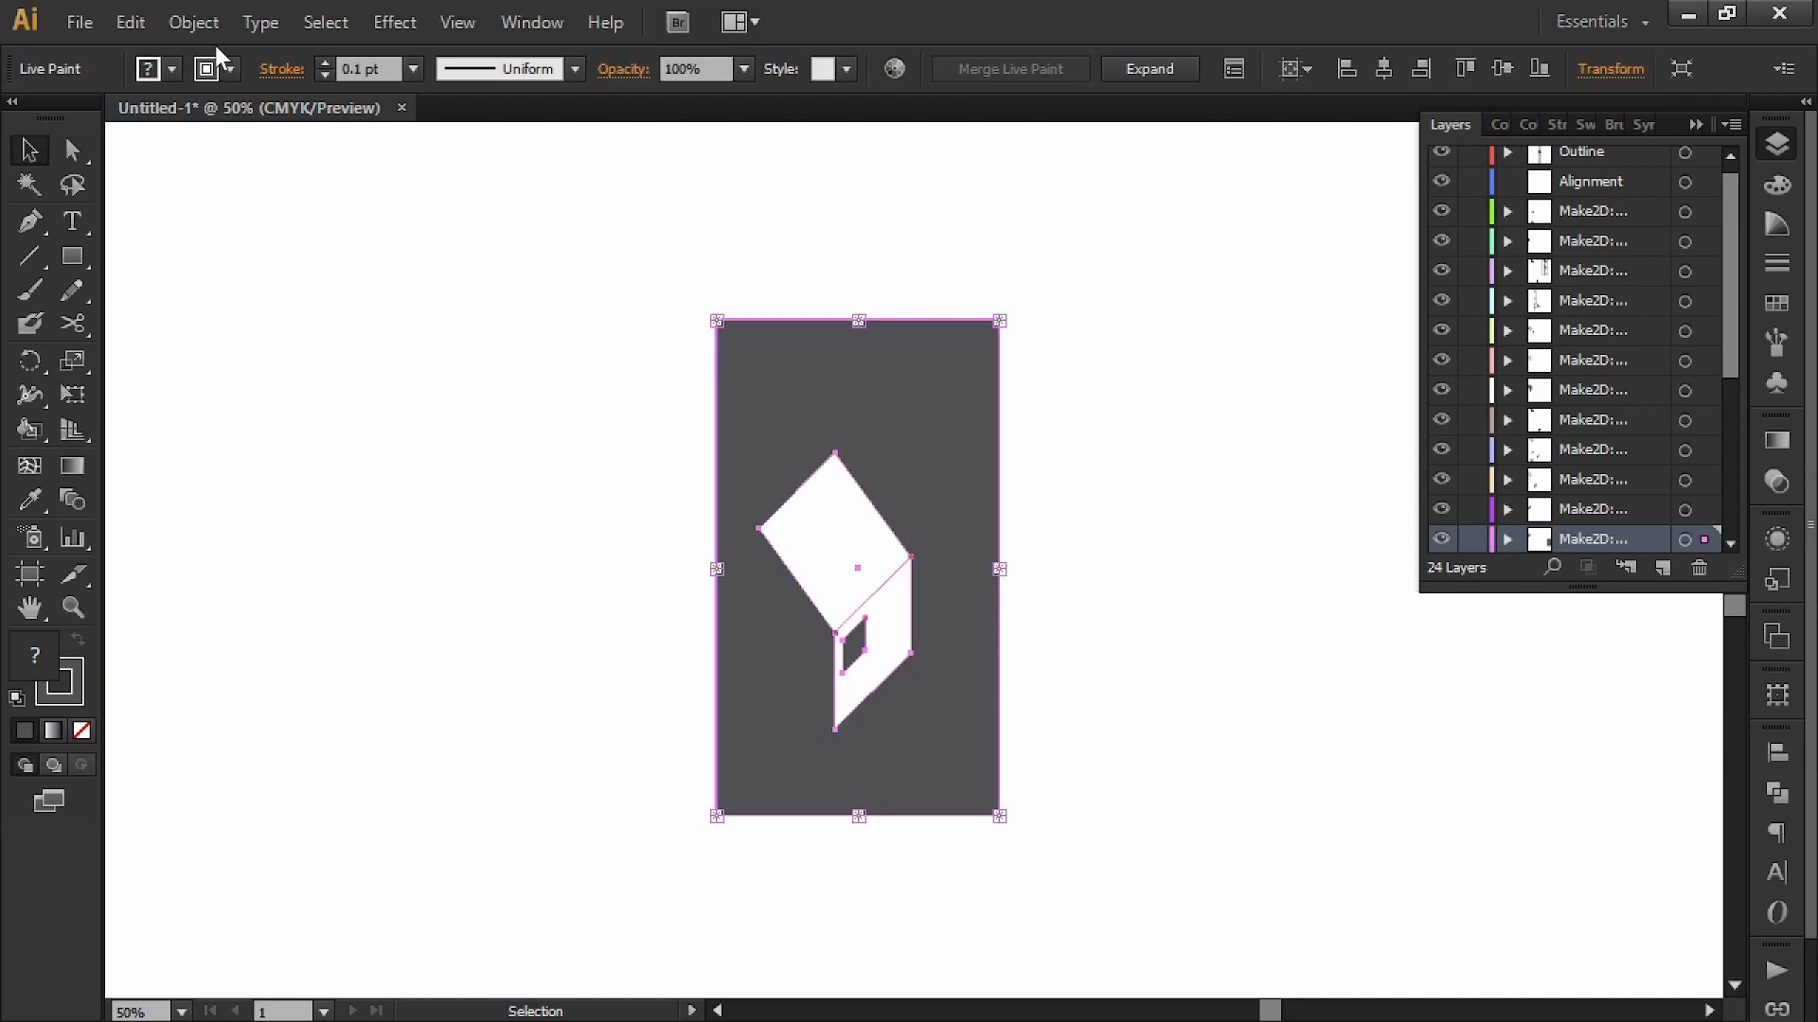
- Expand the Live Paint group of the roof-and-wall piece and ungroup the result
{"action": "left_click", "coordinate": [194, 21]}
{"action": "mouse_move", "coordinate": [333, 748]}
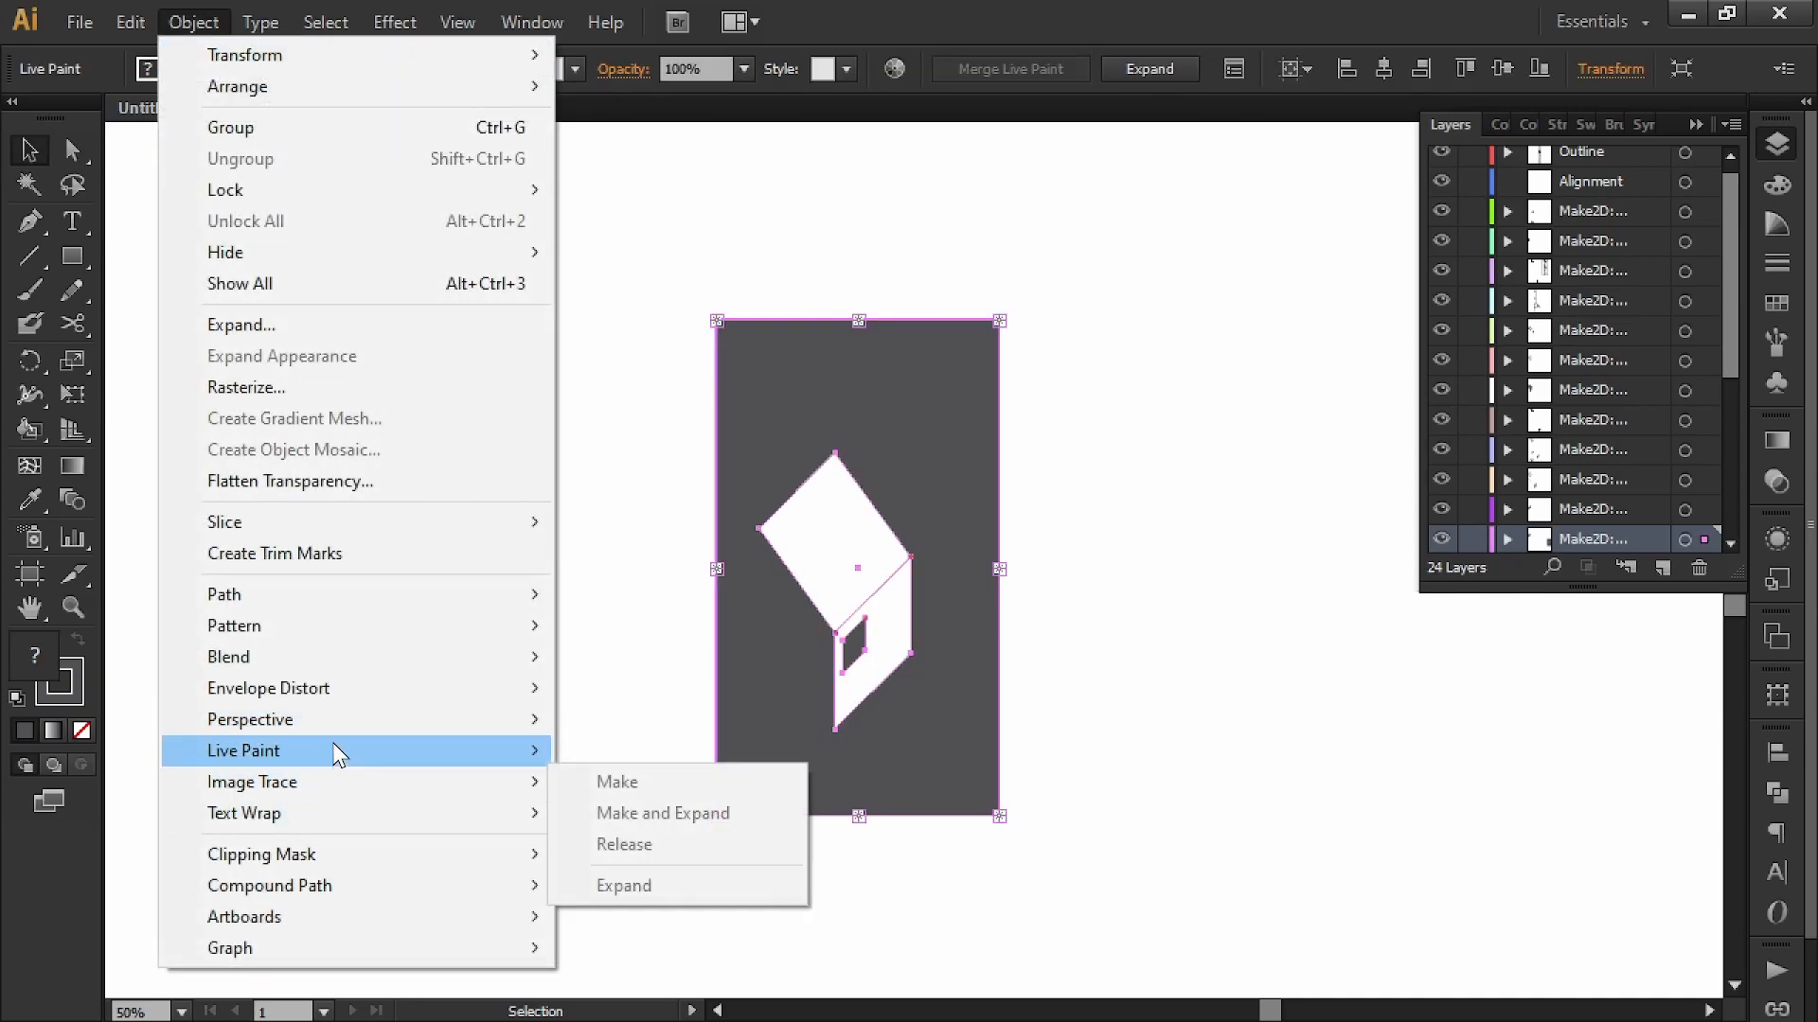
{"action": "left_click", "coordinate": [699, 896]}
{"action": "right_click", "coordinate": [879, 797]}
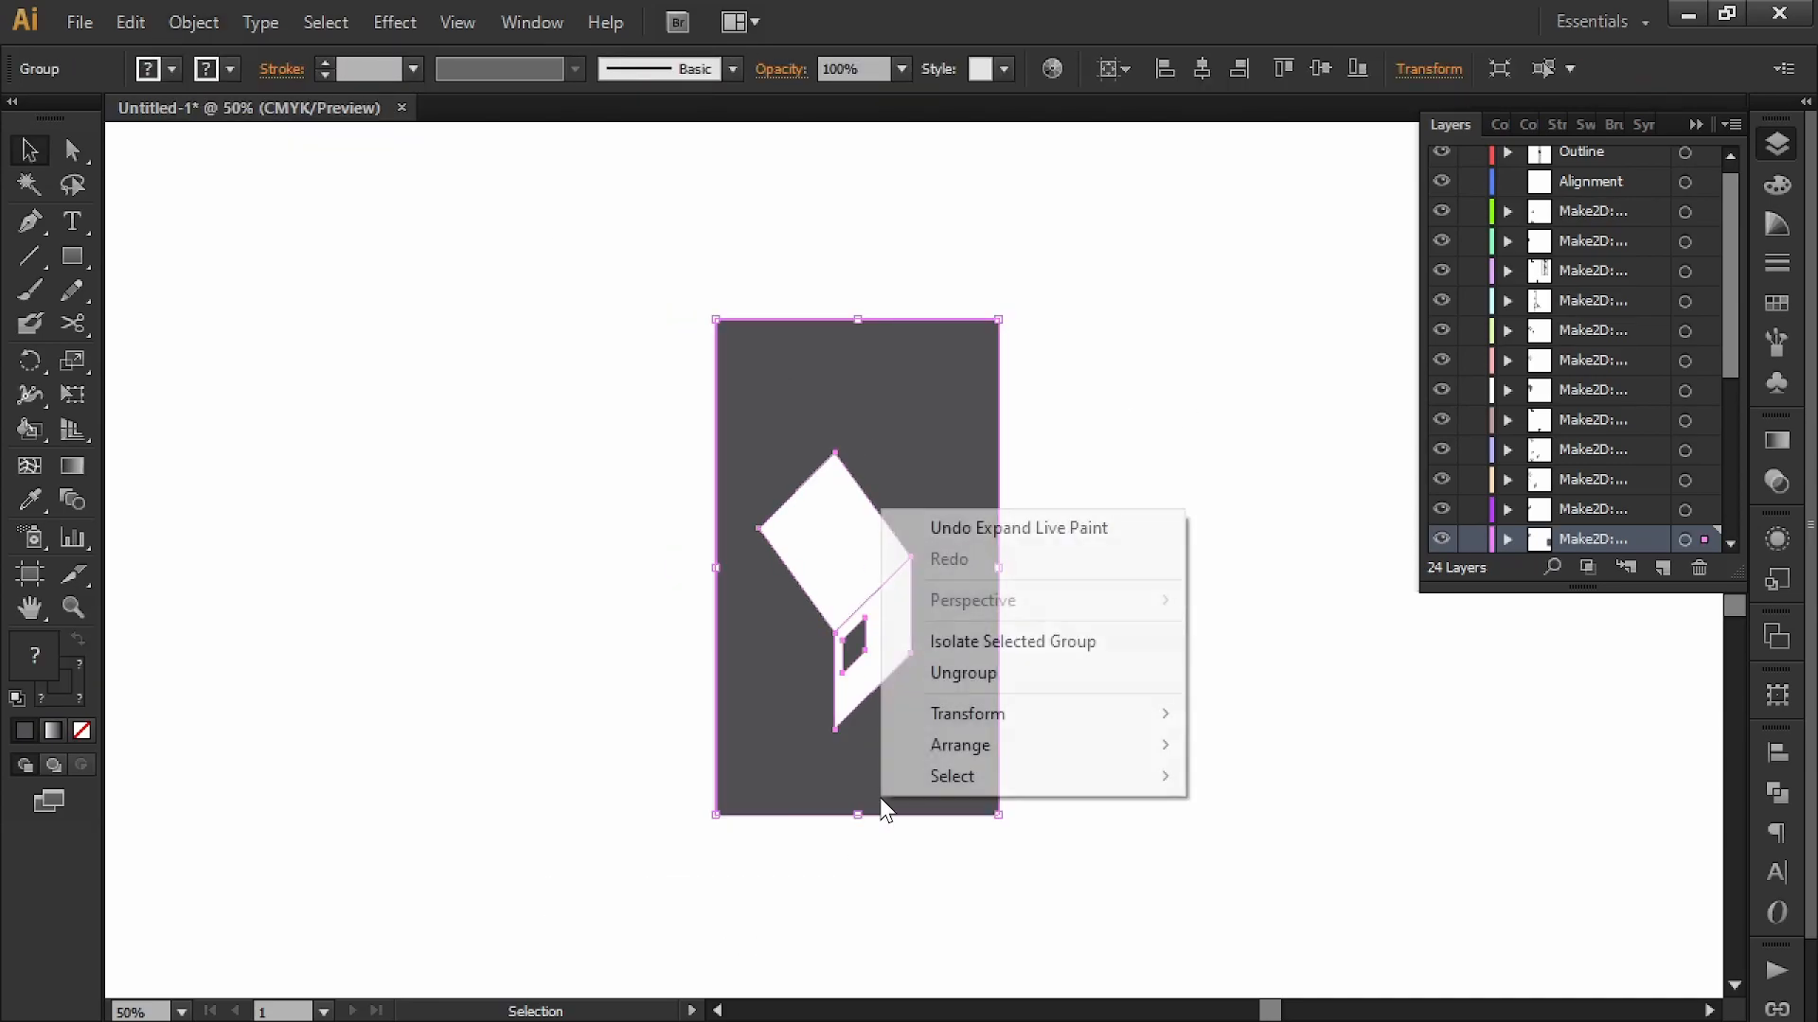
{"action": "left_click", "coordinate": [976, 670]}
{"action": "left_click", "coordinate": [1120, 703]}
- Move the dark grey filled shapes beside the line drawing and swap their fill and stroke to leave only outlines
{"action": "scroll", "coordinate": [1121, 708], "scroll_direction": "down", "scroll_amount": 1, "text": "alt"}
{"action": "left_click_drag", "start_coordinate": [1165, 717], "coordinate": [1027, 650]}
{"action": "left_click_drag", "start_coordinate": [793, 578], "coordinate": [1070, 606]}
{"action": "left_click", "coordinate": [1132, 855]}
{"action": "left_click", "coordinate": [1099, 606]}
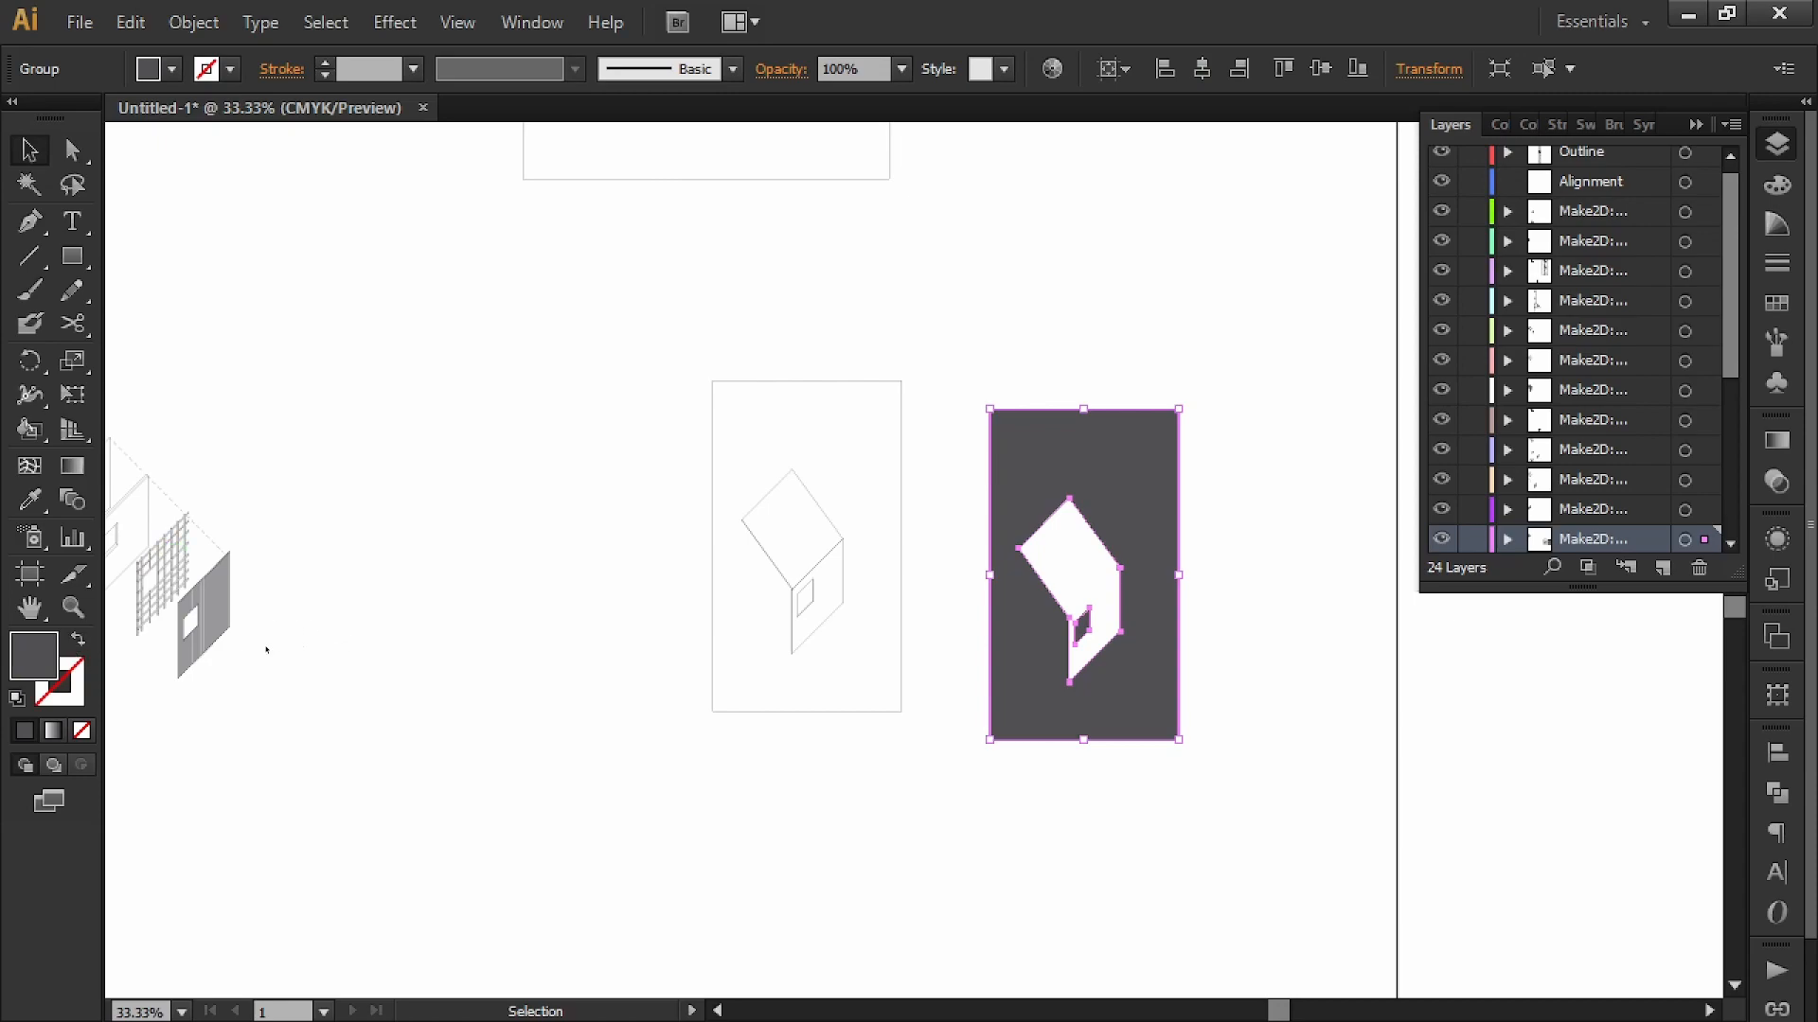
{"action": "left_click", "coordinate": [79, 641]}
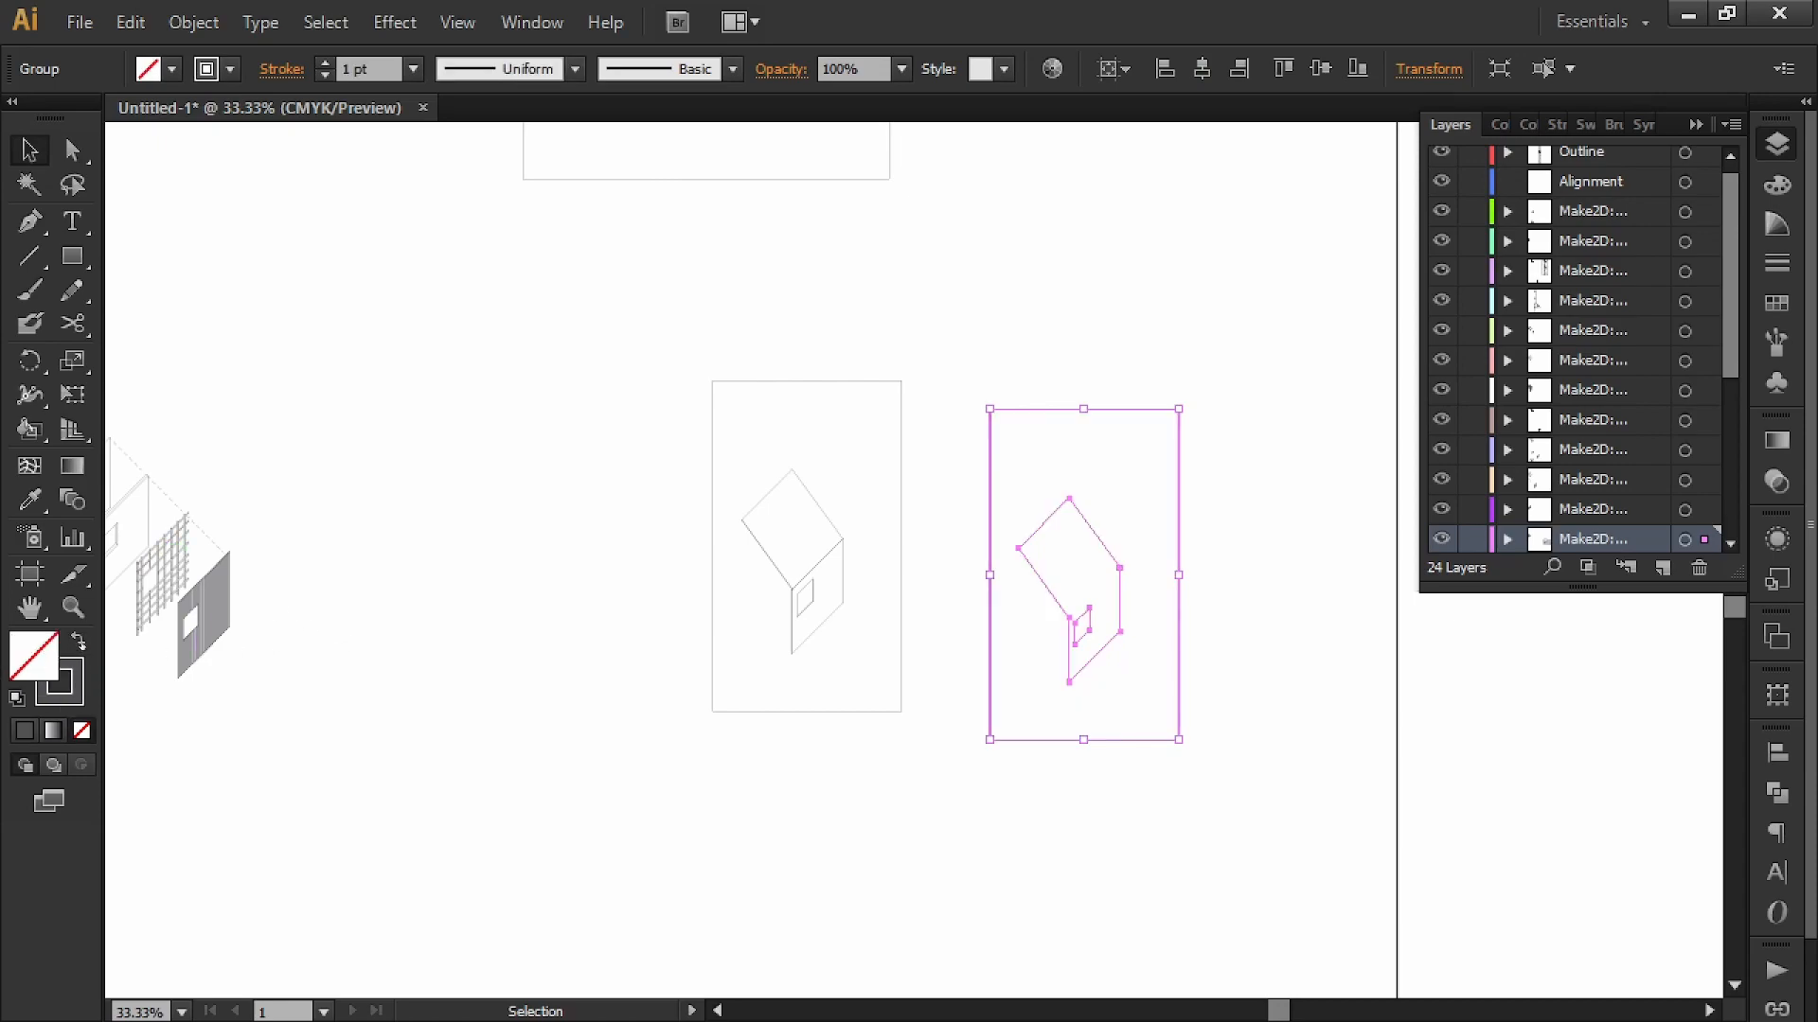
{"action": "left_click", "coordinate": [1110, 787]}
- Delete the outer rectangle around the separated roof-and-wall silhouette with Direct Selection
{"action": "scroll", "coordinate": [1147, 774], "scroll_direction": "down", "scroll_amount": 1, "text": "alt"}
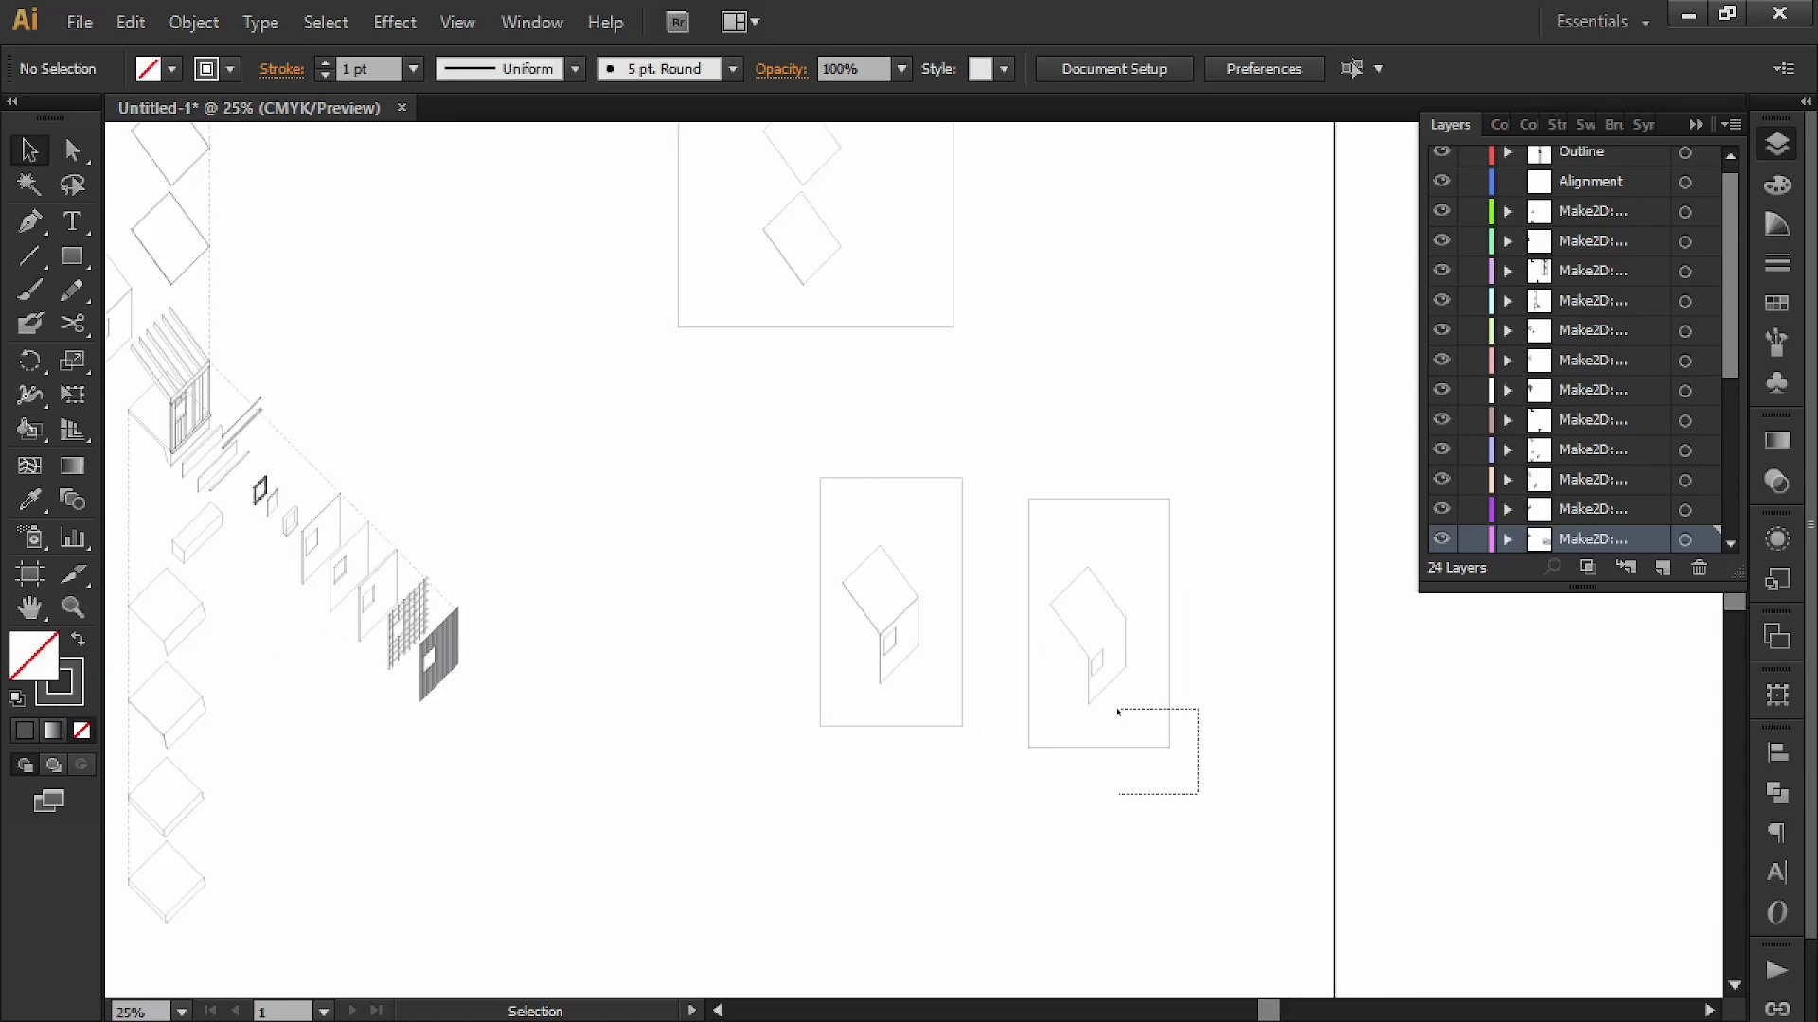
{"action": "key", "text": "a"}
{"action": "left_click", "coordinate": [1169, 747]}
{"action": "key", "text": "Delete"}
{"action": "key", "text": "Delete"}
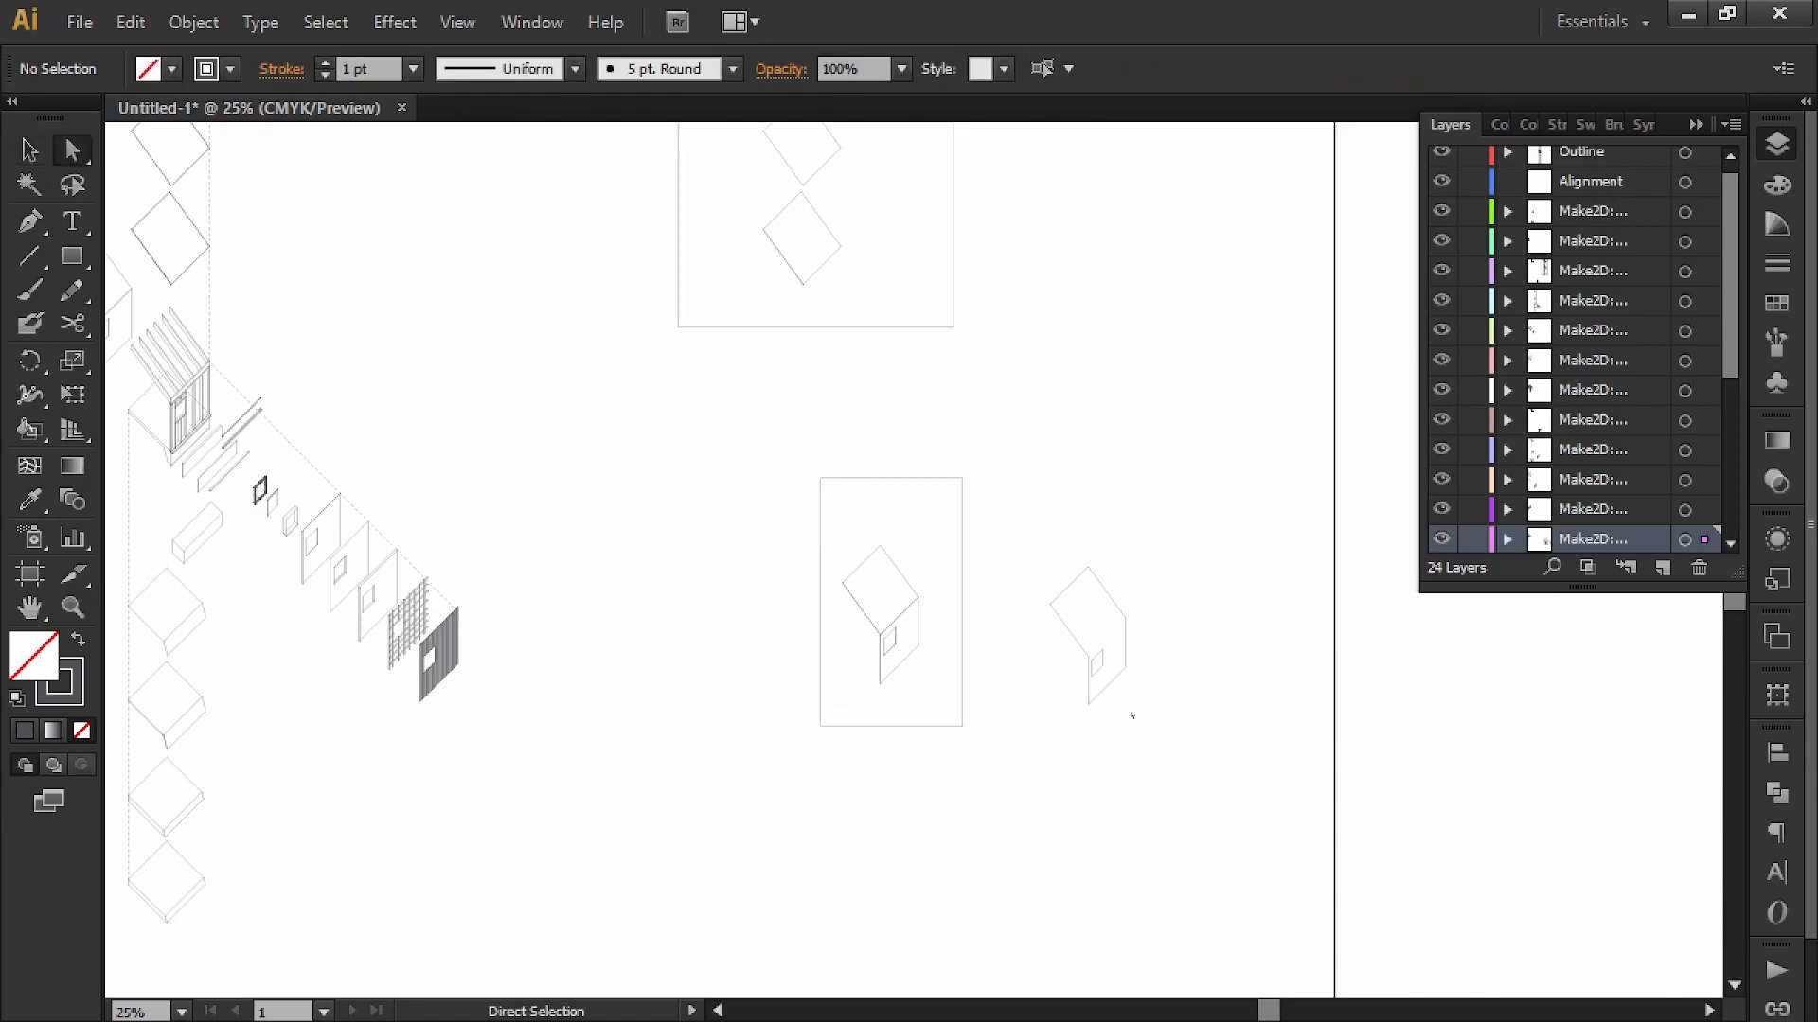
{"action": "key", "text": "v"}
- Match the silhouette's stroke to the existing 0.5 pt black outlines in the main drawing with the Eyedropper
{"action": "left_click_drag", "start_coordinate": [1148, 580], "coordinate": [1098, 643]}
{"action": "scroll", "coordinate": [1099, 647], "scroll_direction": "down", "scroll_amount": 1, "text": "alt"}
{"action": "left_click_drag", "start_coordinate": [1003, 565], "coordinate": [1108, 627]}
{"action": "key", "text": "i"}
{"action": "scroll", "coordinate": [621, 397], "scroll_direction": "down", "scroll_amount": 2}
{"action": "scroll", "coordinate": [589, 397], "scroll_direction": "up", "scroll_amount": 8, "text": "alt"}
{"action": "left_click_drag", "start_coordinate": [856, 329], "coordinate": [800, 533]}
{"action": "left_click_drag", "start_coordinate": [848, 149], "coordinate": [797, 353]}
{"action": "left_click_drag", "start_coordinate": [772, 161], "coordinate": [812, 751]}
{"action": "left_click_drag", "start_coordinate": [836, 349], "coordinate": [828, 697]}
{"action": "scroll", "coordinate": [827, 698], "scroll_direction": "down", "scroll_amount": 2, "text": "alt"}
{"action": "left_click_drag", "start_coordinate": [855, 417], "coordinate": [881, 746]}
{"action": "left_click", "coordinate": [807, 595]}
{"action": "key", "text": "v"}
{"action": "left_click", "coordinate": [841, 711]}
{"action": "scroll", "coordinate": [843, 714], "scroll_direction": "down", "scroll_amount": 6, "text": "alt"}
{"action": "left_click_drag", "start_coordinate": [1052, 783], "coordinate": [785, 522]}
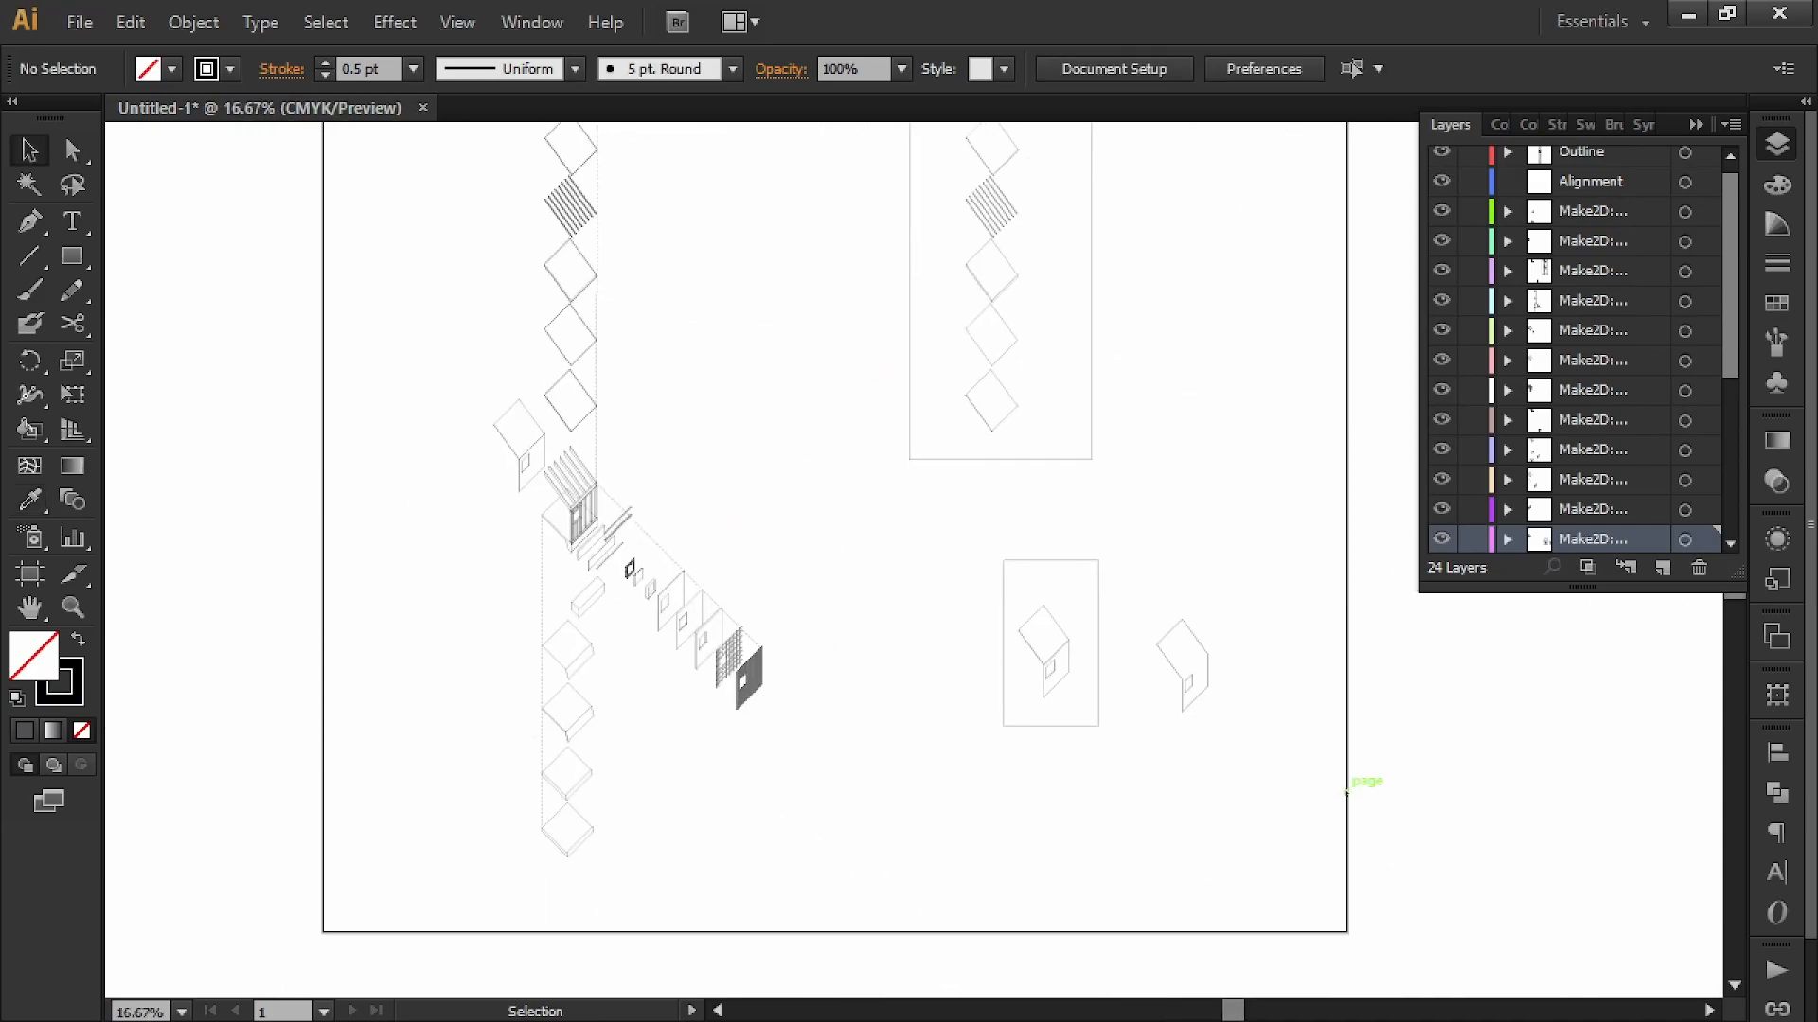
- Cut the roof-and-wall silhouette and paste it in the same place on the Outline layer
{"action": "left_click", "coordinate": [1210, 661]}
{"action": "key", "text": "a"}
{"action": "key", "text": "Delete"}
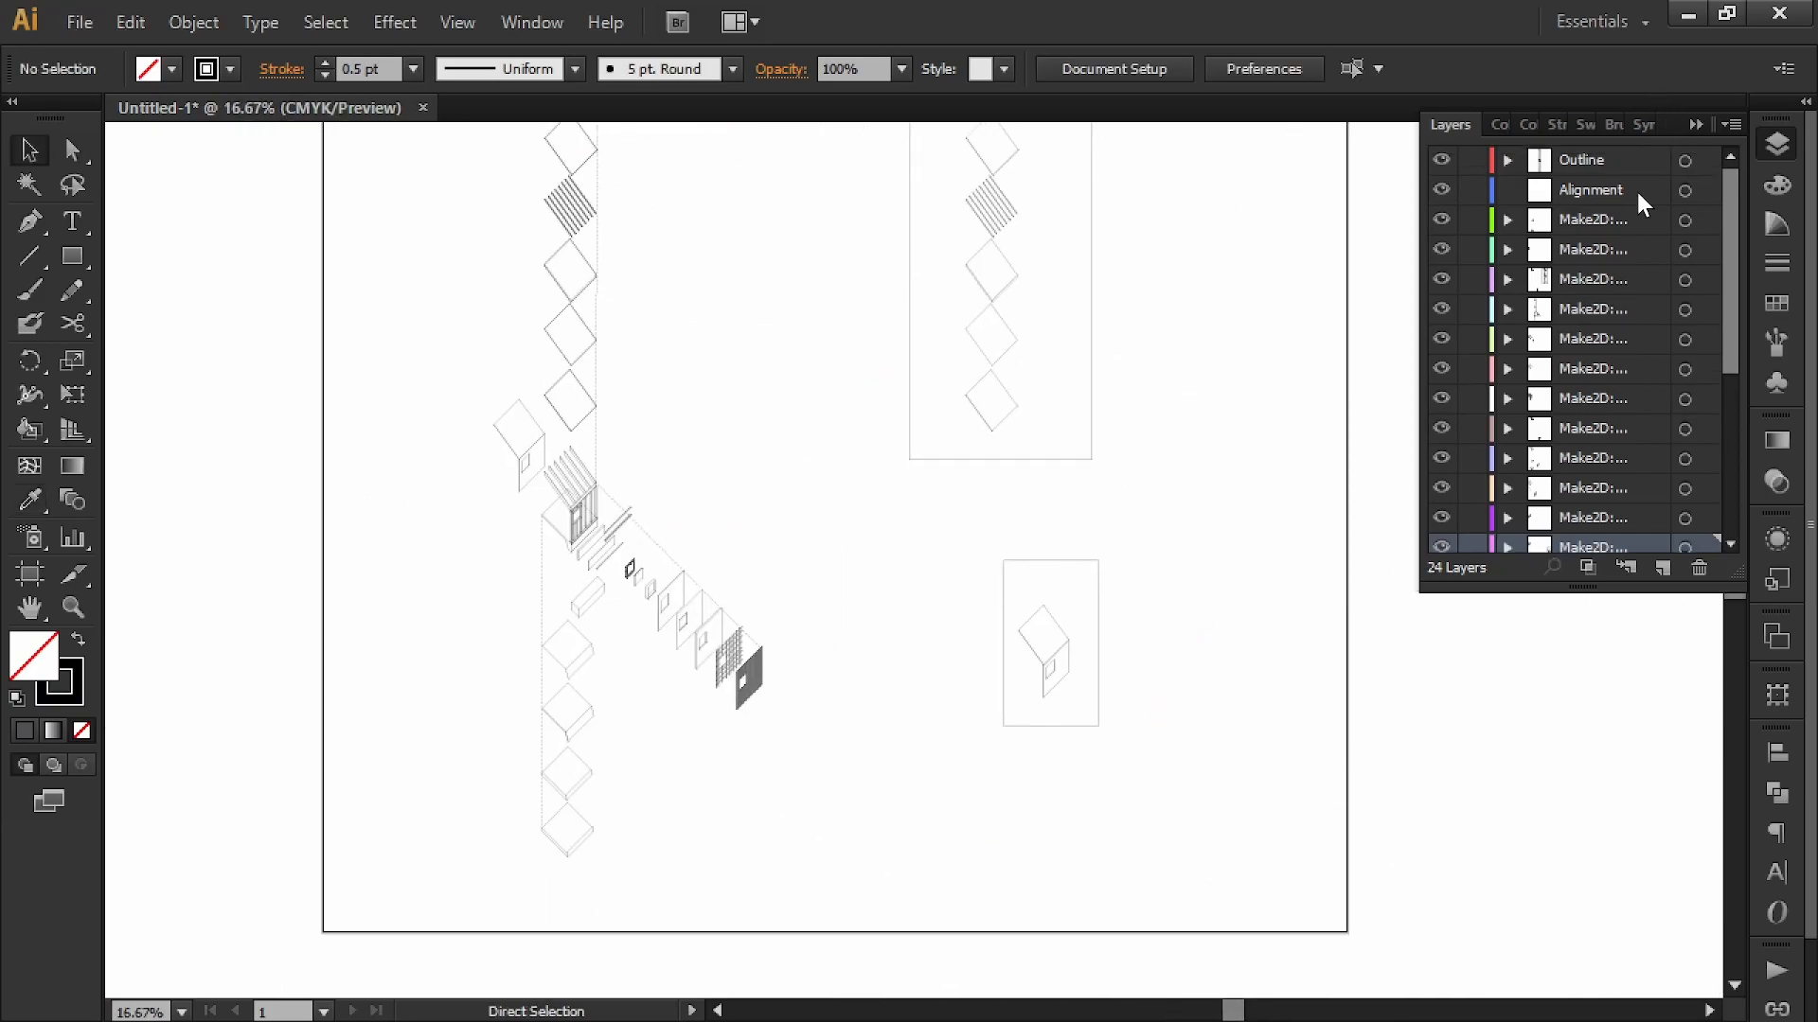
{"action": "key", "text": "v"}
{"action": "key", "text": "ctrl+z"}
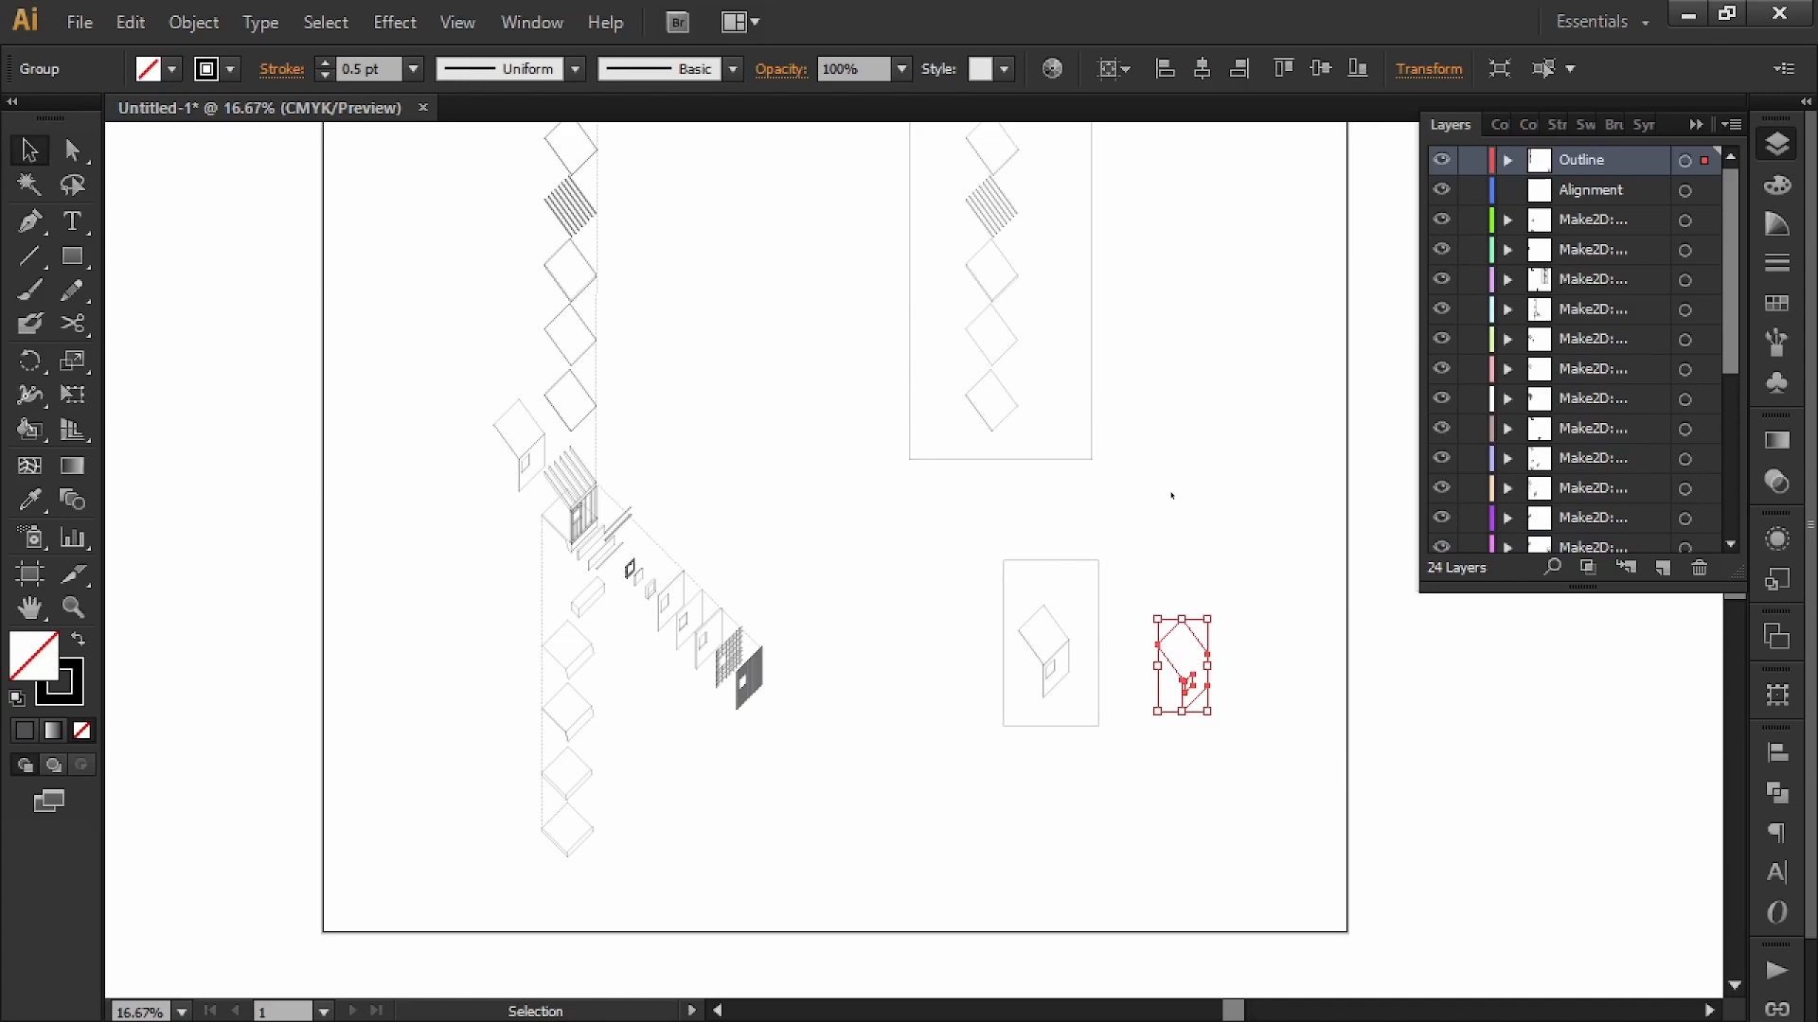
{"action": "left_click", "coordinate": [1172, 495]}
- Move the silhouette outline onto the original roof-and-wall piece in the exploded drawing
{"action": "left_click_drag", "start_coordinate": [1181, 621], "coordinate": [531, 374]}
{"action": "scroll", "coordinate": [513, 382], "scroll_direction": "up", "scroll_amount": 2, "text": "alt"}
{"action": "scroll", "coordinate": [525, 387], "scroll_direction": "up", "scroll_amount": 3, "text": "alt"}
{"action": "left_click", "coordinate": [479, 349]}
{"action": "scroll", "coordinate": [1048, 361], "scroll_direction": "up", "scroll_amount": 5, "text": "alt"}
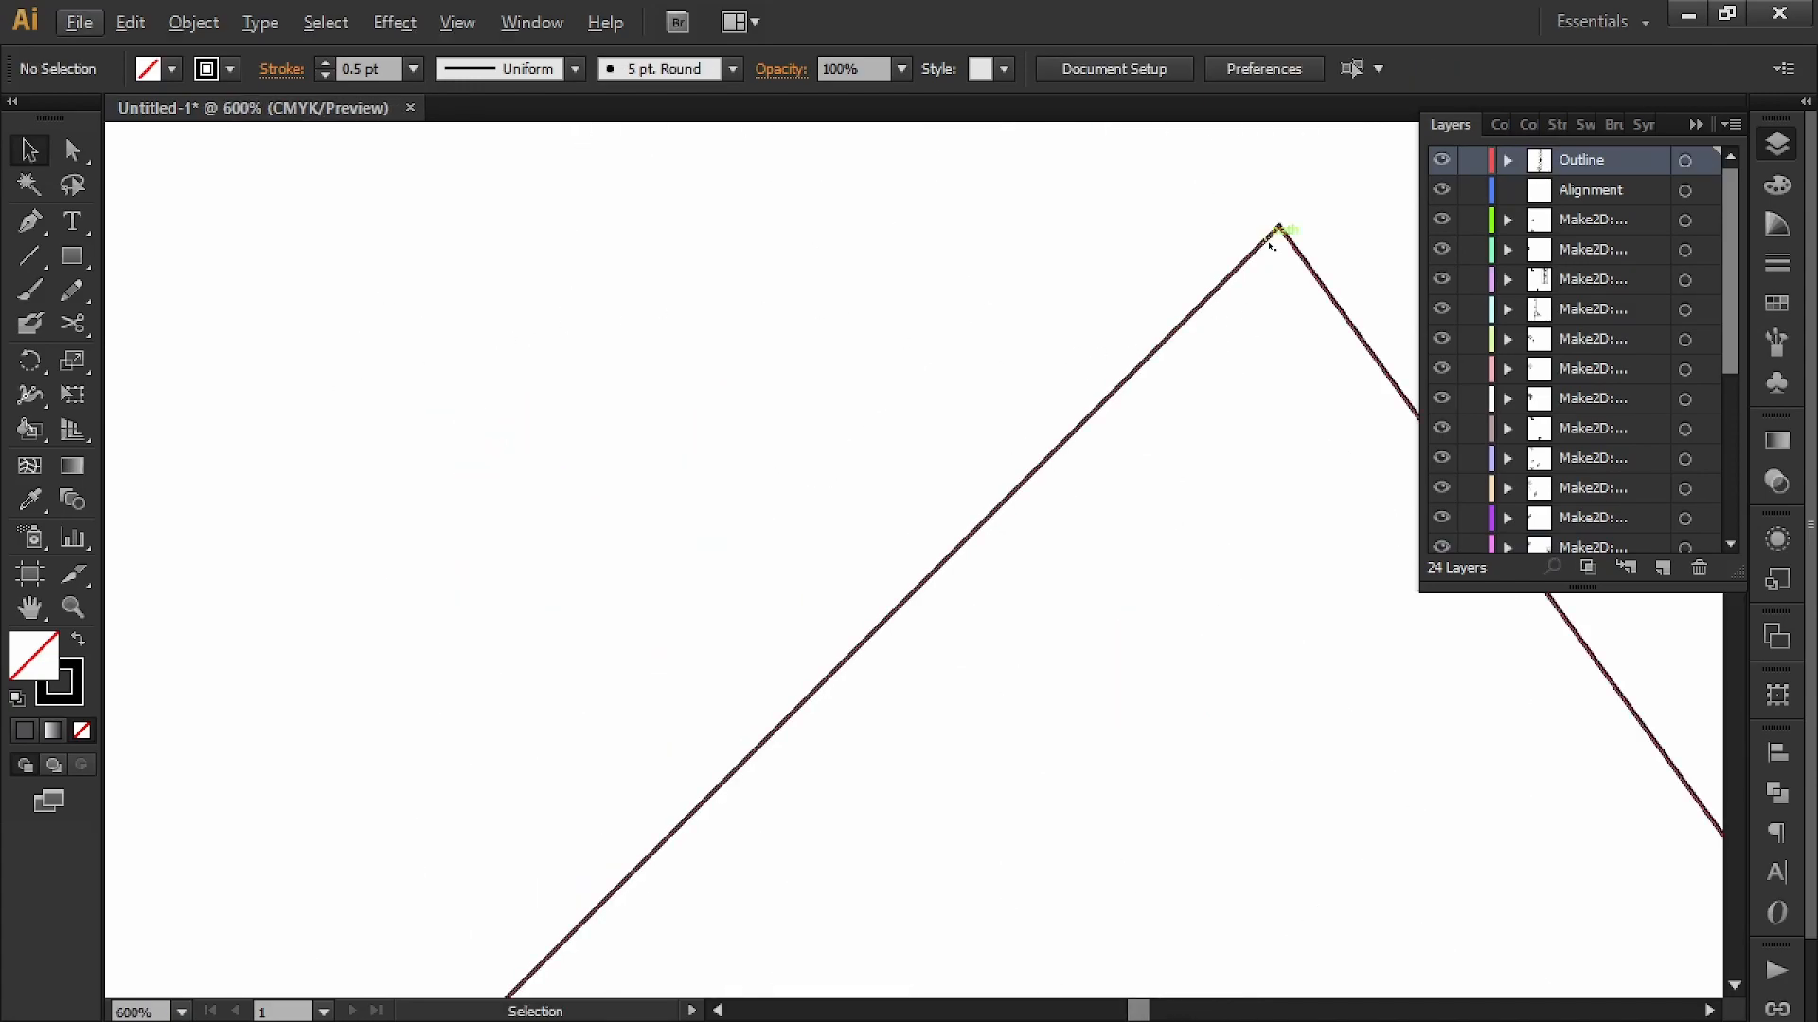
{"action": "left_click_drag", "start_coordinate": [1278, 227], "coordinate": [942, 559]}
- Align the outline's apex exactly with the apex of the original roof-and-wall piece
{"action": "scroll", "coordinate": [909, 556], "scroll_direction": "down", "scroll_amount": 1, "text": "alt"}
{"action": "left_click_drag", "start_coordinate": [869, 554], "coordinate": [910, 798]}
{"action": "scroll", "coordinate": [895, 838], "scroll_direction": "up", "scroll_amount": 5, "text": "alt"}
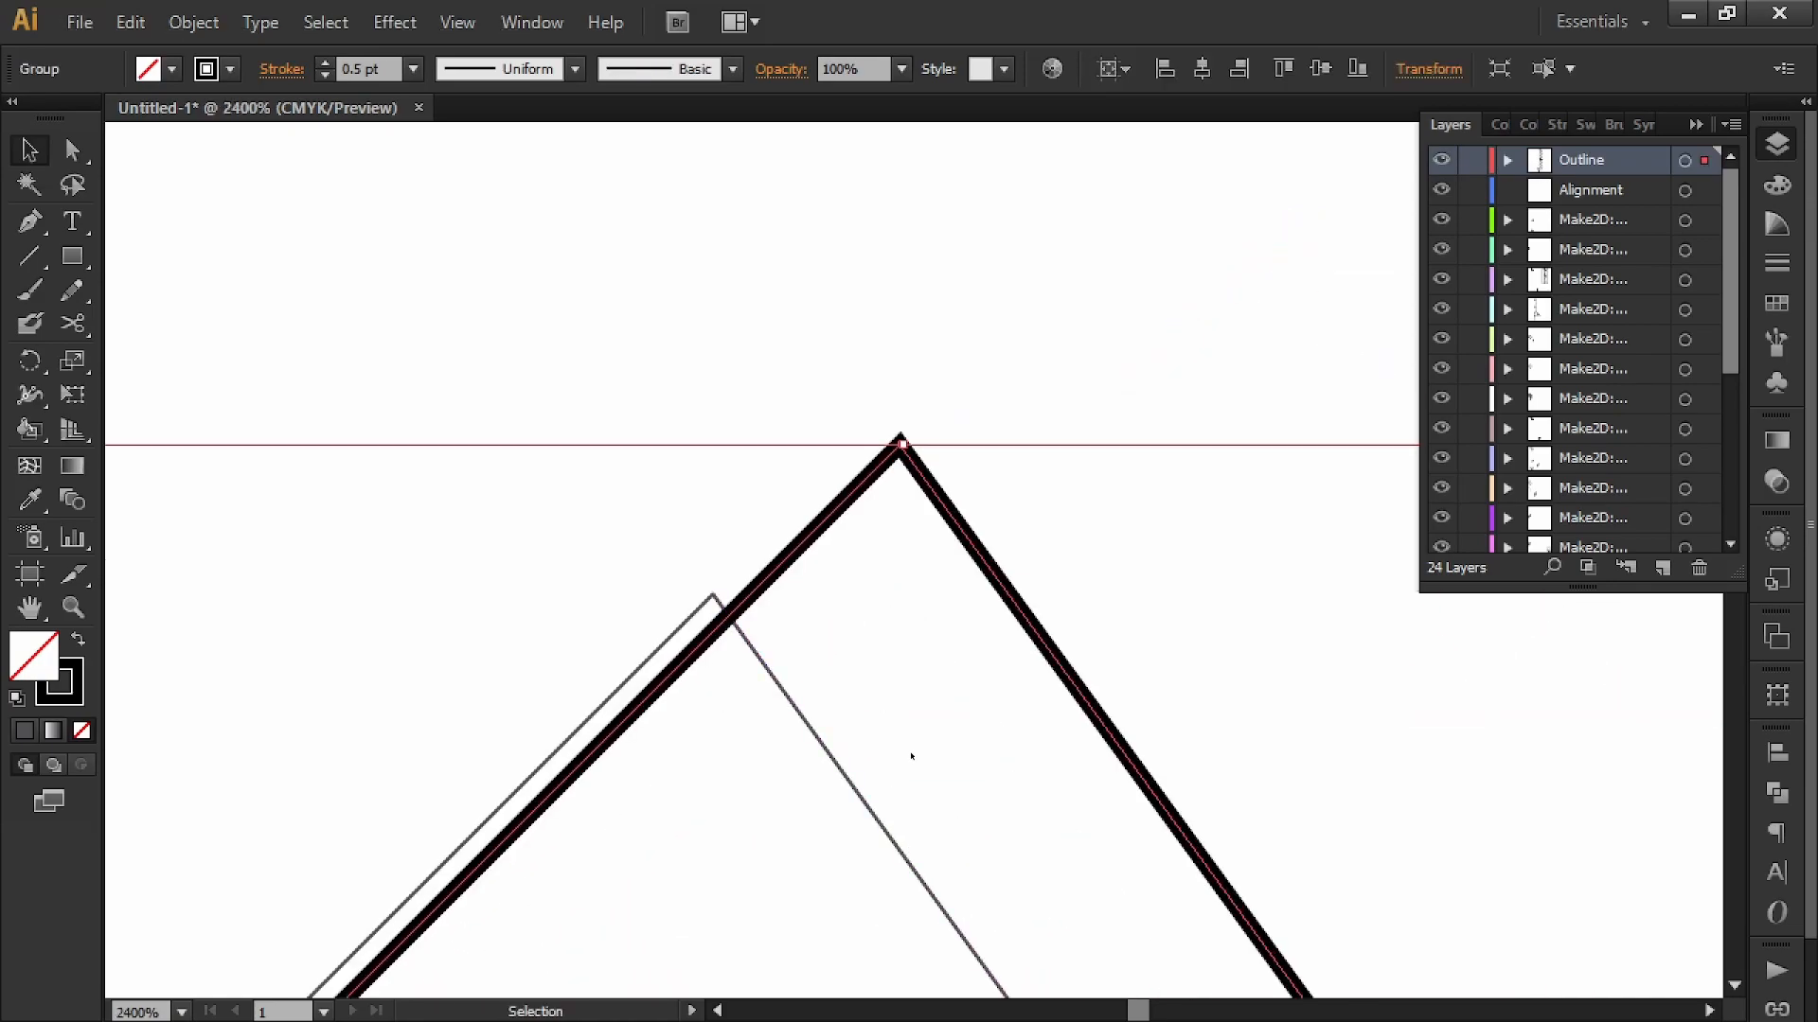
{"action": "left_click", "coordinate": [913, 758]}
{"action": "left_click_drag", "start_coordinate": [907, 460], "coordinate": [713, 596]}
{"action": "left_click", "coordinate": [786, 449]}
{"action": "scroll", "coordinate": [791, 432], "scroll_direction": "down", "scroll_amount": 8, "text": "alt"}
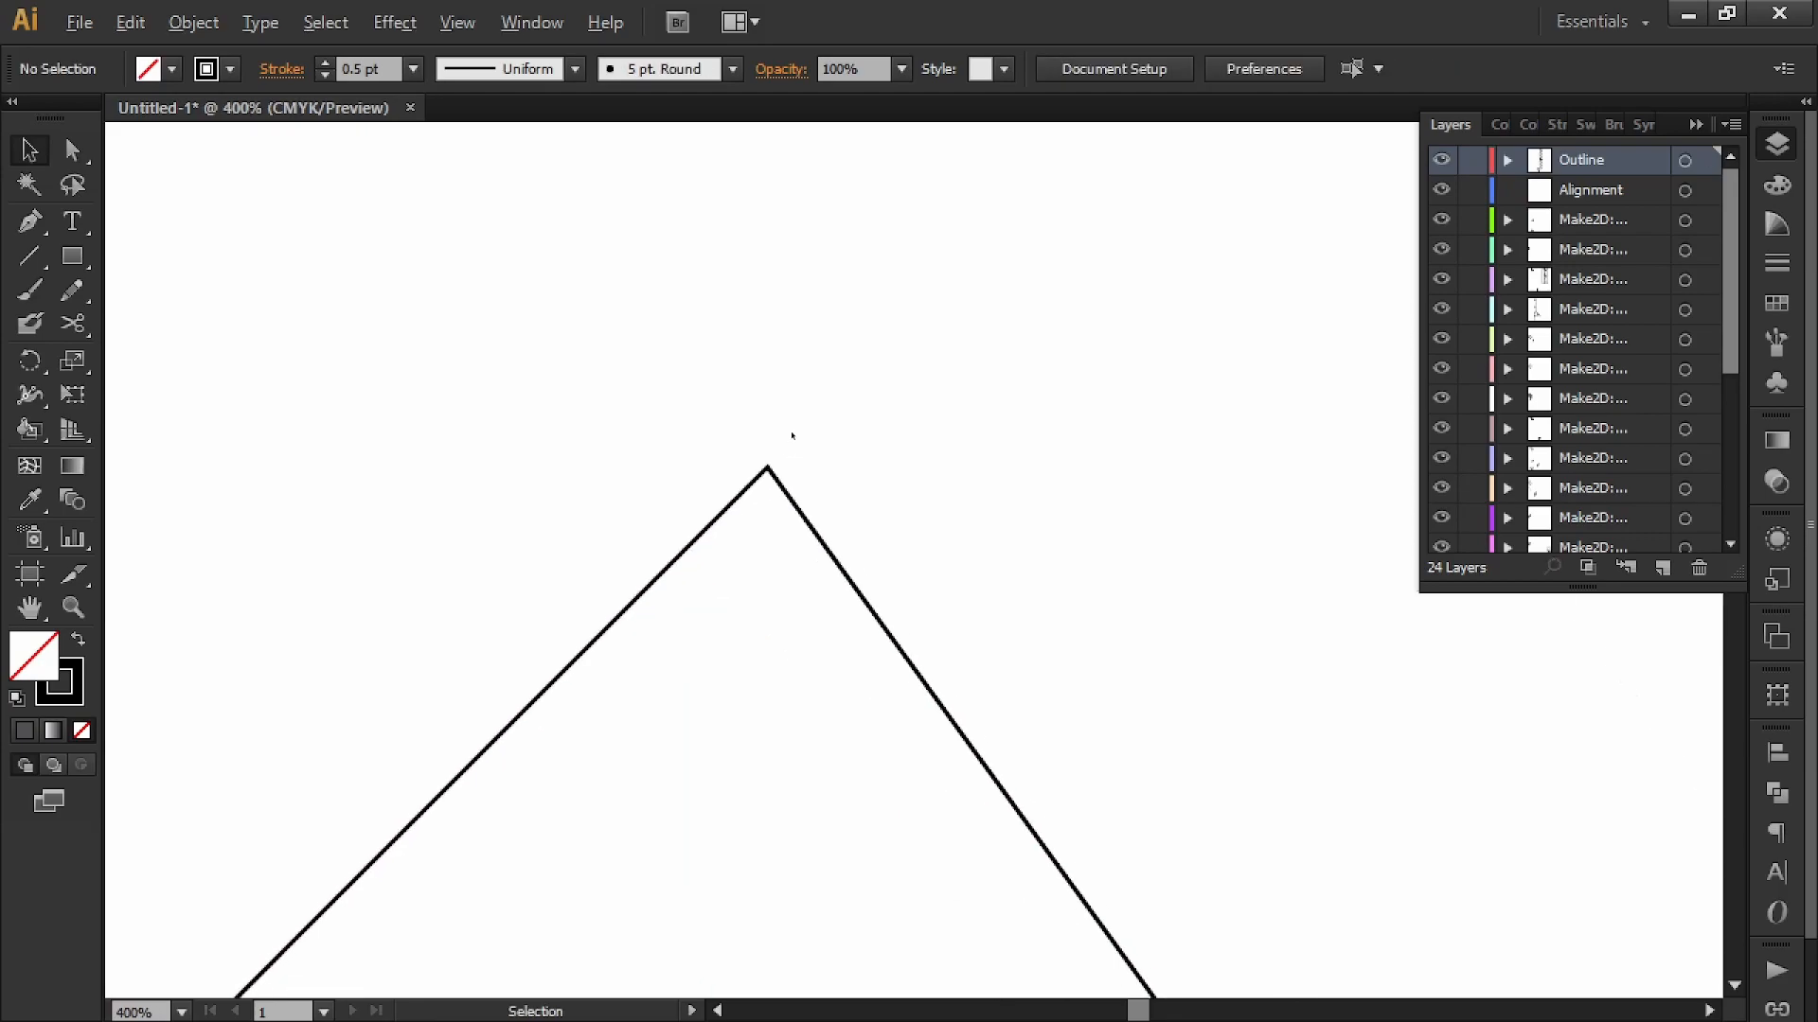
{"action": "scroll", "coordinate": [836, 779], "scroll_direction": "up", "scroll_amount": 4, "text": "alt"}
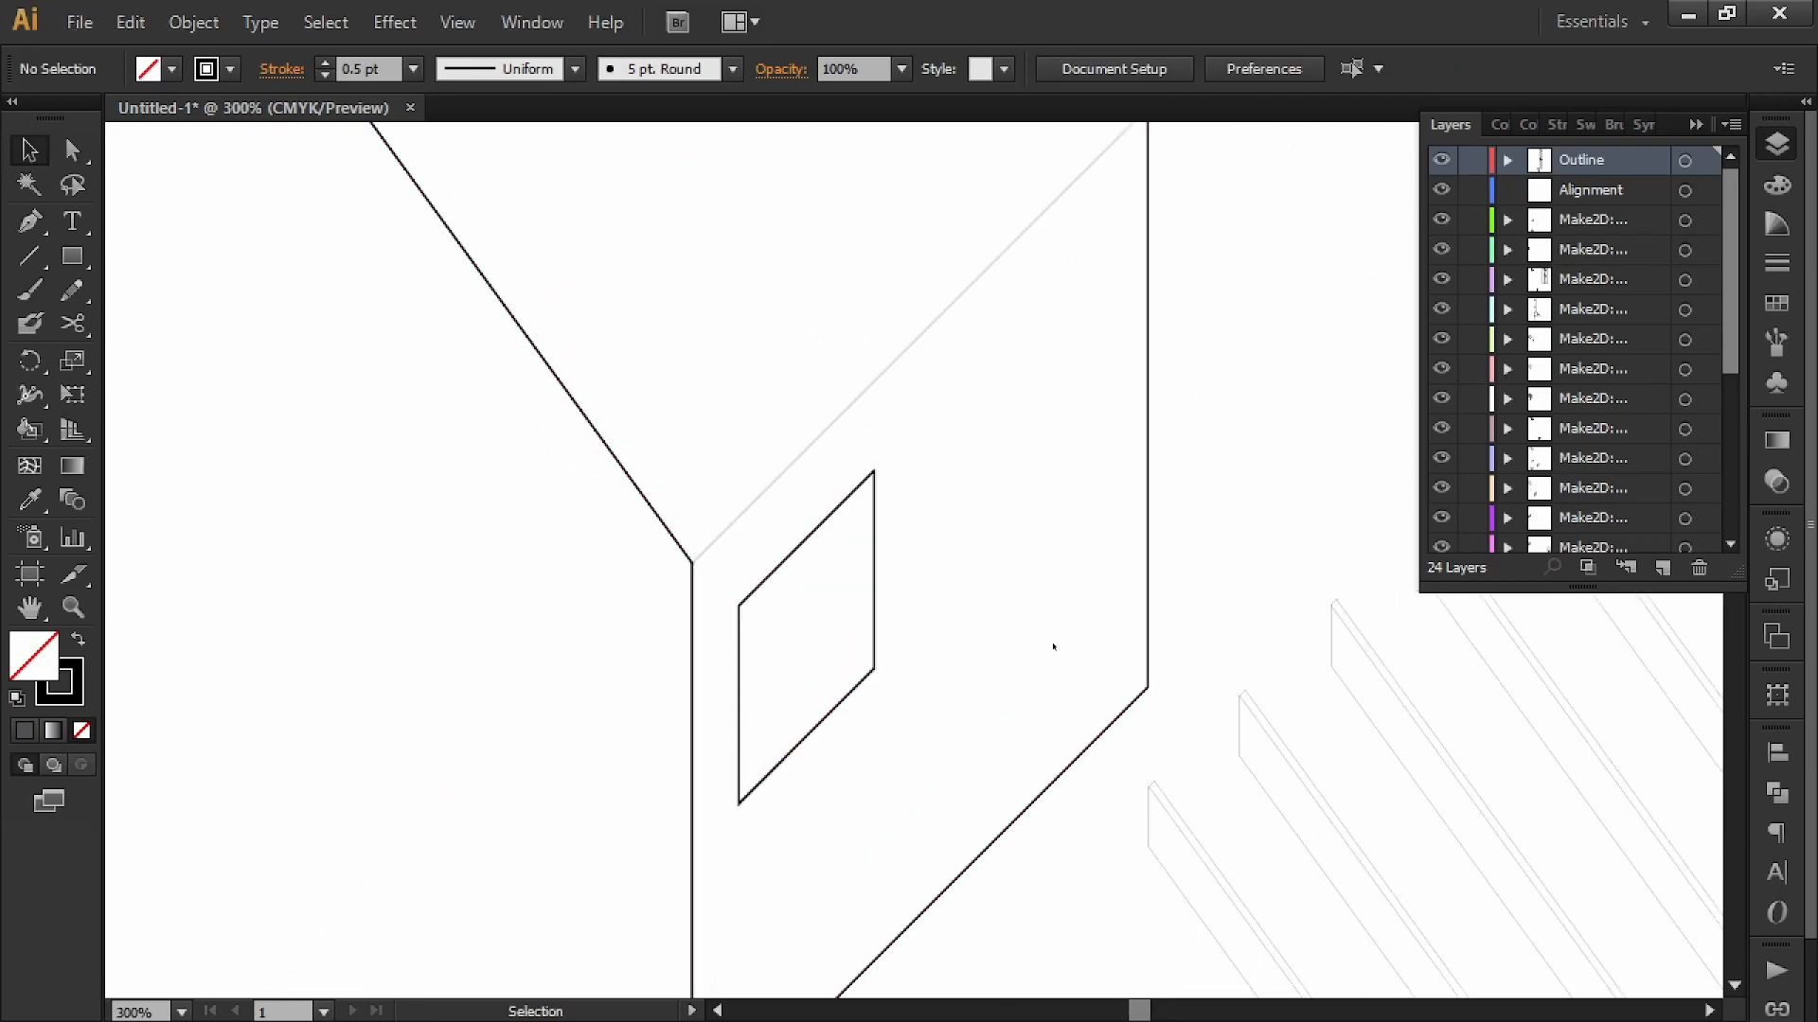
{"action": "scroll", "coordinate": [1086, 581], "scroll_direction": "down", "scroll_amount": 4, "text": "alt"}
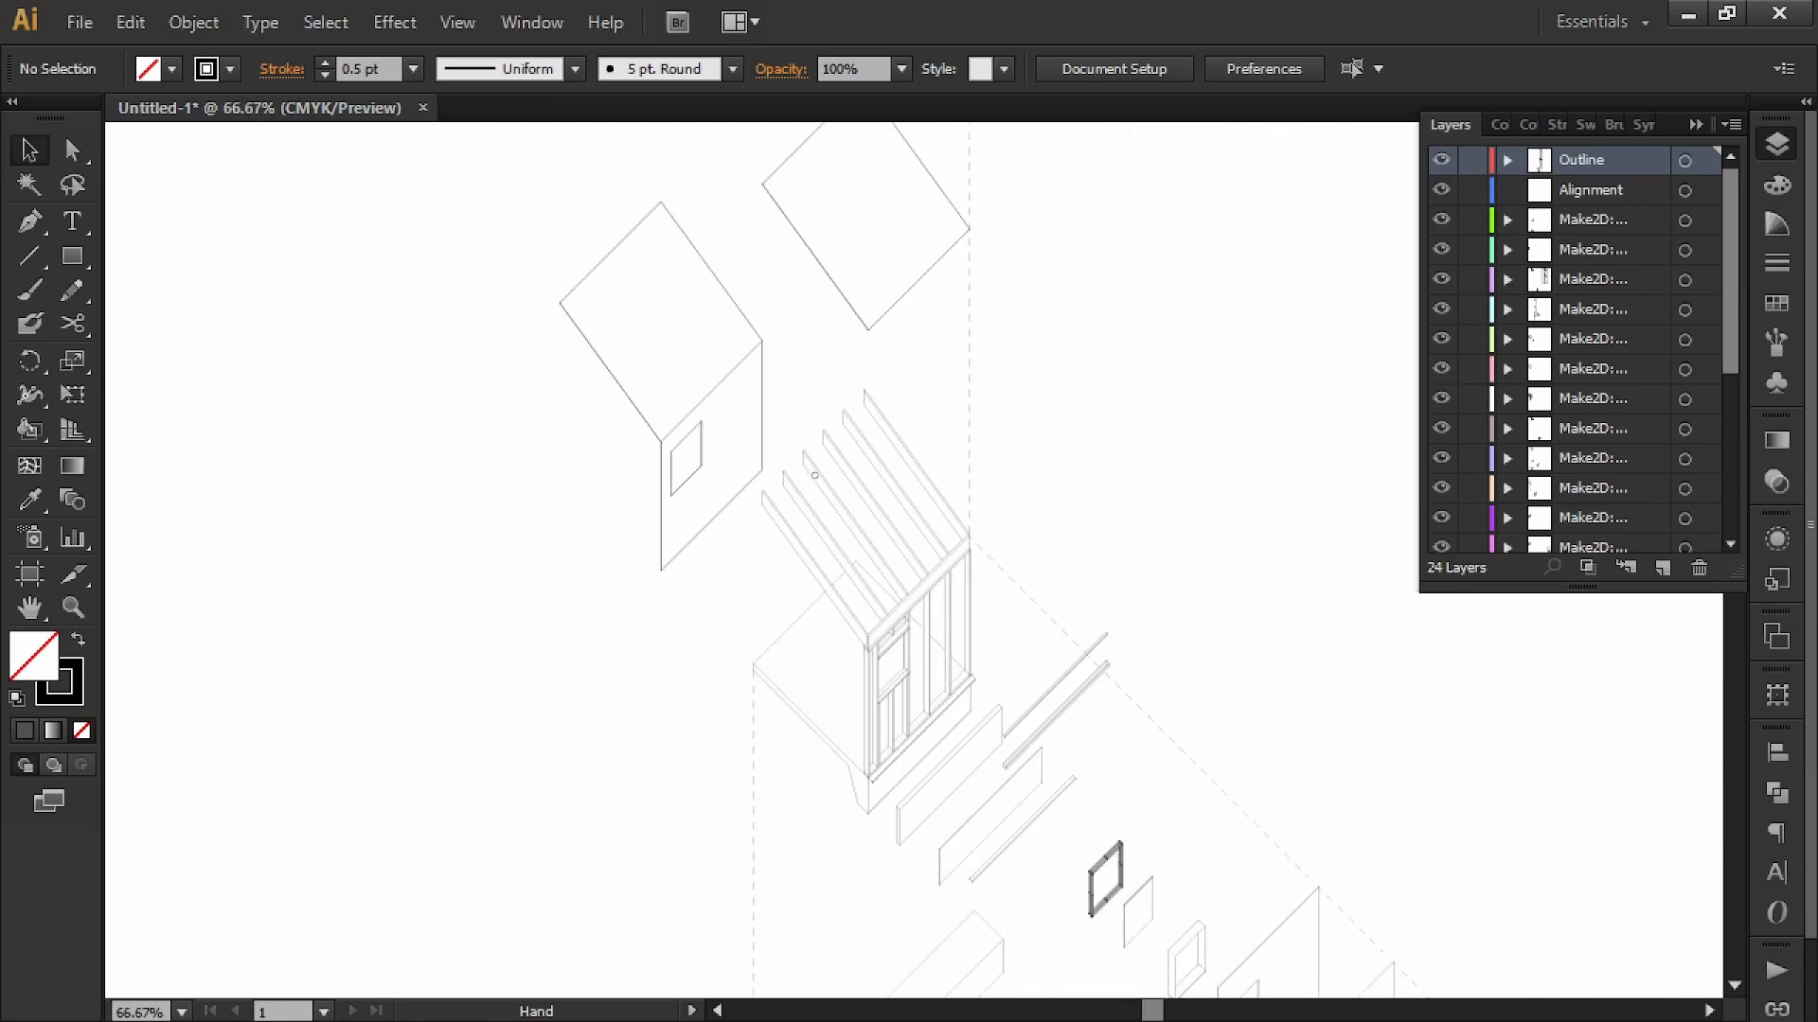
{"action": "scroll", "coordinate": [1010, 470], "scroll_direction": "down", "scroll_amount": 4, "text": "alt"}
{"action": "mouse_move", "coordinate": [1010, 471]}
{"action": "left_mouse_down"}
{"action": "mouse_move", "coordinate": [1010, 503]}
{"action": "mouse_move", "coordinate": [900, 495]}
{"action": "mouse_move", "coordinate": [918, 436]}
{"action": "mouse_move", "coordinate": [934, 555]}
{"action": "mouse_move", "coordinate": [951, 566]}
{"action": "left_mouse_up"}
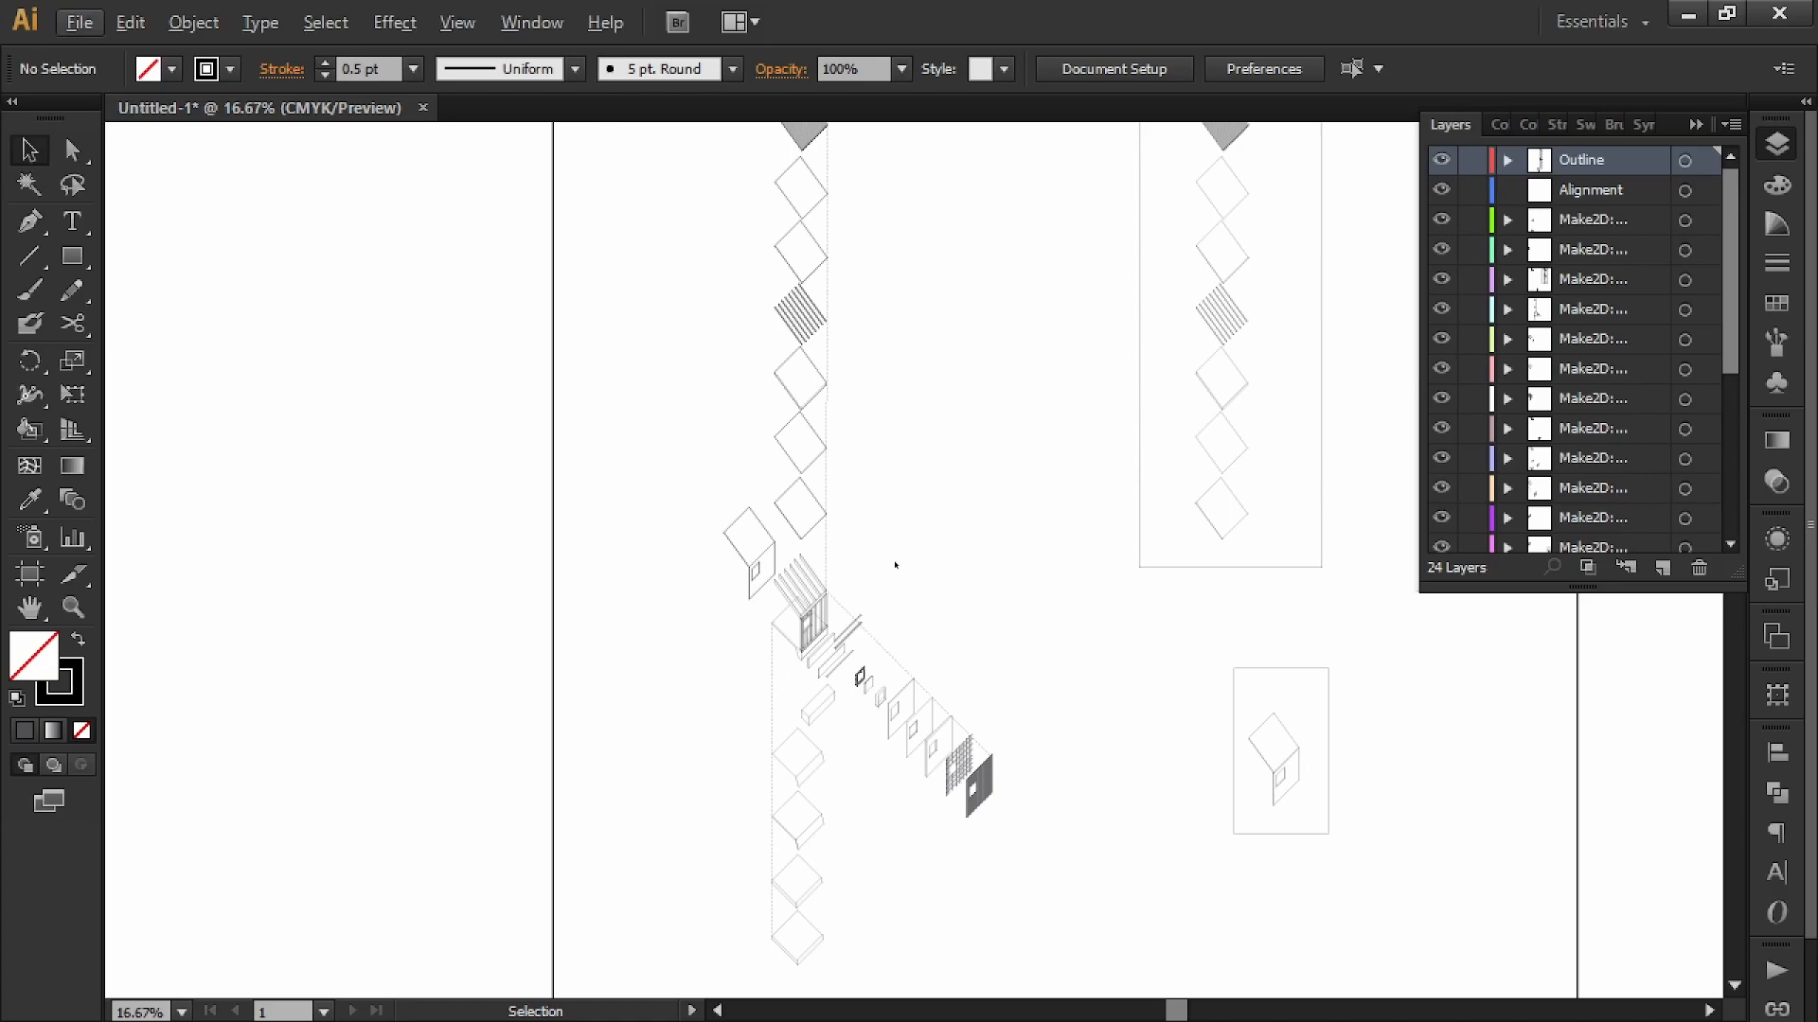
- Hide the Alignment layer and lasso the timber frame together with its rafters and floor slab
{"action": "scroll", "coordinate": [808, 582], "scroll_direction": "up", "scroll_amount": 4, "text": "alt"}
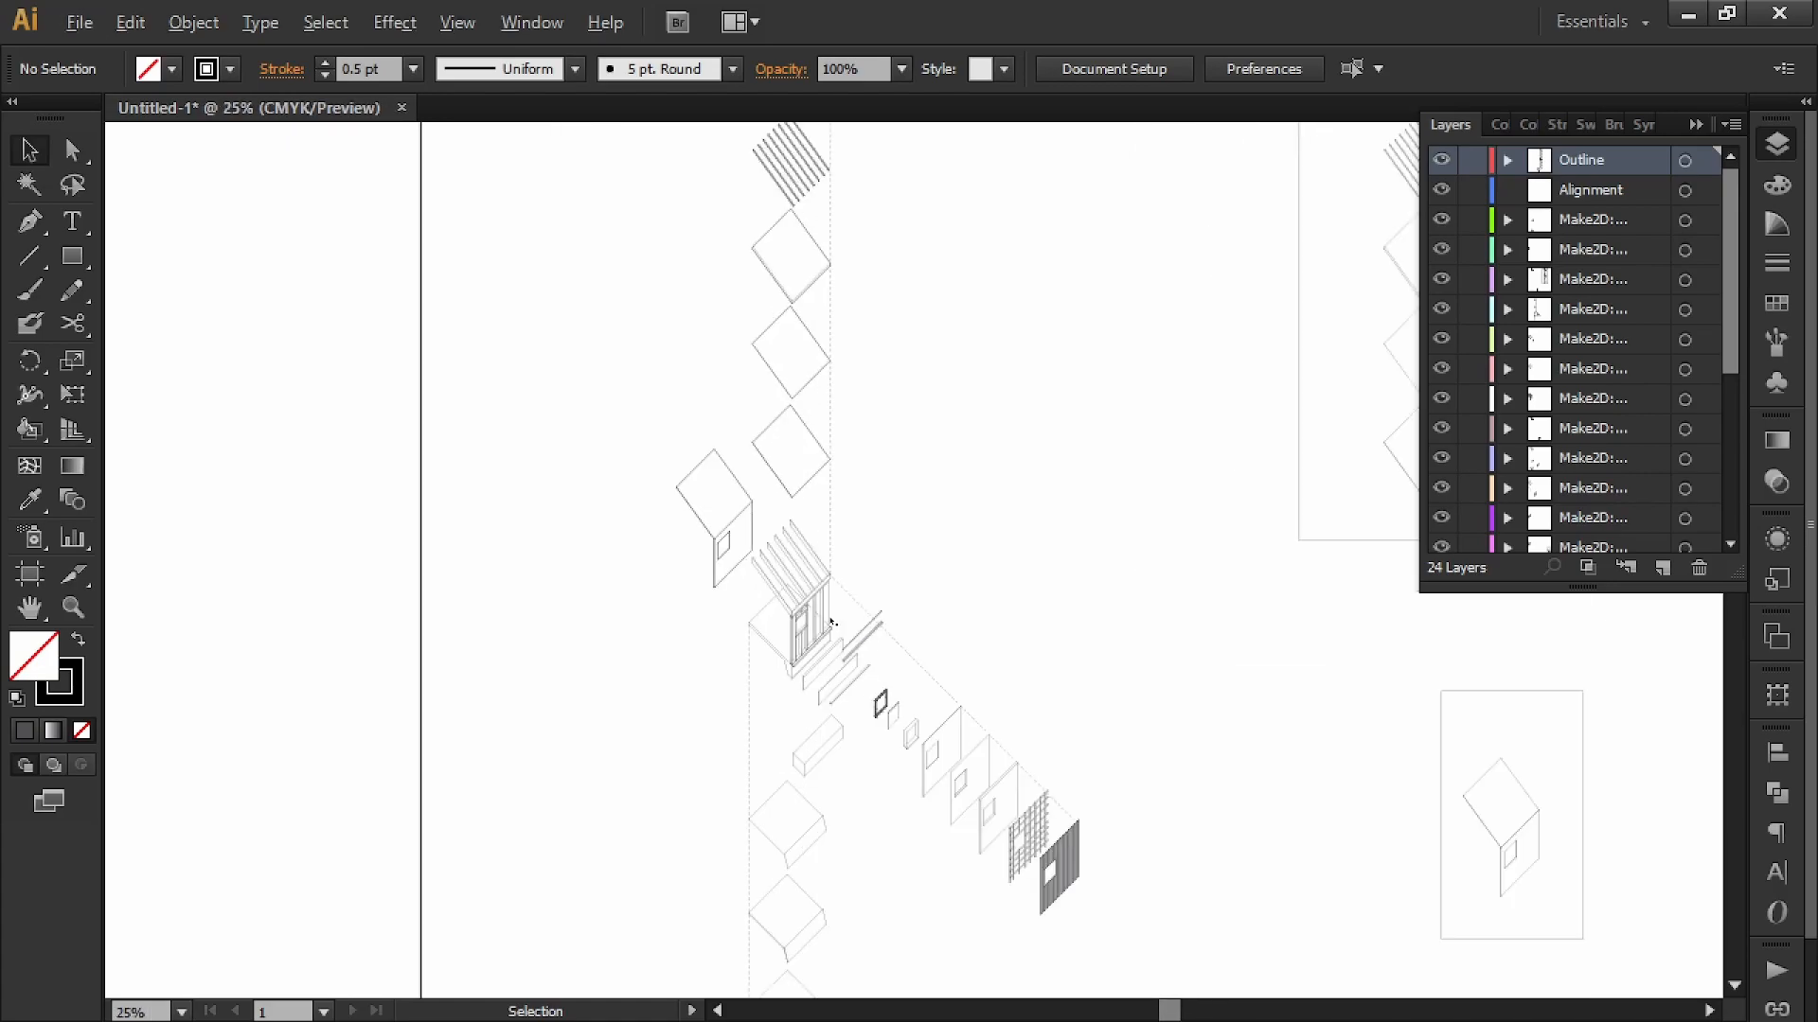
{"action": "scroll", "coordinate": [779, 676], "scroll_direction": "up", "scroll_amount": 2, "text": "alt"}
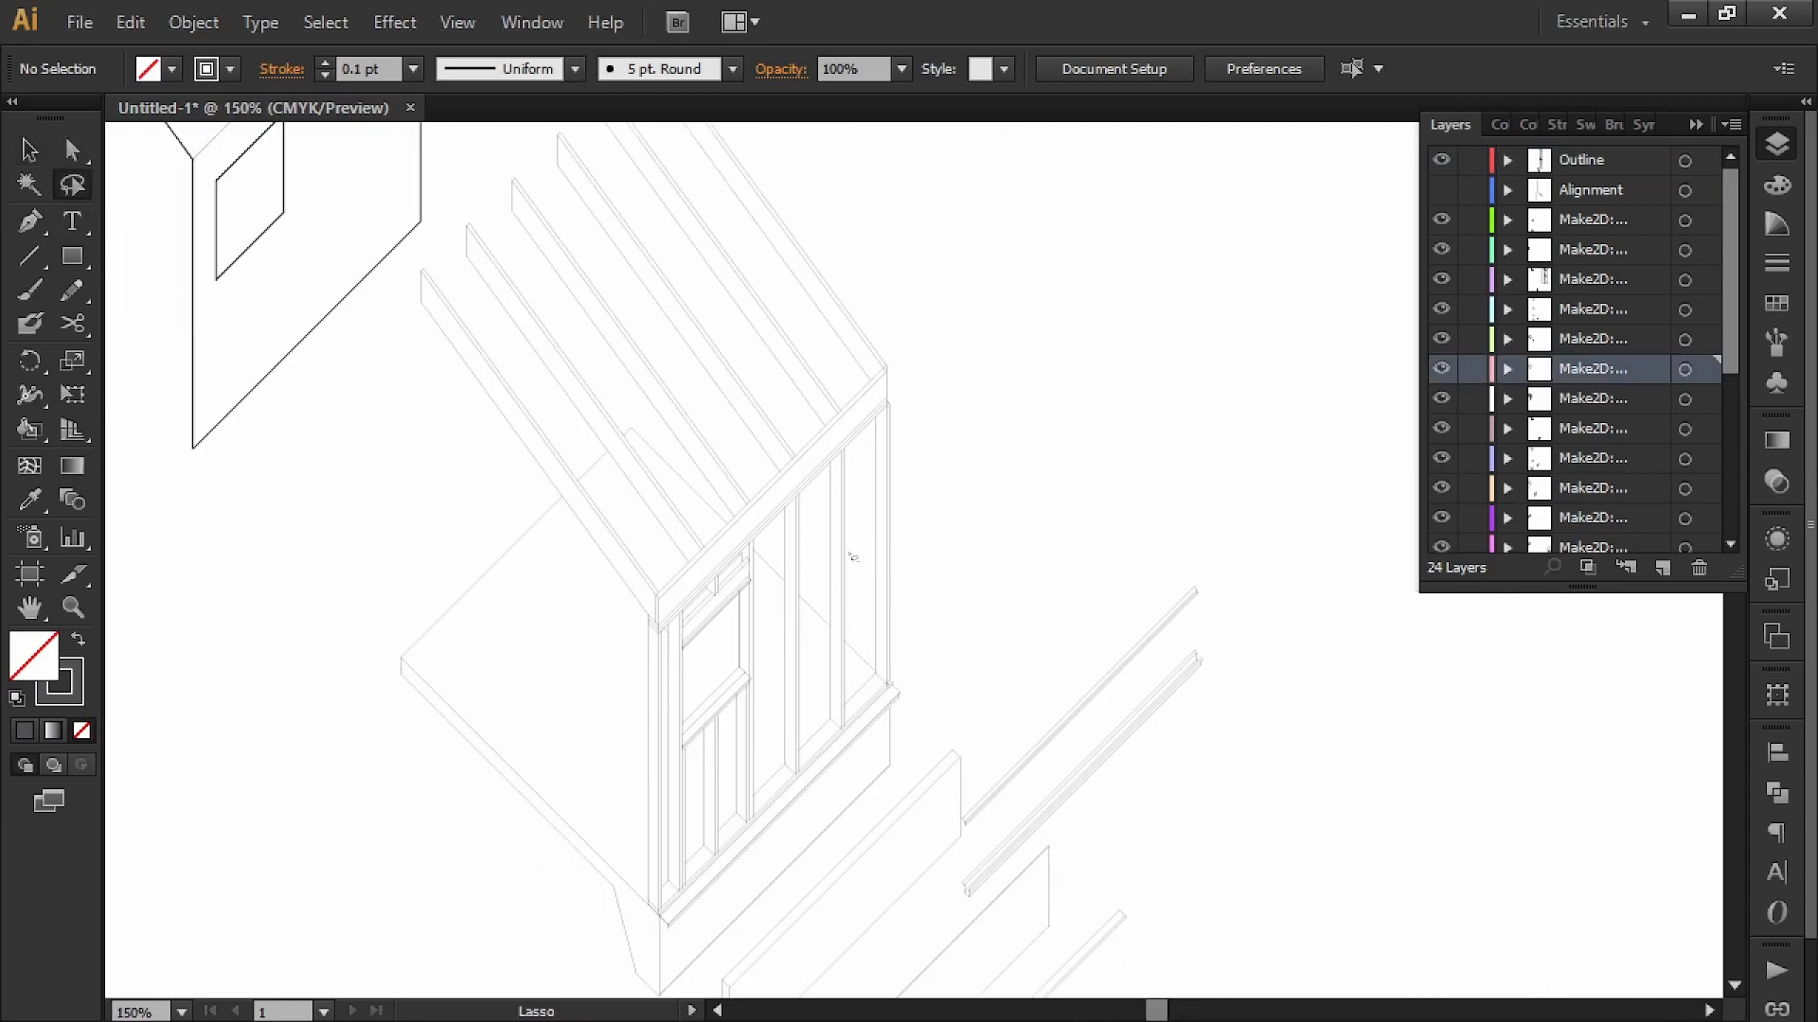
{"action": "scroll", "coordinate": [782, 776], "scroll_direction": "down", "scroll_amount": 1, "text": "alt"}
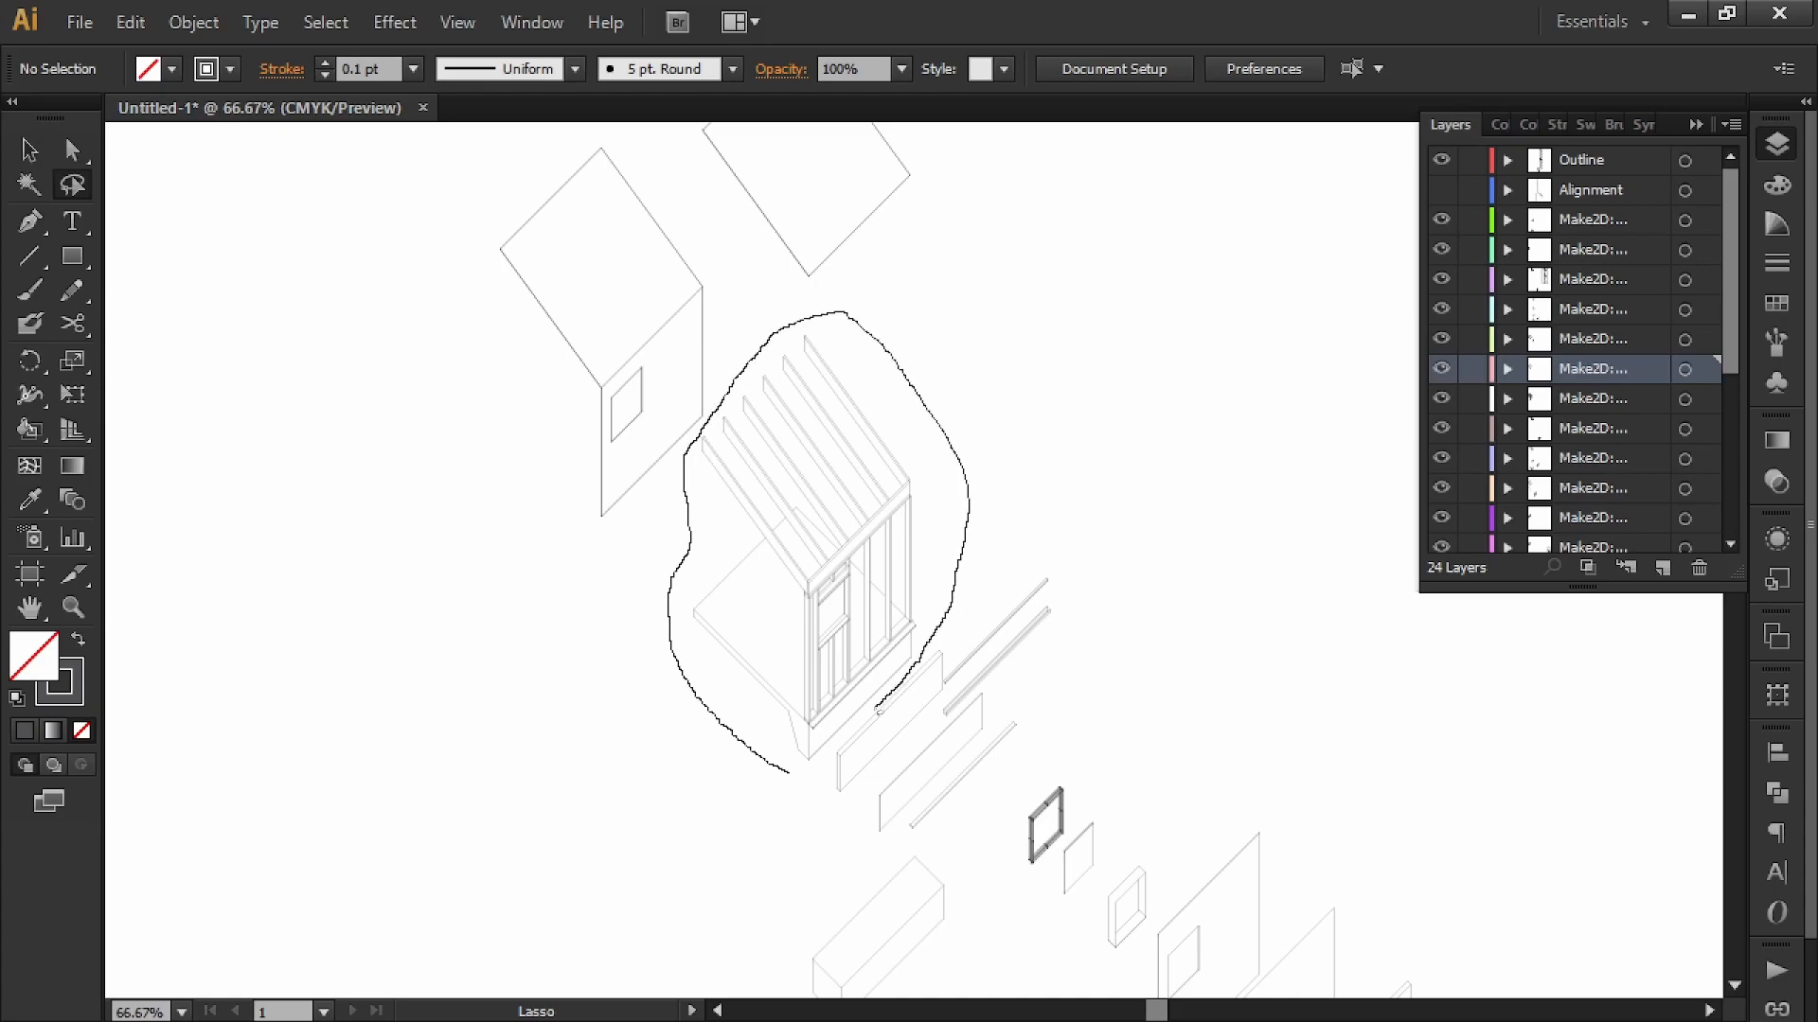
{"action": "left_click_drag", "start_coordinate": [796, 781], "coordinate": [765, 769]}
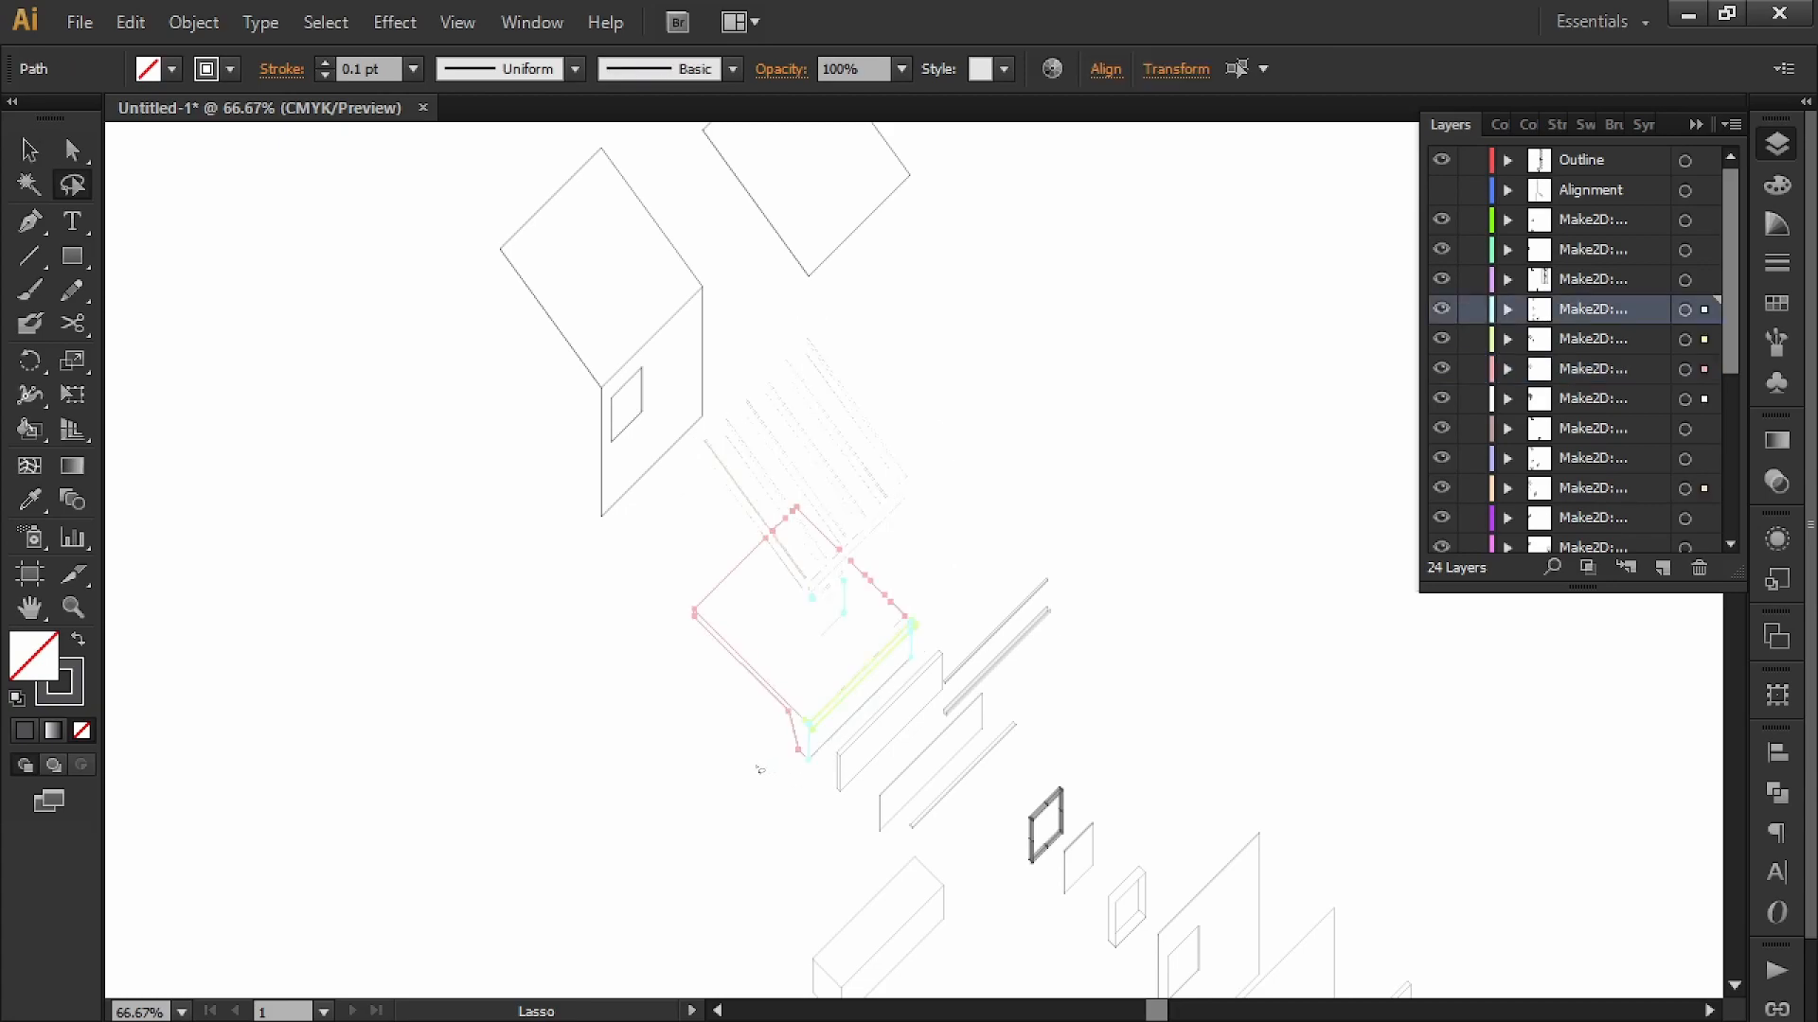
{"action": "key", "text": "v"}
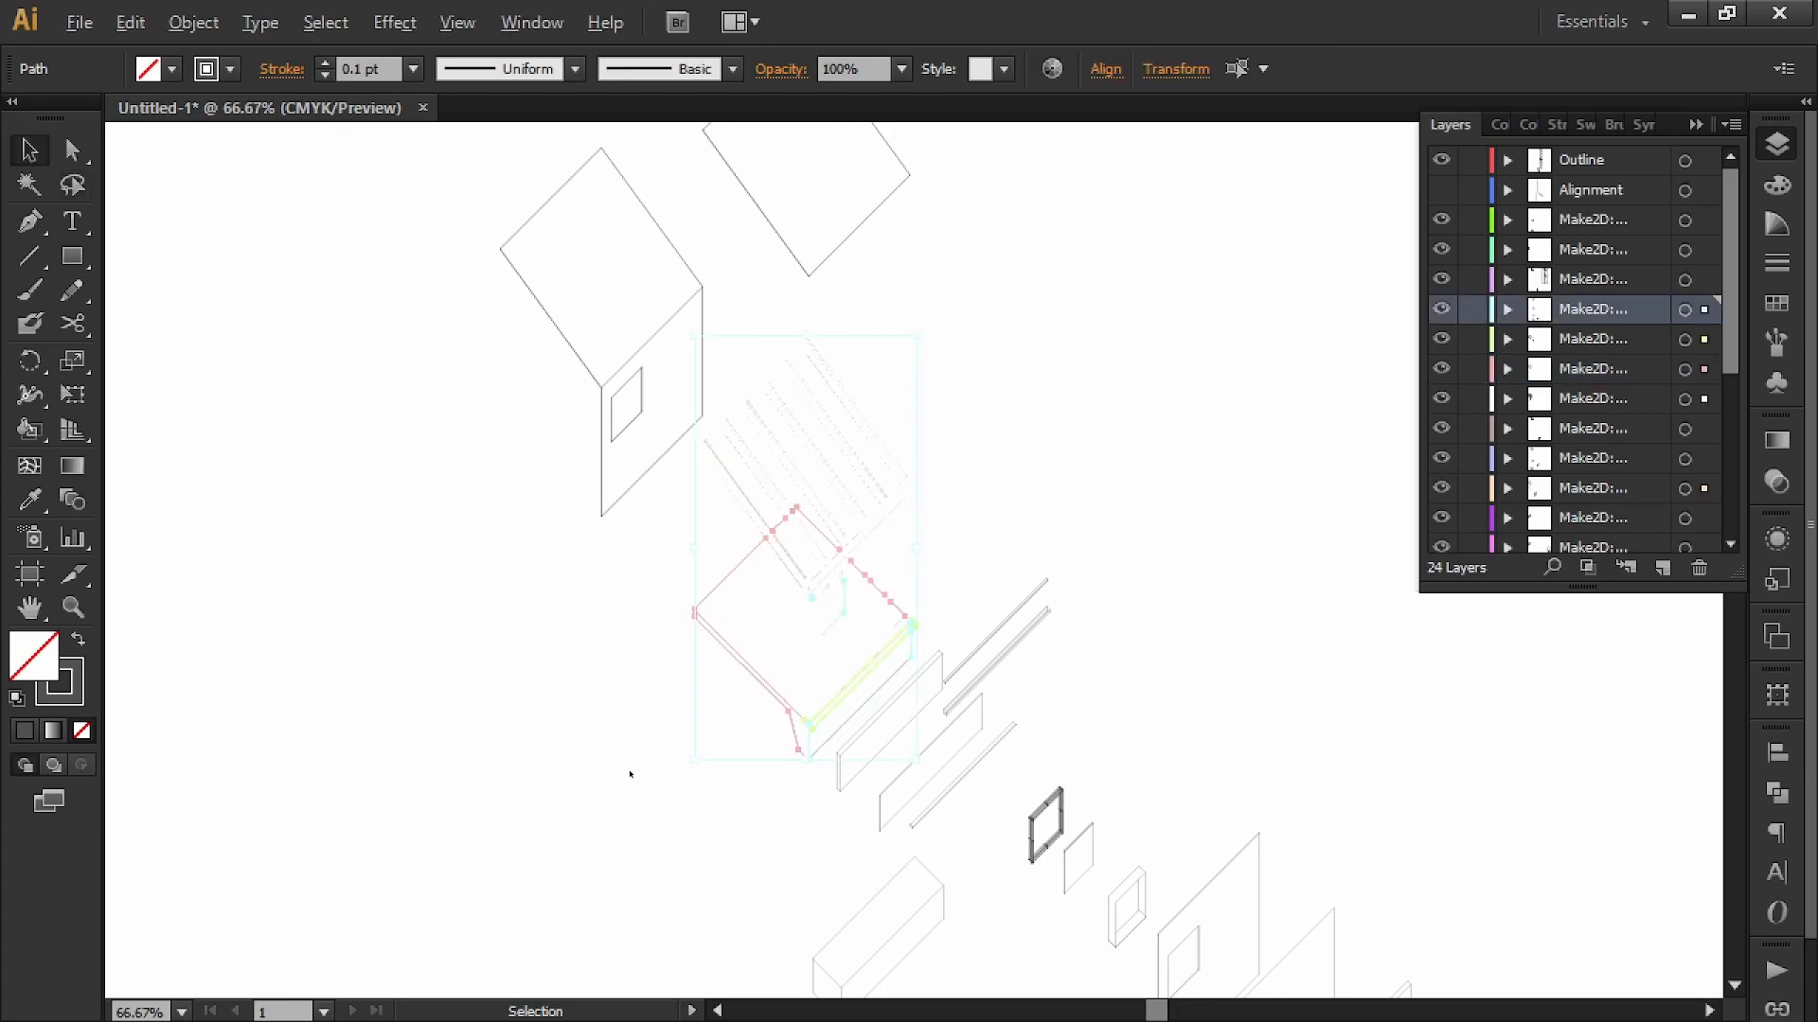
- Paste a copy of the timber frame and floor slab into the empty area near the boxed roof-and-wall piece
{"action": "scroll", "coordinate": [630, 774], "scroll_direction": "down", "scroll_amount": 1, "text": "alt"}
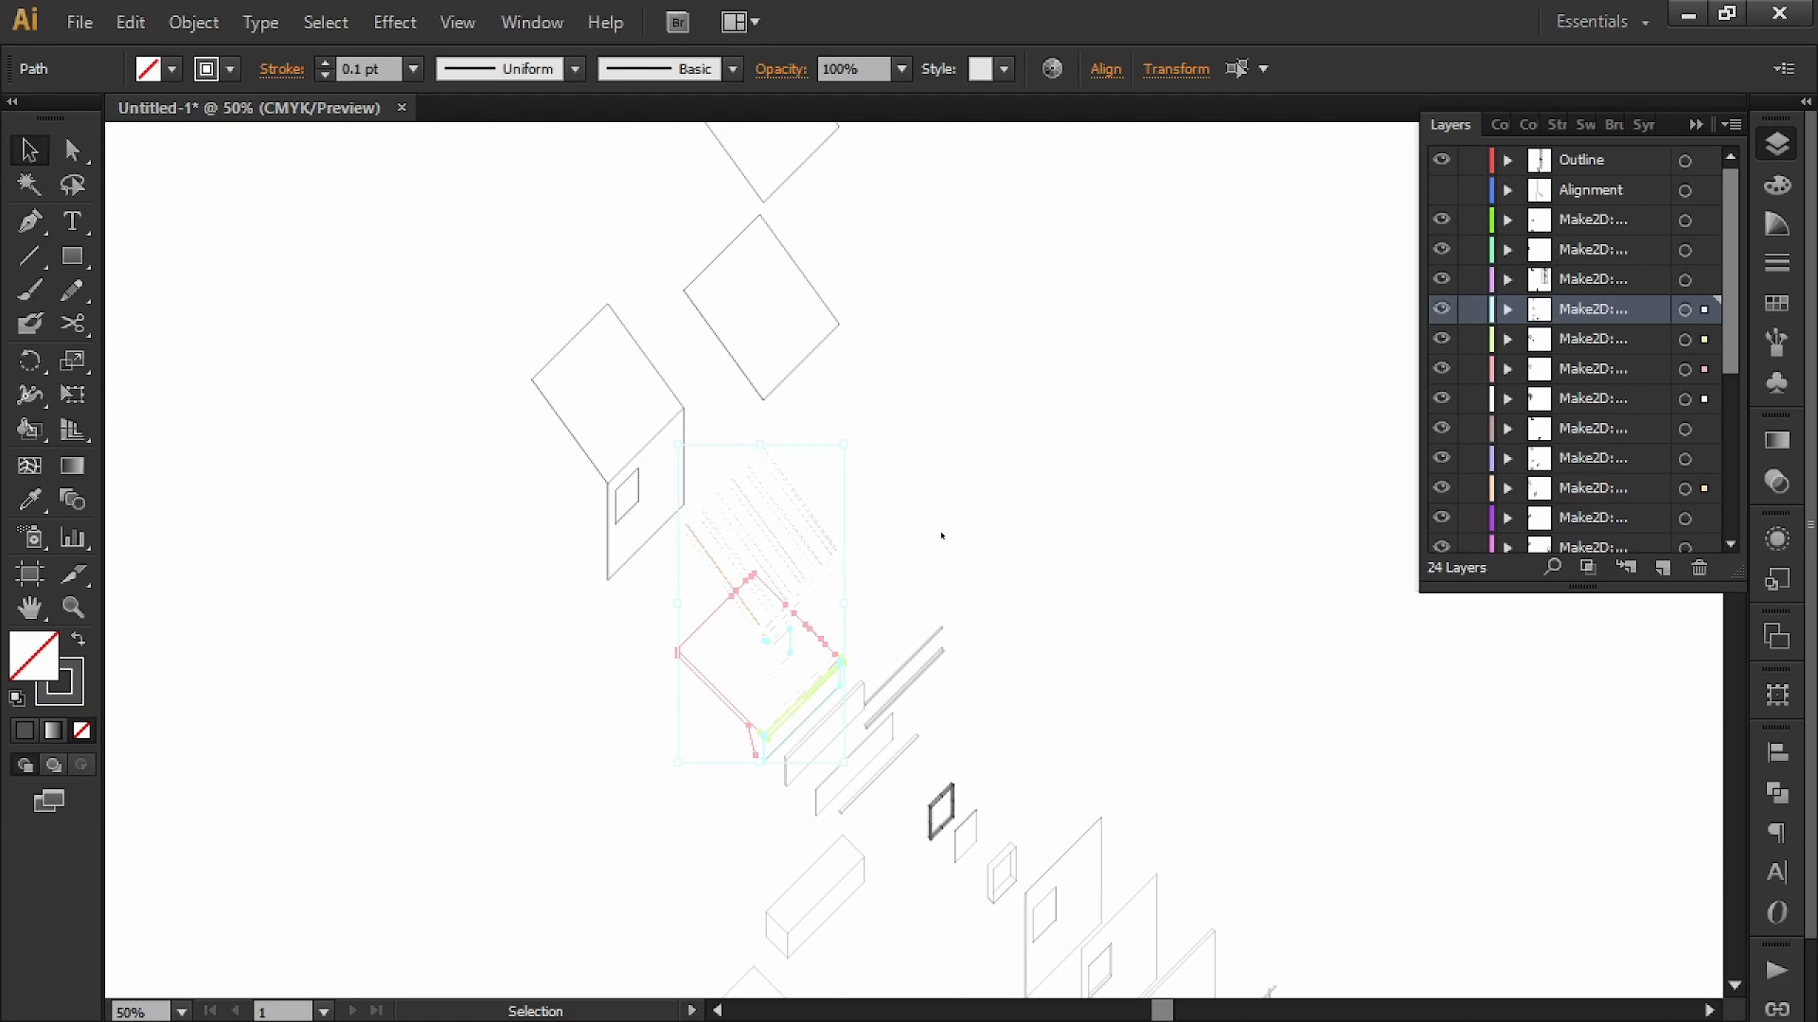
{"action": "scroll", "coordinate": [940, 531], "scroll_direction": "down", "scroll_amount": 3, "text": "alt"}
{"action": "left_click", "coordinate": [1130, 709]}
{"action": "key", "text": "ctrl+v"}
{"action": "left_click_drag", "start_coordinate": [914, 568], "coordinate": [895, 656]}
{"action": "left_click", "coordinate": [950, 722]}
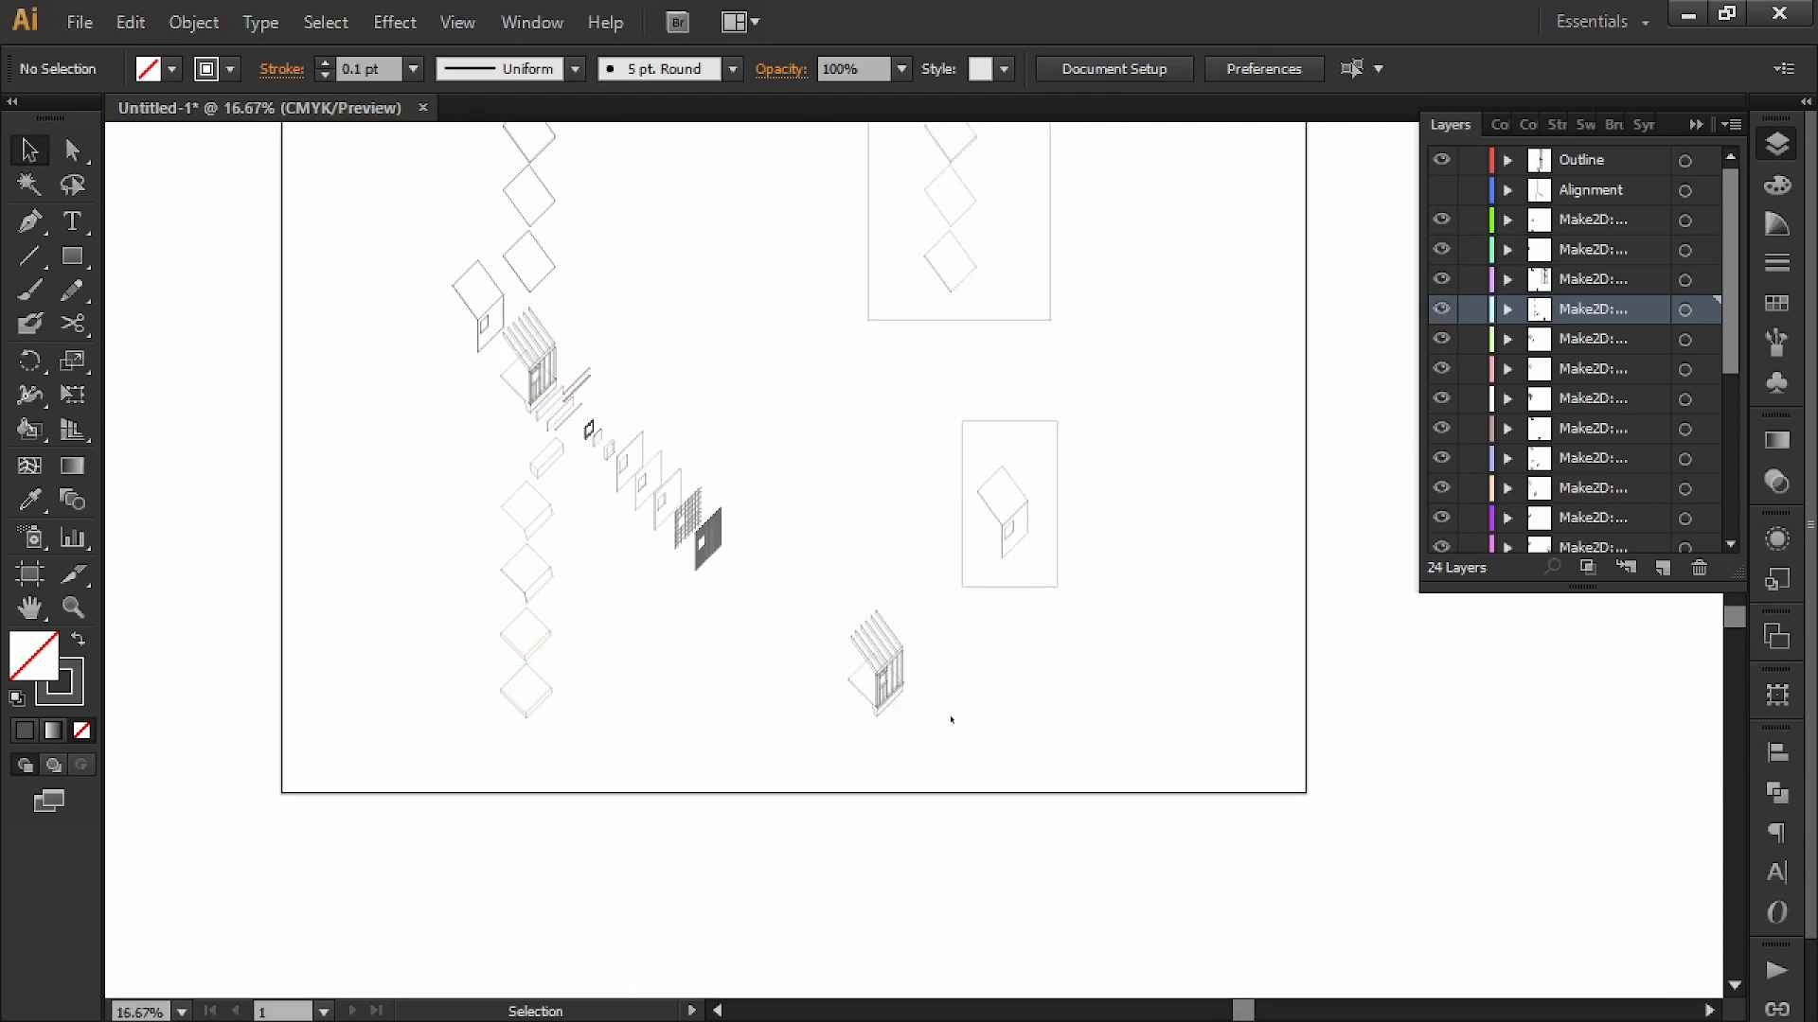
- Duplicate the boxed roof-and-wall piece beside itself
{"action": "scroll", "coordinate": [914, 707], "scroll_direction": "up", "scroll_amount": 3, "text": "alt"}
{"action": "scroll", "coordinate": [894, 662], "scroll_direction": "up", "scroll_amount": 1, "text": "alt"}
{"action": "scroll", "coordinate": [893, 658], "scroll_direction": "down", "scroll_amount": 2, "text": "alt"}
{"action": "left_click_drag", "start_coordinate": [1084, 481], "coordinate": [1292, 456], "text": "alt"}
{"action": "left_click", "coordinate": [1084, 531]}
- Draw a rectangle enclosing the copied timber frame with space on all sides
{"action": "key", "text": "m"}
{"action": "left_click_drag", "start_coordinate": [954, 484], "coordinate": [726, 788]}
{"action": "key", "text": "v"}
{"action": "left_click", "coordinate": [1038, 415]}
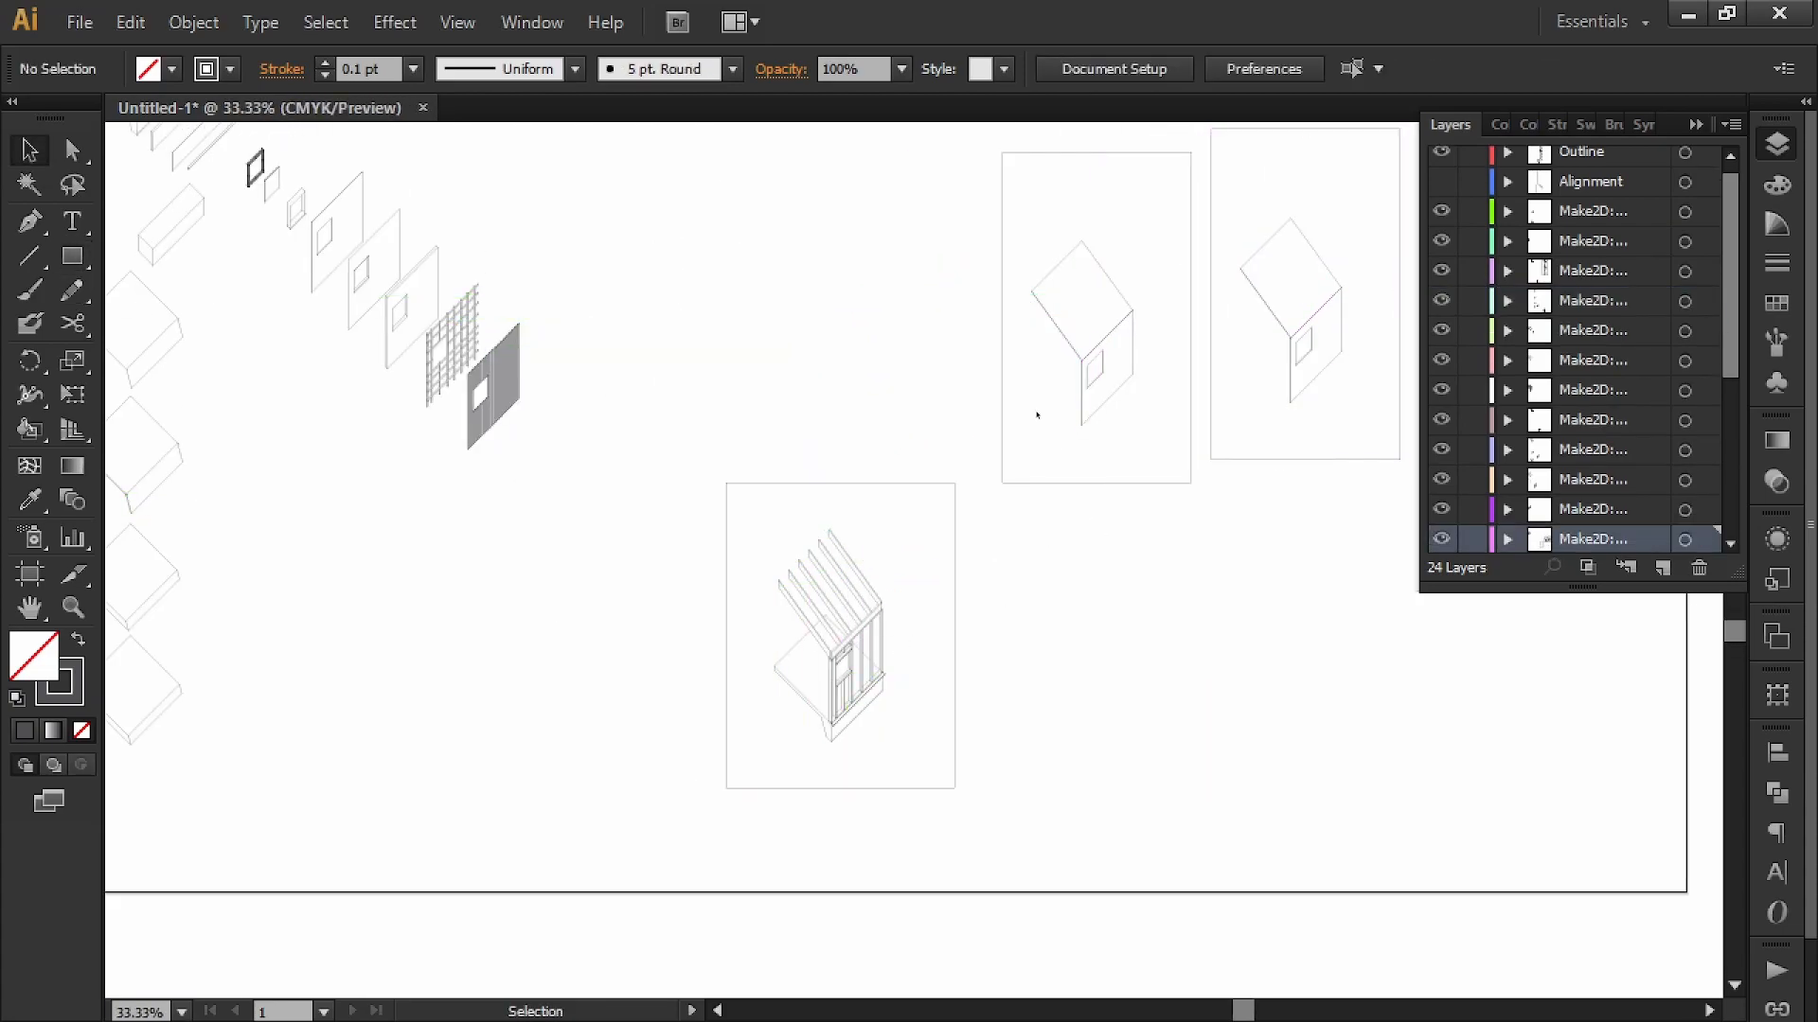
- Convert the rectangle and the enclosed timber frame into a Live Paint group
{"action": "left_click_drag", "start_coordinate": [863, 646], "coordinate": [661, 824]}
{"action": "key", "text": "k"}
{"action": "left_click", "coordinate": [837, 533]}
{"action": "key", "text": "v"}
{"action": "left_click", "coordinate": [297, 604]}
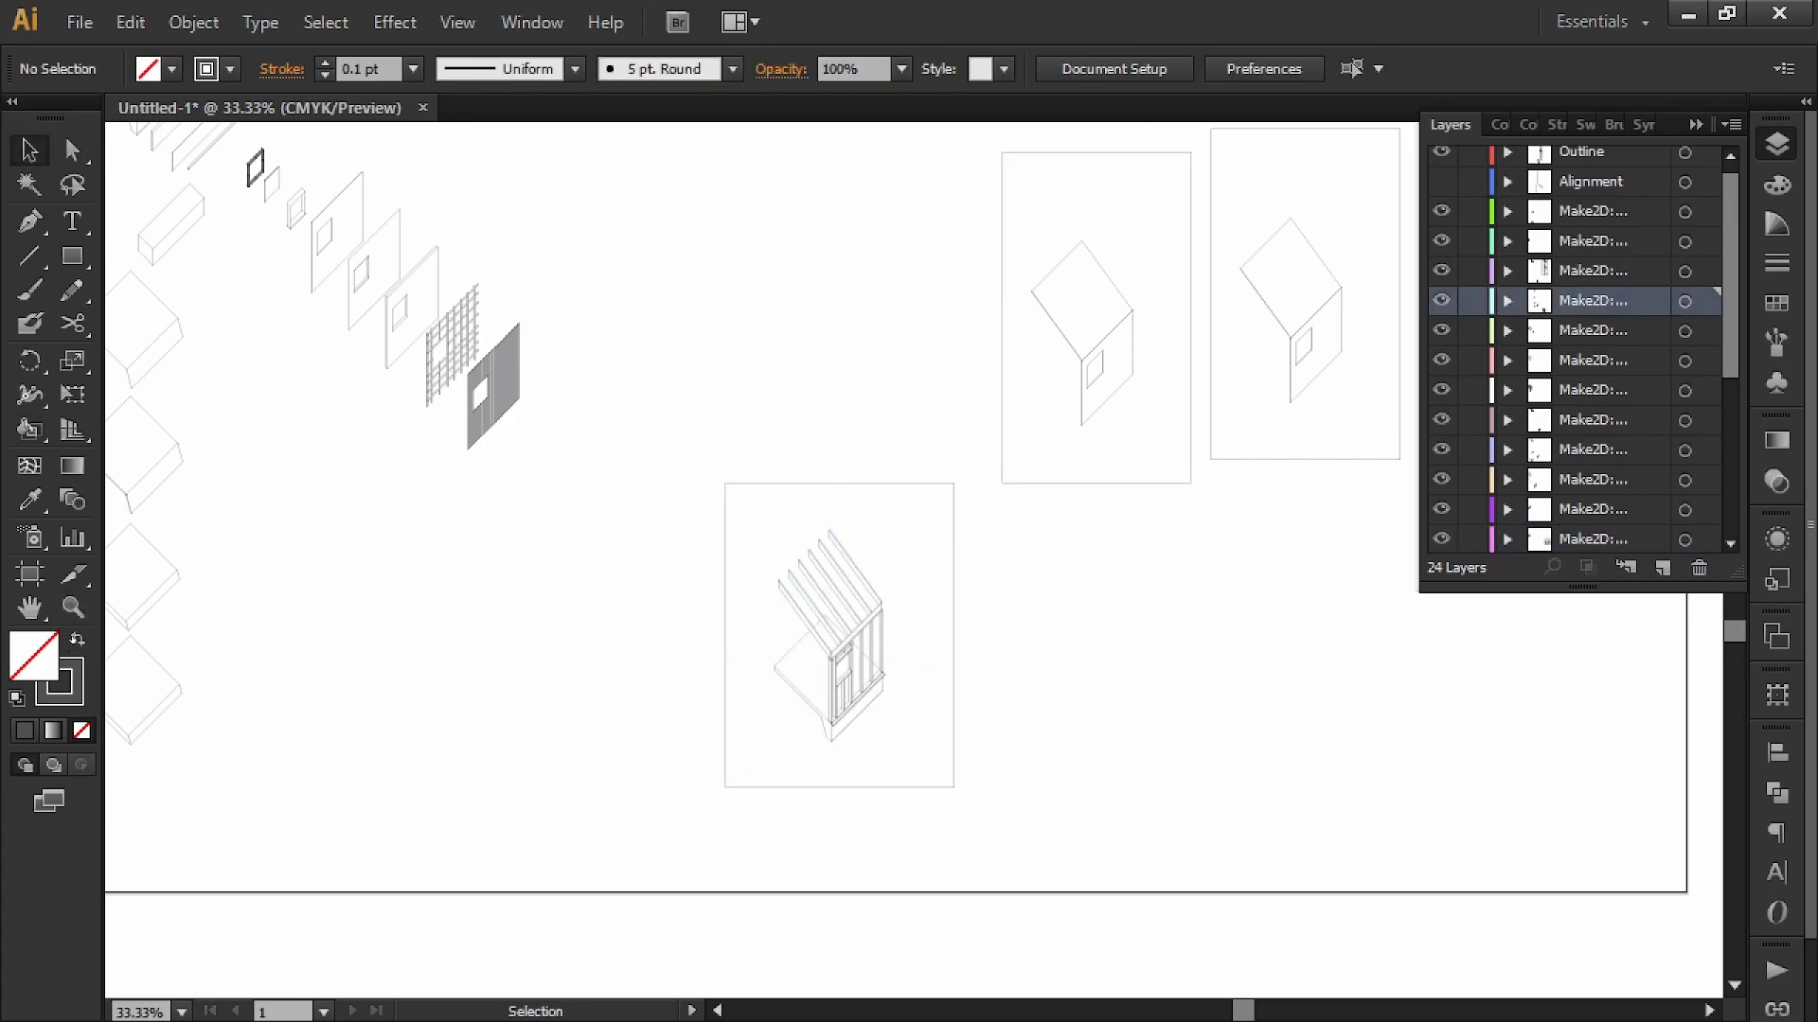
{"action": "left_click", "coordinate": [77, 639]}
- Swap the fill and stroke colours, and Live Paint the area around the timber frame dark grey
{"action": "left_click_drag", "start_coordinate": [980, 445], "coordinate": [645, 823]}
{"action": "key", "text": "k"}
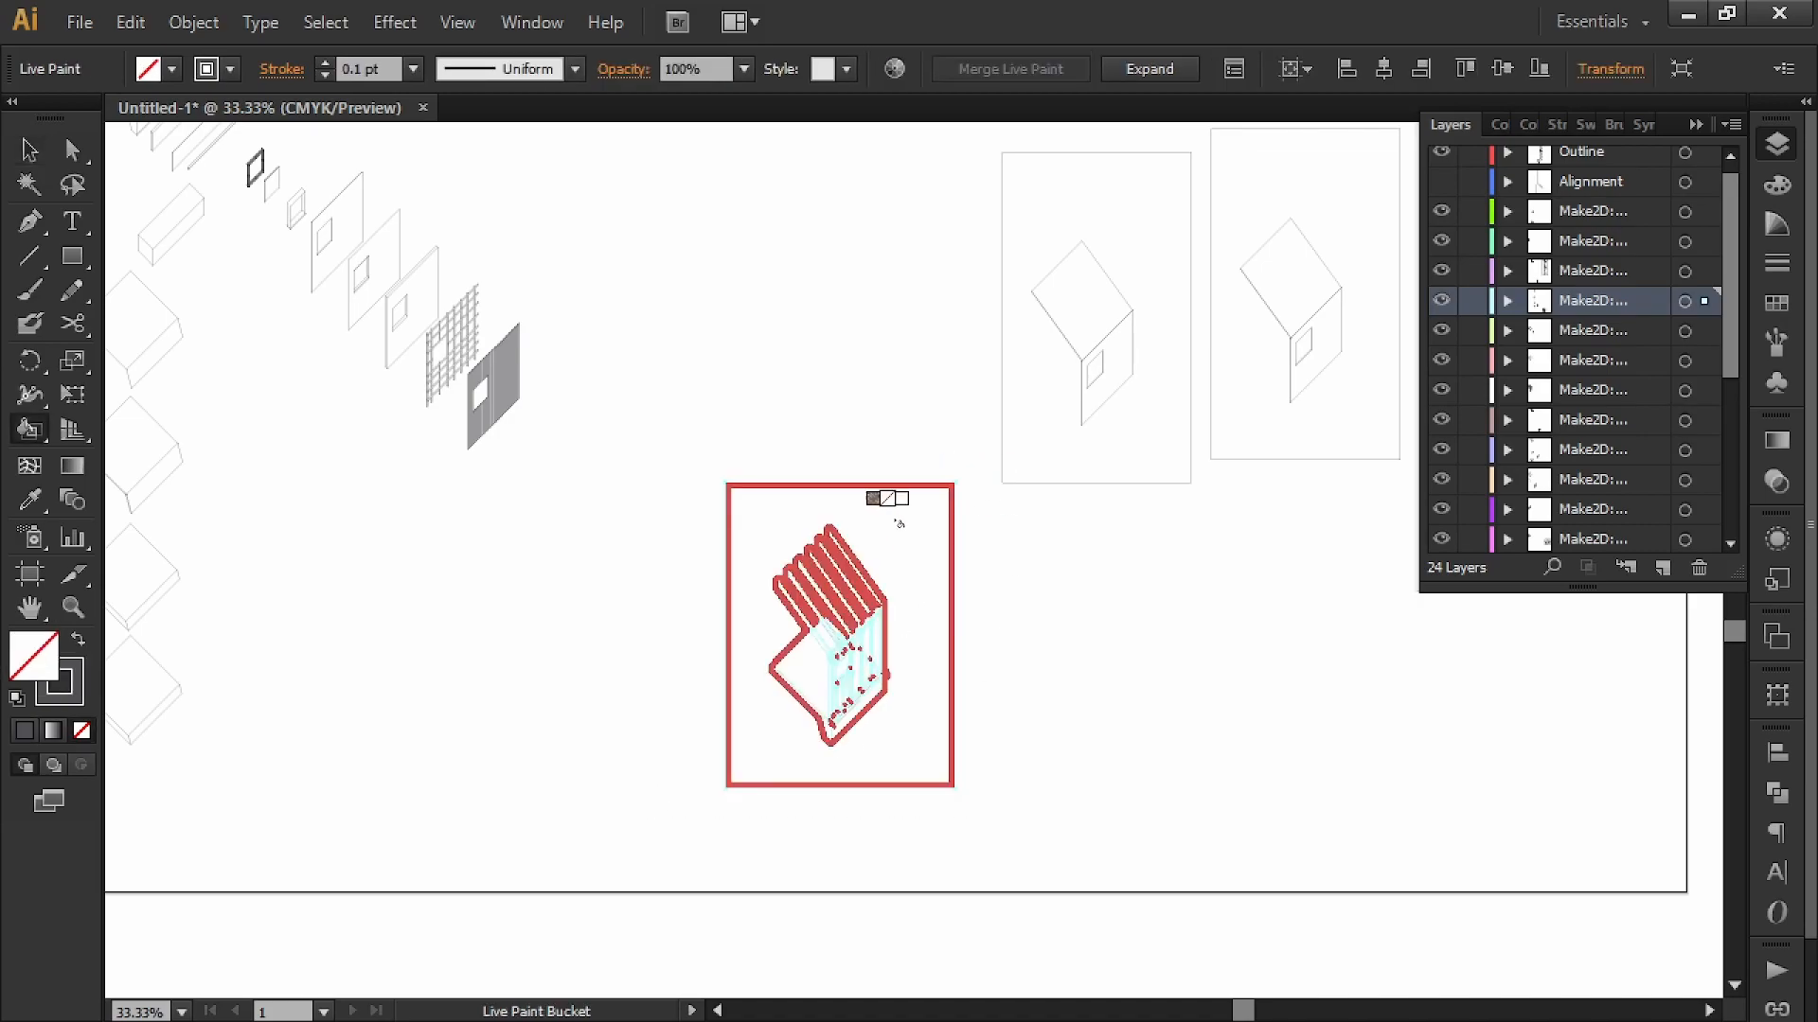
{"action": "key", "text": "shift+x"}
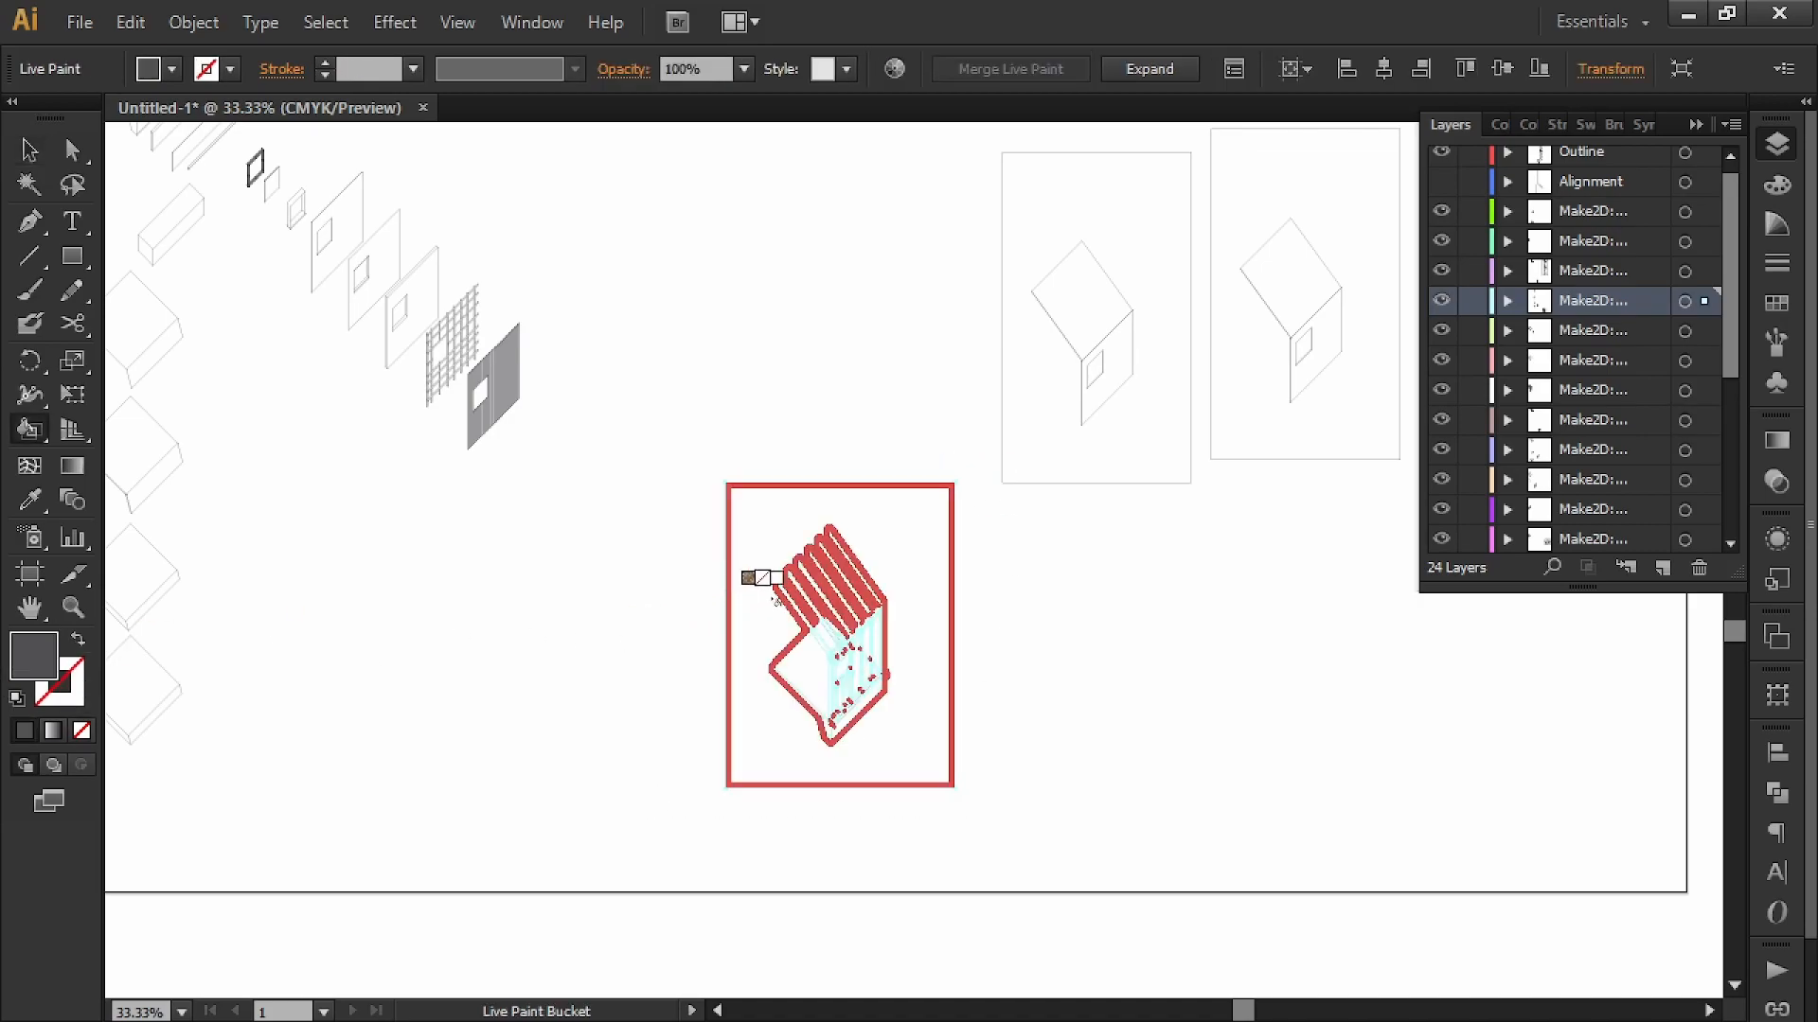
{"action": "left_click", "coordinate": [899, 546]}
{"action": "key", "text": "v"}
{"action": "left_click", "coordinate": [1145, 719]}
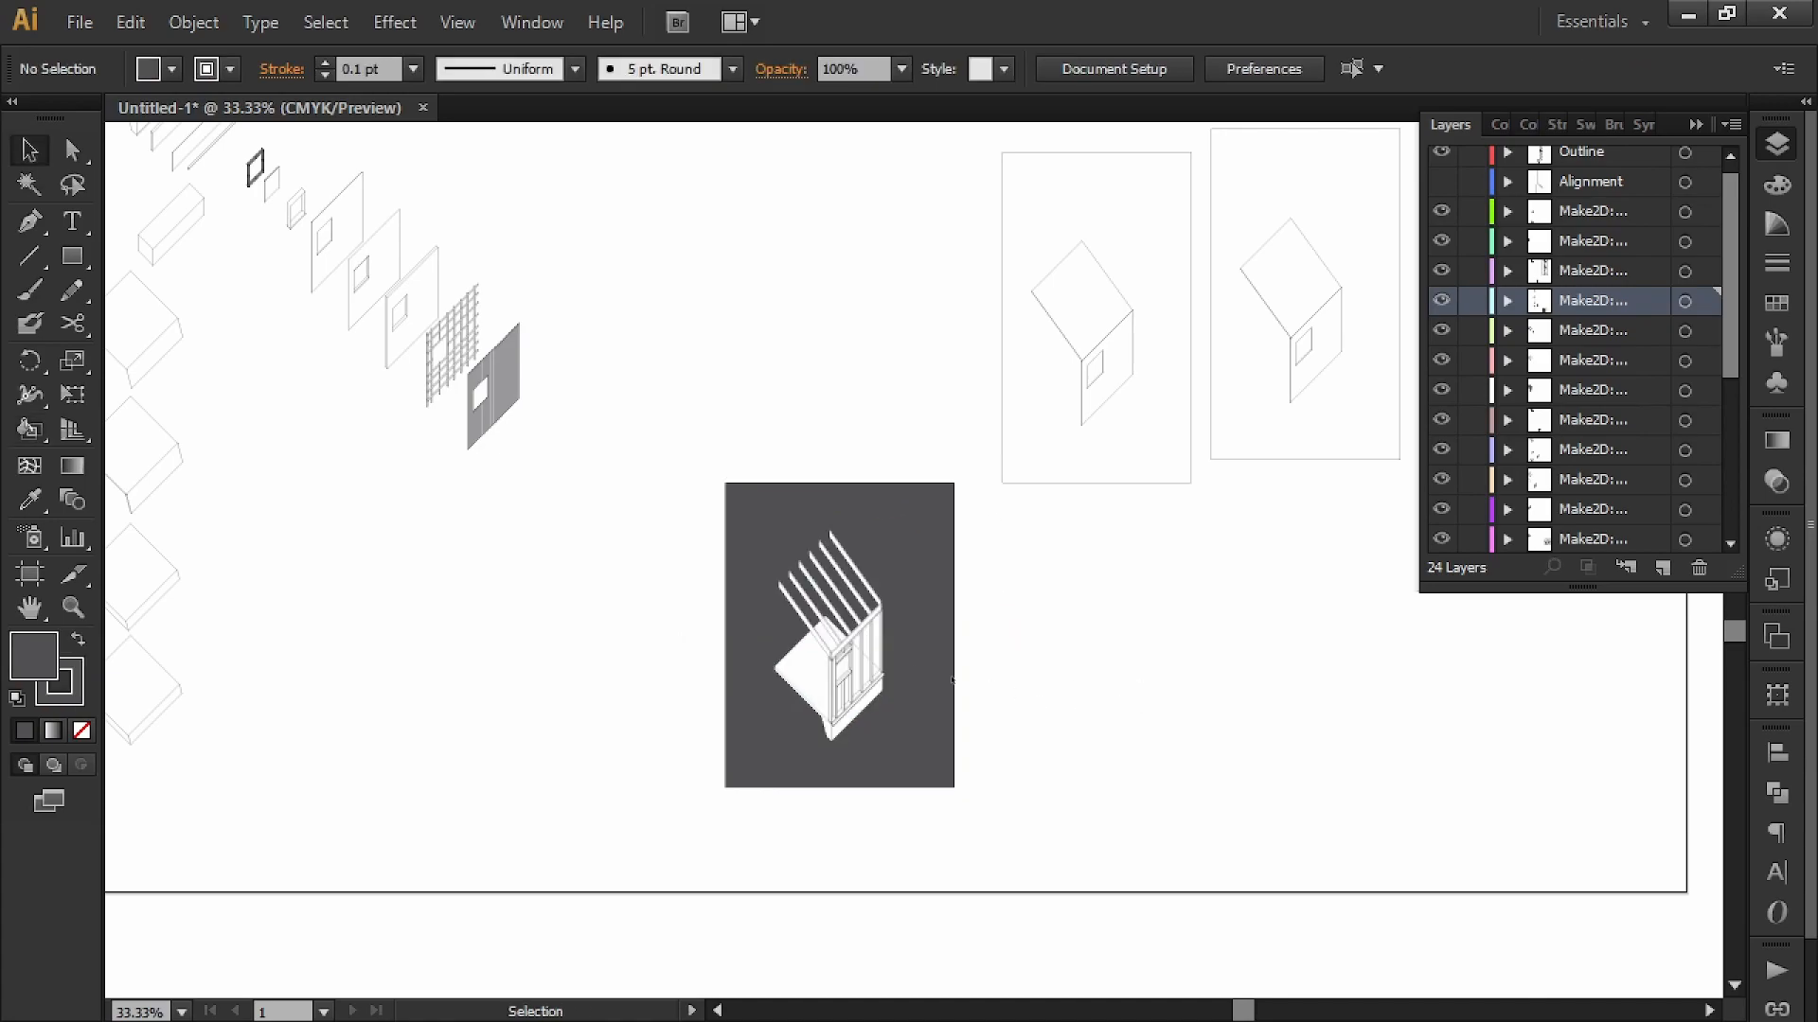
- Live Paint the openings between the frame's wall studs above the floor slab dark grey
{"action": "scroll", "coordinate": [924, 656], "scroll_direction": "up", "scroll_amount": 5, "text": "alt"}
{"action": "scroll", "coordinate": [924, 655], "scroll_direction": "down", "scroll_amount": 2, "text": "alt"}
{"action": "key", "text": "k"}
{"action": "scroll", "coordinate": [911, 606], "scroll_direction": "up", "scroll_amount": 2, "text": "alt"}
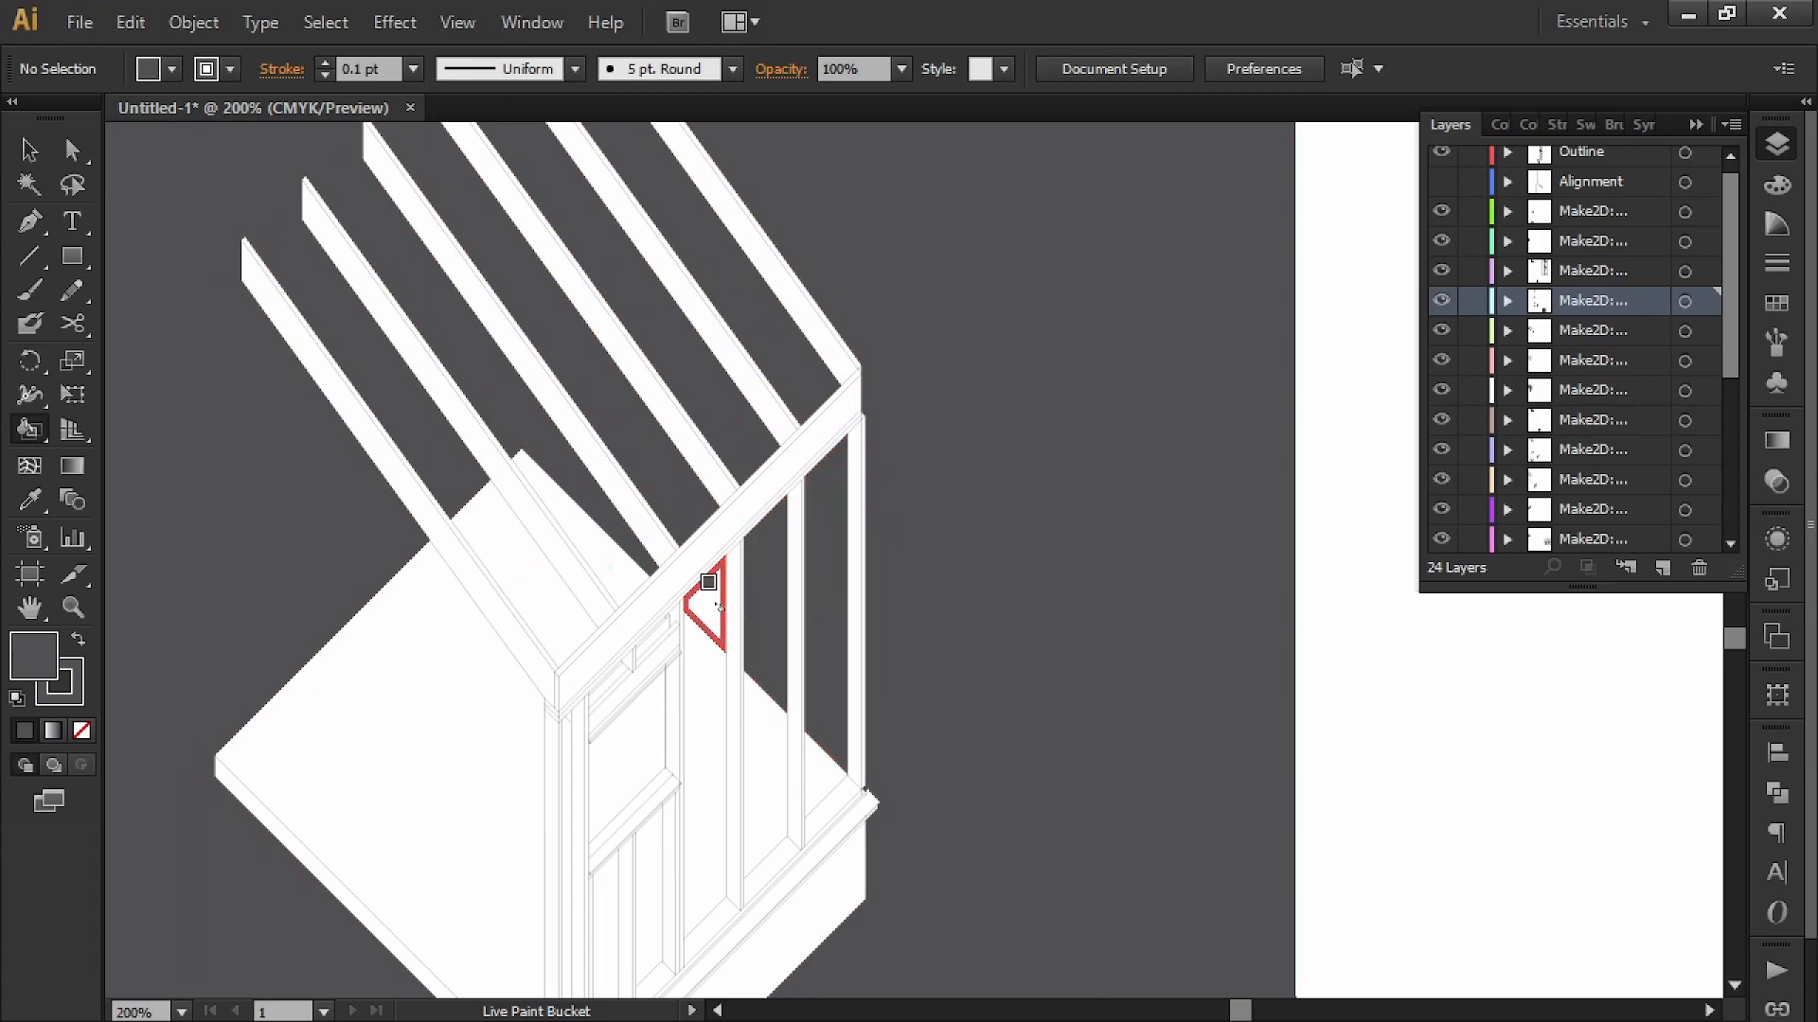
{"action": "scroll", "coordinate": [710, 584], "scroll_direction": "down", "scroll_amount": 2, "text": "alt"}
{"action": "key", "text": "v"}
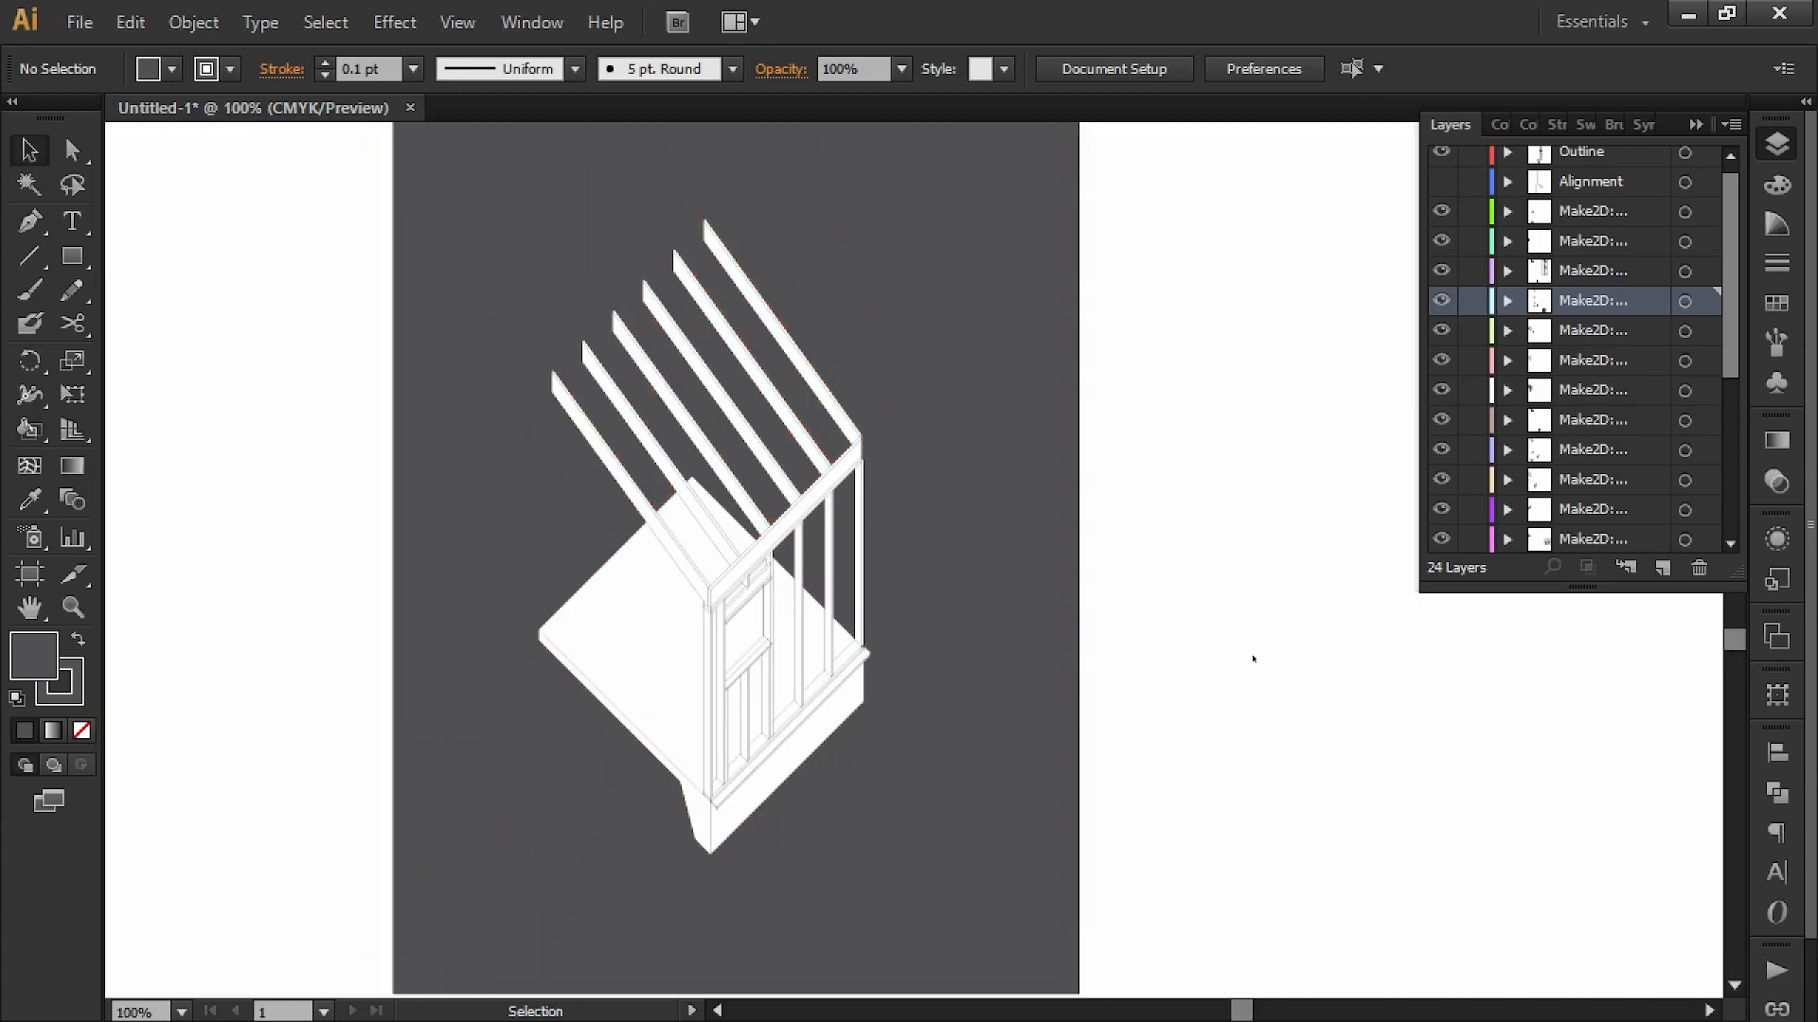
{"action": "scroll", "coordinate": [1250, 697], "scroll_direction": "down", "scroll_amount": 1, "text": "alt"}
{"action": "scroll", "coordinate": [1004, 639], "scroll_direction": "up", "scroll_amount": 3, "text": "alt"}
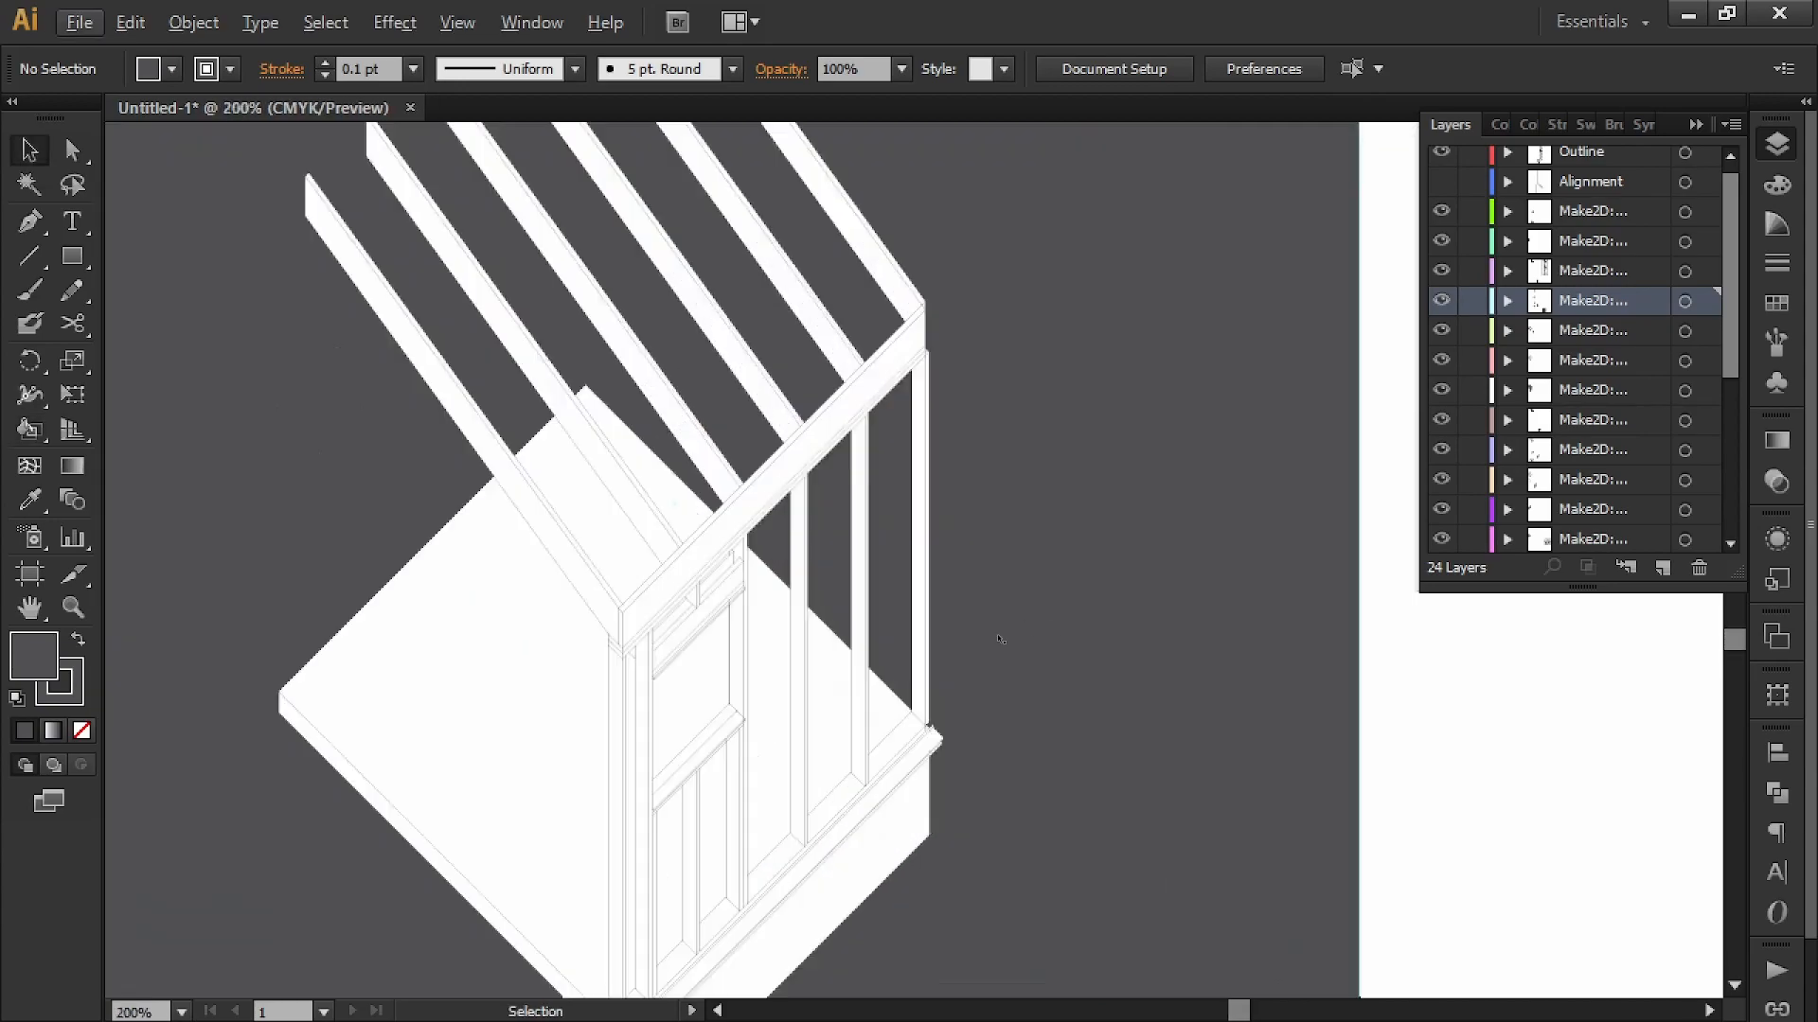
{"action": "scroll", "coordinate": [1001, 640], "scroll_direction": "down", "scroll_amount": 4, "text": "alt"}
{"action": "scroll", "coordinate": [1158, 484], "scroll_direction": "down", "scroll_amount": 3}
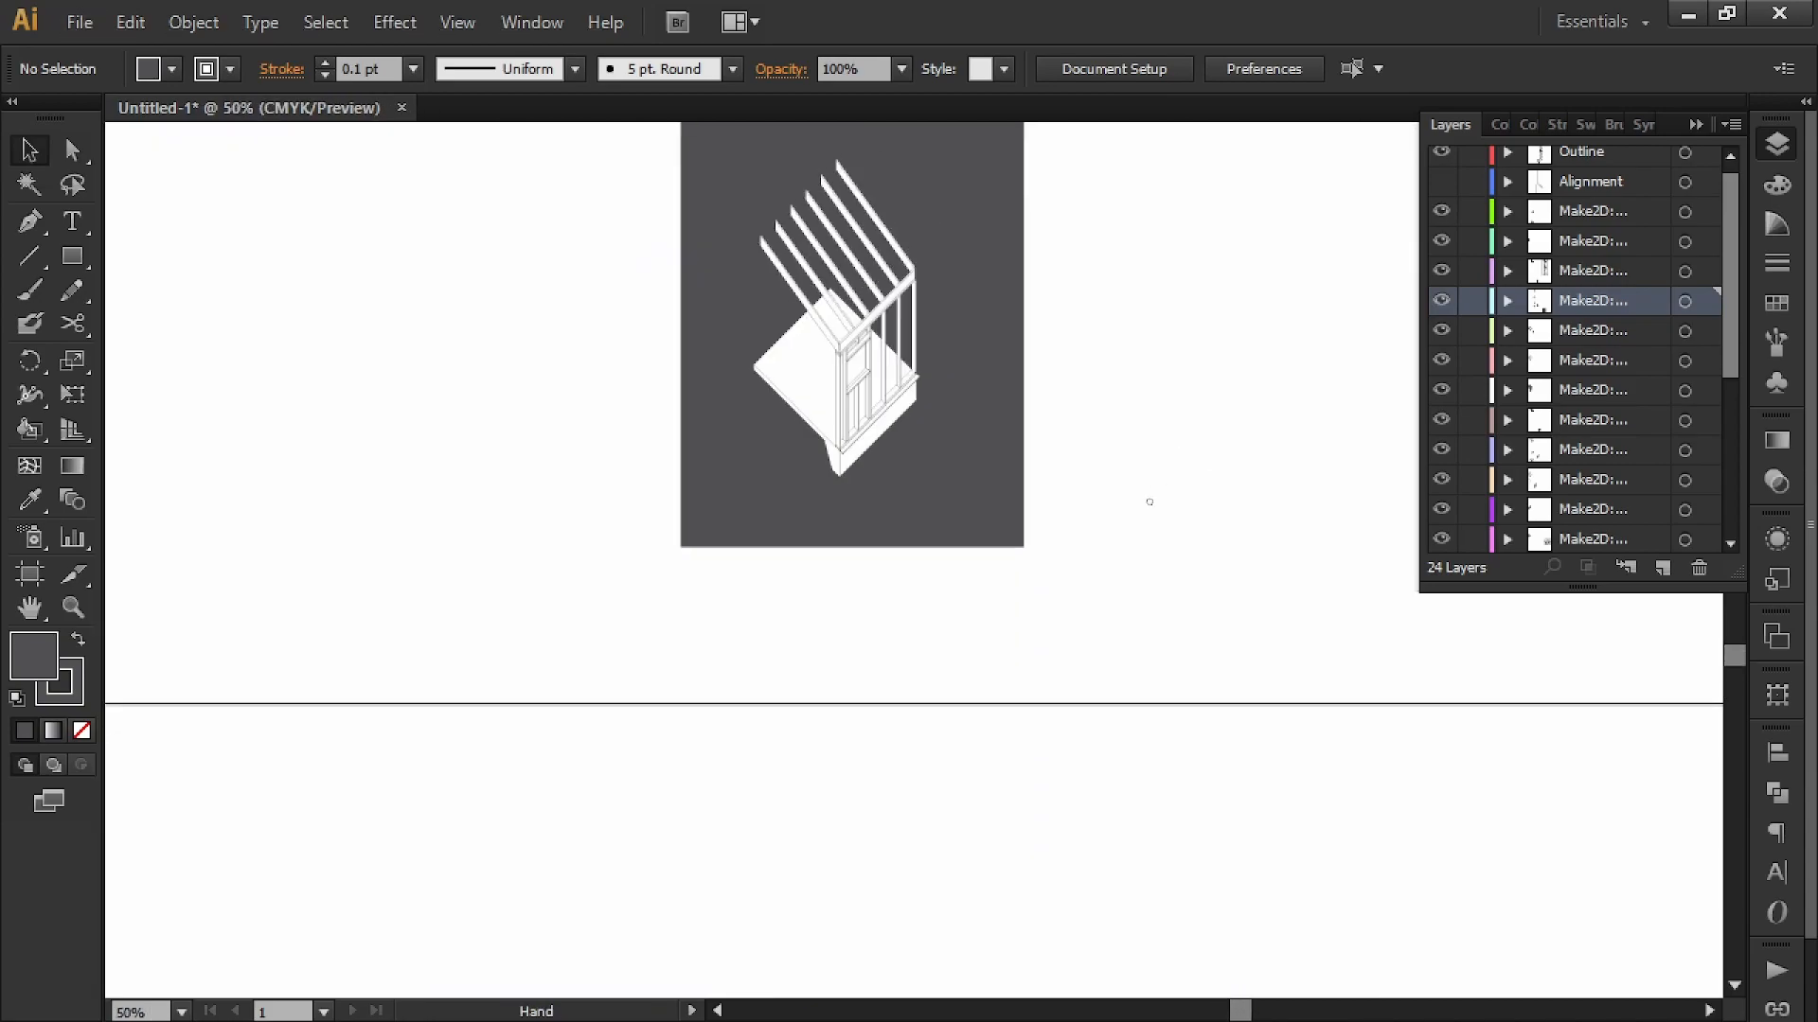
- Expand the Live Paint group of the timber frame and ungroup the result
{"action": "left_click_drag", "start_coordinate": [1157, 484], "coordinate": [1127, 544]}
{"action": "left_click_drag", "start_coordinate": [1099, 450], "coordinate": [1148, 527]}
{"action": "left_click", "coordinate": [1049, 497]}
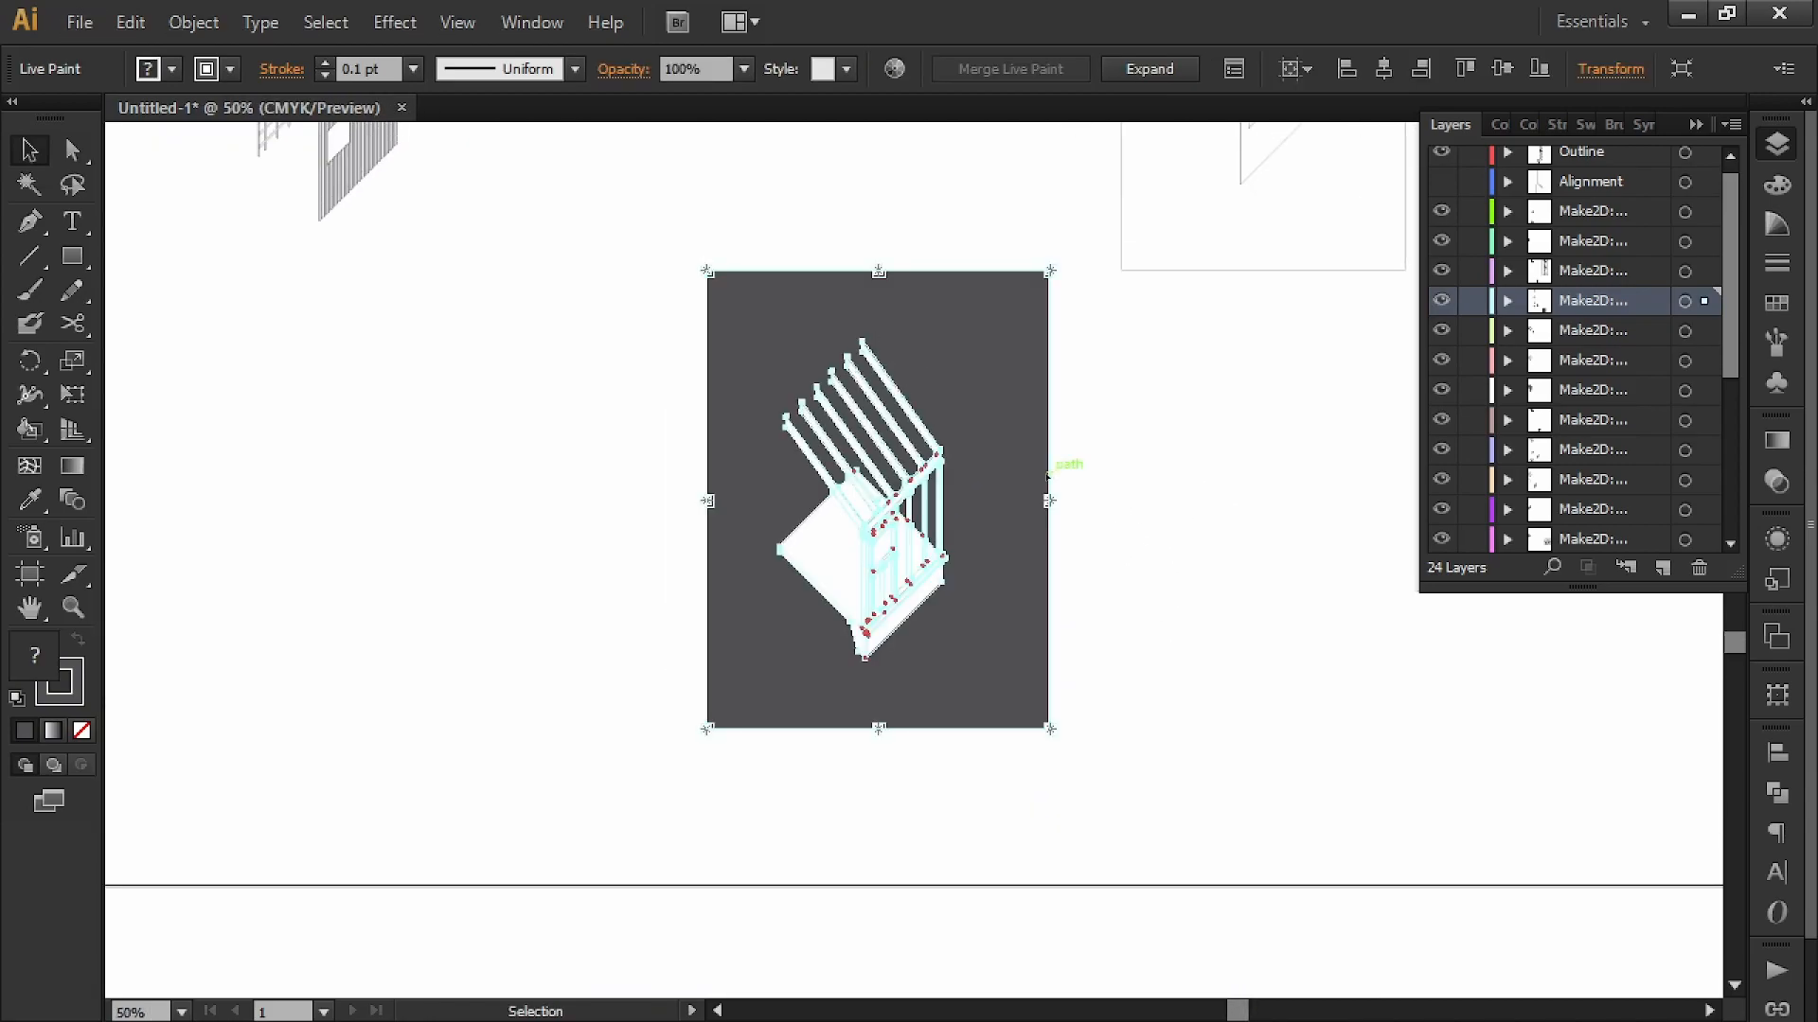
{"action": "left_click", "coordinate": [202, 27]}
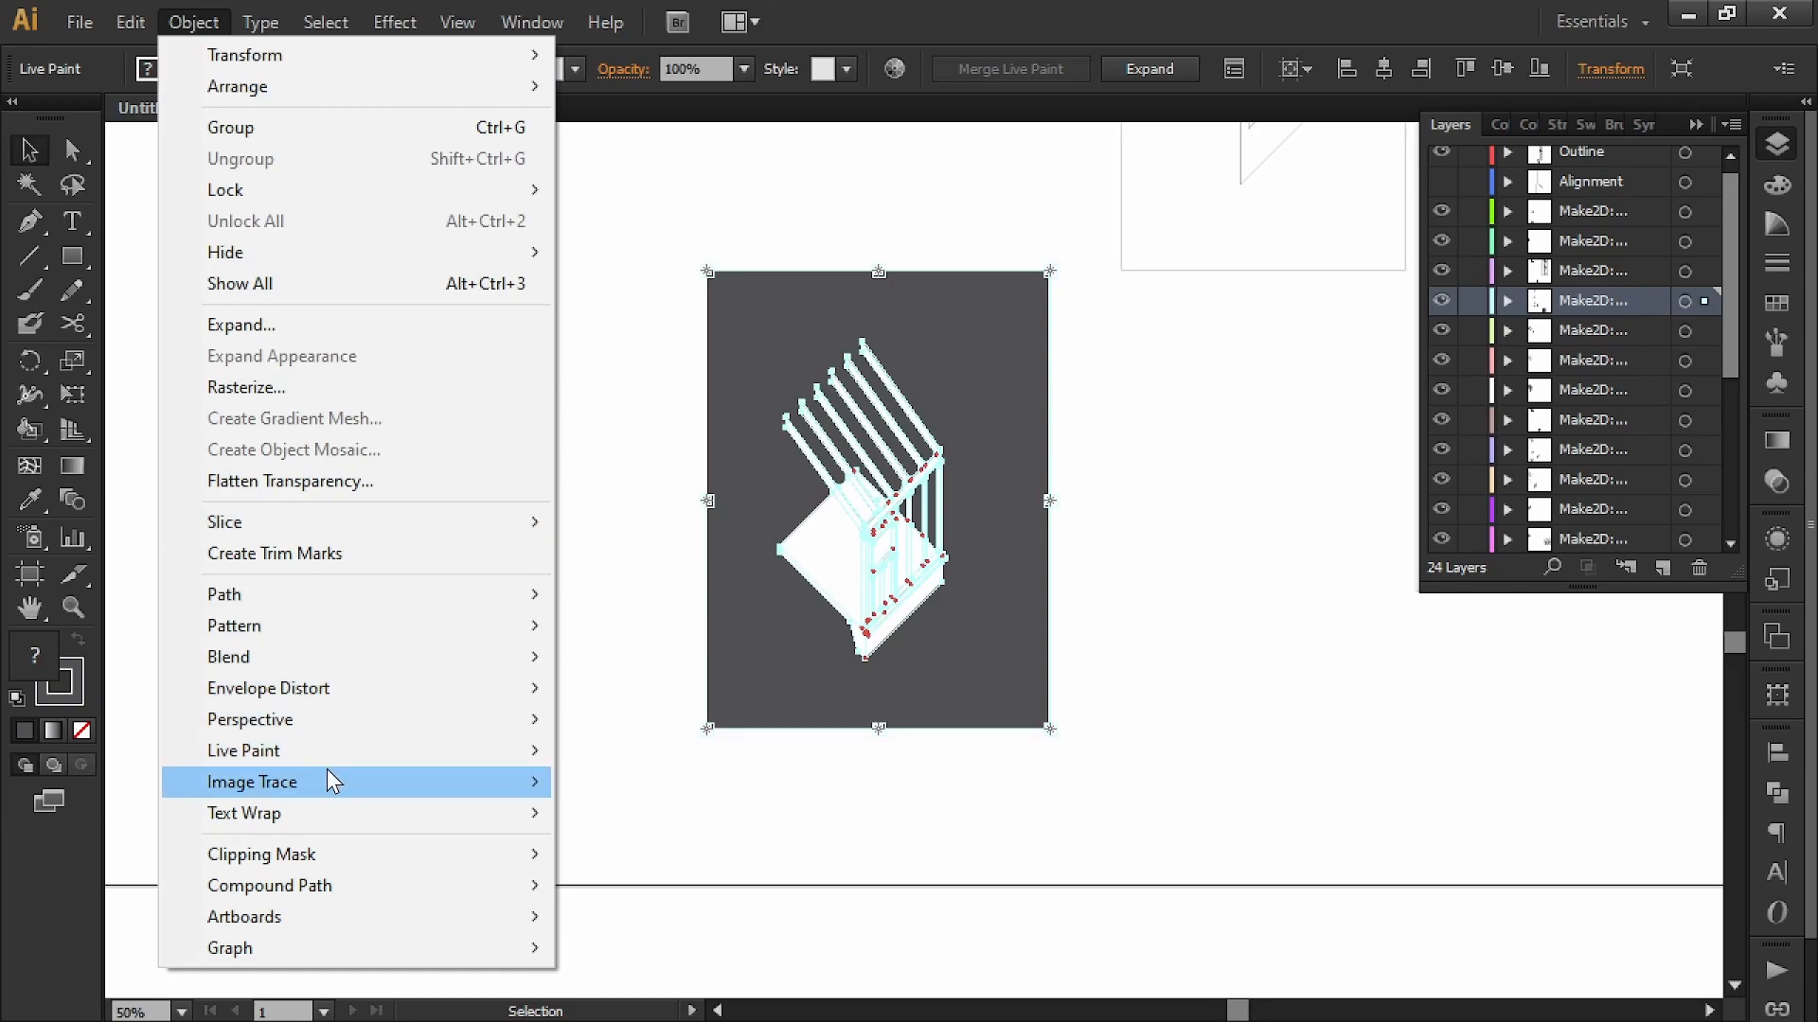
{"action": "mouse_move", "coordinate": [482, 763]}
{"action": "left_click", "coordinate": [665, 893]}
{"action": "right_click", "coordinate": [777, 667]}
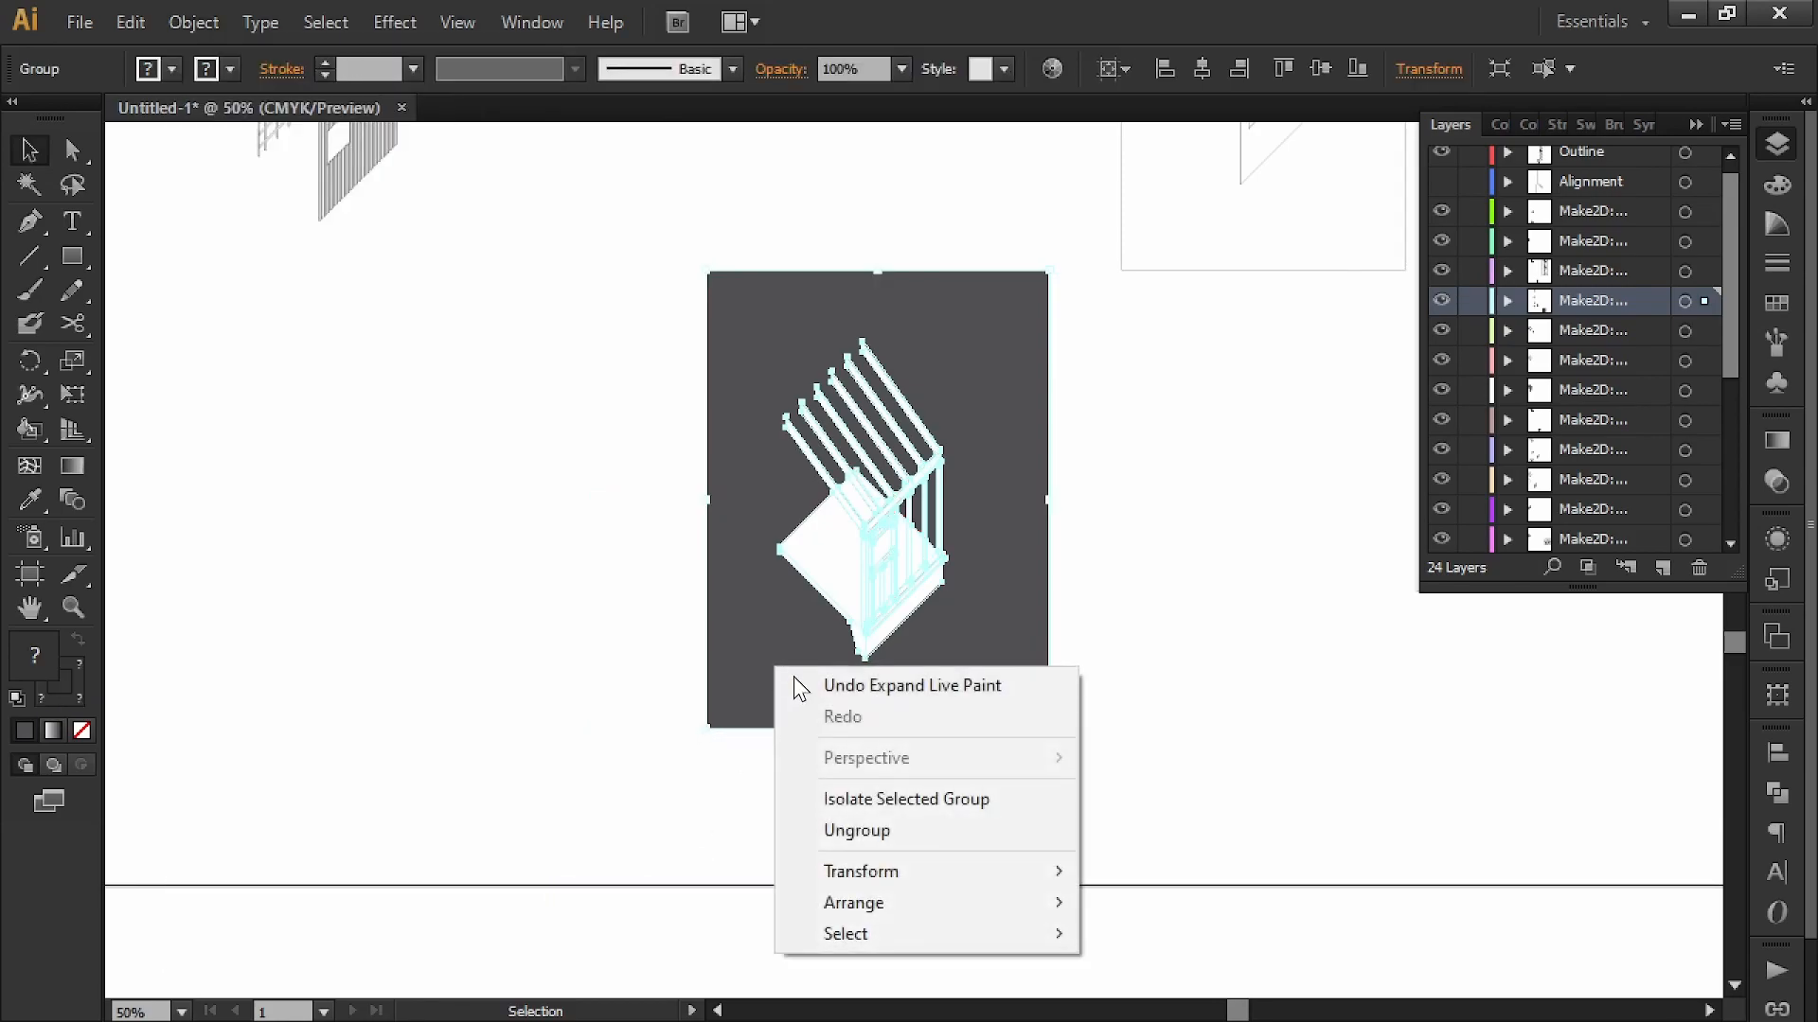
{"action": "left_click", "coordinate": [945, 829]}
{"action": "left_click", "coordinate": [945, 826]}
- Move the dark grey filled shapes of the timber frame beside its line drawing
{"action": "left_click", "coordinate": [996, 668]}
{"action": "left_click_drag", "start_coordinate": [997, 668], "coordinate": [1436, 751]}
{"action": "left_click_drag", "start_coordinate": [1226, 670], "coordinate": [1068, 720]}
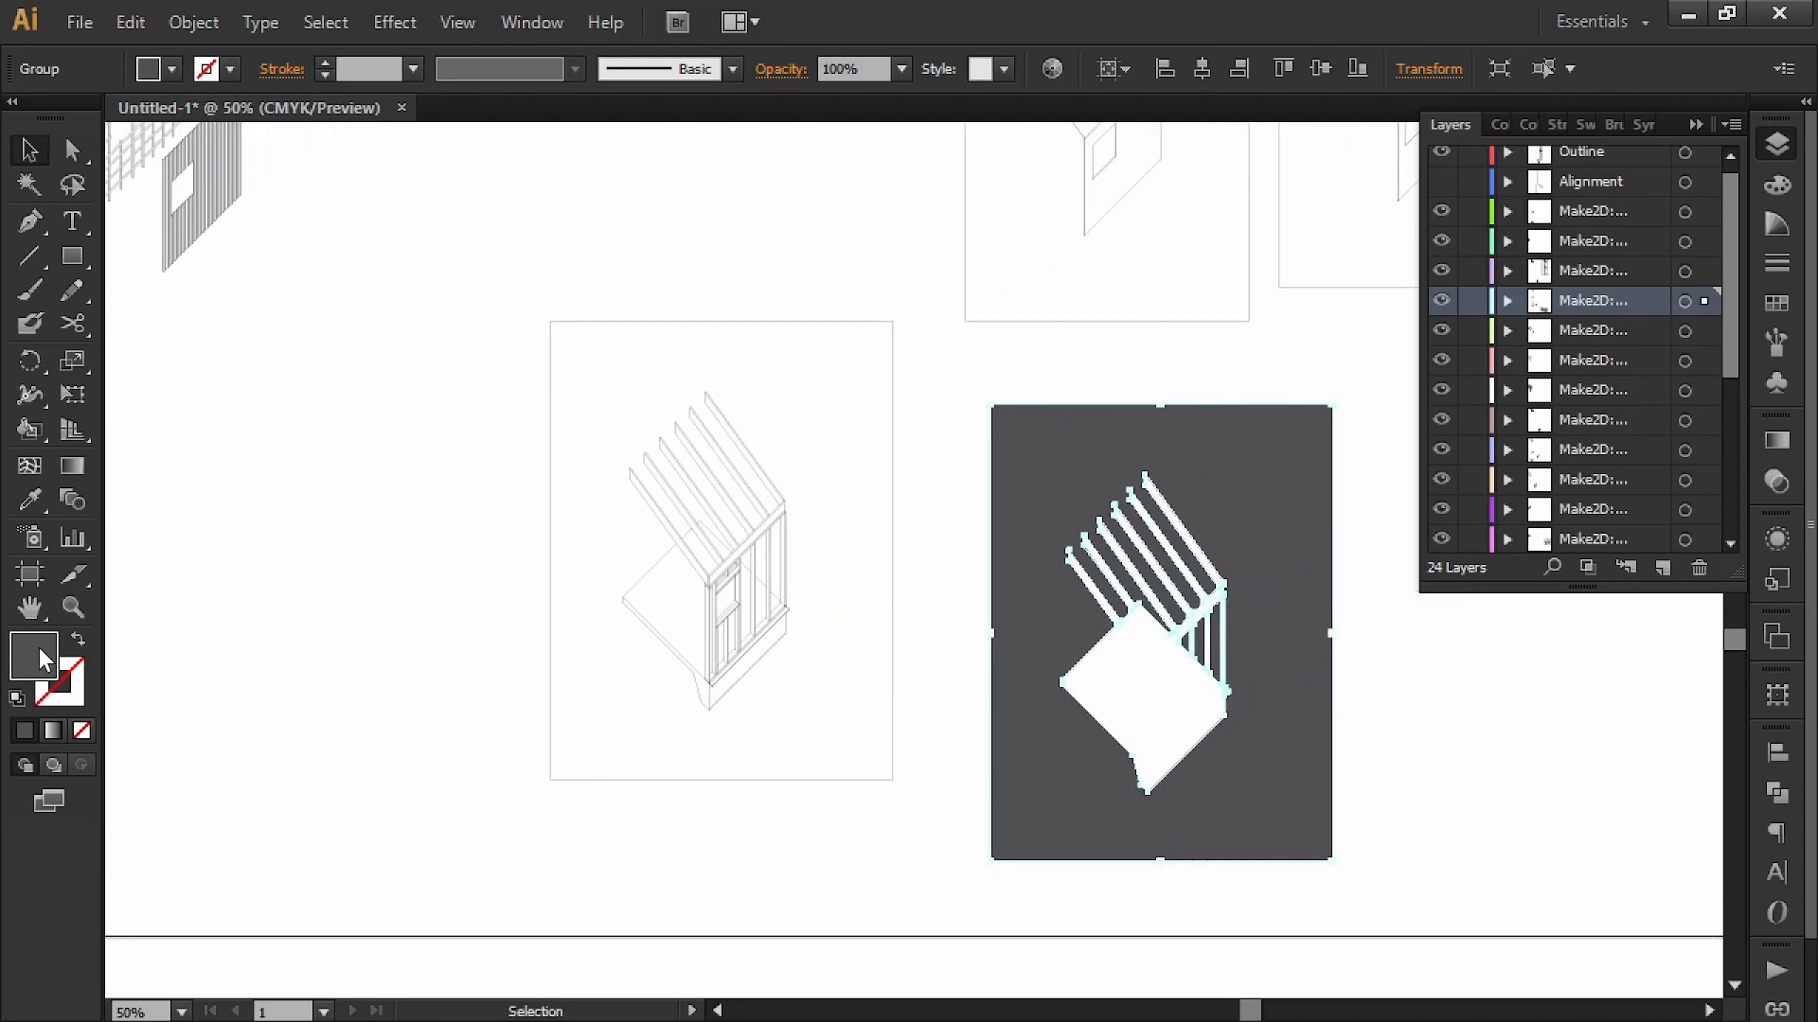
- Turn the frame shapes' dark grey fill into a stroke, and delete the leftover line drawing and the rectangle around the outlines
{"action": "key", "text": "shift+x"}
{"action": "left_click", "coordinate": [644, 917]}
{"action": "left_click_drag", "start_coordinate": [832, 879], "coordinate": [724, 758]}
{"action": "key", "text": "Delete"}
{"action": "left_click_drag", "start_coordinate": [1492, 640], "coordinate": [1242, 620]}
{"action": "mouse_move", "coordinate": [1183, 550]}
{"action": "left_mouse_down"}
{"action": "mouse_move", "coordinate": [1082, 488]}
{"action": "mouse_move", "coordinate": [1251, 655]}
{"action": "left_mouse_up"}
{"action": "key", "text": "Delete"}
- Transfer the timber frame's outlines to the Outline layer by pasting them in front
{"action": "key", "text": "v"}
{"action": "scroll", "coordinate": [1066, 565], "scroll_direction": "down", "scroll_amount": 1, "text": "alt"}
{"action": "key", "text": "a"}
{"action": "left_click", "coordinate": [1564, 161]}
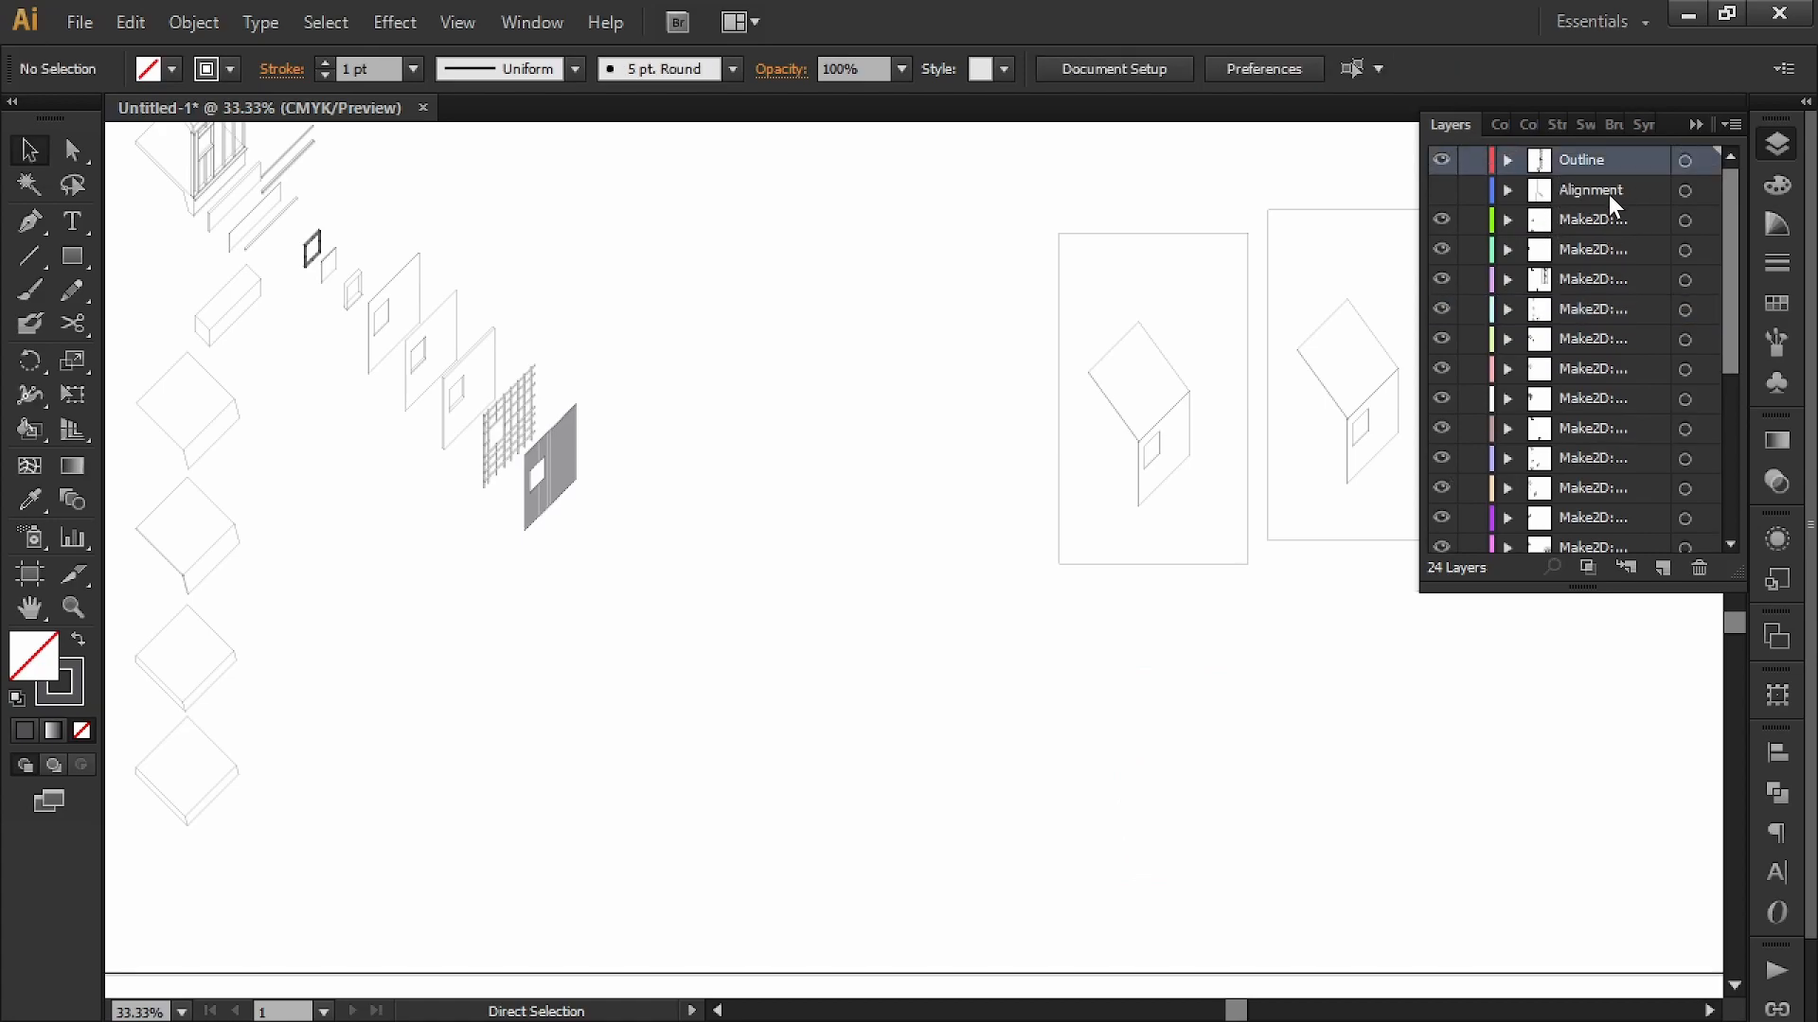
{"action": "key", "text": "ctrl+f"}
- Move the pasted outlines close to the timber frame in the exploded drawing
{"action": "left_click", "coordinate": [877, 611]}
{"action": "left_click_drag", "start_coordinate": [878, 612], "coordinate": [957, 628]}
{"action": "mouse_move", "coordinate": [1311, 756]}
{"action": "left_mouse_down"}
{"action": "mouse_move", "coordinate": [542, 596]}
{"action": "mouse_move", "coordinate": [386, 526]}
{"action": "left_mouse_up"}
{"action": "mouse_move", "coordinate": [387, 526]}
{"action": "left_mouse_down"}
{"action": "mouse_move", "coordinate": [825, 794]}
{"action": "mouse_move", "coordinate": [850, 860]}
{"action": "left_mouse_up"}
{"action": "left_click", "coordinate": [807, 716]}
{"action": "left_click_drag", "start_coordinate": [799, 791], "coordinate": [732, 365]}
{"action": "scroll", "coordinate": [744, 337], "scroll_direction": "up", "scroll_amount": 6, "text": "alt"}
{"action": "scroll", "coordinate": [766, 479], "scroll_direction": "up", "scroll_amount": 1, "text": "alt"}
{"action": "left_click_drag", "start_coordinate": [797, 519], "coordinate": [824, 418]}
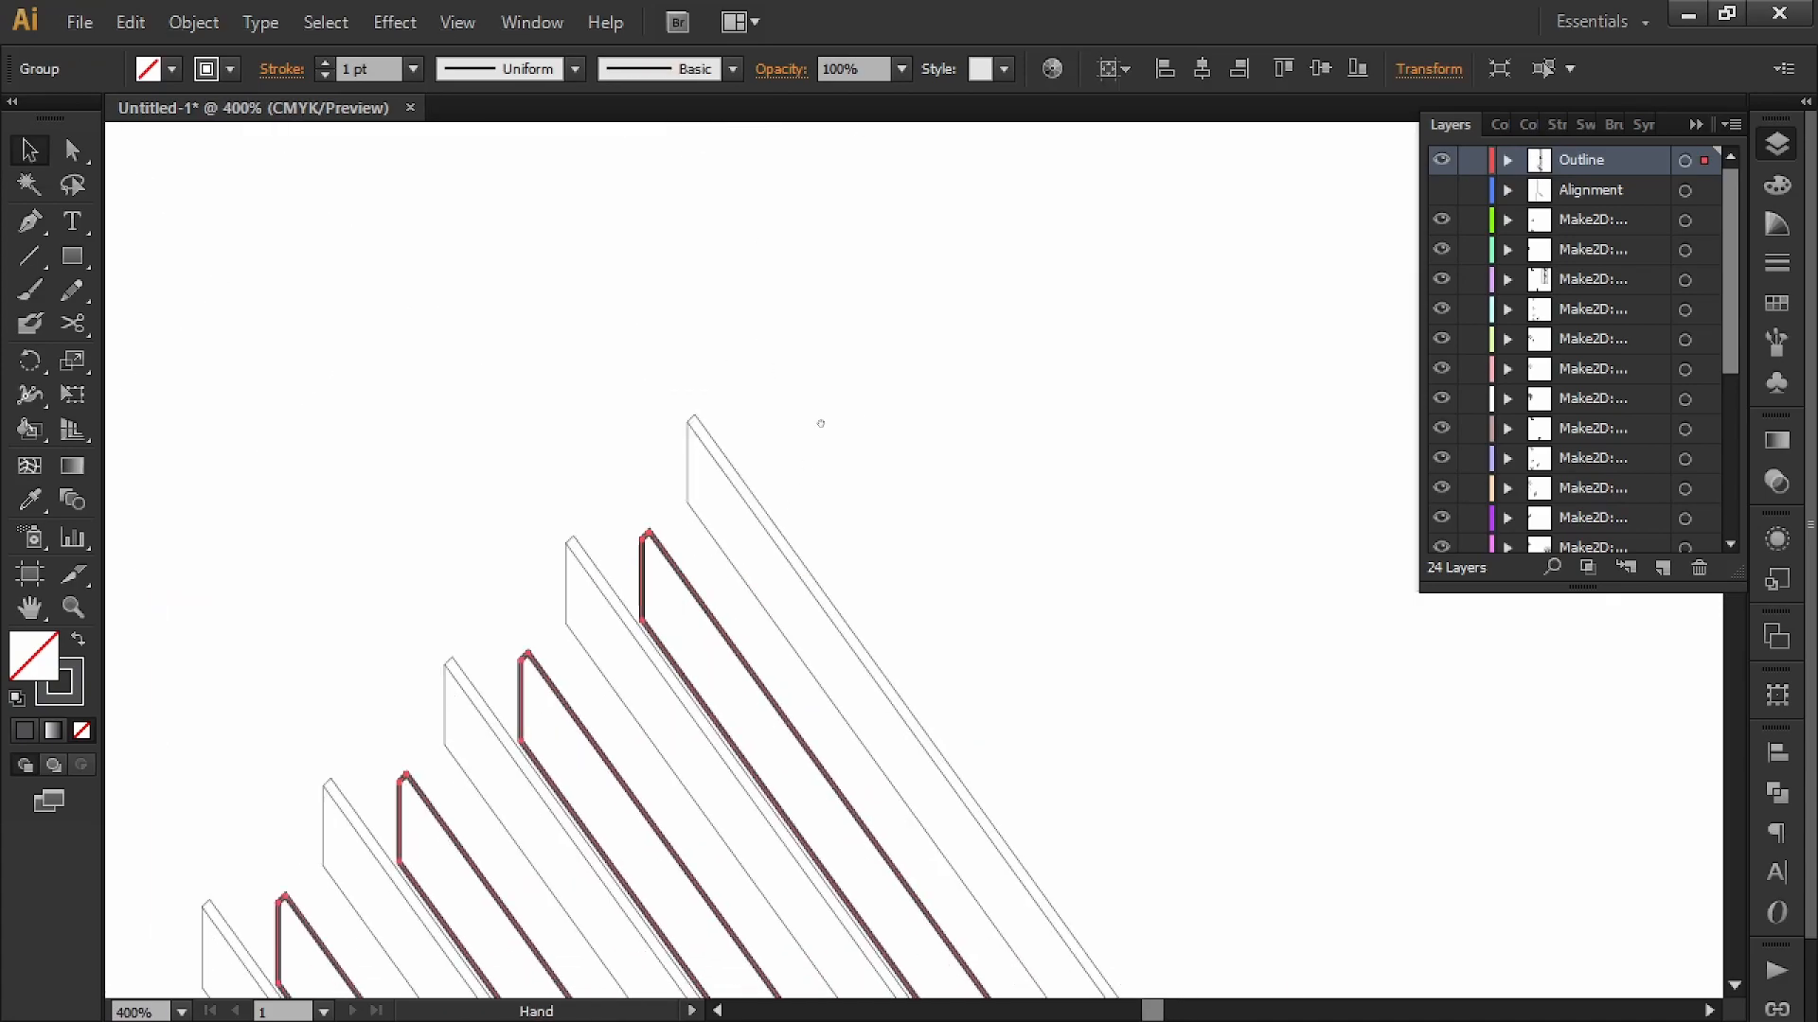
{"action": "left_click", "coordinate": [823, 418]}
{"action": "scroll", "coordinate": [688, 479], "scroll_direction": "up", "scroll_amount": 3, "text": "alt"}
- Switch to outline view and snap the outlines' upper rafter corner onto the matching corner of the timber frame
{"action": "left_click_drag", "start_coordinate": [568, 651], "coordinate": [665, 337]}
{"action": "key", "text": "ctrl+y"}
{"action": "left_click", "coordinate": [576, 339]}
{"action": "scroll", "coordinate": [663, 318], "scroll_direction": "up", "scroll_amount": 4, "text": "alt"}
{"action": "left_click", "coordinate": [718, 422]}
{"action": "left_click_drag", "start_coordinate": [710, 439], "coordinate": [859, 258]}
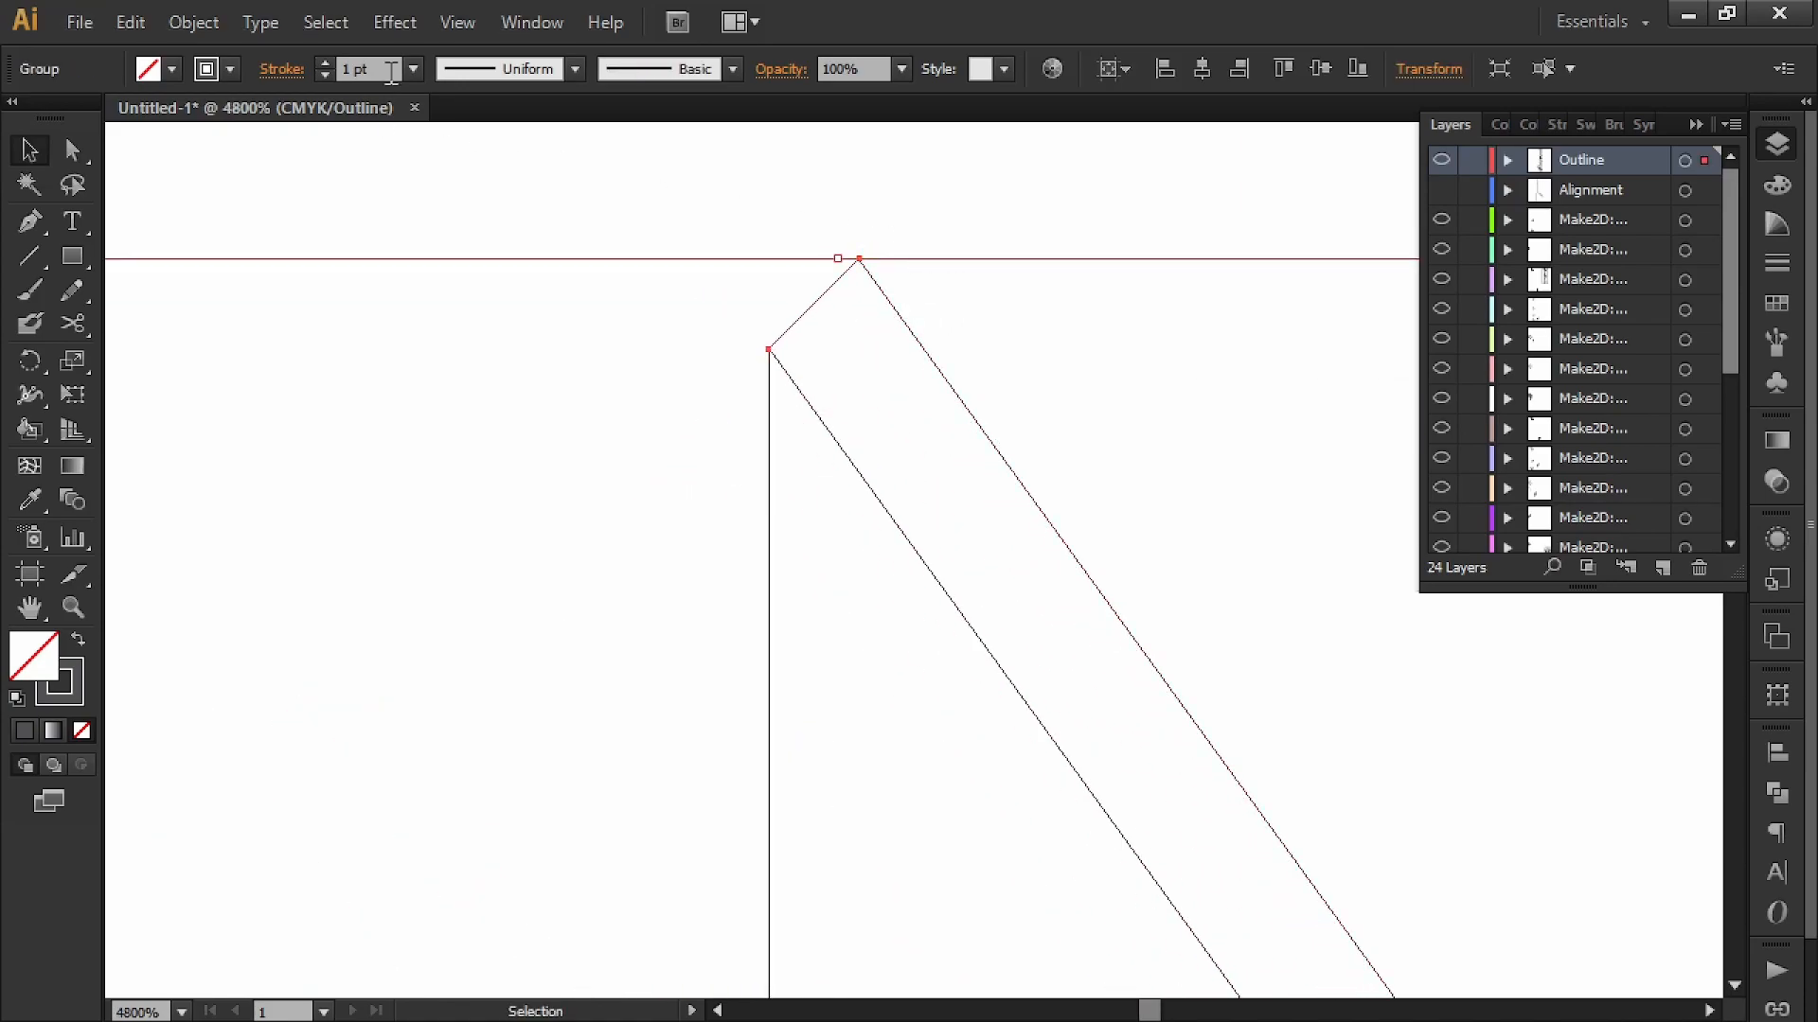
- Give the timber frame's outlines a 0.5 pt black stroke and return to preview view
{"action": "left_click_drag", "start_coordinate": [385, 74], "coordinate": [168, 71]}
{"action": "type", "text": ".5"}
{"action": "key", "text": "Return"}
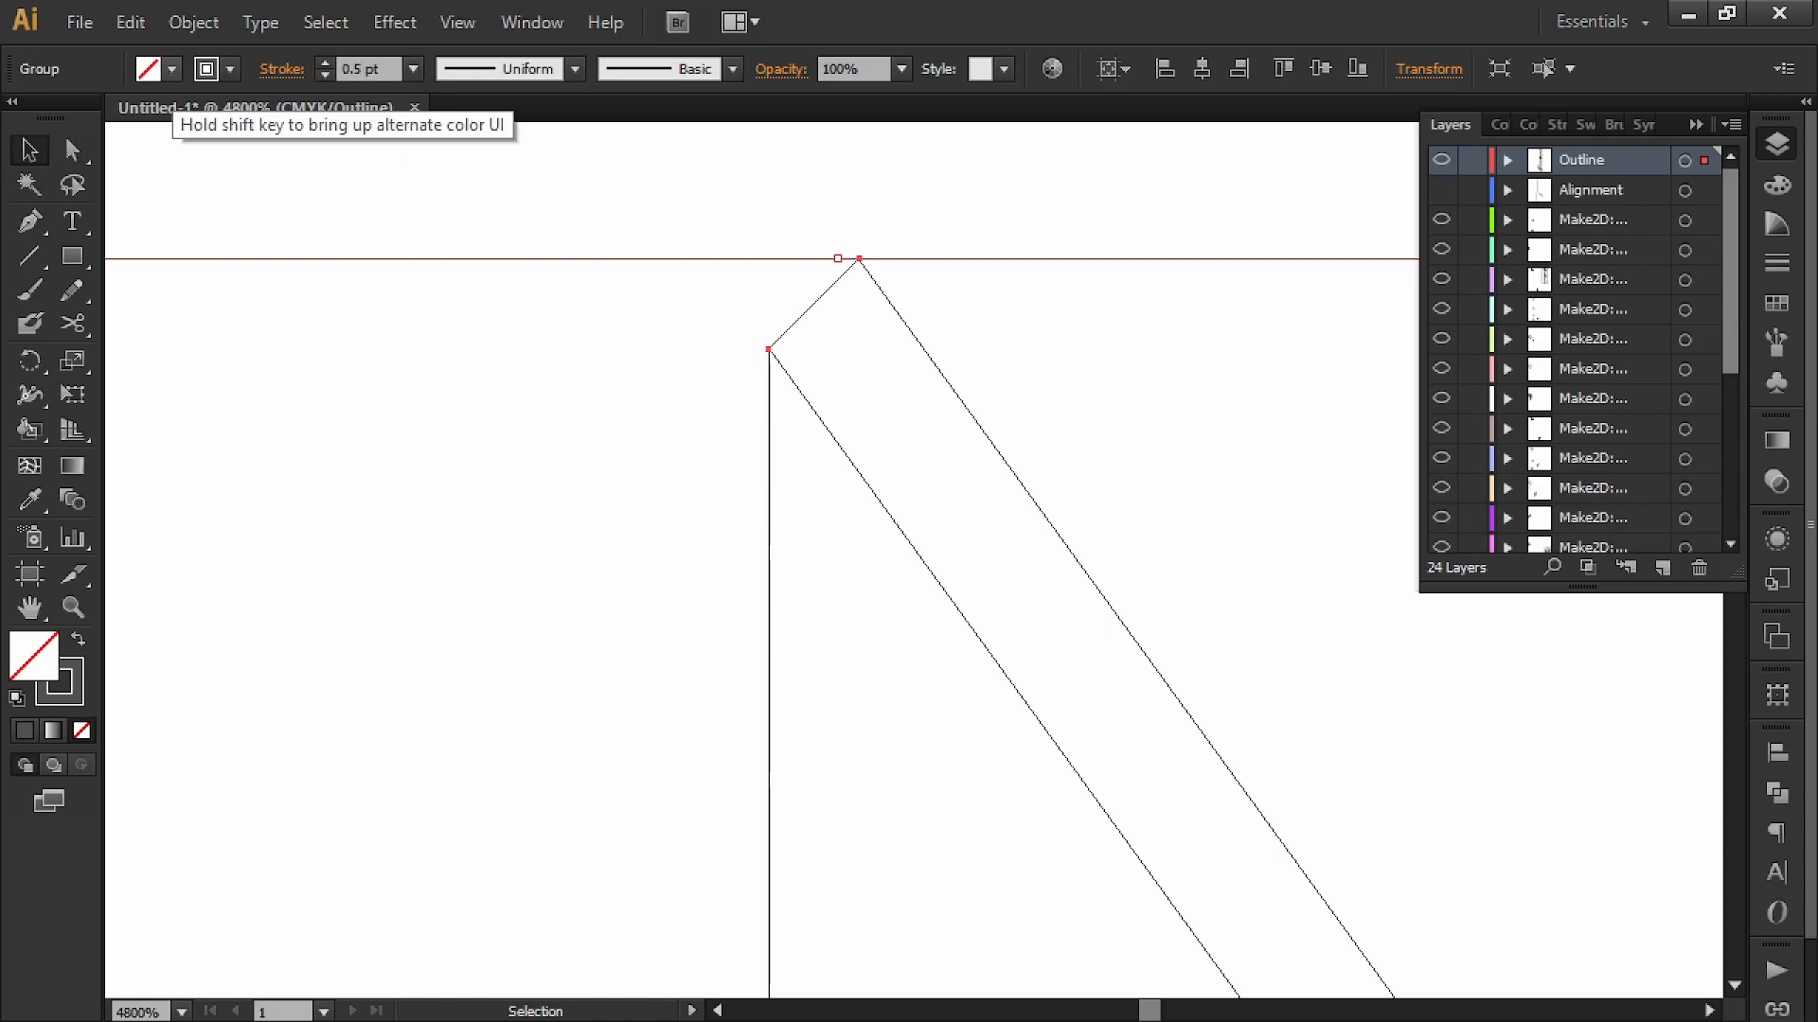
{"action": "left_click", "coordinate": [207, 68], "text": "shift"}
{"action": "key", "text": "Escape"}
{"action": "key", "text": "ctrl+y"}
{"action": "left_click", "coordinate": [1111, 183]}
- Examine the heavier outlines on the timber frame and the remaining pieces of the exploded drawing
{"action": "scroll", "coordinate": [1107, 208], "scroll_direction": "down", "scroll_amount": 9, "text": "alt"}
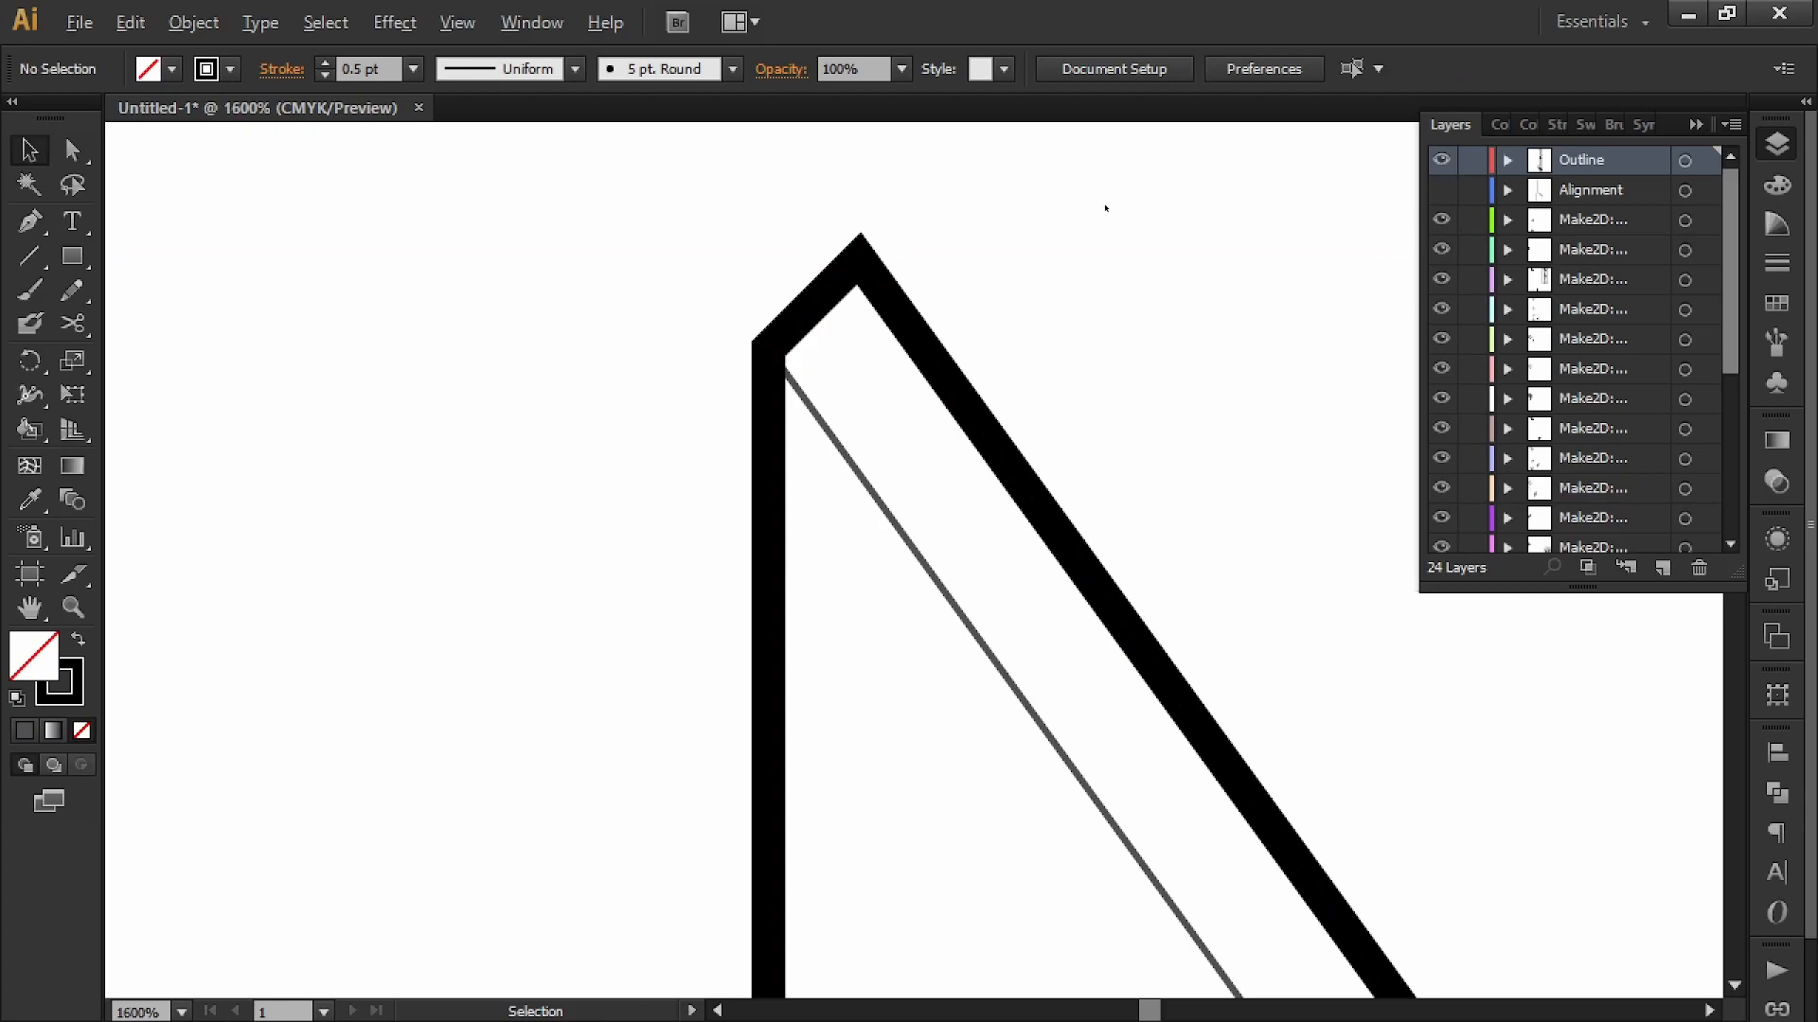
{"action": "left_click_drag", "start_coordinate": [1295, 606], "coordinate": [991, 314]}
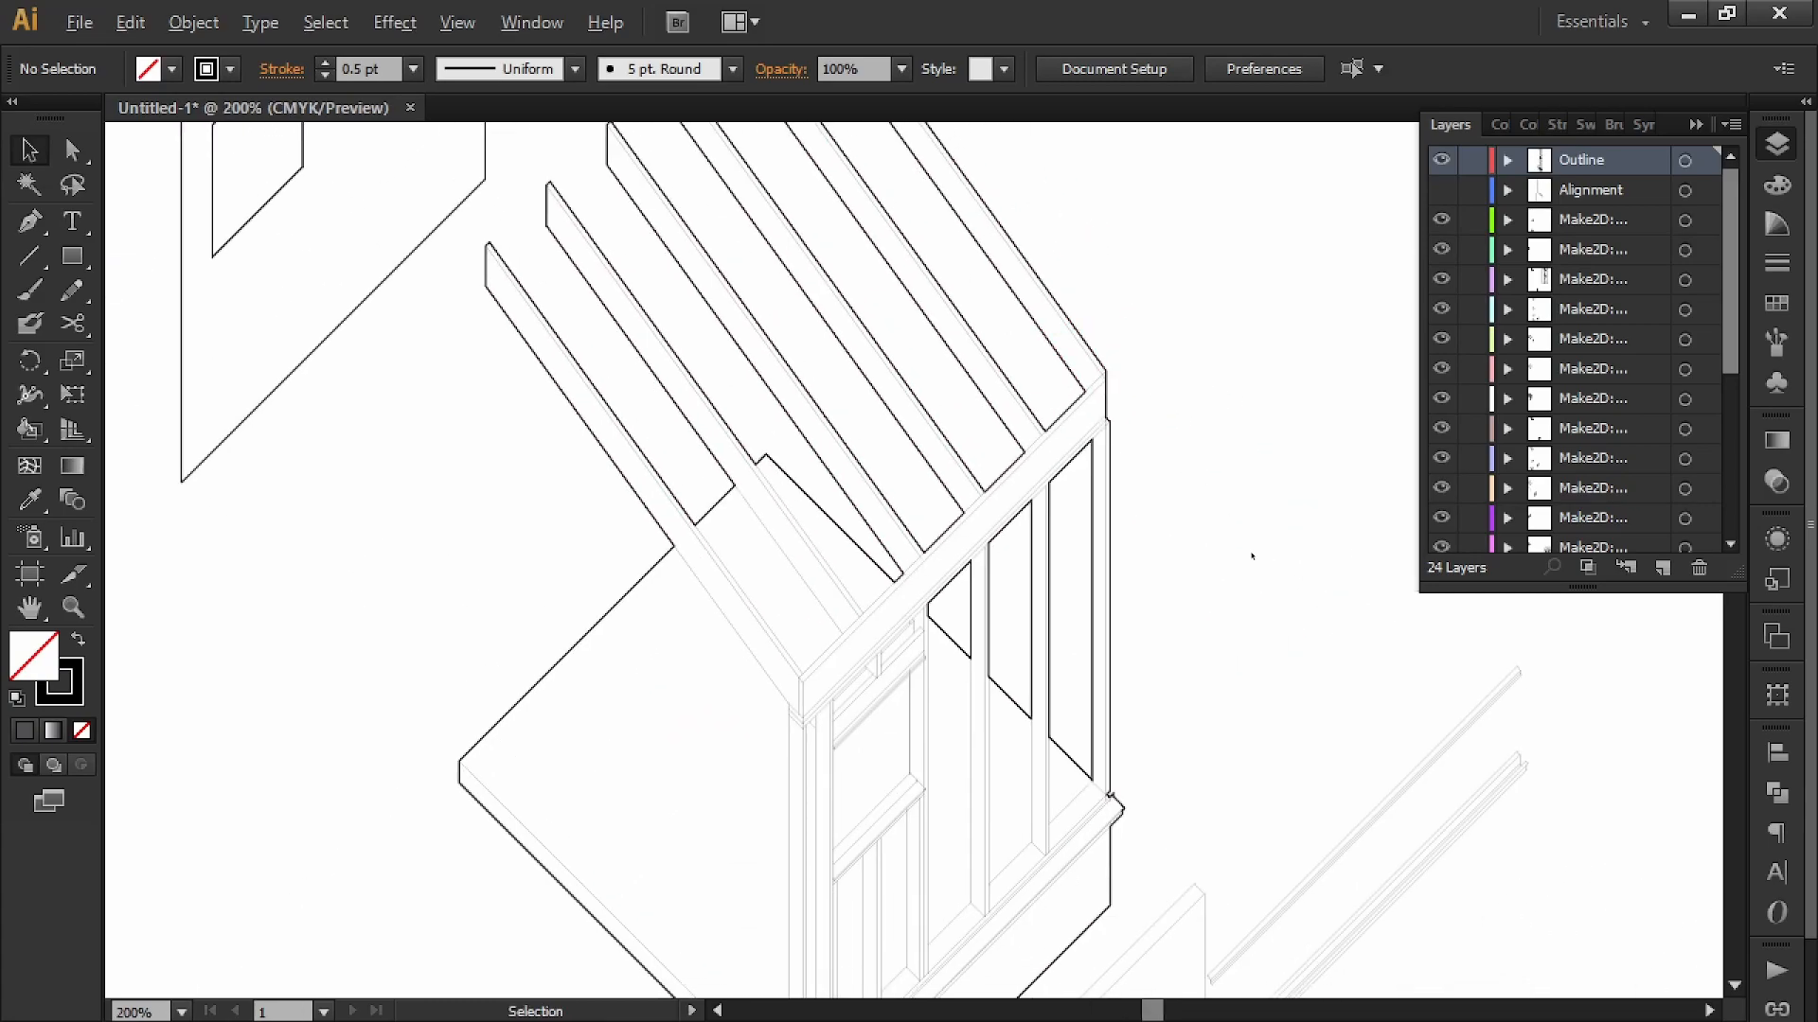
{"action": "scroll", "coordinate": [1244, 526], "scroll_direction": "down", "scroll_amount": 2, "text": "alt"}
{"action": "left_click_drag", "start_coordinate": [1258, 544], "coordinate": [1143, 465]}
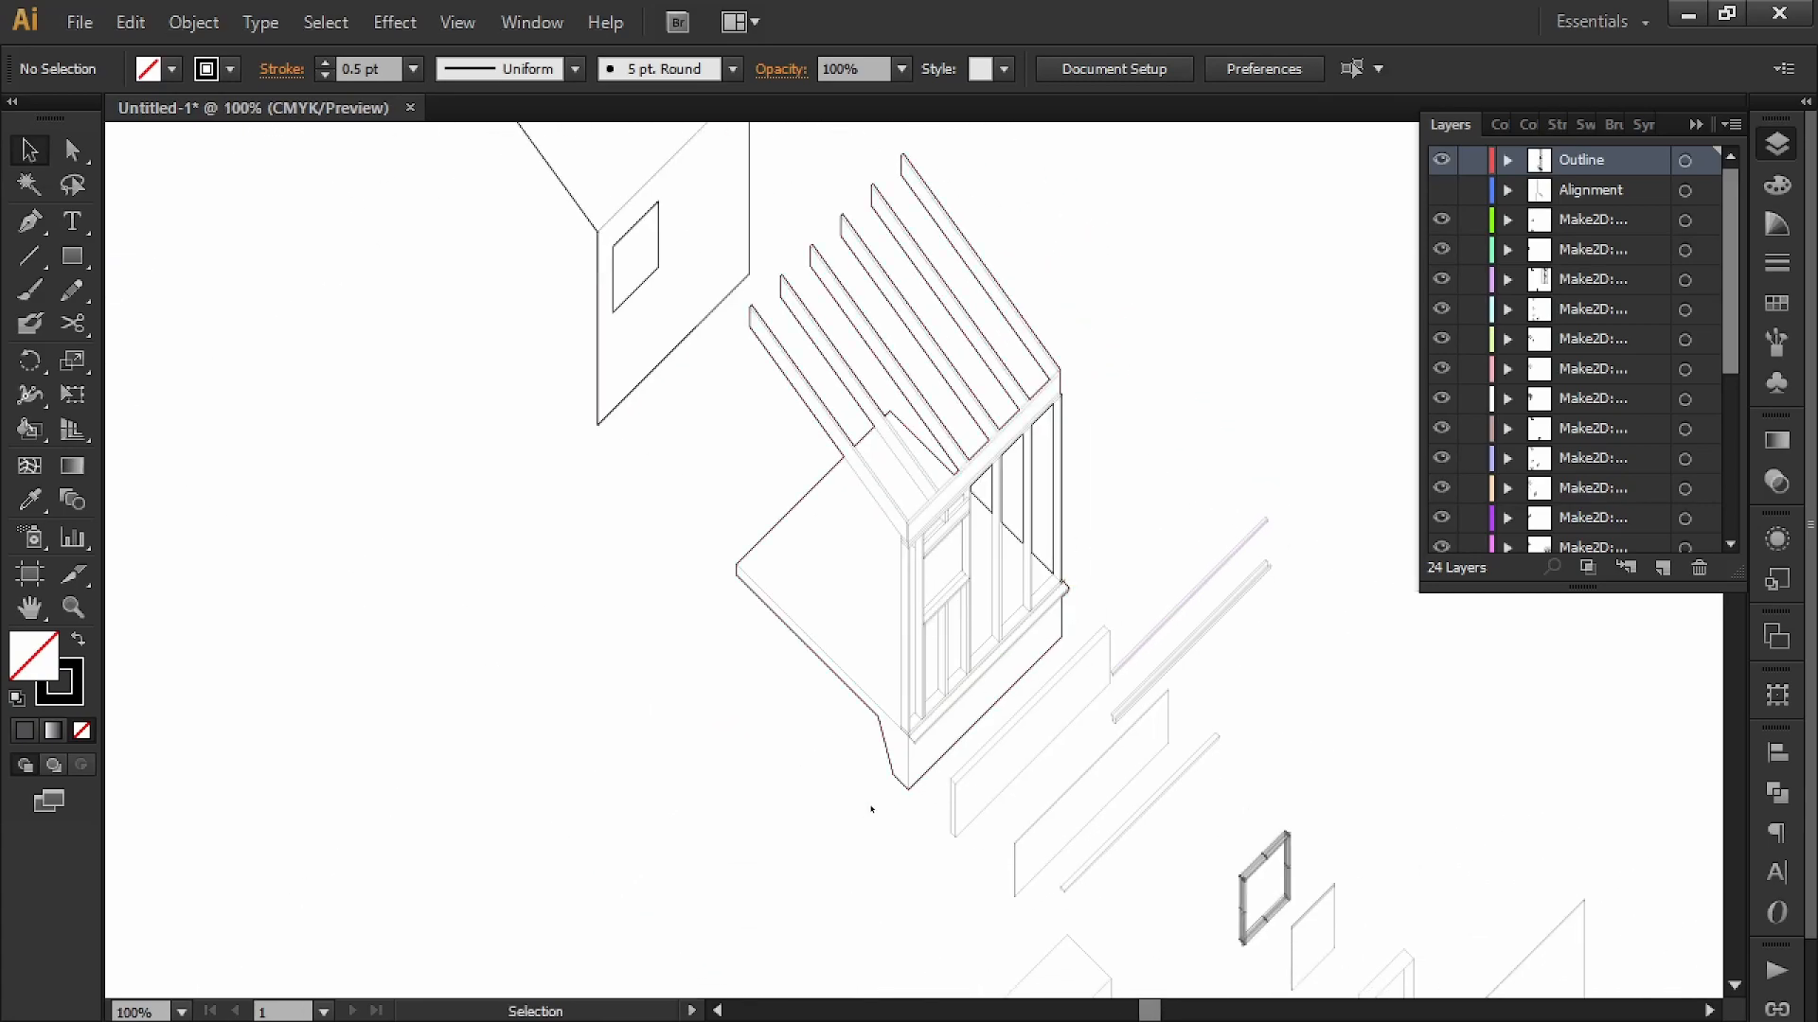
{"action": "left_click_drag", "start_coordinate": [1205, 571], "coordinate": [1019, 356]}
{"action": "scroll", "coordinate": [979, 478], "scroll_direction": "up", "scroll_amount": 3, "text": "alt"}
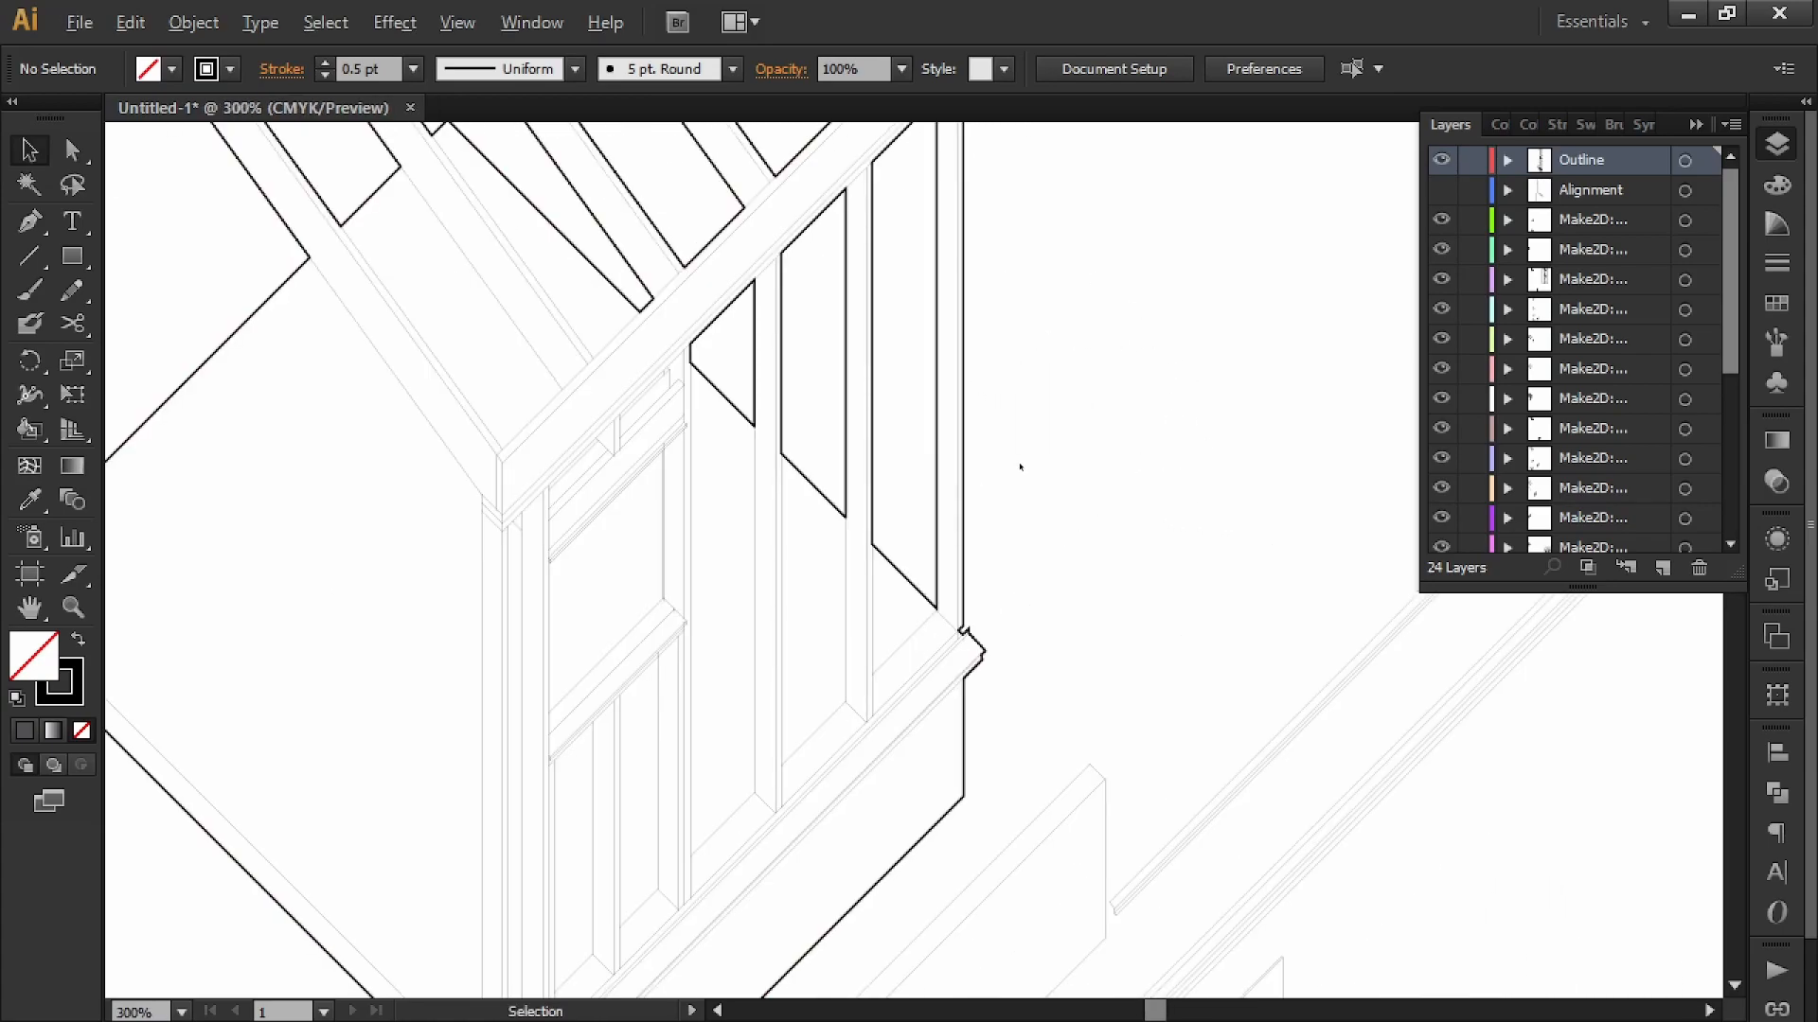
{"action": "scroll", "coordinate": [1021, 468], "scroll_direction": "down", "scroll_amount": 5, "text": "alt"}
{"action": "mouse_move", "coordinate": [1140, 345]}
{"action": "left_mouse_down"}
{"action": "mouse_move", "coordinate": [1035, 324]}
{"action": "mouse_move", "coordinate": [803, 211]}
{"action": "left_mouse_up"}
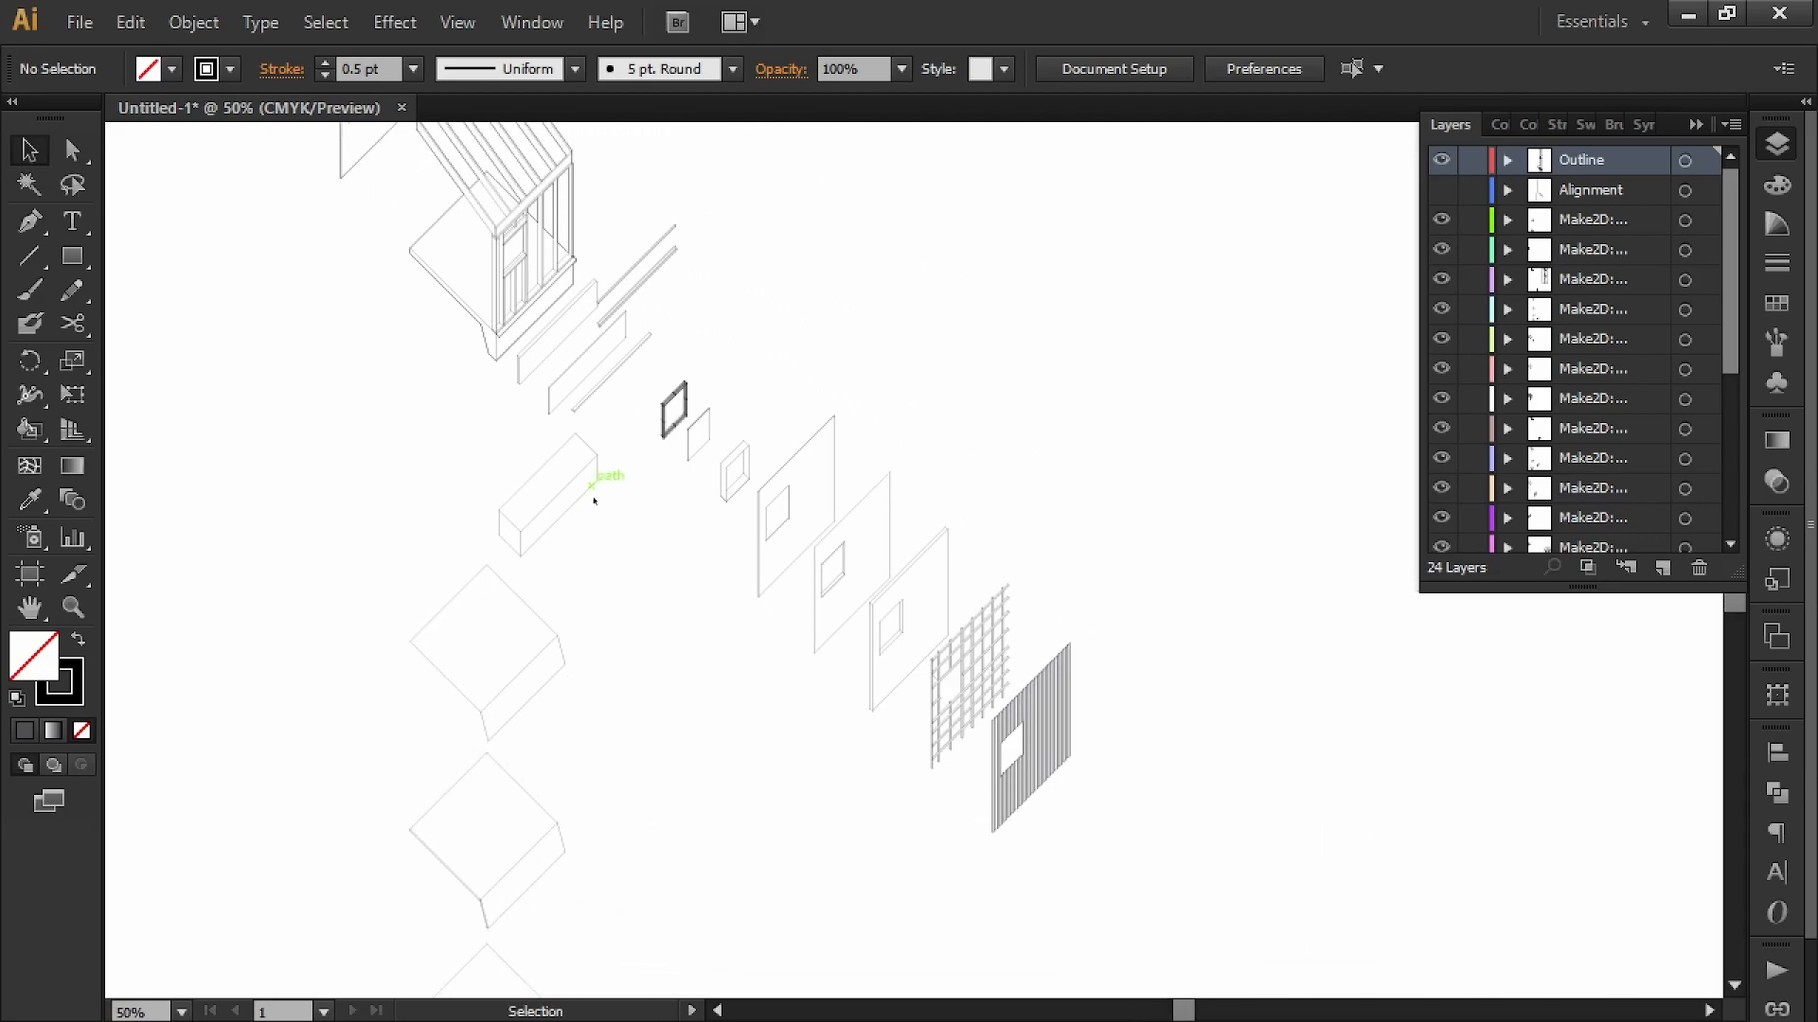
{"action": "scroll", "coordinate": [1006, 501], "scroll_direction": "down", "scroll_amount": 1, "text": "alt"}
{"action": "mouse_move", "coordinate": [1007, 502]}
{"action": "left_mouse_down"}
{"action": "mouse_move", "coordinate": [1031, 548]}
{"action": "mouse_move", "coordinate": [1055, 932]}
{"action": "left_mouse_up"}
{"action": "left_click_drag", "start_coordinate": [965, 572], "coordinate": [992, 854]}
{"action": "mouse_move", "coordinate": [919, 145]}
{"action": "left_mouse_down"}
{"action": "mouse_move", "coordinate": [943, 591]}
{"action": "mouse_move", "coordinate": [840, 508]}
{"action": "mouse_move", "coordinate": [779, 351]}
{"action": "left_mouse_up"}
{"action": "mouse_move", "coordinate": [875, 562]}
{"action": "left_mouse_down"}
{"action": "mouse_move", "coordinate": [892, 601]}
{"action": "mouse_move", "coordinate": [885, 516]}
{"action": "mouse_move", "coordinate": [823, 448]}
{"action": "left_mouse_up"}
{"action": "scroll", "coordinate": [990, 540], "scroll_direction": "down", "scroll_amount": 1, "text": "alt"}
{"action": "left_click_drag", "start_coordinate": [990, 540], "coordinate": [991, 691]}
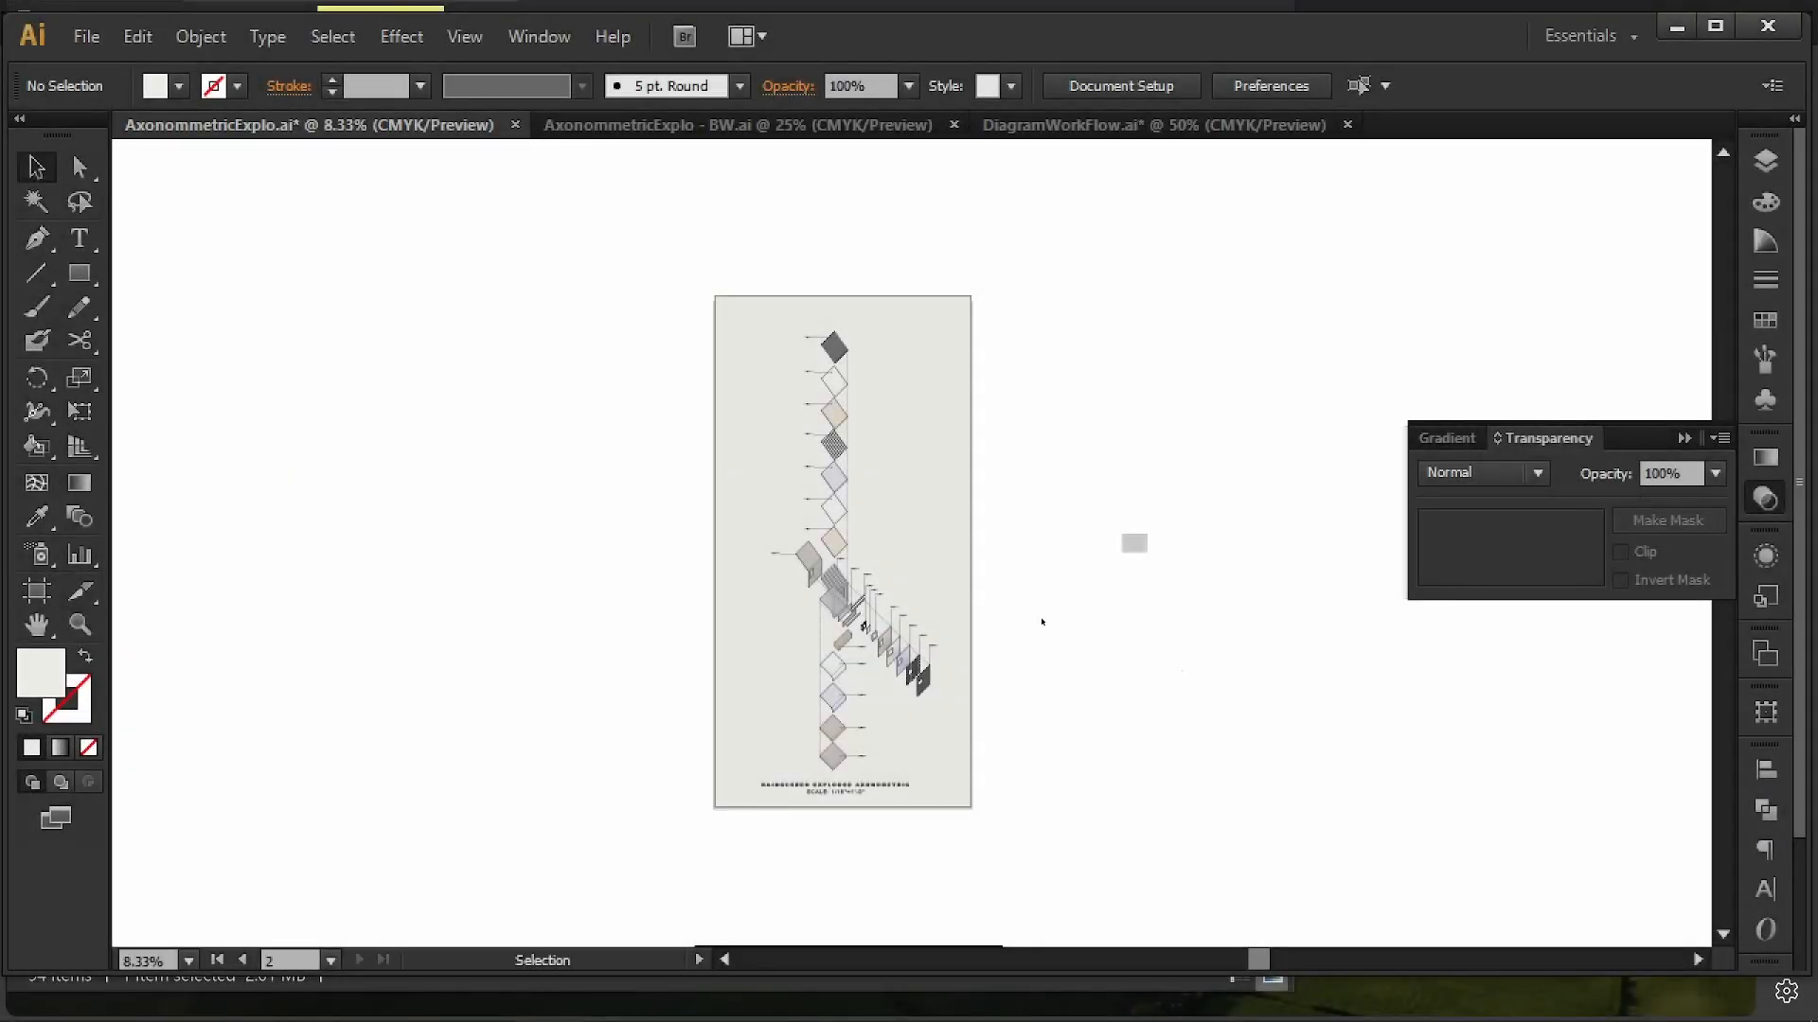
- Hide the background colour, Annotations and Rendering layers of the finished axonometric in AxonommetricExplo.ai
{"action": "scroll", "coordinate": [852, 596], "scroll_direction": "up", "scroll_amount": 2, "text": "alt"}
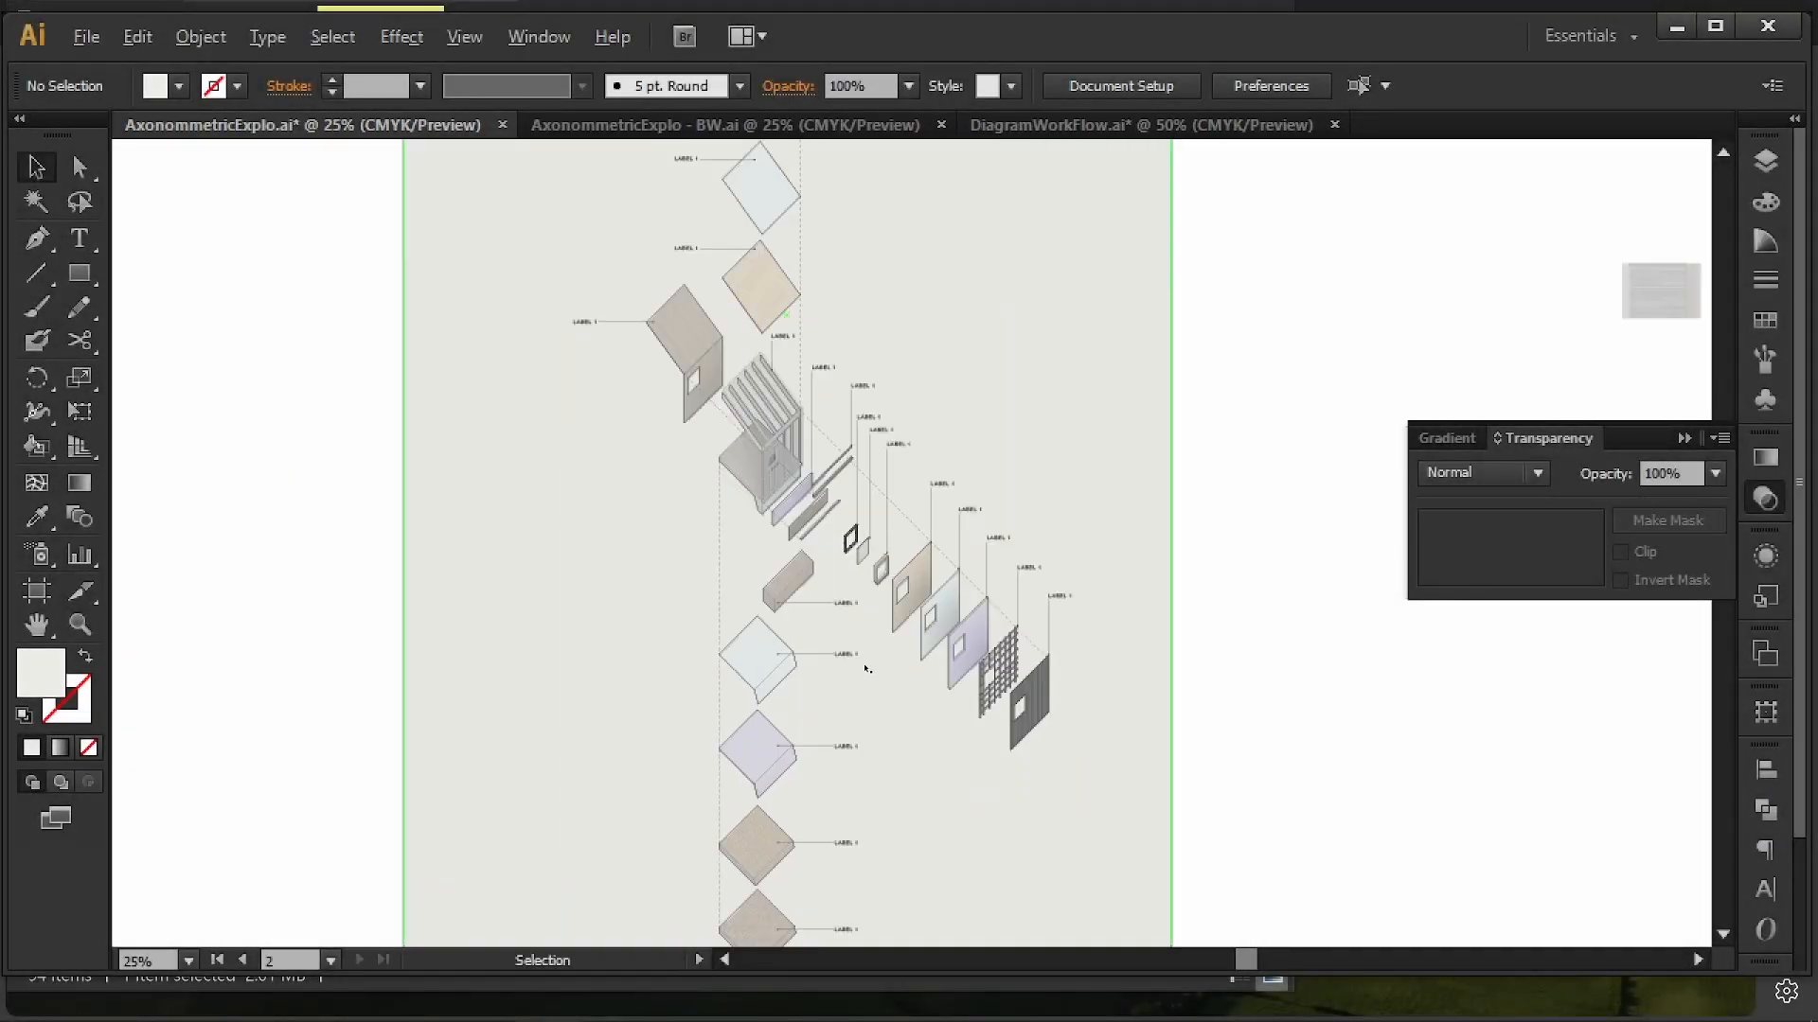
{"action": "scroll", "coordinate": [849, 589], "scroll_direction": "down", "scroll_amount": 2, "text": "alt"}
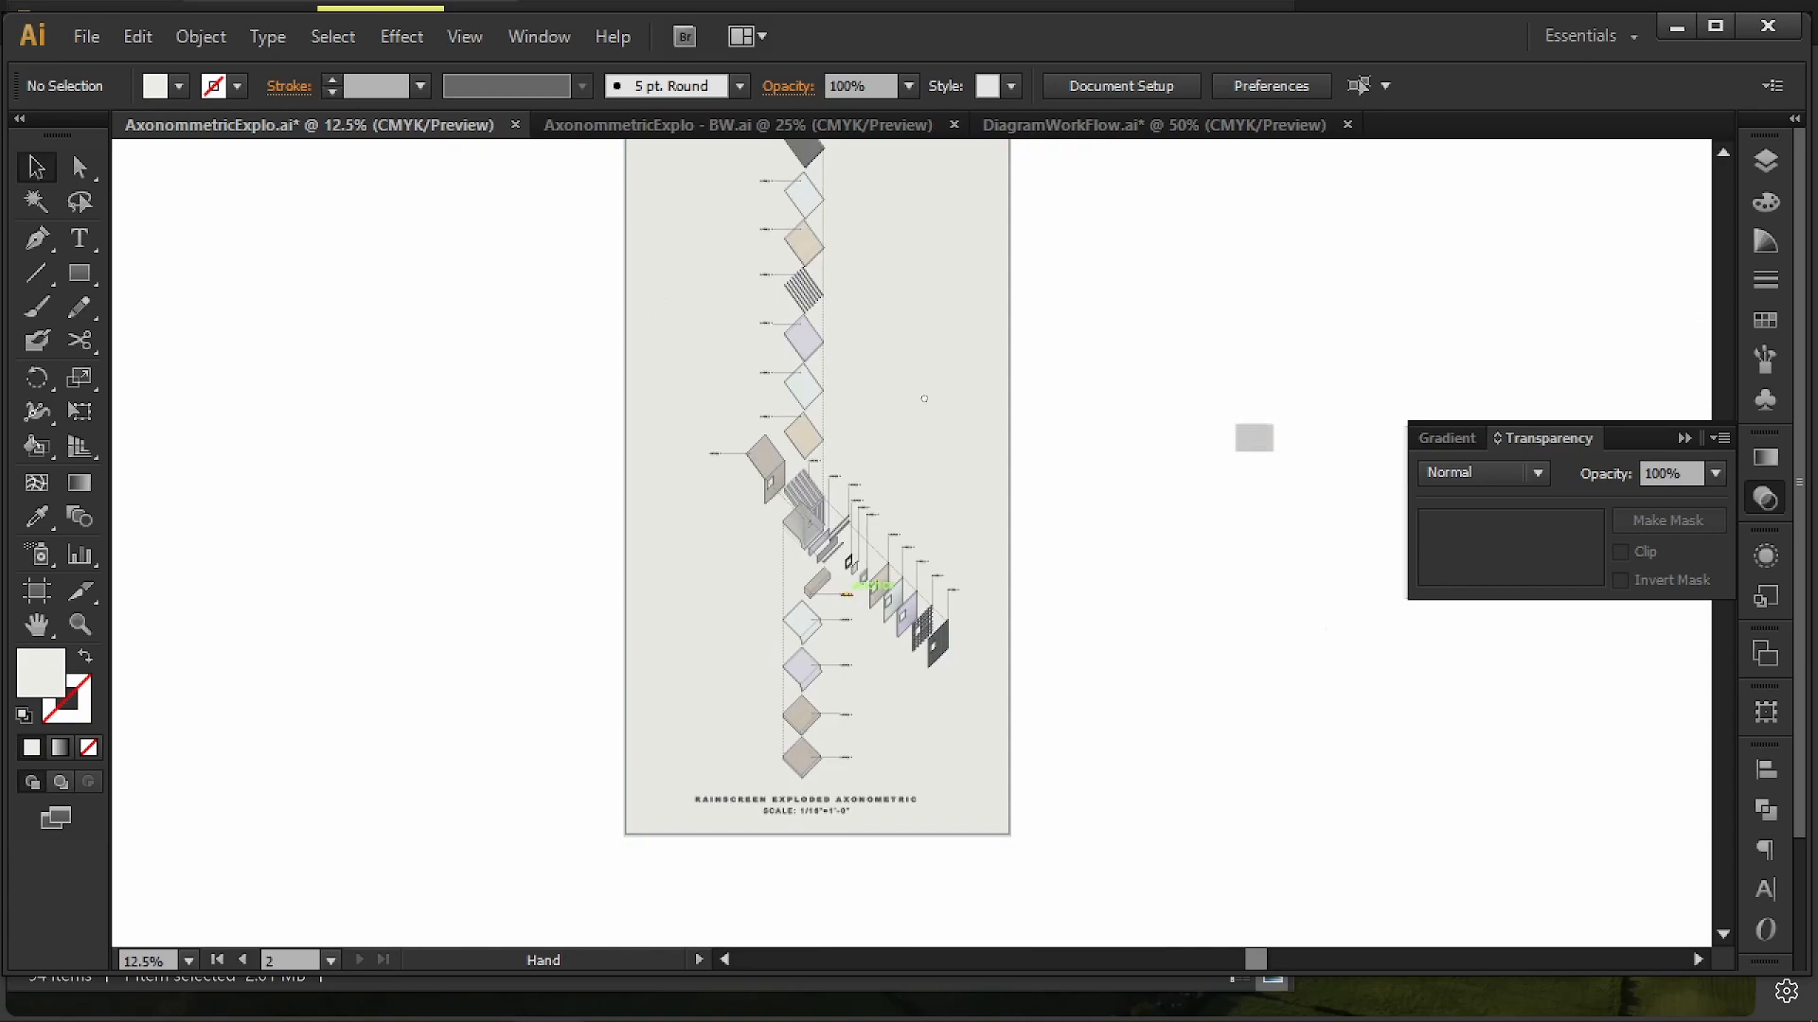
{"action": "left_click_drag", "start_coordinate": [924, 393], "coordinate": [919, 461]}
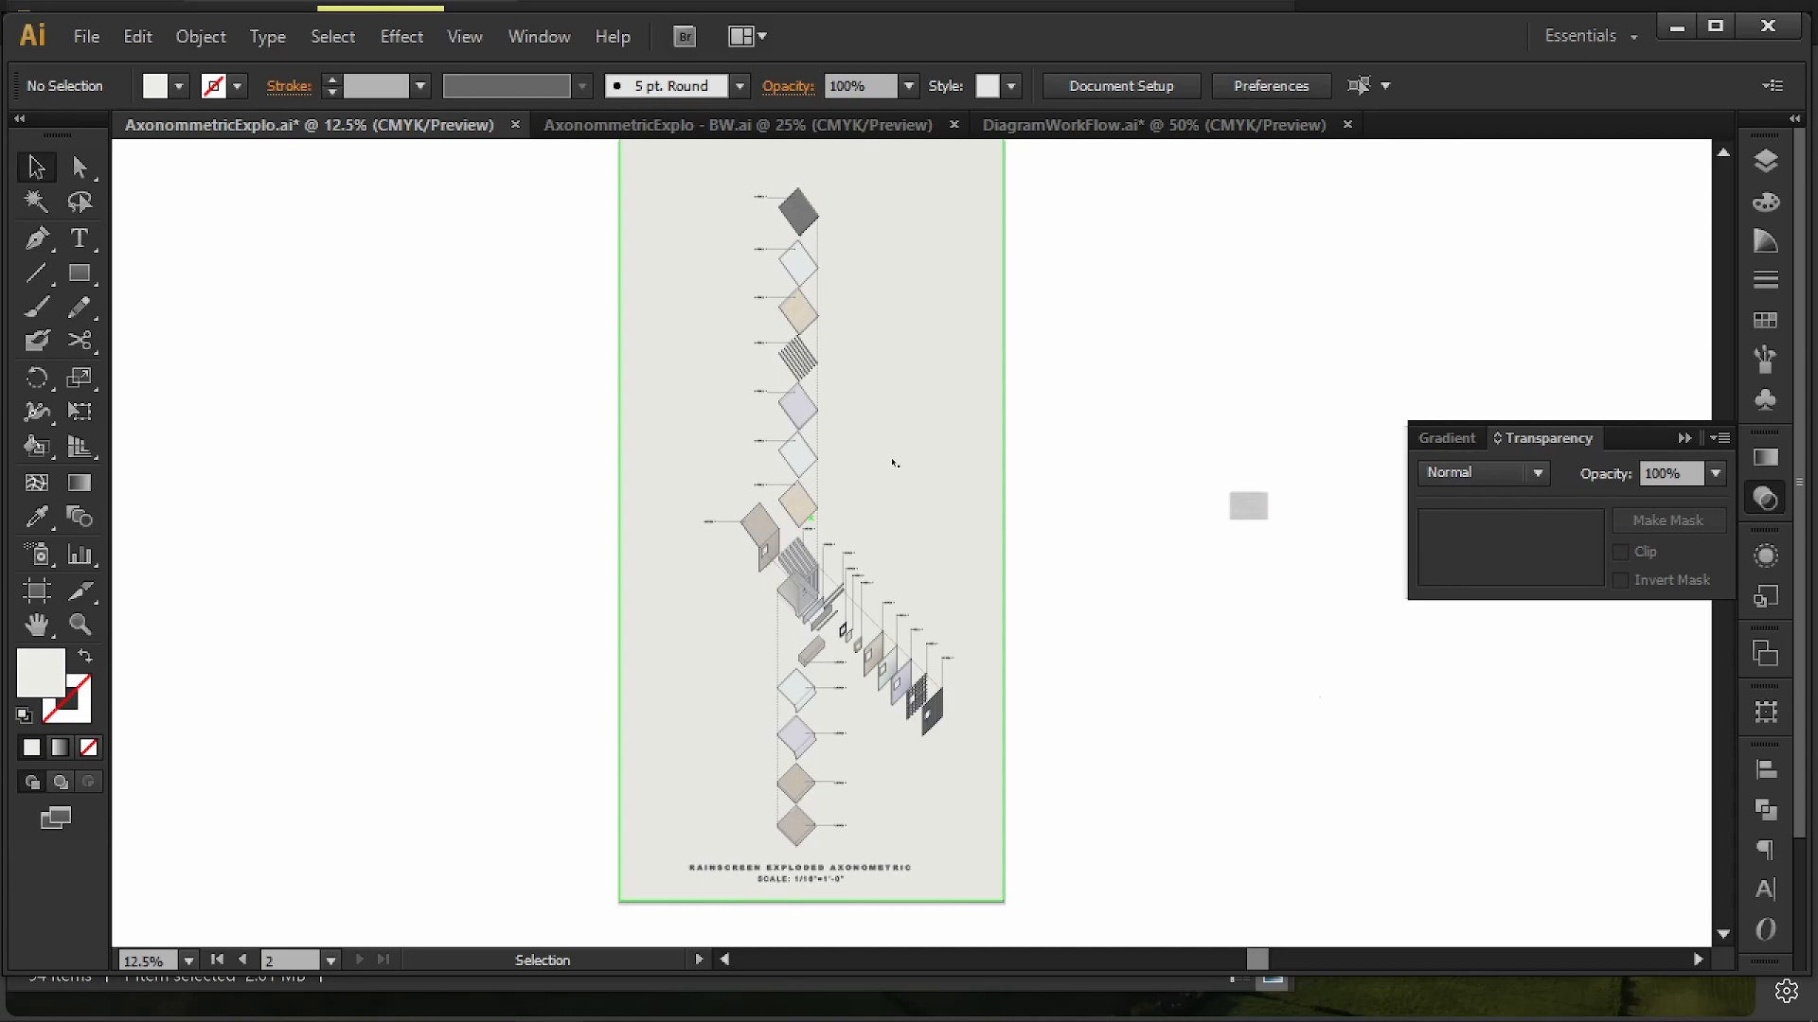
{"action": "left_click", "coordinate": [1760, 164]}
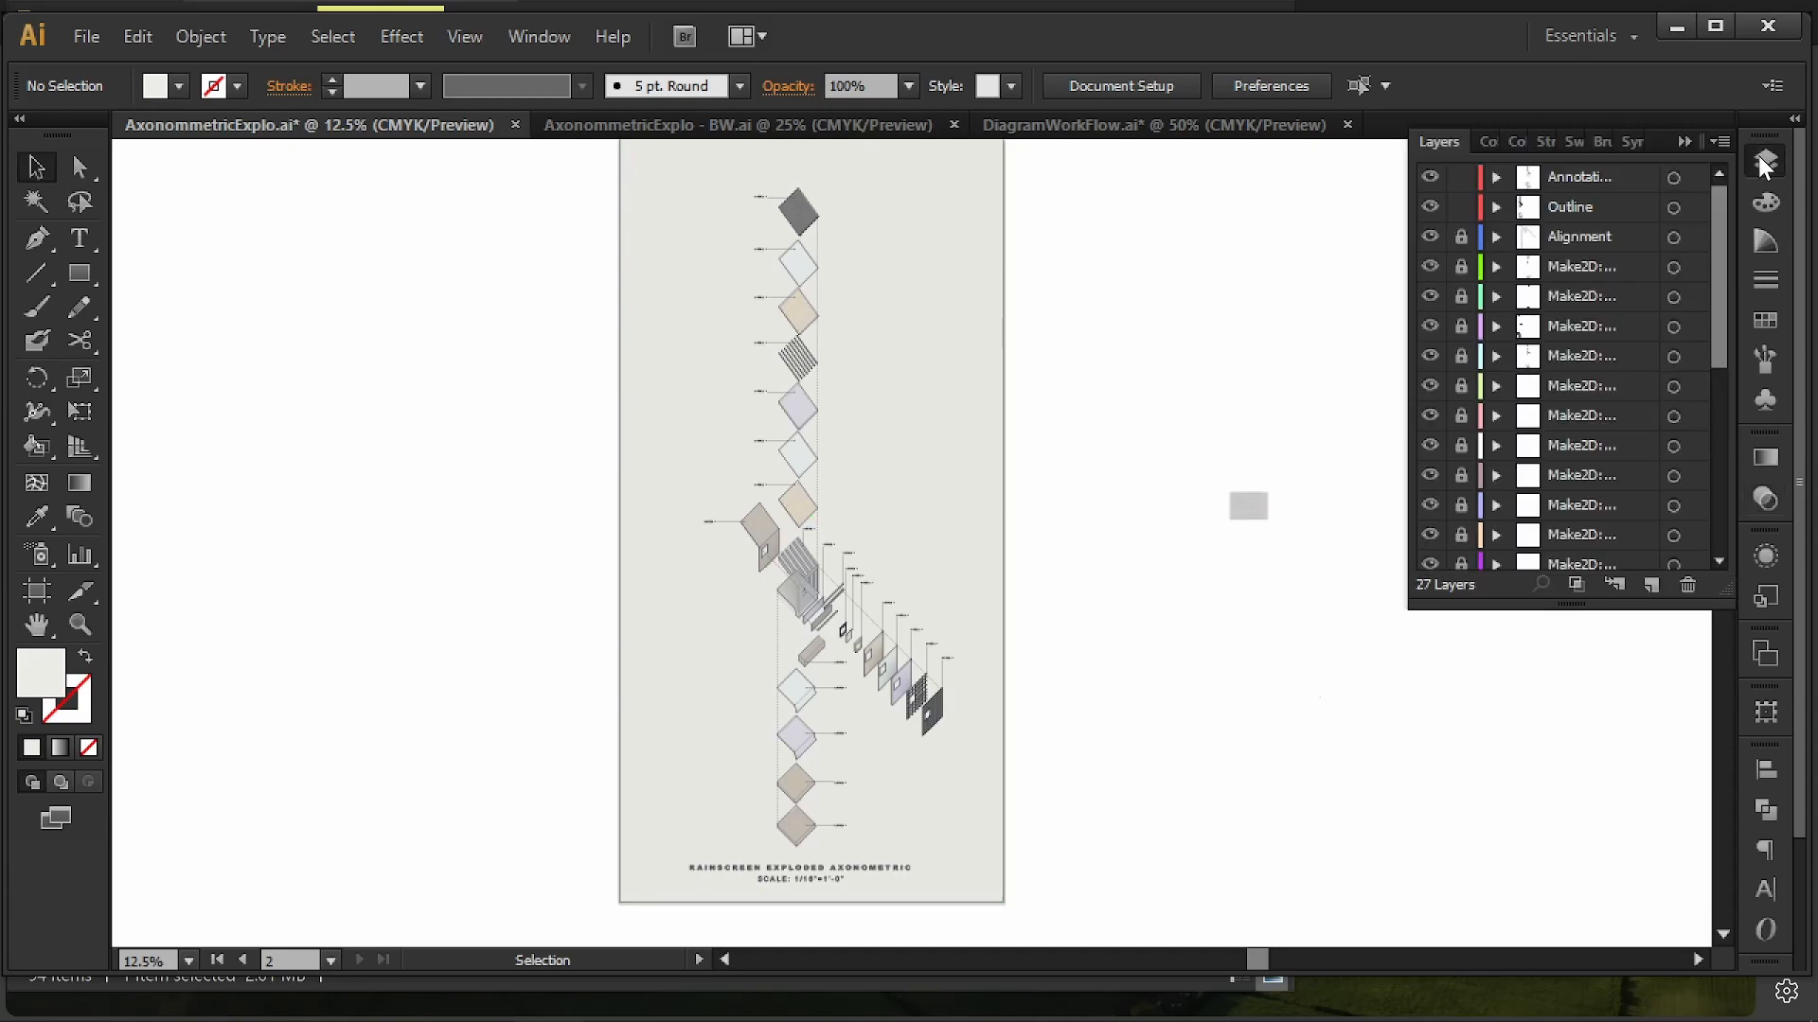
{"action": "scroll", "coordinate": [1553, 351], "scroll_direction": "down", "scroll_amount": 5}
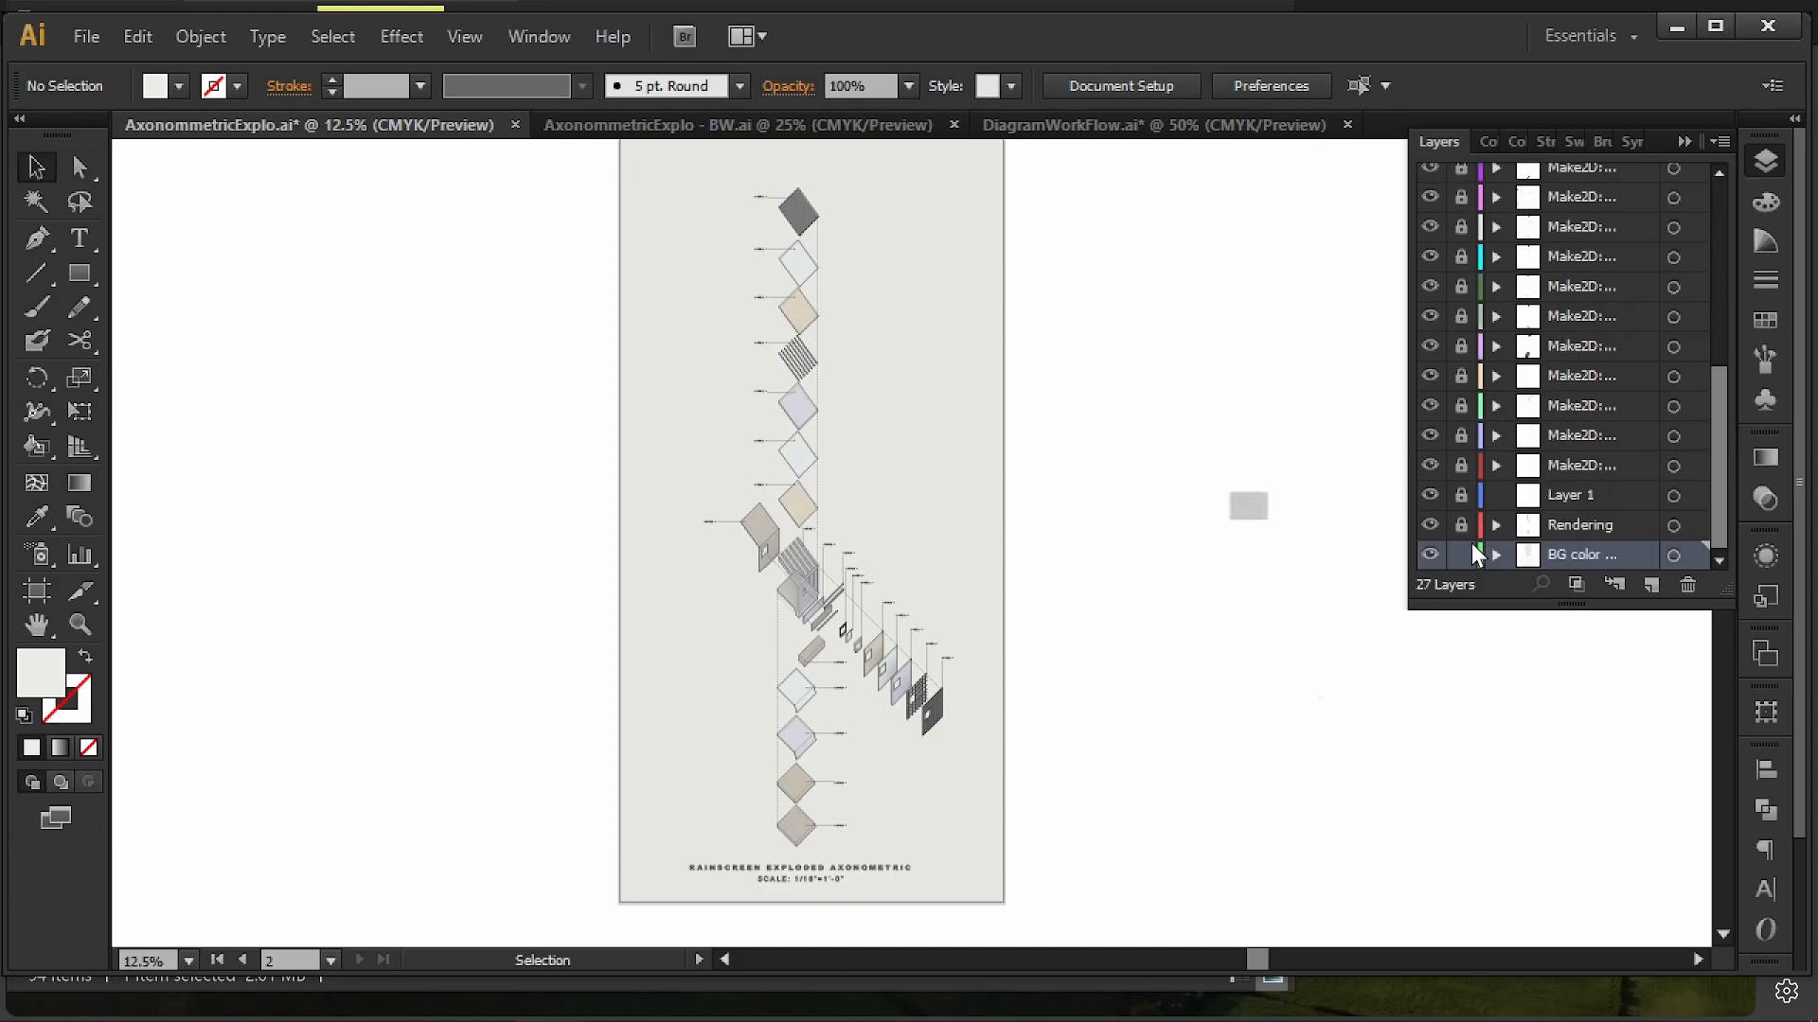
{"action": "left_click", "coordinate": [1432, 556]}
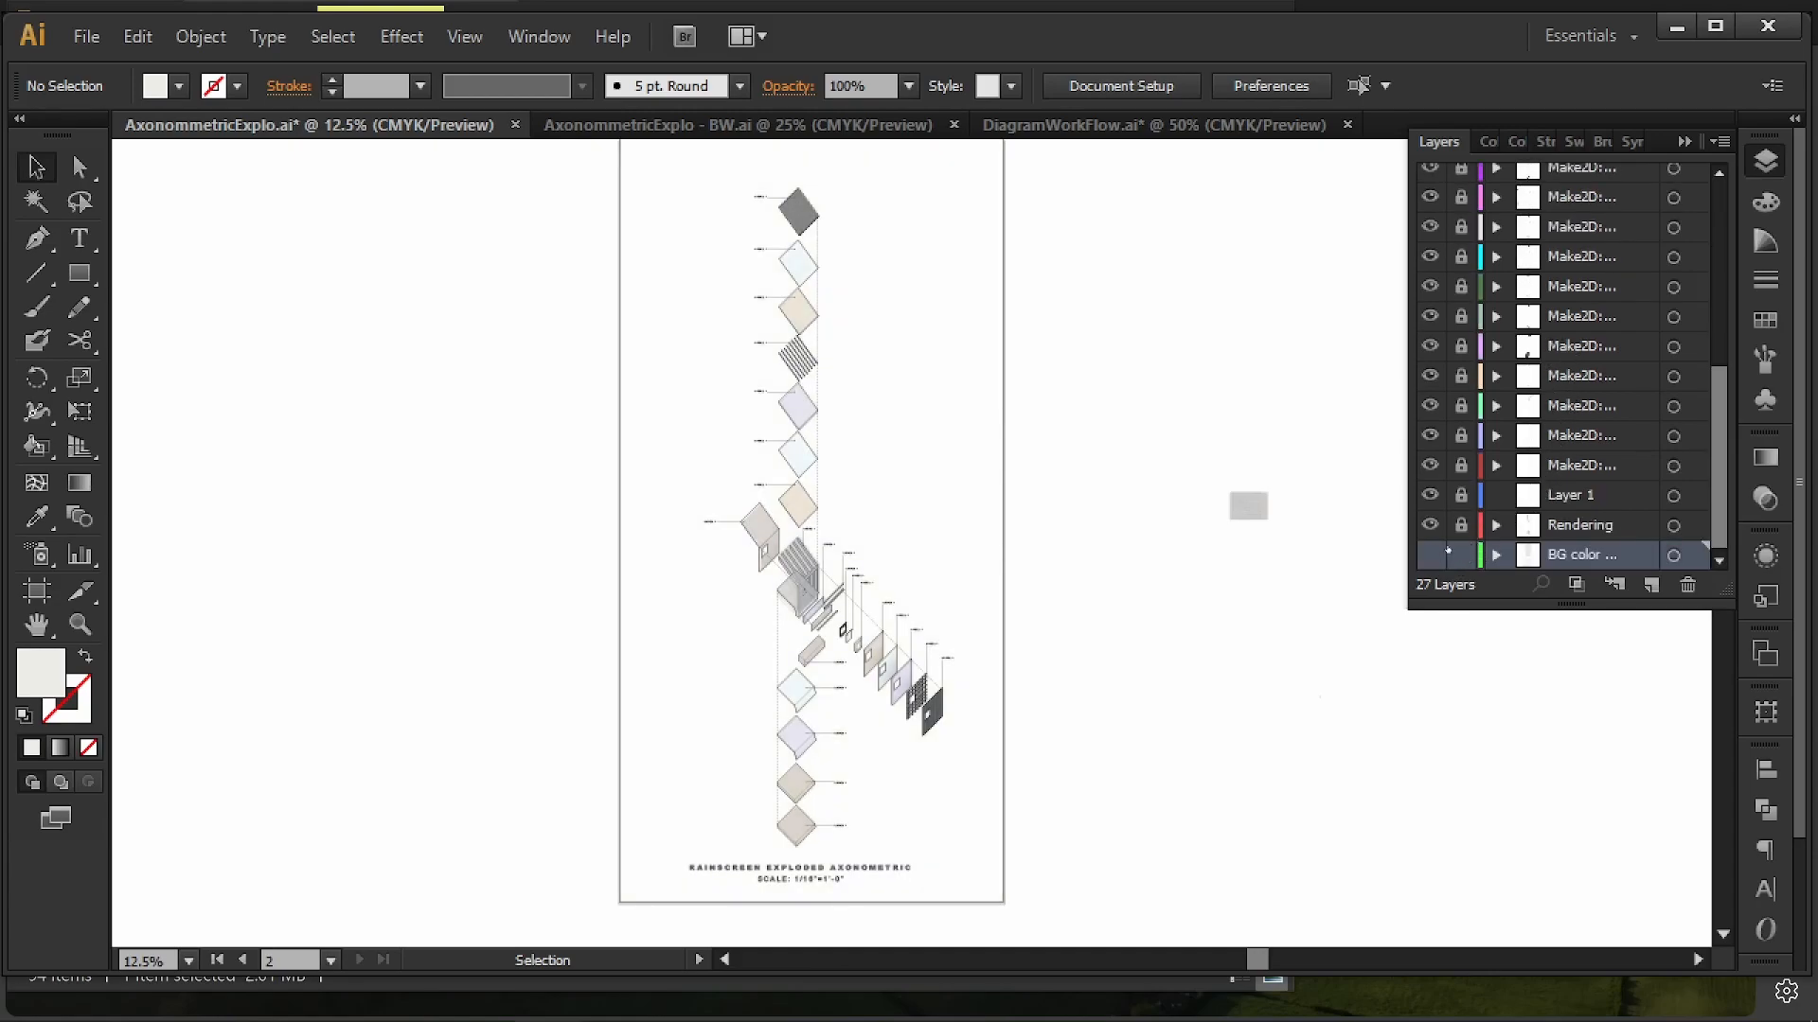
{"action": "scroll", "coordinate": [1476, 507], "scroll_direction": "up", "scroll_amount": 5}
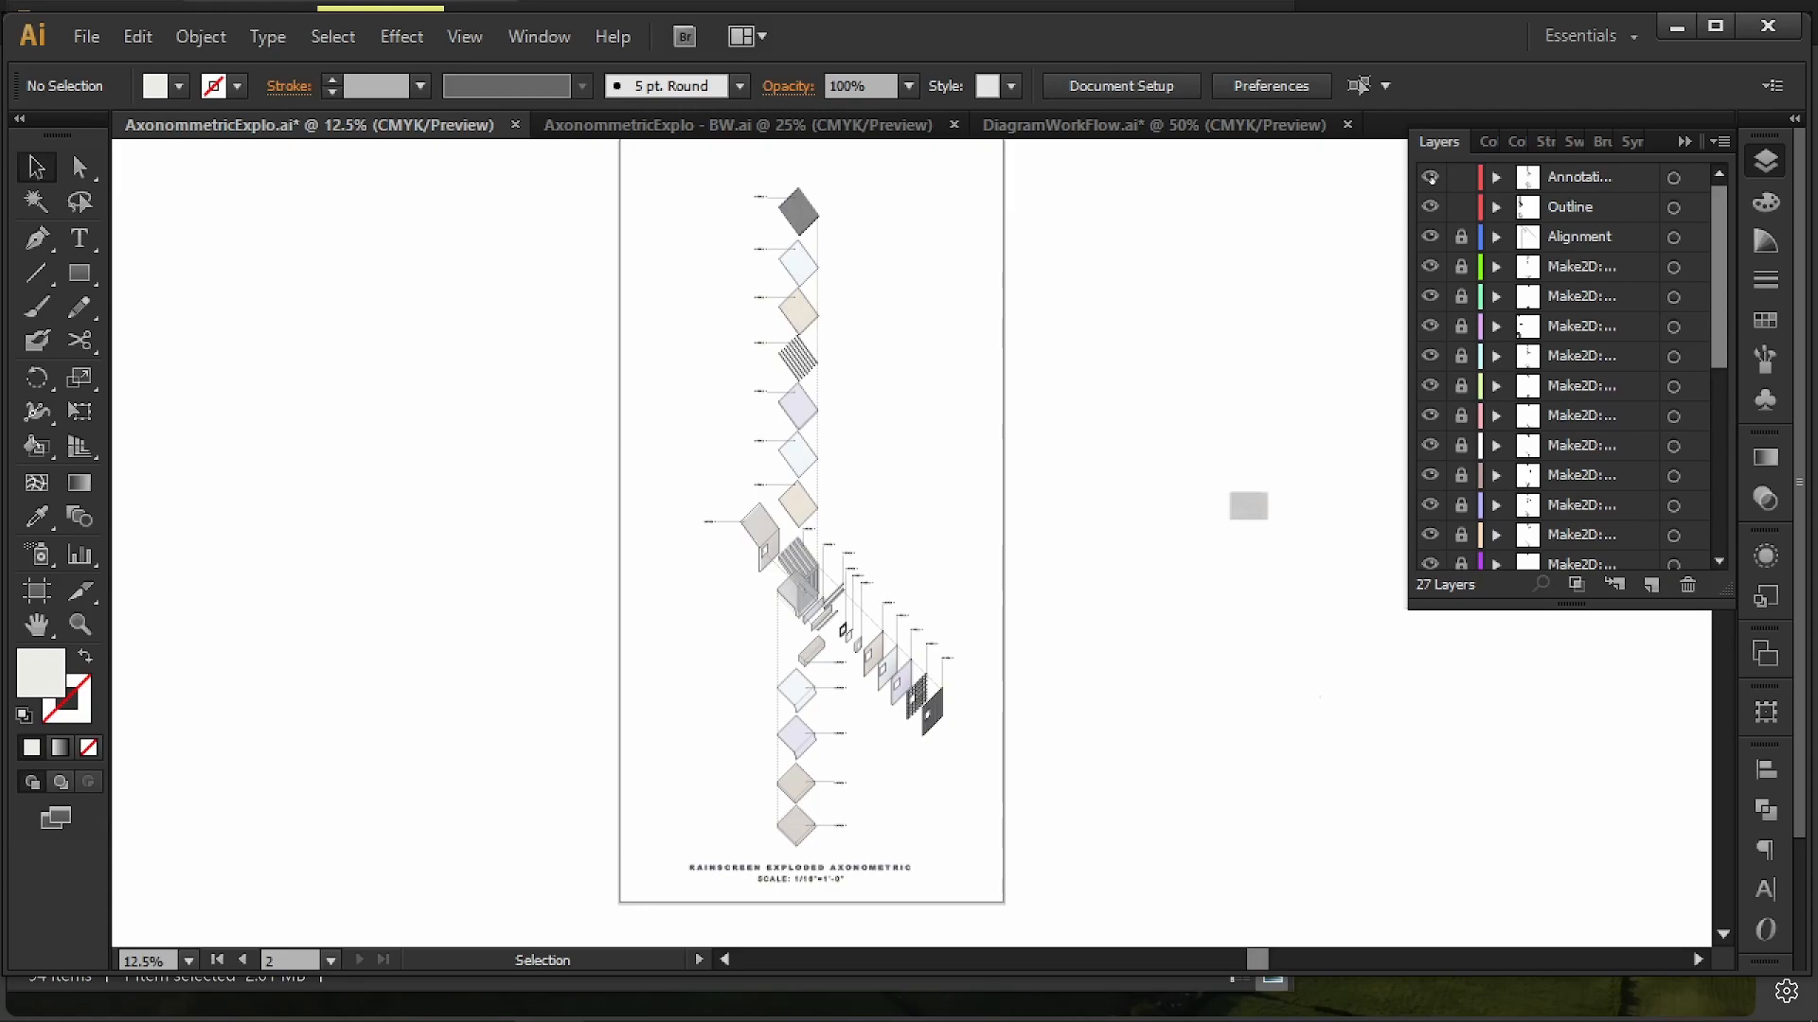
{"action": "left_click", "coordinate": [1430, 177]}
{"action": "scroll", "coordinate": [1533, 379], "scroll_direction": "down", "scroll_amount": 5}
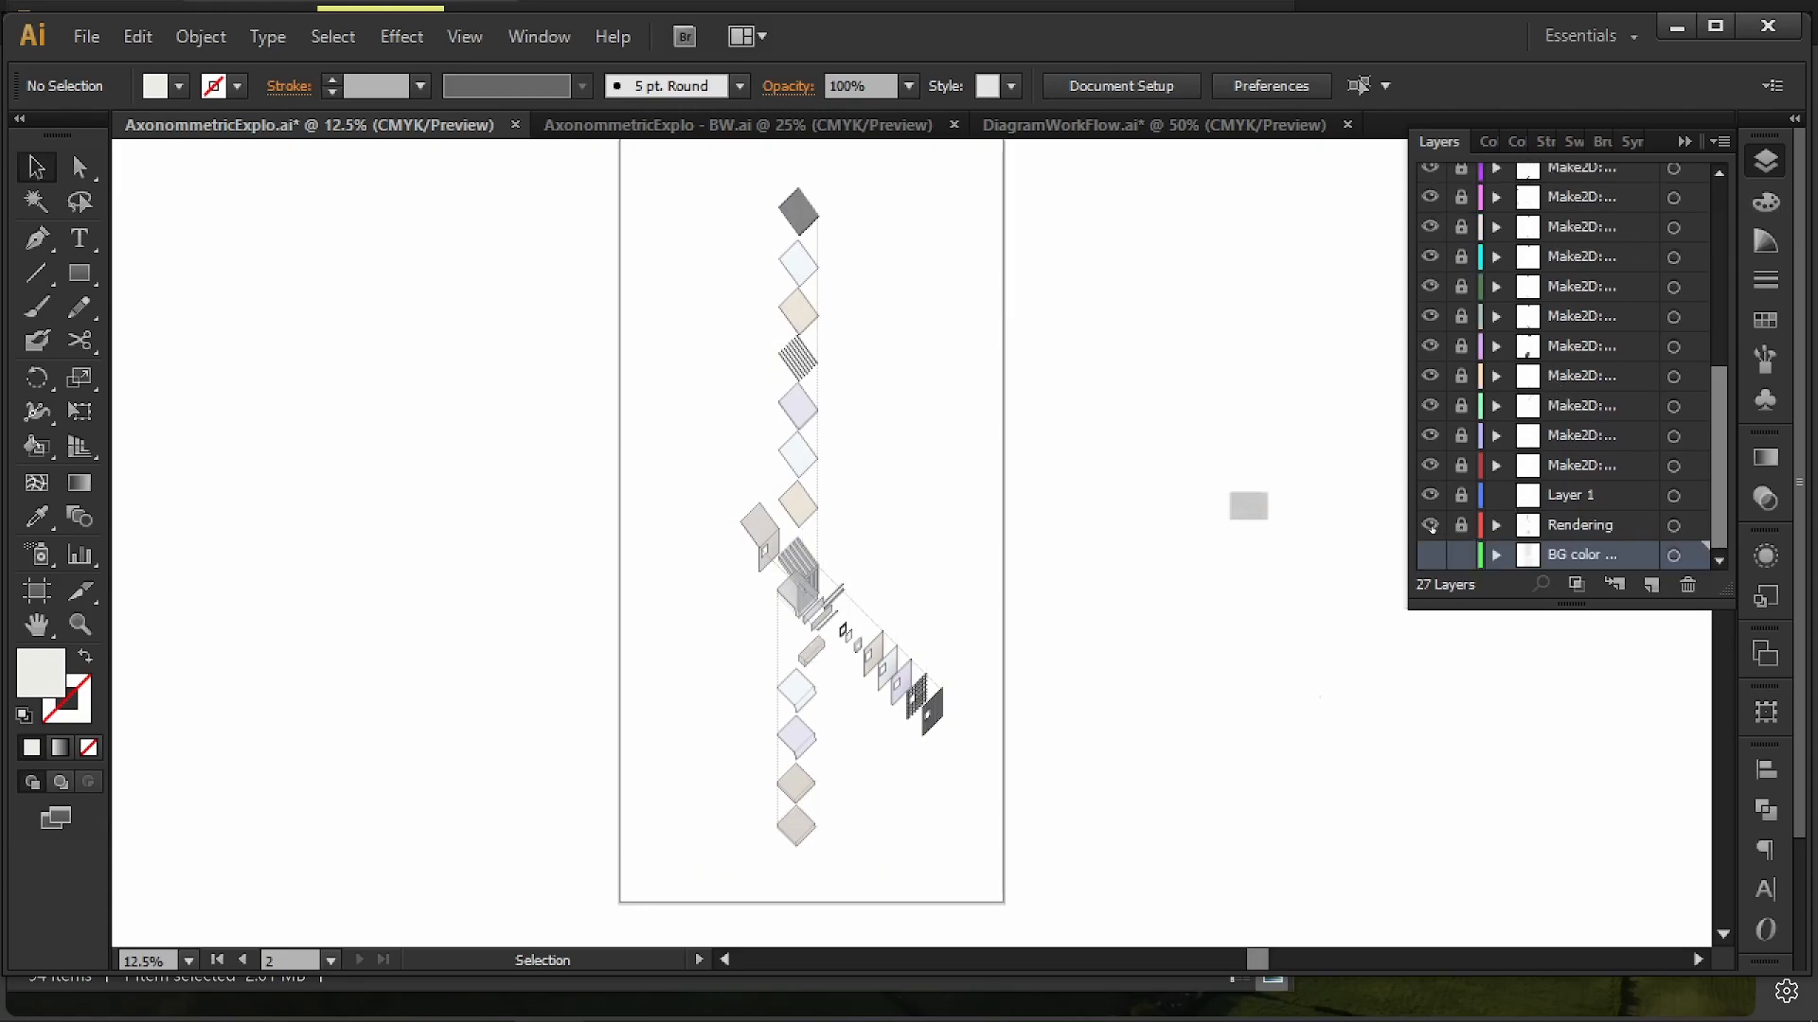
{"action": "left_click", "coordinate": [1430, 526]}
- Examine the outlines around the window pieces, wall panels and lattice in the finished drawing
{"action": "scroll", "coordinate": [895, 585], "scroll_direction": "up", "scroll_amount": 4, "text": "alt"}
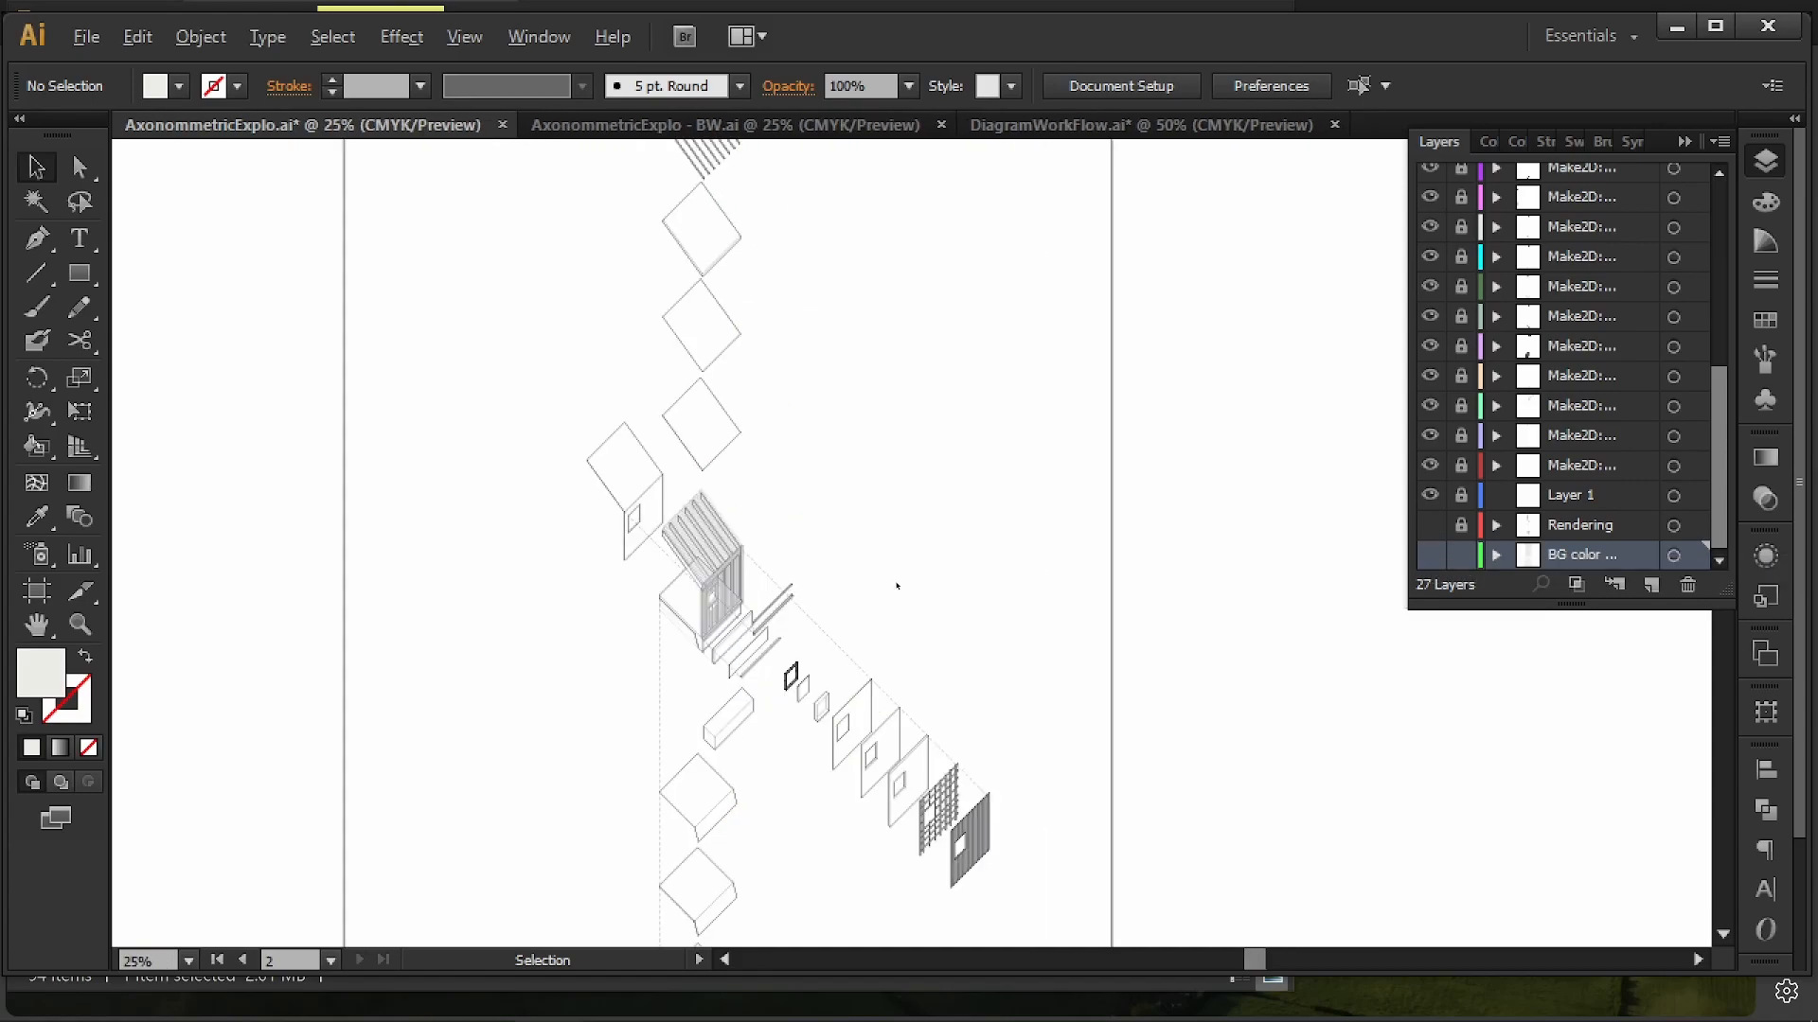
{"action": "scroll", "coordinate": [888, 540], "scroll_direction": "up", "scroll_amount": 3, "text": "alt"}
{"action": "scroll", "coordinate": [885, 538], "scroll_direction": "down", "scroll_amount": 1}
{"action": "scroll", "coordinate": [868, 528], "scroll_direction": "down", "scroll_amount": 2, "text": "alt"}
{"action": "left_click_drag", "start_coordinate": [868, 594], "coordinate": [1028, 283]}
{"action": "scroll", "coordinate": [899, 670], "scroll_direction": "up", "scroll_amount": 2, "text": "alt"}
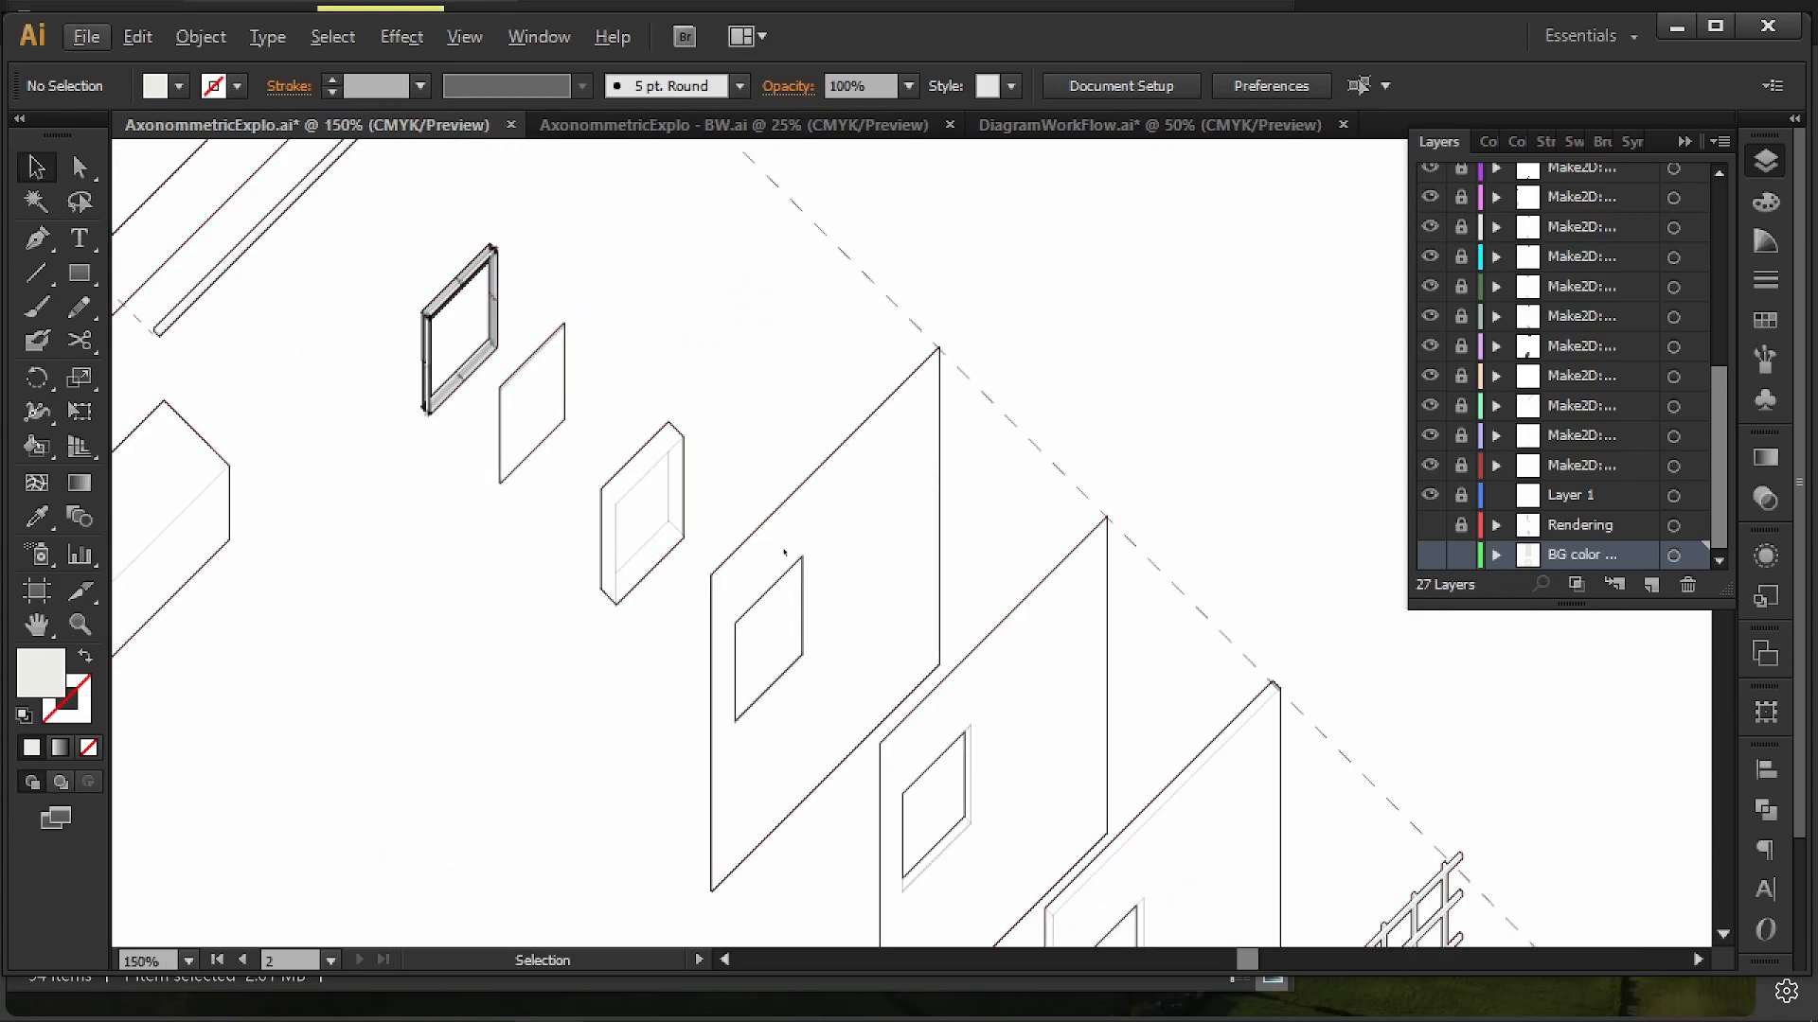
{"action": "scroll", "coordinate": [799, 534], "scroll_direction": "up", "scroll_amount": 1, "text": "alt"}
{"action": "left_click_drag", "start_coordinate": [947, 757], "coordinate": [662, 189]}
{"action": "left_click_drag", "start_coordinate": [1174, 899], "coordinate": [798, 549]}
{"action": "scroll", "coordinate": [849, 440], "scroll_direction": "up", "scroll_amount": 3, "text": "alt"}
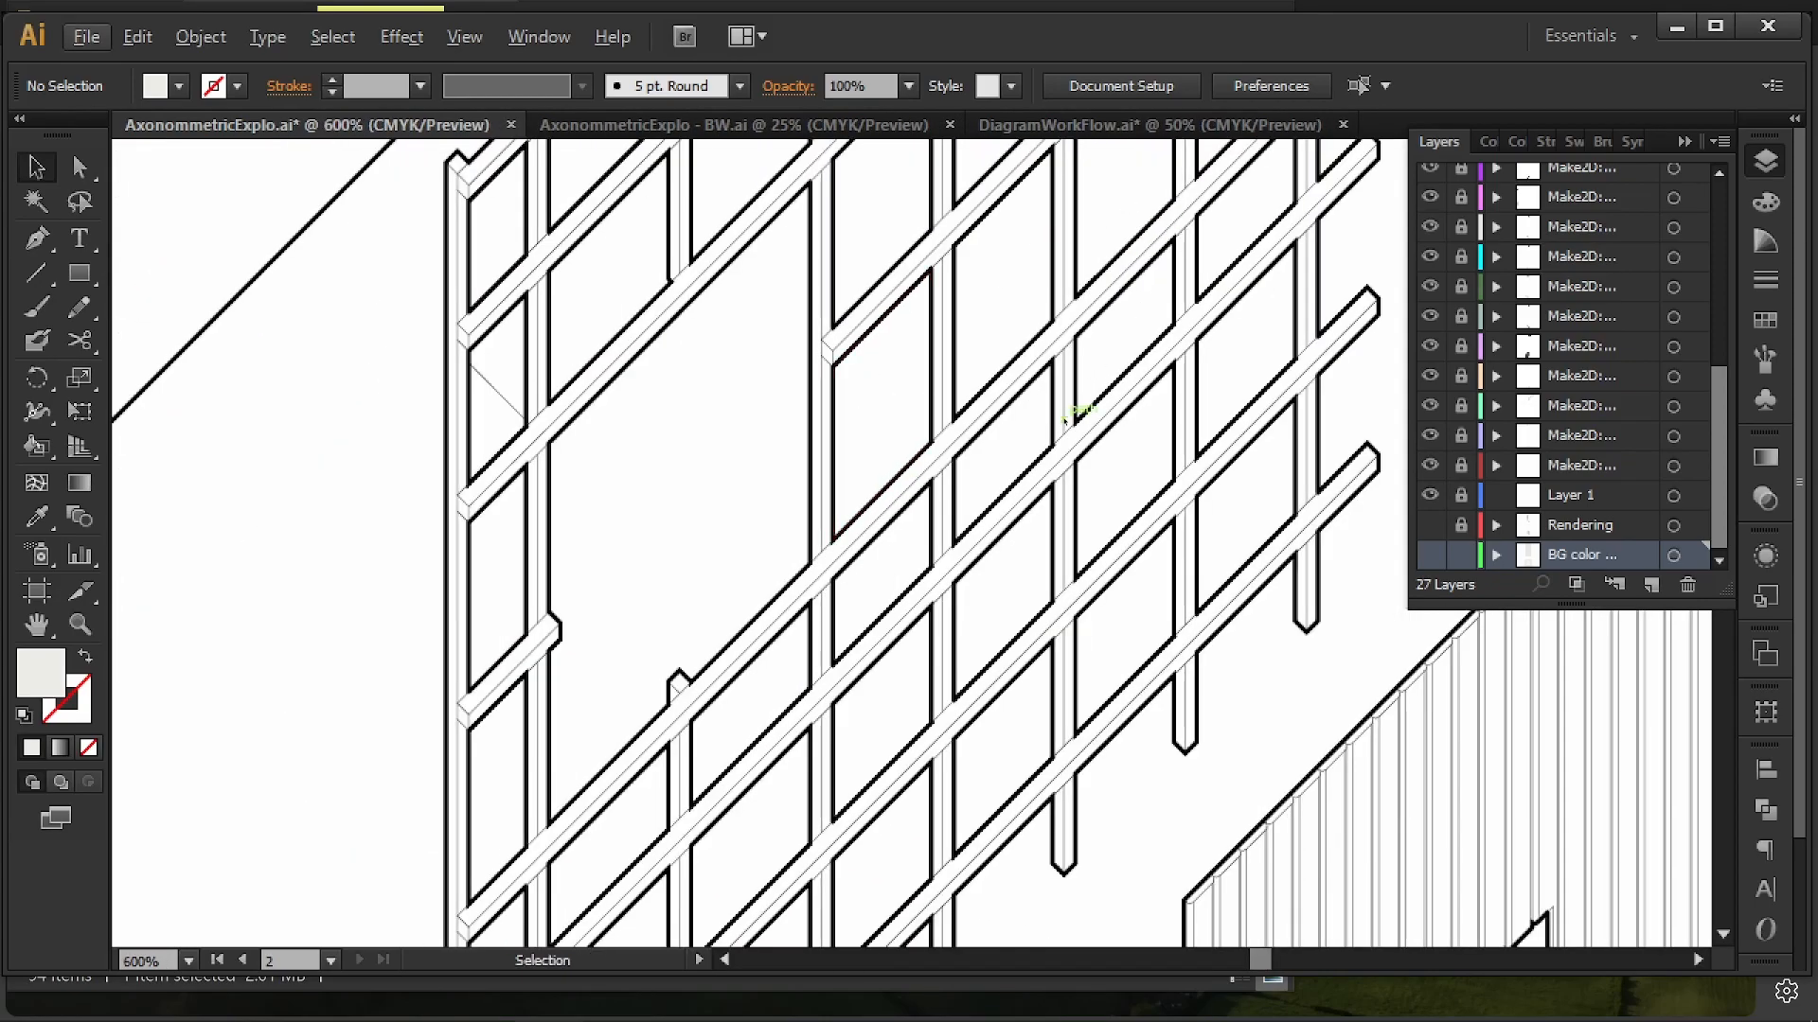
- Examine the two artboards as a whole and the rafter outlines of the finished timber frame
{"action": "scroll", "coordinate": [1005, 580], "scroll_direction": "down", "scroll_amount": 6, "text": "alt"}
{"action": "scroll", "coordinate": [1032, 519], "scroll_direction": "up", "scroll_amount": 1, "text": "alt"}
{"action": "scroll", "coordinate": [1032, 519], "scroll_direction": "down", "scroll_amount": 1, "text": "alt"}
{"action": "scroll", "coordinate": [1032, 519], "scroll_direction": "down", "scroll_amount": 6, "text": "alt"}
{"action": "left_click_drag", "start_coordinate": [1223, 510], "coordinate": [829, 482]}
{"action": "scroll", "coordinate": [829, 482], "scroll_direction": "down", "scroll_amount": 3, "text": "alt"}
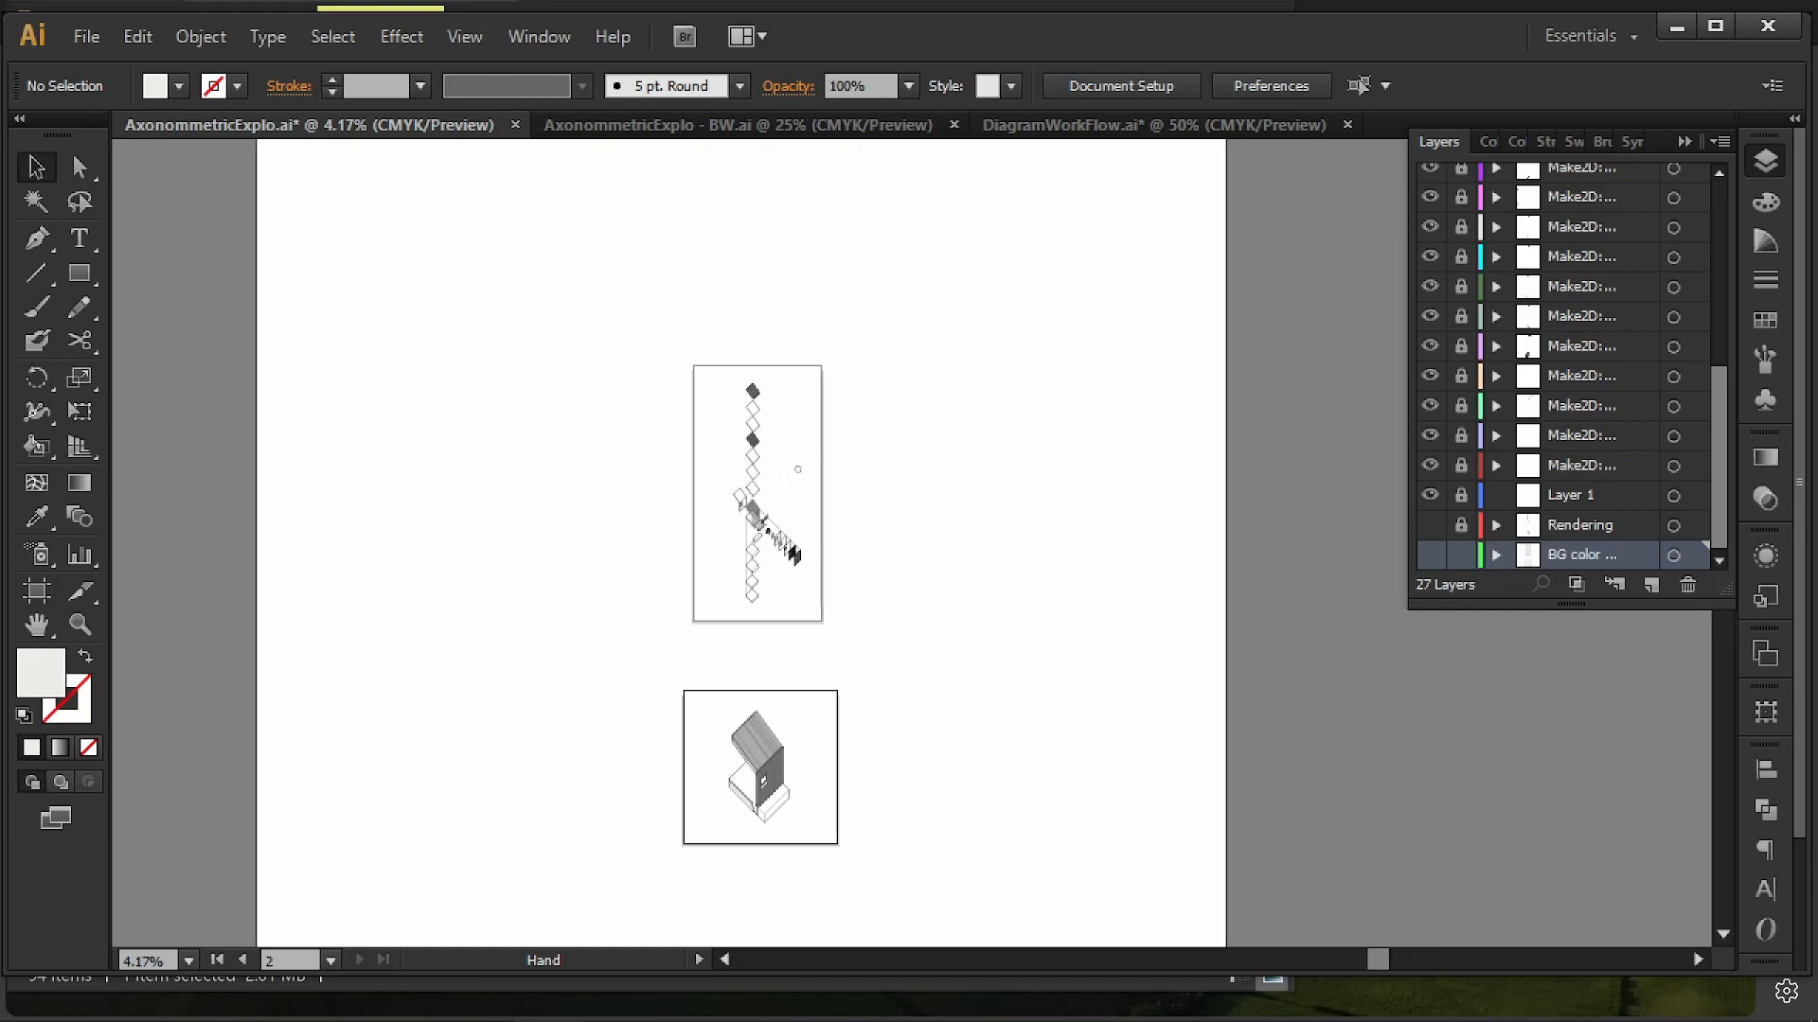
{"action": "scroll", "coordinate": [833, 508], "scroll_direction": "up", "scroll_amount": 2, "text": "alt"}
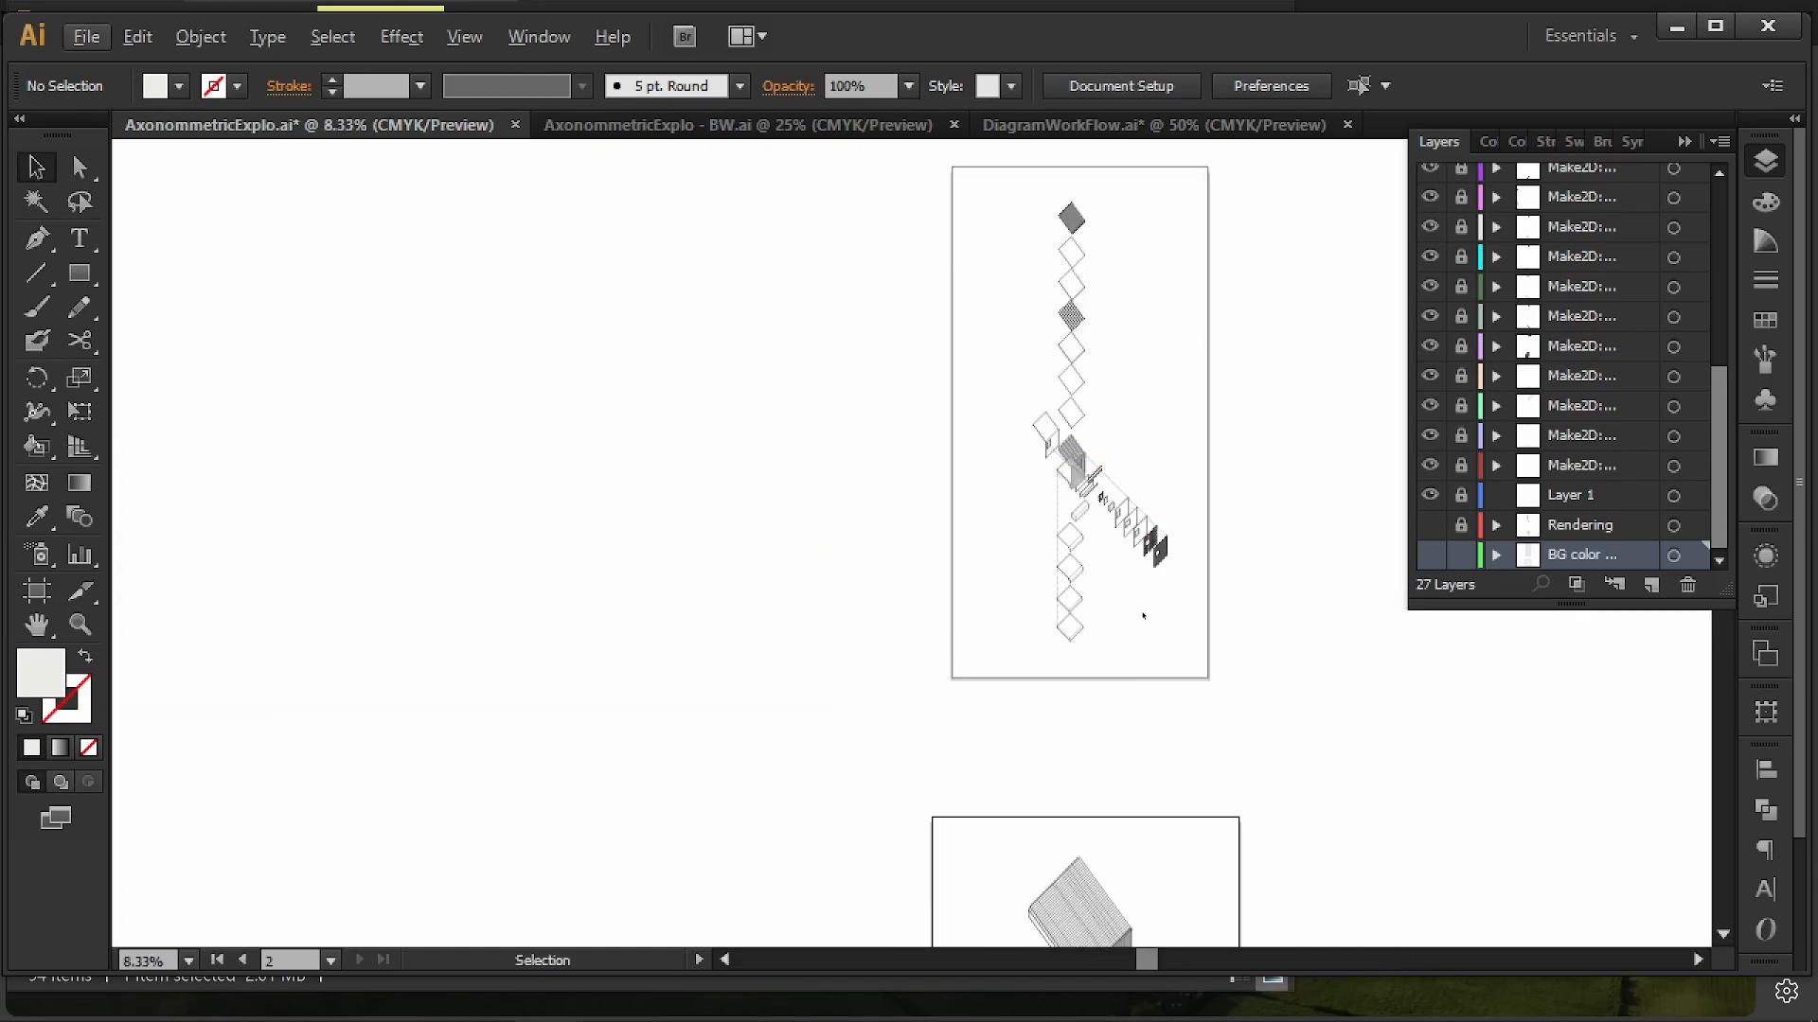
{"action": "scroll", "coordinate": [1110, 469], "scroll_direction": "up", "scroll_amount": 4, "text": "alt"}
{"action": "scroll", "coordinate": [1110, 469], "scroll_direction": "up", "scroll_amount": 4, "text": "alt"}
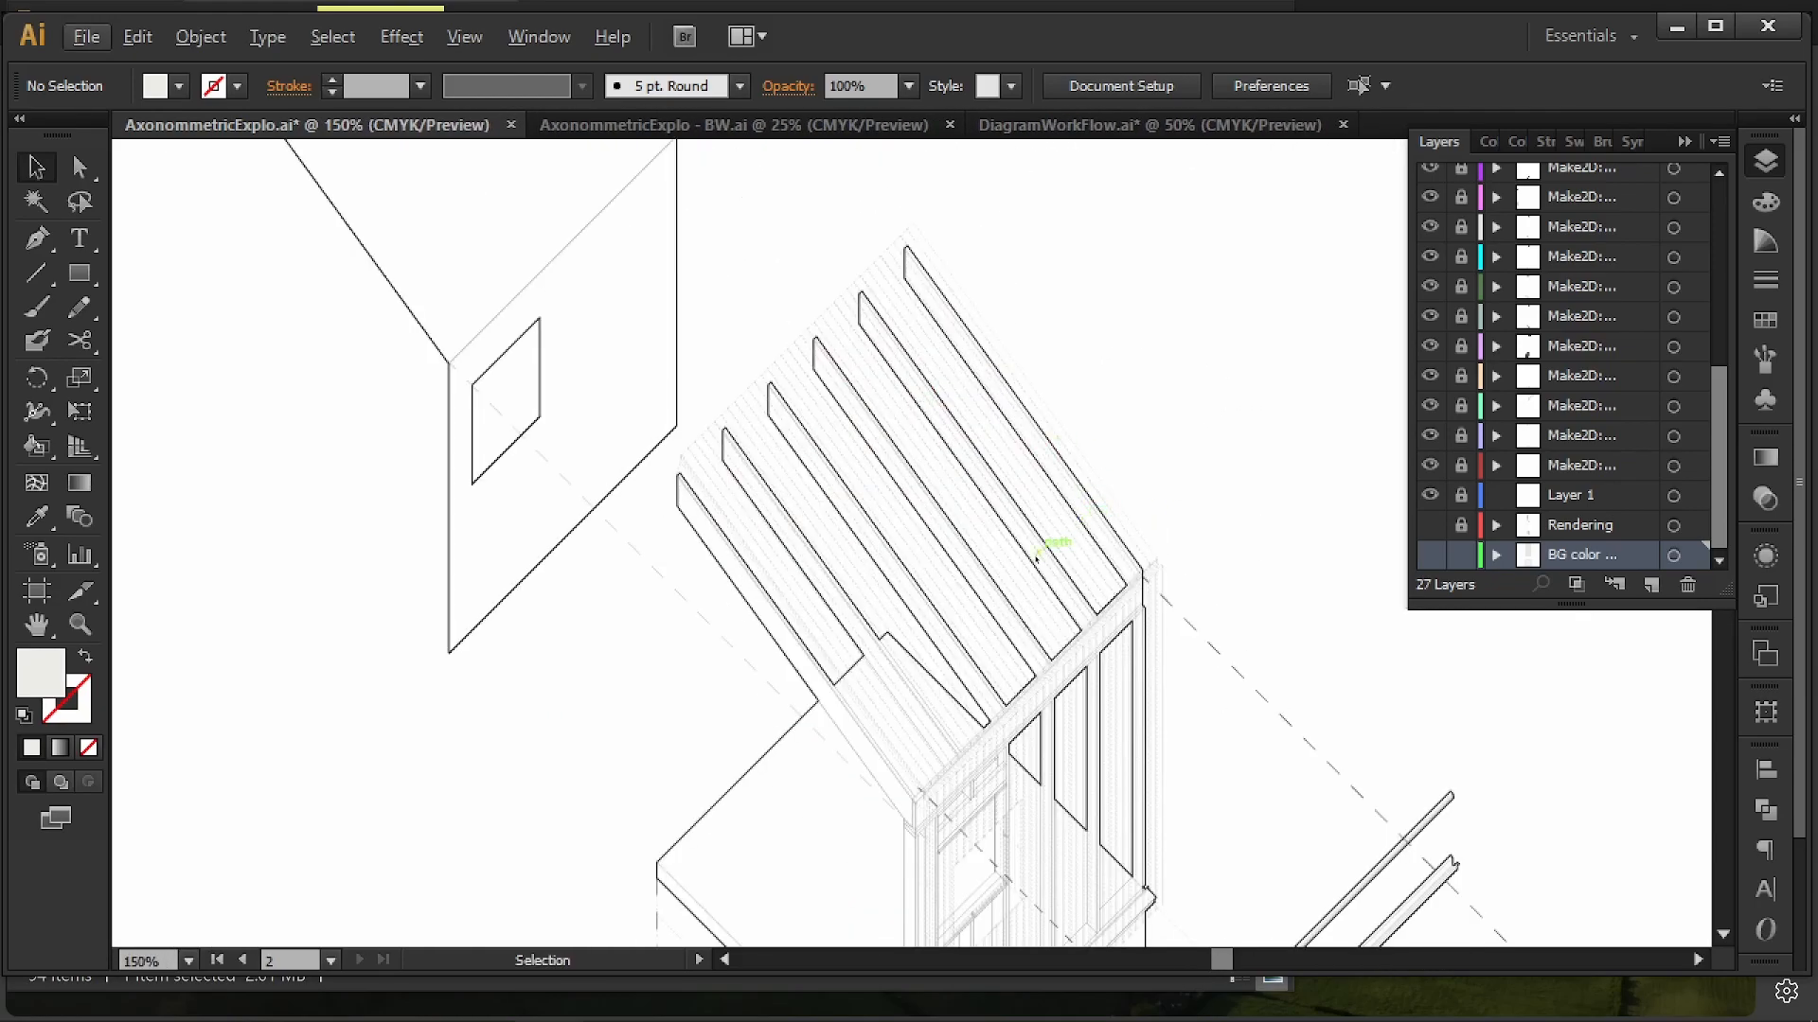
- Show the Annotations layer of the finished drawing again and bring the labelled pieces into view
{"action": "scroll", "coordinate": [1564, 463], "scroll_direction": "up", "scroll_amount": 5}
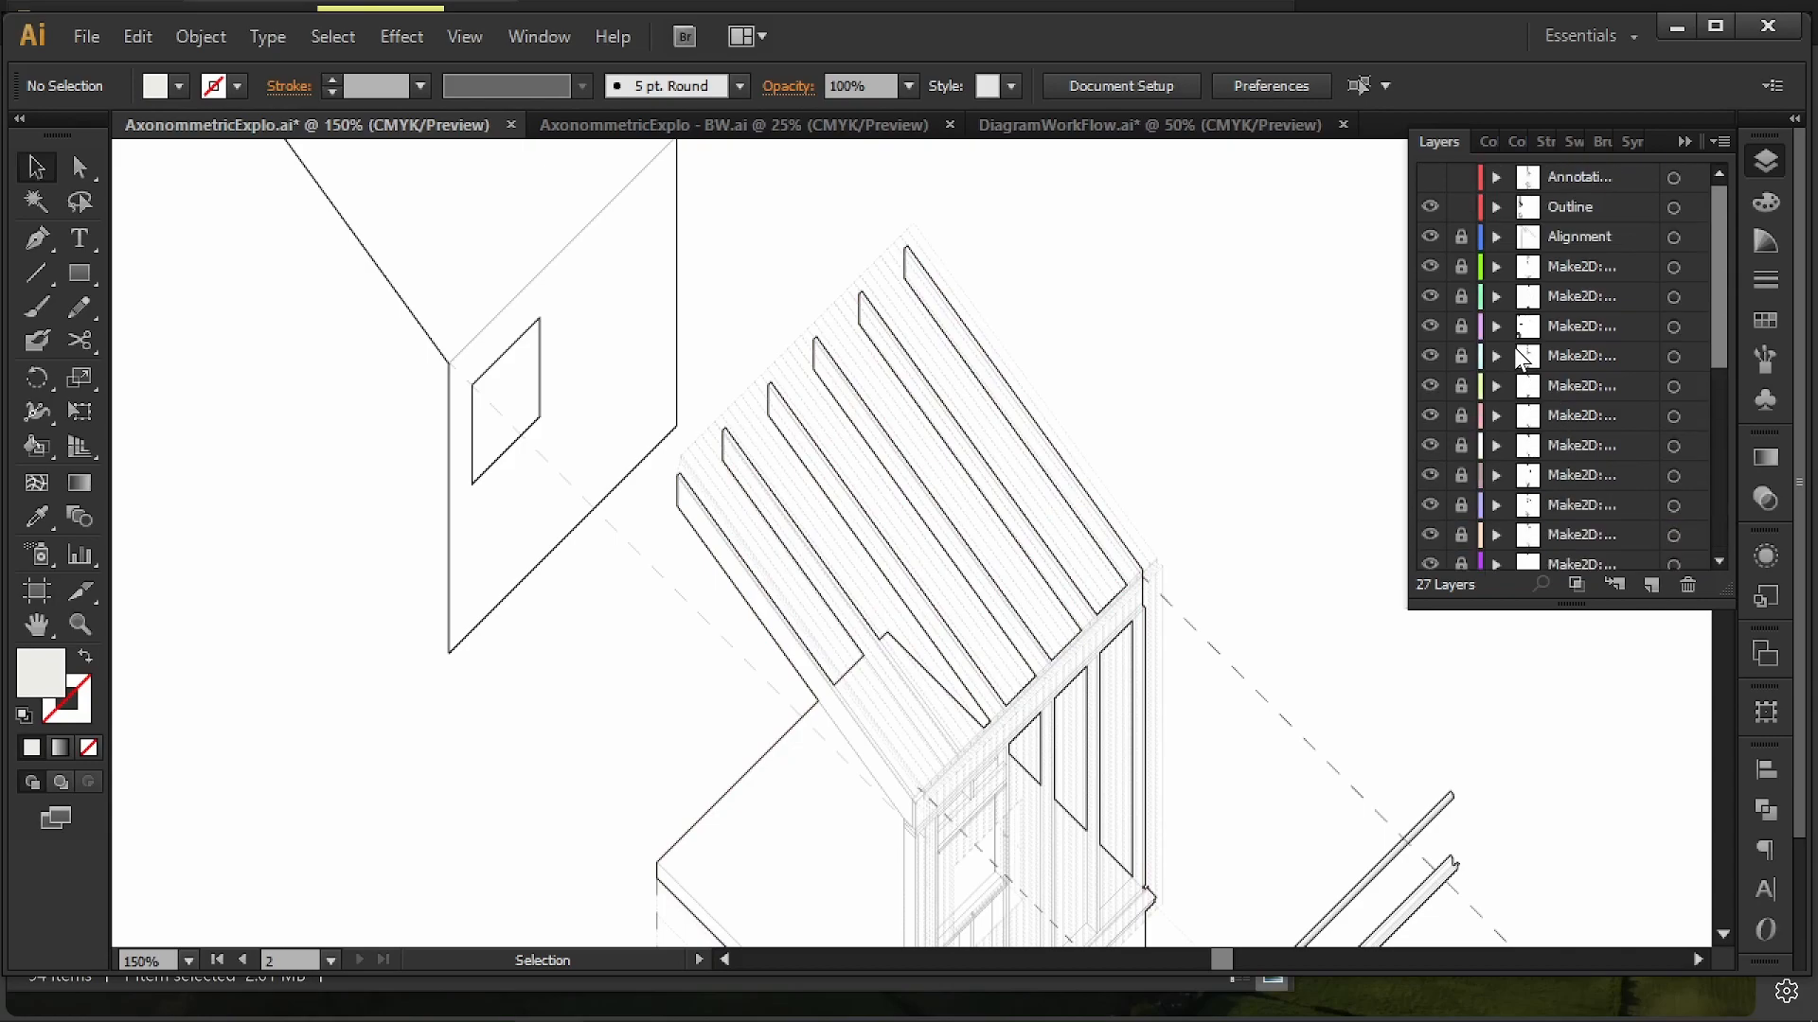
{"action": "left_click", "coordinate": [1429, 177]}
{"action": "scroll", "coordinate": [958, 378], "scroll_direction": "down", "scroll_amount": 3, "text": "alt"}
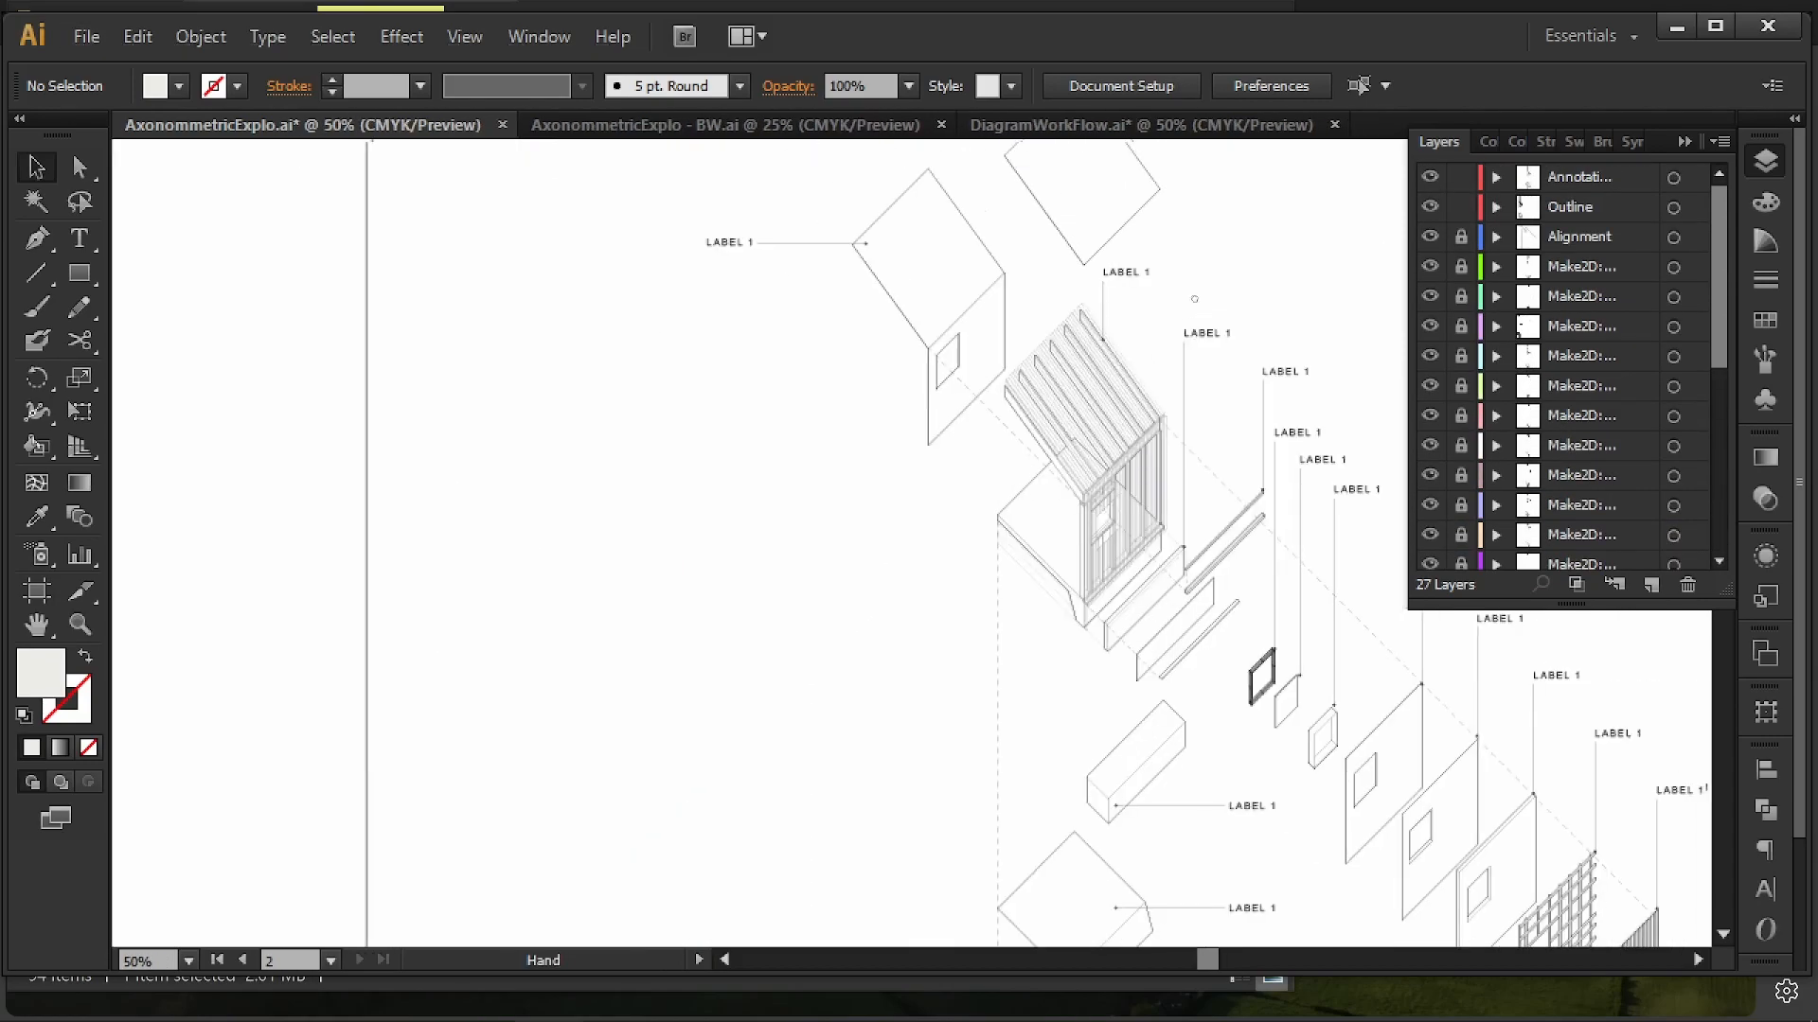
{"action": "scroll", "coordinate": [958, 378], "scroll_direction": "down", "scroll_amount": 3, "text": "alt"}
{"action": "scroll", "coordinate": [823, 515], "scroll_direction": "up", "scroll_amount": 3}
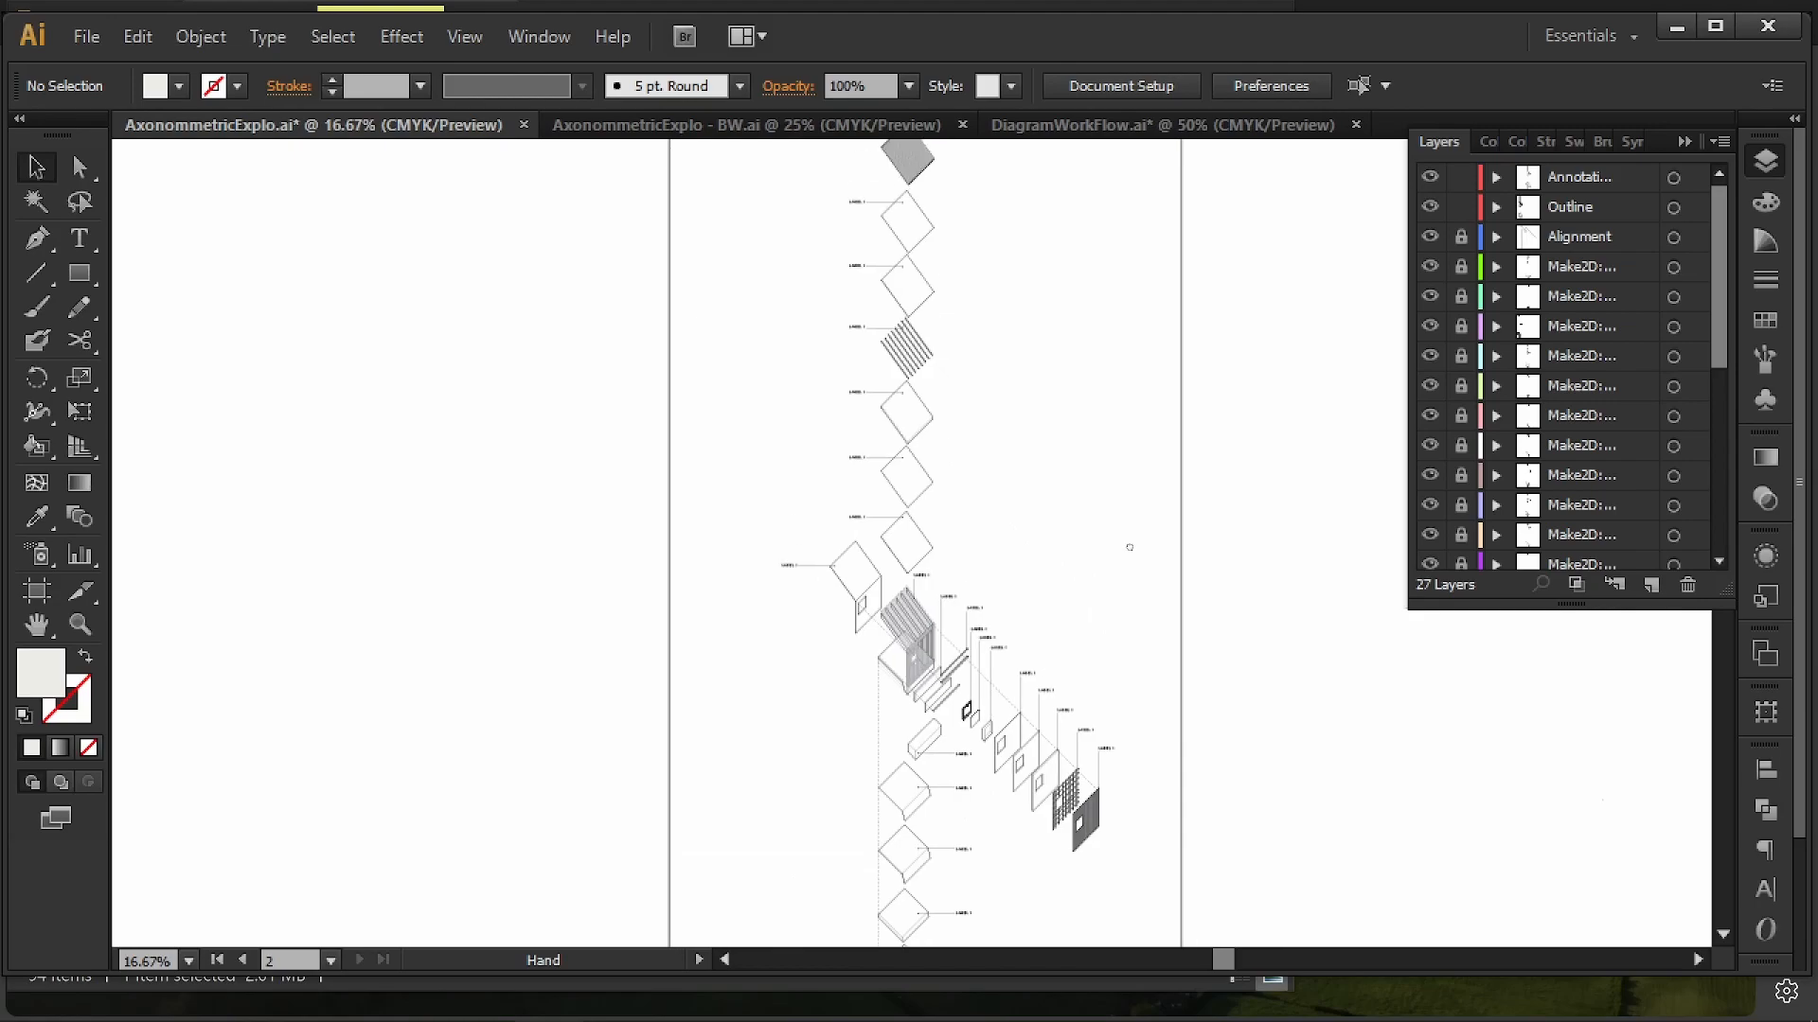
- Examine the labels, leader lines and dashed alignment lines down to the title of the finished drawing
{"action": "left_click_drag", "start_coordinate": [1140, 318], "coordinate": [1136, 437]}
{"action": "scroll", "coordinate": [937, 379], "scroll_direction": "up", "scroll_amount": 2, "text": "alt"}
{"action": "scroll", "coordinate": [953, 378], "scroll_direction": "down", "scroll_amount": 2, "text": "alt"}
{"action": "left_click_drag", "start_coordinate": [1103, 652], "coordinate": [1062, 392]}
{"action": "scroll", "coordinate": [962, 578], "scroll_direction": "up", "scroll_amount": 1, "text": "alt"}
{"action": "scroll", "coordinate": [962, 579], "scroll_direction": "up", "scroll_amount": 1, "text": "alt"}
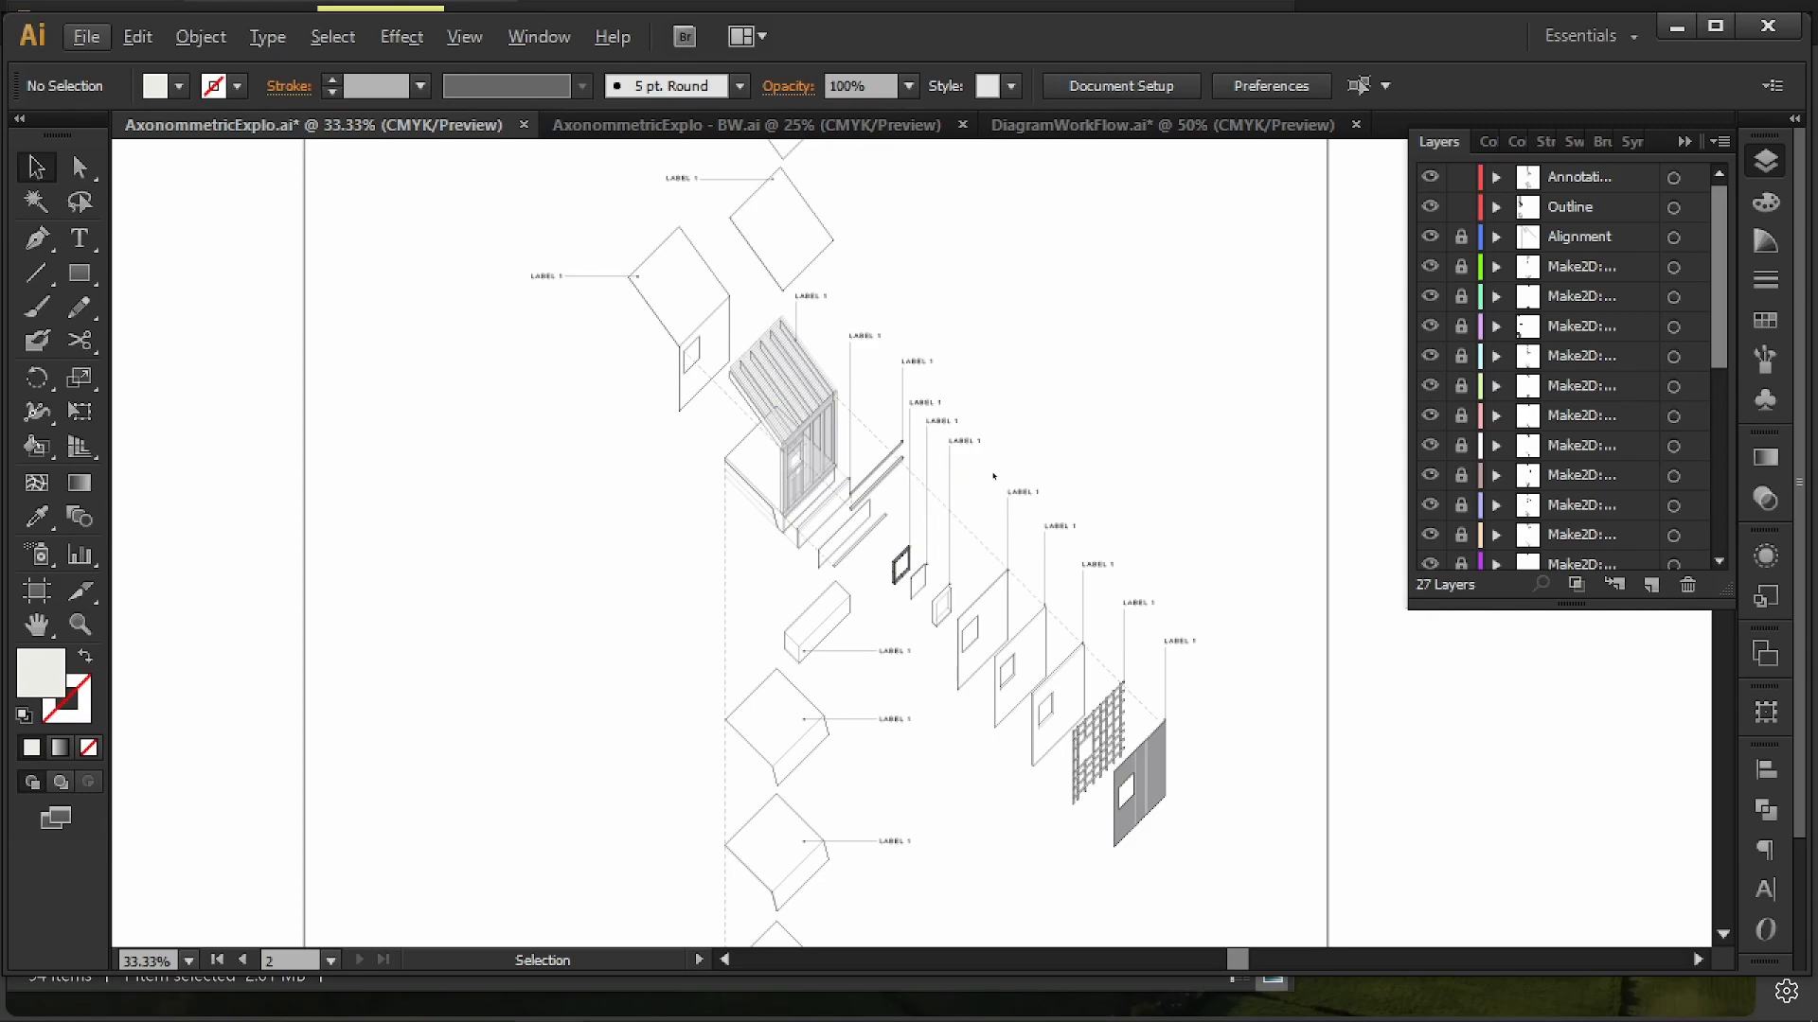
{"action": "scroll", "coordinate": [992, 483], "scroll_direction": "down", "scroll_amount": 2, "text": "alt"}
{"action": "scroll", "coordinate": [1160, 350], "scroll_direction": "up", "scroll_amount": 2}
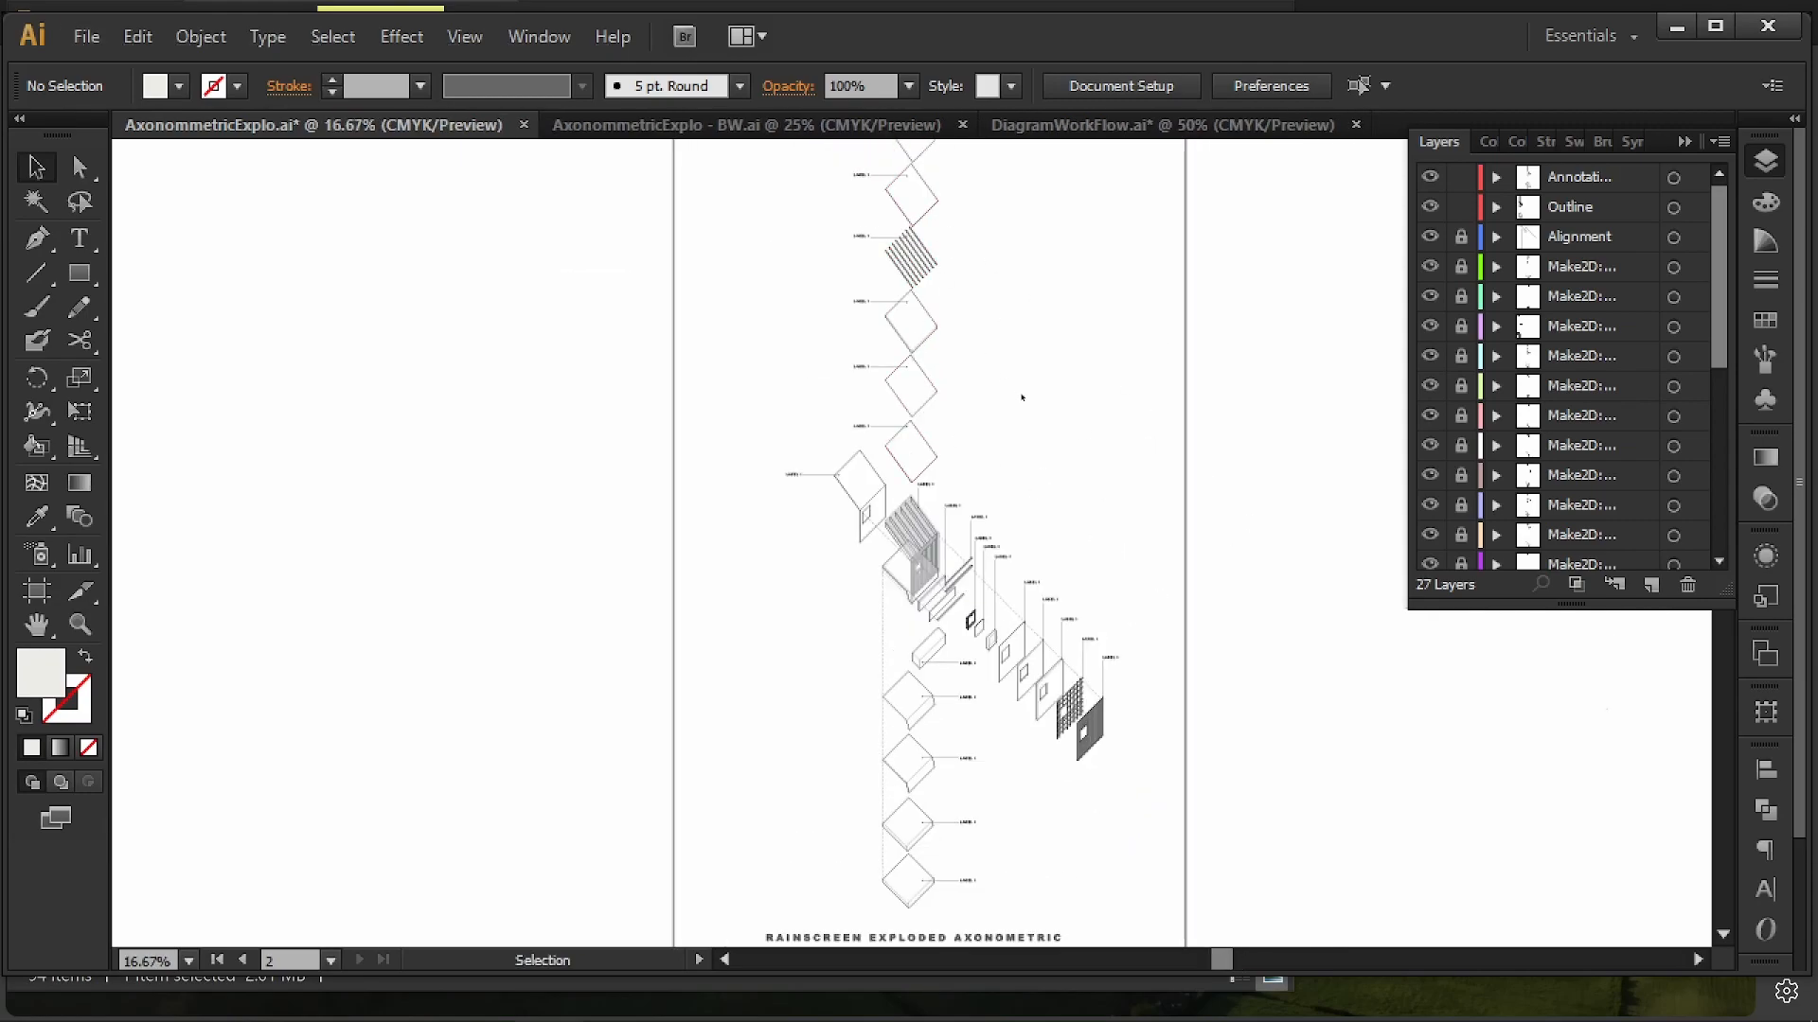
{"action": "scroll", "coordinate": [1049, 436], "scroll_direction": "down", "scroll_amount": 2}
{"action": "scroll", "coordinate": [947, 824], "scroll_direction": "up", "scroll_amount": 4, "text": "alt"}
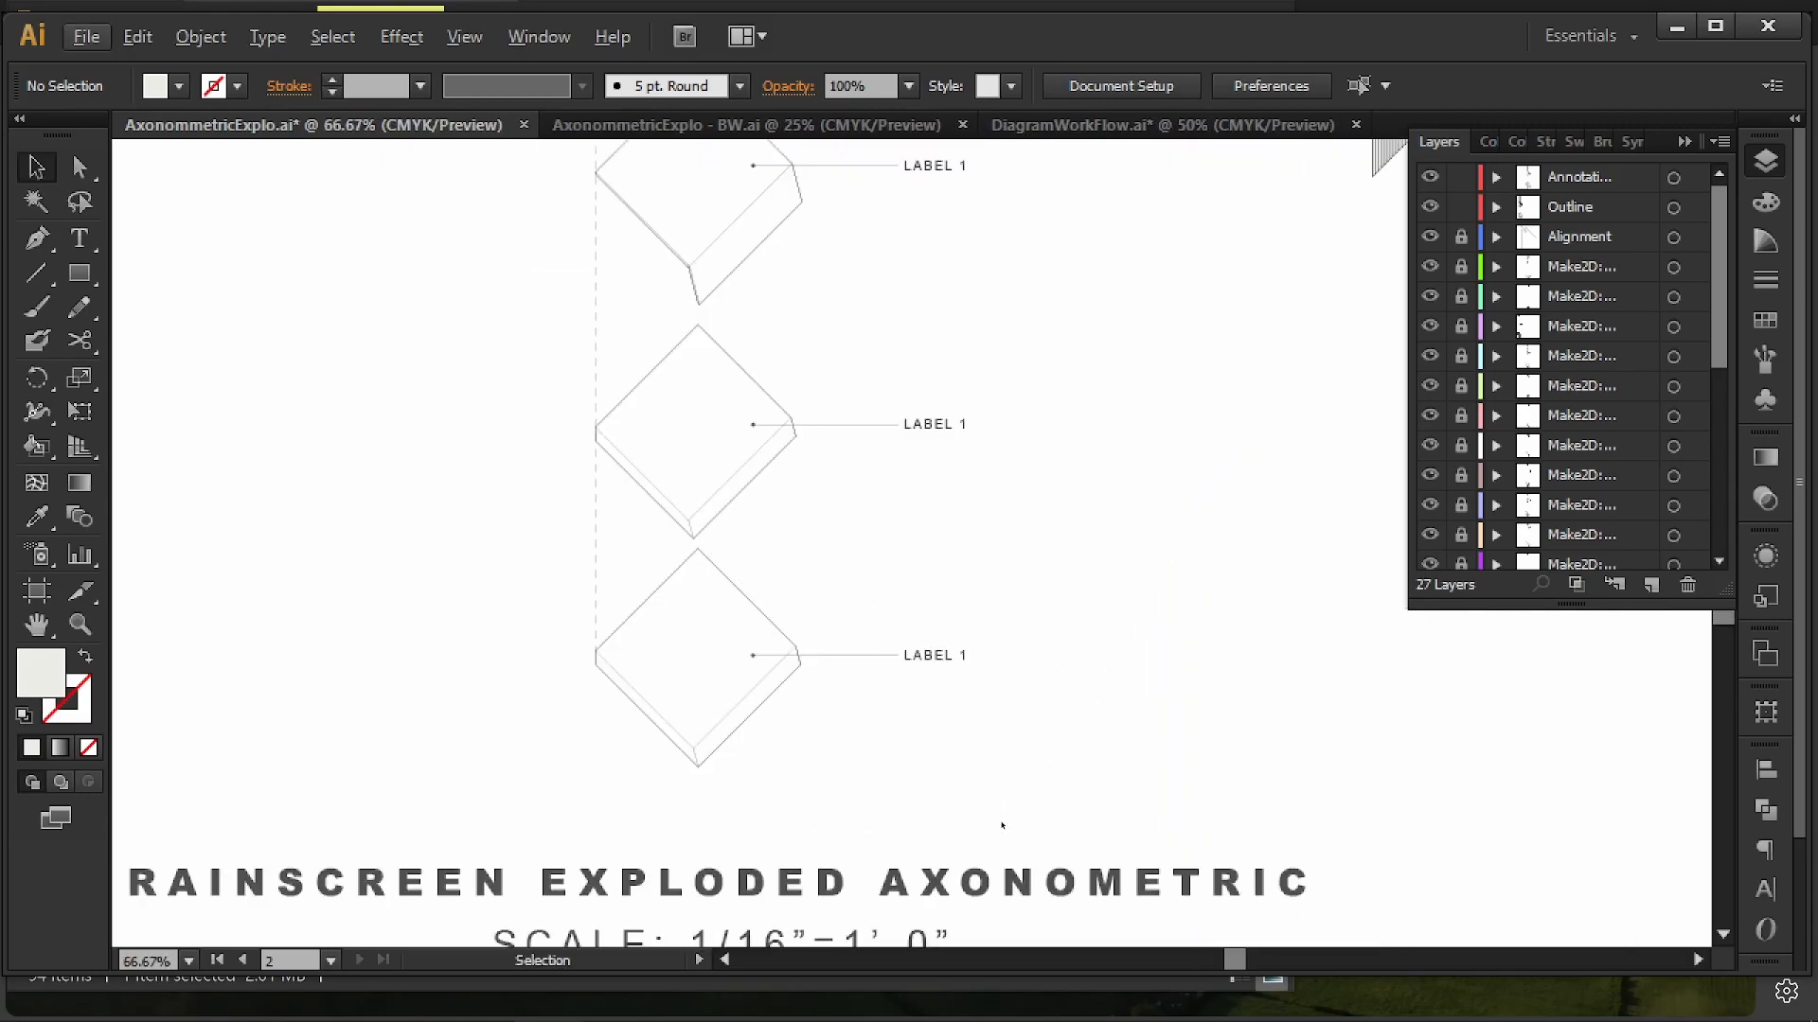
{"action": "scroll", "coordinate": [978, 736], "scroll_direction": "down", "scroll_amount": 2, "text": "alt"}
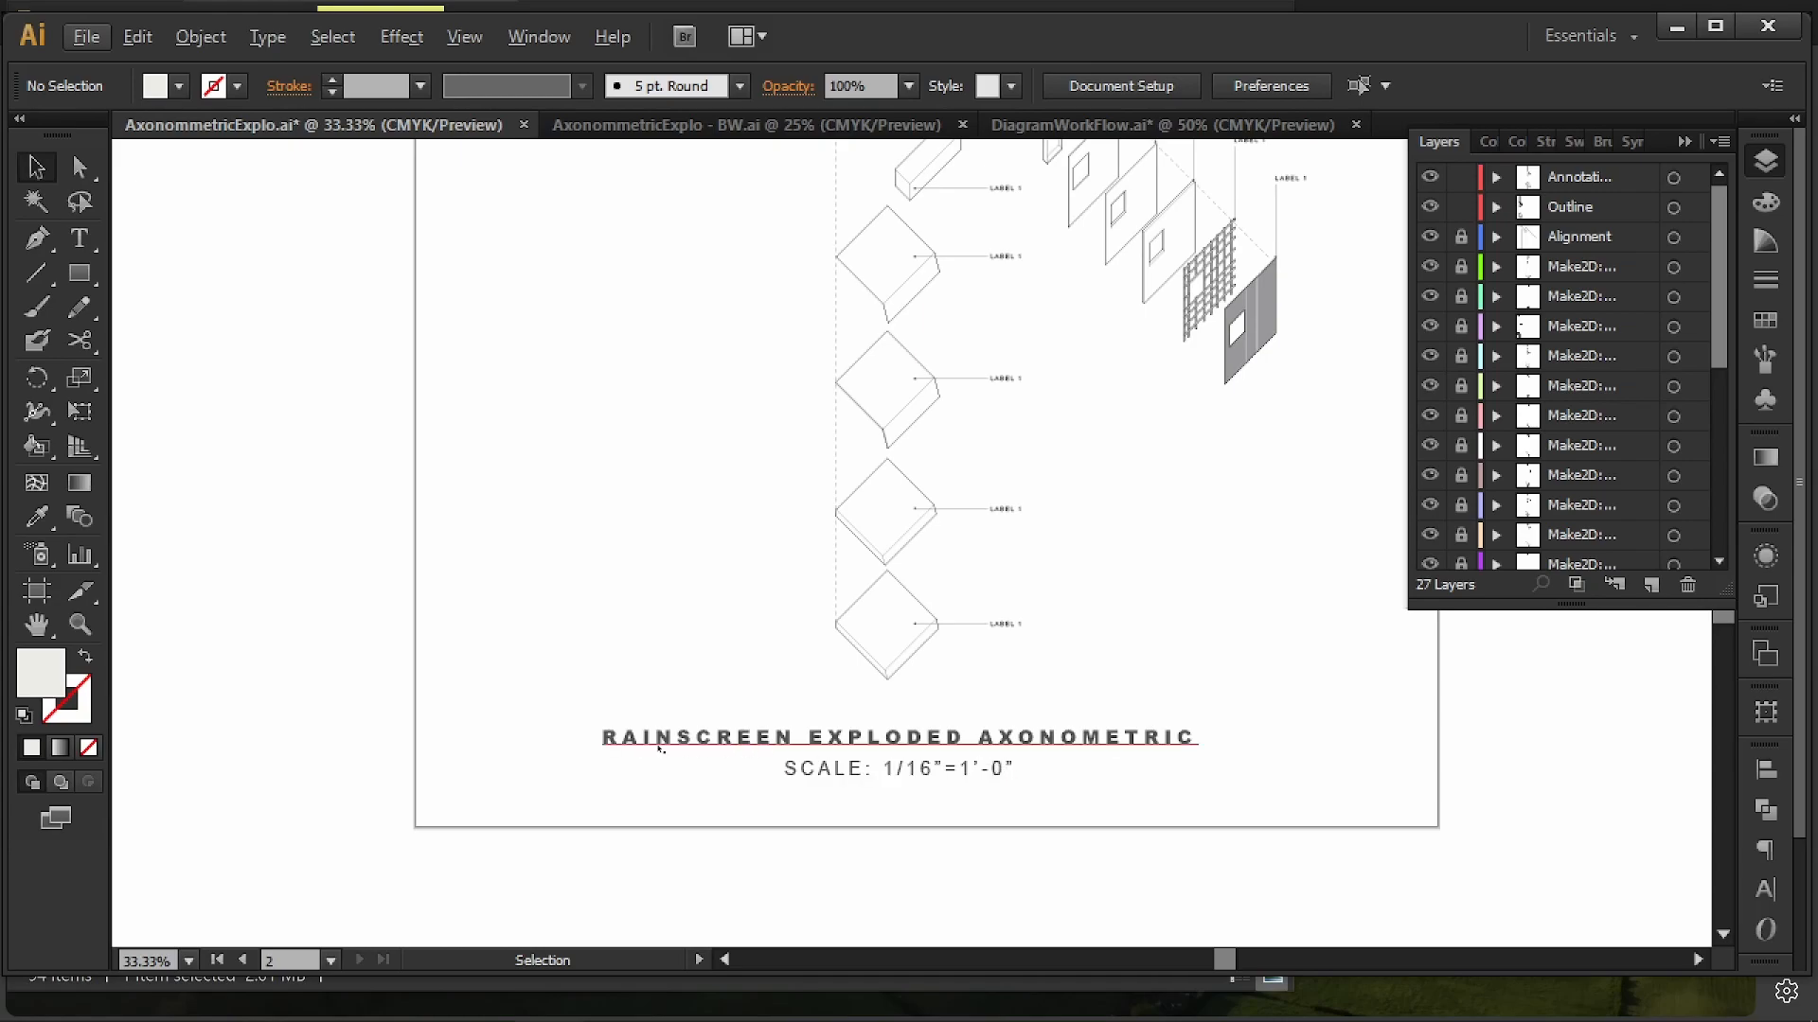
- Select the title text RAINSCREEN EXPLODED AXONOMETRIC and inspect its character settings
{"action": "left_click", "coordinate": [730, 745]}
{"action": "left_click", "coordinate": [1766, 888]}
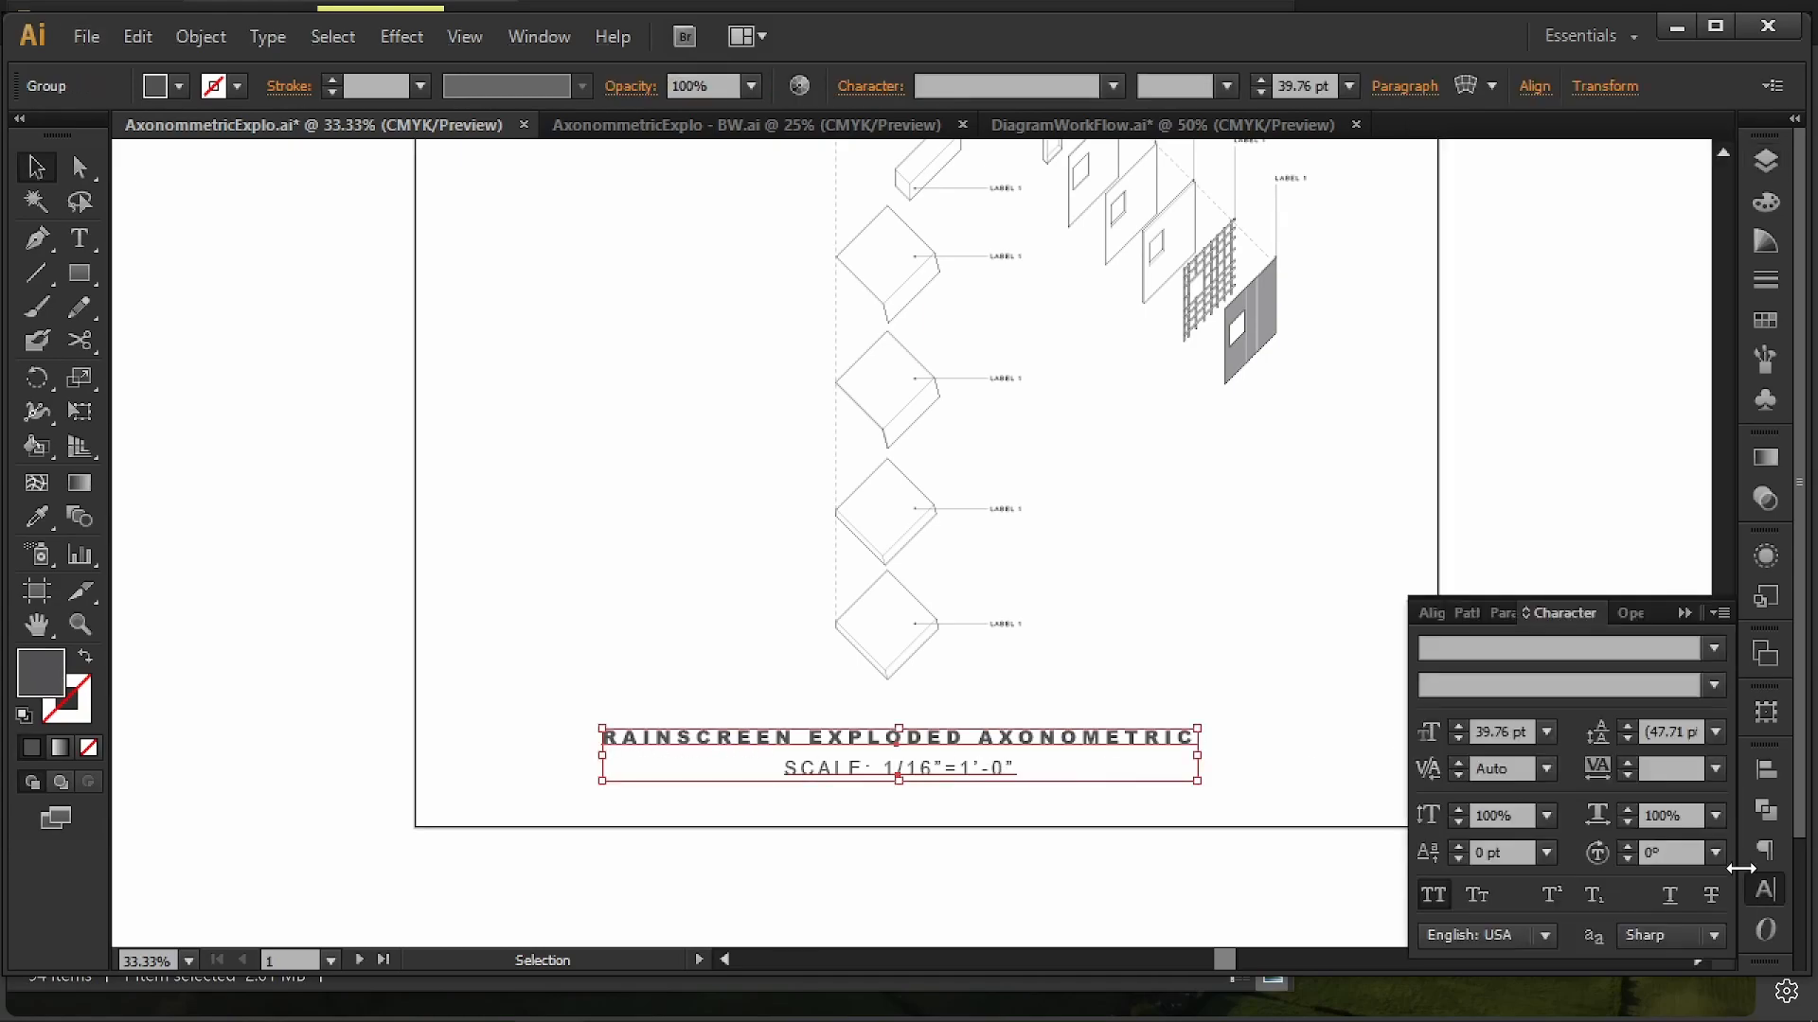
{"action": "double_click", "coordinate": [972, 746]}
{"action": "double_click", "coordinate": [971, 743]}
{"action": "key", "text": "ctrl+a"}
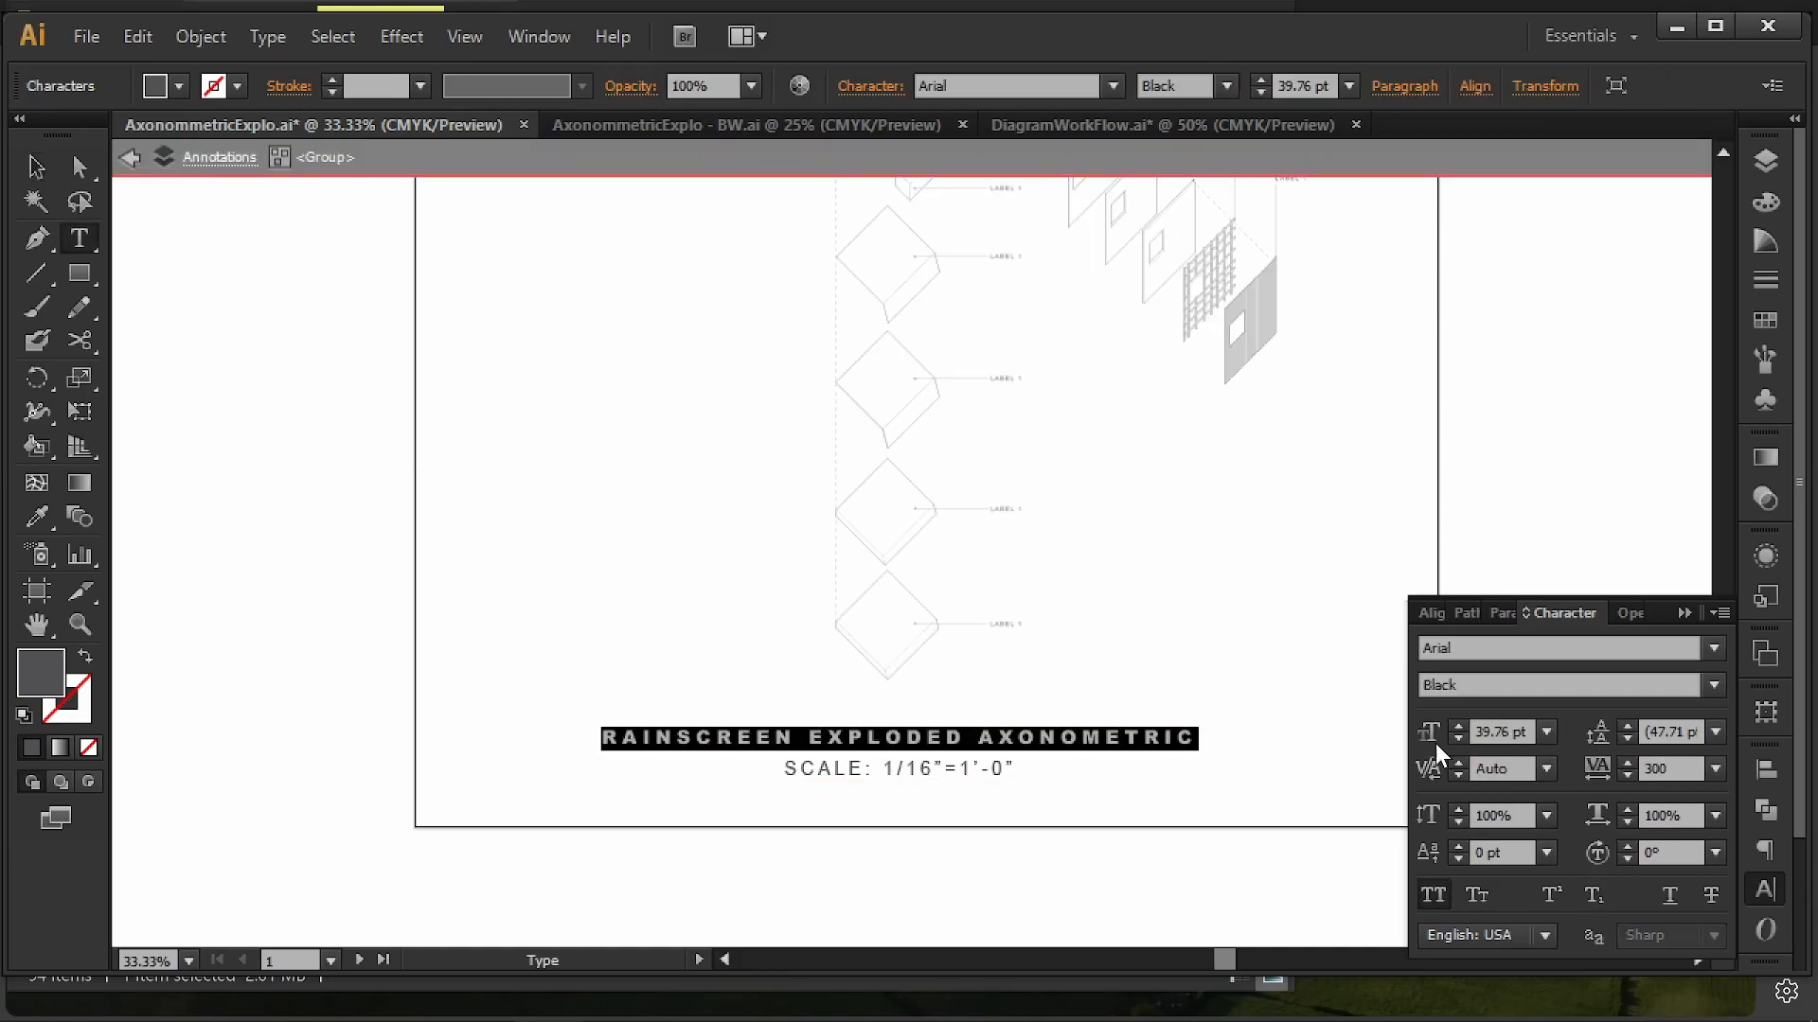
{"action": "key", "text": "Escape"}
- Select the scale text below the title and inspect its character settings
{"action": "double_click", "coordinate": [837, 769]}
{"action": "key", "text": "ctrl+a"}
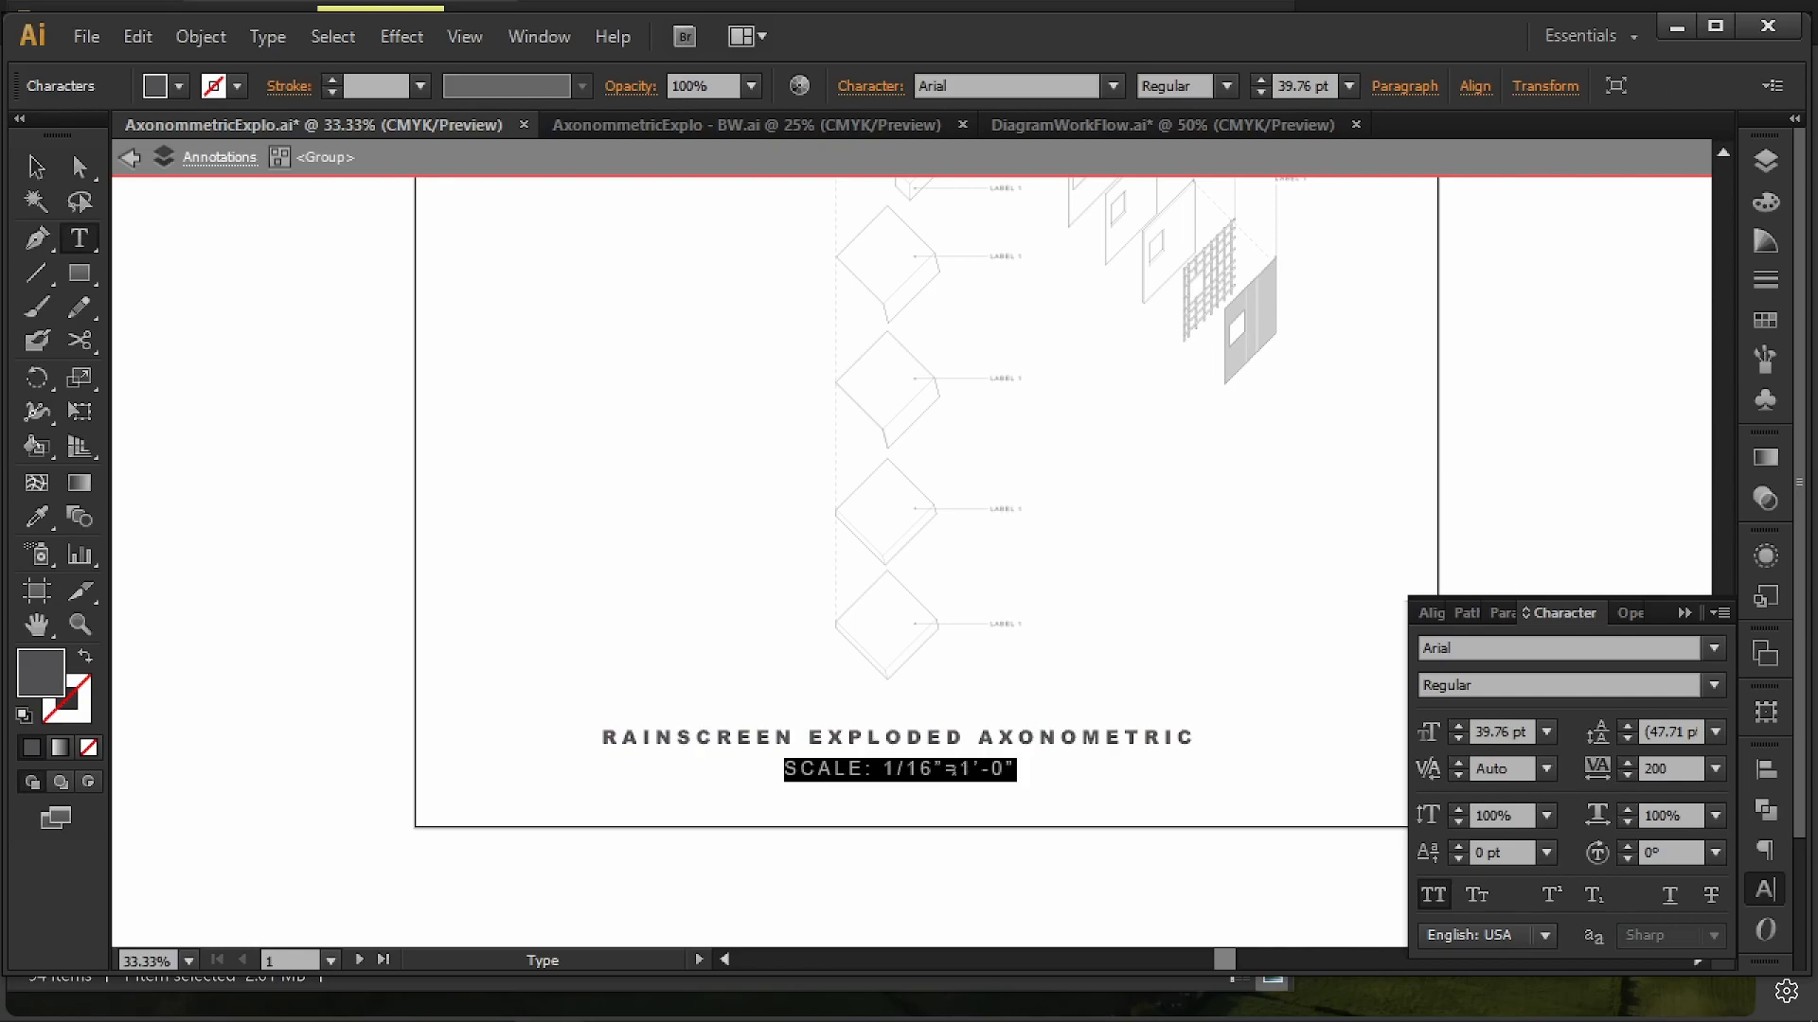
{"action": "key", "text": "Escape"}
{"action": "key", "text": "Escape"}
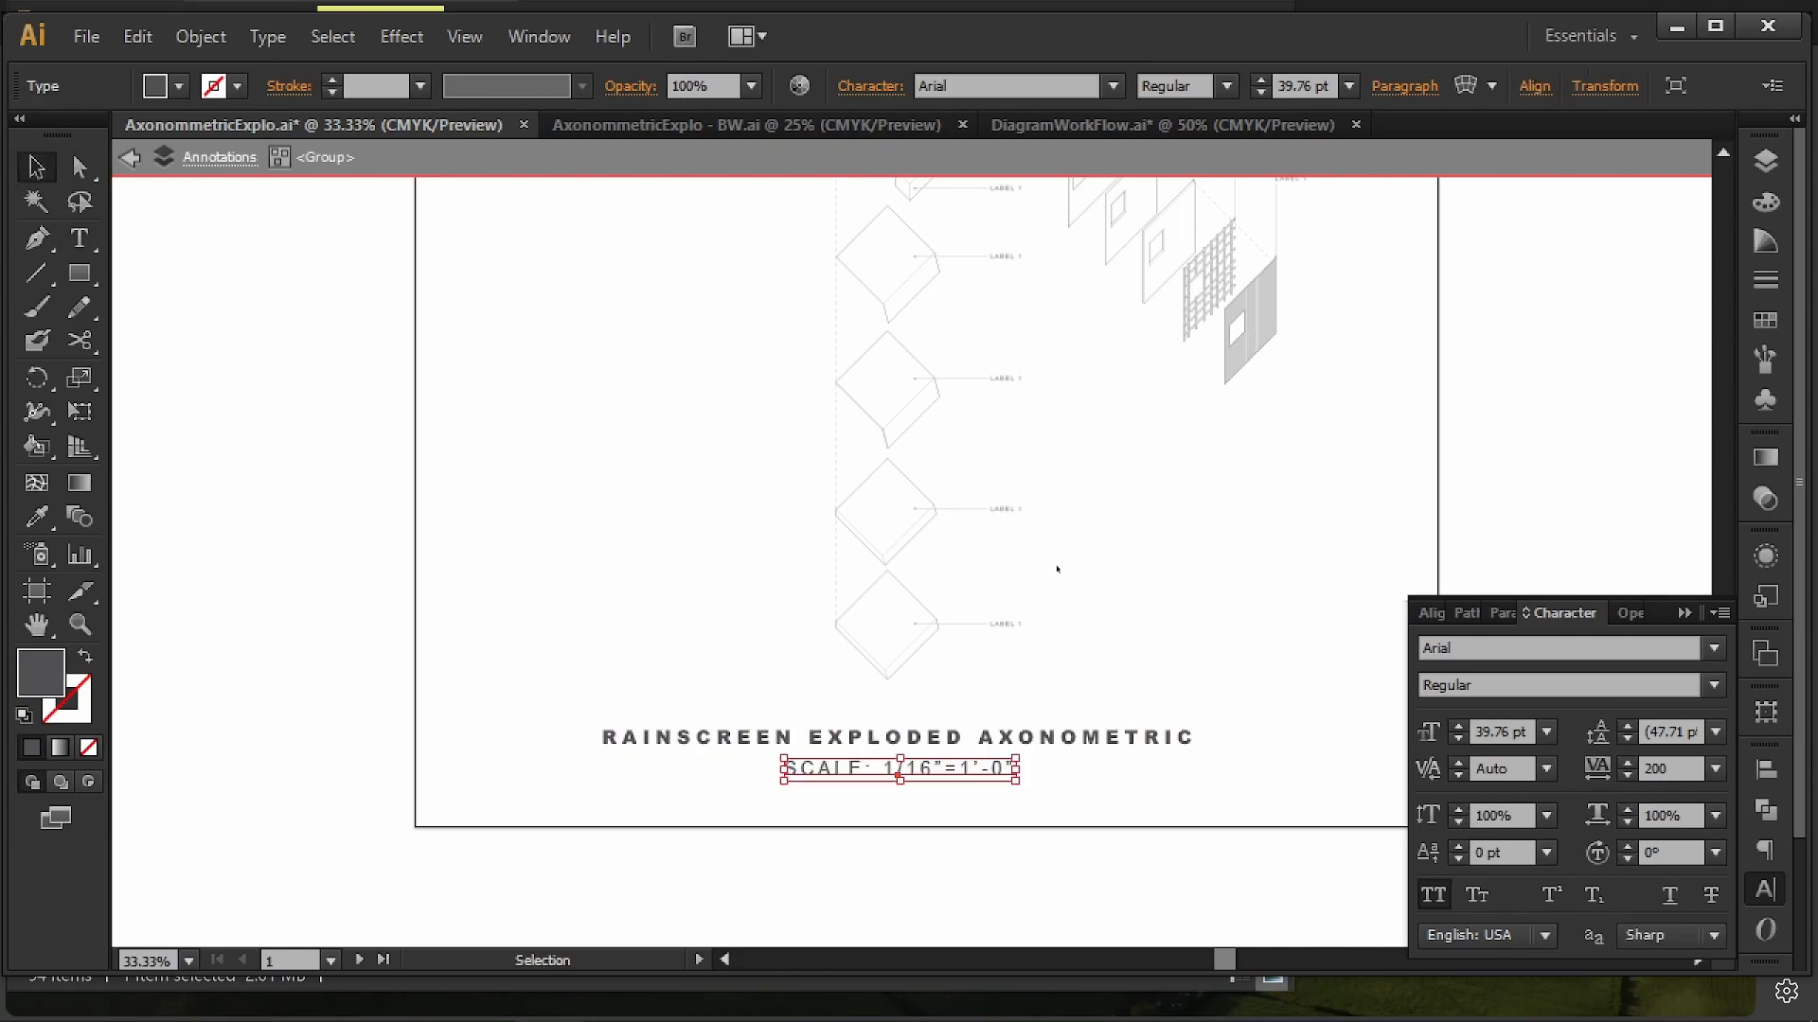
- Deselect the scale text and examine the labels and leader lines beside the lower pieces of the exploded drawing
{"action": "left_click", "coordinate": [1221, 584]}
{"action": "scroll", "coordinate": [1011, 615], "scroll_direction": "up", "scroll_amount": 5, "text": "alt"}
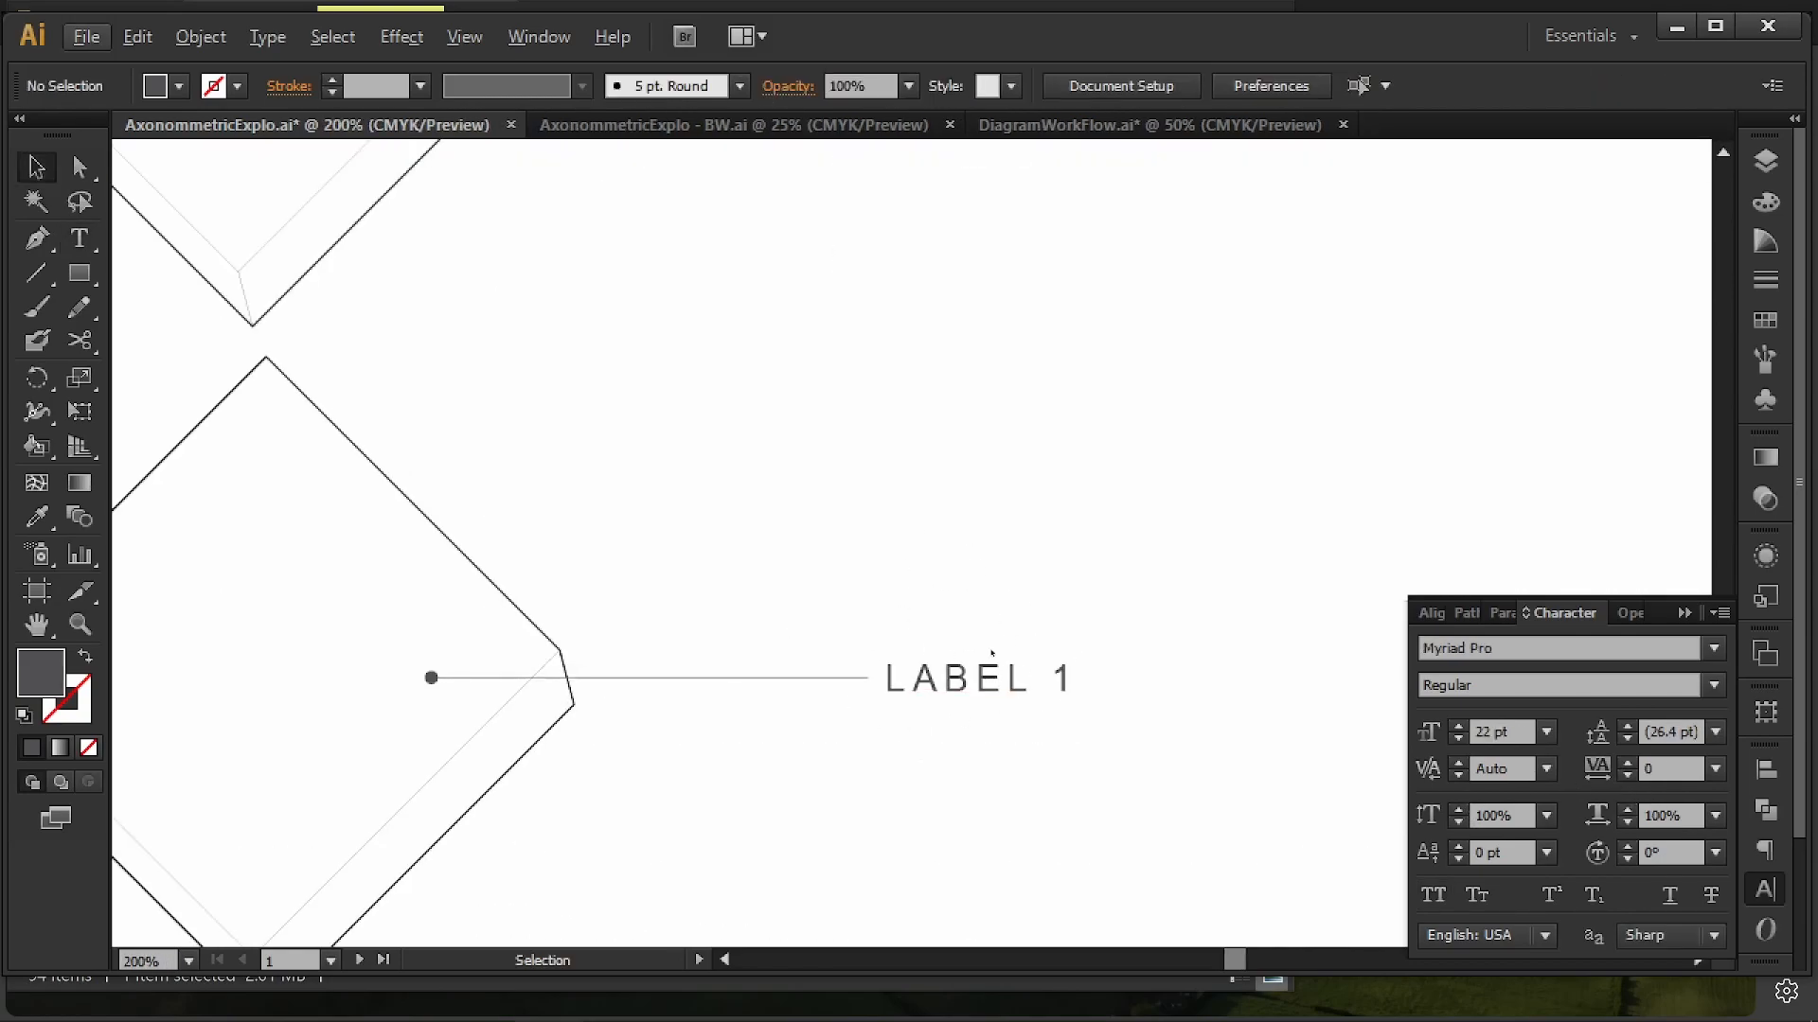
{"action": "scroll", "coordinate": [1020, 648], "scroll_direction": "down", "scroll_amount": 3, "text": "alt"}
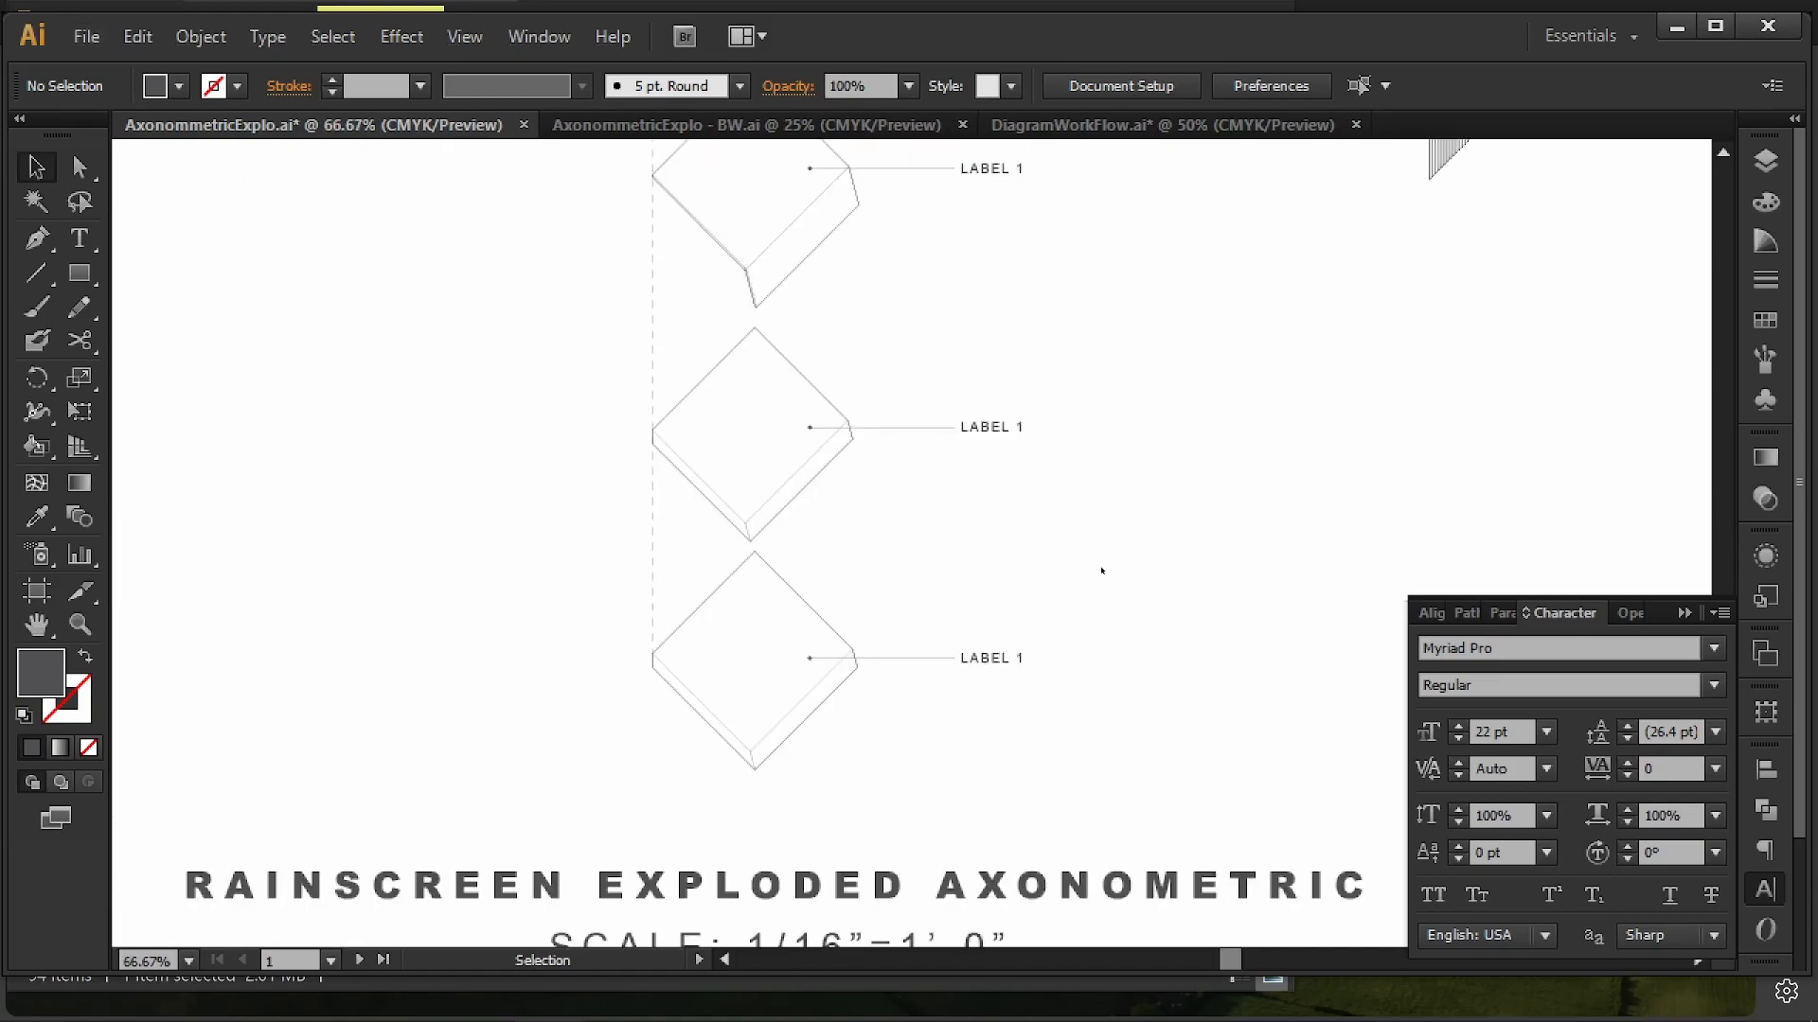
{"action": "scroll", "coordinate": [1161, 679], "scroll_direction": "up", "scroll_amount": 1}
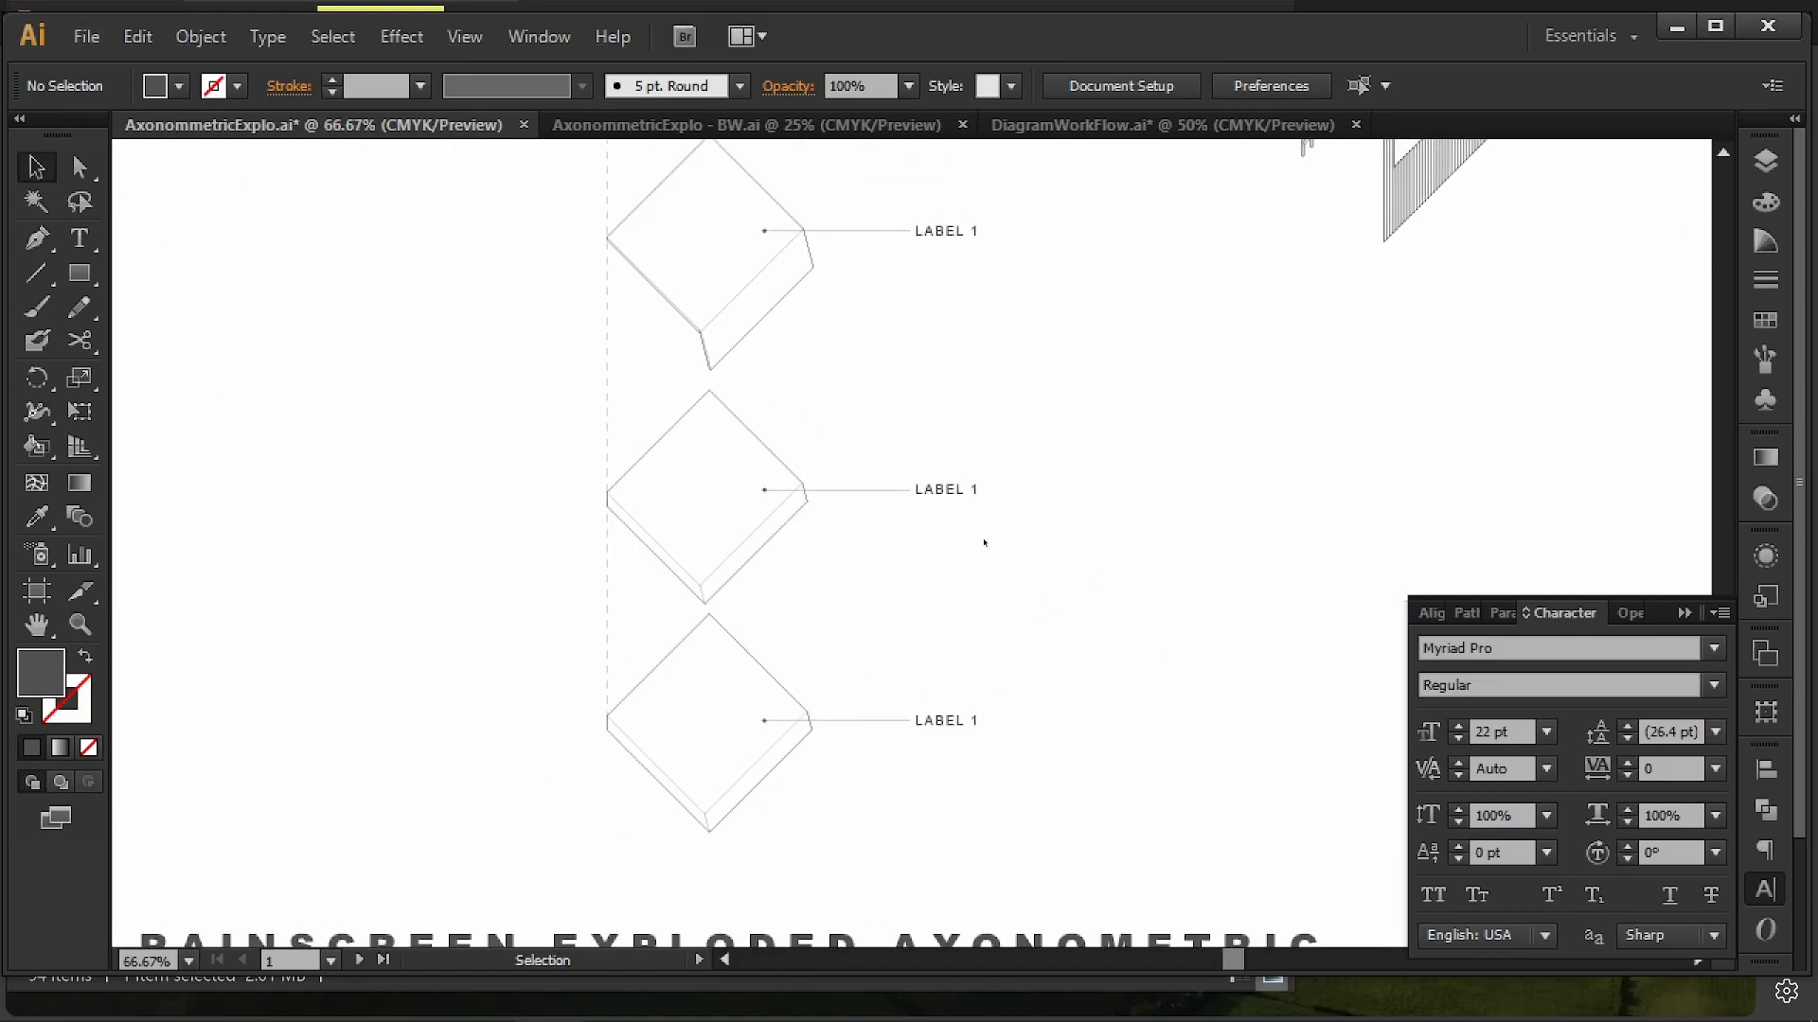
{"action": "scroll", "coordinate": [1004, 540], "scroll_direction": "up", "scroll_amount": 1, "text": "alt"}
{"action": "scroll", "coordinate": [1092, 520], "scroll_direction": "down", "scroll_amount": 4, "text": "alt"}
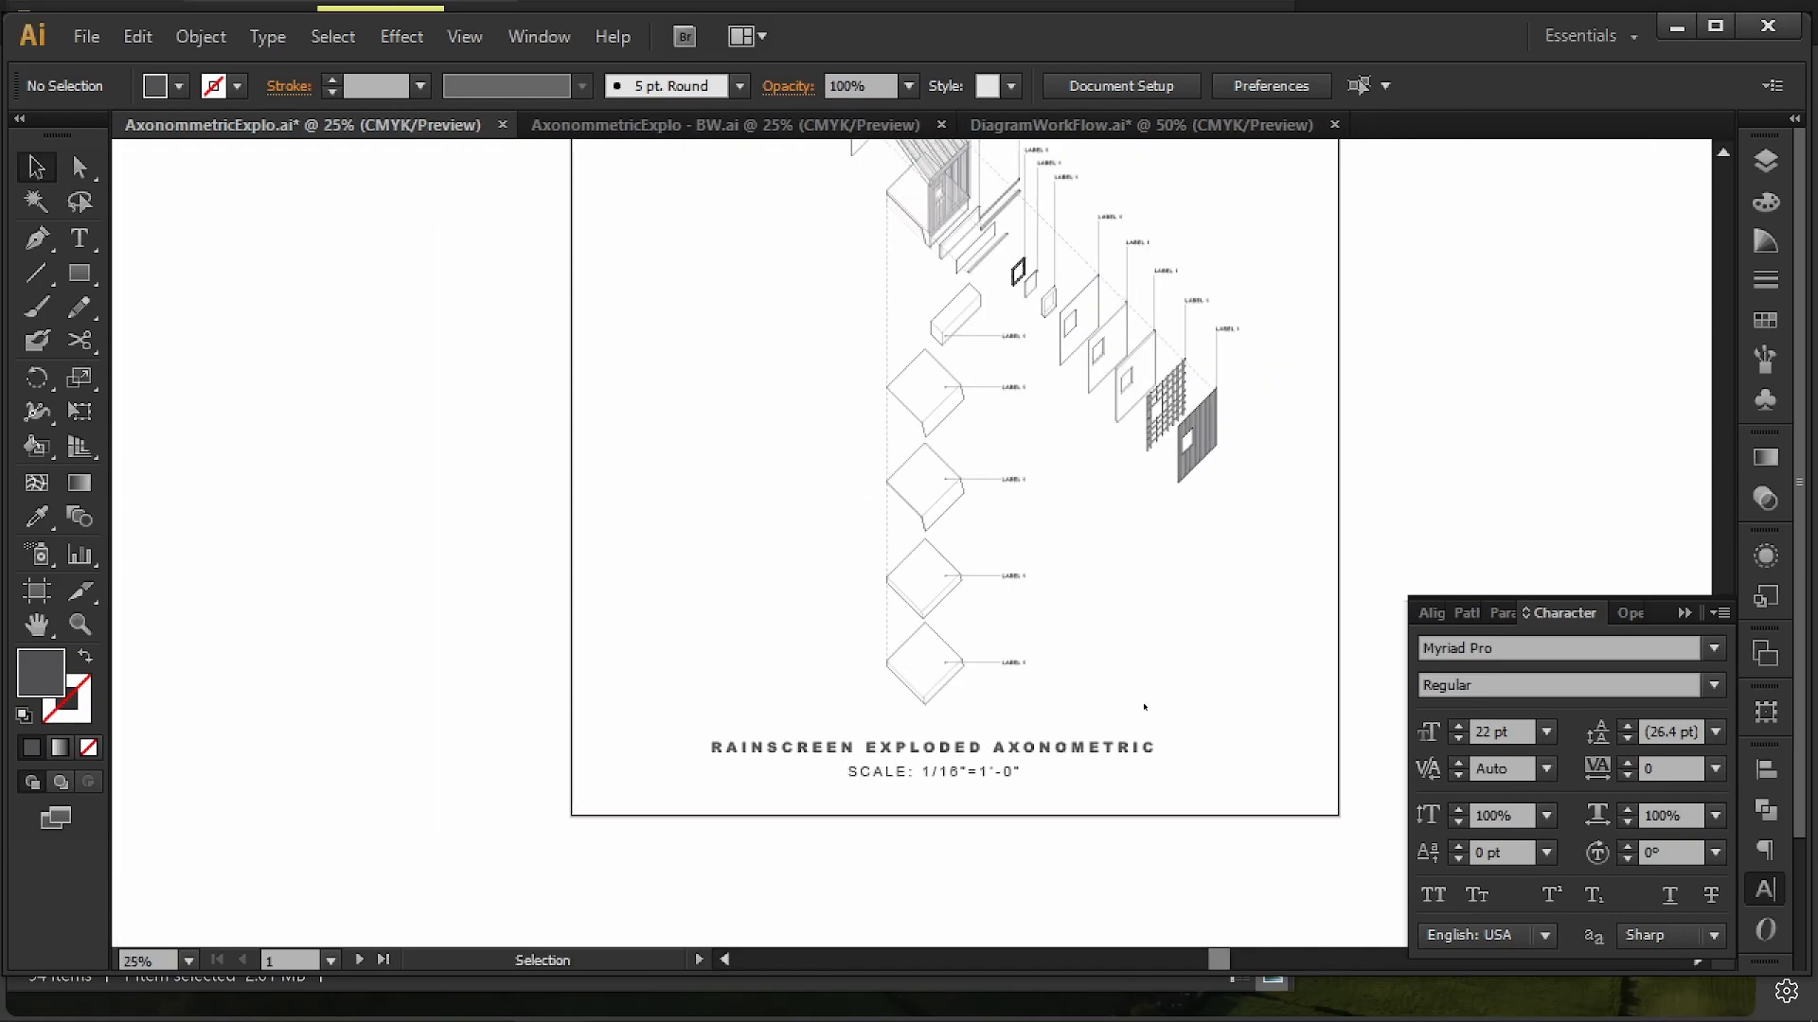
{"action": "scroll", "coordinate": [1047, 694], "scroll_direction": "up", "scroll_amount": 4, "text": "alt"}
{"action": "scroll", "coordinate": [1030, 685], "scroll_direction": "down", "scroll_amount": 4, "text": "alt"}
{"action": "scroll", "coordinate": [1011, 657], "scroll_direction": "up", "scroll_amount": 3}
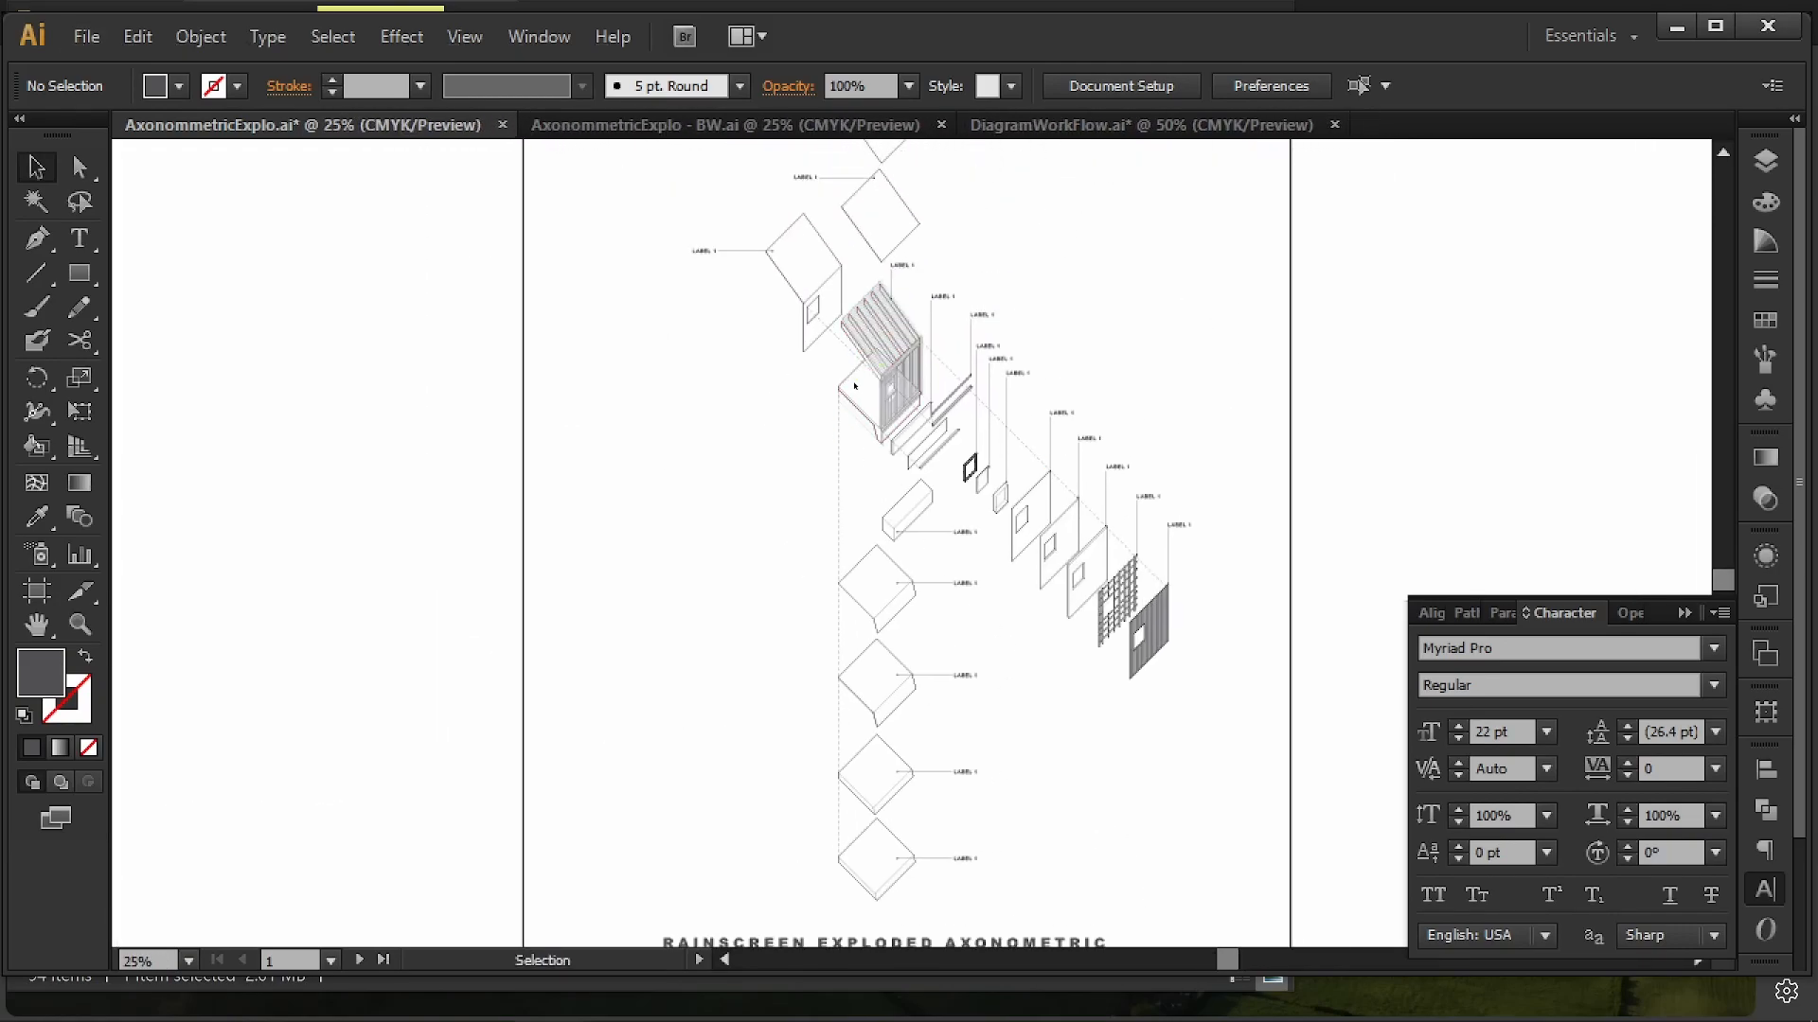
{"action": "scroll", "coordinate": [1027, 374], "scroll_direction": "down", "scroll_amount": 1, "text": "alt"}
{"action": "scroll", "coordinate": [1028, 379], "scroll_direction": "up", "scroll_amount": 2, "text": "alt"}
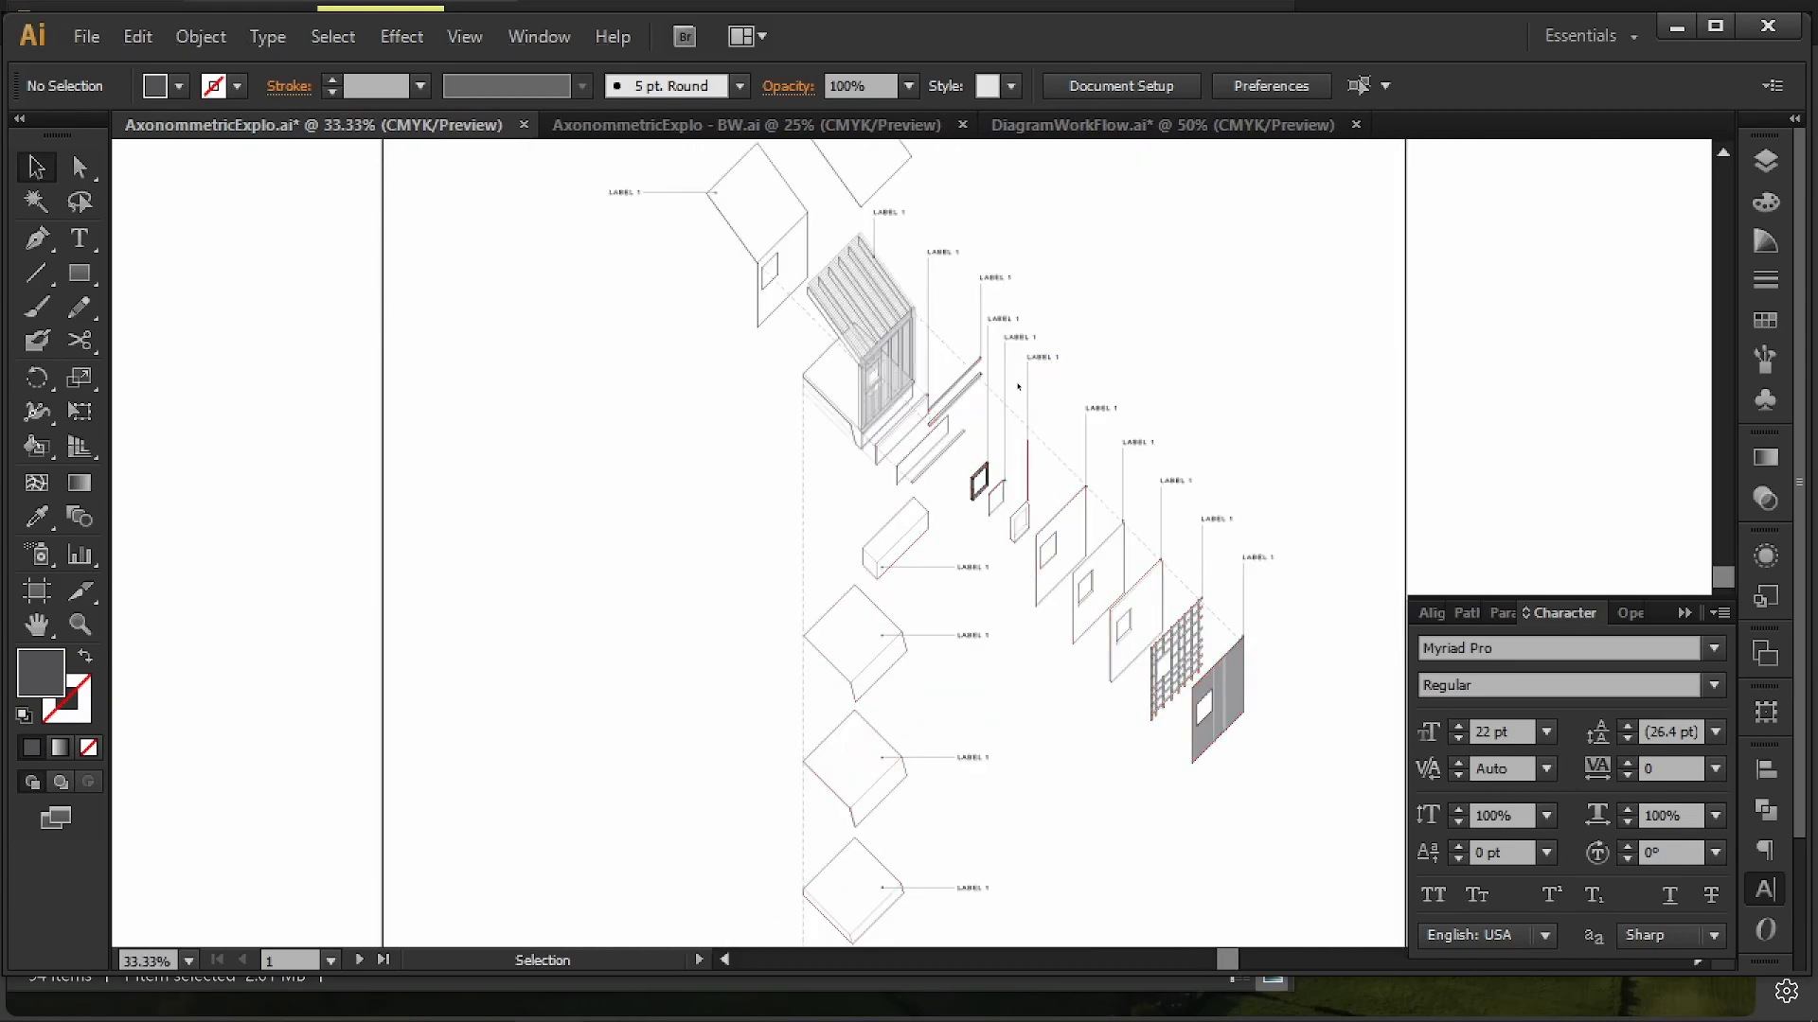
- Examine the framed structure, separated wall layers, leader lines and dashed alignment lines across the exploded drawing
{"action": "left_click_drag", "start_coordinate": [774, 245], "coordinate": [783, 324]}
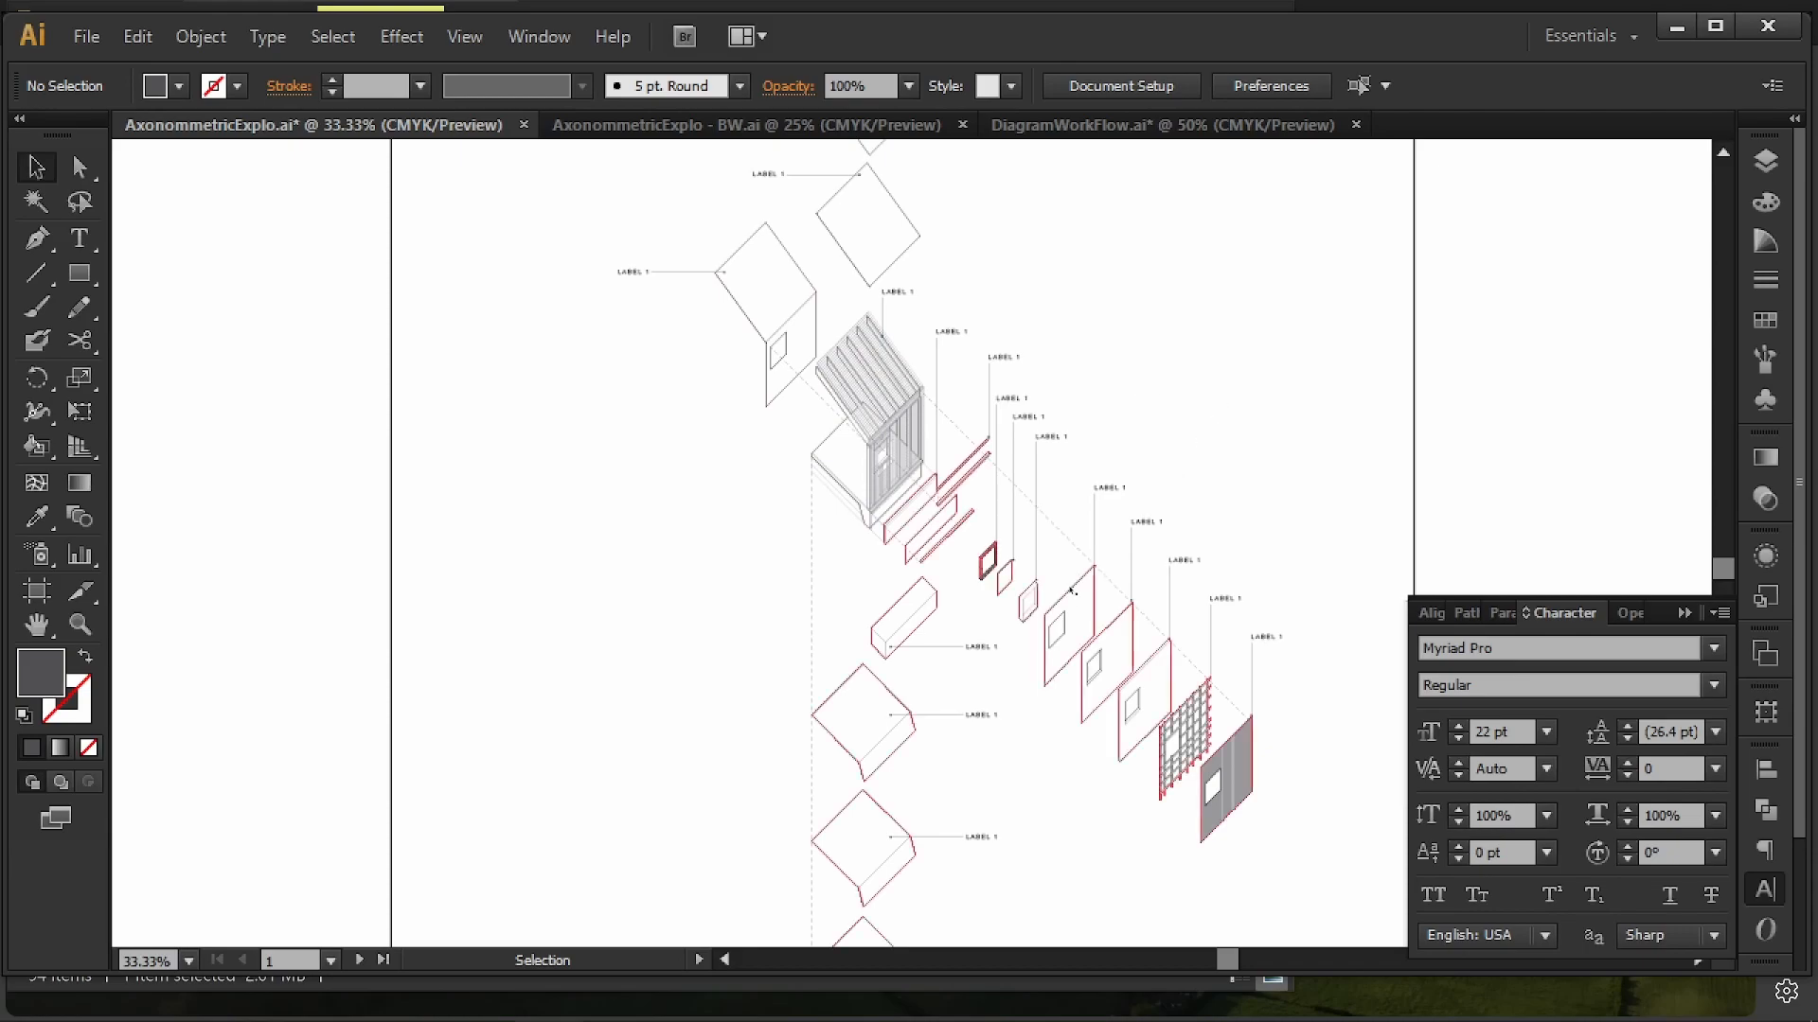
{"action": "scroll", "coordinate": [932, 392], "scroll_direction": "up", "scroll_amount": 4, "text": "alt"}
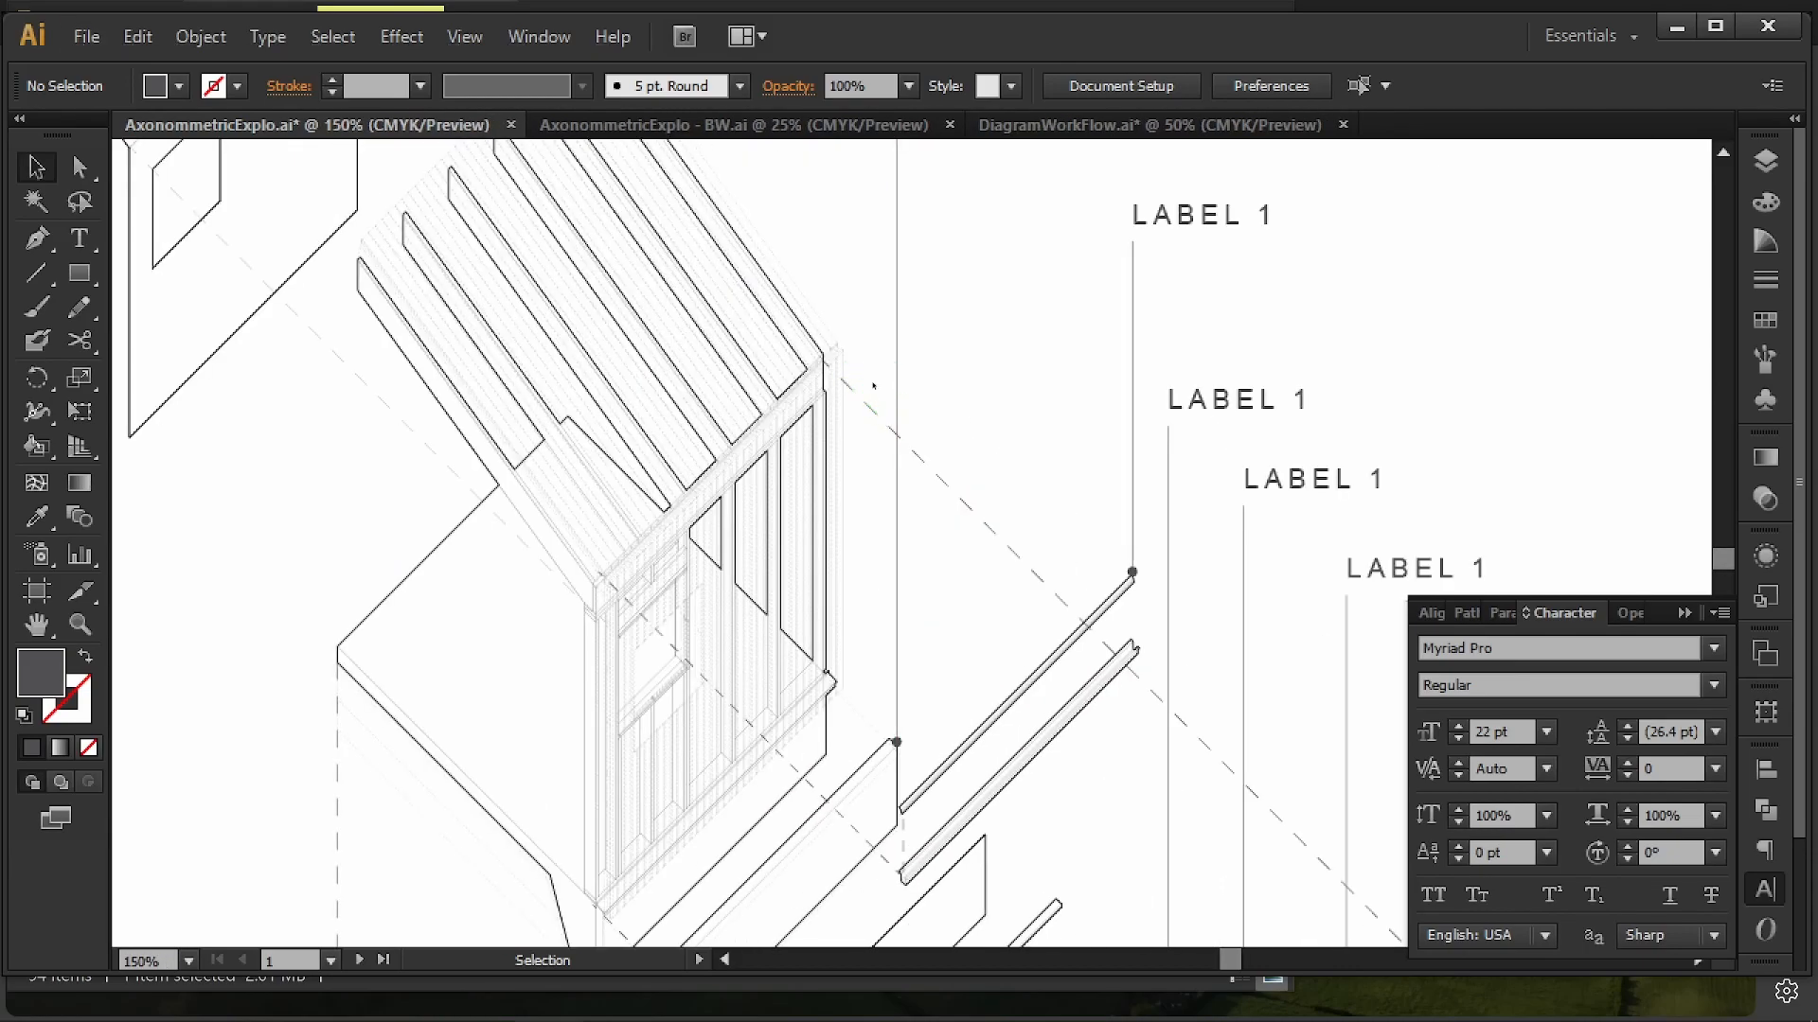
{"action": "scroll", "coordinate": [875, 388], "scroll_direction": "down", "scroll_amount": 3, "text": "alt"}
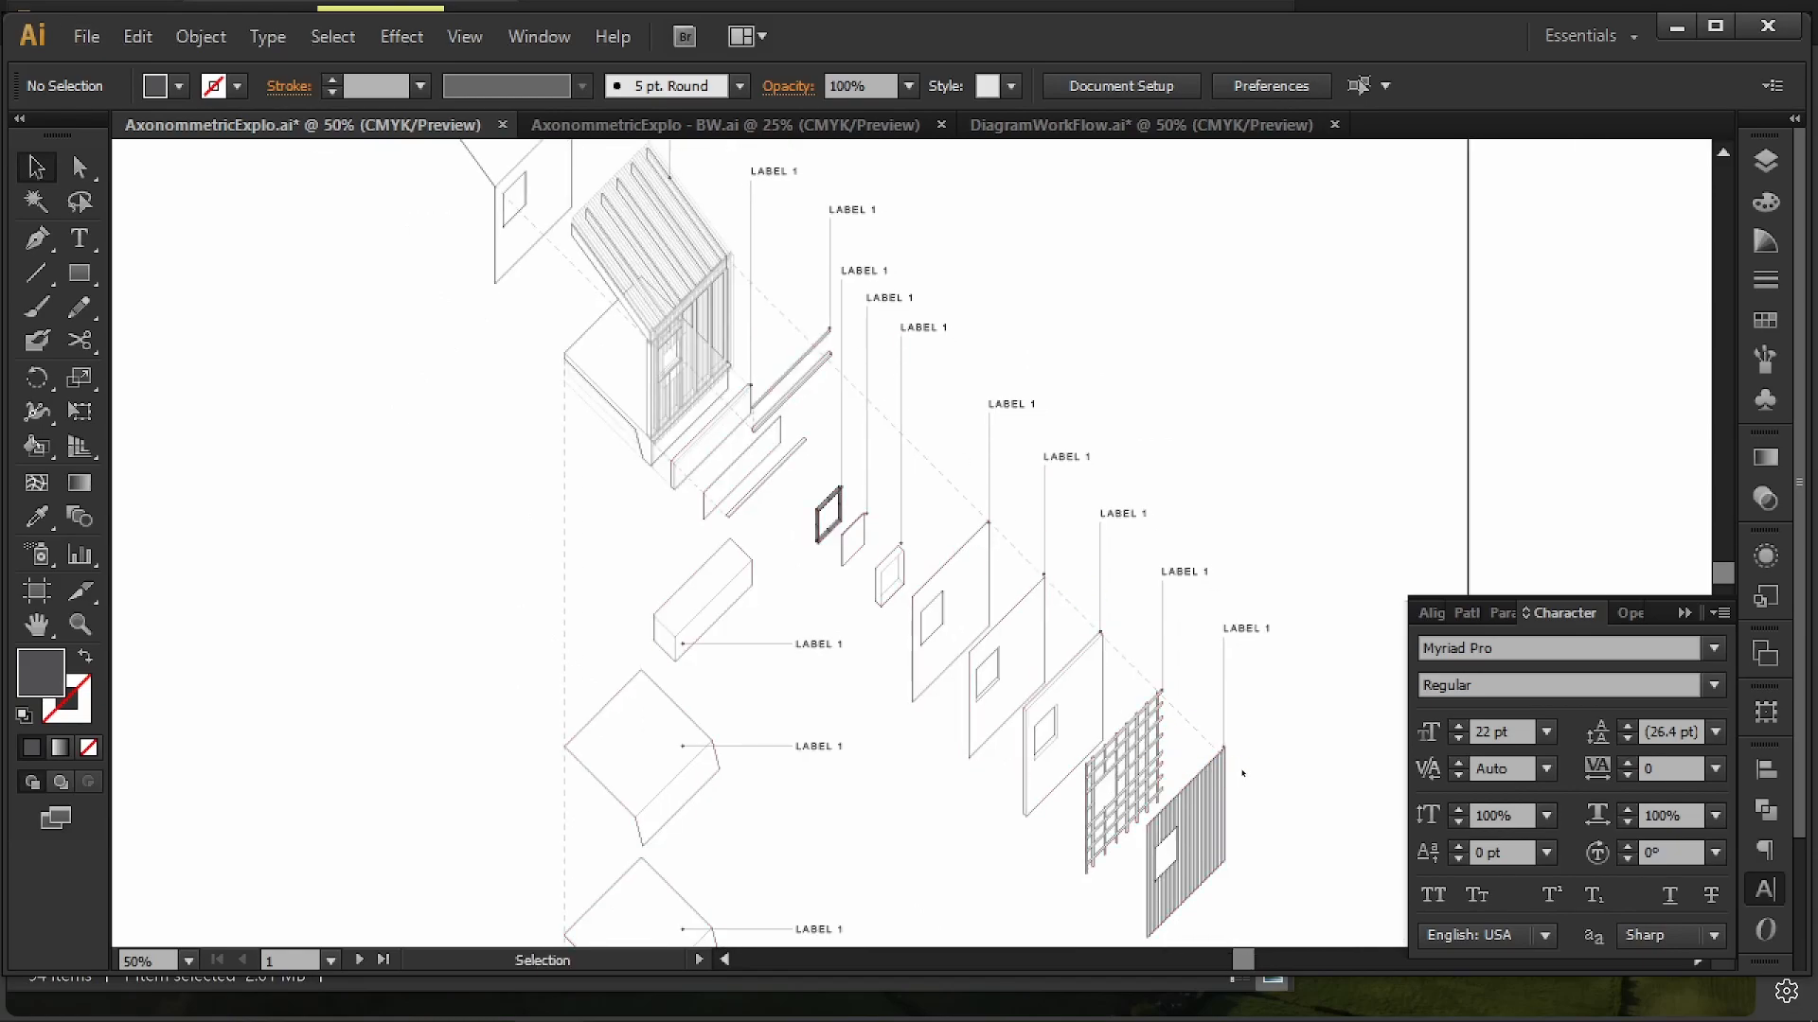
{"action": "scroll", "coordinate": [799, 341], "scroll_direction": "up", "scroll_amount": 3, "text": "alt"}
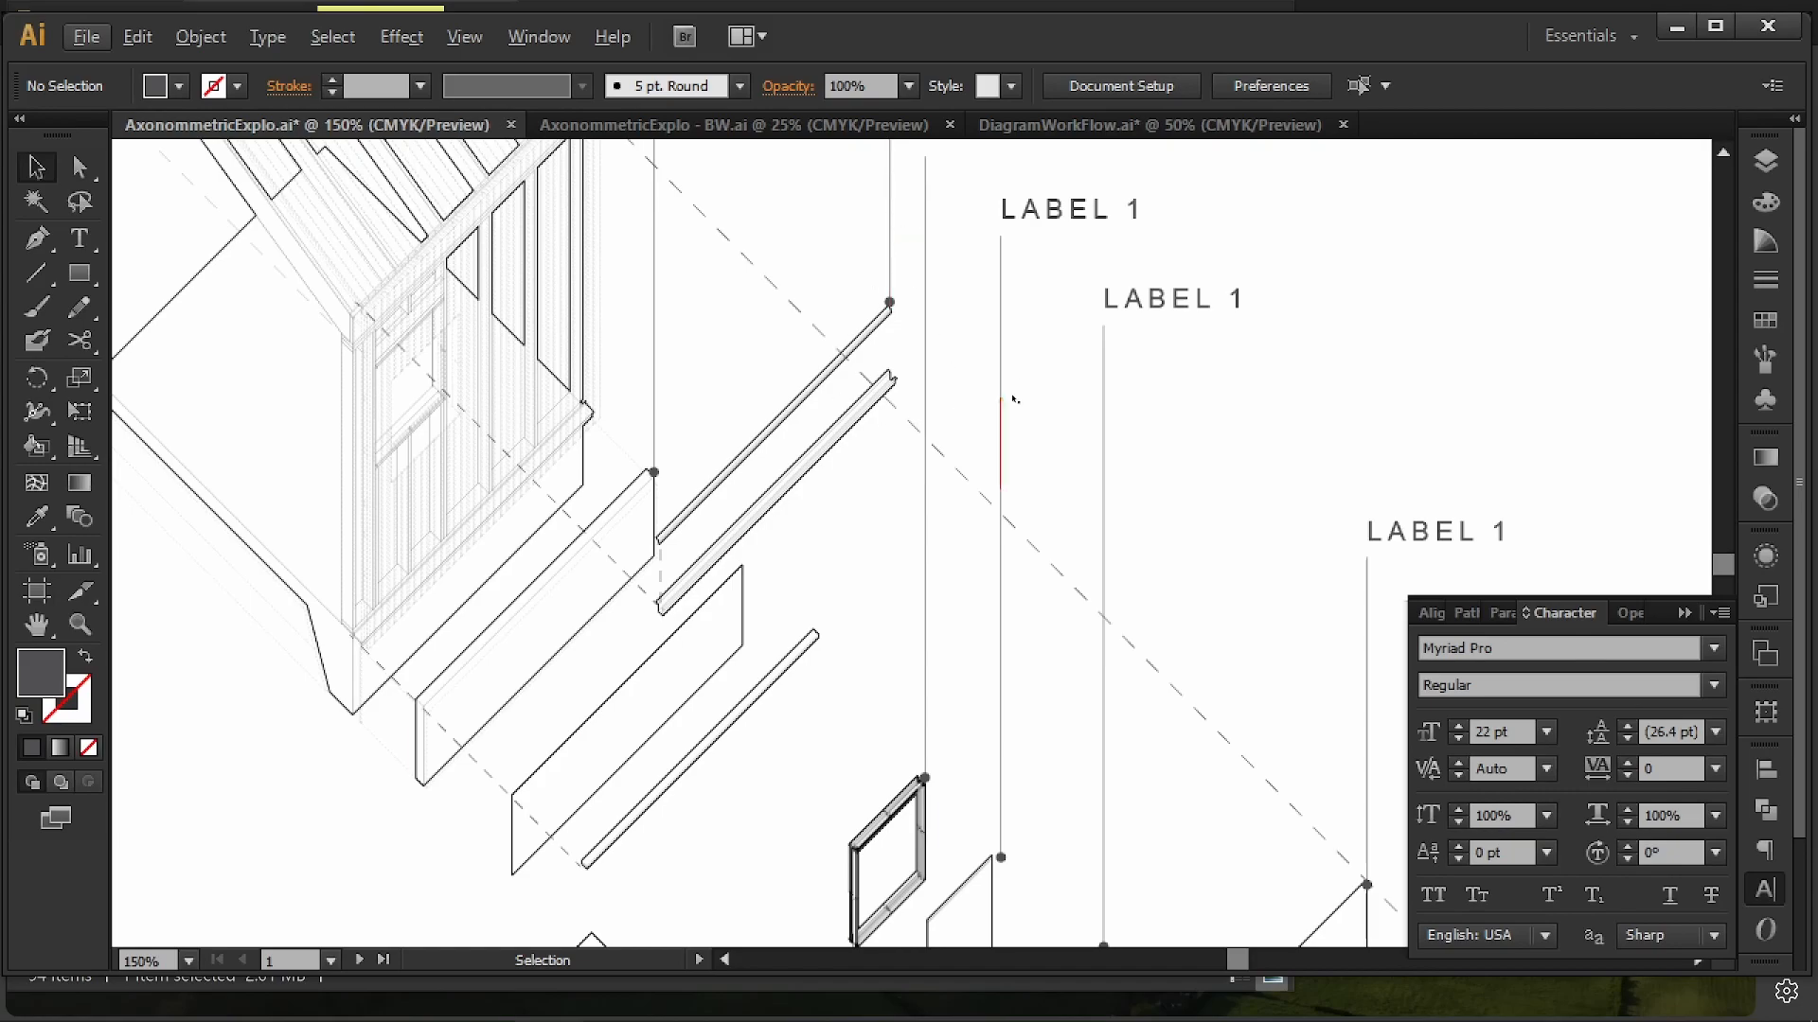
{"action": "scroll", "coordinate": [855, 421], "scroll_direction": "down", "scroll_amount": 3, "text": "alt"}
{"action": "left_click_drag", "start_coordinate": [846, 298], "coordinate": [975, 556]}
{"action": "scroll", "coordinate": [962, 507], "scroll_direction": "down", "scroll_amount": 1, "text": "alt"}
{"action": "left_click_drag", "start_coordinate": [951, 316], "coordinate": [973, 418]}
{"action": "left_click_drag", "start_coordinate": [1074, 243], "coordinate": [1088, 630]}
{"action": "left_click_drag", "start_coordinate": [1032, 330], "coordinate": [1032, 388]}
{"action": "scroll", "coordinate": [1056, 502], "scroll_direction": "down", "scroll_amount": 1, "text": "alt"}
{"action": "scroll", "coordinate": [1010, 271], "scroll_direction": "down", "scroll_amount": 2, "text": "alt"}
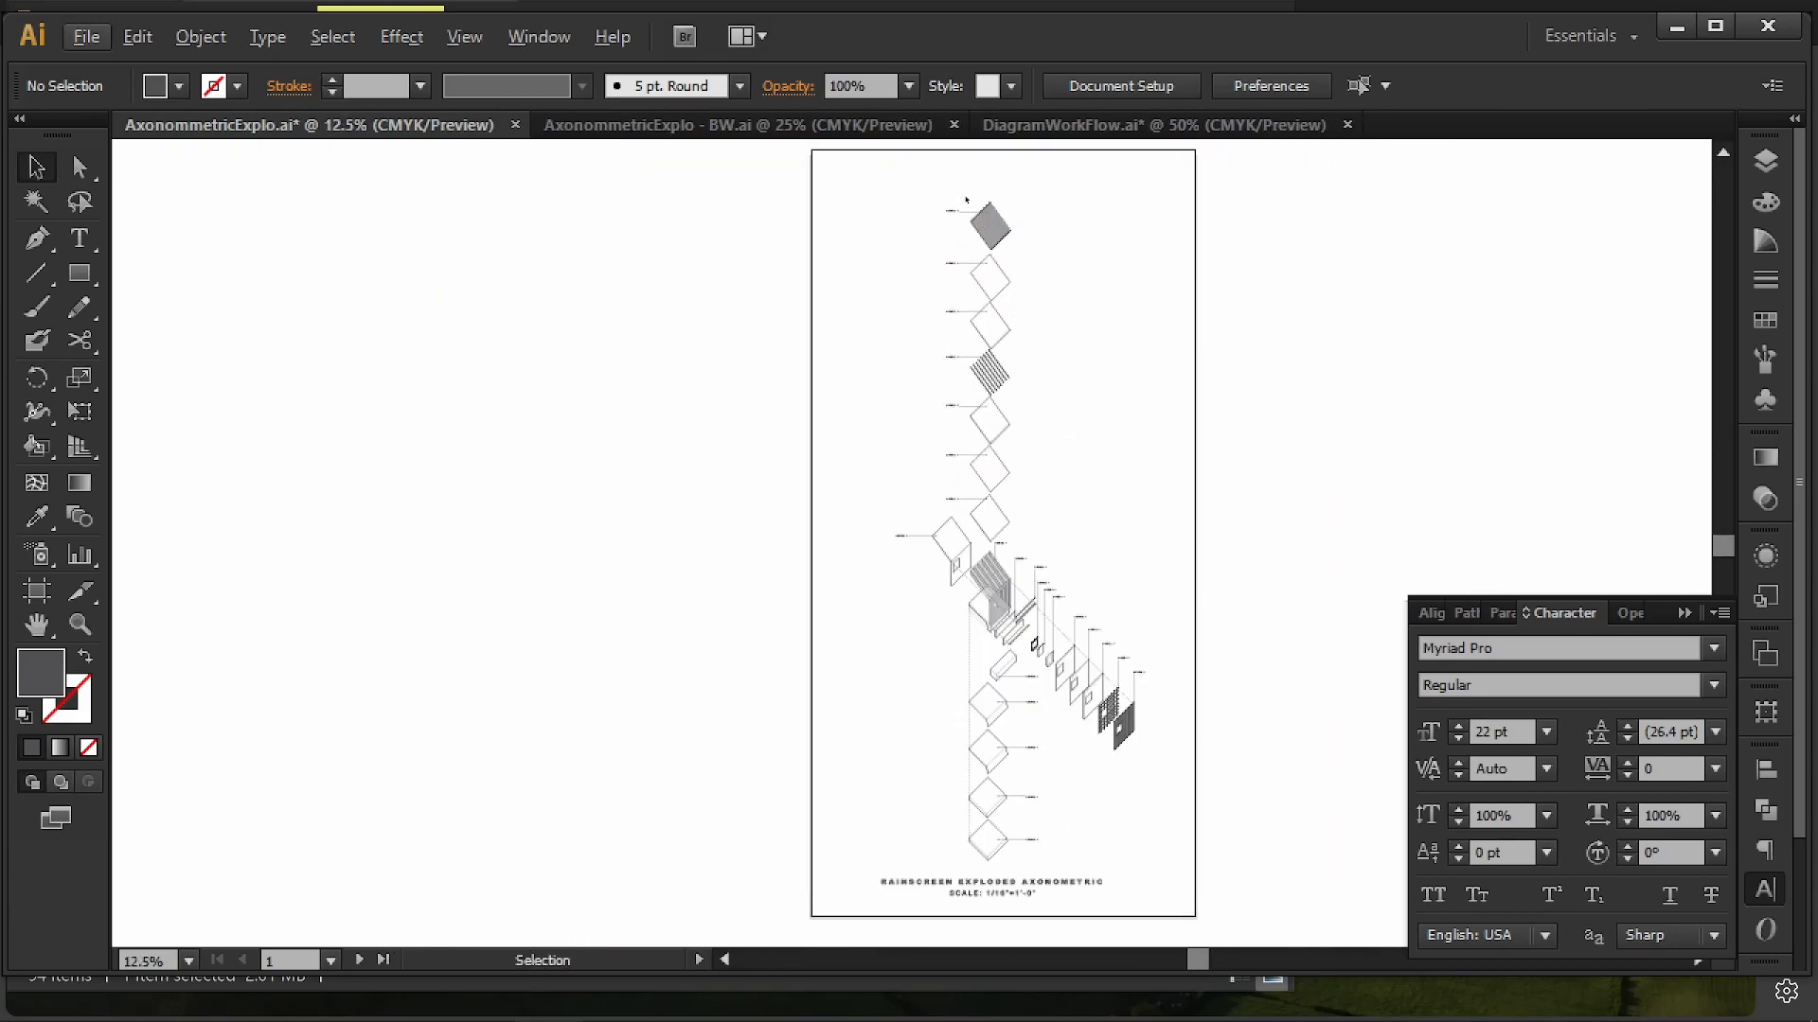
{"action": "left_click_drag", "start_coordinate": [941, 470], "coordinate": [970, 318]}
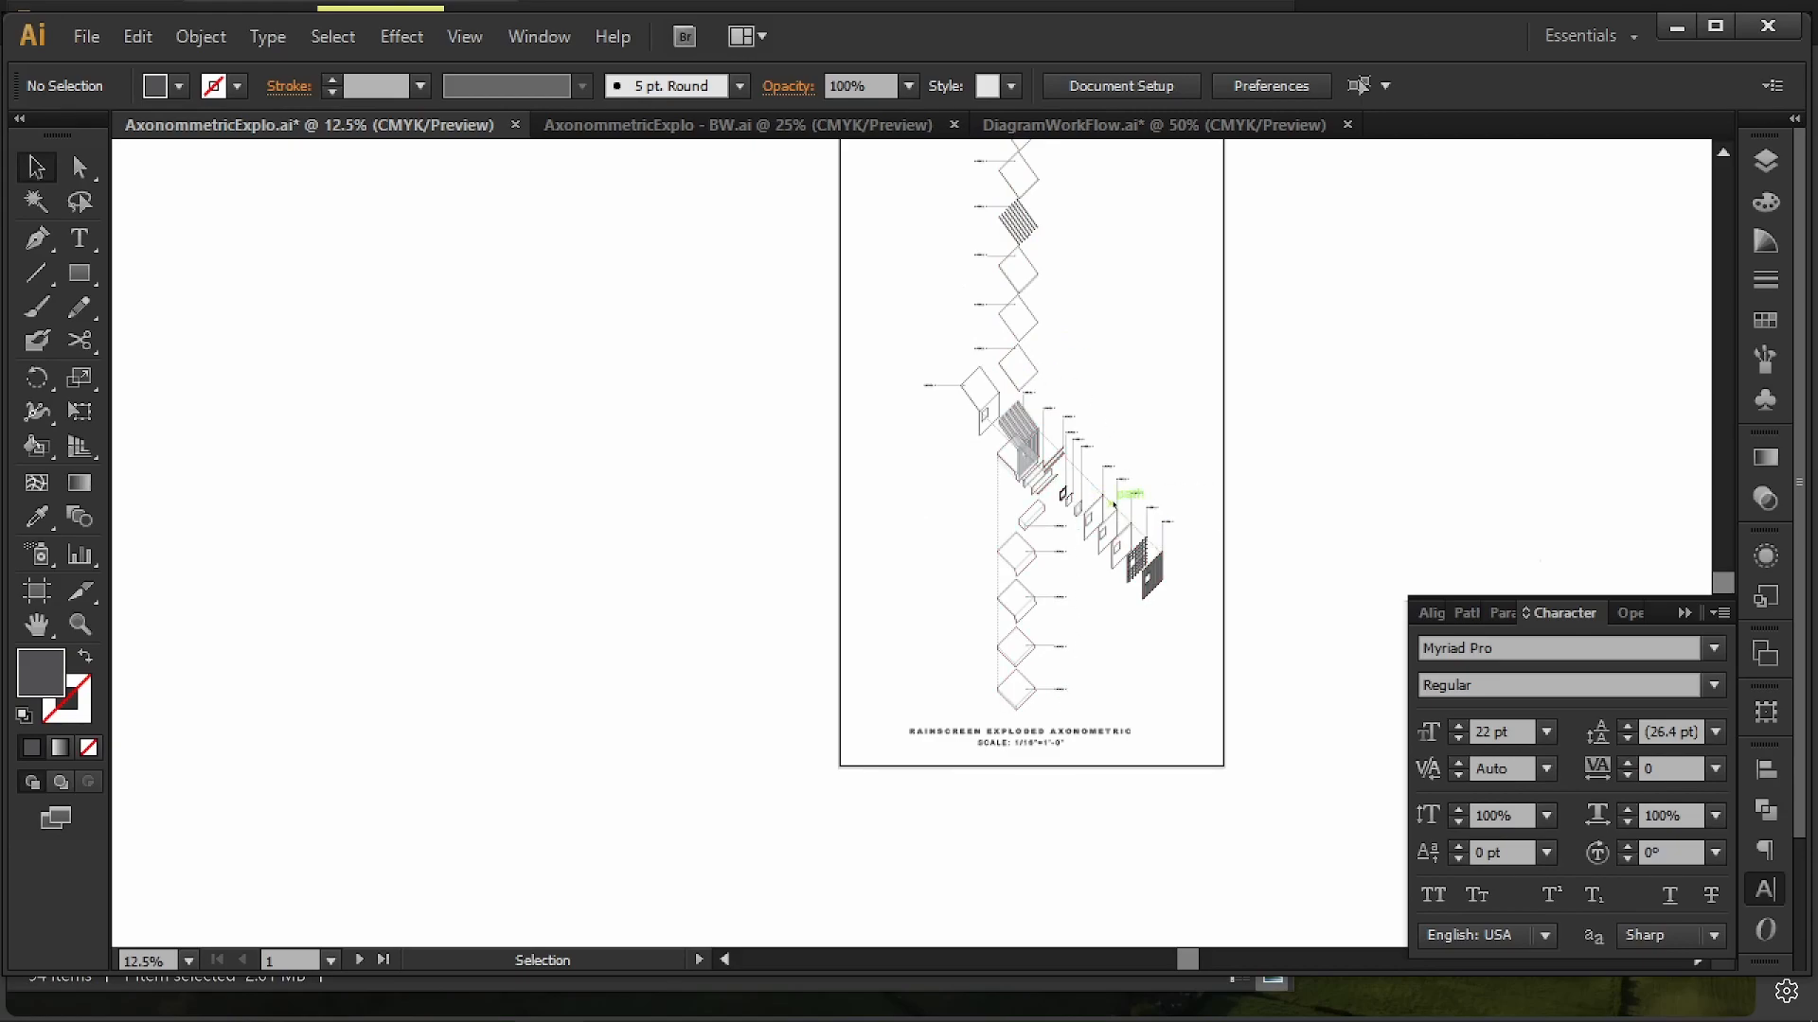
{"action": "scroll", "coordinate": [1115, 507], "scroll_direction": "up", "scroll_amount": 2, "text": "alt"}
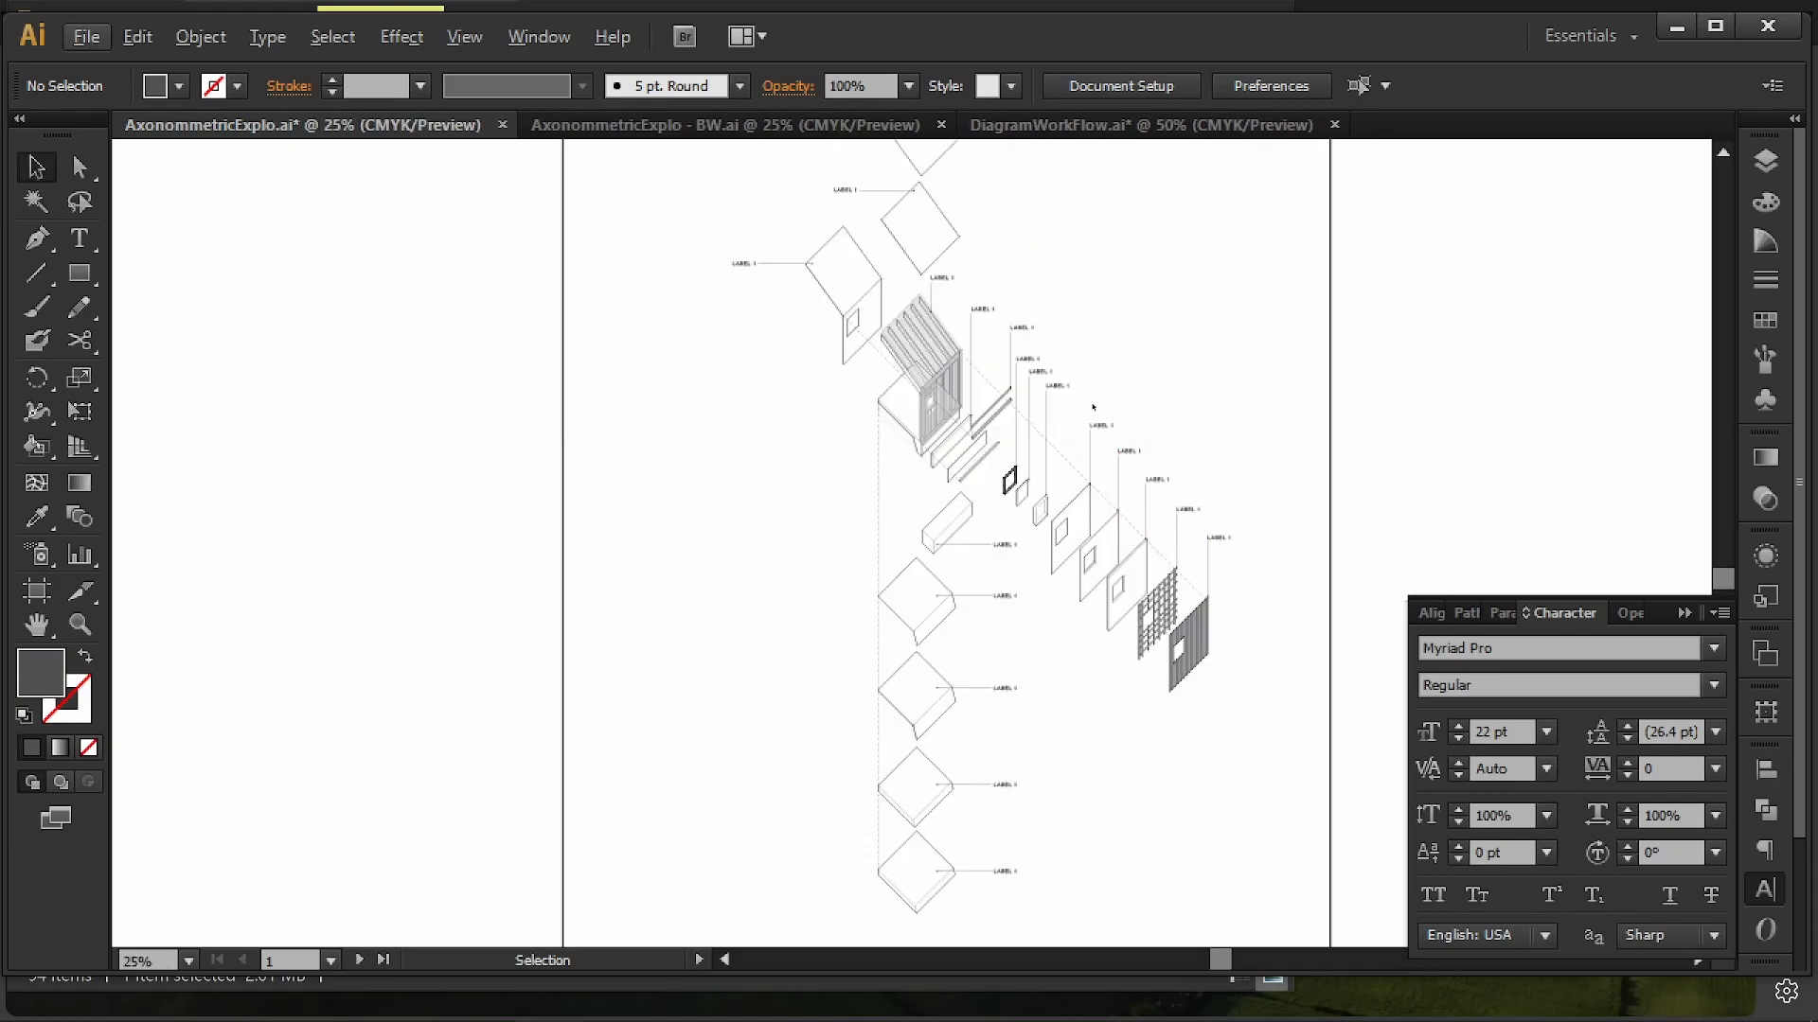
{"action": "scroll", "coordinate": [1097, 413], "scroll_direction": "up", "scroll_amount": 4, "text": "alt"}
{"action": "scroll", "coordinate": [1180, 323], "scroll_direction": "down", "scroll_amount": 5, "text": "alt"}
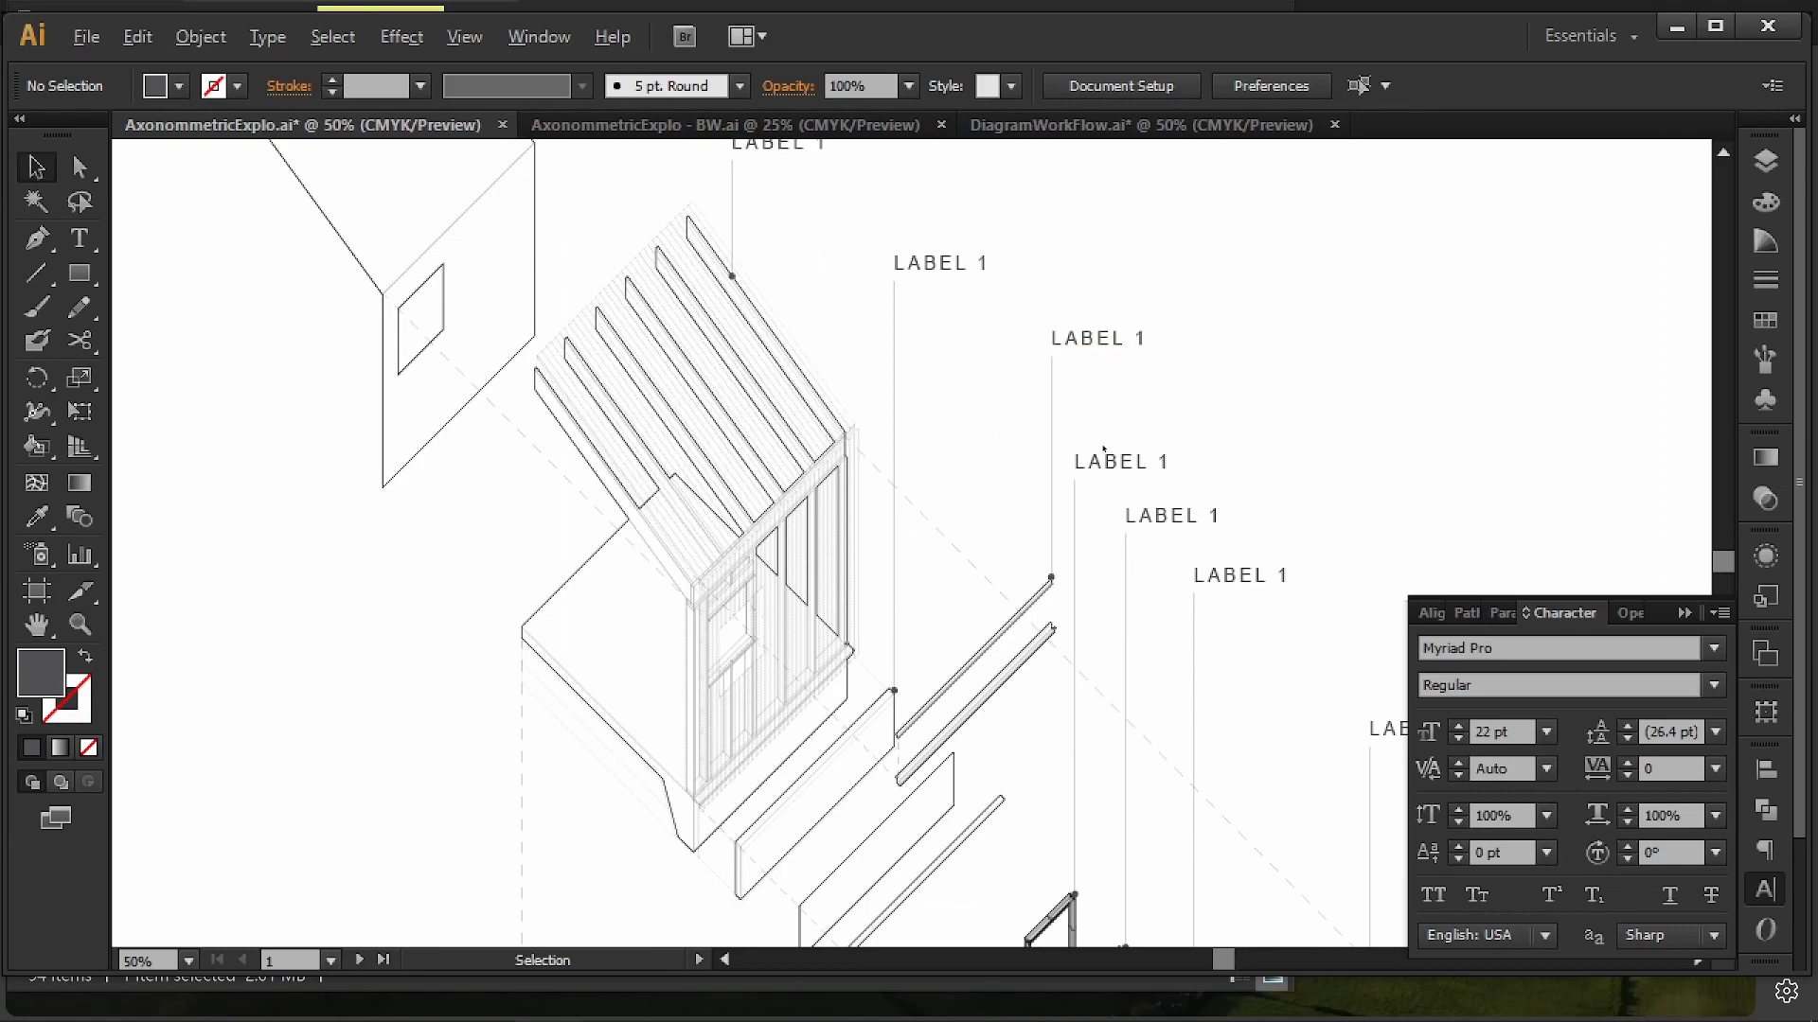
- Examine the assembled axonometric on the second artboard, including its dimensions, material notes, title and heavy outline around the wall and window
{"action": "mouse_move", "coordinate": [1035, 491]}
{"action": "left_mouse_down"}
{"action": "mouse_move", "coordinate": [989, 591]}
{"action": "mouse_move", "coordinate": [962, 539]}
{"action": "mouse_move", "coordinate": [991, 710]}
{"action": "mouse_move", "coordinate": [1007, 230]}
{"action": "left_mouse_up"}
{"action": "scroll", "coordinate": [996, 577], "scroll_direction": "down", "scroll_amount": 2, "text": "alt"}
{"action": "scroll", "coordinate": [893, 656], "scroll_direction": "up", "scroll_amount": 2, "text": "alt"}
{"action": "left_click_drag", "start_coordinate": [1218, 334], "coordinate": [1146, 466]}
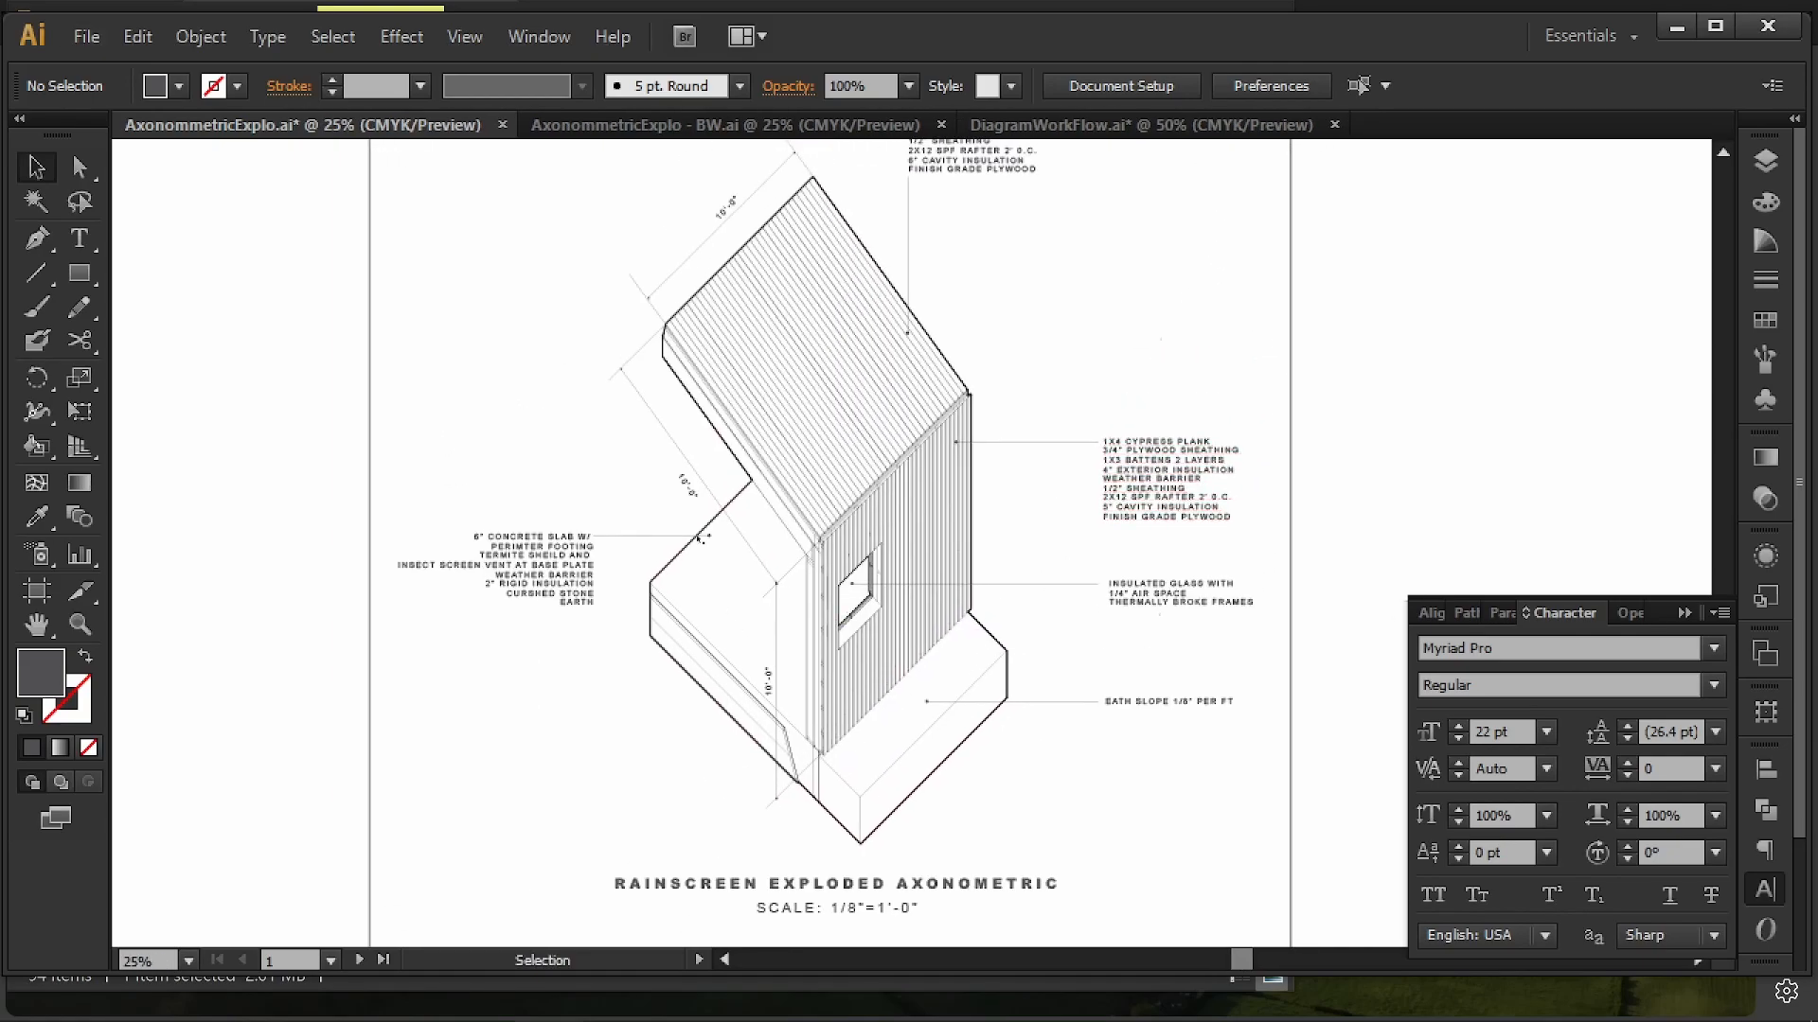
{"action": "left_click_drag", "start_coordinate": [1162, 333], "coordinate": [1136, 434]}
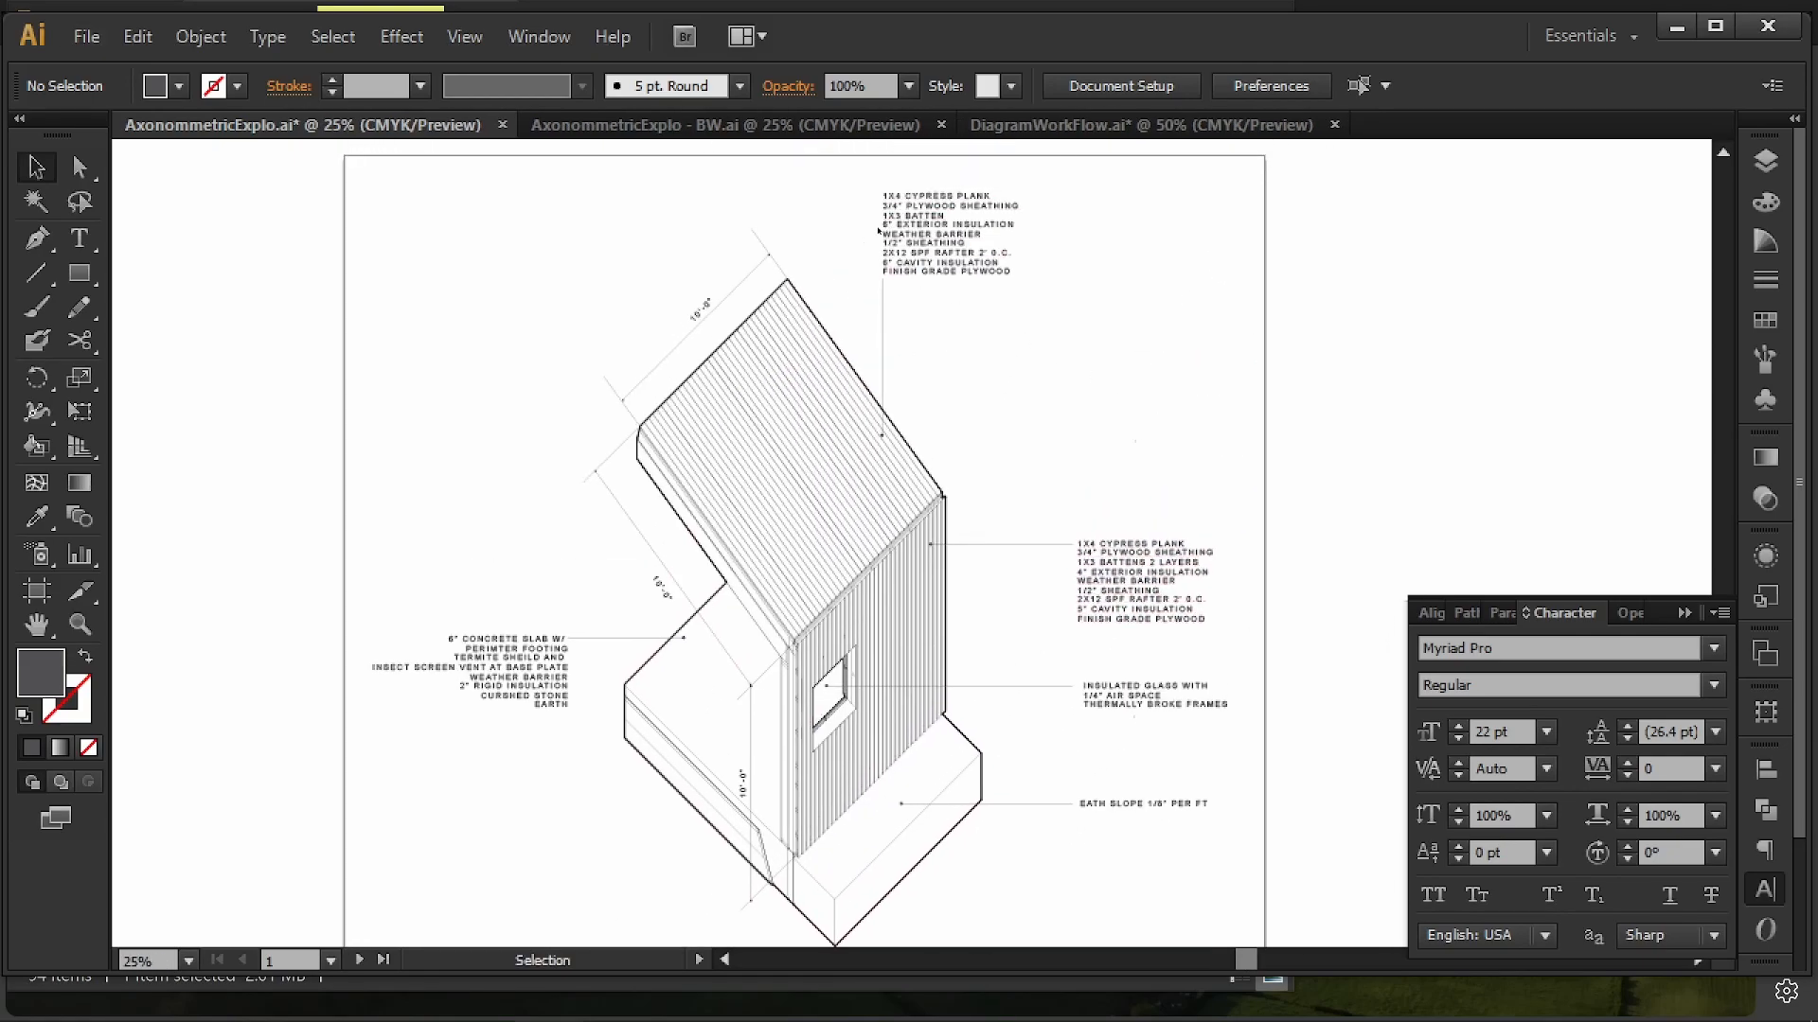
{"action": "left_click_drag", "start_coordinate": [1091, 758], "coordinate": [1064, 630]}
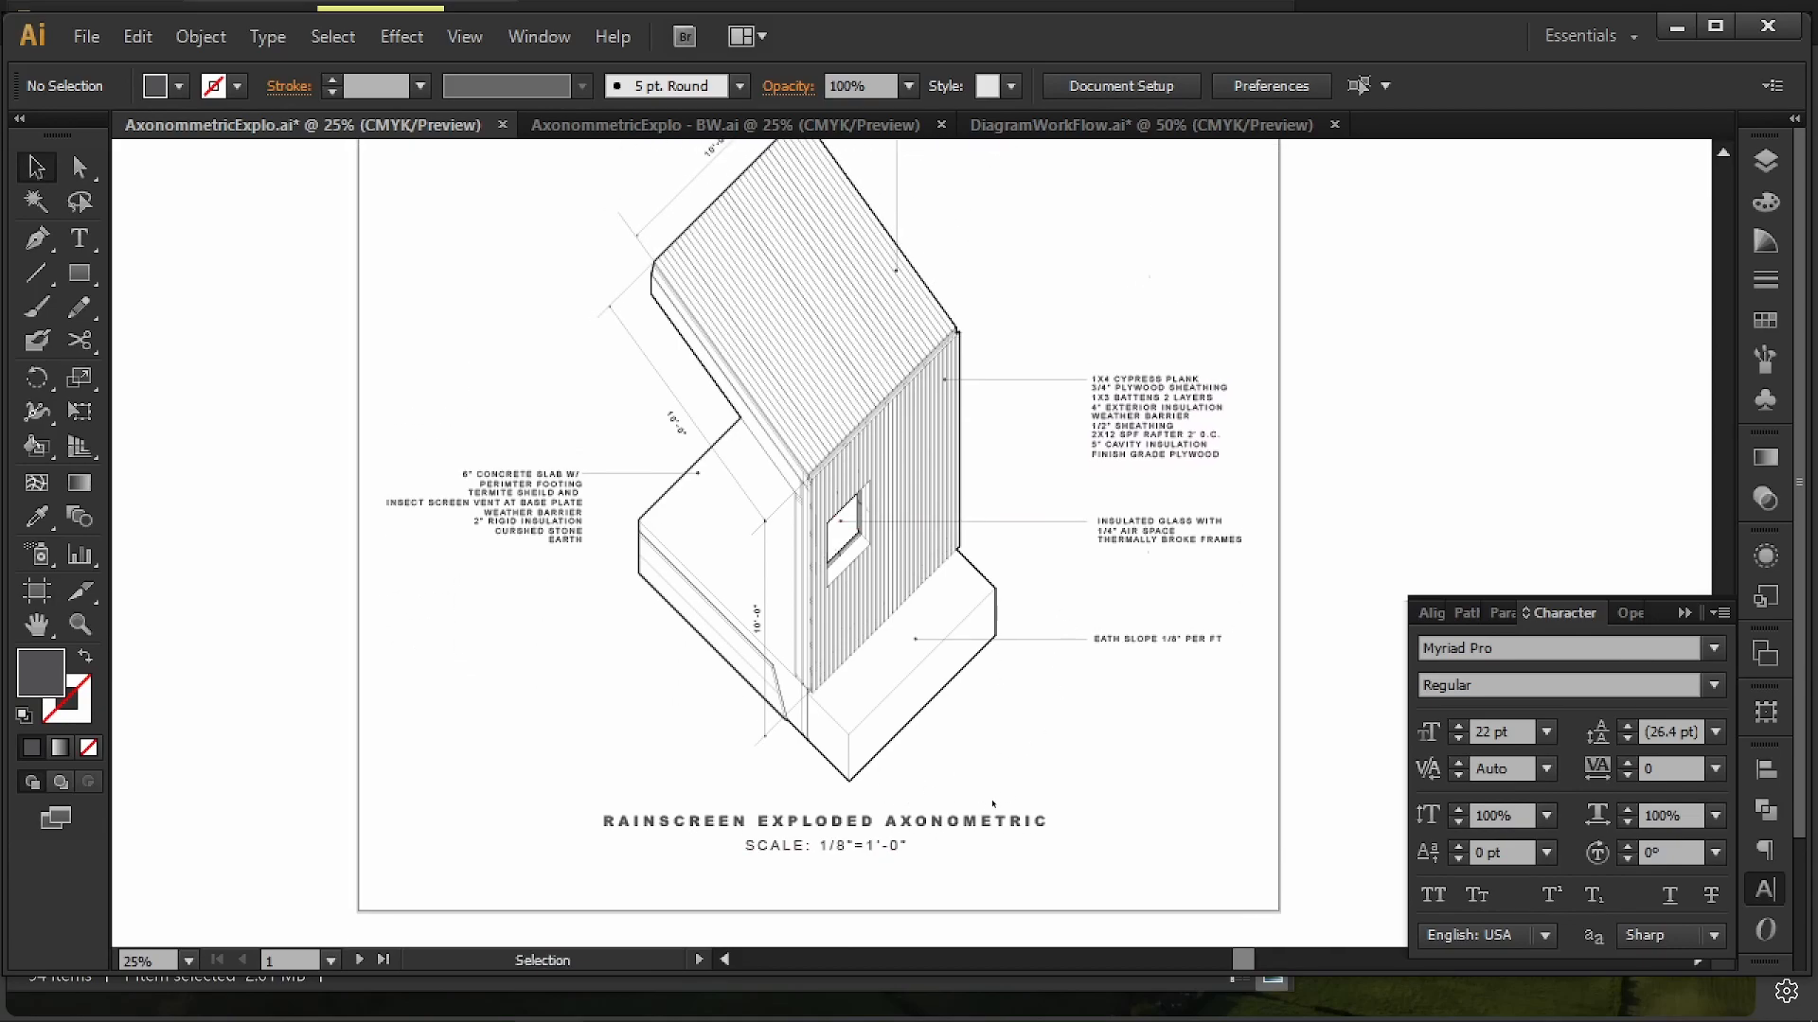
{"action": "left_click_drag", "start_coordinate": [1086, 561], "coordinate": [1091, 593]}
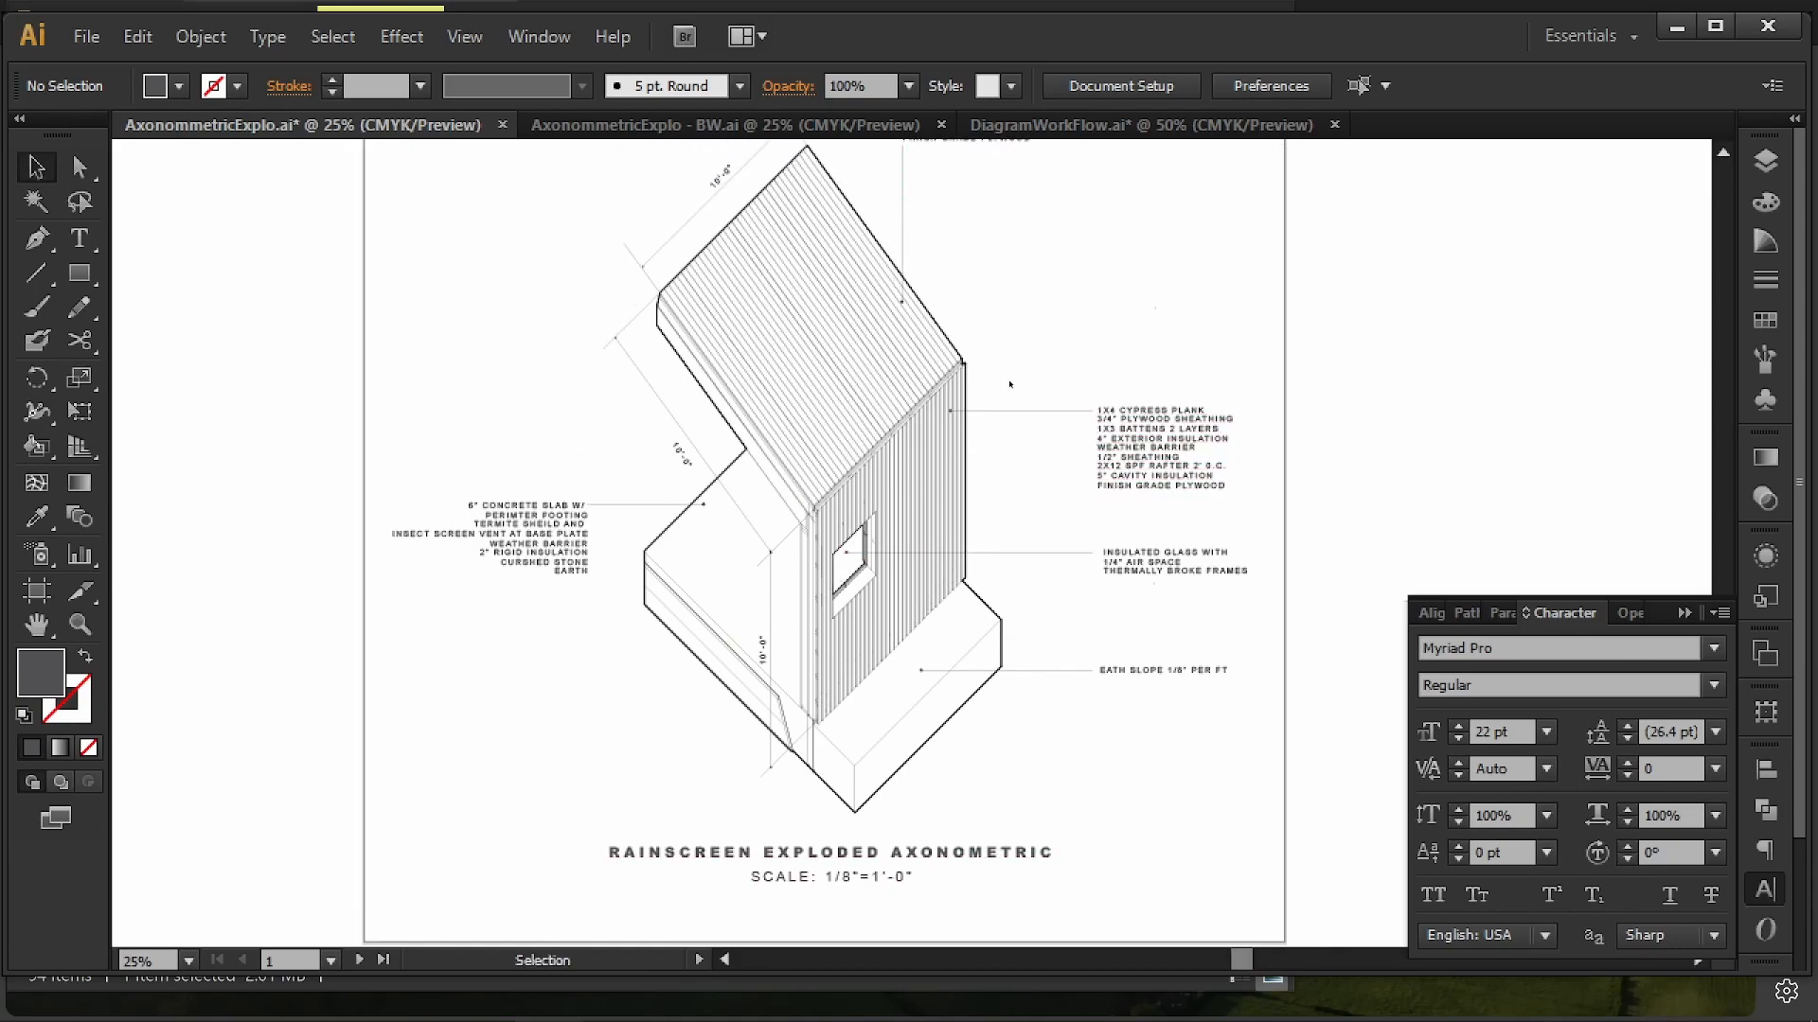
{"action": "mouse_move", "coordinate": [1025, 347]}
{"action": "left_mouse_down"}
{"action": "mouse_move", "coordinate": [1034, 364]}
{"action": "mouse_move", "coordinate": [1007, 378]}
{"action": "left_mouse_up"}
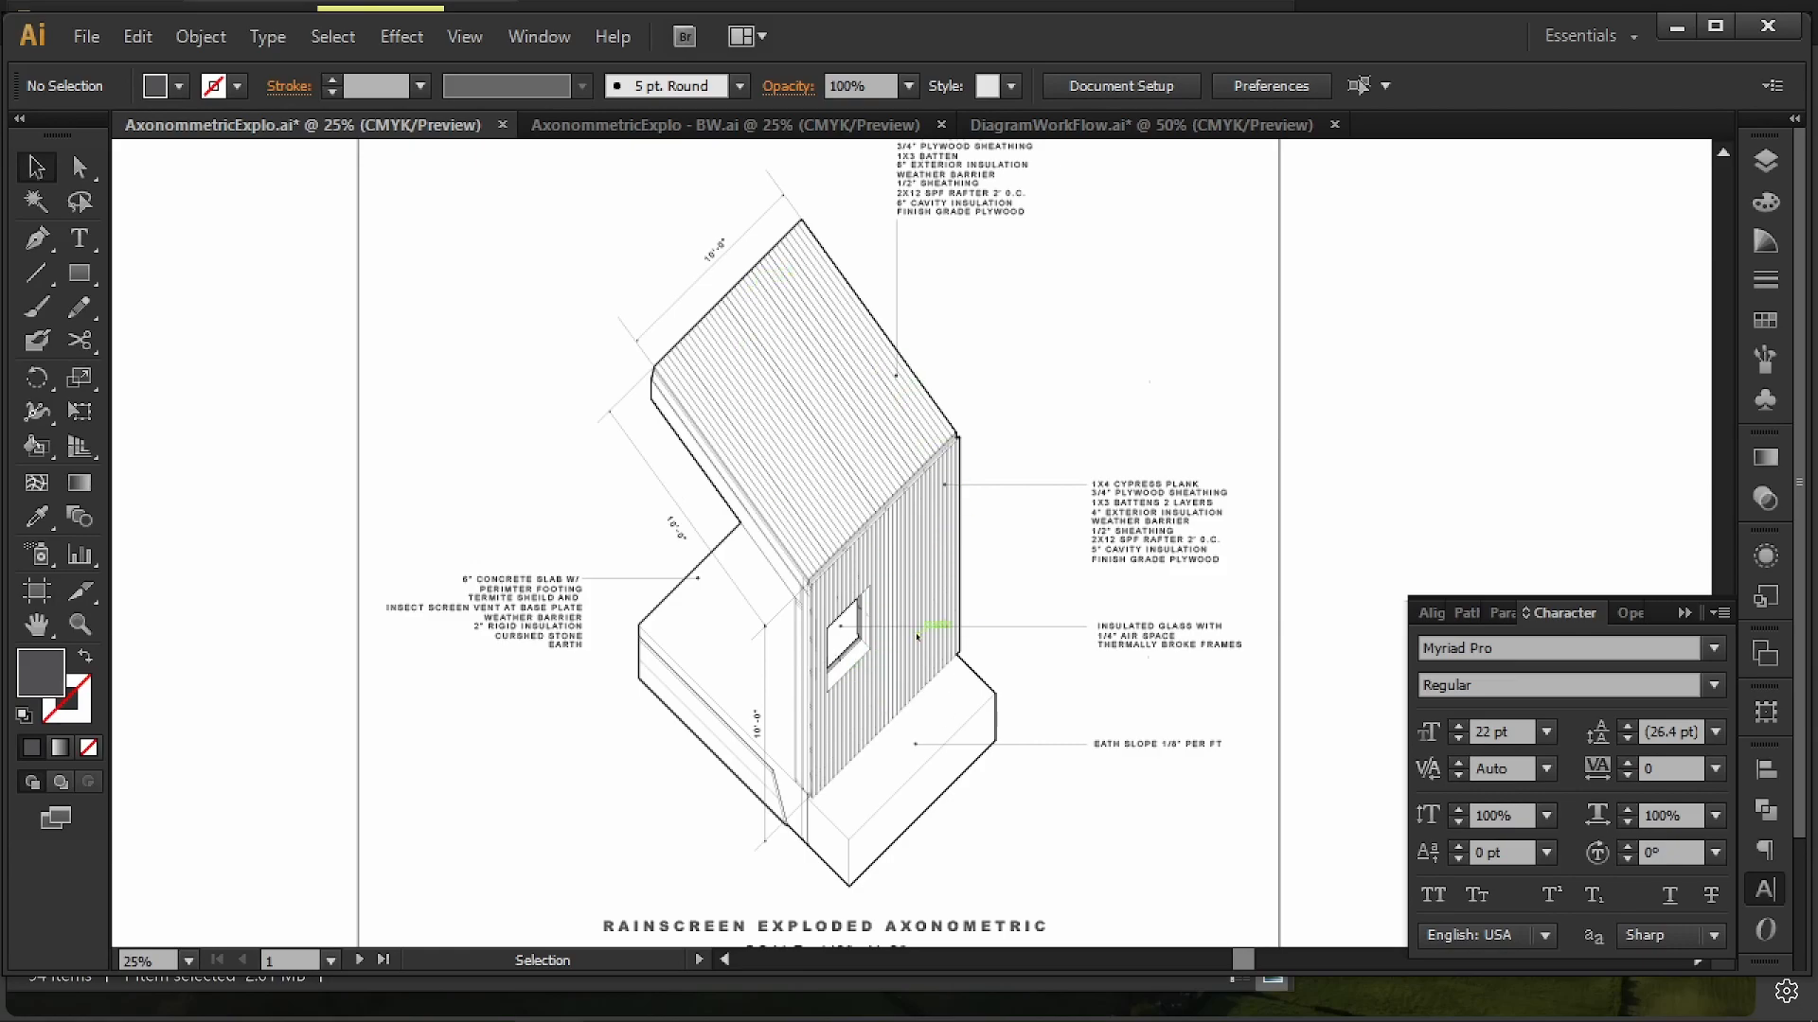
{"action": "scroll", "coordinate": [944, 633], "scroll_direction": "up", "scroll_amount": 5, "text": "alt"}
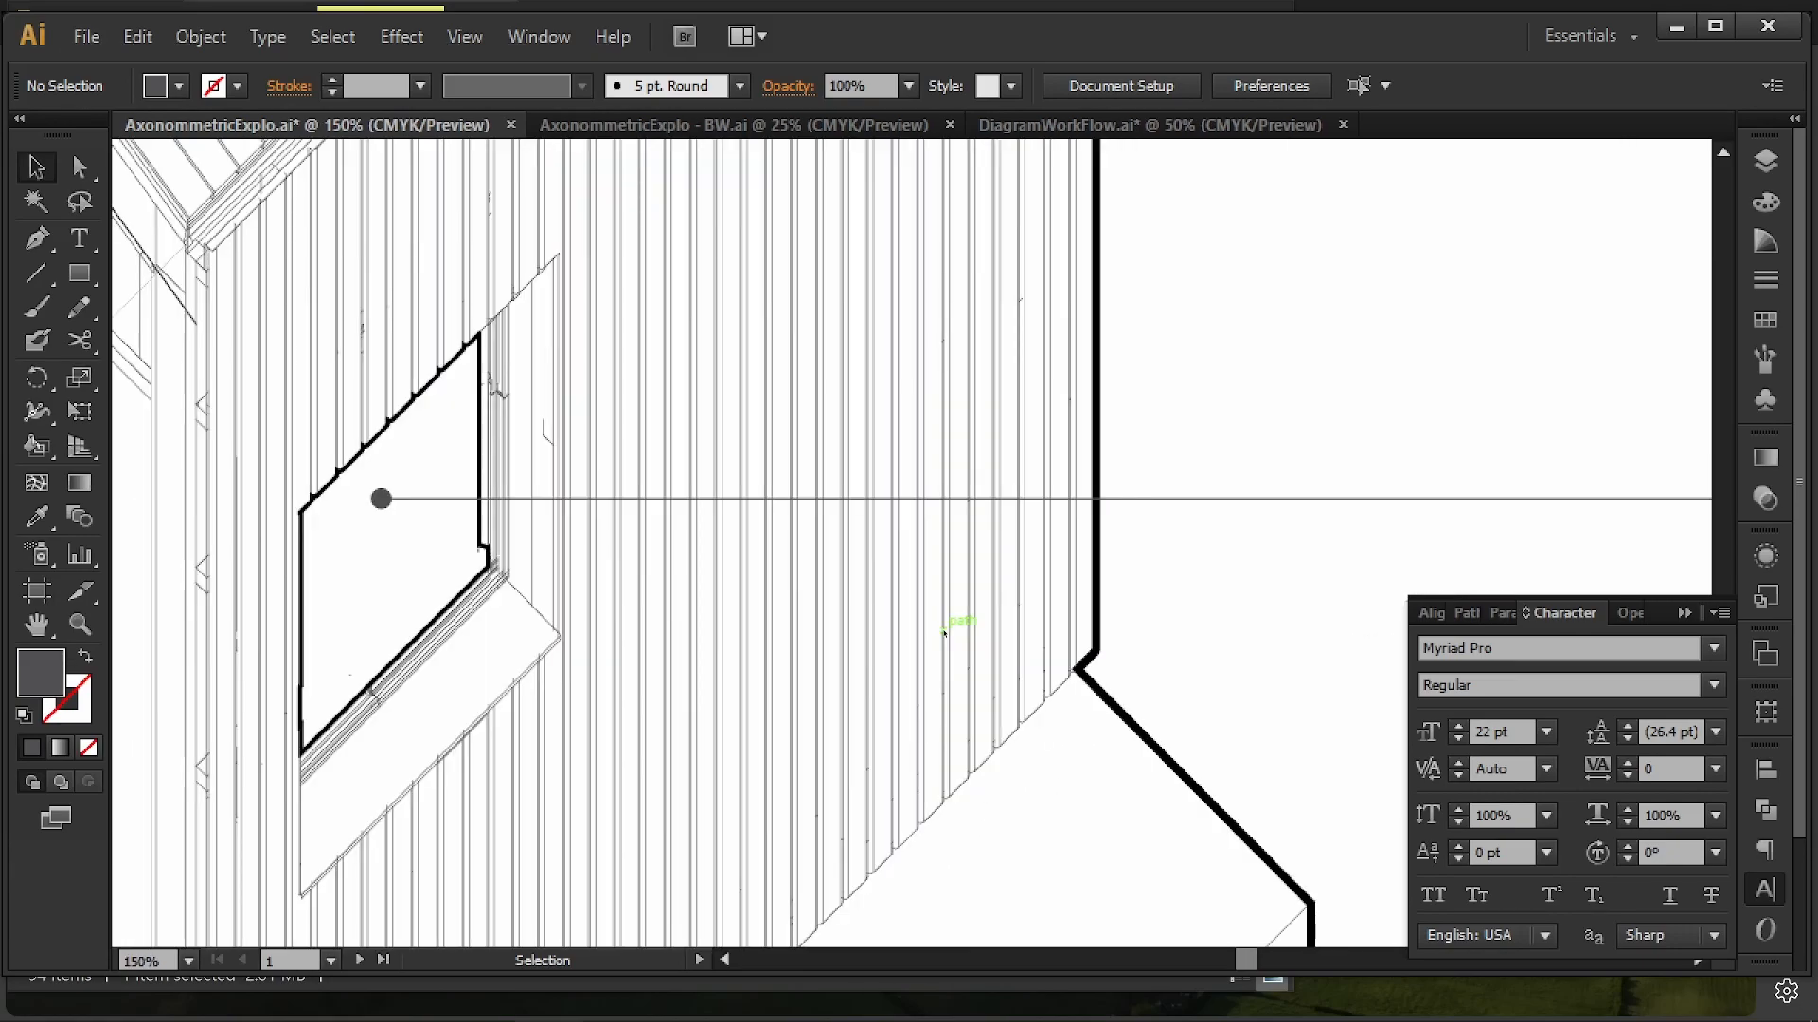
{"action": "scroll", "coordinate": [944, 632], "scroll_direction": "down", "scroll_amount": 2, "text": "alt"}
{"action": "scroll", "coordinate": [573, 560], "scroll_direction": "down", "scroll_amount": 3, "text": "alt"}
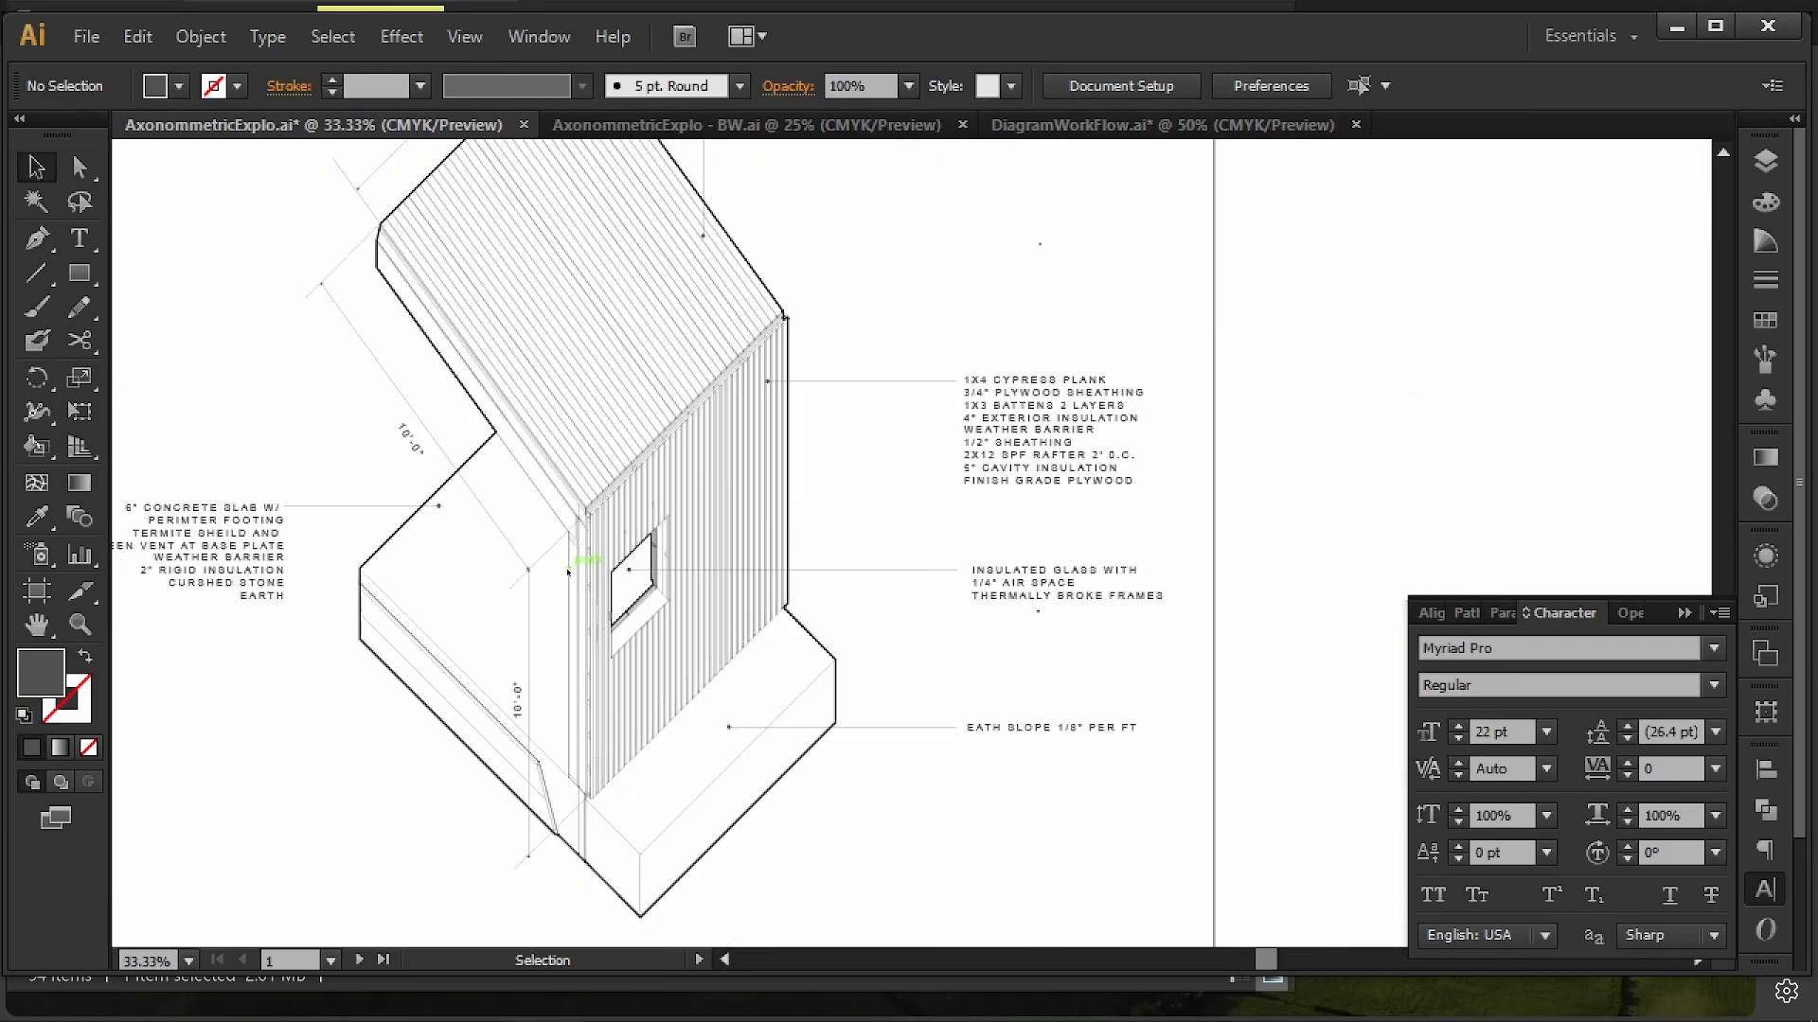
- Return to the exploded drawing and make the Rendering layer visible beneath its linework
{"action": "left_click_drag", "start_coordinate": [800, 195], "coordinate": [832, 548]}
{"action": "scroll", "coordinate": [838, 492], "scroll_direction": "down", "scroll_amount": 1, "text": "alt"}
{"action": "left_click_drag", "start_coordinate": [830, 312], "coordinate": [837, 639]}
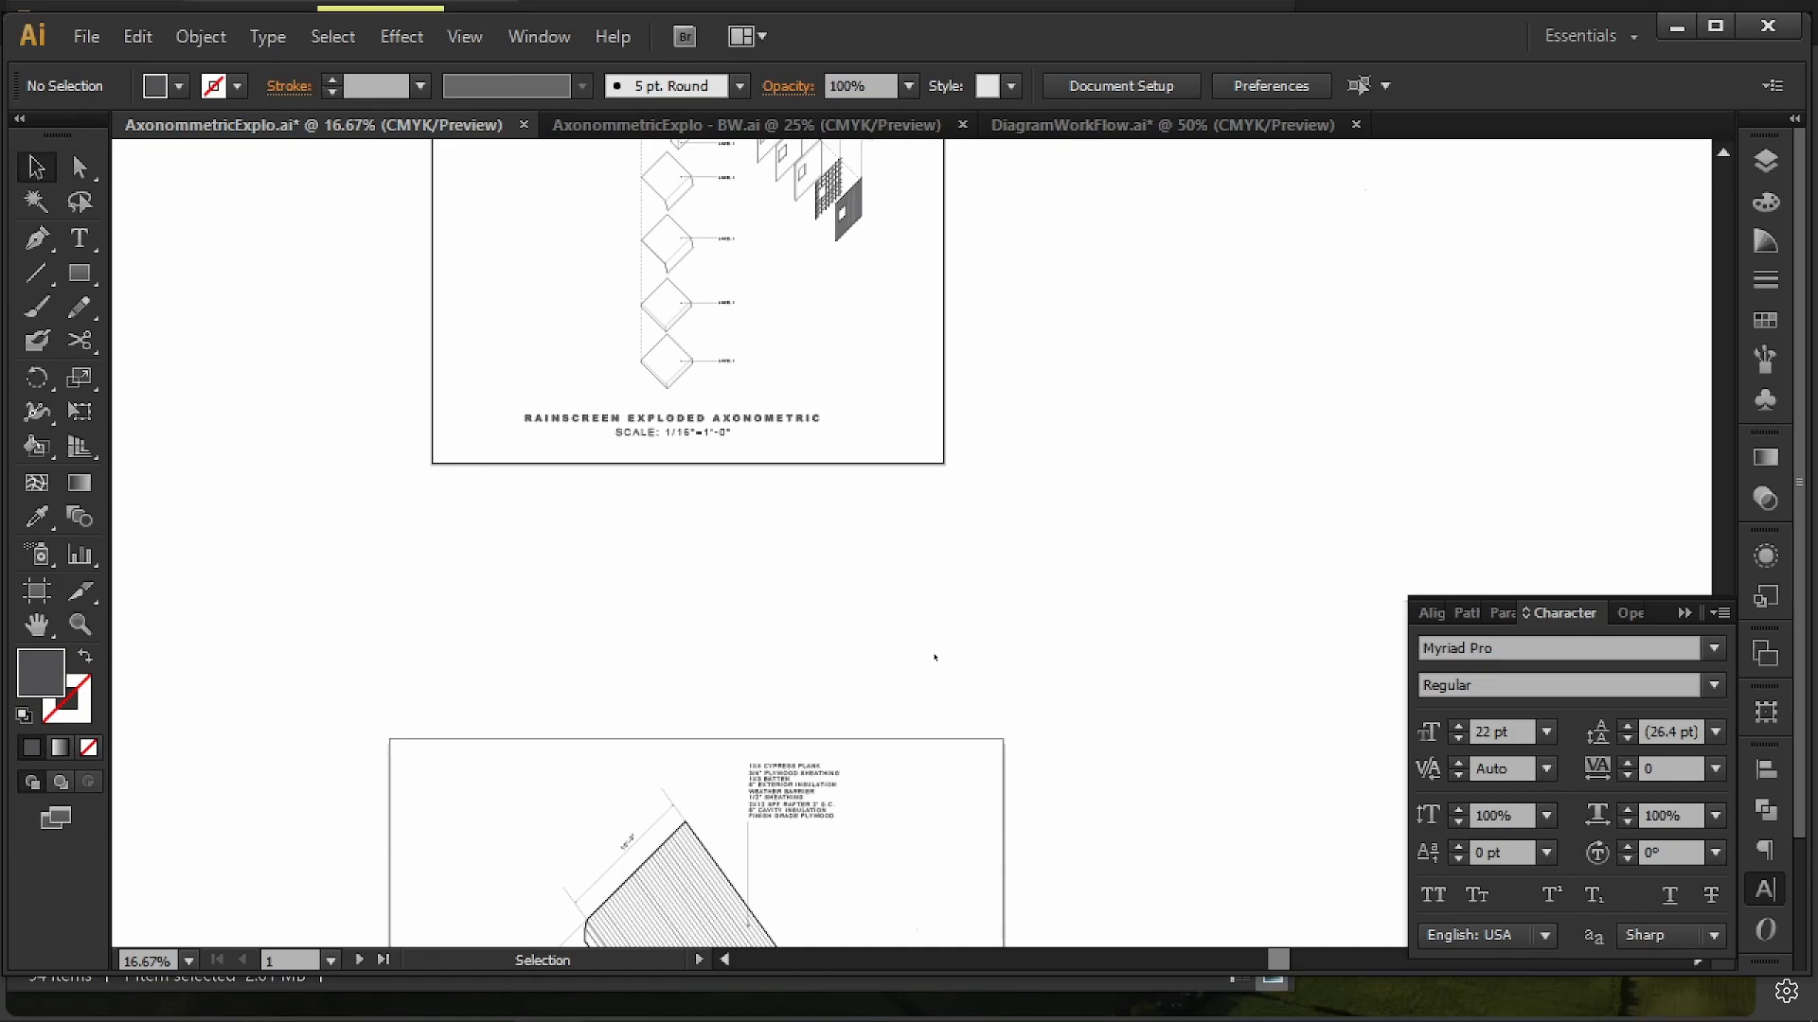
{"action": "left_click", "coordinate": [1765, 161]}
{"action": "scroll", "coordinate": [1600, 417], "scroll_direction": "down", "scroll_amount": 5}
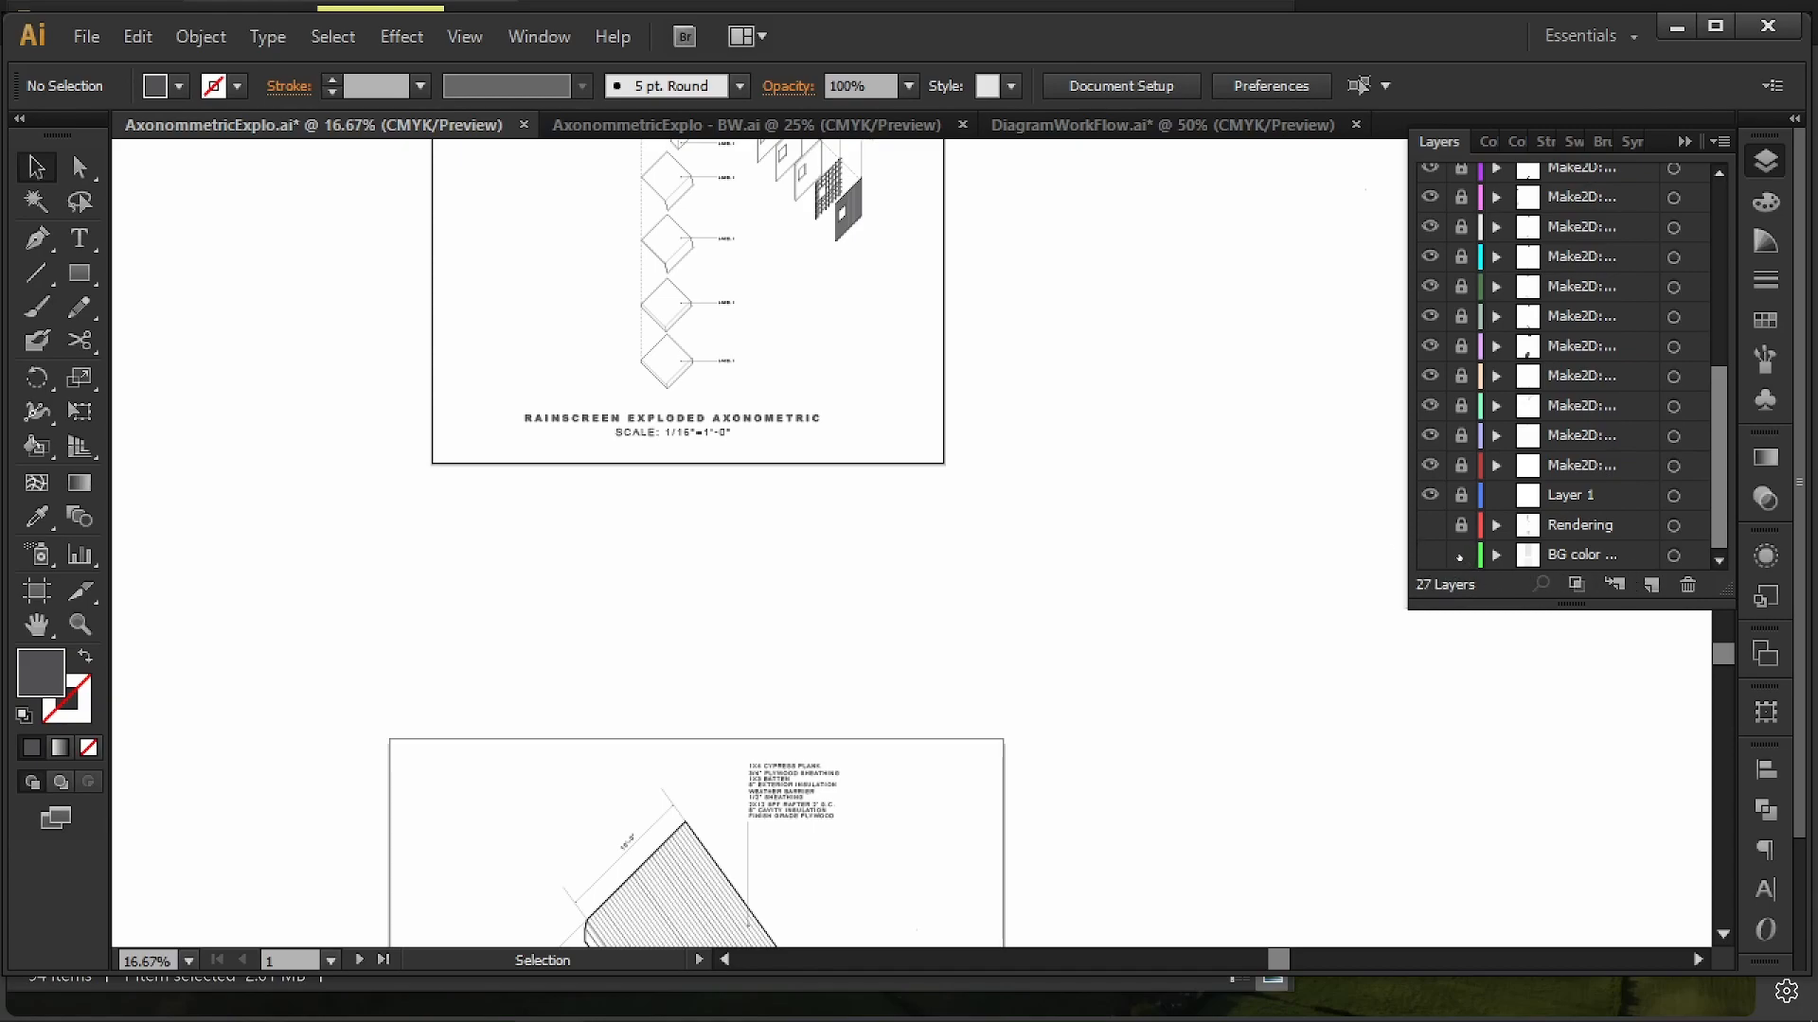
{"action": "left_click", "coordinate": [1429, 526]}
{"action": "left_click_drag", "start_coordinate": [1135, 354], "coordinate": [1097, 640]}
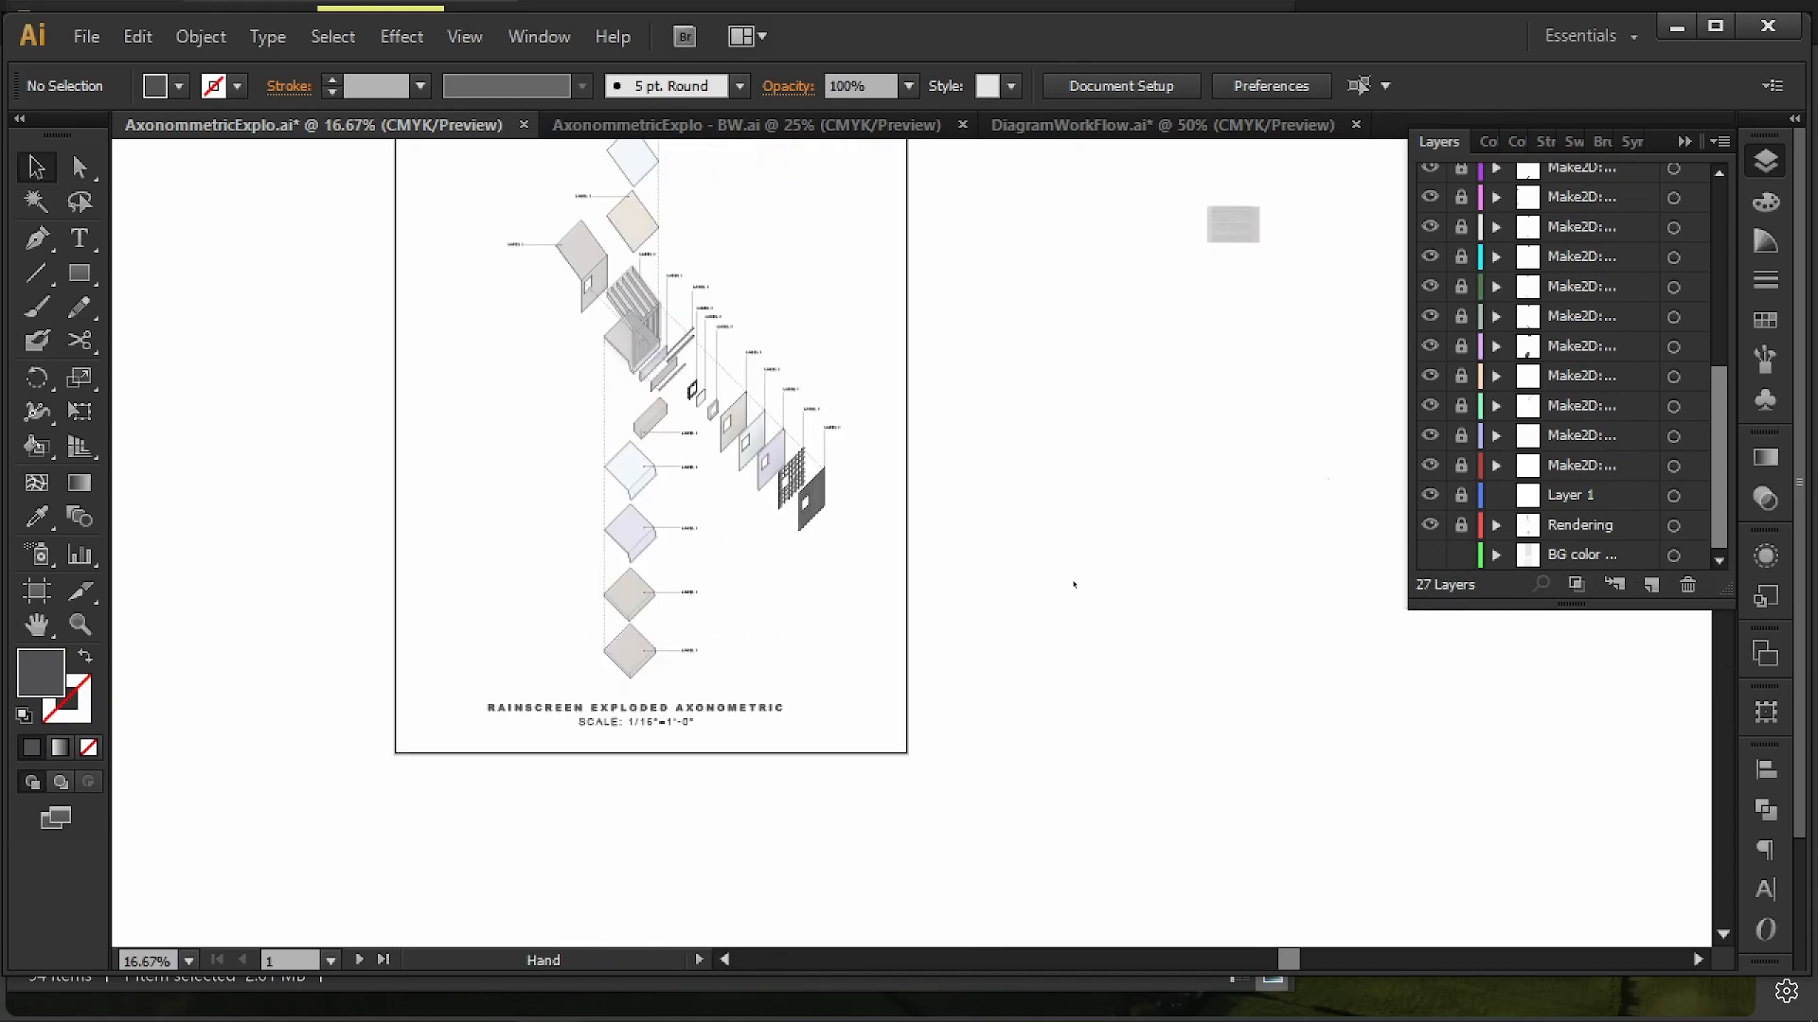
- Unlock the Rendering layer and select the linked image 2.png behind the exploded drawing
{"action": "left_click_drag", "start_coordinate": [734, 215], "coordinate": [795, 373]}
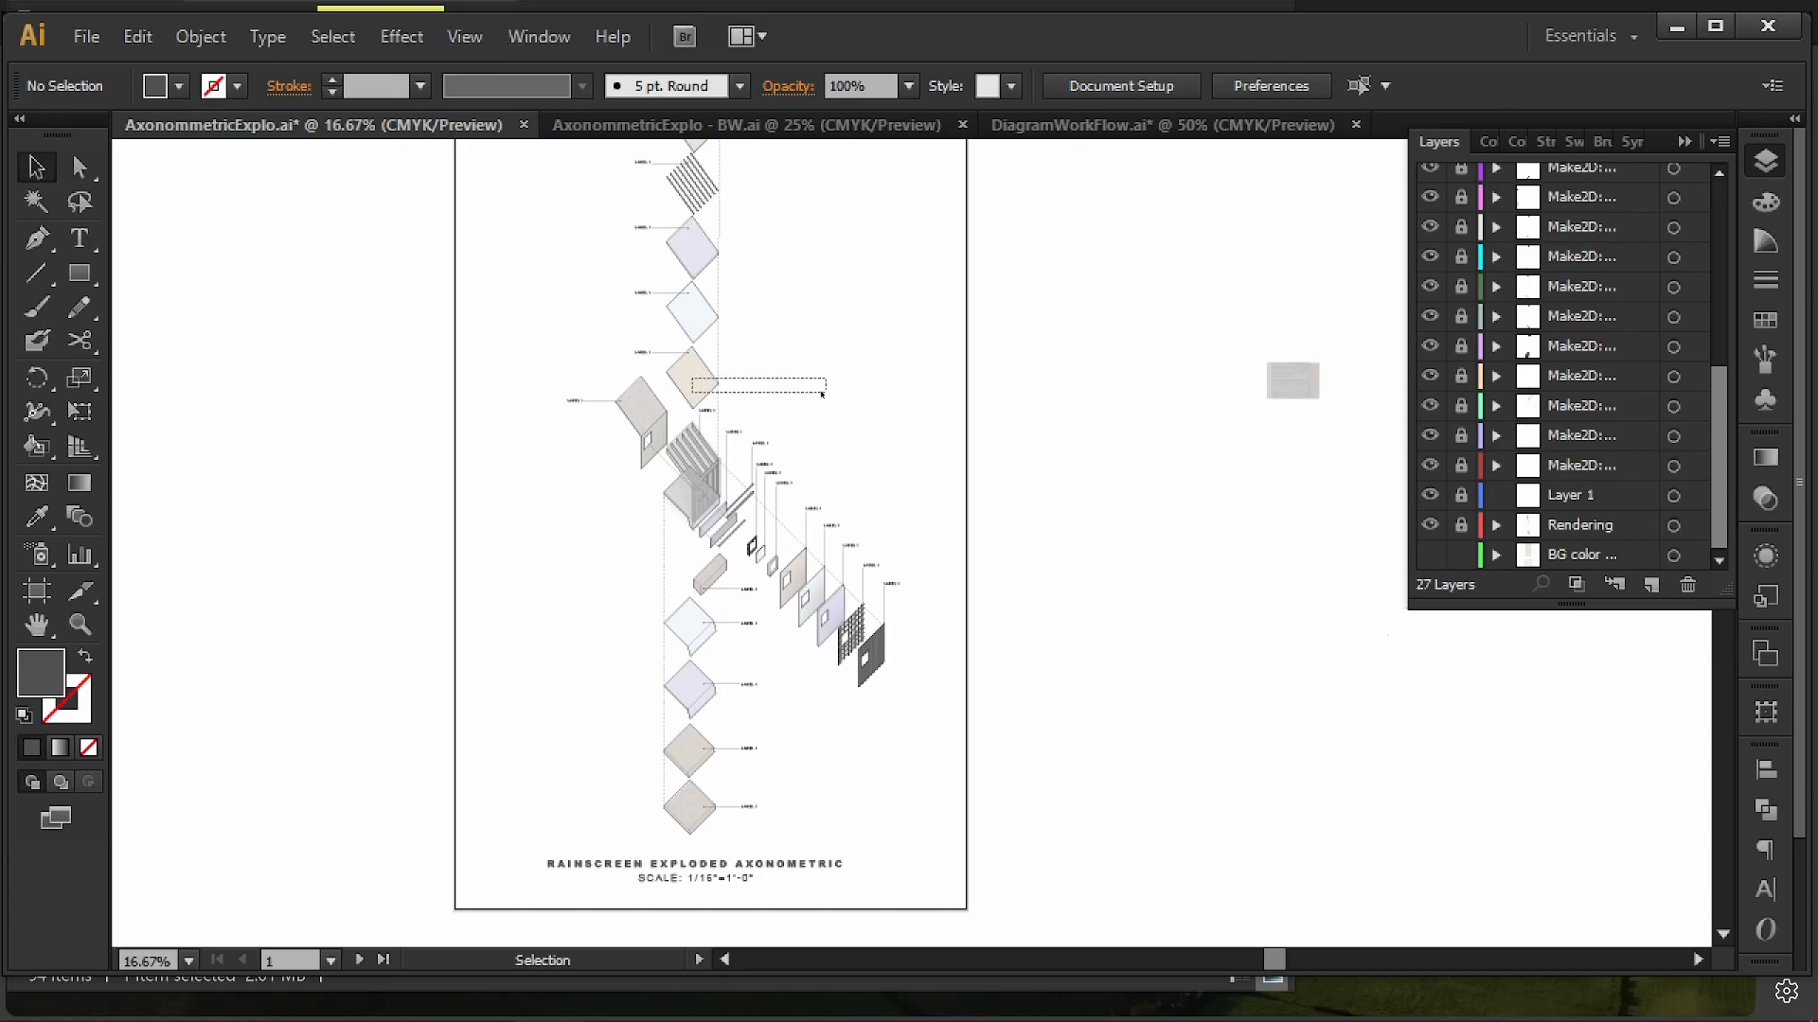
{"action": "left_click", "coordinate": [692, 379]}
{"action": "scroll", "coordinate": [1519, 473], "scroll_direction": "down", "scroll_amount": 5}
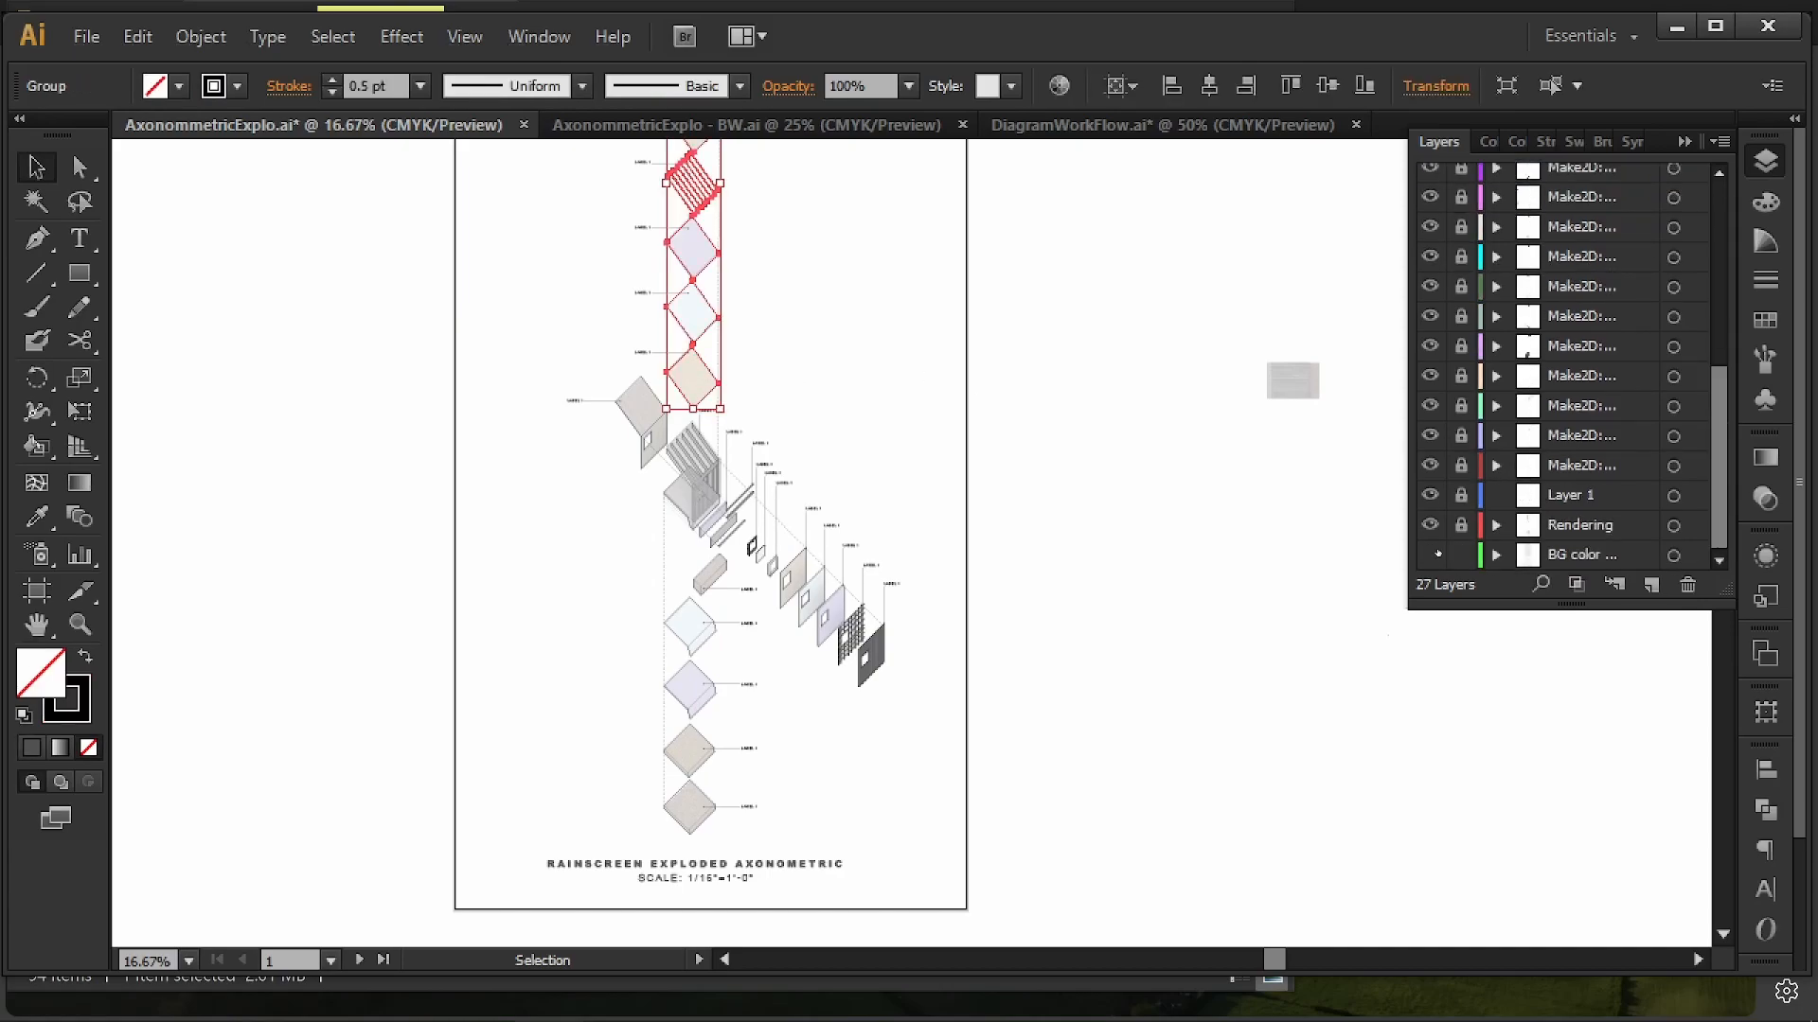
{"action": "left_click", "coordinate": [1462, 526]}
{"action": "left_click", "coordinate": [1066, 402]}
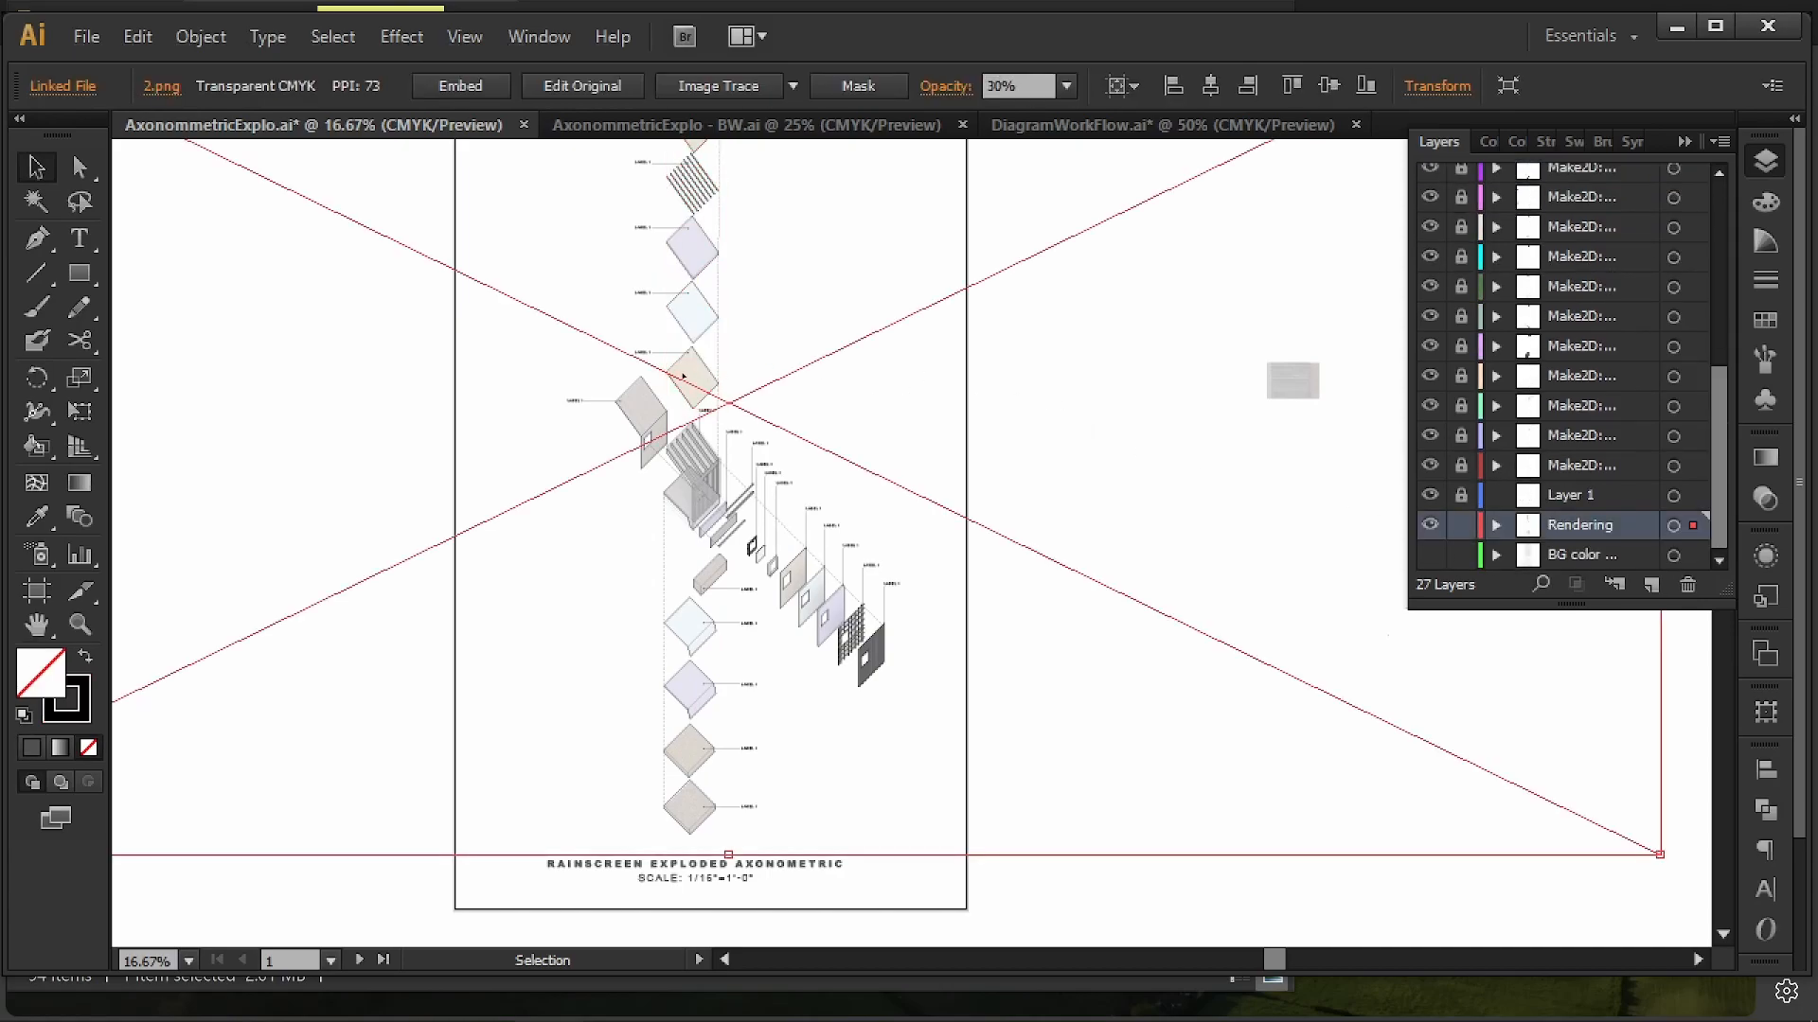
- Move the rendering image beside the linework to view them separately, undo the move and deselect the image
{"action": "left_click_drag", "start_coordinate": [689, 374], "coordinate": [1067, 429]}
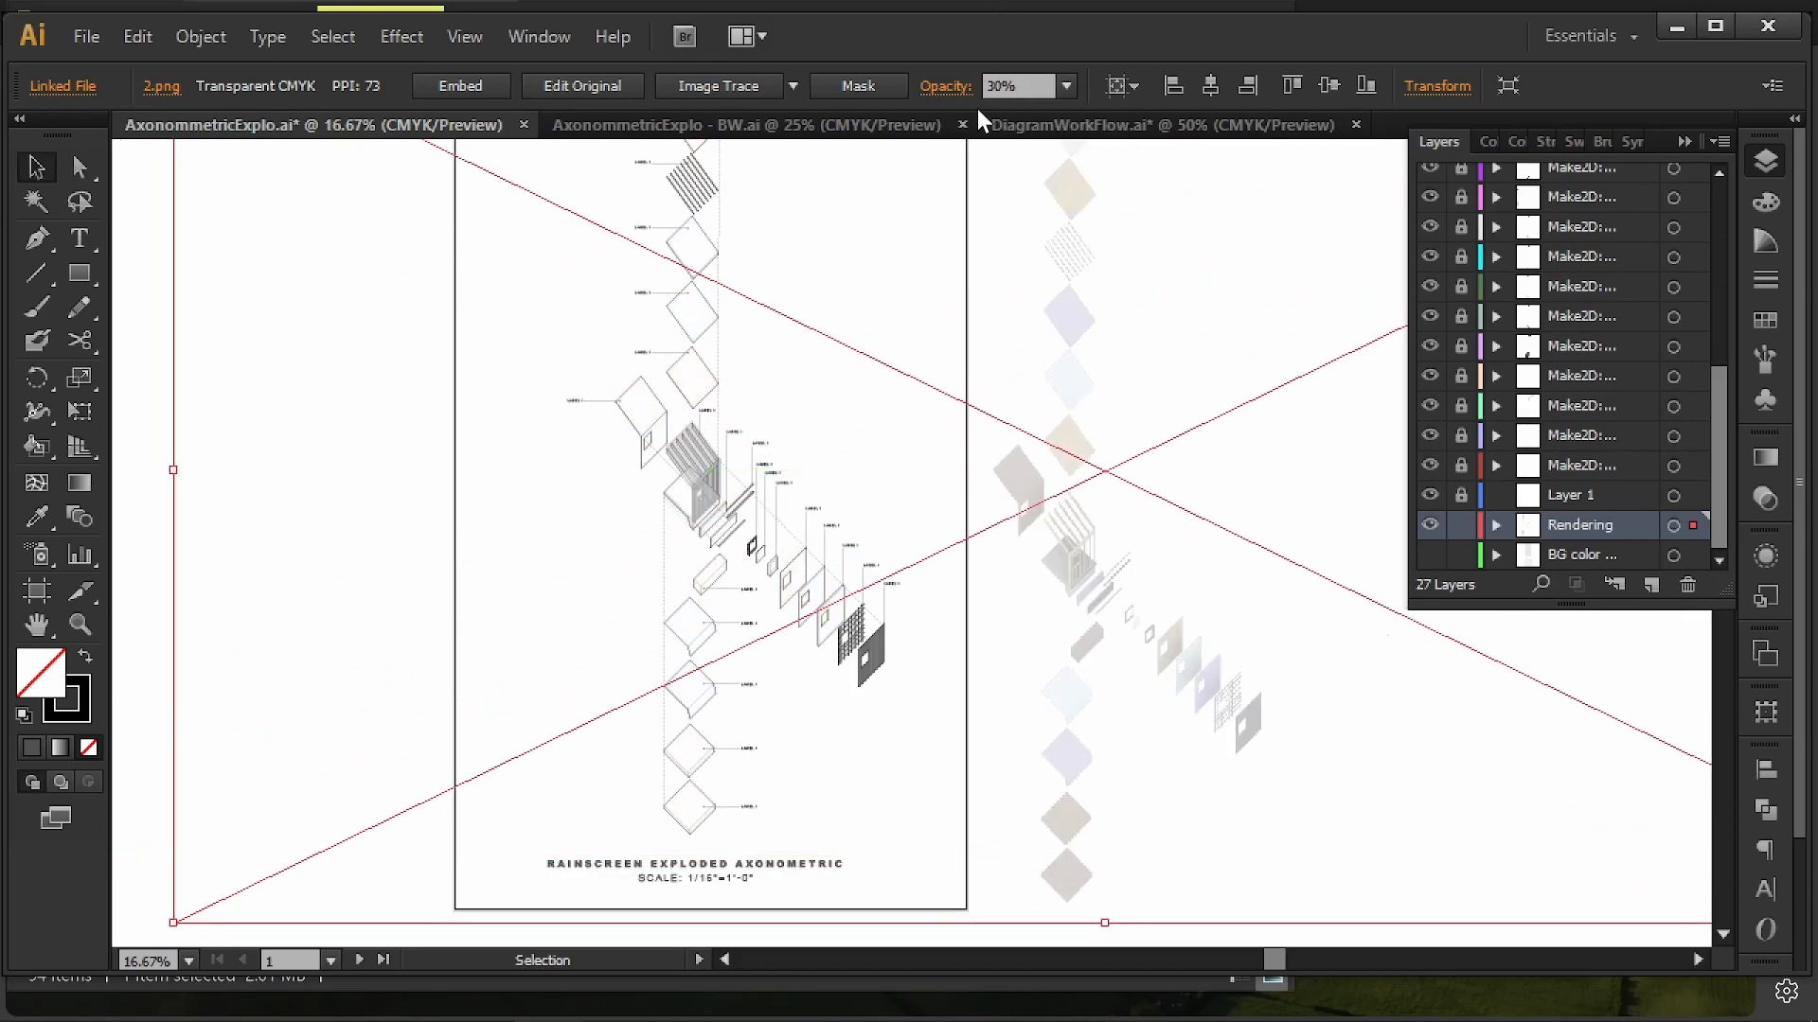
{"action": "left_click_drag", "start_coordinate": [1064, 415], "coordinate": [688, 346]}
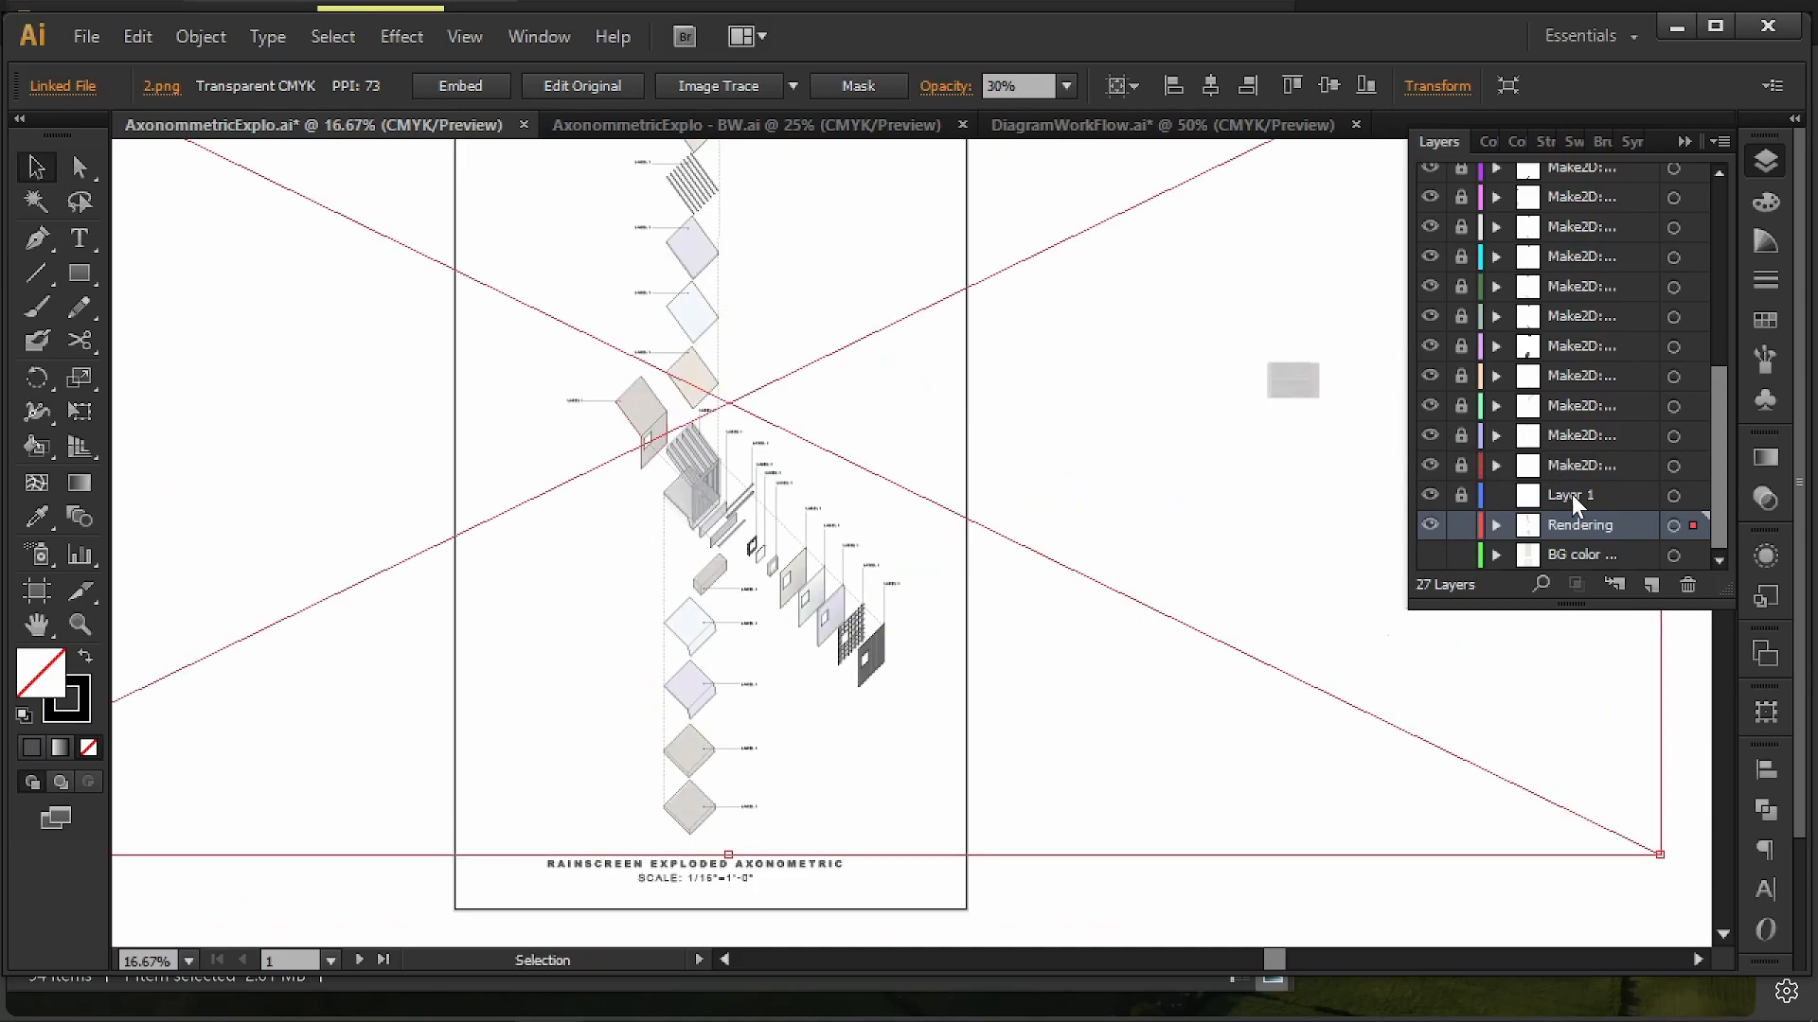
{"action": "left_click_drag", "start_coordinate": [724, 378], "coordinate": [1025, 390]}
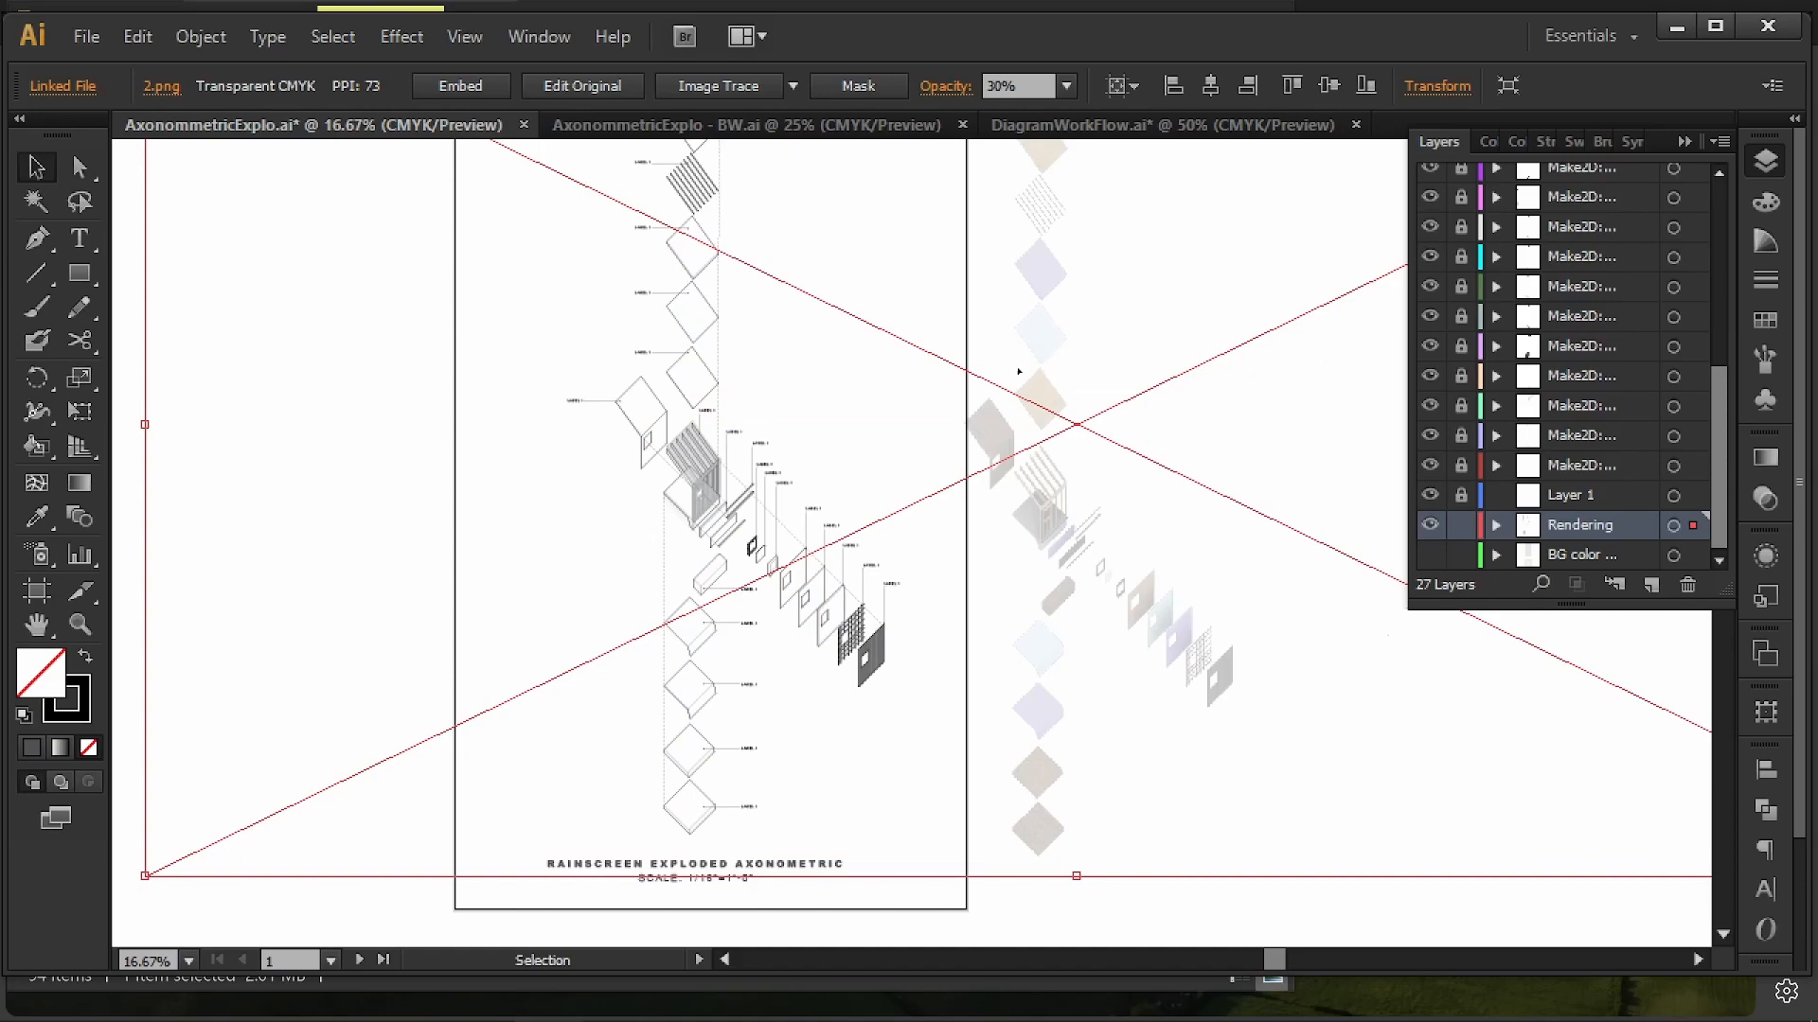
{"action": "key", "text": "ctrl+z"}
{"action": "left_click", "coordinate": [1015, 941]}
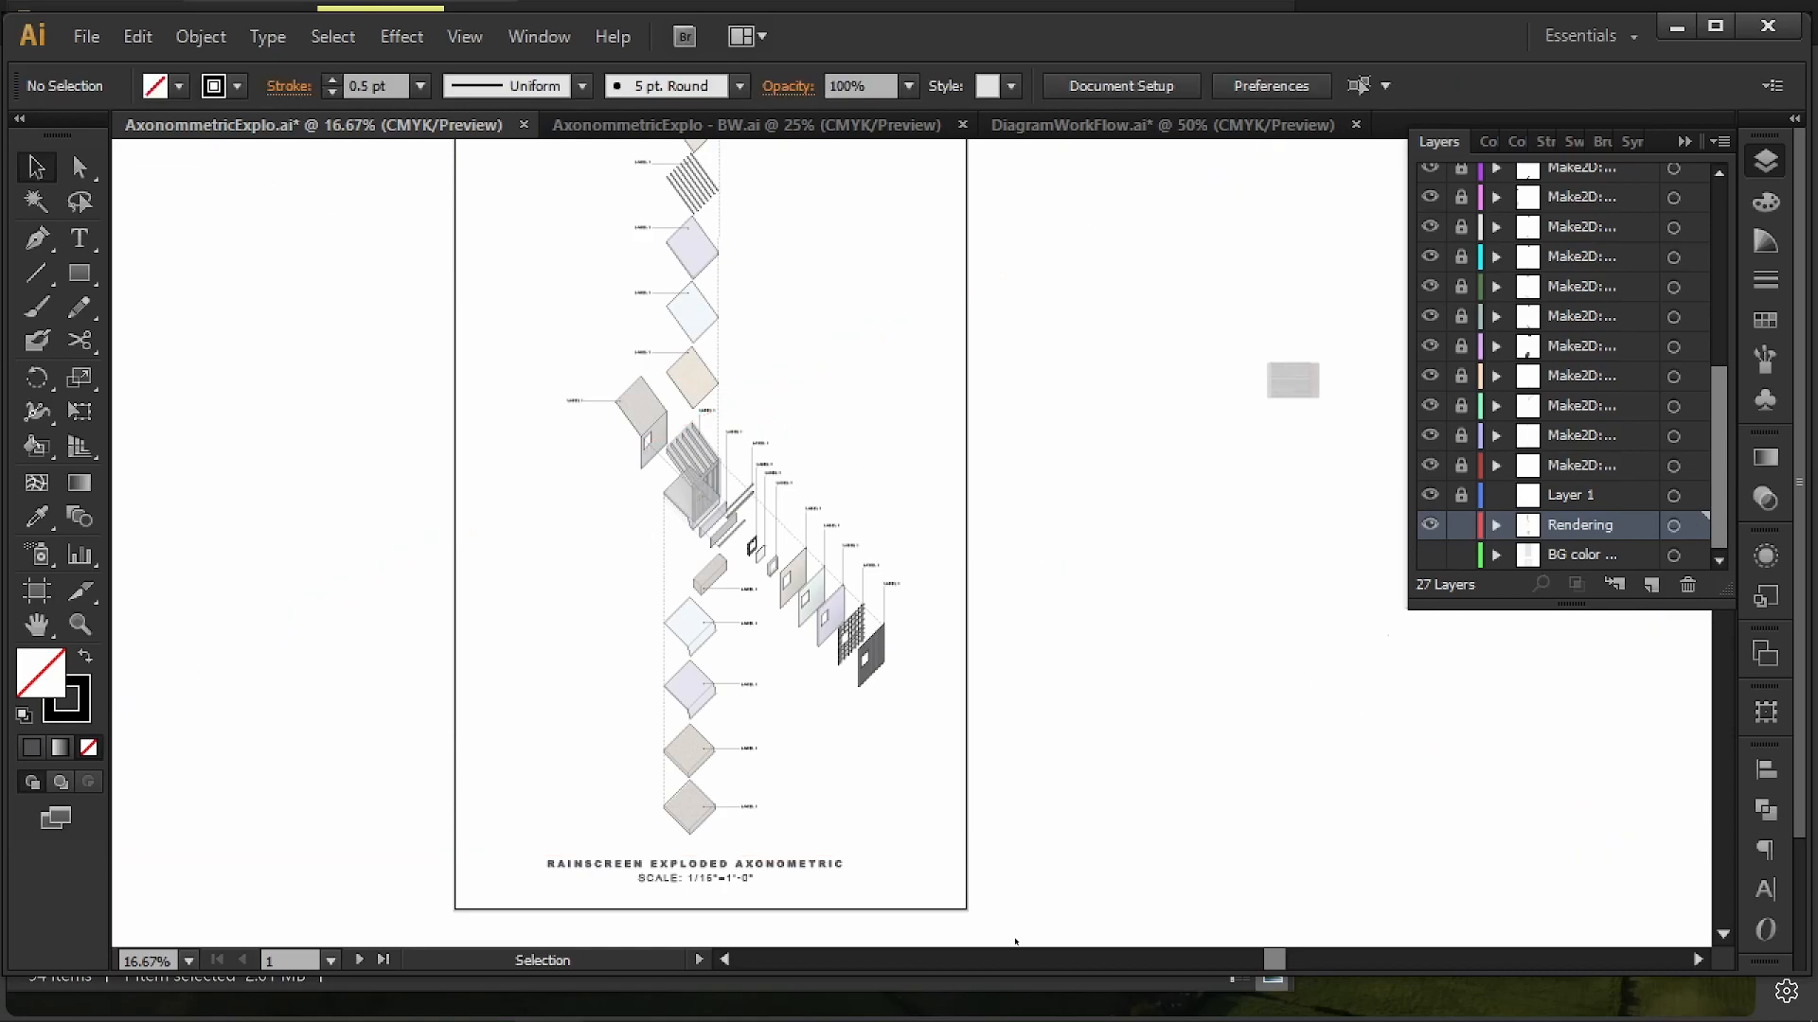
- Compare the assembled axonometric with and without its rendering by hiding the Rendering layer and showing it again
{"action": "scroll", "coordinate": [1005, 696], "scroll_direction": "down", "scroll_amount": 10}
{"action": "left_click_drag", "start_coordinate": [731, 286], "coordinate": [848, 482]}
{"action": "scroll", "coordinate": [769, 394], "scroll_direction": "up", "scroll_amount": 2, "text": "alt"}
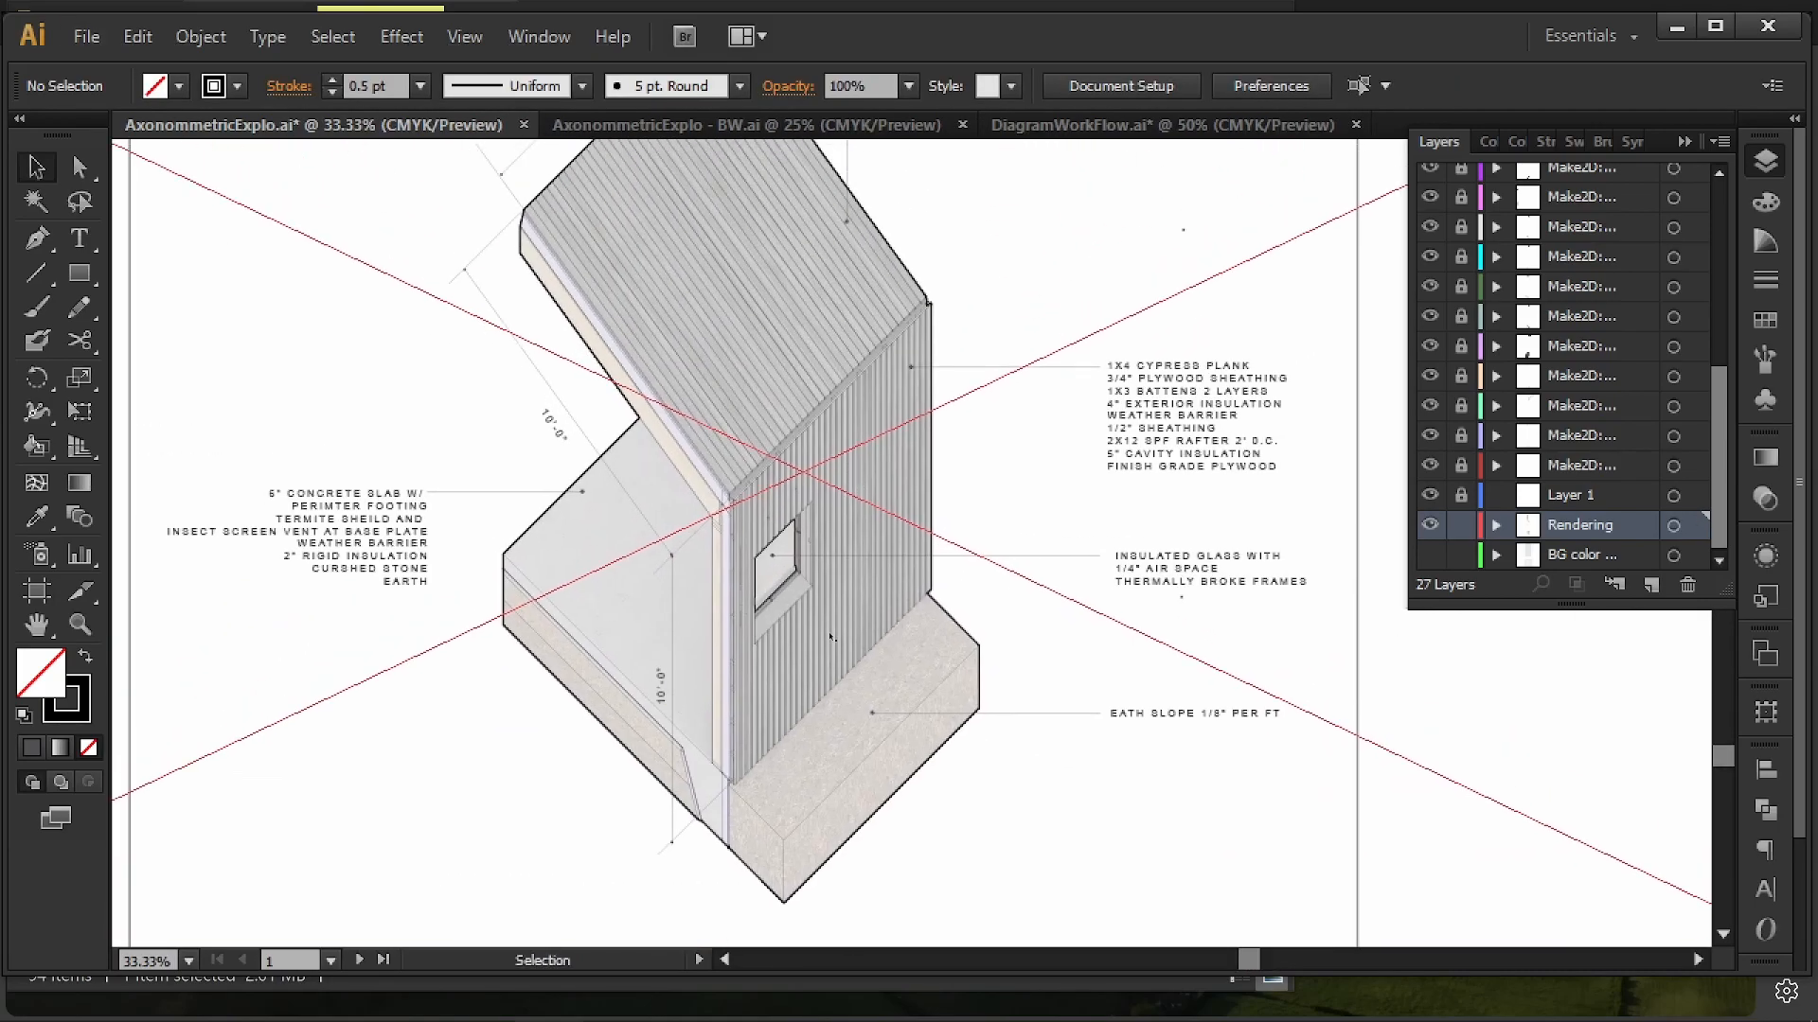
{"action": "scroll", "coordinate": [830, 640], "scroll_direction": "down", "scroll_amount": 1, "text": "alt"}
{"action": "left_click", "coordinate": [1430, 526]}
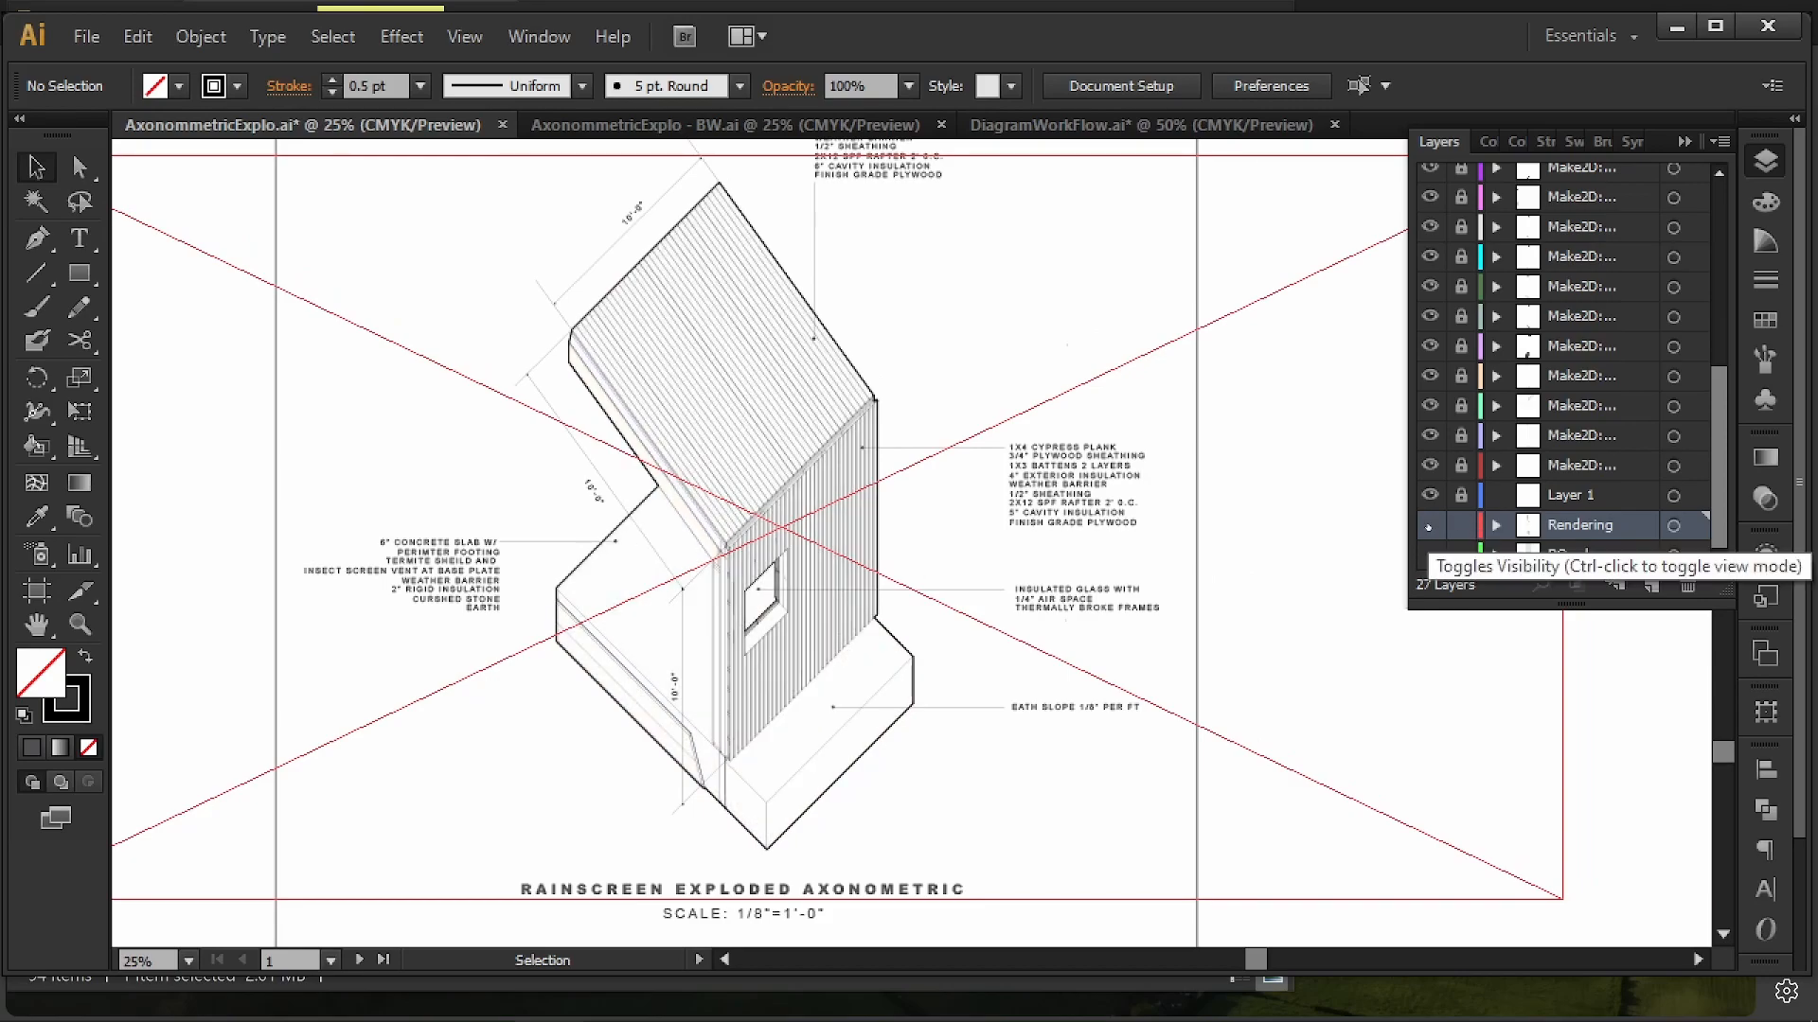
{"action": "left_click", "coordinate": [1429, 525]}
{"action": "left_click", "coordinate": [1429, 525]}
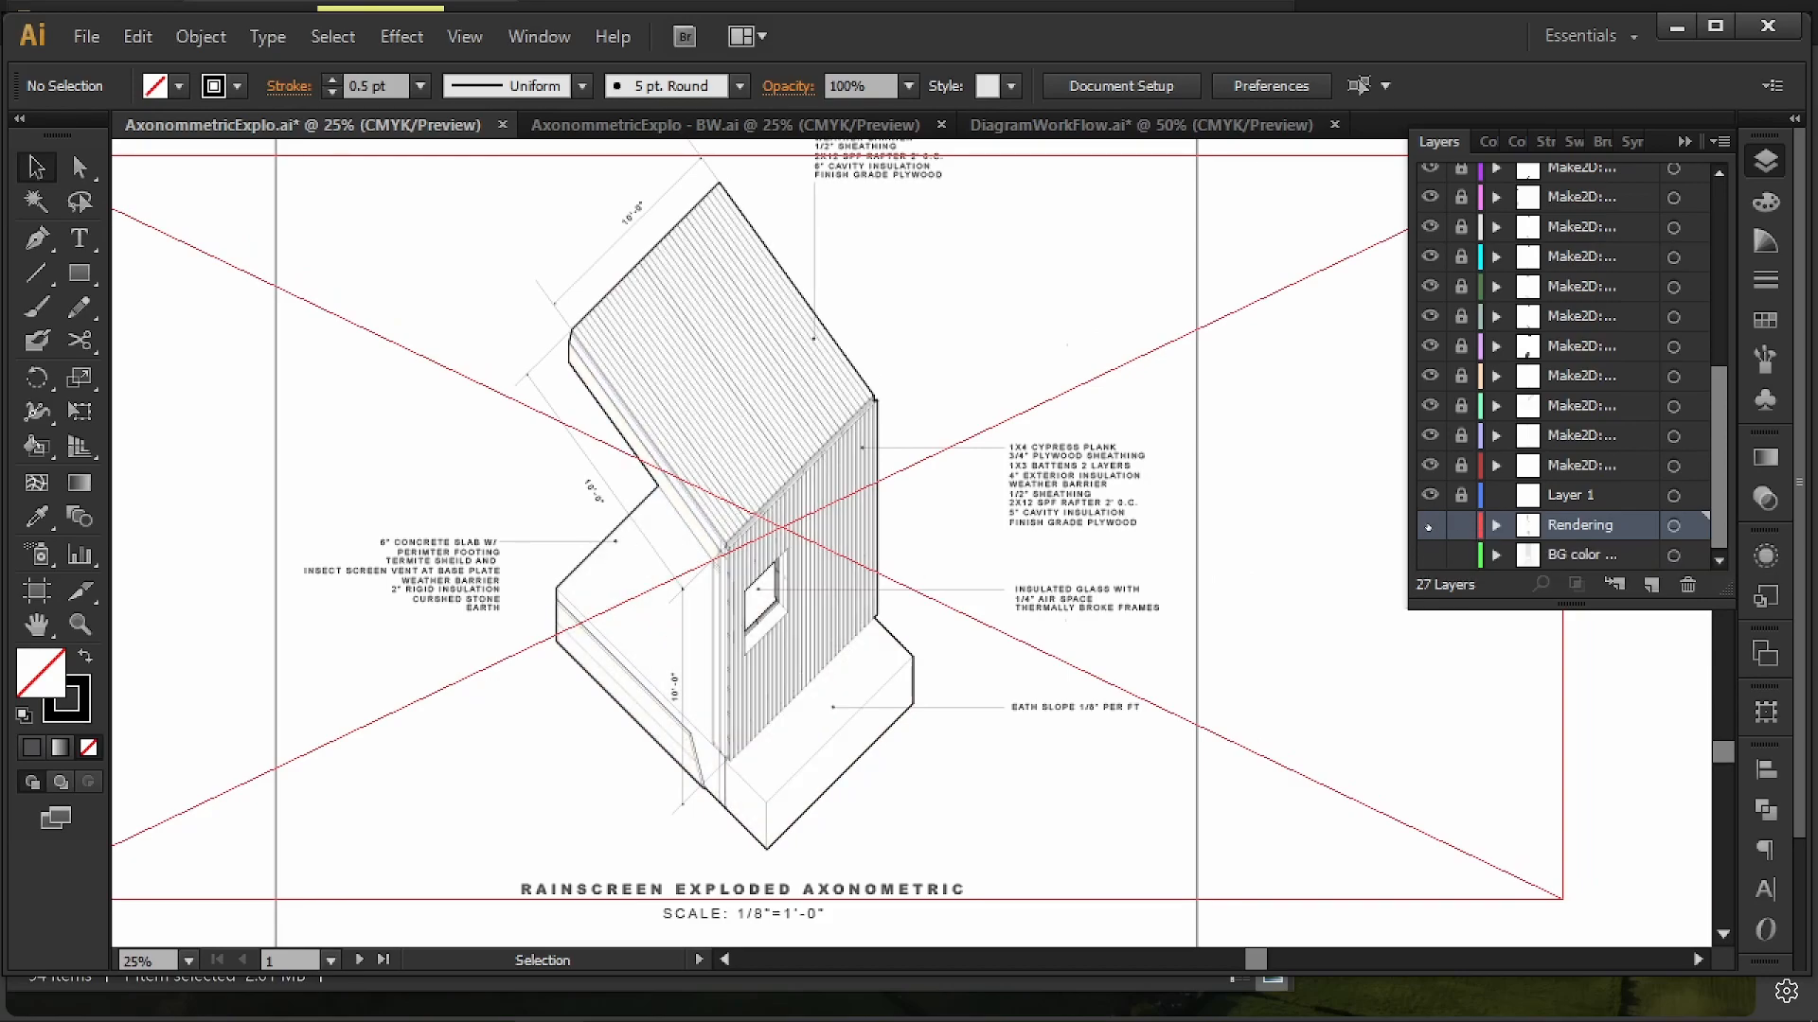
{"action": "left_click", "coordinate": [1430, 526]}
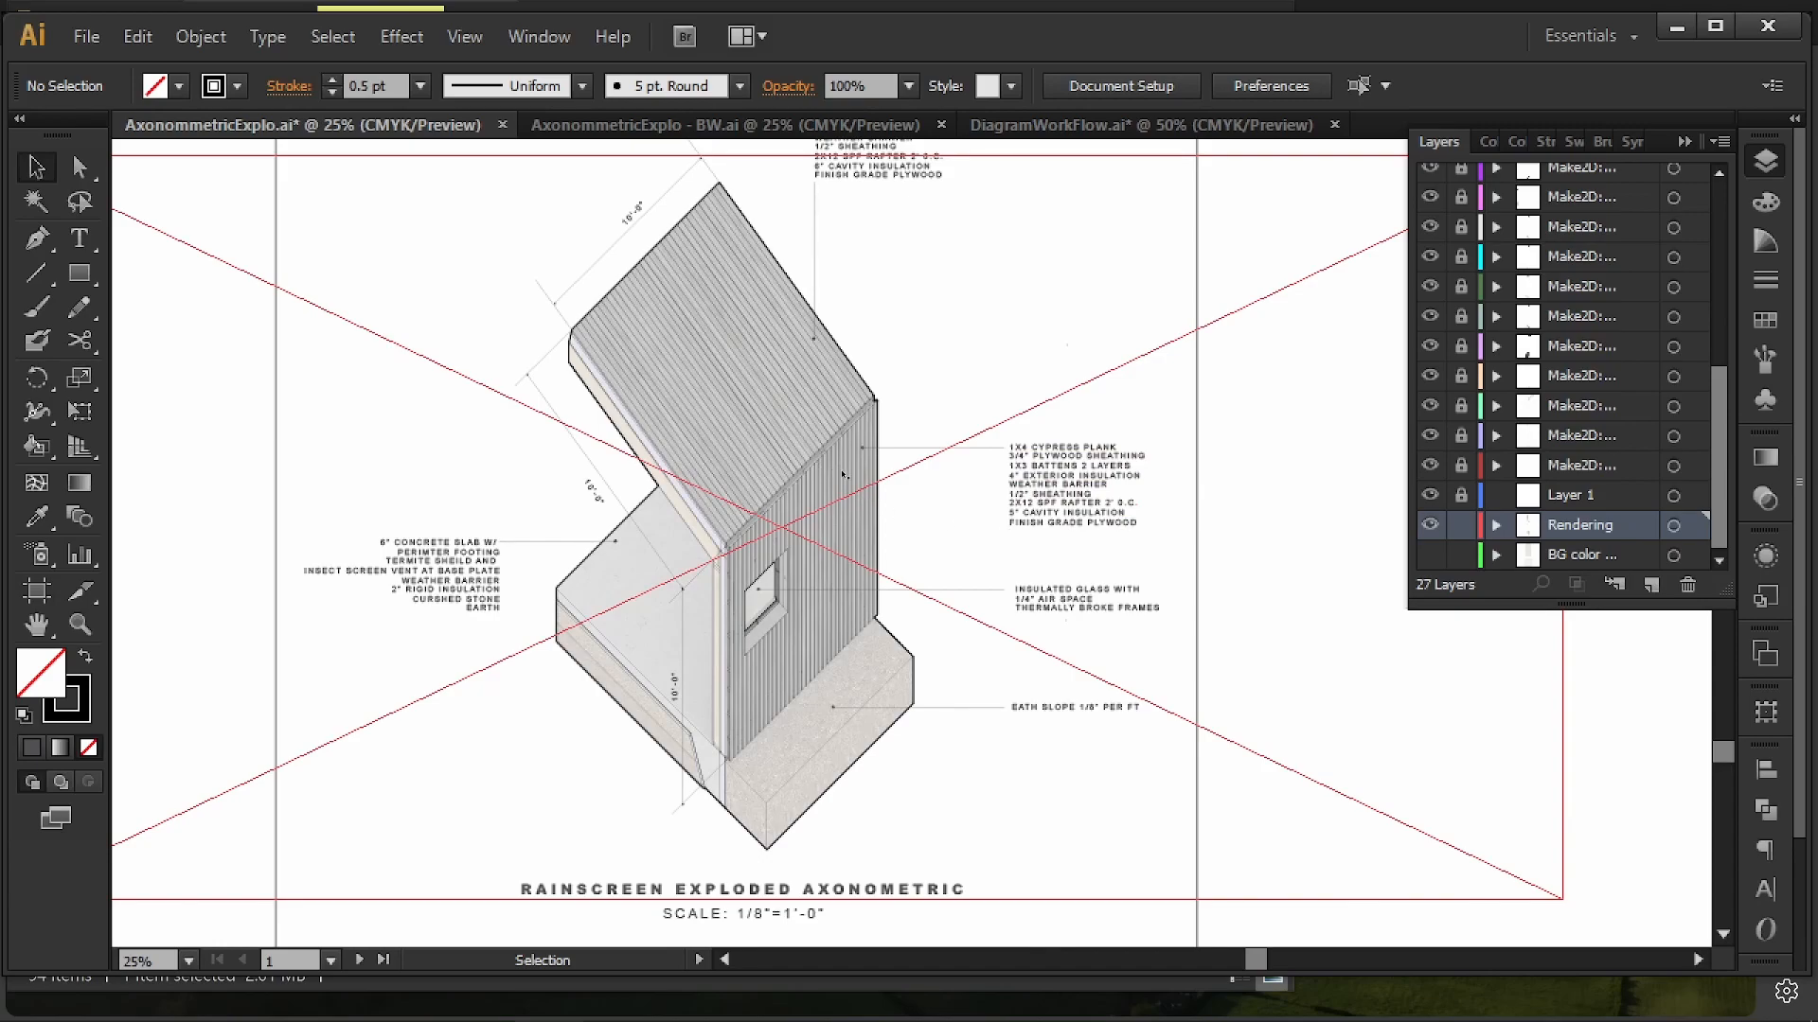
- Return to the exploded drawing, lock the Rendering layer and make the BG color layer visible behind it
{"action": "scroll", "coordinate": [842, 470], "scroll_direction": "up", "scroll_amount": 10}
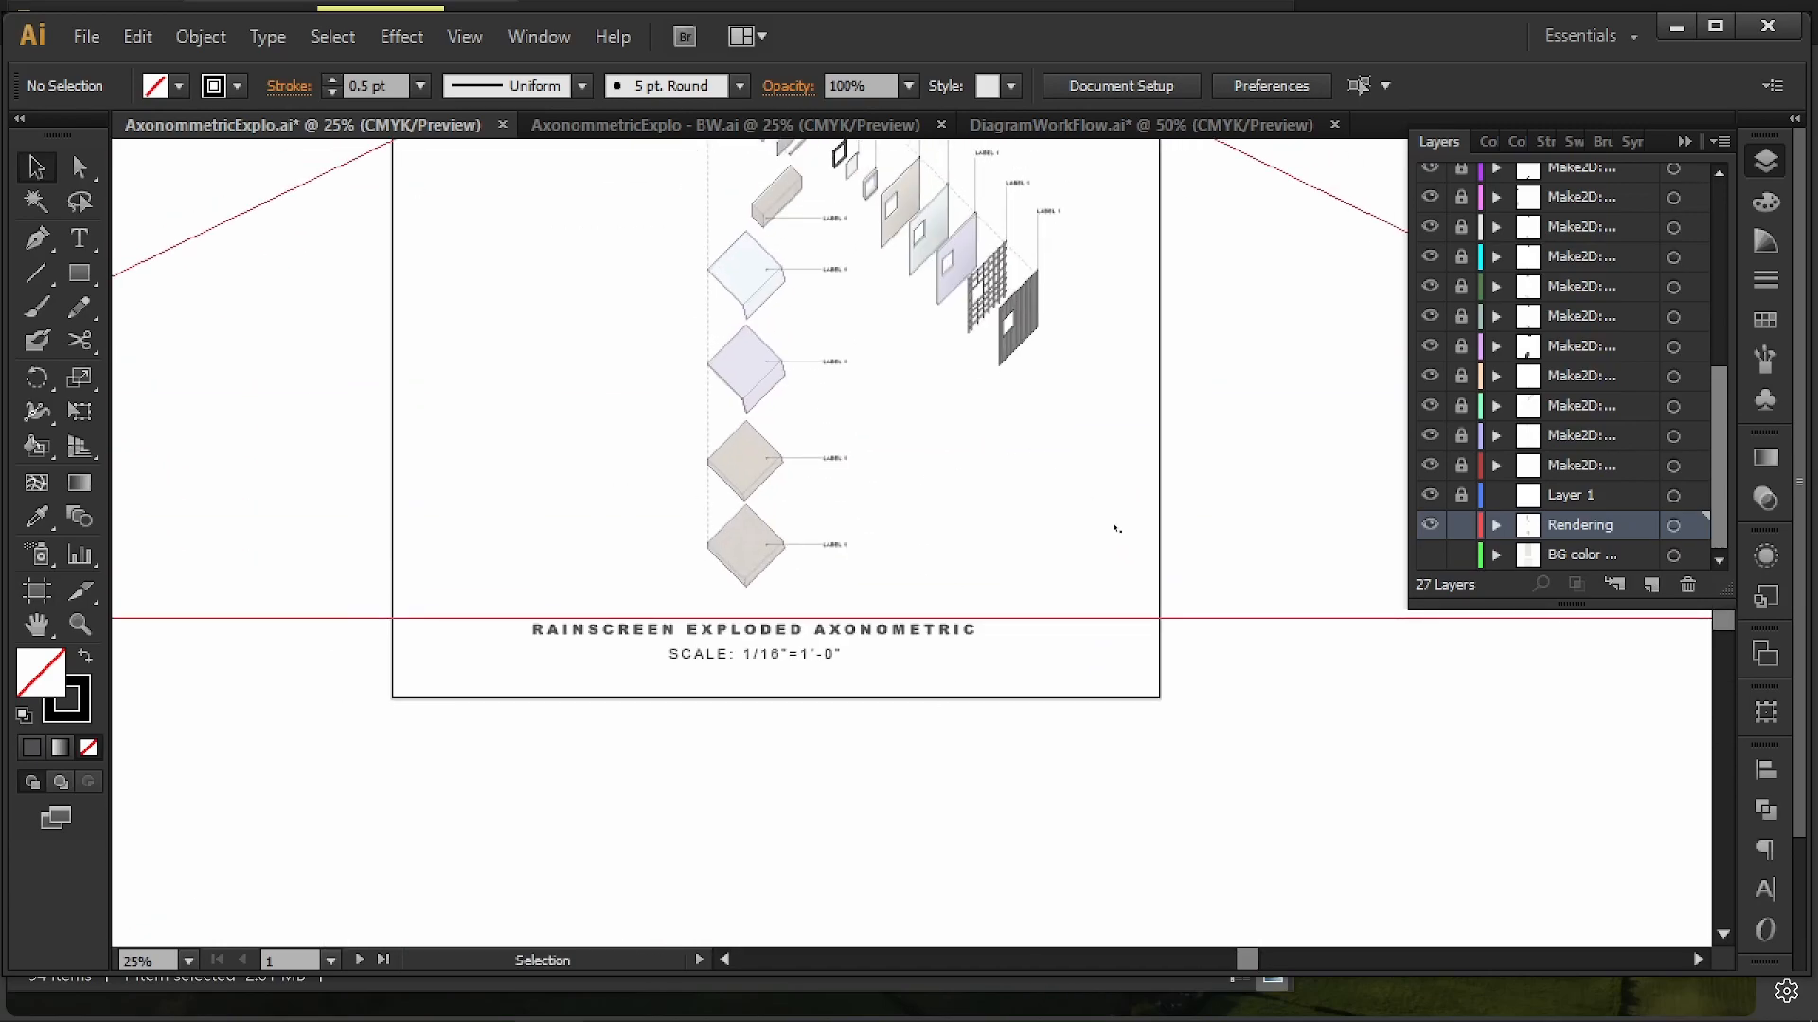
{"action": "left_click_drag", "start_coordinate": [876, 367], "coordinate": [830, 577]}
{"action": "scroll", "coordinate": [831, 577], "scroll_direction": "down", "scroll_amount": 1, "text": "alt"}
{"action": "left_click_drag", "start_coordinate": [948, 359], "coordinate": [974, 654]}
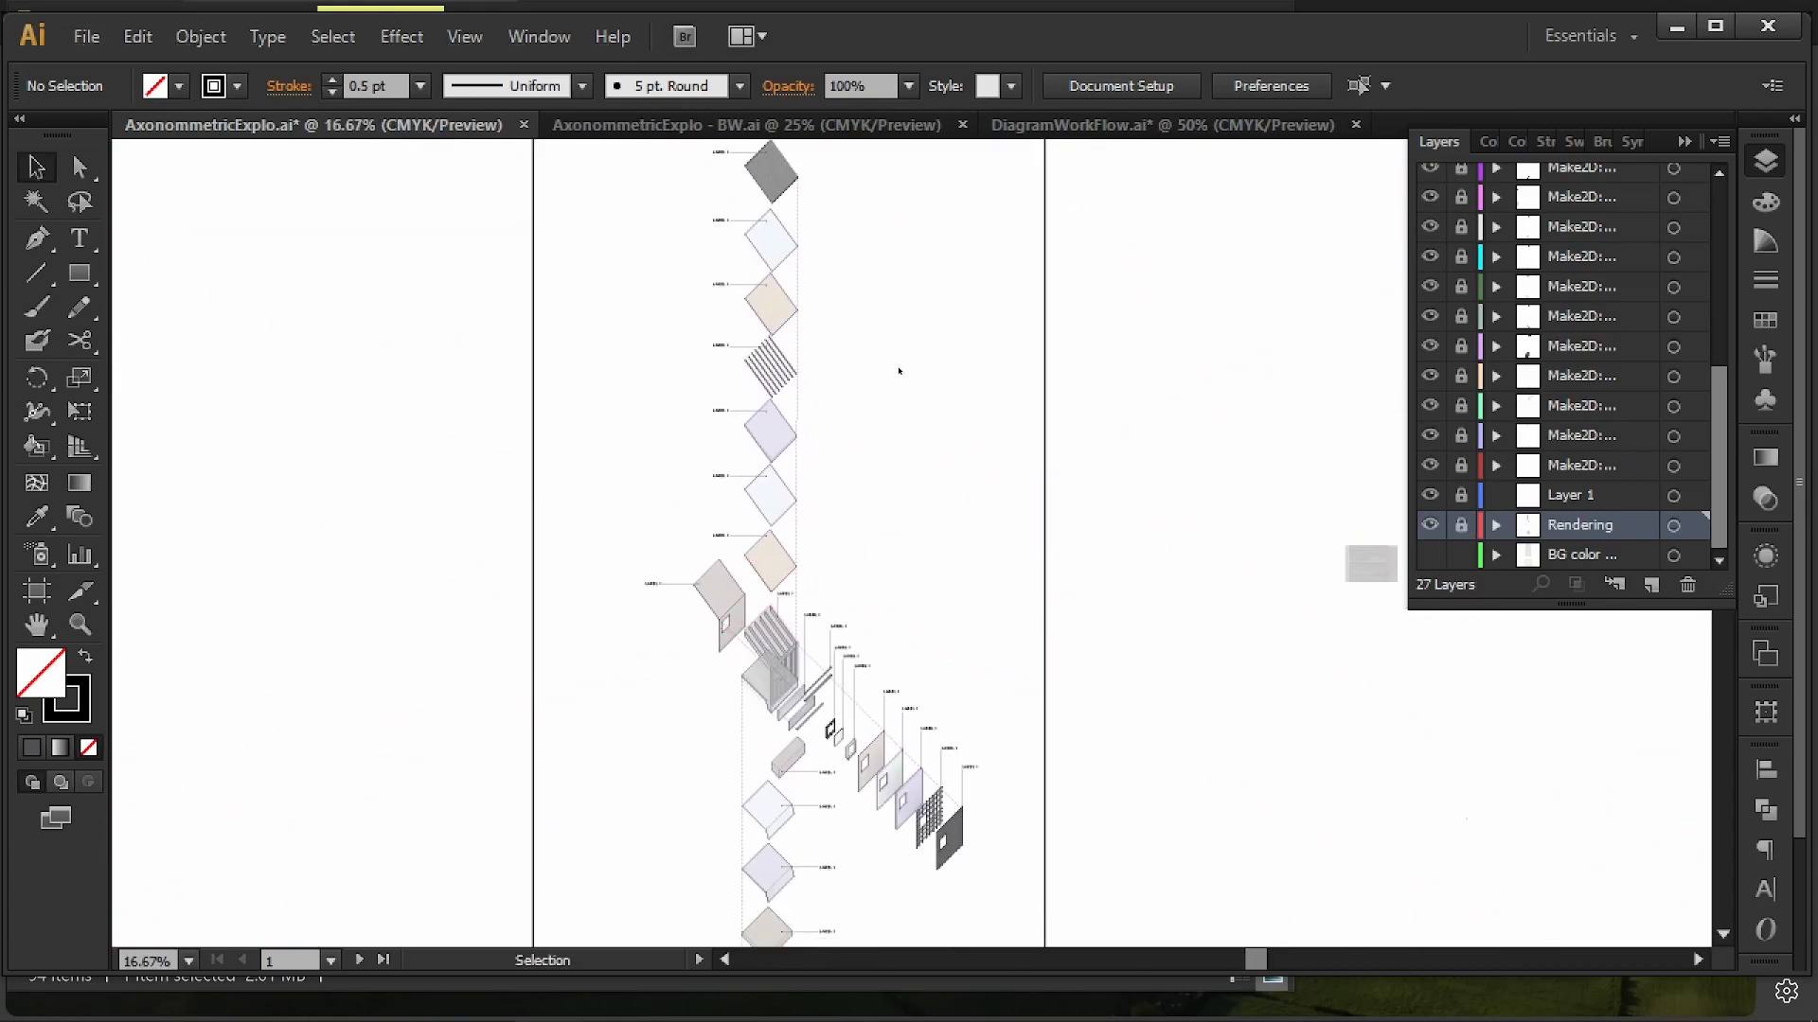
{"action": "left_click_drag", "start_coordinate": [837, 536], "coordinate": [823, 408]}
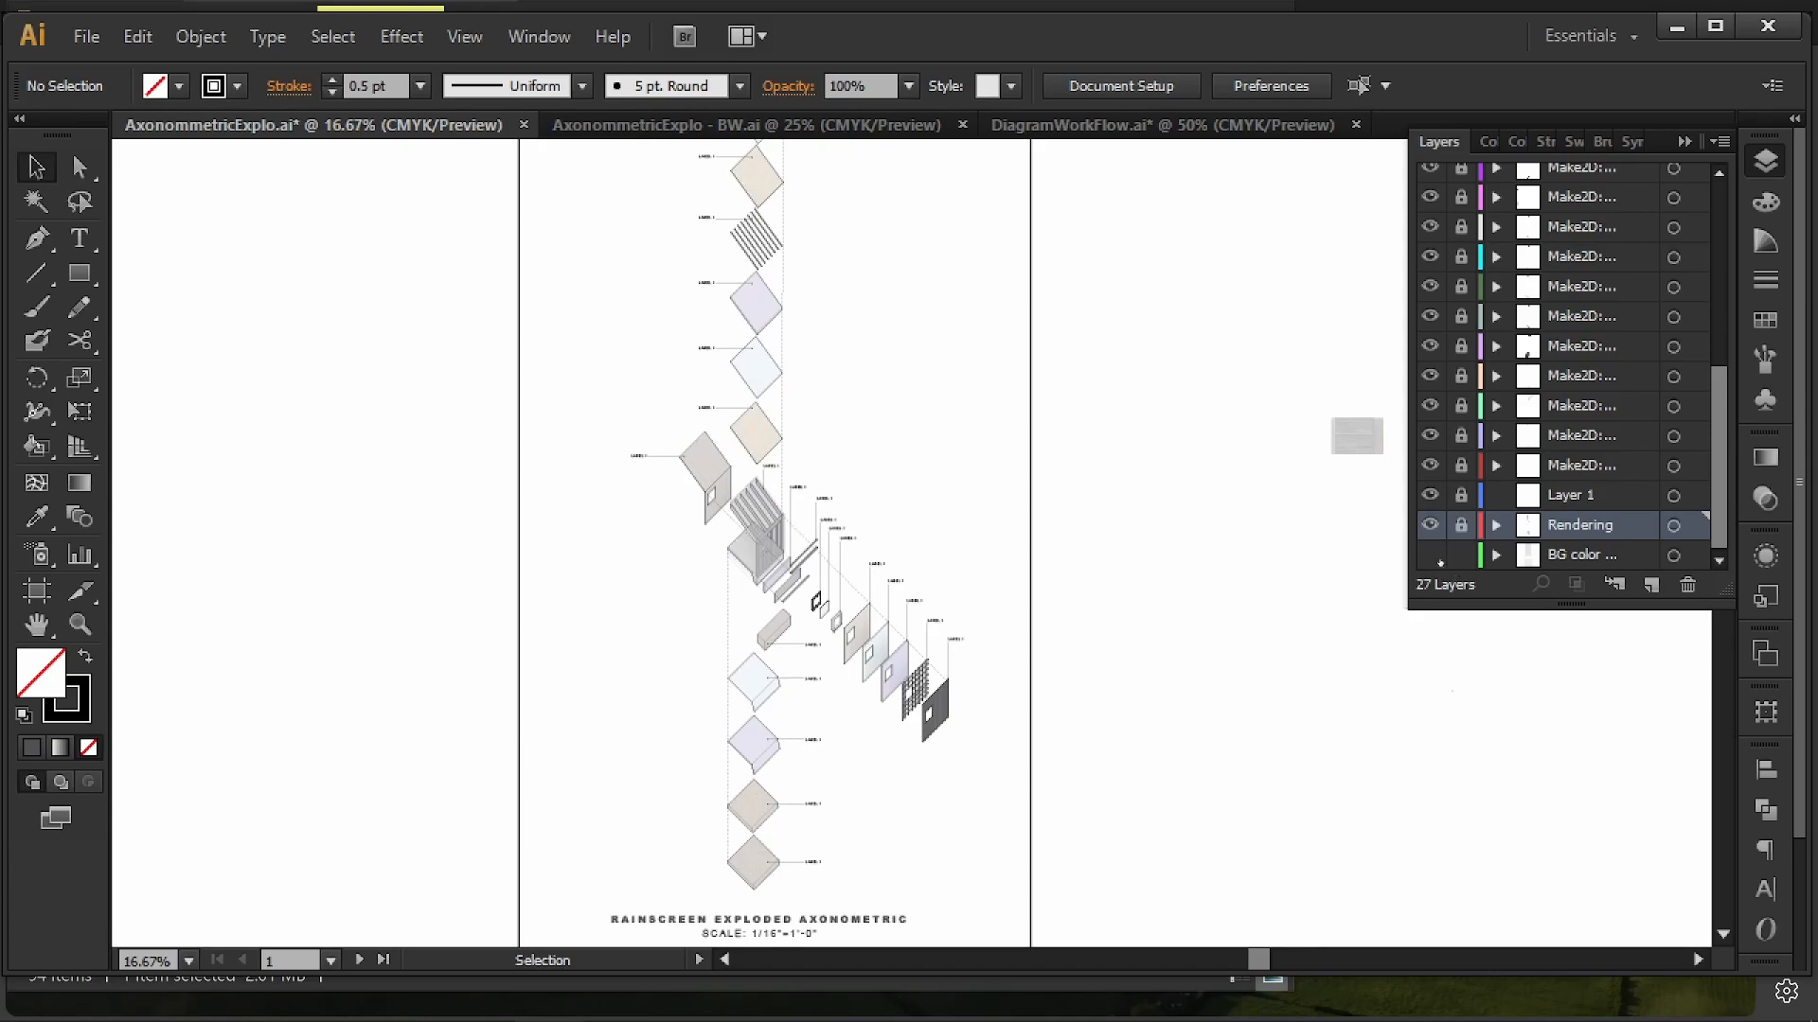
{"action": "left_click", "coordinate": [1433, 556]}
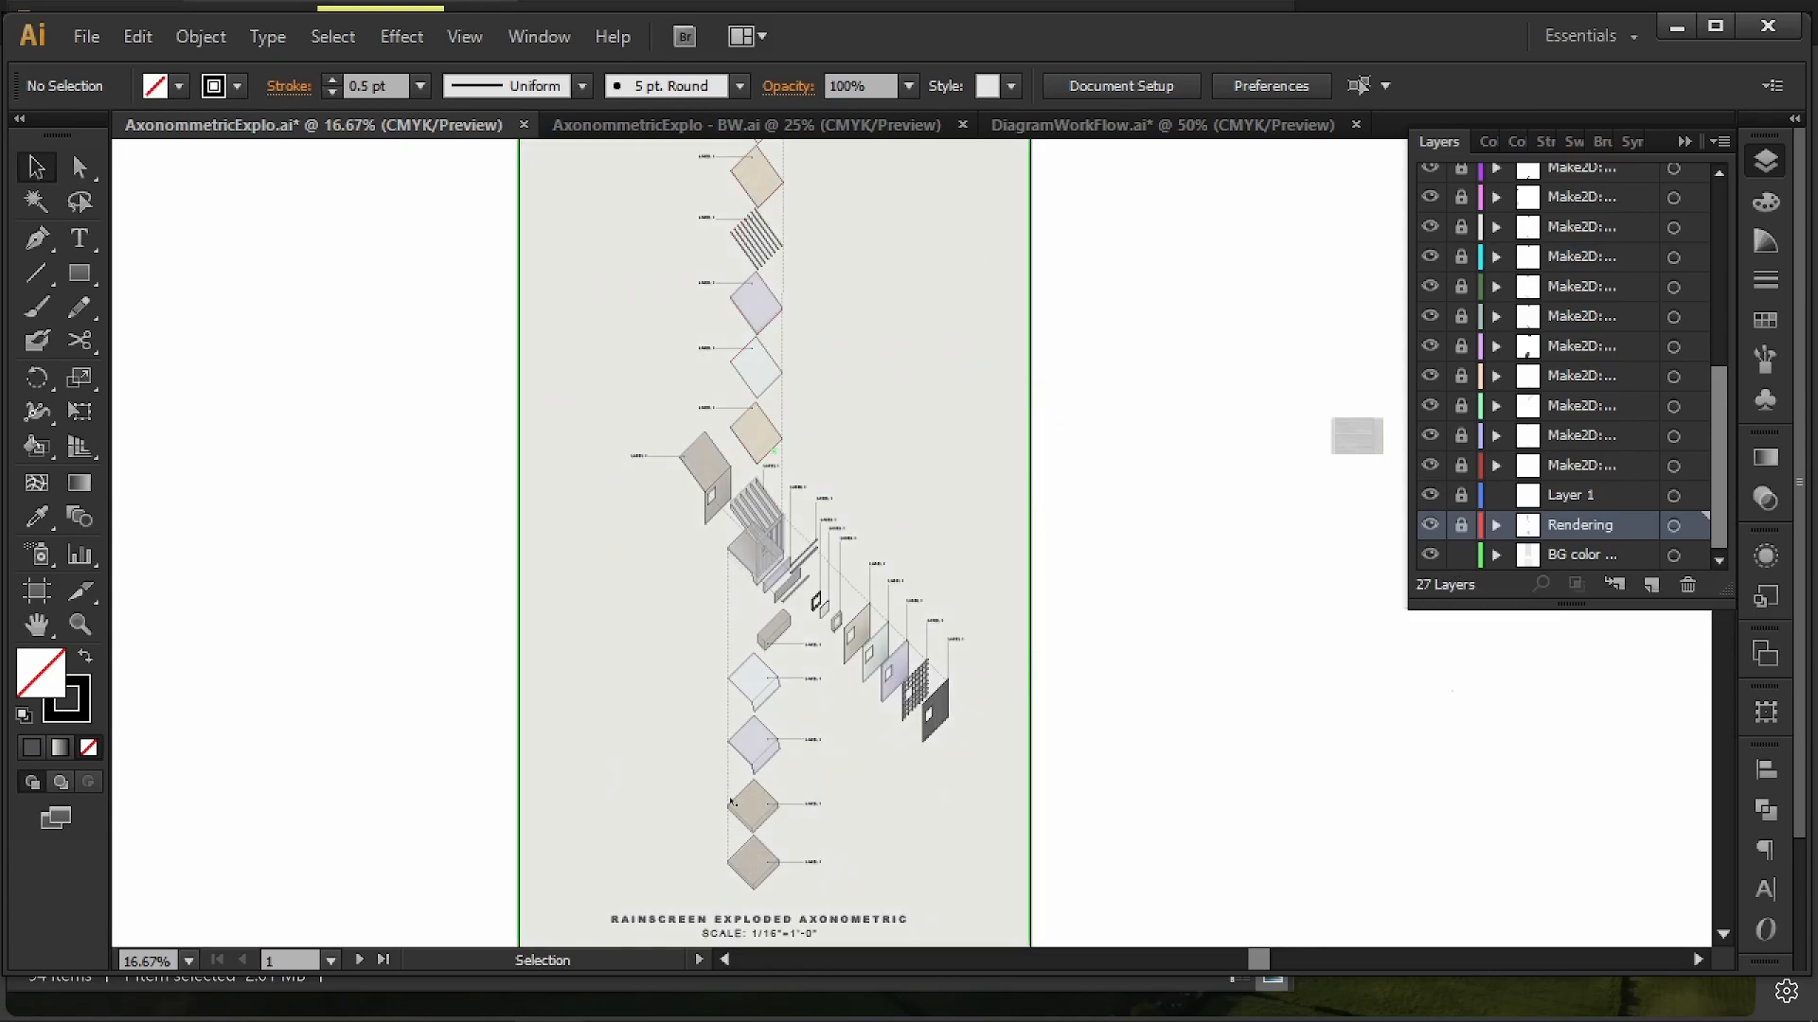
- Examine the assembled and exploded drawings against their background color
{"action": "left_click_drag", "start_coordinate": [846, 436], "coordinate": [931, 230]}
{"action": "left_click_drag", "start_coordinate": [1080, 856], "coordinate": [1026, 53]}
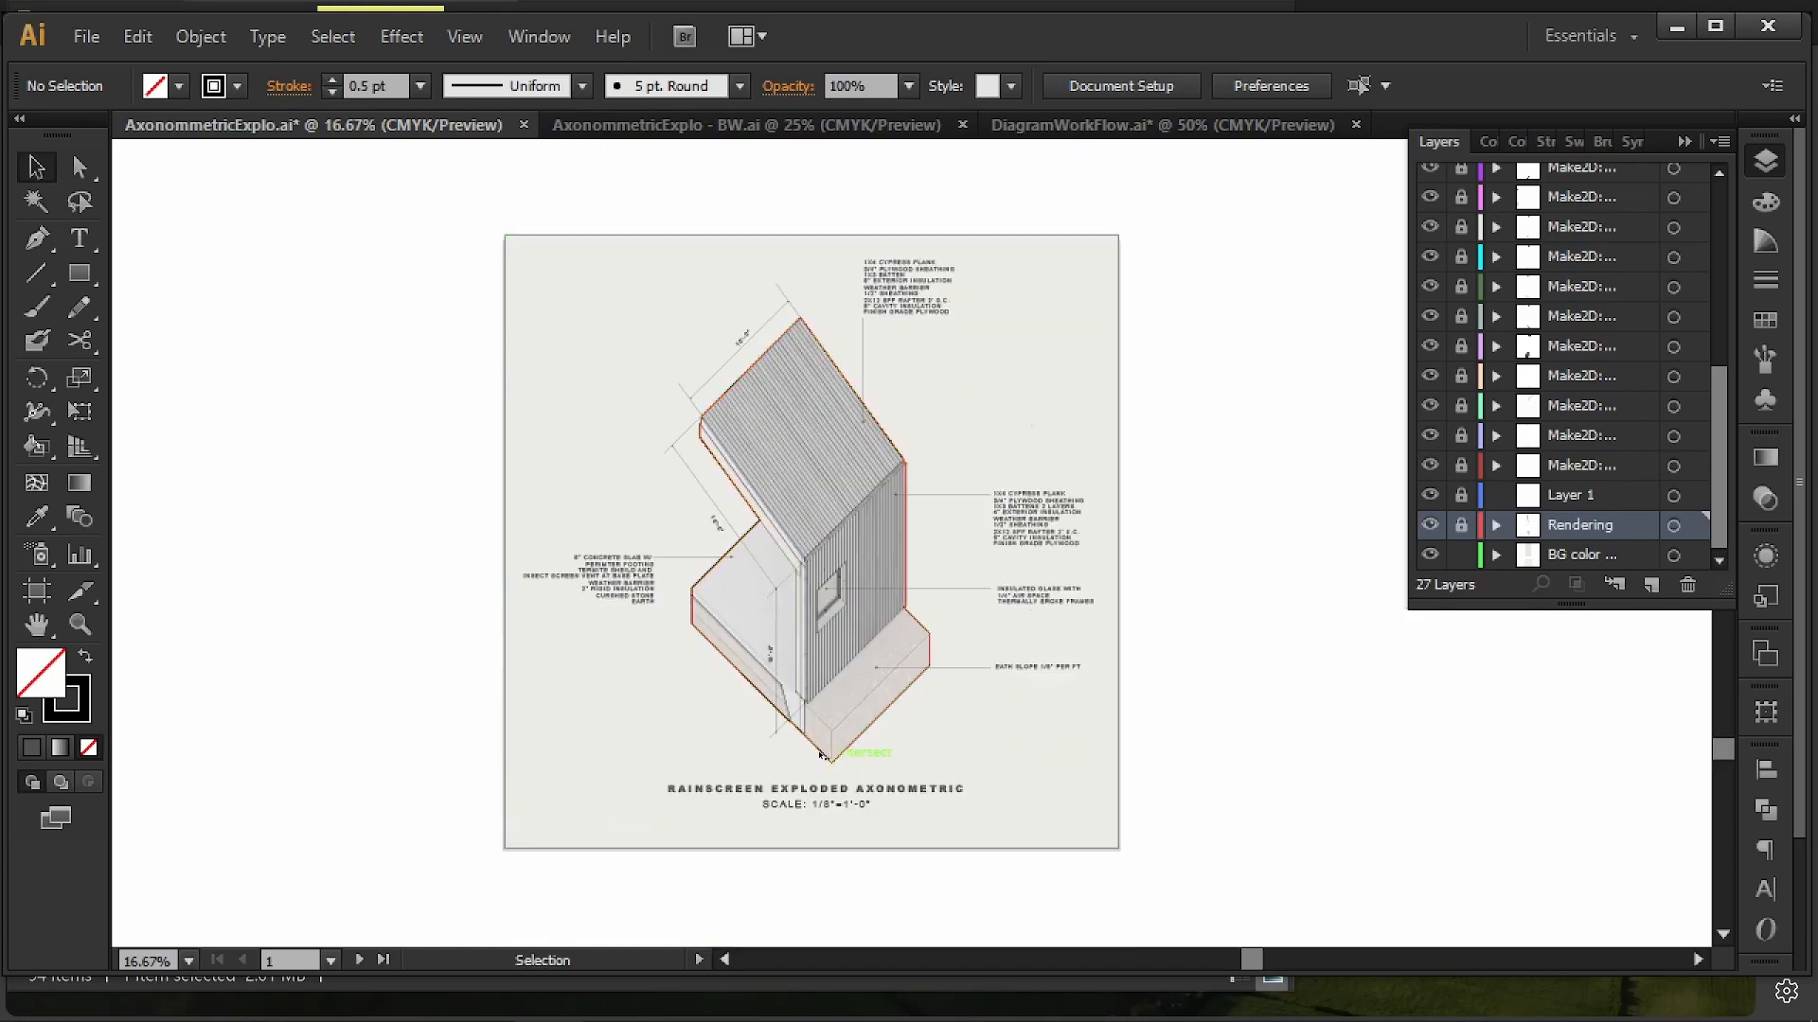
{"action": "scroll", "coordinate": [816, 765], "scroll_direction": "up", "scroll_amount": 1, "text": "alt"}
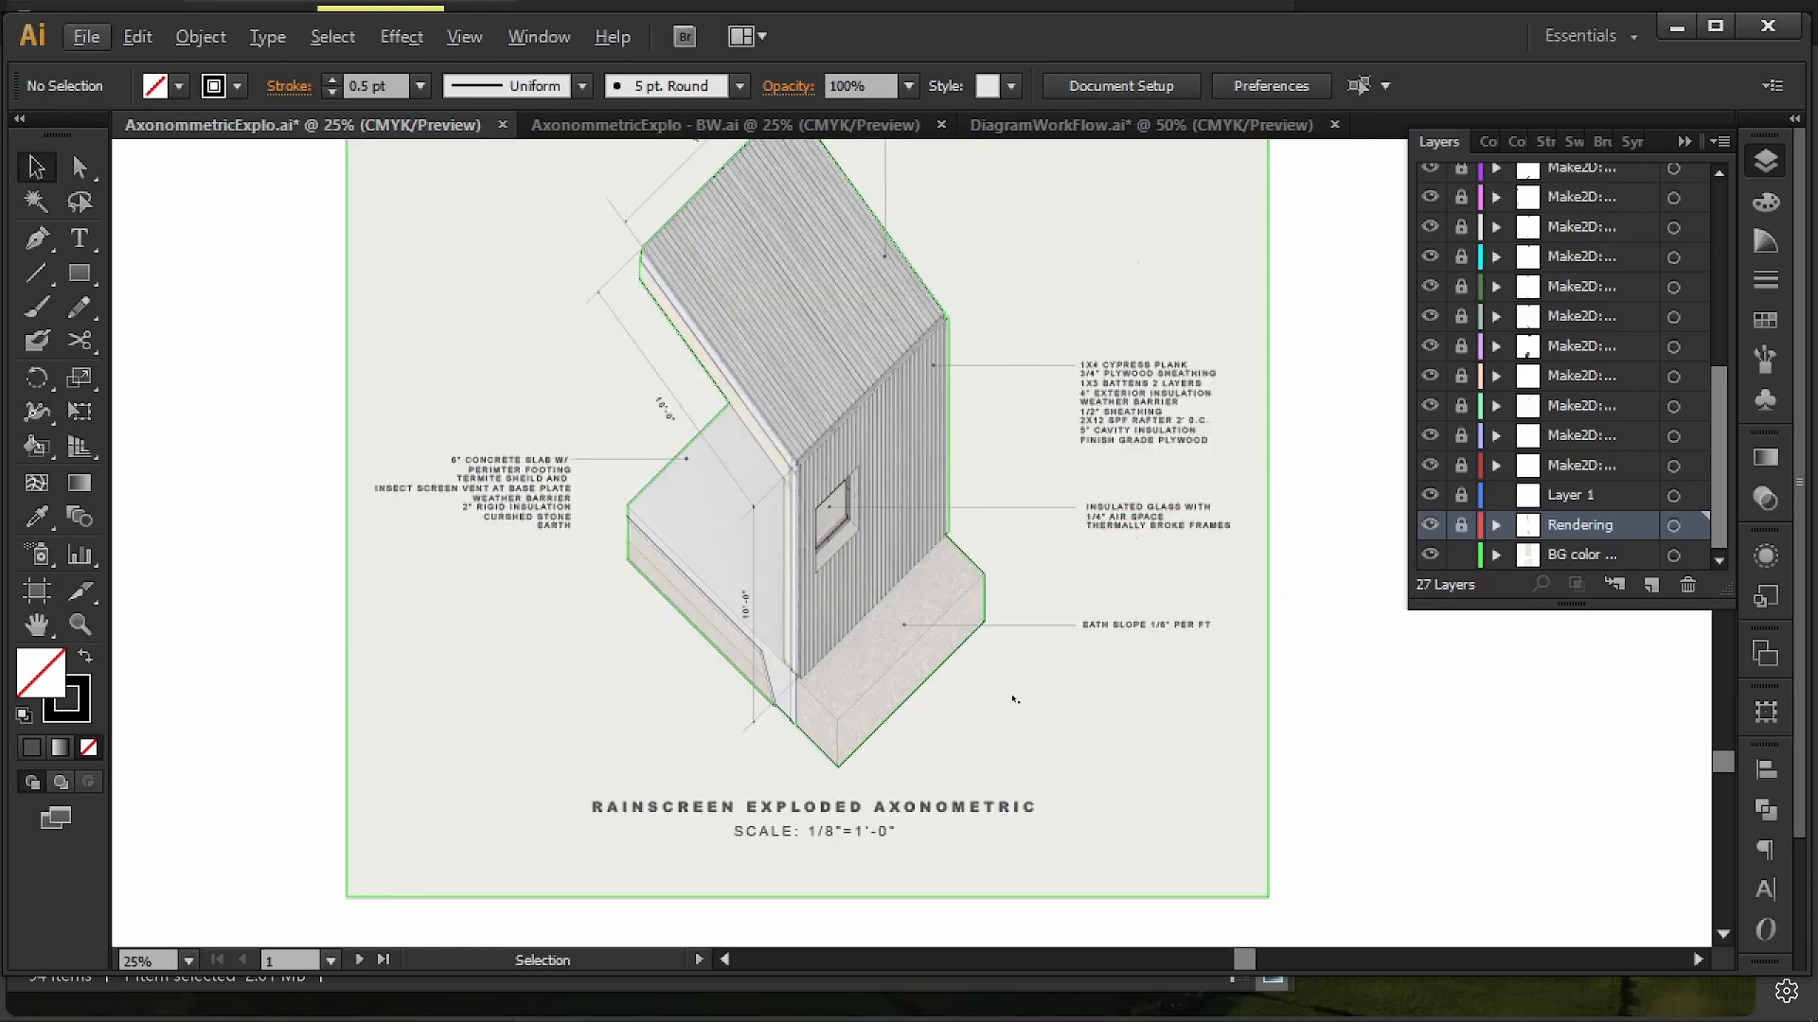
{"action": "scroll", "coordinate": [919, 546], "scroll_direction": "down", "scroll_amount": 1, "text": "alt"}
{"action": "left_click_drag", "start_coordinate": [1030, 382], "coordinate": [984, 705]}
{"action": "left_click_drag", "start_coordinate": [1049, 467], "coordinate": [1028, 775]}
{"action": "mouse_move", "coordinate": [1126, 417]}
{"action": "left_mouse_down"}
{"action": "mouse_move", "coordinate": [1128, 729]}
{"action": "mouse_move", "coordinate": [1119, 442]}
{"action": "left_mouse_up"}
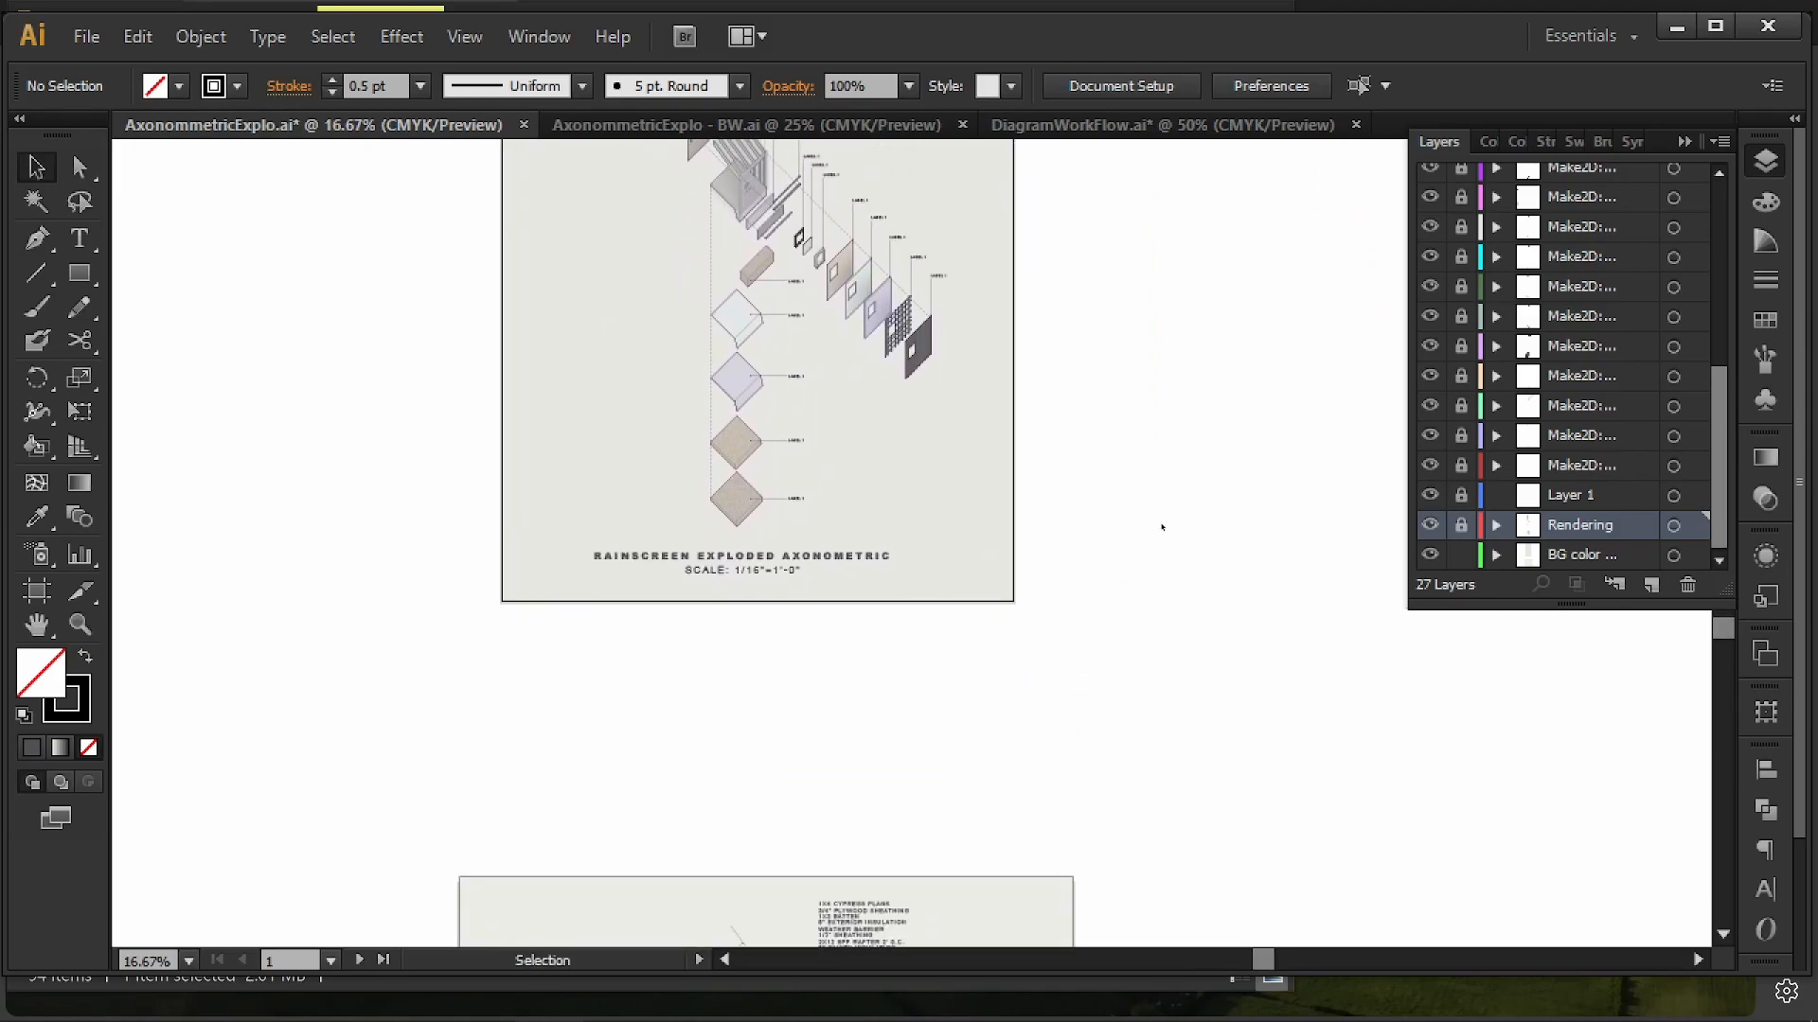
- Switch to AxonommetricExplo - BW.ai and examine its grayscale exploded and assembled drawings
{"action": "left_click", "coordinate": [677, 120]}
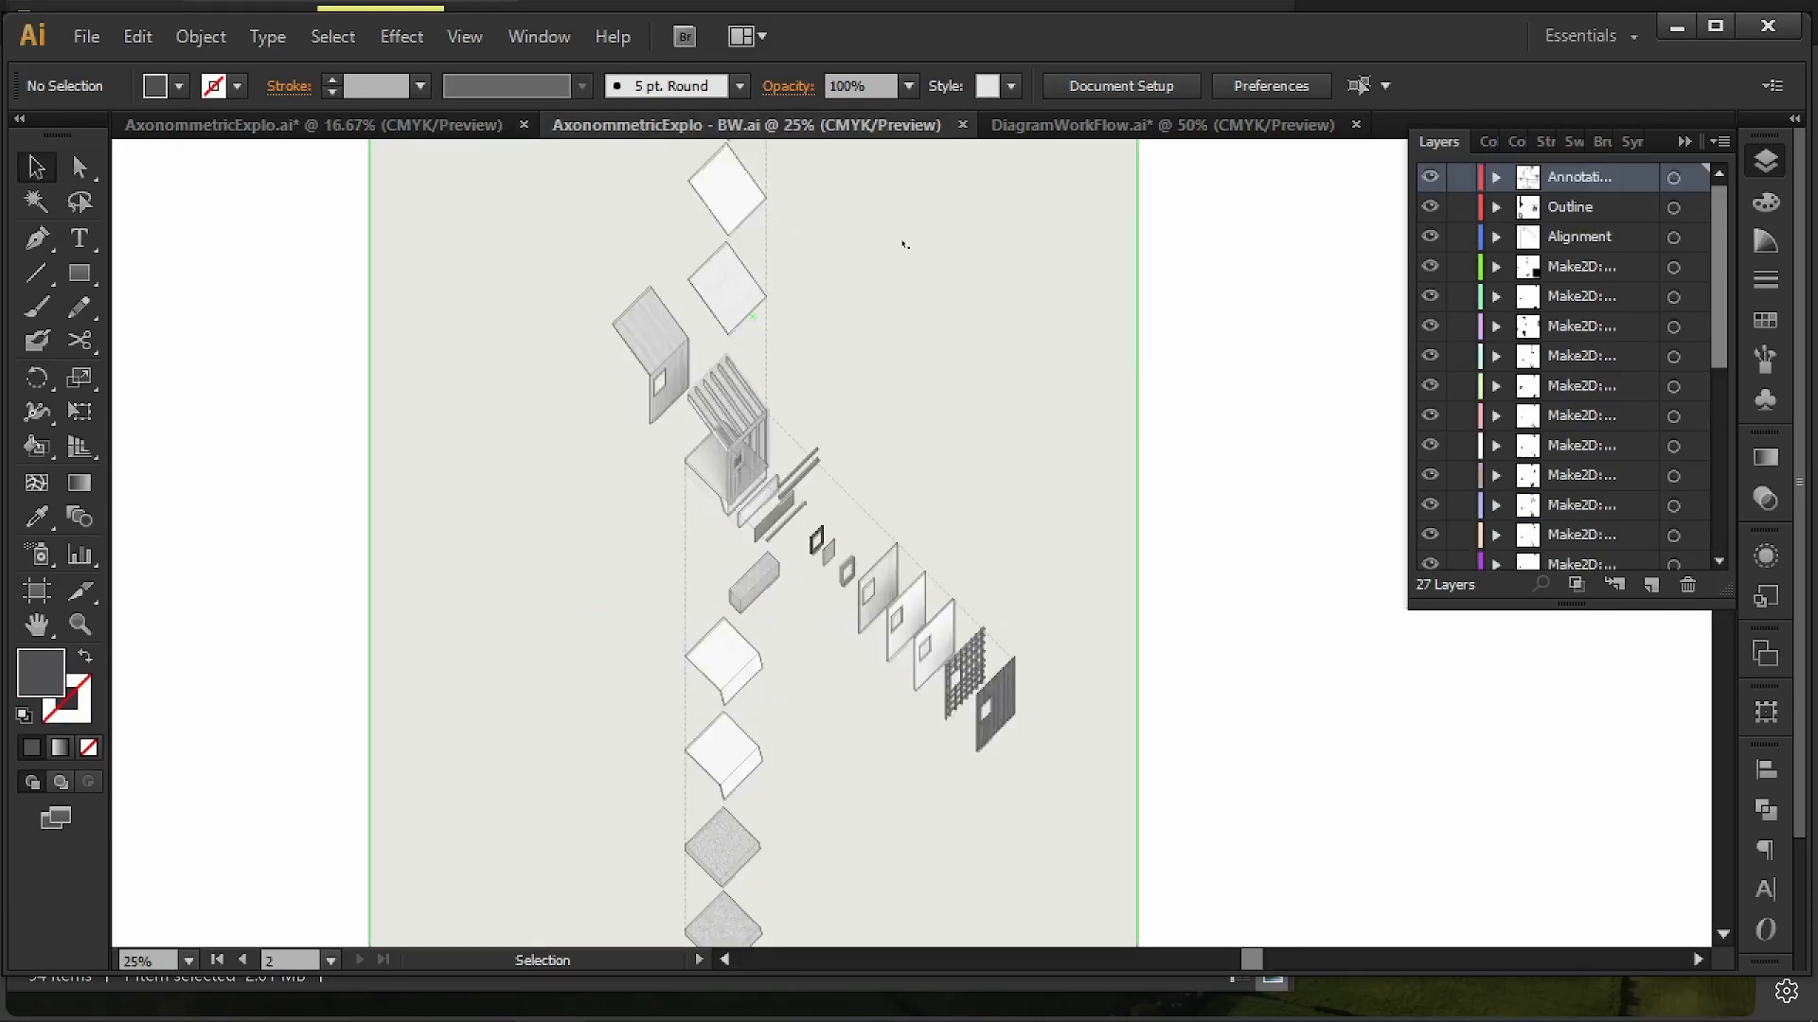
{"action": "scroll", "coordinate": [781, 583], "scroll_direction": "down", "scroll_amount": 1, "text": "alt"}
{"action": "left_click_drag", "start_coordinate": [870, 699], "coordinate": [890, 318]}
{"action": "mouse_move", "coordinate": [1035, 876]}
{"action": "left_mouse_down"}
{"action": "mouse_move", "coordinate": [982, 564]}
{"action": "mouse_move", "coordinate": [1056, 332]}
{"action": "left_mouse_up"}
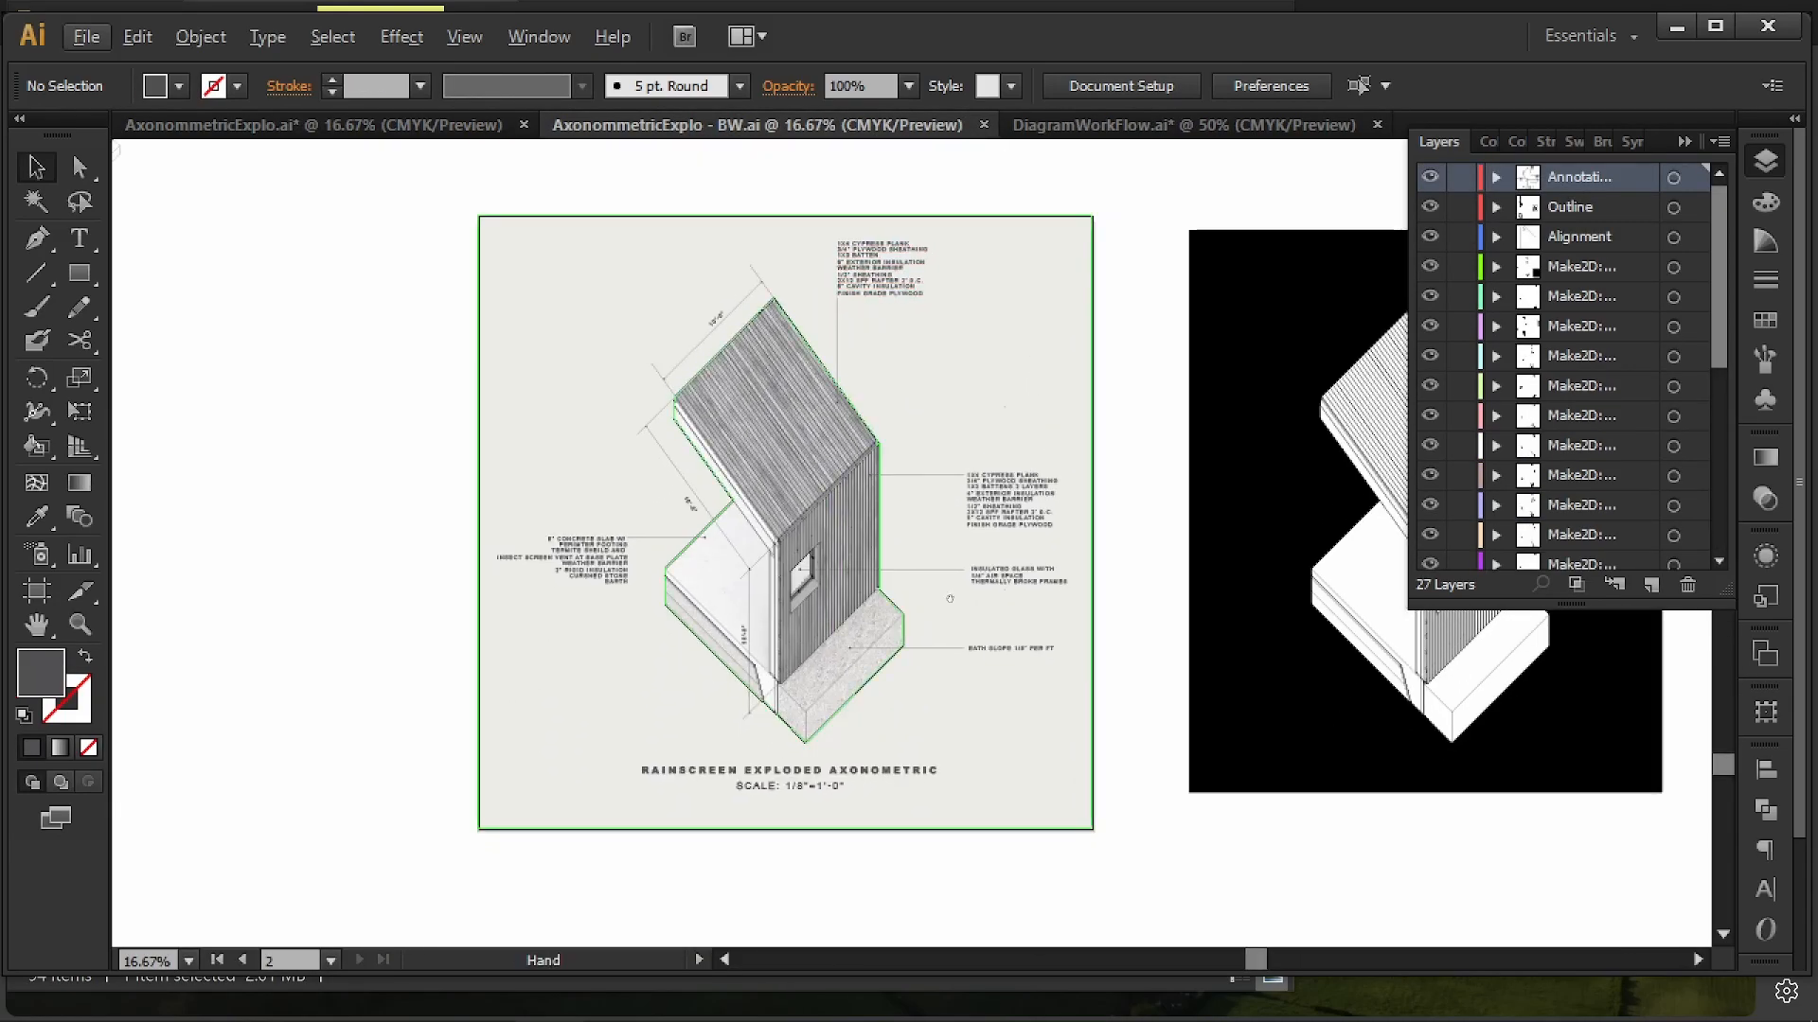
{"action": "left_click_drag", "start_coordinate": [926, 605], "coordinate": [964, 566]}
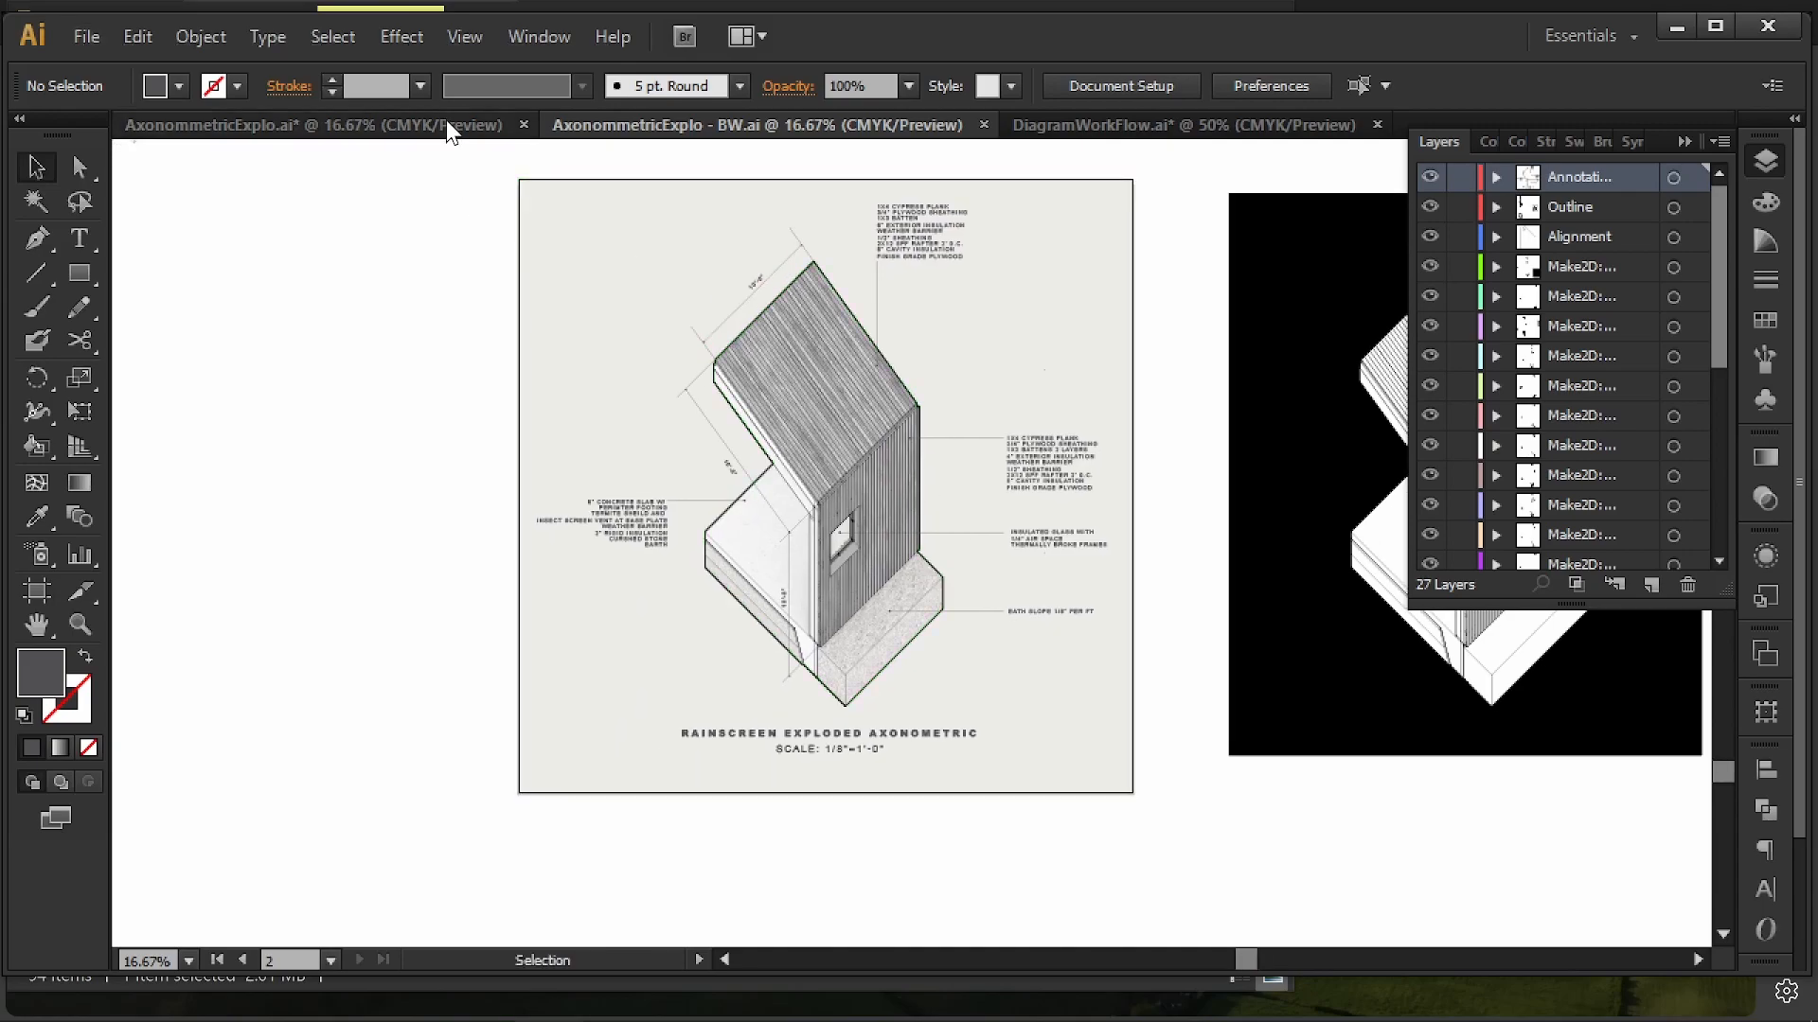
- Return to AxonommetricExplo.ai and lock the Outline layer
{"action": "left_click", "coordinate": [446, 122]}
{"action": "left_click_drag", "start_coordinate": [1074, 342], "coordinate": [1011, 626]}
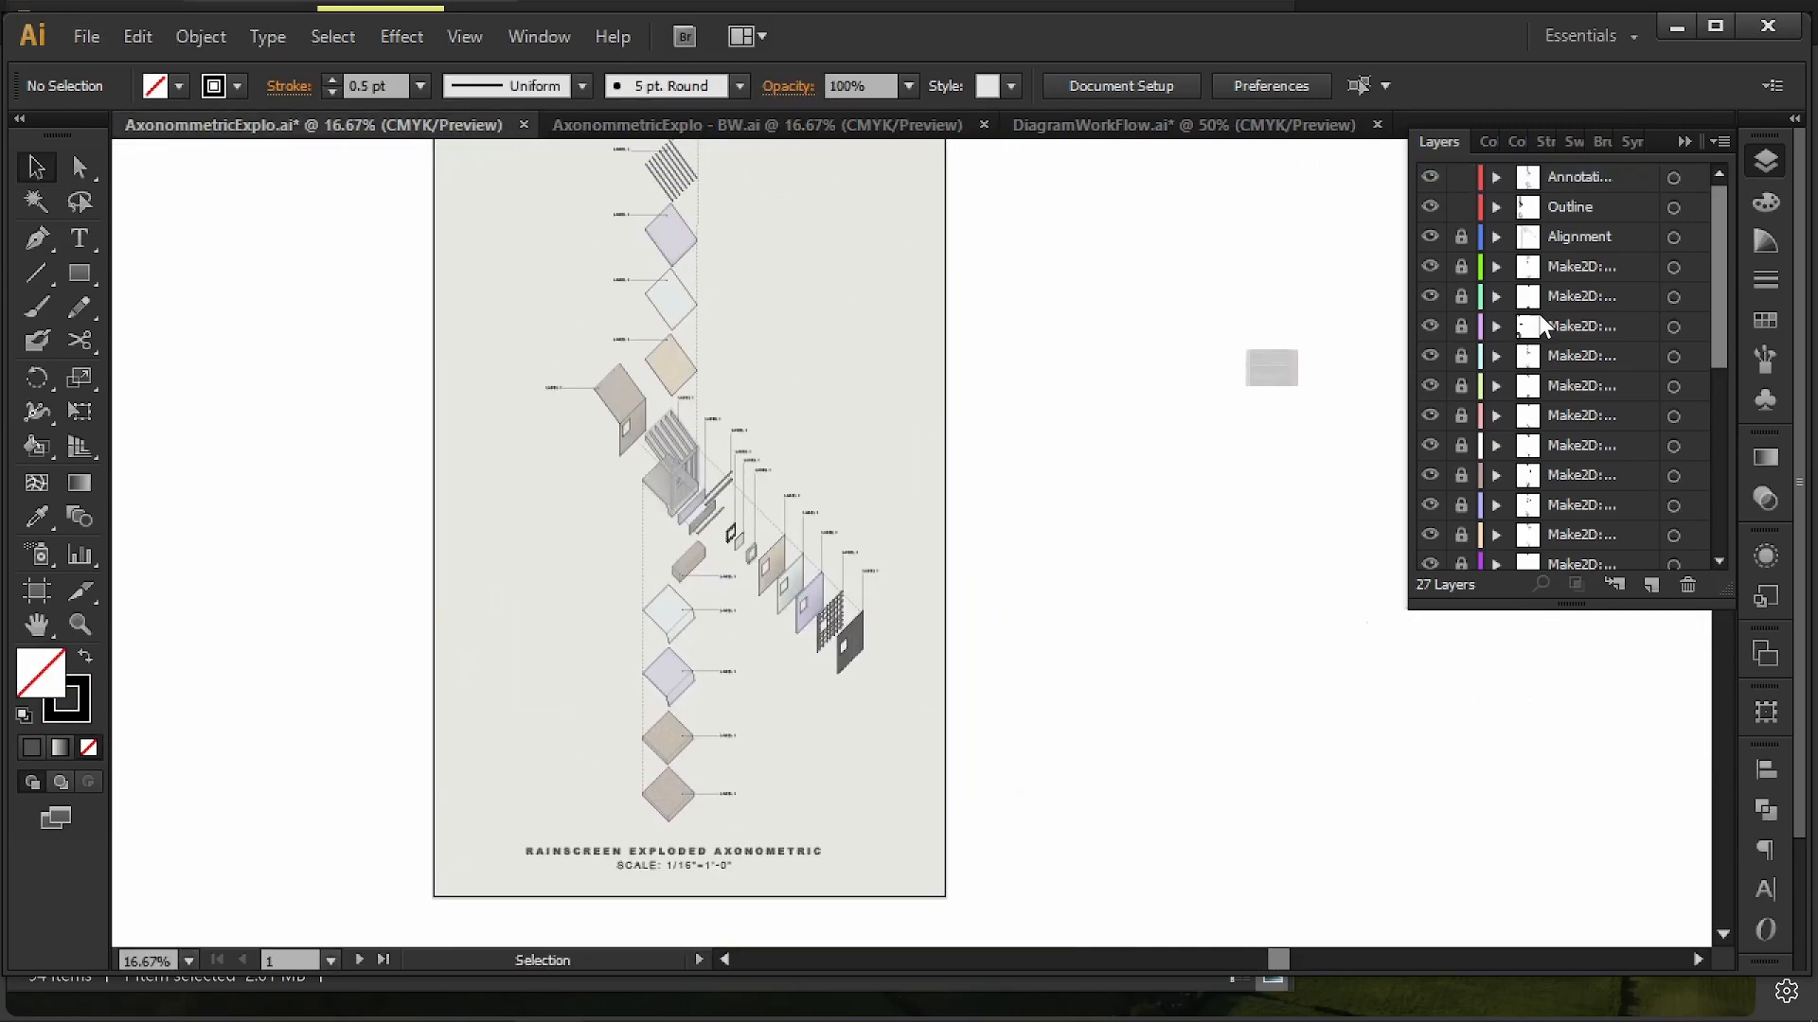
{"action": "scroll", "coordinate": [1049, 424], "scroll_direction": "down", "scroll_amount": 1, "text": "alt"}
{"action": "left_click_drag", "start_coordinate": [1011, 347], "coordinate": [1068, 545]}
{"action": "left_click_drag", "start_coordinate": [1128, 610], "coordinate": [1152, 551]}
{"action": "scroll", "coordinate": [1004, 375], "scroll_direction": "down", "scroll_amount": 2, "text": "alt"}
{"action": "left_click", "coordinate": [1461, 207]}
- Lock the BG color layer and copy only the exploded drawing's labels, leaders and title
{"action": "mouse_move", "coordinate": [1062, 282]}
{"action": "left_mouse_down"}
{"action": "mouse_move", "coordinate": [912, 429]}
{"action": "mouse_move", "coordinate": [716, 724]}
{"action": "left_mouse_up"}
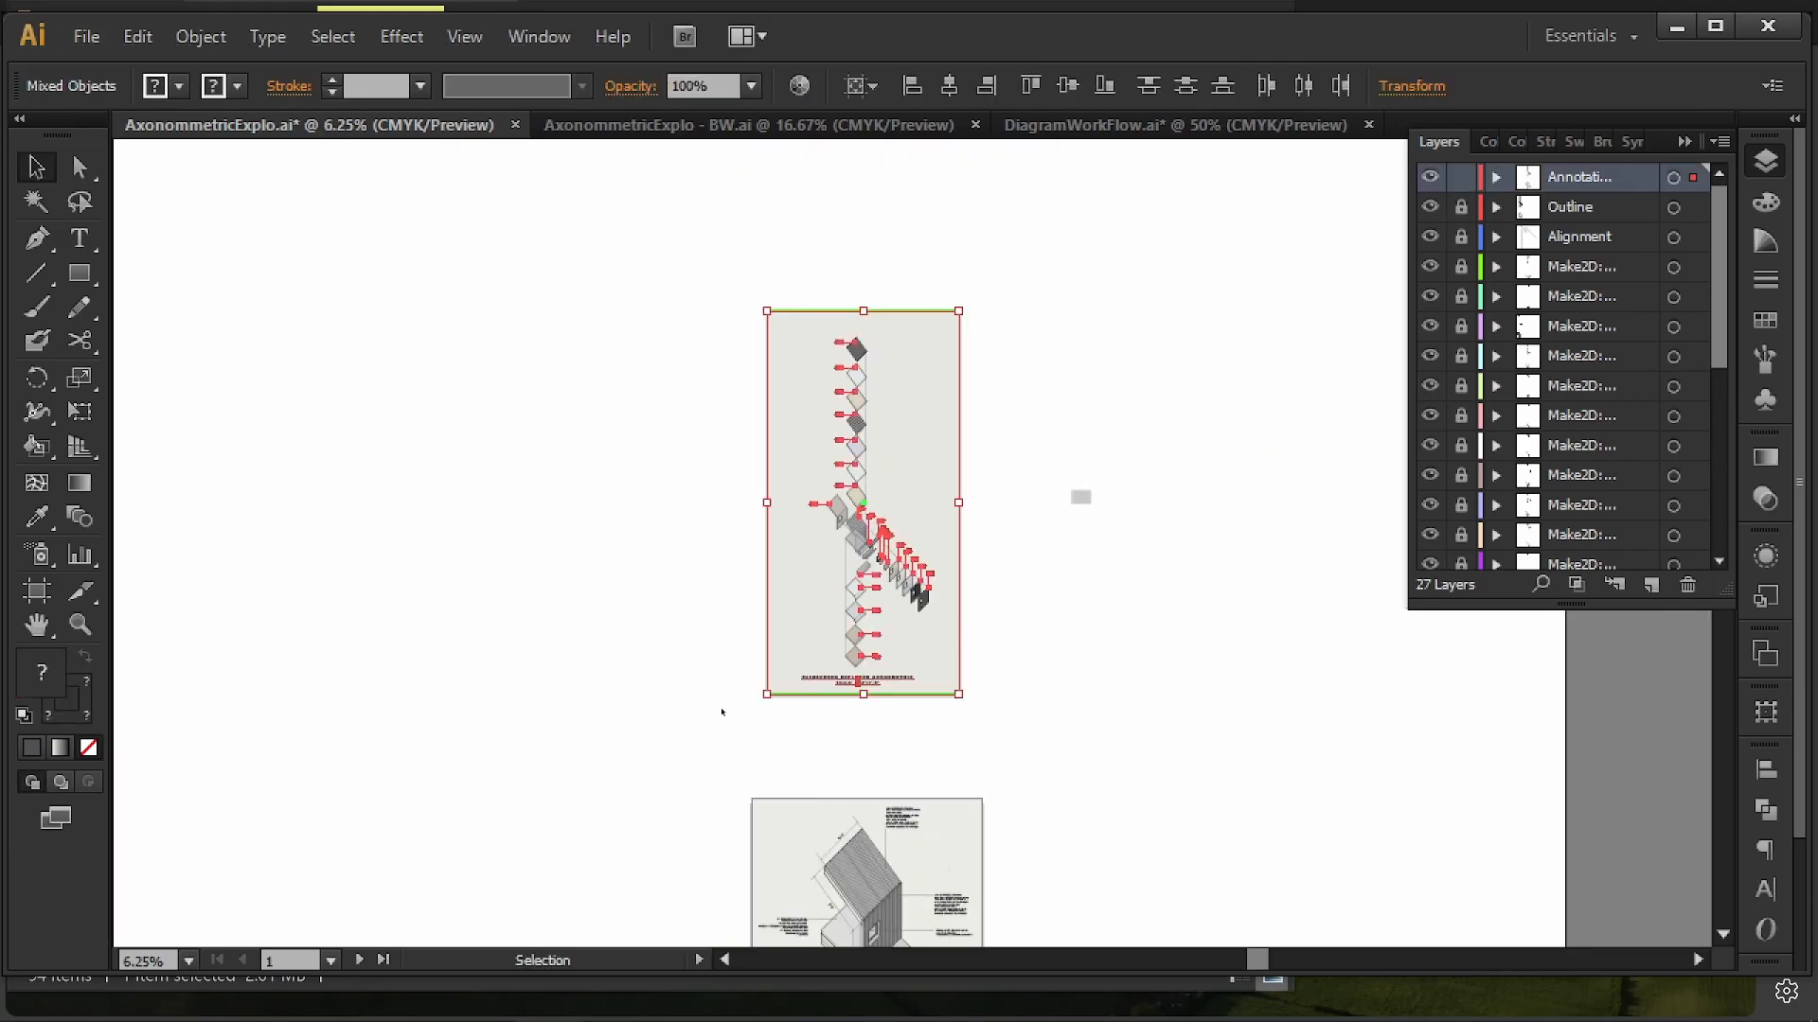
{"action": "key", "text": "Delete"}
{"action": "left_click", "coordinate": [899, 368]}
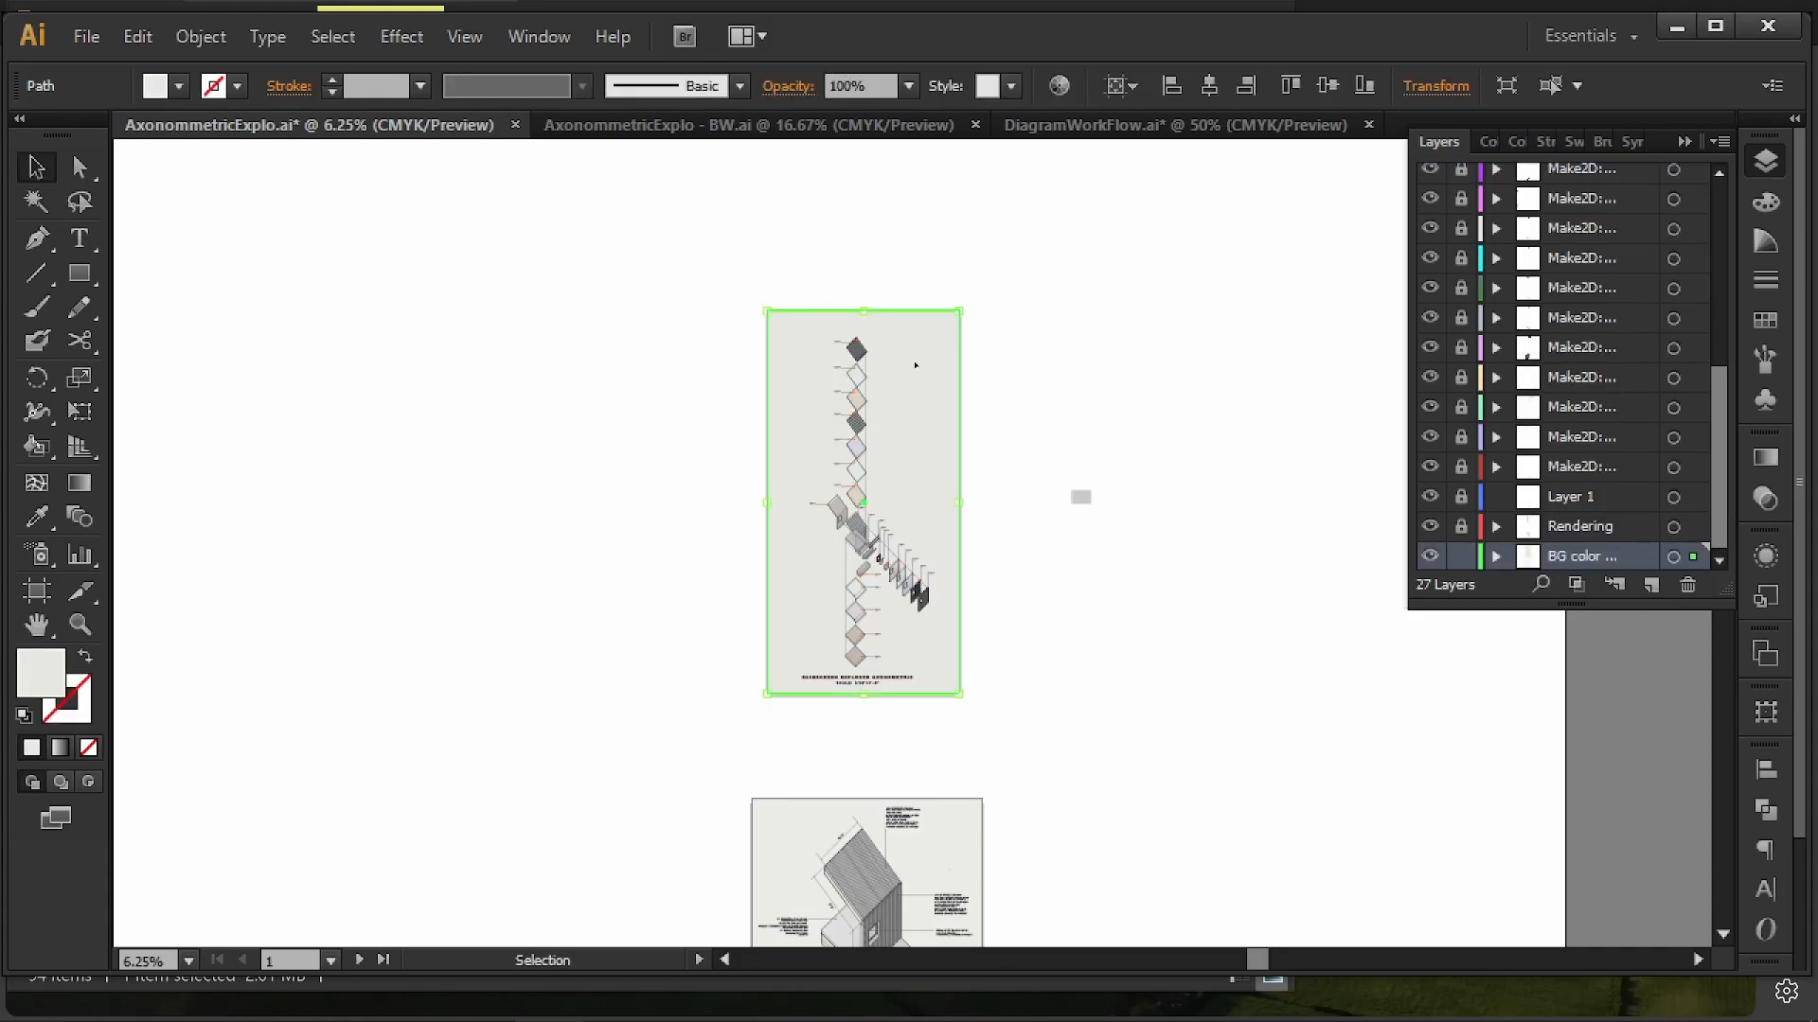
{"action": "left_click", "coordinate": [1461, 556]}
{"action": "left_click_drag", "start_coordinate": [993, 249], "coordinate": [736, 697]}
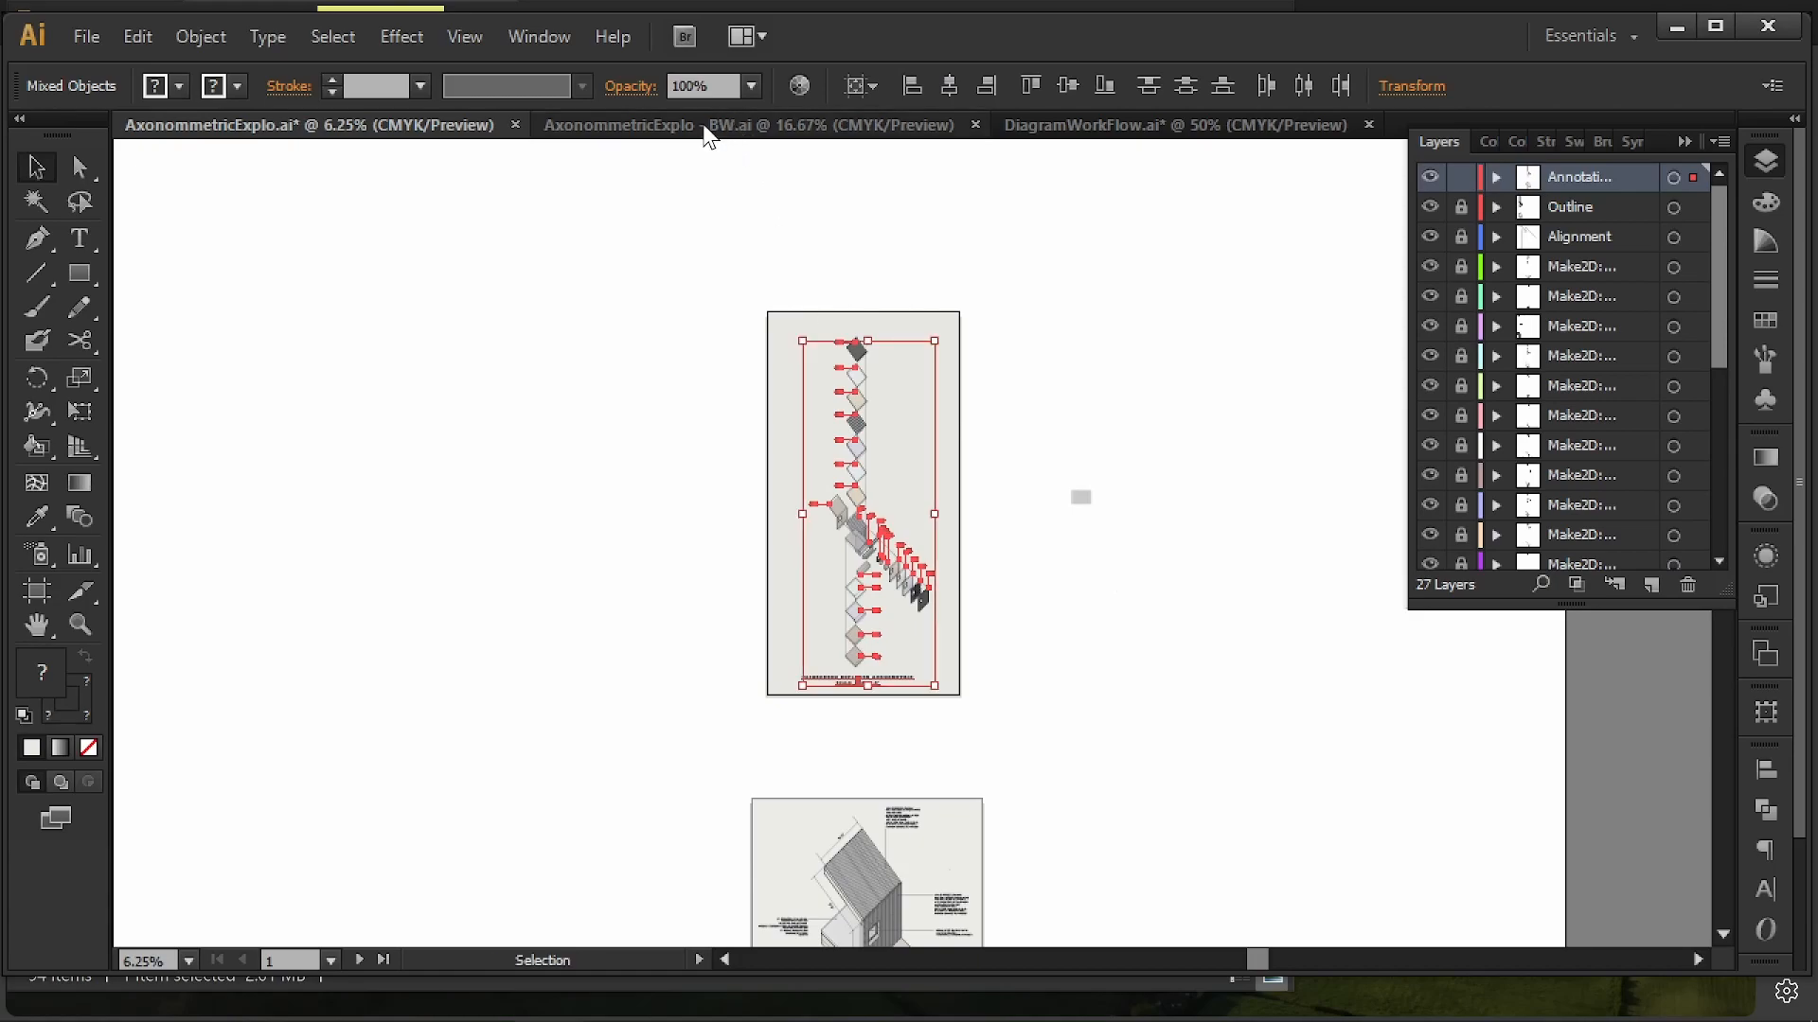
- In AxonommetricExplo - BW.ai, check the Paste Remembers Layers option and paste the copied annotations in place on the exploded drawing
{"action": "left_click", "coordinate": [720, 124]}
{"action": "left_click_drag", "start_coordinate": [925, 292], "coordinate": [991, 879]}
{"action": "left_click_drag", "start_coordinate": [923, 388], "coordinate": [974, 621]}
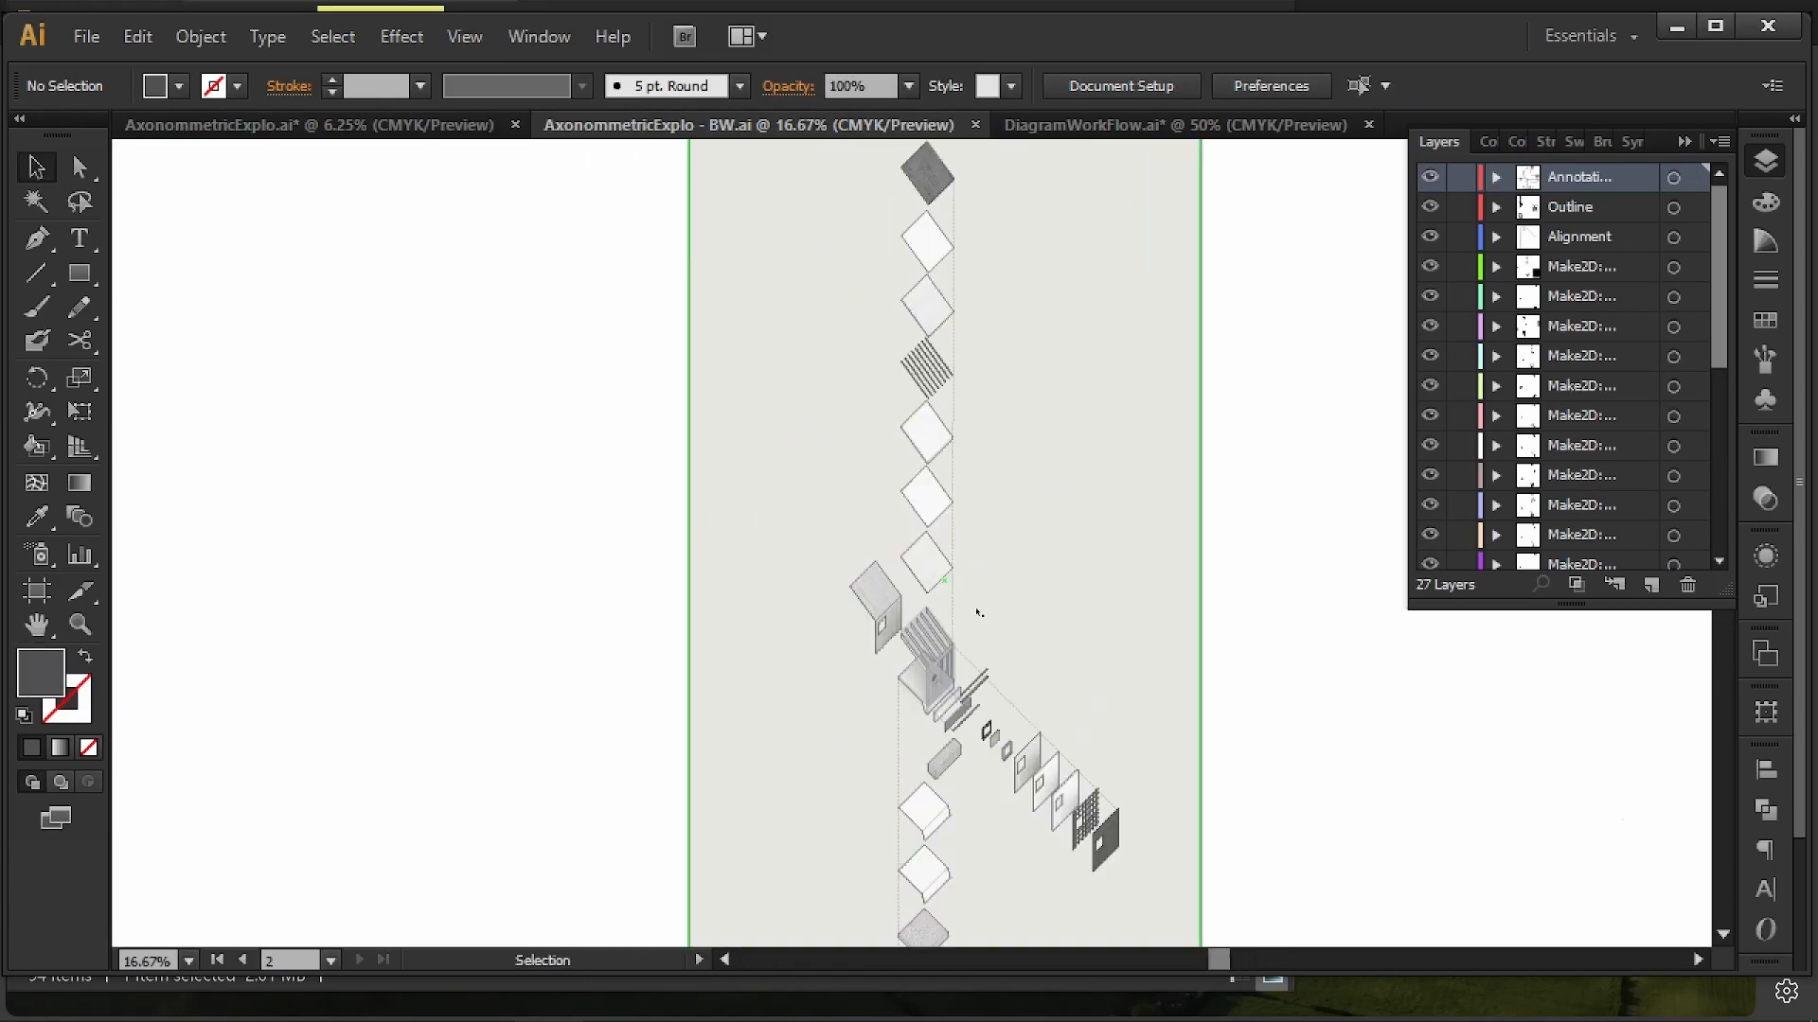
{"action": "scroll", "coordinate": [1003, 568], "scroll_direction": "down", "scroll_amount": 1, "text": "alt"}
{"action": "left_click_drag", "start_coordinate": [1108, 414], "coordinate": [1075, 556]}
{"action": "left_click", "coordinate": [1722, 143]}
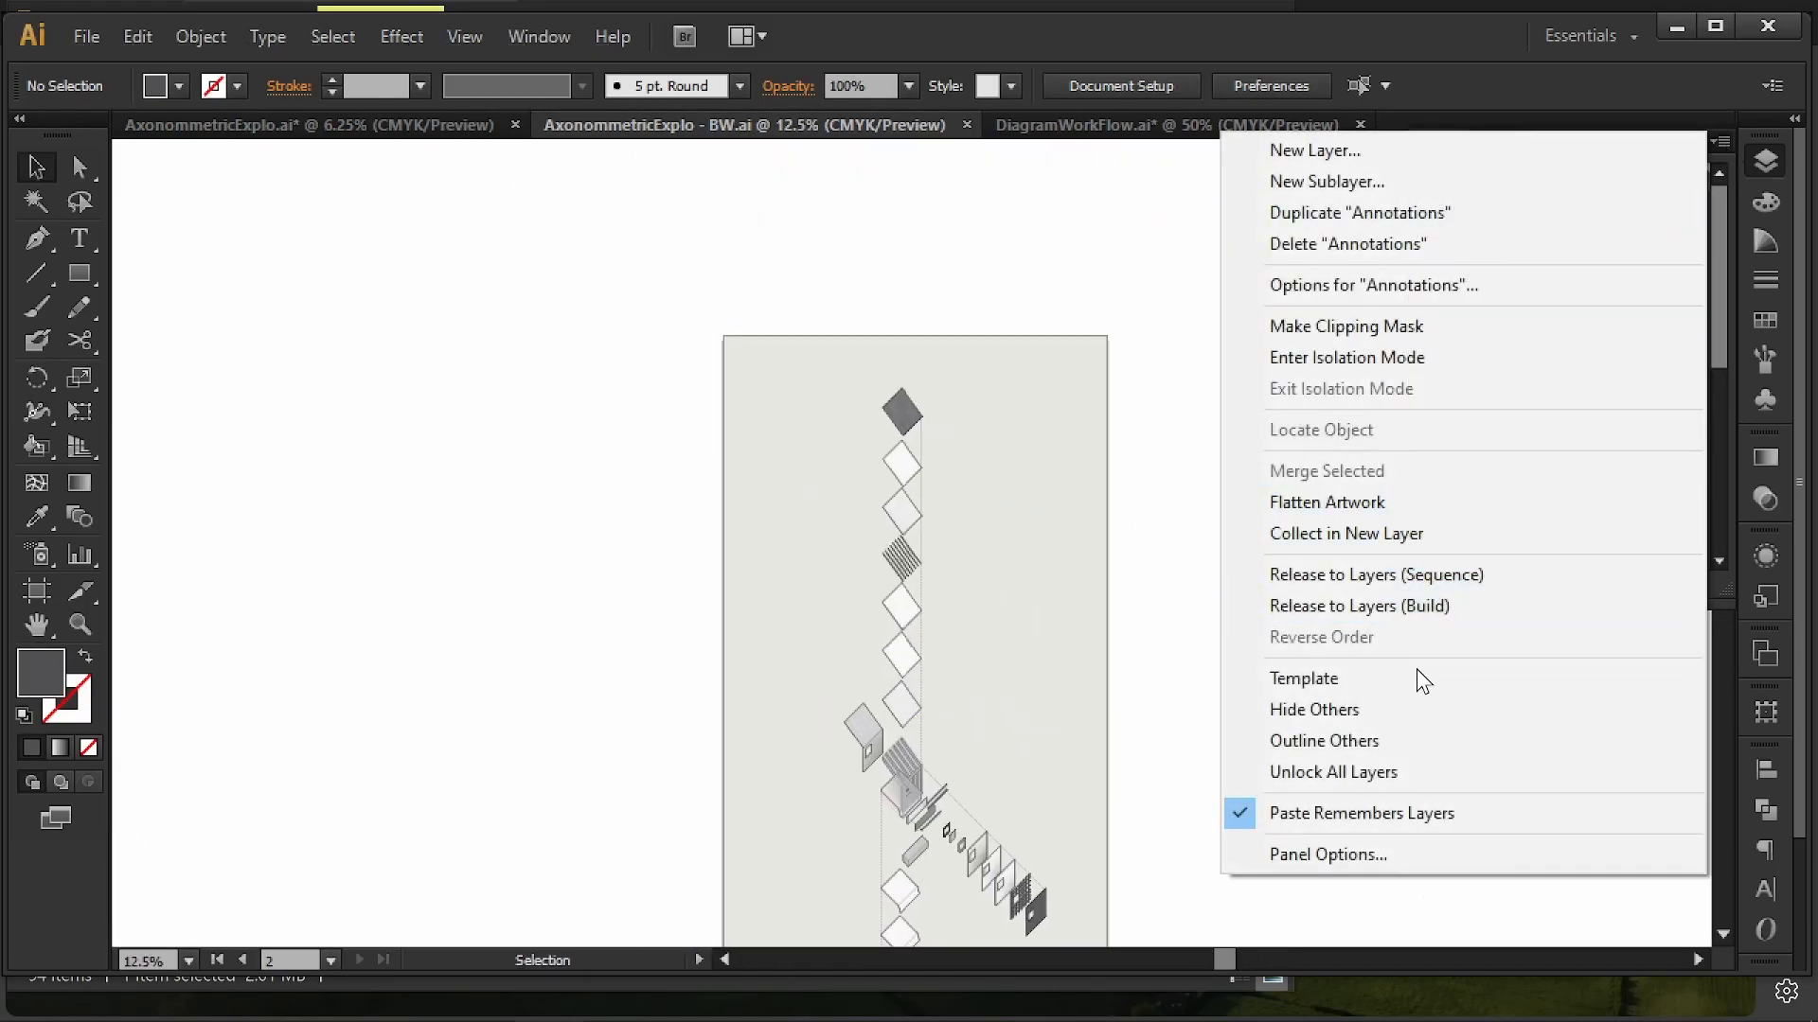
{"action": "left_click", "coordinate": [1035, 227]}
{"action": "left_click_drag", "start_coordinate": [1121, 298], "coordinate": [1088, 247]}
{"action": "scroll", "coordinate": [1151, 310], "scroll_direction": "down", "scroll_amount": 1, "text": "alt"}
{"action": "left_click_drag", "start_coordinate": [1172, 342], "coordinate": [1159, 293]}
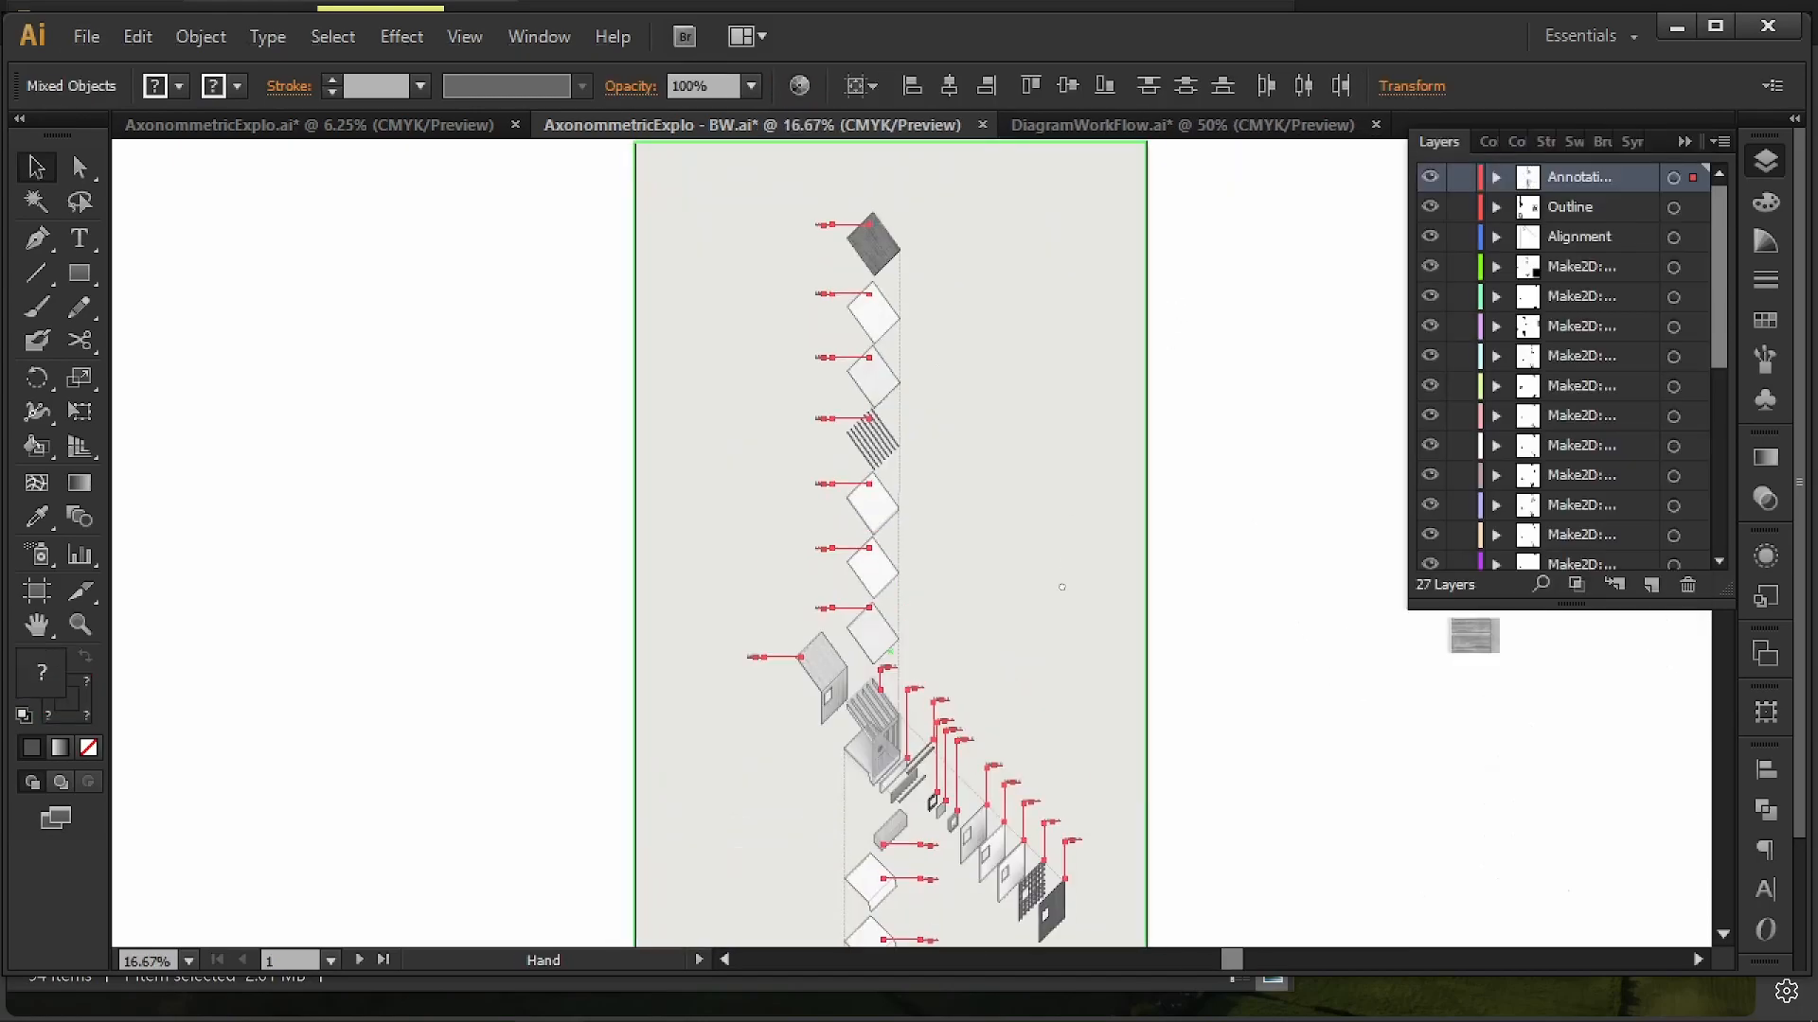
{"action": "left_click", "coordinate": [1285, 353]}
- Hide the BG color layer behind the annotated grayscale exploded drawing
{"action": "scroll", "coordinate": [1127, 386], "scroll_direction": "down", "scroll_amount": 1, "text": "alt"}
{"action": "left_click_drag", "start_coordinate": [1235, 484], "coordinate": [1213, 345]}
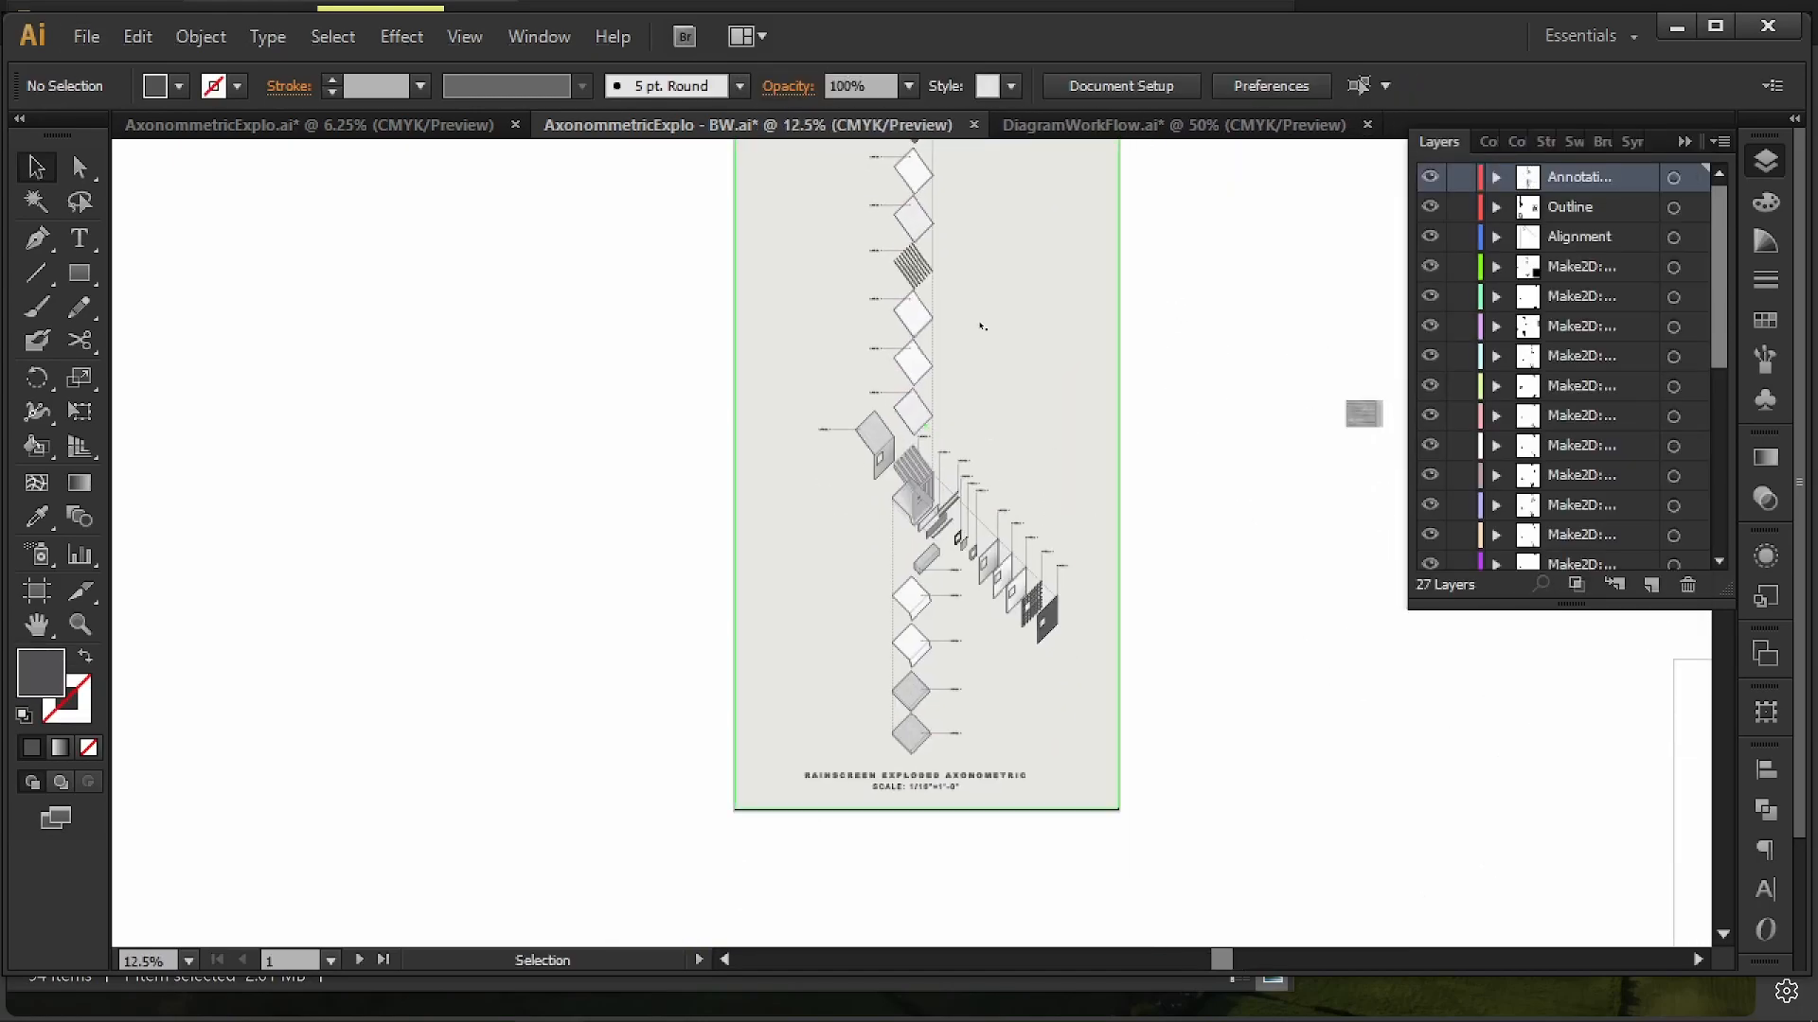
{"action": "scroll", "coordinate": [1606, 396], "scroll_direction": "down", "scroll_amount": 5}
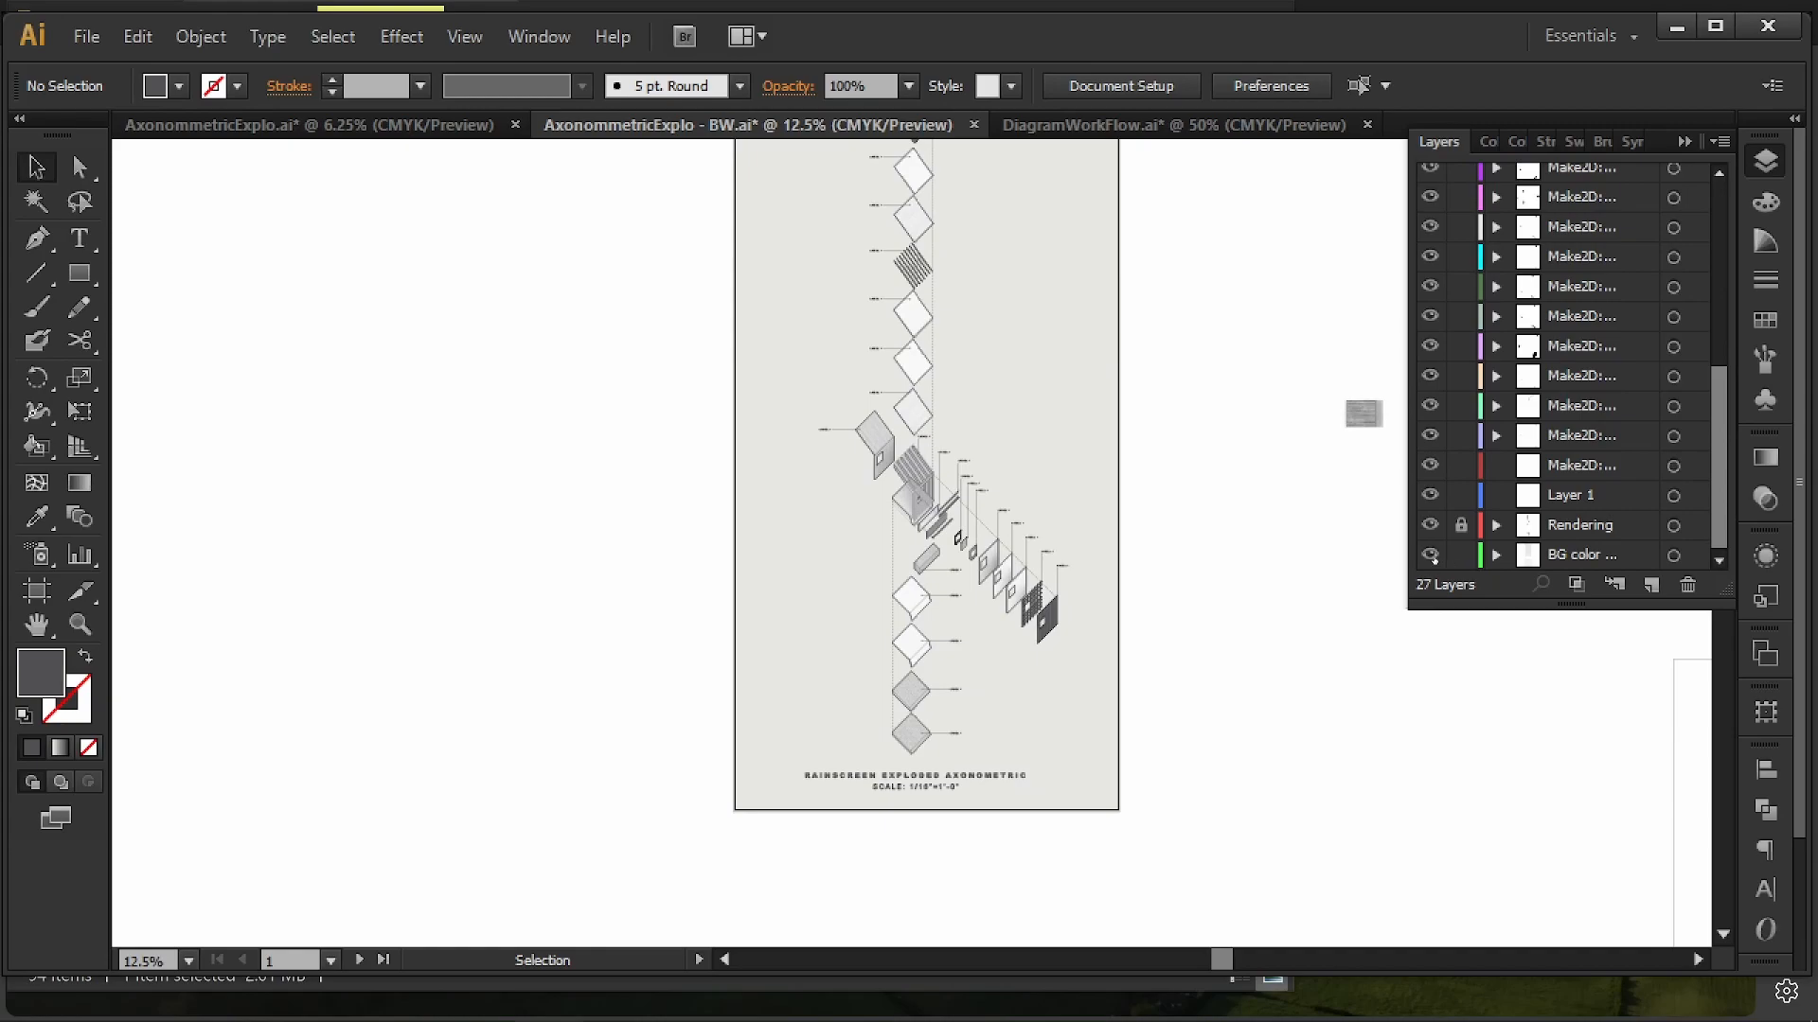
{"action": "left_click", "coordinate": [1430, 556]}
- Examine the grayscale textures, outlines and labels of the exploded roof panels up close
{"action": "scroll", "coordinate": [951, 305], "scroll_direction": "up", "scroll_amount": 5, "text": "alt"}
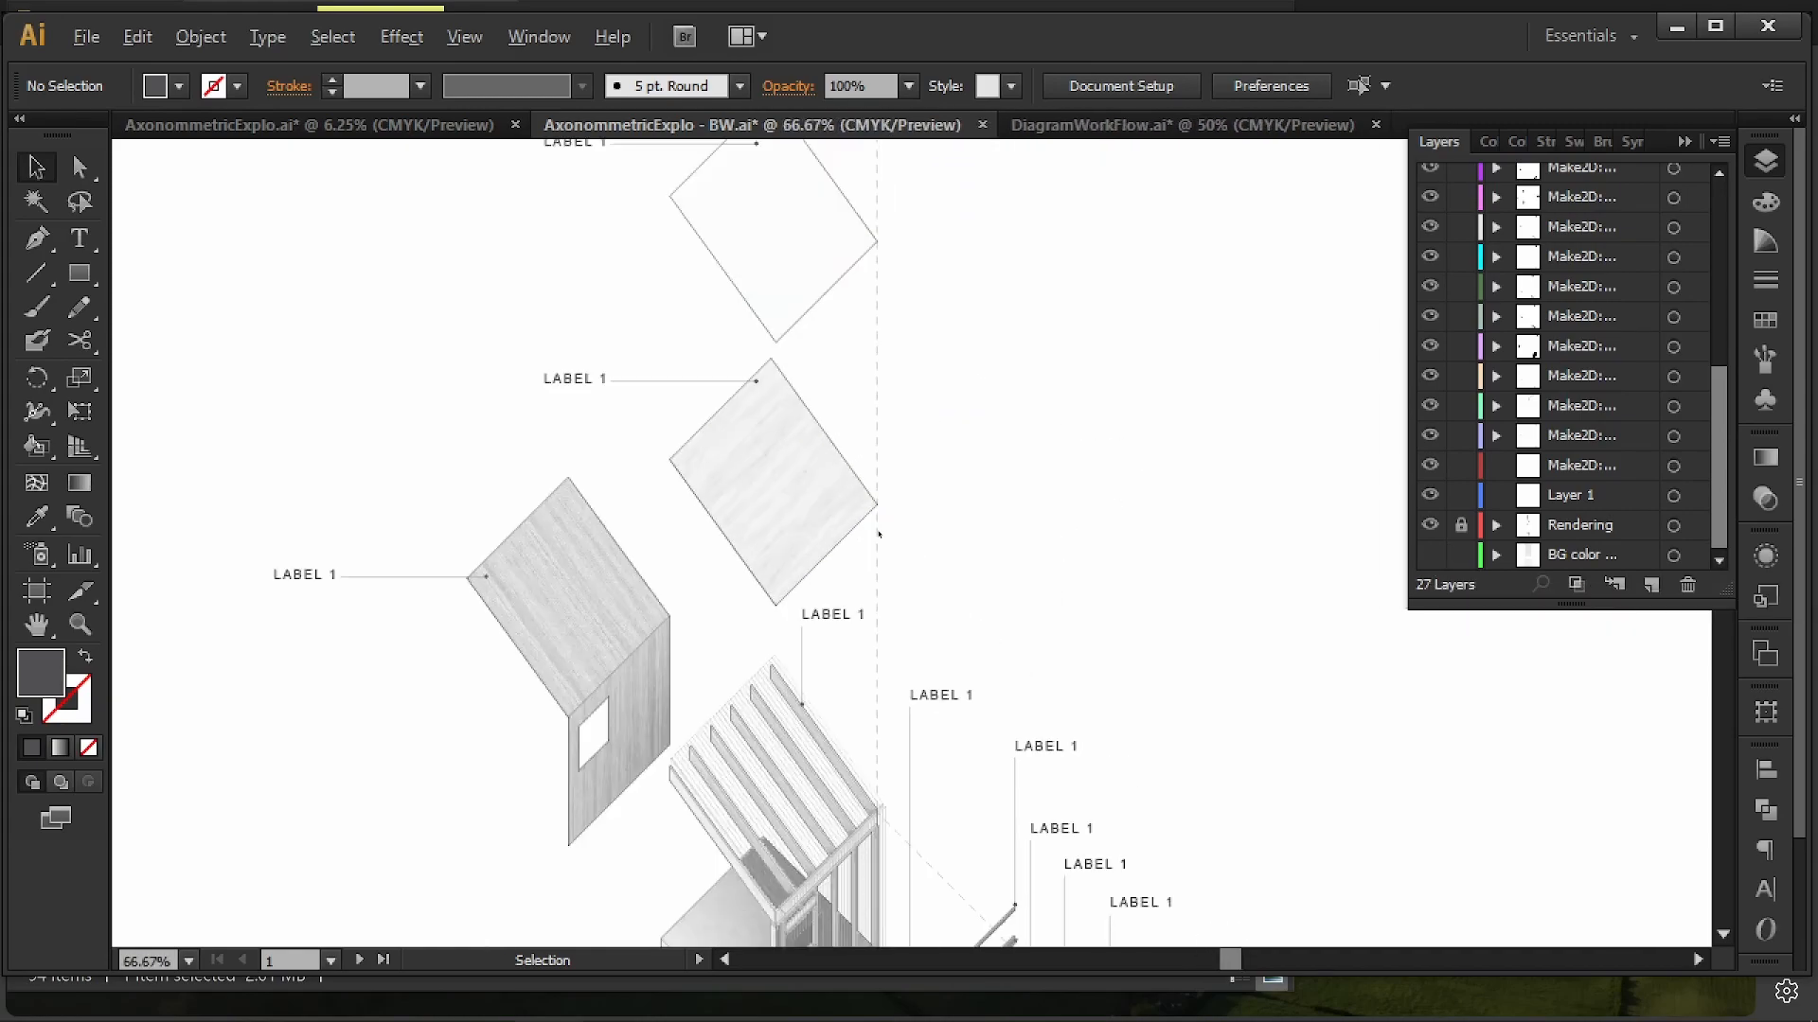
{"action": "scroll", "coordinate": [885, 438], "scroll_direction": "up", "scroll_amount": 2, "text": "alt"}
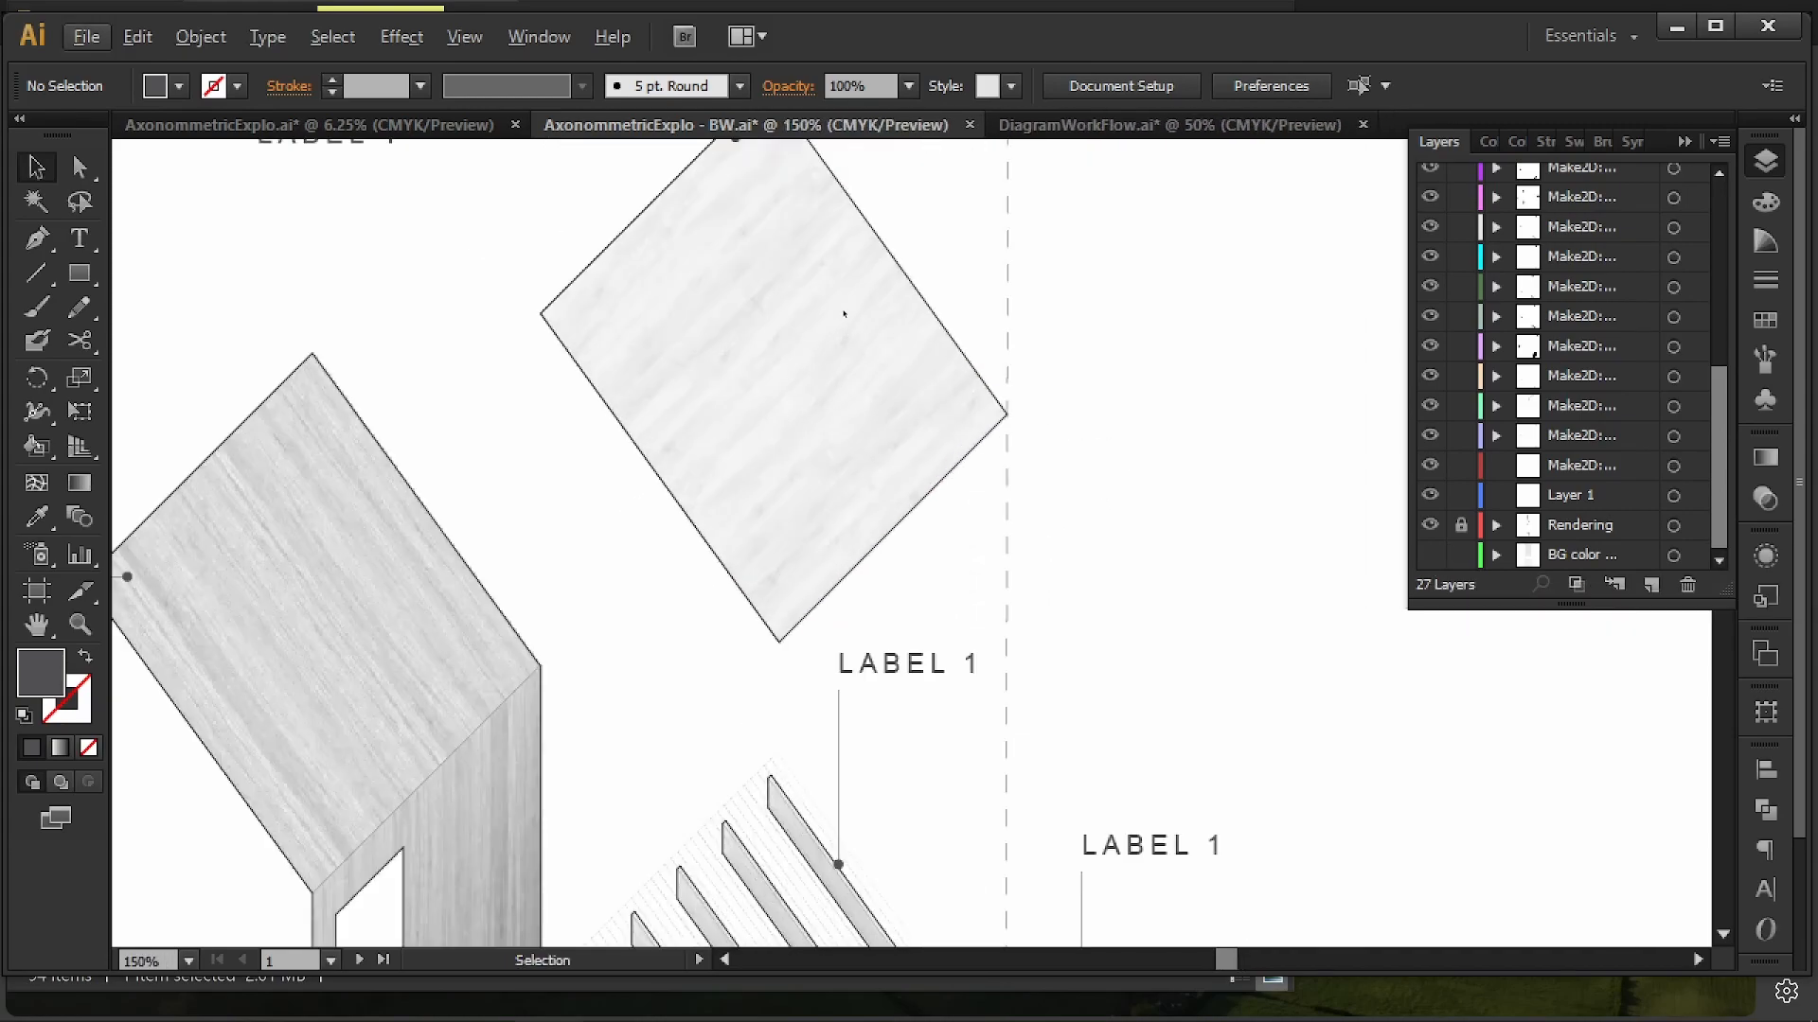
{"action": "scroll", "coordinate": [859, 407], "scroll_direction": "down", "scroll_amount": 3, "text": "alt"}
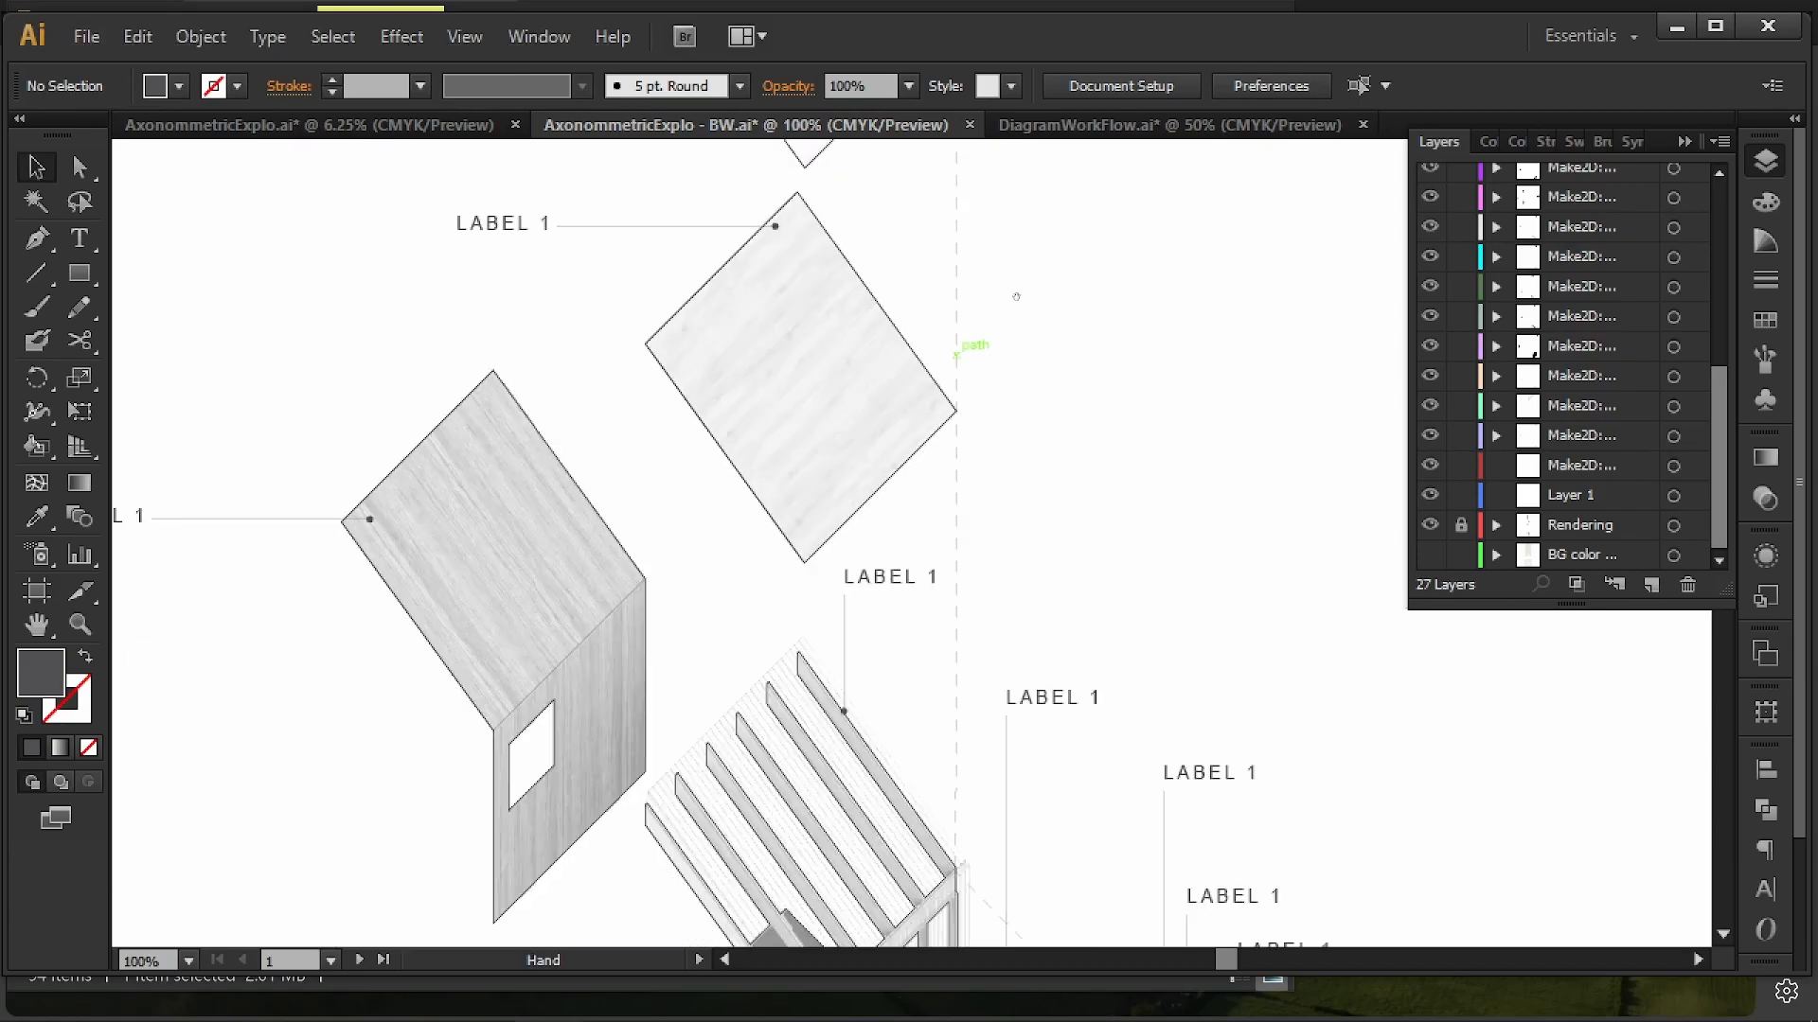
{"action": "scroll", "coordinate": [1010, 284], "scroll_direction": "up", "scroll_amount": 5}
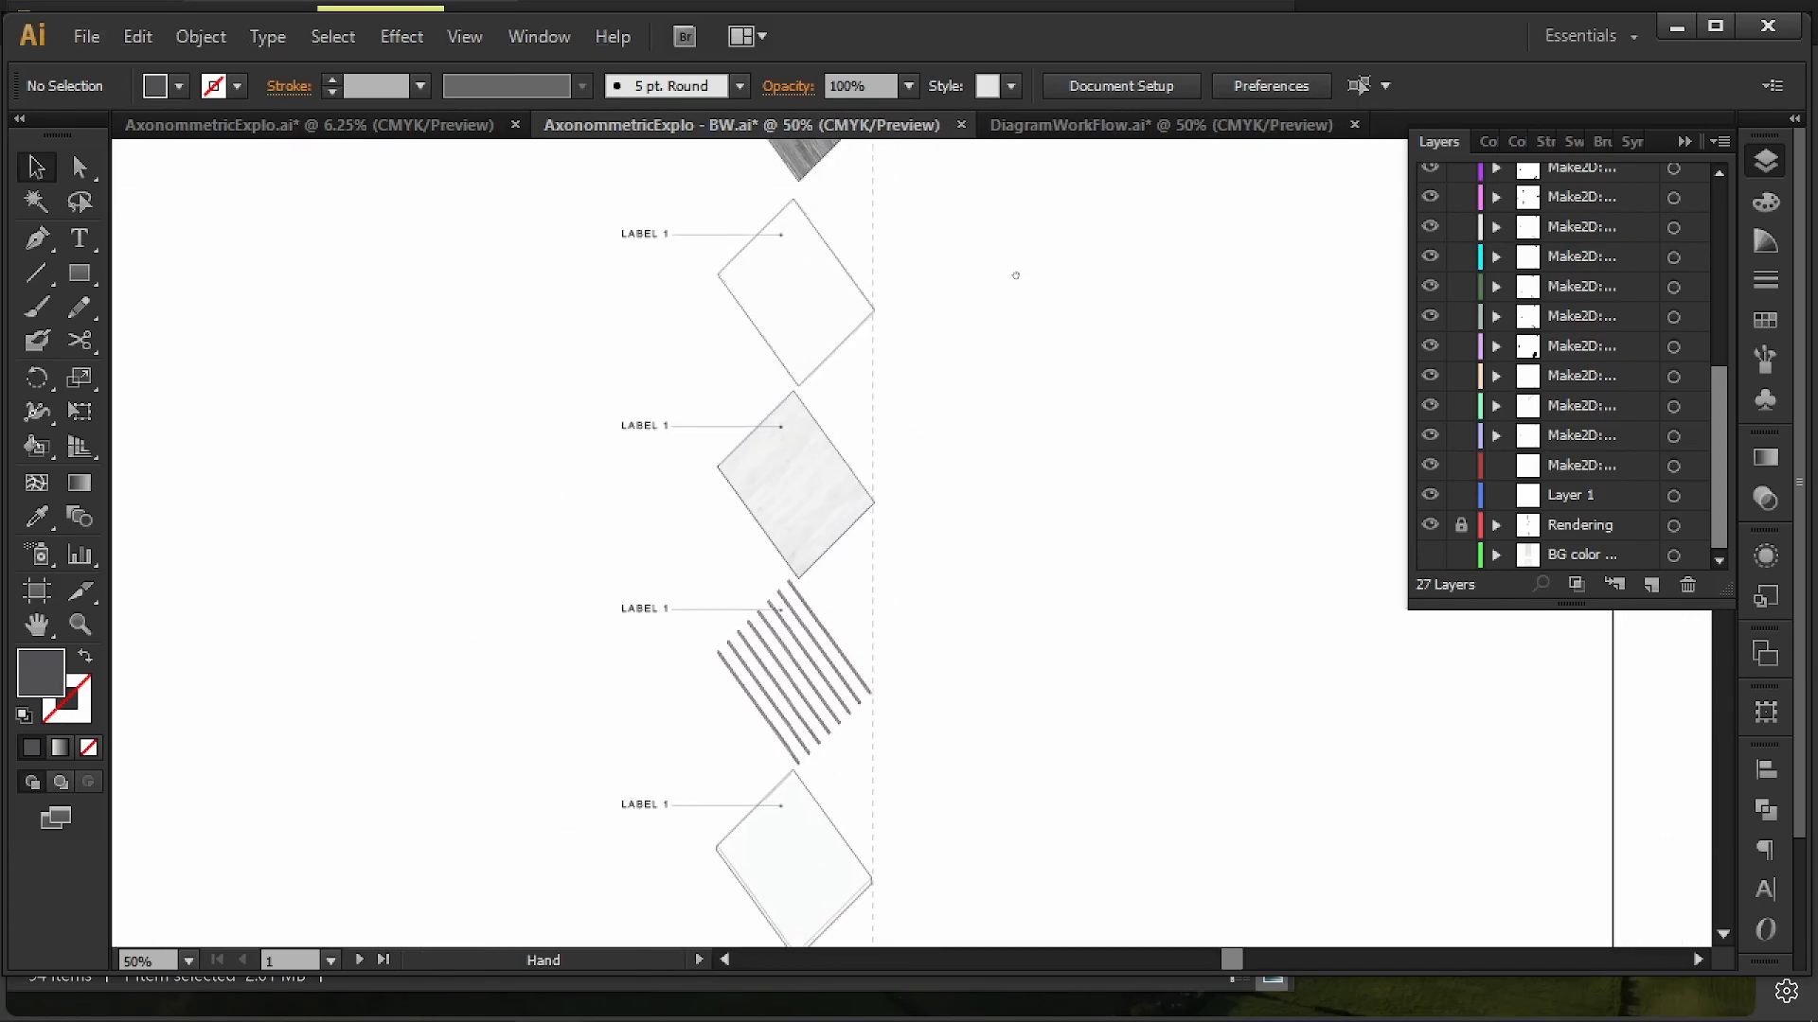
{"action": "scroll", "coordinate": [743, 555], "scroll_direction": "up", "scroll_amount": 3, "text": "alt"}
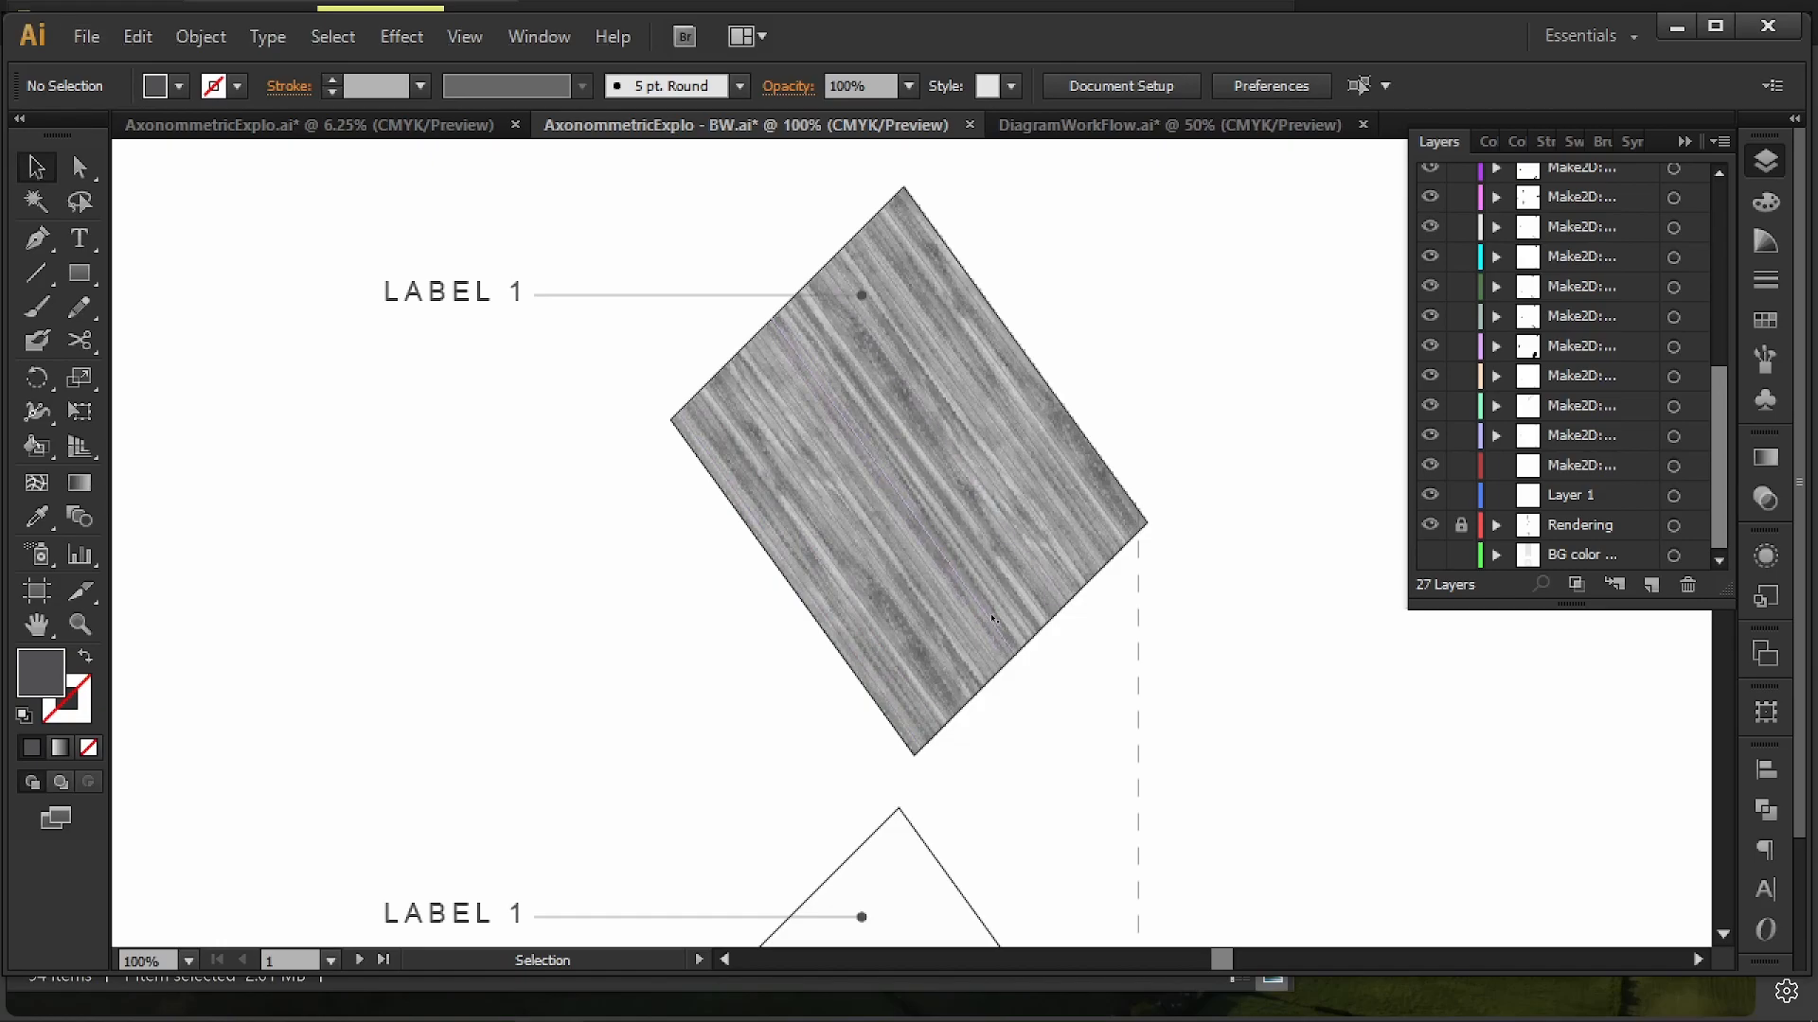
{"action": "scroll", "coordinate": [985, 436], "scroll_direction": "down", "scroll_amount": 3, "text": "alt"}
- Switch to Photoshop, view 2.png without its Hue/Saturation and Brightness/Contrast adjustments, and review the Brightness/Contrast settings and available adjustment types
{"action": "left_click", "coordinate": [617, 994]}
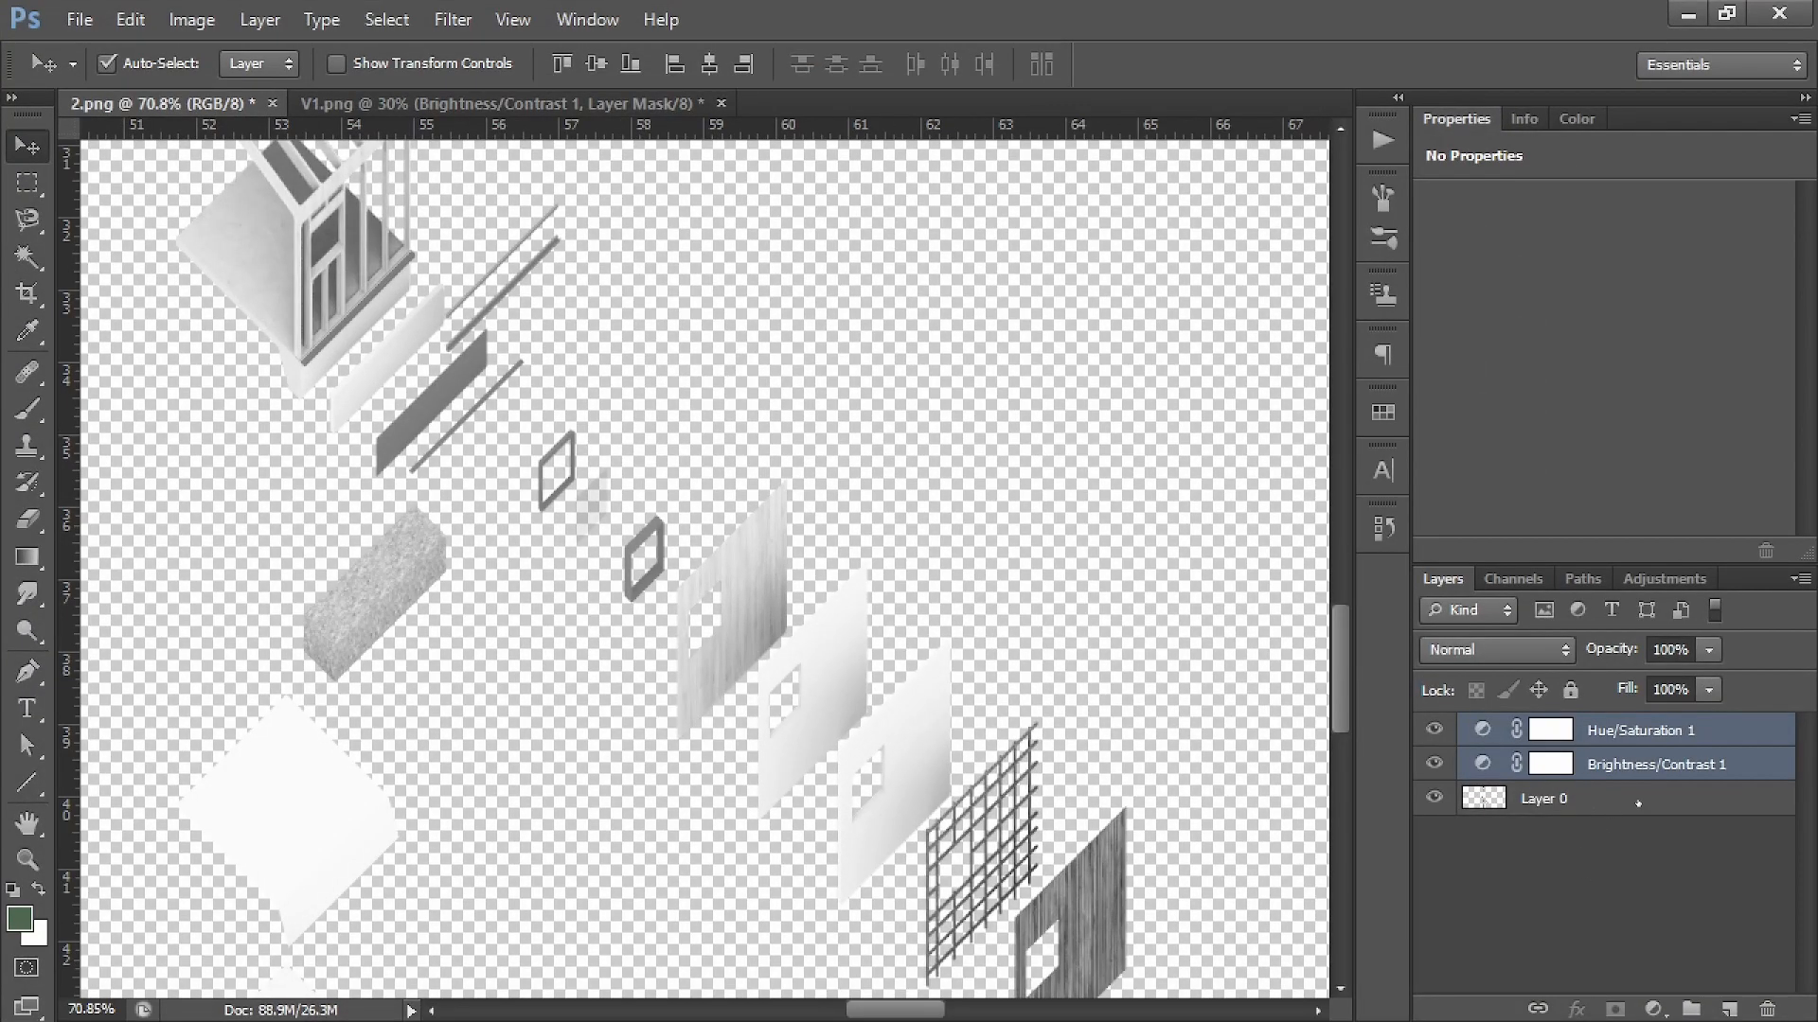
{"action": "left_click_drag", "start_coordinate": [1435, 763], "coordinate": [1435, 729]}
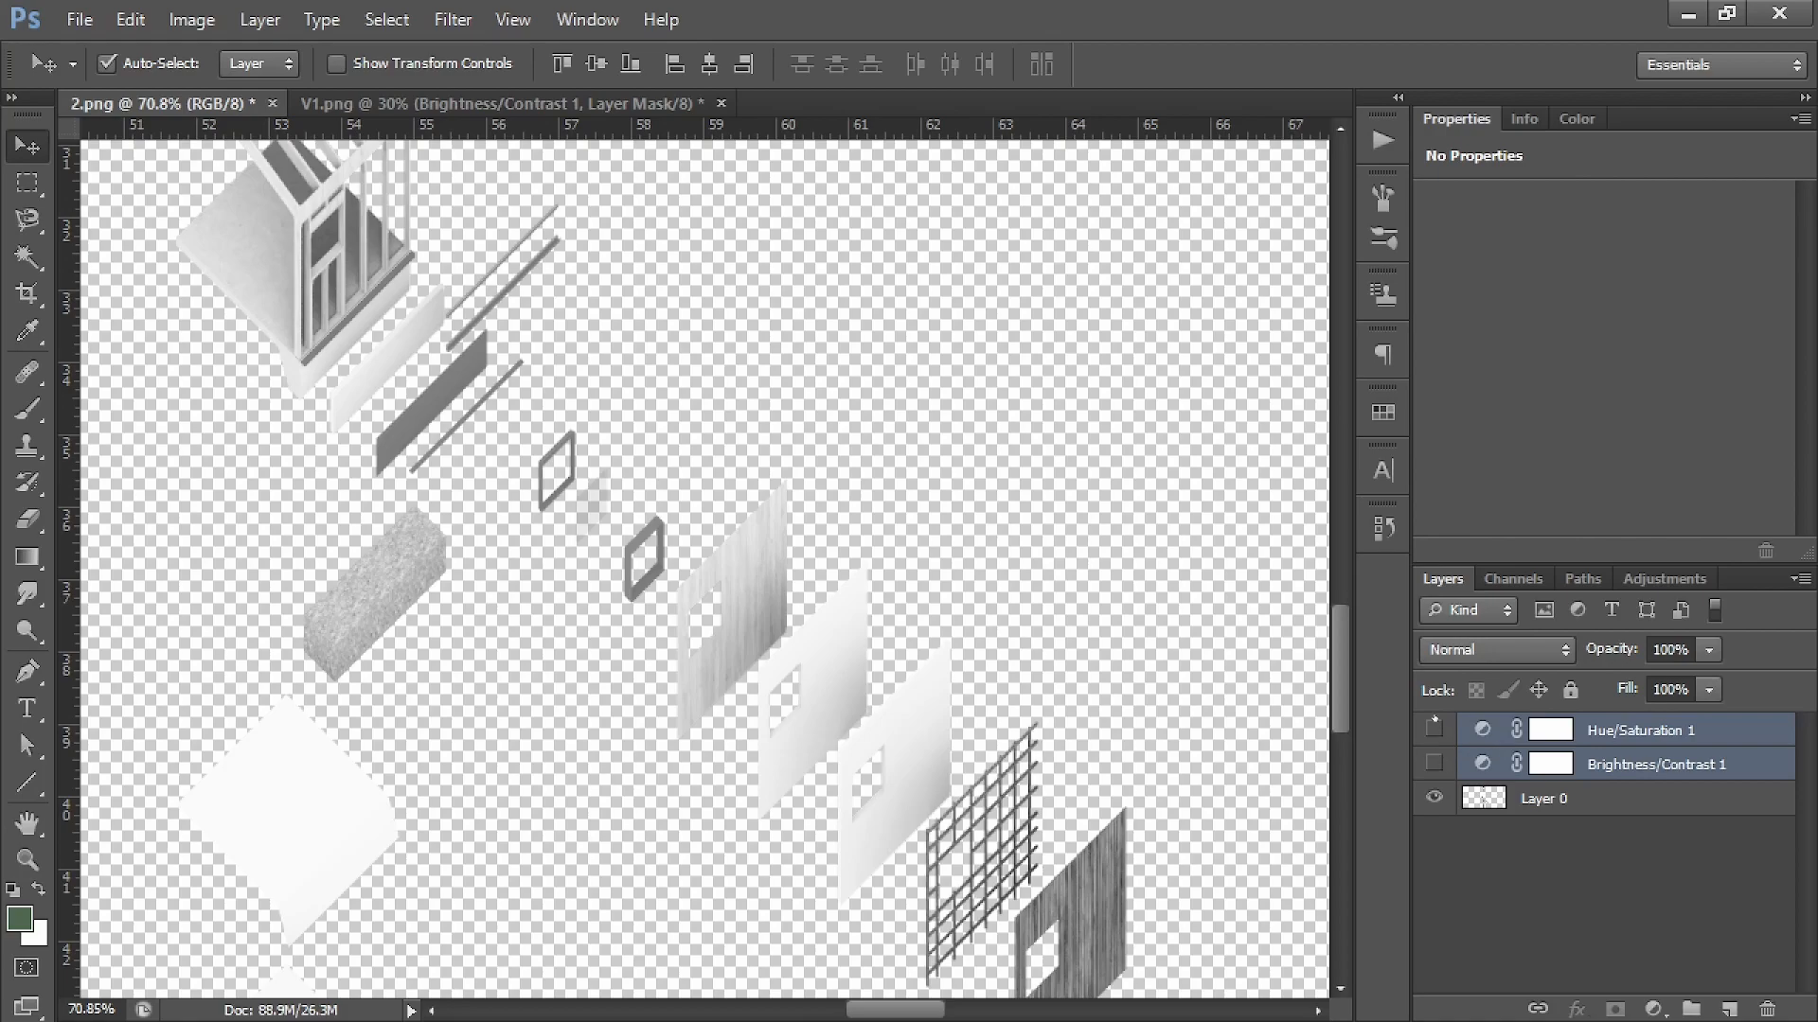
{"action": "left_click", "coordinate": [1628, 766]}
{"action": "left_click", "coordinate": [1653, 1009]}
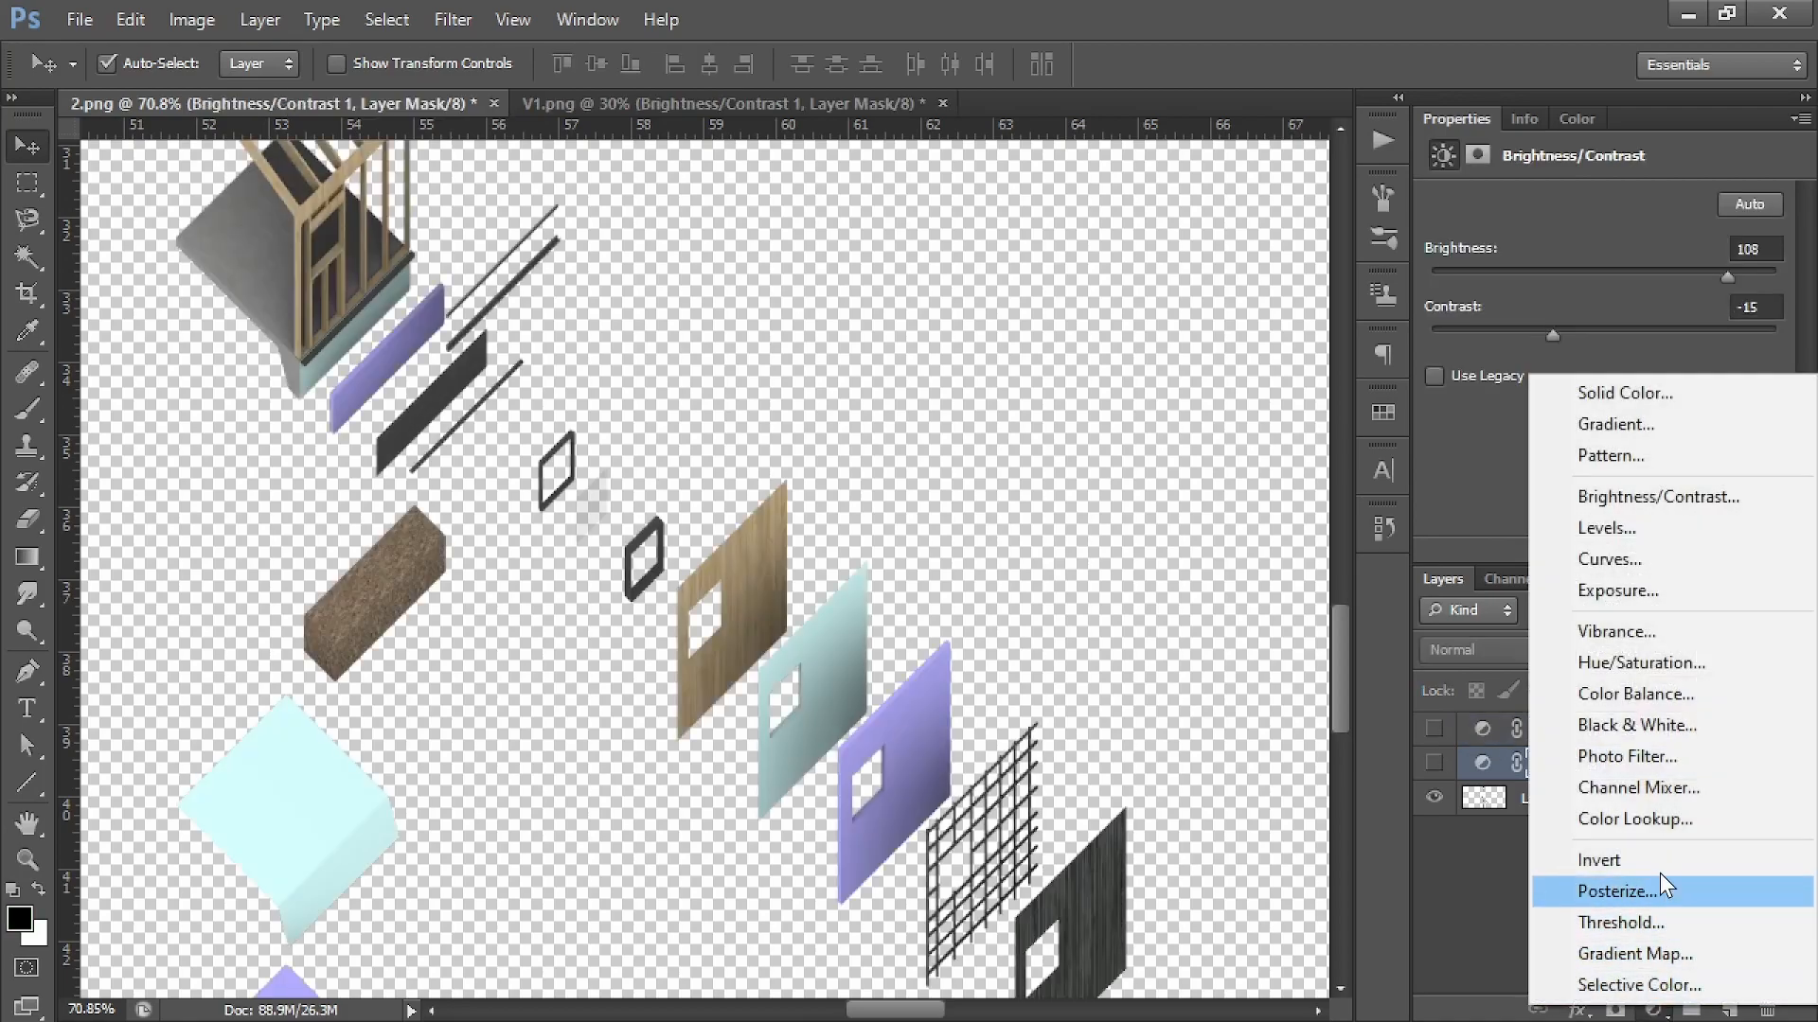
{"action": "left_click", "coordinate": [1435, 928]}
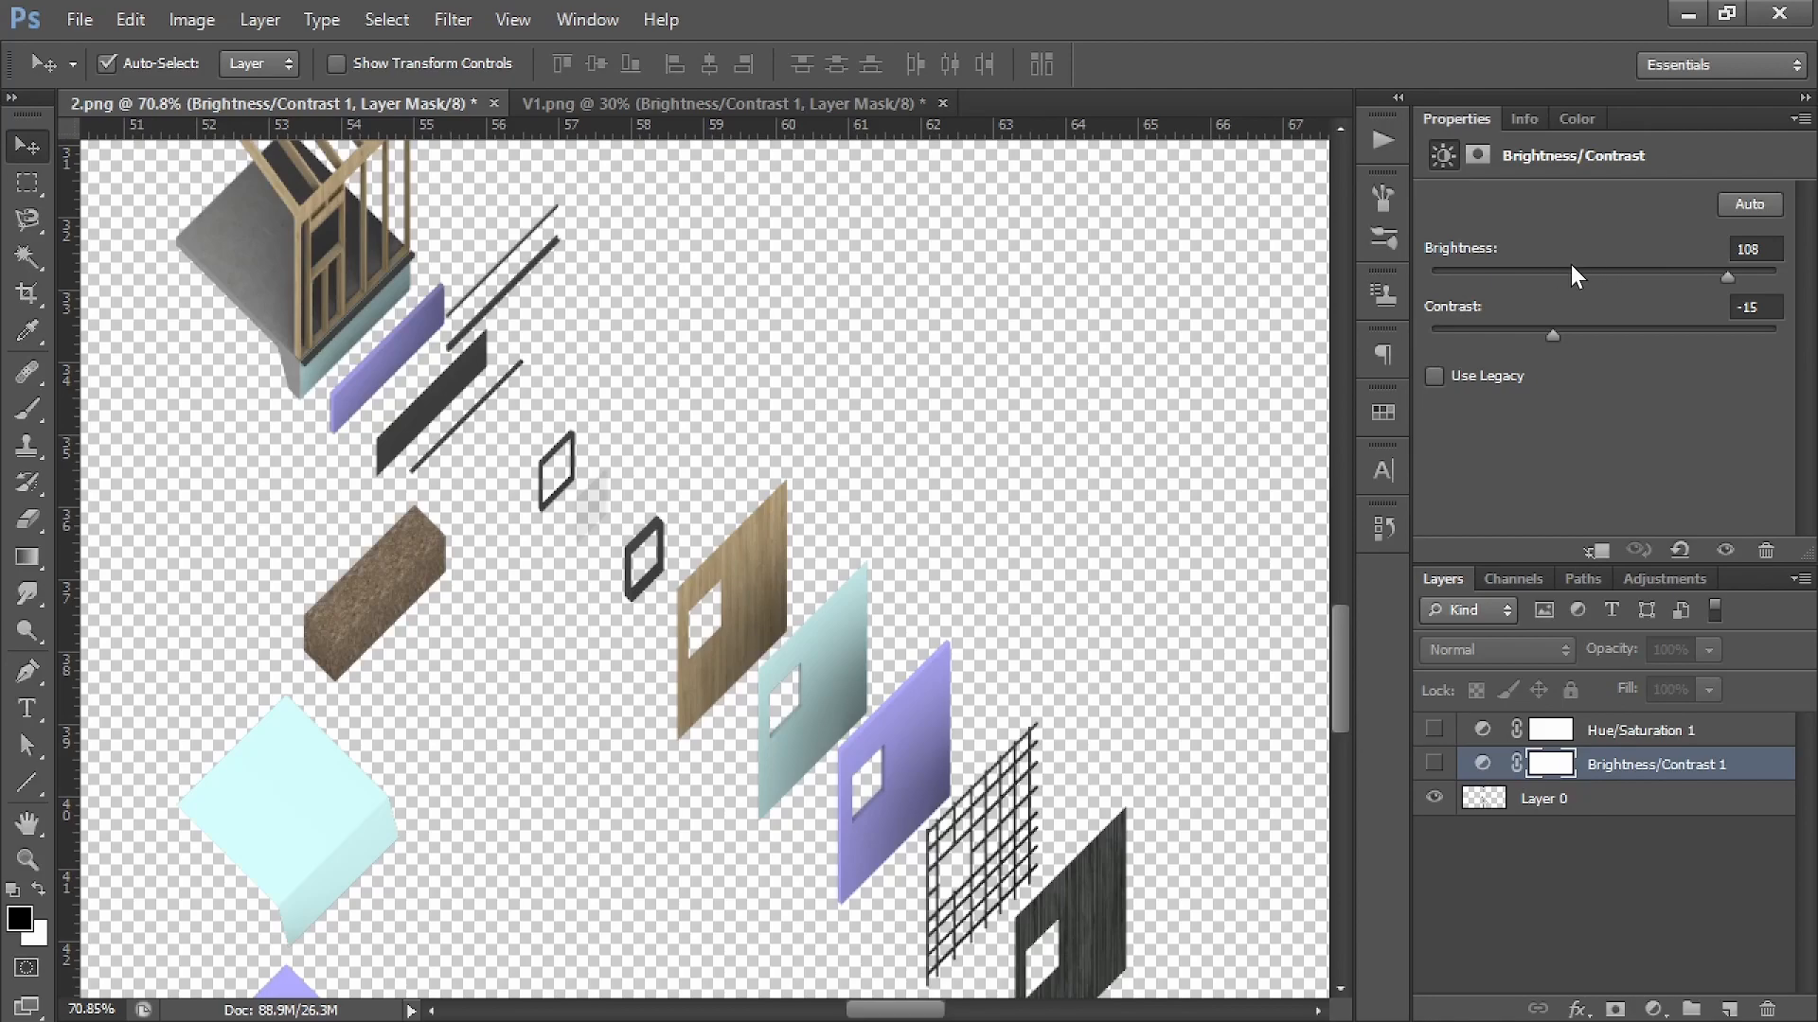
- Show the Brightness/Contrast 1 and Hue/Saturation 1 layers again one after the other and review the Hue/Saturation settings
{"action": "left_click", "coordinate": [1434, 764]}
{"action": "left_click", "coordinate": [1618, 741]}
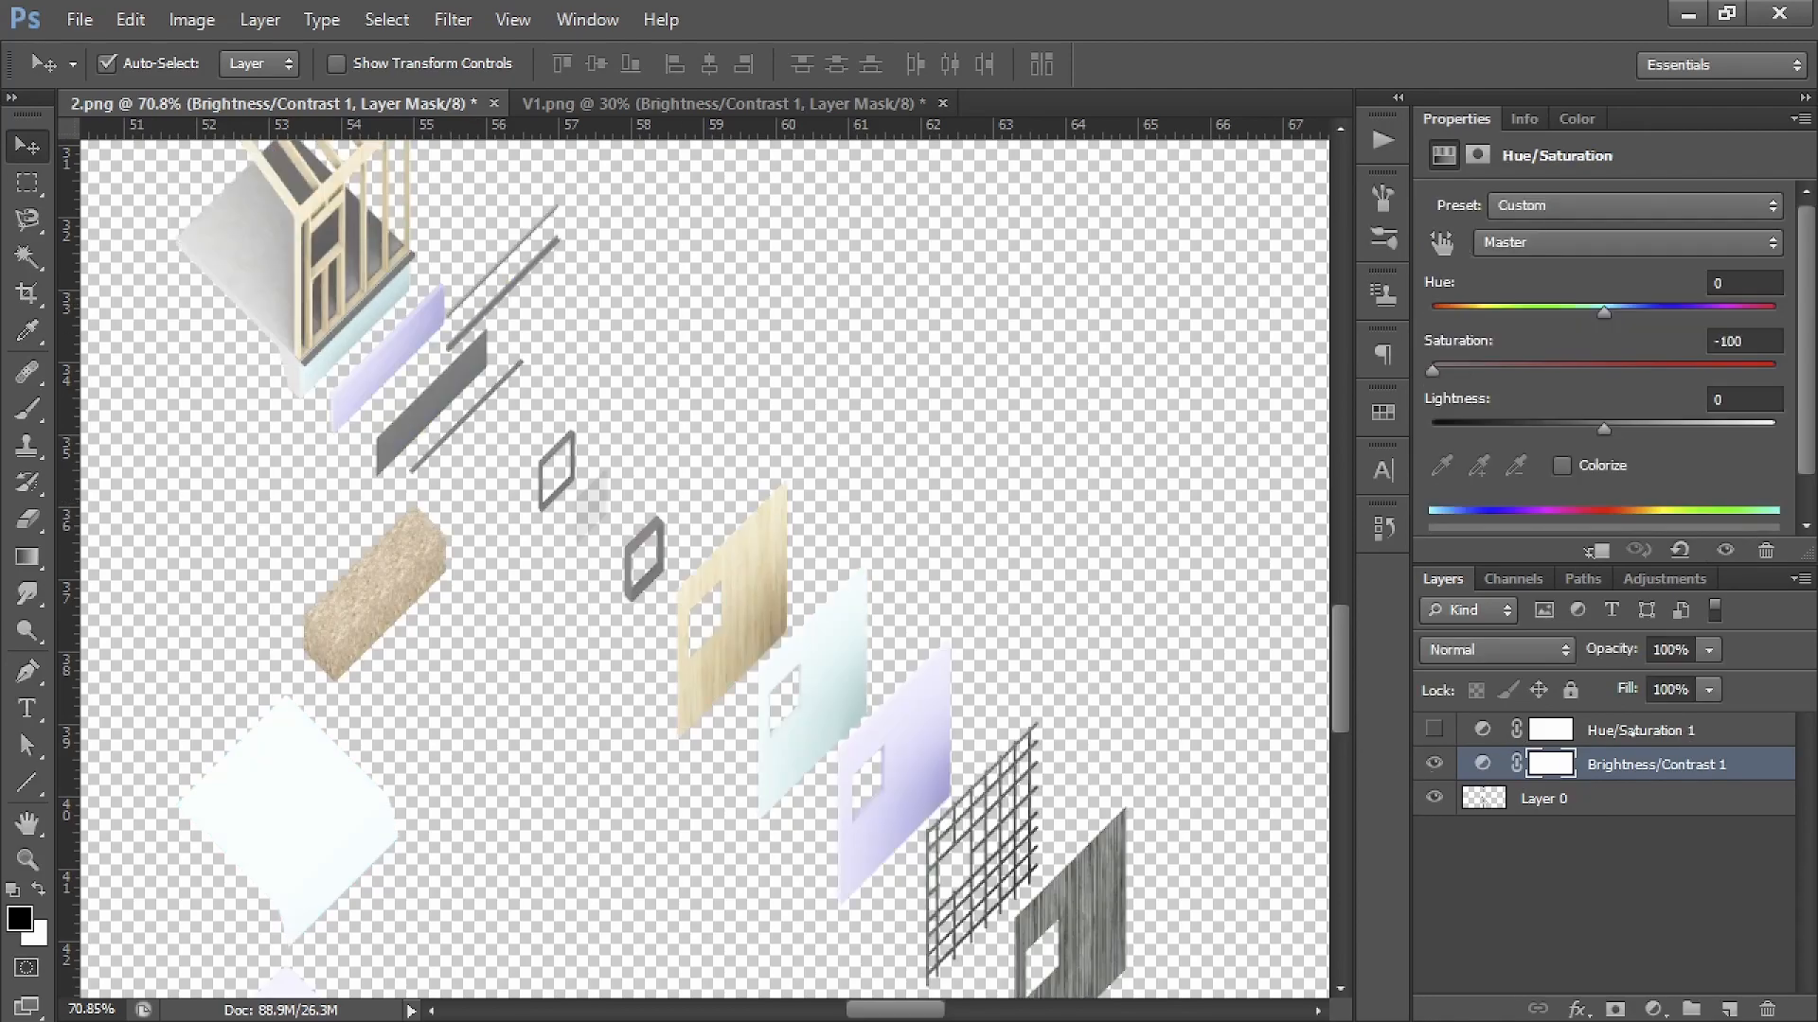
{"action": "left_click", "coordinate": [1433, 730]}
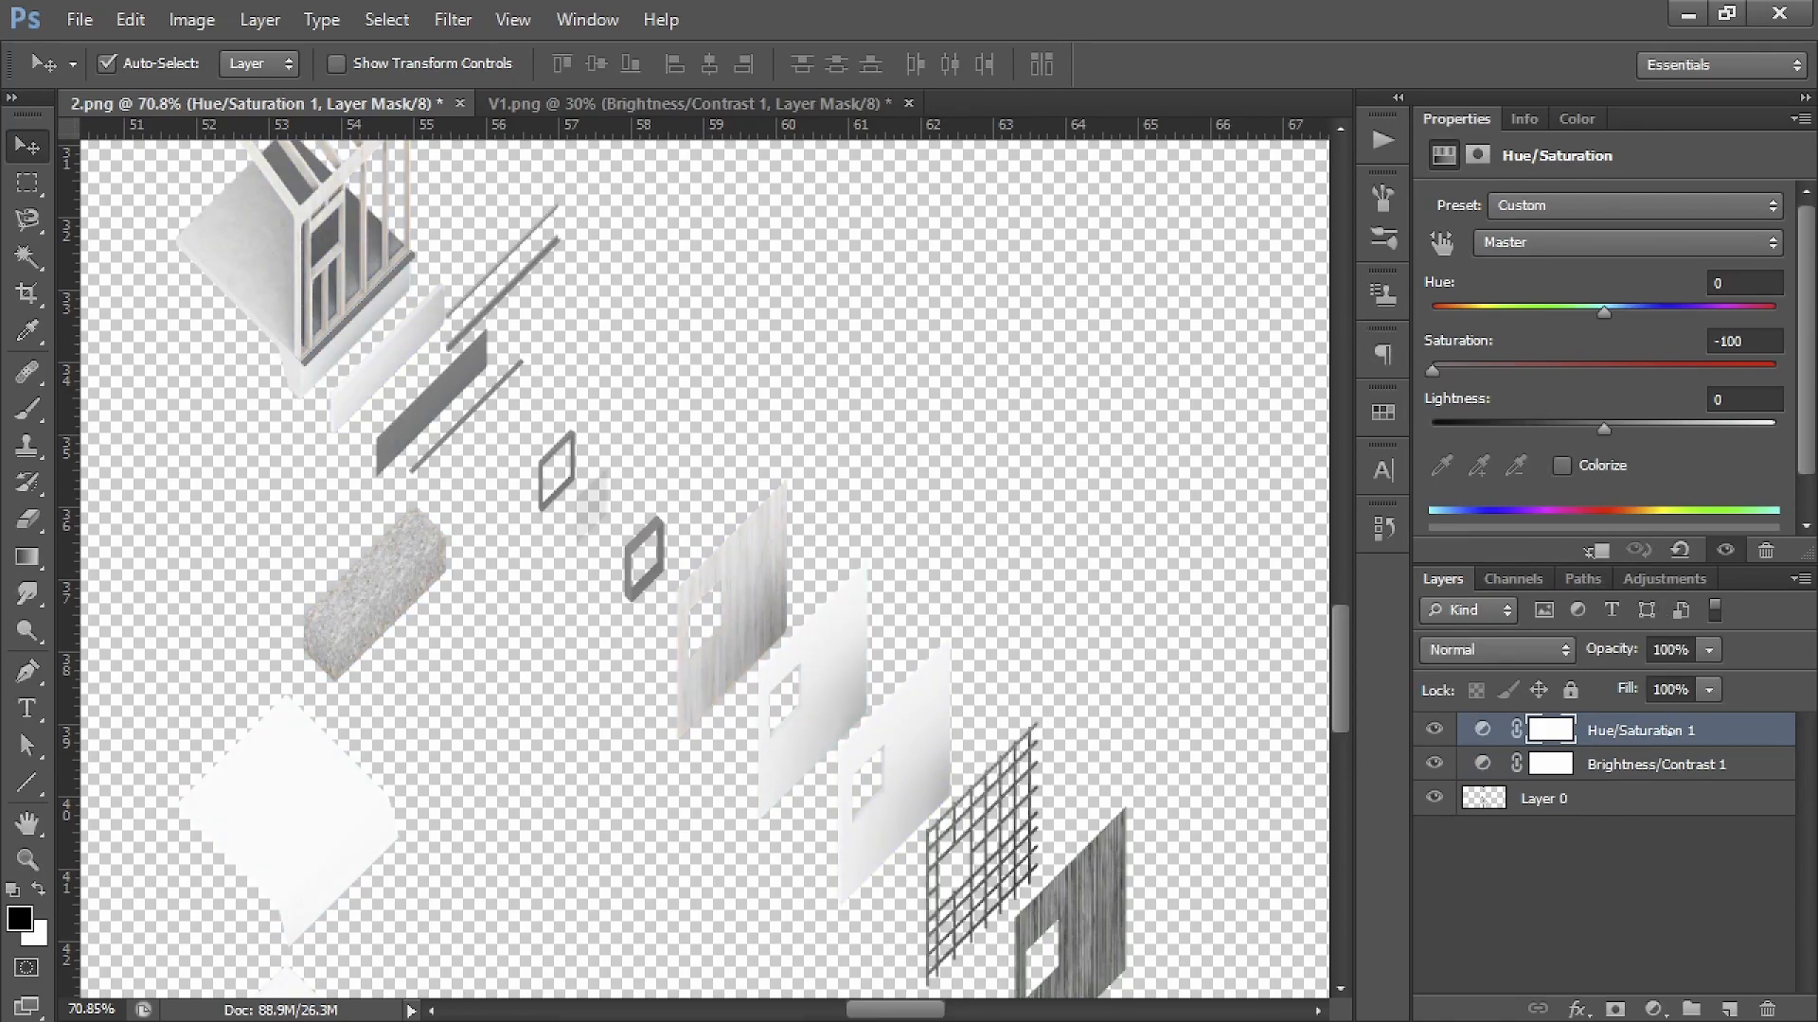
- Review the adjustment layers on V1.png and switch back to the exploded drawing in Illustrator
{"action": "left_click", "coordinate": [691, 107]}
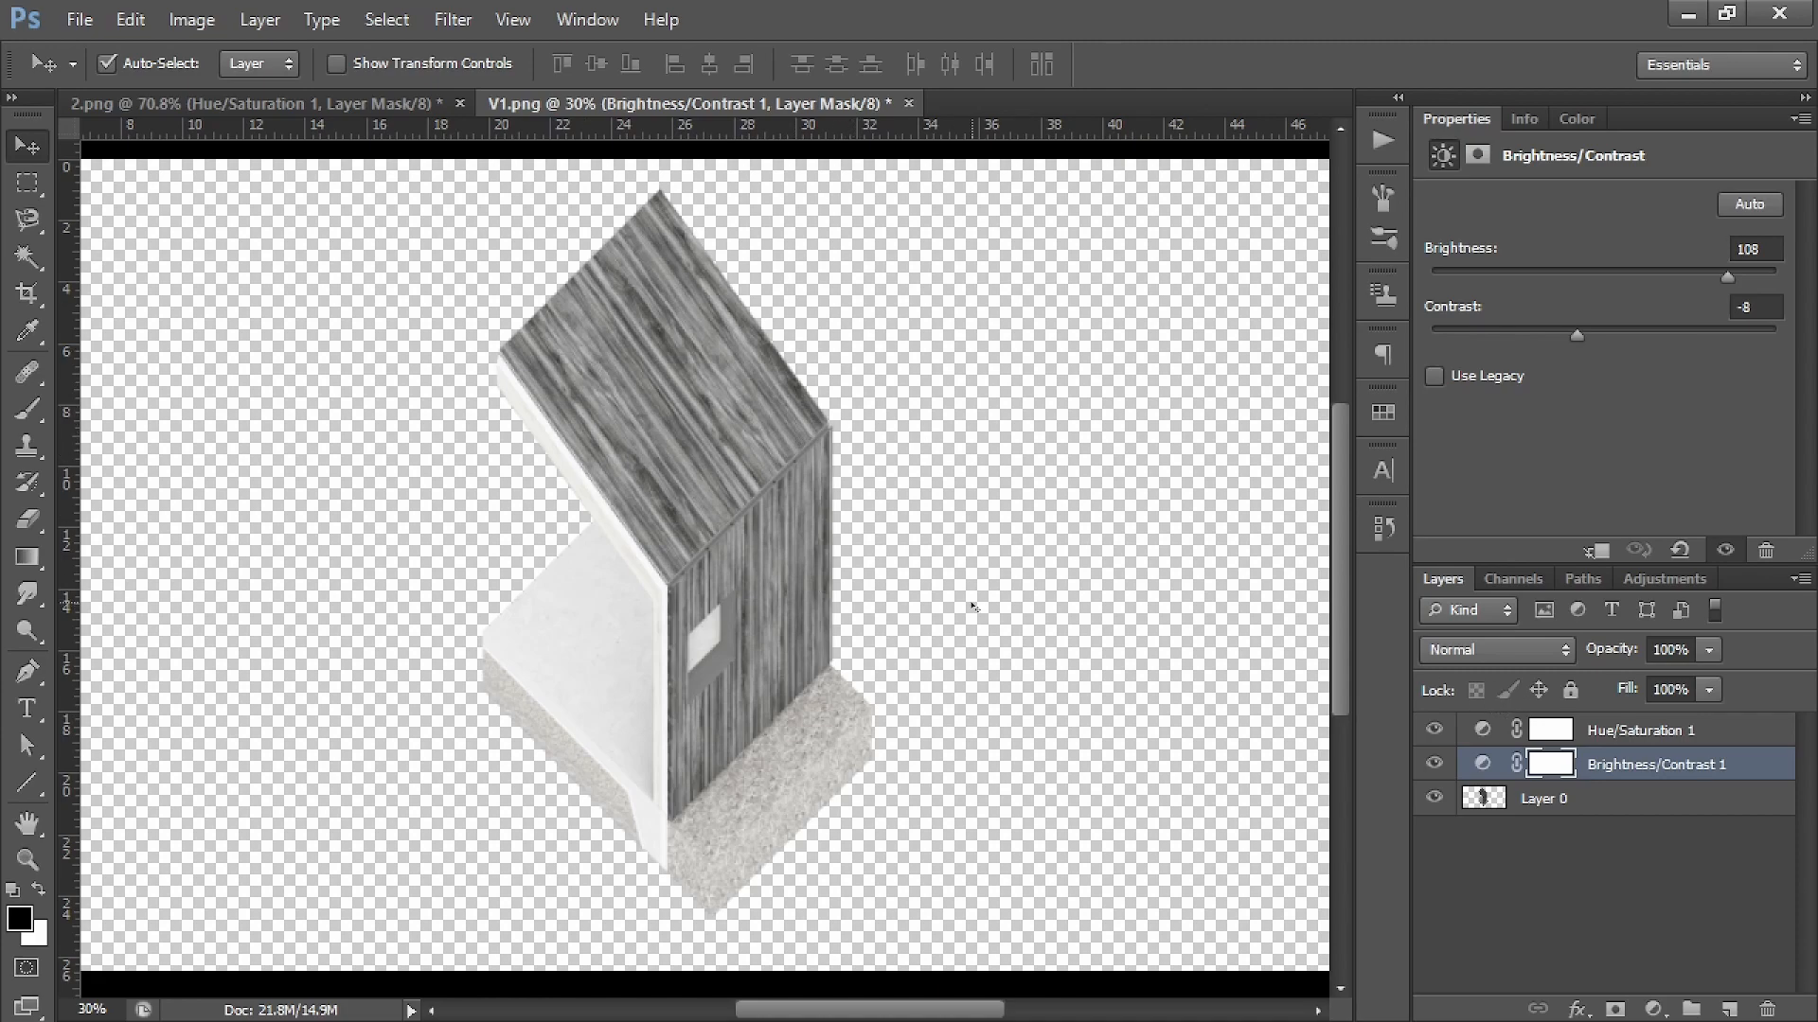
{"action": "key", "text": "super"}
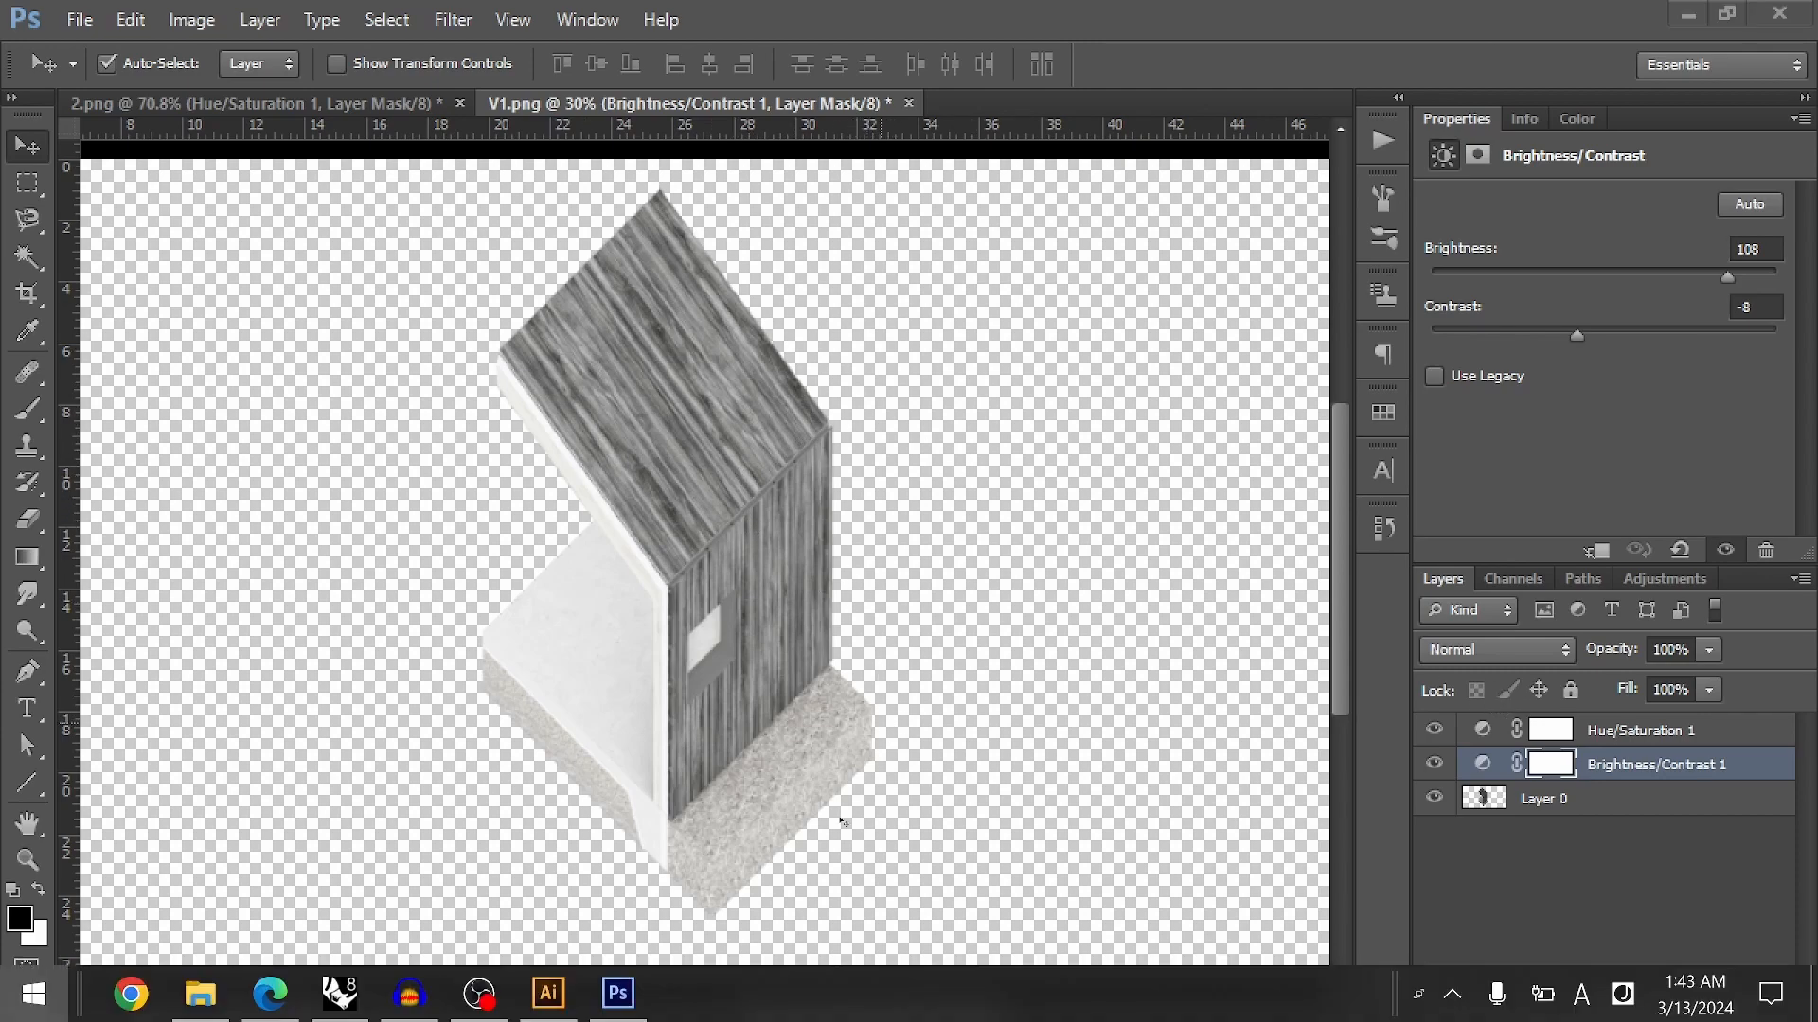
{"action": "left_click", "coordinate": [558, 991]}
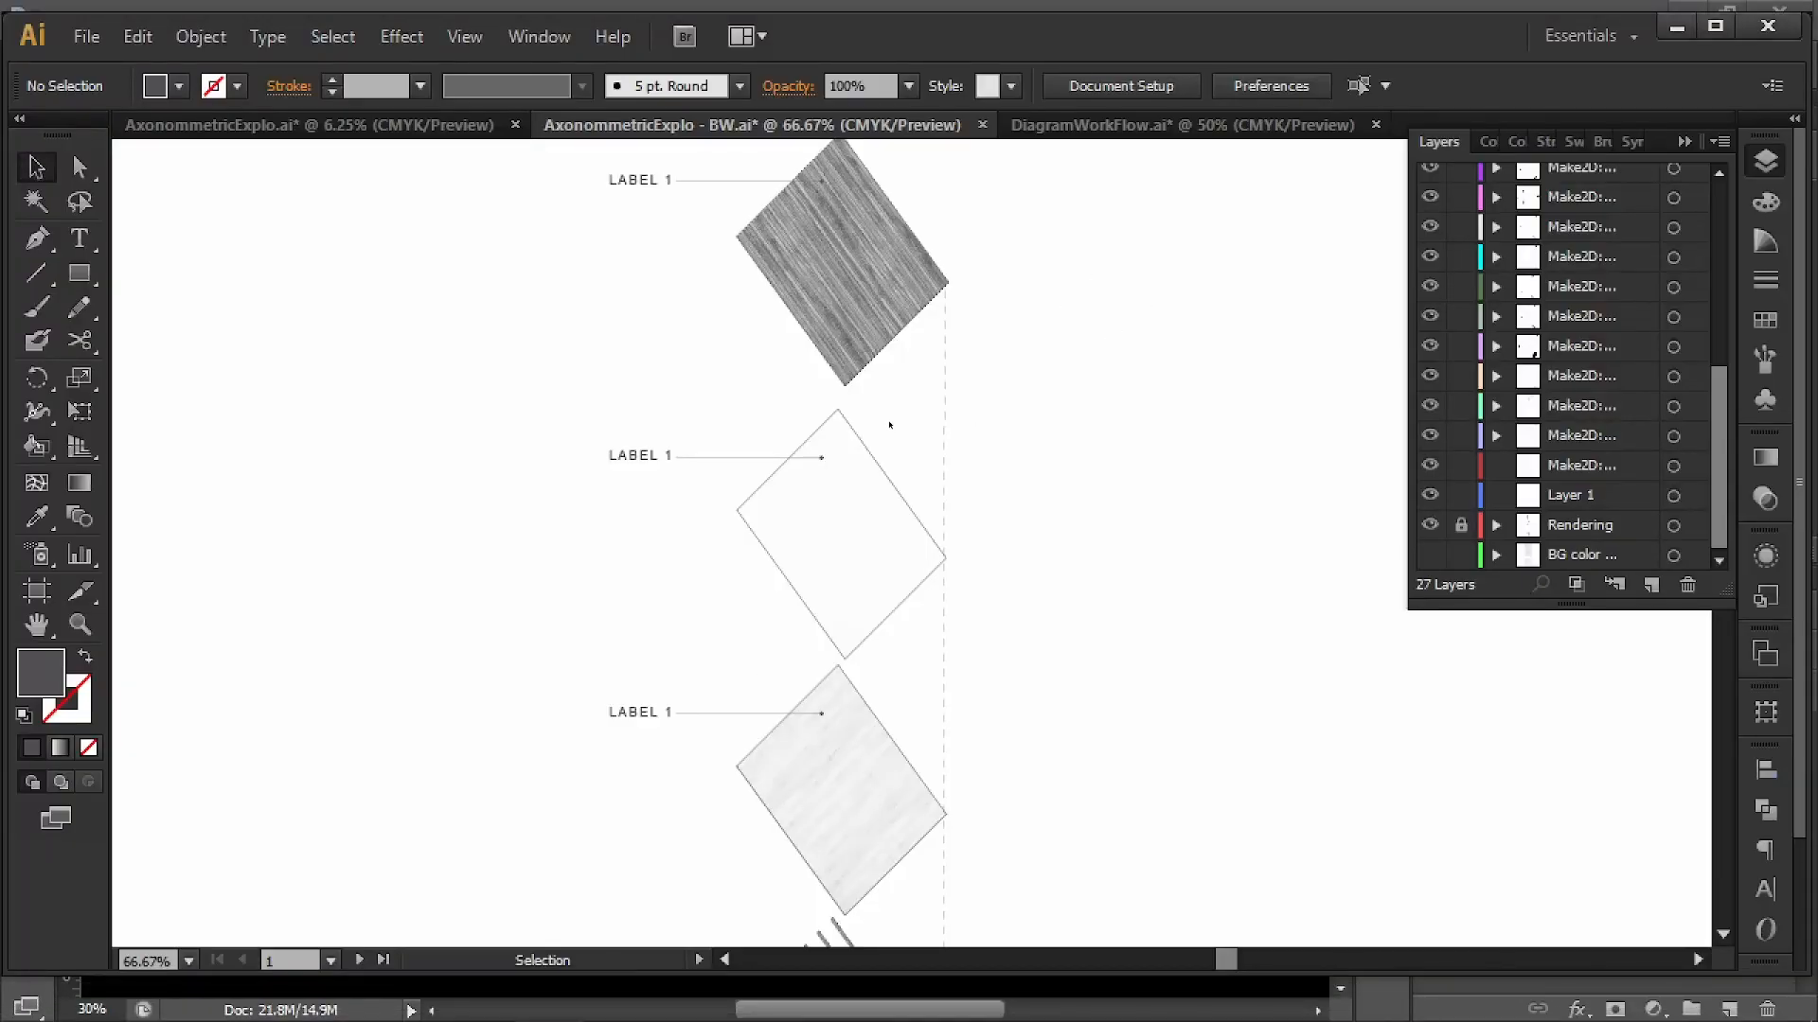
- Unlock the Rendering layer of the black-and-white drawing and select the linked 2_EDIT.png to check its opacity
{"action": "left_click", "coordinate": [843, 265]}
{"action": "left_click", "coordinate": [984, 493]}
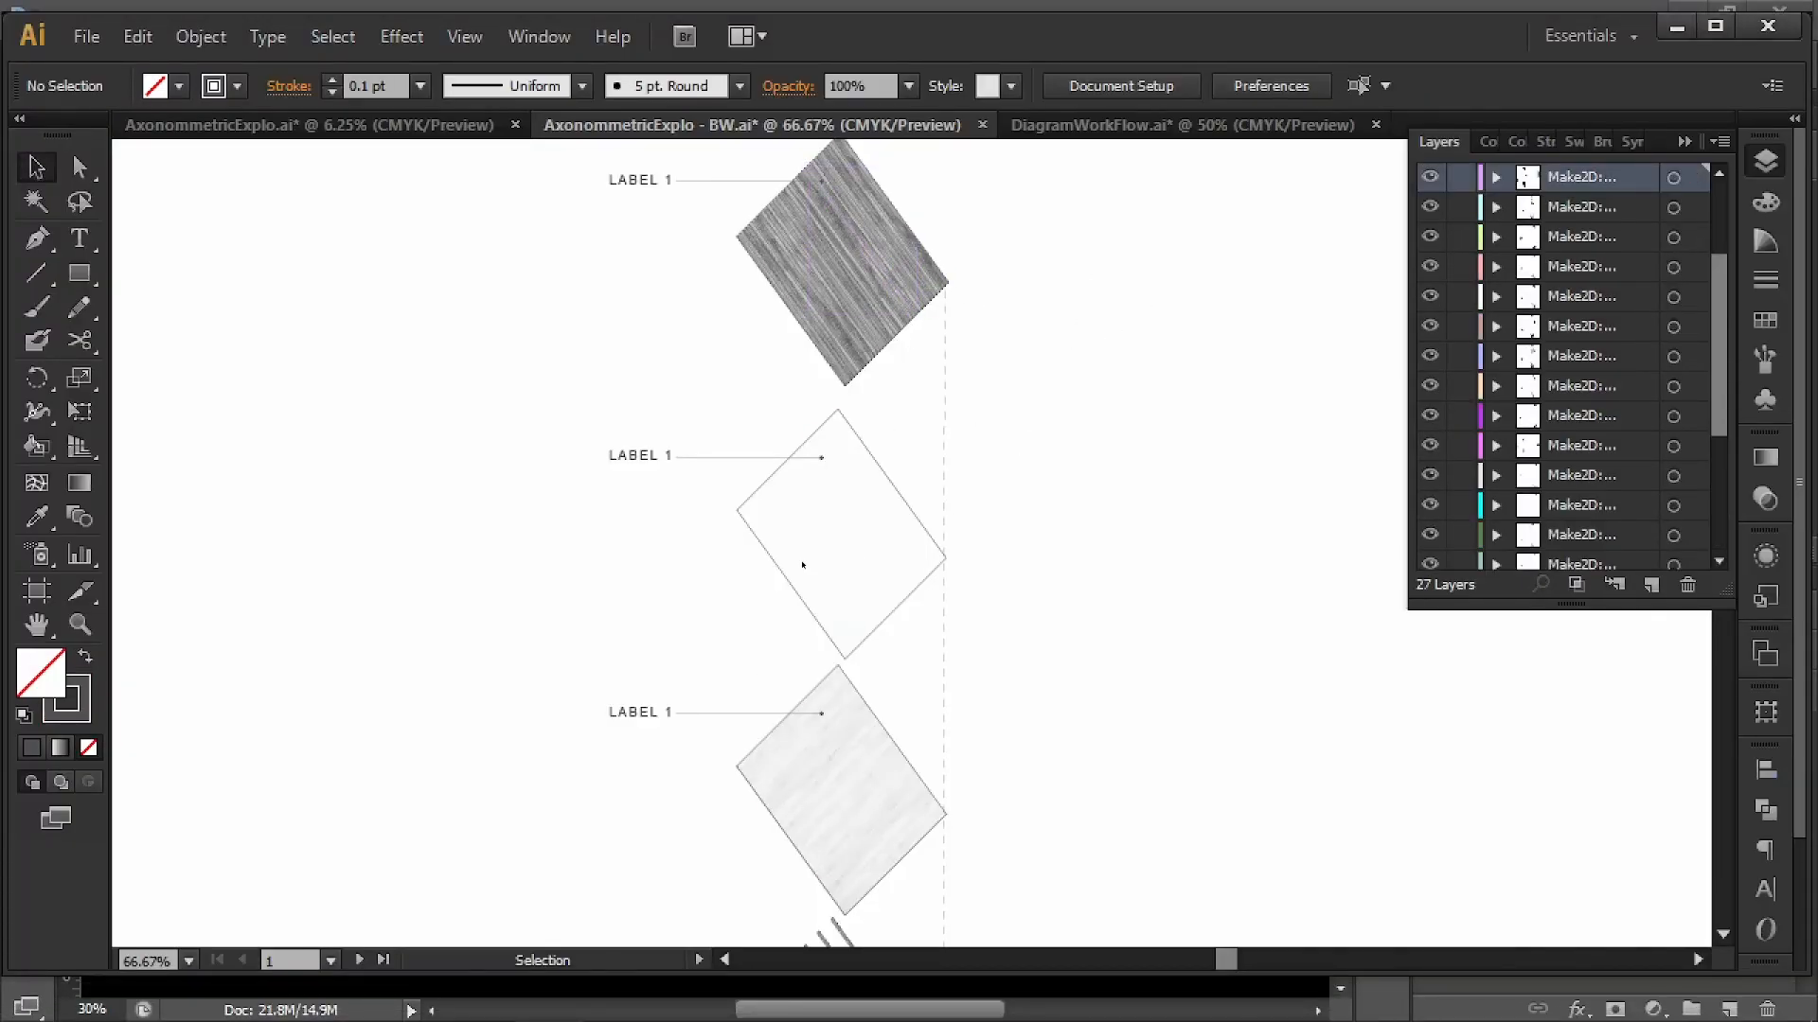
{"action": "scroll", "coordinate": [1529, 395], "scroll_direction": "down", "scroll_amount": 5}
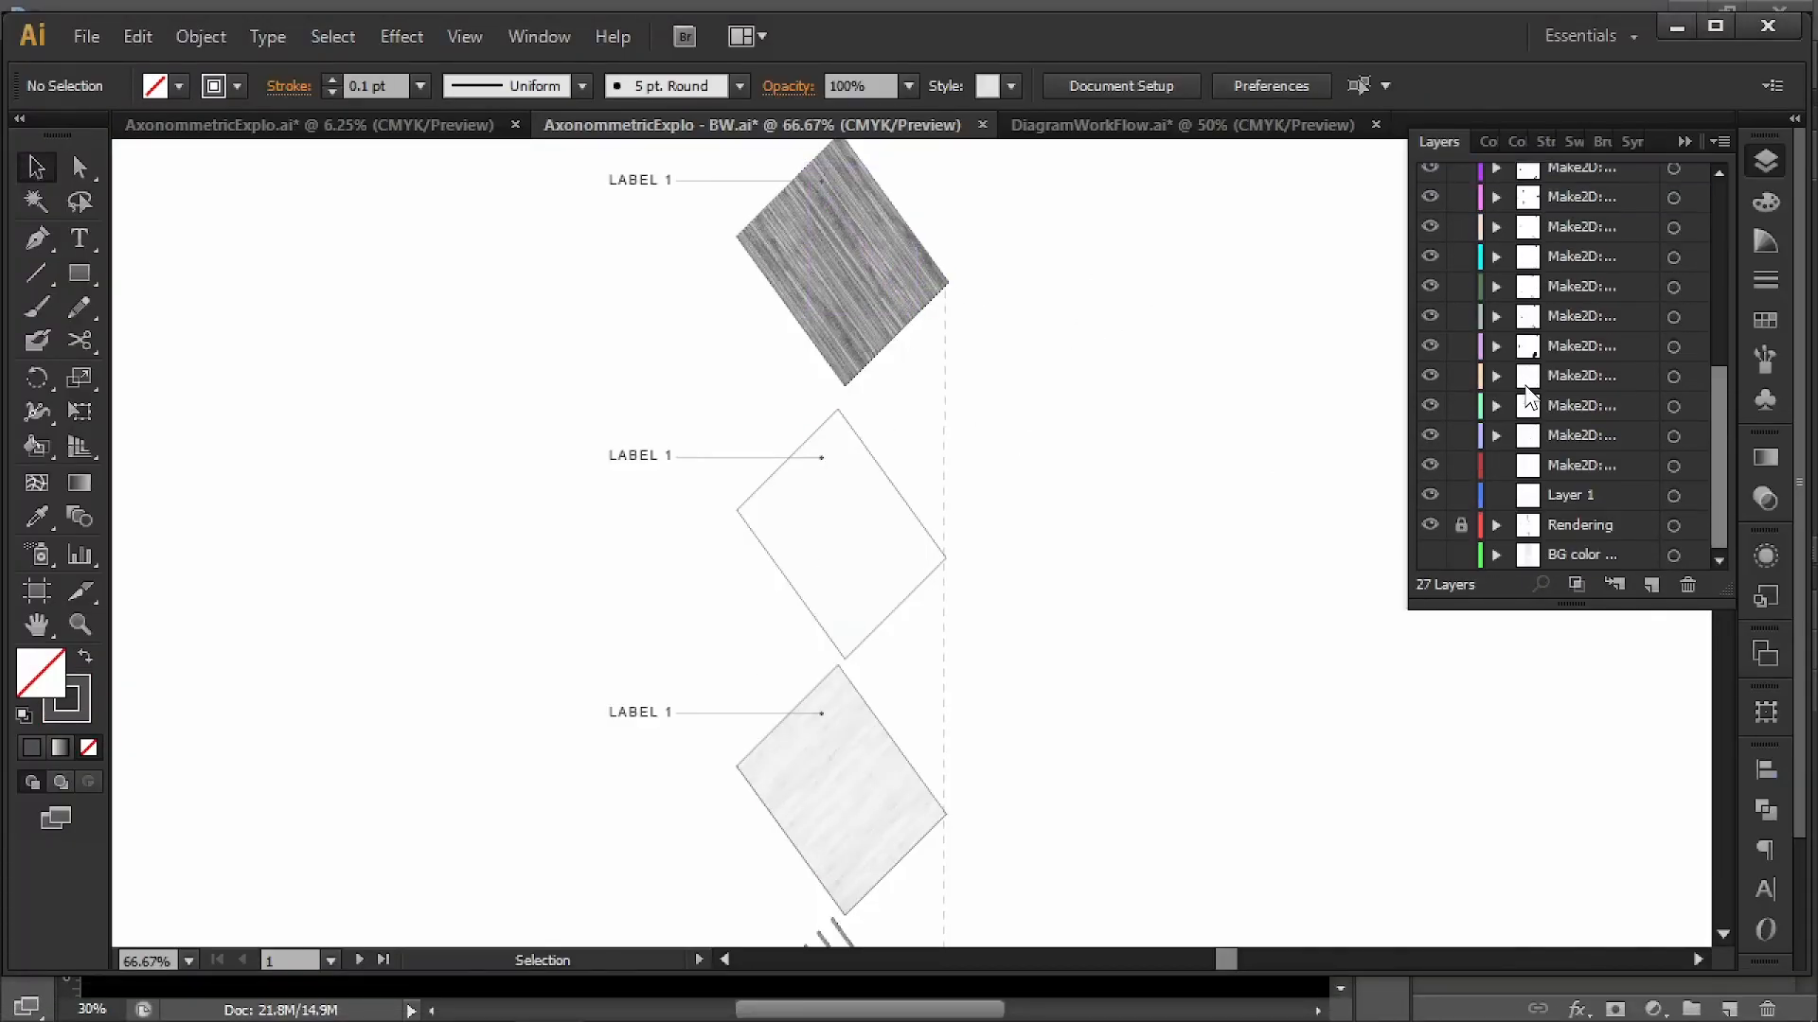
{"action": "left_click", "coordinate": [915, 539]}
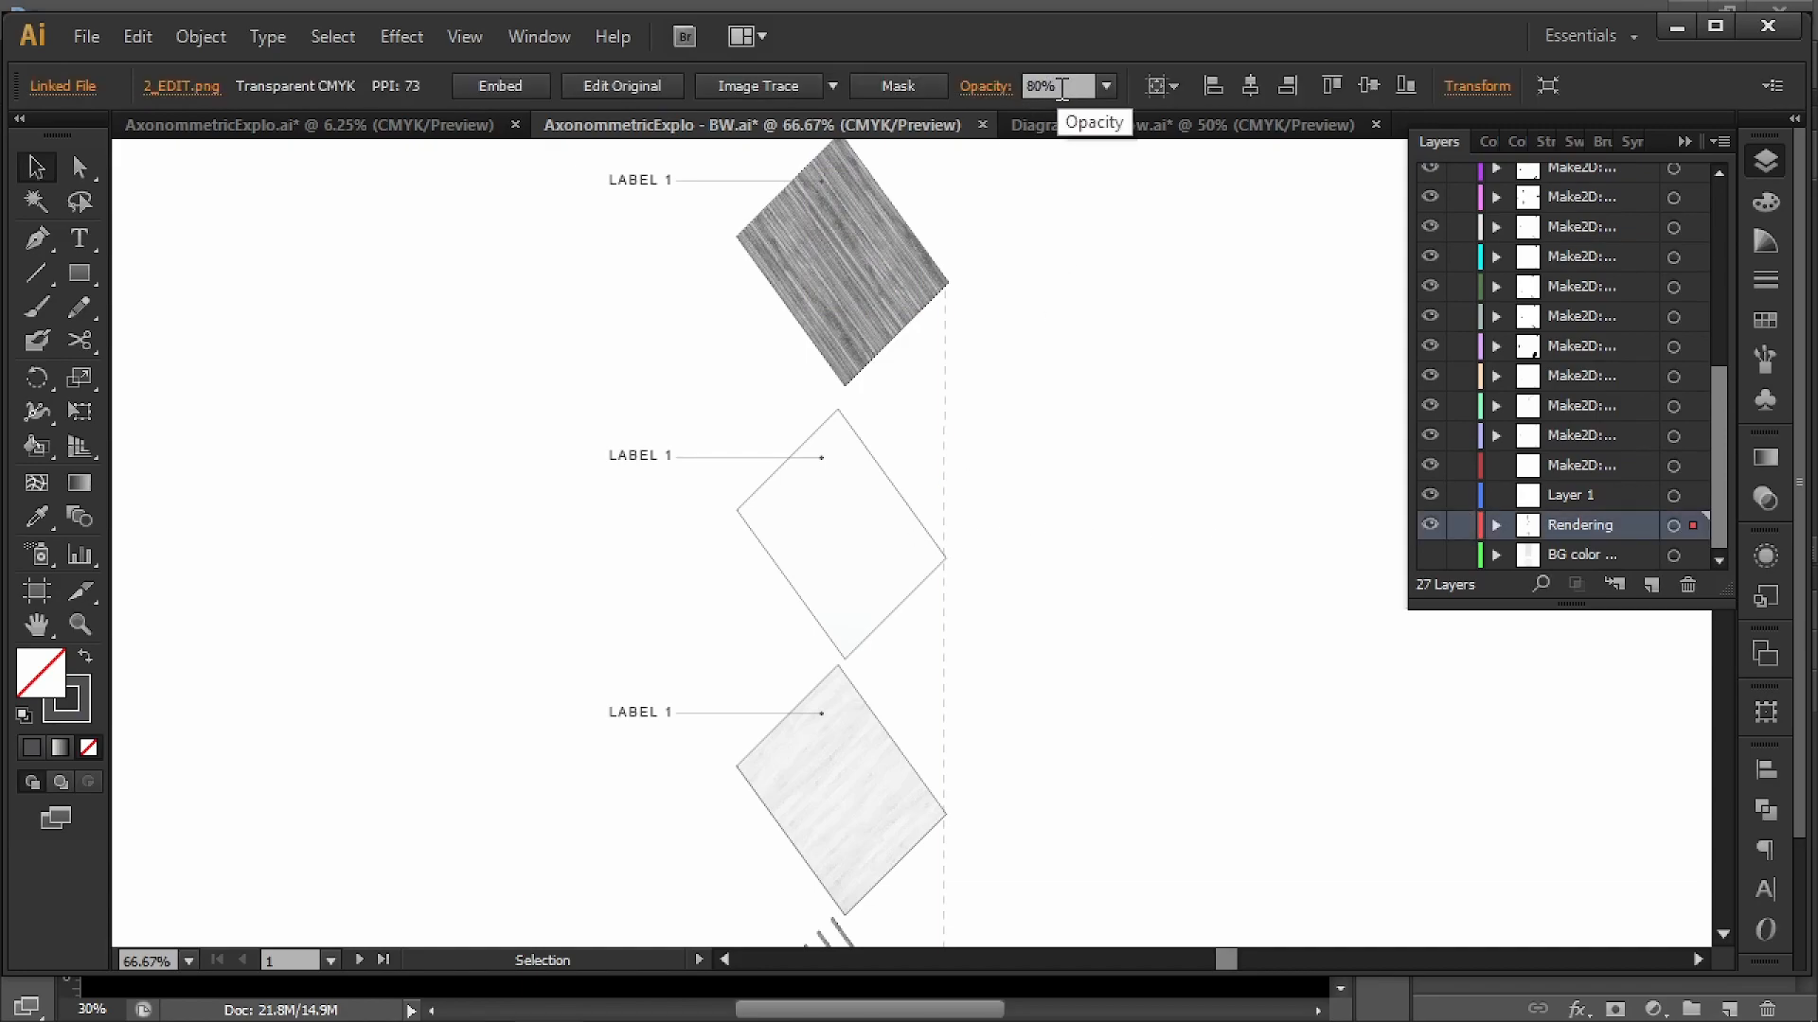
- Switch to AxonommetricExplo.ai, unlock its Rendering and BG color layers, and select the linked 2.png to check its opacity
{"action": "left_click", "coordinate": [455, 119]}
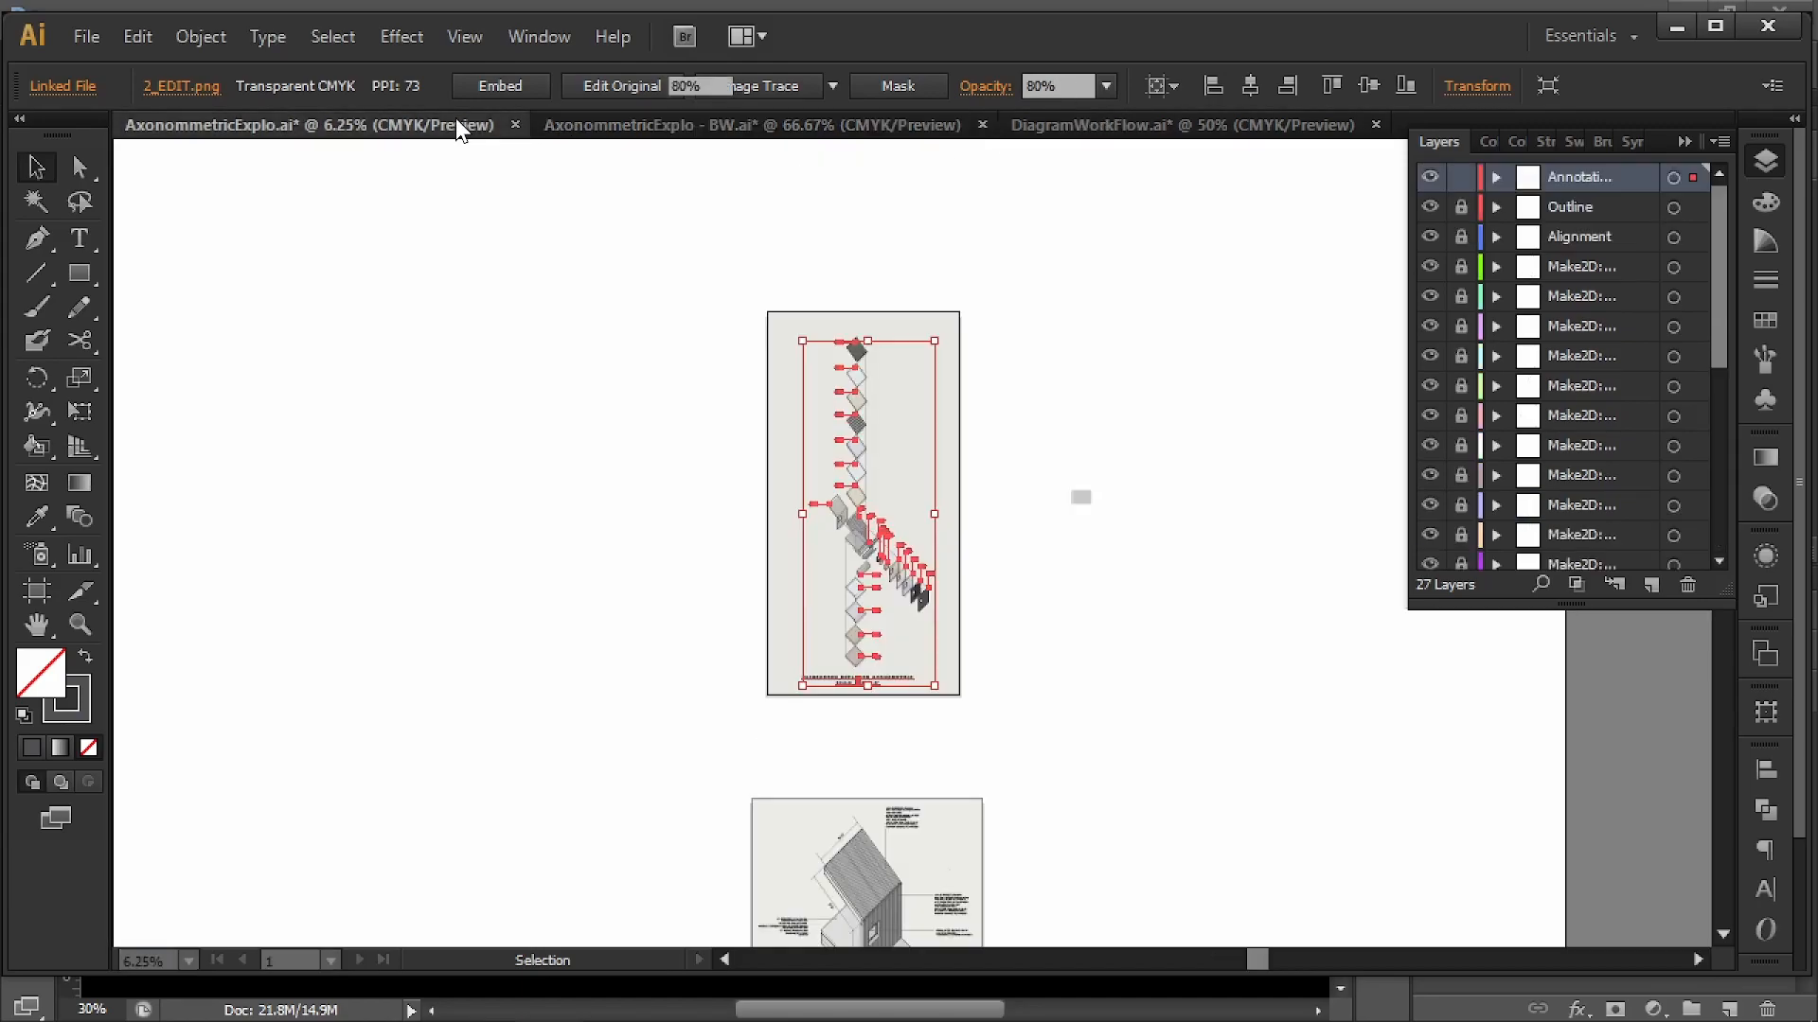
{"action": "left_click", "coordinate": [1033, 442]}
{"action": "scroll", "coordinate": [883, 429], "scroll_direction": "up", "scroll_amount": 4, "text": "alt"}
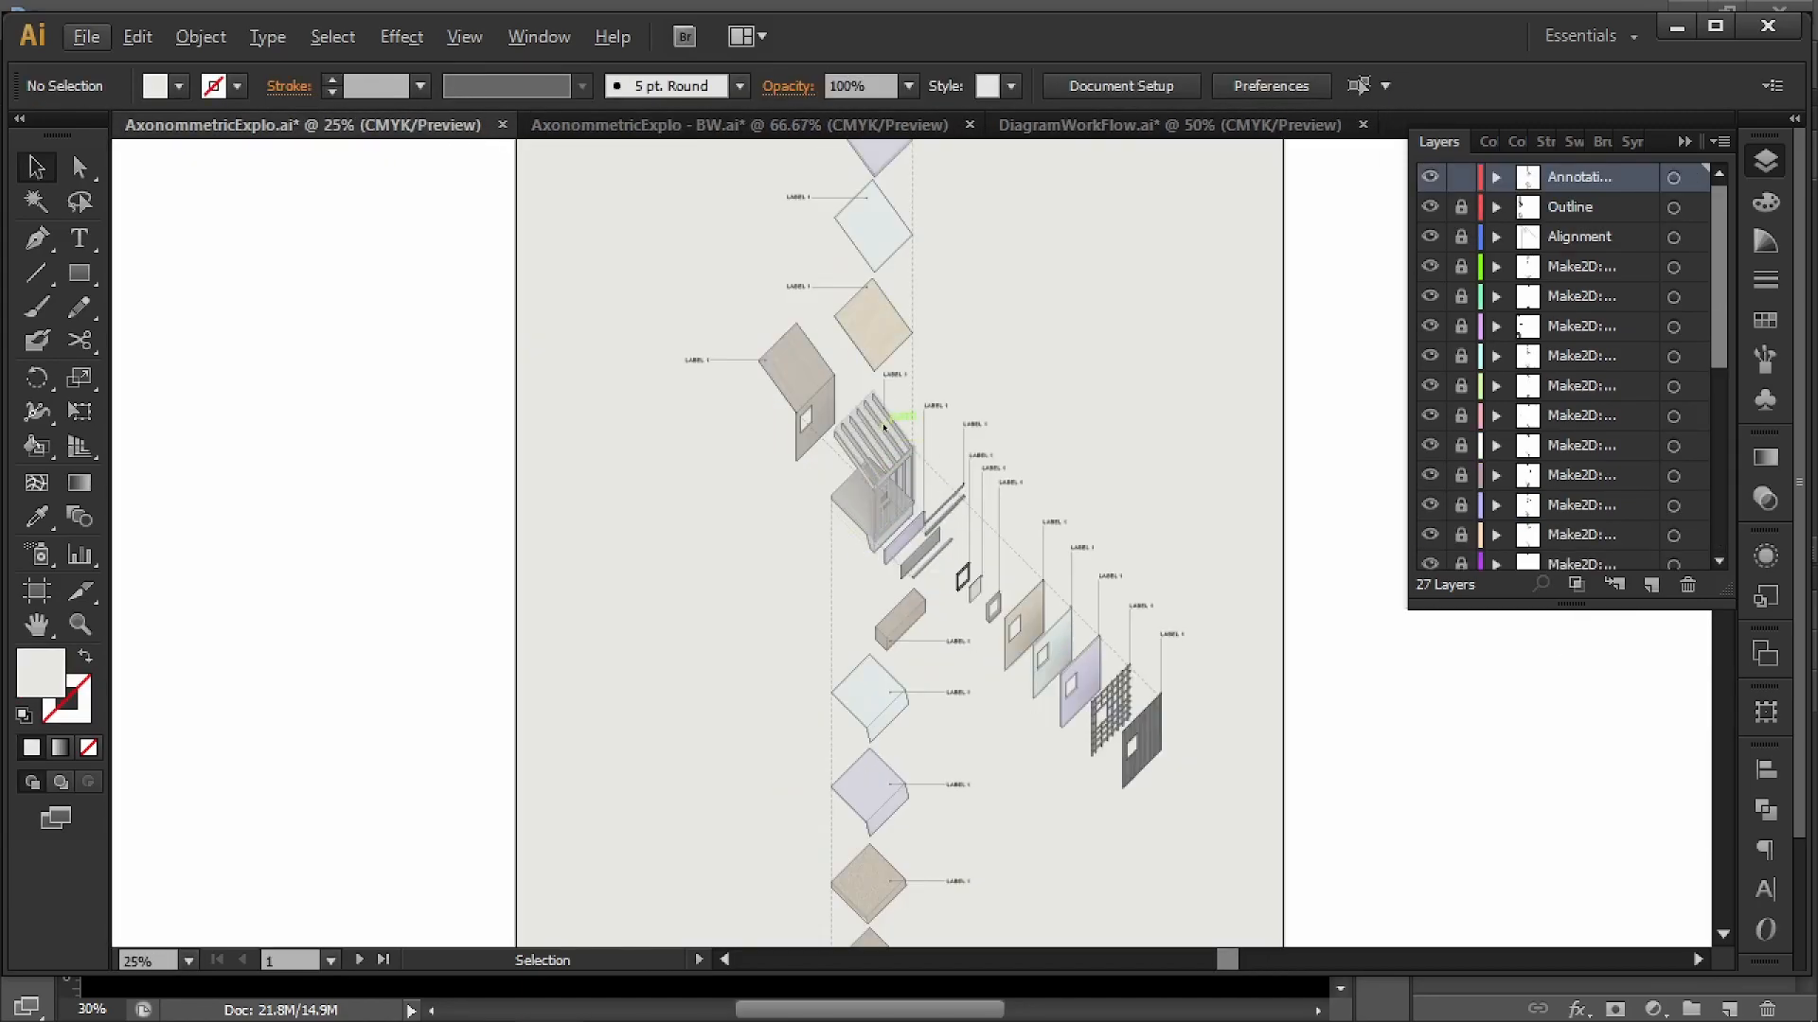
{"action": "scroll", "coordinate": [1482, 477], "scroll_direction": "down", "scroll_amount": 4}
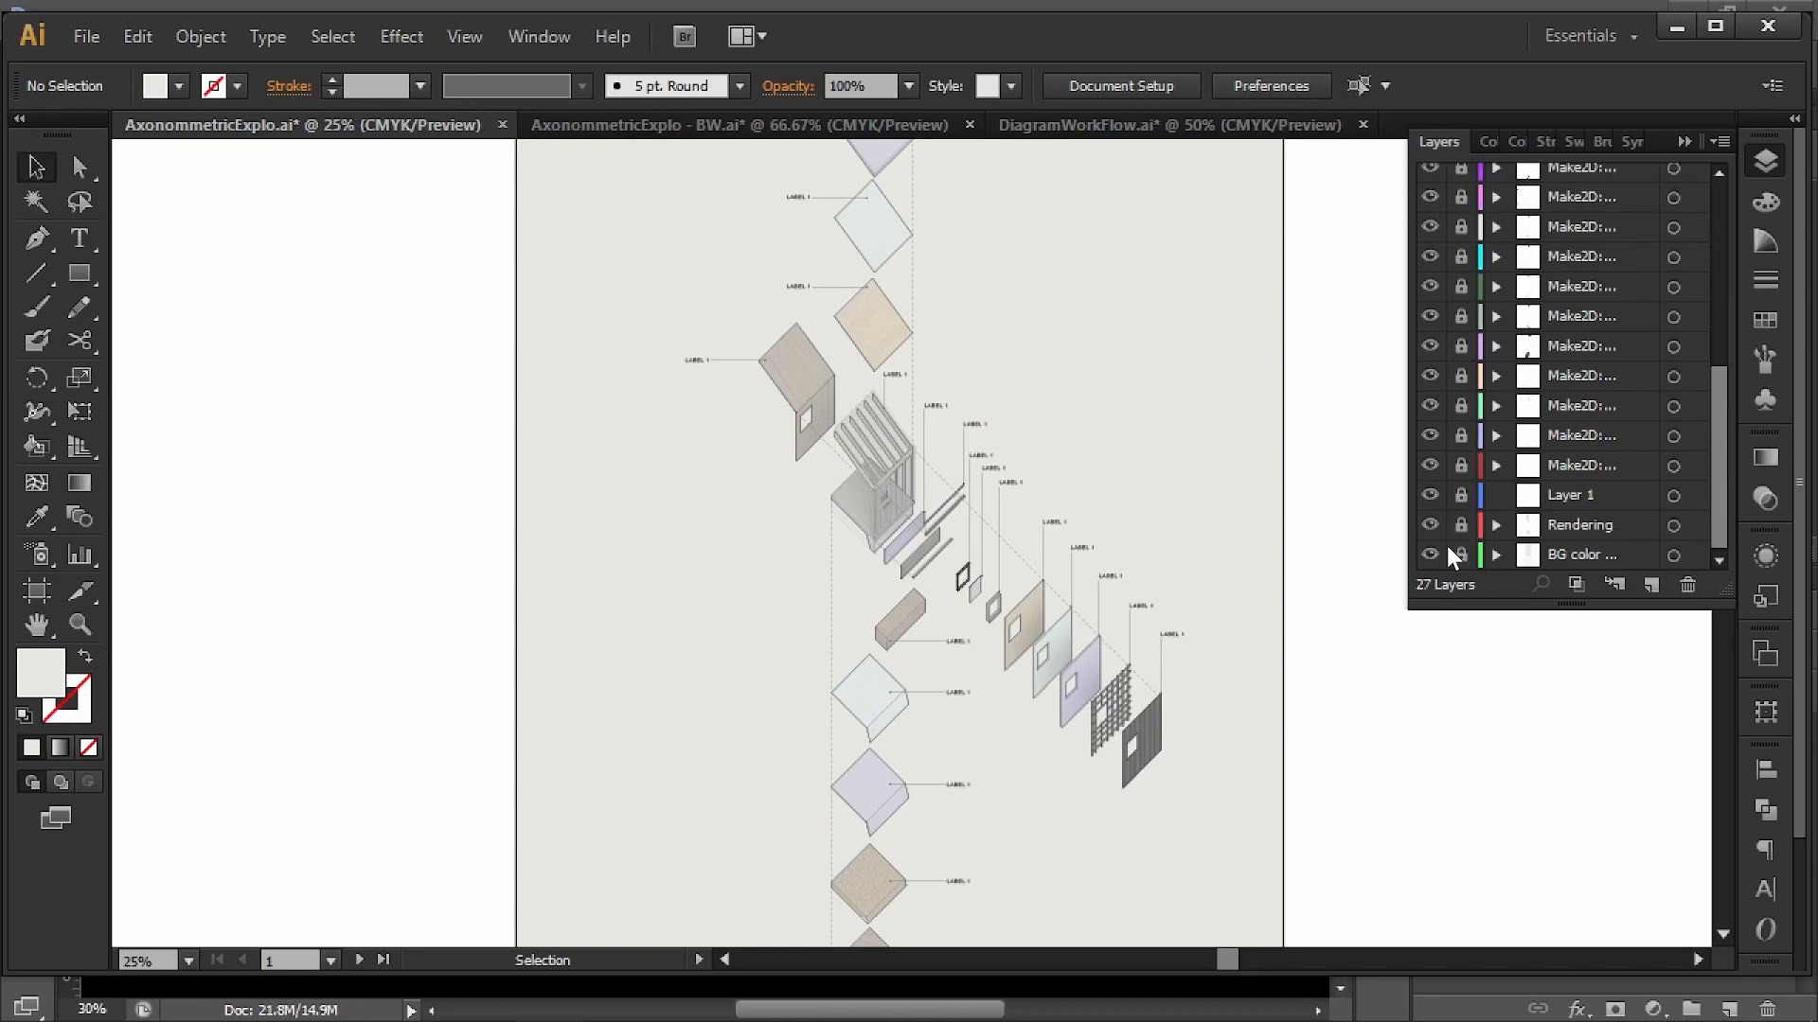
{"action": "left_click", "coordinate": [1461, 525]}
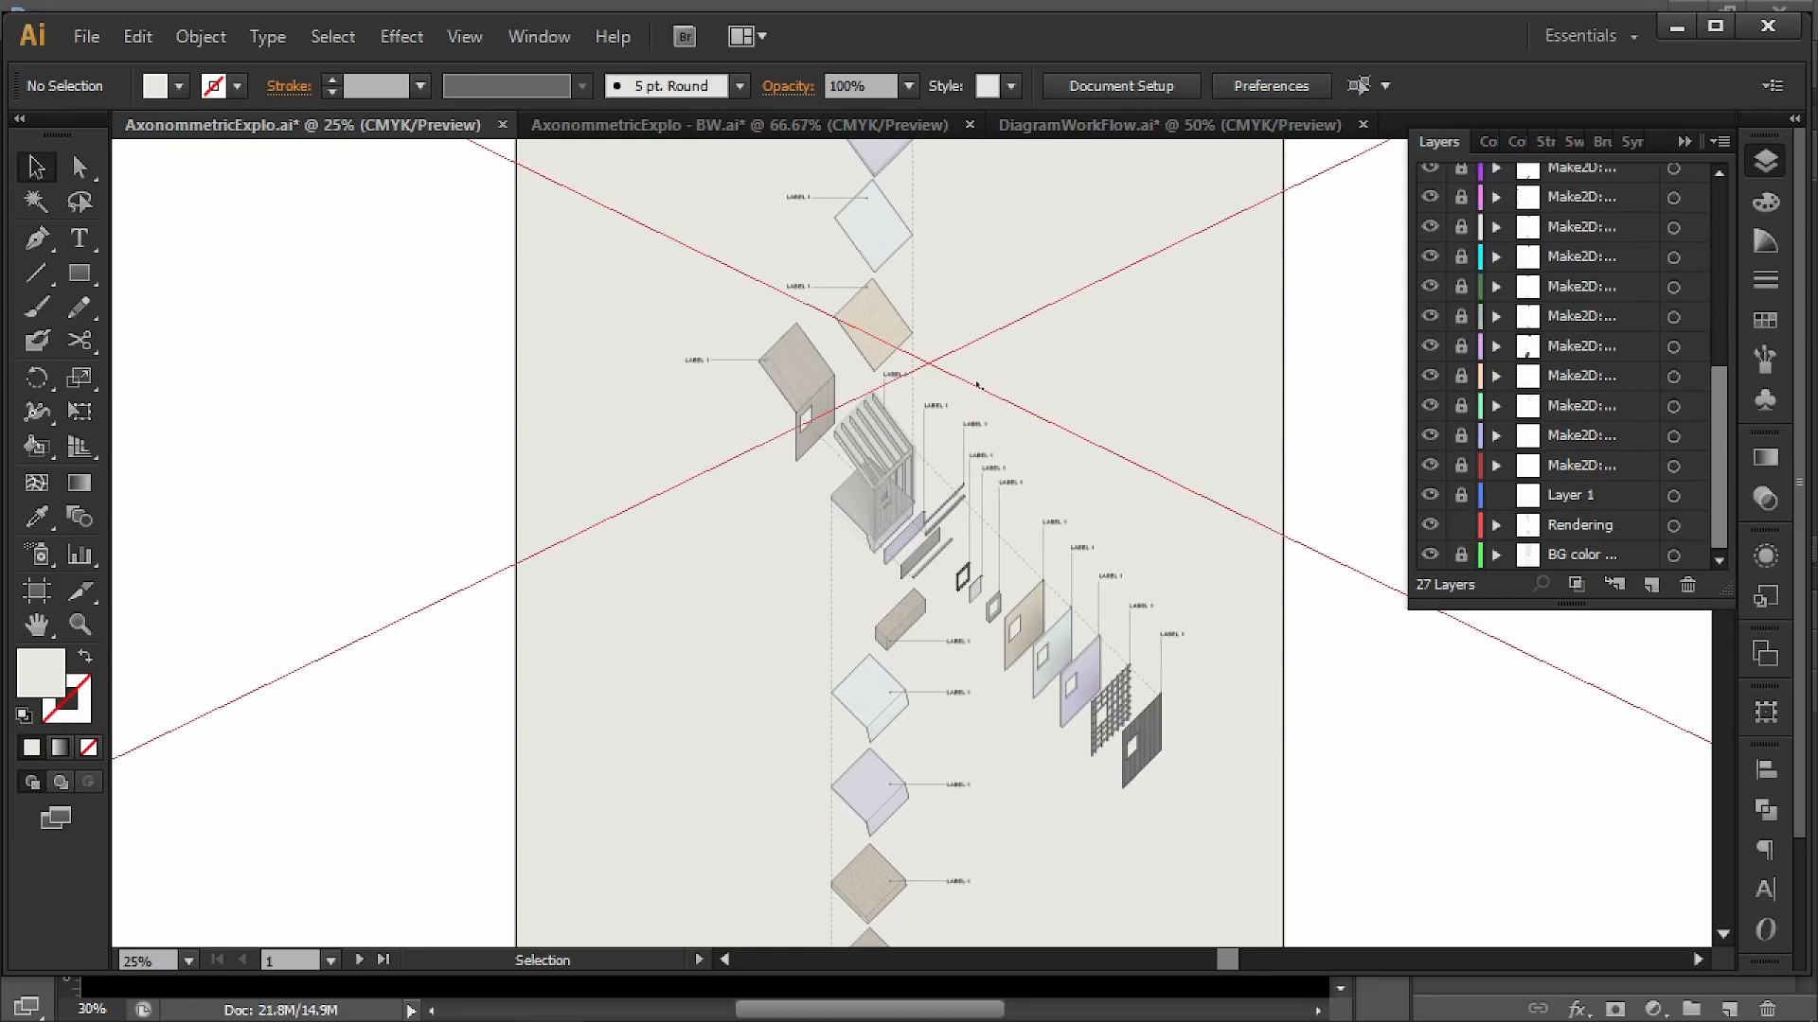
{"action": "left_click", "coordinate": [1459, 555]}
{"action": "left_click", "coordinate": [785, 361]}
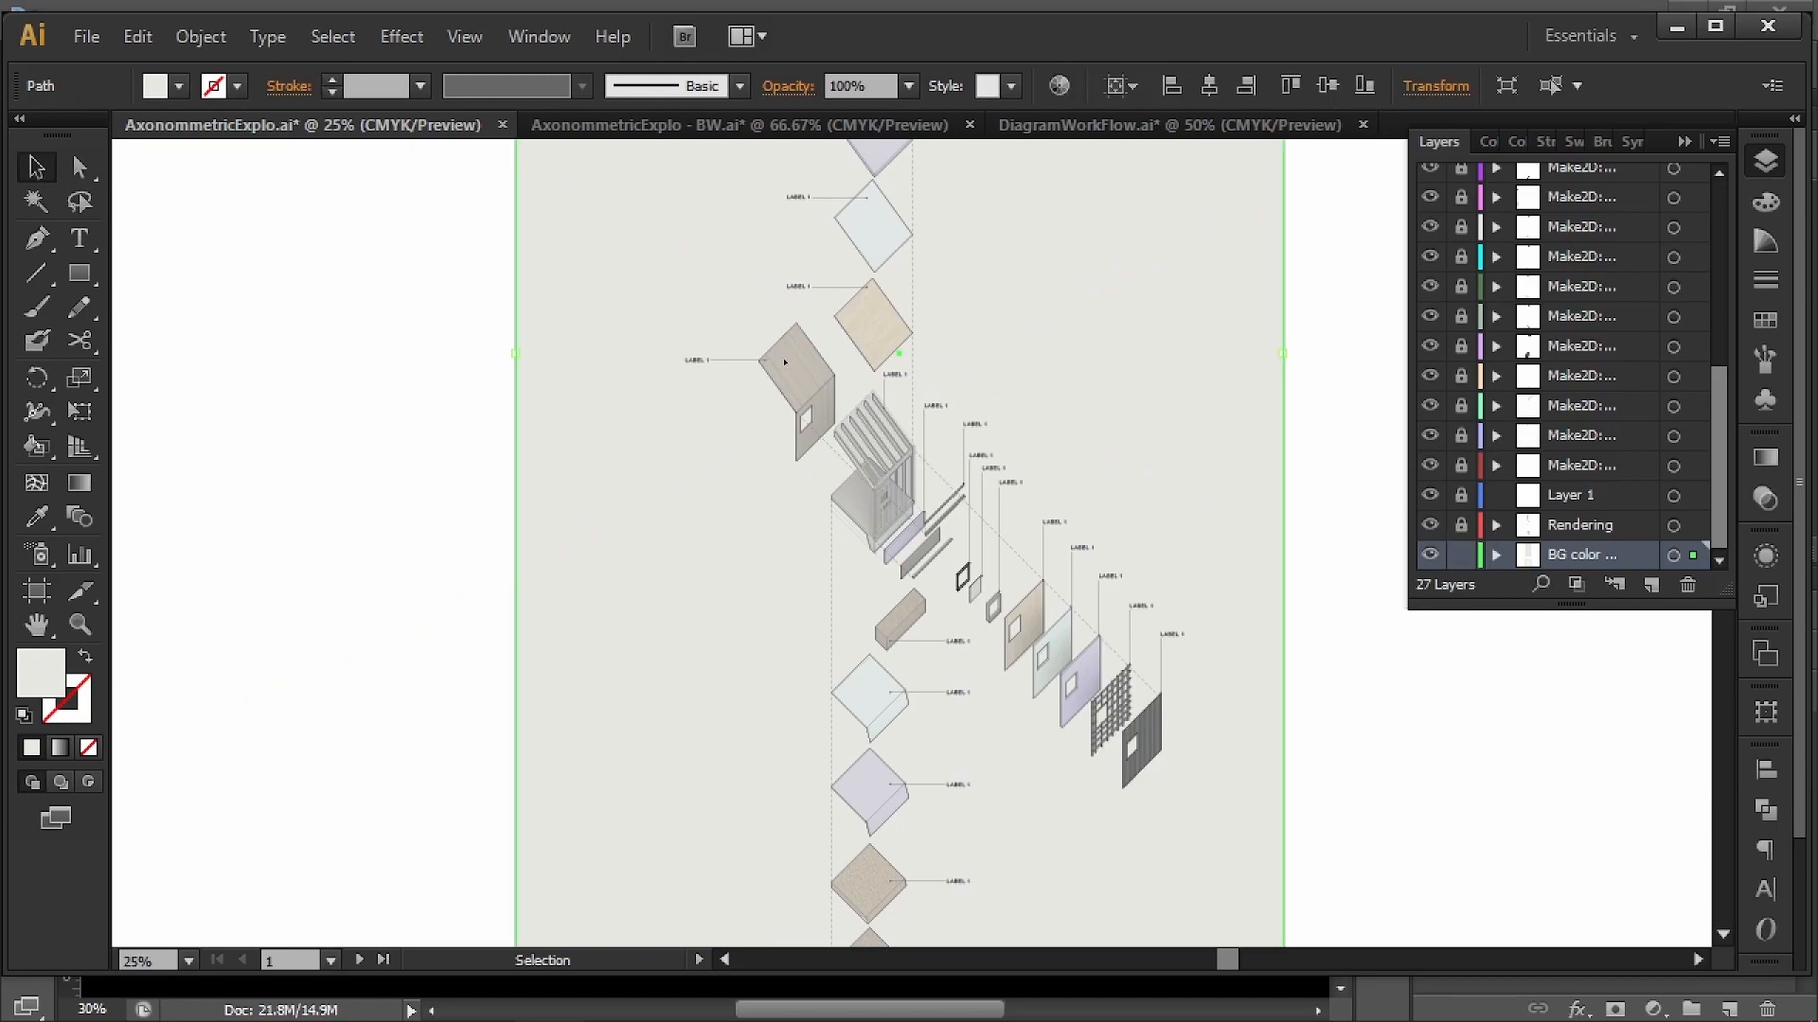
{"action": "left_click", "coordinate": [1355, 410]}
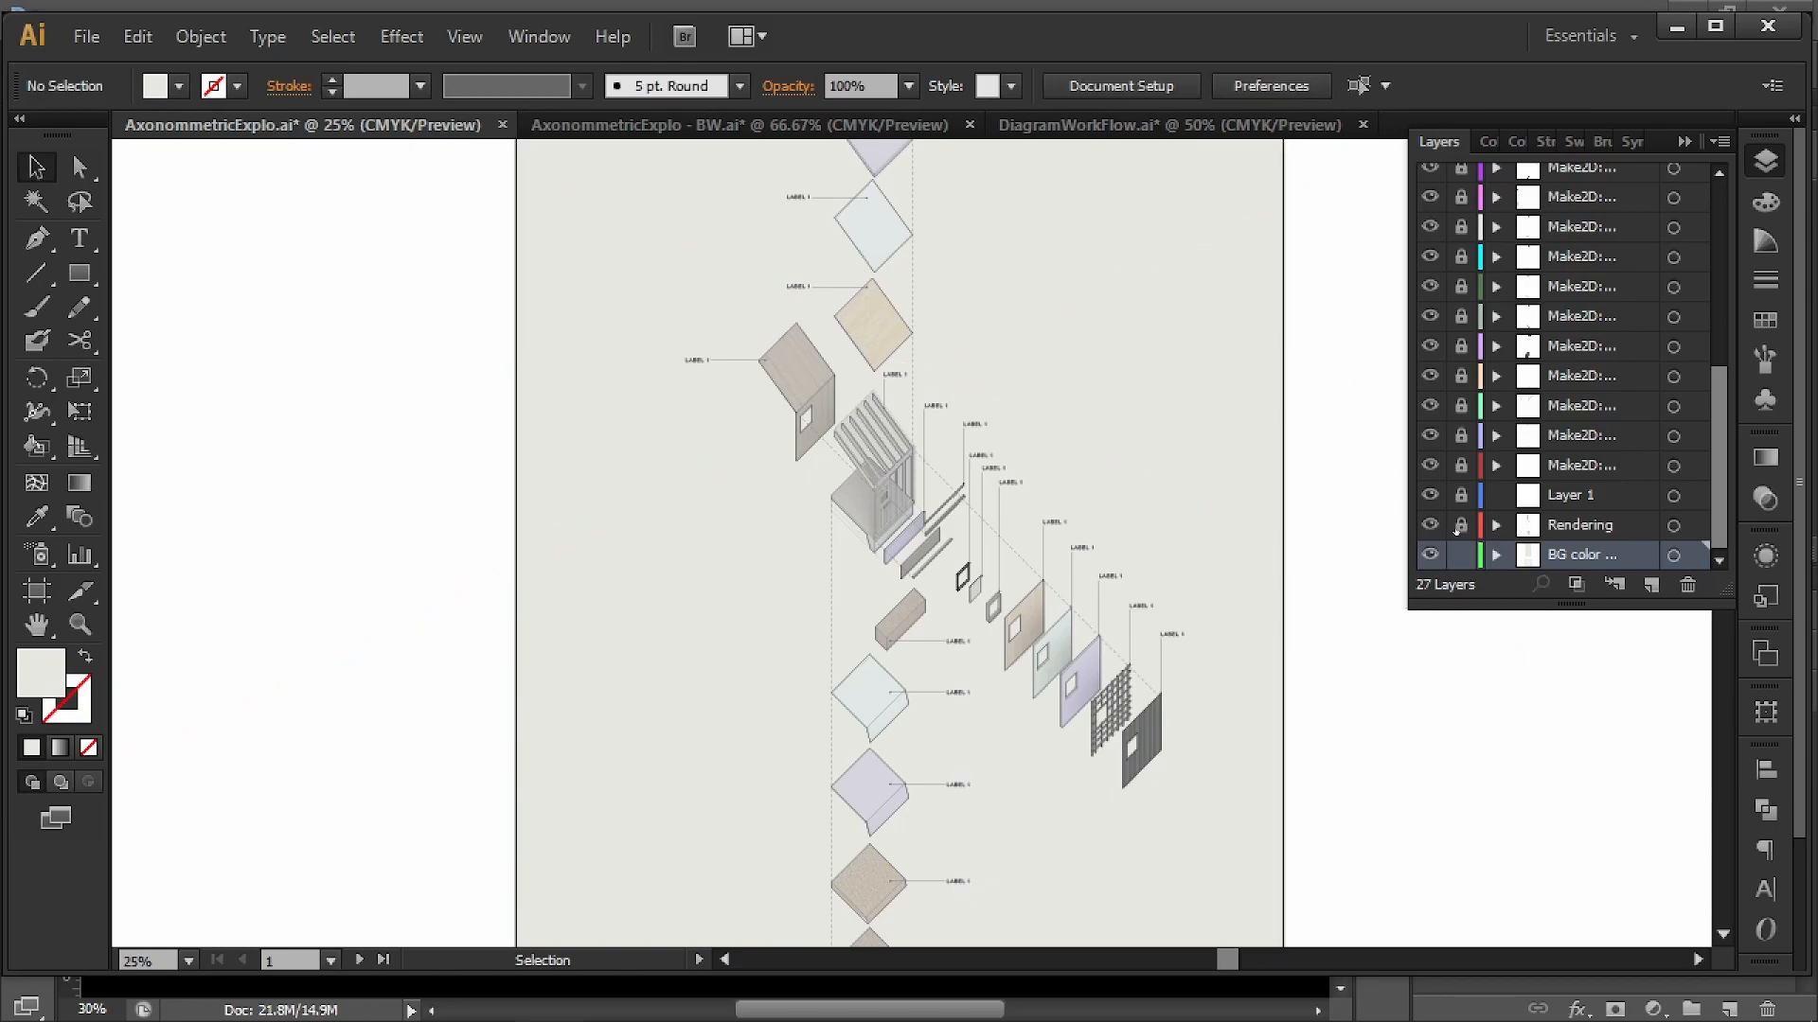
{"action": "left_click", "coordinate": [837, 395]}
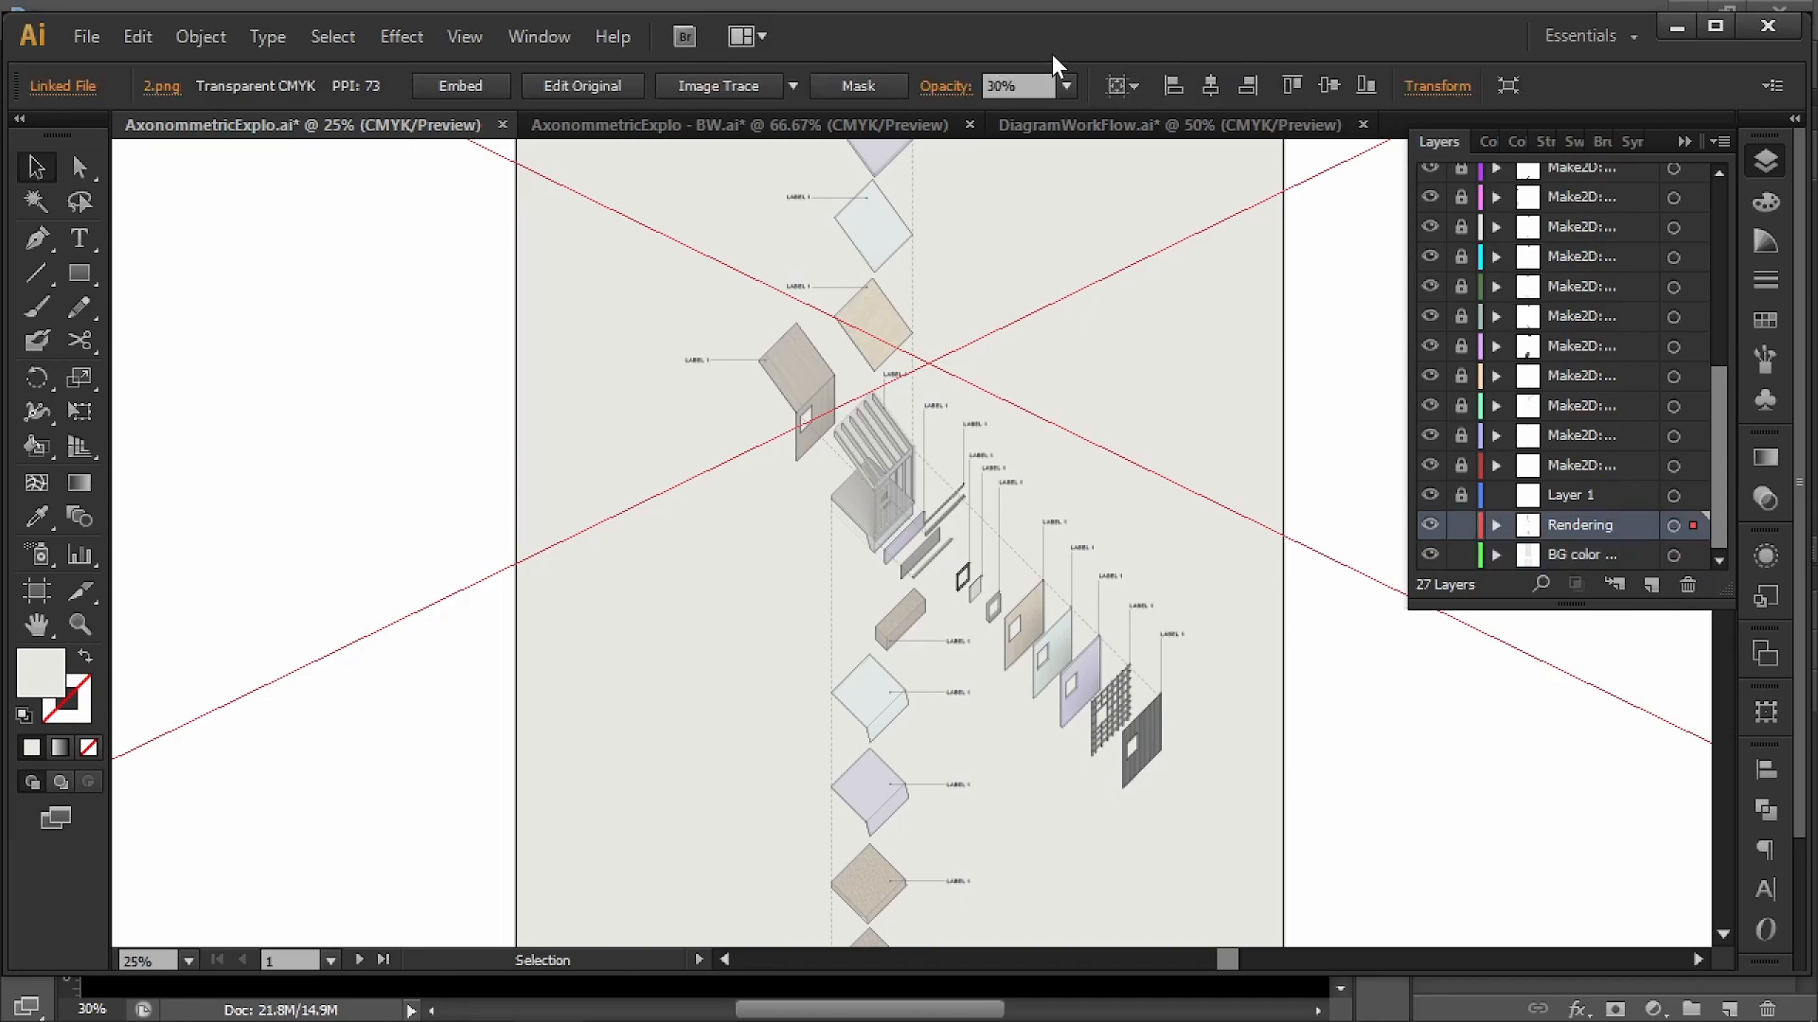
- Return to AxonommetricExplo - BW.ai and examine the exploded panels from the roof layers down to the drawing title
{"action": "left_click", "coordinate": [860, 120]}
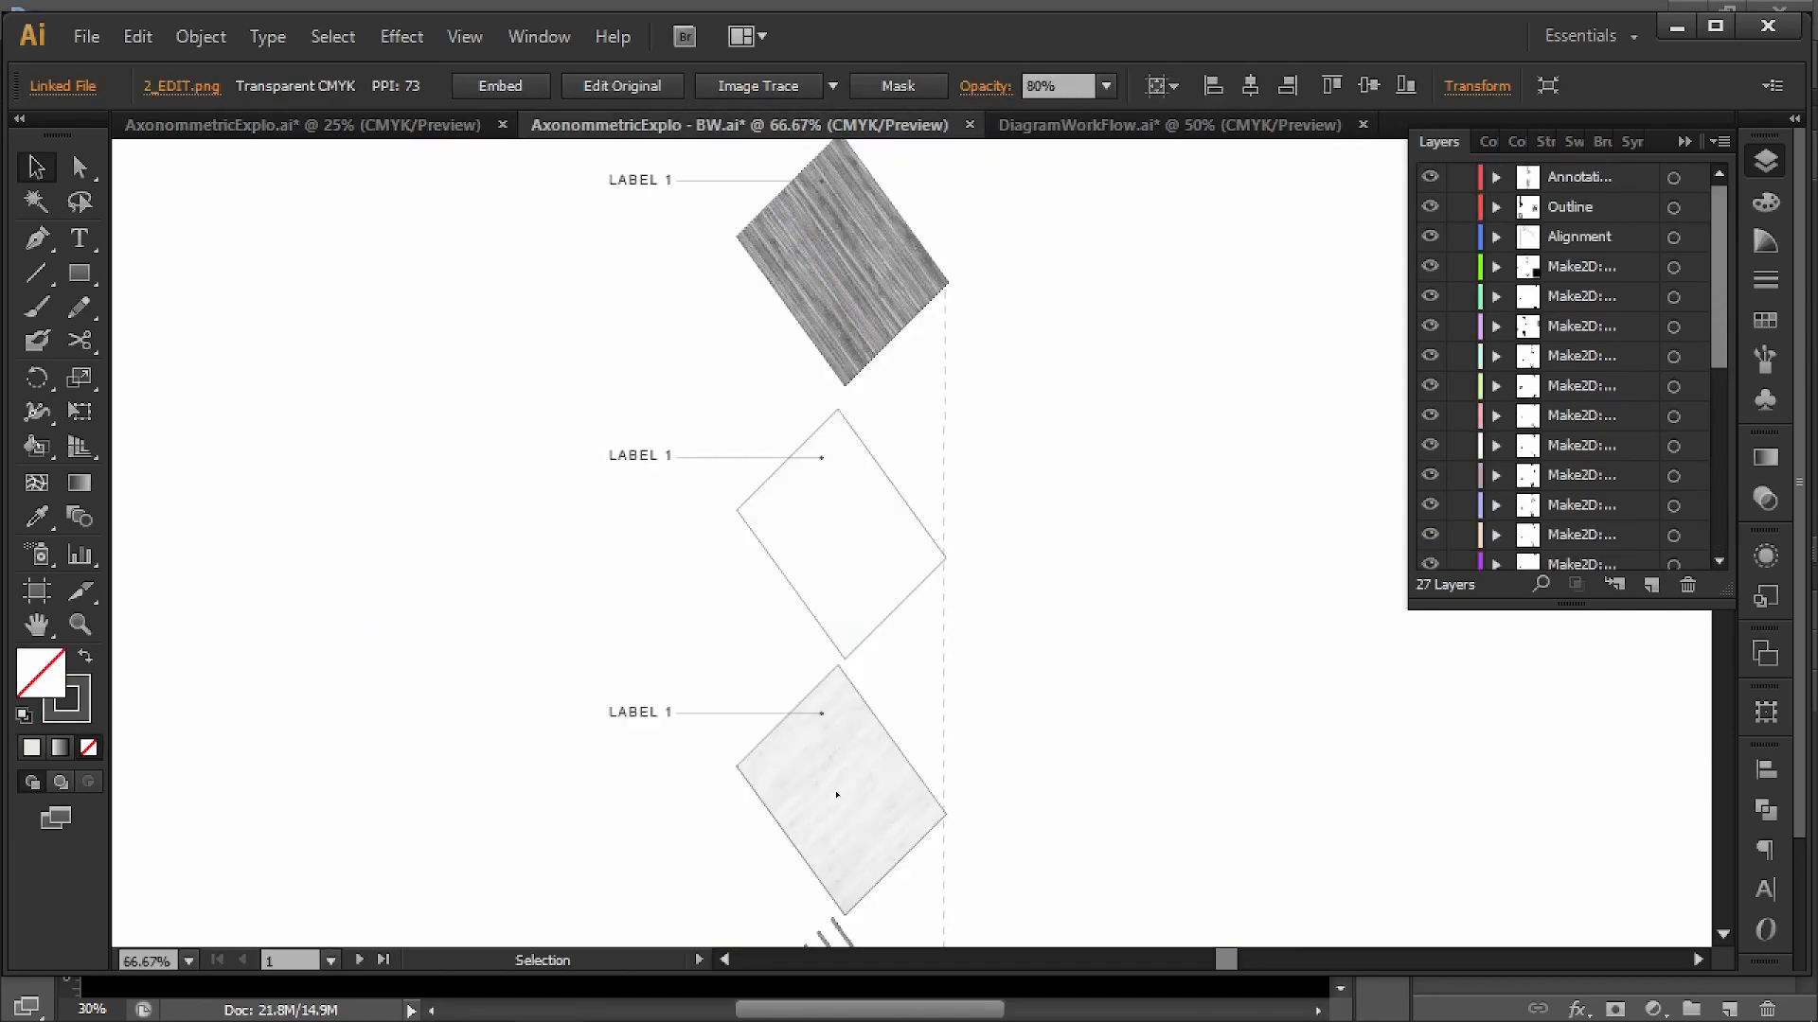
{"action": "scroll", "coordinate": [1088, 421], "scroll_direction": "down", "scroll_amount": 6}
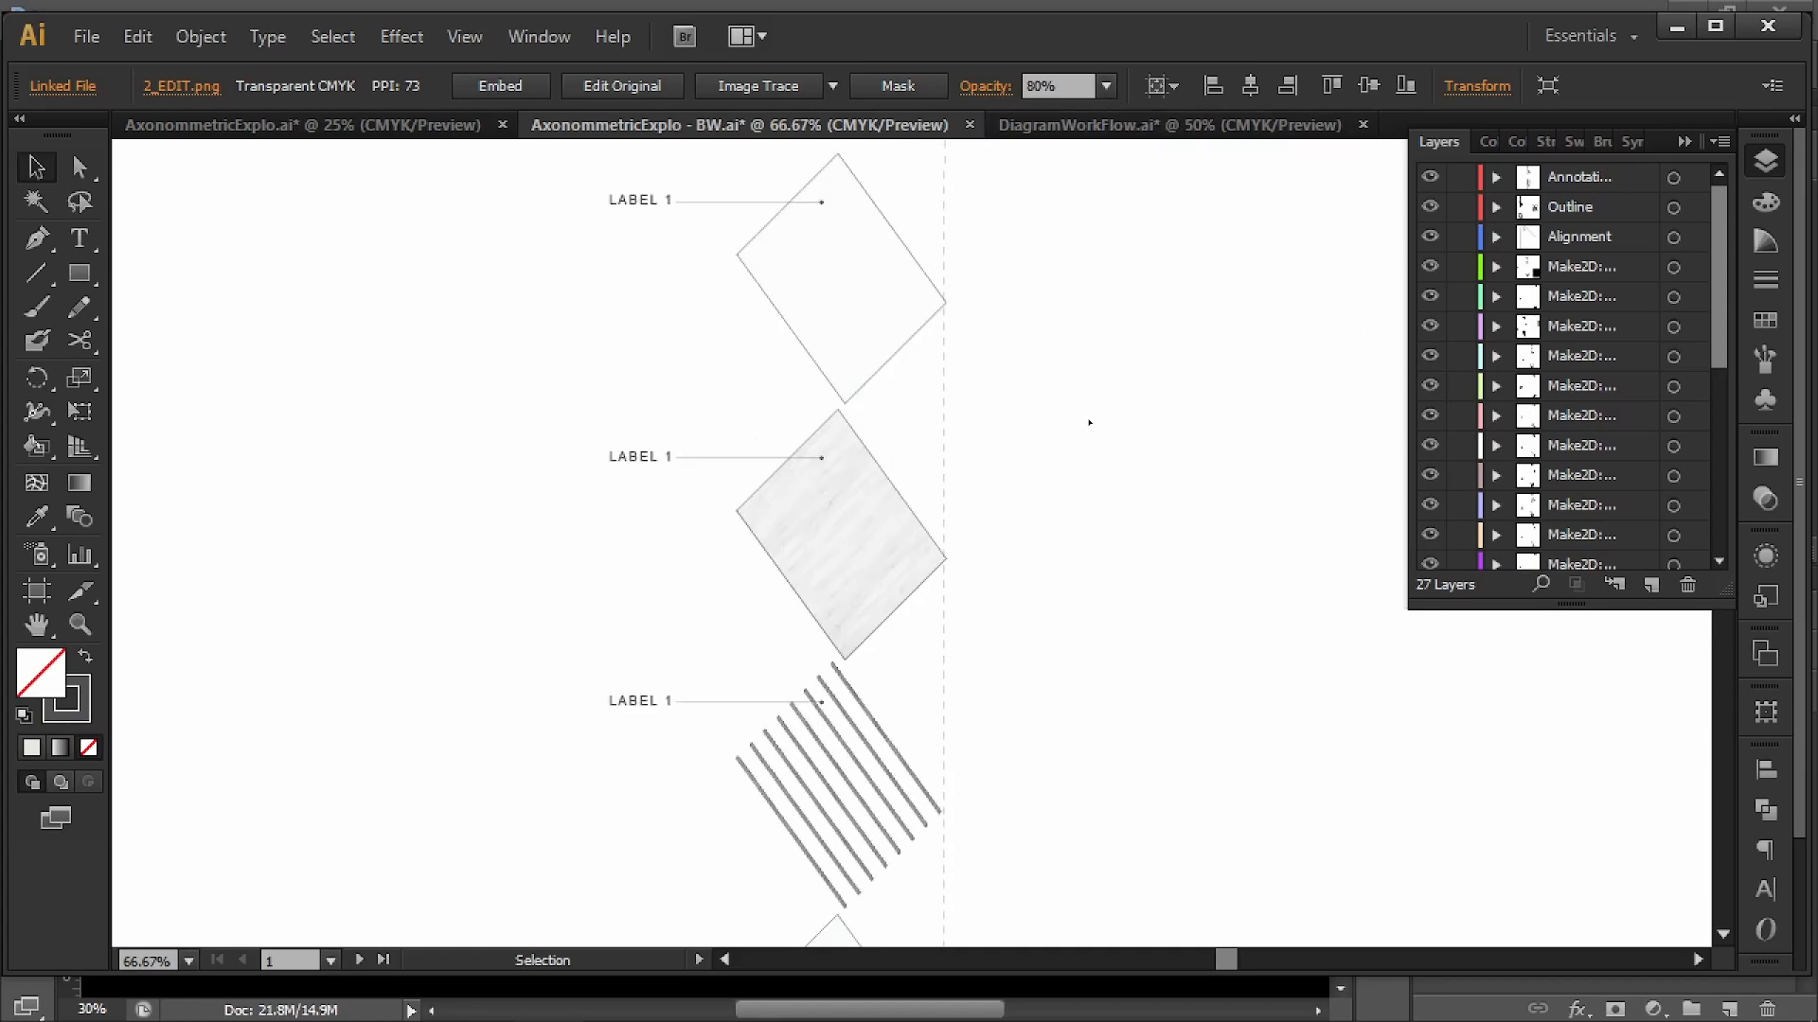
{"action": "scroll", "coordinate": [1100, 398], "scroll_direction": "down", "scroll_amount": 6}
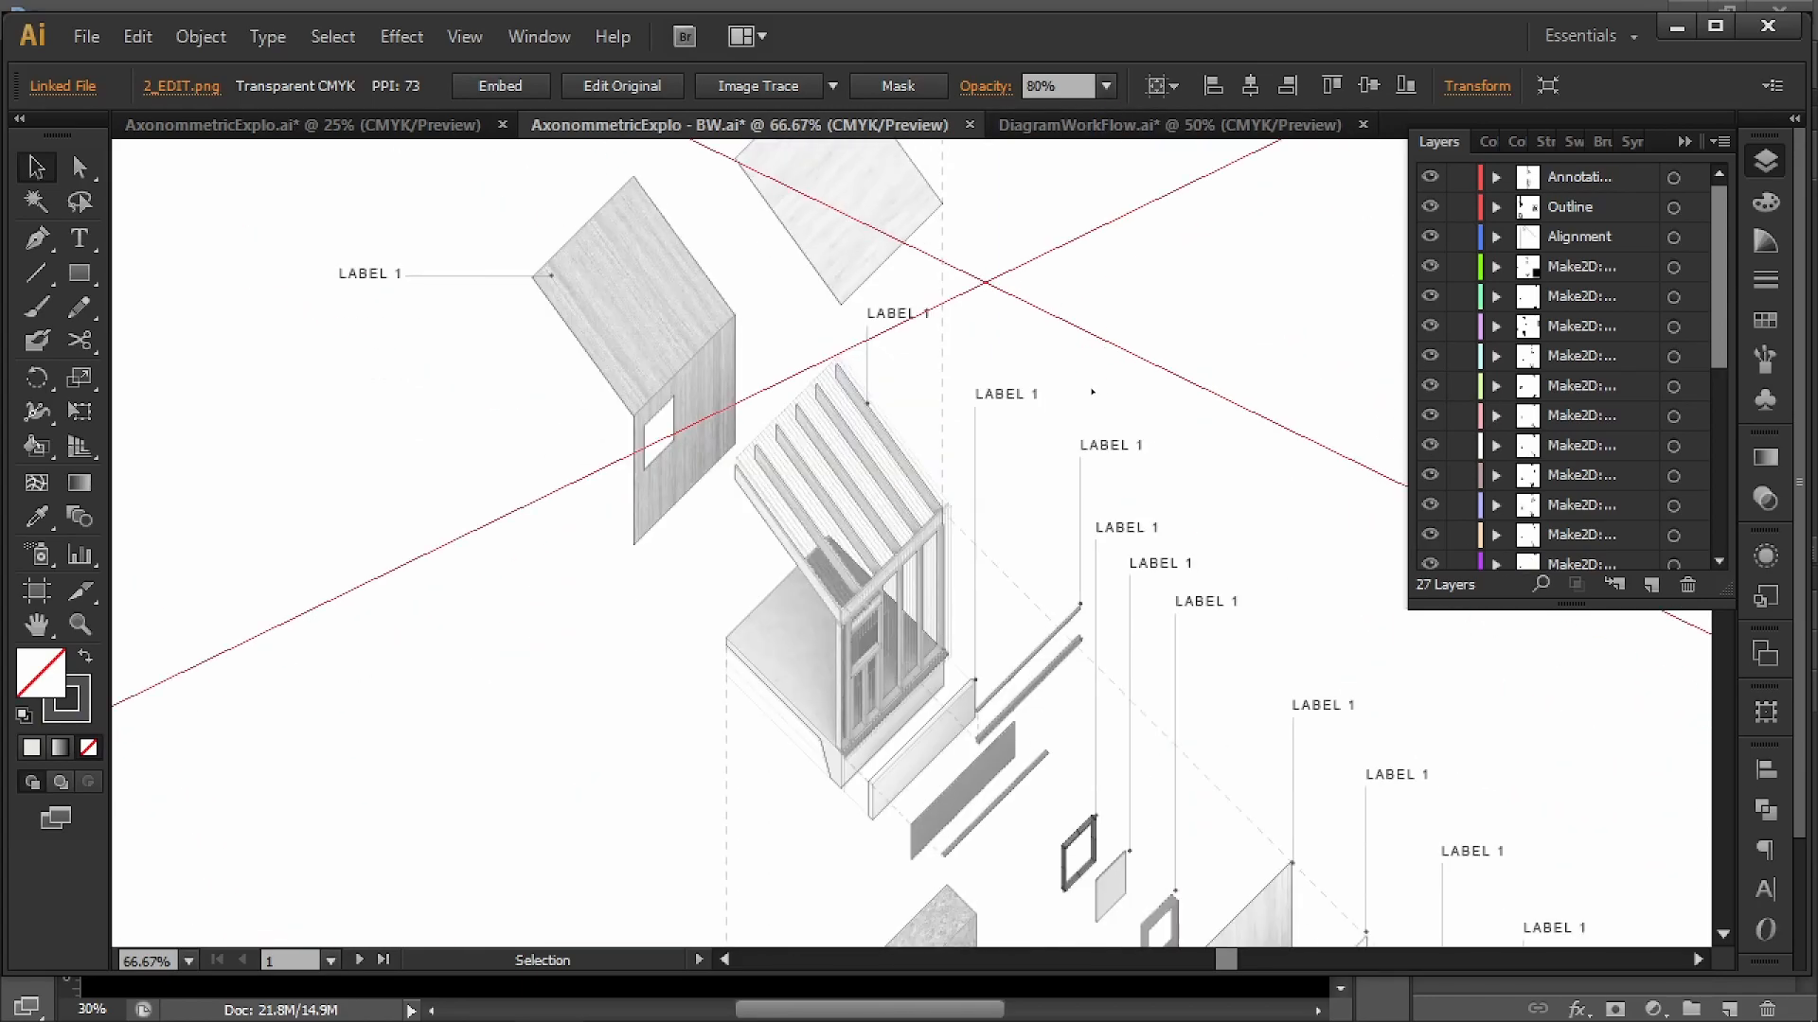
{"action": "scroll", "coordinate": [1100, 396], "scroll_direction": "down", "scroll_amount": 2, "text": "alt"}
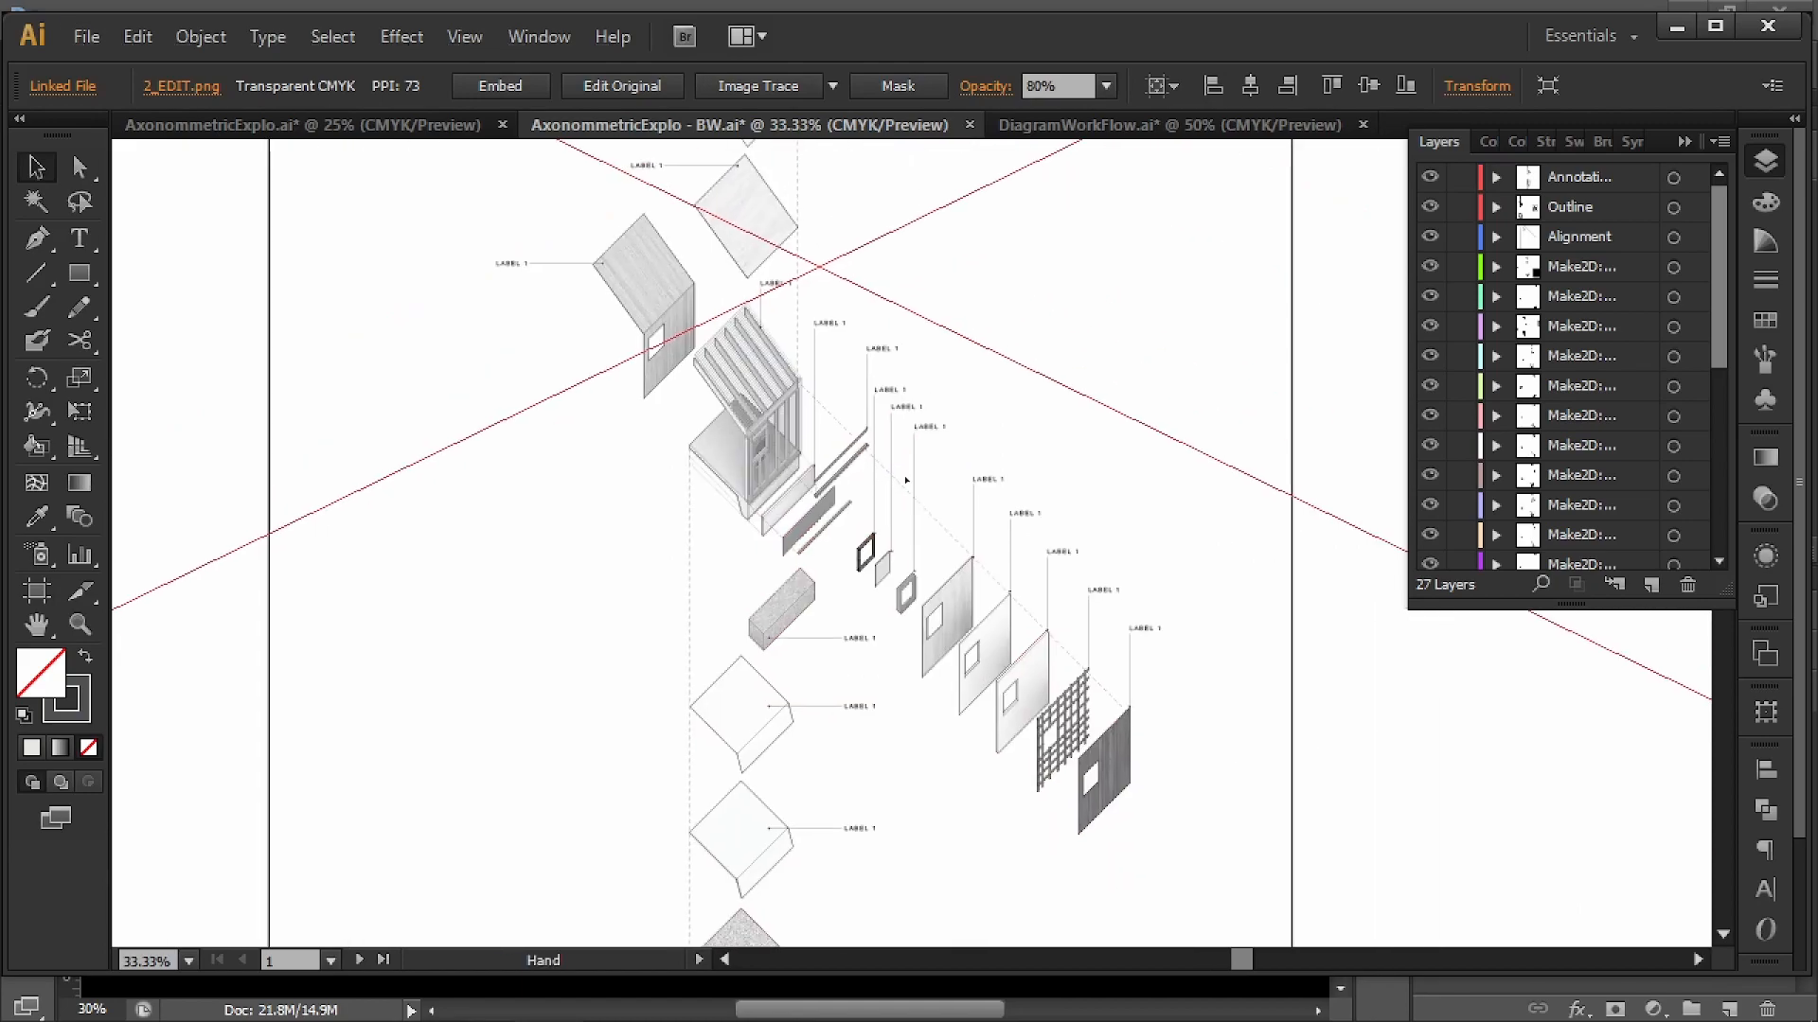
{"action": "scroll", "coordinate": [972, 543], "scroll_direction": "down", "scroll_amount": 1, "text": "alt"}
{"action": "left_click_drag", "start_coordinate": [971, 544], "coordinate": [933, 284]}
{"action": "left_click_drag", "start_coordinate": [949, 474], "coordinate": [994, 563]}
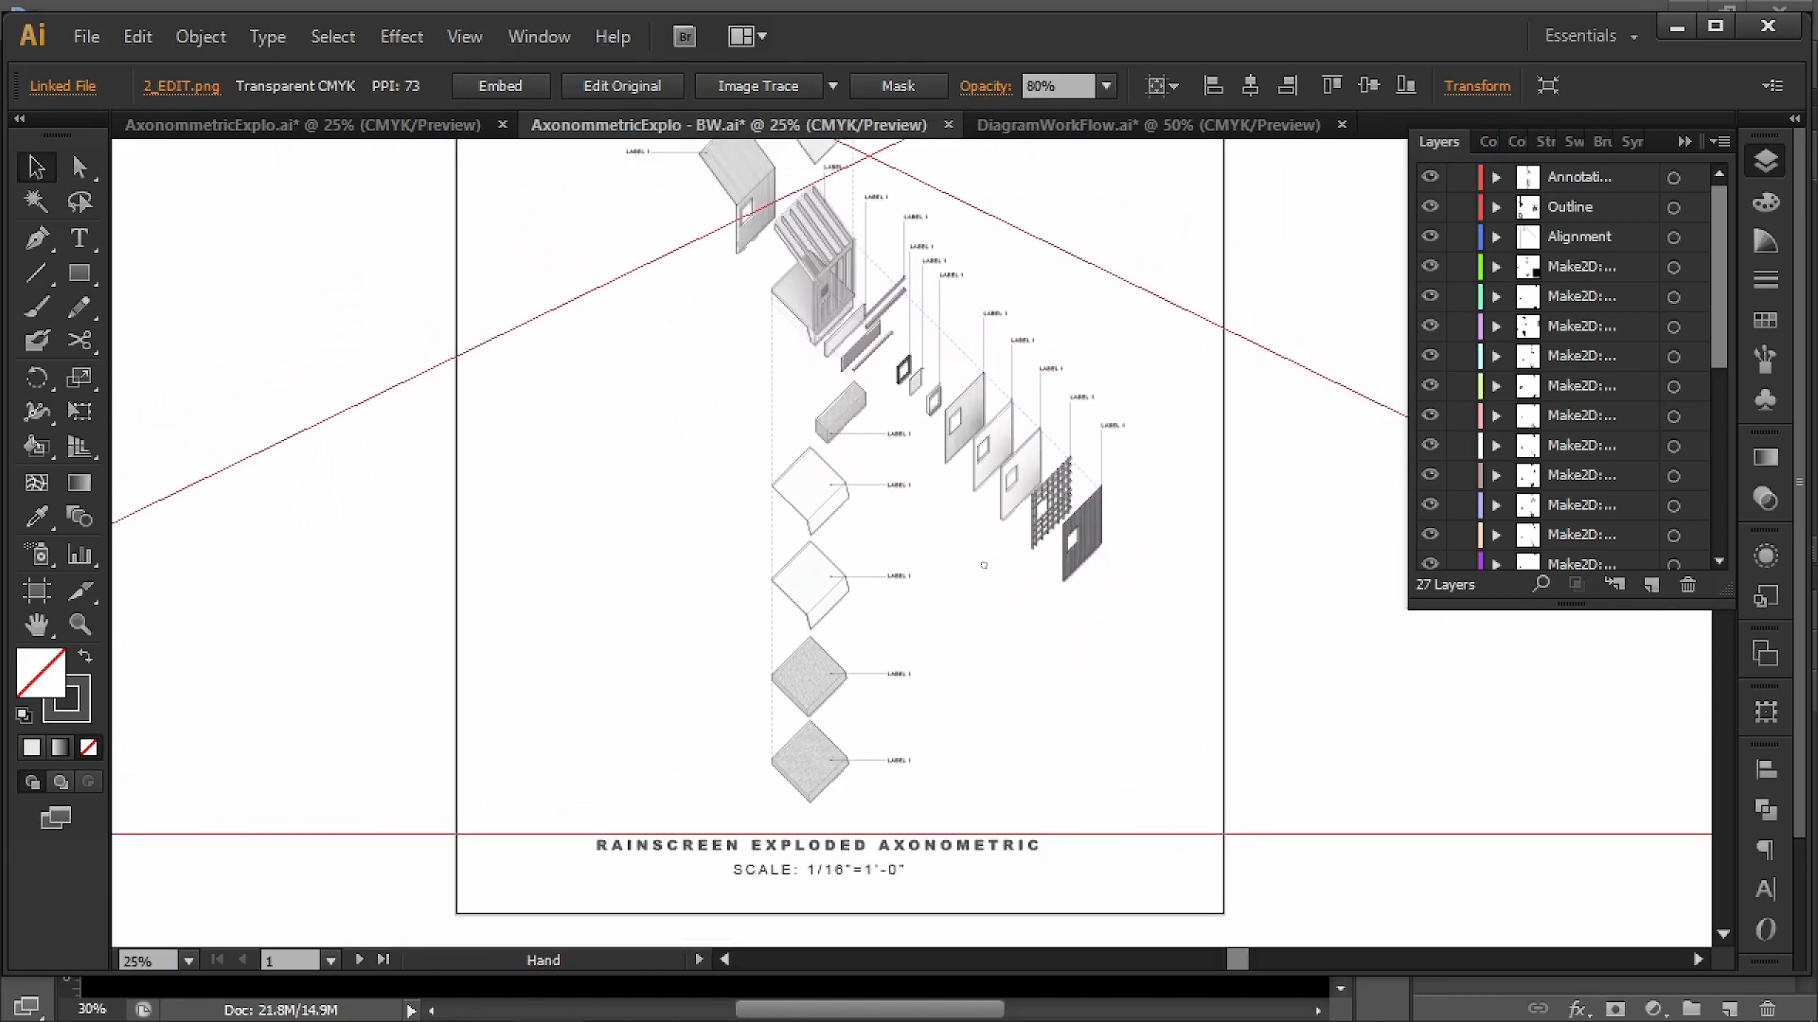
- Examine the grayscale textures, outlines and material notes of the assembled axonometric on the second sheet
{"action": "scroll", "coordinate": [961, 479], "scroll_direction": "down", "scroll_amount": 3}
{"action": "scroll", "coordinate": [966, 479], "scroll_direction": "up", "scroll_amount": 5}
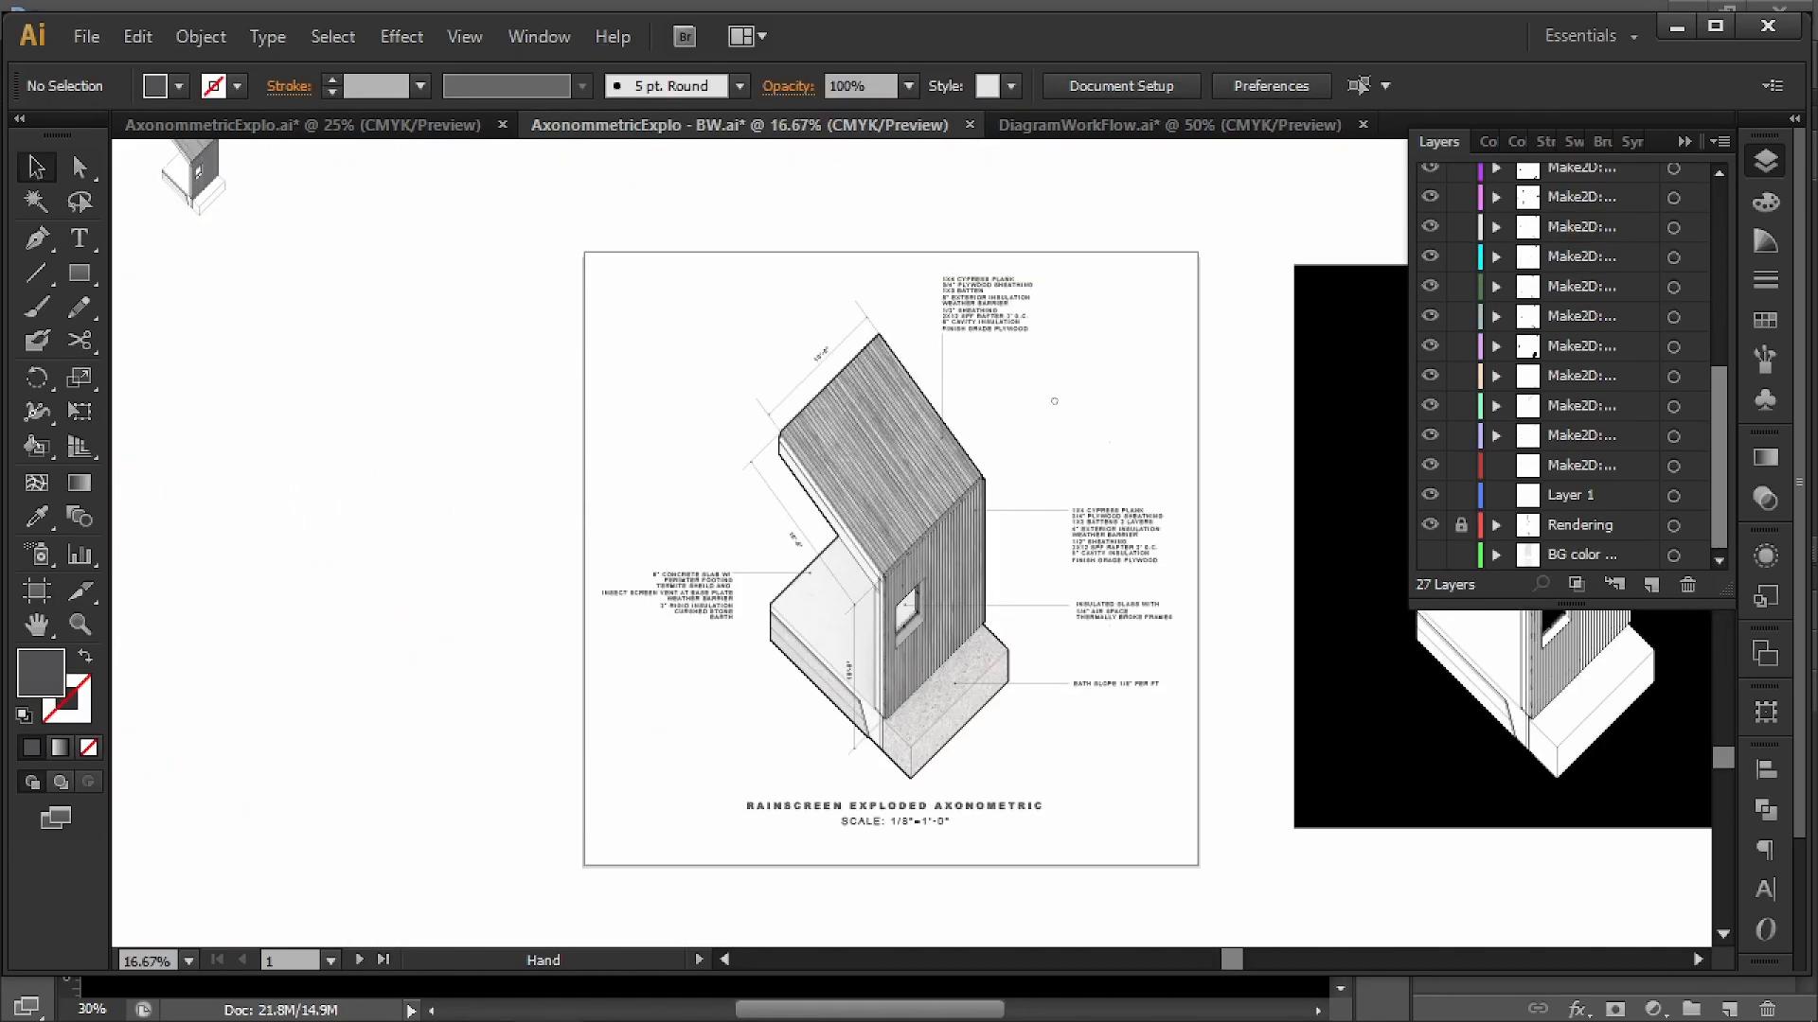
{"action": "left_click_drag", "start_coordinate": [1053, 401], "coordinate": [1036, 399]}
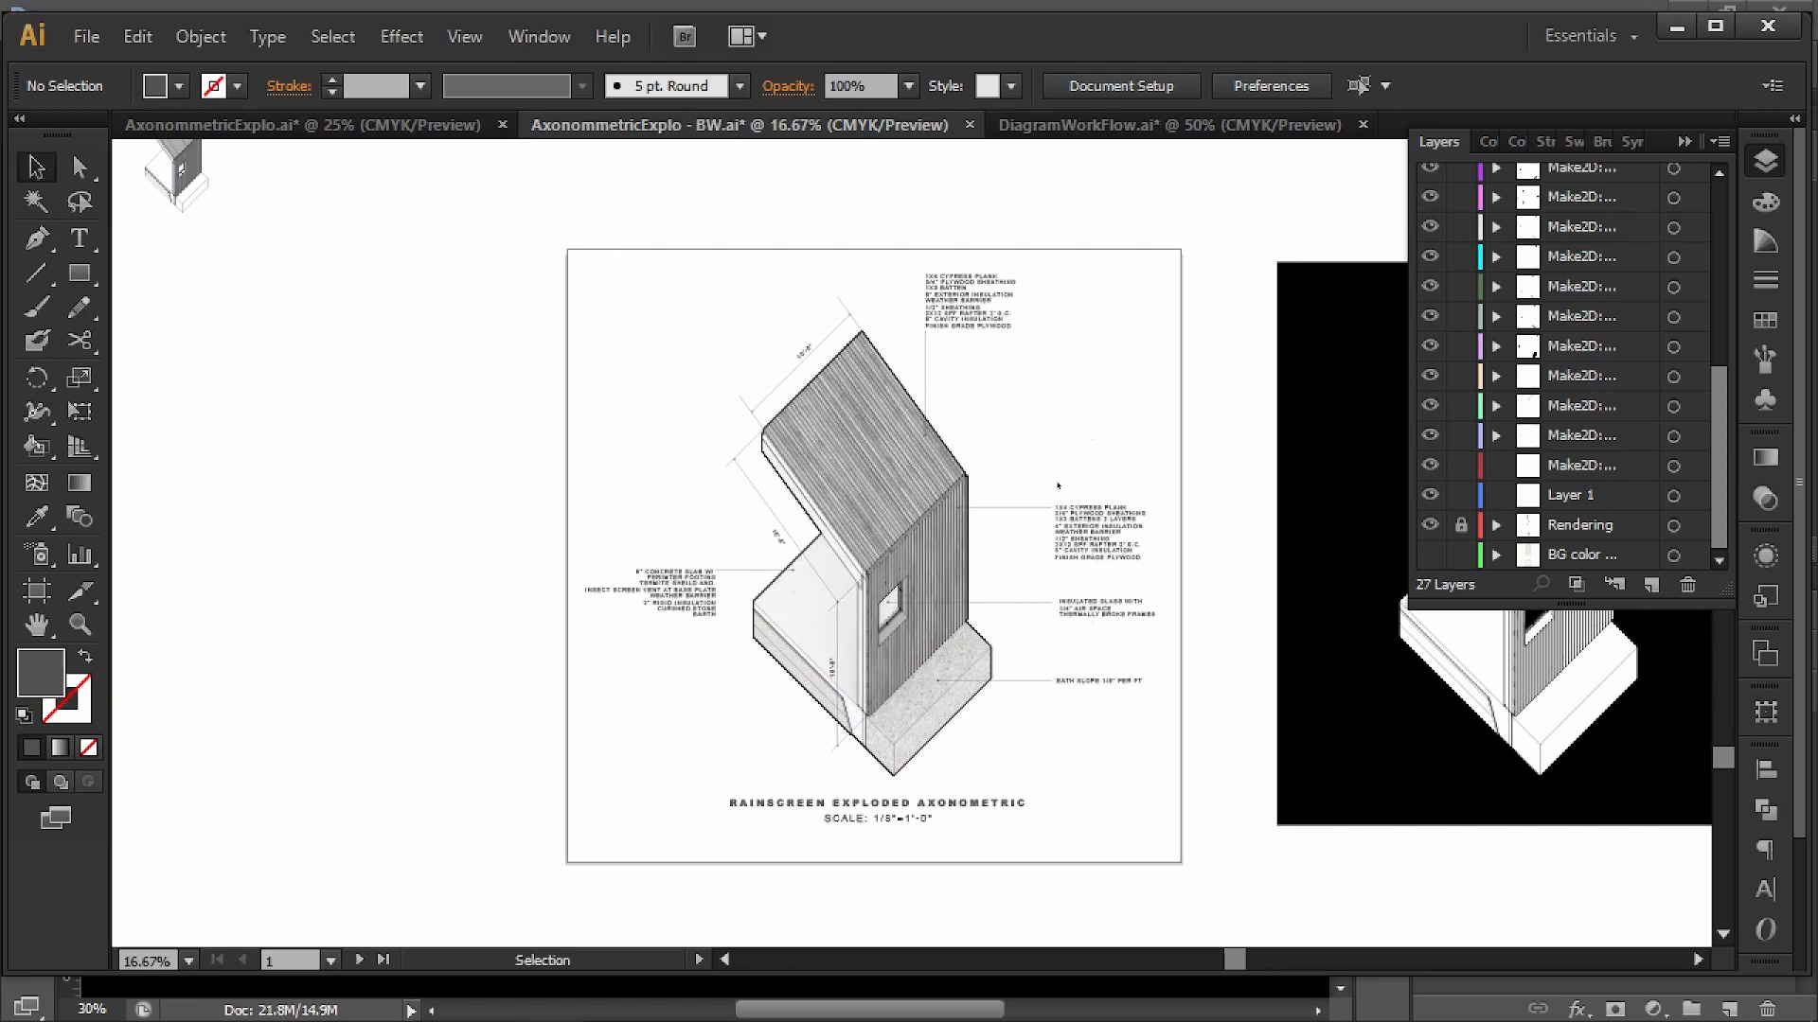
{"action": "scroll", "coordinate": [916, 748], "scroll_direction": "up", "scroll_amount": 1, "text": "alt"}
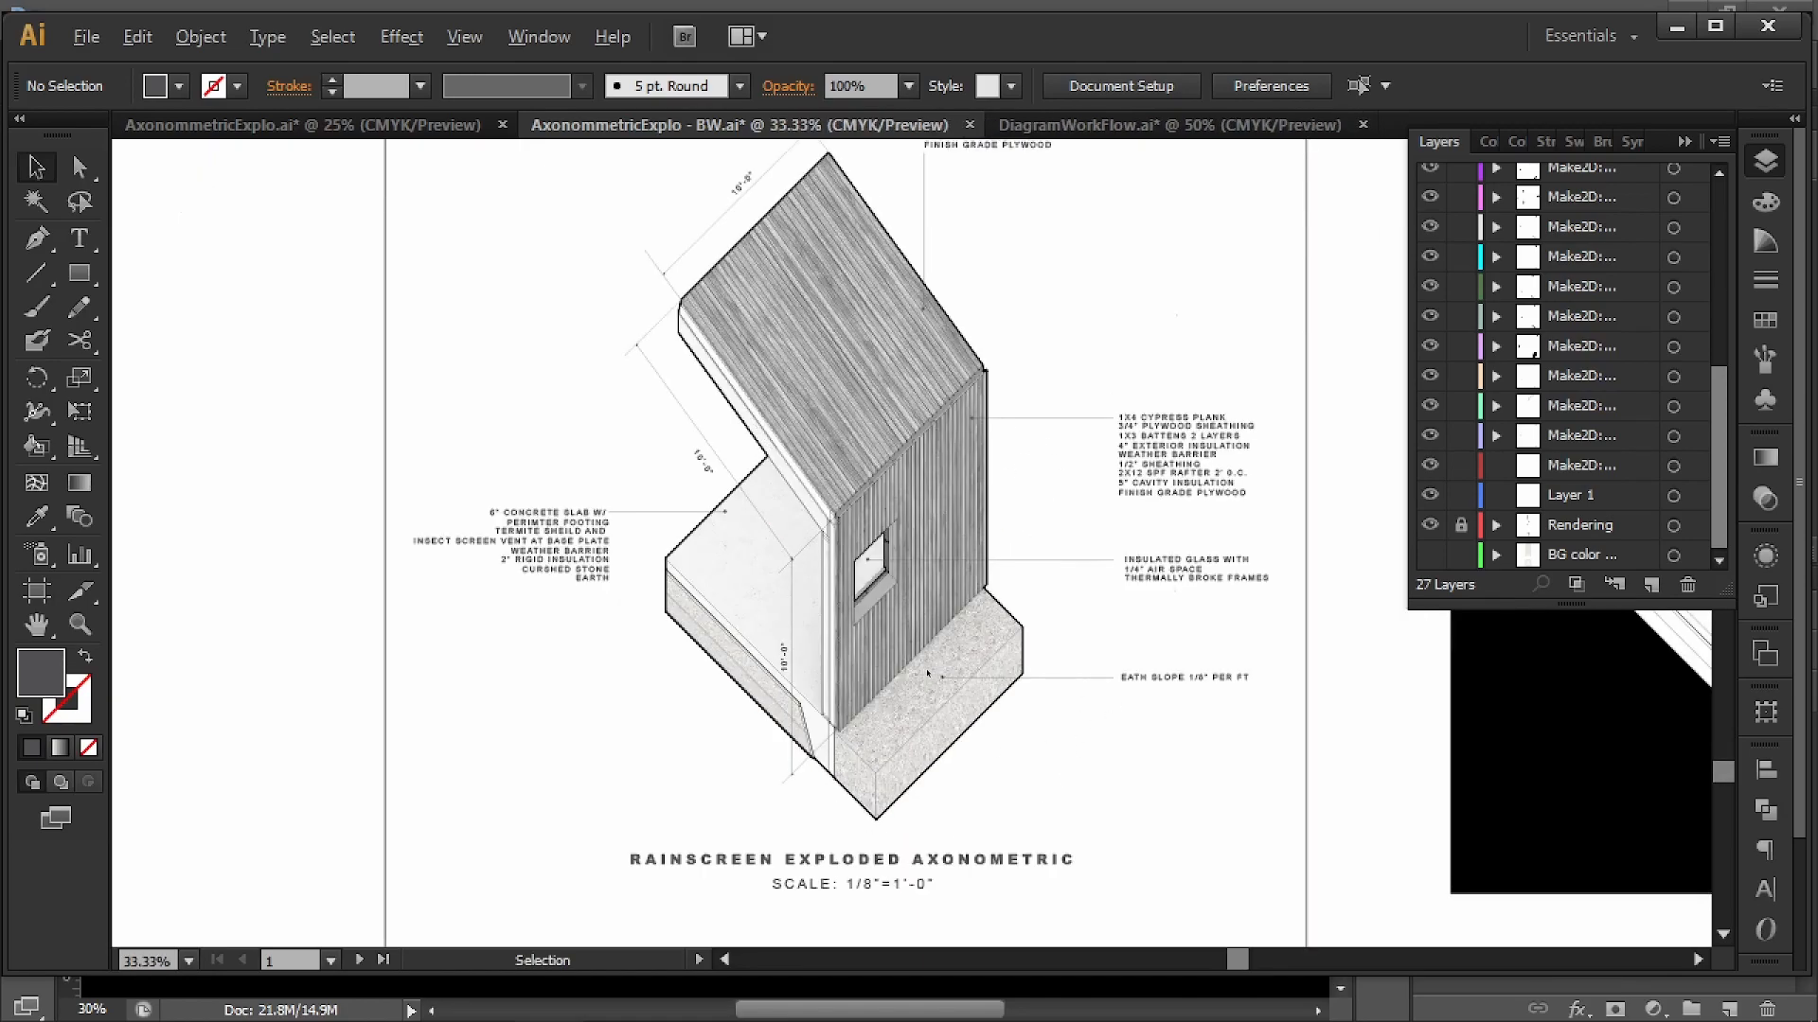
{"action": "scroll", "coordinate": [925, 632], "scroll_direction": "up", "scroll_amount": 3, "text": "alt"}
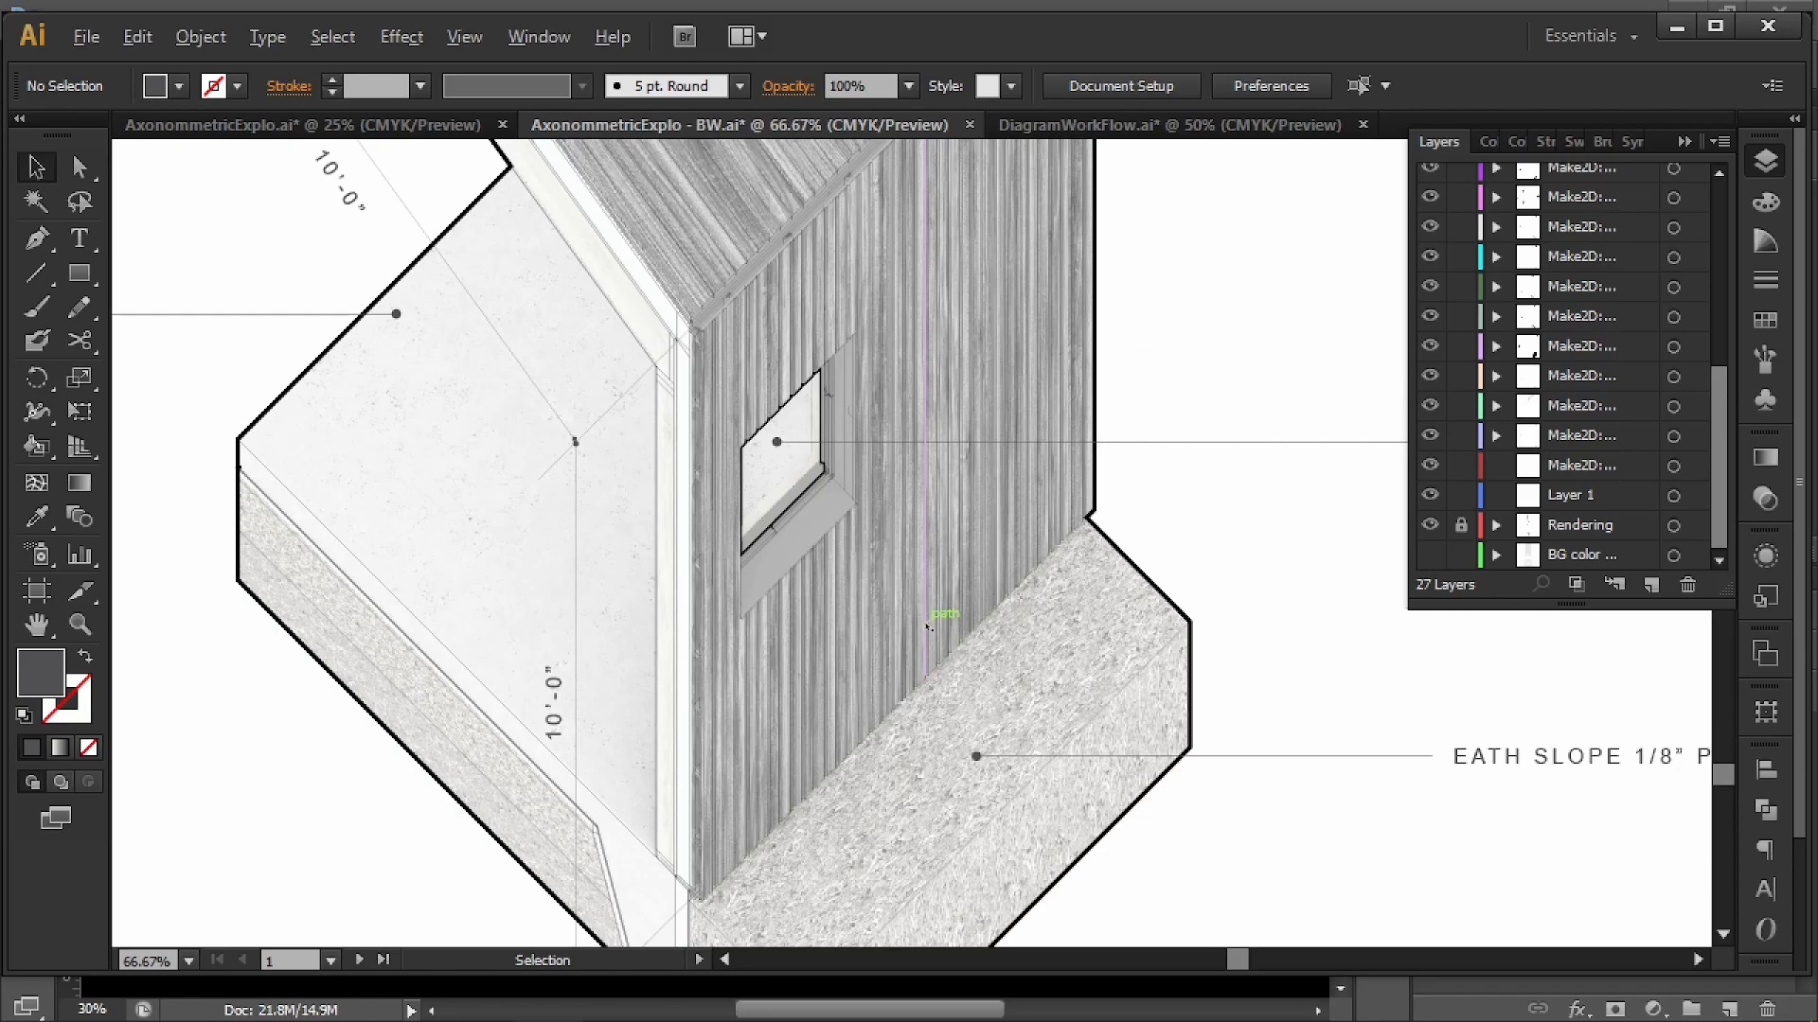
{"action": "scroll", "coordinate": [927, 626], "scroll_direction": "down", "scroll_amount": 3, "text": "alt"}
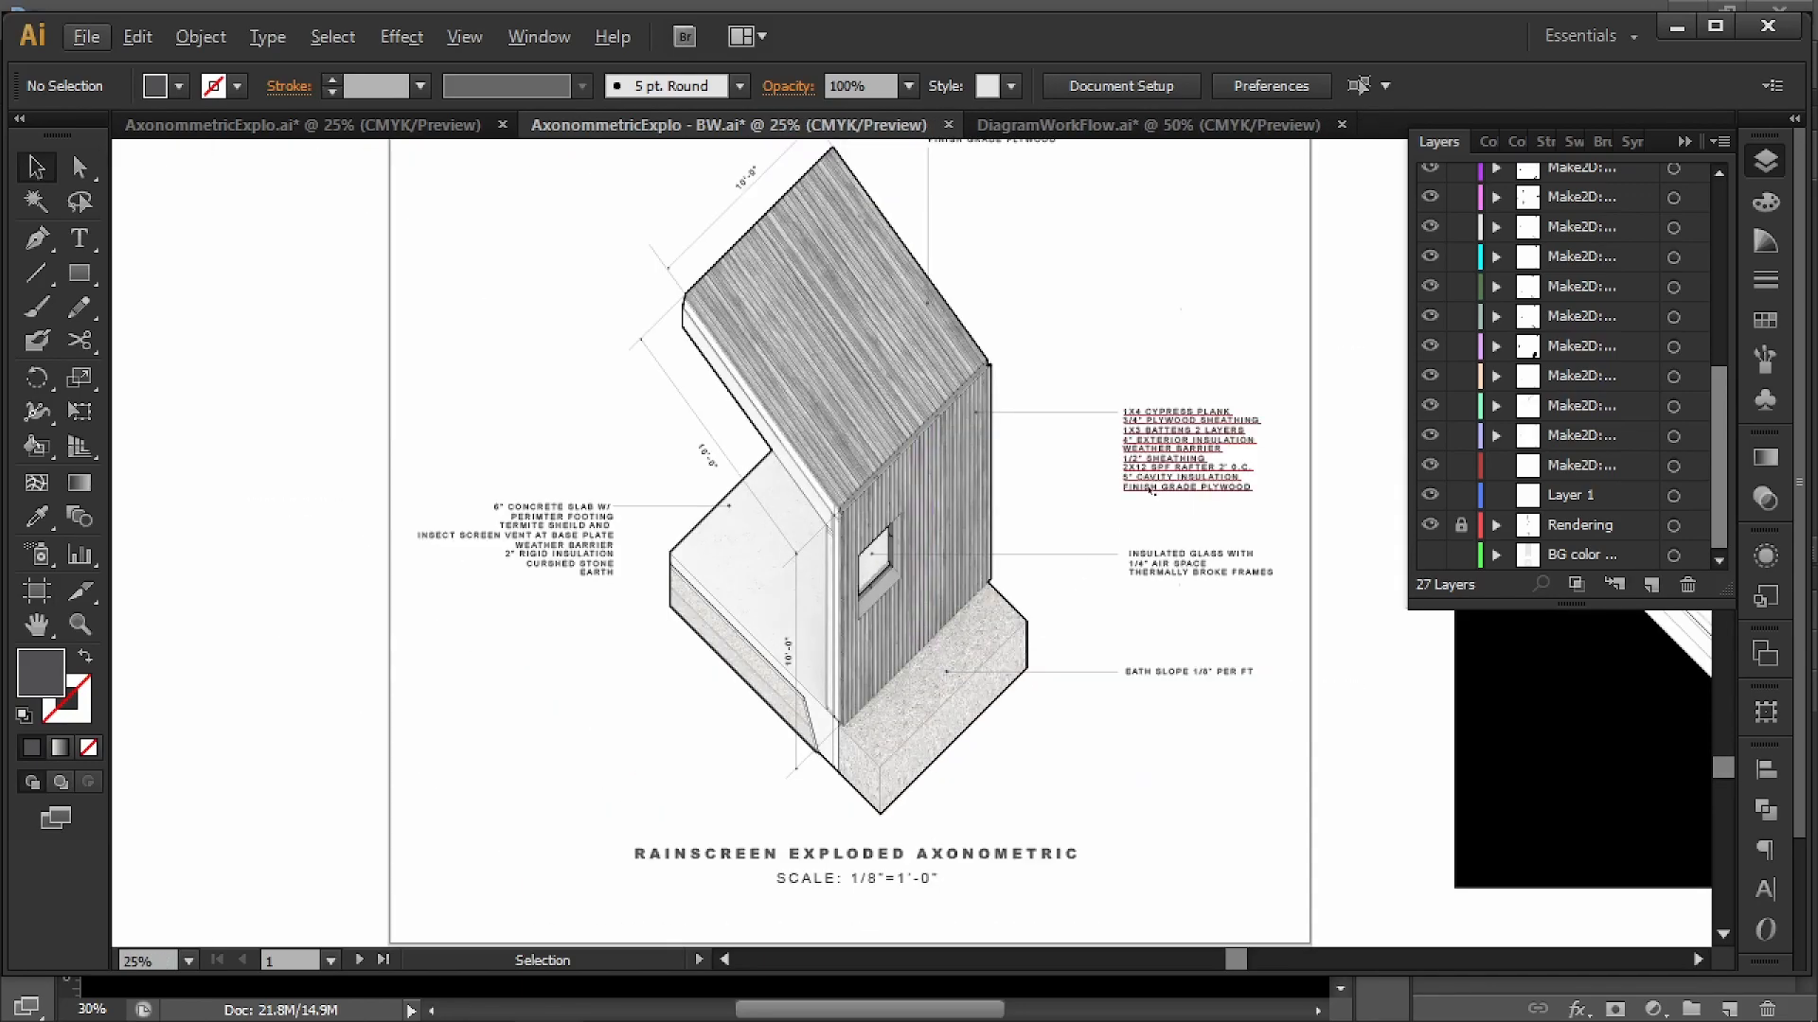
- Show the BG color layer in the black-and-white file and review both sheets against the background
{"action": "left_click", "coordinate": [1430, 555]}
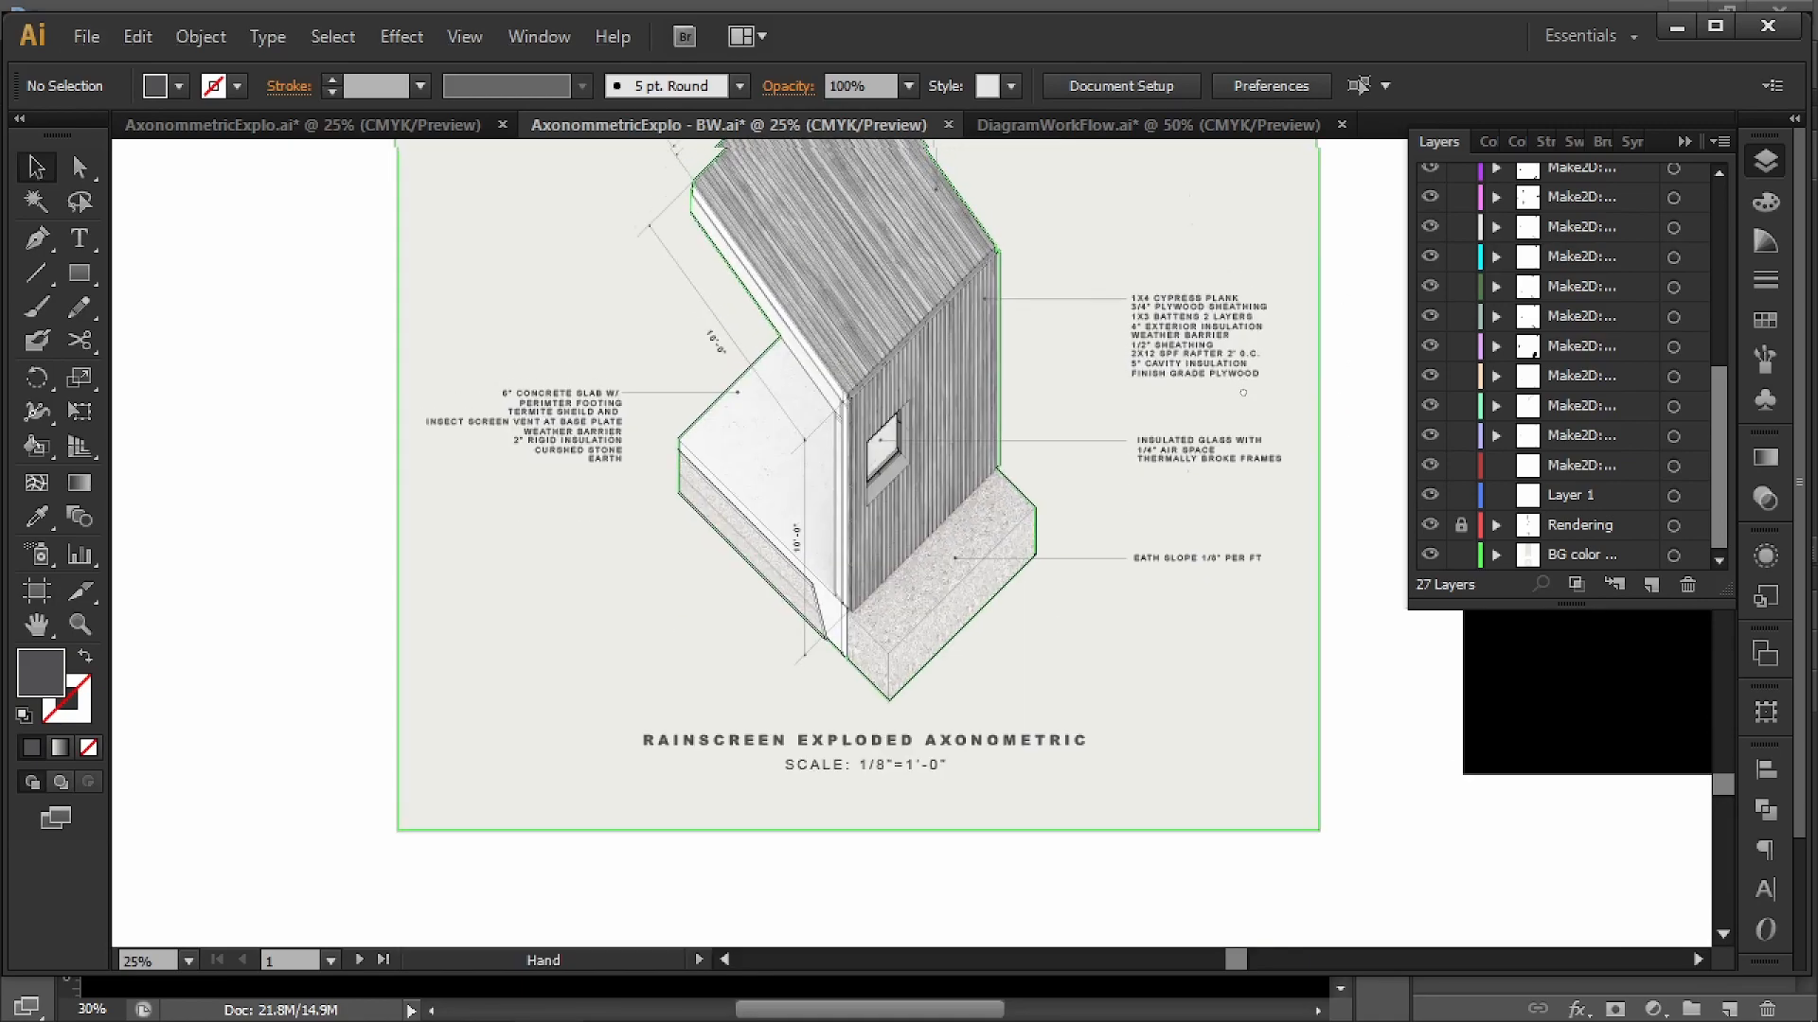
{"action": "left_click_drag", "start_coordinate": [1236, 396], "coordinate": [1212, 487]}
{"action": "scroll", "coordinate": [1223, 473], "scroll_direction": "down", "scroll_amount": 1, "text": "alt"}
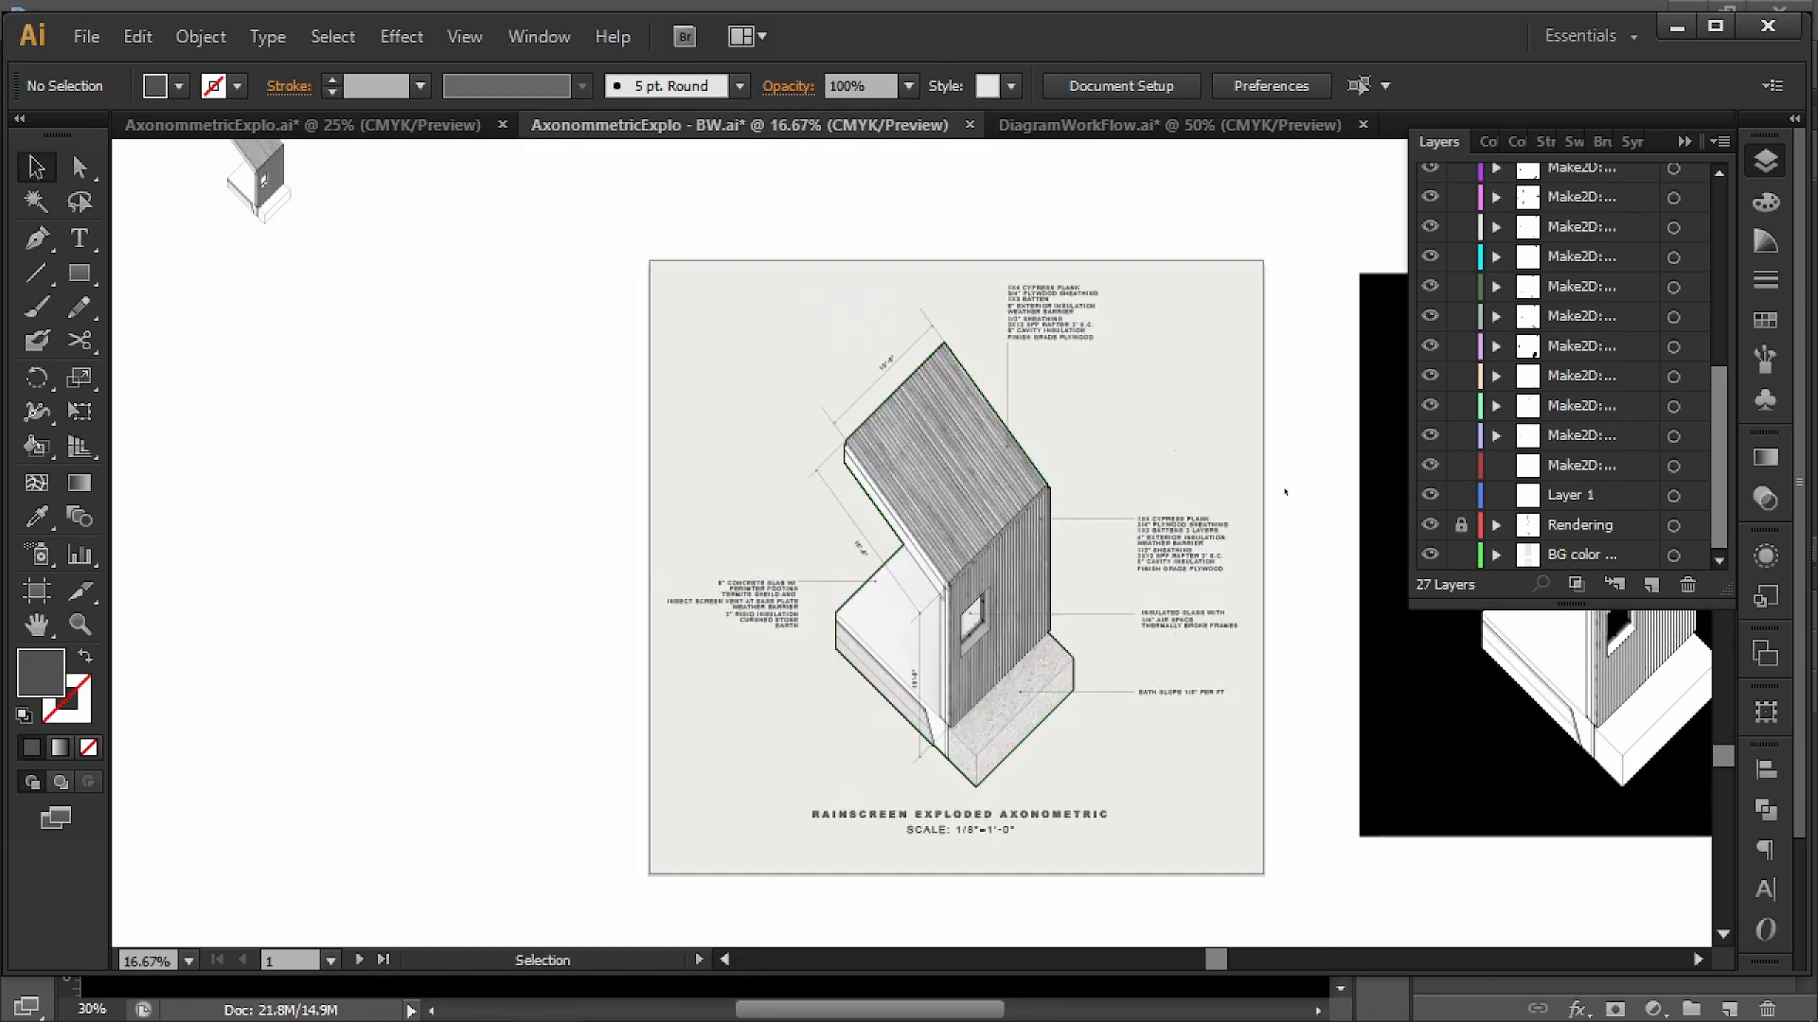
{"action": "scroll", "coordinate": [1293, 562], "scroll_direction": "up", "scroll_amount": 10}
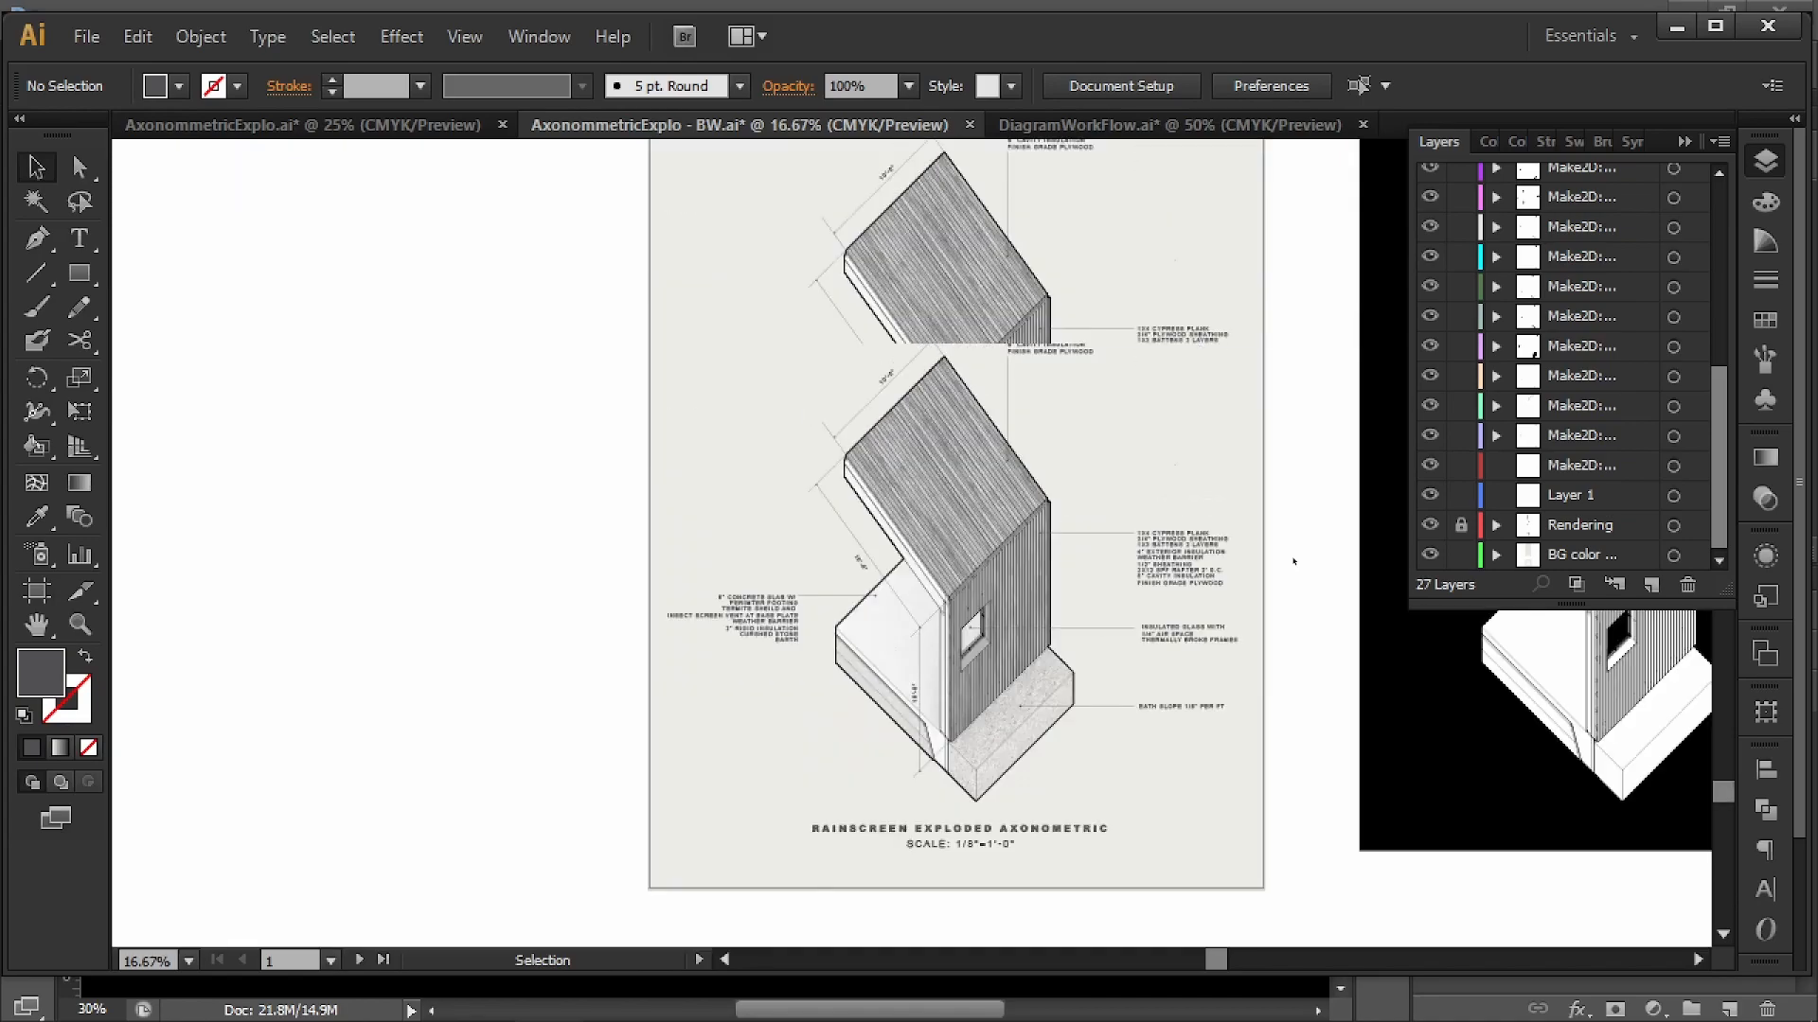
{"action": "left_click_drag", "start_coordinate": [1270, 592], "coordinate": [1301, 316]}
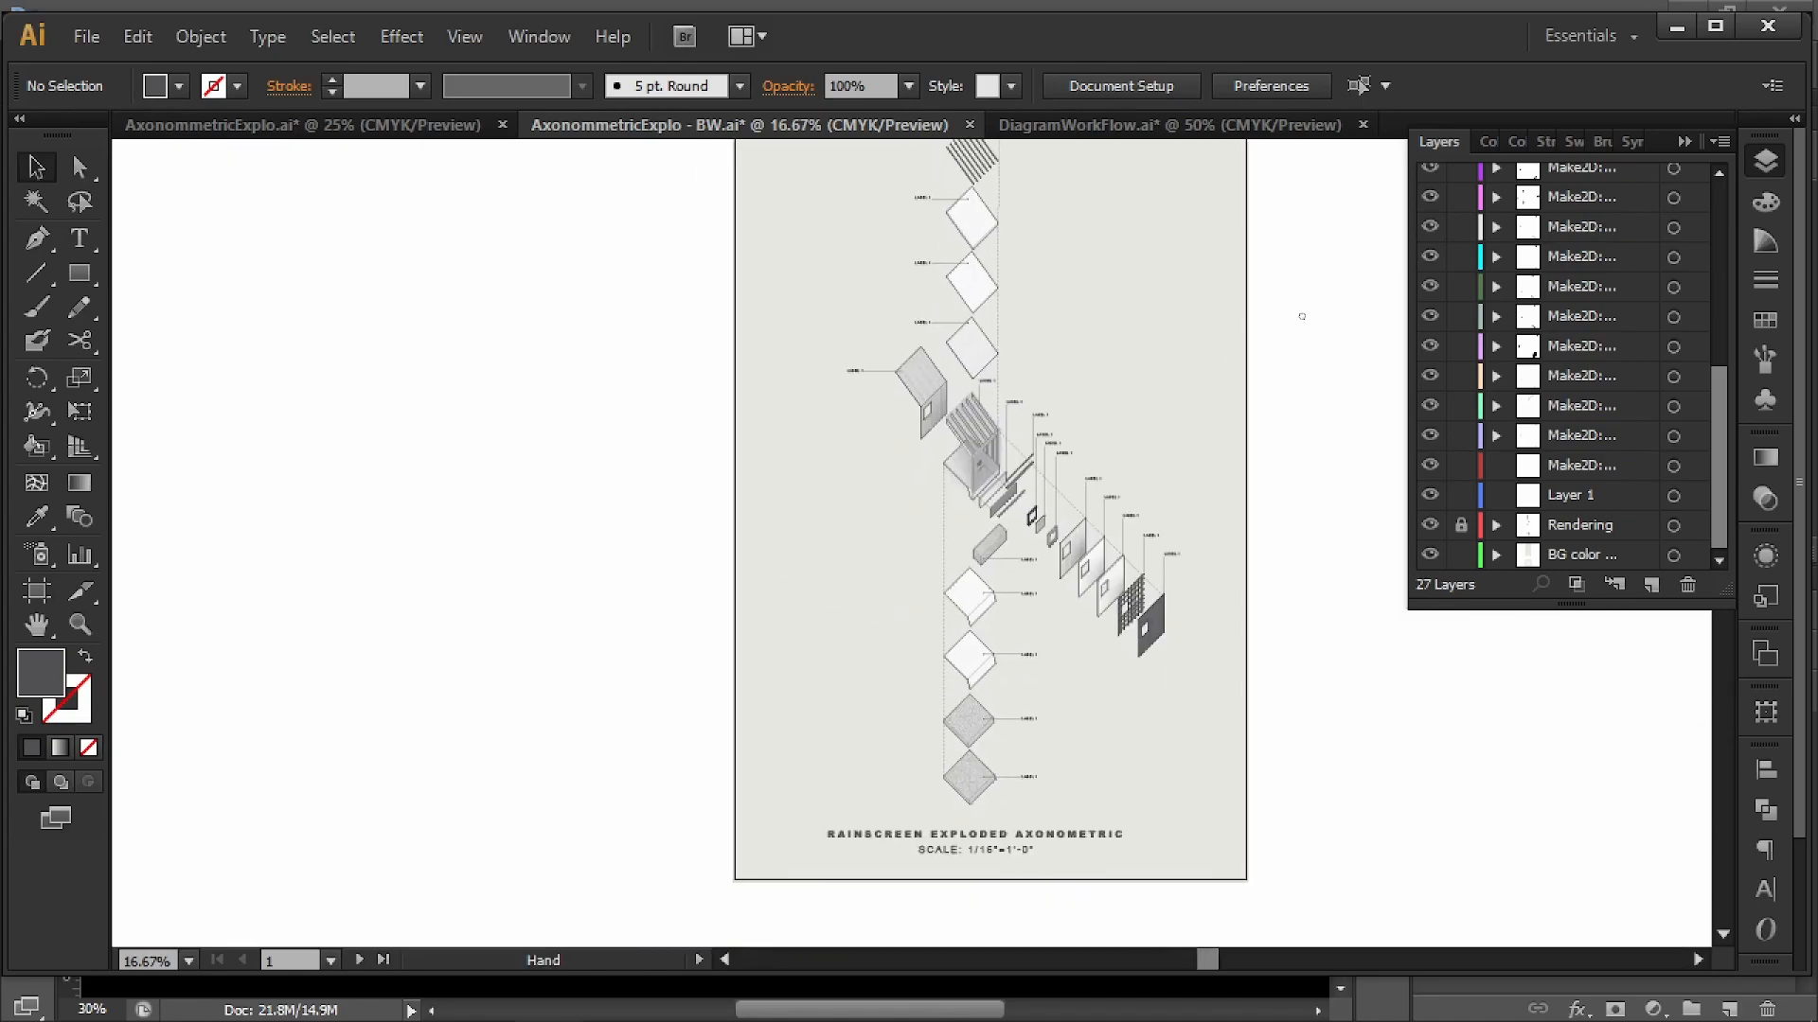
{"action": "left_click_drag", "start_coordinate": [1280, 229], "coordinate": [1258, 503]}
- Try a pinkish background fill of 5% magenta, 0% yellow and 9% black on the tall exploded sheet
{"action": "left_click", "coordinate": [1125, 398]}
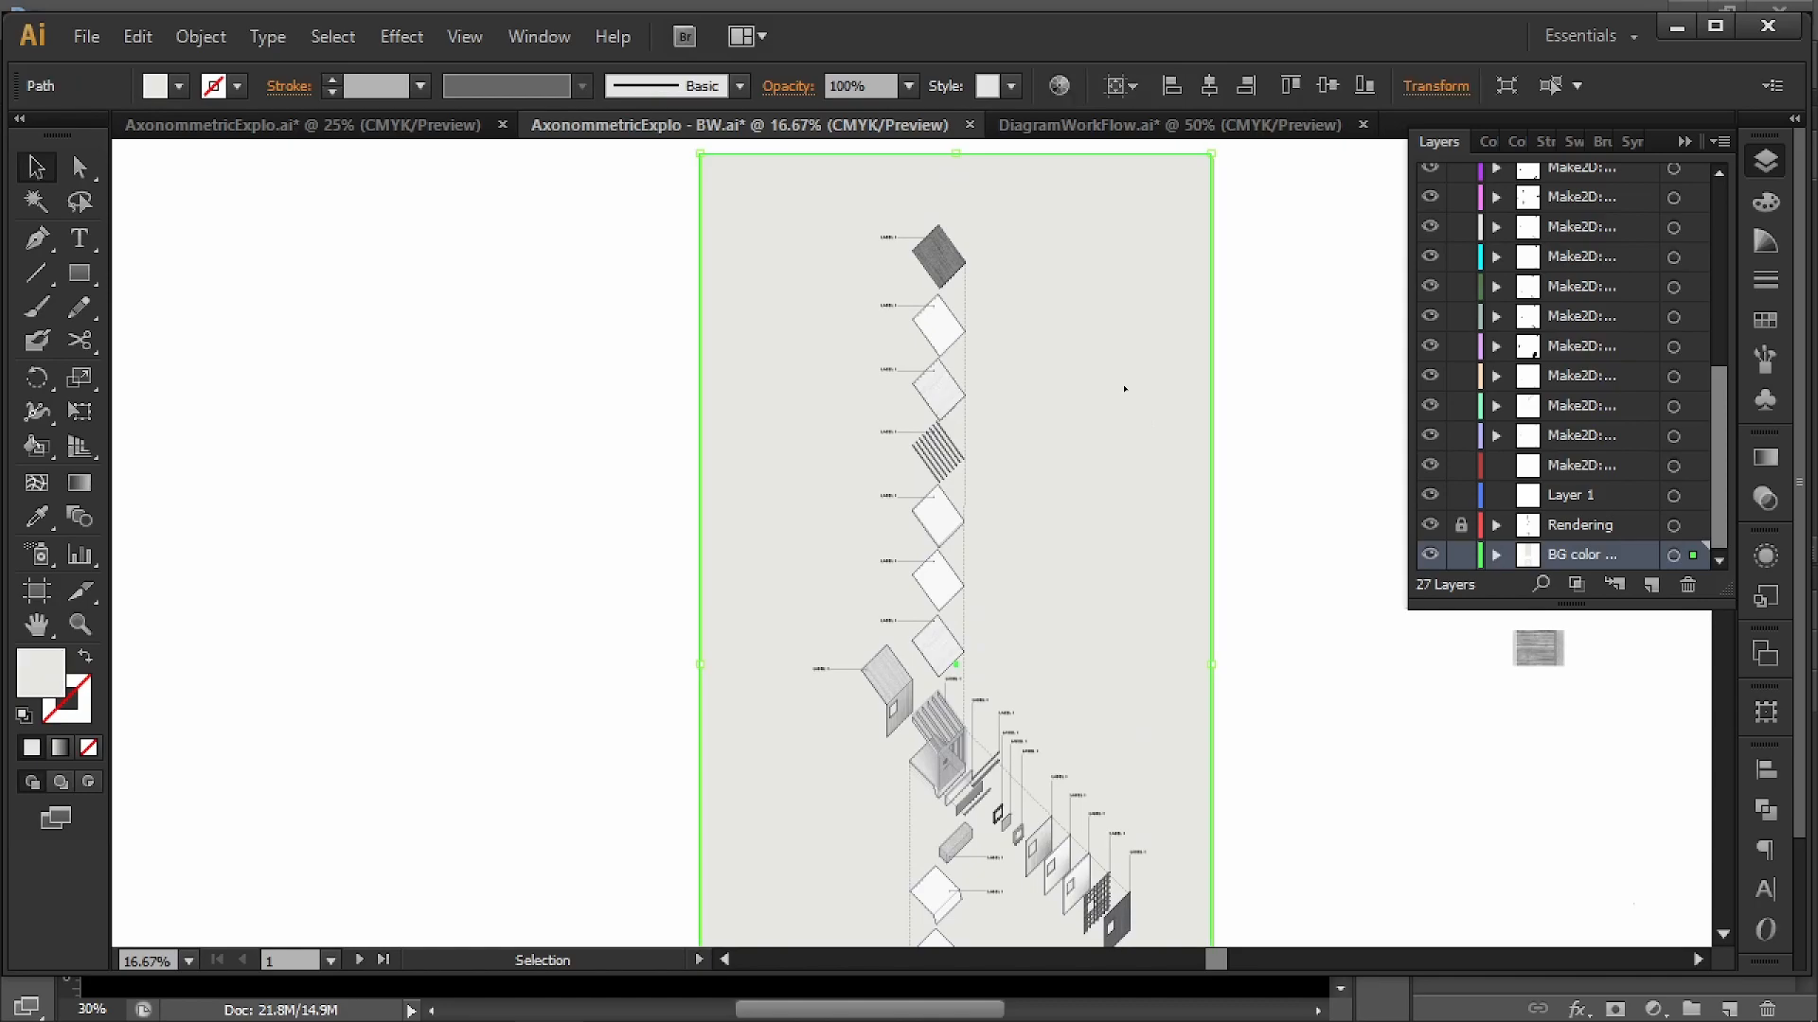
{"action": "left_click", "coordinate": [170, 87], "text": "shift"}
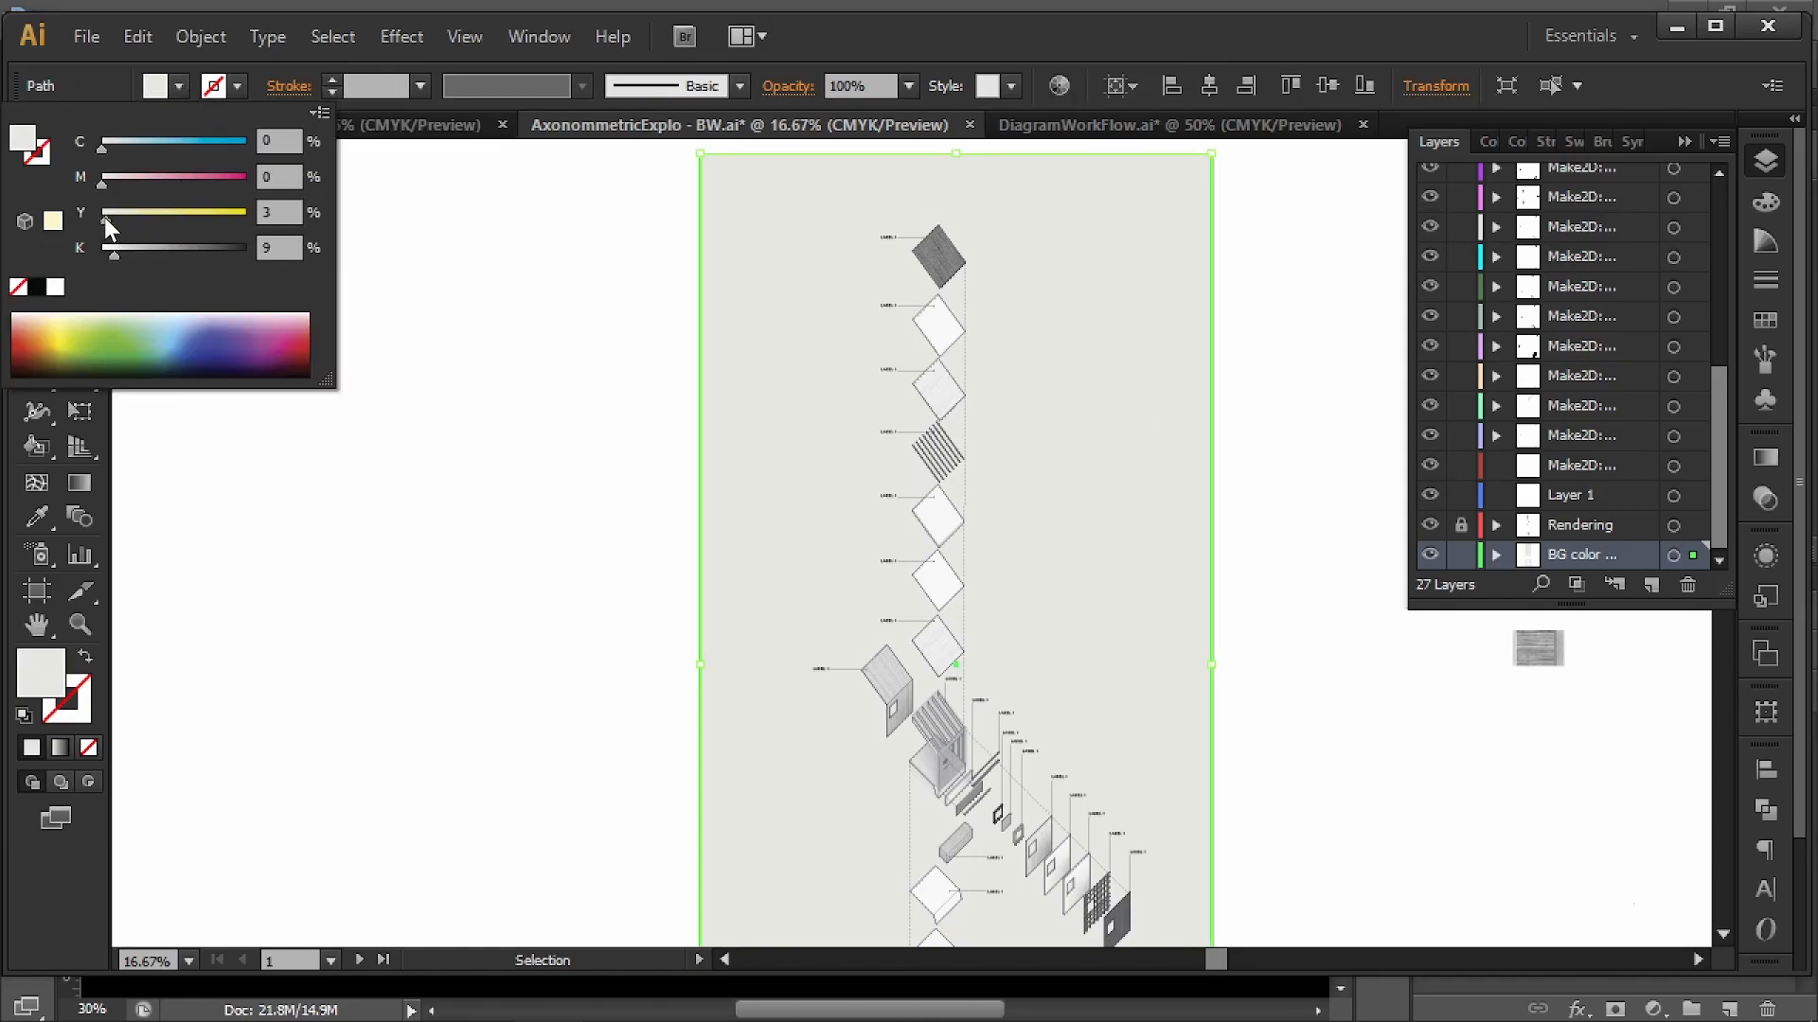
{"action": "left_click_drag", "start_coordinate": [104, 184], "coordinate": [108, 184]}
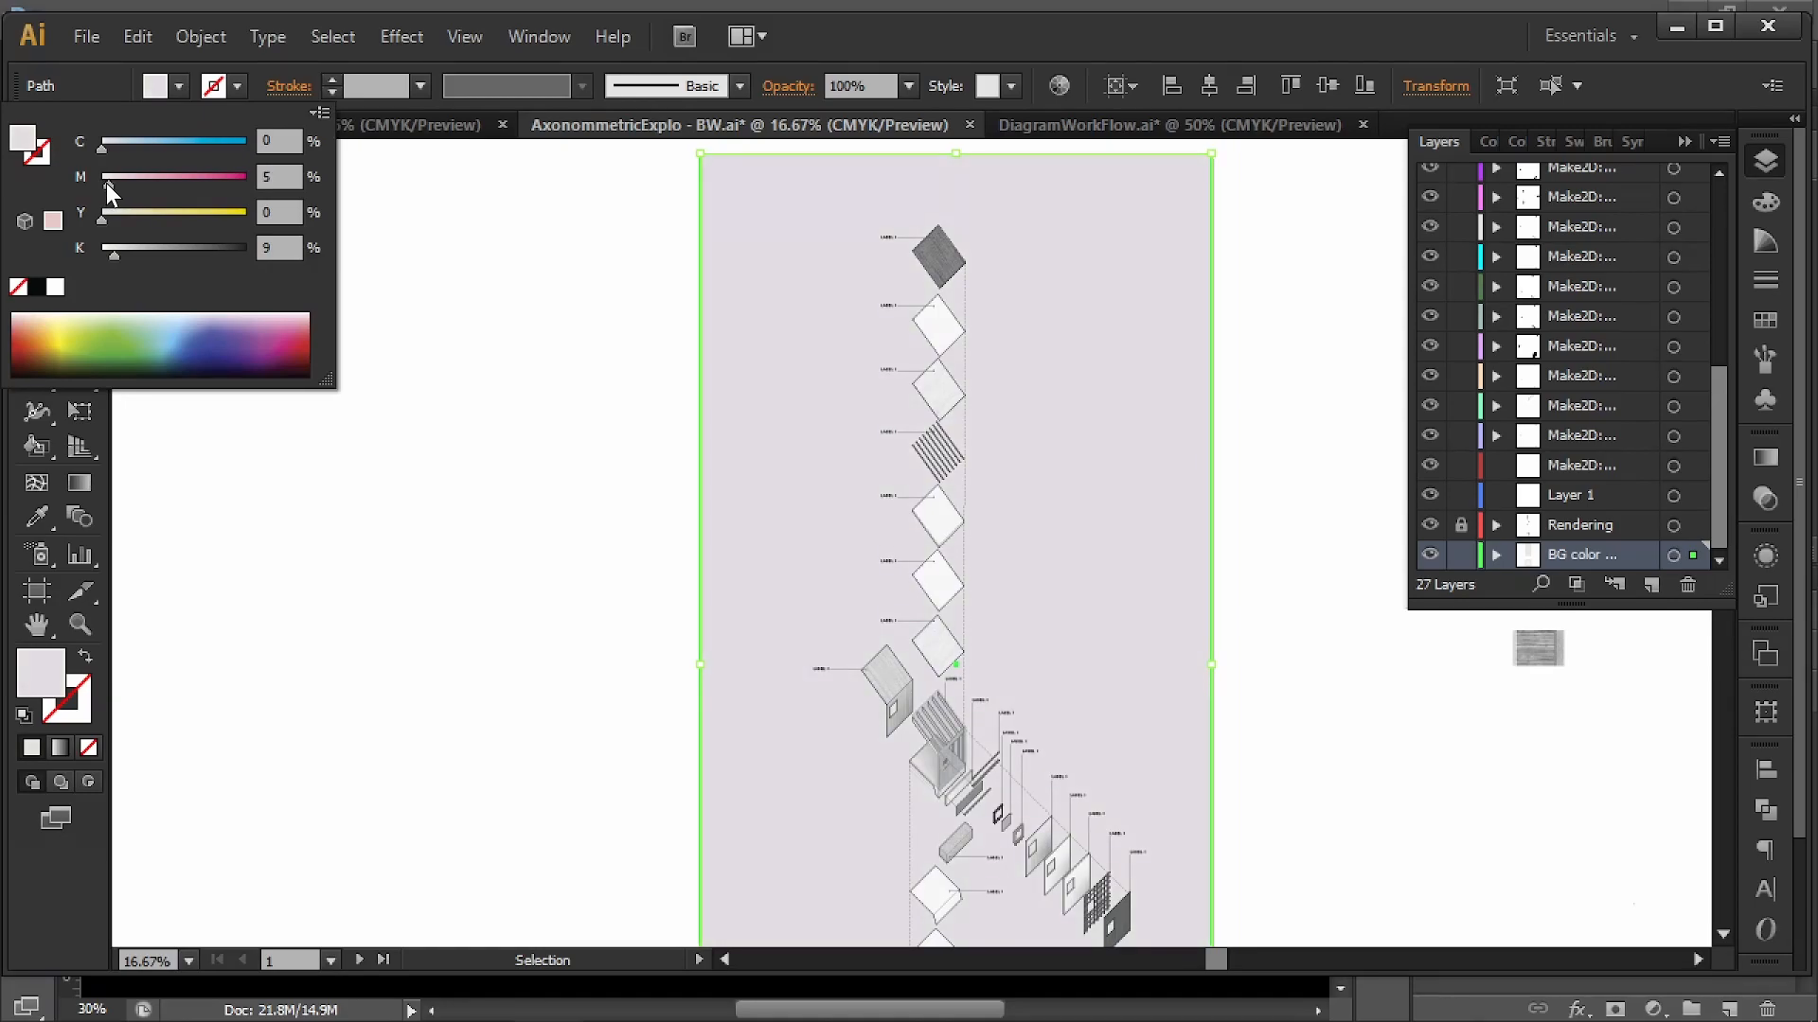
{"action": "left_click", "coordinate": [335, 490]}
{"action": "left_click", "coordinate": [379, 535]}
{"action": "left_click_drag", "start_coordinate": [588, 731], "coordinate": [542, 463]}
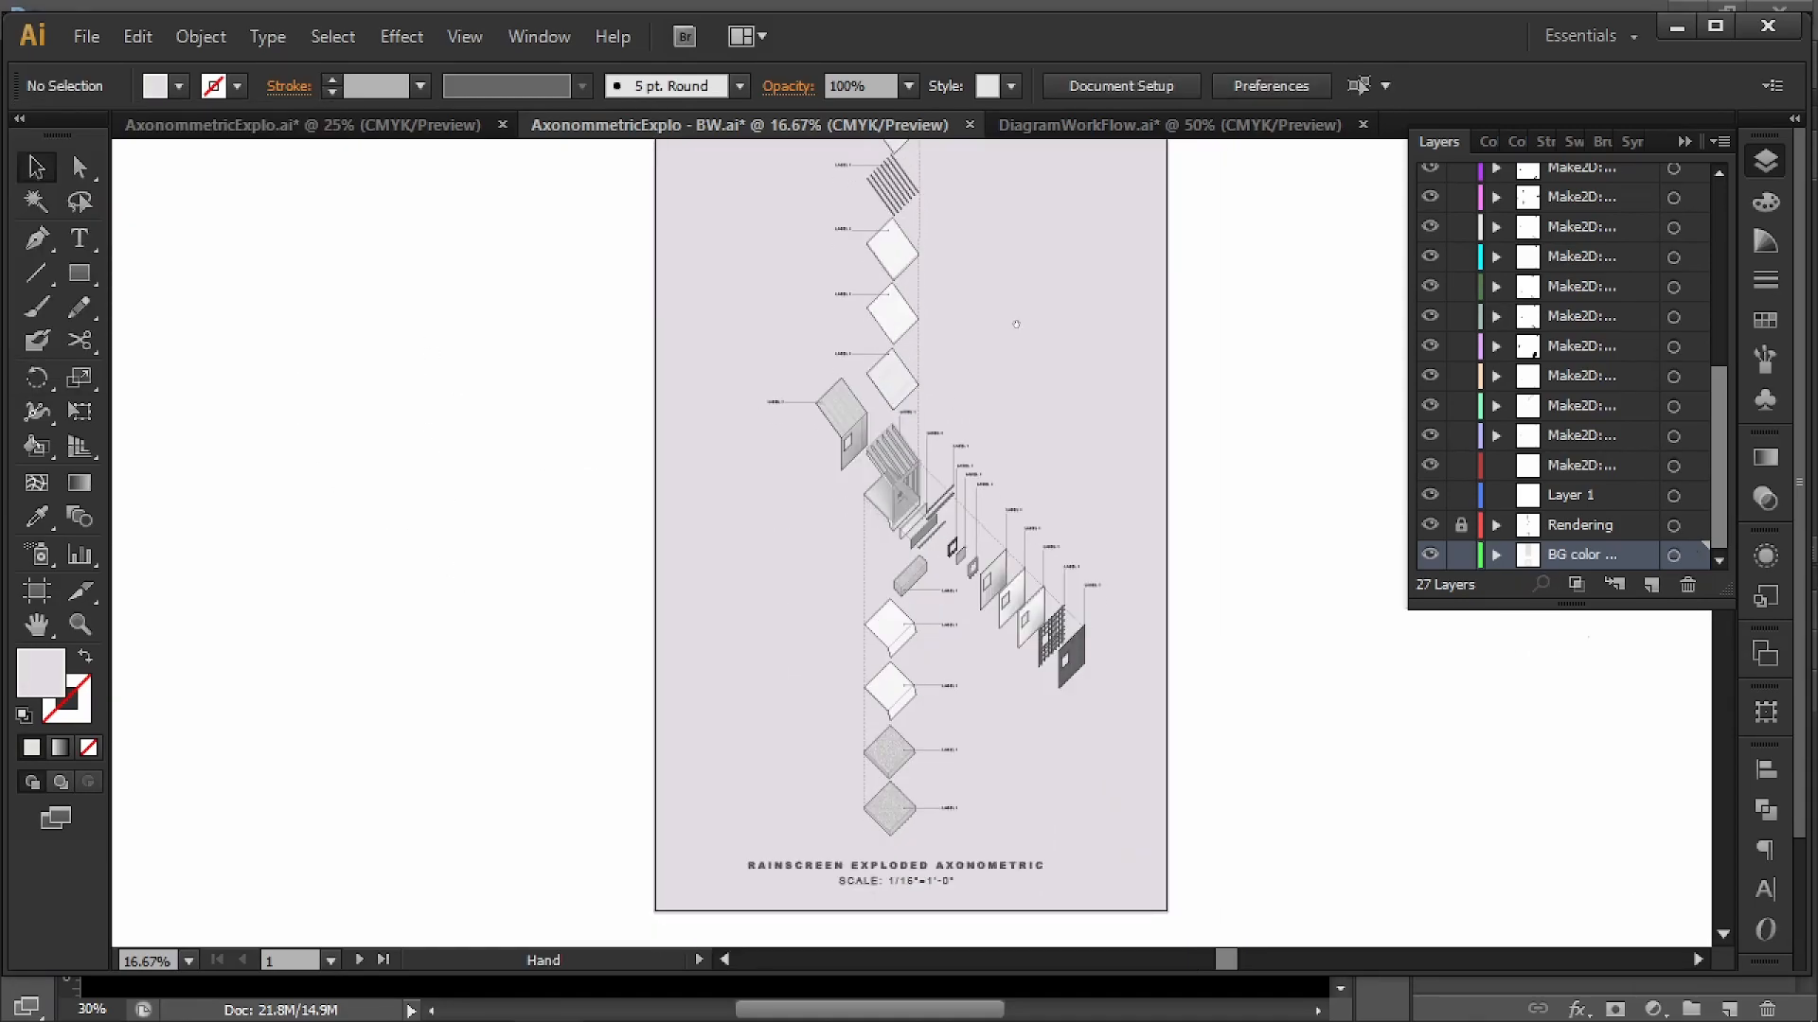
- Try a similar light pinkish fill on the background of the assembled axonometric sheet
{"action": "left_click_drag", "start_coordinate": [1119, 639], "coordinate": [1067, 219]}
{"action": "left_click_drag", "start_coordinate": [1177, 937], "coordinate": [1192, 366]}
{"action": "left_click", "coordinate": [1094, 408]}
{"action": "left_click", "coordinate": [173, 94], "text": "shift"}
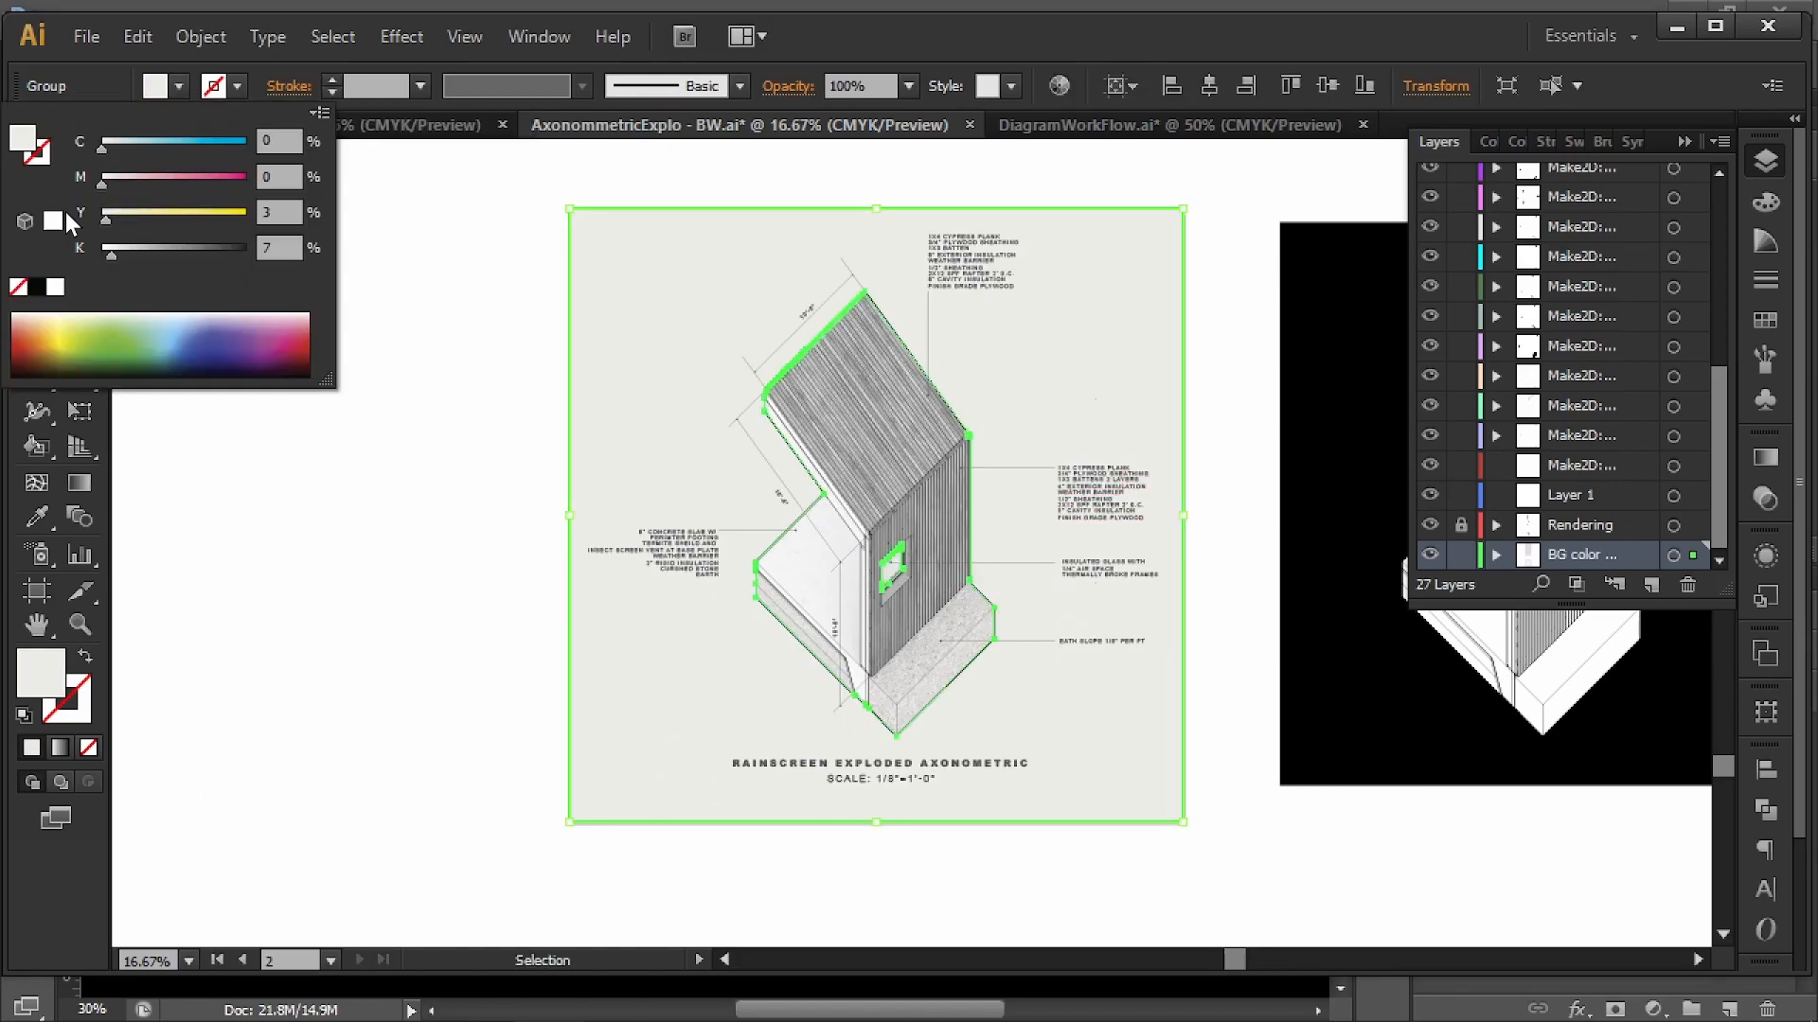
{"action": "left_click_drag", "start_coordinate": [98, 184], "coordinate": [100, 183]}
{"action": "left_click", "coordinate": [318, 572]}
{"action": "left_click", "coordinate": [325, 567]}
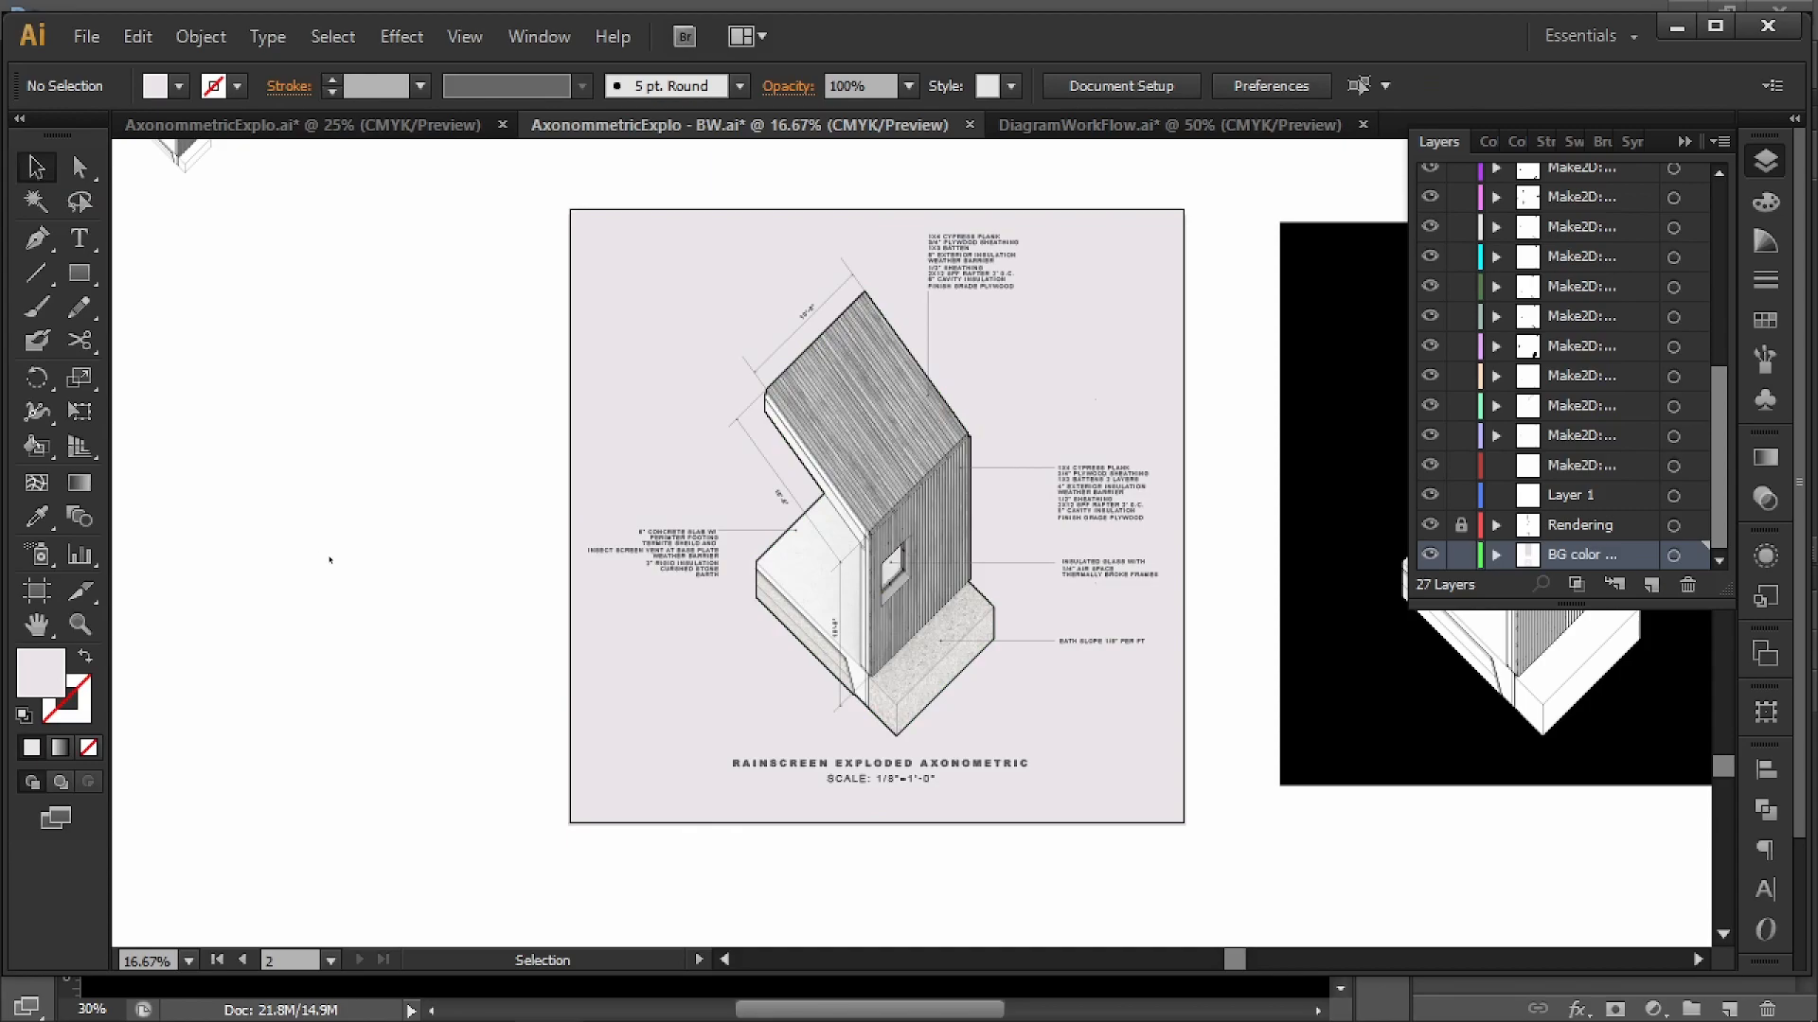
- Compare the tinted sheets and undo the background color changes on both of them
{"action": "scroll", "coordinate": [568, 503], "scroll_direction": "up", "scroll_amount": 10}
{"action": "scroll", "coordinate": [572, 478], "scroll_direction": "down", "scroll_amount": 10}
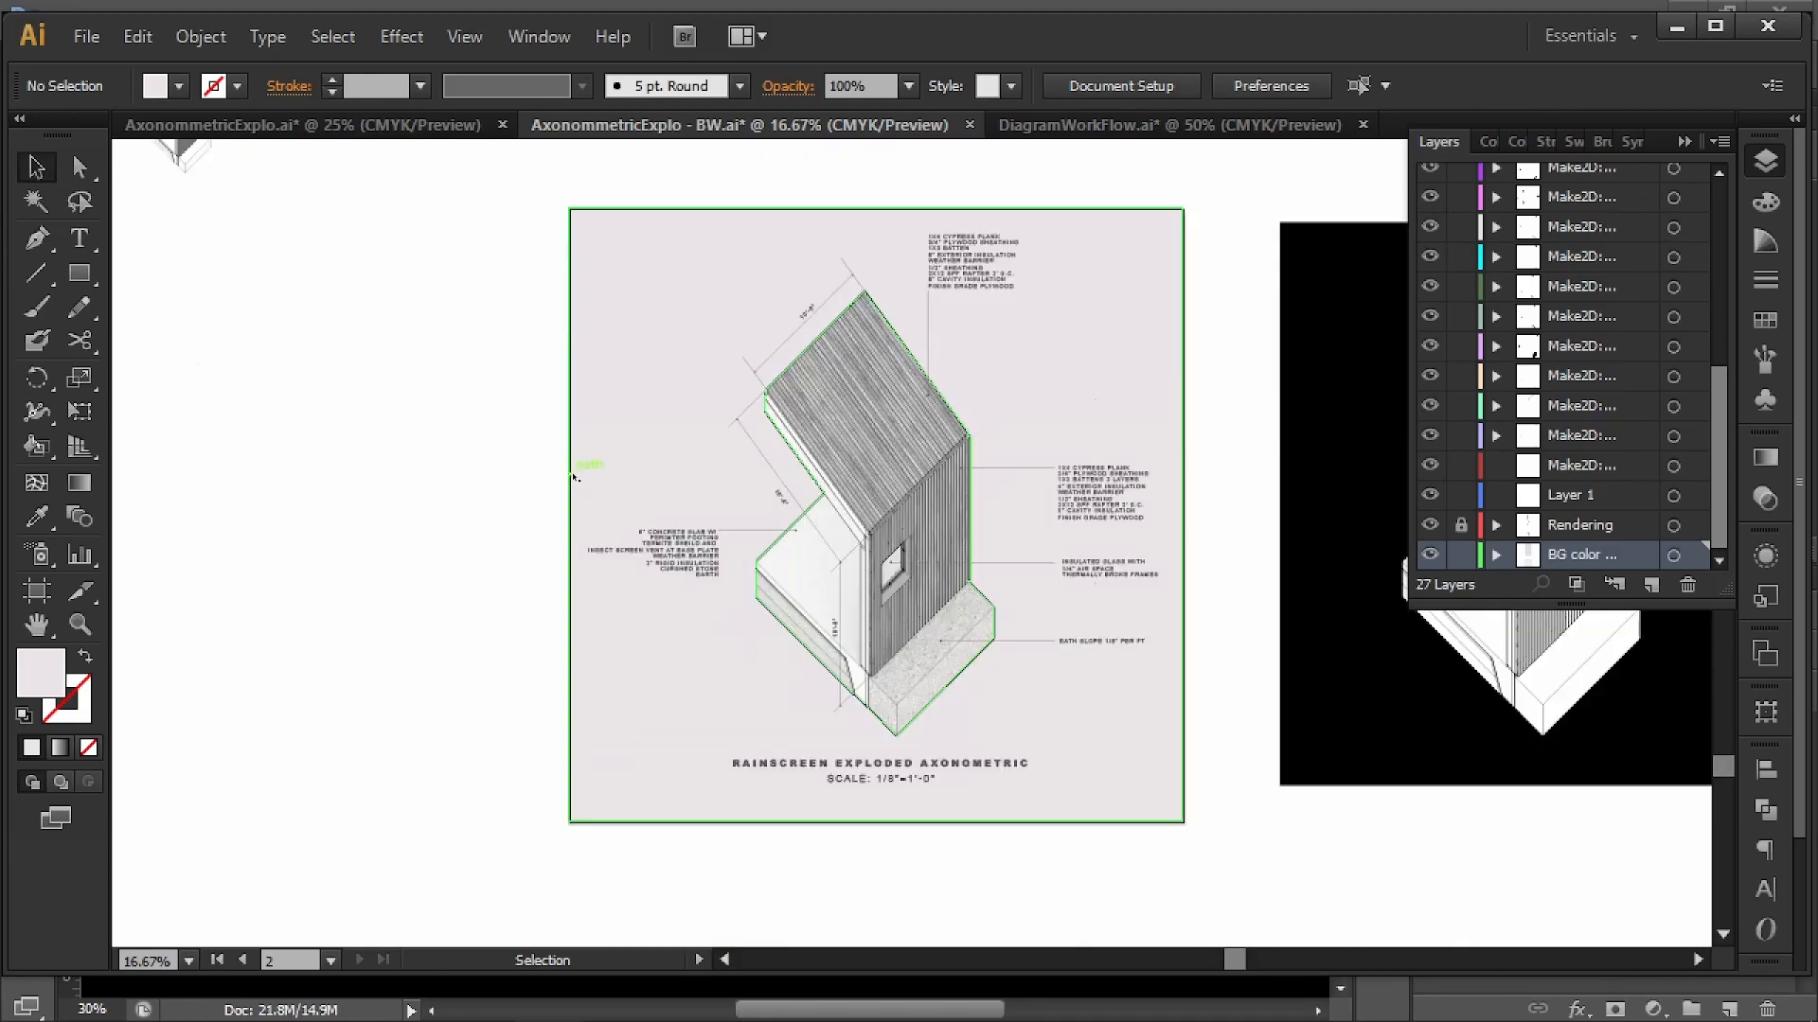
{"action": "key", "text": "ctrl+z"}
{"action": "scroll", "coordinate": [533, 438], "scroll_direction": "up", "scroll_amount": 10}
{"action": "key", "text": "ctrl+z"}
{"action": "key", "text": "ctrl+z"}
{"action": "left_click", "coordinate": [468, 351]}
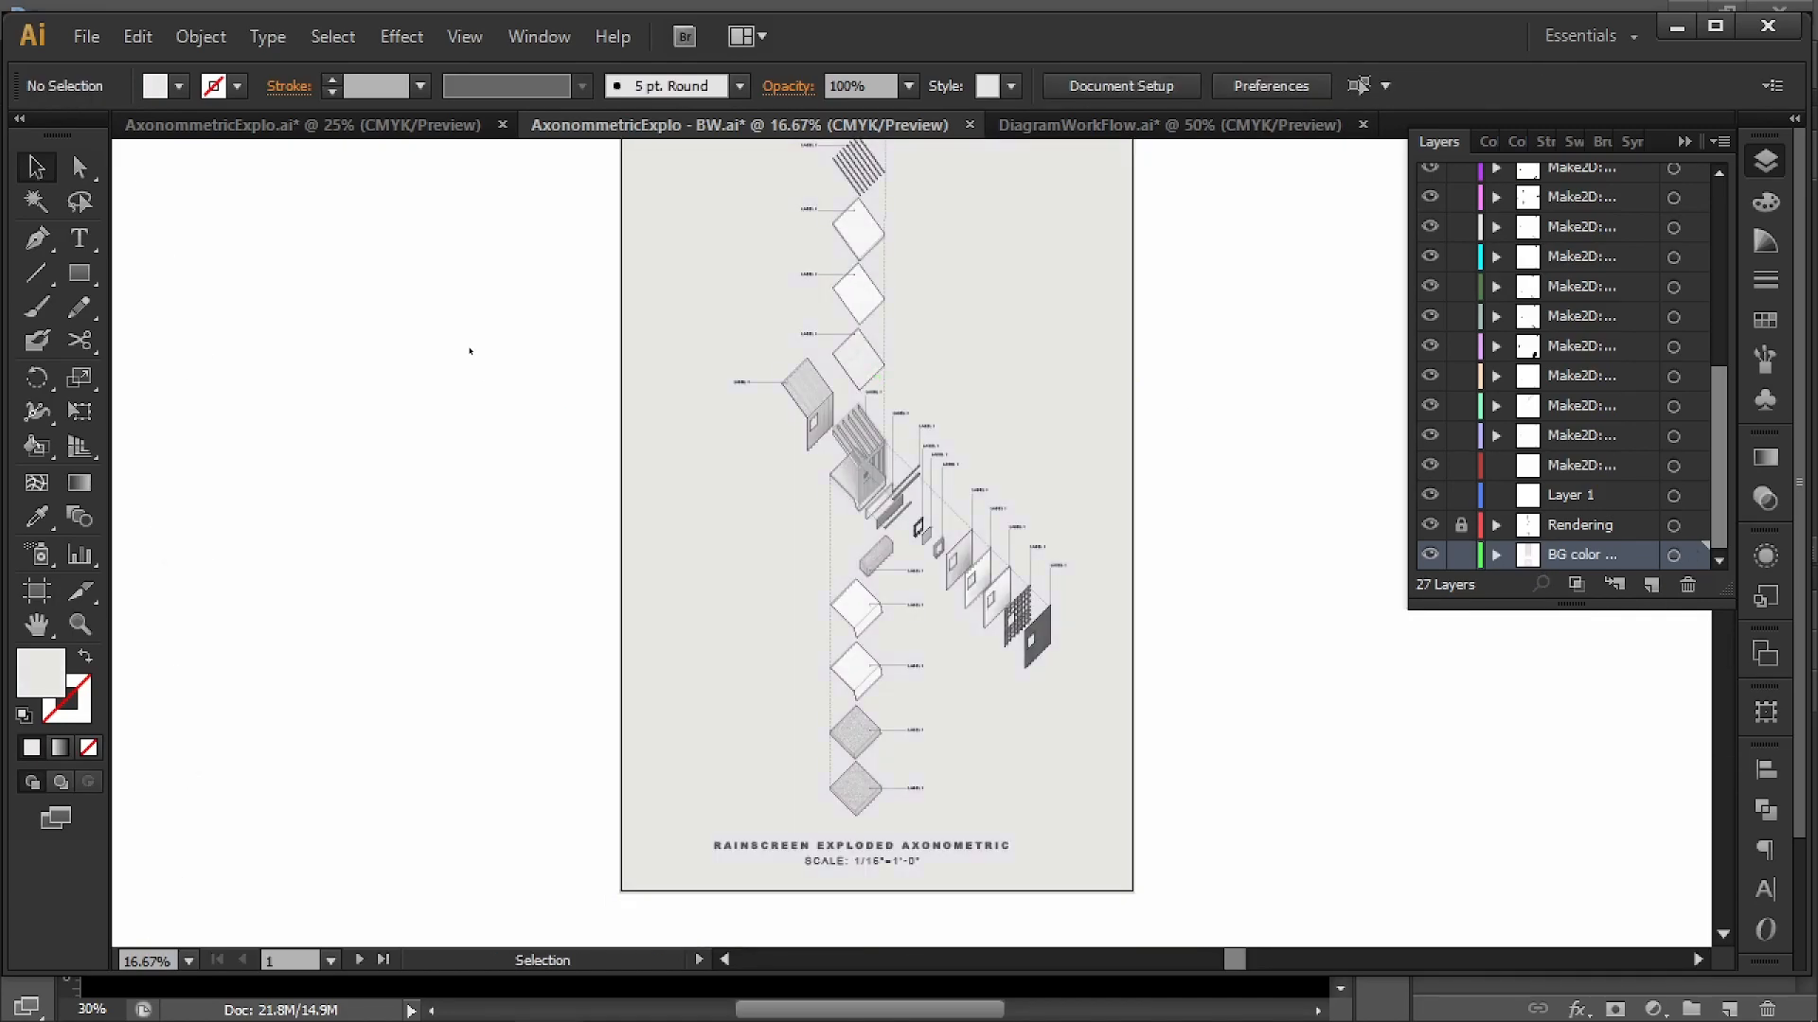
- Turn off Paste Remembers Layers and paste a copy of the tall sheet's background rectangle in place on the Annotations layer
{"action": "left_click", "coordinate": [619, 516]}
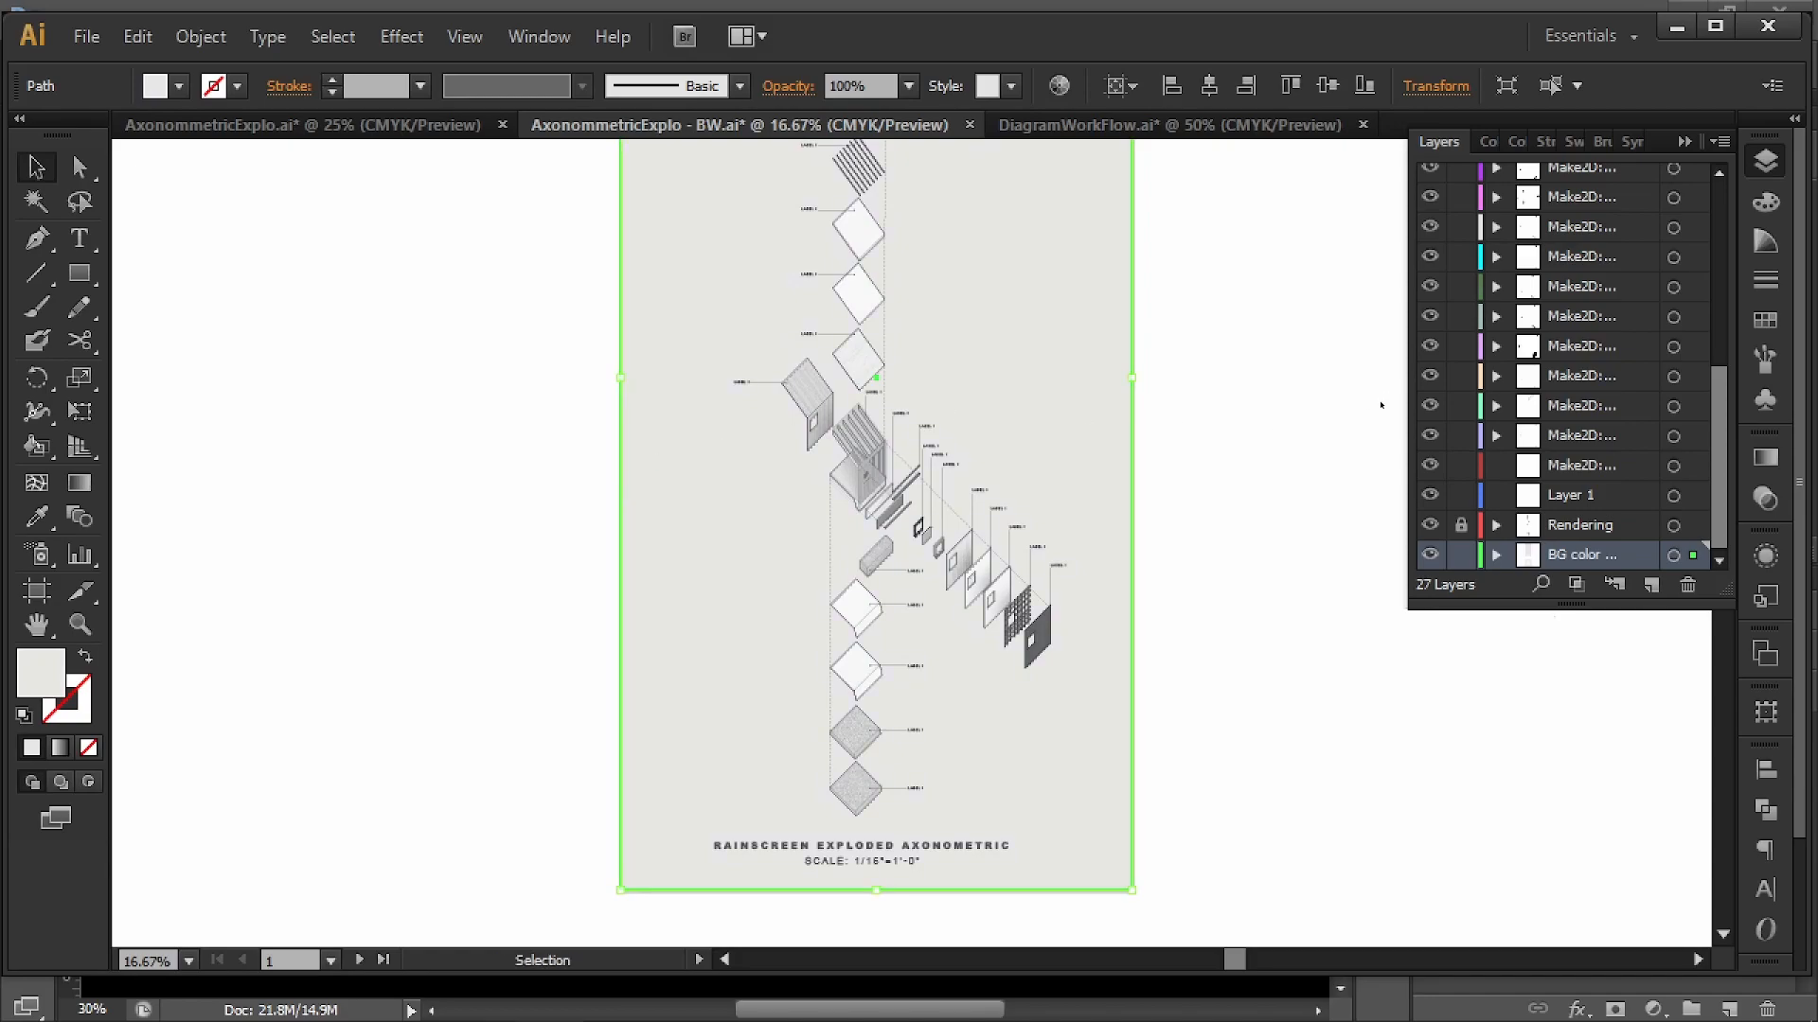
{"action": "scroll", "coordinate": [1570, 320], "scroll_direction": "up", "scroll_amount": 5}
{"action": "left_click", "coordinate": [1577, 178]}
{"action": "scroll", "coordinate": [1086, 266], "scroll_direction": "up", "scroll_amount": 6}
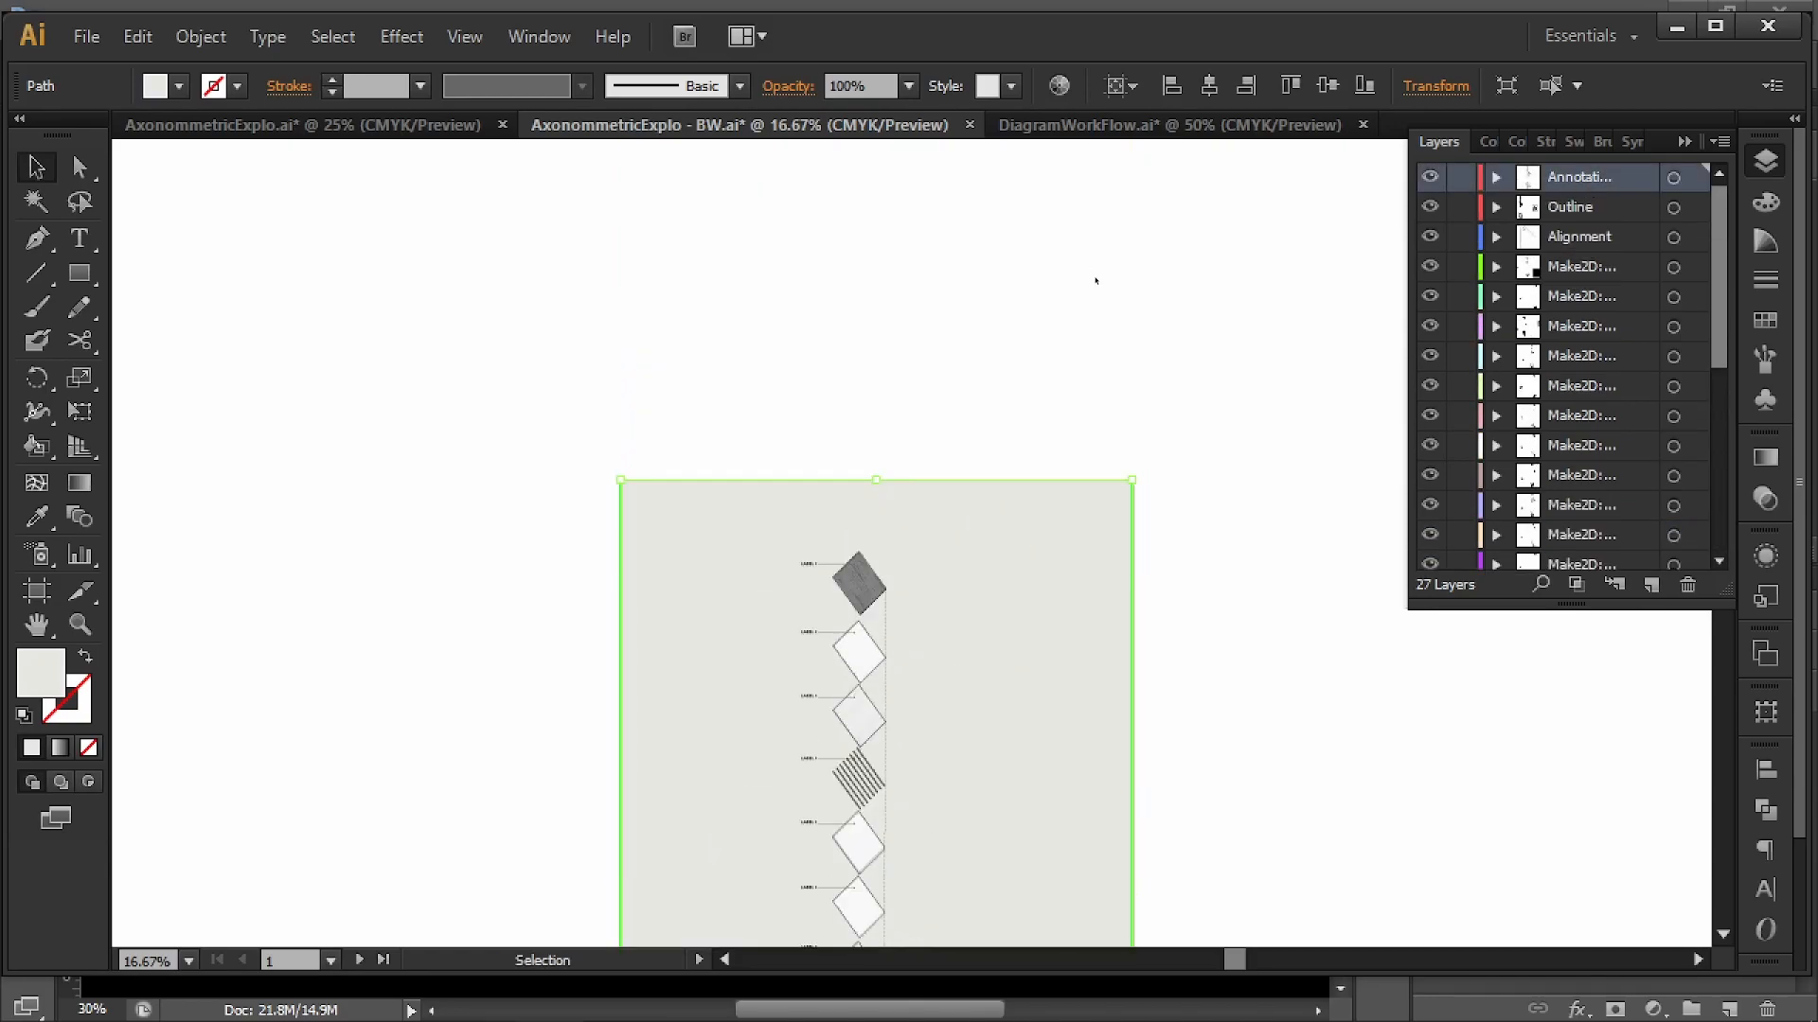
{"action": "left_click", "coordinate": [1718, 141]}
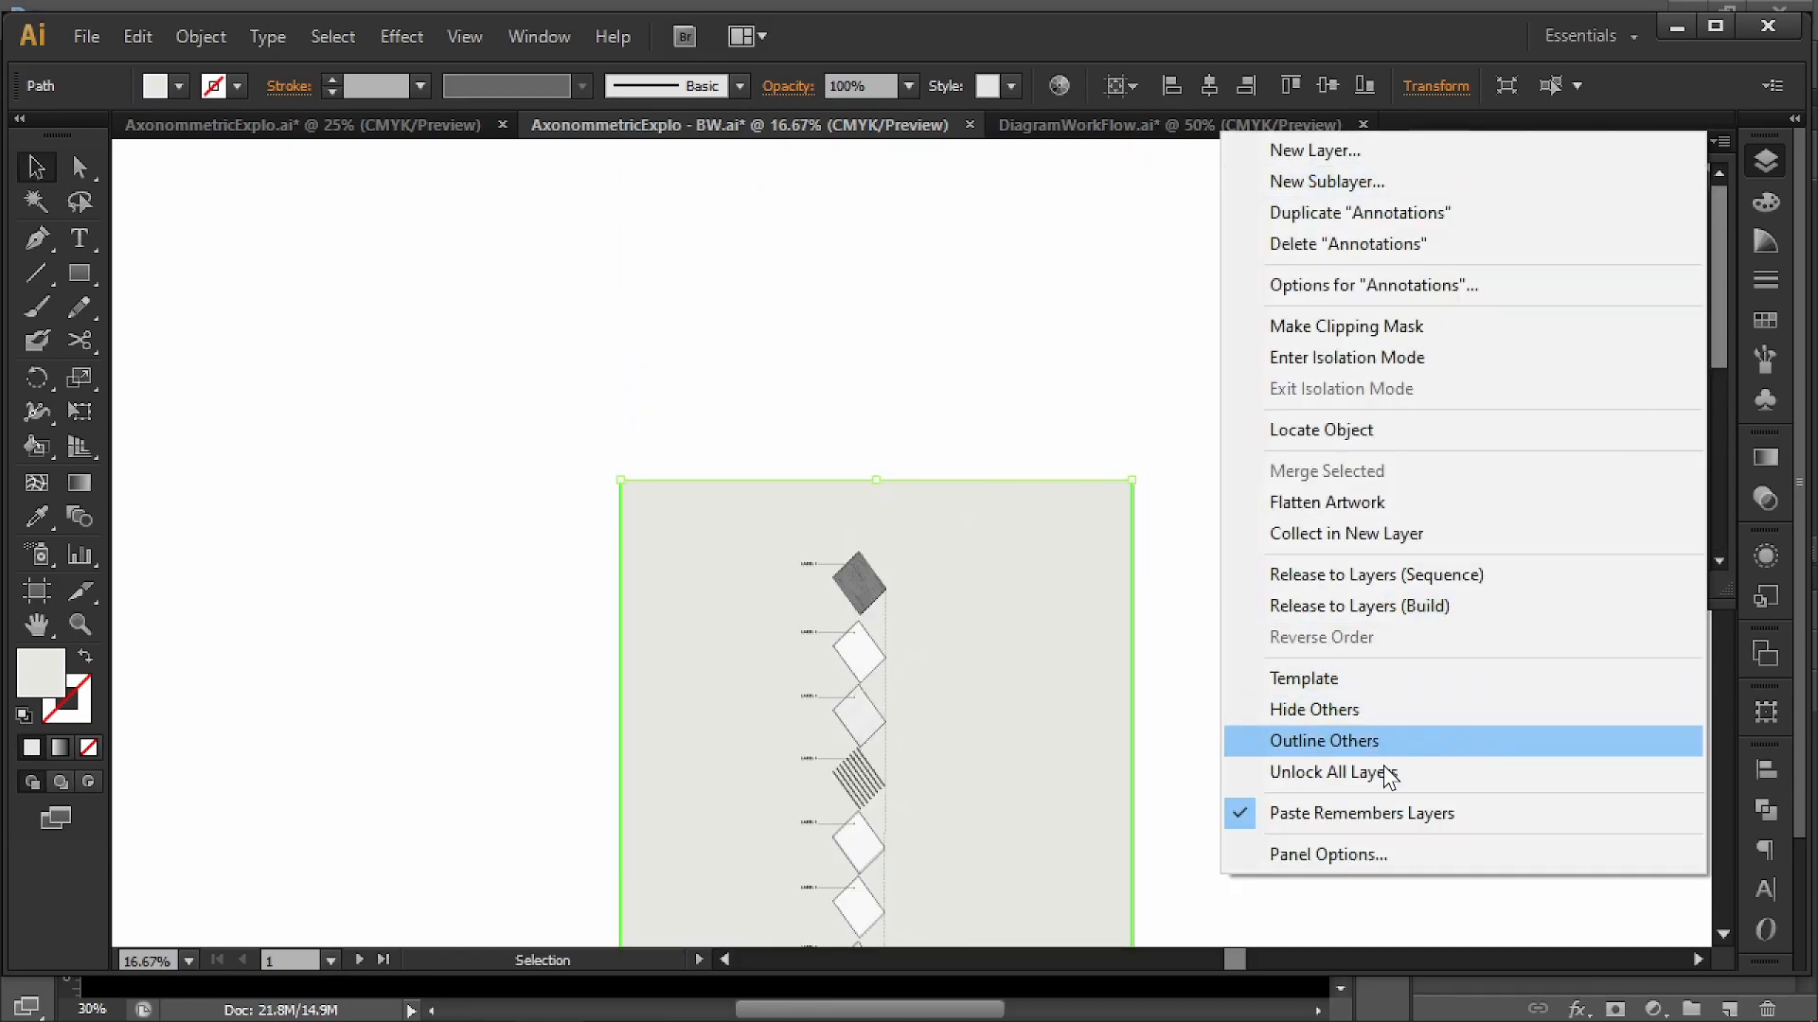
{"action": "left_click", "coordinate": [1493, 813]}
{"action": "left_click", "coordinate": [1107, 436]}
{"action": "left_click_drag", "start_coordinate": [1278, 574], "coordinate": [1186, 297]}
{"action": "scroll", "coordinate": [1199, 382], "scroll_direction": "down", "scroll_amount": 1, "text": "alt"}
{"action": "left_click", "coordinate": [1082, 448]}
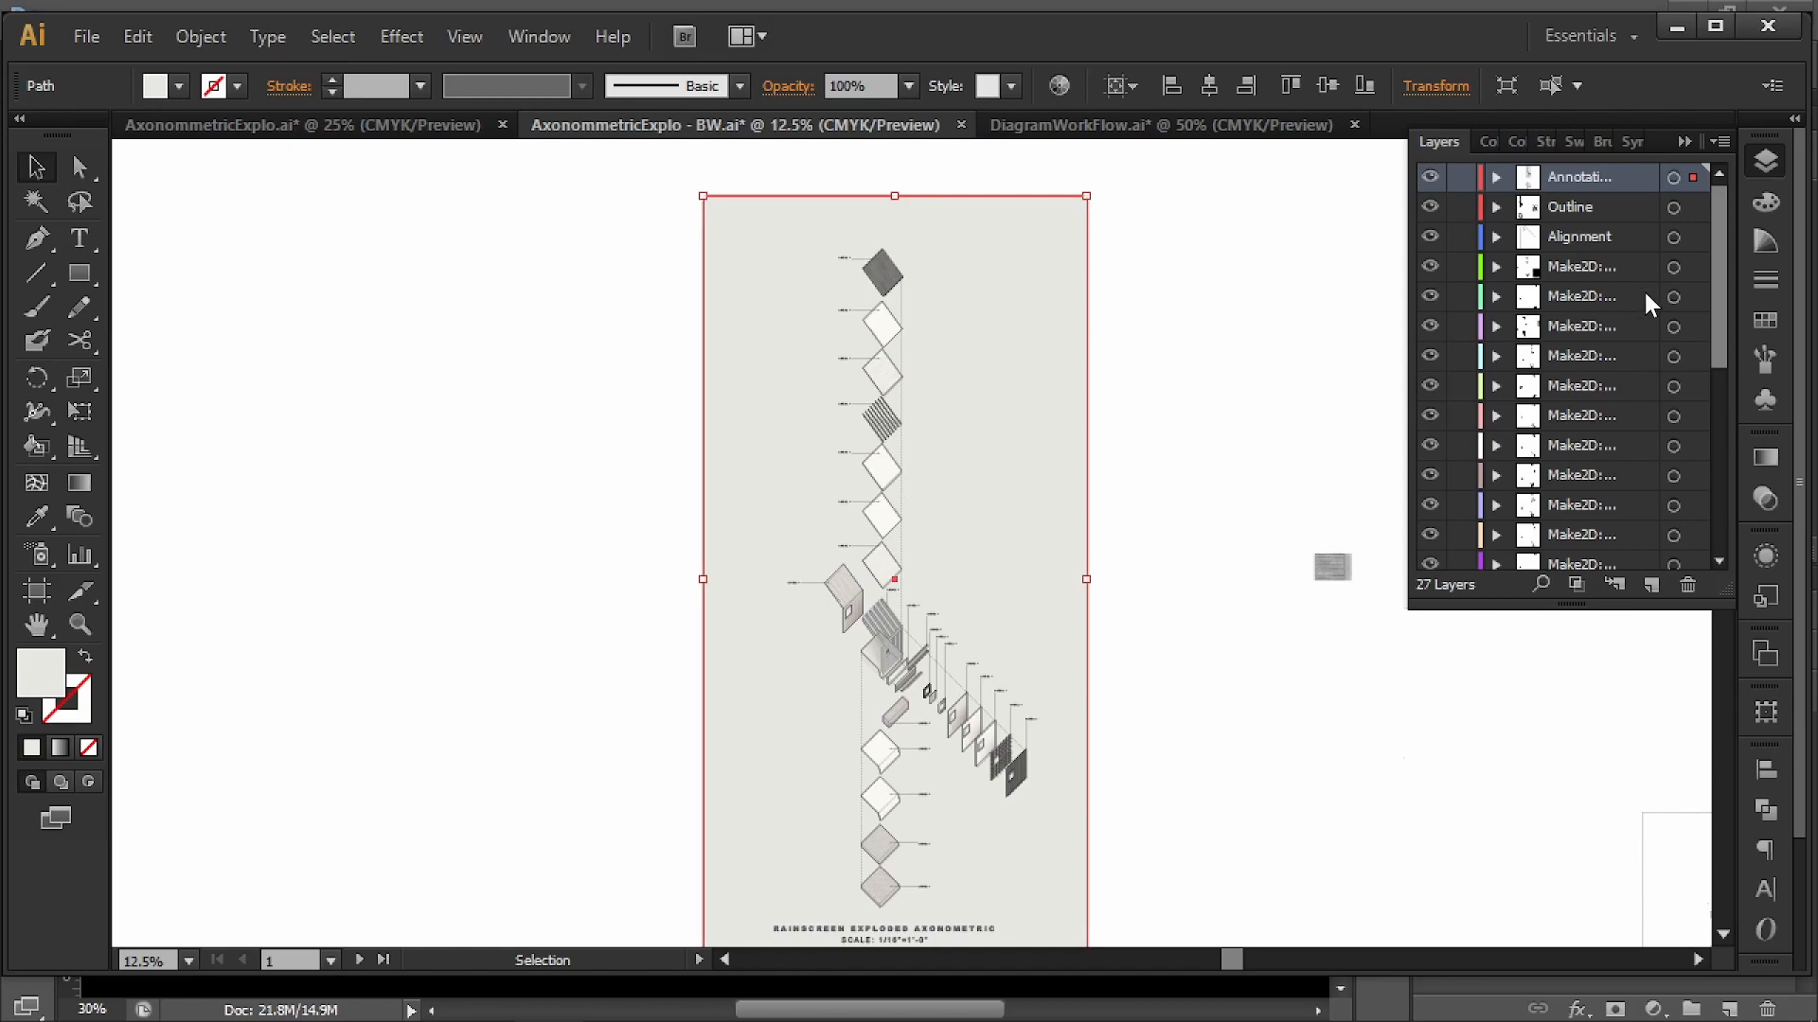
- Set the blending mode of the background copy over the tall exploded sheet to Hue
{"action": "left_click", "coordinate": [1778, 501]}
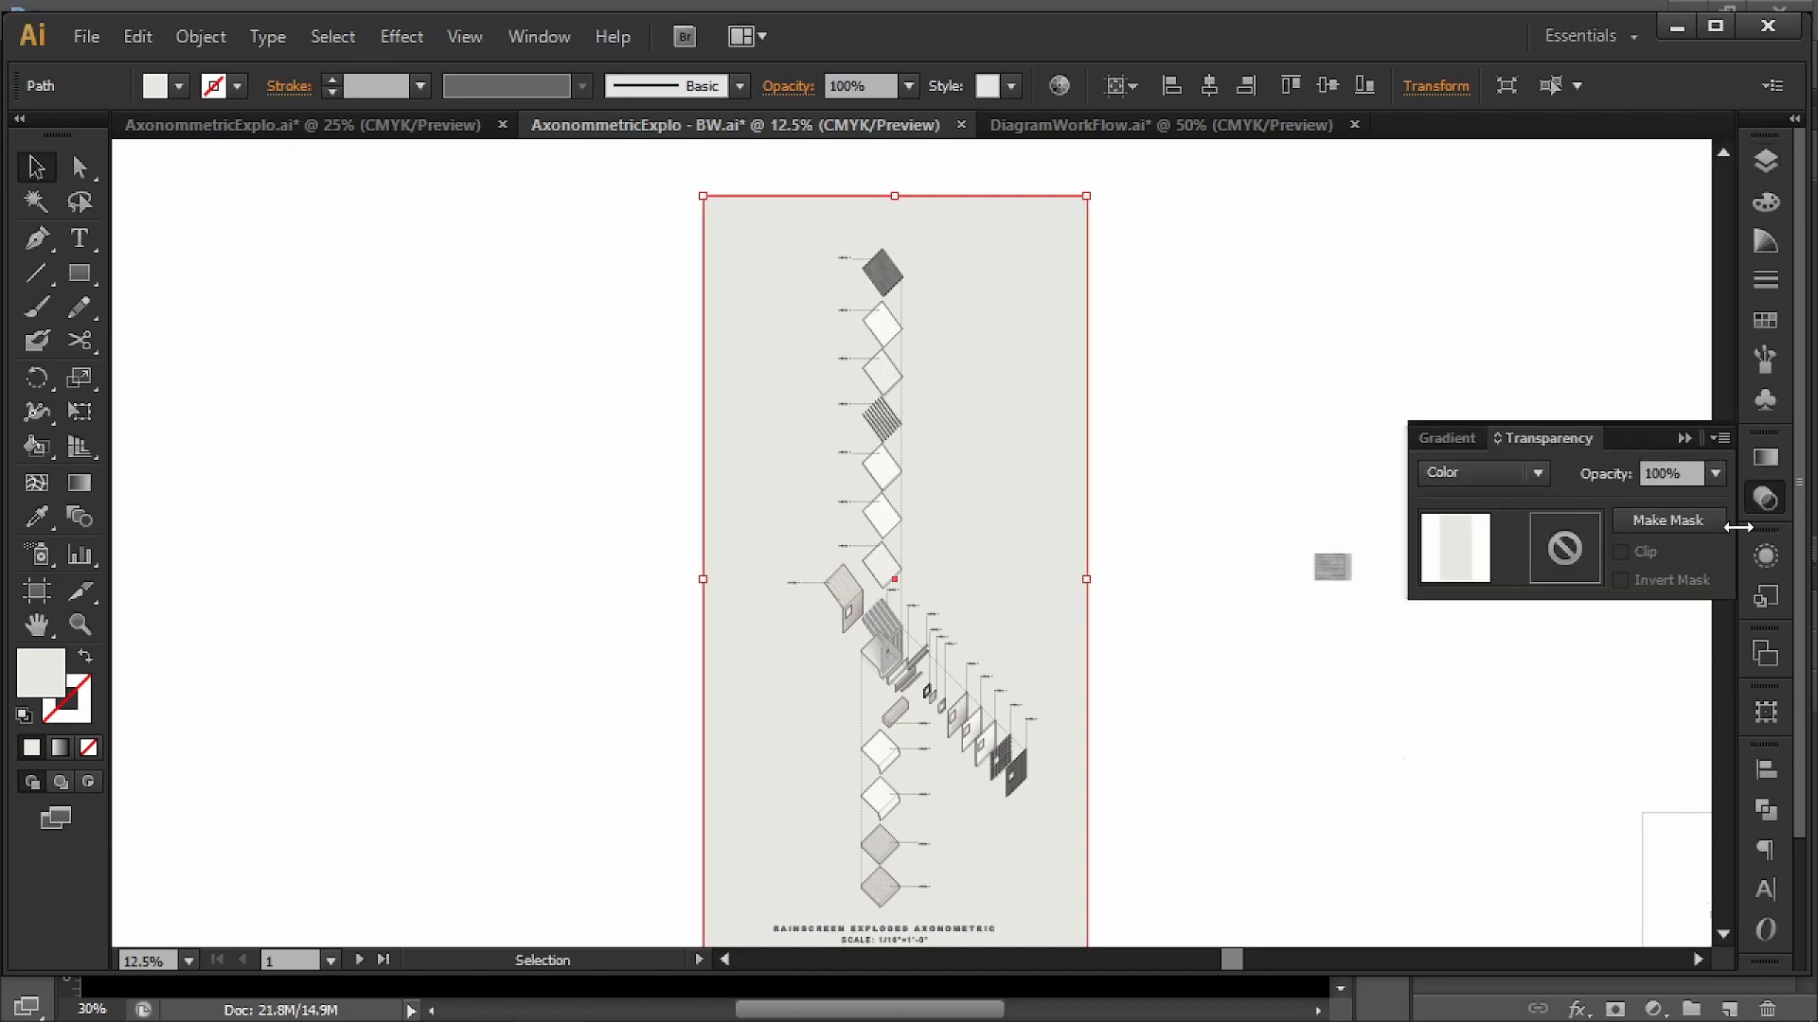
{"action": "left_click", "coordinate": [1512, 470]}
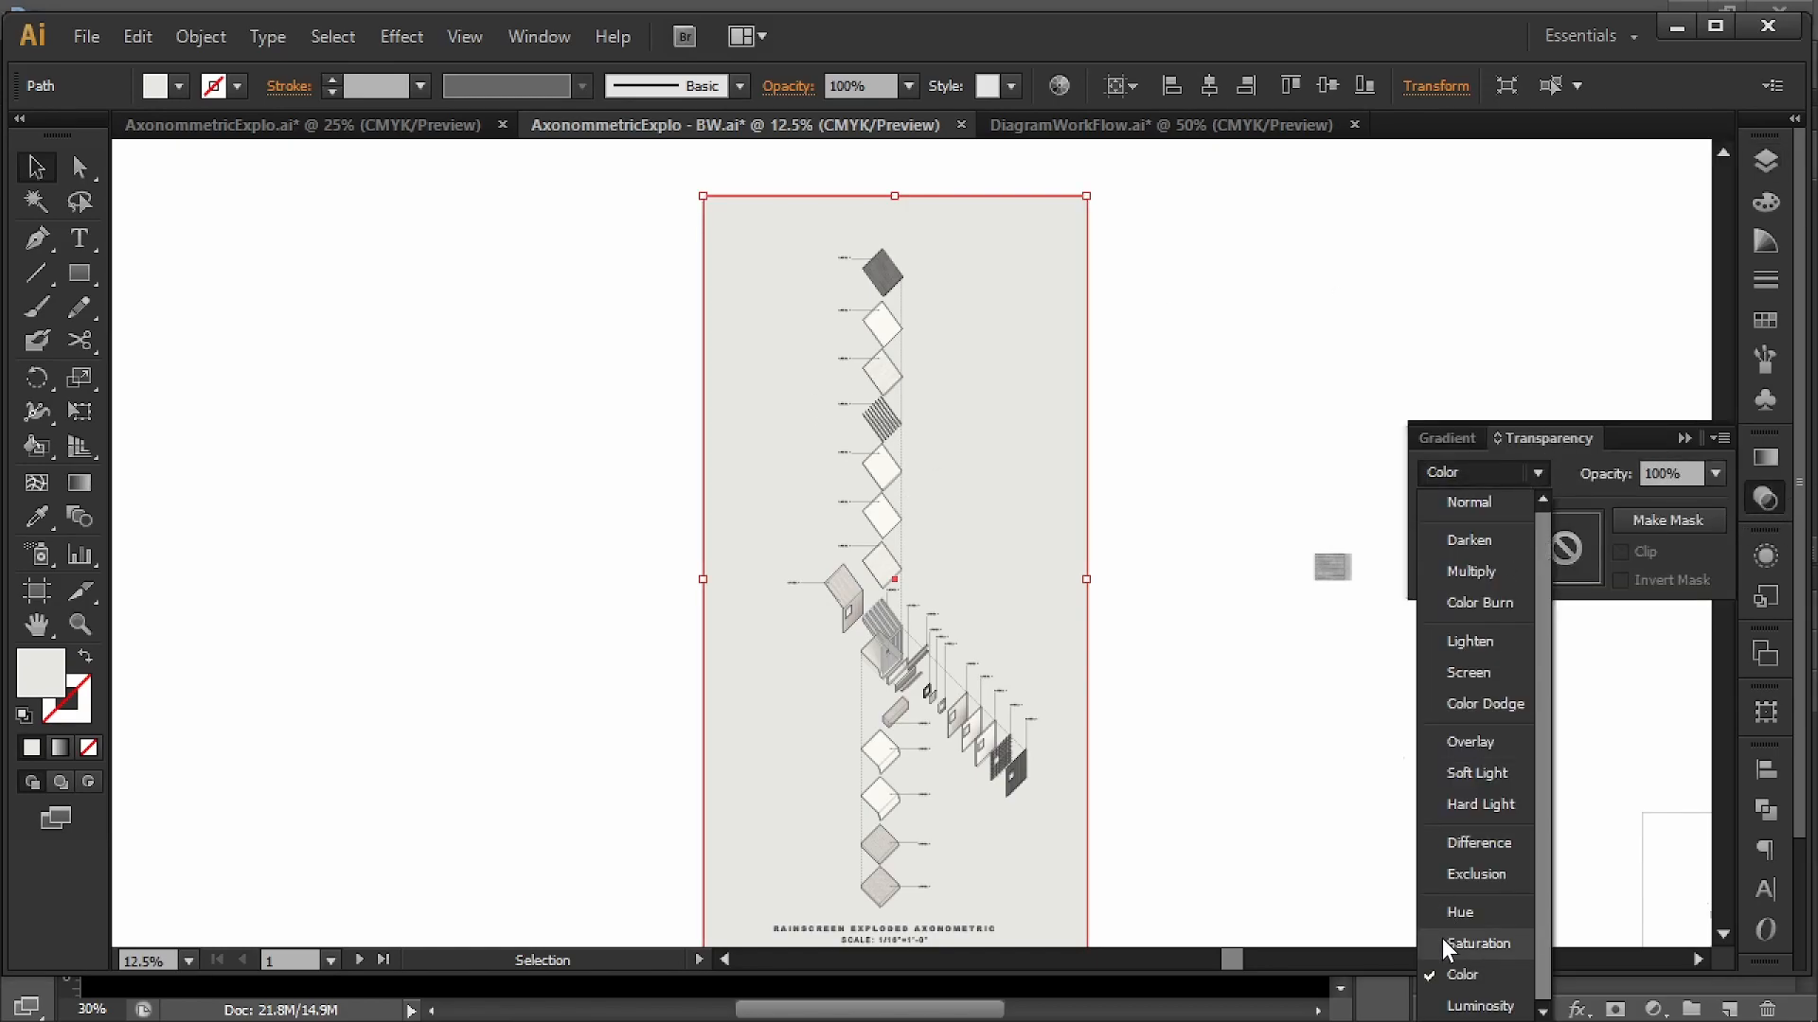
{"action": "left_click", "coordinate": [1451, 916]}
{"action": "left_click", "coordinate": [1533, 473]}
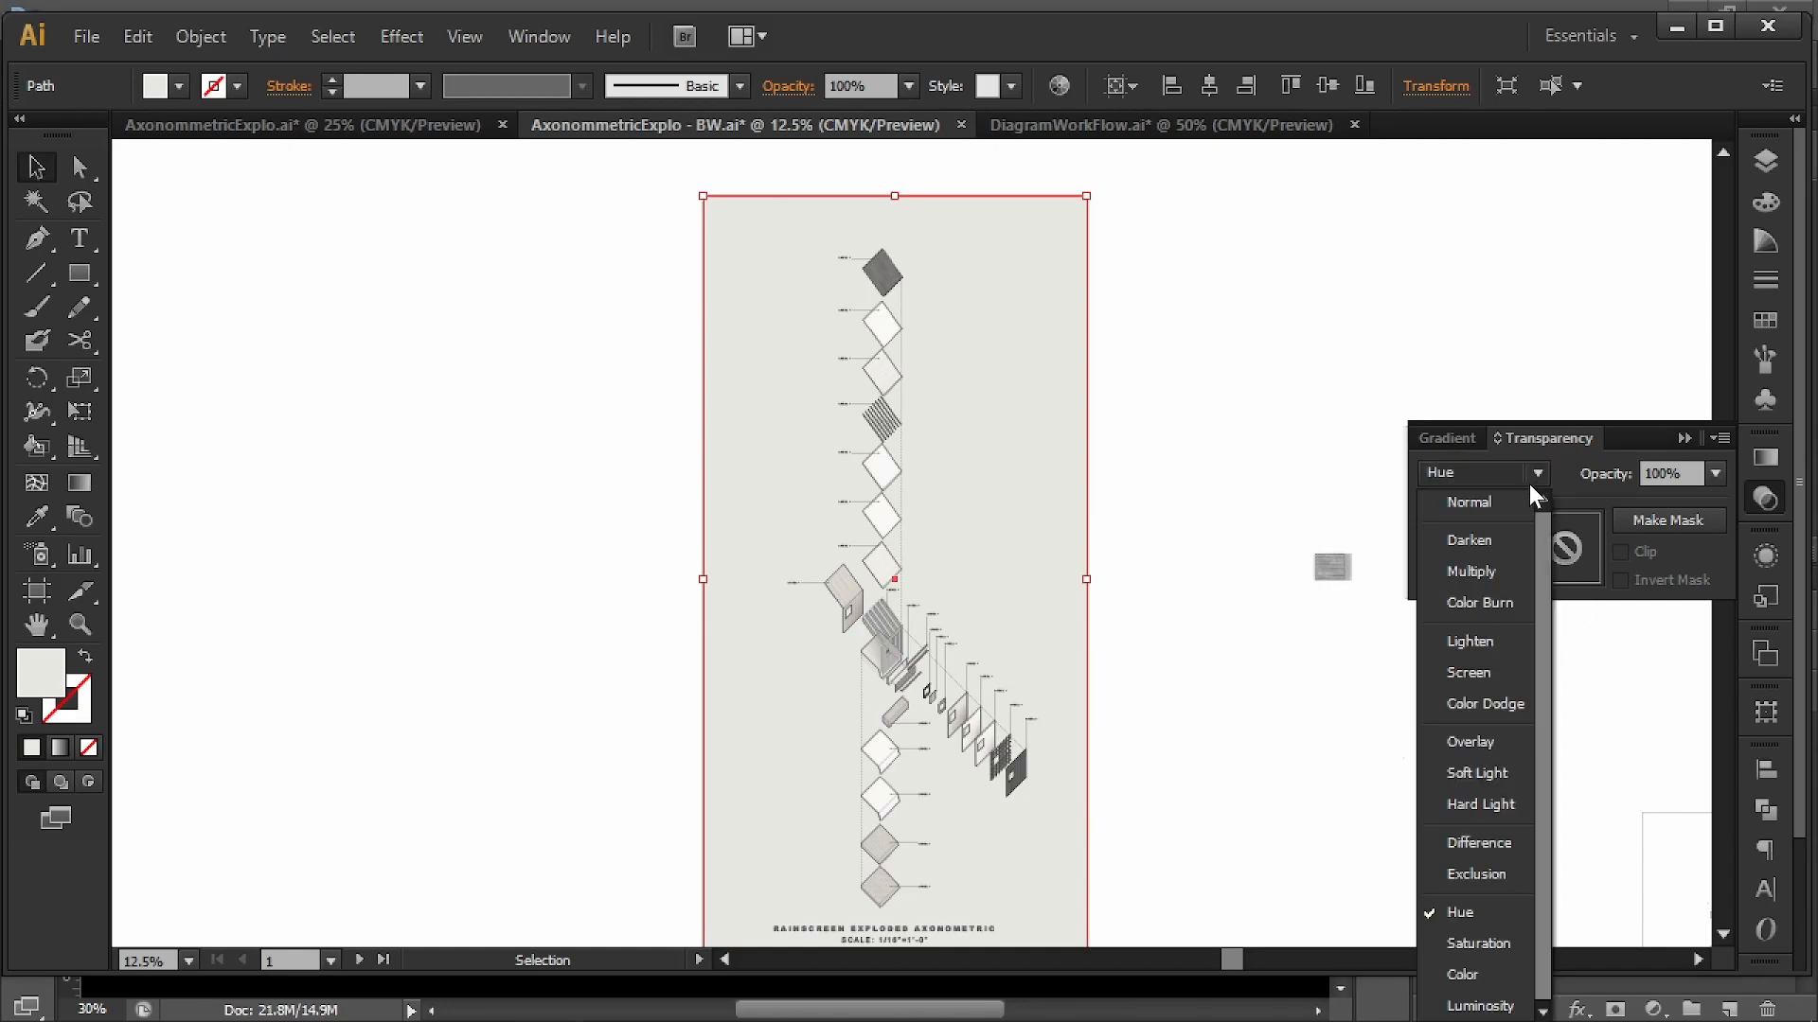
{"action": "left_click", "coordinate": [1486, 920]}
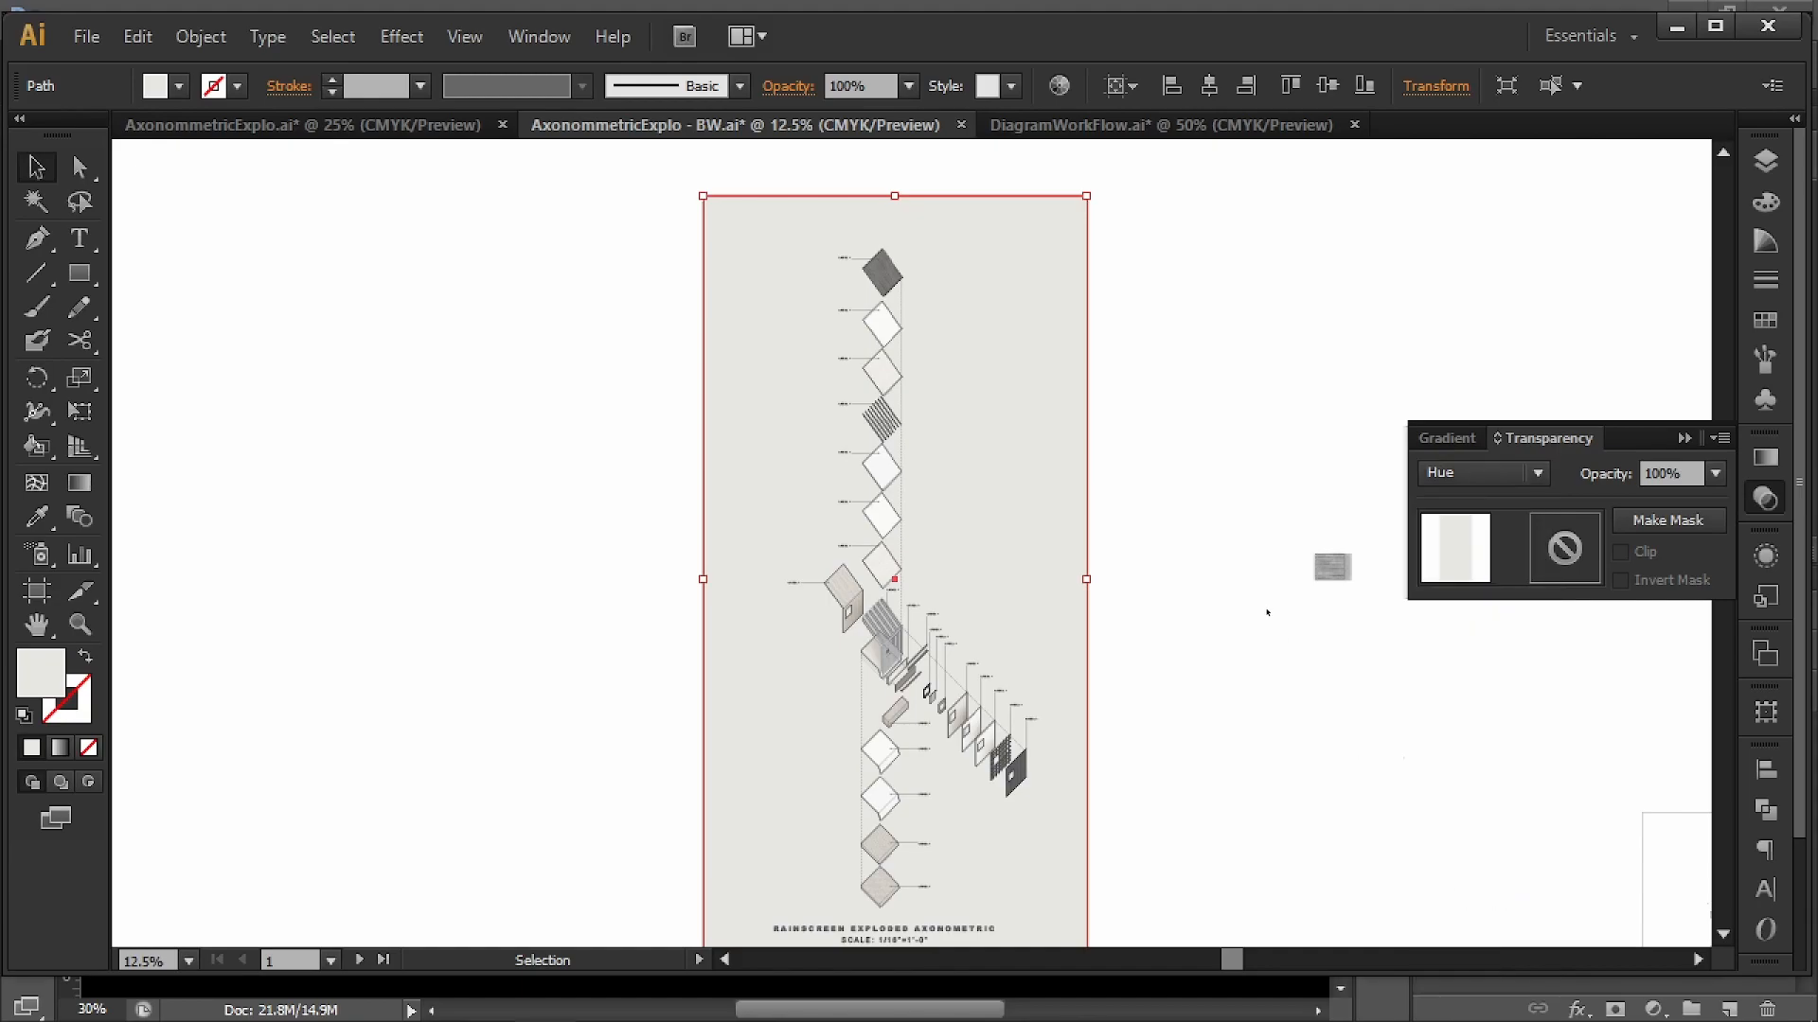
- Deselect the overlay and inspect its tint on the wood cladding and upper roof layers of the exploded drawing
{"action": "left_click", "coordinate": [1266, 610]}
{"action": "scroll", "coordinate": [910, 170], "scroll_direction": "up", "scroll_amount": 5, "text": "alt"}
{"action": "scroll", "coordinate": [817, 440], "scroll_direction": "up", "scroll_amount": 3, "text": "alt"}
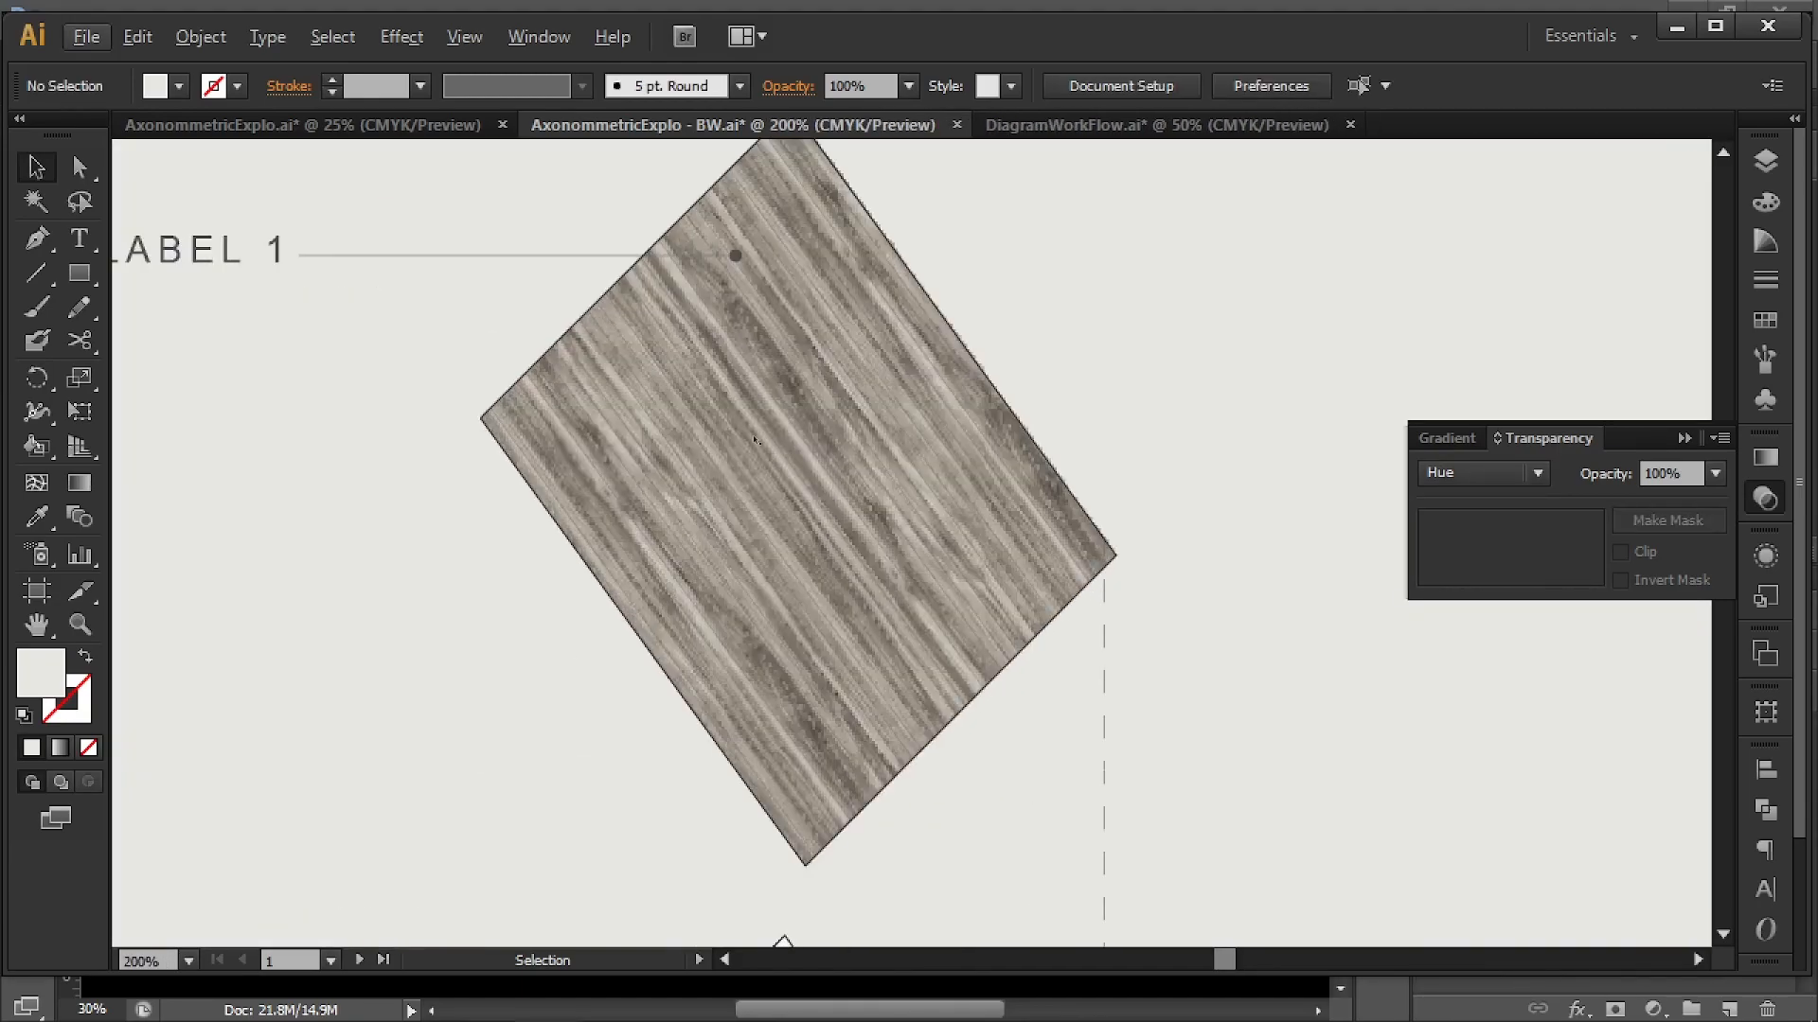
{"action": "scroll", "coordinate": [695, 398], "scroll_direction": "down", "scroll_amount": 1, "text": "alt"}
{"action": "left_click_drag", "start_coordinate": [820, 944], "coordinate": [863, 237]}
{"action": "left_click_drag", "start_coordinate": [958, 699], "coordinate": [861, 142]}
{"action": "left_click_drag", "start_coordinate": [1088, 809], "coordinate": [1076, 178]}
{"action": "left_click_drag", "start_coordinate": [1152, 787], "coordinate": [1098, 308]}
{"action": "left_click_drag", "start_coordinate": [1160, 751], "coordinate": [1149, 504]}
{"action": "scroll", "coordinate": [1174, 734], "scroll_direction": "down", "scroll_amount": 2, "text": "alt"}
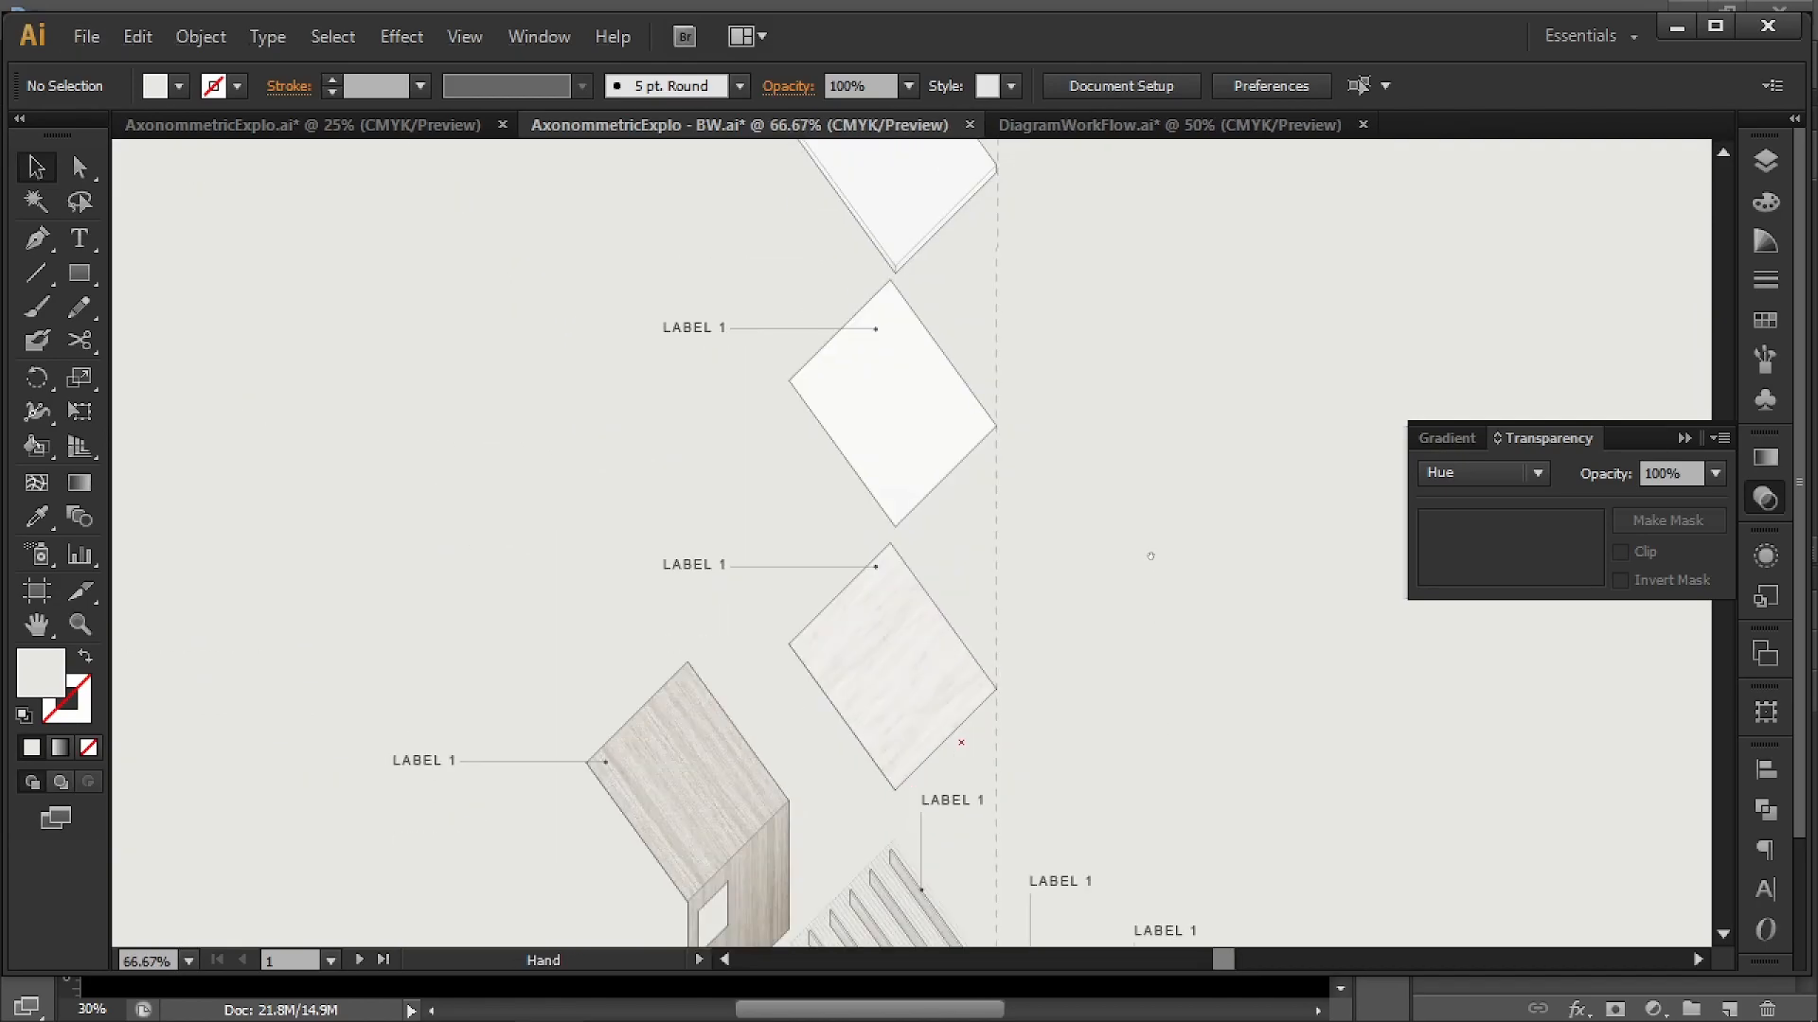
- Examine the overlay's tint on the frame, wall layers and lower slabs, and on the sheet as a whole
{"action": "left_click_drag", "start_coordinate": [1056, 697], "coordinate": [1014, 83]}
{"action": "left_click_drag", "start_coordinate": [1120, 644], "coordinate": [1062, 350]}
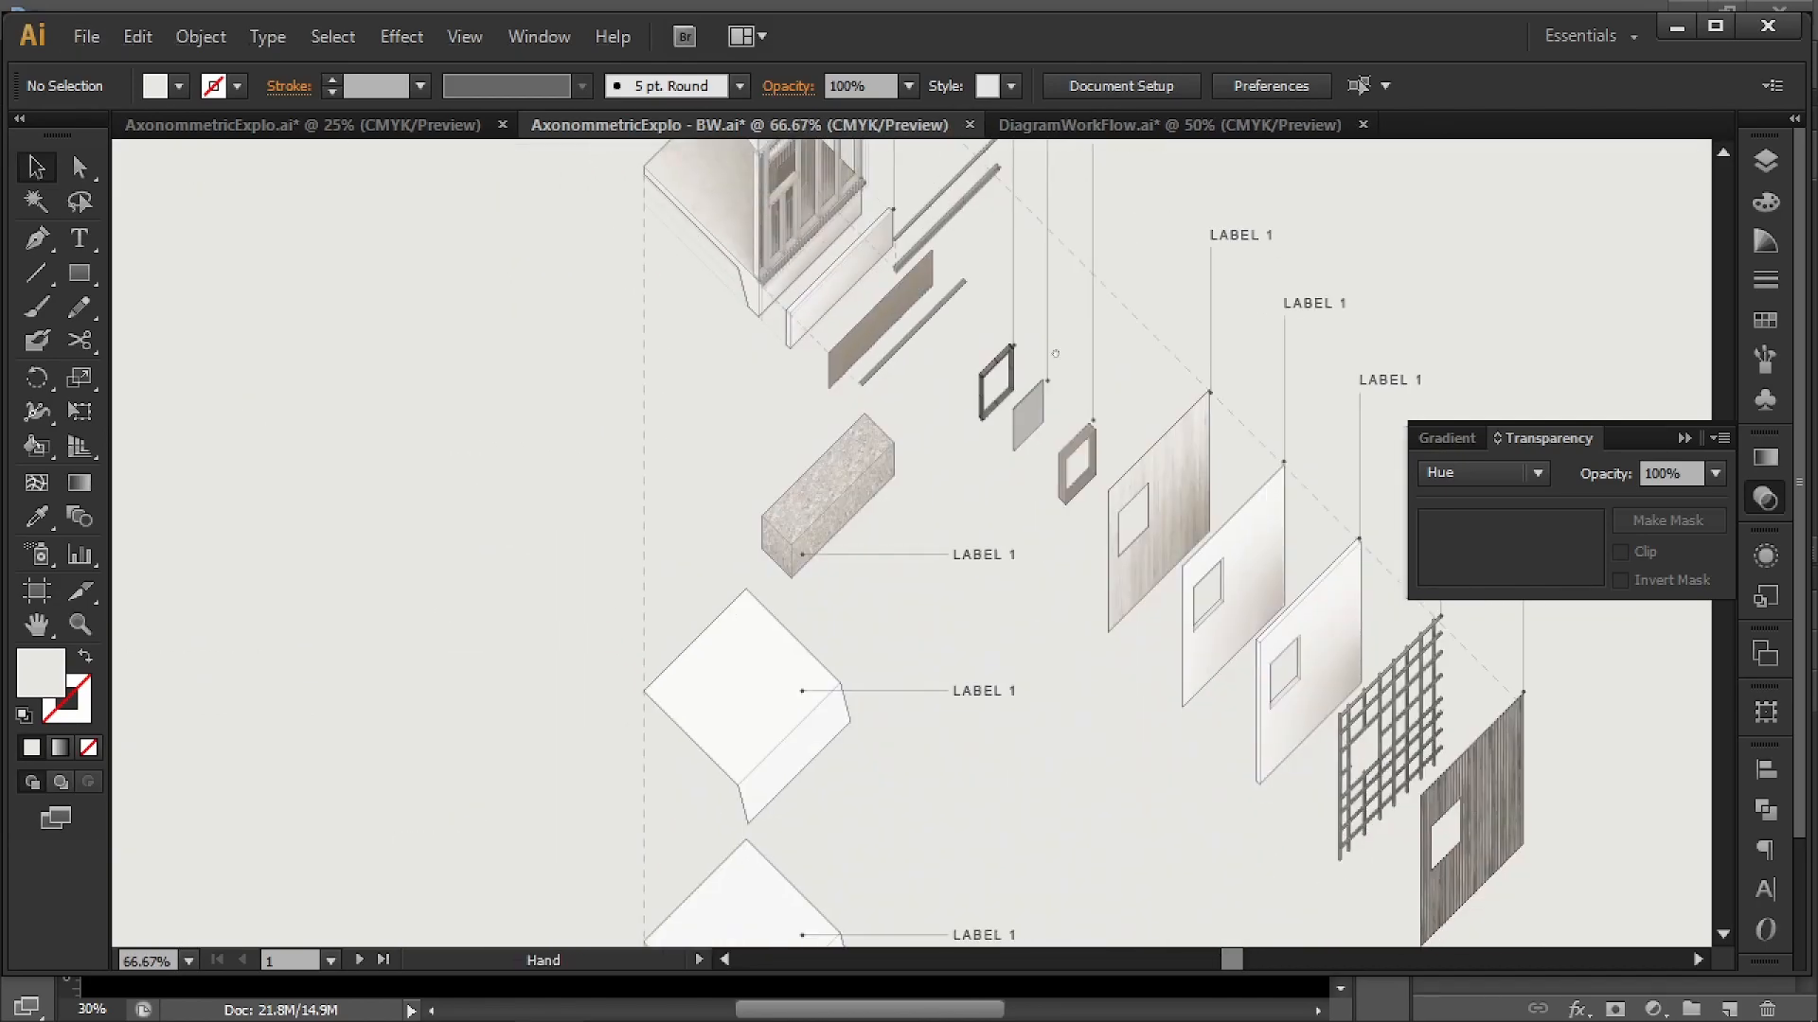
{"action": "scroll", "coordinate": [1227, 780], "scroll_direction": "down", "scroll_amount": 2, "text": "alt"}
{"action": "left_click_drag", "start_coordinate": [919, 814], "coordinate": [1093, 915]}
{"action": "left_click_drag", "start_coordinate": [1004, 302], "coordinate": [979, 418]}
{"action": "scroll", "coordinate": [985, 417], "scroll_direction": "down", "scroll_amount": 2, "text": "alt"}
{"action": "left_click_drag", "start_coordinate": [1074, 290], "coordinate": [971, 384]}
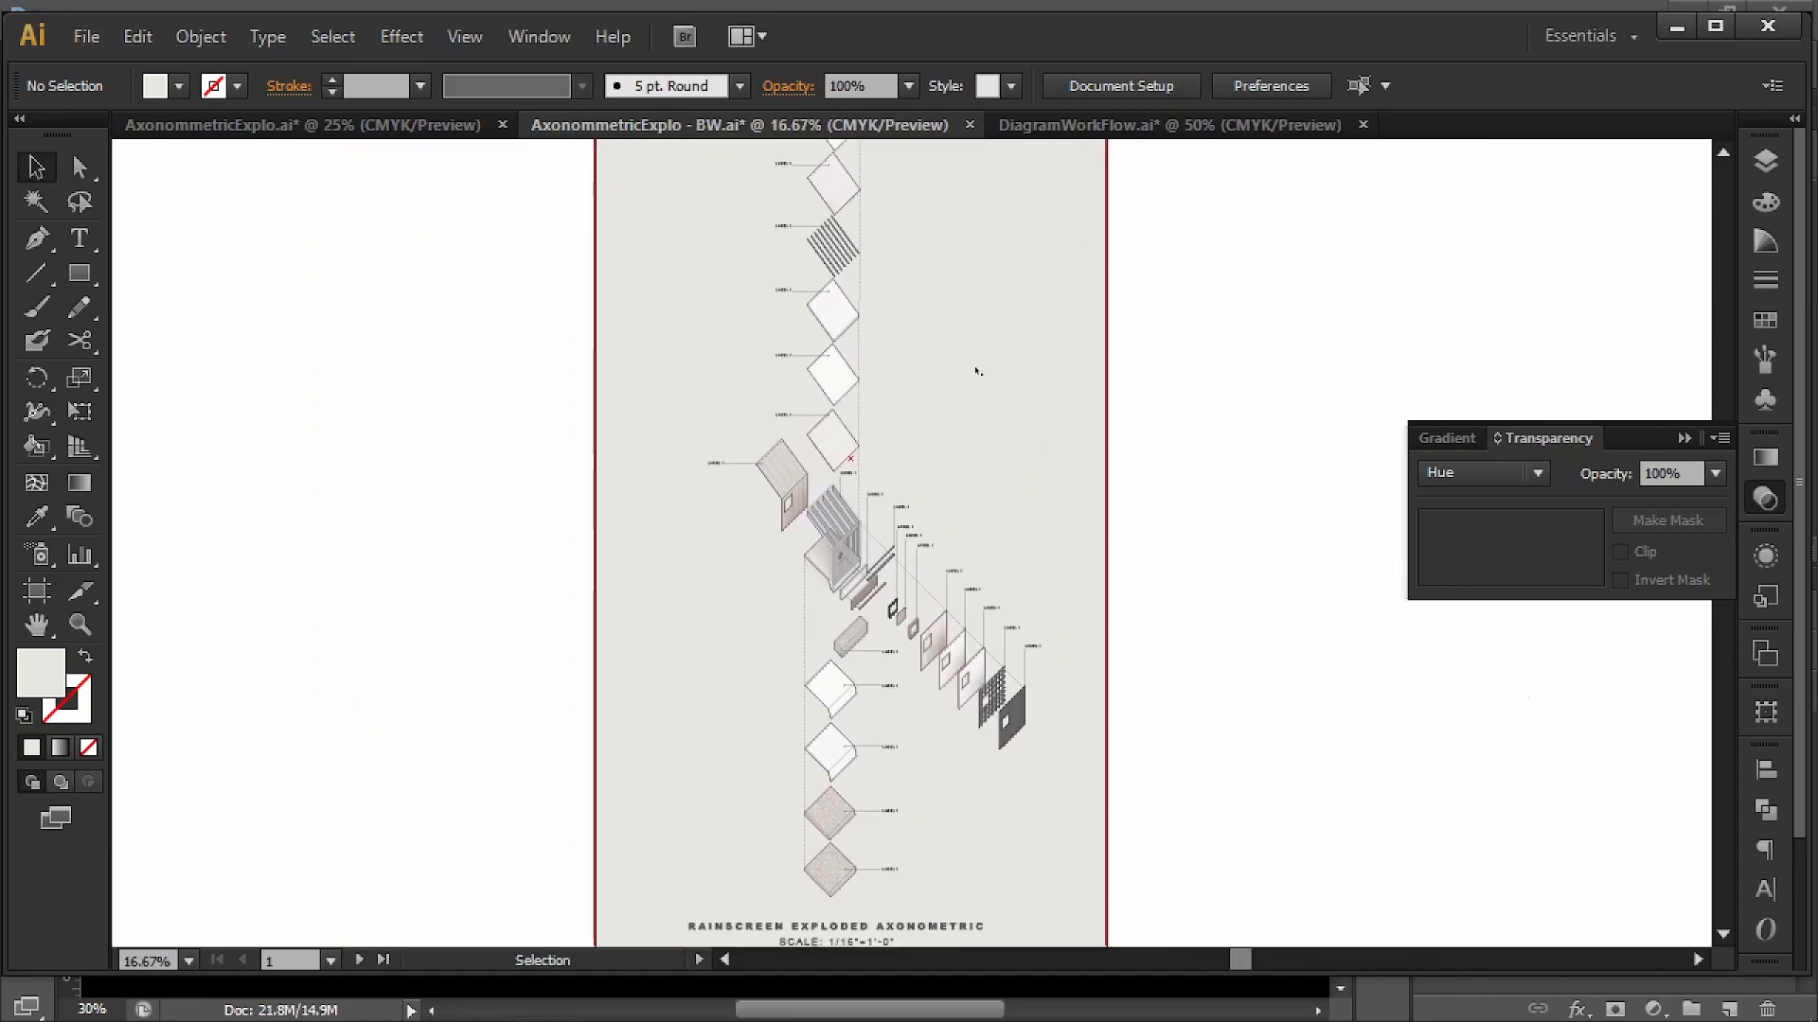
- Check which layer holds the tinting overlay and which blending mode it uses, leaving its settings as they are
{"action": "left_click", "coordinate": [985, 357]}
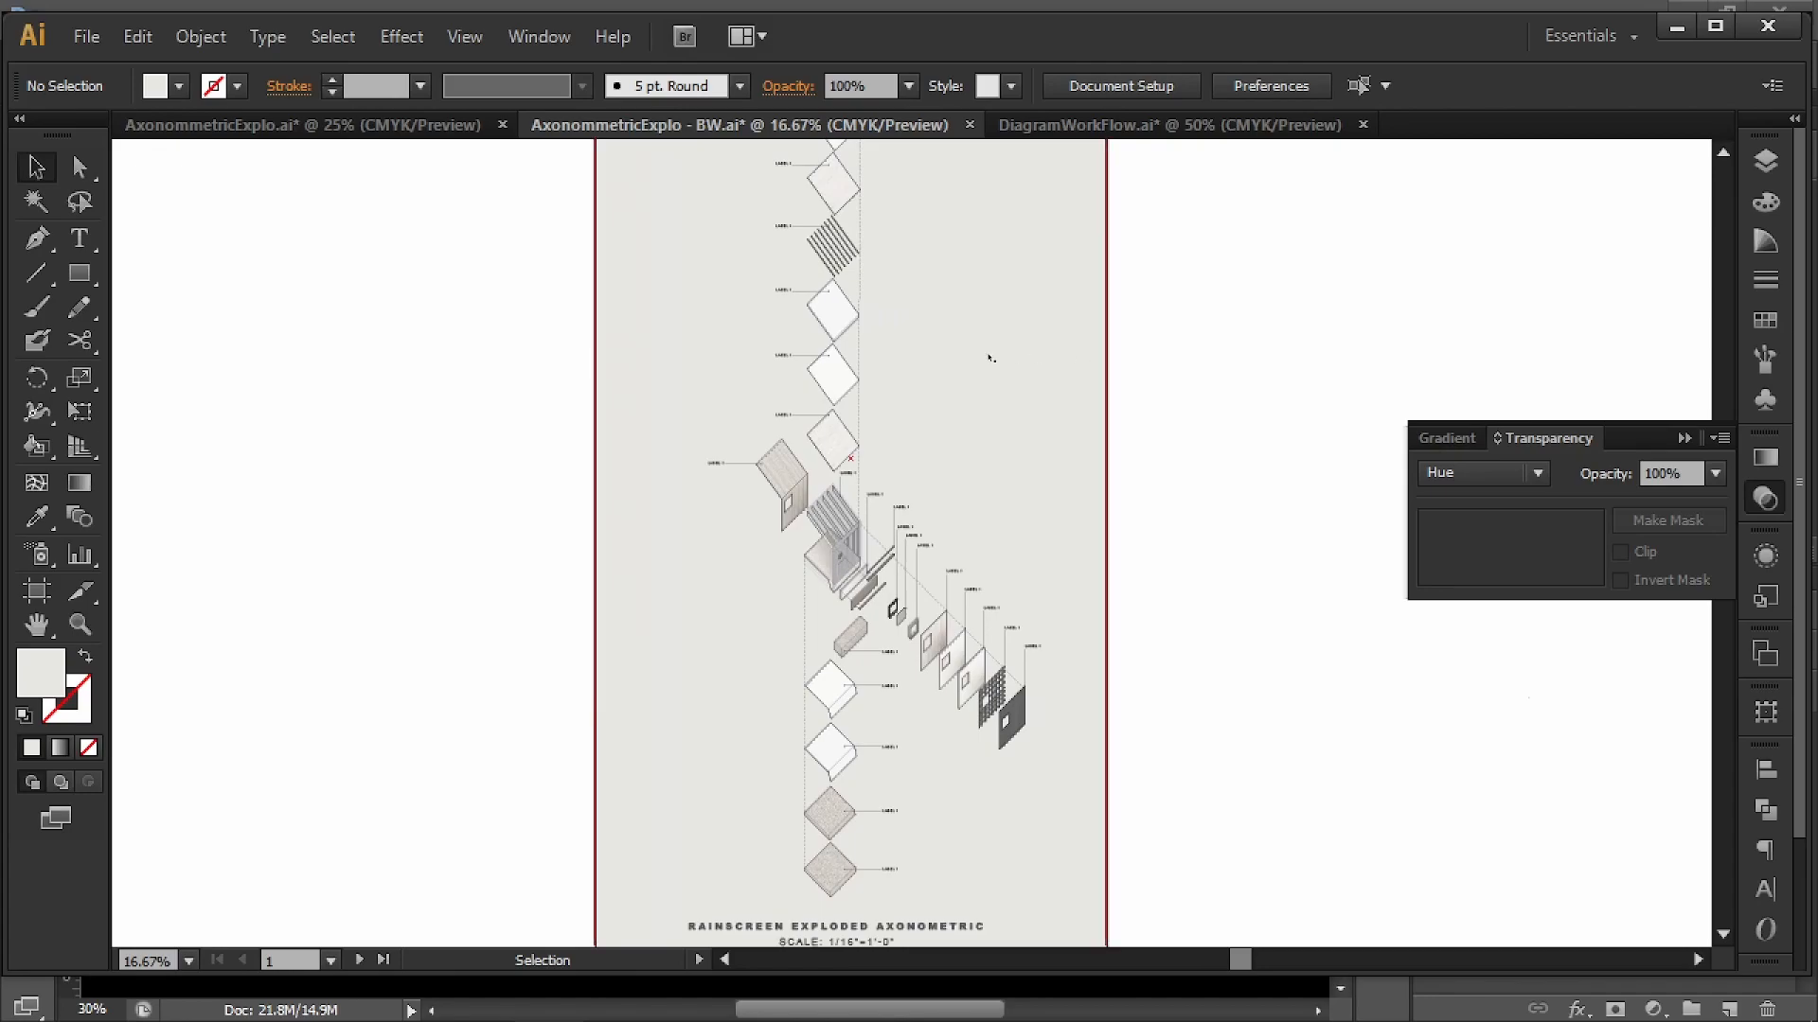
{"action": "left_click", "coordinate": [1766, 161]}
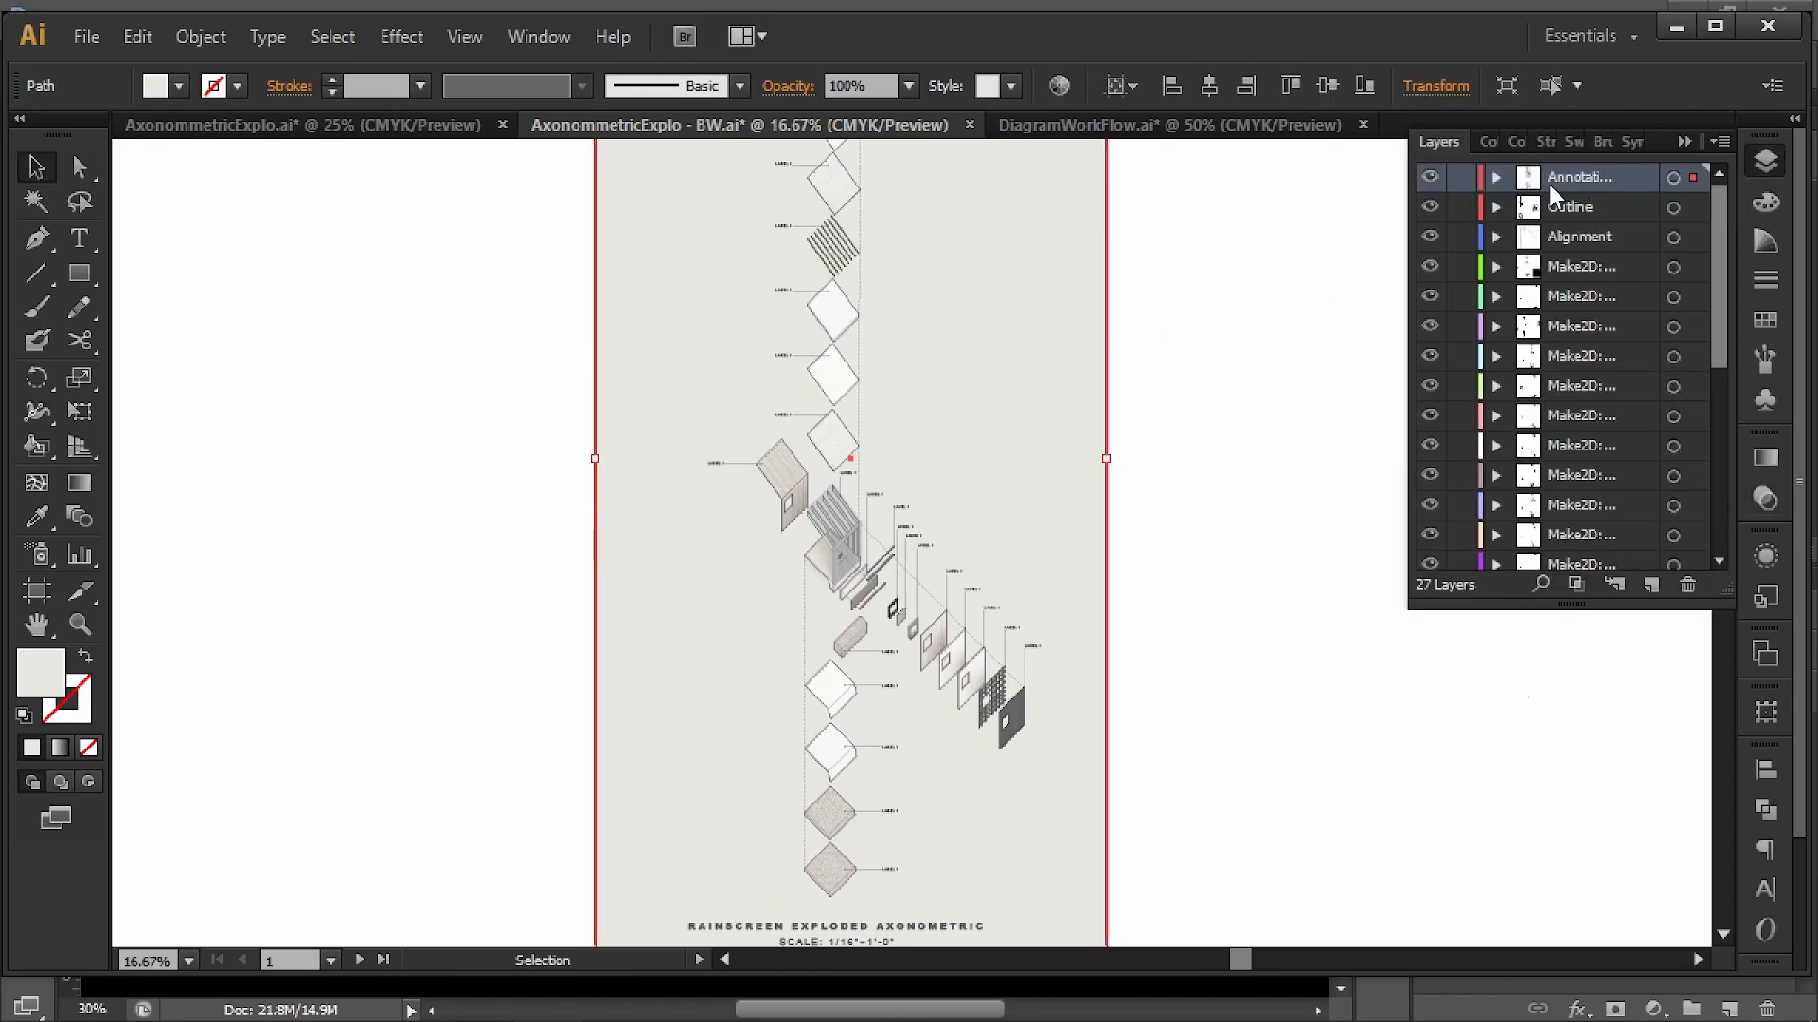
{"action": "left_click", "coordinate": [1767, 496]}
{"action": "left_click", "coordinate": [1480, 473]}
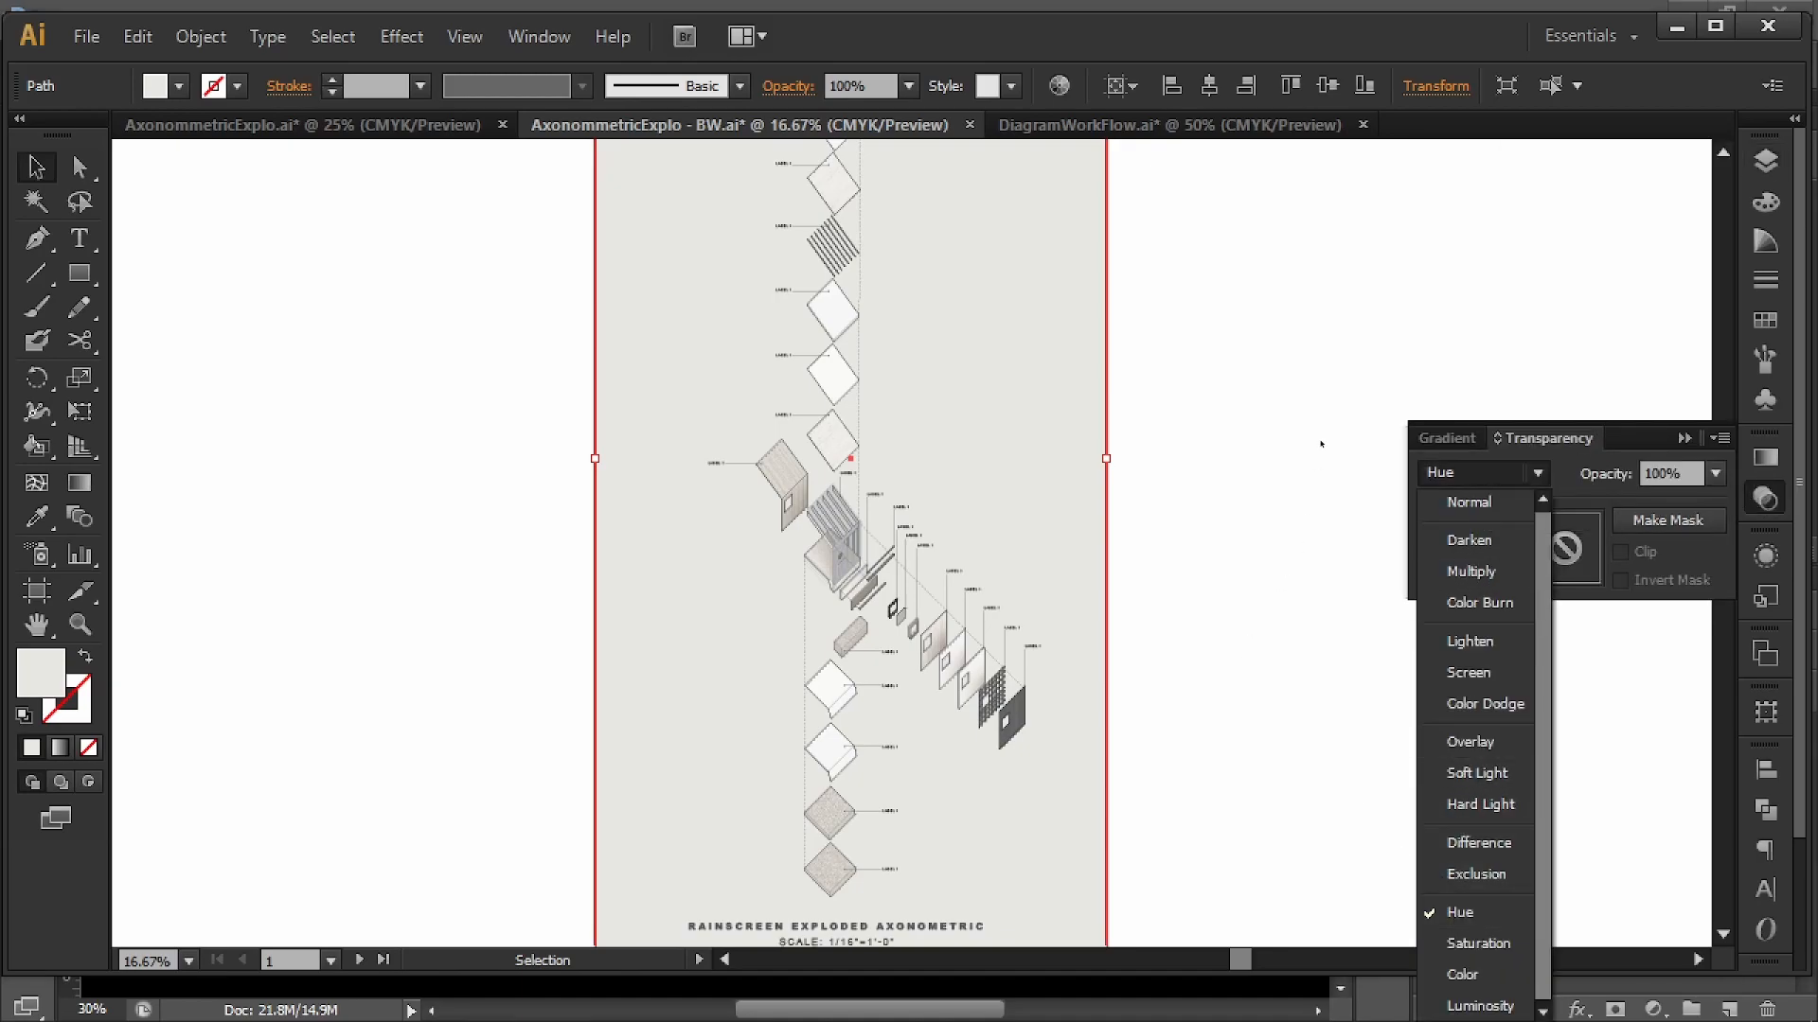
{"action": "left_click", "coordinate": [986, 255]}
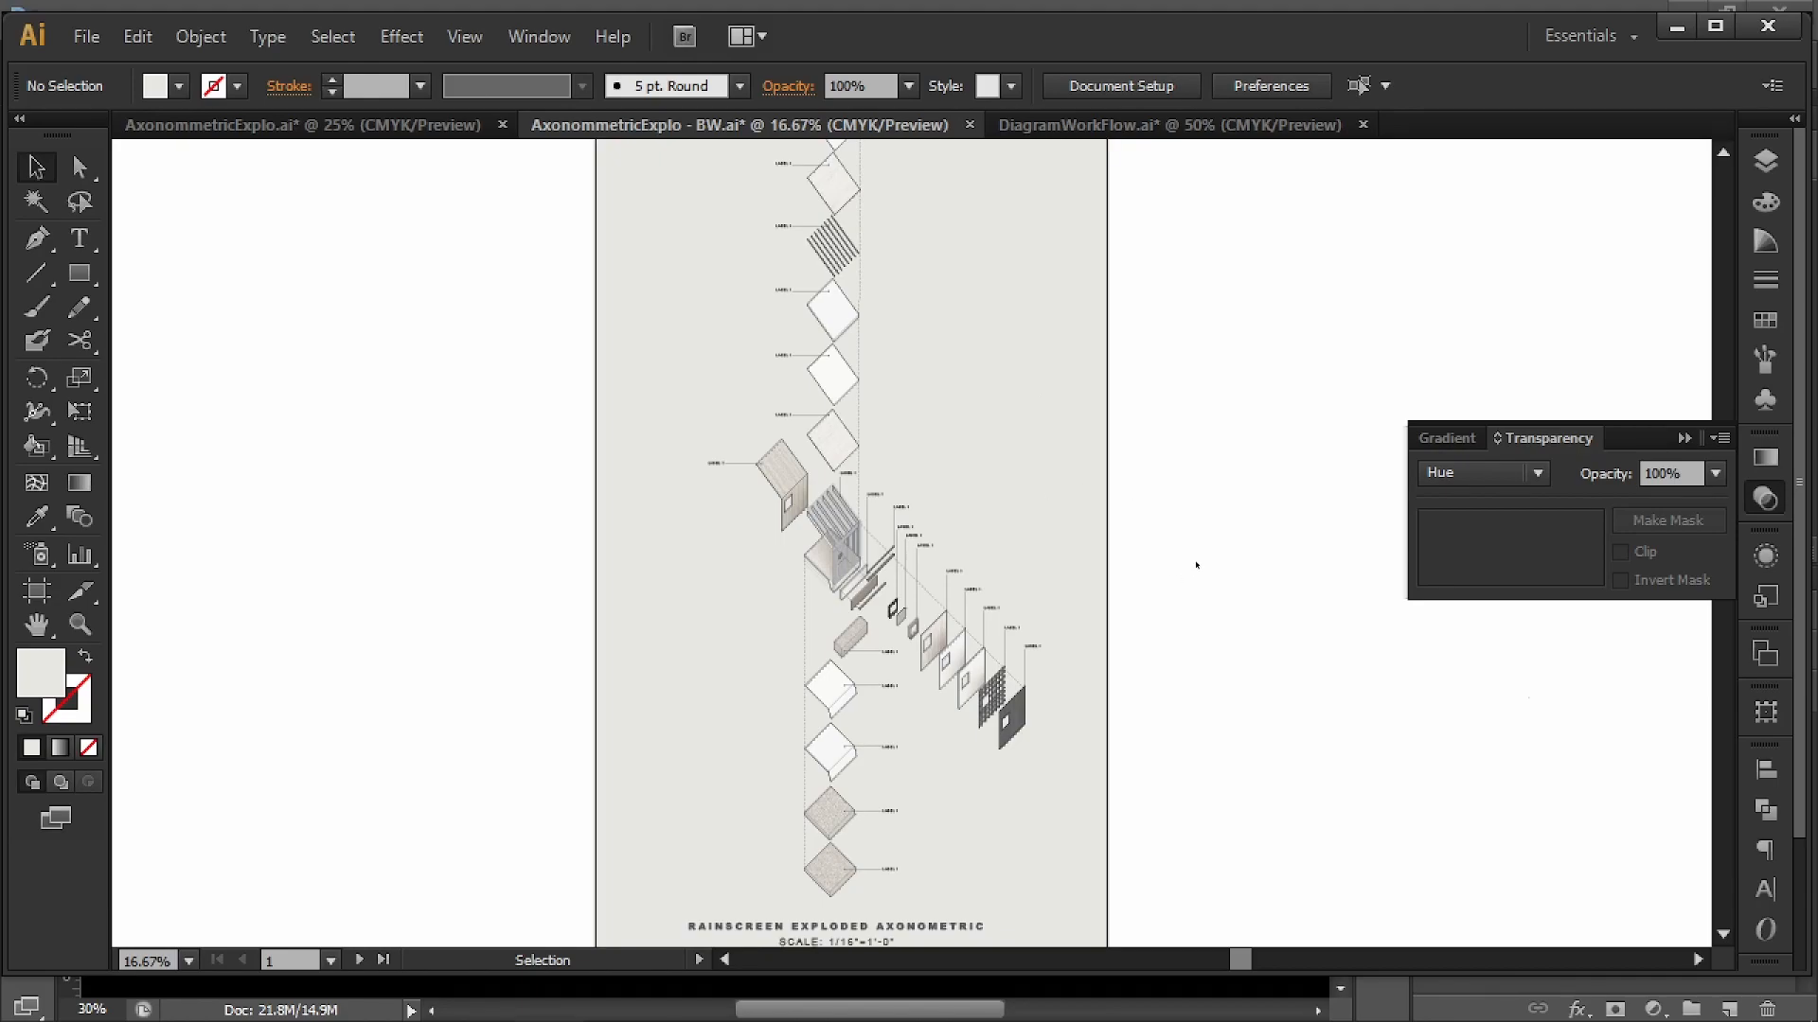
- Compare the assembled axonometric sheet with the neighbouring white-on-black version and survey the surrounding artboards
{"action": "scroll", "coordinate": [1173, 541], "scroll_direction": "down", "scroll_amount": 10}
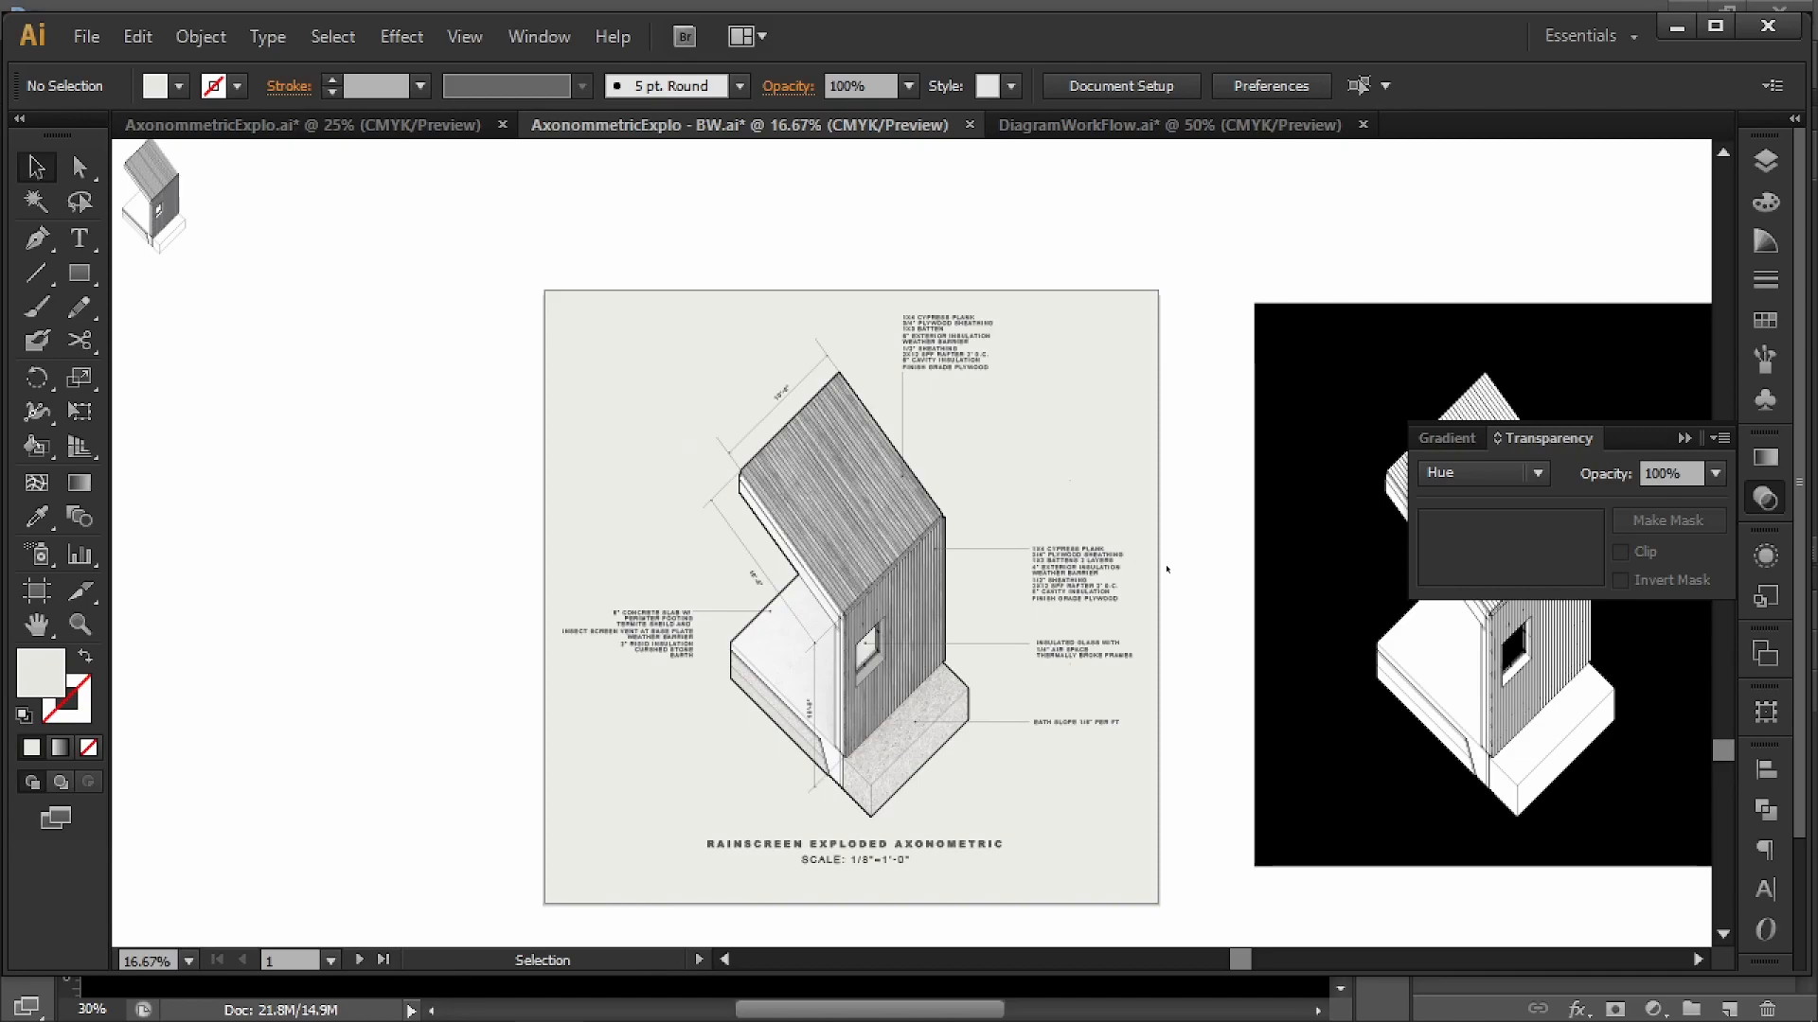
{"action": "key", "text": "space"}
{"action": "left_click_drag", "start_coordinate": [1343, 606], "coordinate": [874, 572]}
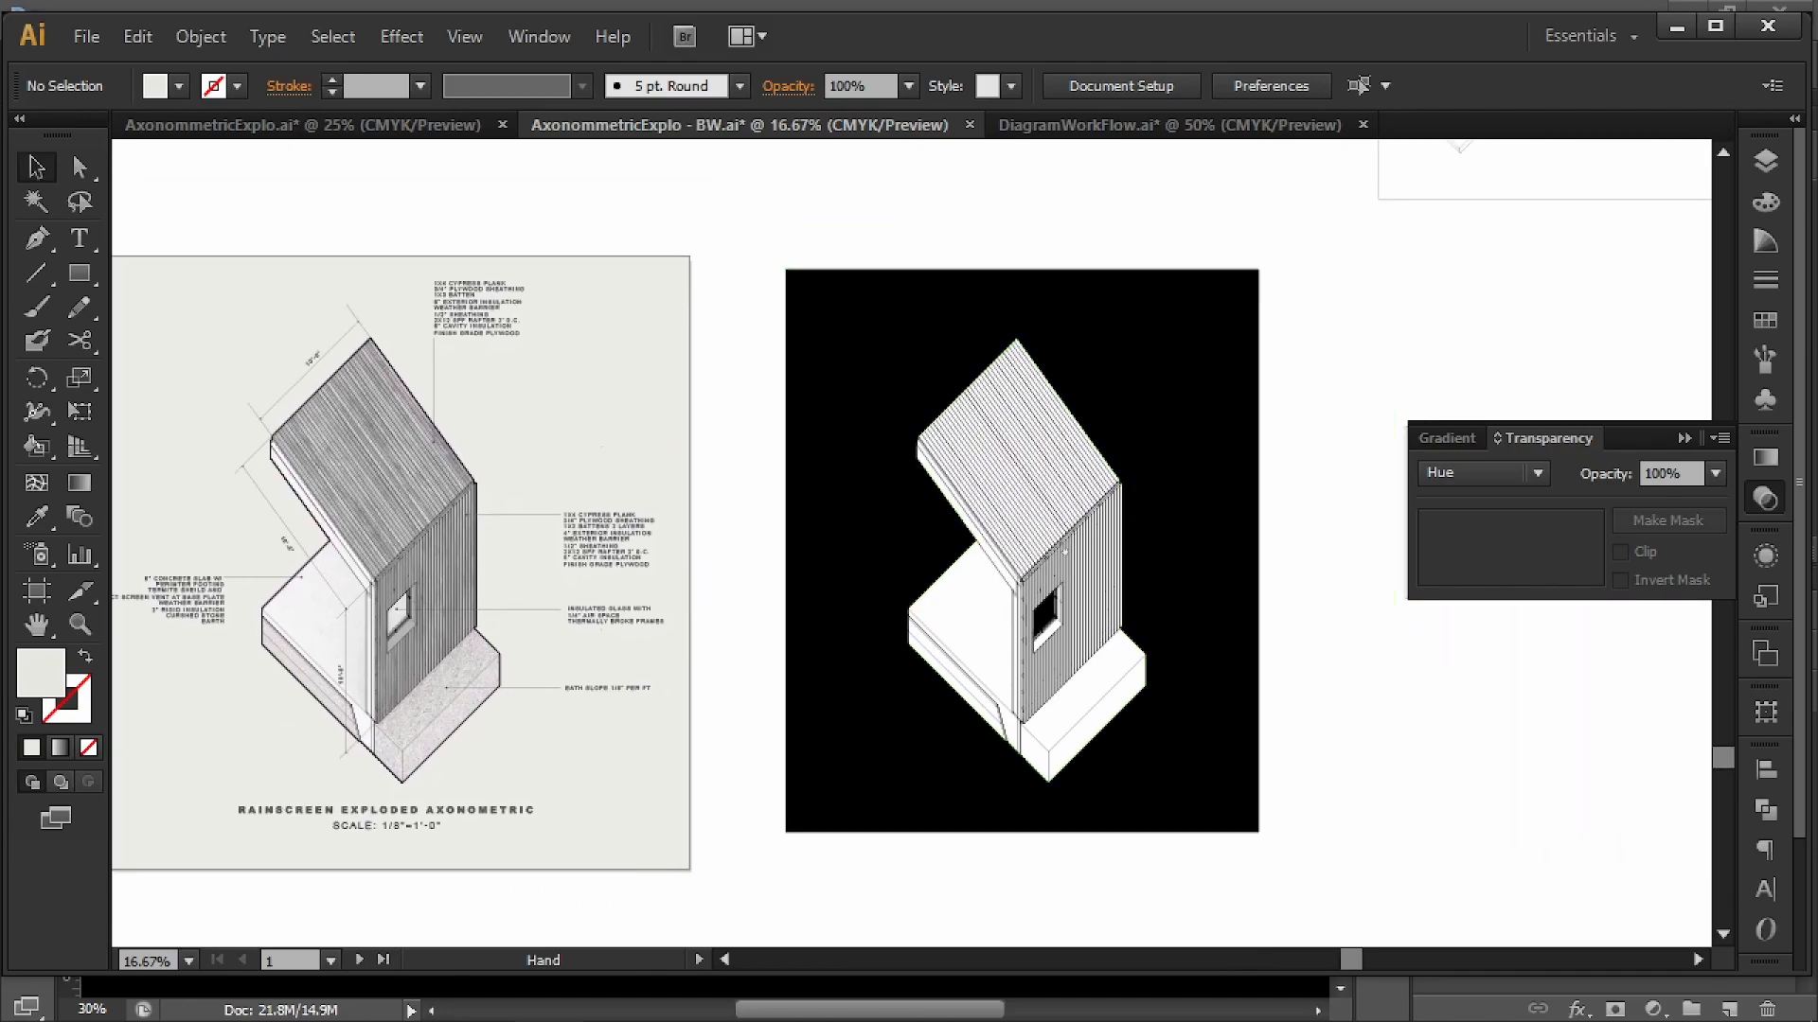
{"action": "key", "text": "space"}
{"action": "left_click_drag", "start_coordinate": [767, 292], "coordinate": [1060, 447]}
{"action": "scroll", "coordinate": [982, 415], "scroll_direction": "down", "scroll_amount": 2, "text": "alt"}
{"action": "key", "text": "space"}
{"action": "left_click_drag", "start_coordinate": [962, 295], "coordinate": [1008, 643]}
{"action": "left_click_drag", "start_coordinate": [1094, 340], "coordinate": [1075, 524]}
{"action": "left_click_drag", "start_coordinate": [1023, 418], "coordinate": [1031, 309]}
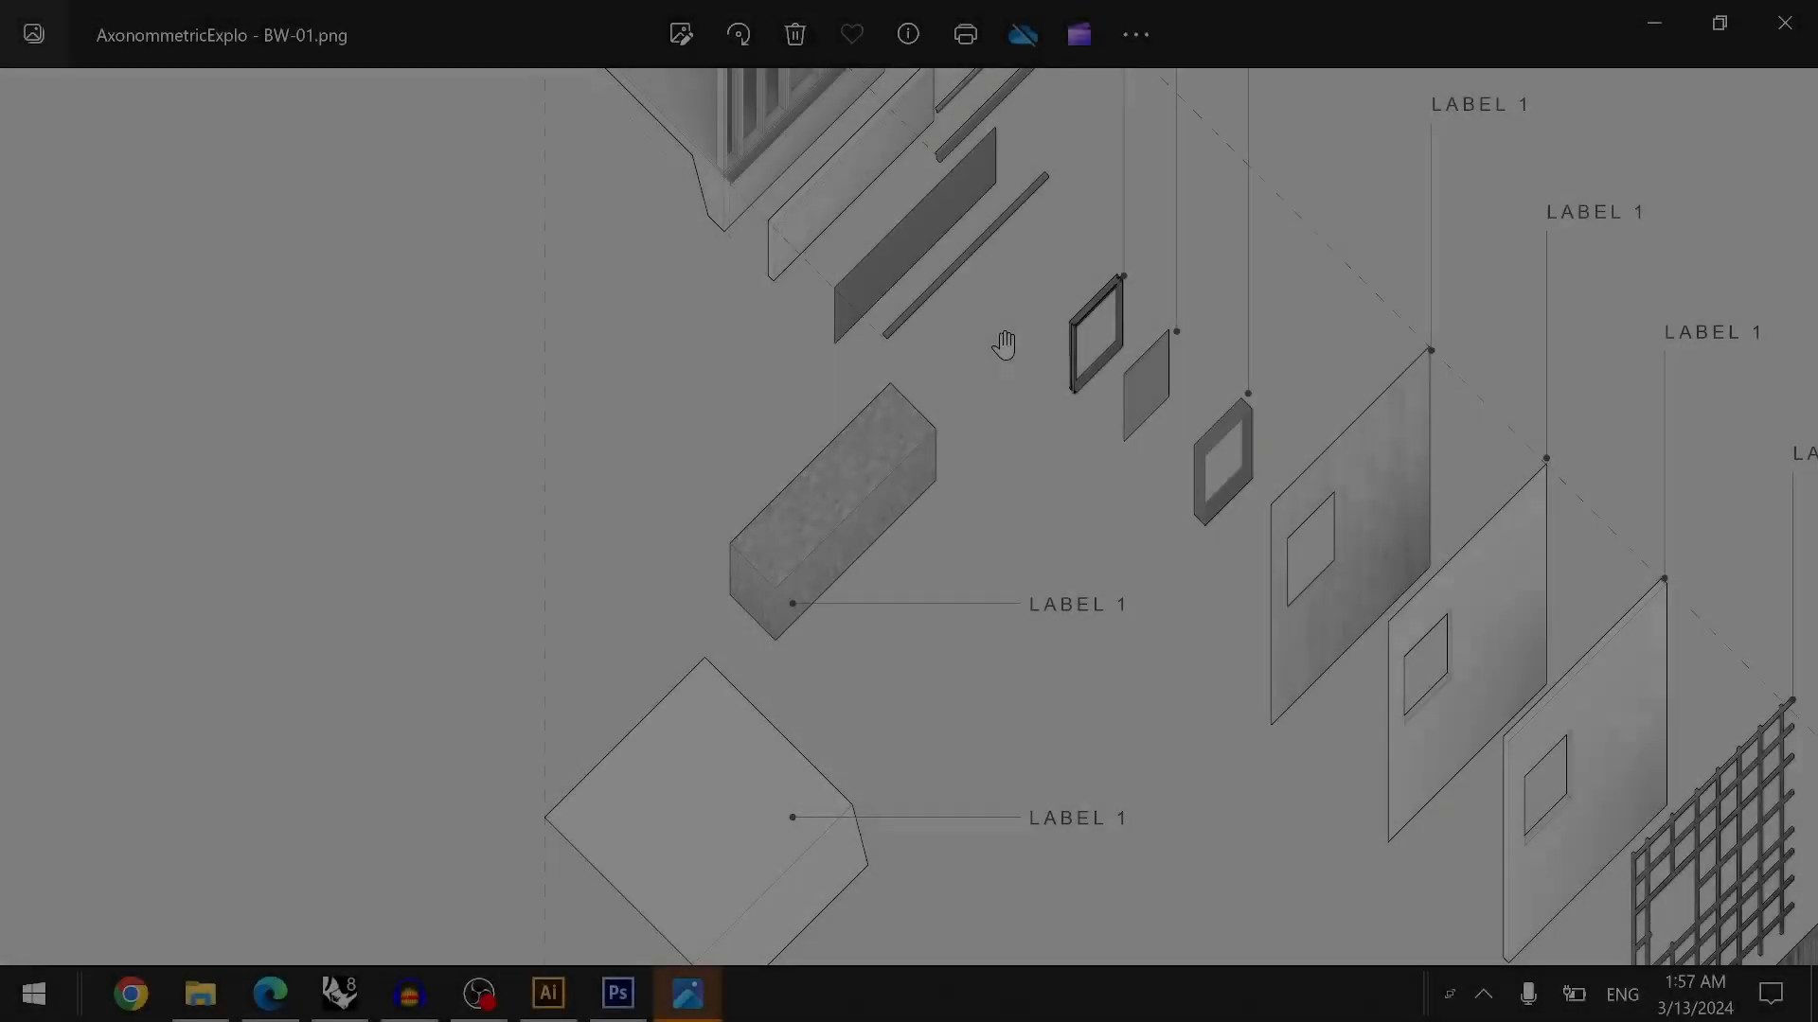
- Review the exported image AxonommetricExplo - BW-01.png as a whole and around its central exploded parts
{"action": "scroll", "coordinate": [1117, 454], "scroll_direction": "down", "scroll_amount": 5}
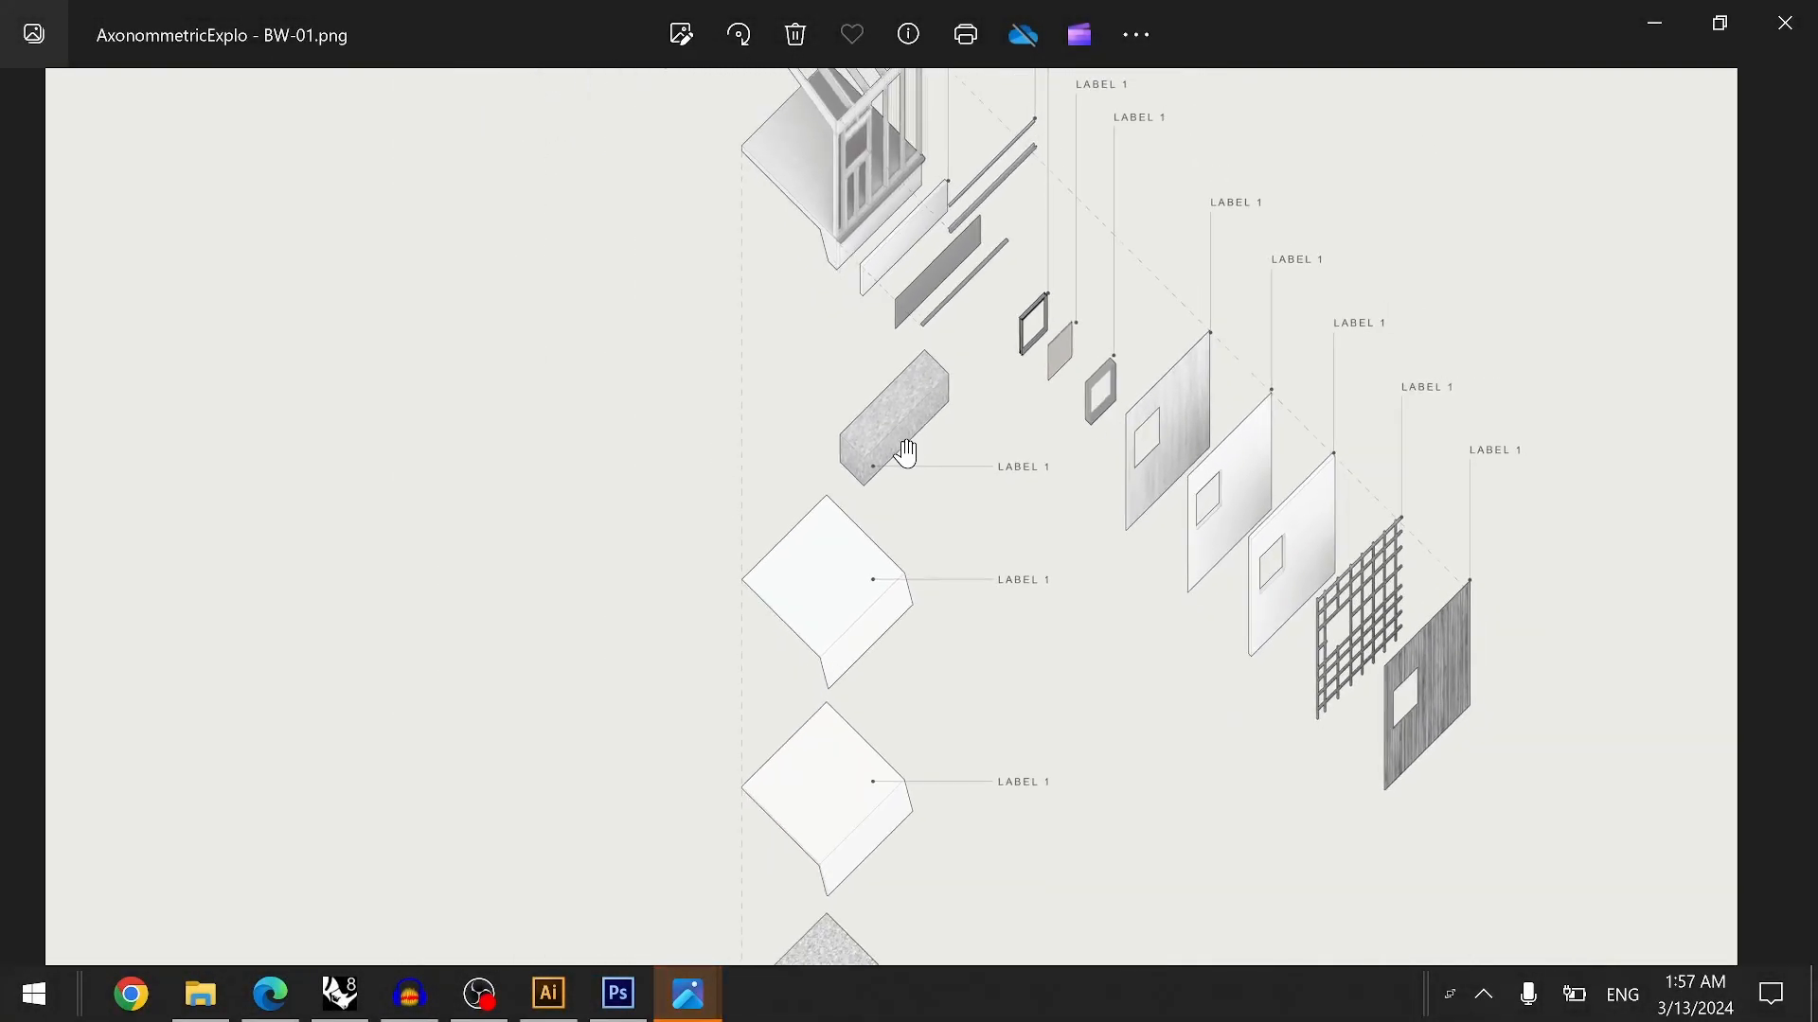
{"action": "scroll", "coordinate": [953, 487], "scroll_direction": "down", "scroll_amount": 3}
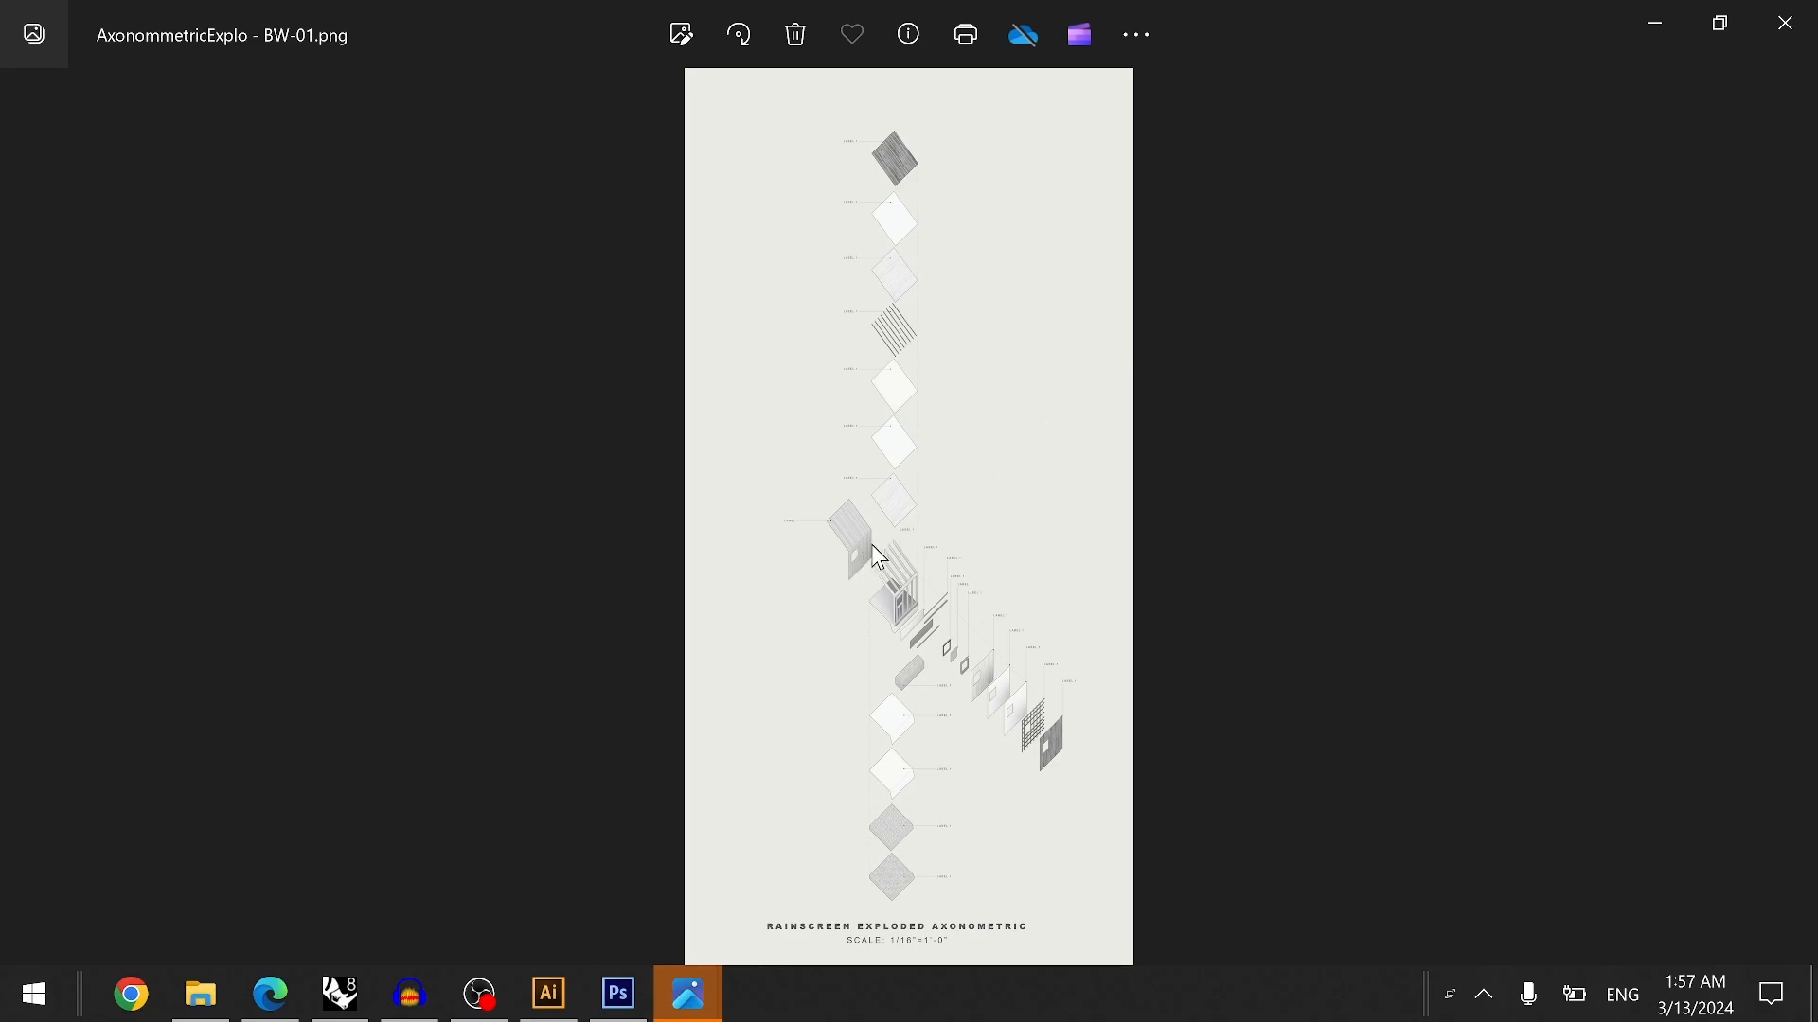
{"action": "scroll", "coordinate": [877, 527], "scroll_direction": "up", "scroll_amount": 4}
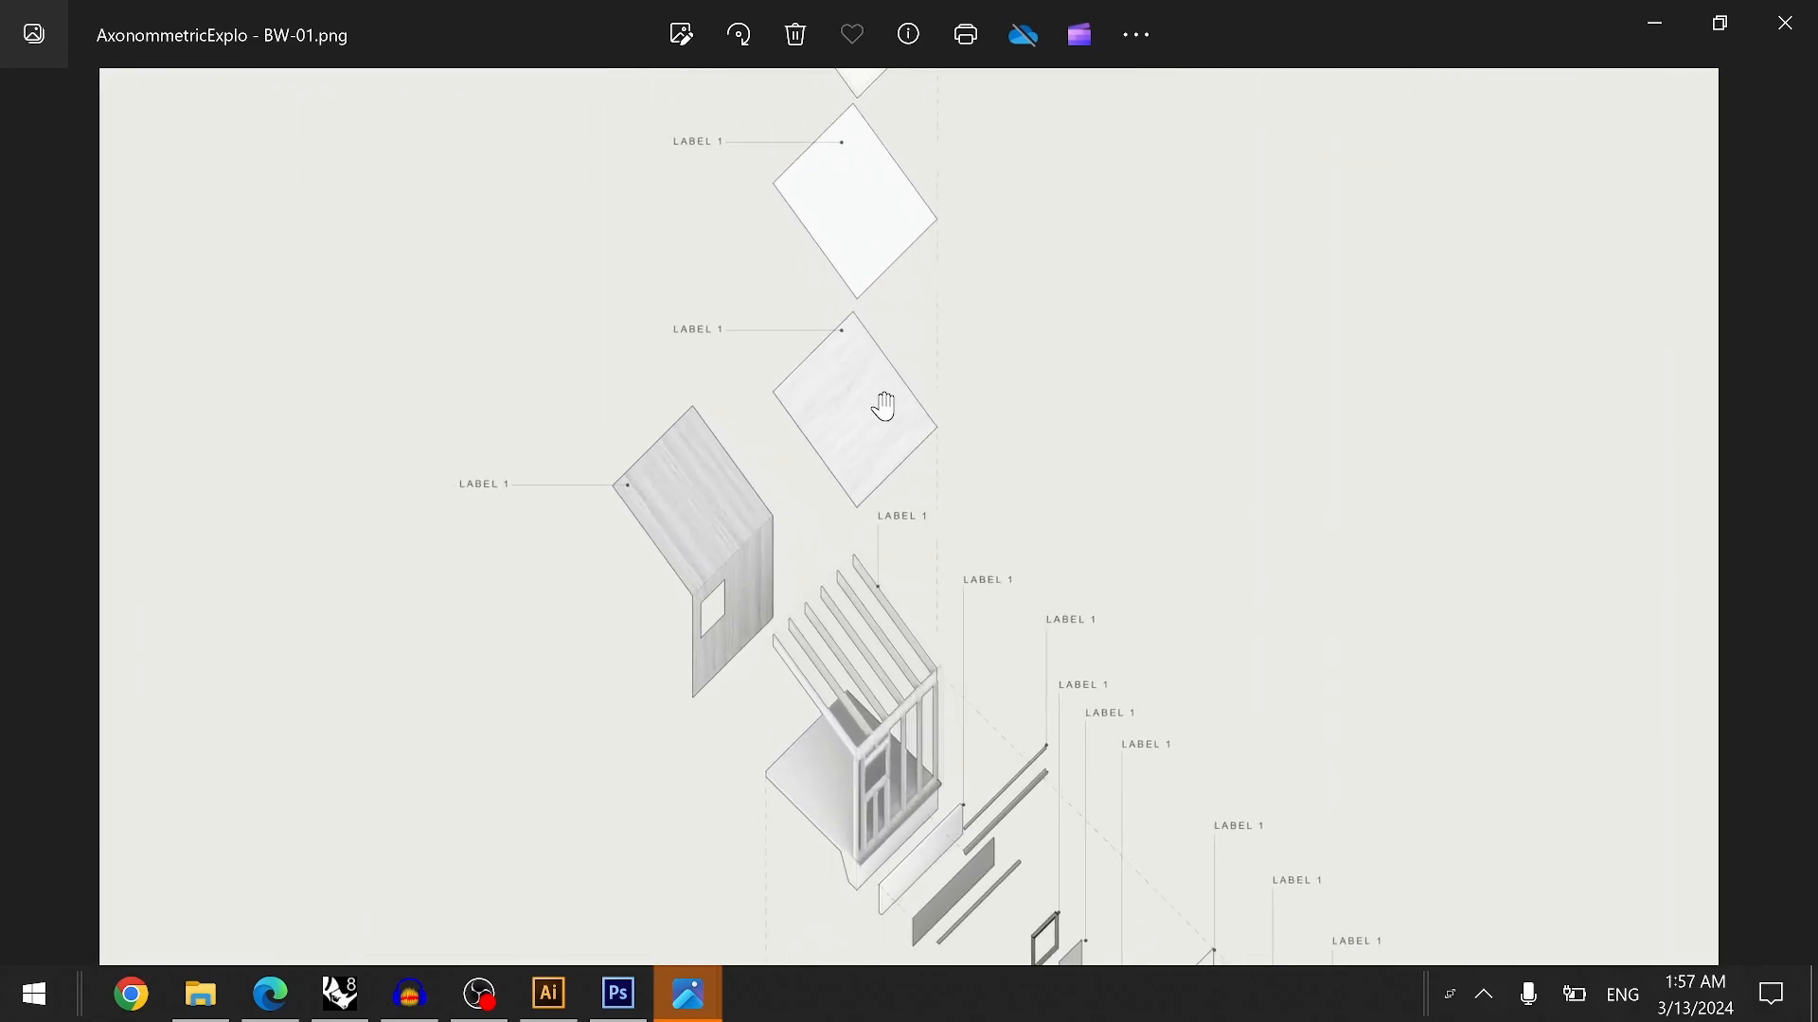
{"action": "scroll", "coordinate": [909, 492], "scroll_direction": "down", "scroll_amount": 4}
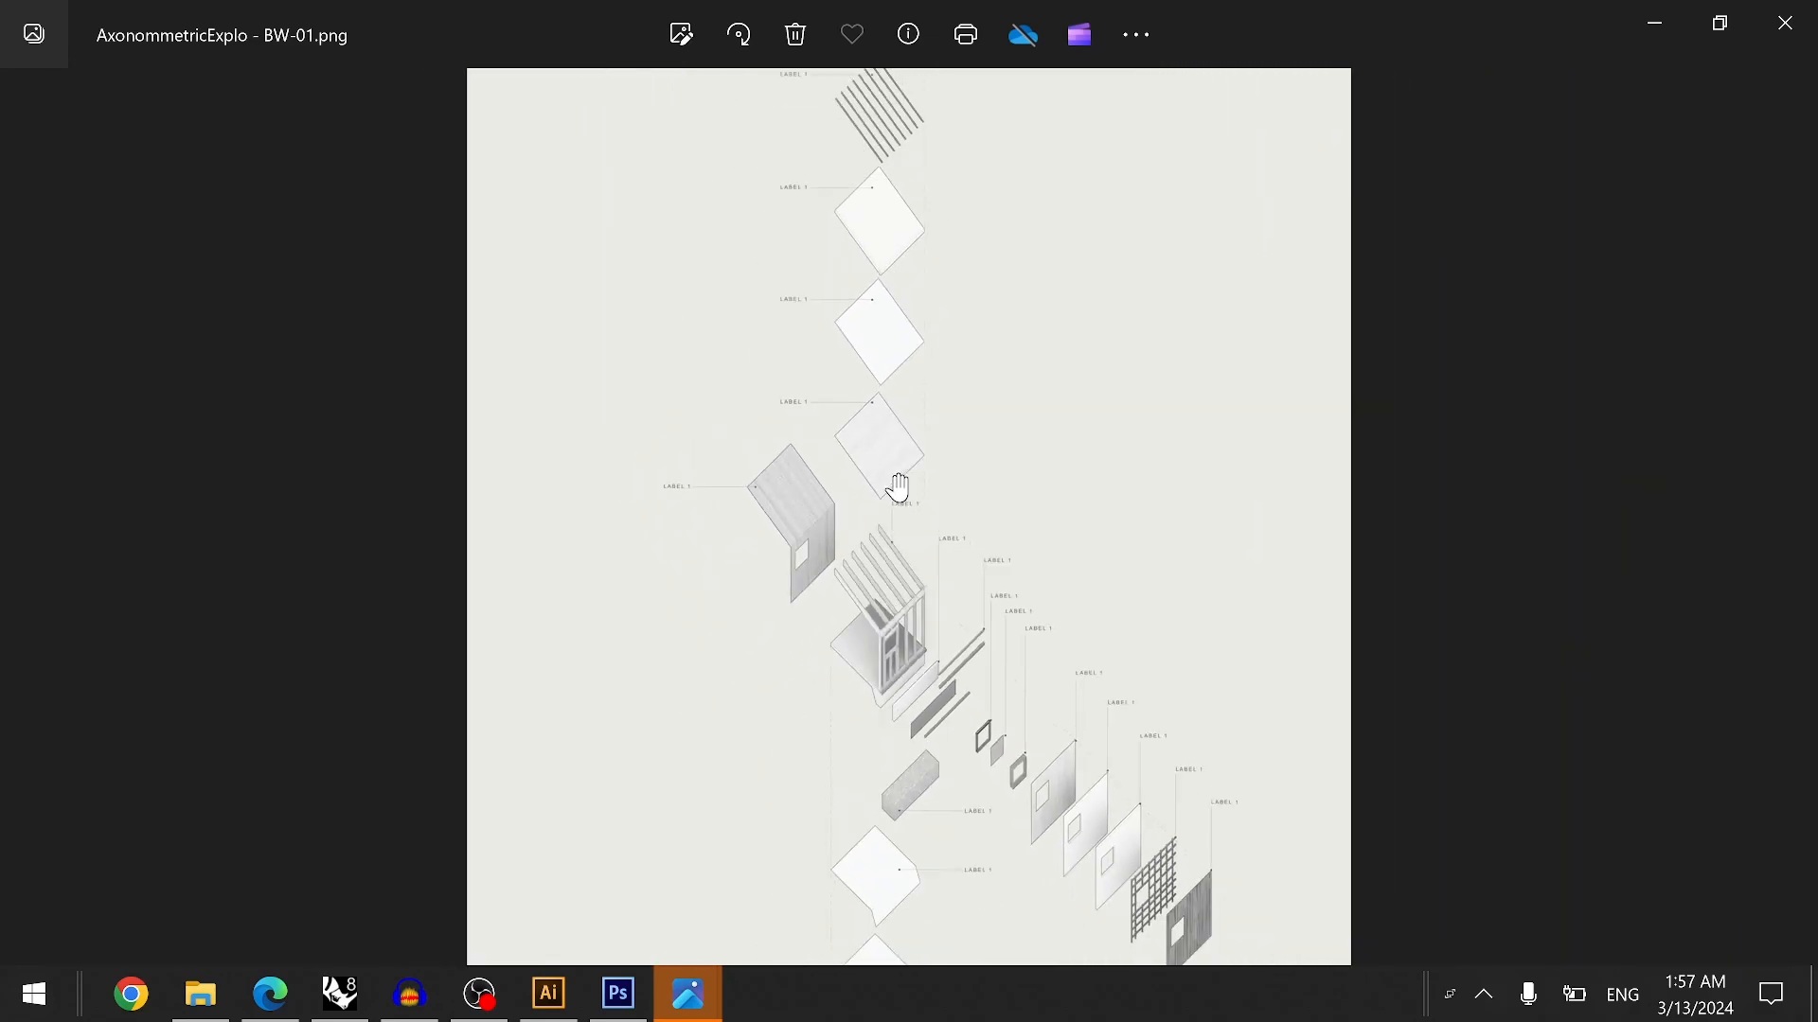
{"action": "scroll", "coordinate": [900, 748], "scroll_direction": "up", "scroll_amount": 5}
{"action": "left_click_drag", "start_coordinate": [1001, 335], "coordinate": [957, 593]}
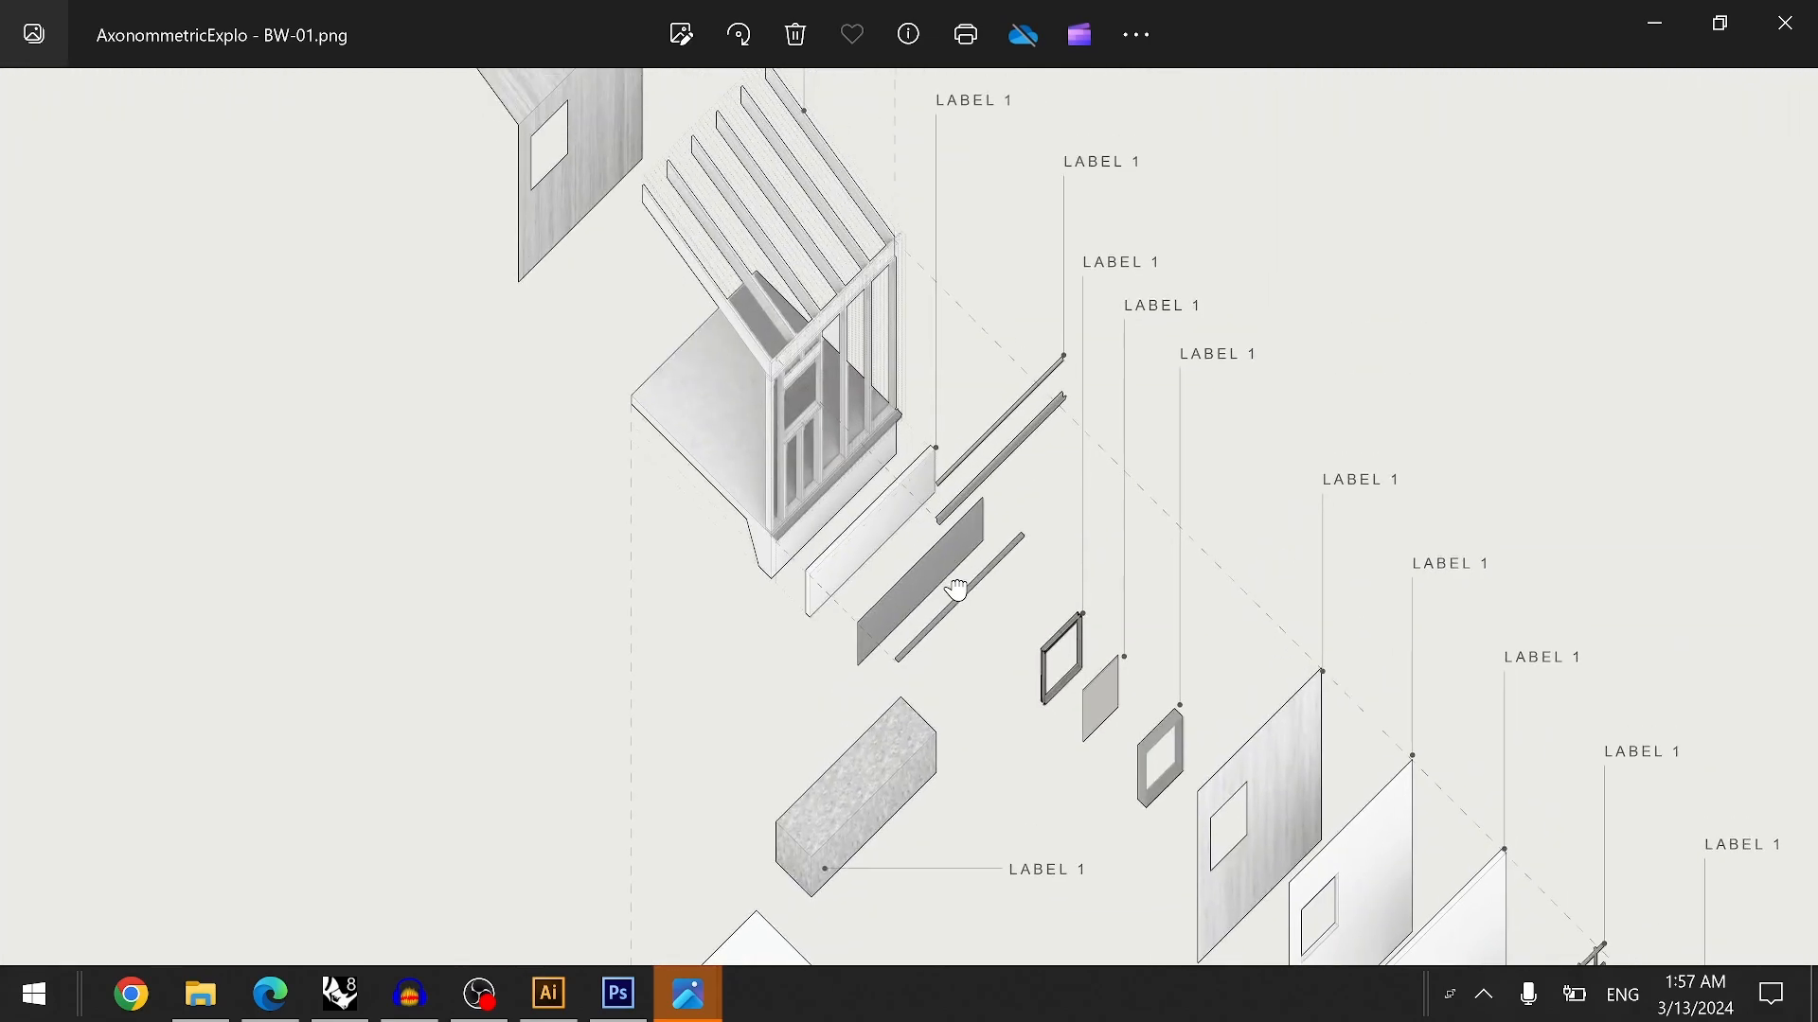
- Examine the timber framing, dashed alignment lines and wall layers closely in the exported black-and-white image
{"action": "left_click_drag", "start_coordinate": [984, 288], "coordinate": [998, 353]}
{"action": "scroll", "coordinate": [837, 240], "scroll_direction": "up", "scroll_amount": 2}
{"action": "scroll", "coordinate": [839, 227], "scroll_direction": "up", "scroll_amount": 2}
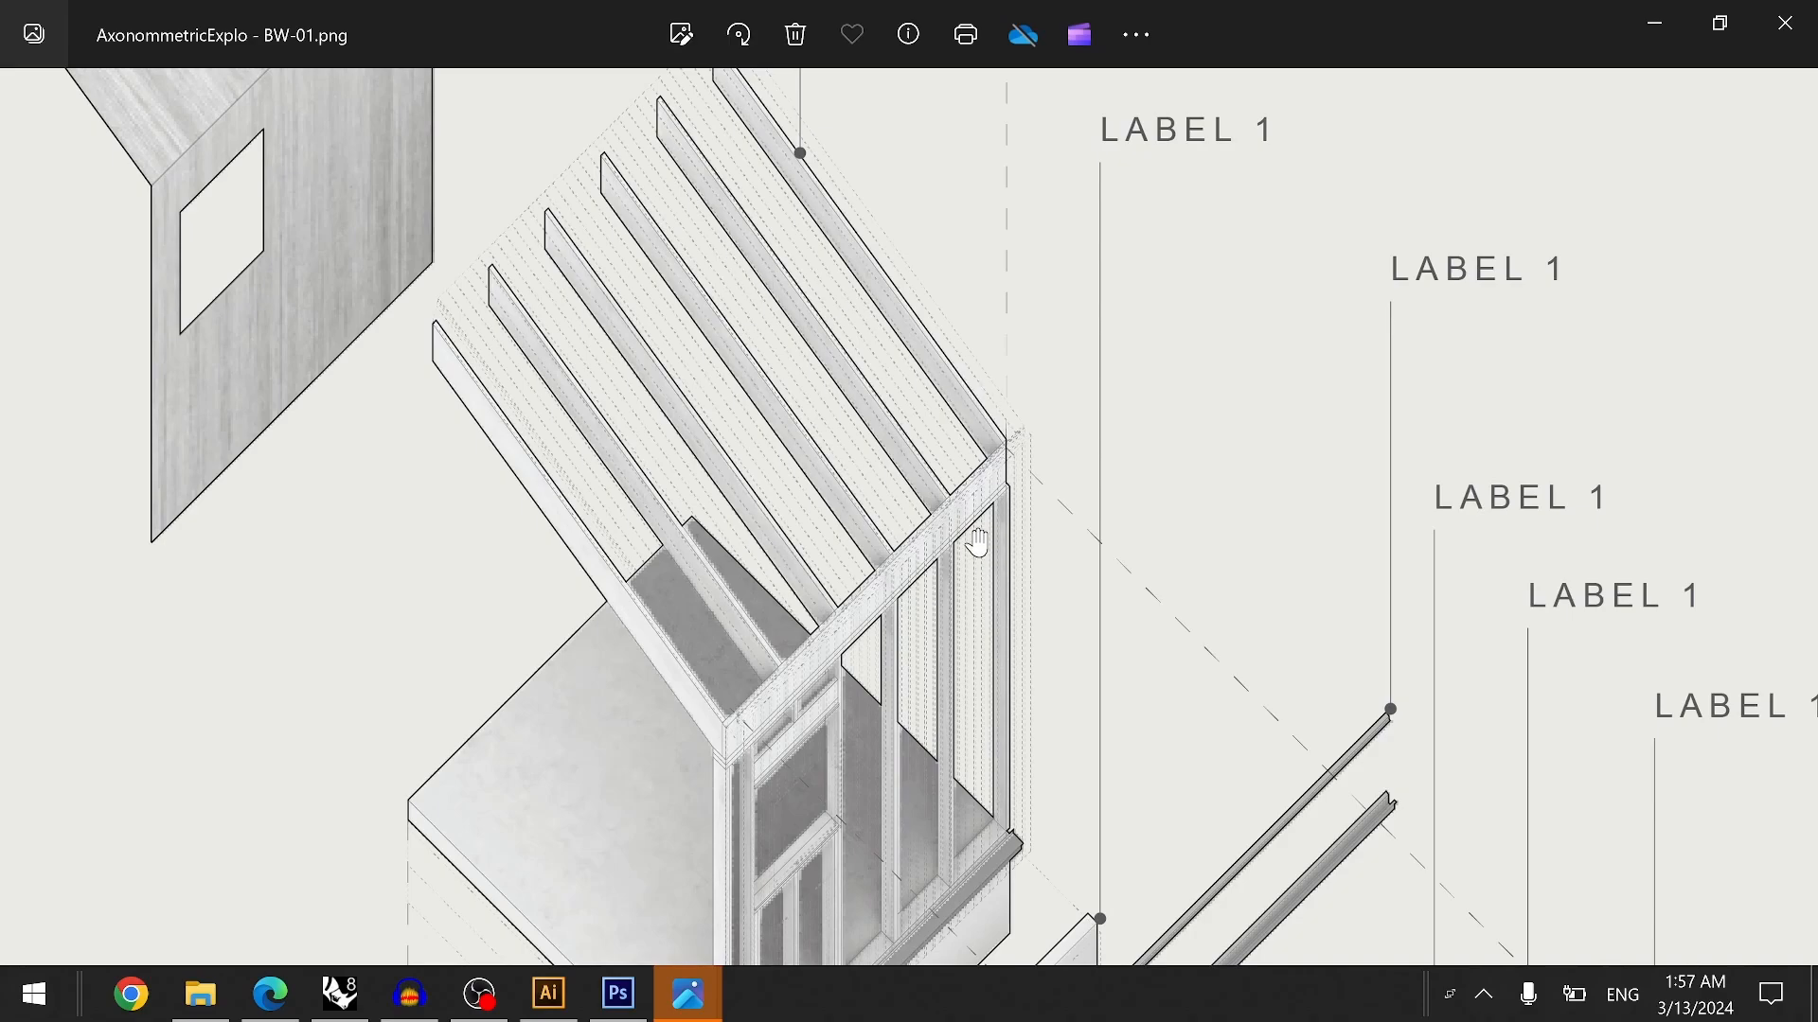
{"action": "scroll", "coordinate": [999, 439], "scroll_direction": "down", "scroll_amount": 3}
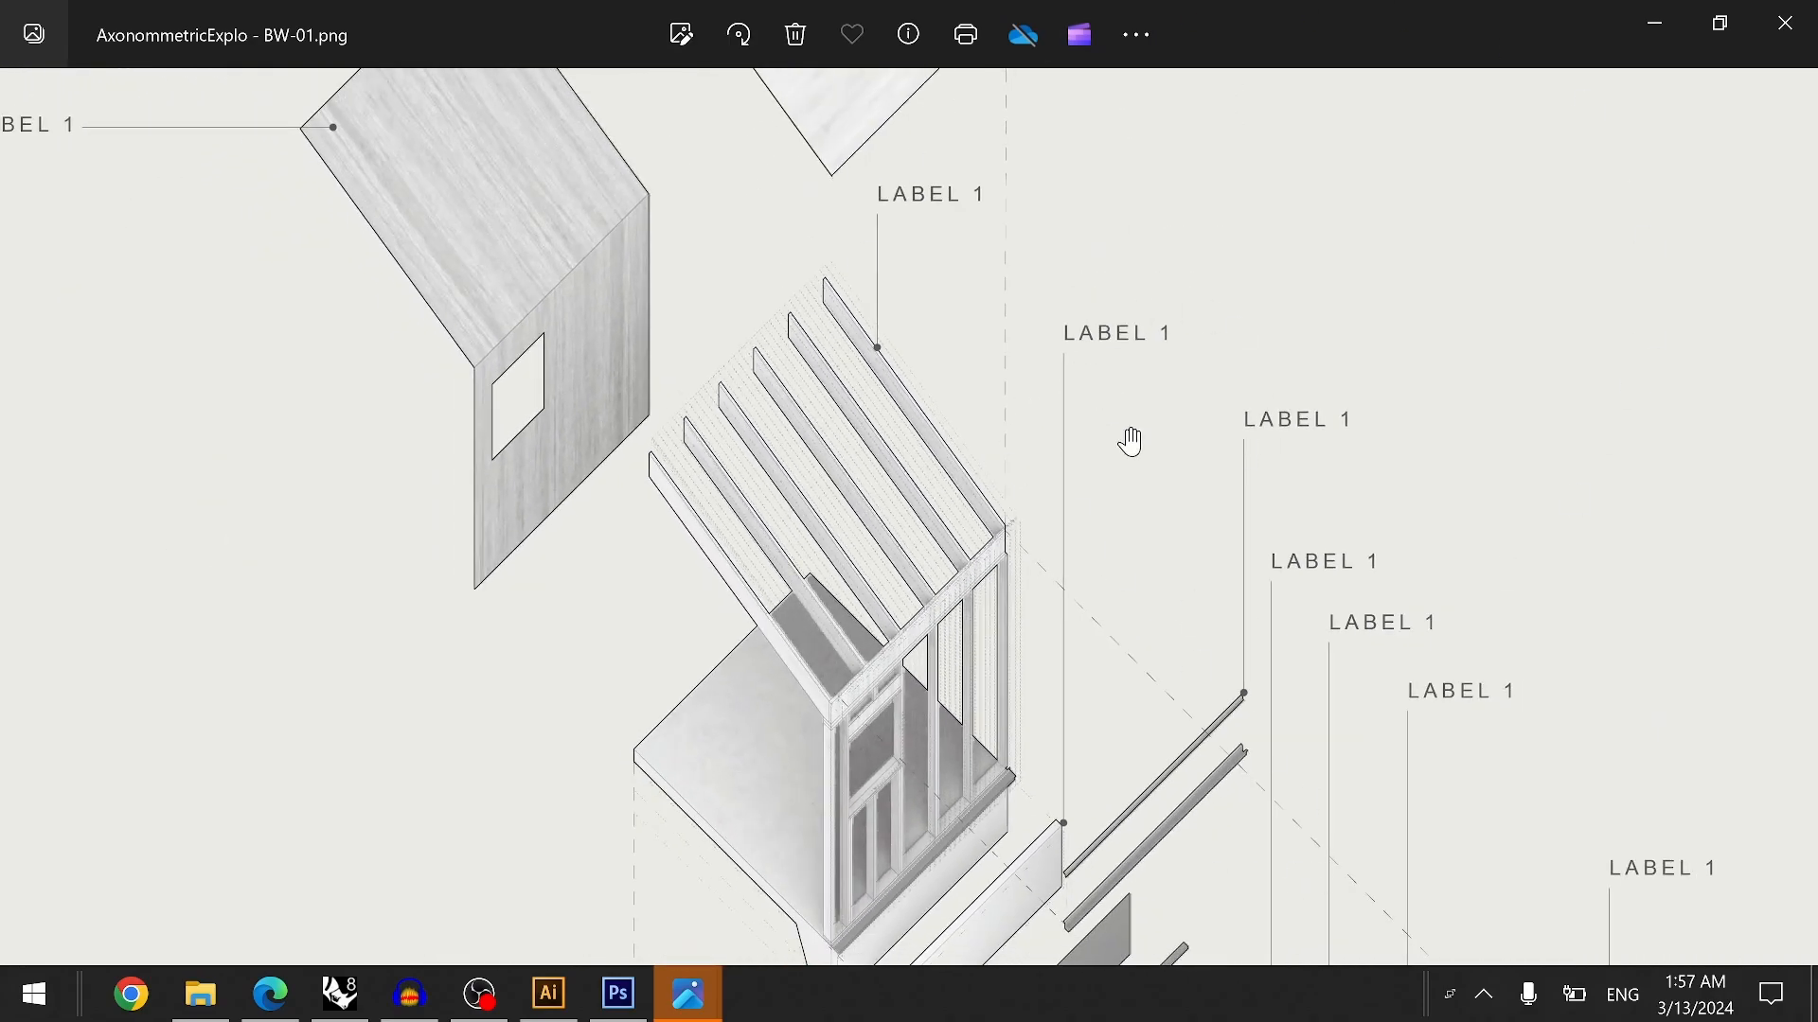
{"action": "scroll", "coordinate": [996, 527], "scroll_direction": "down", "scroll_amount": 5}
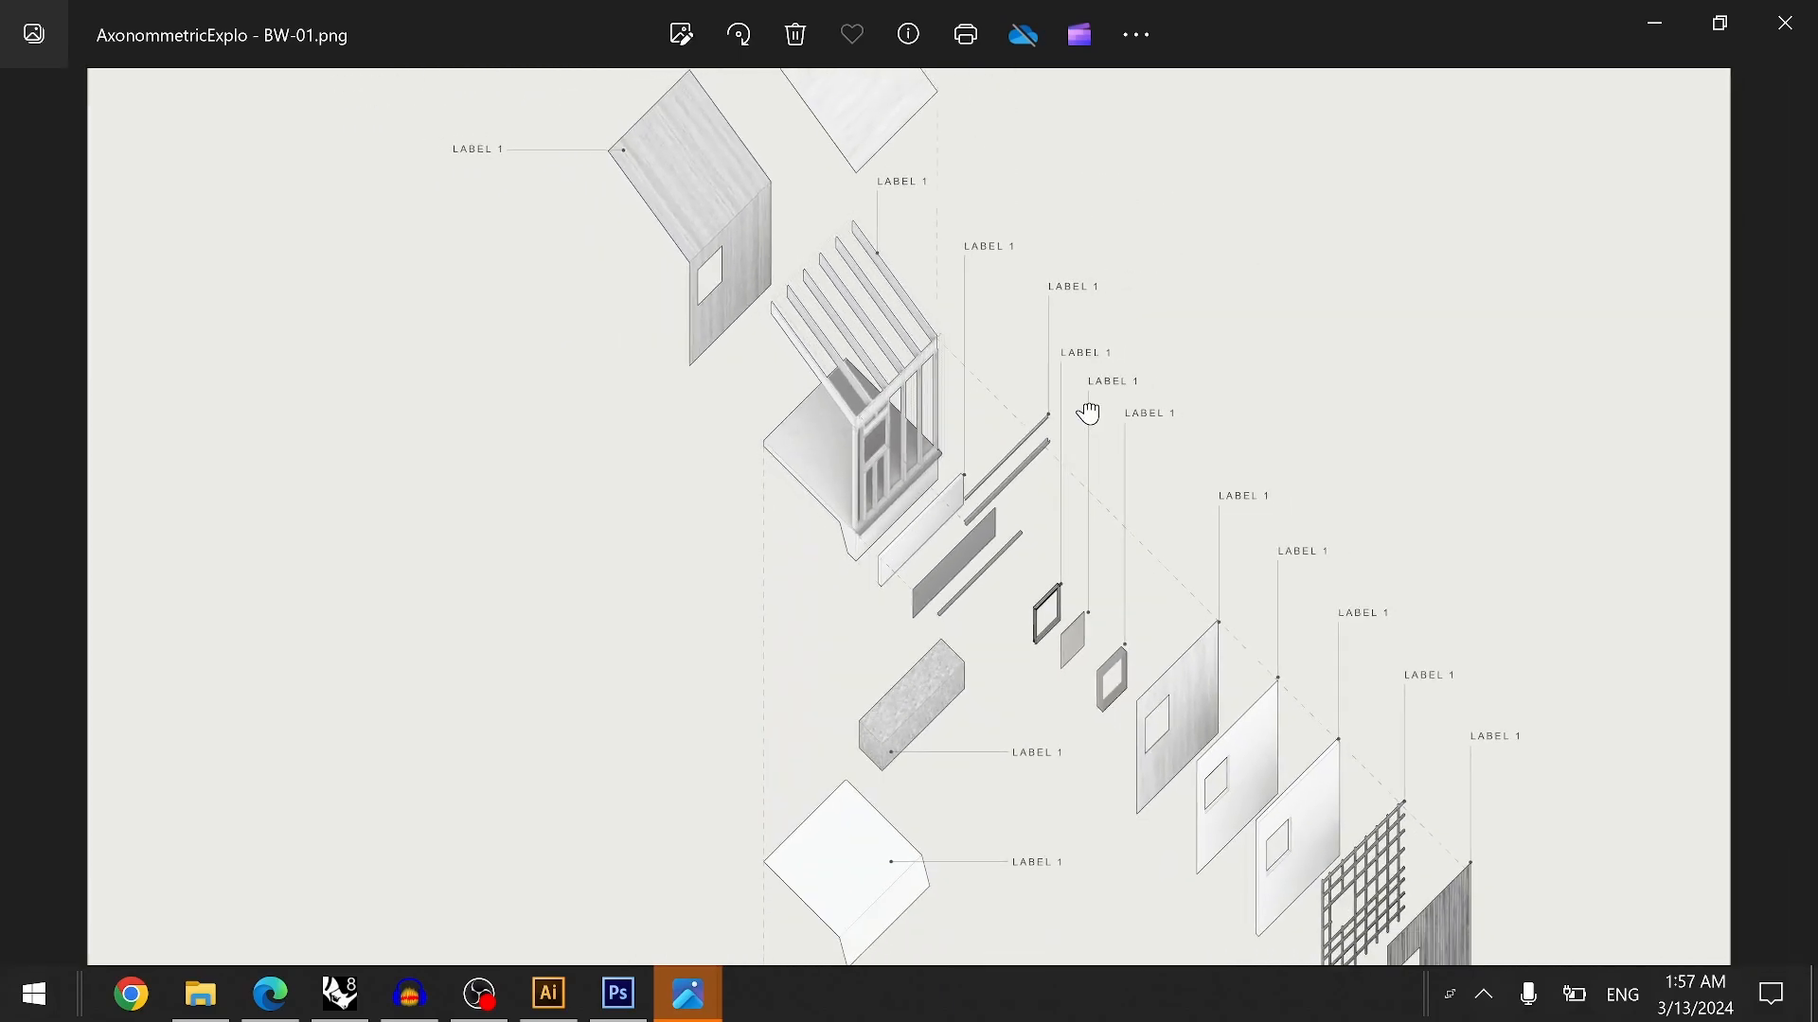
{"action": "scroll", "coordinate": [1077, 417], "scroll_direction": "up", "scroll_amount": 2}
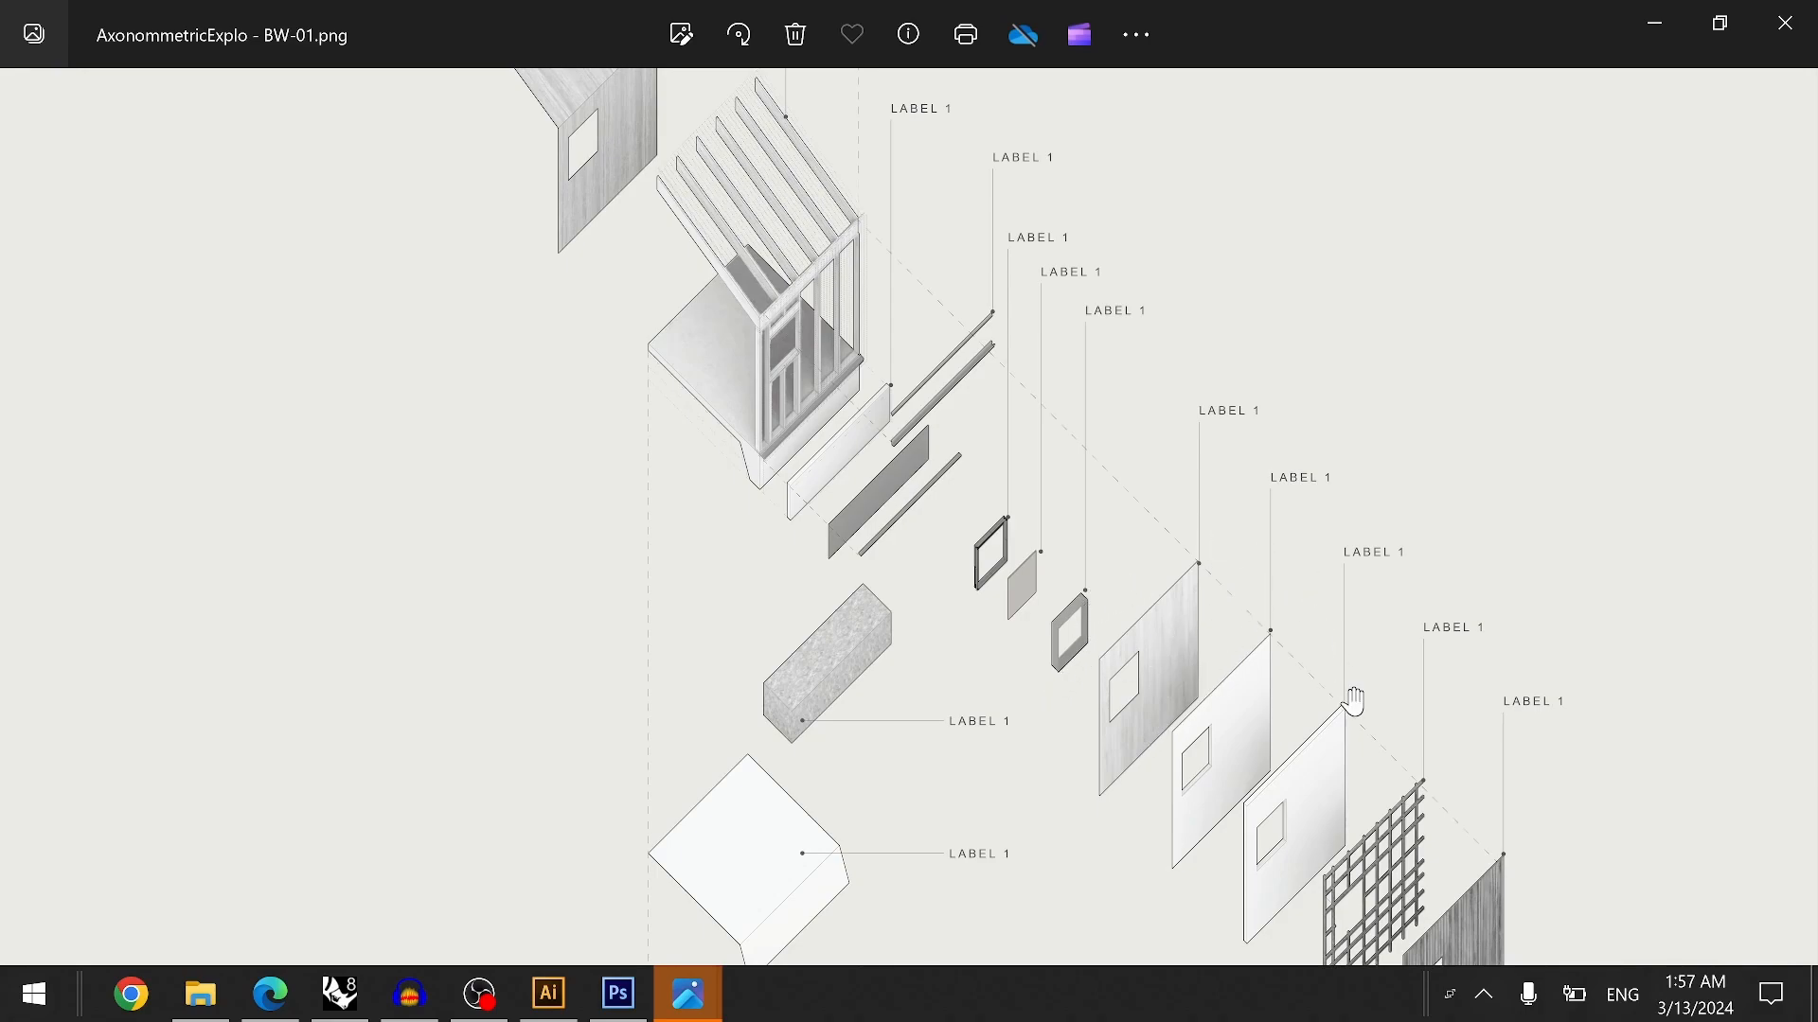
{"action": "left_click_drag", "start_coordinate": [959, 352], "coordinate": [1027, 459]}
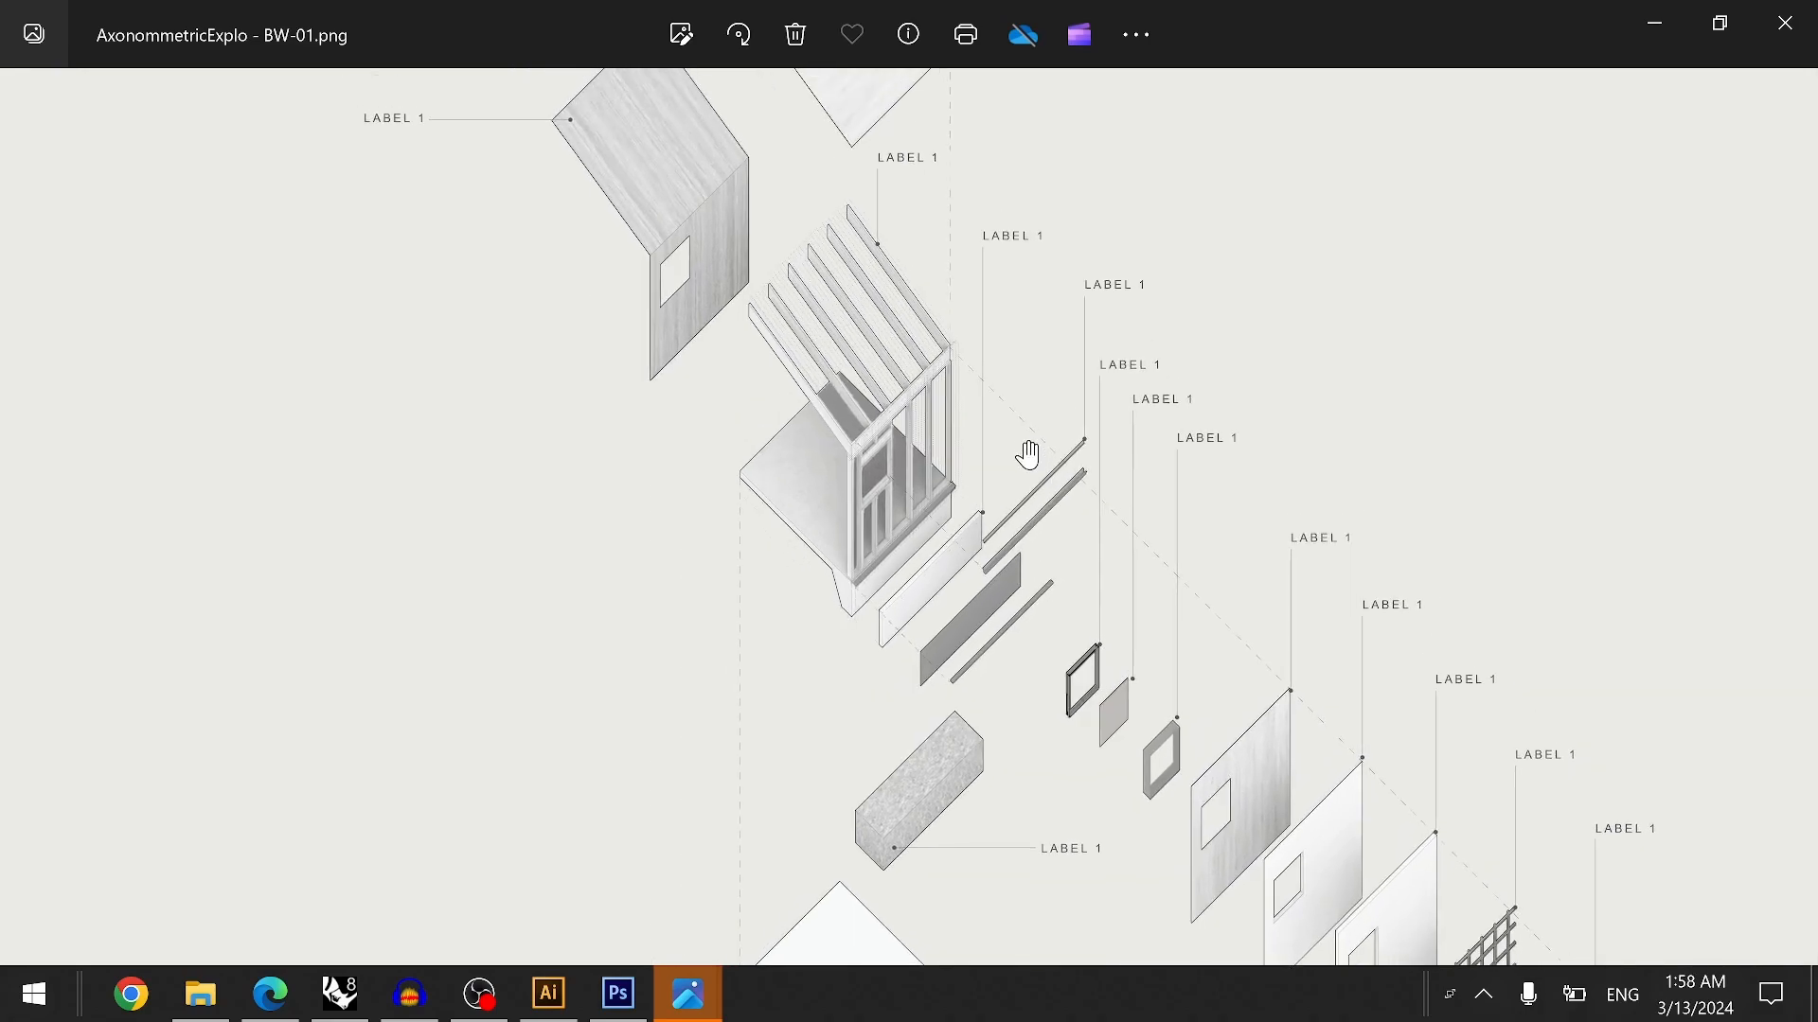
{"action": "scroll", "coordinate": [703, 546], "scroll_direction": "down", "scroll_amount": 3}
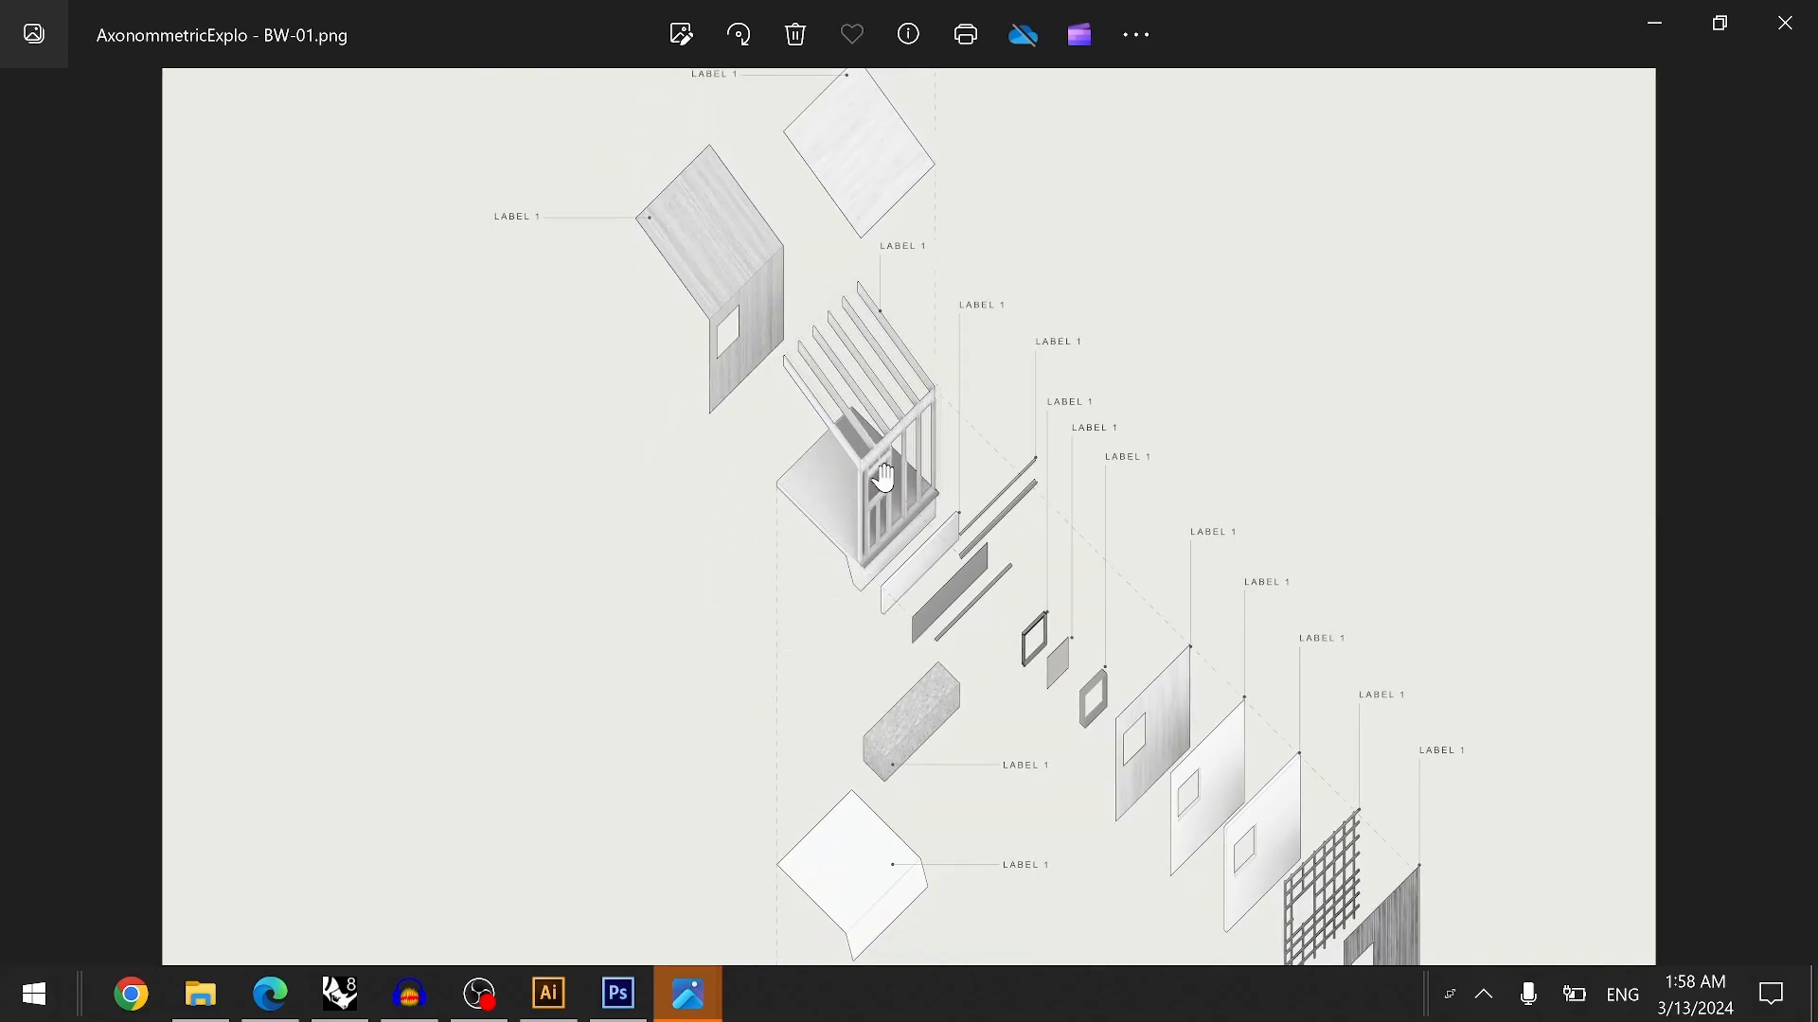
{"action": "scroll", "coordinate": [970, 456], "scroll_direction": "up", "scroll_amount": 2}
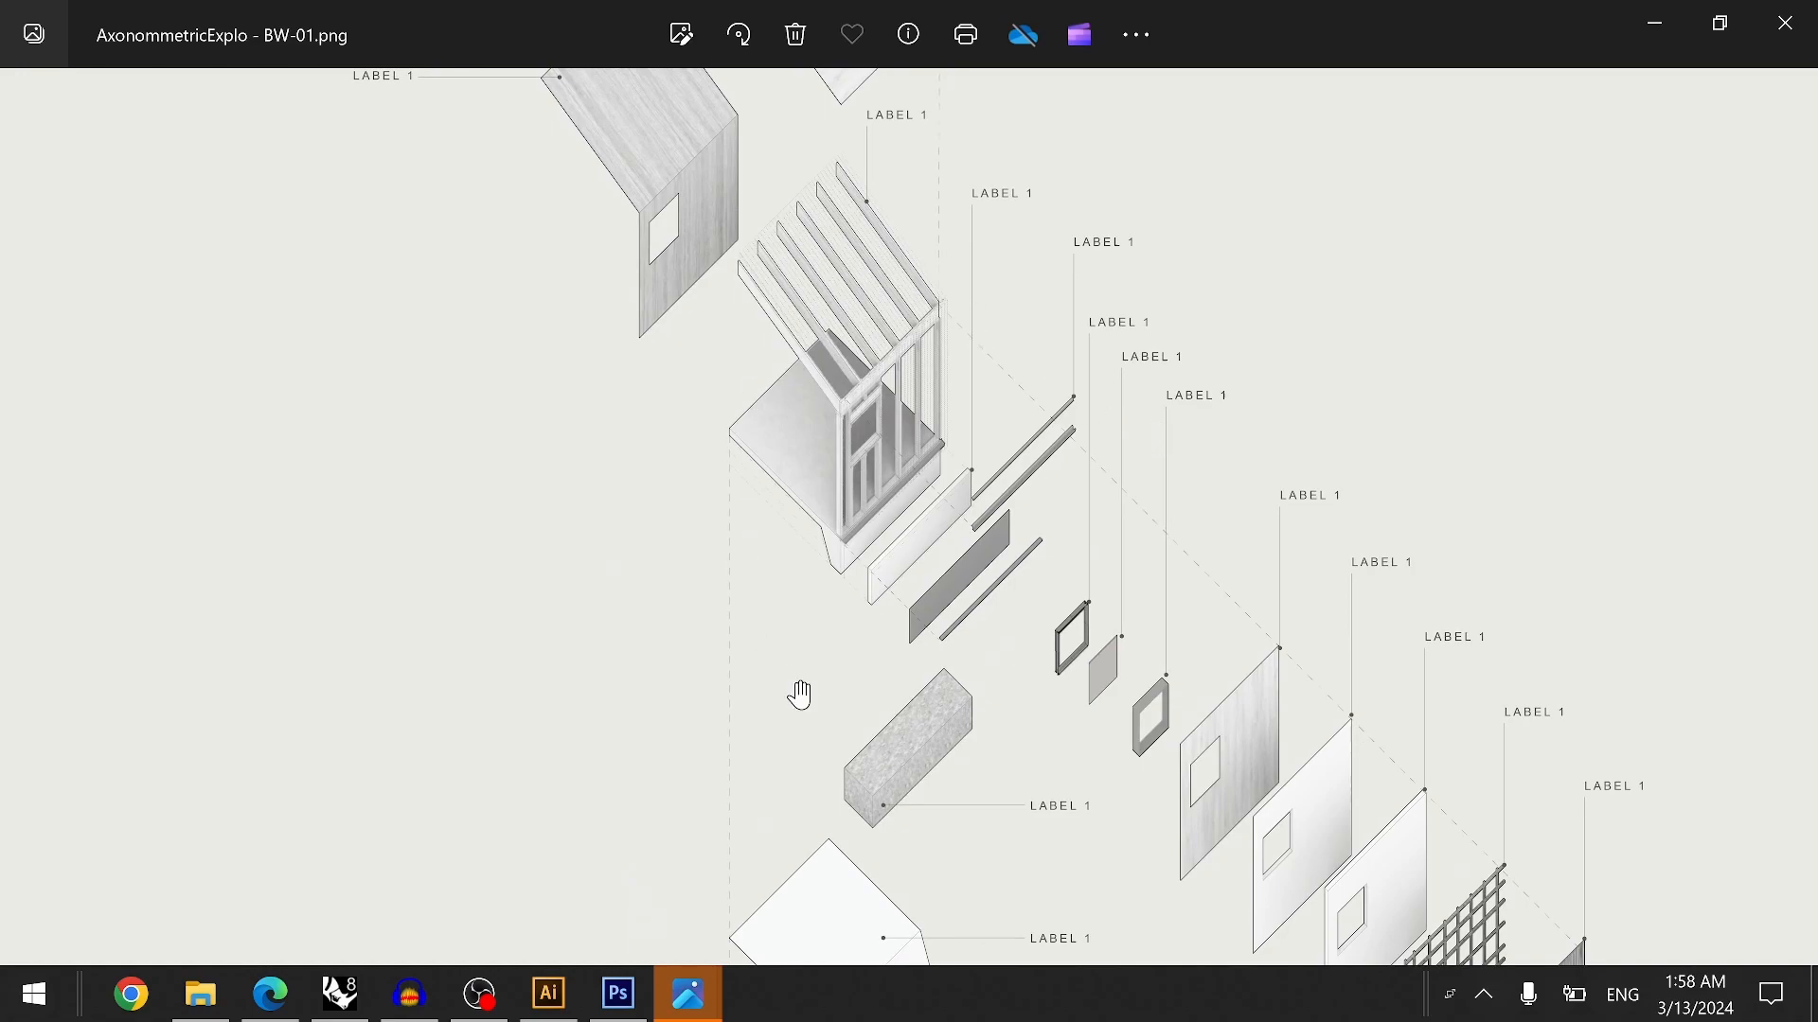
- Inspect the stacked roof layers at the upper part of the exported drawing, continuing down to the slab layers
{"action": "scroll", "coordinate": [1086, 409], "scroll_direction": "up", "scroll_amount": 10}
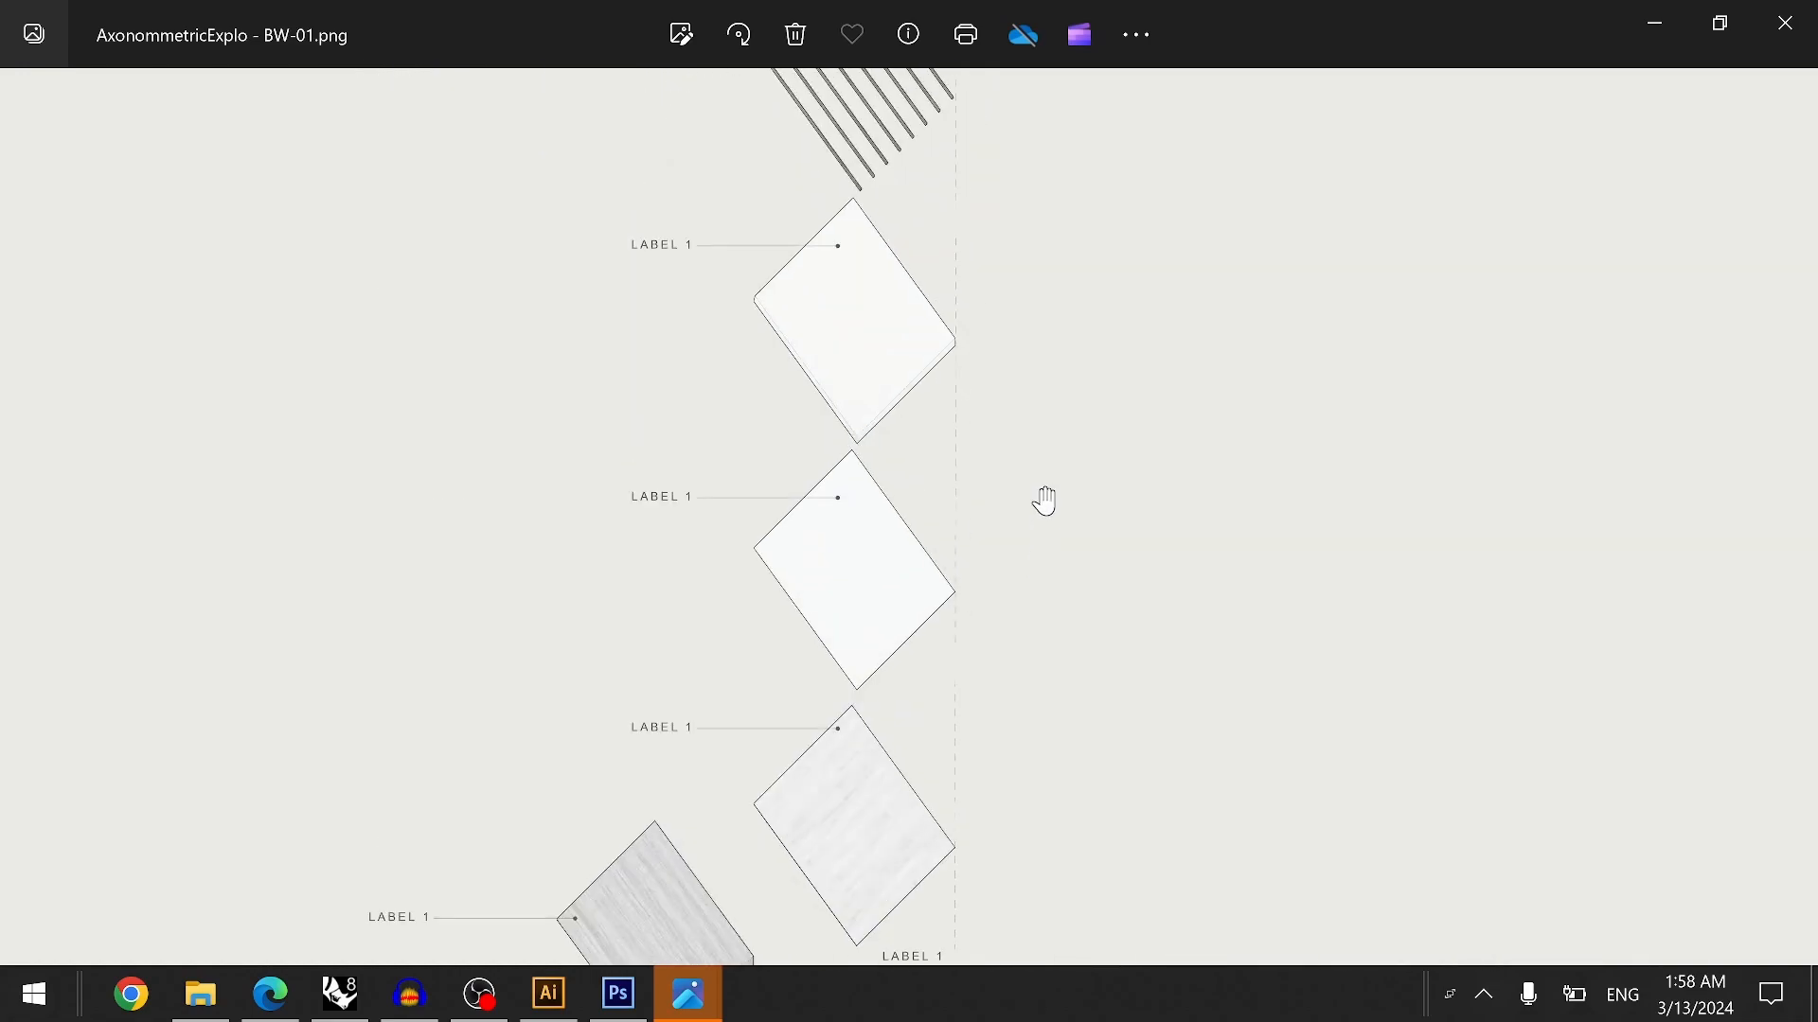
{"action": "left_click_drag", "start_coordinate": [1071, 547], "coordinate": [1068, 757]}
{"action": "scroll", "coordinate": [1078, 406], "scroll_direction": "down", "scroll_amount": 2}
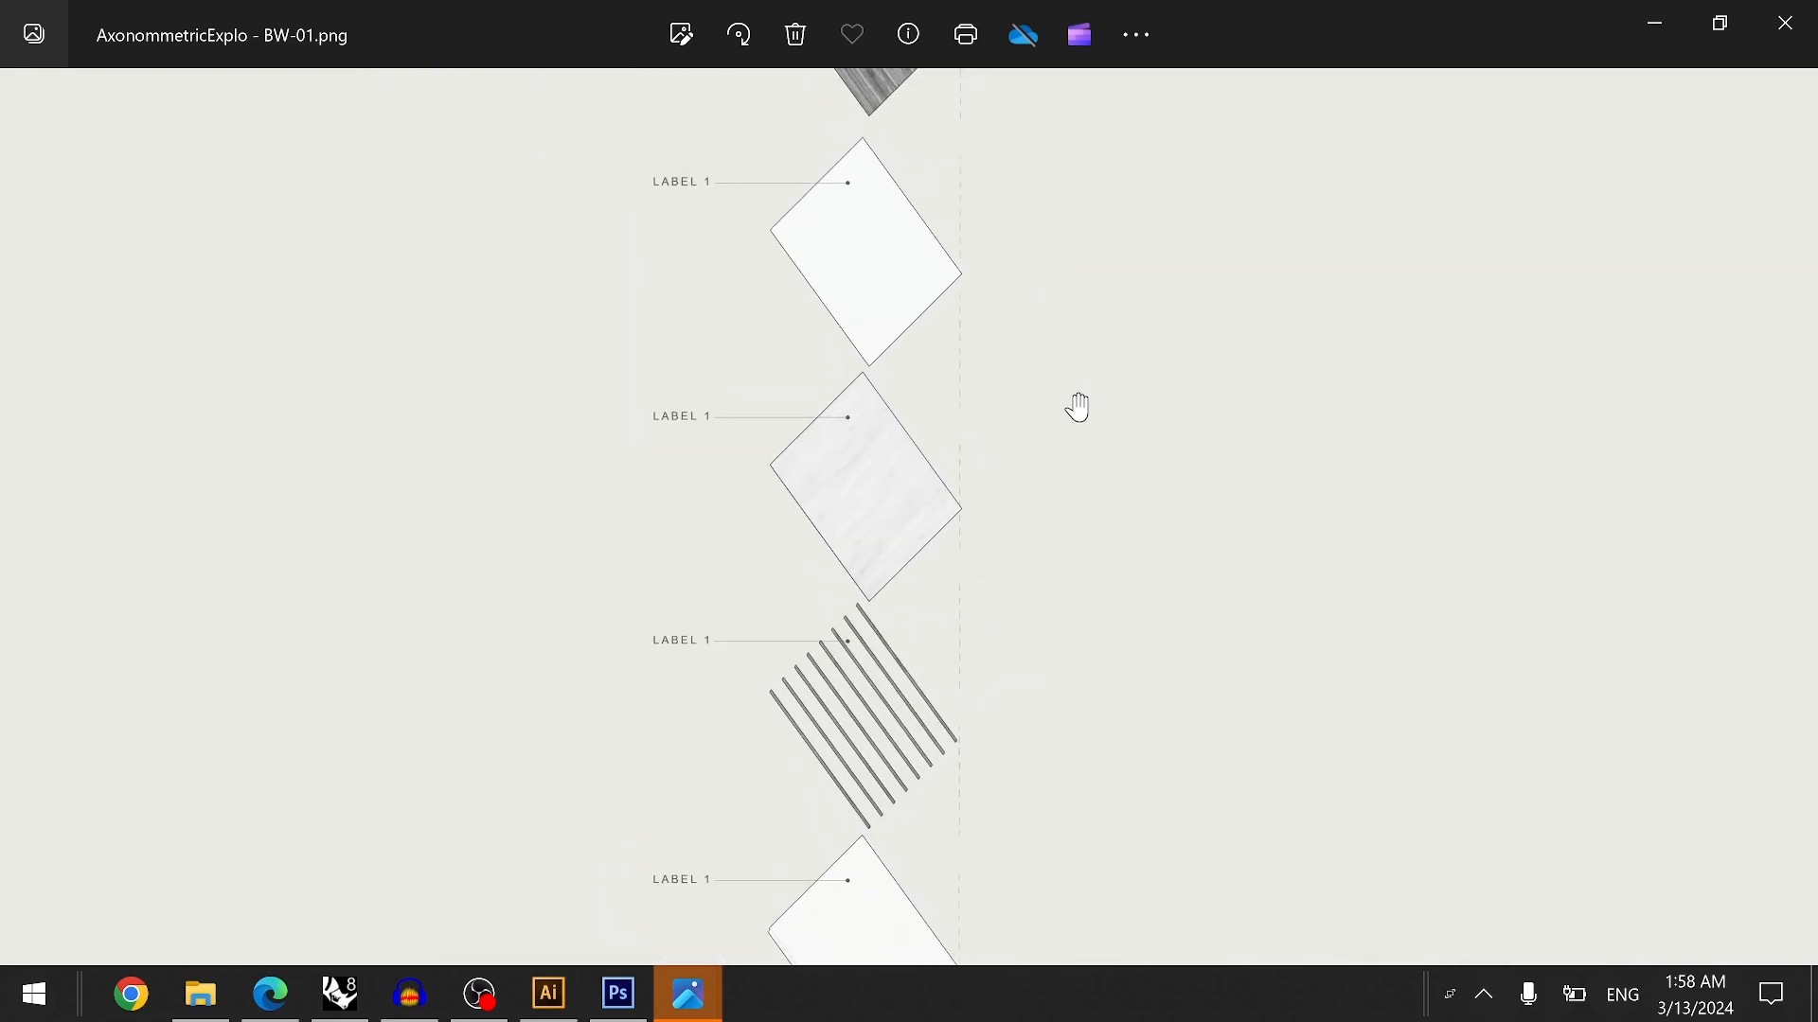
{"action": "scroll", "coordinate": [1074, 402], "scroll_direction": "down", "scroll_amount": 2}
{"action": "left_click_drag", "start_coordinate": [1083, 423], "coordinate": [1084, 293]}
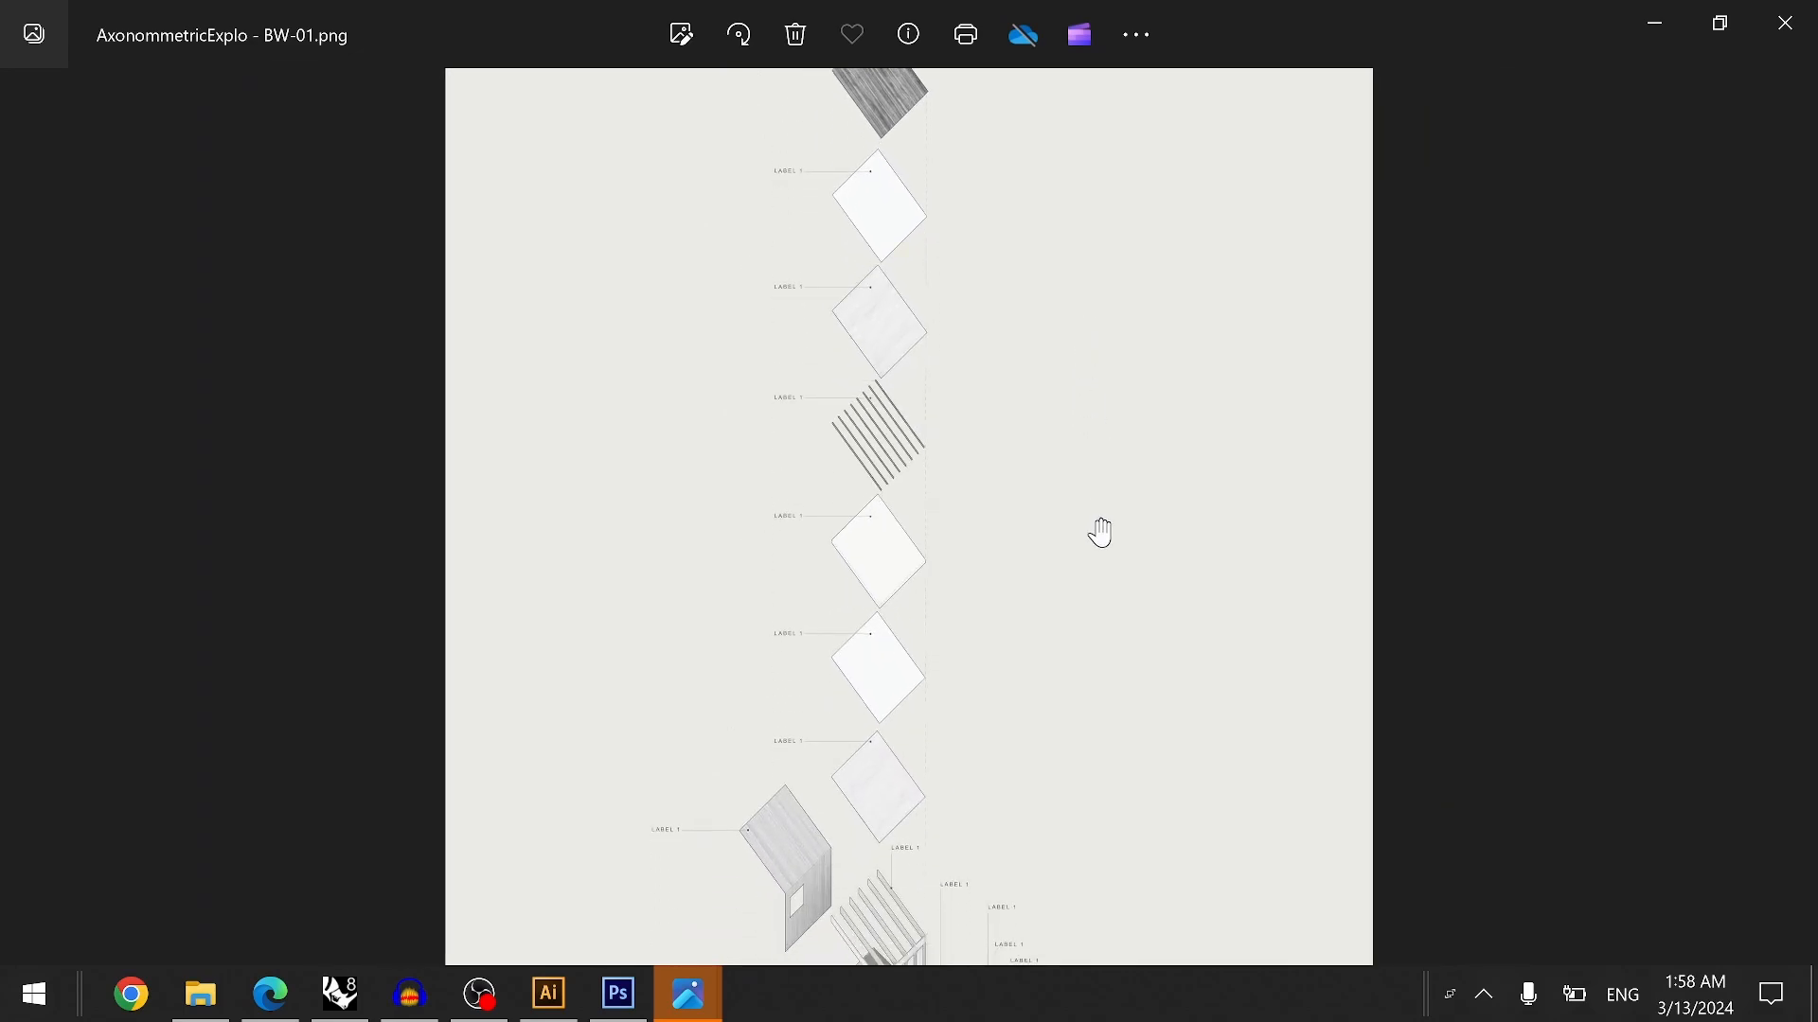
{"action": "left_click_drag", "start_coordinate": [1097, 455], "coordinate": [1096, 326]}
{"action": "scroll", "coordinate": [964, 738], "scroll_direction": "down", "scroll_amount": 1}
{"action": "left_click_drag", "start_coordinate": [958, 763], "coordinate": [1010, 487]}
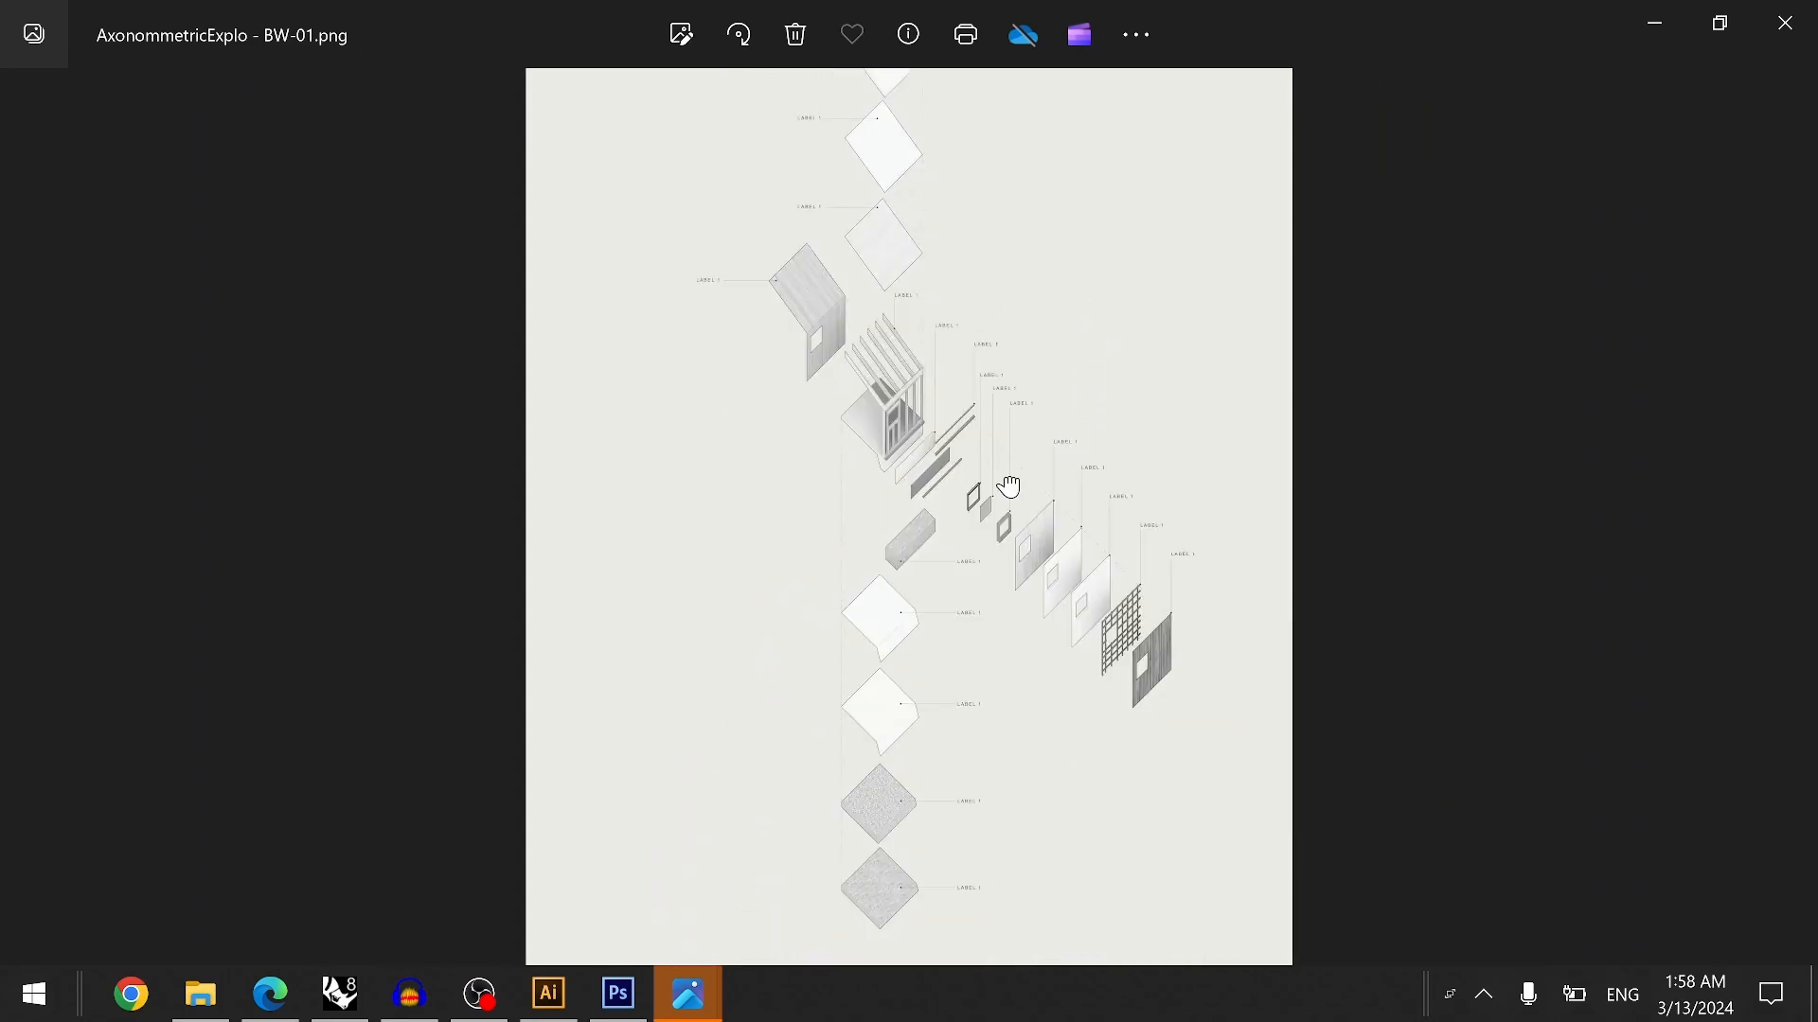
- Examine the timber frame, base panels, window frames and wall layers closely in the exported black-and-white drawing
{"action": "scroll", "coordinate": [933, 423], "scroll_direction": "up", "scroll_amount": 5}
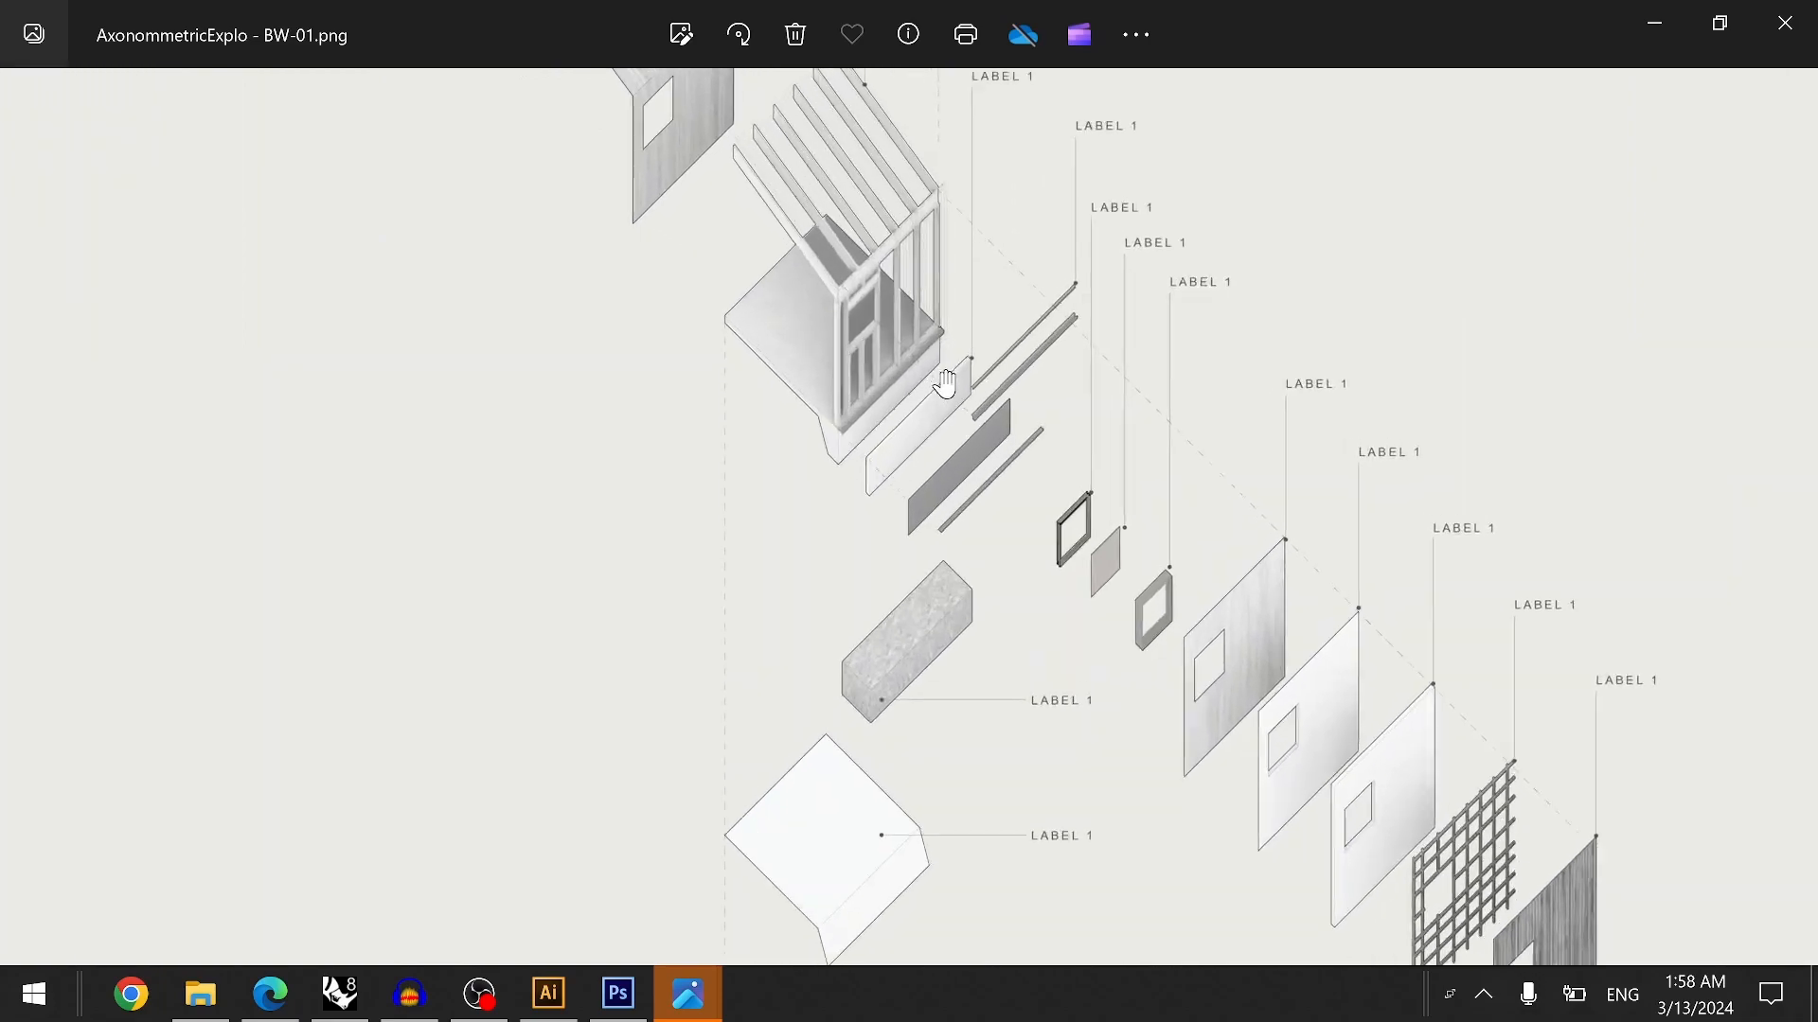
{"action": "scroll", "coordinate": [938, 423], "scroll_direction": "down", "scroll_amount": 3}
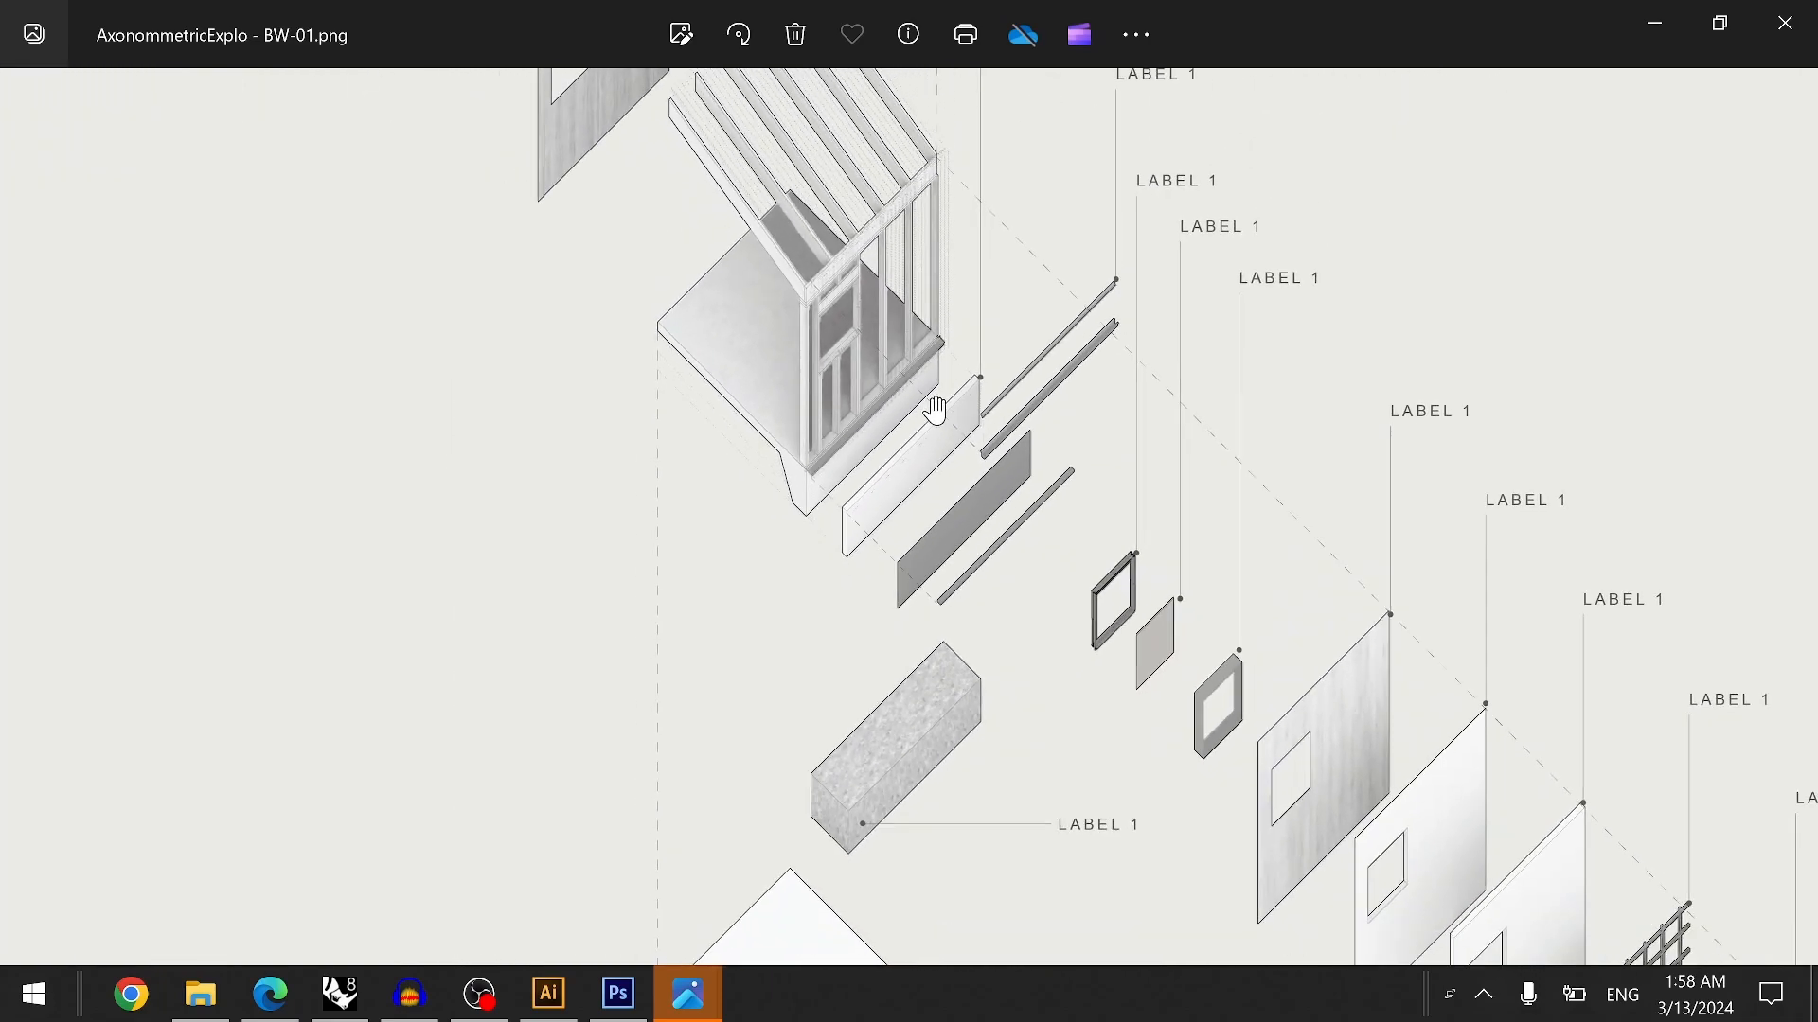
{"action": "left_click_drag", "start_coordinate": [1005, 819], "coordinate": [900, 730]}
{"action": "left_click_drag", "start_coordinate": [932, 369], "coordinate": [946, 614]}
{"action": "left_click_drag", "start_coordinate": [1375, 883], "coordinate": [1027, 536]}
{"action": "scroll", "coordinate": [839, 431], "scroll_direction": "down", "scroll_amount": 1}
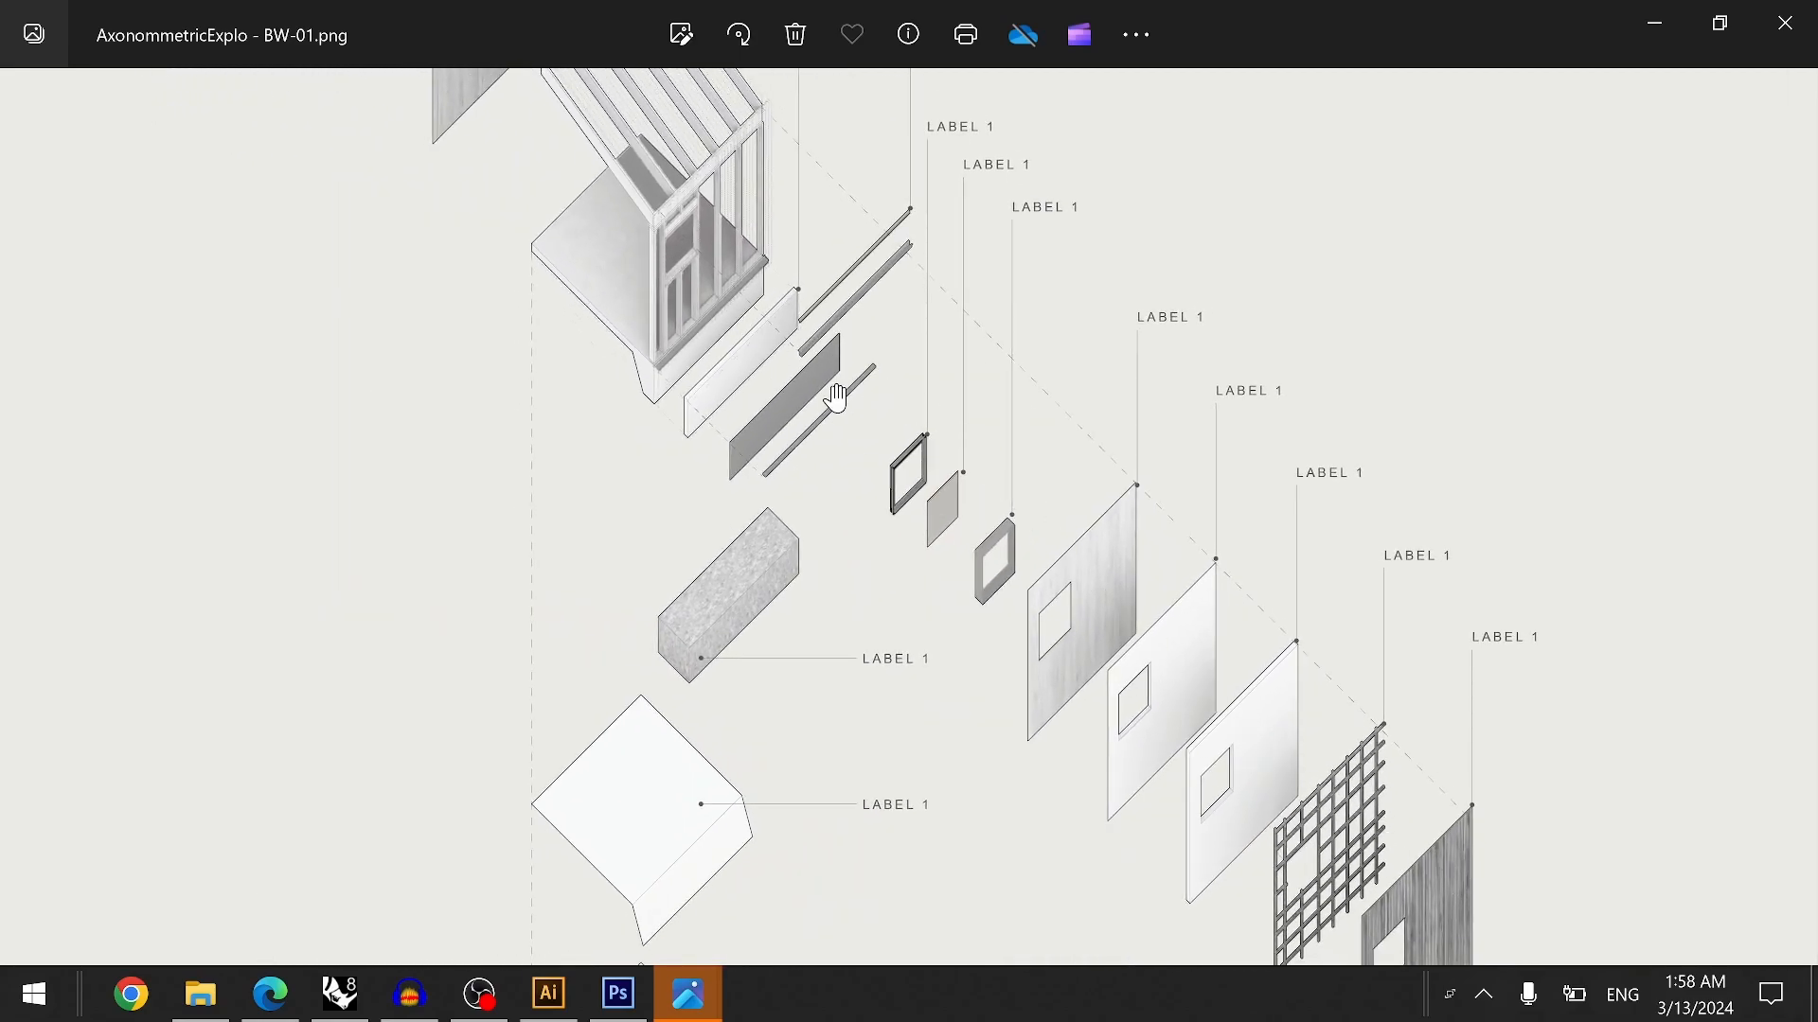
{"action": "scroll", "coordinate": [893, 459], "scroll_direction": "up", "scroll_amount": 3}
{"action": "left_click_drag", "start_coordinate": [972, 370], "coordinate": [1003, 488]}
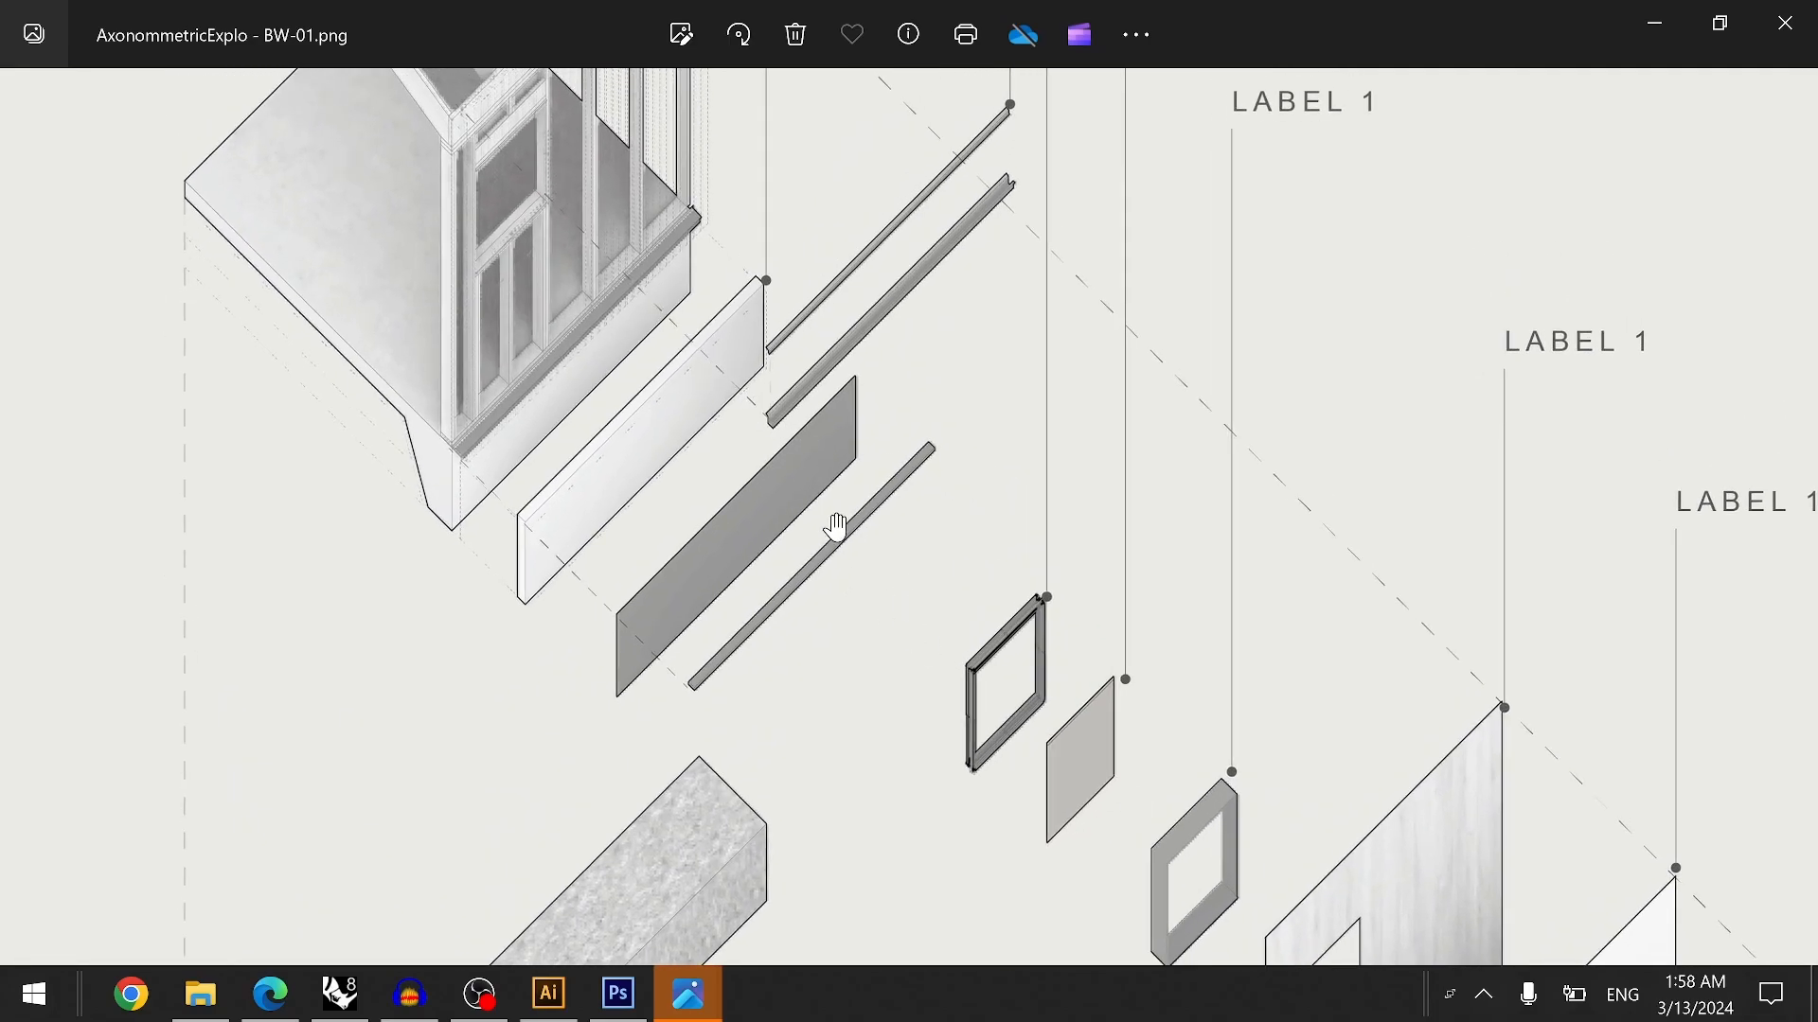
{"action": "scroll", "coordinate": [833, 525], "scroll_direction": "down", "scroll_amount": 3}
{"action": "scroll", "coordinate": [849, 519], "scroll_direction": "down", "scroll_amount": 1}
{"action": "left_click_drag", "start_coordinate": [923, 521], "coordinate": [888, 658]}
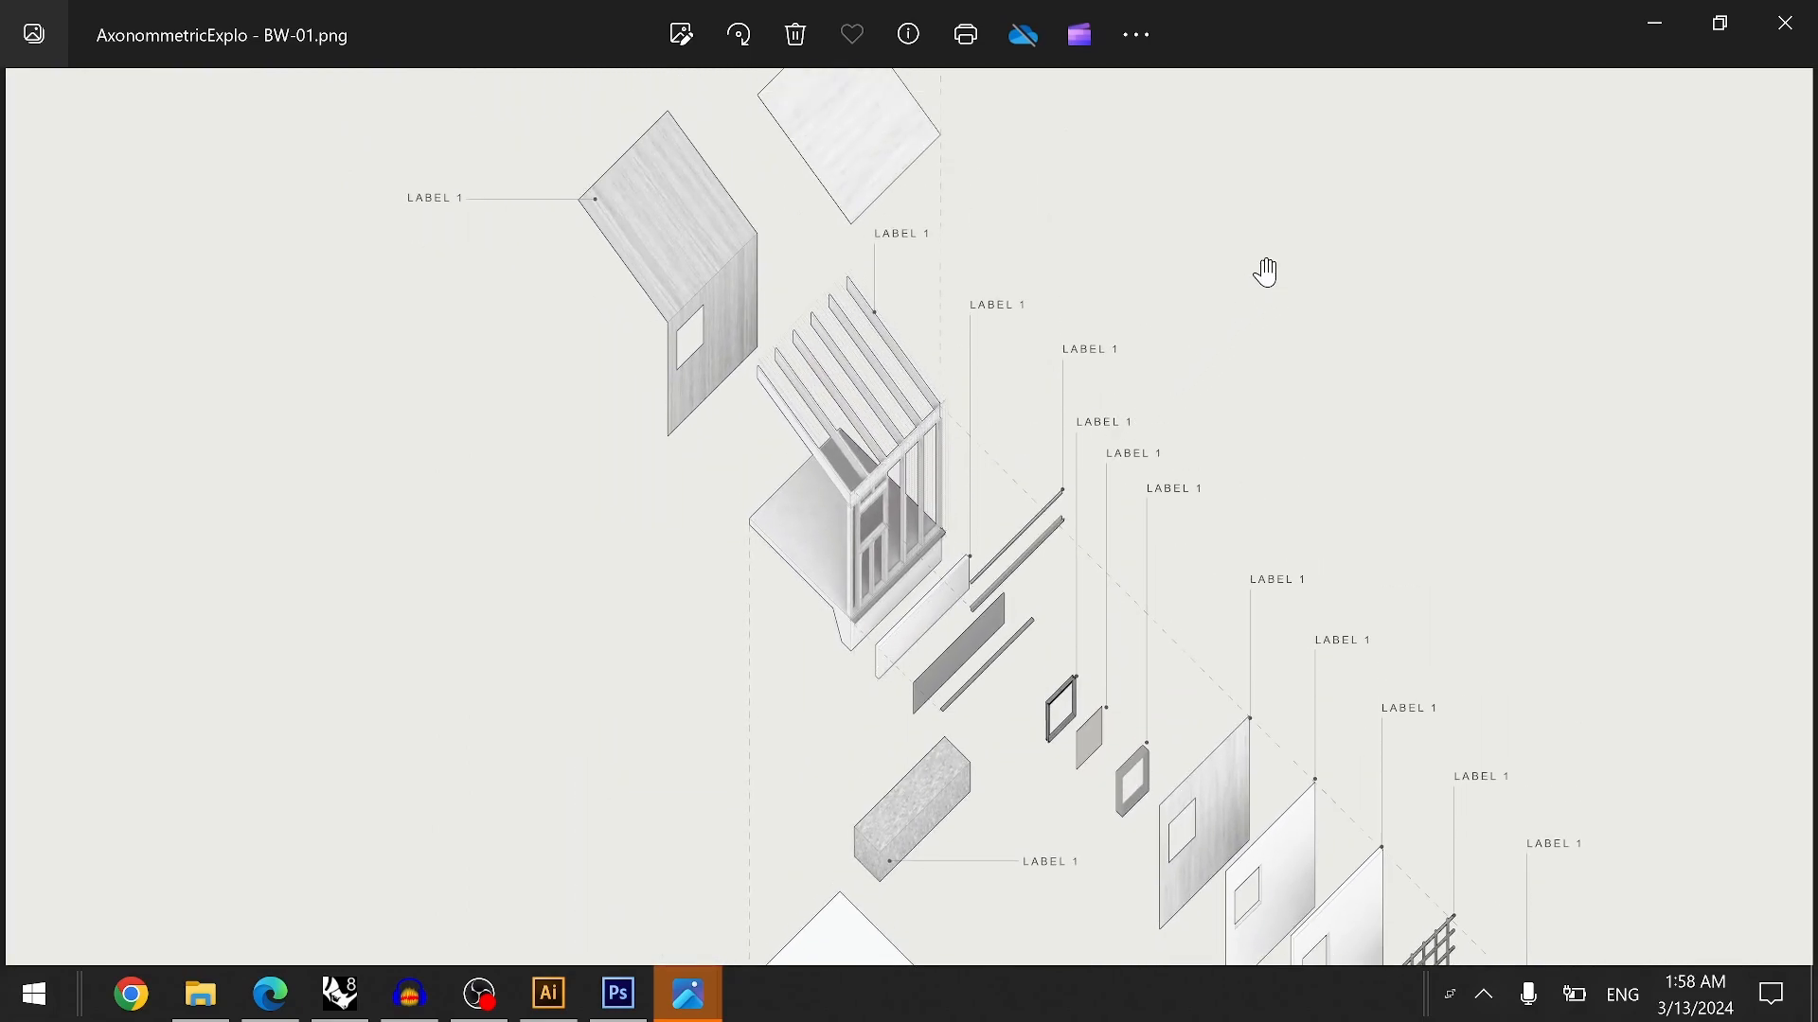
- Look over the stacked roof layers of the black-and-white drawing, continuing down to the wall and slab layers
{"action": "left_click_drag", "start_coordinate": [1066, 256], "coordinate": [1043, 487]}
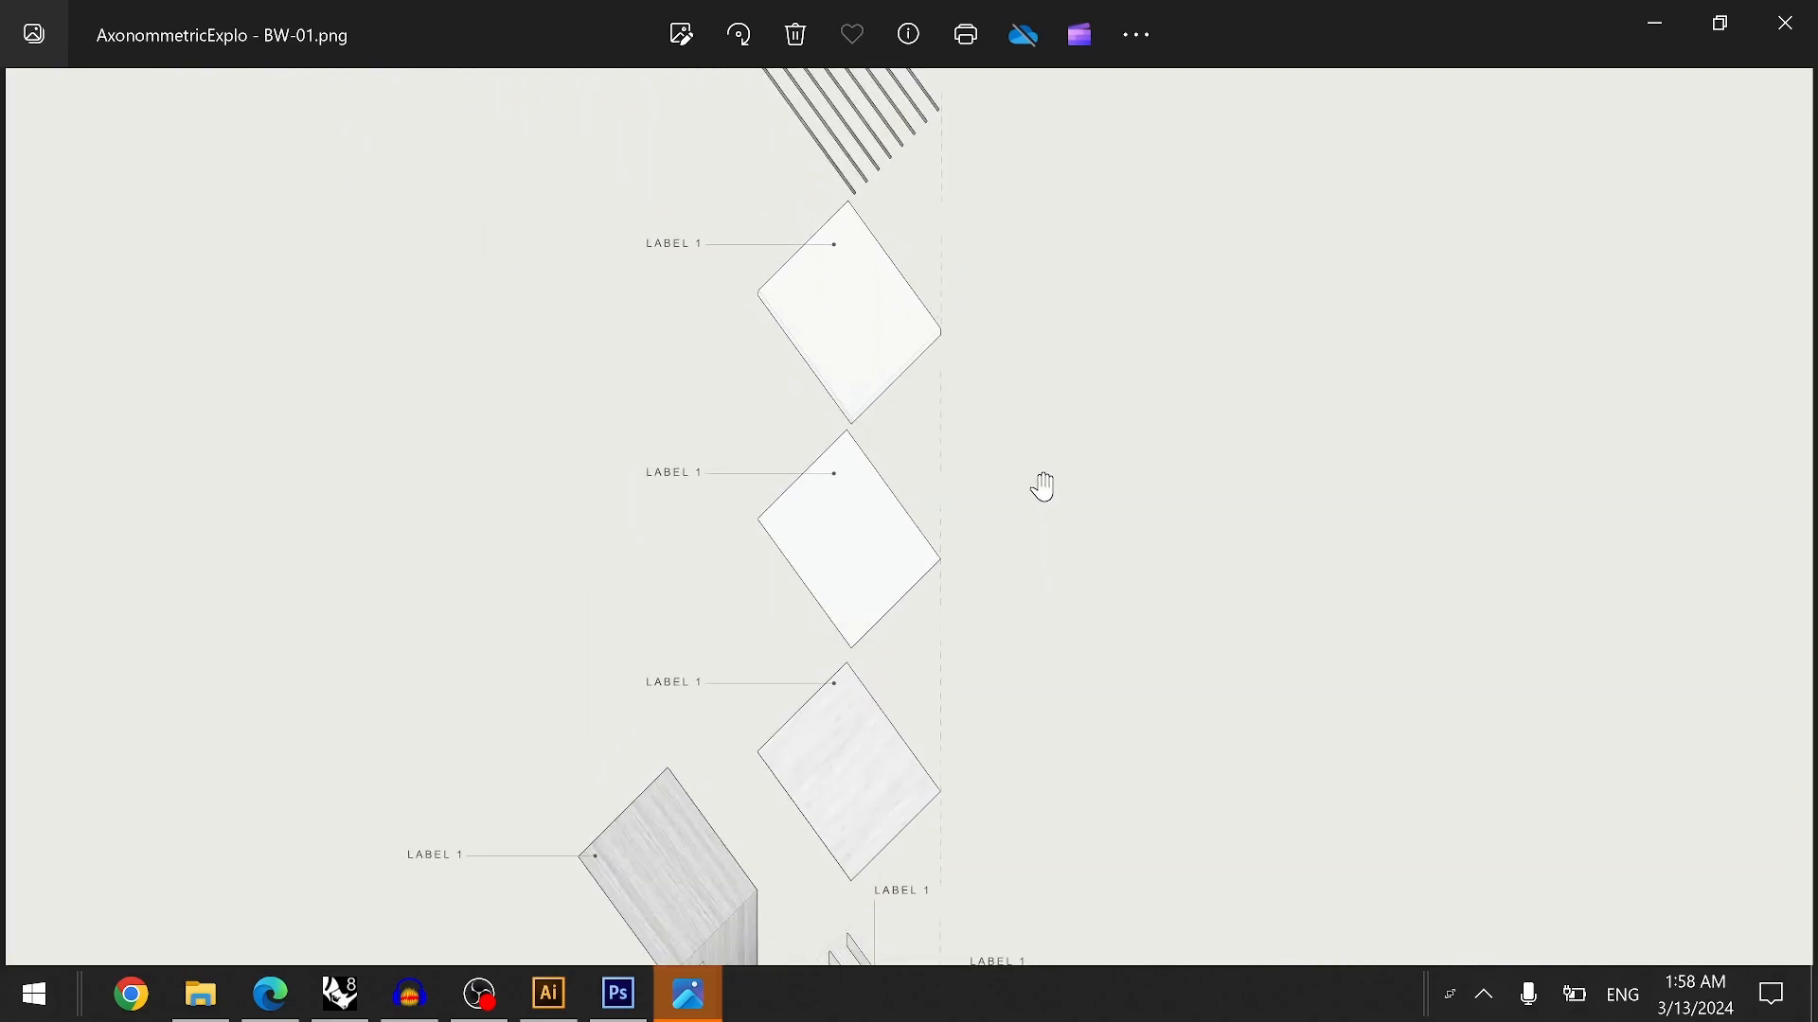
{"action": "scroll", "coordinate": [1035, 376], "scroll_direction": "down", "scroll_amount": 1}
{"action": "left_click_drag", "start_coordinate": [1035, 377], "coordinate": [1027, 719]}
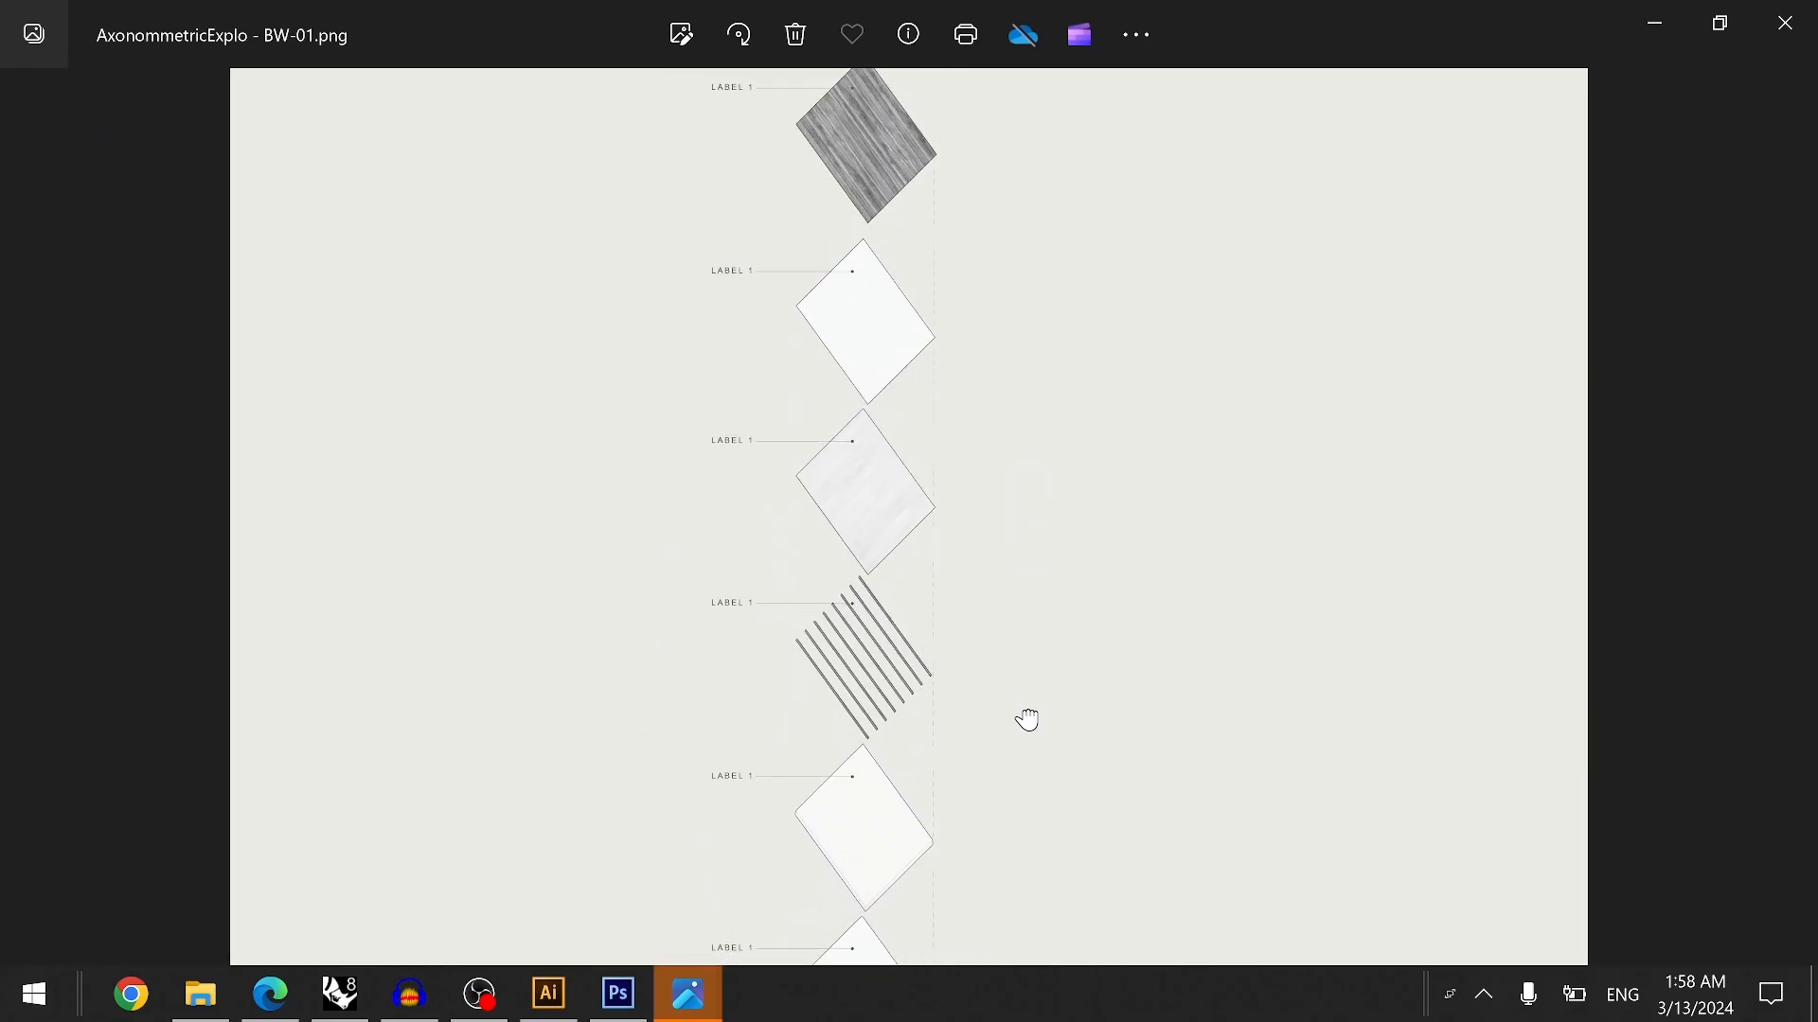
{"action": "left_click_drag", "start_coordinate": [1027, 514], "coordinate": [1039, 206]}
{"action": "left_click_drag", "start_coordinate": [1018, 559], "coordinate": [1009, 265]}
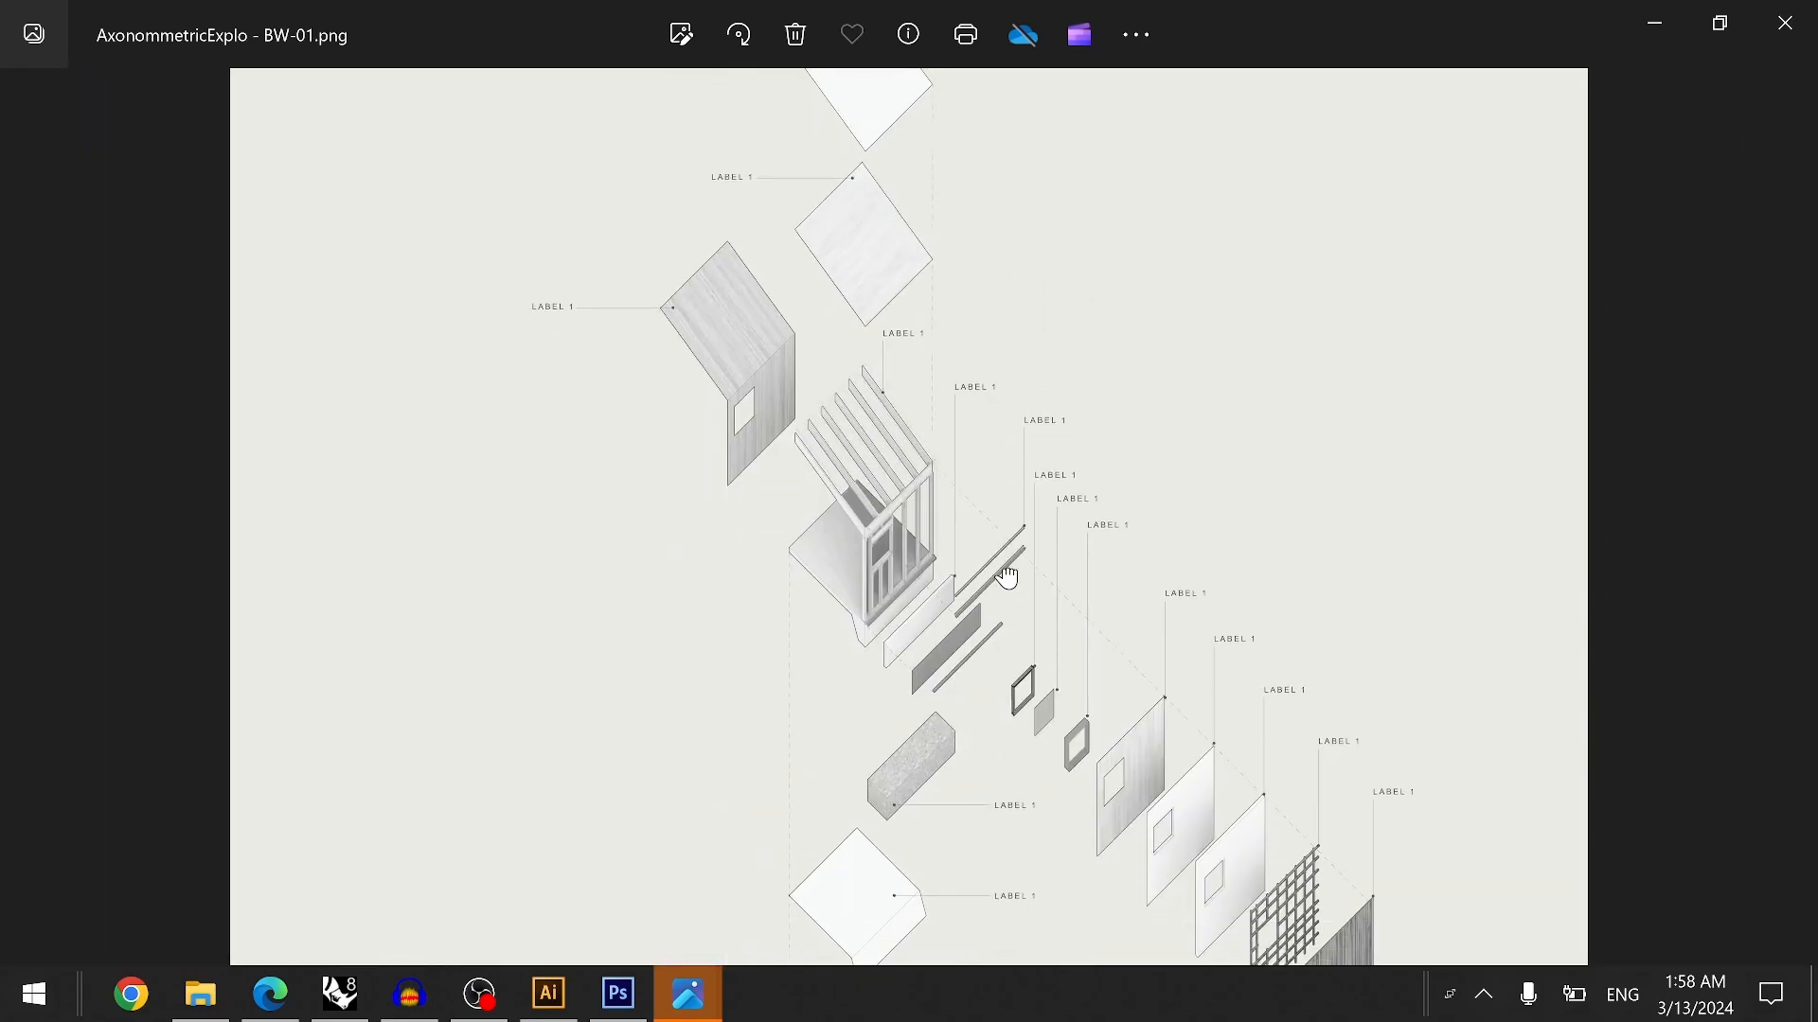
{"action": "left_click_drag", "start_coordinate": [1010, 625], "coordinate": [1058, 419]}
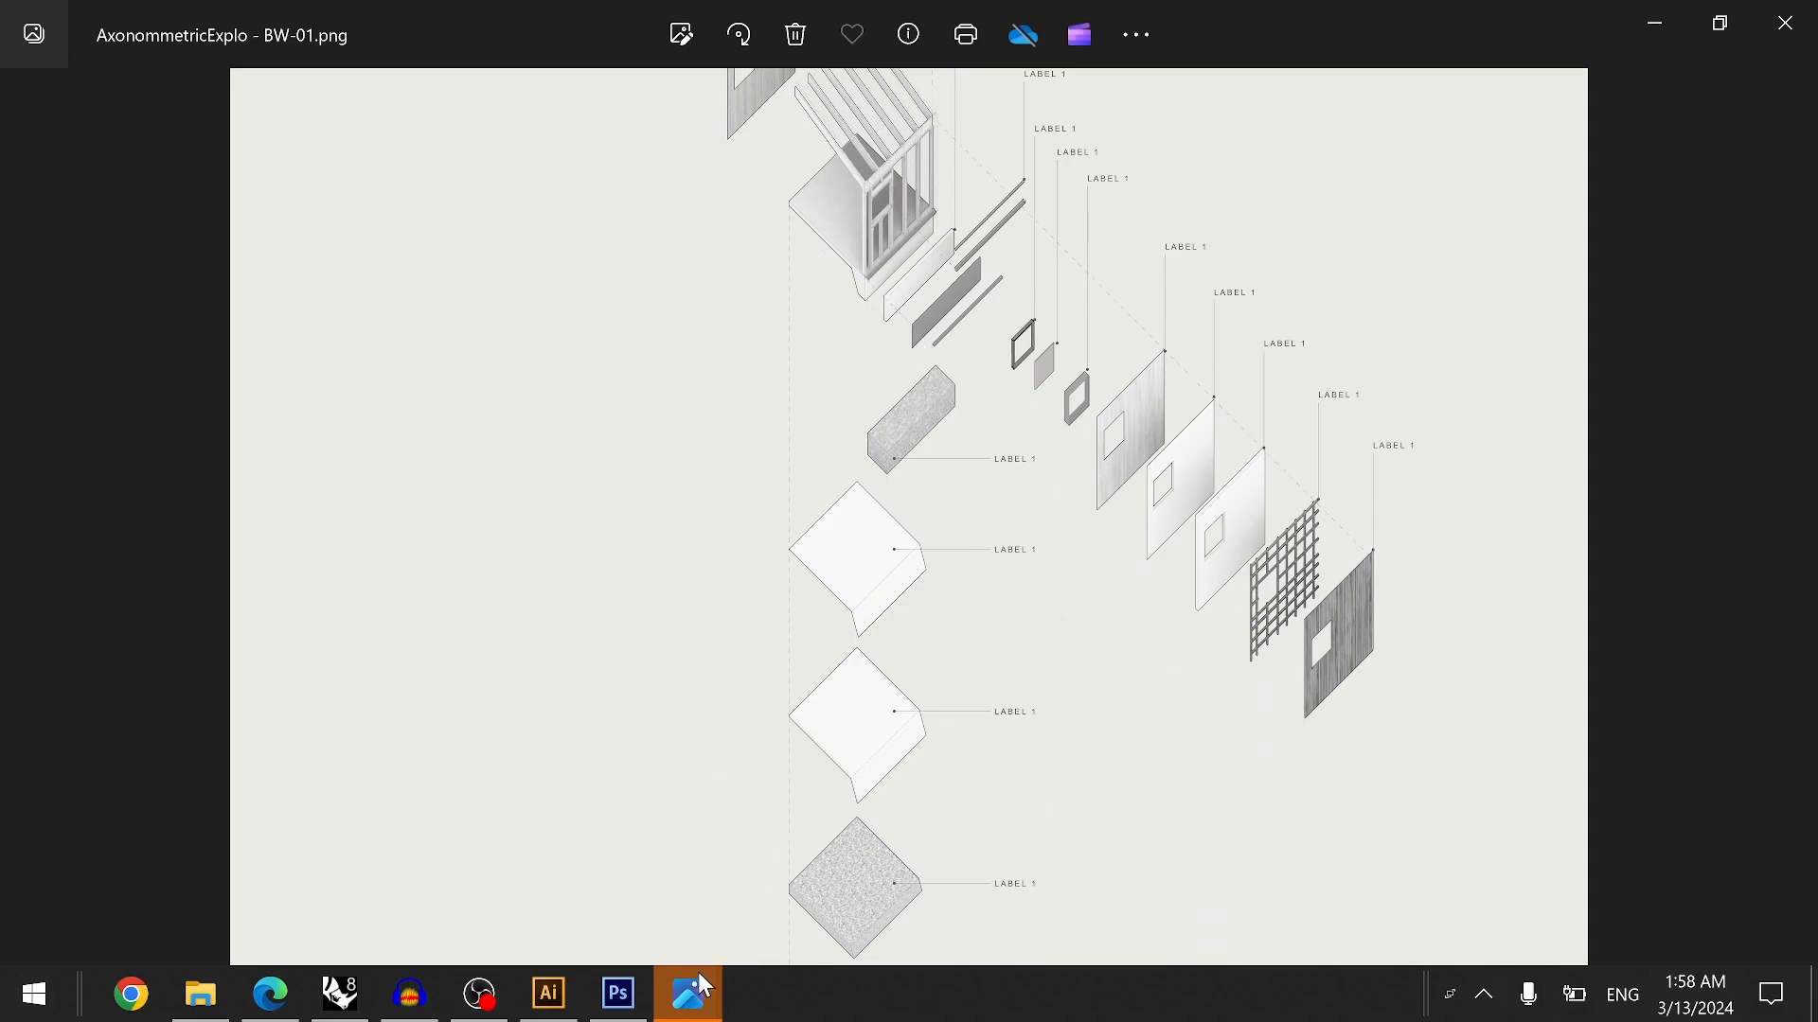
- Recheck the roof layers and central framing of the black-and-white drawing, finishing with the whole sheet in view
{"action": "mouse_move", "coordinate": [702, 994]}
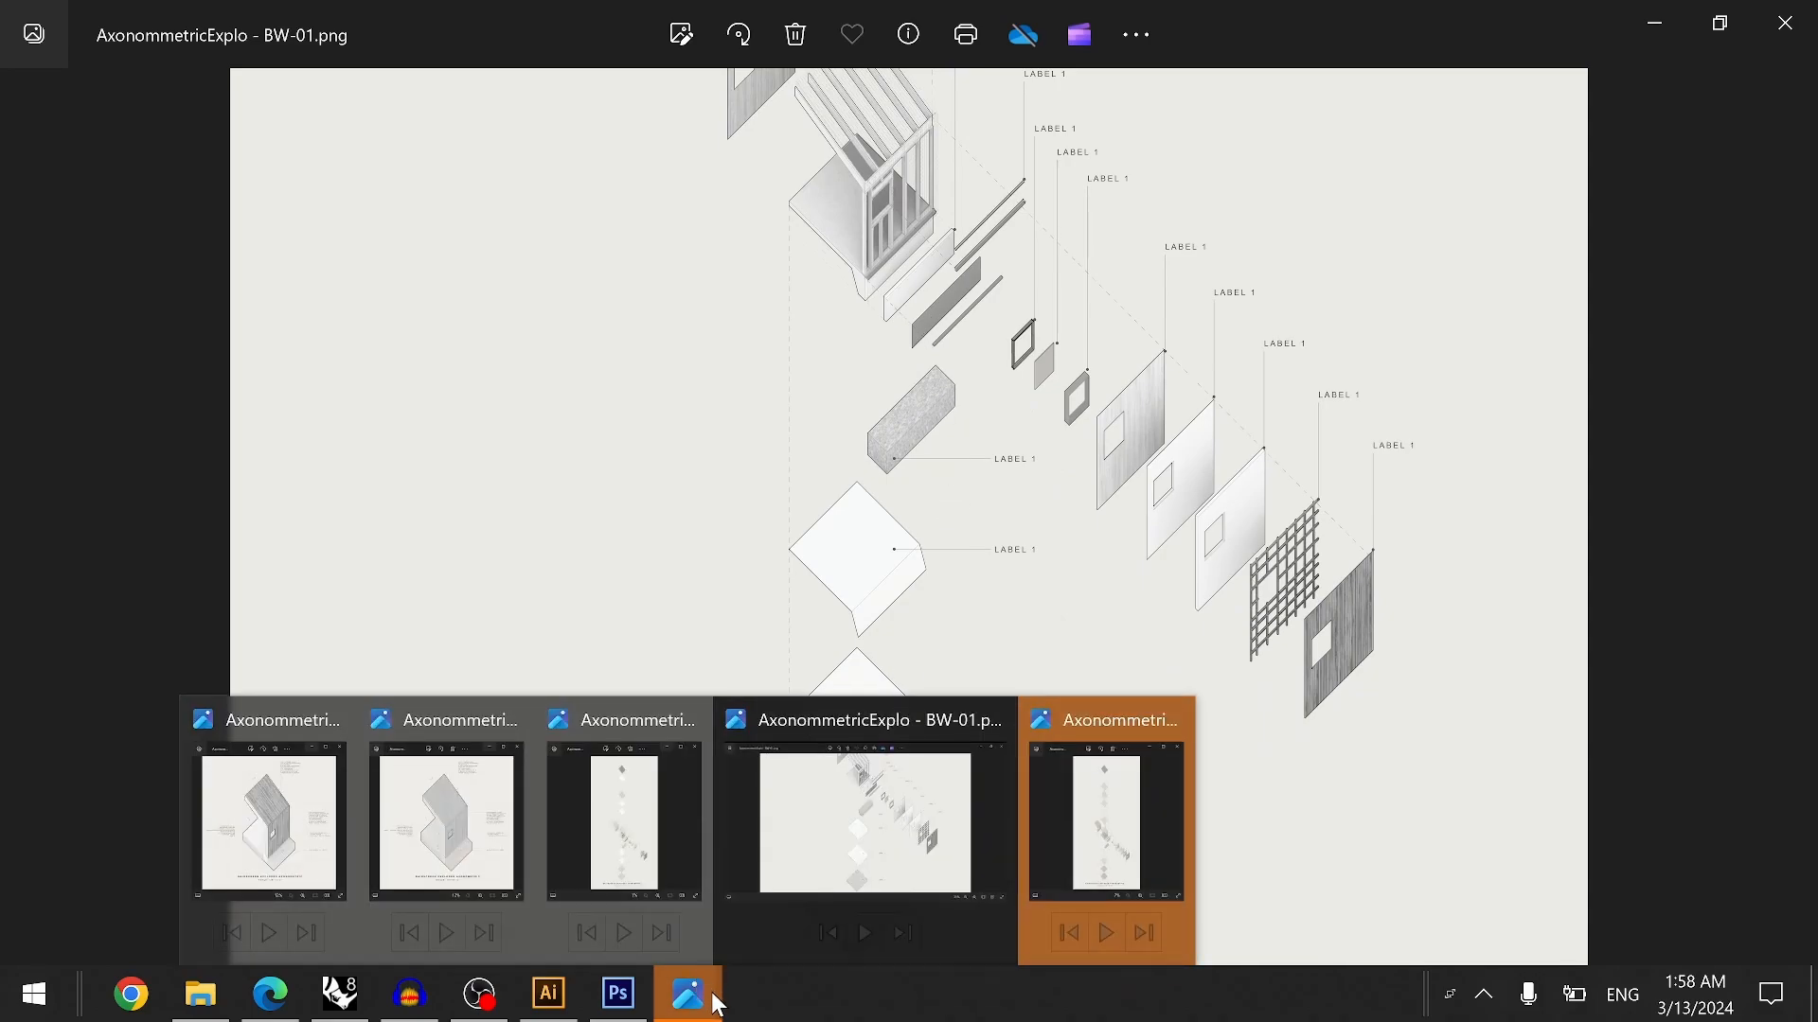
{"action": "left_click_drag", "start_coordinate": [1066, 218], "coordinate": [1067, 300]}
{"action": "left_click_drag", "start_coordinate": [1035, 191], "coordinate": [1020, 364]}
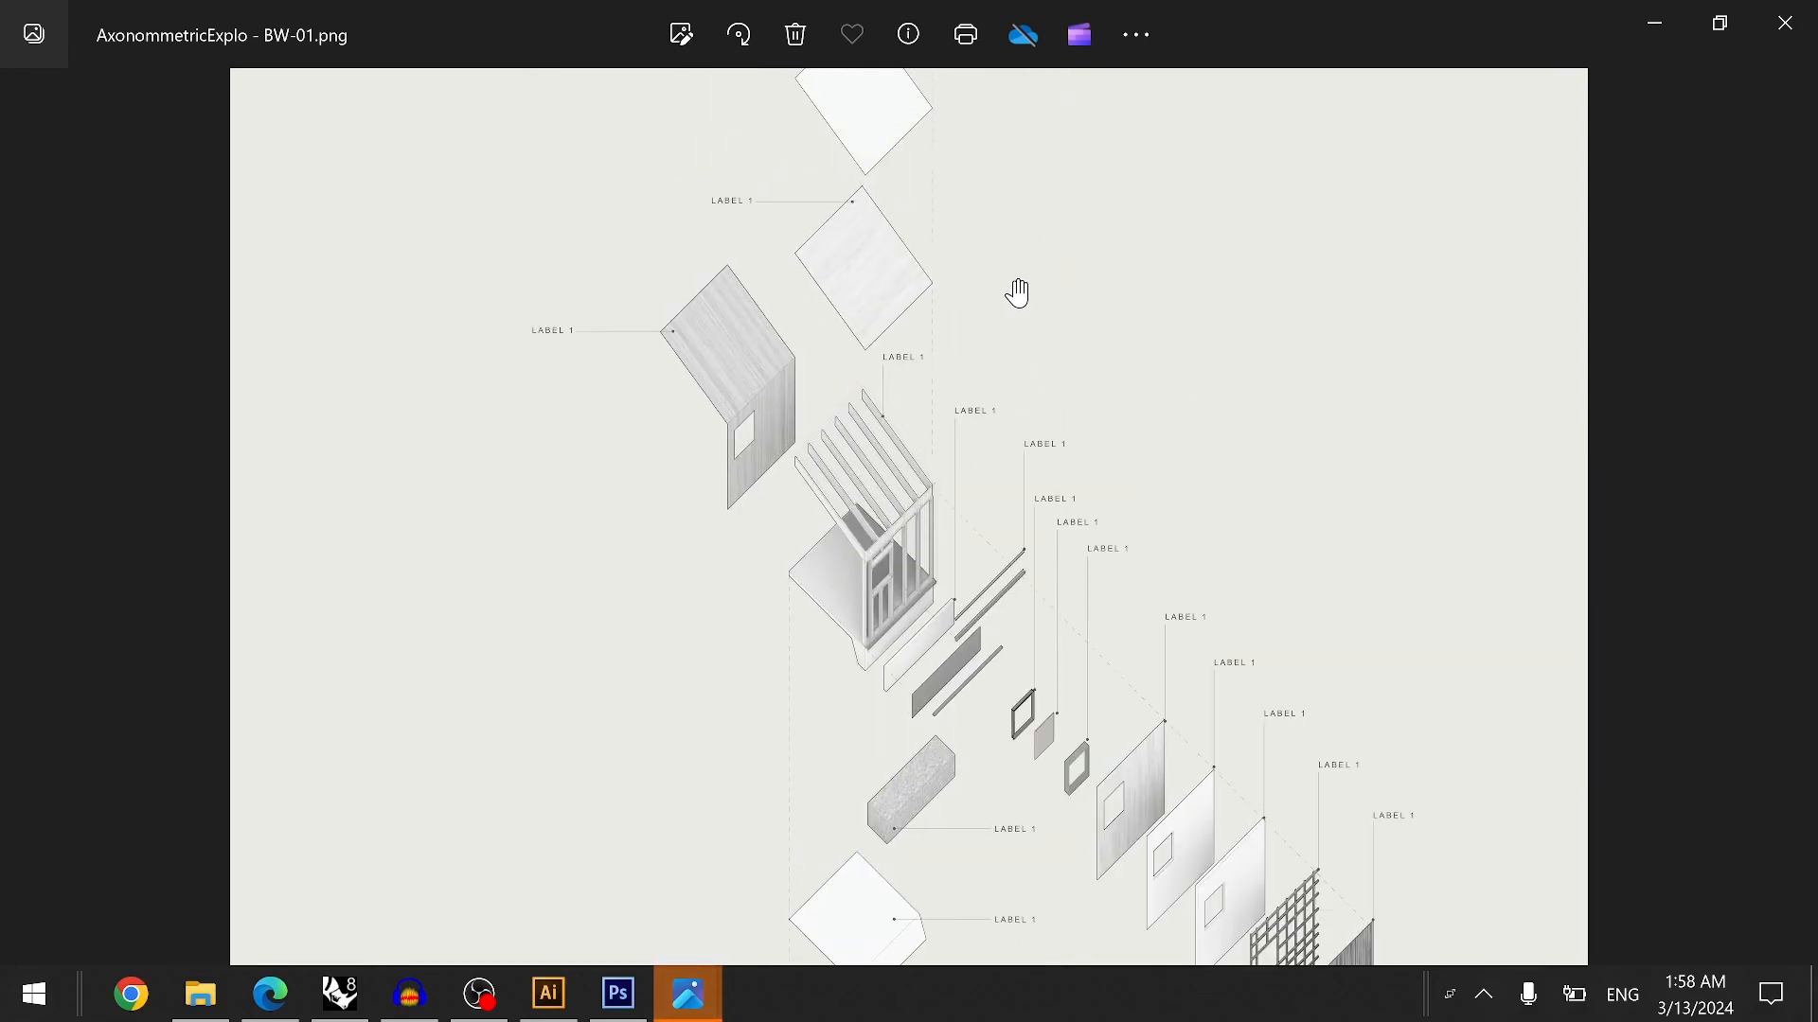
{"action": "left_click_drag", "start_coordinate": [1019, 292], "coordinate": [1026, 528]}
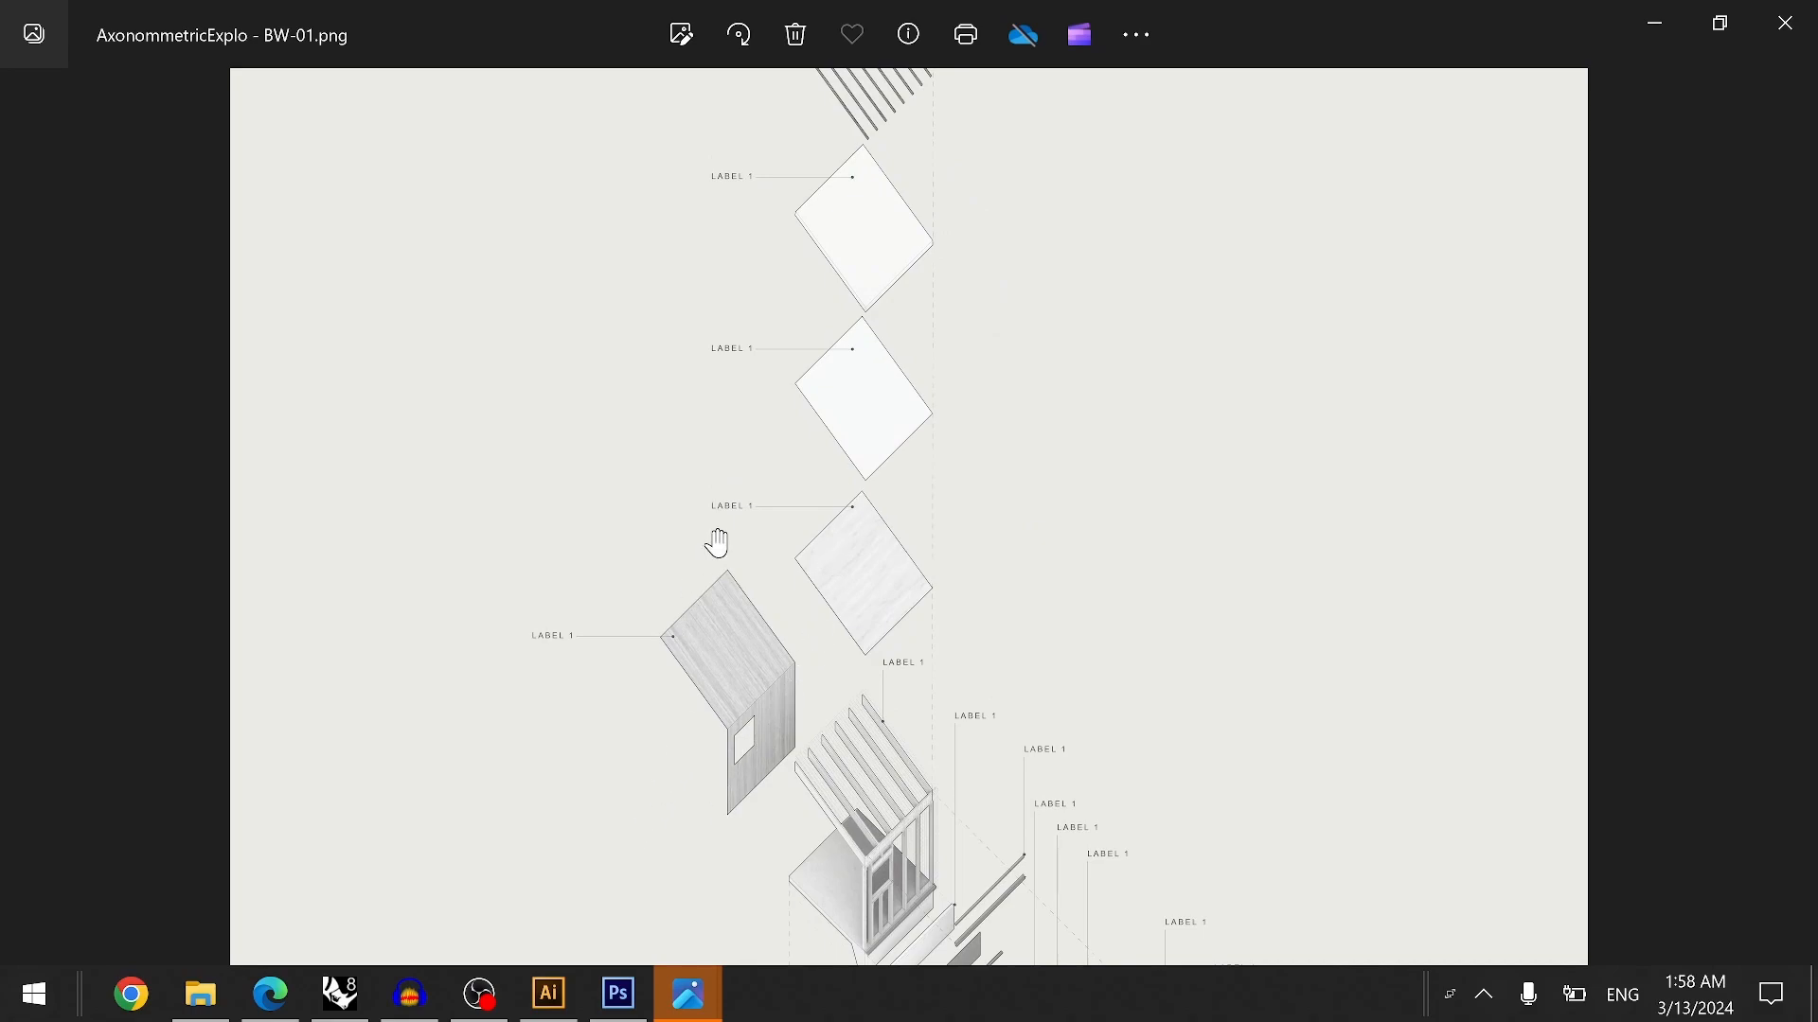
{"action": "scroll", "coordinate": [872, 520], "scroll_direction": "up", "scroll_amount": 10}
{"action": "scroll", "coordinate": [982, 361], "scroll_direction": "down", "scroll_amount": 6}
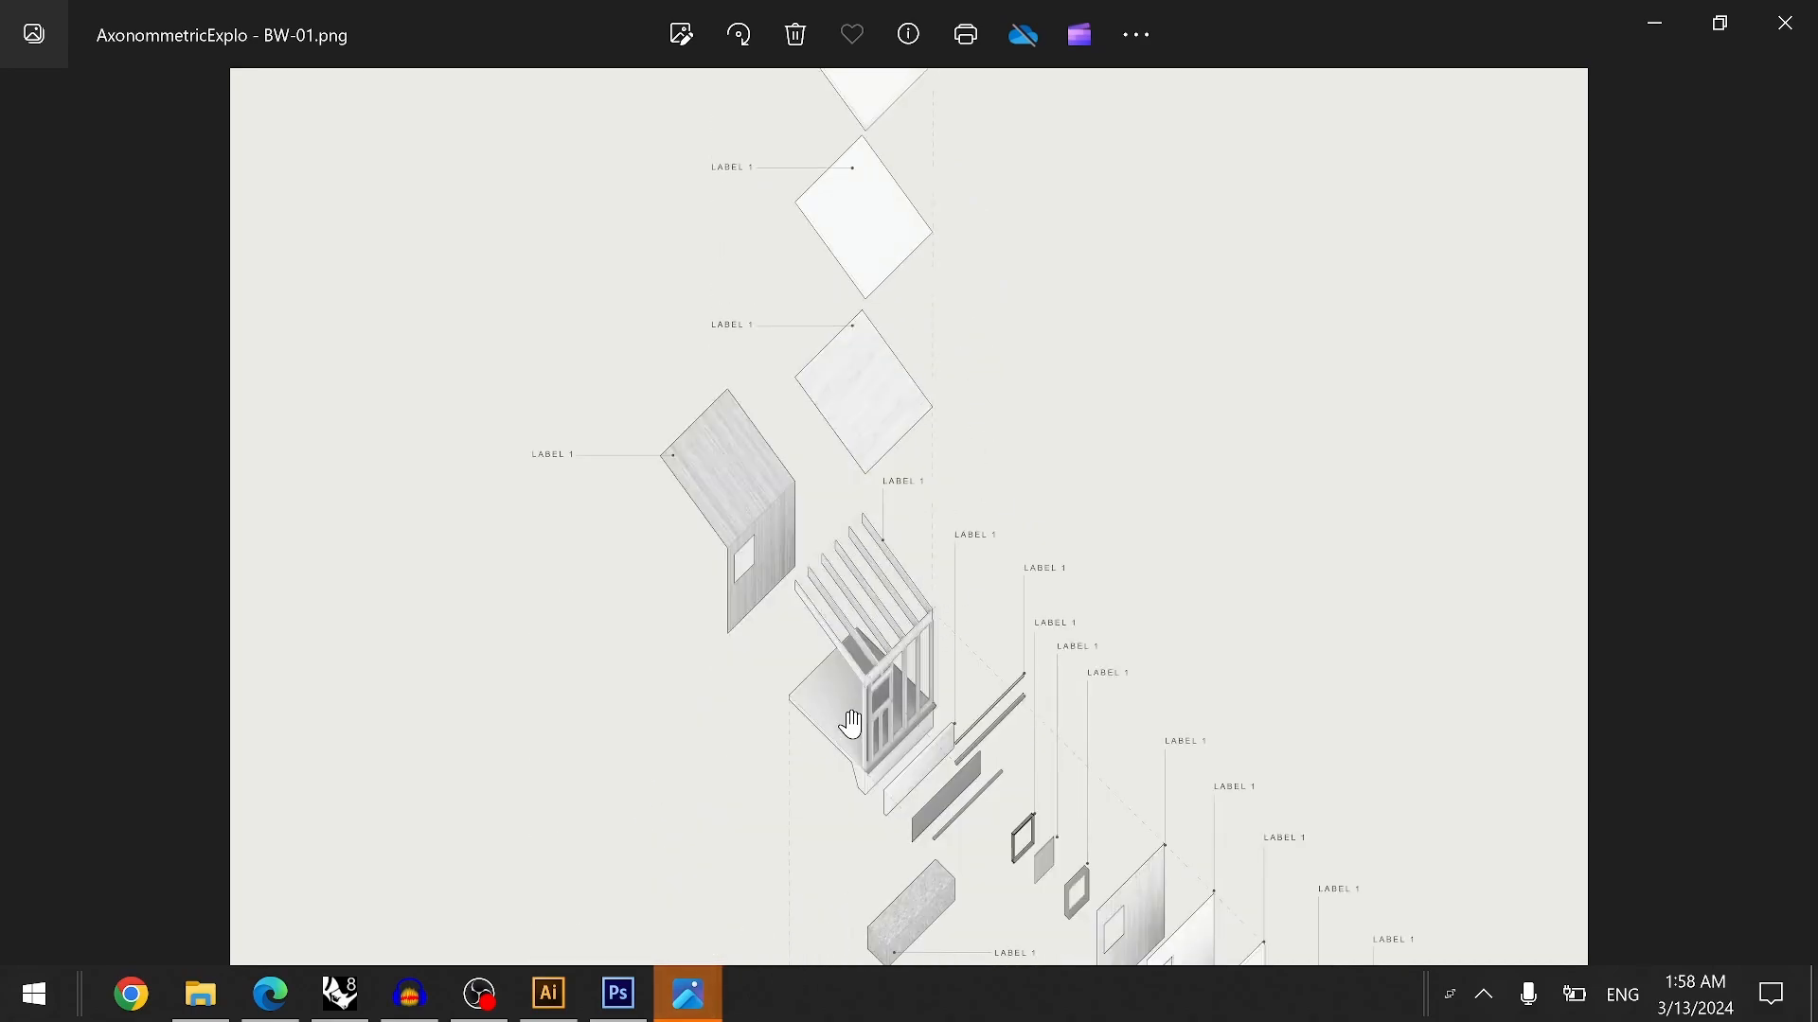
{"action": "scroll", "coordinate": [925, 510], "scroll_direction": "down", "scroll_amount": 3, "text": "ctrl"}
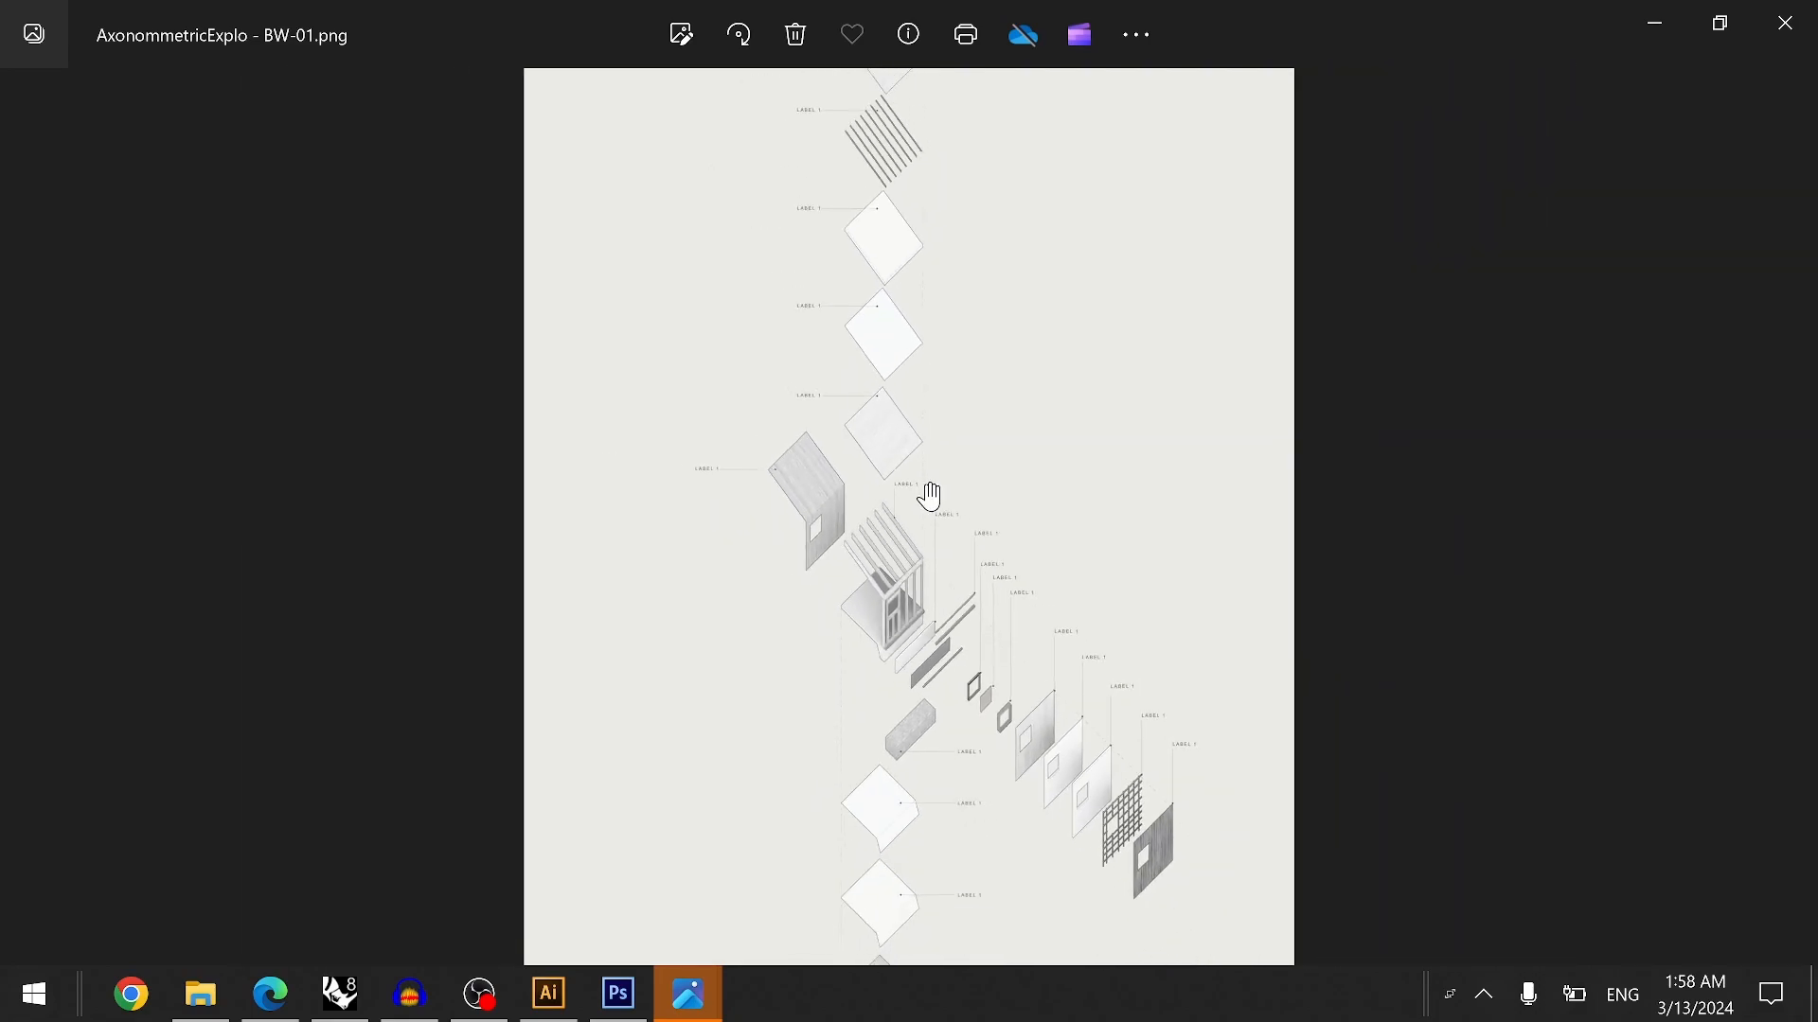
{"action": "scroll", "coordinate": [930, 495], "scroll_direction": "down", "scroll_amount": 2, "text": "ctrl"}
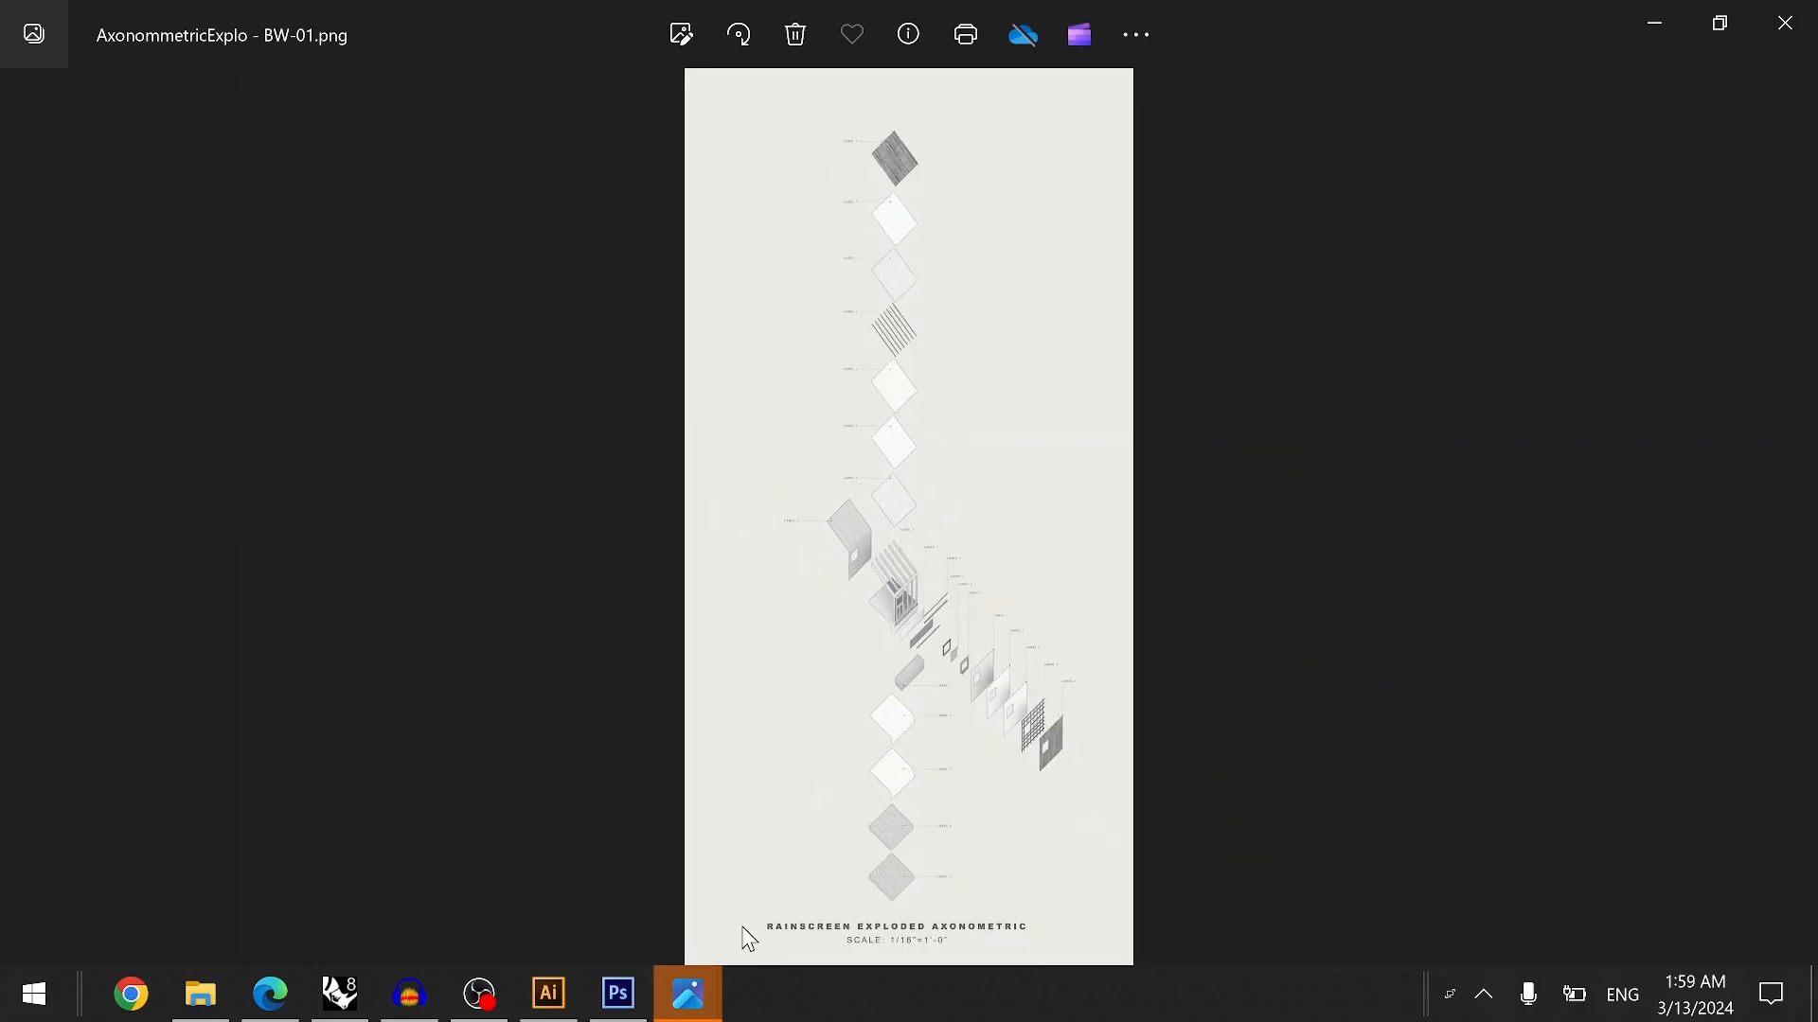
- Bring up the color export AxonommetricExplo-01.png and examine its timber framing and sheathing closely
{"action": "mouse_move", "coordinate": [688, 994]}
{"action": "left_click", "coordinate": [989, 897]}
{"action": "left_click", "coordinate": [1144, 234]}
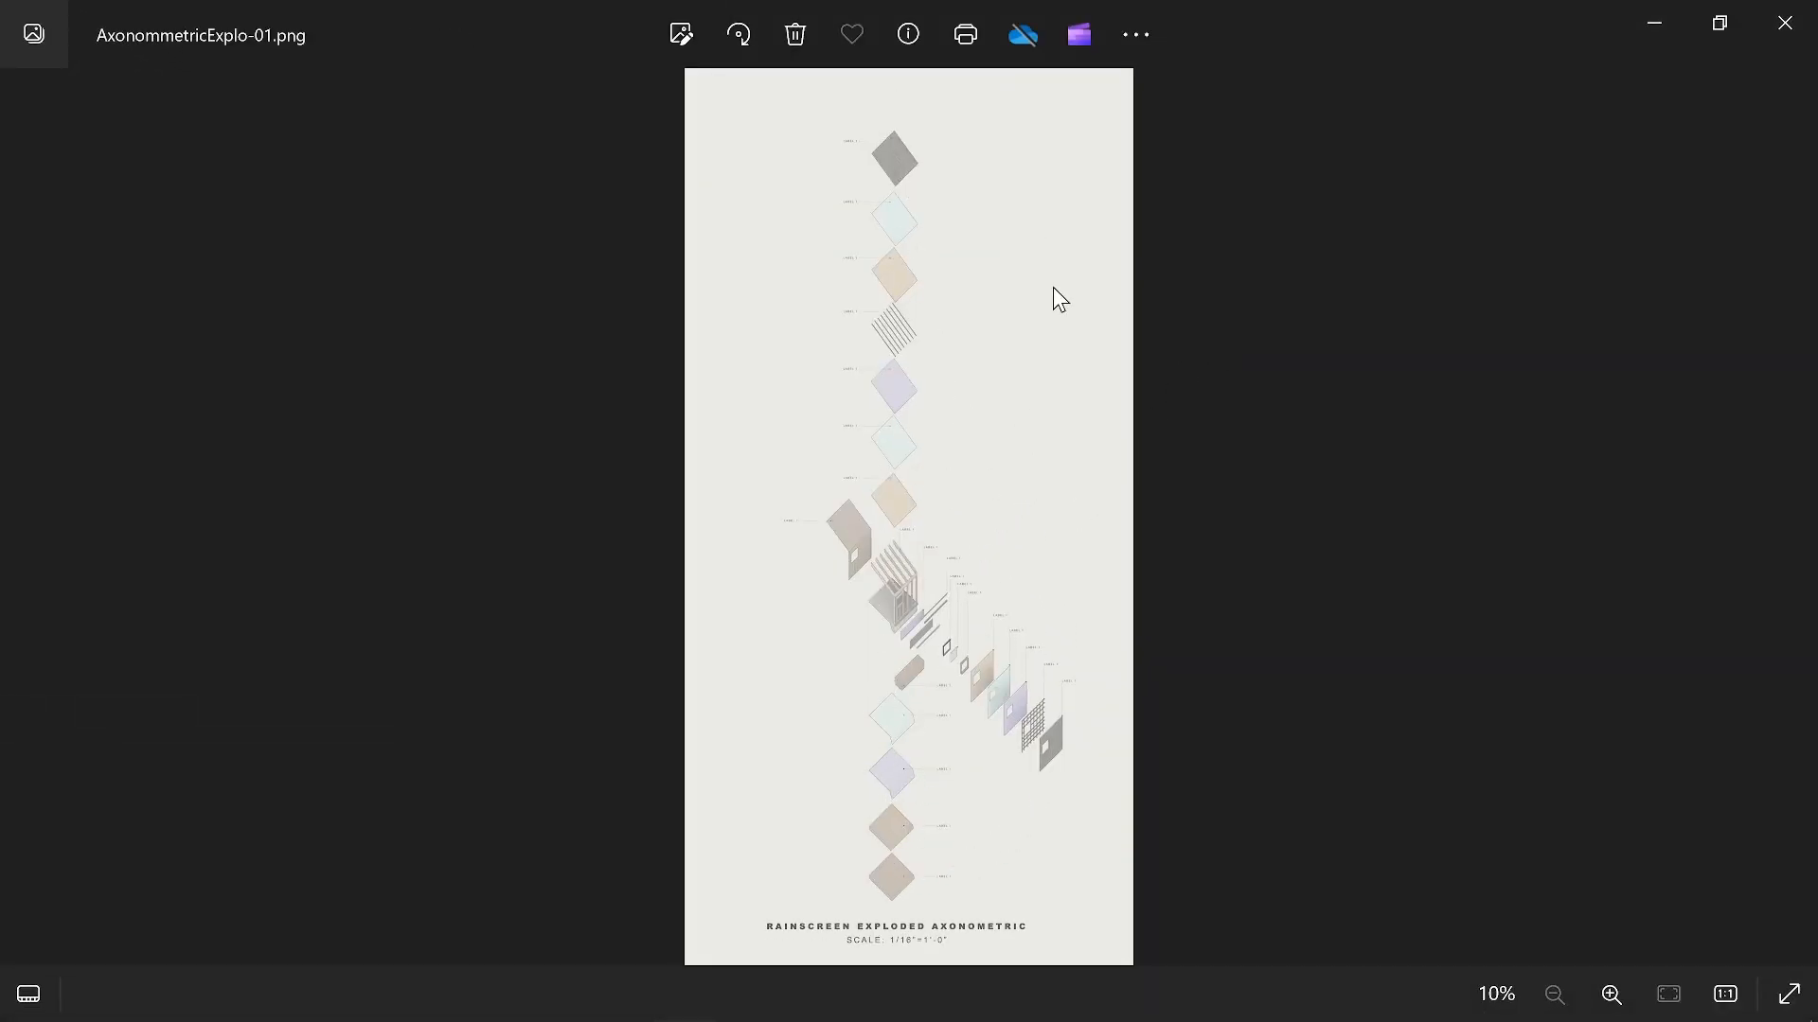
{"action": "scroll", "coordinate": [1008, 538], "scroll_direction": "up", "scroll_amount": 2, "text": "ctrl"}
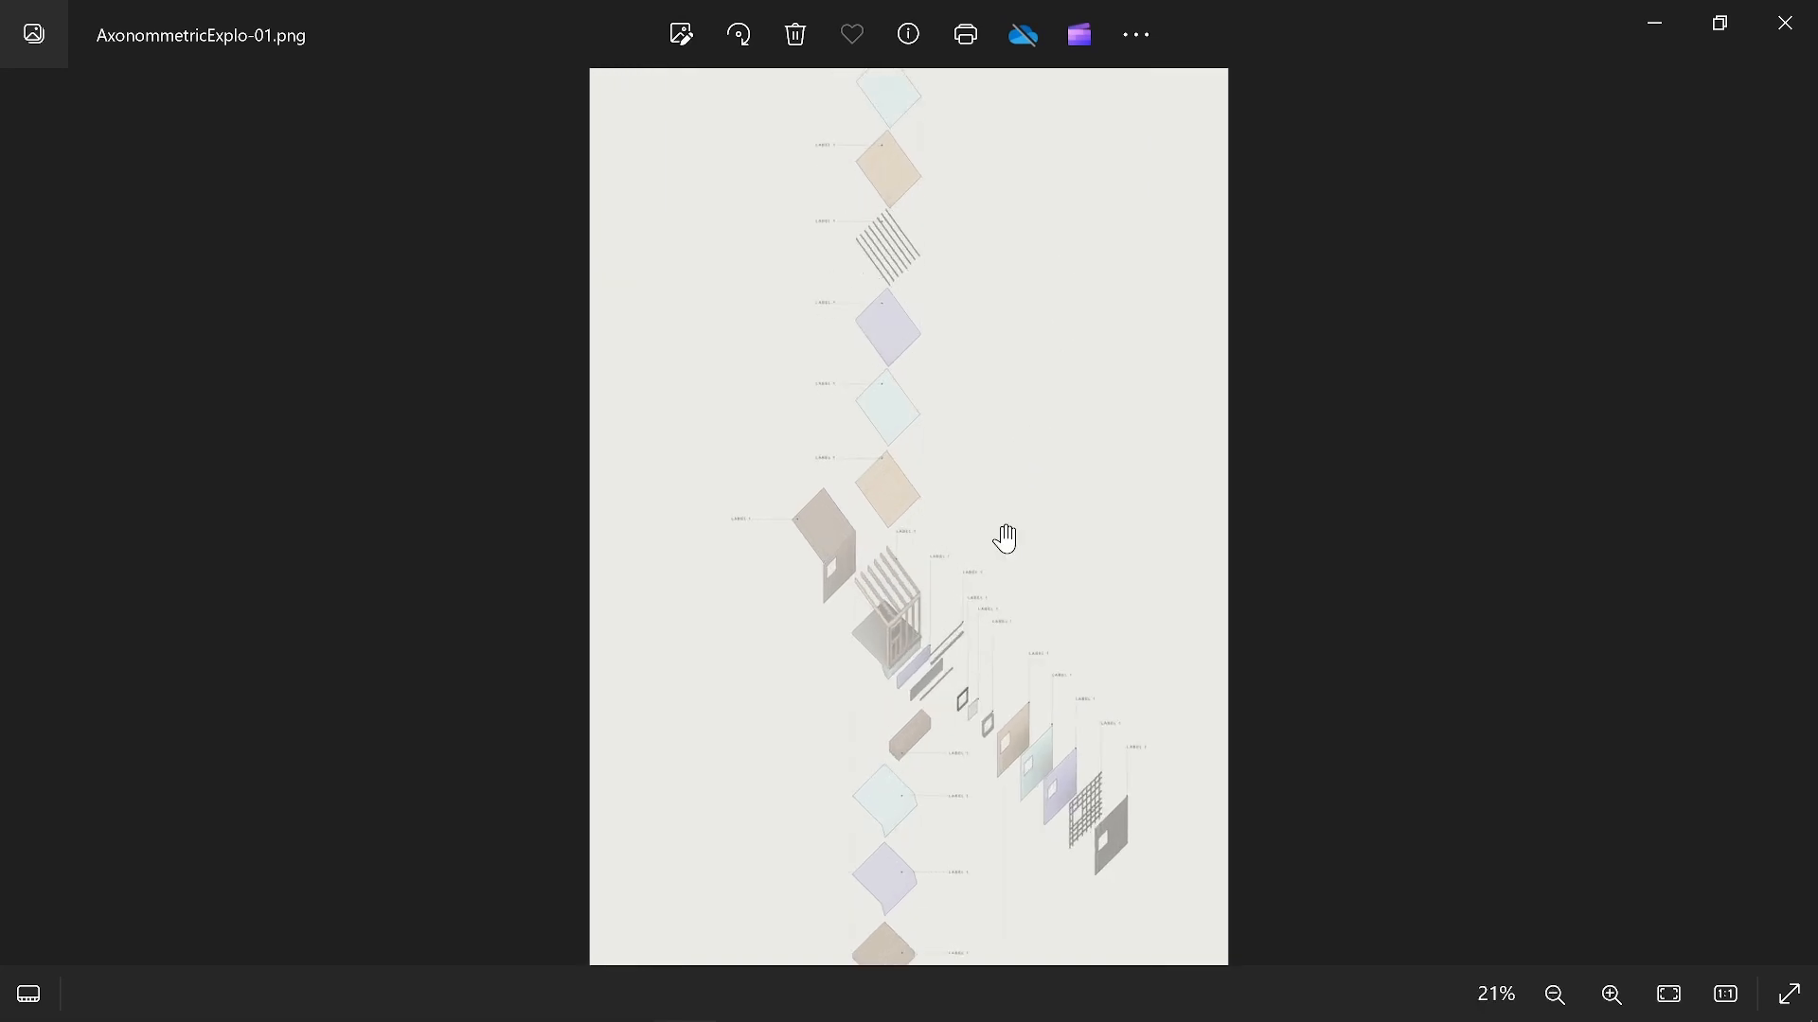
{"action": "scroll", "coordinate": [884, 705], "scroll_direction": "up", "scroll_amount": 3, "text": "ctrl"}
{"action": "scroll", "coordinate": [929, 503], "scroll_direction": "up", "scroll_amount": 3, "text": "ctrl"}
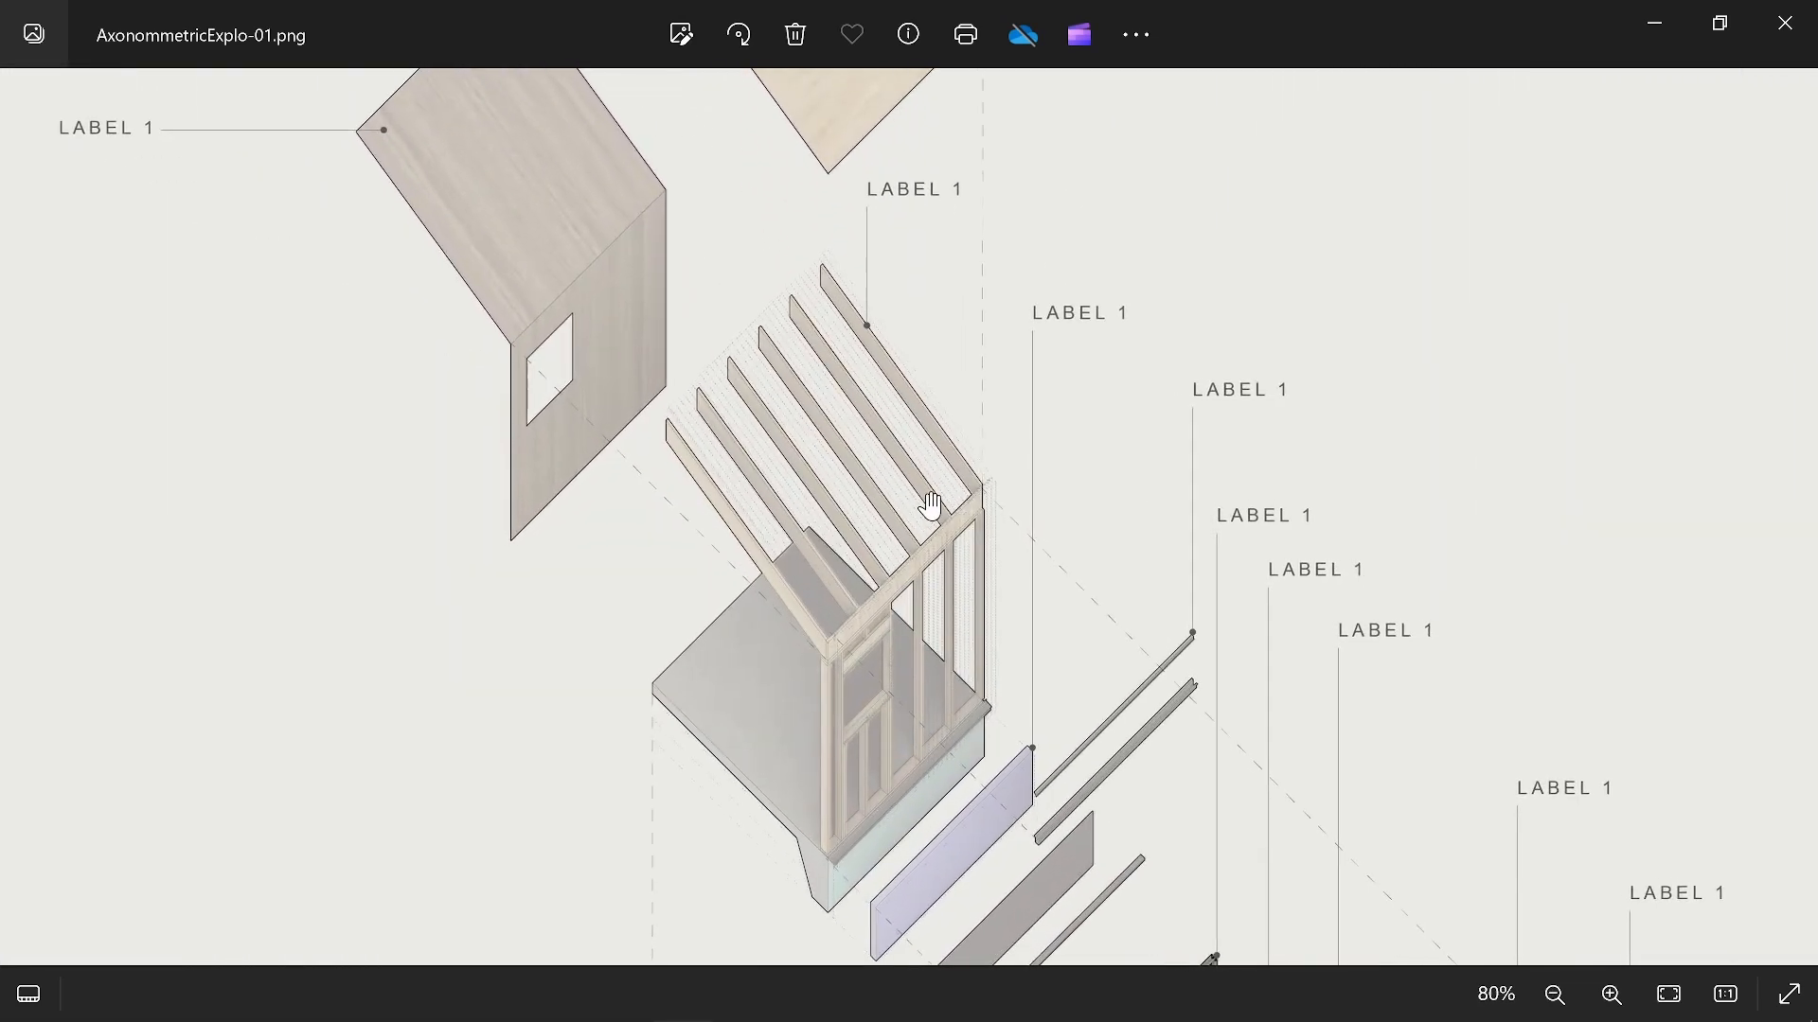
{"action": "scroll", "coordinate": [804, 389], "scroll_direction": "down", "scroll_amount": 2, "text": "ctrl"}
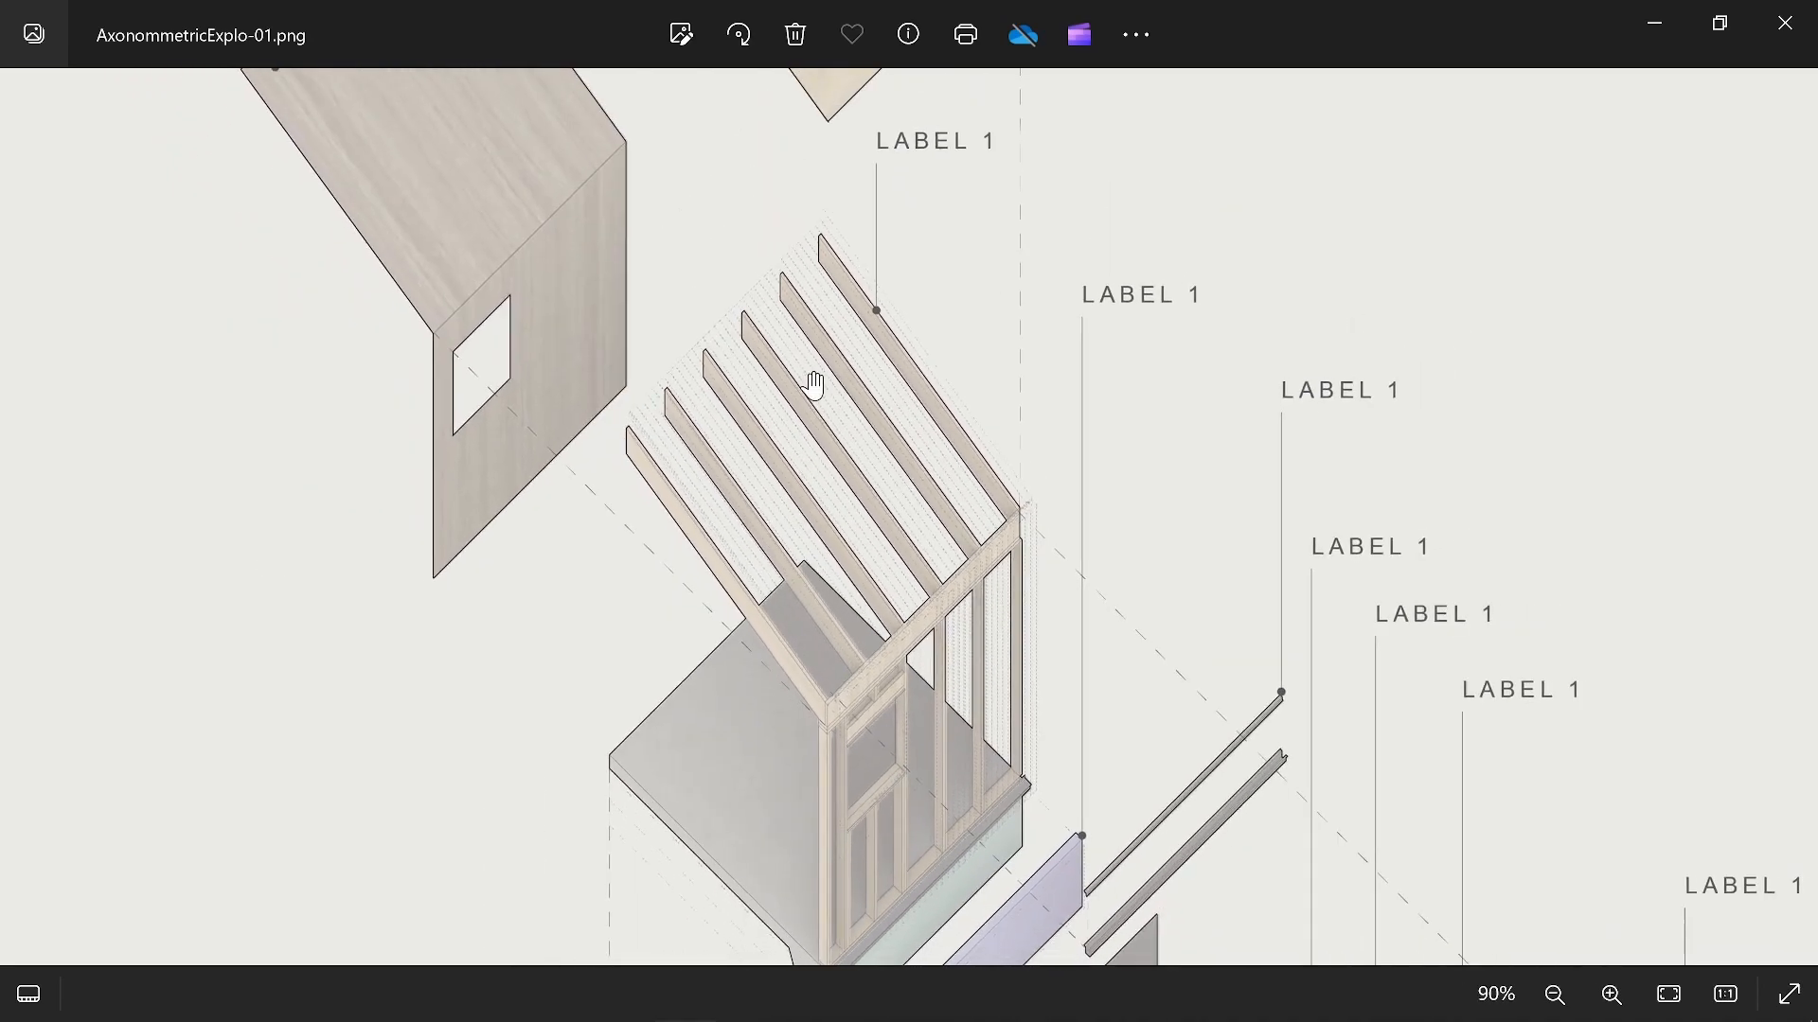
{"action": "scroll", "coordinate": [975, 568], "scroll_direction": "down", "scroll_amount": 3, "text": "ctrl"}
- Inspect the tinted wall layers, batten grid and outer cladding panel in the color drawing
{"action": "left_click_drag", "start_coordinate": [946, 437], "coordinate": [840, 420]}
{"action": "scroll", "coordinate": [1270, 702], "scroll_direction": "down", "scroll_amount": 1, "text": "ctrl"}
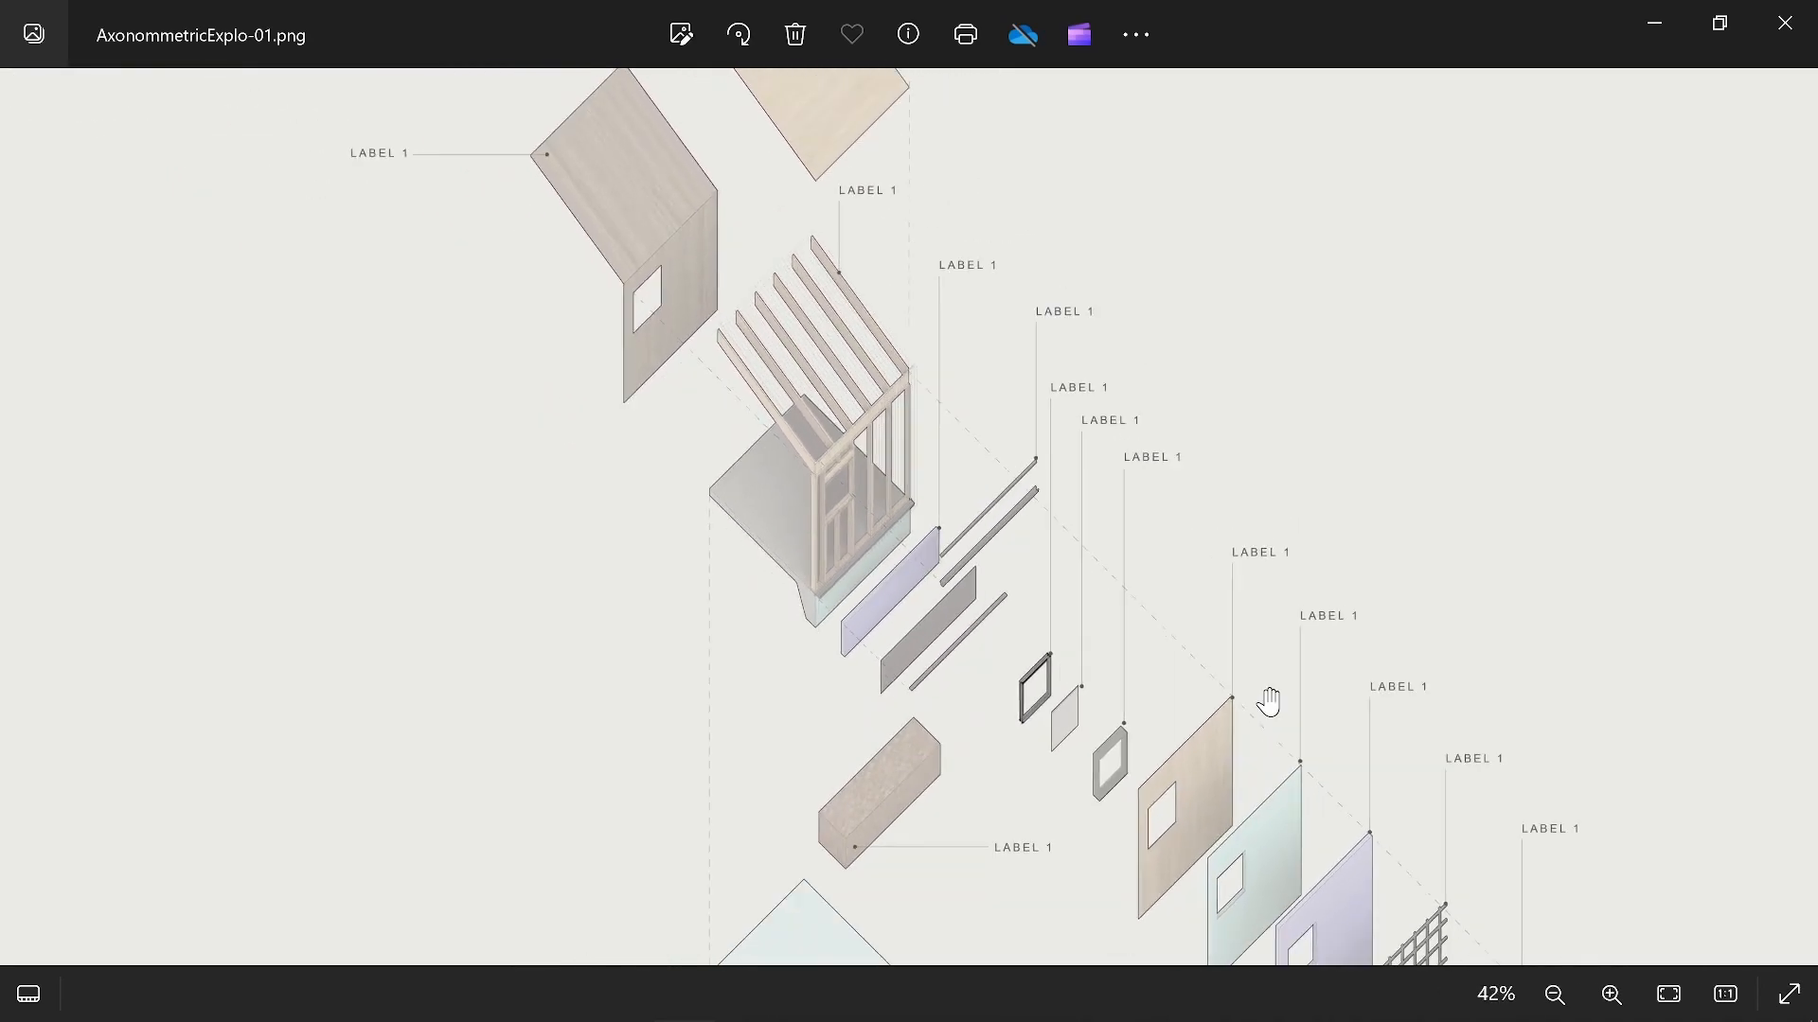
{"action": "scroll", "coordinate": [1075, 422], "scroll_direction": "down", "scroll_amount": 1, "text": "ctrl"}
{"action": "left_click_drag", "start_coordinate": [1072, 417], "coordinate": [1135, 180]}
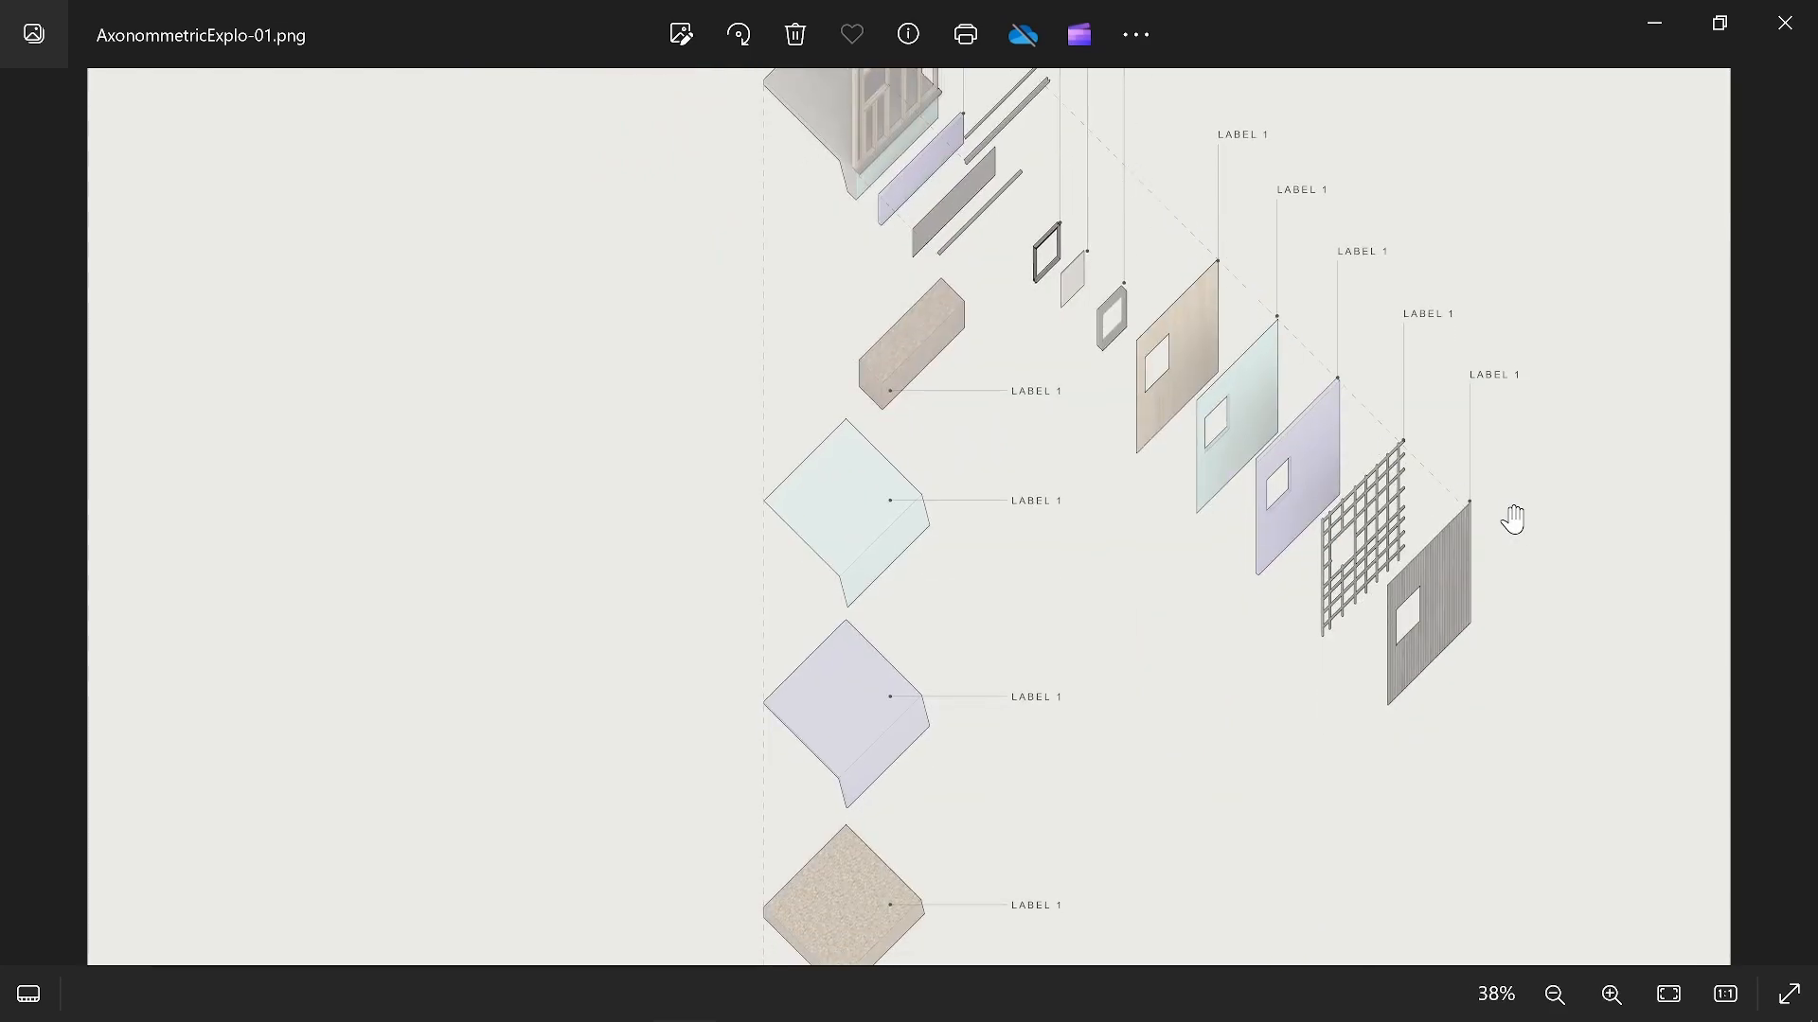
{"action": "scroll", "coordinate": [1510, 519], "scroll_direction": "up", "scroll_amount": 2, "text": "ctrl"}
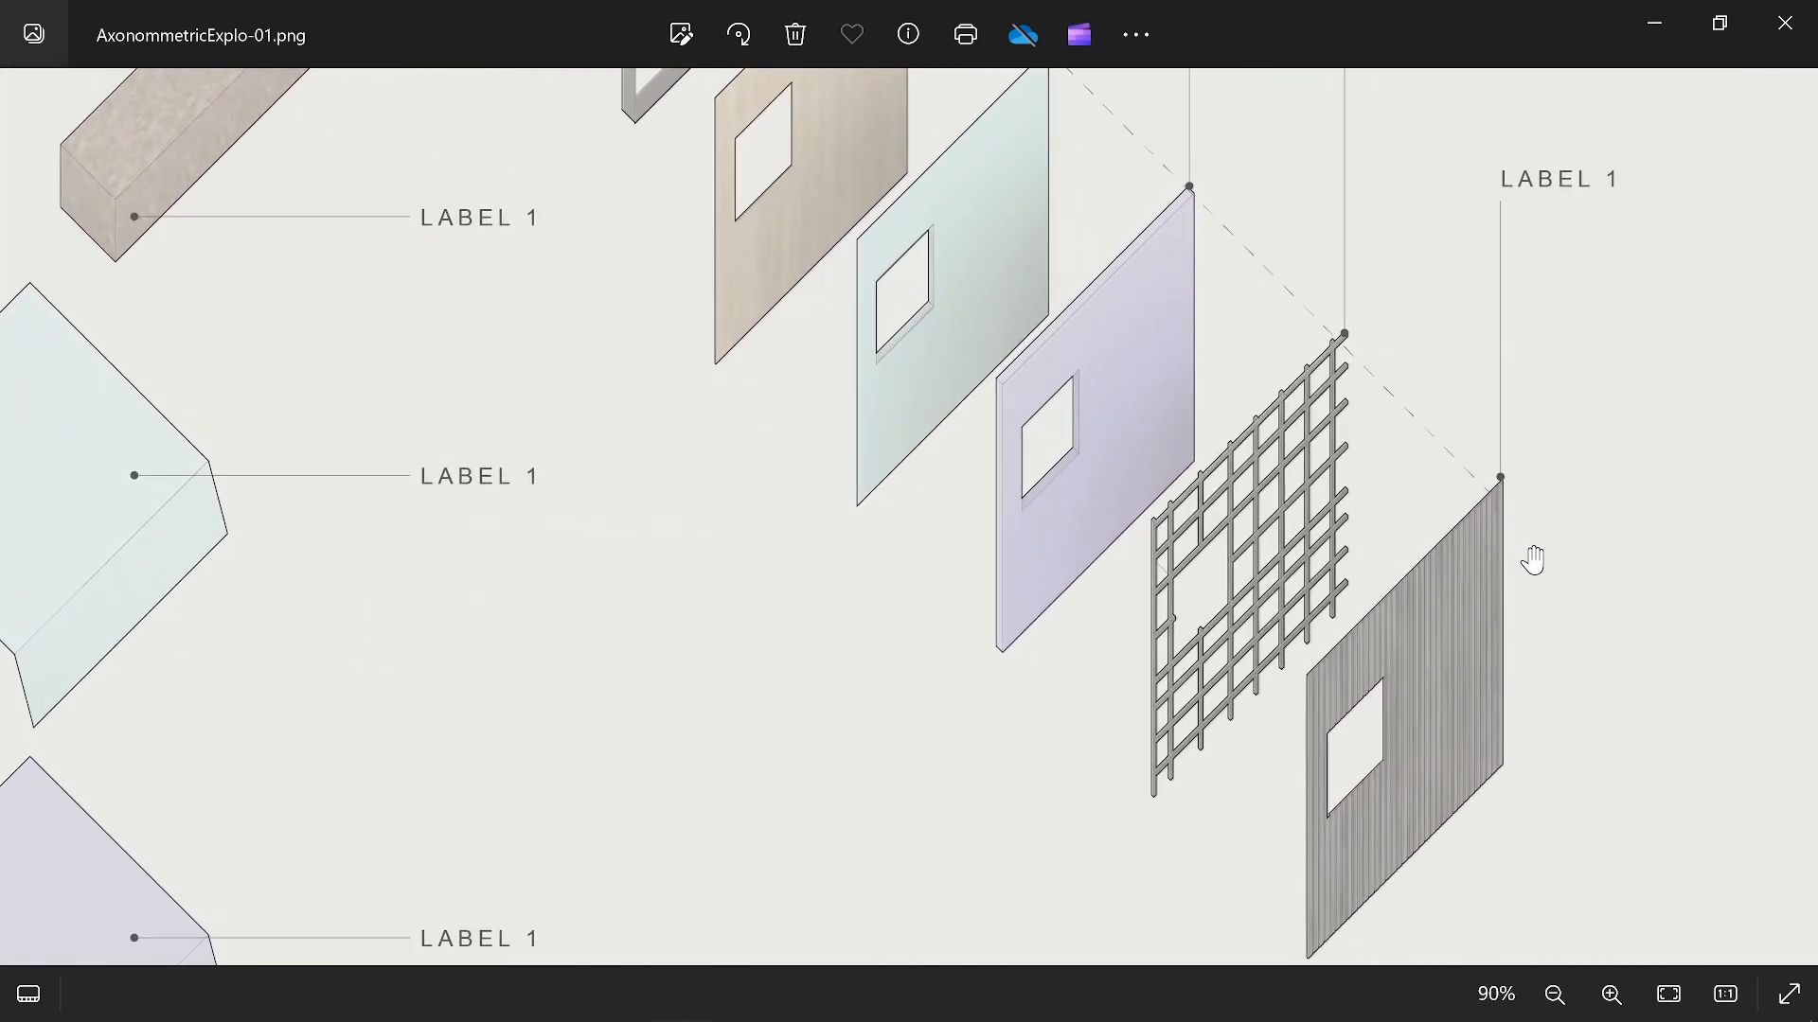
- Review the color drawing's stacked roof layers above the framing, returning to the central exploded parts
{"action": "scroll", "coordinate": [1532, 559], "scroll_direction": "down", "scroll_amount": 2}
{"action": "left_click_drag", "start_coordinate": [967, 423], "coordinate": [985, 697]}
{"action": "left_click_drag", "start_coordinate": [888, 372], "coordinate": [976, 822]}
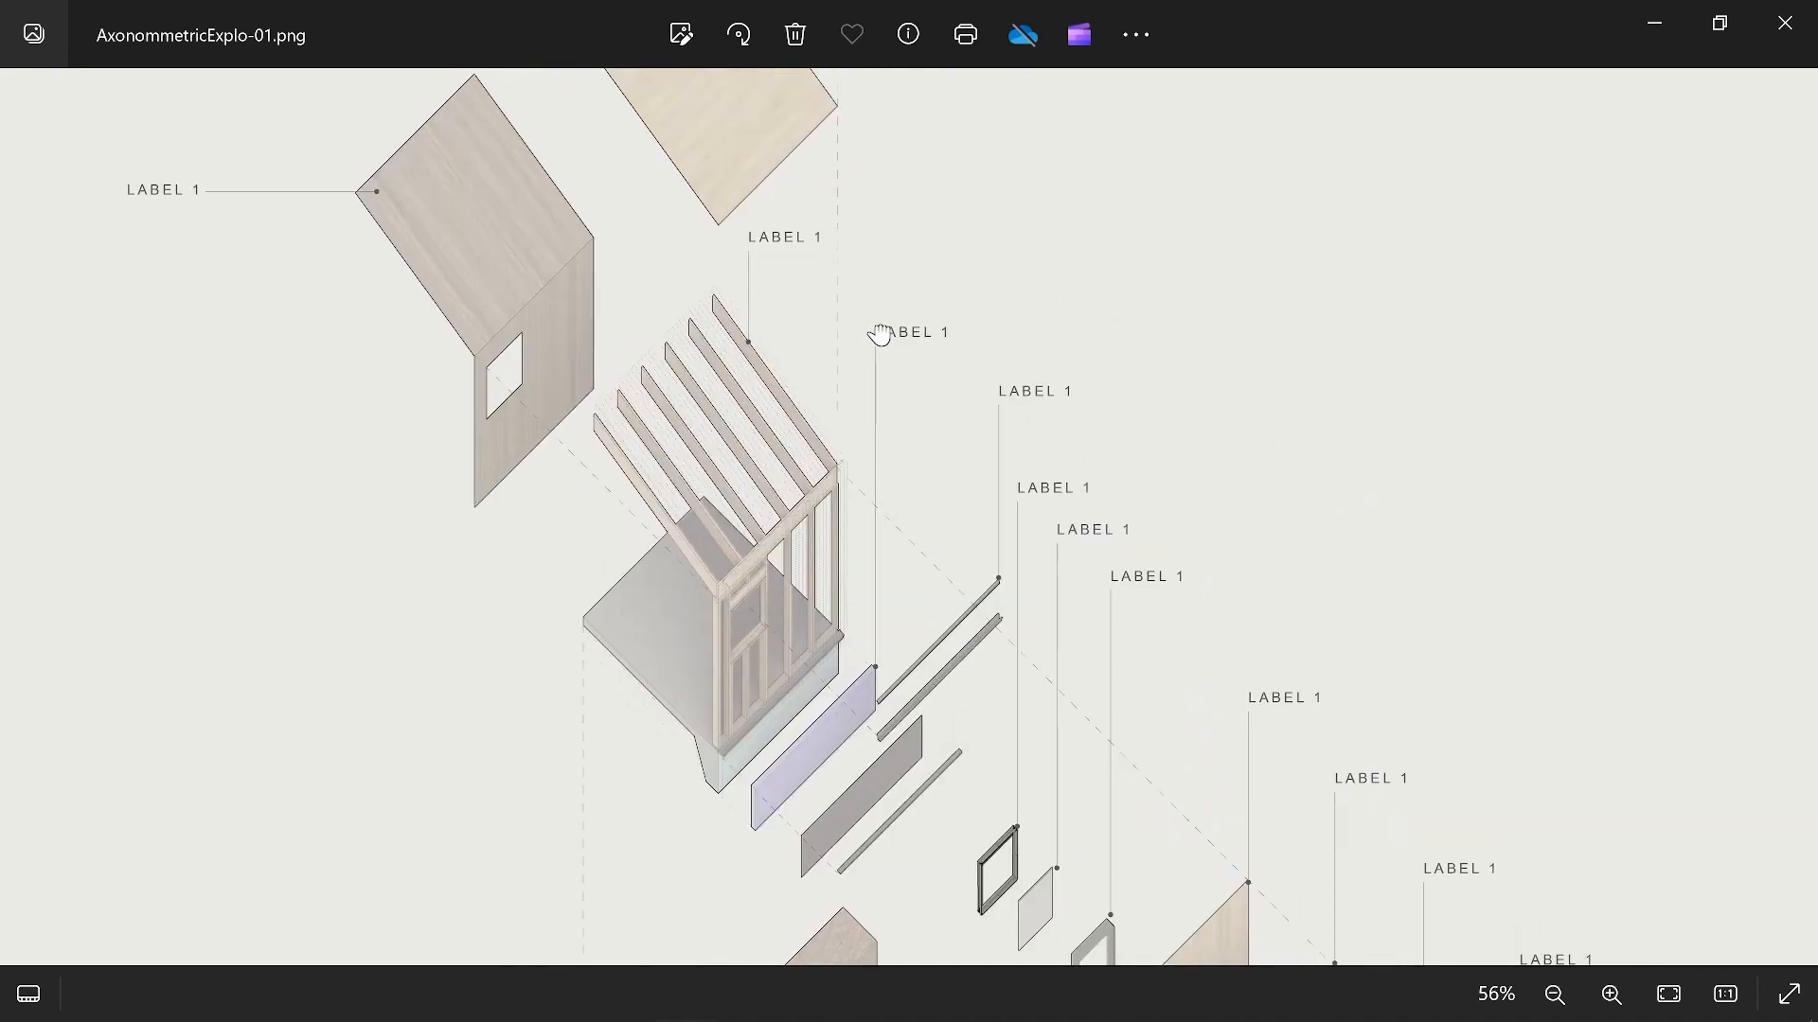
{"action": "left_click_drag", "start_coordinate": [867, 289], "coordinate": [908, 681]}
{"action": "left_click_drag", "start_coordinate": [942, 408], "coordinate": [966, 734]}
{"action": "left_click_drag", "start_coordinate": [974, 219], "coordinate": [976, 481]}
{"action": "mouse_move", "coordinate": [977, 284]}
{"action": "left_mouse_down"}
{"action": "mouse_move", "coordinate": [985, 617]}
{"action": "mouse_move", "coordinate": [966, 231]}
{"action": "left_mouse_up"}
{"action": "left_click_drag", "start_coordinate": [960, 615], "coordinate": [974, 219]}
{"action": "scroll", "coordinate": [1039, 392], "scroll_direction": "down", "scroll_amount": 2}
{"action": "scroll", "coordinate": [1039, 392], "scroll_direction": "down", "scroll_amount": 3}
{"action": "left_click_drag", "start_coordinate": [1026, 470], "coordinate": [1031, 287]}
{"action": "left_click_drag", "start_coordinate": [1047, 717], "coordinate": [1010, 588]}
- Follow the color drawing from the timber frame down through the slab layers to the title, ending on the full sheet
{"action": "scroll", "coordinate": [911, 674], "scroll_direction": "up", "scroll_amount": 3}
{"action": "scroll", "coordinate": [911, 674], "scroll_direction": "up", "scroll_amount": 2}
{"action": "scroll", "coordinate": [907, 696], "scroll_direction": "up", "scroll_amount": 3}
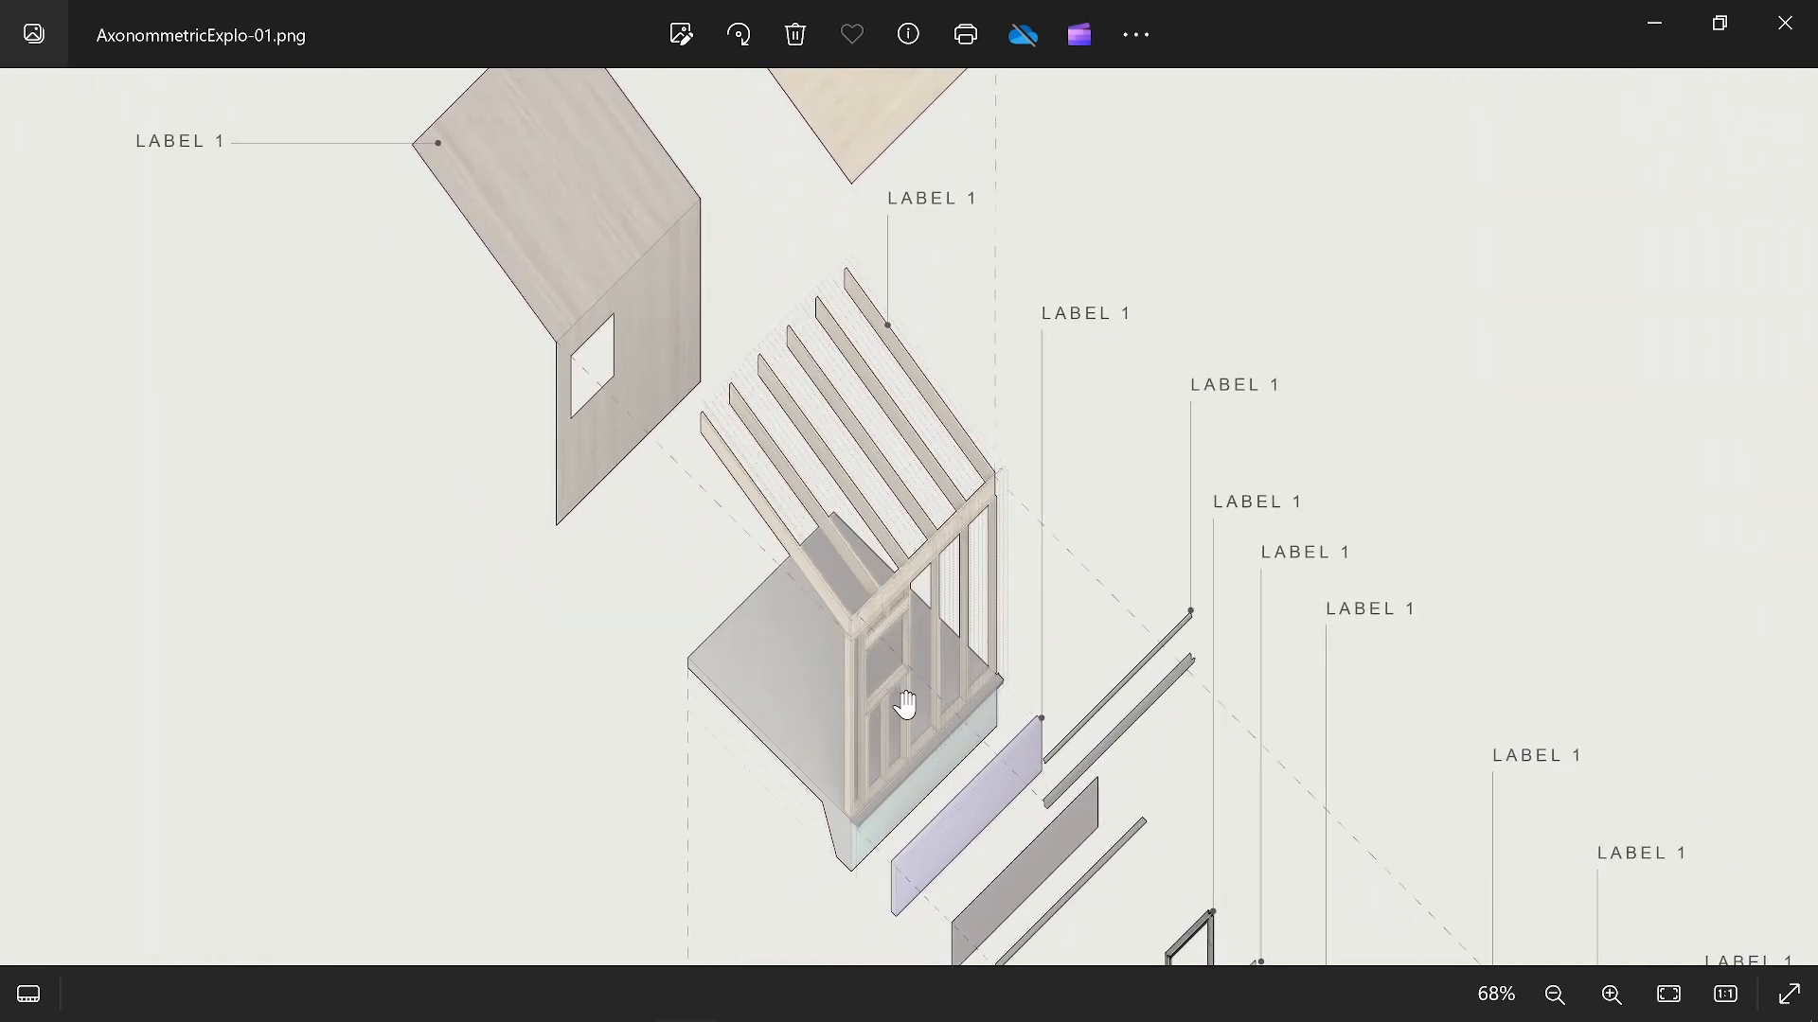
{"action": "left_click_drag", "start_coordinate": [1011, 710], "coordinate": [1019, 299]}
{"action": "left_click_drag", "start_coordinate": [1123, 718], "coordinate": [1111, 304]}
{"action": "left_click_drag", "start_coordinate": [1228, 785], "coordinate": [1211, 389]}
{"action": "left_click_drag", "start_coordinate": [1232, 674], "coordinate": [1231, 299]}
{"action": "left_click_drag", "start_coordinate": [1258, 767], "coordinate": [1253, 369]}
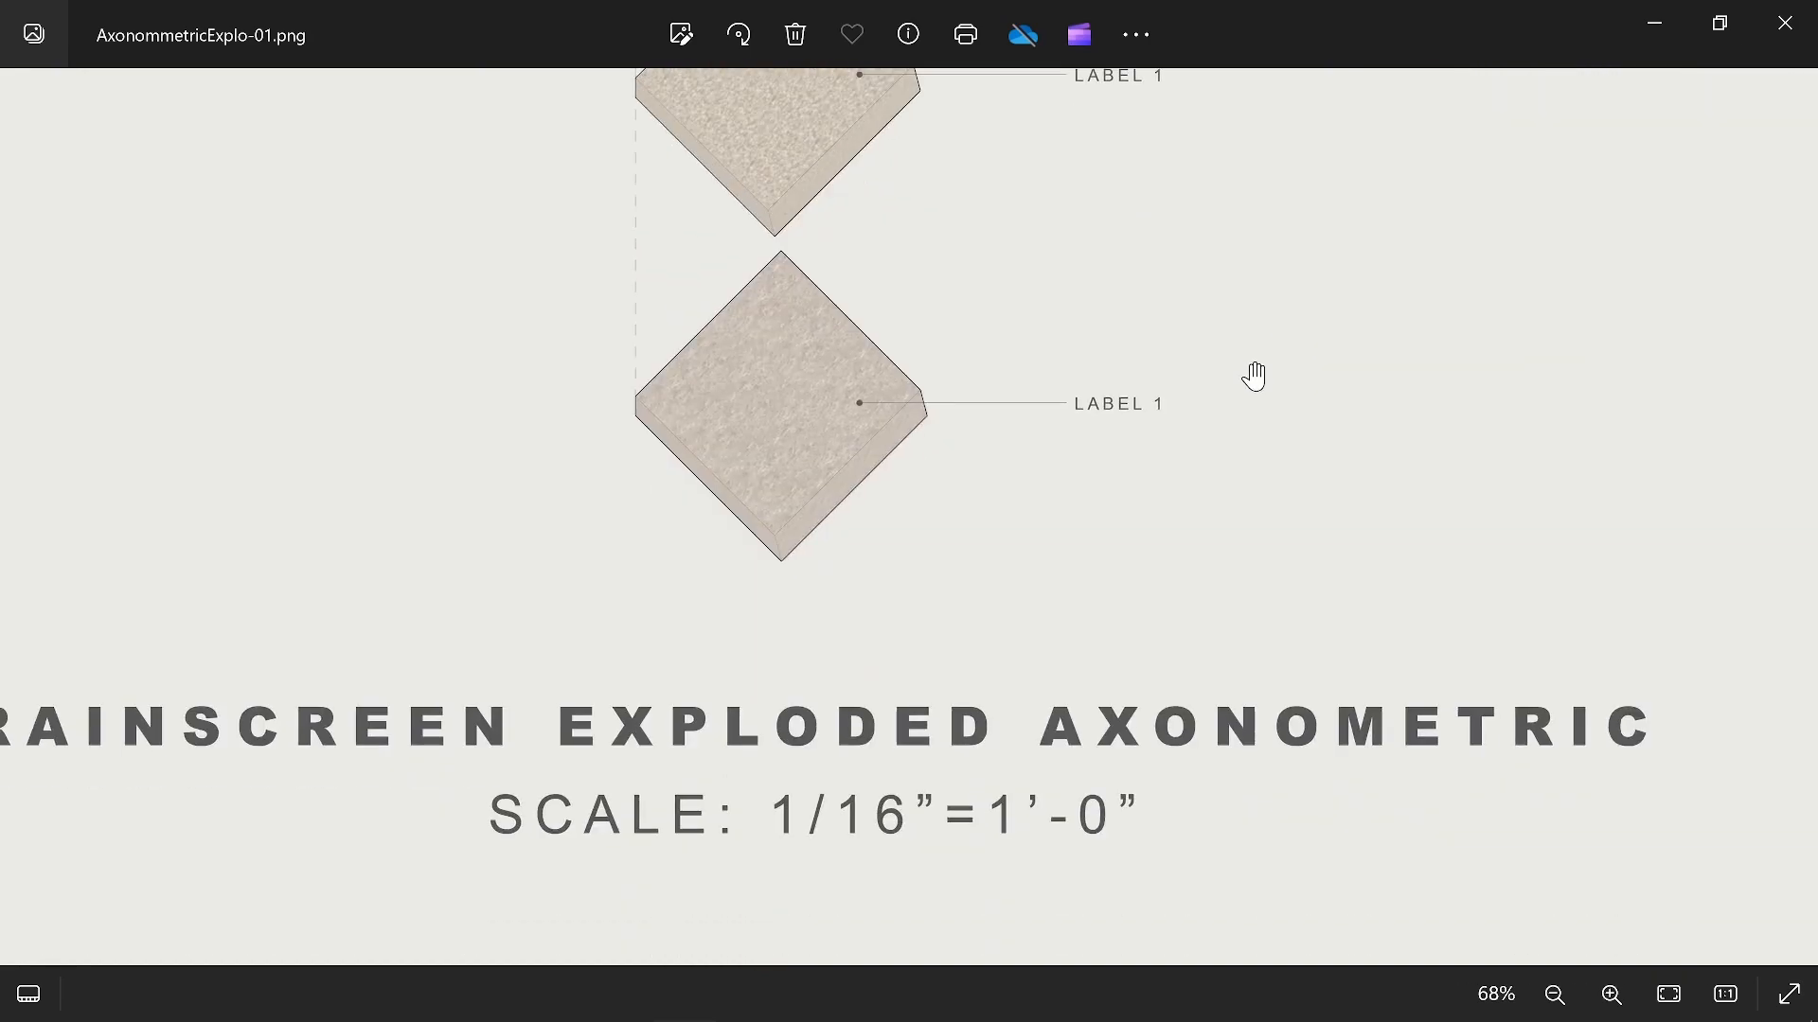
{"action": "scroll", "coordinate": [1221, 455], "scroll_direction": "down", "scroll_amount": 4}
{"action": "scroll", "coordinate": [1213, 461], "scroll_direction": "down", "scroll_amount": 1}
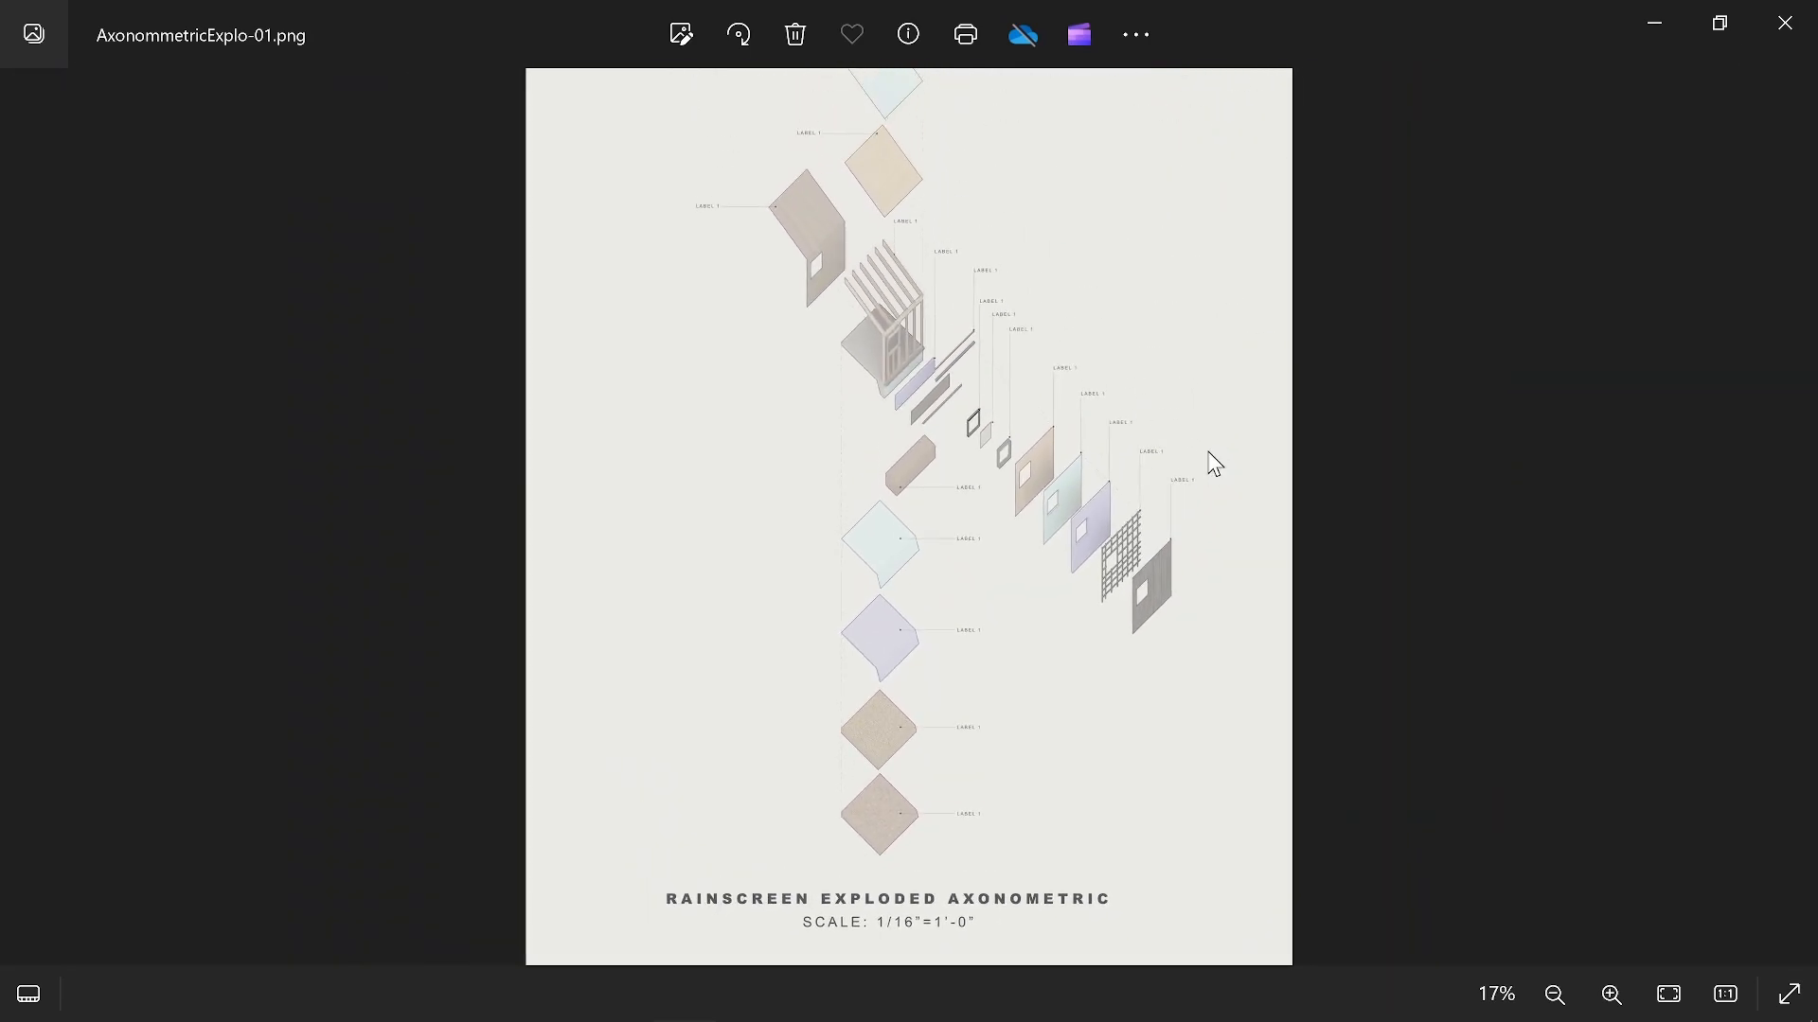
{"action": "scroll", "coordinate": [1210, 460], "scroll_direction": "down", "scroll_amount": 2}
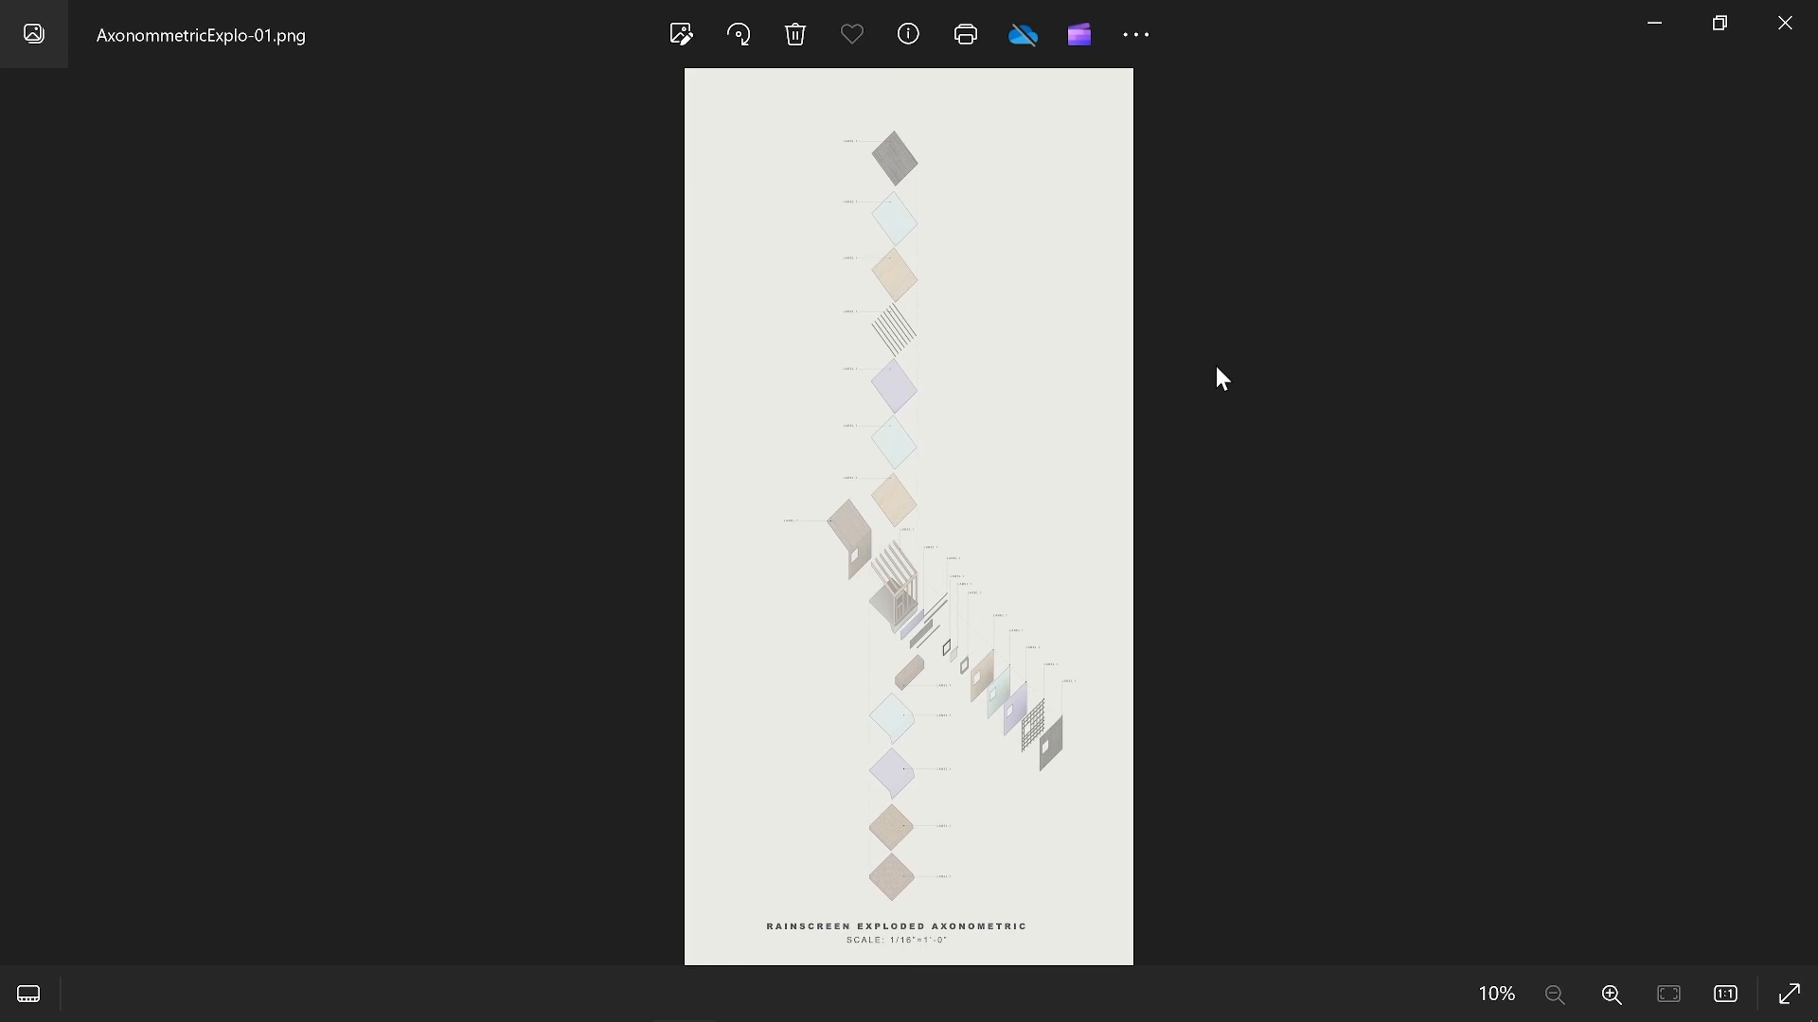
- Bring up AxonommetricExplo - BW_Final-02.png in a maximized window and inspect the assembled building's cladding and material notes
{"action": "mouse_move", "coordinate": [663, 1021]}
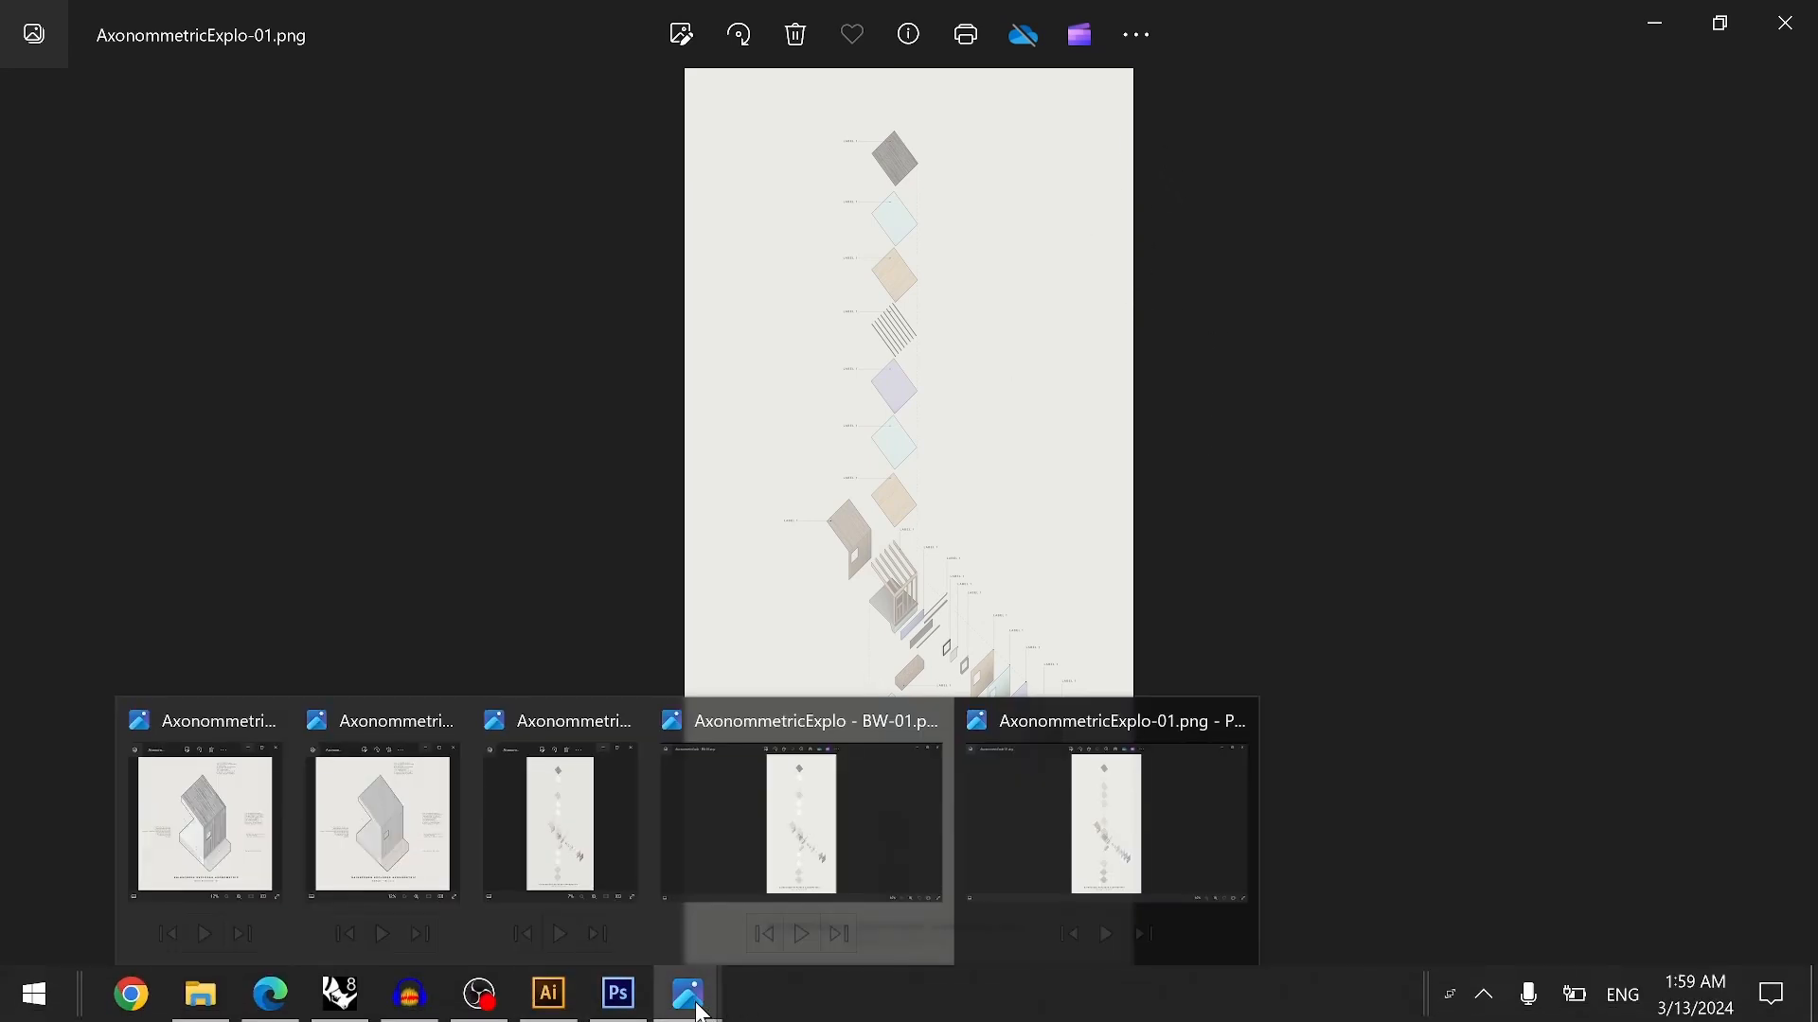
{"action": "left_click", "coordinate": [278, 833]}
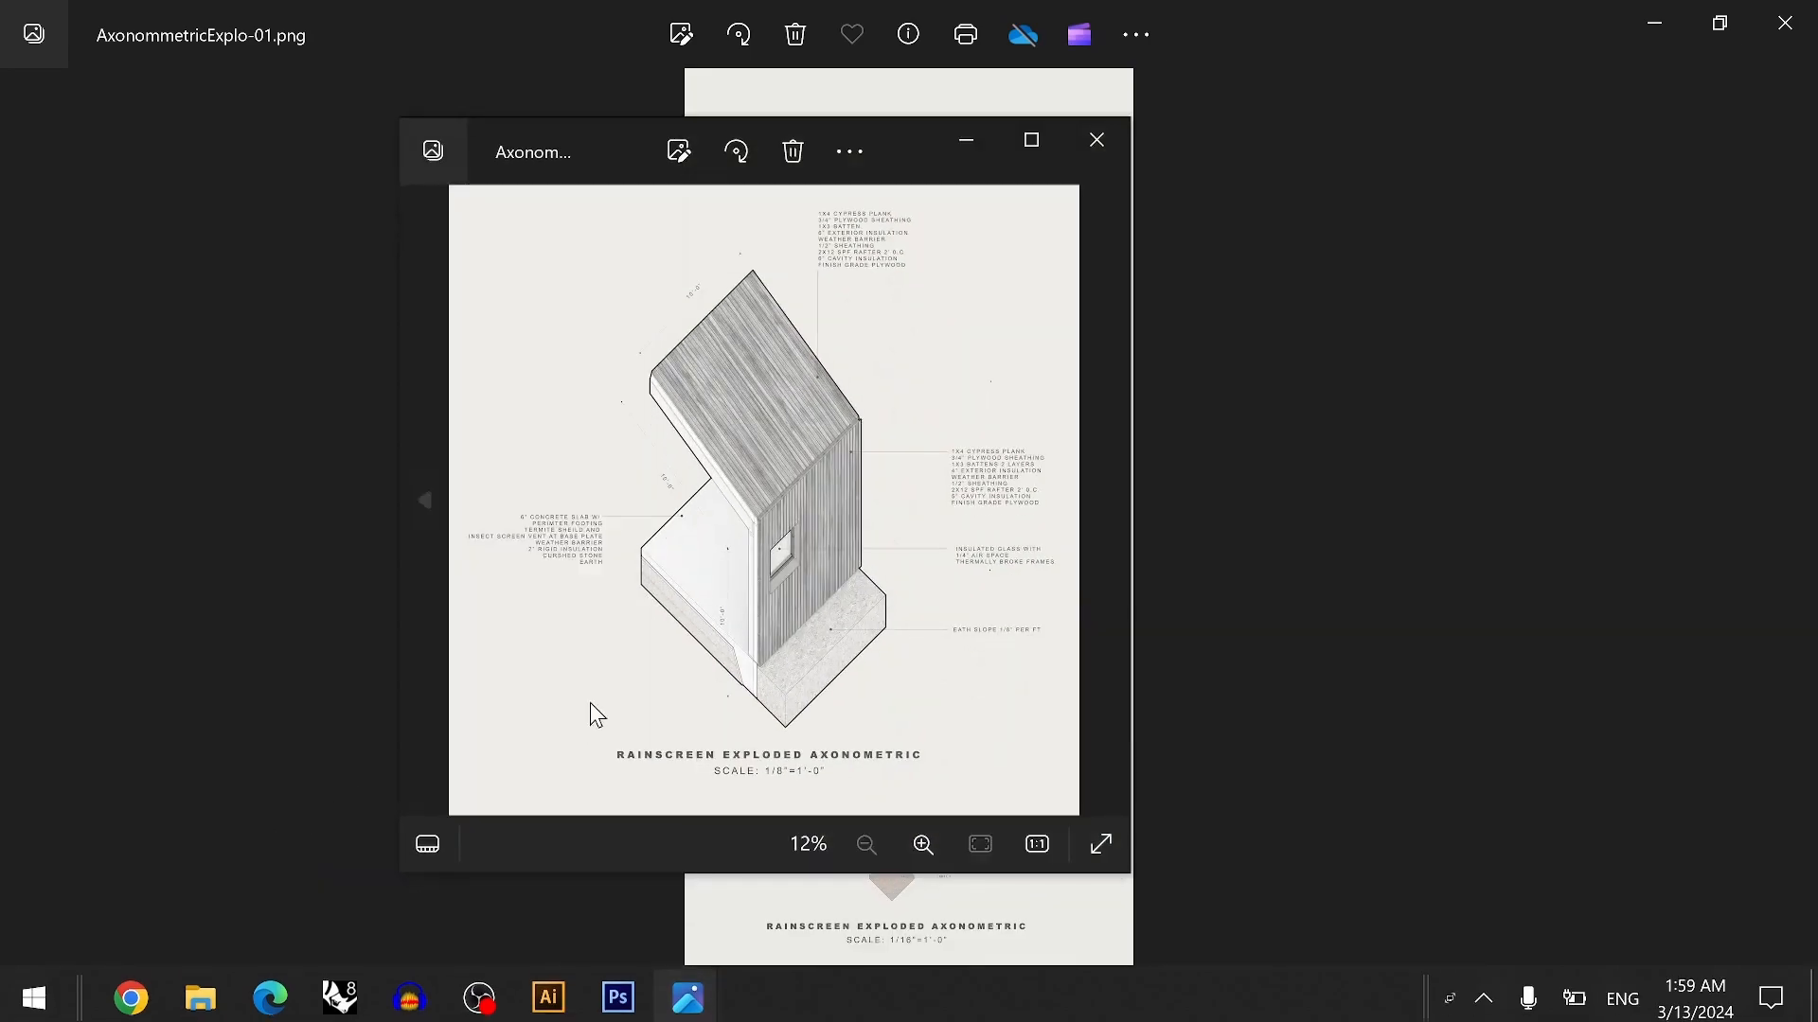
{"action": "left_click", "coordinate": [1032, 141]}
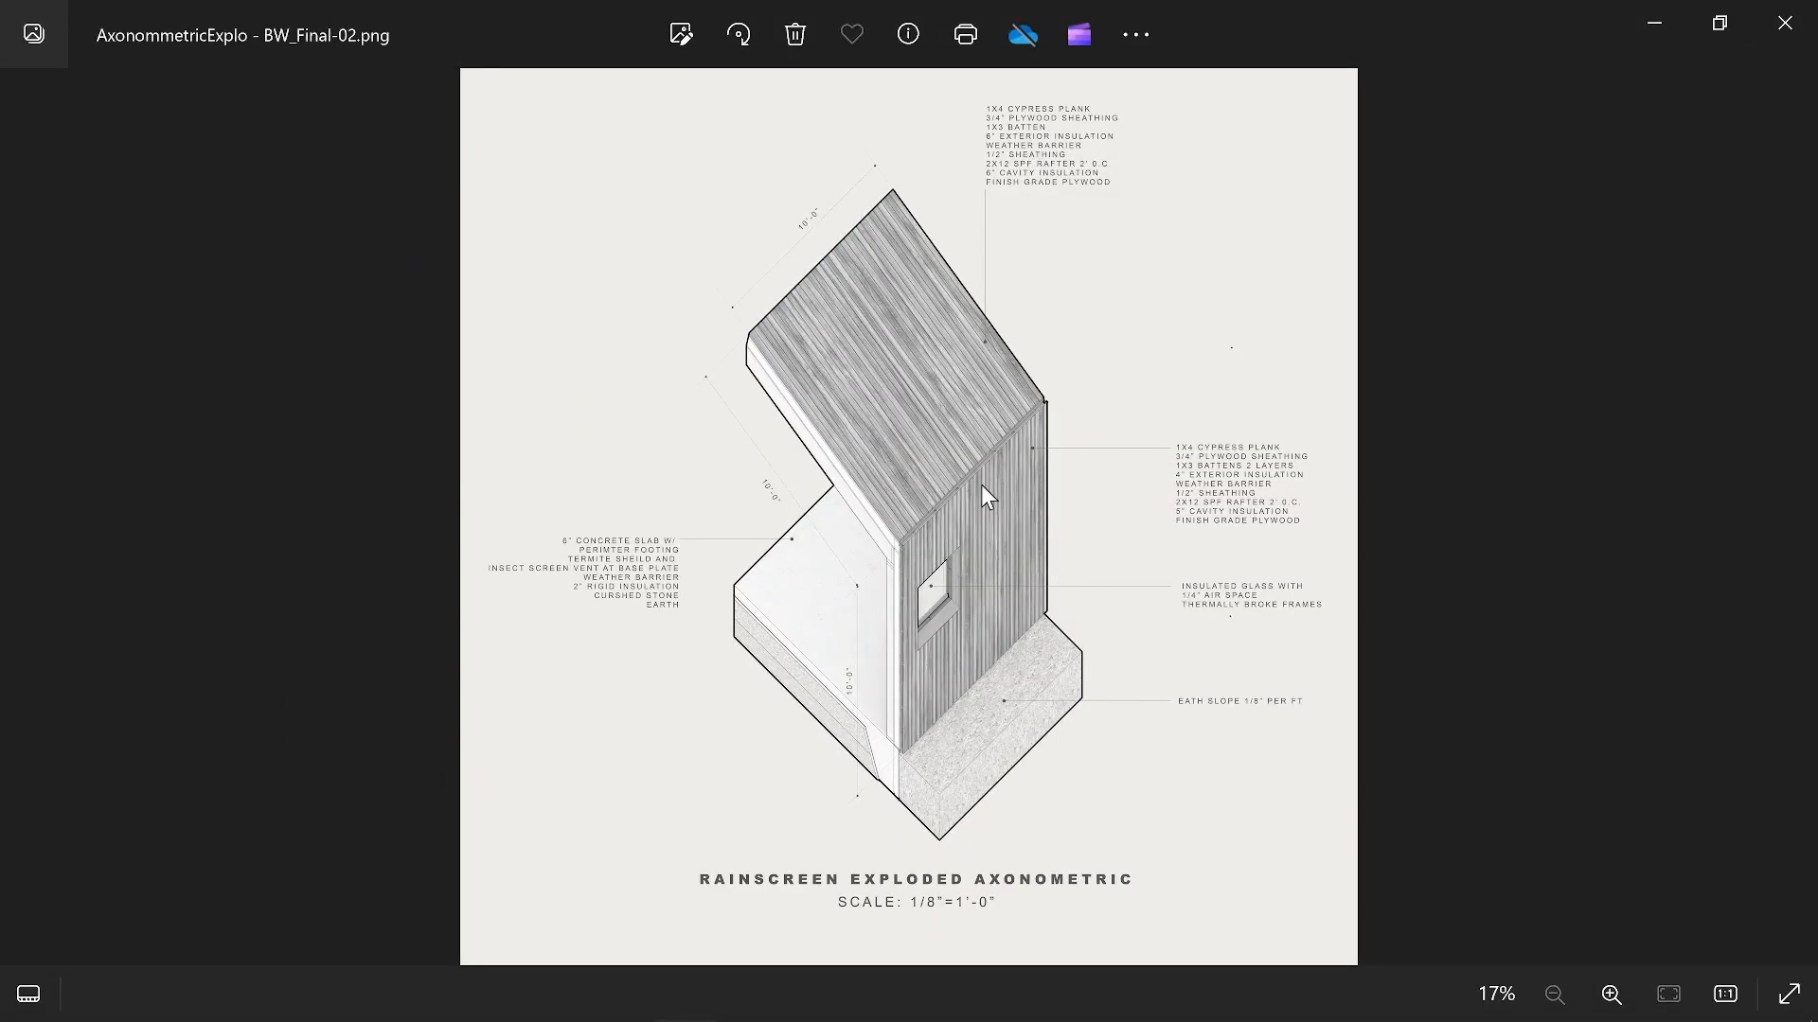
{"action": "scroll", "coordinate": [973, 459], "scroll_direction": "up", "scroll_amount": 4}
{"action": "left_click_drag", "start_coordinate": [1079, 613], "coordinate": [1037, 440]}
{"action": "scroll", "coordinate": [1039, 442], "scroll_direction": "down", "scroll_amount": 3}
{"action": "scroll", "coordinate": [1403, 540], "scroll_direction": "down", "scroll_amount": 2}
{"action": "left_click_drag", "start_coordinate": [1337, 248], "coordinate": [1346, 484]}
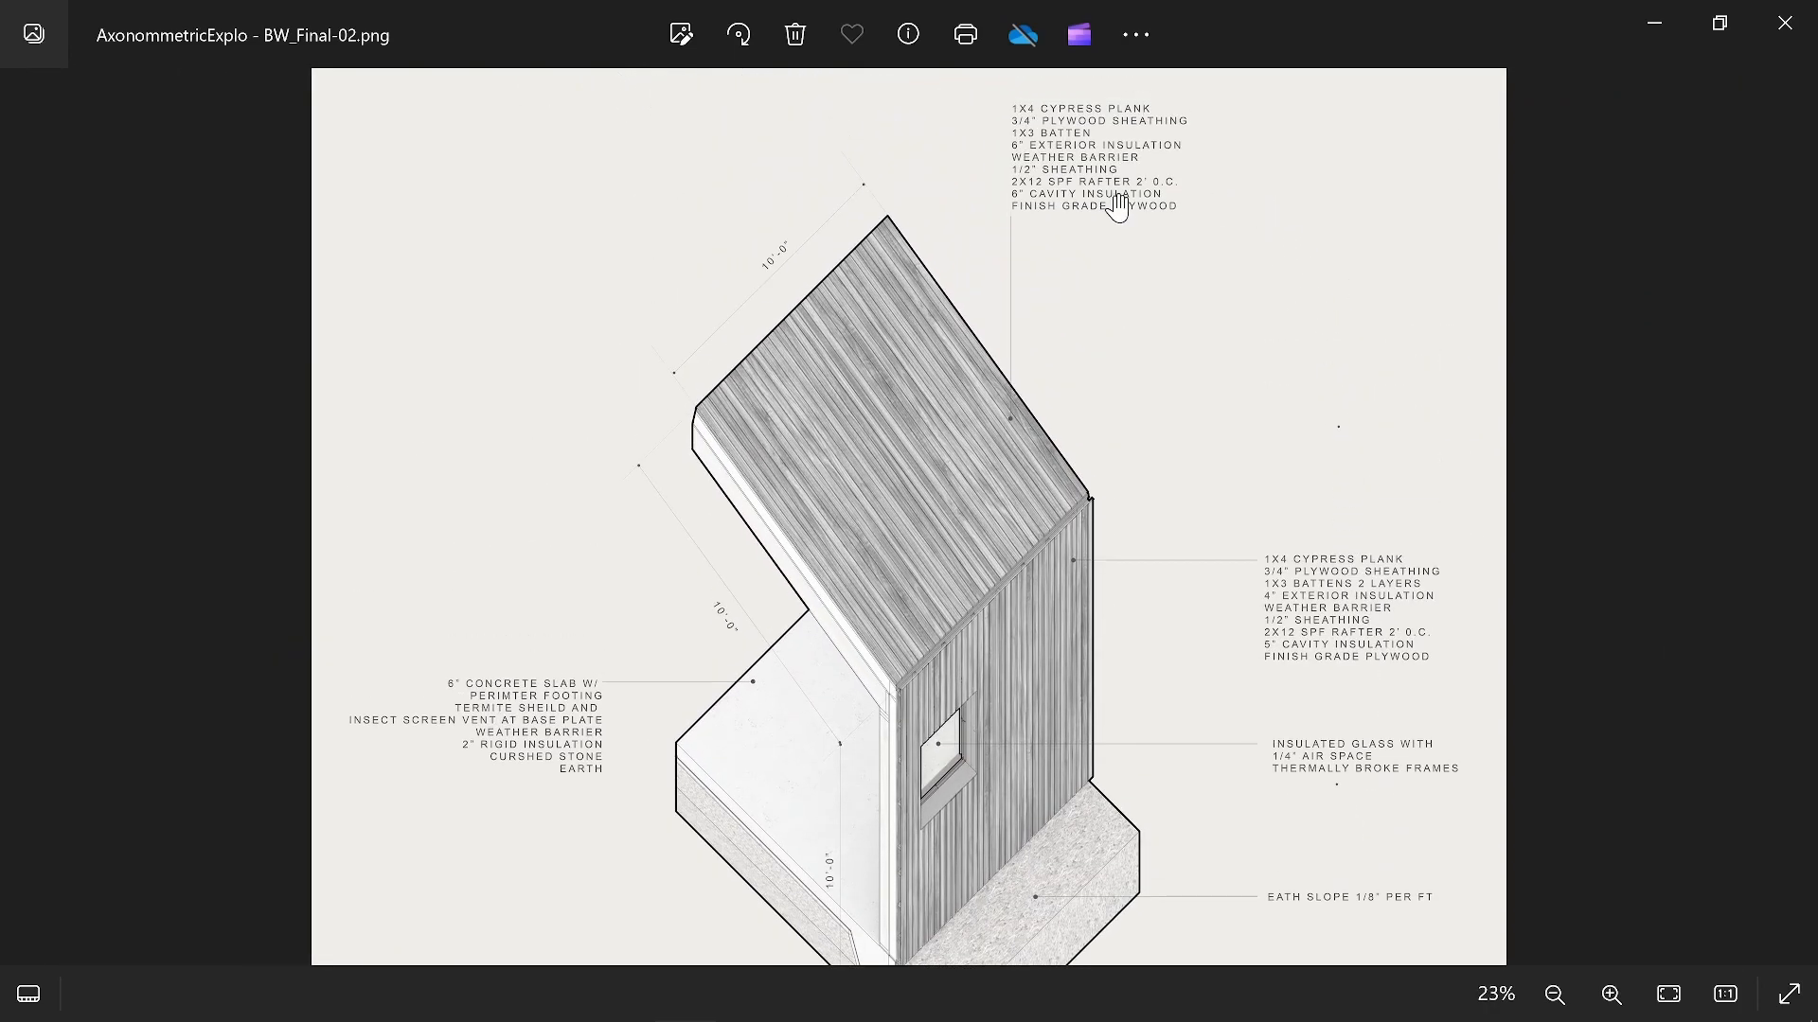
- Compare the overall layout of the assembled black-and-white axonometric with a closer view of its wall, window and base
{"action": "scroll", "coordinate": [852, 547], "scroll_direction": "down", "scroll_amount": 1}
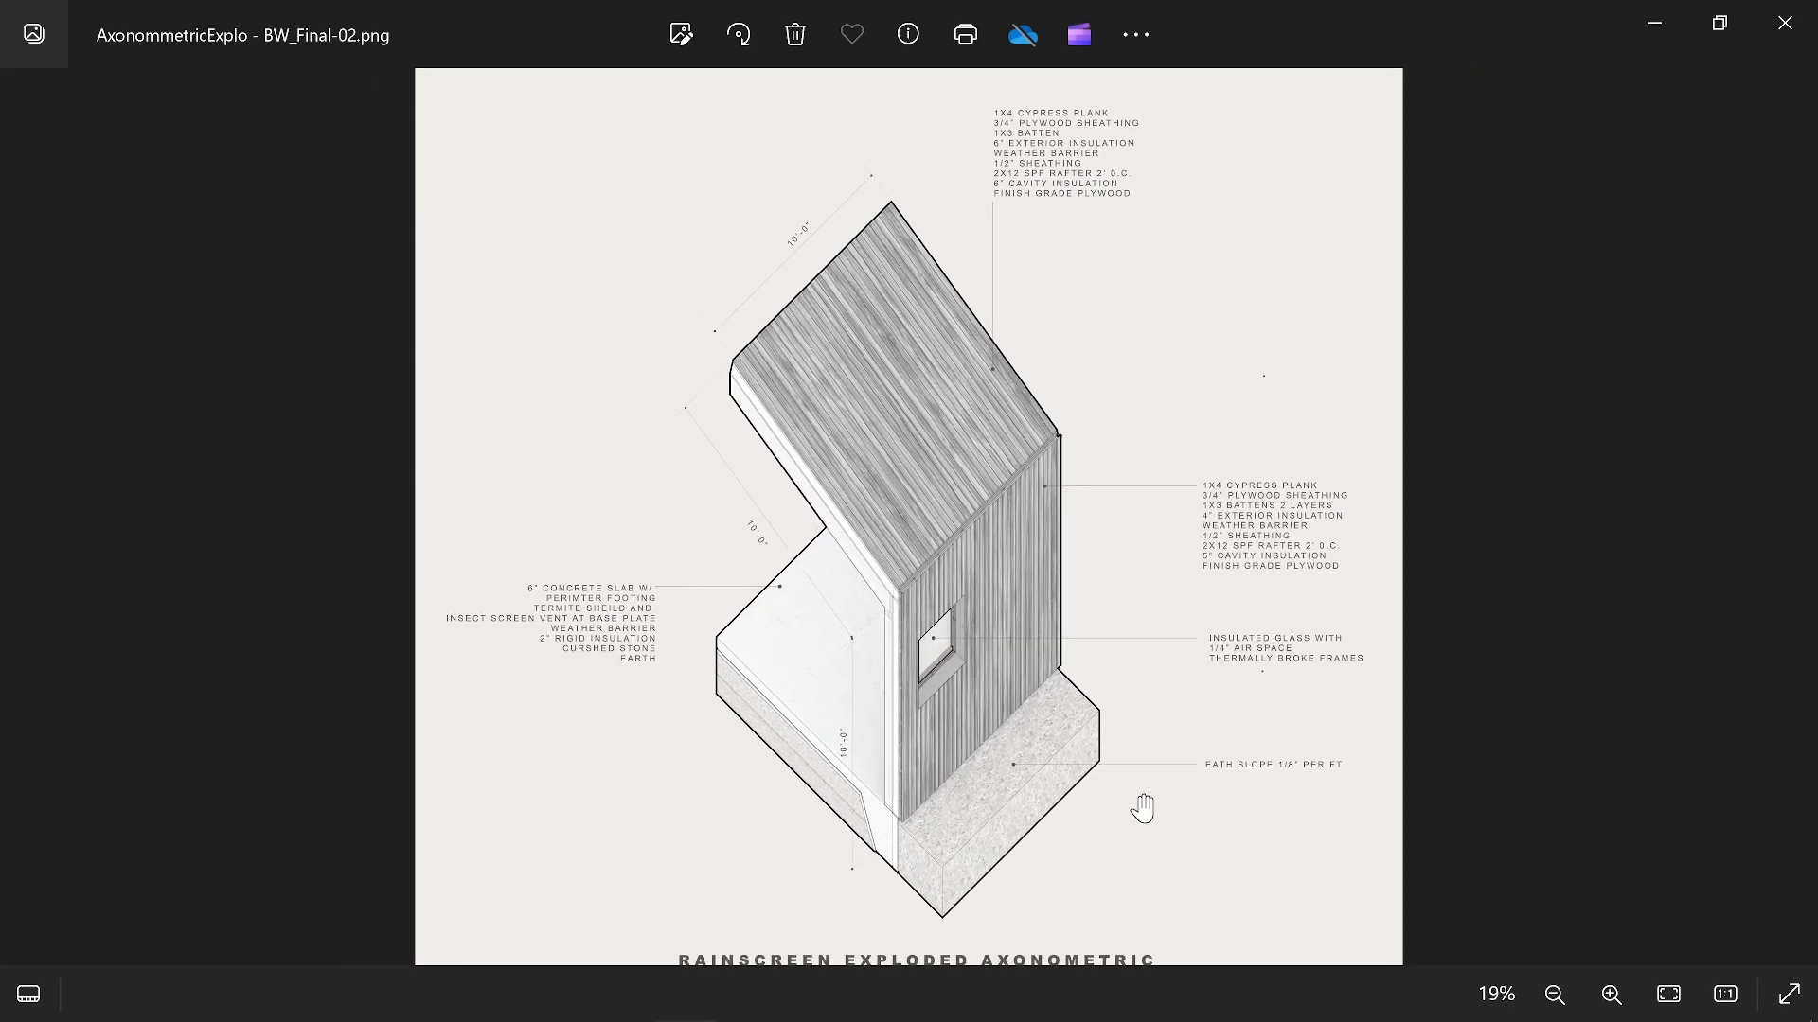
{"action": "scroll", "coordinate": [911, 647], "scroll_direction": "down", "scroll_amount": 1}
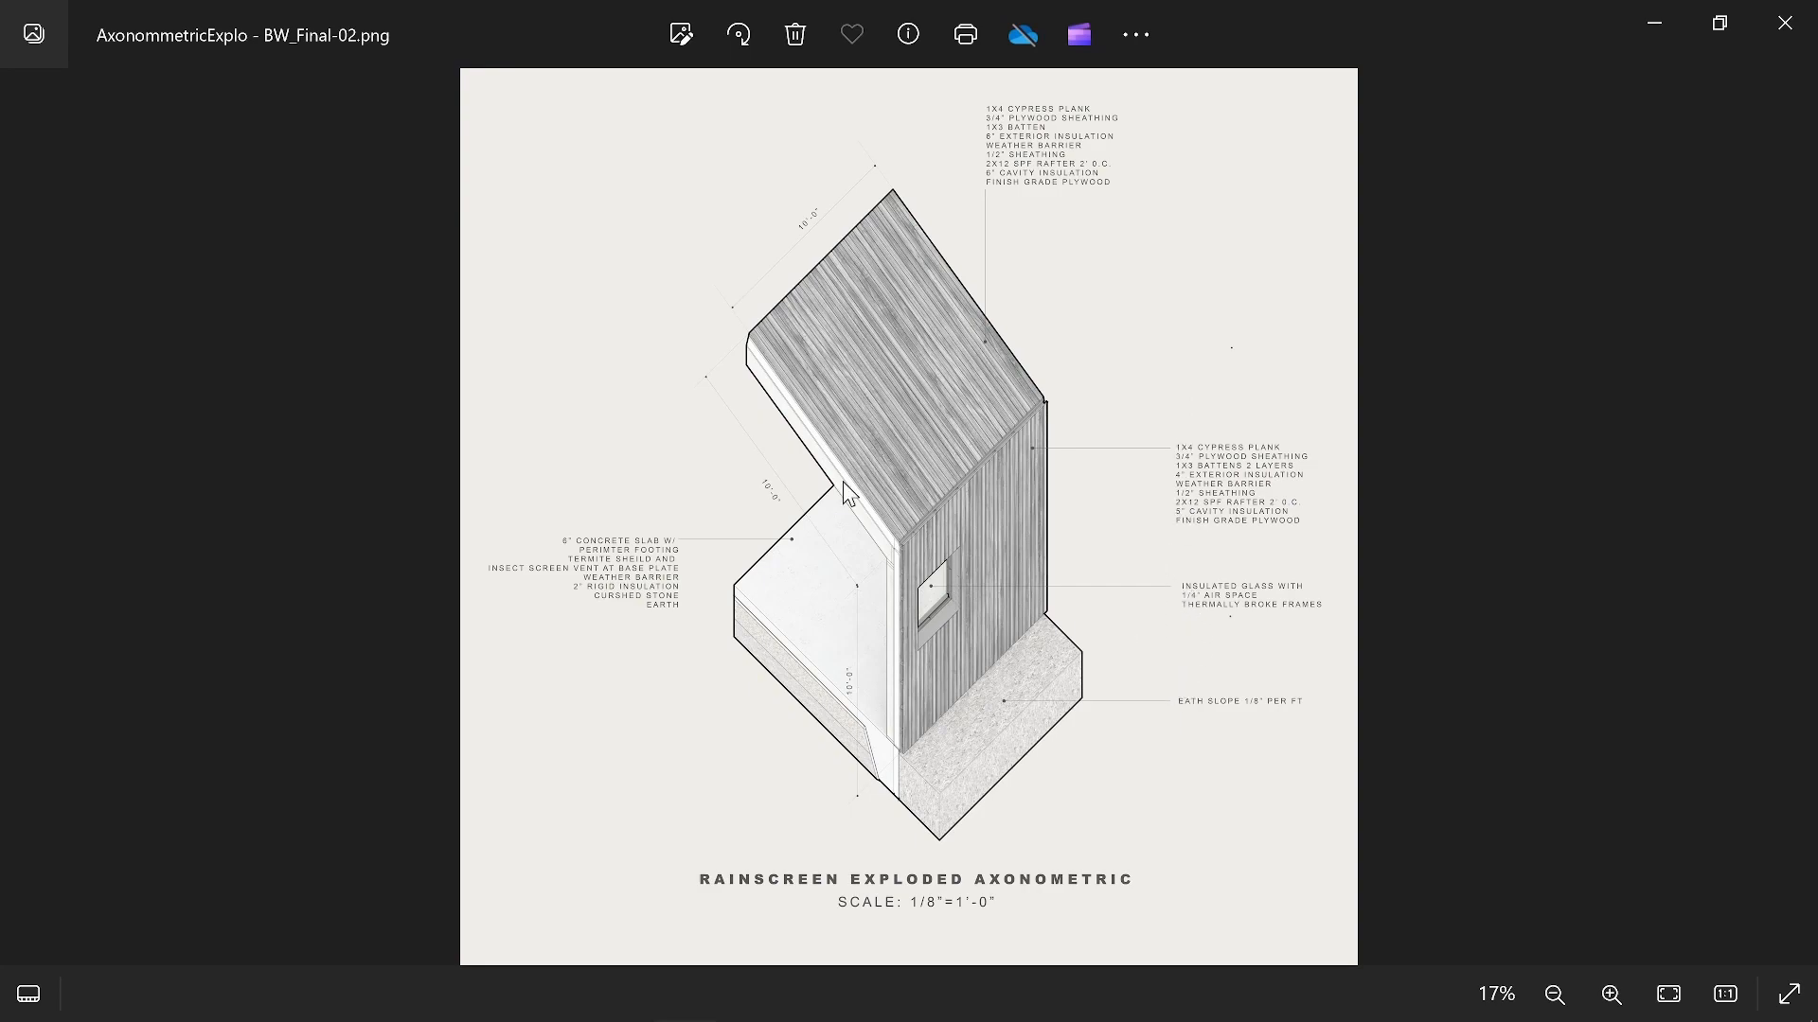
{"action": "scroll", "coordinate": [857, 493], "scroll_direction": "up", "scroll_amount": 2}
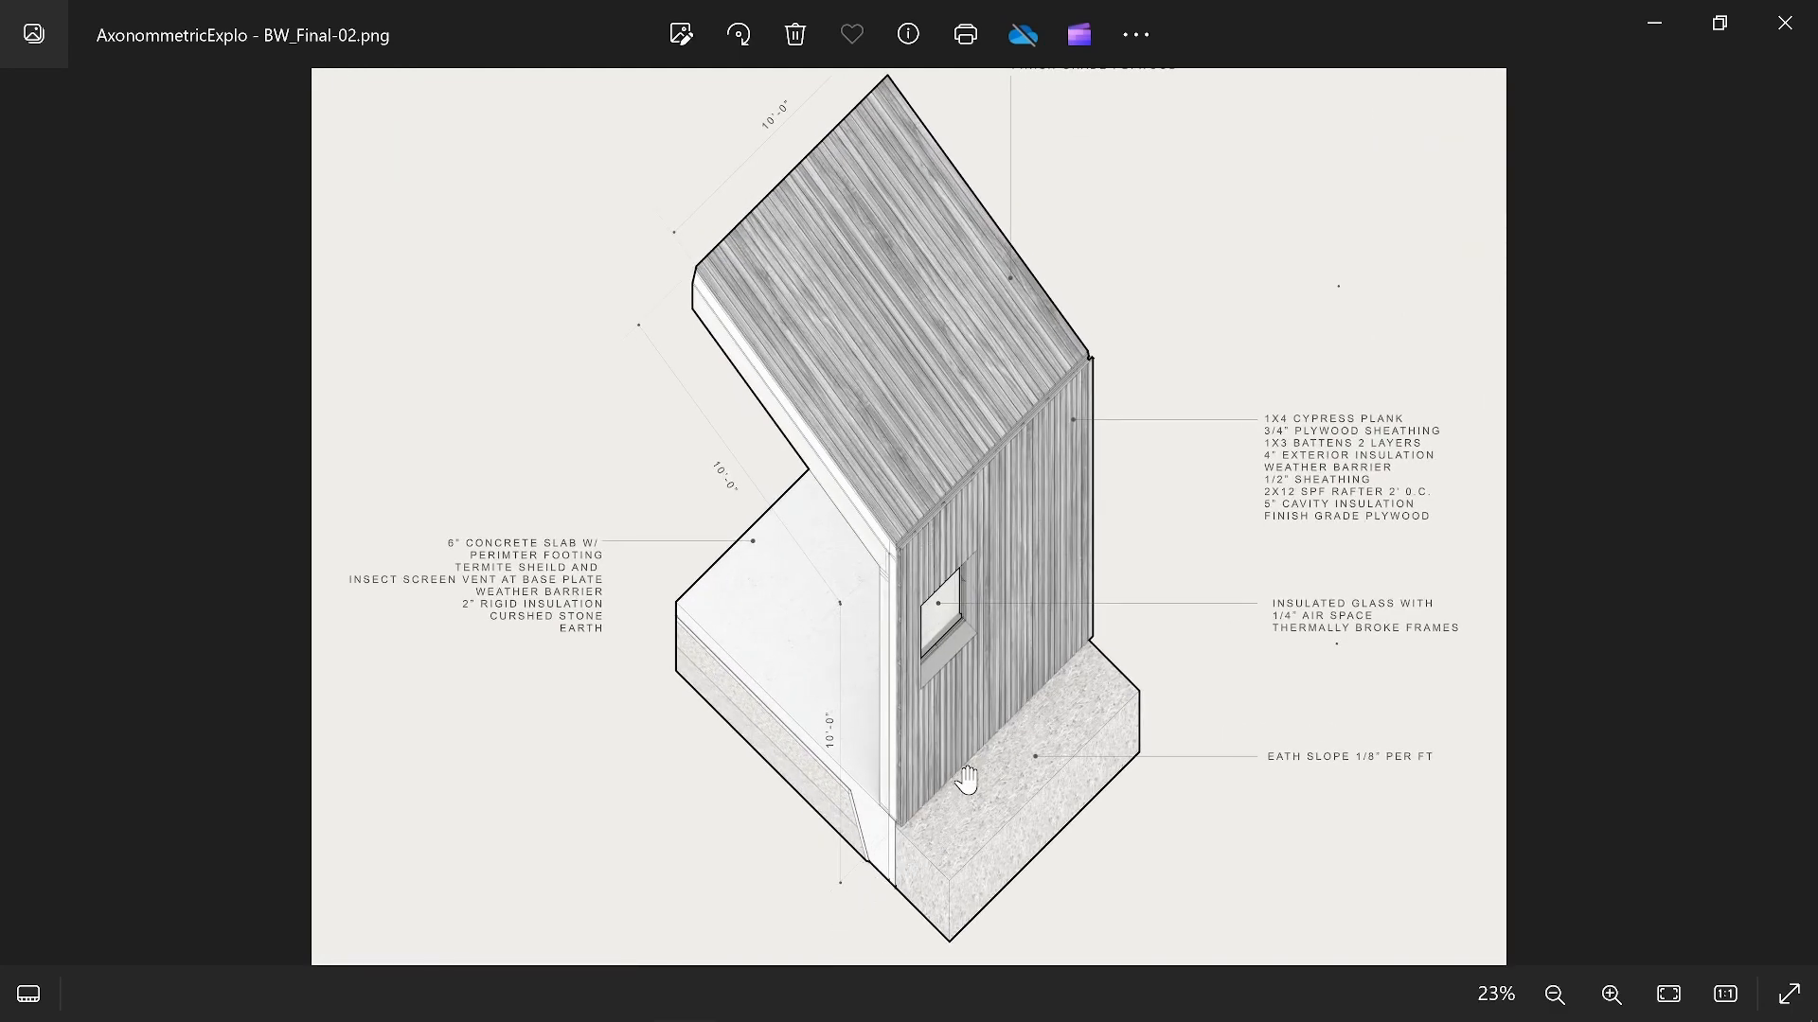
{"action": "scroll", "coordinate": [925, 748], "scroll_direction": "up", "scroll_amount": 1}
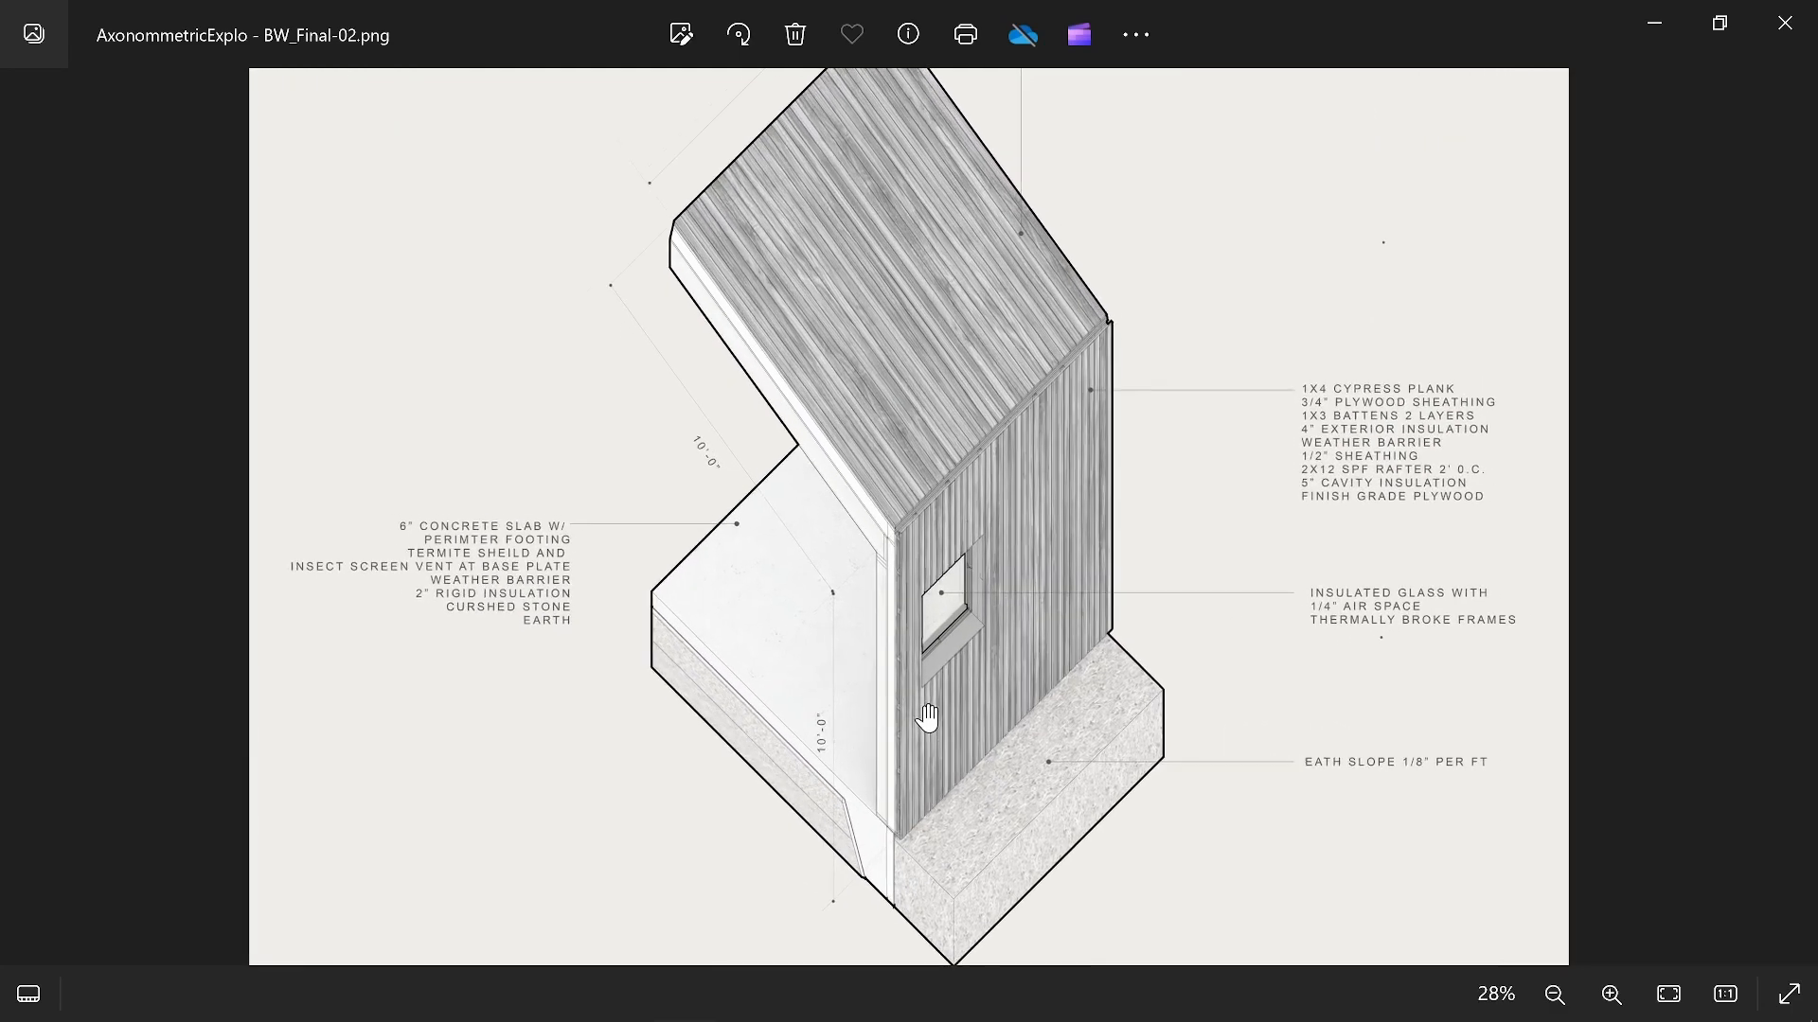
- Return to the full black-and-white assembled sheet and bring up AxonommetricExplo-02.png in a maximized window
{"action": "scroll", "coordinate": [1001, 580], "scroll_direction": "down", "scroll_amount": 2}
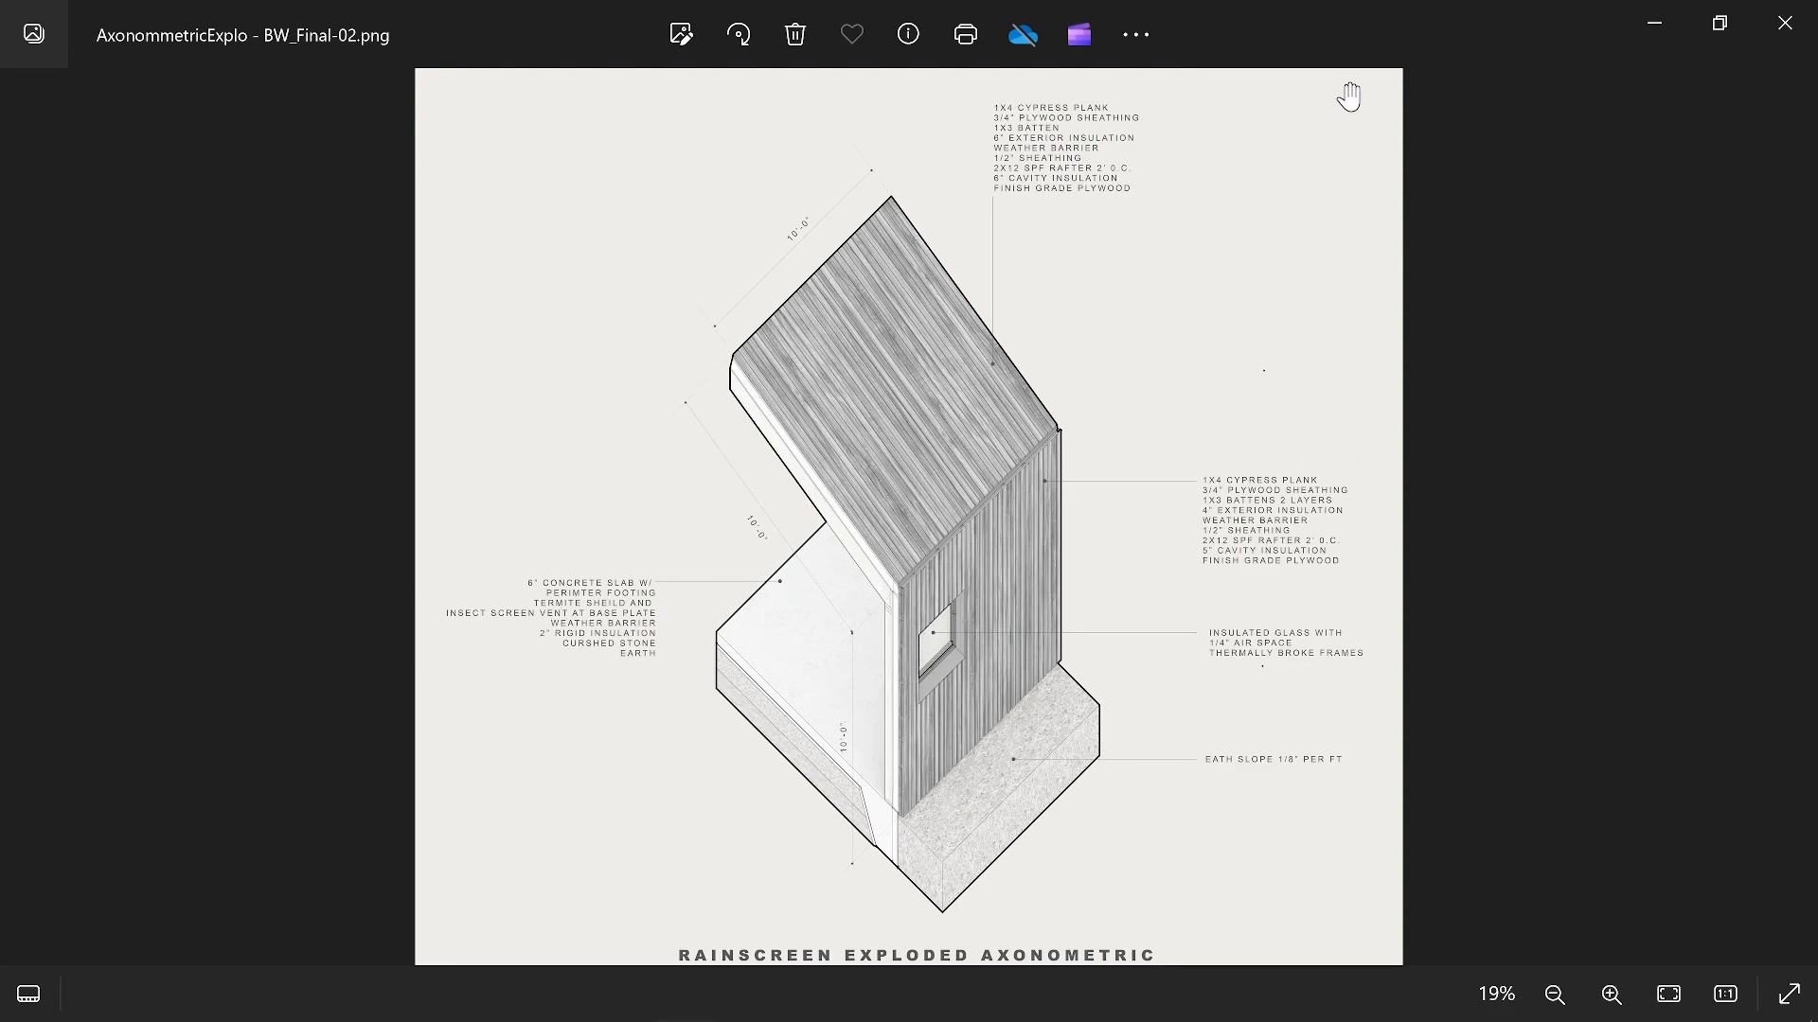
{"action": "scroll", "coordinate": [1306, 270], "scroll_direction": "down", "scroll_amount": 1}
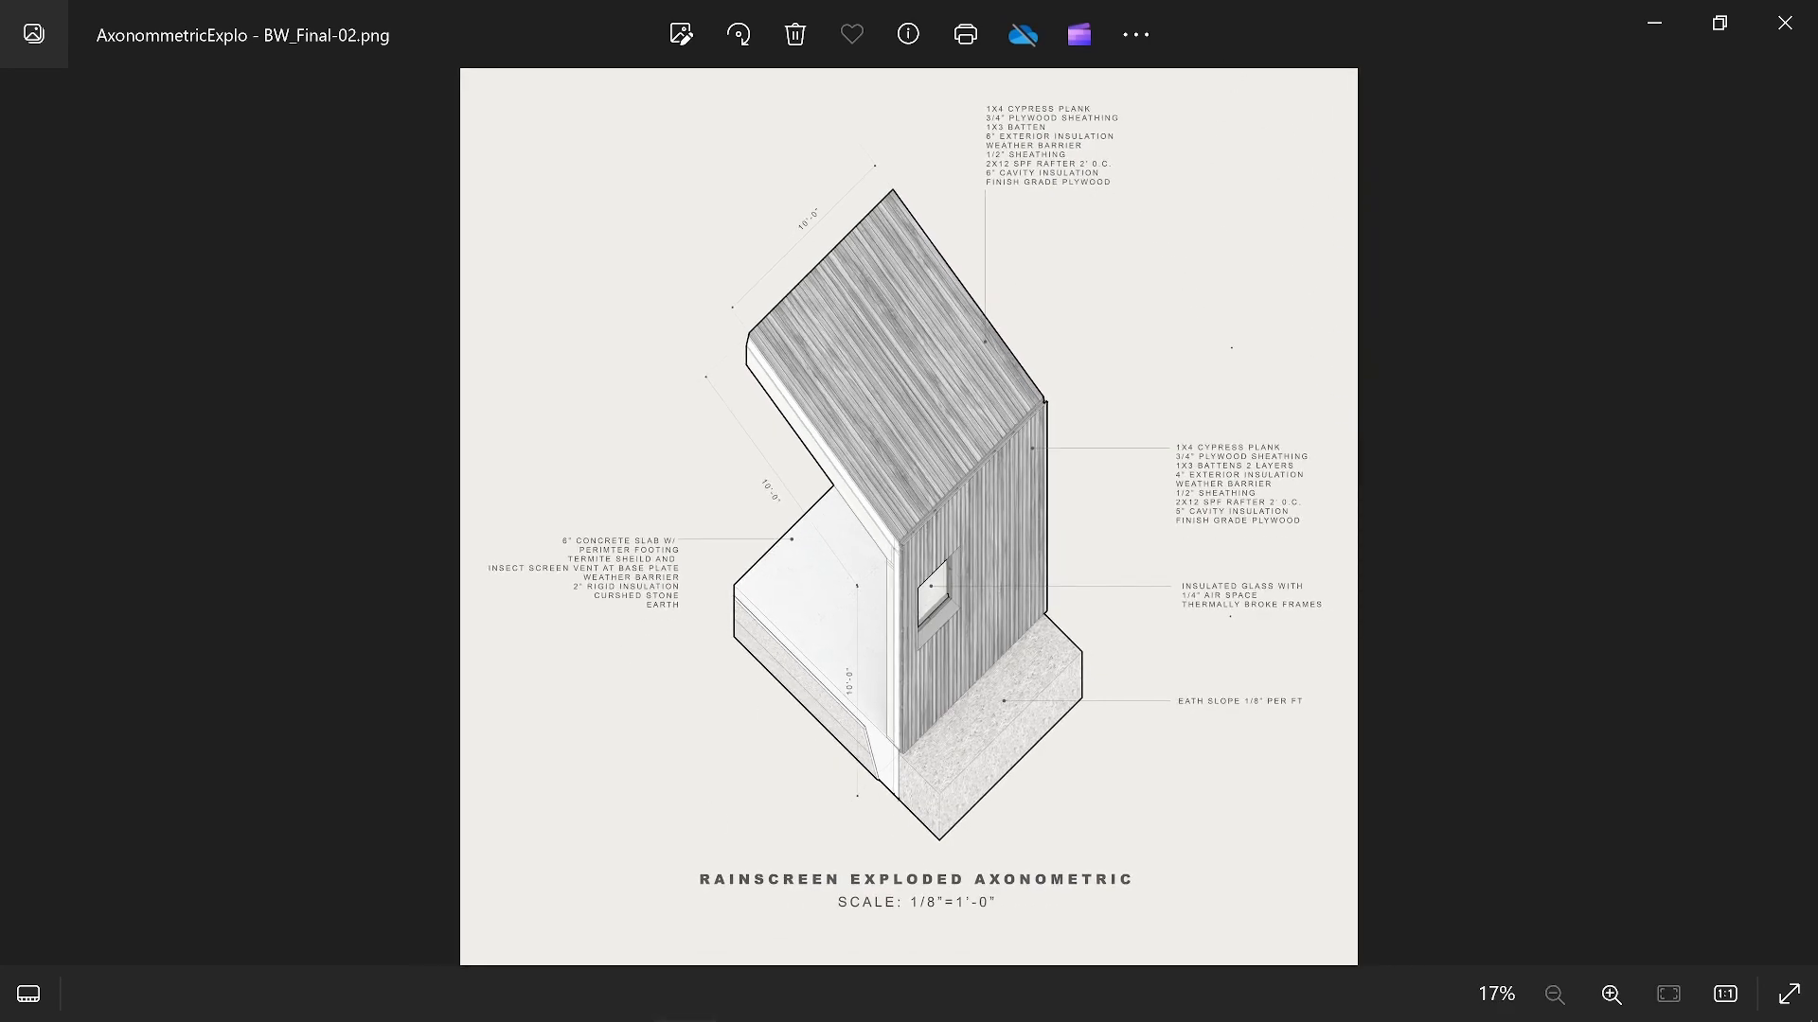
{"action": "mouse_move", "coordinate": [689, 994]}
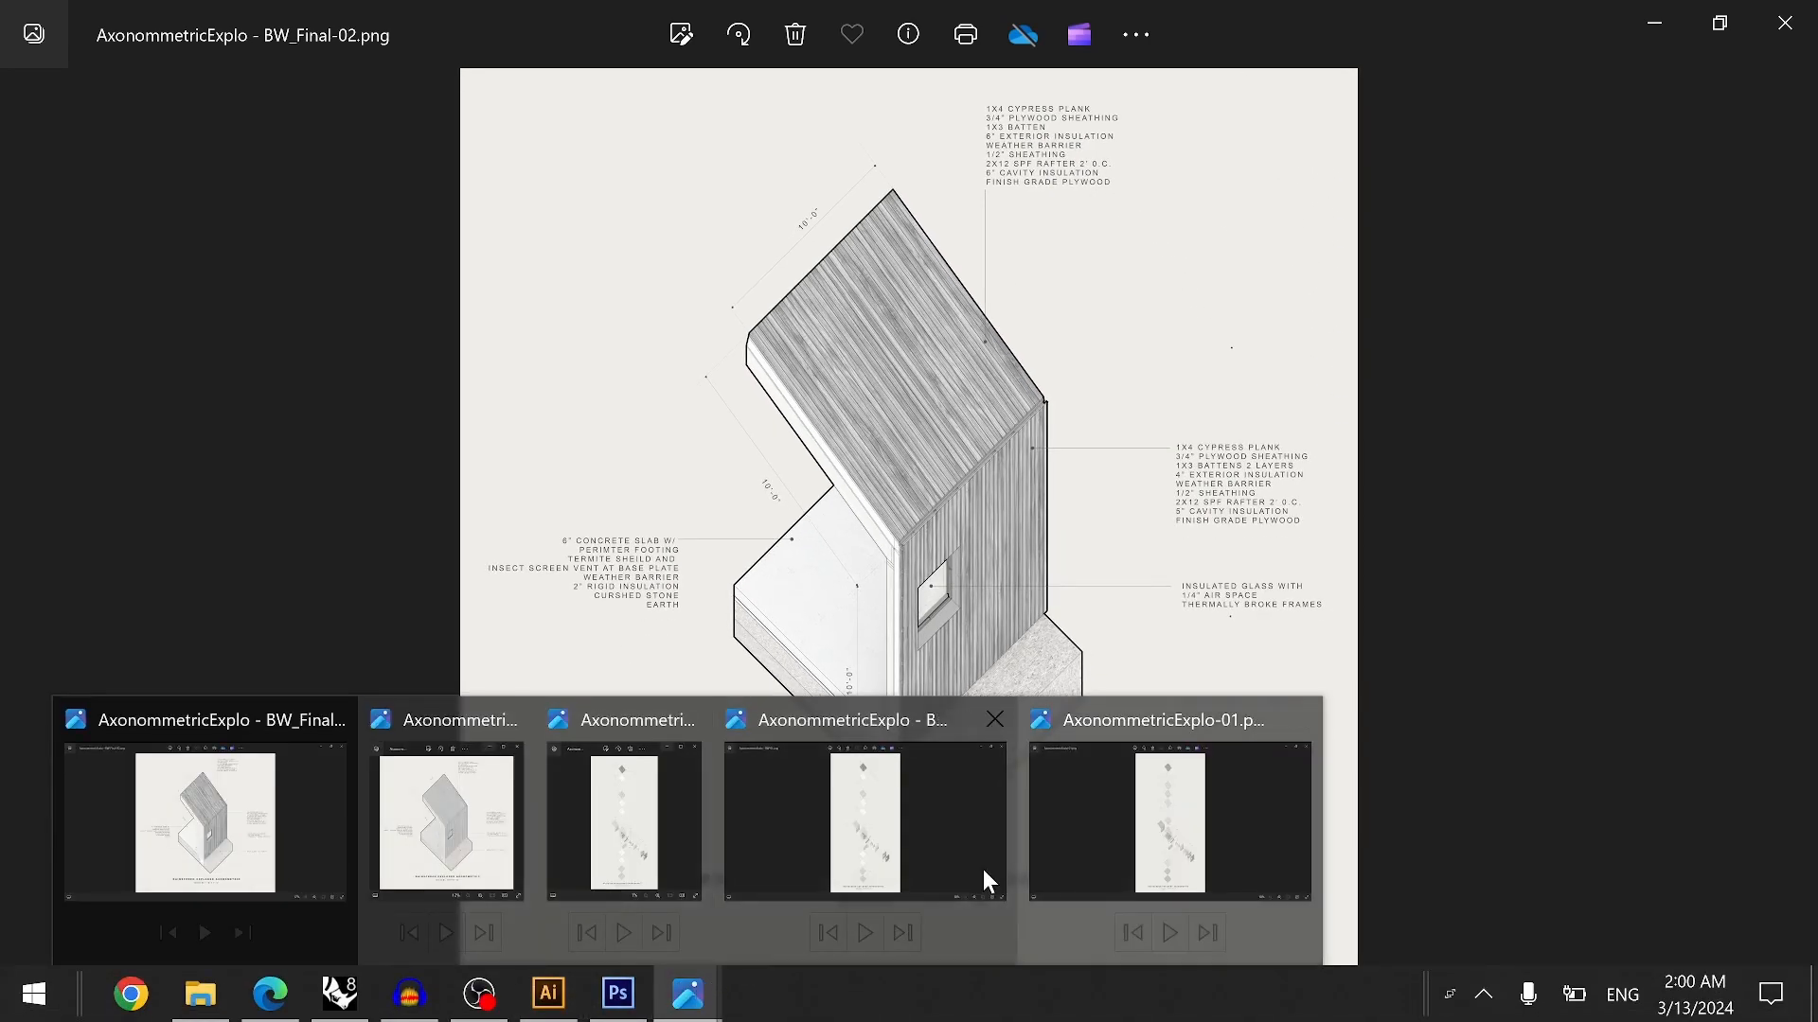
{"action": "left_click", "coordinate": [445, 824]}
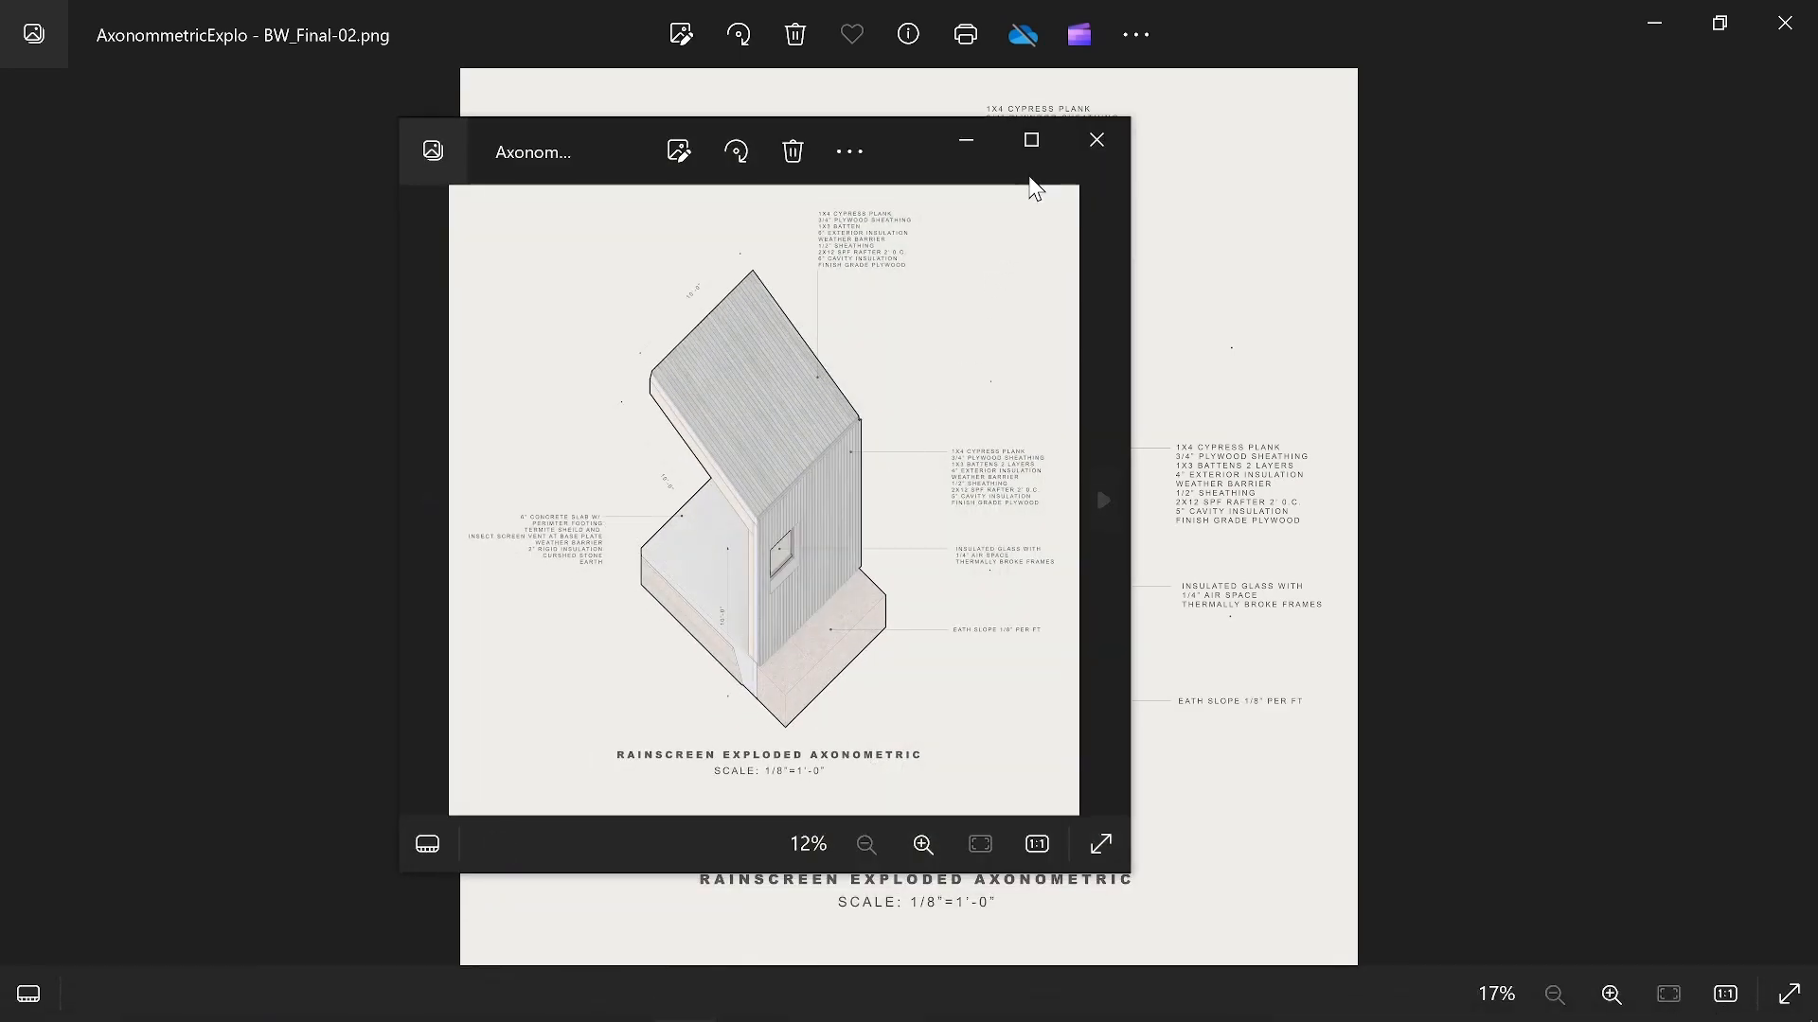
{"action": "left_click", "coordinate": [1032, 142]}
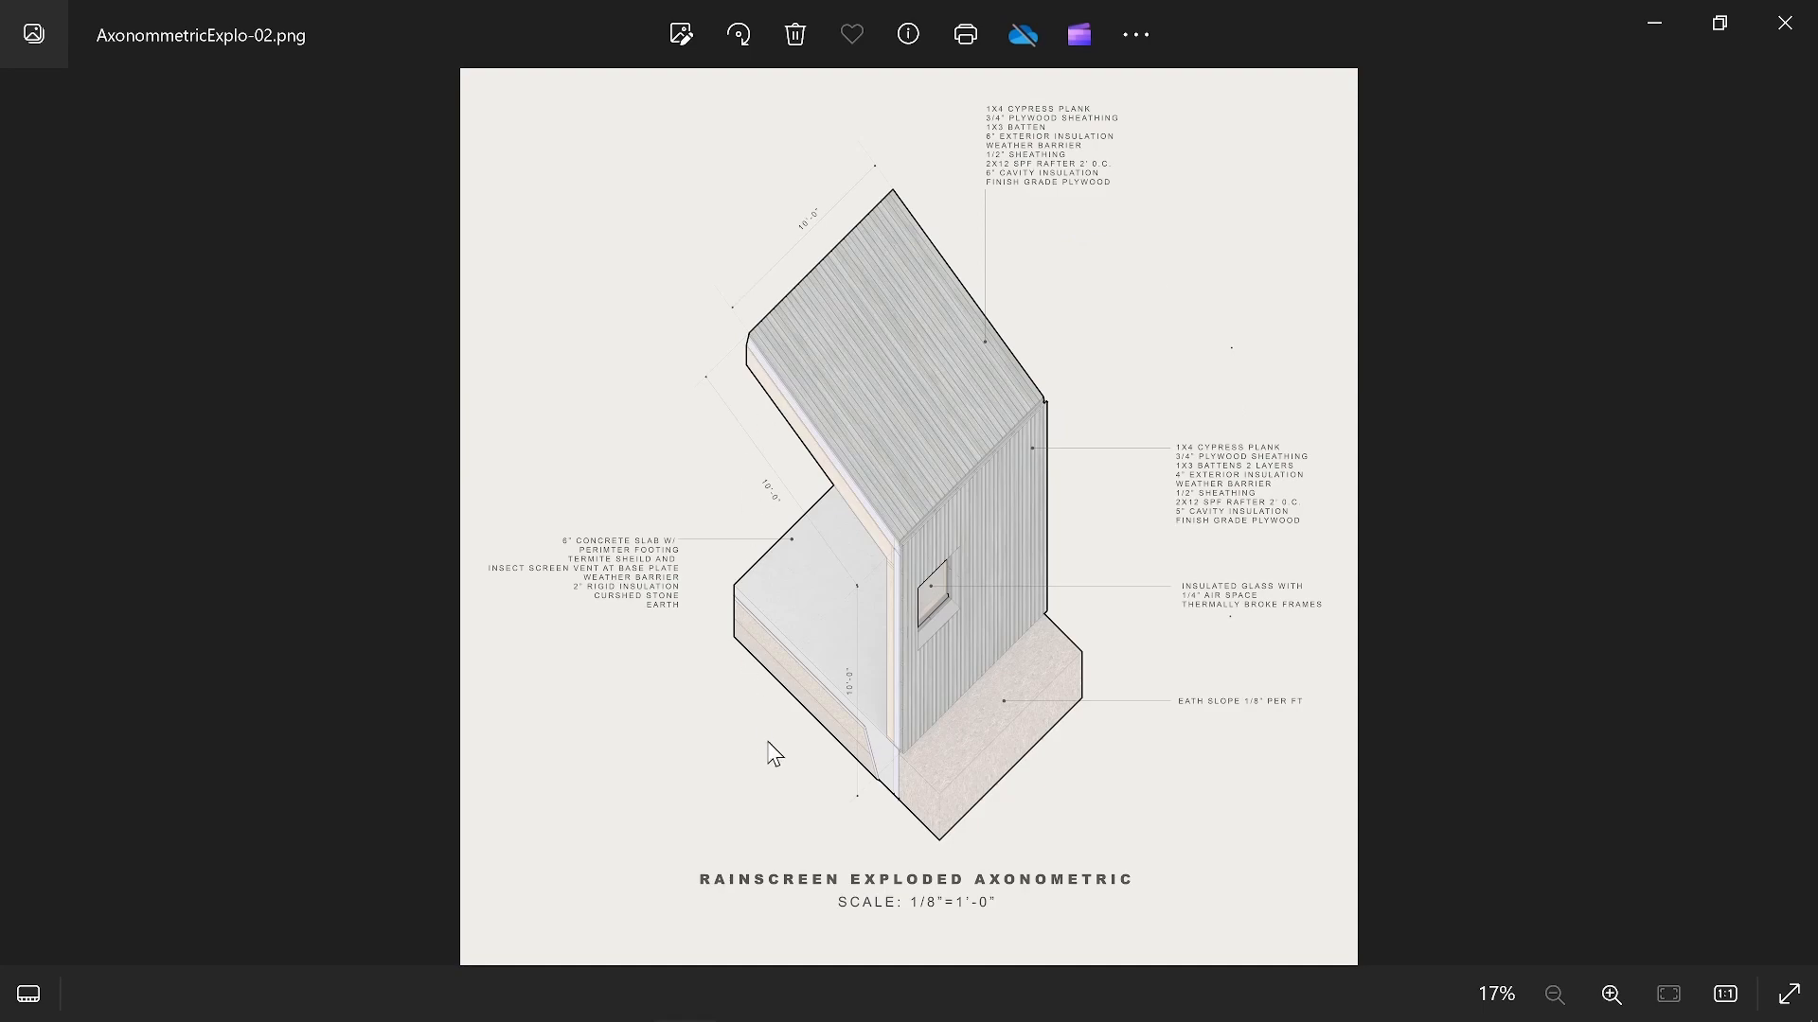
- Show AxonommetricExploNOBG-01.png and examine its framing, window parts and stacked roof layers, ending on the full sheet
{"action": "key", "text": "Right"}
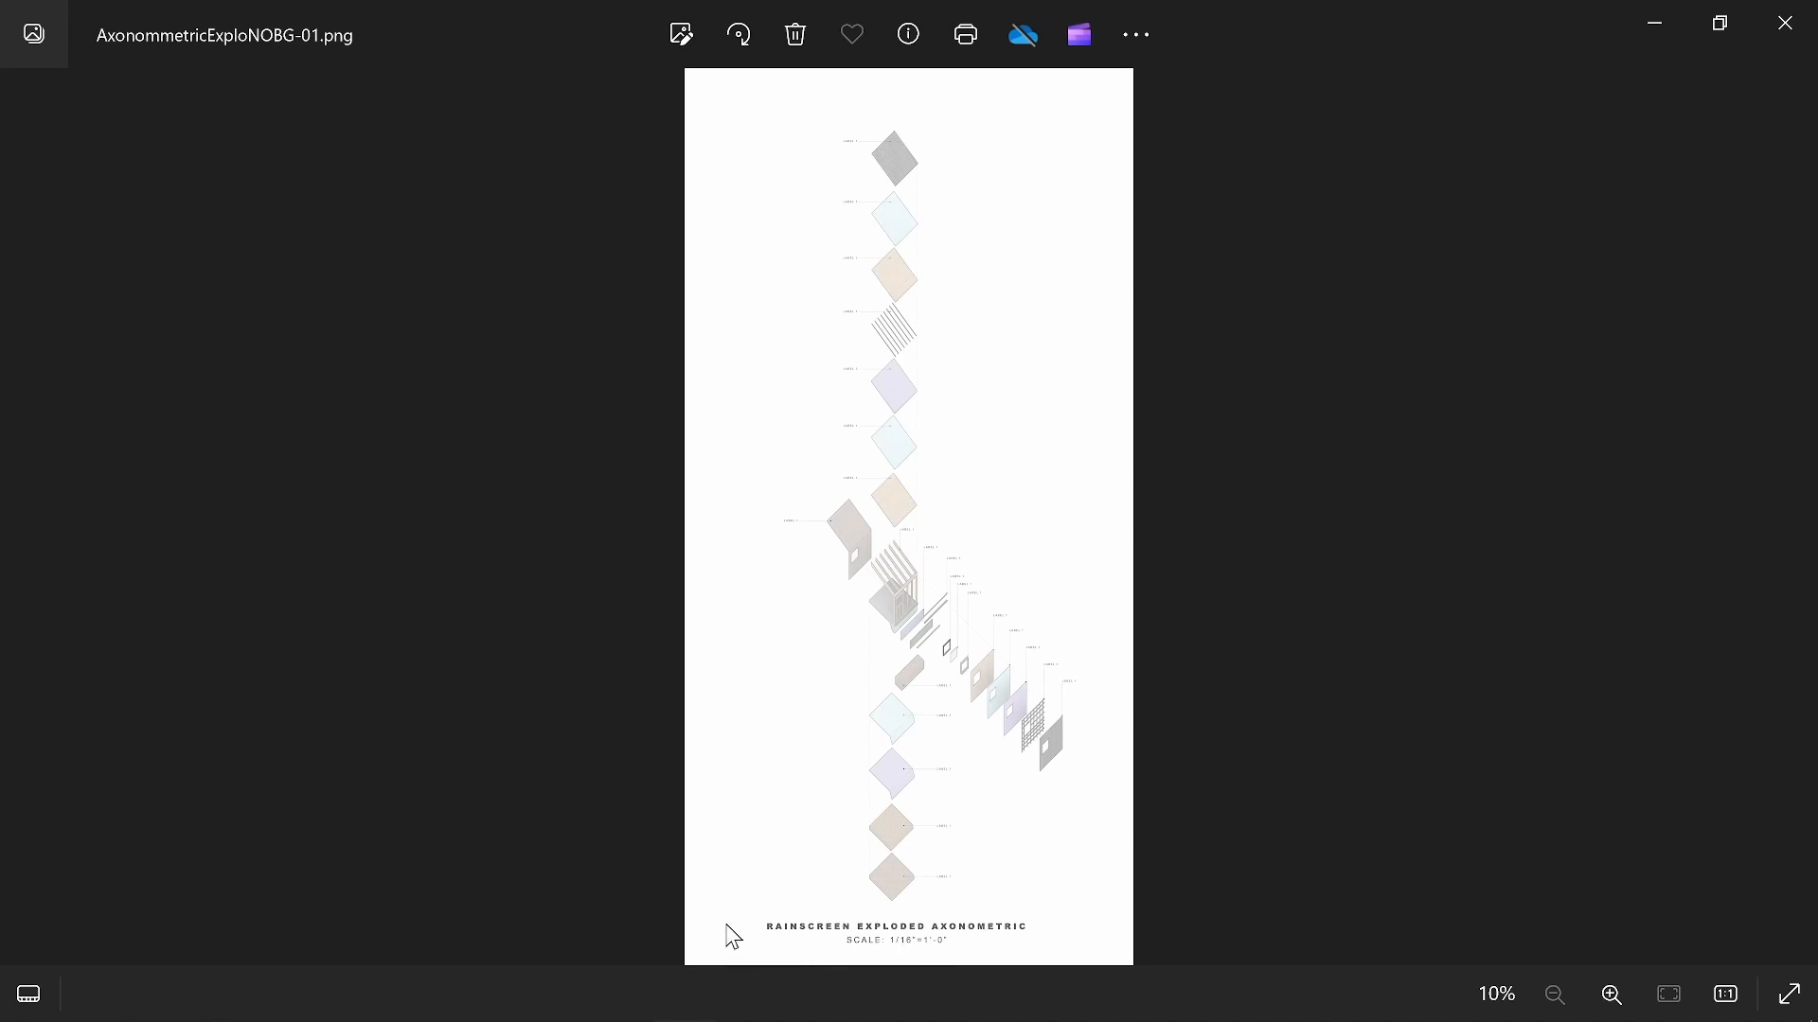
{"action": "scroll", "coordinate": [726, 655], "scroll_direction": "up", "scroll_amount": 5}
{"action": "scroll", "coordinate": [713, 617], "scroll_direction": "up", "scroll_amount": 4}
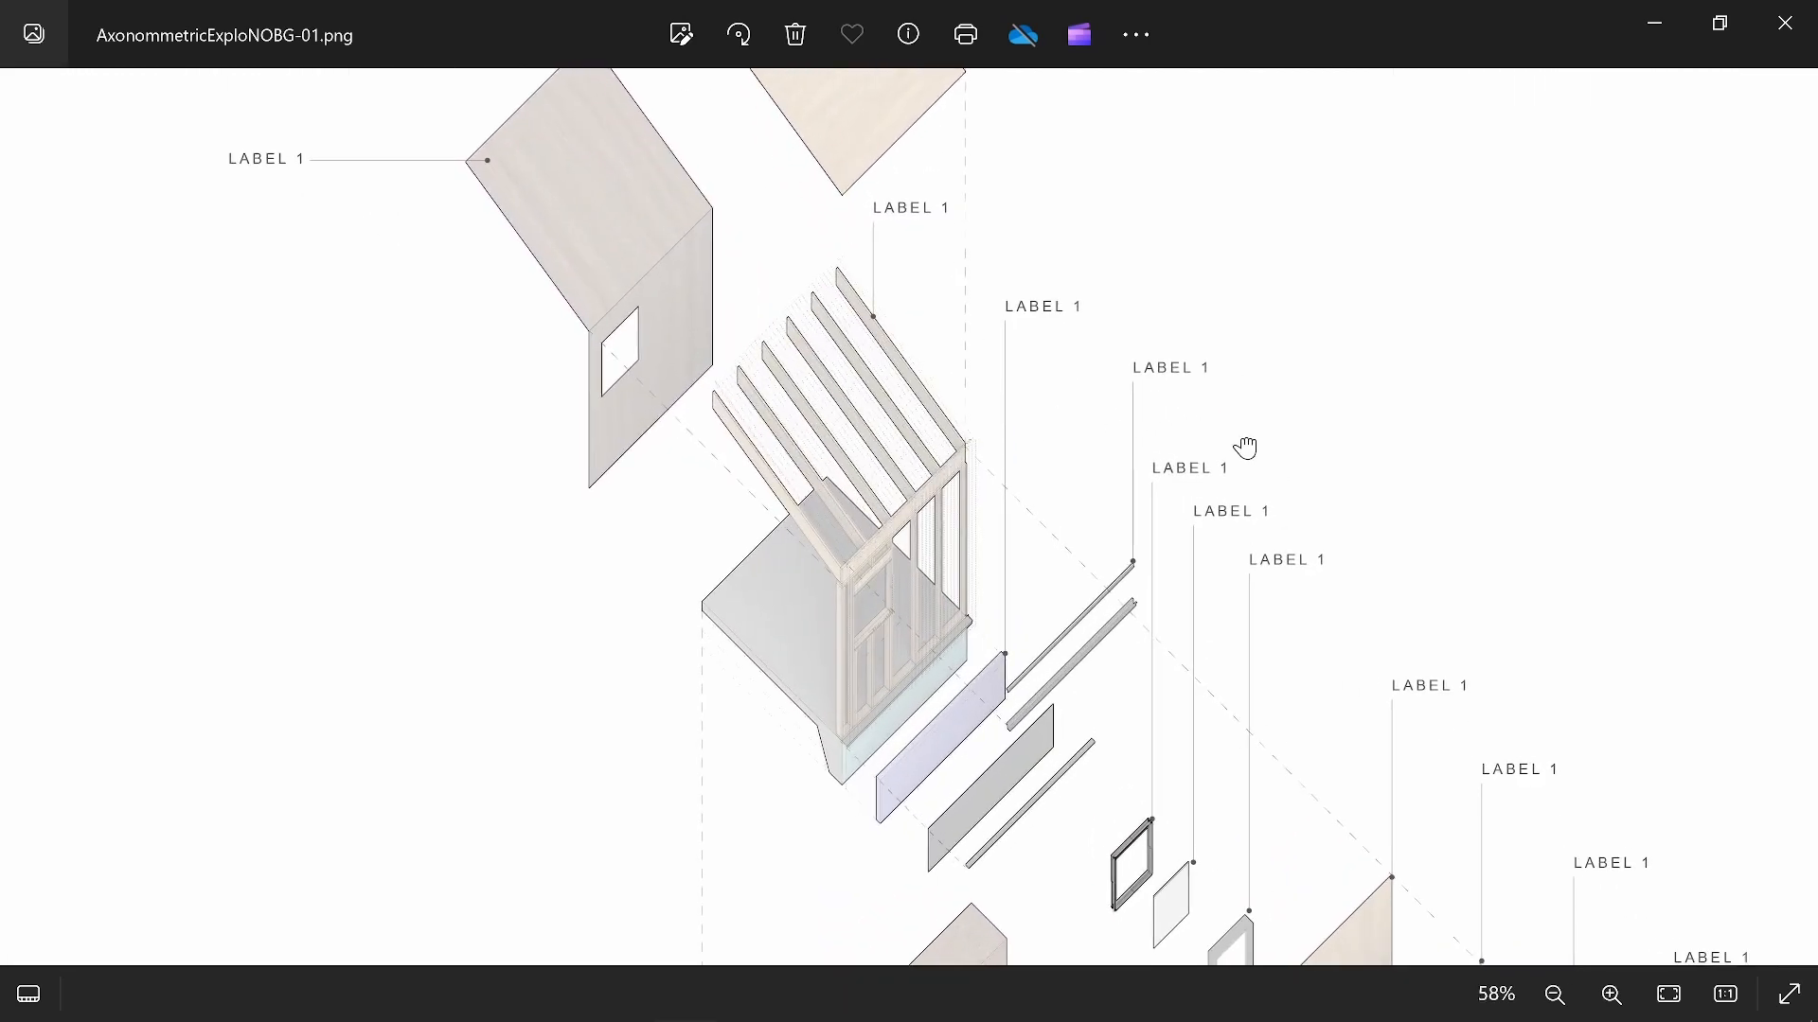
{"action": "scroll", "coordinate": [1213, 385], "scroll_direction": "up", "scroll_amount": 4}
{"action": "scroll", "coordinate": [952, 424], "scroll_direction": "down", "scroll_amount": 5}
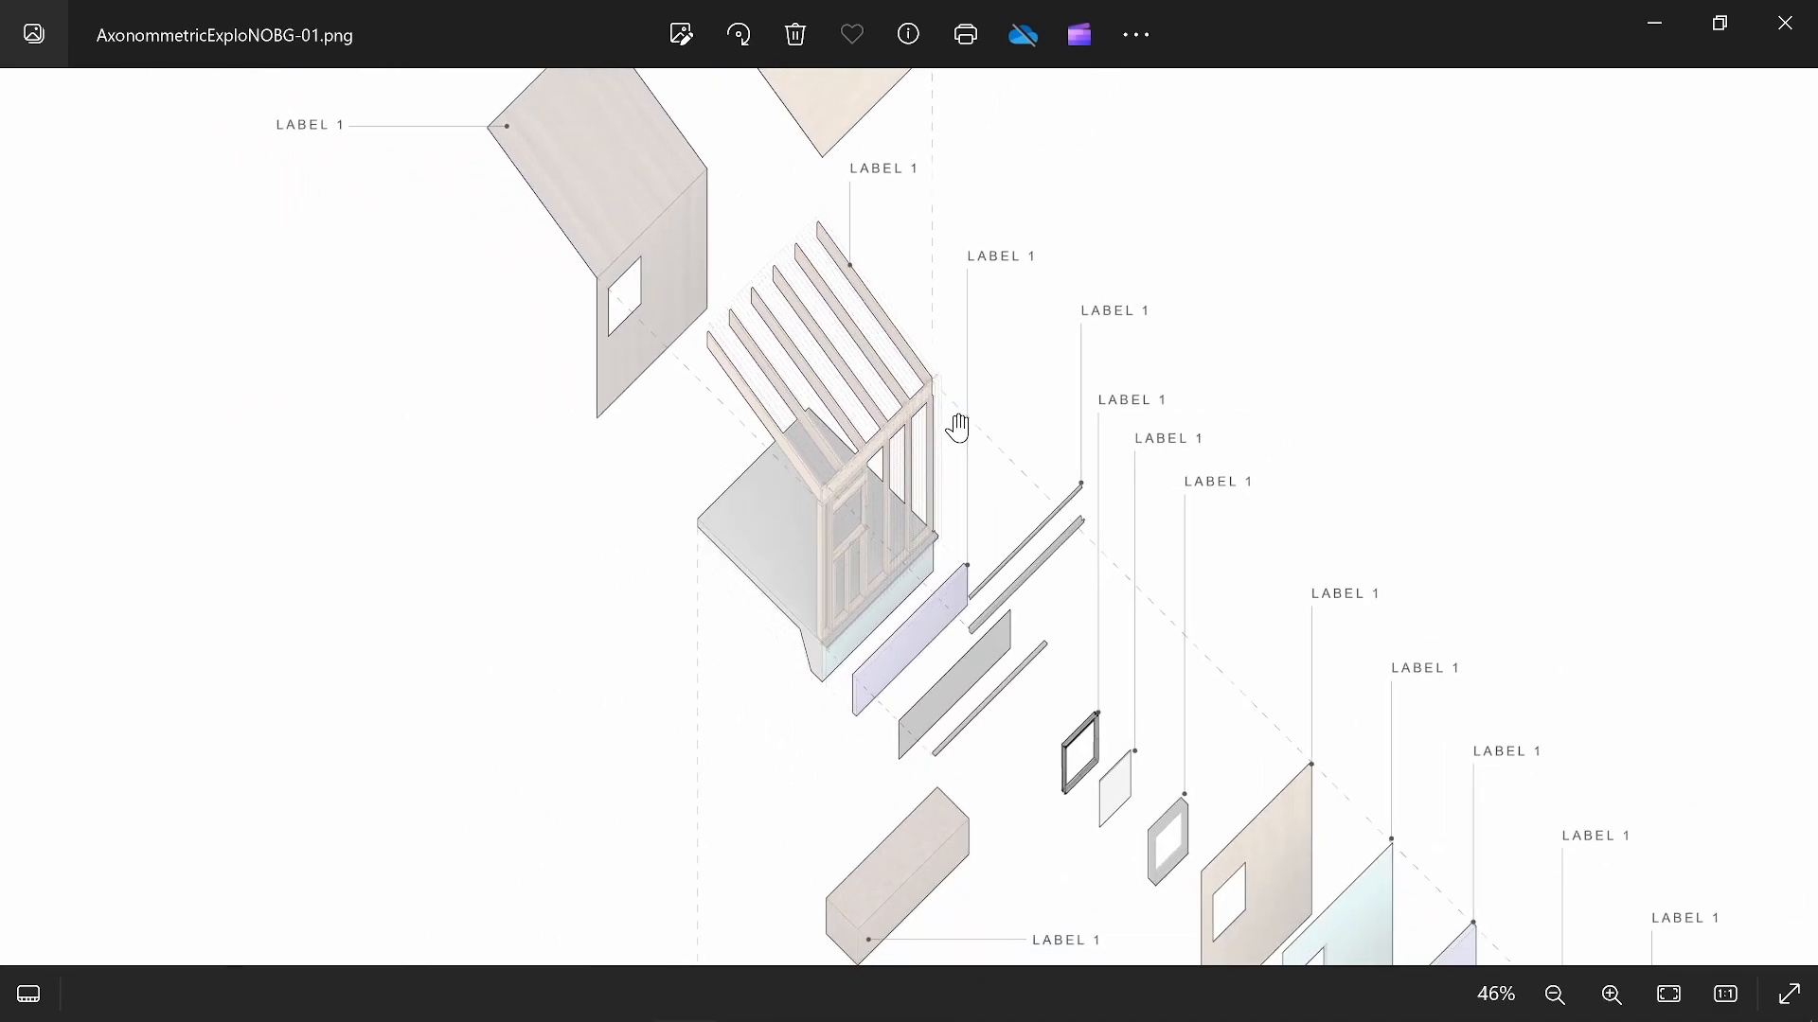
{"action": "scroll", "coordinate": [958, 427], "scroll_direction": "down", "scroll_amount": 3}
{"action": "mouse_move", "coordinate": [1112, 523]}
{"action": "left_mouse_down"}
{"action": "mouse_move", "coordinate": [1124, 325]}
{"action": "mouse_move", "coordinate": [1155, 446]}
{"action": "mouse_move", "coordinate": [1124, 617]}
{"action": "mouse_move", "coordinate": [1127, 591]}
{"action": "left_mouse_up"}
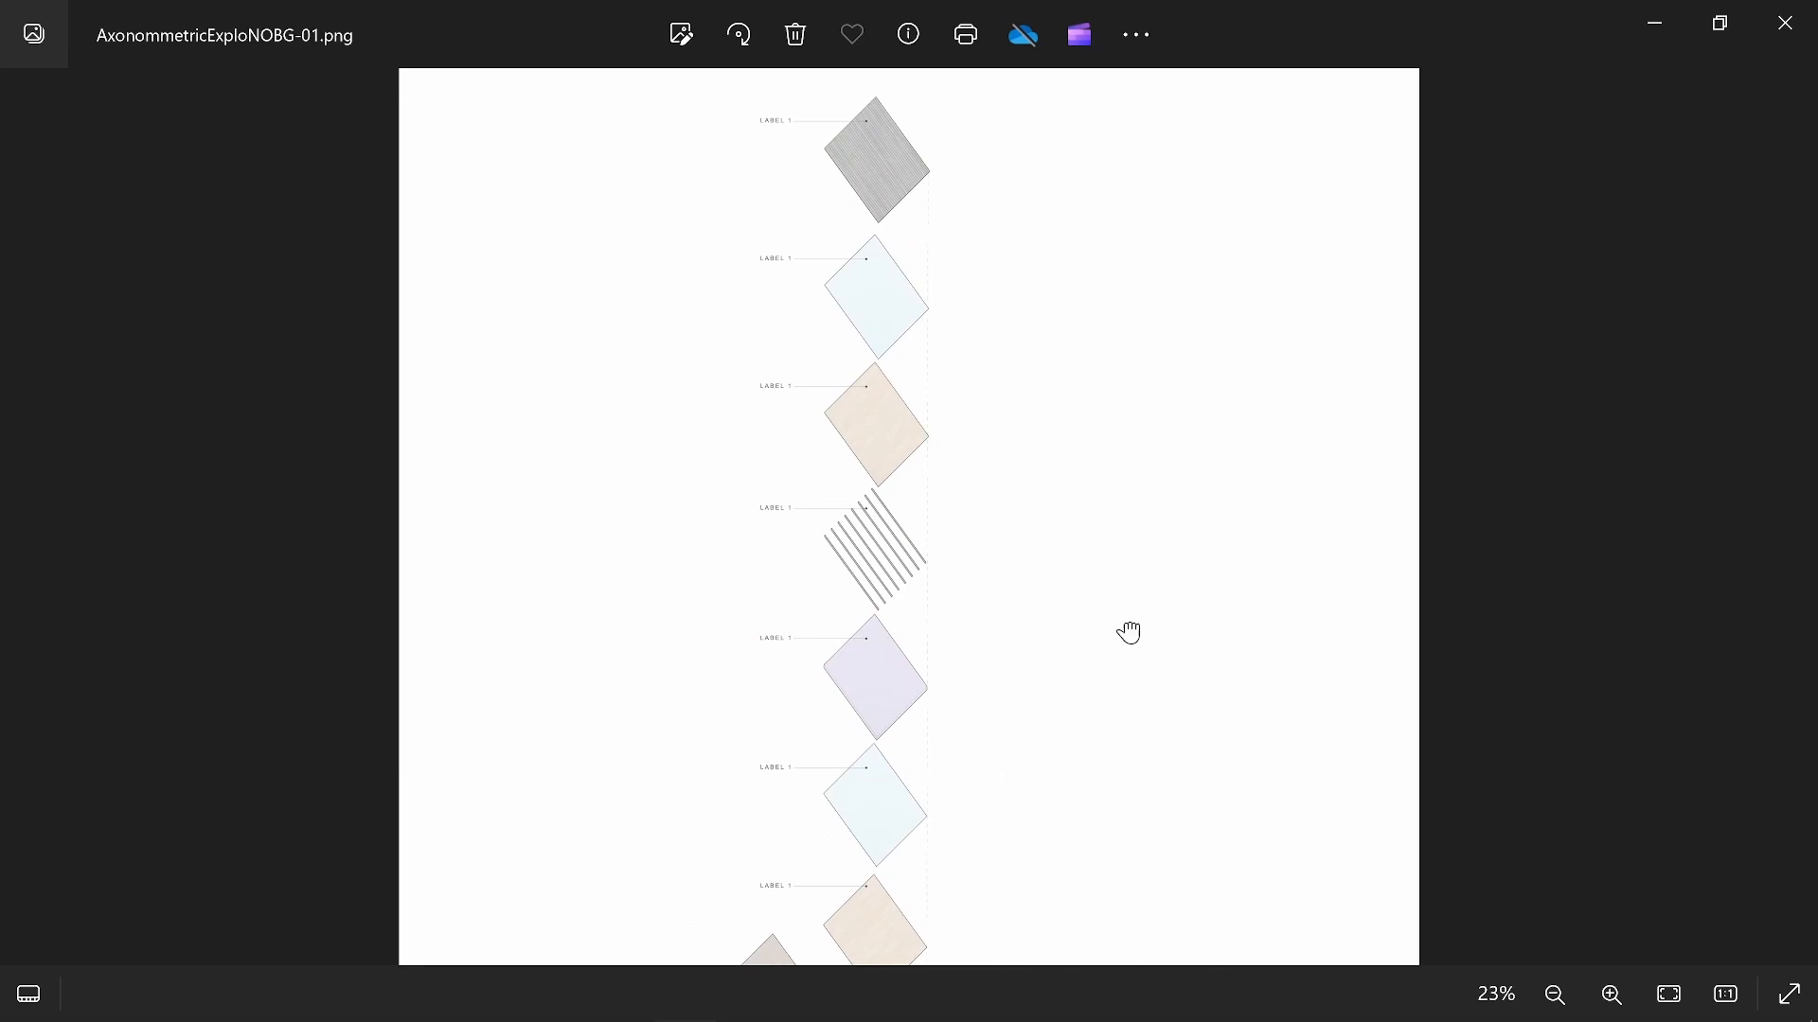
{"action": "scroll", "coordinate": [1102, 512], "scroll_direction": "down", "scroll_amount": 3}
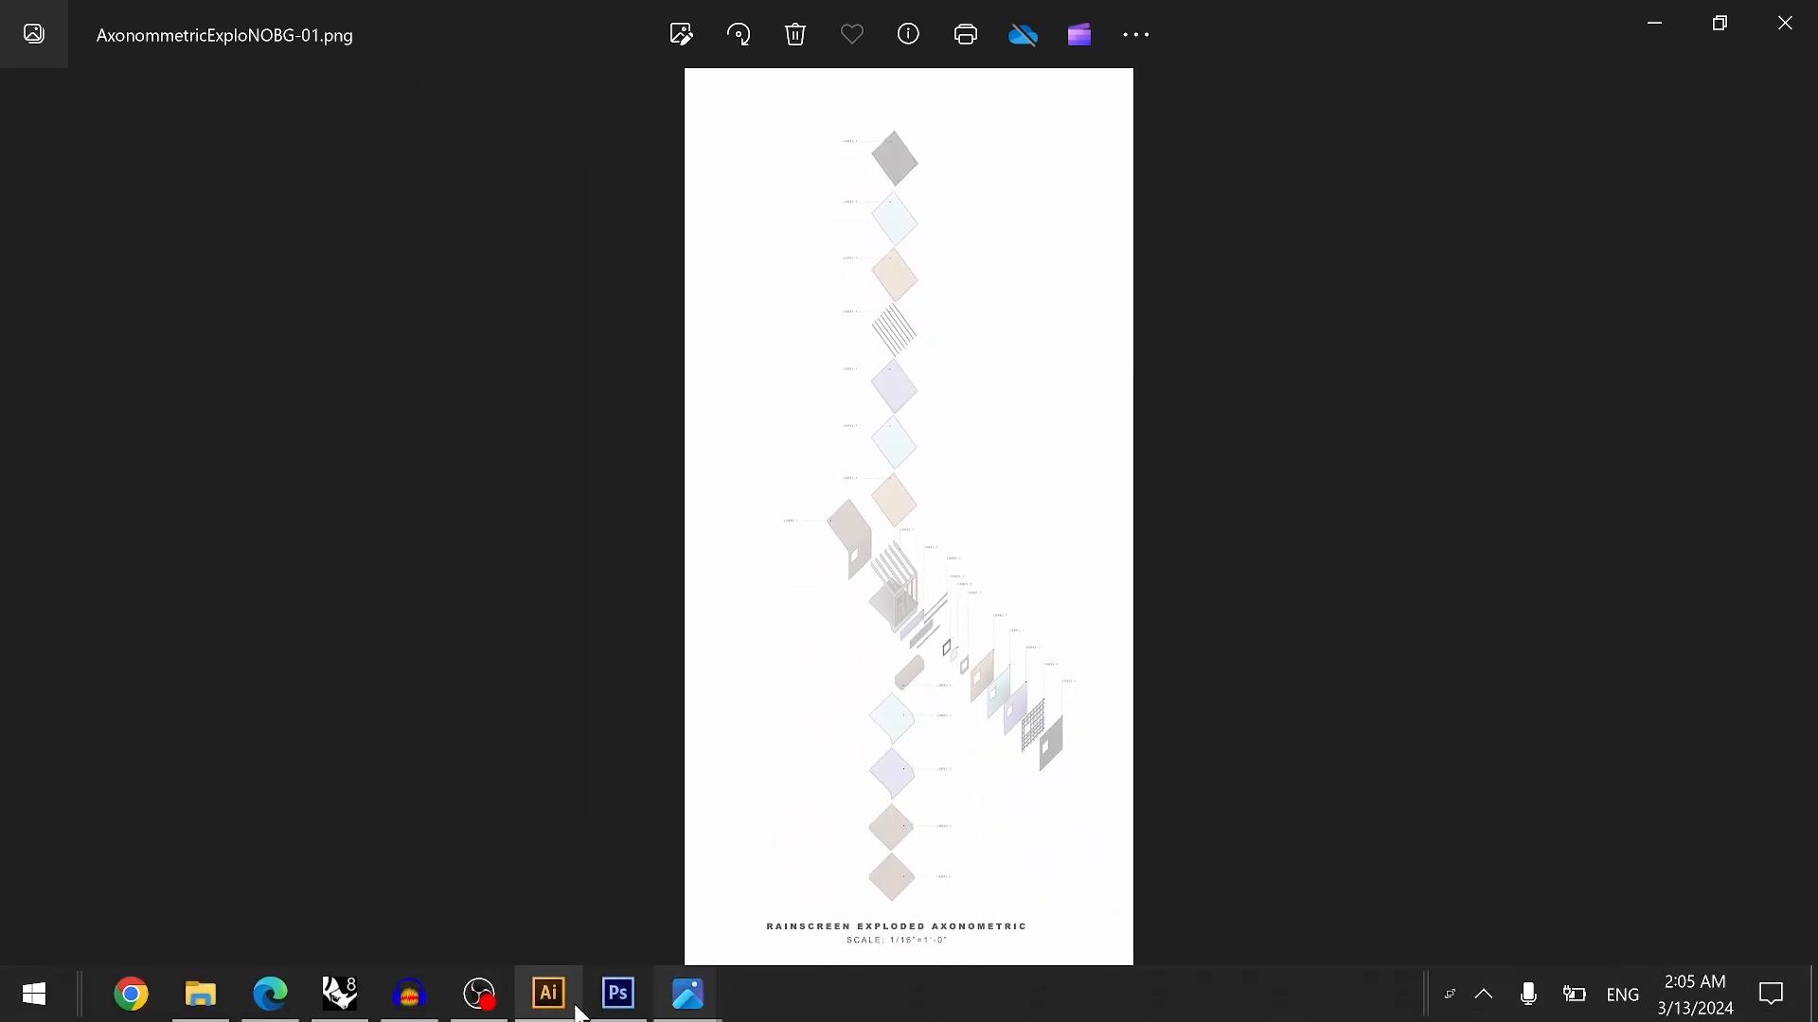
- Bring up AxonommetricExploNOBG-02.png and check the assembled color building and its dimensions on the white background
{"action": "mouse_move", "coordinate": [685, 1001]}
{"action": "left_click", "coordinate": [1507, 873]}
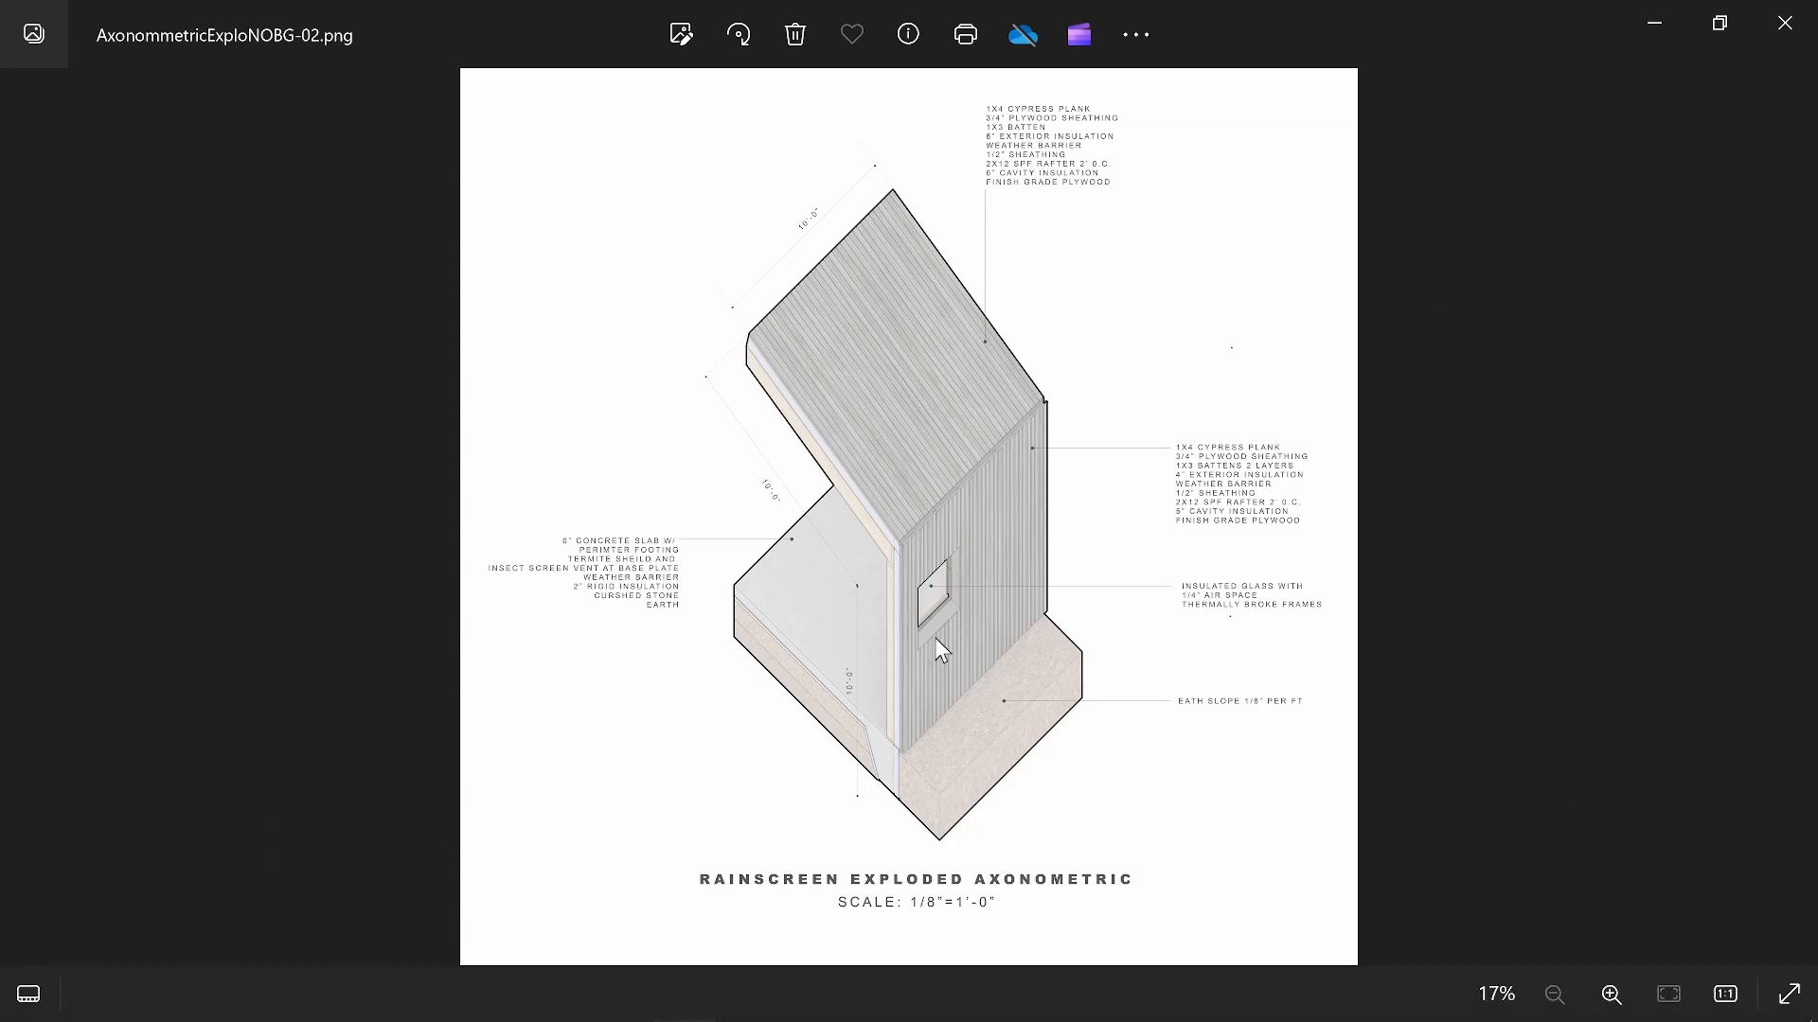
{"action": "scroll", "coordinate": [990, 482], "scroll_direction": "up", "scroll_amount": 1, "text": "ctrl"}
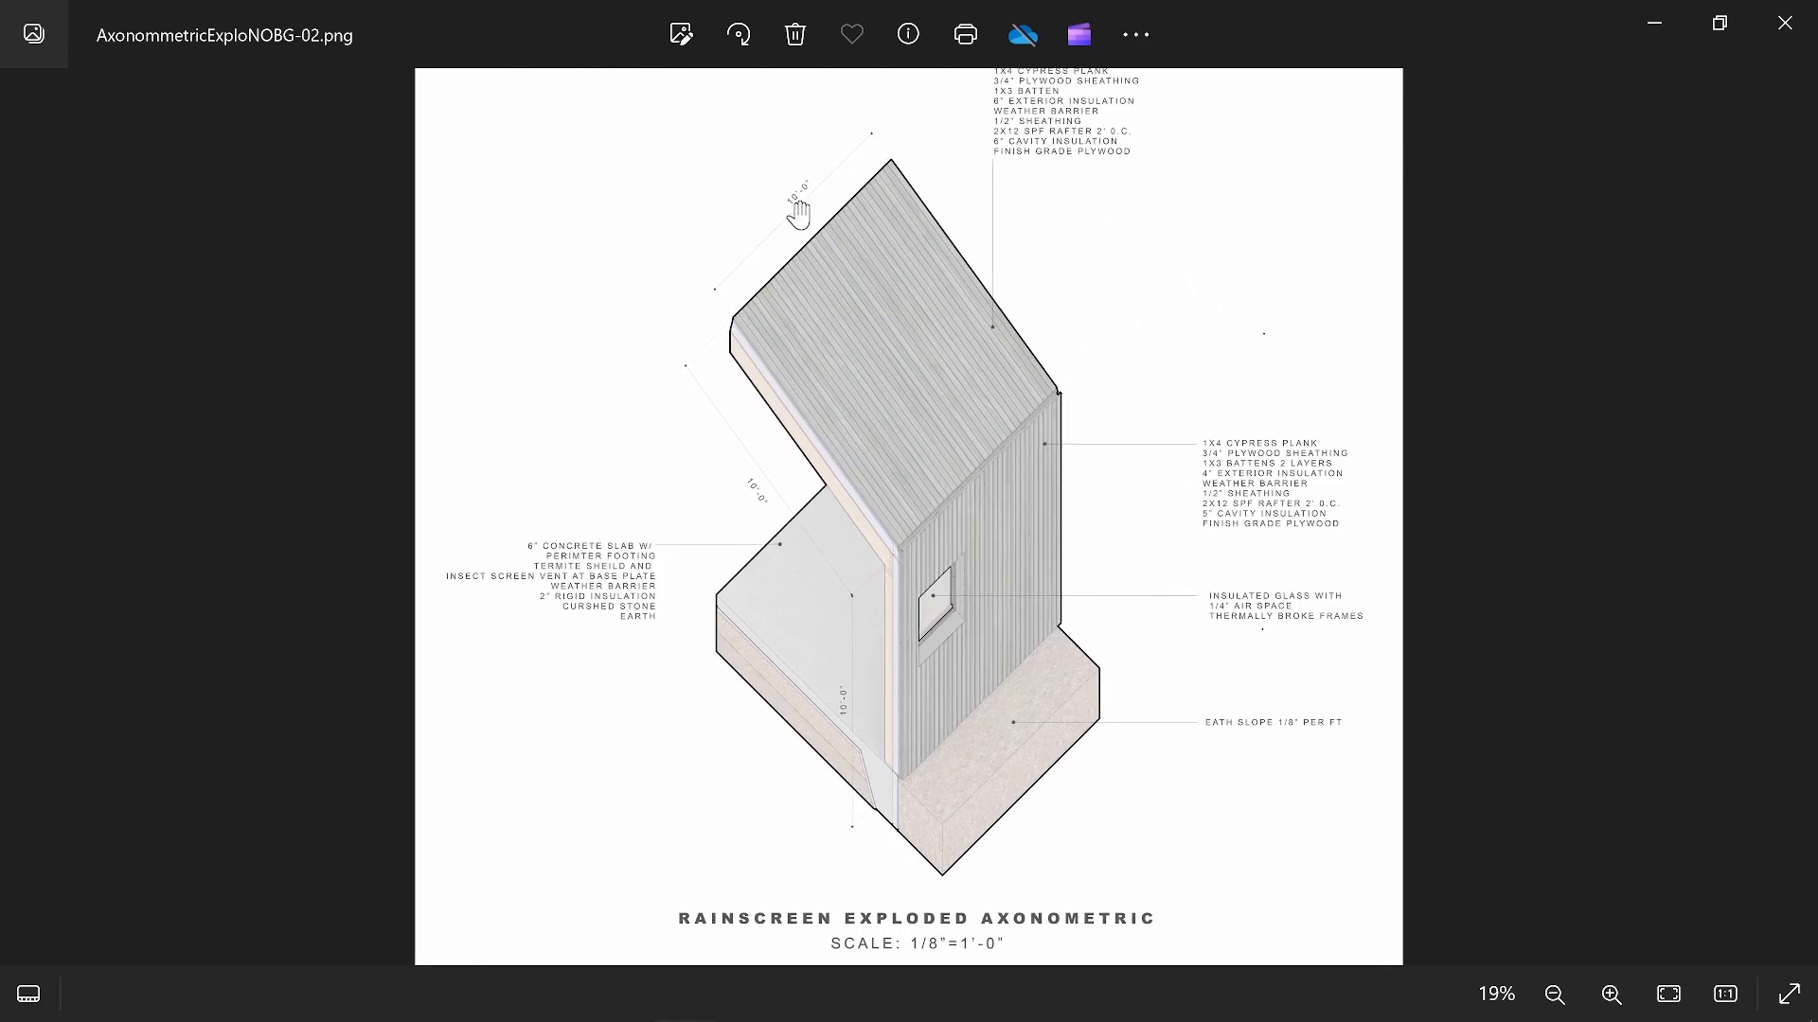
{"action": "scroll", "coordinate": [1039, 616], "scroll_direction": "up", "scroll_amount": 1, "text": "ctrl"}
{"action": "scroll", "coordinate": [1042, 596], "scroll_direction": "down", "scroll_amount": 2, "text": "ctrl"}
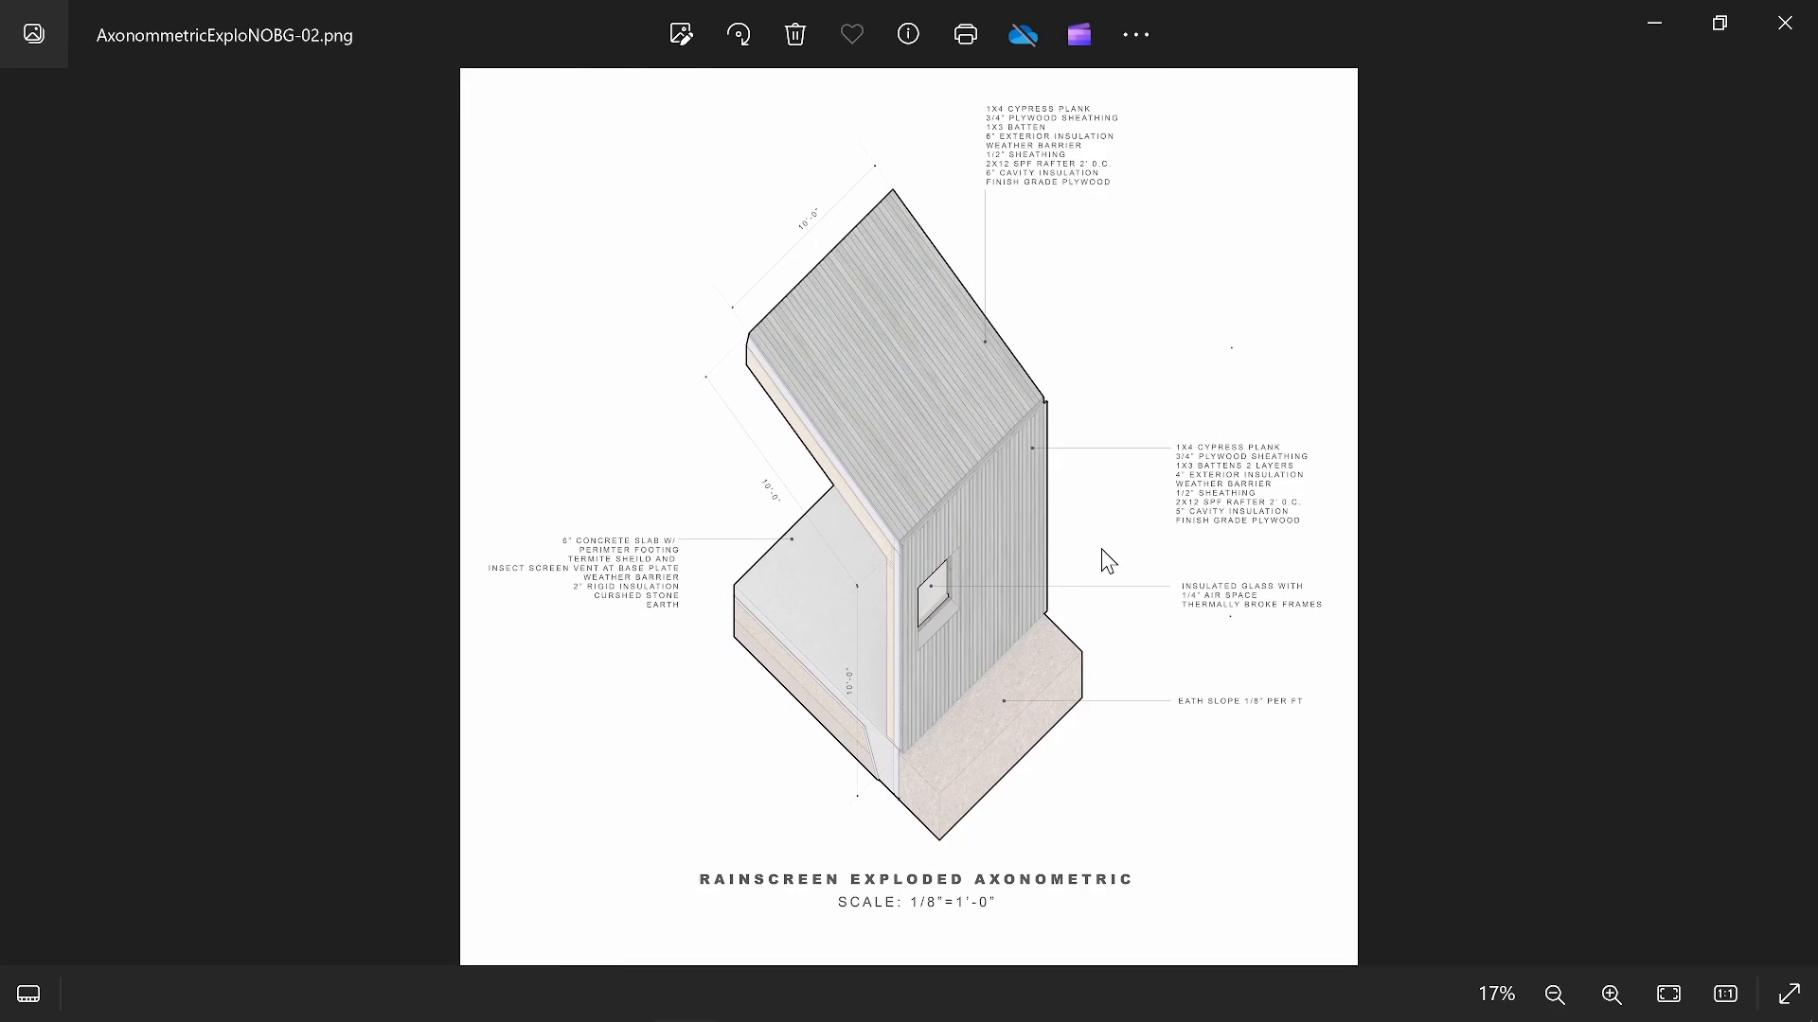
- Compare AxonommetricExplo-02.png and AxonommetricExploNOBG-02.png side by side, ending with the white-background version maximized
{"action": "mouse_move", "coordinate": [799, 956]}
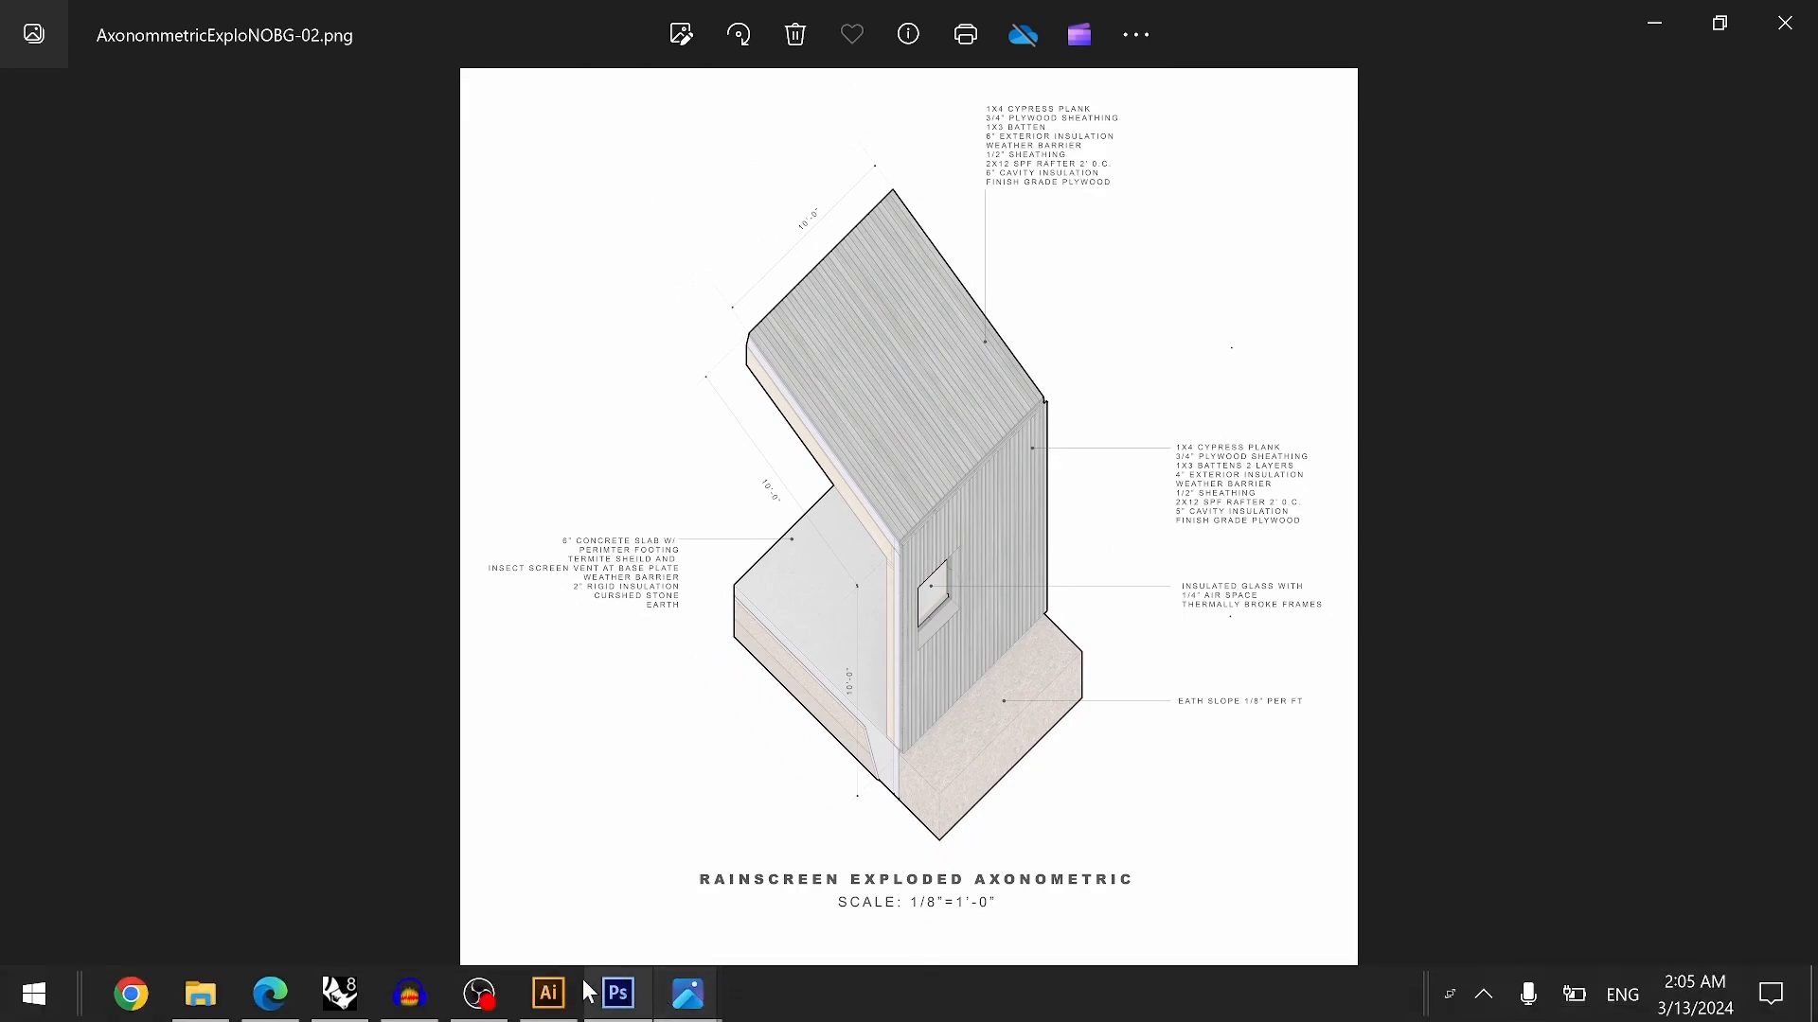
{"action": "mouse_move", "coordinate": [706, 1009]}
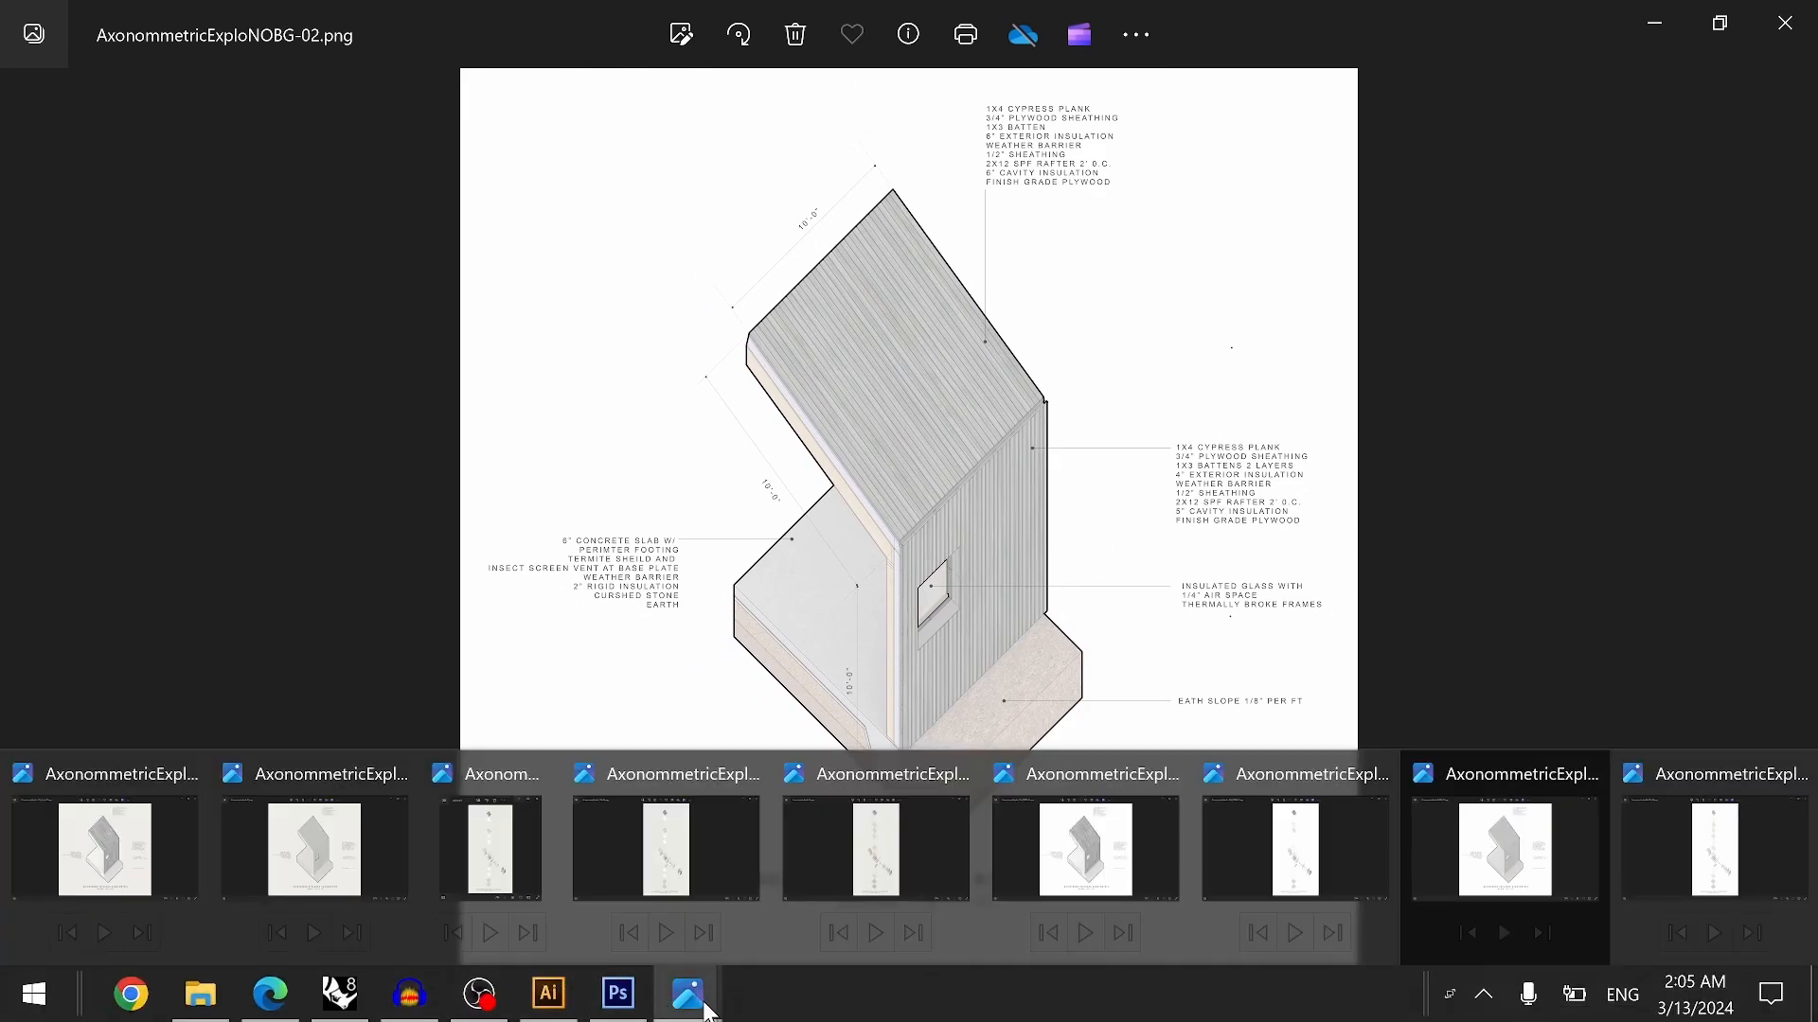
{"action": "left_click", "coordinate": [336, 869]}
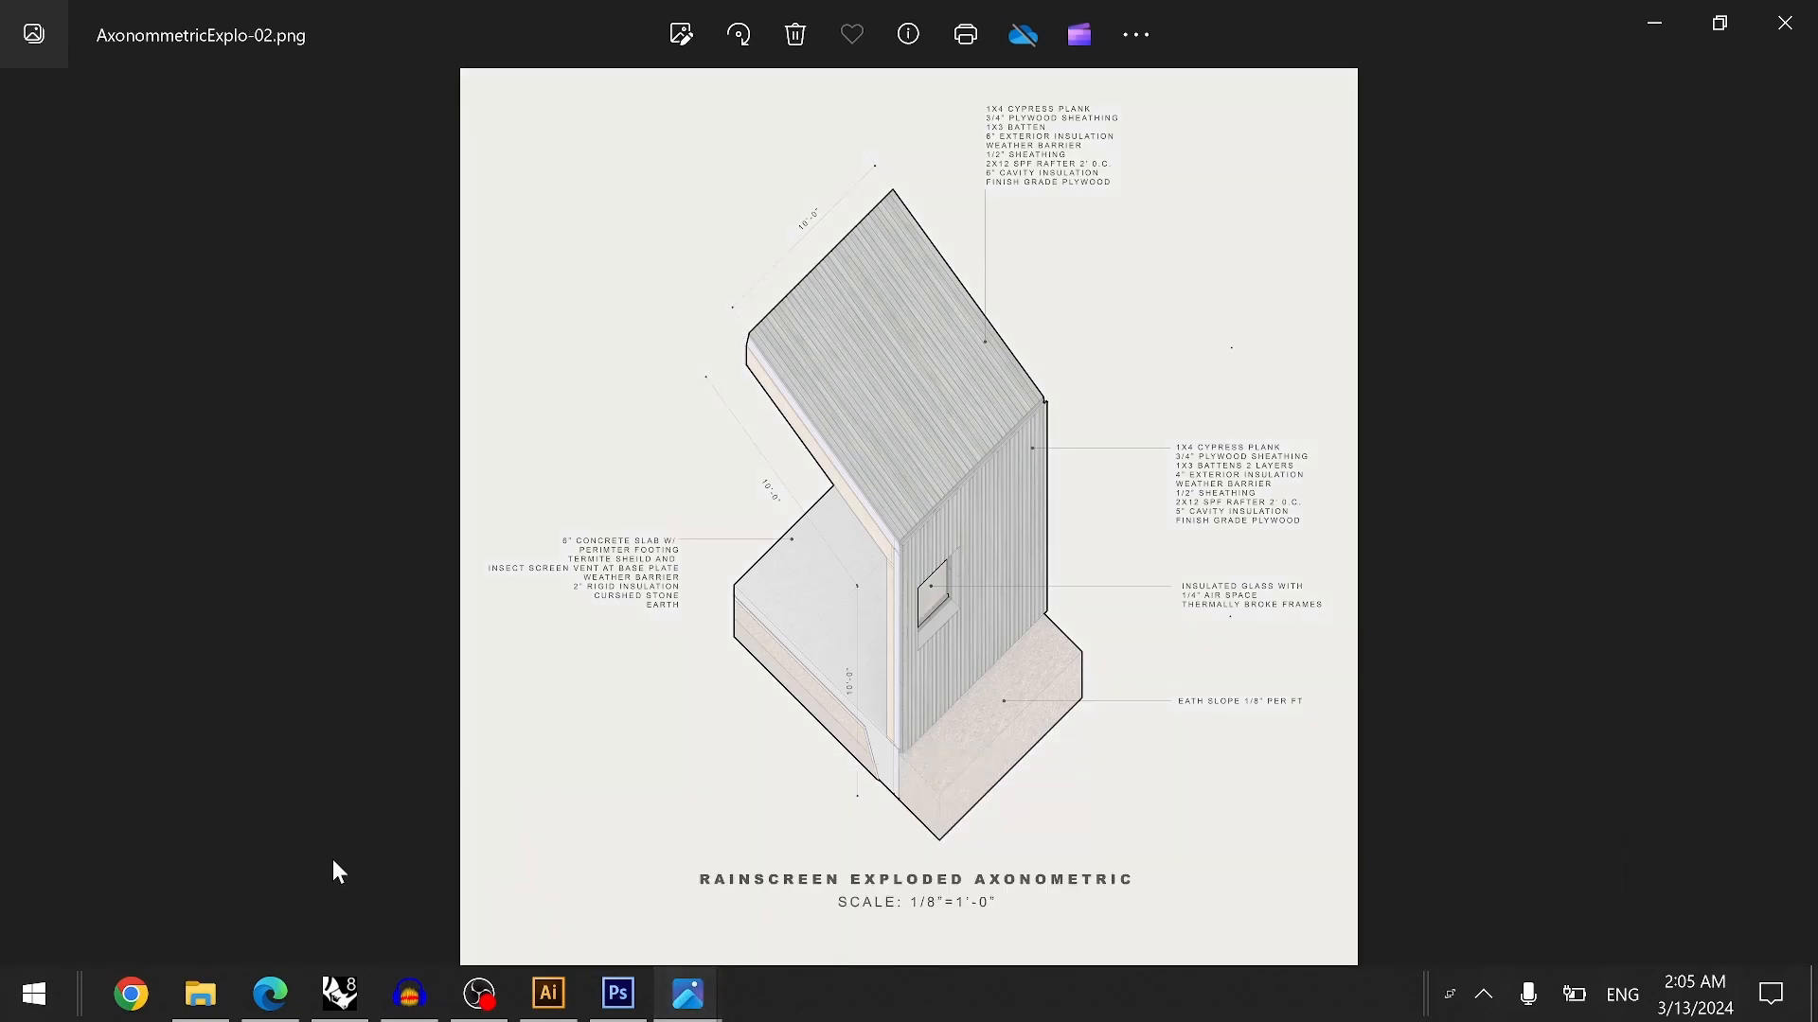
{"action": "left_click_drag", "start_coordinate": [1600, 42], "coordinate": [1520, 108]}
{"action": "left_click_drag", "start_coordinate": [1308, 38], "coordinate": [765, 95]}
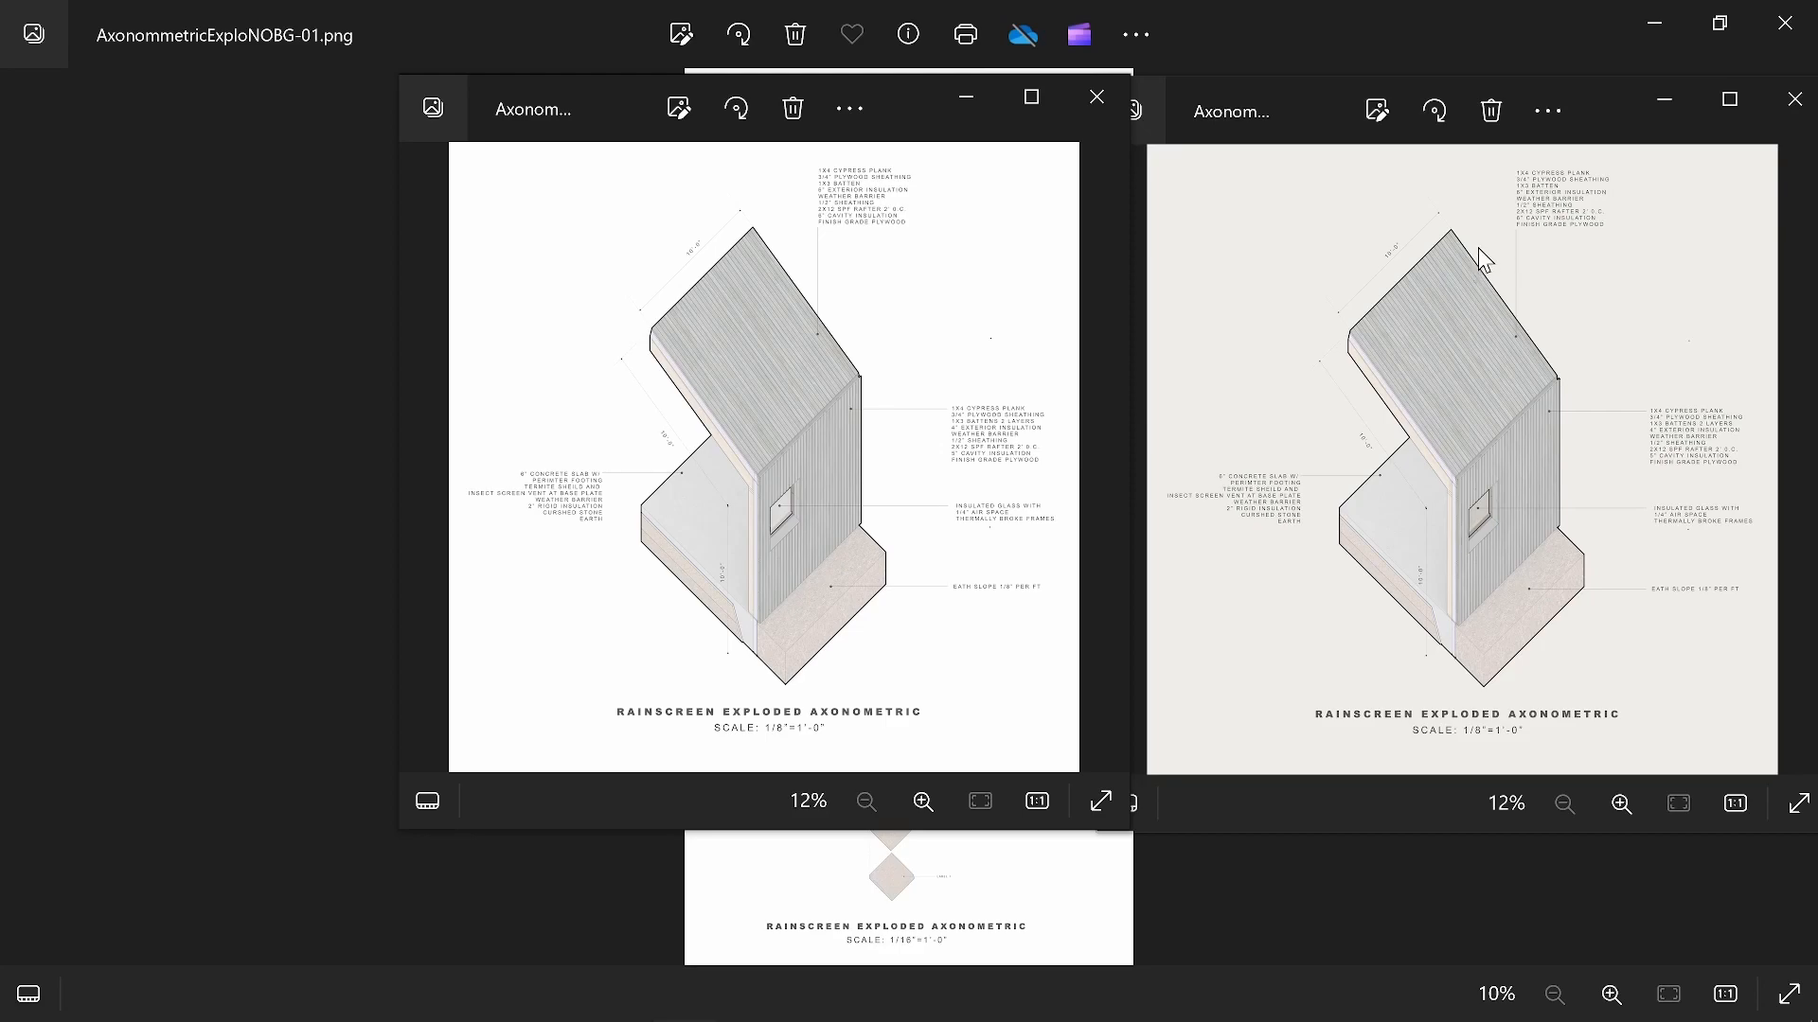
{"action": "left_click", "coordinate": [1030, 98]}
- Bring up AxonommetricExplo - BW_NOBG-01.png and examine its stacked roof layers up close
{"action": "mouse_move", "coordinate": [690, 975]}
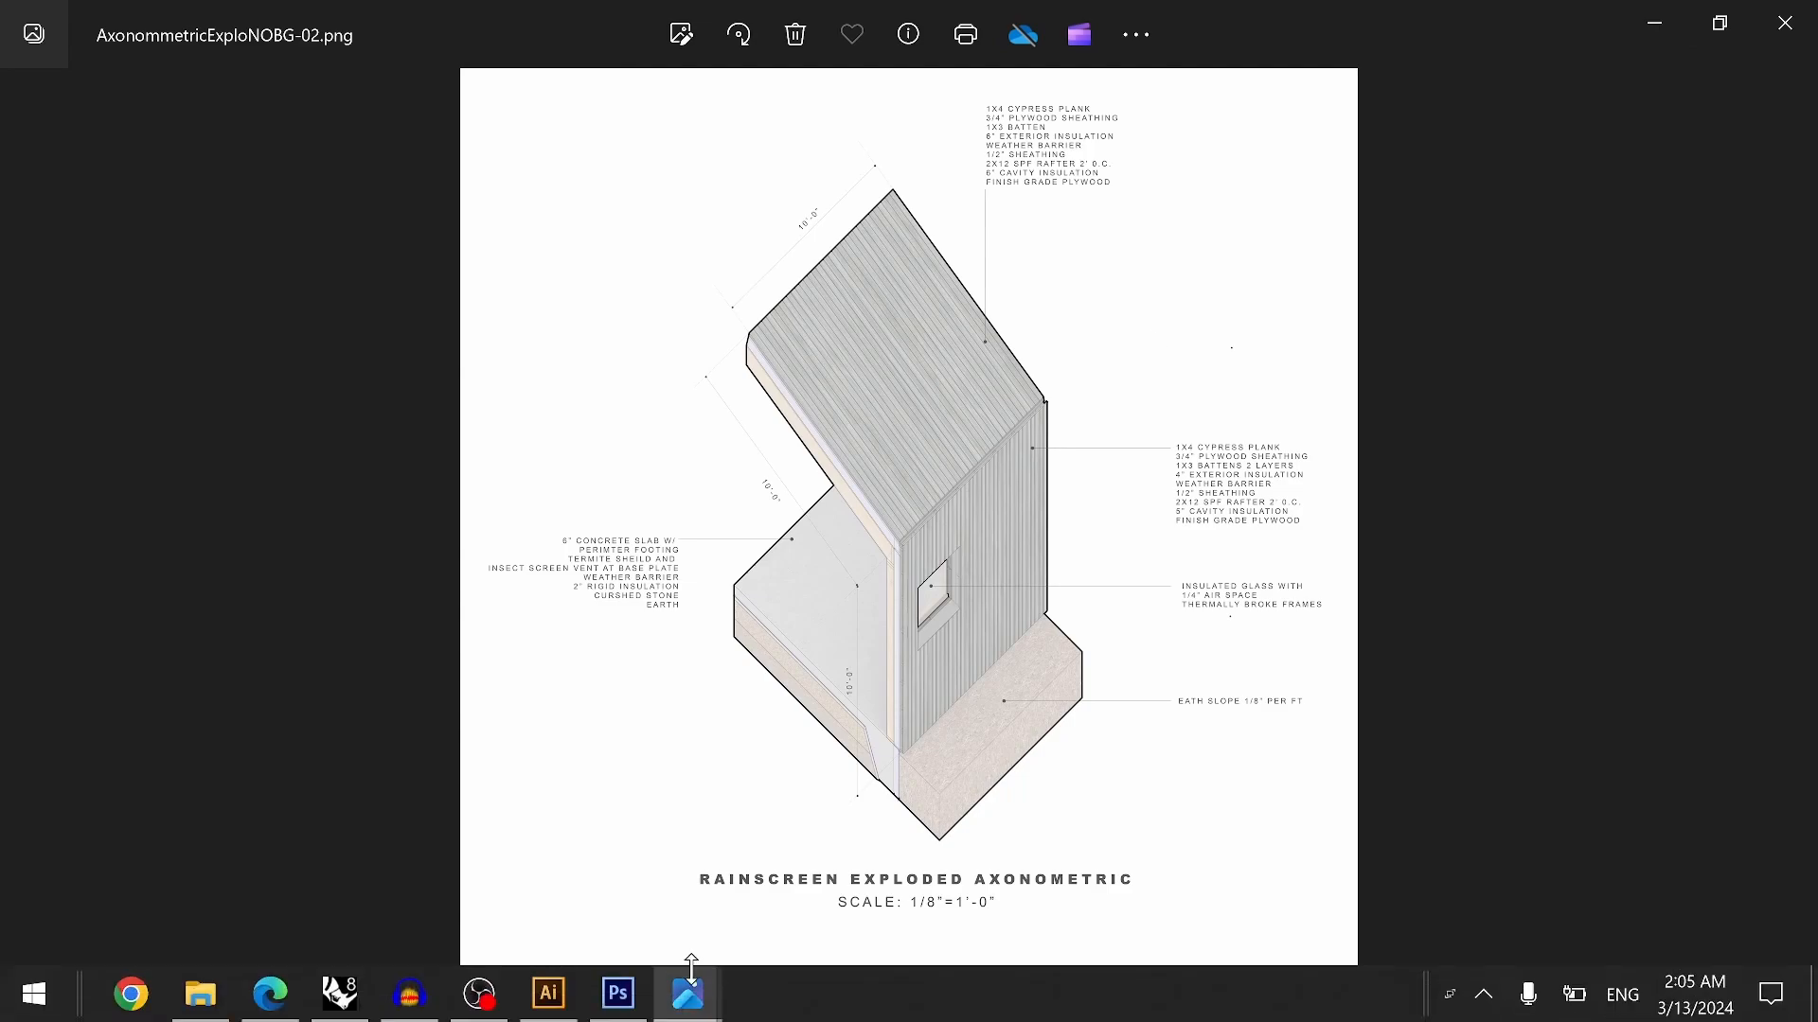
{"action": "mouse_move", "coordinate": [717, 1009]}
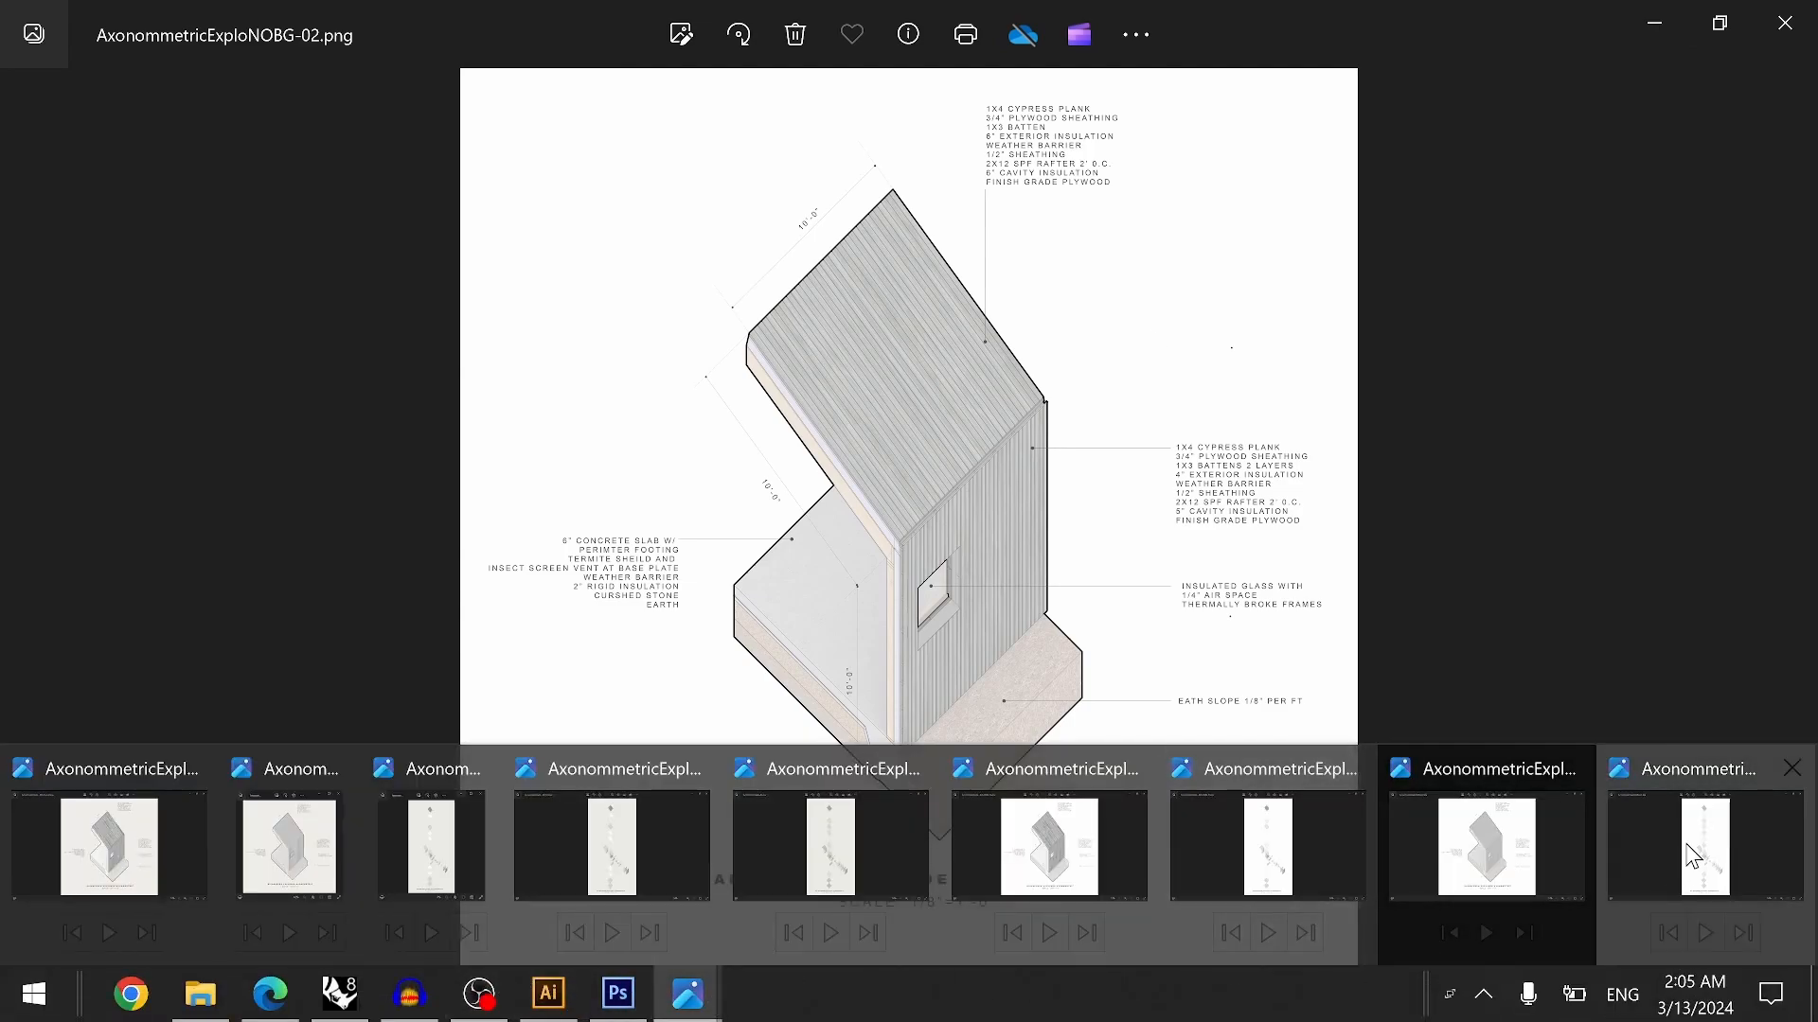
{"action": "left_click", "coordinate": [1288, 857]}
{"action": "scroll", "coordinate": [934, 574], "scroll_direction": "up", "scroll_amount": 3}
{"action": "scroll", "coordinate": [935, 575], "scroll_direction": "up", "scroll_amount": 1}
{"action": "left_click_drag", "start_coordinate": [893, 418], "coordinate": [978, 593]}
{"action": "left_click_drag", "start_coordinate": [994, 435], "coordinate": [1018, 637]}
{"action": "left_click_drag", "start_coordinate": [985, 284], "coordinate": [1015, 594]}
{"action": "left_click_drag", "start_coordinate": [875, 333], "coordinate": [937, 596]}
{"action": "left_click_drag", "start_coordinate": [846, 284], "coordinate": [849, 382]}
{"action": "left_click_drag", "start_coordinate": [1012, 227], "coordinate": [998, 584]}
- Follow the black-and-white exploded drawing down from the roof layers past the framing to the parts below
{"action": "left_click_drag", "start_coordinate": [995, 381], "coordinate": [1019, 207]}
{"action": "left_click_drag", "start_coordinate": [1018, 729], "coordinate": [1023, 309]}
{"action": "left_click_drag", "start_coordinate": [1098, 852], "coordinate": [1070, 499]}
{"action": "left_click_drag", "start_coordinate": [1096, 739], "coordinate": [1097, 352]}
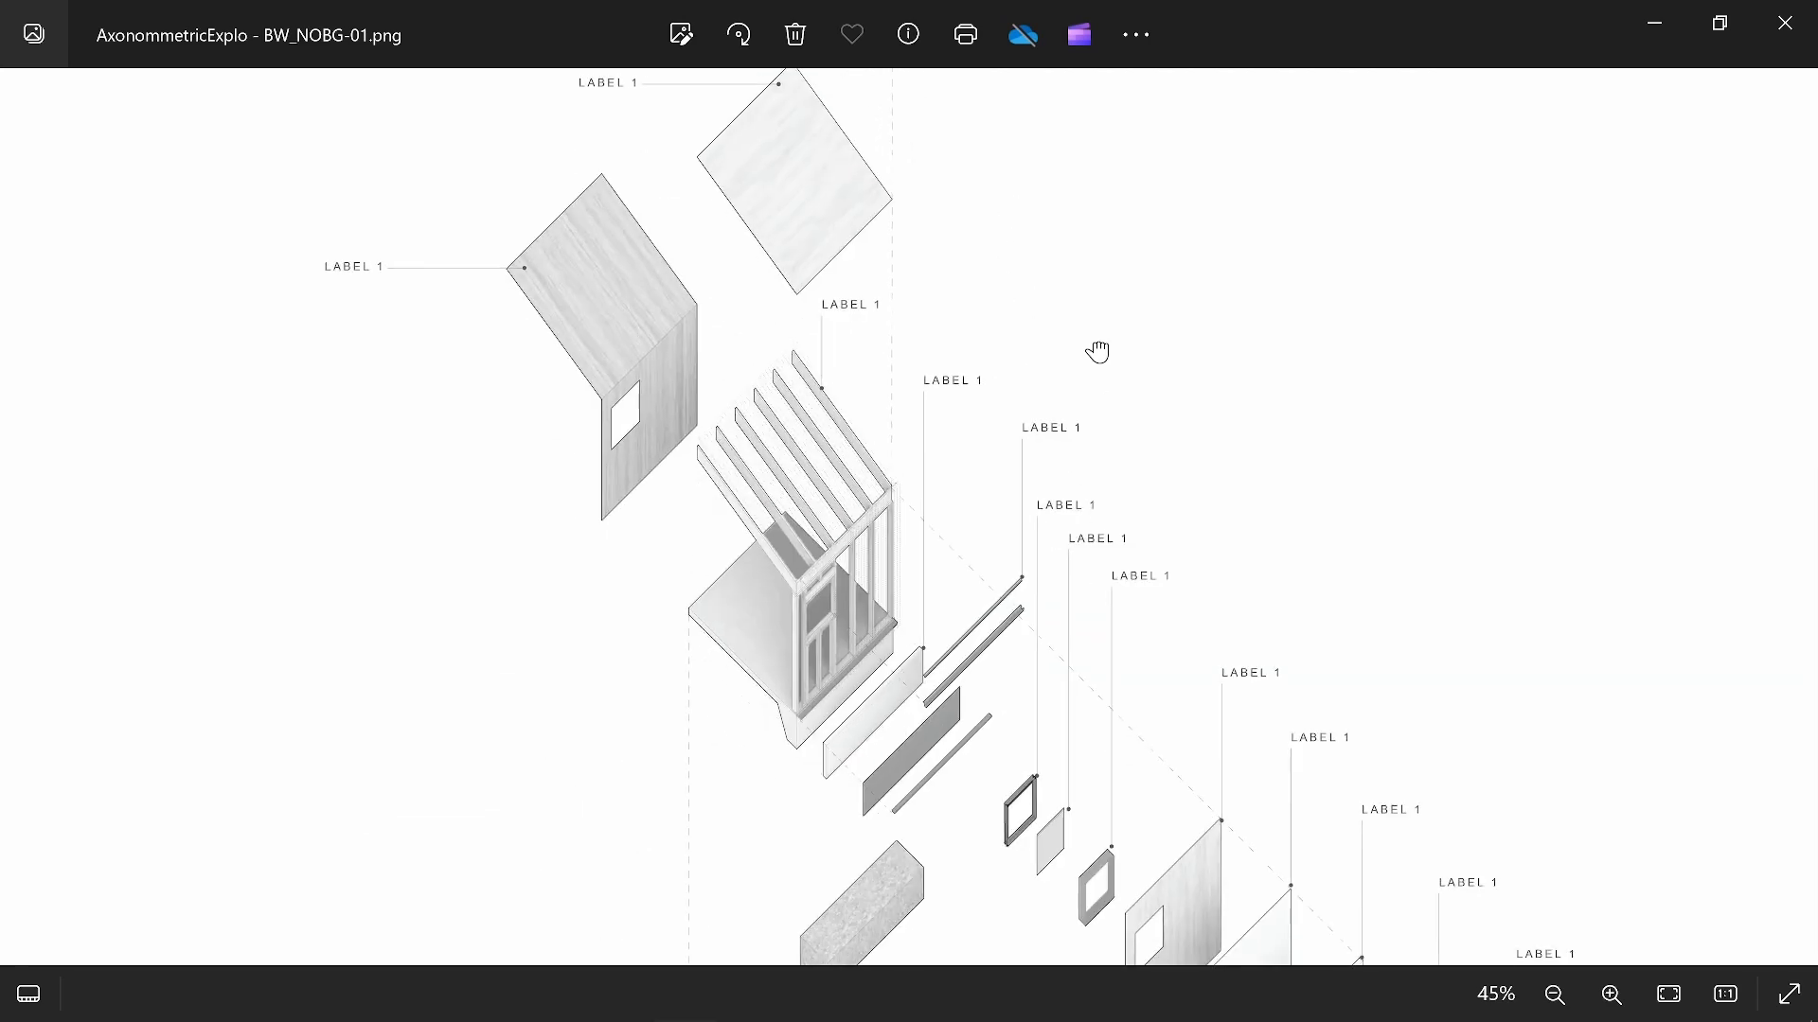
{"action": "left_click_drag", "start_coordinate": [1145, 757], "coordinate": [1120, 471]}
{"action": "left_click_drag", "start_coordinate": [1060, 763], "coordinate": [1057, 596]}
{"action": "left_click_drag", "start_coordinate": [1139, 731], "coordinate": [1133, 369]}
{"action": "left_click_drag", "start_coordinate": [1136, 668], "coordinate": [1136, 284]}
- Return to the timber framing for a closer look, ending on the full black-and-white exploded sheet
{"action": "left_click_drag", "start_coordinate": [1125, 633], "coordinate": [1150, 933]}
{"action": "left_click_drag", "start_coordinate": [1046, 115], "coordinate": [1102, 632]}
{"action": "left_click_drag", "start_coordinate": [1000, 348], "coordinate": [1023, 650]}
{"action": "scroll", "coordinate": [930, 444], "scroll_direction": "up", "scroll_amount": 3}
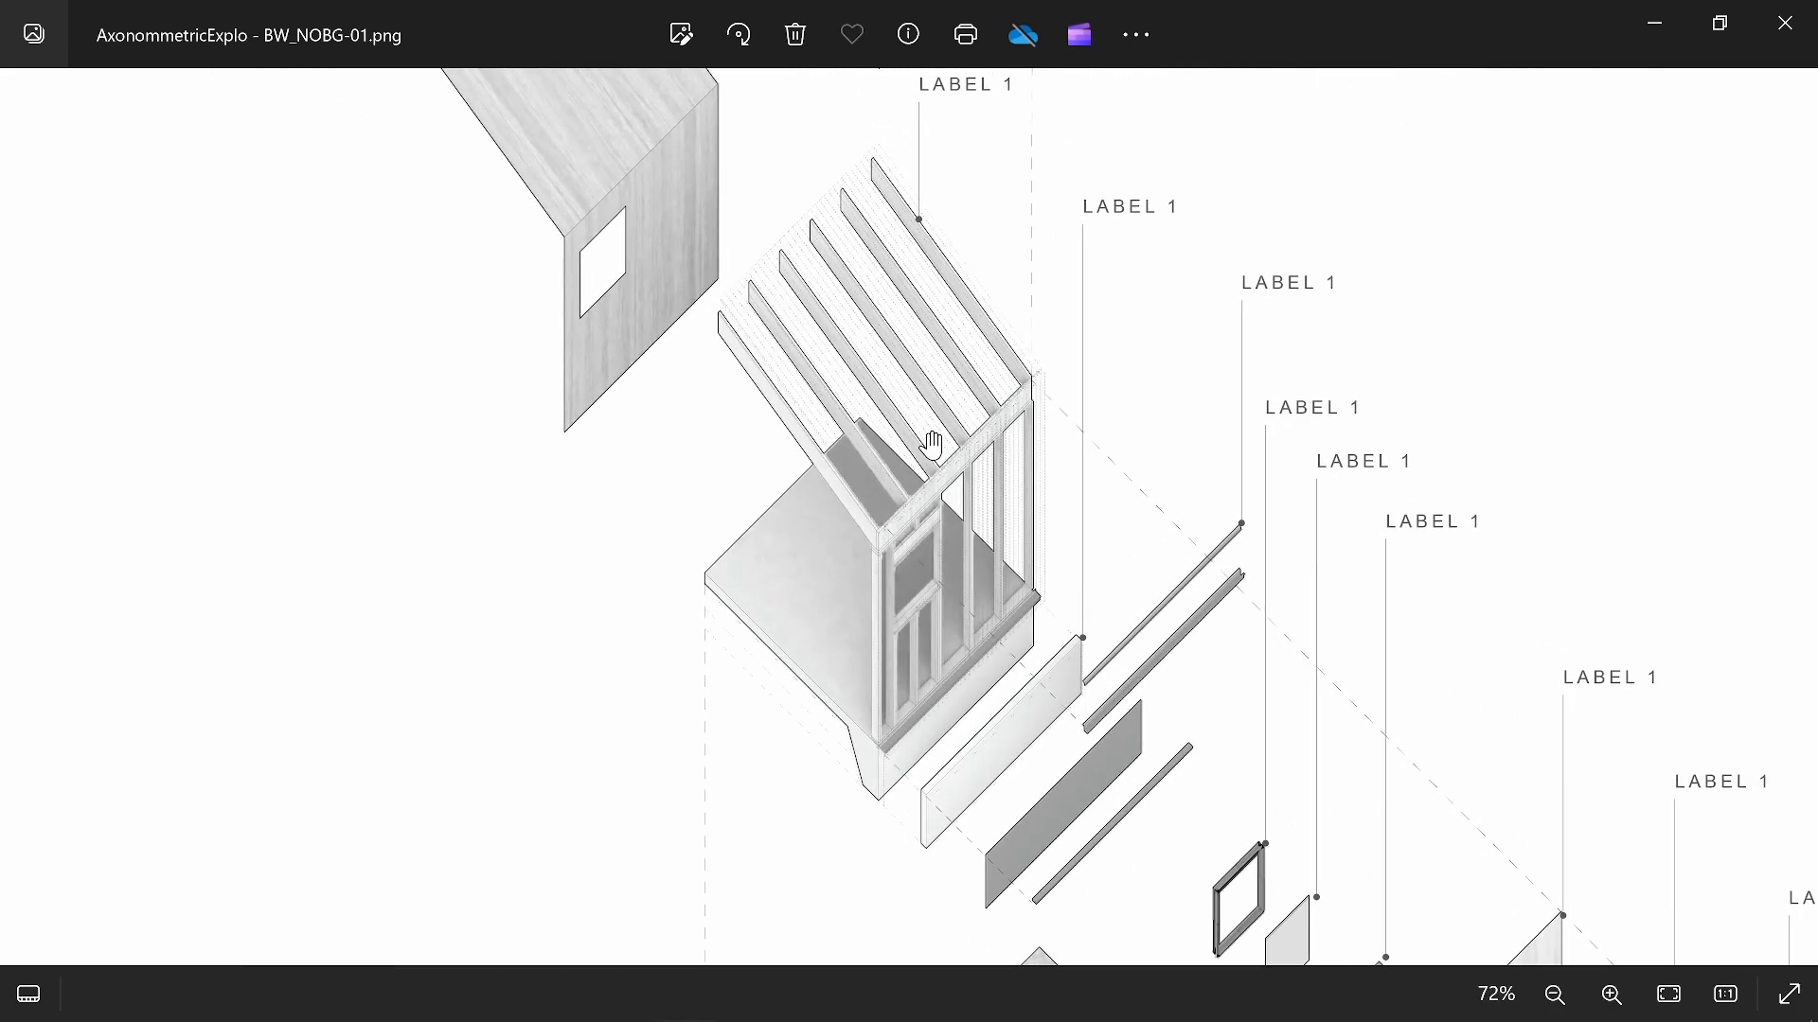
{"action": "scroll", "coordinate": [933, 444], "scroll_direction": "down", "scroll_amount": 8}
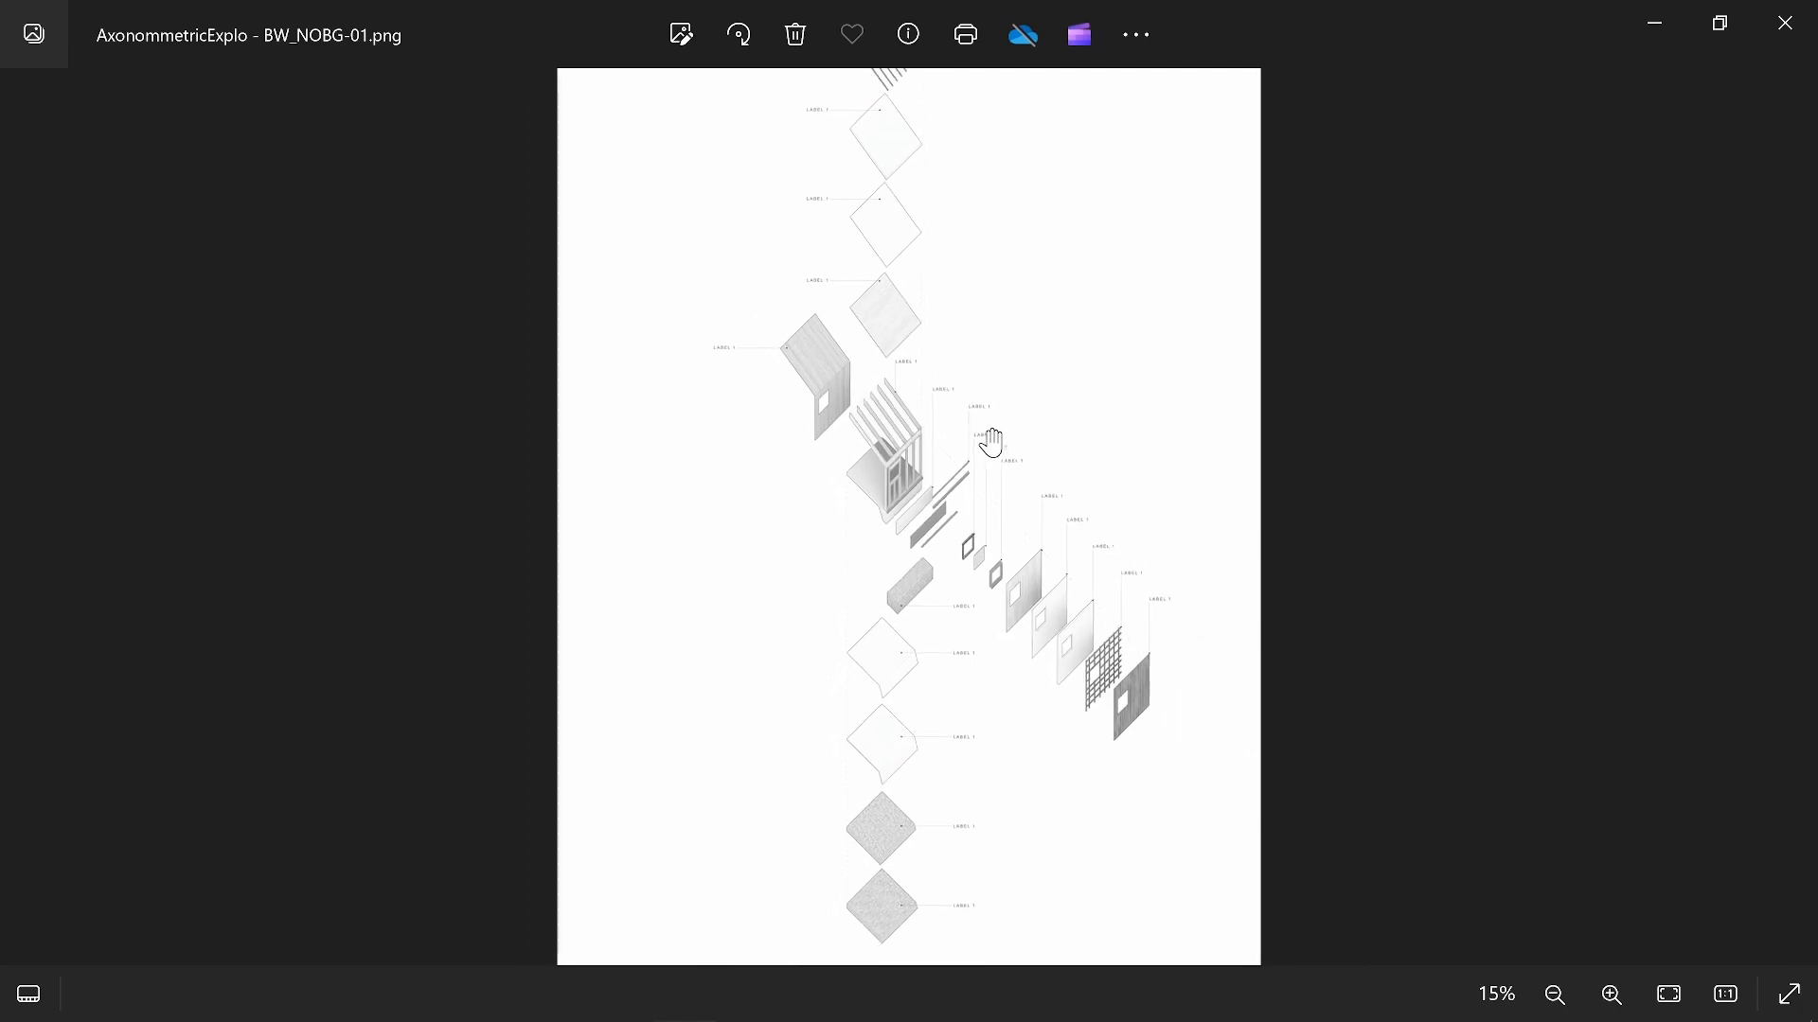
{"action": "scroll", "coordinate": [991, 440], "scroll_direction": "down", "scroll_amount": 2}
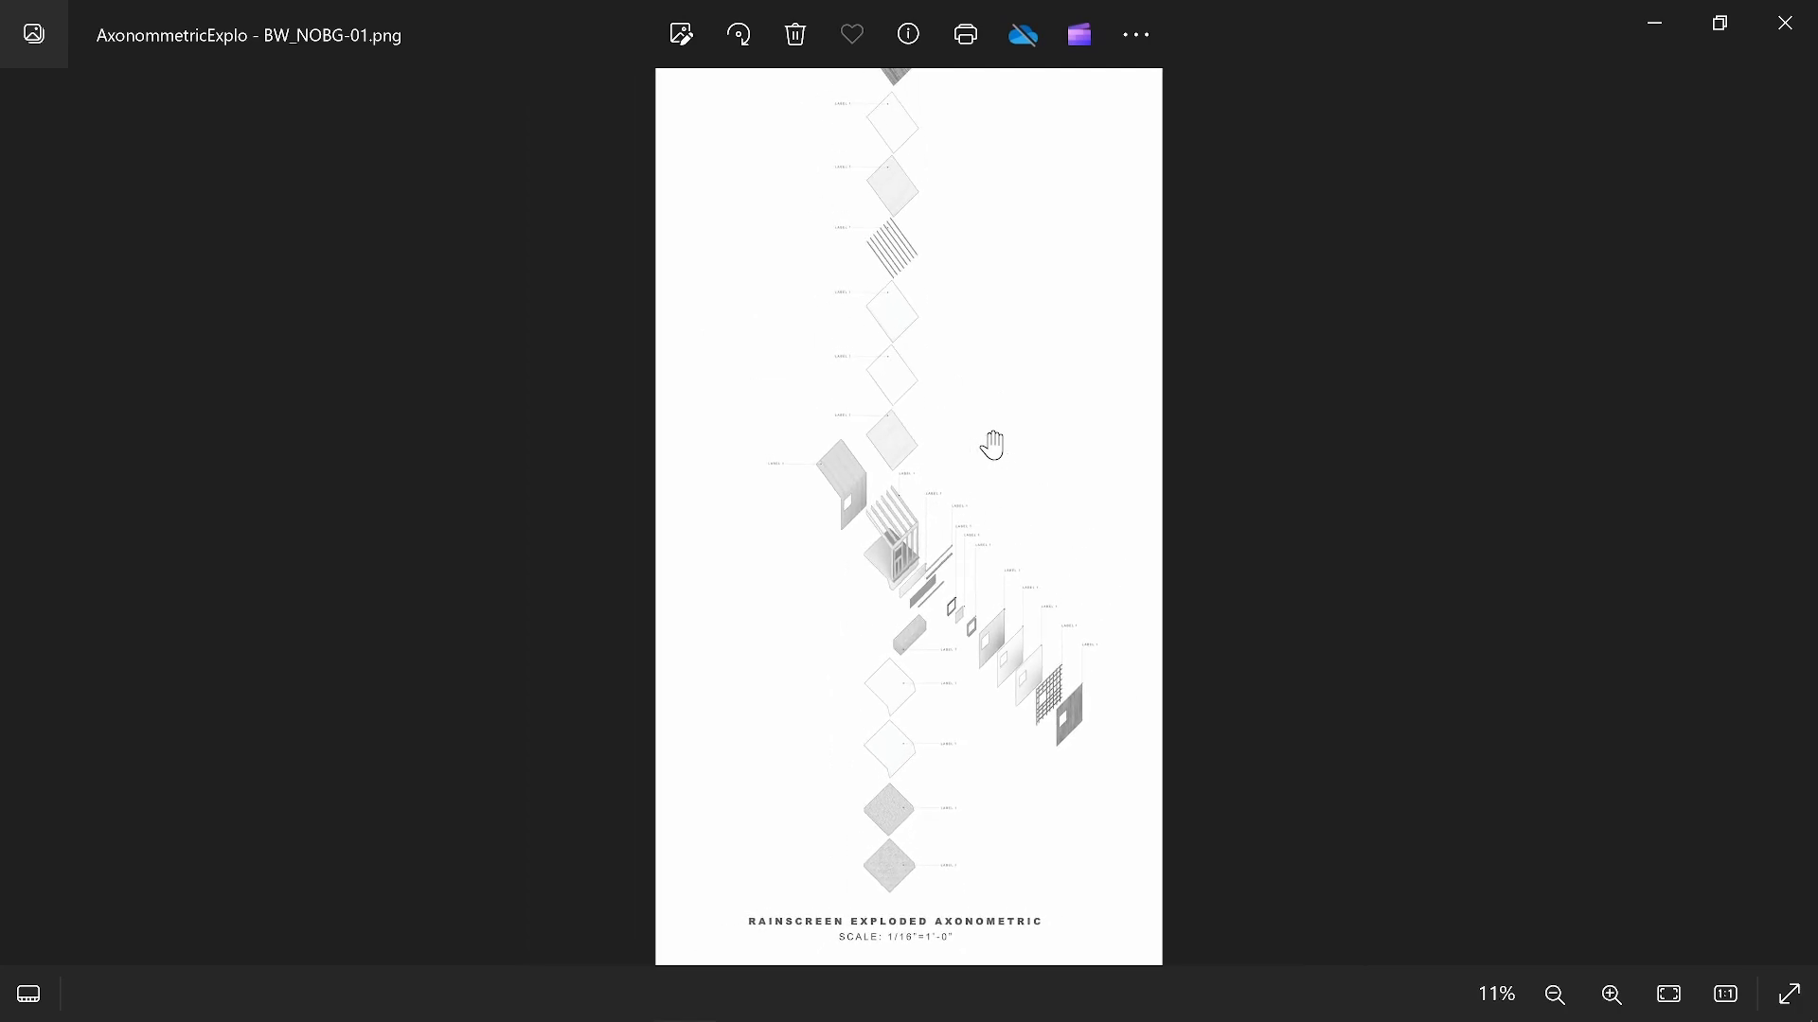
{"action": "scroll", "coordinate": [998, 435], "scroll_direction": "down", "scroll_amount": 1}
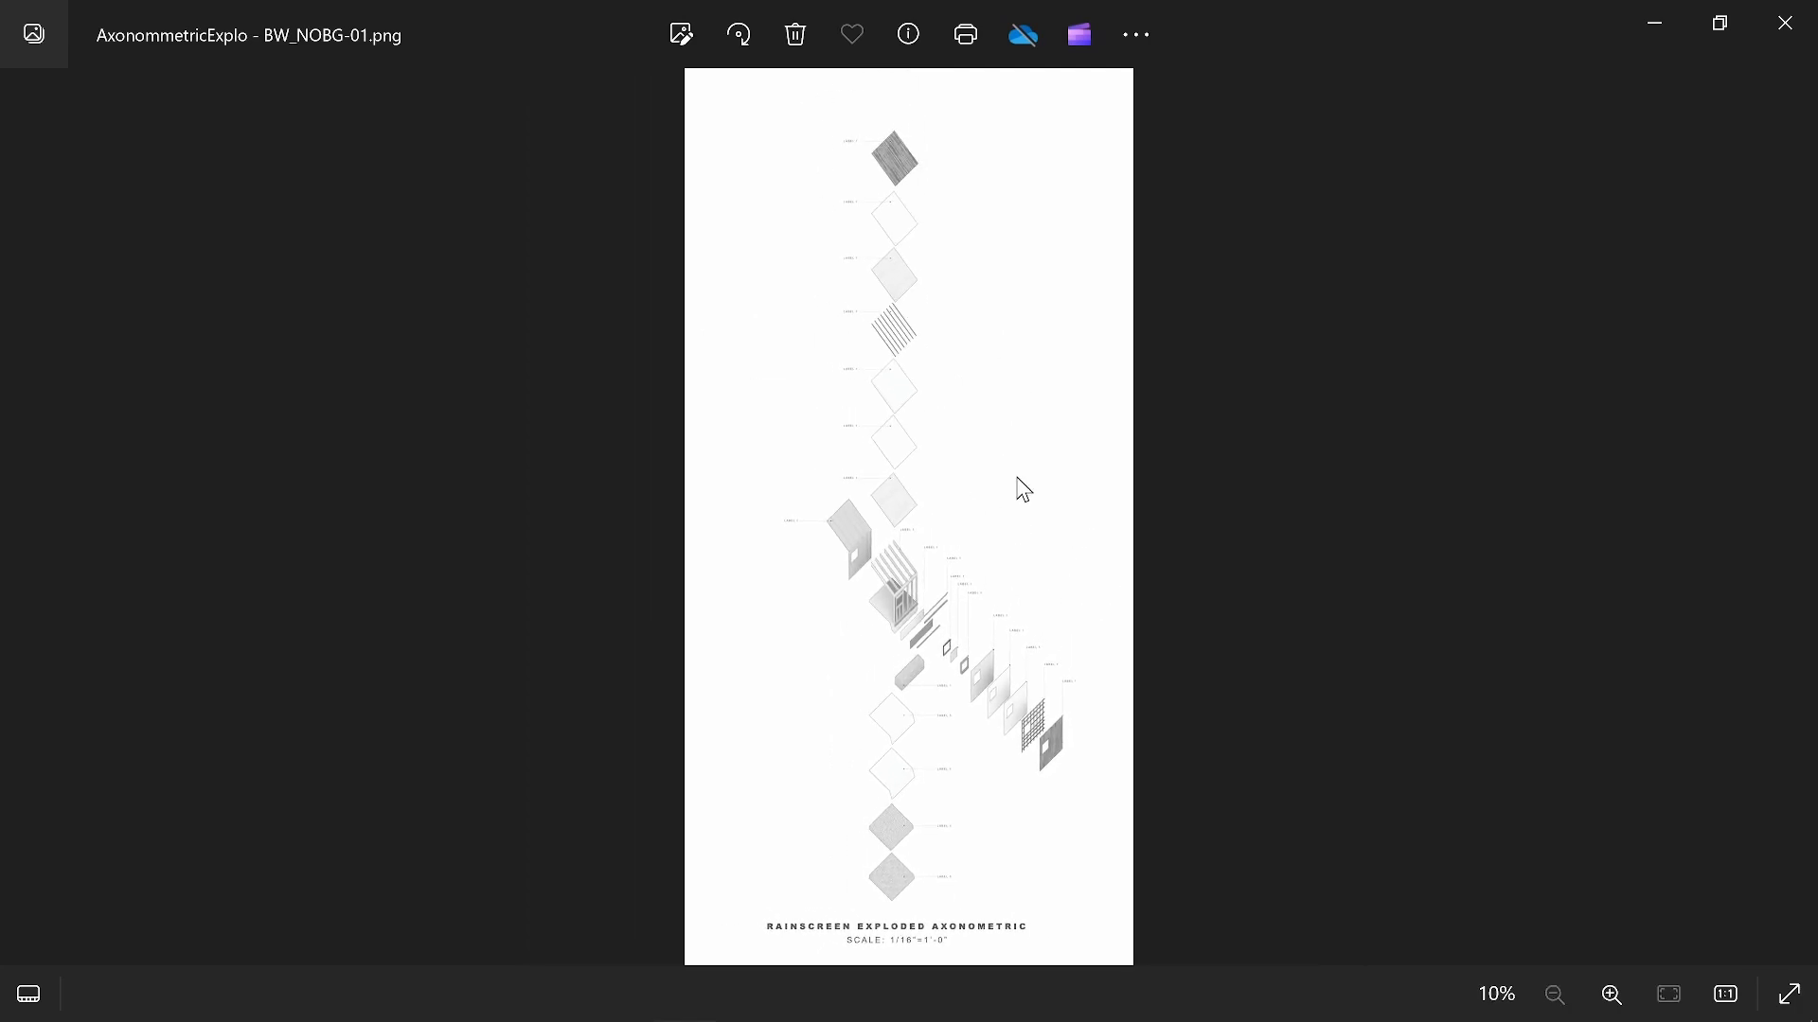
- Inspect the framing, slab and exploded wall panels of the black-and-white drawing at several magnifications
{"action": "scroll", "coordinate": [922, 803], "scroll_direction": "up", "scroll_amount": 6}
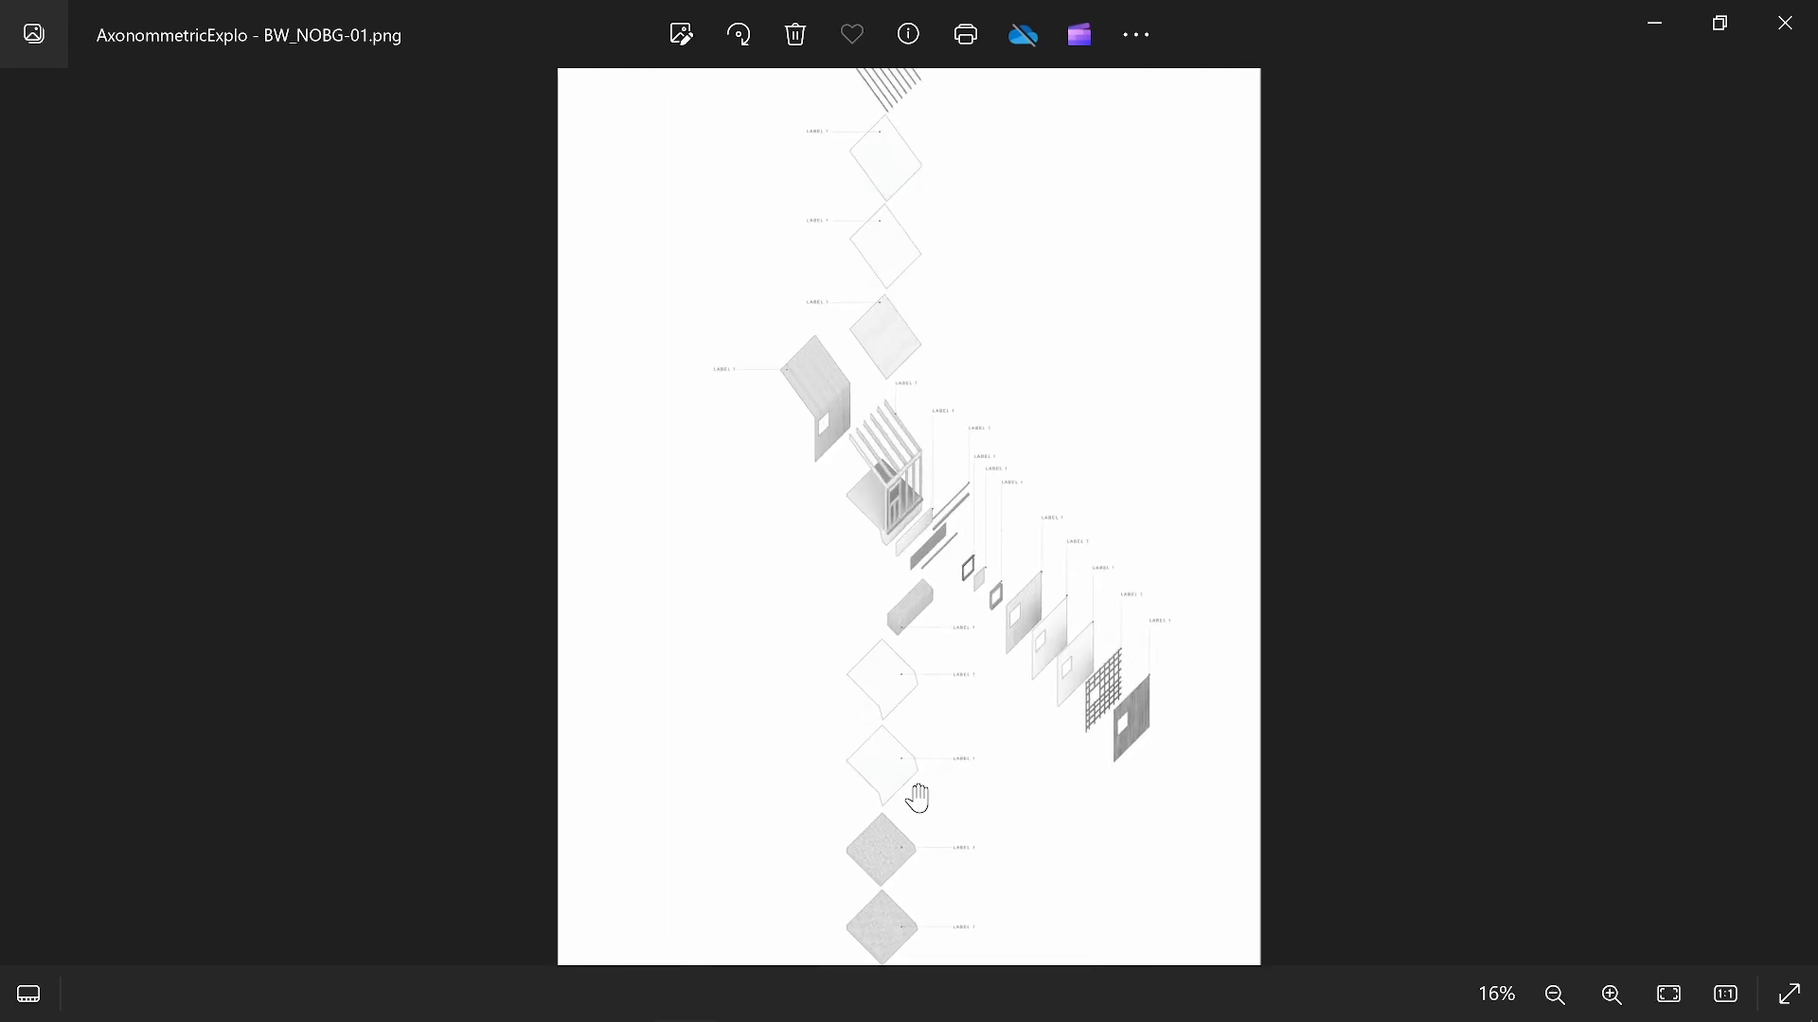
{"action": "scroll", "coordinate": [931, 388], "scroll_direction": "down", "scroll_amount": 2}
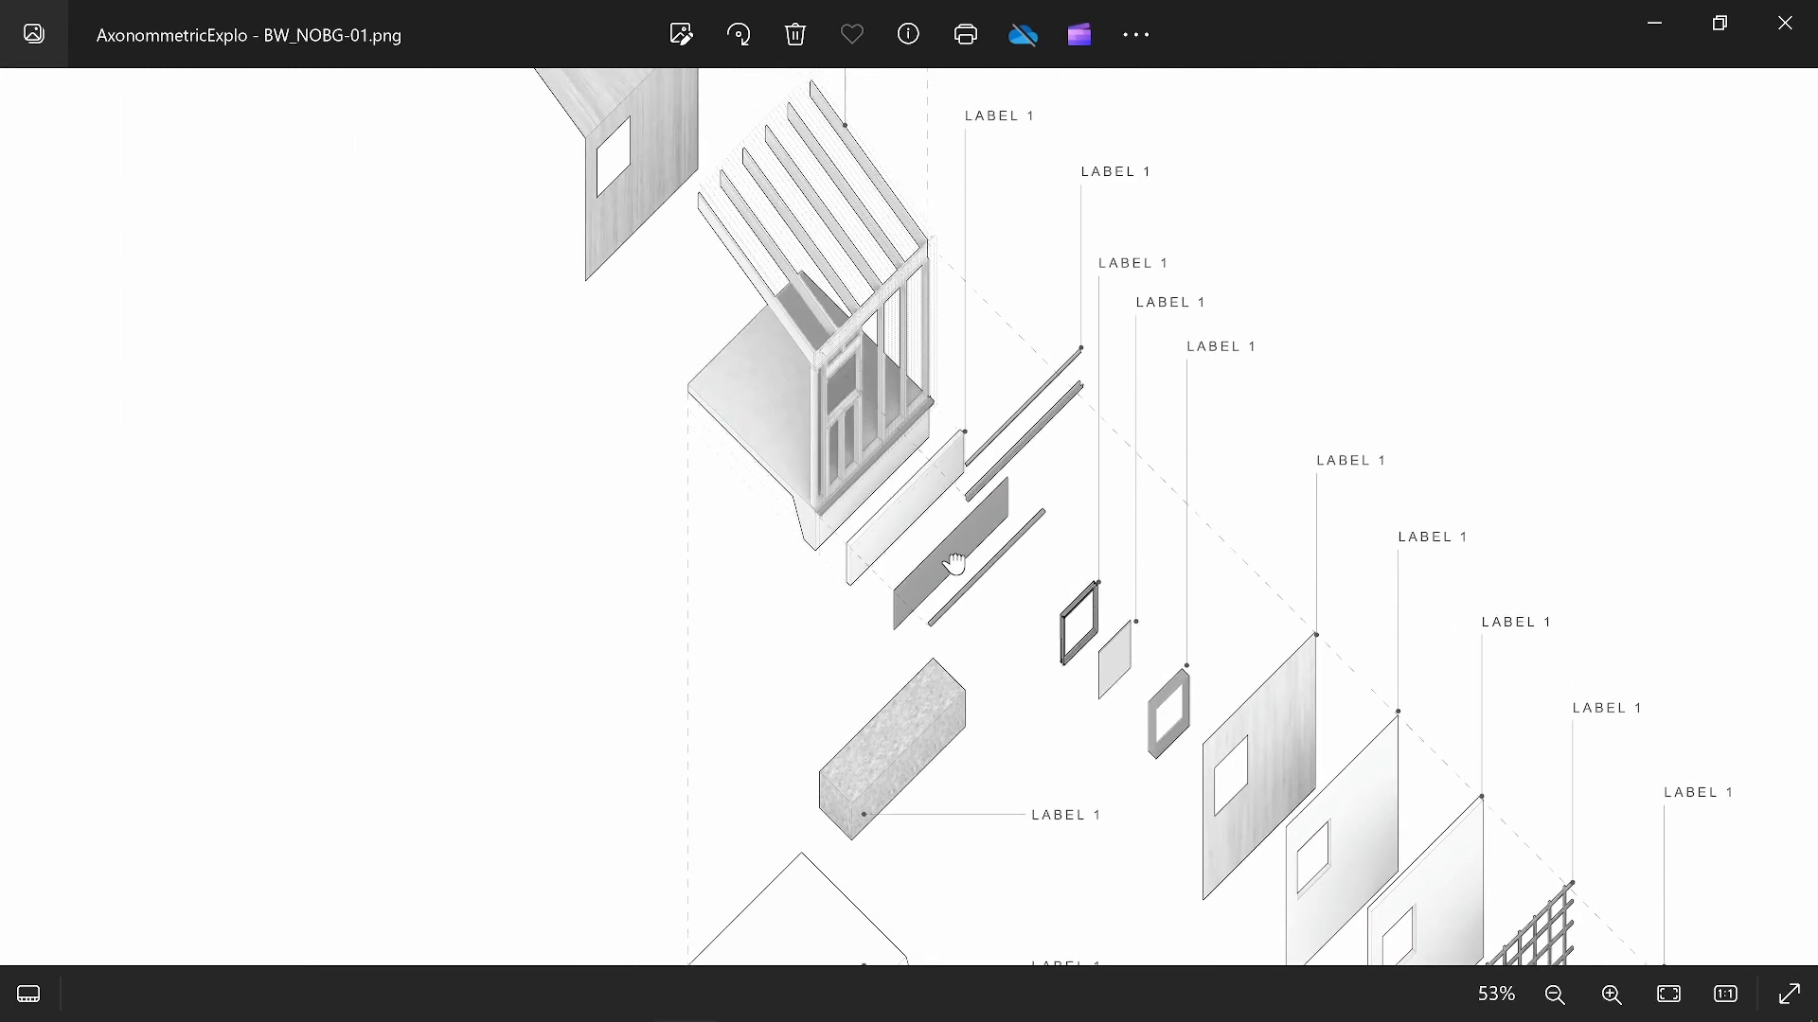
{"action": "scroll", "coordinate": [948, 535], "scroll_direction": "down", "scroll_amount": 2}
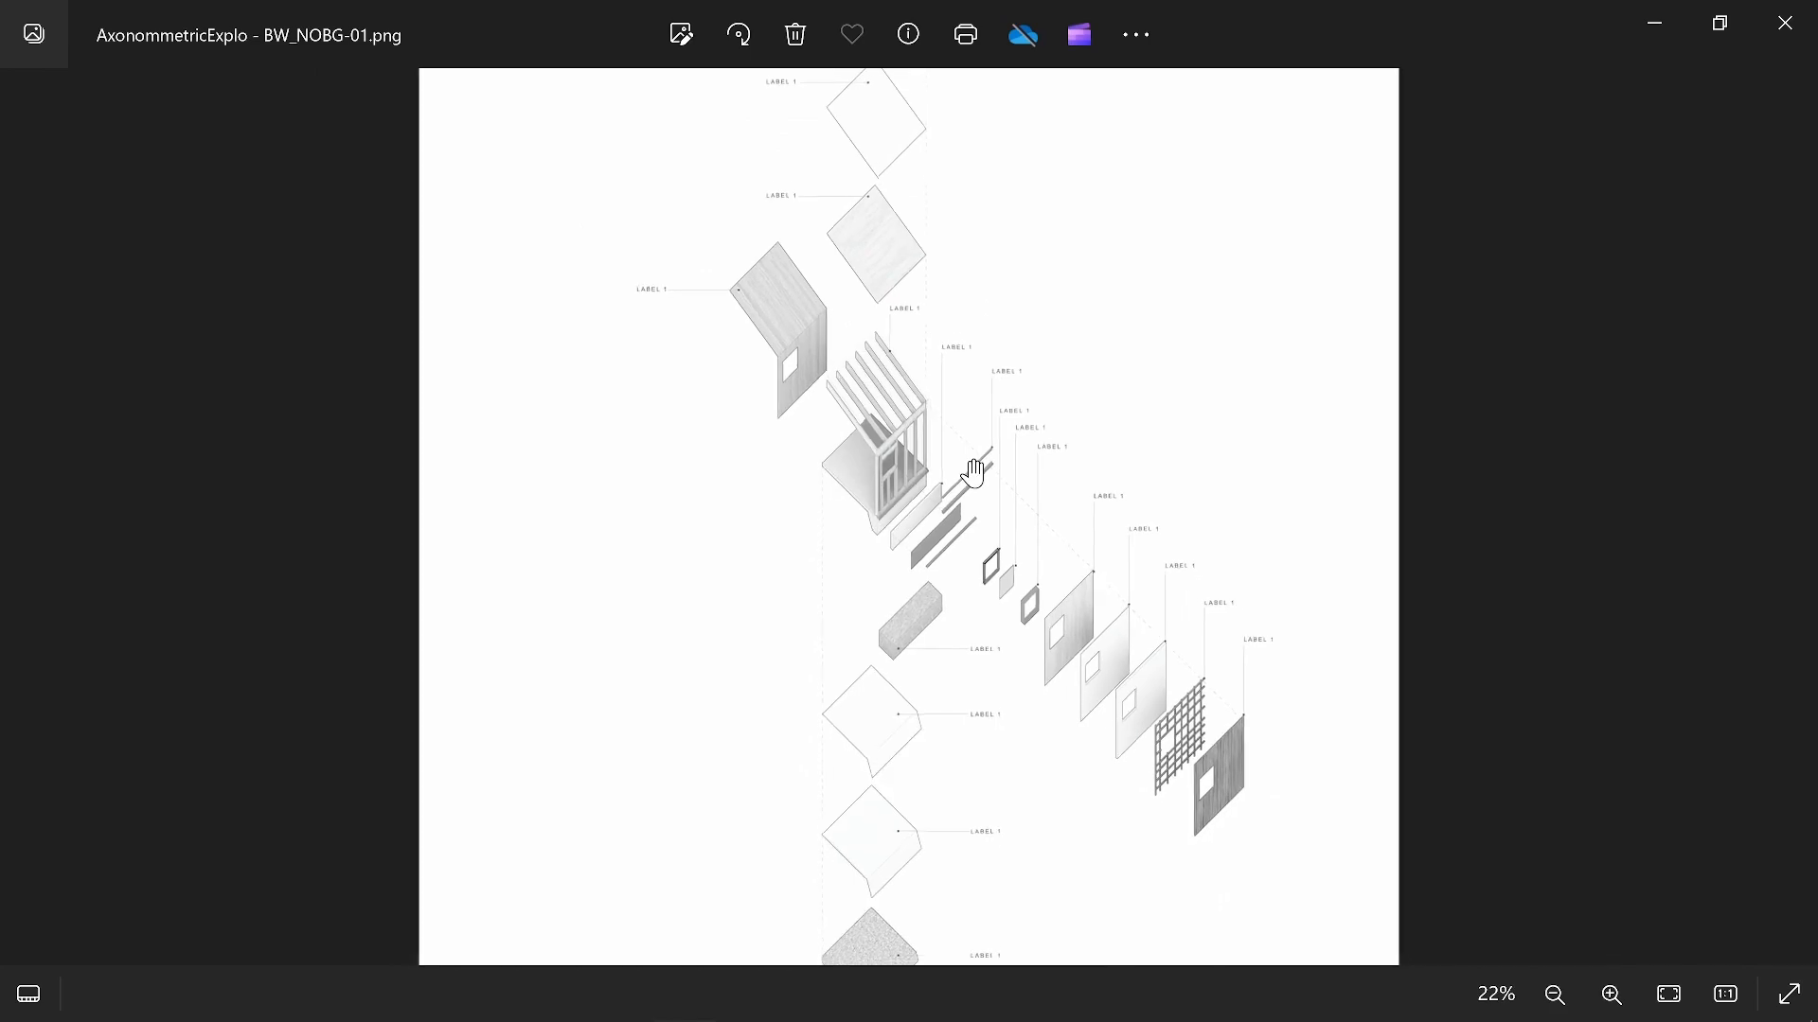
{"action": "scroll", "coordinate": [885, 397], "scroll_direction": "up", "scroll_amount": 4}
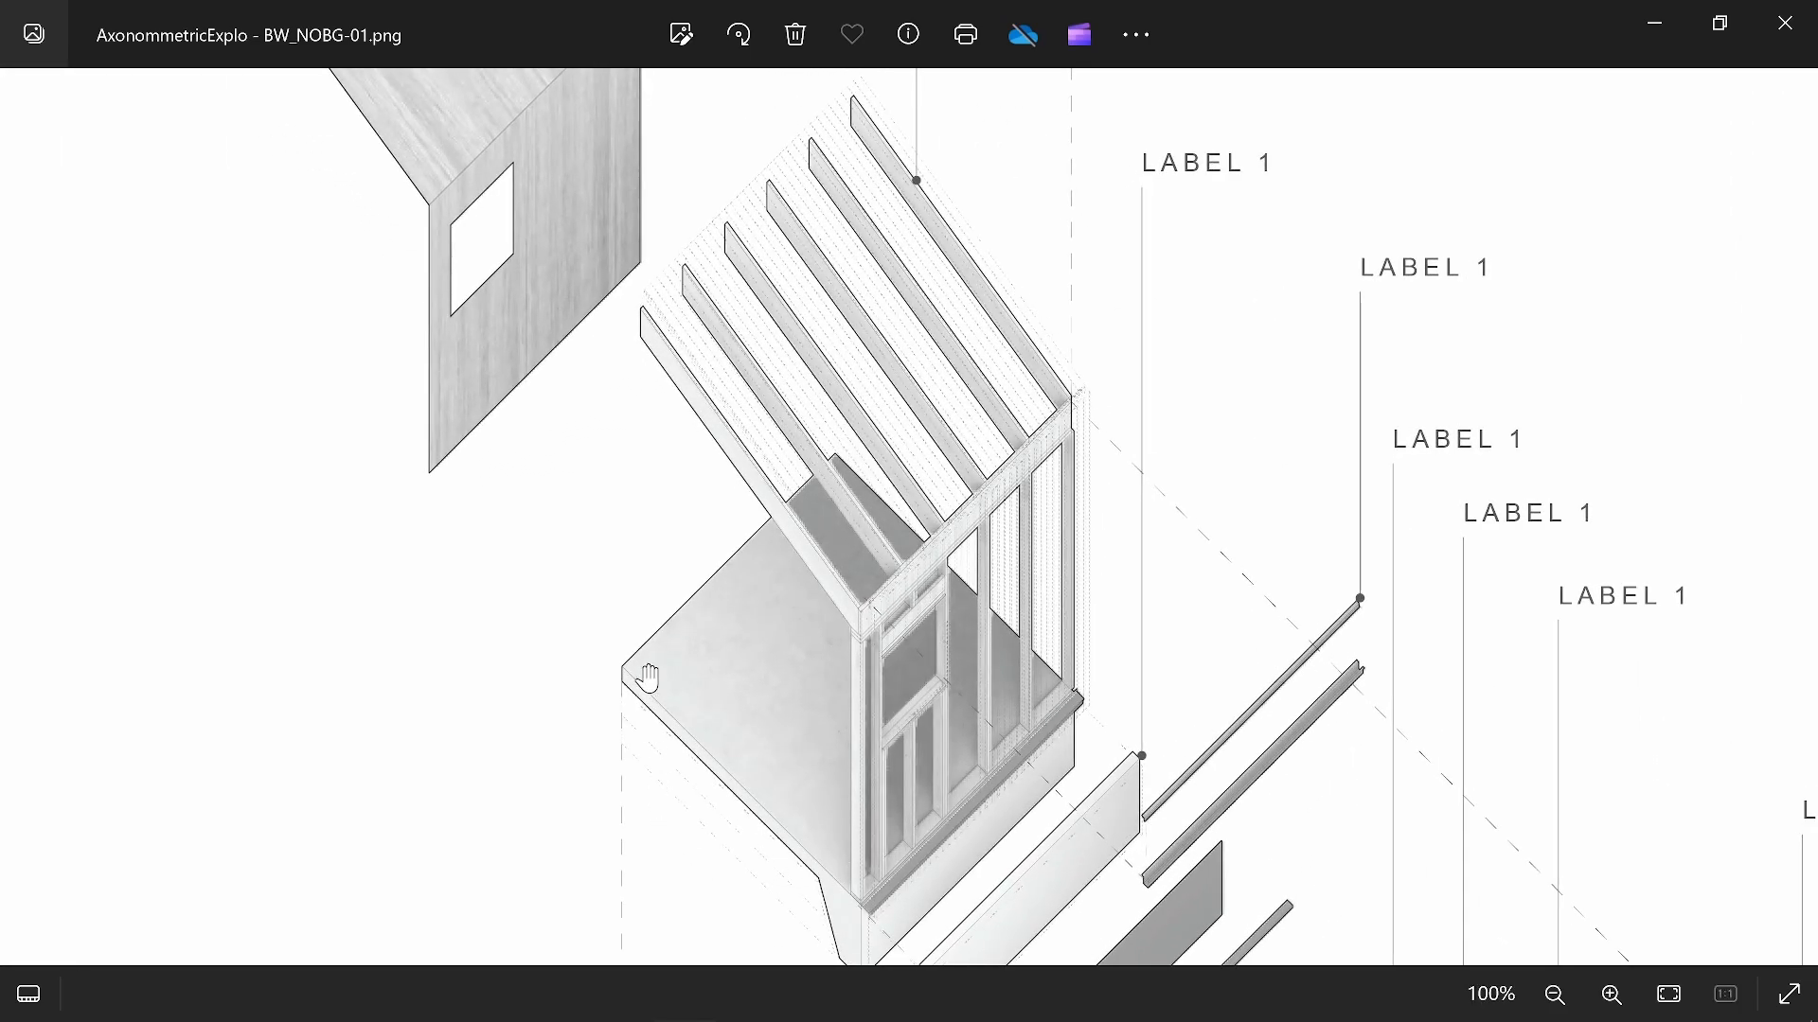
{"action": "scroll", "coordinate": [780, 456], "scroll_direction": "down", "scroll_amount": 3}
{"action": "scroll", "coordinate": [783, 455], "scroll_direction": "down", "scroll_amount": 5}
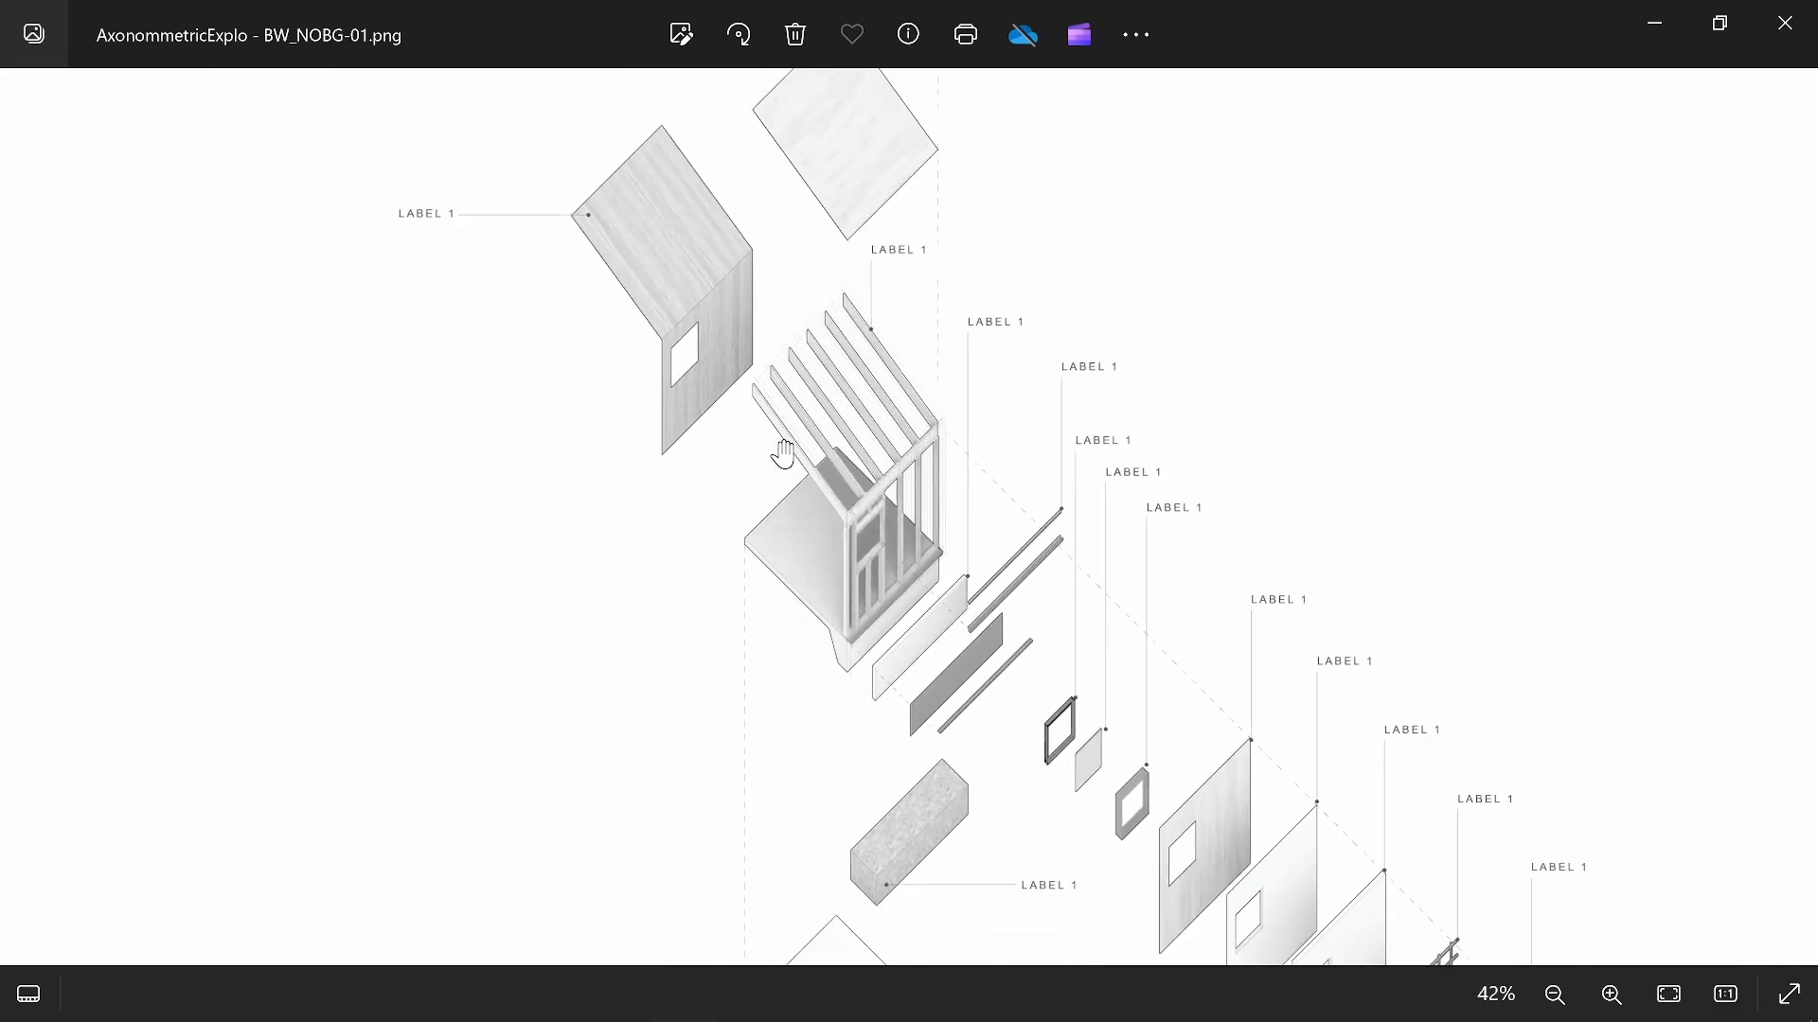
{"action": "scroll", "coordinate": [783, 455], "scroll_direction": "down", "scroll_amount": 4}
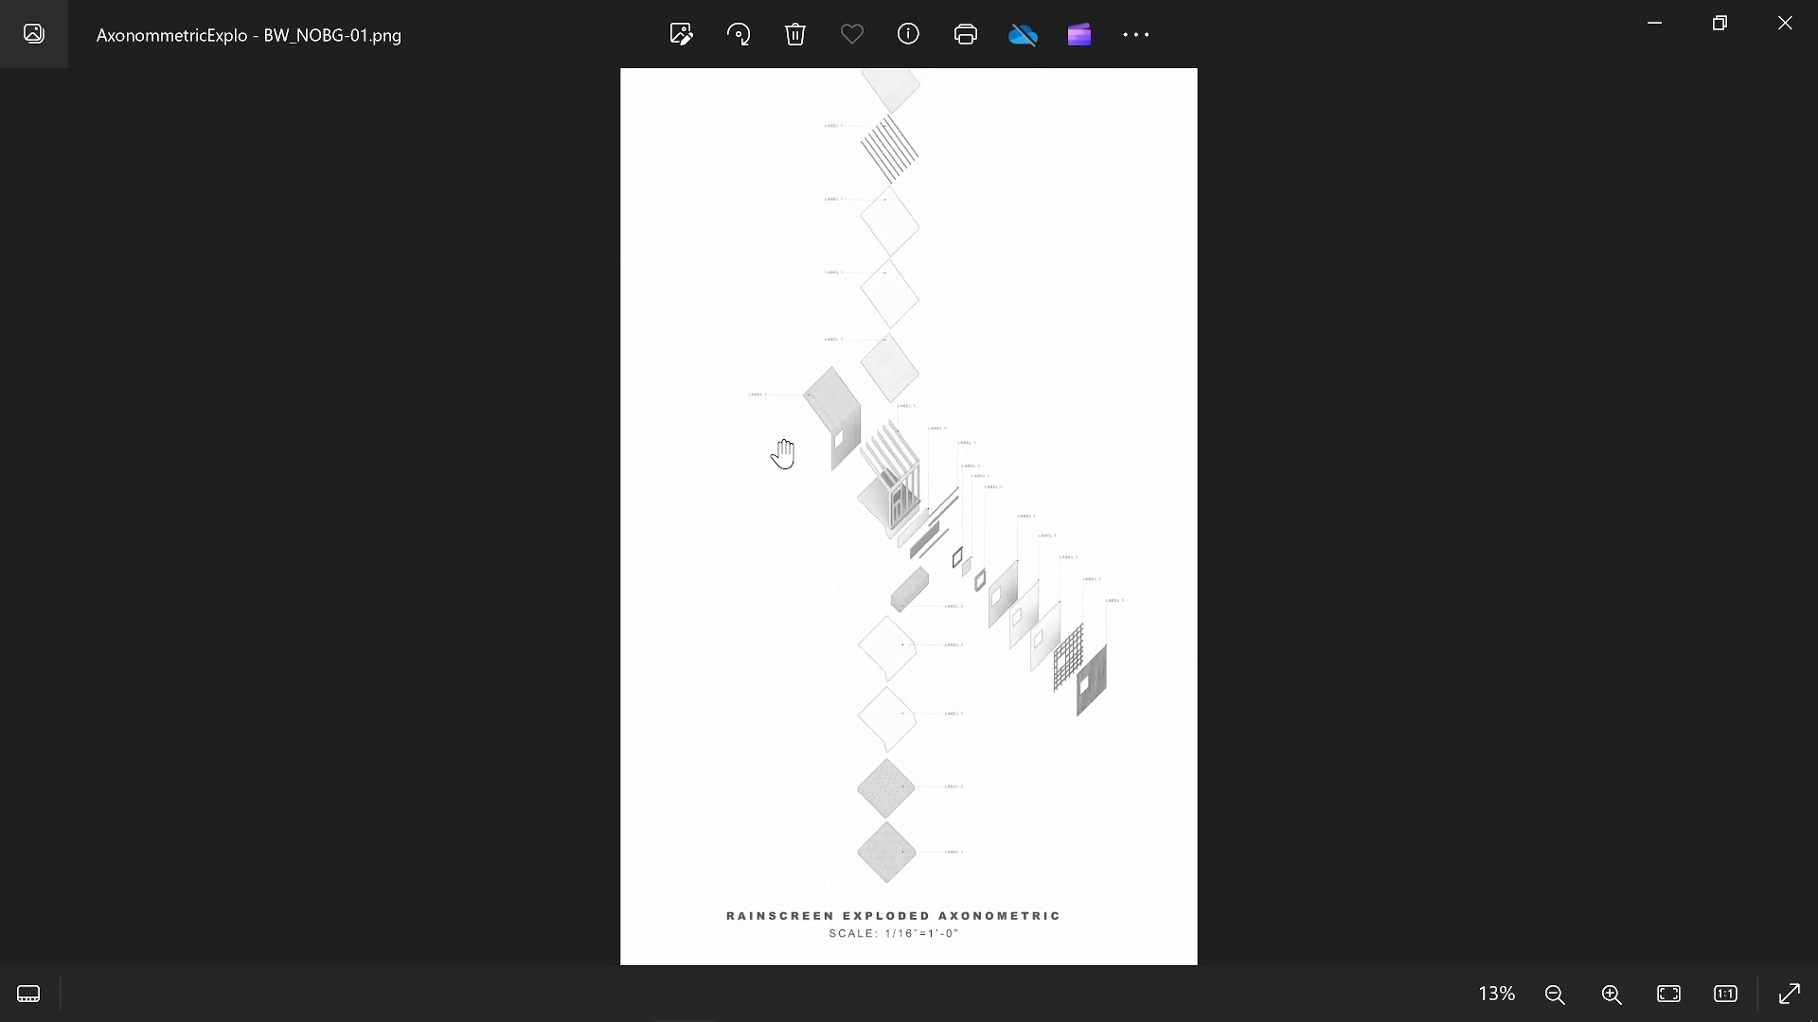
- Bring up AxonommetricExplo - BW_NOBG-02.png and compare it side by side with AxonommetricExplo - BW_Final-02.png
{"action": "mouse_move", "coordinate": [794, 1006]}
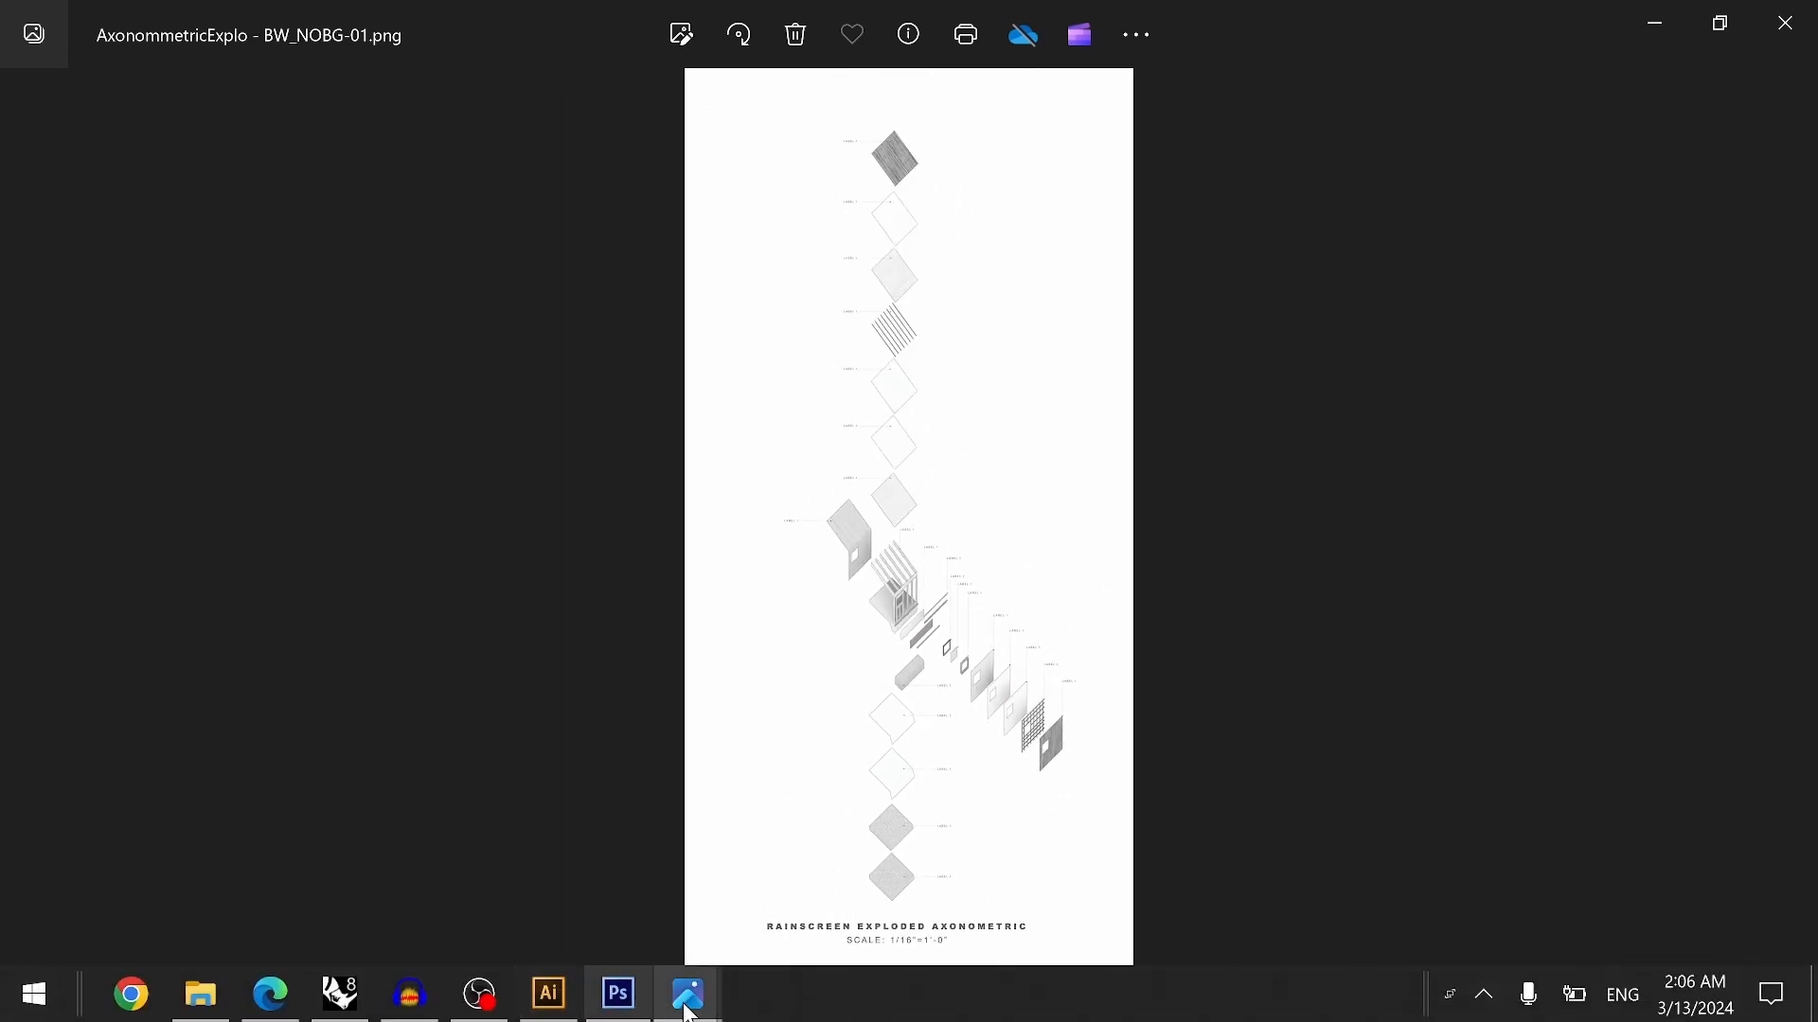
{"action": "mouse_move", "coordinate": [711, 1016]}
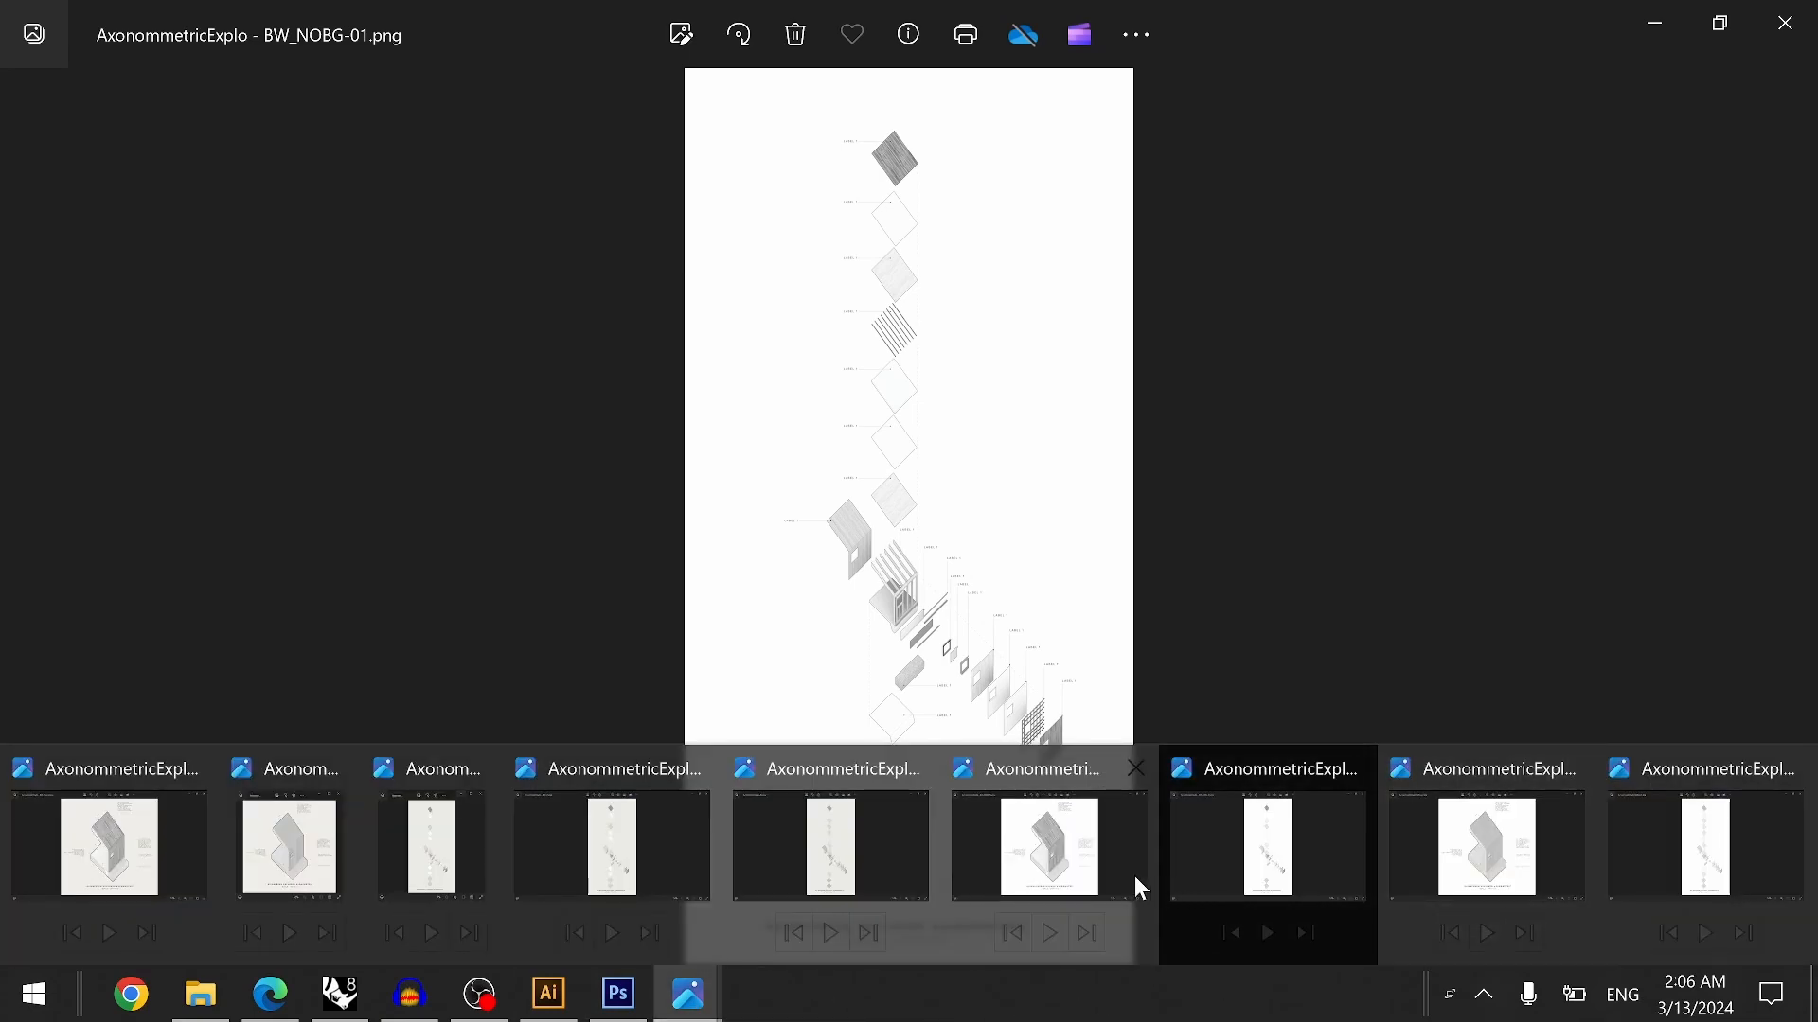
{"action": "left_click", "coordinate": [1089, 856]}
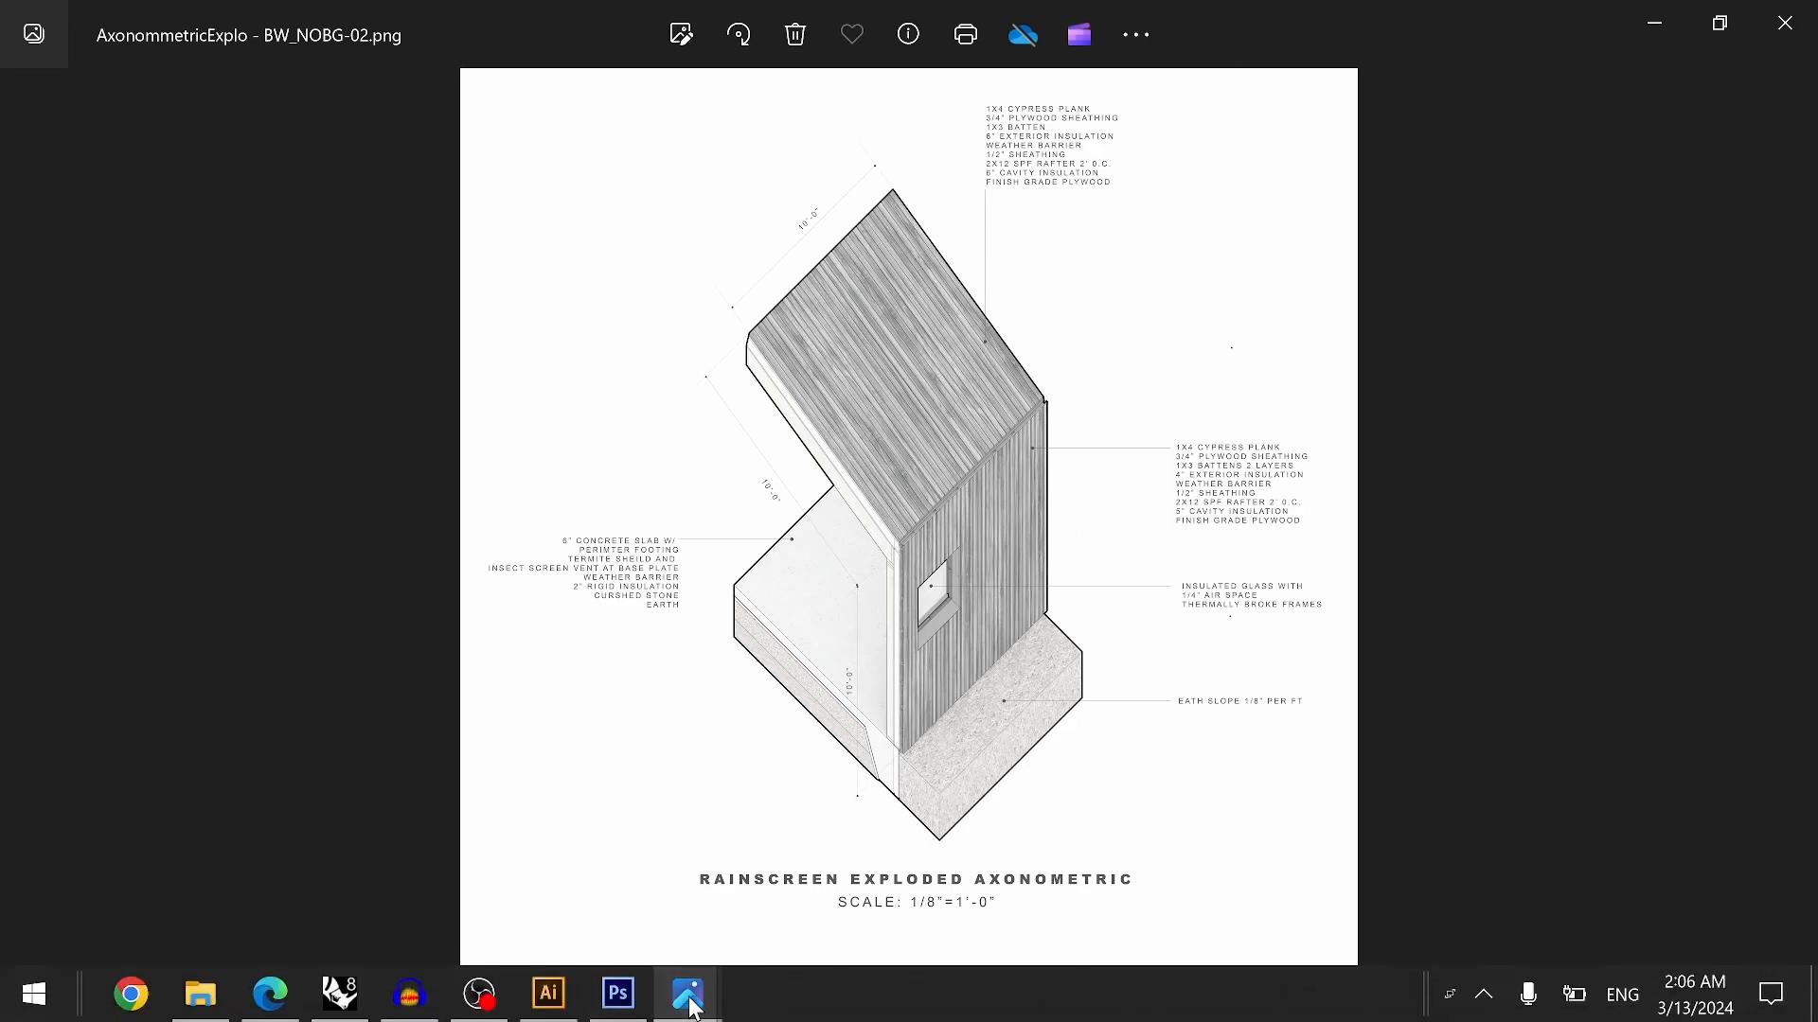
{"action": "mouse_move", "coordinate": [688, 992]}
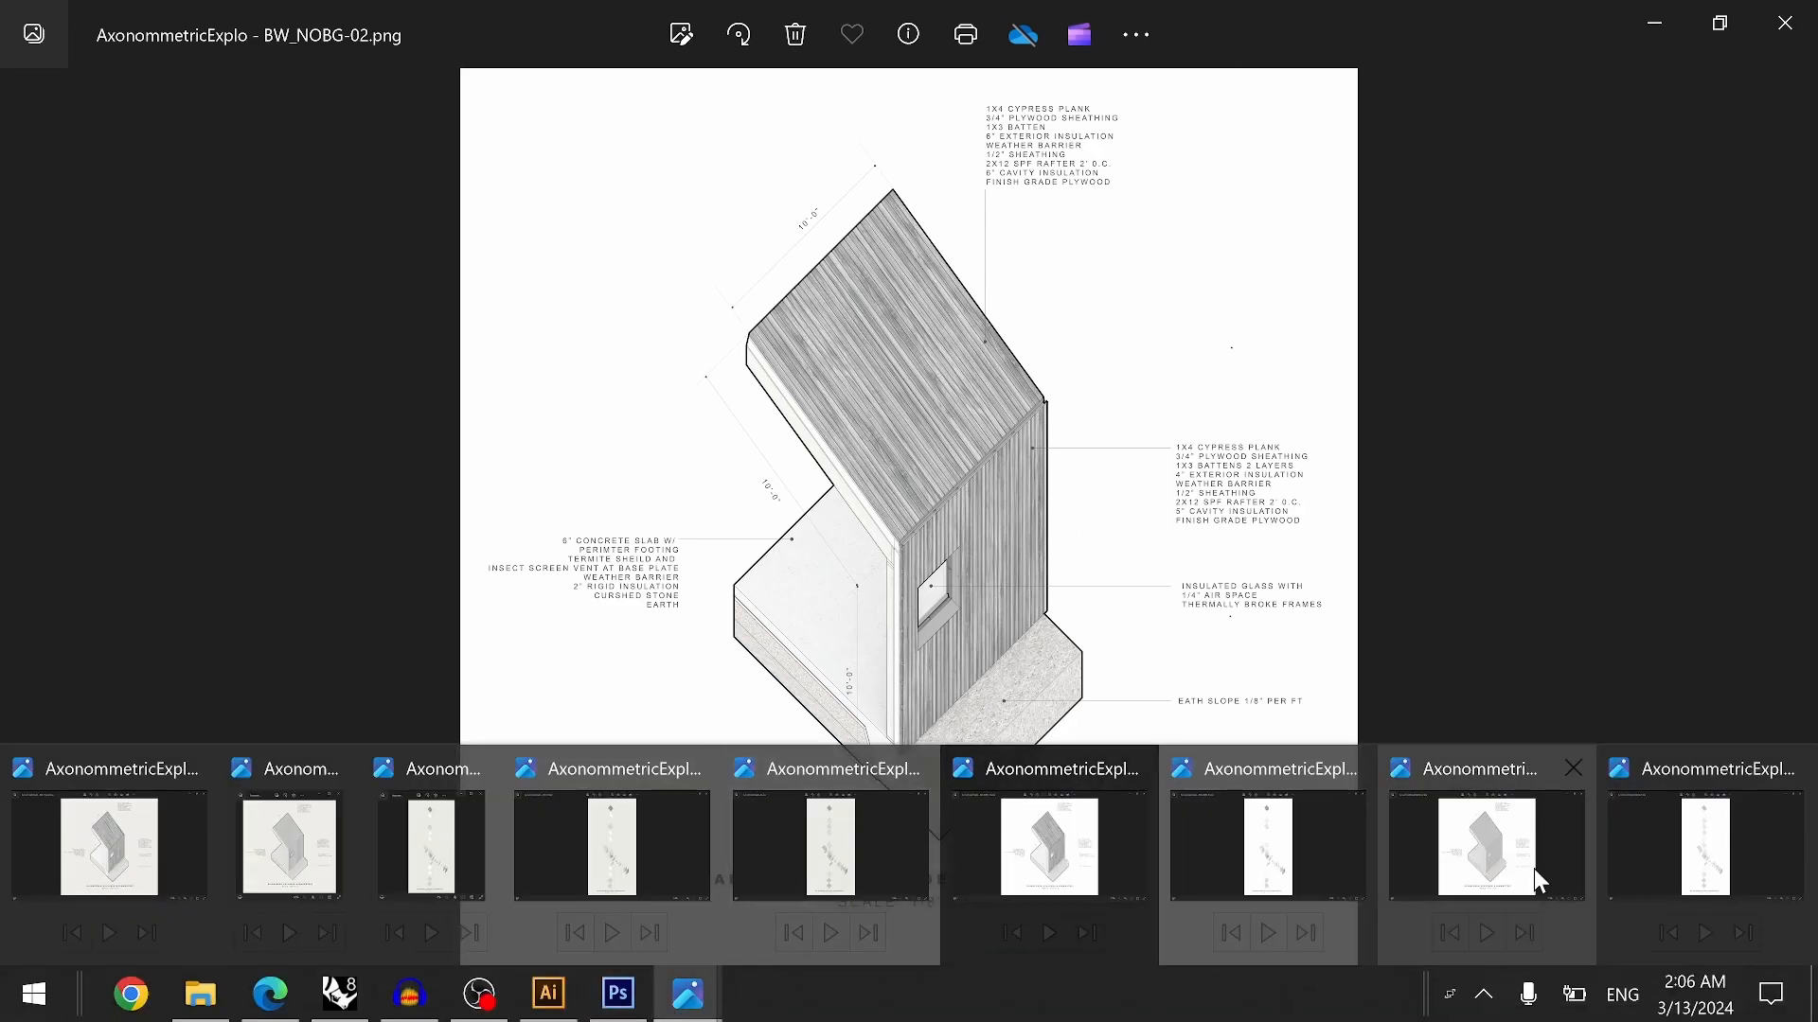
{"action": "left_click", "coordinate": [135, 857]}
{"action": "left_click_drag", "start_coordinate": [1297, 33], "coordinate": [1426, 113]}
{"action": "left_click_drag", "start_coordinate": [1255, 53], "coordinate": [709, 80]}
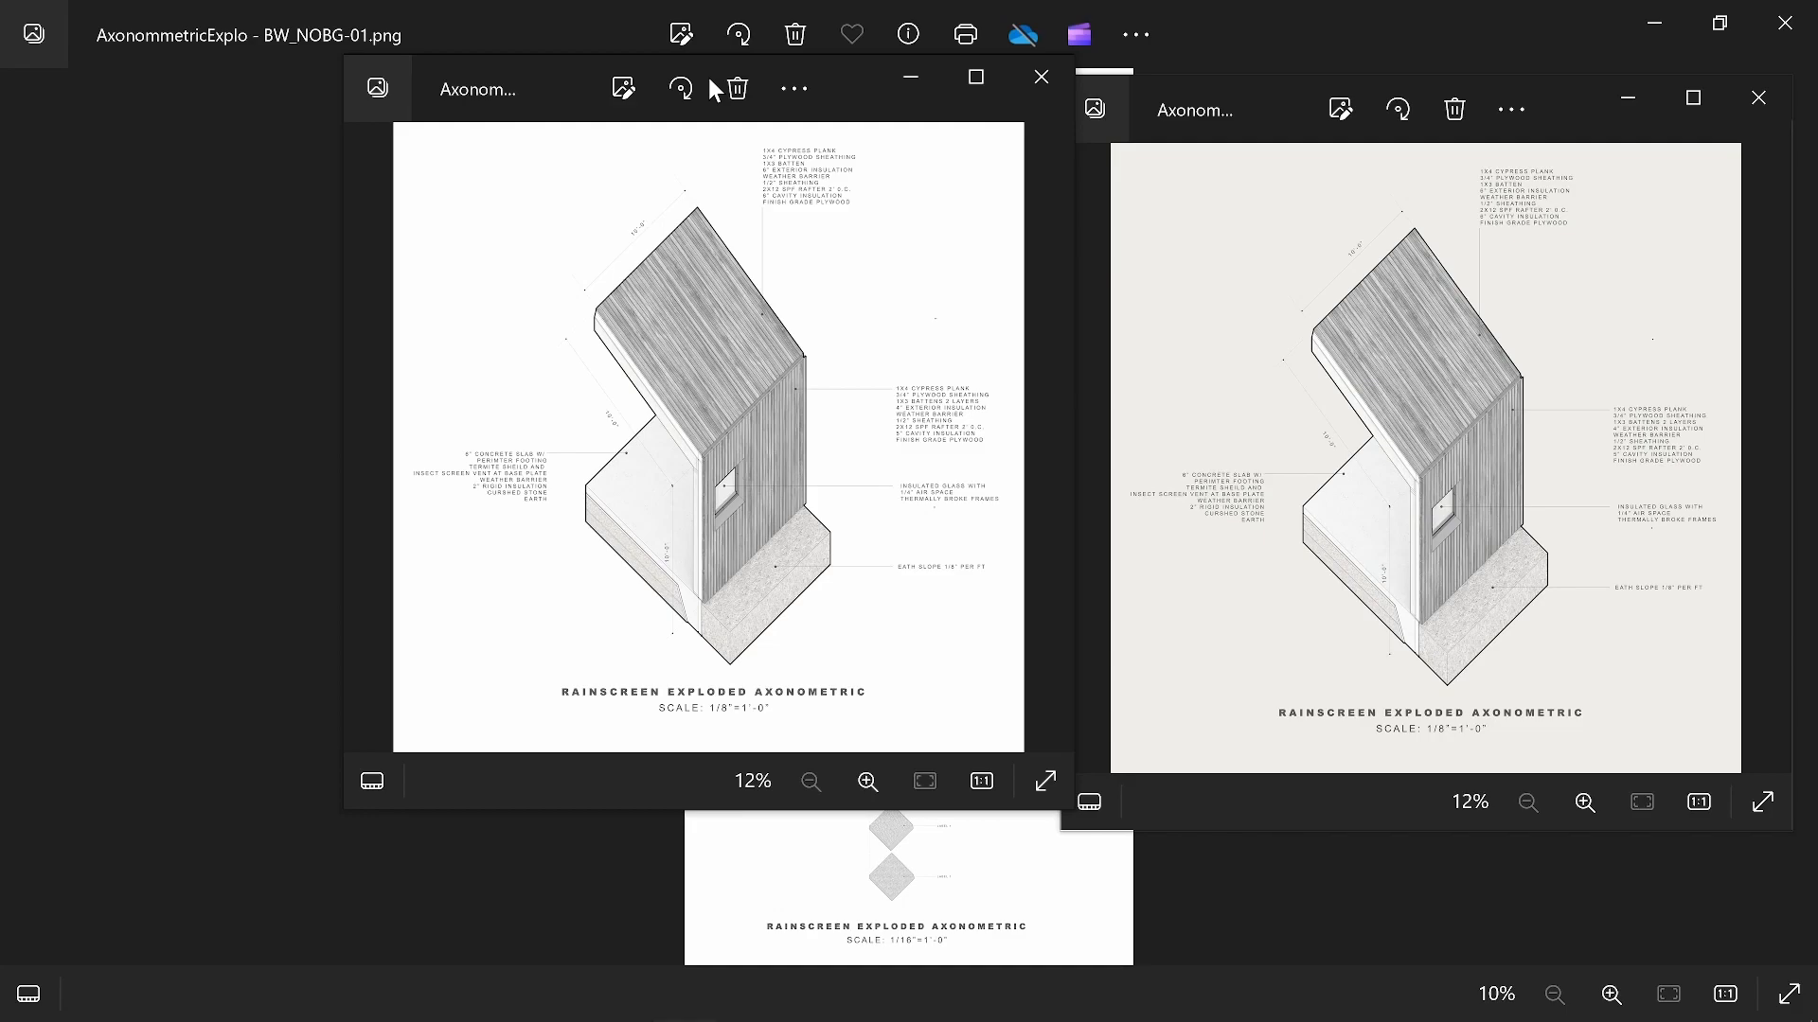
{"action": "left_click_drag", "start_coordinate": [826, 78], "coordinate": [831, 109]}
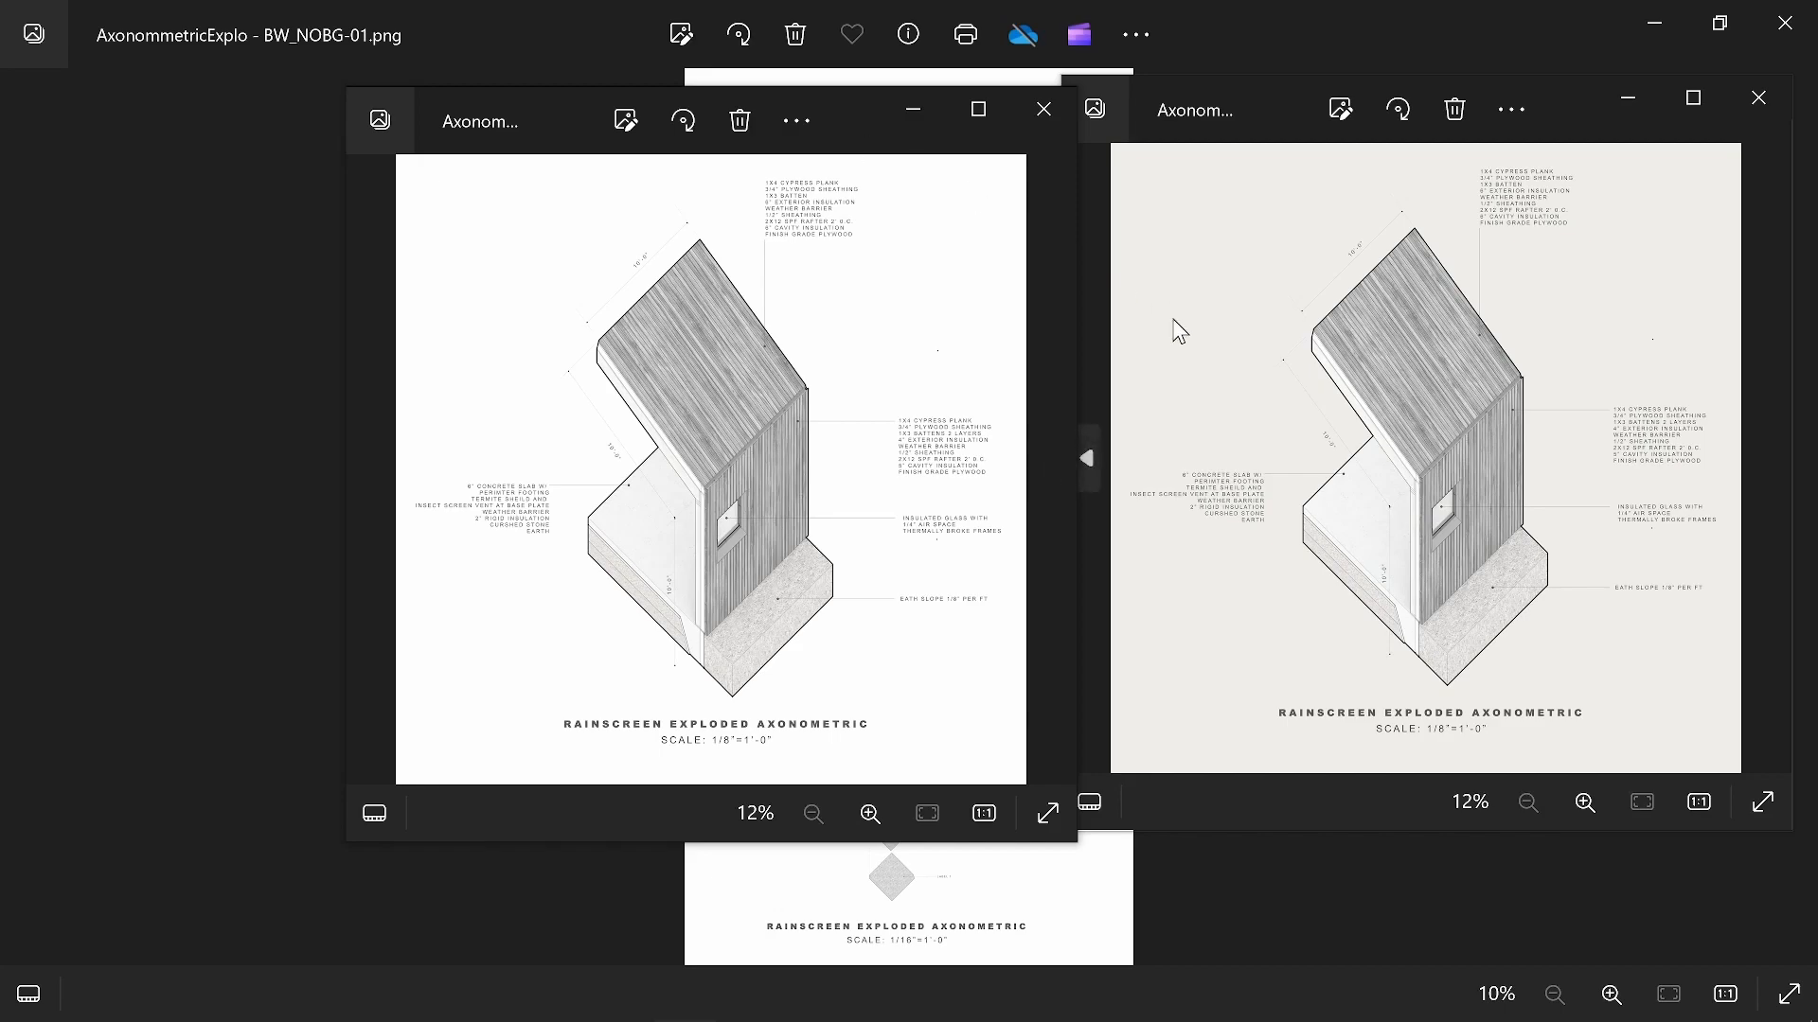
- Maximize AxonommetricExplo - BW_NOBG-02.png and inspect its cladding, window and material notes before returning to the full sheet
{"action": "left_click", "coordinate": [997, 108]}
{"action": "scroll", "coordinate": [997, 462], "scroll_direction": "up", "scroll_amount": 3}
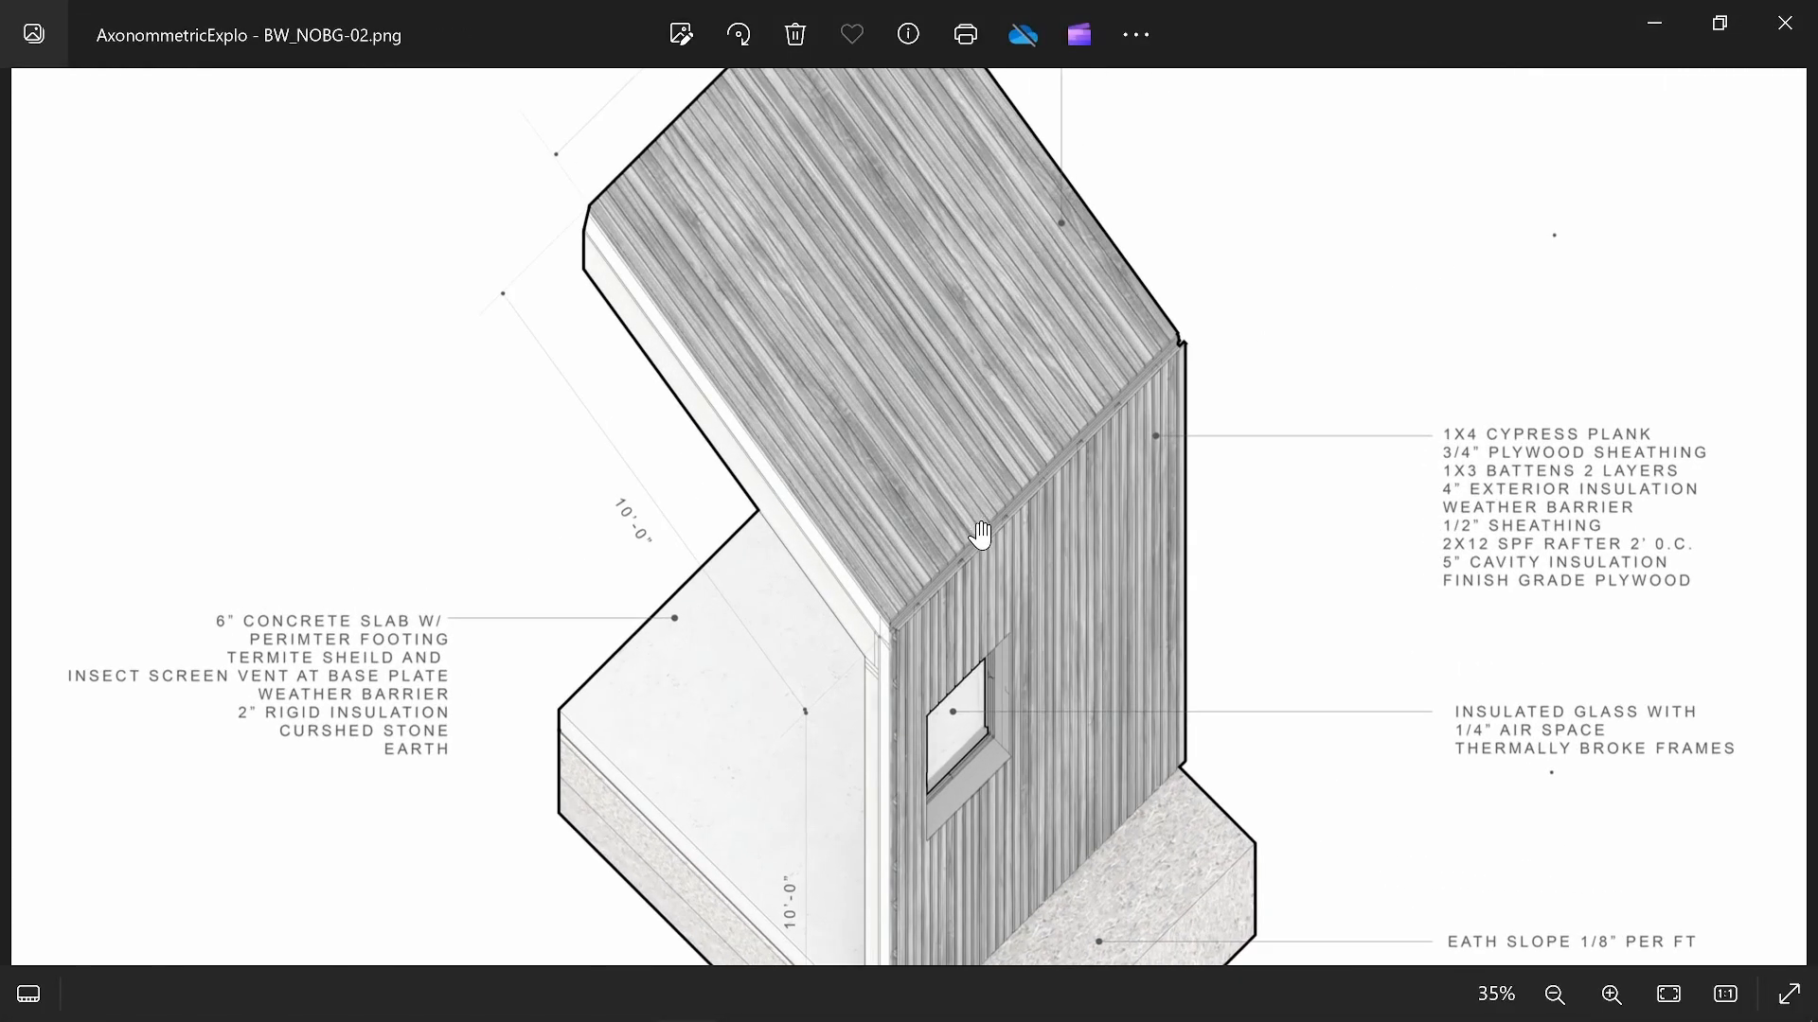
{"action": "scroll", "coordinate": [981, 475], "scroll_direction": "down", "scroll_amount": 3}
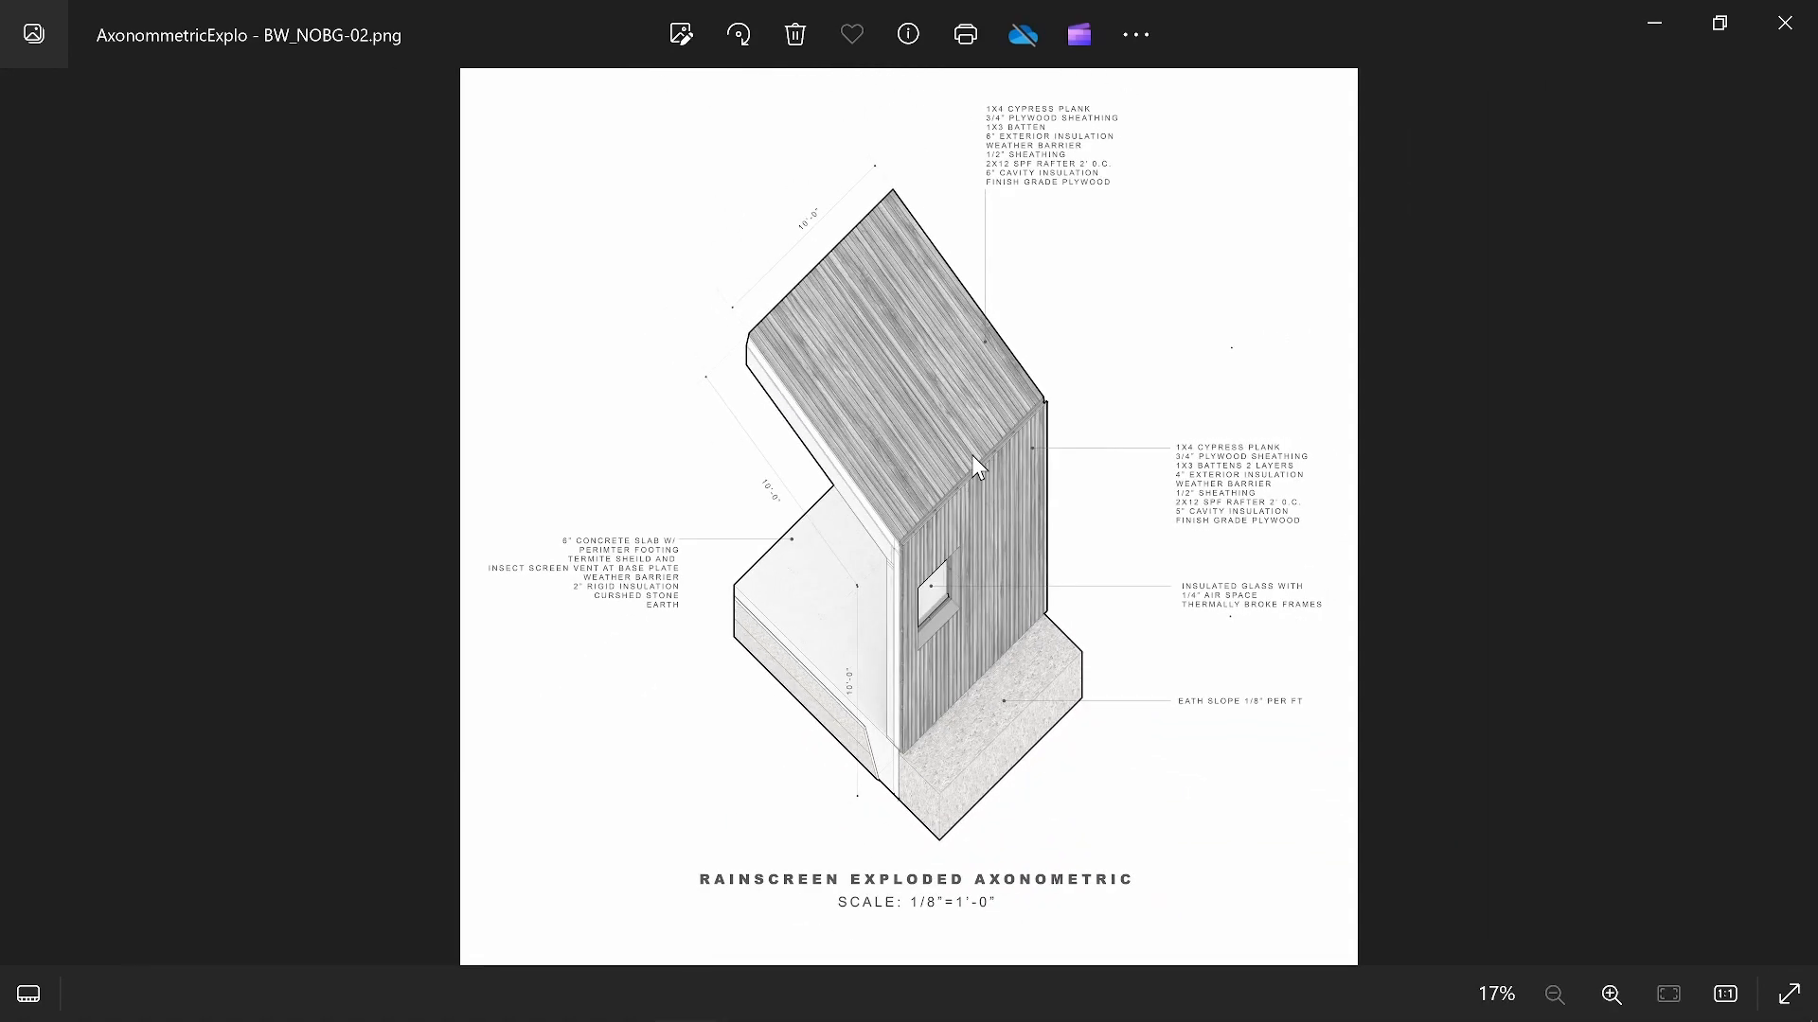